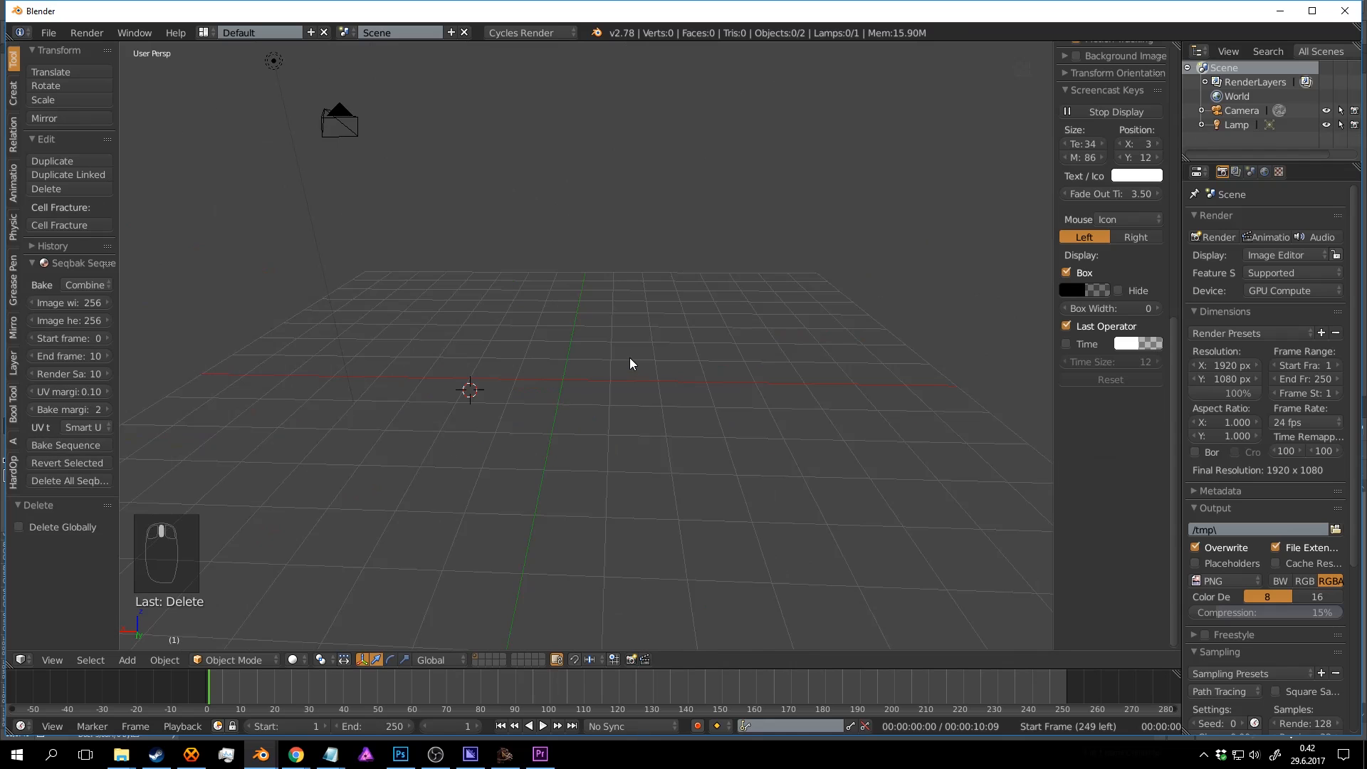
Reset the 3D cursor to the world origin and add a cylinder mesh there.
middle_click_drag(631, 358, 617, 359)
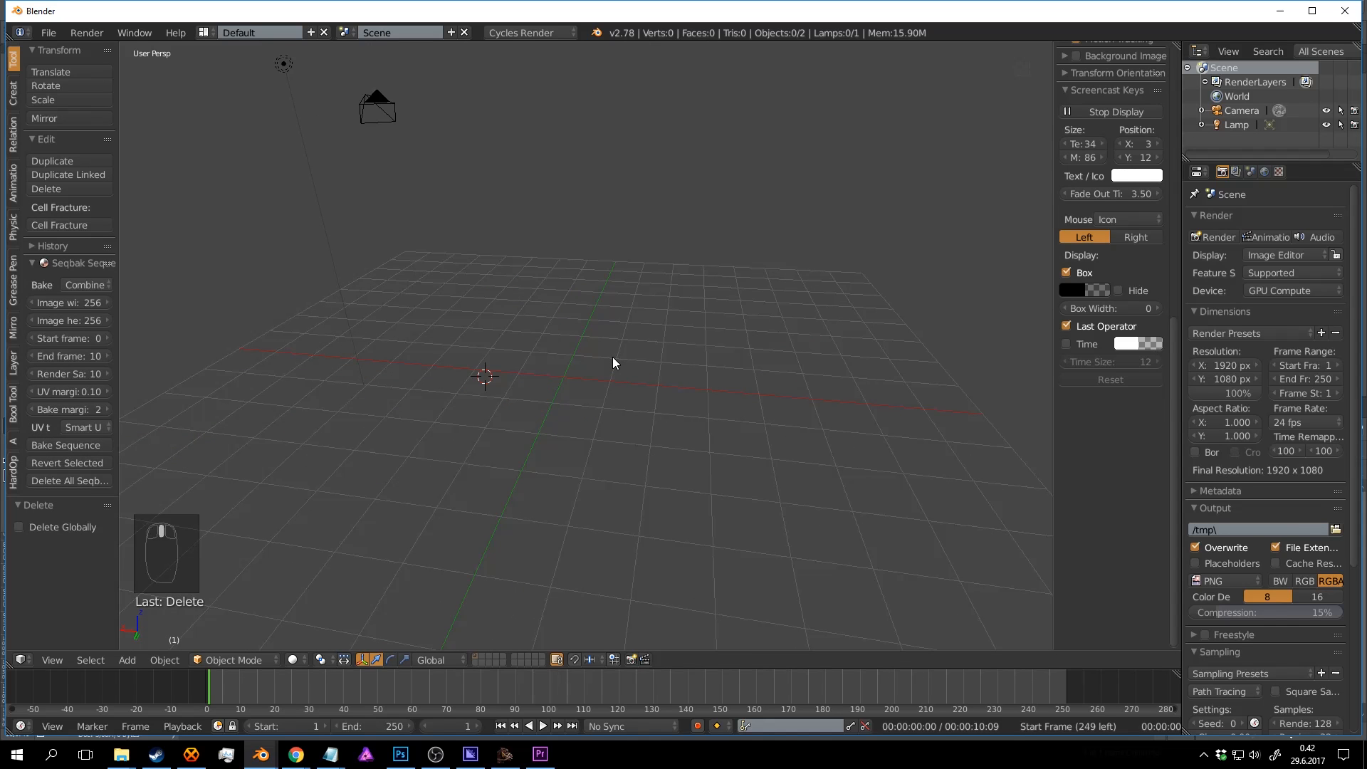
key("shift+c")
middle_click_drag(613, 354, 728, 291)
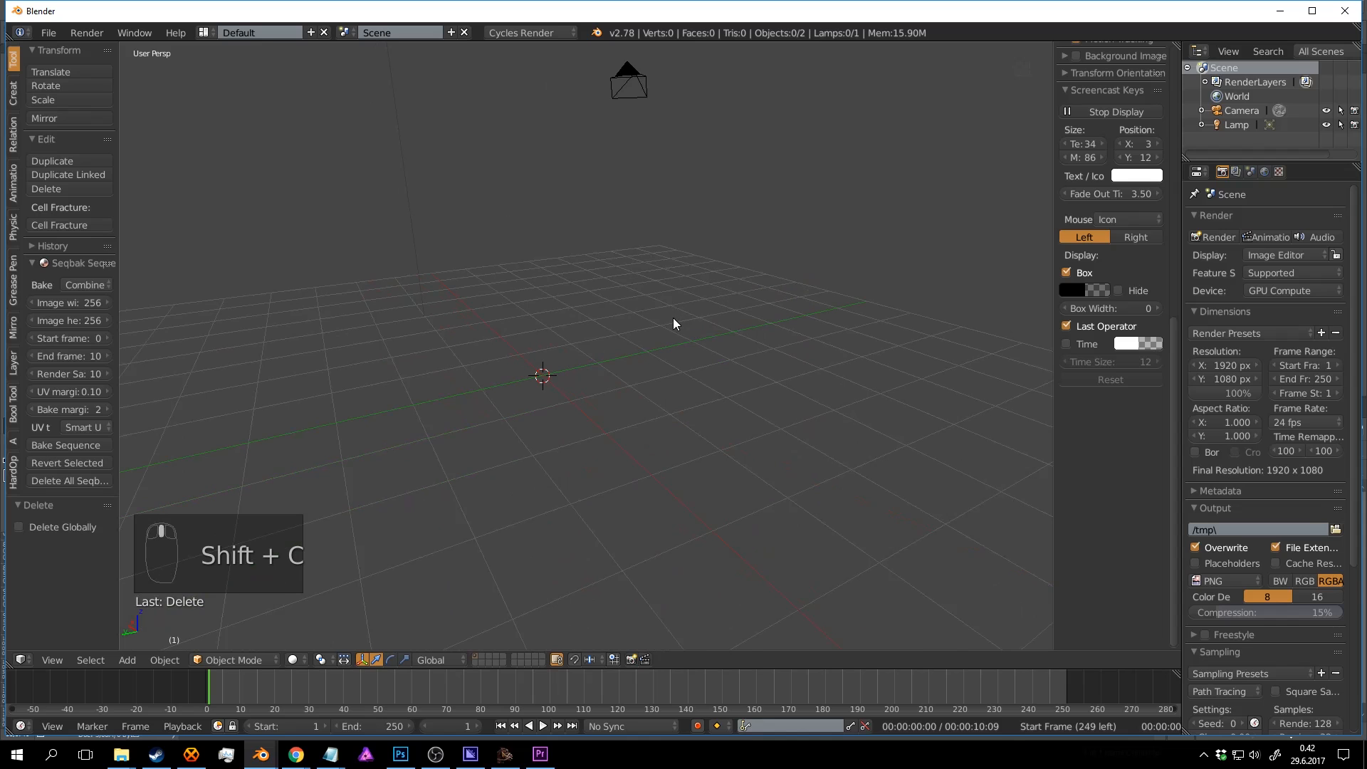
key("shift+a")
mouse_move(673, 318)
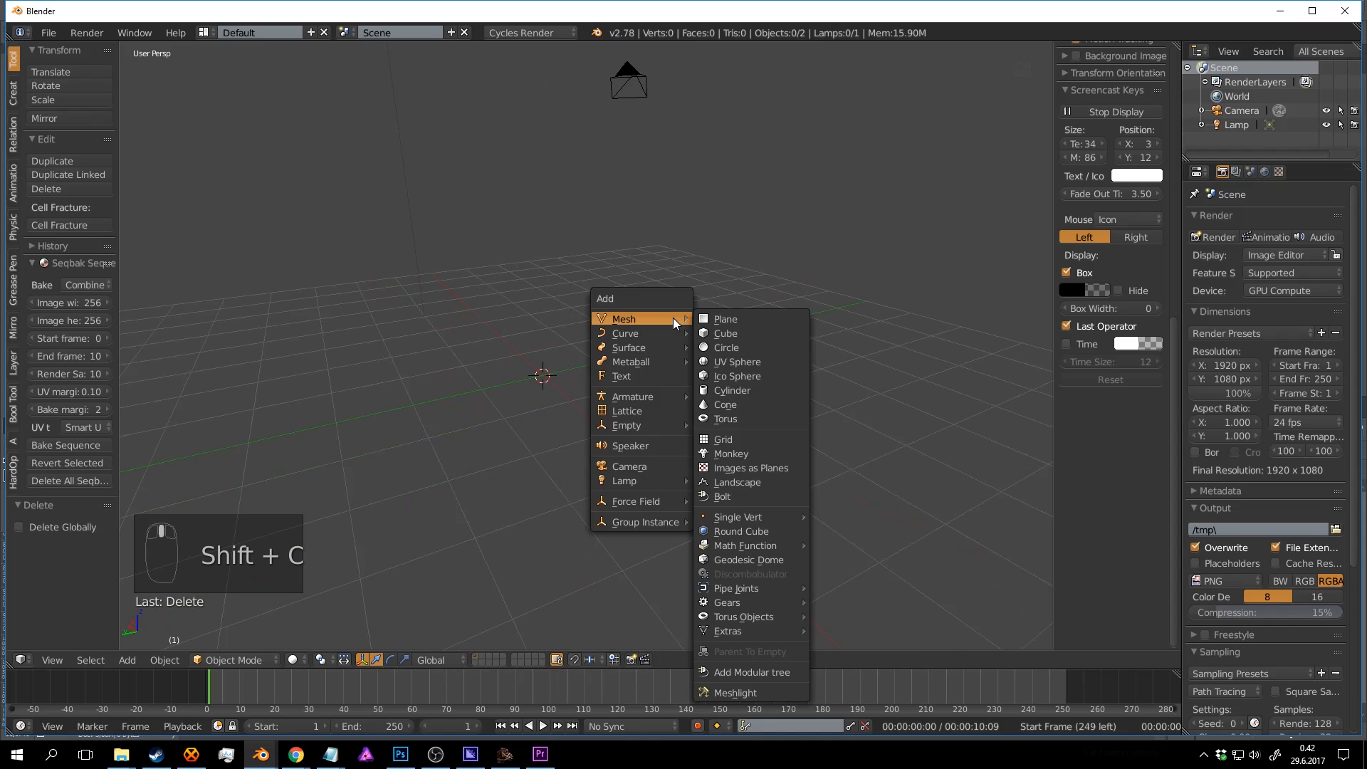
left_click(738, 392)
middle_click_drag(738, 392, 662, 320)
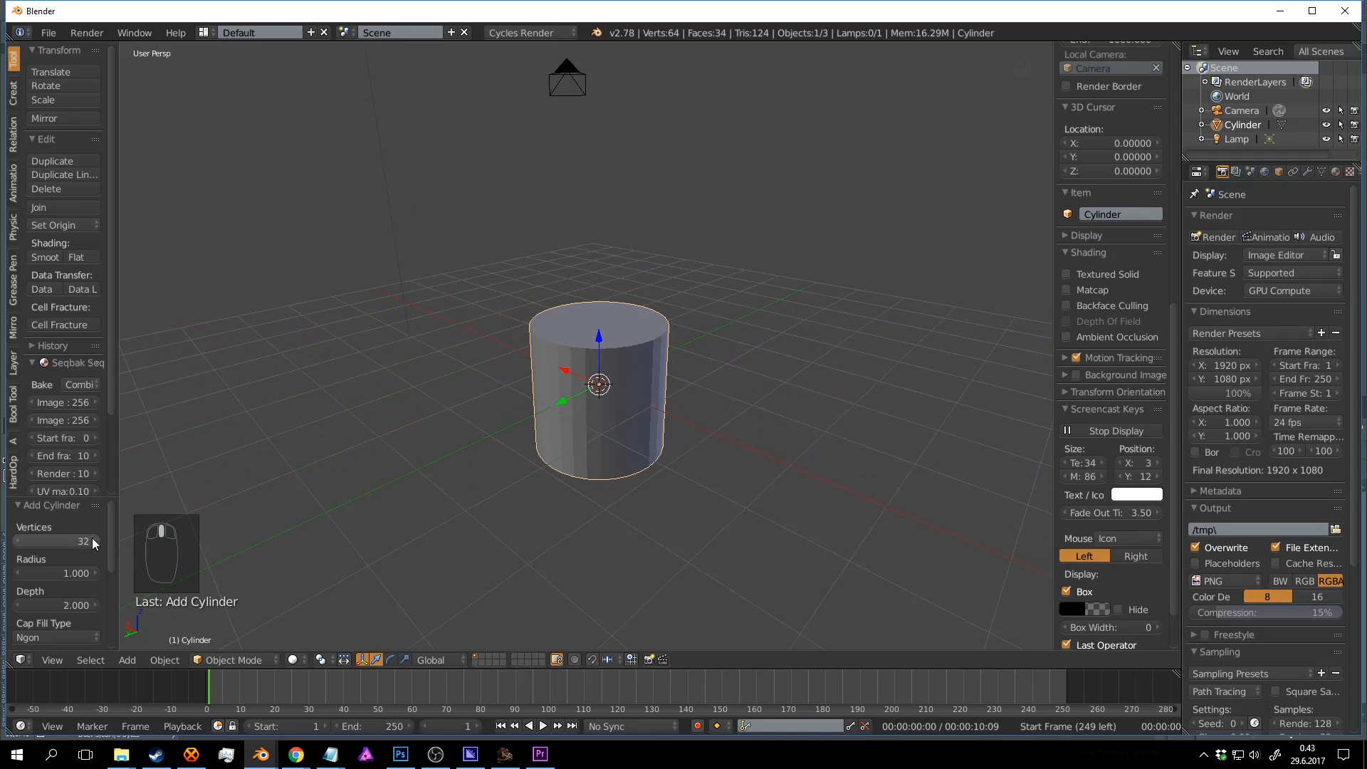
Set the new cylinder's vertex count to 6 for a hexagonal cross-section.
mouse_move(91, 537)
left_mouse_down()
mouse_move(58, 540)
mouse_move(101, 544)
left_mouse_up()
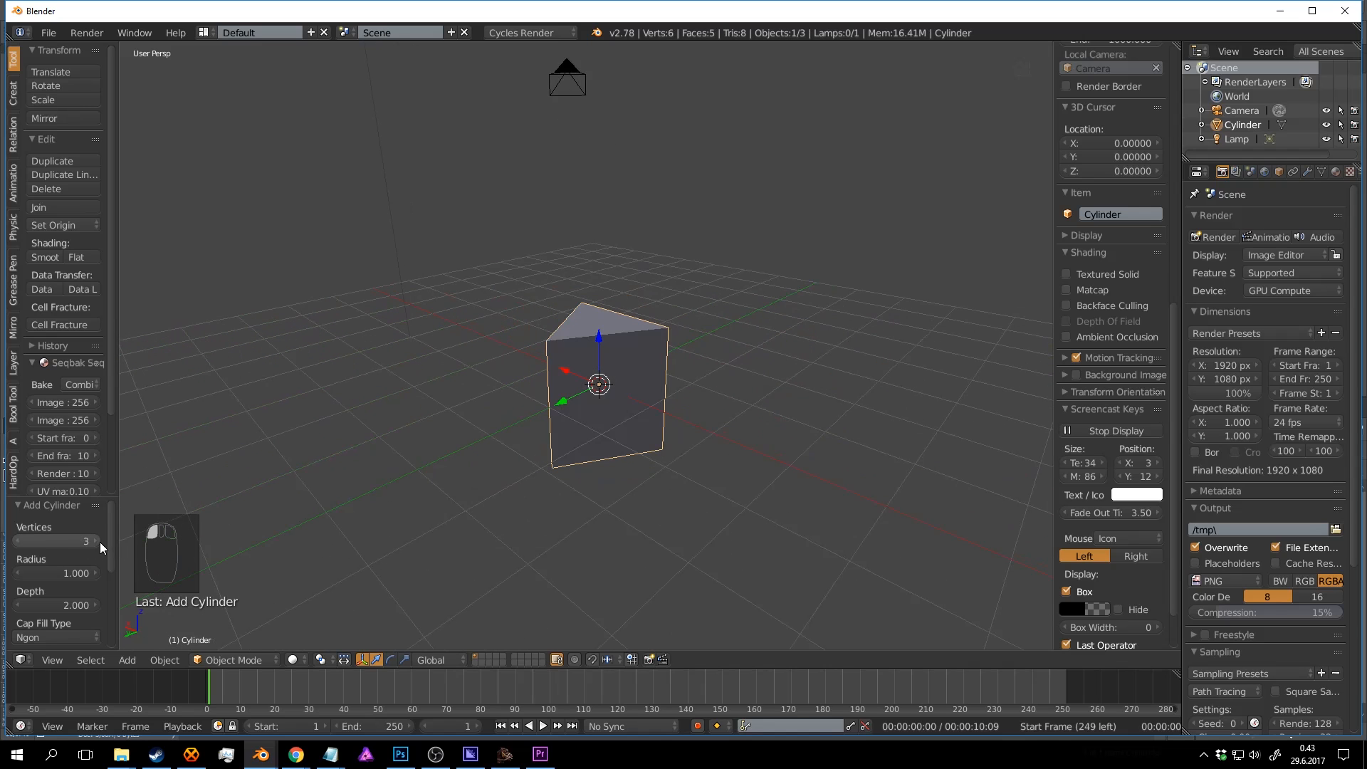
left_click(99, 541)
left_click(100, 541)
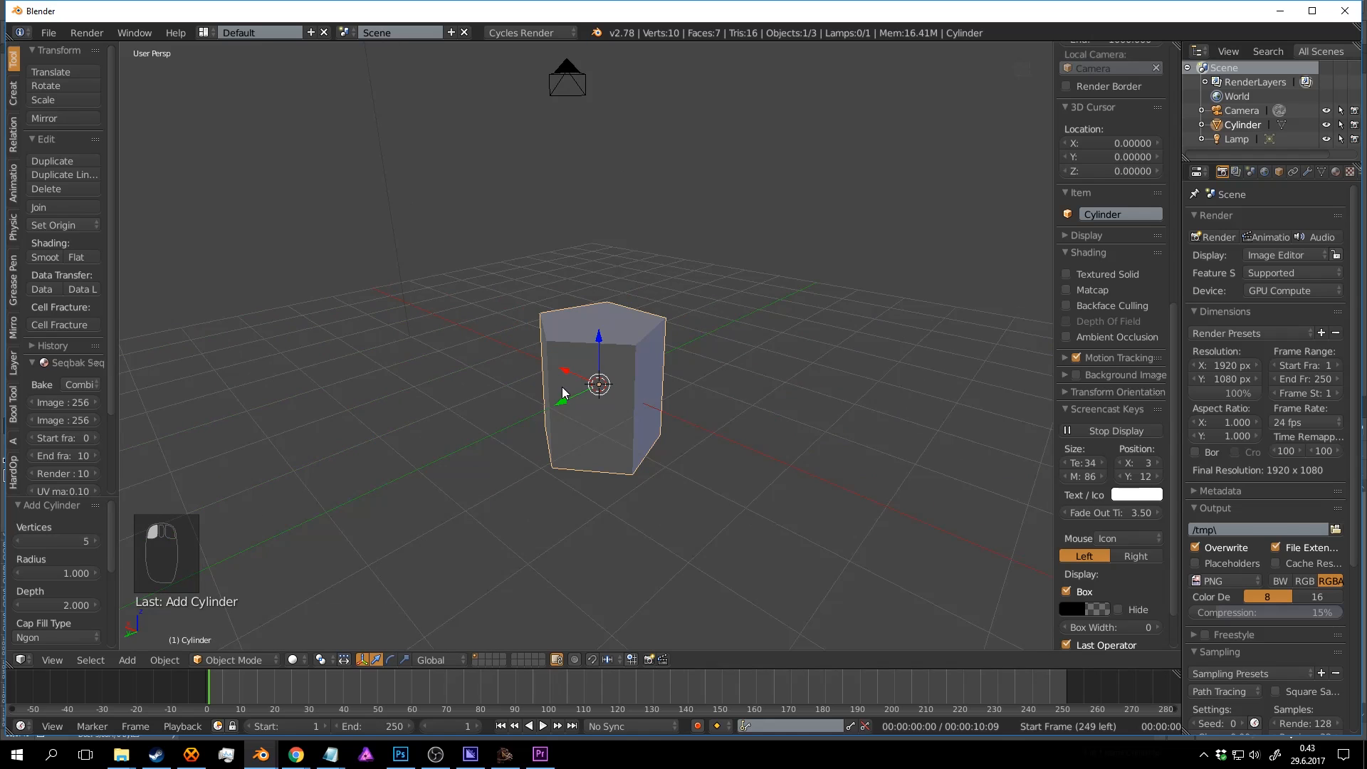
middle_click_drag(335, 456, 356, 466)
left_click(98, 541)
middle_click_drag(476, 455, 716, 399)
scroll(523, 360, "down", 3)
scroll(557, 392, "up", 3)
scroll(639, 392, "down", 3)
scroll(716, 399, "up", 2)
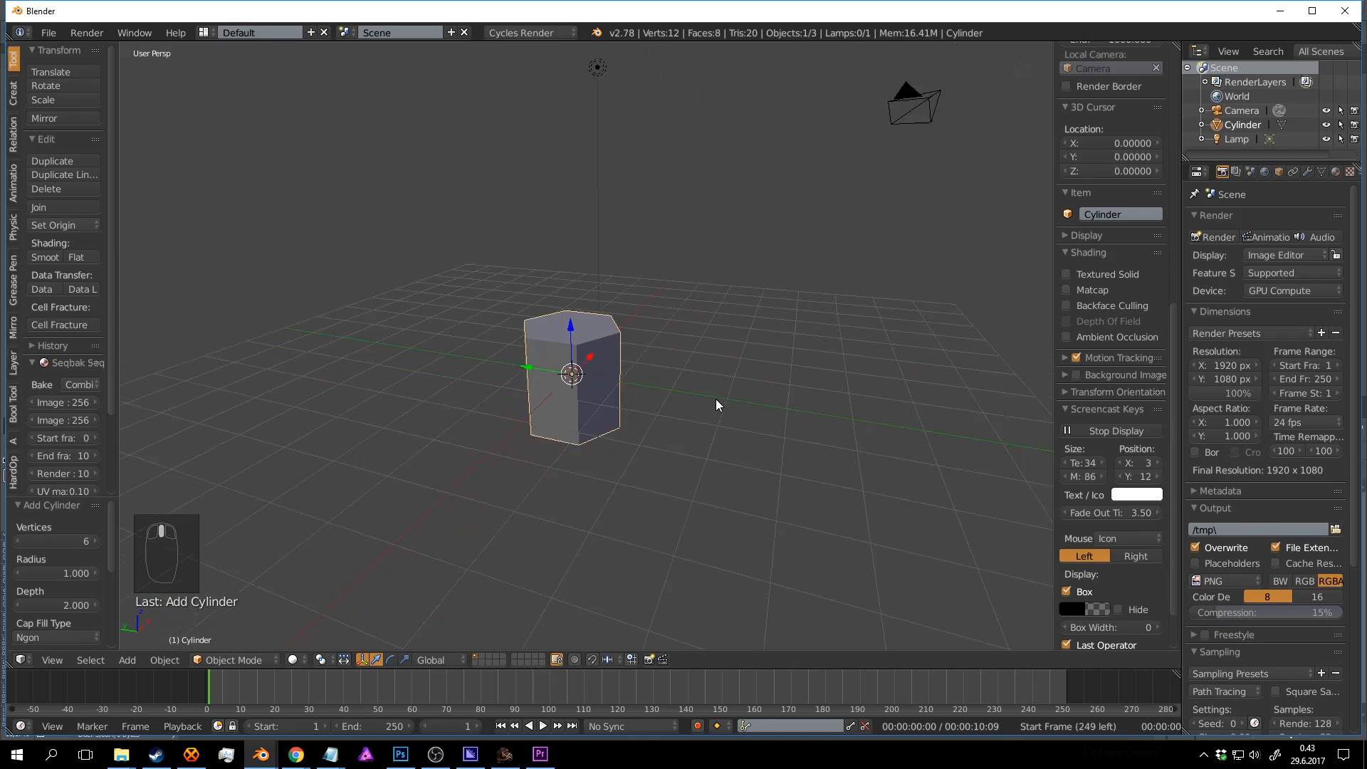
middle_click_drag(614, 345, 202, 527)
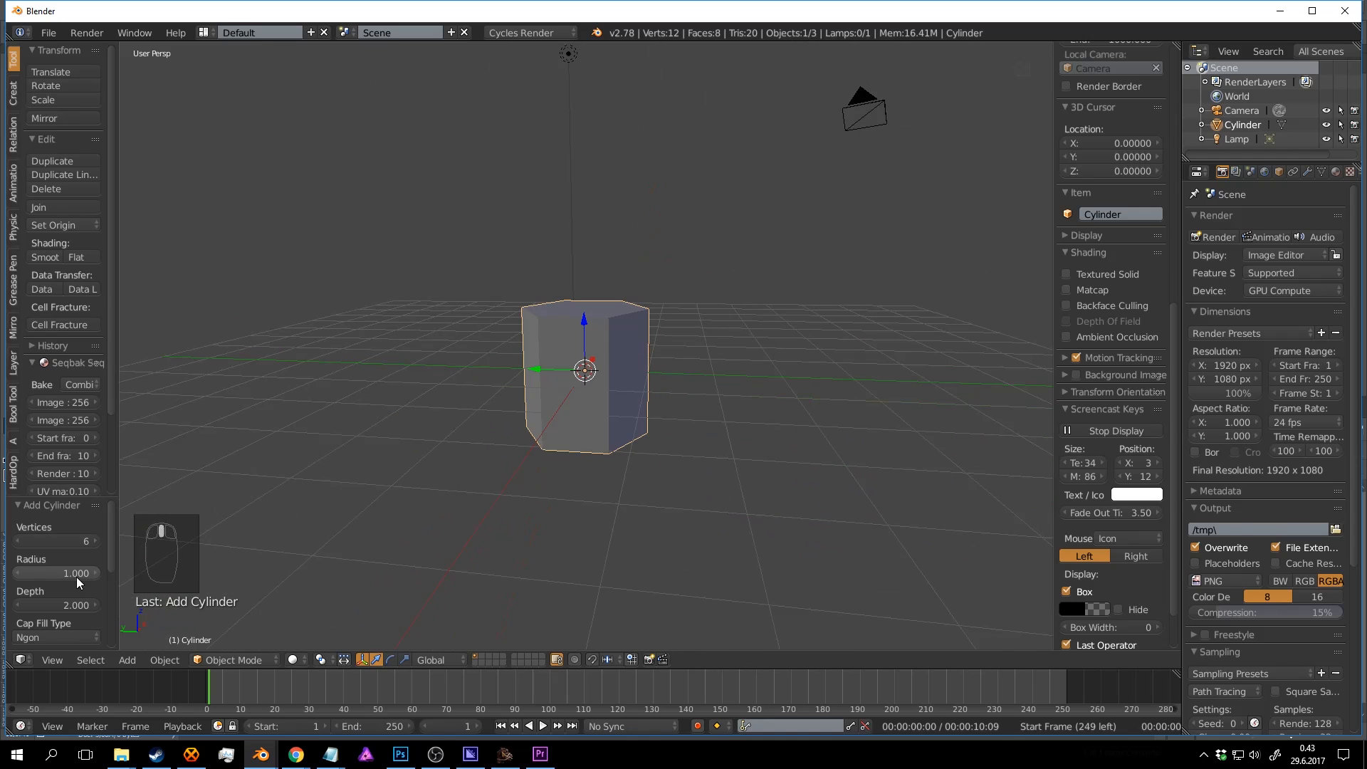
Set the hexagonal cylinder's radius to 0.080 and its depth to 3.637.
left_click_drag(82, 574, 809, 532)
middle_click_drag(573, 391, 558, 368)
left_click_drag(71, 572, 40, 567)
middle_click_drag(705, 399, 697, 352)
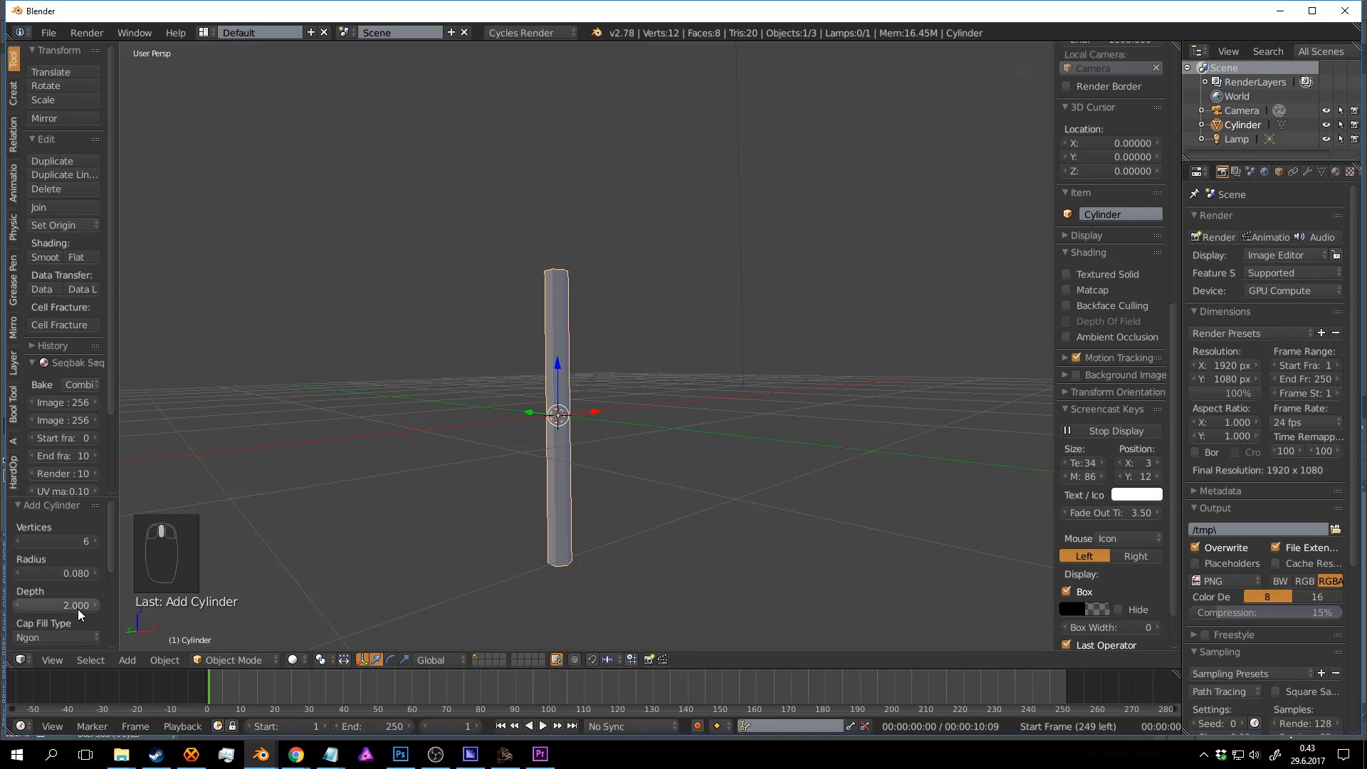
left_click_drag(79, 609, 1250, 519)
middle_click_drag(460, 509, 655, 443)
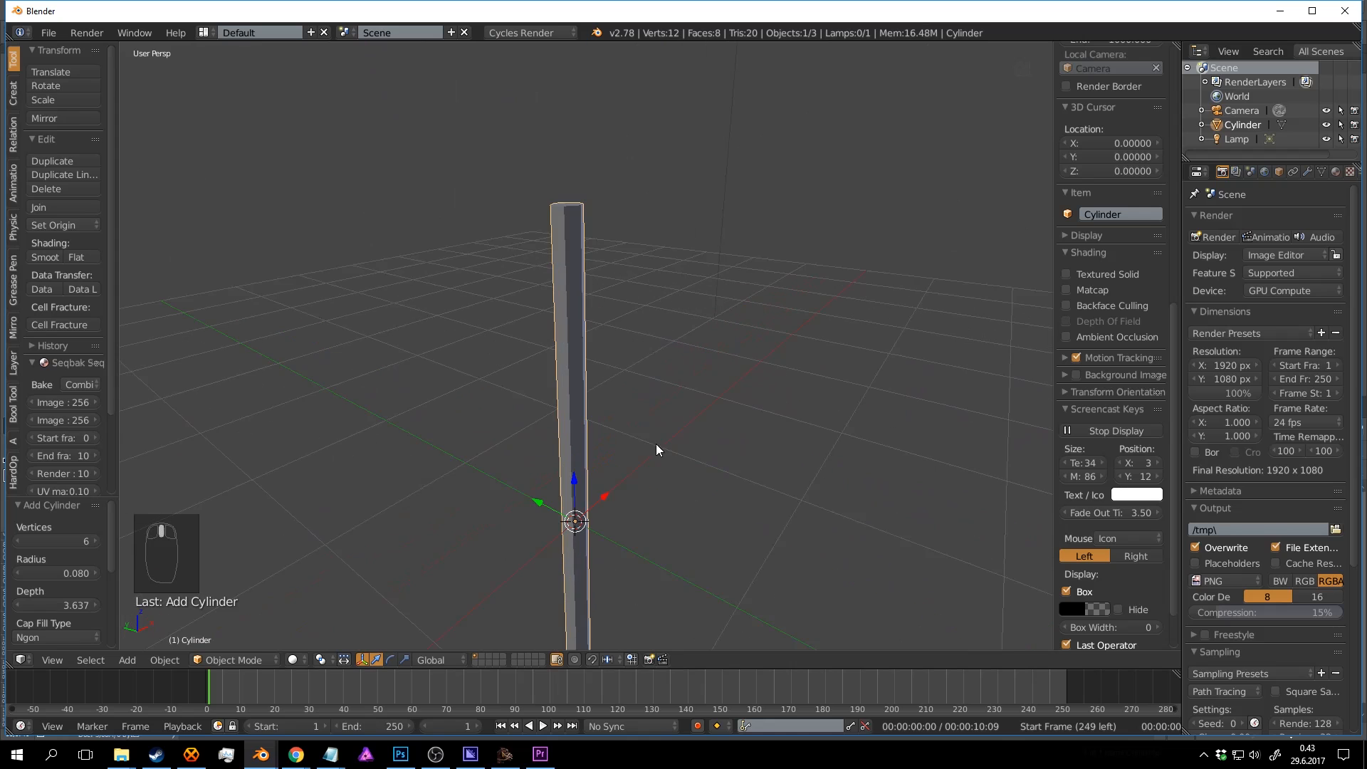
Reselect the hexagonal cylinder and enter Edit Mode with none of its geometry selected.
key("a")
middle_click_drag(621, 361, 605, 336)
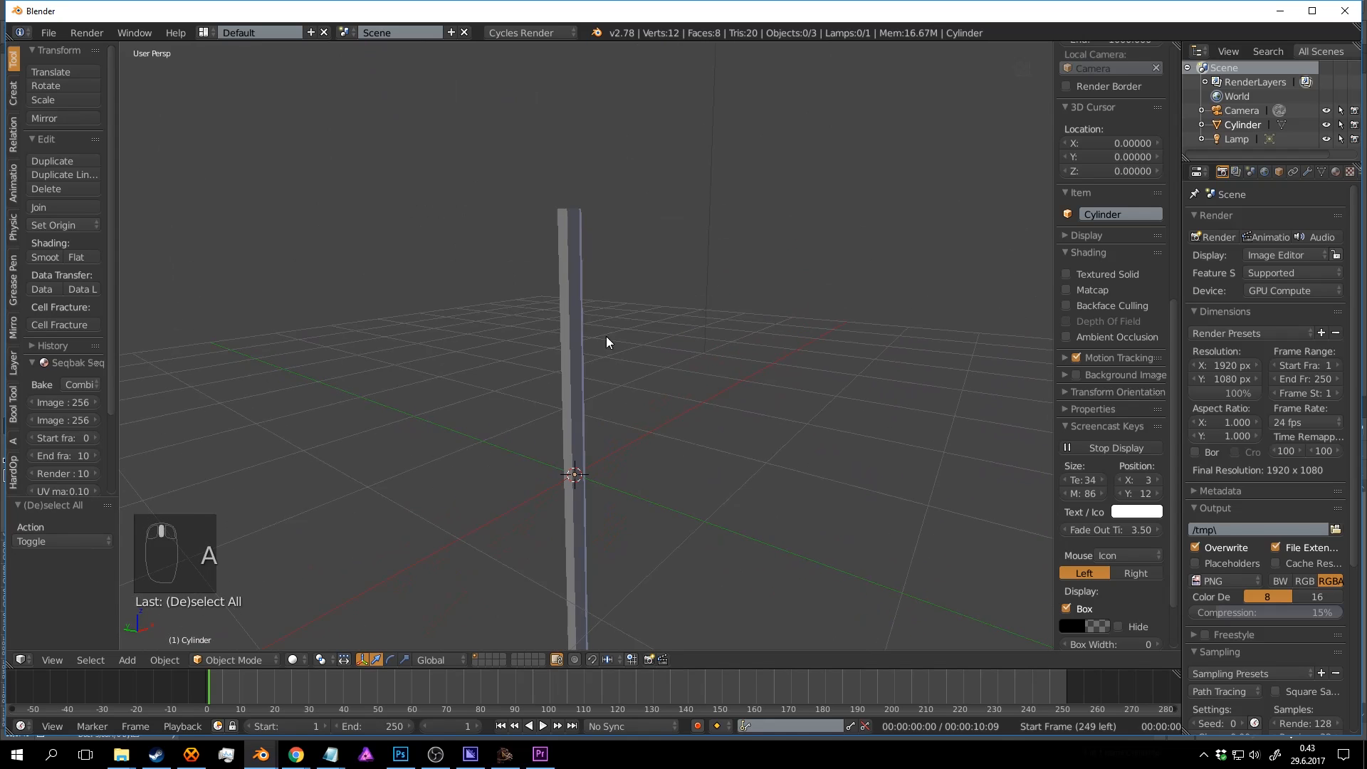
right_click(579, 292)
scroll(613, 322, "up", 3)
middle_click_drag(579, 292, 608, 330, "shift")
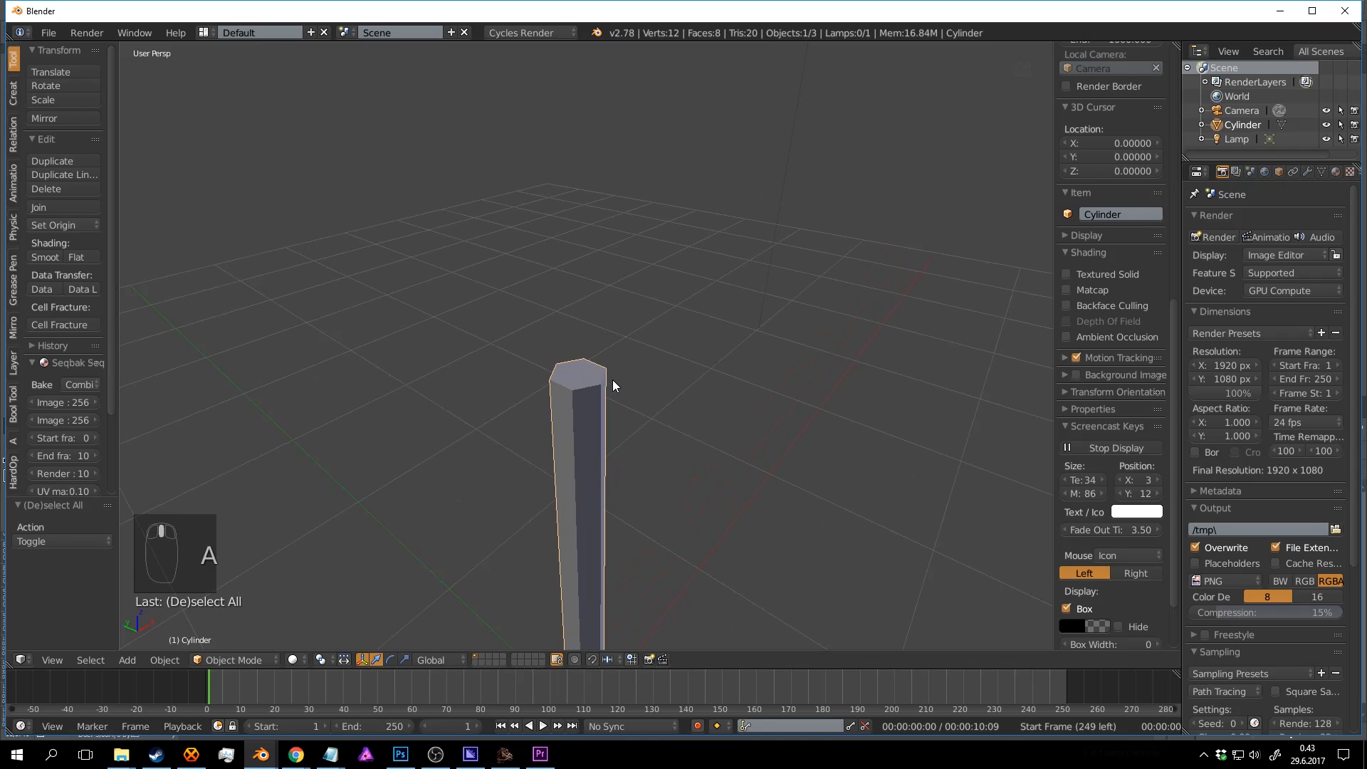
key("Tab")
scroll(594, 445, "up", 4)
key("a")
key("a")
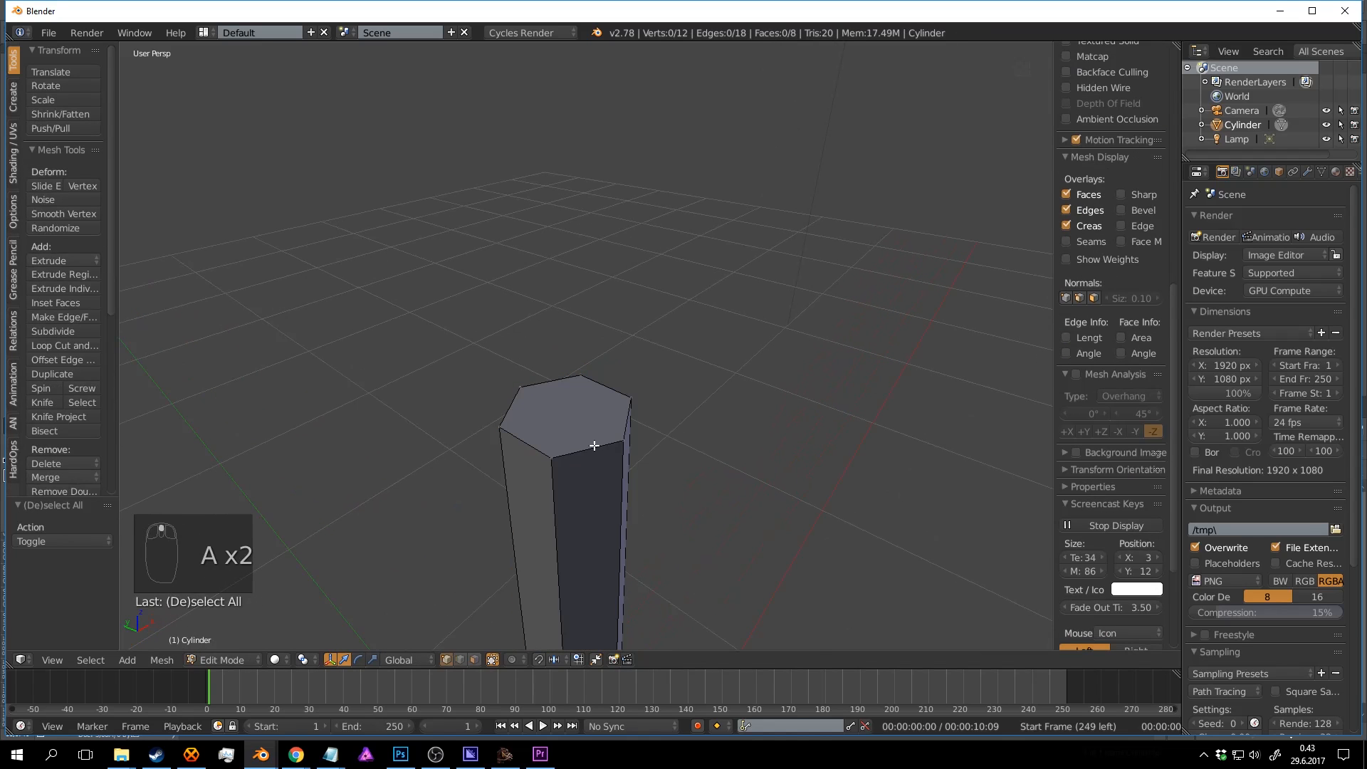
Select the edge loop around the cylinder's top face and extrude it upward by about 0.204.
right_click(594, 445, "alt")
scroll(601, 443, "down", 4)
key("a")
scroll(587, 432, "up", 4)
right_click(580, 449, "alt")
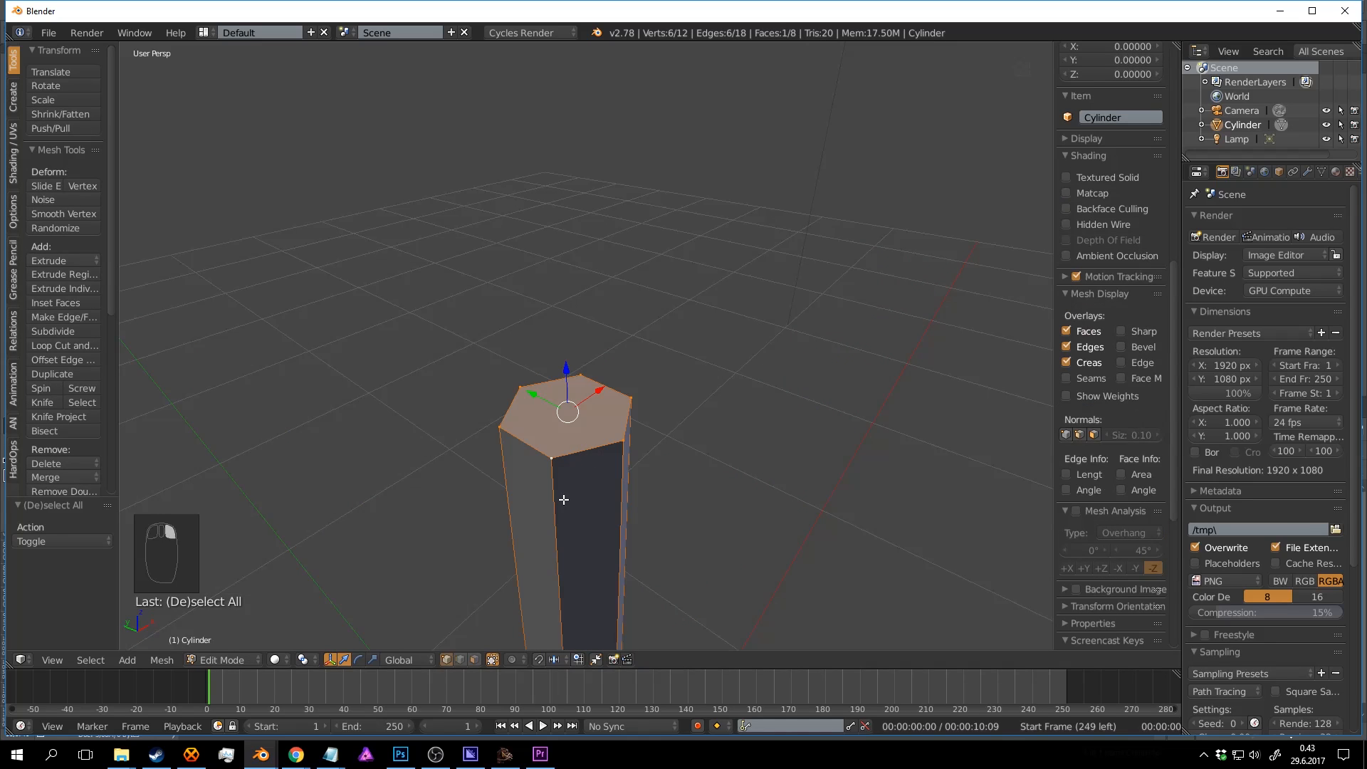
scroll(645, 420, "down", 3)
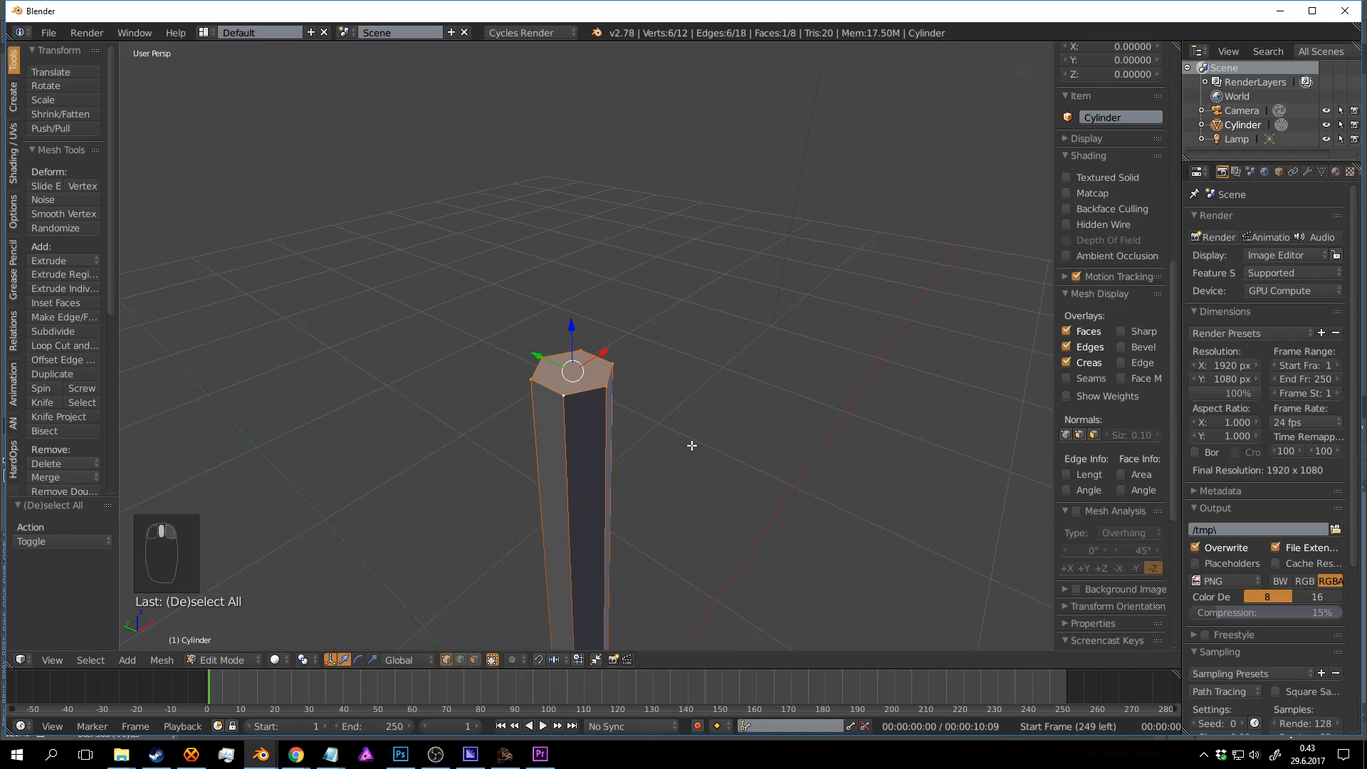
key("e")
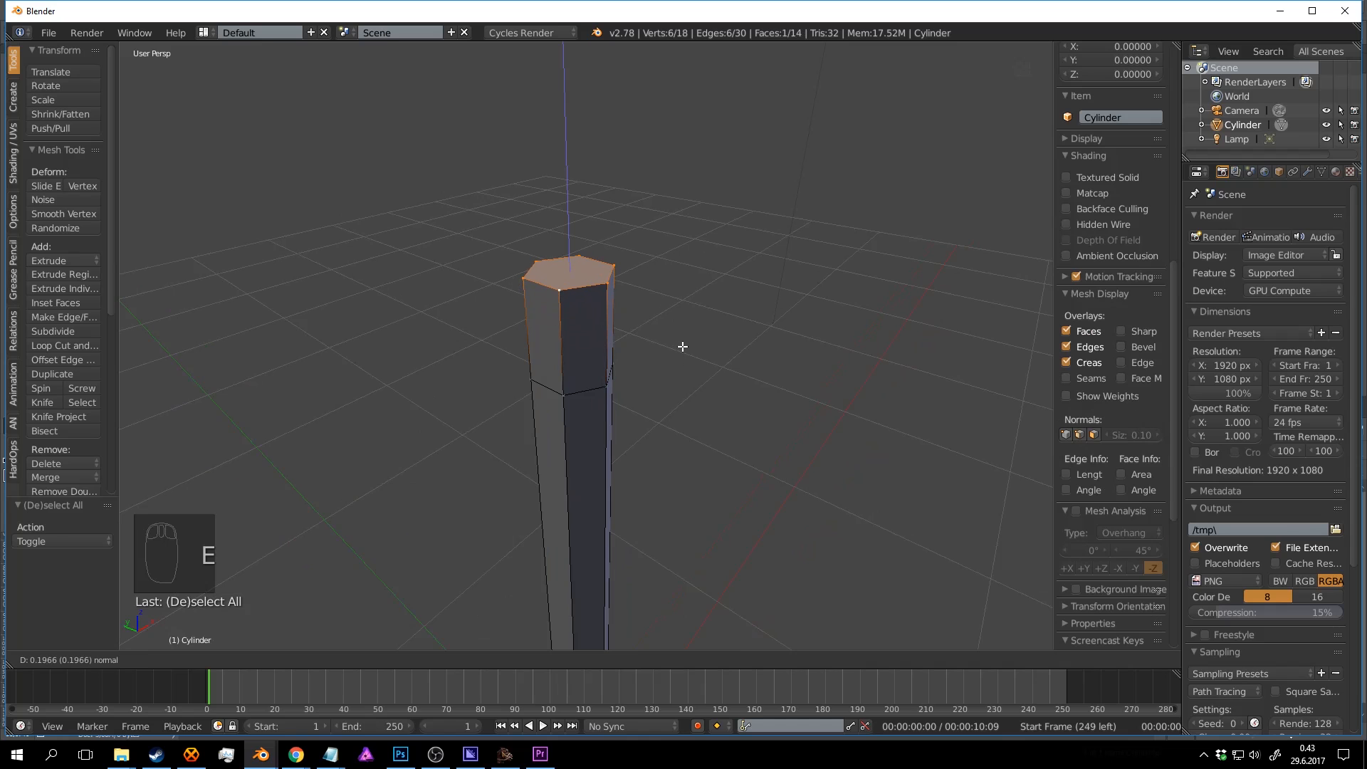
left_click(683, 345)
scroll(689, 349, "up", 4)
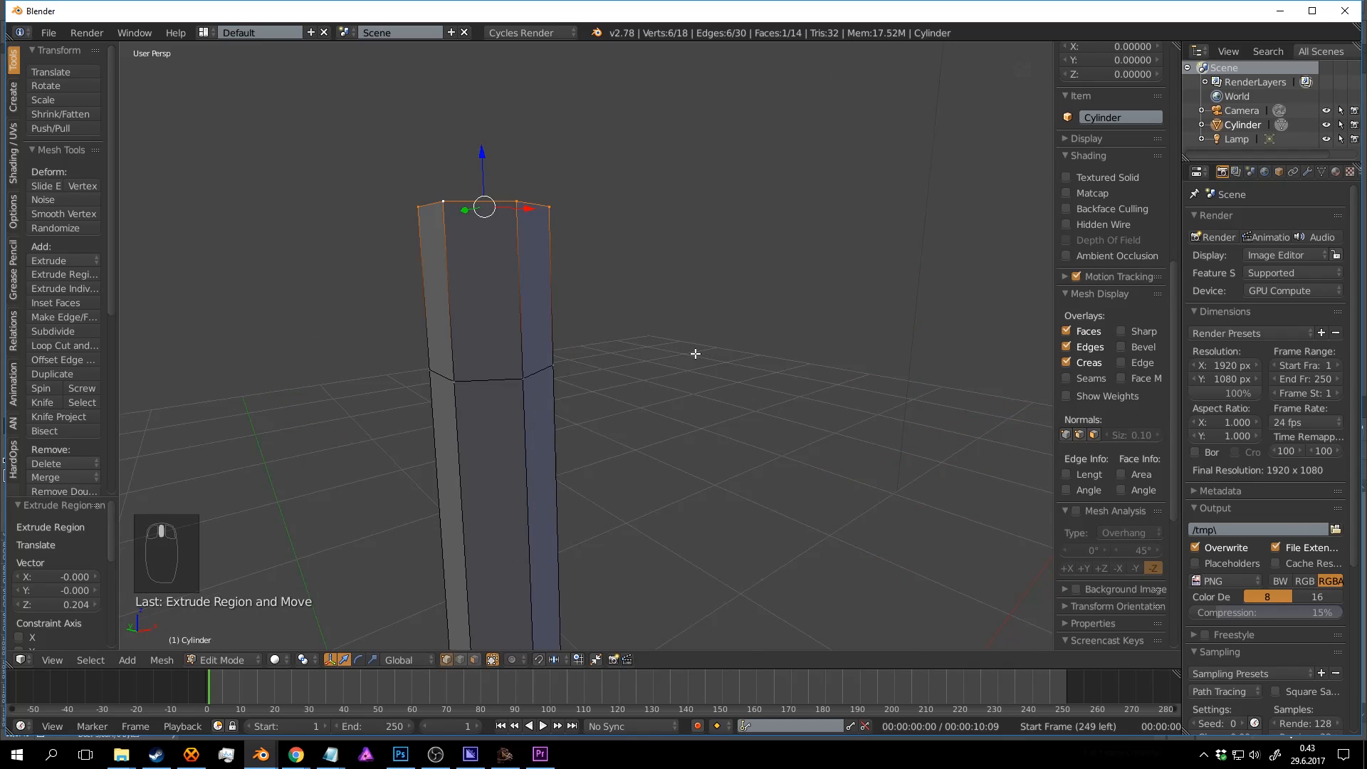
Scale the extruded top face down to about 0.164 to form a tapered tip.
scroll(720, 358, "up", 2)
scroll(870, 385, "down", 2)
scroll(898, 419, "up", 2)
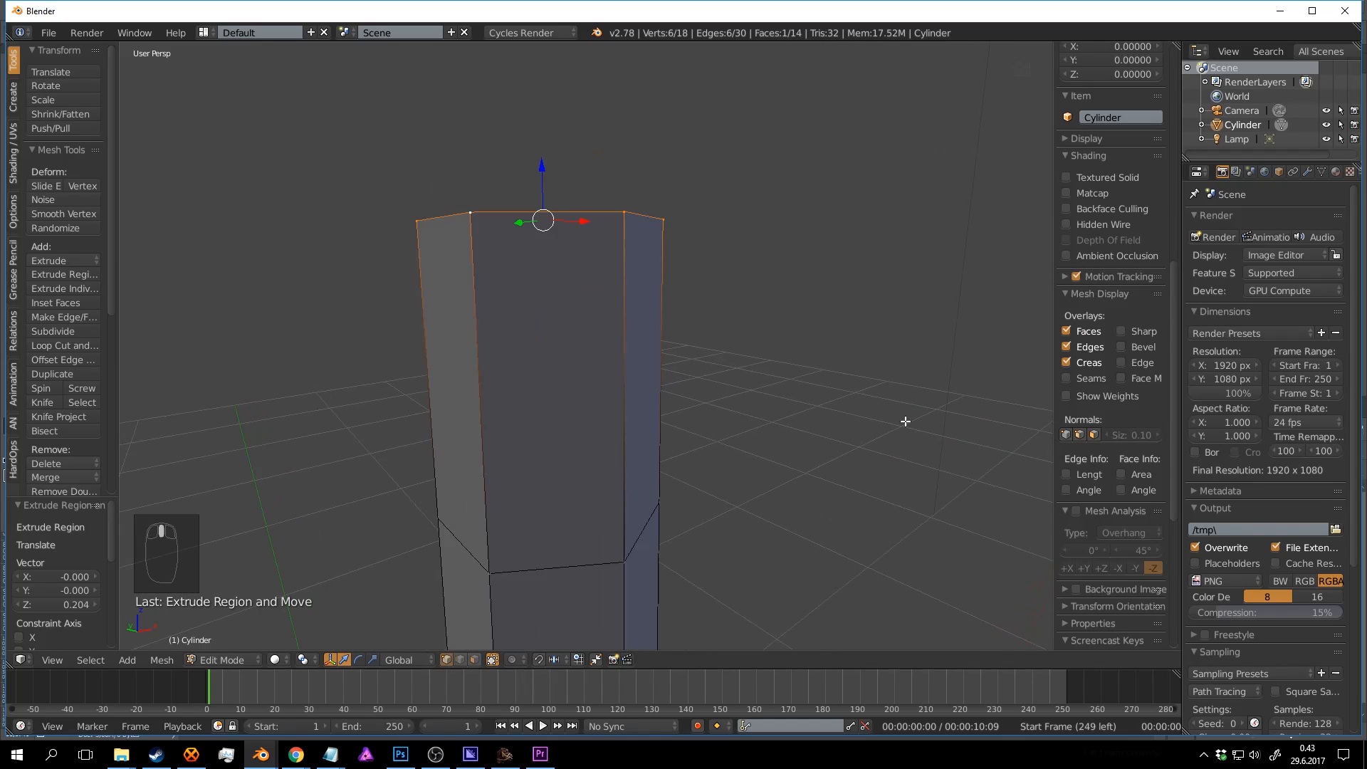
key("s")
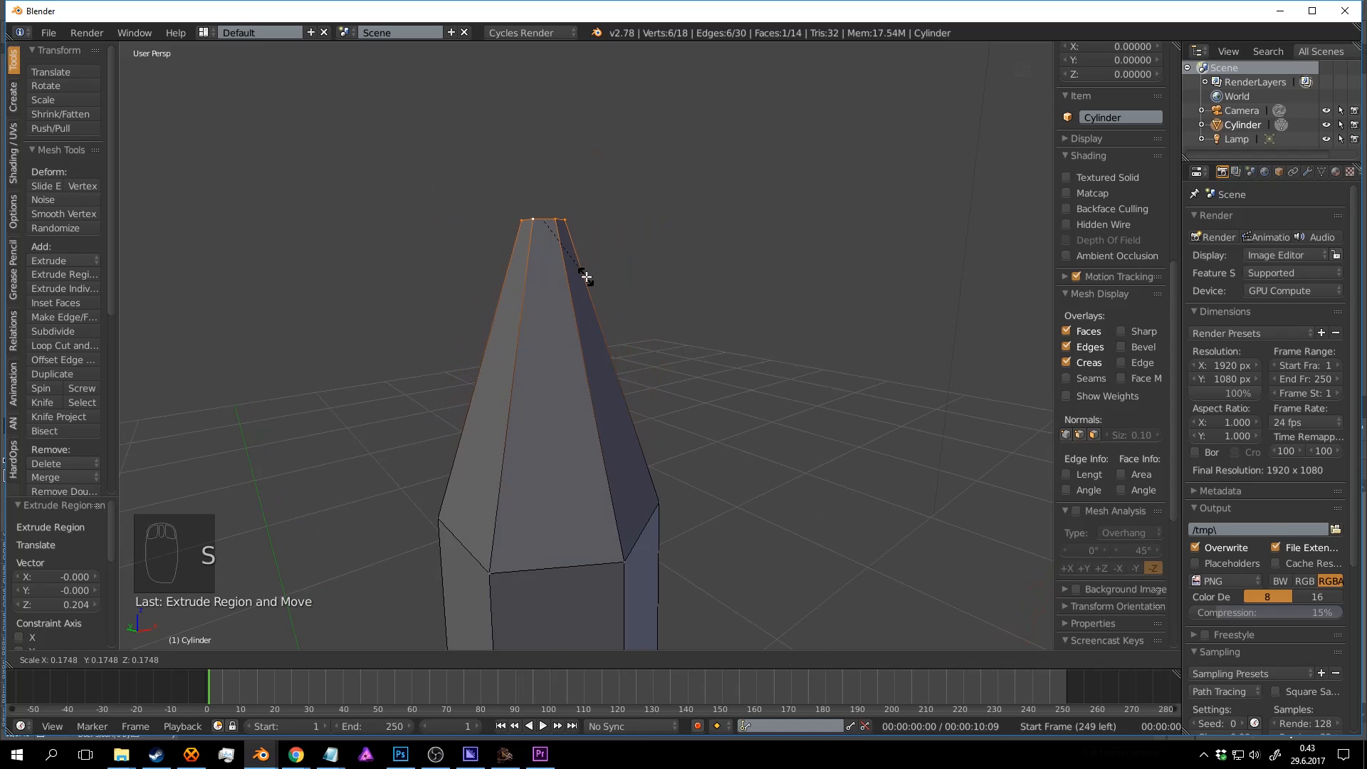
left_click(586, 278)
Extrude the small face at the end of the taper upward by about 0.034.
key("e")
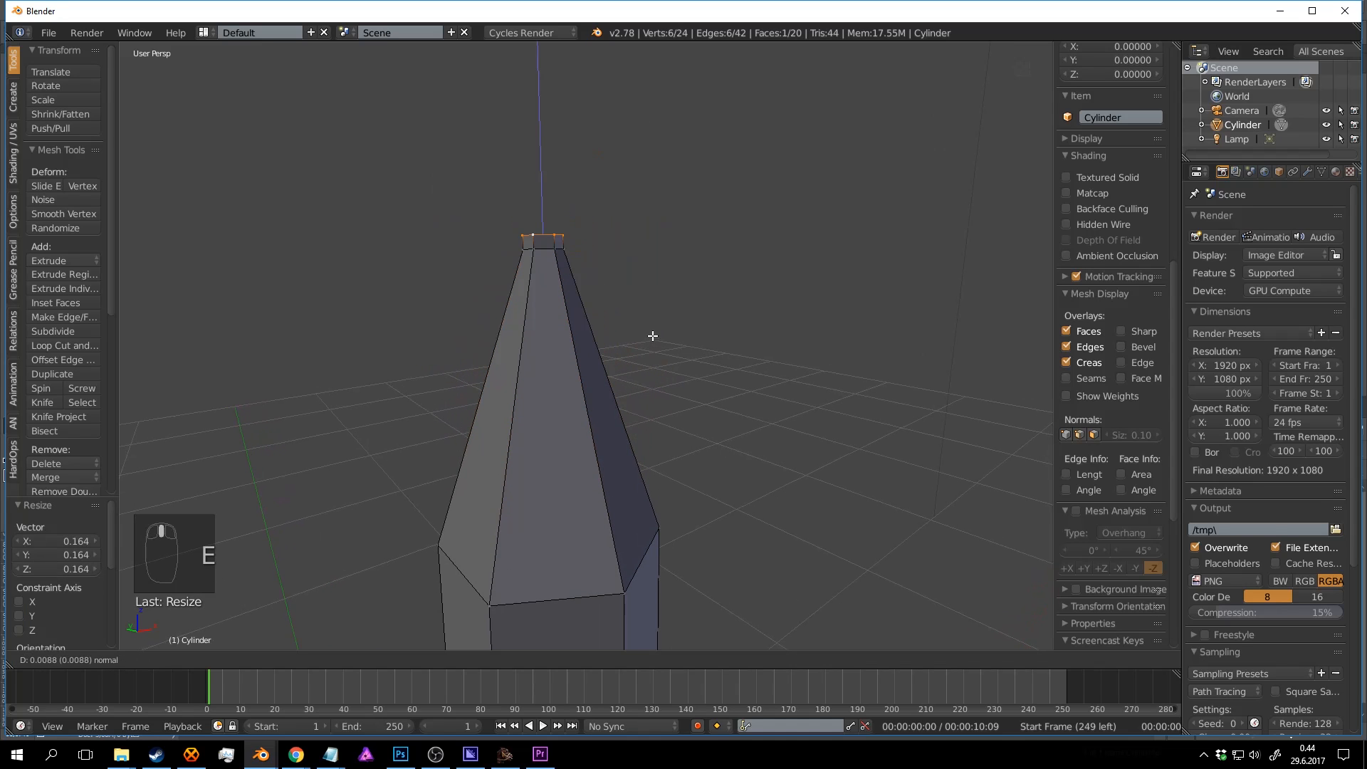
left_click(645, 459)
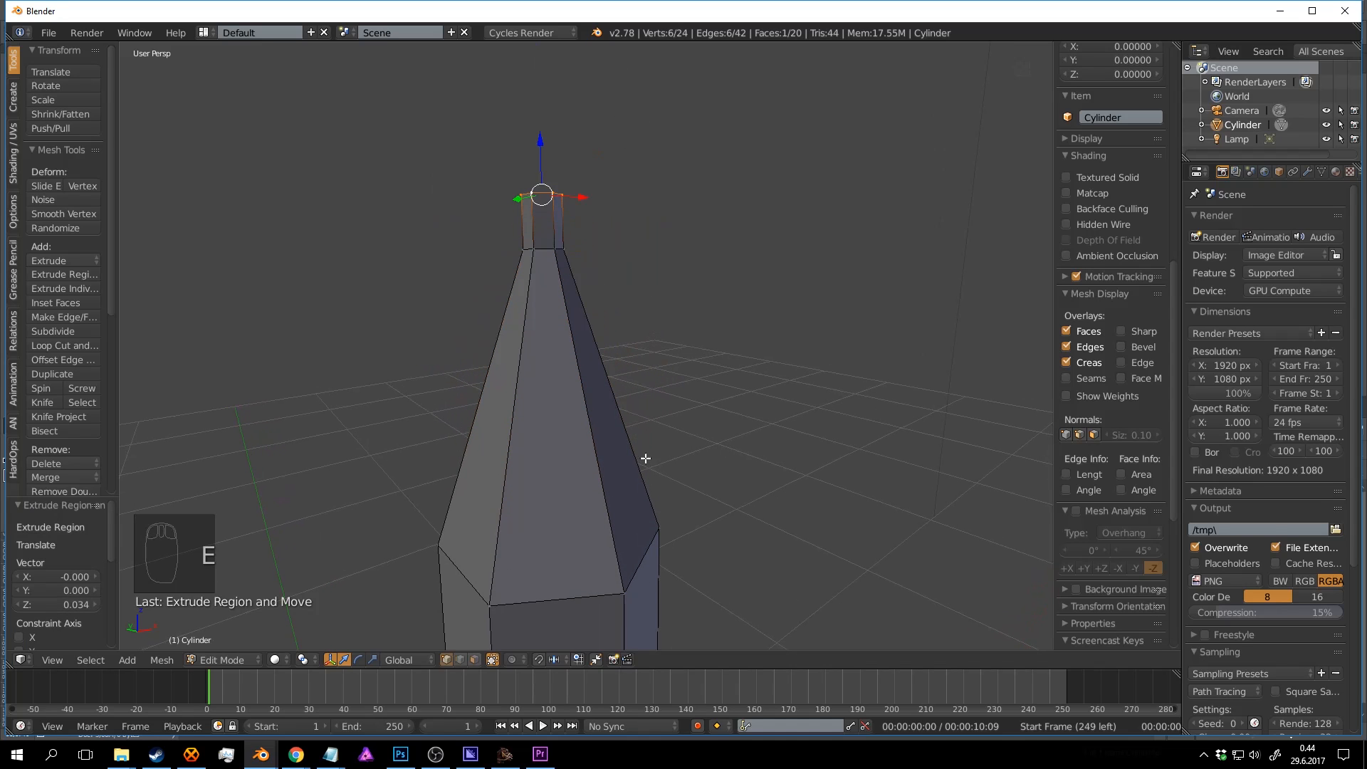
middle_click_drag(646, 459, 524, 363)
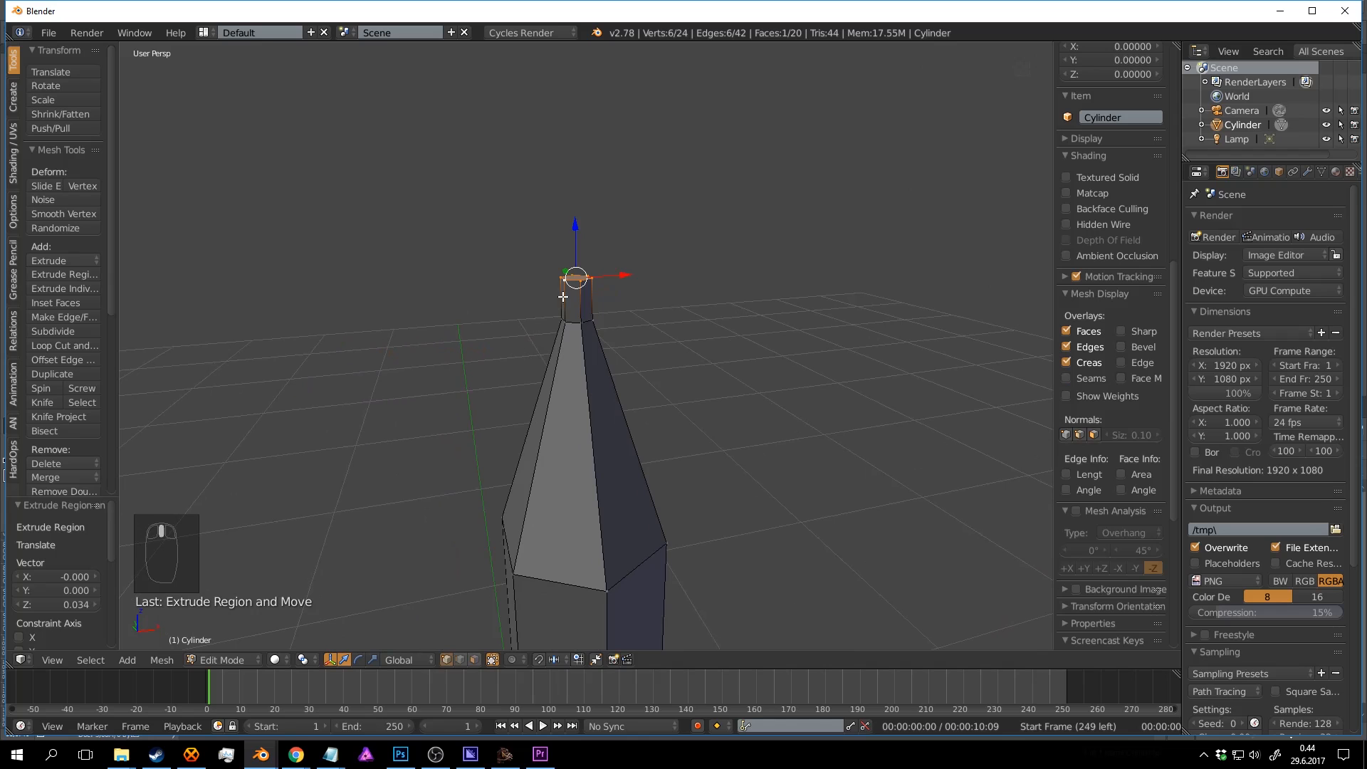
Bevel the top edges of the small tip extrusion by about 0.005 and return to Object Mode.
middle_click_drag(607, 284, 638, 325)
scroll(645, 327, "up", 2)
scroll(650, 323, "down", 1)
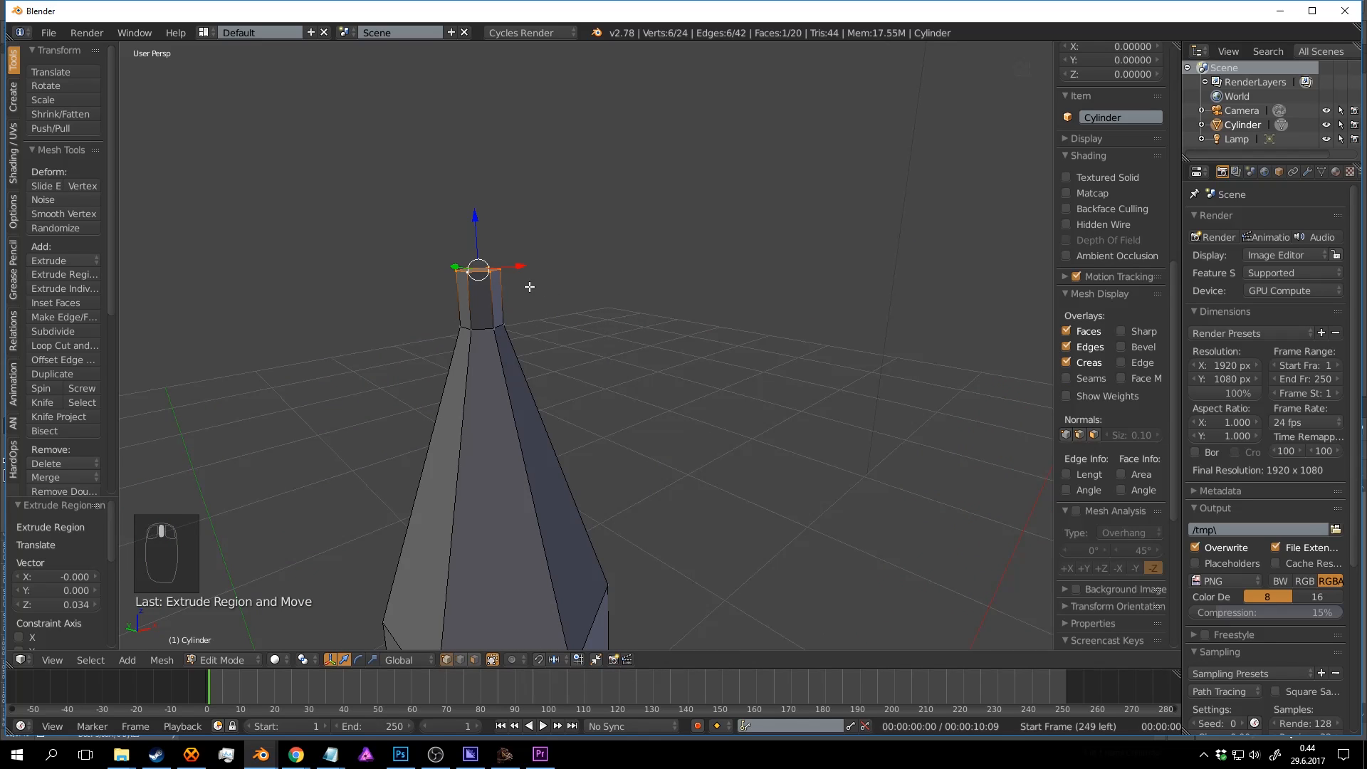
key("ctrl+b")
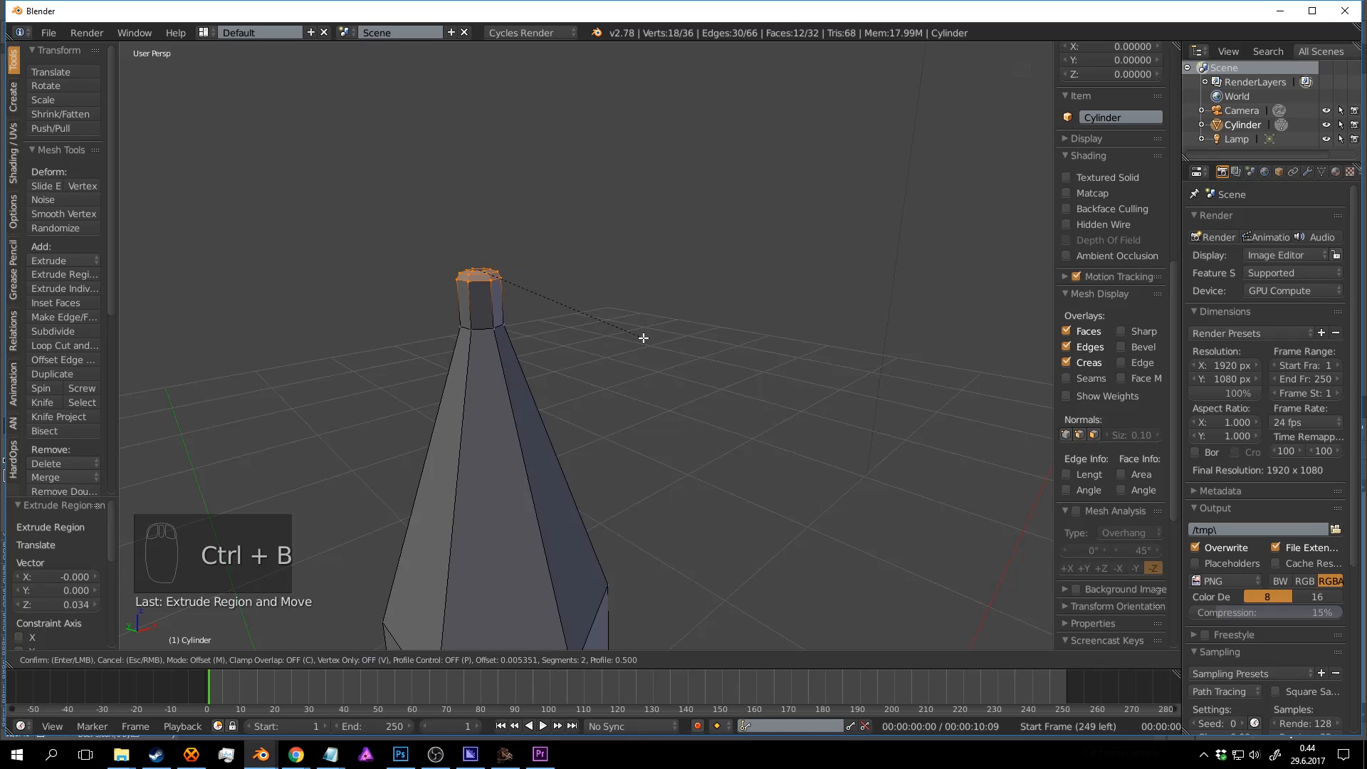
left_click(650, 342)
key("Tab")
middle_click_drag(650, 342, 644, 311)
Re-enter Edit Mode, switch to edge selection and select the ring of six long vertical edges on the shaft.
key("Tab")
key("a")
key("a")
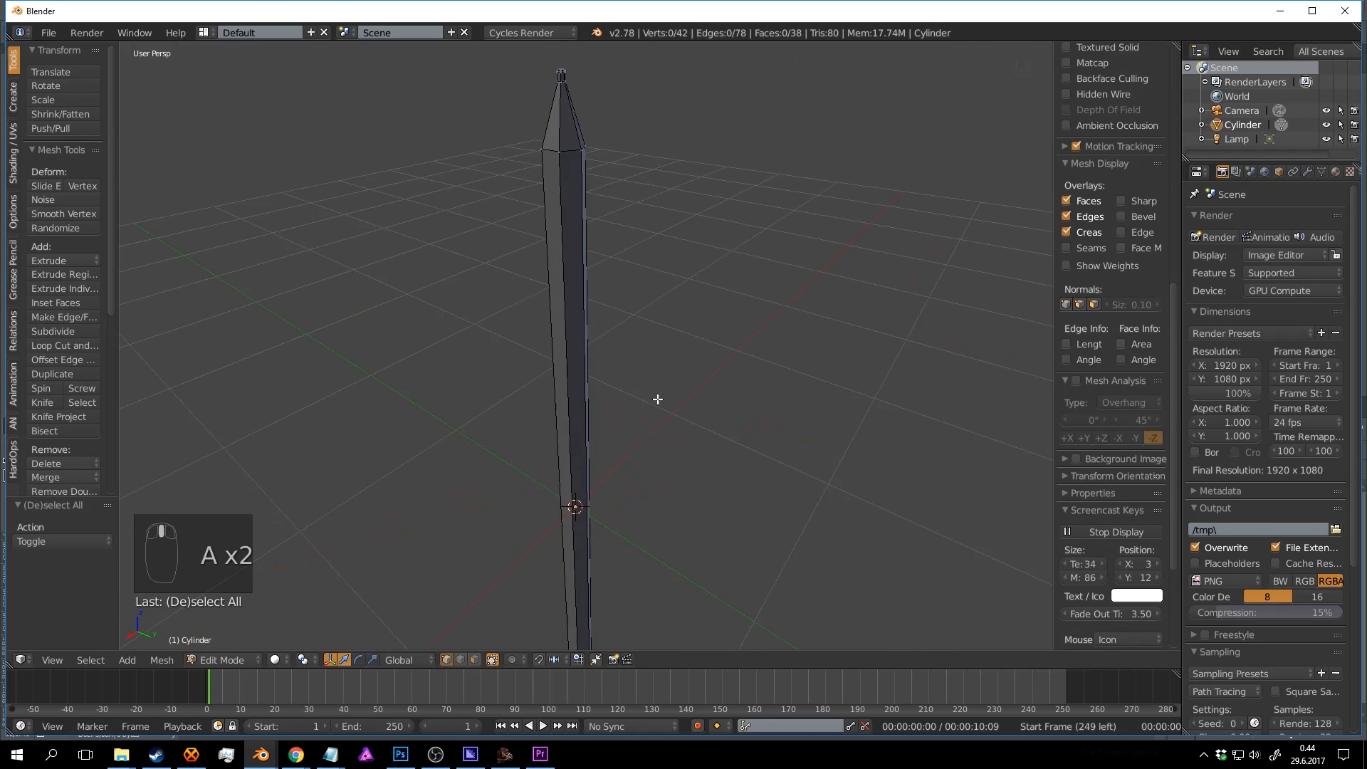
middle_click_drag(656, 397, 507, 545)
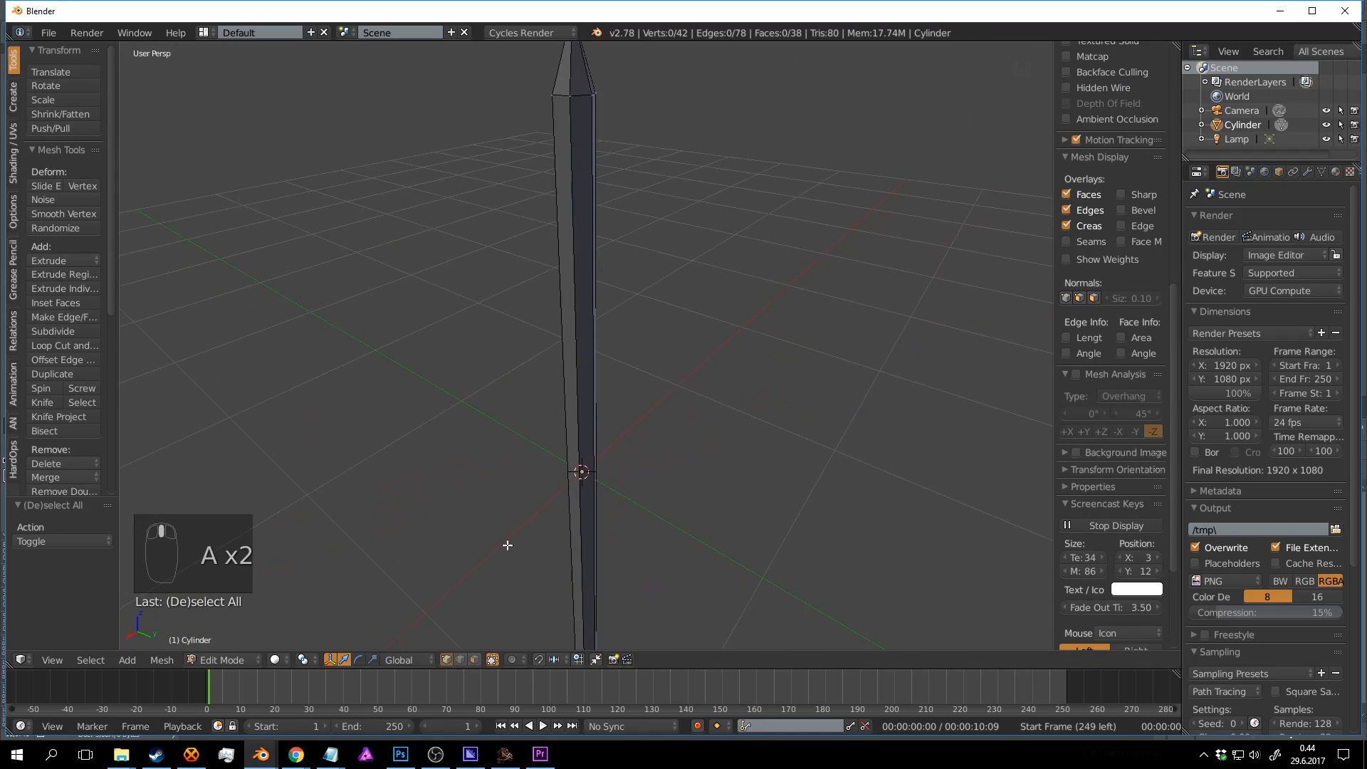
left_click(461, 659)
middle_click_drag(582, 380, 591, 385)
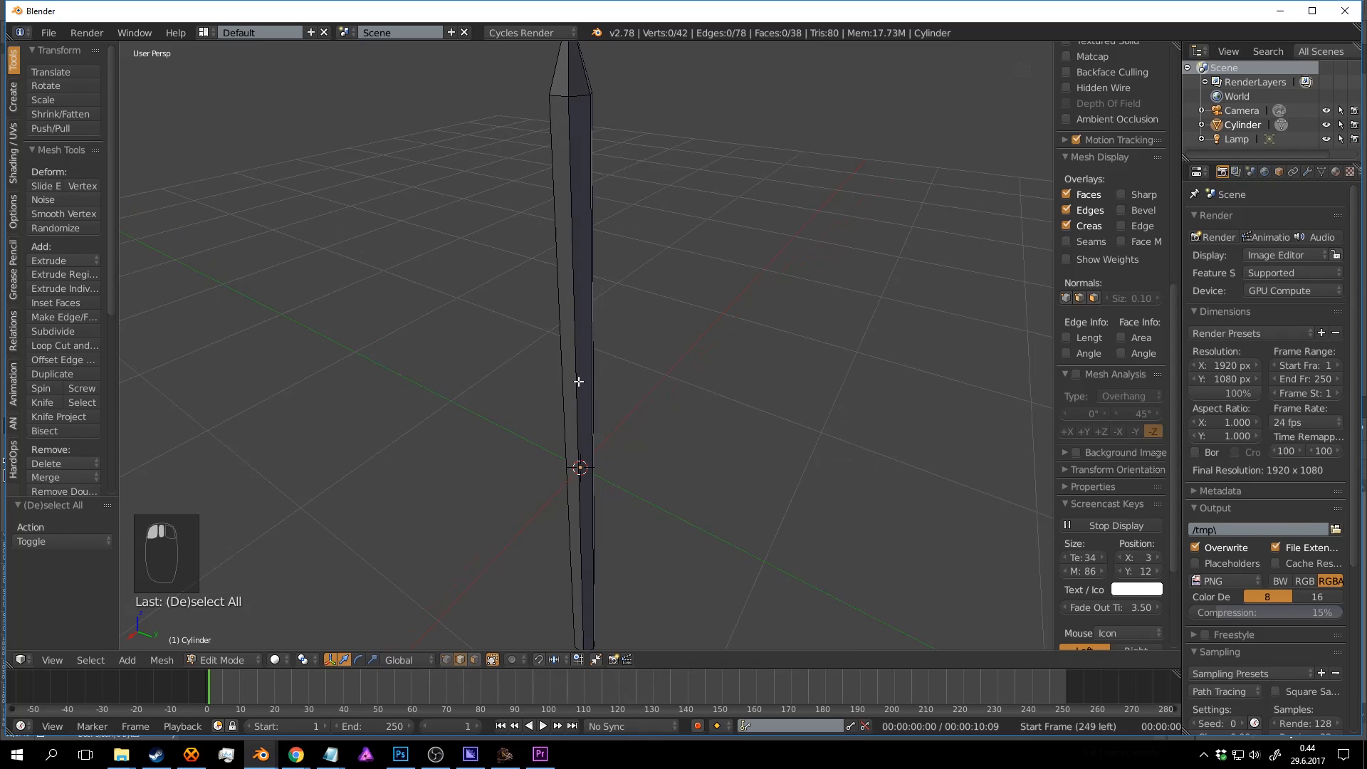
right_click(579, 382, "ctrl+alt")
middle_click_drag(580, 388, 518, 356)
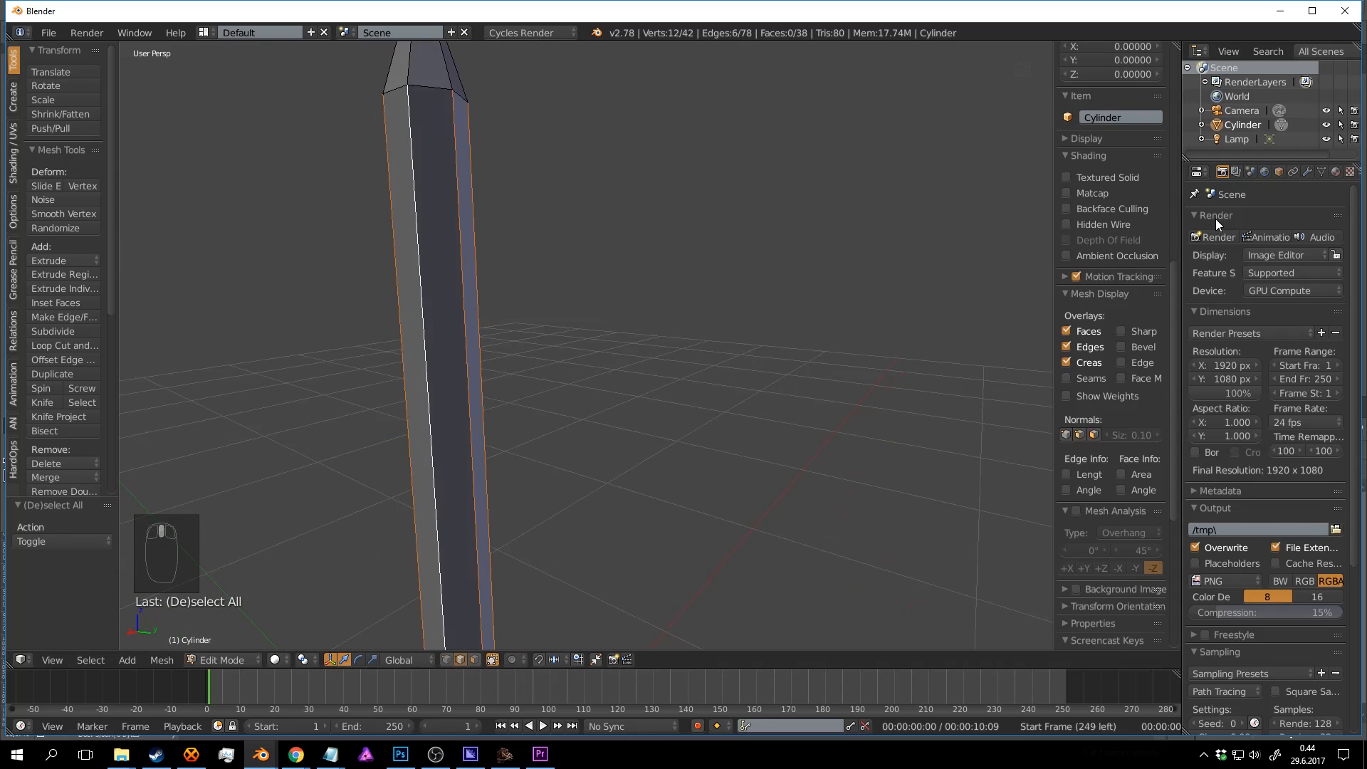
Add a Bevel modifier to the cylinder and set its limit method to Weight.
left_click(1308, 173)
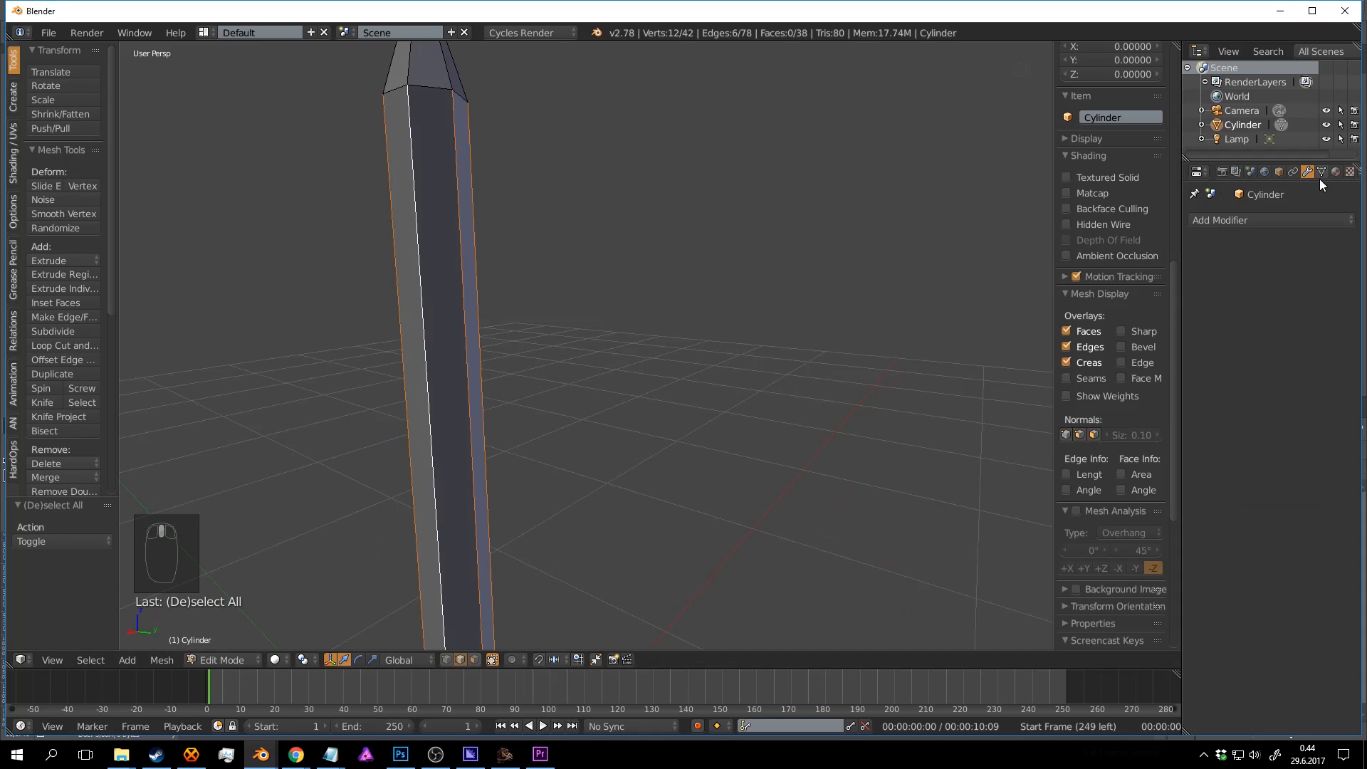
left_click(1302, 221)
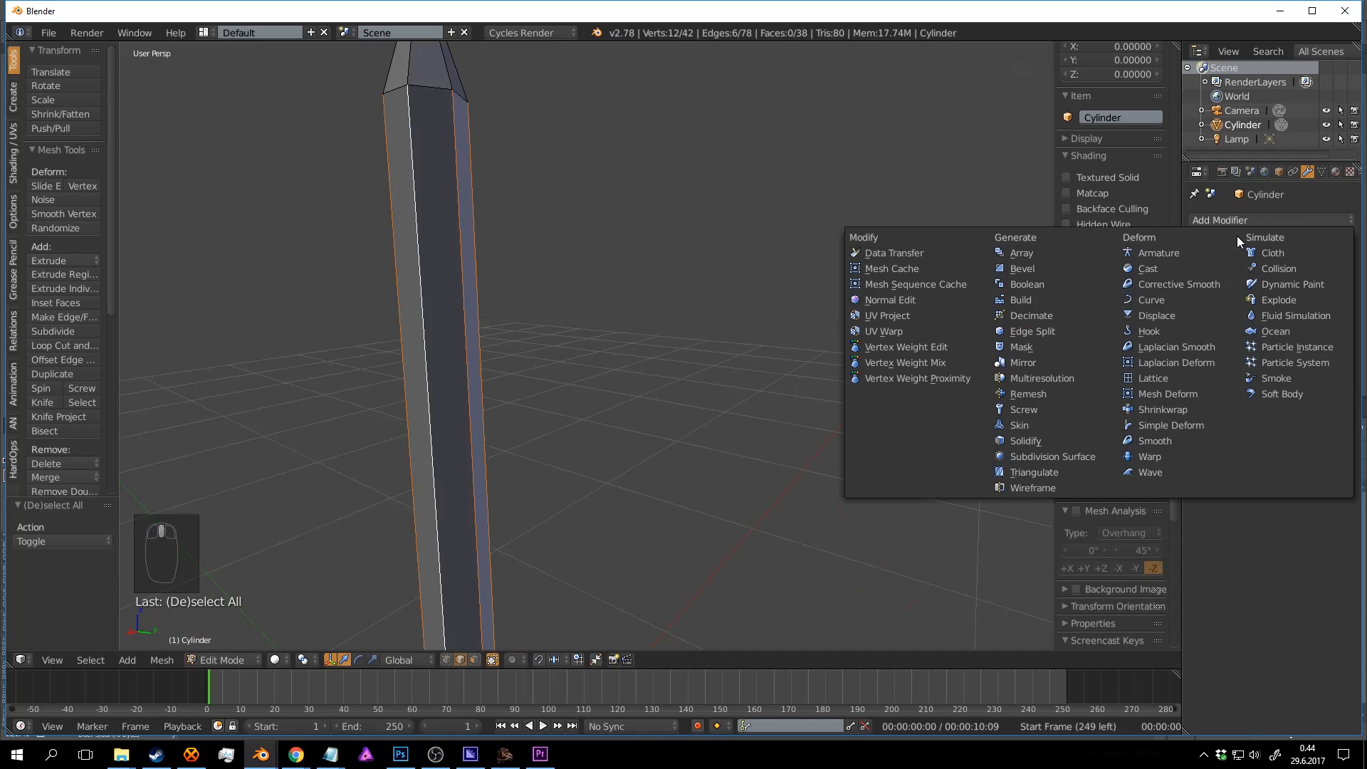
left_click(1029, 268)
middle_click_drag(757, 226, 786, 254)
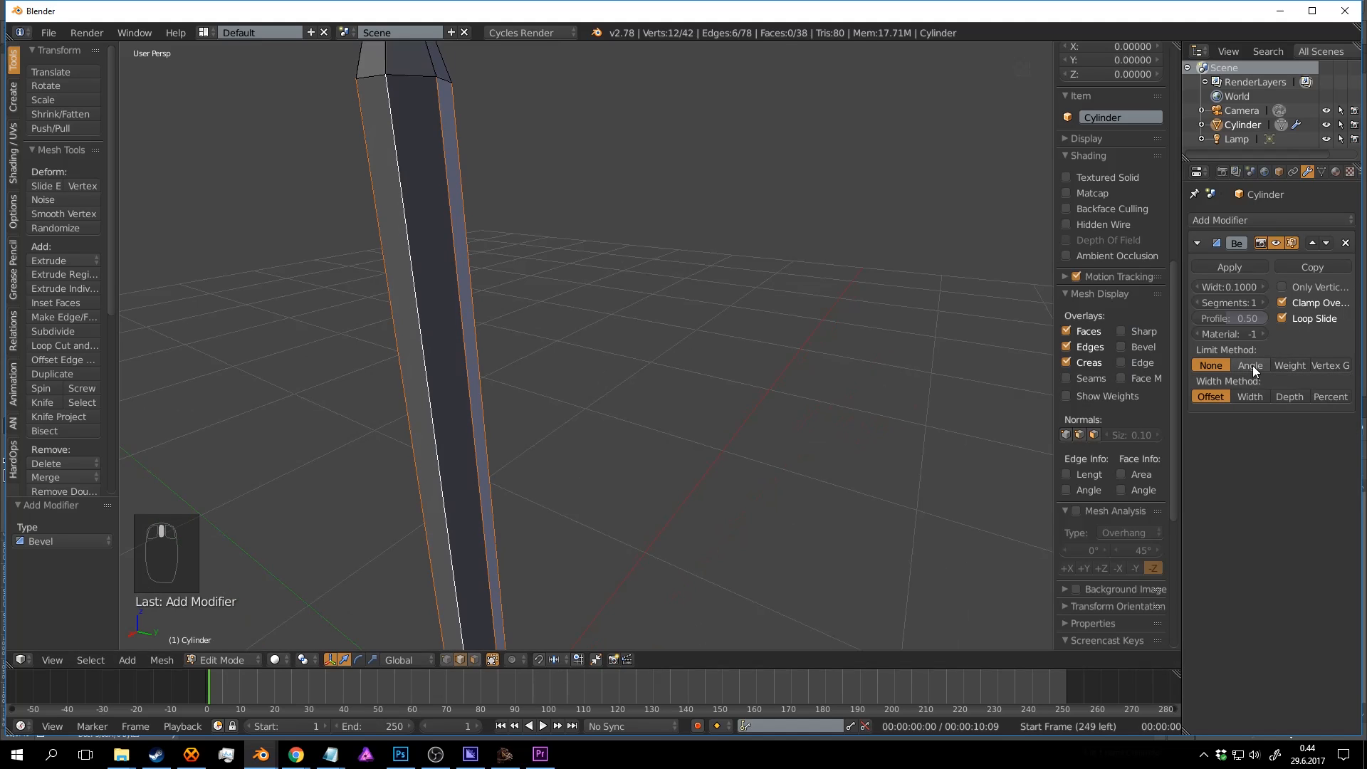
left_click(1281, 365)
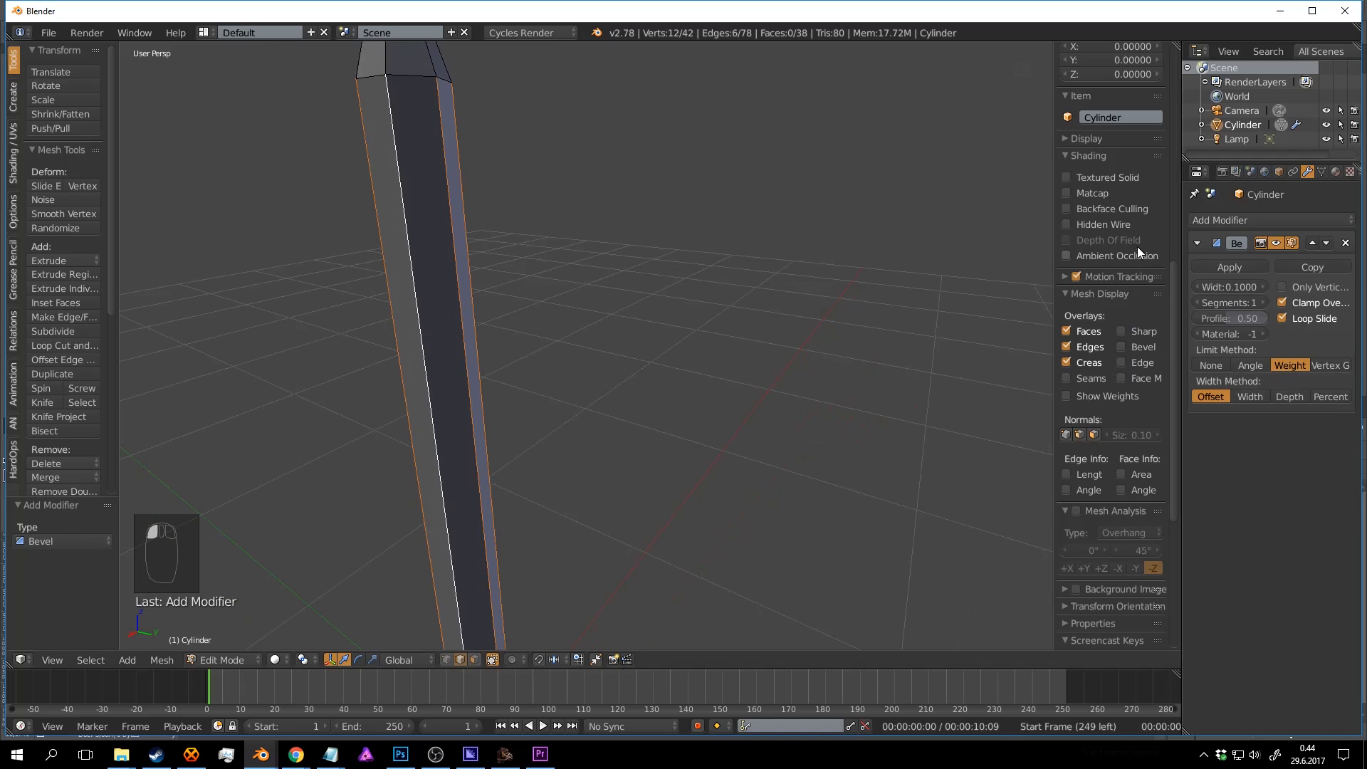
Set the selected shaft edges' mean bevel weight to 0.39 and the Bevel modifier's segments to 2.
middle_click_drag(883, 170, 935, 286, "shift")
scroll(1111, 255, "up", 9)
scroll(1109, 255, "up", 8)
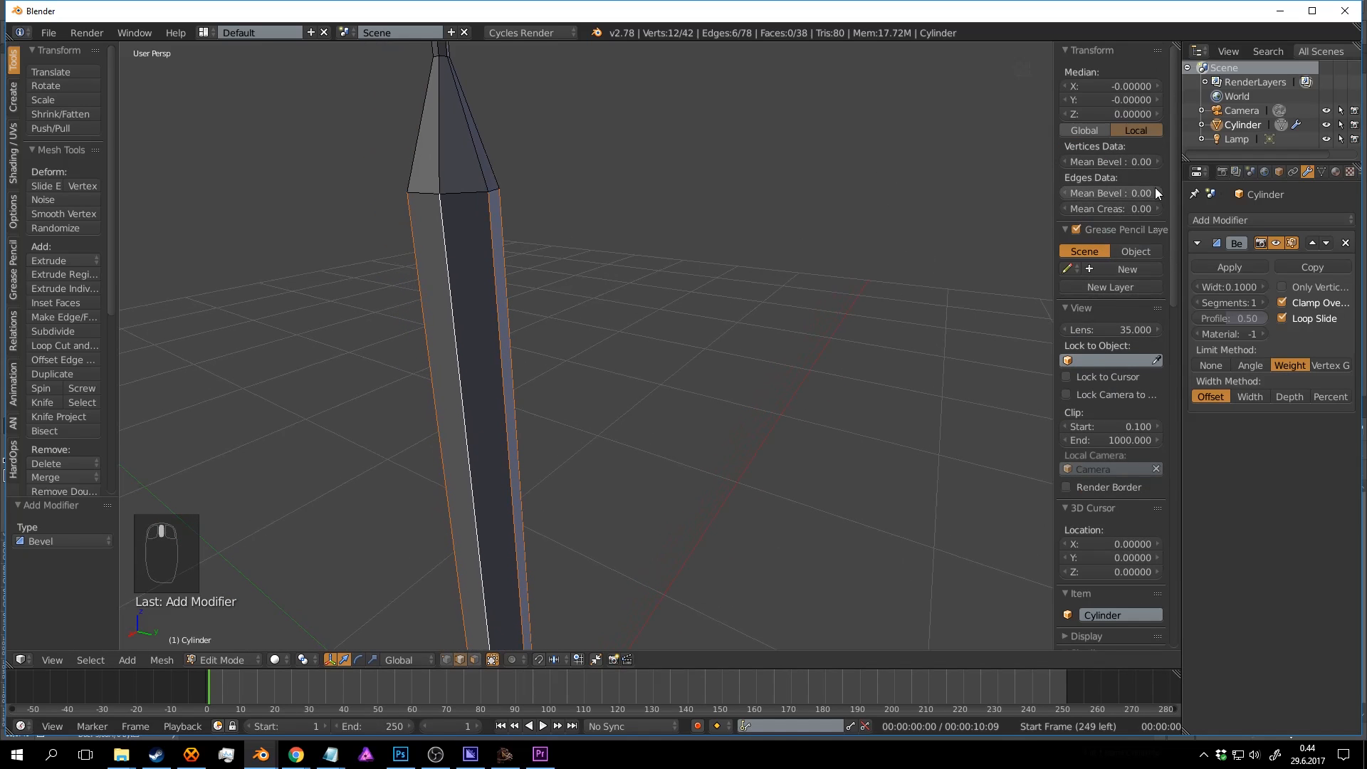
left_click_drag(1140, 191, 1192, 191)
middle_click_drag(873, 214, 830, 222)
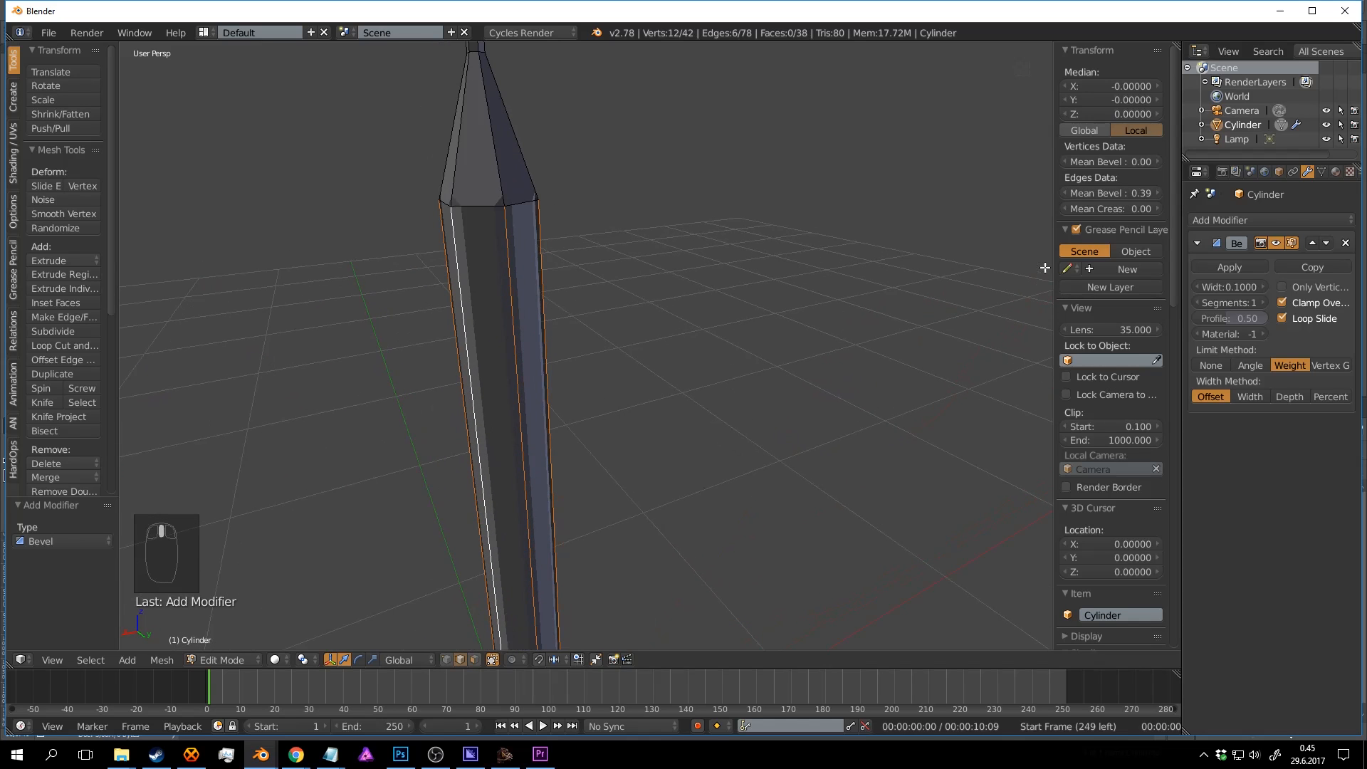
left_click(1267, 301)
left_click(1267, 302)
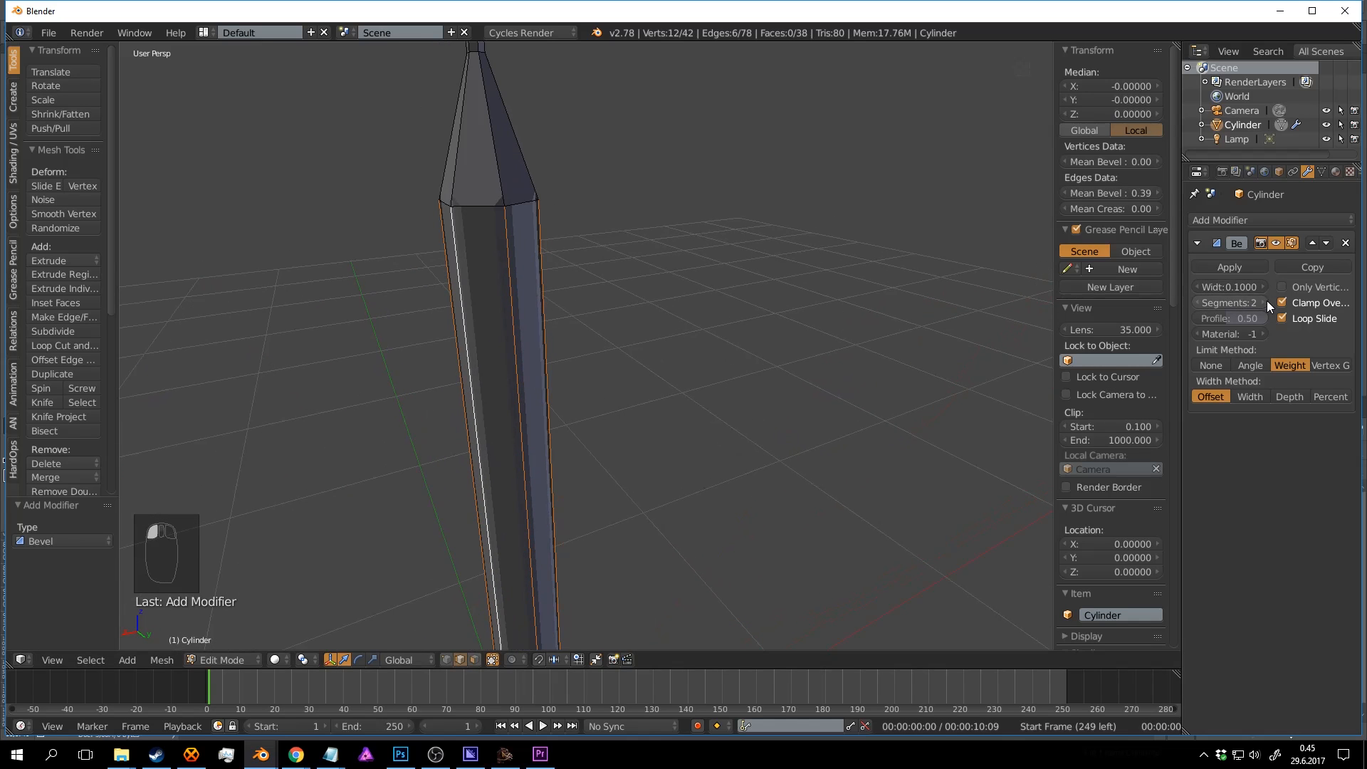
Raise the Bevel modifier's segments to 4, return to Object Mode and apply smooth shading to the pencil.
left_click(1267, 302)
mouse_move(816, 267)
middle_mouse_down()
mouse_move(691, 219)
mouse_move(723, 241)
mouse_move(632, 217)
mouse_move(661, 250)
mouse_move(742, 224)
middle_mouse_up()
key("a")
key("Tab")
scroll(641, 253, "down", 3)
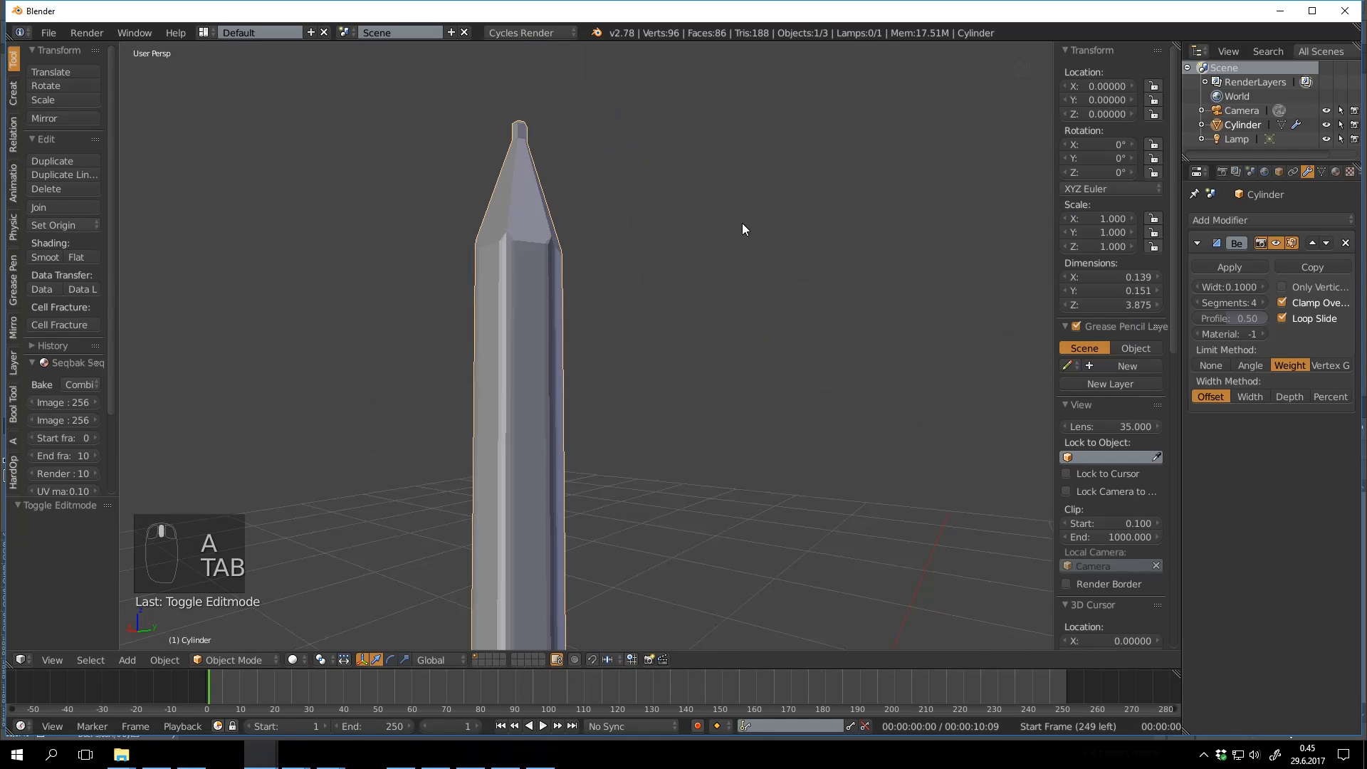
left_click(41, 257)
Examine the smooth-shaded tip and shaft, comparing the edit mesh with the beveled result.
mouse_move(655, 271)
middle_mouse_down()
mouse_move(690, 285)
mouse_move(669, 342)
mouse_move(693, 376)
mouse_move(629, 333)
mouse_move(549, 311)
mouse_move(520, 255)
mouse_move(634, 360)
mouse_move(606, 314)
middle_mouse_up()
scroll(693, 376, "up", 4)
key("Tab")
scroll(629, 333, "down", 4)
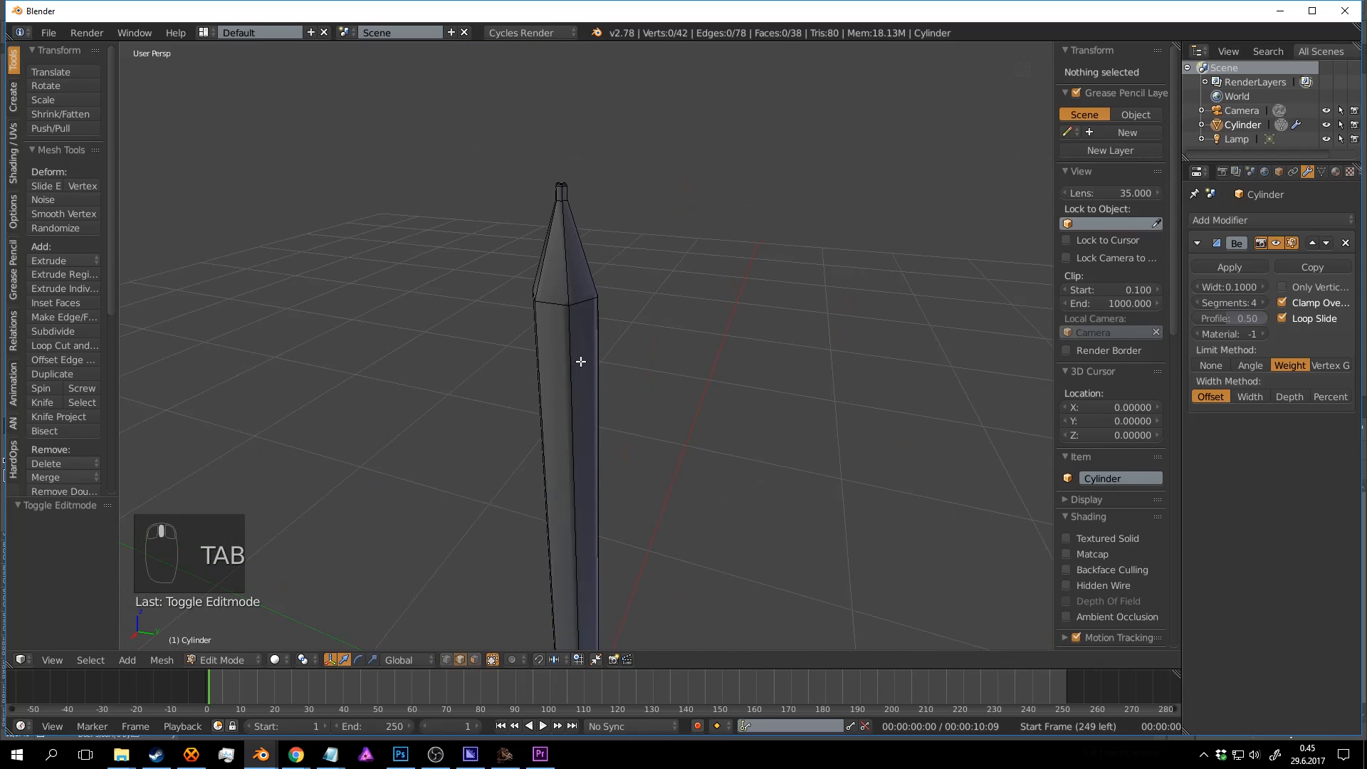
mouse_move(582, 362)
middle_mouse_down()
mouse_move(695, 314)
mouse_move(674, 378)
mouse_move(675, 330)
mouse_move(715, 358)
mouse_move(663, 335)
mouse_move(681, 254)
mouse_move(730, 262)
mouse_move(753, 342)
mouse_move(714, 339)
mouse_move(804, 265)
mouse_move(793, 232)
mouse_move(747, 286)
mouse_move(628, 345)
mouse_move(604, 239)
middle_mouse_up()
scroll(714, 359, "up", 3)
key("Tab")
scroll(712, 306, "down", 5)
Enter Edit Mode and cut centred lengthwise edge loops down three of the pencil's six sides.
key("Tab")
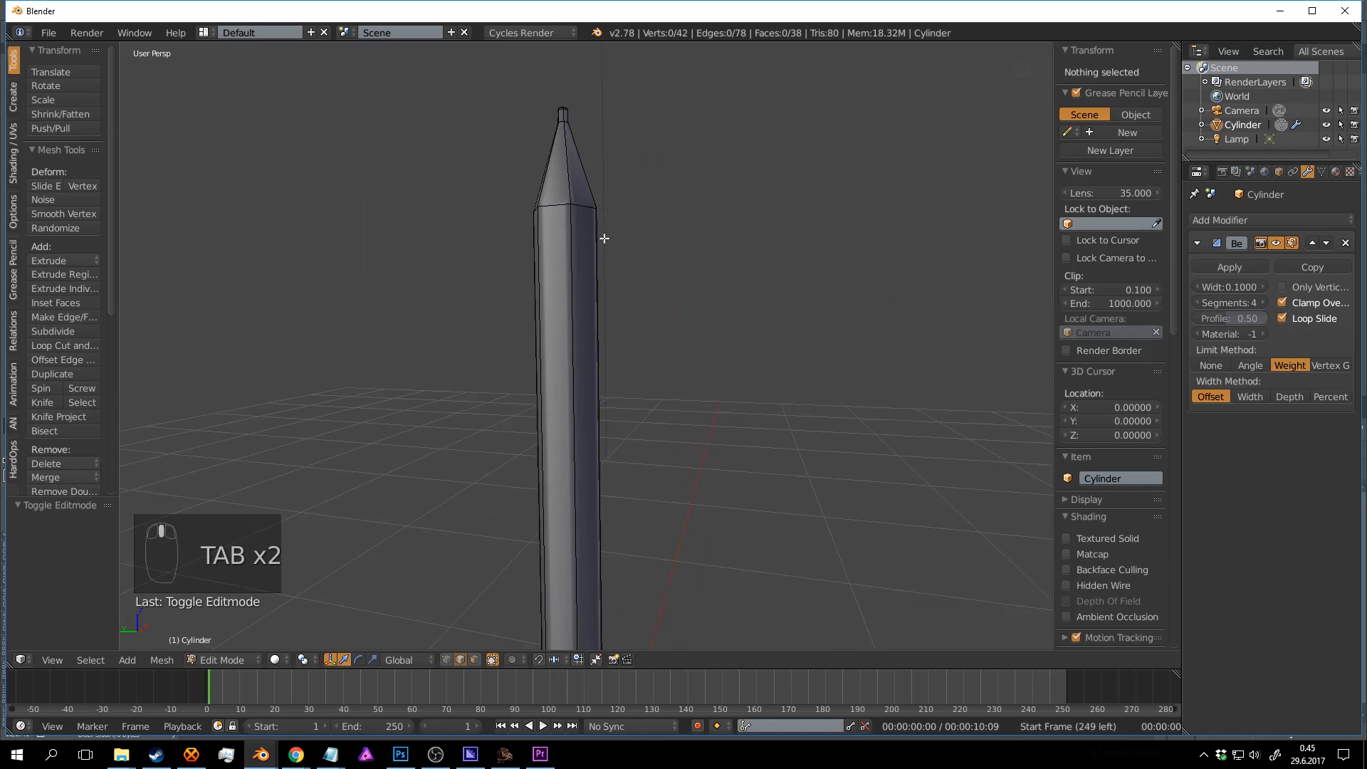
scroll(656, 382, "down", 5)
mouse_move(656, 382)
middle_mouse_down()
mouse_move(574, 454)
mouse_move(621, 349)
middle_mouse_up()
scroll(621, 349, "up", 5)
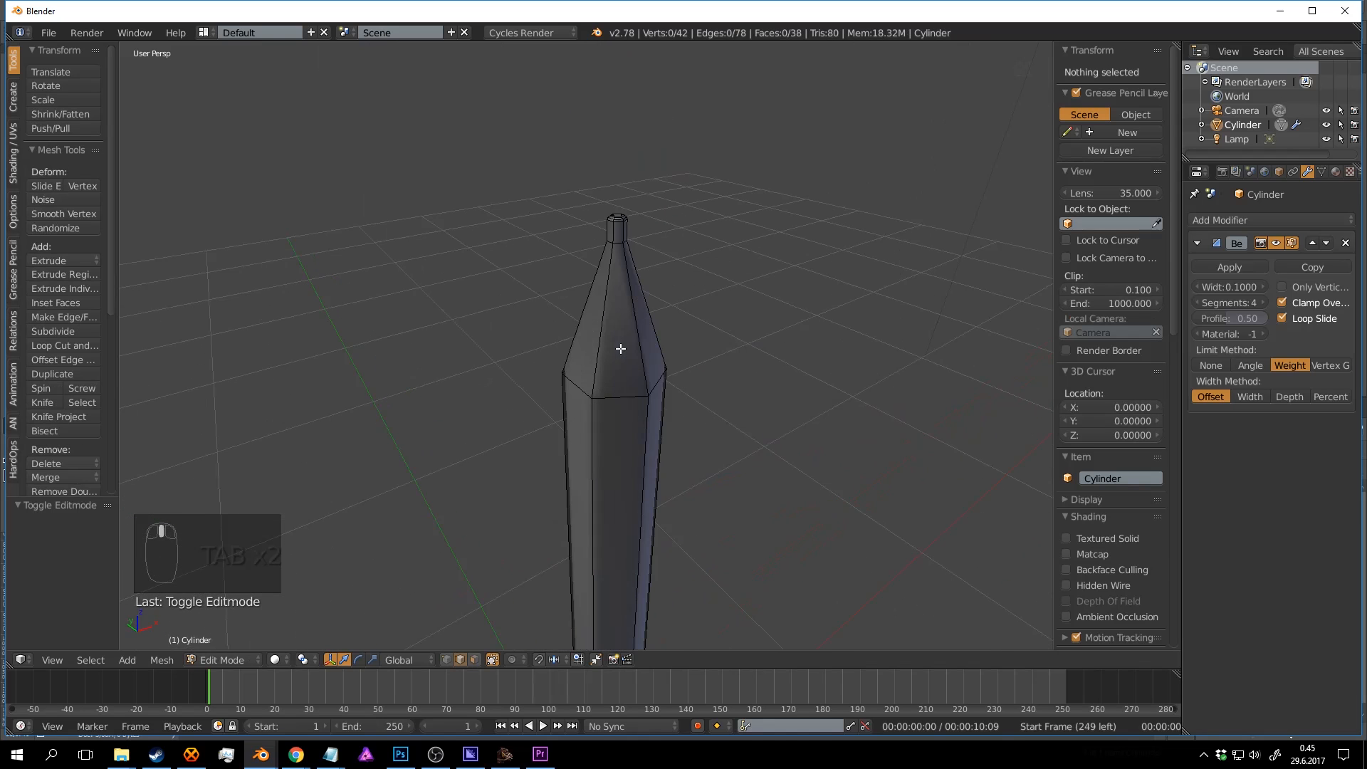
mouse_move(628, 416)
middle_mouse_down()
mouse_move(587, 540)
mouse_move(651, 423)
mouse_move(595, 442)
middle_mouse_up()
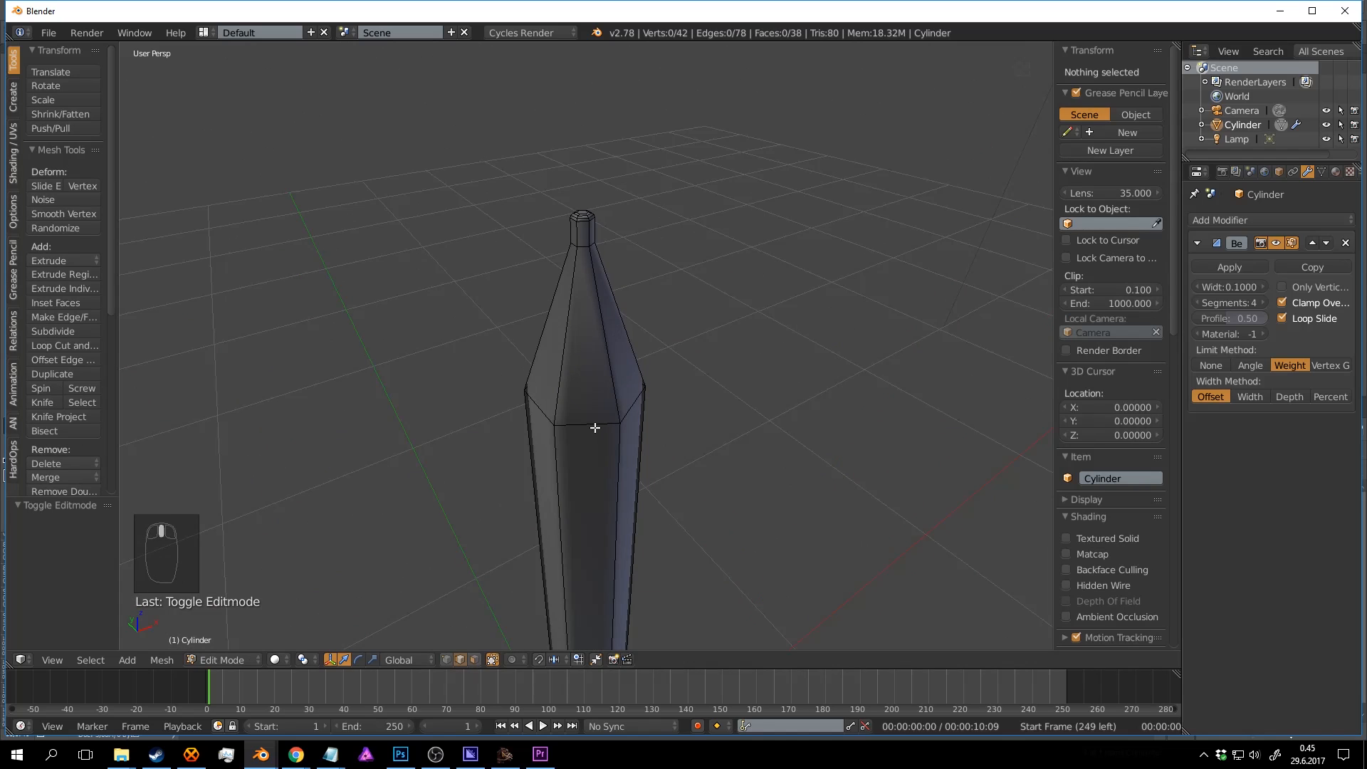
key("ctrl+r")
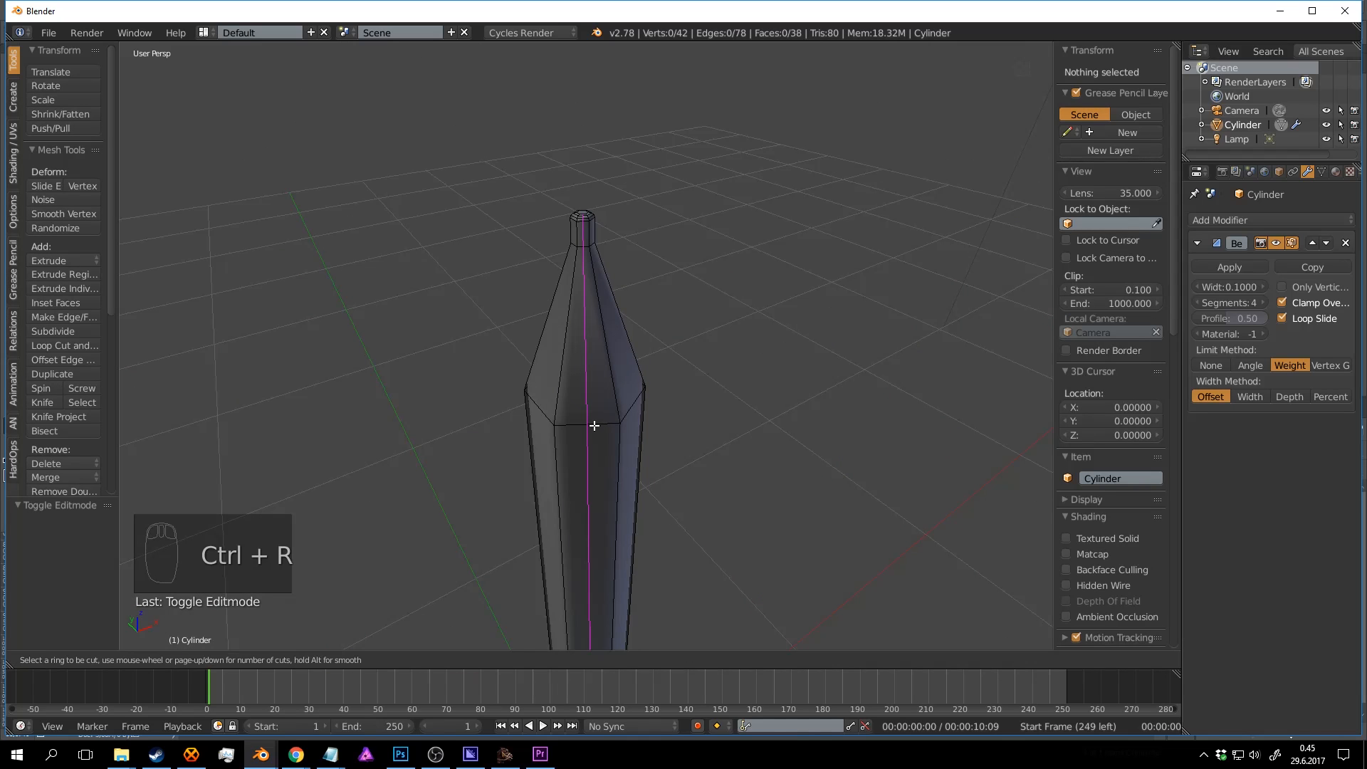
left_click(595, 425)
right_click(656, 415)
middle_click_drag(656, 415, 574, 424)
key("ctrl+r")
left_click(632, 421)
right_click(734, 421)
middle_click_drag(745, 421, 604, 437)
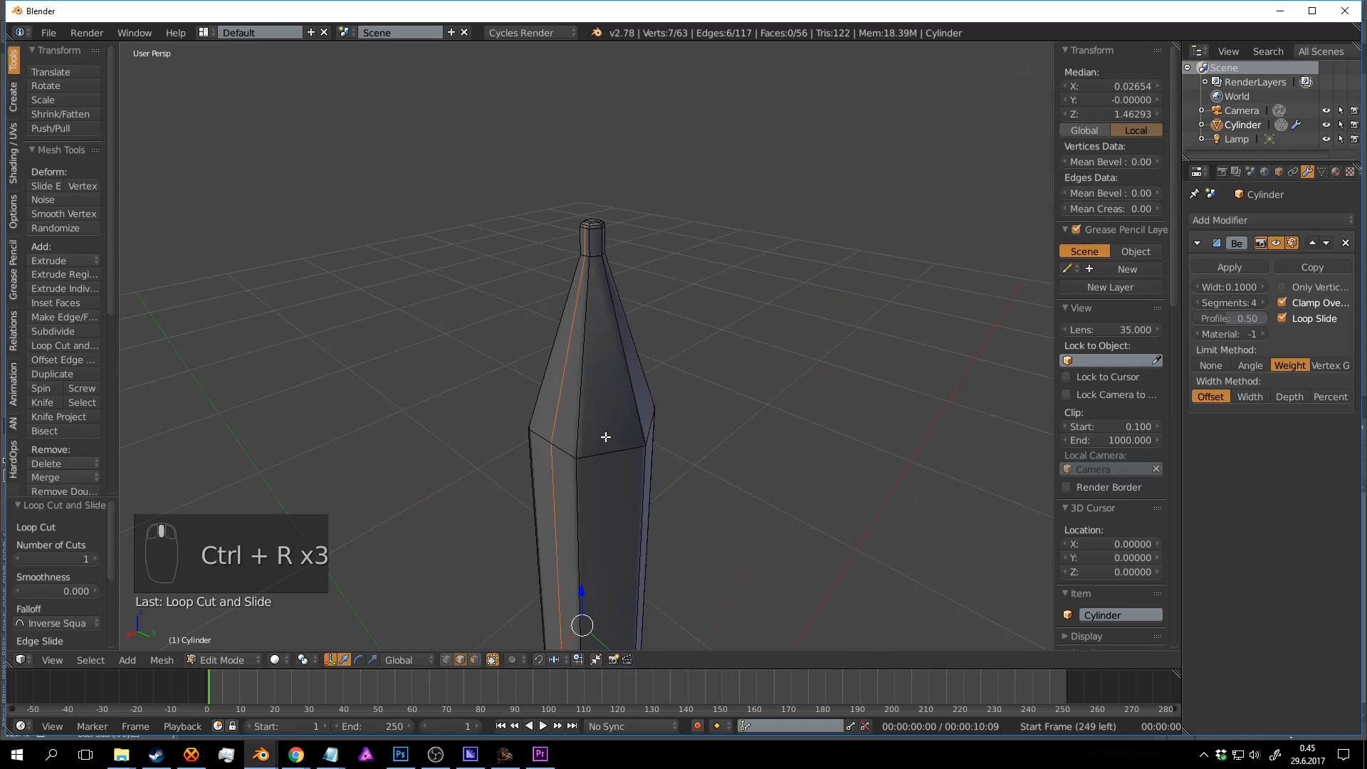
Cut centred lengthwise edge loops down the remaining three sides of the pencil.
key("ctrl+r")
left_click(607, 437)
right_click(701, 441)
middle_click_drag(706, 441, 595, 447)
key("ctrl+r")
left_click(595, 447)
right_click(711, 442)
key("ctrl+r")
mouse_move(711, 442)
middle_mouse_down()
mouse_move(599, 445)
mouse_move(553, 412)
mouse_move(601, 418)
mouse_move(620, 391)
mouse_move(655, 386)
mouse_move(603, 281)
middle_mouse_up()
left_click(599, 446)
right_click(702, 432)
Cut one edge loop around the tapered cone and slide it down to just above the cone's base.
key("a")
key("ctrl+r")
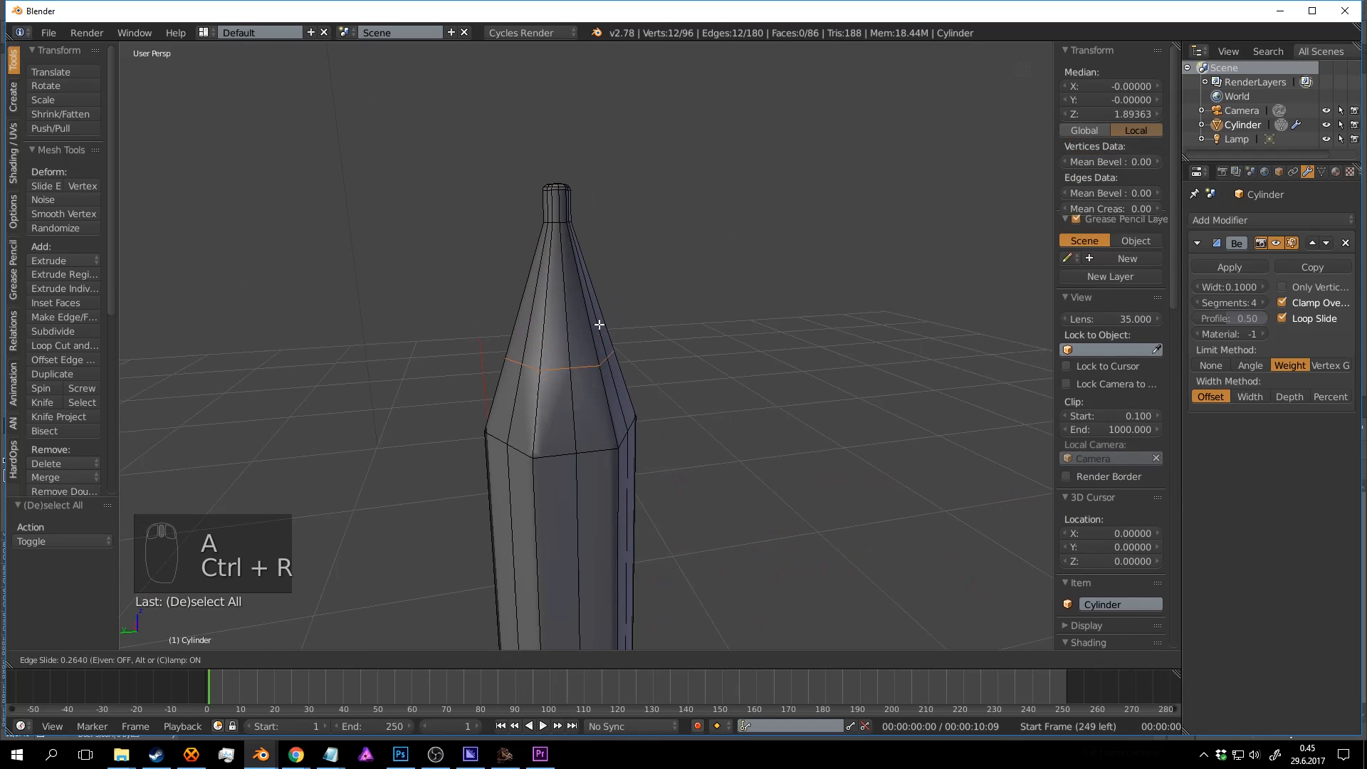
left_click(611, 411)
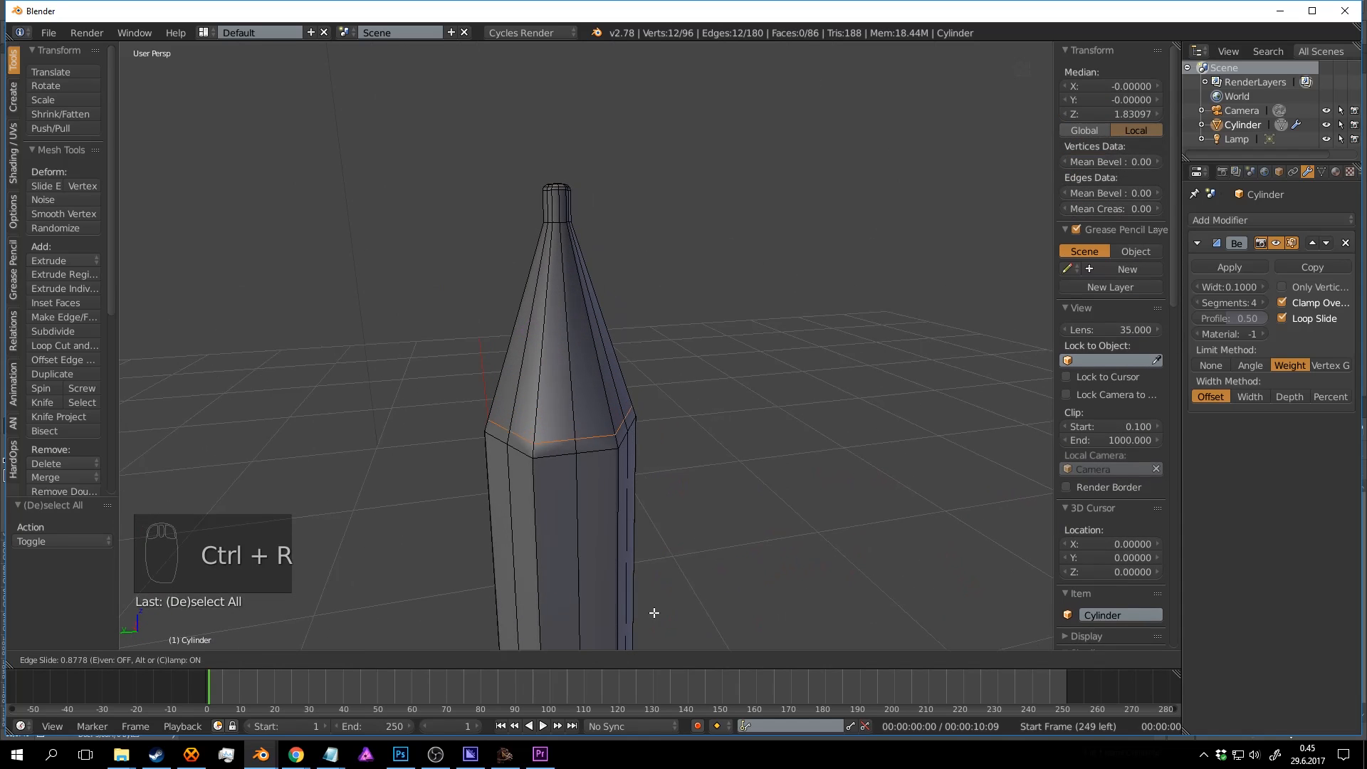
left_click(676, 57)
Round the new cone loop into a circle using To Sphere with a factor of 1.
mouse_move(650, 183)
middle_mouse_down()
mouse_move(675, 308)
mouse_move(684, 226)
mouse_move(658, 179)
middle_mouse_up()
scroll(658, 178, "up", 2)
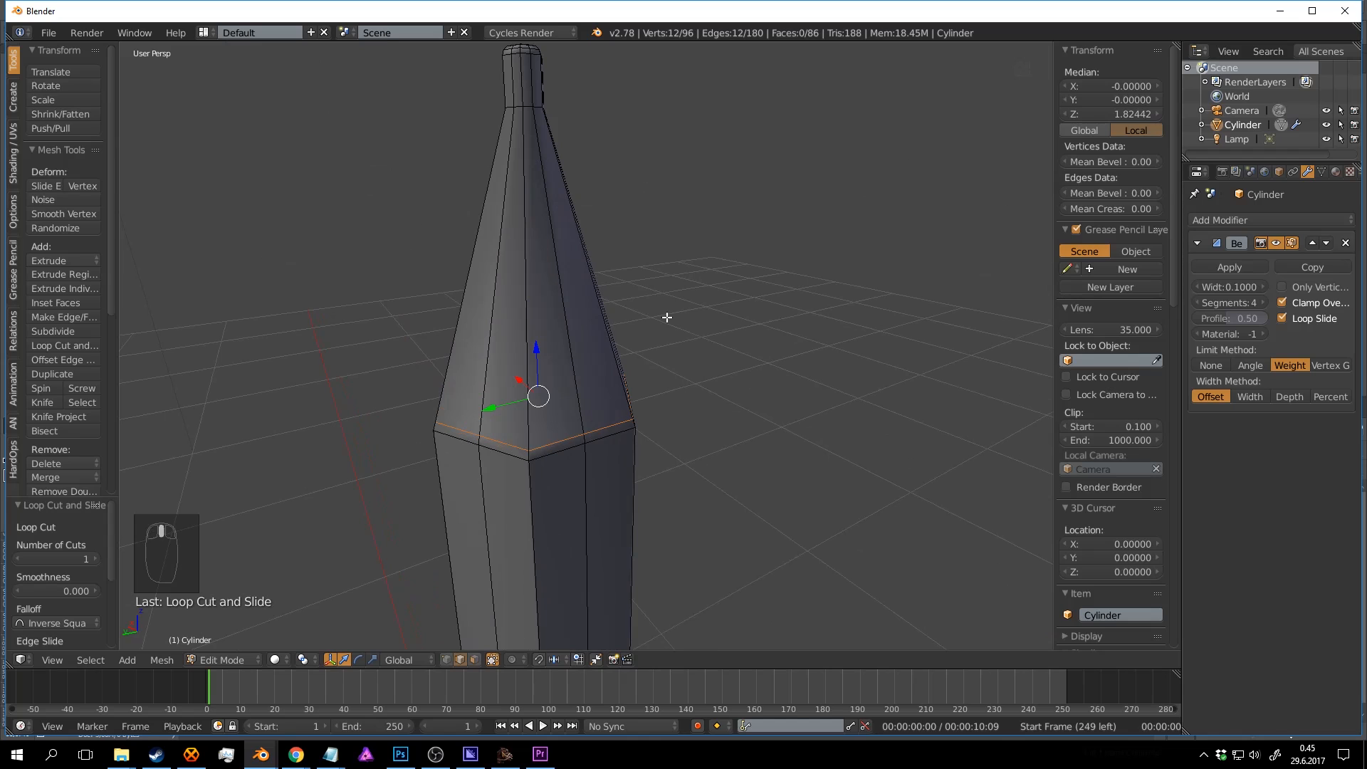
key("alt+shift+s")
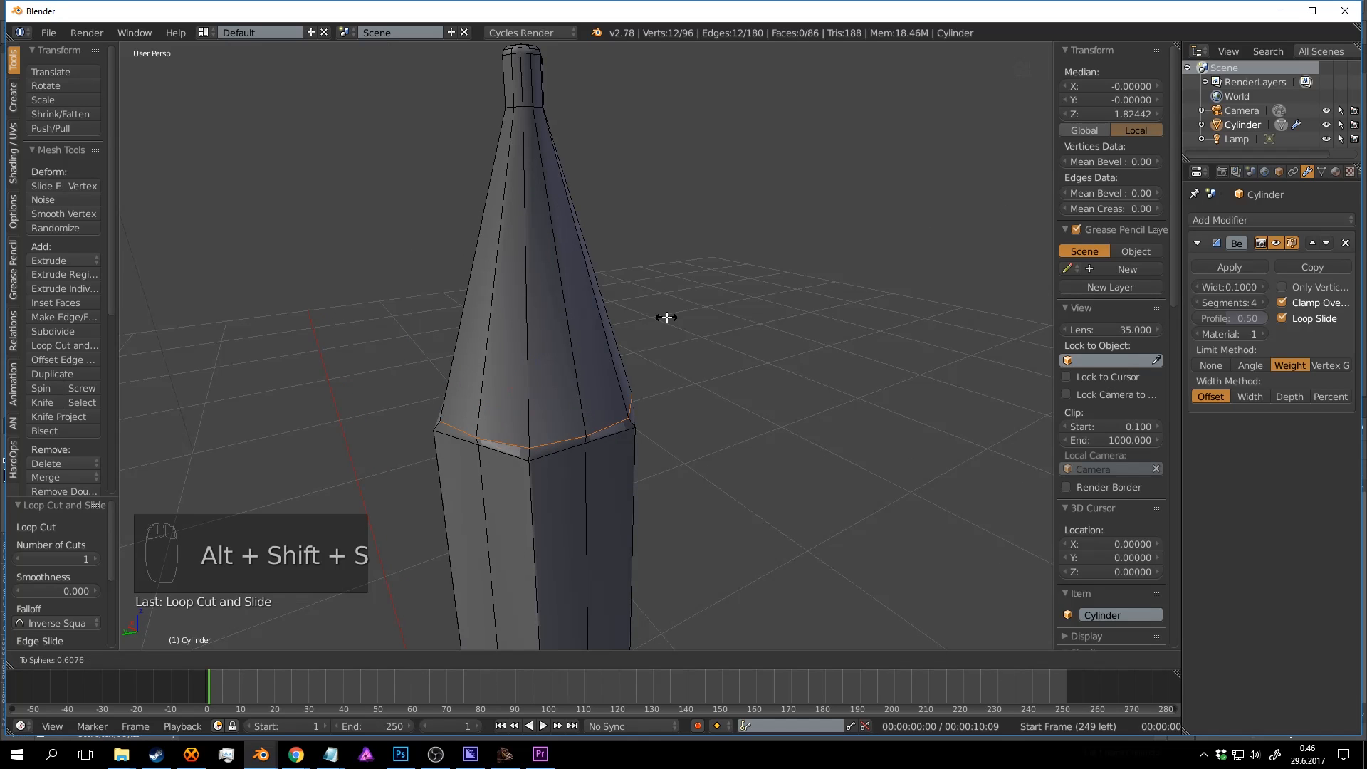
type("1")
key("Return")
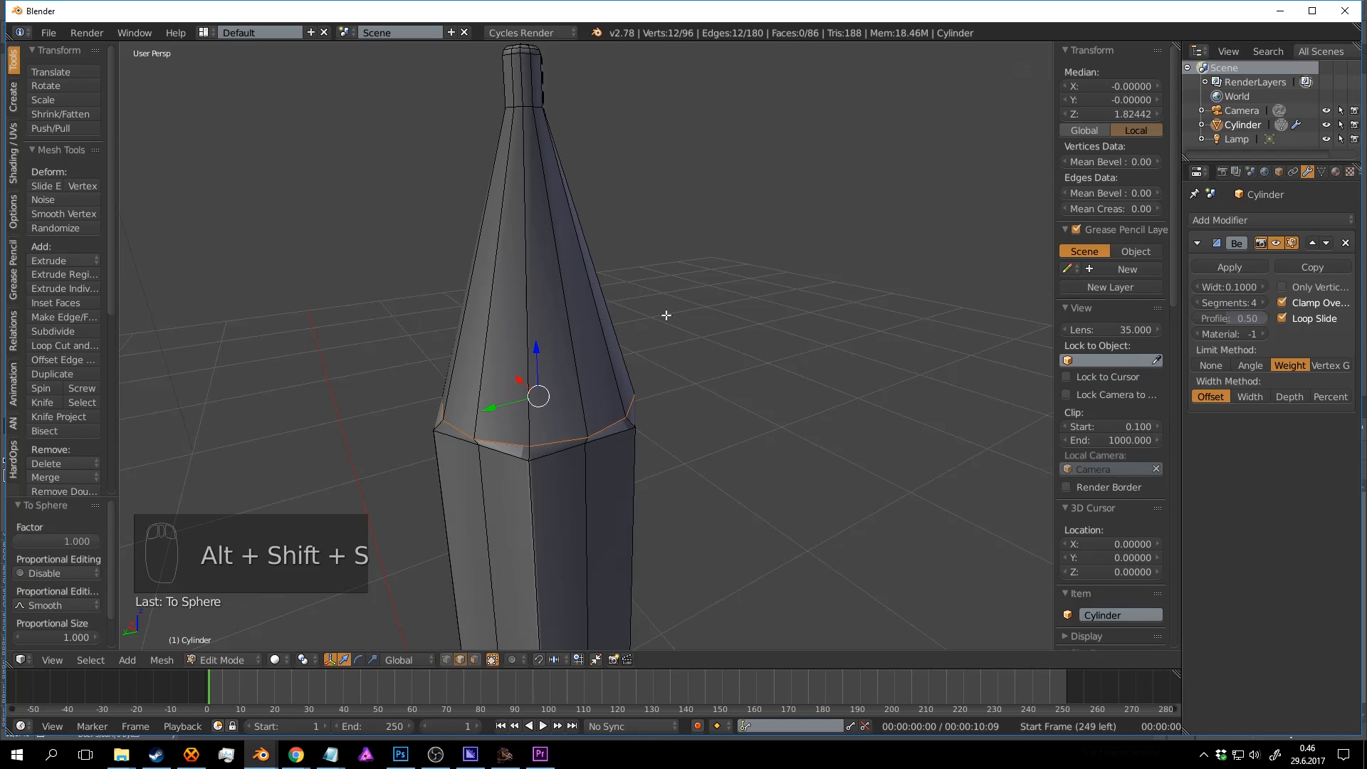
Raise the rounded cone loop about 0.01 along Z and clear the selection.
middle_click_drag(666, 314, 707, 397)
key("g")
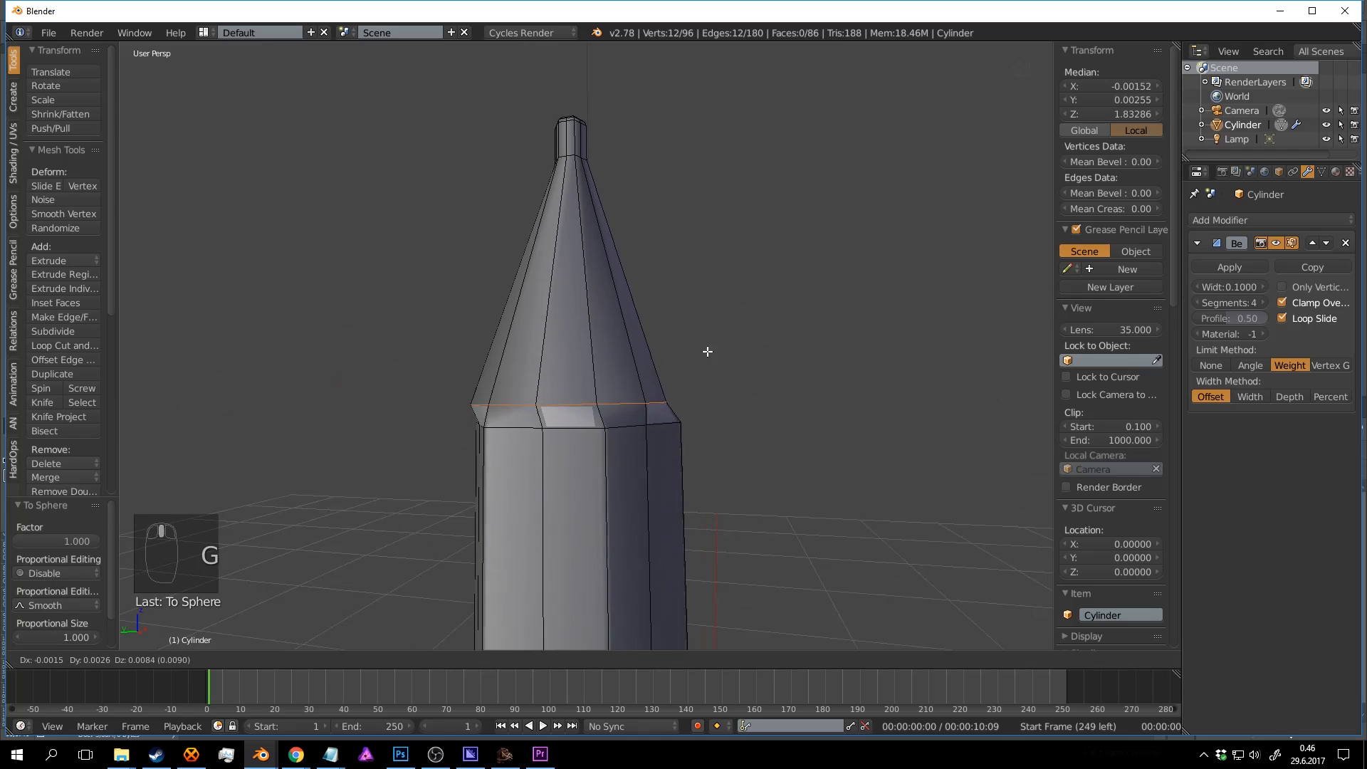
right_click(725, 336)
left_click_drag(572, 366, 611, 275)
middle_click_drag(613, 278, 638, 439)
key("a")
key("Tab")
key("Tab")
Select the edge loop where the cone meets the small tip extrusion and round it with To Sphere.
scroll(638, 440, "up", 2)
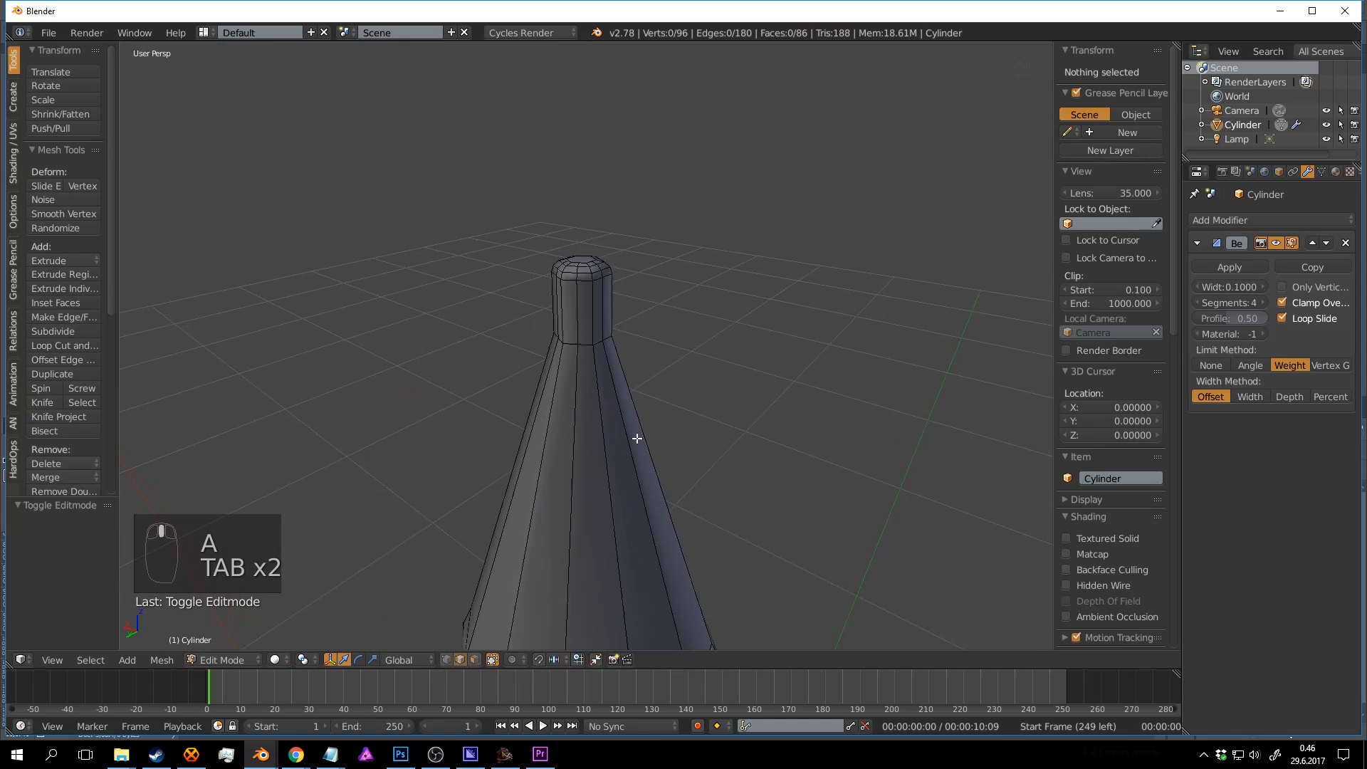
key("a")
key("a")
key("a")
key("a")
right_click(584, 345, "alt")
middle_click_drag(716, 361, 684, 365)
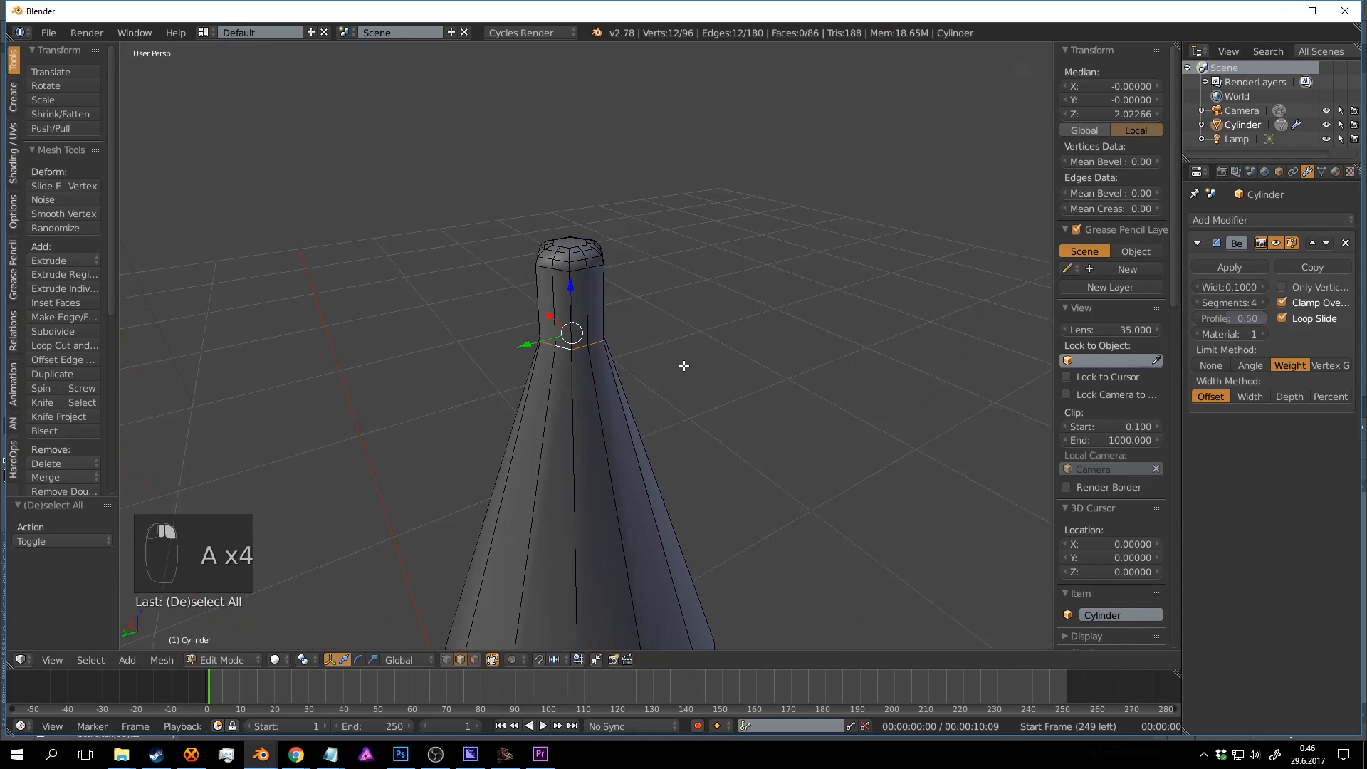
key("alt+shift+s")
left_click(682, 365)
Select the loop at the lower edge of the tip's bevel and round it with To Sphere at factor 1.
key("a")
right_click(582, 273, "alt")
key("alt+shift+s")
left_click(587, 272)
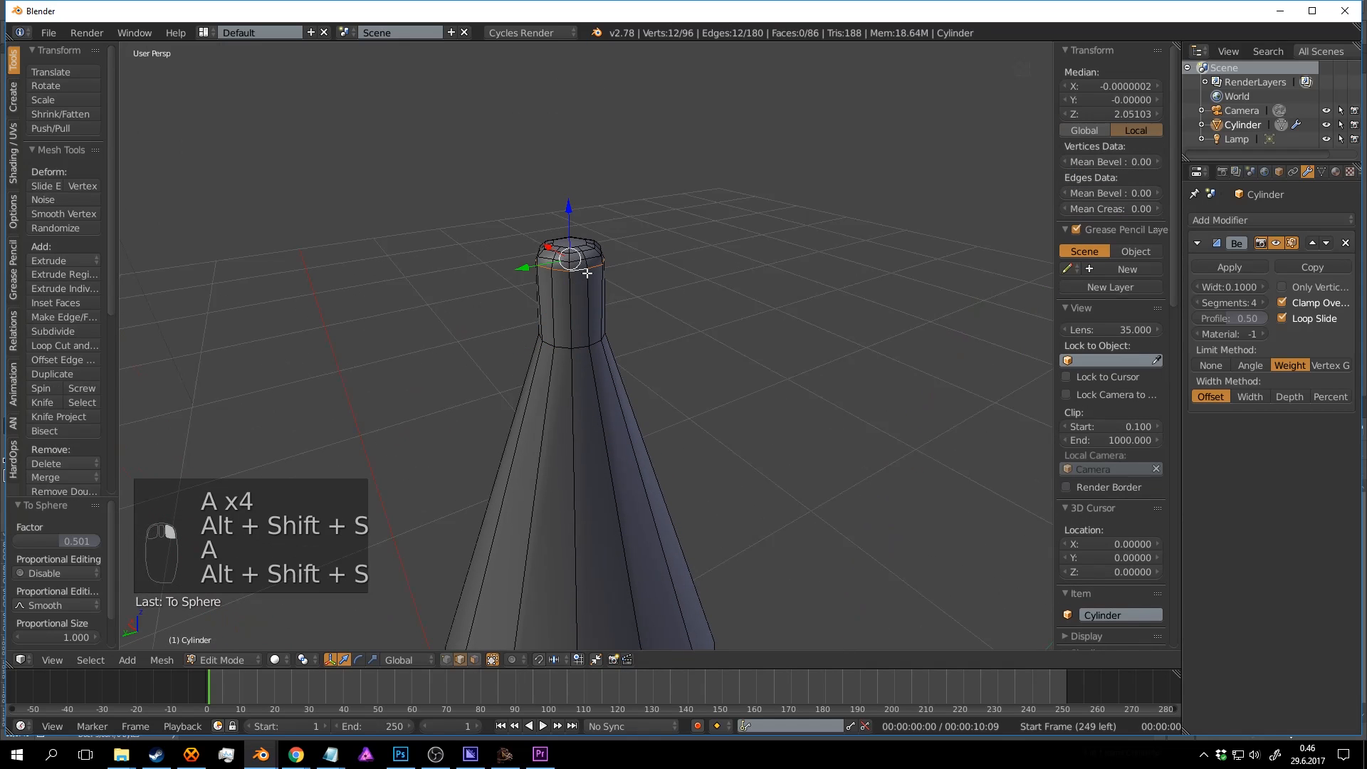
key("alt+shift+s")
left_click(634, 283)
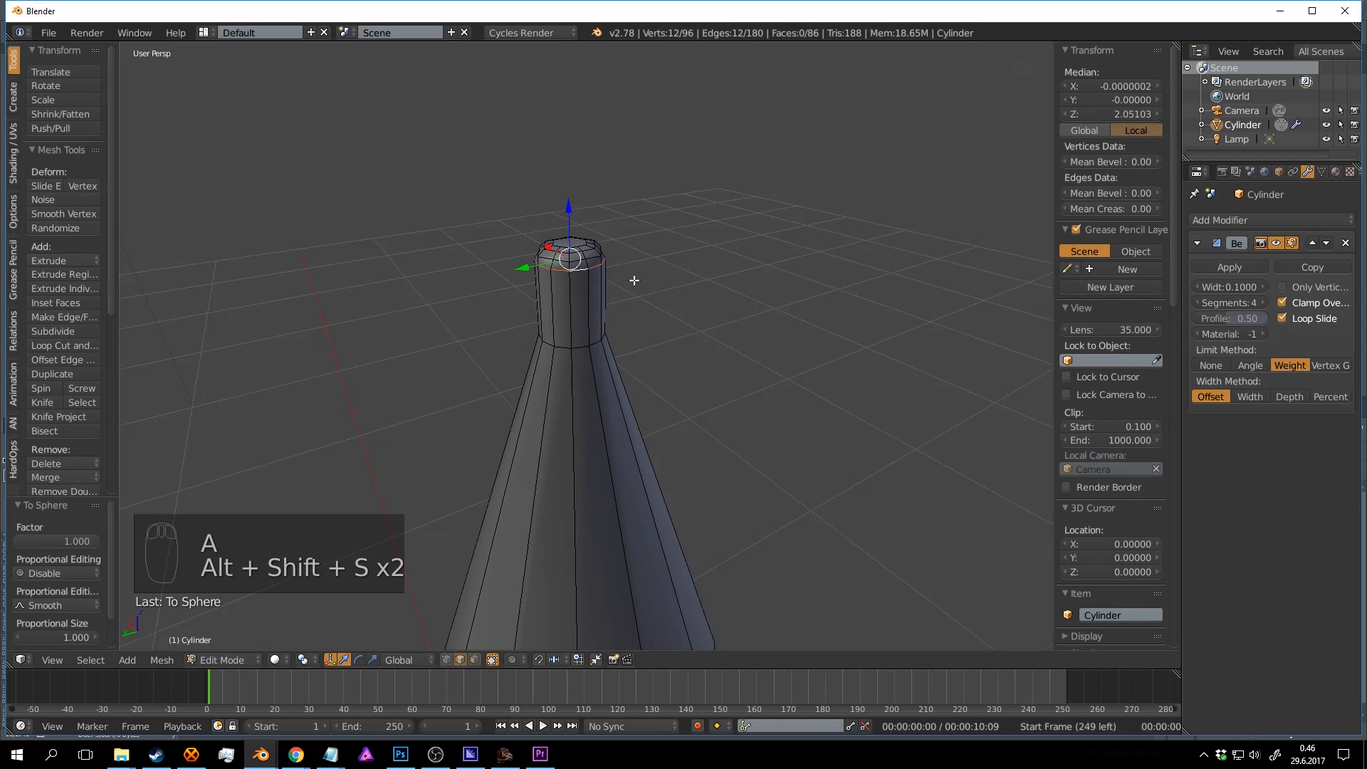
Round the next loop up on the tip's bevel with To Sphere.
scroll(627, 282, "up", 1)
middle_click_drag(619, 282, 579, 348, "shift")
key("a")
right_click(614, 339, "alt")
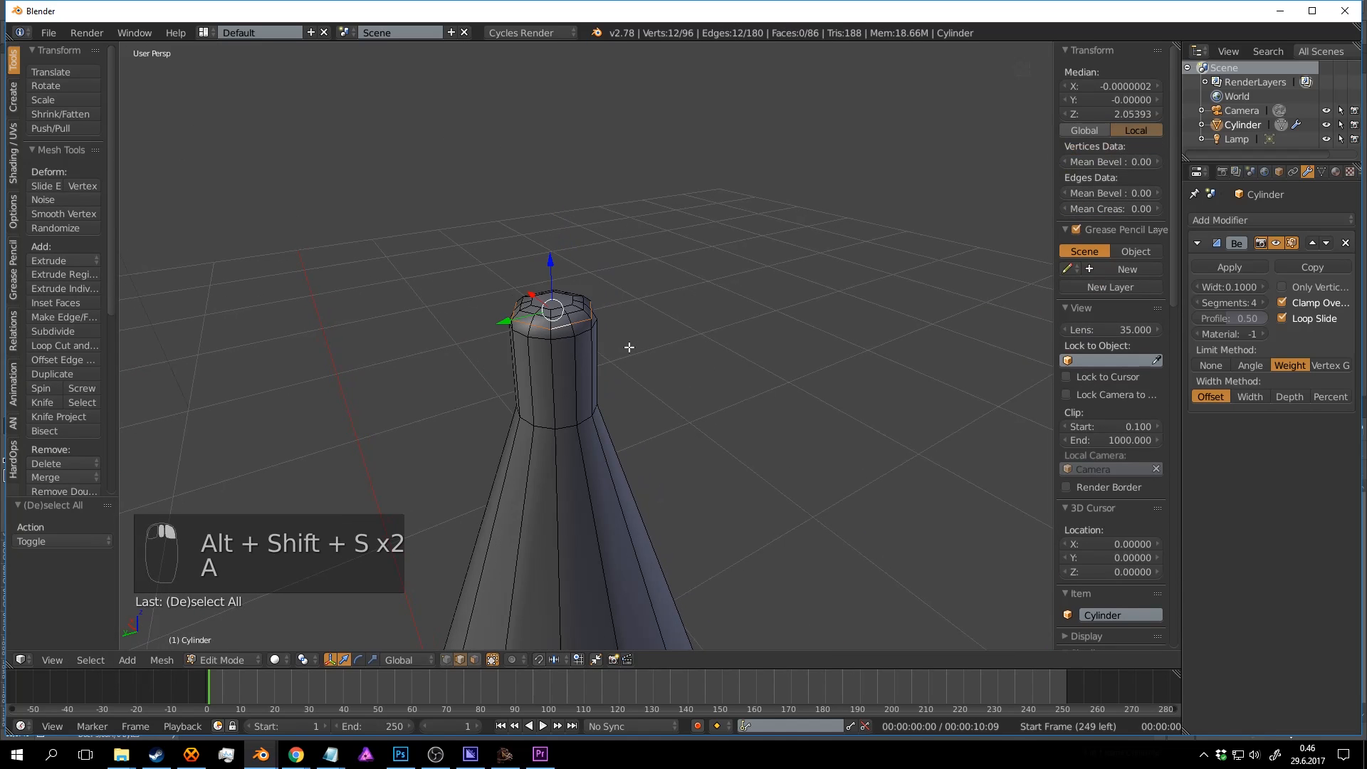
key("alt+shift+s")
left_click(612, 331)
Select the bevel loop just below the tip's top face and round it with To Sphere at factor 1.
key("a")
right_click(623, 325, "alt")
key("alt+shift+s")
left_click(623, 326)
key("1")
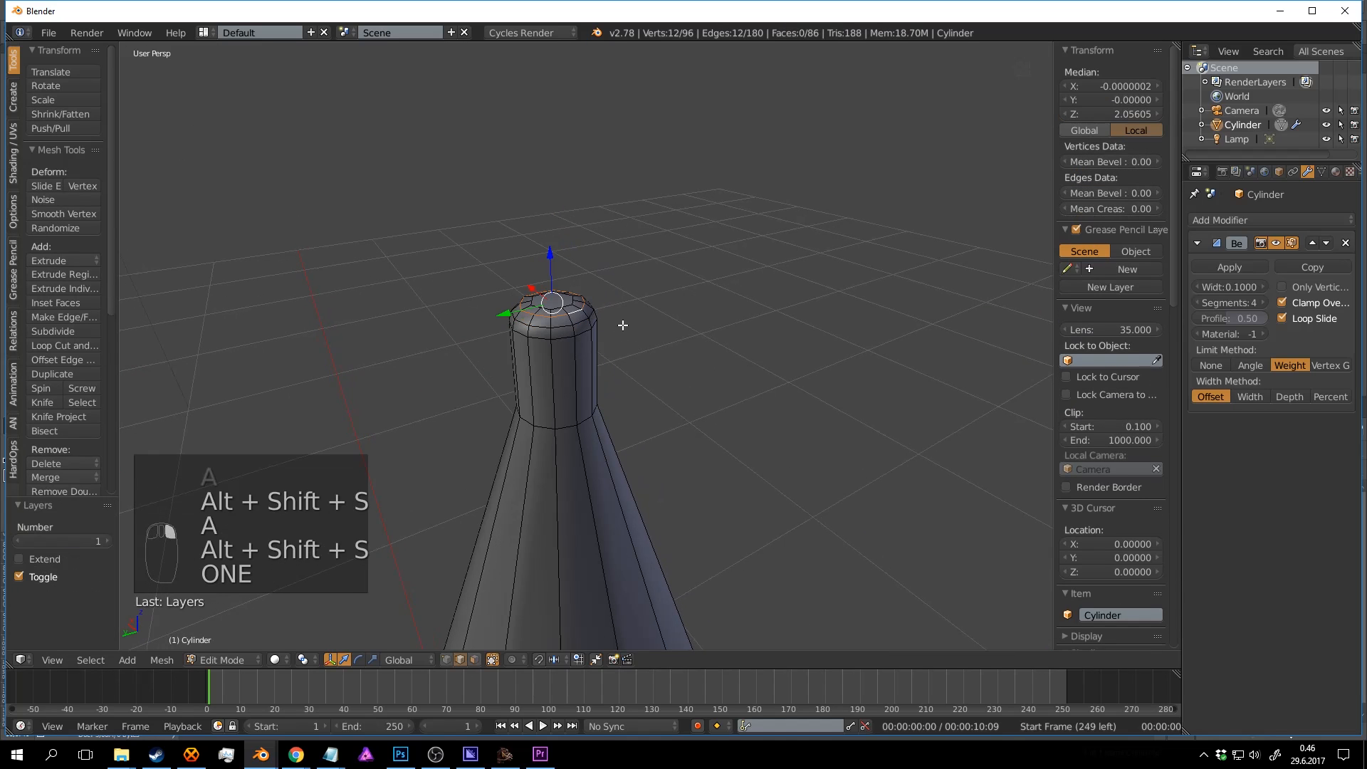
right_click(623, 325)
key("a")
key("alt+shift+s")
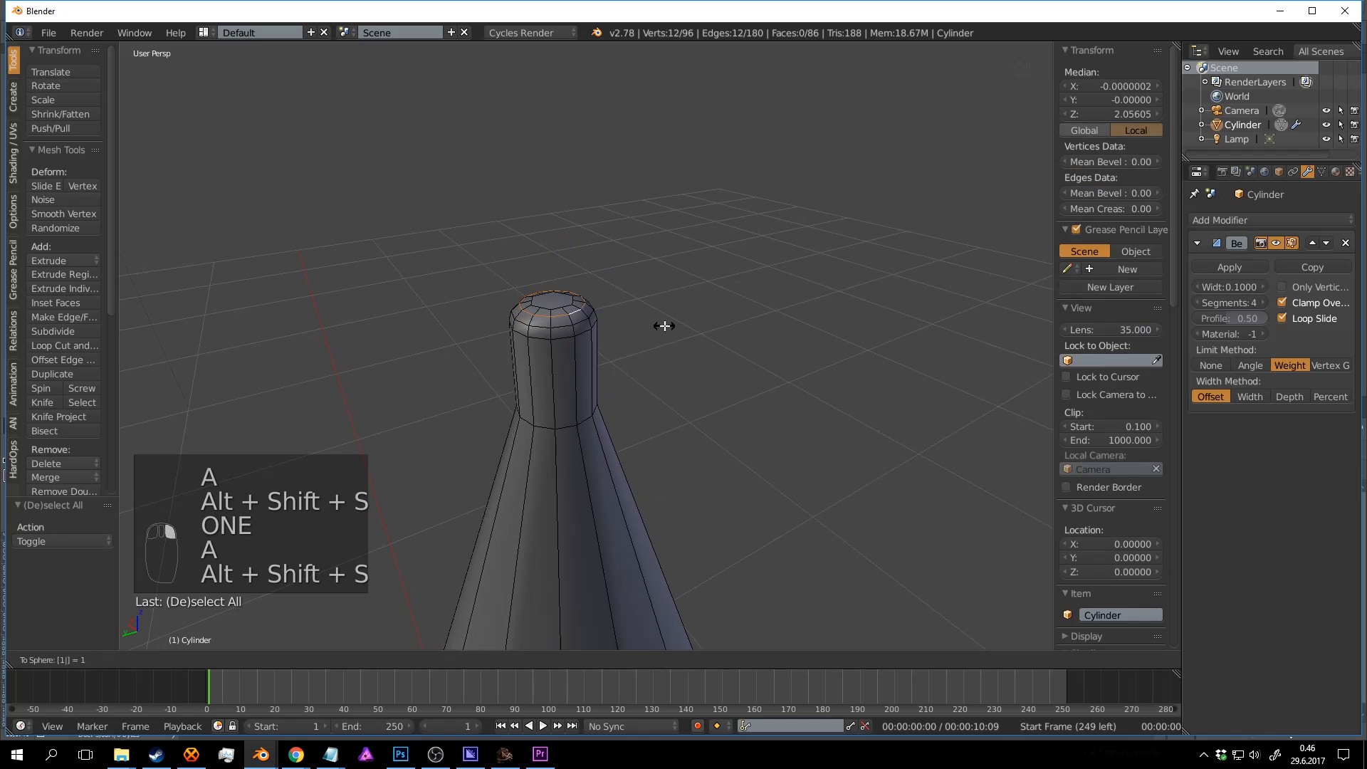
Round the loop bordering the tip's top face with To Sphere at factor 1 and return to Object Mode.
key("a")
right_click(586, 302, "alt")
key("alt+shift+s")
left_click(652, 310)
scroll(653, 315, "down", 6)
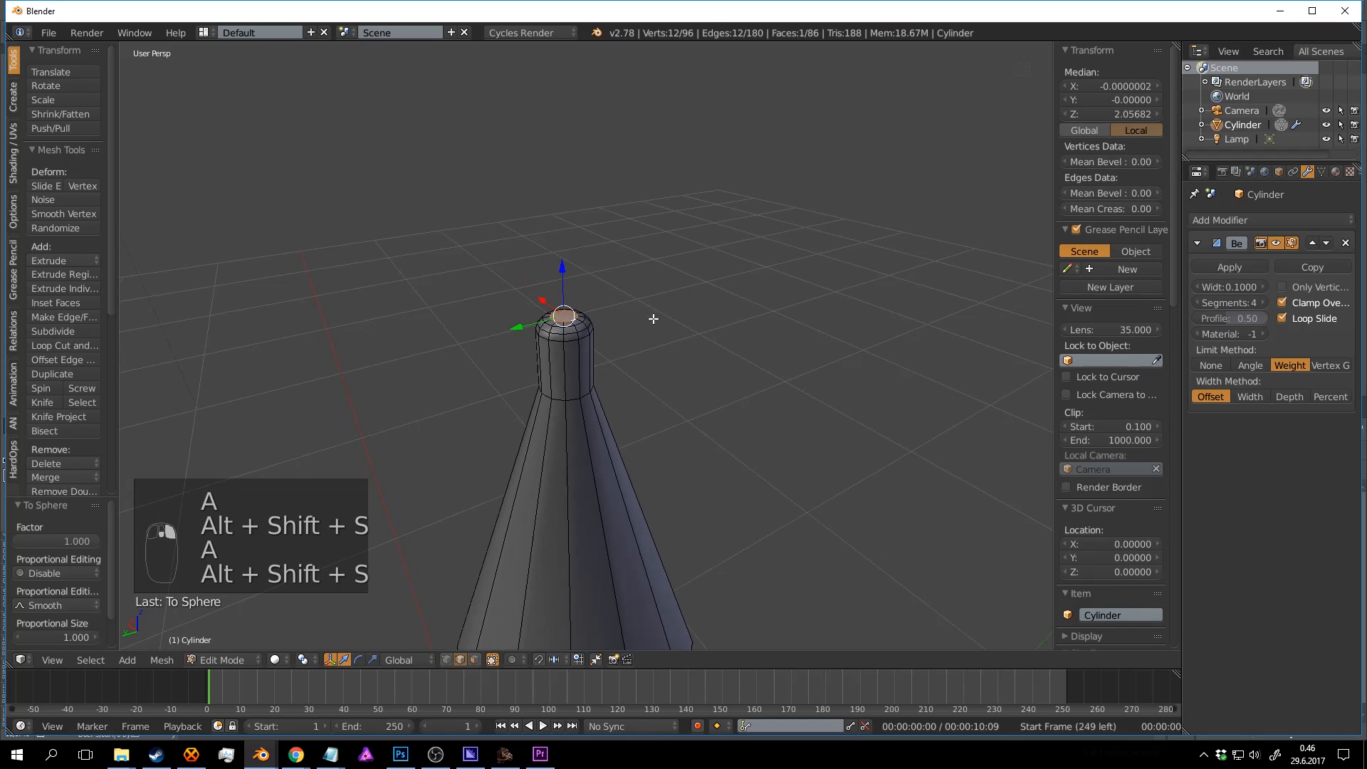
middle_click_drag(653, 317, 625, 480)
key("Tab")
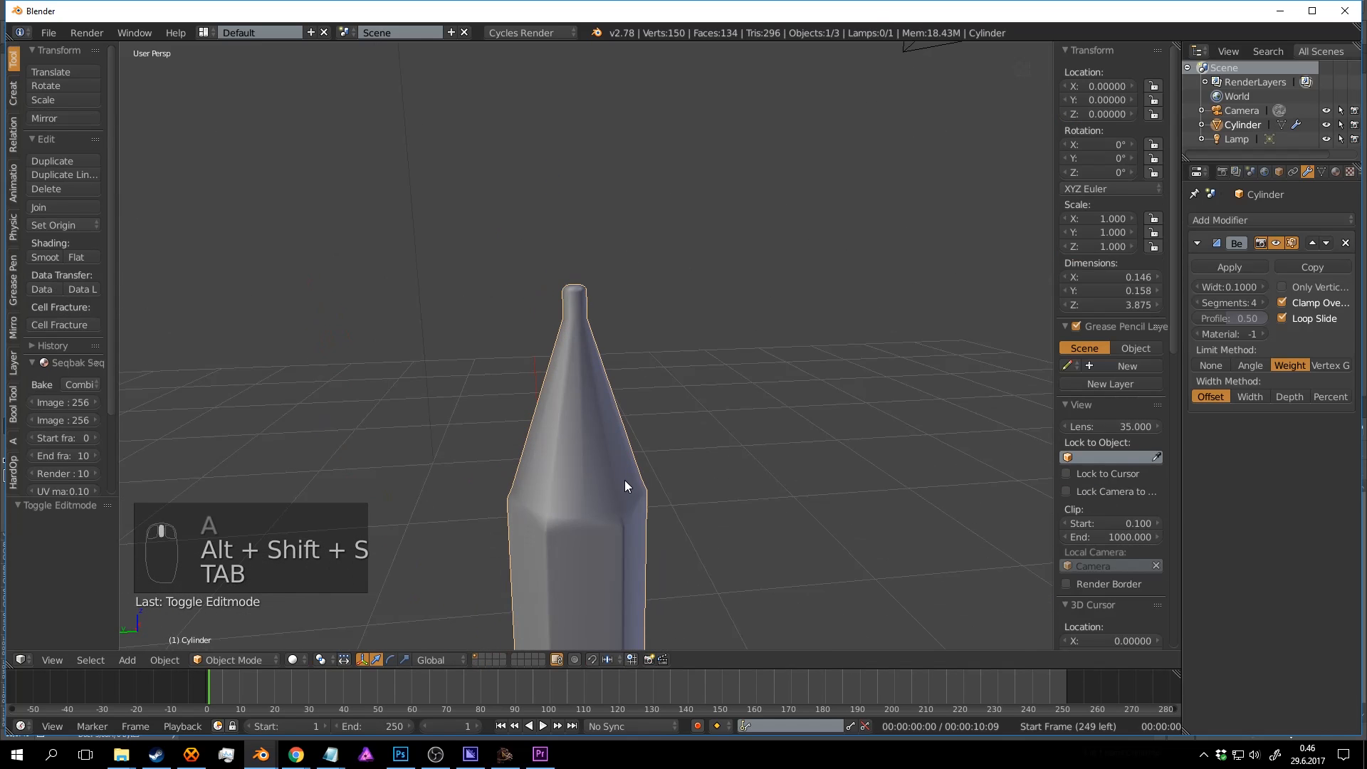
Re-enter Edit Mode and switch to vertex selection for work on the cone's base.
key("Tab")
scroll(625, 367, "up", 4)
mouse_move(625, 367)
middle_mouse_down()
mouse_move(738, 354)
mouse_move(708, 290)
mouse_move(610, 327)
mouse_move(612, 429)
middle_mouse_up()
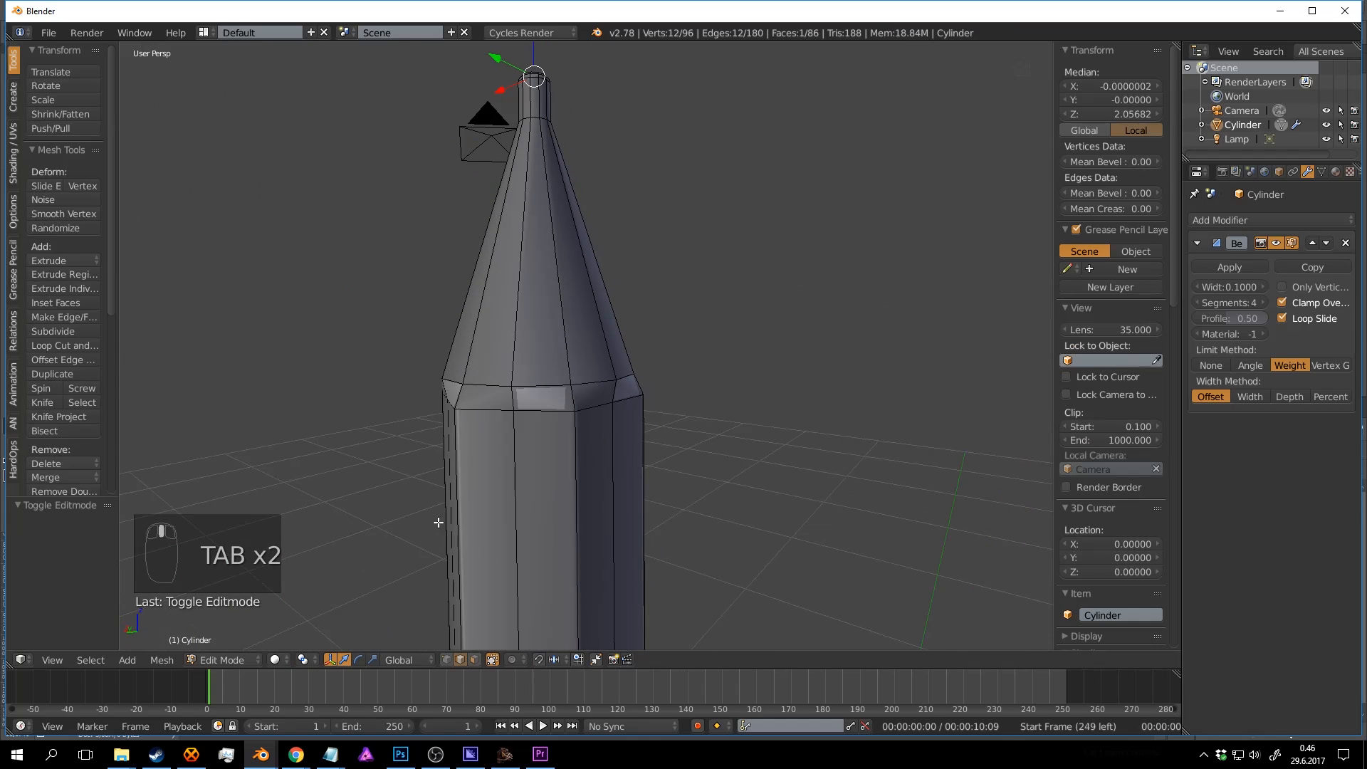
left_click(449, 660)
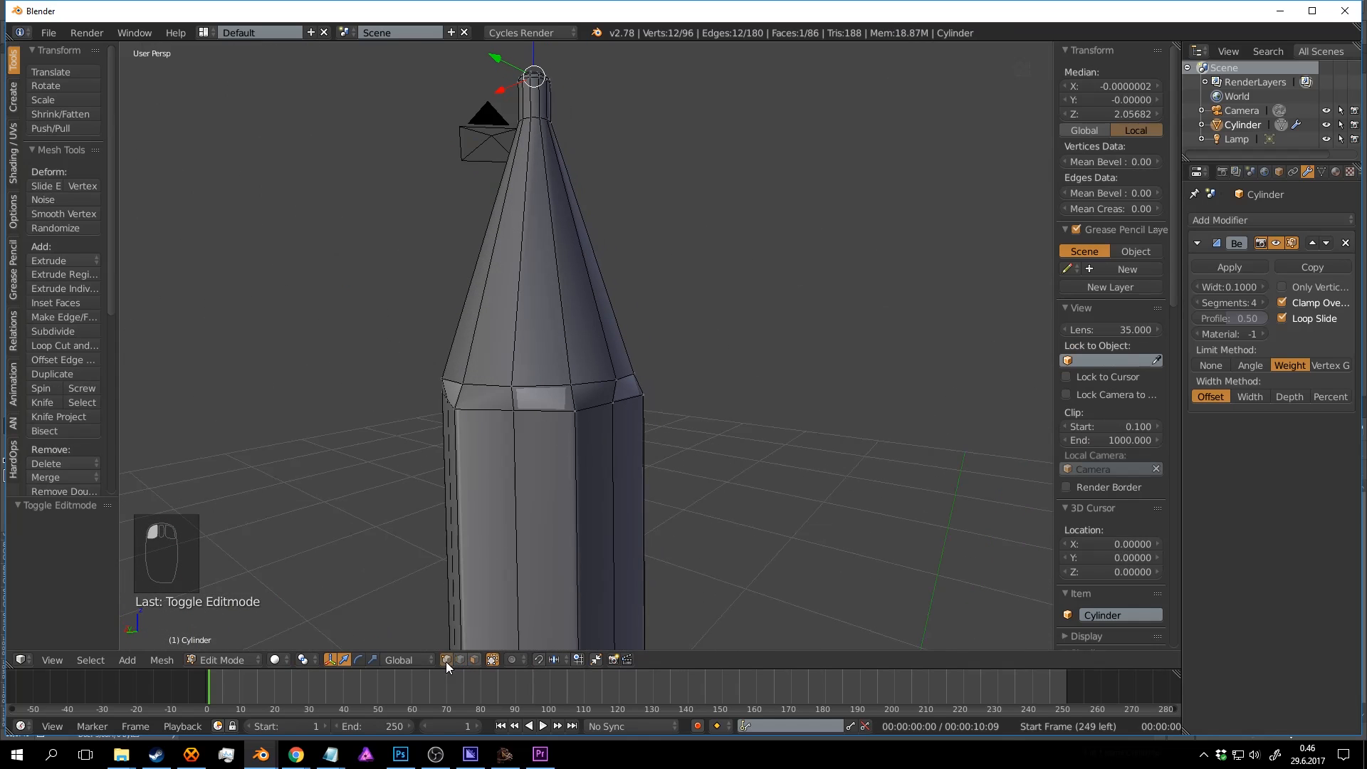
Select the six mid-side vertices at the shaft's upper rim, lower them about 0.03 along Z and check the shape in Object Mode.
right_click(515, 413)
middle_click_drag(464, 431, 513, 464)
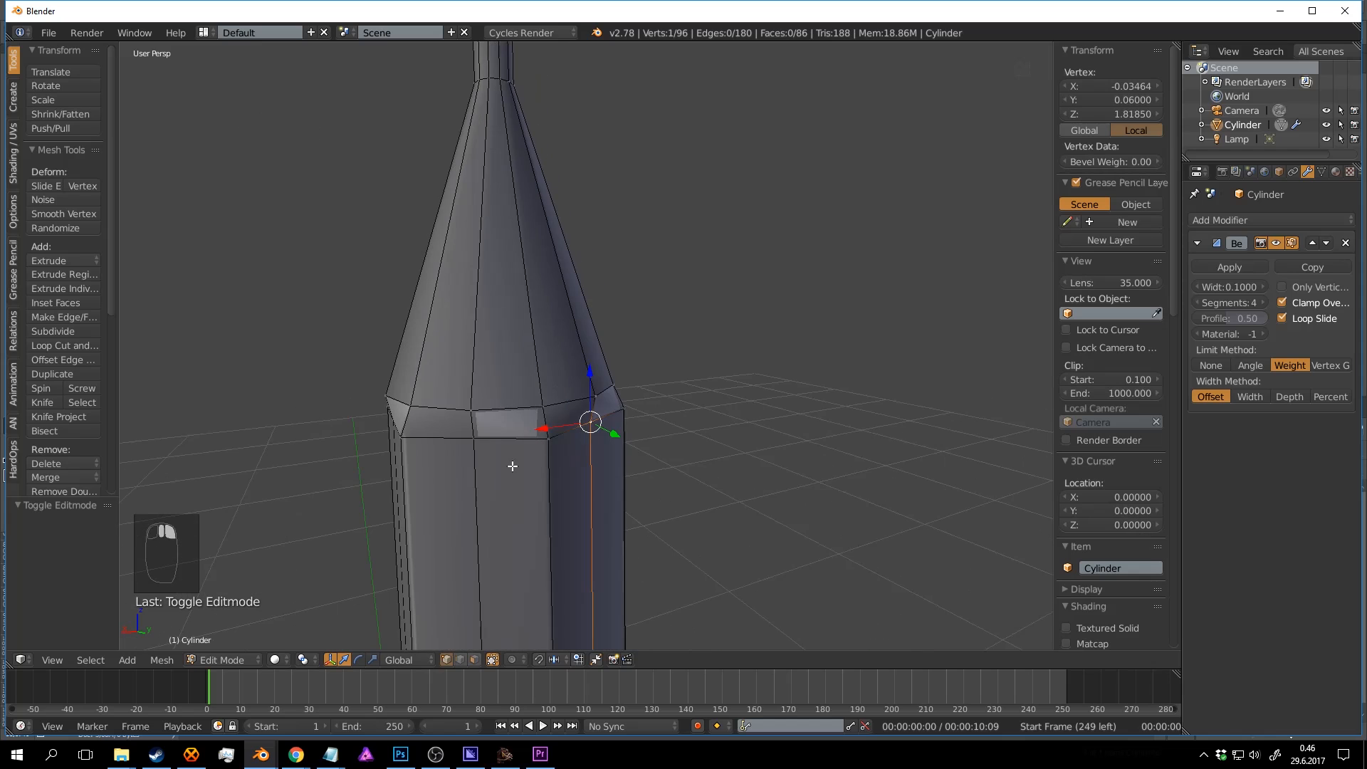
right_click(477, 437, "shift")
mouse_move(431, 449)
middle_mouse_down()
mouse_move(539, 468)
mouse_move(693, 468)
middle_mouse_up()
right_click(535, 467, "shift")
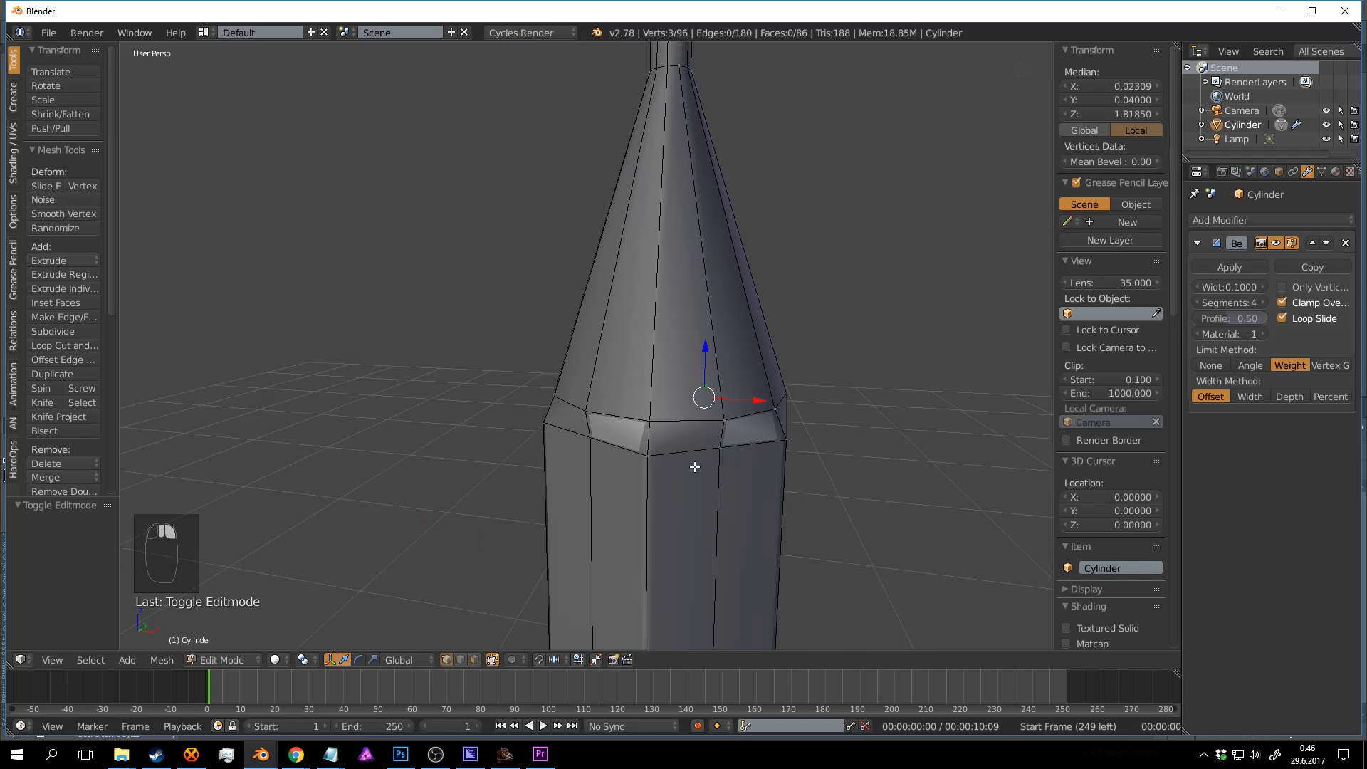
right_click(715, 454, "shift")
right_click(597, 441, "shift")
middle_click_drag(508, 428, 694, 426)
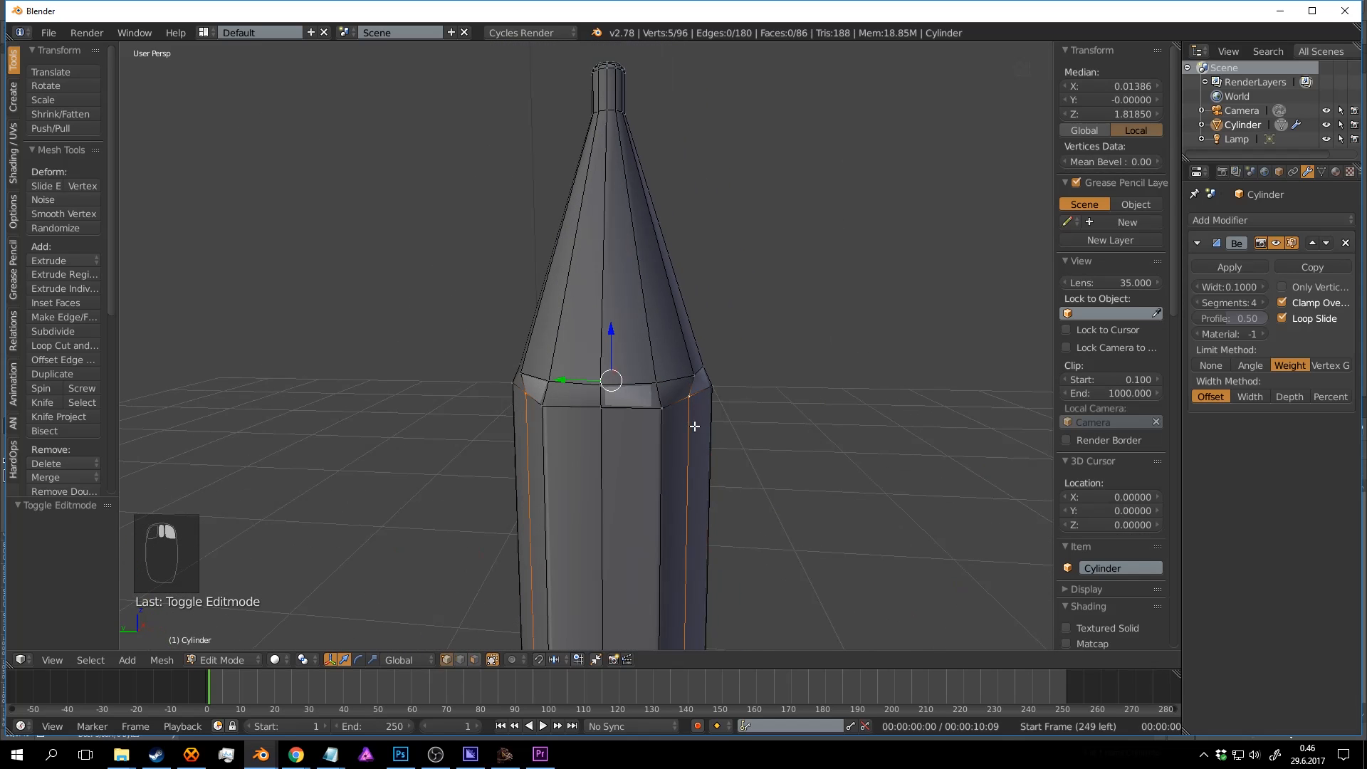
right_click(604, 408, "shift")
key("g")
key("z")
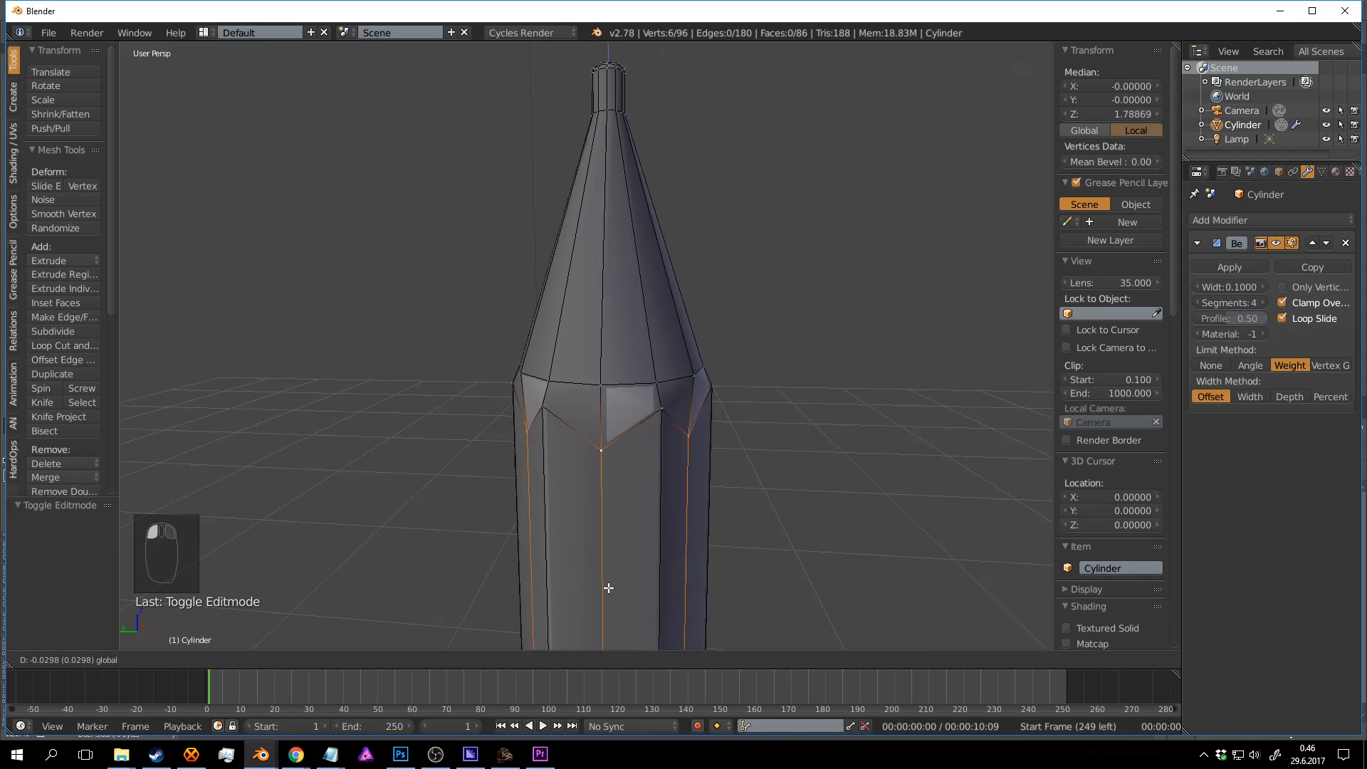
left_click(609, 590)
scroll(602, 506, "down", 4)
key("Tab")
middle_click_drag(586, 431, 685, 416)
In Edit Mode, select the six mid-side vertices of the rounded cone loop and lower them about 0.026 along Z.
key("Tab")
scroll(686, 408, "up", 3)
key("a")
key("a")
key("a")
right_click(607, 378)
right_click(548, 397, "shift")
right_click(491, 408, "shift")
right_click(539, 423, "shift")
right_click(571, 420, "shift")
right_click(640, 389, "shift")
left_click_drag(658, 346, 680, 544)
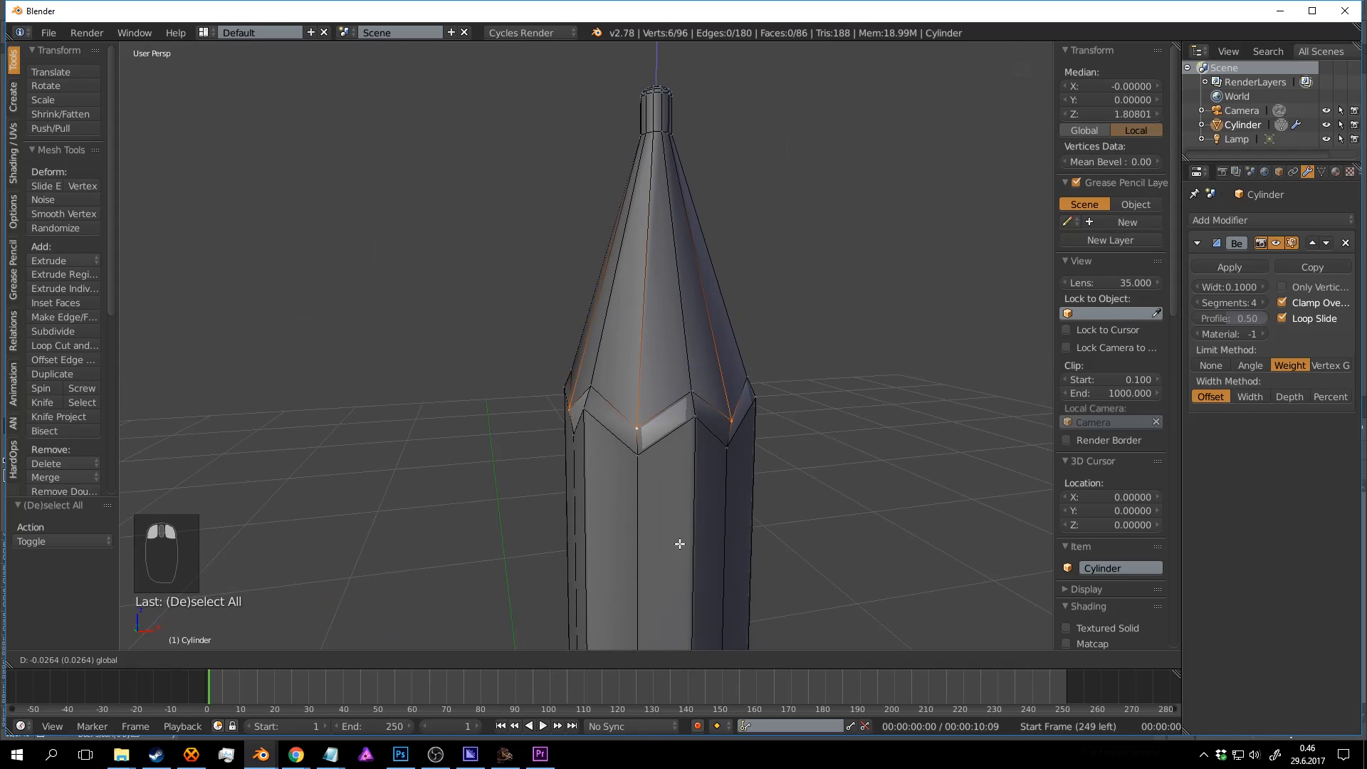
key("Tab")
mouse_move(769, 452)
middle_mouse_down()
mouse_move(681, 382)
mouse_move(592, 451)
mouse_move(502, 447)
mouse_move(621, 446)
middle_mouse_up()
key("Tab")
key("a")
key("a")
key("a")
right_click(497, 417)
right_click(577, 444, "shift")
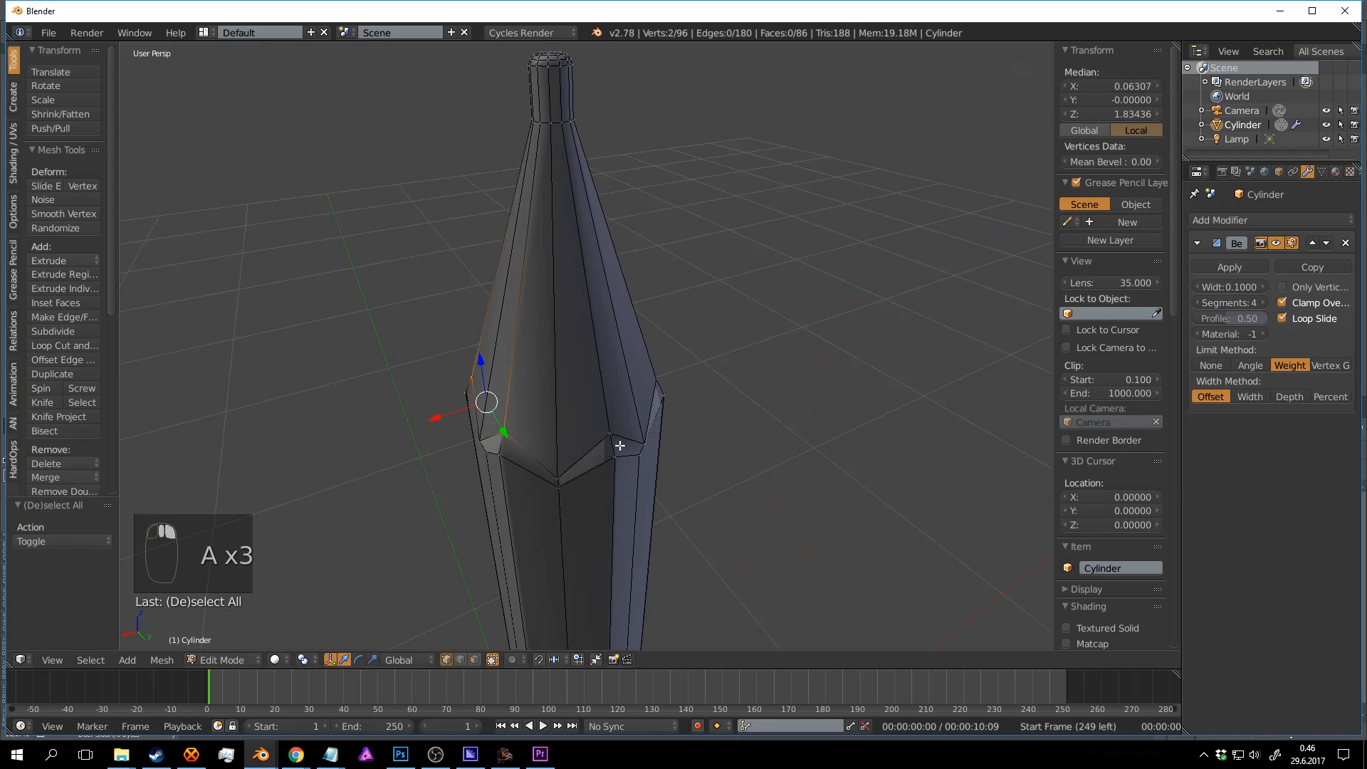
mouse_move(734, 413)
middle_mouse_down()
mouse_move(611, 404)
mouse_move(616, 394)
middle_mouse_up()
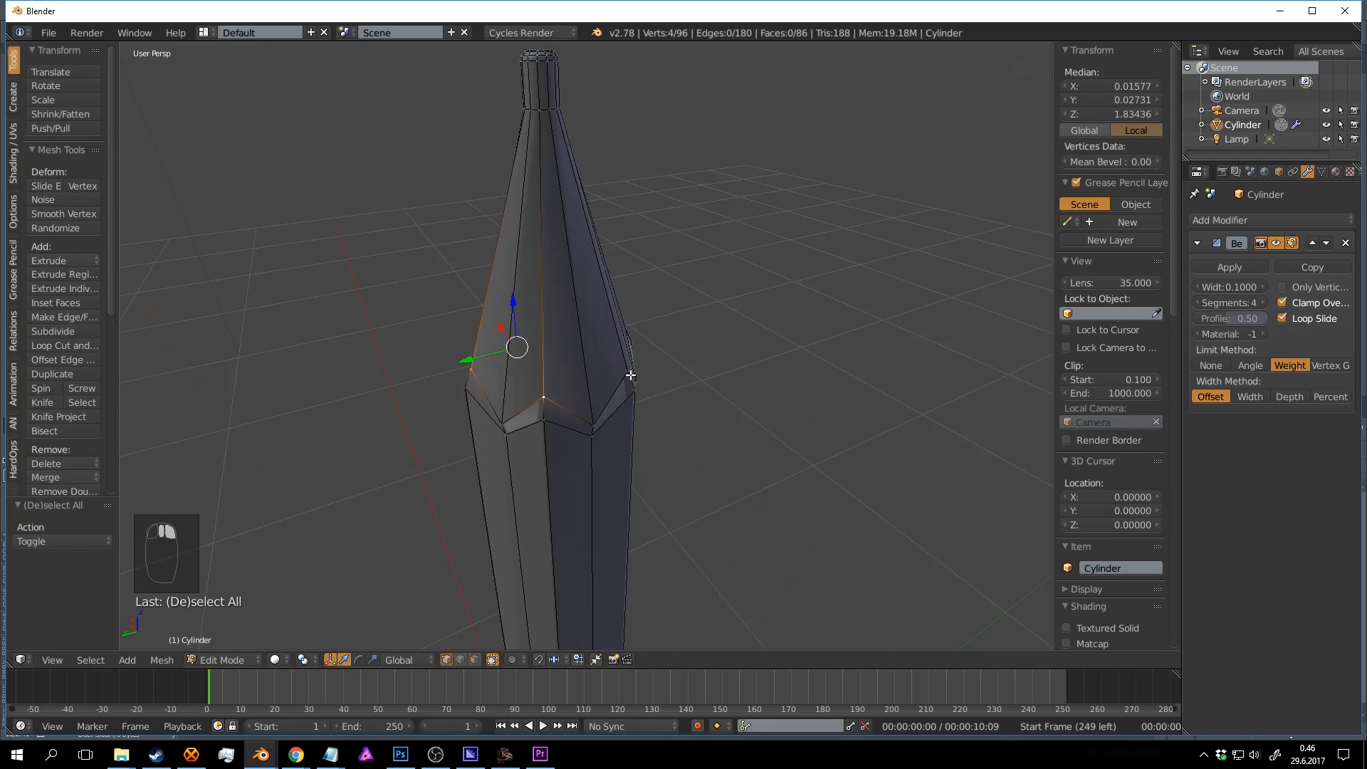
right_click(628, 375, "shift")
middle_click_drag(734, 374, 757, 451)
scroll(643, 386, "up", 2)
right_click(591, 387, "shift")
key("s")
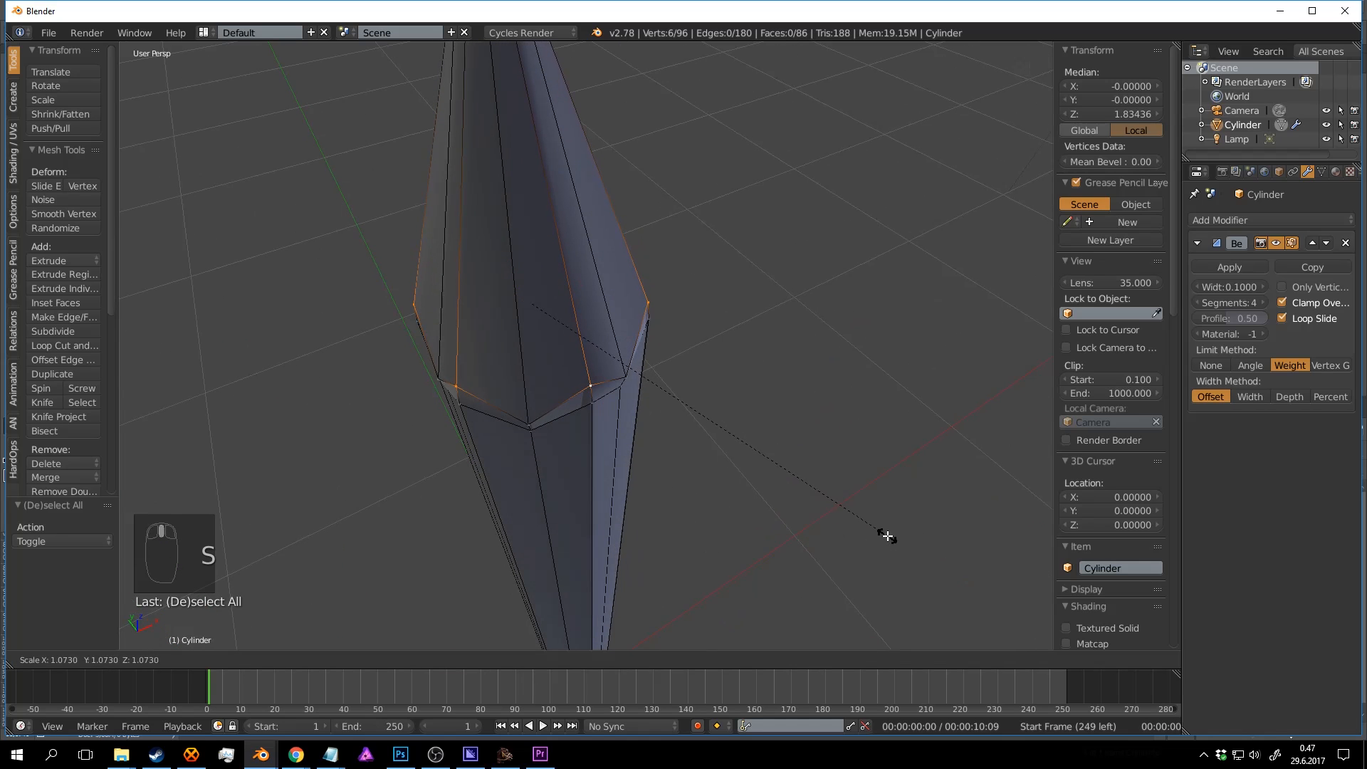
right_click(840, 473)
middle_click_drag(797, 447, 693, 425)
key("s")
right_click(865, 482)
key("a")
key("Tab")
key("Tab")
Select the six corner vertices at the shaft's upper rim and raise them 0.009 along Z.
right_click(648, 393)
right_click(531, 433, "shift")
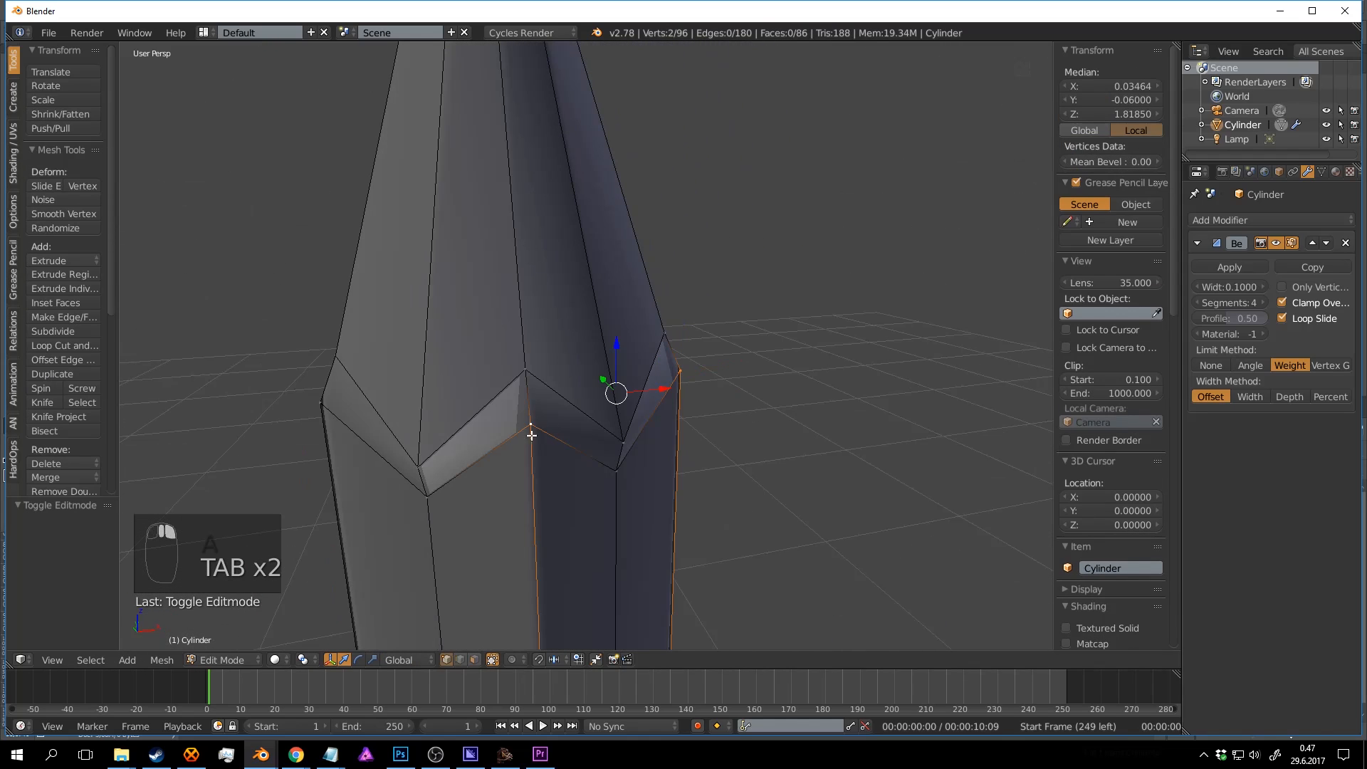
right_click(324, 408, "shift")
middle_click_drag(323, 410, 535, 425)
middle_click_drag(543, 378, 601, 406)
right_click(532, 408, "shift")
right_click(567, 385, "shift")
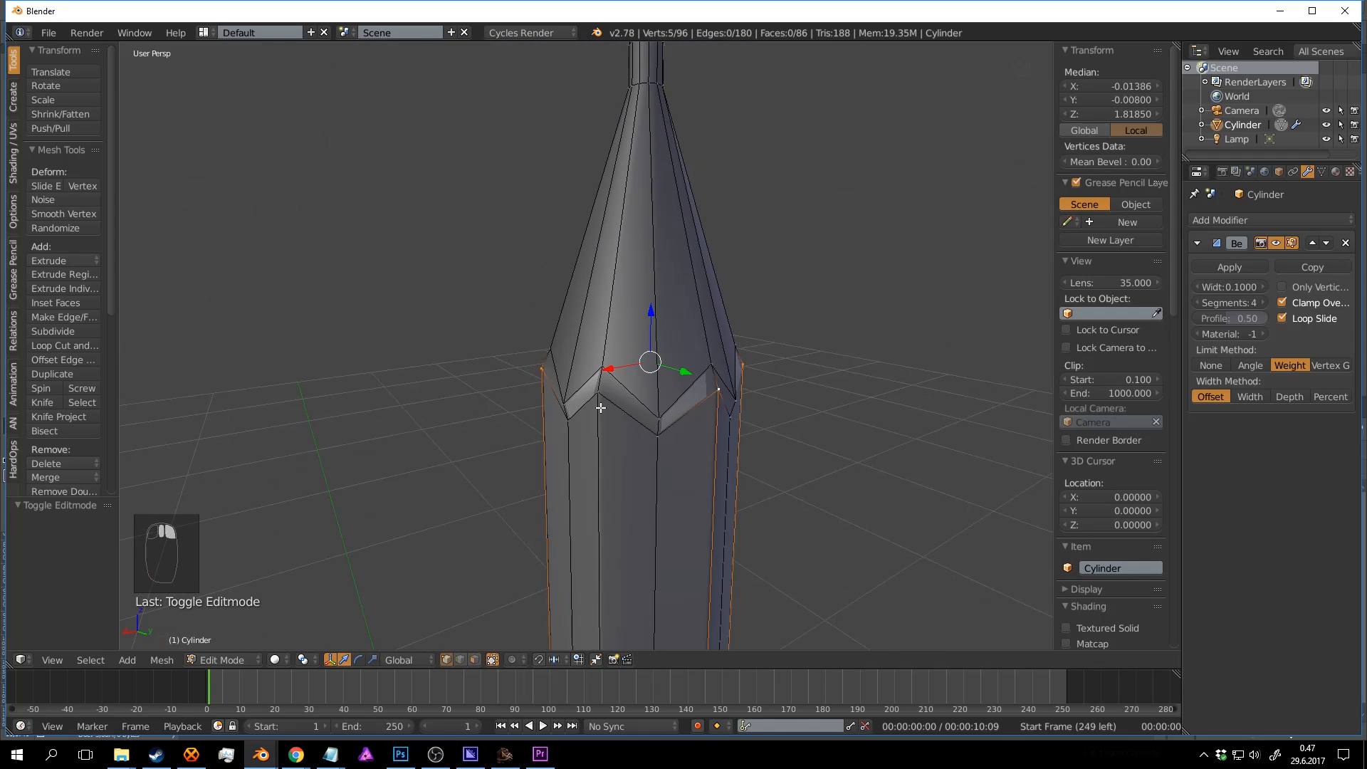
right_click(600, 400, "shift")
key("g")
key("z")
left_click(763, 360)
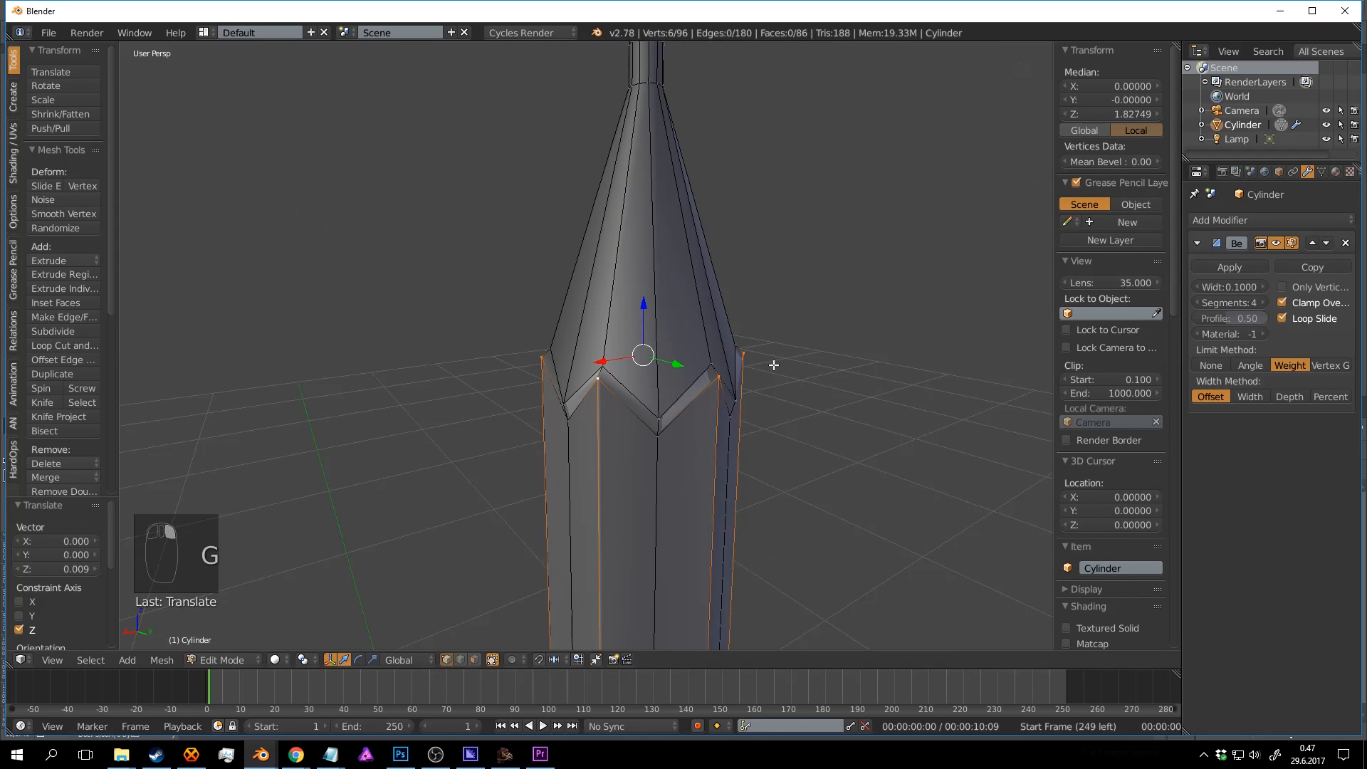
Check the adjusted corners of the shaft's upper rim in Object Mode.
key("Tab")
scroll(682, 395, "down", 3)
middle_click_drag(853, 361, 769, 447)
scroll(720, 451, "up", 5)
In Edit Mode, select the zigzag edge loop at the cone's base and edge-slide it up toward the tip.
key("Tab")
key("a")
key("a")
key("a")
right_click(531, 530, "alt")
middle_click_drag(530, 530, 591, 462, "shift")
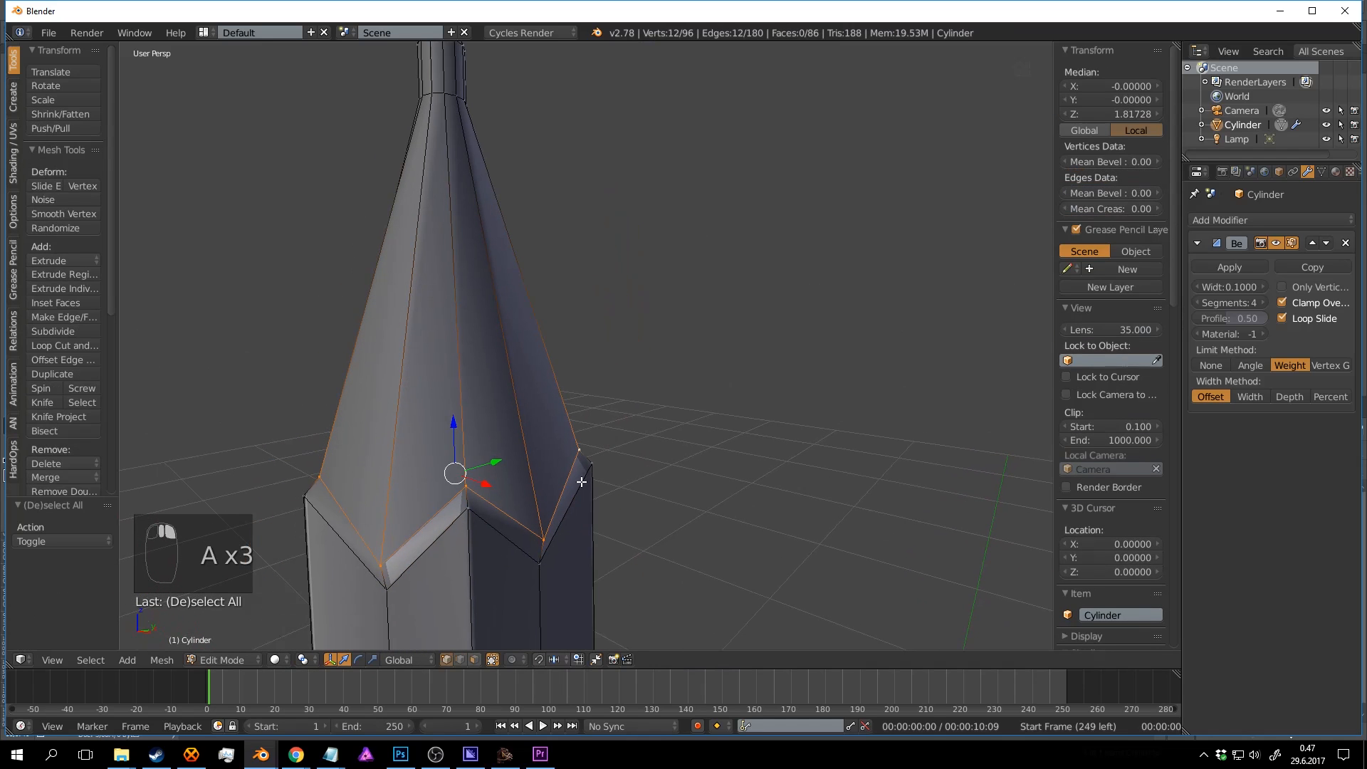
key("a")
right_click(568, 478, "alt")
key("ctrl+e")
left_click(660, 656)
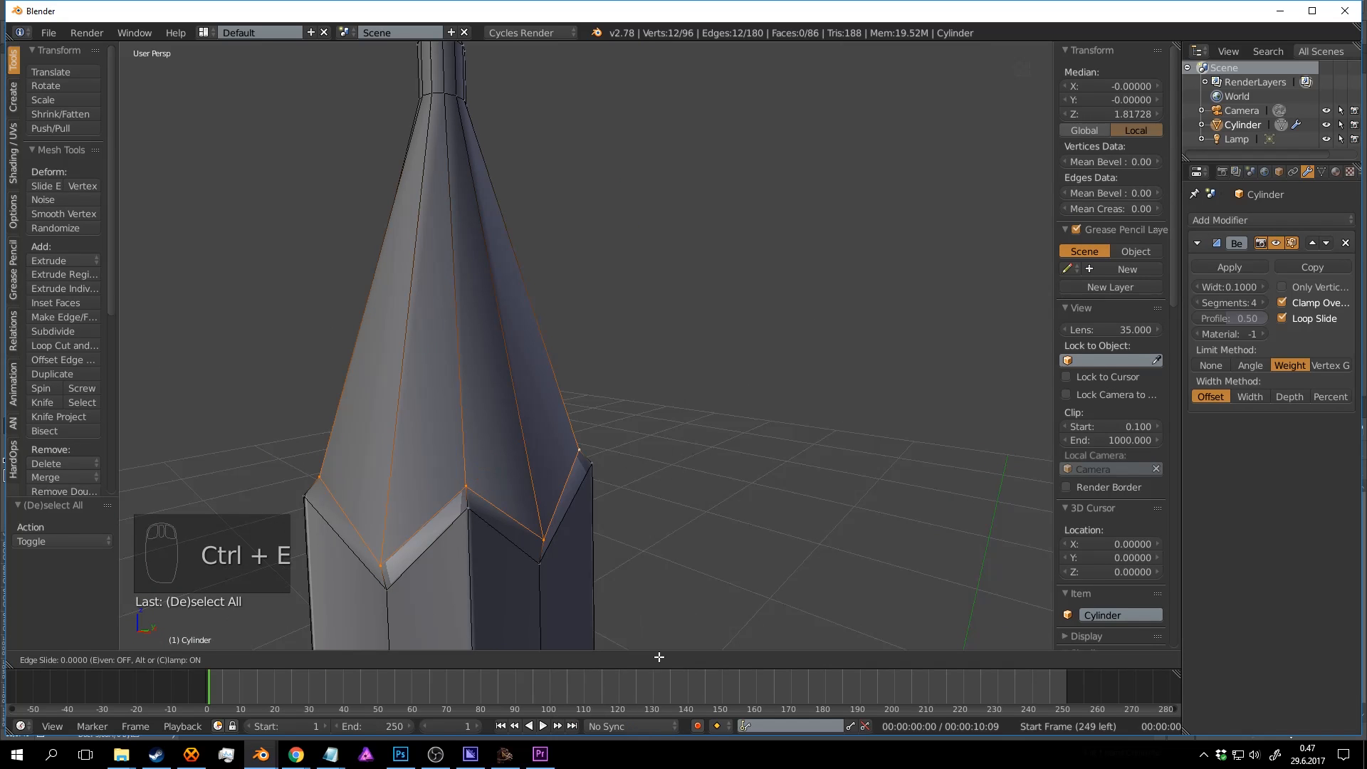
left_click(656, 549)
key("Tab")
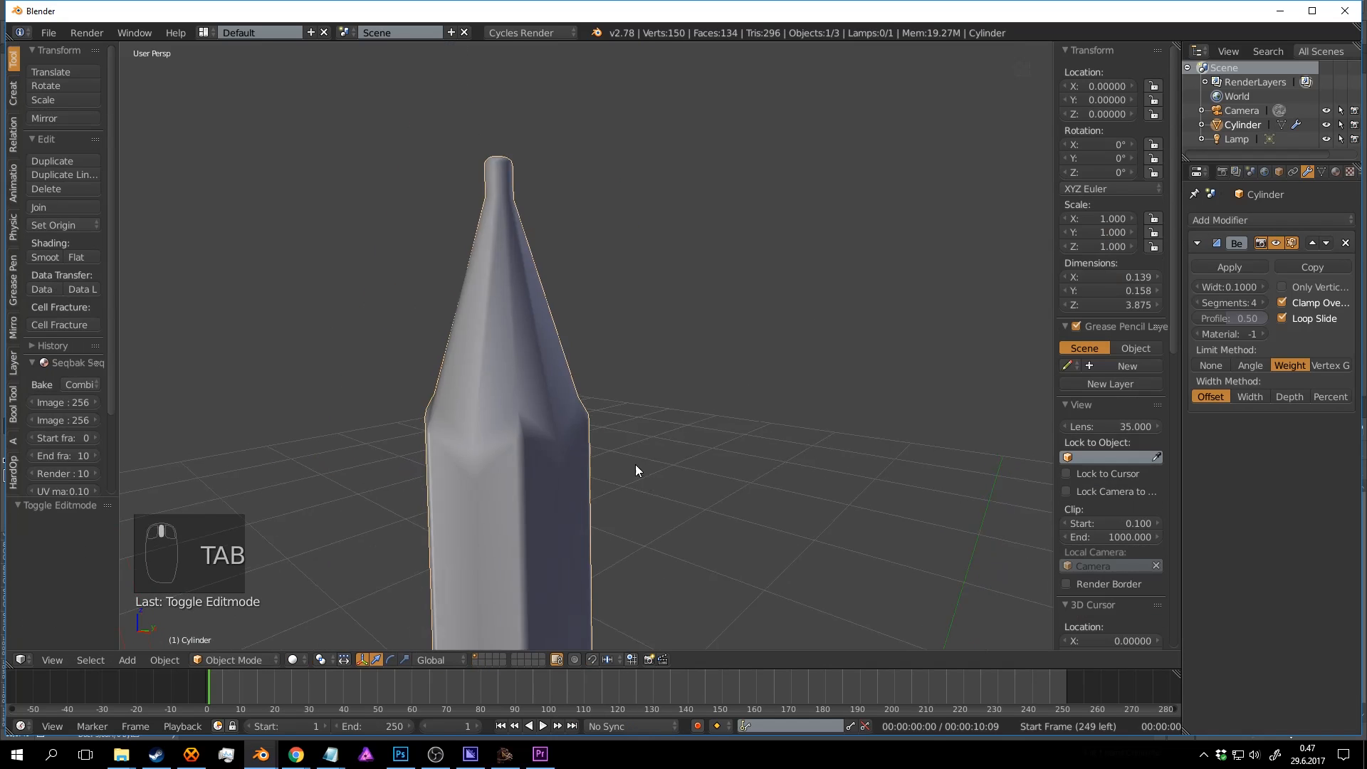
Scale the cone's zigzag base loop outward by about 1.07 and return to Object Mode.
mouse_move(635, 465)
middle_mouse_down()
mouse_move(581, 417)
mouse_move(611, 455)
middle_mouse_up()
key("Tab")
scroll(610, 454, "up", 2)
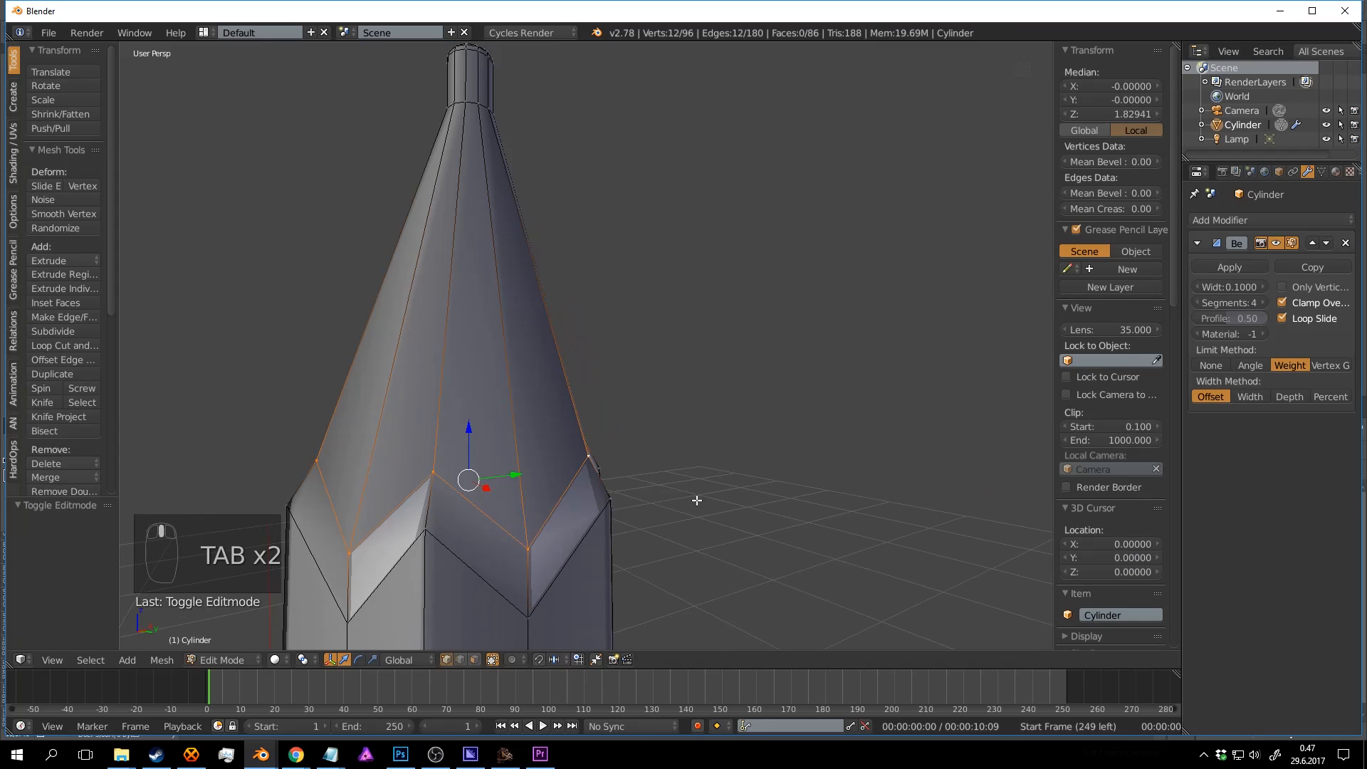
key("s")
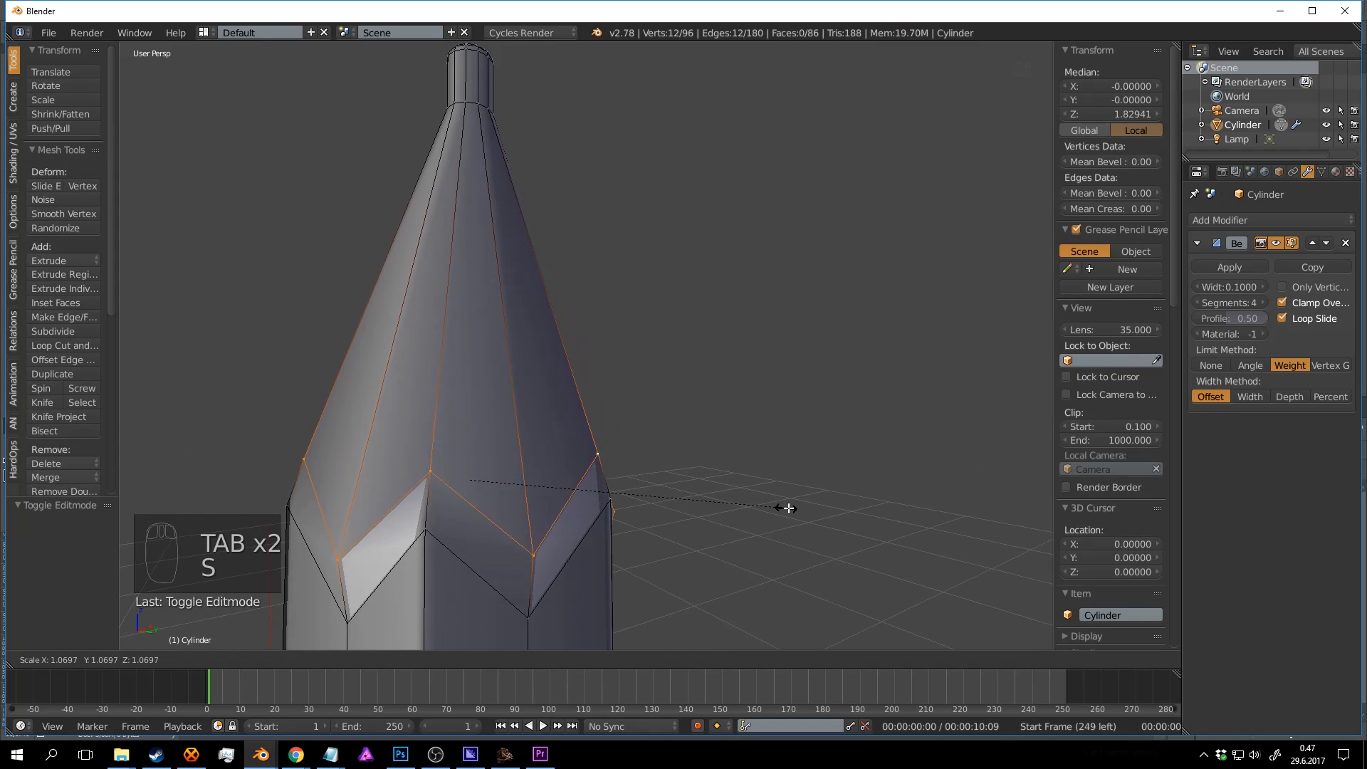
left_click(798, 507)
key("Tab")
Deselect everything and examine the whole pencil's shape from several distances and angles in Object Mode.
scroll(622, 431, "down", 3)
mouse_move(621, 432)
middle_mouse_down()
mouse_move(707, 442)
mouse_move(651, 466)
mouse_move(554, 420)
mouse_move(552, 446)
mouse_move(579, 313)
mouse_move(621, 421)
middle_mouse_up()
scroll(711, 440, "down", 4)
key("Tab")
key("Tab")
key("a")
key("a")
key("a")
key("a")
scroll(561, 421, "up", 1)
scroll(588, 276, "down", 5)
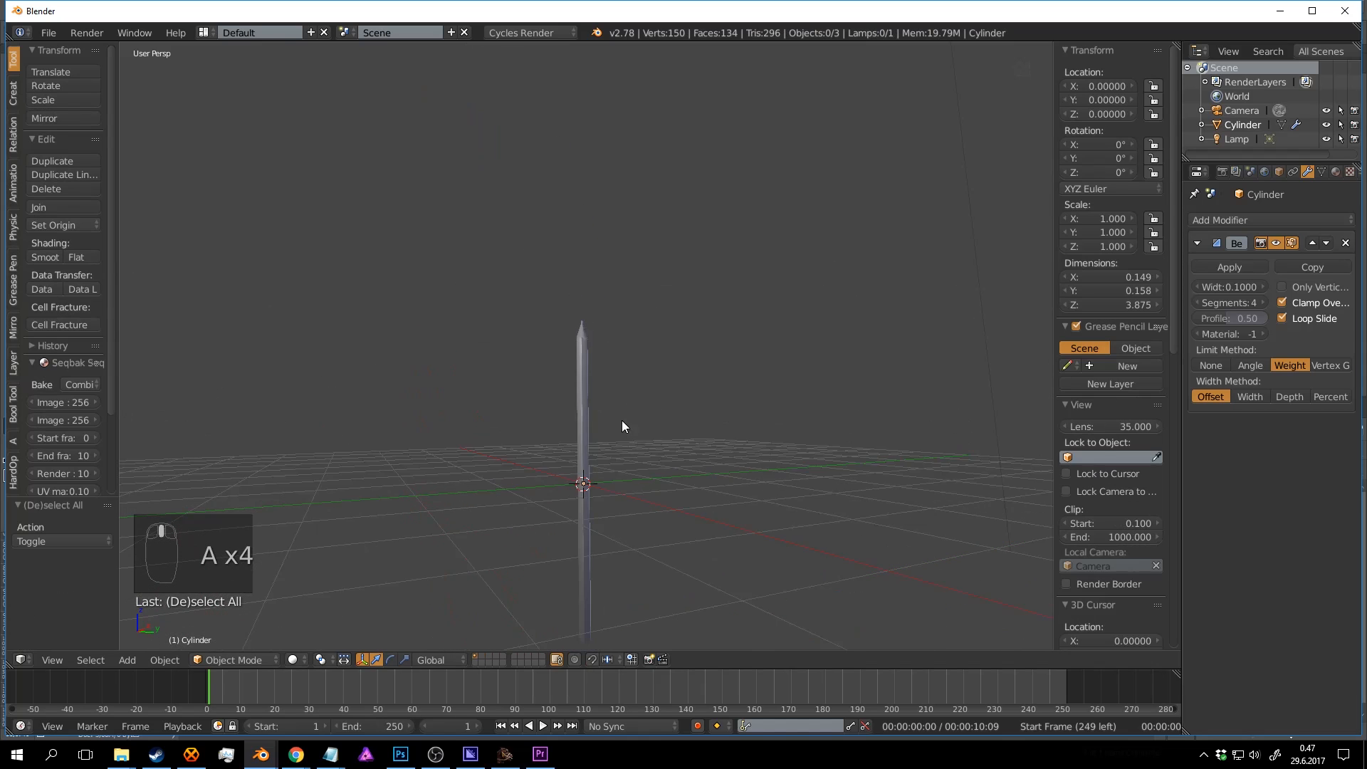
scroll(622, 420, "up", 2)
mouse_move(584, 343)
middle_mouse_down()
mouse_move(601, 238)
mouse_move(610, 376)
mouse_move(594, 366)
mouse_move(644, 430)
mouse_move(697, 400)
mouse_move(700, 383)
middle_mouse_up()
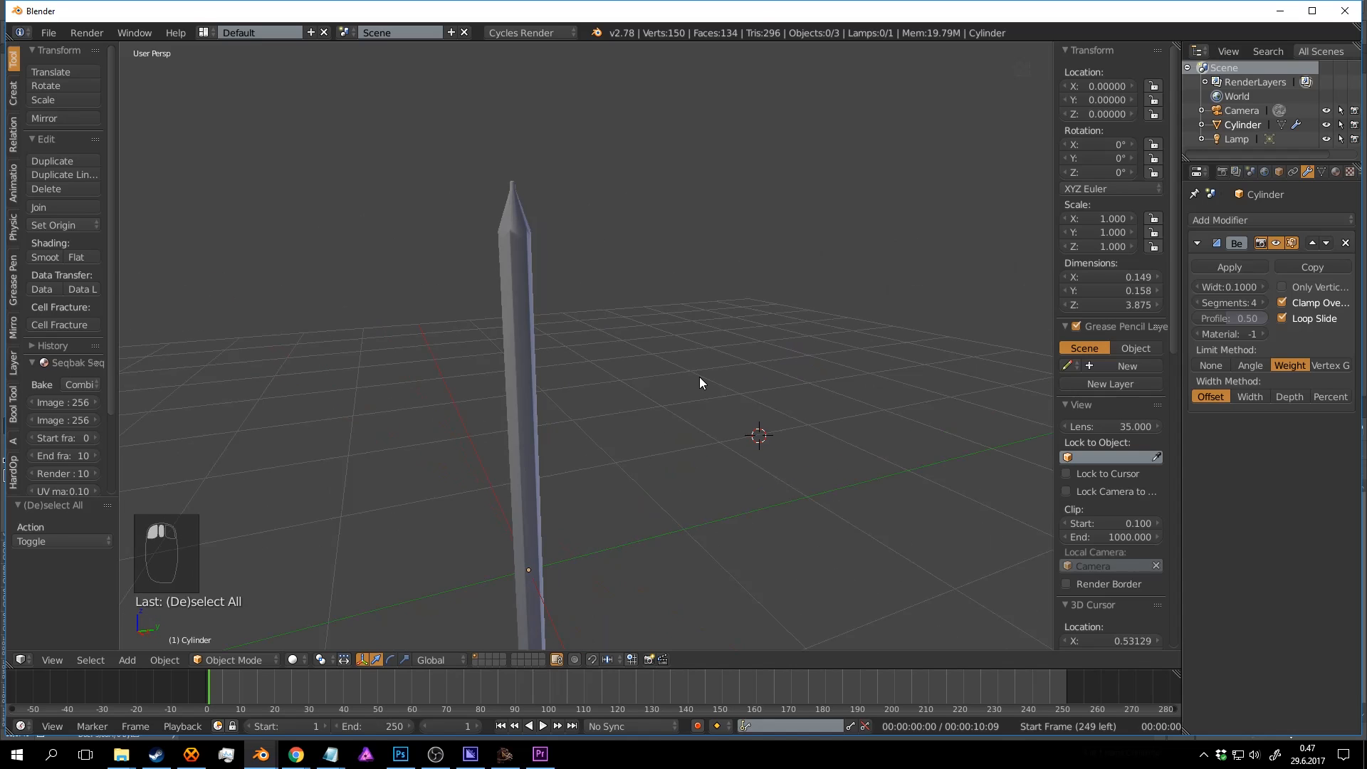
Save the scene as pencils1.blend in the D:\assettikokoelmat\pencils folder.
key("ctrl+s")
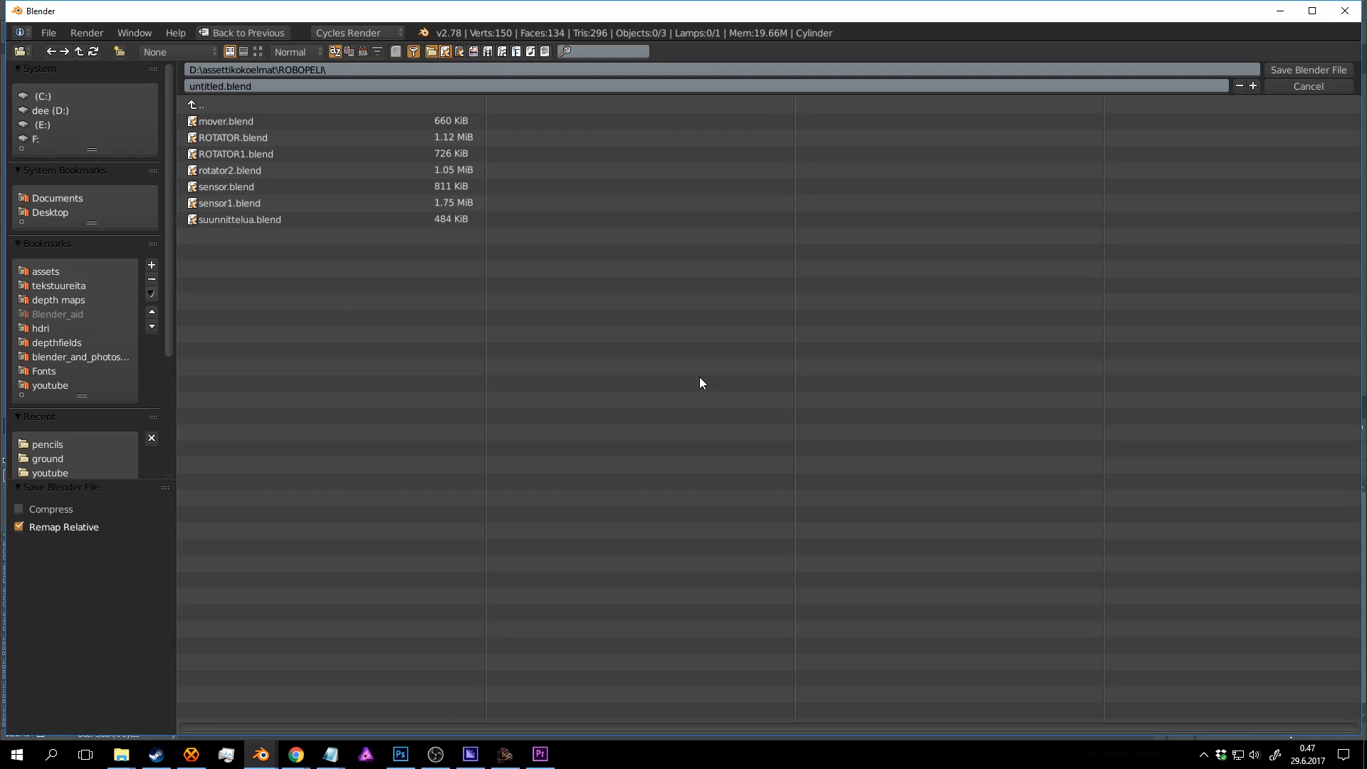
left_click(201, 105)
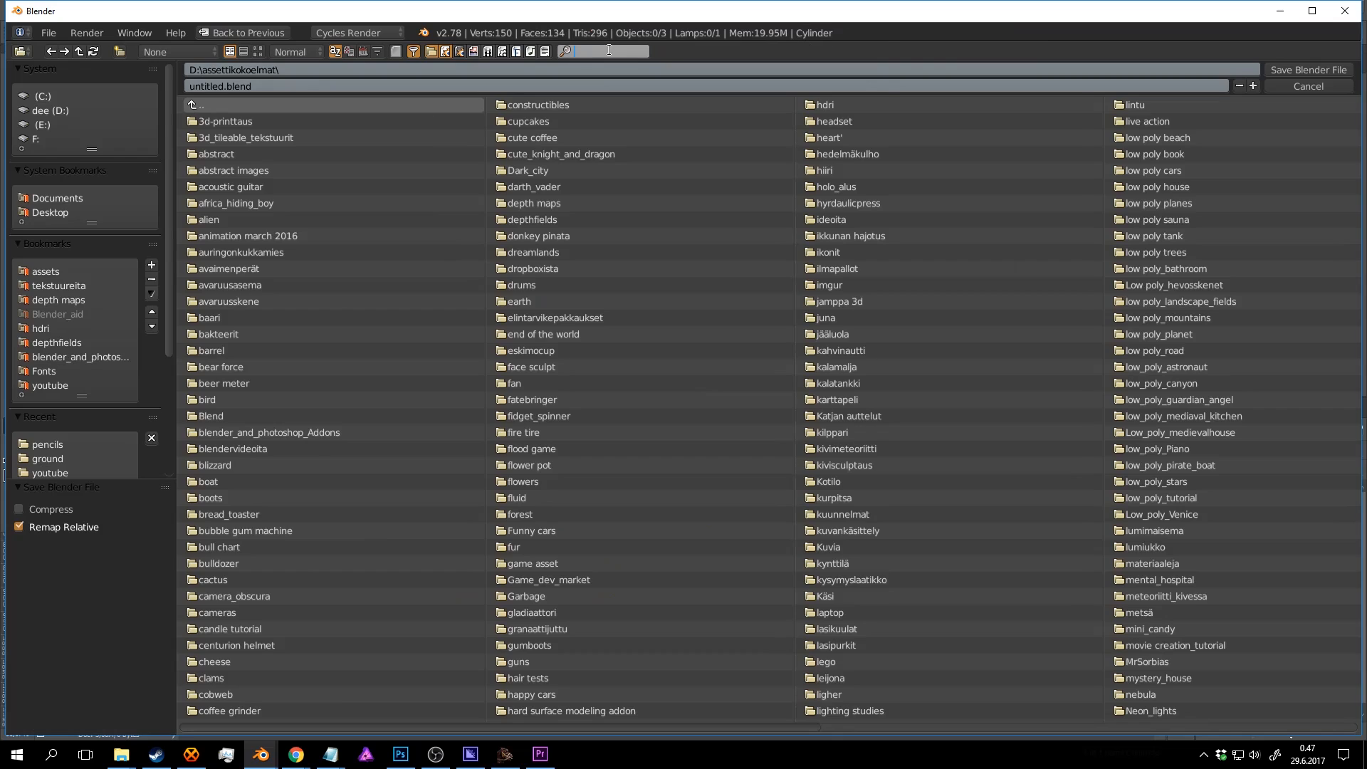
type("pec")
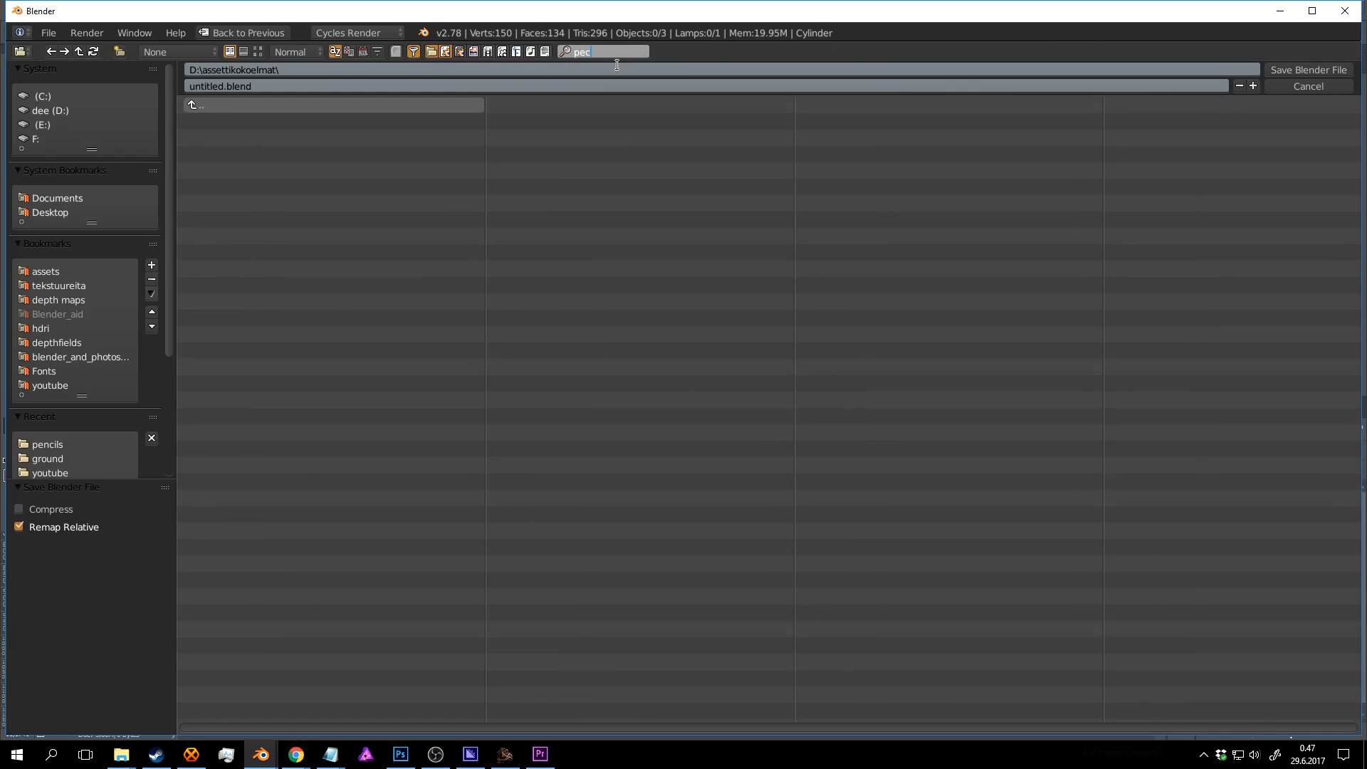
key("BackSpace")
left_click(214, 186)
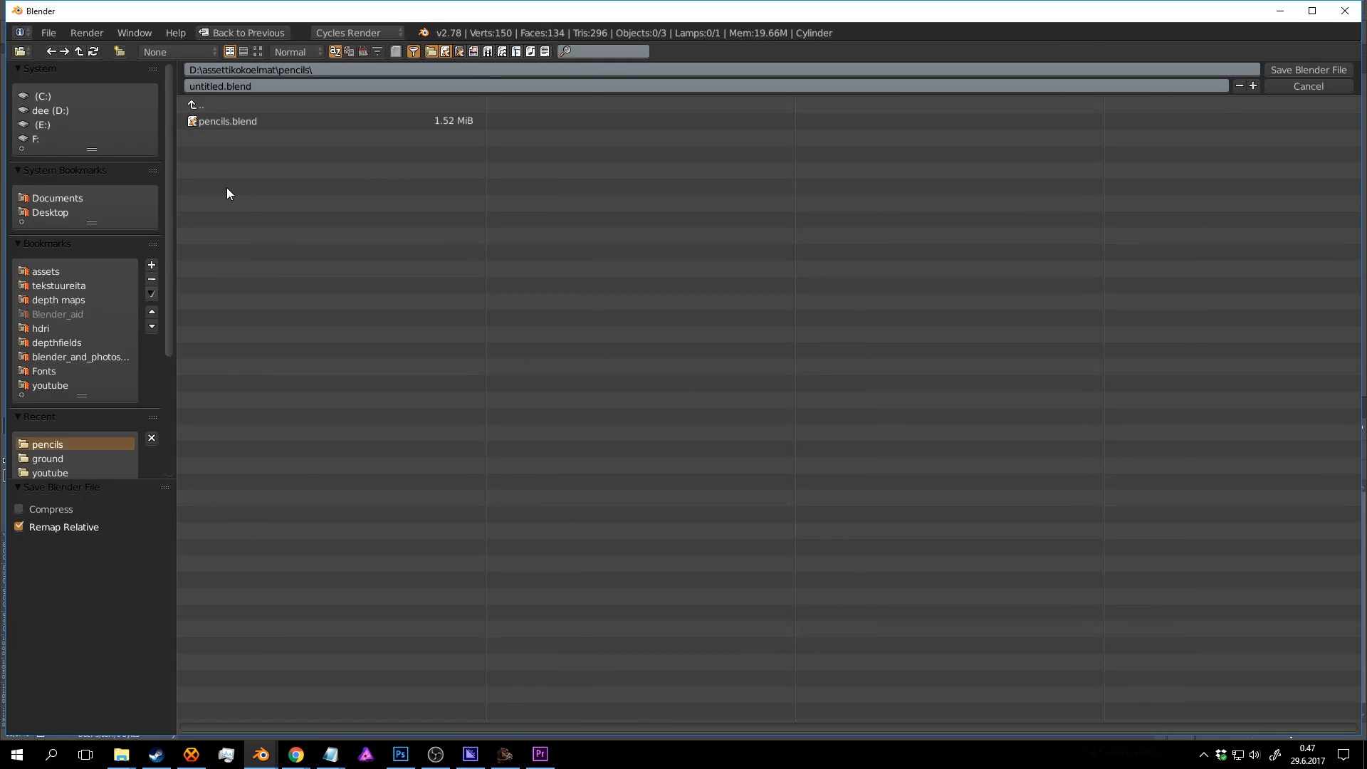
left_click(224, 87)
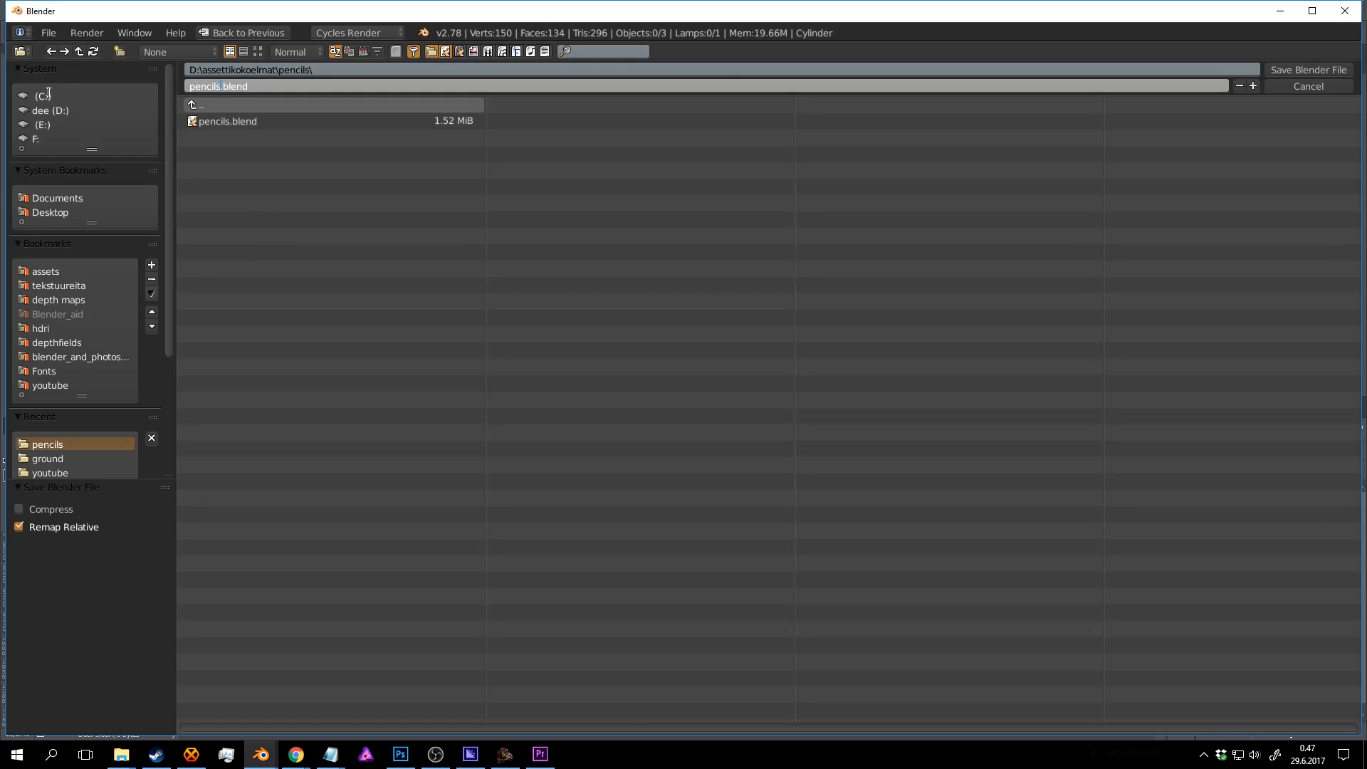
left_click(1342, 69)
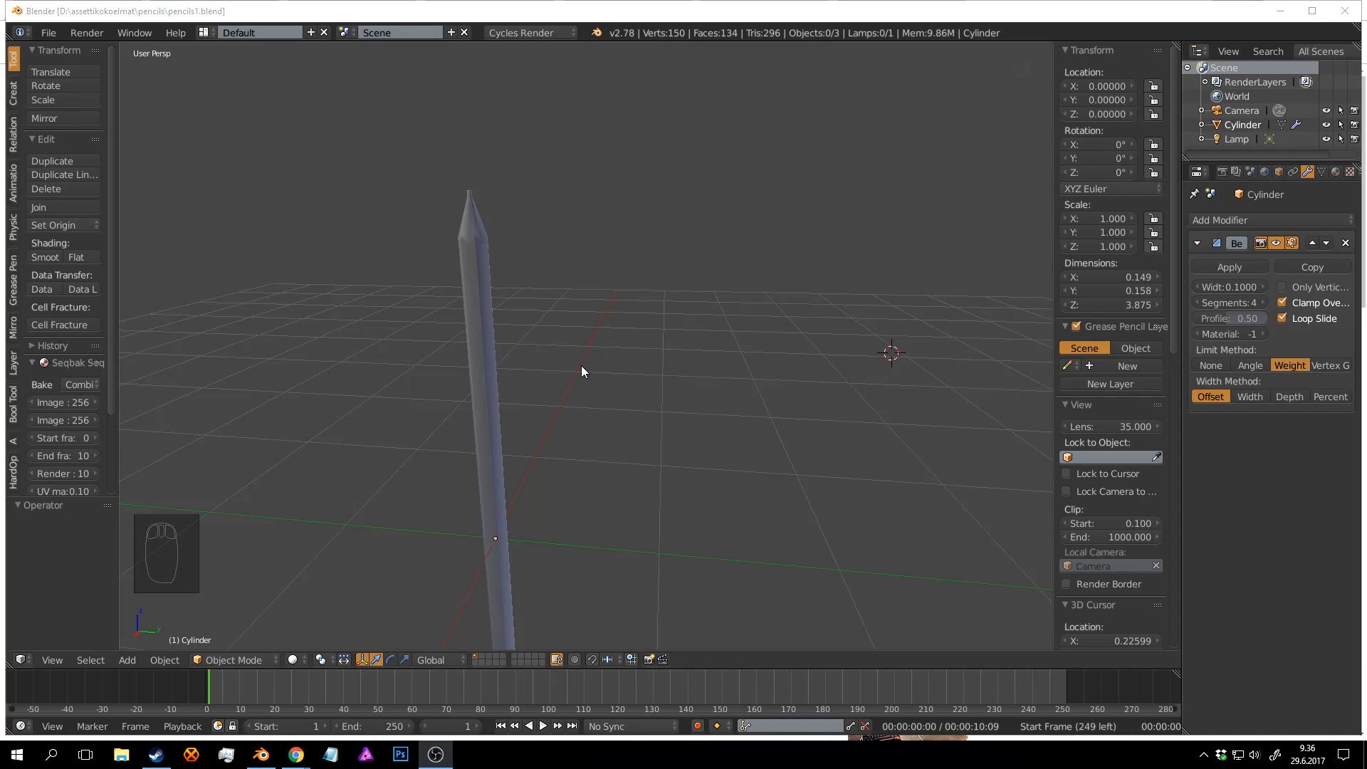
Select the pencil and give it a new material named Paint.
mouse_move(581, 365)
middle_mouse_down()
mouse_move(554, 344)
mouse_move(664, 343)
mouse_move(543, 262)
mouse_move(622, 276)
mouse_move(617, 301)
middle_mouse_up()
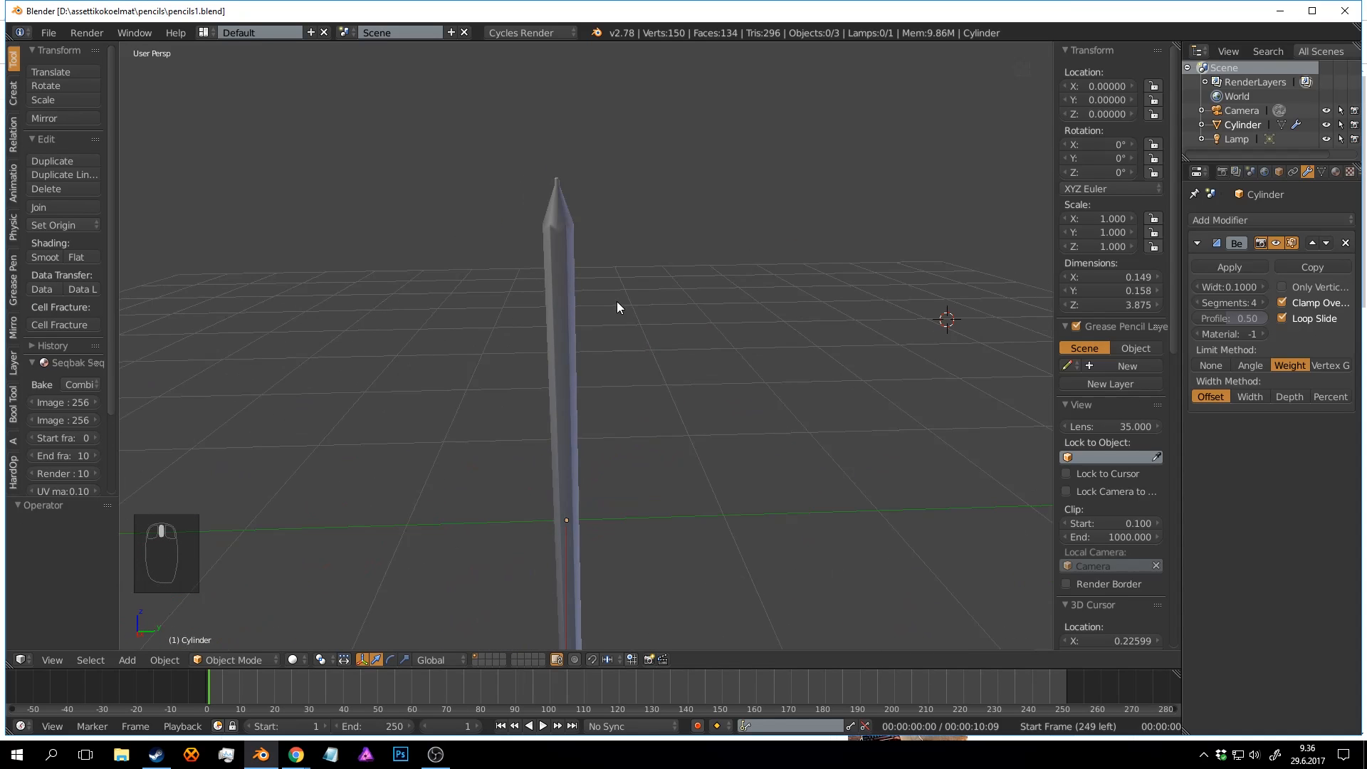
right_click(568, 262)
mouse_move(569, 262)
middle_mouse_down()
mouse_move(622, 279)
mouse_move(607, 302)
mouse_move(641, 285)
middle_mouse_up()
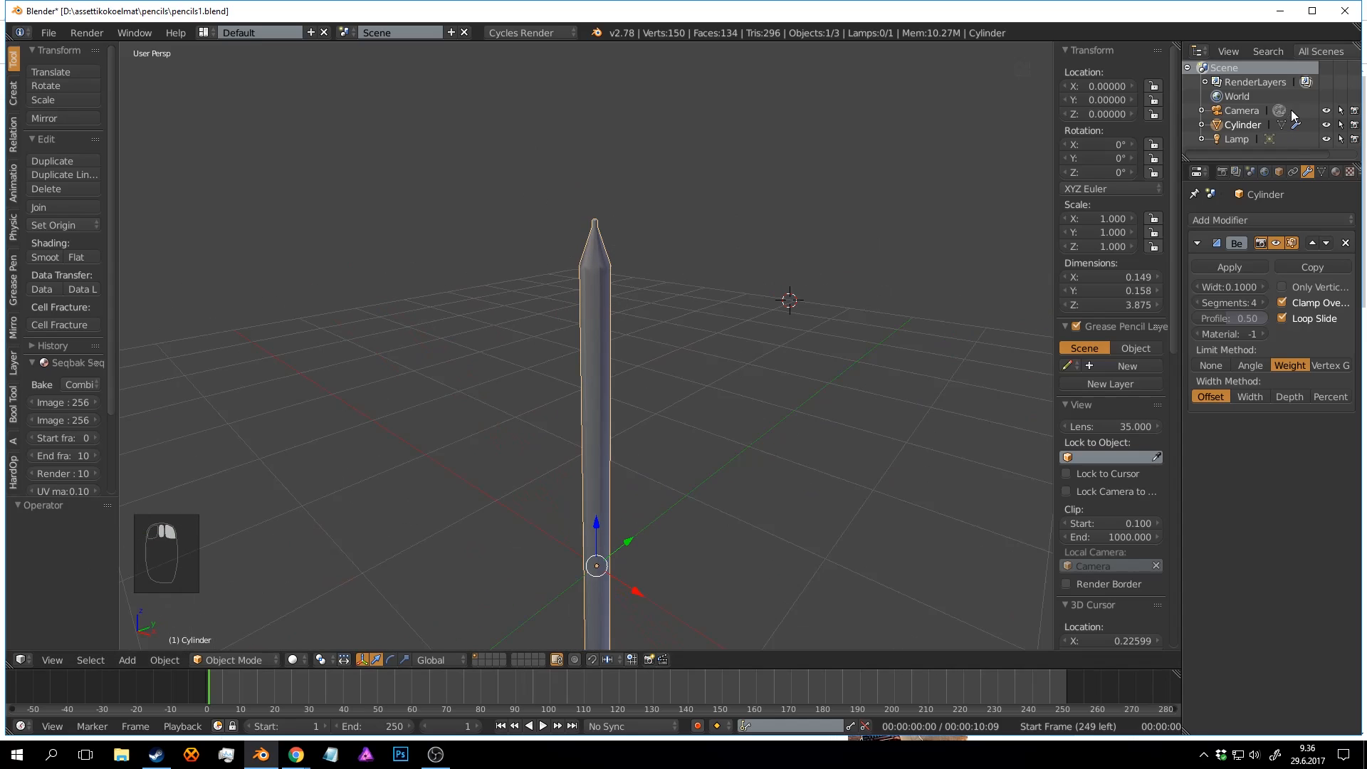
left_click(1336, 171)
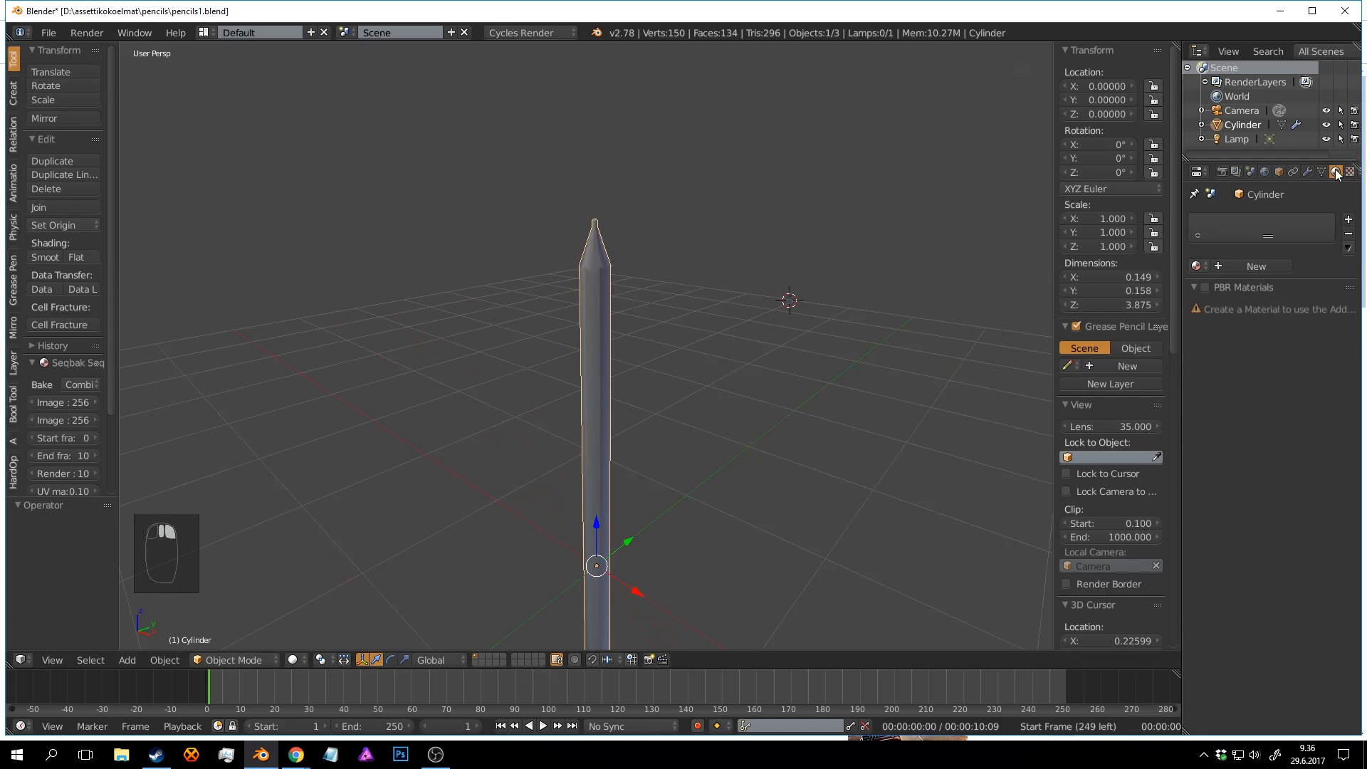
left_click(1242, 265)
left_click(1235, 266)
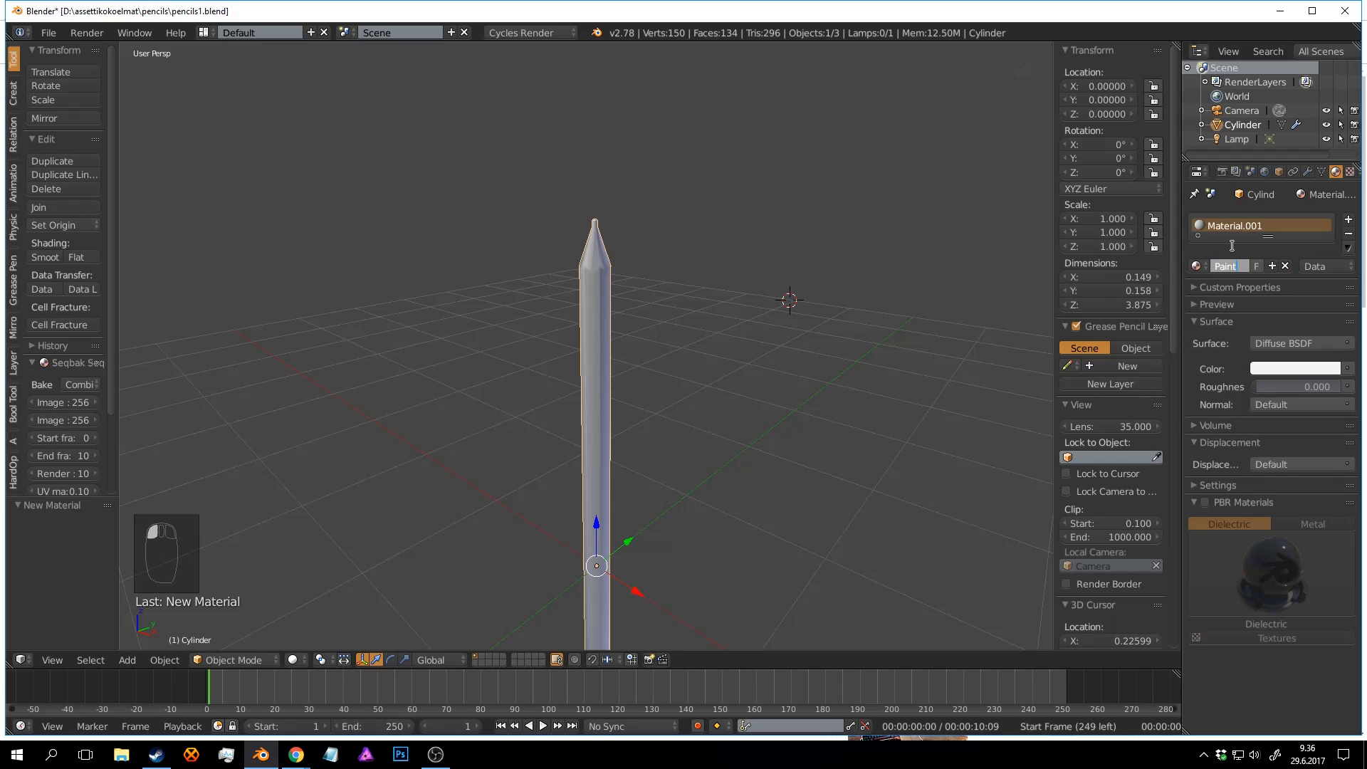
key("Return")
Set the Paint material's diffuse colour to a saturated red.
scroll(823, 326, "down", 3)
middle_click_drag(823, 326, 703, 254)
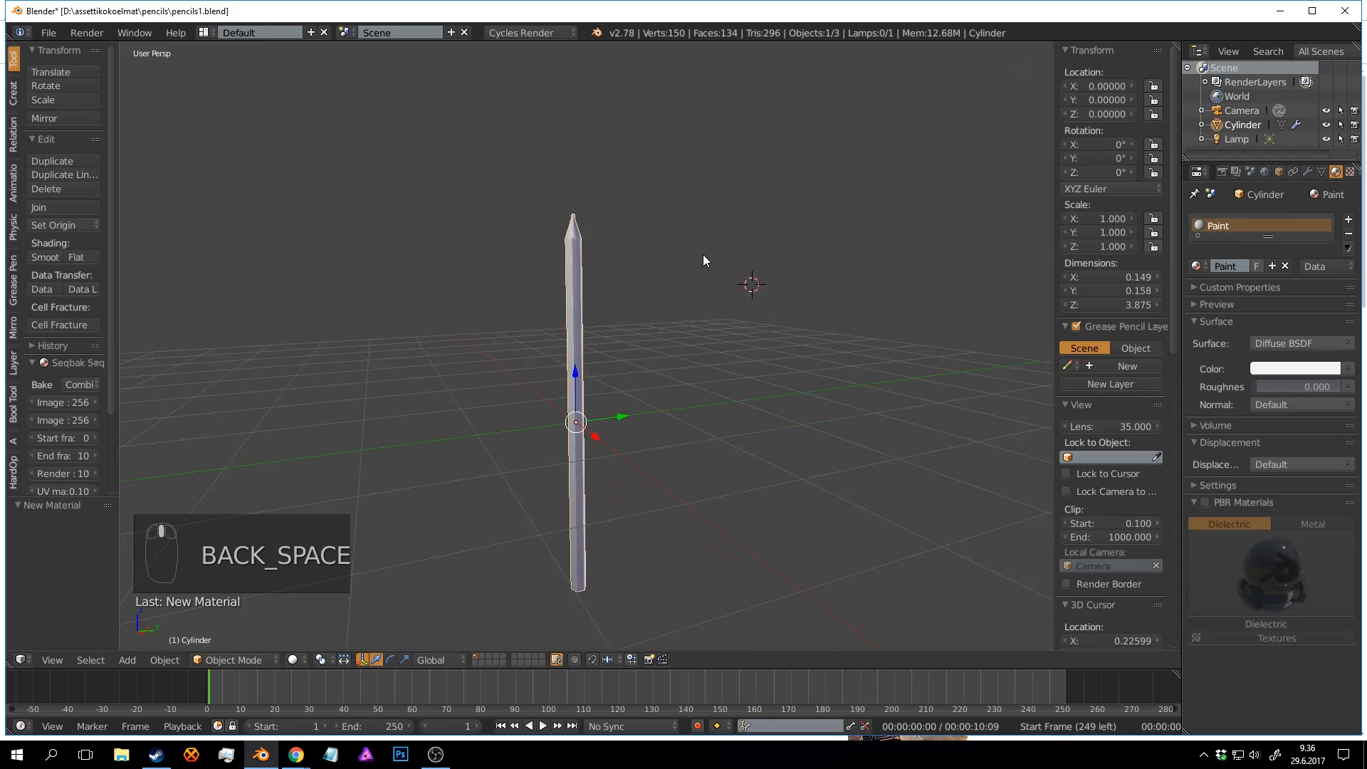
scroll(703, 254, "up", 3)
mouse_move(639, 214)
middle_mouse_down()
mouse_move(668, 245)
mouse_move(657, 234)
mouse_move(663, 261)
mouse_move(658, 229)
middle_mouse_up()
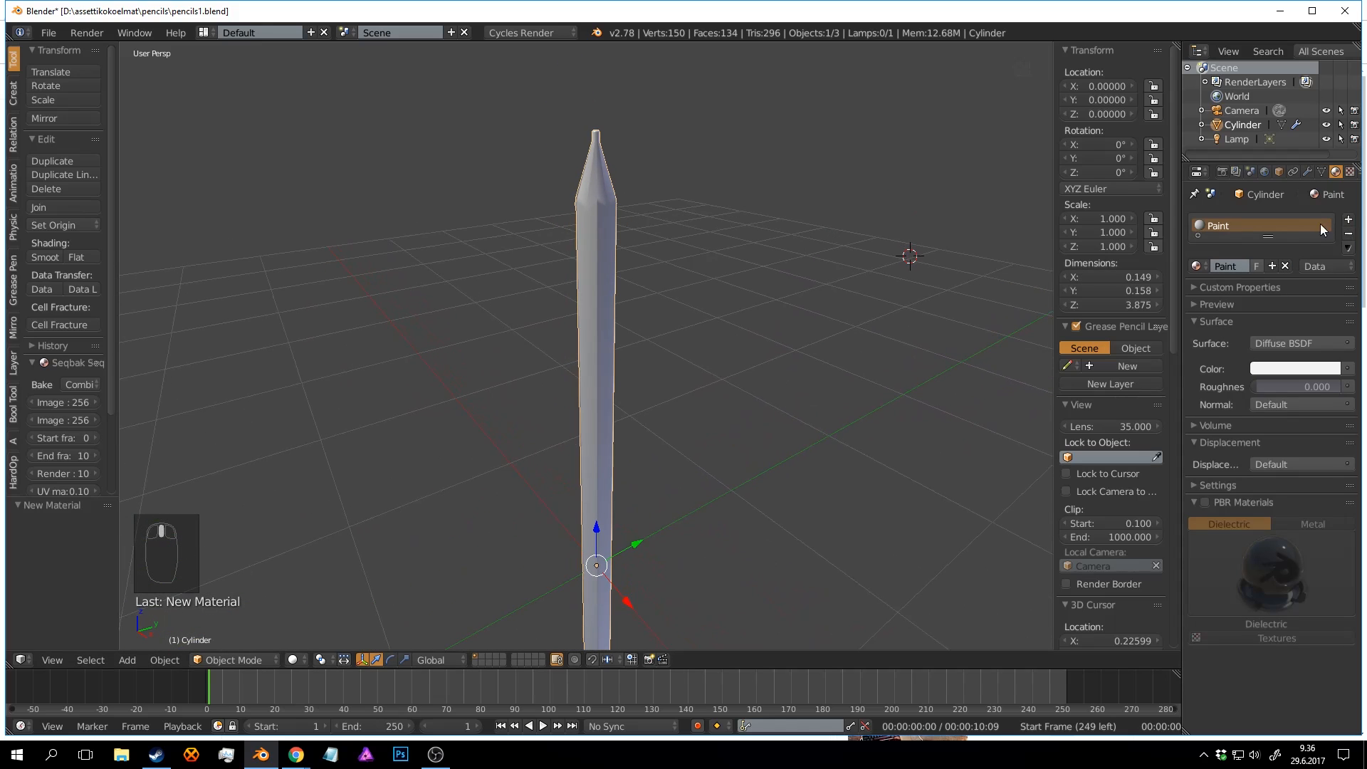
left_click(1294, 371)
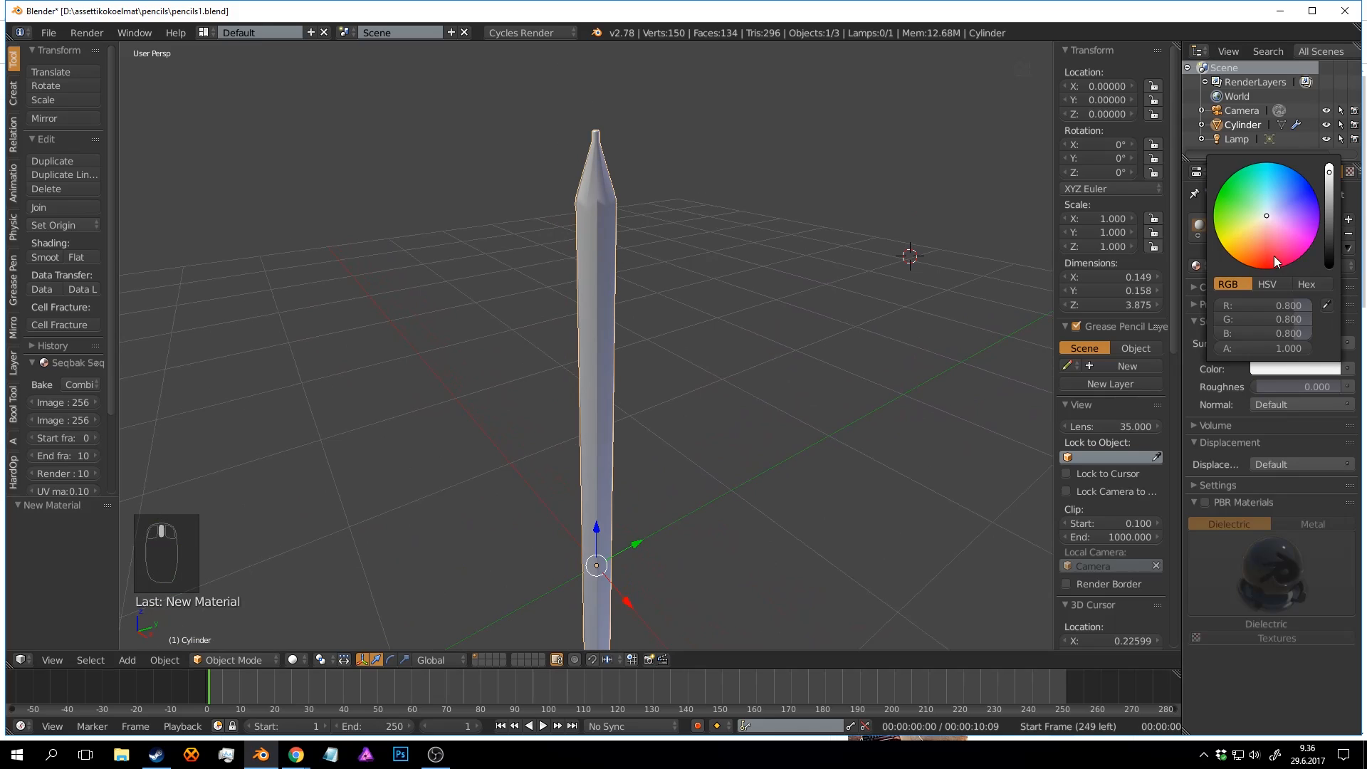
left_click_drag(1275, 255, 1263, 269)
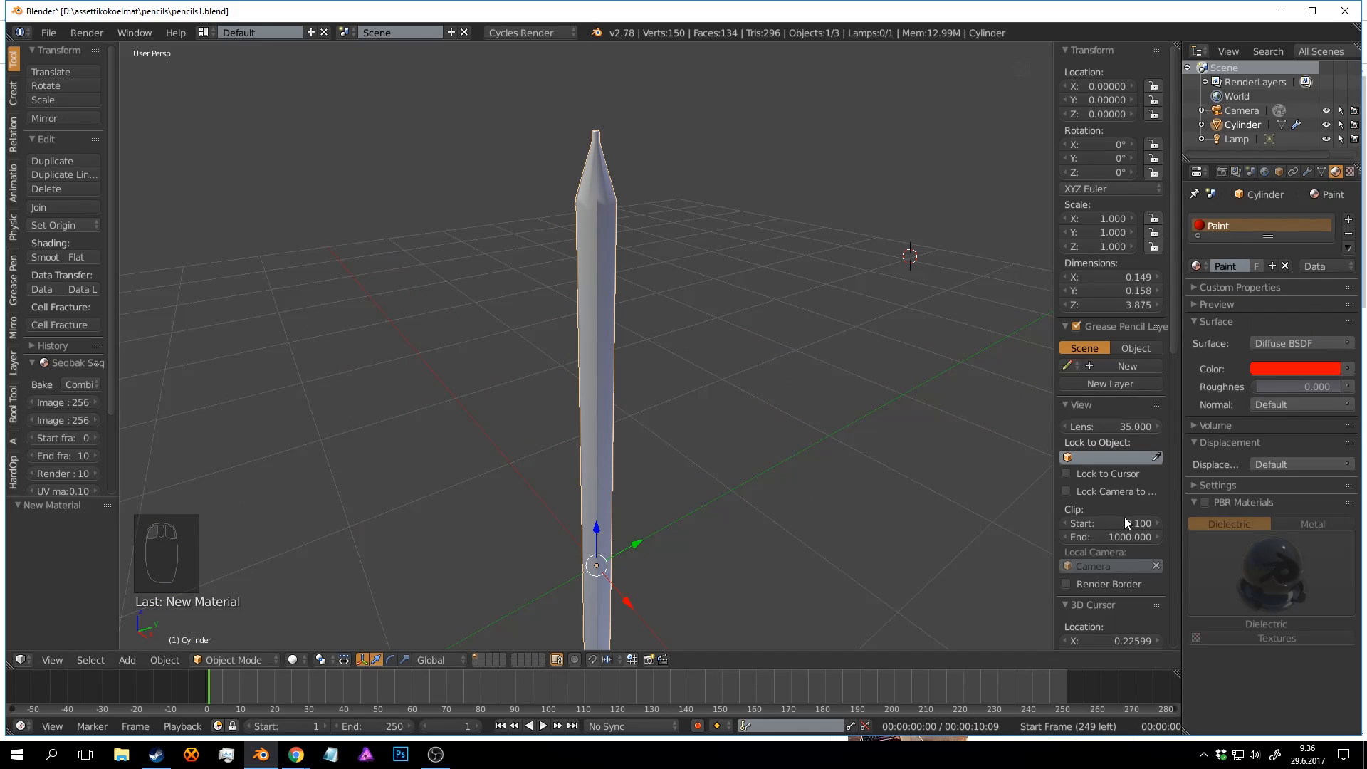
Copy the Paint material's red diffuse colour to its viewport colour in the material settings.
left_click(1198, 483)
scroll(1190, 467, "down", 1)
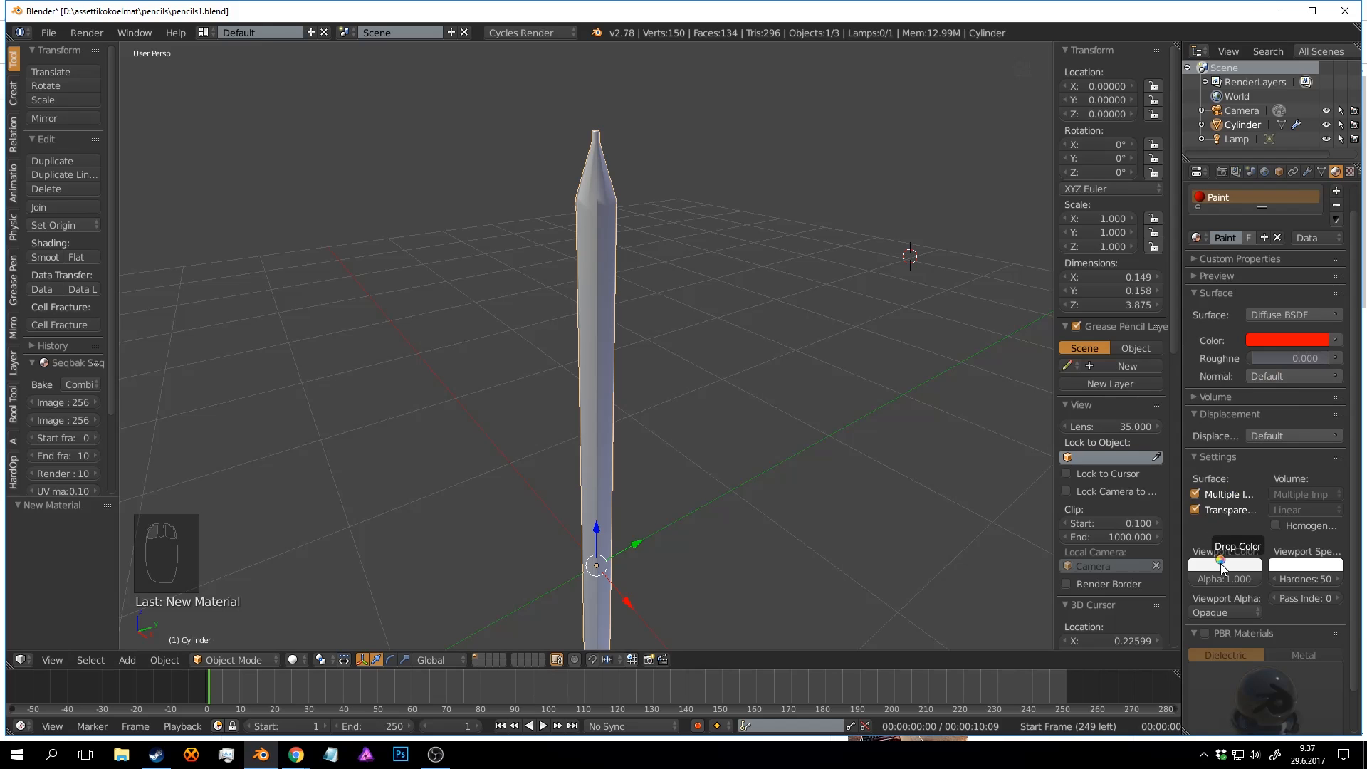
left_click_drag(1222, 568, 1222, 567)
scroll(805, 349, "down", 2)
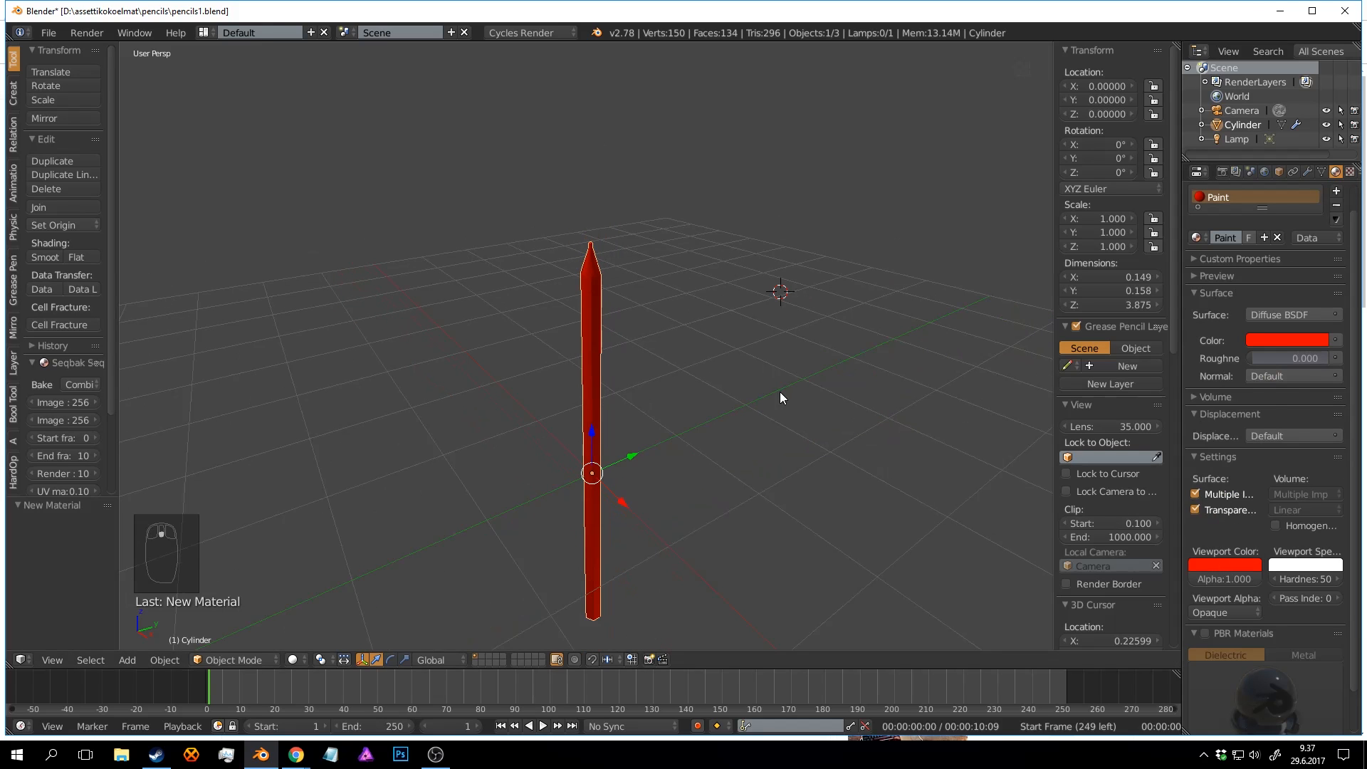
Add a second material slot with a new material named wood and set its diffuse colour to light orange.
mouse_move(781, 398)
middle_mouse_down()
mouse_move(718, 341)
mouse_move(731, 393)
mouse_move(812, 332)
mouse_move(601, 269)
mouse_move(640, 299)
middle_mouse_up()
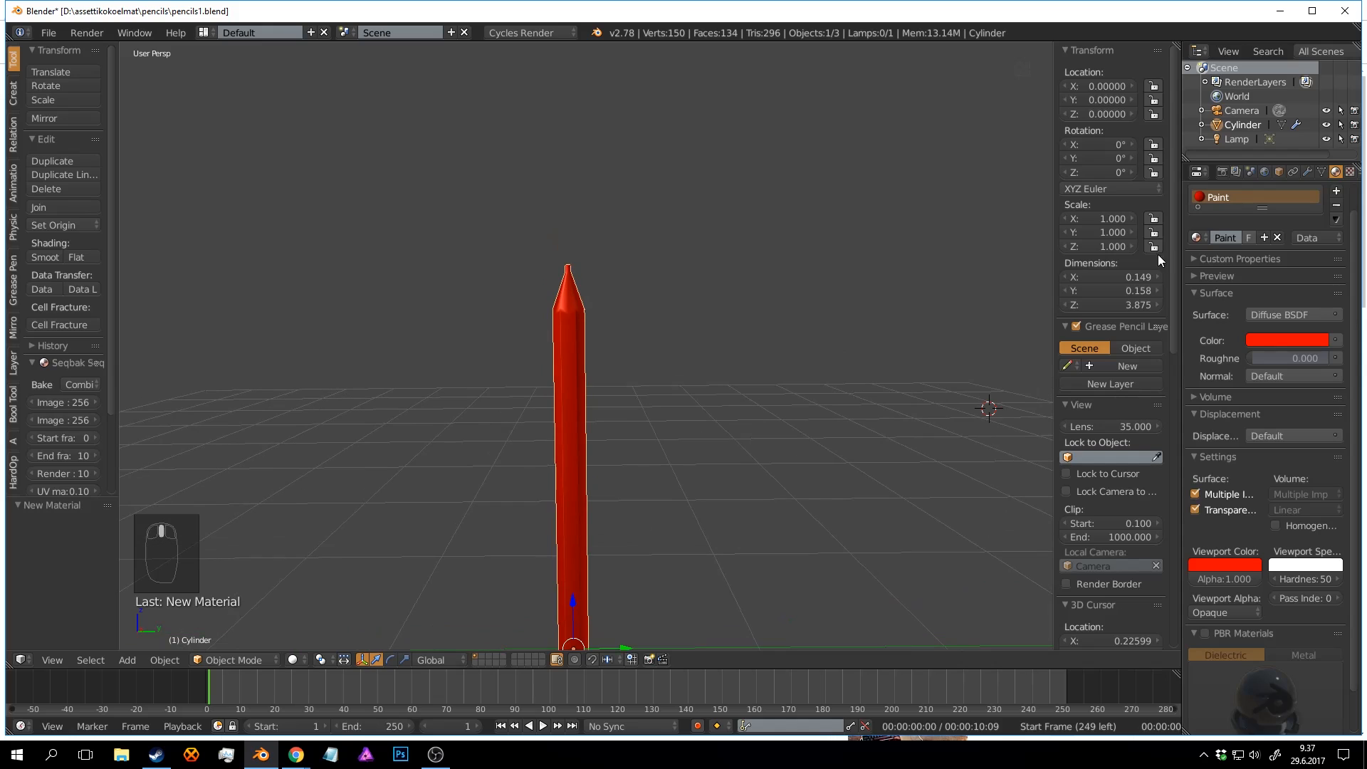
left_click(1337, 191)
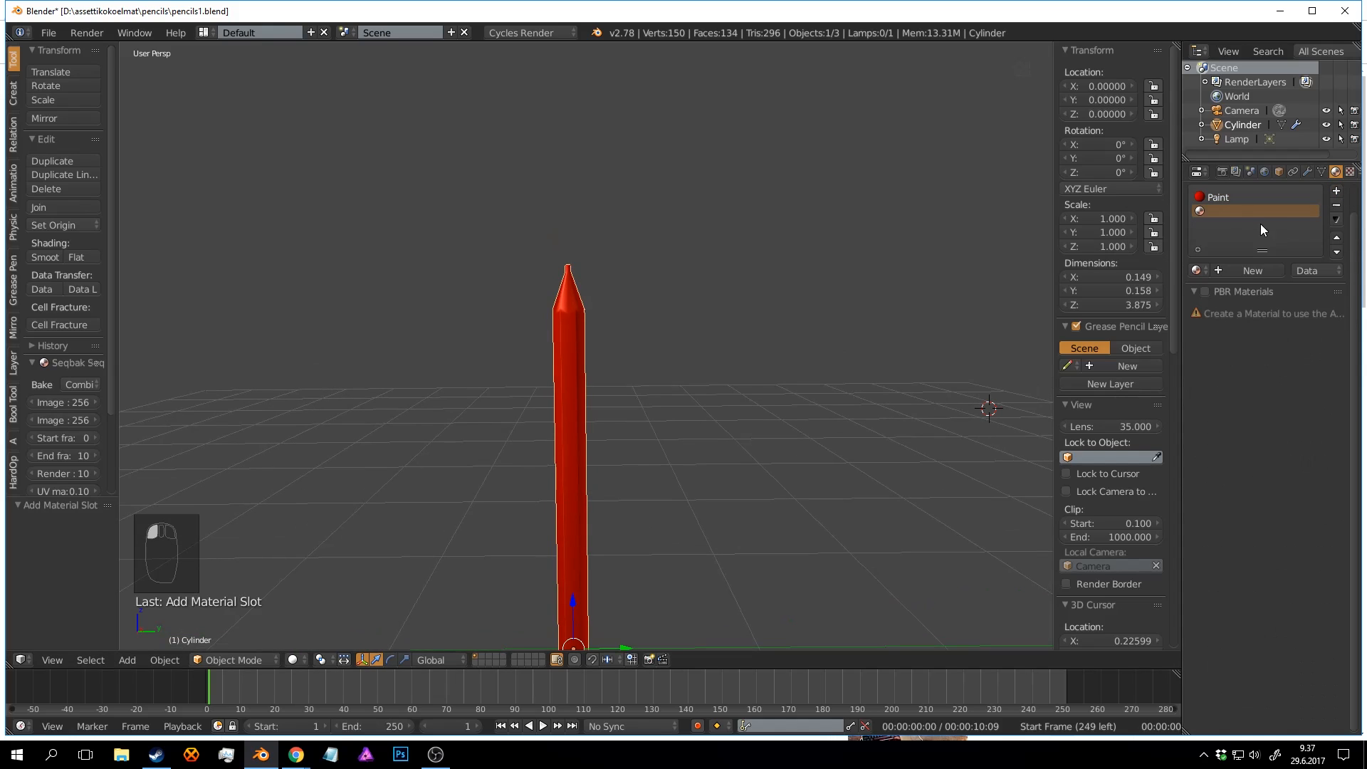
left_click(1250, 270)
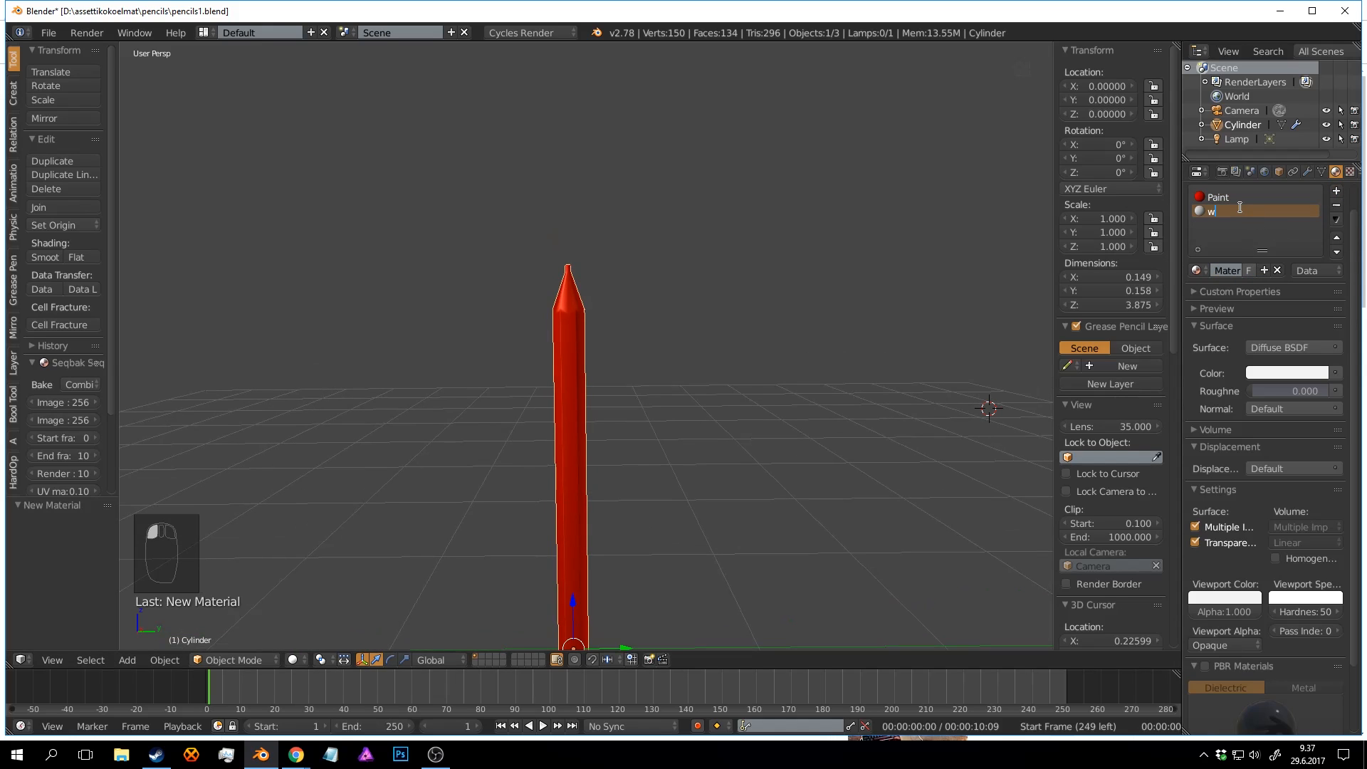
key("Return")
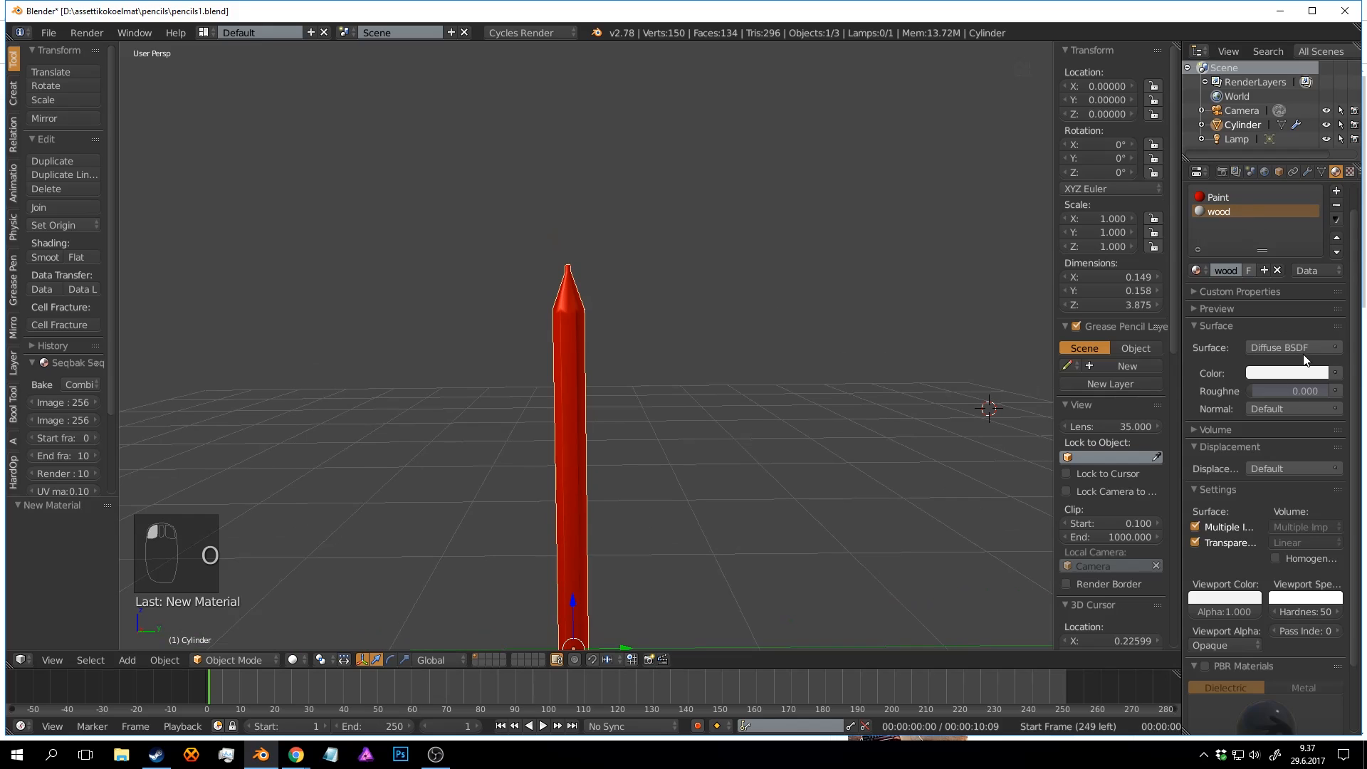
left_click(1292, 375)
left_click(1249, 246)
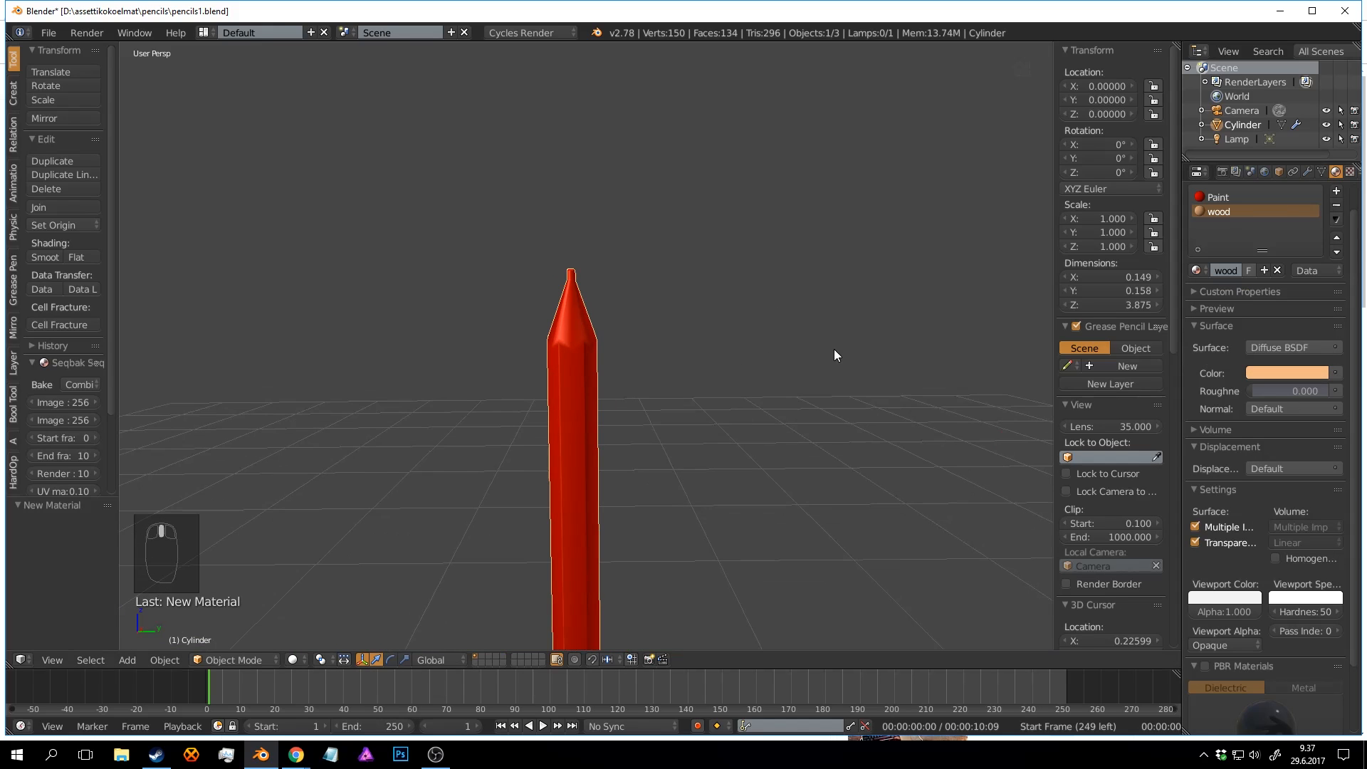
In Edit Mode, select the ring of twelve faces around the cone and assign the wood material to them.
middle_click_drag(835, 349, 655, 327)
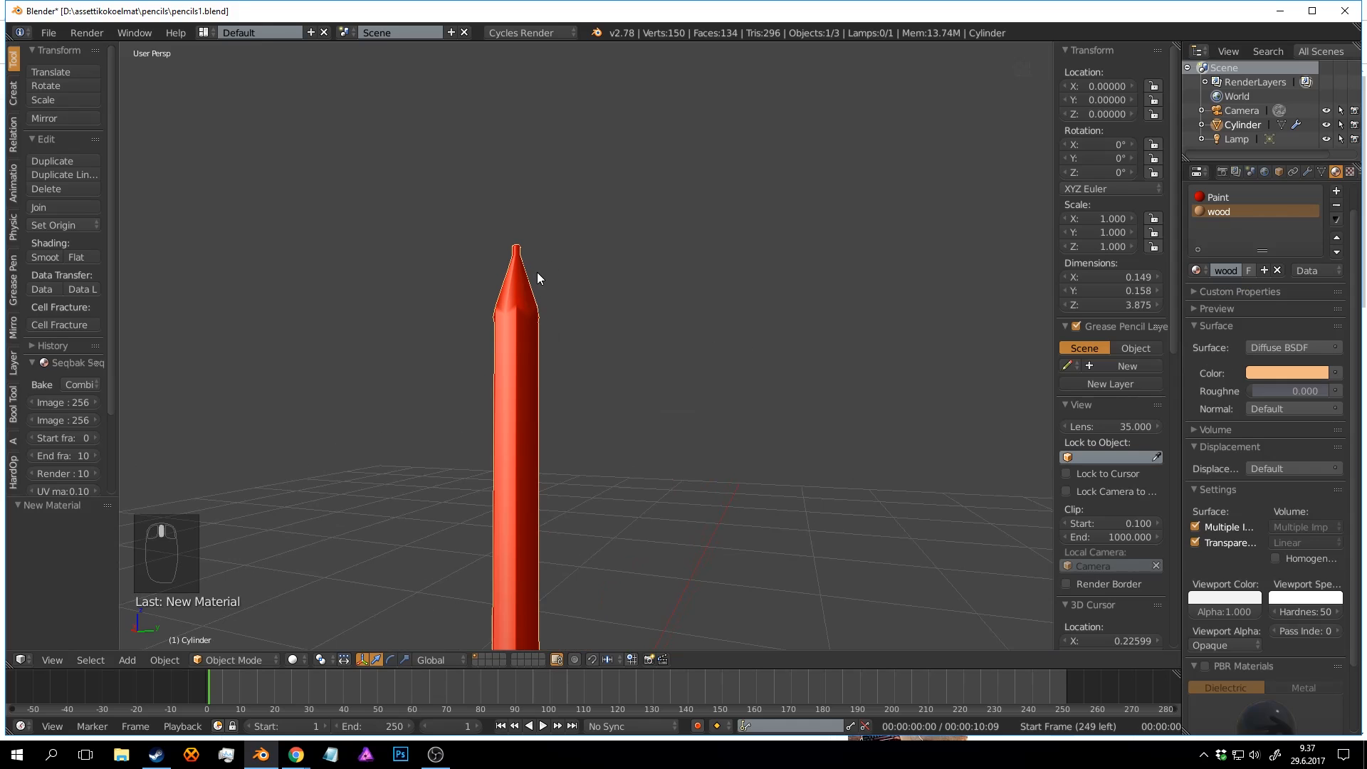
scroll(584, 309, "up", 3)
mouse_move(491, 210)
middle_mouse_down()
mouse_move(485, 245)
mouse_move(524, 276)
middle_mouse_up()
key("Tab")
key("a")
key("a")
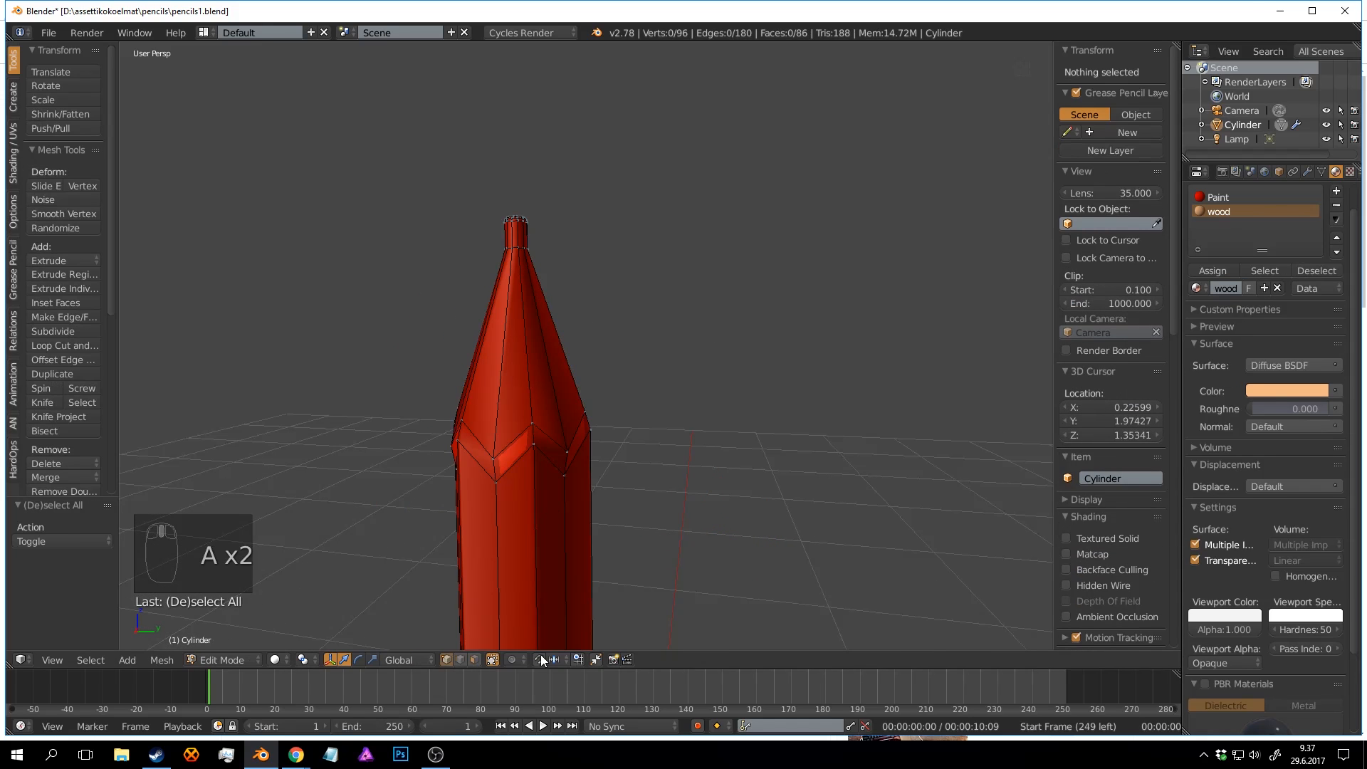
right_click(544, 340, "alt")
mouse_move(564, 372)
middle_mouse_down()
mouse_move(559, 362)
mouse_move(522, 395)
mouse_move(534, 392)
middle_mouse_up()
left_click(1224, 269)
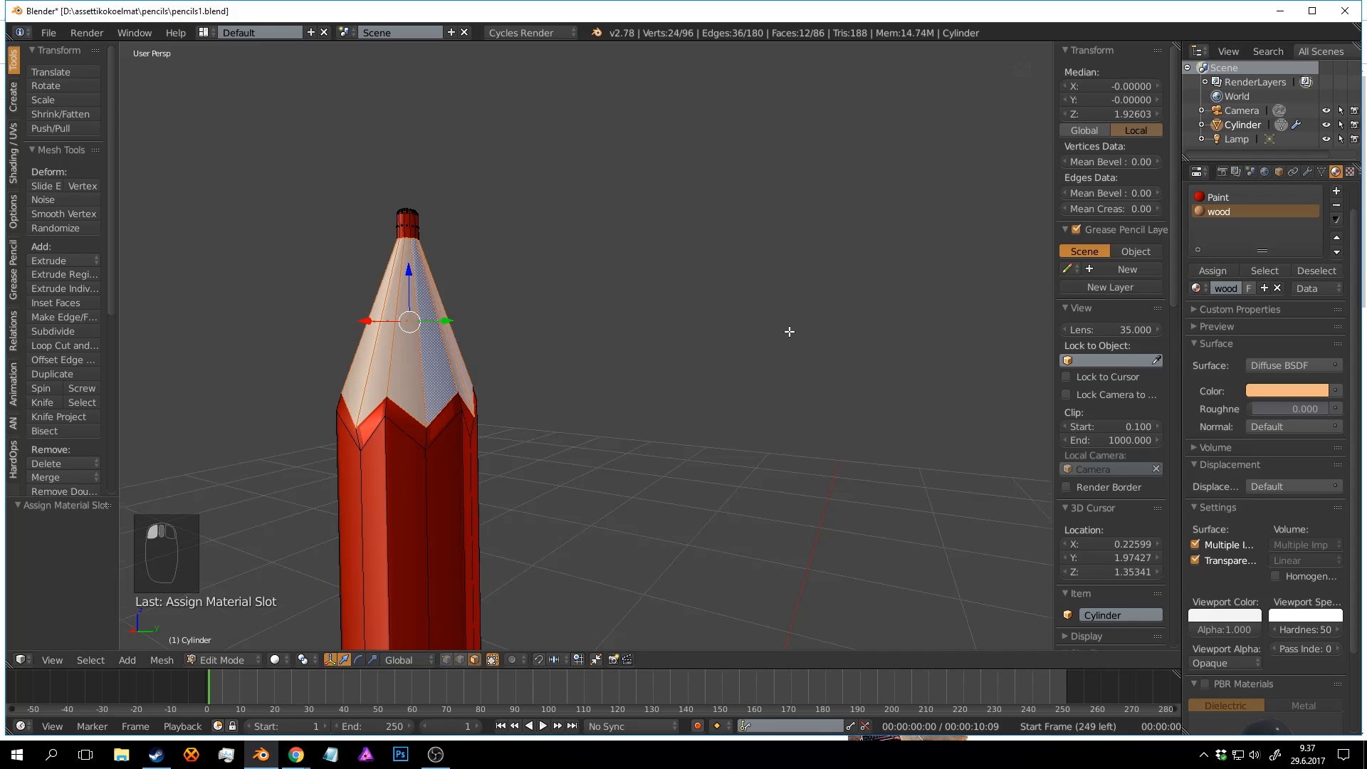
Deselect everything and examine the pencil's red shaft and wood cone from several angles in Object Mode.
key("Tab")
mouse_move(545, 394)
middle_mouse_down()
mouse_move(493, 396)
mouse_move(577, 375)
mouse_move(544, 328)
mouse_move(557, 316)
mouse_move(572, 365)
mouse_move(645, 259)
mouse_move(656, 208)
middle_mouse_up()
scroll(492, 396, "down", 5)
key("a")
key("a")
scroll(577, 375, "up", 5)
key("Tab")
key("Tab")
scroll(574, 369, "down", 10)
scroll(662, 242, "up", 2)
mouse_move(682, 309)
middle_mouse_down()
mouse_move(692, 232)
mouse_move(688, 378)
middle_mouse_up()
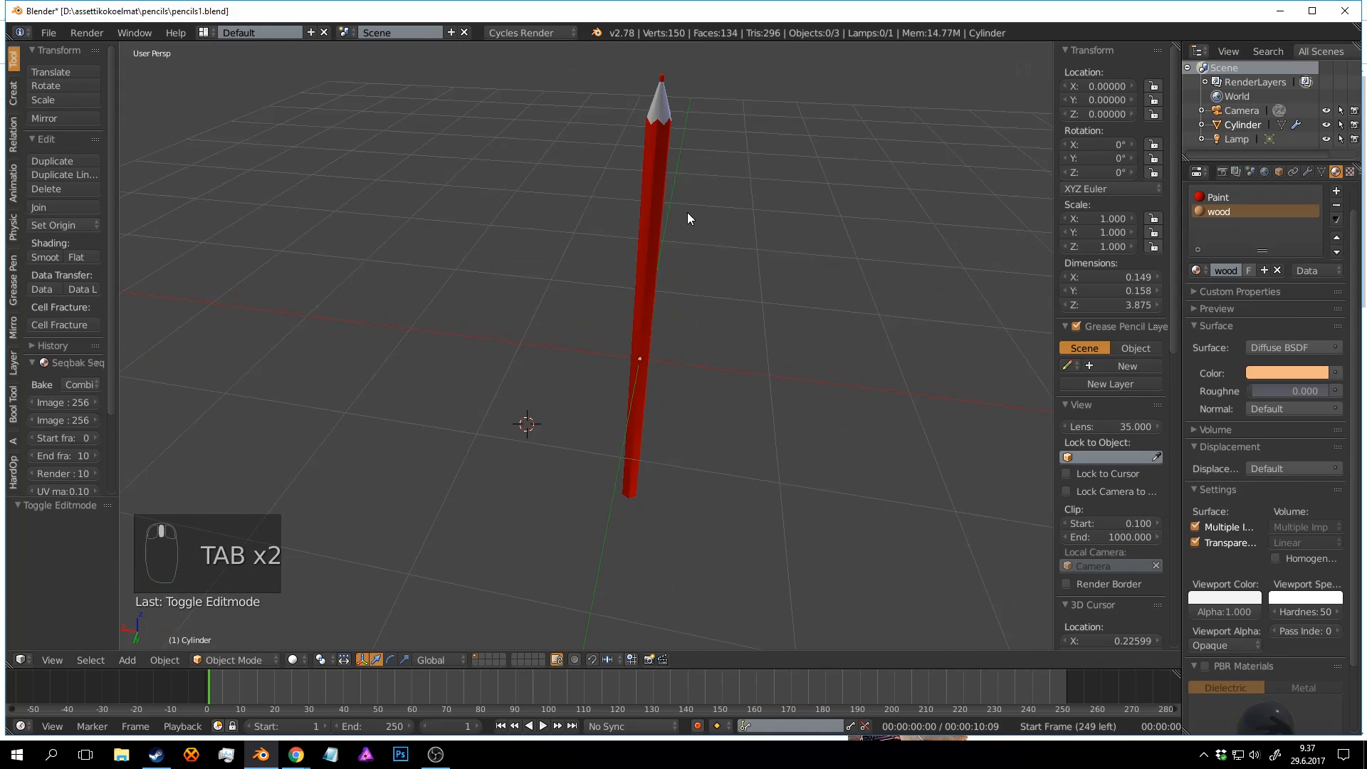
scroll(612, 460, "up", 3)
mouse_move(687, 212)
middle_mouse_down("shift")
mouse_move(612, 460)
mouse_move(643, 401)
mouse_move(634, 428)
mouse_move(634, 407)
middle_mouse_up("shift")
scroll(634, 420, "up", 2)
scroll(634, 408, "down", 8)
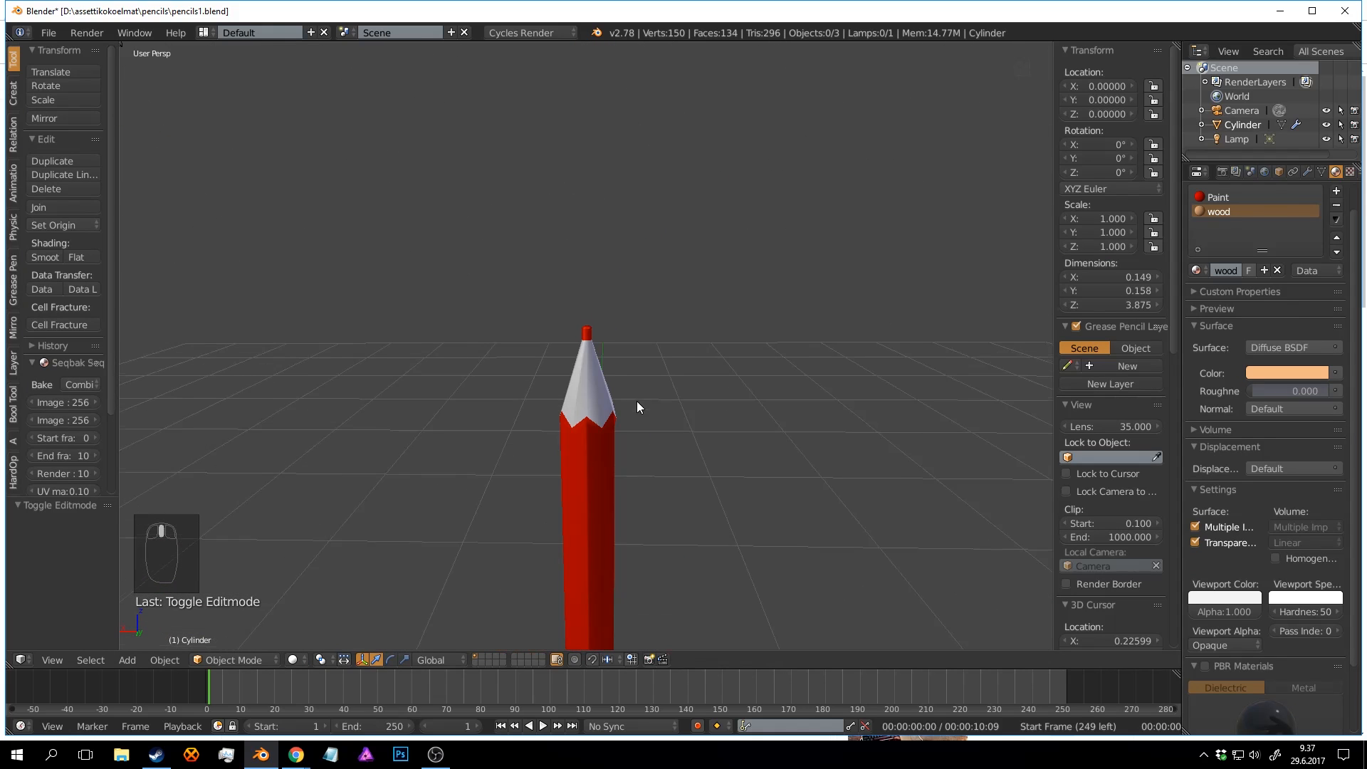
Add a third material slot with a new material named tip and set its diffuse colour to red (R 0.800, G 0.006, B 0.000).
left_click(1336, 193)
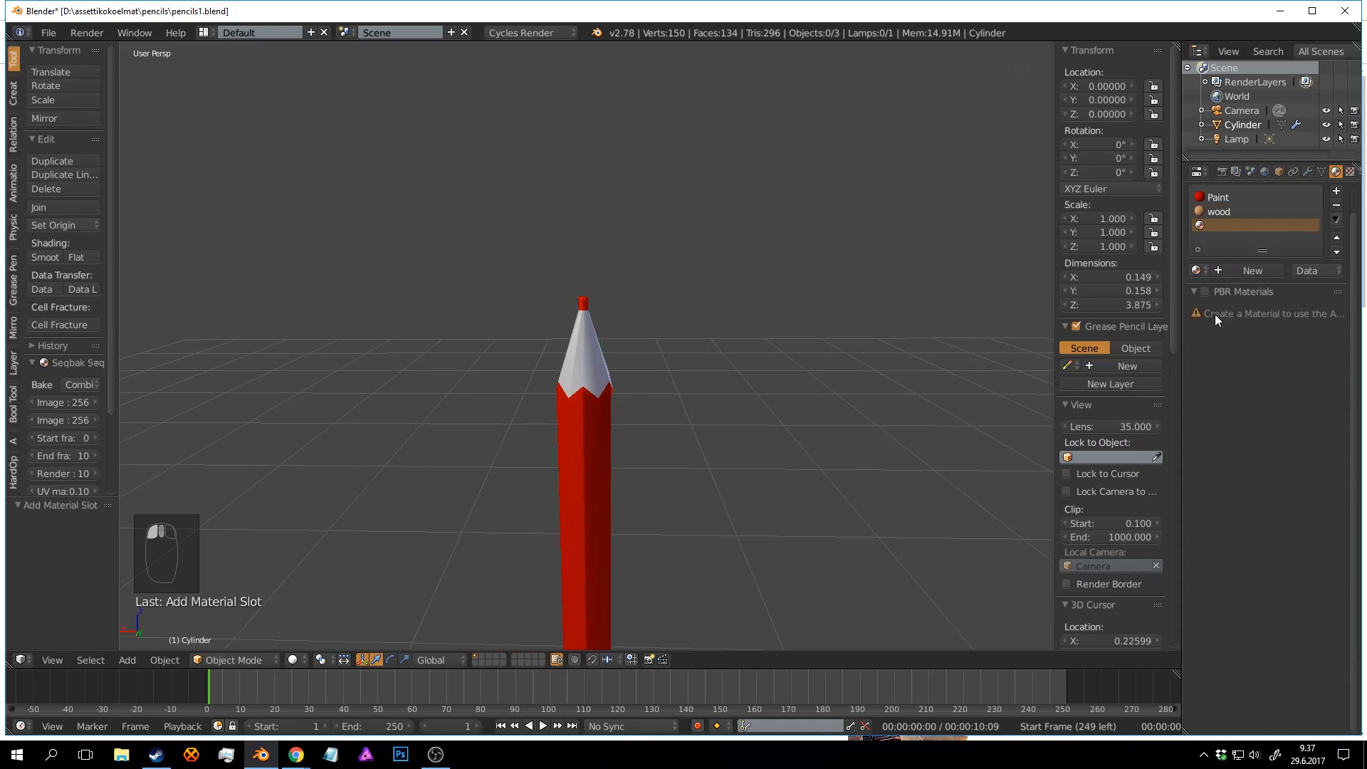
left_click(1248, 272)
double_click(1229, 228)
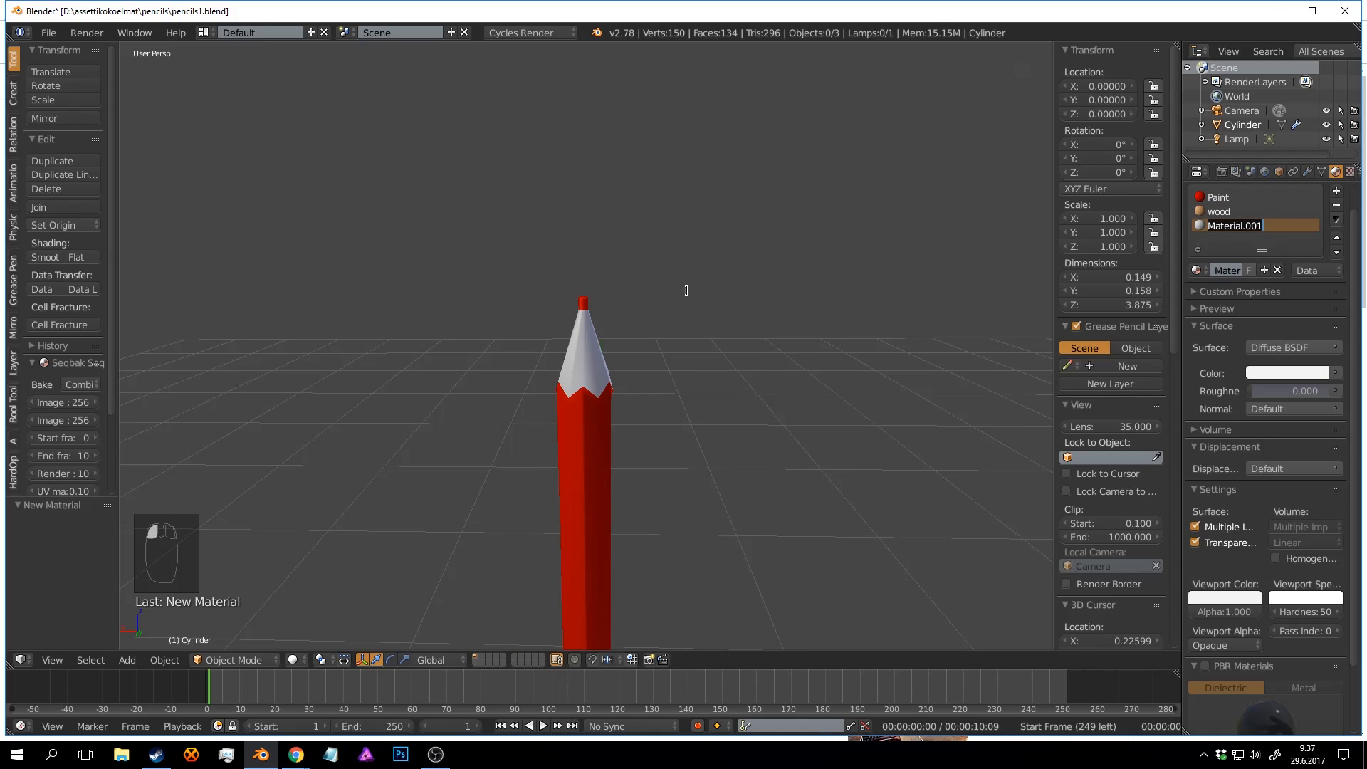
scroll(606, 300, "up", 5)
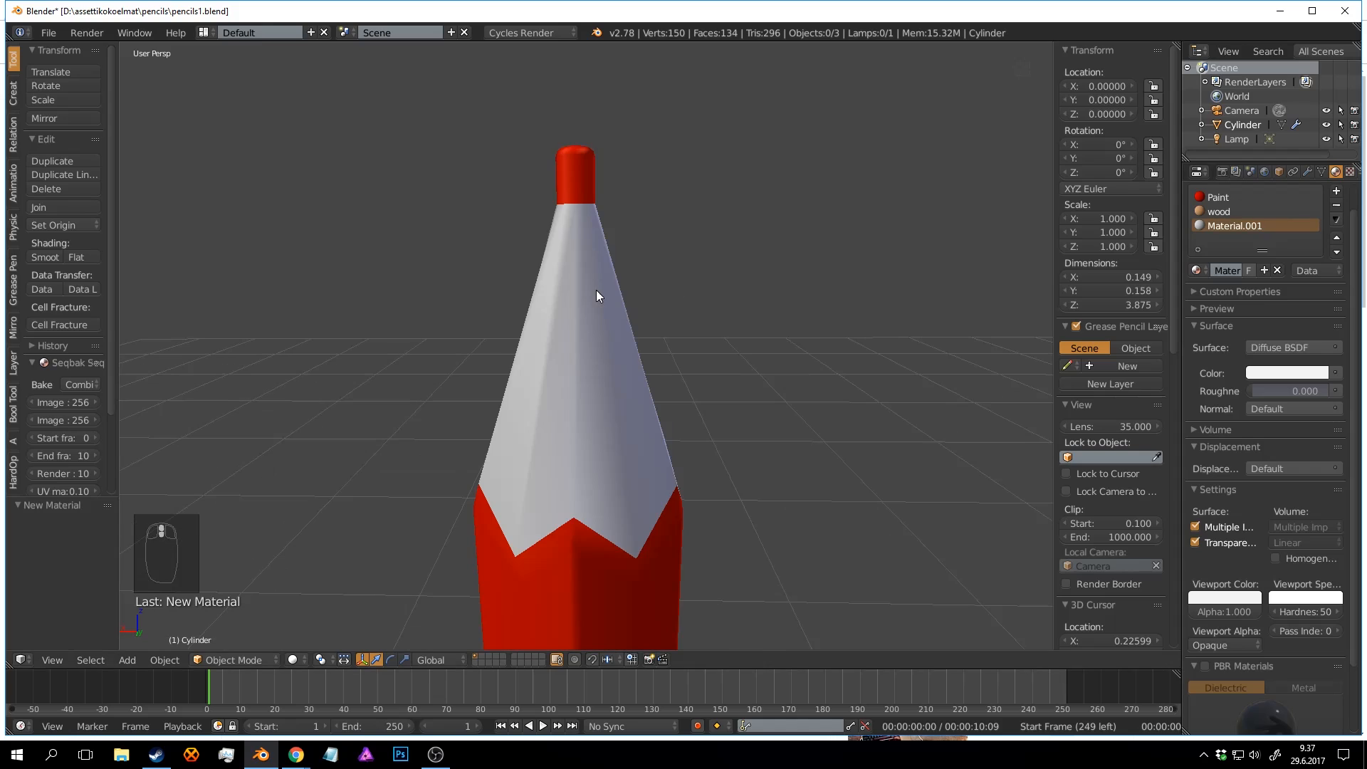
double_click(1232, 225)
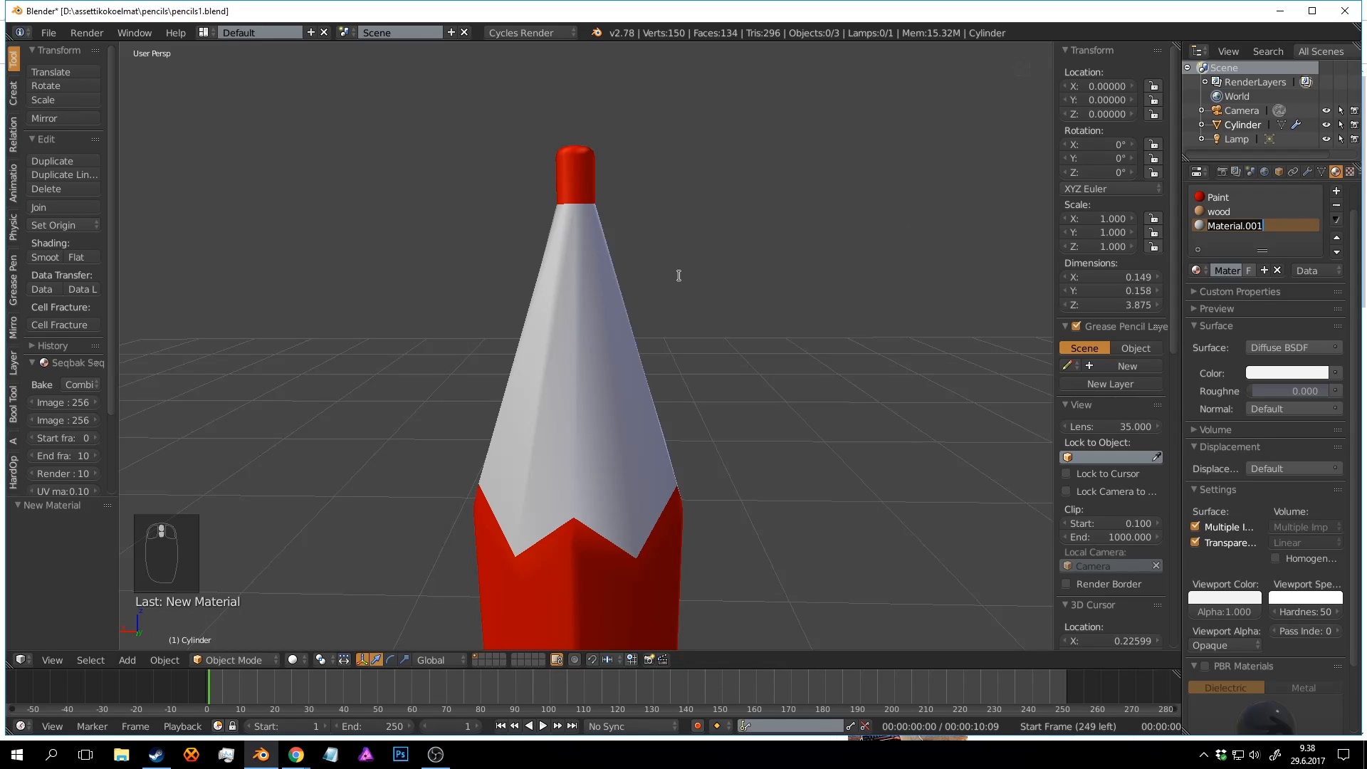
left_click(1255, 222)
key("ctrl+a")
type("tip")
key("Return")
left_click(1275, 374)
left_click(1250, 269)
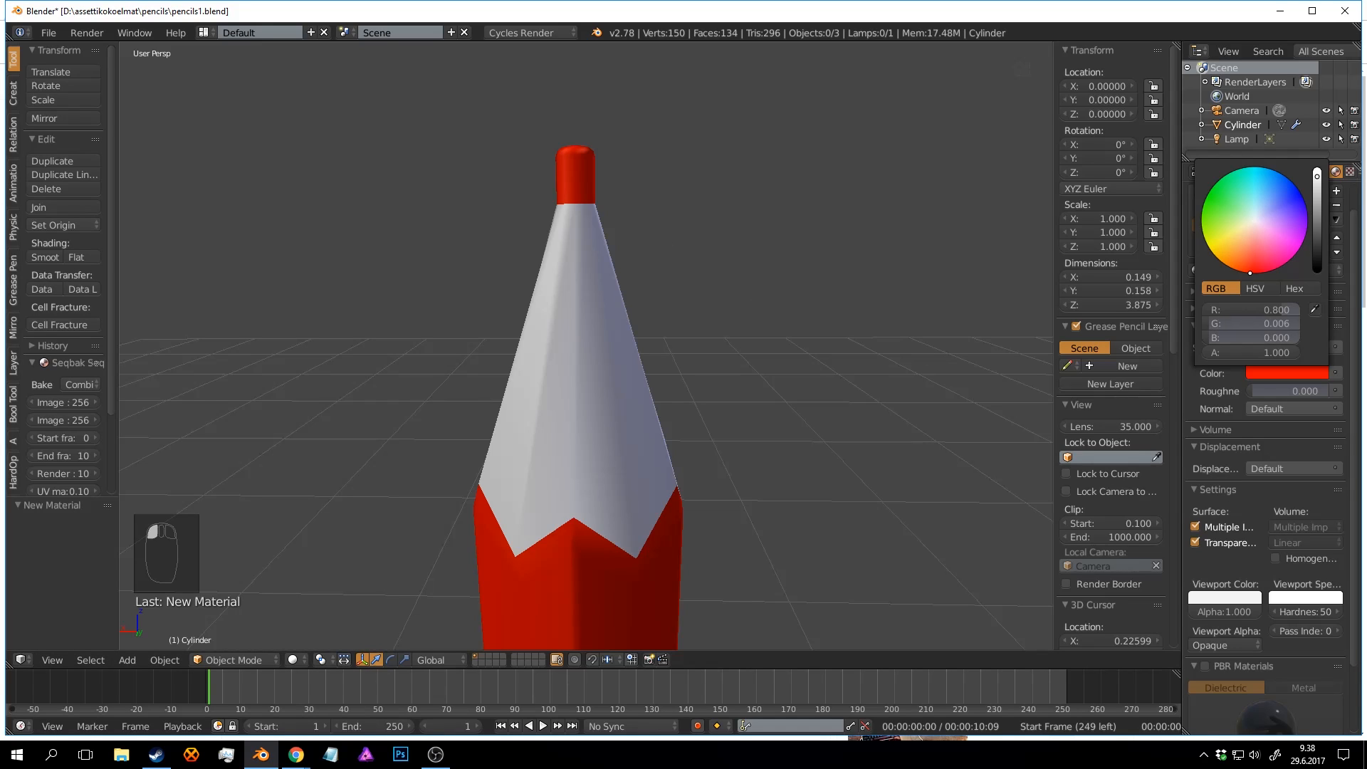
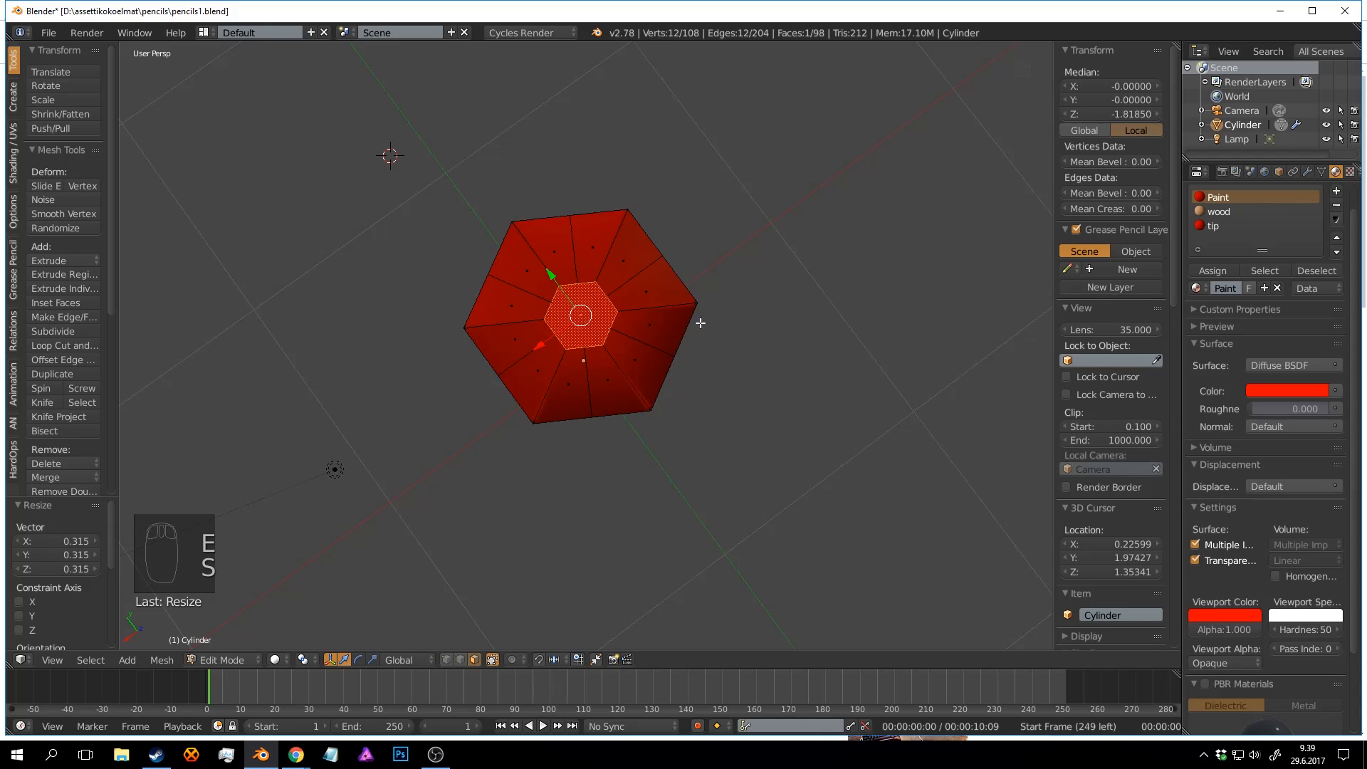
Round the selected central face on the pencil's end with To Sphere at factor 1.000 and assign the tip material to it.
key("alt+shift+s")
left_click(703, 322)
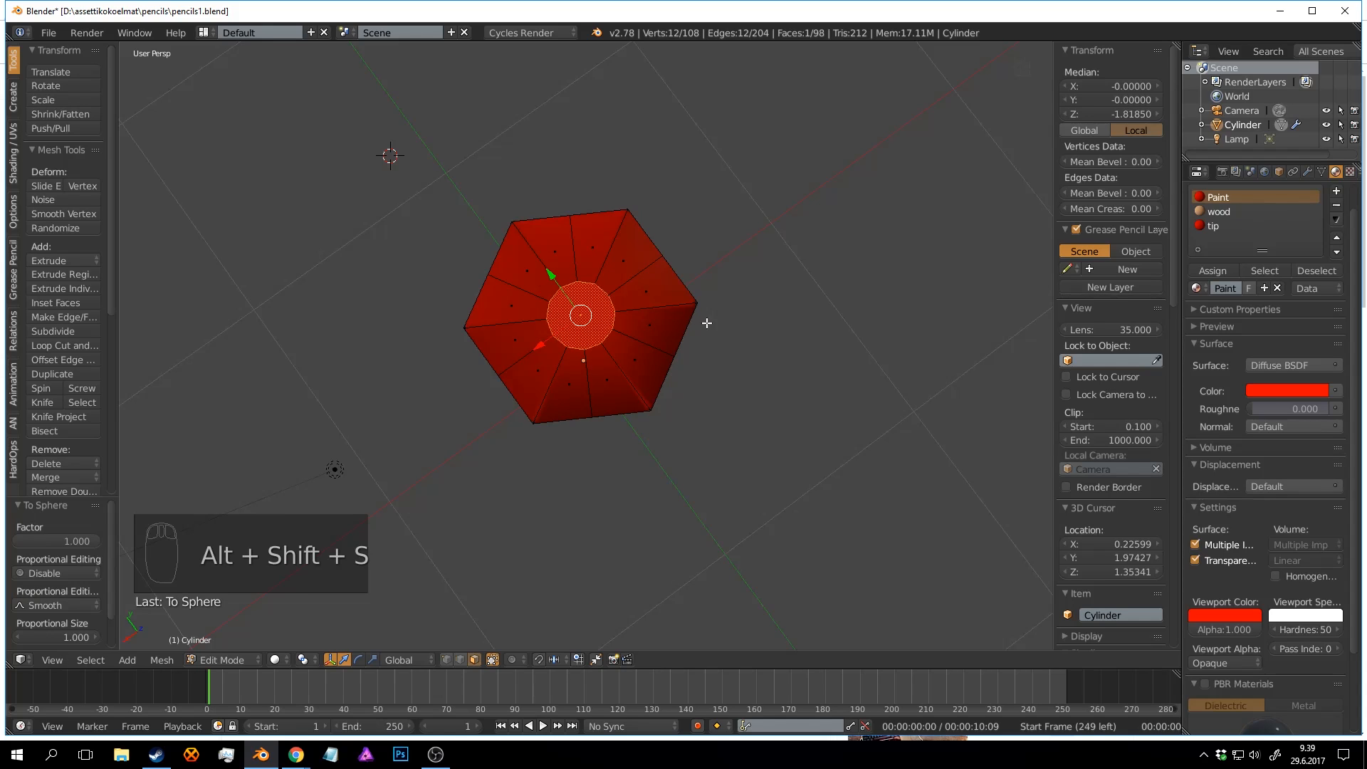
left_click(1213, 226)
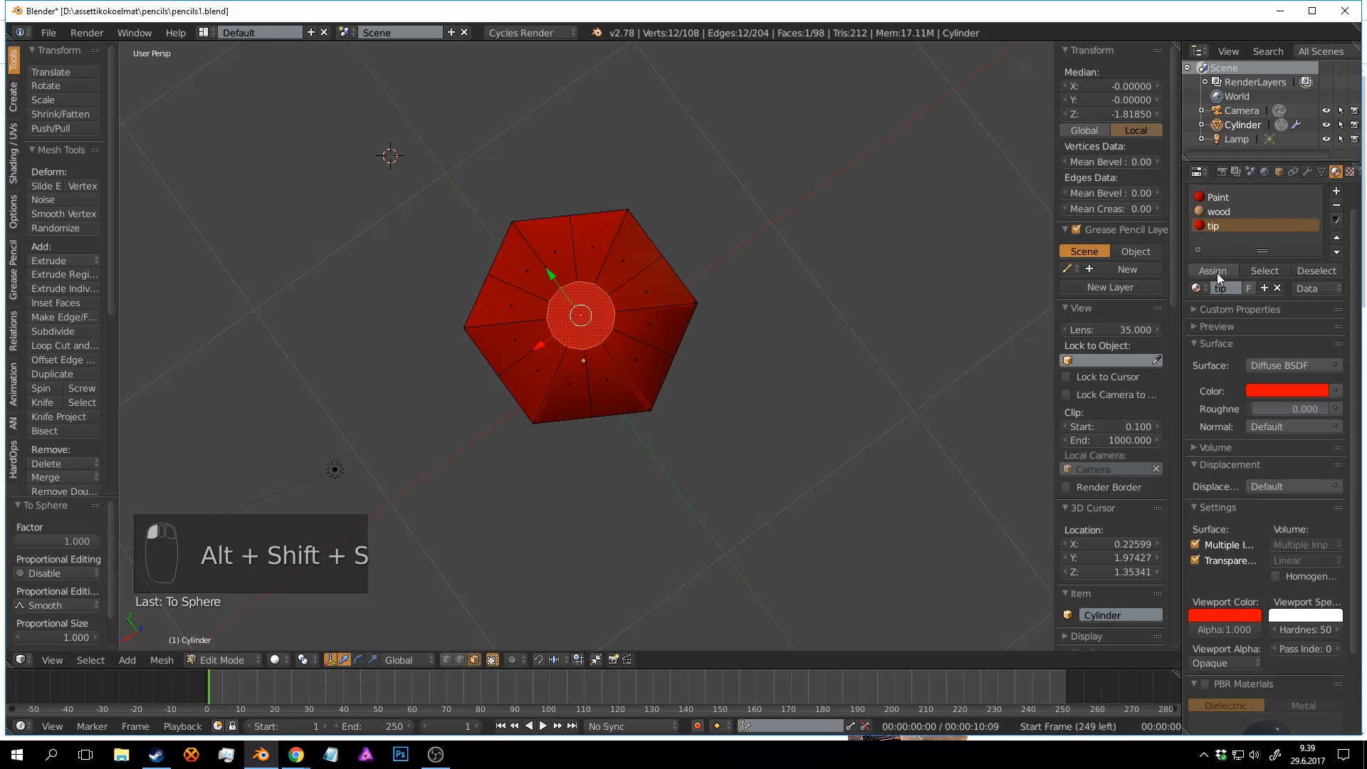
left_click(1216, 272)
Select the twelve faces surrounding the round core on the pencil's end and assign the wood material to them.
key("a")
key("a")
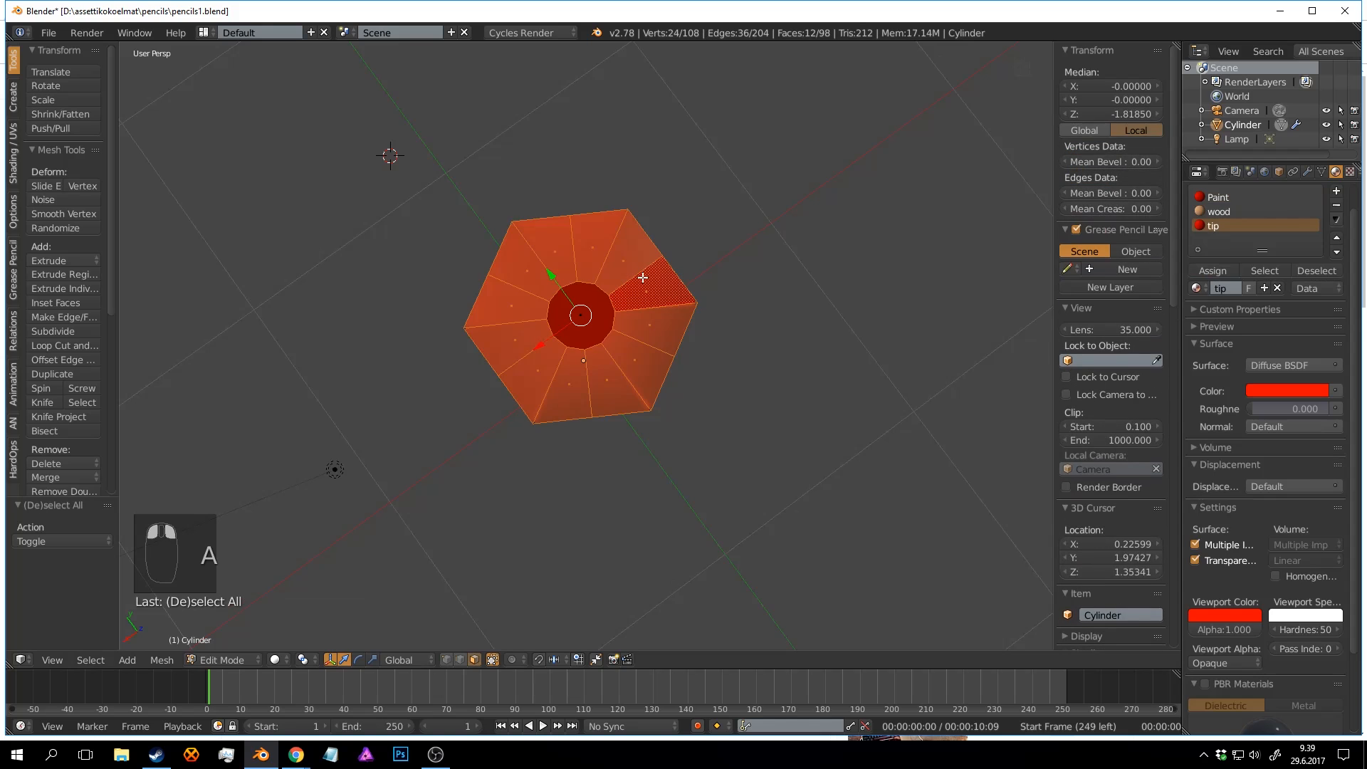
left_click(1229, 212)
left_click(1213, 271)
key("Tab")
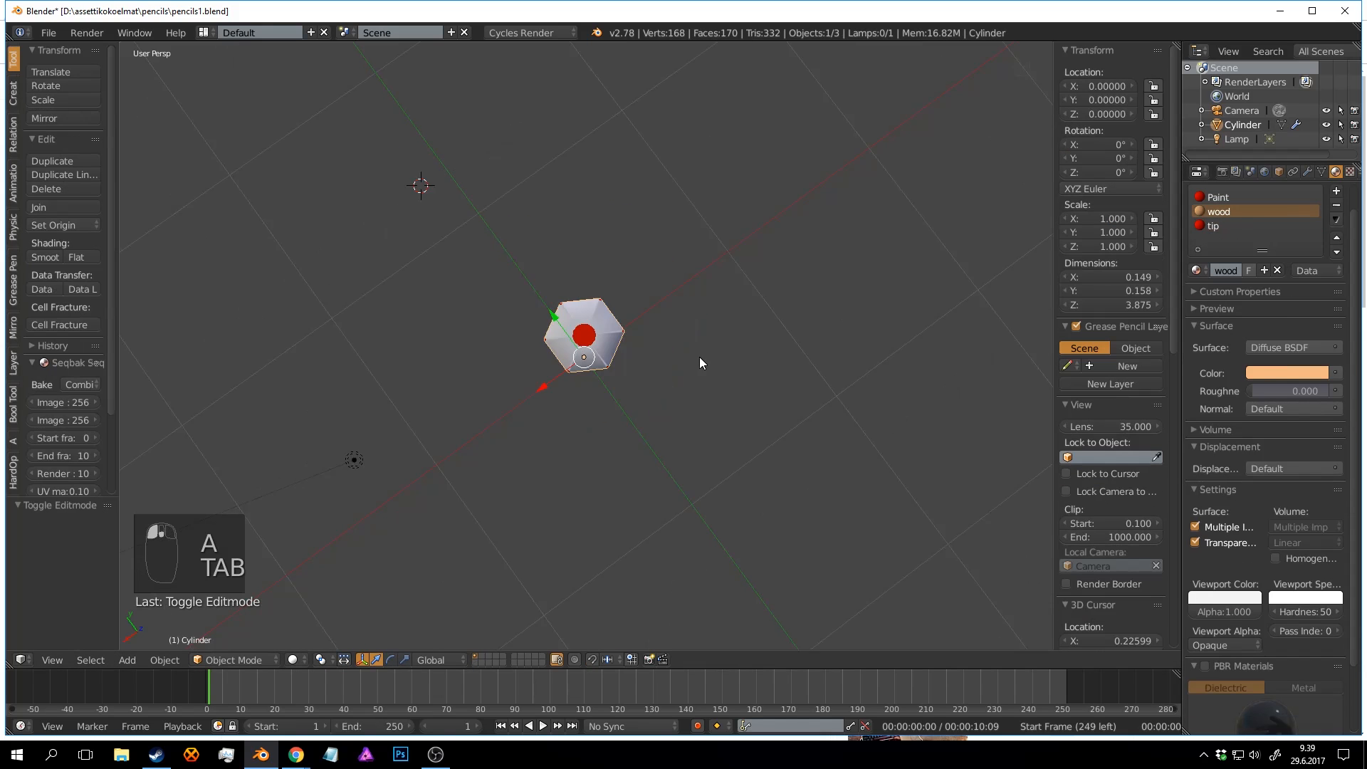
key("a")
key("a")
key("Tab")
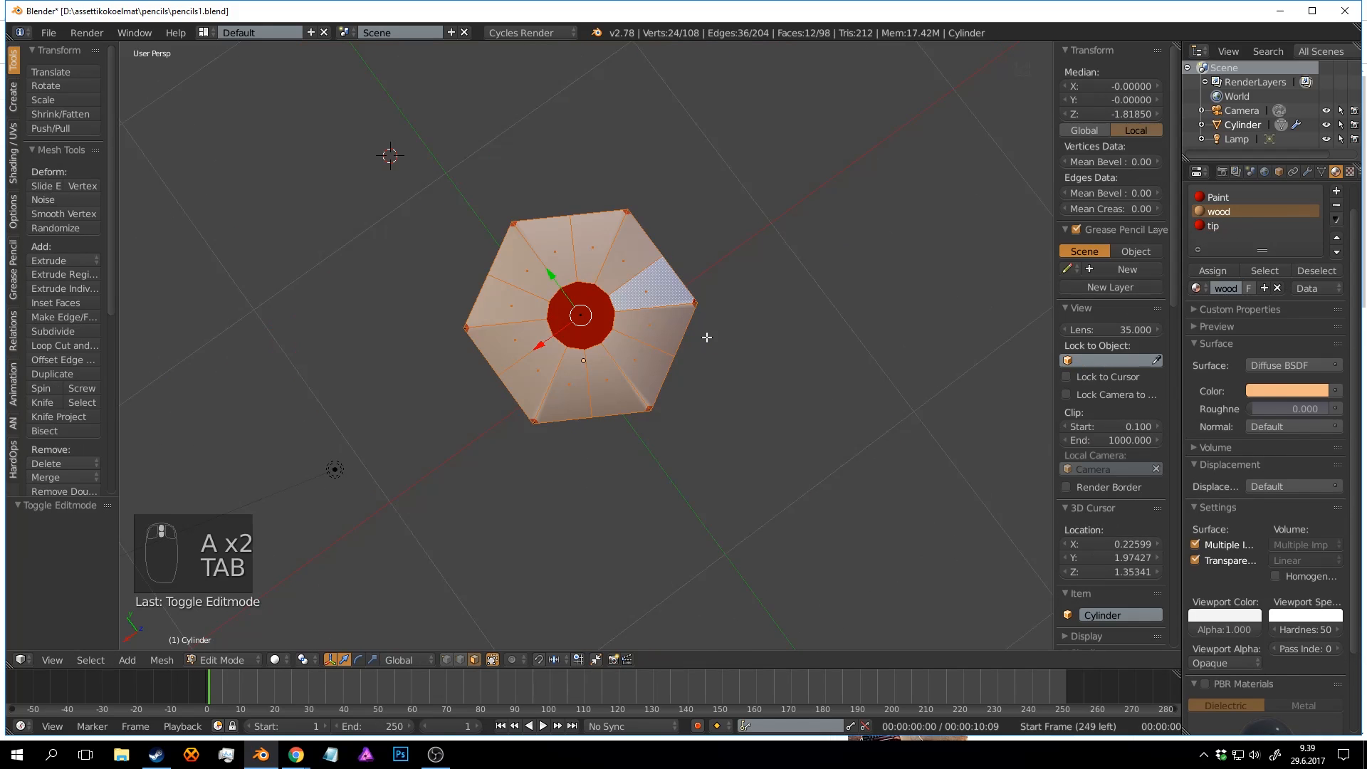
Return to Object Mode and save the scene over pencils1.blend.
key("Tab")
scroll(678, 336, "down", 6)
mouse_move(678, 336)
middle_mouse_down()
mouse_move(655, 268)
mouse_move(656, 326)
mouse_move(644, 294)
mouse_move(637, 377)
mouse_move(591, 353)
mouse_move(613, 221)
mouse_move(642, 285)
mouse_move(651, 106)
mouse_move(673, 298)
mouse_move(678, 256)
middle_mouse_up()
left_click(743, 349)
key("ctrl+s")
left_click(742, 350)
scroll(733, 392, "up", 3)
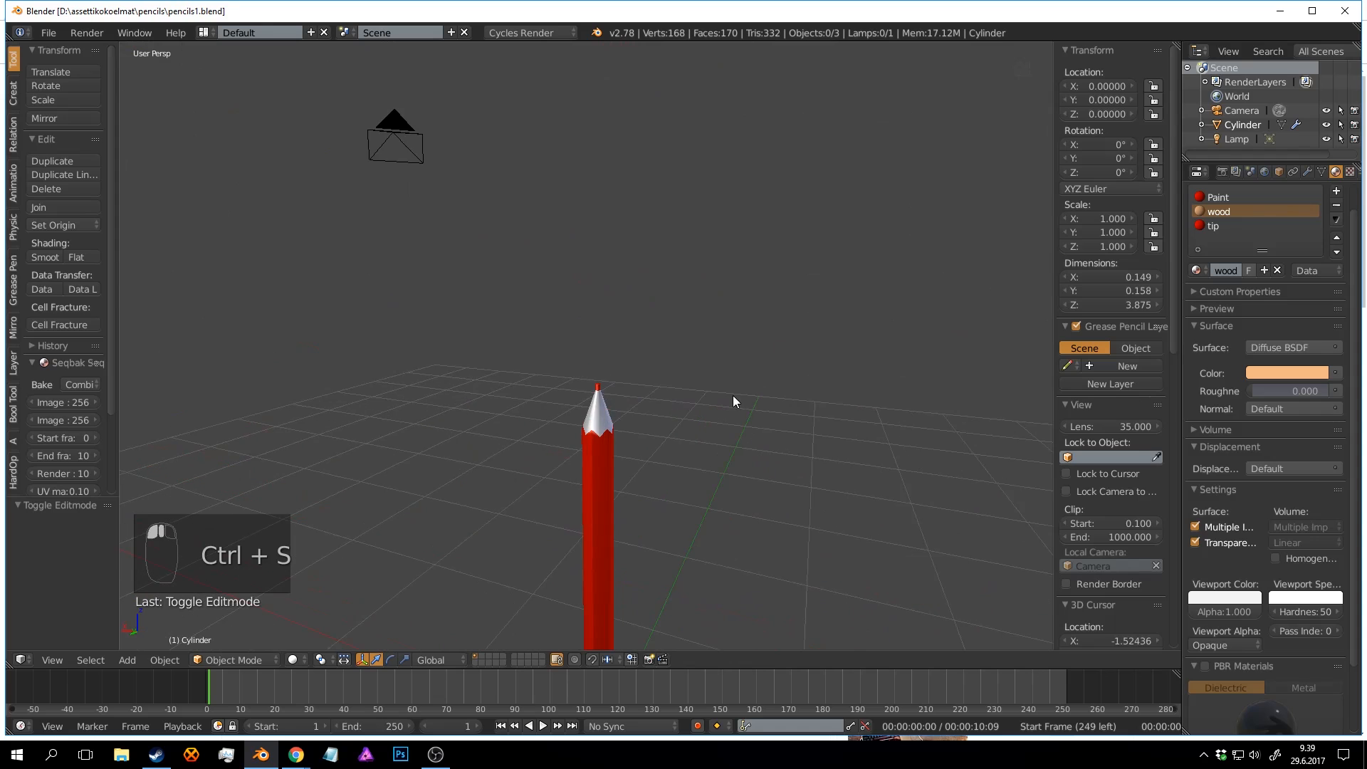
Split the 3D view into an upper and a lower area and change the upper one to the Node Editor.
middle_click_drag(733, 396, 701, 217, "shift")
scroll(588, 361, "down", 3)
middle_click_drag(588, 360, 641, 369)
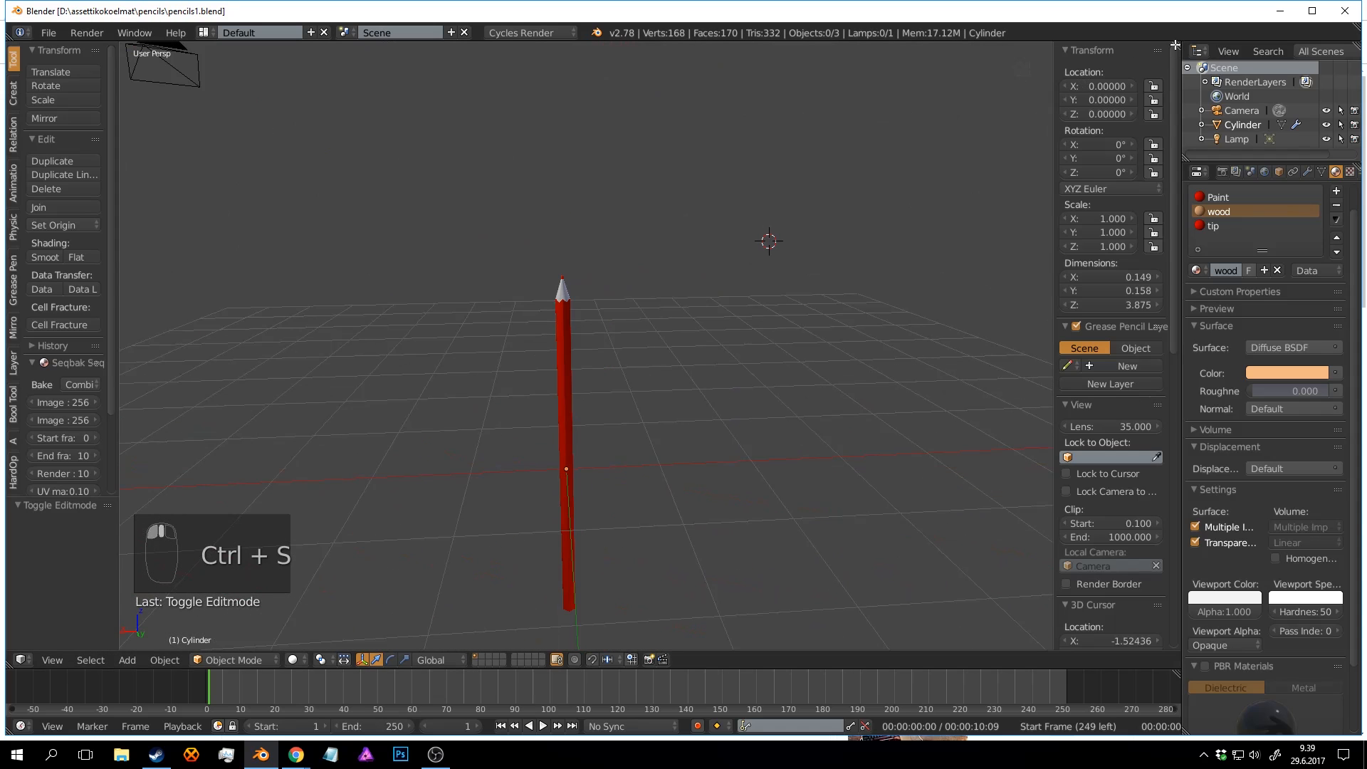
left_click_drag(1176, 45, 876, 388)
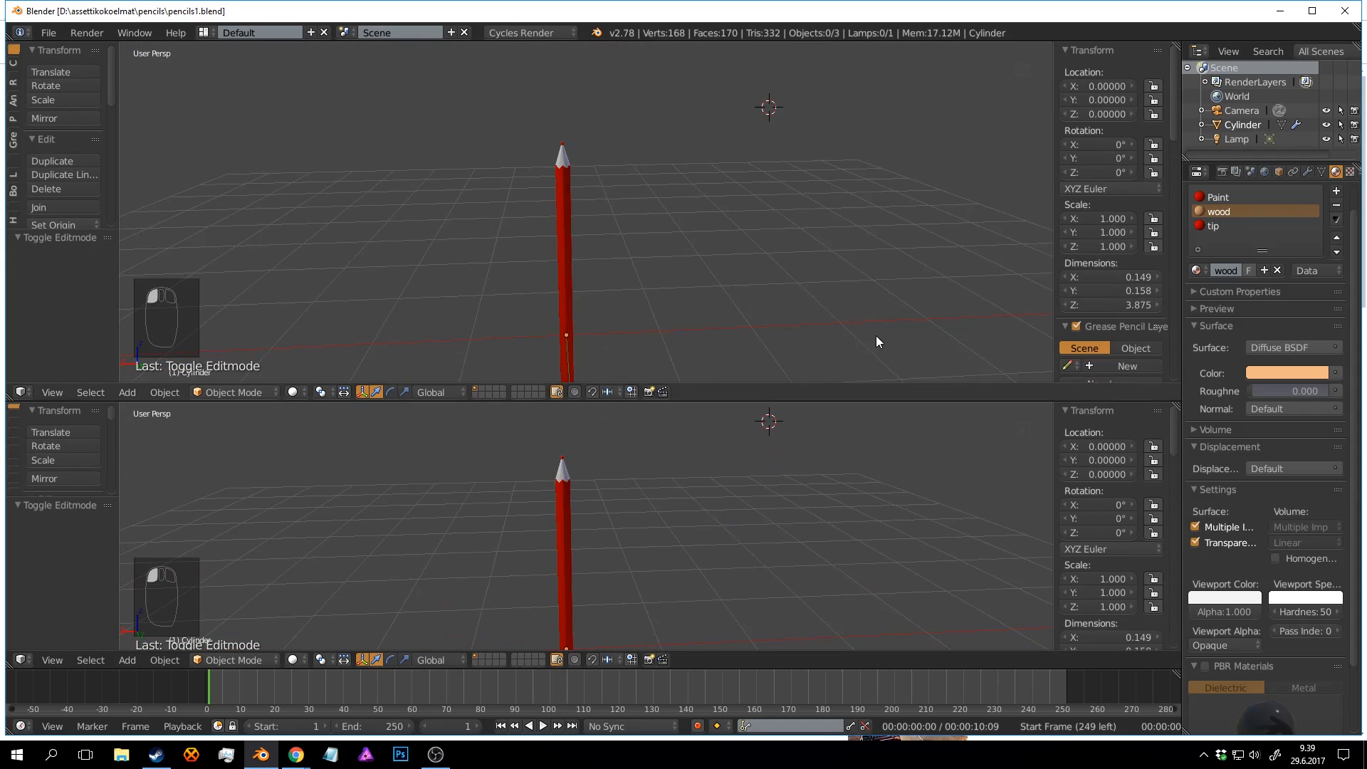
left_click(21, 392)
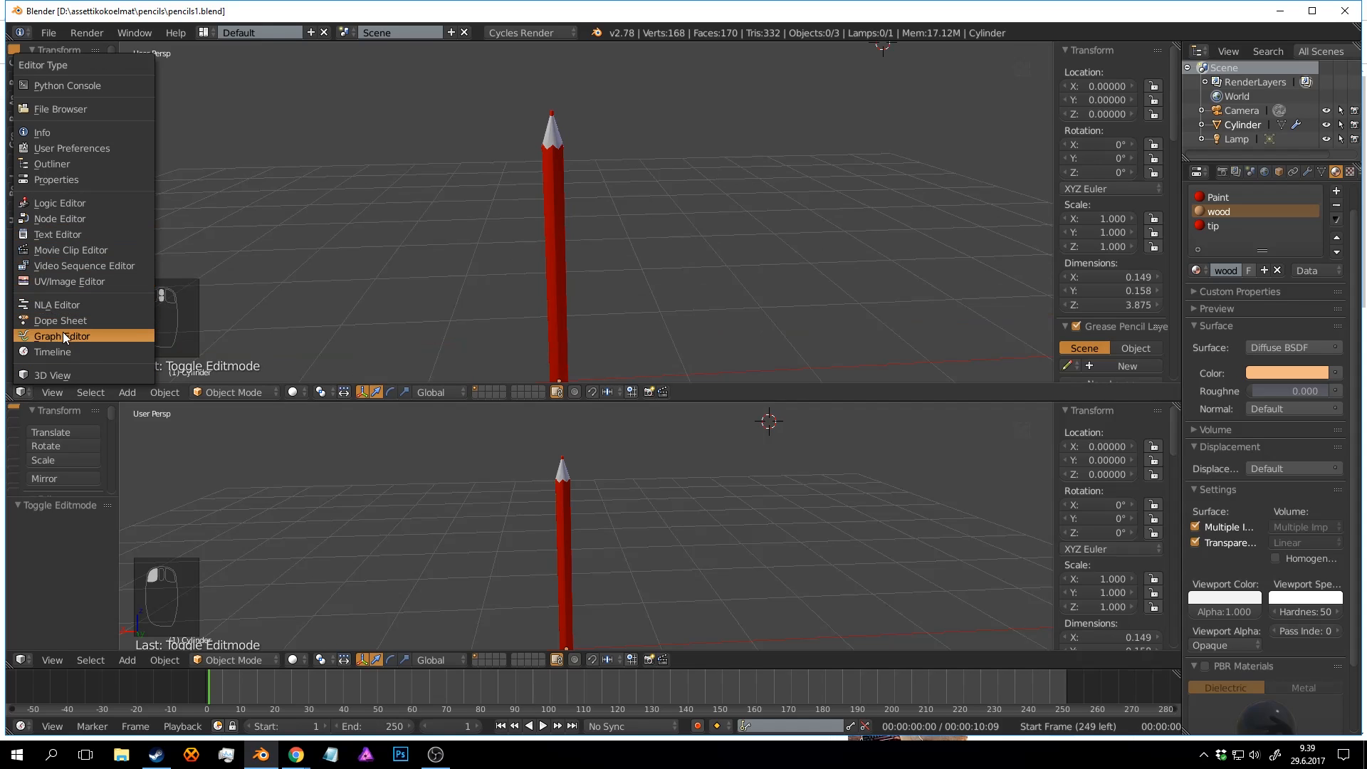
left_click(71, 217)
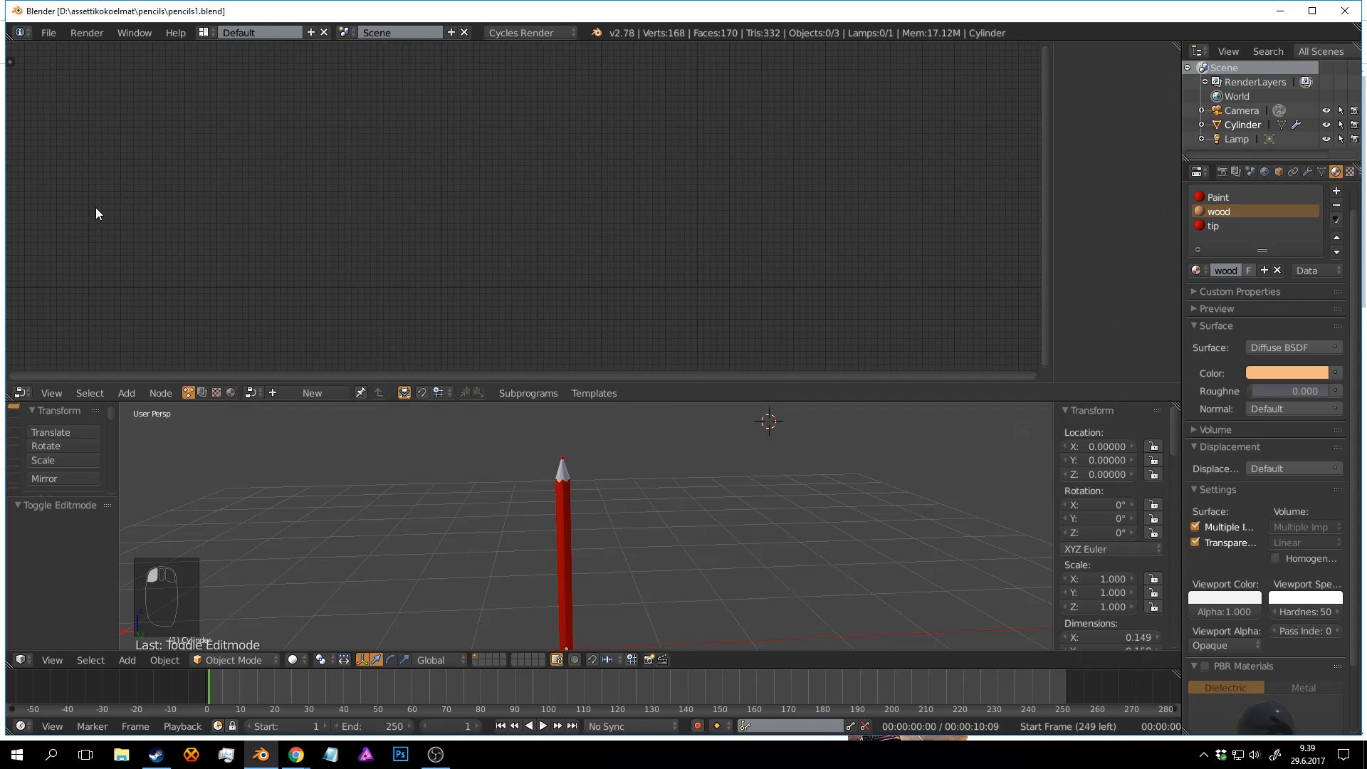
Select the pencil and display the node tree of its wood material in the Node Editor.
right_click(566, 479)
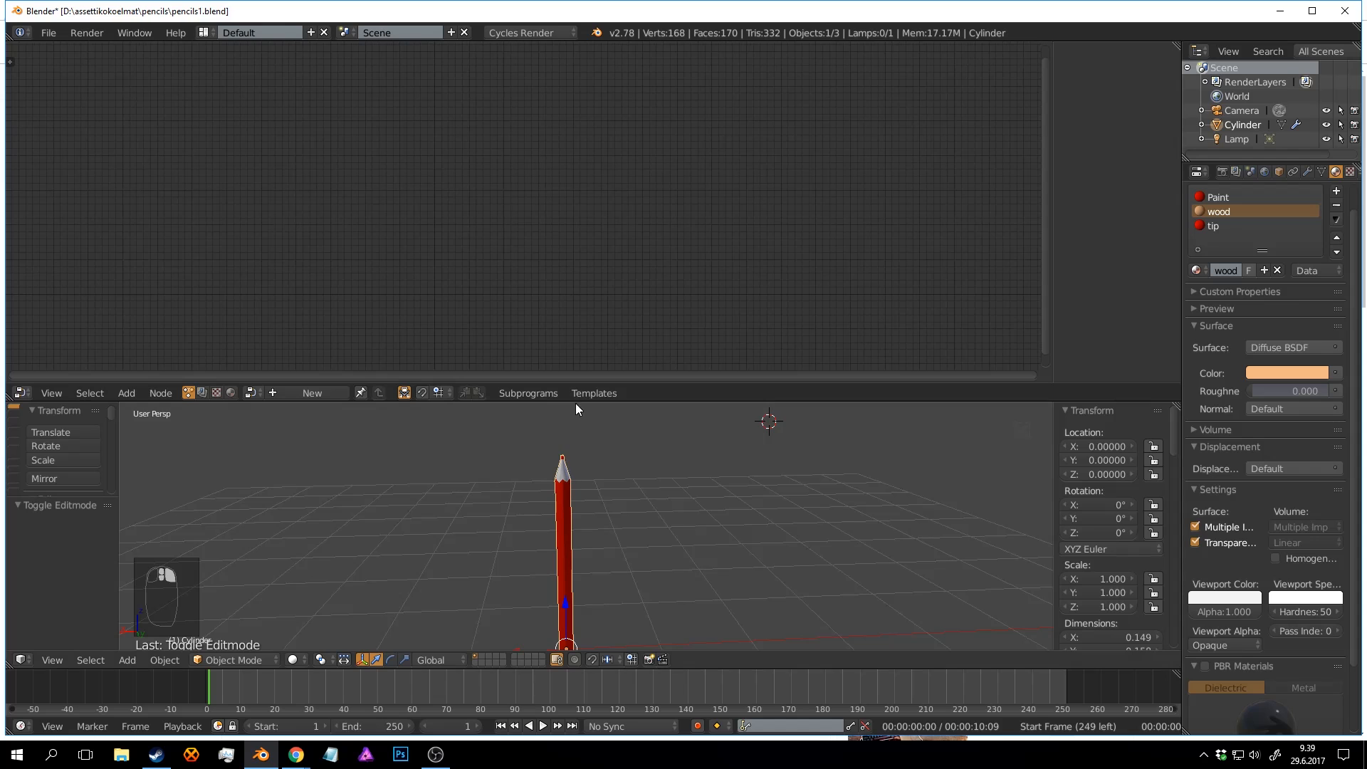
left_click(230, 394)
scroll(549, 252, "up", 3)
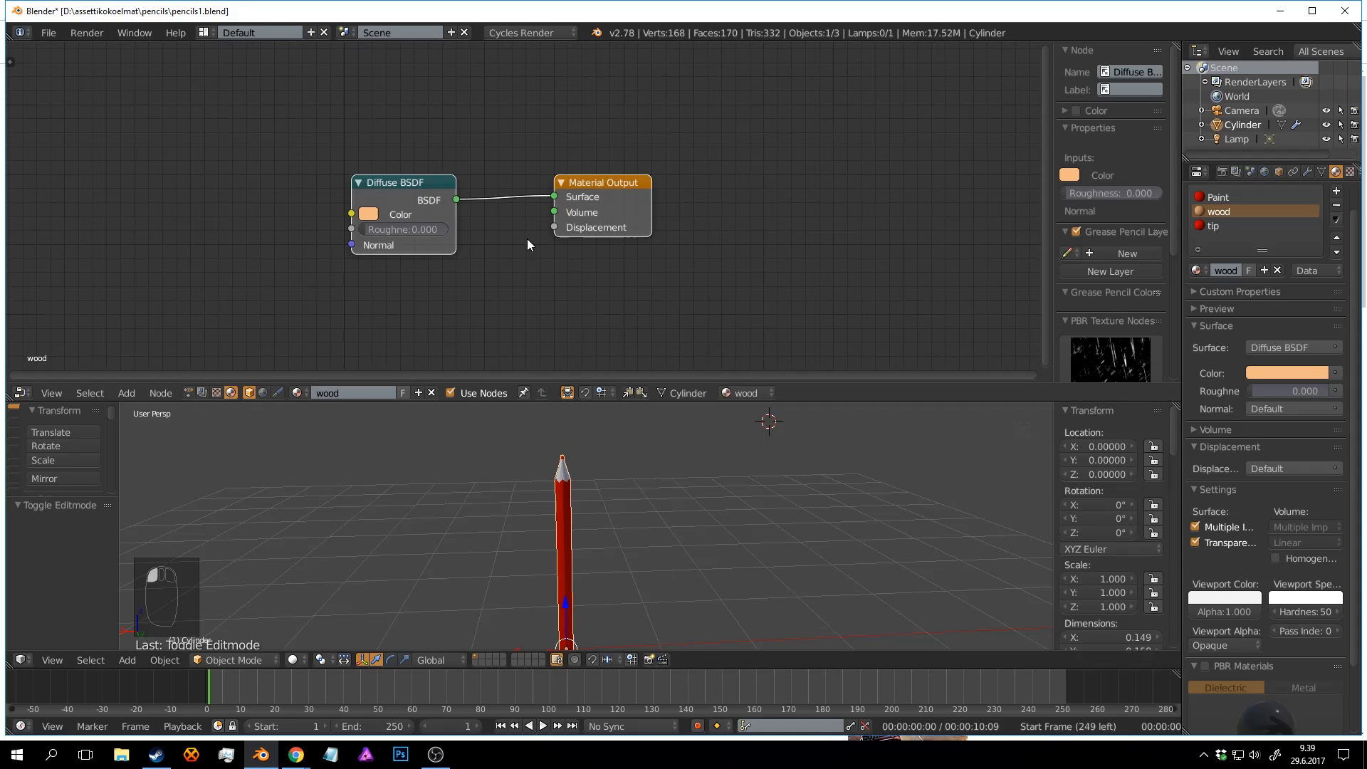
Spread the wood material's Diffuse BSDF and Material Output nodes farther apart to arrange the node tree.
left_click_drag(408, 193, 318, 157)
left_click_drag(611, 192, 639, 173)
middle_click_drag(448, 207, 584, 193)
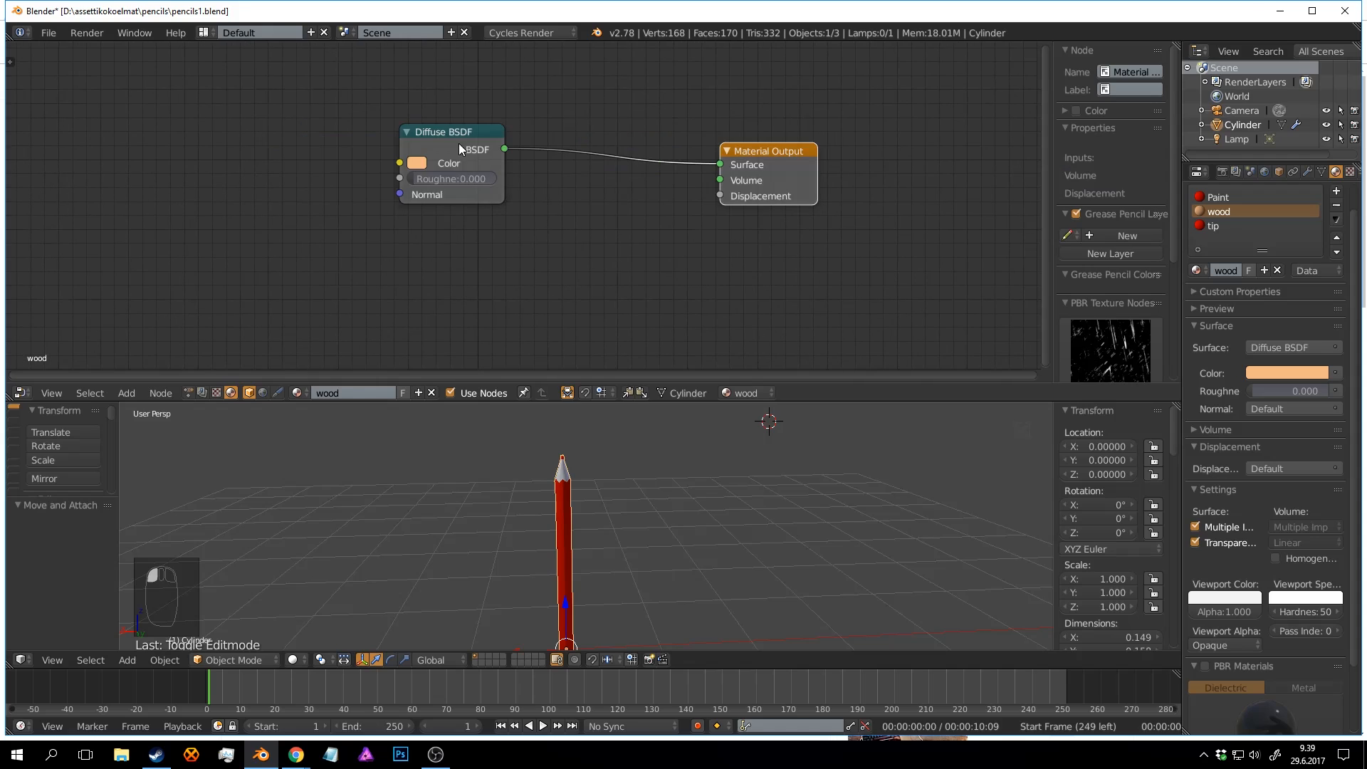
left_click_drag(460, 143, 438, 112)
middle_click_drag(595, 145, 656, 187)
left_click_drag(819, 193, 817, 171)
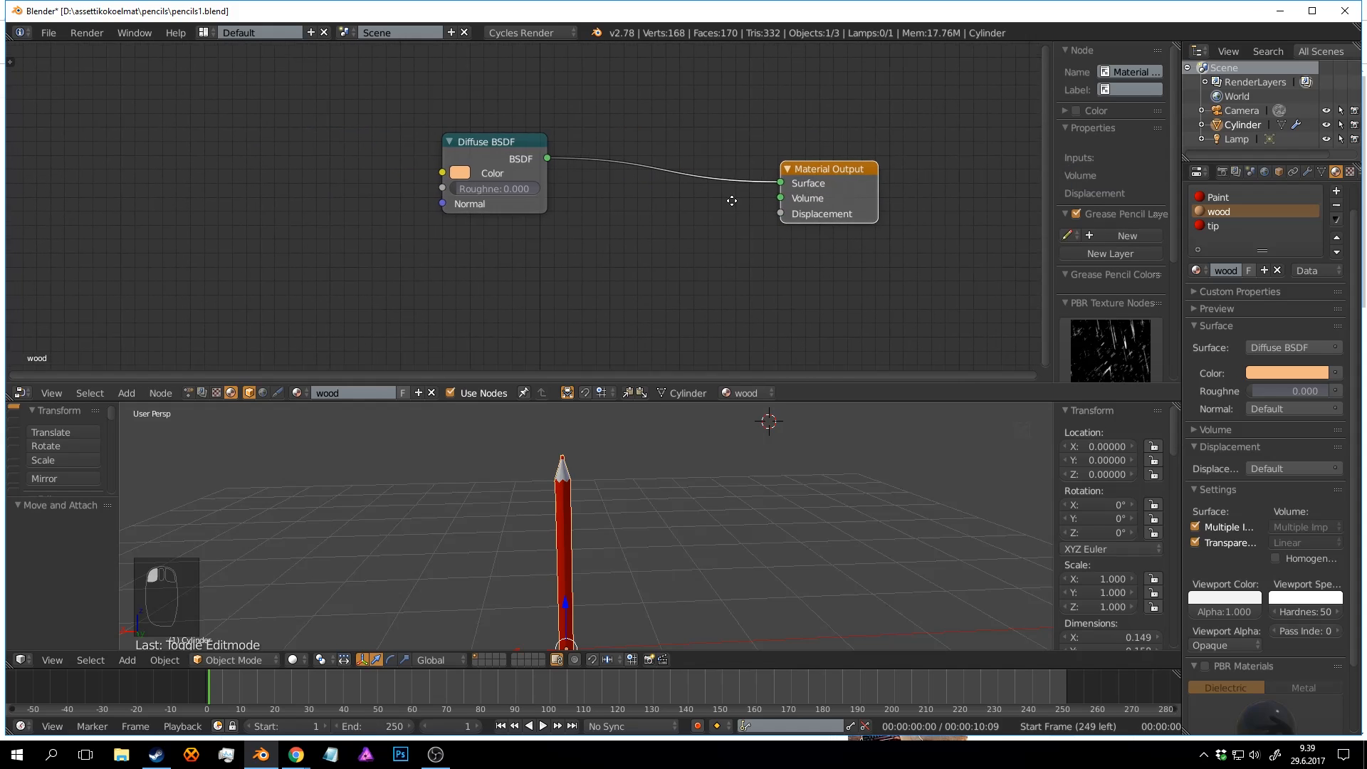
middle_click_drag(730, 197, 769, 178)
left_click_drag(537, 132, 498, 115)
middle_click_drag(636, 186, 588, 173)
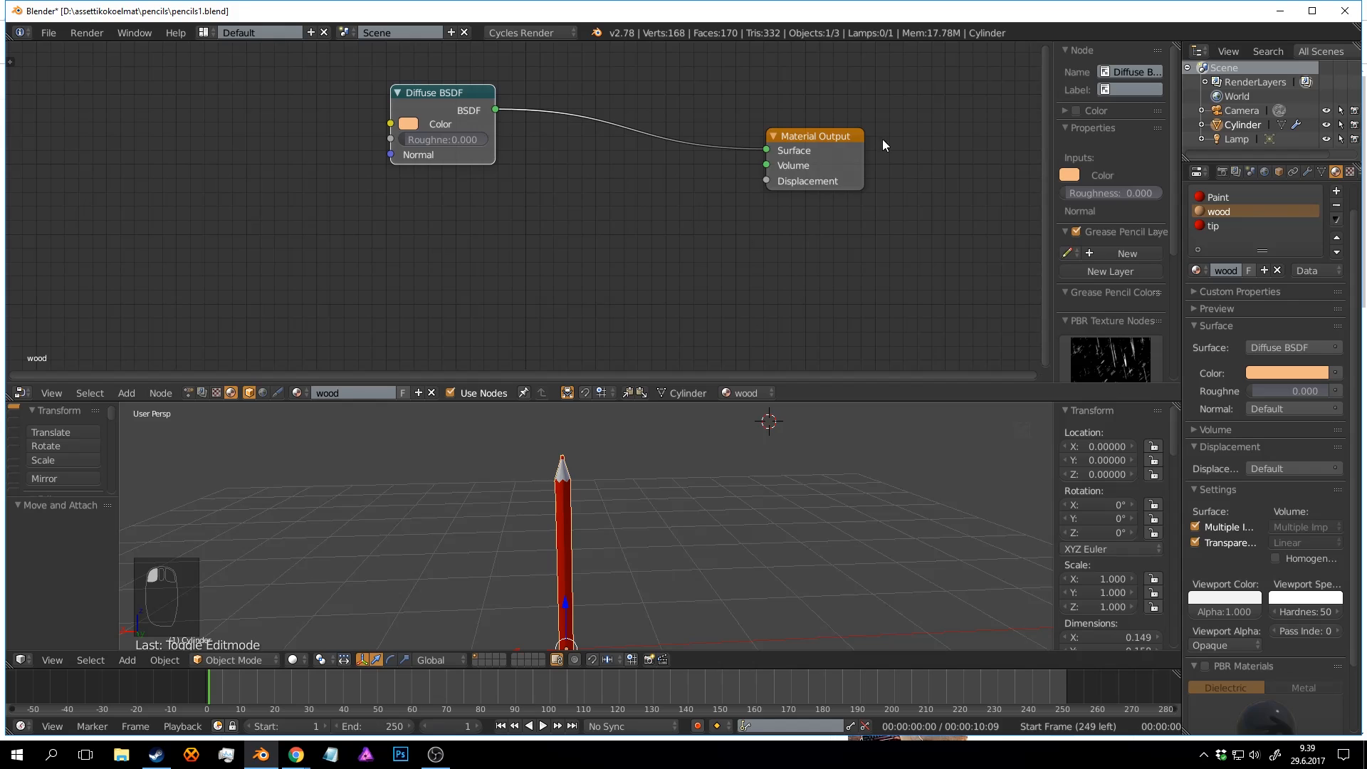
left_click_drag(834, 136, 807, 123)
middle_click_drag(629, 202, 644, 204)
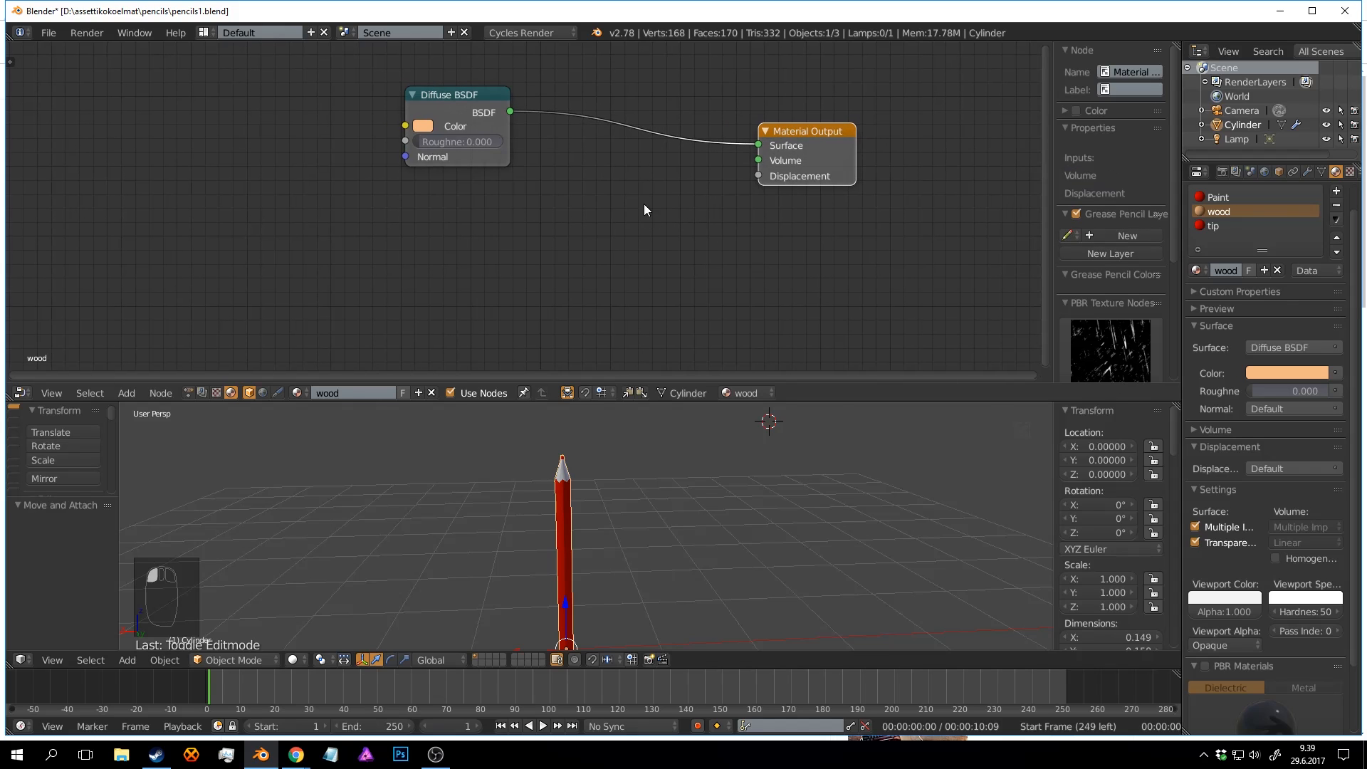
left_click_drag(797, 132, 782, 124)
middle_click_drag(617, 195, 656, 192)
left_click_drag(514, 97, 496, 77)
middle_click_drag(668, 128, 652, 104)
left_click_drag(827, 100, 823, 111)
middle_click_drag(705, 121, 724, 154)
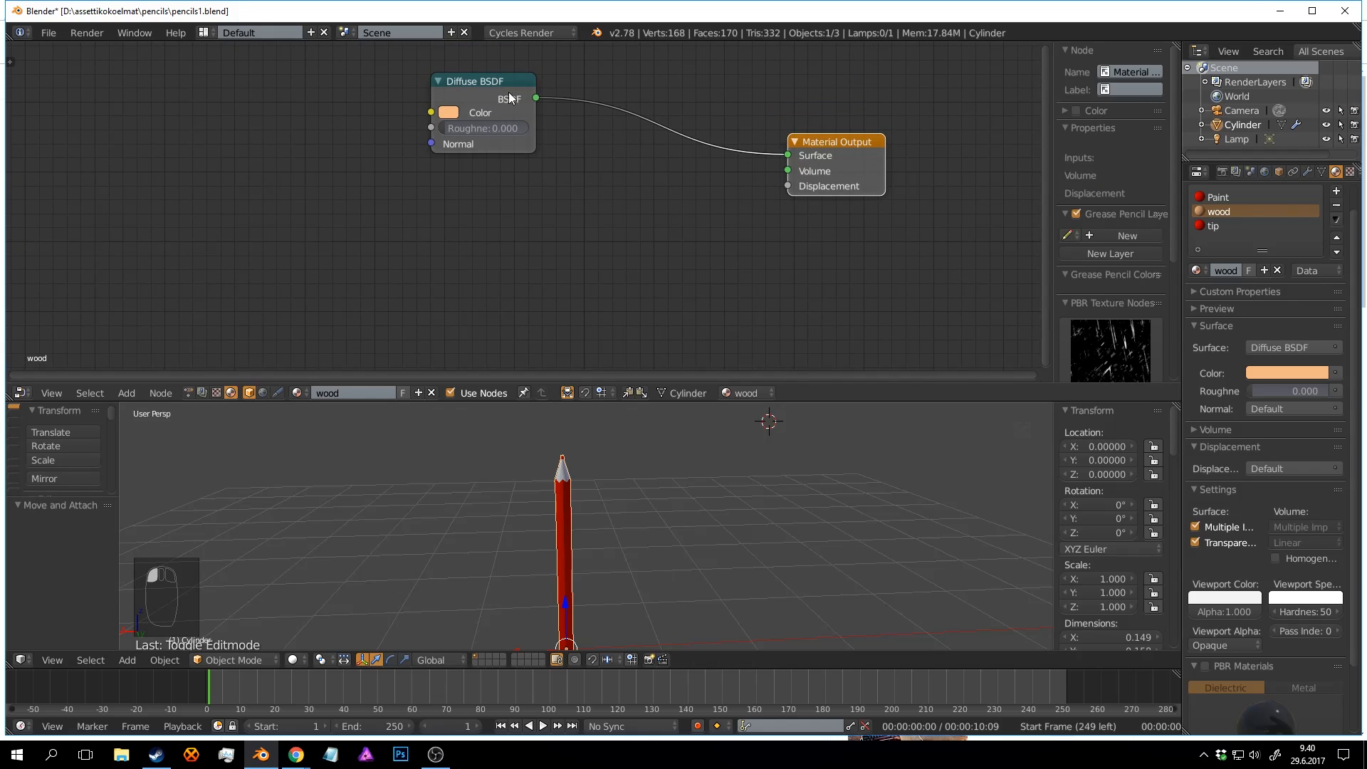
left_click_drag(509, 98, 510, 112)
middle_click_drag(666, 144, 649, 115)
left_click_drag(823, 115, 833, 118)
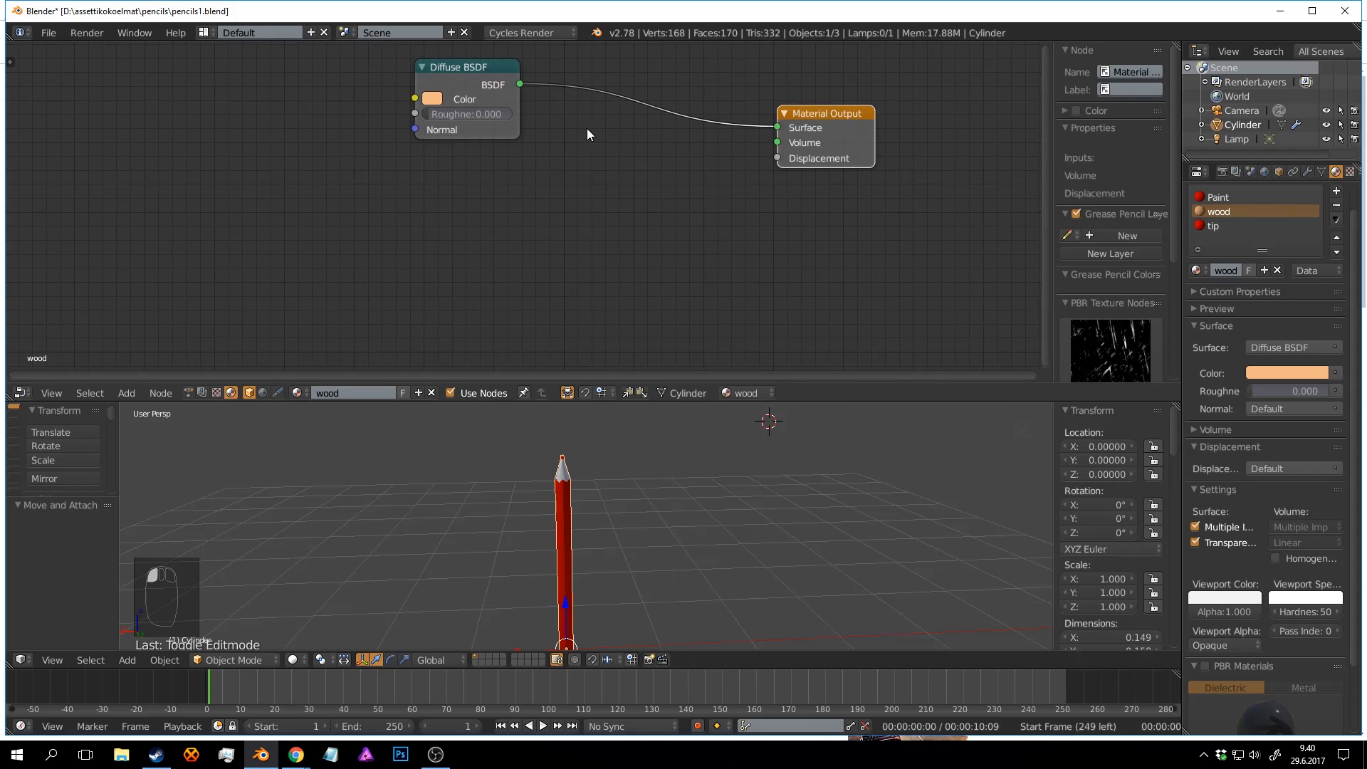
middle_click_drag(588, 128, 612, 136)
left_click_drag(497, 71, 496, 72)
scroll(661, 169, "down", 1)
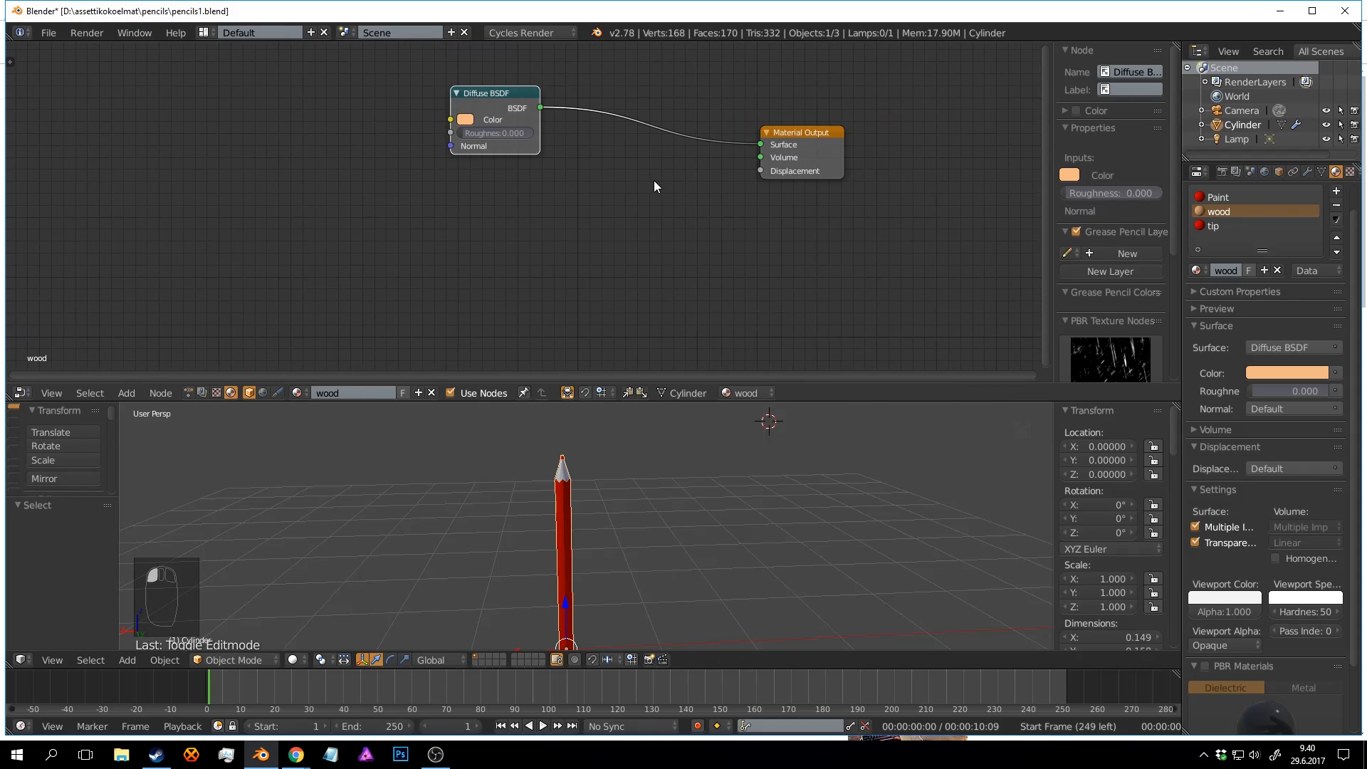
left_click_drag(814, 137, 799, 128)
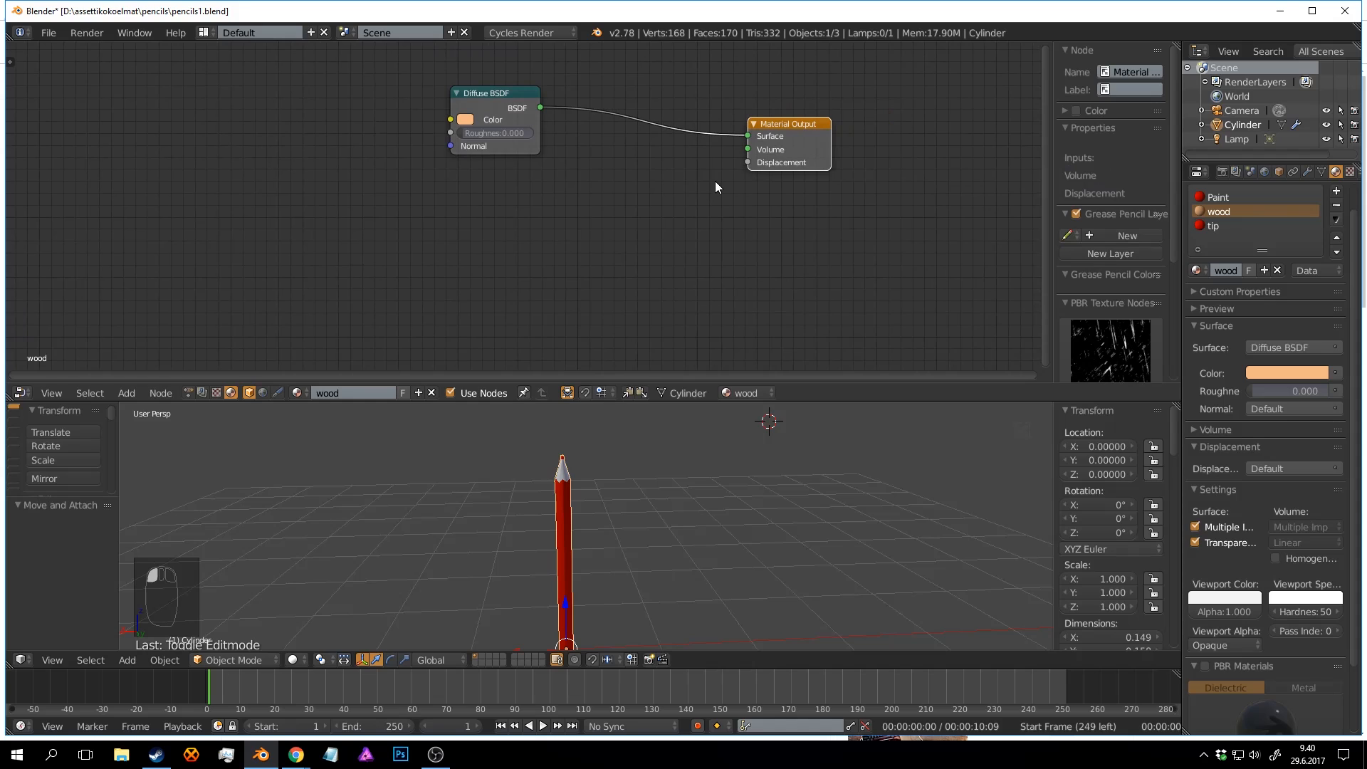
mouse_move(789, 121)
left_mouse_down()
mouse_move(764, 117)
mouse_move(777, 120)
left_mouse_up()
middle_click_drag(665, 129, 683, 149)
scroll(681, 148, "up", 1)
left_click_drag(508, 97, 482, 86)
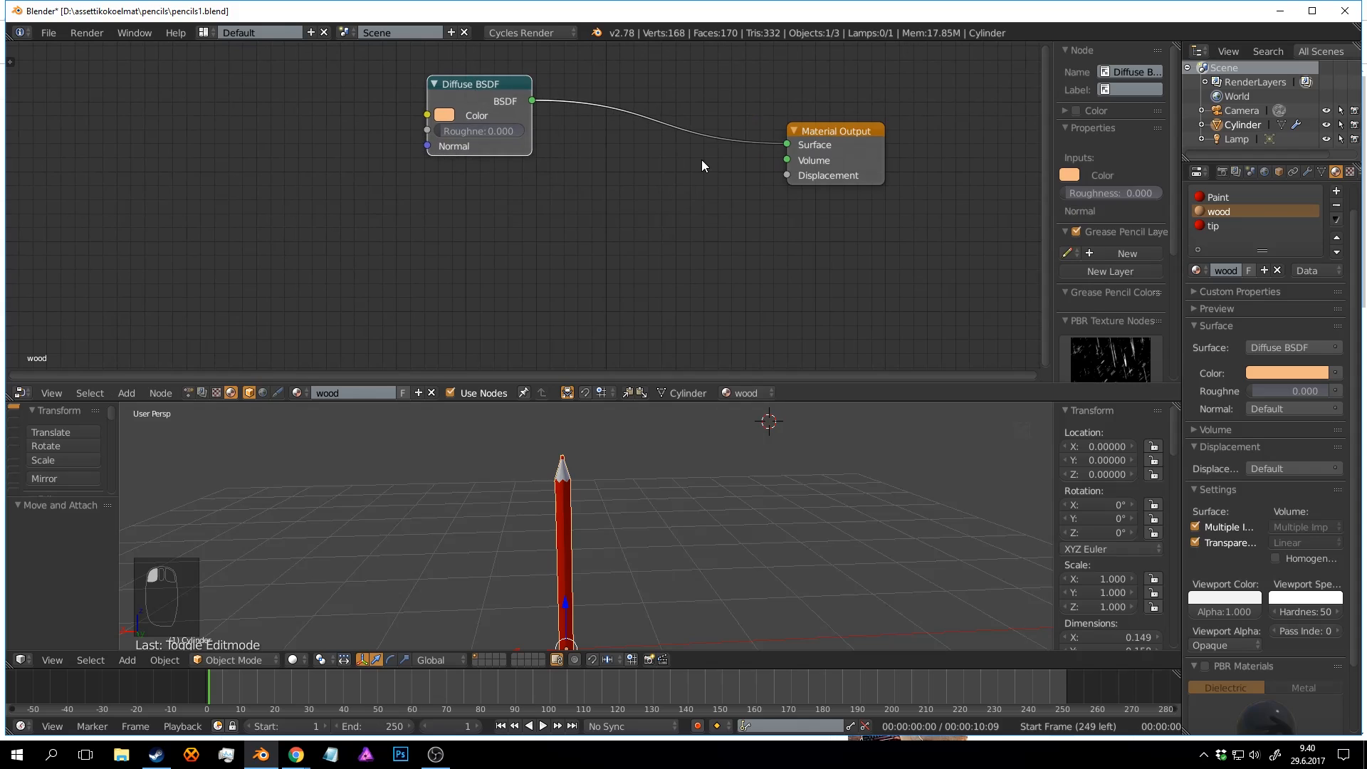
left_click_drag(822, 149, 780, 136)
scroll(706, 167, "down", 1)
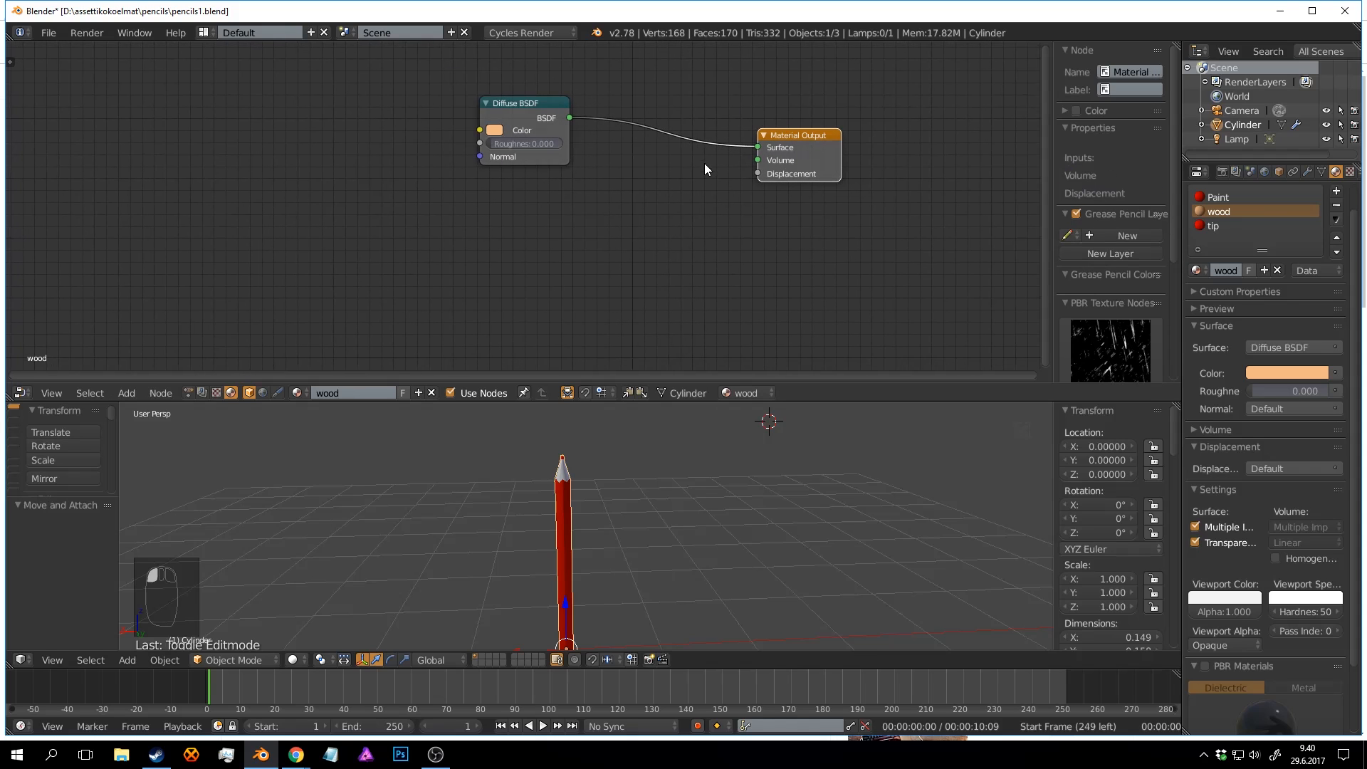
left_click_drag(532, 113, 542, 85)
left_click_drag(766, 147, 759, 135)
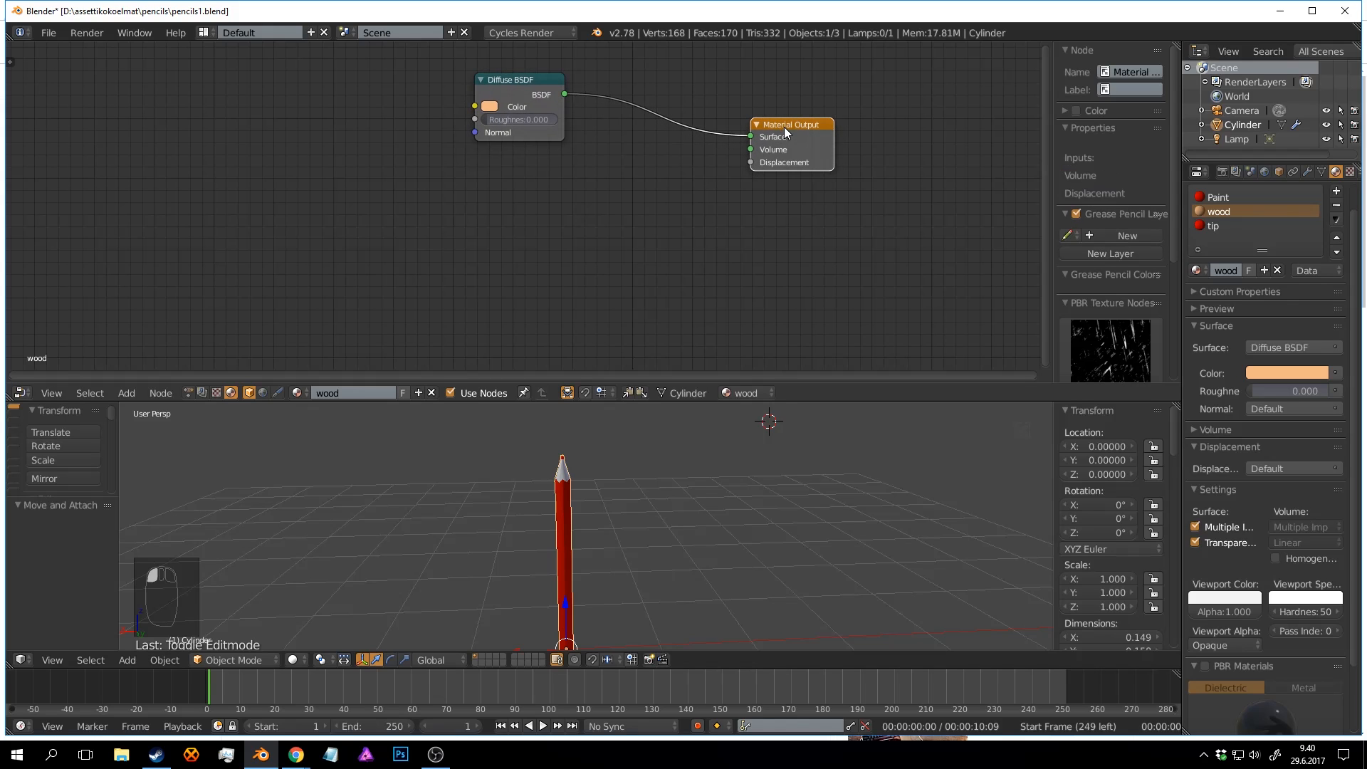
left_click_drag(516, 83, 502, 83)
right_click(503, 83)
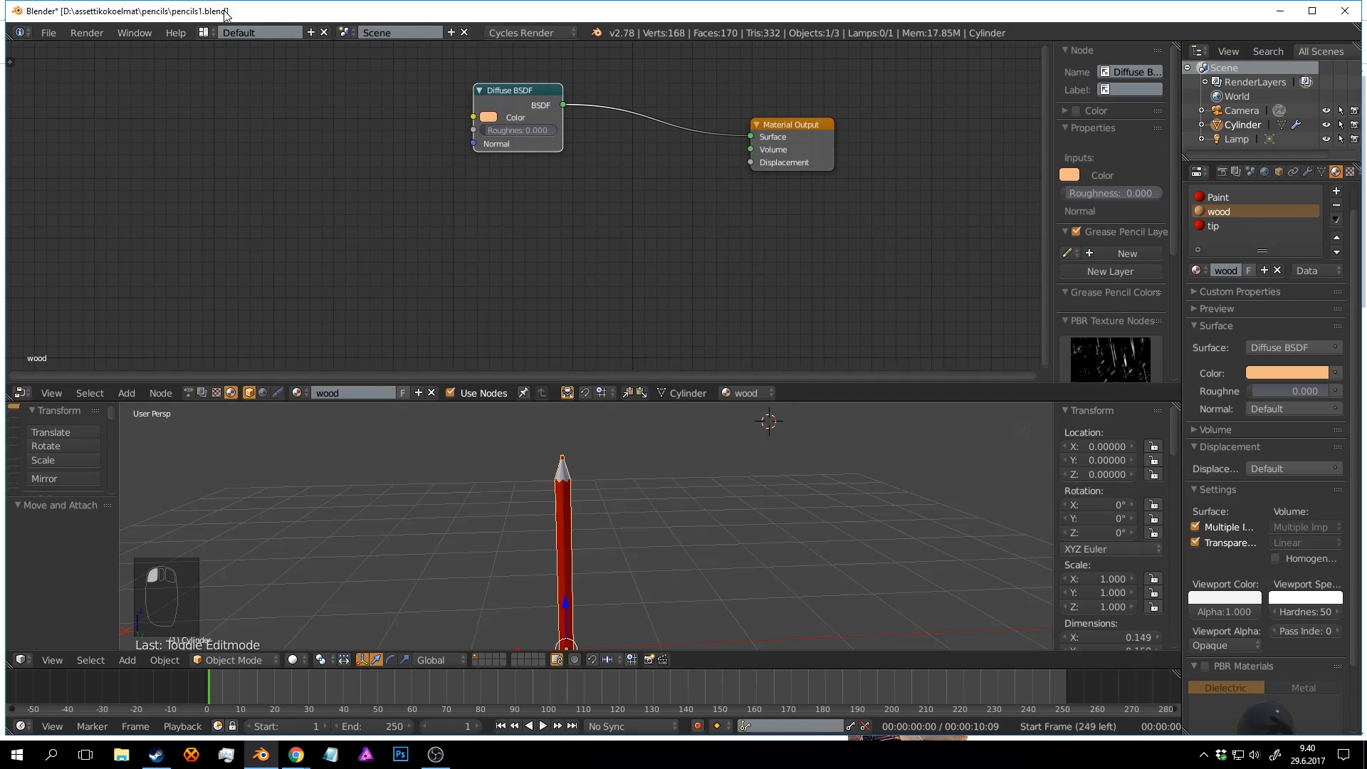
Open the splash screen to check the Blender version, then dismiss it.
left_click(176, 33)
left_click(206, 218)
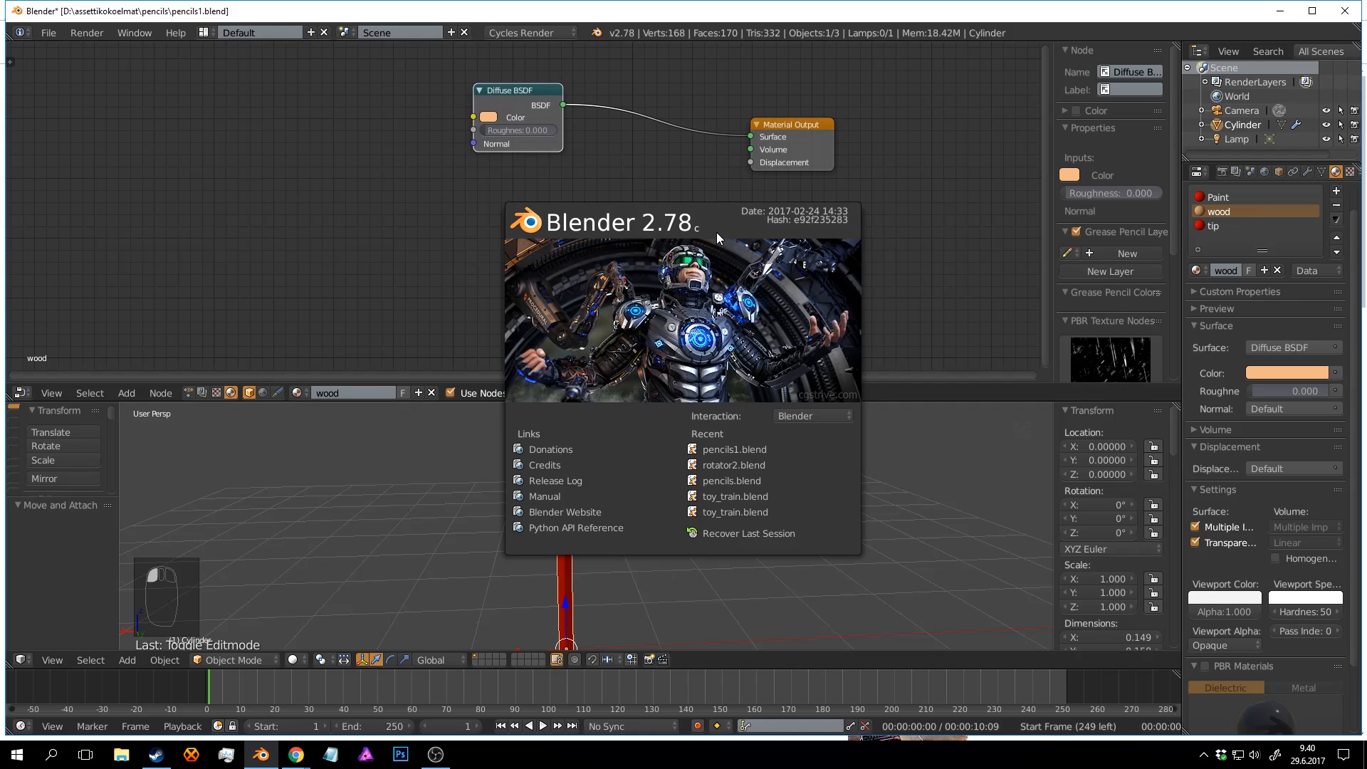
left_click(370, 187)
Select the wood material's Material Output node, then nudge its Diffuse BSDF node slightly.
scroll(641, 136, "up", 1)
right_click(801, 123)
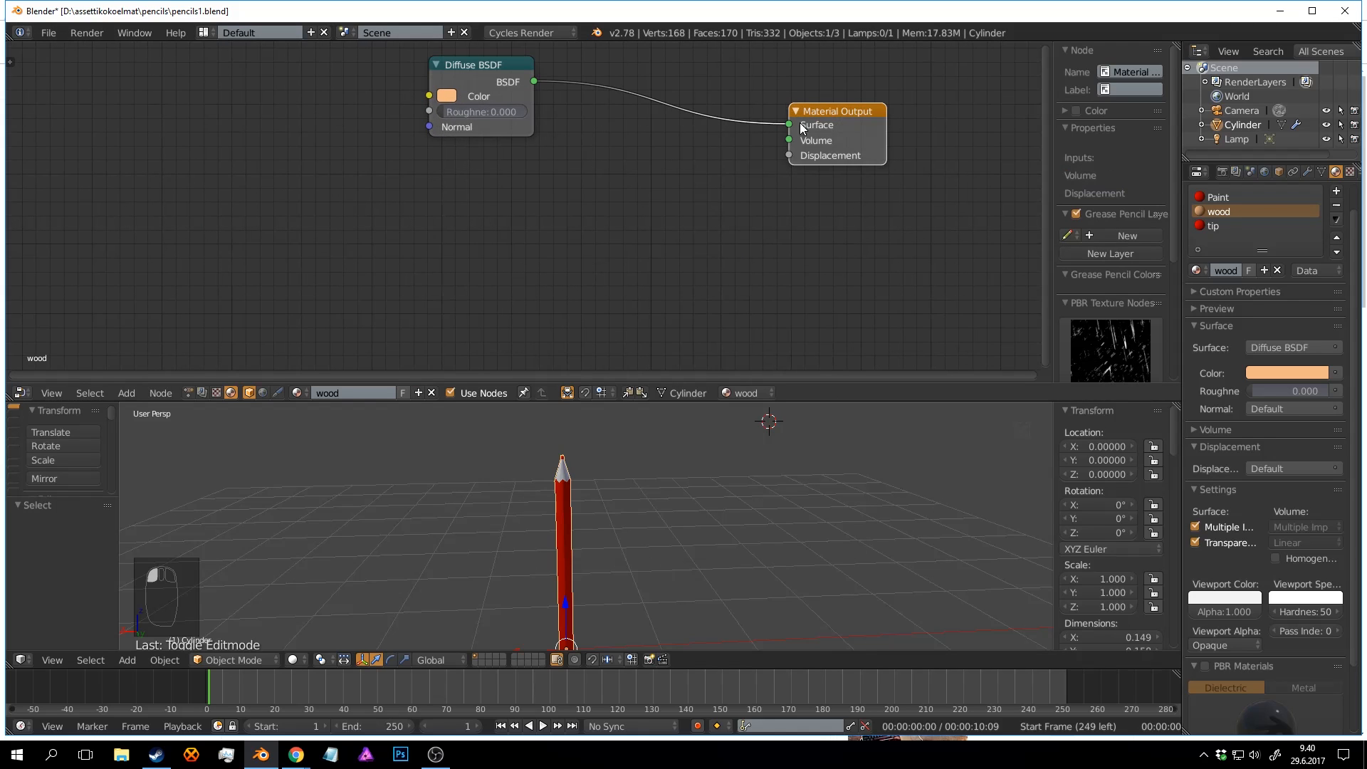
middle_click_drag(647, 133, 674, 160)
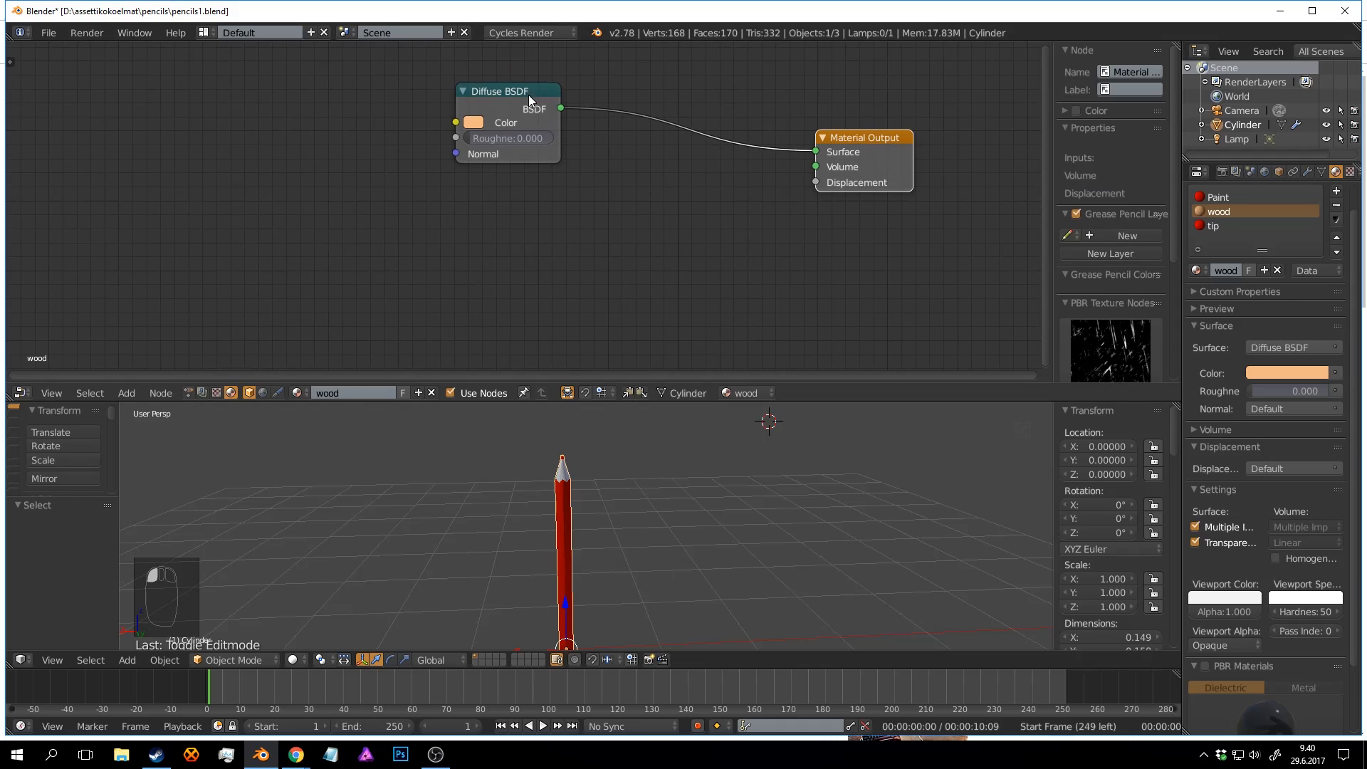
right_click_drag(529, 95, 537, 88)
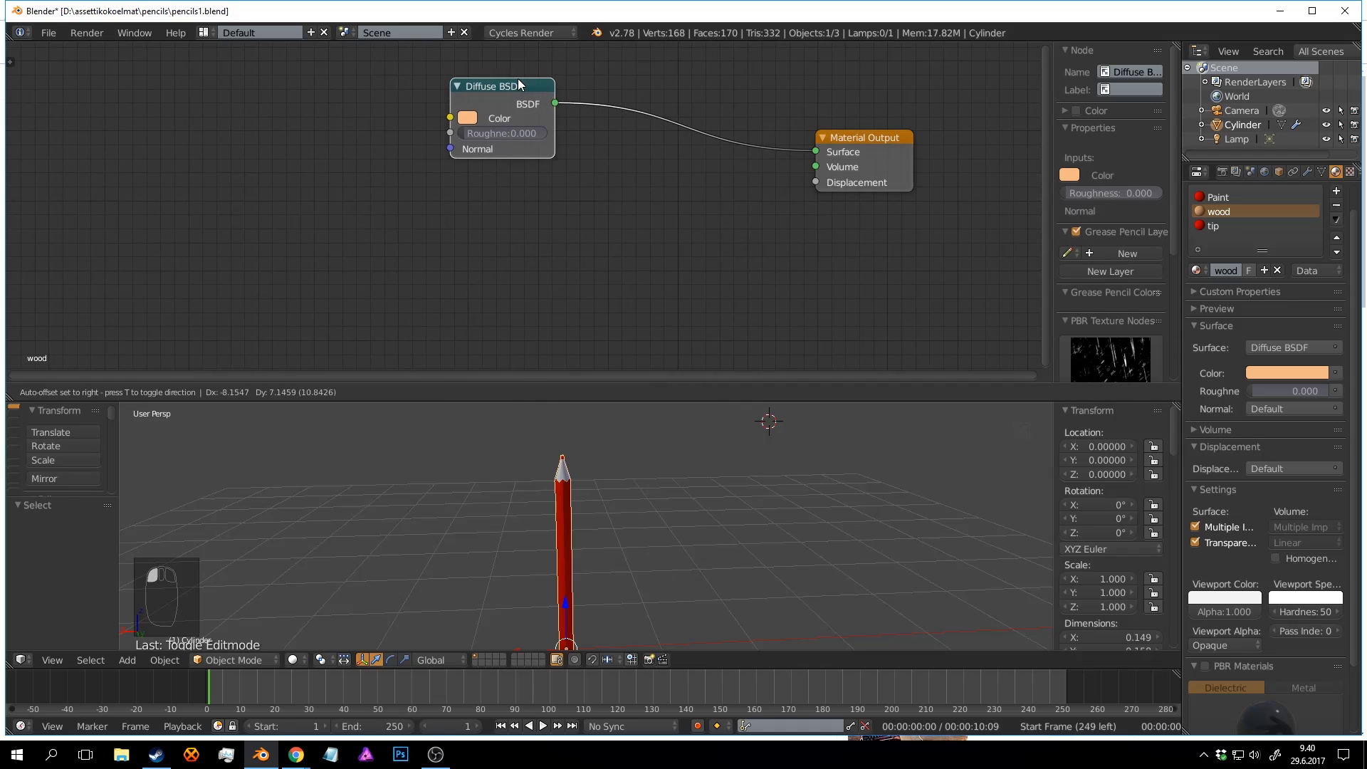
Switch to the Paint material and move its Diffuse BSDF node away from the Material Output node.
left_click(1221, 197)
left_click_drag(703, 204, 531, 121)
middle_click_drag(567, 187, 618, 135)
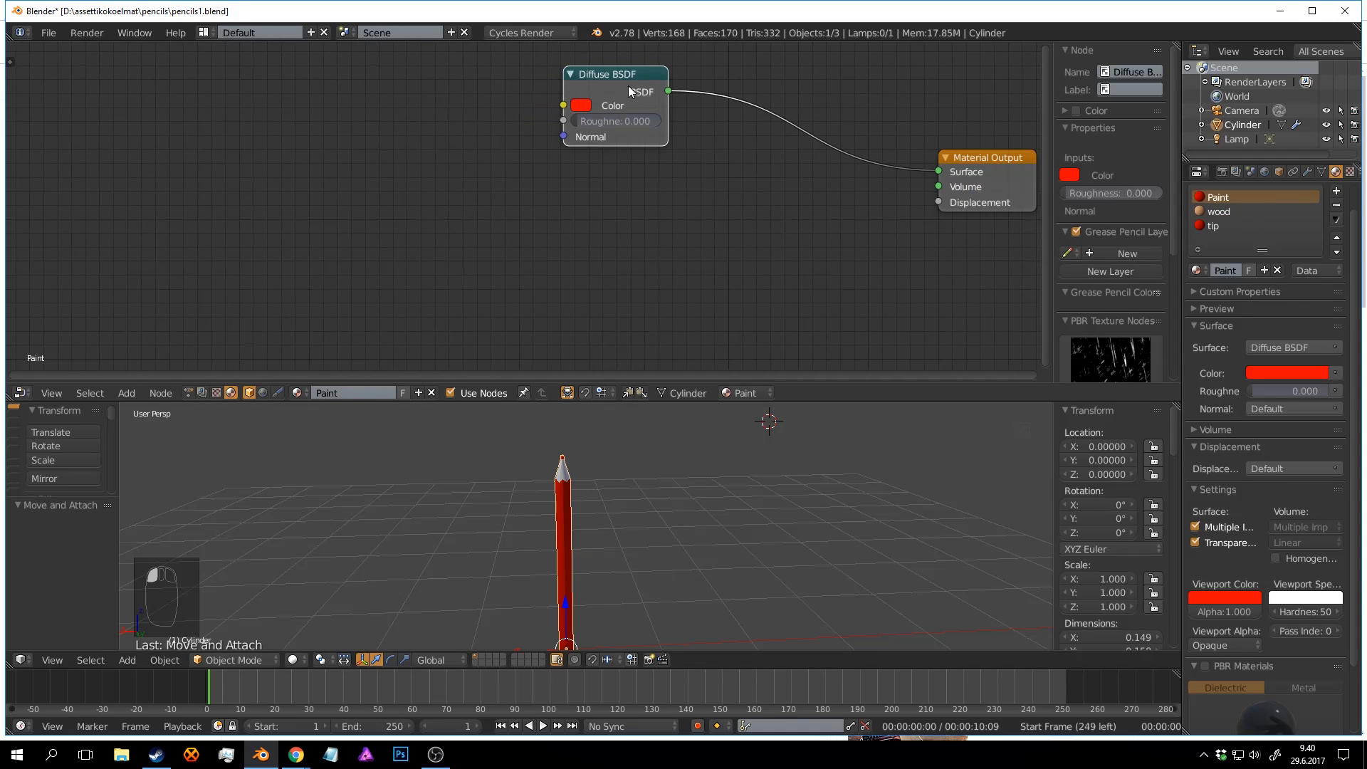
Nudge the Paint material's Diffuse BSDF node aside and add a Glossy BSDF node directly below it.
left_click_drag(629, 86, 603, 82)
middle_click_drag(682, 143, 594, 152)
scroll(590, 165, "up", 1)
key("shift+a")
left_click(590, 165)
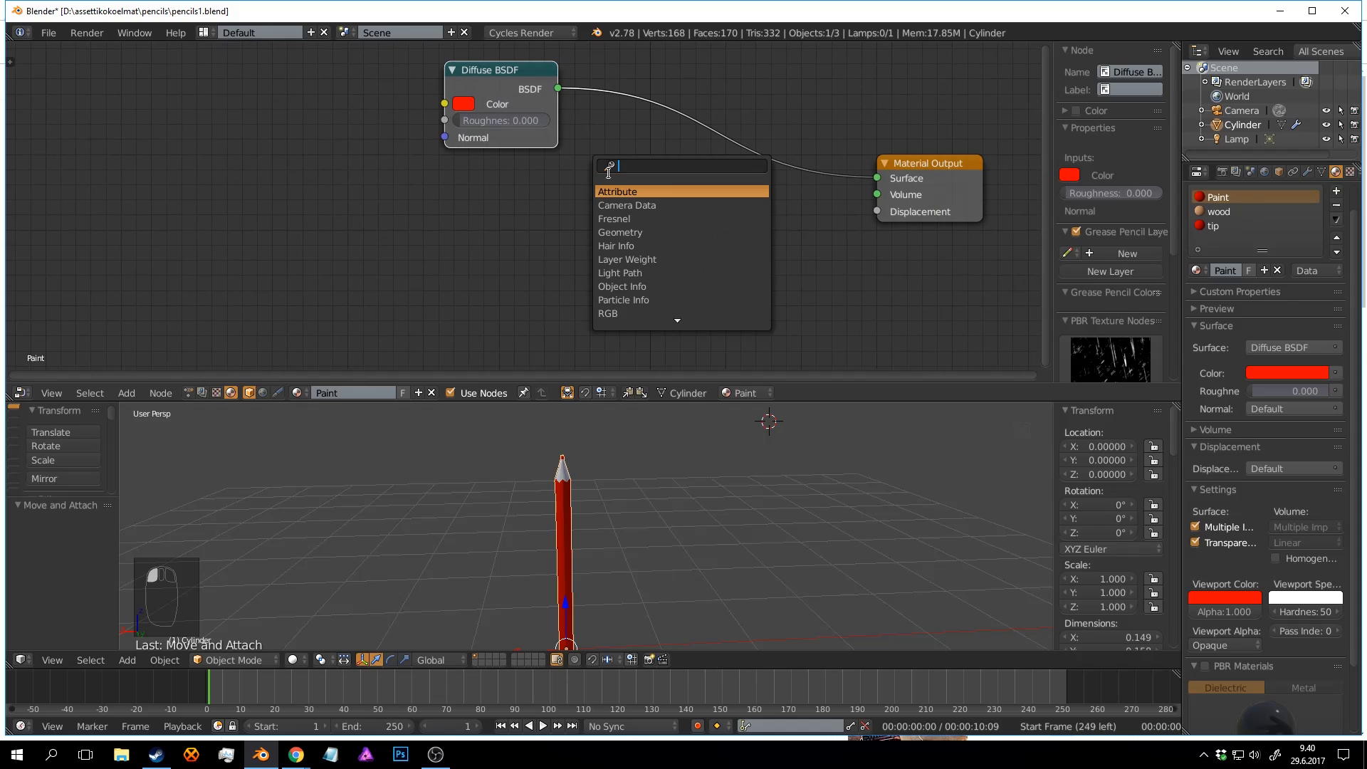
type("glo")
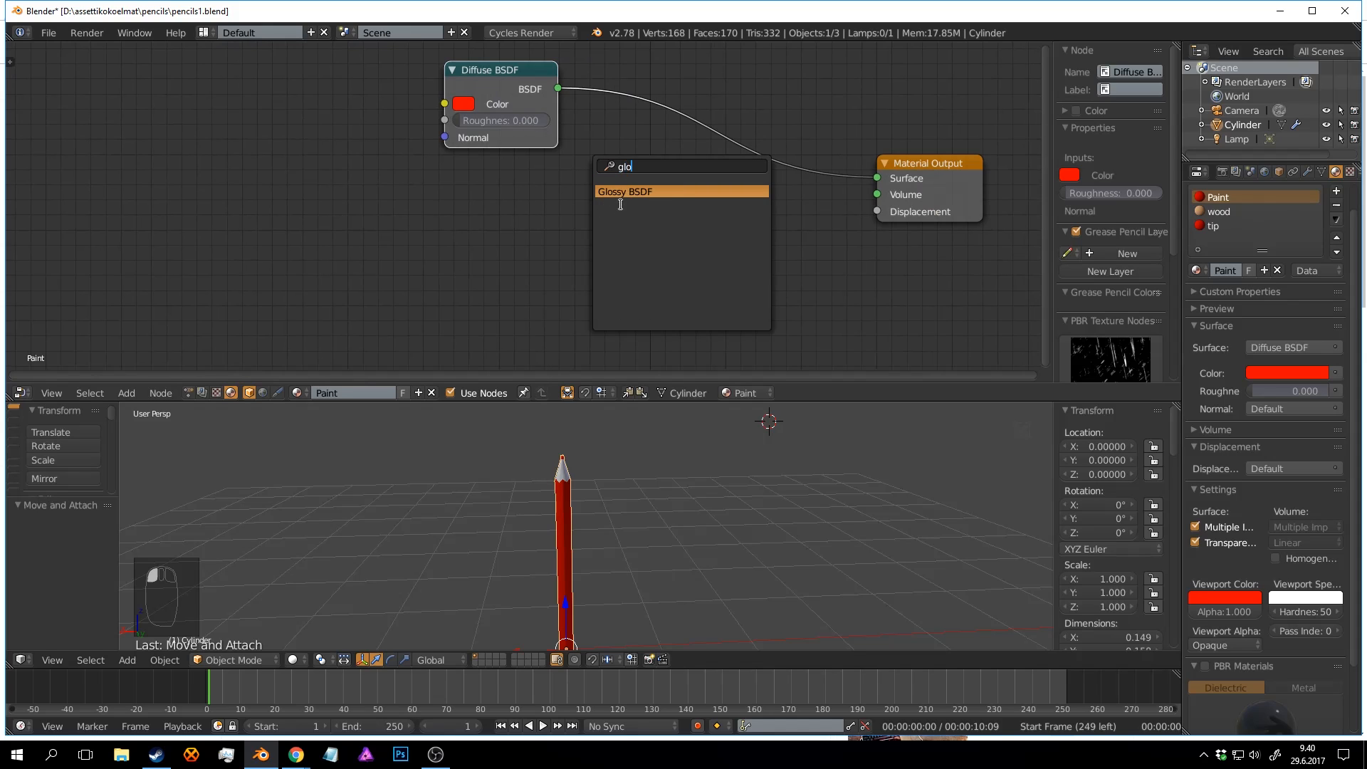
left_click(624, 190)
left_click(437, 178)
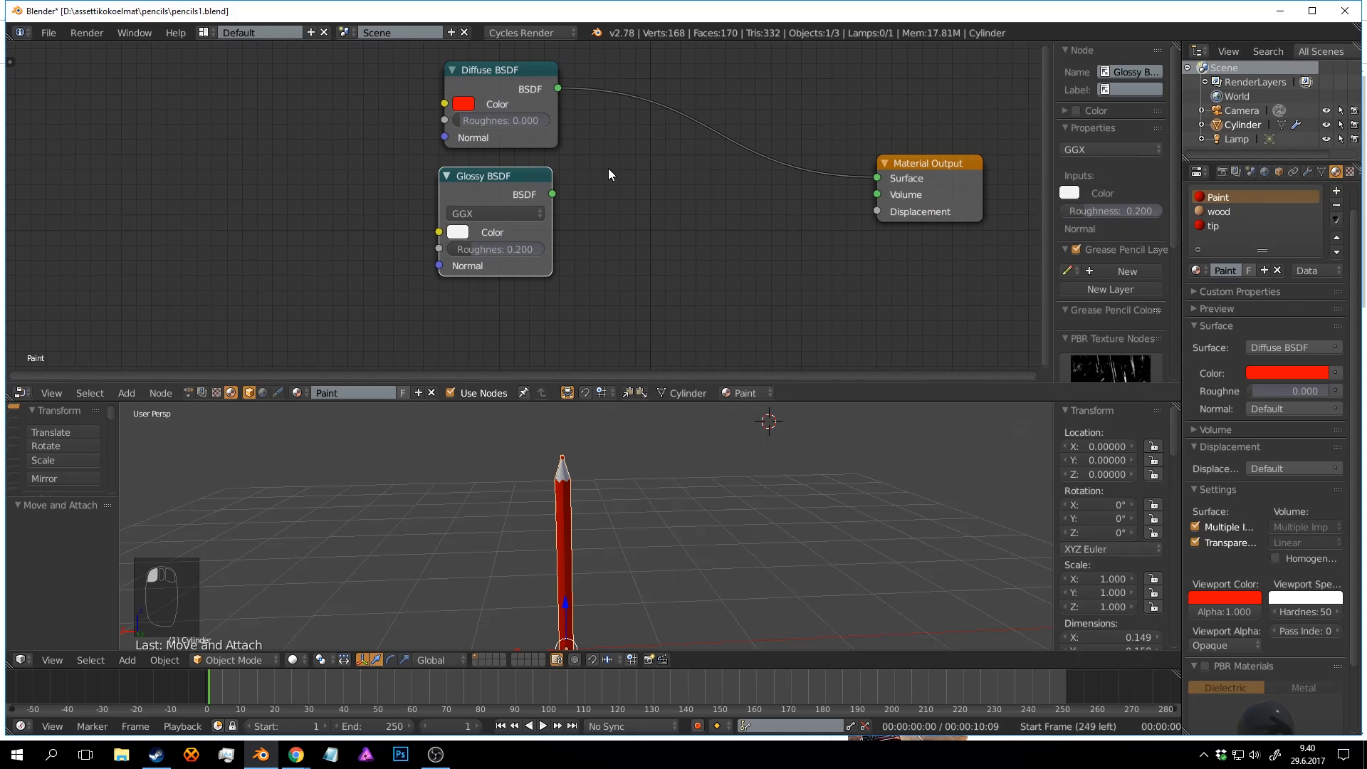
Insert a Mix Shader between the Diffuse BSDF and Material Output, and link the Glossy BSDF to its second Shader input.
key("shift+a")
left_click(609, 168)
type("mix")
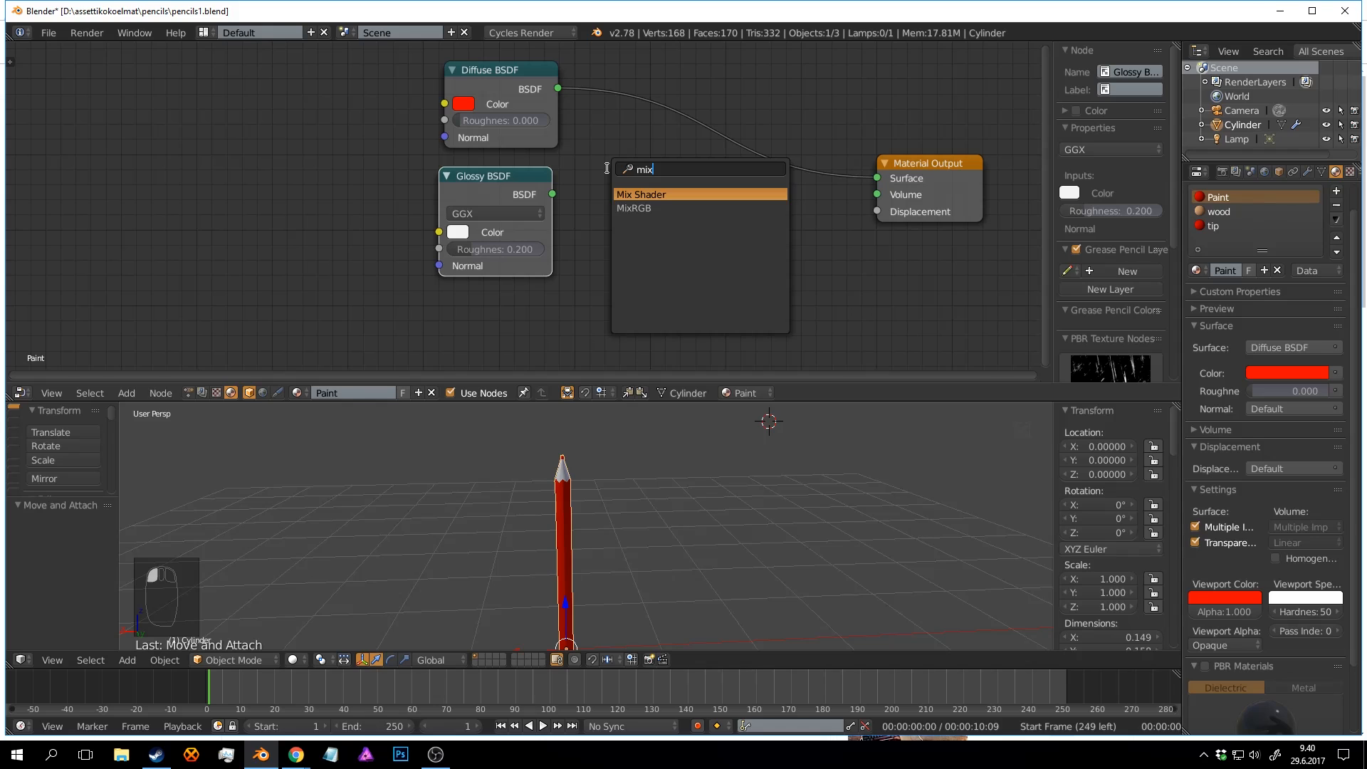
left_click(634, 194)
left_click(645, 87)
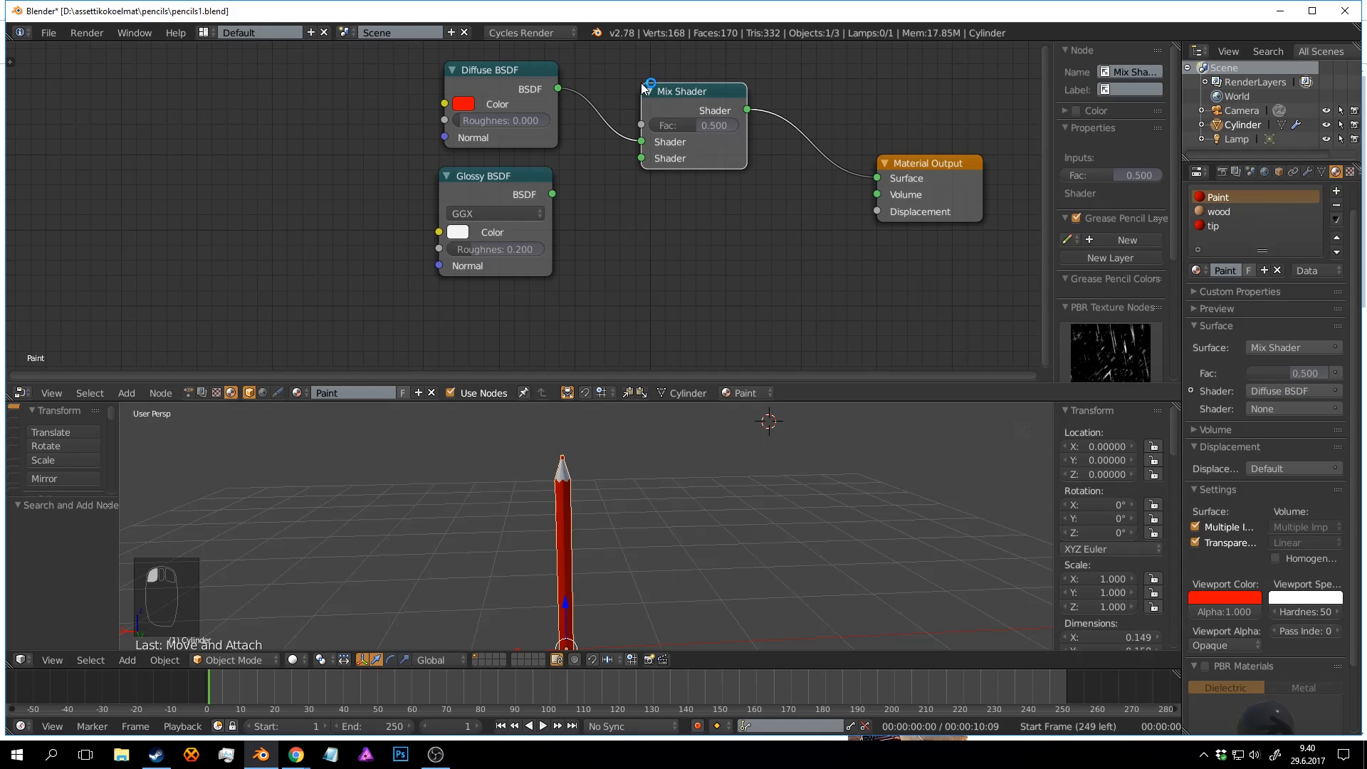
left_click_drag(552, 194, 642, 158)
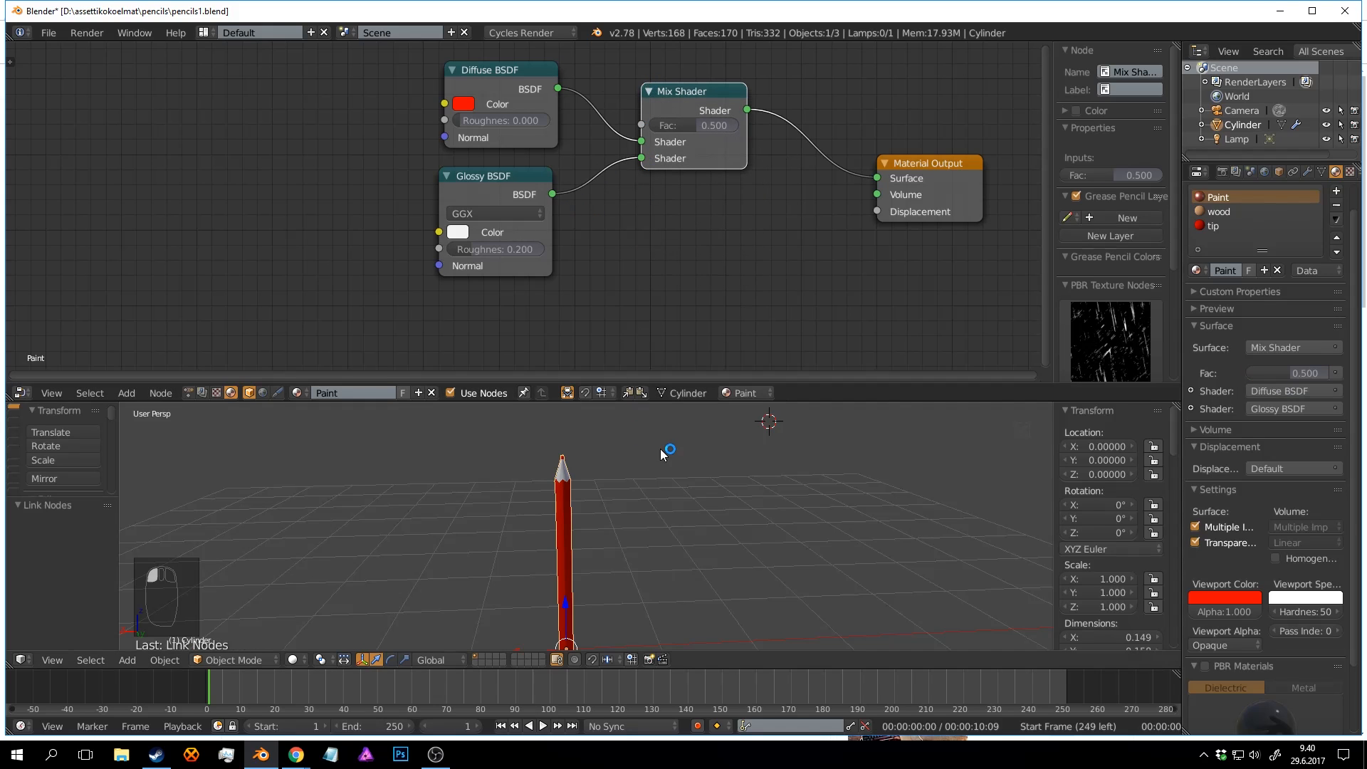
Switch the 3D view to rendered shading and inspect the pencil's glossy paint from another angle.
mouse_move(660, 449)
middle_mouse_down()
mouse_move(623, 494)
mouse_move(588, 452)
middle_mouse_up()
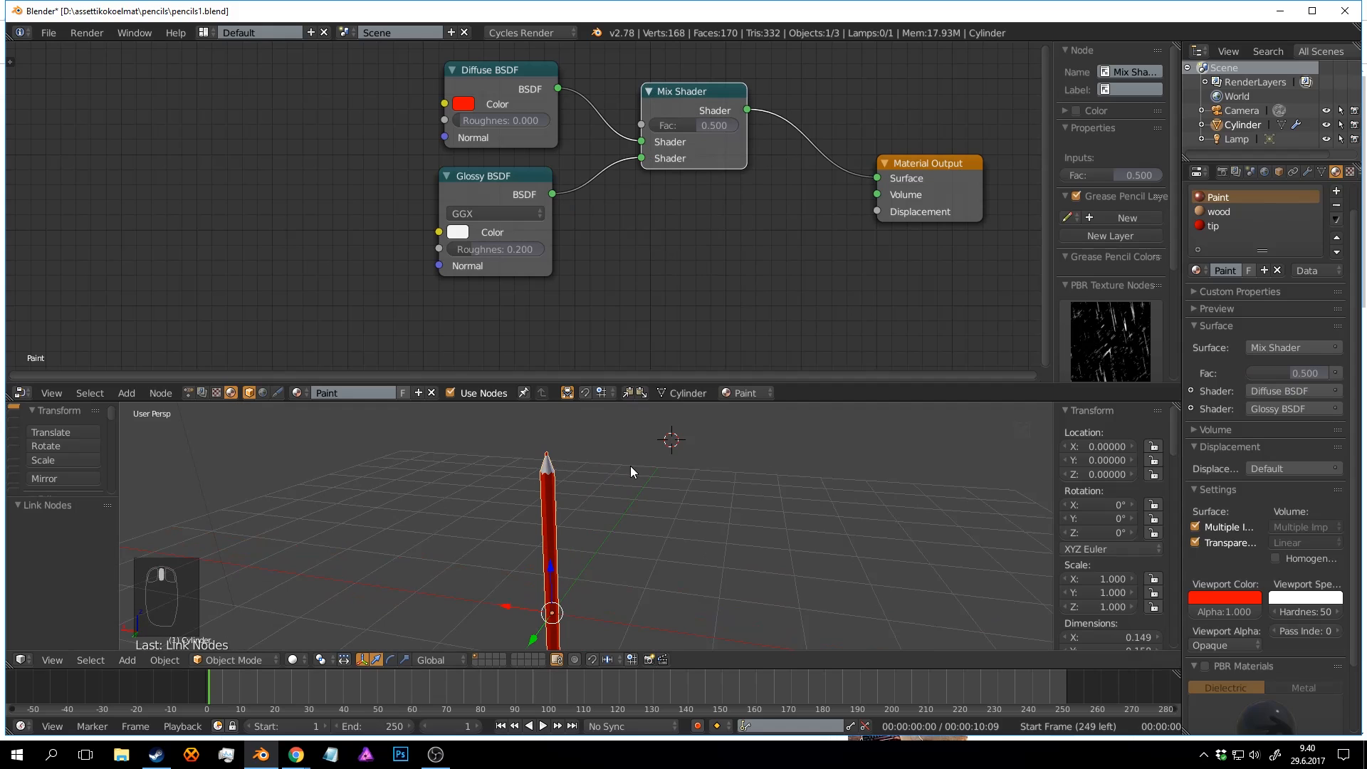
key("shift+z")
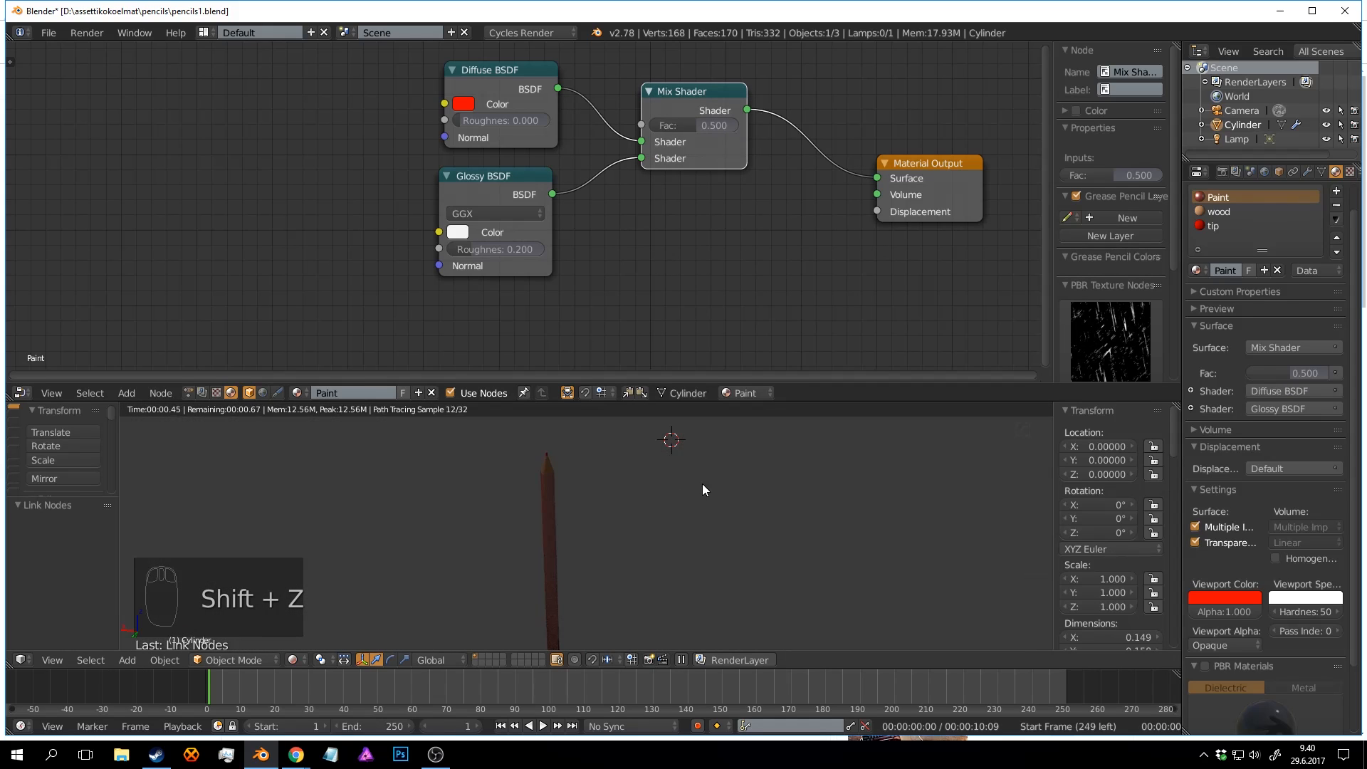
mouse_move(702, 484)
middle_mouse_down()
mouse_move(623, 484)
mouse_move(610, 470)
middle_mouse_up()
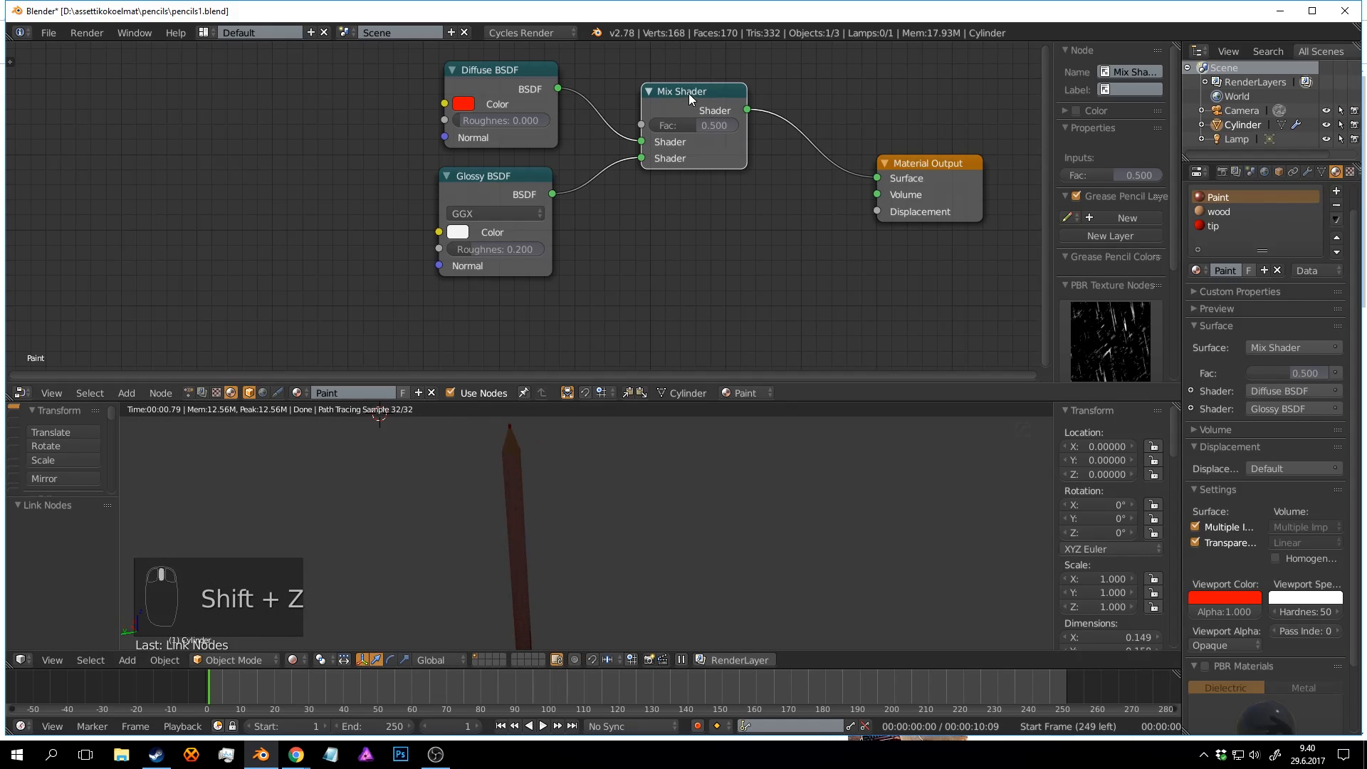
Spread the Diffuse BSDF, Glossy BSDF and Mix Shader nodes apart to make room in the Paint node tree.
left_click_drag(689, 93, 704, 72)
middle_click_drag(705, 100, 725, 206)
left_click_drag(520, 177, 426, 160)
left_click_drag(494, 276, 456, 268)
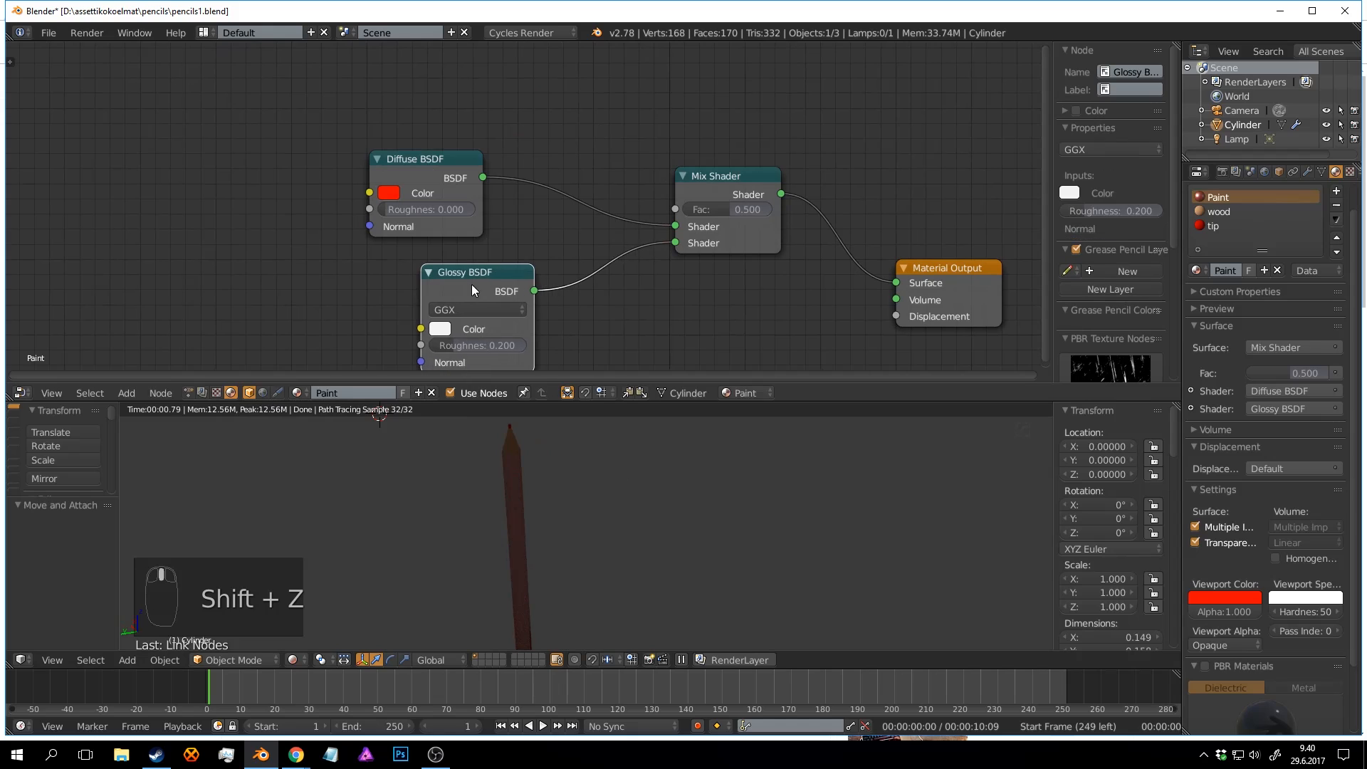
left_click_drag(753, 177, 765, 179)
Add a Fresnel node above the Diffuse BSDF and link its Fac output to the Mix Shader's Fac input.
middle_click_drag(620, 105, 639, 118)
key("shift+a")
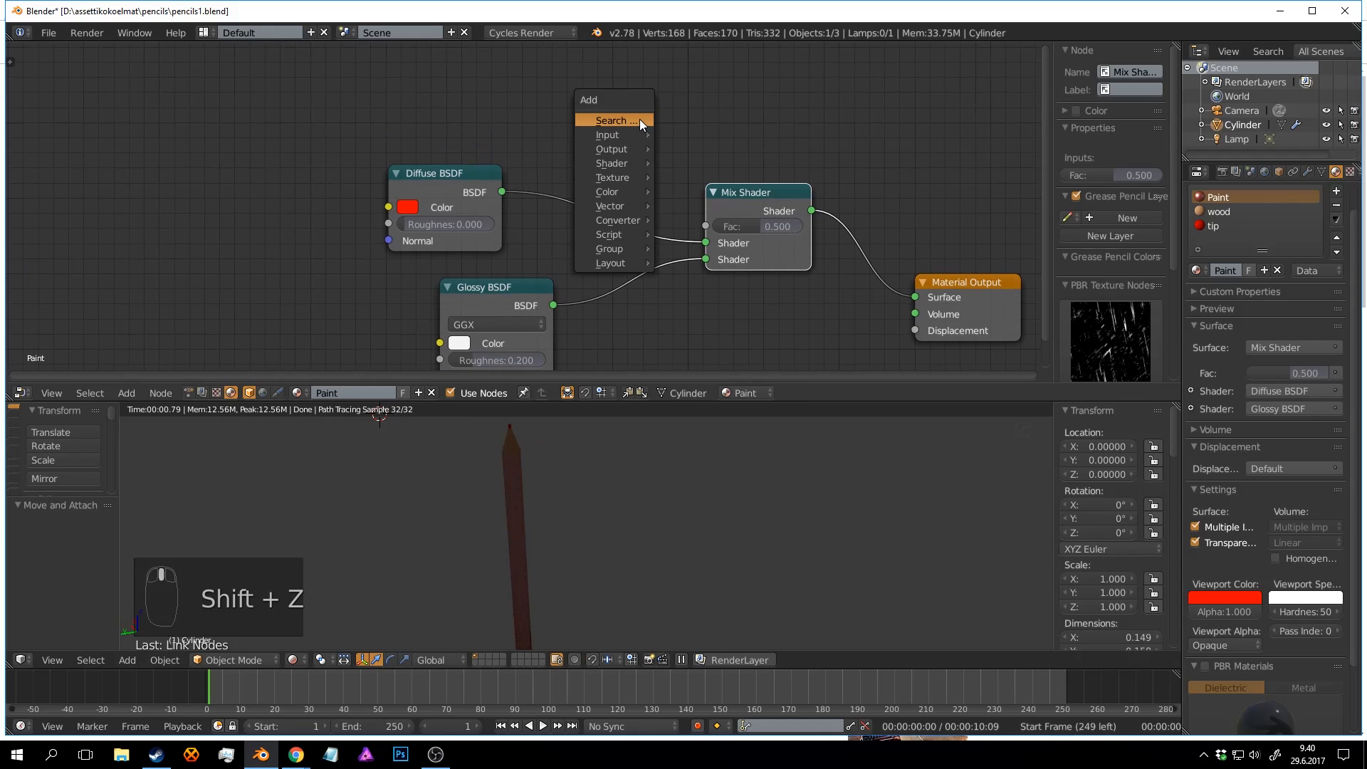
left_click(640, 118)
type("fres")
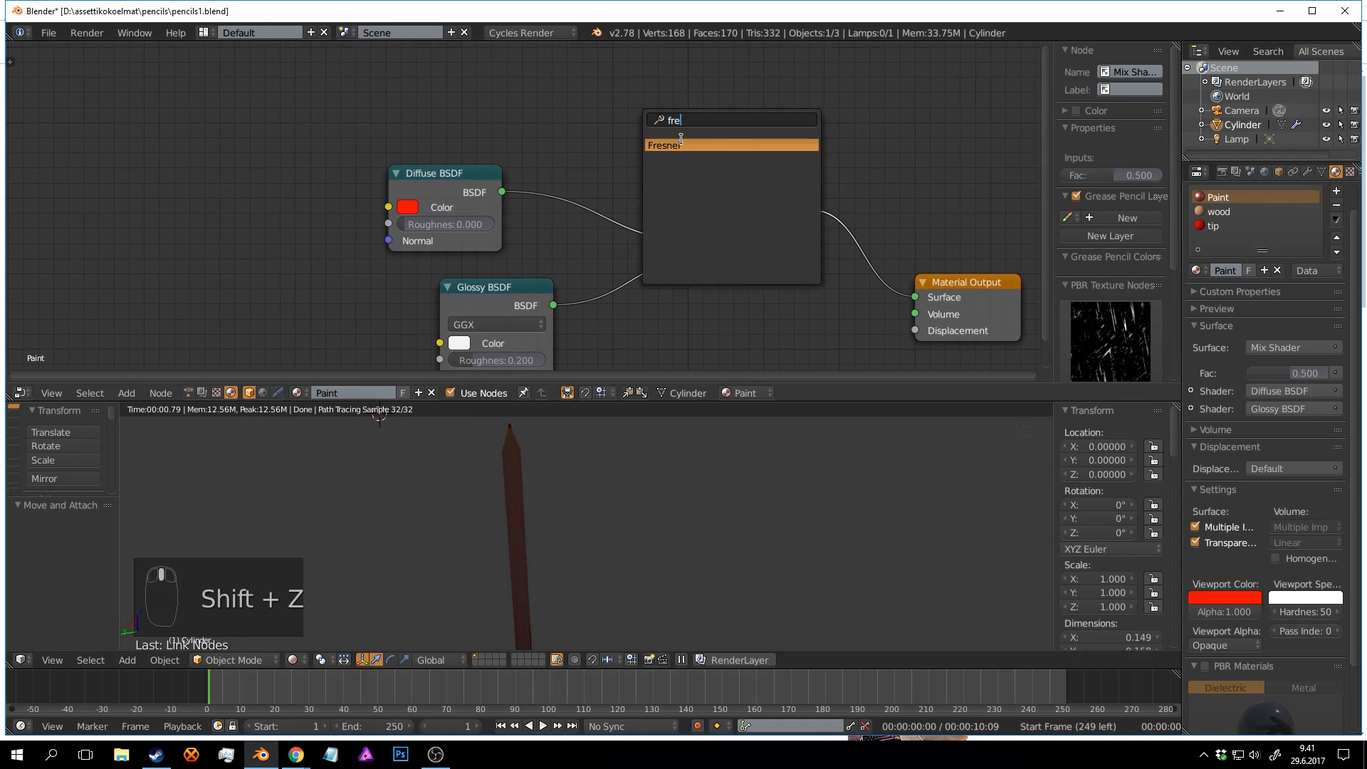
key("Return")
left_click(406, 70)
left_click_drag(514, 97, 706, 226)
Change the scene's lamp type to Sun, then return to rendered shading and reselect the pencil.
middle_click_drag(610, 509, 578, 506)
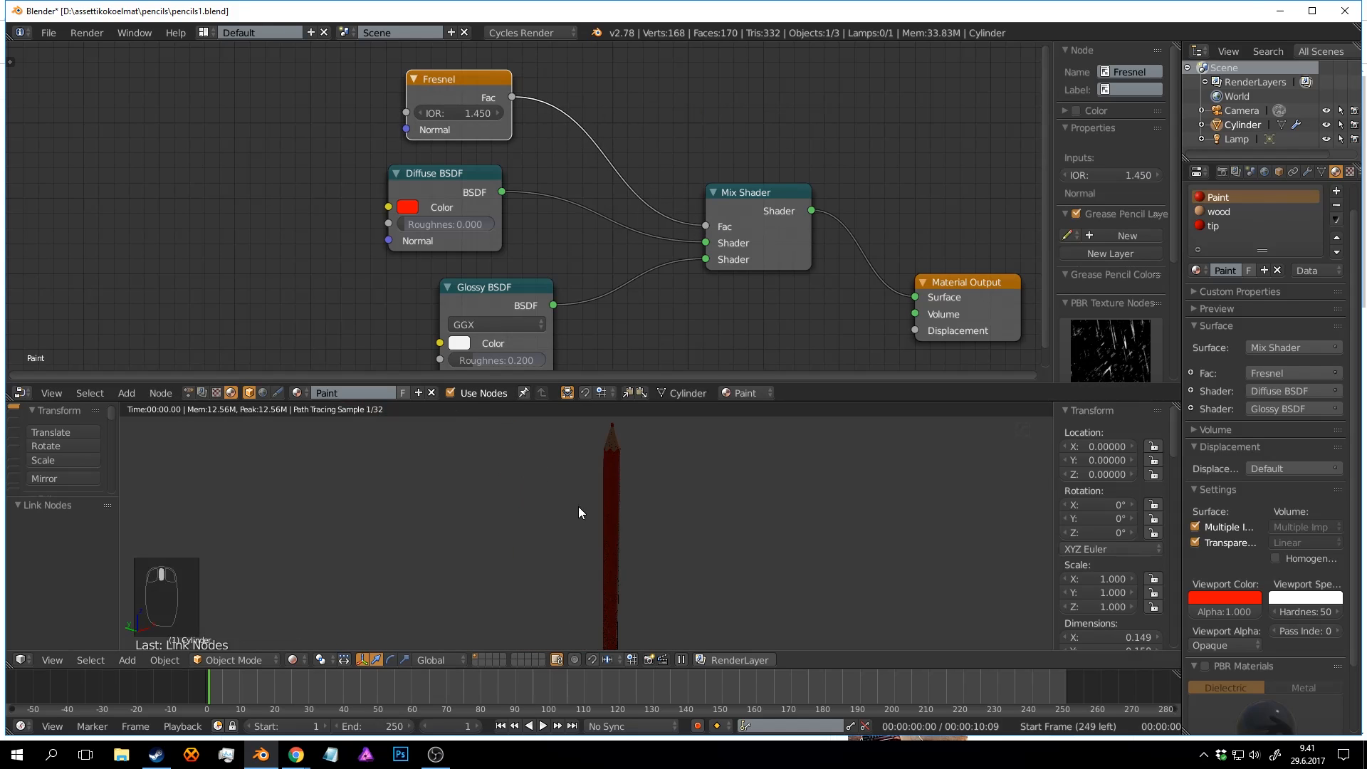
key("shift+z")
scroll(659, 524, "up", 1)
scroll(680, 492, "down", 5)
mouse_move(742, 507)
middle_mouse_down()
mouse_move(697, 510)
mouse_move(668, 539)
mouse_move(624, 524)
mouse_move(626, 483)
mouse_move(634, 514)
mouse_move(707, 407)
mouse_move(715, 449)
middle_mouse_up()
scroll(619, 521, "up", 1)
right_click(688, 418)
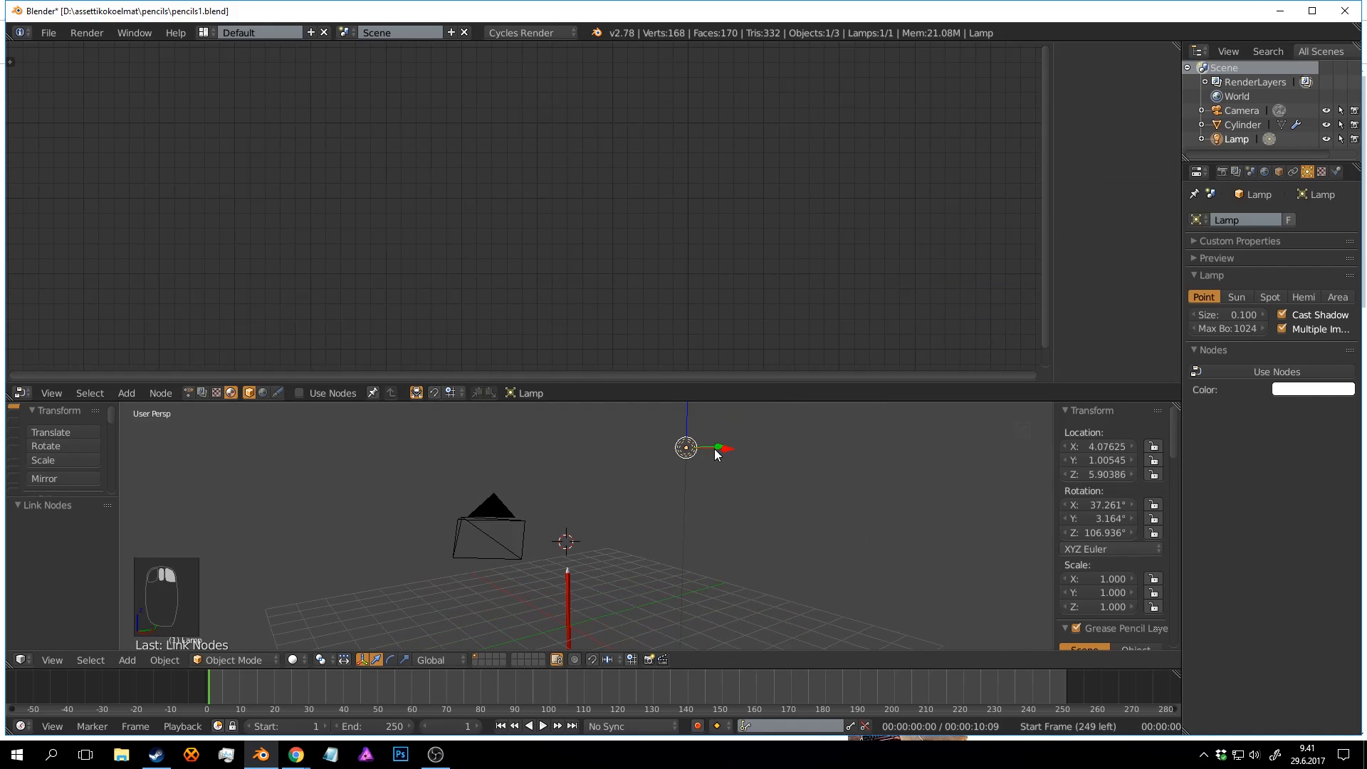
left_click(1245, 295)
key("shift+z")
mouse_move(692, 547)
middle_mouse_down()
mouse_move(735, 445)
mouse_move(694, 484)
mouse_move(571, 463)
mouse_move(606, 477)
mouse_move(560, 451)
mouse_move(583, 492)
mouse_move(534, 452)
mouse_move(576, 473)
middle_mouse_up()
right_click(540, 455)
Rearrange the Fresnel, Diffuse BSDF and Glossy BSDF nodes into a tidy column before the Mix Shader.
scroll(583, 288, "down", 4)
middle_click_drag(583, 288, 628, 236)
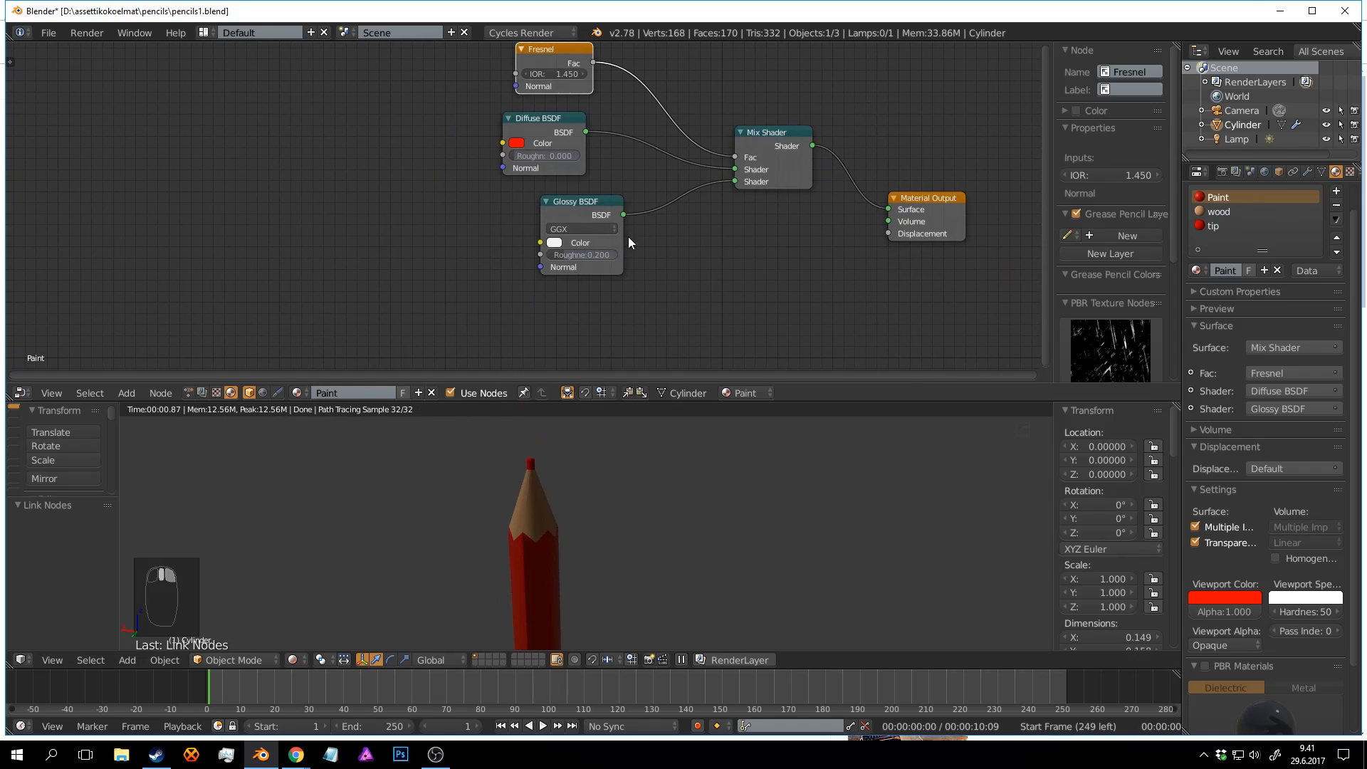
left_click_drag(585, 213, 535, 213)
mouse_move(627, 548)
middle_mouse_down()
mouse_move(569, 507)
mouse_move(502, 485)
mouse_move(705, 507)
middle_mouse_up()
middle_click_drag(621, 229, 674, 279)
left_click_drag(608, 181, 559, 169)
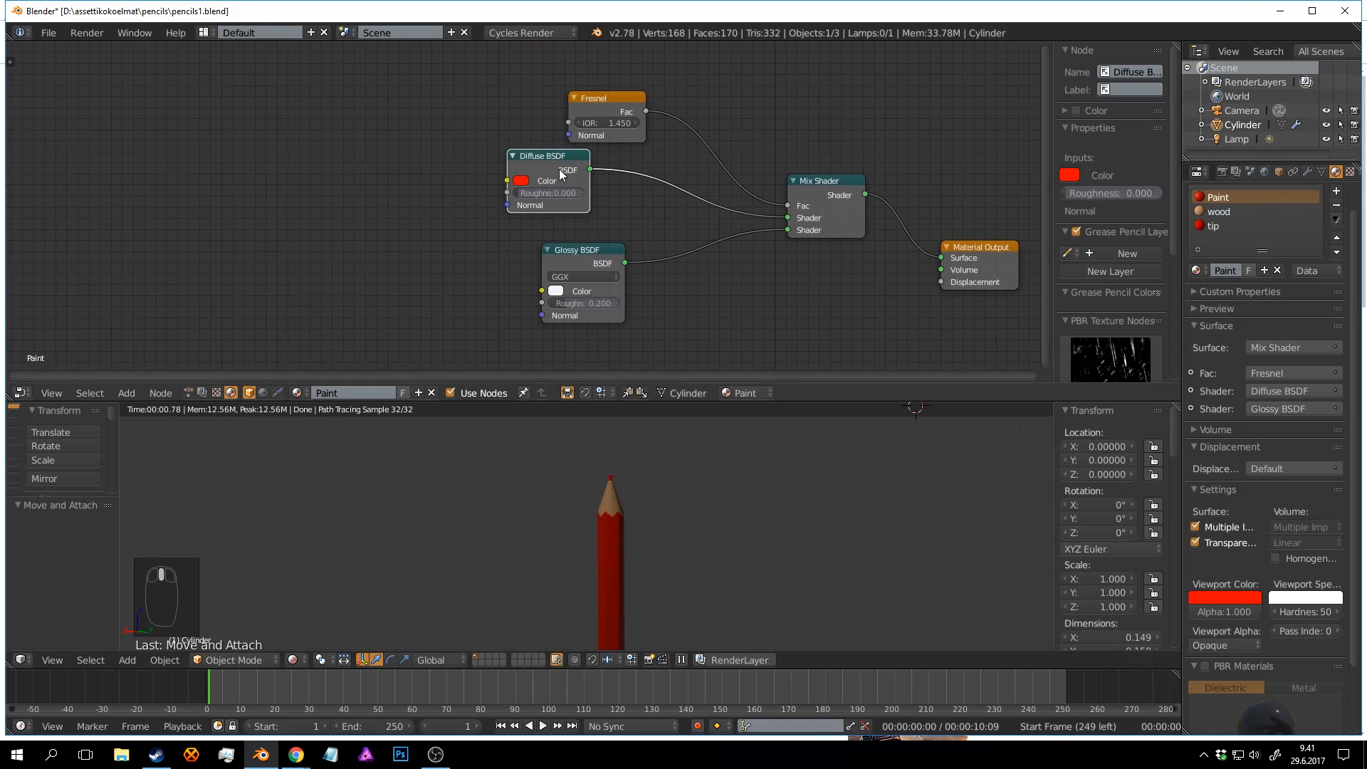
left_click_drag(609, 264, 658, 268)
left_click(550, 161)
left_click_drag(611, 104, 669, 107)
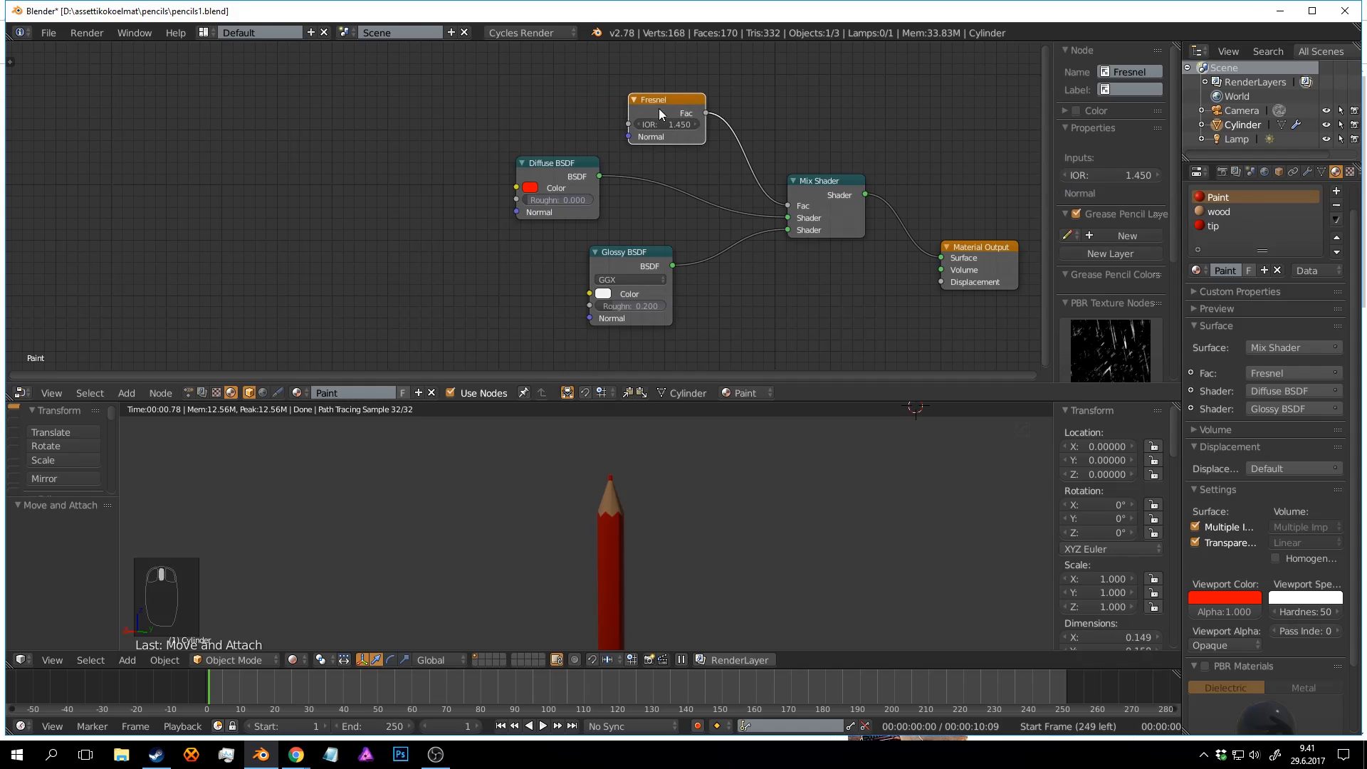
left_click_drag(550, 160, 601, 169)
middle_click_drag(515, 191, 591, 173)
scroll(592, 173, "up", 3)
left_click_drag(715, 138, 720, 138)
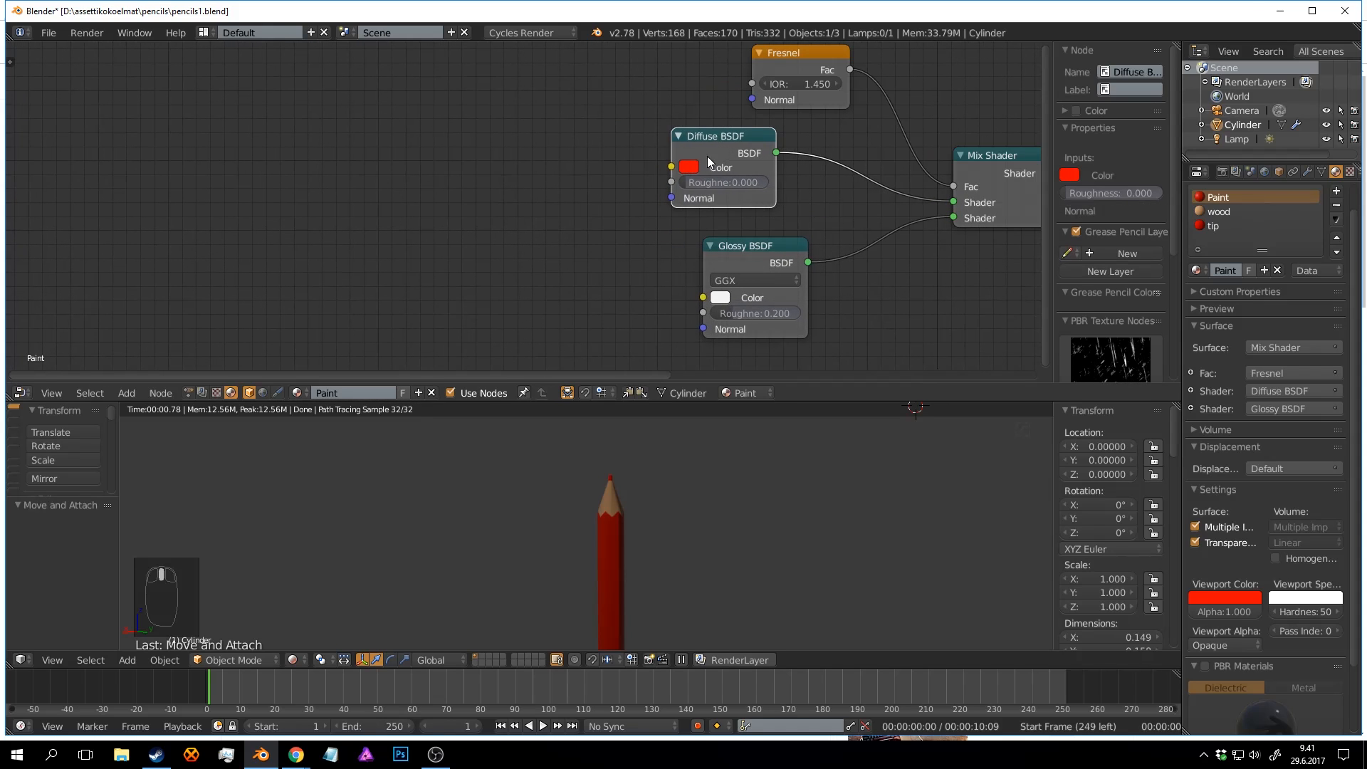
Duplicate the pencil and place the copy beside the original.
mouse_move(674, 538)
middle_mouse_down()
mouse_move(600, 489)
mouse_move(642, 515)
middle_mouse_up()
key("shift+d")
left_click(750, 533)
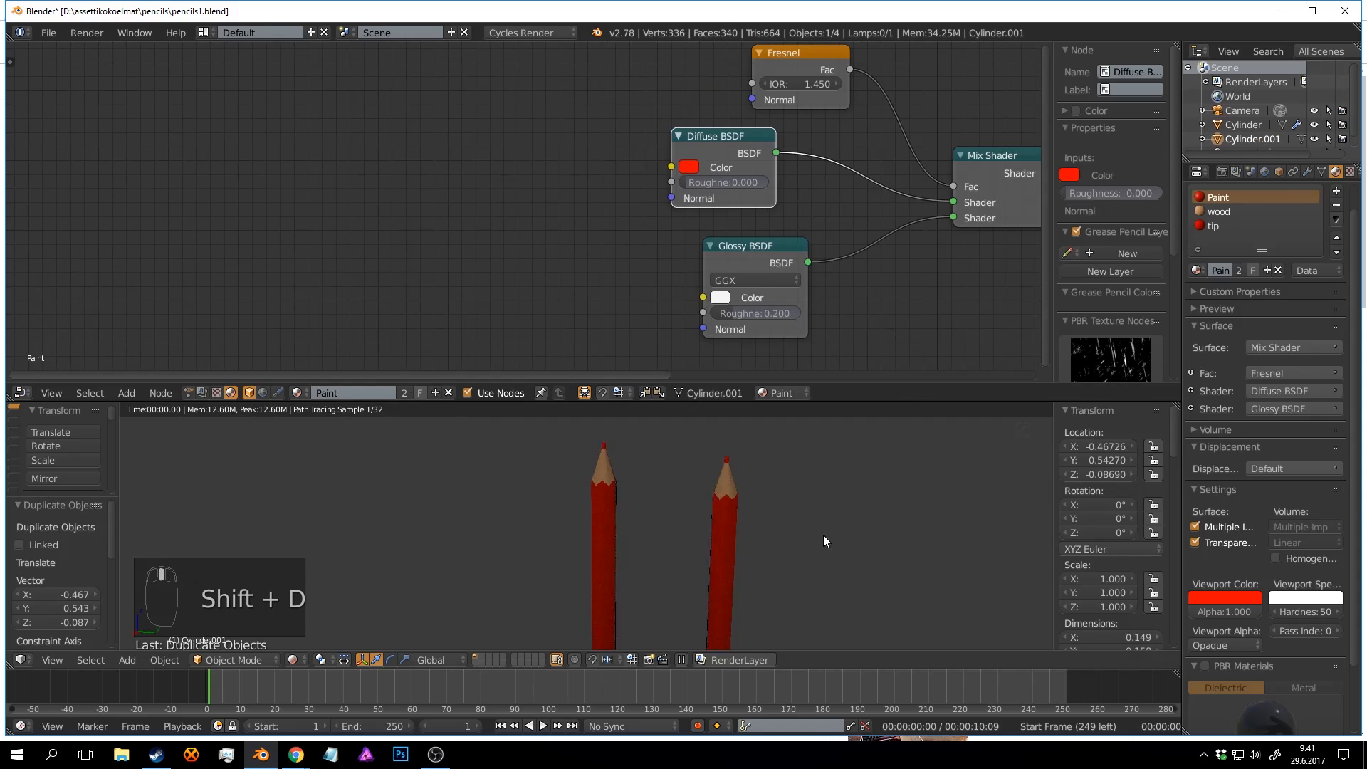
Move the Diffuse BSDF farther from the Mix Shader and the Glossy BSDF closer to it, leaving free space before the Diffuse BSDF.
left_click_drag(726, 135, 666, 127)
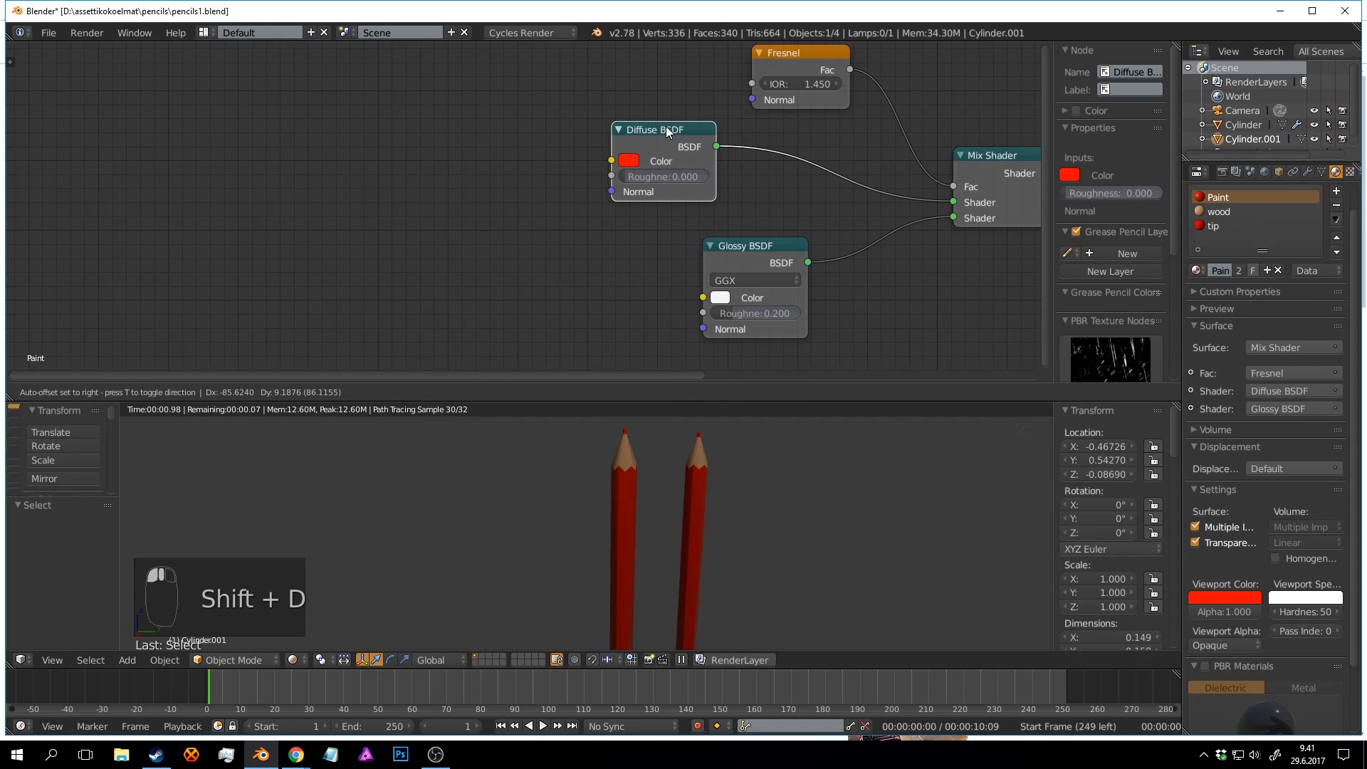
left_click_drag(763, 266, 813, 262)
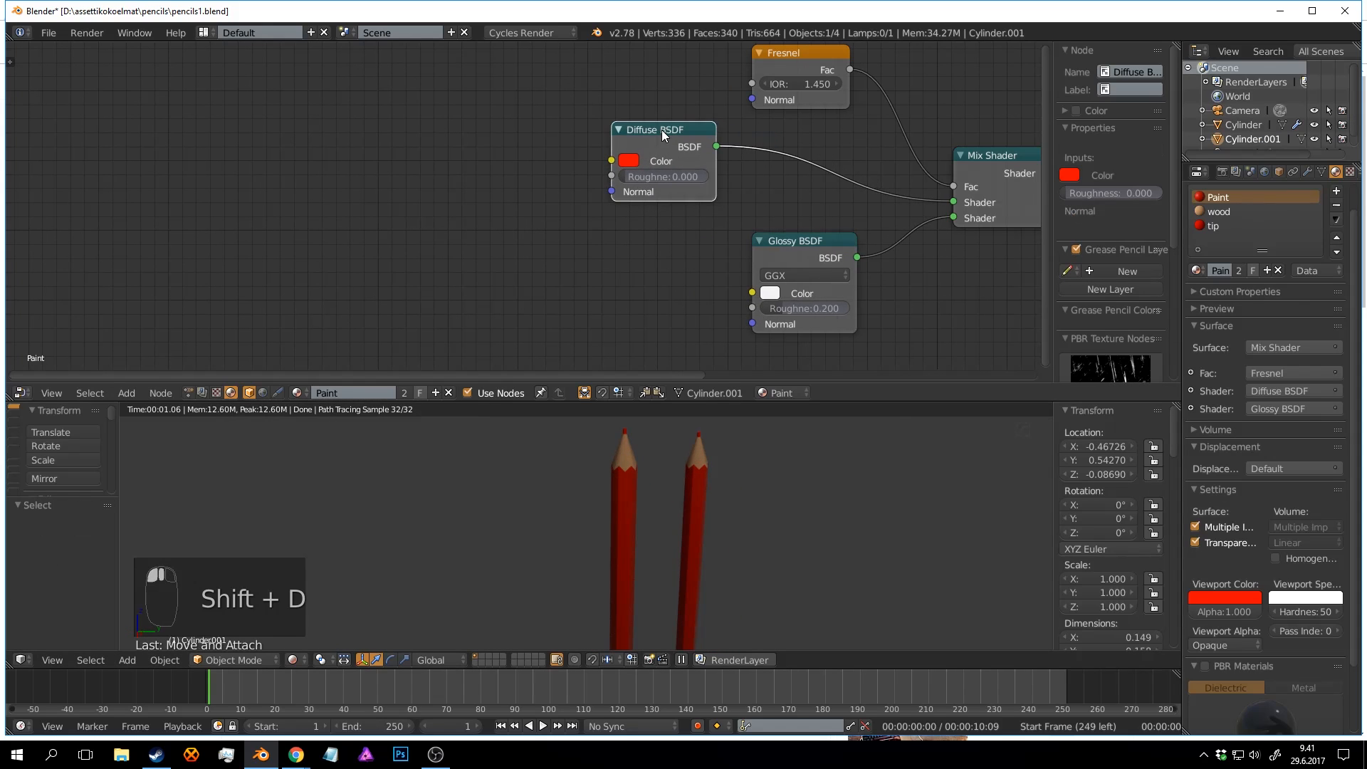
left_click_drag(661, 129, 618, 116)
middle_click_drag(537, 201, 577, 190)
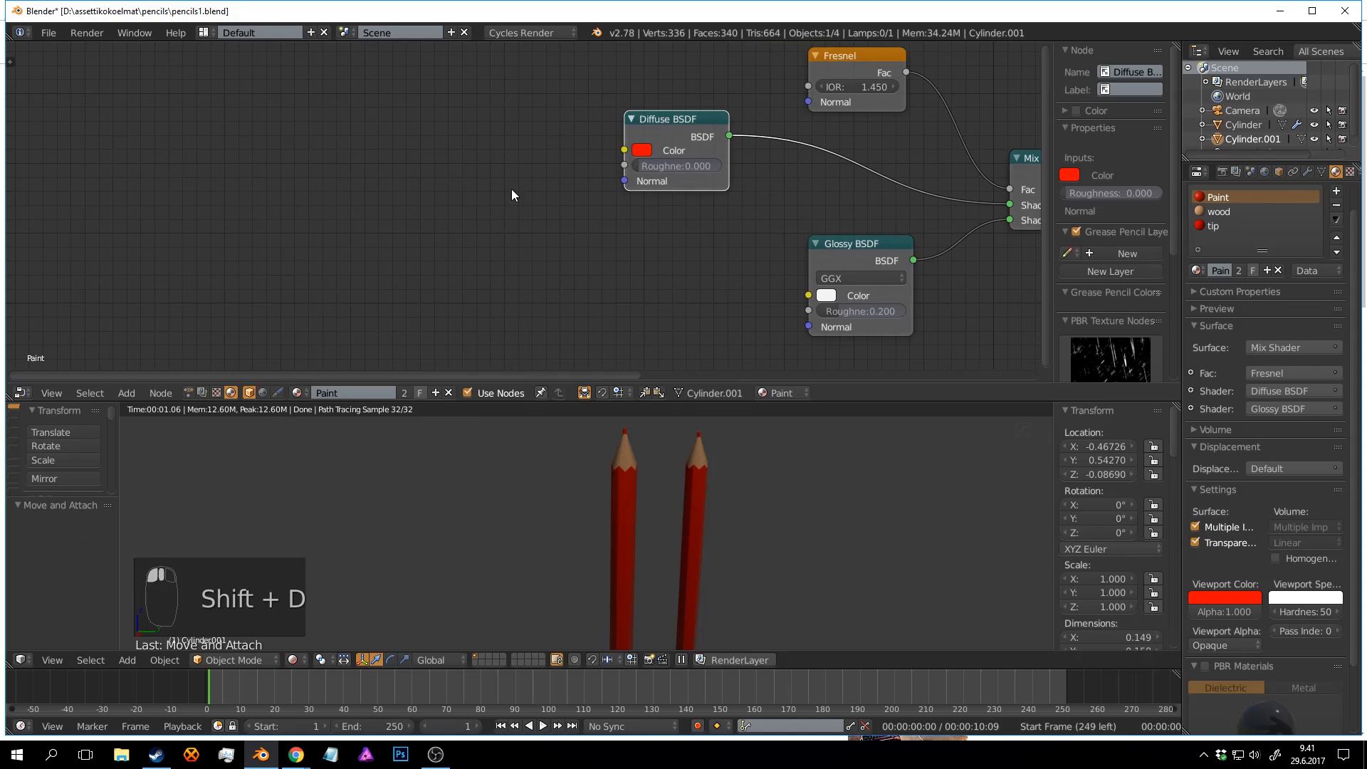
left_click_drag(663, 124, 691, 112)
middle_click_drag(509, 151, 595, 153)
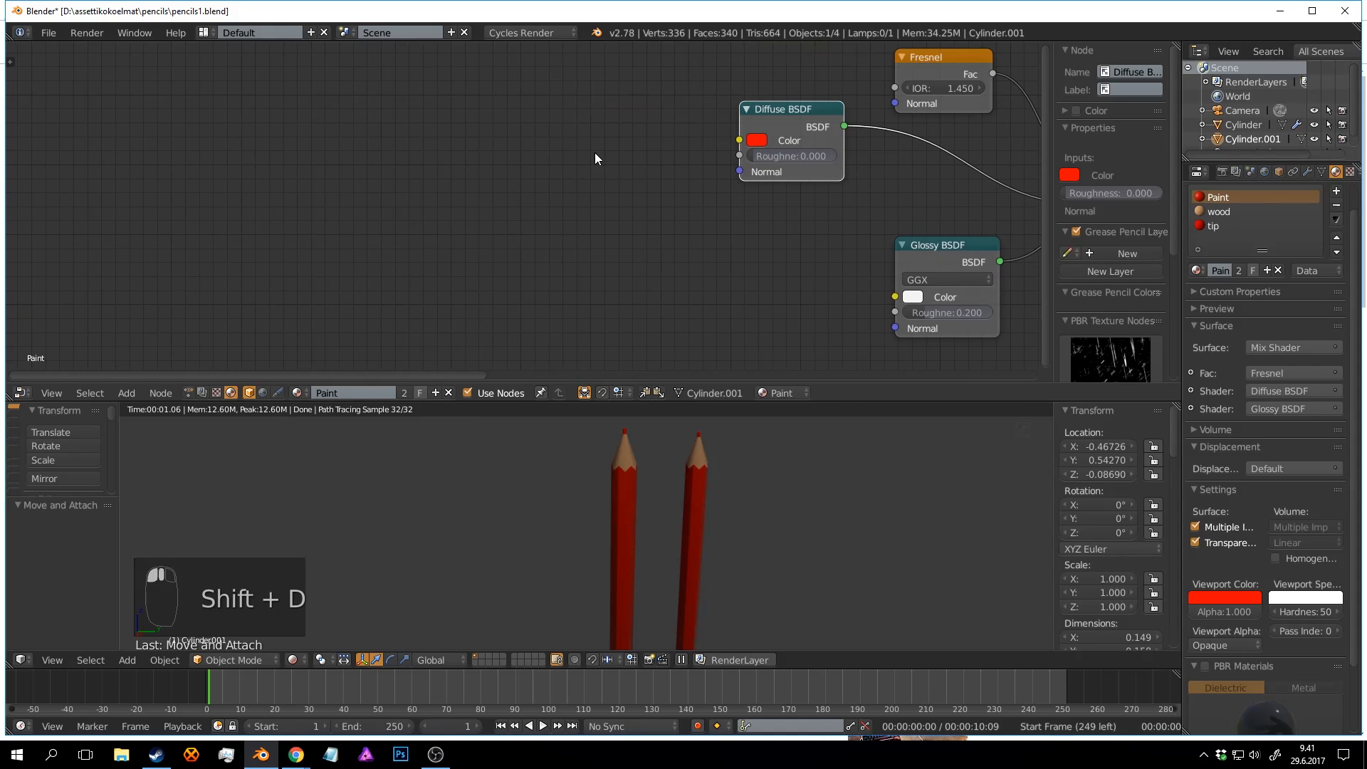
Add a ColorRamp node in the free space before the Diffuse BSDF.
key("shift+a")
left_click(480, 126)
type("ram")
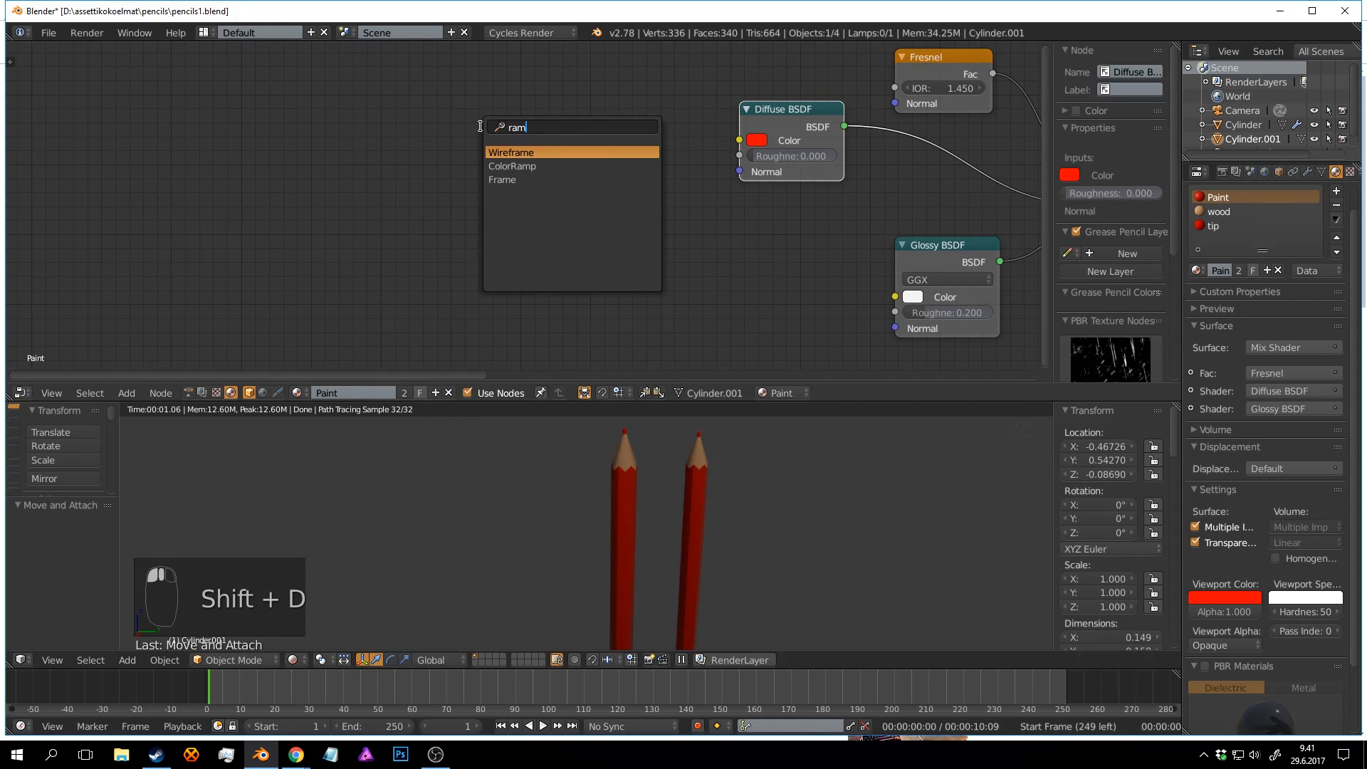
left_click(512, 166)
left_click(456, 76)
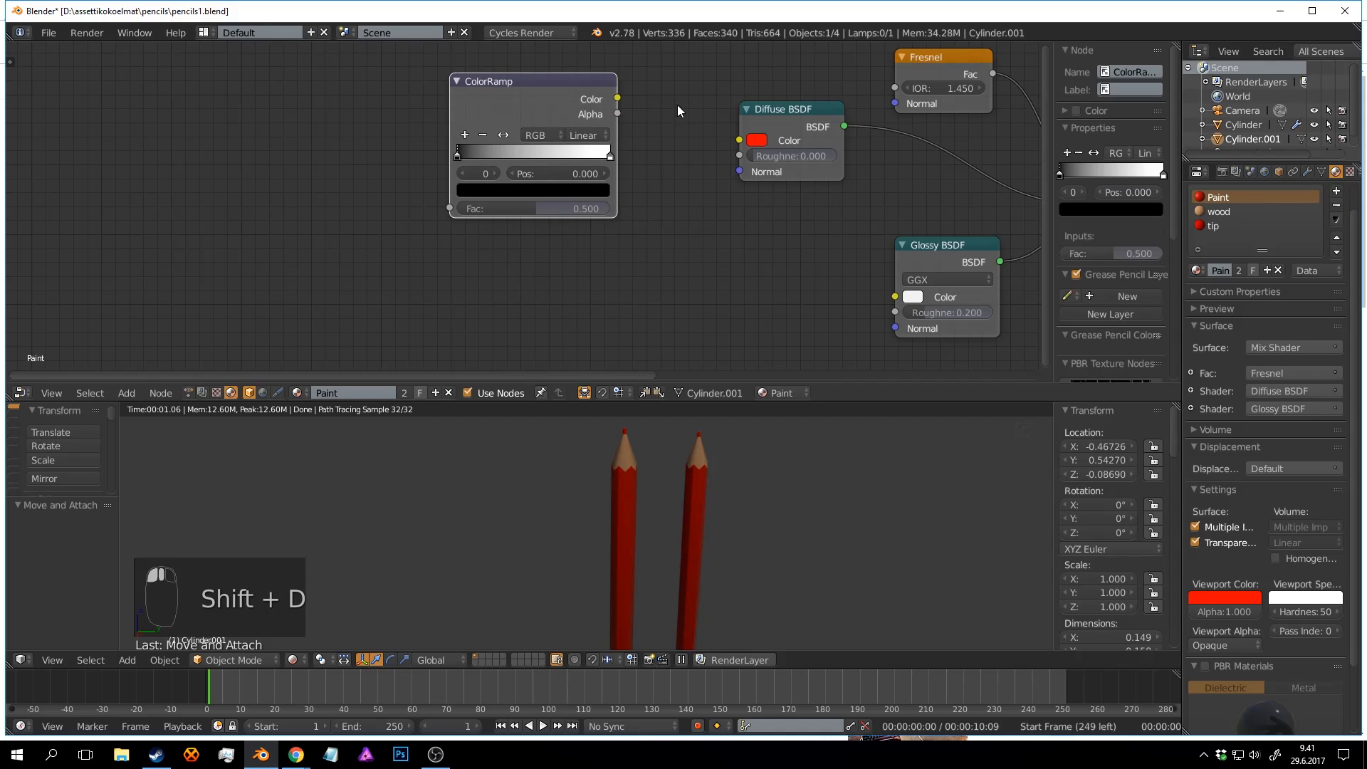
Give the ColorRamp the Diffuse BSDF's red at its first stop and white at 0.486, and link its Color output to the Diffuse Color input.
left_click_drag(762, 141, 471, 188)
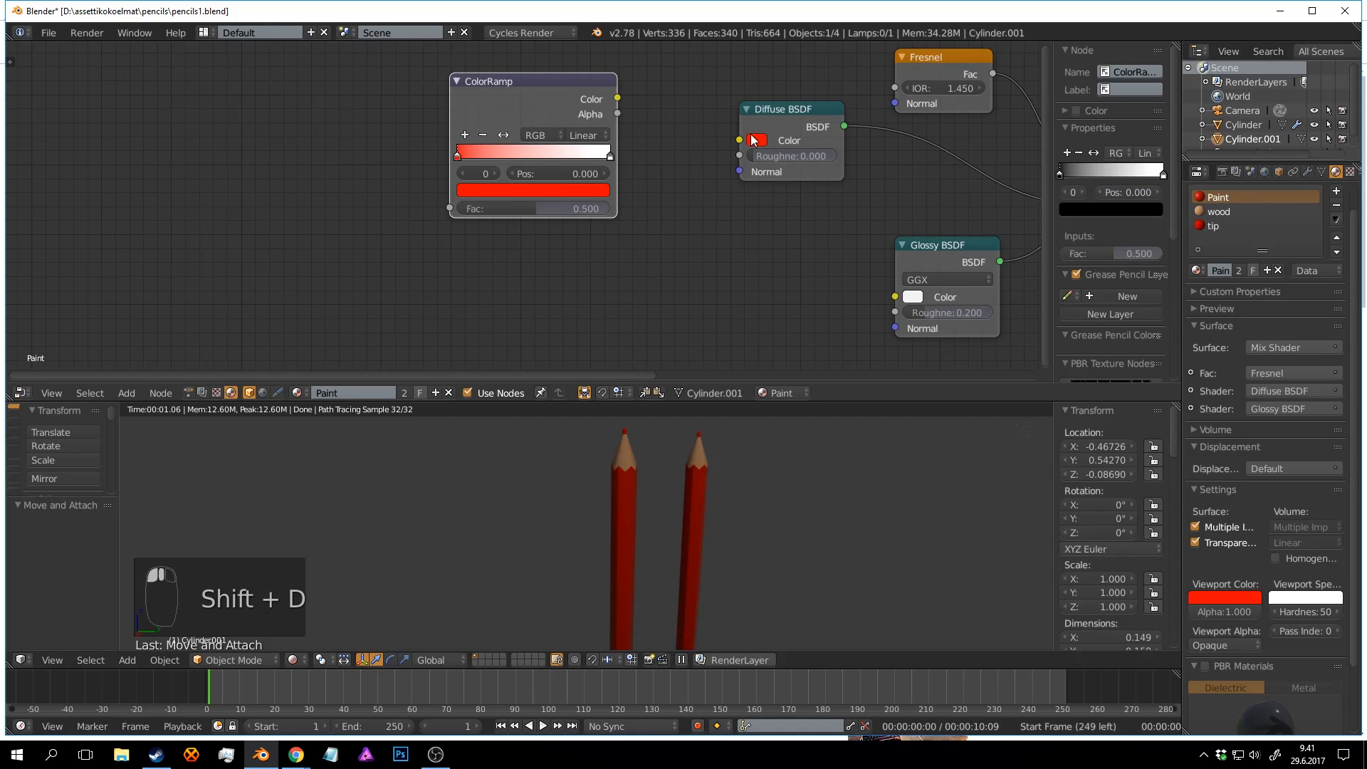
left_click_drag(611, 156, 530, 155)
left_click_drag(618, 98, 739, 141)
left_click_drag(546, 79, 589, 84)
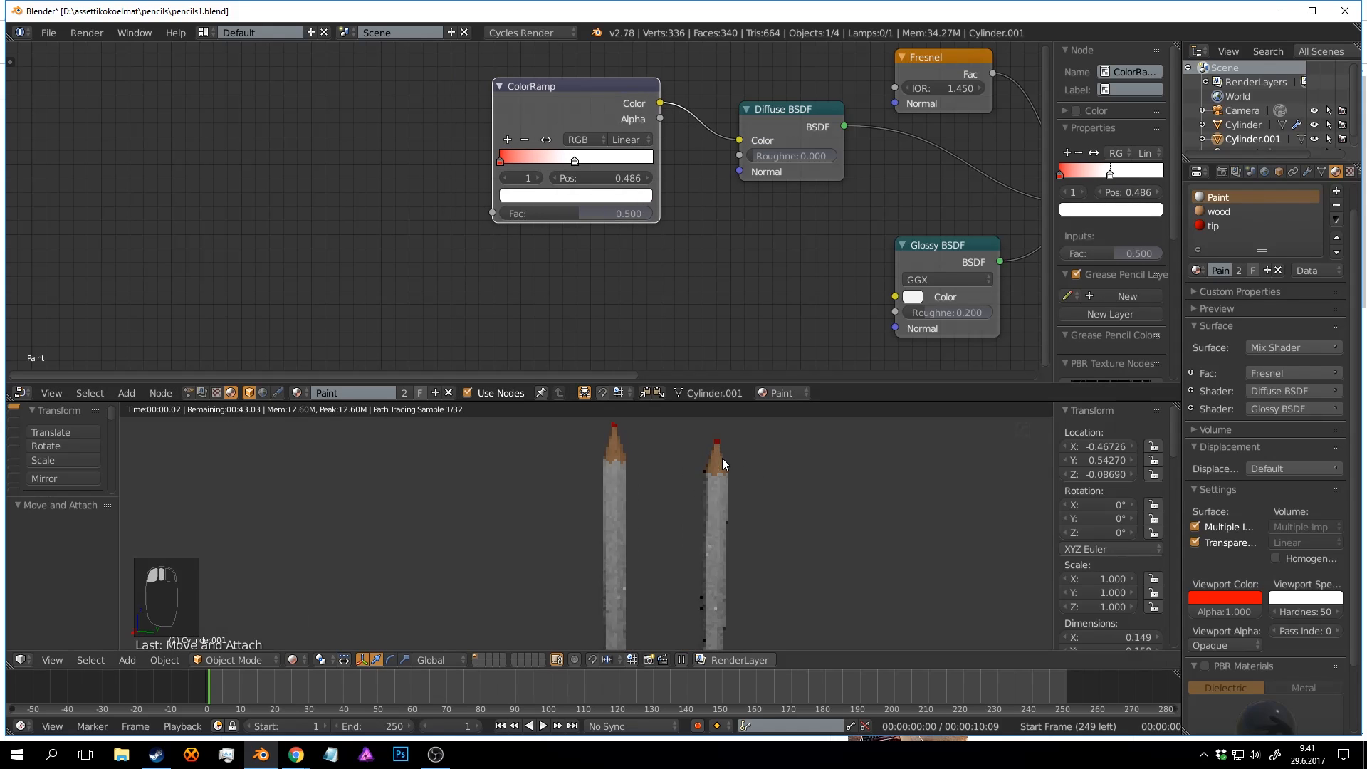
Set the ColorRamp's white stop to position 1.000 and shift the node slightly closer to the Diffuse BSDF.
left_click_drag(575, 158, 655, 156)
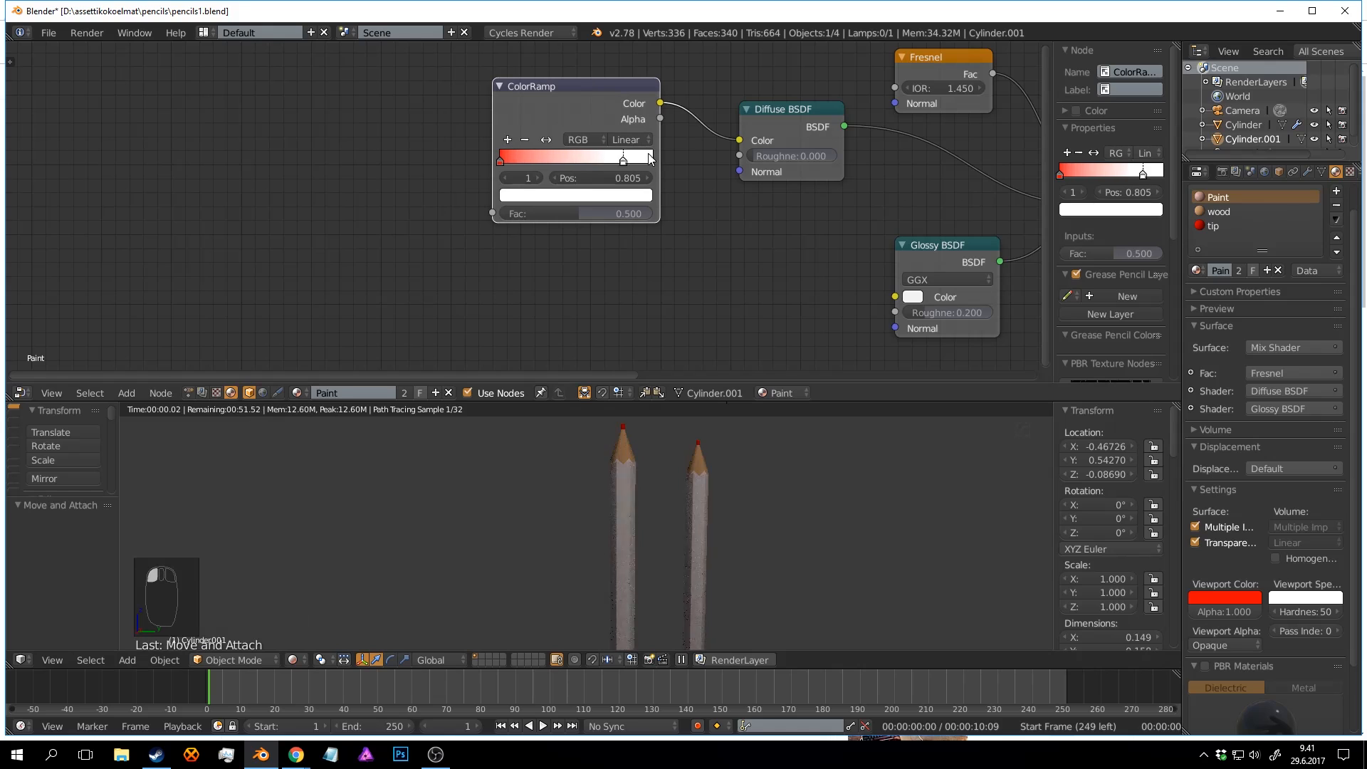
scroll(839, 545, "down", 5)
mouse_move(839, 545)
middle_mouse_down()
mouse_move(741, 523)
mouse_move(748, 429)
mouse_move(753, 514)
mouse_move(766, 502)
middle_mouse_up()
left_click_drag(587, 85, 600, 88)
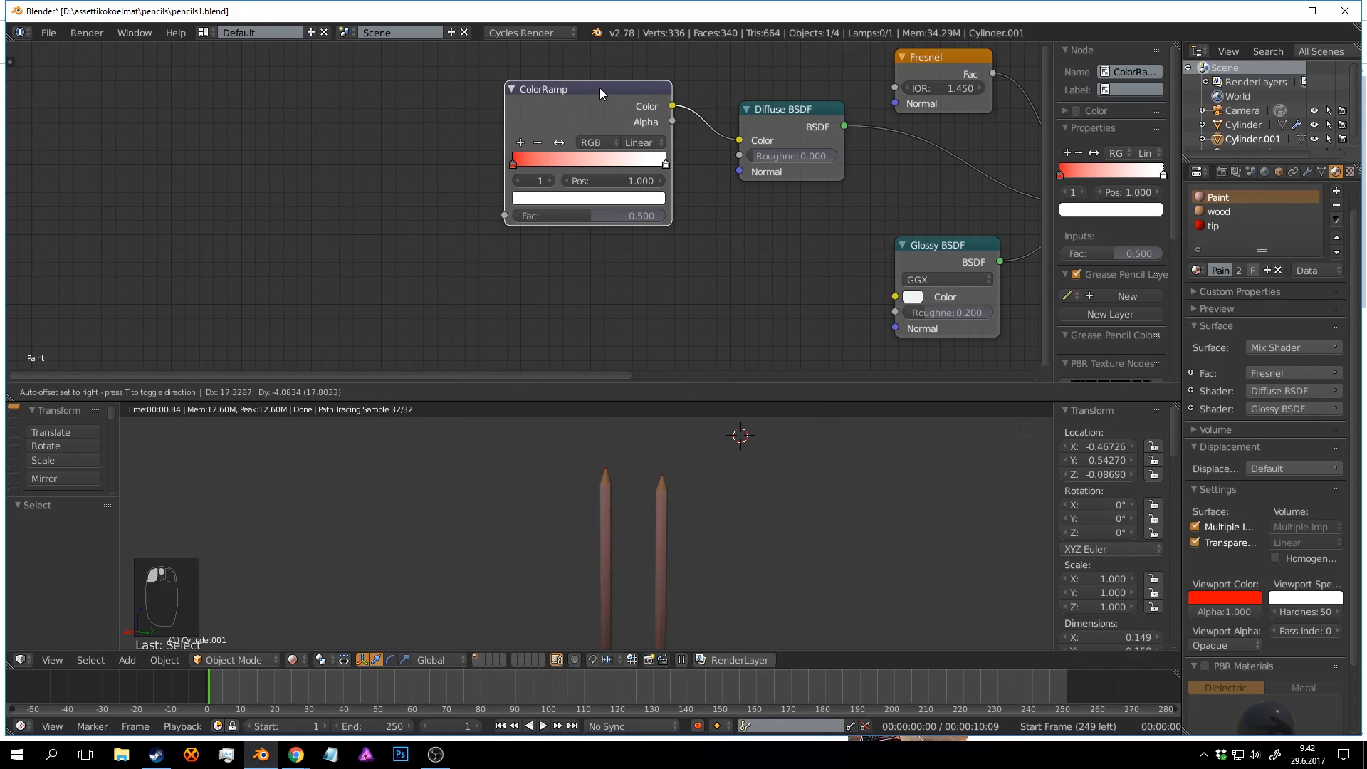
Add an Object Info node before the ColorRamp and link its Random output to the ramp's Fac input.
key("shift+a")
left_click(275, 157)
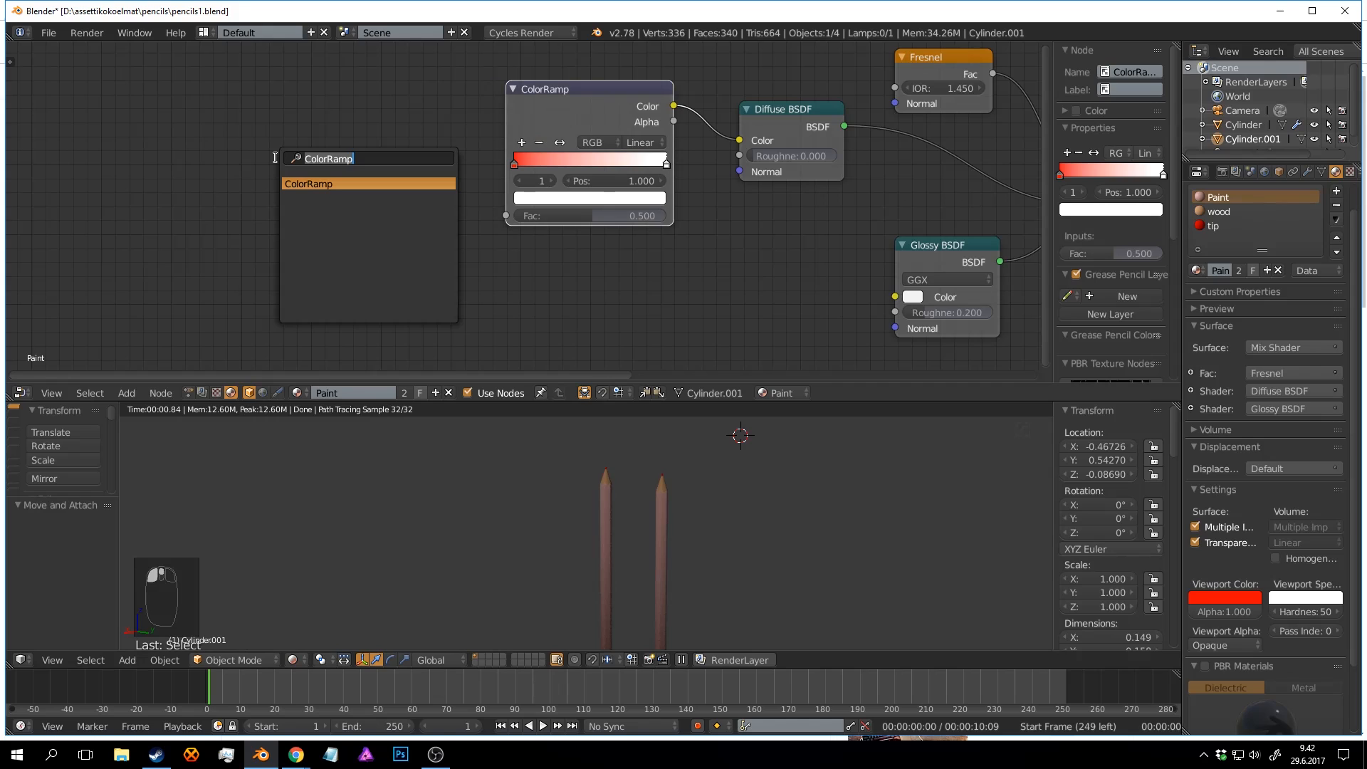
type("obj")
key("Return")
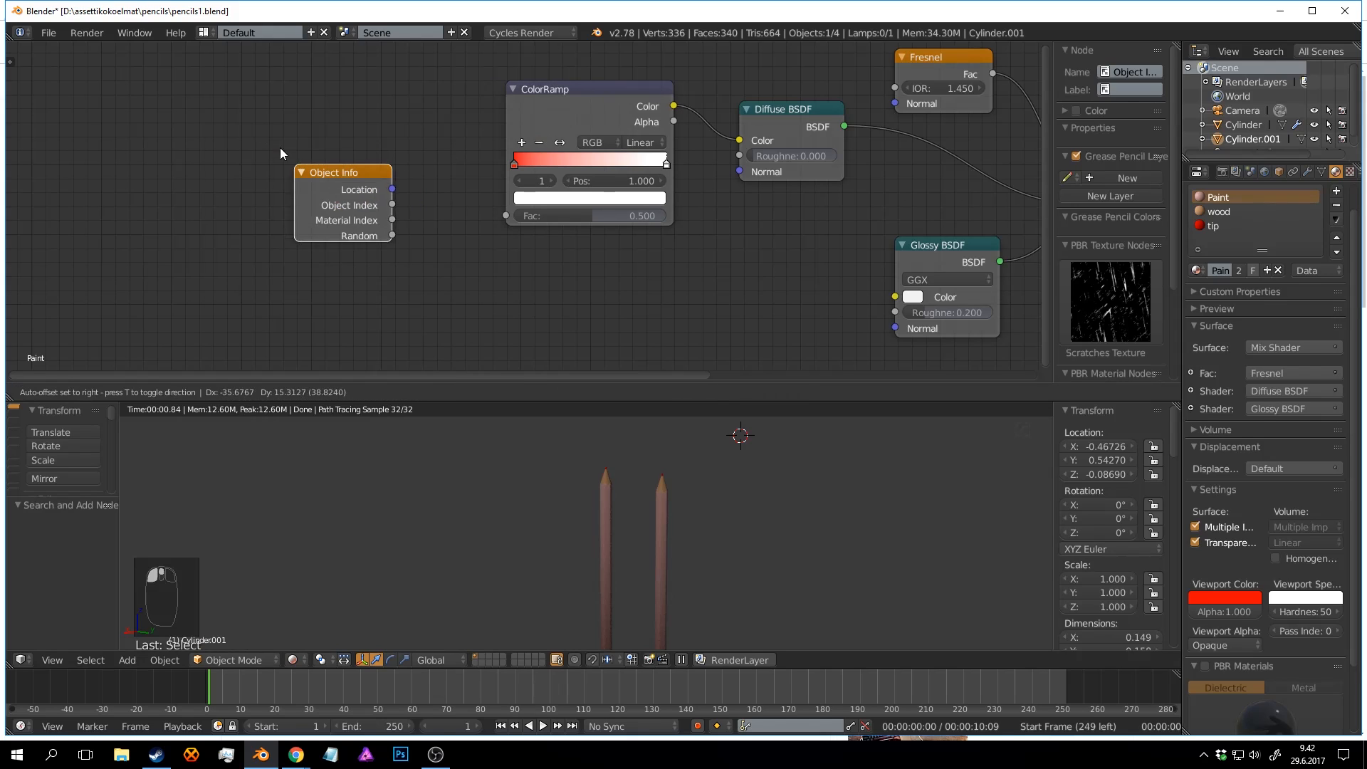
left_click(222, 98)
left_click_drag(336, 187, 520, 228)
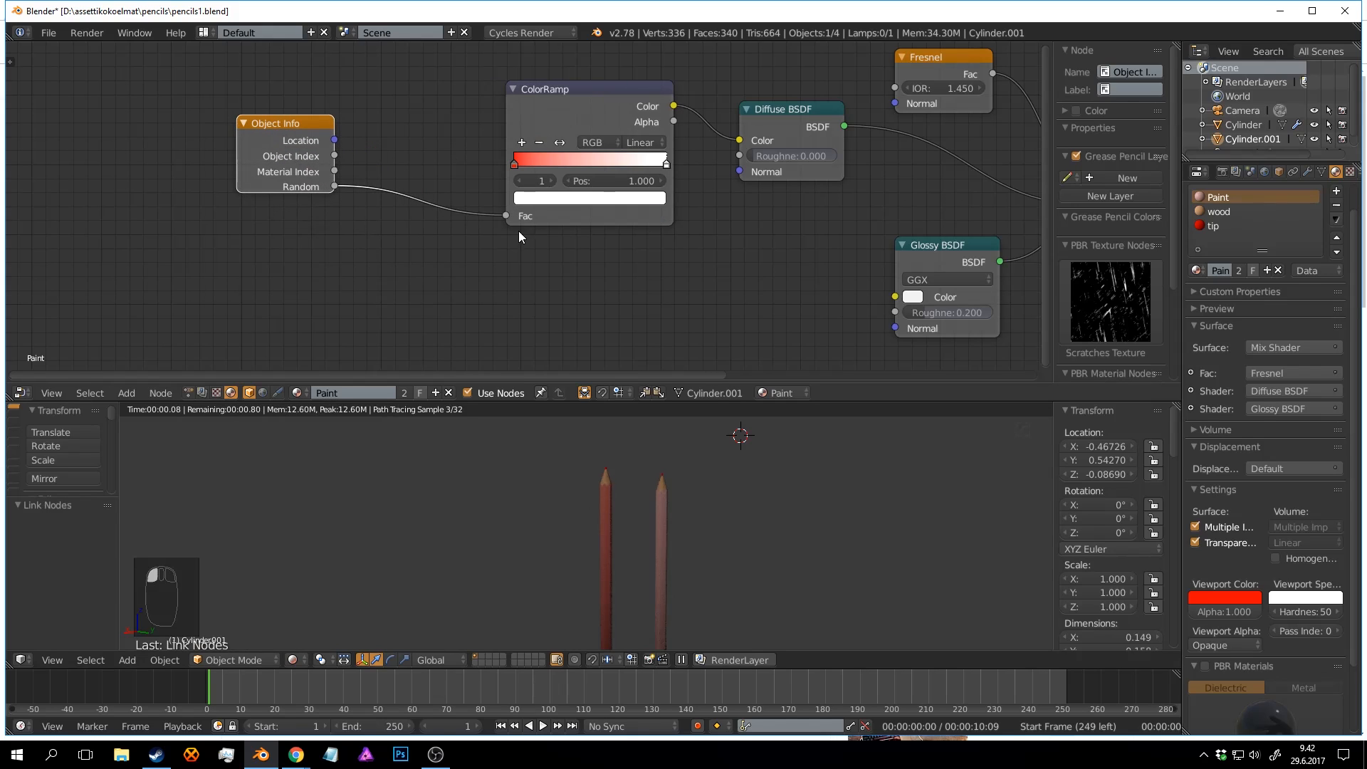
Widen the ColorRamp node and set its interpolation to Constant.
scroll(741, 475, "up", 2)
mouse_move(763, 489)
middle_mouse_down()
mouse_move(727, 474)
mouse_move(637, 478)
middle_mouse_up()
scroll(726, 485, "up", 1)
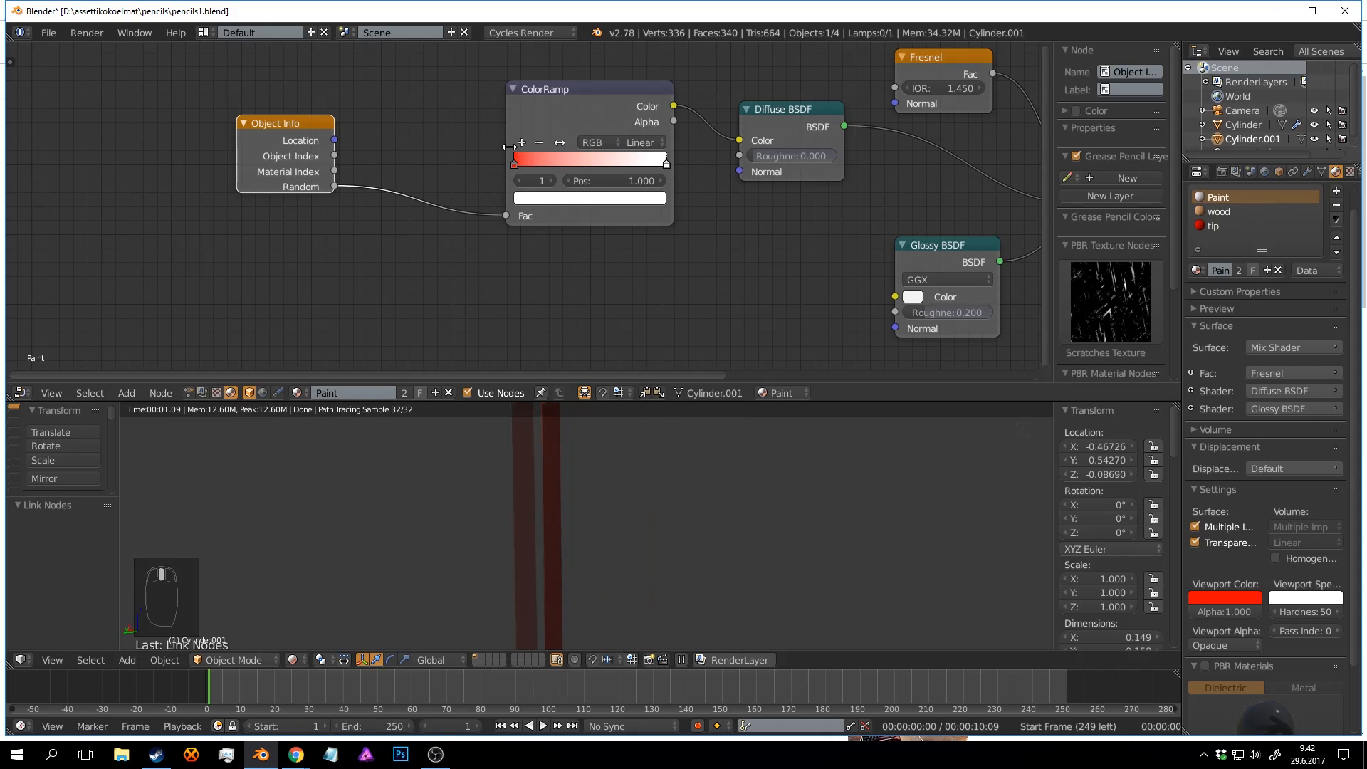
left_click_drag(510, 146, 381, 140)
middle_click_drag(606, 200, 649, 217)
scroll(650, 218, "up", 1)
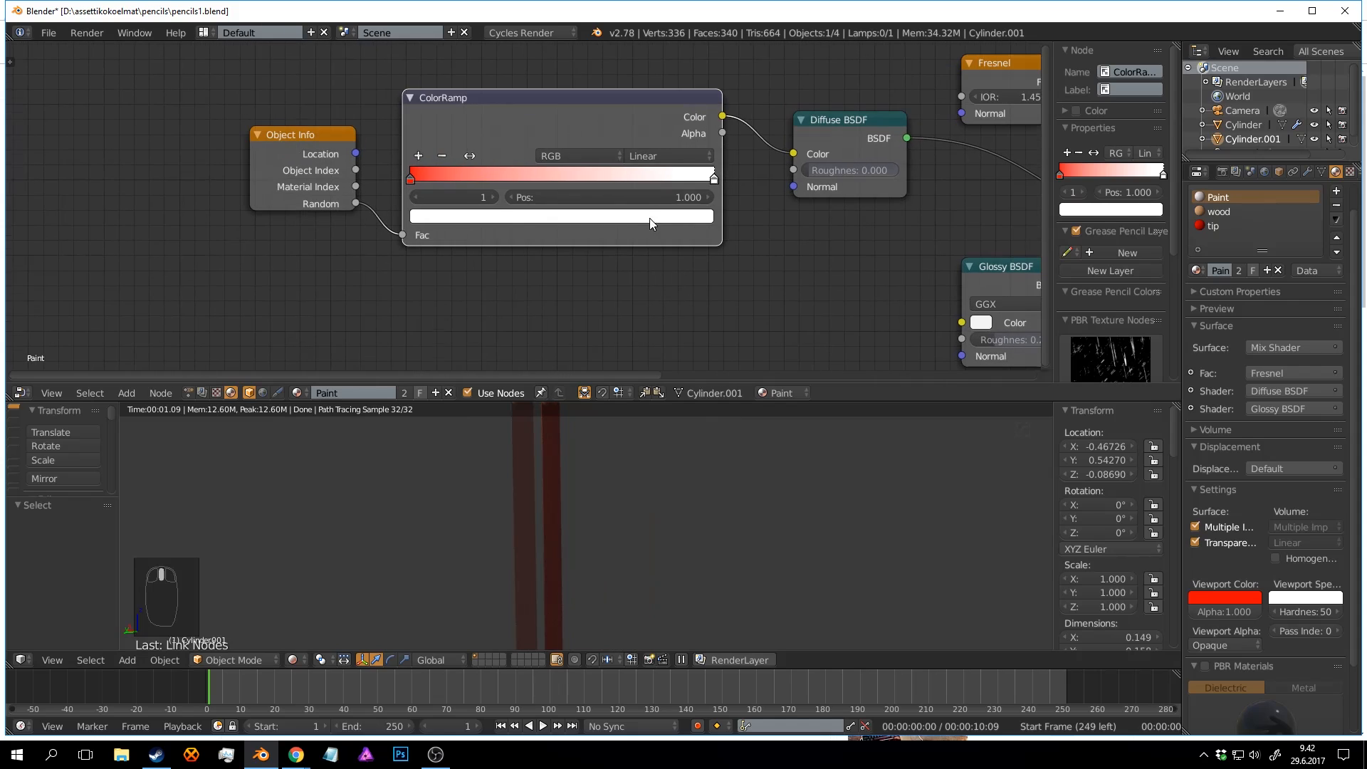
left_click(665, 159)
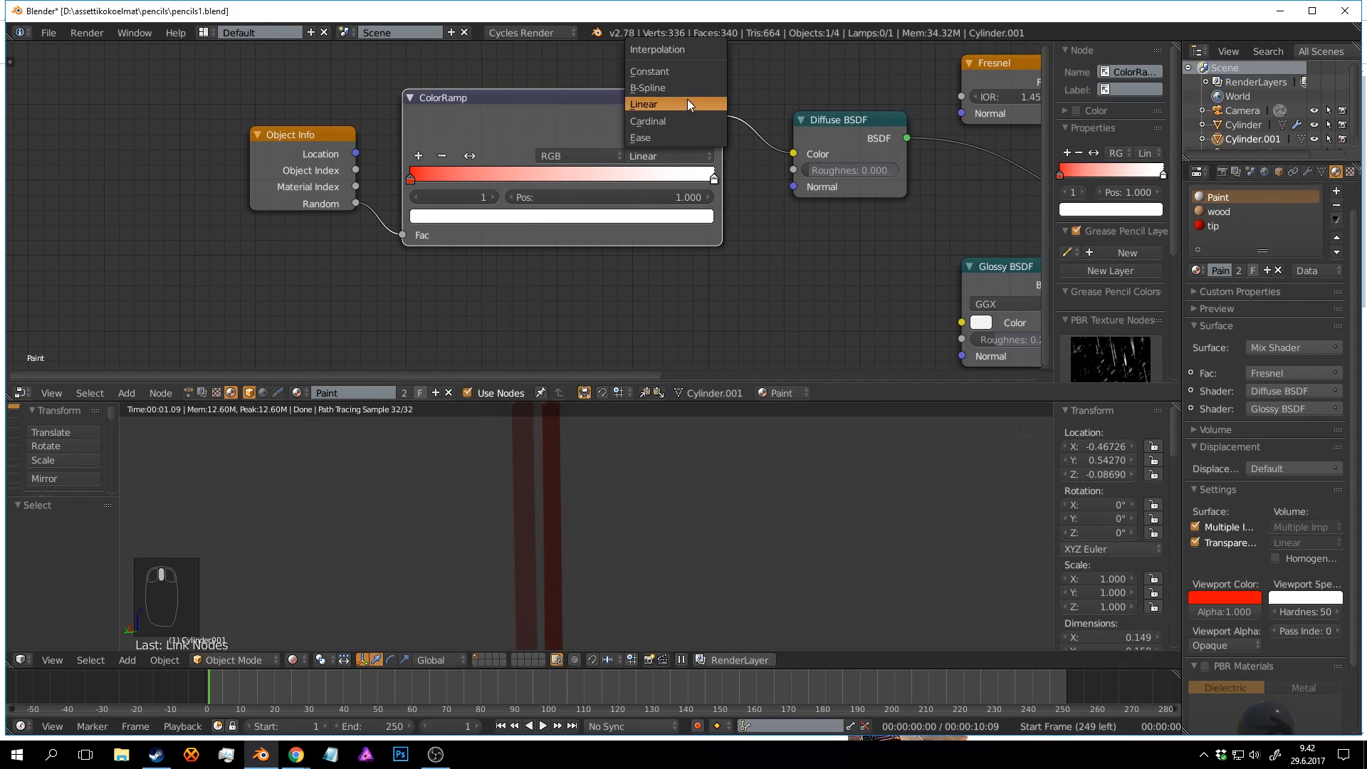
left_click(686, 71)
Add further ColorRamp stops and arrange red, white and blue bands, with the blue stop at position 0.350.
left_click_drag(713, 180, 524, 182)
left_click(418, 156)
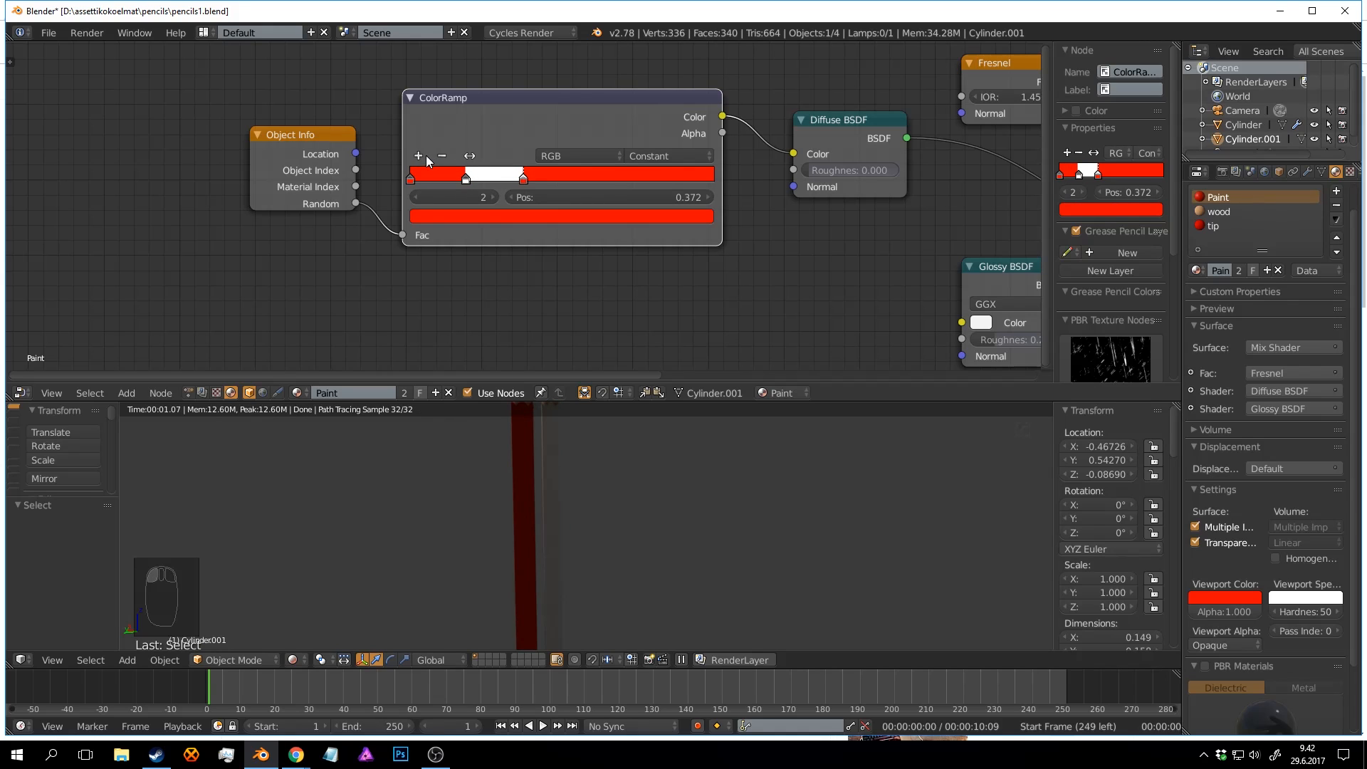
left_click(419, 156)
left_click_drag(492, 180, 584, 177)
left_click(524, 216)
left_click(514, 247)
Position the white stop after the blue band at 0.558 and change its color to black.
left_click(584, 177)
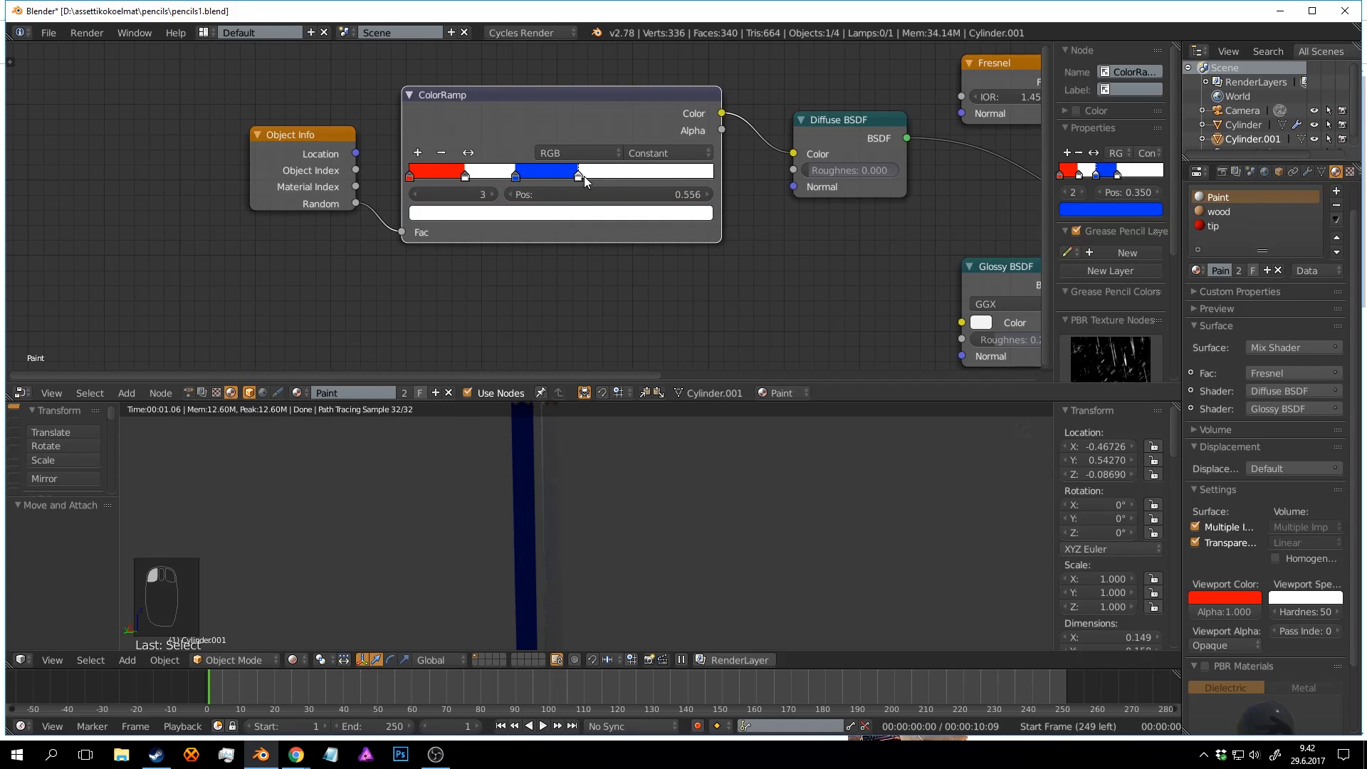
left_click(499, 213)
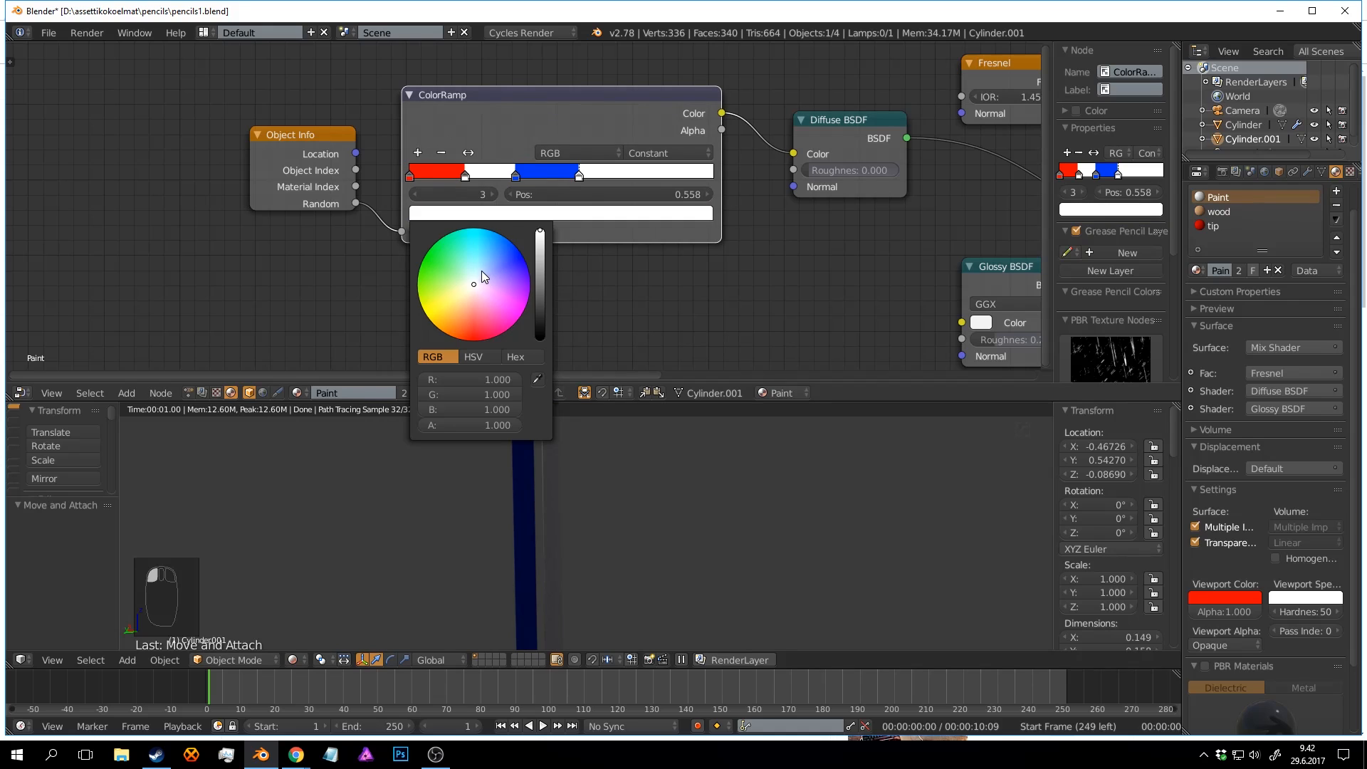
left_click_drag(540, 296, 540, 341)
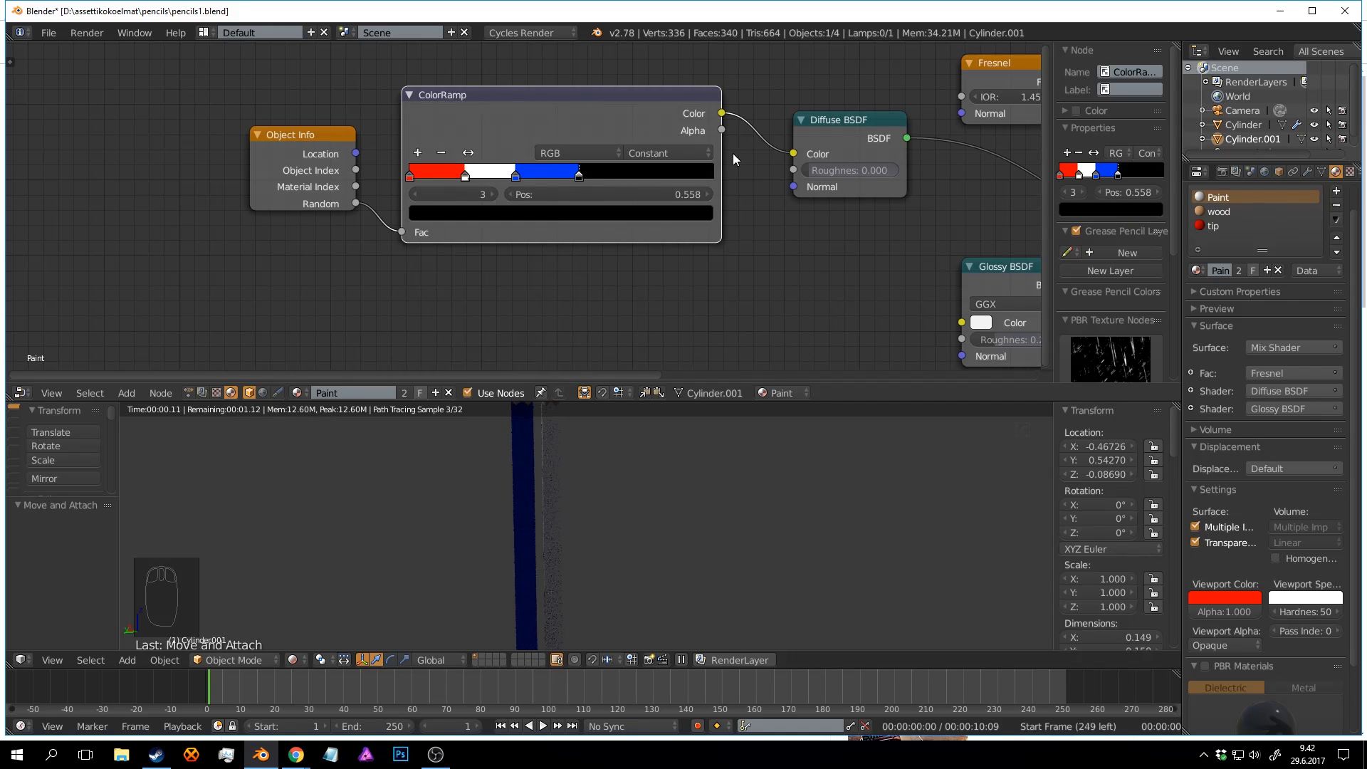
Add a ColorRamp stop at position 0.692 after the black band and color it orange-yellow.
left_click(420, 151)
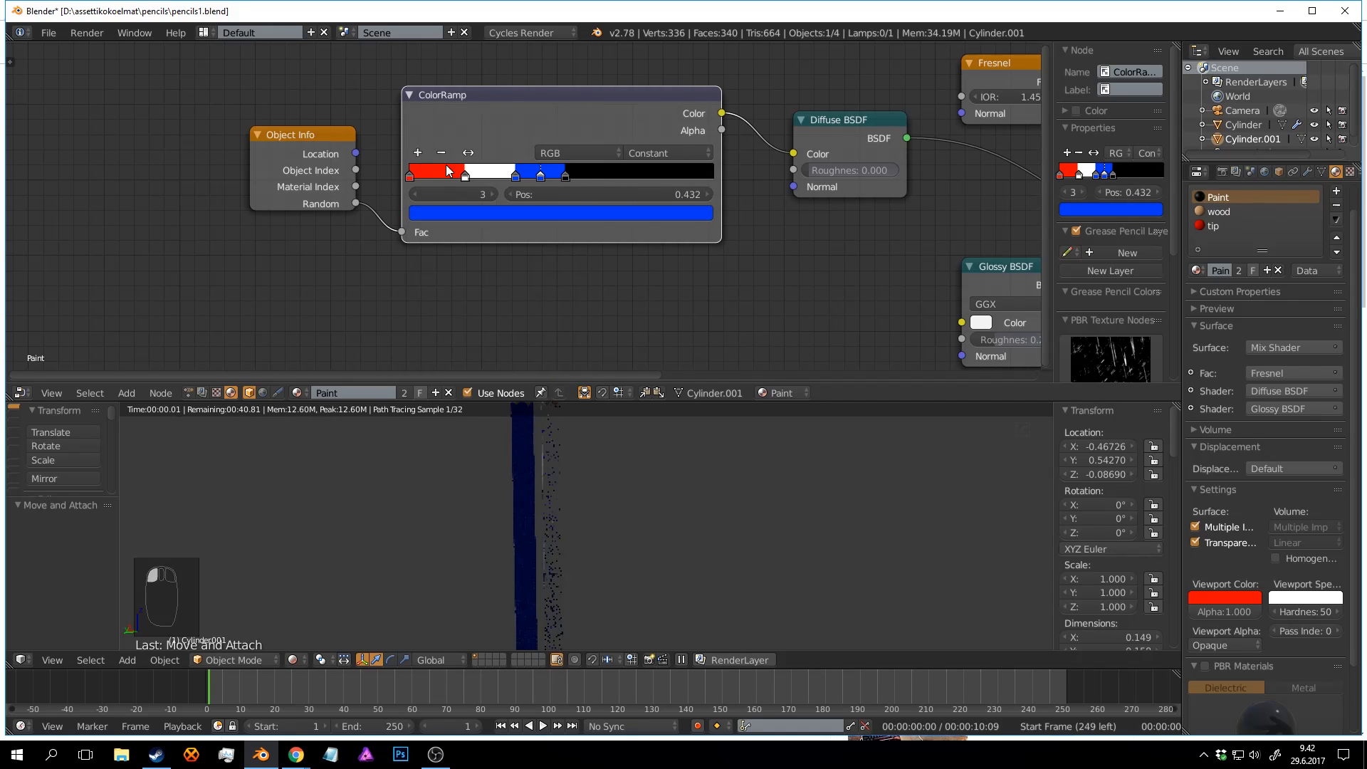
left_click_drag(545, 178, 620, 178)
left_click(597, 213)
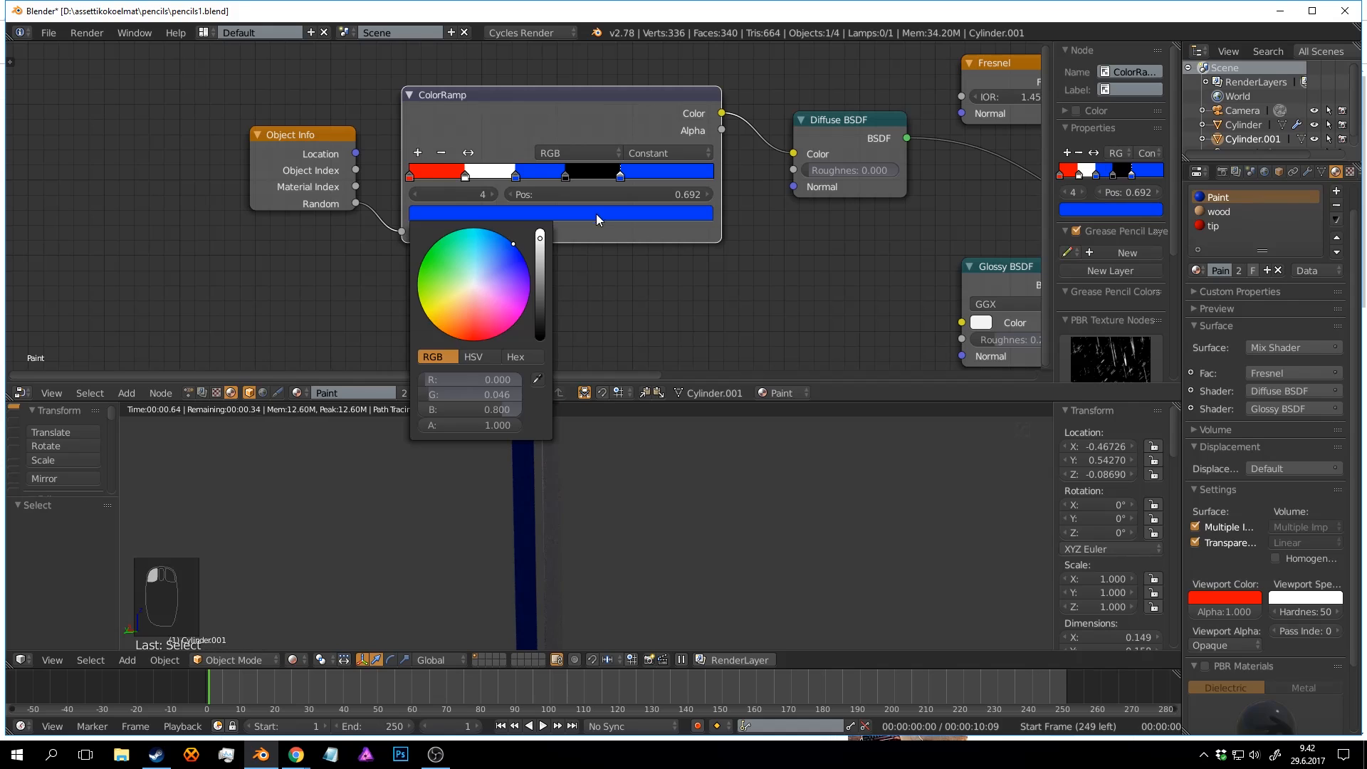
left_click(438, 329)
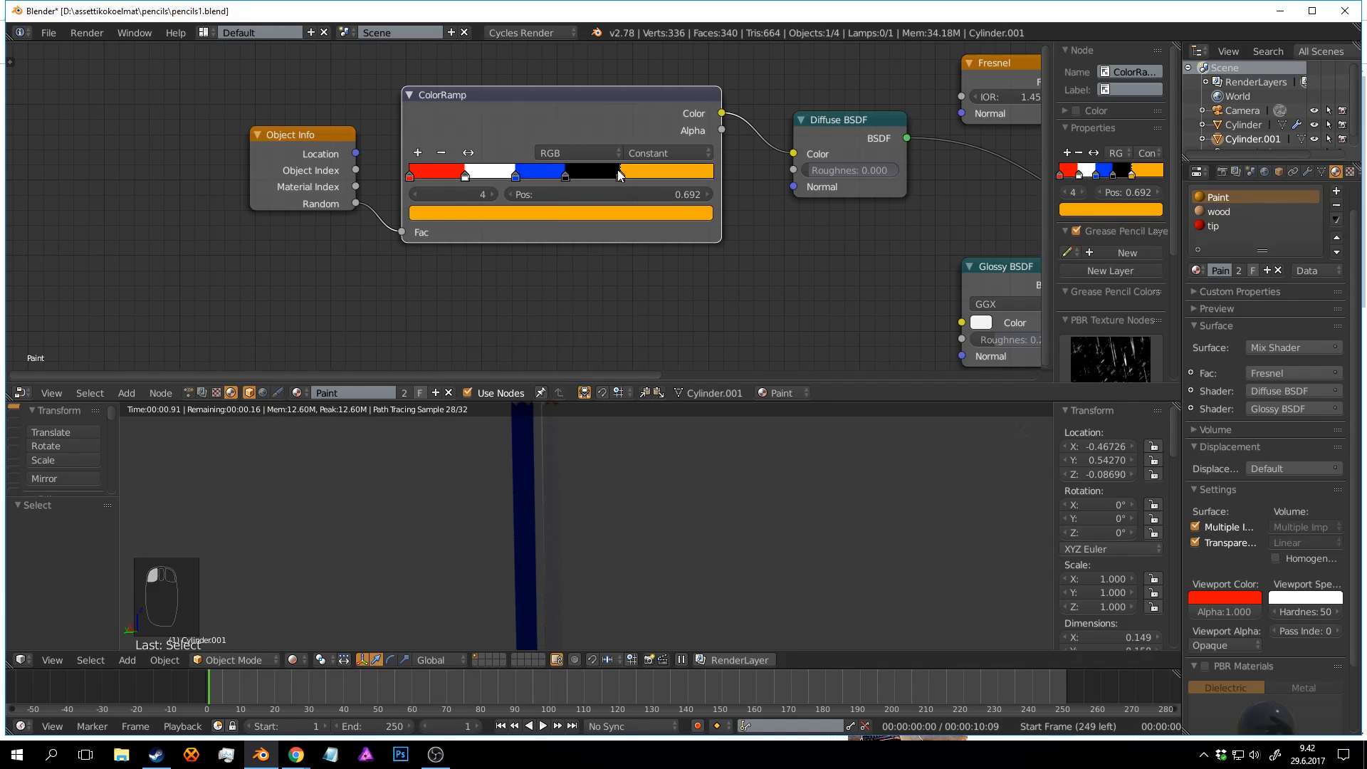
Add another ColorRamp stop at position 0.825 after the orange band and color it dark green.
left_click(418, 152)
left_click_drag(594, 175, 660, 176)
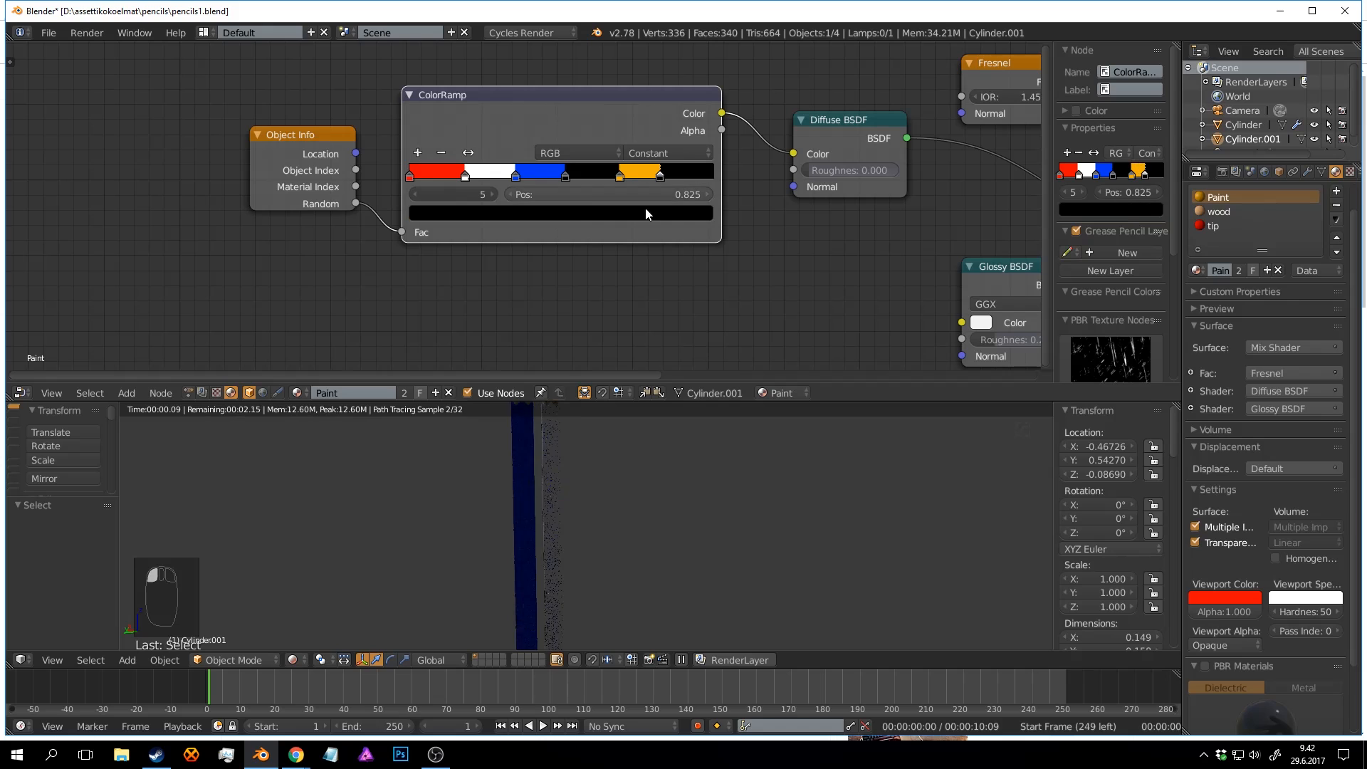
left_click(614, 213)
left_click_drag(540, 339, 539, 292)
left_click(417, 277)
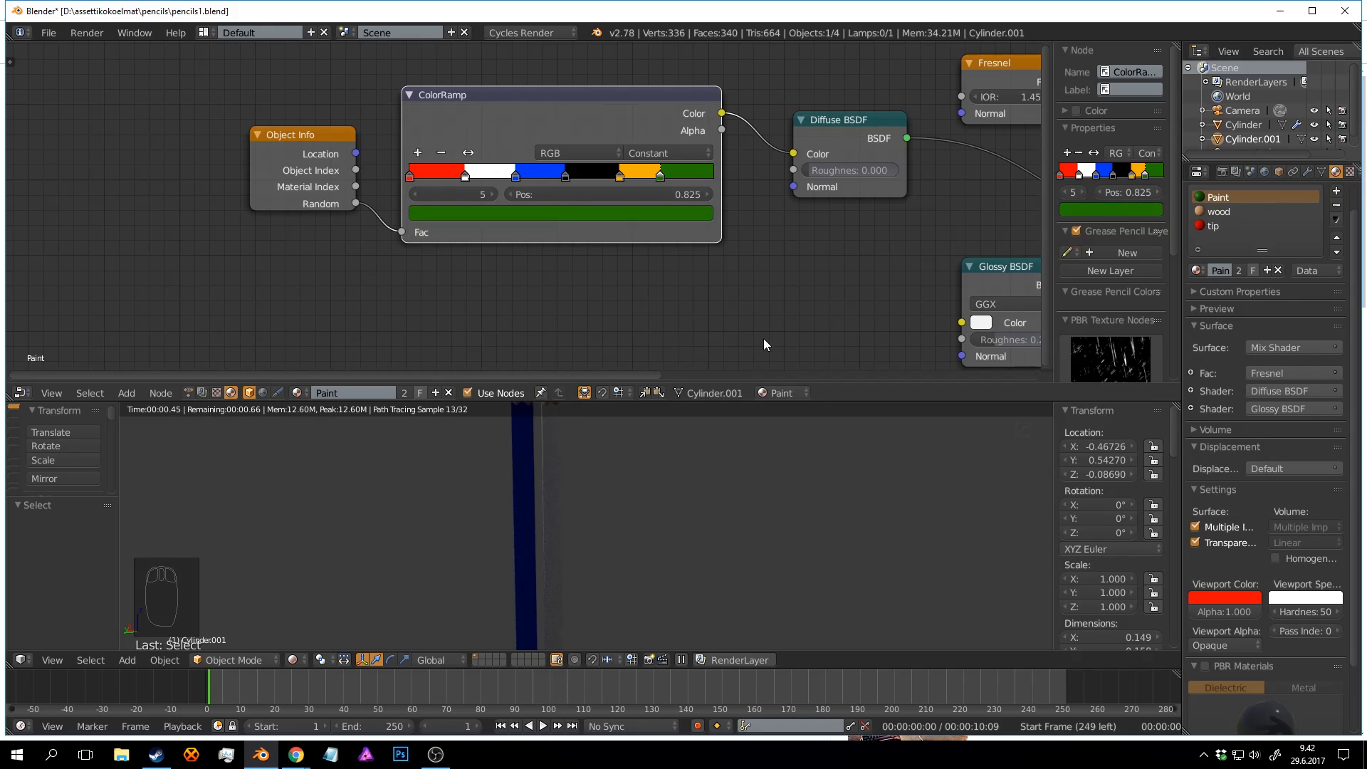
Even out the ramp bands by moving the green stop to 0.850, and save the file.
mouse_move(660, 175)
left_mouse_down()
mouse_move(456, 172)
mouse_move(667, 176)
left_mouse_up()
left_click(668, 178)
key("ctrl+s")
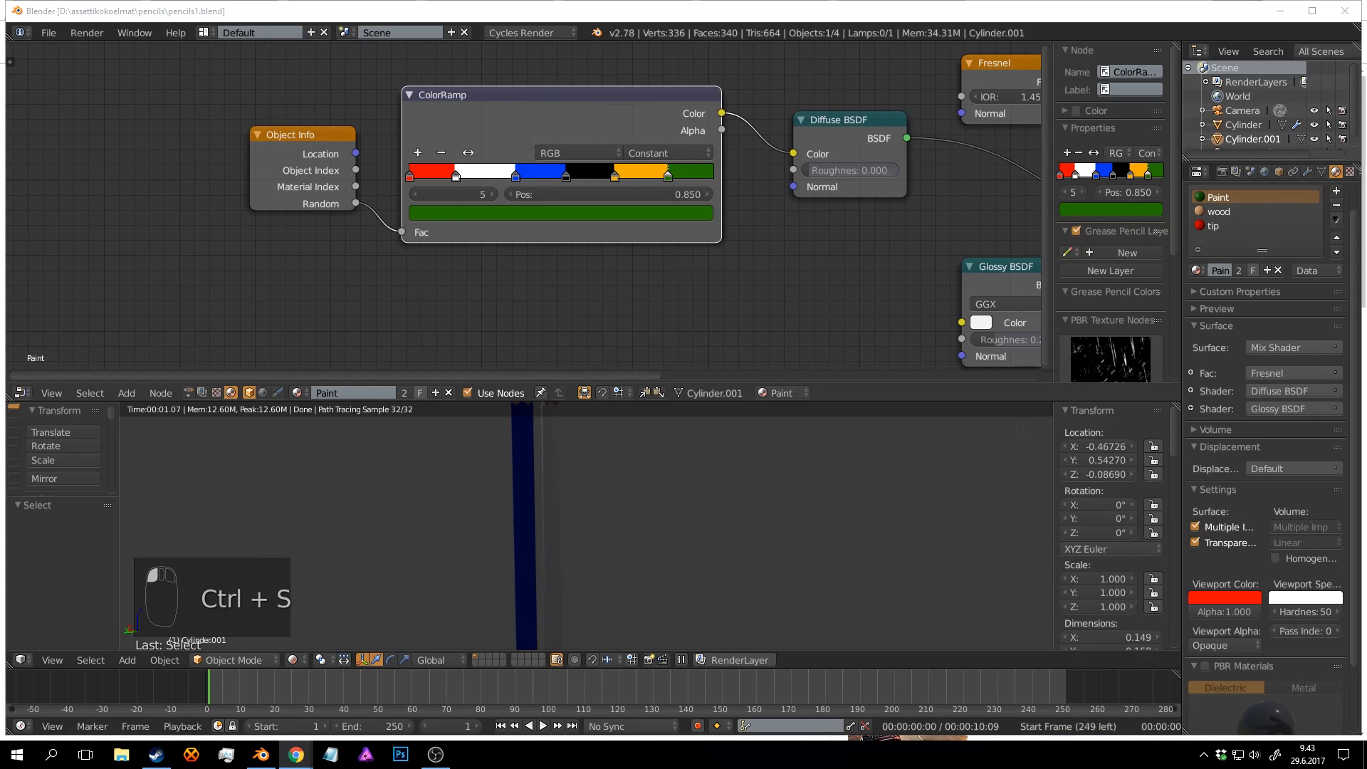
Switch to the web browser, look through Google image results for pencils as color reference, and return to Blender.
left_click(296, 754)
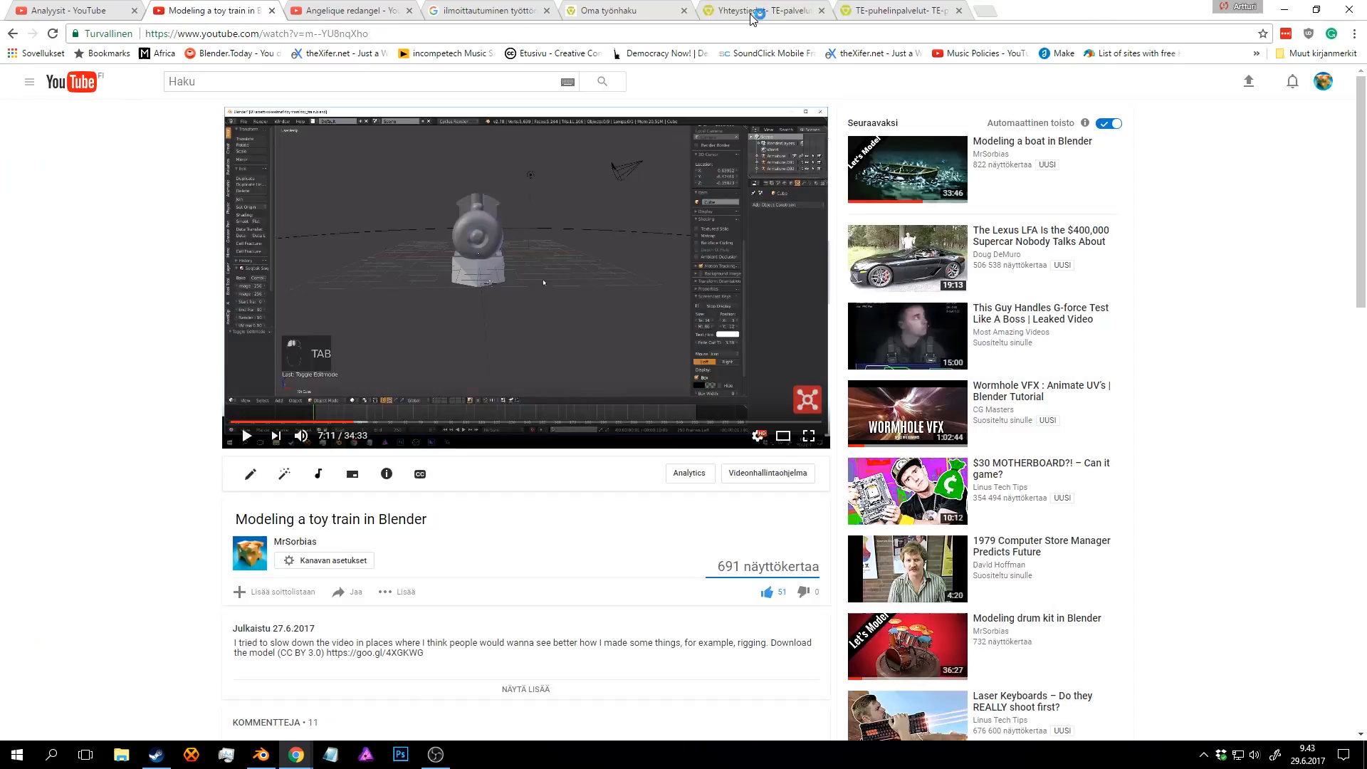
left_click(761, 10)
left_click(188, 134)
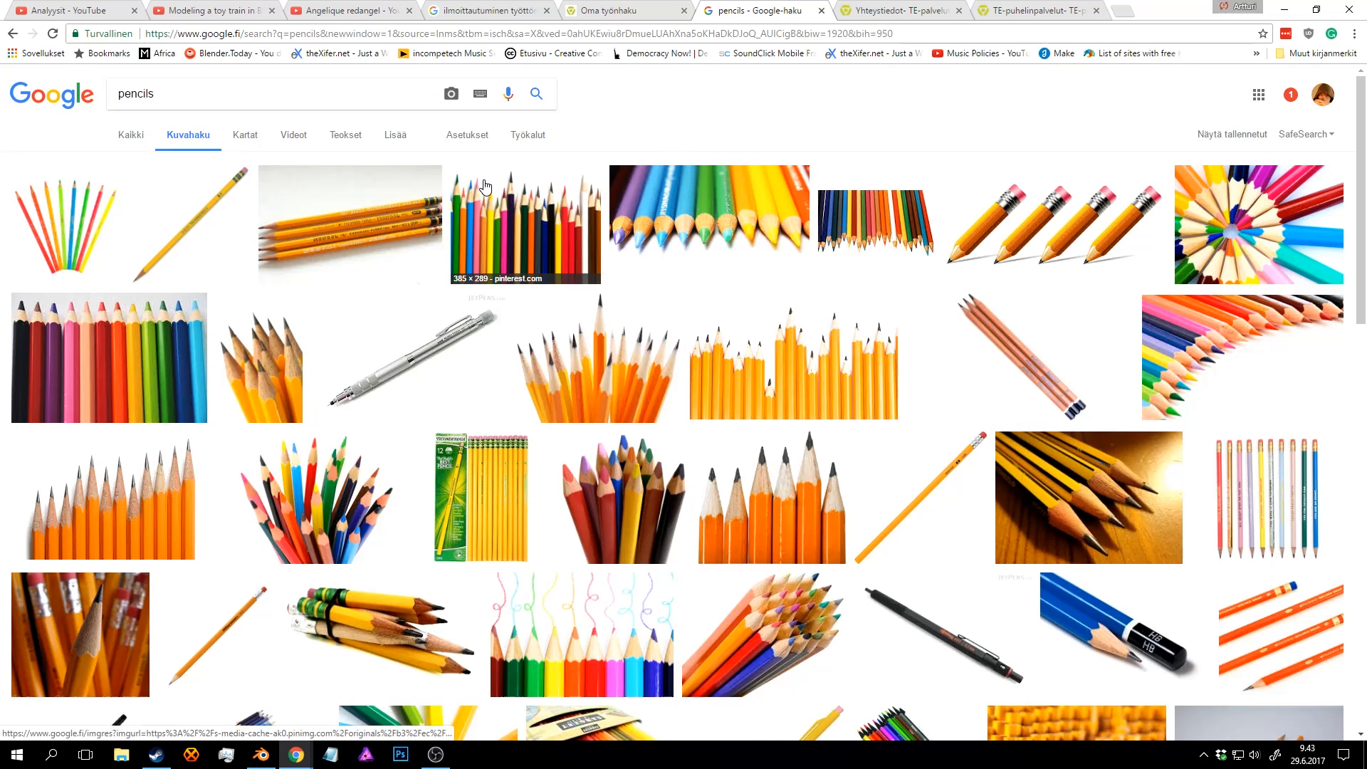
left_click(262, 755)
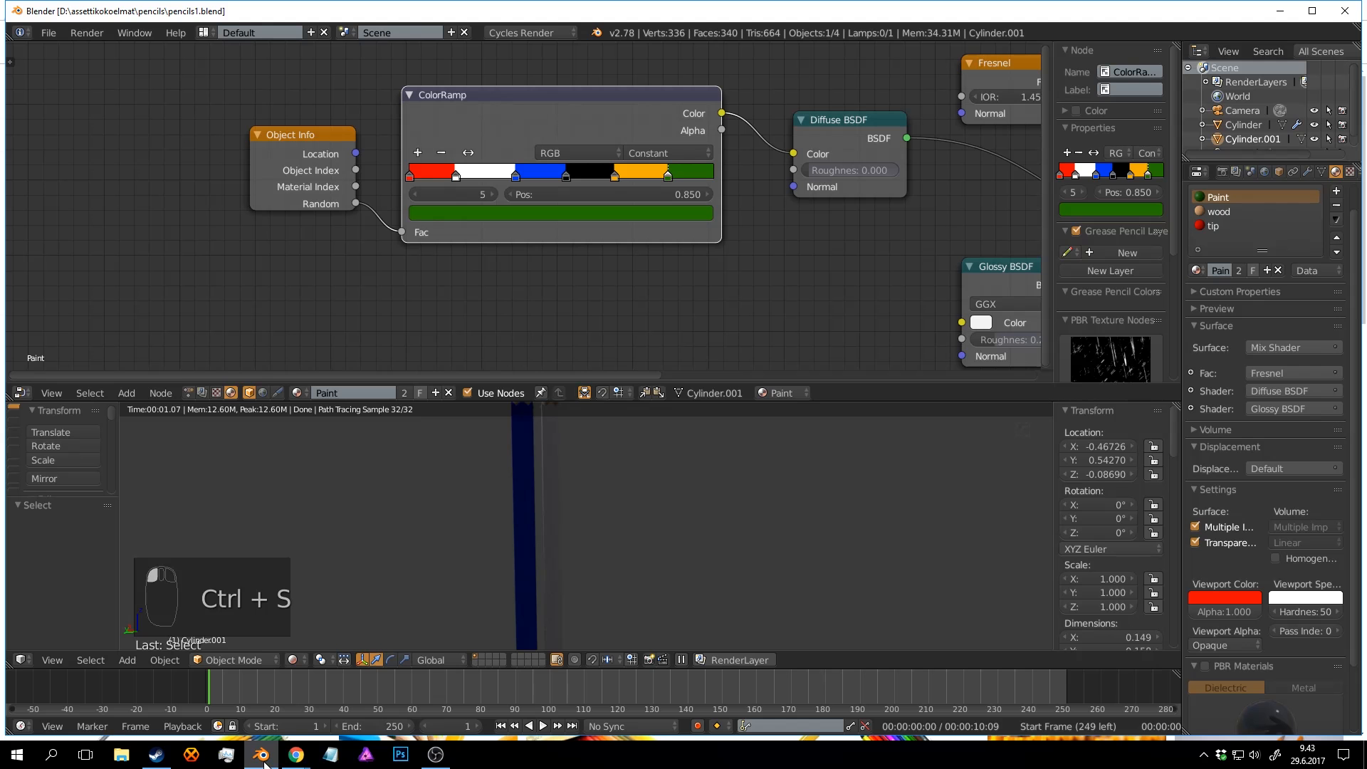
Try Ease interpolation on the ColorRamp and view its effect on both pencils.
left_click(683, 153)
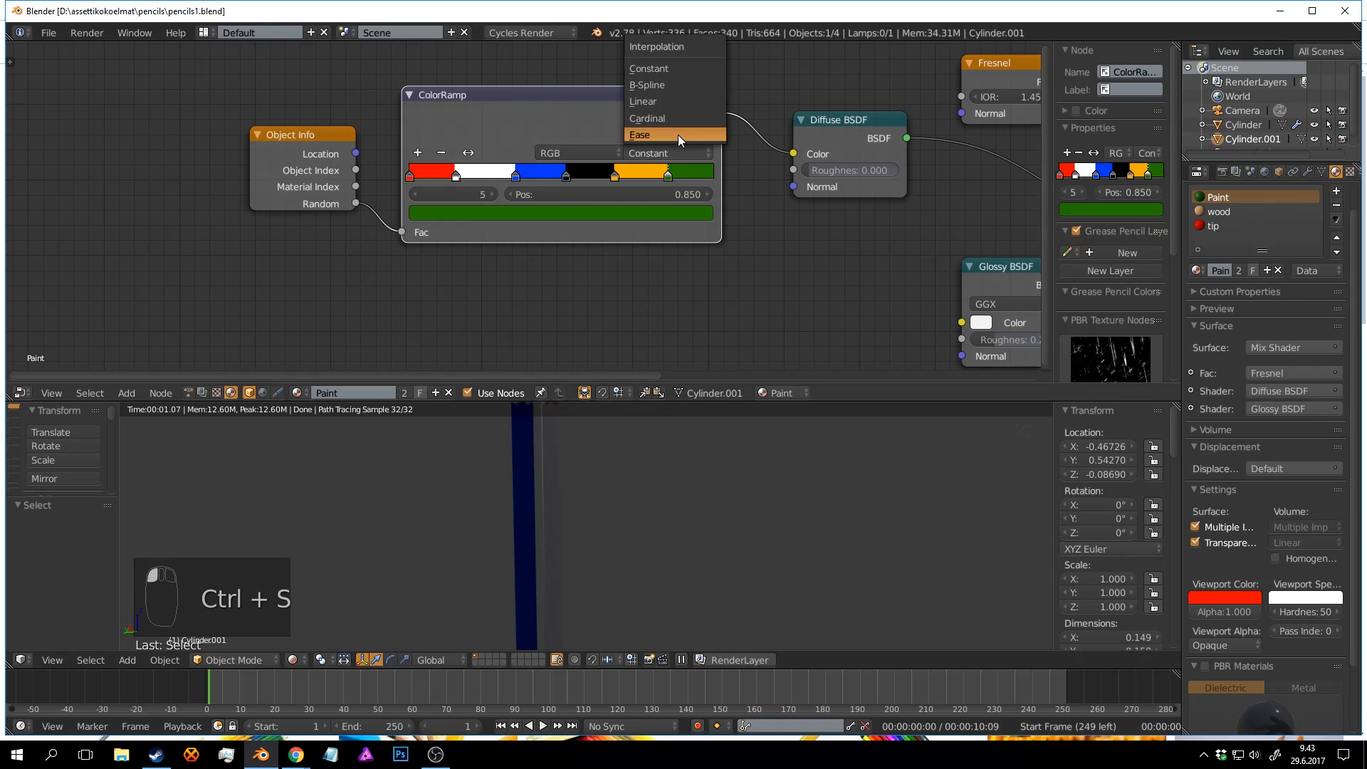
left_click(678, 135)
mouse_move(671, 430)
middle_mouse_down()
mouse_move(531, 433)
mouse_move(679, 503)
mouse_move(678, 518)
middle_mouse_up()
scroll(516, 448, "down", 4)
Duplicate both pencils three times in a row to test the random colors.
right_click(586, 492, "shift")
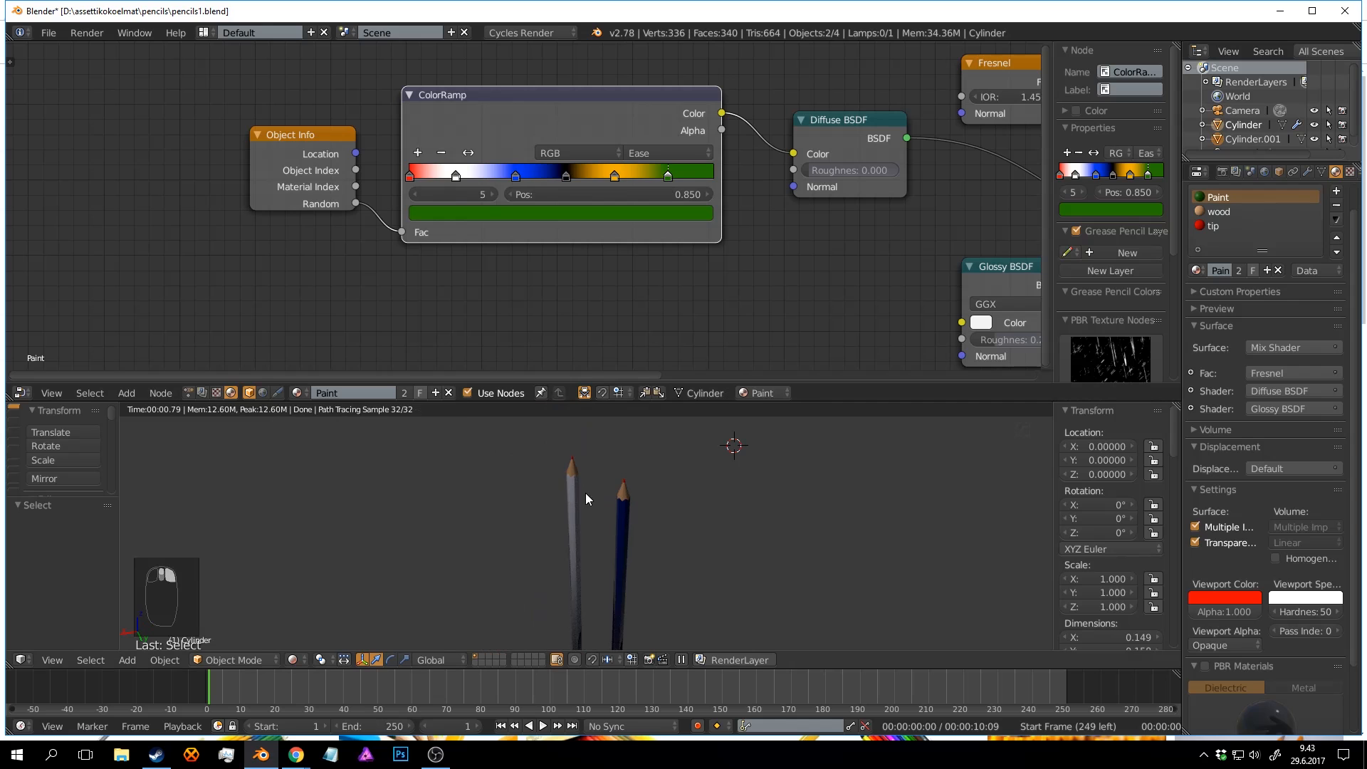
middle_click_drag(586, 493, 642, 486)
key("shift+d")
left_click(779, 473)
middle_click_drag(786, 483, 732, 473, "shift")
key("shift+d")
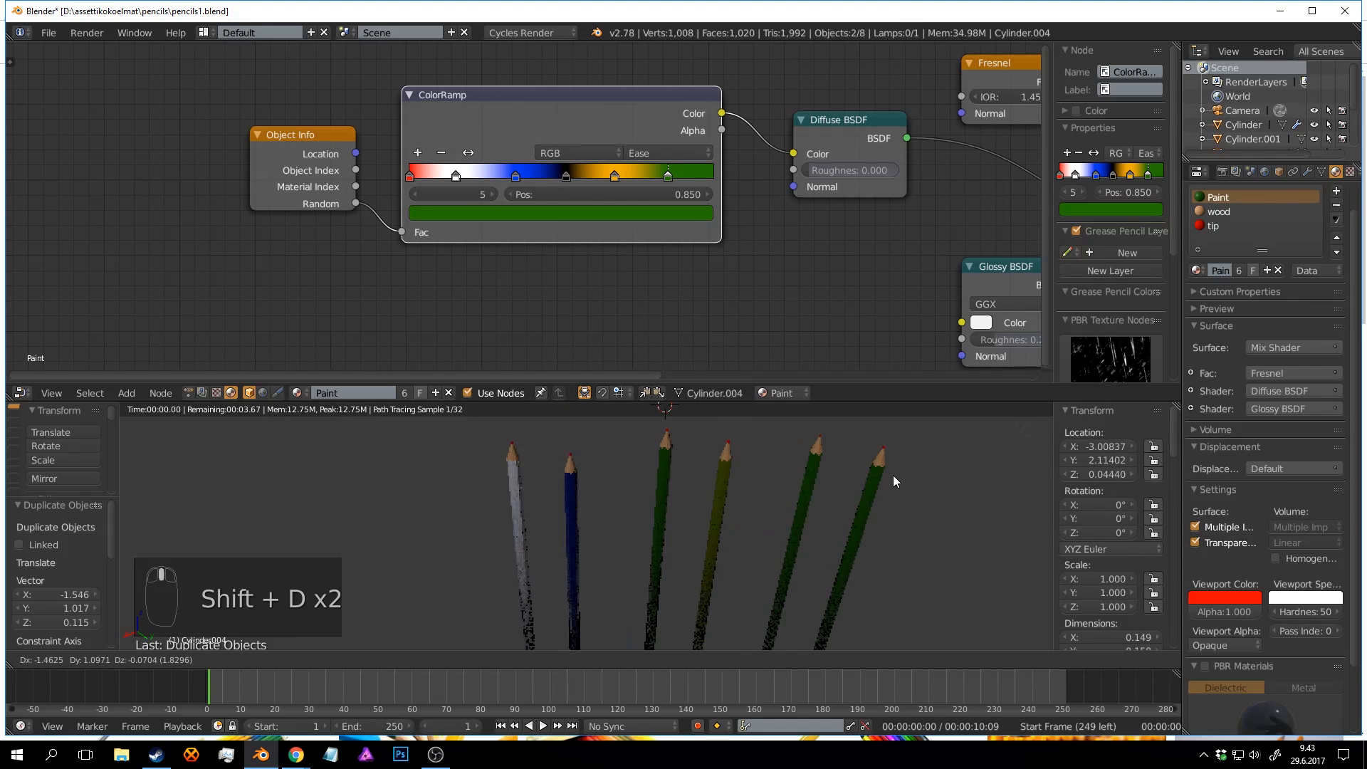
left_click(895, 476)
key("shift+d")
left_click(1036, 505)
mouse_move(953, 507)
middle_mouse_down()
mouse_move(856, 482)
mouse_move(850, 445)
middle_mouse_up()
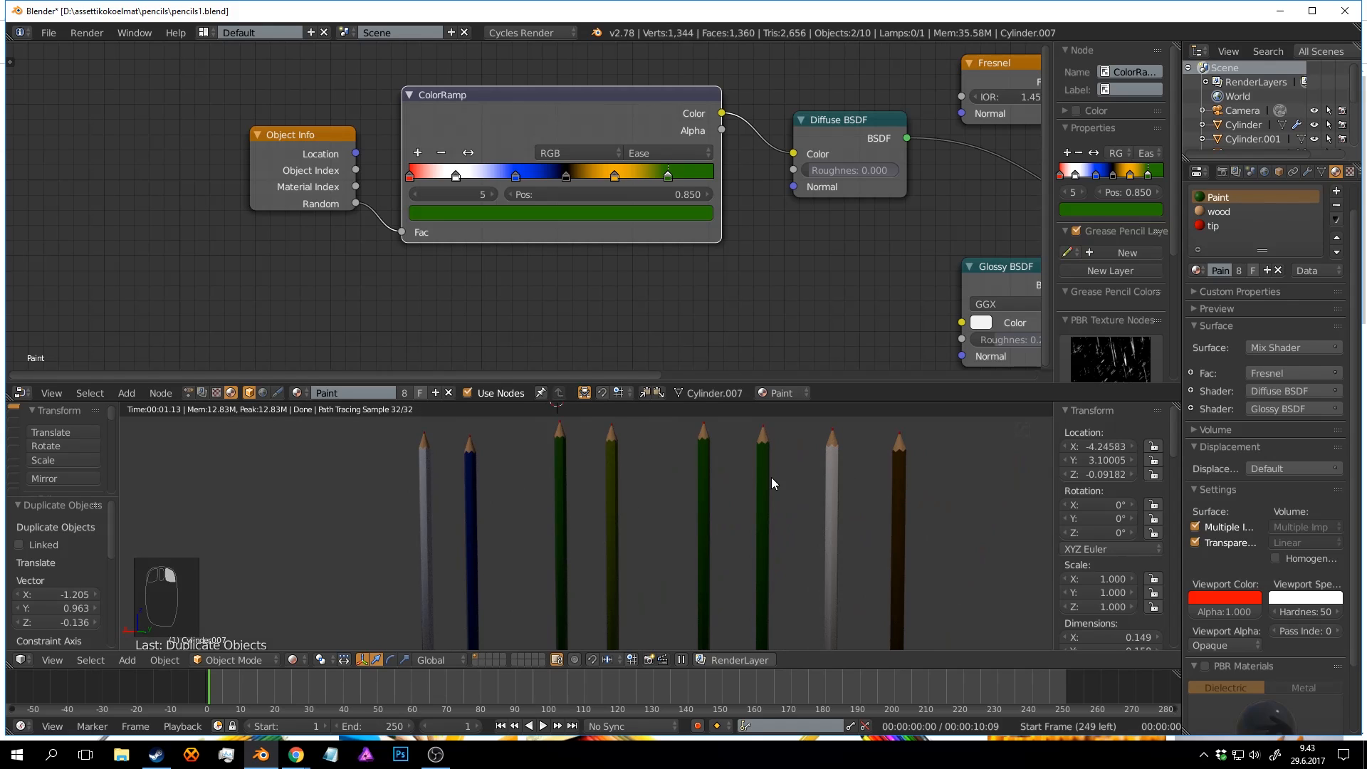
Delete the duplicated pencils and set the ColorRamp back to Constant interpolation.
key("x")
left_click(707, 450)
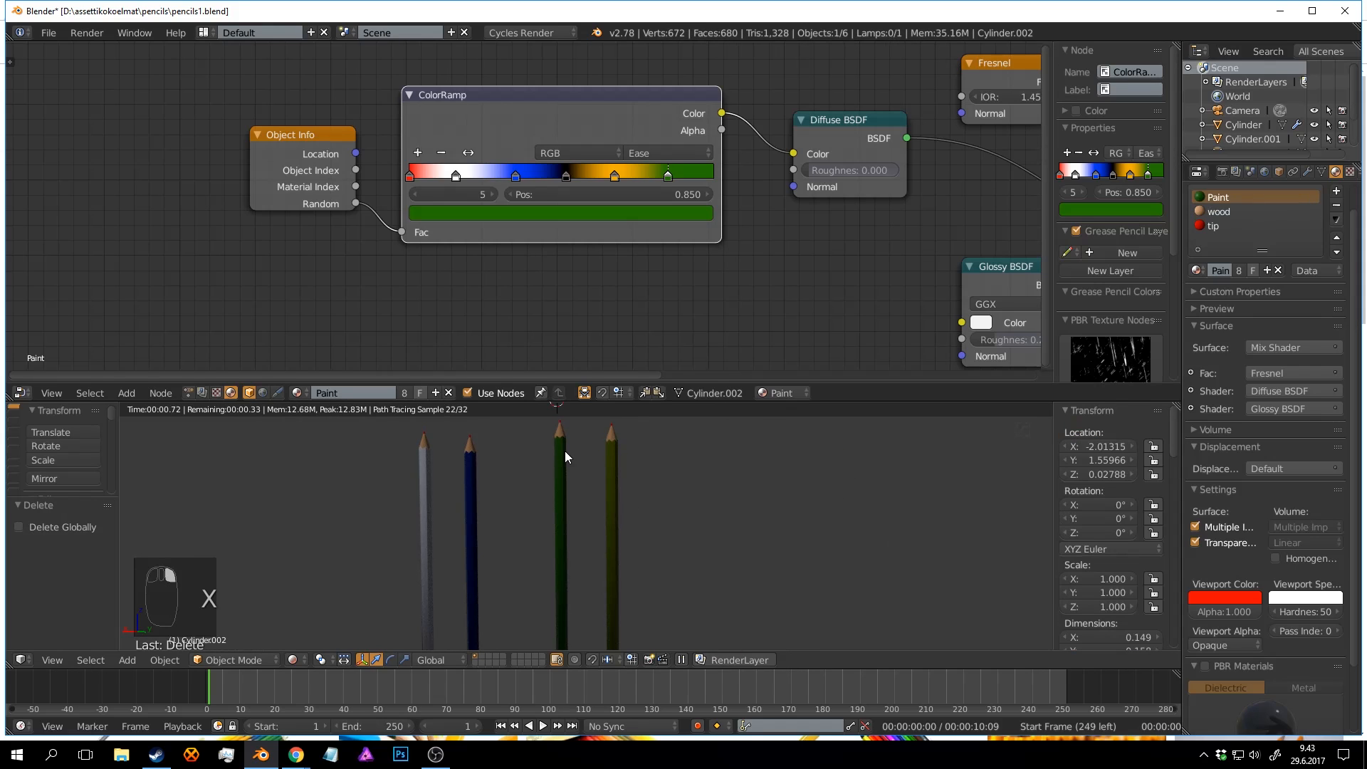
key("x")
left_click(562, 451)
right_click(471, 459)
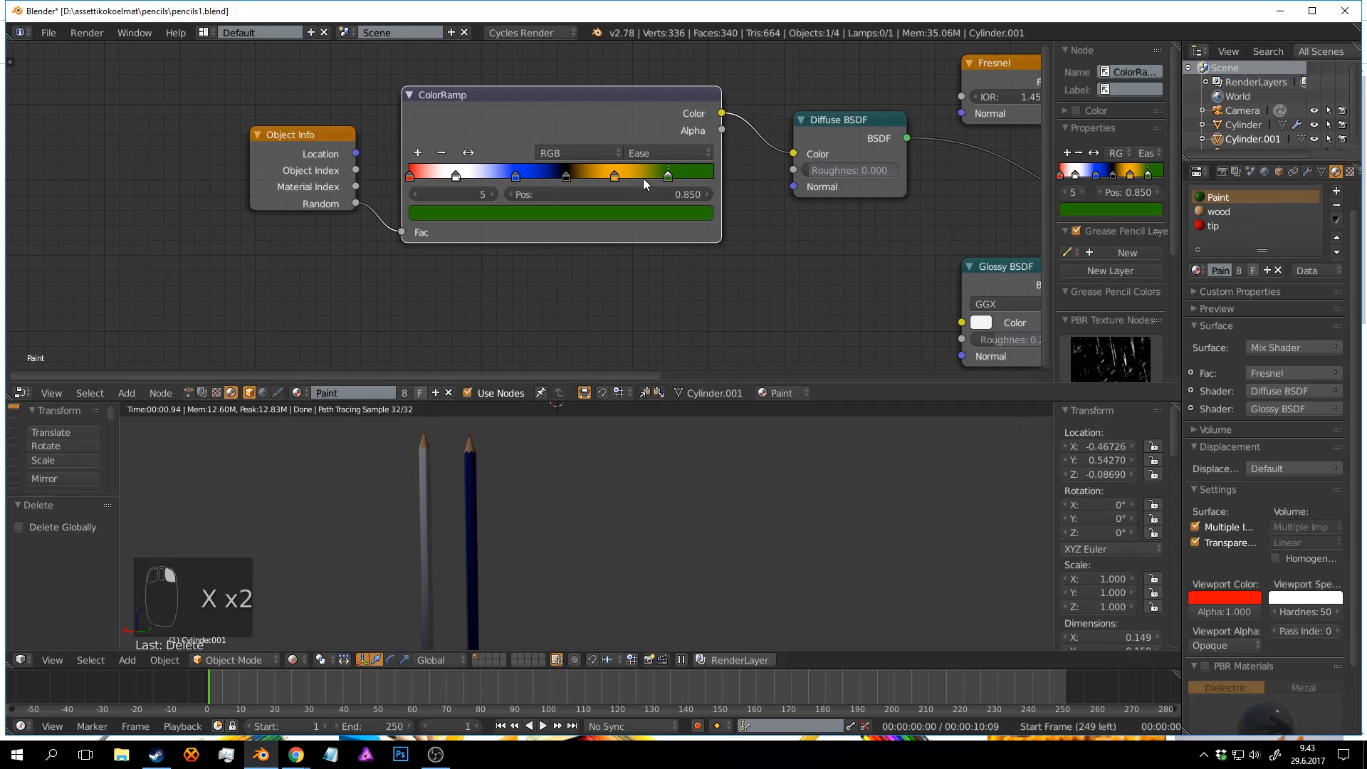
left_click(647, 154)
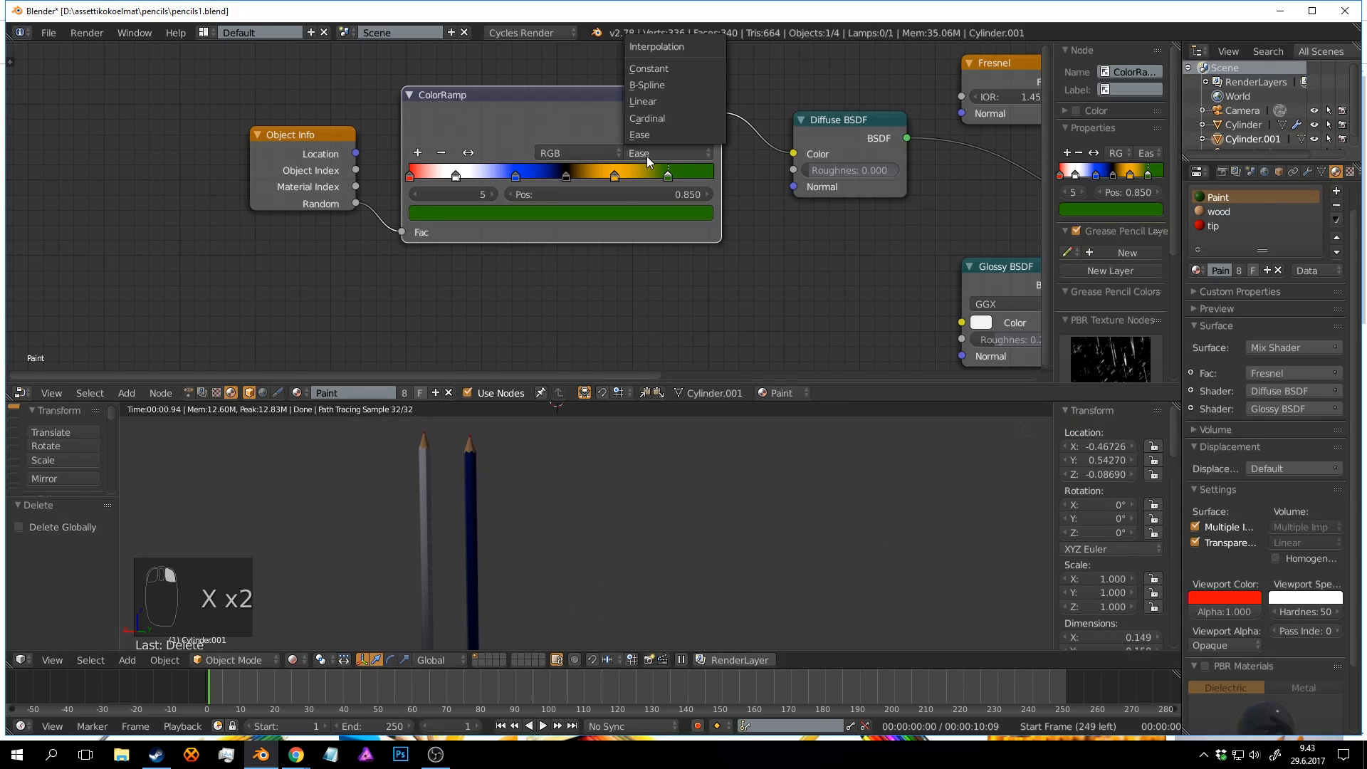
left_click(660, 69)
Add a pink ColorRamp stop at position 0.894 after the green one and respace the orange and green stops.
scroll(669, 296, "up", 1)
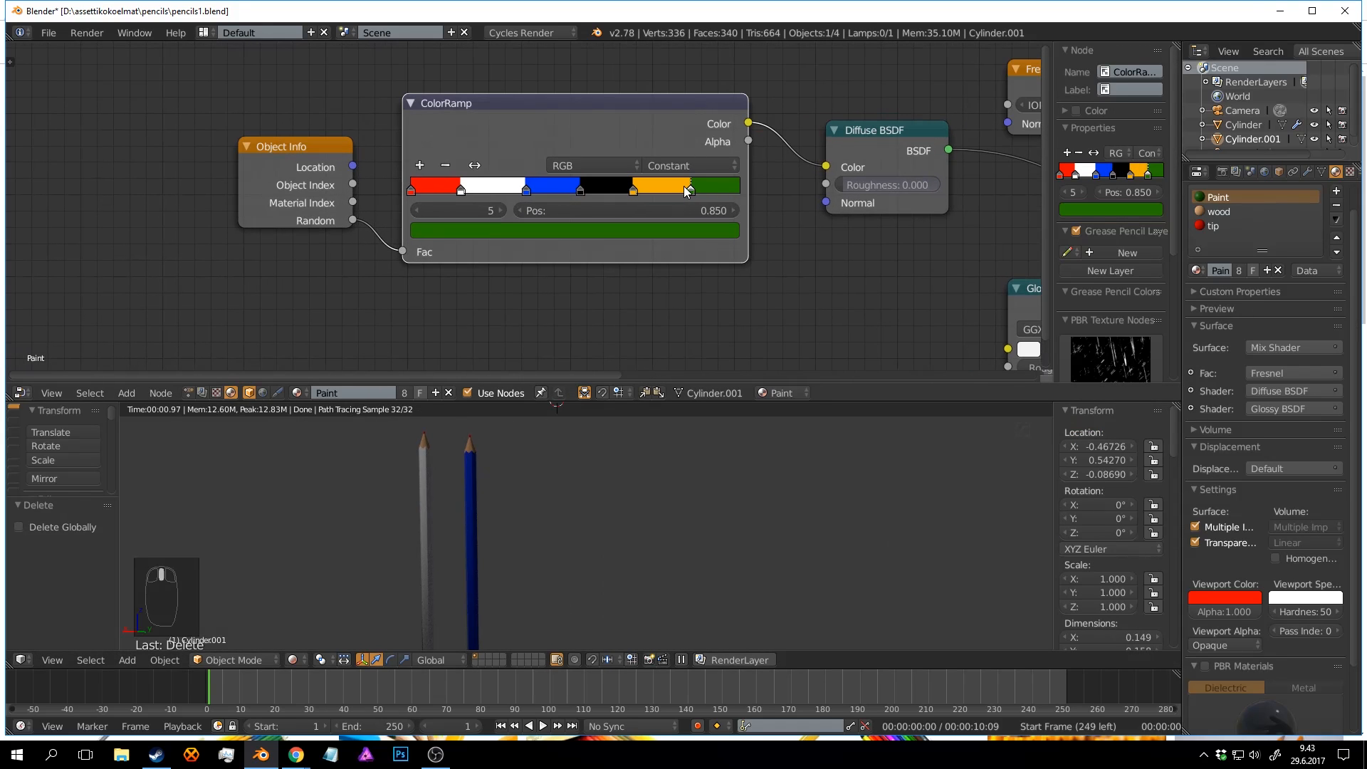
left_click_drag(688, 191, 698, 192)
left_click(420, 165)
left_click(707, 228)
left_click(475, 313)
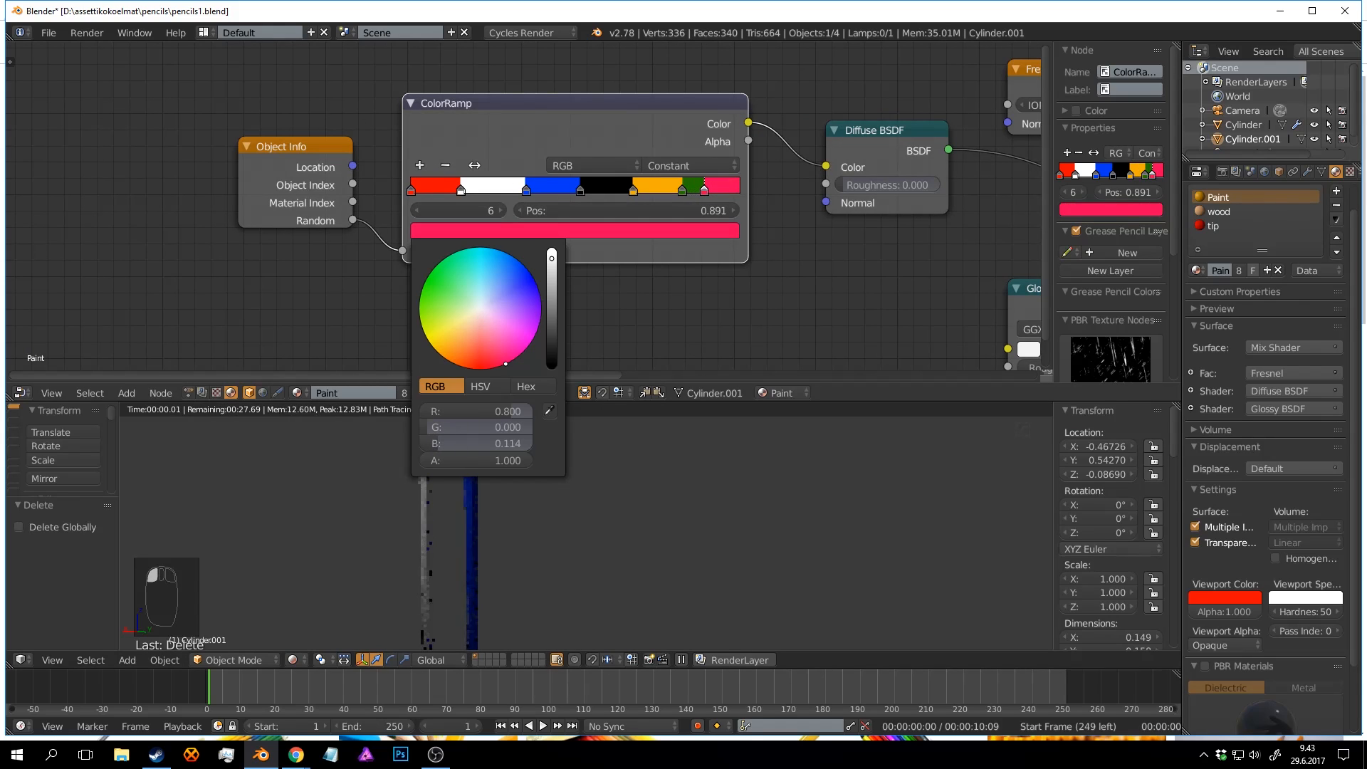
mouse_move(690, 188)
left_mouse_down()
mouse_move(666, 189)
mouse_move(707, 192)
mouse_move(621, 193)
mouse_move(732, 191)
mouse_move(688, 185)
mouse_move(706, 185)
left_mouse_up()
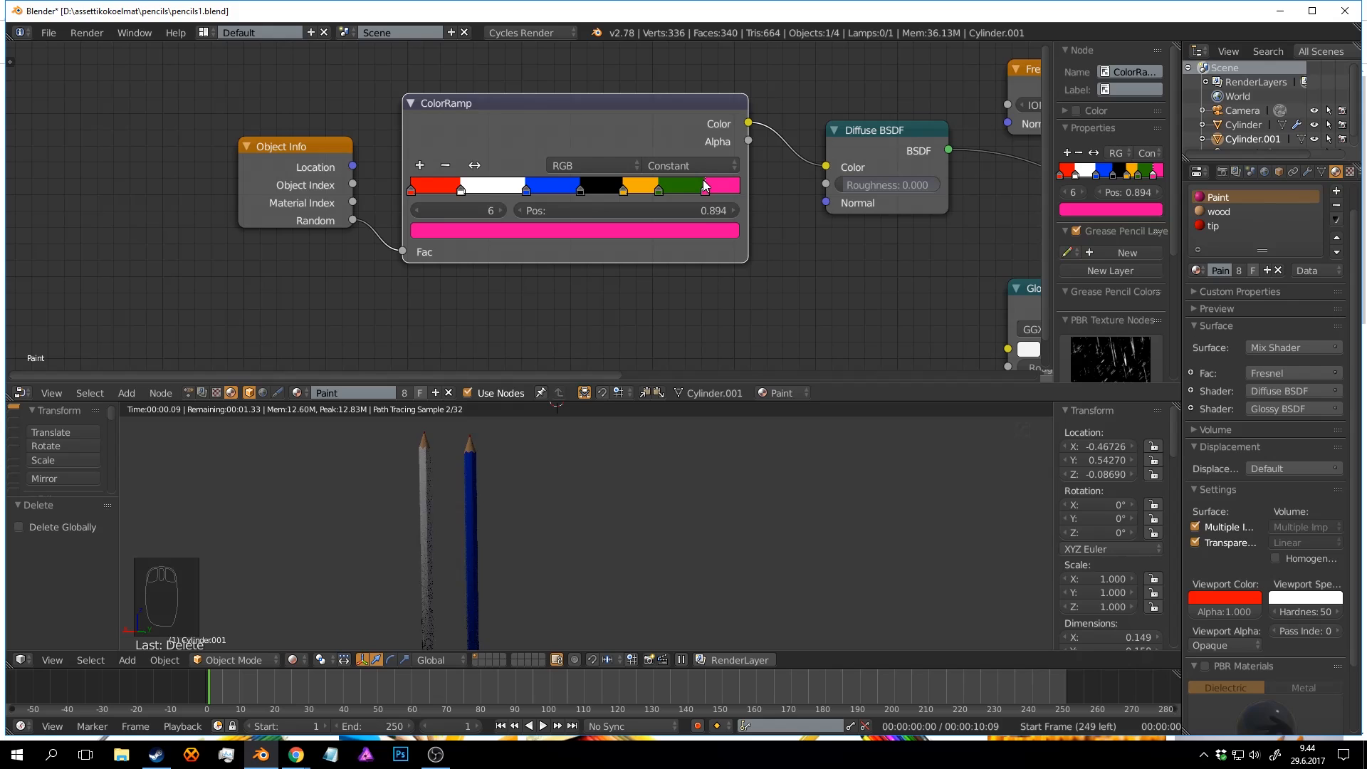
Save the pencil file.
left_click(742, 507)
key("x")
key("ctrl+s")
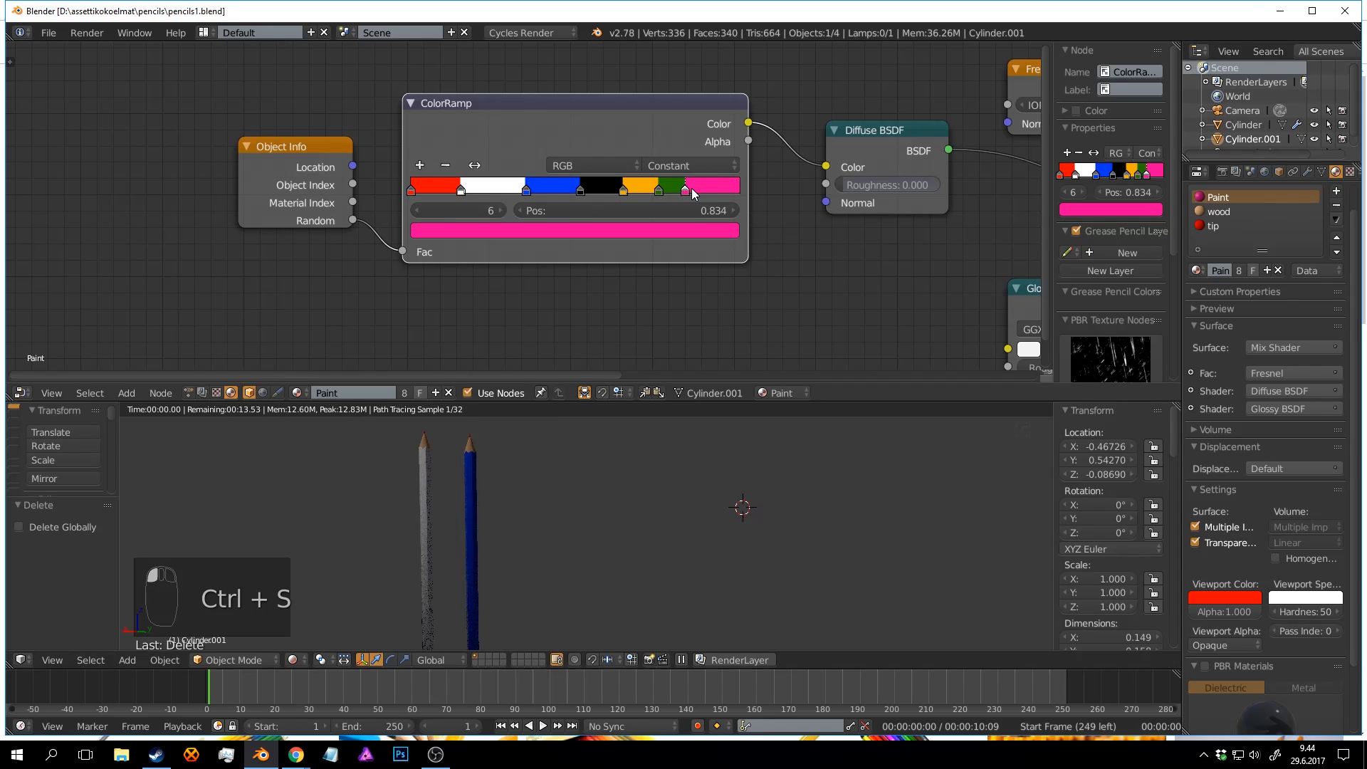
Readjust the ramp's pink and green stops, placing the green stop at position 0.775.
mouse_move(708, 189)
left_mouse_down()
mouse_move(696, 189)
mouse_move(726, 196)
left_mouse_up()
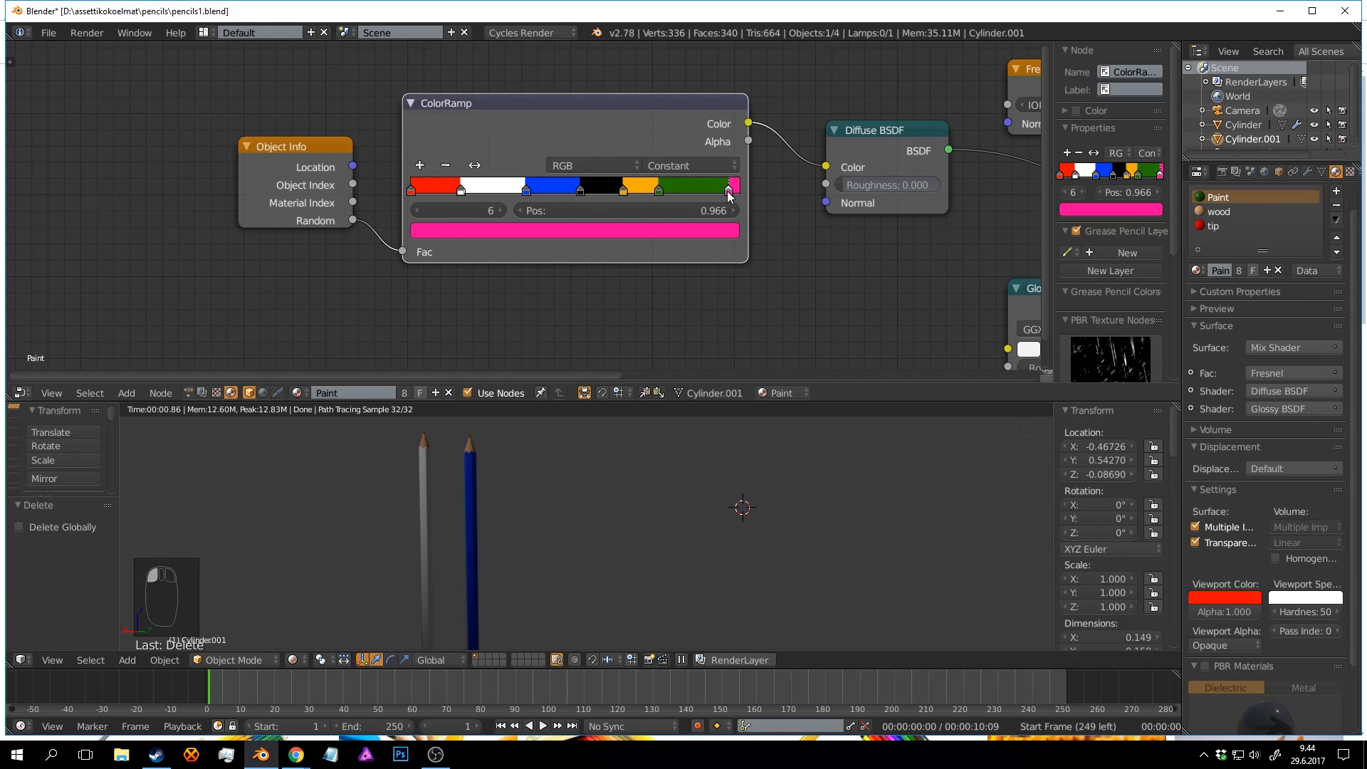
left_click_drag(729, 196, 664, 188)
scroll(602, 479, "down", 3)
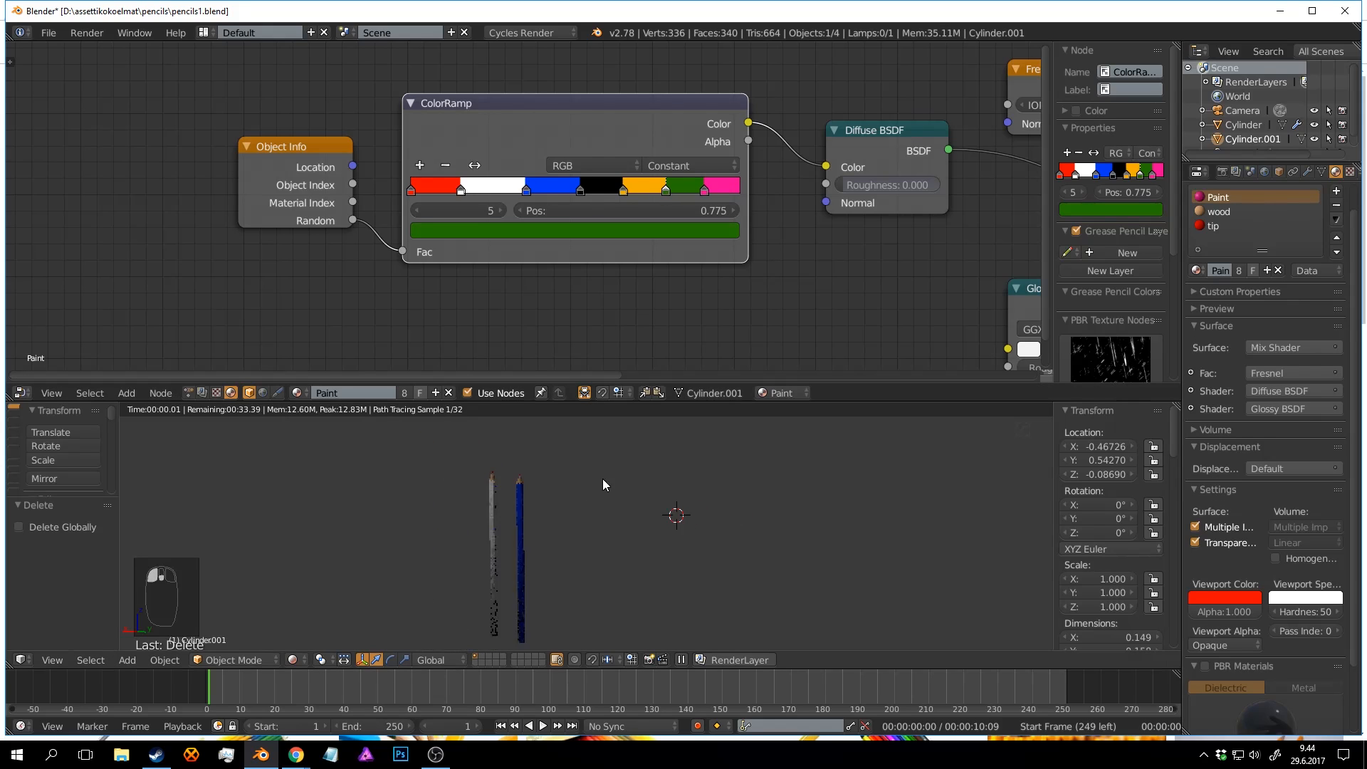
scroll(562, 506, "up", 5)
Combine the Object Info and ColorRamp nodes into one node group and return to the Paint material's main node tree.
left_click(634, 114)
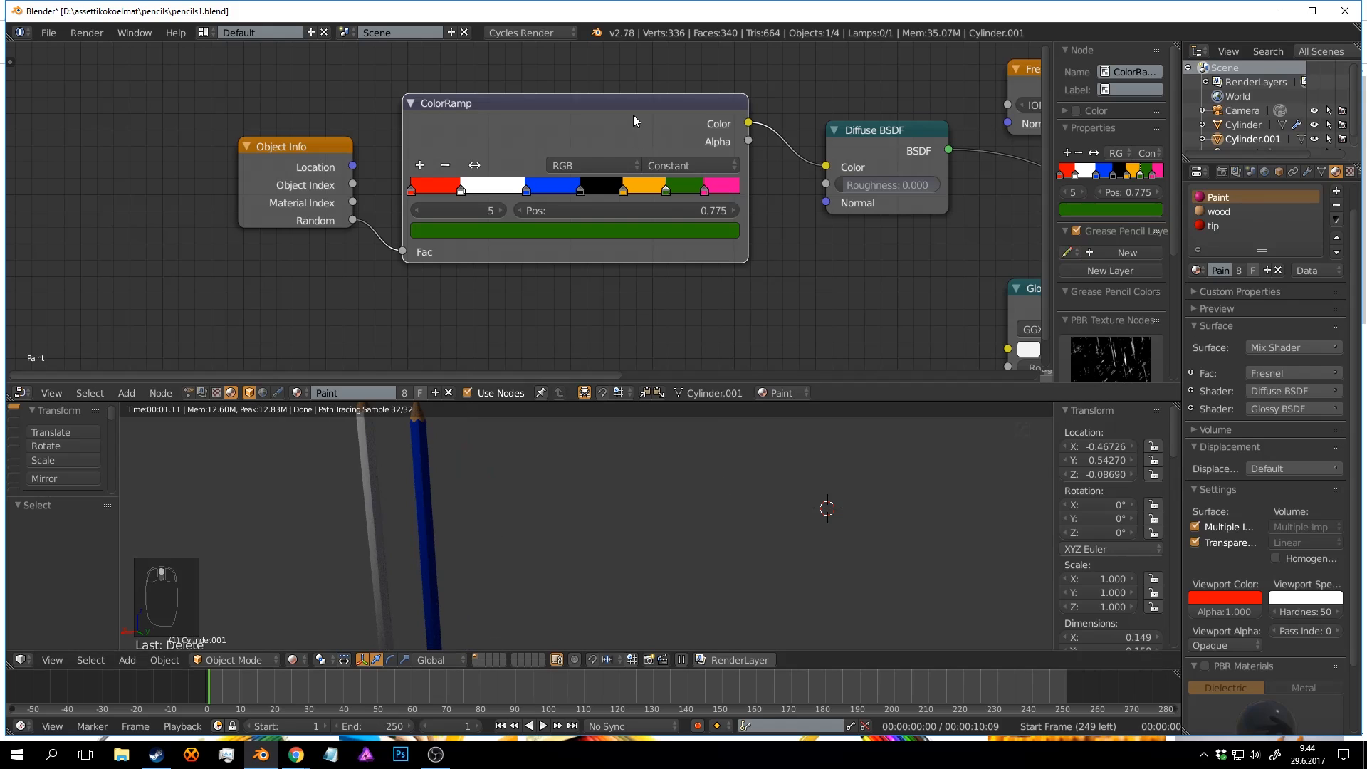
scroll(631, 117, "down", 2)
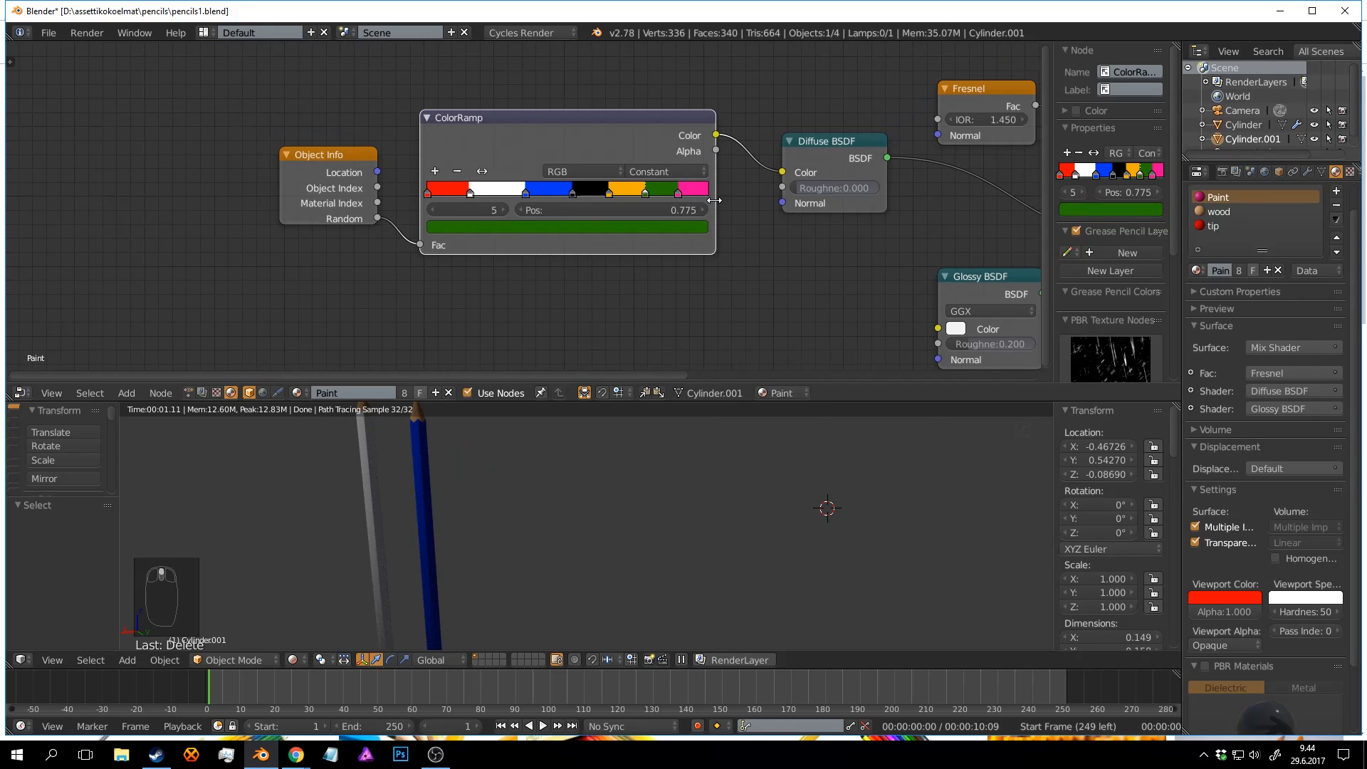
left_click(318, 151)
left_click(481, 114)
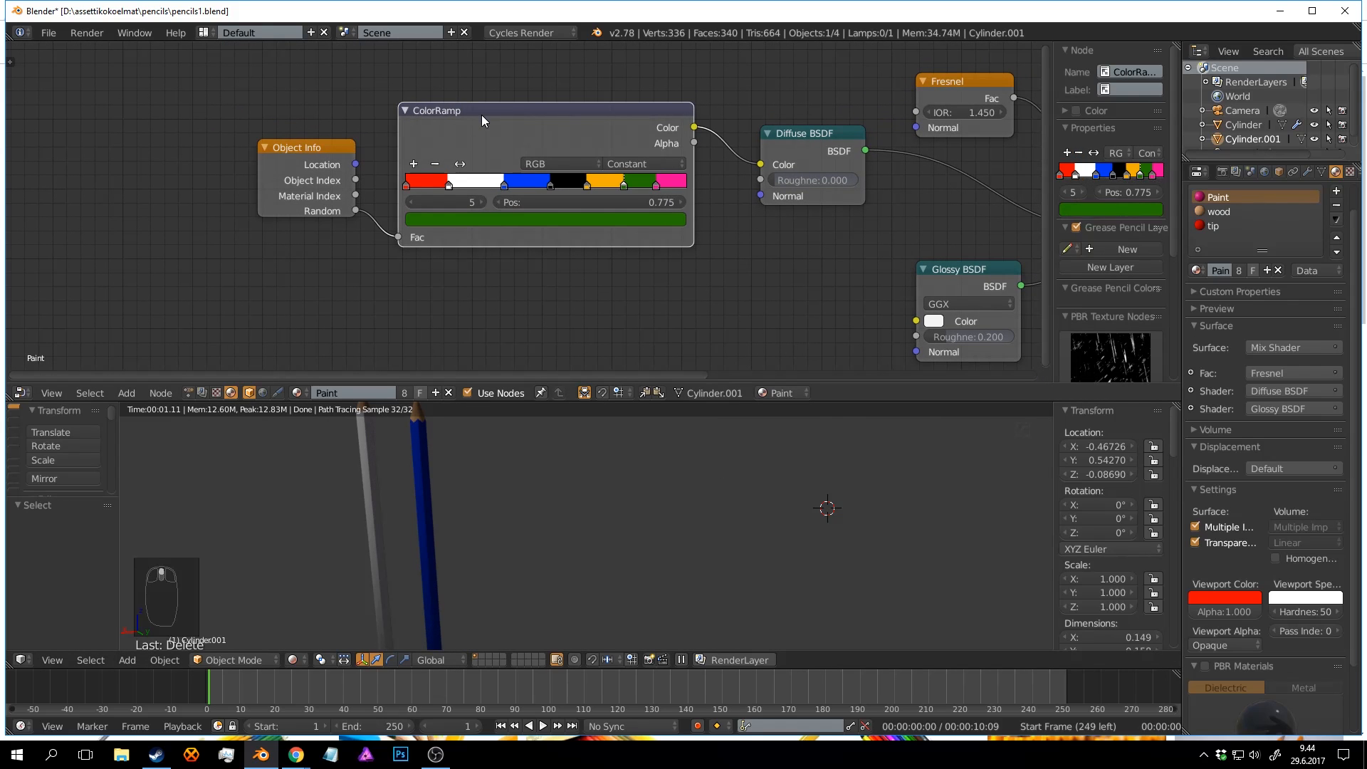
left_click(323, 144)
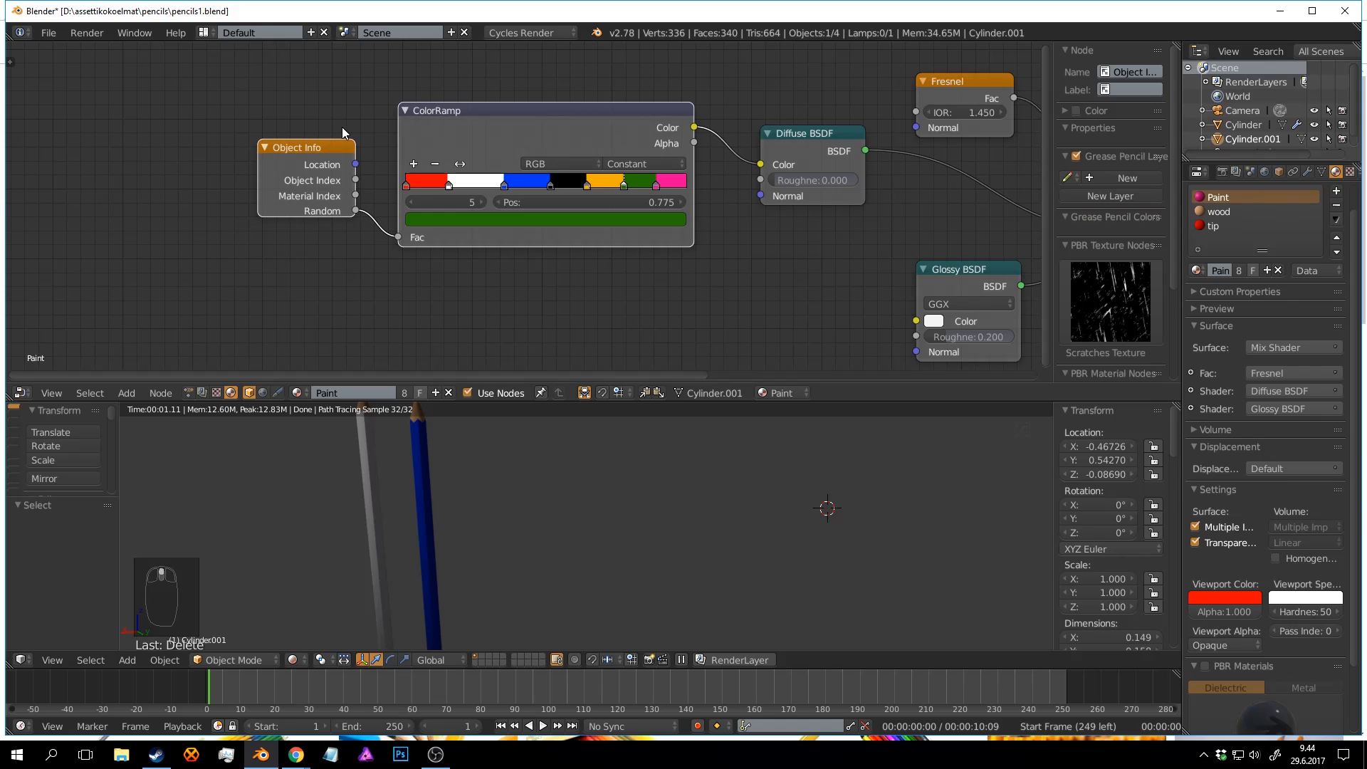
key("ctrl+g")
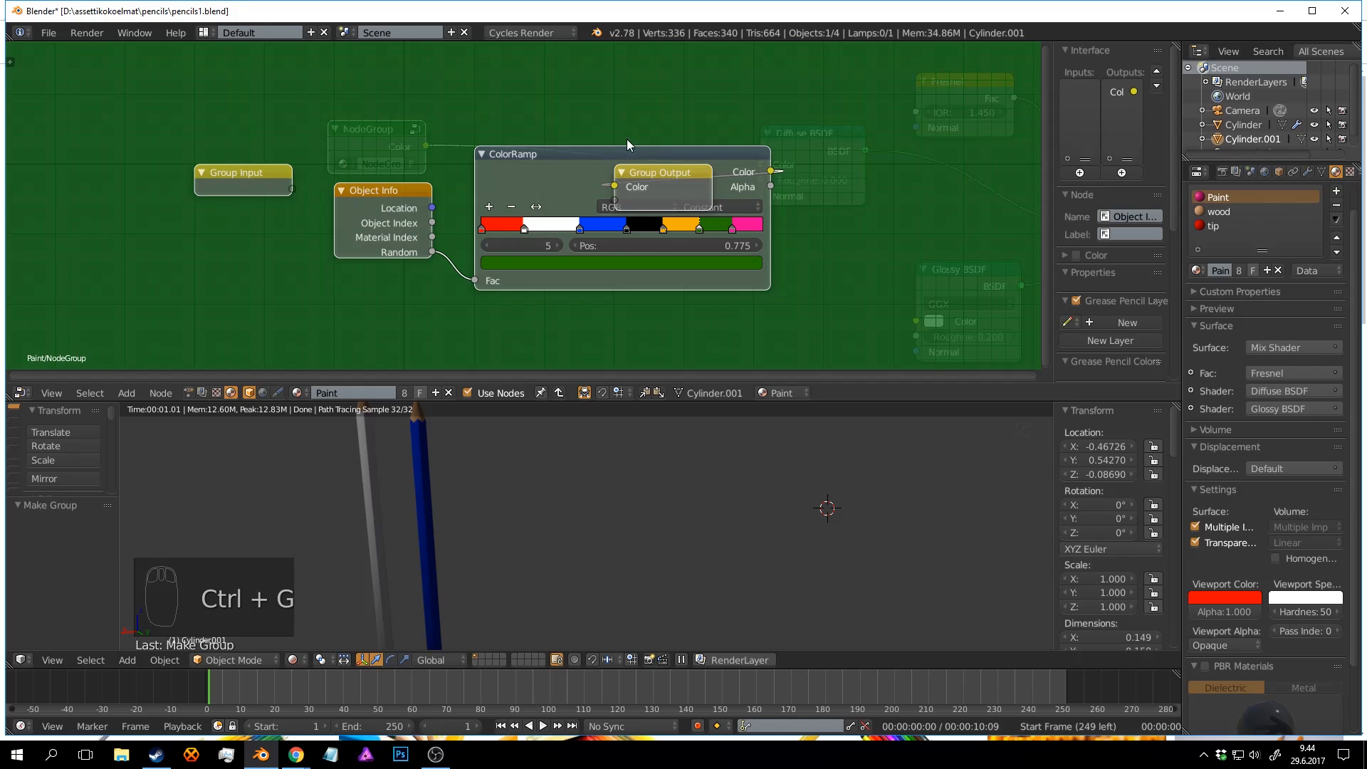
key("Tab")
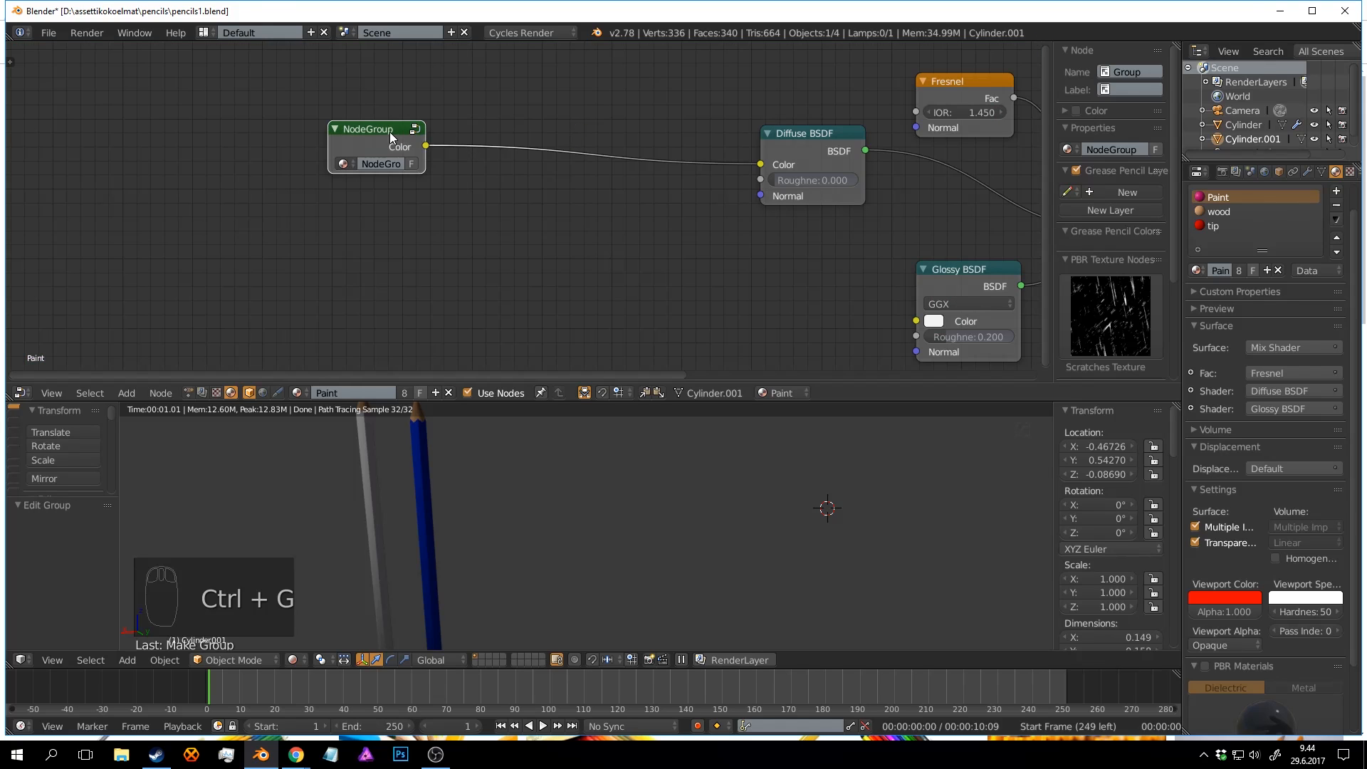
Move the node group closer to the Diffuse BSDF, rename it "colors" and save the file.
left_click_drag(391, 131, 448, 178)
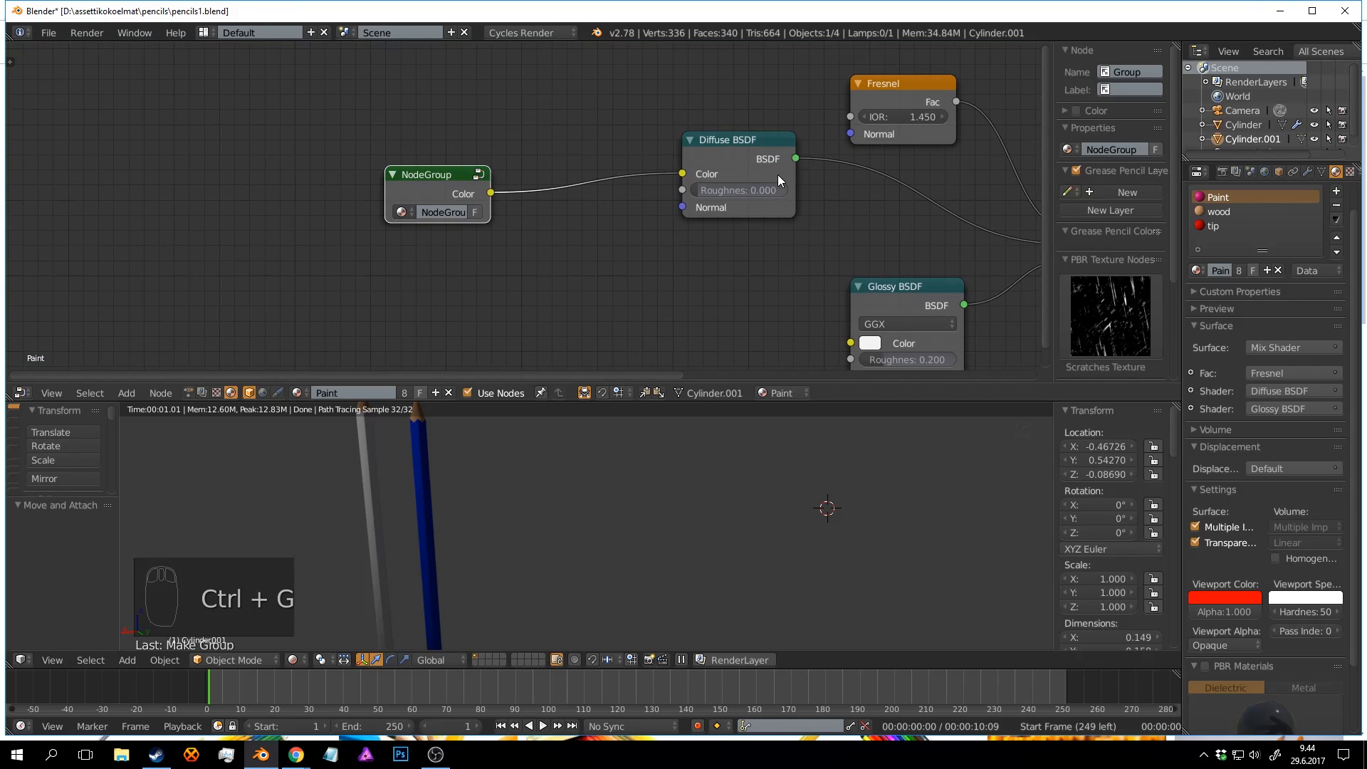
left_click(1111, 148)
type("colors")
key("Return")
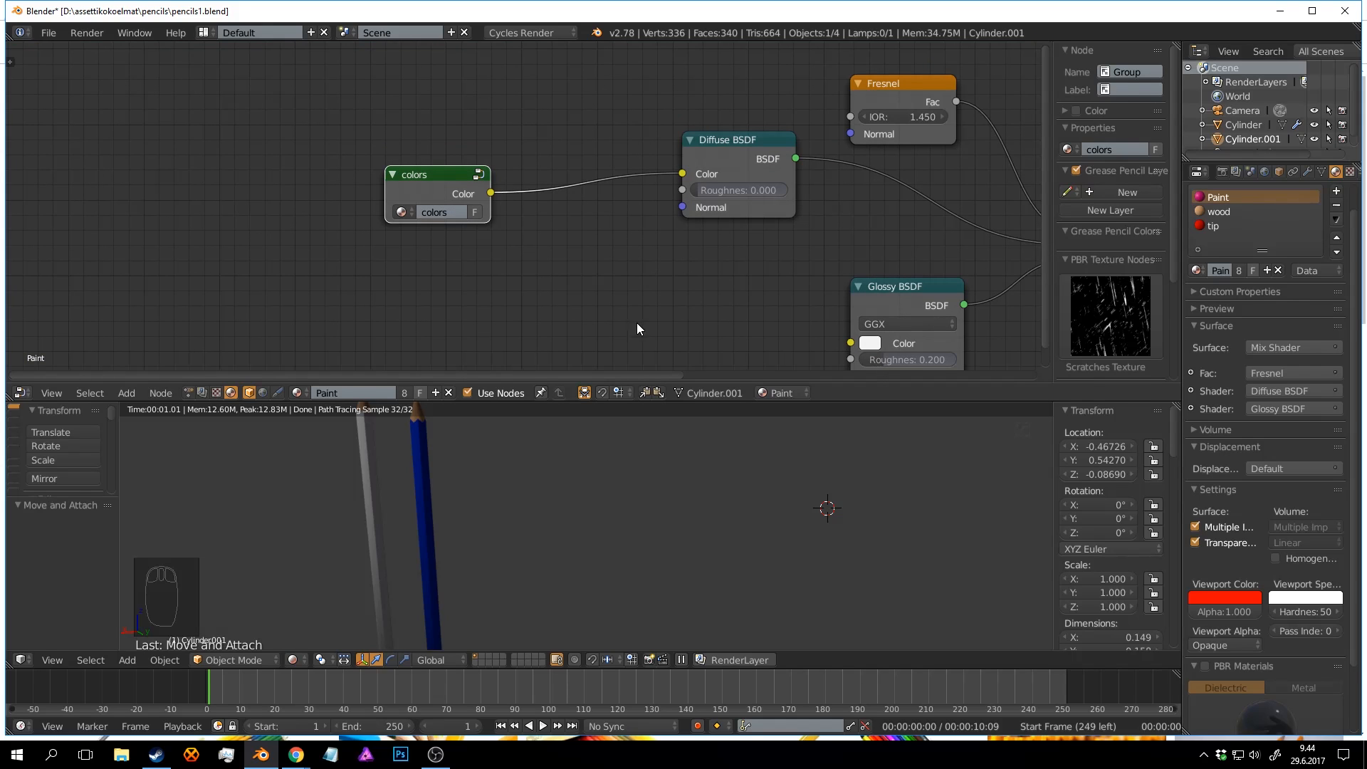
middle_click_drag(636, 323, 626, 317)
key("ctrl+s")
left_click(586, 298)
Add the colors node group to the tip material, link it to the Diffuse BSDF's Color input and save.
middle_click_drag(476, 434, 523, 484, "shift")
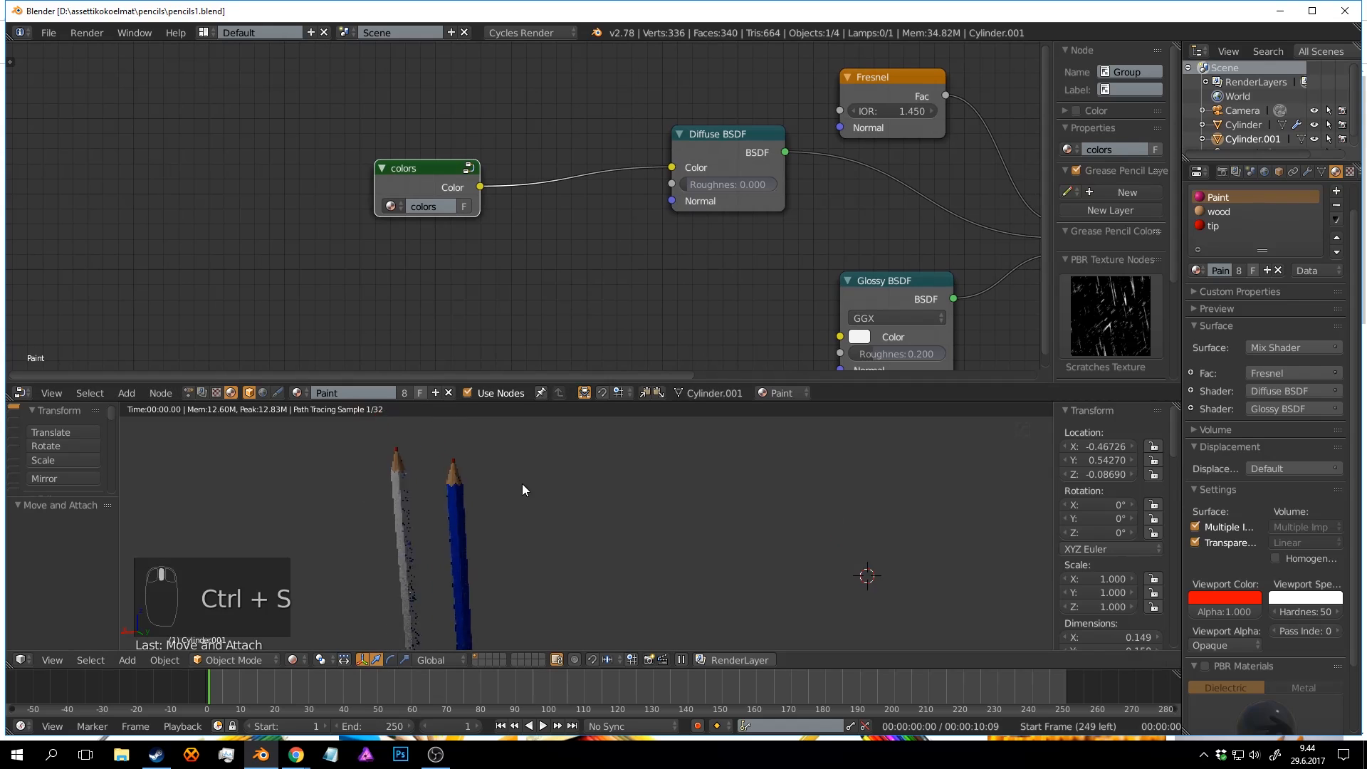
scroll(523, 485, "up", 2)
left_click(1220, 224)
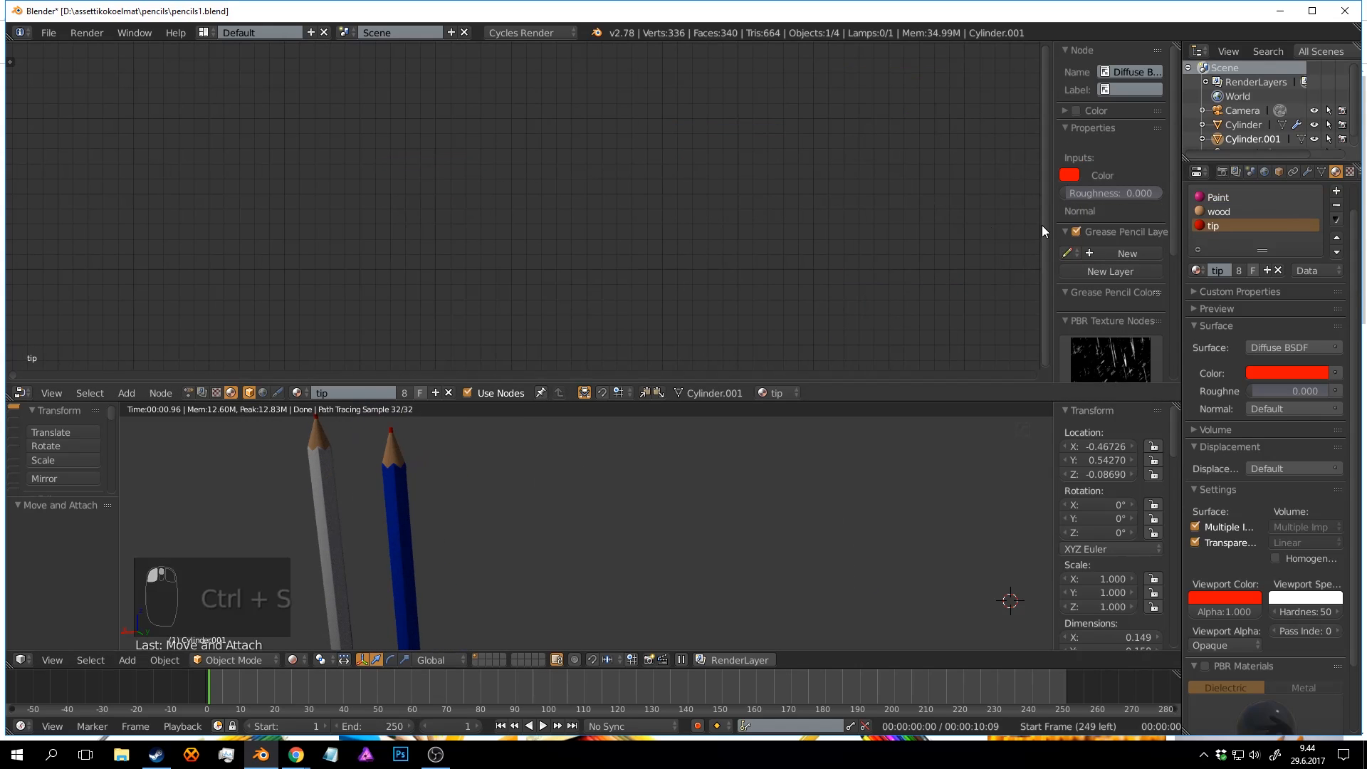
key("Home")
key("shift+a")
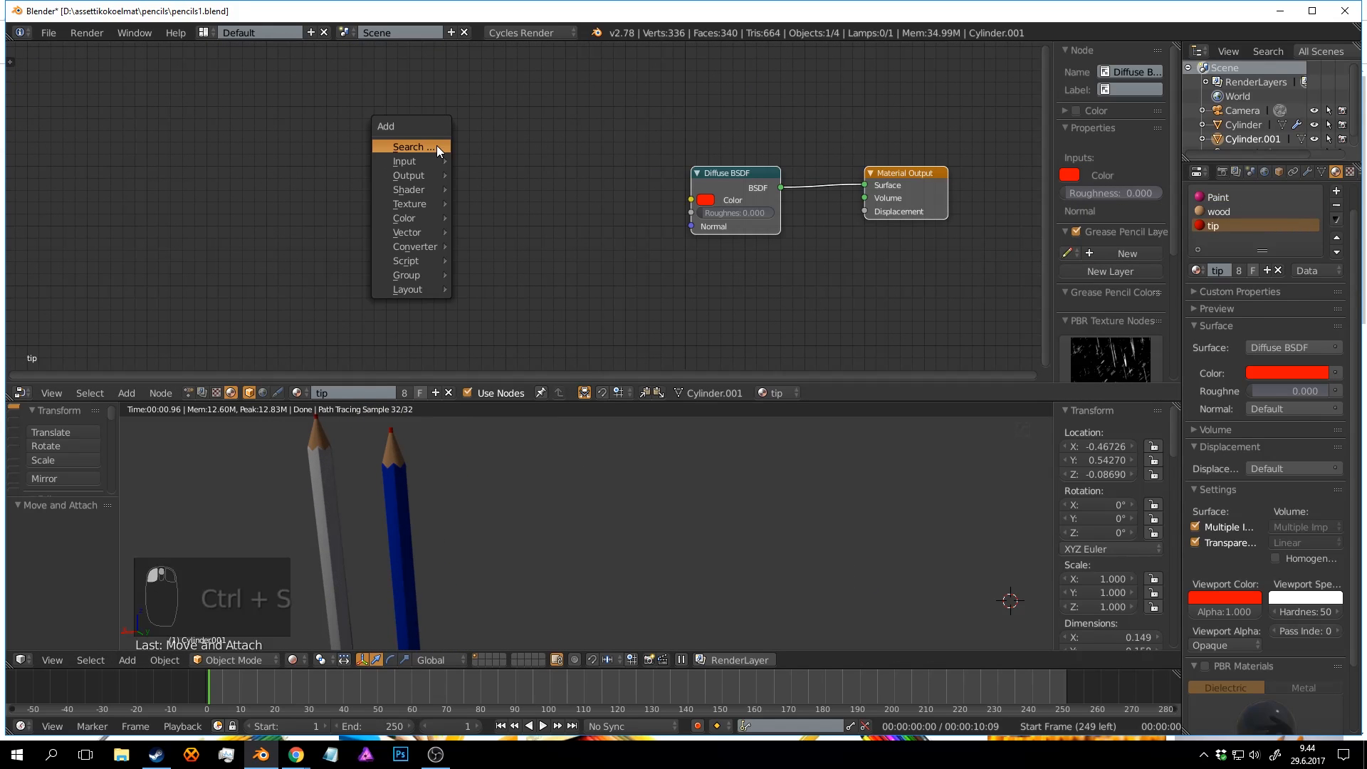
mouse_move(426, 272)
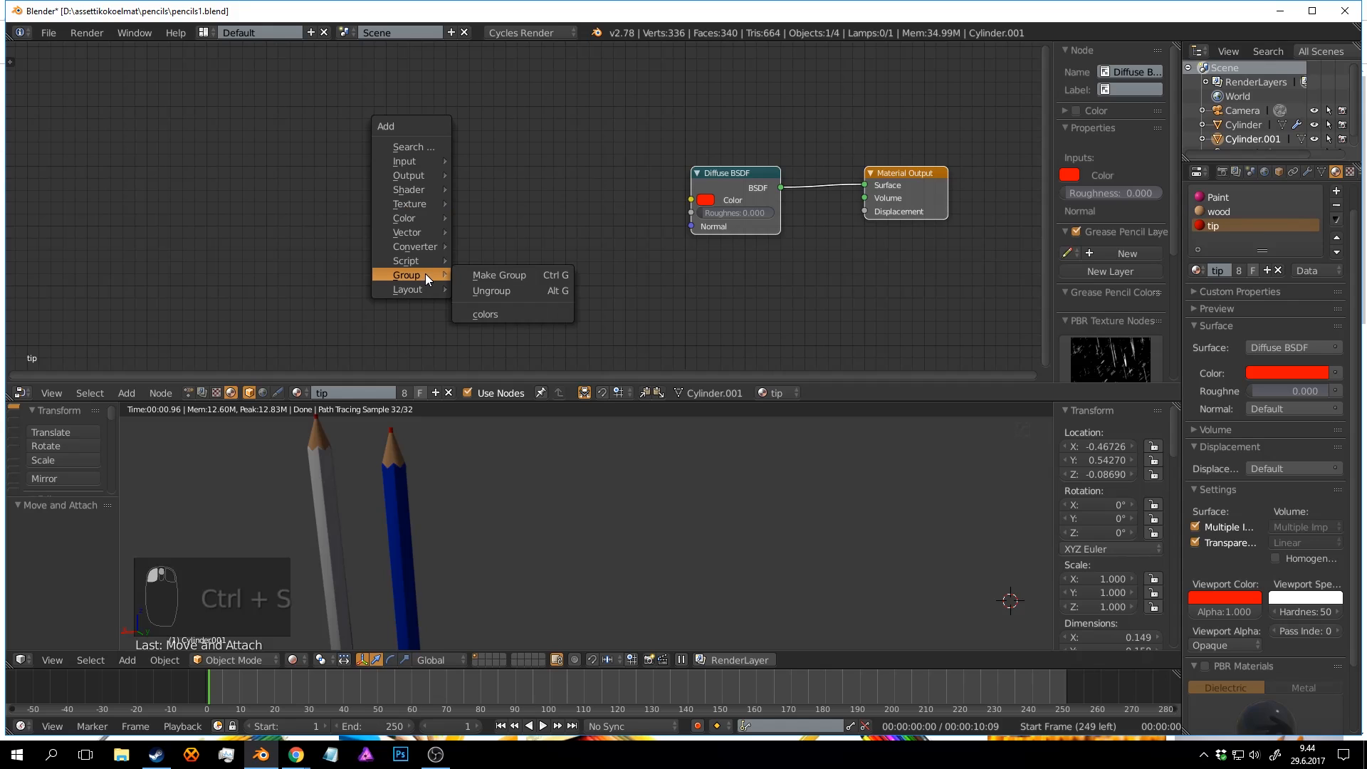
left_click(495, 310)
left_click(520, 228)
scroll(523, 225, "up", 1)
left_click_drag(508, 211, 648, 213)
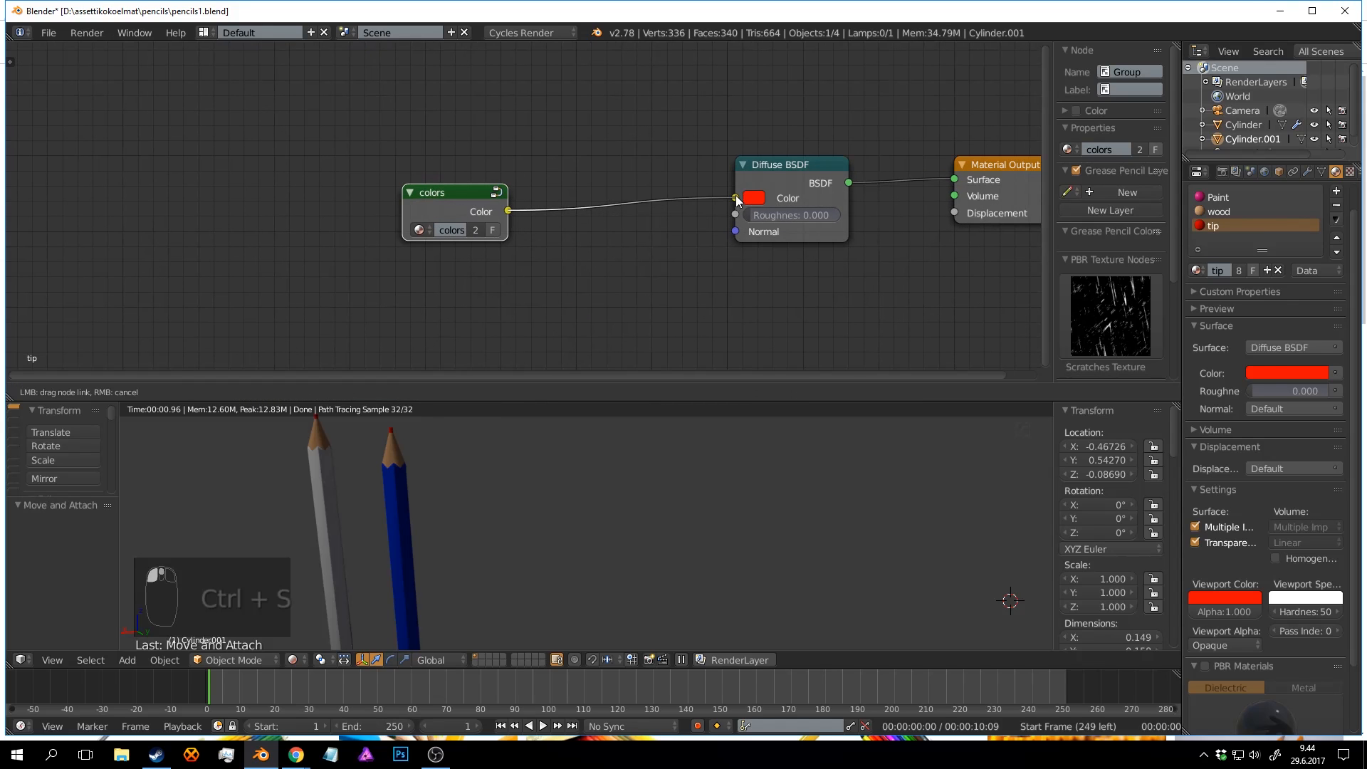
left_click_drag(736, 197, 737, 197)
key("ctrl+s")
Examine the tips and bodies of both pencils in the rendered preview to check their matching colors.
middle_click_drag(475, 456, 532, 493, "shift")
scroll(528, 483, "up", 3)
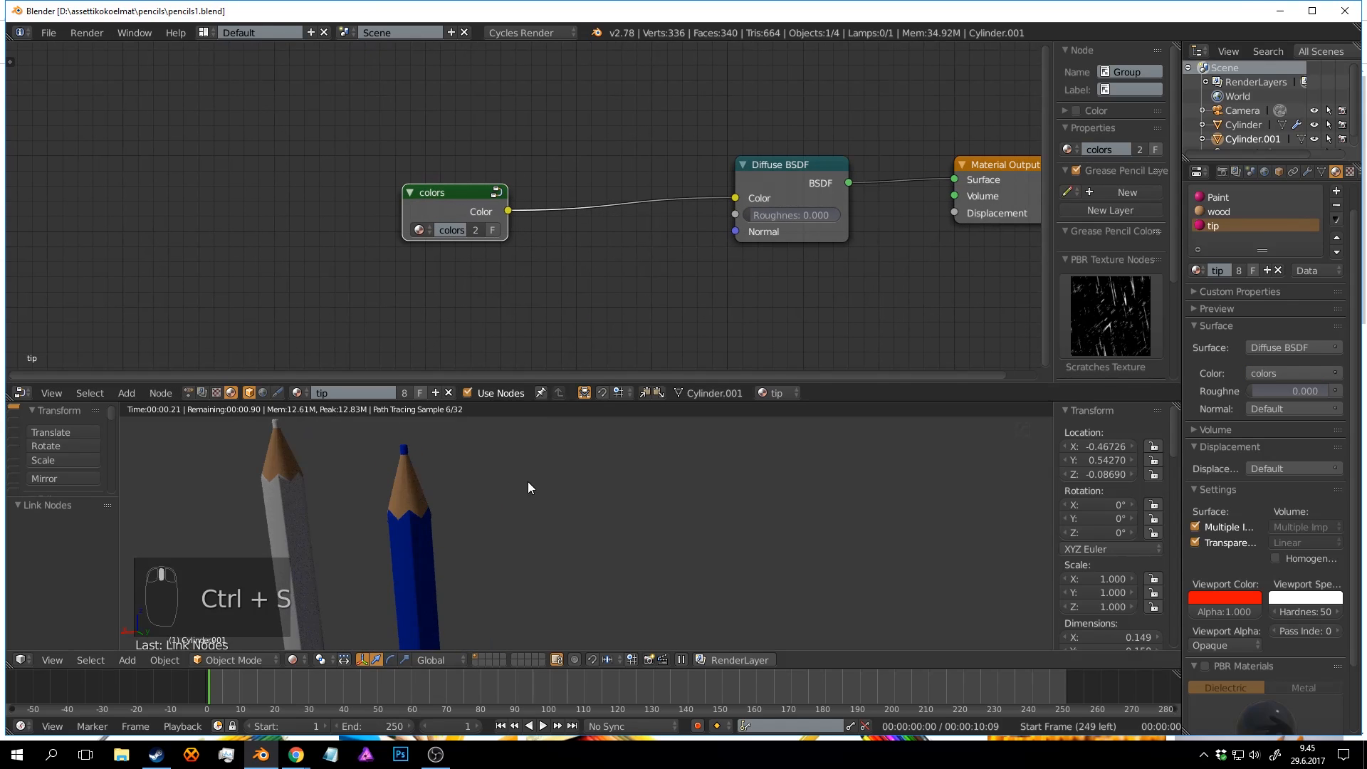
middle_click_drag(468, 446, 570, 472, "shift")
scroll(569, 473, "up", 2)
scroll(573, 472, "up", 1)
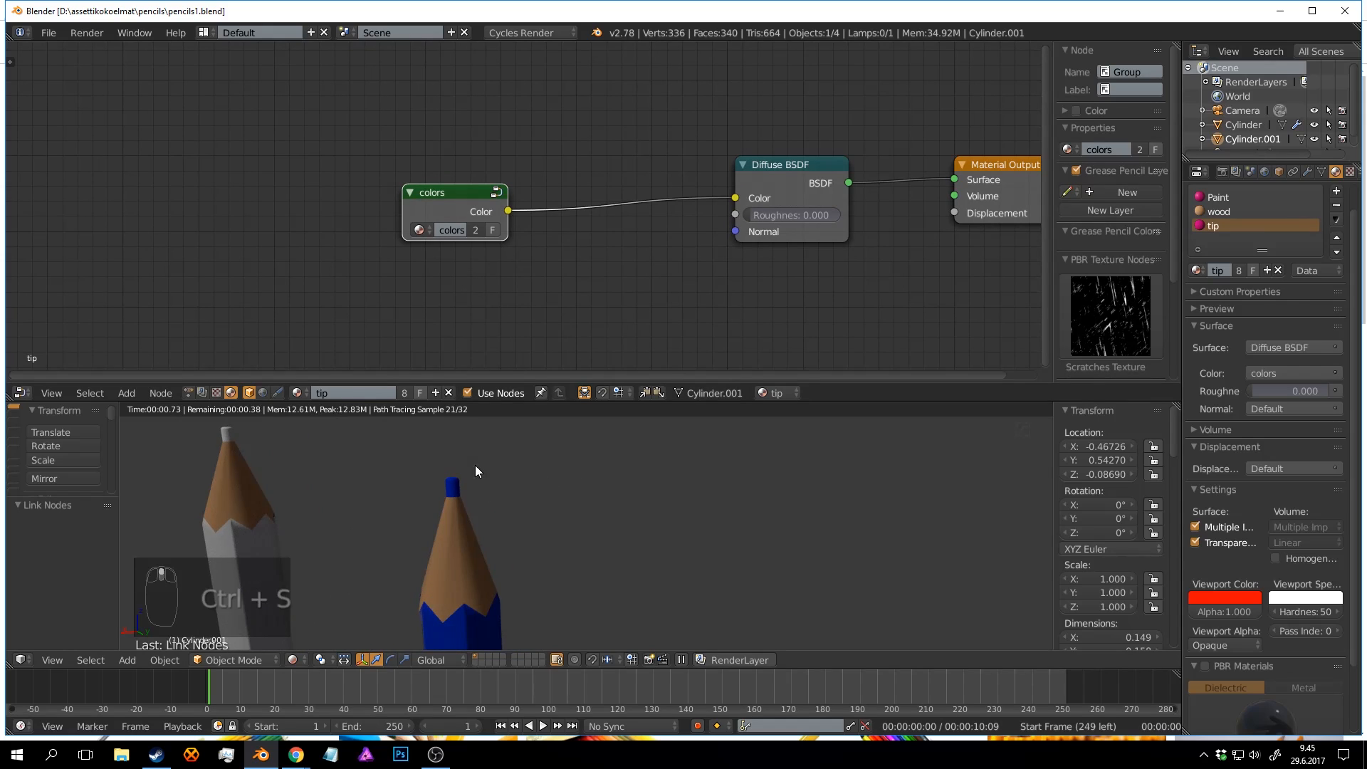
scroll(499, 458, "down", 6)
middle_click_drag(658, 582, 660, 627, "shift")
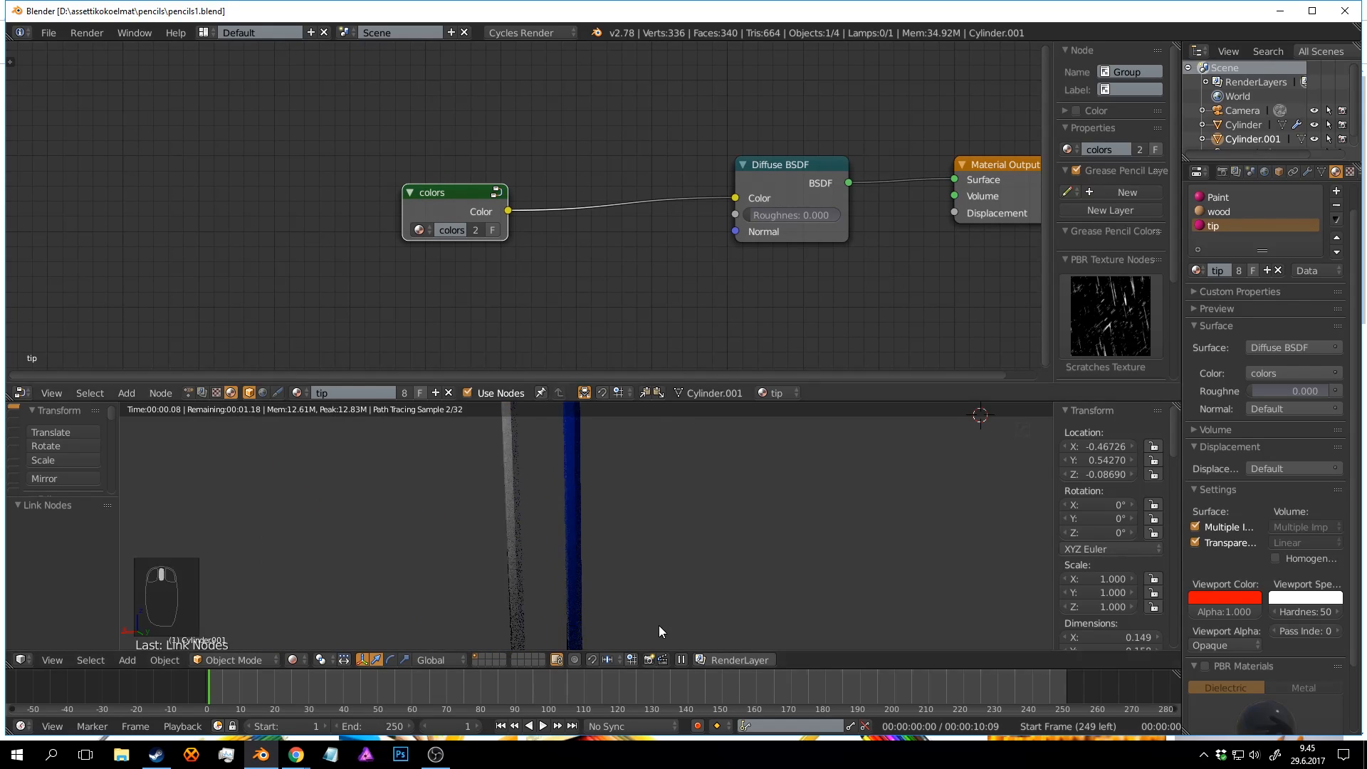
scroll(654, 625, "down", 5)
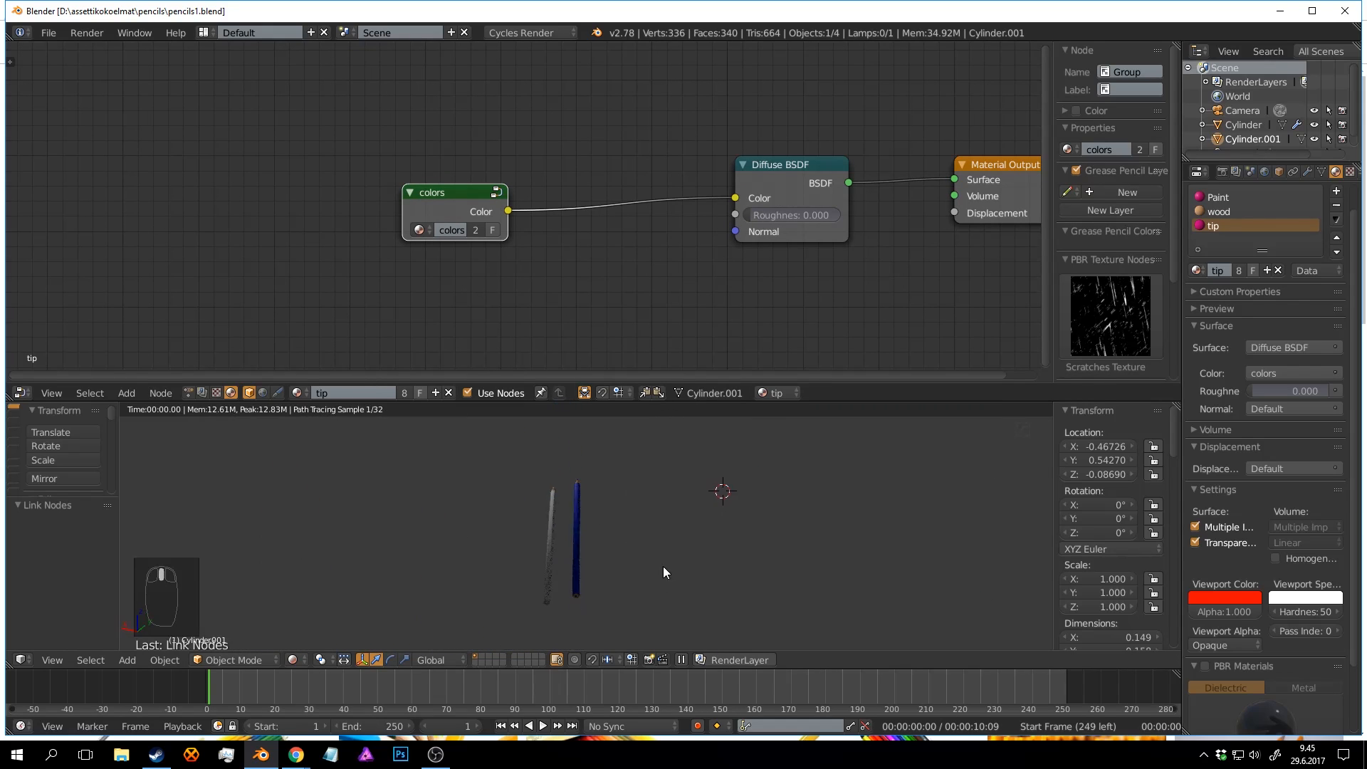
scroll(648, 528, "up", 2)
mouse_move(664, 567)
middle_mouse_down()
mouse_move(648, 527)
mouse_move(687, 595)
mouse_move(638, 533)
mouse_move(442, 536)
mouse_move(660, 518)
mouse_move(656, 479)
middle_mouse_up()
scroll(686, 596, "up", 1)
Save the file and delete the duplicate blue pencil.
key("ctrl+s")
left_click(687, 595)
scroll(685, 571, "up", 3)
key("ctrl+s")
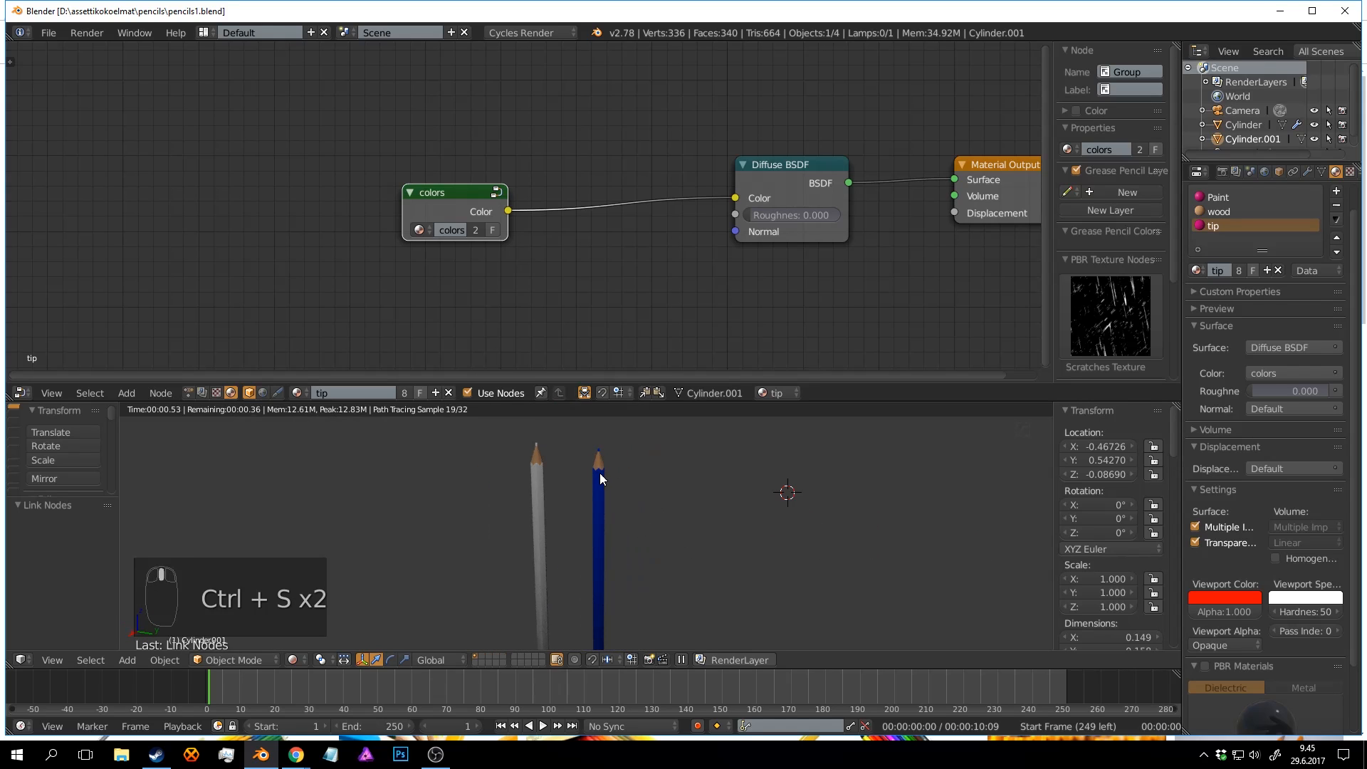
key("x")
left_click(600, 479)
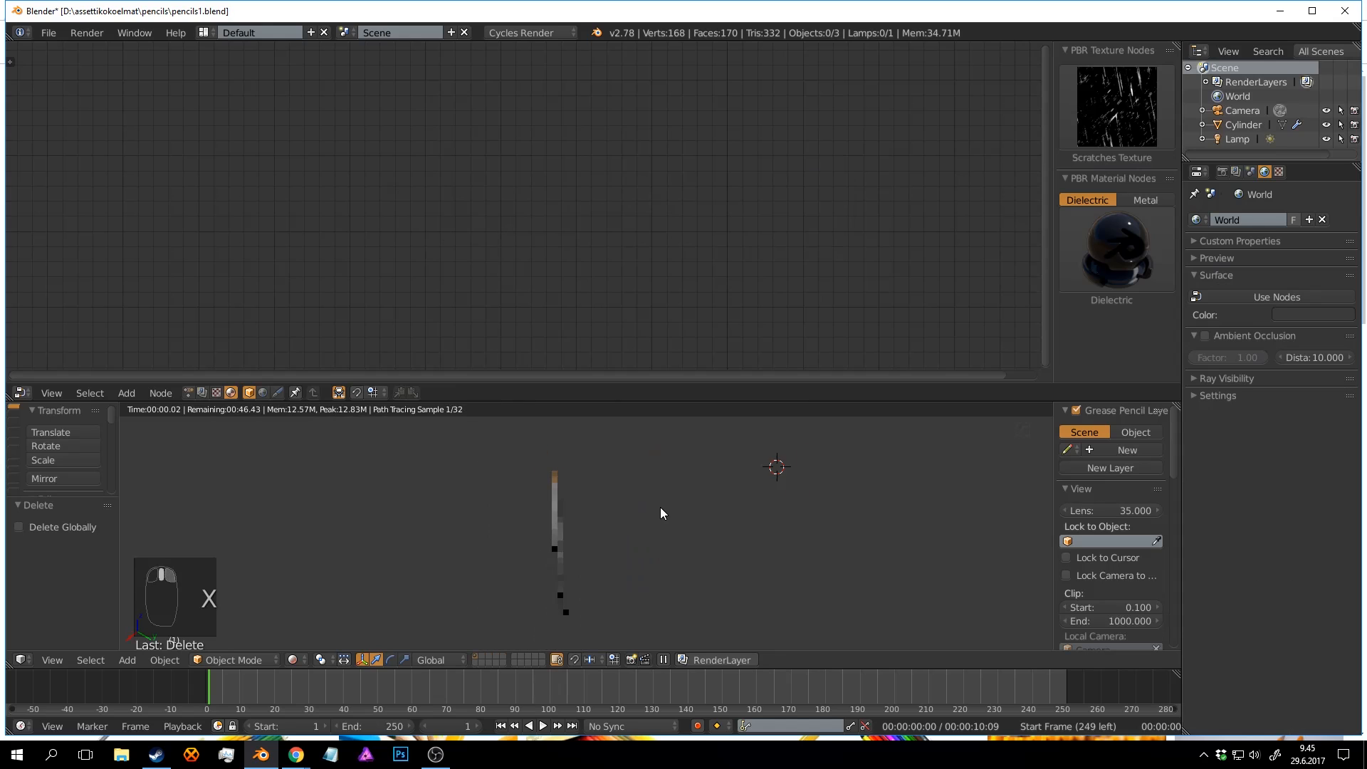
Select the remaining pencil, display it in solid shading and enlarge the 3D viewport.
mouse_move(660, 512)
middle_mouse_down()
mouse_move(635, 489)
mouse_move(665, 437)
mouse_move(599, 525)
mouse_move(625, 460)
middle_mouse_up()
right_click(590, 519)
key("shift+z")
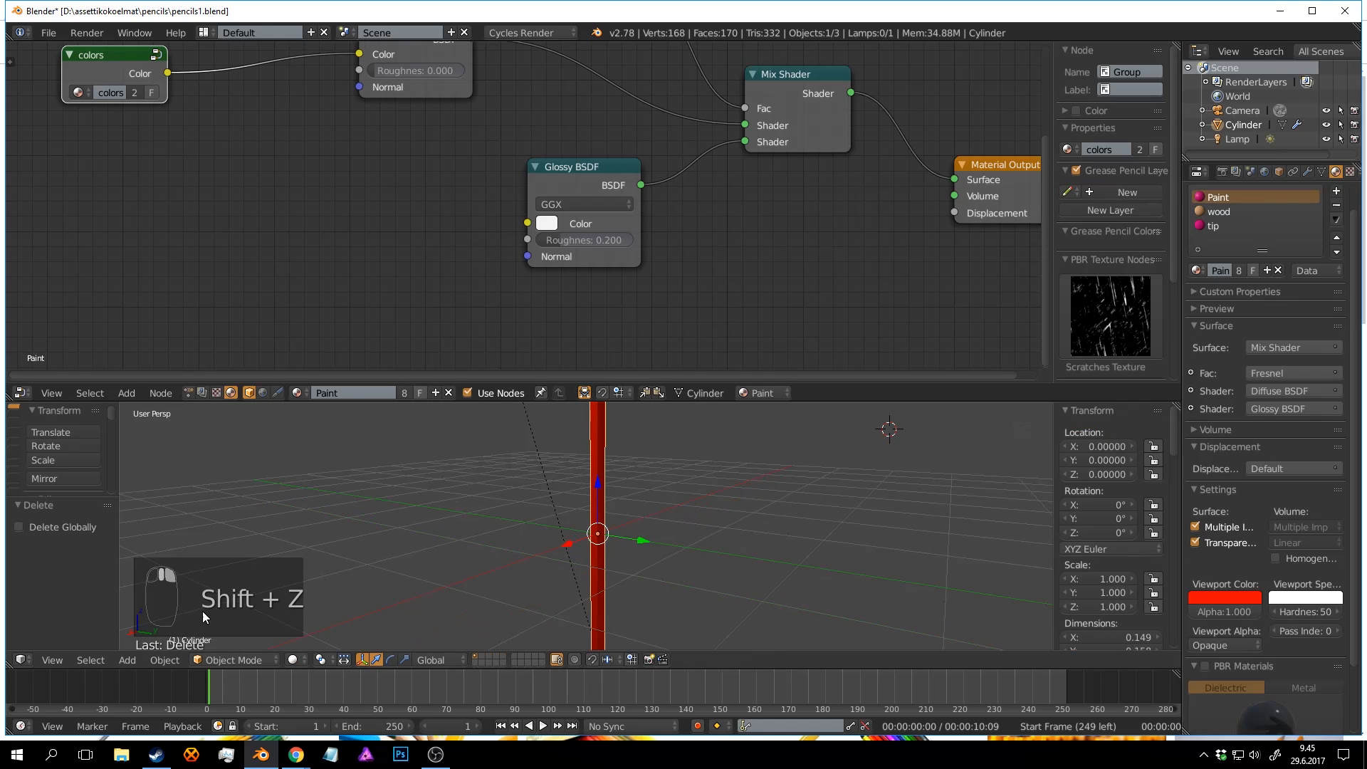
mouse_move(627, 548)
middle_mouse_down()
mouse_move(630, 489)
mouse_move(668, 406)
mouse_move(685, 399)
middle_mouse_up()
left_click_drag(686, 384, 670, 153)
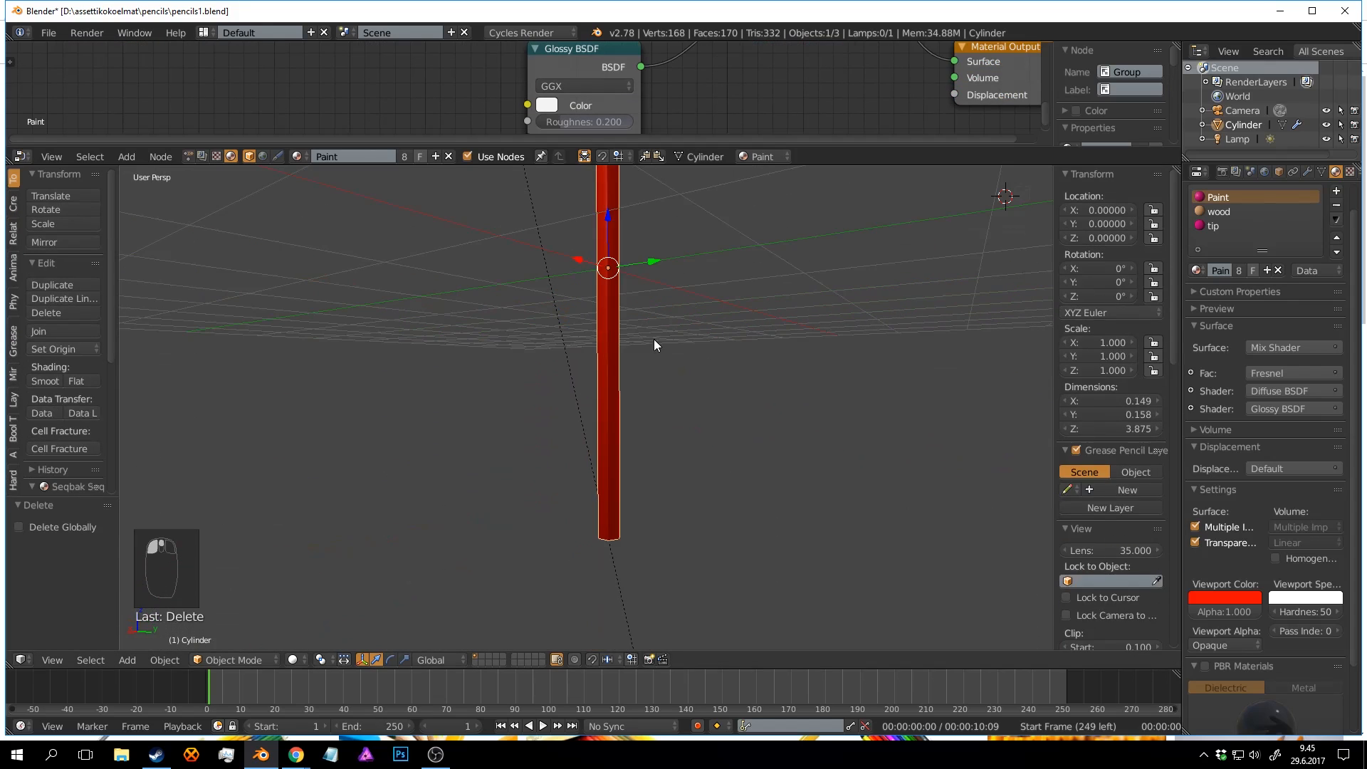
Add an edge loop around the pencil's body and slide it close to the bottom end.
key("Tab")
key("a")
key("a")
key("ctrl+r")
left_click(614, 360)
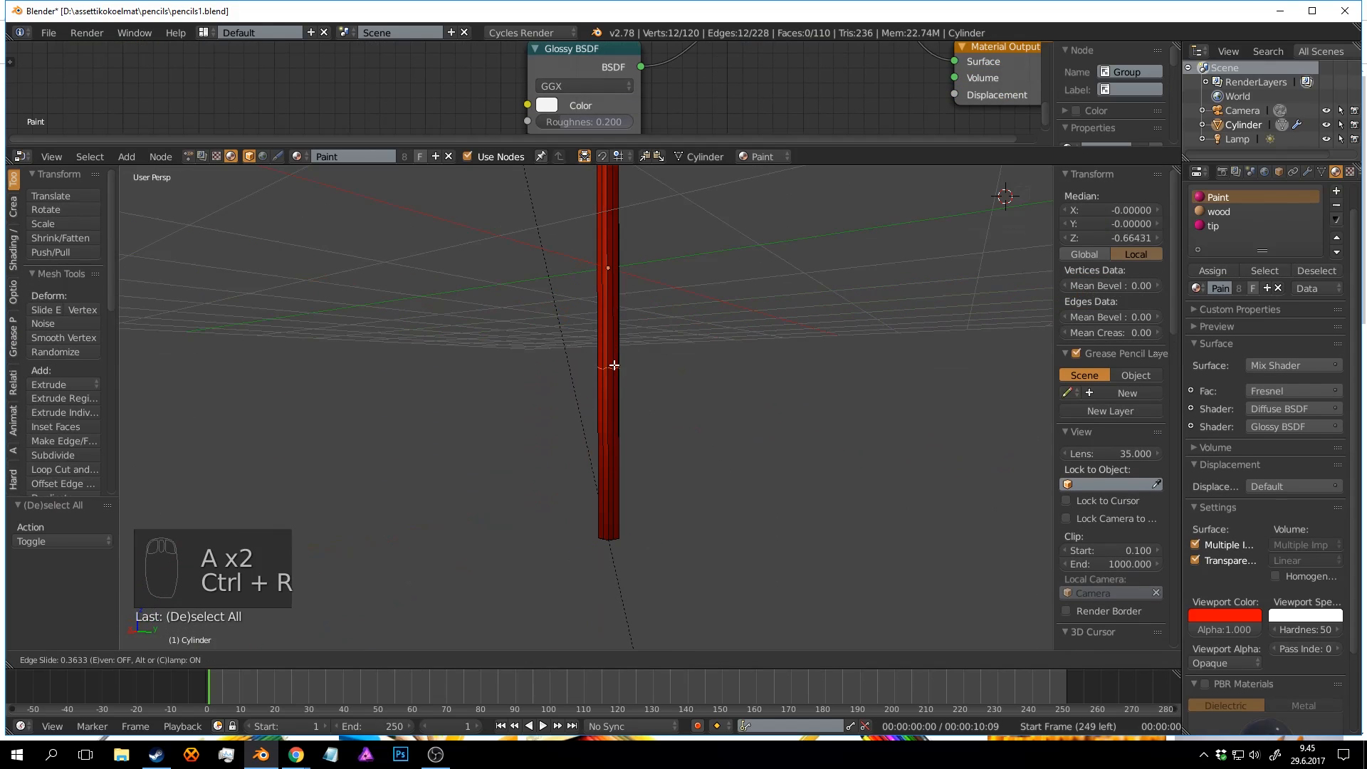
left_click(688, 541)
key("Tab")
Check the pencil in rendered shading, return to solid shading with nothing selected and save the file.
key("shift+z")
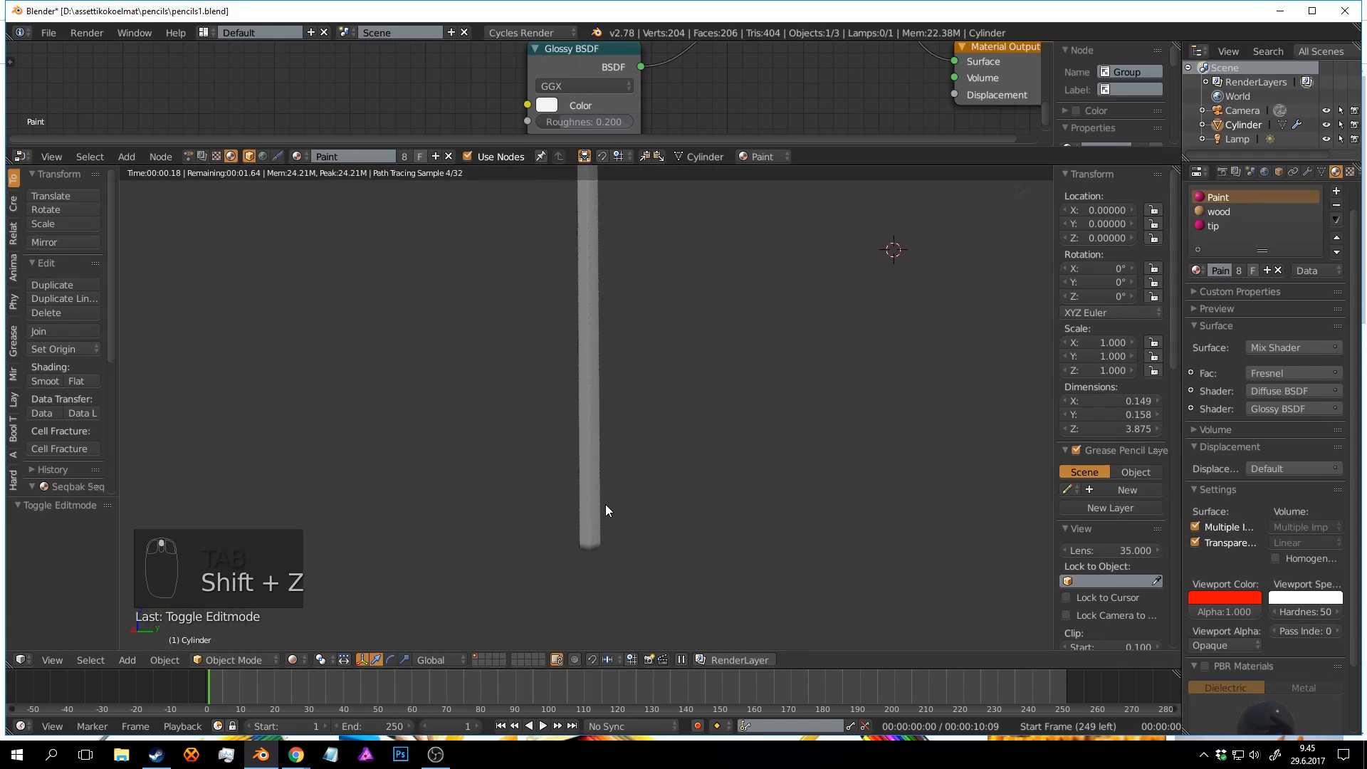
mouse_move(605, 504)
middle_mouse_down()
mouse_move(605, 327)
mouse_move(606, 468)
mouse_move(656, 335)
mouse_move(671, 417)
mouse_move(693, 435)
middle_mouse_up()
mouse_move(672, 337)
middle_mouse_down()
mouse_move(648, 380)
mouse_move(665, 338)
middle_mouse_up()
key("shift+z")
key("a")
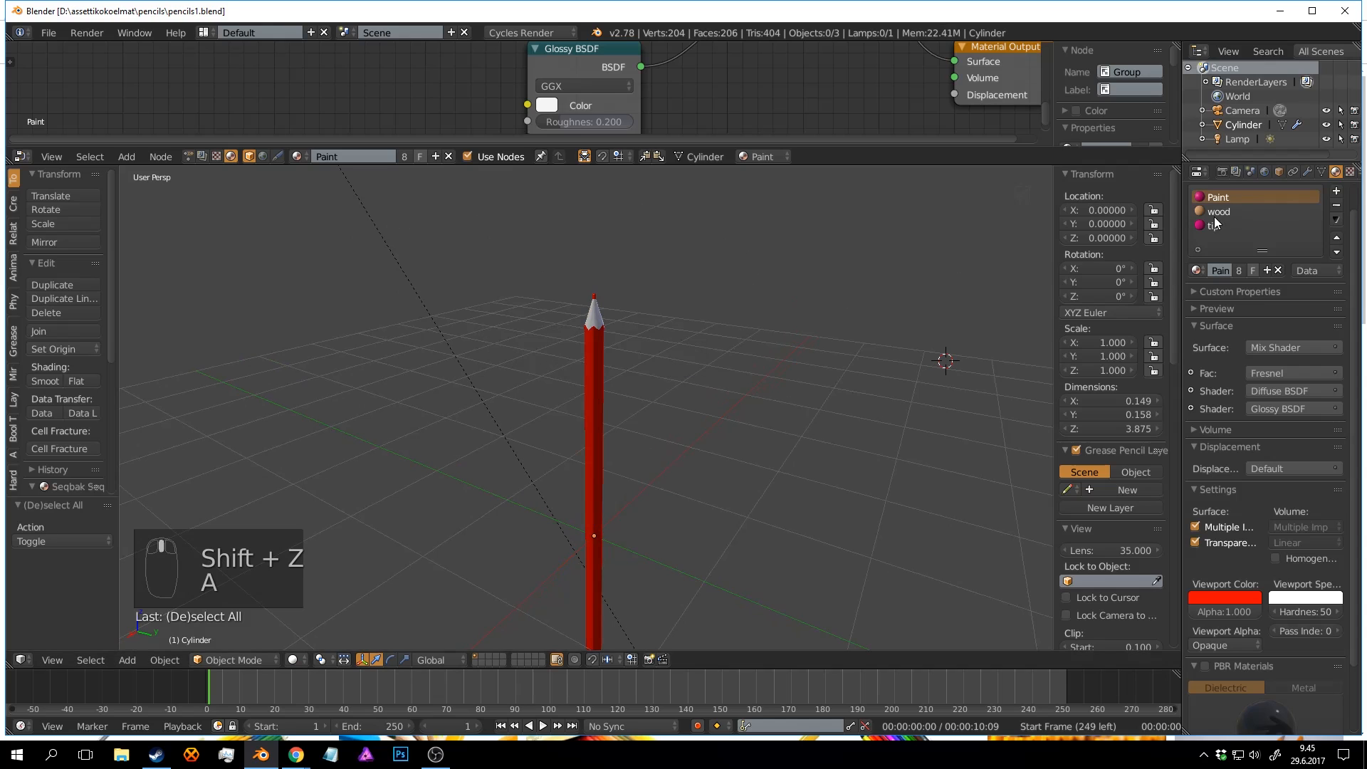
key("ctrl+s")
Set the wood material's viewport color to match its orange surface color and save the file.
left_click(1218, 212)
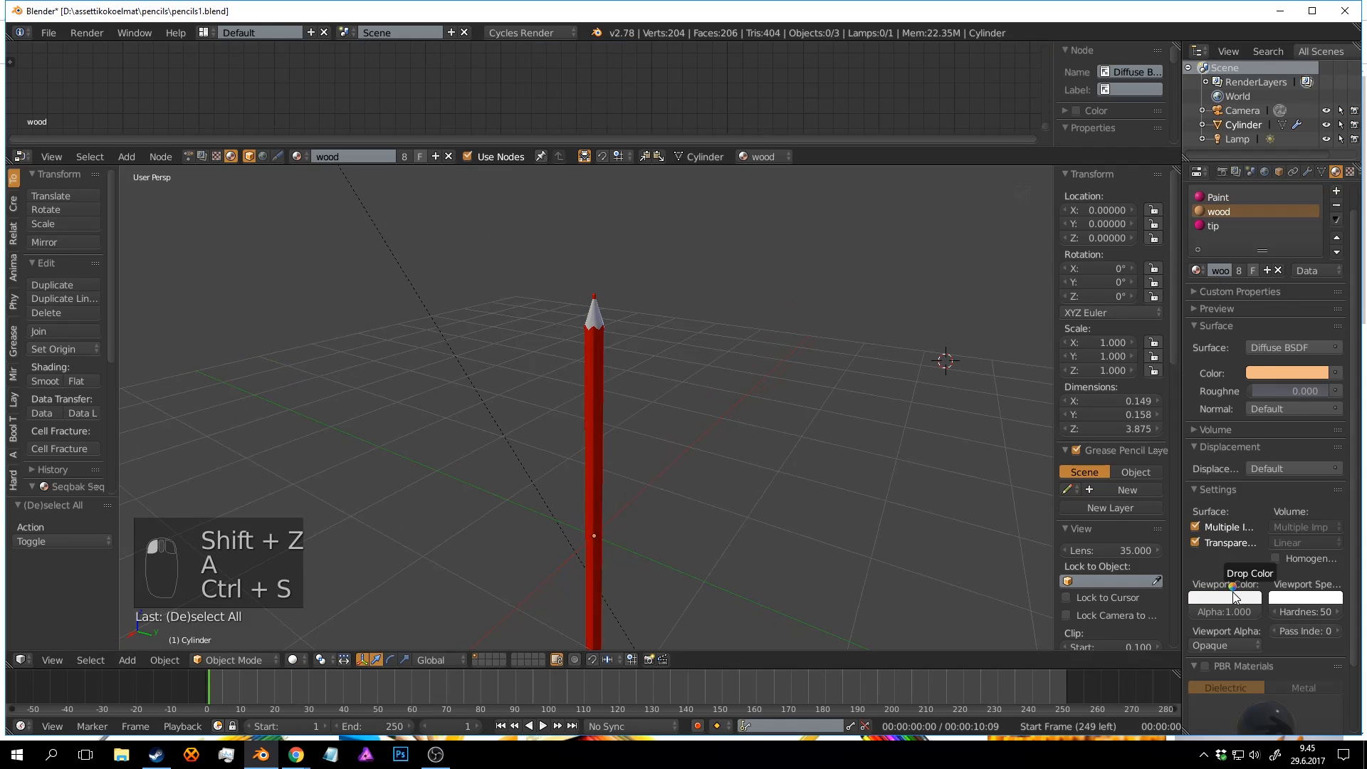
left_click_drag(1233, 593, 1232, 595)
key("a")
mouse_move(843, 391)
middle_mouse_down()
mouse_move(709, 391)
mouse_move(611, 302)
mouse_move(662, 318)
mouse_move(647, 319)
mouse_move(657, 330)
middle_mouse_up()
key("a")
key("a")
key("ctrl+s")
left_click(761, 396)
scroll(761, 396, "down", 4)
scroll(611, 302, "up", 4)
key("ctrl+s")
left_click(610, 303)
scroll(611, 299, "down", 2)
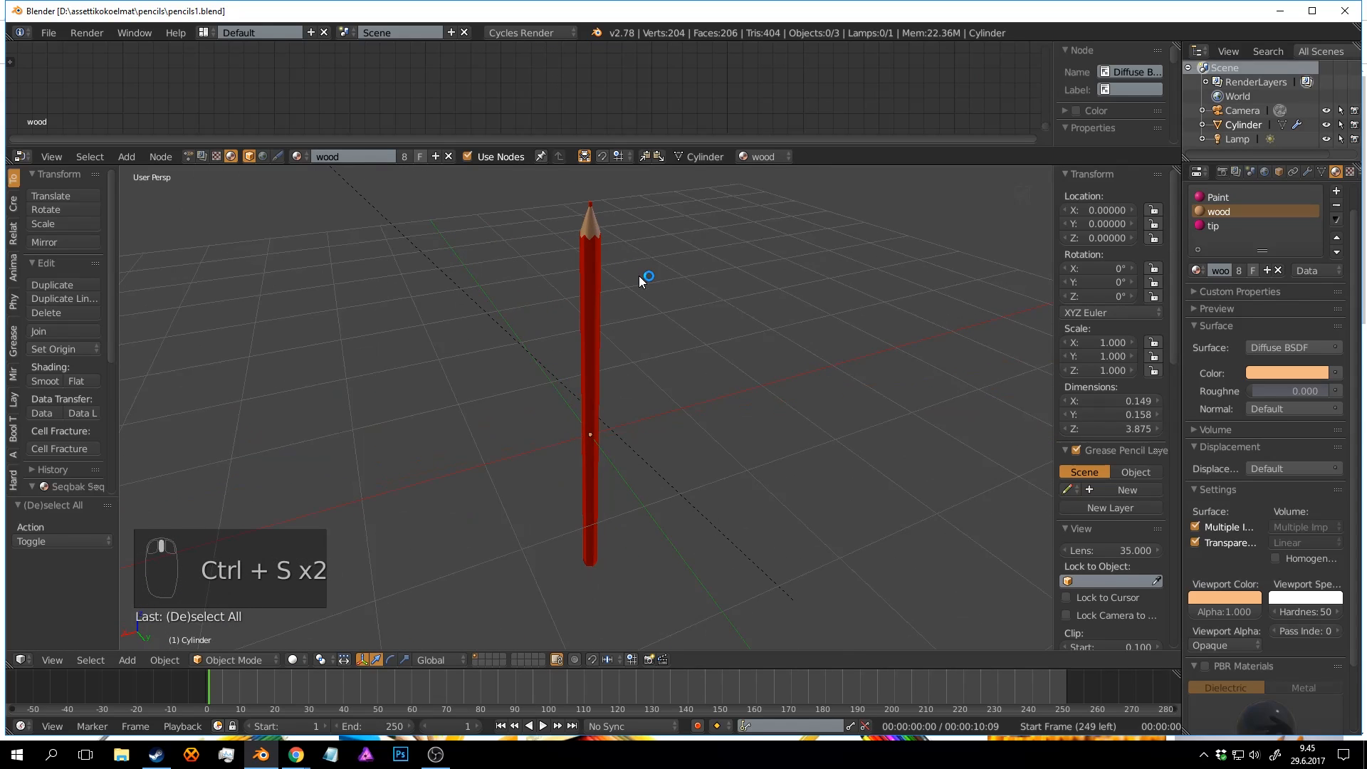
Rename the Cylinder object as "pencil".
right_click(597, 270)
double_click(1242, 126)
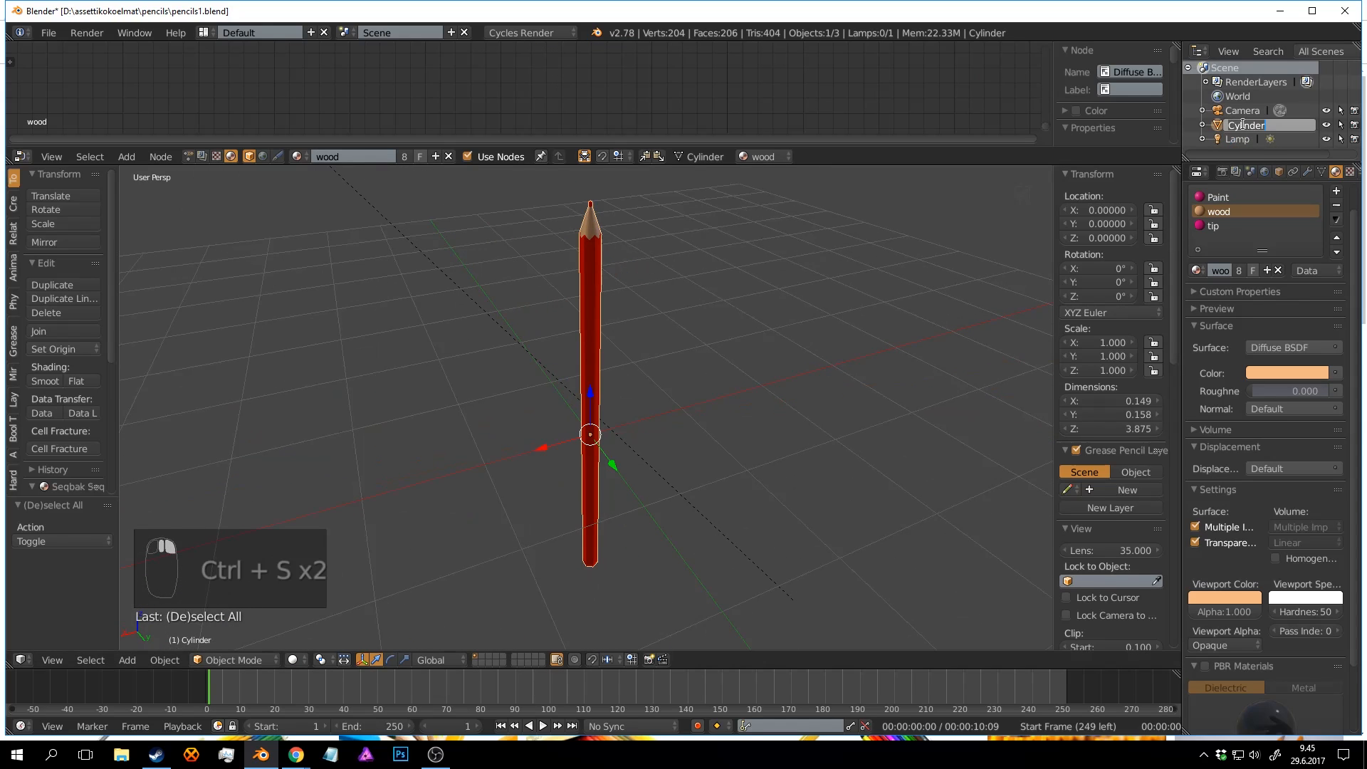
type("pencil")
key("Return")
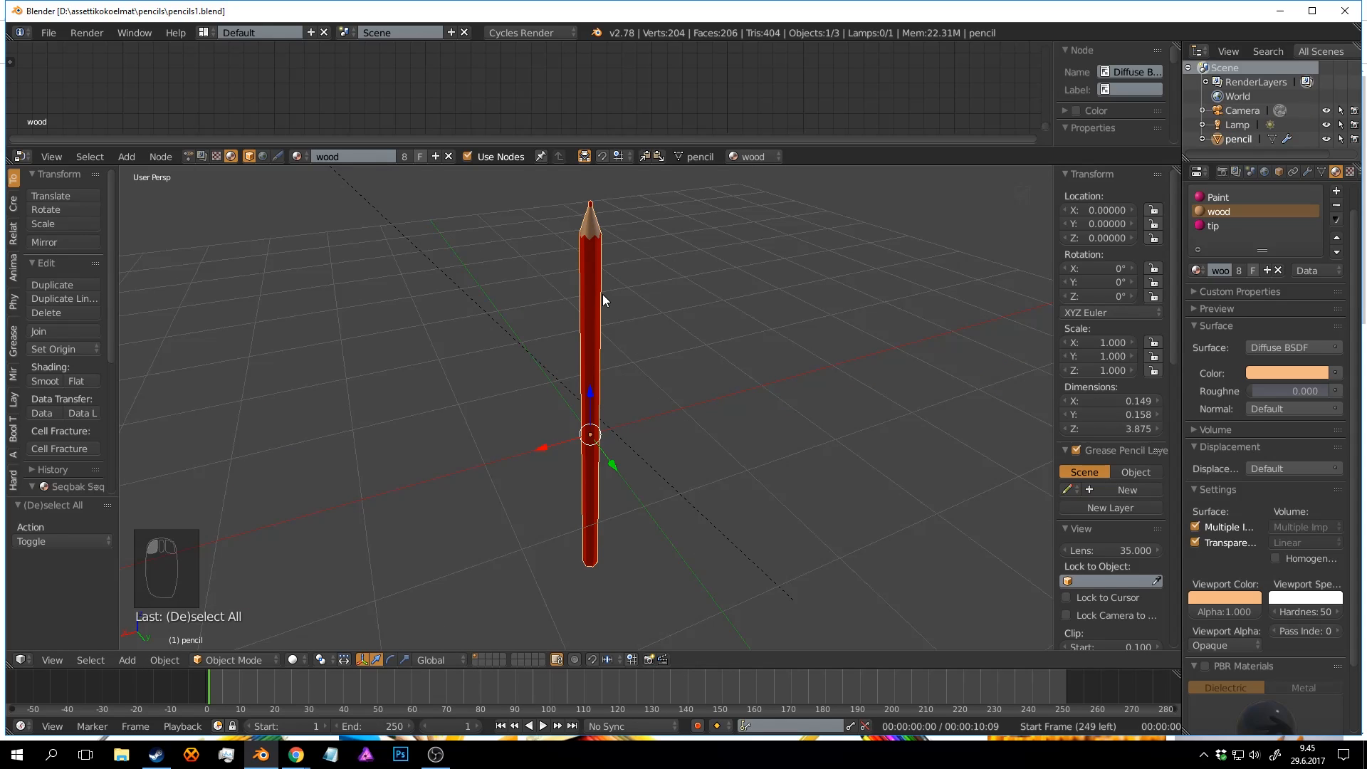
Move the pencil to layer 11, reset the 3D cursor to the scene origin and save the file.
key("m")
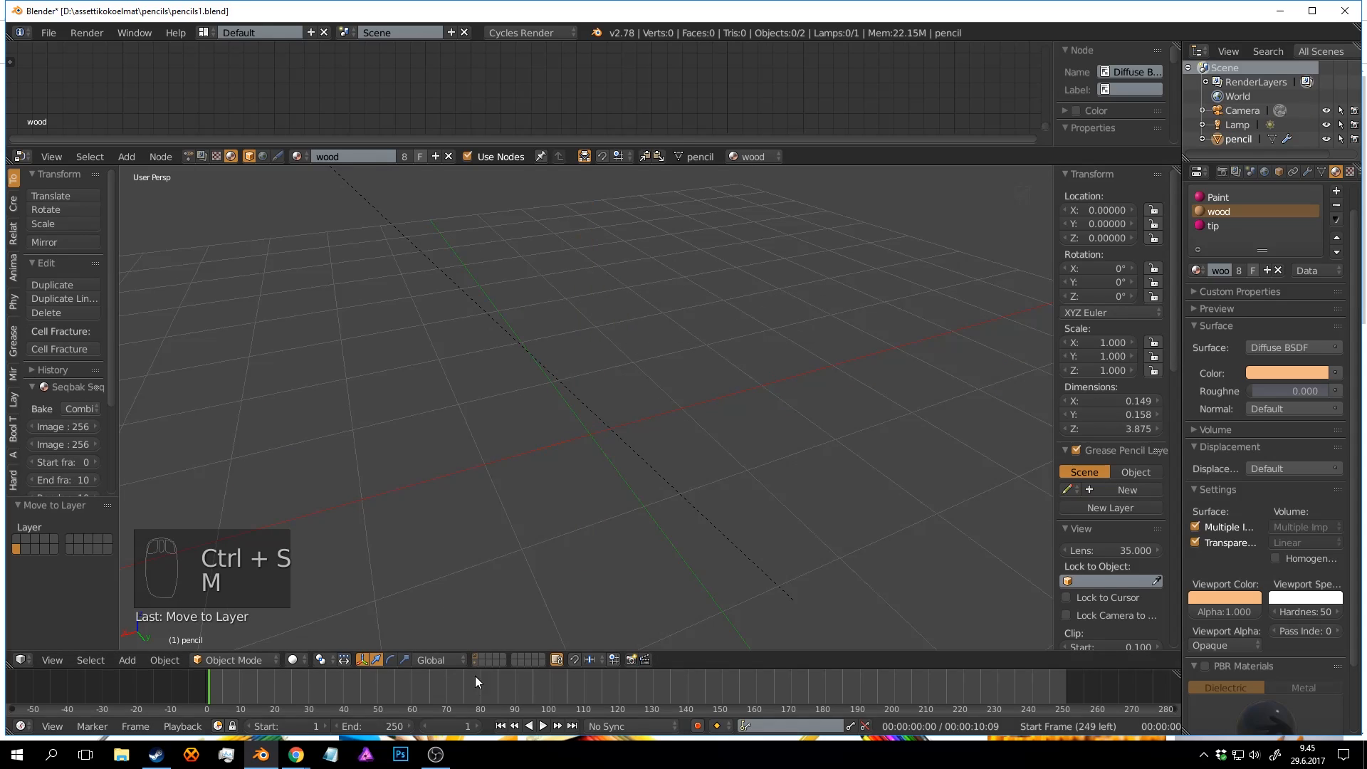
left_click(476, 655)
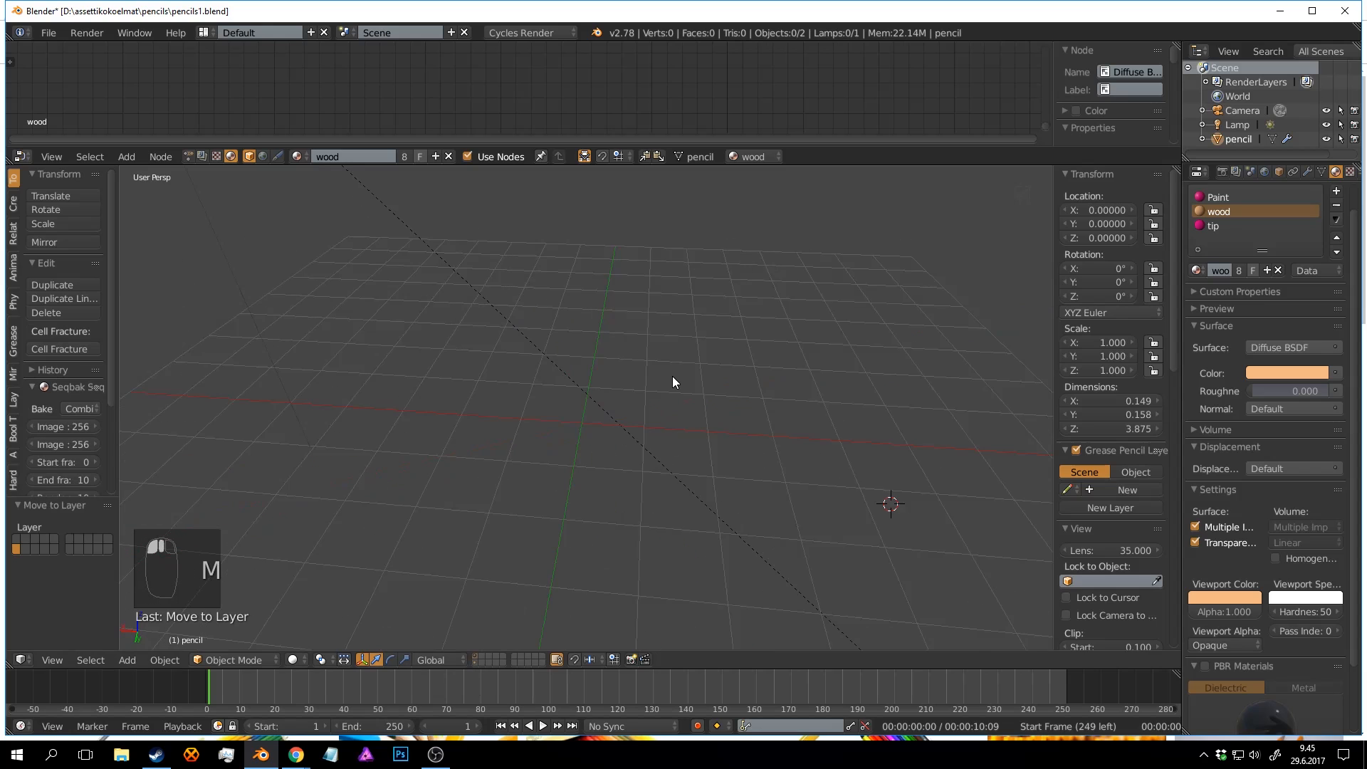
key("shift+c")
key("ctrl+s")
middle_click_drag(721, 362, 740, 336)
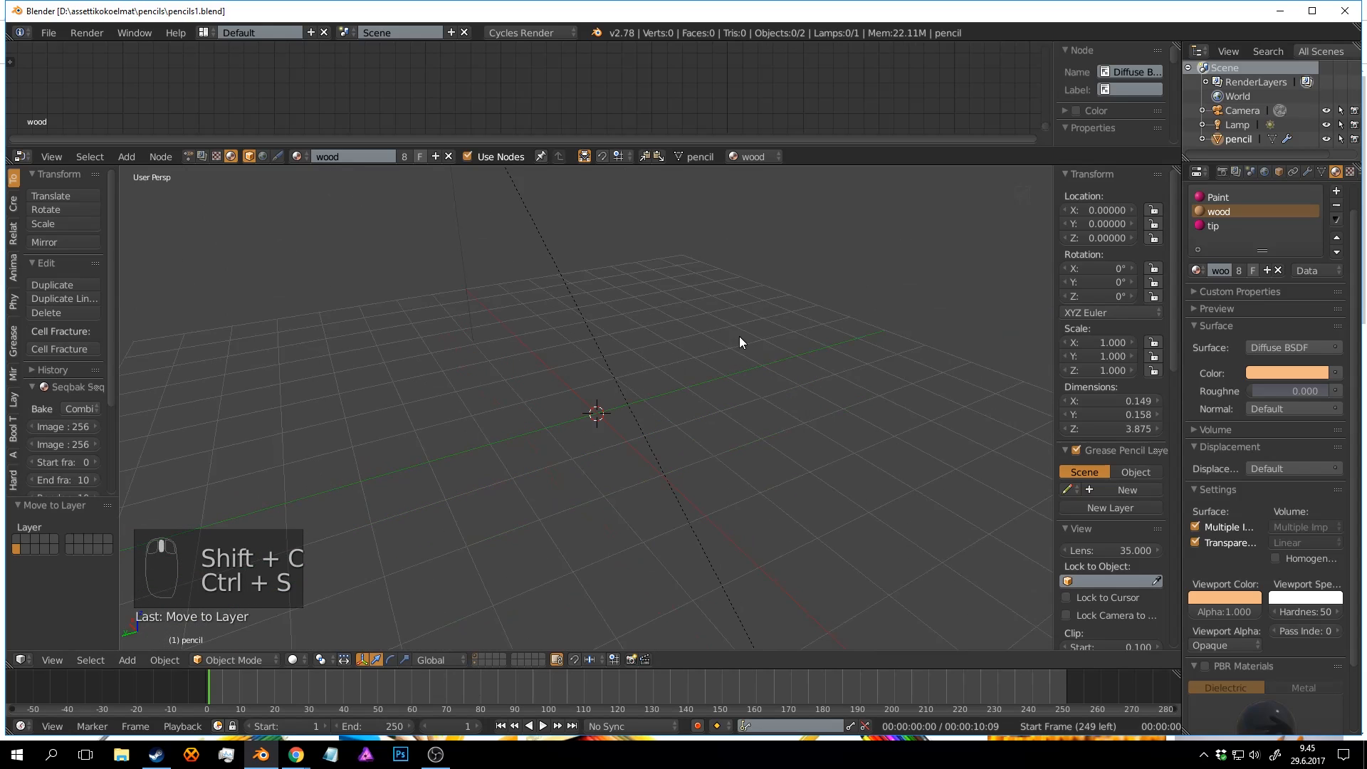
mouse_move(664, 282)
middle_mouse_down()
mouse_move(714, 345)
mouse_move(699, 363)
mouse_move(694, 304)
mouse_move(671, 271)
mouse_move(708, 274)
mouse_move(634, 294)
mouse_move(669, 336)
mouse_move(652, 296)
middle_mouse_up()
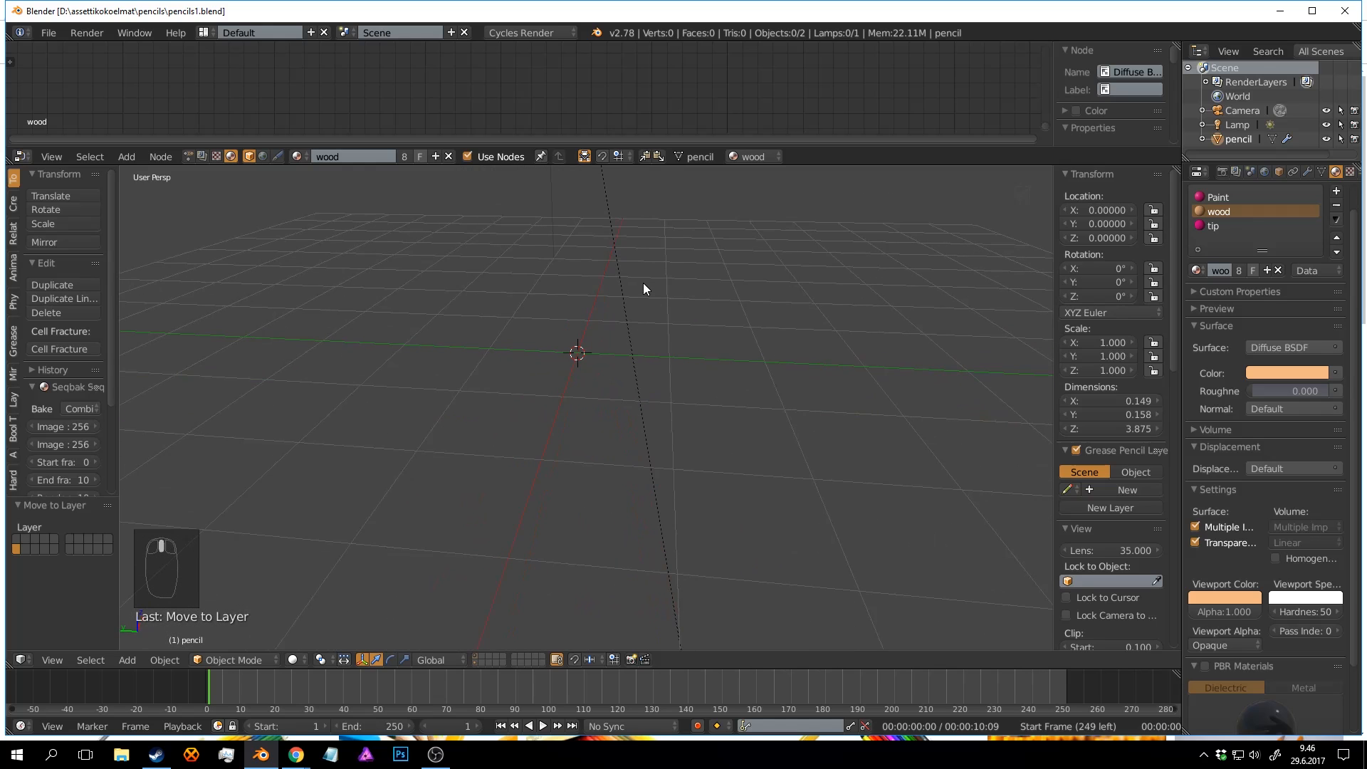
Add a new cylinder mesh at the scene origin.
key("shift+a")
mouse_move(643, 284)
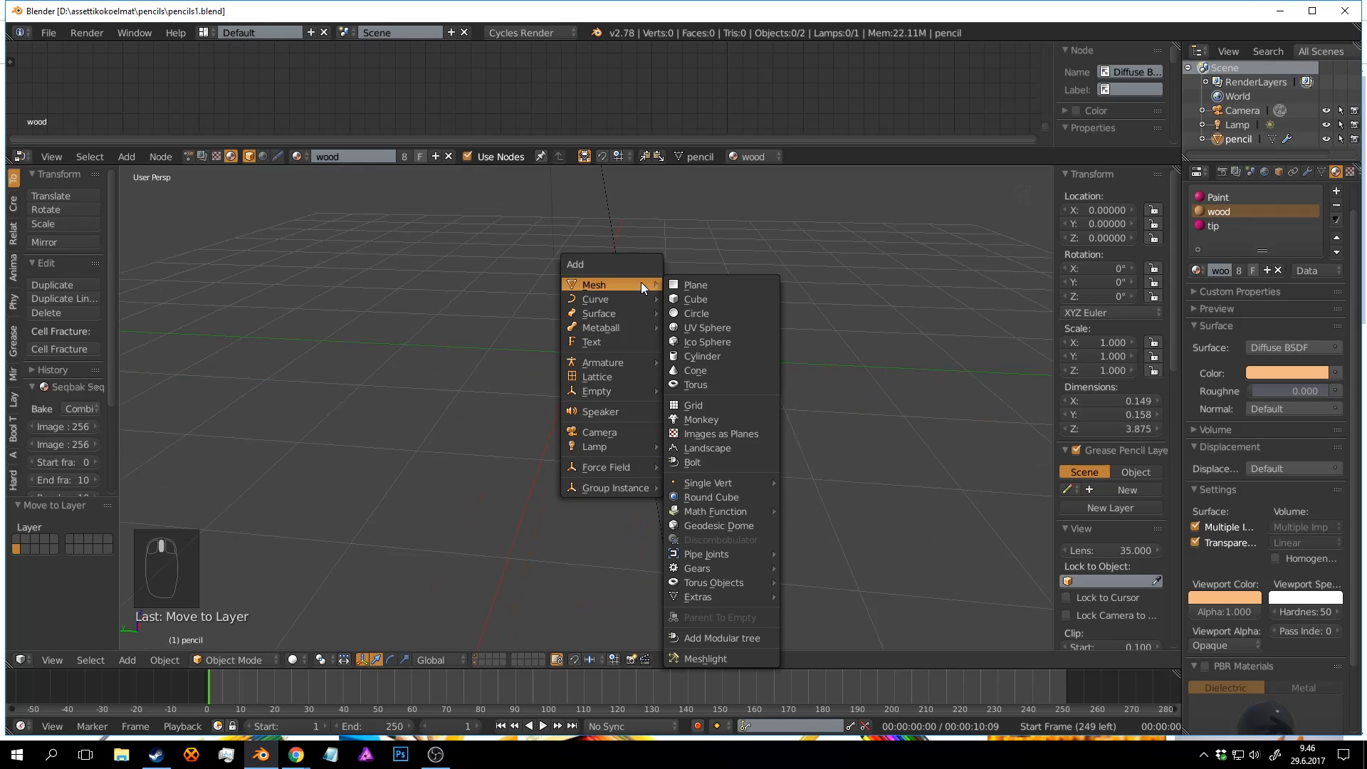
left_click(696, 359)
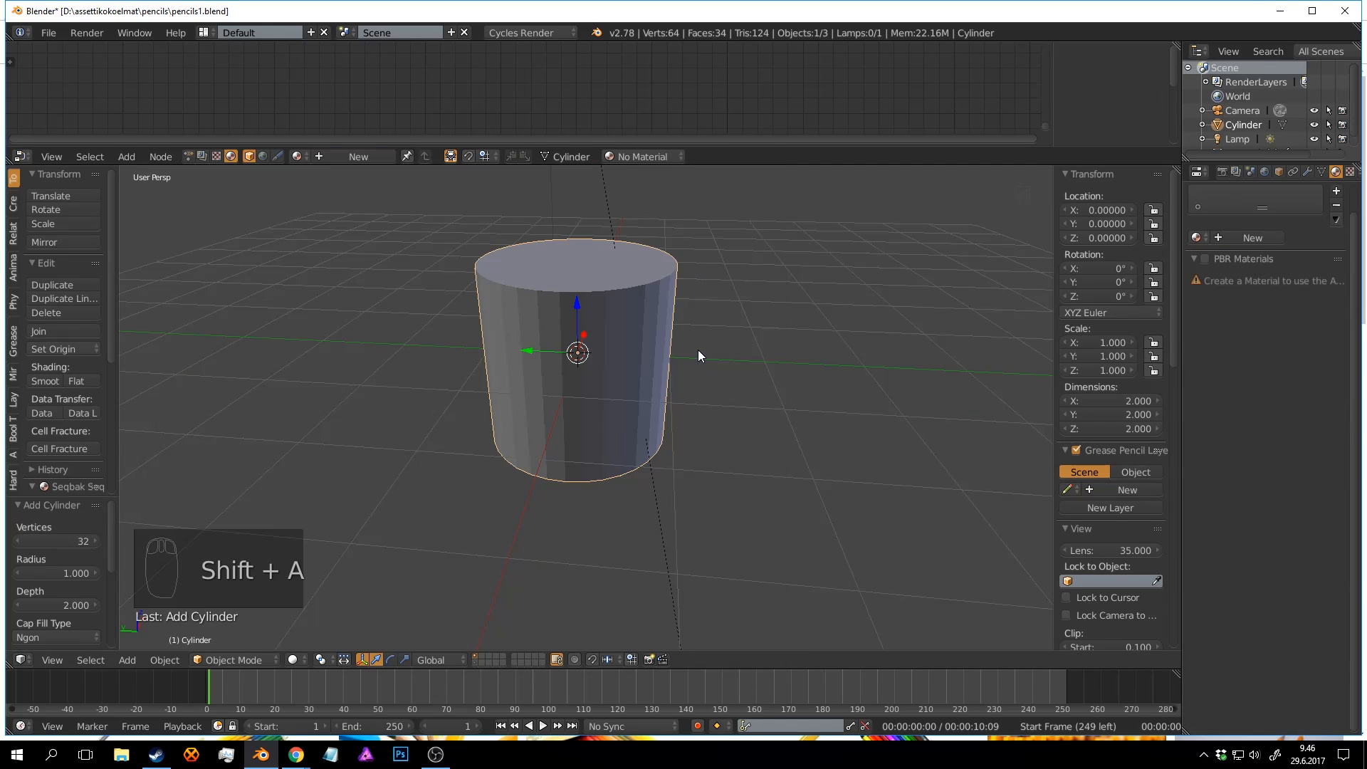
scroll(698, 349, "down", 3)
scroll(703, 328, "up", 3)
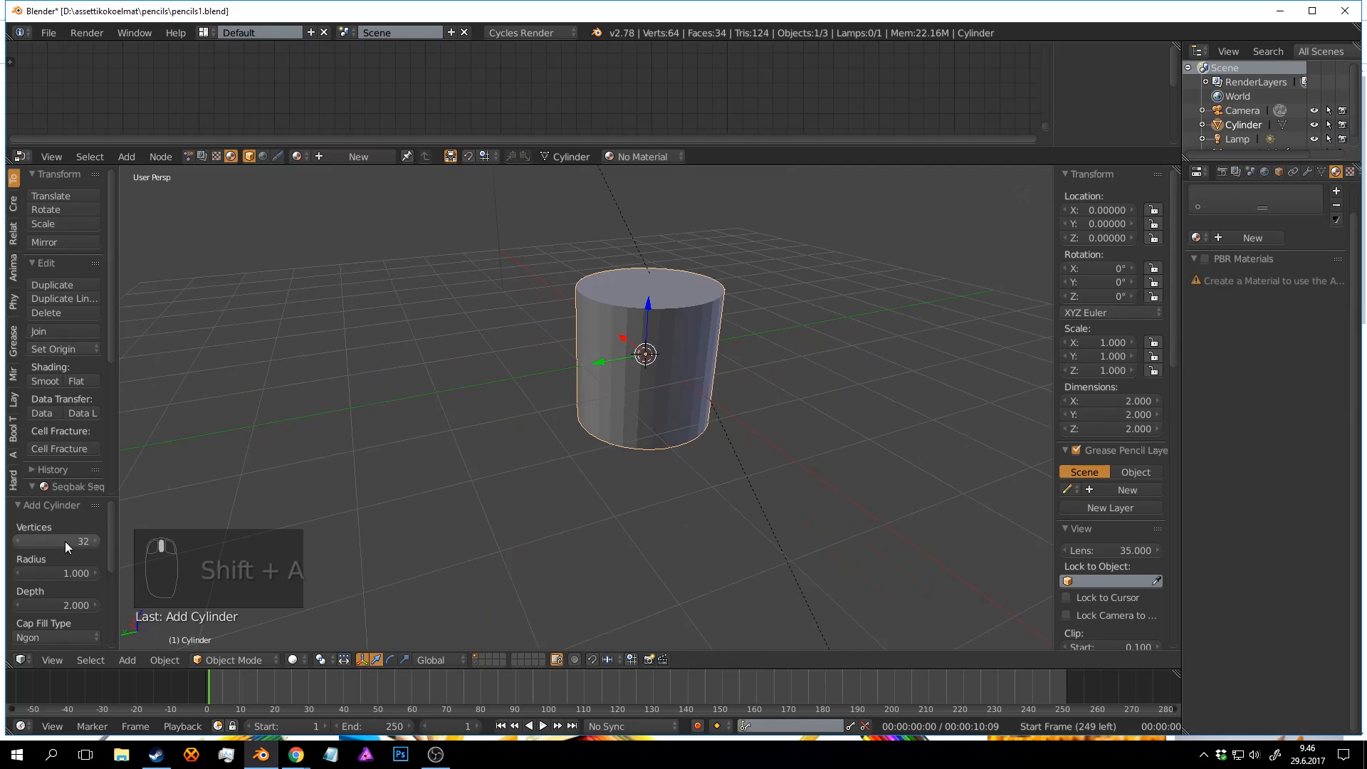
Reduce the new cylinder's vertex count to 16.
left_click_drag(20, 539, 3, 539)
left_click(18, 539)
left_click(19, 539)
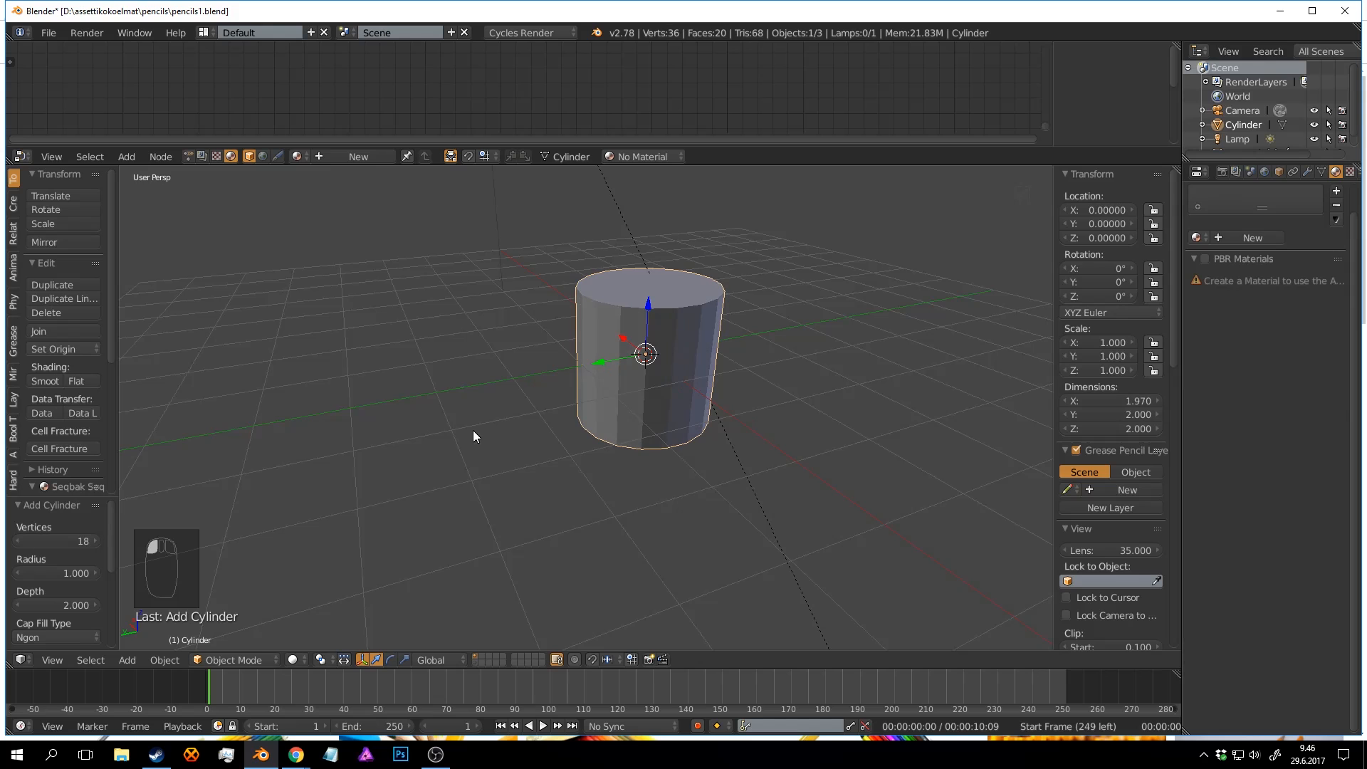
middle_click_drag(473, 430, 588, 319)
scroll(578, 390, "up", 1)
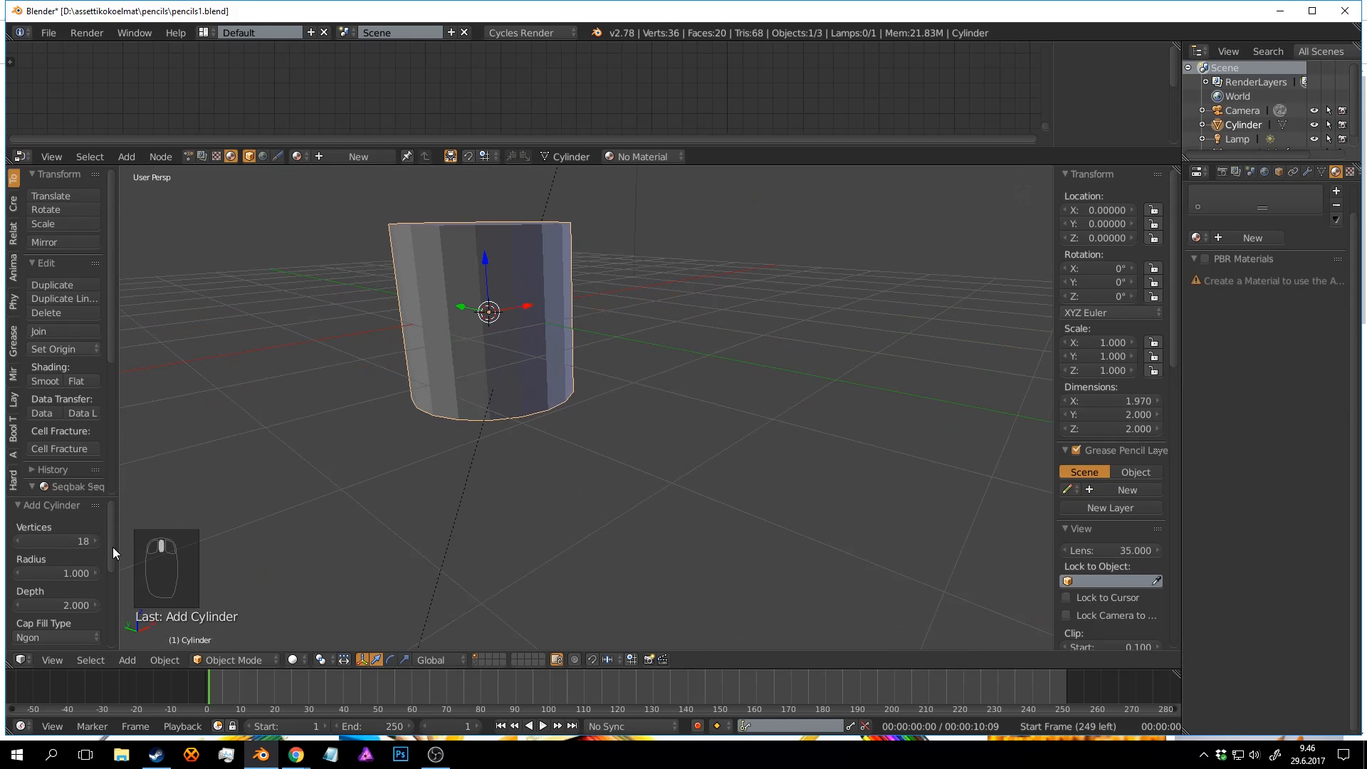
left_click(22, 536)
left_click(22, 536)
left_click(22, 536)
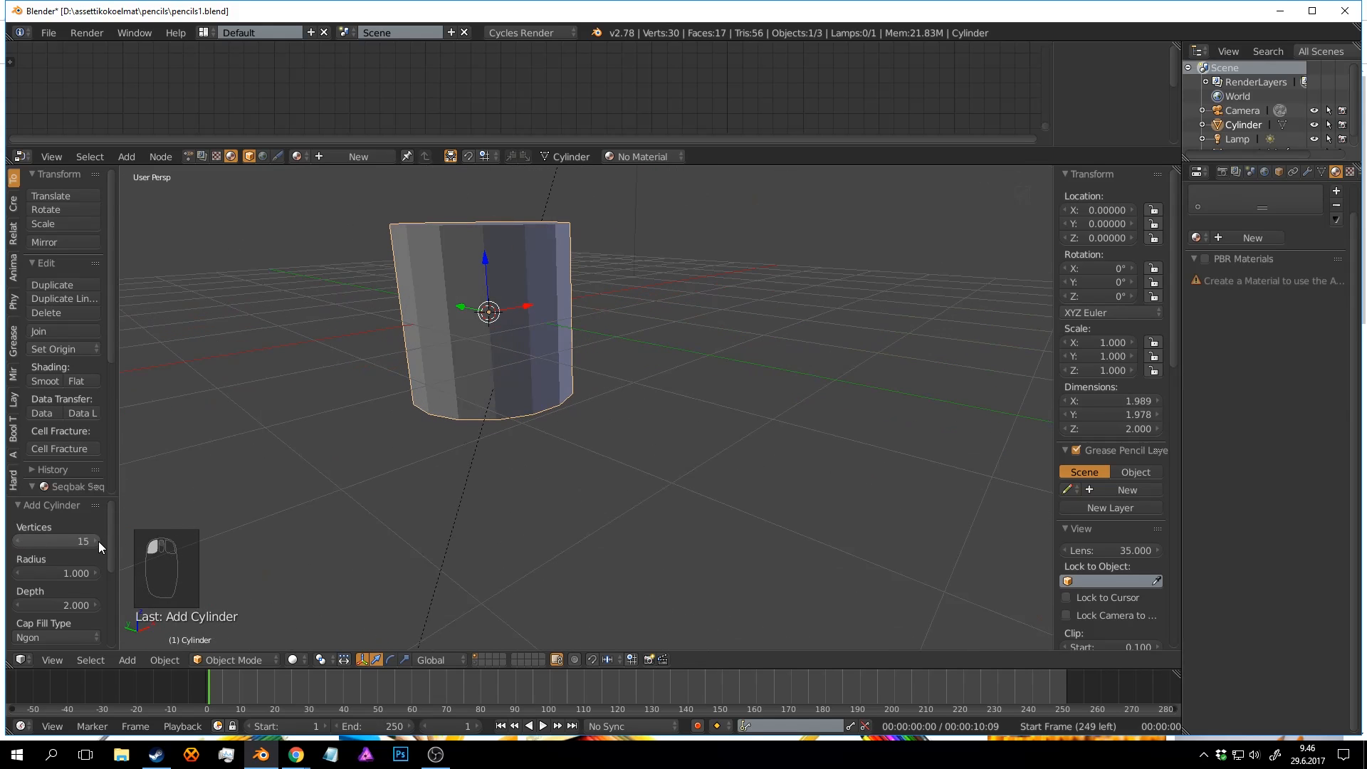
left_click(95, 541)
middle_click_drag(515, 374, 655, 394)
scroll(681, 356, "down", 3)
scroll(699, 422, "up", 2)
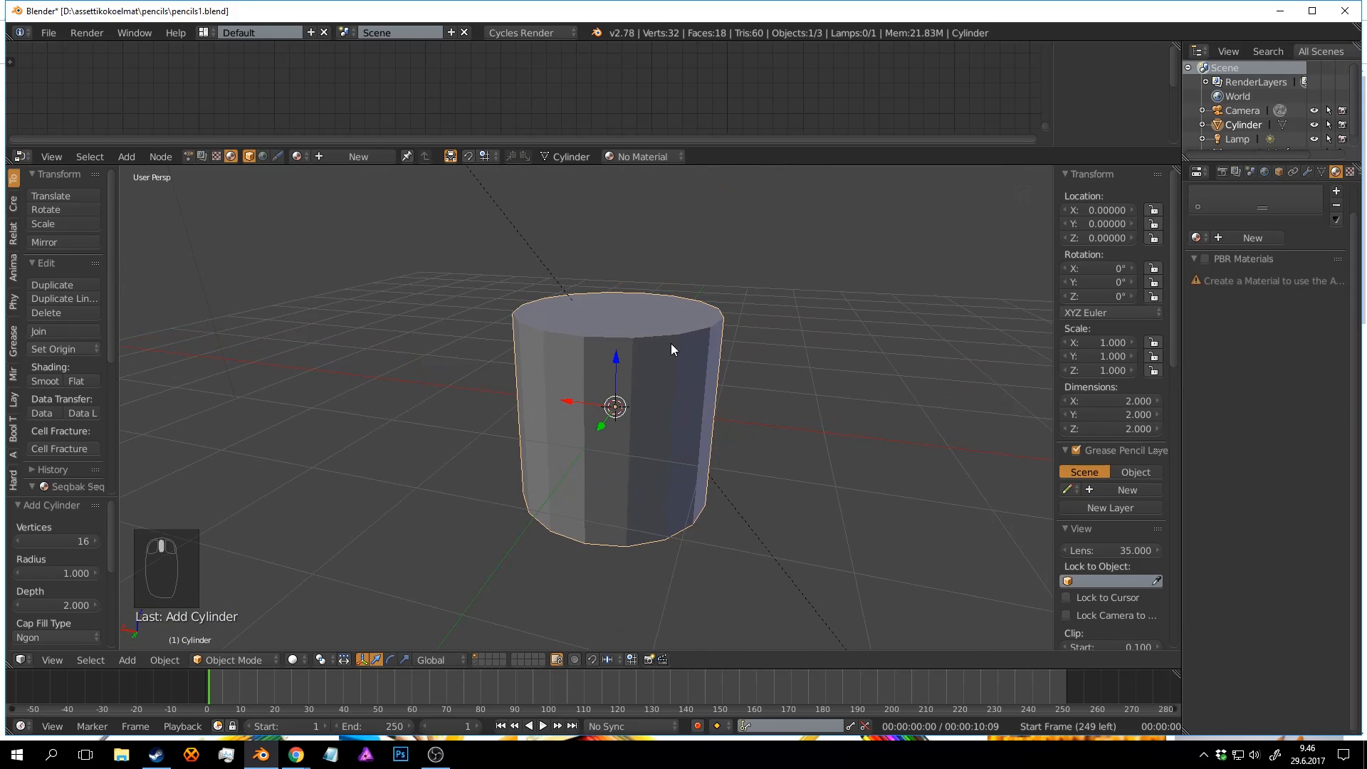
Scale the cylinder's top edge loop by 1.19 and raise it 0.586 along Z.
middle_click_drag(671, 343, 647, 342)
key("Tab")
key("a")
right_click(636, 340, "alt")
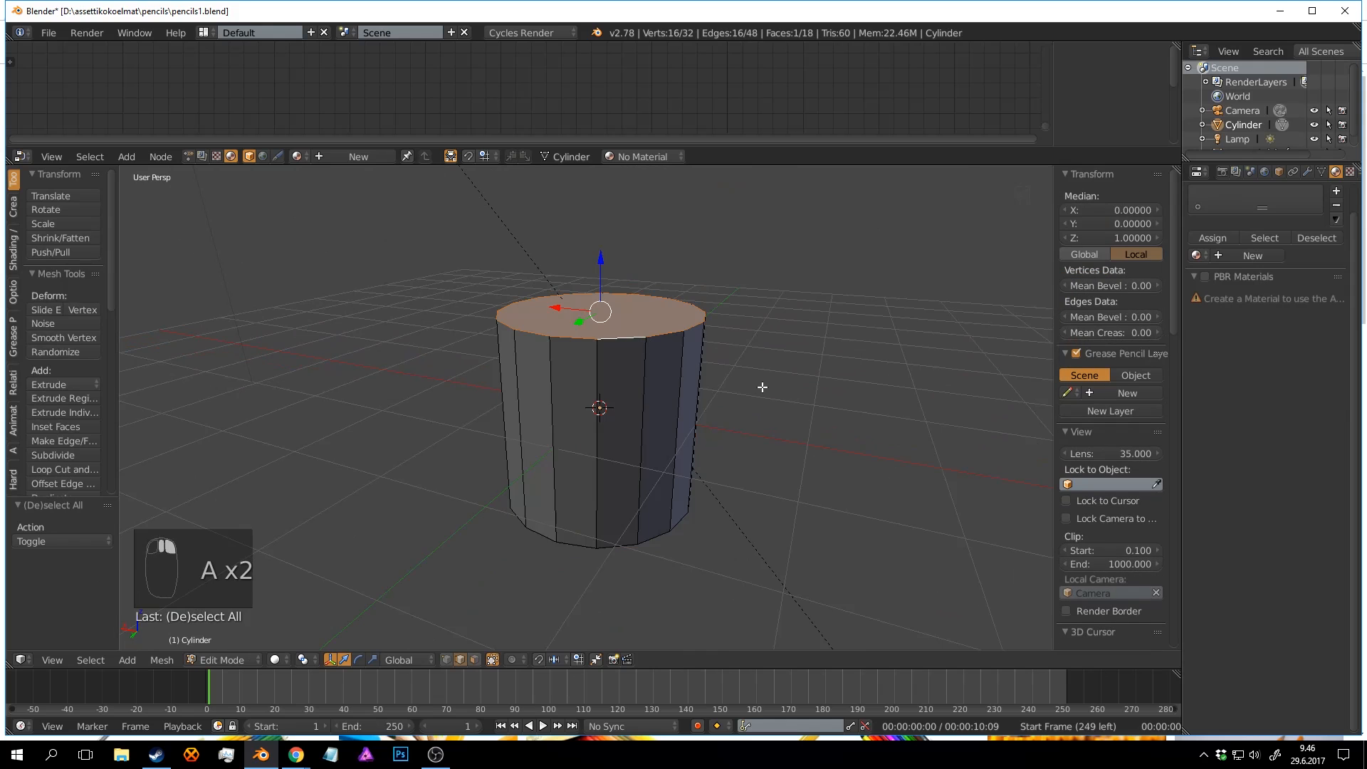
key("s")
left_click(787, 398)
key("g")
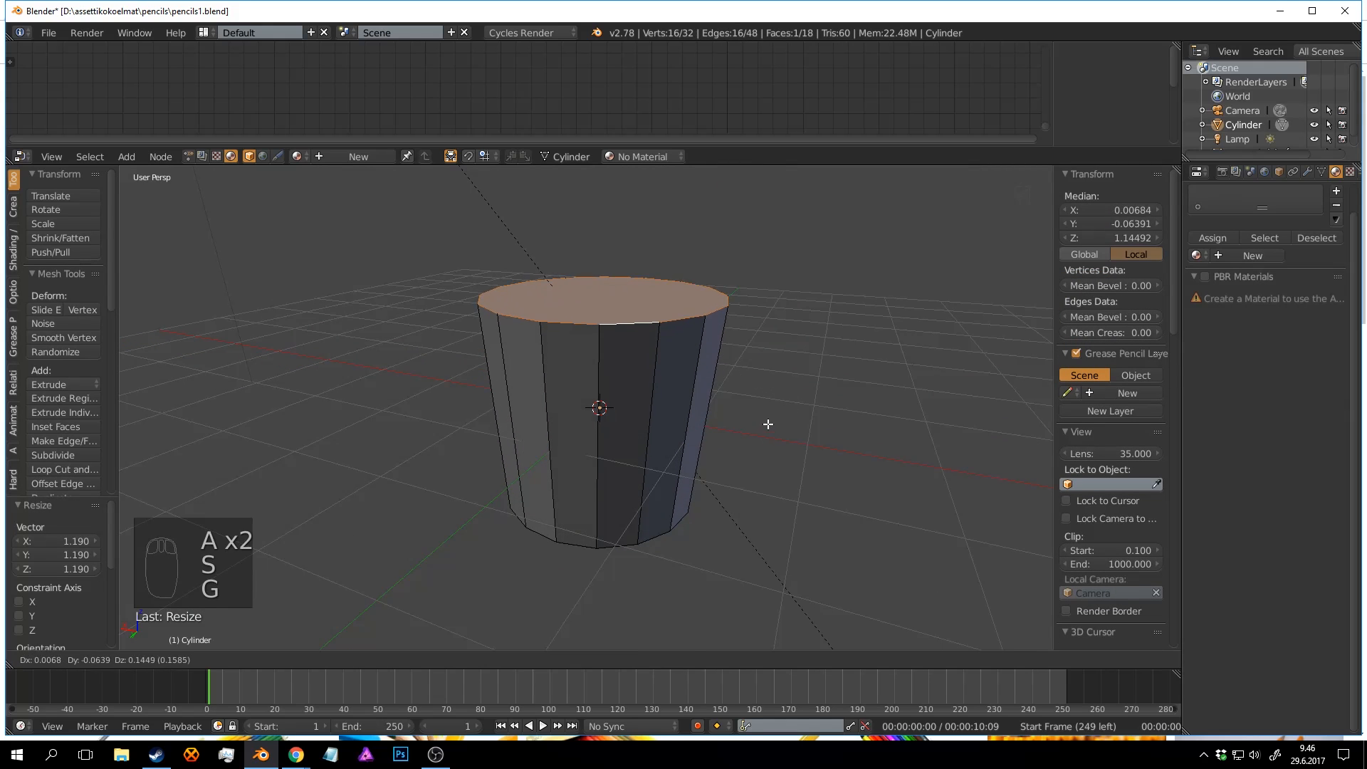
key("z")
left_click(757, 249)
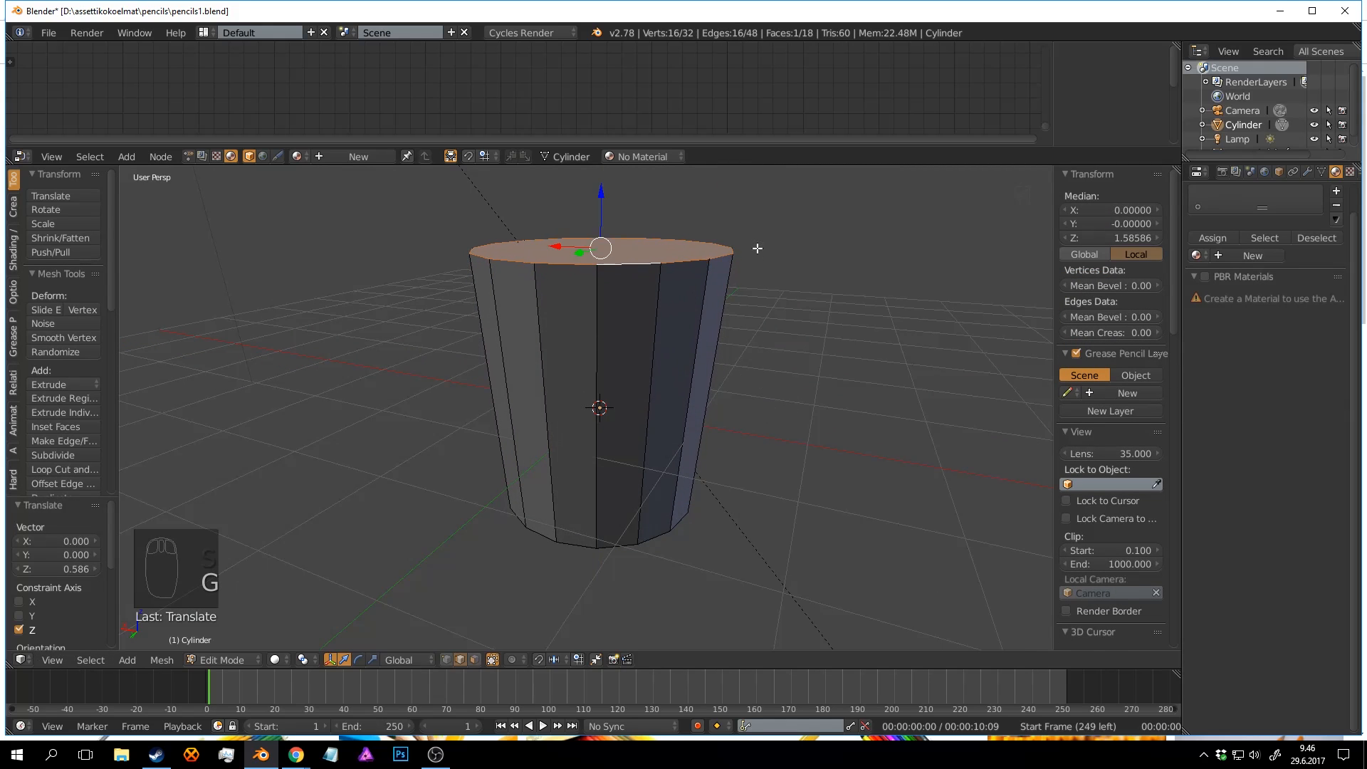
key("Tab")
Move the whole cylinder up 1 unit along Z.
scroll(753, 260, "down", 4)
mouse_move(749, 279)
middle_mouse_down()
mouse_move(695, 292)
mouse_move(704, 240)
mouse_move(727, 289)
middle_mouse_up()
scroll(697, 294, "up", 2)
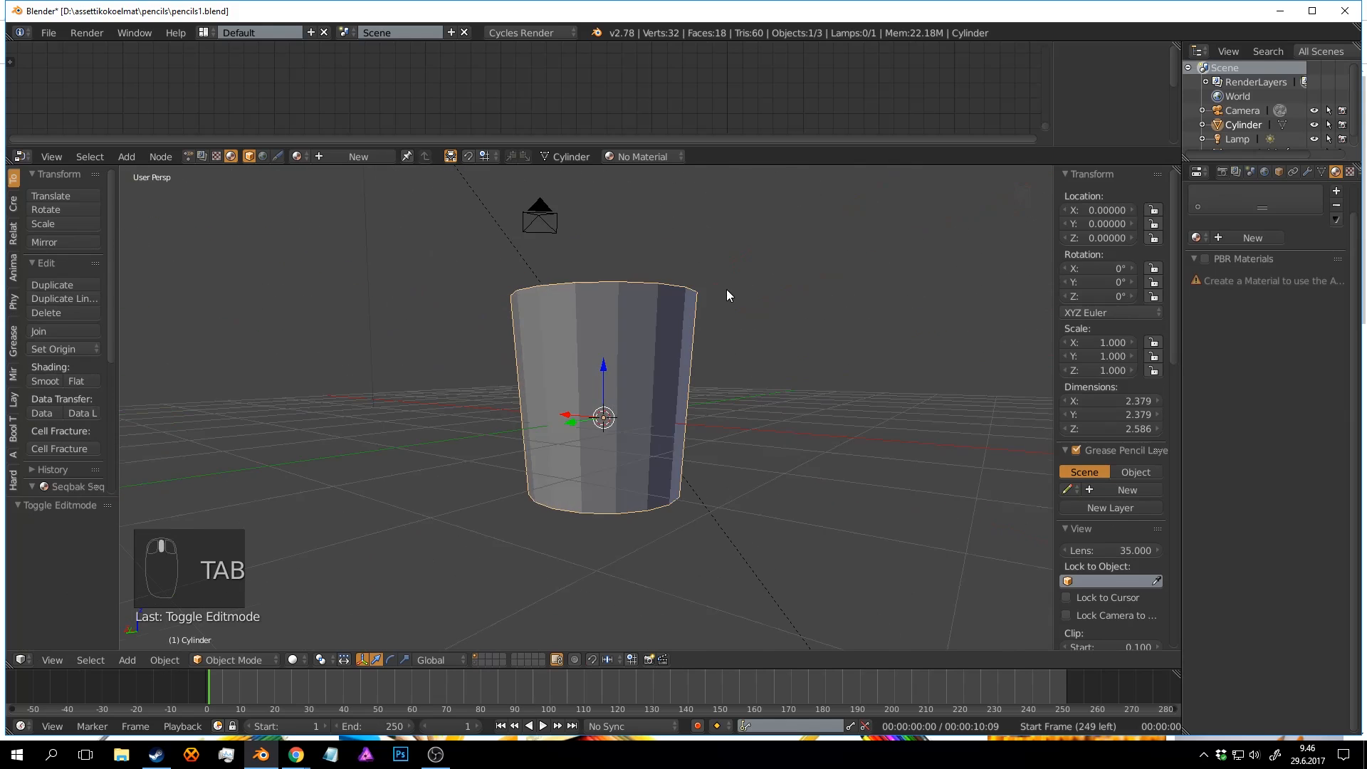
key("Tab")
key("Tab")
key("g")
key("z")
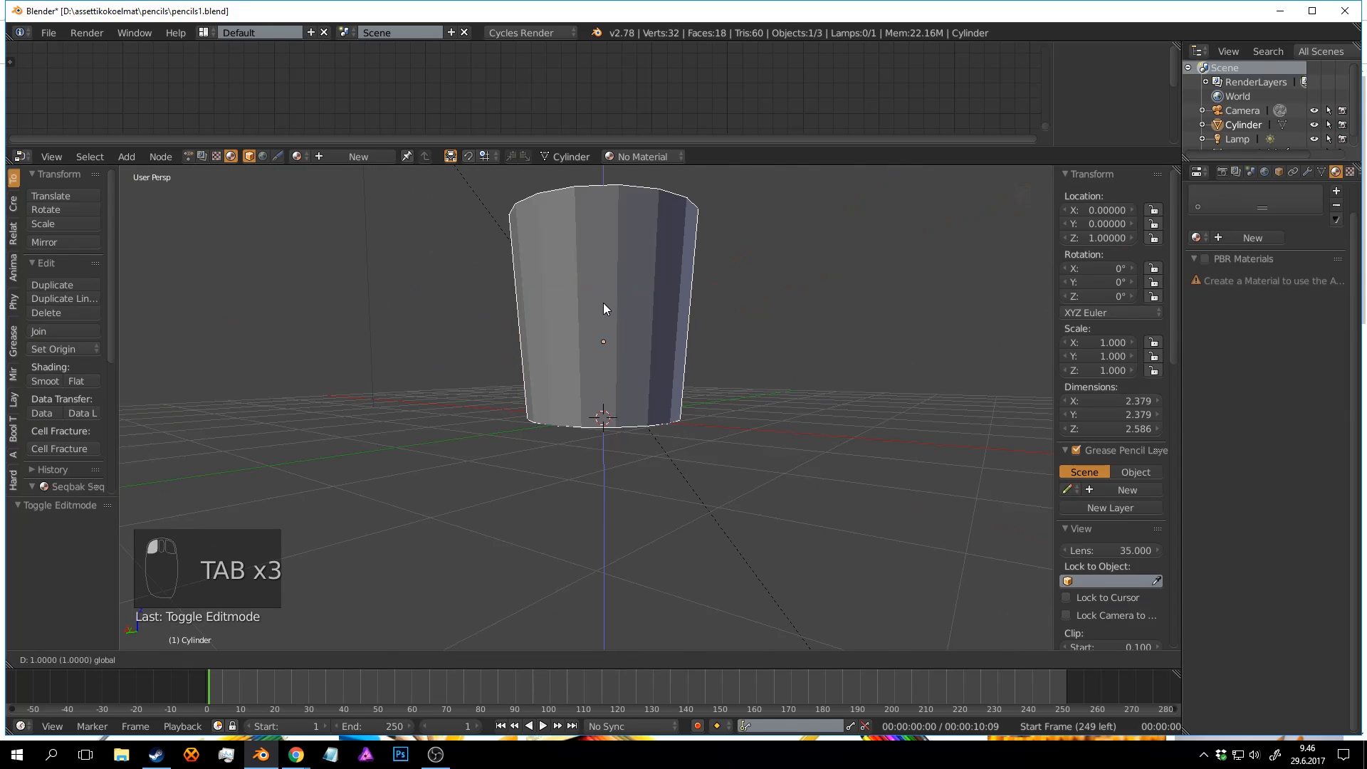
left_click(604, 302)
Raise the cylinder's top edge loop about 0.31 along Z and scale it slightly wider.
scroll(641, 327, "down", 2)
scroll(683, 356, "up", 2)
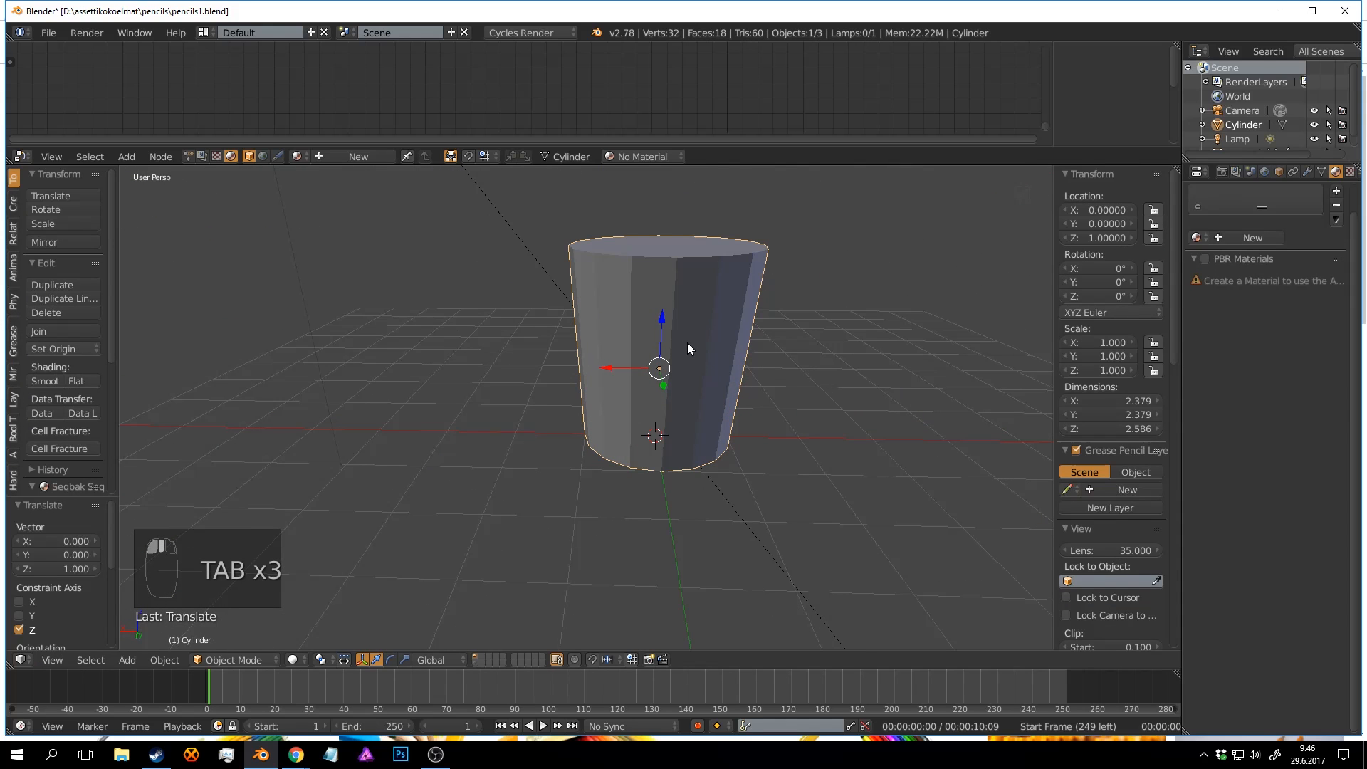
middle_click_drag(704, 277, 704, 420)
scroll(694, 219, "up", 2)
scroll(661, 396, "down", 4)
scroll(695, 426, "up", 3)
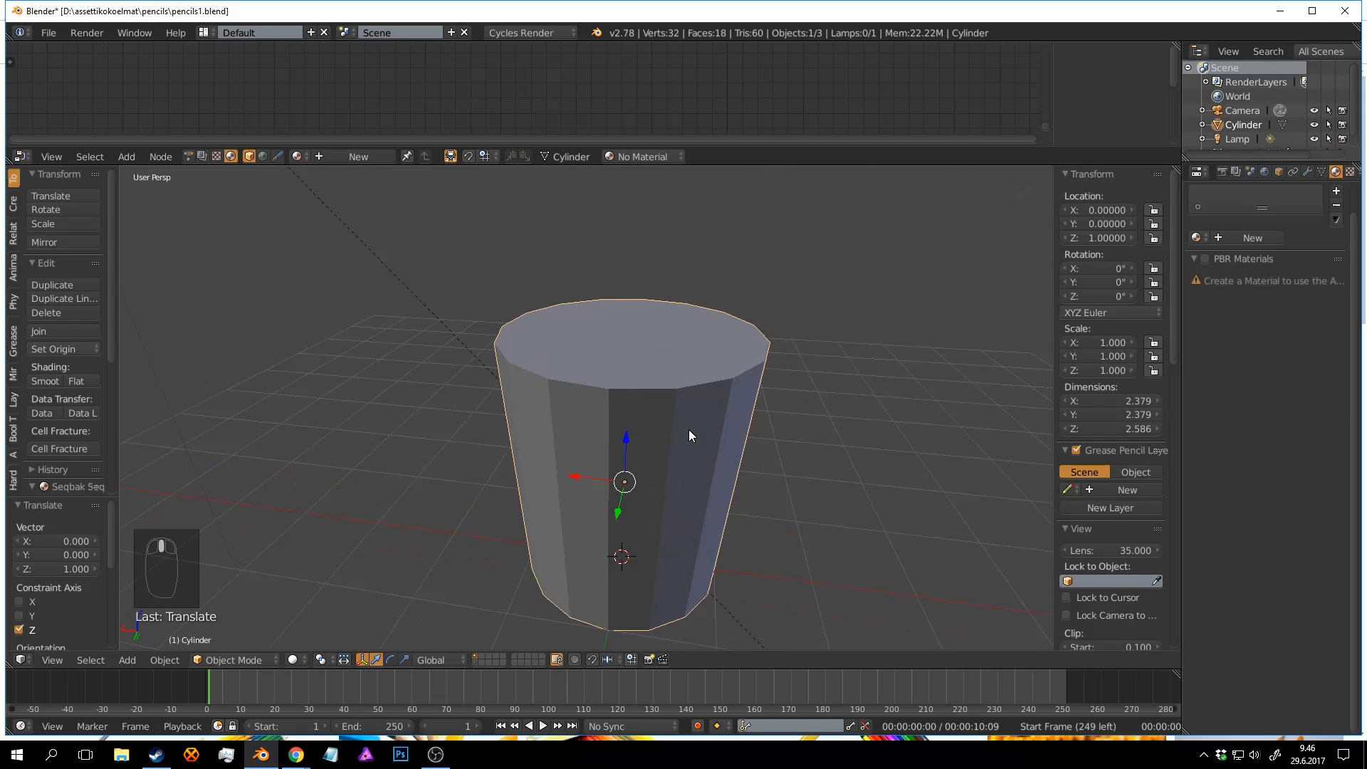
key("Tab")
key("a")
key("a")
key("g")
middle_click(800, 399)
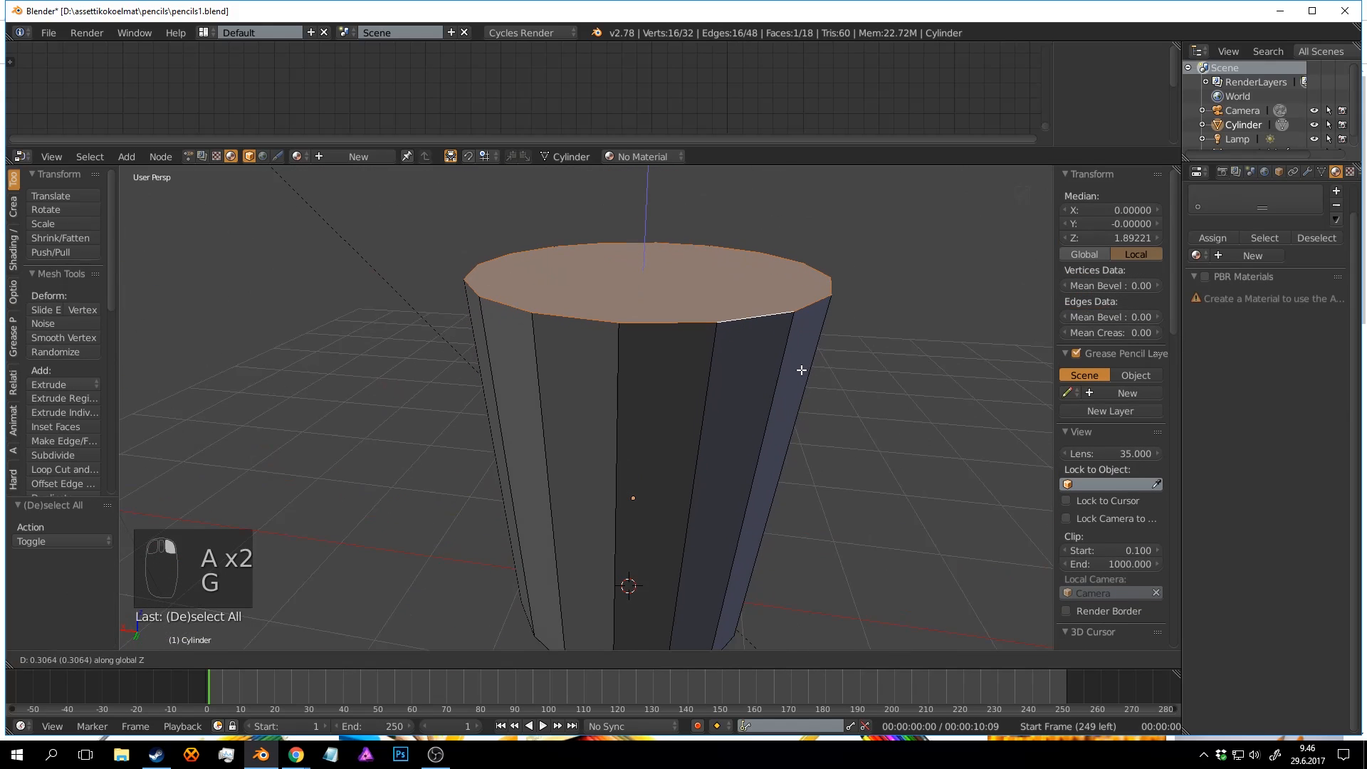
left_click(800, 369)
key("s")
left_click(818, 391)
key("Tab")
Rescale the top rim so the cup is about 2.52 units across, and save the file.
scroll(817, 392, "down", 3)
middle_click_drag(815, 386, 683, 434)
key("a")
key("ctrl+s")
right_click(634, 434)
key("Tab")
key("s")
left_click(767, 364)
key("Tab")
key("ctrl+s")
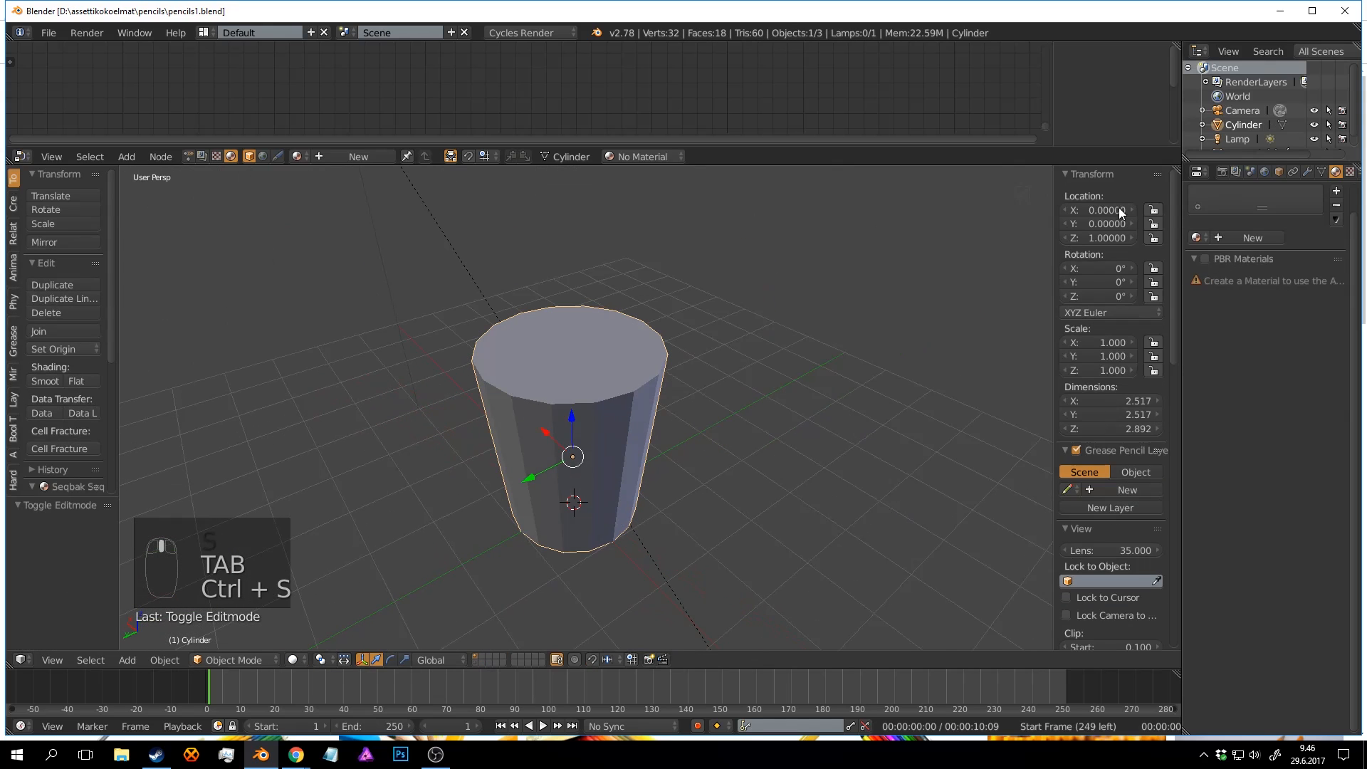
Extrude the cup's bottom loop in place, merge the new vertices at center and save the file.
key("Tab")
middle_click_drag(614, 535, 603, 295)
key("a")
key("a")
key("a")
right_click(594, 264, "alt")
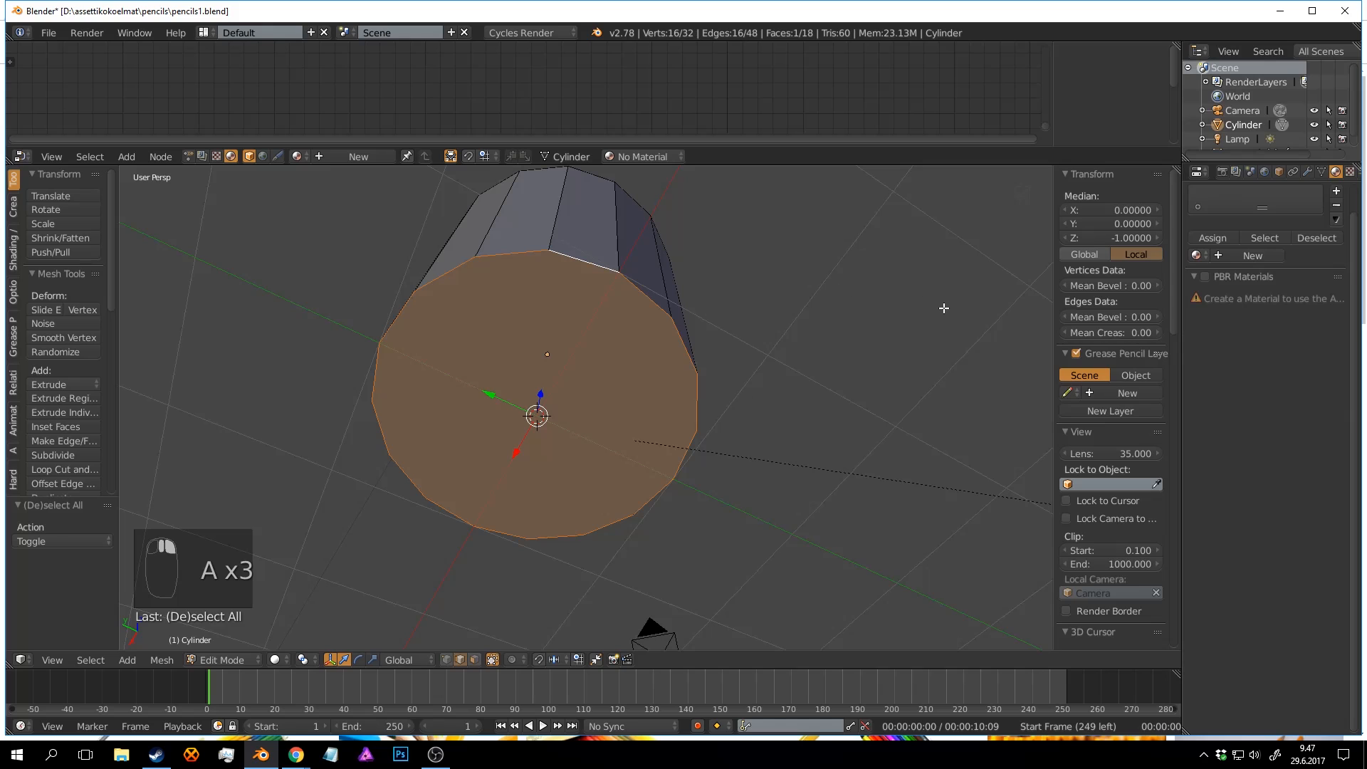
key("e")
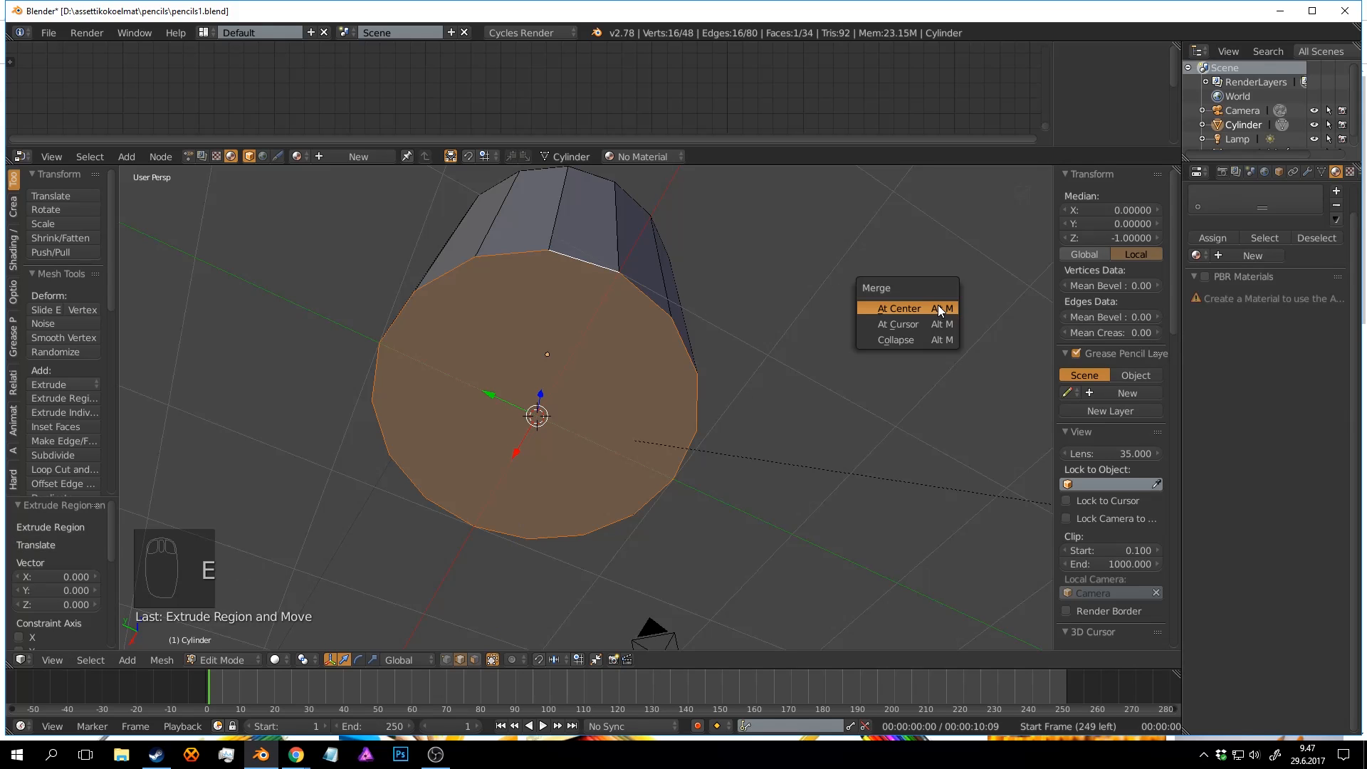
left_click(938, 306)
middle_click_drag(744, 349, 684, 400)
key("Tab")
key("ctrl+s")
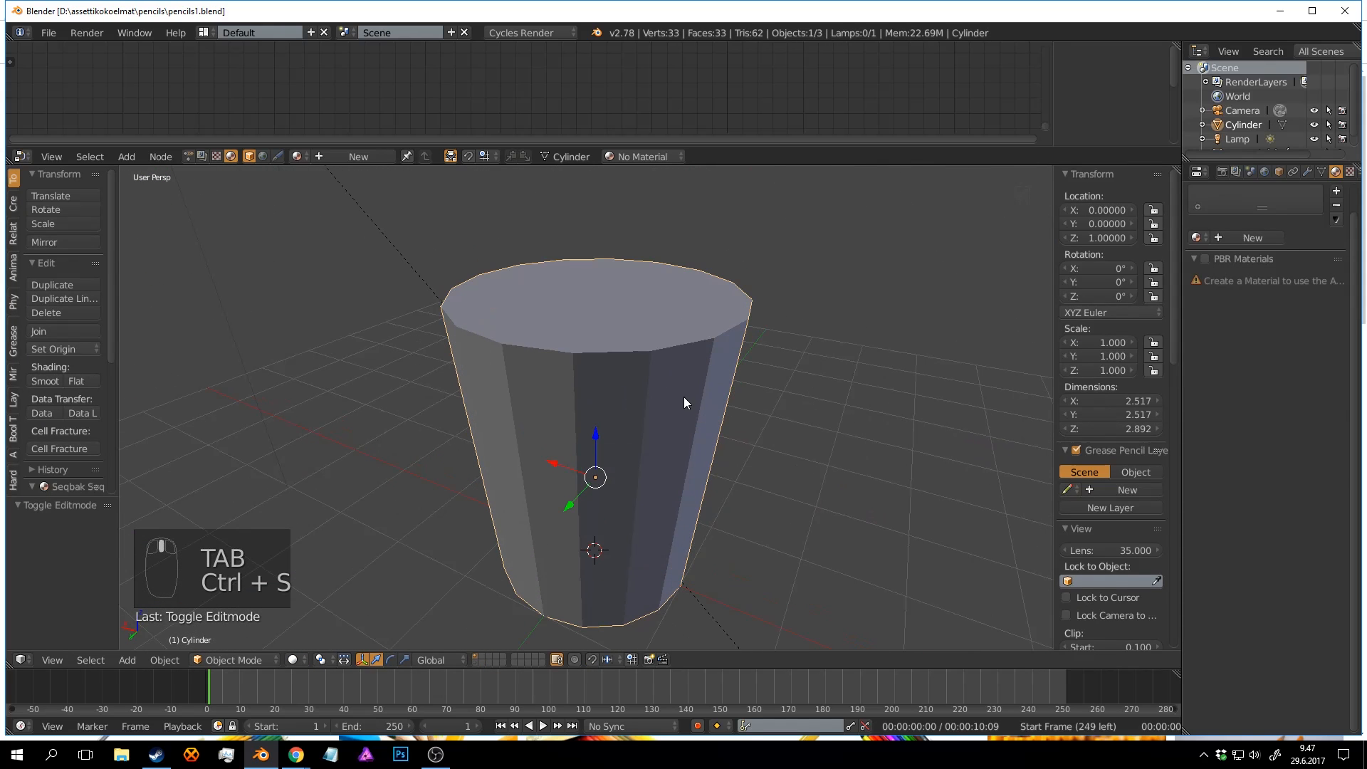
Add a Wireframe modifier to the cylinder and save the file.
left_click(1309, 171)
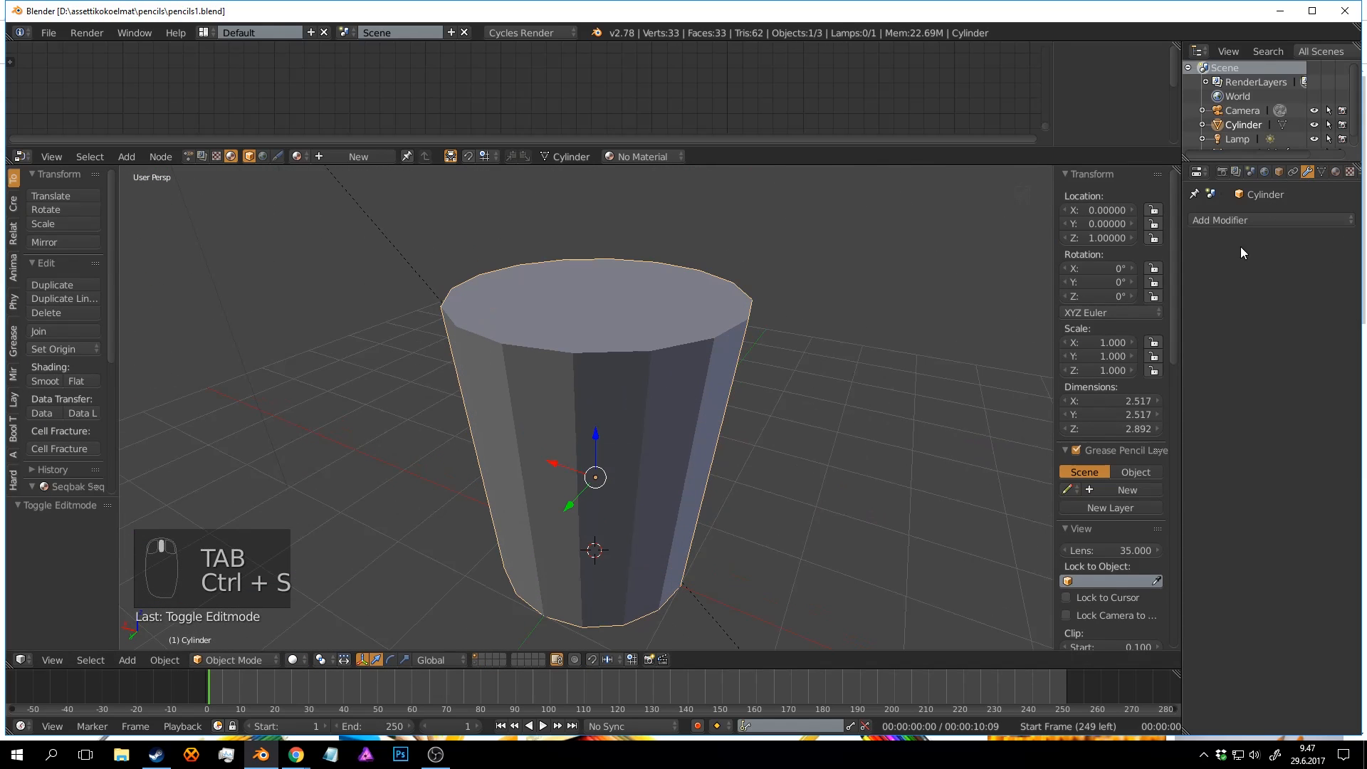
left_click(1265, 221)
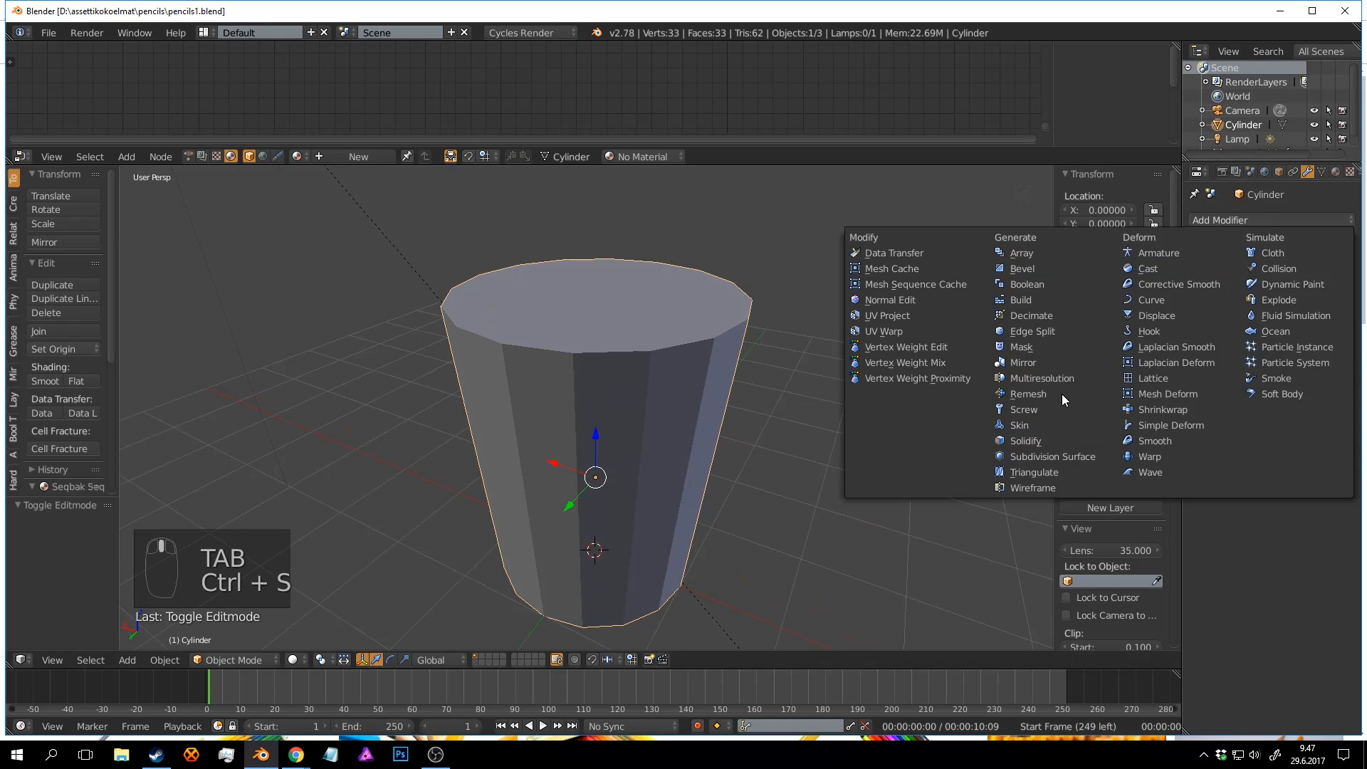
left_click(1049, 490)
scroll(777, 374, "down", 2)
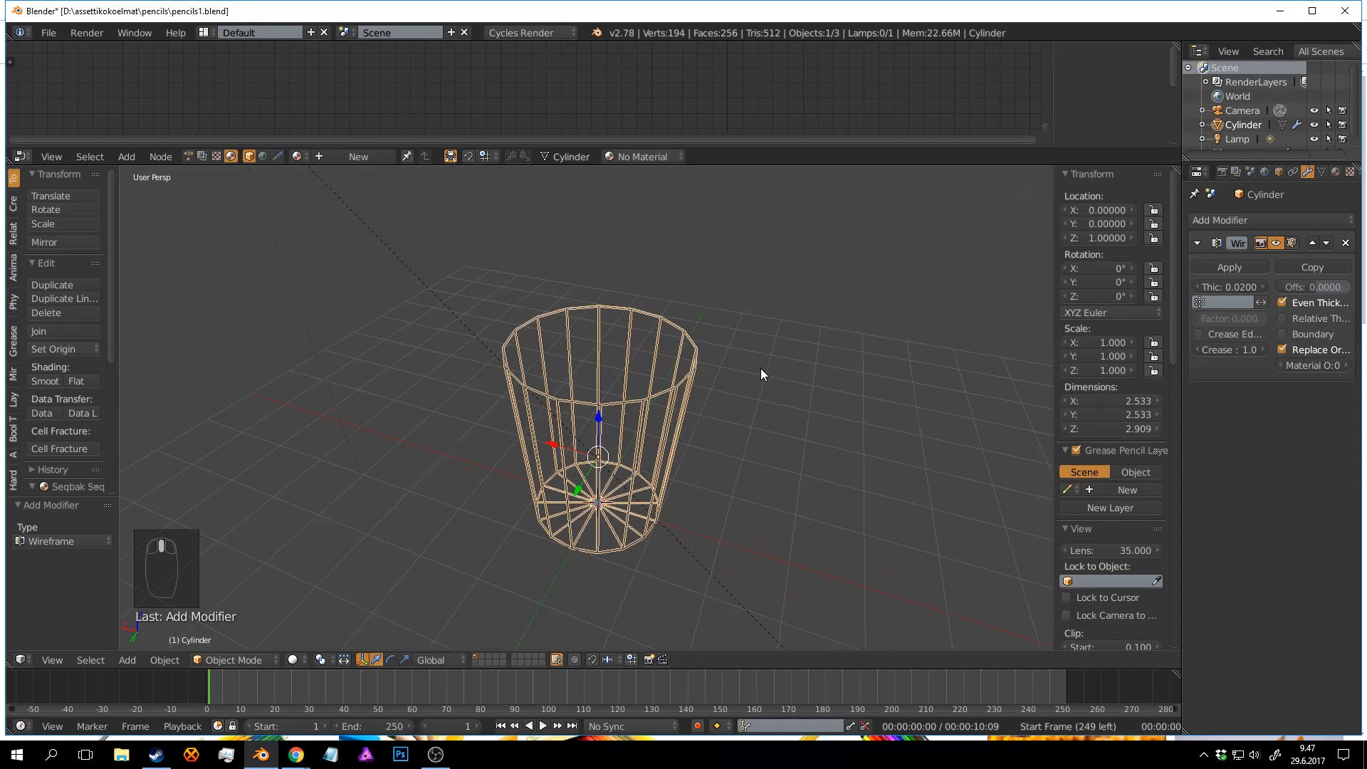
scroll(761, 369, "up", 2)
middle_click_drag(761, 352, 796, 245)
key("a")
scroll(751, 309, "up", 4)
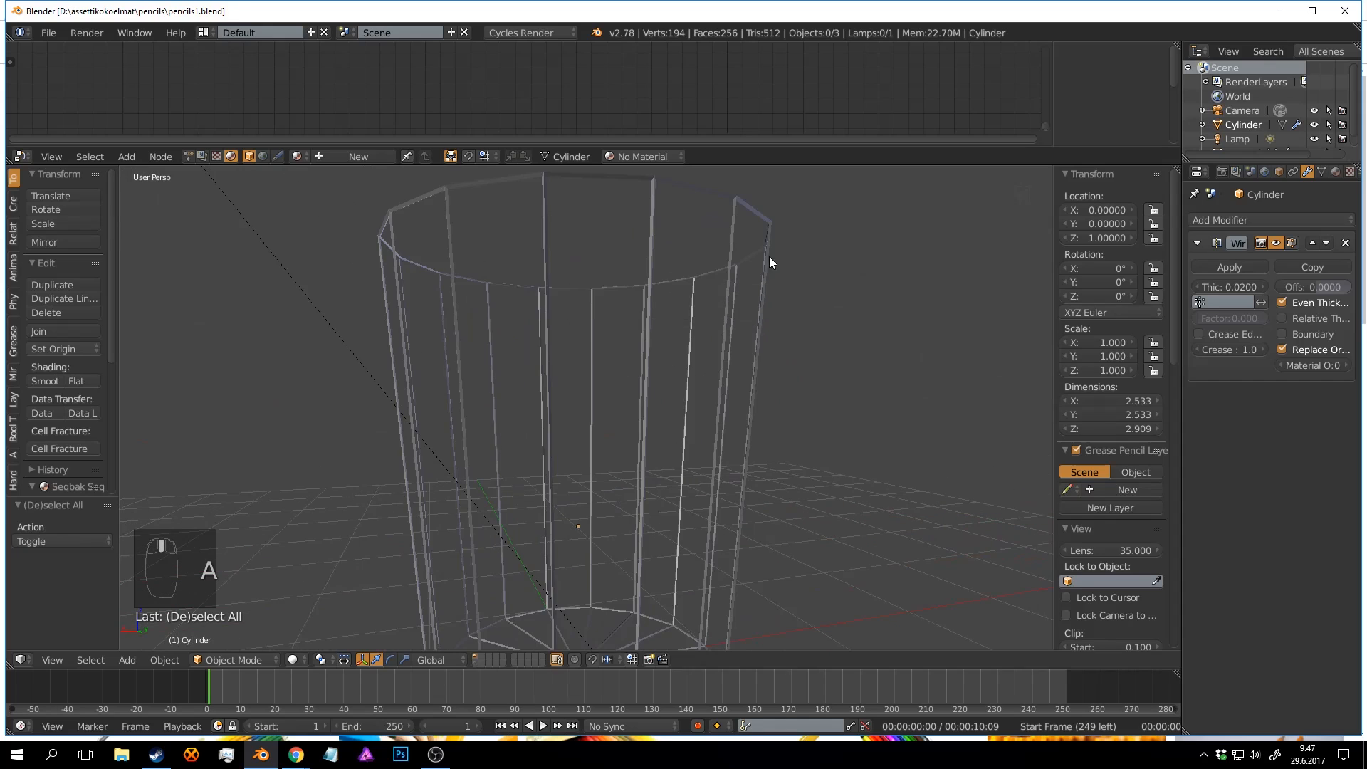
key("a")
key("ctrl+s")
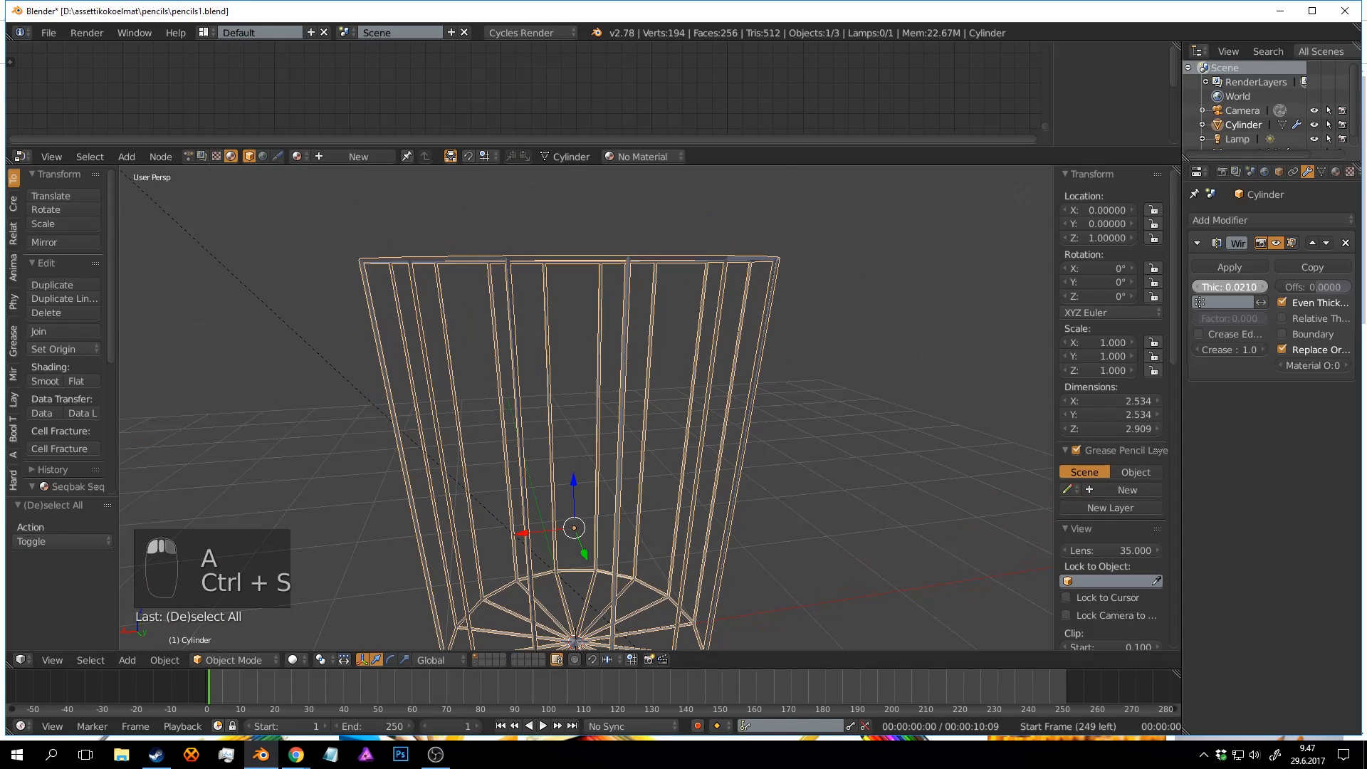
Set the Wireframe modifier's thickness to 0.0996 and apply the modifier.
left_click_drag(1230, 287, 1285, 287)
middle_click_drag(898, 251, 642, 408)
key("a")
scroll(644, 209, "down", 6)
scroll(664, 387, "up", 3)
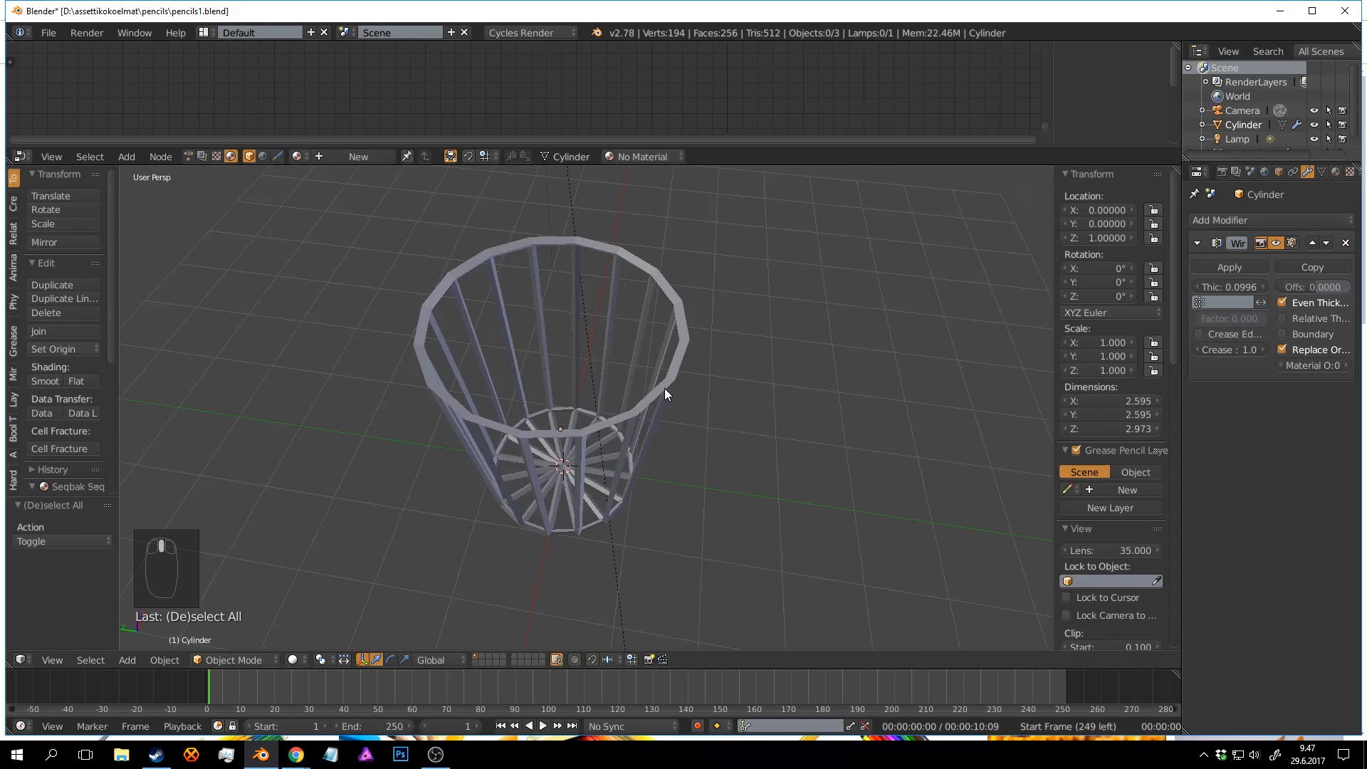
middle_click_drag(675, 357, 619, 338)
key("ctrl+s")
right_click(693, 338)
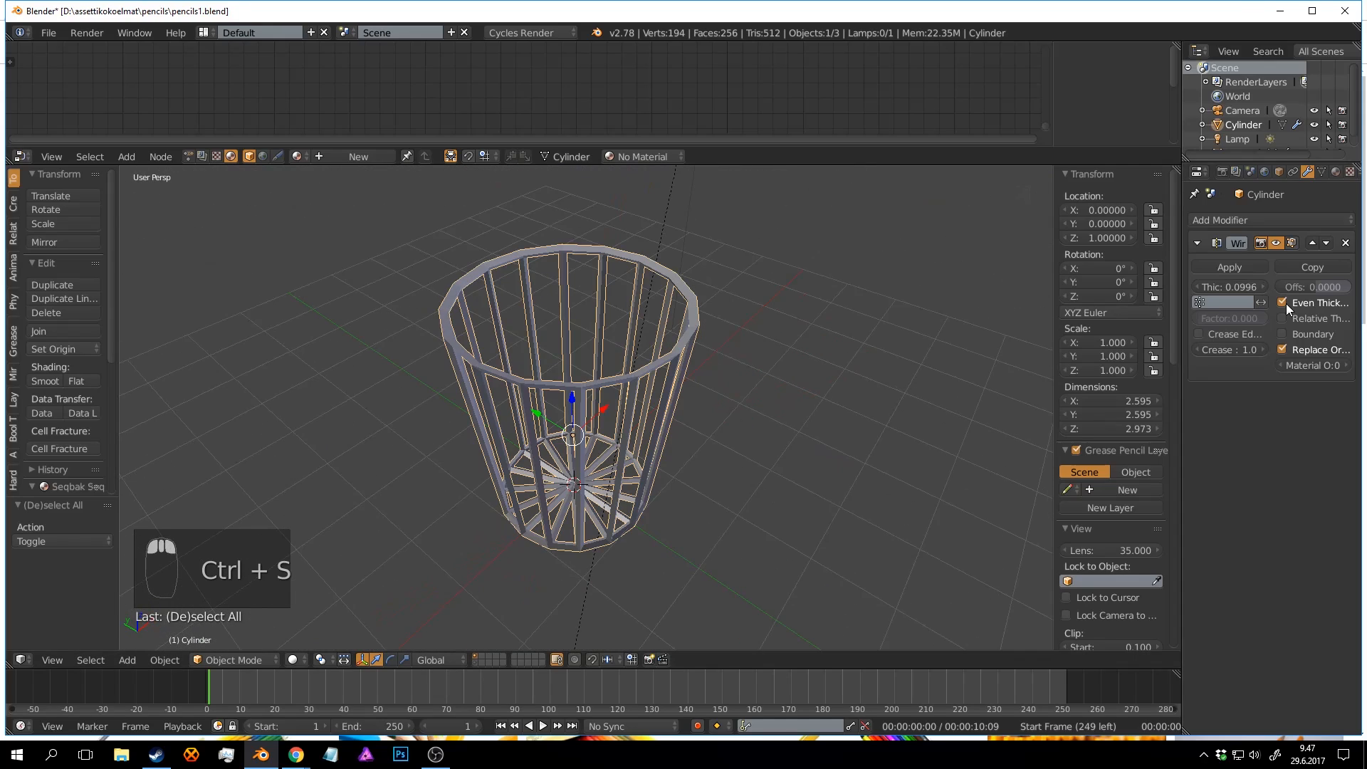
left_click(1245, 267)
Select all the horizontal edges linking the struts around the top rim and delete the edges.
scroll(784, 320, "up", 4)
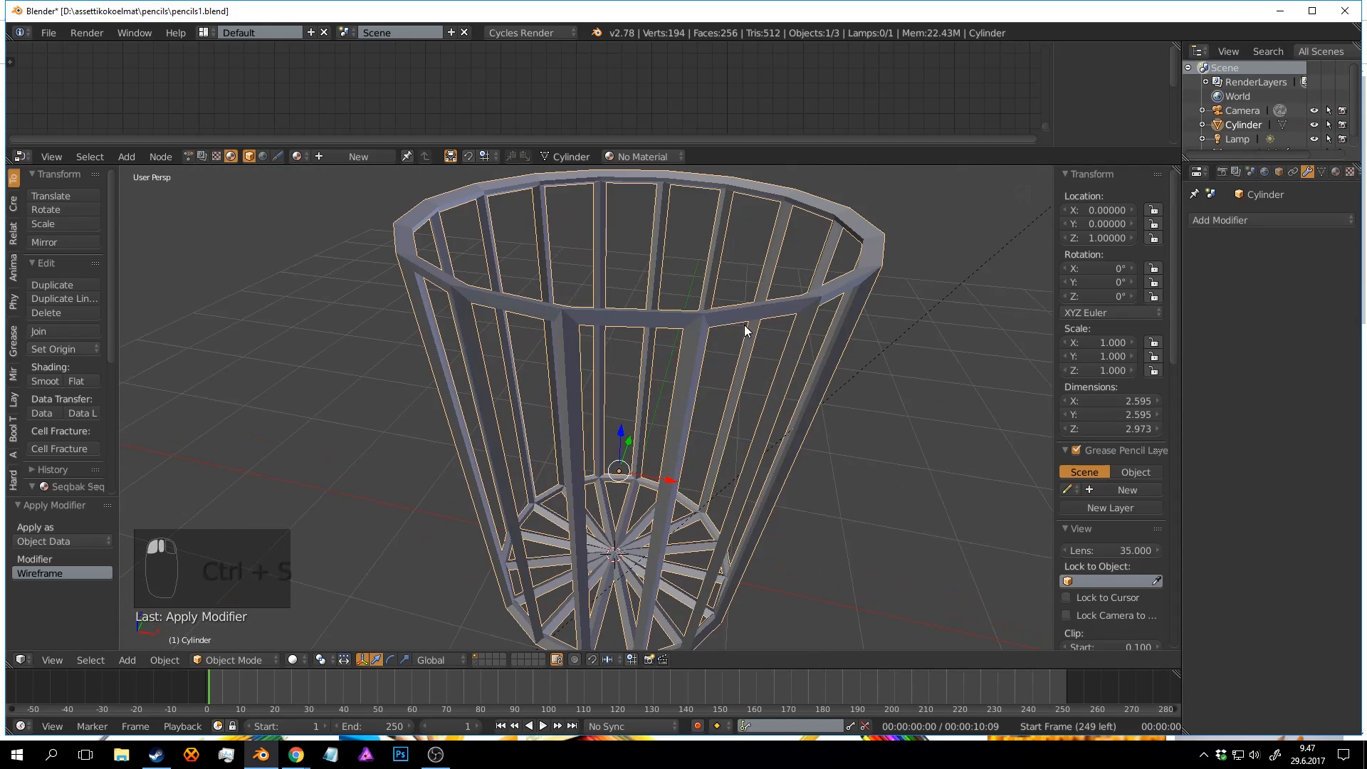
key("Tab")
middle_click_drag(644, 375, 636, 371)
key("a")
key("a")
key("a")
key("a")
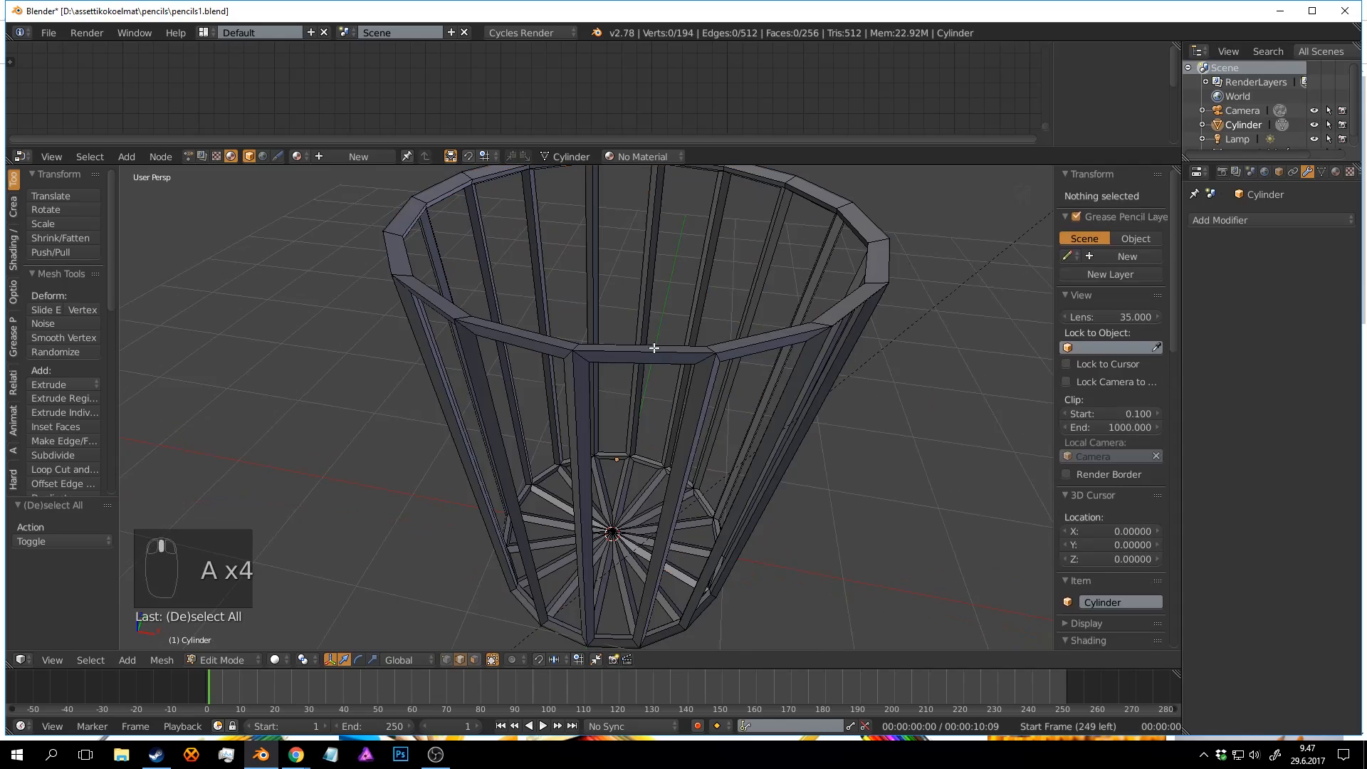
right_click(653, 349, "ctrl+alt")
middle_click_drag(737, 343, 710, 344)
right_click(712, 358, "ctrl+alt+shift")
middle_click_drag(889, 337, 851, 354)
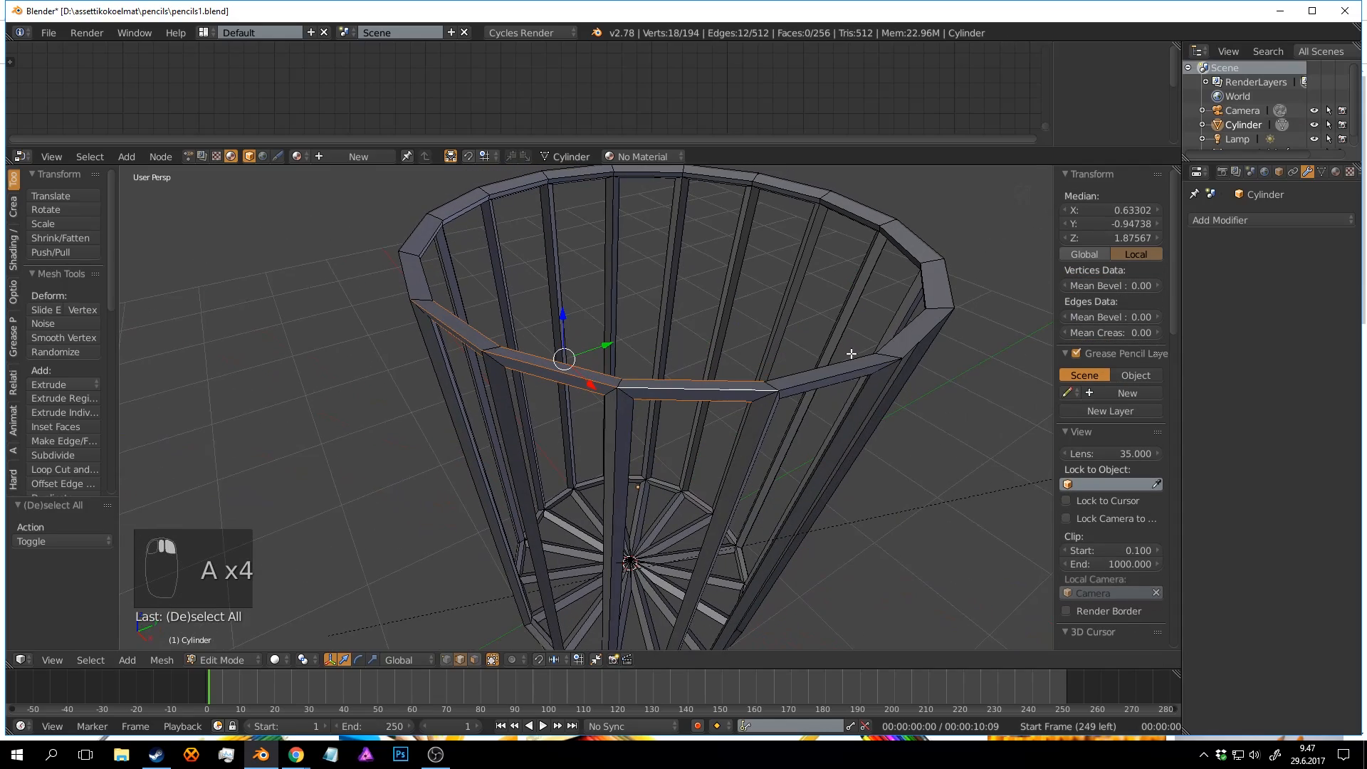
middle_click_drag(996, 345, 904, 381)
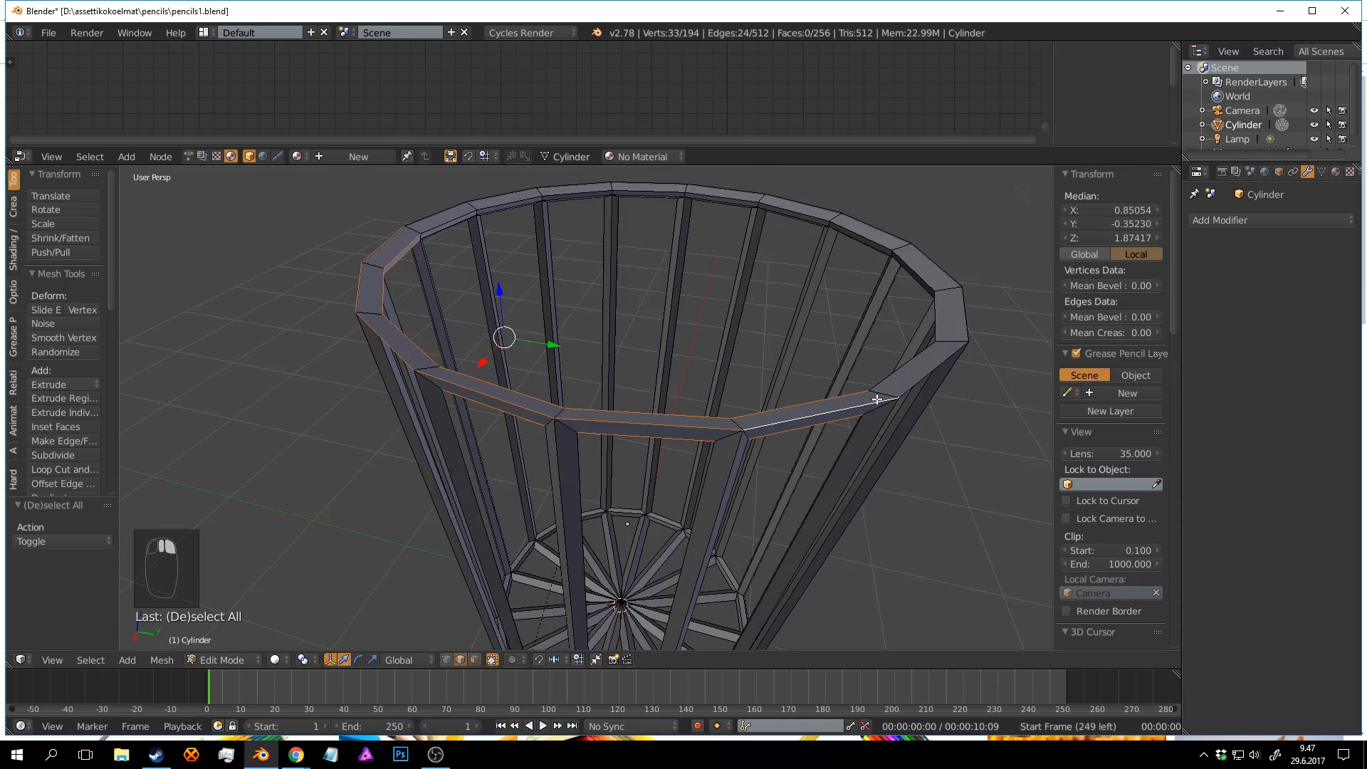
middle_click_drag(993, 385, 653, 336)
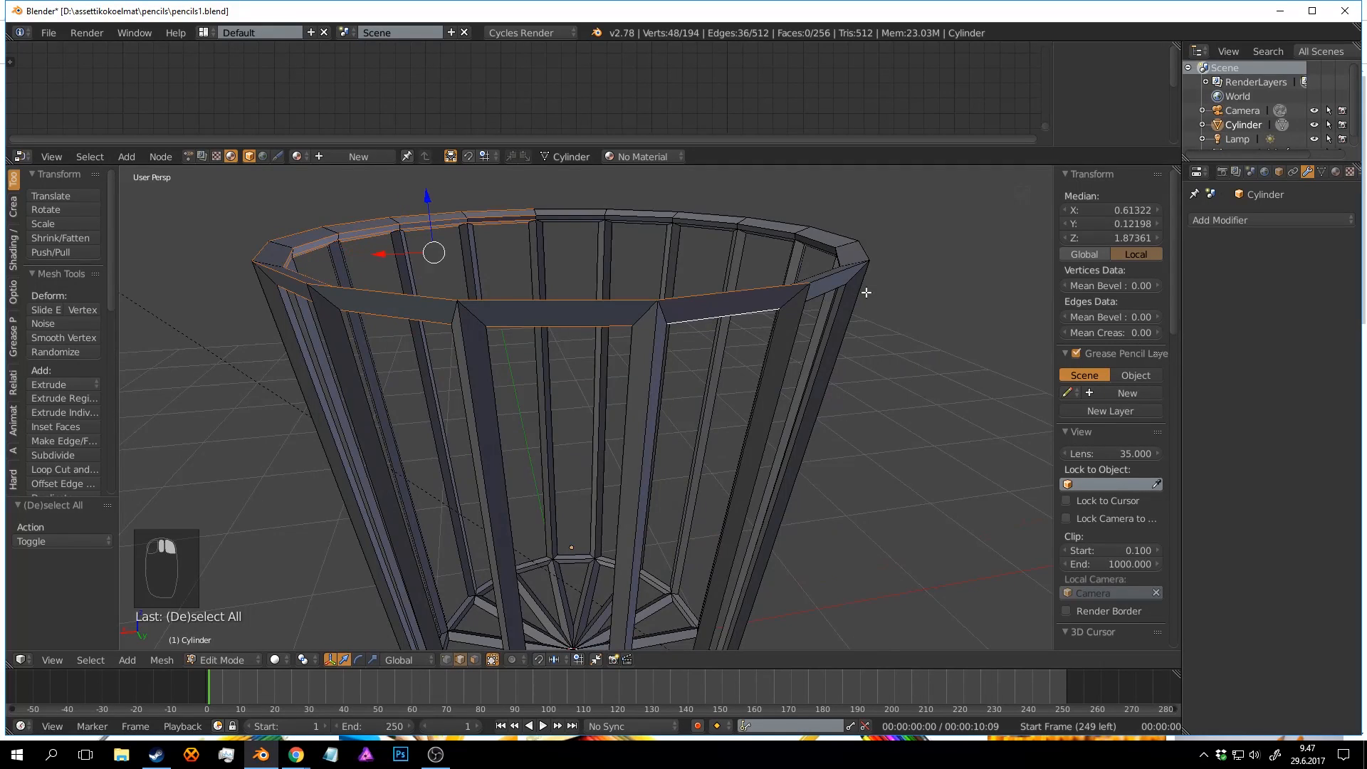
middle_click_drag(981, 272, 641, 332)
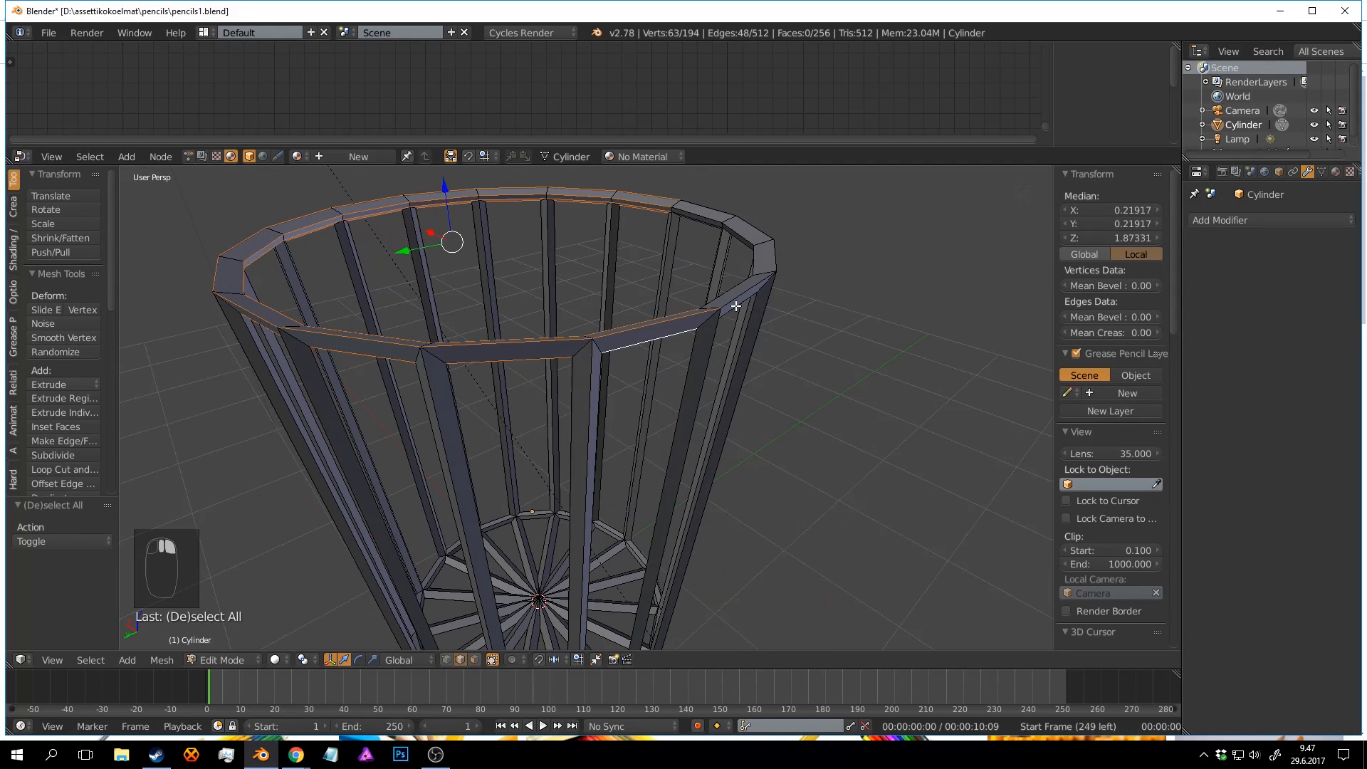
right_click(718, 200, "shift")
key("x")
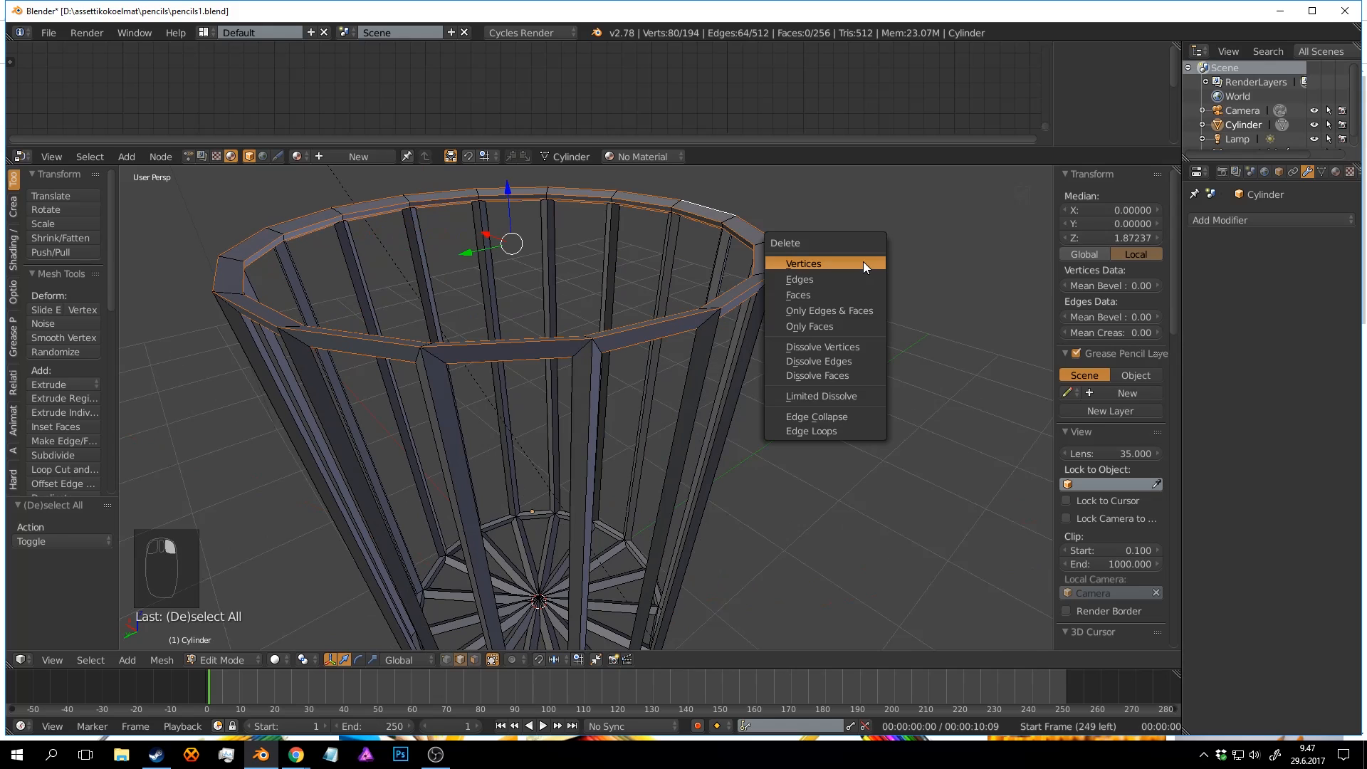
key("x")
Try to fill the open strut tops with faces while the whole mesh is selected.
middle_click_drag(860, 276, 704, 298)
key("a")
key("f")
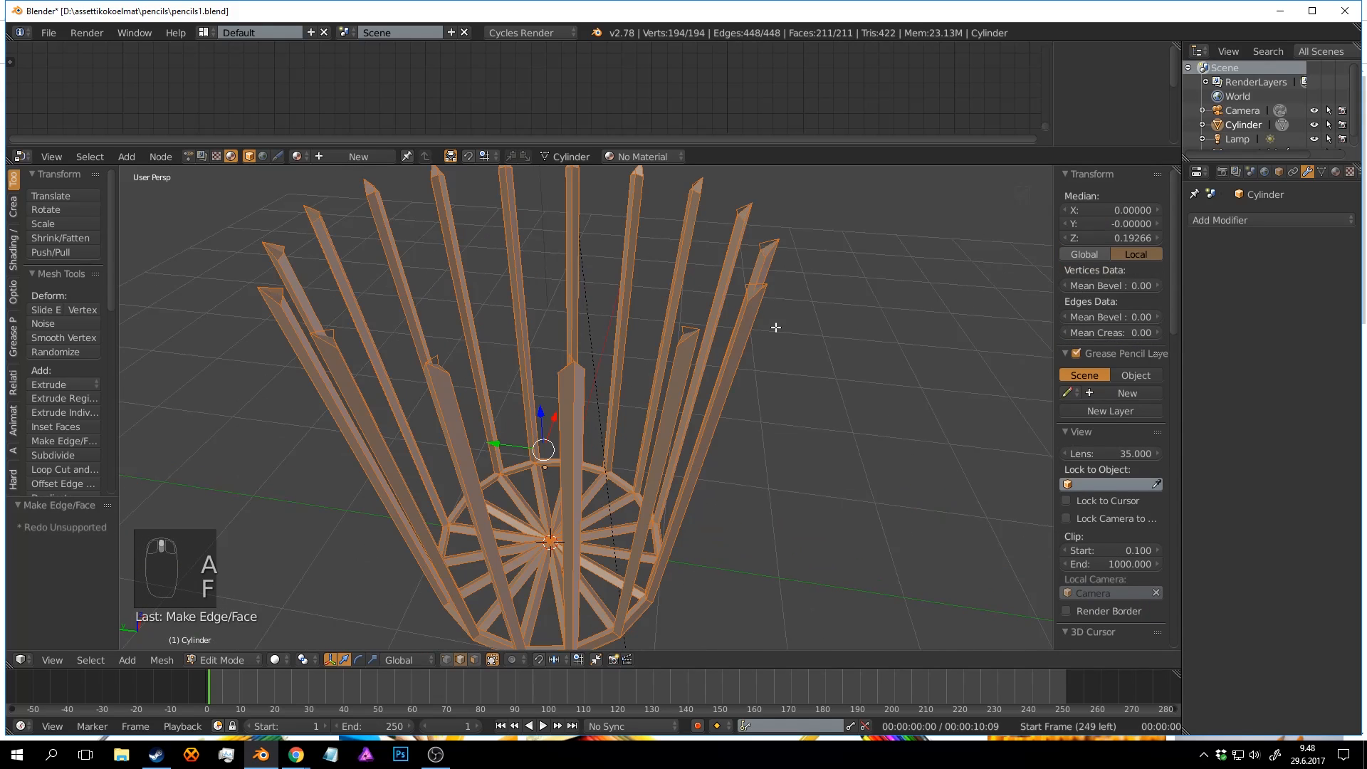
key("a")
mouse_move(776, 327)
middle_mouse_down()
mouse_move(789, 355)
mouse_move(790, 315)
mouse_move(852, 336)
mouse_move(764, 355)
mouse_move(741, 311)
mouse_move(725, 327)
middle_mouse_up()
key("ctrl+z")
key("ctrl+z")
Try Select Loose Geometry on the mesh to pick out the open edges at the strut tops.
key("a")
right_click(730, 235)
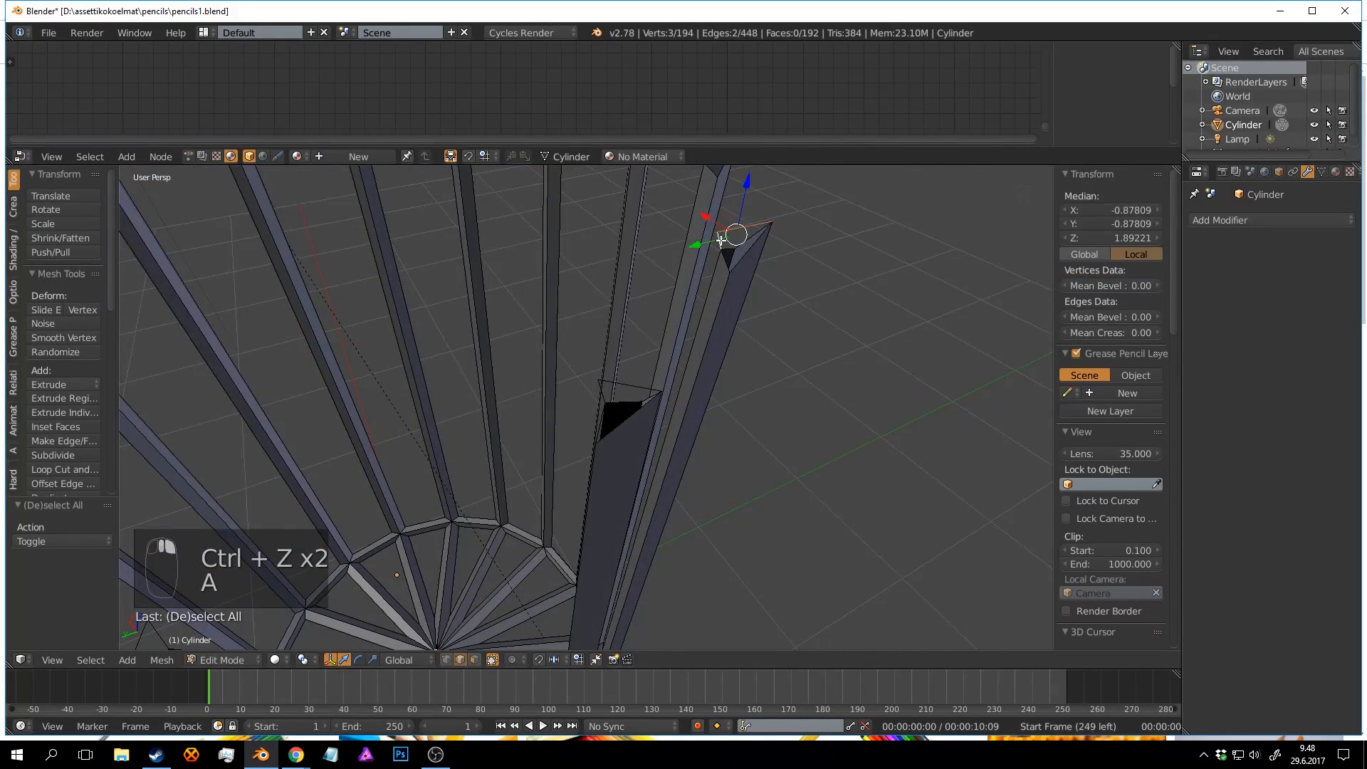
mouse_move(720, 240)
middle_mouse_down()
mouse_move(757, 220)
mouse_move(666, 409)
middle_mouse_up()
scroll(659, 410, "up", 3)
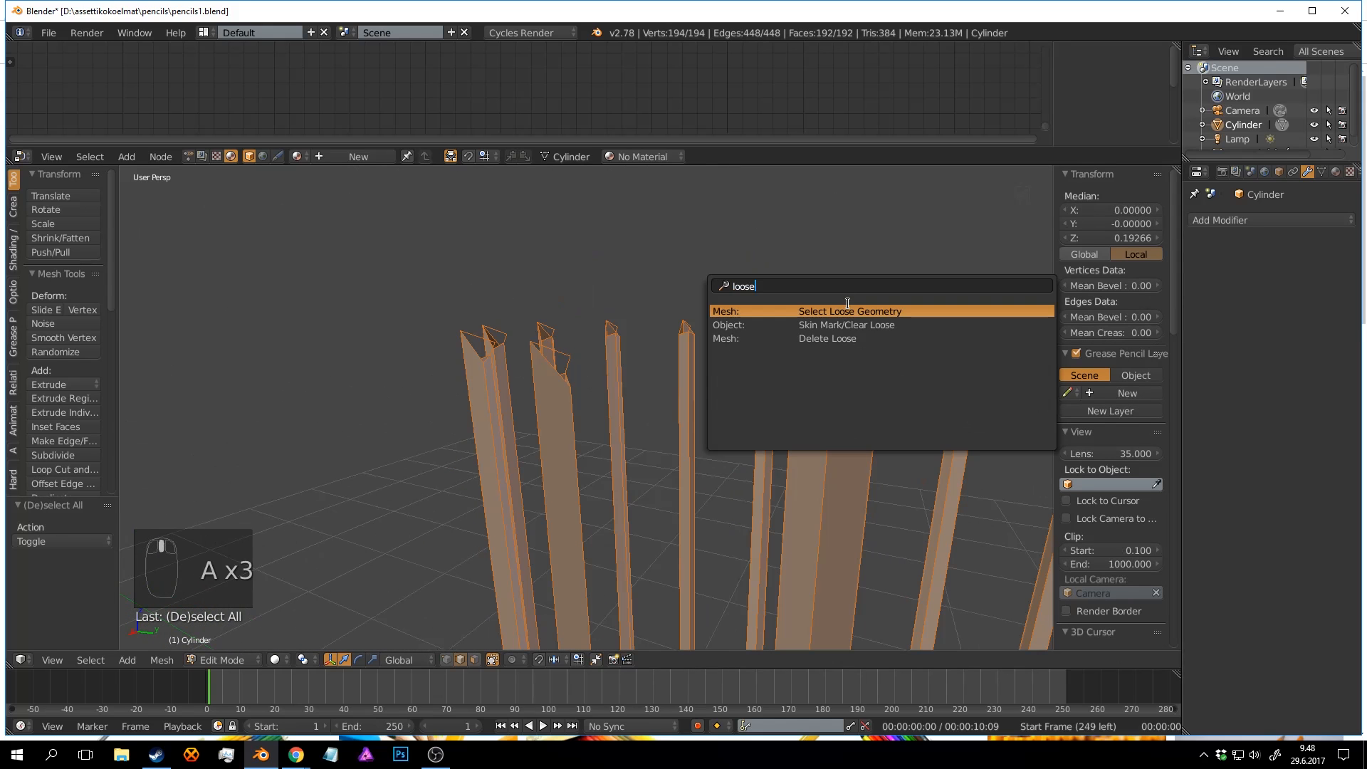
left_click(848, 311)
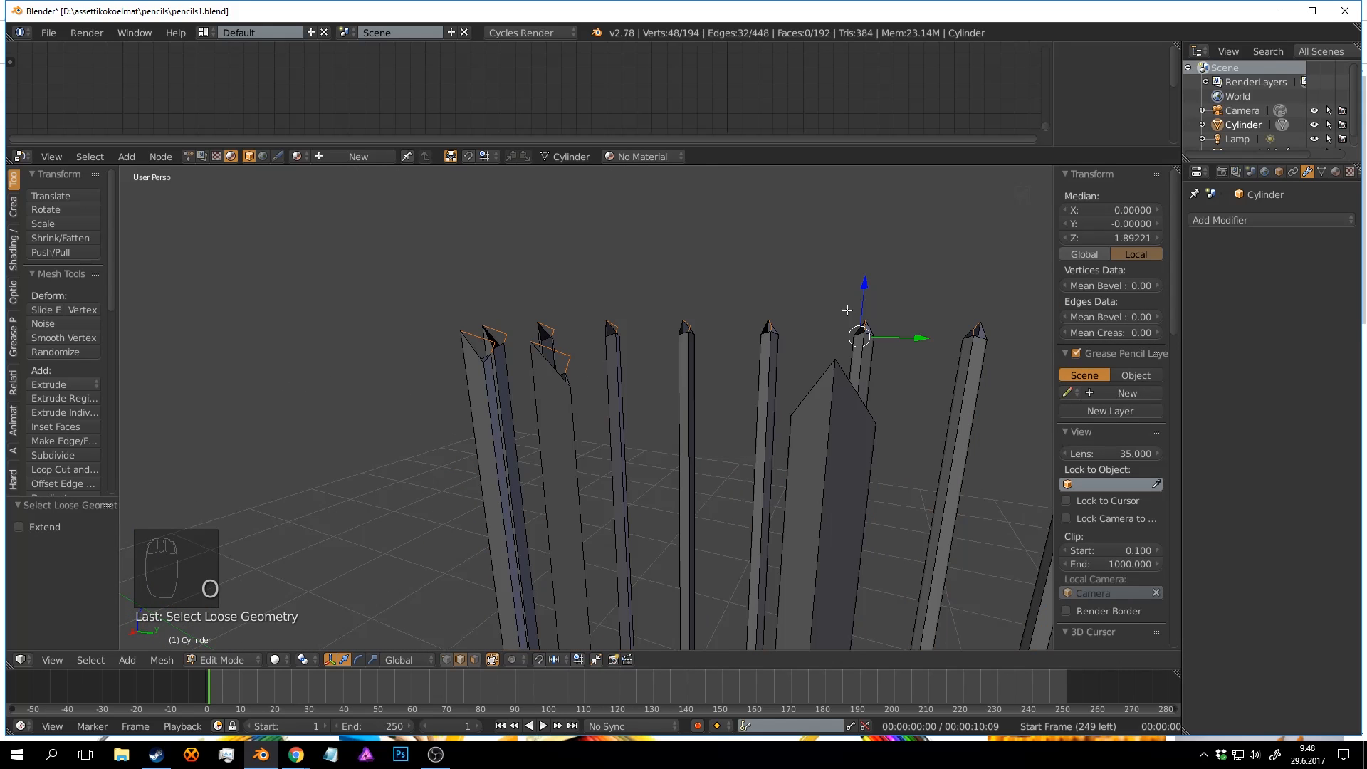
mouse_move(709, 327)
middle_mouse_down()
mouse_move(671, 352)
mouse_move(639, 337)
middle_mouse_up()
key("a")
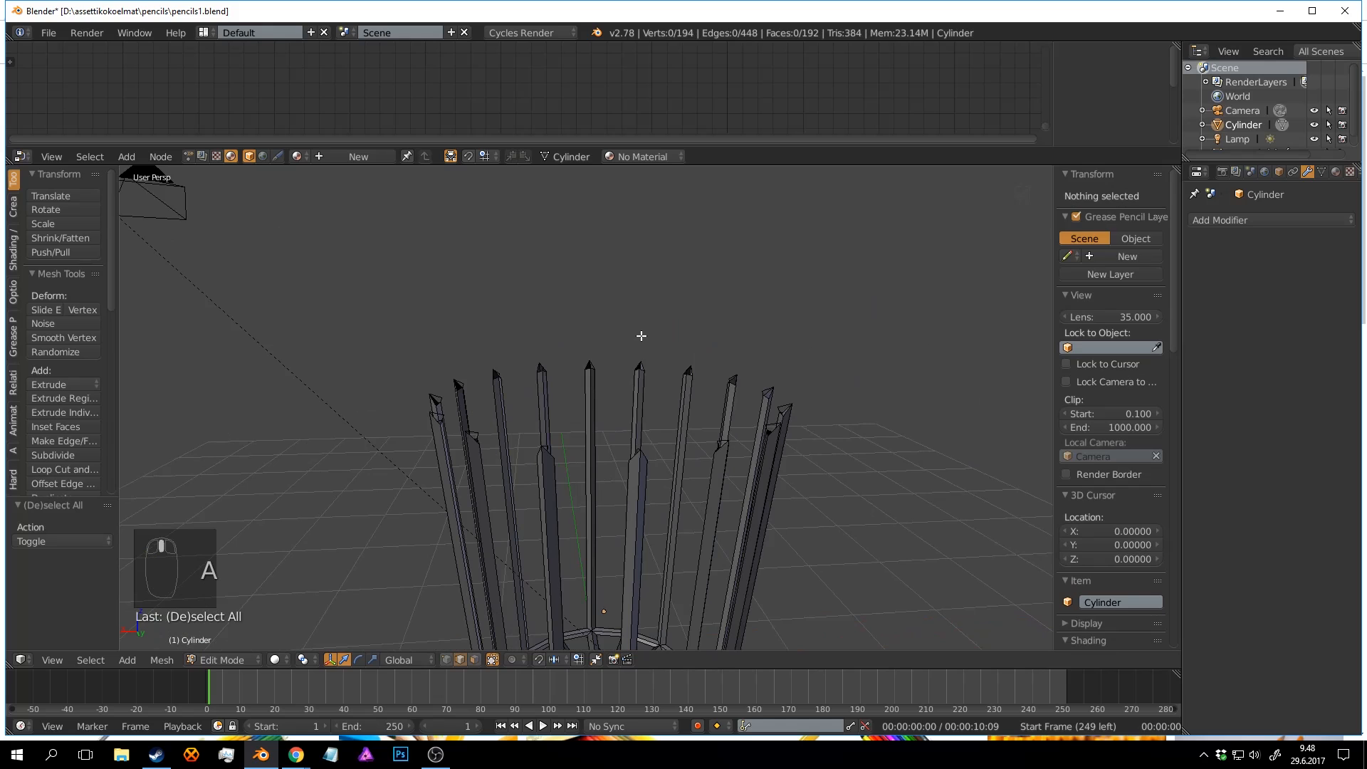
Clear the selection and reselect the loose edges at the strut tops with Select Loose Geometry.
key("space")
key("a")
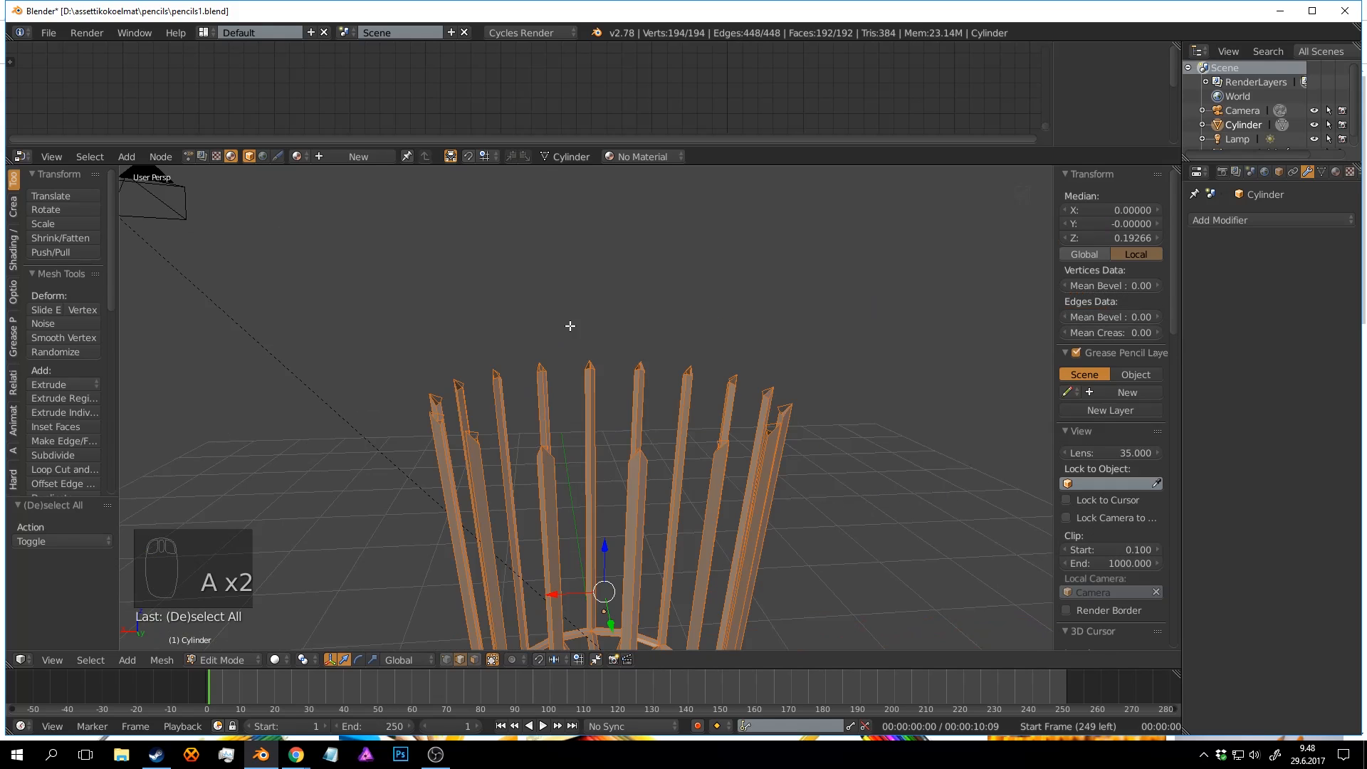
key("a")
key("space")
type("loo")
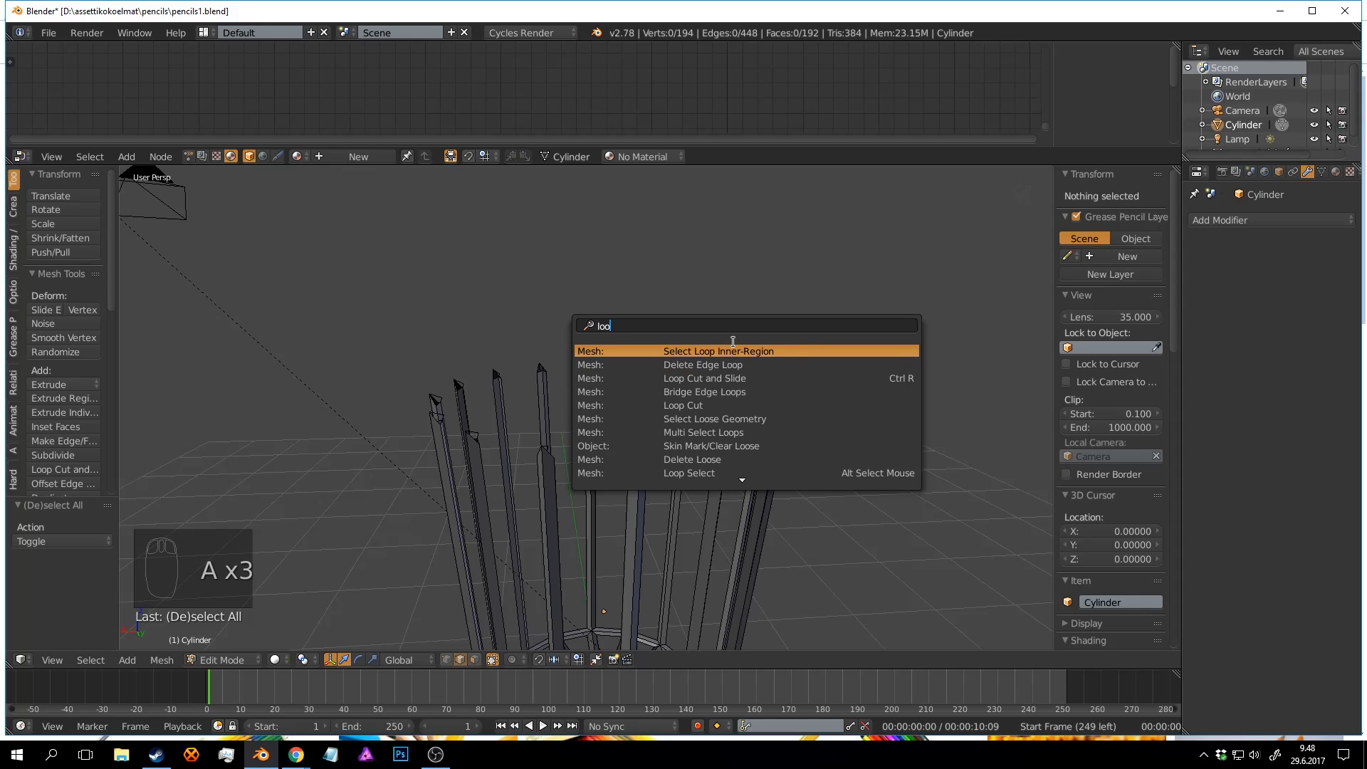
type("se")
left_click(694, 349)
scroll(652, 334, "down", 5)
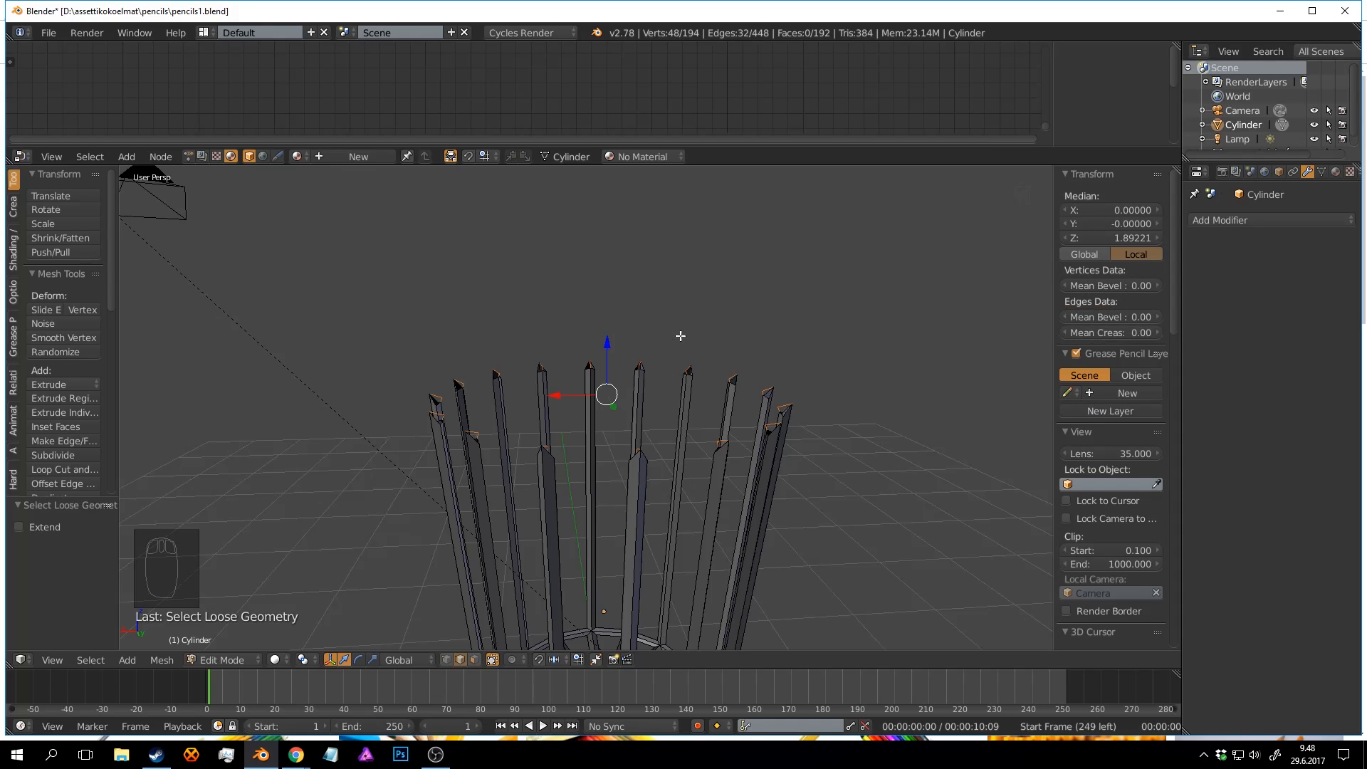
middle_click_drag(656, 329, 601, 306)
scroll(601, 306, "up", 3)
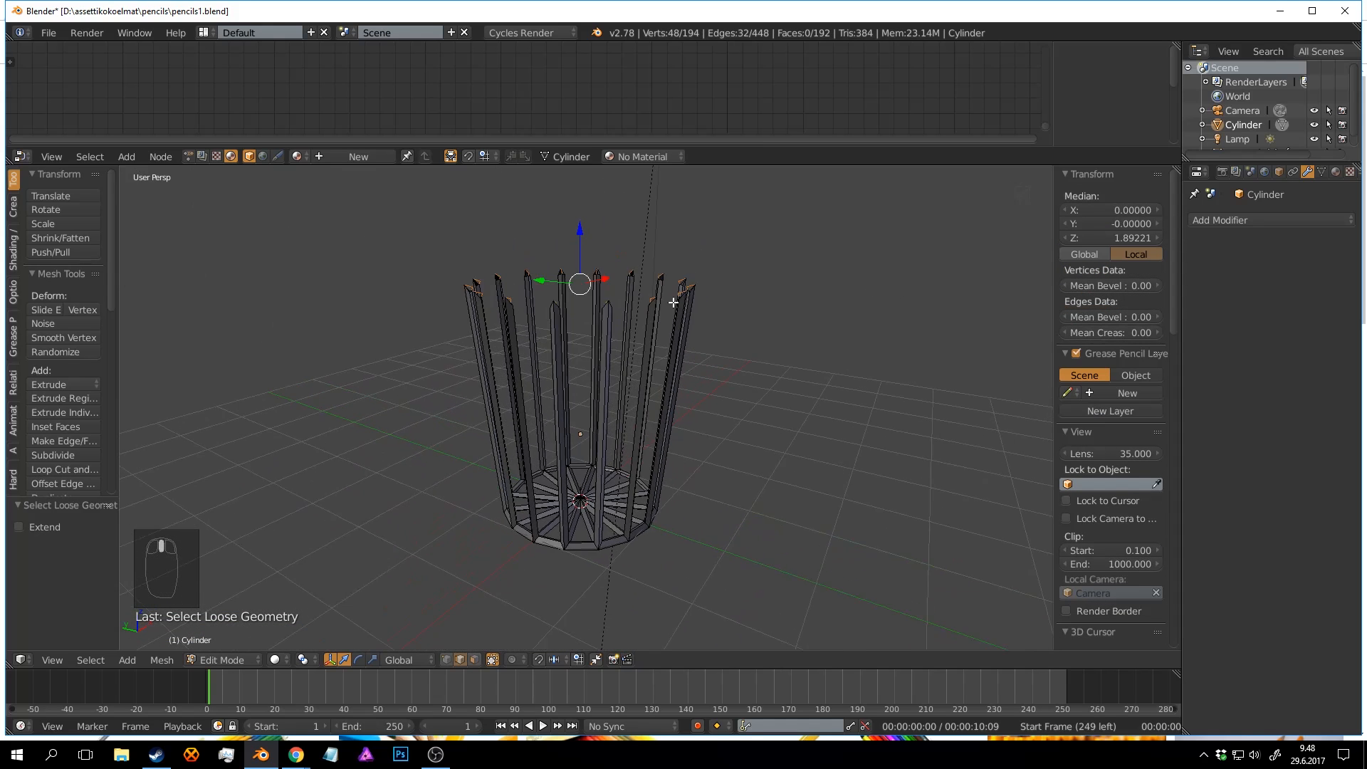
Delete the selected loose edges at the strut tops and close the open strut ends with faces.
scroll(670, 299, "up", 3)
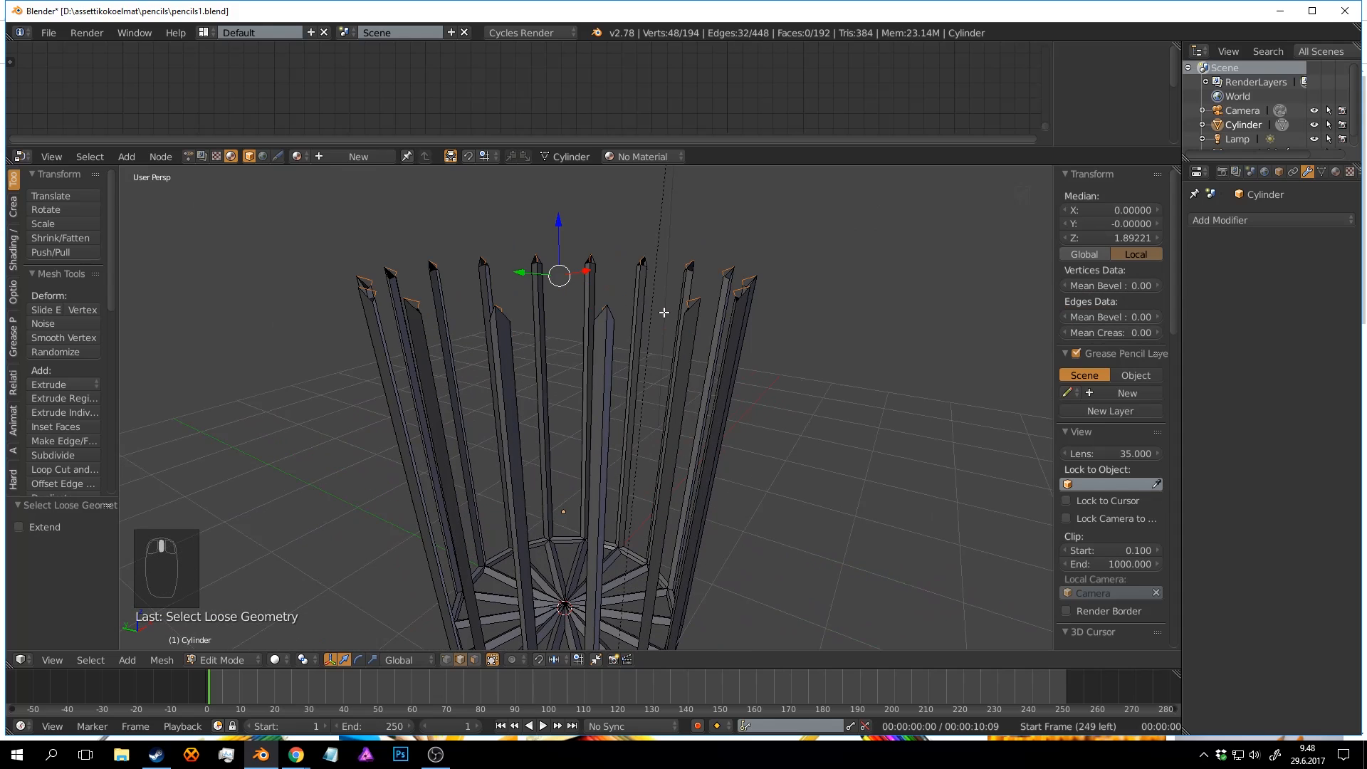
key("x")
left_click(664, 312)
scroll(664, 312, "down", 2)
mouse_move(664, 312)
middle_mouse_down()
mouse_move(652, 342)
mouse_move(737, 293)
mouse_move(731, 307)
mouse_move(749, 320)
mouse_move(726, 361)
mouse_move(738, 373)
mouse_move(702, 323)
mouse_move(716, 278)
mouse_move(671, 327)
mouse_move(686, 382)
mouse_move(641, 314)
middle_mouse_up()
scroll(651, 342, "up", 2)
key("a")
key("a")
key("Tab")
key("a")
key("a")
Save the cup to the current file, overwriting the existing version.
key("ctrl+s")
scroll(671, 327, "up", 4)
key("Tab")
scroll(705, 335, "down", 4)
key("ctrl+s")
left_click(696, 407)
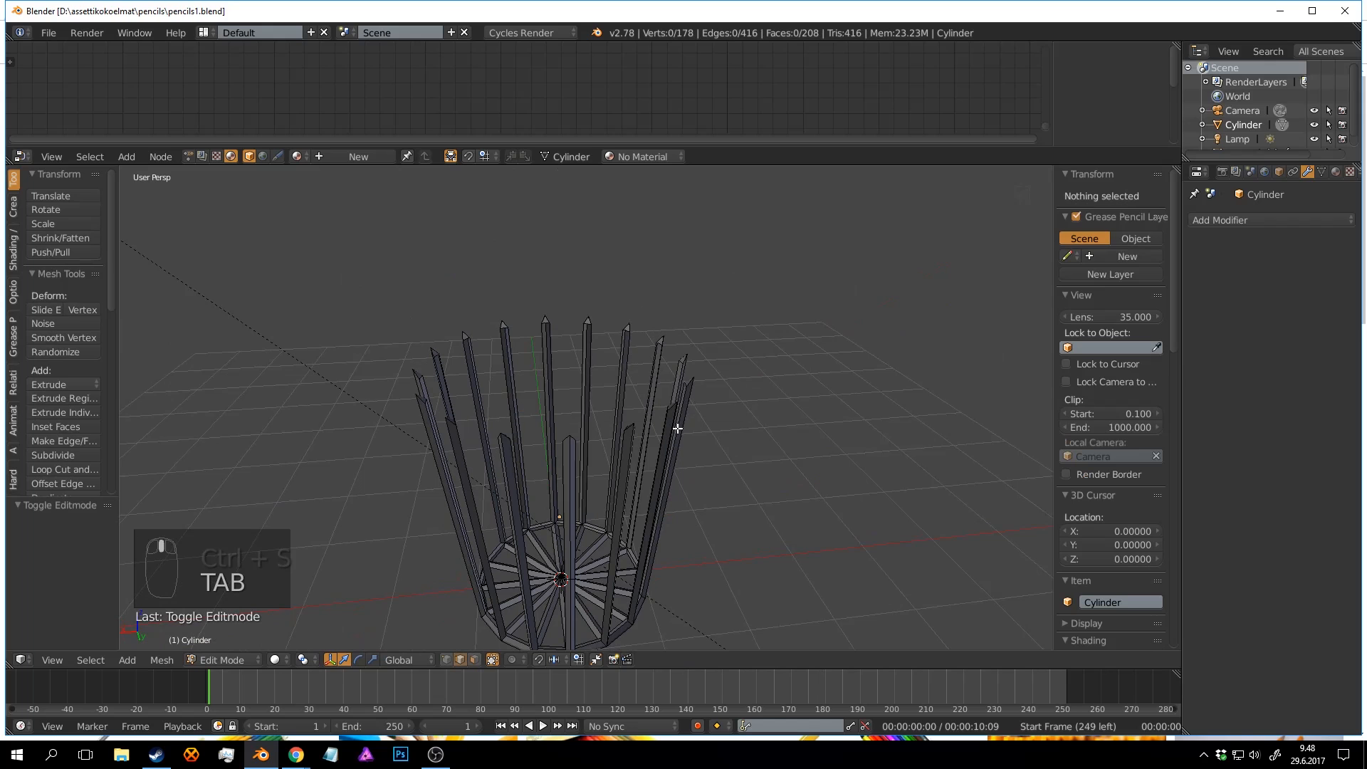
Add a Subdivision Surface modifier to the cup in Object Mode.
scroll(676, 420, "down", 4)
scroll(675, 418, "up", 4)
mouse_move(675, 418)
middle_mouse_down()
mouse_move(718, 396)
mouse_move(659, 297)
middle_mouse_up()
key("Tab")
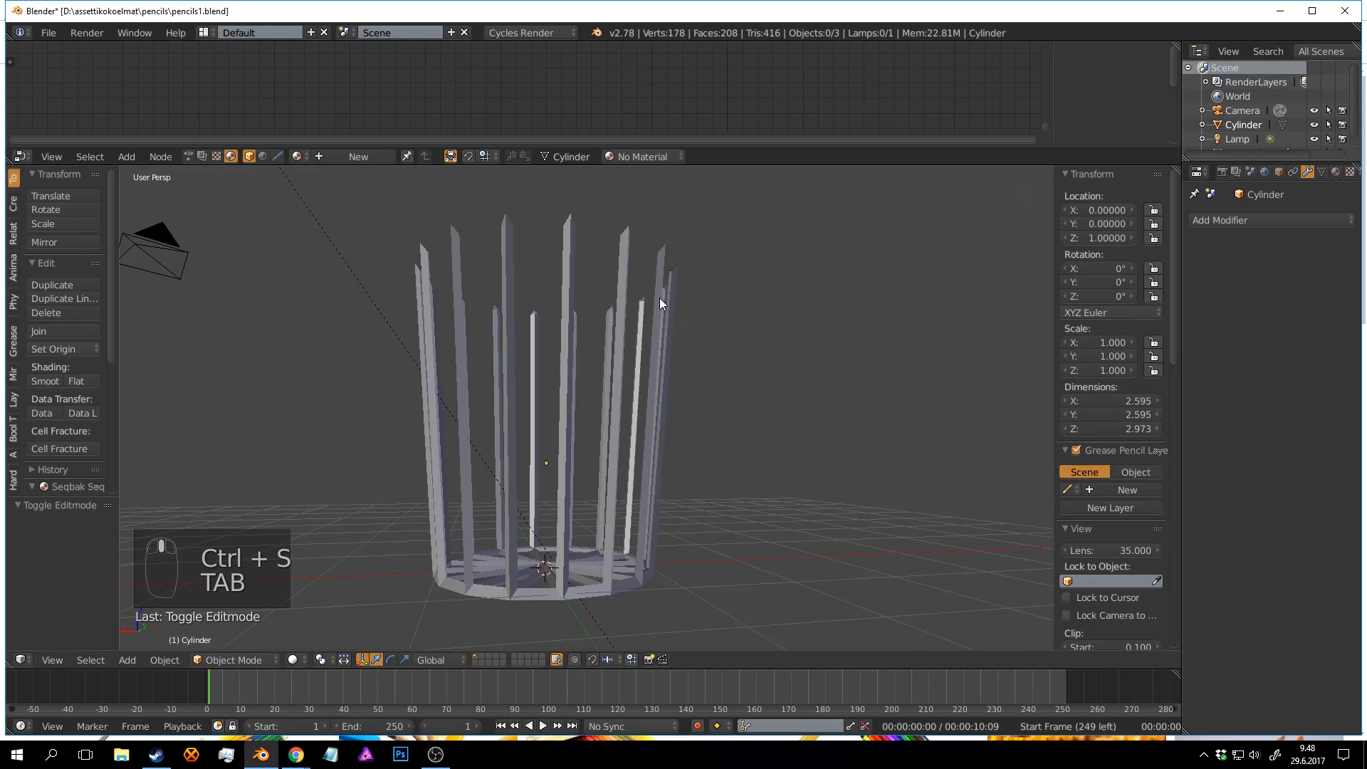
right_click(660, 297)
left_click(1257, 222)
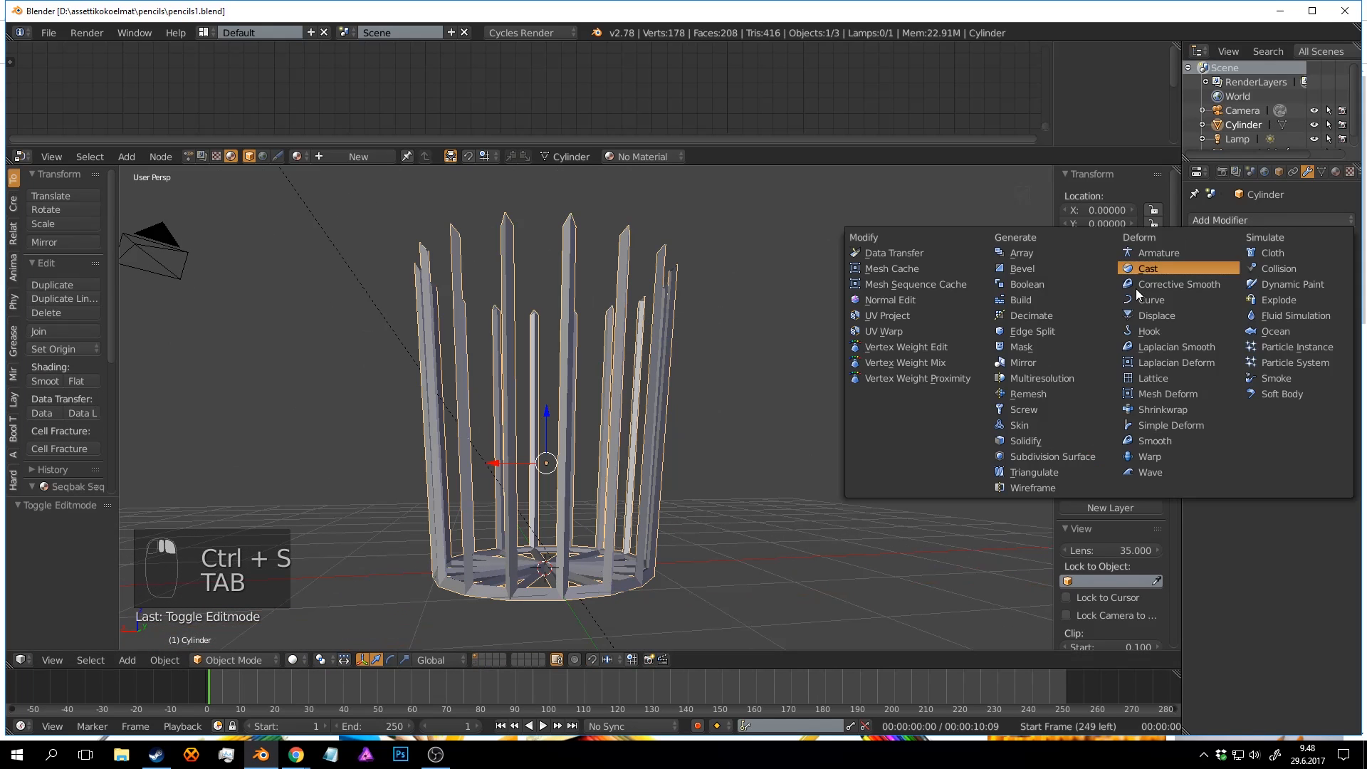
left_click(1071, 459)
middle_click_drag(765, 355, 610, 374)
scroll(730, 365, "up", 2)
Cut edge loops across the first nine struts in Edit Mode, sliding each loop close to the strut's pointed tip.
key("Tab")
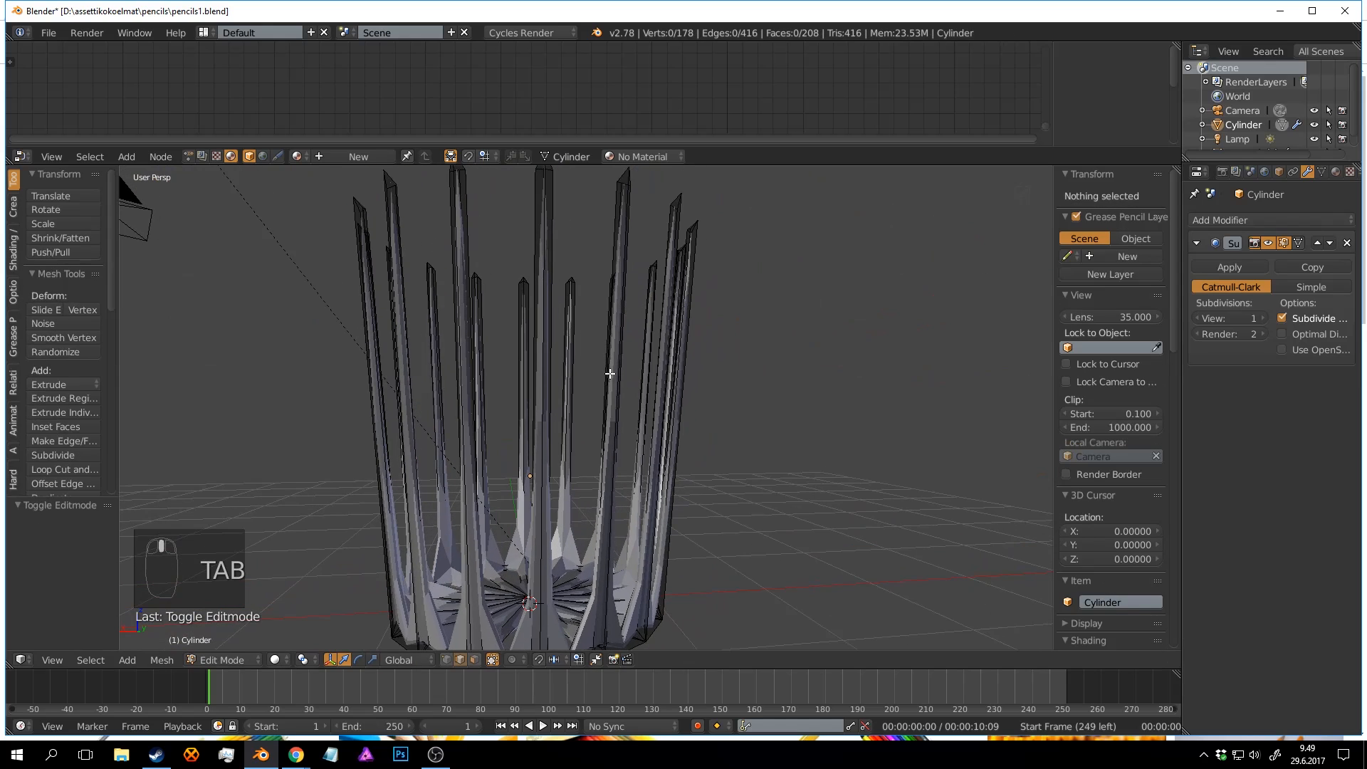
key("ctrl+r")
left_click(626, 415)
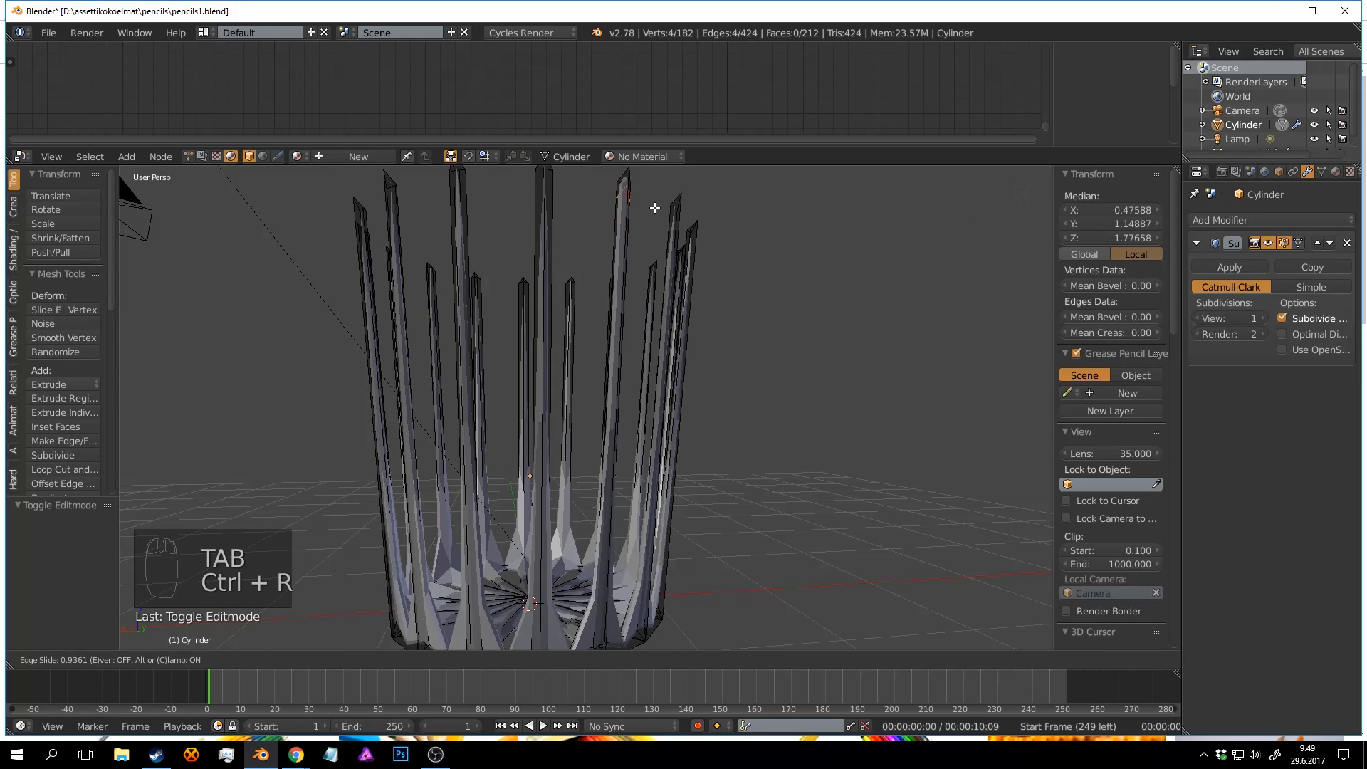
left_click(656, 207)
key("ctrl+r")
left_click(570, 207)
left_click(595, 628)
middle_click_drag(641, 534, 661, 529)
key("ctrl+r")
left_click(541, 436)
left_click(561, 227)
middle_click_drag(561, 227, 644, 301)
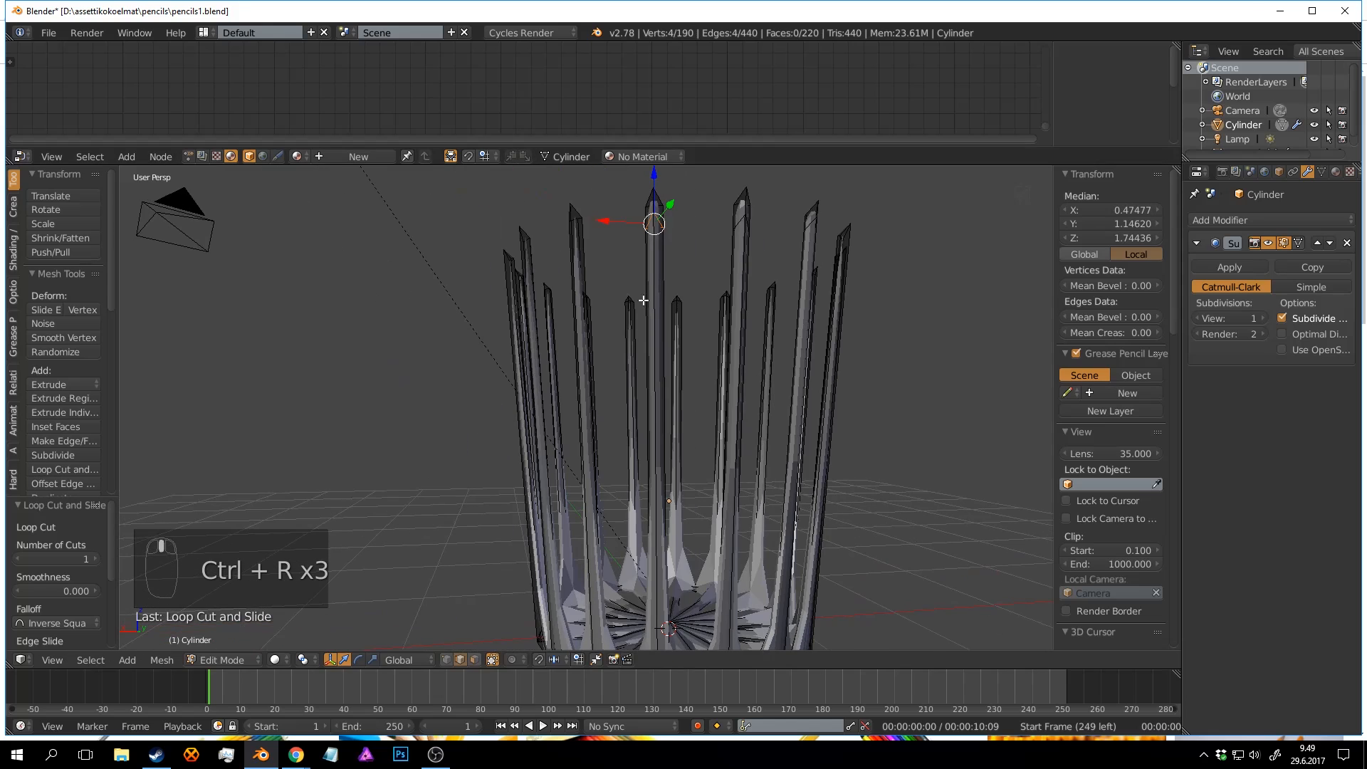
left_click(594, 302)
key("ctrl+r")
left_click(543, 297)
left_click(613, 201)
middle_click_drag(613, 202, 605, 361)
key("ctrl+r")
left_click(606, 361)
left_click(610, 233)
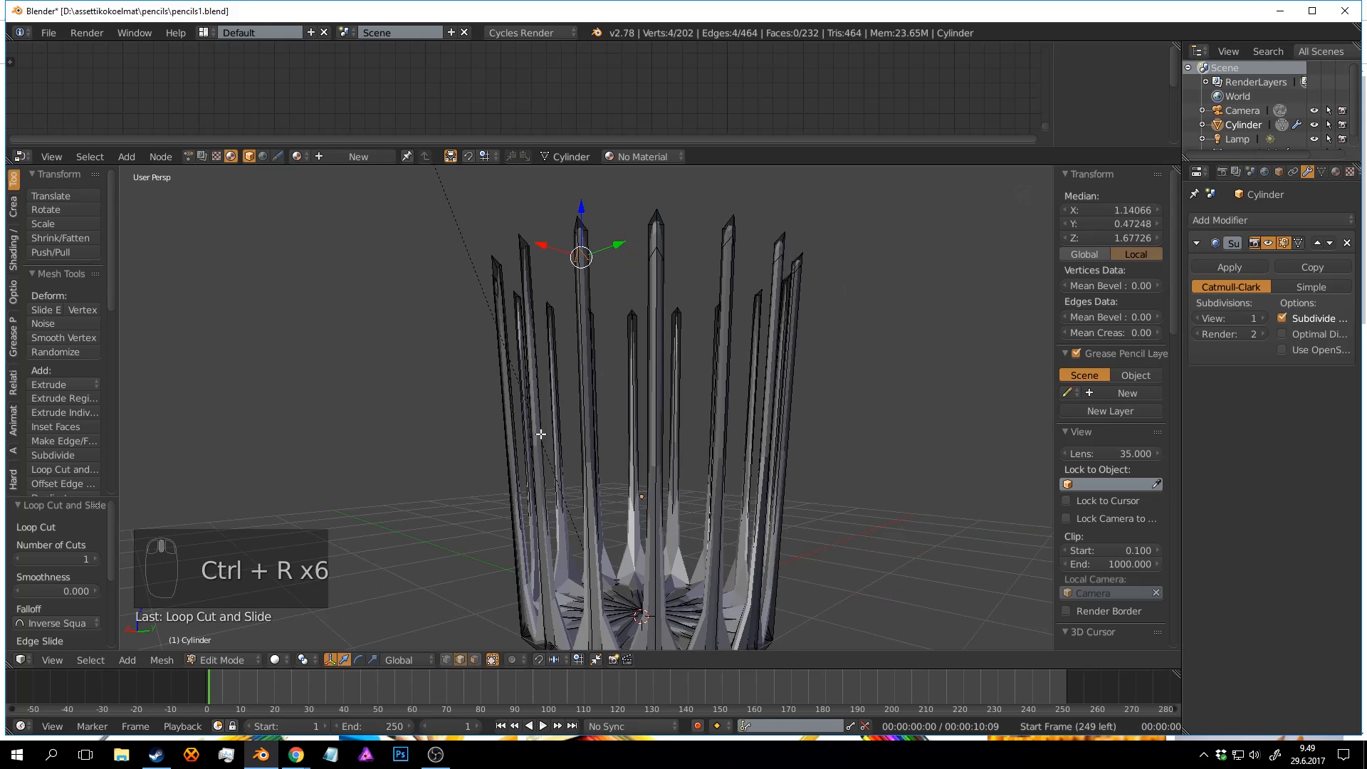
key("ctrl+r")
left_click(541, 434)
left_click(541, 305)
middle_click_drag(542, 305, 605, 363)
key("ctrl+r")
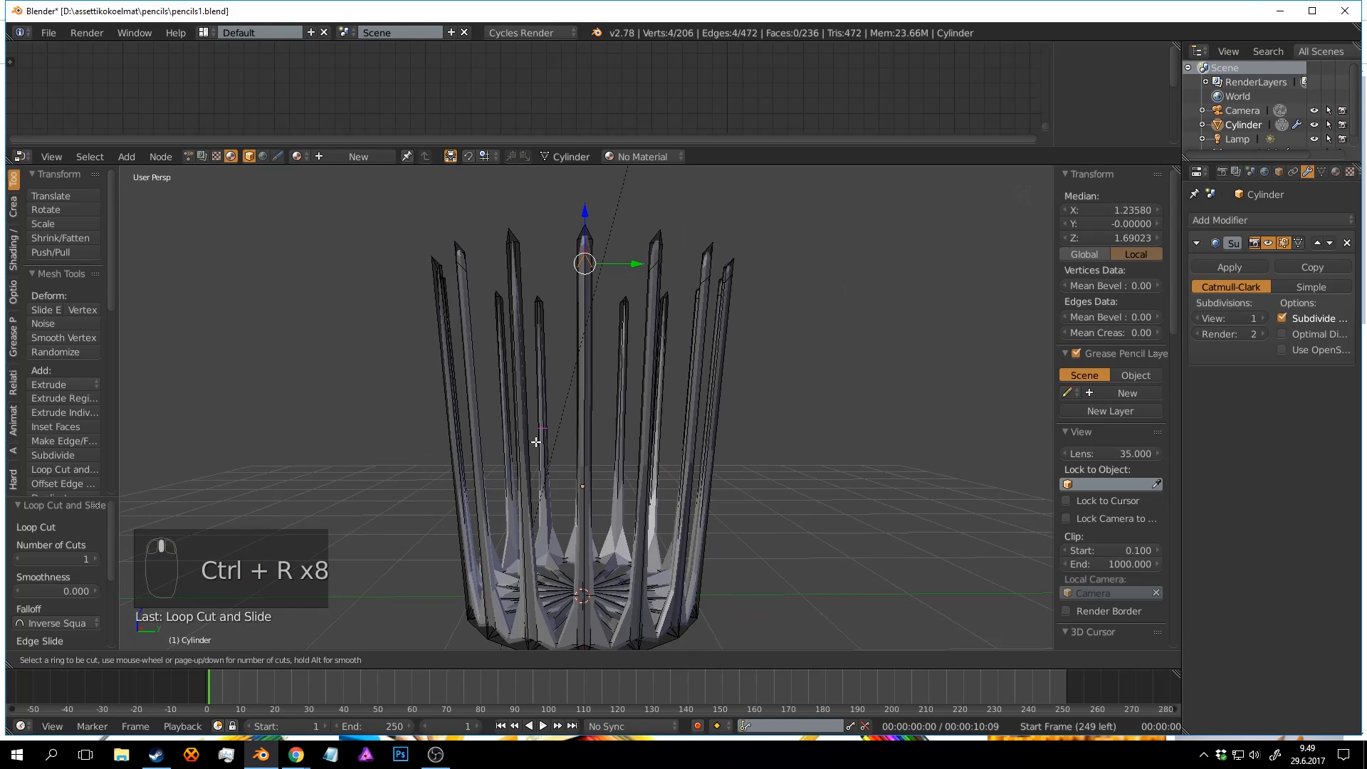
left_click(550, 335)
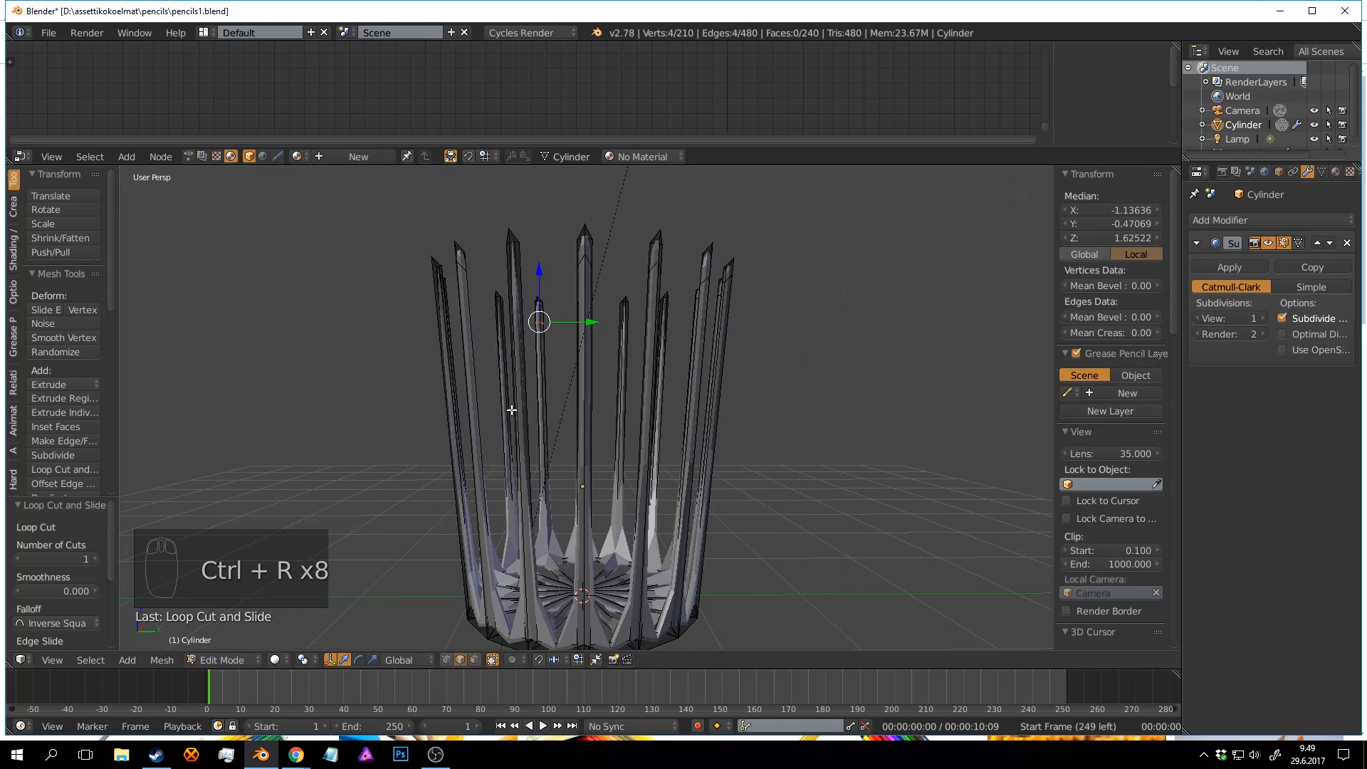
key("ctrl+r")
left_click(520, 396)
left_click(551, 200)
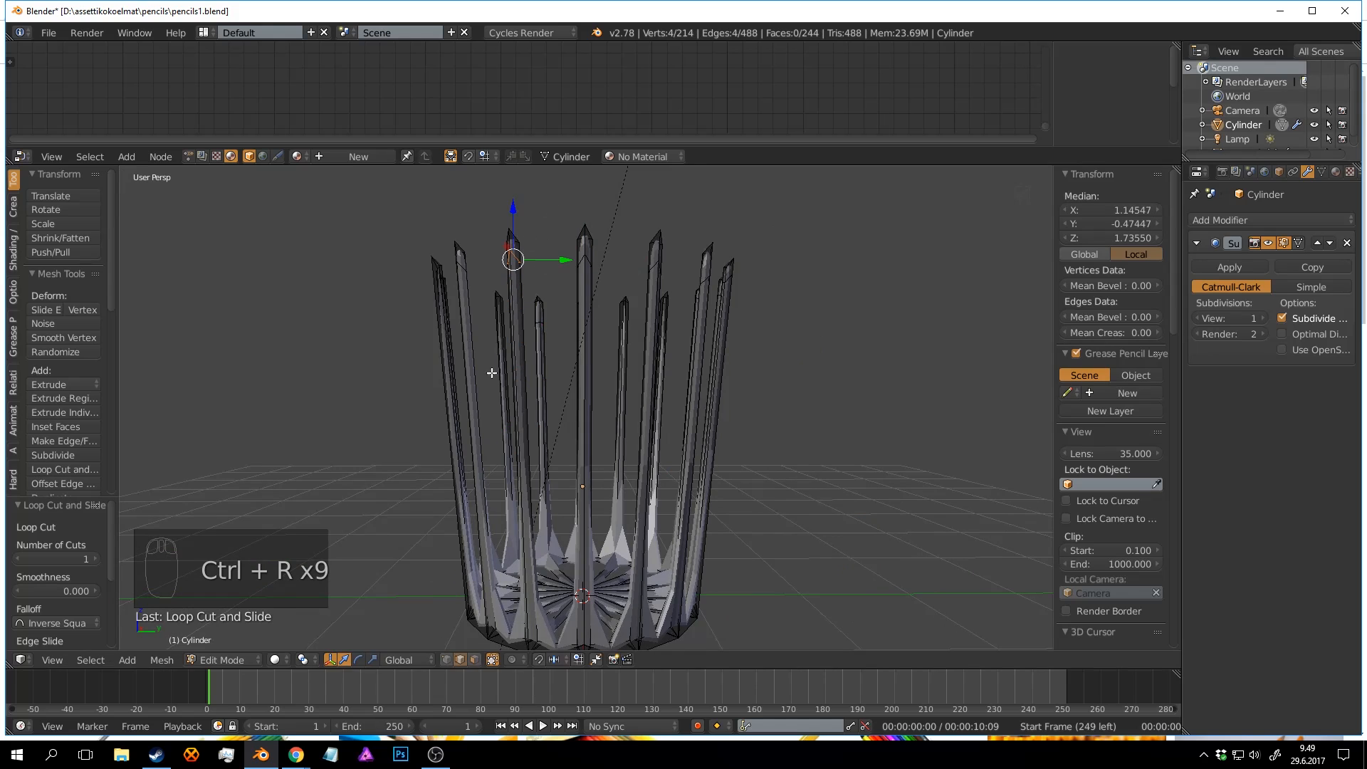
Try a loop cut near the tip of one of the next struts and undo it.
key("ctrl+r")
left_click(492, 370)
left_click(495, 305)
key("ctrl+z")
Cut edge loops across the remaining struts, sliding each one close to the tip.
key("ctrl+r")
left_click(434, 374)
middle_click_drag(432, 246, 488, 281)
key("ctrl+r")
left_click(416, 314)
left_click(441, 209)
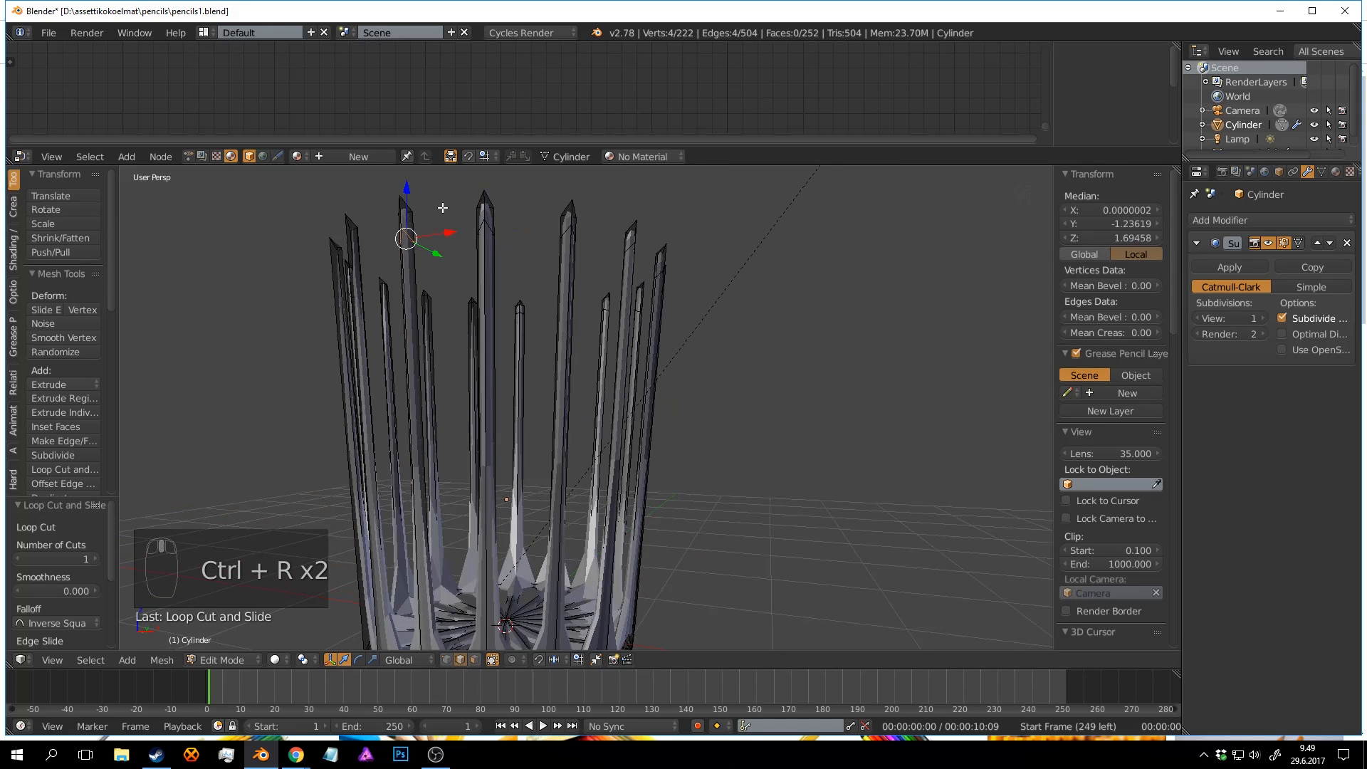
middle_click_drag(443, 208, 655, 250)
key("ctrl+r")
left_click(547, 378)
left_click(579, 230)
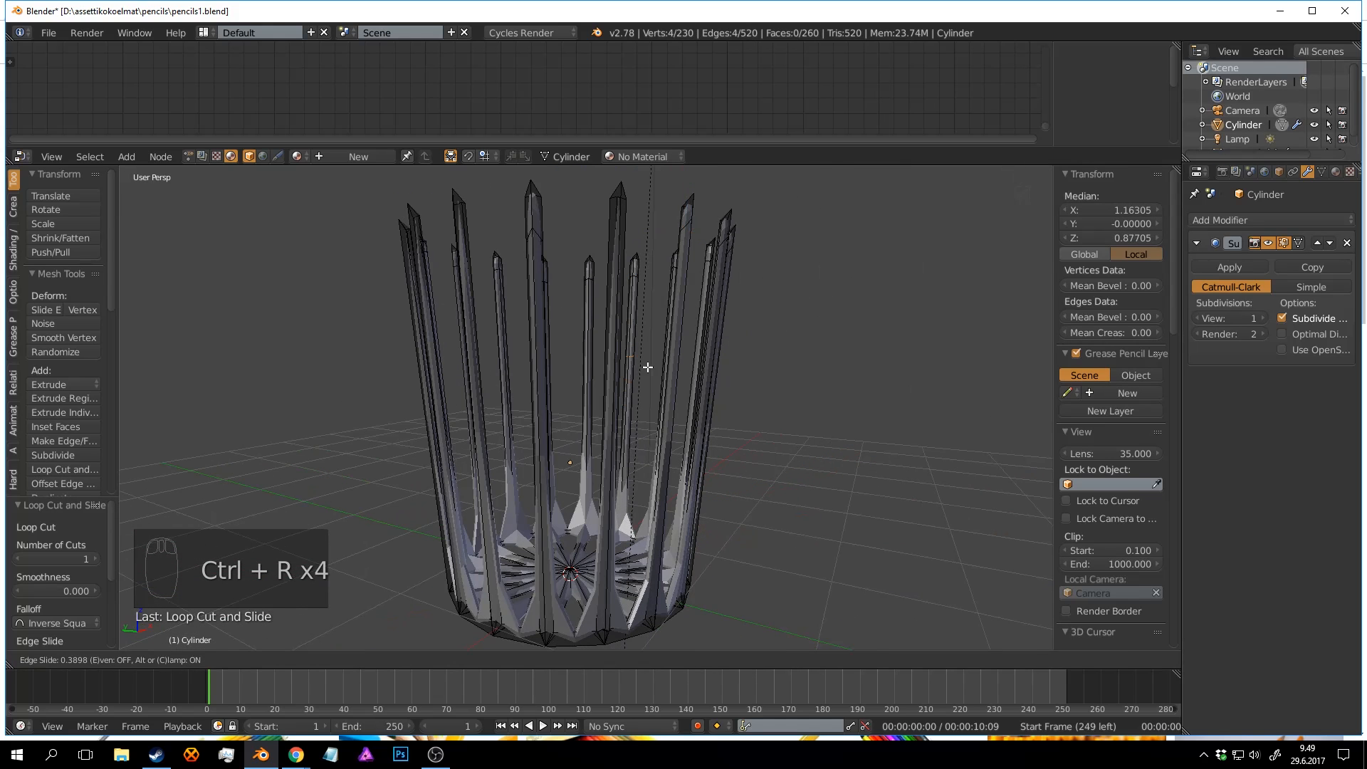
left_click(605, 467)
left_click(610, 238)
left_click(572, 235)
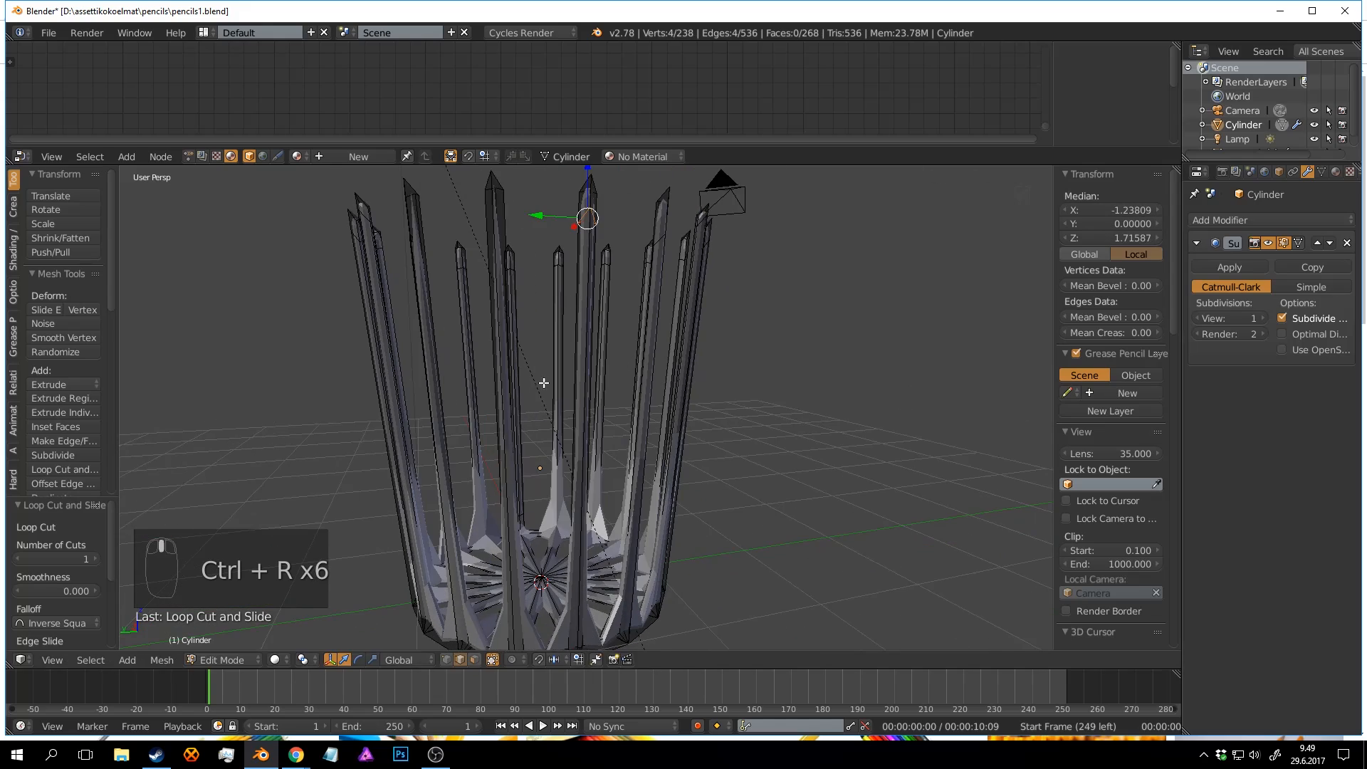
key("ctrl+r")
left_click(500, 388)
left_click(492, 235)
key("ctrl+r")
left_click(433, 381)
left_click(422, 243)
Cut an edge loop near the base of each upright strut, sliding it down close to the bottom ring.
mouse_move(460, 321)
middle_mouse_down()
mouse_move(611, 331)
mouse_move(631, 291)
mouse_move(601, 288)
middle_mouse_up()
scroll(611, 331, "up", 2)
key("ctrl+r")
key("ctrl+r")
left_click(632, 290)
left_click(614, 510)
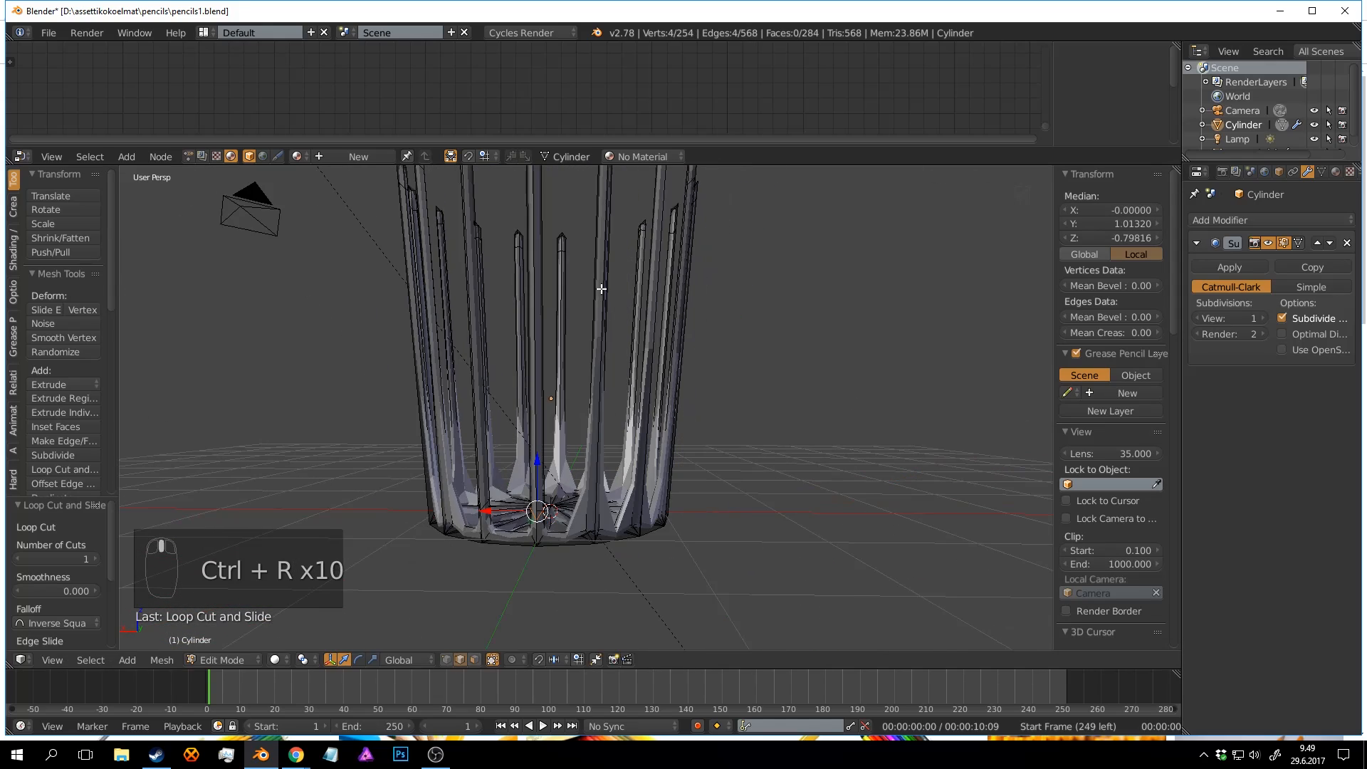
left_click(605, 474)
key("ctrl+r")
left_click(601, 384)
middle_click_drag(654, 396, 594, 390)
left_click(601, 473)
middle_click_drag(628, 466, 572, 456)
key("ctrl+r")
left_click(571, 454)
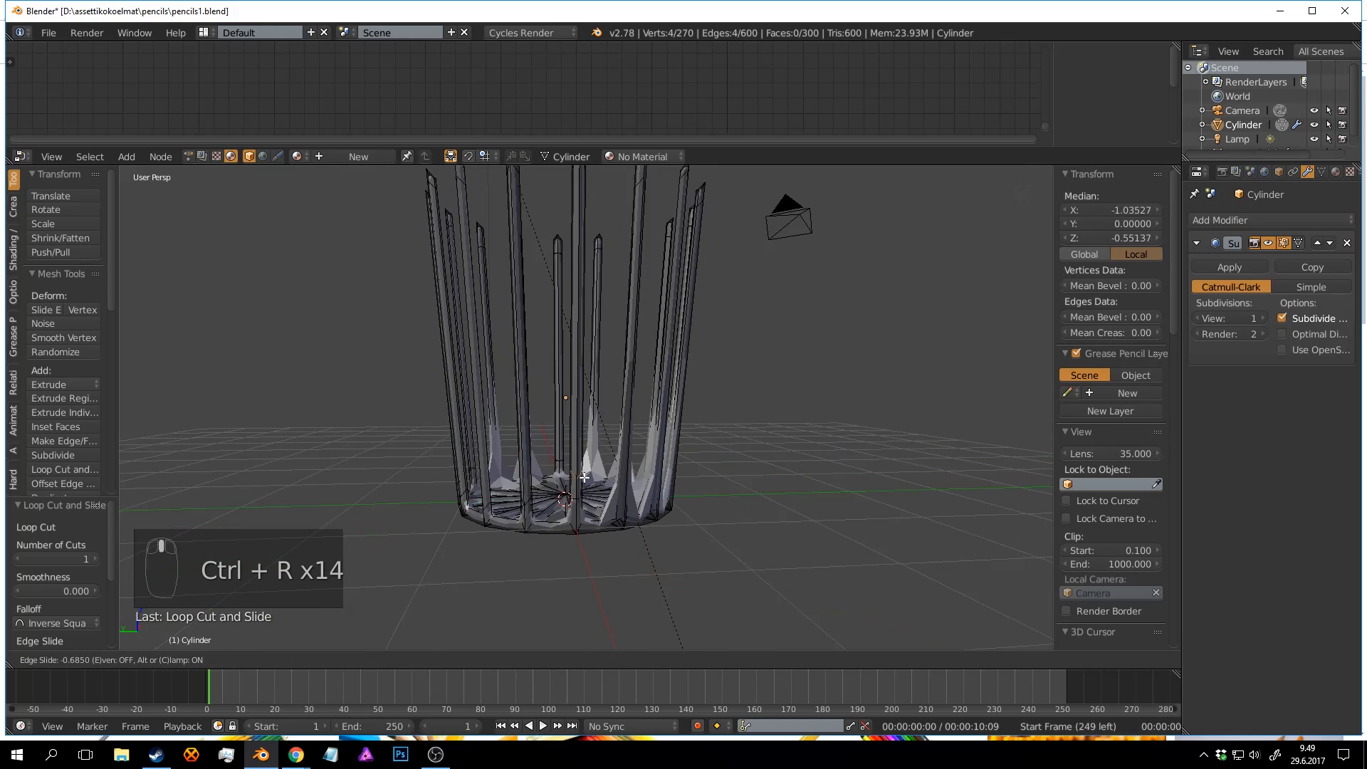
left_click(569, 498)
middle_click_drag(636, 306, 587, 296)
key("ctrl+r")
left_click(587, 298)
left_click(594, 456)
left_click(639, 427)
middle_click_drag(659, 342, 622, 340)
key("ctrl+r")
left_click(610, 333)
left_click(622, 498)
key("ctrl+r")
left_click(622, 341)
key("ctrl+r")
left_click(622, 311)
left_click(626, 463)
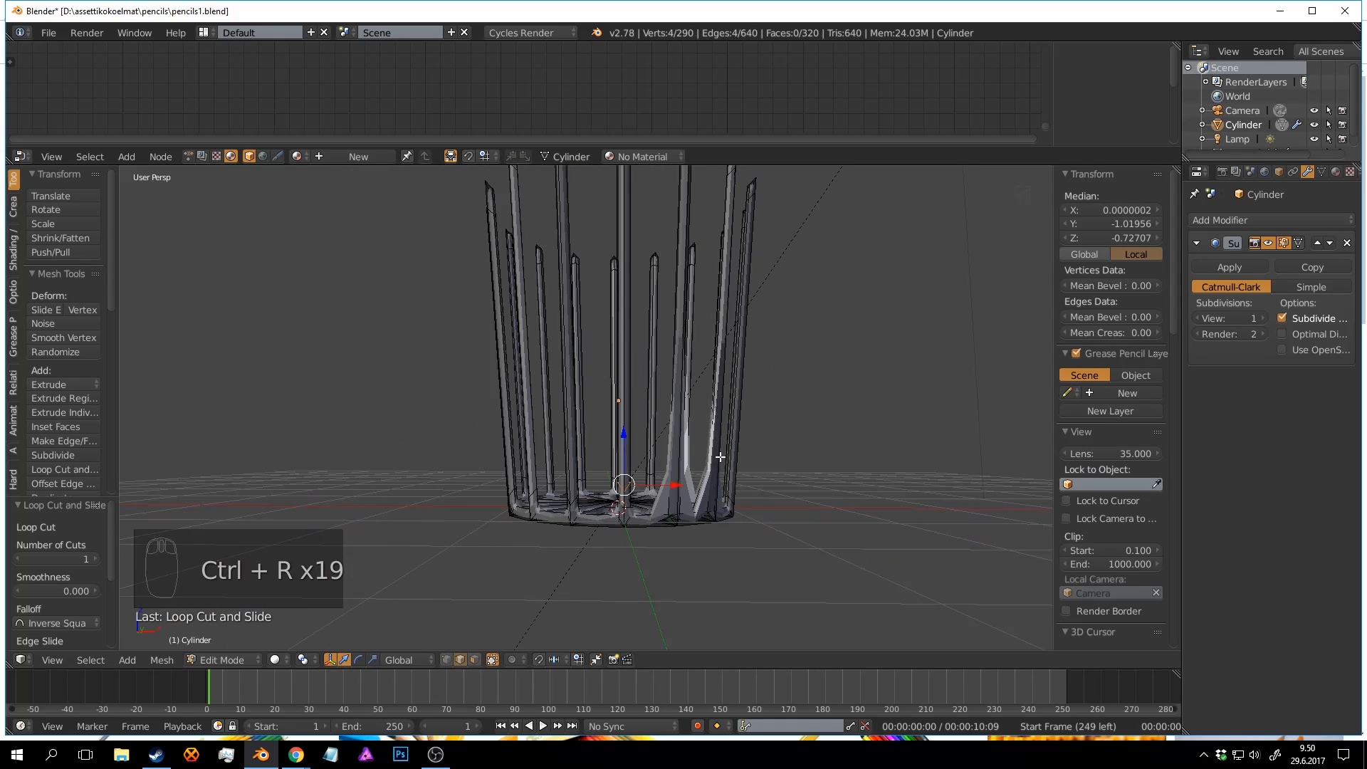
middle_click_drag(712, 456, 641, 413)
key("ctrl+r")
left_click(641, 413)
left_click(641, 470)
middle_click_drag(684, 370, 634, 356)
key("ctrl+r")
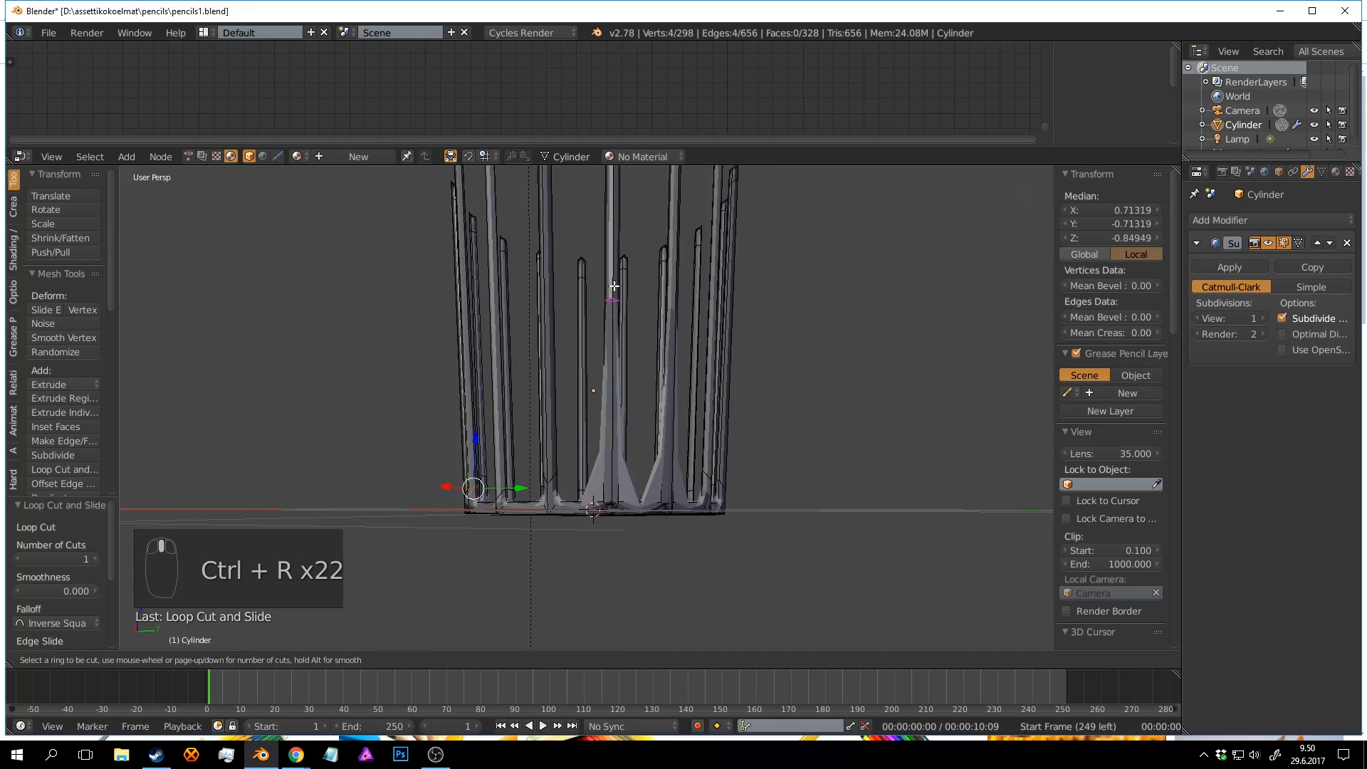
left_click(612, 290)
left_click(619, 470)
middle_click_drag(691, 435, 639, 584)
key("ctrl+r")
left_click(609, 399)
left_click(605, 479)
Cut an edge loop across each spoke of the cup's bottom, sliding it outward close to the ring.
scroll(634, 555, "up", 6)
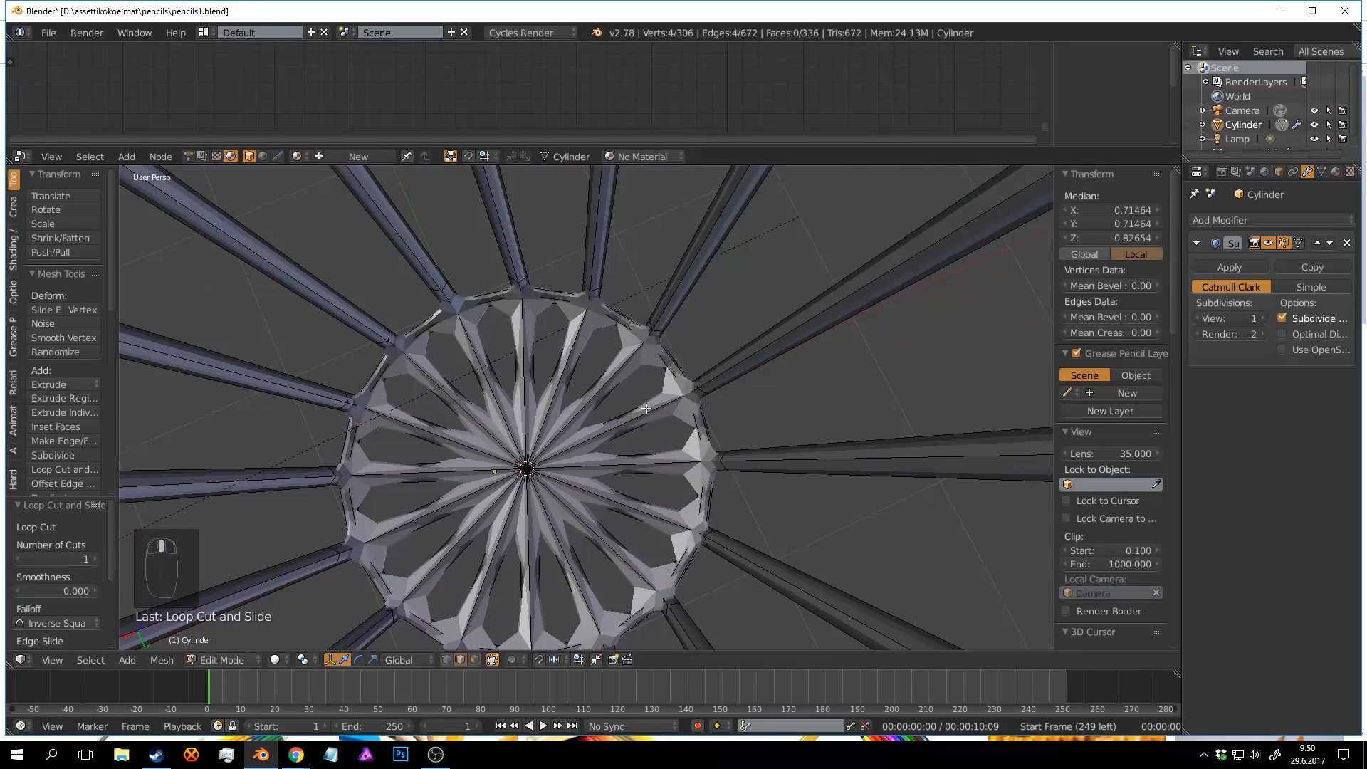
key("ctrl+r")
left_click(609, 429)
left_click(673, 402)
key("ctrl+r")
left_click(617, 461)
left_click(678, 457)
left_click(567, 562)
left_click(593, 611)
key("ctrl+r")
left_click(533, 569)
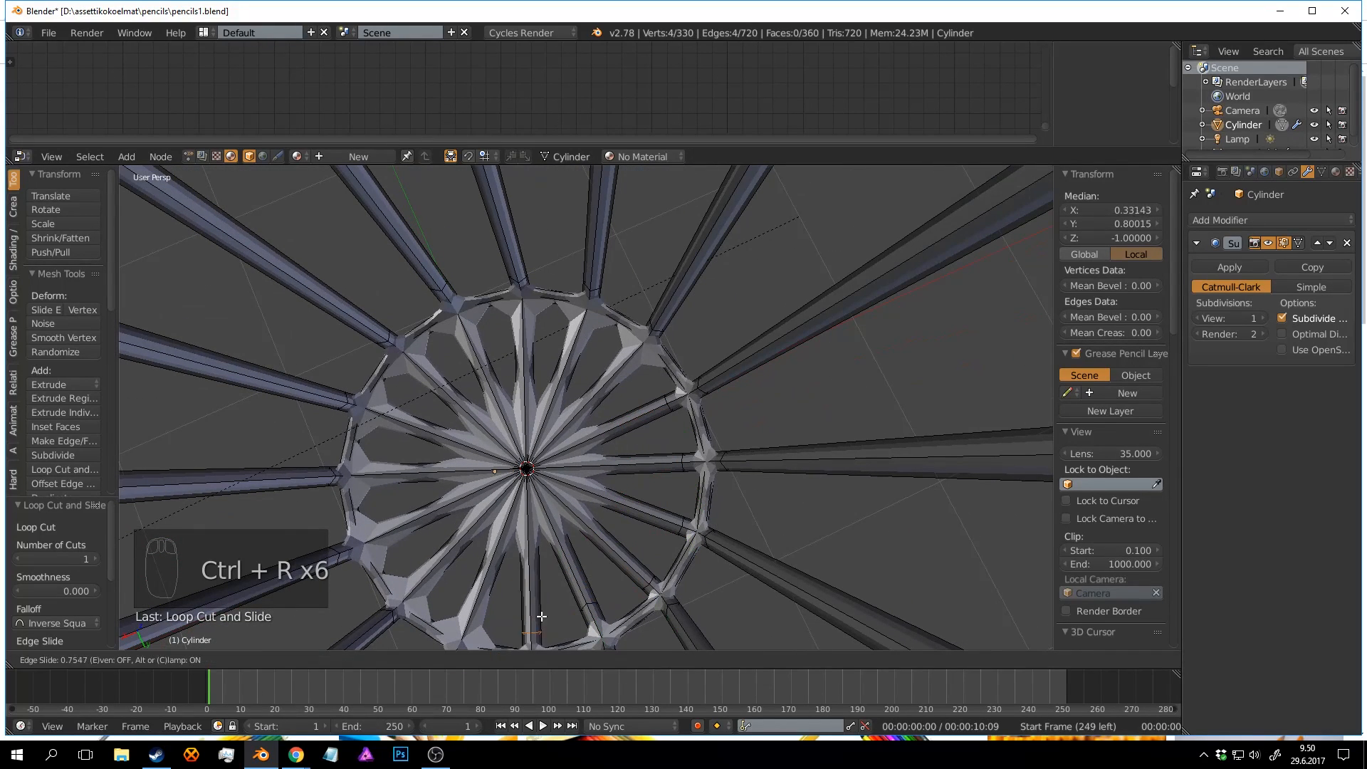
left_click(539, 630)
key("ctrl+r")
left_click(491, 562)
left_click(466, 623)
left_click(373, 473)
key("ctrl+r")
left_click(411, 426)
left_click(383, 415)
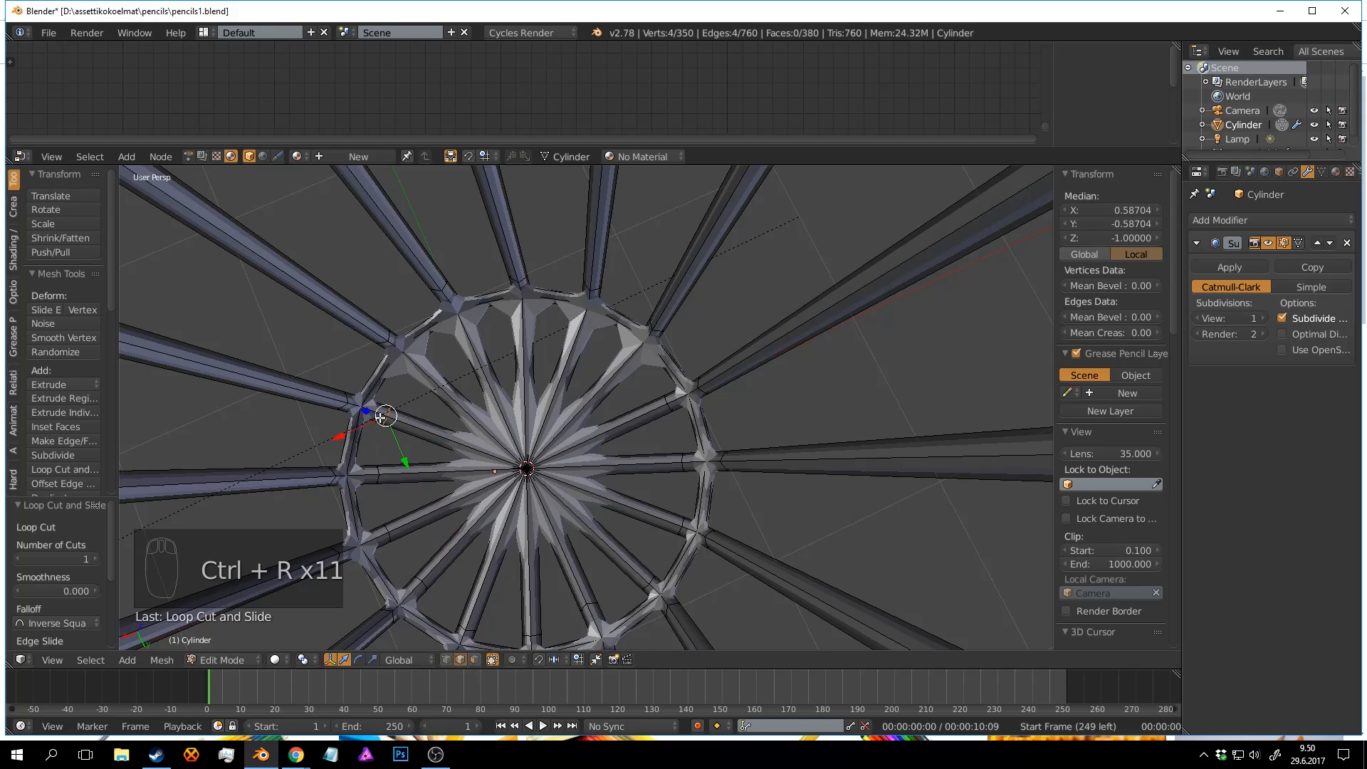
key("ctrl+r")
left_click(439, 388)
left_click(418, 367)
key("ctrl+r")
key("ctrl+r")
left_click(604, 387)
left_click(631, 358)
Cut an edge loop across each spoke of the cup's bottom, sliding it inward close to the central hub.
key("ctrl+r")
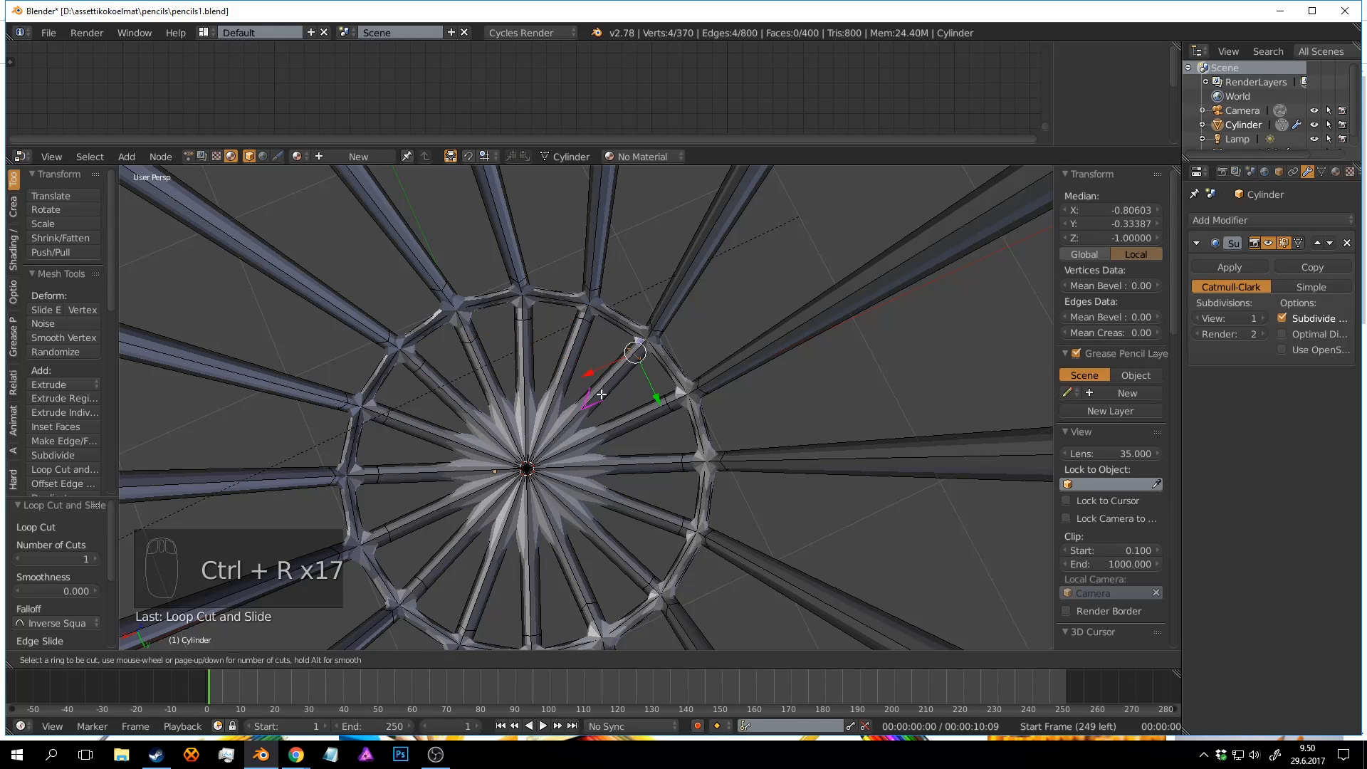
left_click(605, 388)
left_click(578, 415)
key("ctrl+r")
left_click(572, 381)
left_click(505, 416)
key("ctrl+r")
left_click(467, 413)
left_click(492, 436)
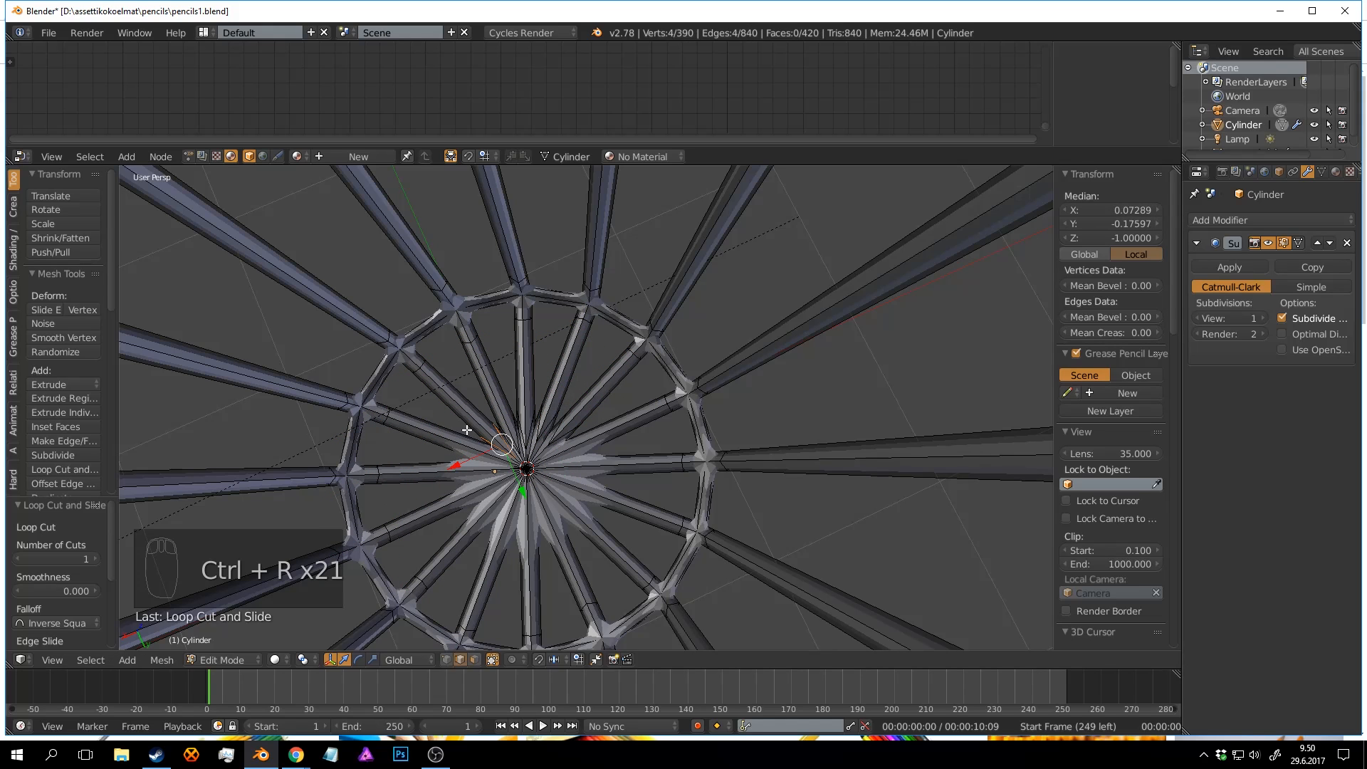
key("ctrl+r")
left_click(445, 438)
left_click(479, 452)
key("ctrl+r")
key("ctrl+r")
left_click(486, 566)
left_click(502, 533)
key("ctrl+r")
left_click(530, 563)
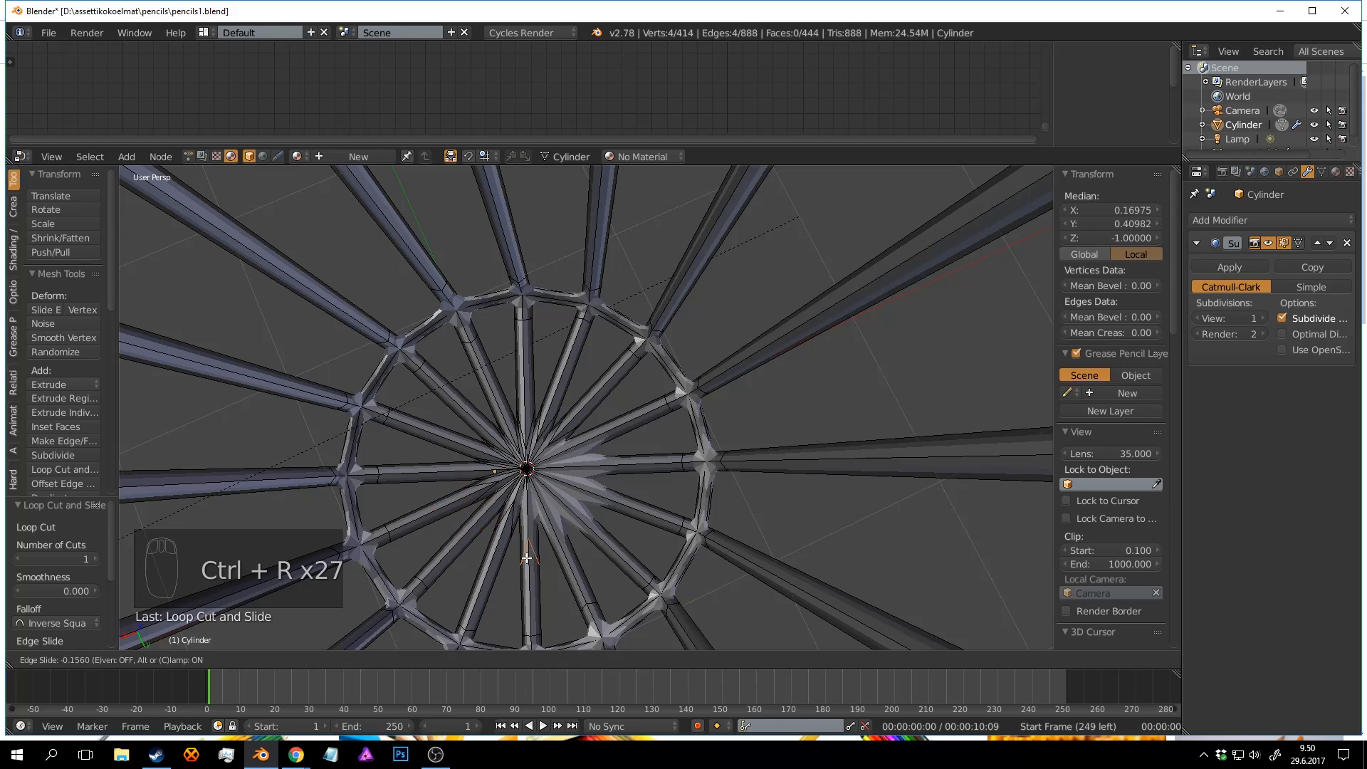
left_click(529, 529)
key("ctrl+r")
left_click(569, 555)
key("ctrl+r")
left_click(633, 469)
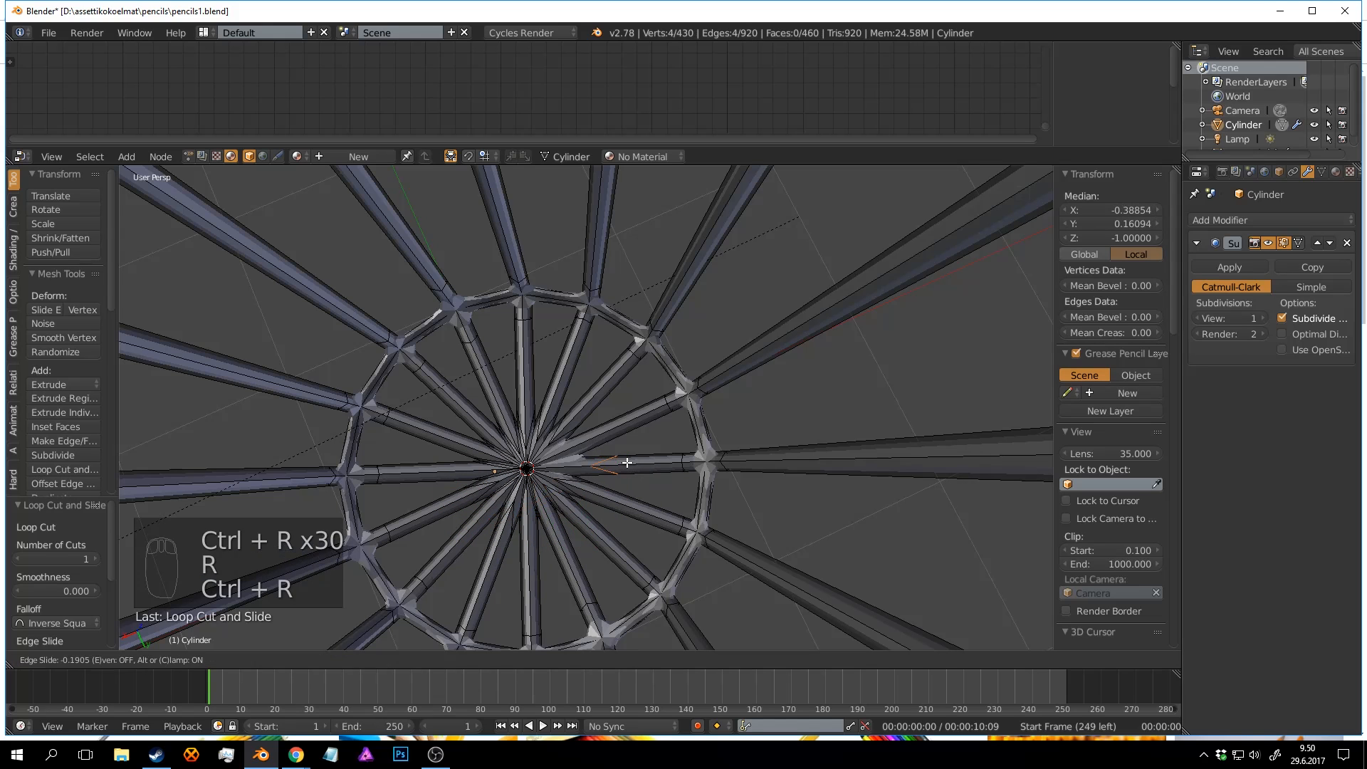
key("ctrl+r")
left_click(616, 429)
Leave Edit Mode, save the file and apply smooth shading to the cup.
key("a")
key("Tab")
key("a")
scroll(629, 473, "down", 7)
key("ctrl+s")
middle_click_drag(630, 473, 658, 361)
left_click(647, 389)
right_click(656, 375)
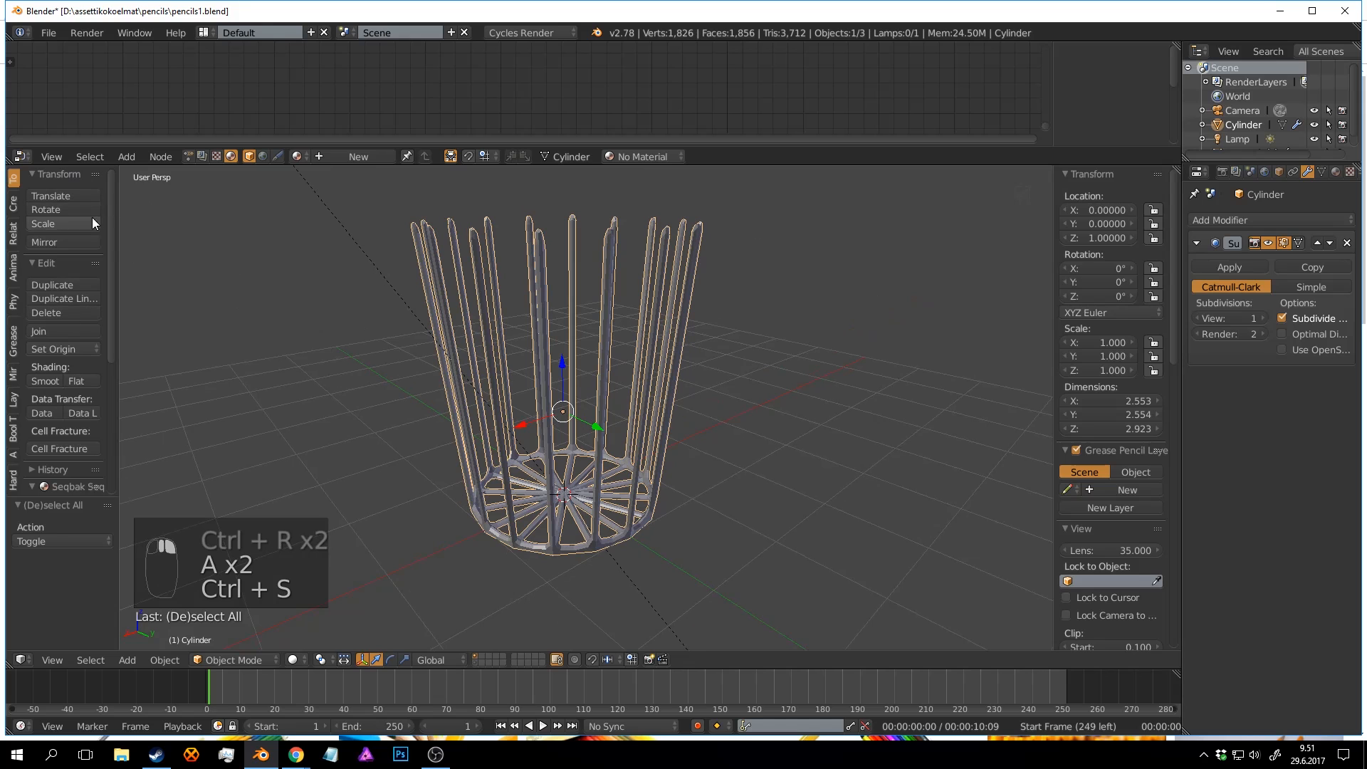
left_click(54, 381)
key("a")
Add a mesh circle at the centre of the cup's base and set it to 16 vertices.
mouse_move(716, 358)
middle_mouse_down()
mouse_move(683, 296)
mouse_move(665, 404)
mouse_move(677, 419)
mouse_move(704, 399)
mouse_move(676, 350)
mouse_move(696, 342)
mouse_move(705, 370)
mouse_move(720, 361)
mouse_move(691, 348)
middle_mouse_up()
key("shift+a")
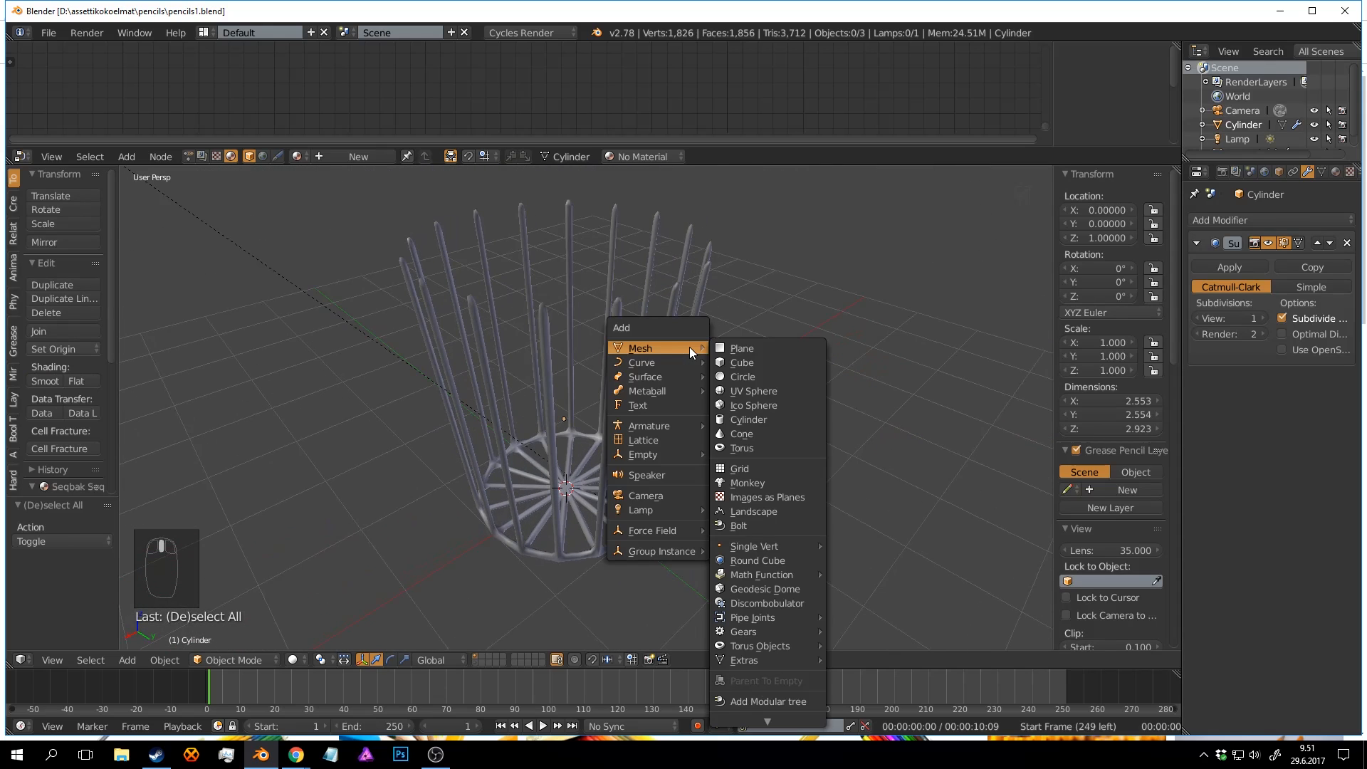
left_click(741, 375)
mouse_move(715, 378)
middle_mouse_down()
mouse_move(681, 467)
mouse_move(677, 395)
middle_mouse_up()
key("z")
key("KP_7")
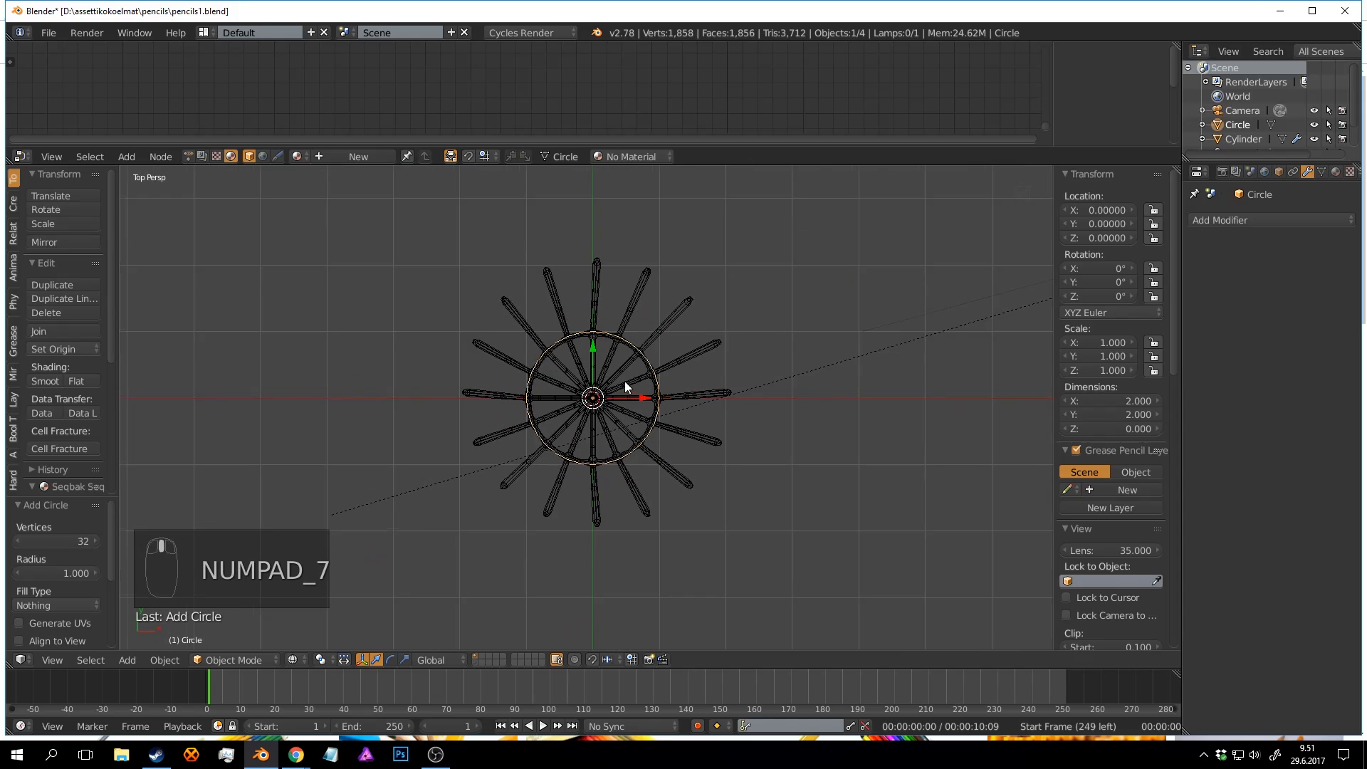
scroll(625, 382, "up", 2)
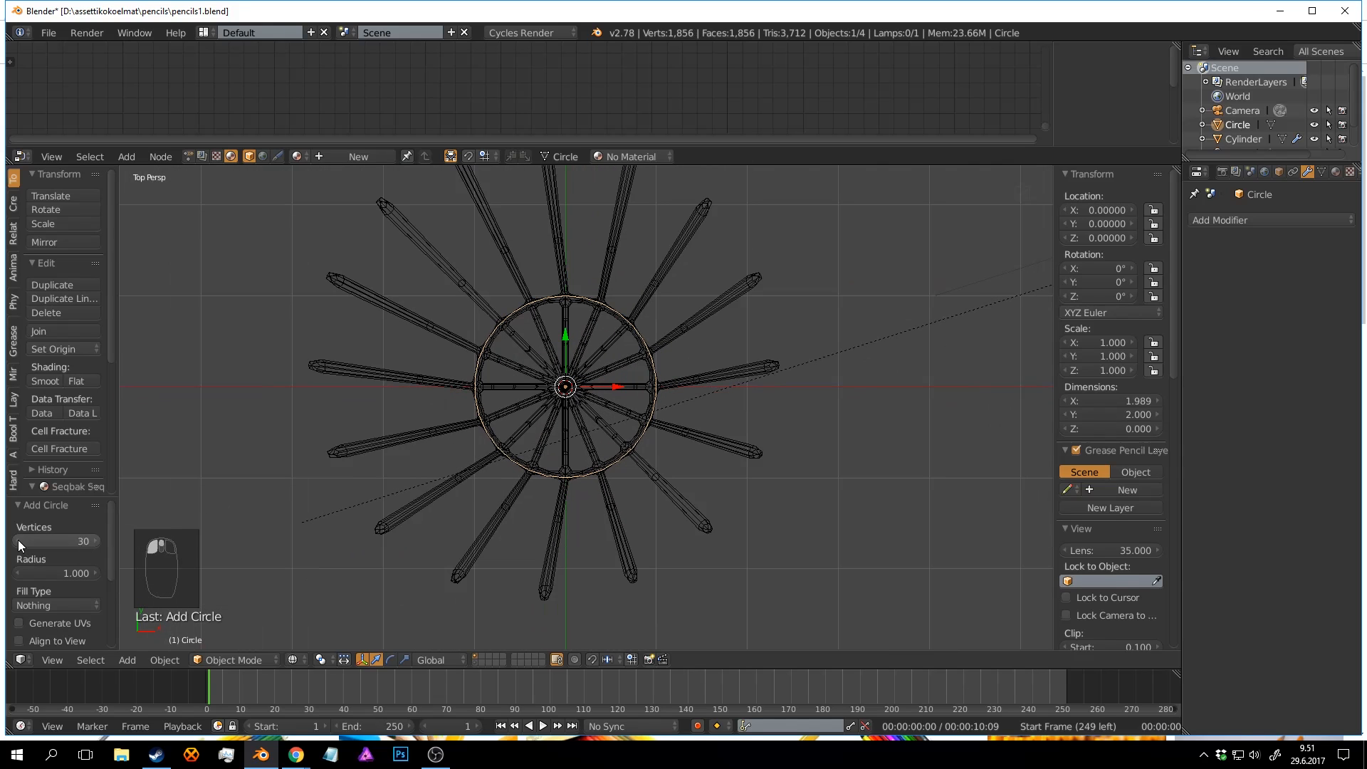
left_click_drag(22, 545, 14, 546)
scroll(579, 416, "down", 2)
middle_click_drag(579, 416, 594, 421)
key("KP_7")
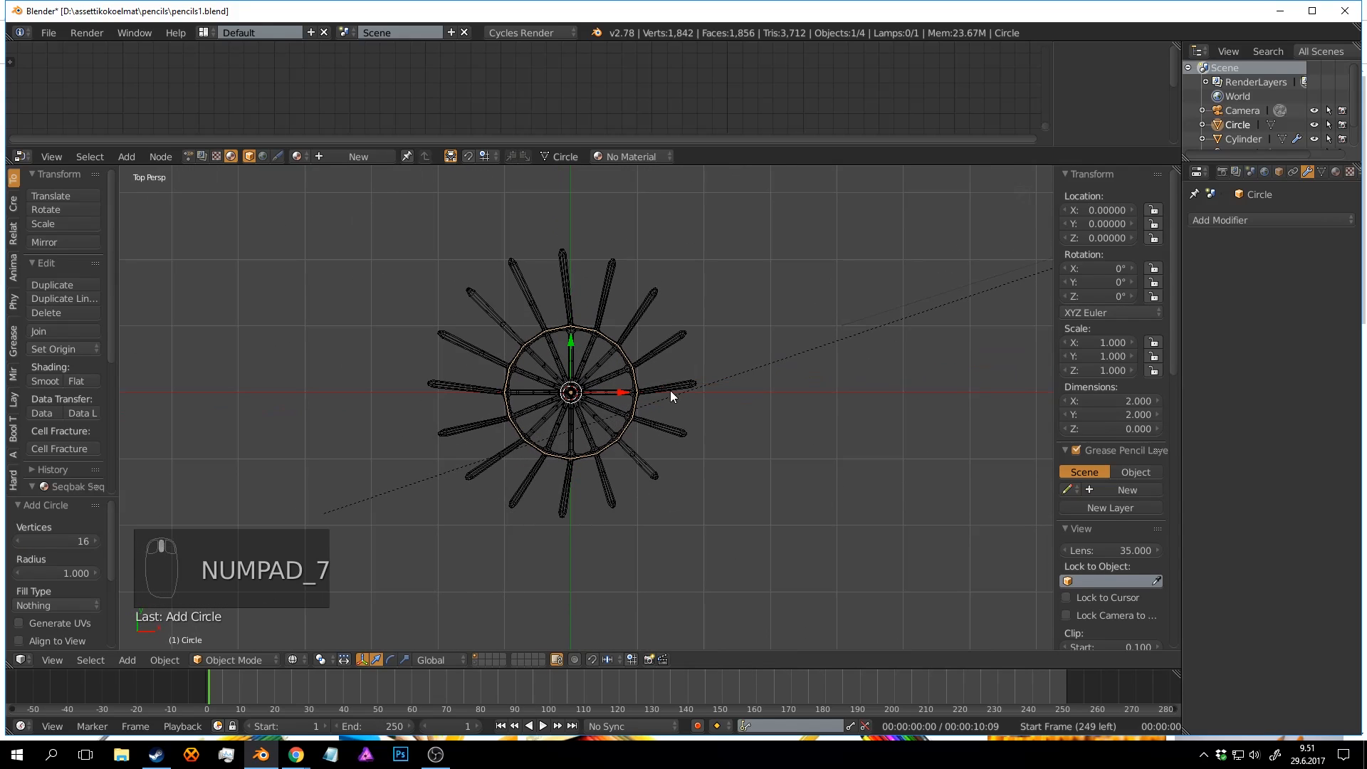
scroll(626, 338, "up", 2)
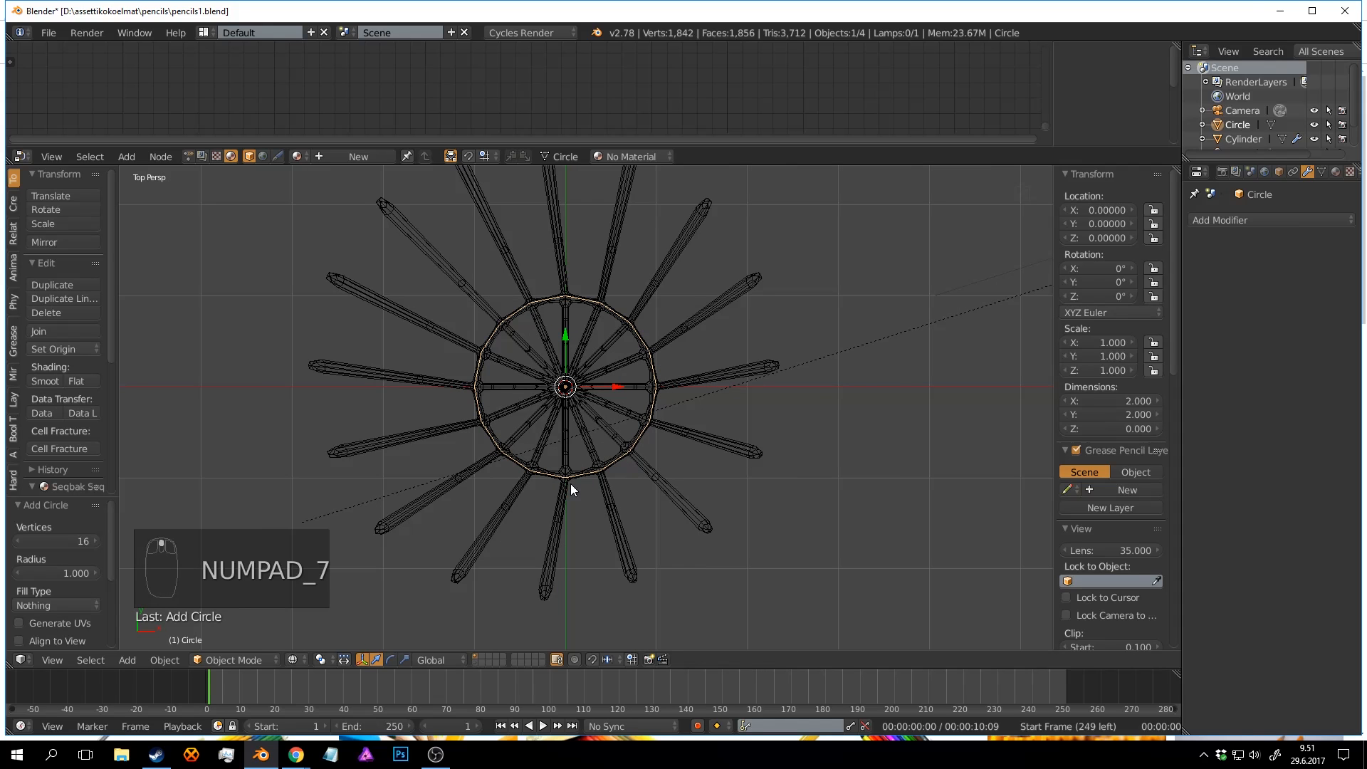
Raise all of the circle's vertices about 0.336 along Z in Edit Mode, above the cup's base.
mouse_move(647, 358)
middle_mouse_down()
mouse_move(634, 374)
mouse_move(651, 389)
mouse_move(646, 374)
mouse_move(609, 408)
mouse_move(614, 360)
mouse_move(610, 412)
middle_mouse_up()
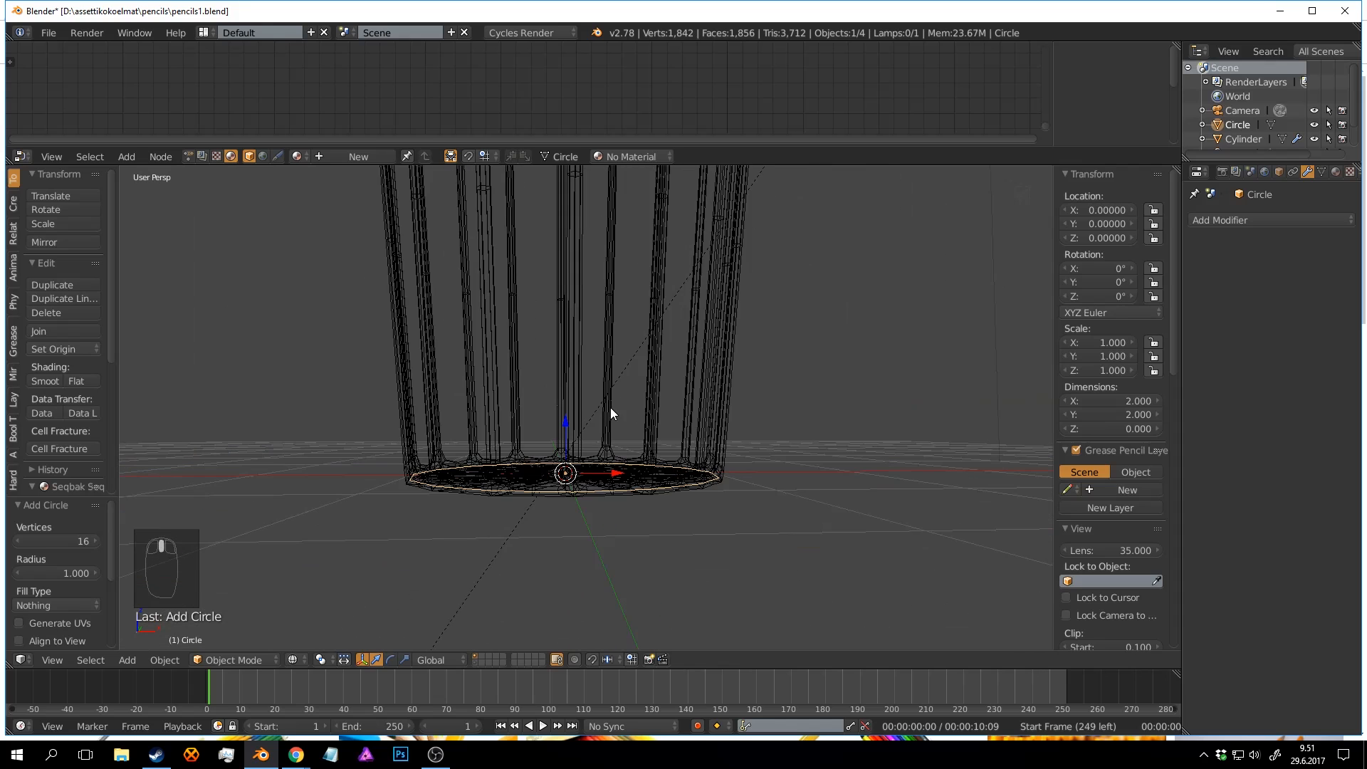
key("Tab")
left_click_drag(566, 426, 614, 214)
key("z")
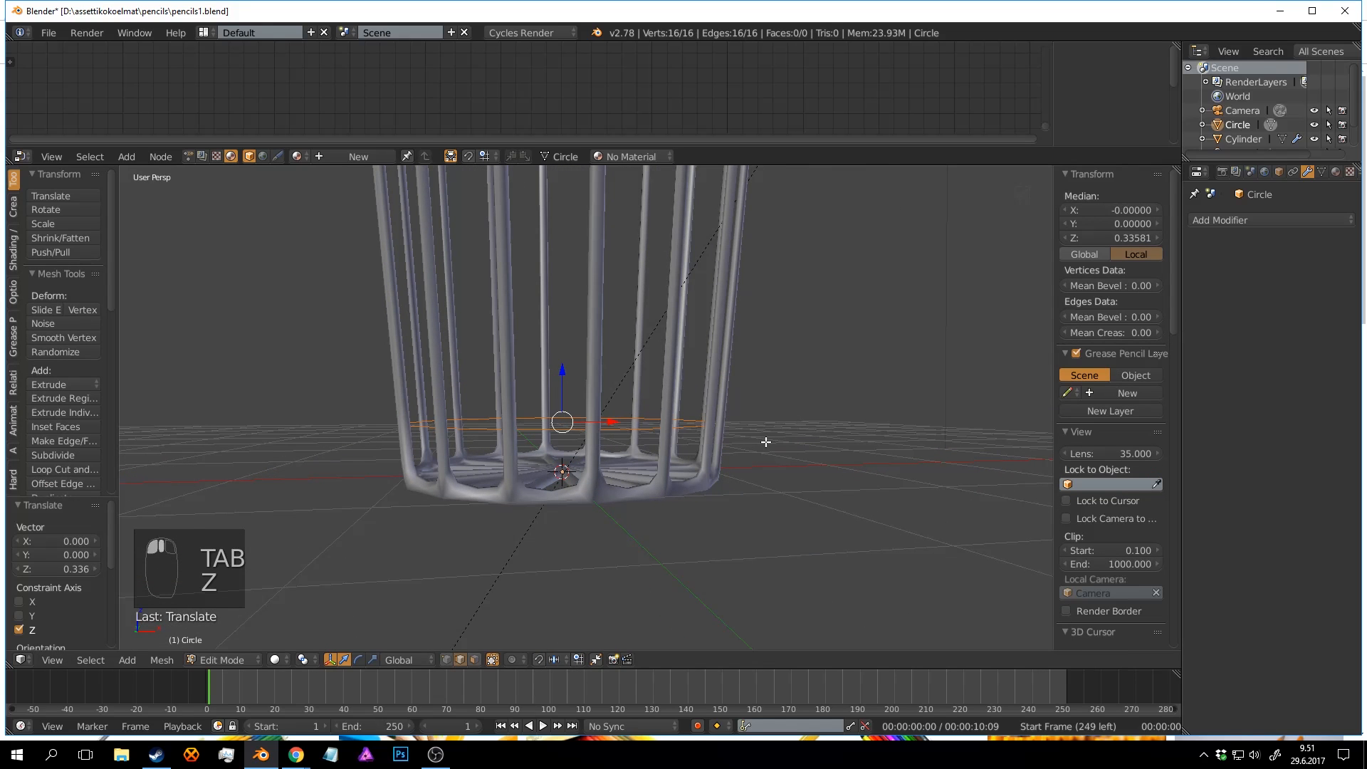
Scale the circle's vertices outward until the ring sits just outside the upright struts, fine-tuning by a factor of about 0.985.
key("s")
left_click(928, 470)
mouse_move(928, 470)
middle_mouse_down()
mouse_move(826, 460)
mouse_move(793, 428)
mouse_move(869, 442)
mouse_move(741, 382)
mouse_move(718, 337)
mouse_move(748, 372)
mouse_move(729, 382)
mouse_move(763, 451)
mouse_move(382, 591)
middle_mouse_up()
key("s")
left_click(849, 438)
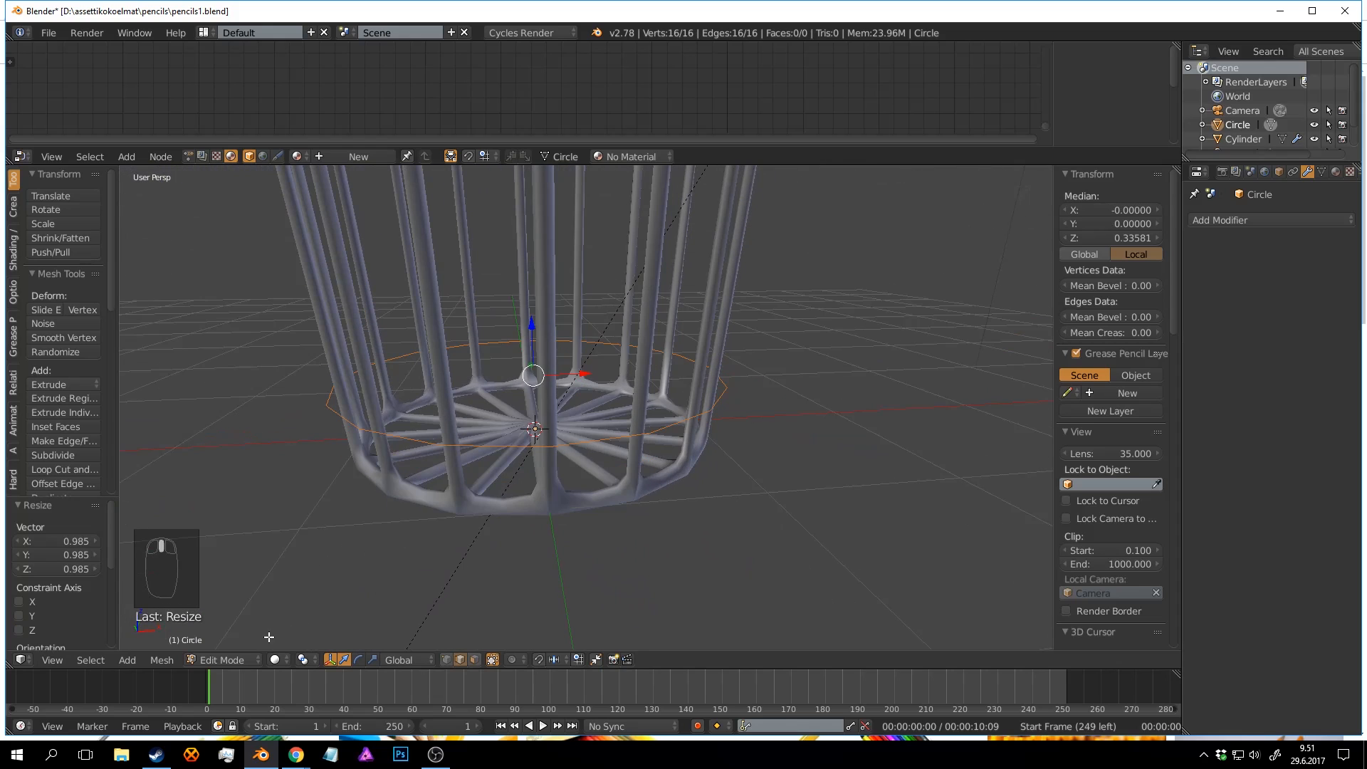
Switch to vertex selection and deselect every other vertex of the circle with Checker Deselect.
left_click(447, 661)
middle_click_drag(618, 491, 624, 500)
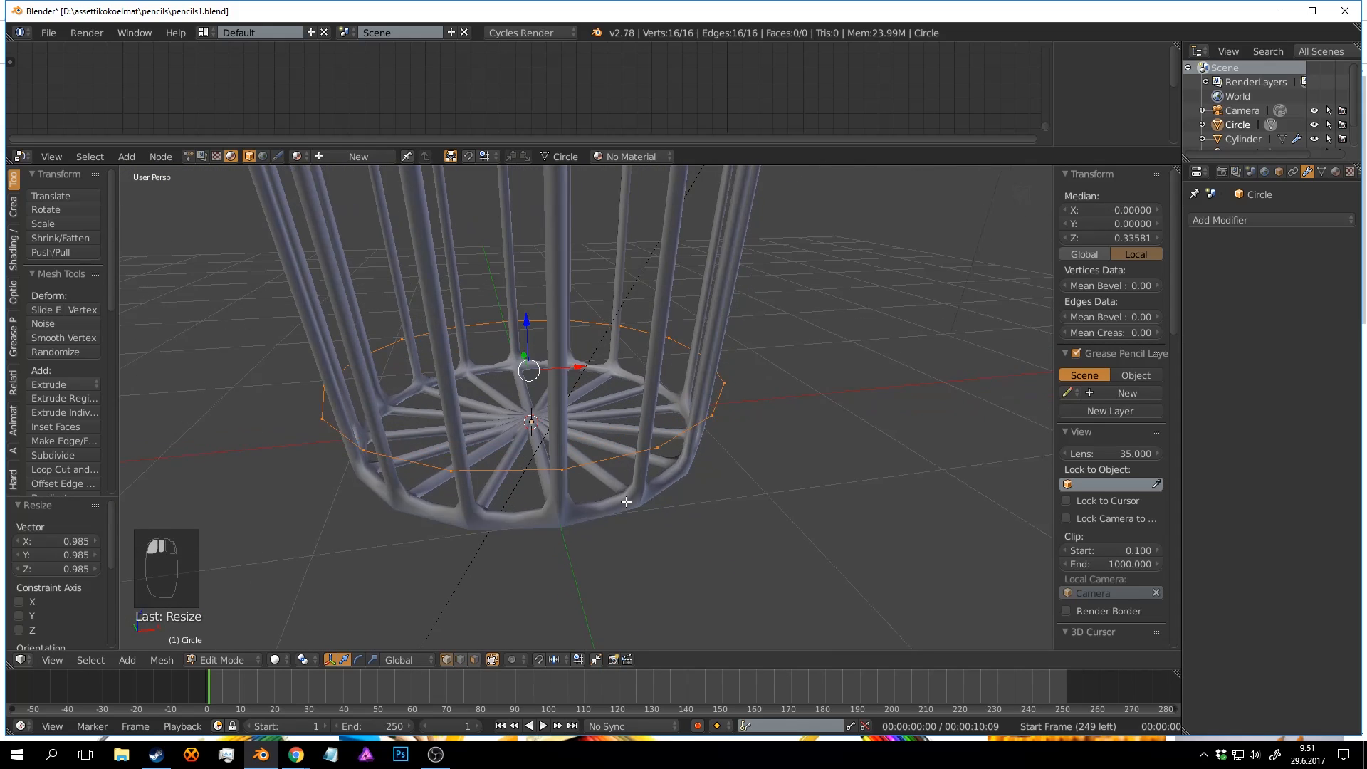
scroll(613, 504, "up", 1)
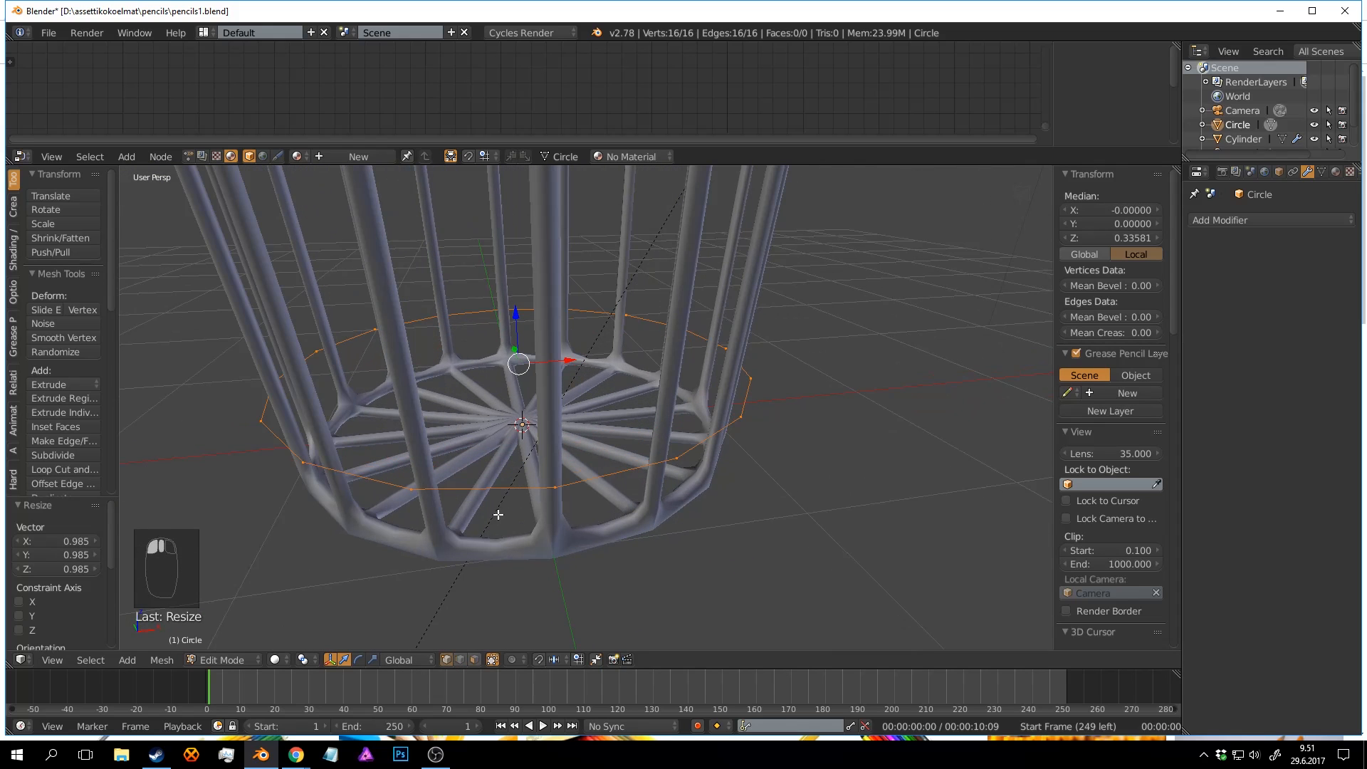
left_click(102, 661)
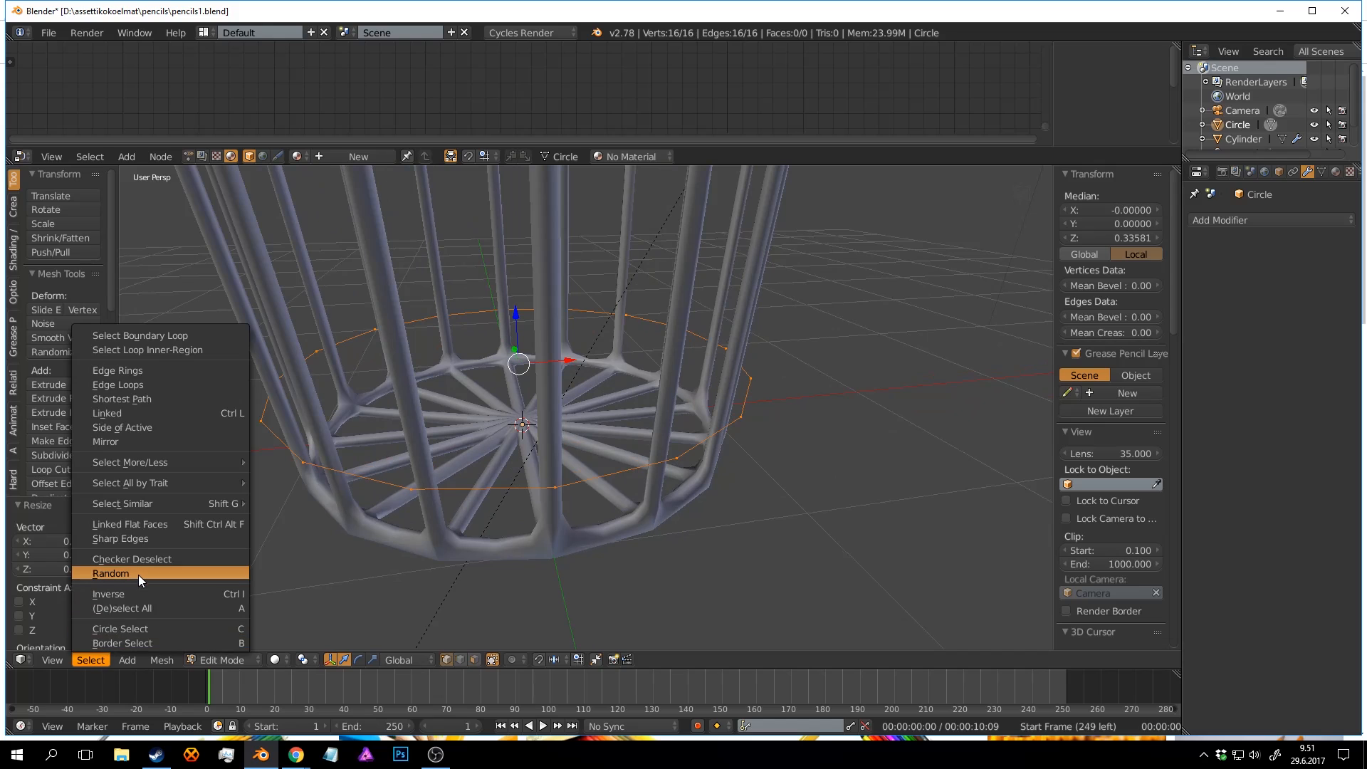
left_click(138, 573)
left_click(91, 660)
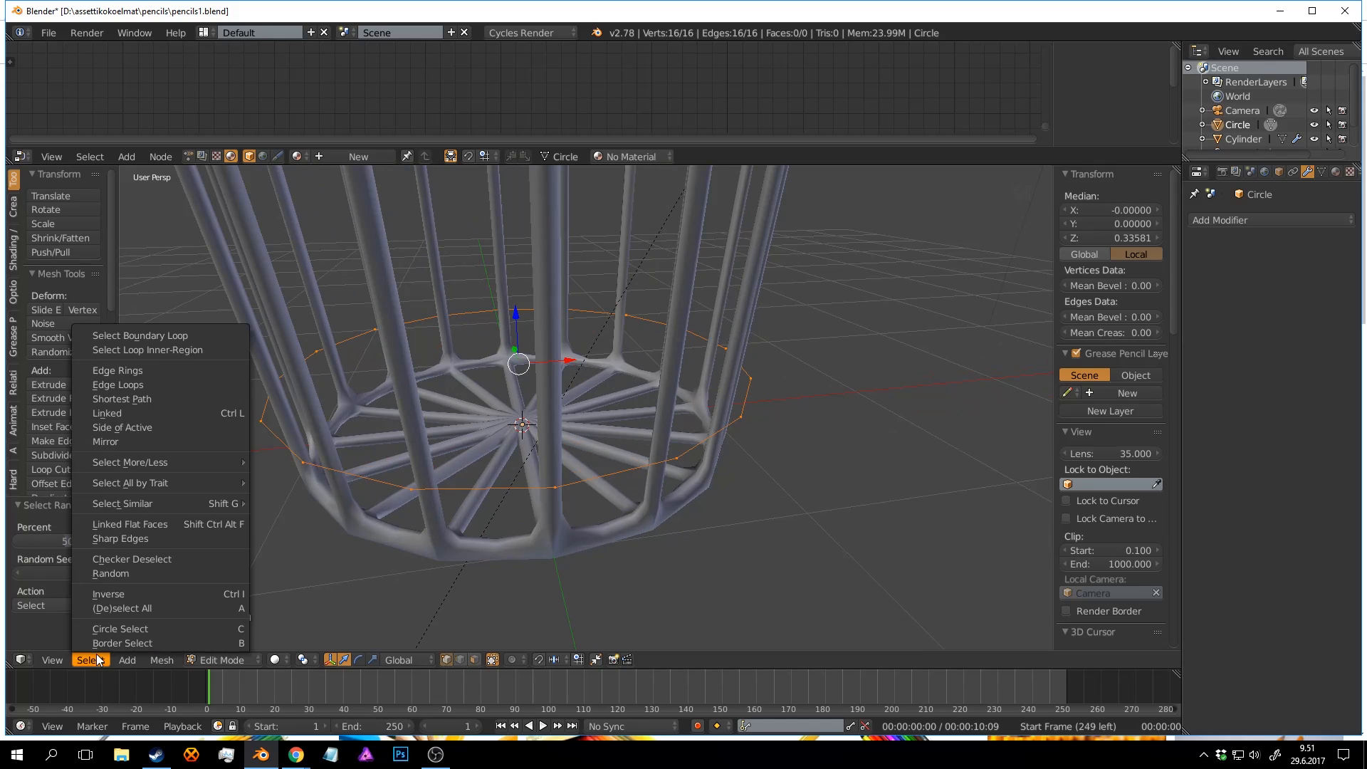
left_click(147, 558)
middle_click_drag(629, 447, 646, 445)
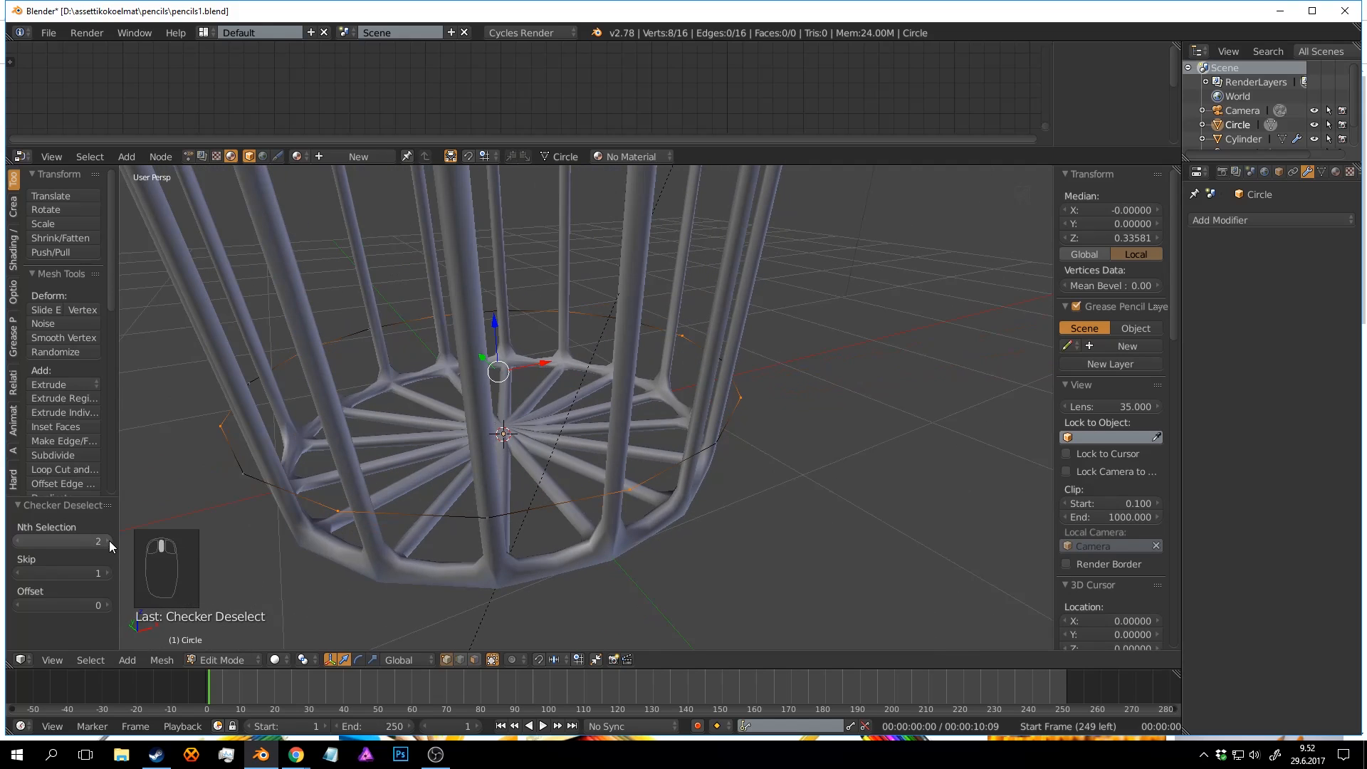
middle_click_drag(714, 441, 699, 454)
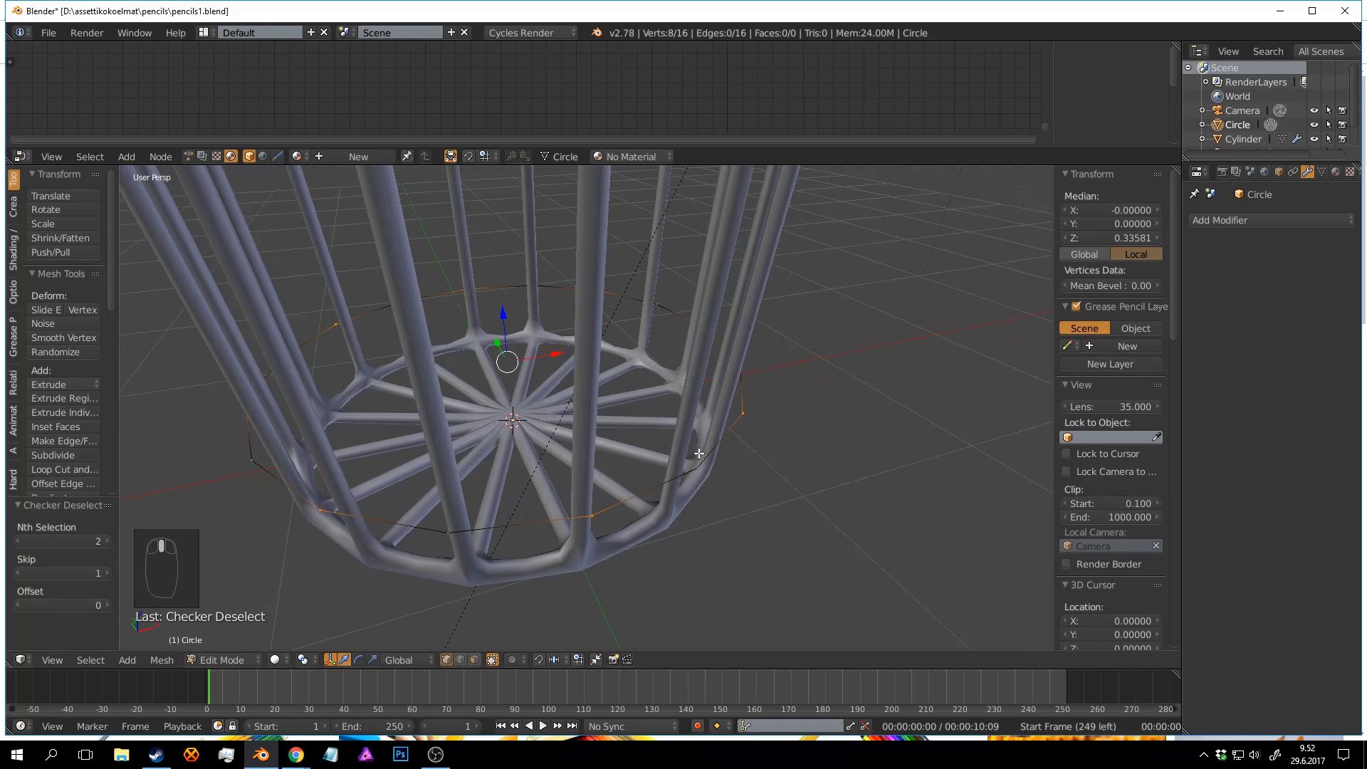
Scale the alternate vertices inward by about 0.861 and again by about 0.982, so the ring weaves between the struts.
key("s")
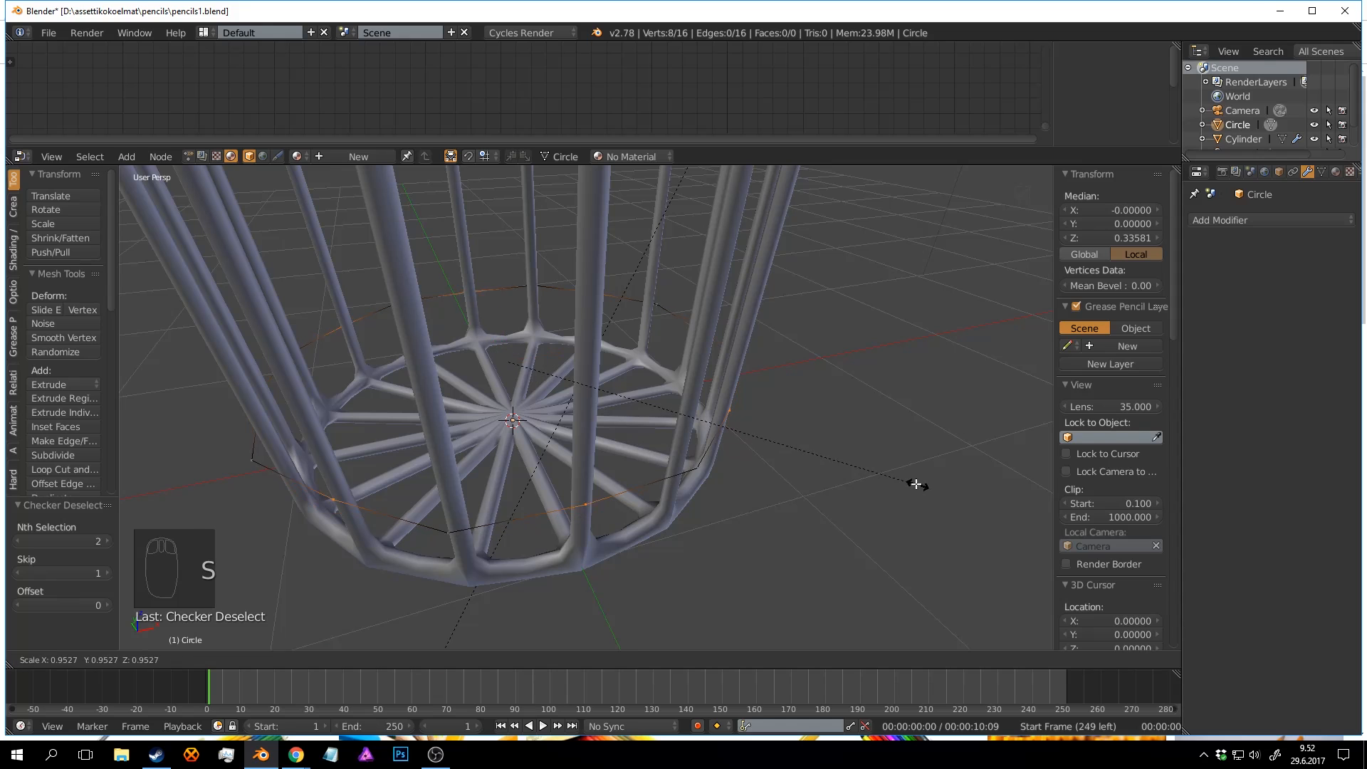
left_click(797, 448)
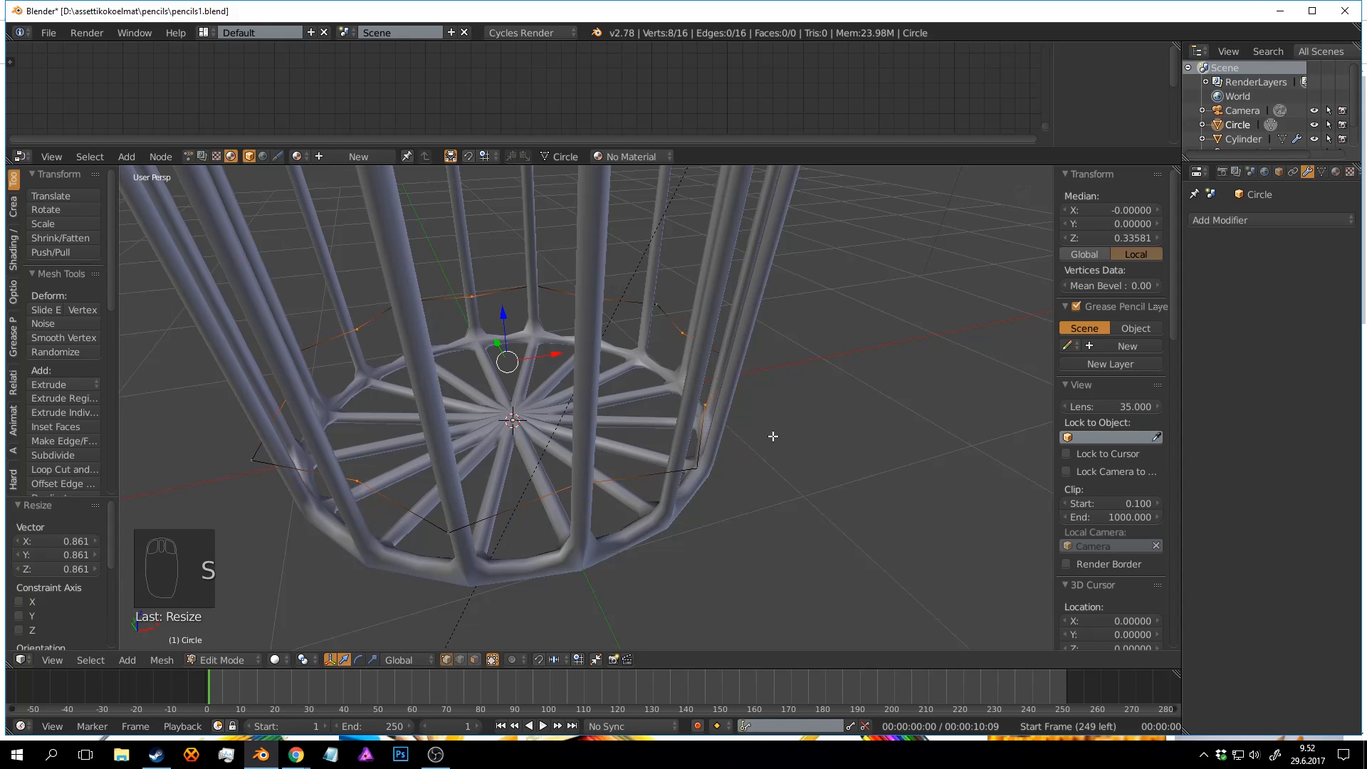
key("KP_7")
key("KP_5")
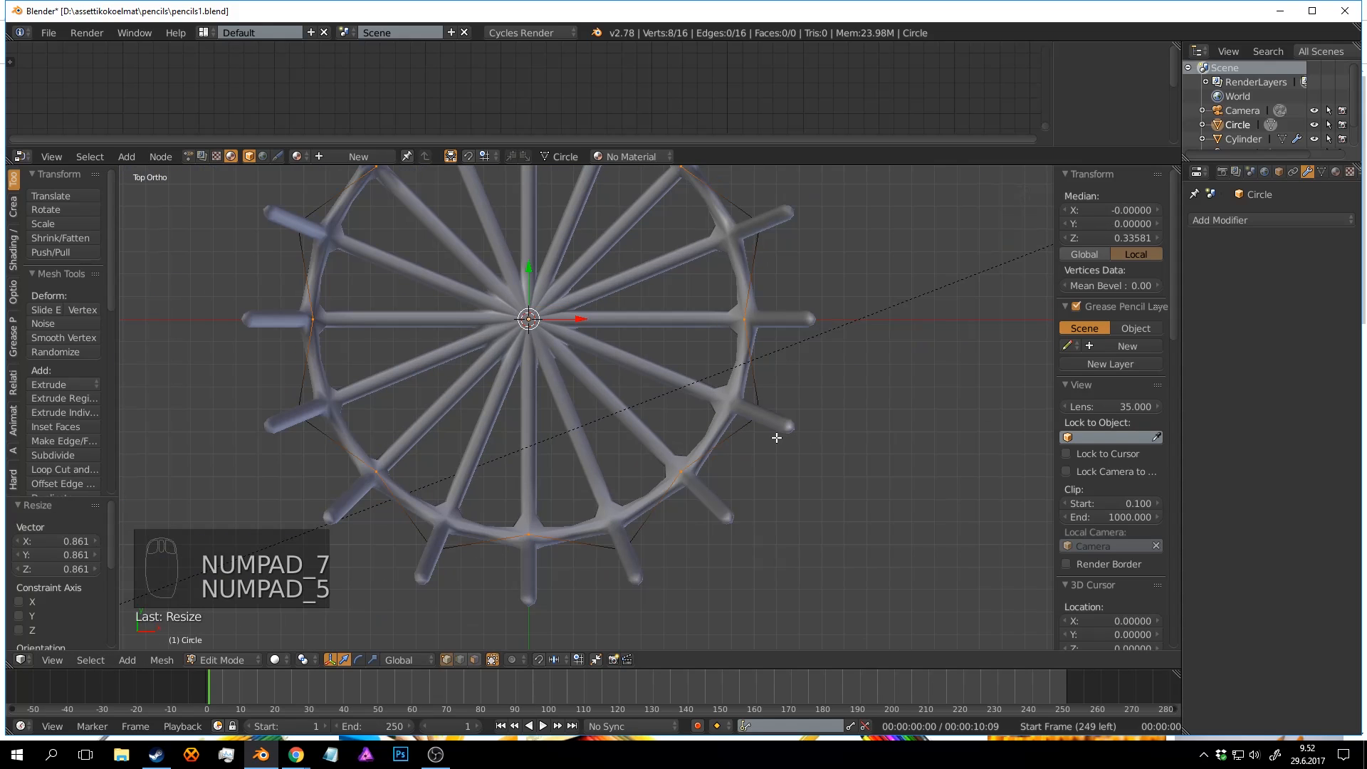
key("z")
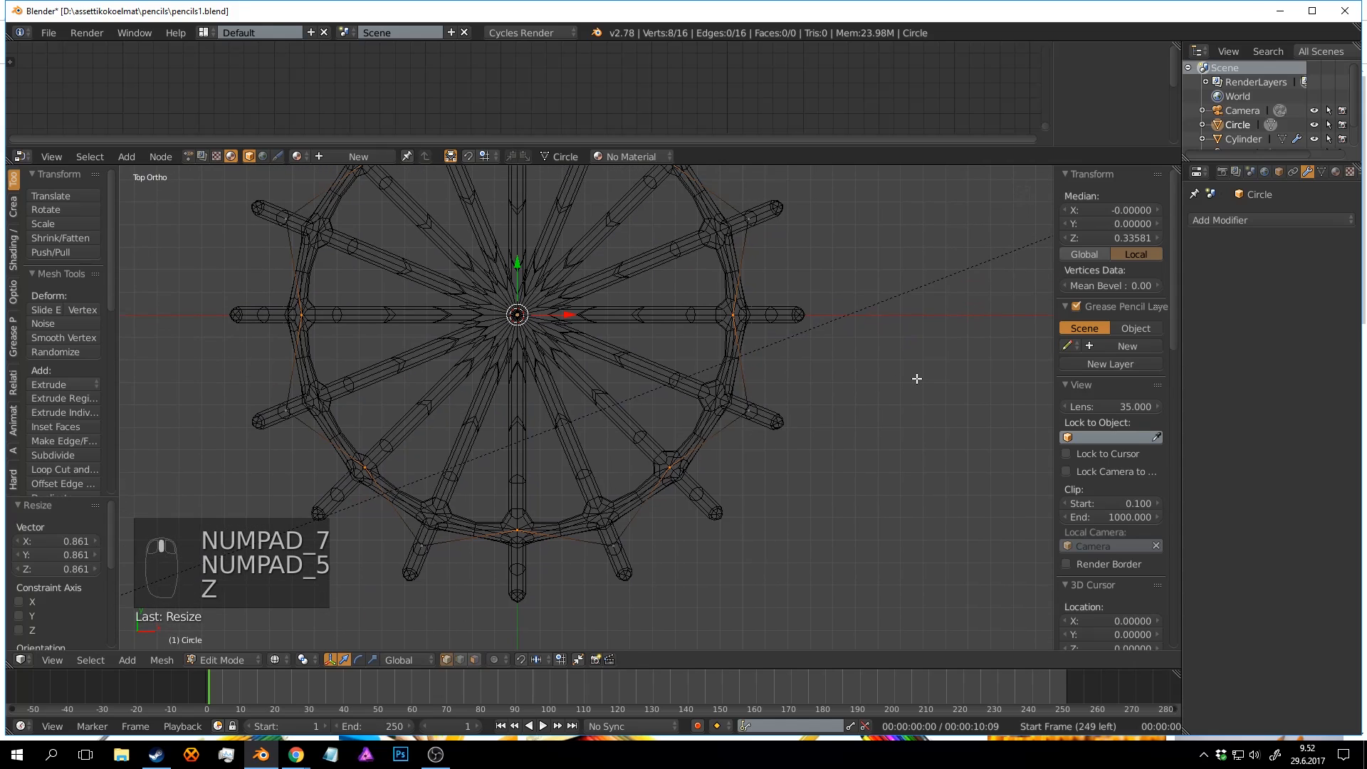
key("s")
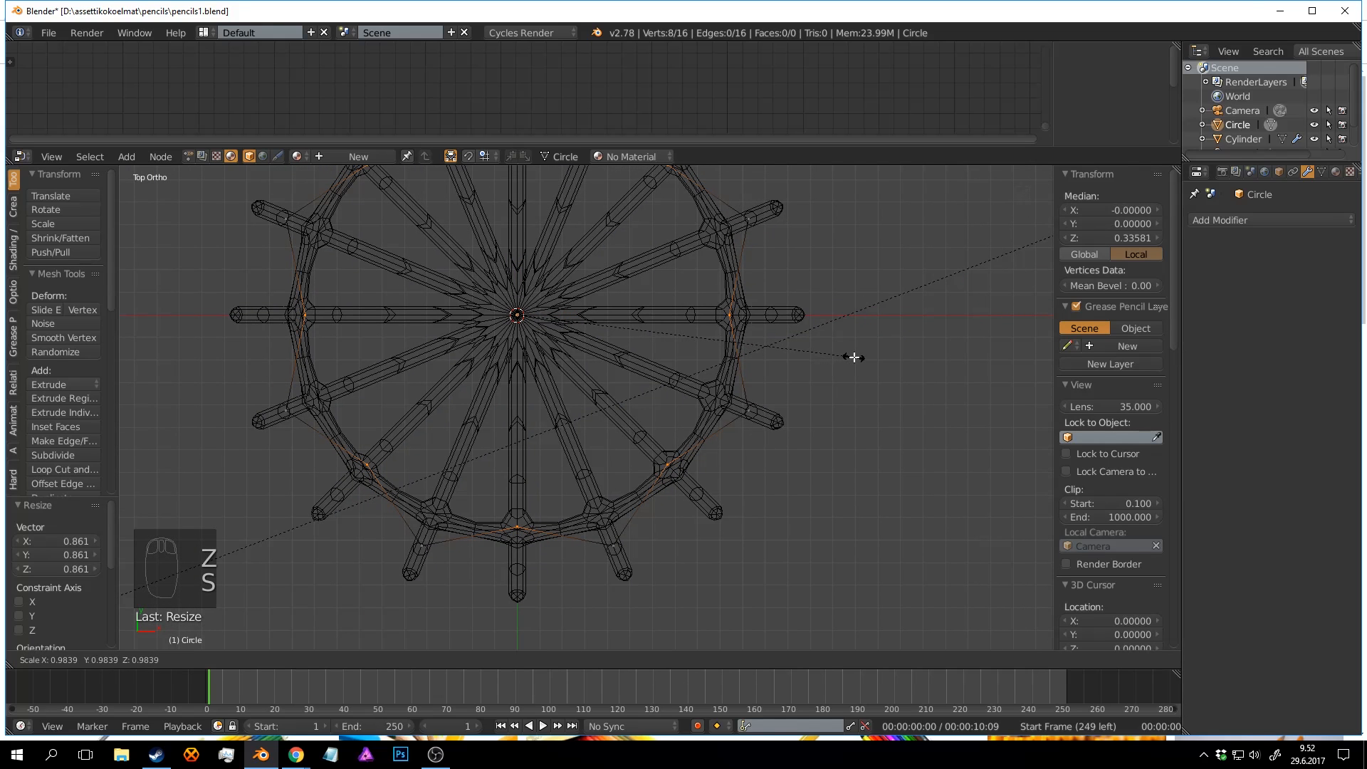
left_click(855, 358)
Inspect the woven ring against the struts in solid shading, leave Edit Mode and save the file.
key("z")
mouse_move(853, 401)
middle_mouse_down()
mouse_move(761, 297)
mouse_move(670, 383)
mouse_move(733, 430)
mouse_move(762, 485)
middle_mouse_up()
scroll(762, 485, "up", 8)
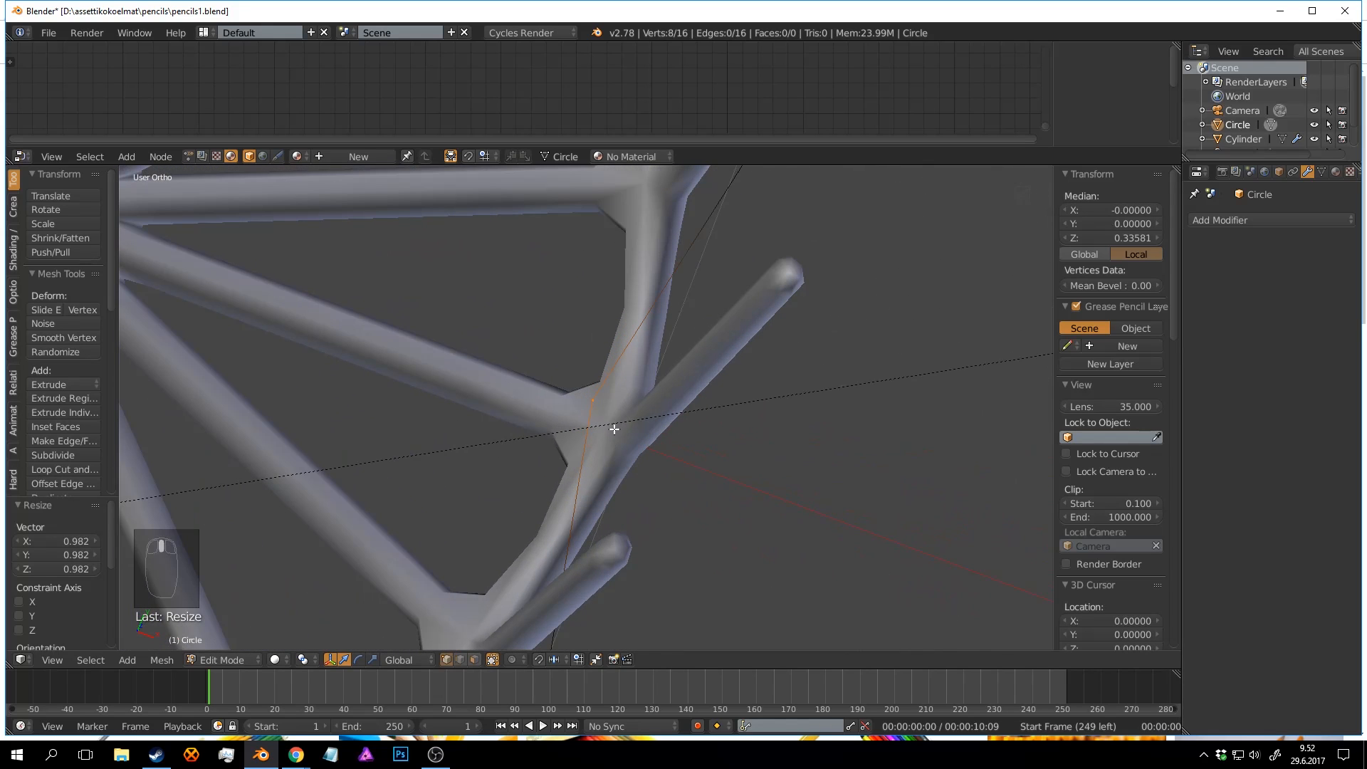
scroll(610, 417, "down", 2)
middle_click_drag(611, 433, 570, 451)
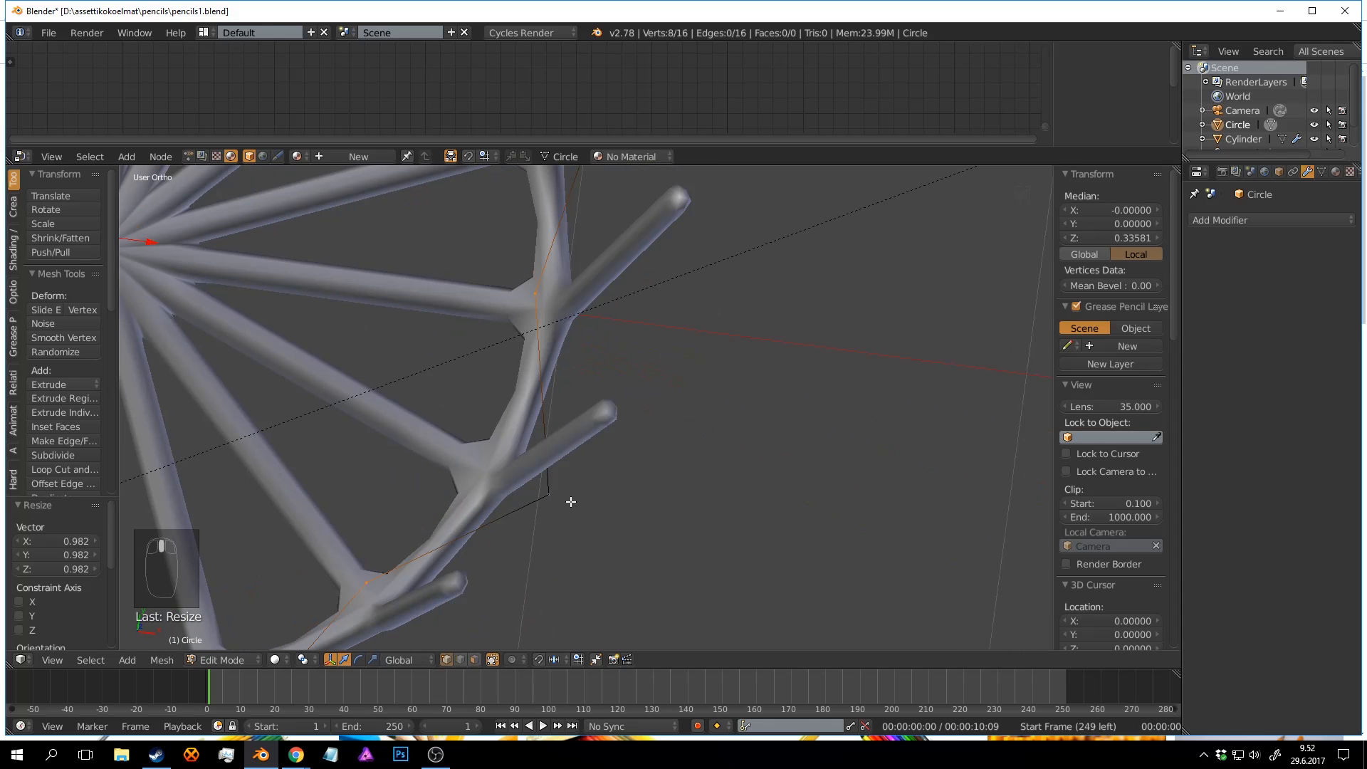
scroll(549, 494, "down", 5)
middle_click_drag(548, 494, 743, 431)
key("a")
key("Tab")
key("ctrl+s")
Bevel all of the ring's vertices with 3 segments and an offset of about 0.07.
scroll(744, 484, "up", 3)
key("Tab")
key("a")
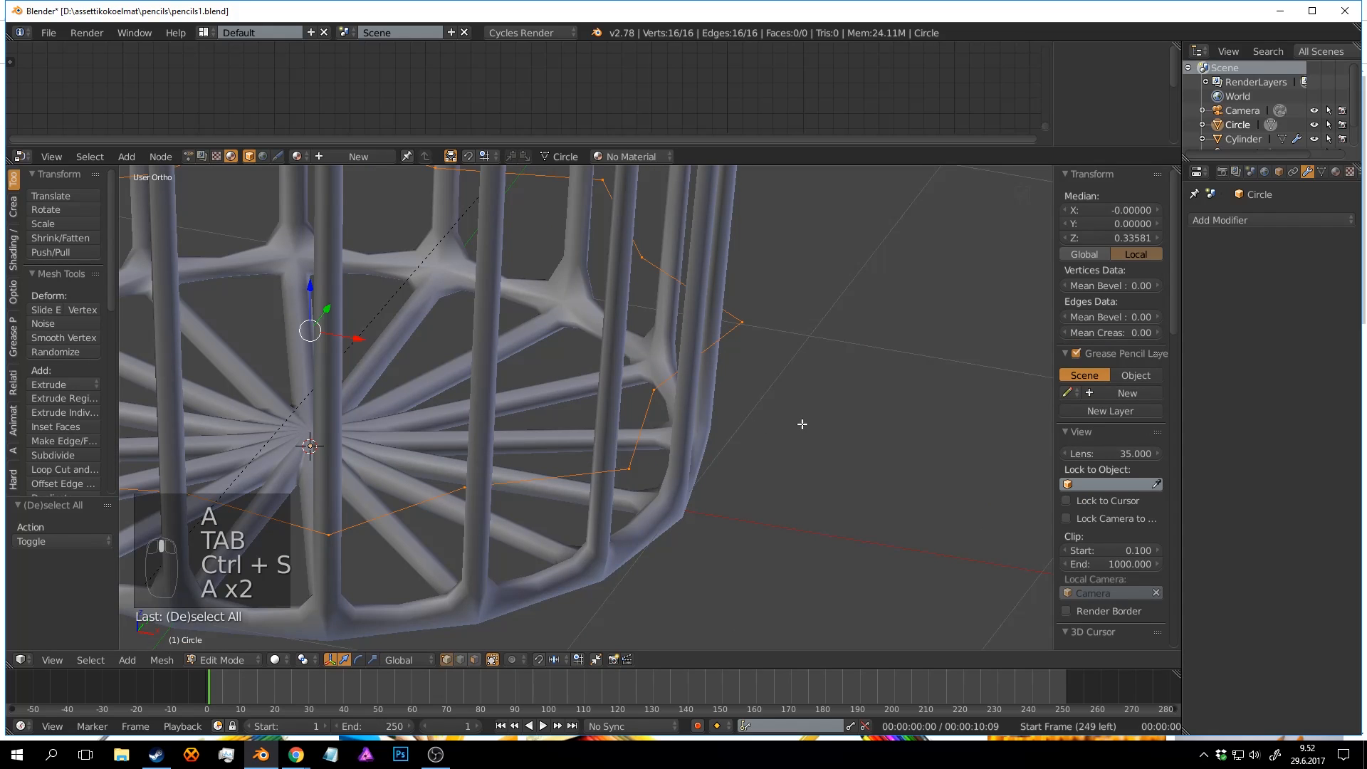
key("ctrl+shift+b")
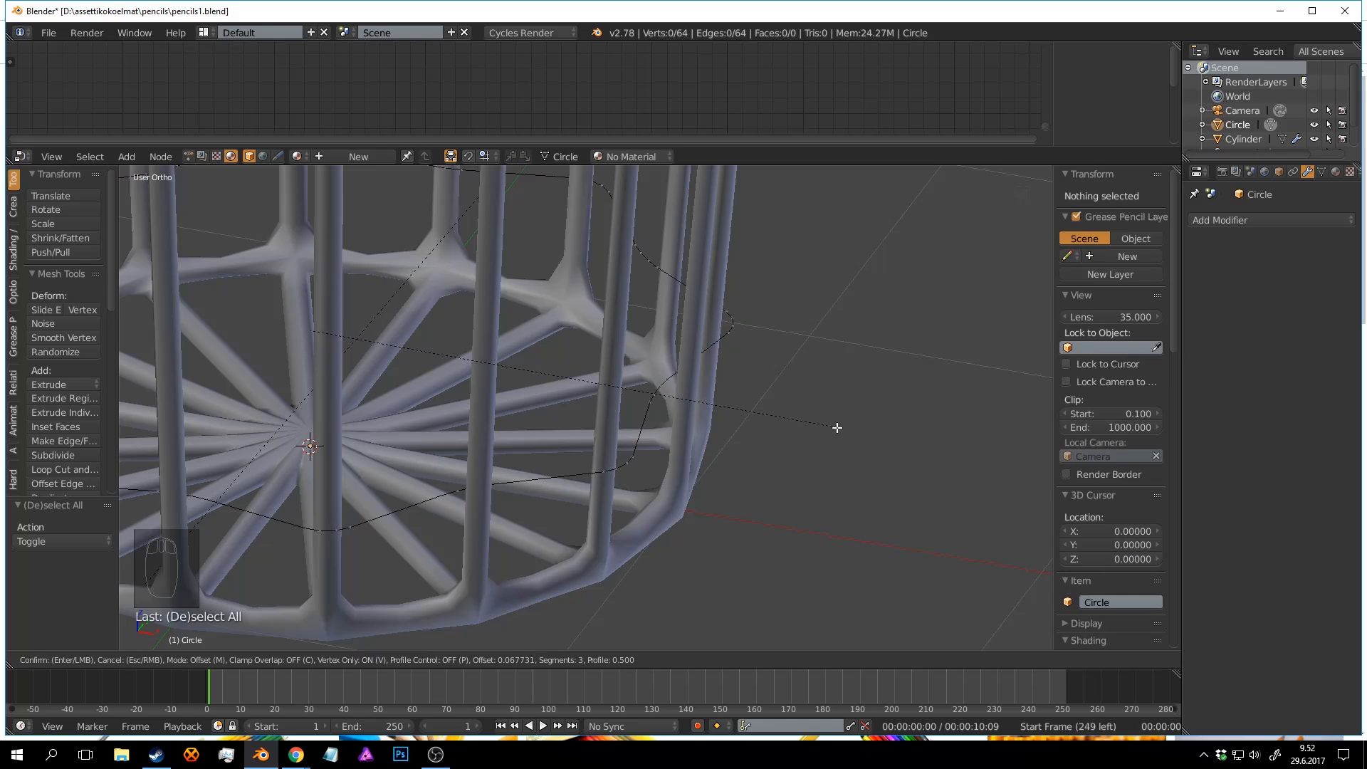
scroll(835, 429, "up", 1)
left_click(842, 429)
key("Tab")
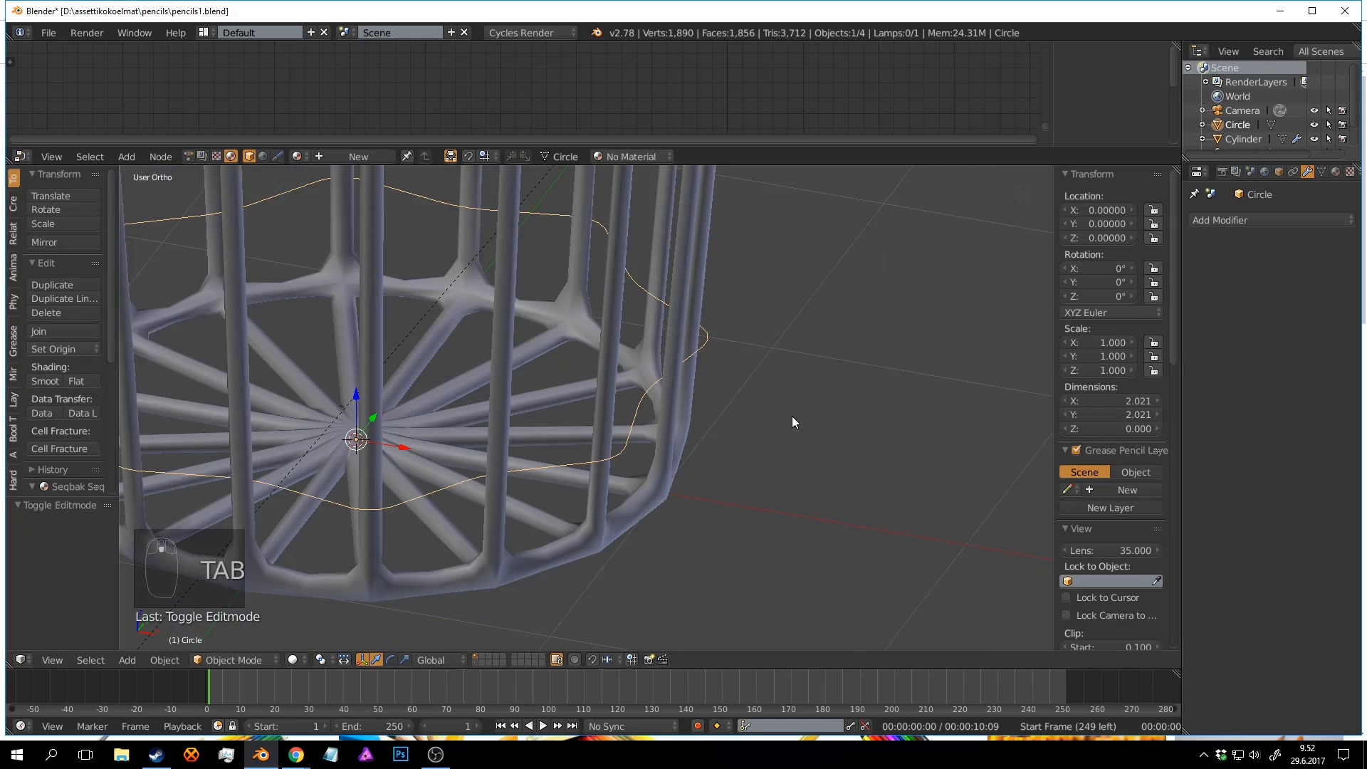
Reselect the wavy ring in Object Mode and save the file.
middle_click_drag(792, 416, 687, 374)
key("a")
key("a")
right_click(671, 405)
scroll(639, 445, "down", 4)
scroll(639, 375, "up", 2)
key("ctrl+s")
left_click(654, 356)
scroll(653, 357, "down", 2)
scroll(687, 374, "up", 3)
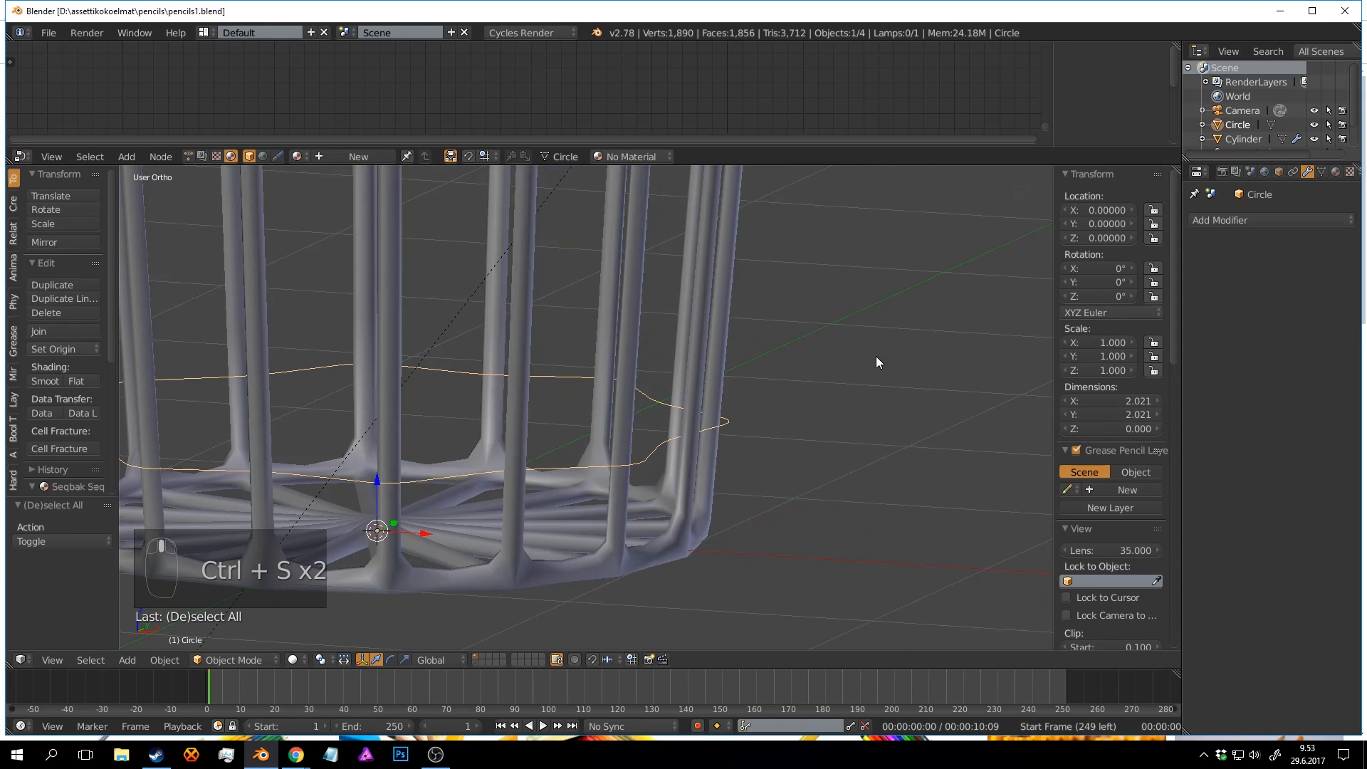
Add a Skin modifier to the wavy ring.
left_click(1235, 220)
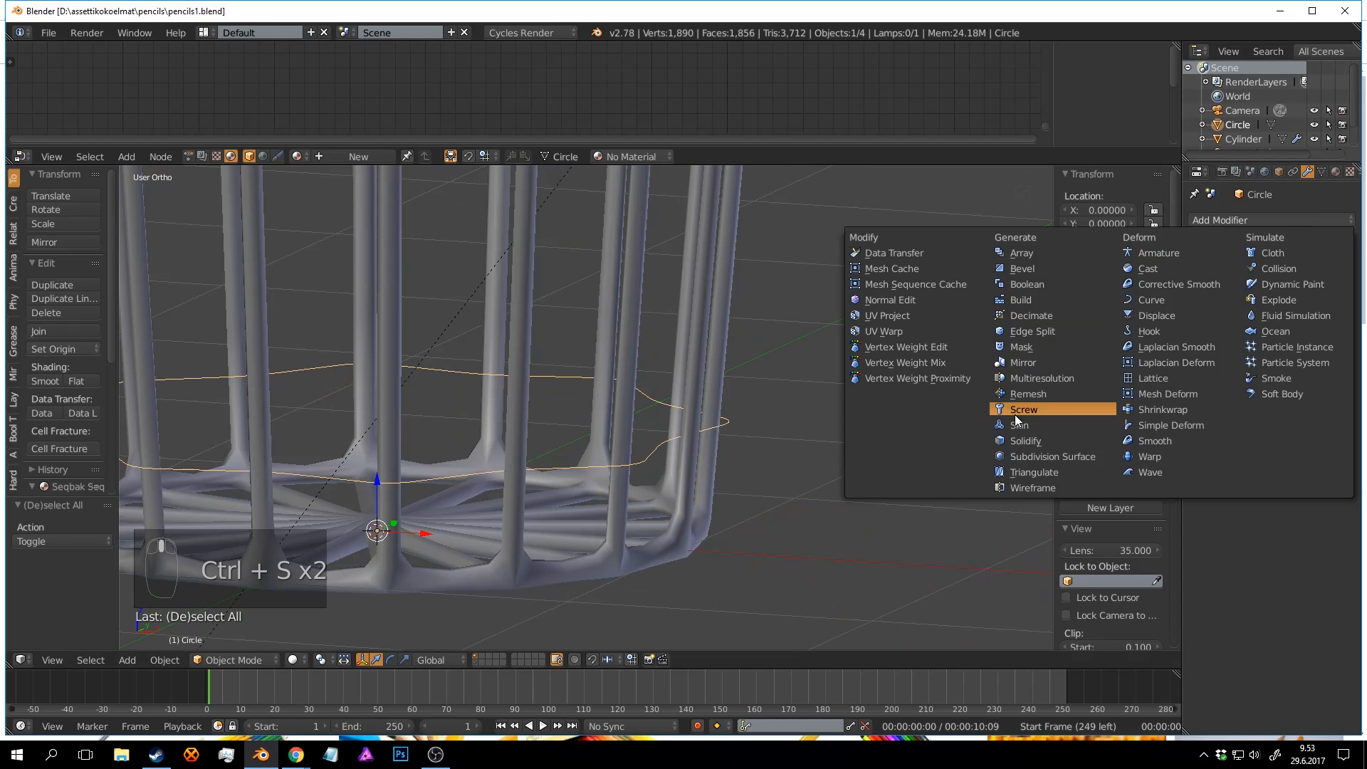
left_click(1036, 421)
middle_click_drag(850, 395, 809, 387)
scroll(852, 427, "down", 2)
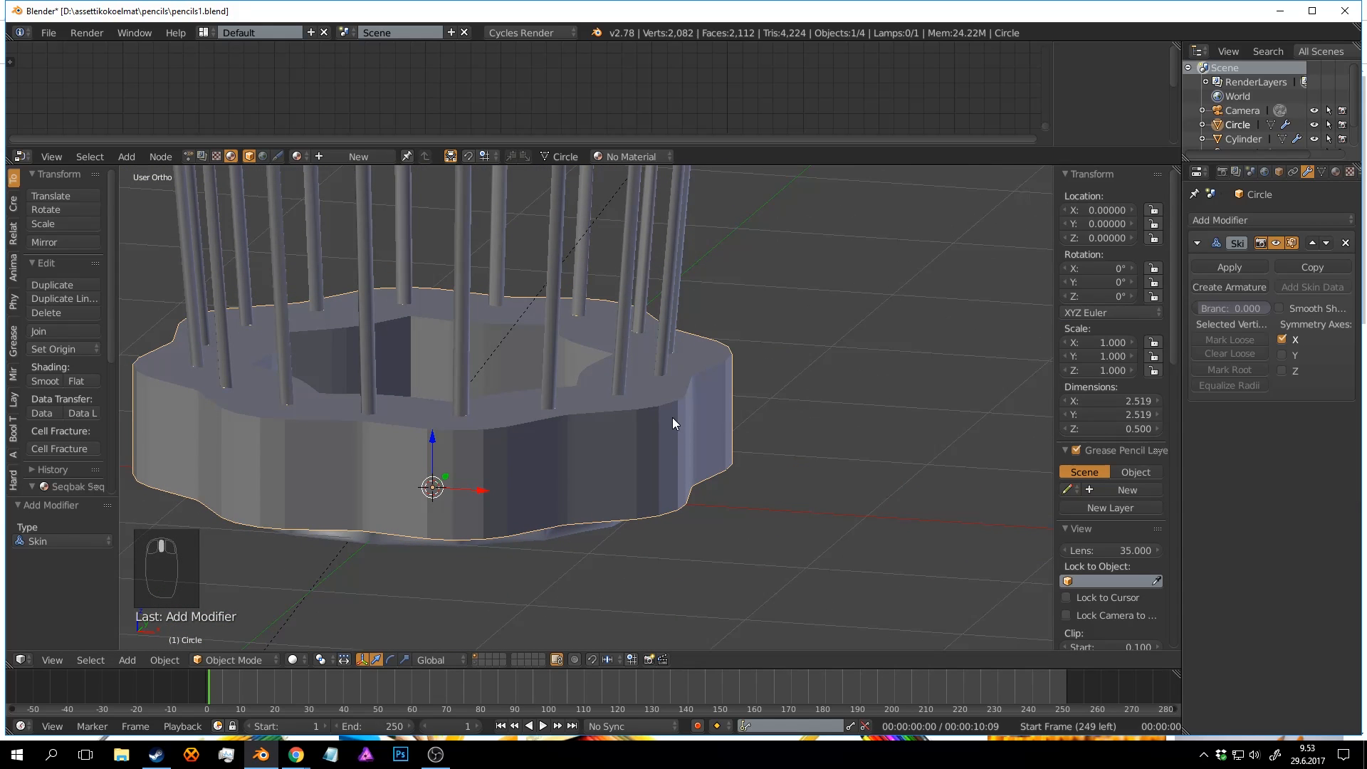
Select all of the ring's vertices in Edit Mode and turn off limiting the selection to visible geometry.
middle_click_drag(672, 424, 689, 430)
key("Tab")
scroll(695, 478, "up", 1)
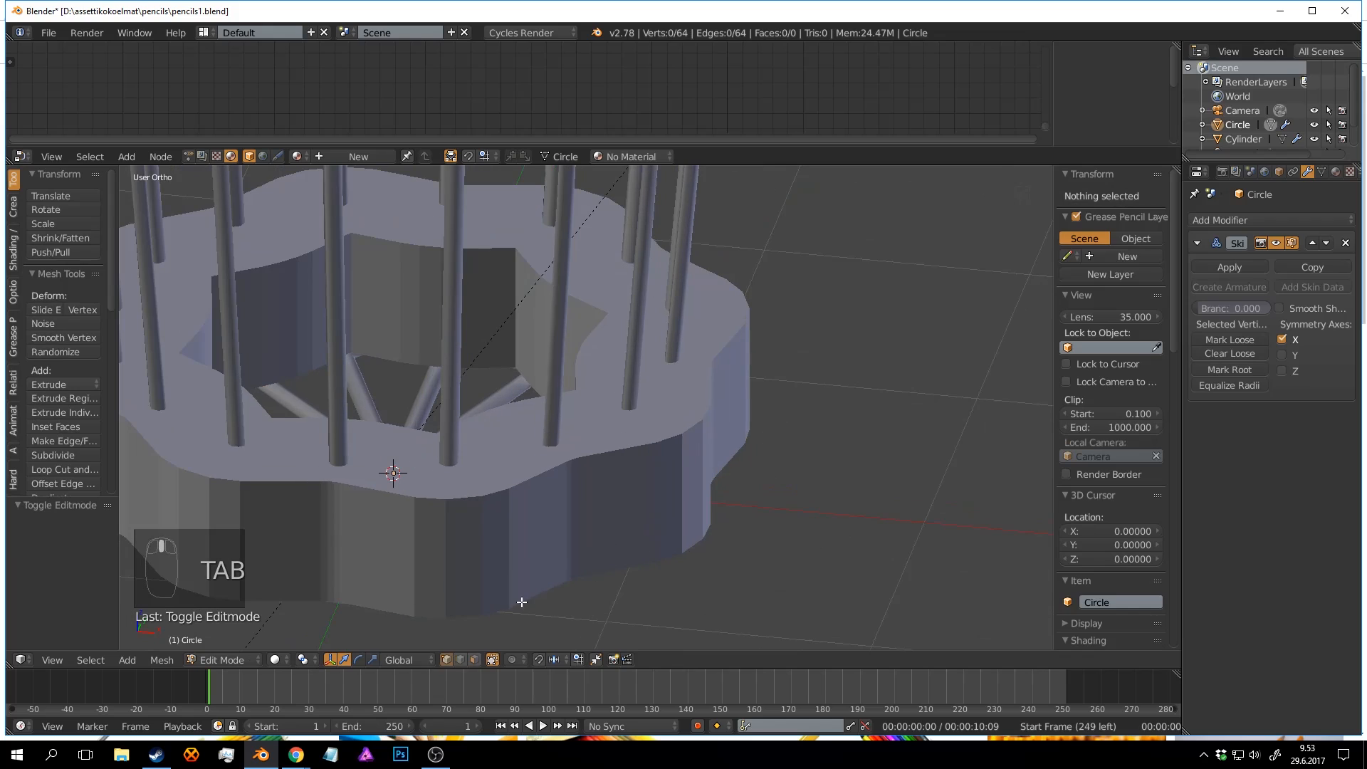
key("a")
key("a")
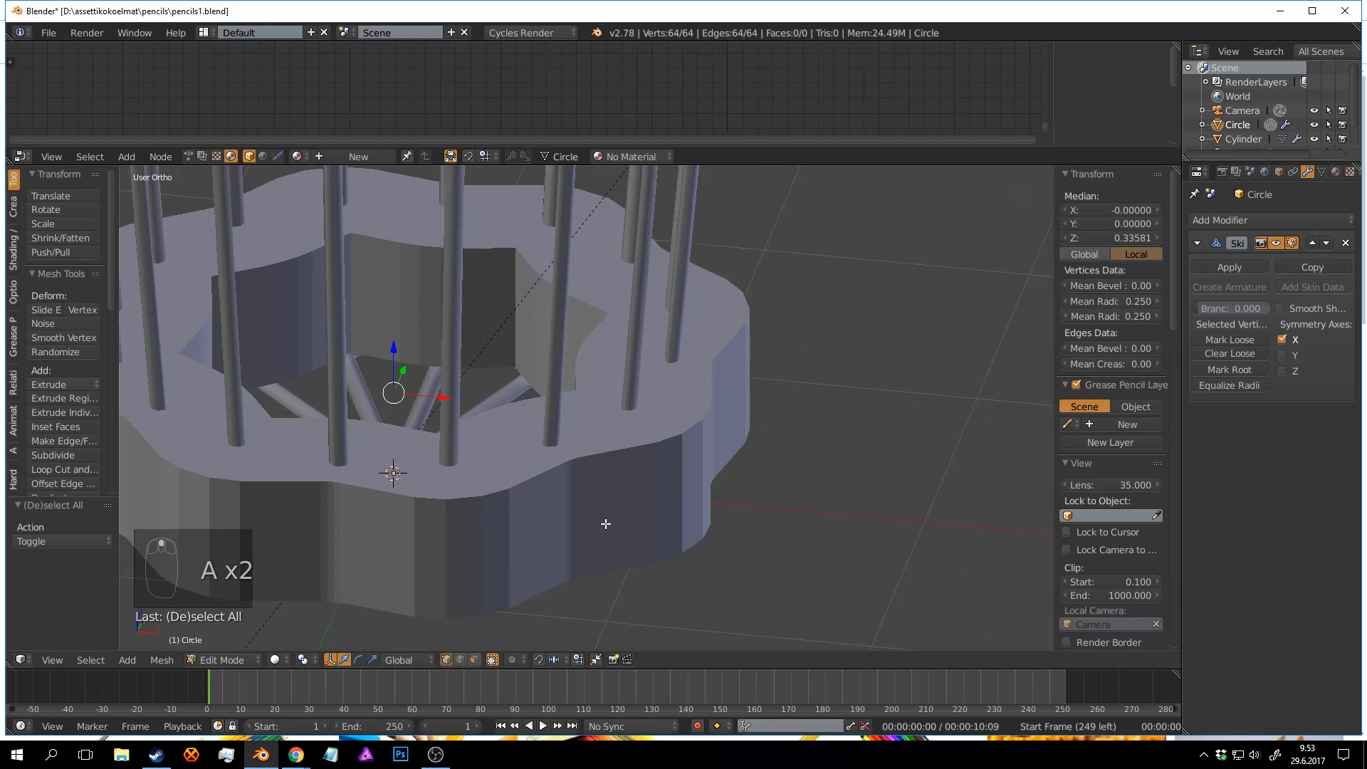
left_click(493, 660)
middle_click_drag(543, 611, 698, 455)
middle_click_drag(787, 354, 787, 335, "shift")
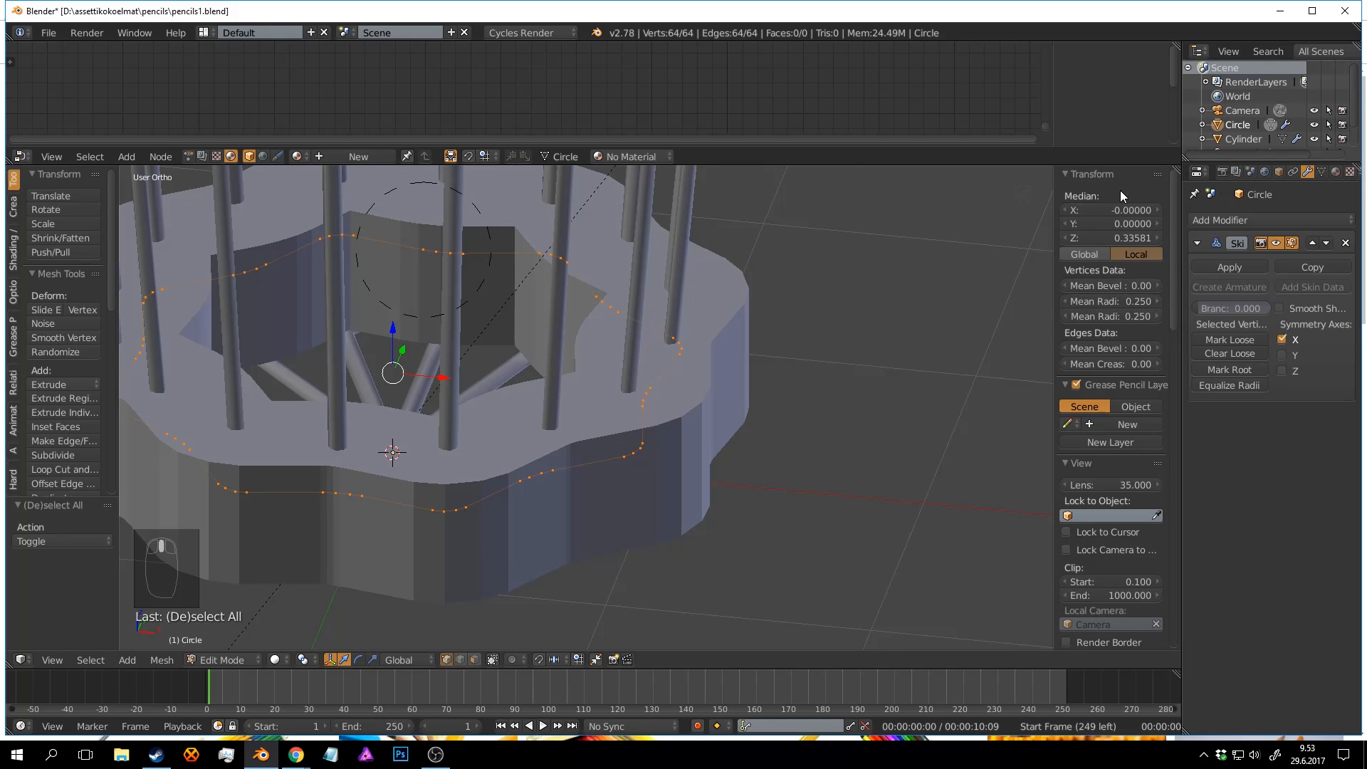
Set the selected ring vertices' mean skin radius to 0.030 in X and 0.040 in Y.
scroll(1135, 234, "down", 4)
scroll(1139, 239, "up", 4)
left_click_drag(1056, 299, 1000, 299)
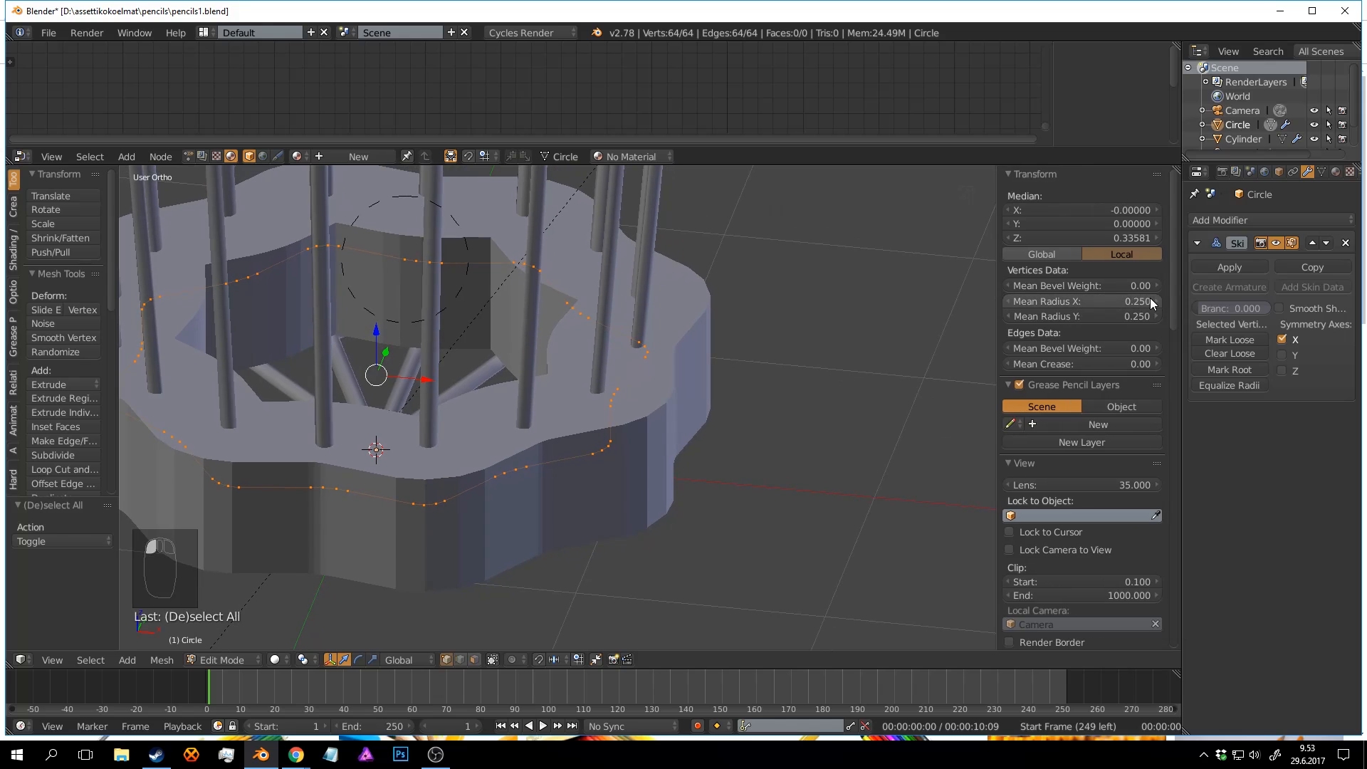
left_click_drag(1152, 301, 1069, 316)
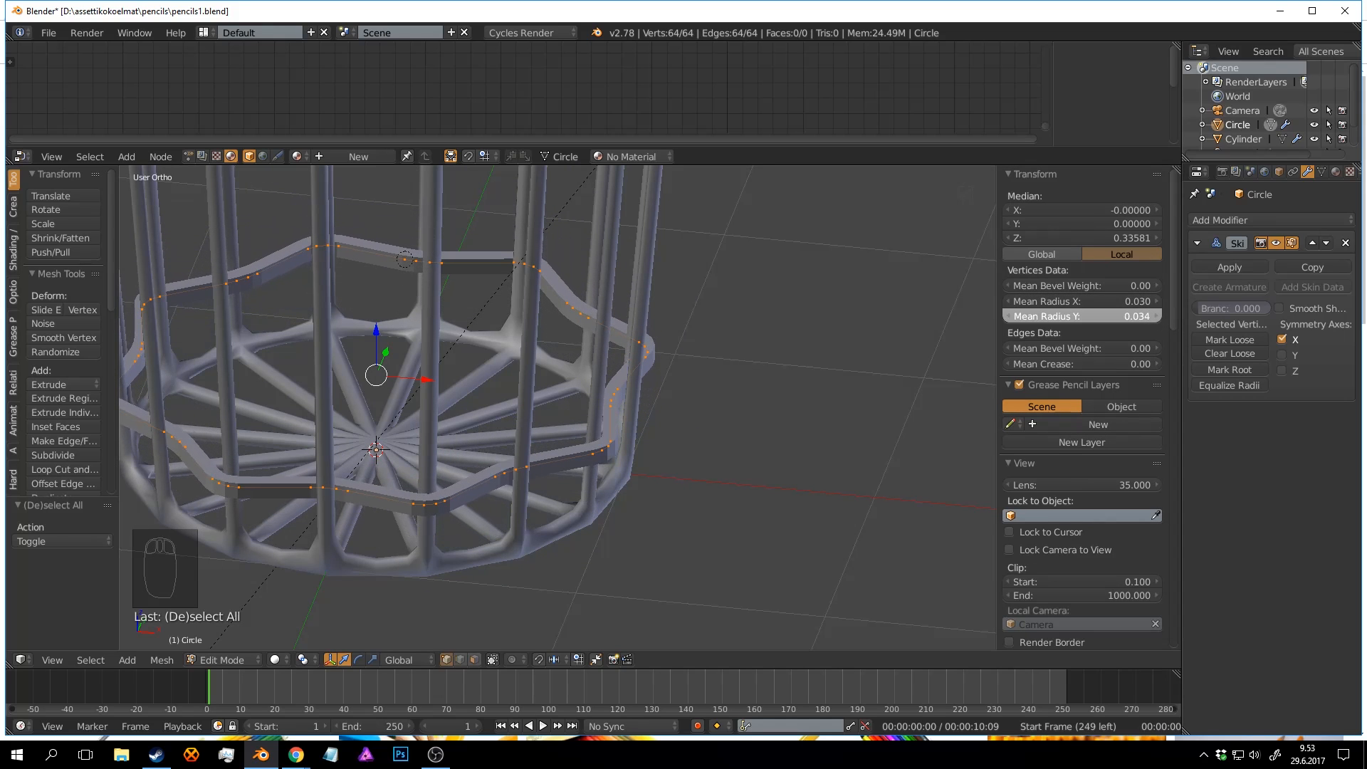
middle_click_drag(832, 401, 878, 393)
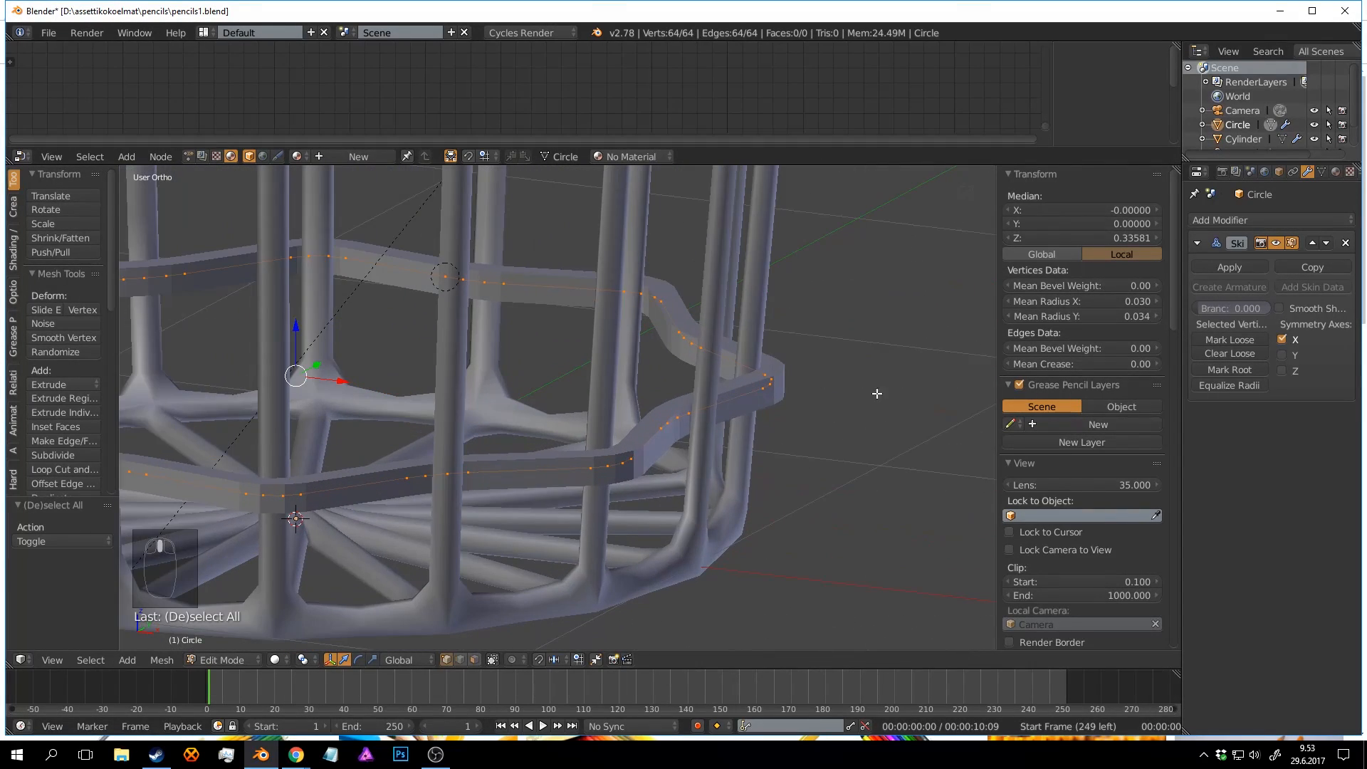
left_click_drag(1147, 318, 1154, 319)
Increase the ring vertices' mean skin radius X to 0.048.
mouse_move(825, 428)
middle_mouse_down()
mouse_move(811, 387)
mouse_move(834, 418)
middle_mouse_up()
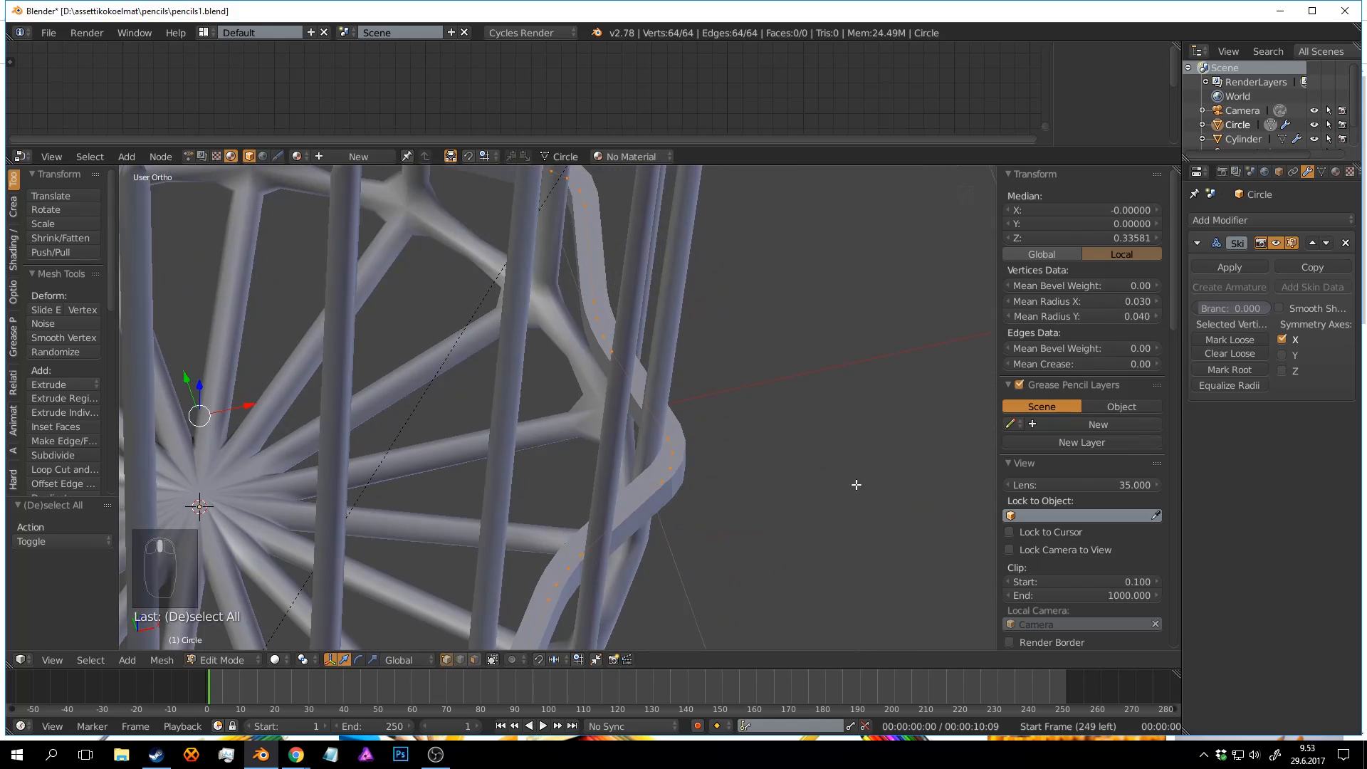
scroll(847, 479, "up", 3)
middle_click_drag(821, 461, 701, 438)
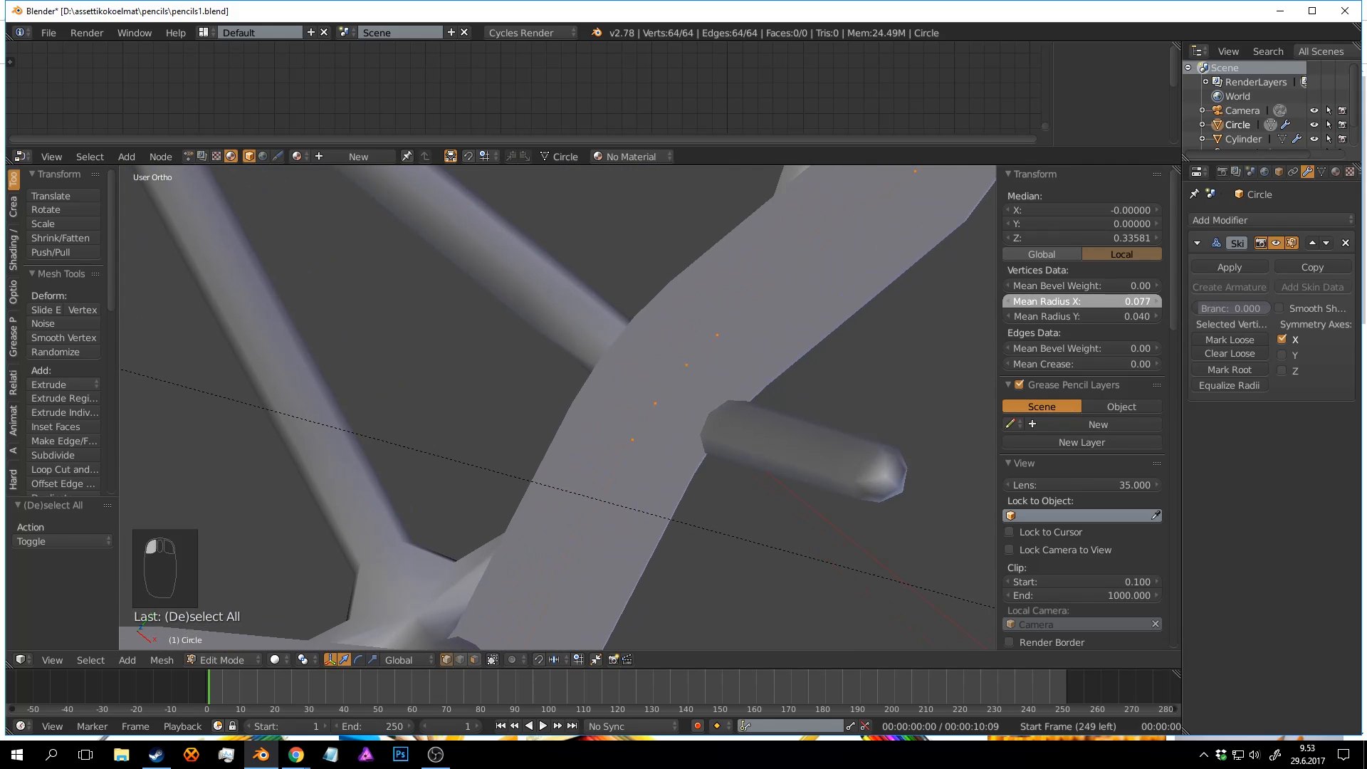
left_click_drag(1083, 301, 1062, 301)
Return the ring to Object Mode and save the file.
scroll(821, 352, "down", 5)
middle_click_drag(821, 353, 1058, 361)
scroll(717, 345, "down", 3)
key("Tab")
scroll(772, 386, "up", 2)
key("ctrl+s")
key("ctrl+s")
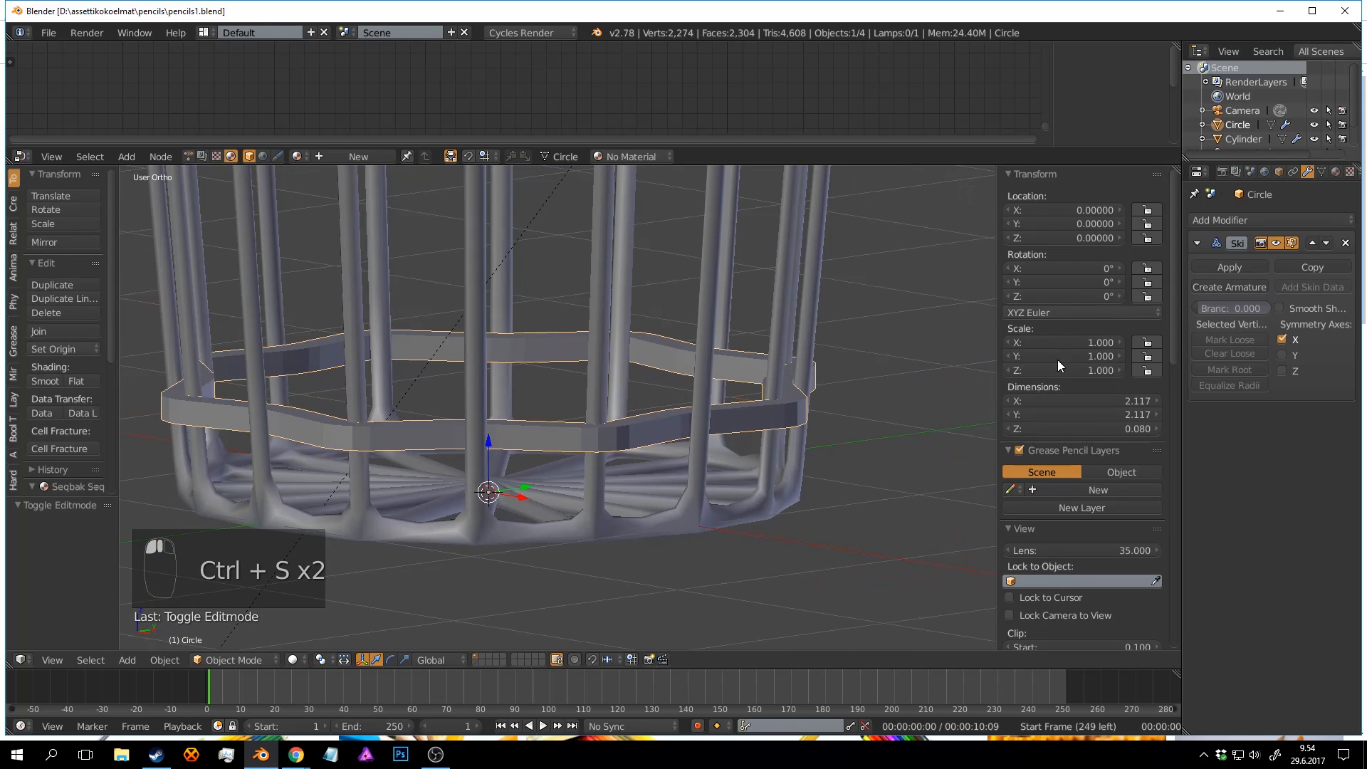
Add a Subdivision Surface modifier to the ring and enable Smooth Shading in its Skin modifier.
left_click(1238, 223)
left_click(1066, 457)
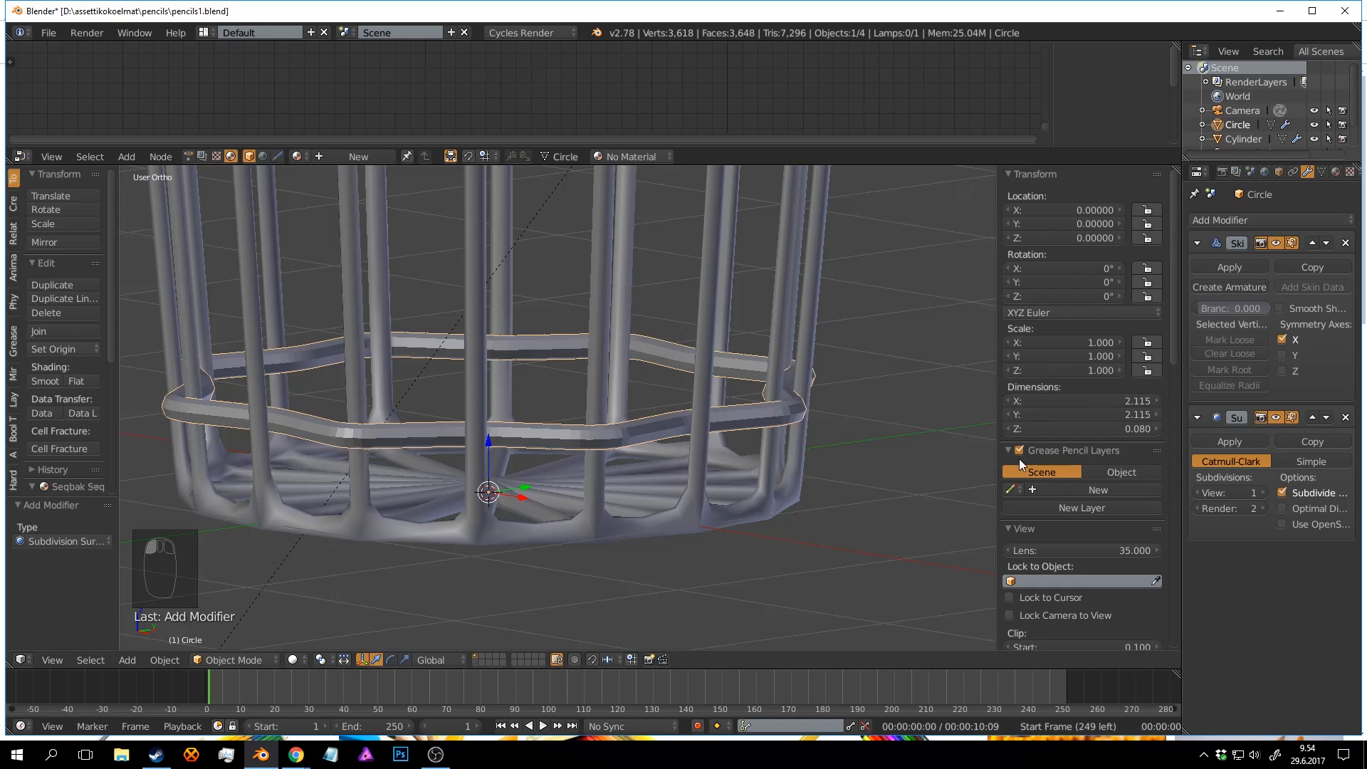
middle_click_drag(1019, 459, 733, 396)
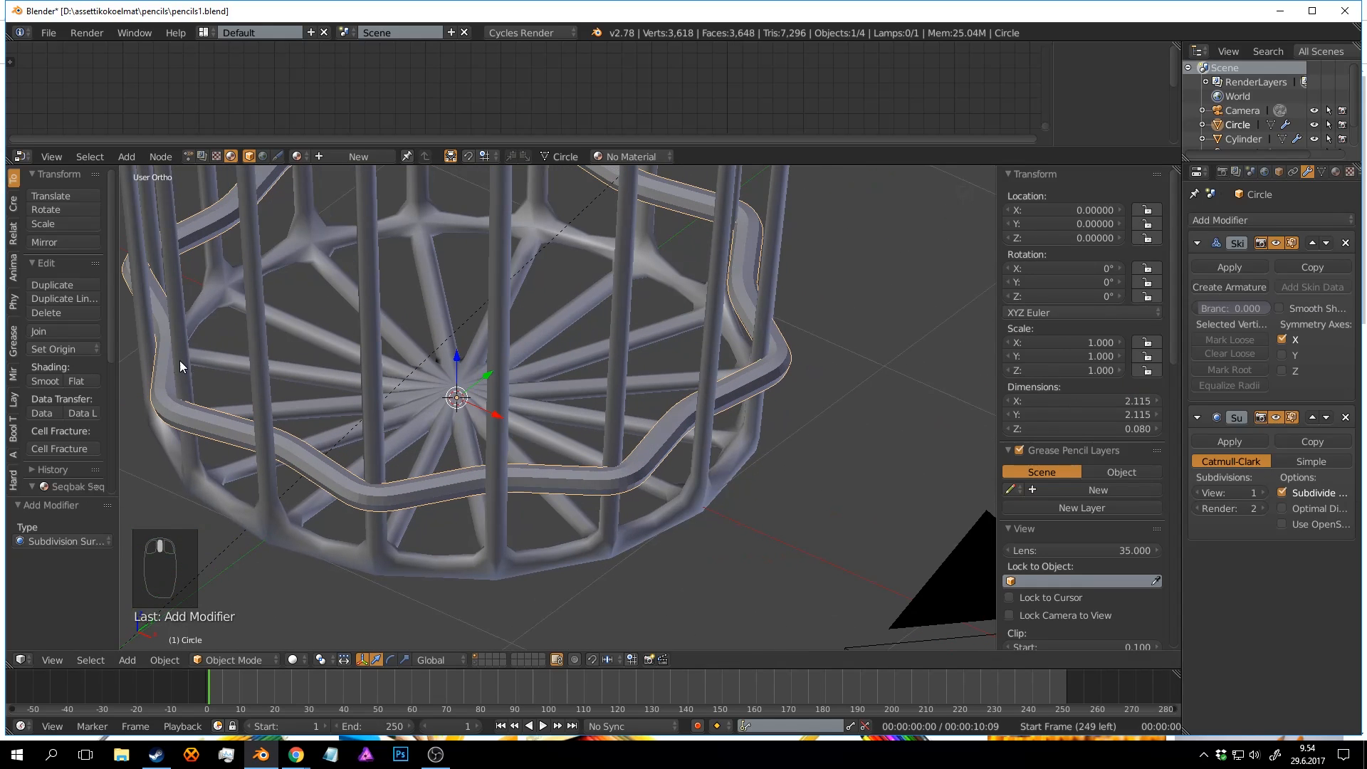
left_click(1306, 309)
Deselect everything, save the file and reselect the skinned ring.
key("a")
scroll(761, 353, "down", 3)
mouse_move(761, 353)
middle_mouse_down()
mouse_move(718, 312)
mouse_move(729, 270)
mouse_move(788, 352)
mouse_move(732, 392)
mouse_move(693, 362)
mouse_move(712, 347)
mouse_move(736, 390)
middle_mouse_up()
key("ctrl+s")
scroll(741, 328, "up", 3)
right_click(736, 390)
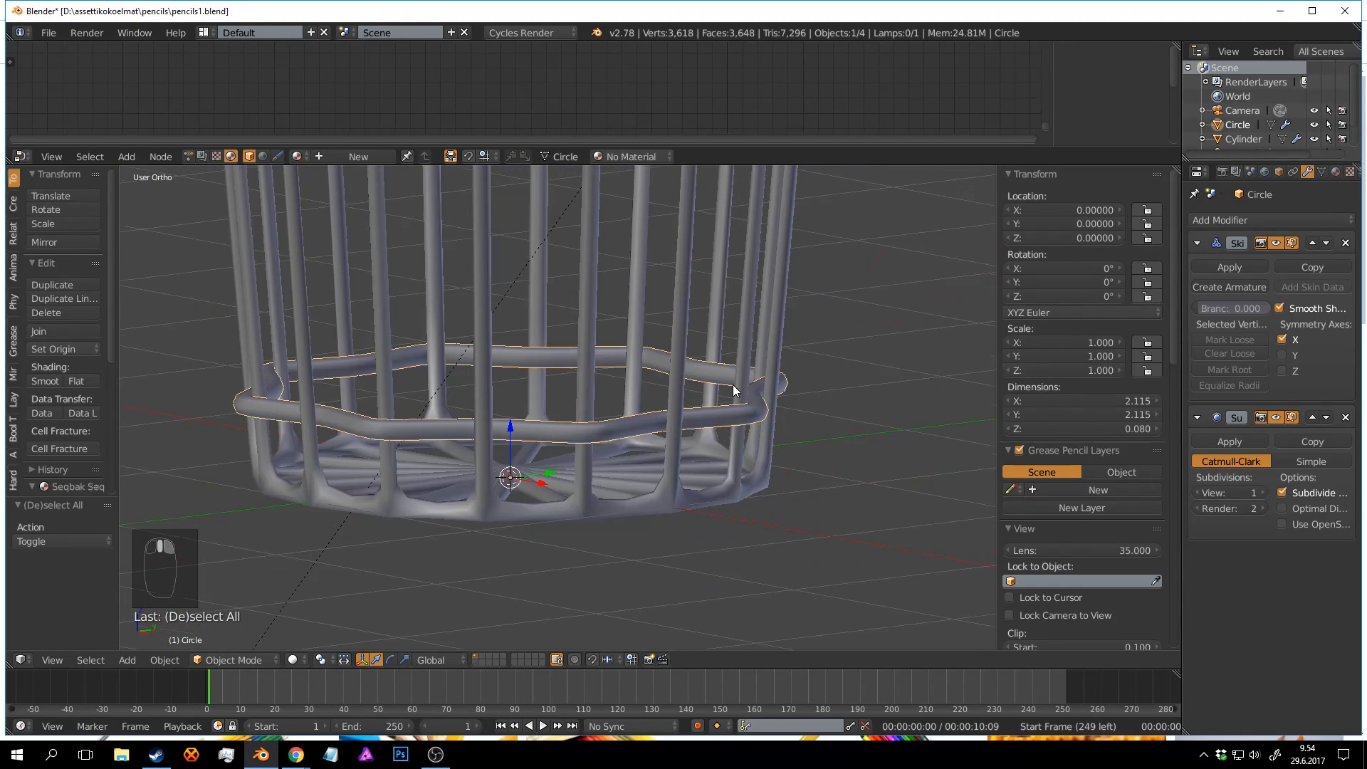
Duplicate the whole ring in Edit Mode from the front view and move the copy up about 0.101 along Z.
key("KP_1")
scroll(694, 386, "up", 2)
key("Tab")
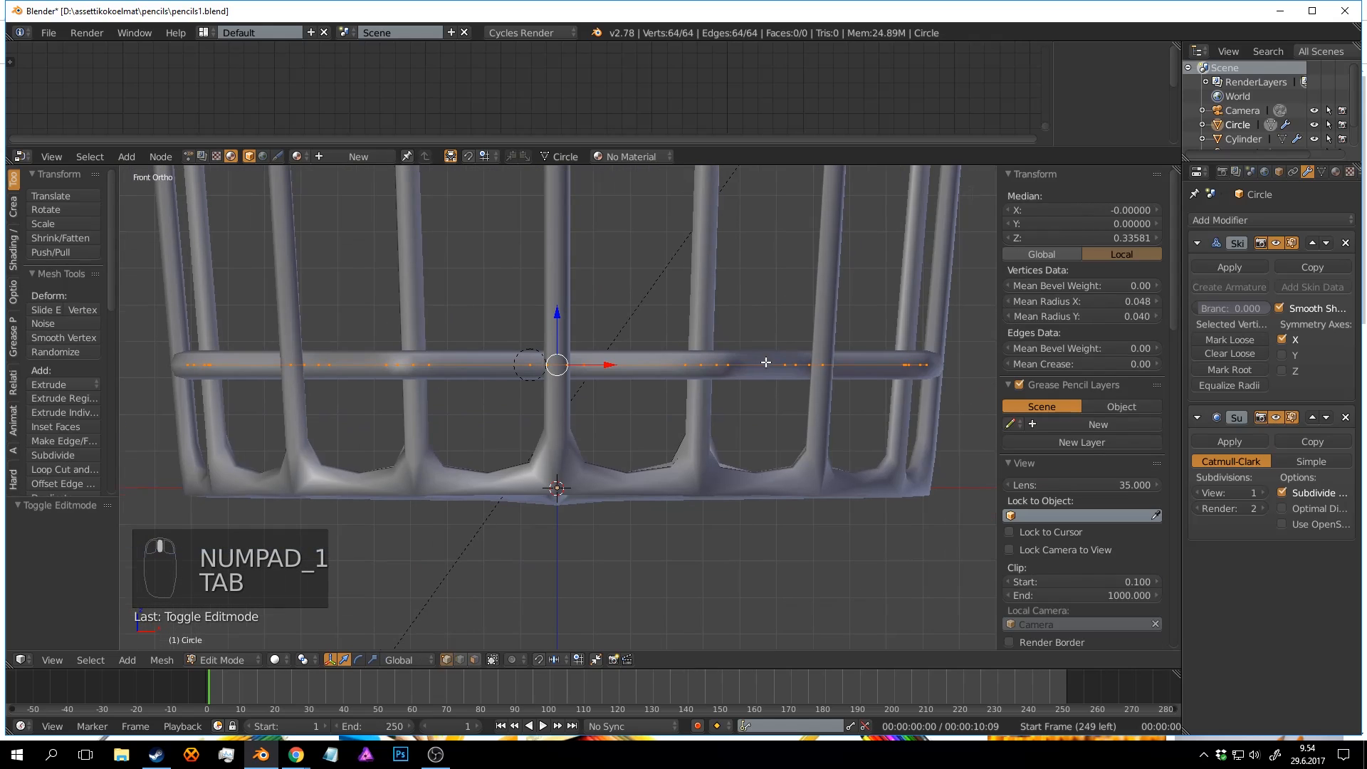
key("a")
key("a")
key("a")
key("a")
scroll(712, 356, "down", 2)
scroll(662, 347, "up", 1)
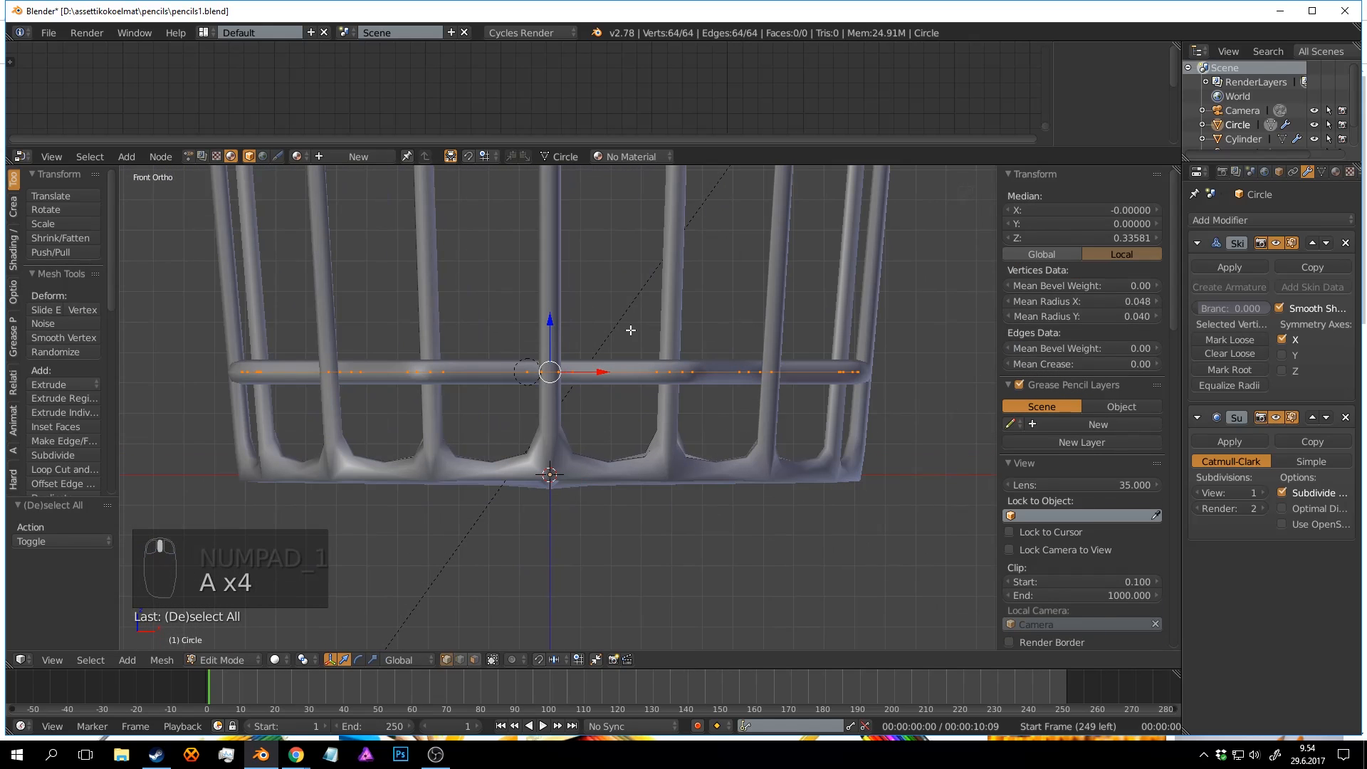
middle_click_drag(650, 326, 674, 347, "shift")
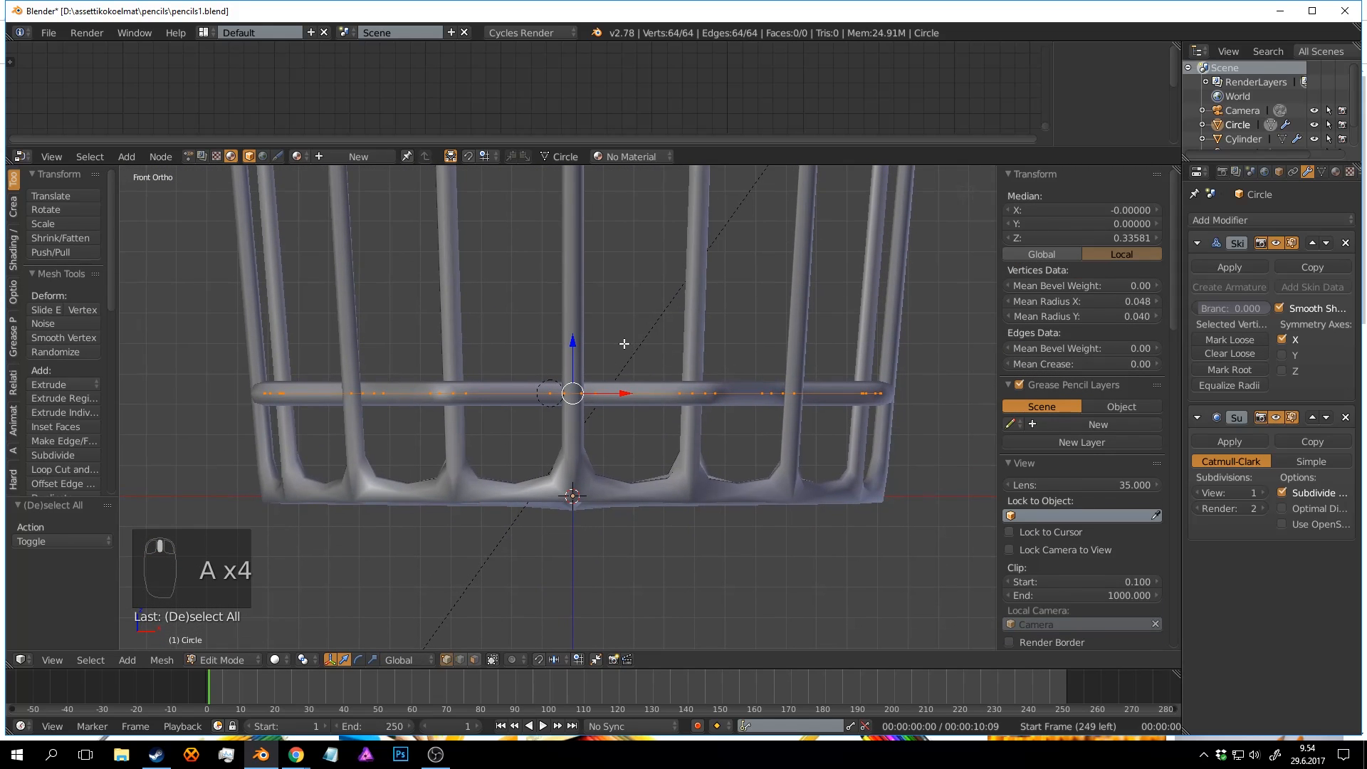
key("a")
key("a")
key("a")
key("shift+d")
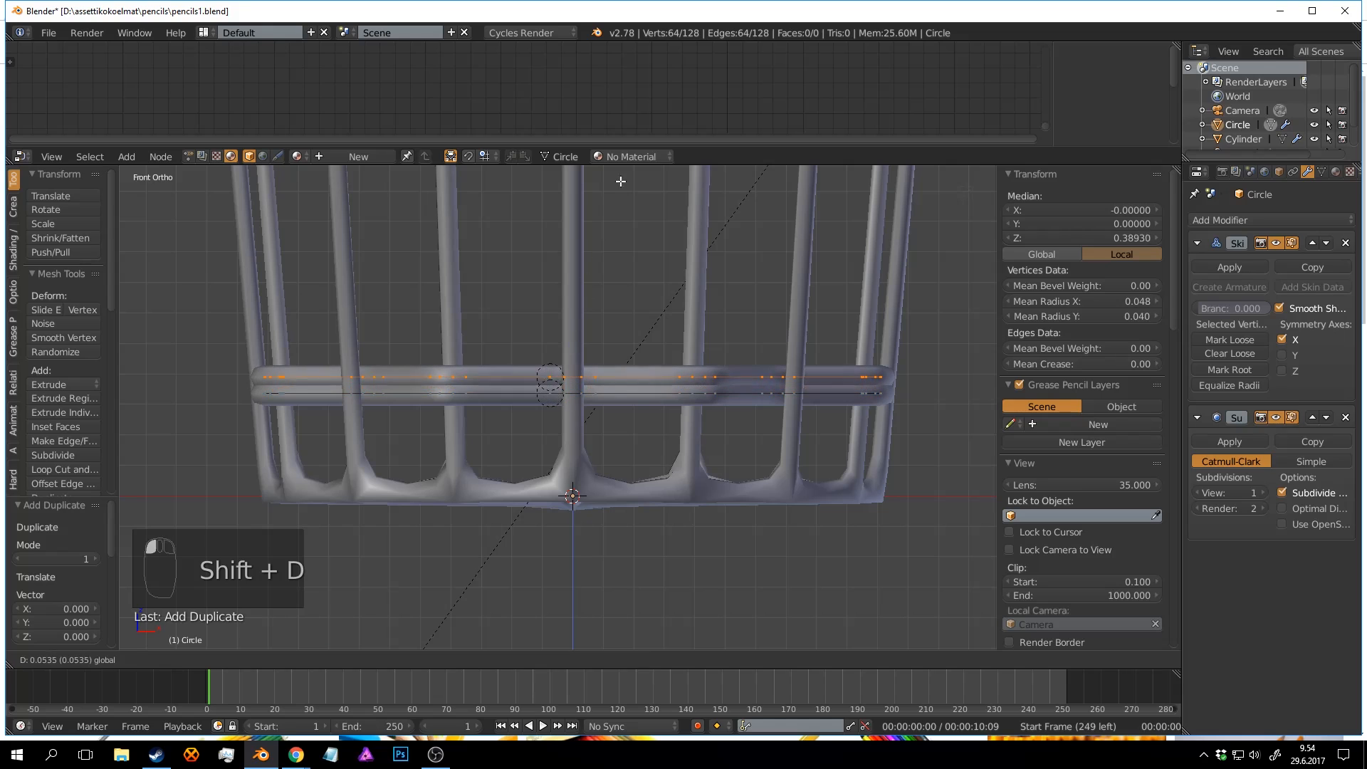
left_click(684, 534)
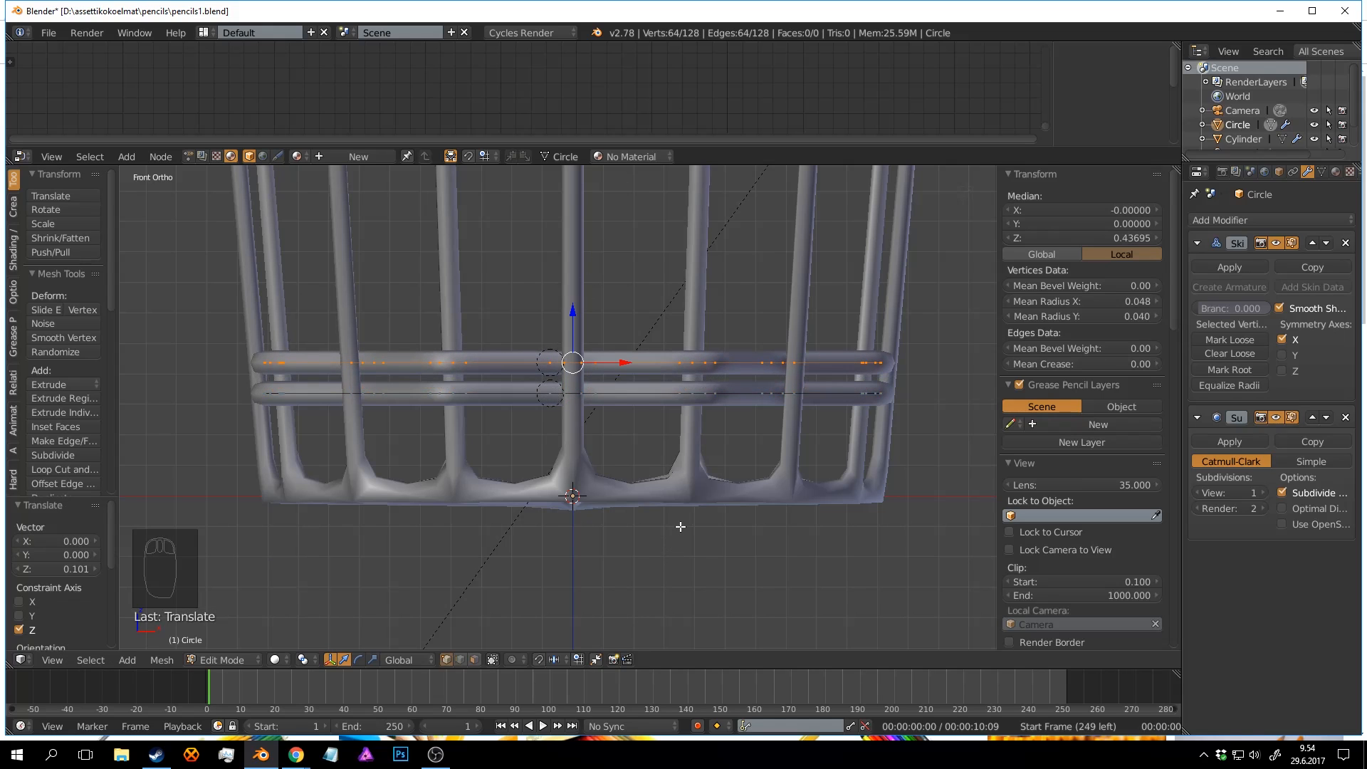
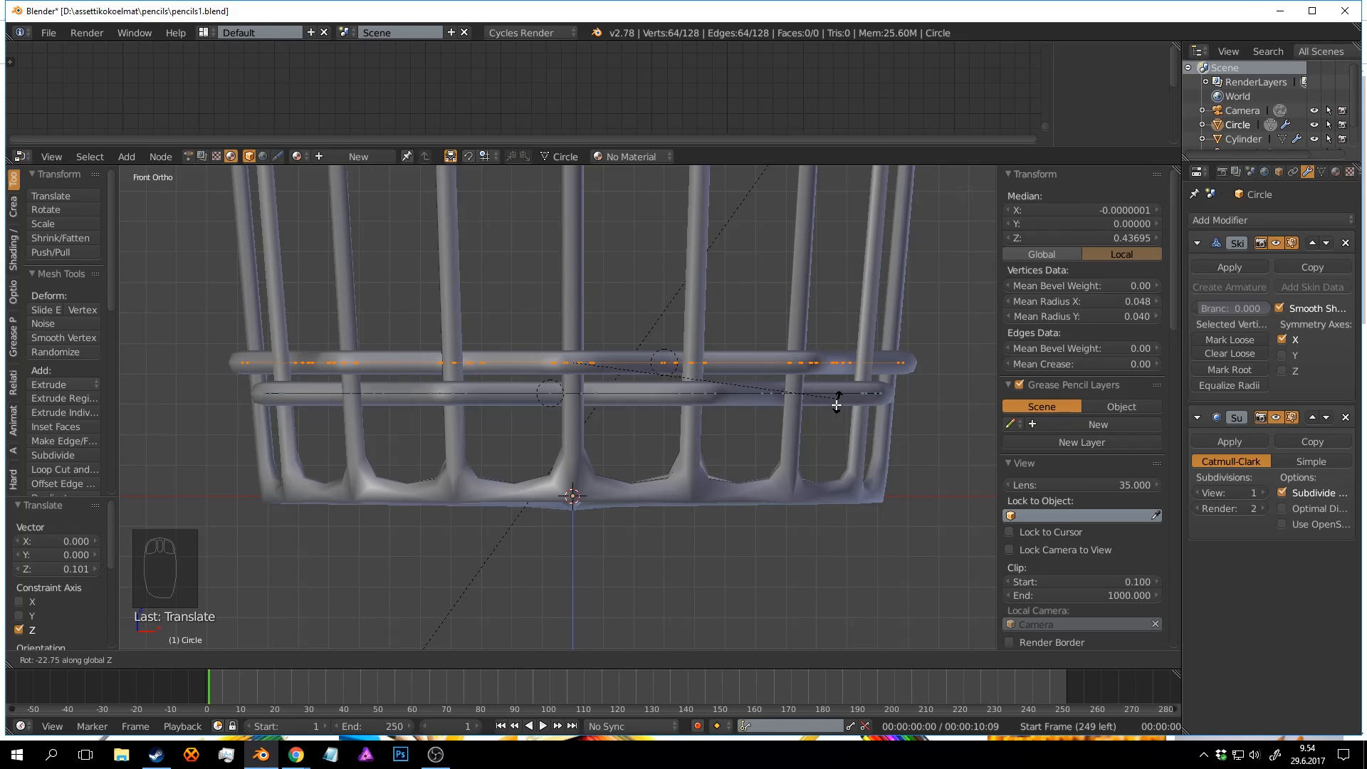
Rotate the duplicated ring about -22.6° around Z, fine-tune its alignment with the struts from the top view, and leave Edit Mode.
middle_click_drag(742, 363, 736, 440)
key("KP_7")
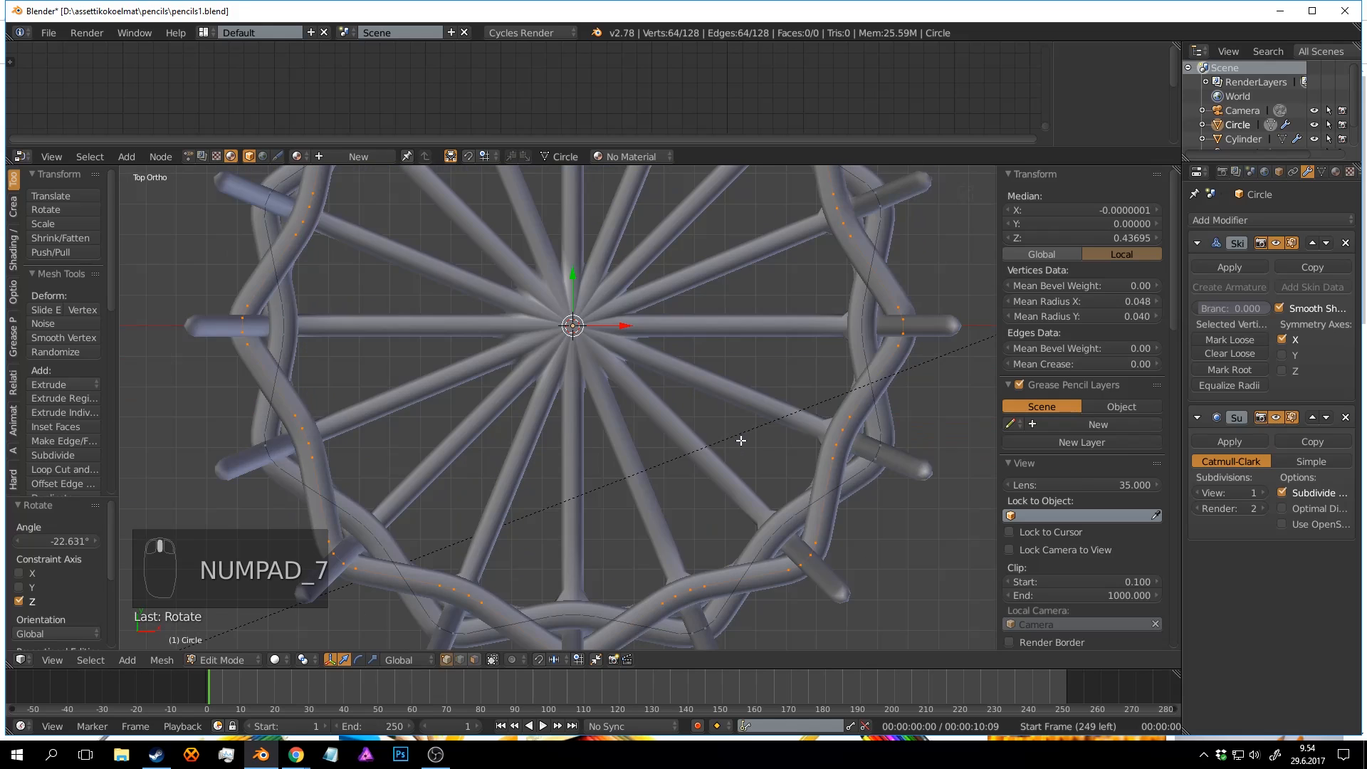
scroll(743, 456, "down", 2)
middle_click_drag(707, 522, 713, 373, "shift")
scroll(745, 396, "up", 6)
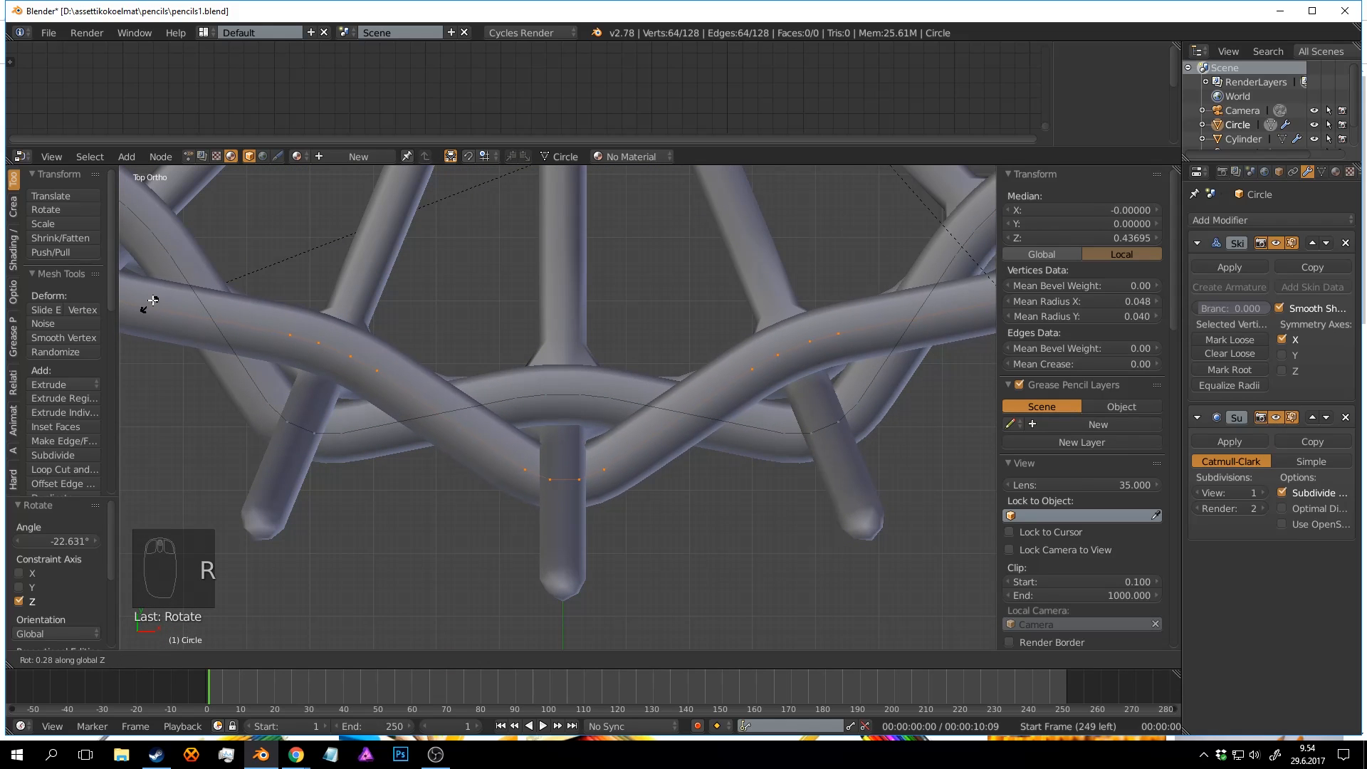
left_click(146, 313)
scroll(396, 421, "down", 6)
key("Tab")
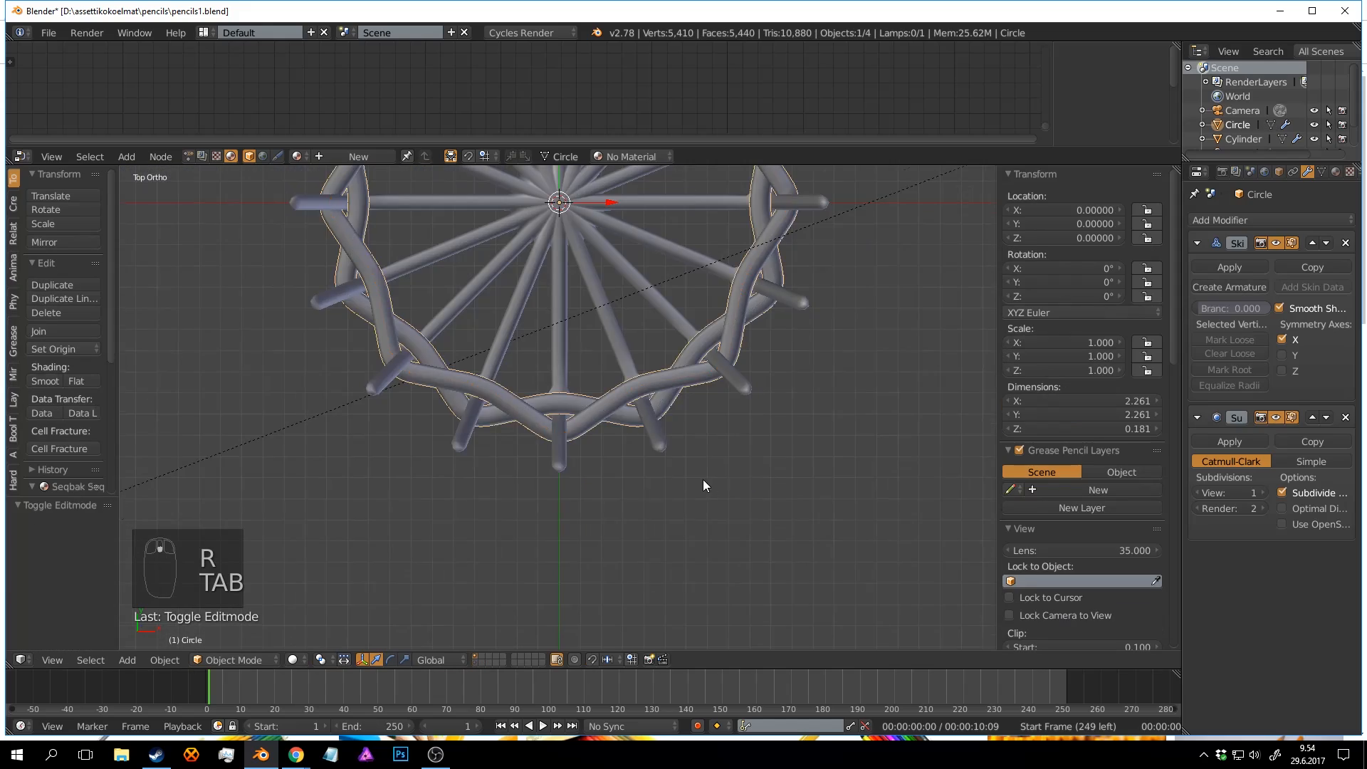
Duplicate both woven rings in Edit Mode and move the copies up about 0.217 along Z.
middle_click_drag(703, 480, 661, 408)
key("a")
key("a")
key("Tab")
key("a")
key("a")
key("shift+d")
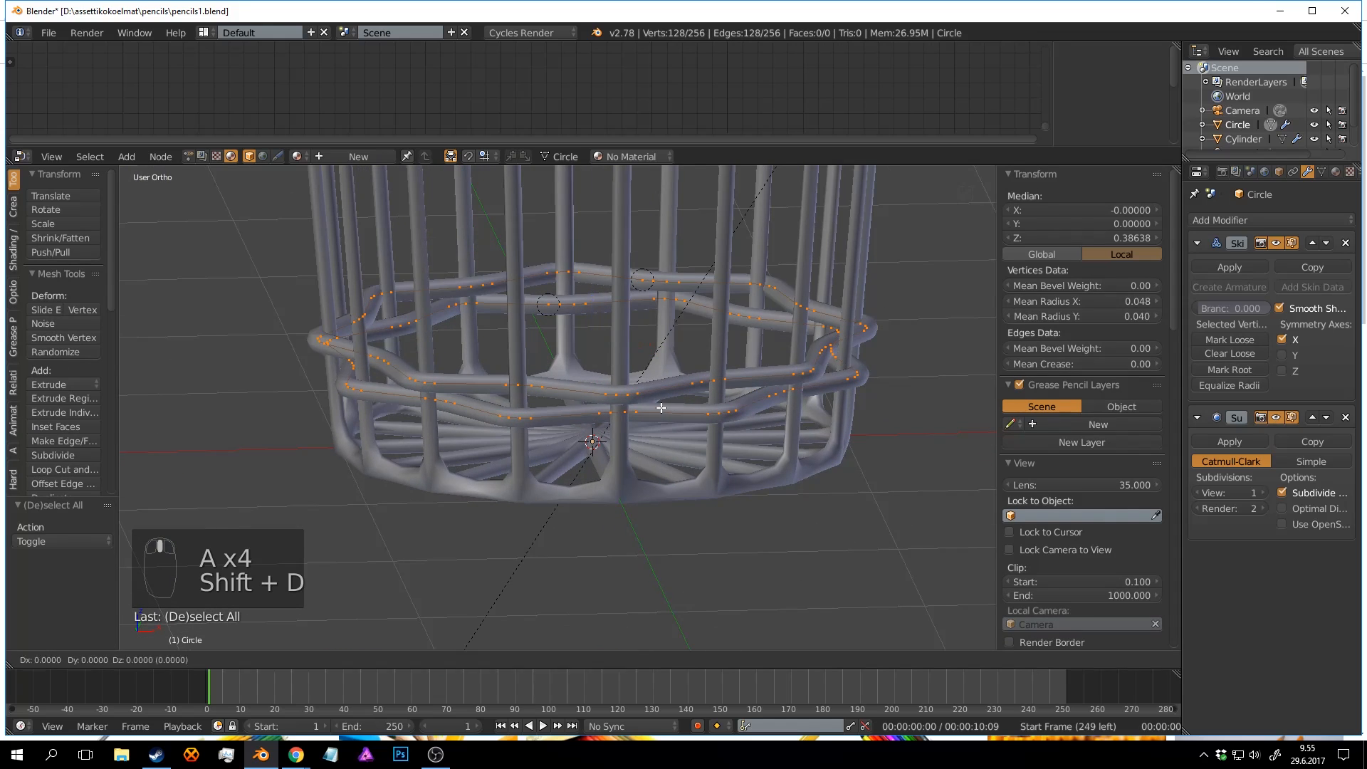
left_click(611, 260)
Scale the duplicated ring pair slightly outward in X and Y to follow the flaring struts, and leave Edit Mode.
key("KP_7")
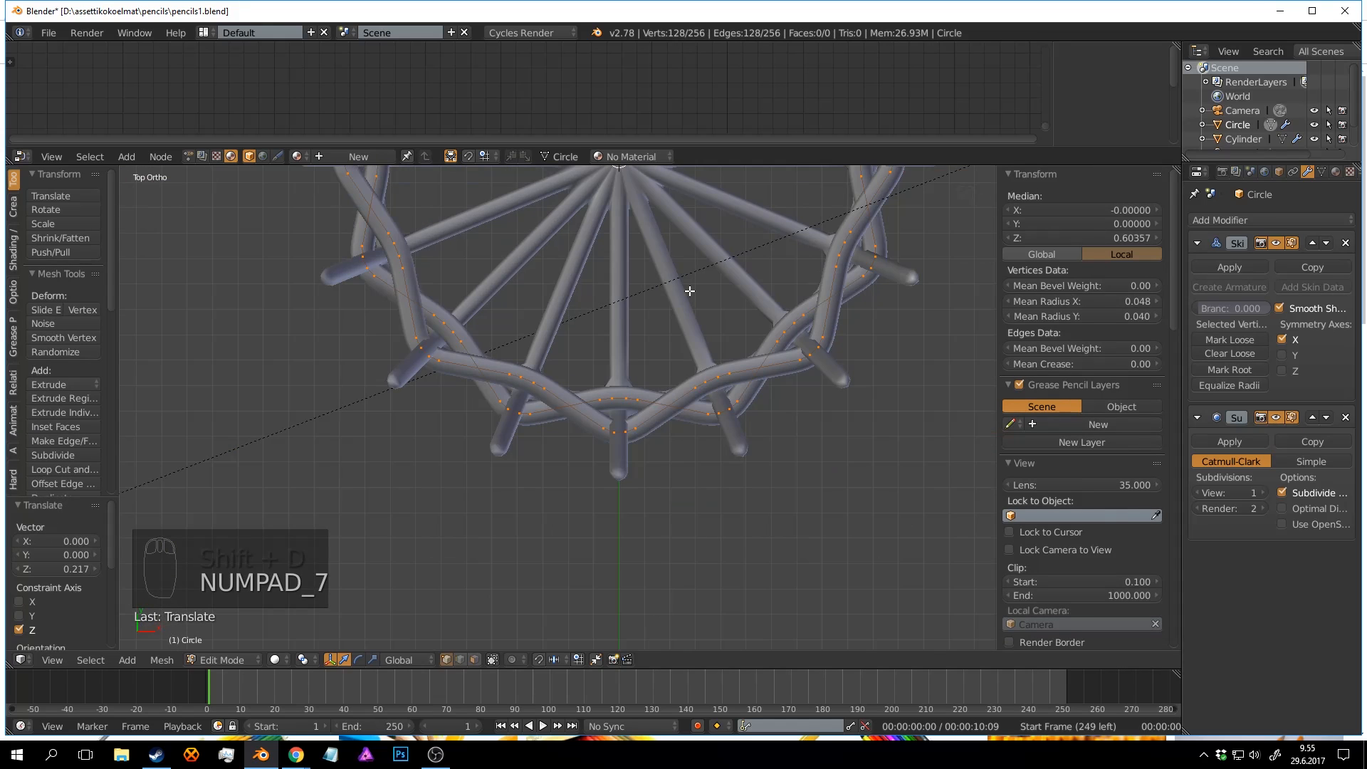
middle_click_drag(662, 402, 639, 371, "shift")
middle_click_drag(721, 452, 782, 388)
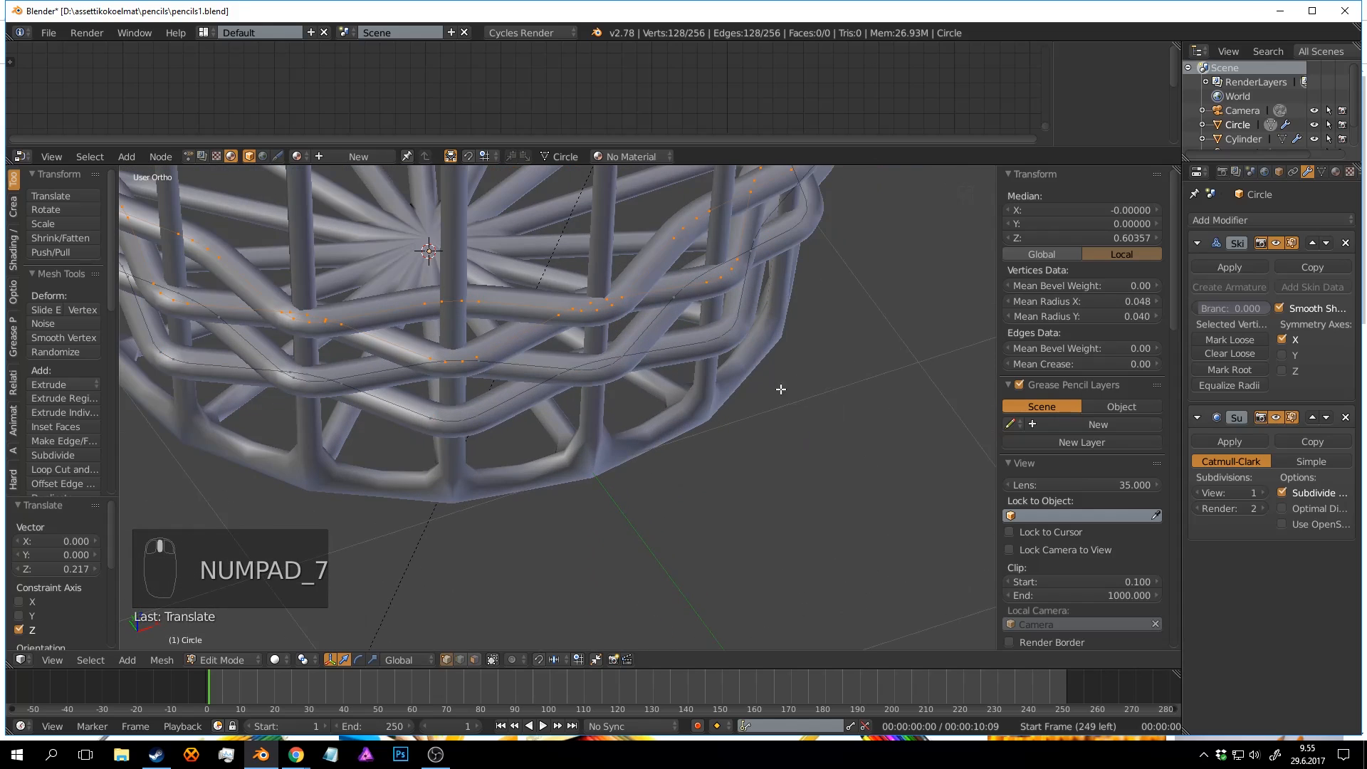
key("s")
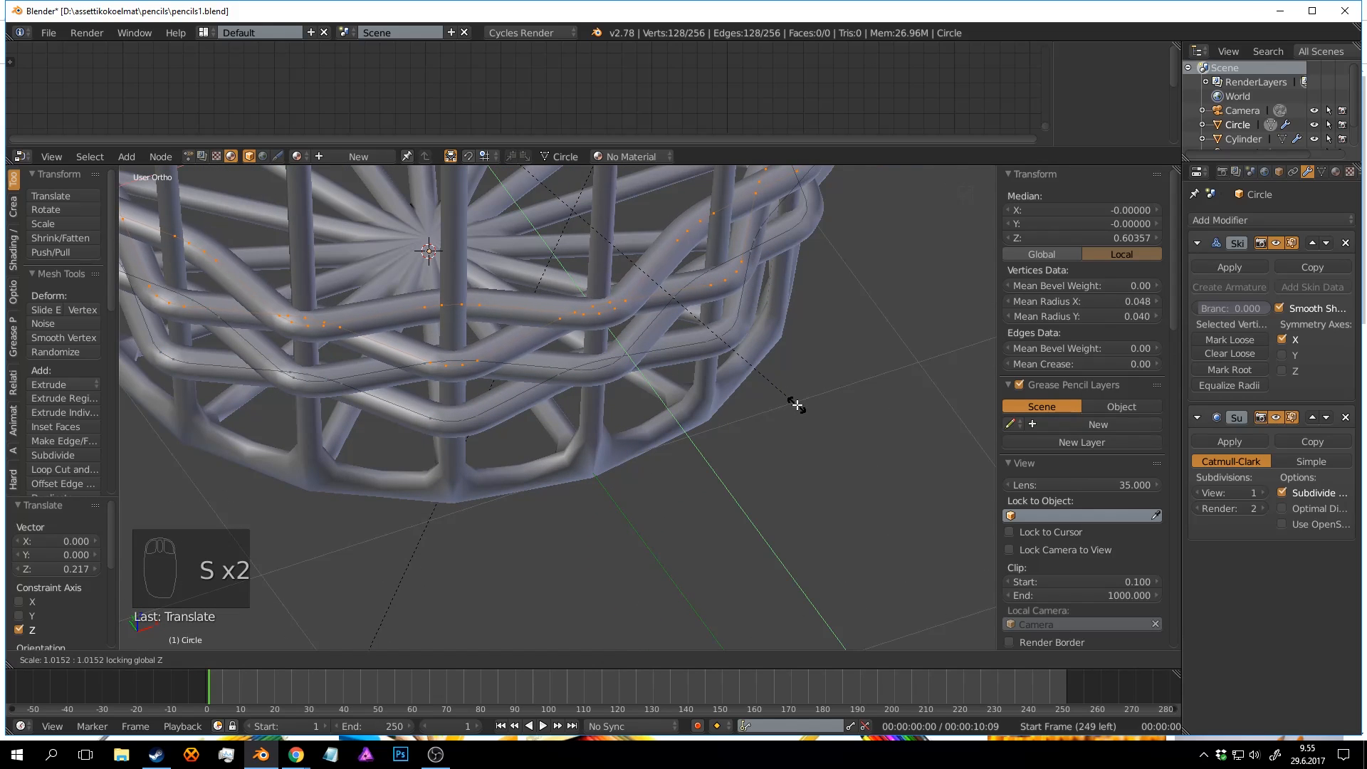
key("Tab")
scroll(786, 371, "down", 4)
middle_click_drag(785, 371, 787, 335)
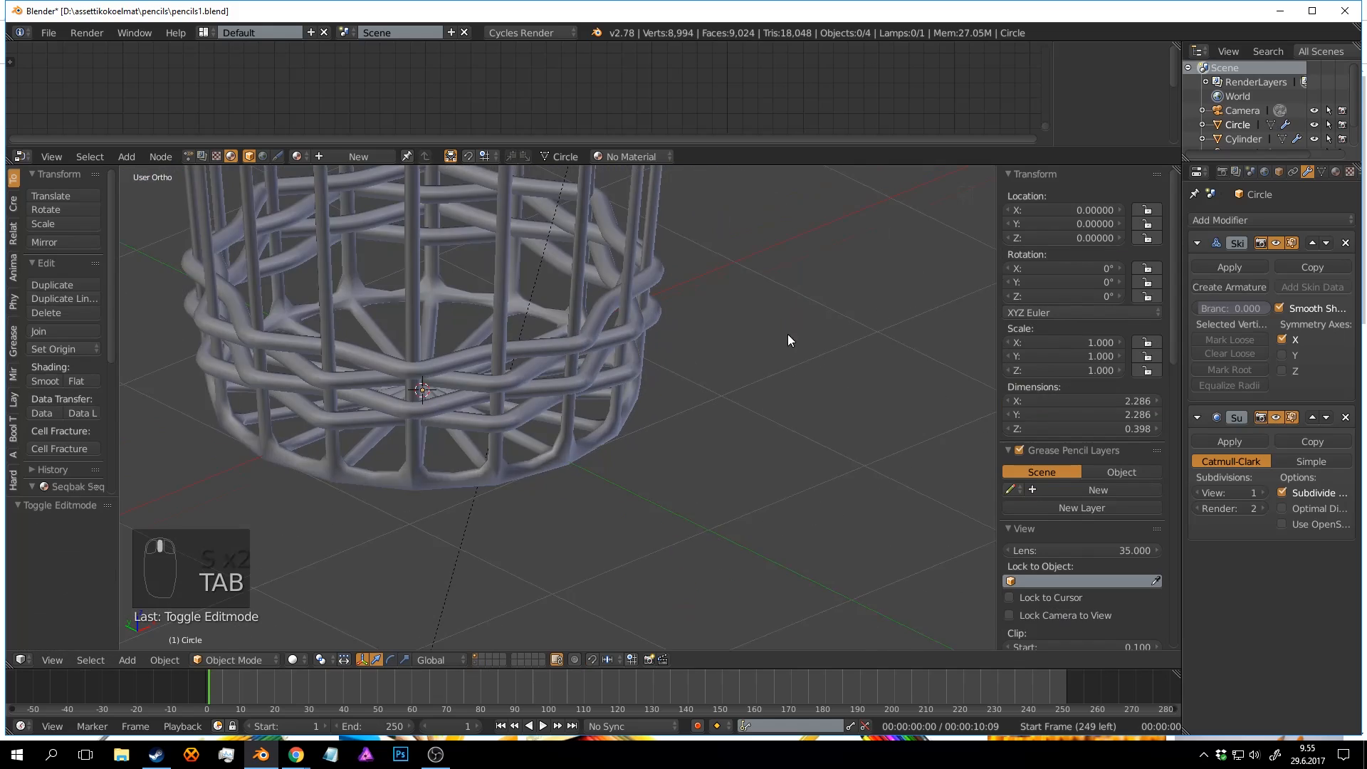
Duplicate all four rings in Edit Mode and move the copies up about 0.425 along Z.
scroll(784, 342, "up", 3)
key("Tab")
middle_click_drag(760, 378, 740, 385)
scroll(719, 392, "down", 3)
key("a")
key("a")
key("a")
key("a")
key("a")
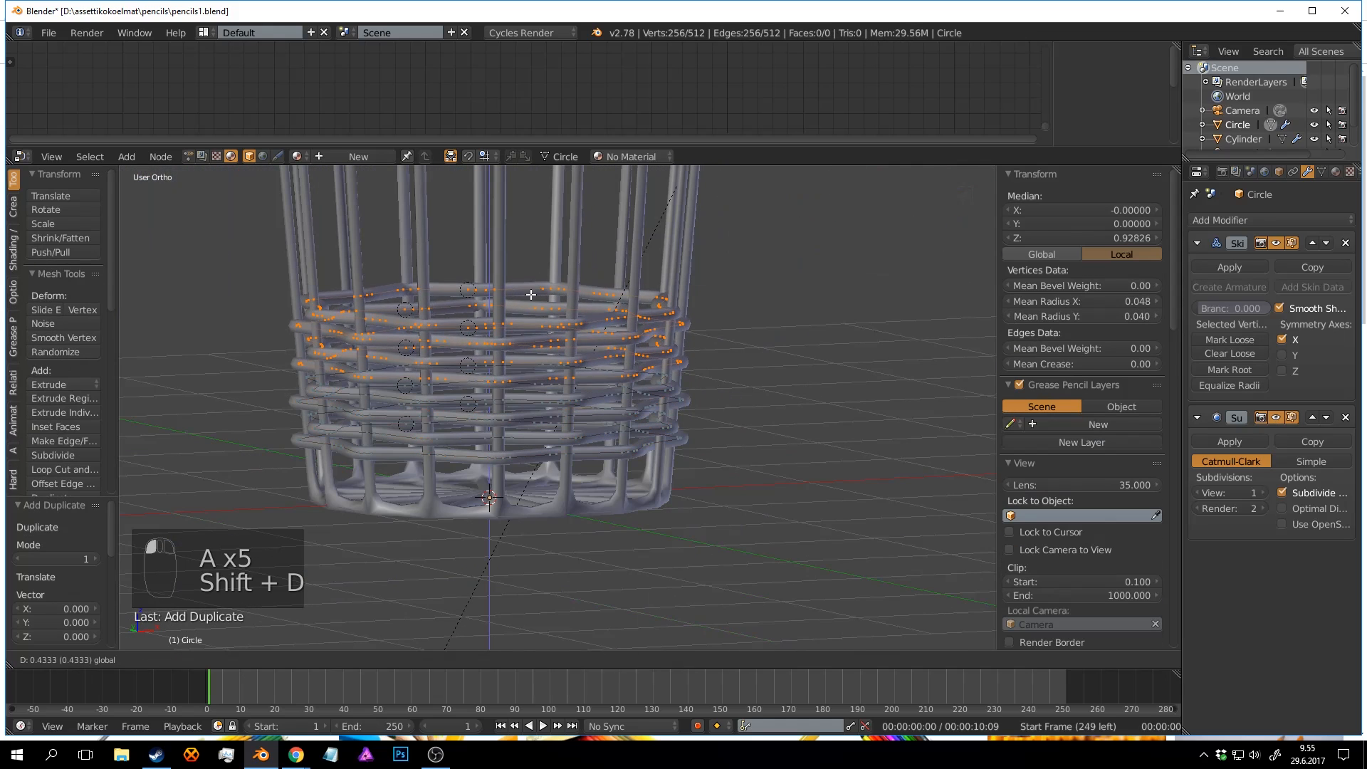
left_click_drag(531, 295, 531, 295)
Scale the four duplicated rings to about 1.046 to fit the wider struts.
scroll(716, 384, "up", 2)
middle_click_drag(716, 384, 731, 488)
scroll(722, 431, "up", 1)
scroll(732, 488, "up", 1)
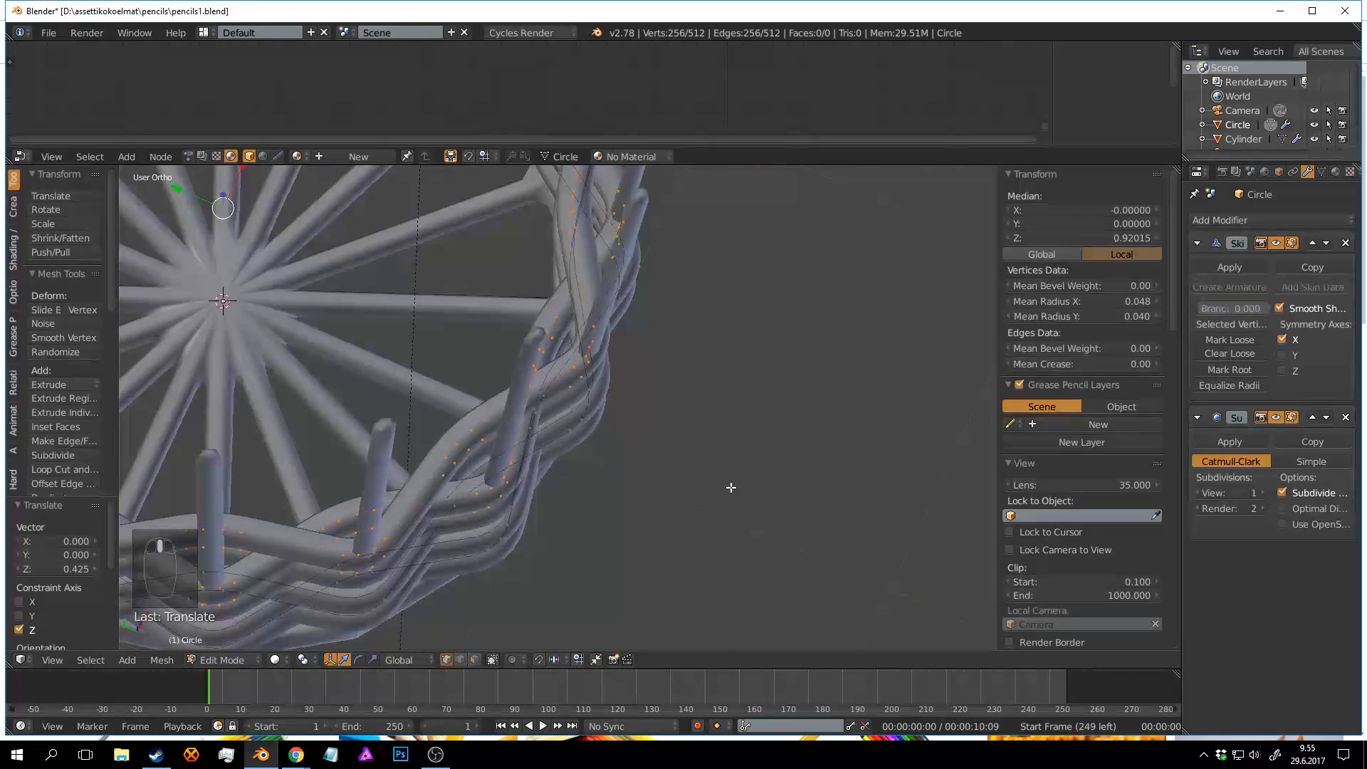
key("s")
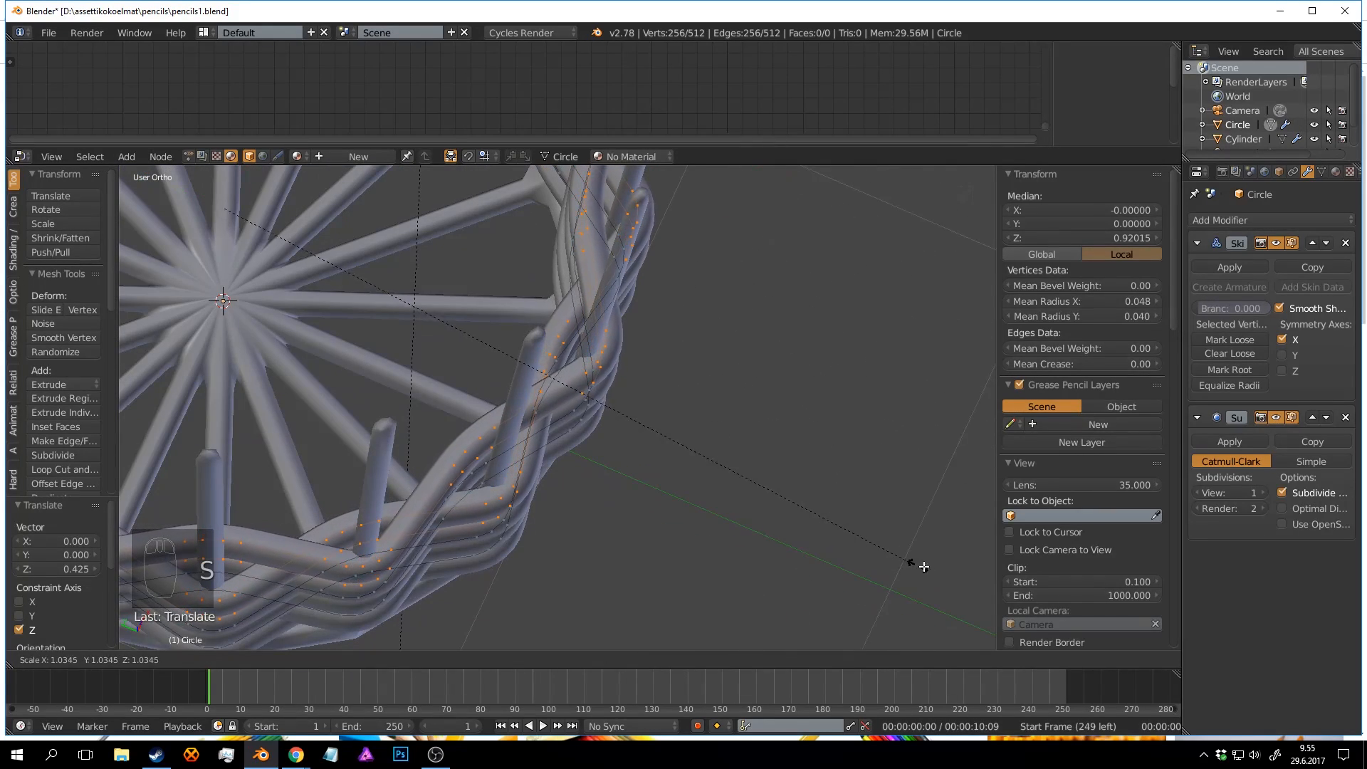
left_click(986, 579)
scroll(872, 495, "down", 3)
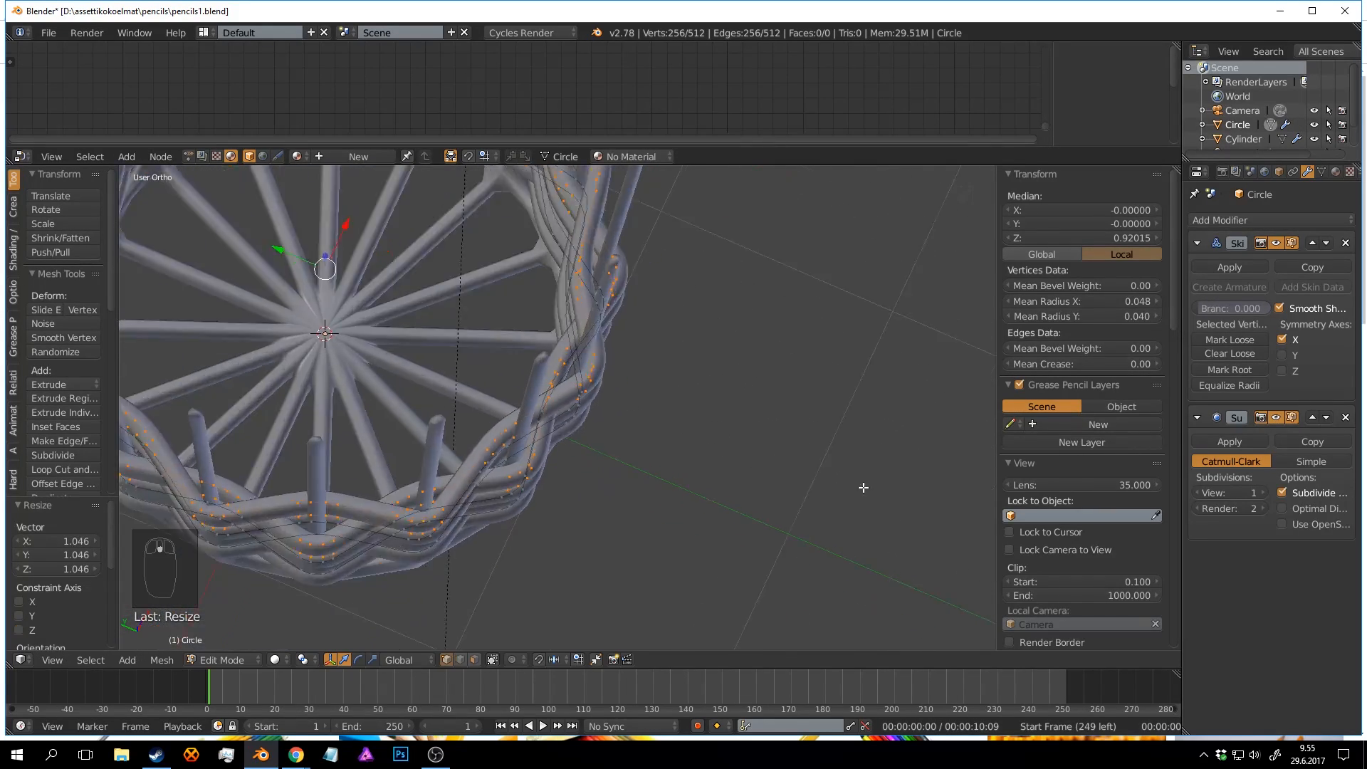
Duplicate all eight rings, move the copies up about 0.863 along Z and scale them to about 1.06.
key("a")
middle_click_drag(864, 488, 708, 424)
scroll(712, 378, "up", 3)
key("a")
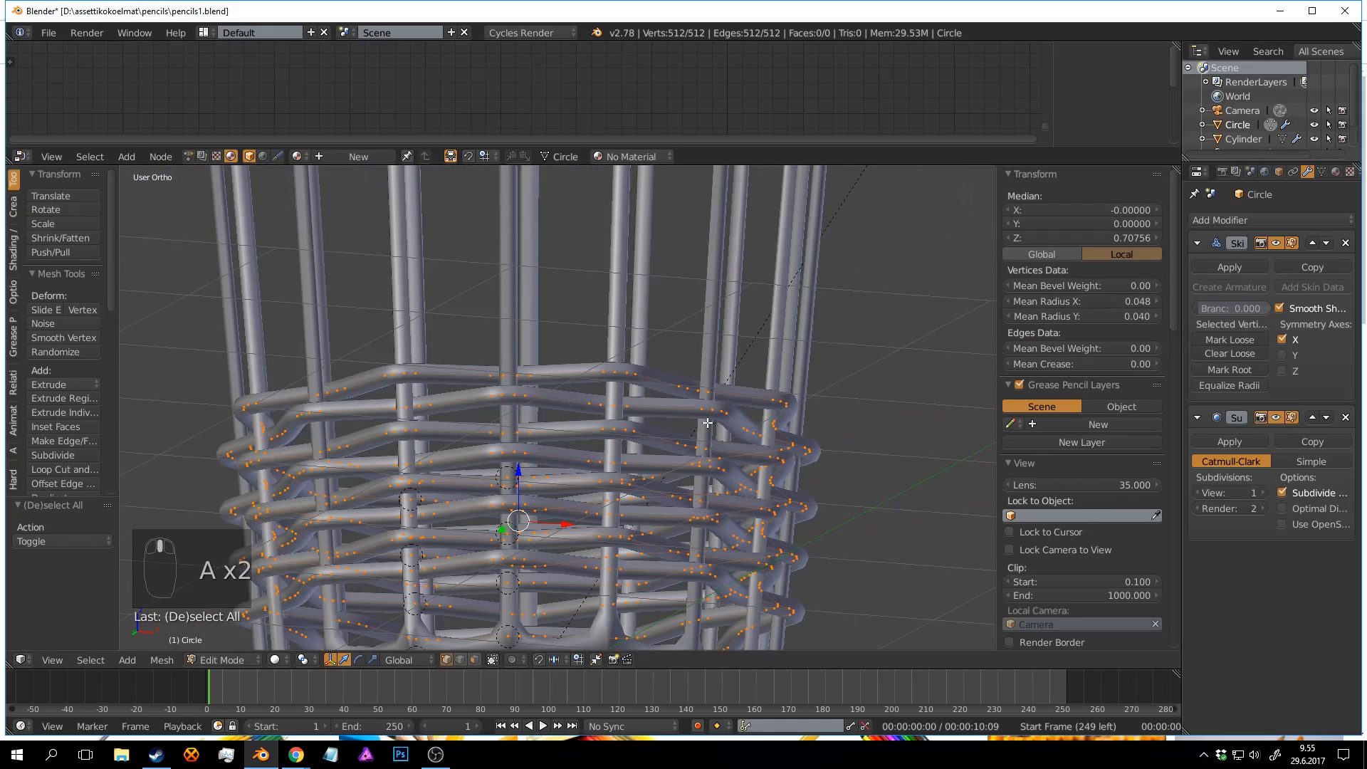
key("shift+d")
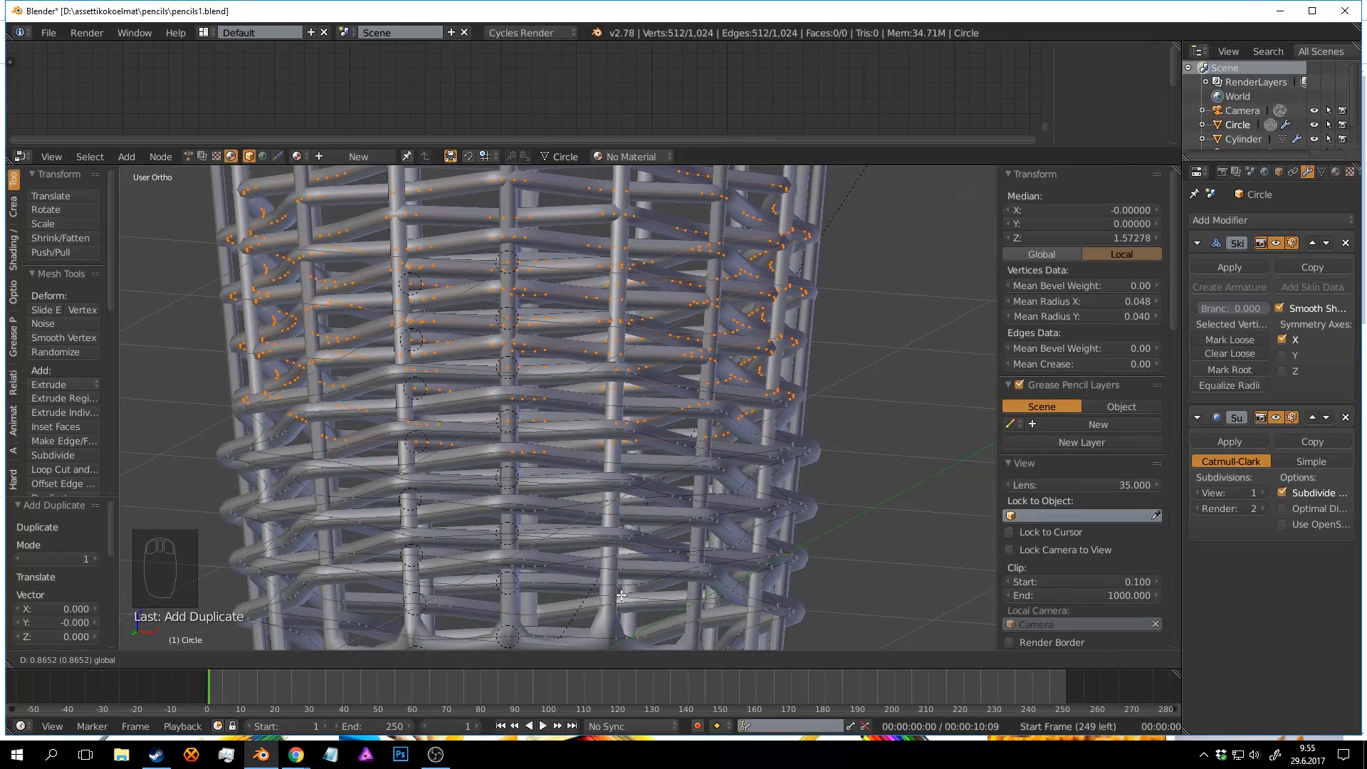
left_click(624, 592)
middle_click_drag(673, 494, 718, 583)
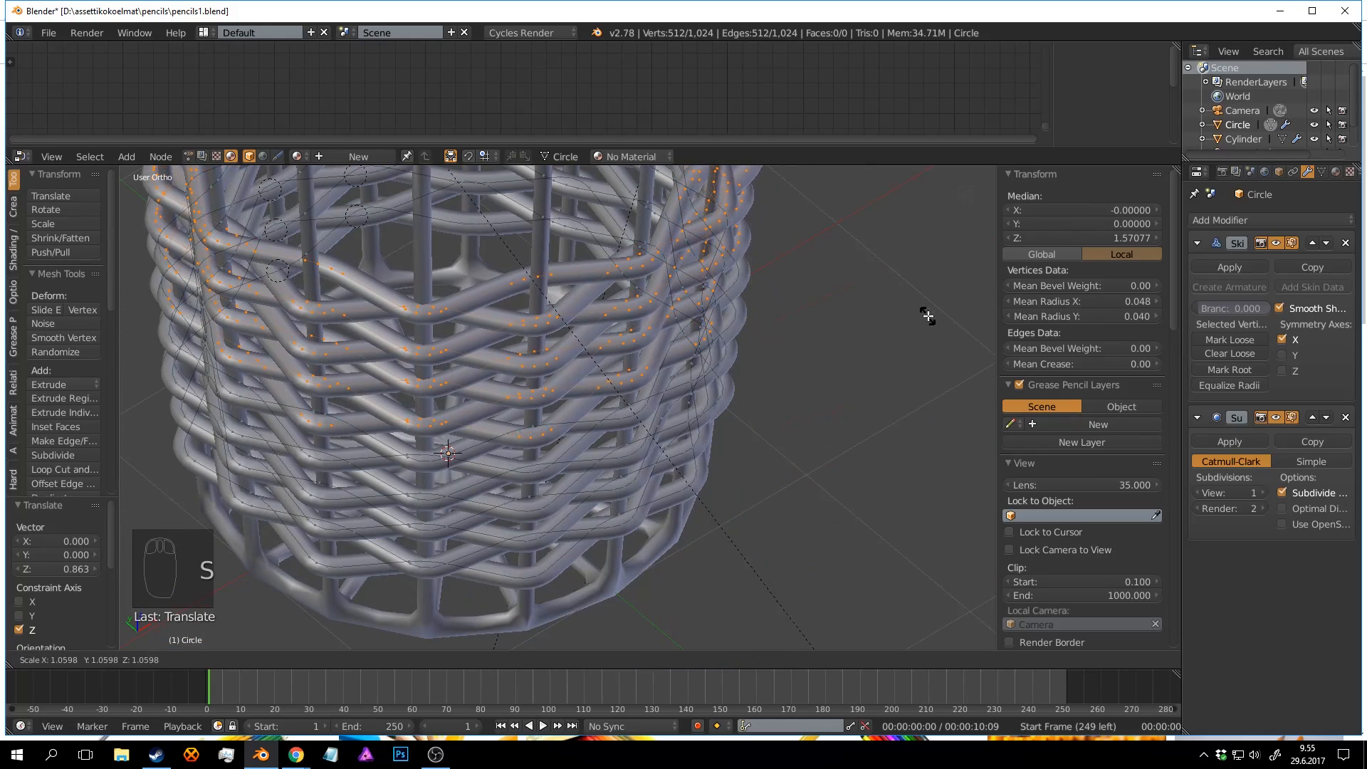
middle_click_drag(942, 333, 677, 332)
Duplicate the upper eight rings and move the copies up about 0.903 along Z.
key("shift+d")
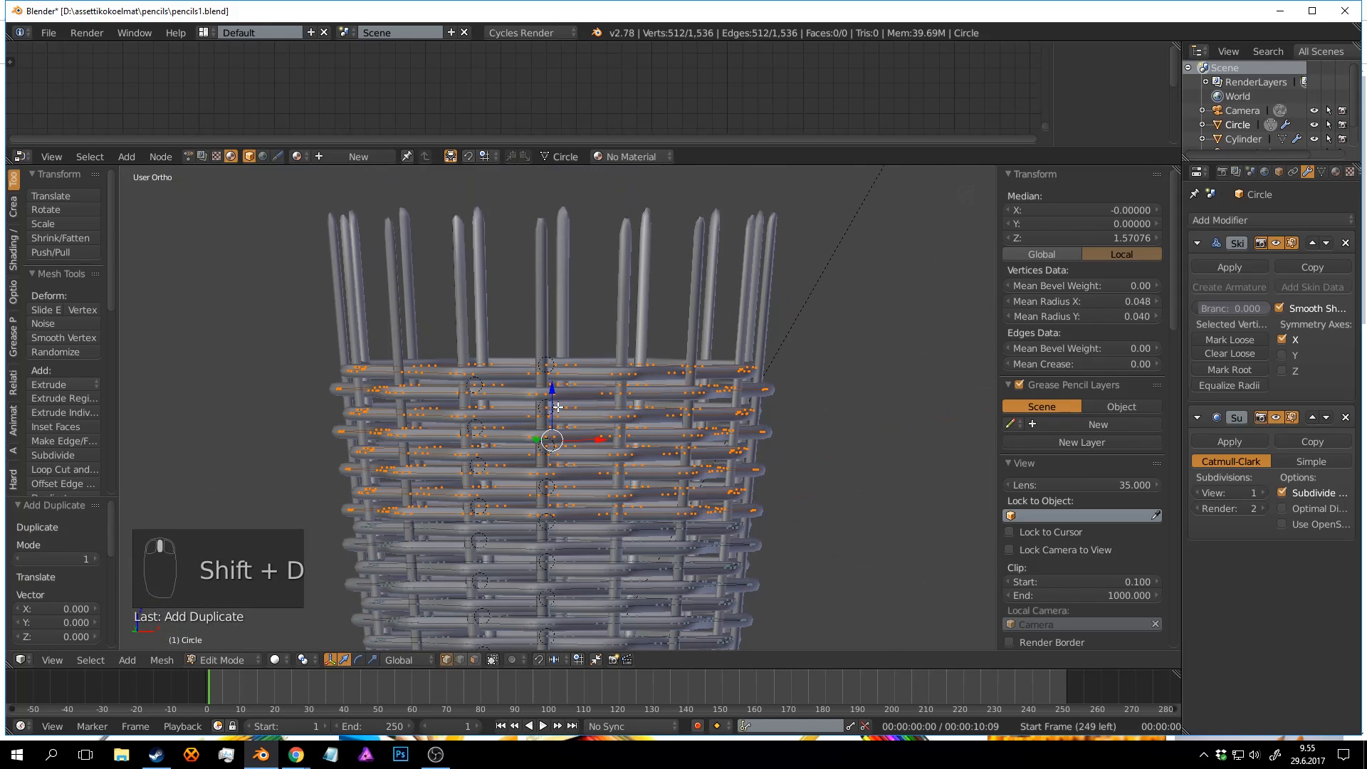
key("g")
key("z")
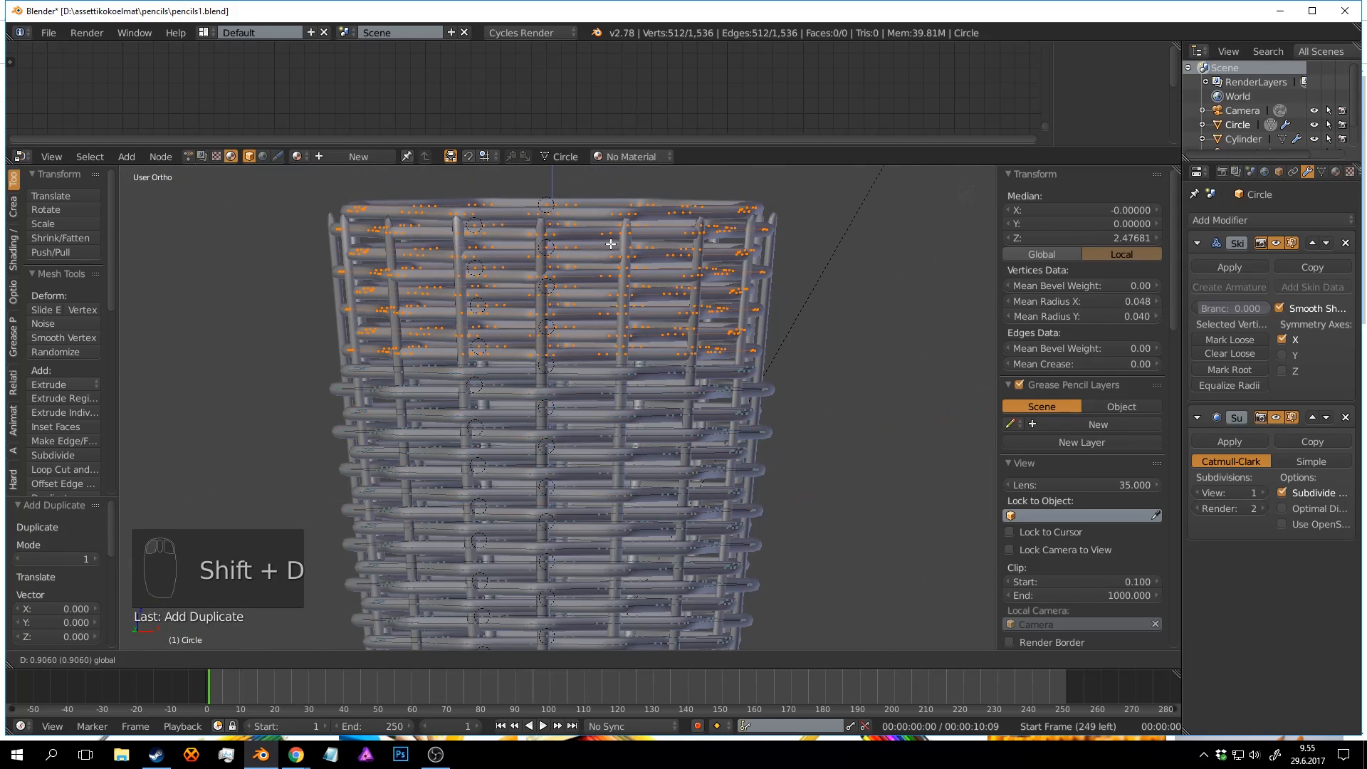
left_click(614, 246)
Scale the topmost eight rings to about 1.076 so they weave around the strut ends.
middle_click_drag(614, 246, 808, 451)
key("s")
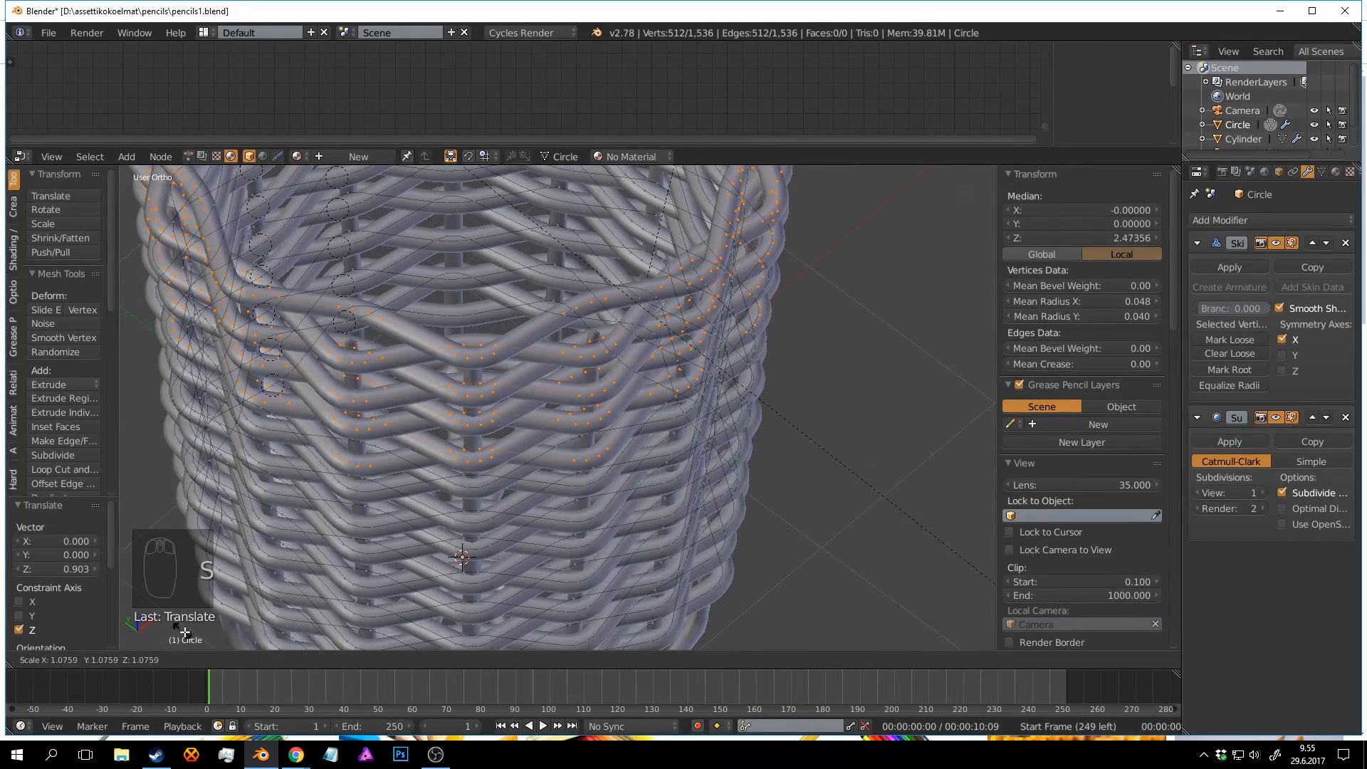
left_click(205, 640)
scroll(687, 373, "down", 4)
Check the whole weave in Object Mode and clear the vertex selection in Edit Mode near the cup's upper rim.
key("Tab")
middle_click_drag(686, 373, 648, 301)
key("Tab")
key("a")
key("a")
key("a")
scroll(590, 333, "up", 4)
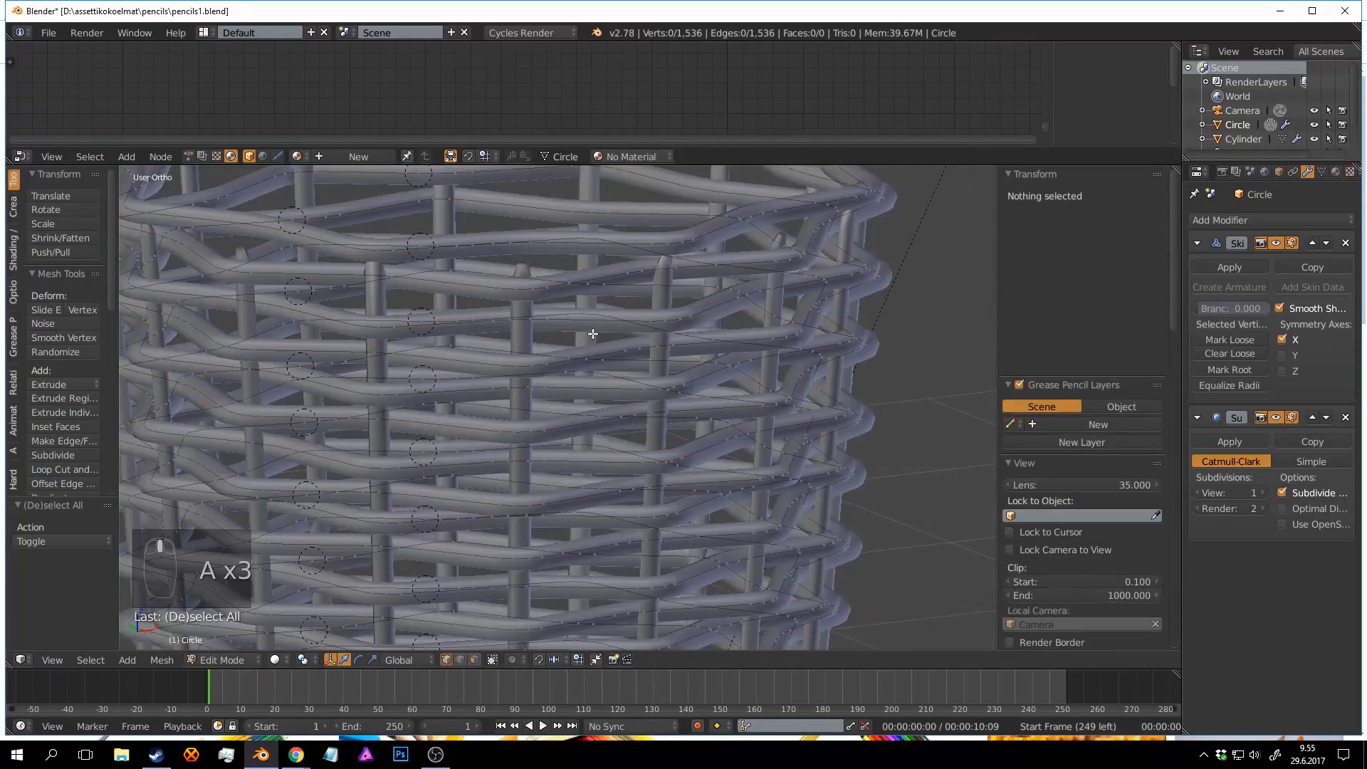
Delete the topmost woven ring of the basket wall and return to Object Mode.
scroll(548, 354, "up", 1)
right_click(535, 288, "alt")
middle_click_drag(534, 290, 492, 230)
key("a")
right_click(444, 214, "alt")
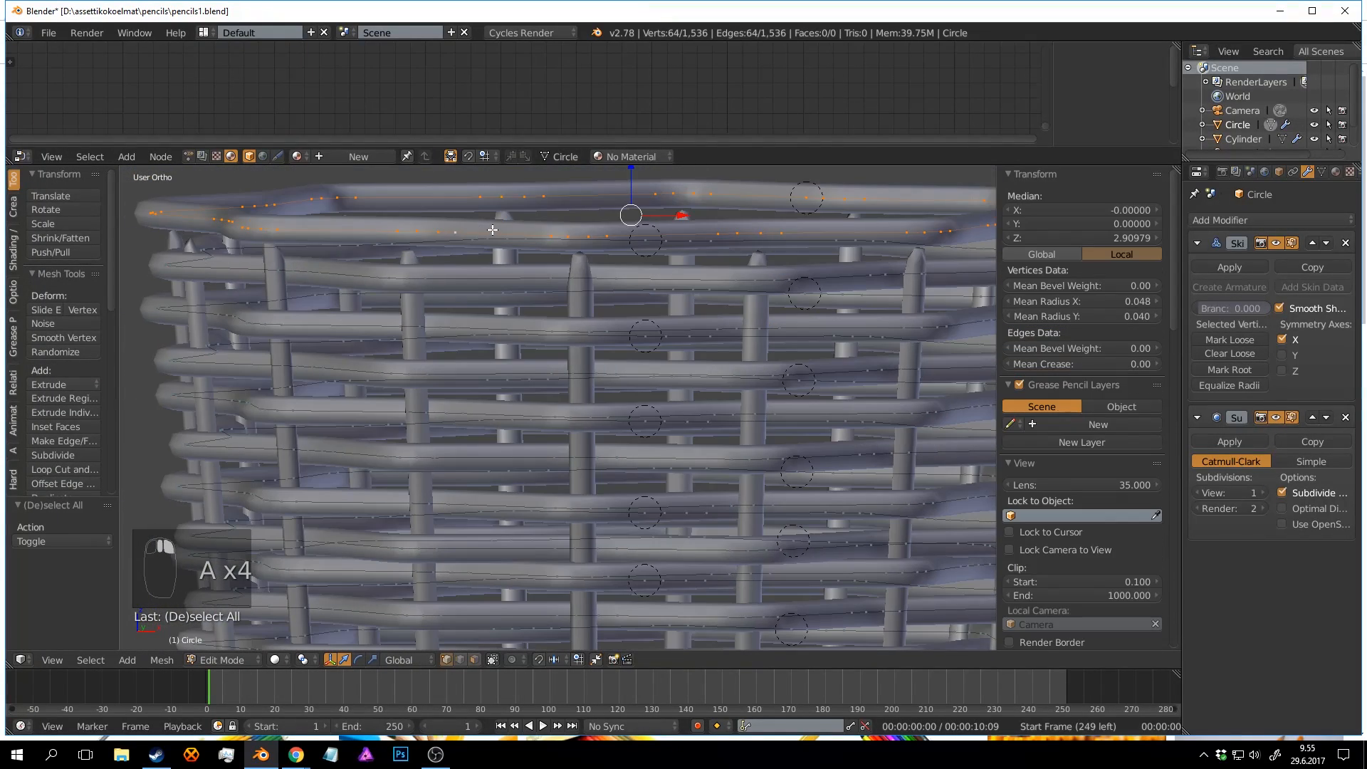
key("x")
left_click(493, 226)
key("Tab")
scroll(563, 346, "down", 3)
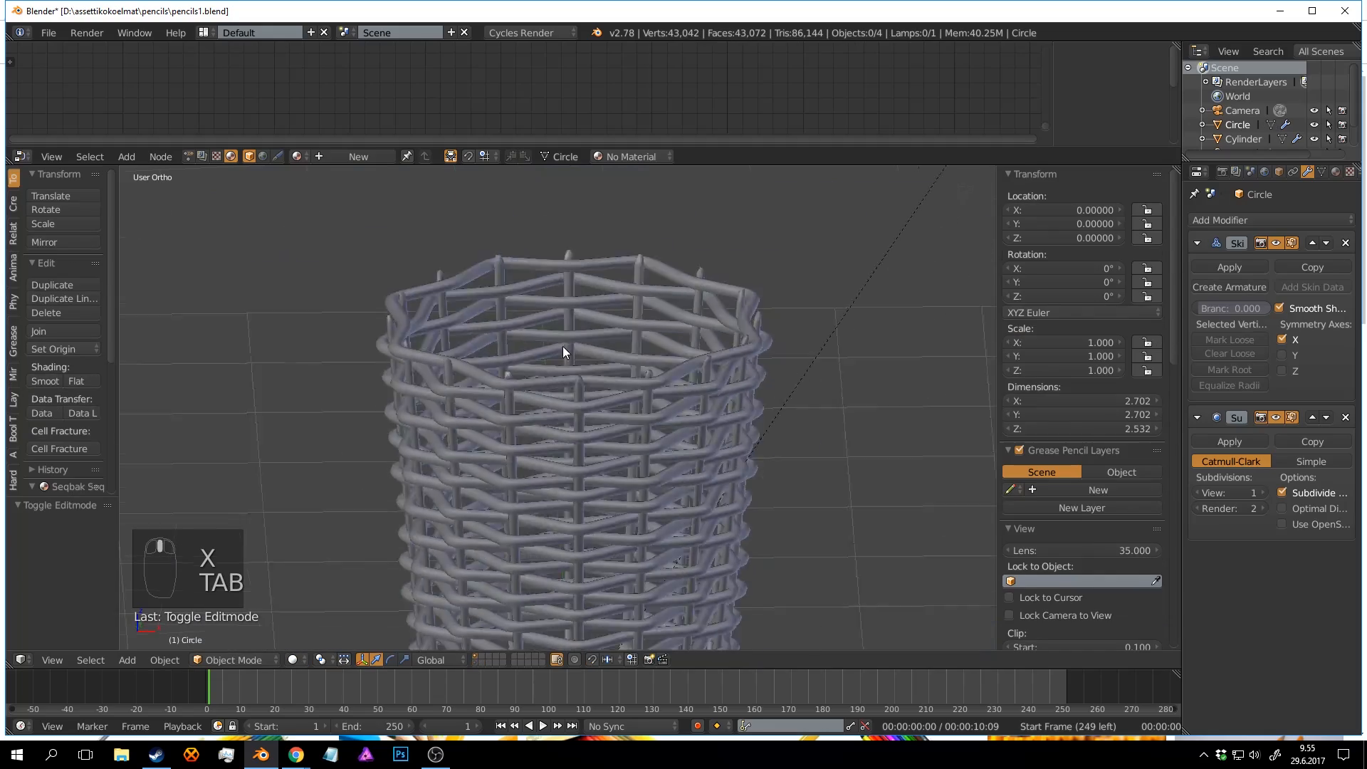
Examine the basket's interior and the gap between the lowest woven rings and the base.
middle_click_drag(563, 348, 648, 457)
scroll(649, 457, "up", 4)
key("a")
key("a")
key("a")
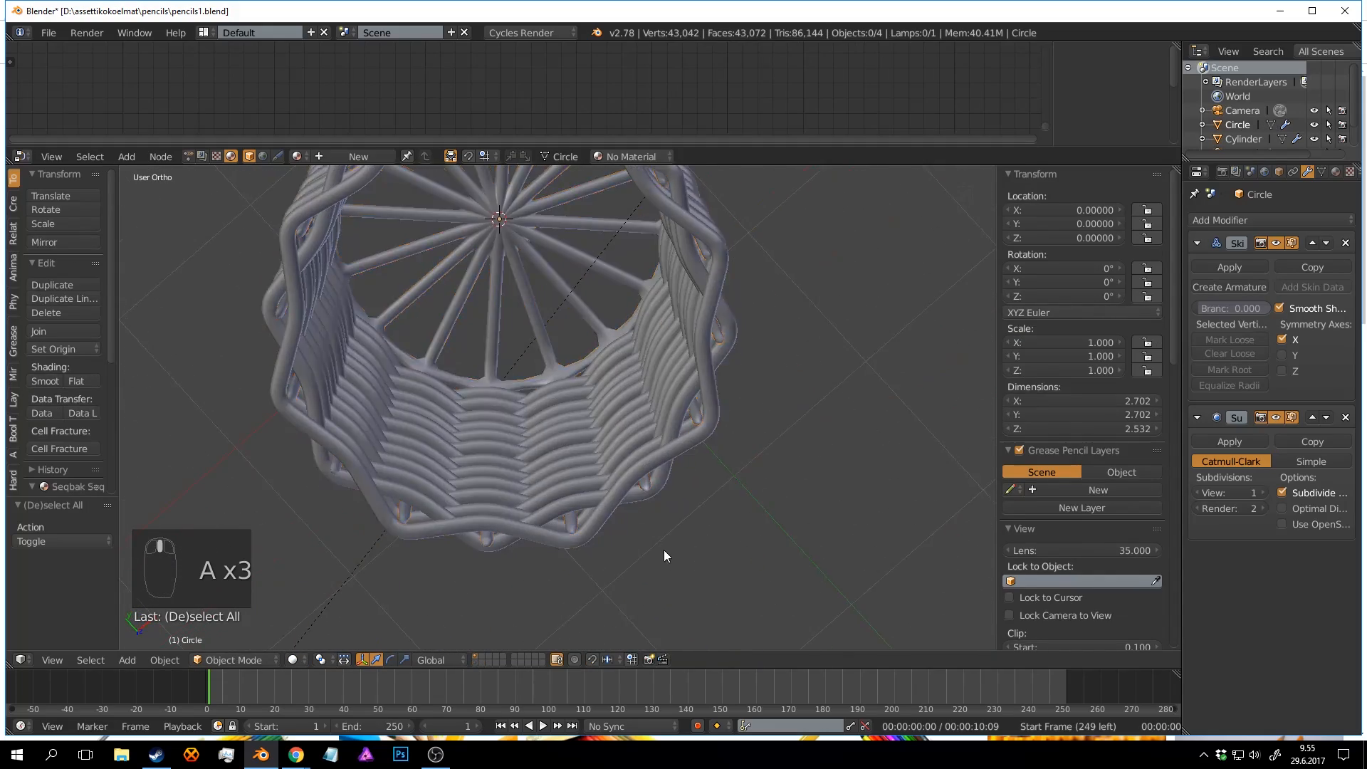
middle_click_drag(664, 549, 597, 306)
scroll(593, 374, "down", 1)
middle_click_drag(592, 374, 584, 228, "shift")
scroll(587, 356, "up", 2)
middle_click_drag(587, 470, 592, 376, "shift")
scroll(578, 374, "up", 2)
scroll(579, 388, "up", 1)
scroll(584, 387, "up", 1)
Duplicate the two lowest woven rings of the basket wall and place the copies below them, just above the base.
key("Tab")
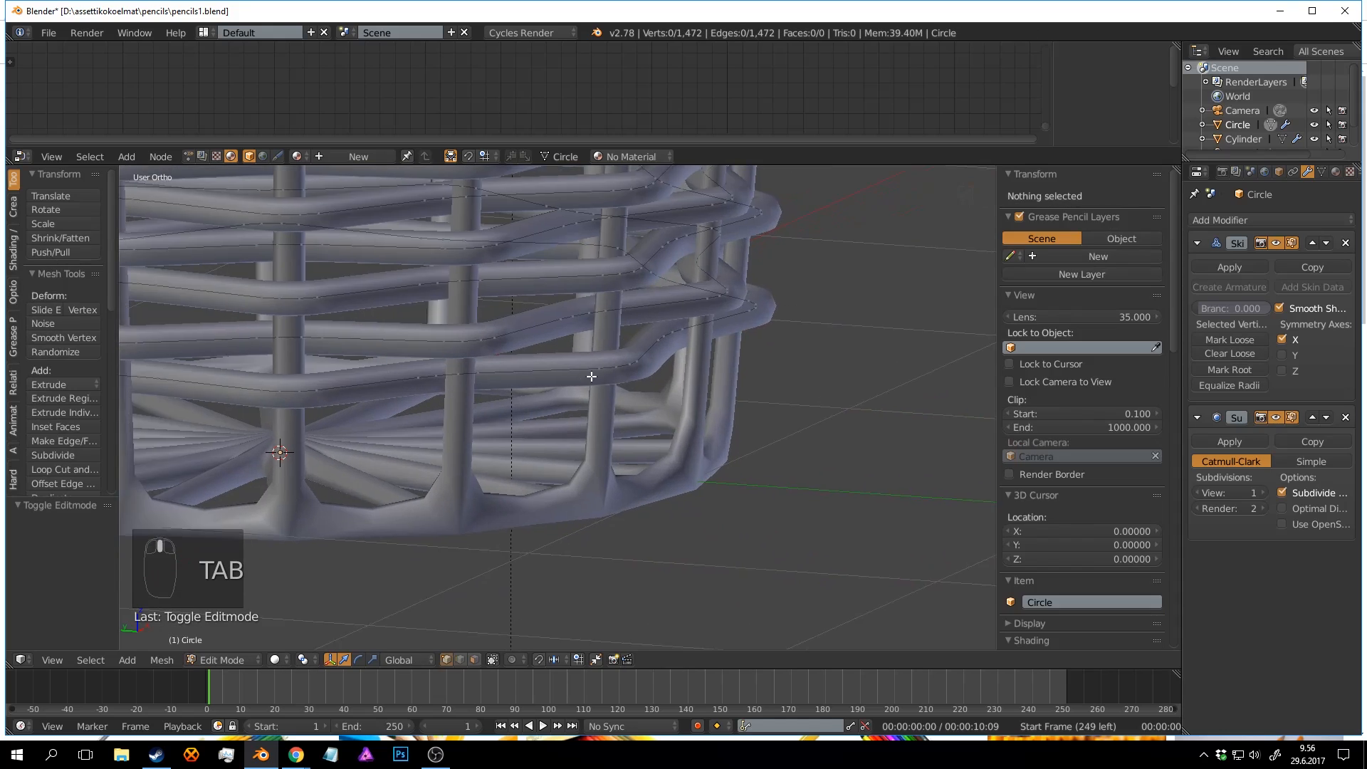
scroll(592, 377, "up", 1)
key("a")
key("a")
key("a")
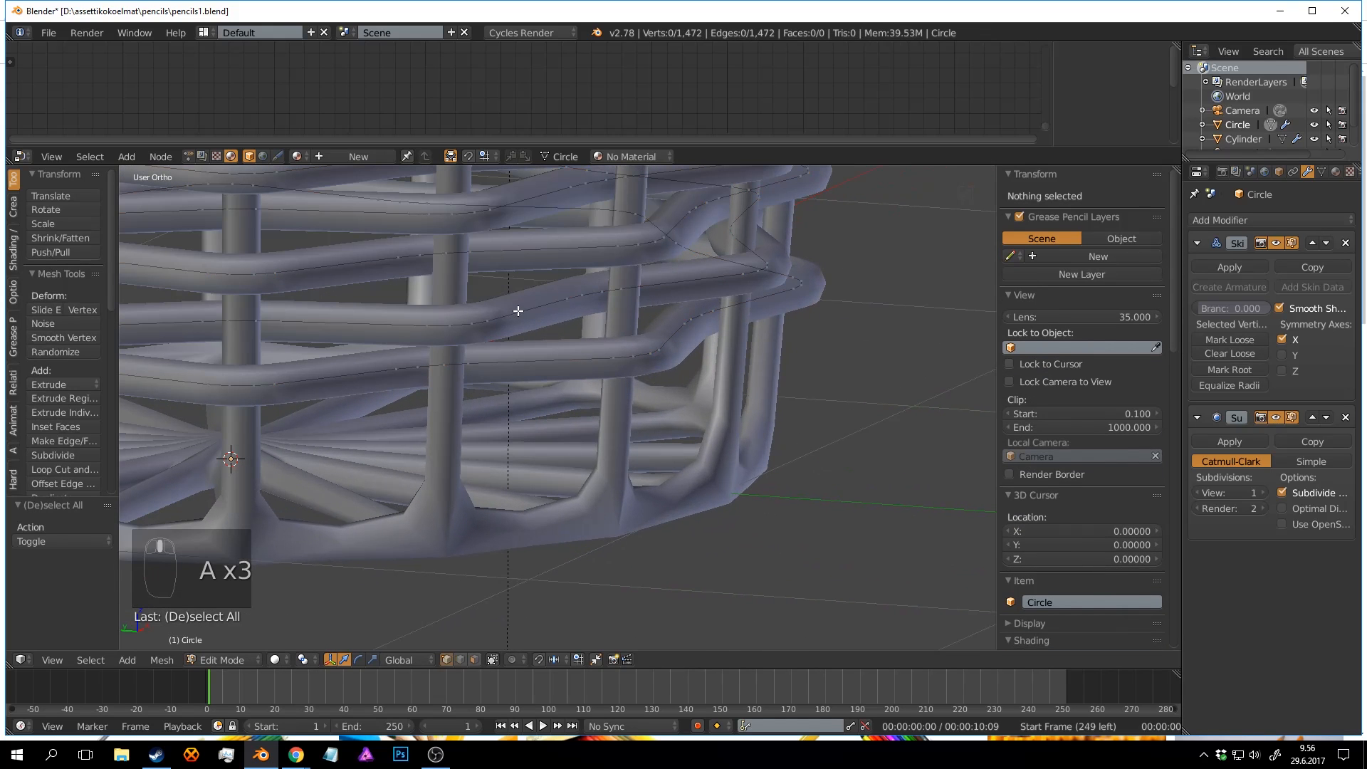
key("l")
key("l")
scroll(541, 361, "down", 1)
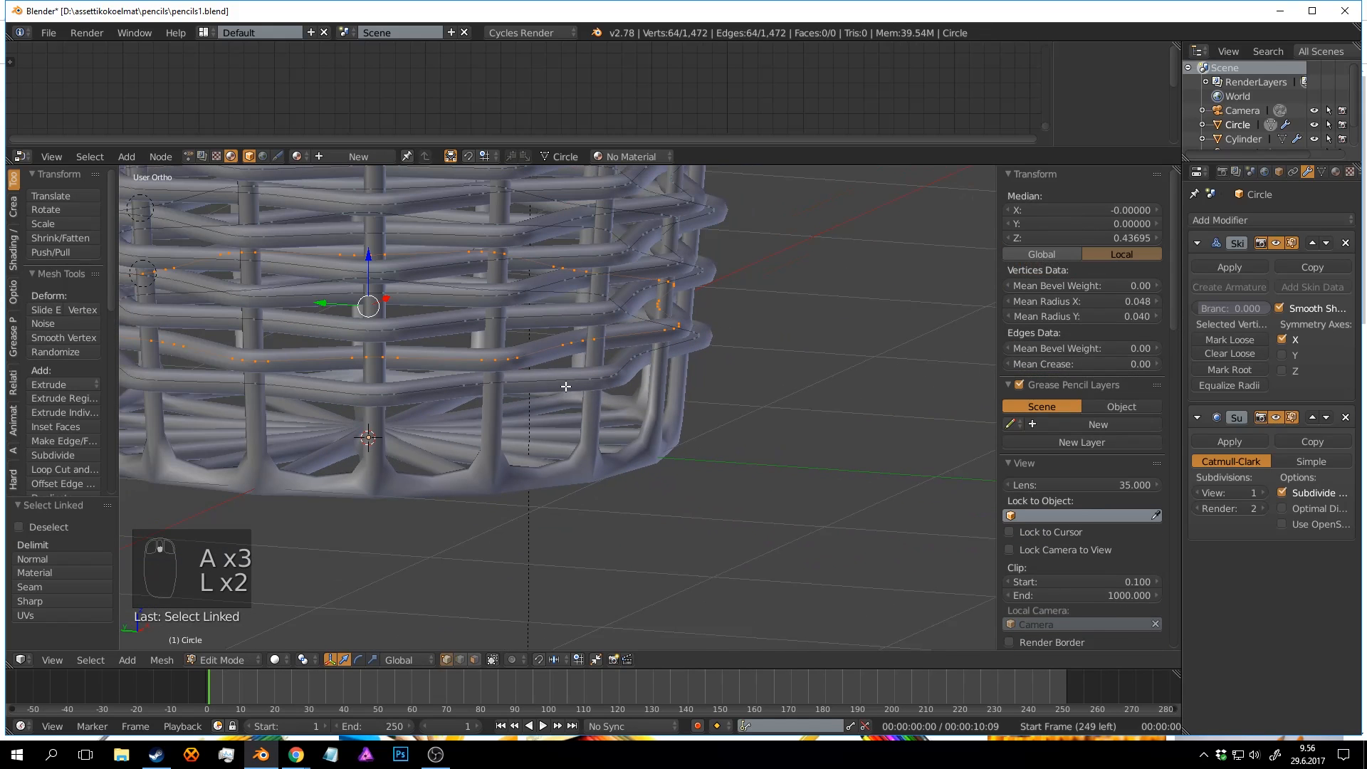
scroll(519, 345, "up", 2)
middle_click_drag(519, 344, 529, 328)
key("shift+d")
left_click_drag(392, 245, 396, 484)
middle_click_drag(396, 484, 610, 347)
left_click(787, 442)
Return to Object Mode and save the basket file, overwriting the existing version.
key("Tab")
key("a")
key("a")
key("a")
key("ctrl+s")
left_click(725, 329)
key("ctrl+s")
key("ctrl+s")
Center the 3D cursor and add a 16-vertex circle with a radius of 1 at the middle of the basket's base.
scroll(661, 354, "up", 2)
key("Tab")
key("KP_7")
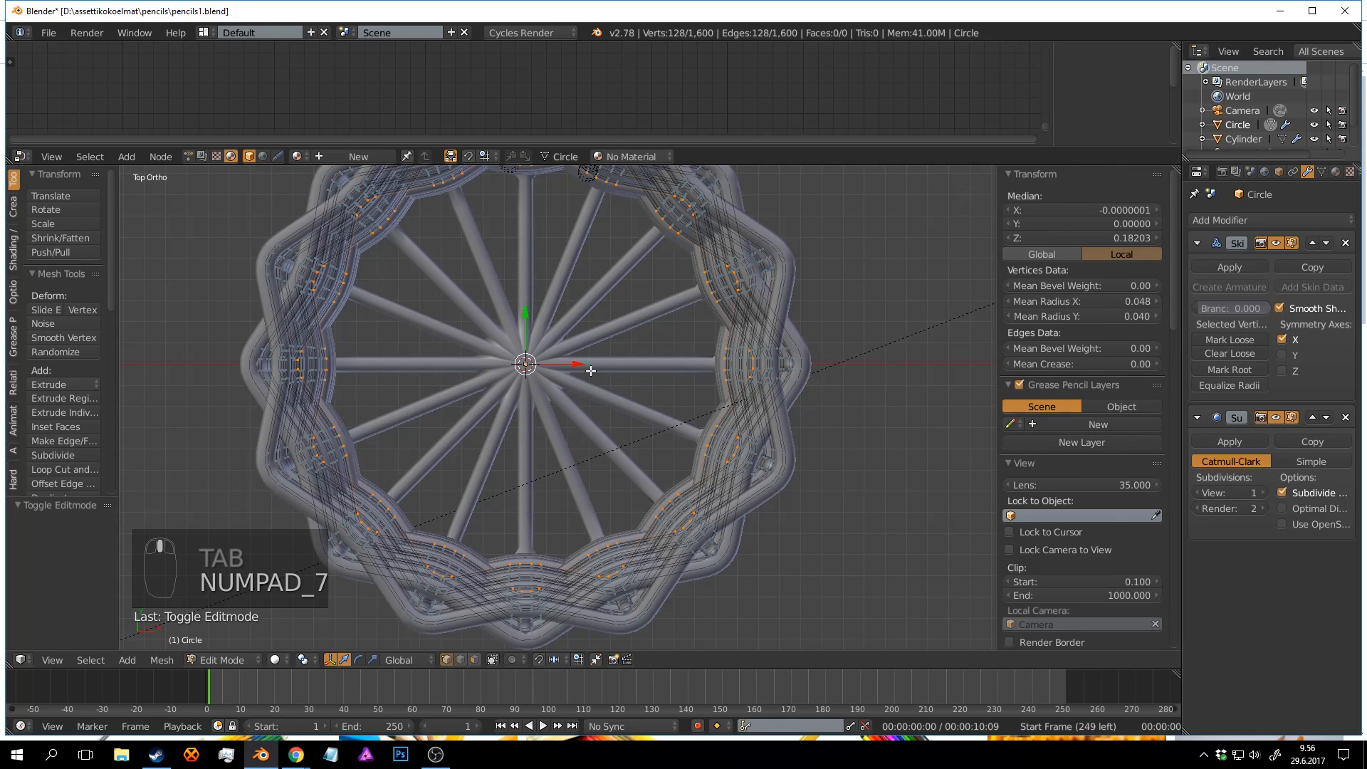
key("shift+c")
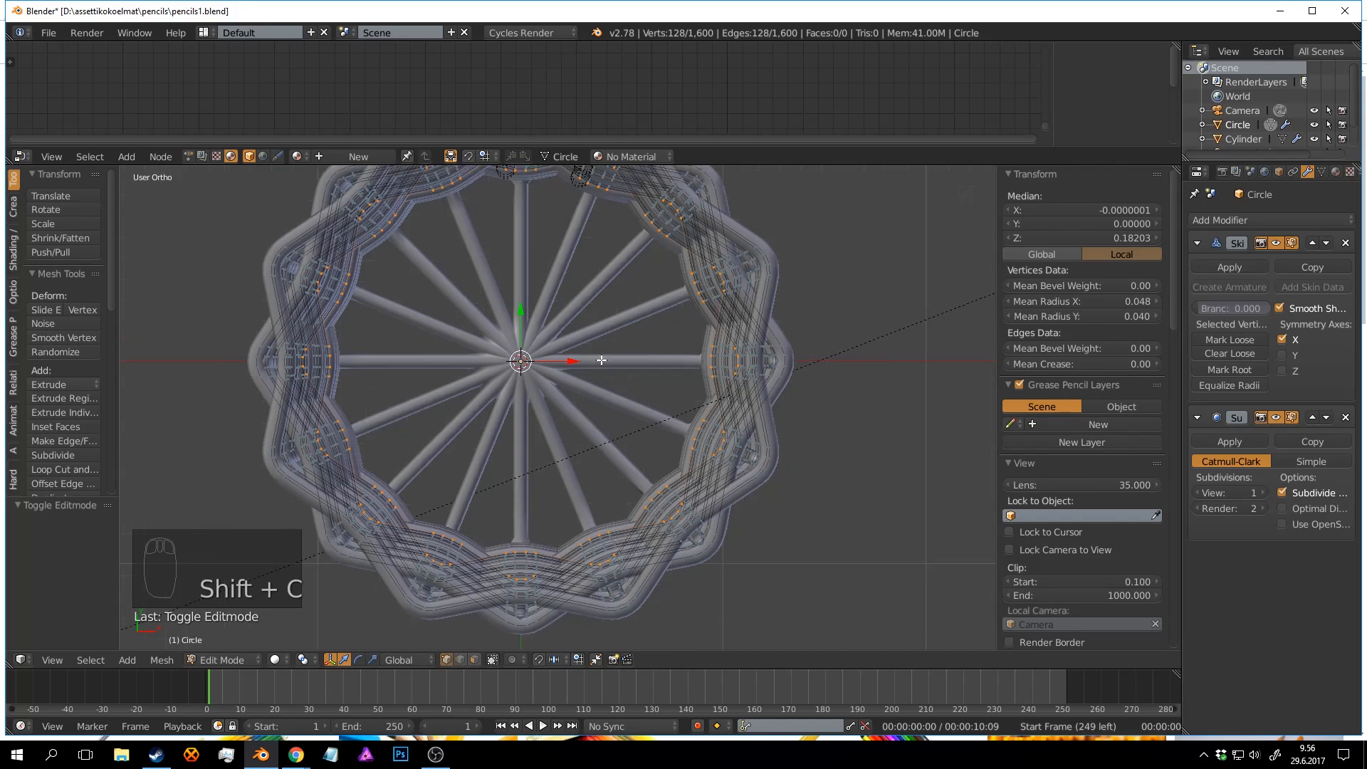
scroll(513, 384, "up", 8)
scroll(528, 396, "up", 2)
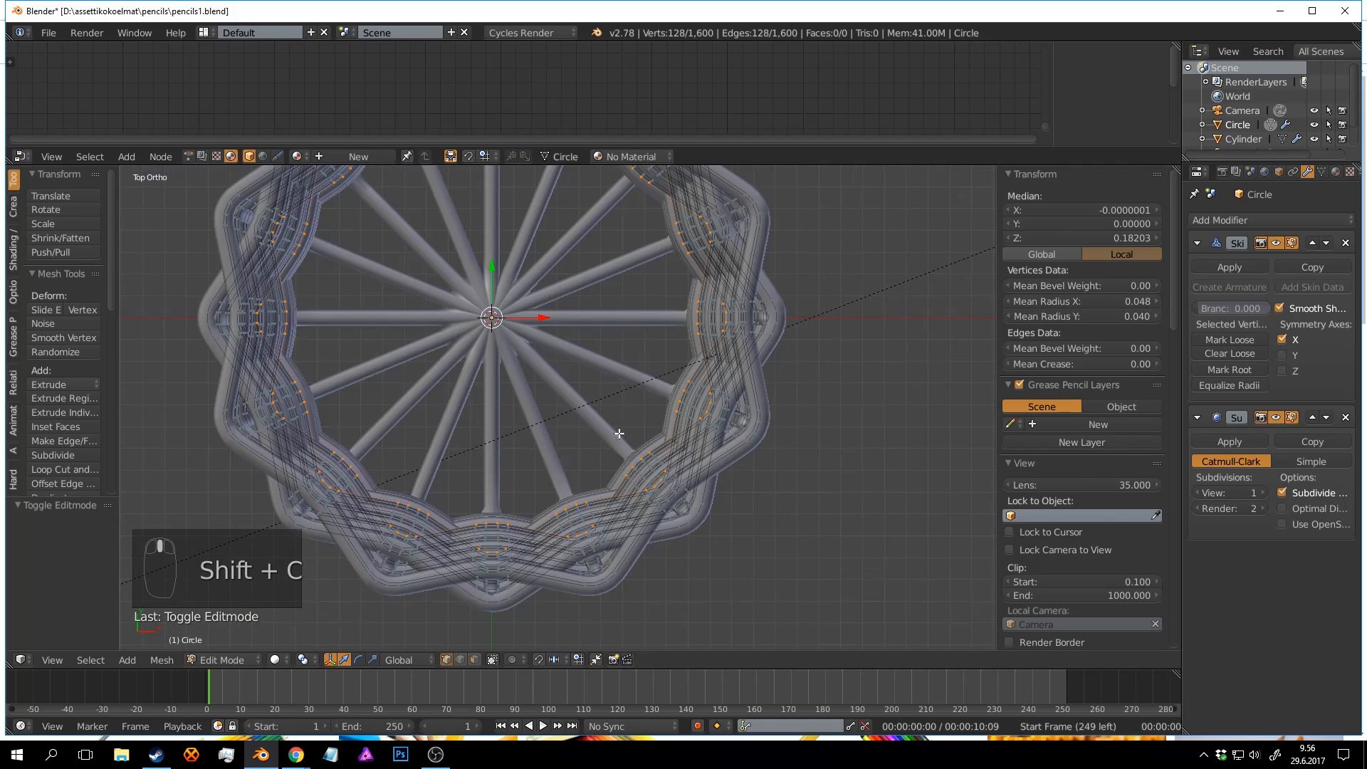
key("a")
key("shift+a")
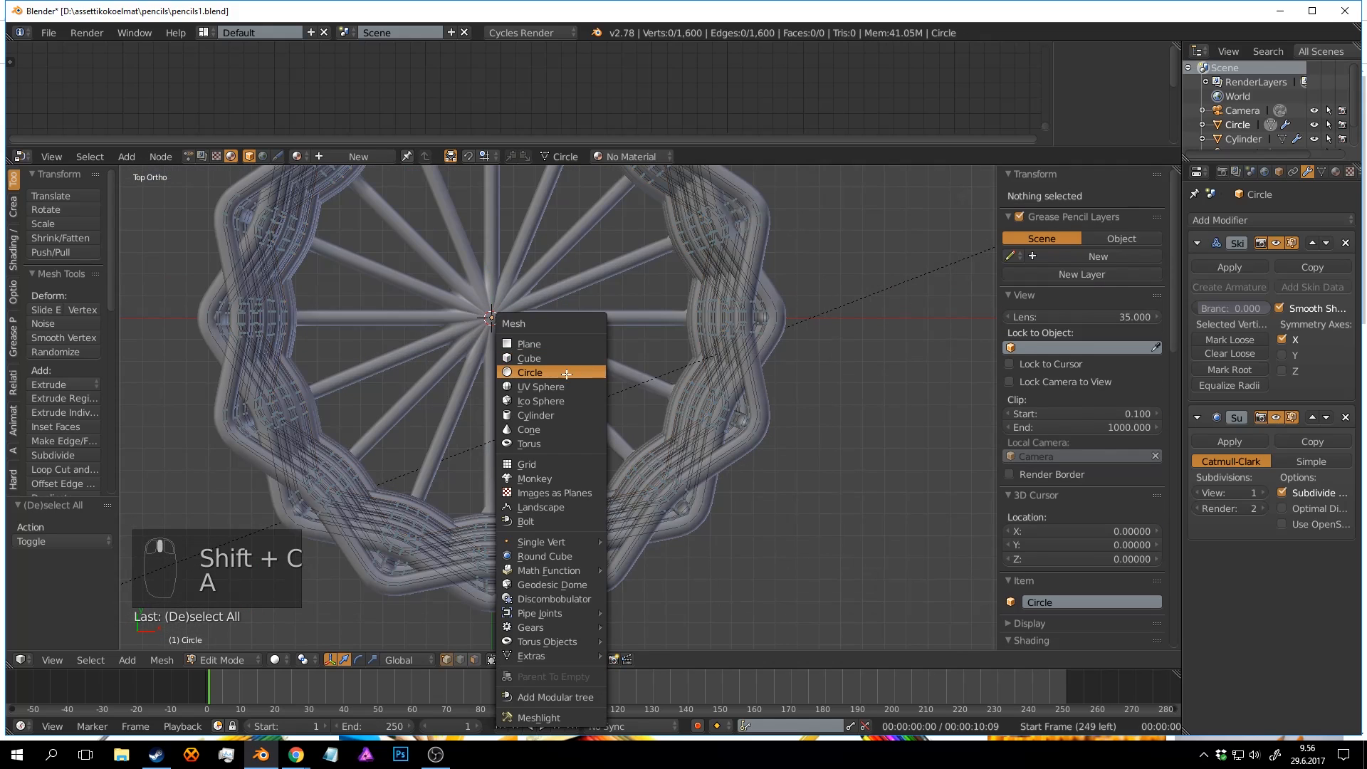
left_click(573, 372)
scroll(728, 321, "down", 1)
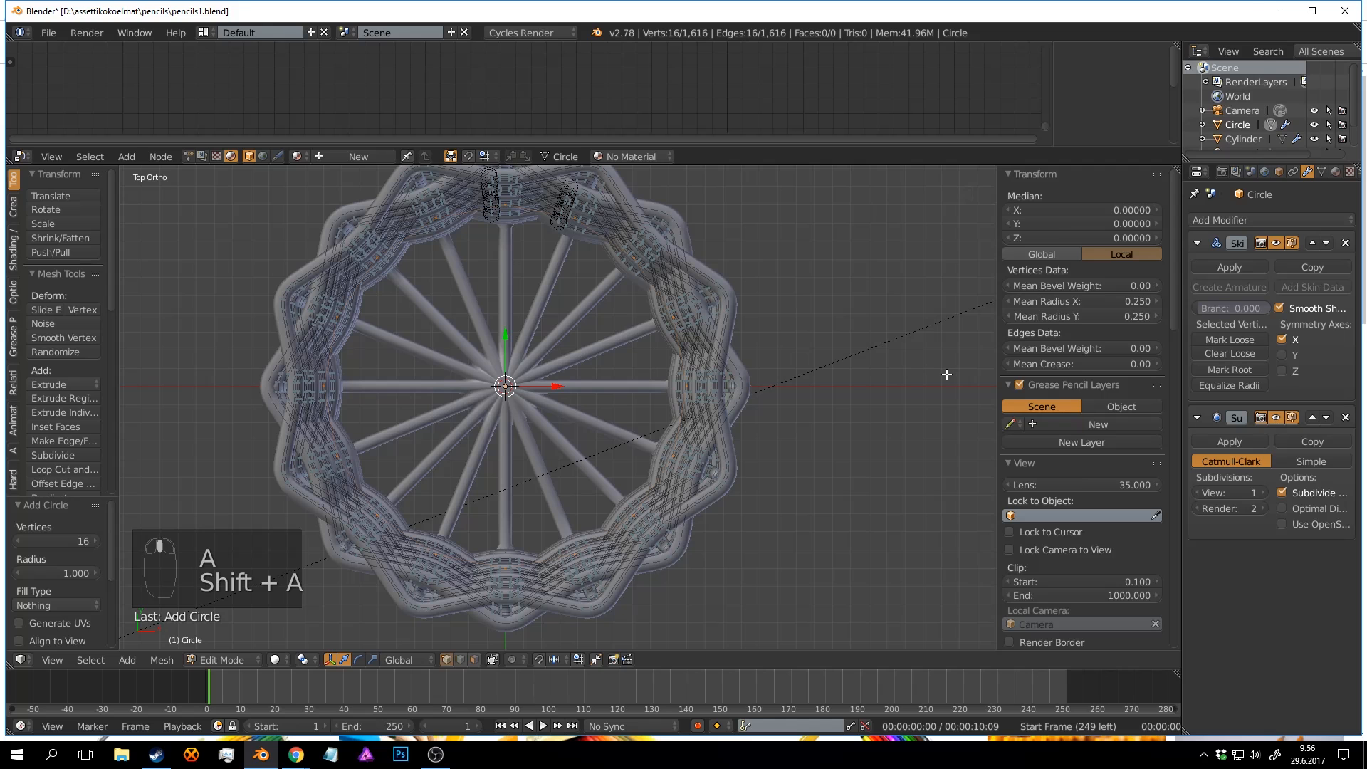
Resize the new base circle by about 0.813, followed by a fine adjustment of about 1.013.
key("s")
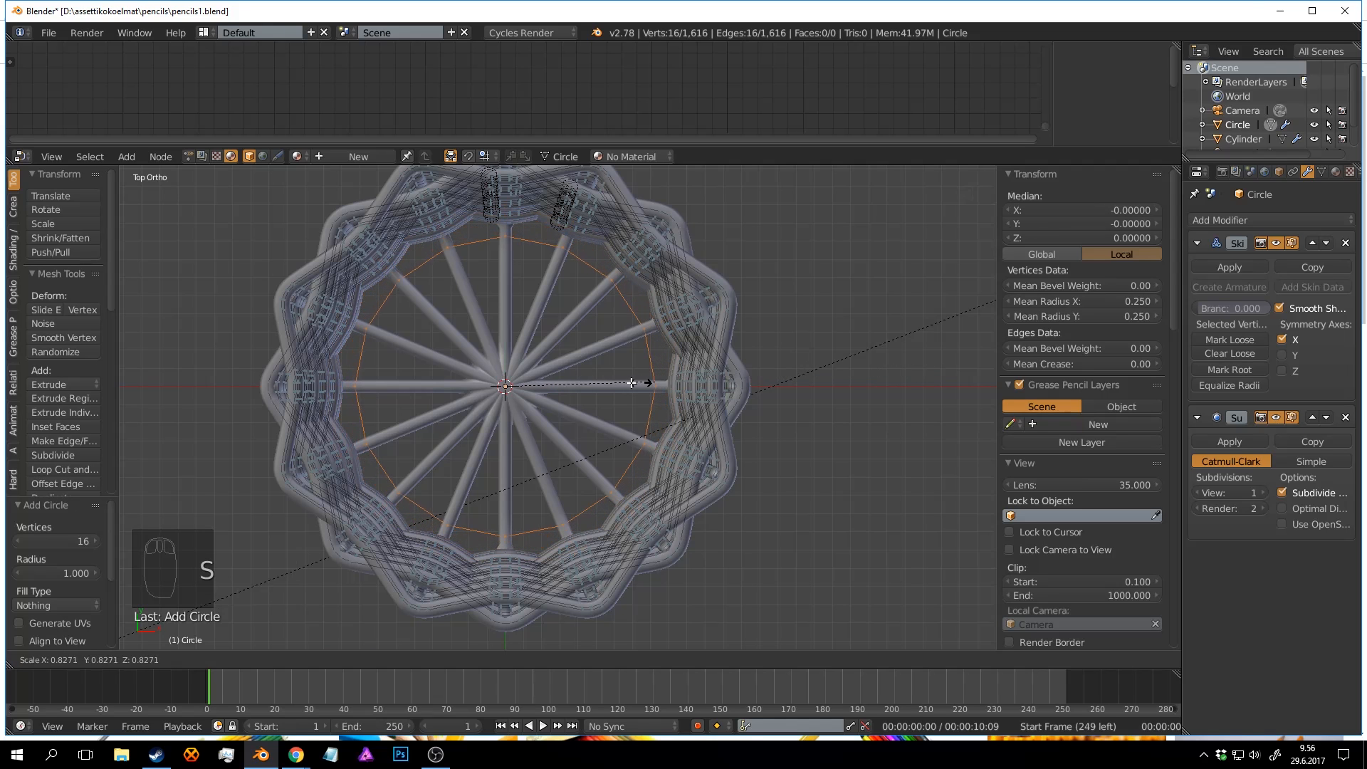
left_click(596, 387)
scroll(618, 384, "up", 2)
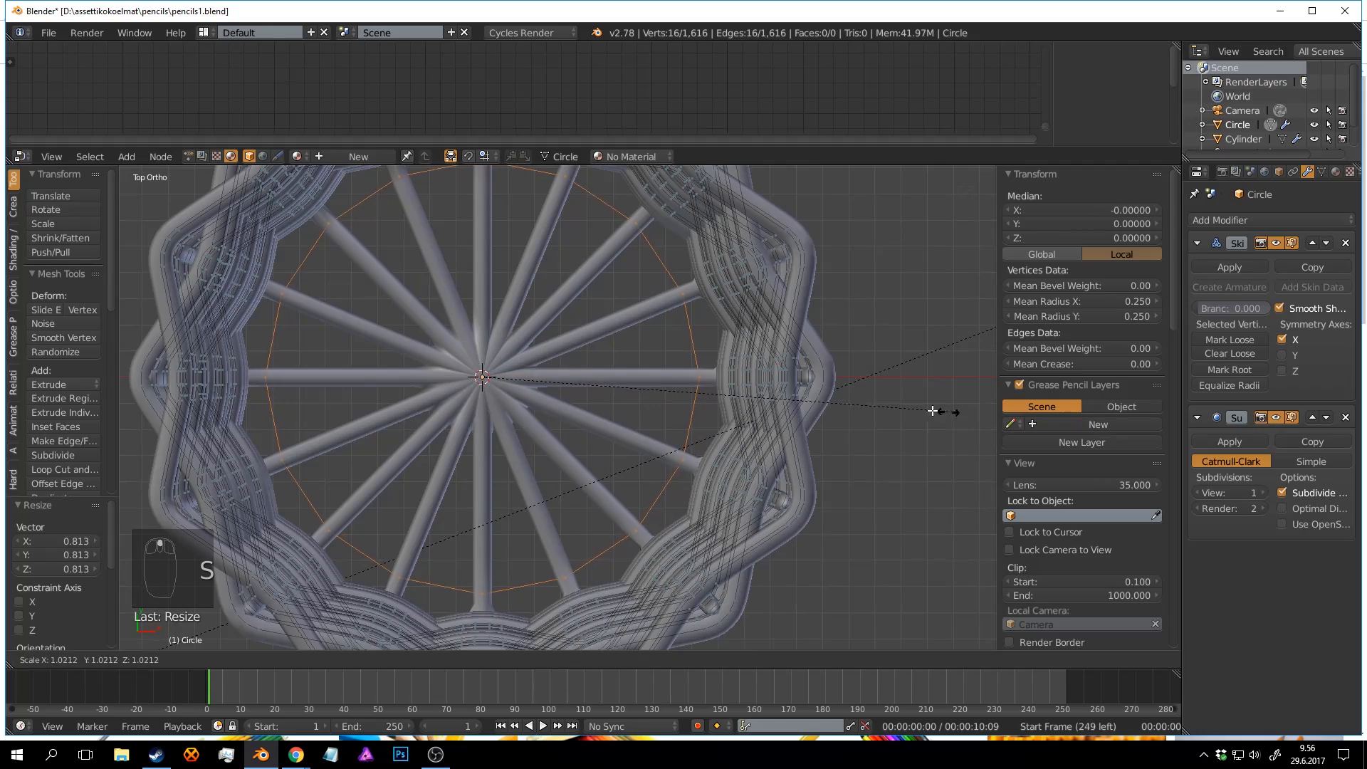
scroll(755, 434, "down", 3)
middle_click_drag(753, 436, 762, 358)
scroll(694, 503, "down", 4)
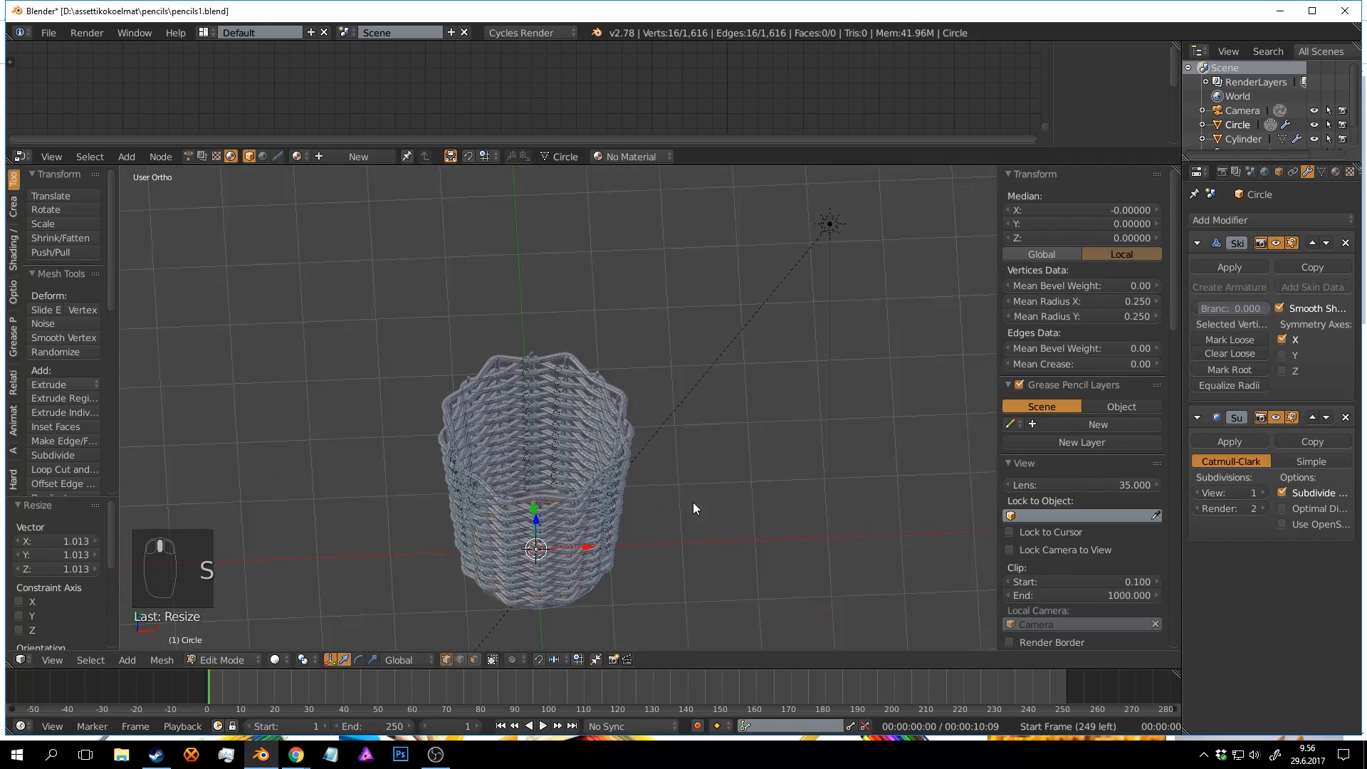
Examine the basket's base and its spokes from below in Object Mode.
key("Tab")
middle_click_drag(656, 406, 688, 252, "shift")
scroll(688, 299, "up", 4)
middle_click_drag(687, 349, 693, 235)
scroll(666, 677, "up", 1)
middle_click_drag(647, 645, 644, 488, "shift")
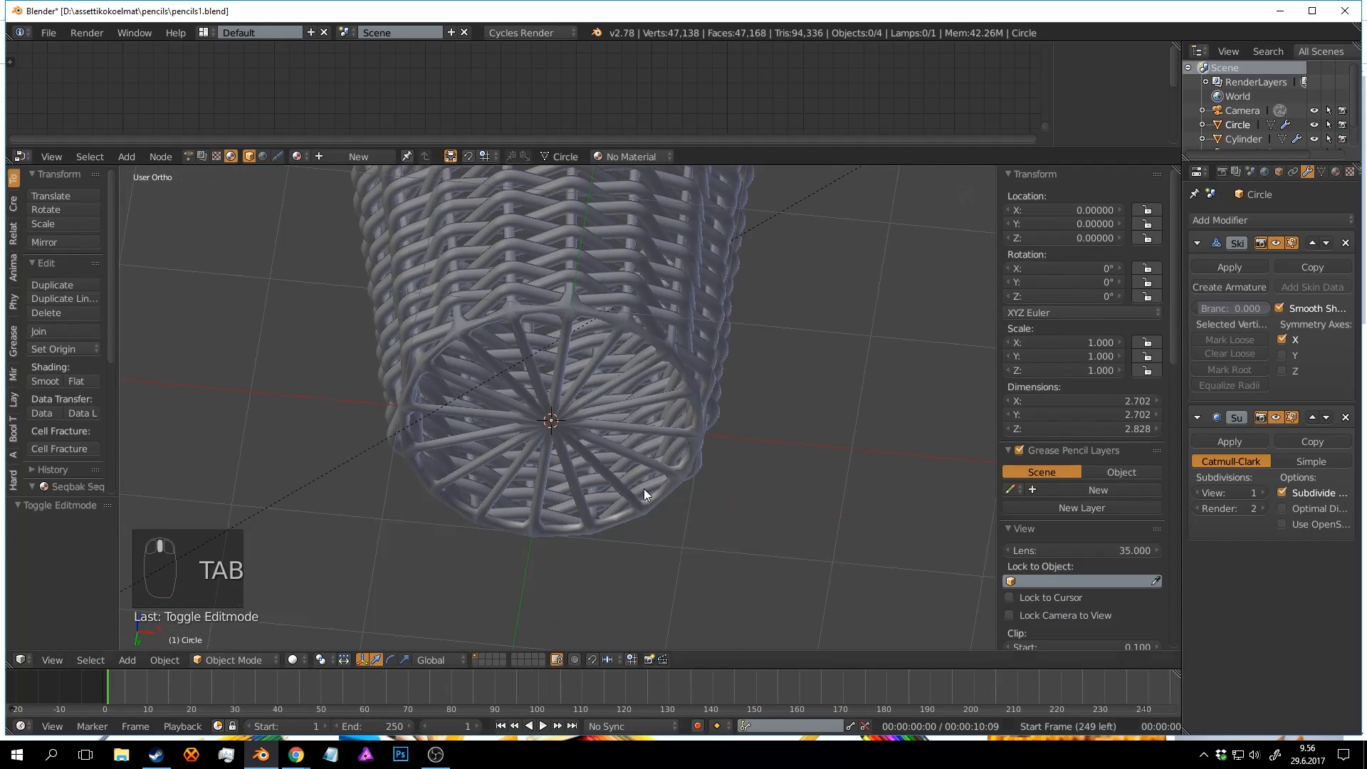
scroll(697, 408, "up", 4)
mouse_move(697, 407)
middle_mouse_down()
mouse_move(702, 314)
mouse_move(672, 412)
middle_mouse_up()
scroll(684, 299, "down", 4)
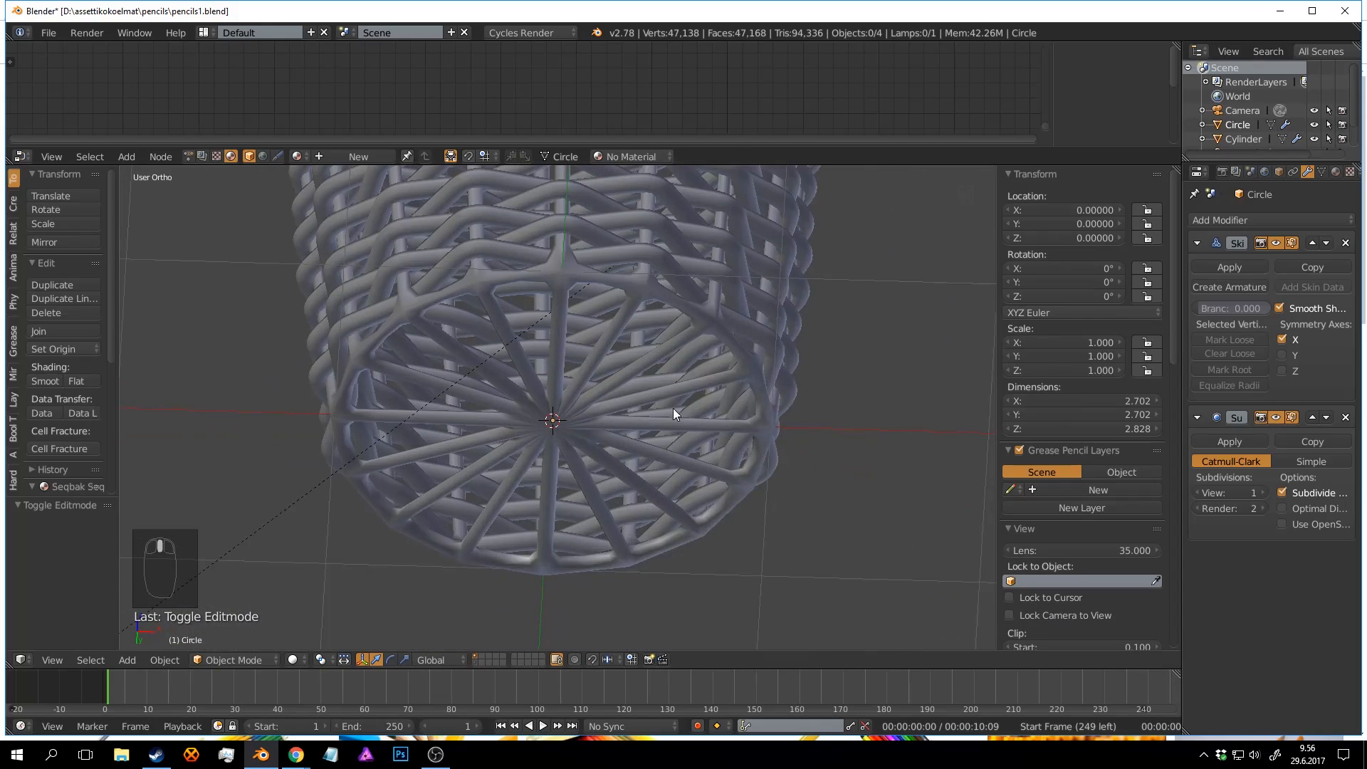
scroll(701, 318, "up", 2)
middle_click_drag(700, 319, 817, 335)
Mark one vertex of the new base circle as the root for the Skin modifier.
key("Tab")
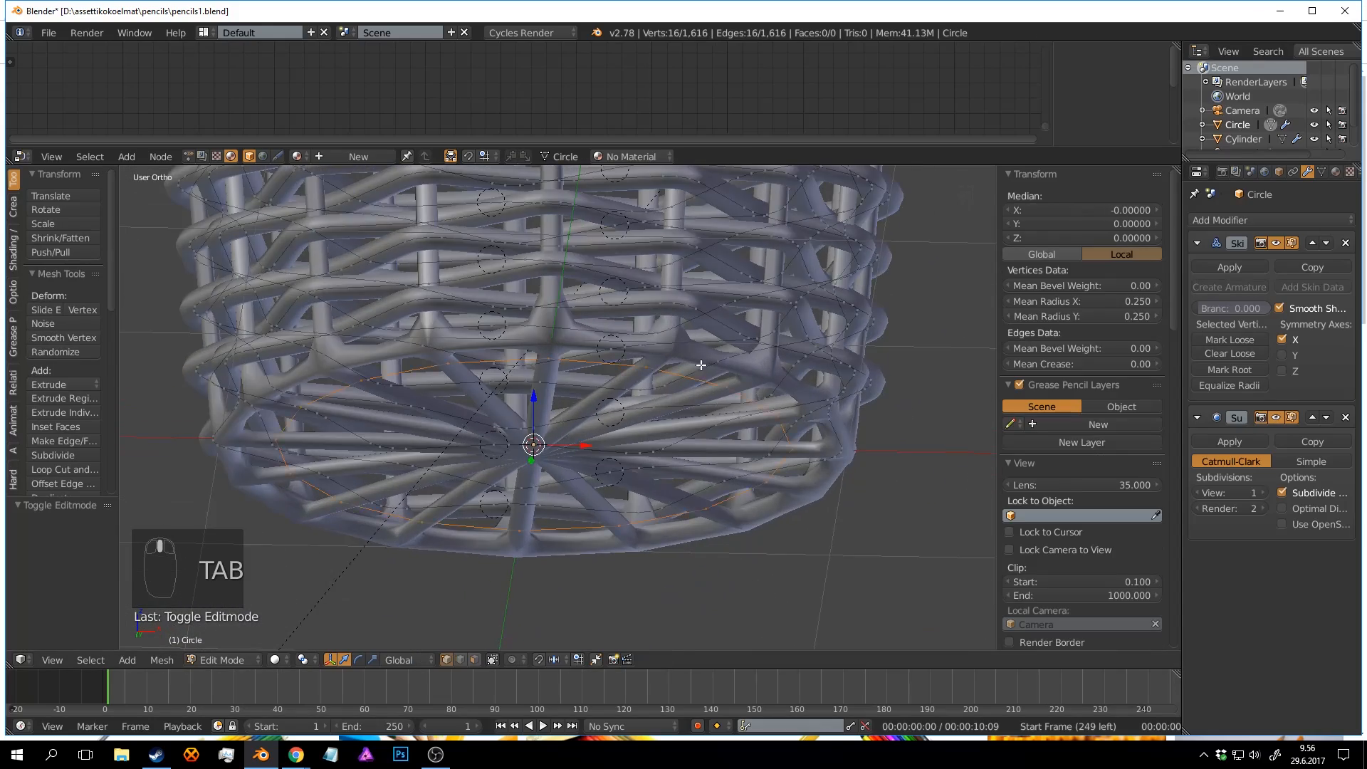
key("a")
key("a")
key("a")
key("a")
key("a")
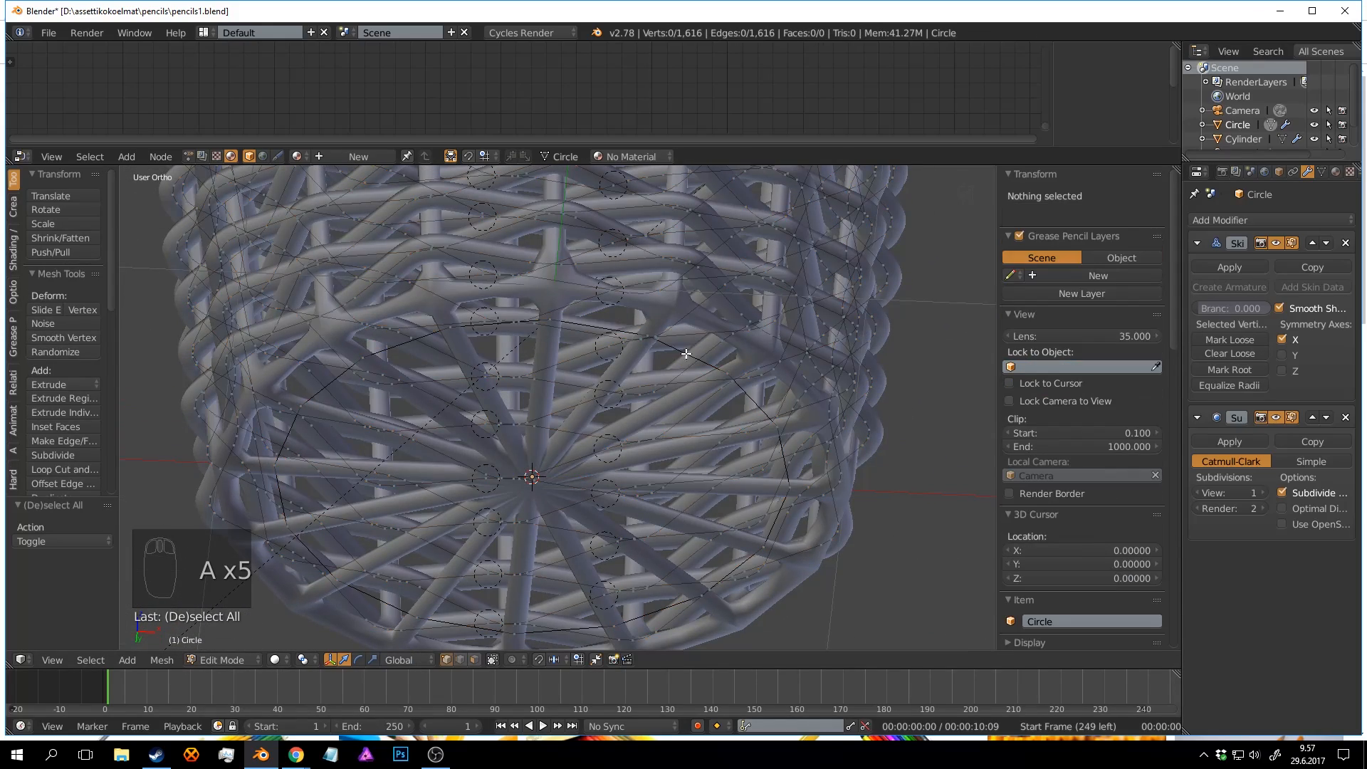
mouse_move(699, 358)
middle_mouse_down()
mouse_move(720, 388)
mouse_move(690, 357)
mouse_move(705, 256)
mouse_move(697, 334)
middle_mouse_up()
key("a")
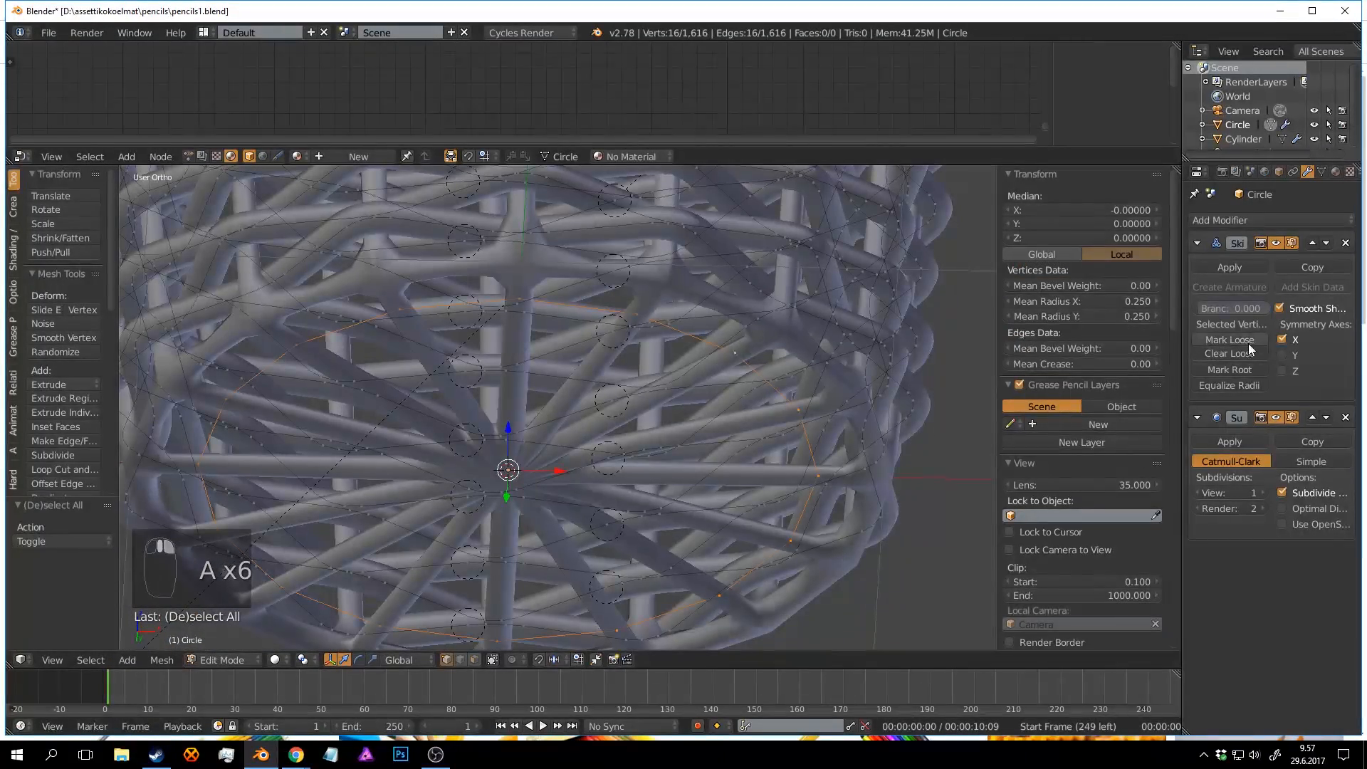
middle_click_drag(727, 313, 719, 342)
key("a")
right_click(736, 345)
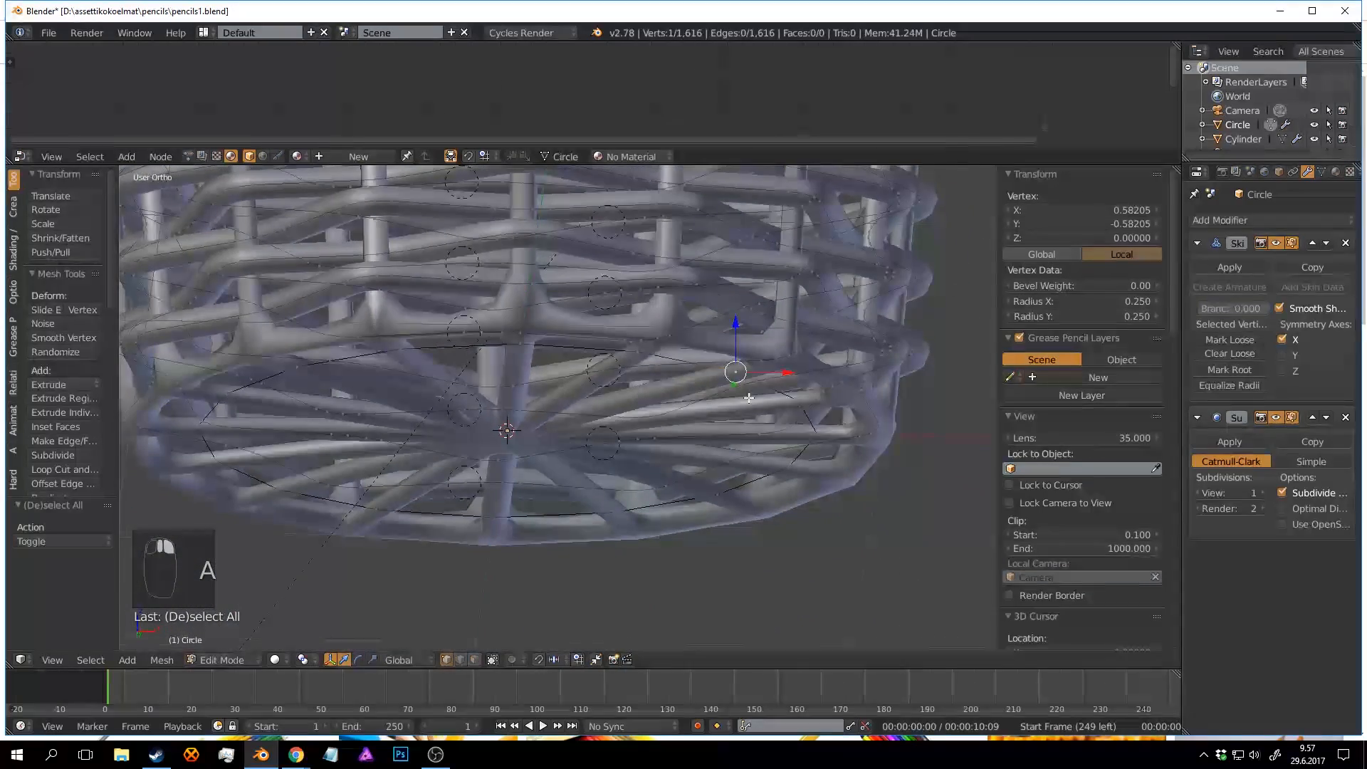
left_click(1229, 369)
Select the whole base circle and reduce its skin radii to about 0.034 in X and 0.041 in Y.
middle_click_drag(876, 384, 819, 358)
key("a")
middle_click_drag(619, 275, 698, 335)
left_click_drag(1146, 304, 1054, 317)
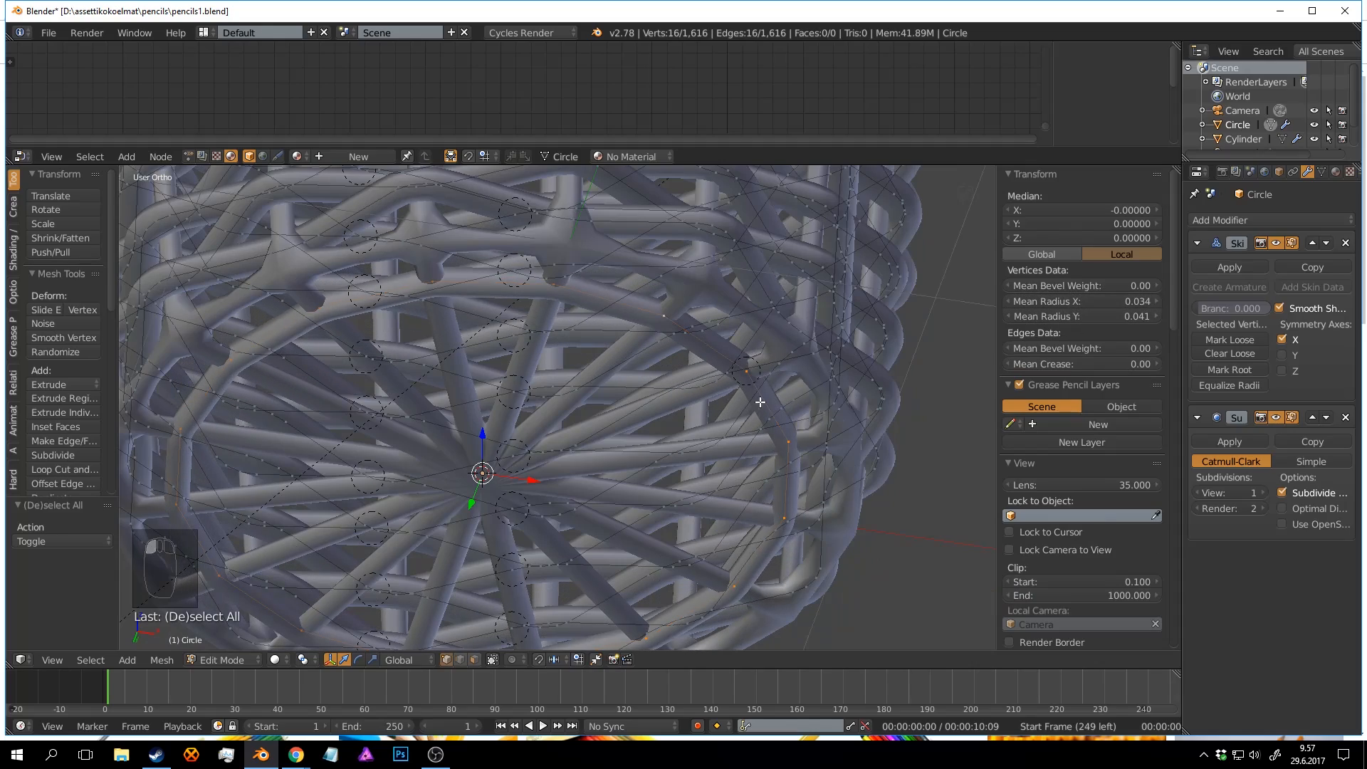
Enlarge the base ring slightly by a factor of about 1.025.
middle_click_drag(761, 401, 710, 303)
scroll(709, 307, "up", 4)
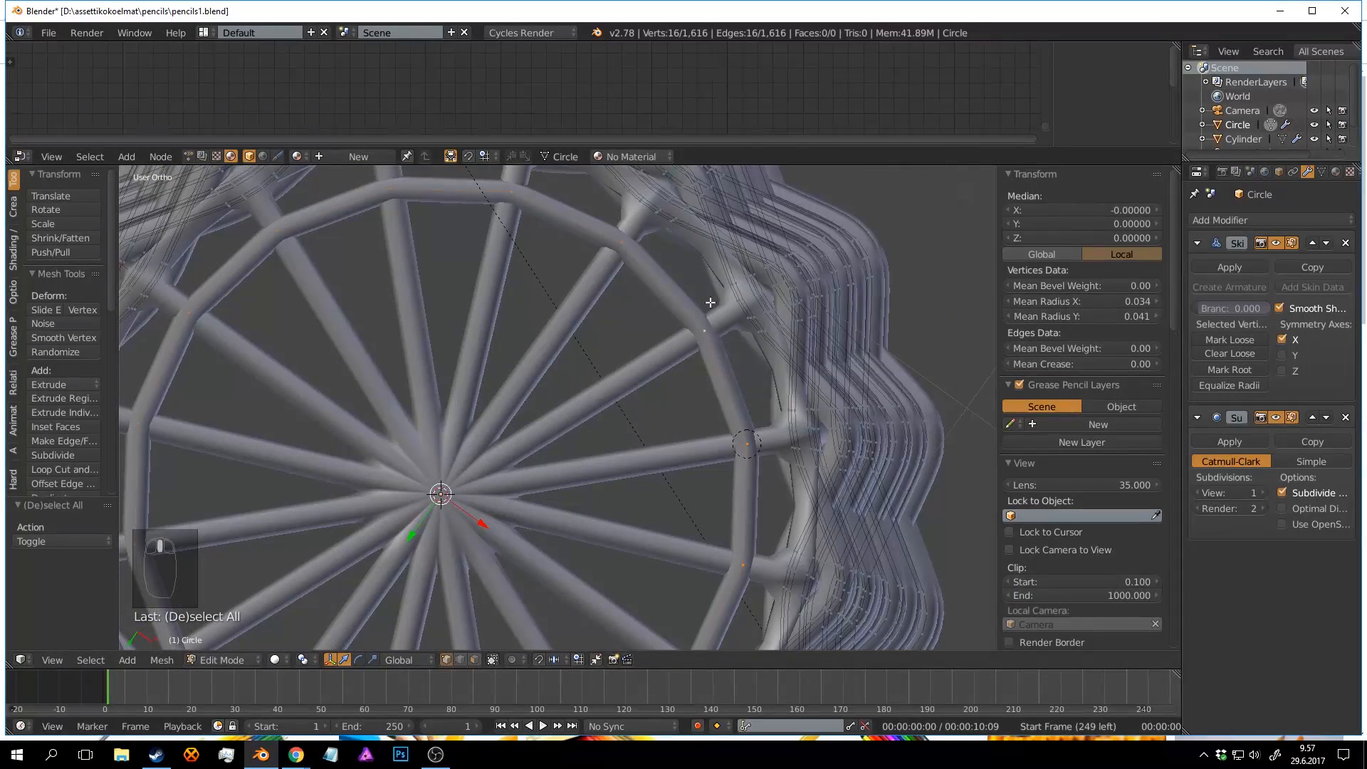
key("s")
left_click(240, 610)
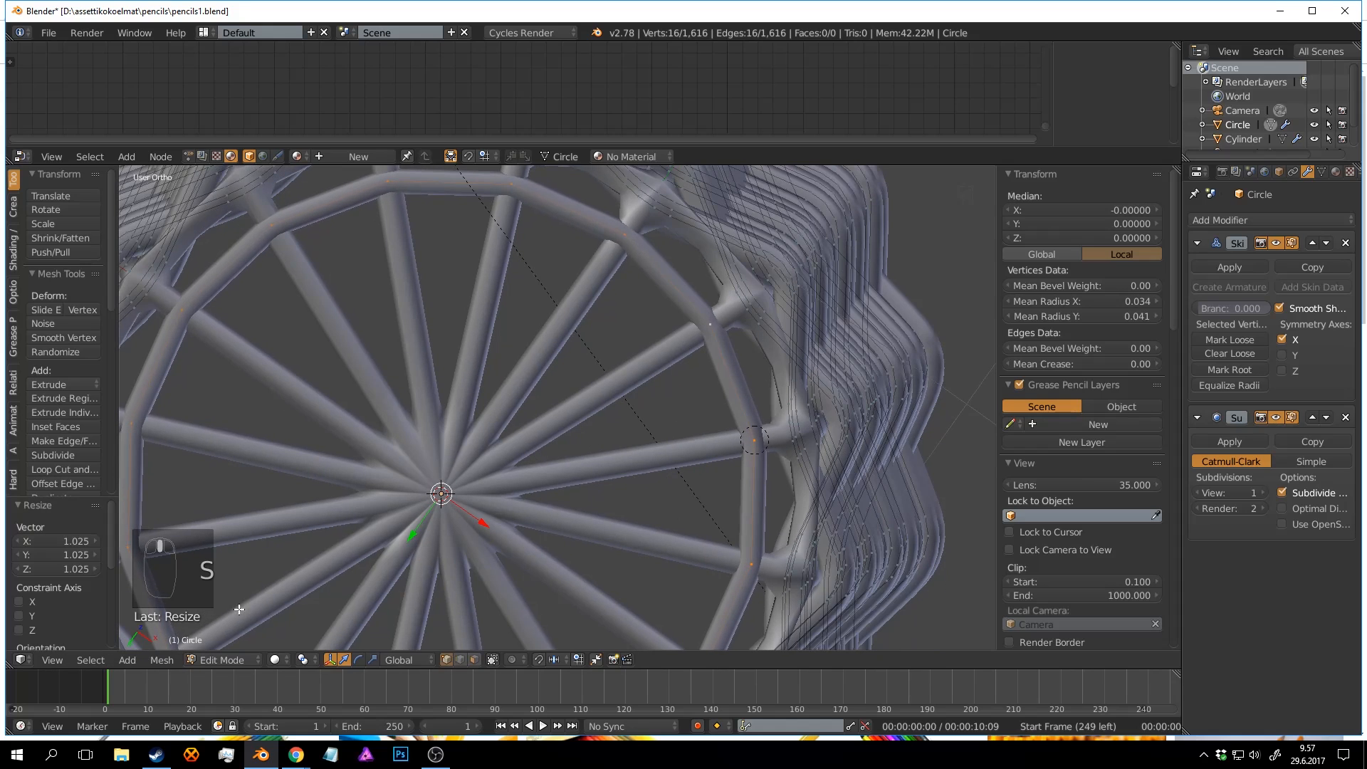
Checker-deselect every other vertex of the base ring and raise the remaining ones about 0.075 along Z.
left_click(88, 661)
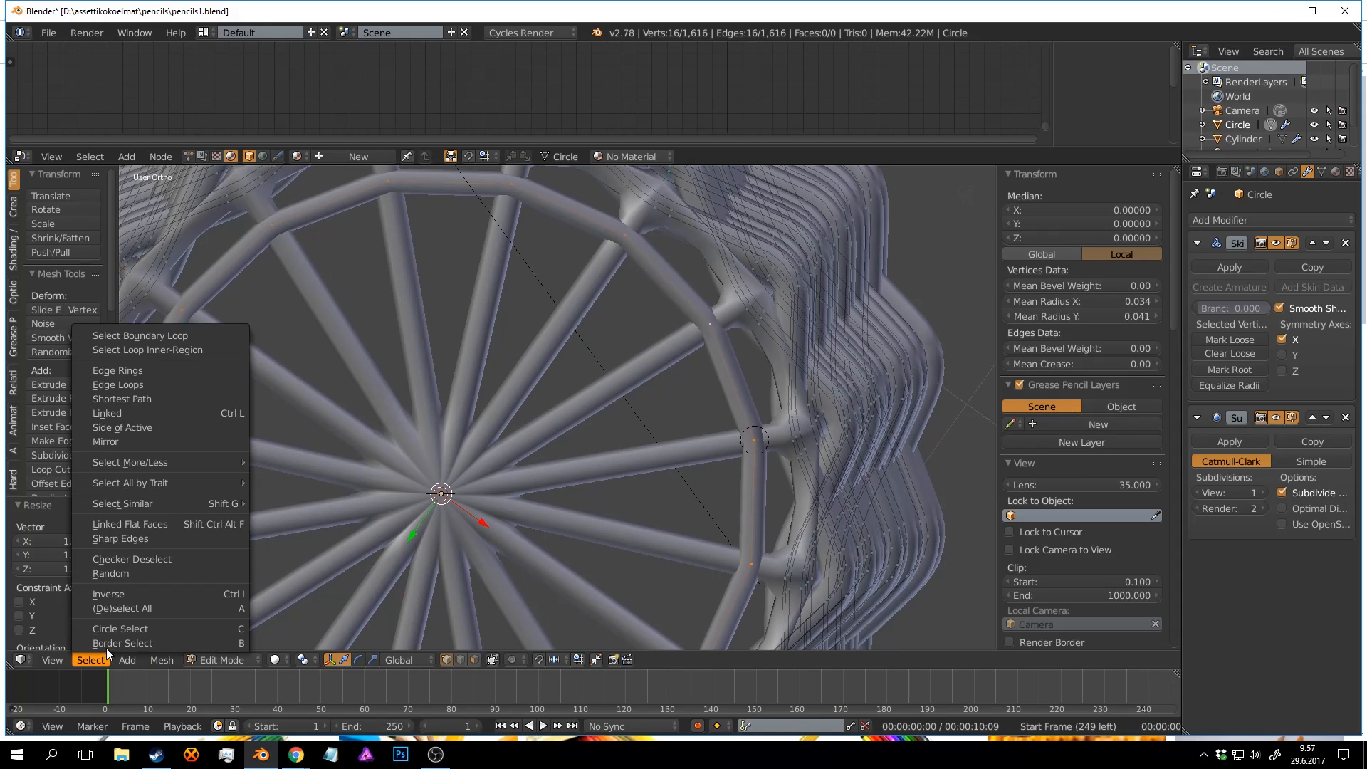
left_click(160, 559)
middle_click_drag(769, 427, 805, 512)
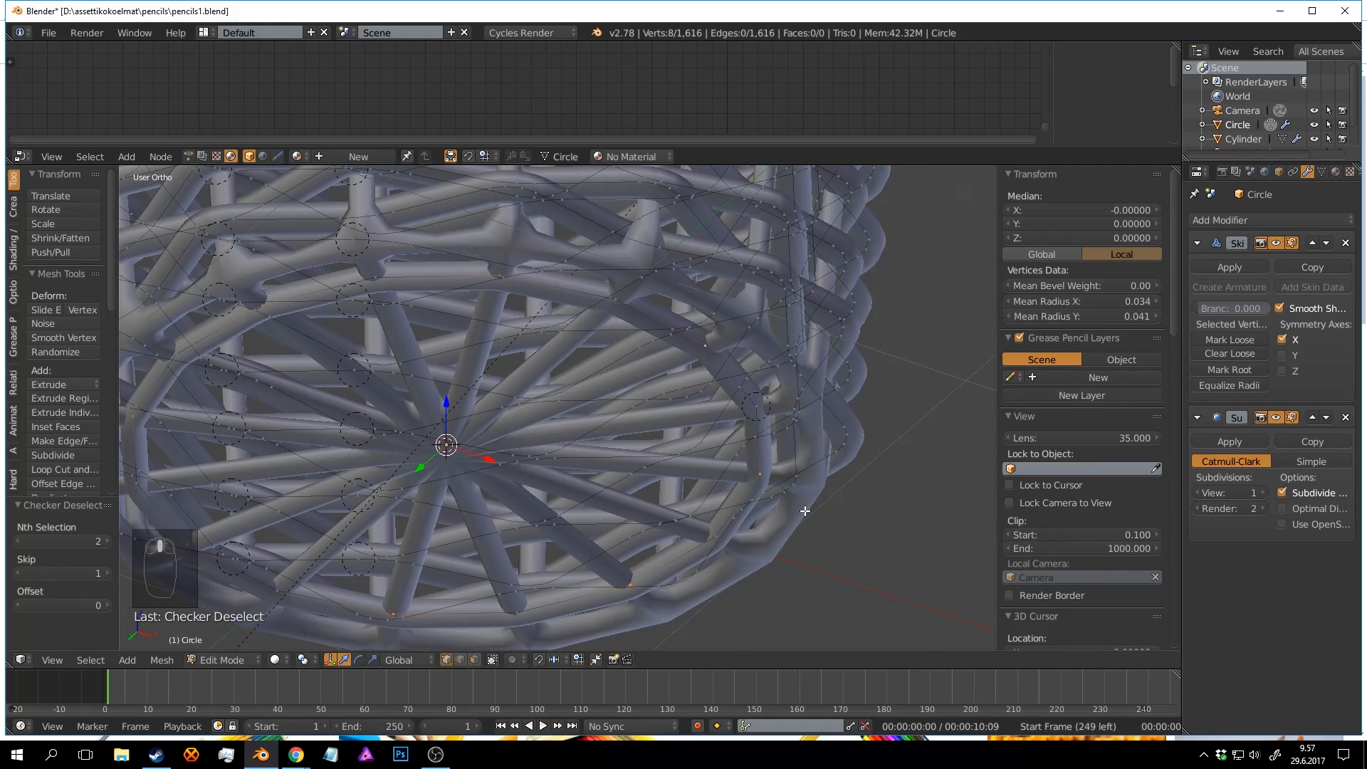
key("g")
key("z")
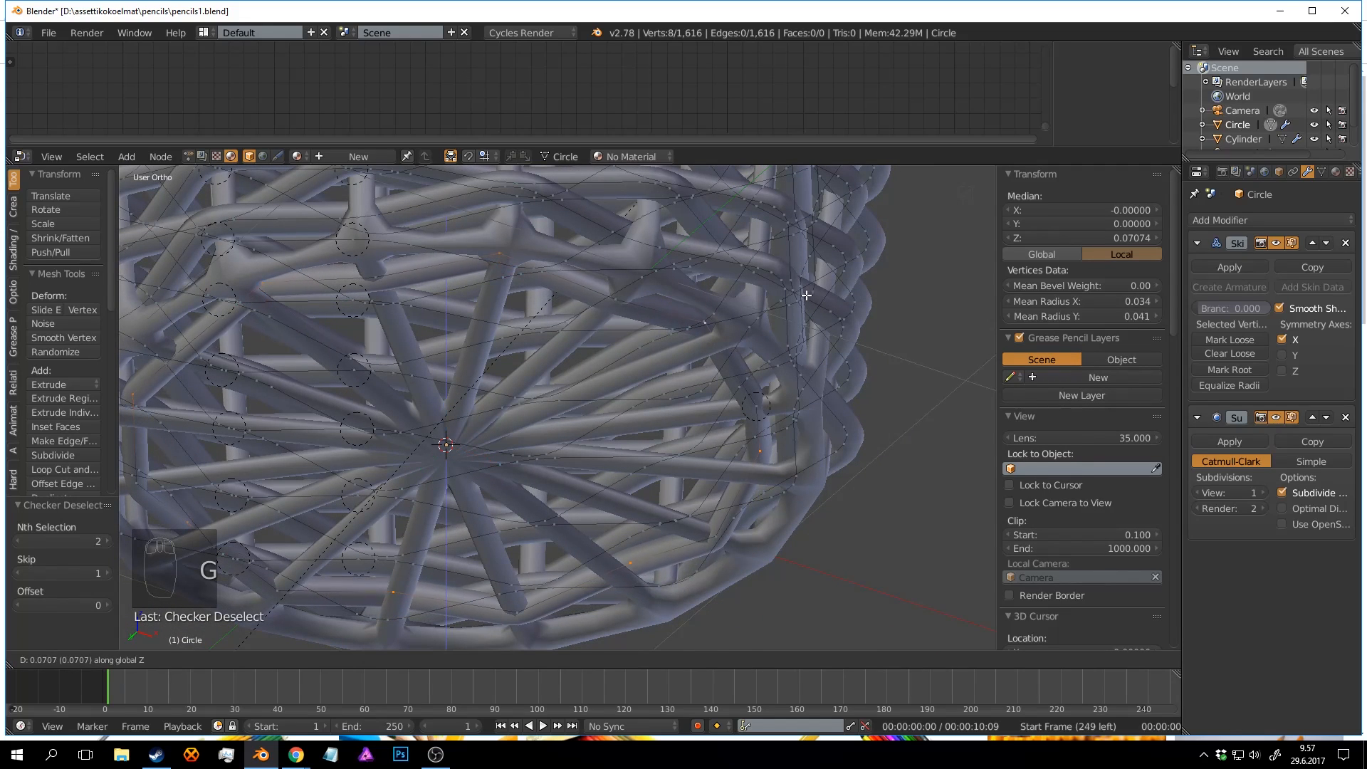
left_click(806, 287)
middle_click_drag(785, 350, 782, 343)
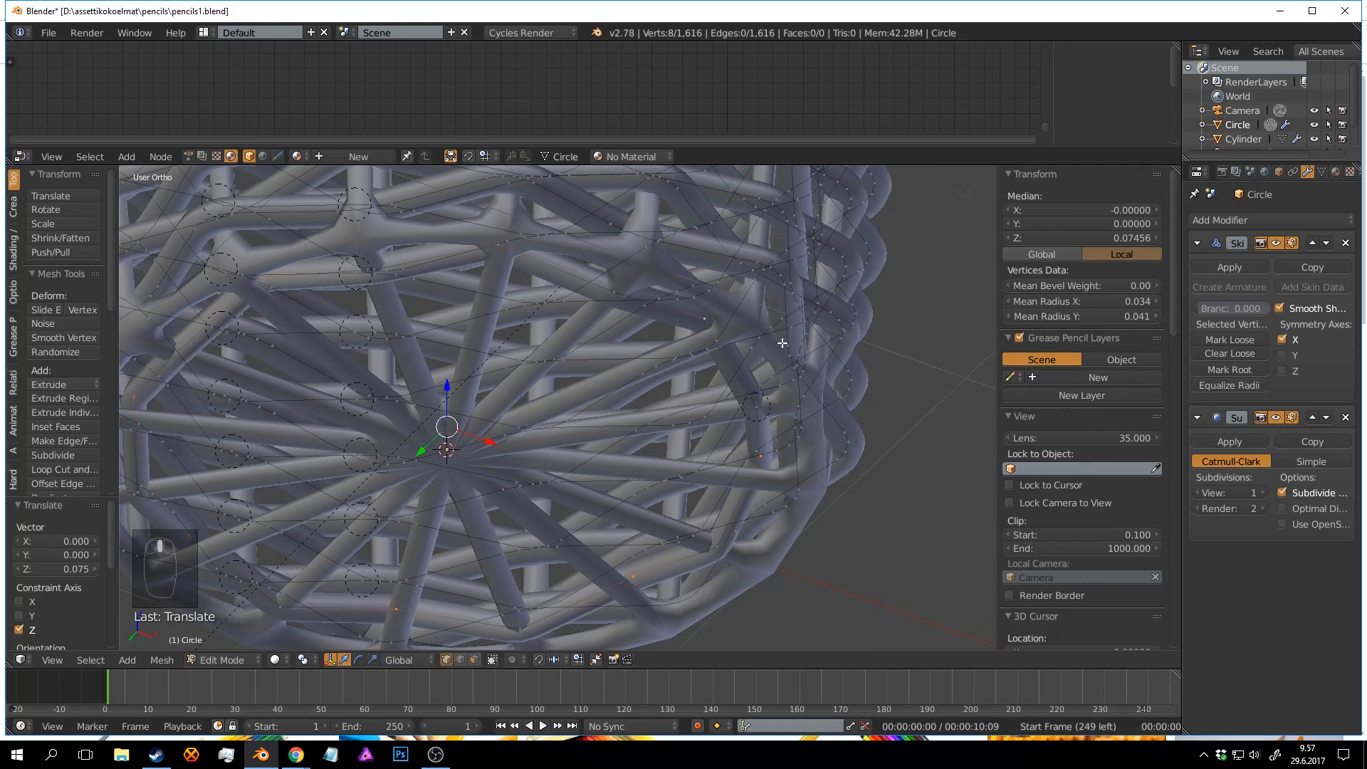
Expand the selection to the whole base ring and bevel its vertices by about 0.043 with 3 segments.
key("ctrl+KP_Add")
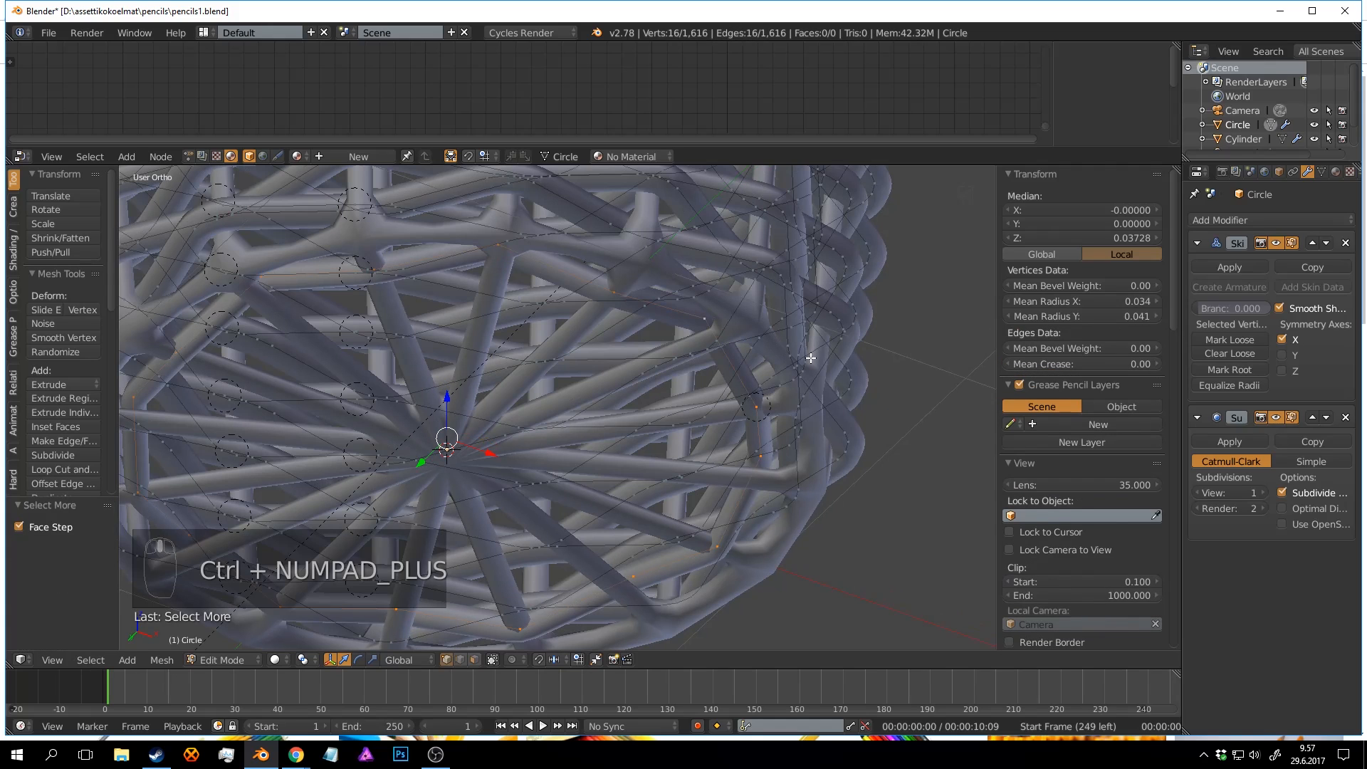
key("ctrl+shift+b")
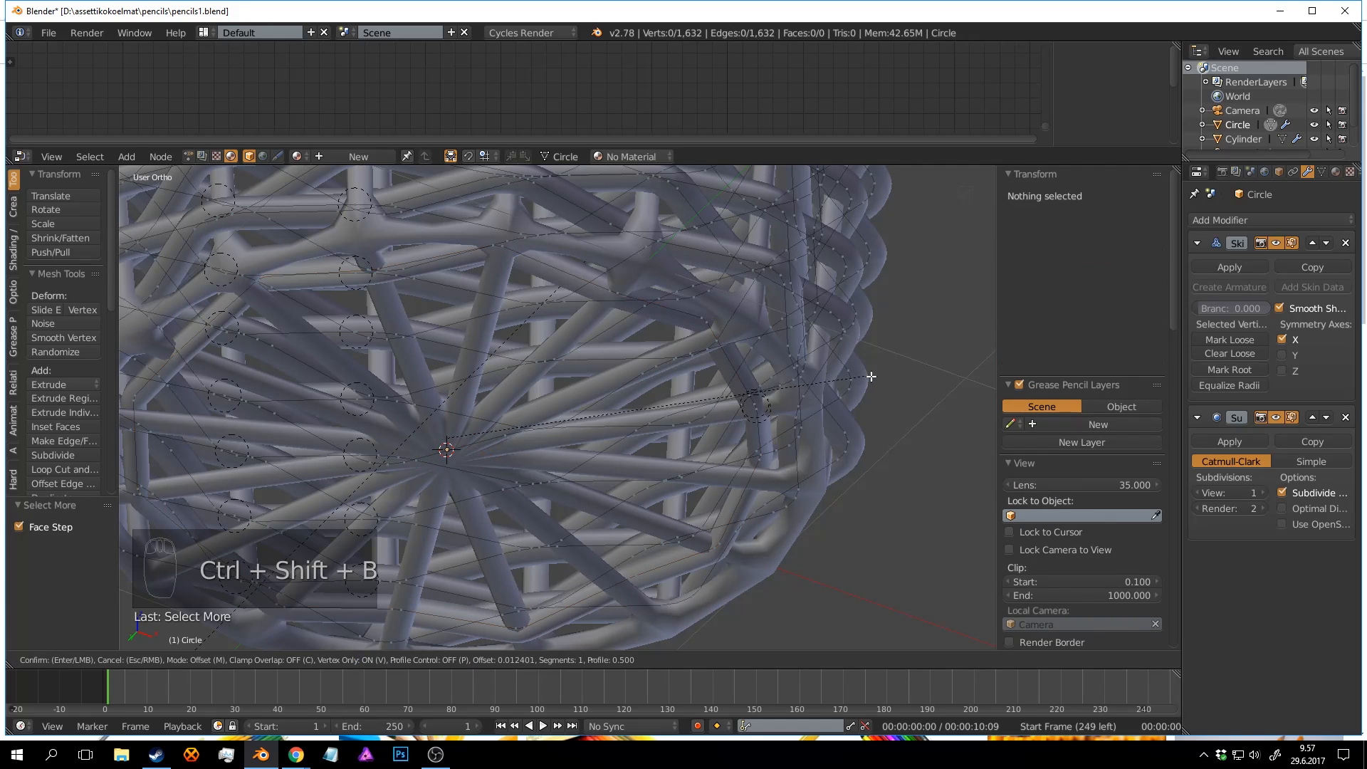
scroll(931, 376, "up", 1)
left_click(912, 377)
middle_click_drag(909, 379, 755, 375)
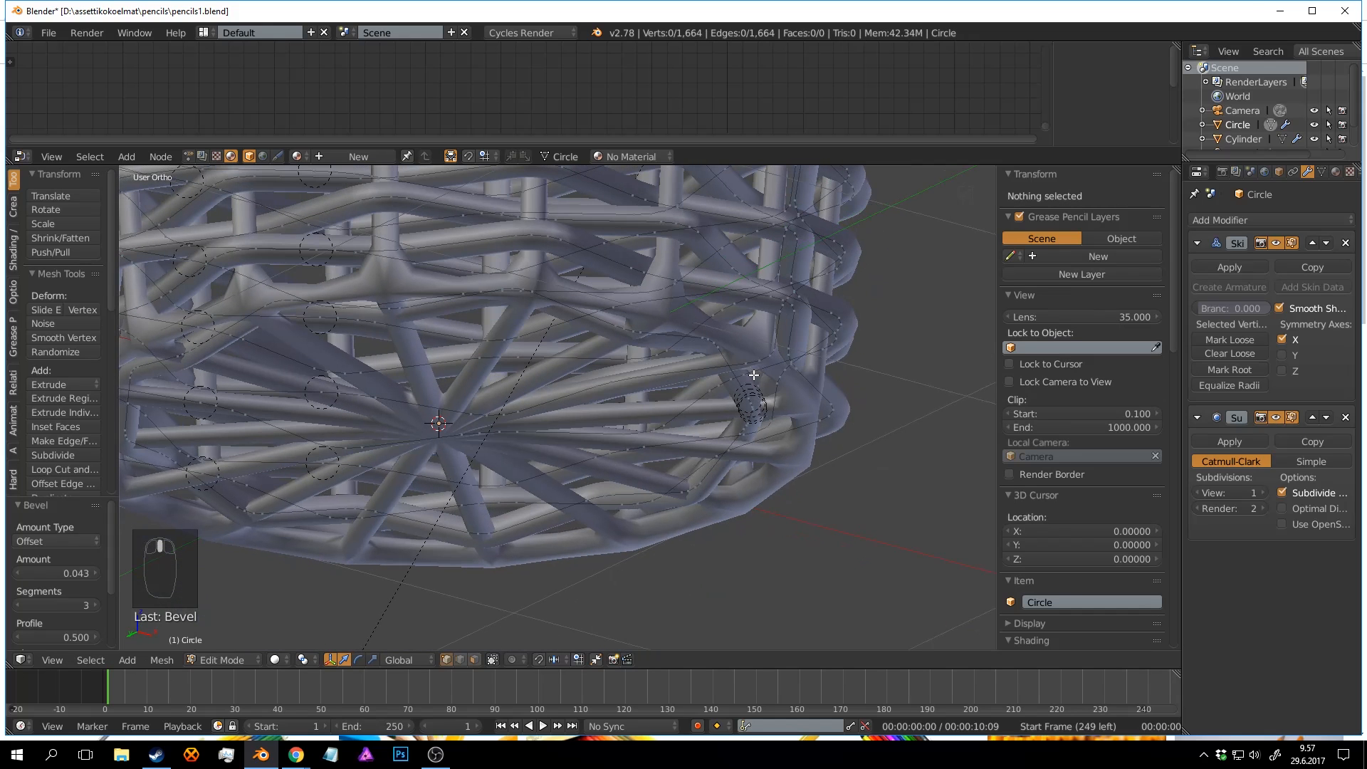
Select the entire beveled base ring and move it down about 0.043 along Z.
key("a")
key("a")
key("a")
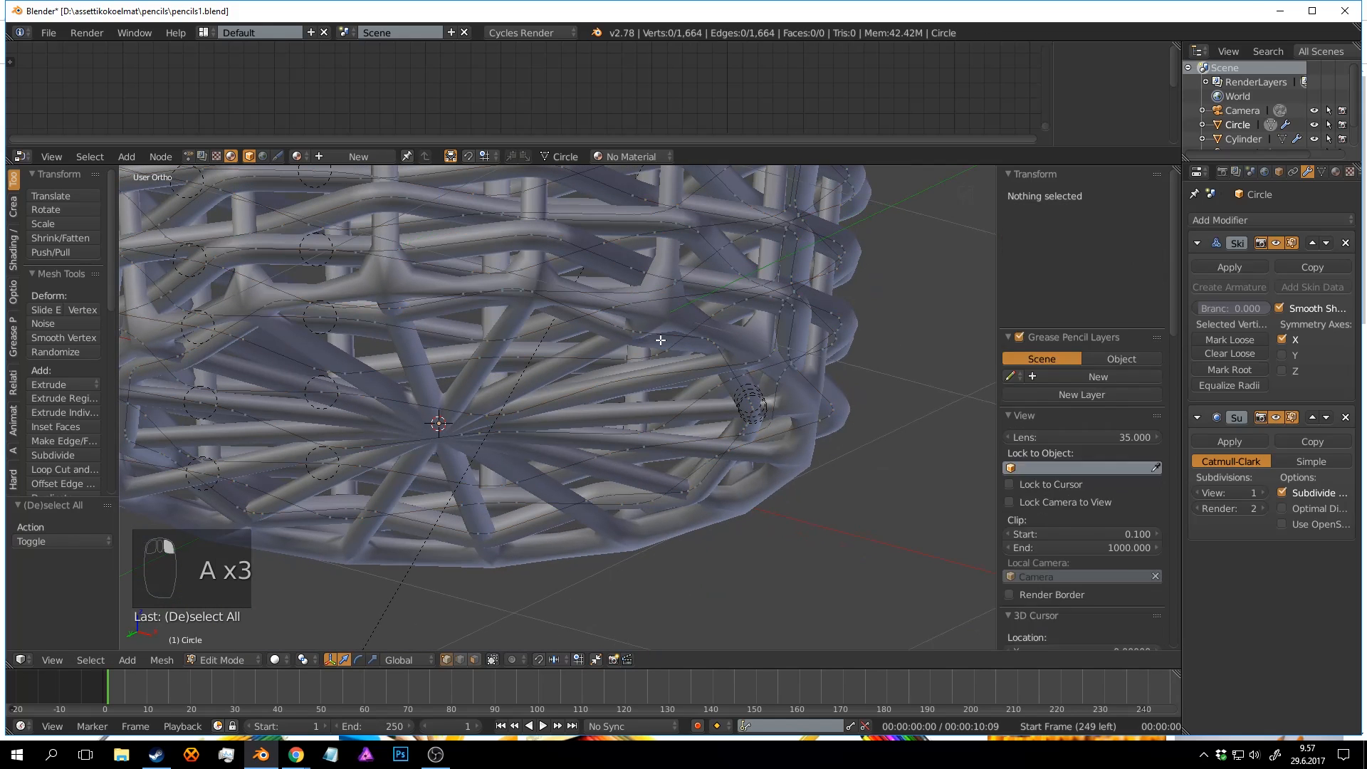
middle_click_drag(665, 334, 538, 370)
left_click_drag(387, 341, 346, 577)
middle_click_drag(662, 400, 840, 379)
Scale the base ring about 1.466 along Z and check its weave around the spokes in Object Mode.
key("s")
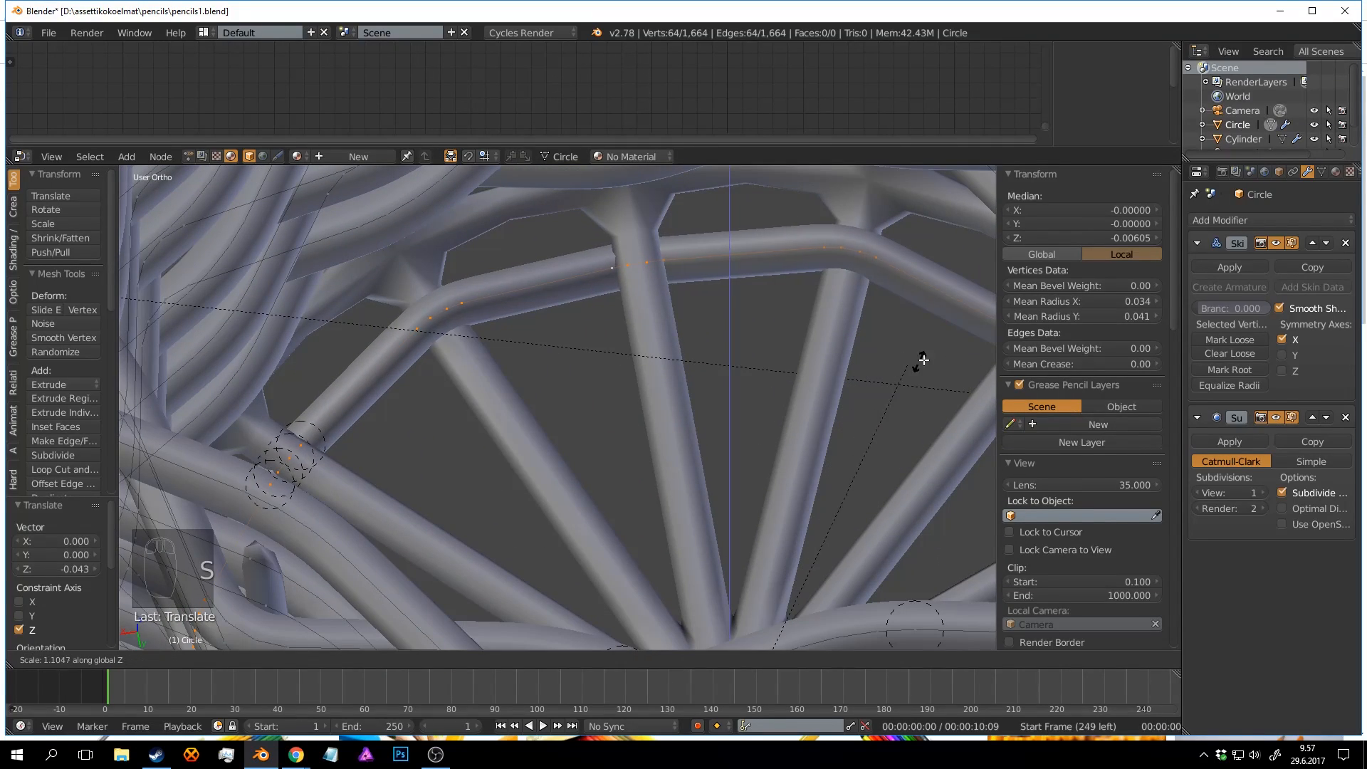
left_click(128, 268)
scroll(629, 396, "down", 5)
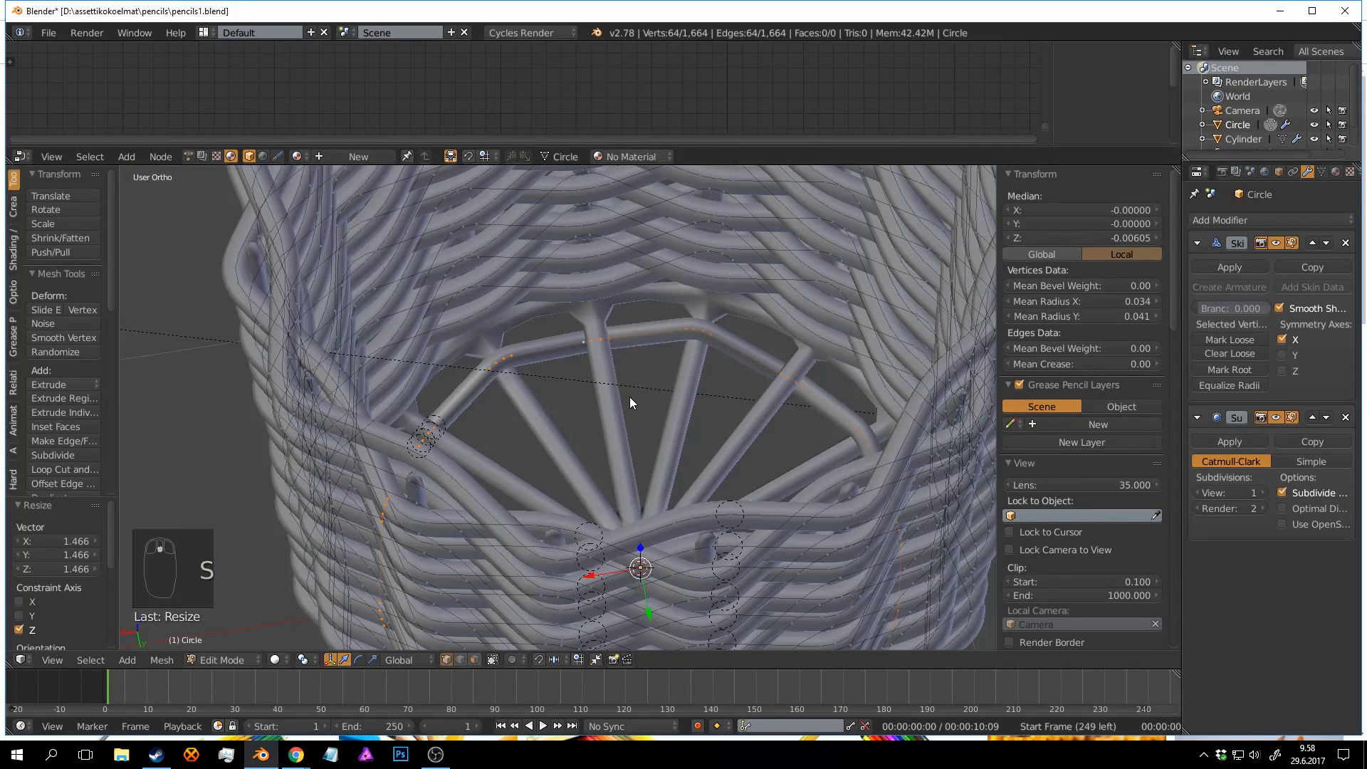
key("Tab")
middle_click_drag(629, 396, 527, 657)
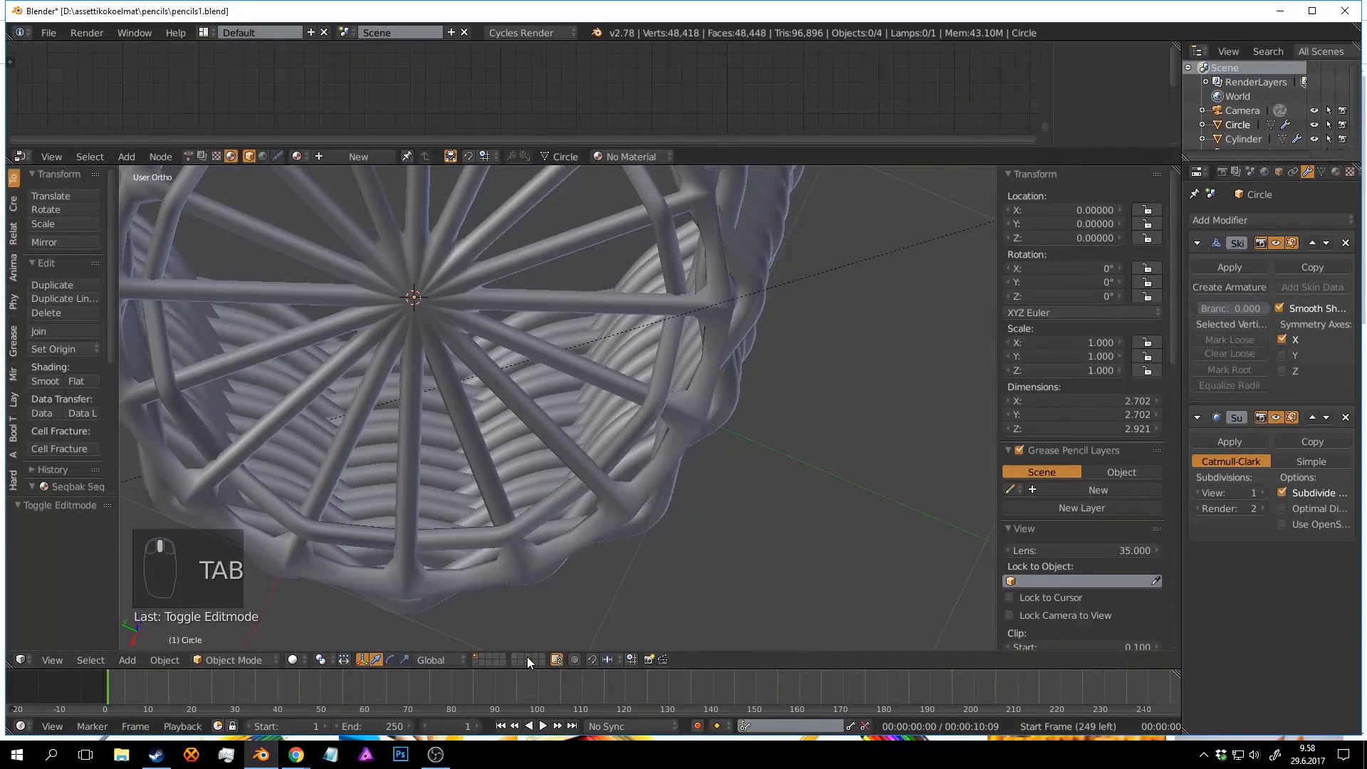
Duplicate the woven base ring in Edit Mode.
key("Tab")
middle_click_drag(686, 340, 780, 337)
key("shift+d")
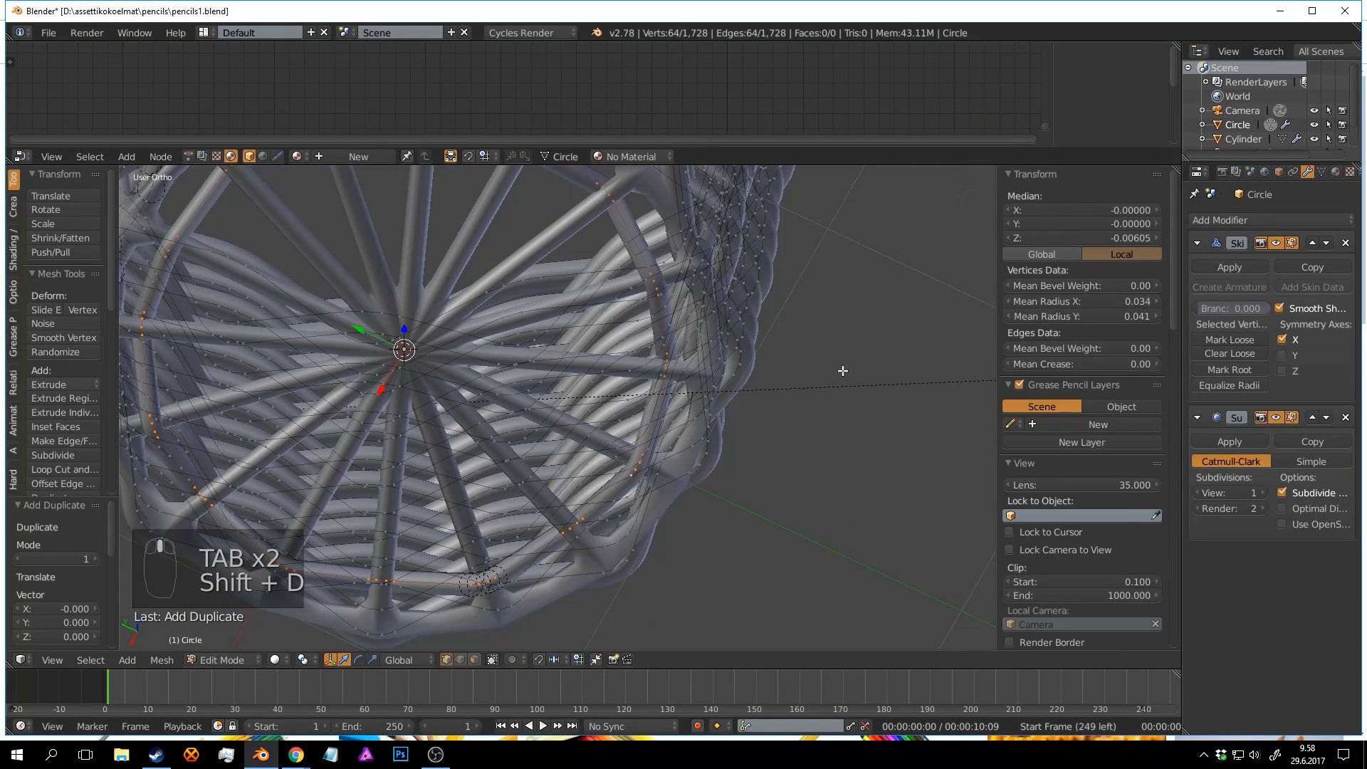
Scale the duplicated base ring to about 0.882 in X and Y, and rotate it about -23.18° around Z.
key("s")
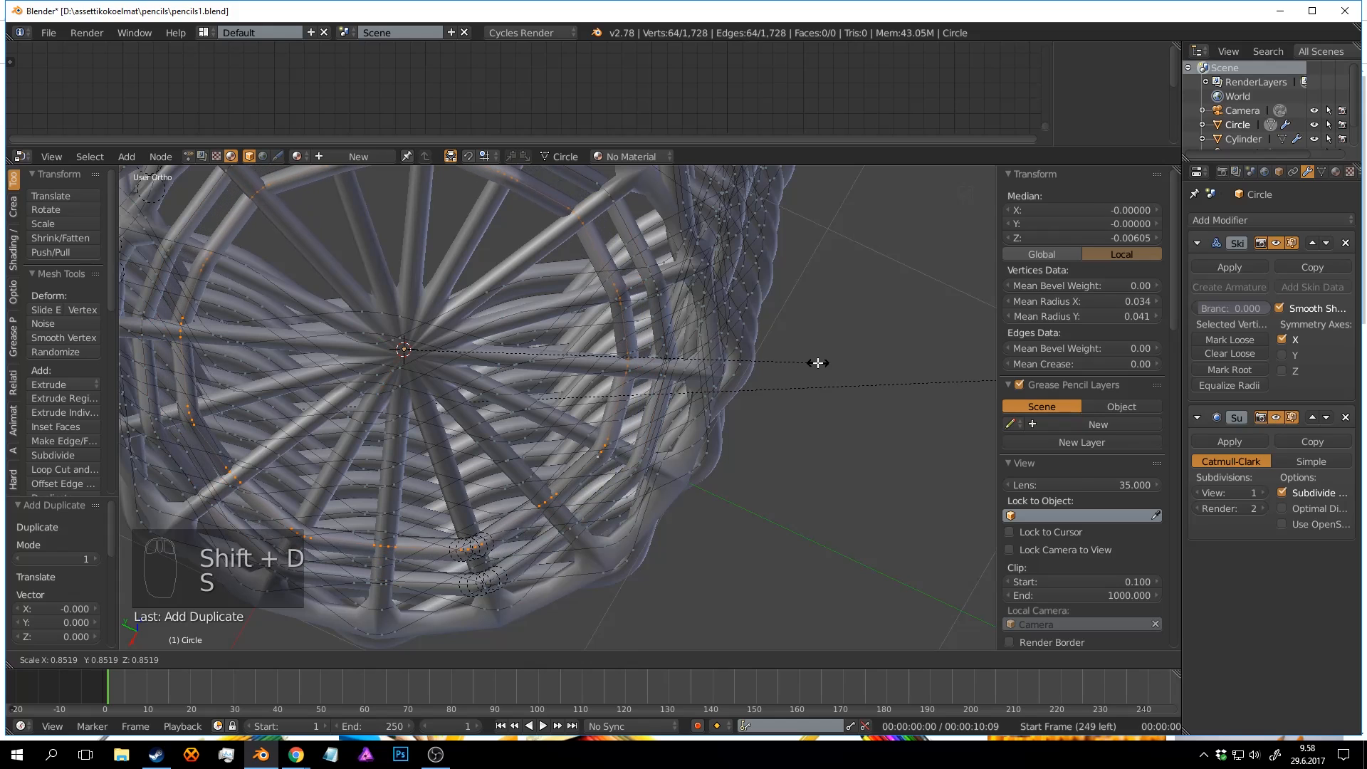
left_click(851, 372)
key("s")
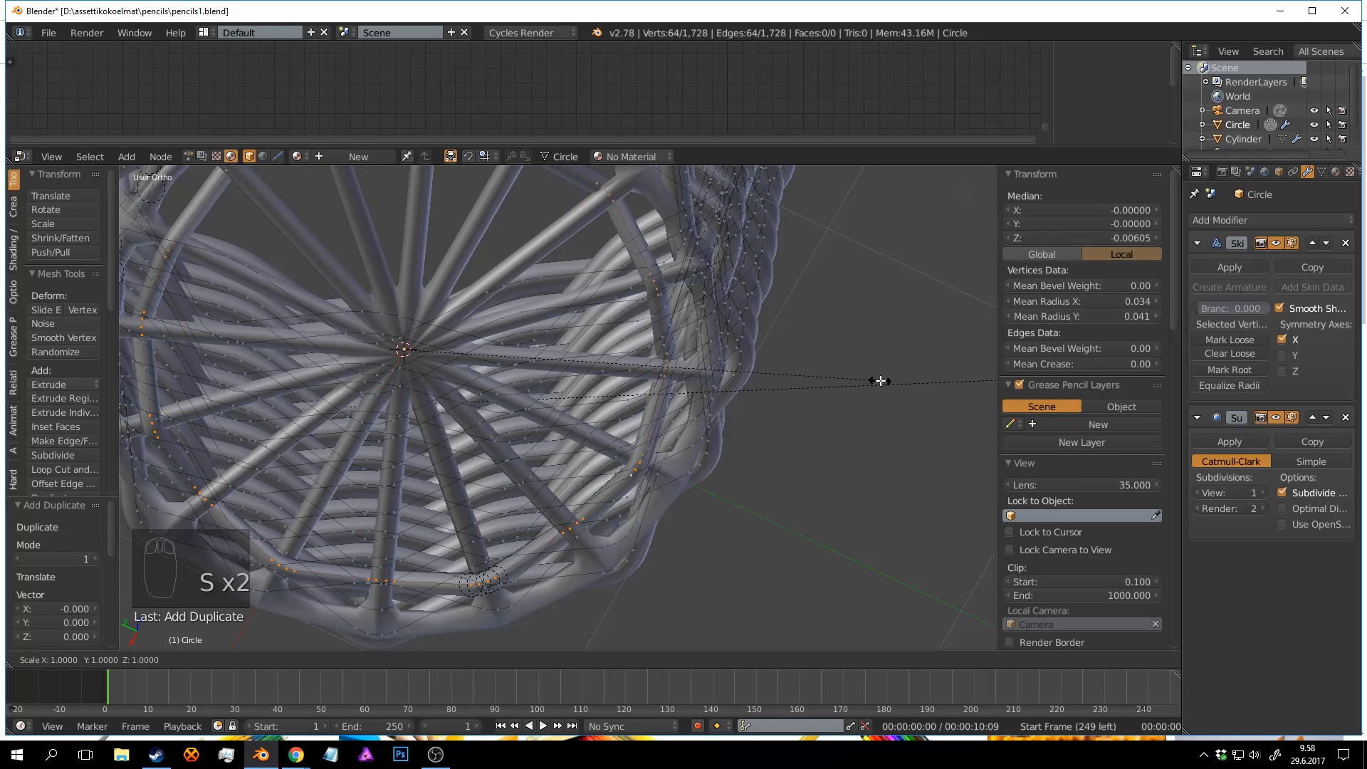
key("shift+z")
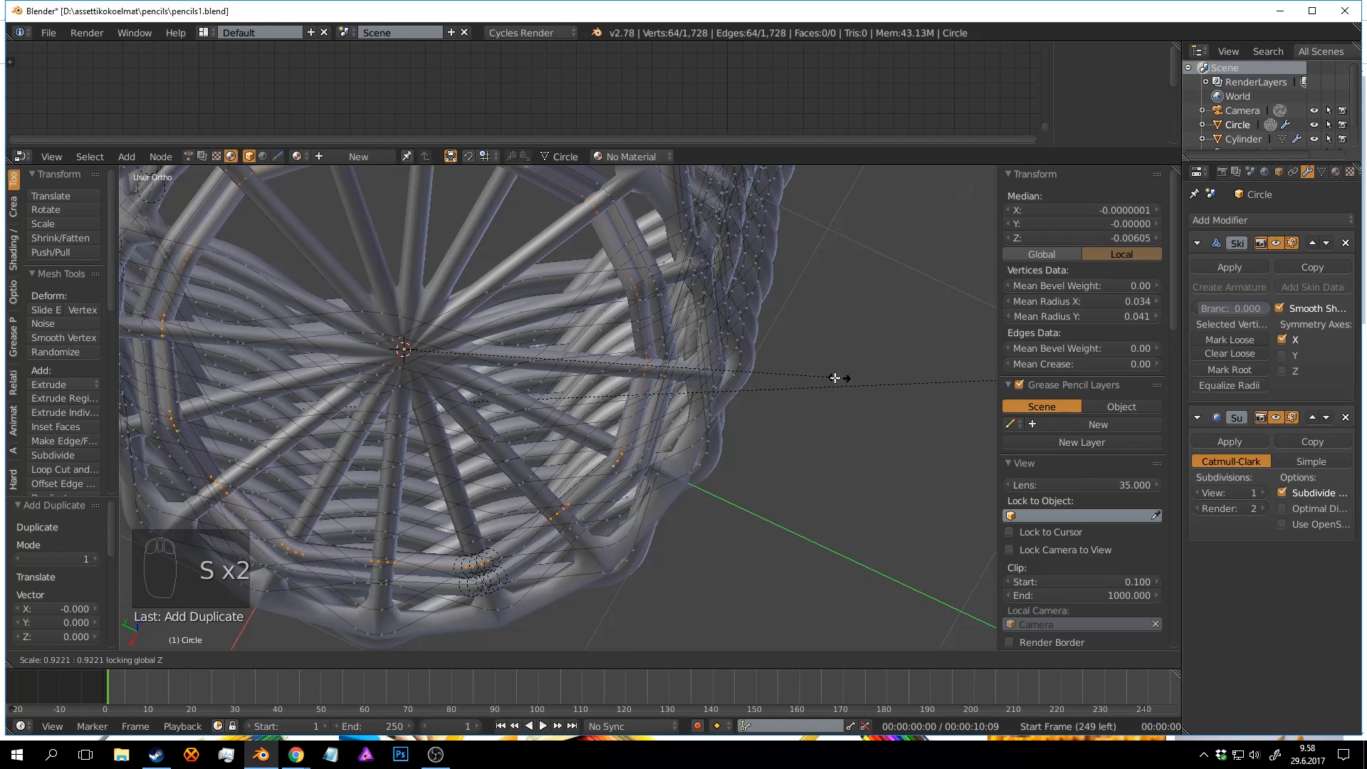
left_click(681, 380)
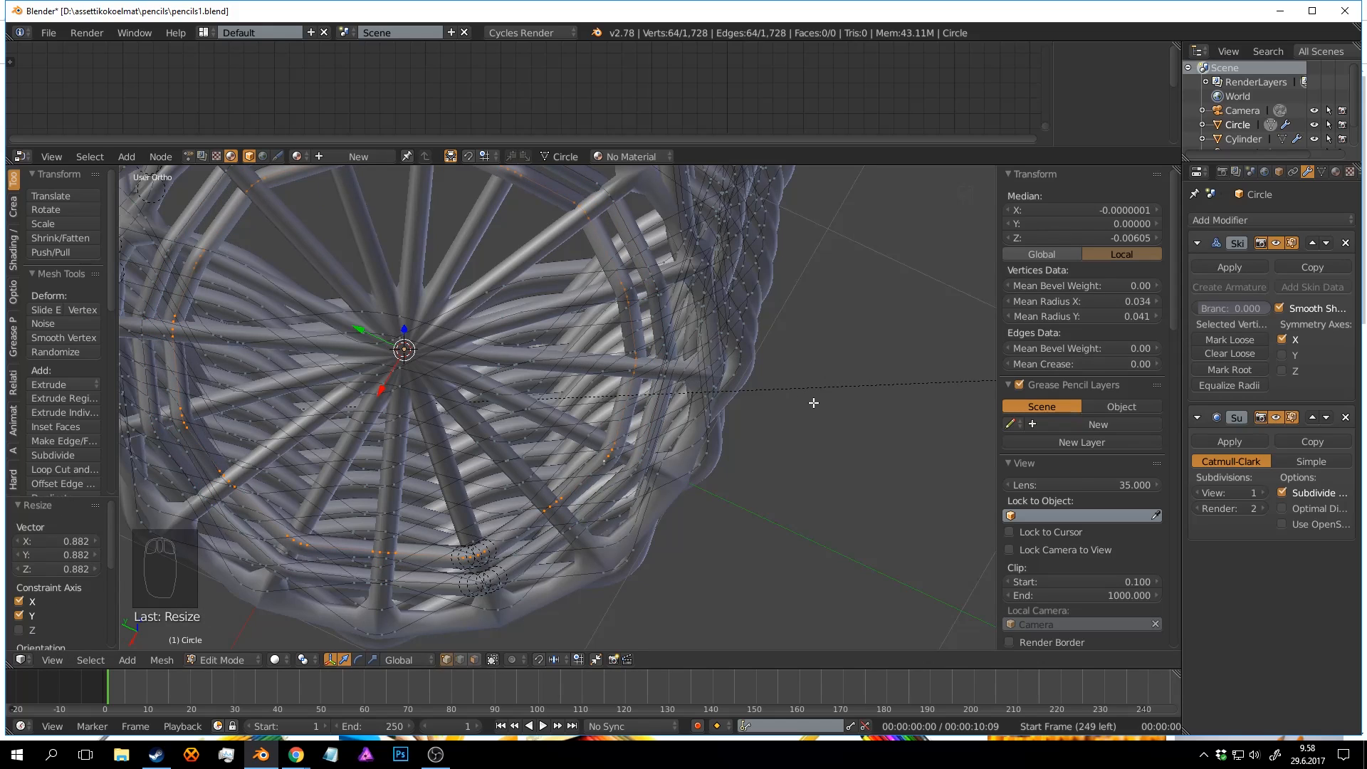
key("r")
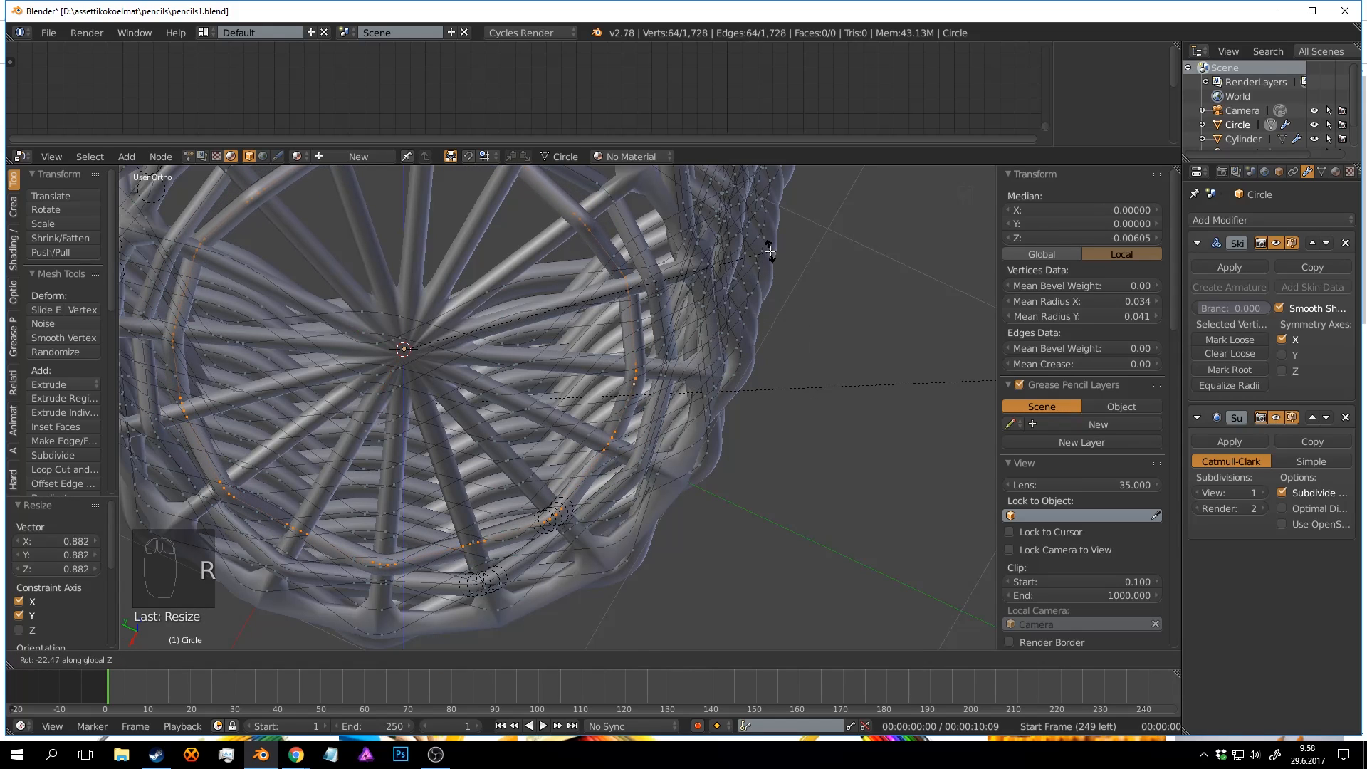
left_click(769, 248)
Add the outer base ring to the selection, duplicate both rings and scale the copies to about 0.756 in X and Y.
right_click(681, 237, "alt+shift")
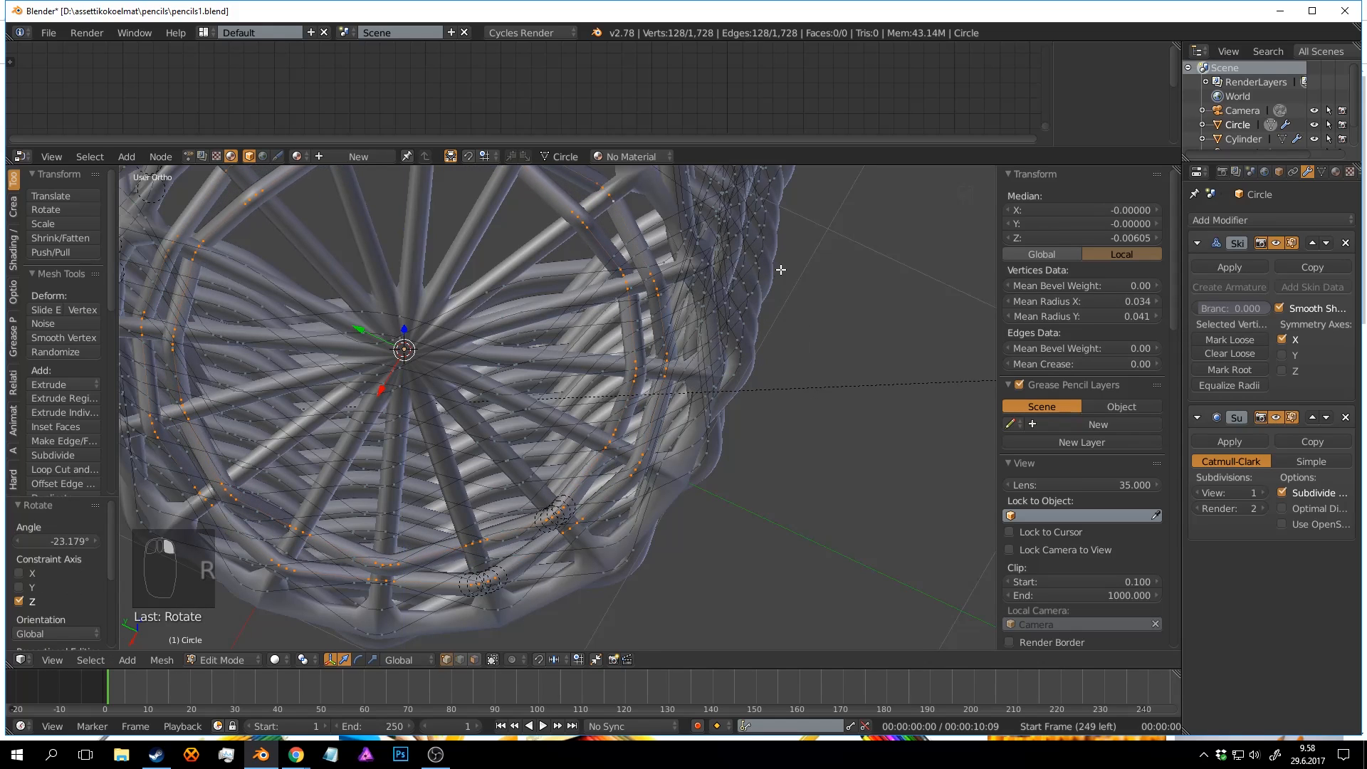
key("shift+d")
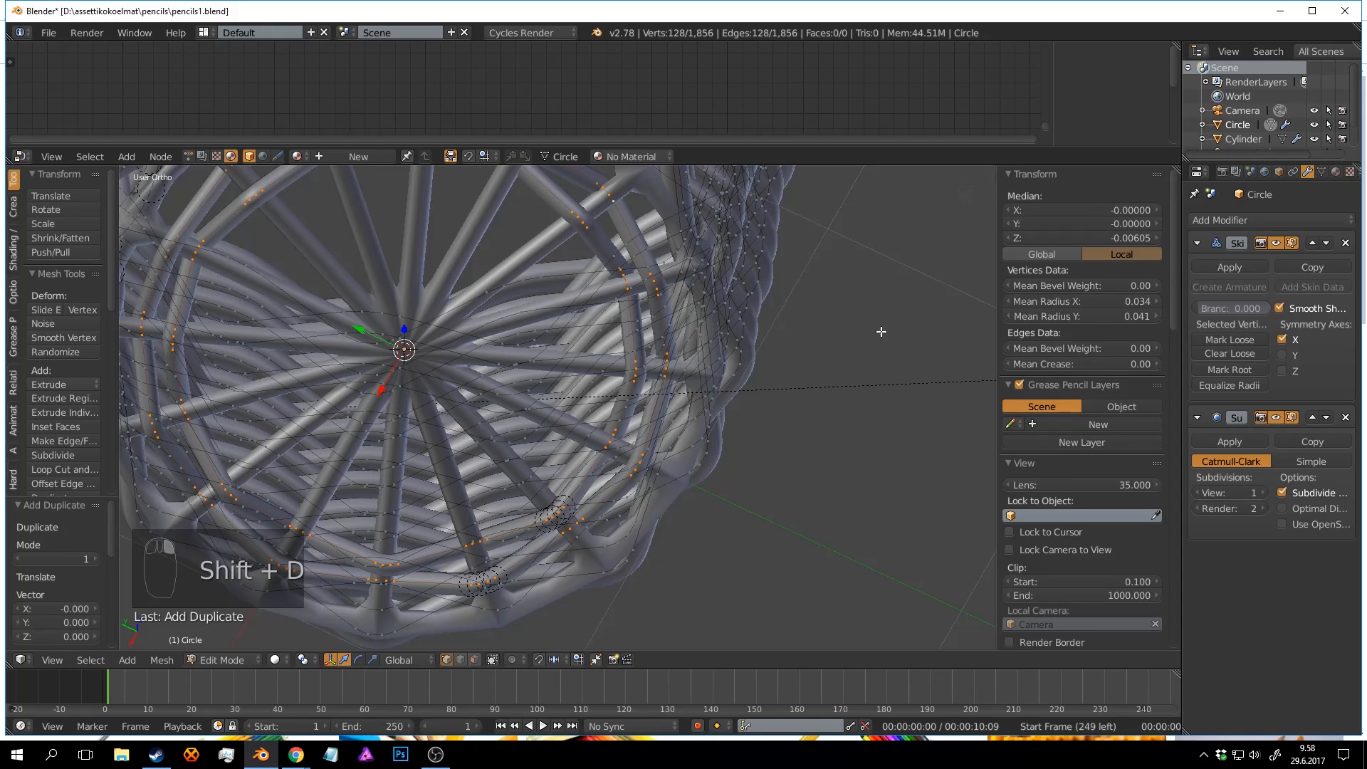
key("s")
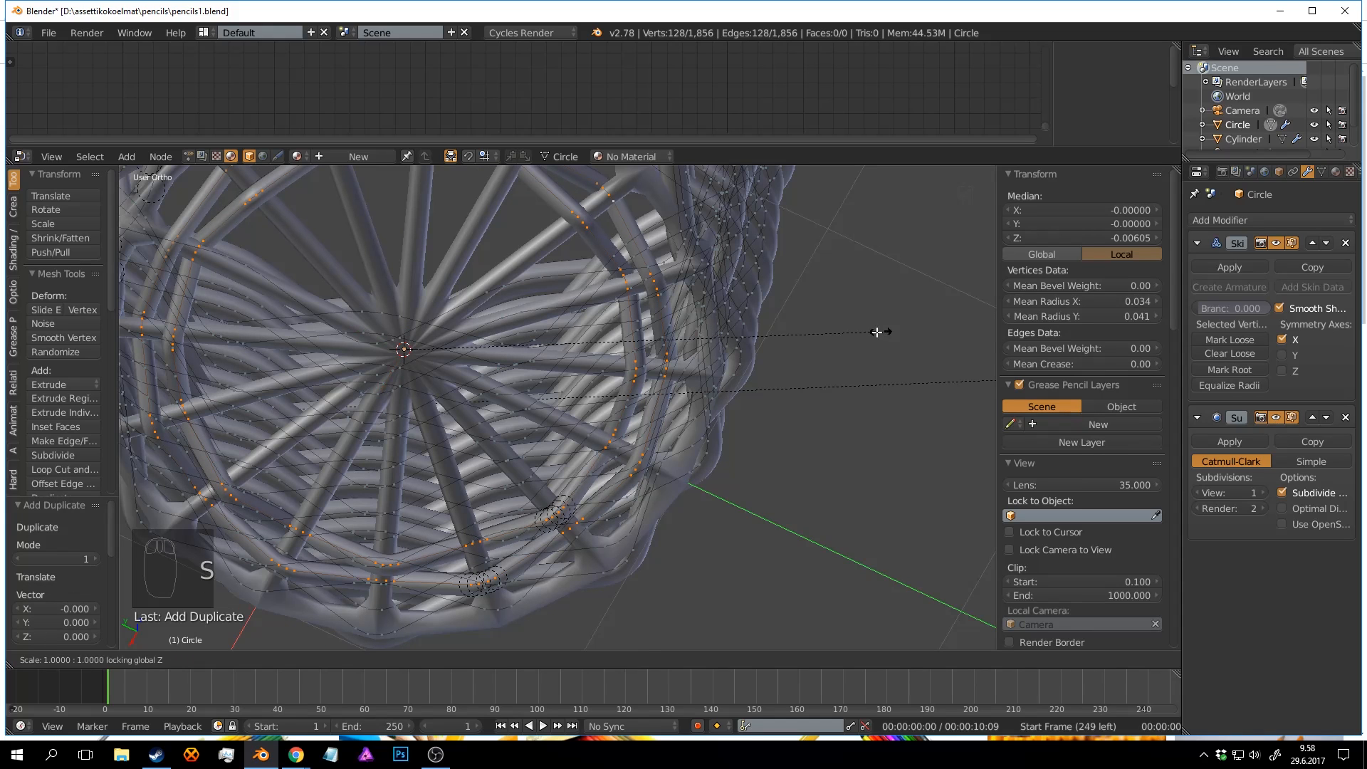
left_click(656, 354)
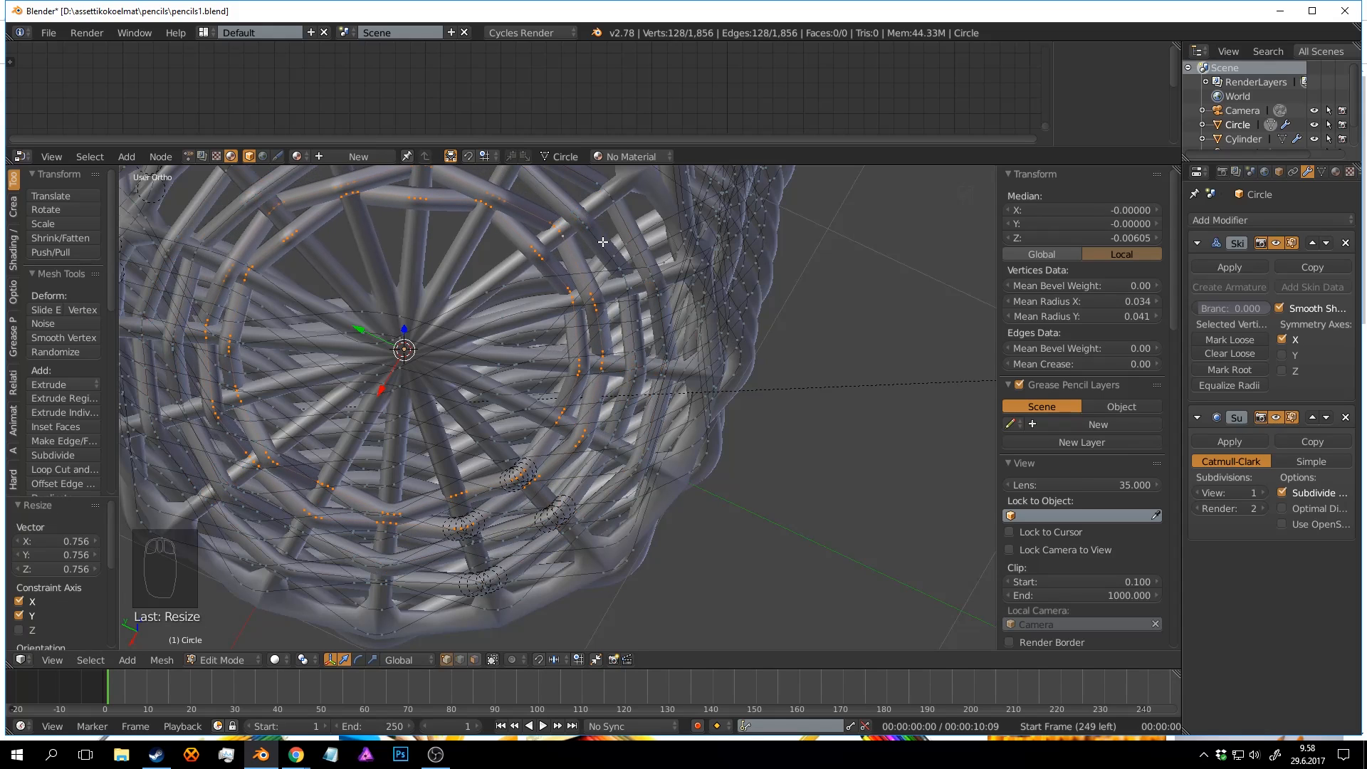
Duplicate the copied ring pair once more and scale the new pair to about 0.717 in X and Y.
key("shift+d")
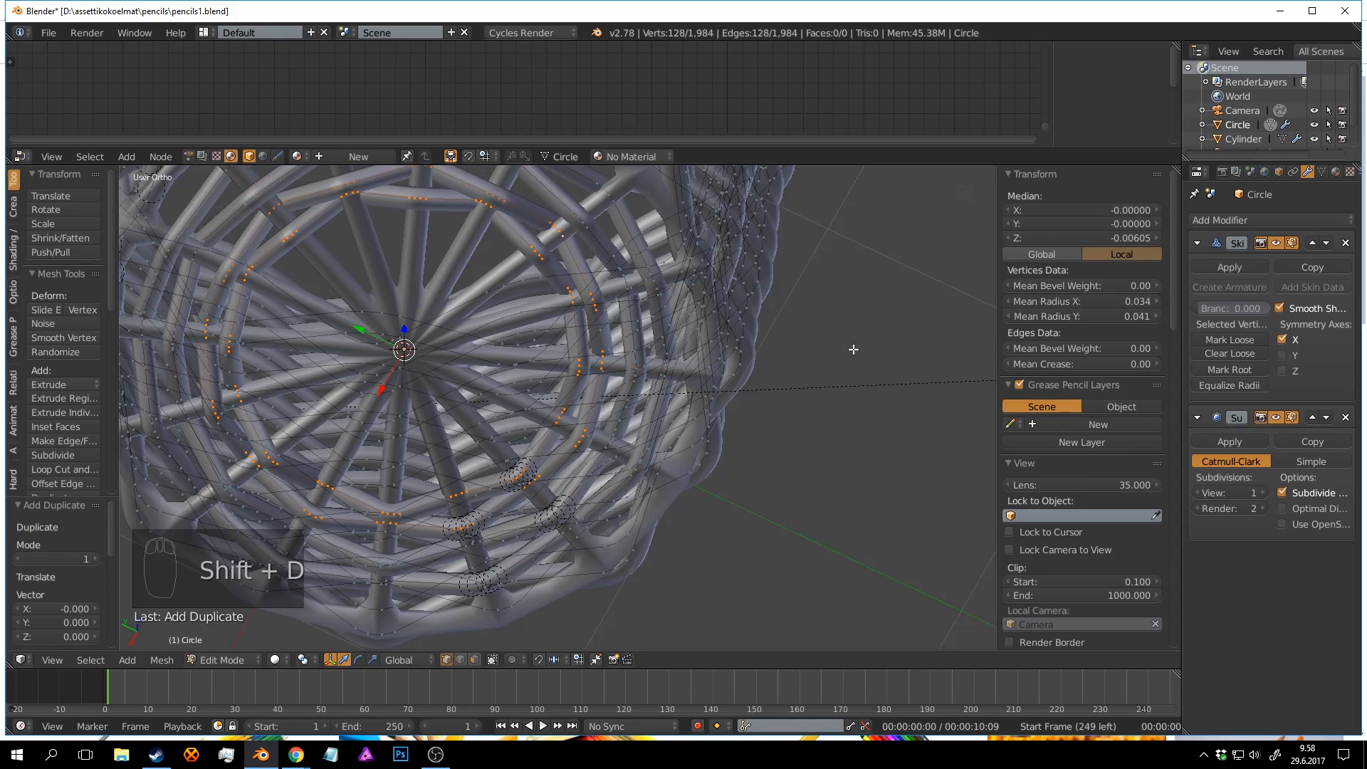
key("s")
left_click(663, 368)
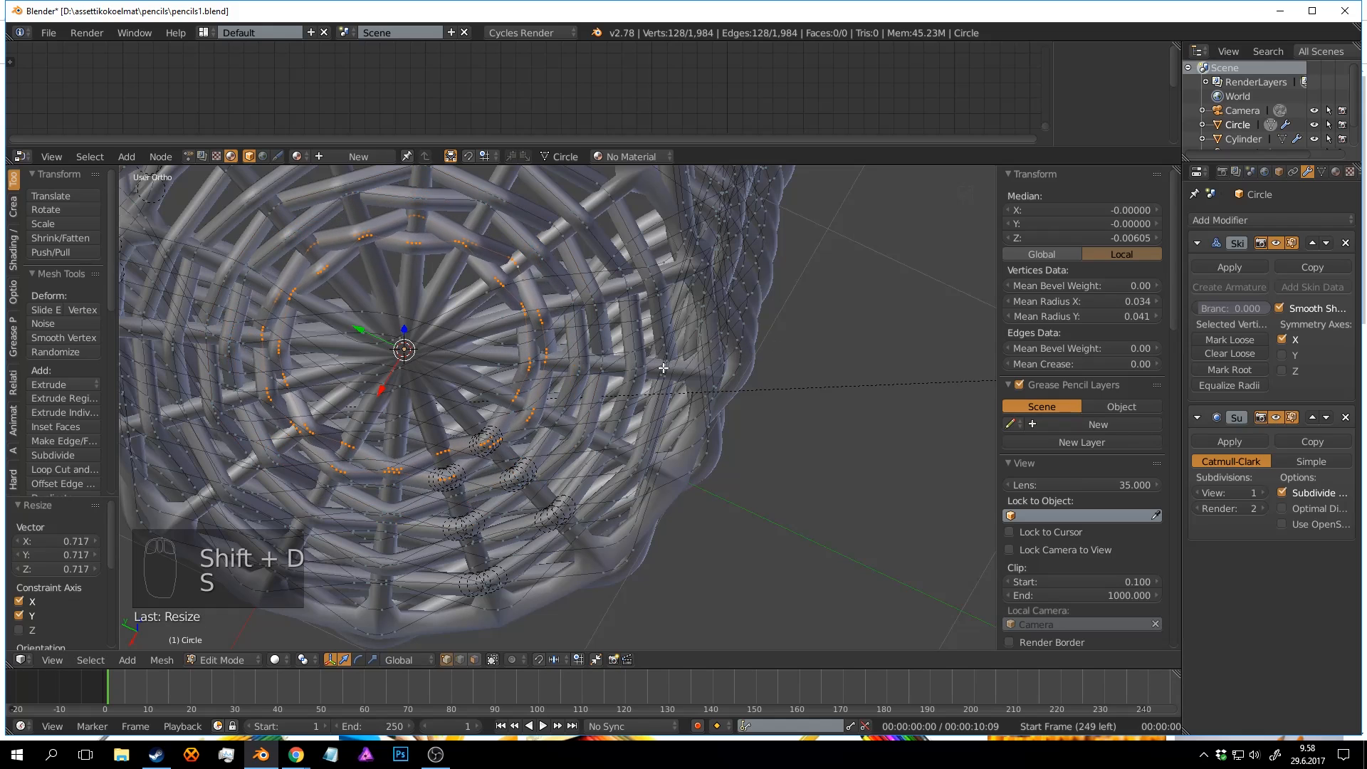
Duplicate only the outer ring of the innermost pair and scale the copy to about 0.66 in X and Y.
key("a")
right_click(531, 288, "alt")
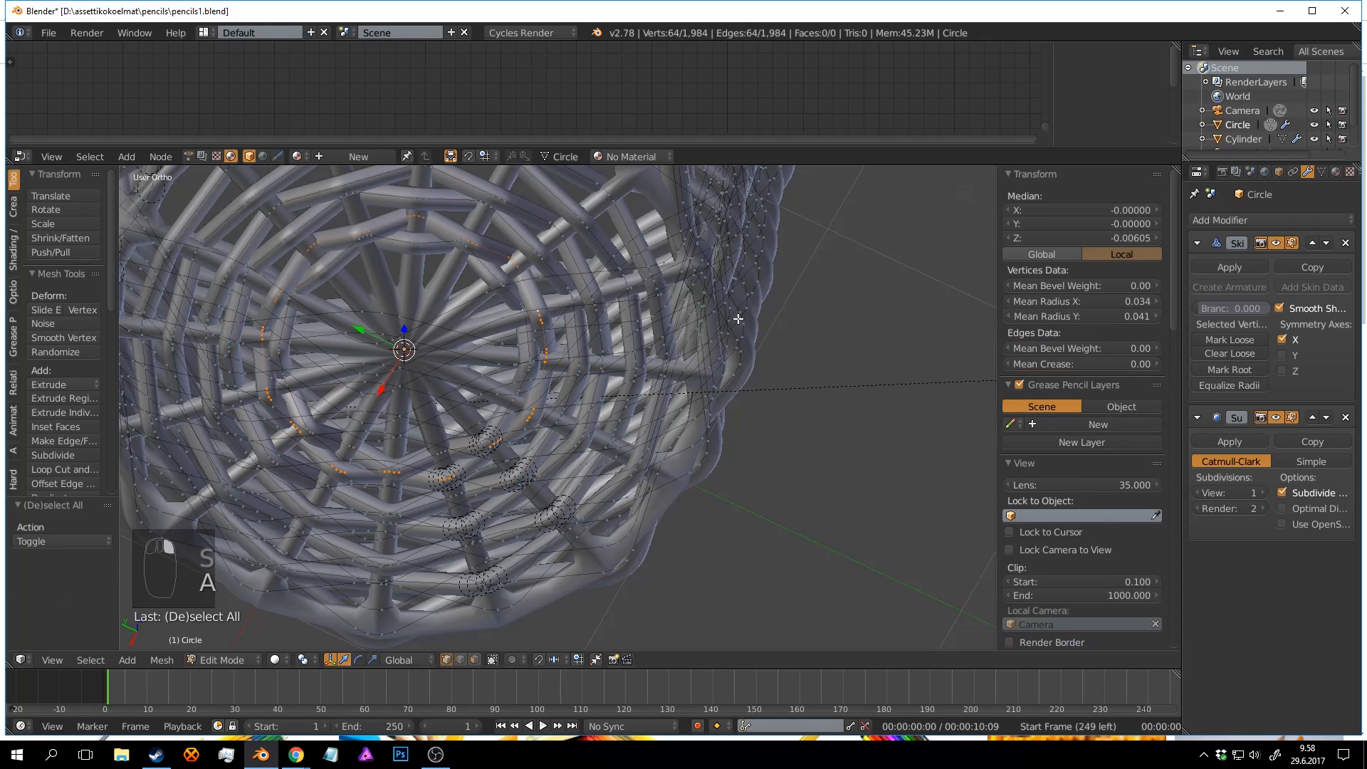
key("shift+d")
left_click(739, 320)
key("s")
key("shift+z")
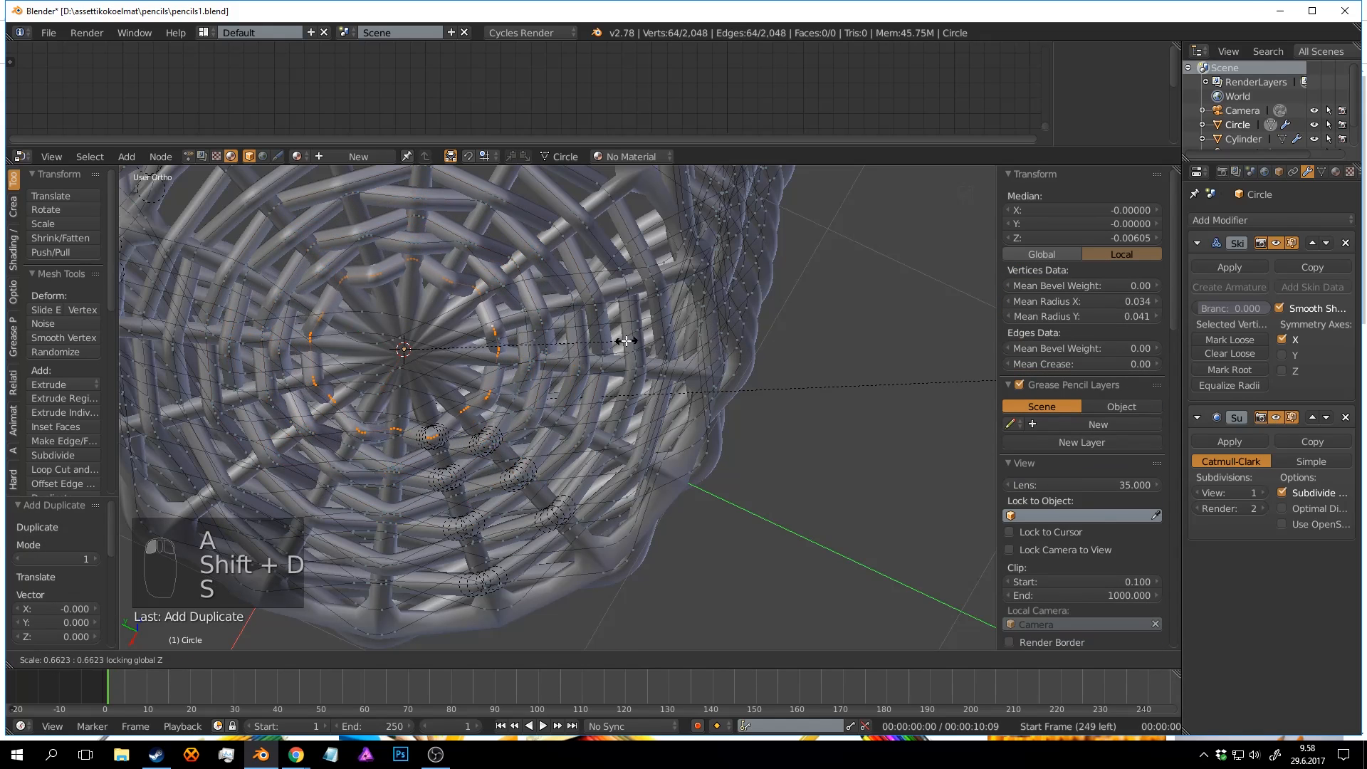
left_click(623, 340)
Return to Object Mode, check the woven base from inside the basket and save the file.
key("Tab")
scroll(618, 327, "down", 4)
middle_click_drag(618, 328, 602, 434)
scroll(576, 327, "down", 3)
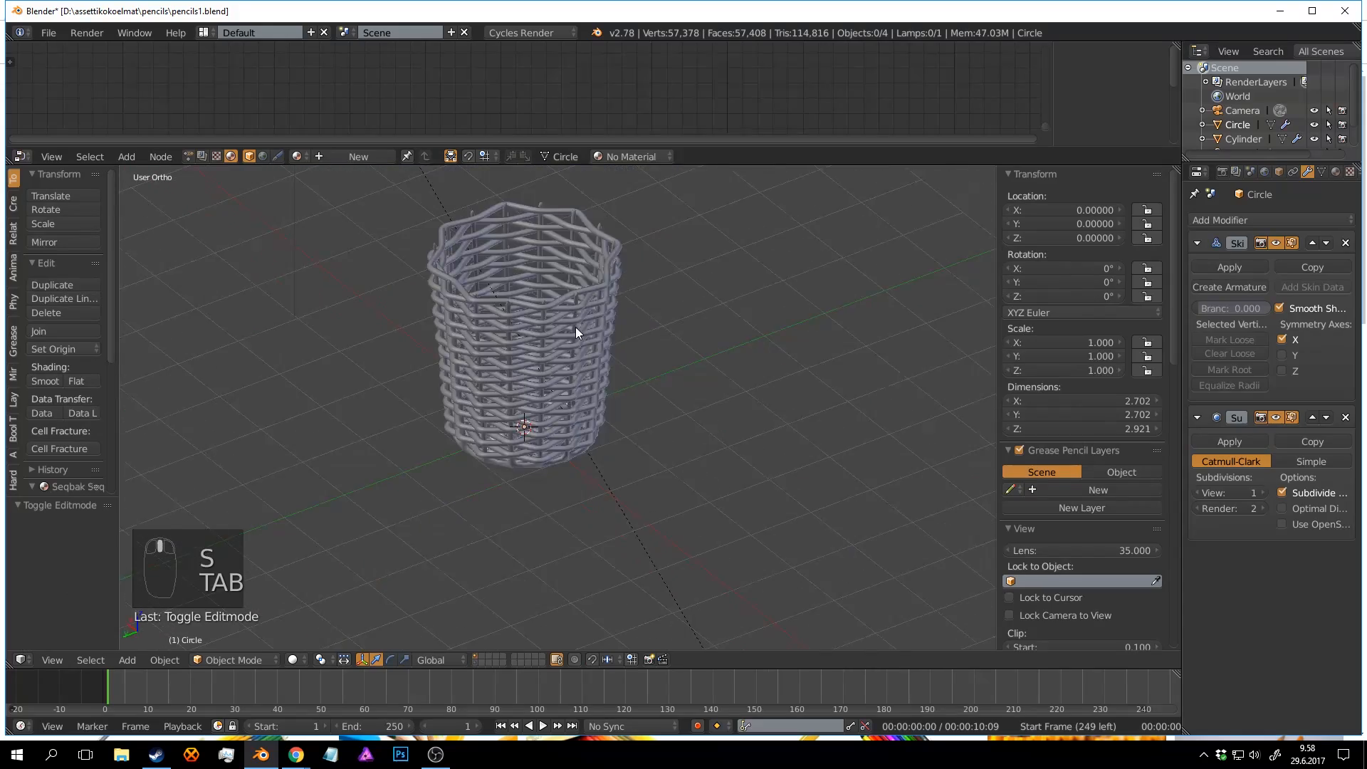
middle_click_drag(576, 327, 578, 370)
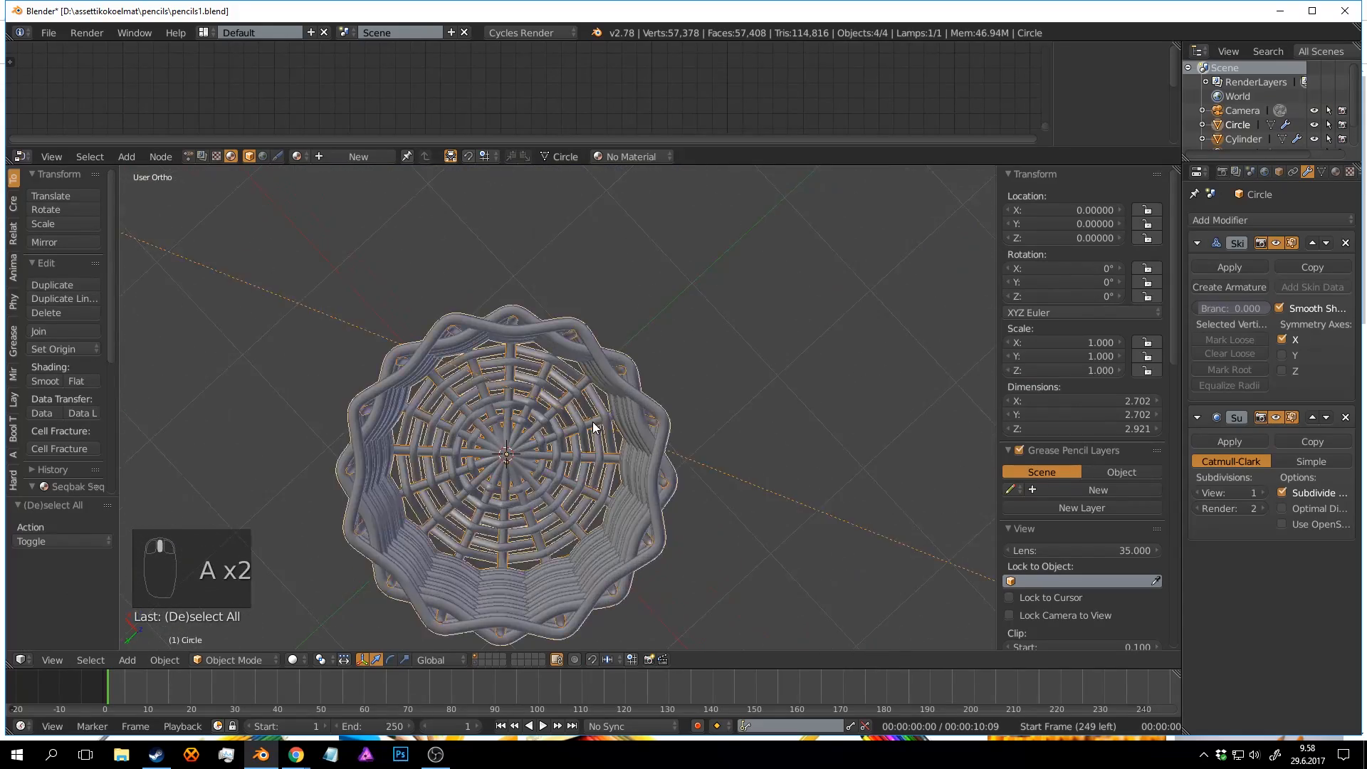
key("a")
middle_click_drag(595, 427, 597, 322)
key("ctrl+s")
Select the outermost base ring in Edit Mode and scale it to about 1.018 in X and Y.
scroll(598, 404, "up", 3)
scroll(631, 326, "down", 2)
scroll(597, 322, "up", 3)
key("Tab")
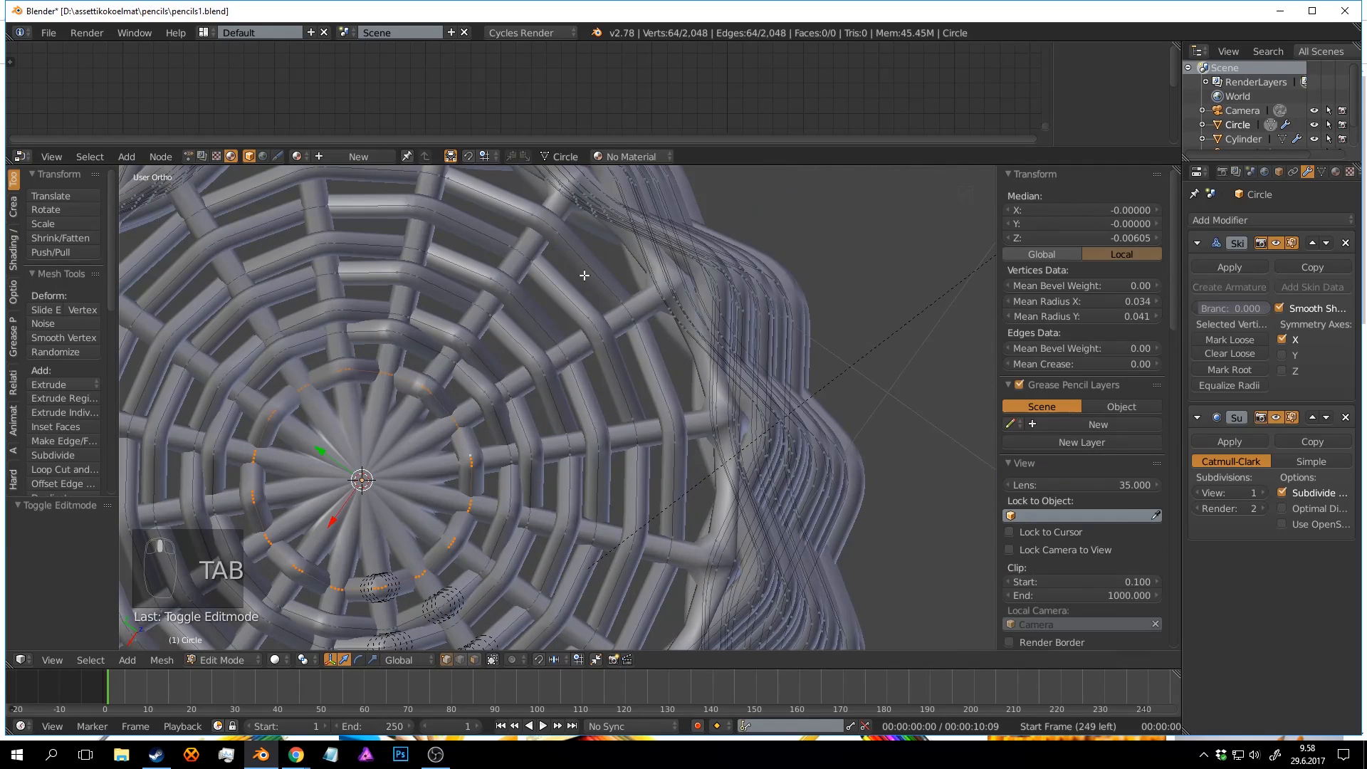
key("a")
key("a")
right_click(587, 259, "alt")
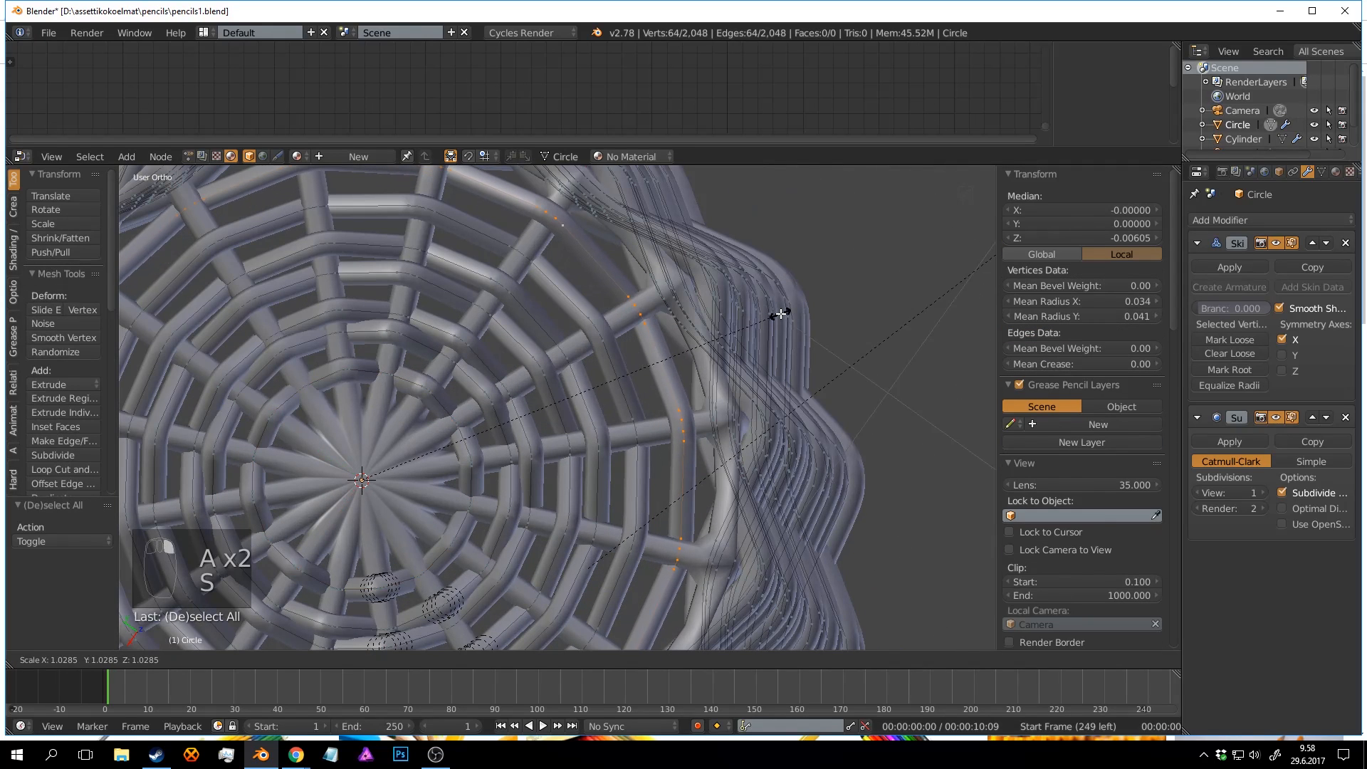
key("s")
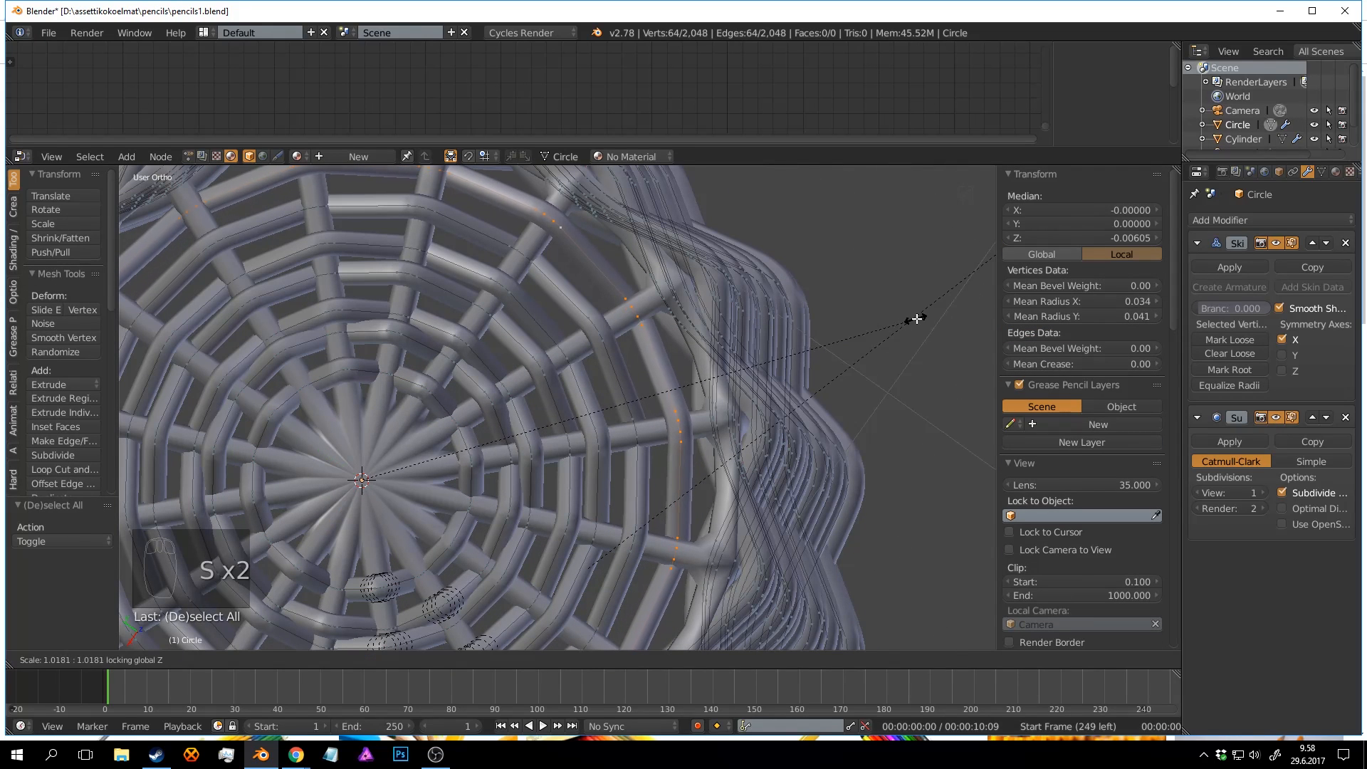
left_click(914, 318)
Scale the second base ring from outside to about 1.022 and the third to about 1.033 in X and Y.
key("a")
right_click(621, 363, "alt")
key("s")
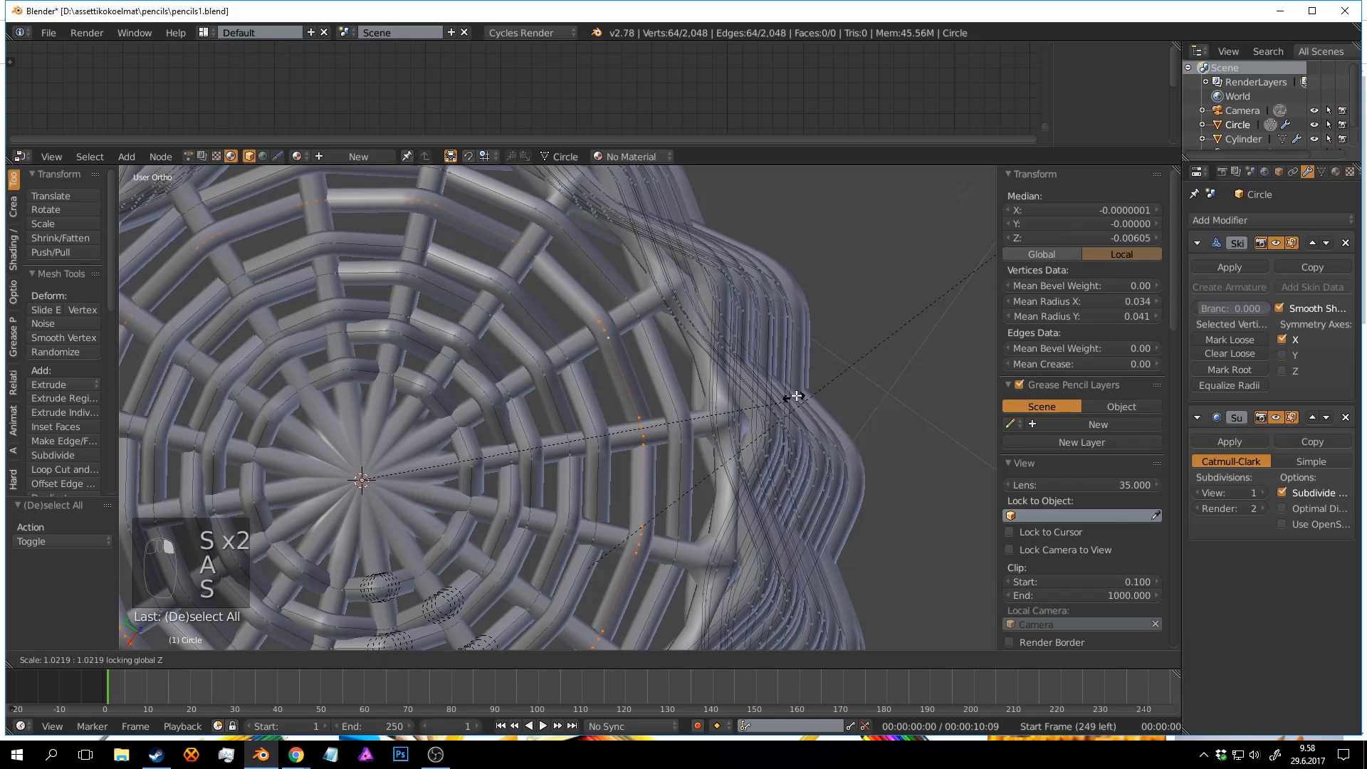
left_click(794, 397)
key("a")
right_click(738, 431, "alt")
key("s")
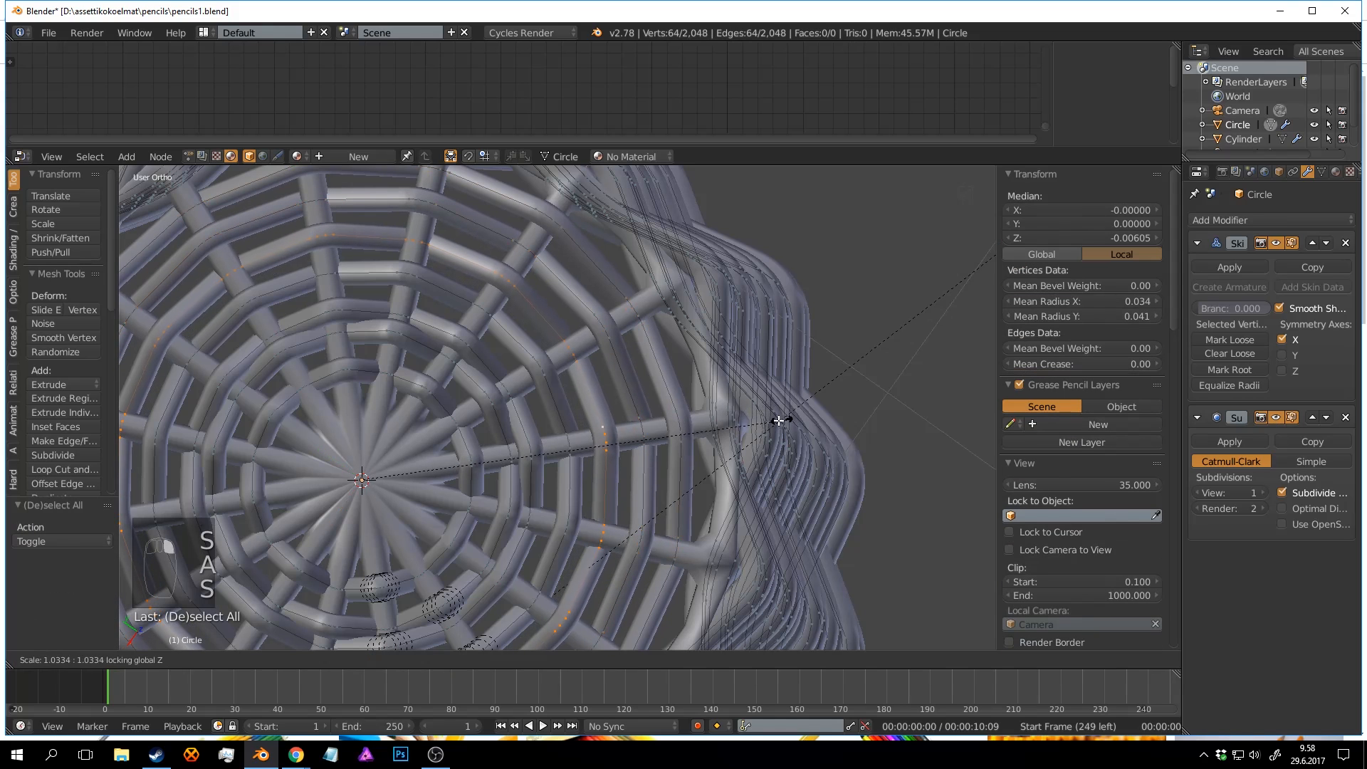
left_click(780, 420)
Scale the fourth and fifth base rings from outside slightly outward in X and Y.
key("a")
right_click(562, 404, "alt")
key("s")
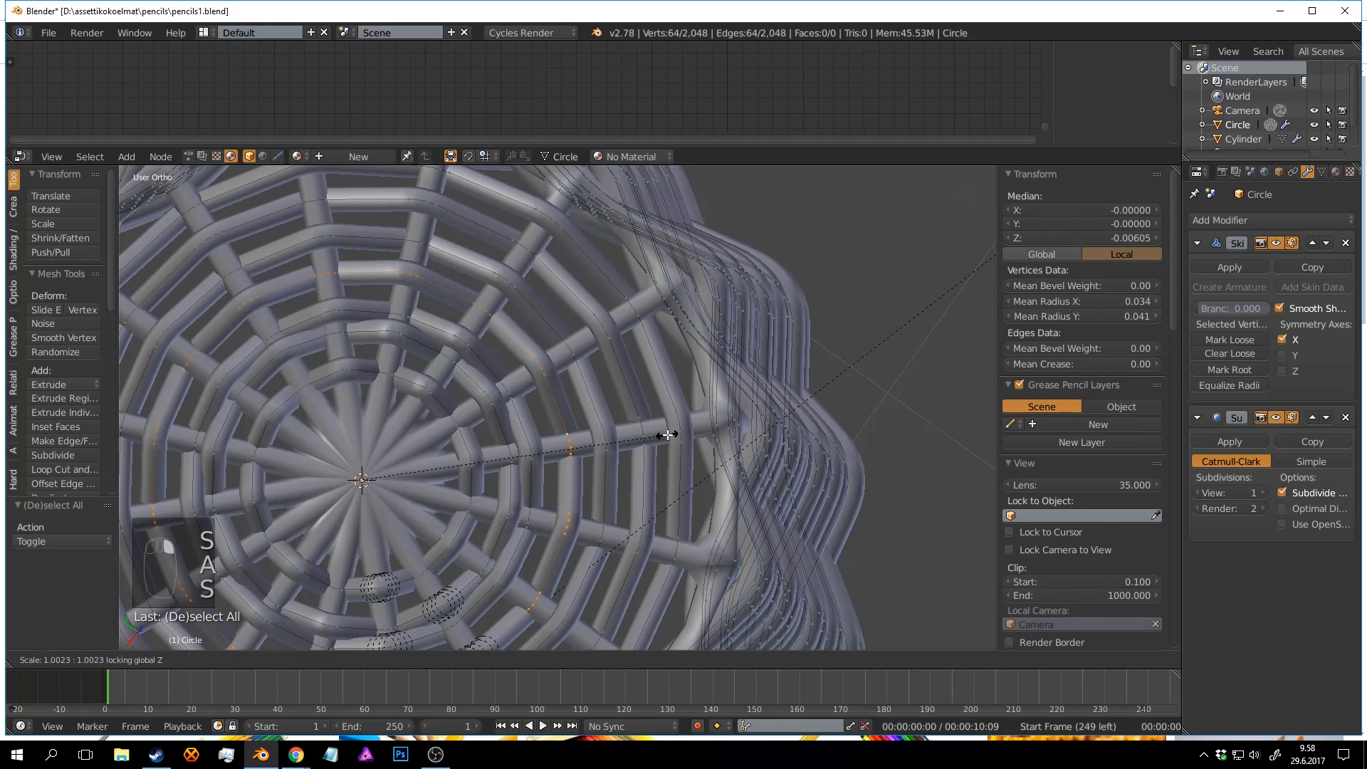
left_click(665, 428)
key("a")
right_click(525, 424, "alt")
key("s")
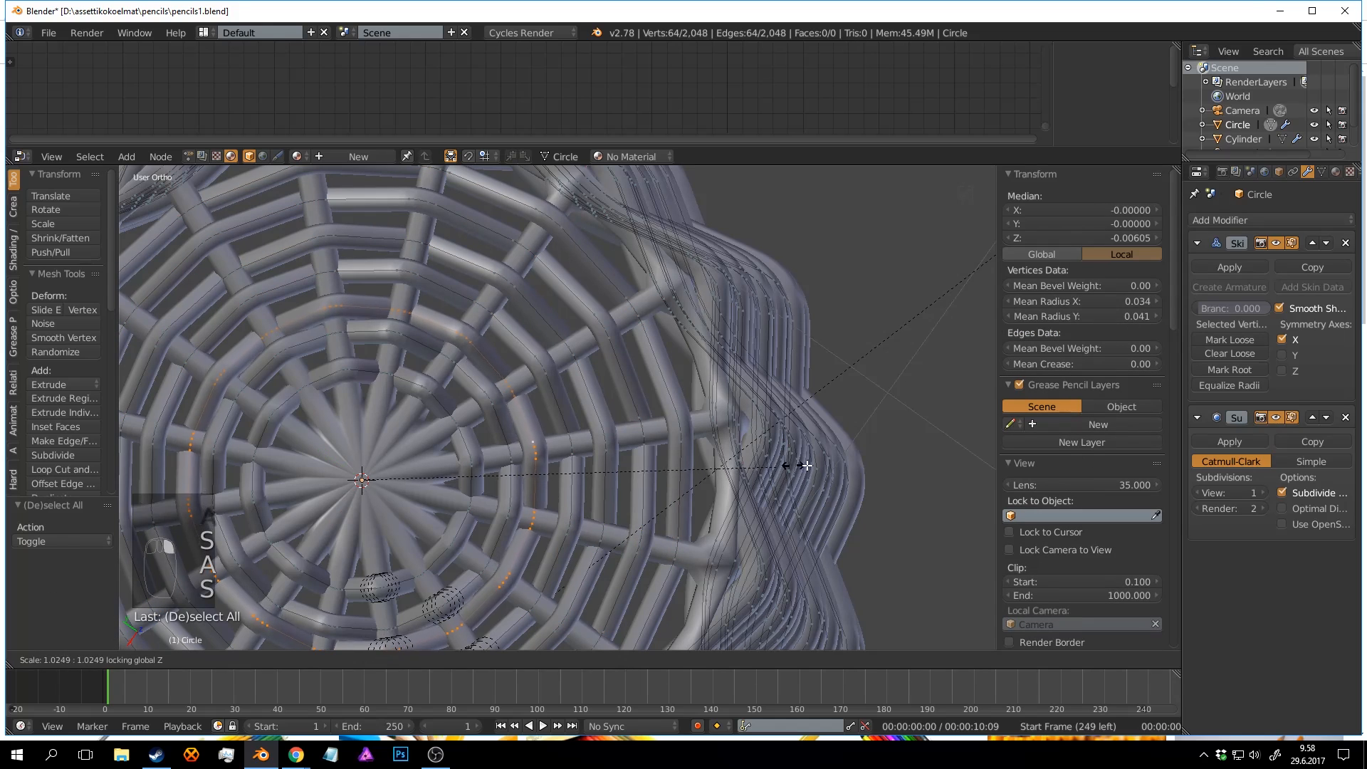
left_click(889, 467)
Select the sixth base ring from outside and adjust its scale to even out the ring spacing.
key("a")
right_click(498, 428, "alt")
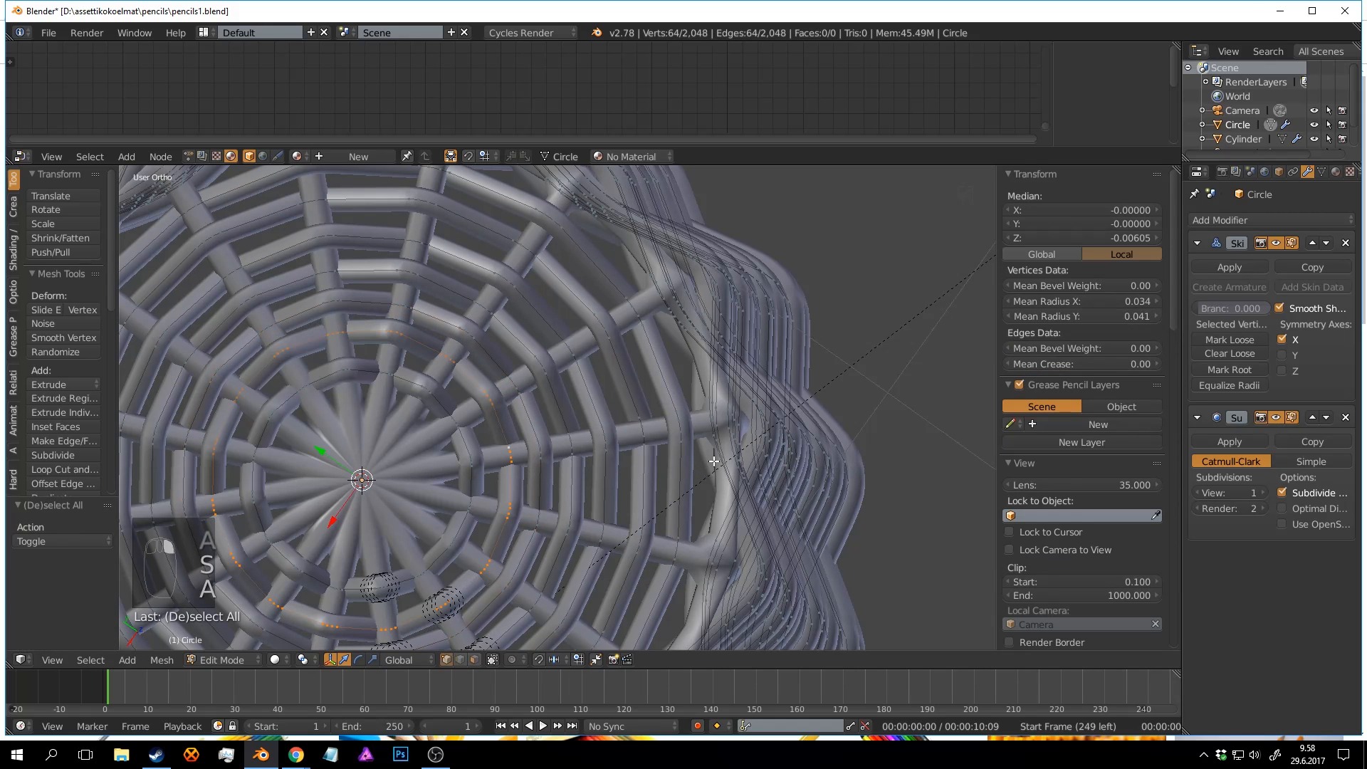
key("s")
left_click(712, 466)
Return to Object Mode, check the whole basket from several angles and save the file.
key("Tab")
scroll(680, 410, "down", 5)
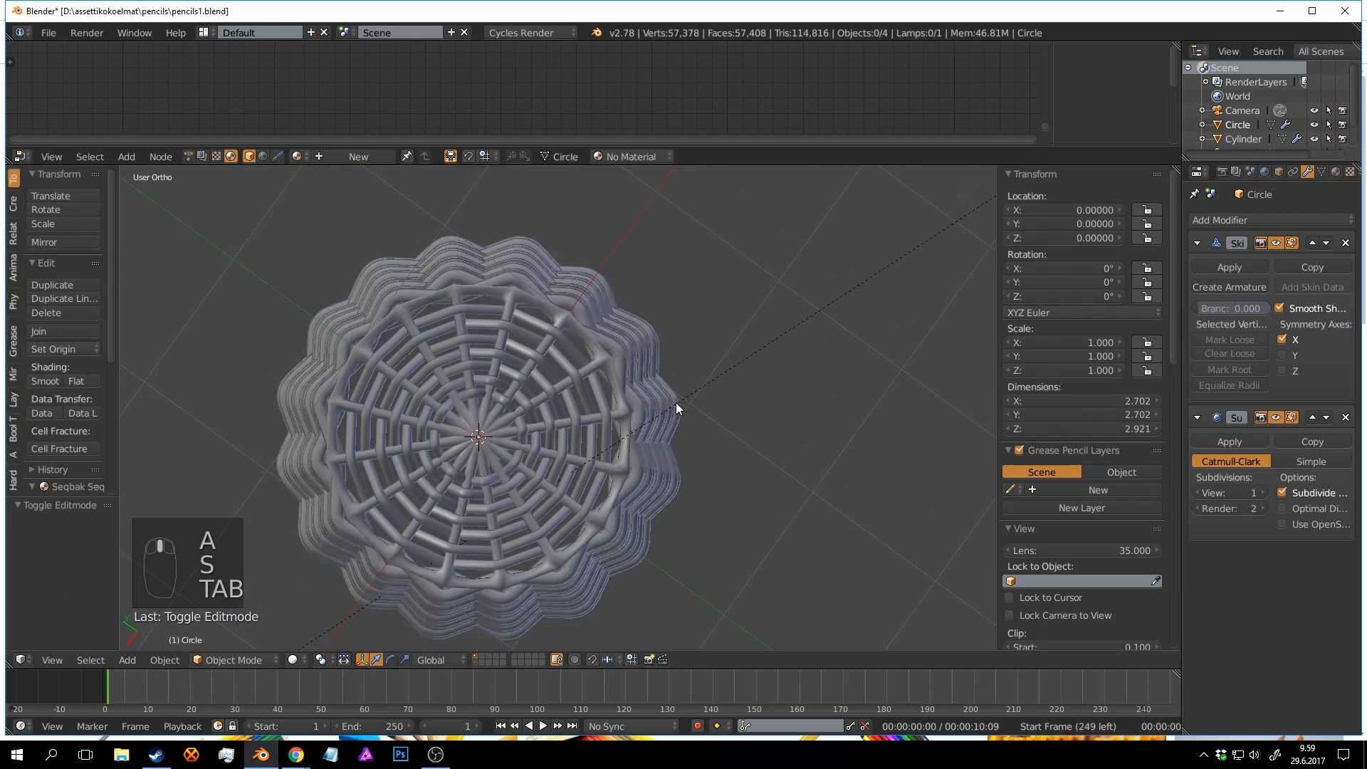
key("a")
key("a")
middle_click_drag(676, 403, 633, 414)
key("a")
key("ctrl+s")
left_click(673, 437)
left_click(673, 437)
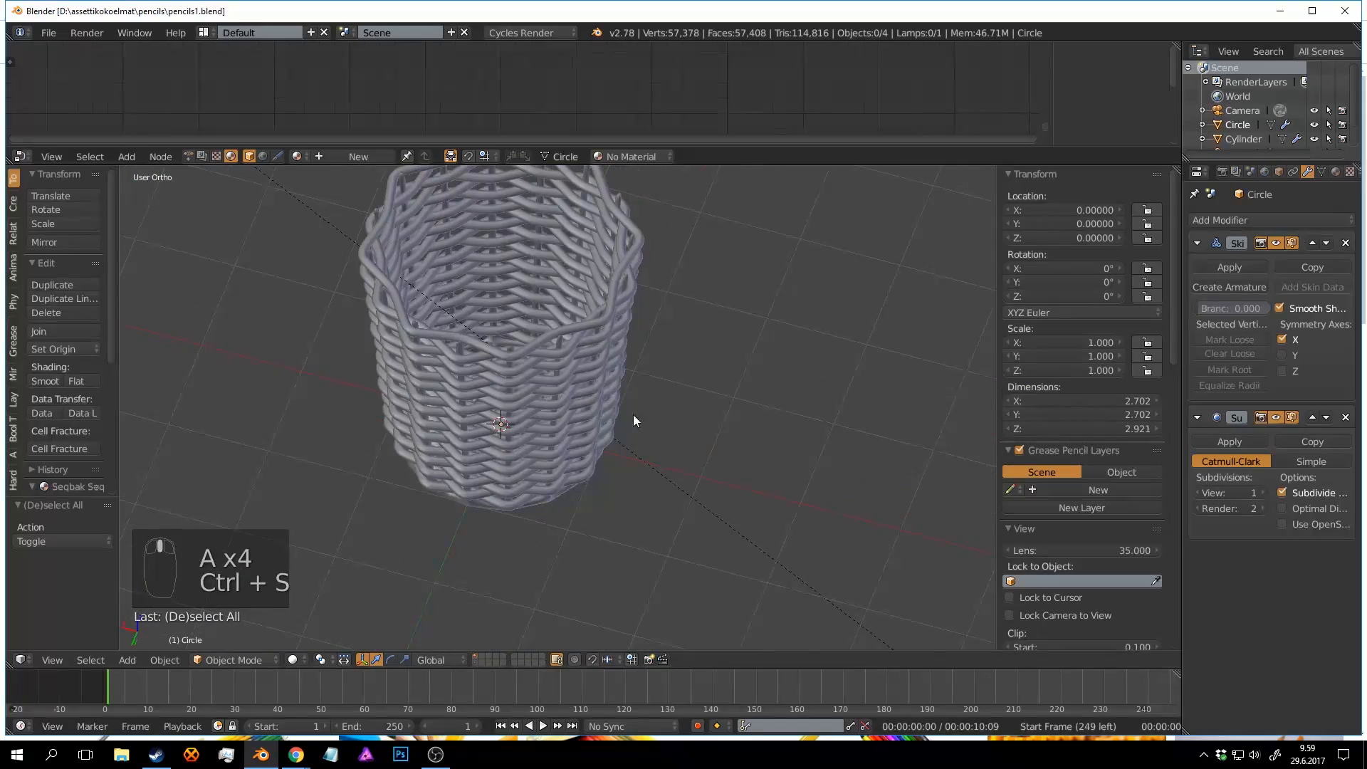
scroll(686, 442, "down", 4)
scroll(693, 473, "up", 4)
middle_click_drag(692, 473, 641, 392)
left_click(701, 511)
key("ctrl+s")
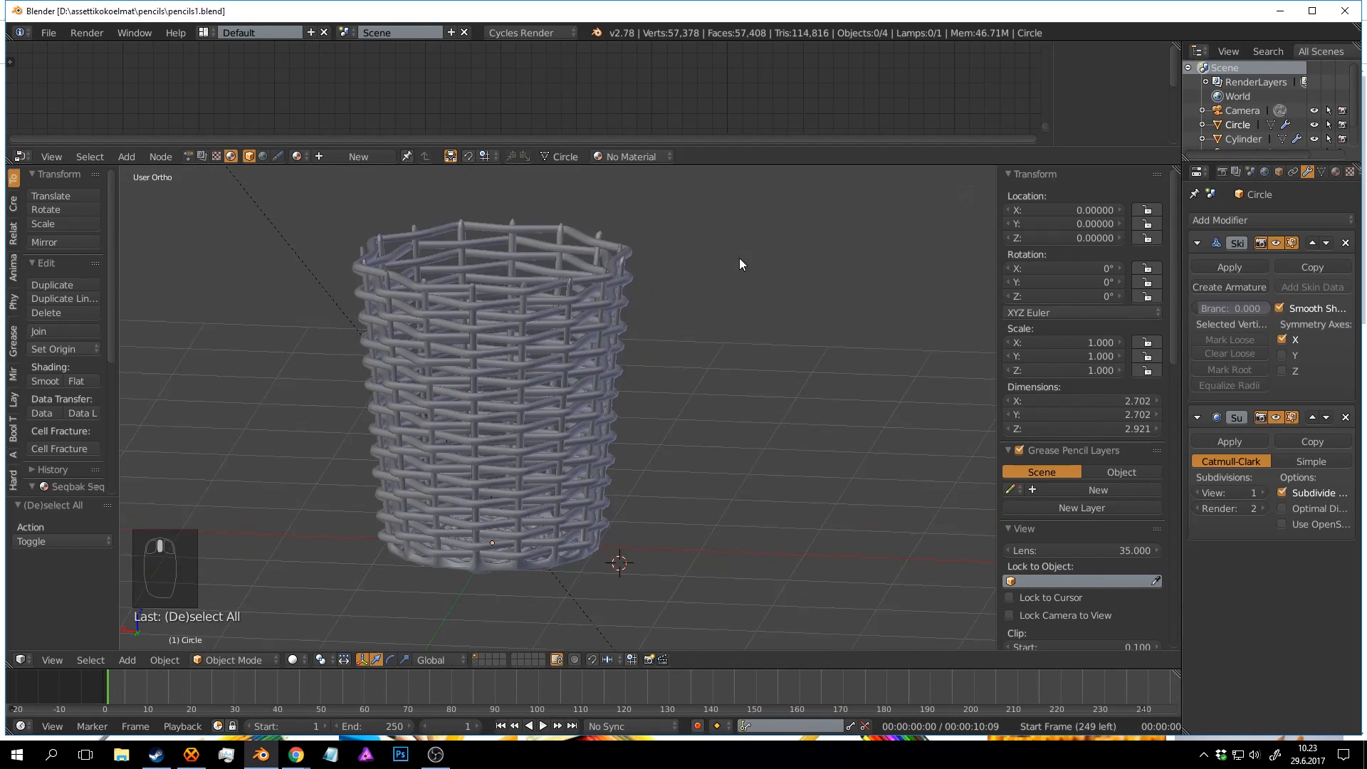
Select the basket's woven rings and assign them a new material named Wicker.
middle_click_drag(739, 258, 690, 332)
right_click(621, 321)
scroll(621, 314, "up", 4)
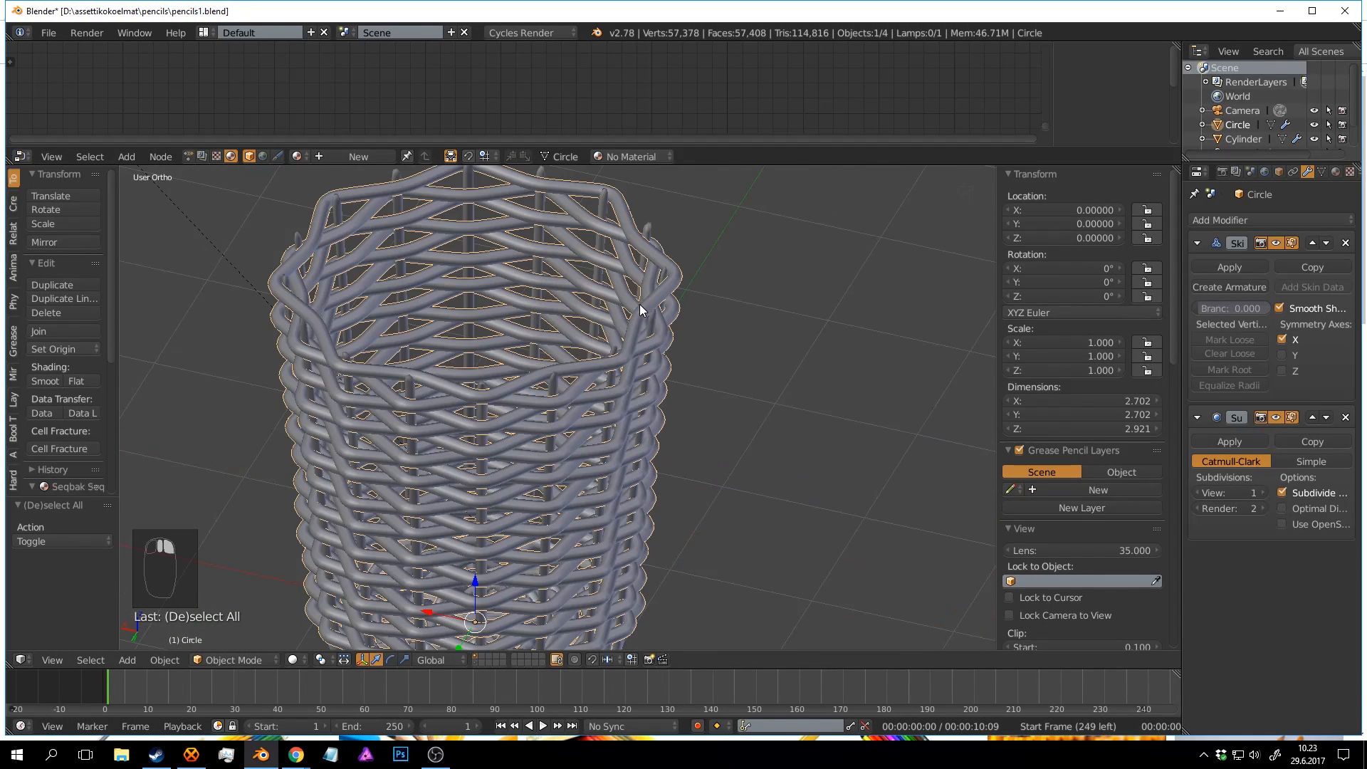
middle_click_drag(759, 172, 729, 180)
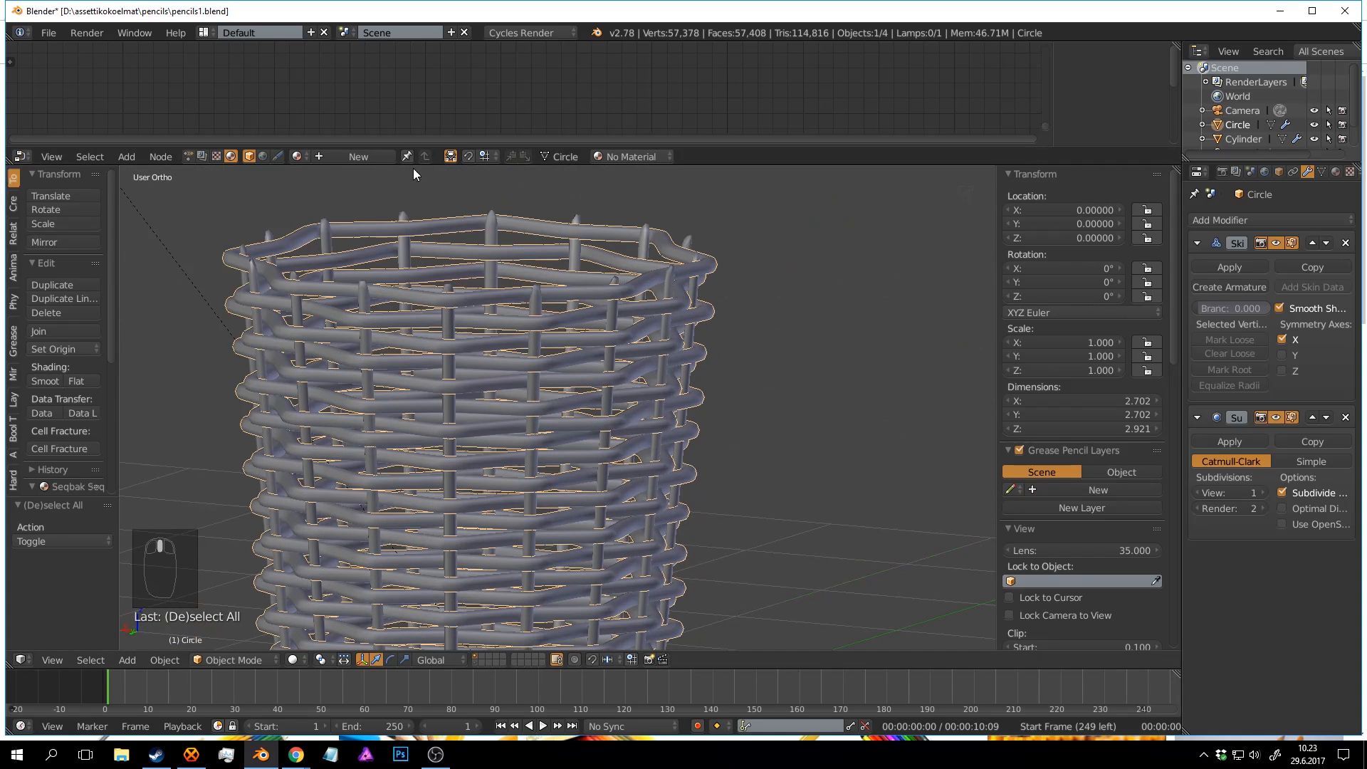
left_click(363, 156)
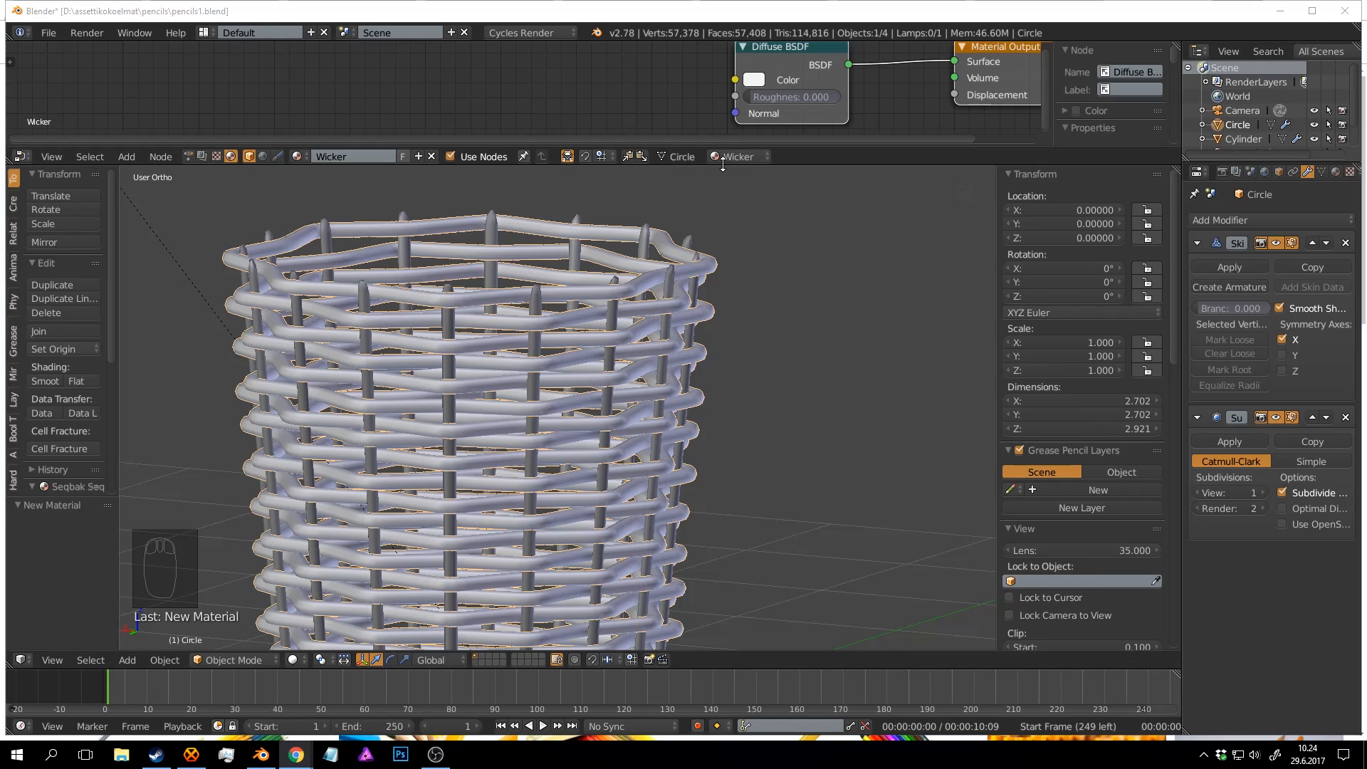
Enlarge the node editor, frame the material nodes and spread the Diffuse BSDF and Material Output nodes apart.
left_click_drag(724, 165, 725, 331)
key("Home")
left_click_drag(749, 102, 805, 115)
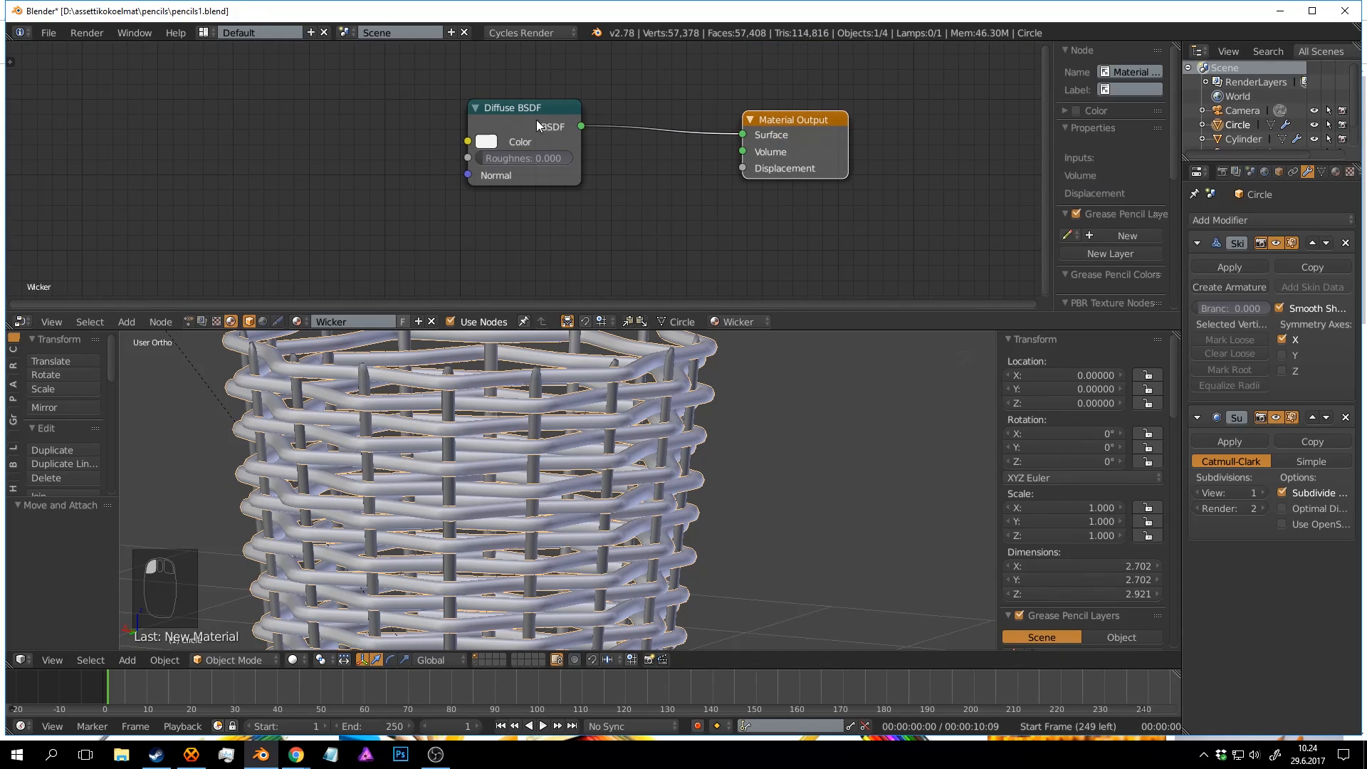
left_click_drag(537, 119, 481, 101)
Add a Glossy BSDF node below the Diffuse BSDF.
key("shift+a")
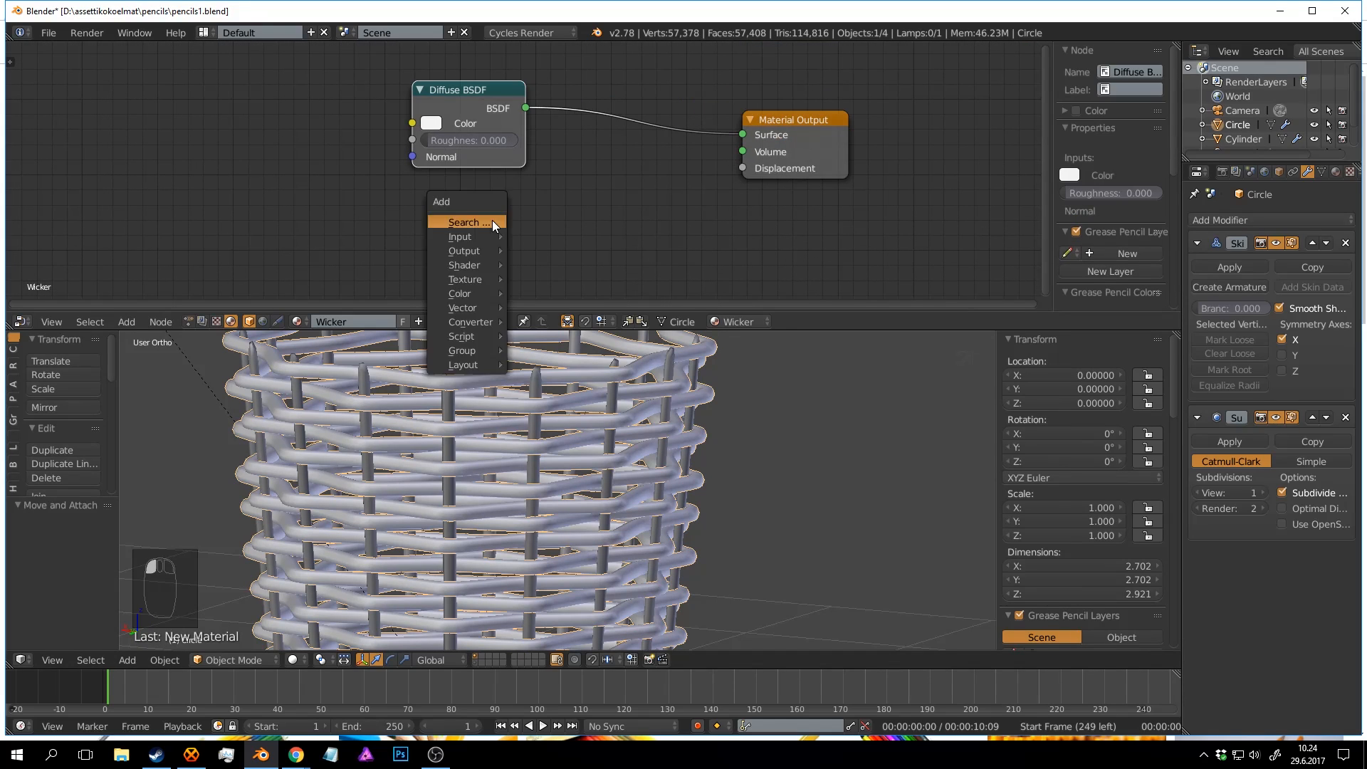
left_click(493, 222)
type("glo")
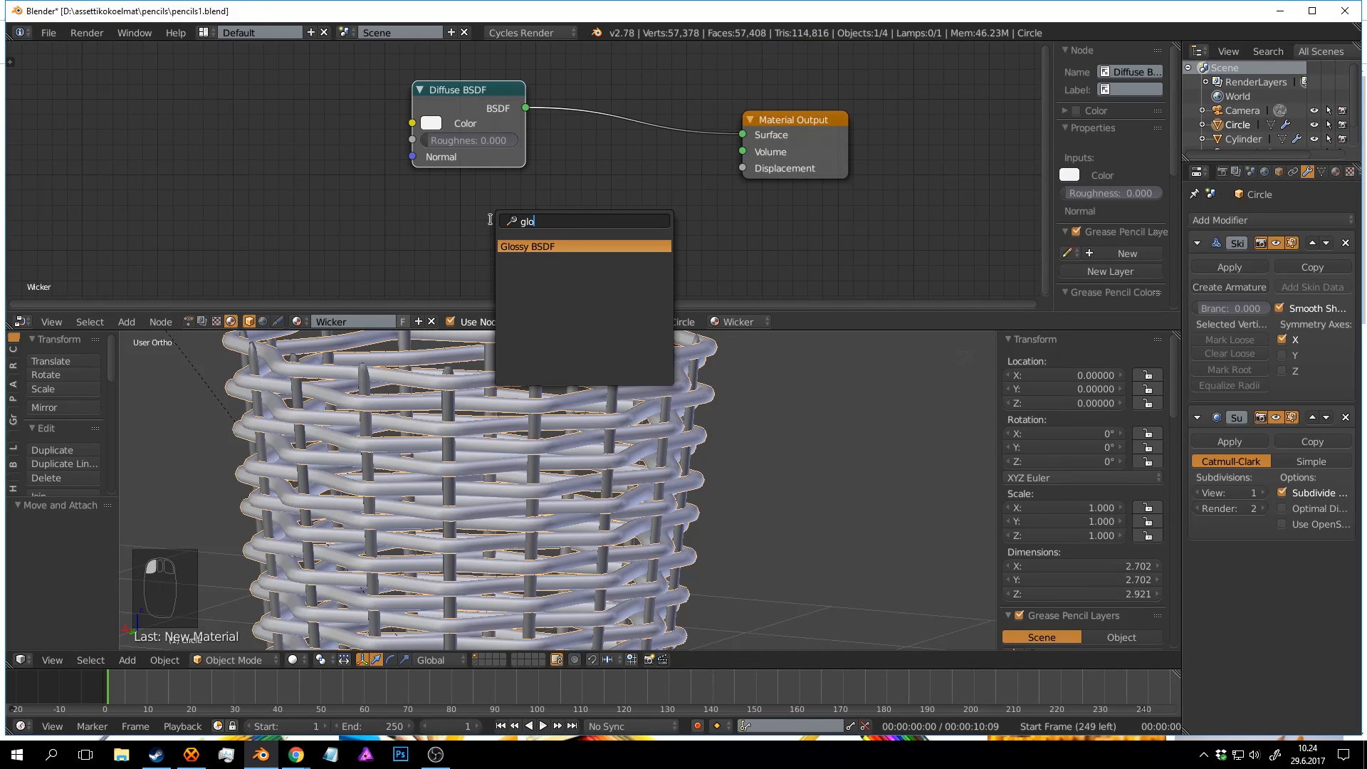
key("Return")
left_click(462, 175)
Insert a Mix Shader between the Diffuse BSDF and Material Output, and connect the Glossy BSDF to its second shader input.
key("shift+a")
left_click(625, 199)
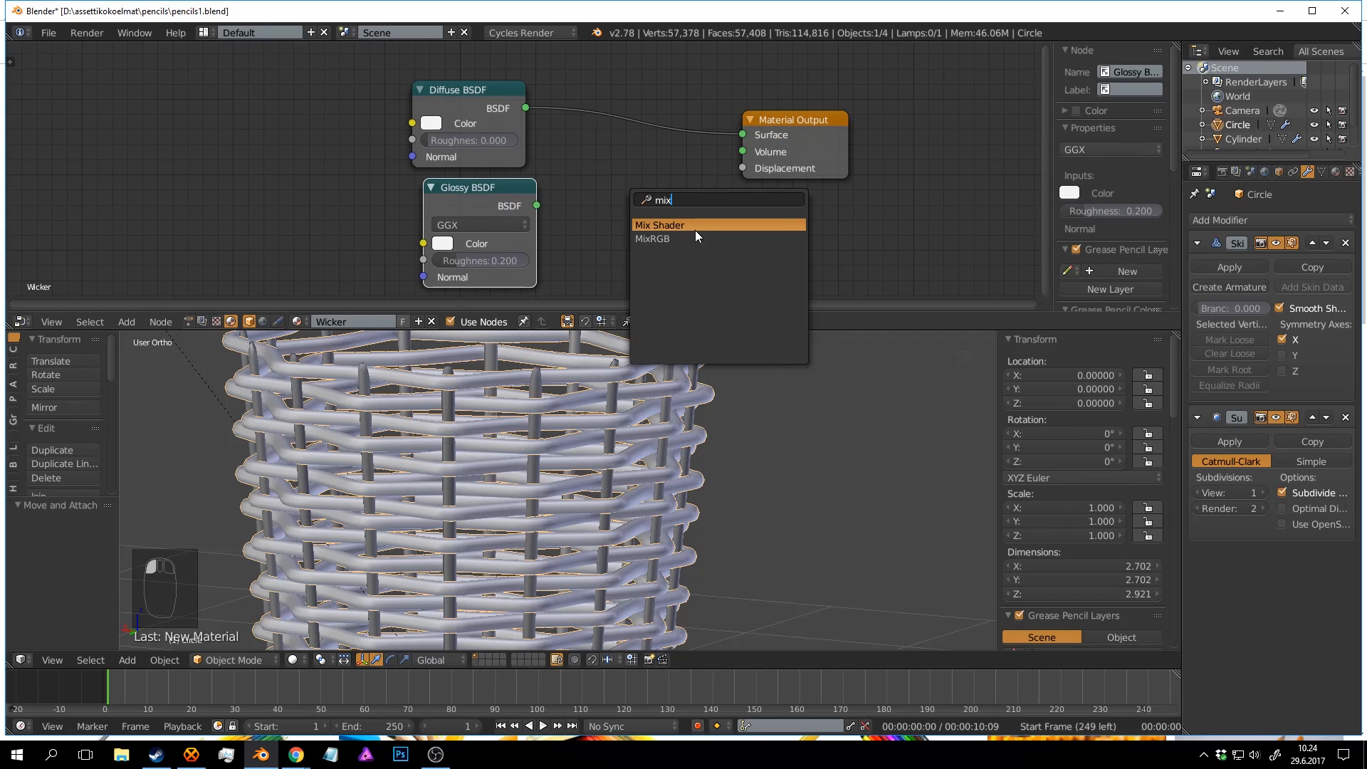
key("Return")
left_click(675, 120)
left_click_drag(538, 206, 604, 166)
Add a Fresnel node above the Diffuse BSDF and connect its Fac output to the Mix Shader's factor input.
middle_click_drag(660, 227, 653, 242)
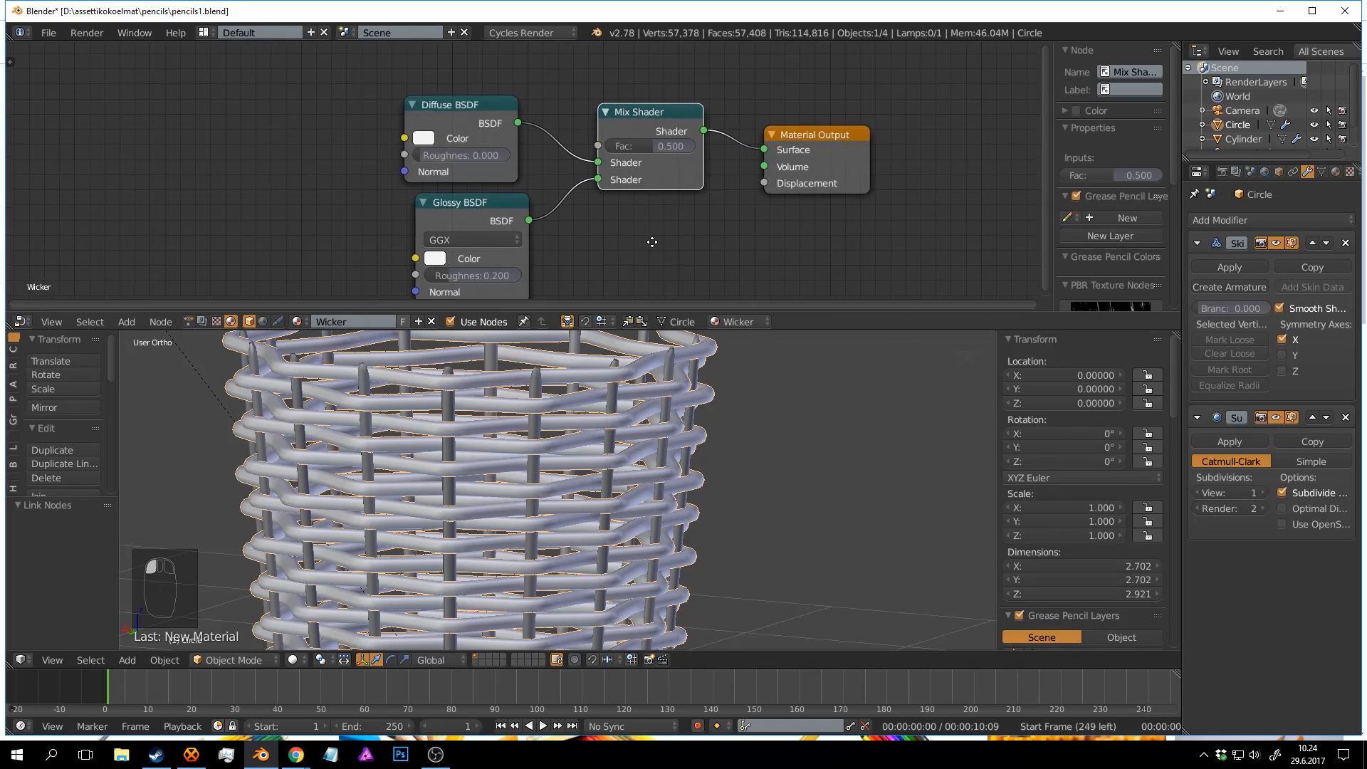
key("shift+a")
type("fre")
key("Return")
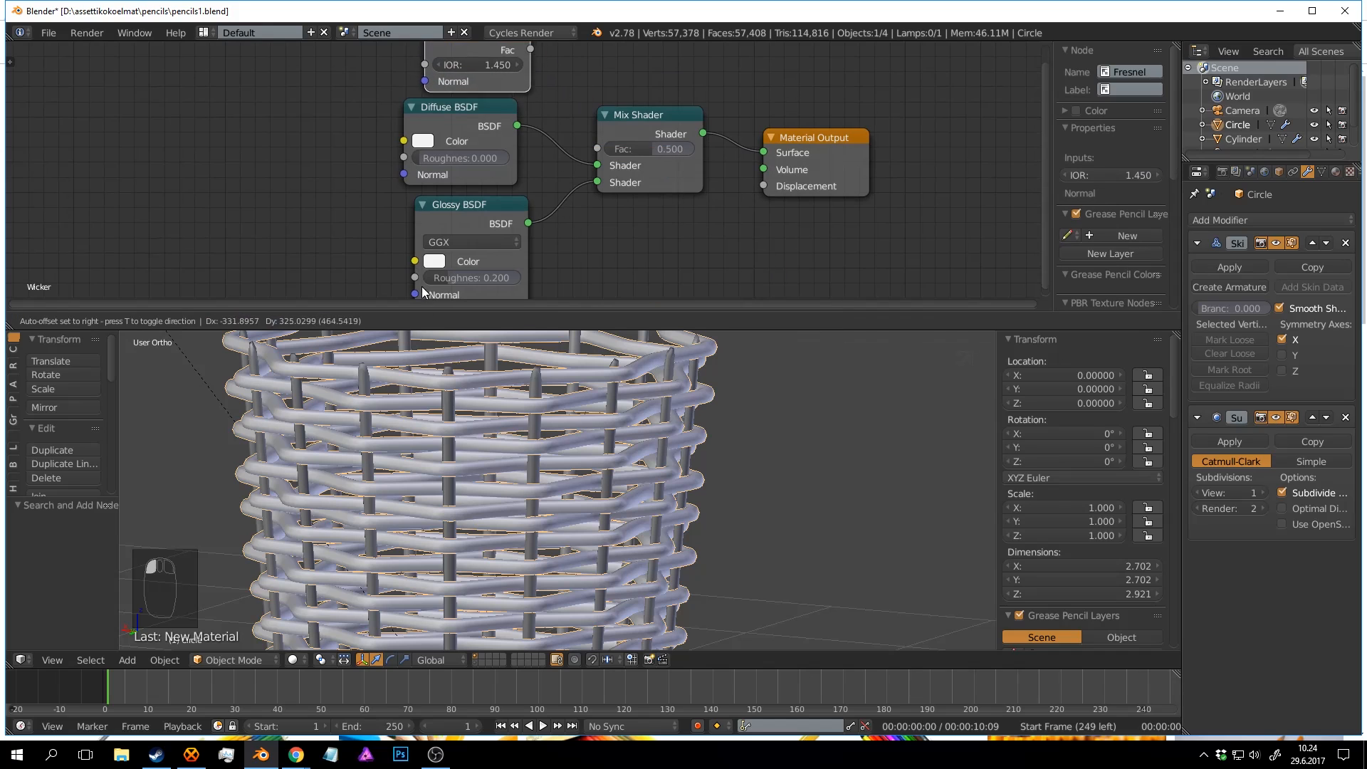
left_click(410, 279)
middle_click_drag(583, 148, 569, 215)
left_click_drag(502, 109, 583, 217)
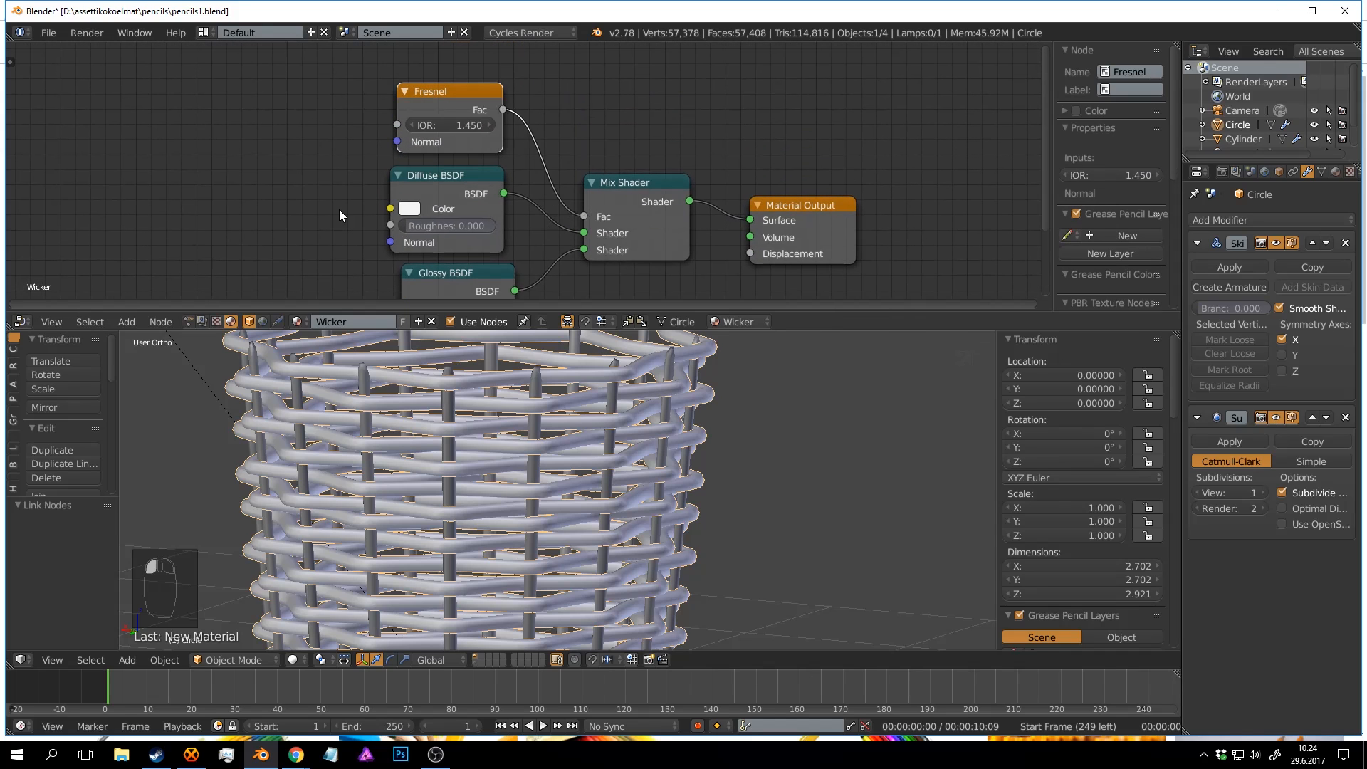
Align the Diffuse BSDF node above the Glossy BSDF node.
middle_click_drag(339, 209, 621, 134)
left_click_drag(653, 98, 664, 97)
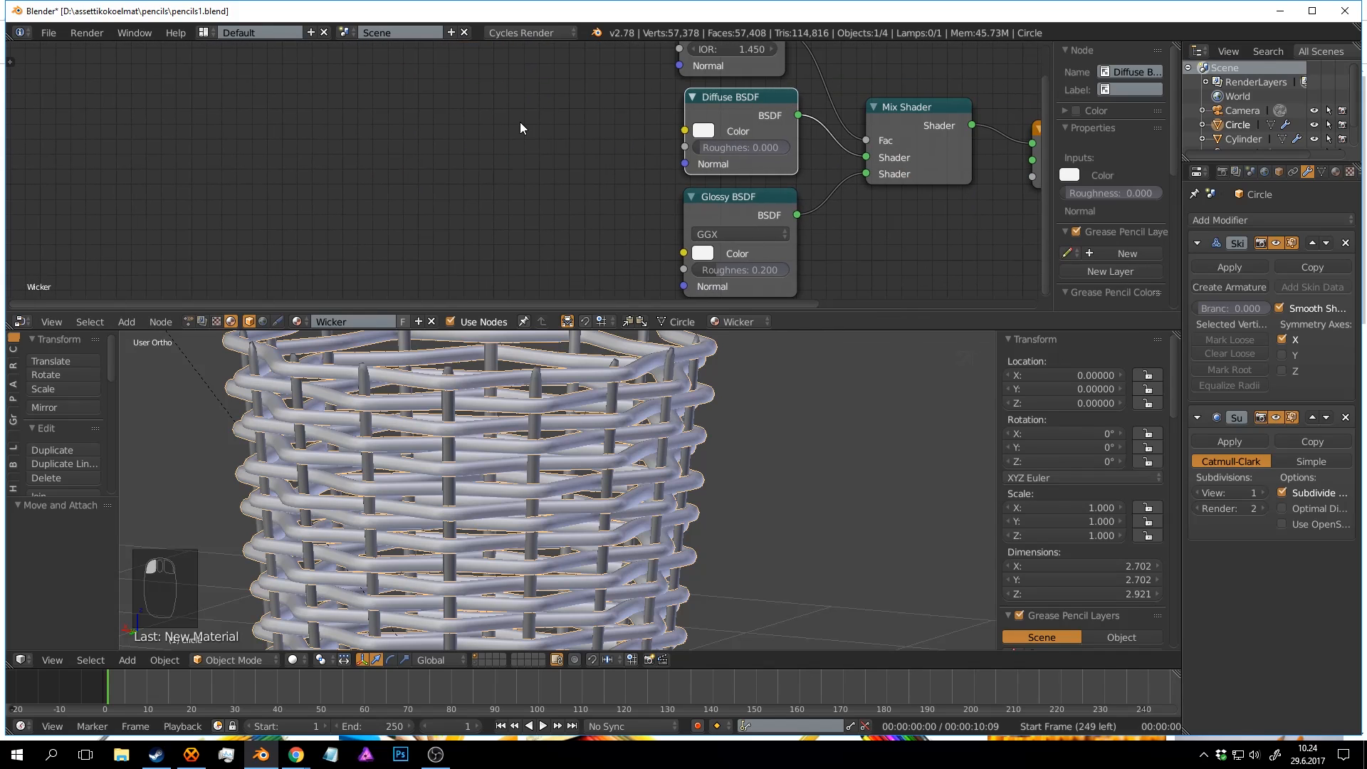
middle_click_drag(571, 135, 503, 144)
key("shift+a")
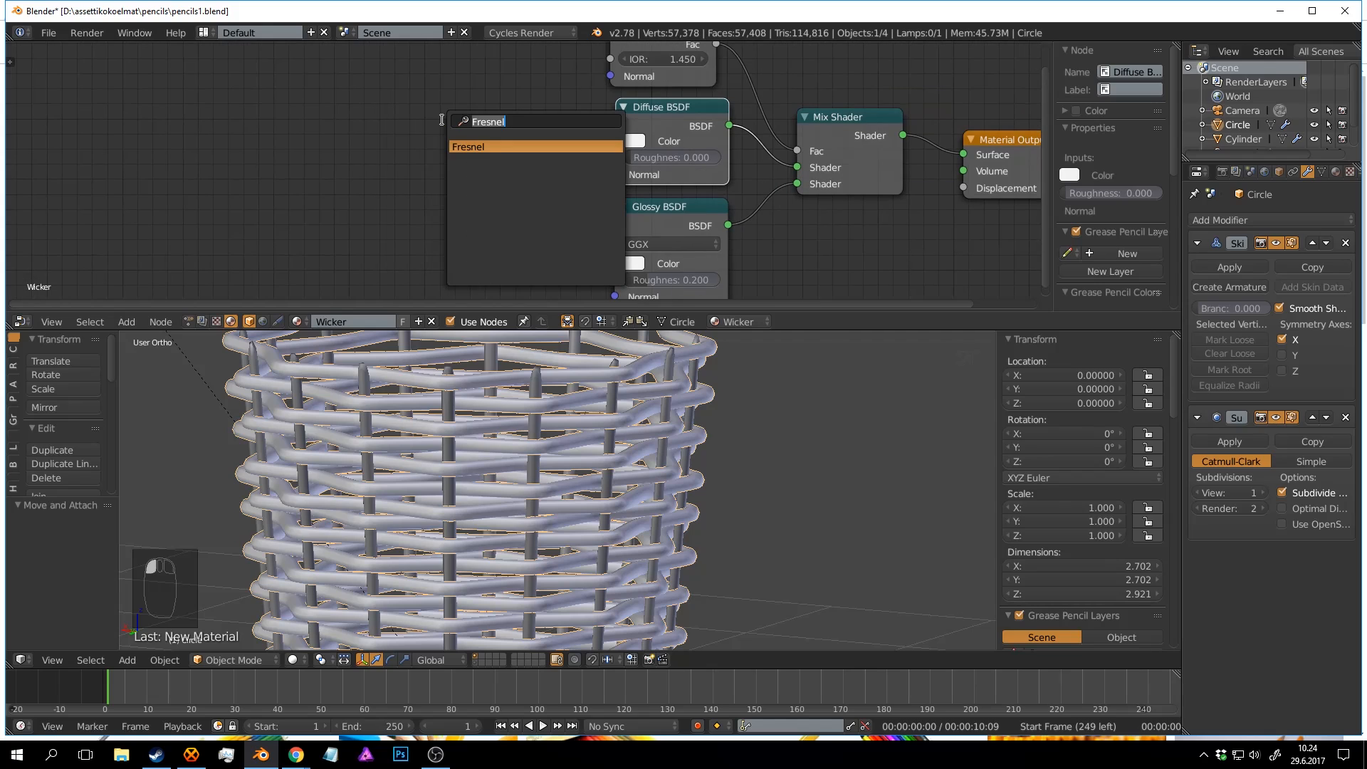
type("noi")
left_click(491, 147)
left_click(401, 106)
Add a Noise Texture node to the left of the Diffuse BSDF, leaving room between them.
key("shift+a")
type("n")
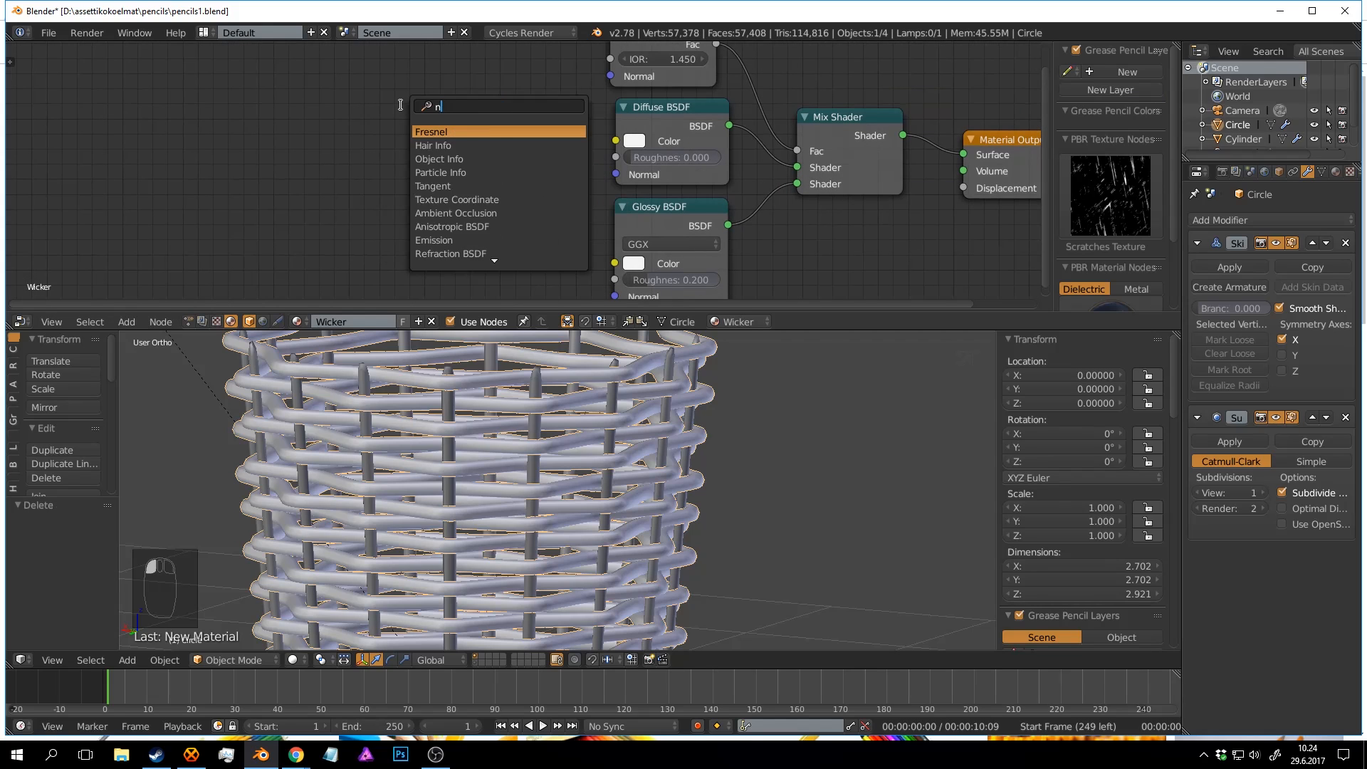
type("oise")
left_click(466, 133)
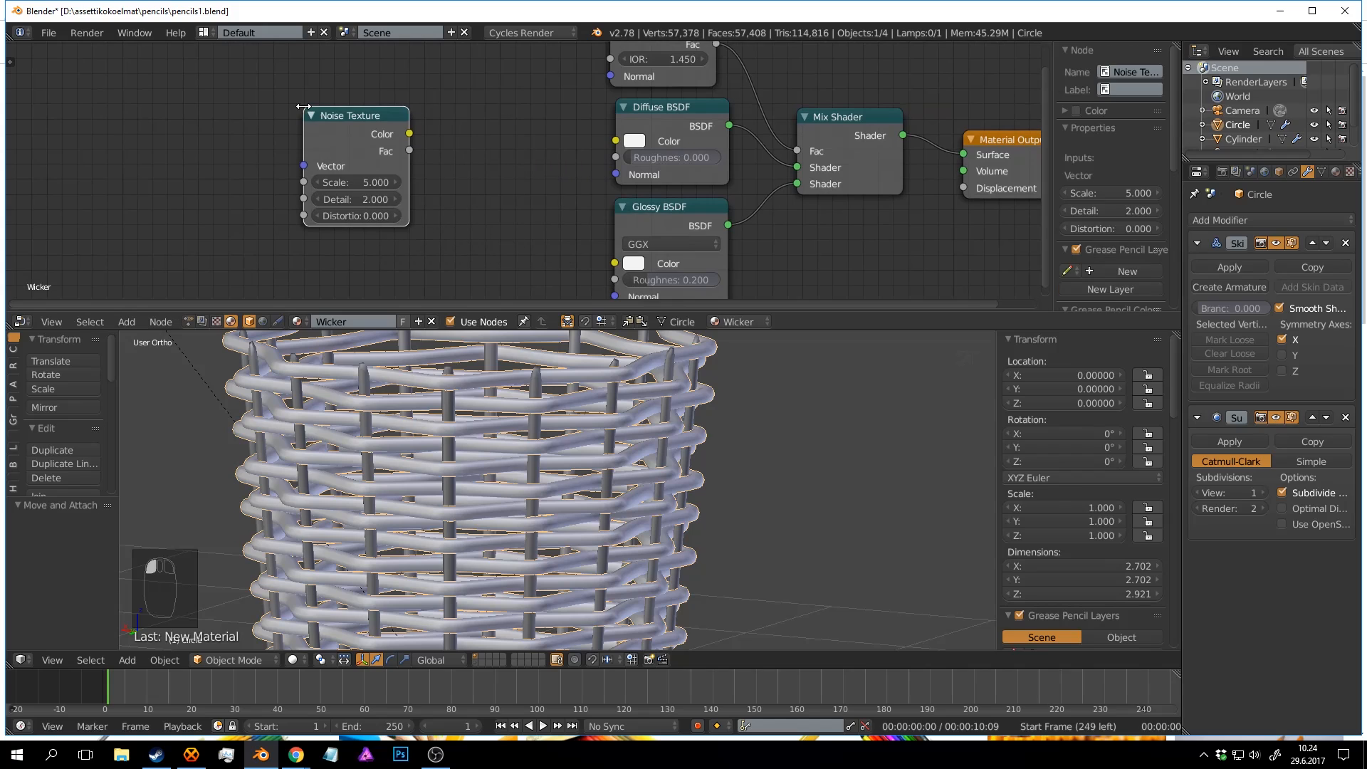
Add a MixRGB node between the Noise Texture and Diffuse BSDF, and connect its output to the Diffuse BSDF's color.
key("shift+a")
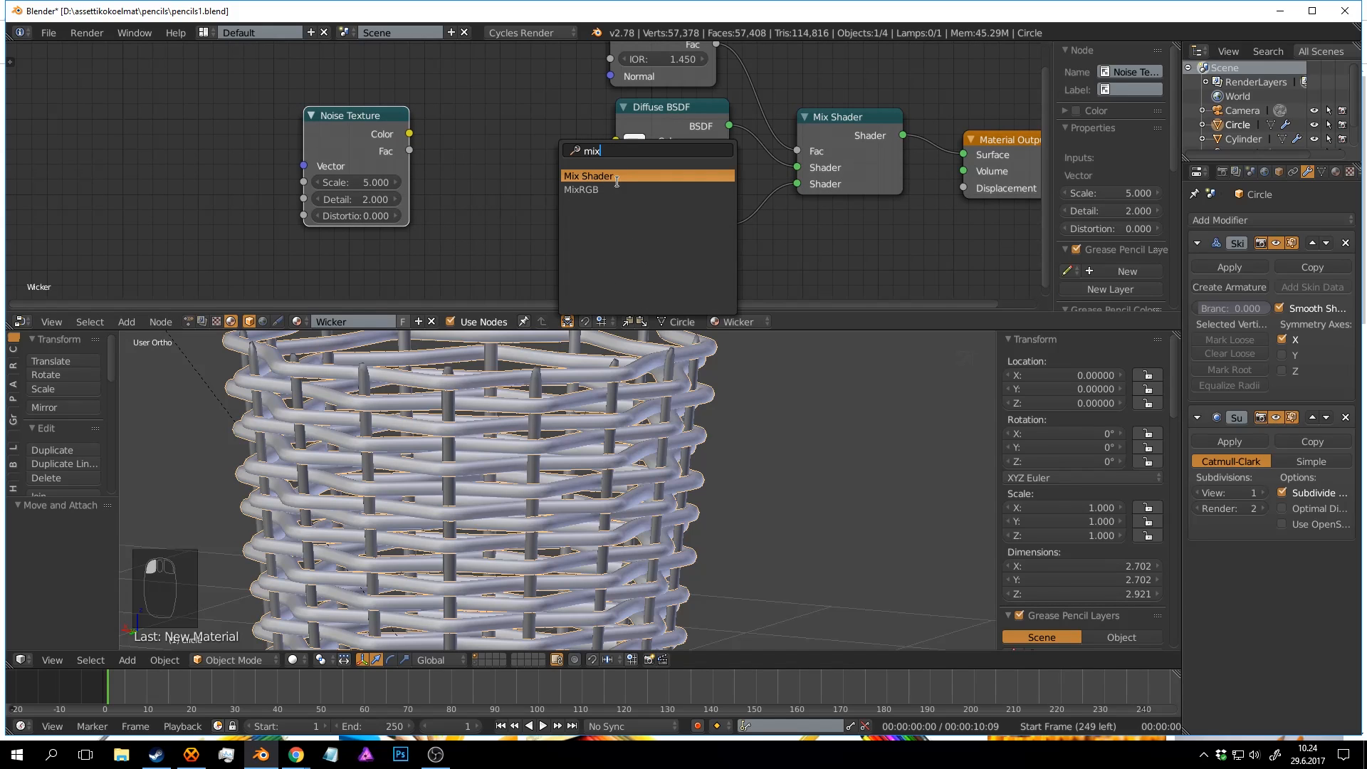
key("Down")
left_click(617, 188)
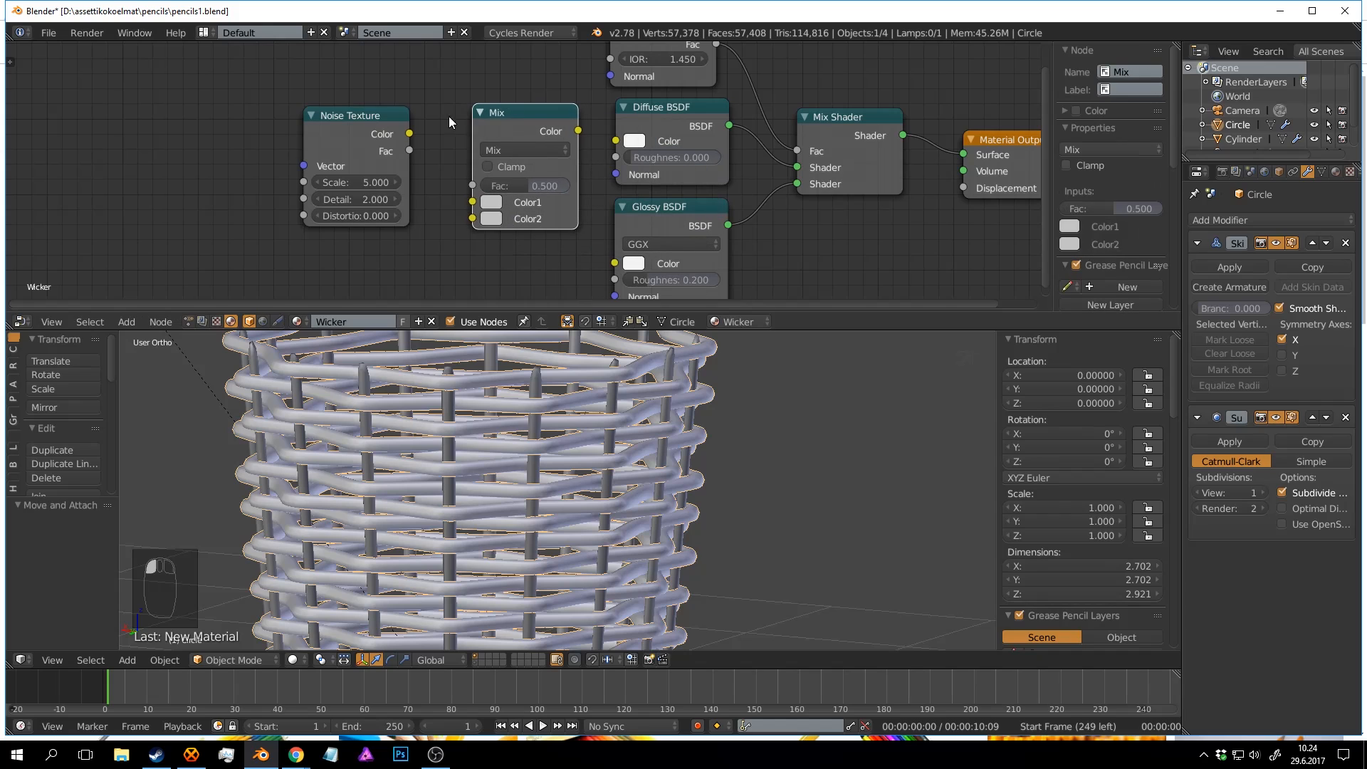
left_click(537, 134)
left_click_drag(543, 136, 616, 141)
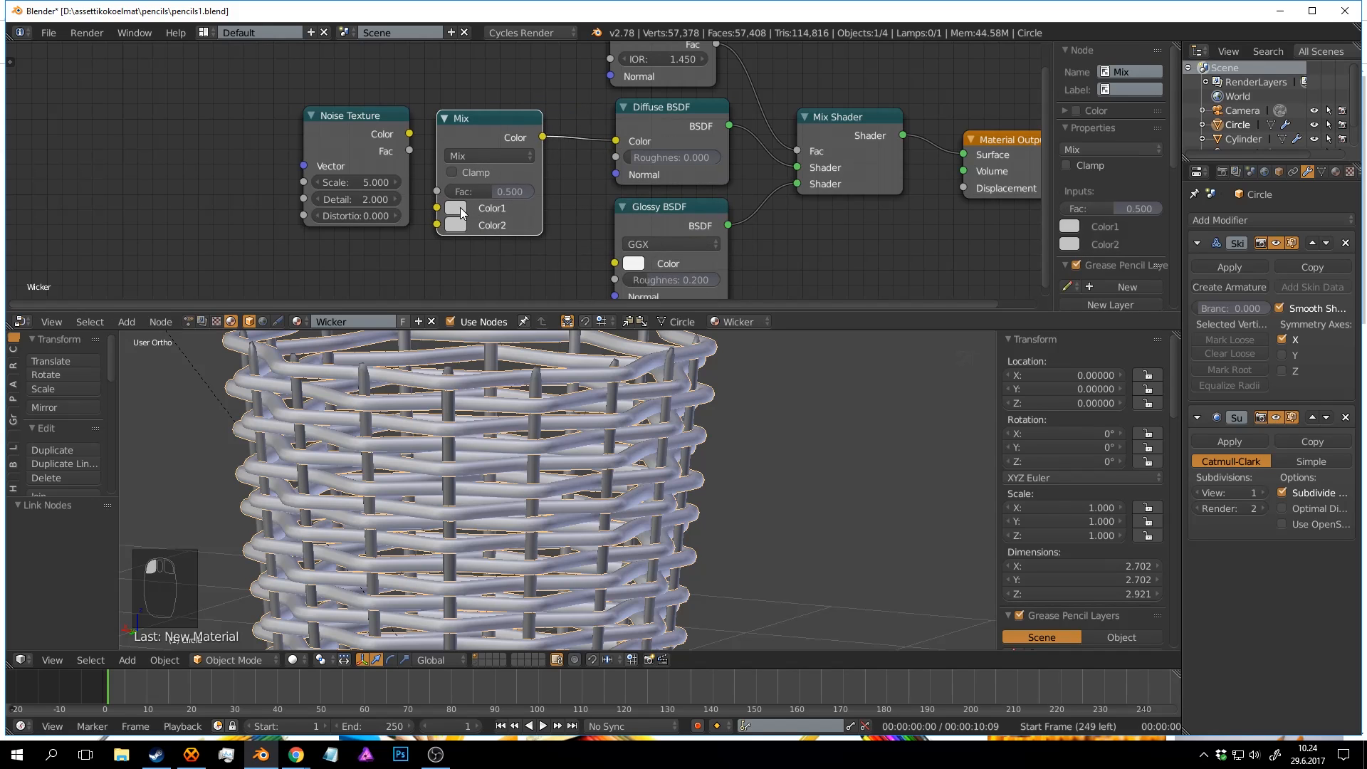
Set the Mix node's Color1 to dark brown and Color2 to a darker brown, and drive its factor with the Noise Texture's Fac.
left_click(456, 225)
left_click_drag(507, 283, 487, 316)
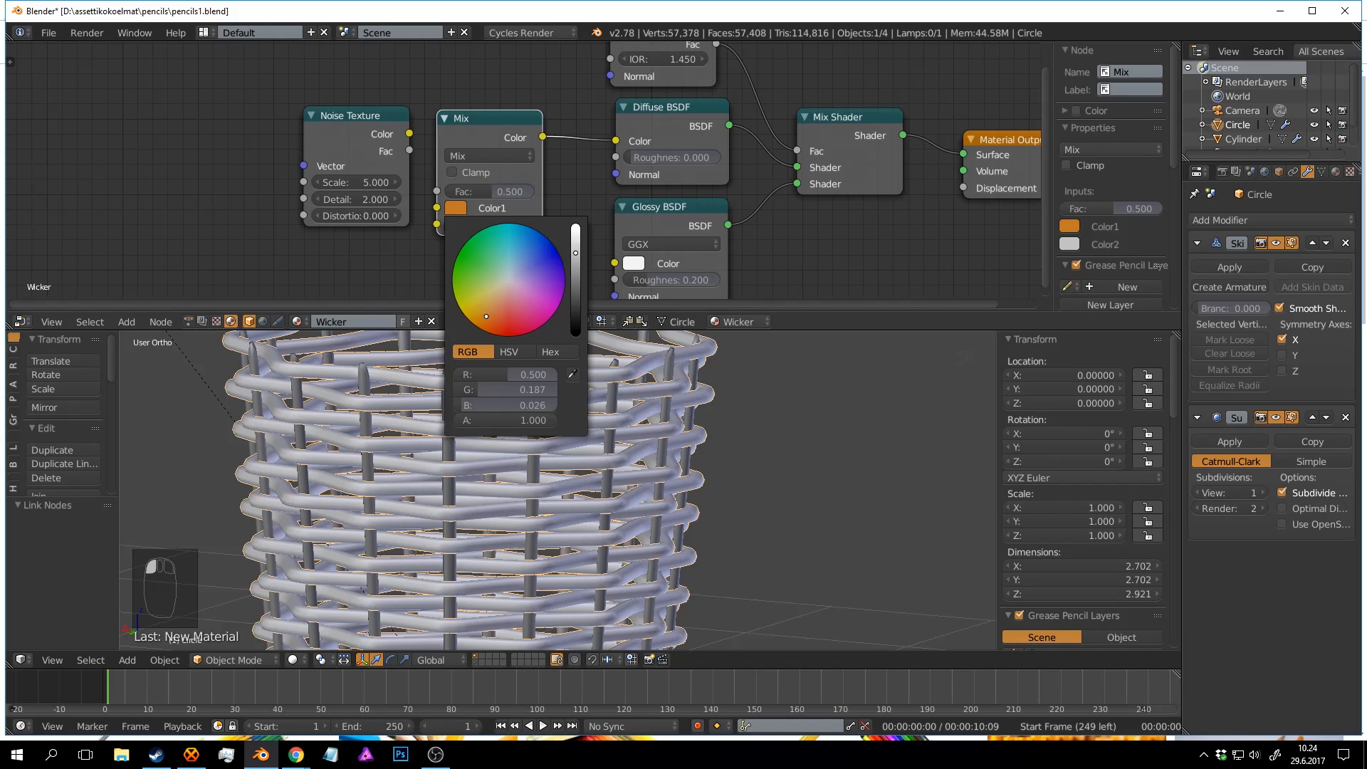
left_click_drag(574, 287, 576, 315)
left_click(456, 225)
scroll(518, 304, "down", 10)
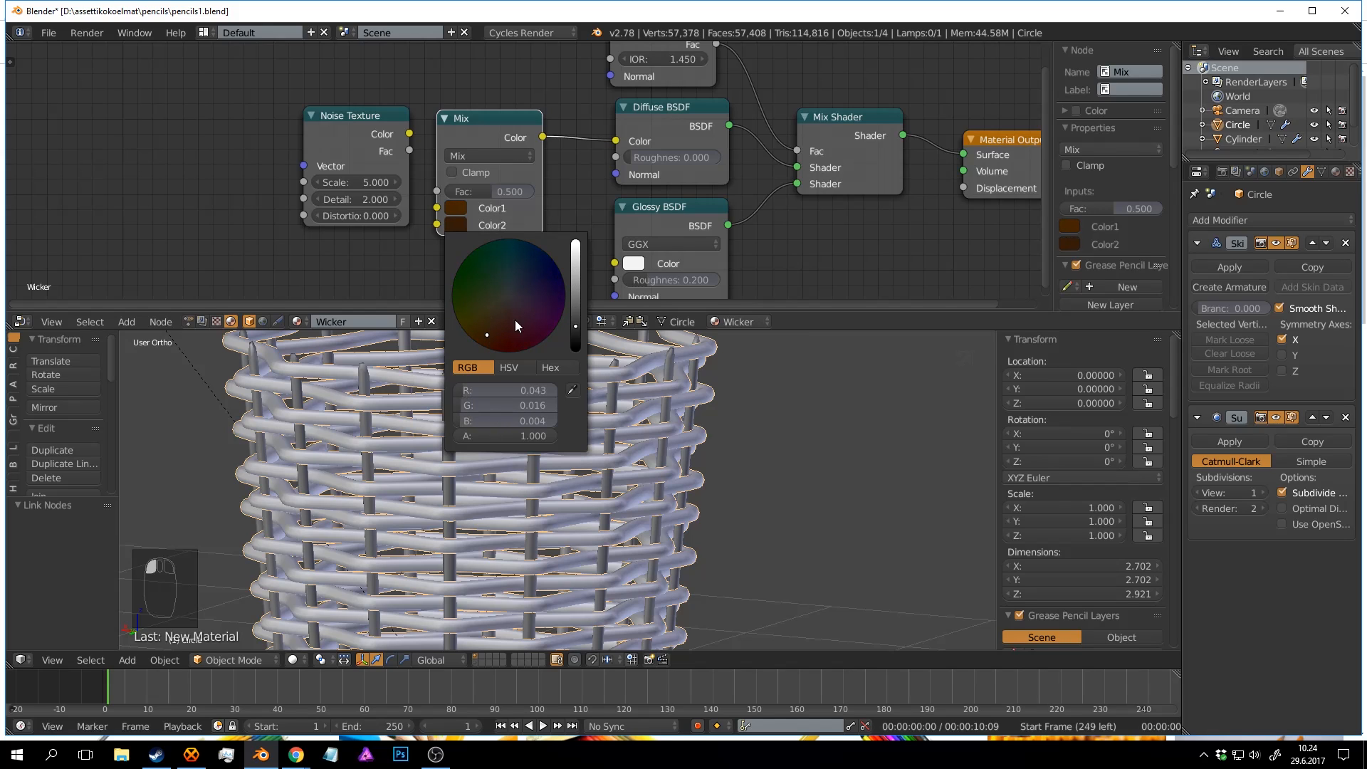
left_click_drag(413, 152, 436, 191)
Preview the basket in rendered shading, save over pencils1.blend and return to solid shading.
scroll(634, 493, "down", 3)
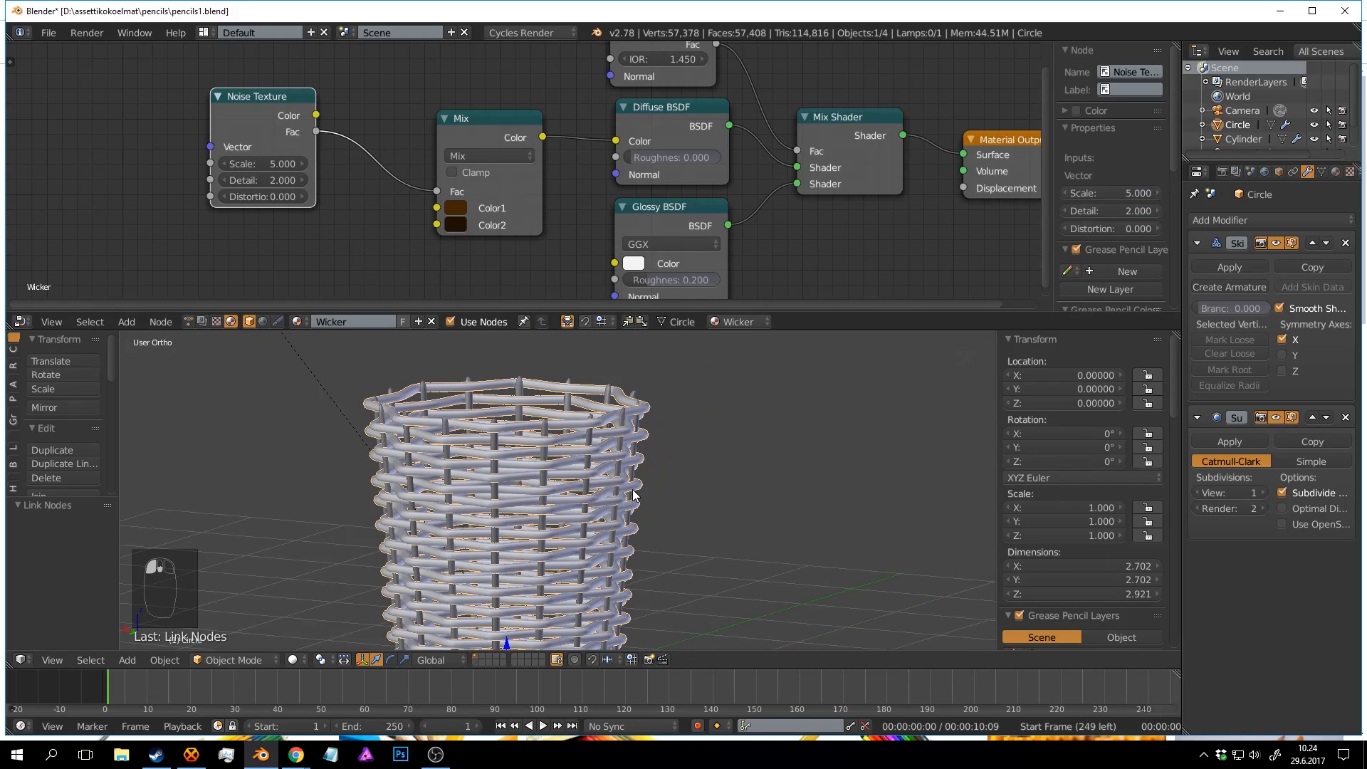
key("shift+z")
key("ctrl+s")
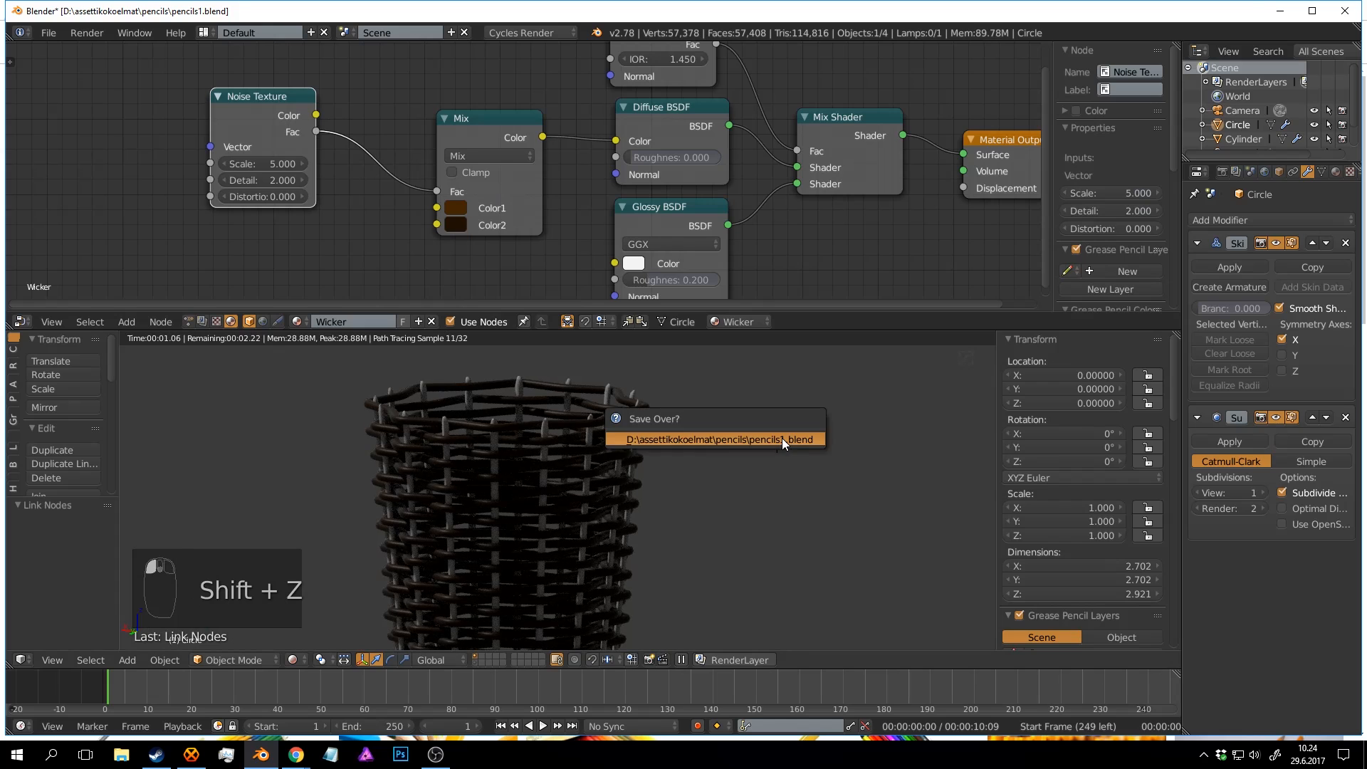
left_click(781, 436)
middle_click_drag(763, 425, 691, 417)
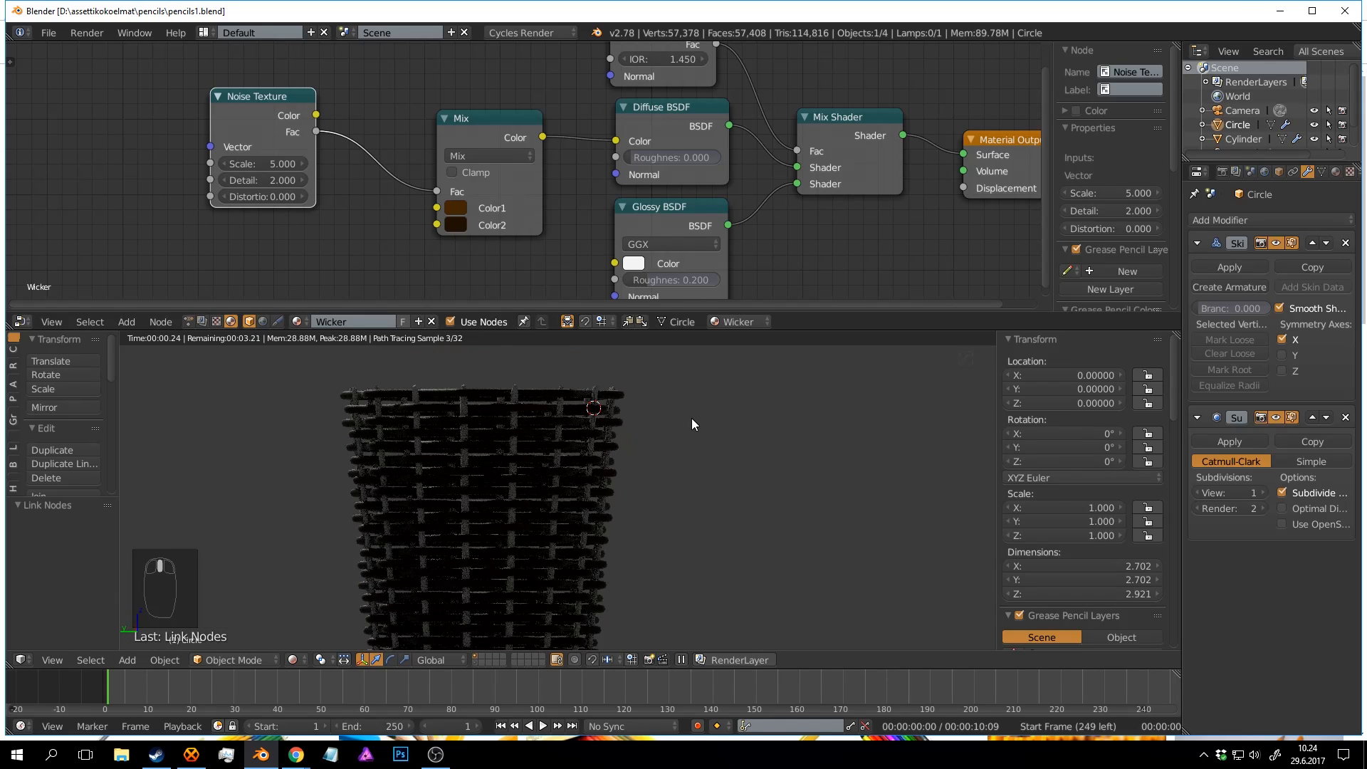
key("shift+z")
key("ctrl+s")
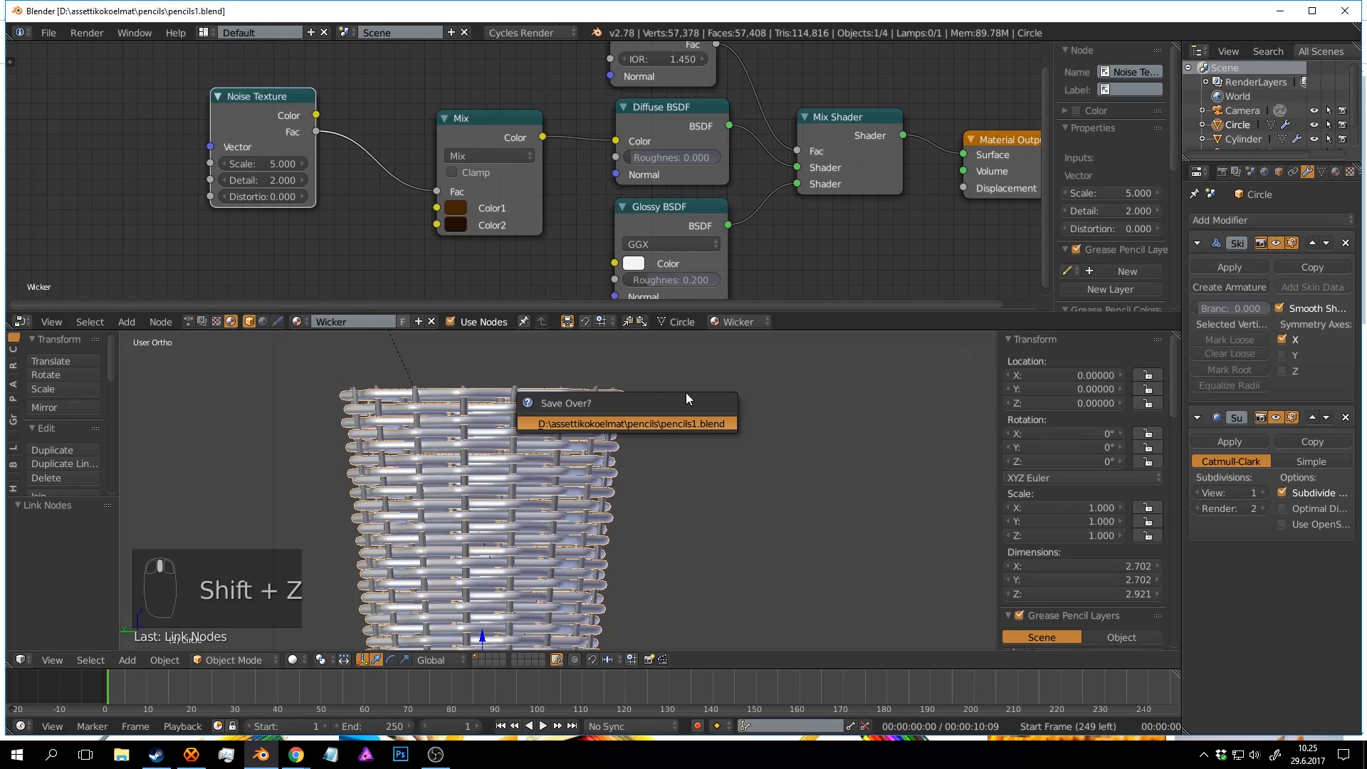
Select the basket's upright stakes and assign them the existing Wicker material.
scroll(726, 435, "up", 3)
right_click(503, 405)
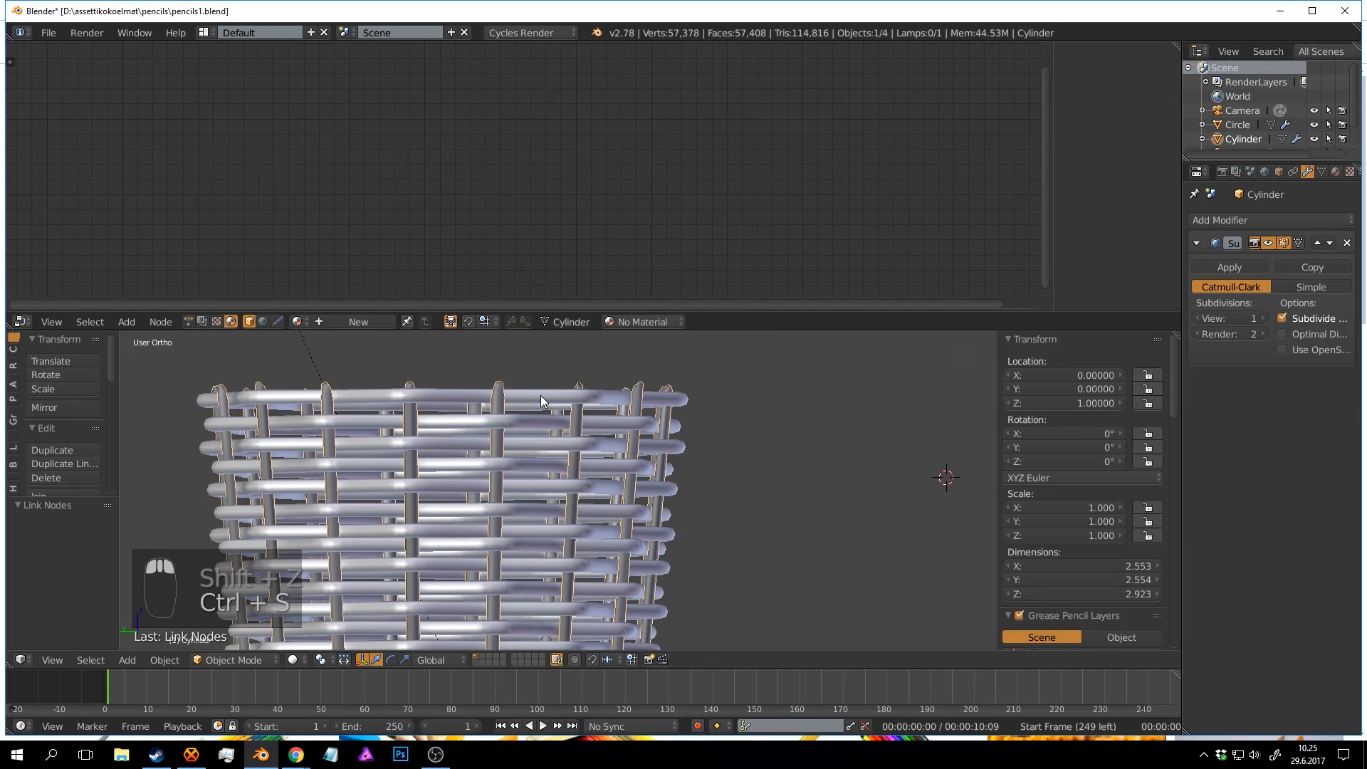
left_click(1336, 172)
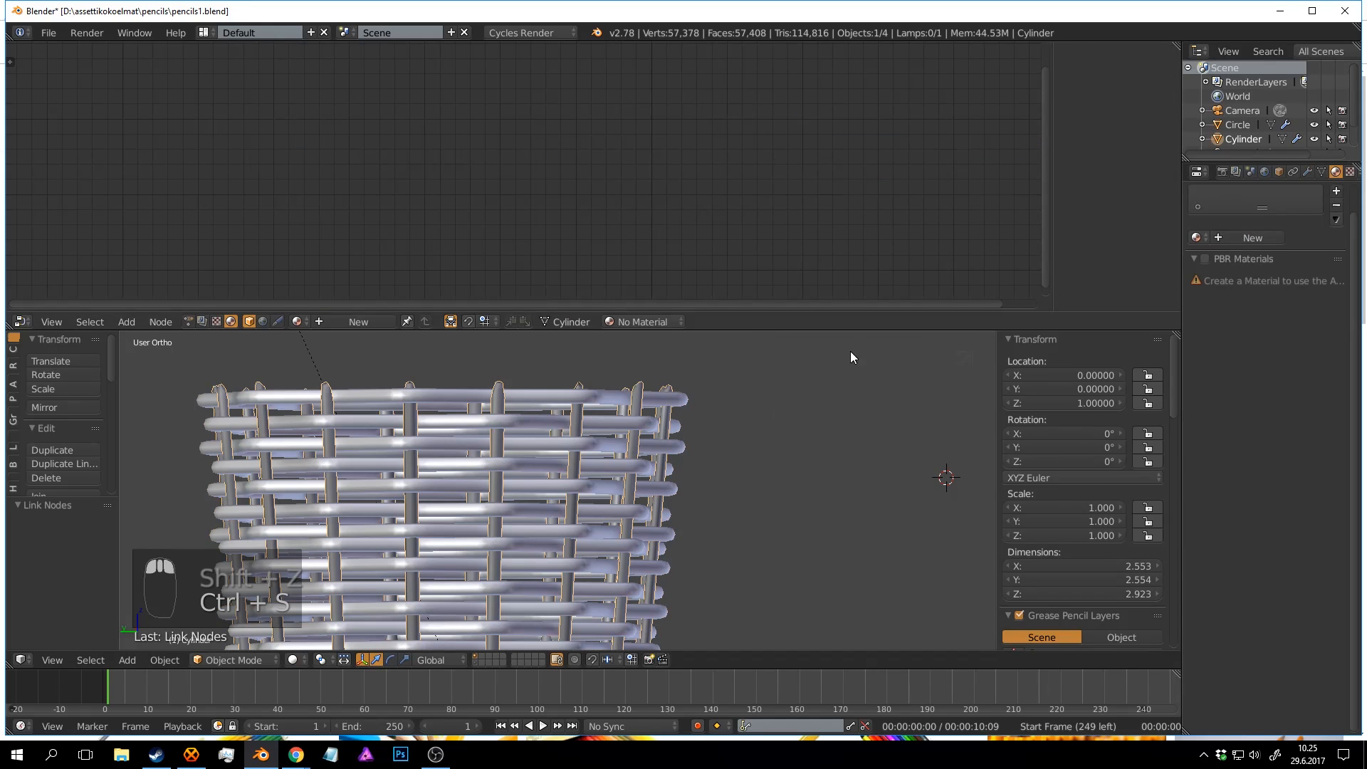
left_click(1198, 238)
left_click(1111, 299)
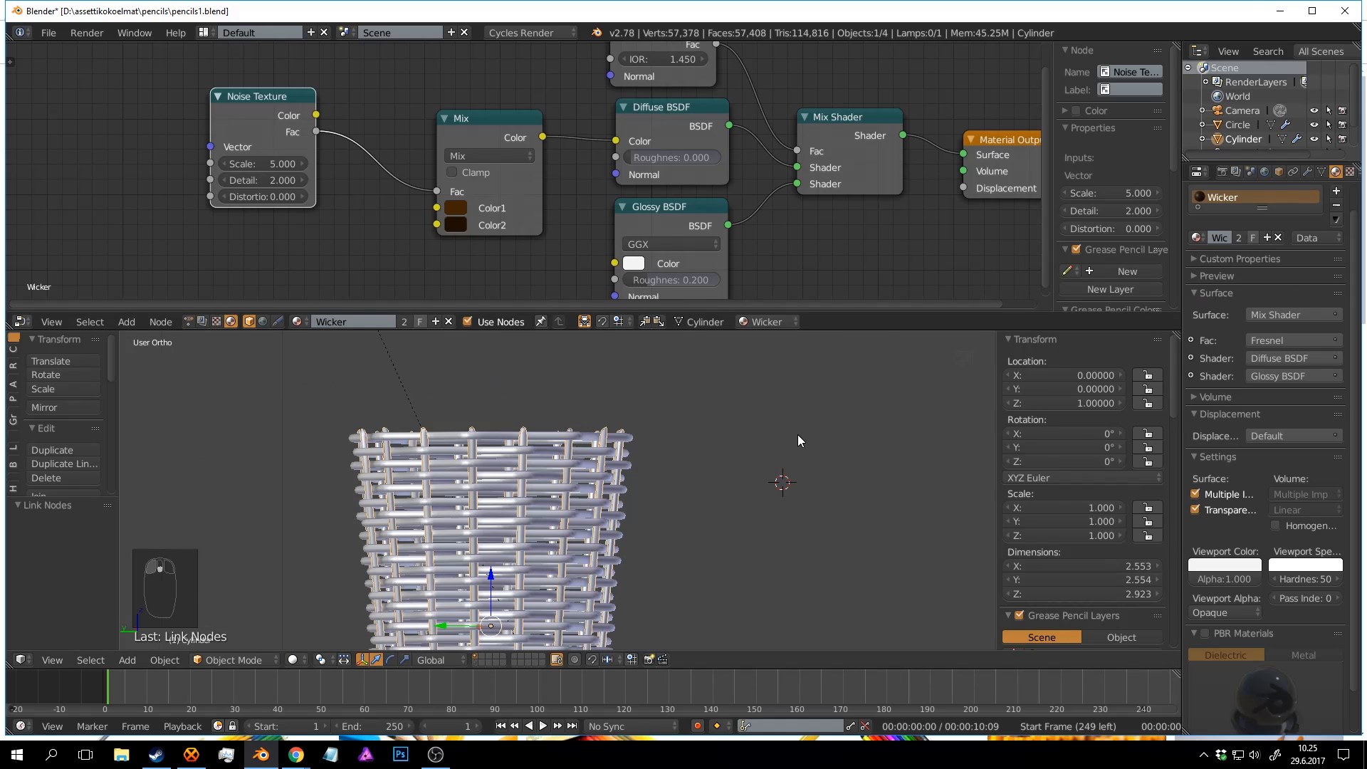
Show the basket in rendered shading and copy the Mix node's Color1 to the material's viewport color.
key("shift+z")
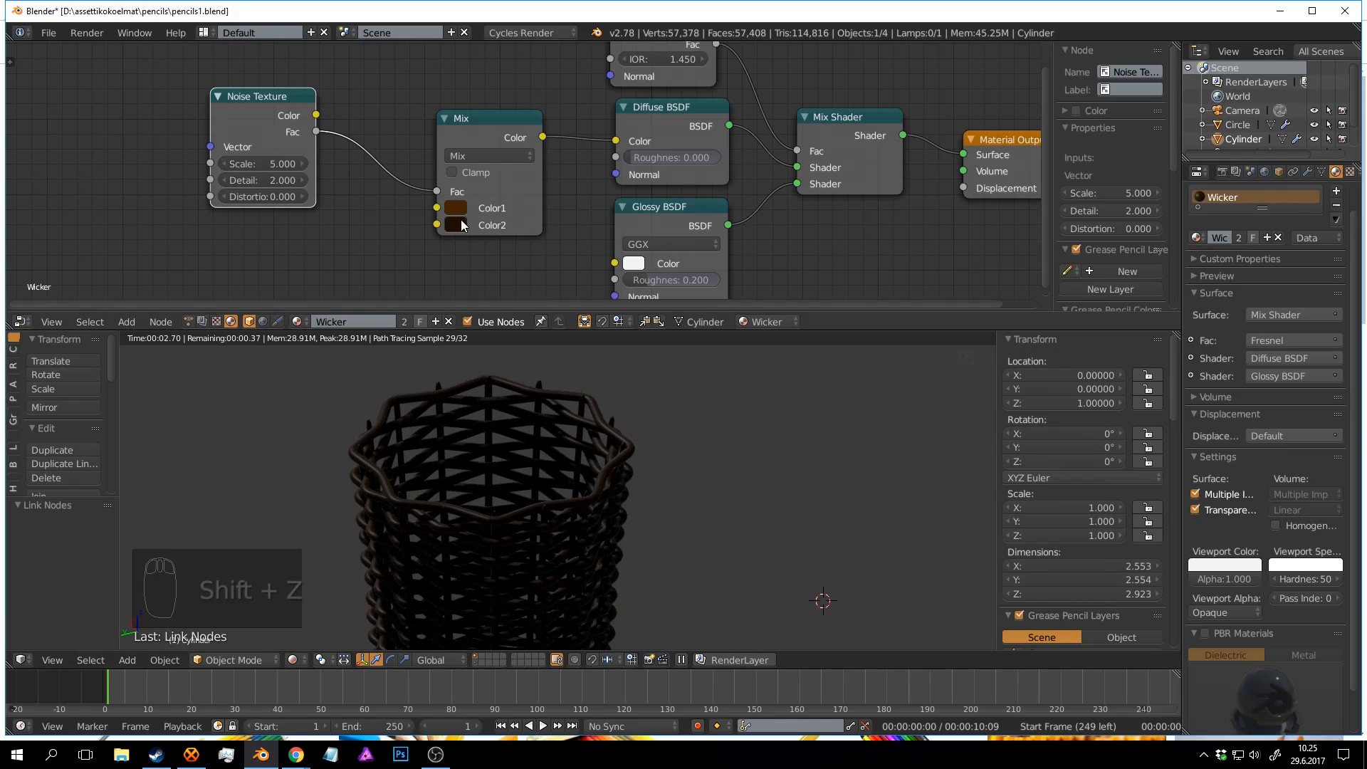
left_click_drag(457, 208, 1191, 566)
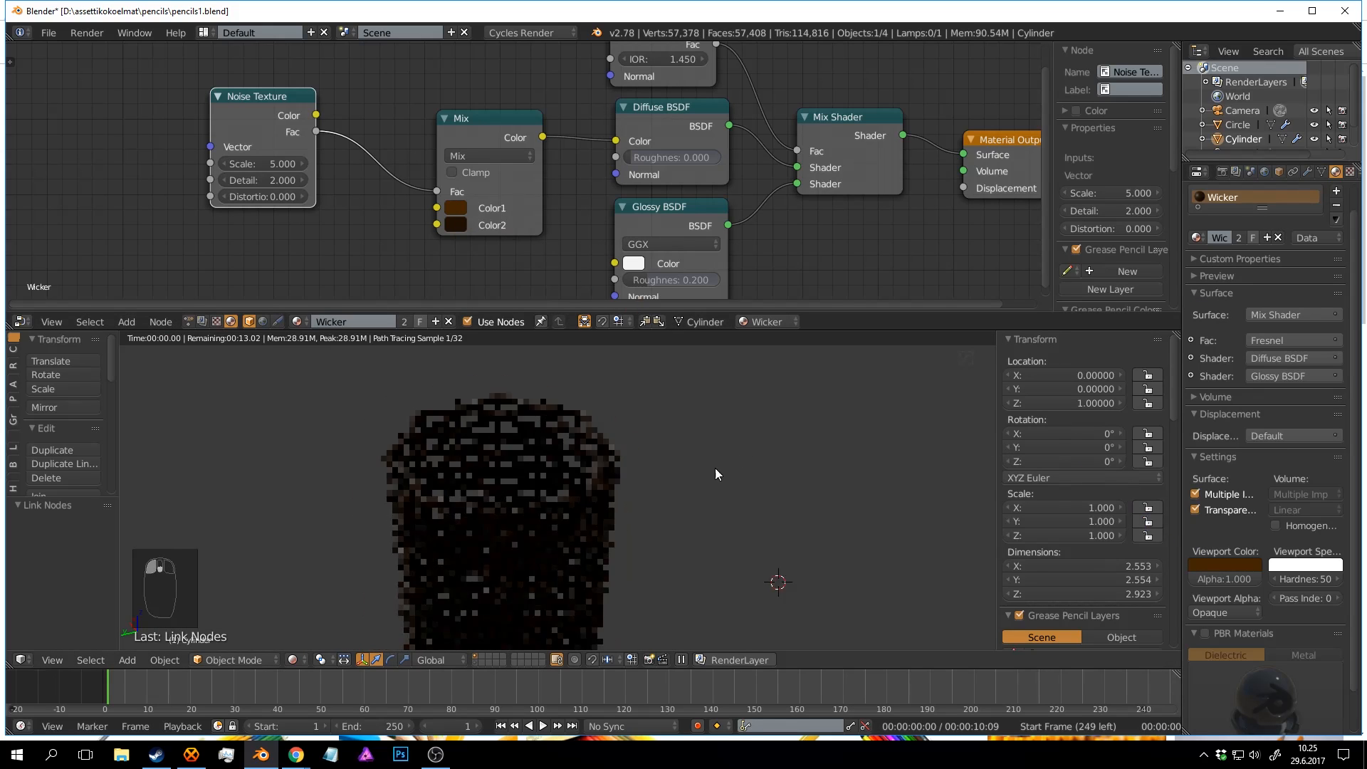
middle_click_drag(715, 468, 687, 420)
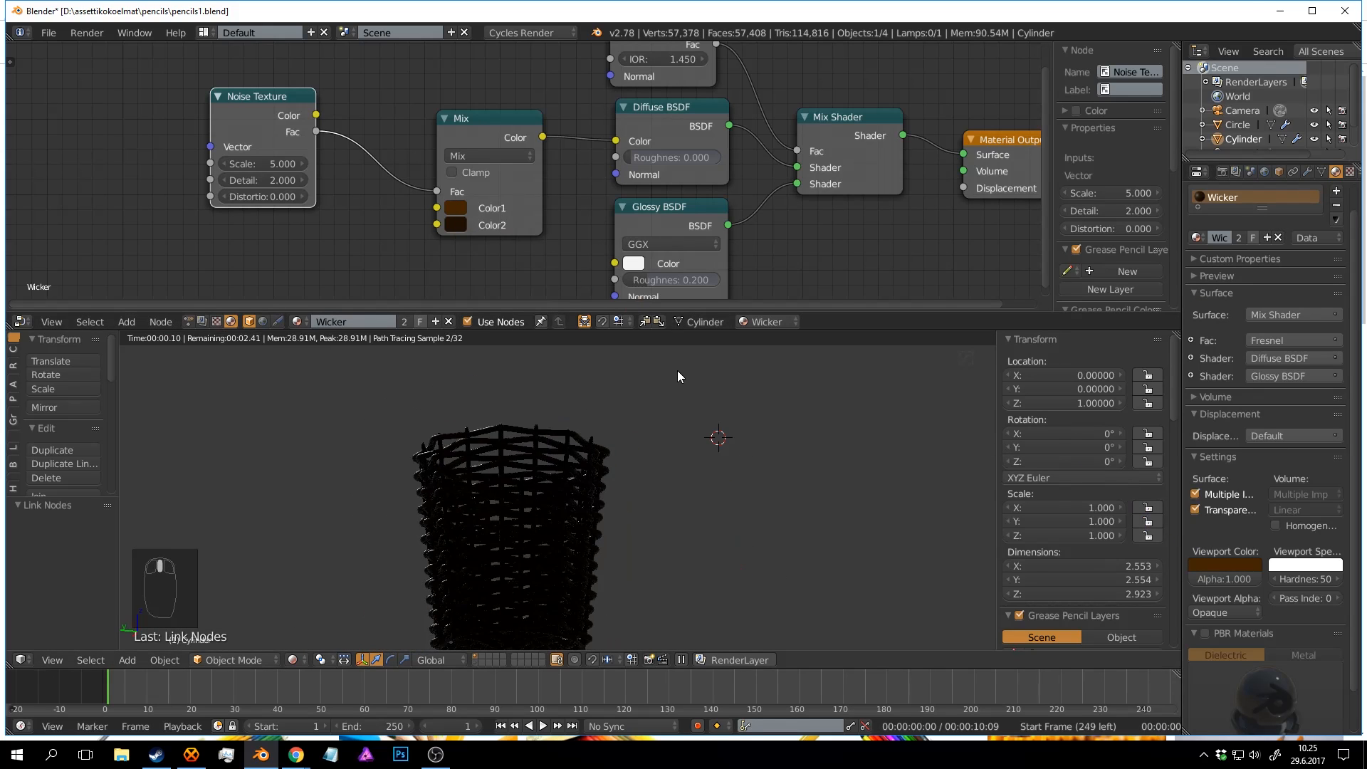
middle_click_drag(678, 371, 689, 474)
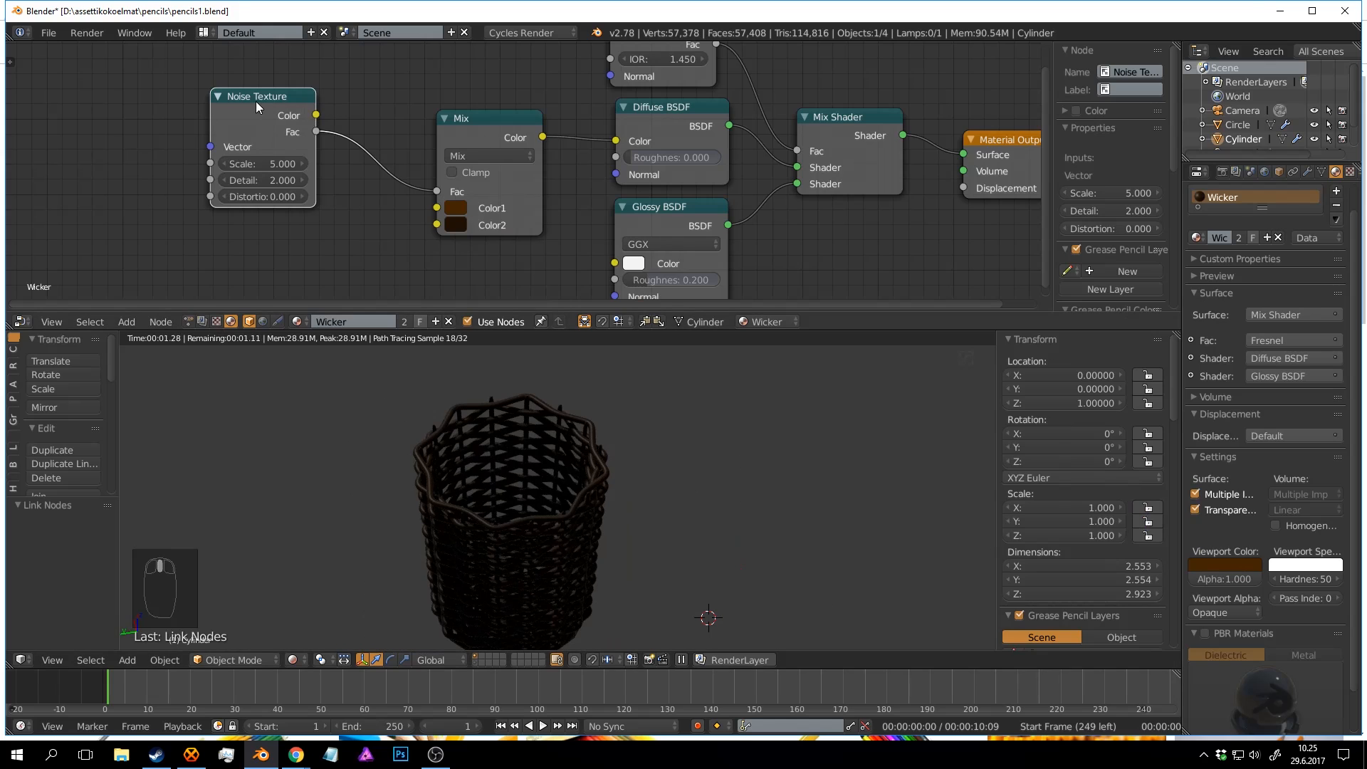
Move the Noise Texture node farther from the Mix node, set its scale to 26.3 and save the file.
left_click_drag(255, 101, 205, 100)
left_click_drag(233, 168, 300, 168)
scroll(711, 531, "up", 2)
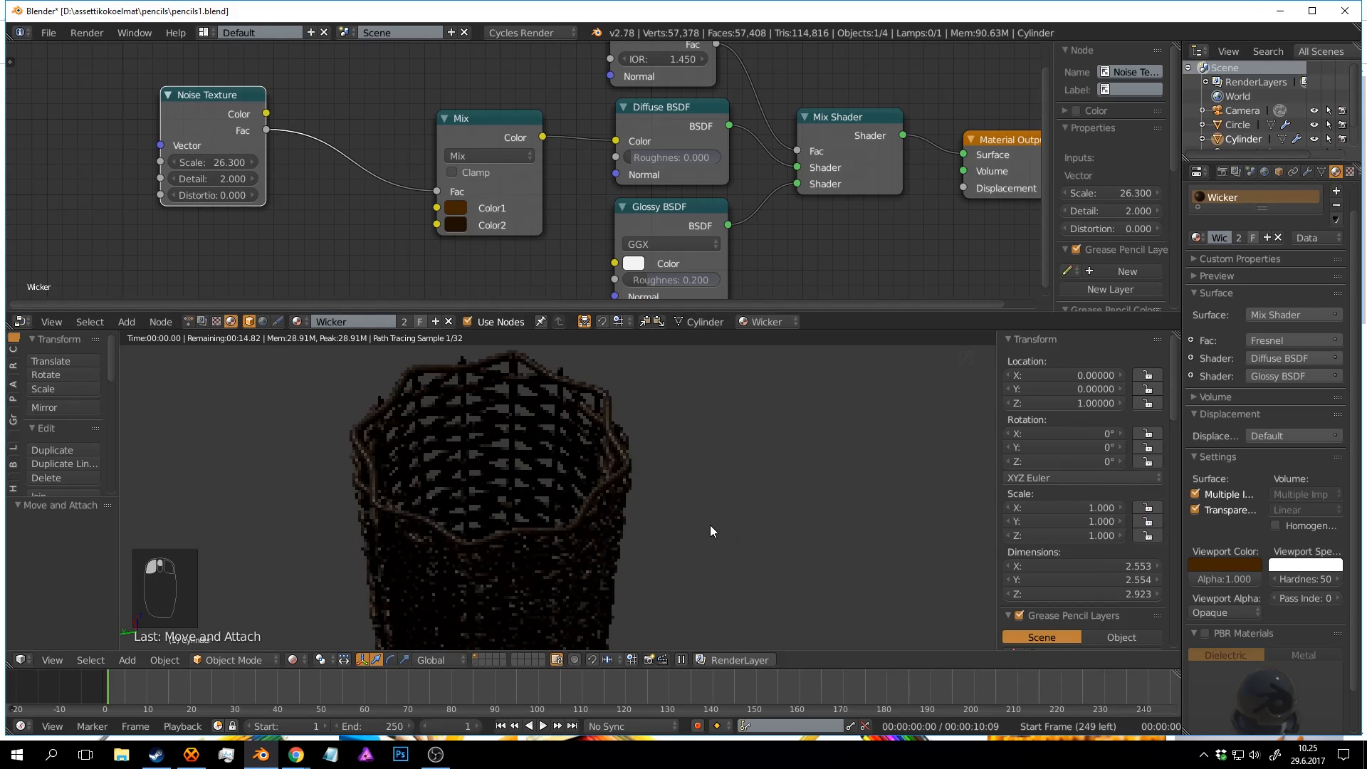
key("ctrl+s")
left_click(691, 510)
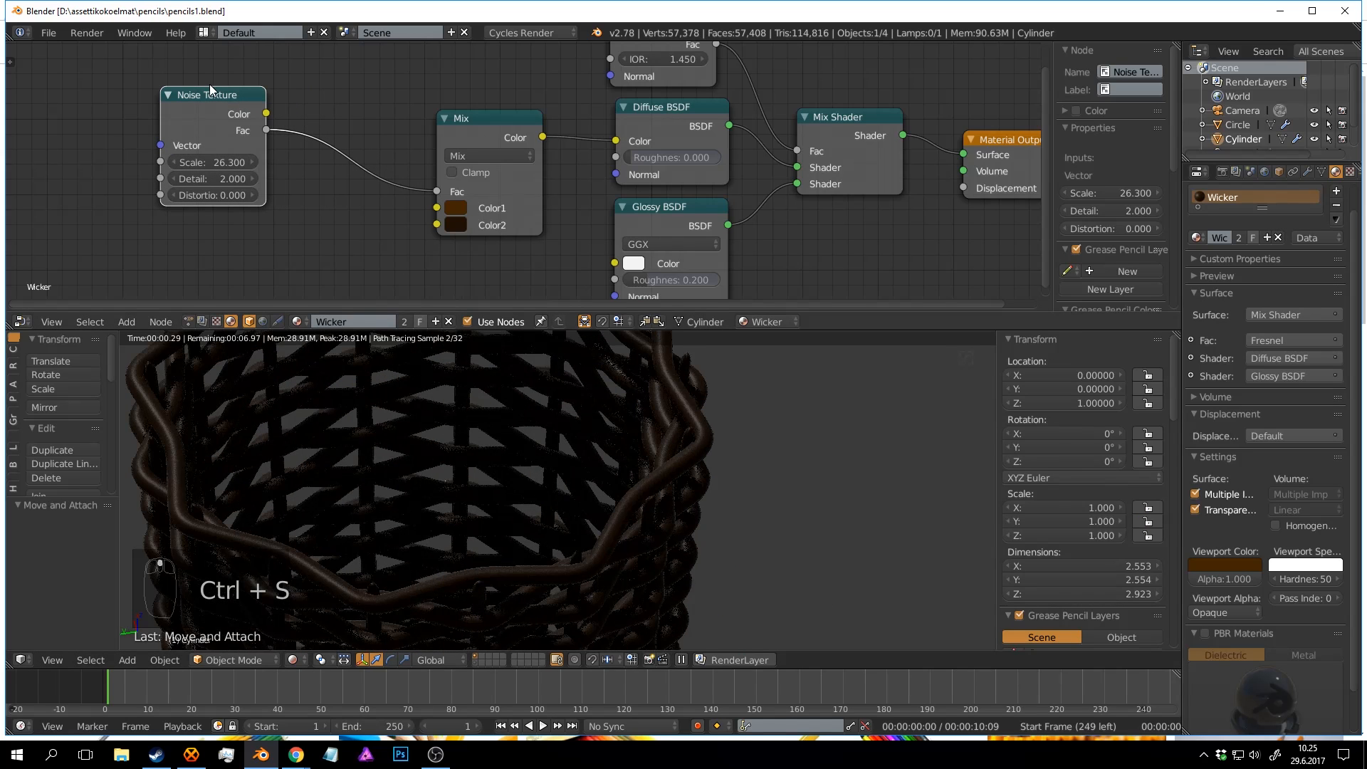
Add a Texture Coordinate node, connect its Object output to the Noise Texture's Vector input and save the file.
middle_click_drag(188, 96, 396, 106)
key("shift+a")
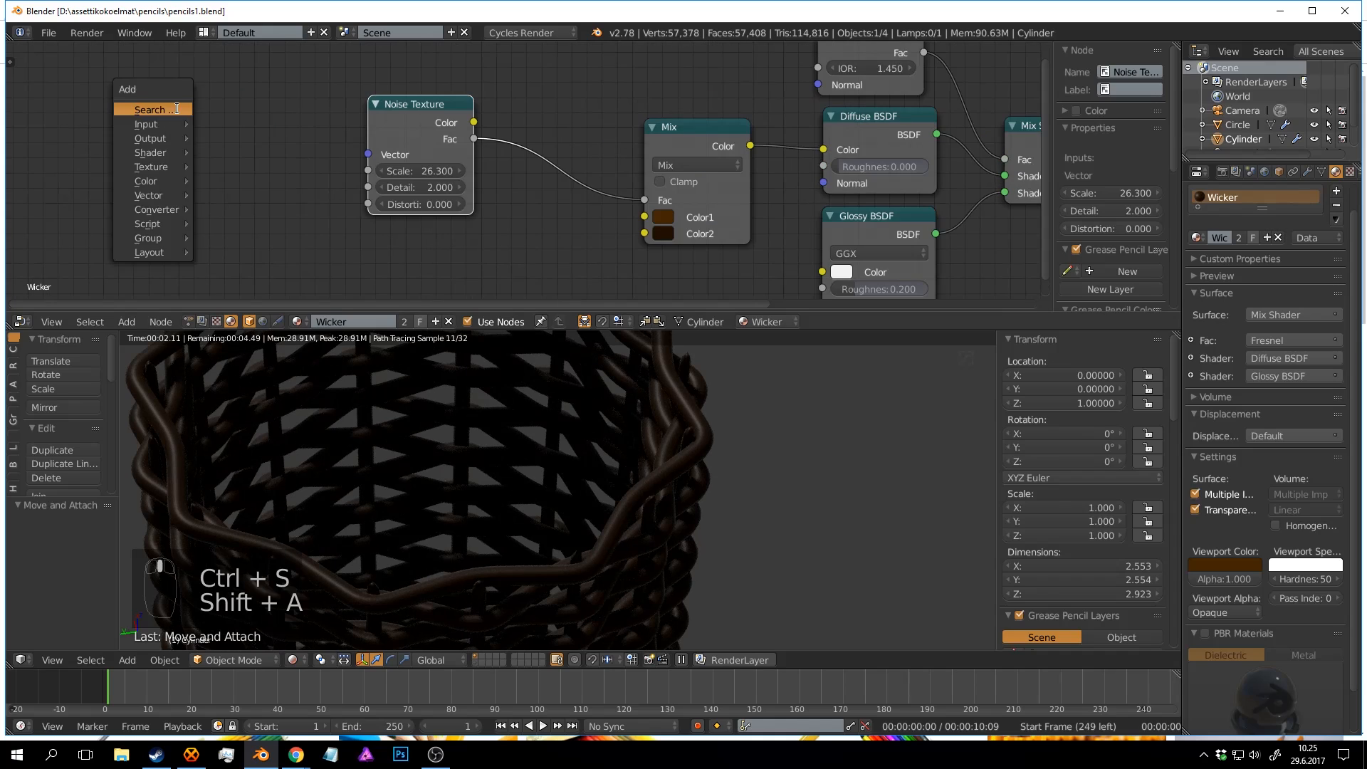
left_click(177, 109)
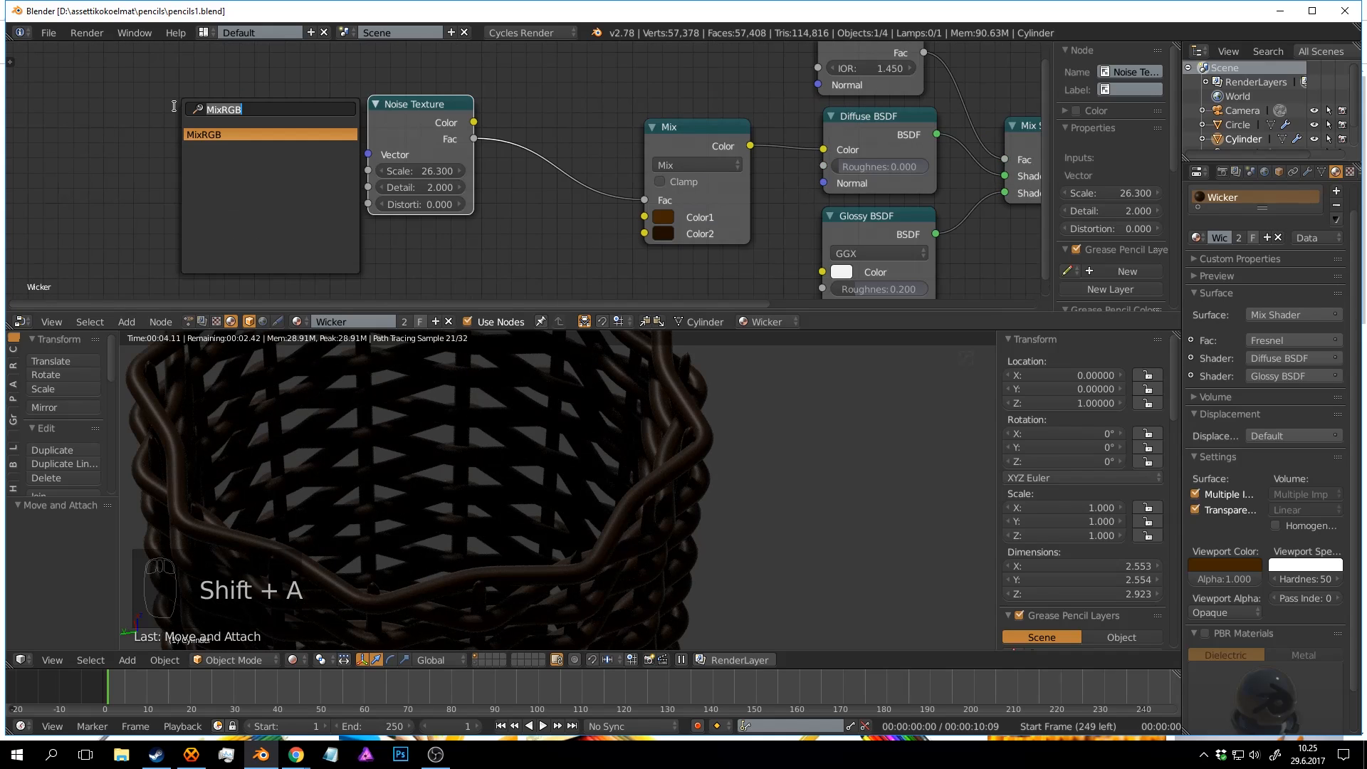
type("tex")
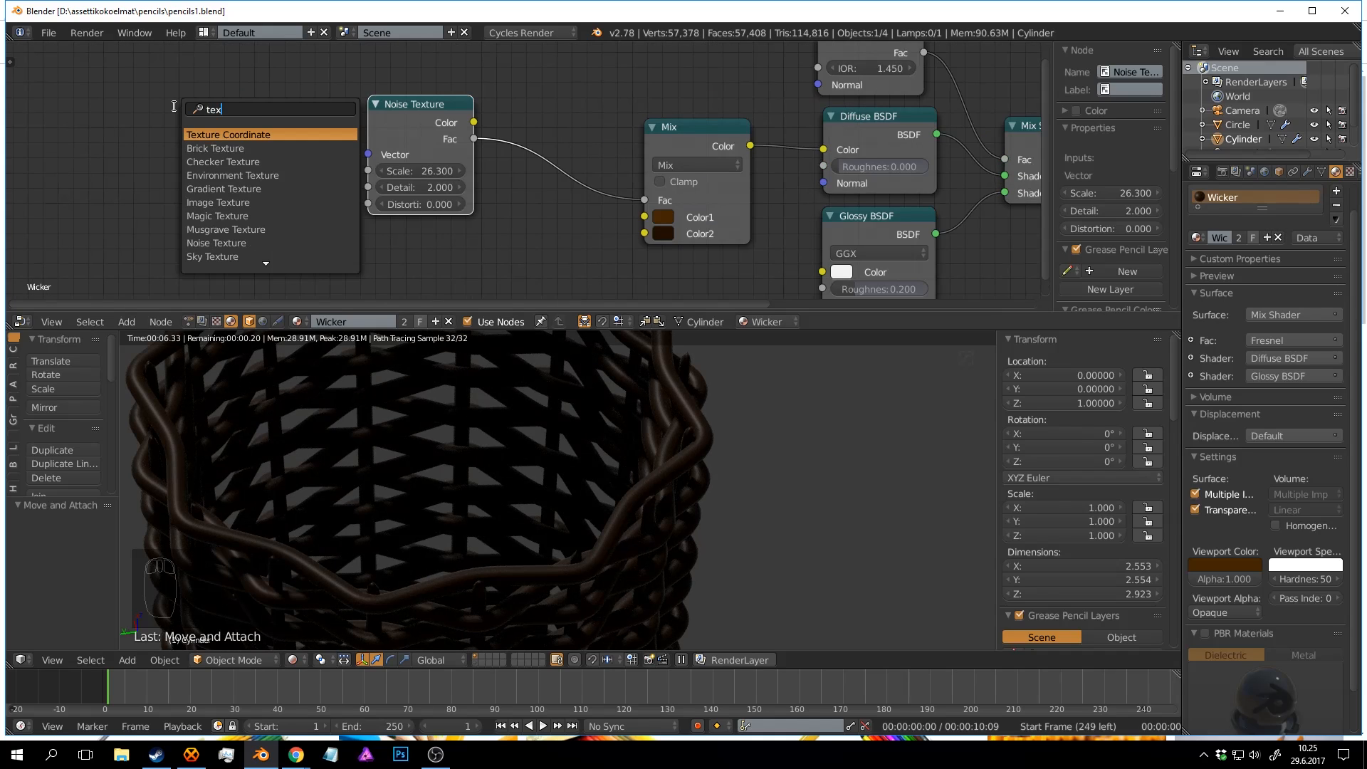
left_click(219, 134)
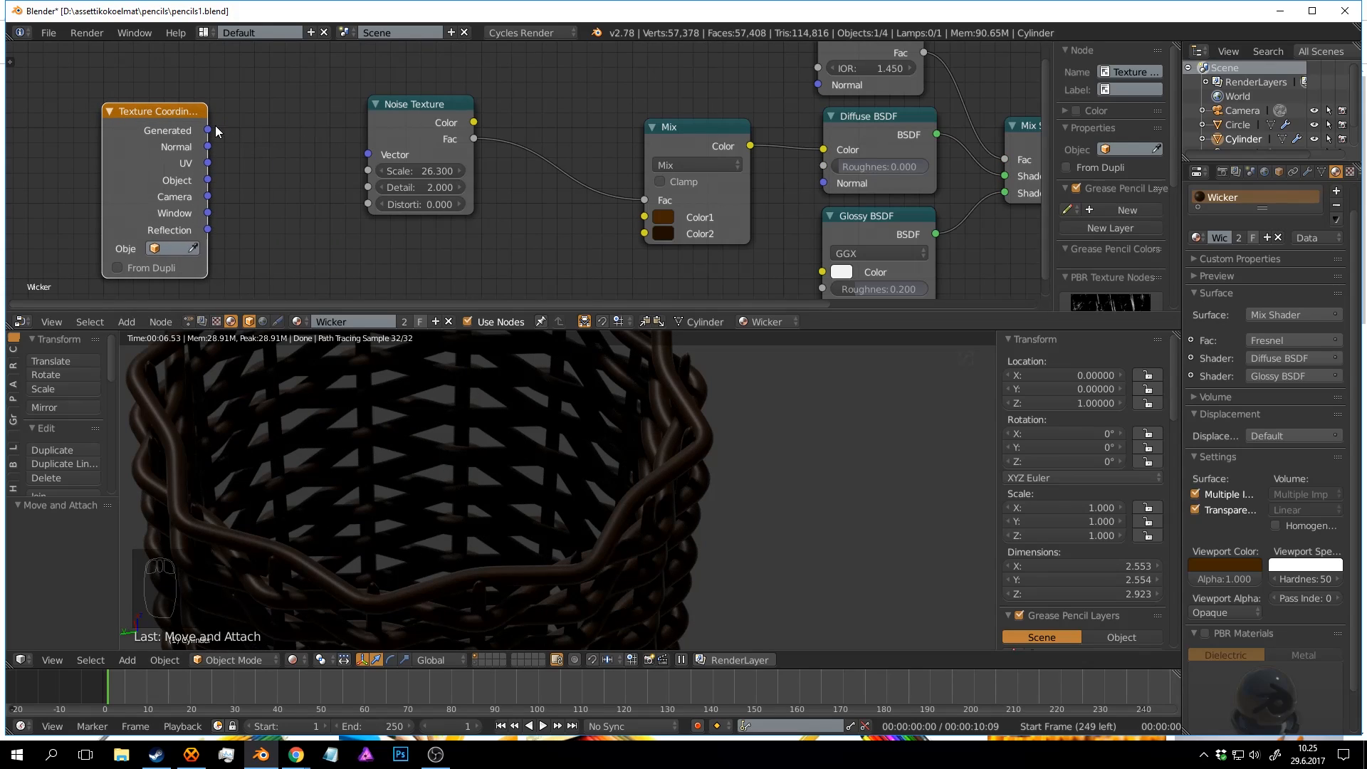
left_click_drag(208, 181, 368, 154)
key("ctrl+s")
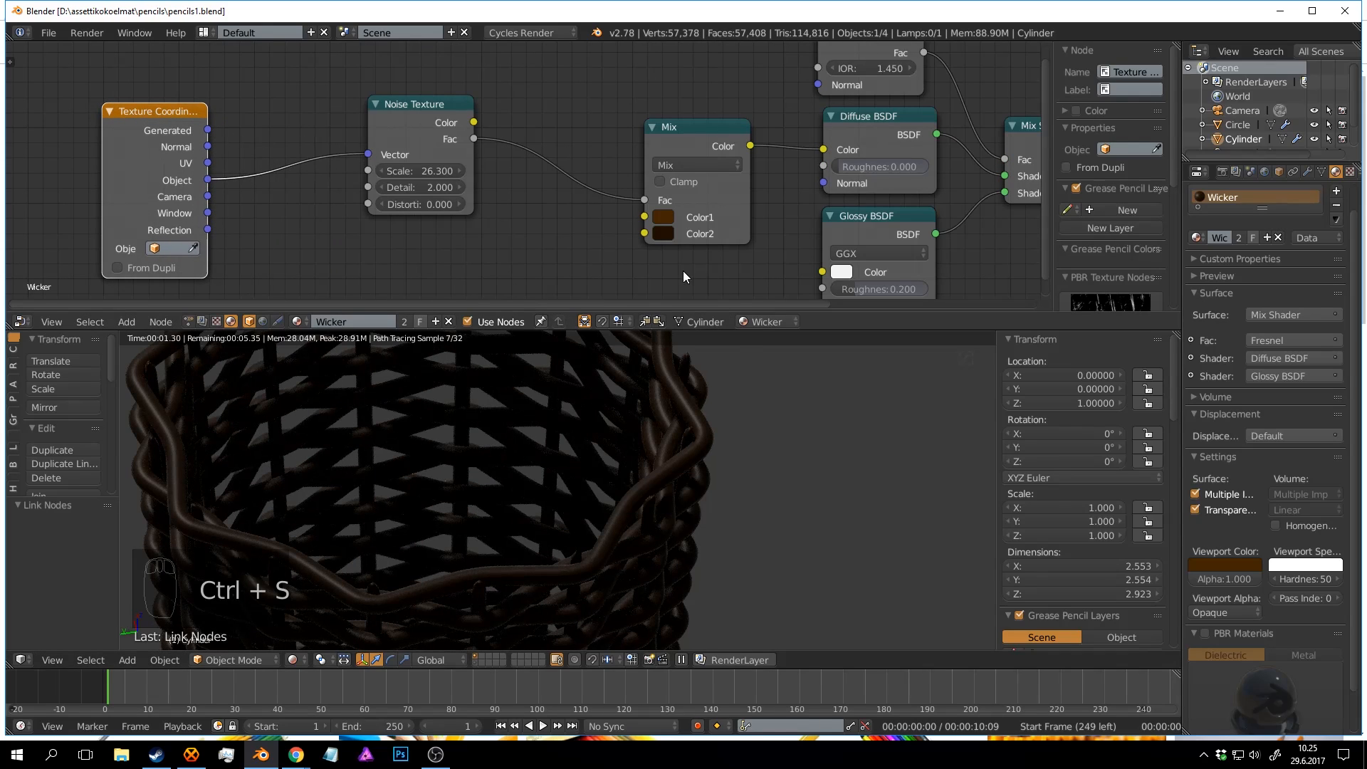
Darken the Mix node's Color2 to R 0.006, G 0.003, B 0.001 and save the file.
left_click(663, 233)
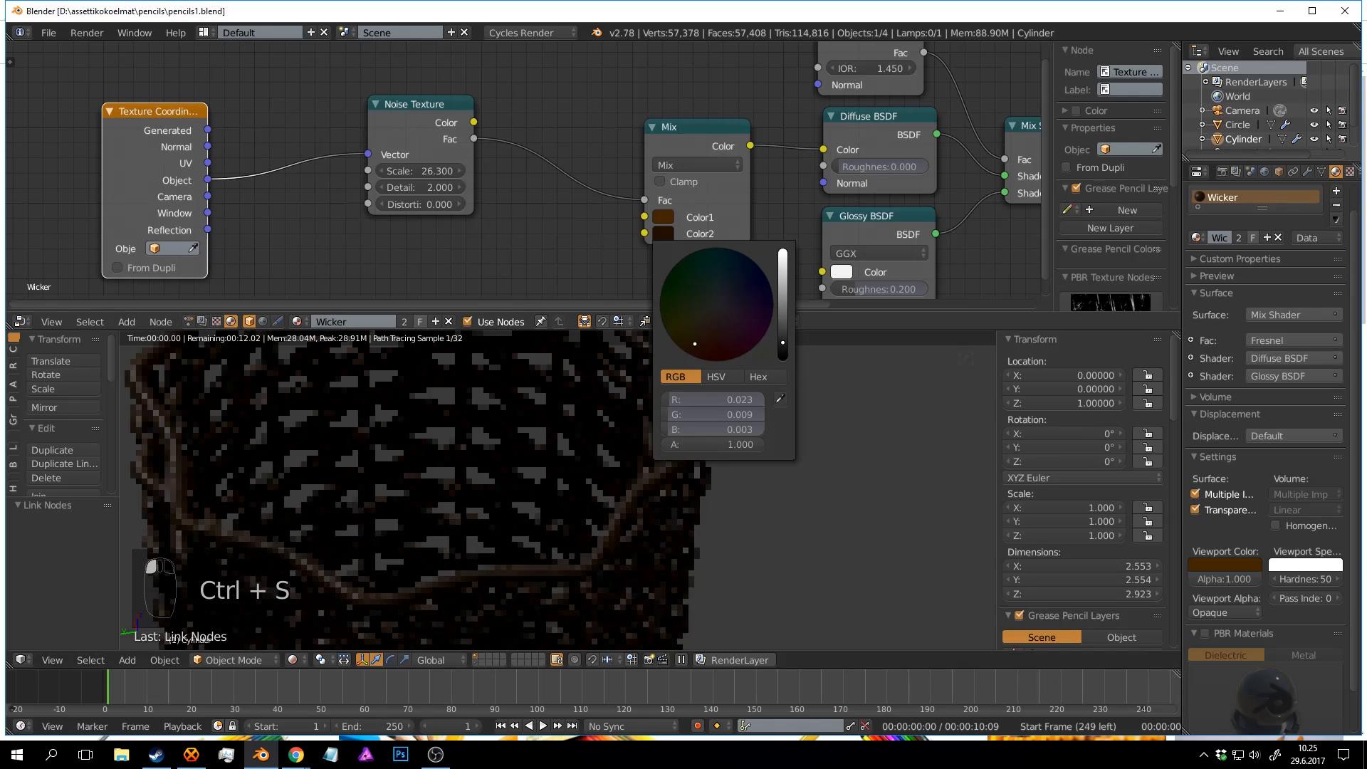
scroll(763, 347, "down", 5)
left_click_drag(783, 353, 783, 353)
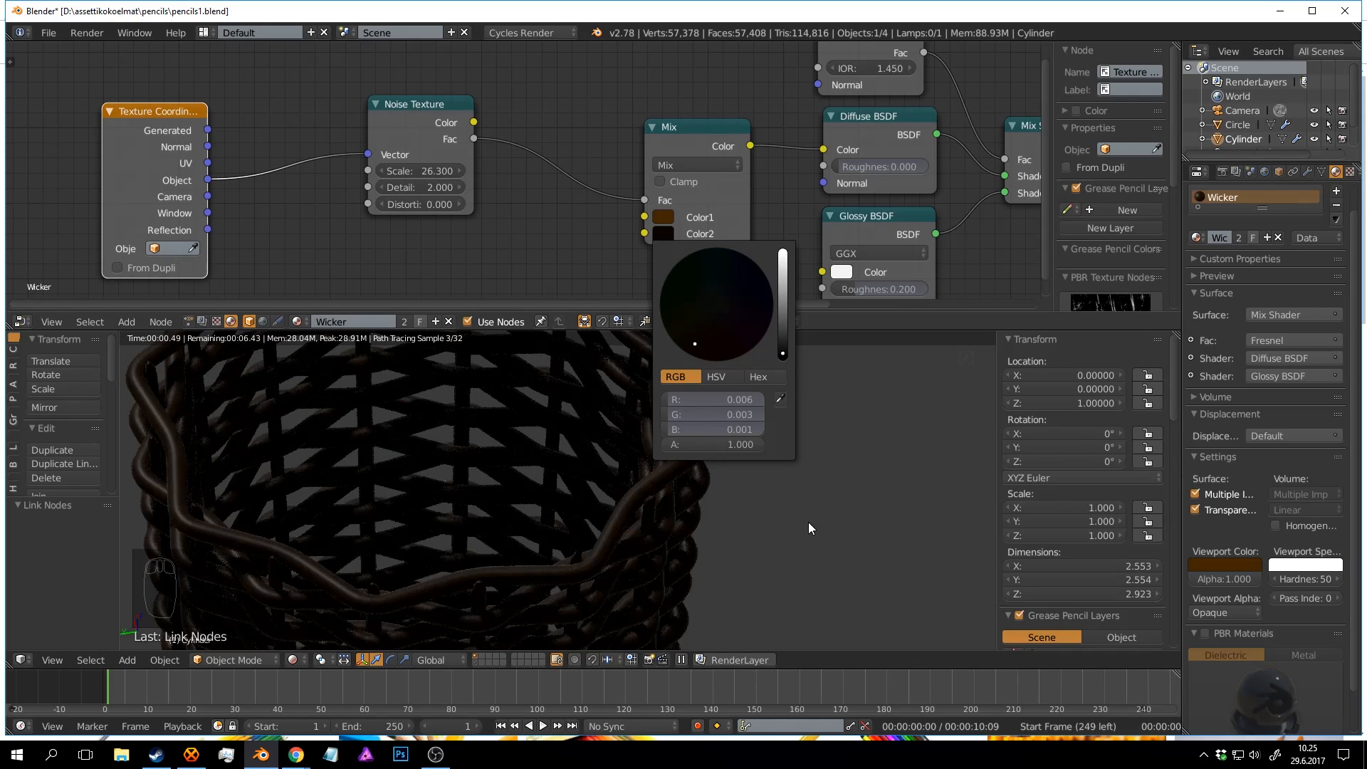
left_click(852, 503)
key("ctrl+s")
left_click(851, 503)
Move the Noise Texture node farther from the Mix node and insert a ColorRamp node into the link between them.
left_click_drag(417, 100, 348, 101)
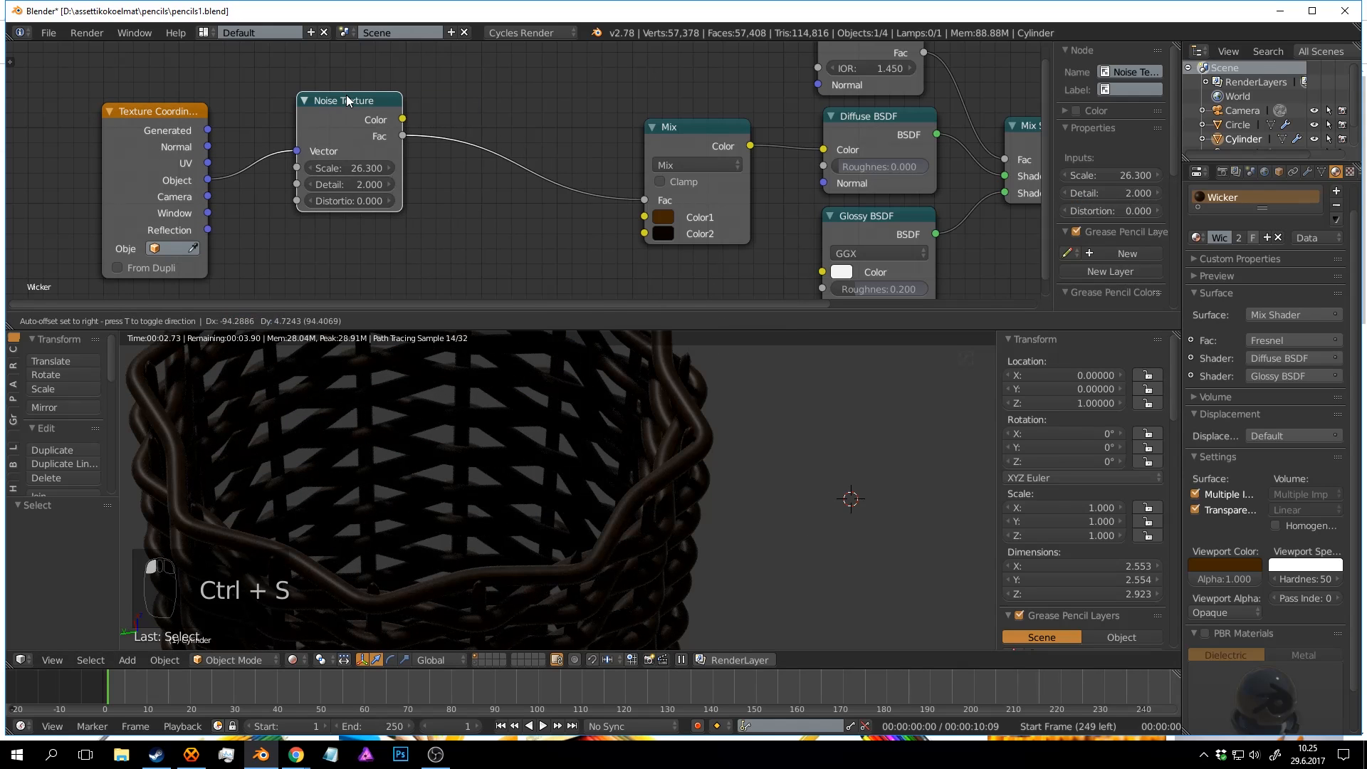
key("shift+a")
left_click(434, 177)
type("ram")
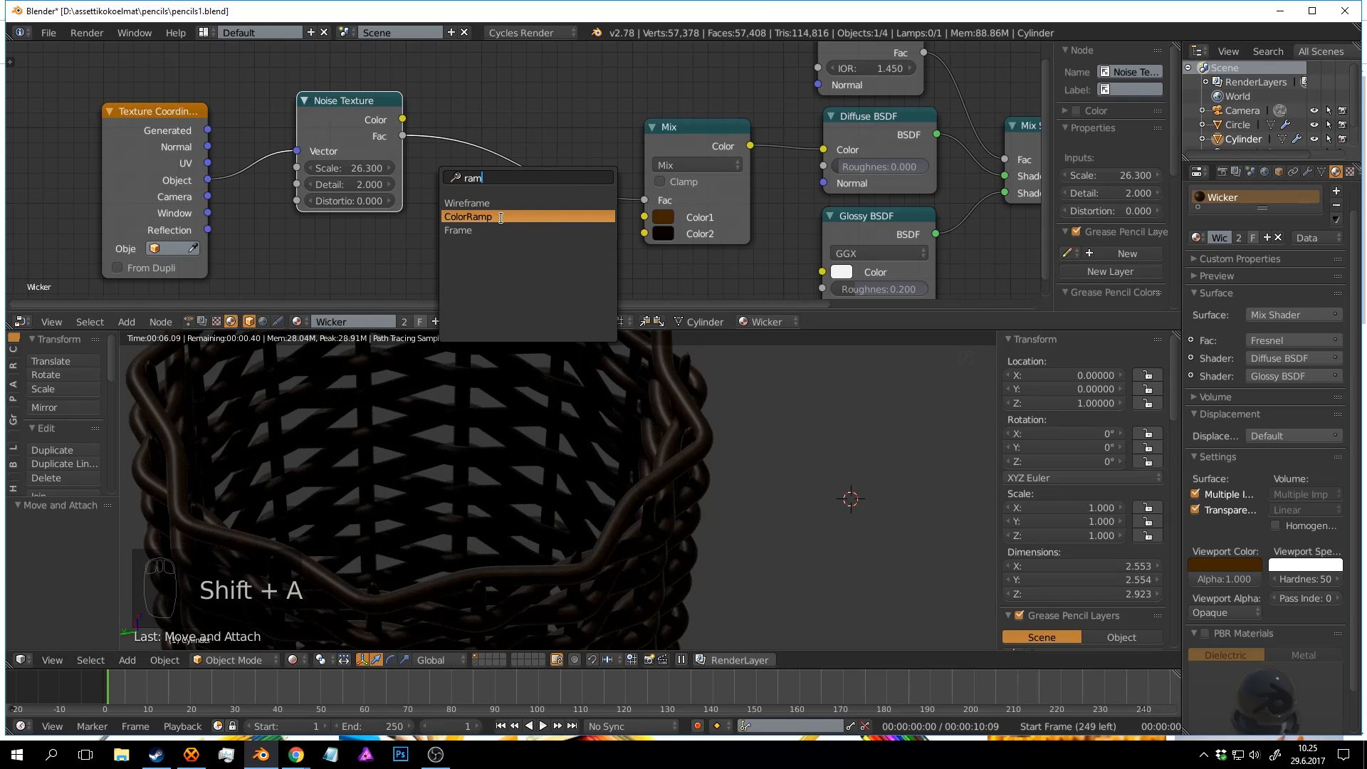
left_click(501, 217)
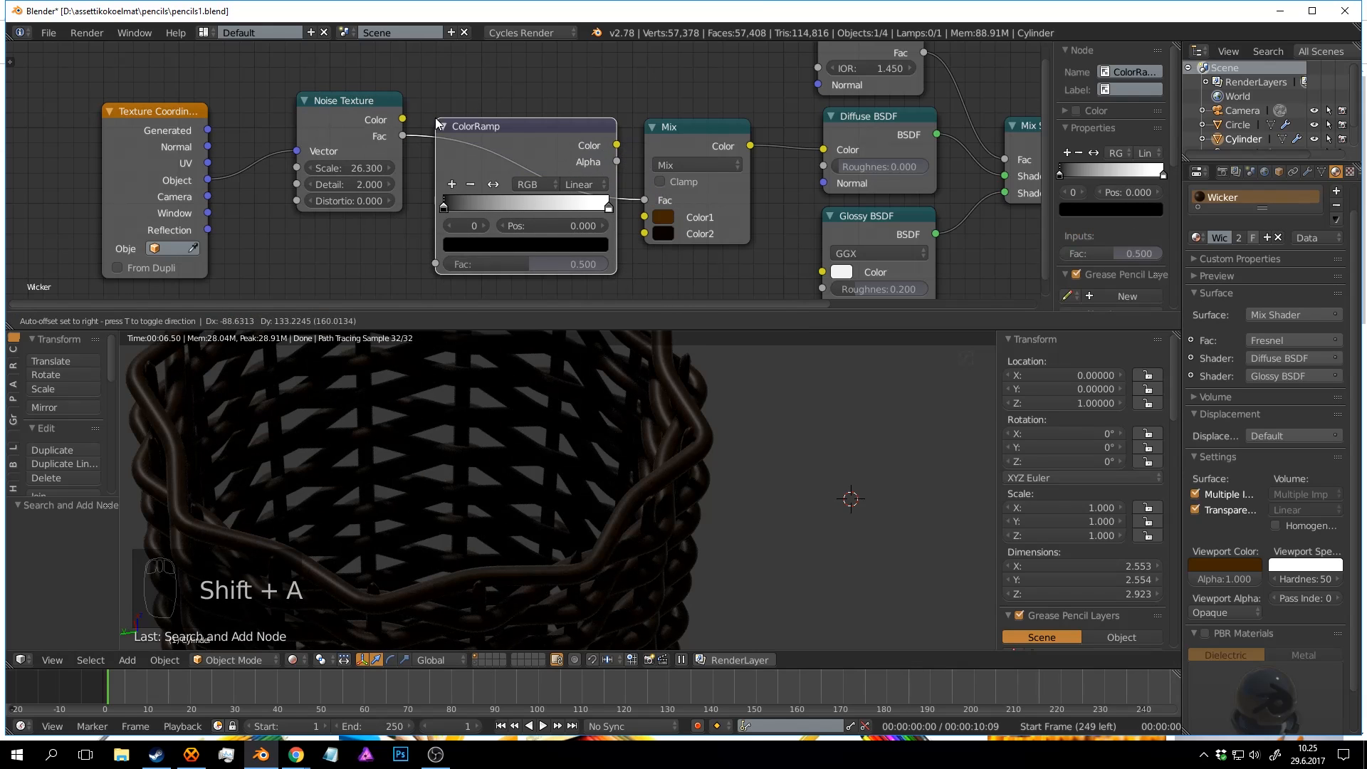
left_click(526, 108)
middle_click_drag(525, 108, 428, 69)
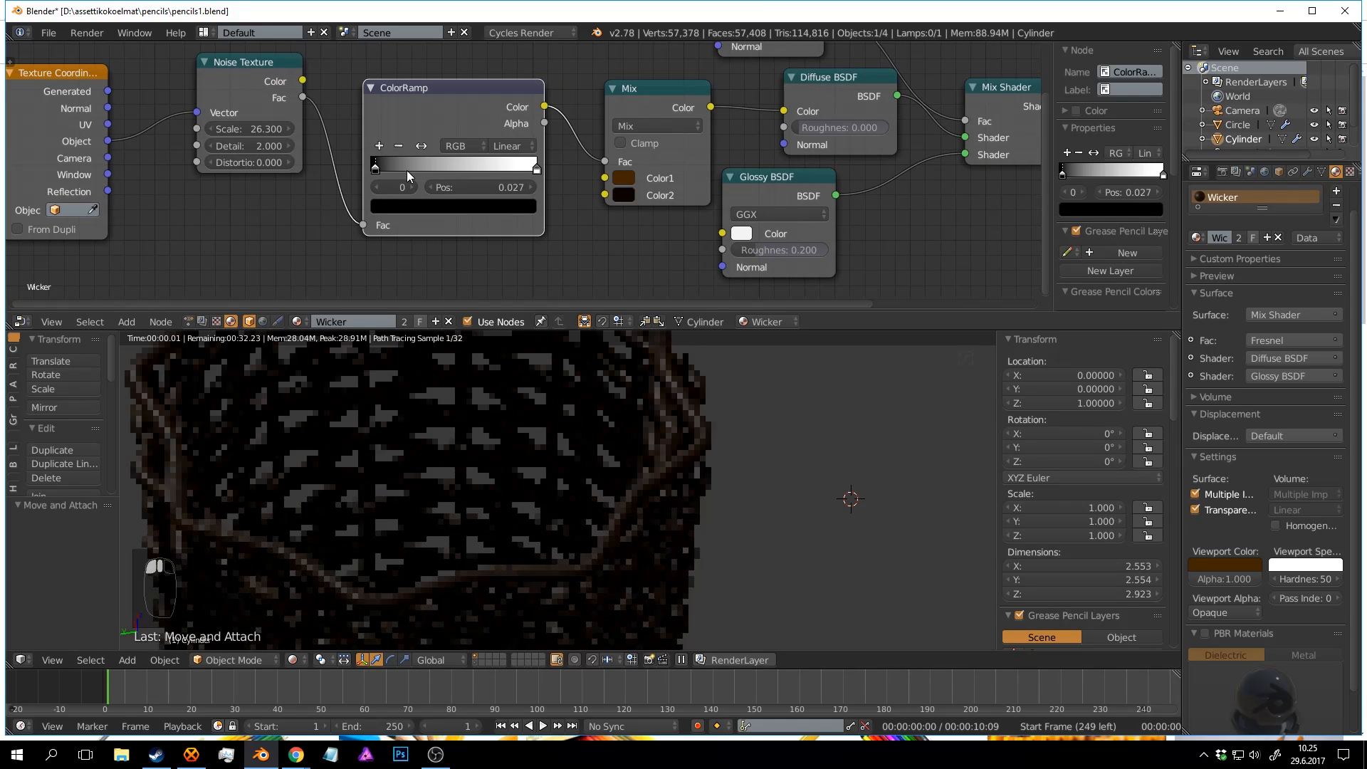
Tighten the ColorRamp by moving the black stop toward the middle and the white stop to position 0.591, and save the file.
left_click_drag(407, 170, 439, 168)
left_click_drag(537, 169, 469, 169)
key("ctrl+s")
middle_click_drag(755, 477, 624, 422)
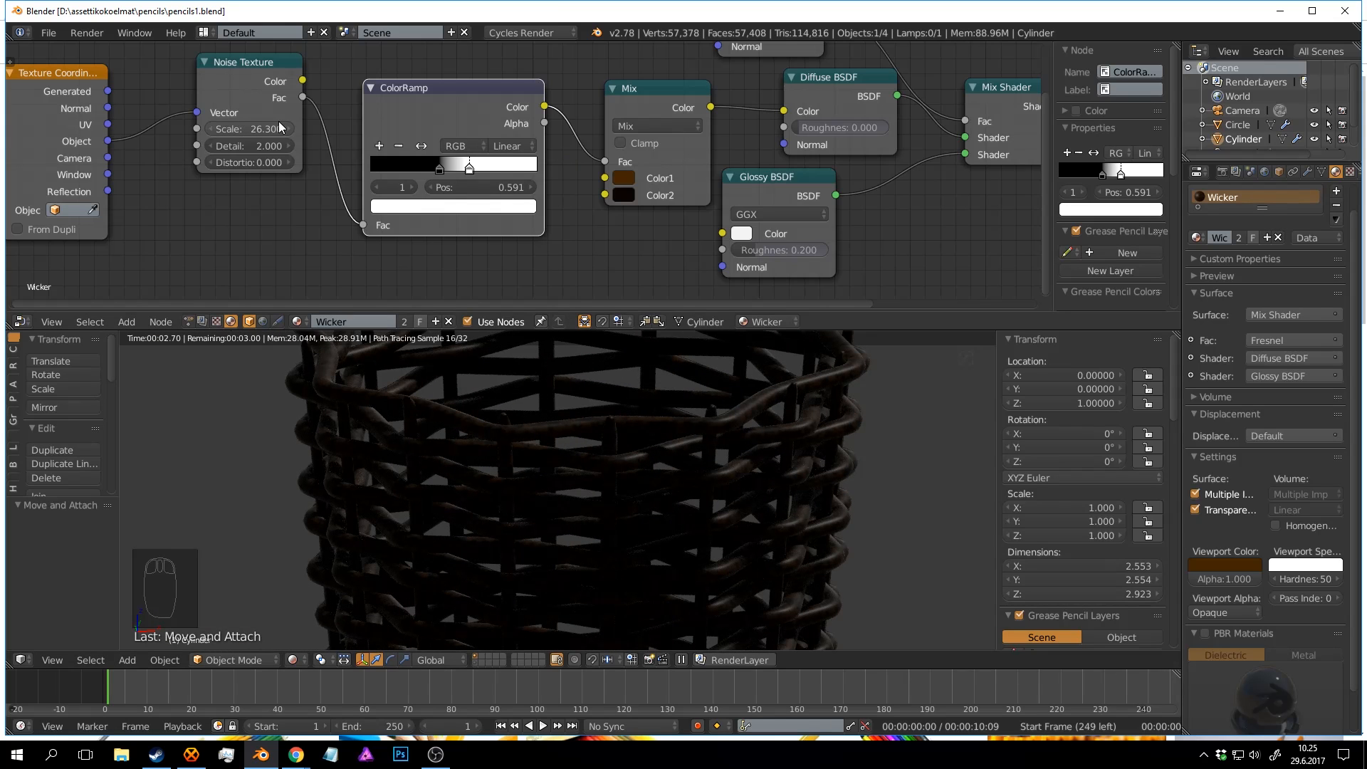
Set the Noise Texture's scale to 18.1 and save the file.
left_click_drag(249, 129, 190, 129)
middle_click_drag(176, 203, 231, 199)
key("ctrl+s")
left_click(226, 198)
left_click(227, 198)
middle_click_drag(982, 510, 849, 430)
scroll(847, 426, "up", 2)
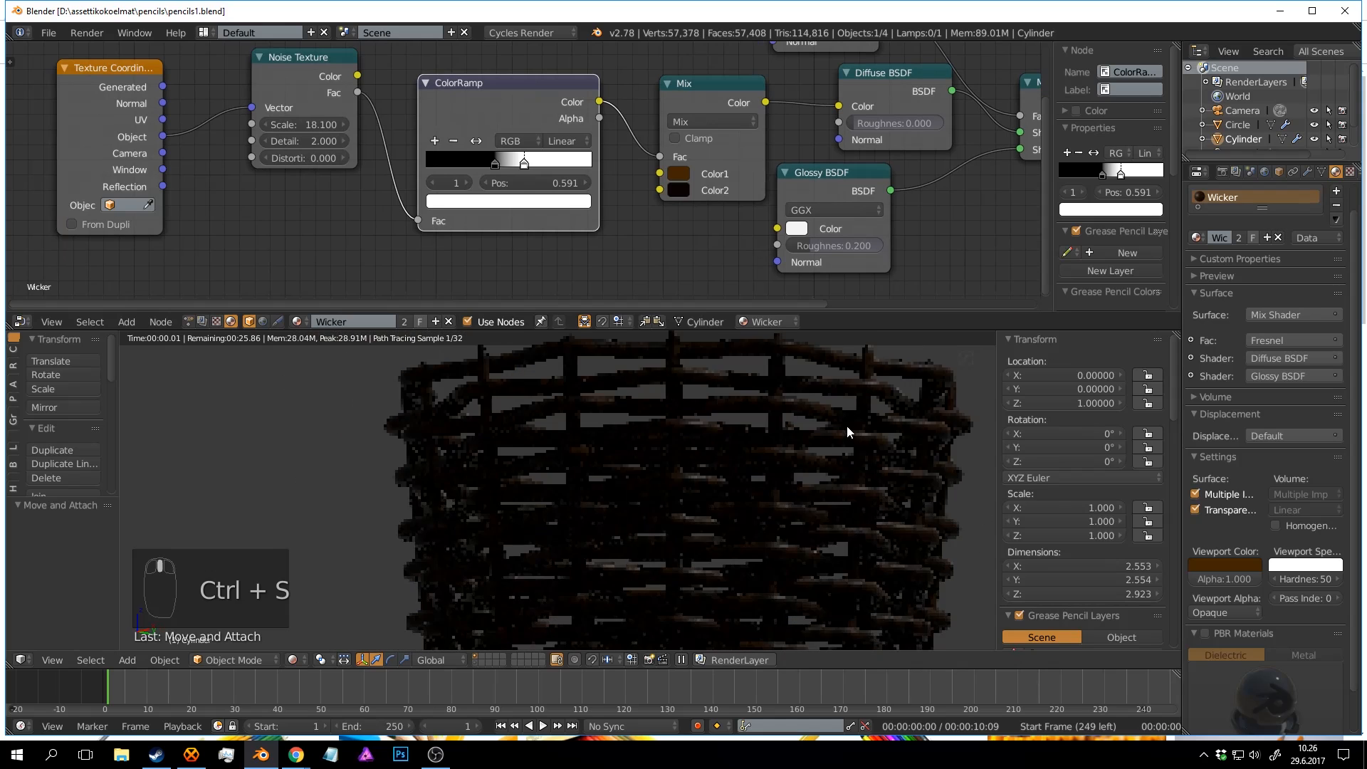
key("ctrl+s")
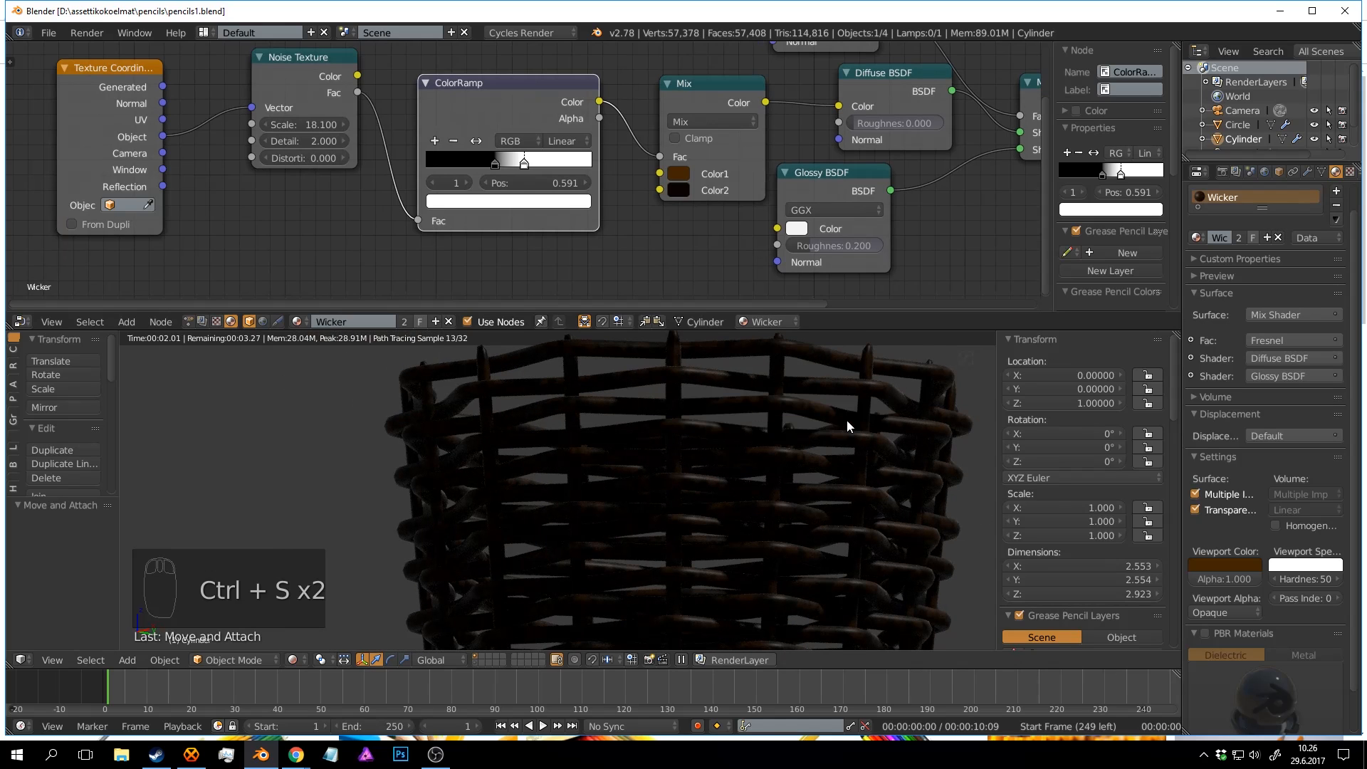
Move the Material Output and Mix Shader nodes farther away from the Diffuse and Glossy BSDF nodes.
scroll(840, 420, "down", 1)
middle_click_drag(832, 180, 480, 204)
left_click_drag(810, 131, 969, 129)
left_click_drag(664, 110, 888, 102)
Set the Noise Texture's detail to 16 and save over pencils1.blend.
middle_click_drag(103, 48, 239, 67)
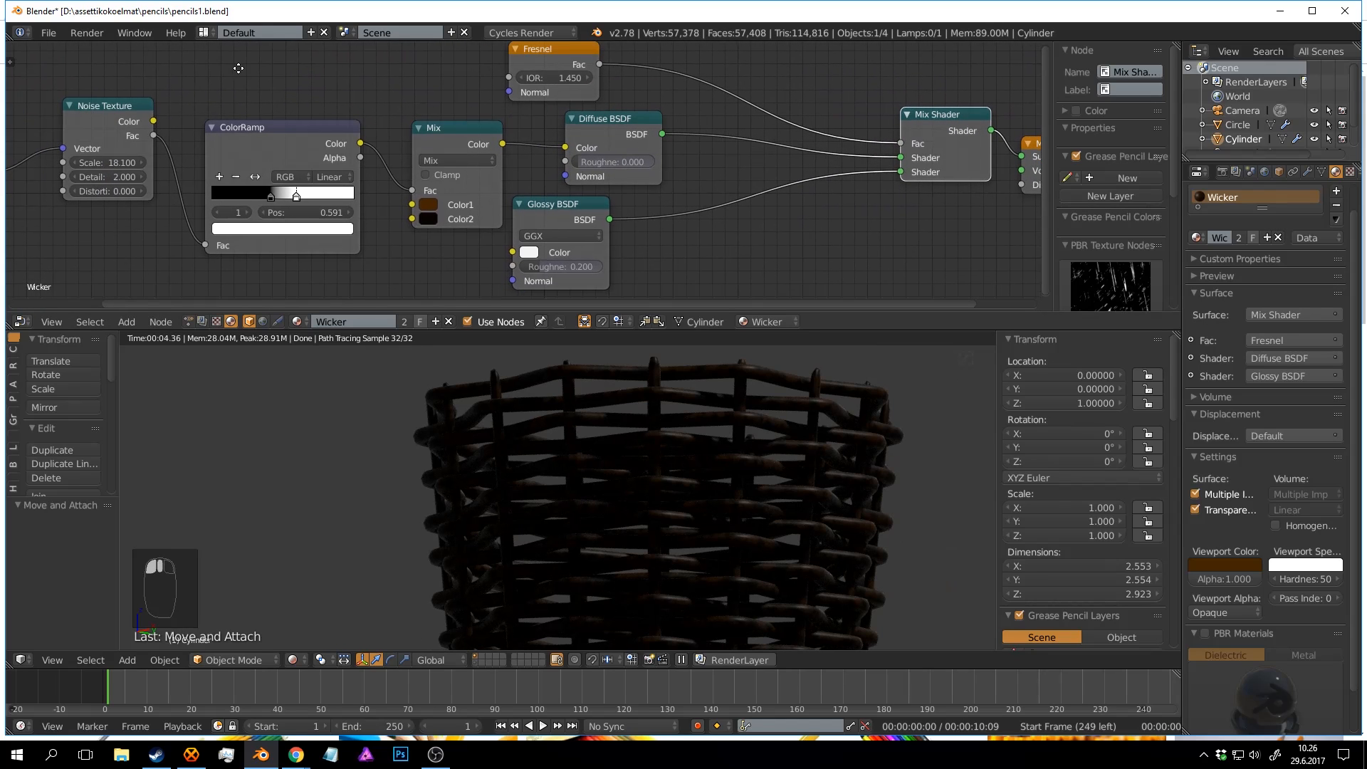
left_click_drag(126, 176, 434, 178)
key("ctrl+s")
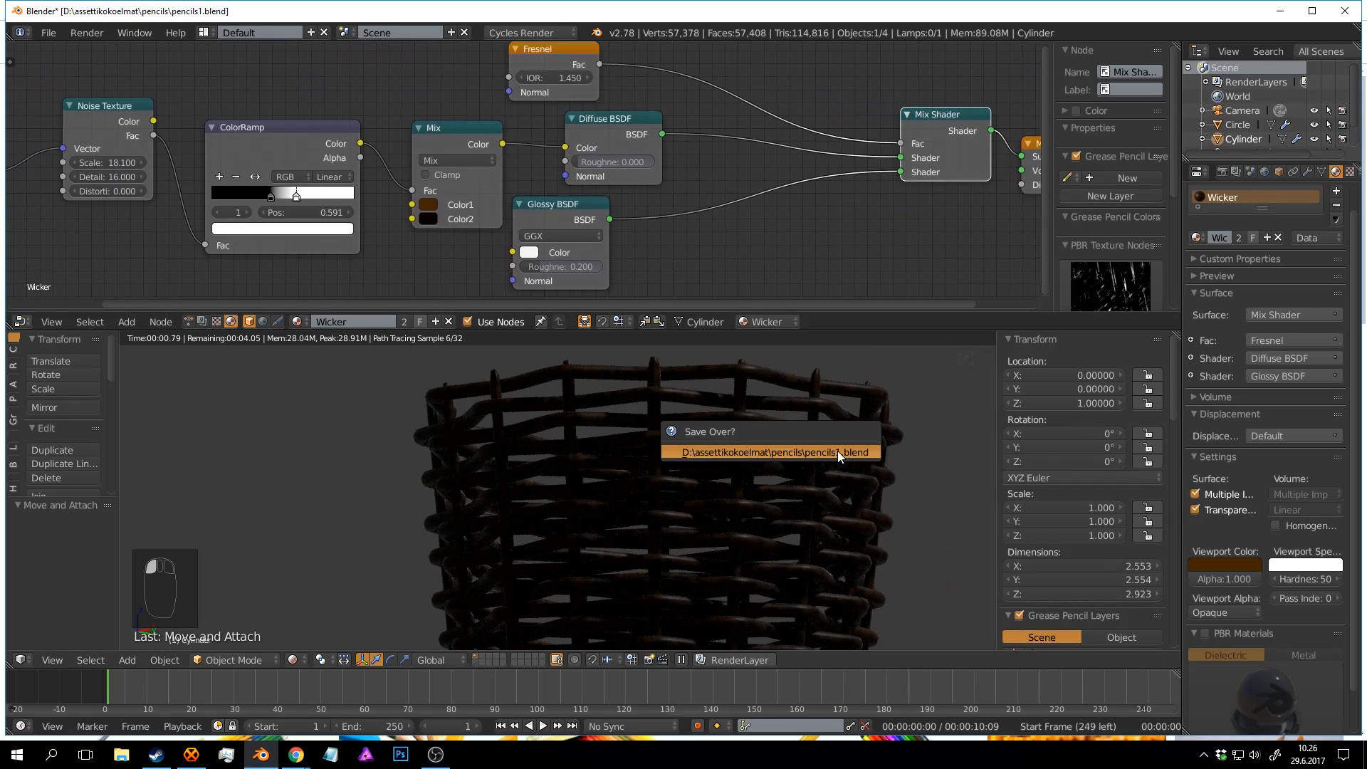
left_click(838, 453)
Move the Fresnel, Diffuse BSDF and Glossy BSDF nodes closer to the Mix Shader, leaving free space after the Mix node.
left_click_drag(577, 54, 814, 34)
left_click_drag(610, 127, 693, 108)
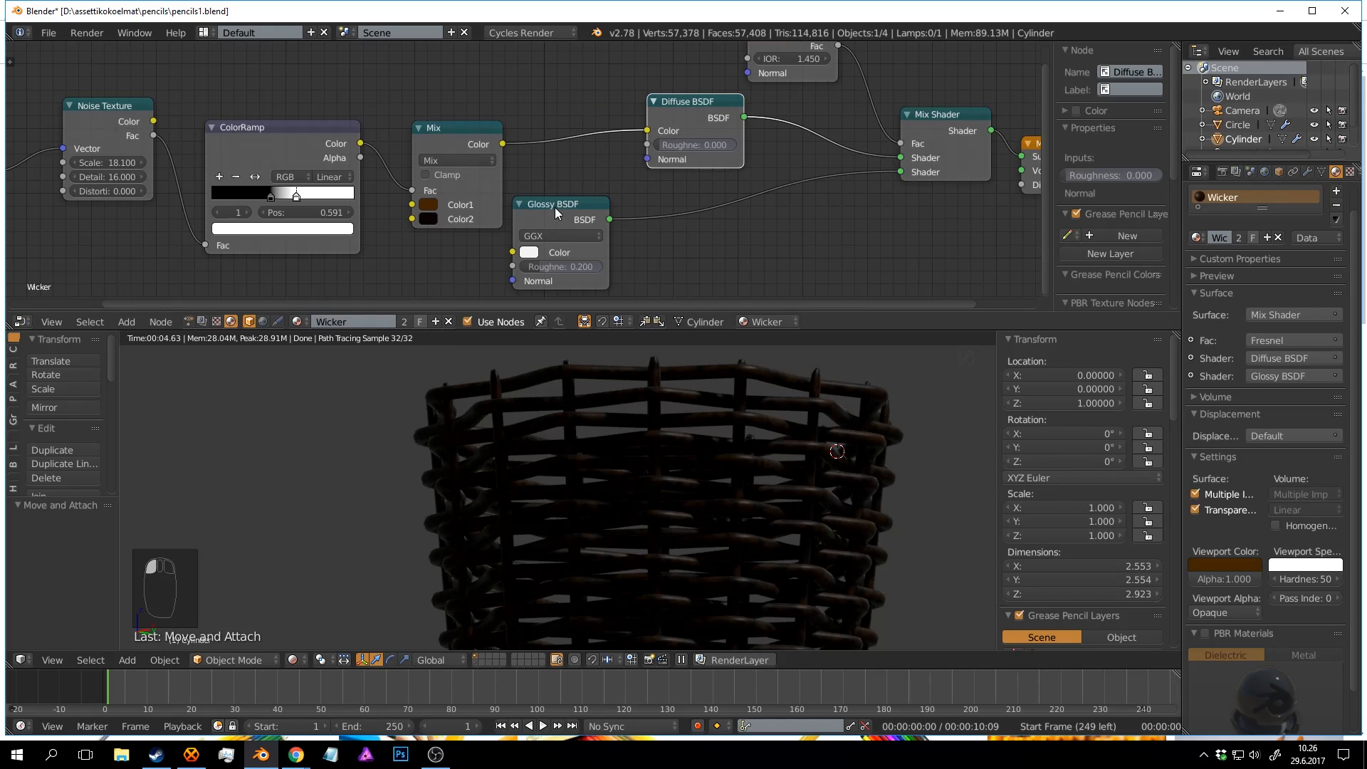
left_click_drag(555, 208, 692, 210)
left_click_drag(714, 104, 770, 104)
left_click_drag(713, 210, 752, 206)
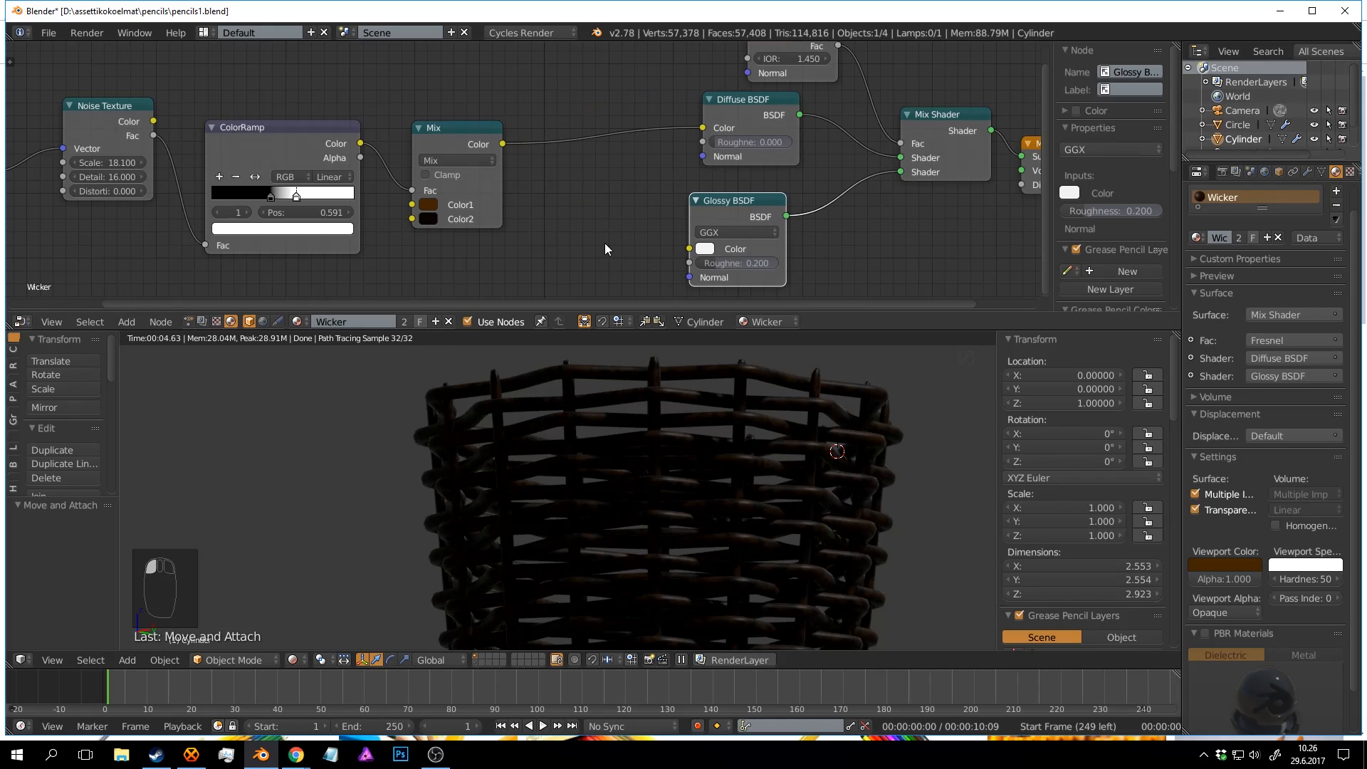
Add a Bump node and connect its Normal output to the Normal inputs of the Glossy BSDF and Diffuse BSDF.
middle_click_drag(534, 249, 608, 216)
key("shift+a")
left_click(606, 216)
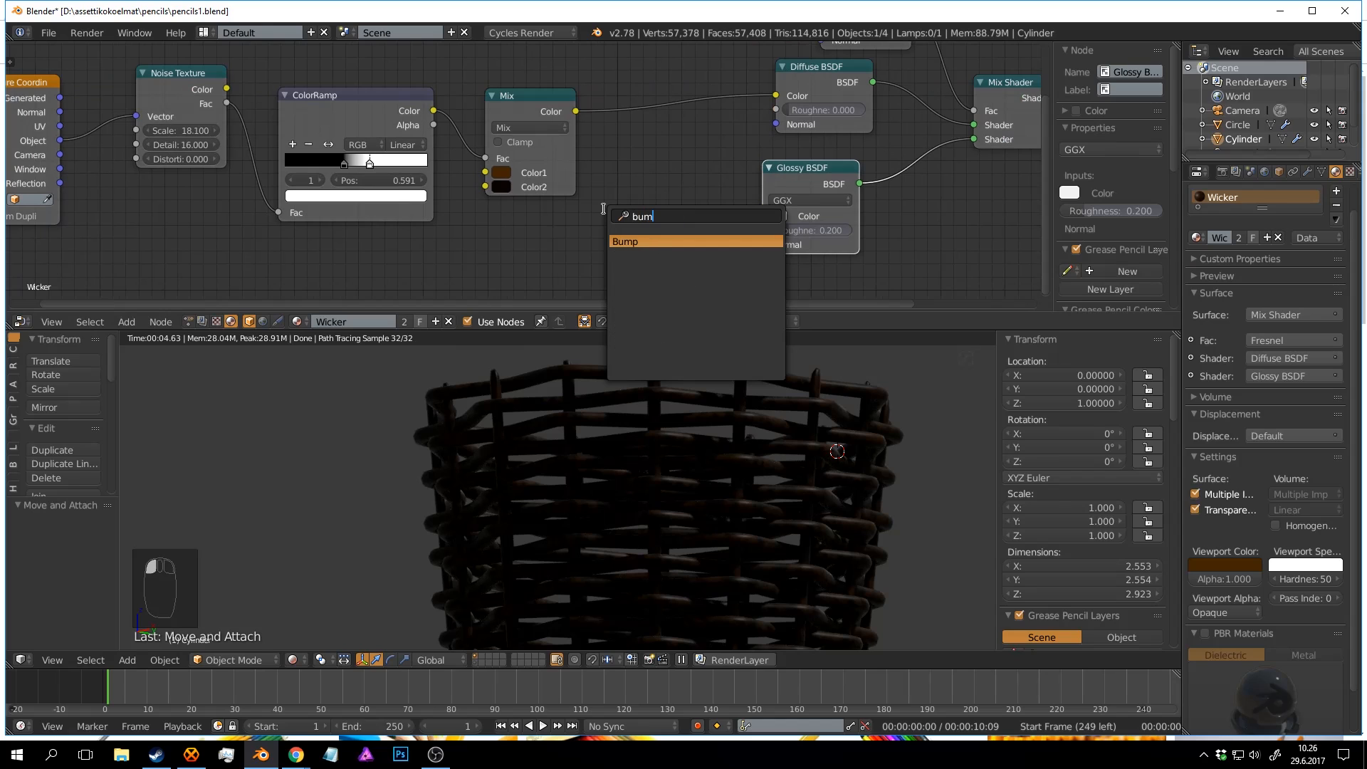
left_click(636, 242)
left_click(636, 242)
left_click_drag(677, 250, 763, 245)
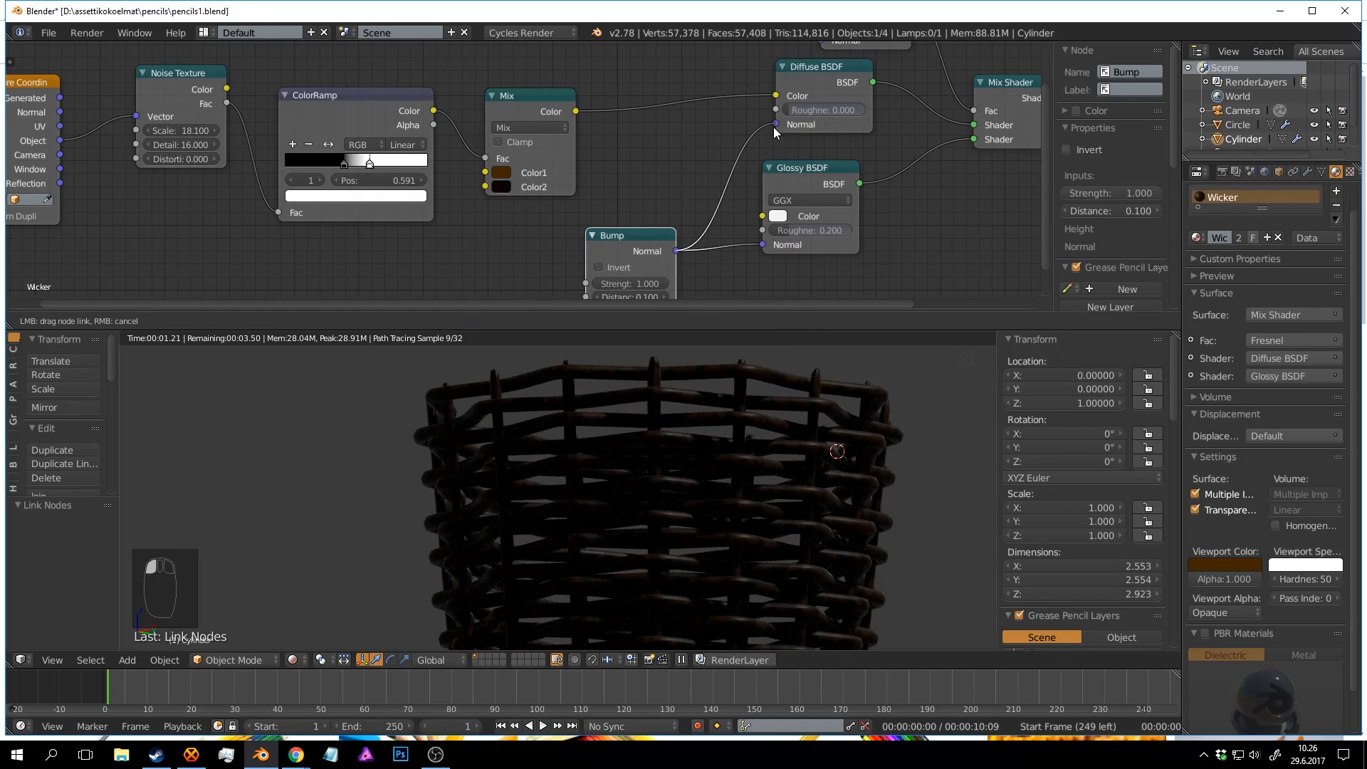
left_click_drag(775, 132, 775, 125)
Connect the Noise Texture's Fac output to the Bump node's Height input and save the file.
middle_click_drag(533, 236, 617, 129)
key("shift+a")
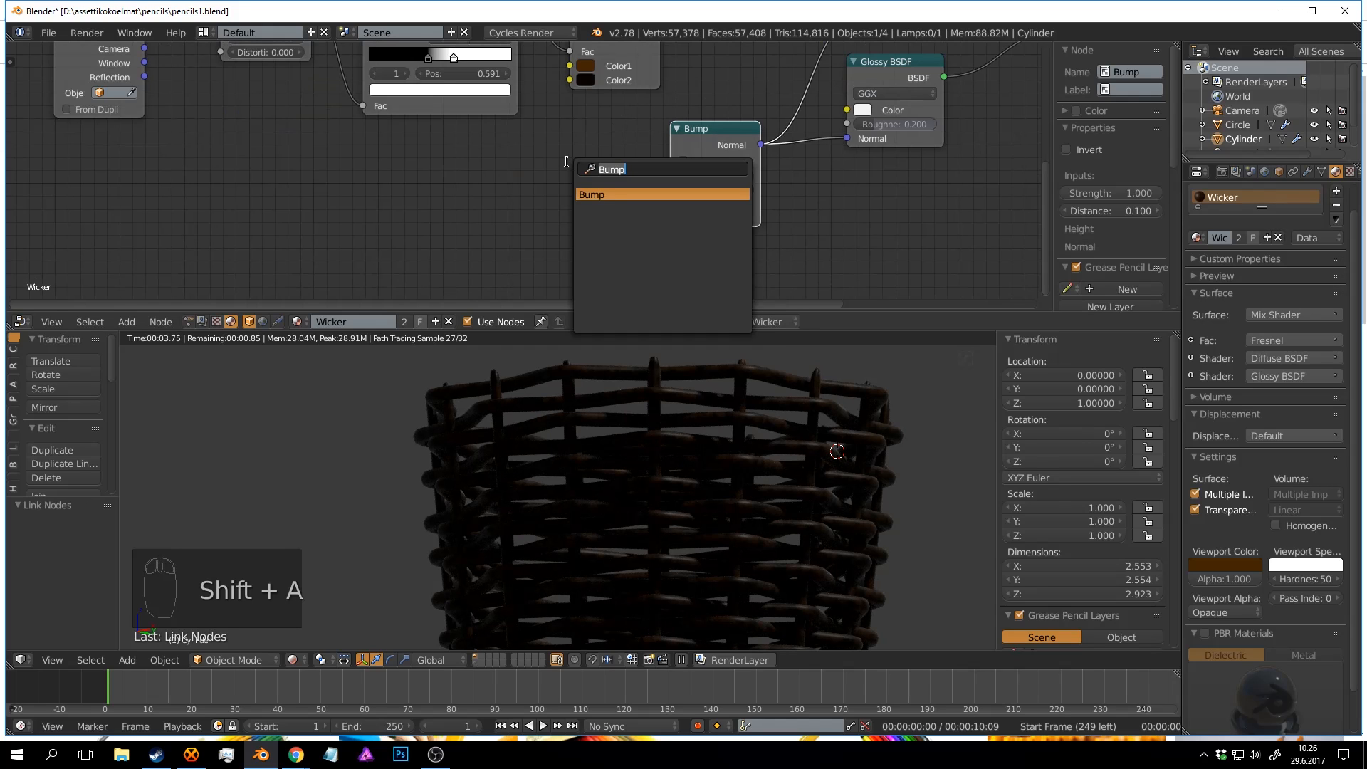
key("Escape")
scroll(545, 183, "down", 3)
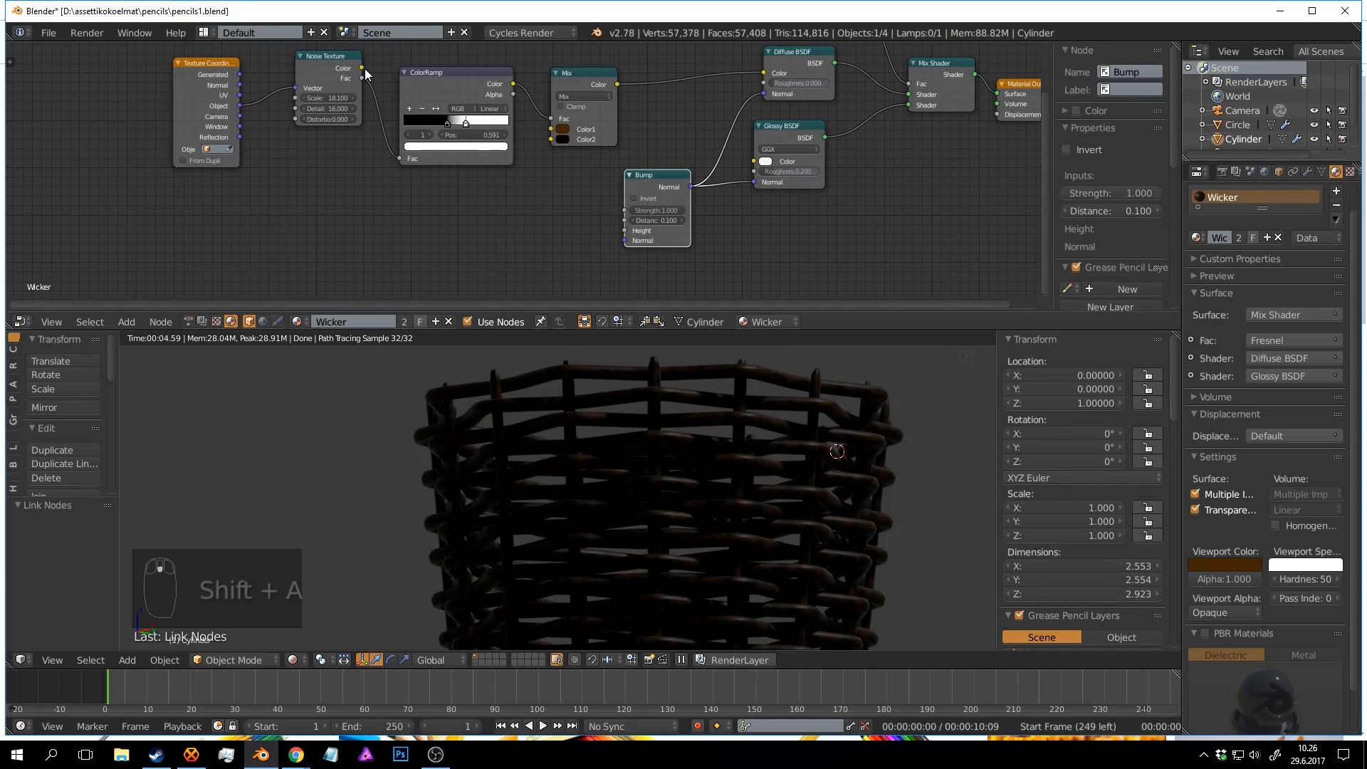
left_click_drag(364, 76, 625, 230)
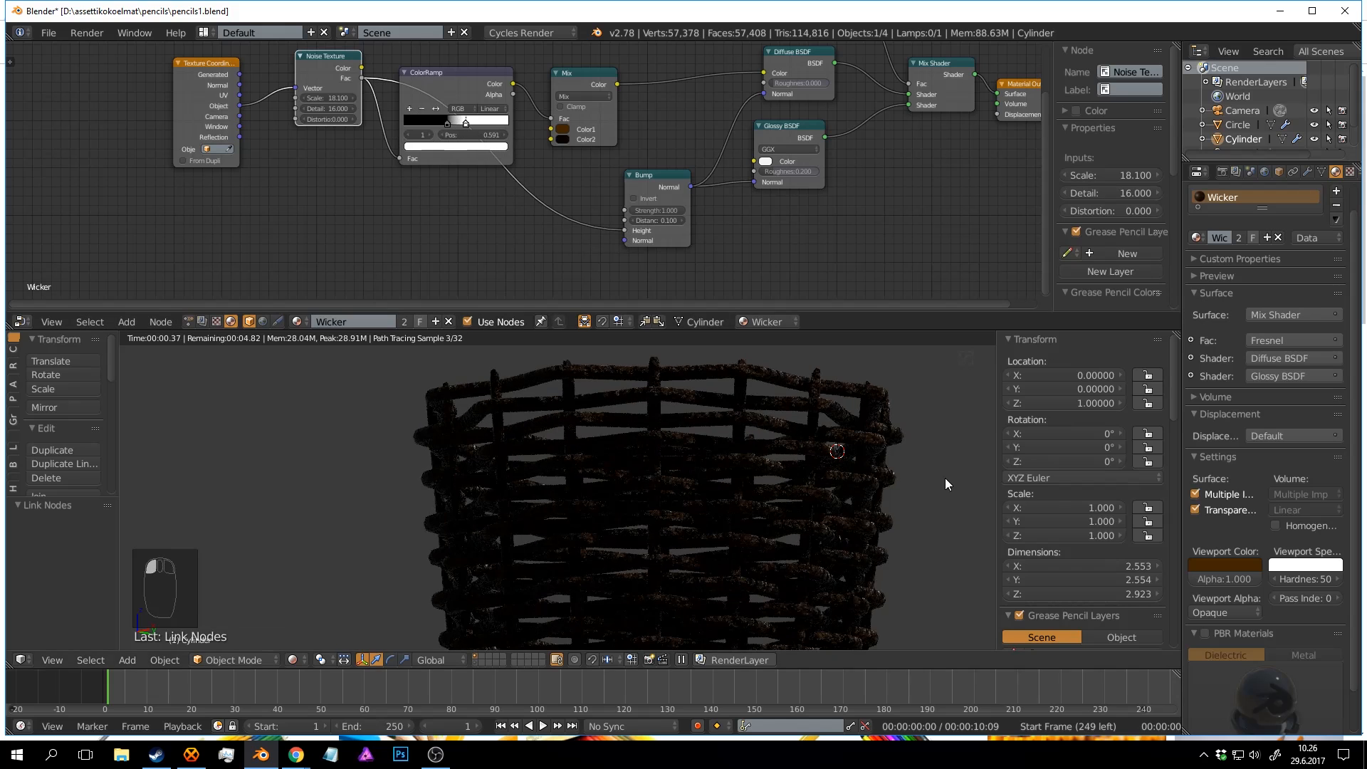
key("ctrl+s")
left_click(946, 478)
middle_click_drag(925, 437, 788, 448)
scroll(895, 487, "up", 1)
key("ctrl+s")
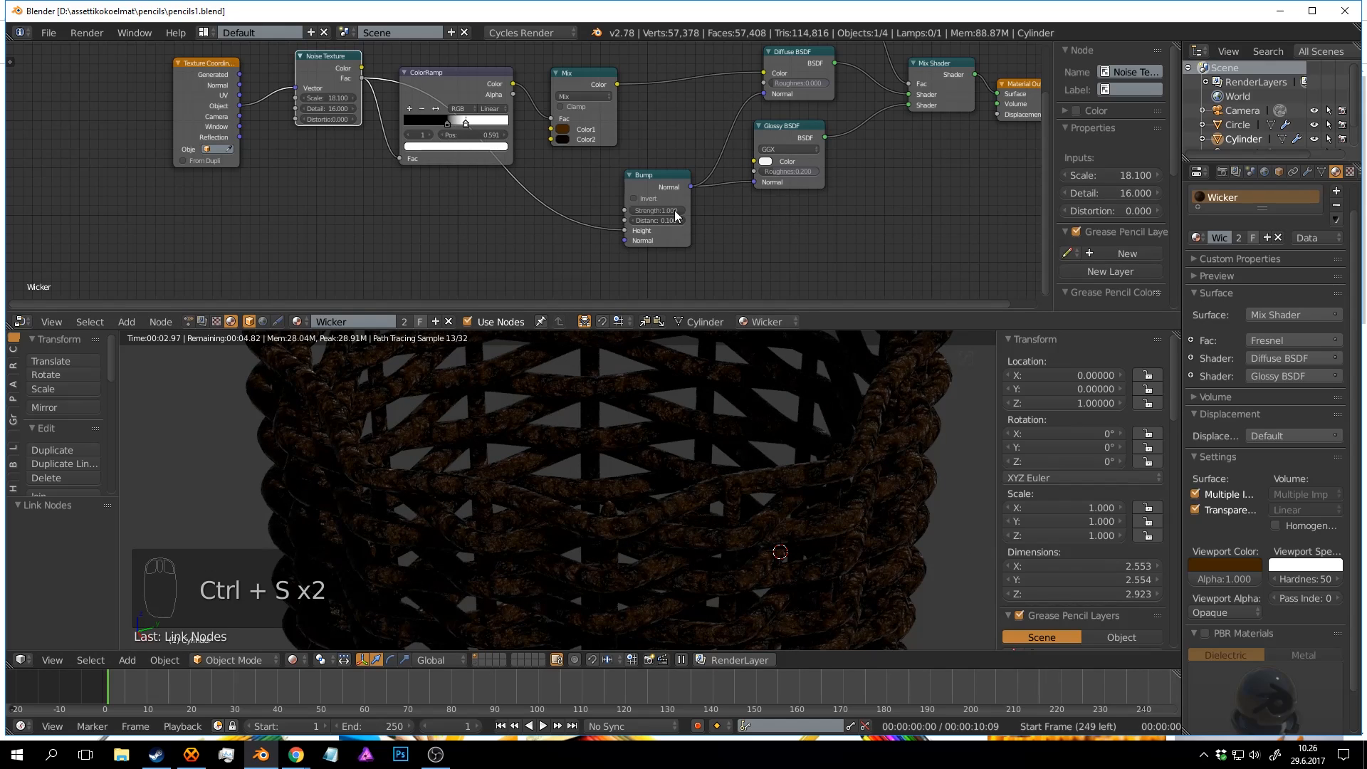
Set the Bump node's strength to 0.218 and save the file.
left_click_drag(675, 212, 645, 212)
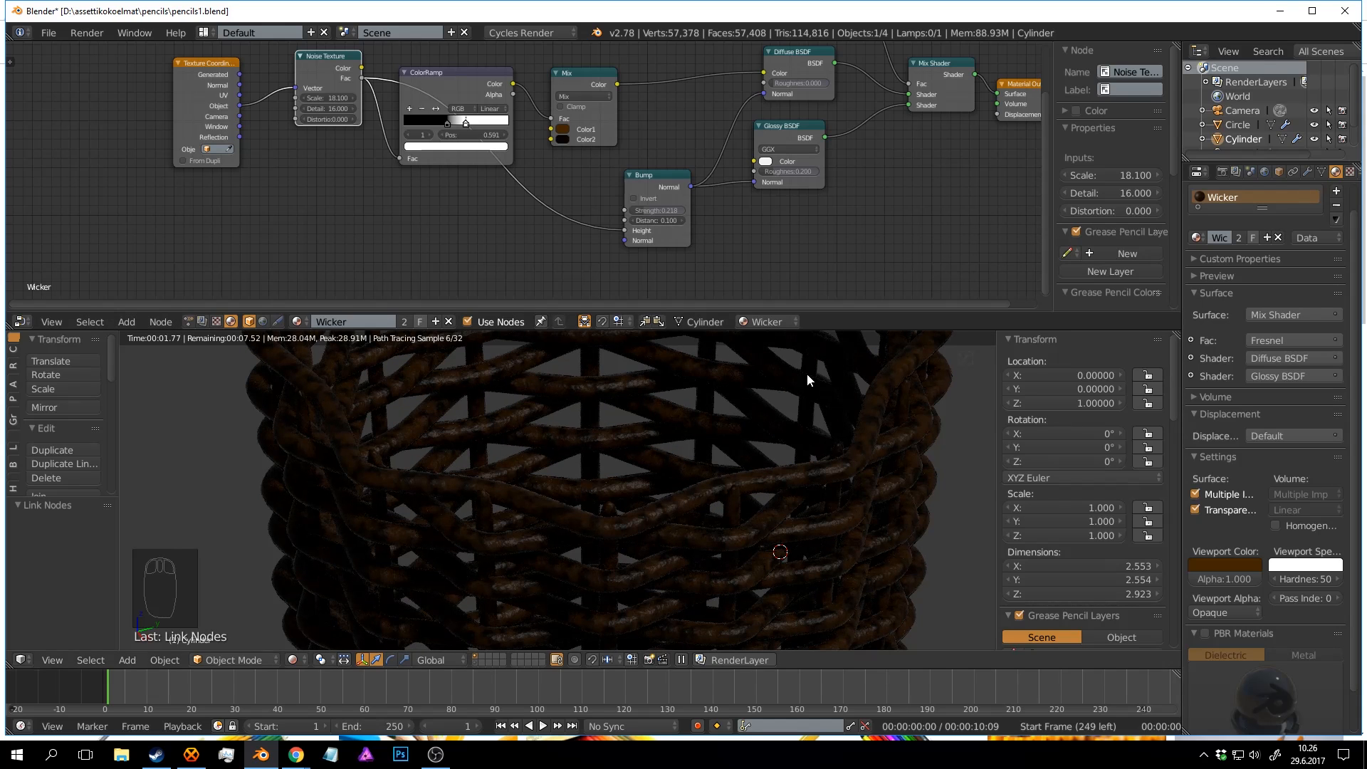
key("ctrl+s")
left_click(780, 363)
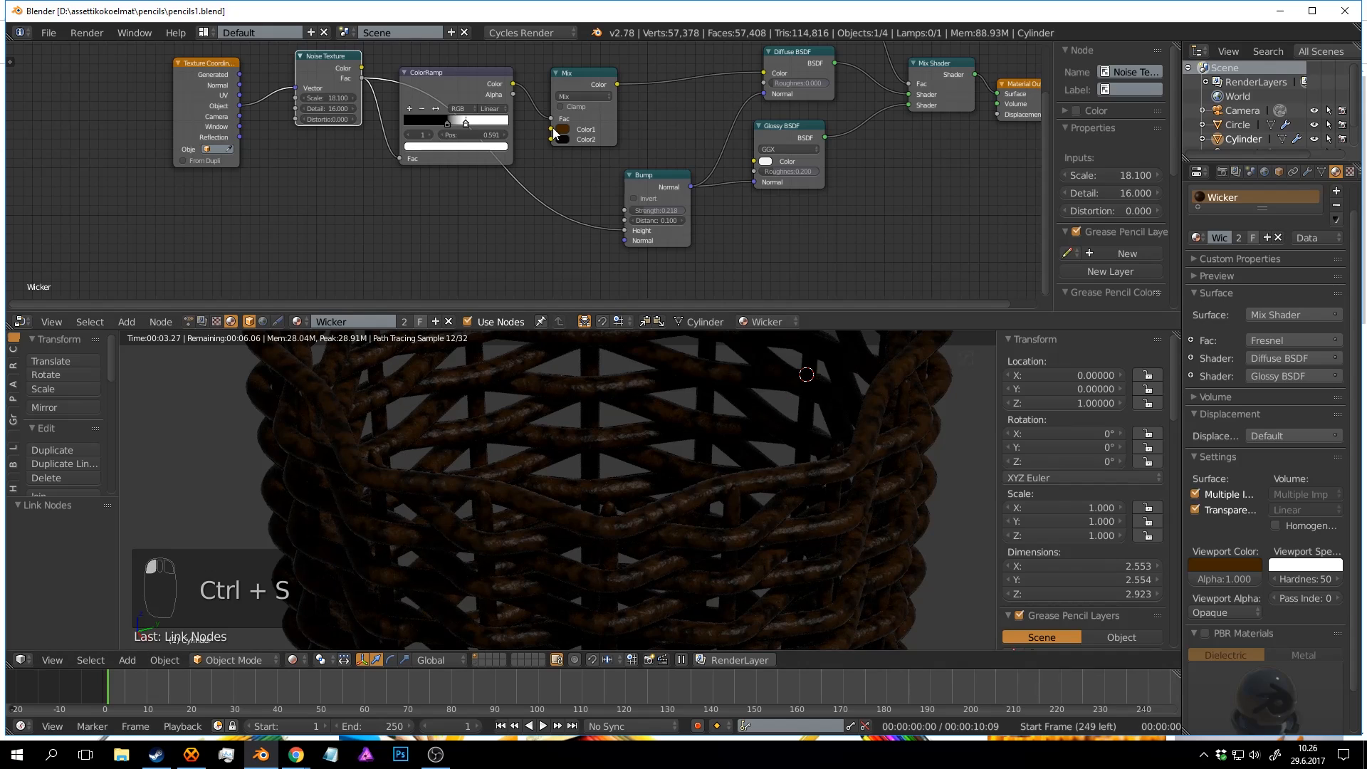
Lighten the Mix node's Color2 to R 0.020, G 0.008, B 0.002 and save the file.
scroll(578, 153, "up", 2)
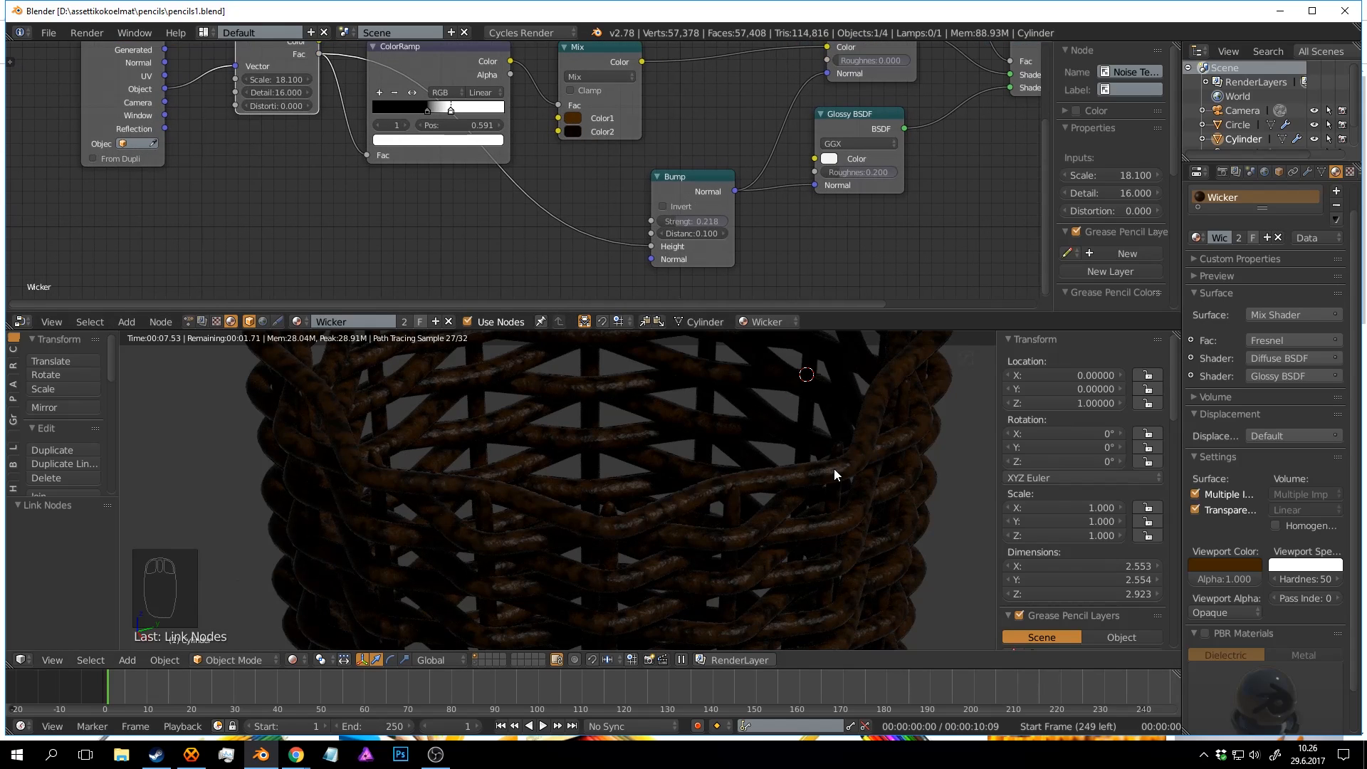
left_click(575, 131)
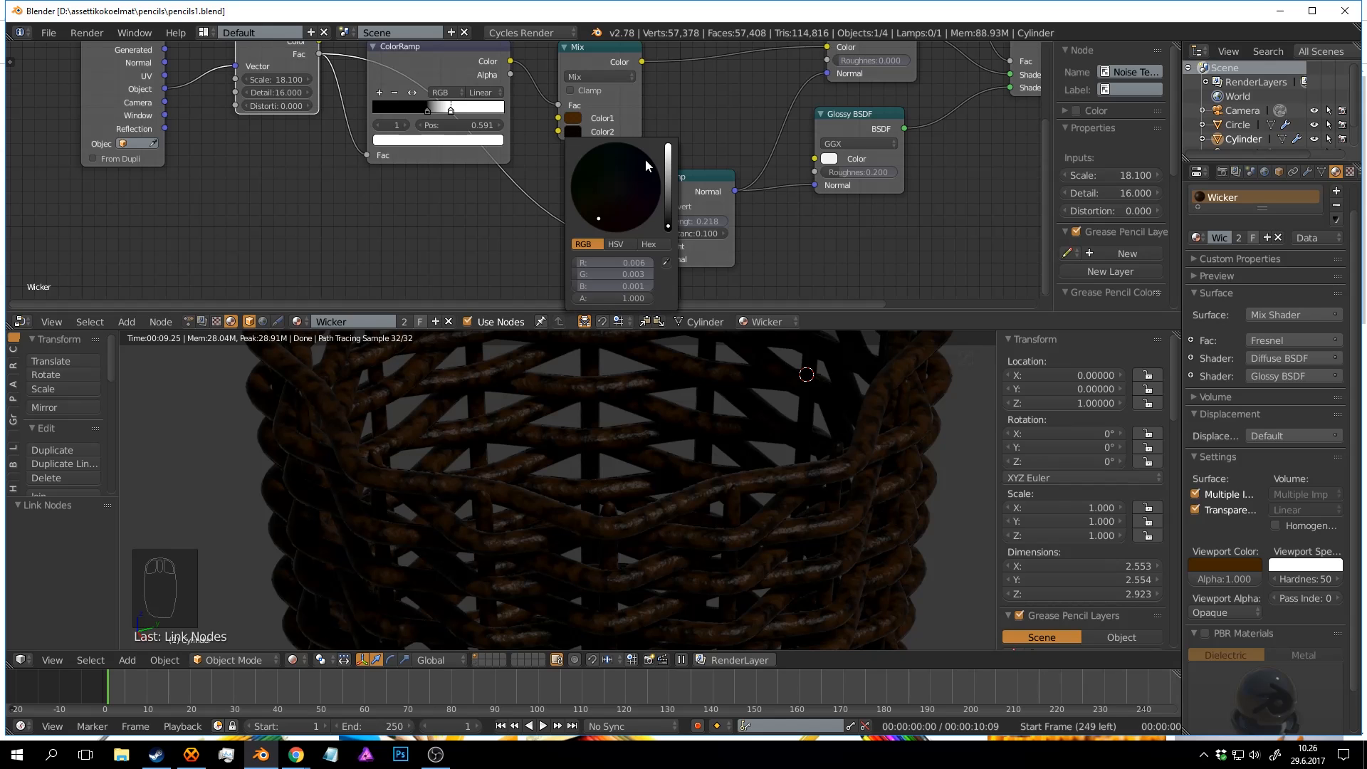
left_click_drag(670, 222, 668, 219)
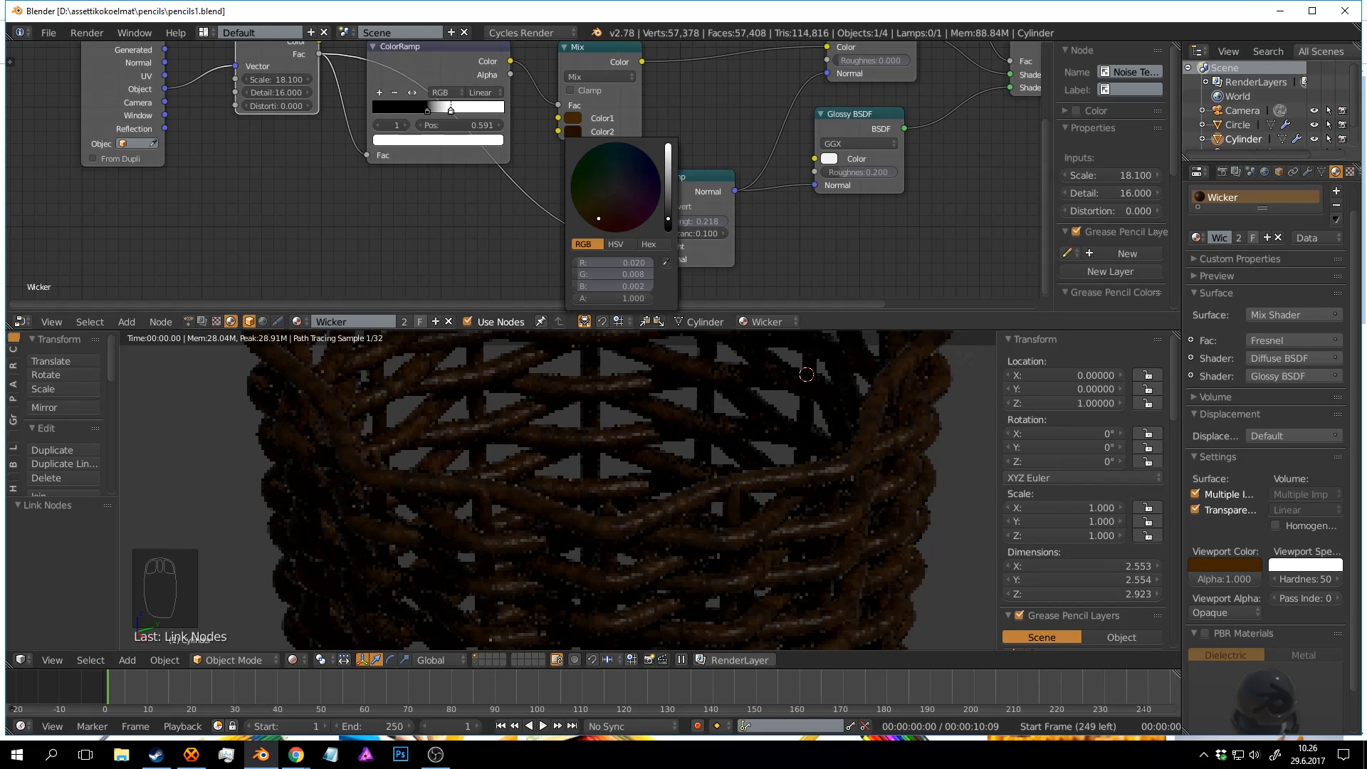
left_click(950, 510)
key("ctrl+s")
left_click(951, 512)
scroll(669, 433, "down", 6)
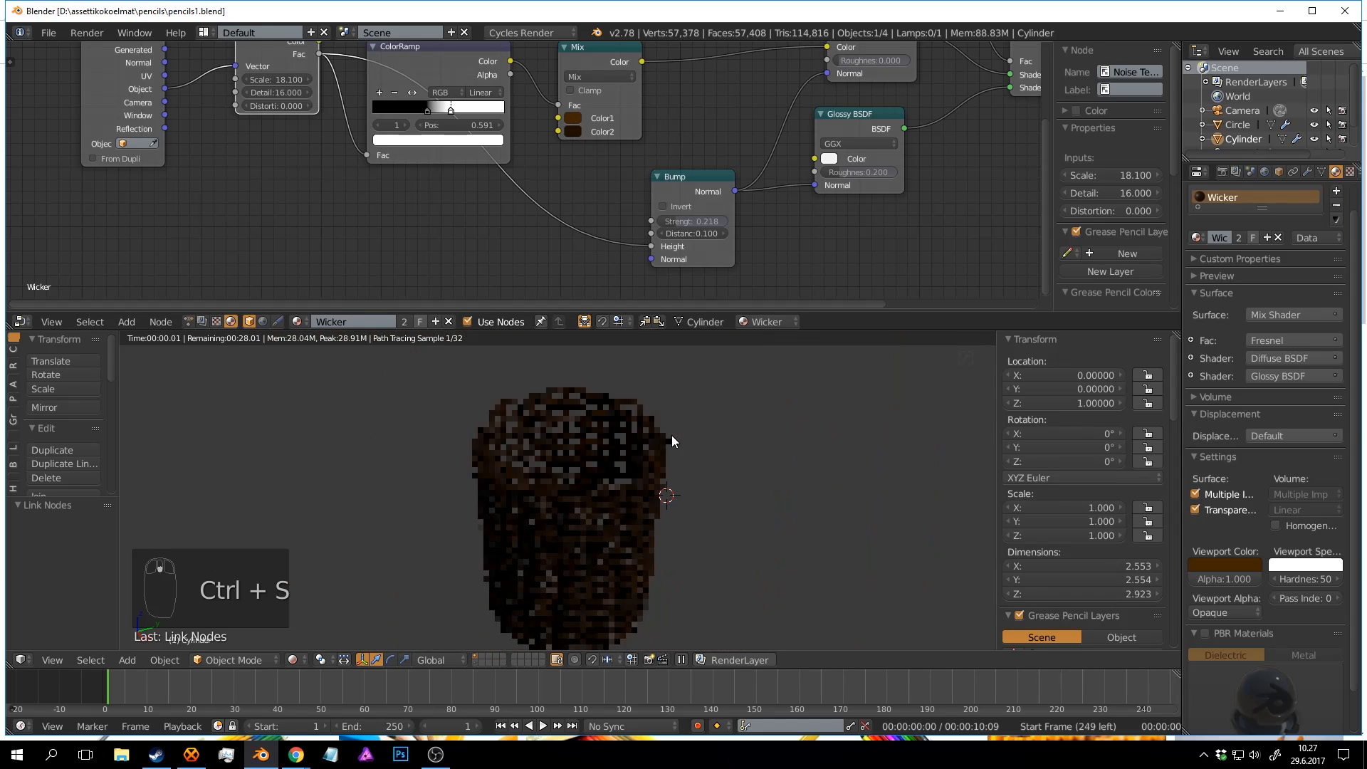
middle_click_drag(705, 389, 699, 426)
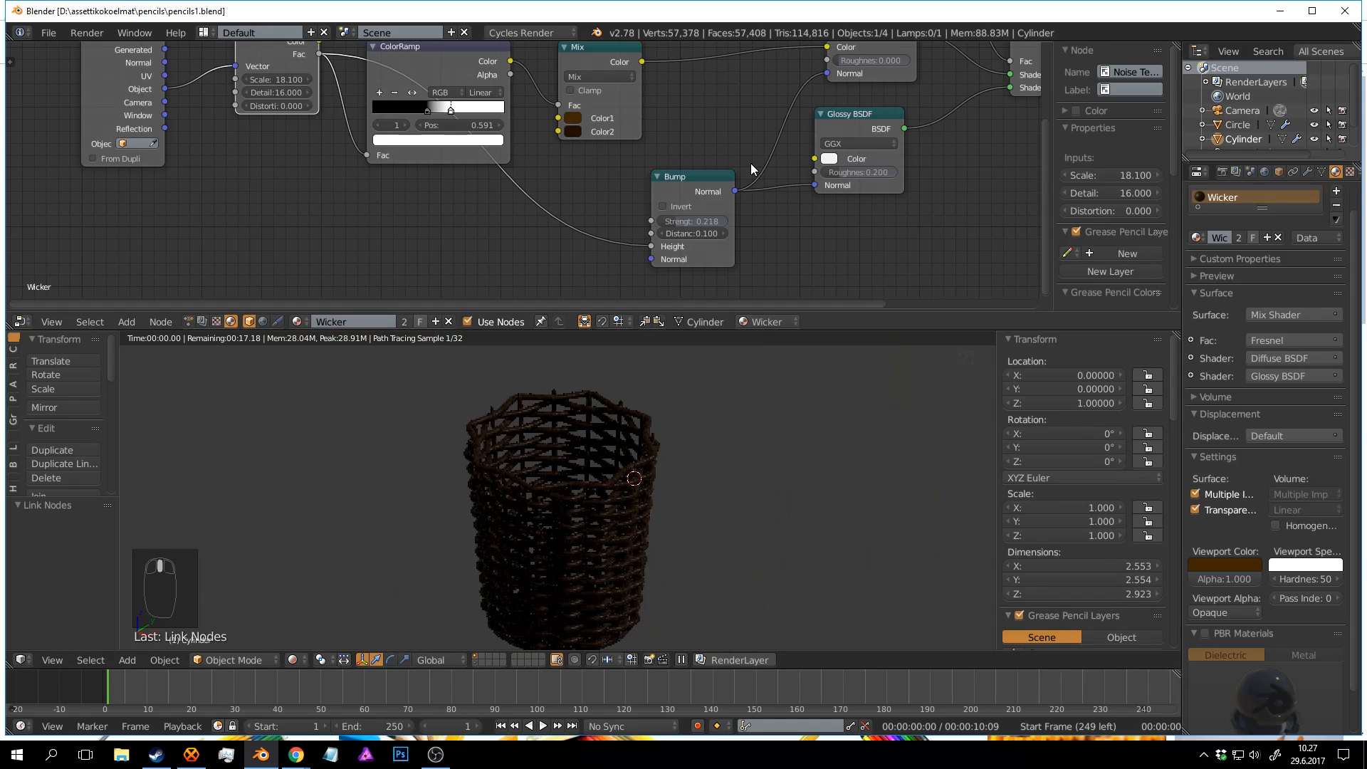
Move the Fresnel node farther up and away from the Mix Shader node.
middle_click_drag(787, 92, 676, 202)
middle_click_drag(510, 204, 360, 243)
scroll(654, 115, "up", 3)
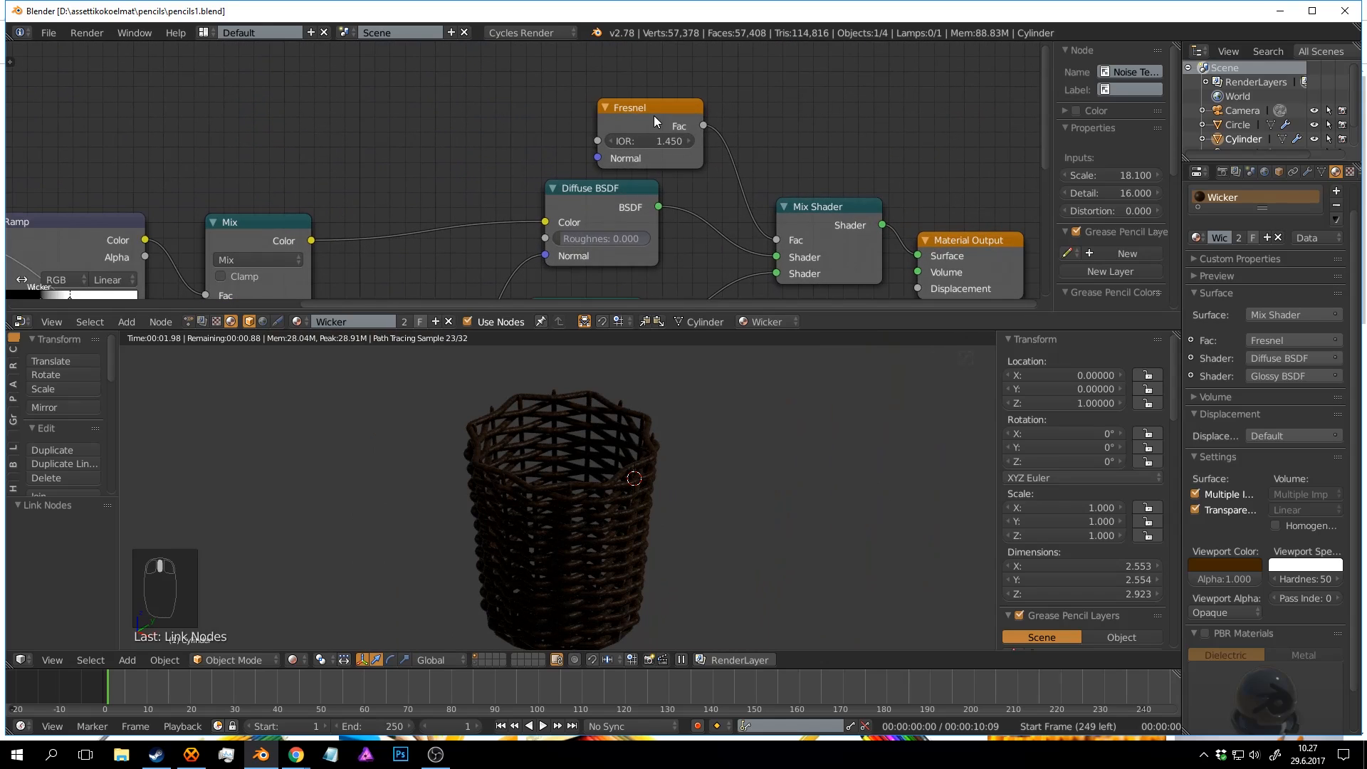
left_click_drag(654, 115, 547, 67)
middle_click_drag(607, 83, 563, 92)
scroll(582, 211, "up", 5)
scroll(563, 93, "up", 2)
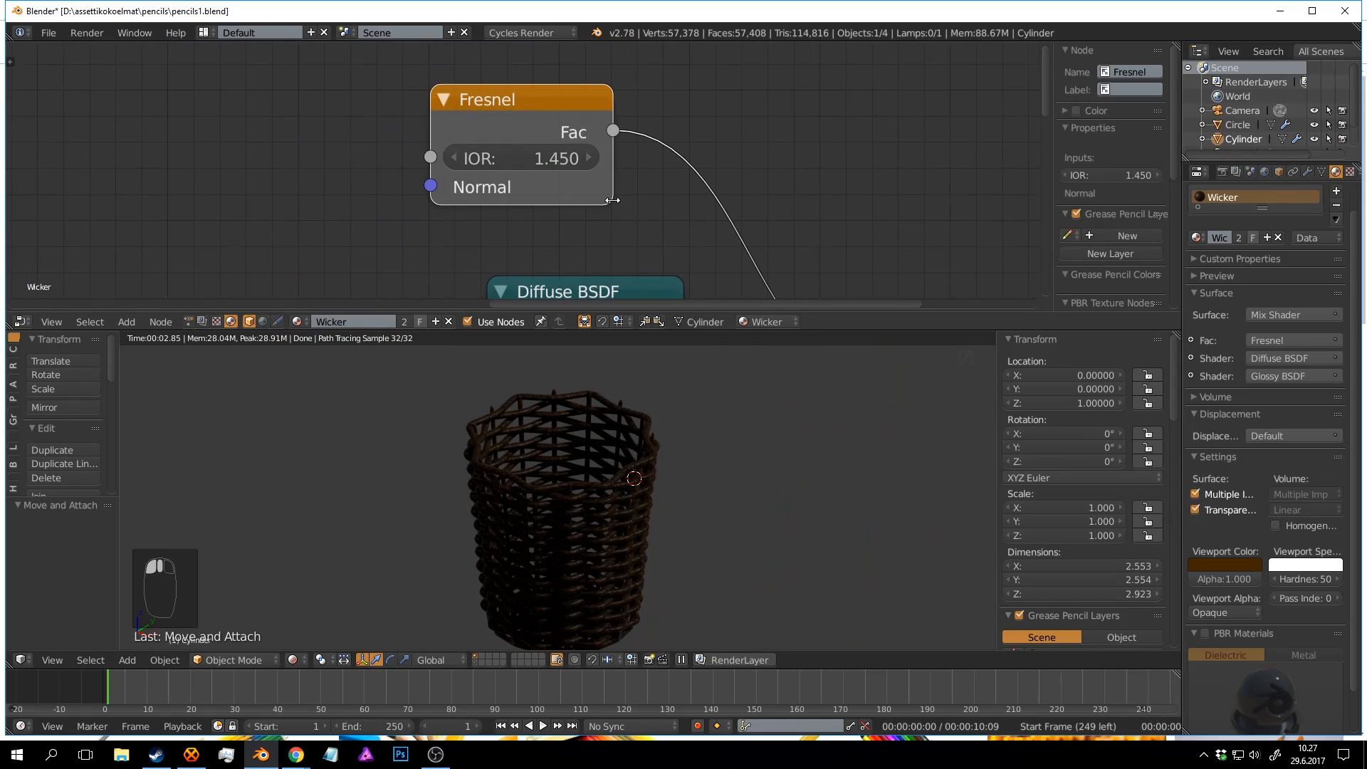
scroll(678, 484, "up", 4)
Try different Fresnel IOR values on the basket, settle on 1.200 and save the file.
mouse_move(591, 158)
left_mouse_down()
mouse_move(562, 158)
mouse_move(579, 156)
left_mouse_up()
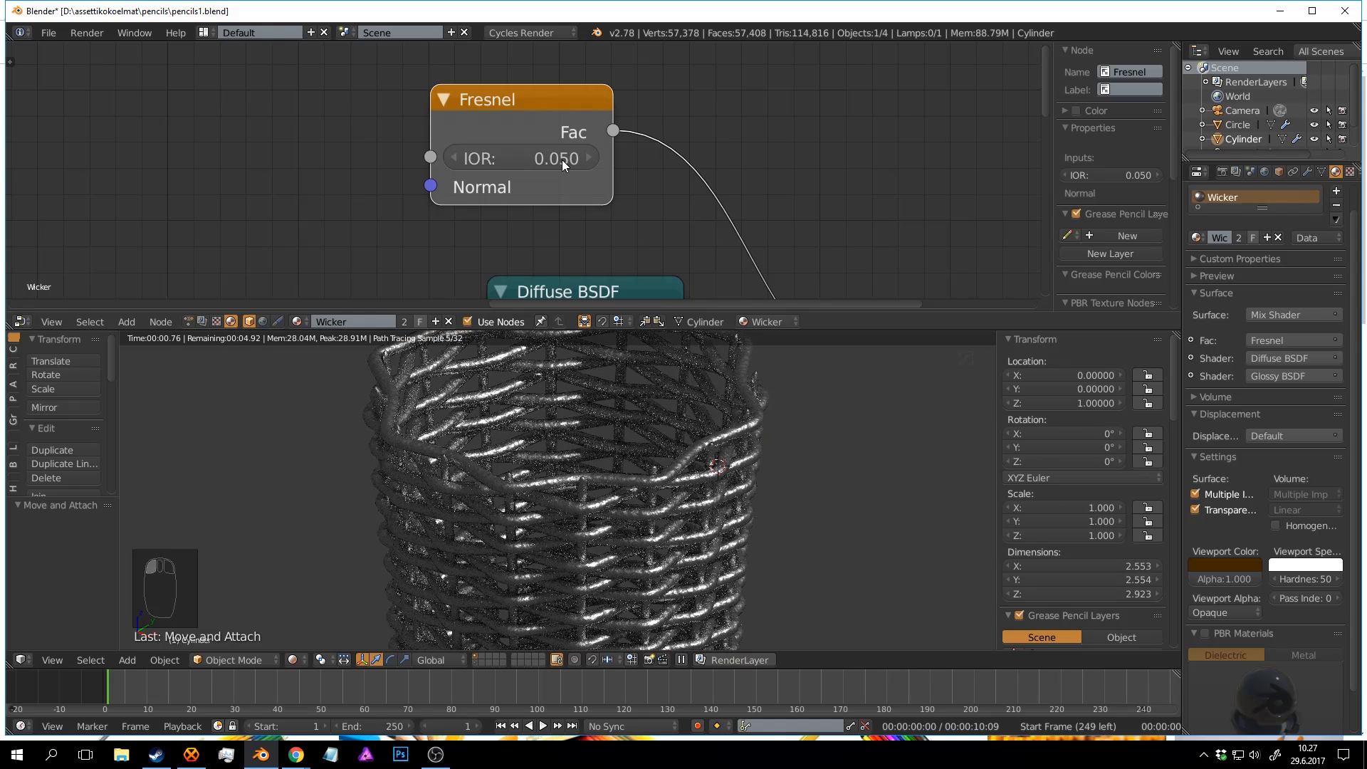
left_click(562, 159)
type("1")
key("Return")
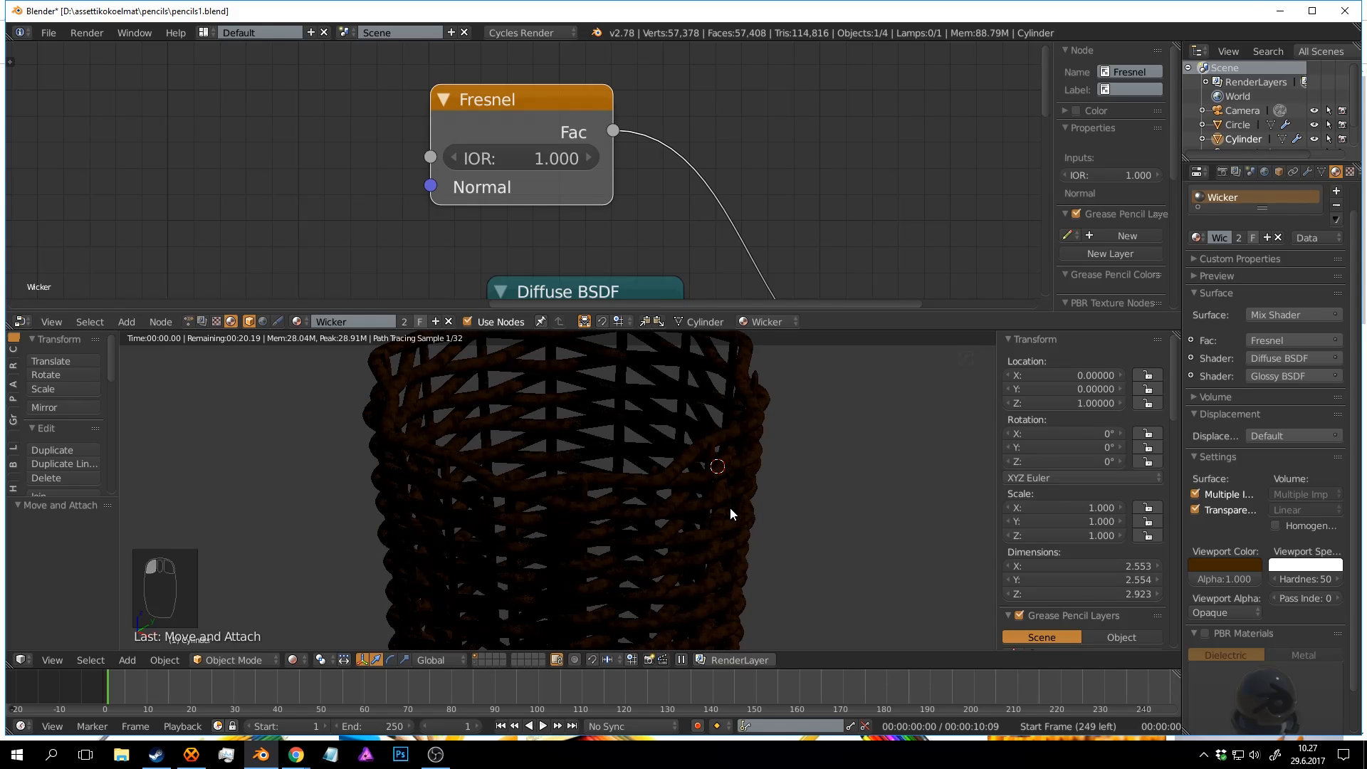
left_click(588, 158)
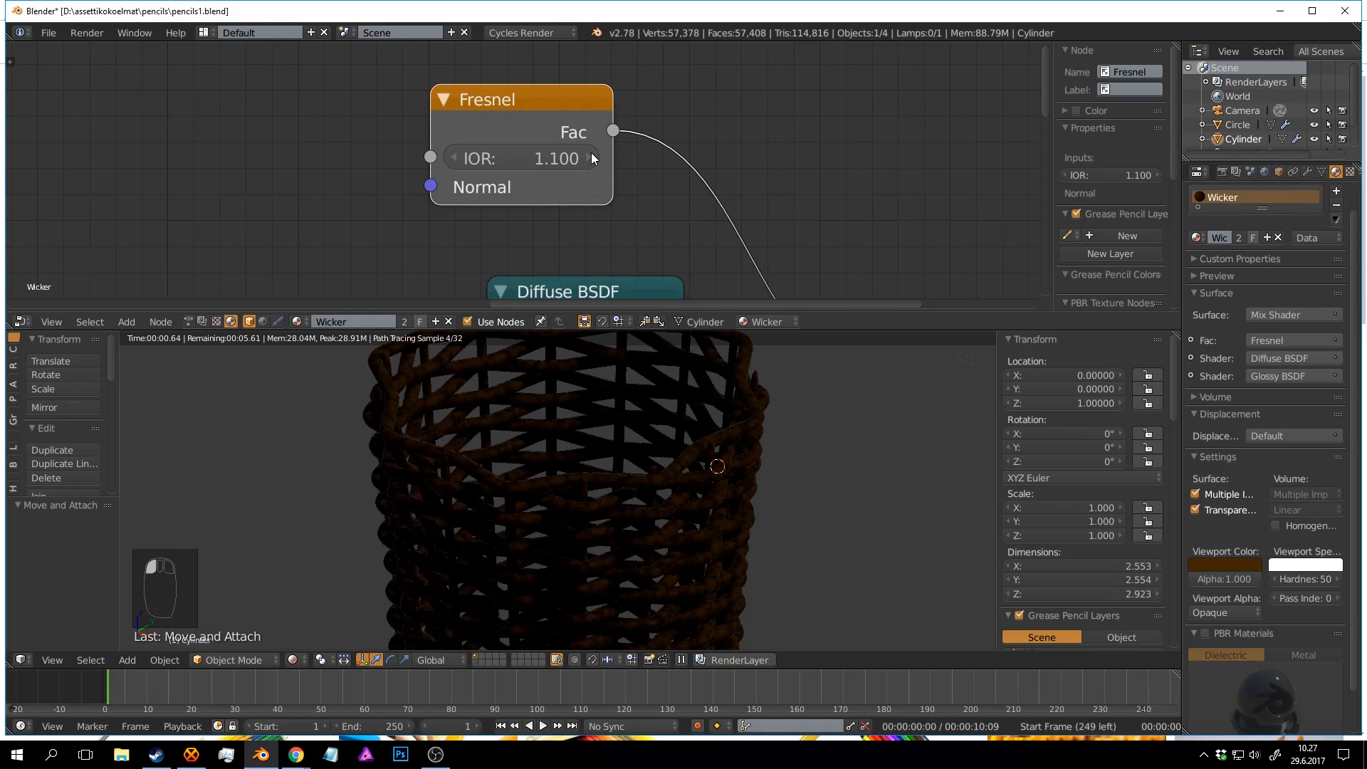
left_click(592, 156)
left_click(591, 156)
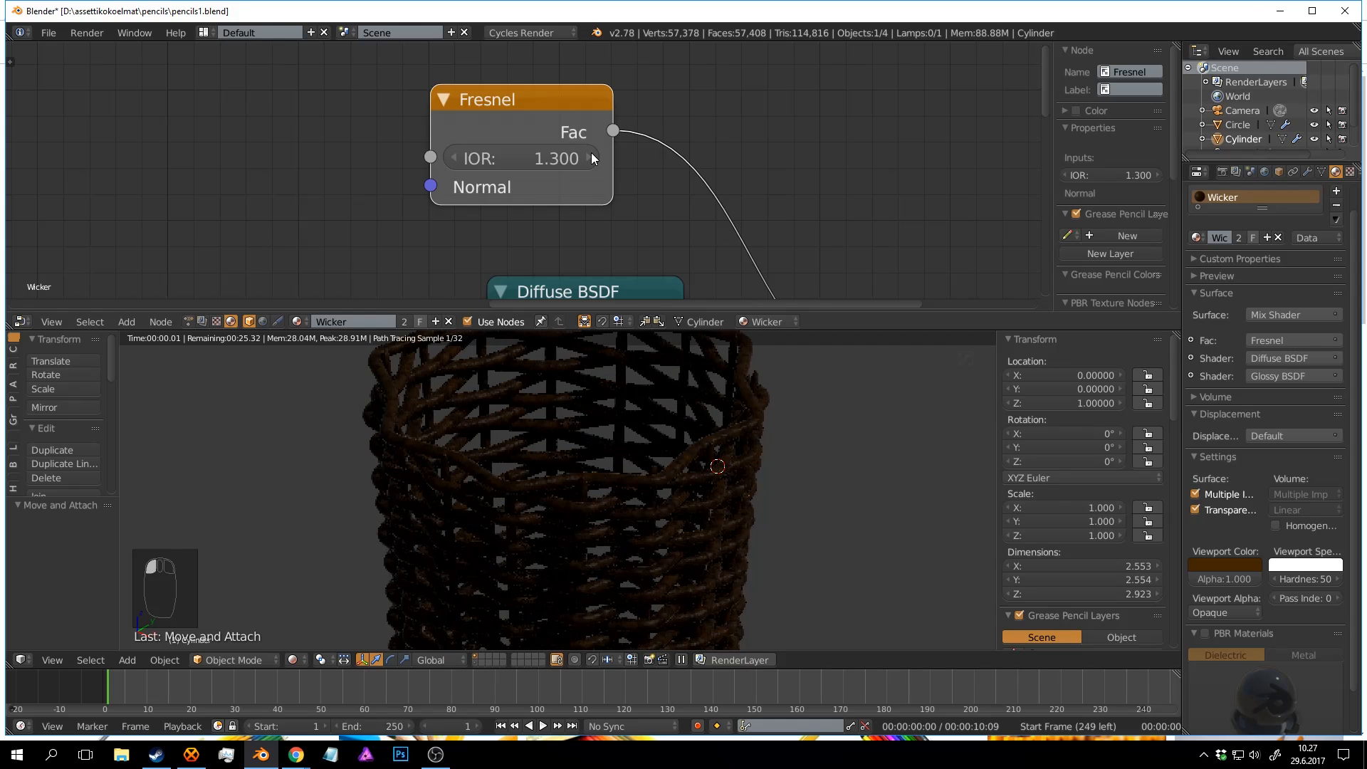
left_click(591, 155)
left_click(457, 158)
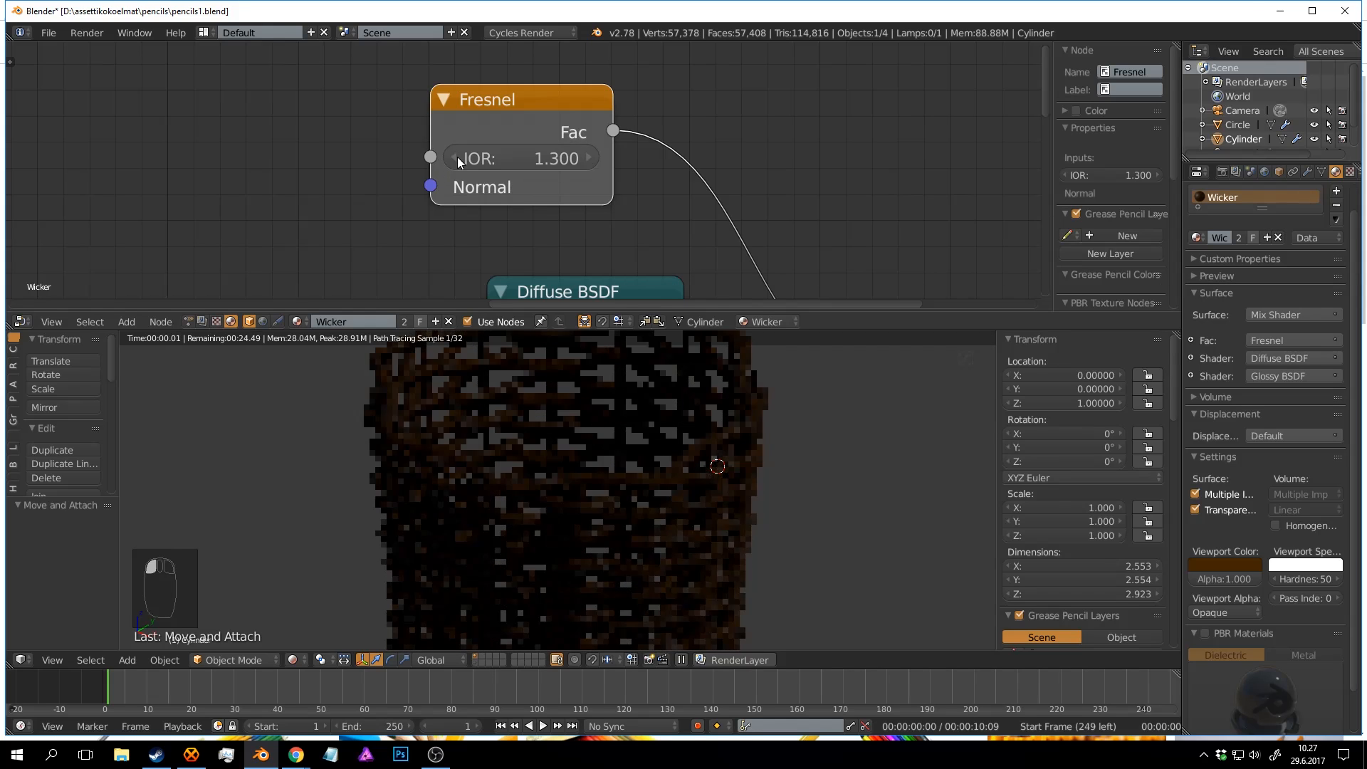
left_click(457, 158)
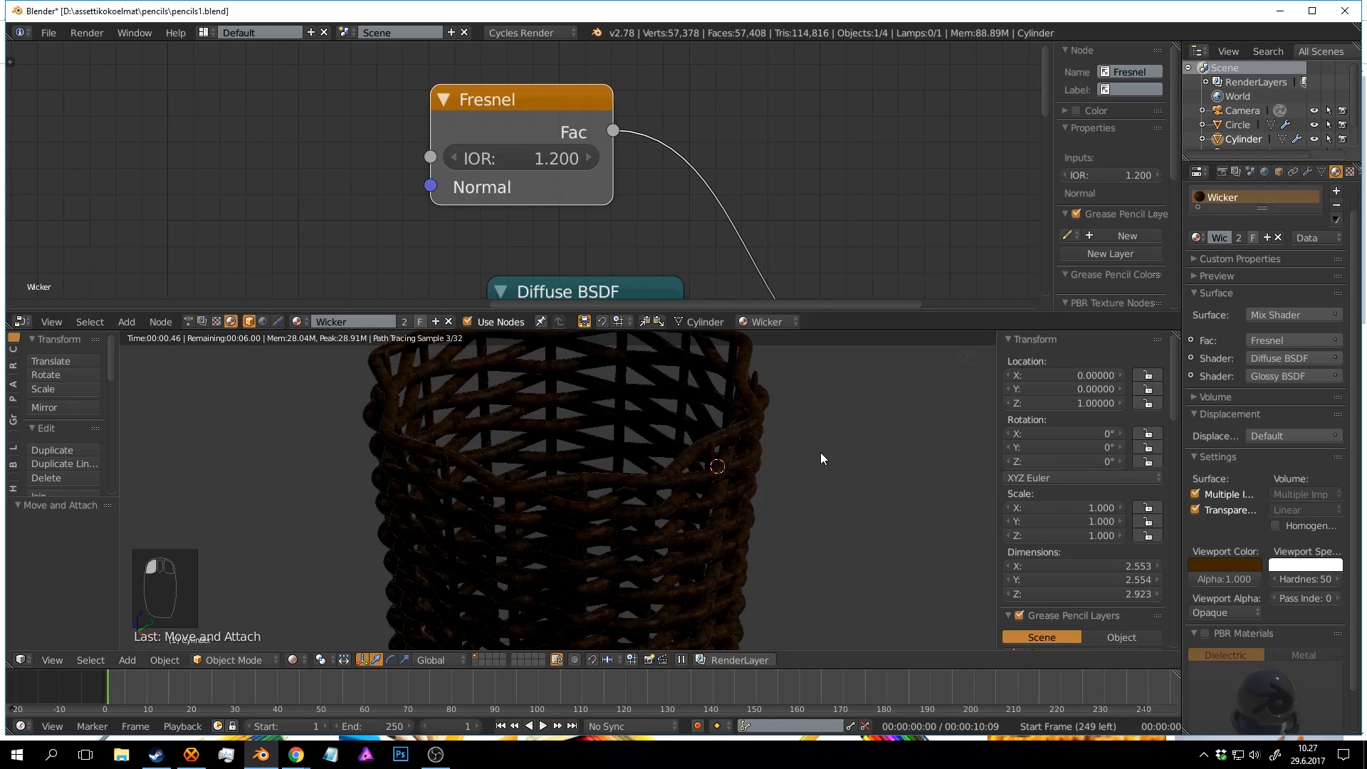
key("ctrl+s")
middle_click_drag(812, 446, 791, 409)
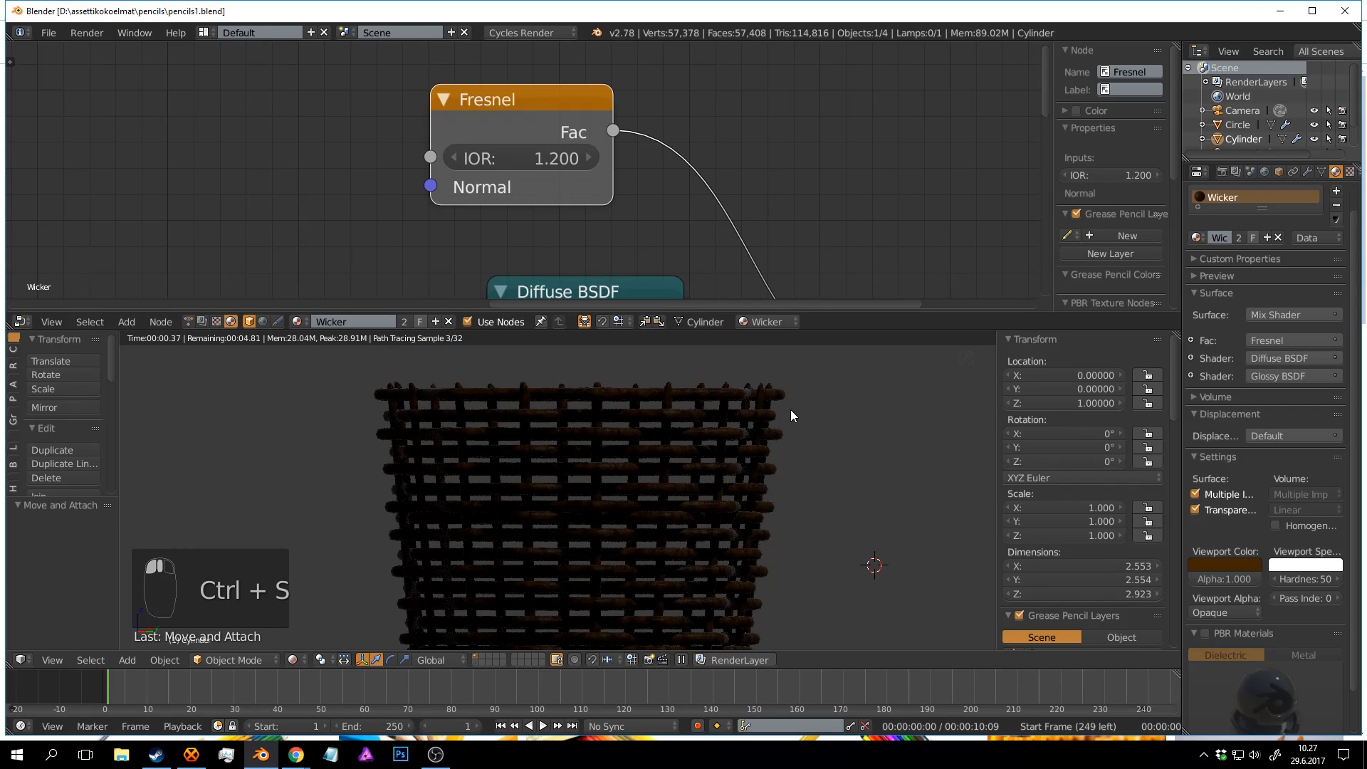
Move the Fresnel node farther above the Diffuse BSDF node and save the file.
left_click_drag(510, 93, 785, 165)
middle_click_drag(785, 165, 656, 176)
middle_click_drag(713, 507, 769, 352)
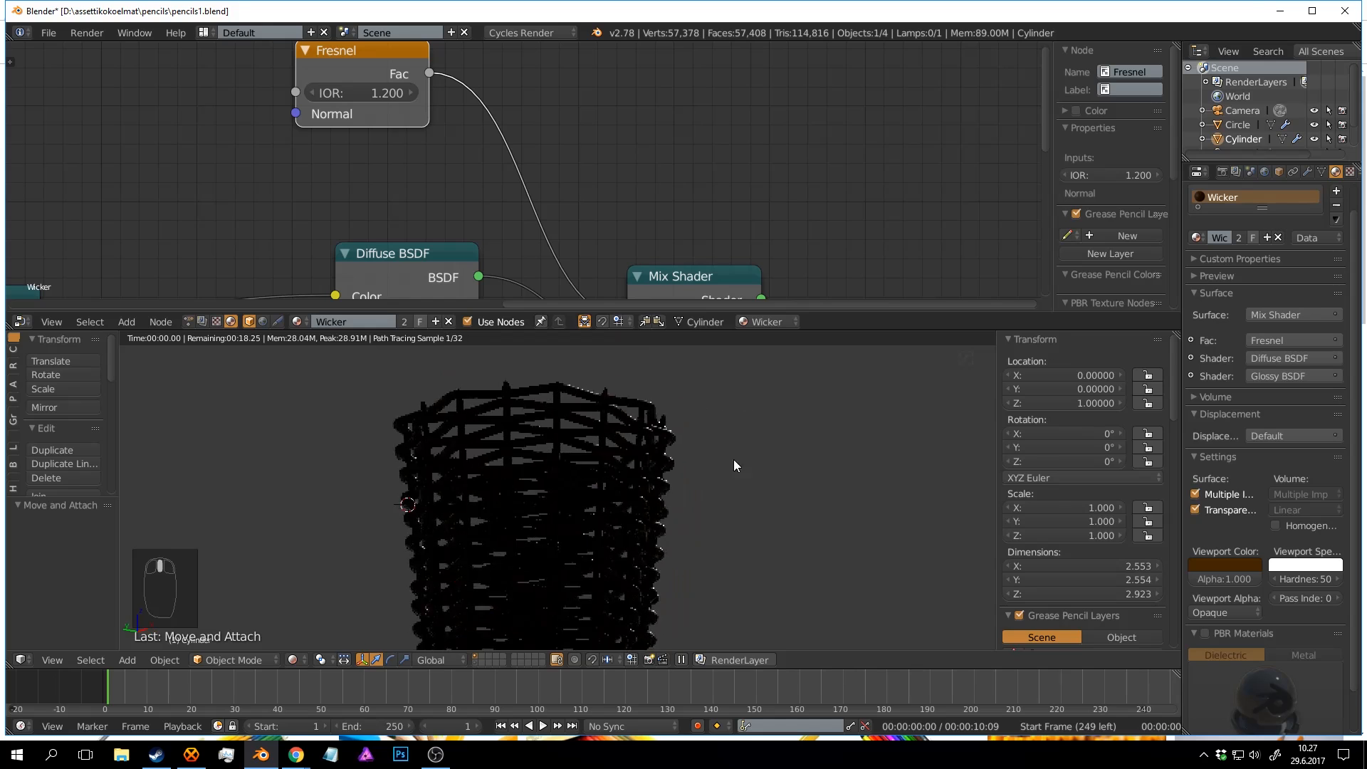
middle_click_drag(733, 460, 749, 510)
middle_click_drag(511, 179, 591, 137)
scroll(348, 165, "down", 5)
middle_click_drag(335, 143, 514, 67)
key("ctrl+s")
middle_click_drag(741, 467, 565, 249)
middle_click_drag(543, 140, 523, 161)
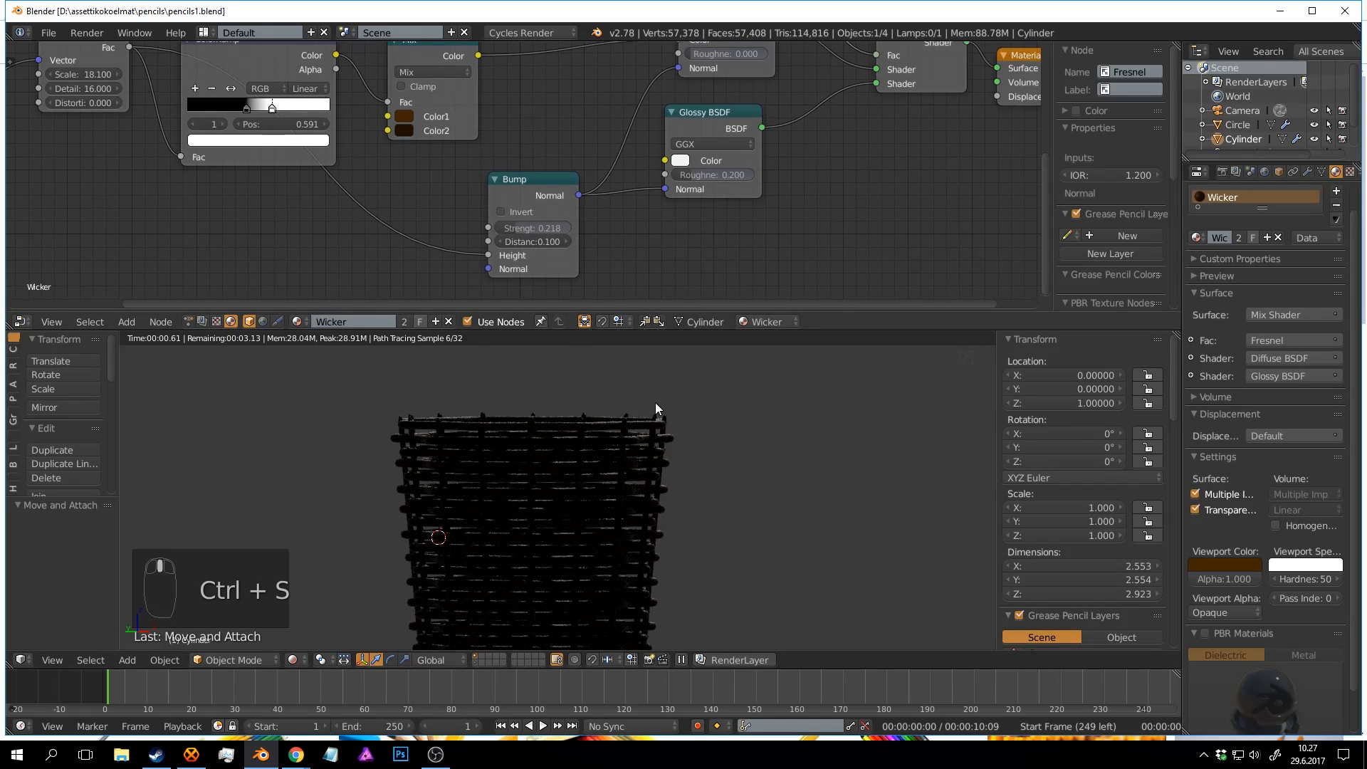
Lower the noise texture's Scale to 8.600, save the file and check the basket's coloring from several angles.
middle_click_drag(658, 413, 683, 519)
middle_click_drag(749, 422, 478, 384)
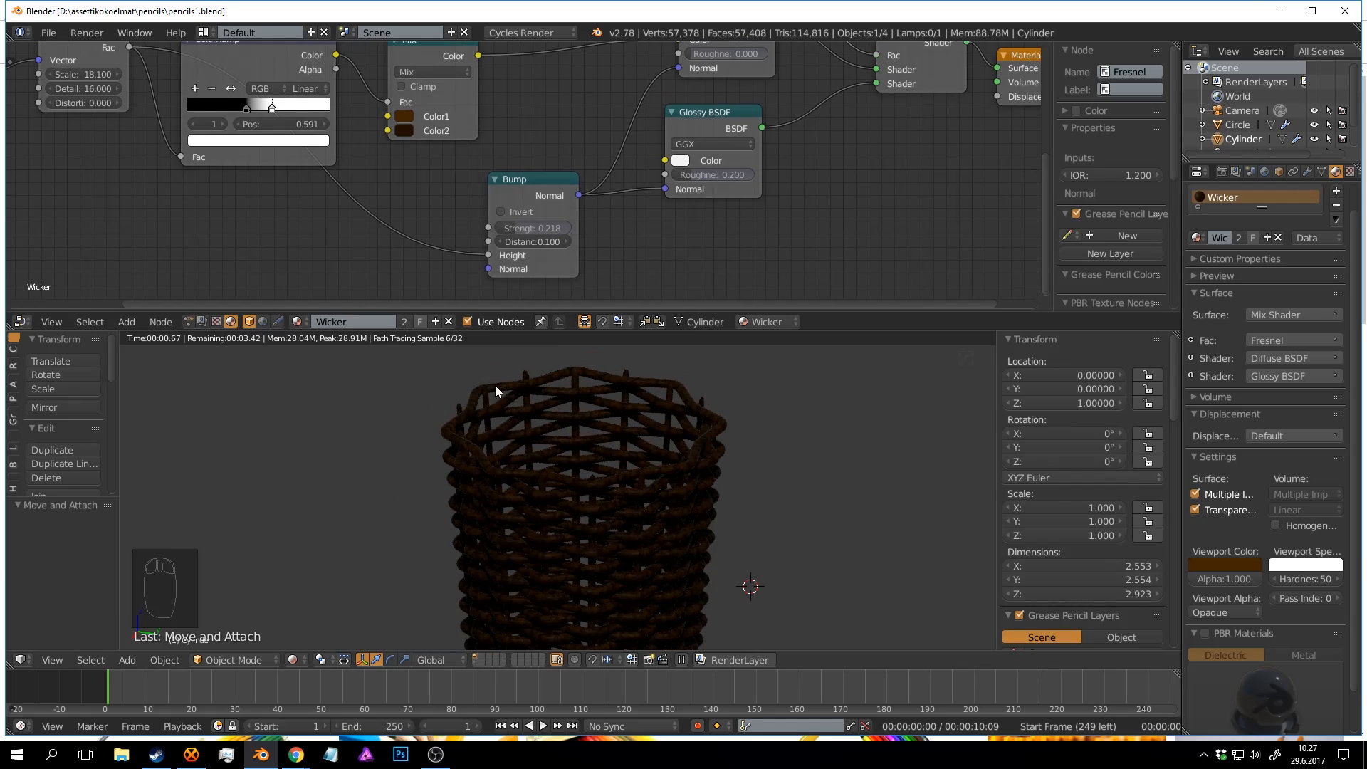
middle_click_drag(660, 463, 558, 426)
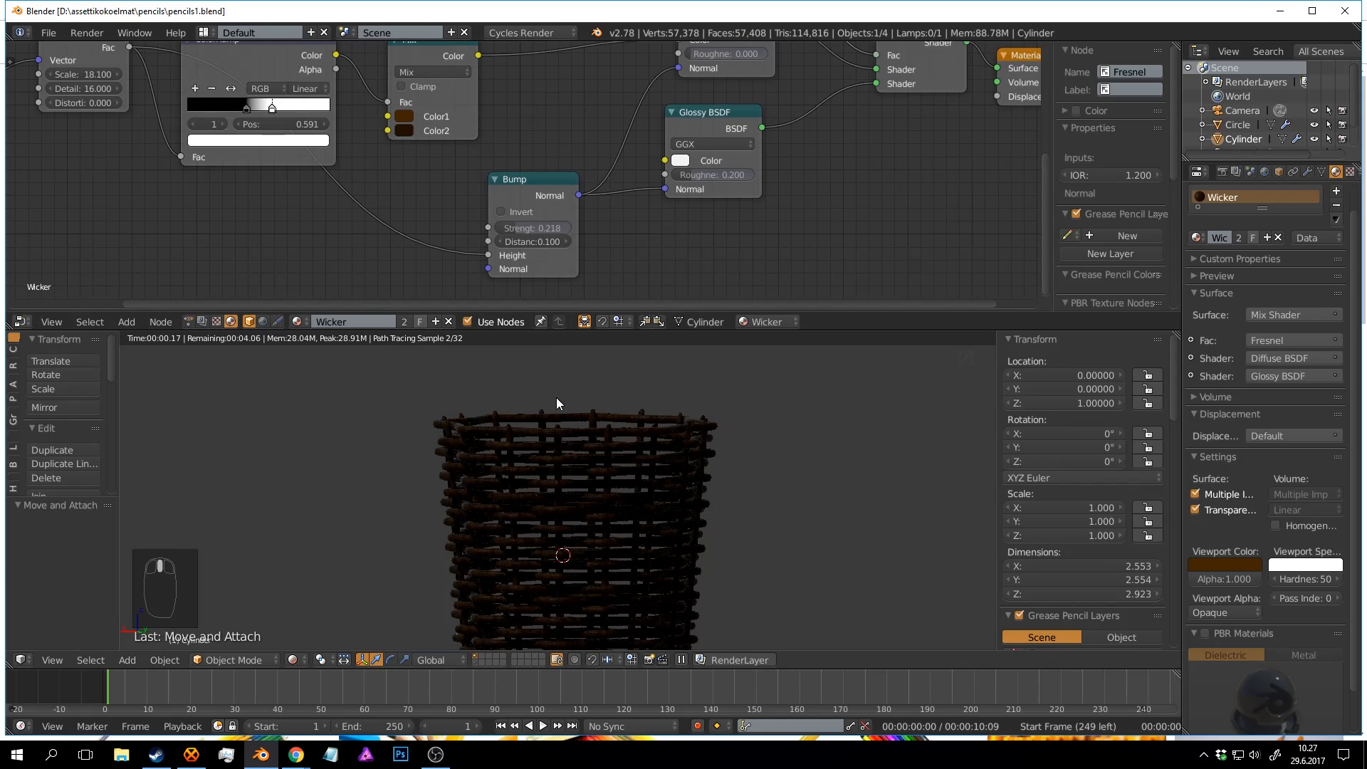
middle_click_drag(380, 187, 599, 246)
scroll(370, 164, "up", 5)
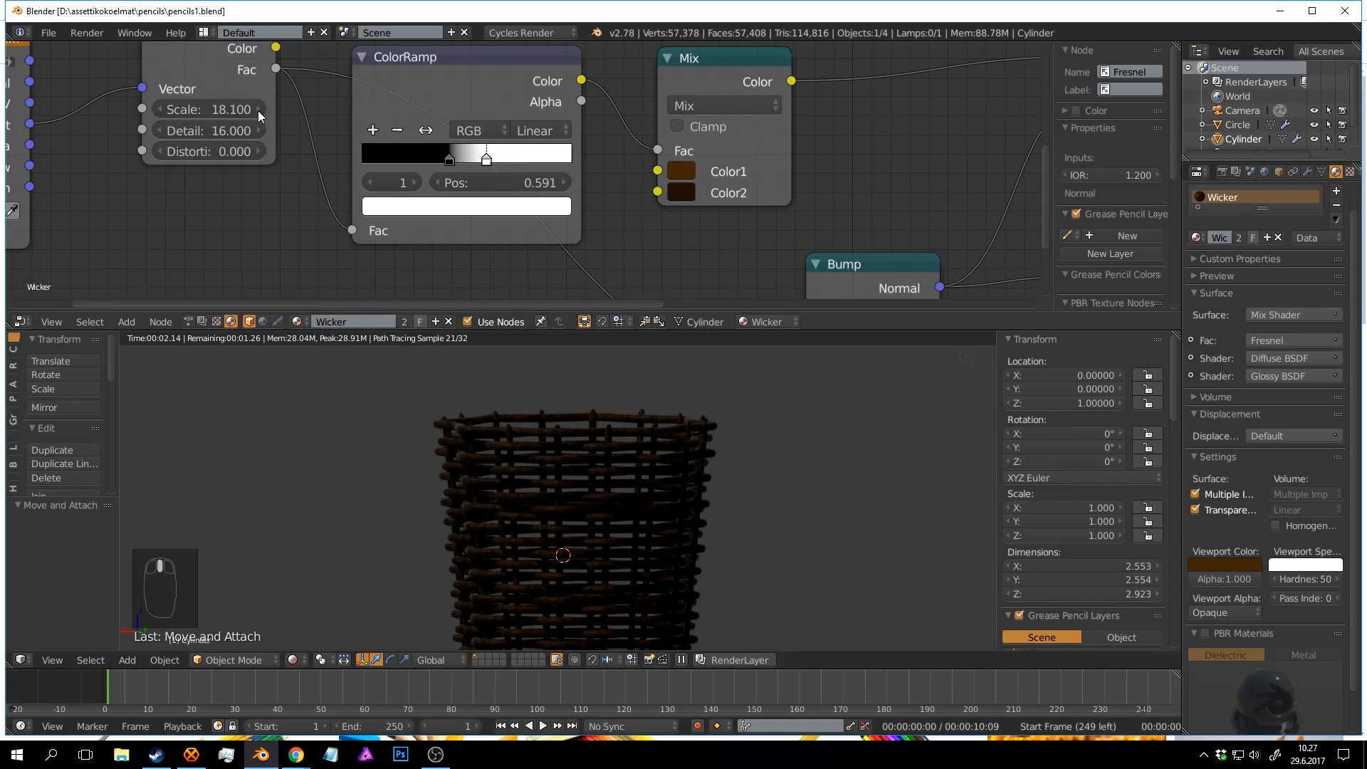
left_click_drag(216, 110, 163, 110)
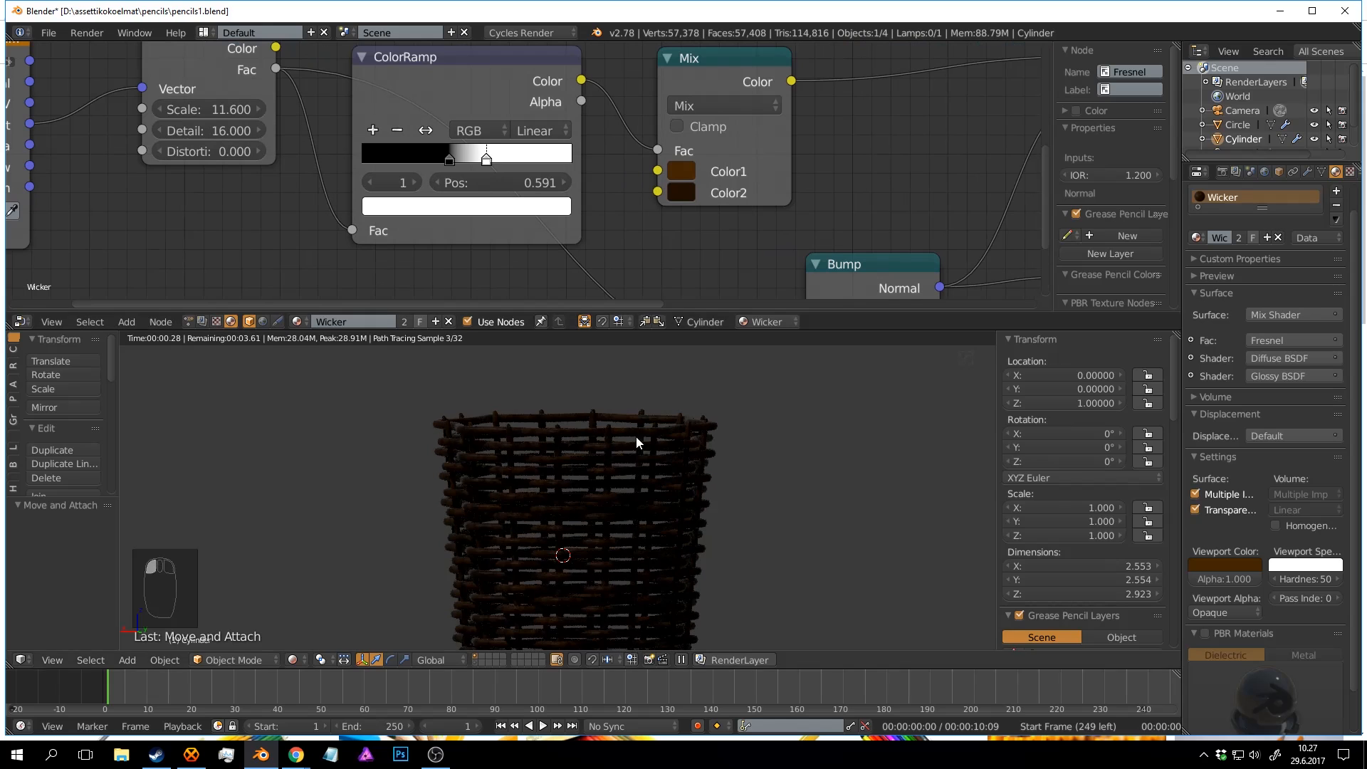
scroll(656, 428, "up", 4)
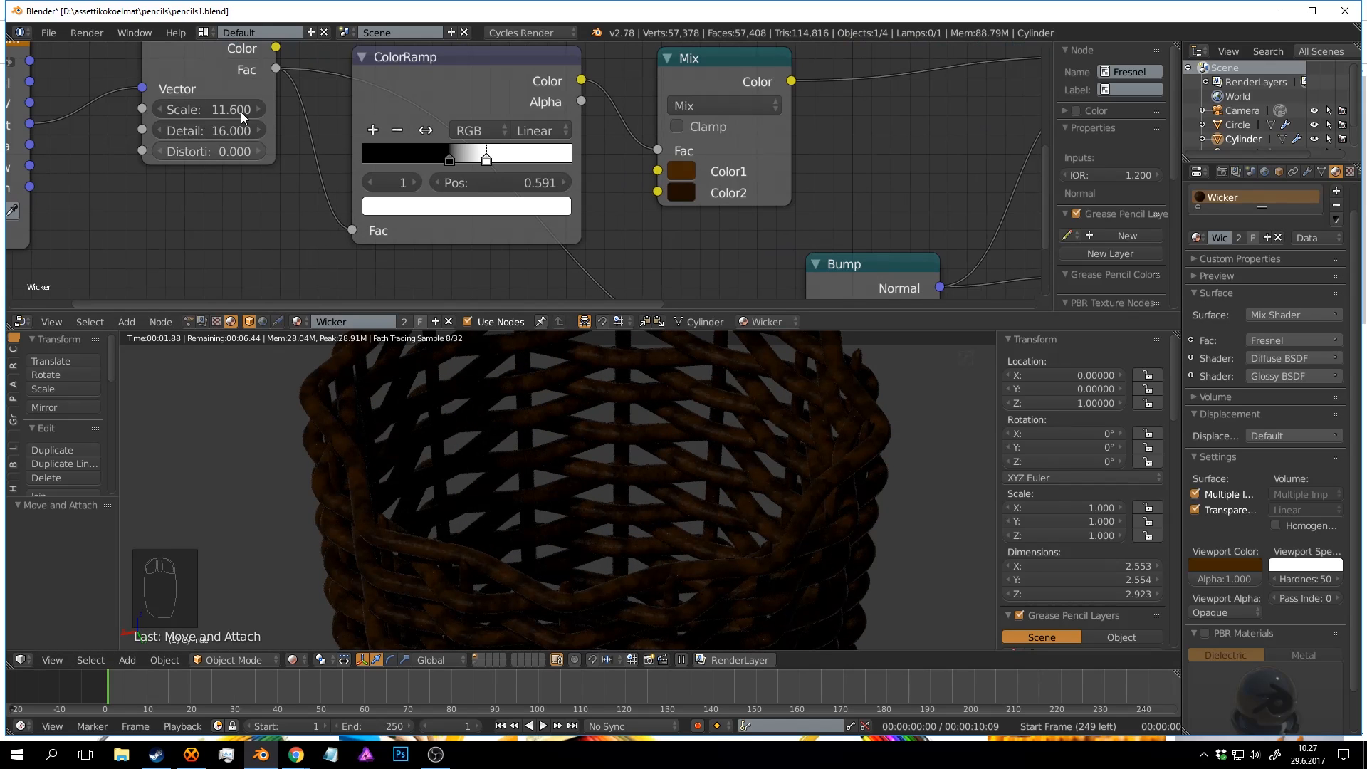
left_click_drag(241, 113, 224, 112)
key("ctrl+s")
left_click(508, 500)
scroll(521, 493, "down", 4)
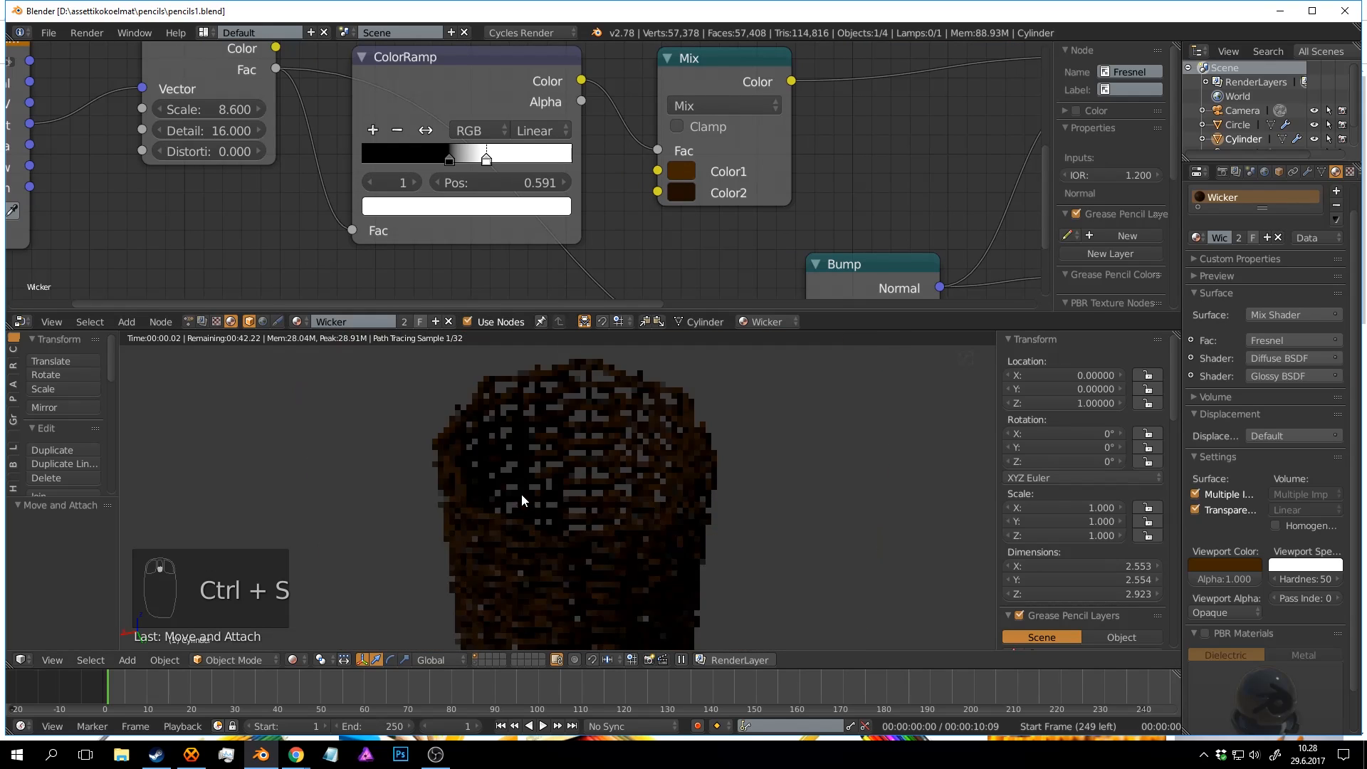
scroll(522, 494, "down", 1)
middle_click_drag(521, 494, 653, 488)
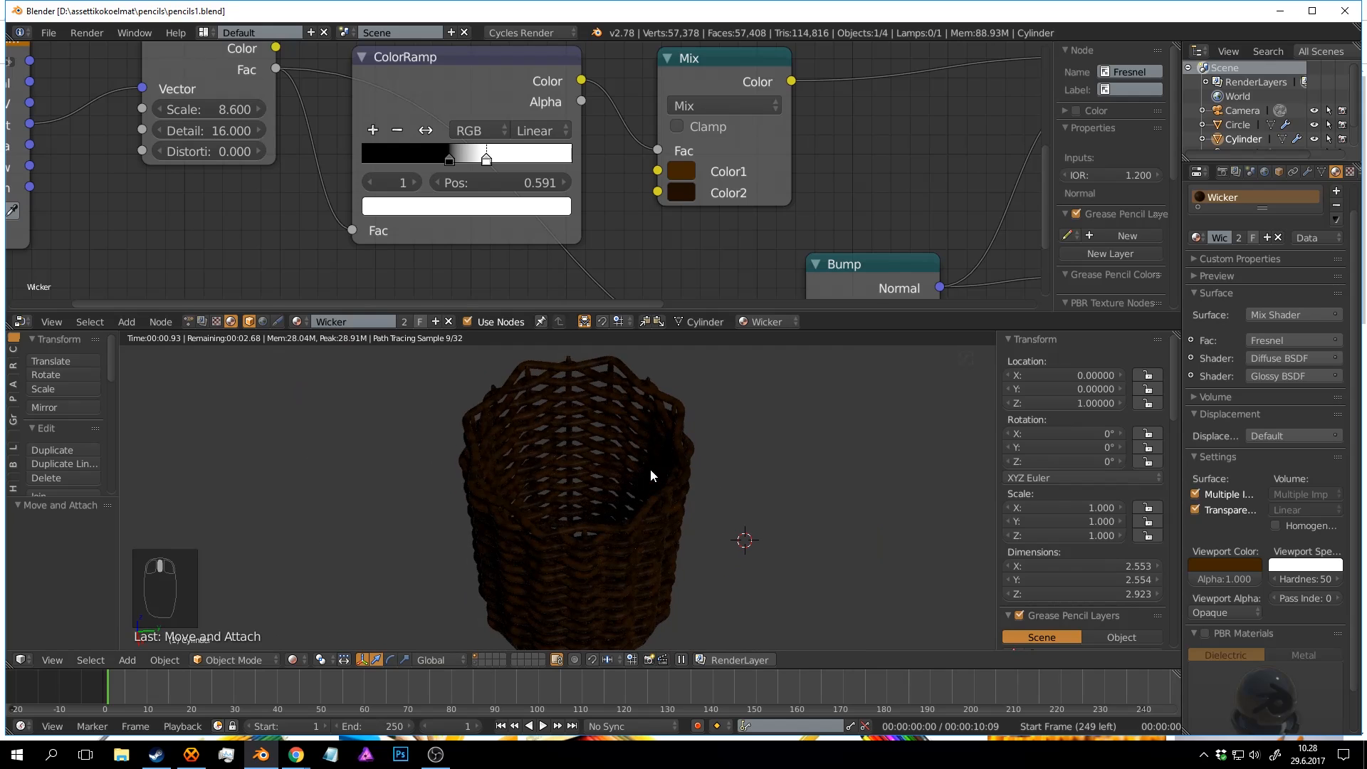
middle_click_drag(737, 447, 663, 426)
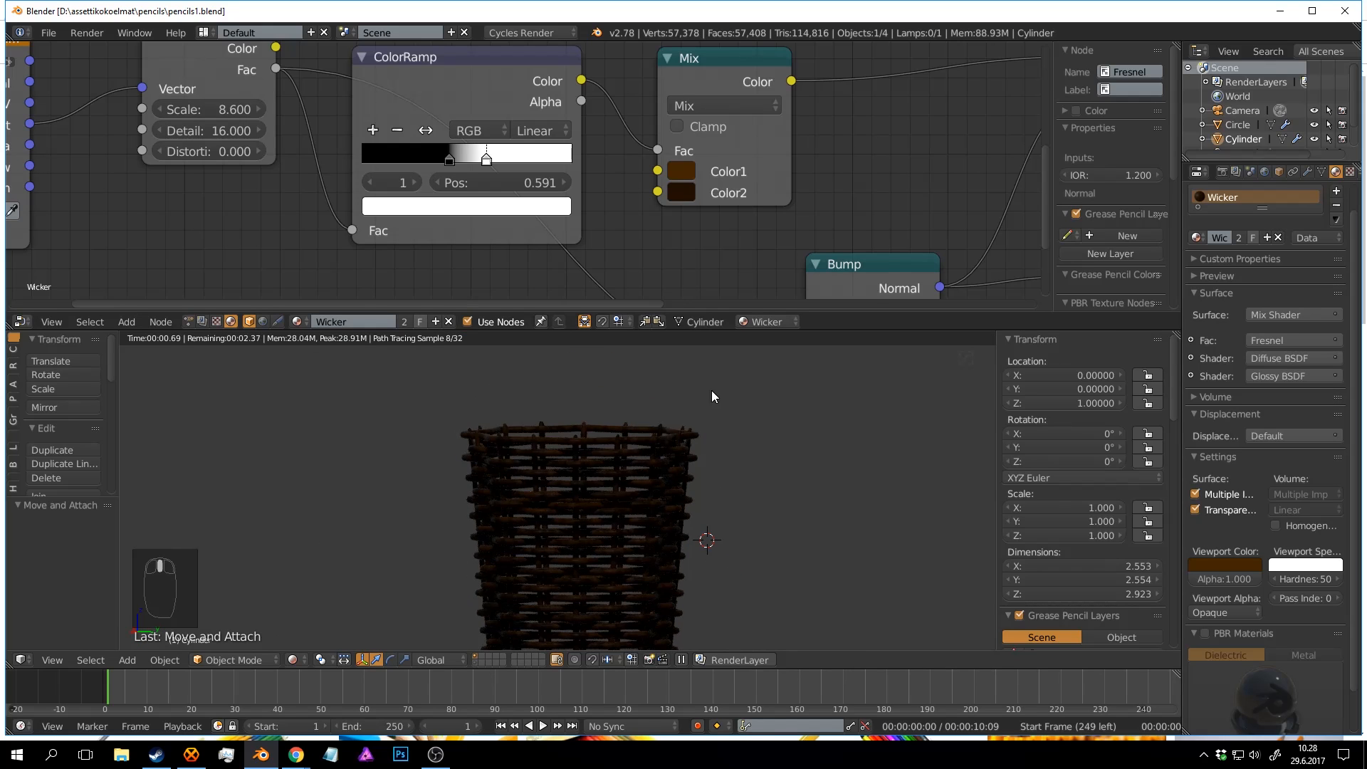
Return the viewport to solid shading, deselect everything, reset the 3D cursor to the origin and save.
scroll(711, 391, "down", 3)
key("shift+z")
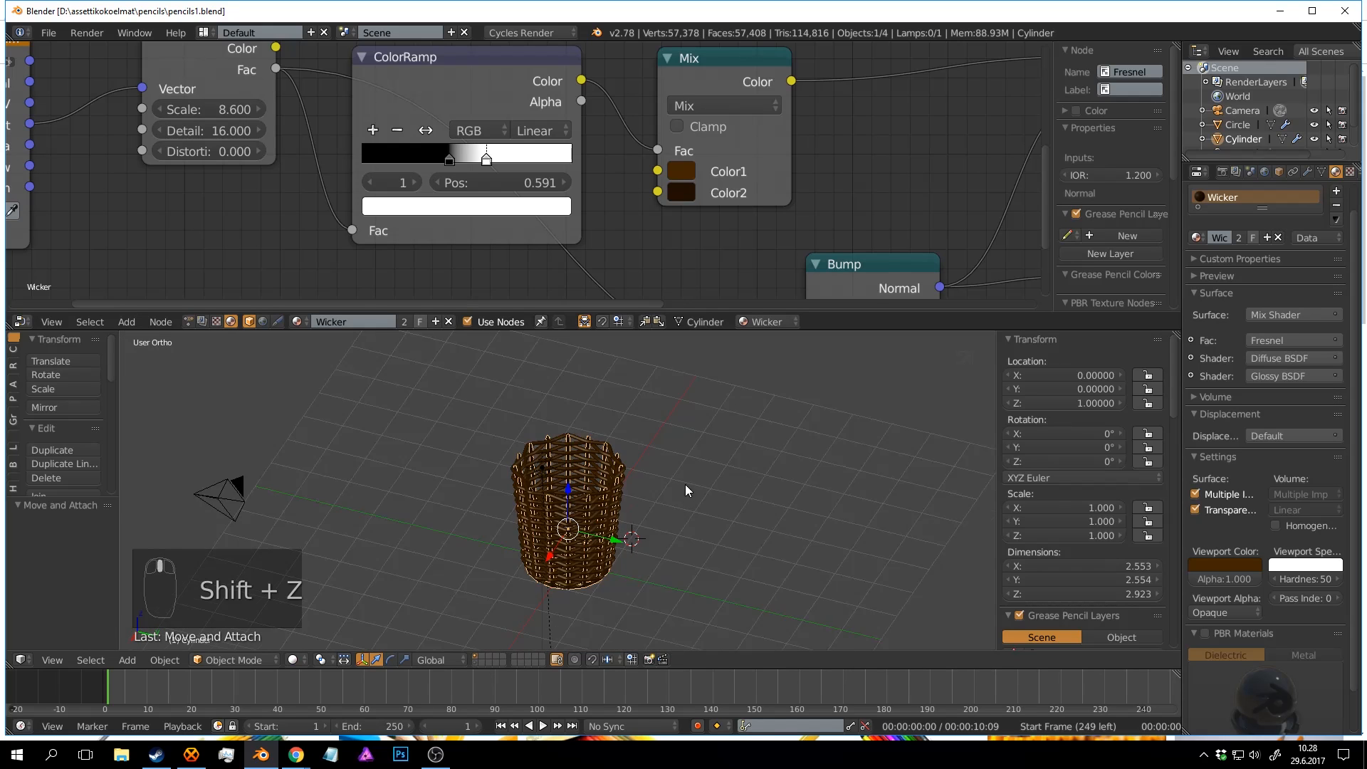
key("a")
key("ctrl+s")
middle_click_drag(721, 416, 646, 401)
key("shift+c")
key("ctrl+s")
scroll(611, 459, "up", 3)
scroll(635, 476, "up", 2)
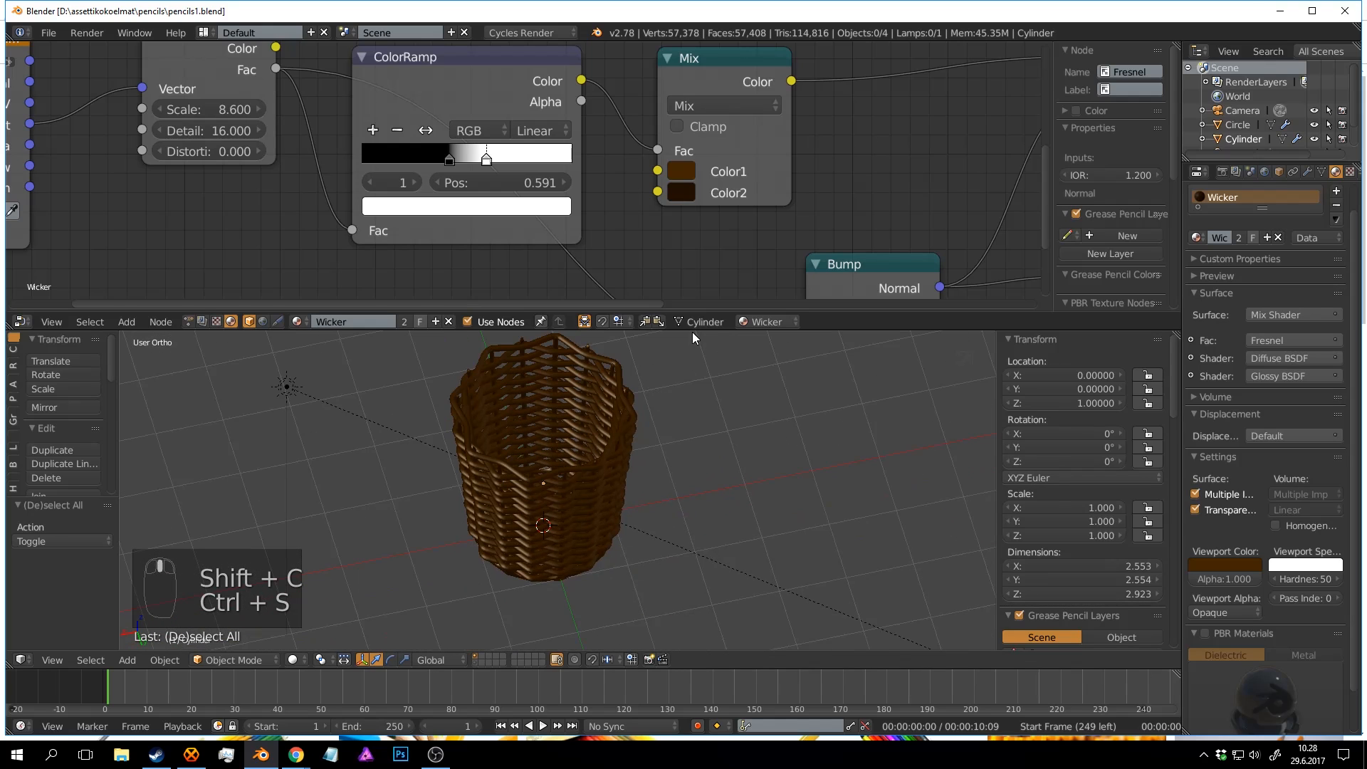
Enlarge the 3D viewport by shrinking the node editor above it.
left_click_drag(696, 330, 705, 247)
middle_click_drag(694, 297, 681, 345, "shift")
scroll(681, 345, "up", 1)
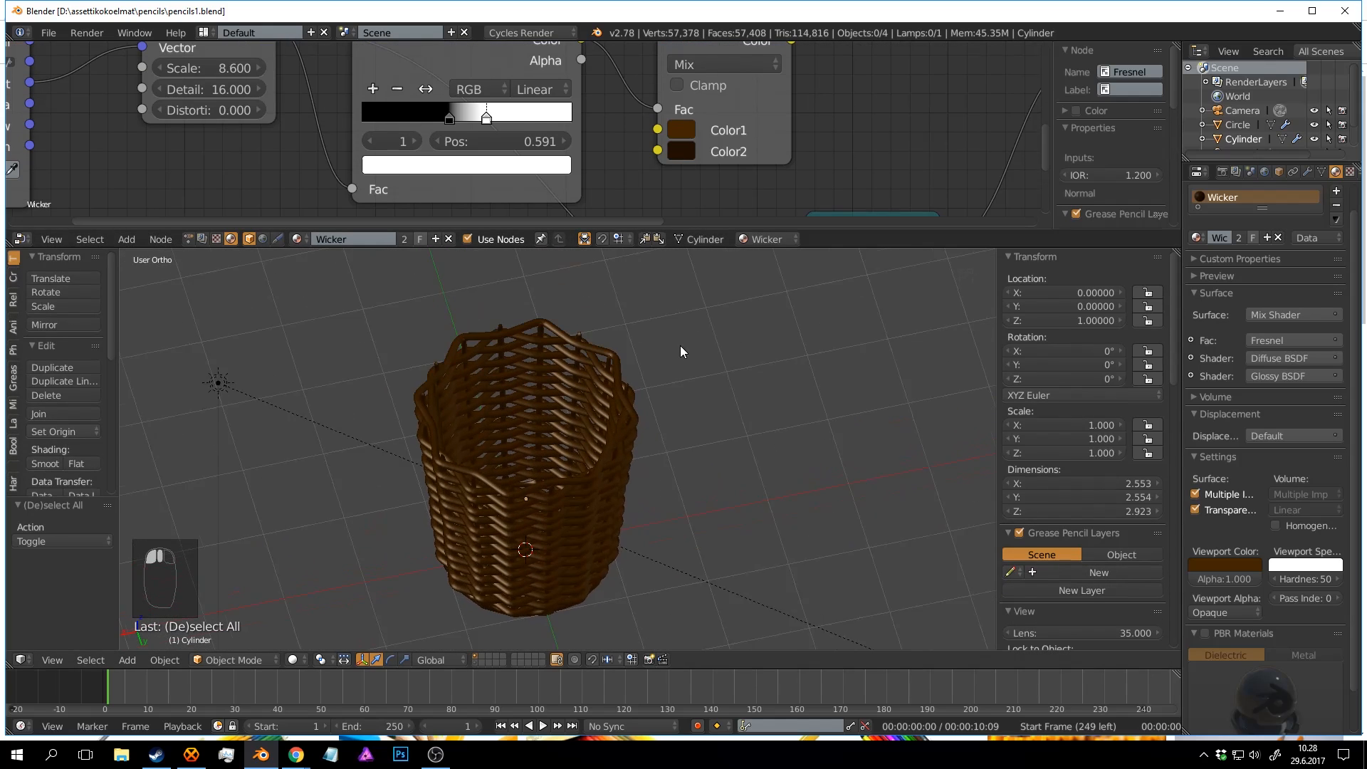
scroll(656, 429, "up", 1)
key("shift+a")
mouse_move(656, 428)
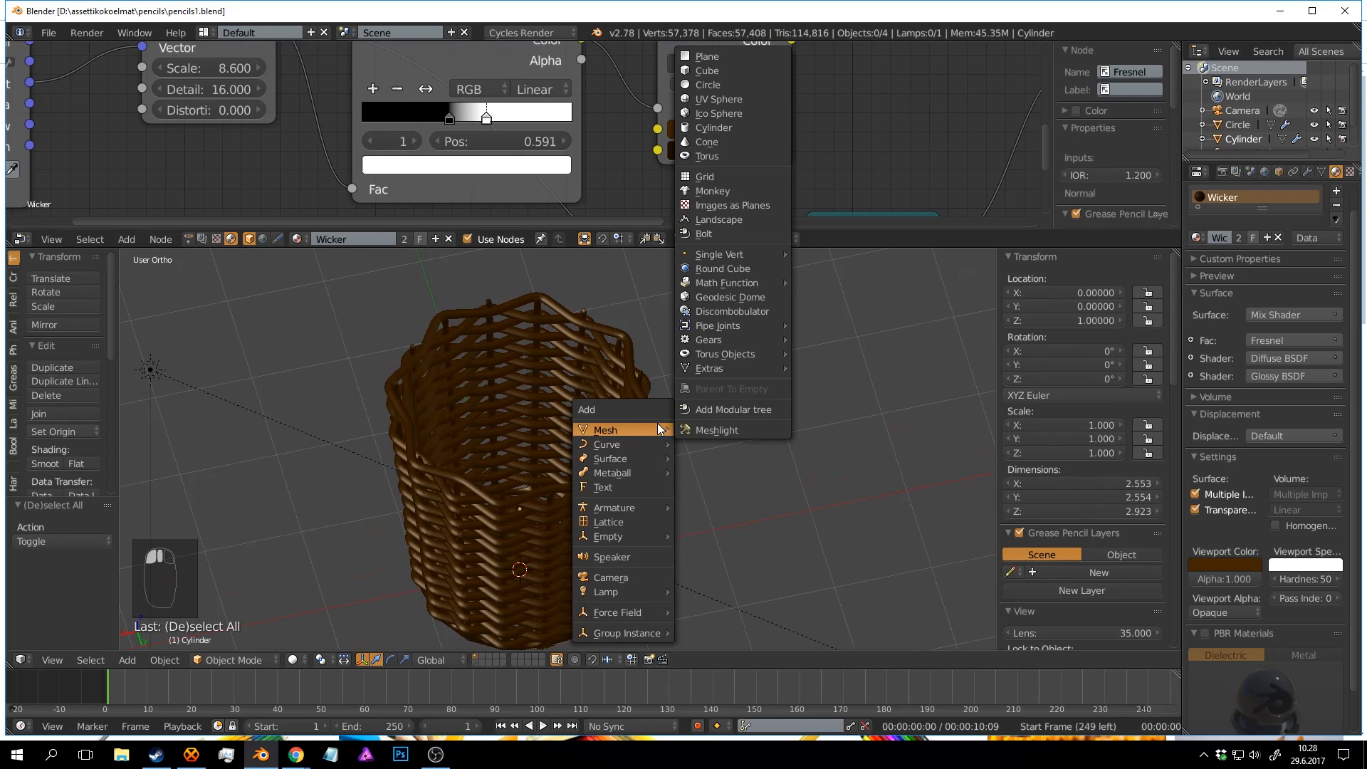
left_click(705, 129)
scroll(664, 385, "up", 1)
middle_click_drag(663, 392, 668, 349)
scroll(667, 378, "down", 5)
middle_click_drag(662, 405, 669, 325, "shift")
scroll(653, 463, "up", 3)
key("x")
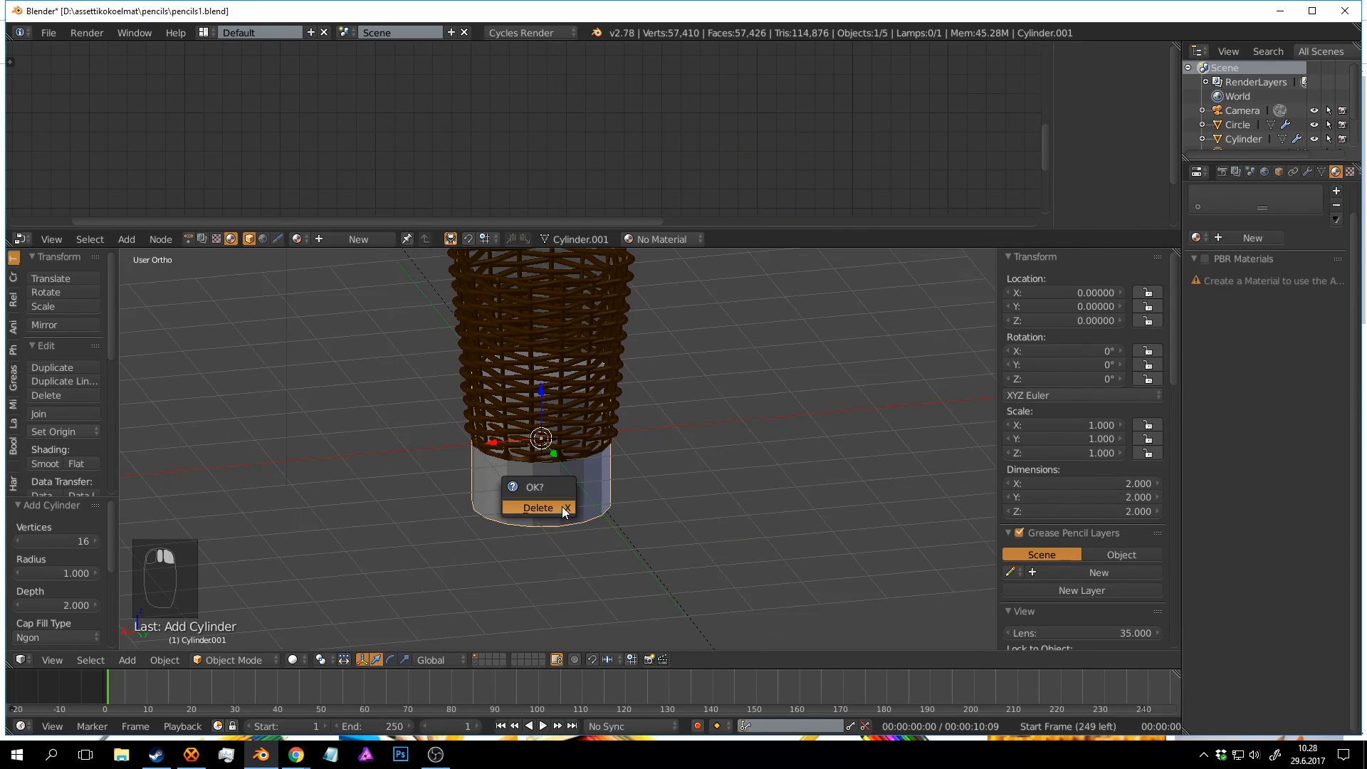
left_click(562, 506)
Move the red pencil from its own layer to the basket's first layer and show that layer.
left_click(476, 662)
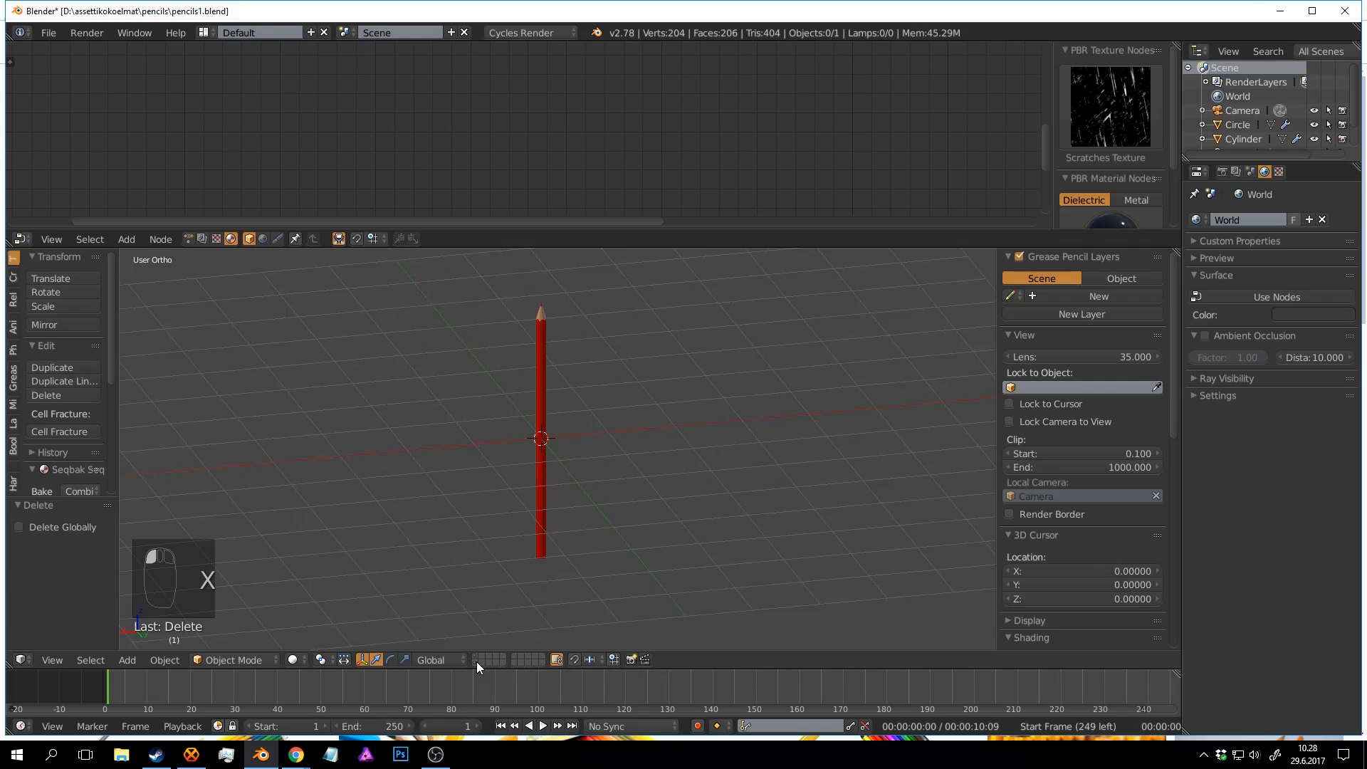
right_click(550, 368)
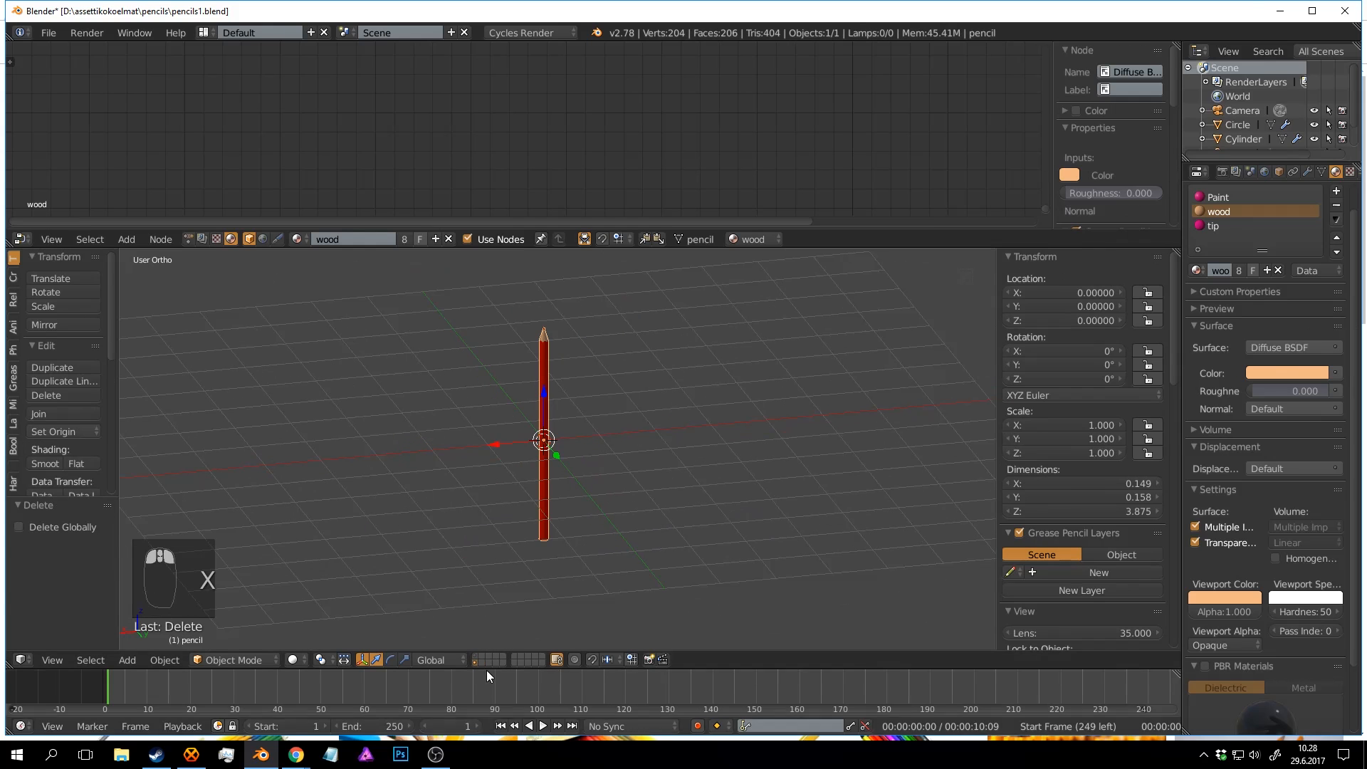
scroll(557, 401, "up", 3)
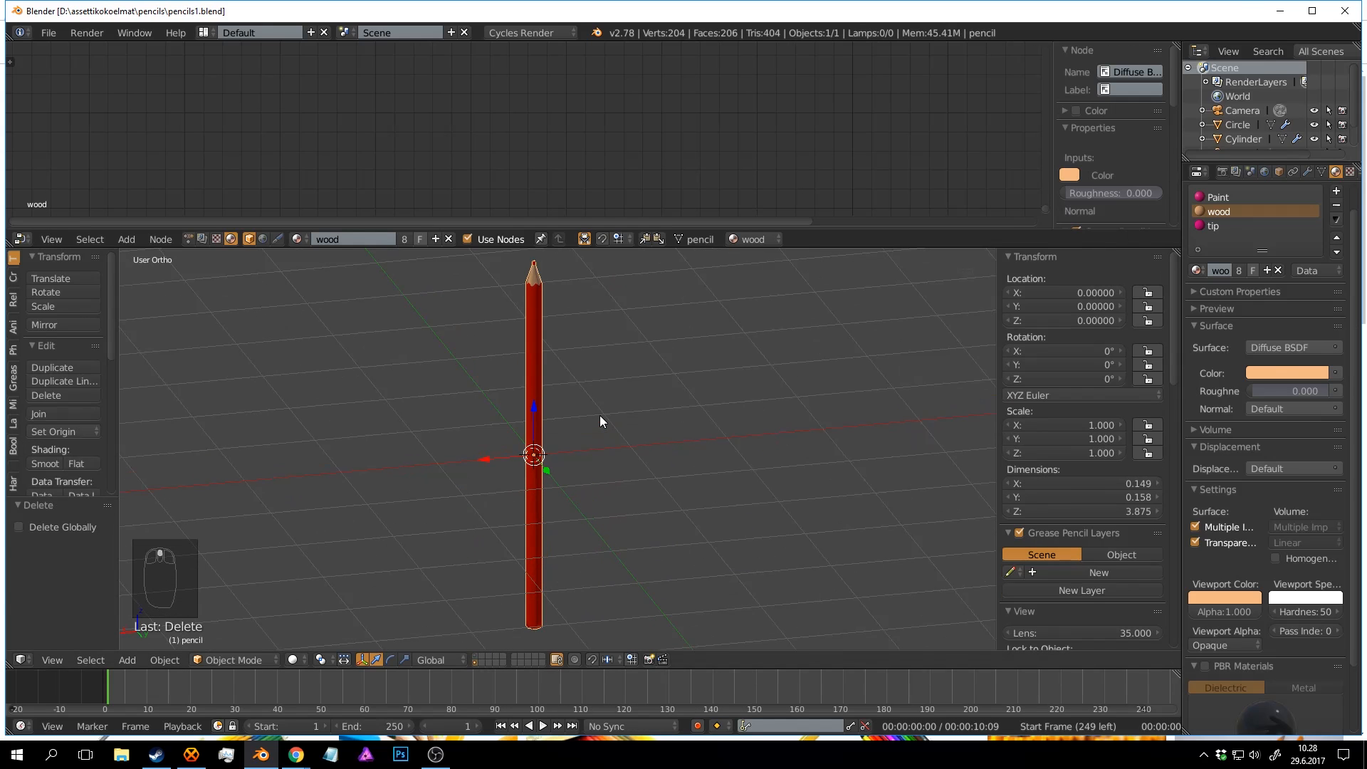
key("m")
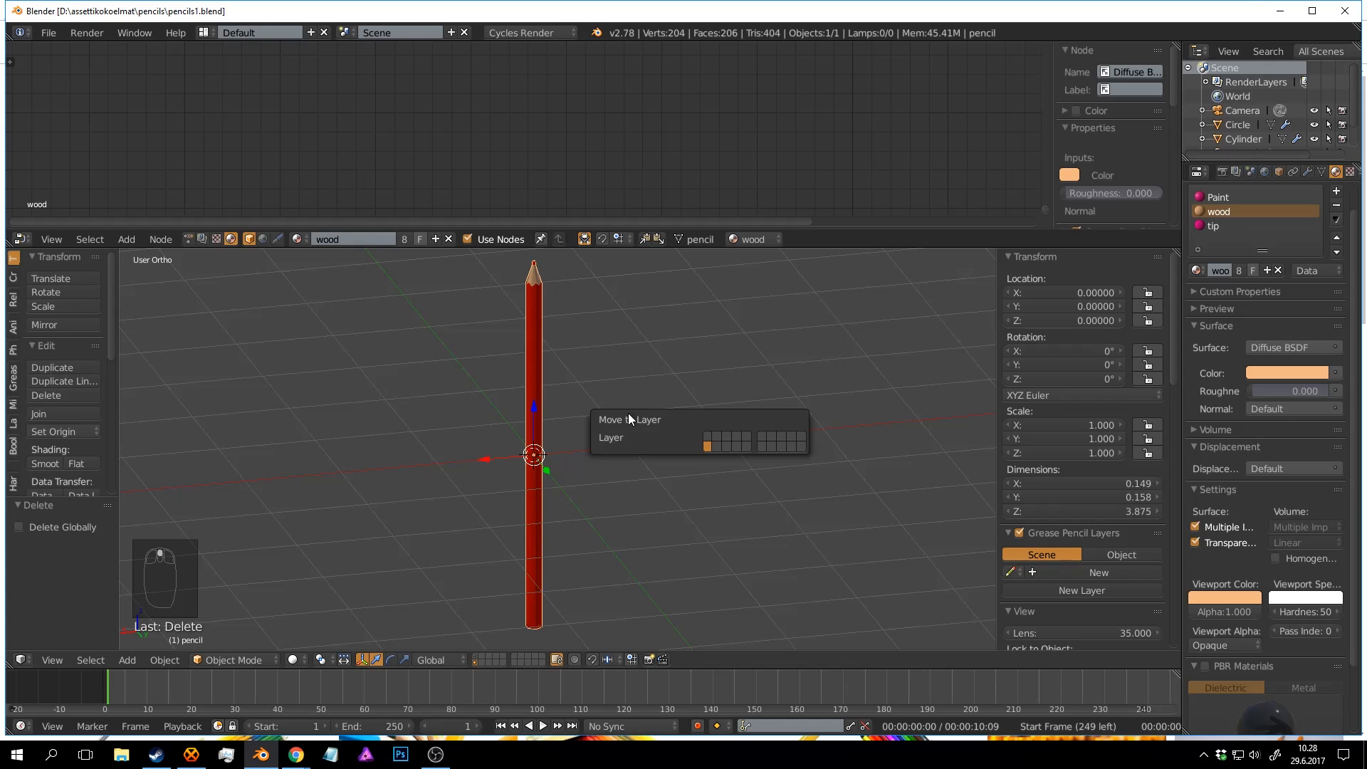
left_click(706, 436)
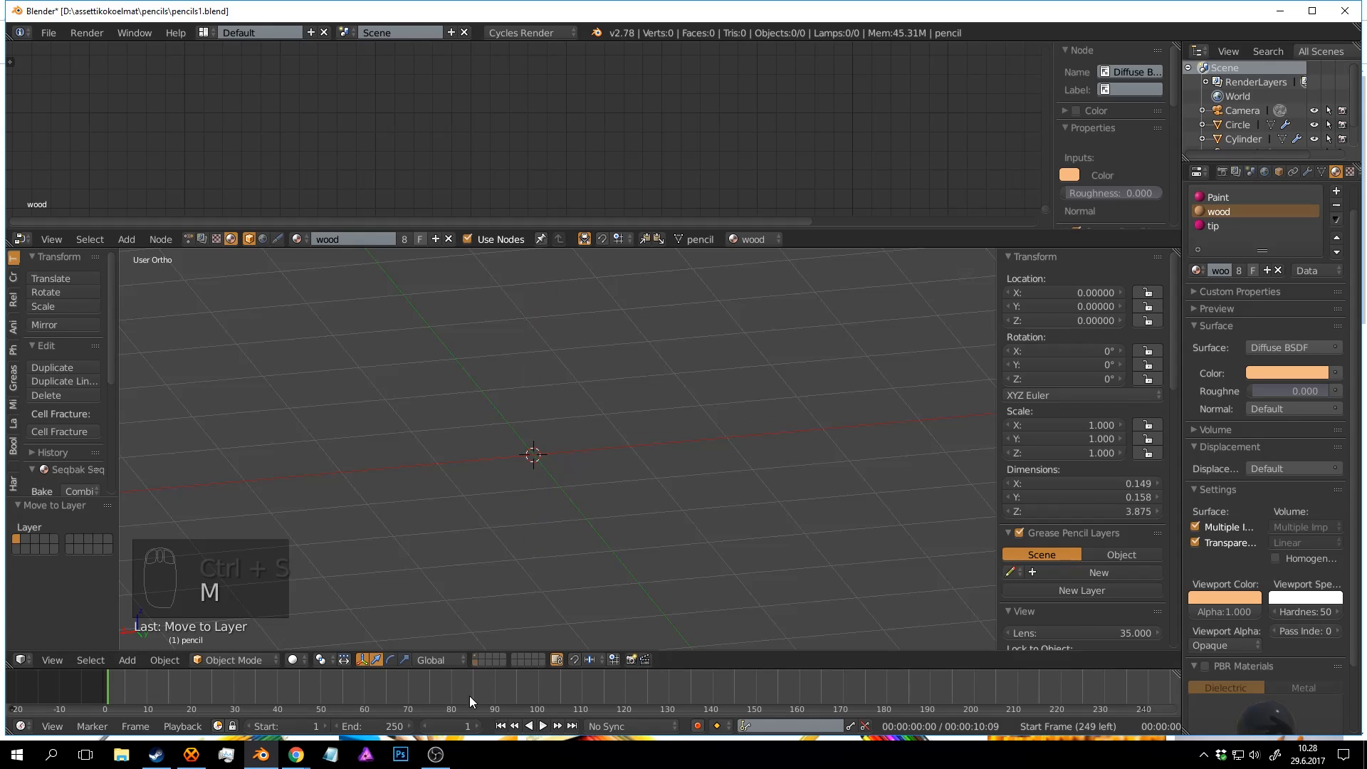
left_click(474, 656)
Raise the pencil along the Z axis to about 2.694 so it stands inside the basket.
scroll(570, 400, "down", 3)
key("g")
key("z")
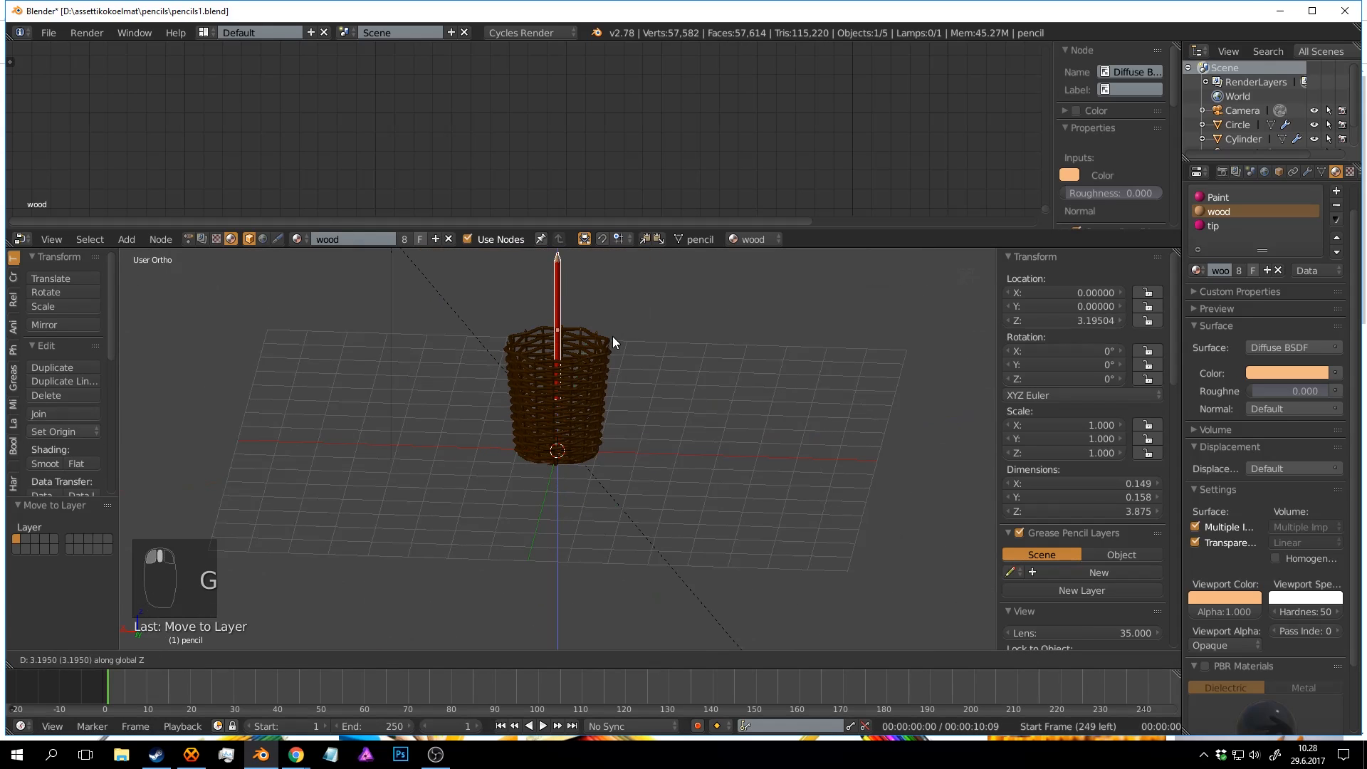
left_click(613, 433)
scroll(613, 433, "down", 2)
mouse_move(613, 433)
middle_mouse_down()
mouse_move(556, 413)
mouse_move(473, 502)
middle_mouse_up()
scroll(555, 420, "up", 3)
scroll(491, 492, "up", 1)
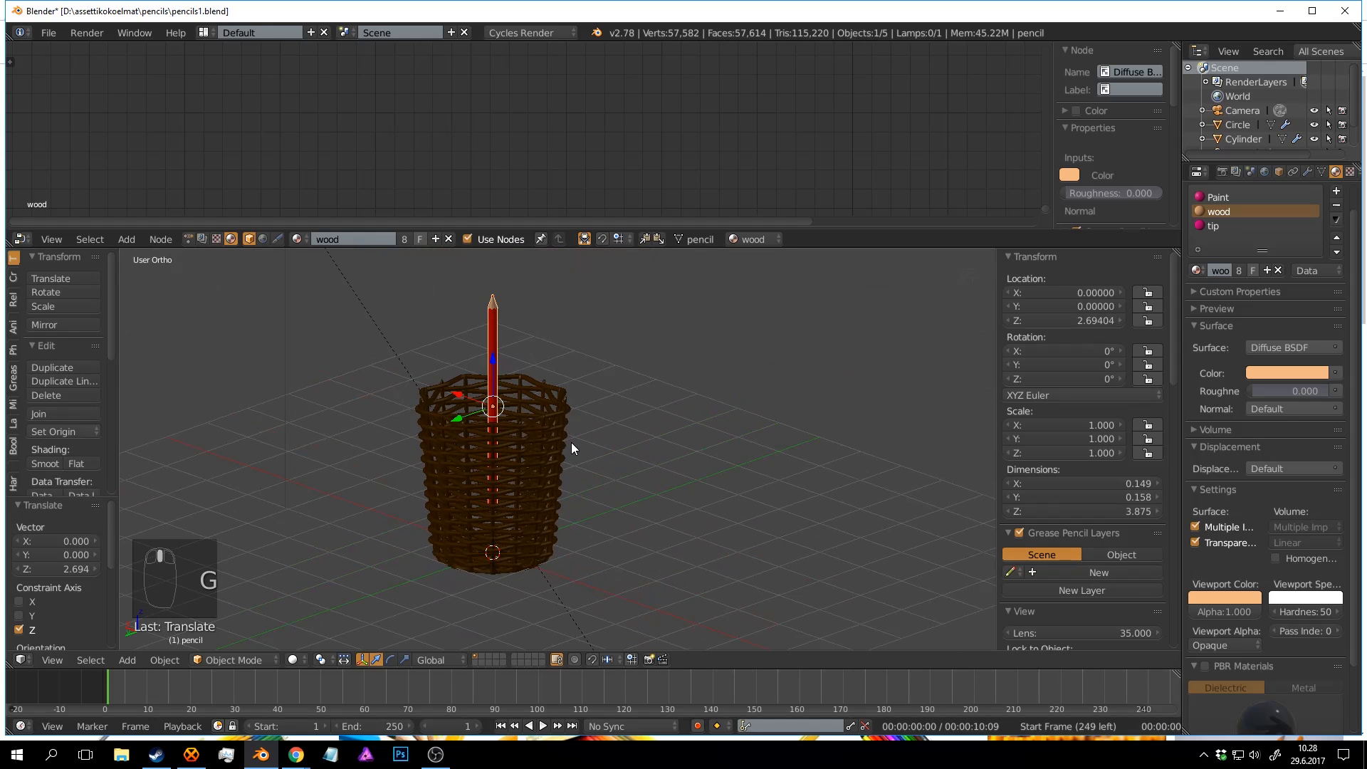
Scale the pencil up uniformly to about 1.416.
key("s")
left_click(625, 452)
scroll(618, 446, "up", 1)
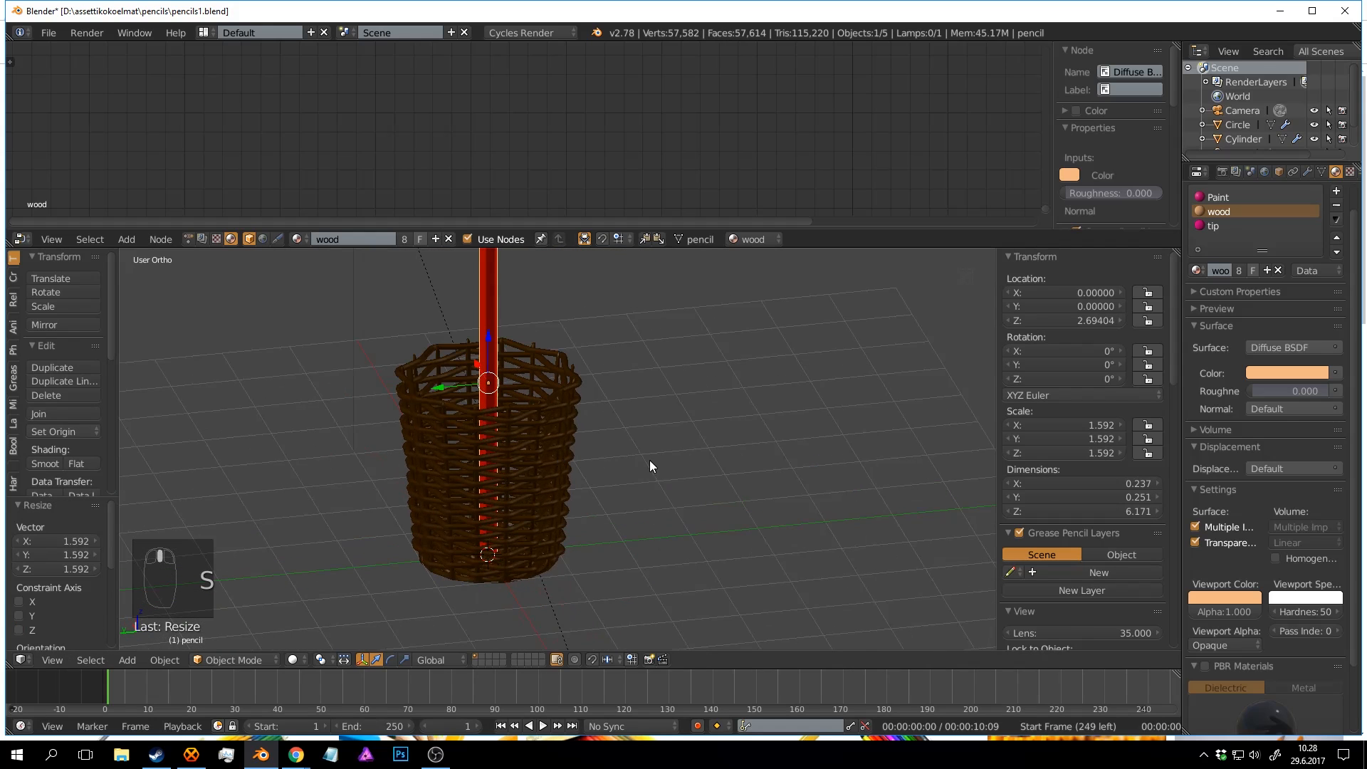
key("s")
left_click(641, 450)
middle_click_drag(641, 449, 568, 422)
scroll(566, 421, "up", 1)
middle_click_drag(563, 421, 594, 456, "shift")
Move the pencil vertically to about Z 2.625 inside the basket, deselect it and save the file.
key("g")
key("z")
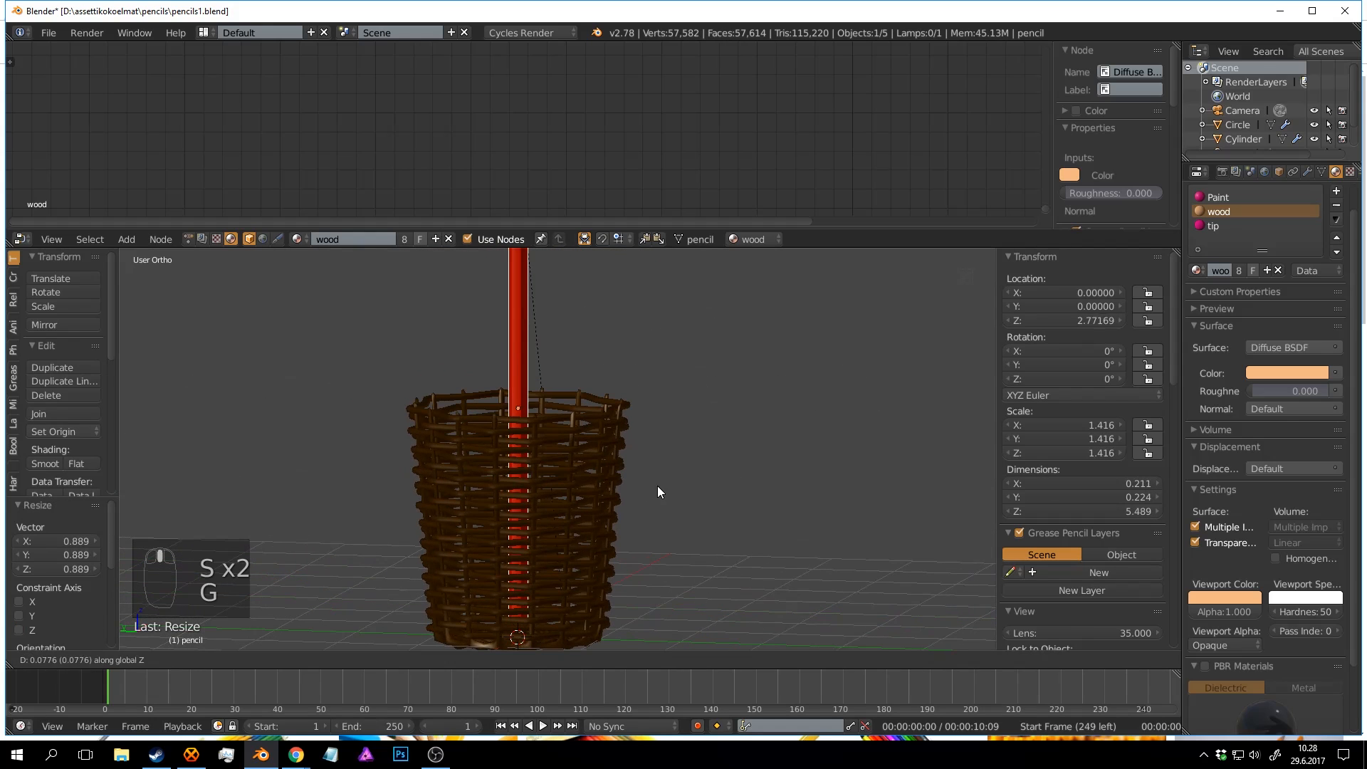
left_click(659, 356)
scroll(665, 351, "down", 5)
scroll(652, 396, "up", 3)
mouse_move(687, 330)
middle_mouse_down()
mouse_move(652, 393)
mouse_move(621, 356)
mouse_move(627, 331)
mouse_move(618, 352)
mouse_move(686, 353)
middle_mouse_up()
key("g")
key("z")
left_click(727, 341)
key("a")
key("ctrl+s")
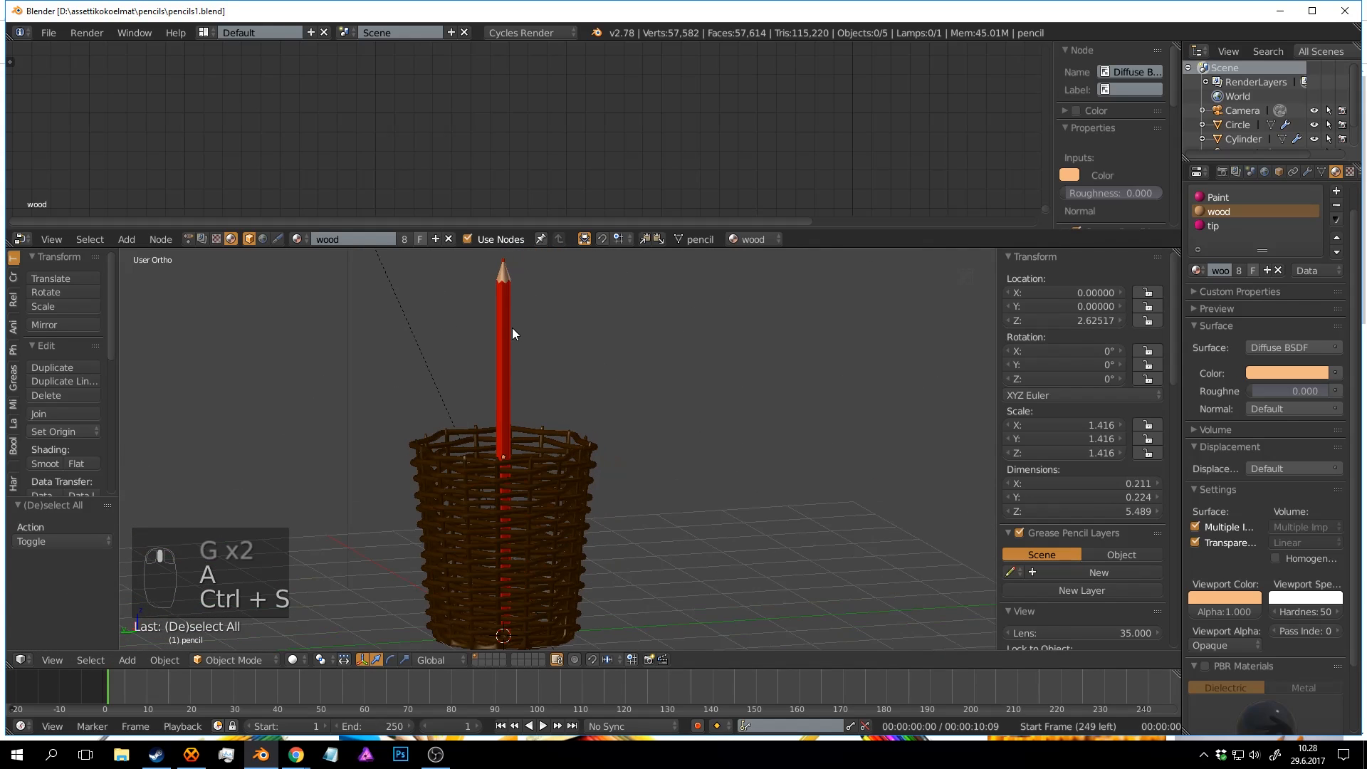
Scale the pencil up to about 1.521, raise it to about Z 2.761 and save the file.
right_click(511, 328)
mouse_move(540, 316)
middle_mouse_down()
mouse_move(570, 282)
mouse_move(670, 370)
middle_mouse_up()
key("s")
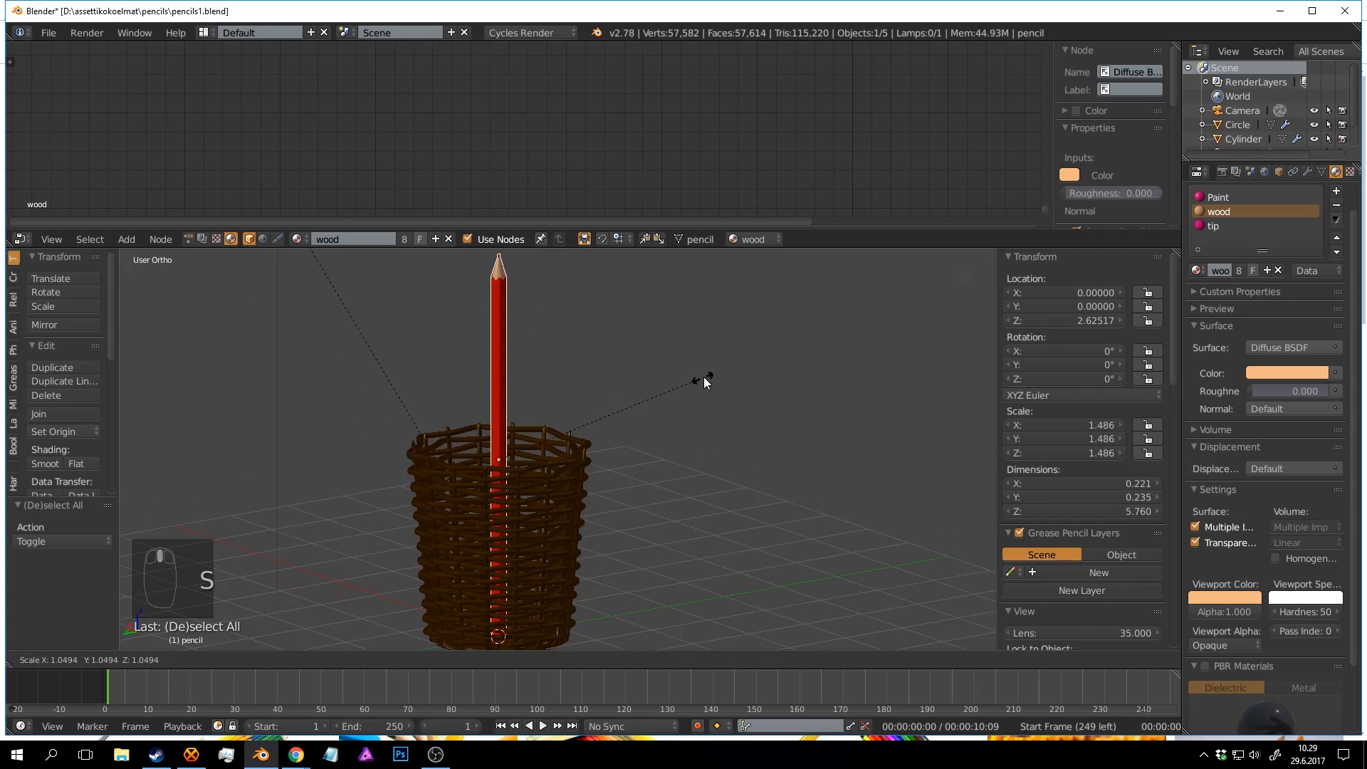
left_click(707, 377)
scroll(676, 429, "down", 3)
key("g")
key("z")
left_click(668, 461)
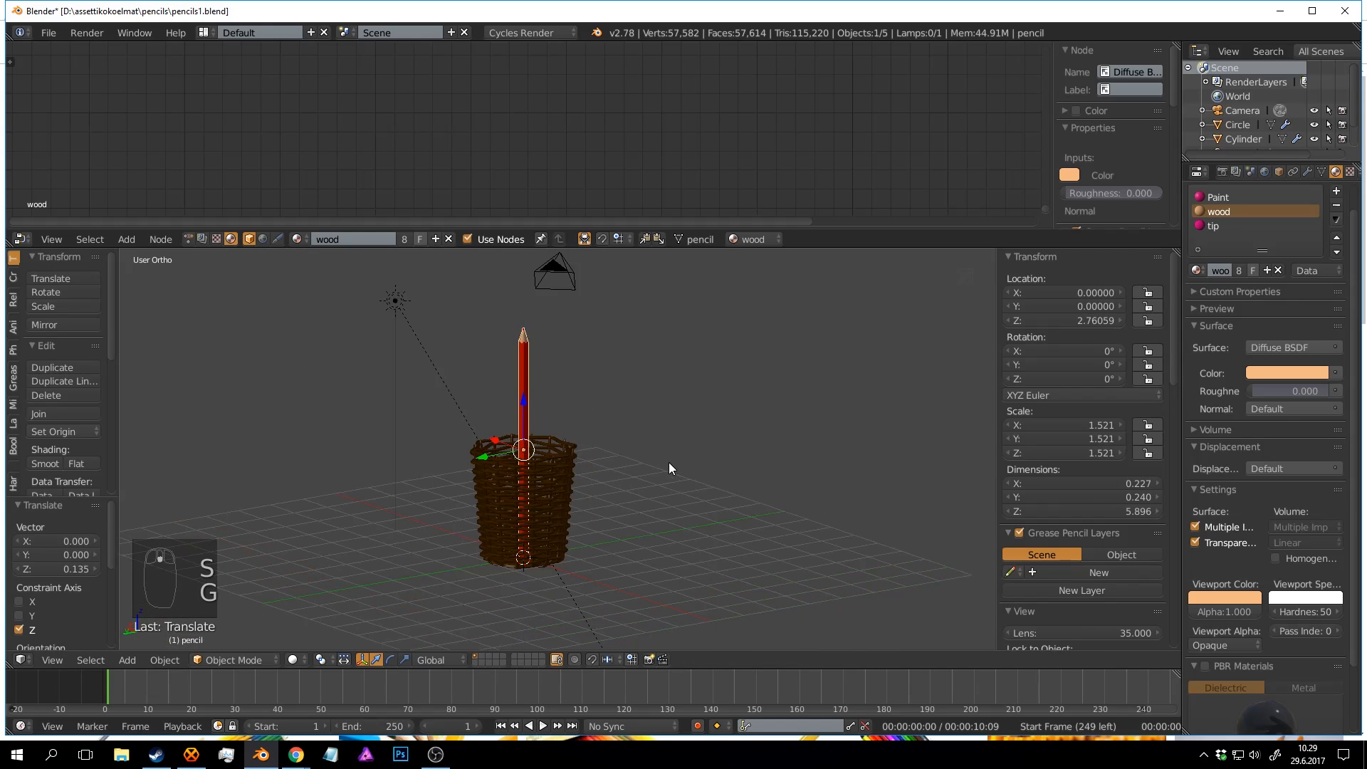
scroll(669, 463, "up", 2)
key("ctrl+s")
Apply the pencil's scale and enlarge the 3D viewport over the node editor.
key("ctrl+a")
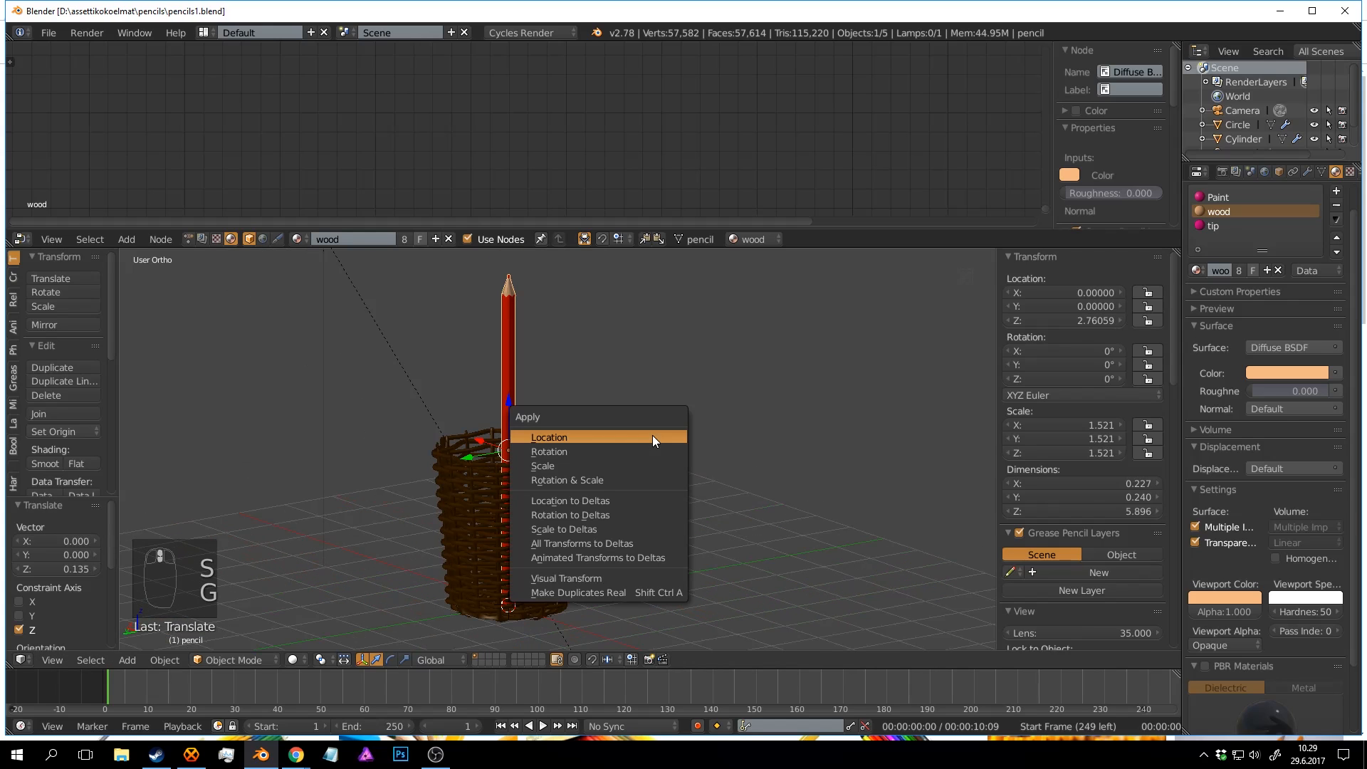
left_click(586, 466)
mouse_move(585, 461)
middle_mouse_down()
mouse_move(618, 416)
mouse_move(640, 429)
mouse_move(644, 494)
mouse_move(601, 541)
mouse_move(621, 377)
mouse_move(575, 331)
mouse_move(527, 317)
middle_mouse_up()
left_click_drag(200, 246, 185, 119)
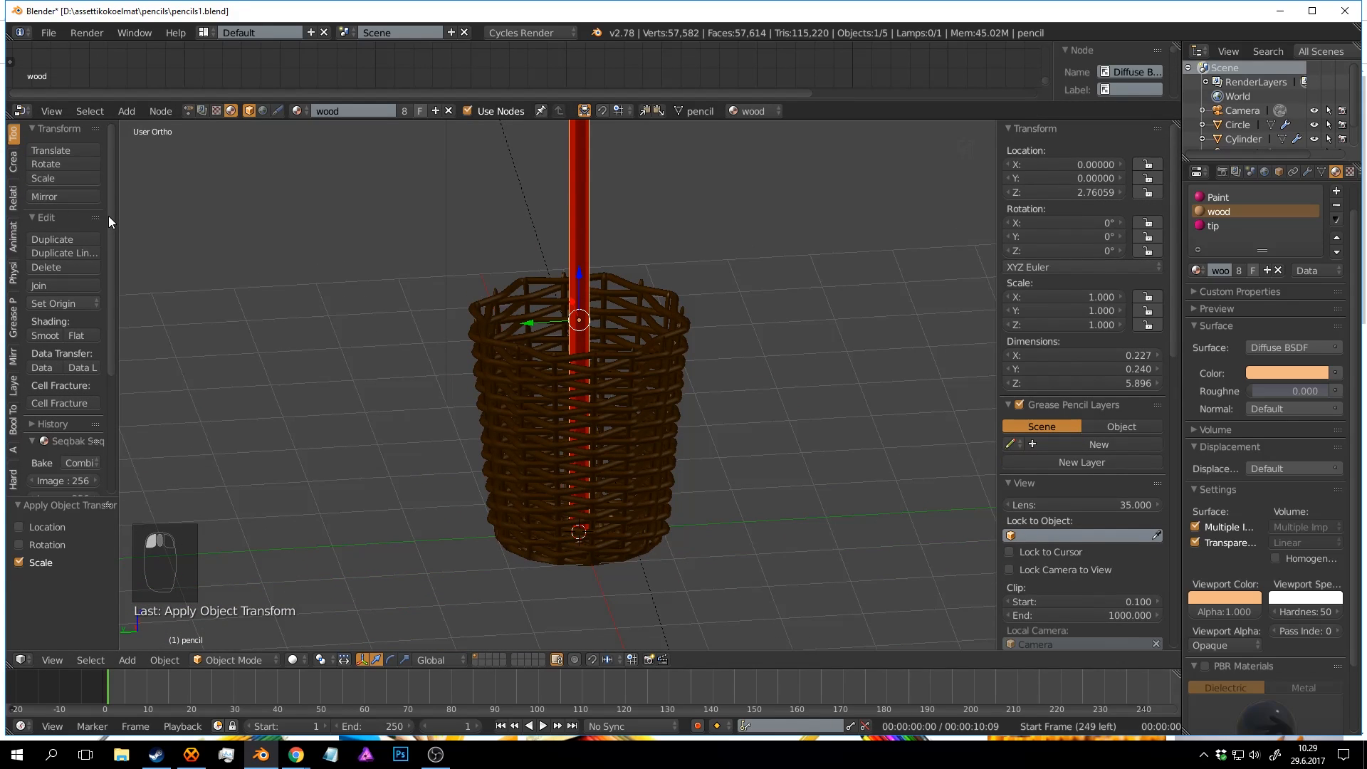
Add the pencil to the physics simulation as an active rigid body.
left_click(13, 165)
left_click(13, 198)
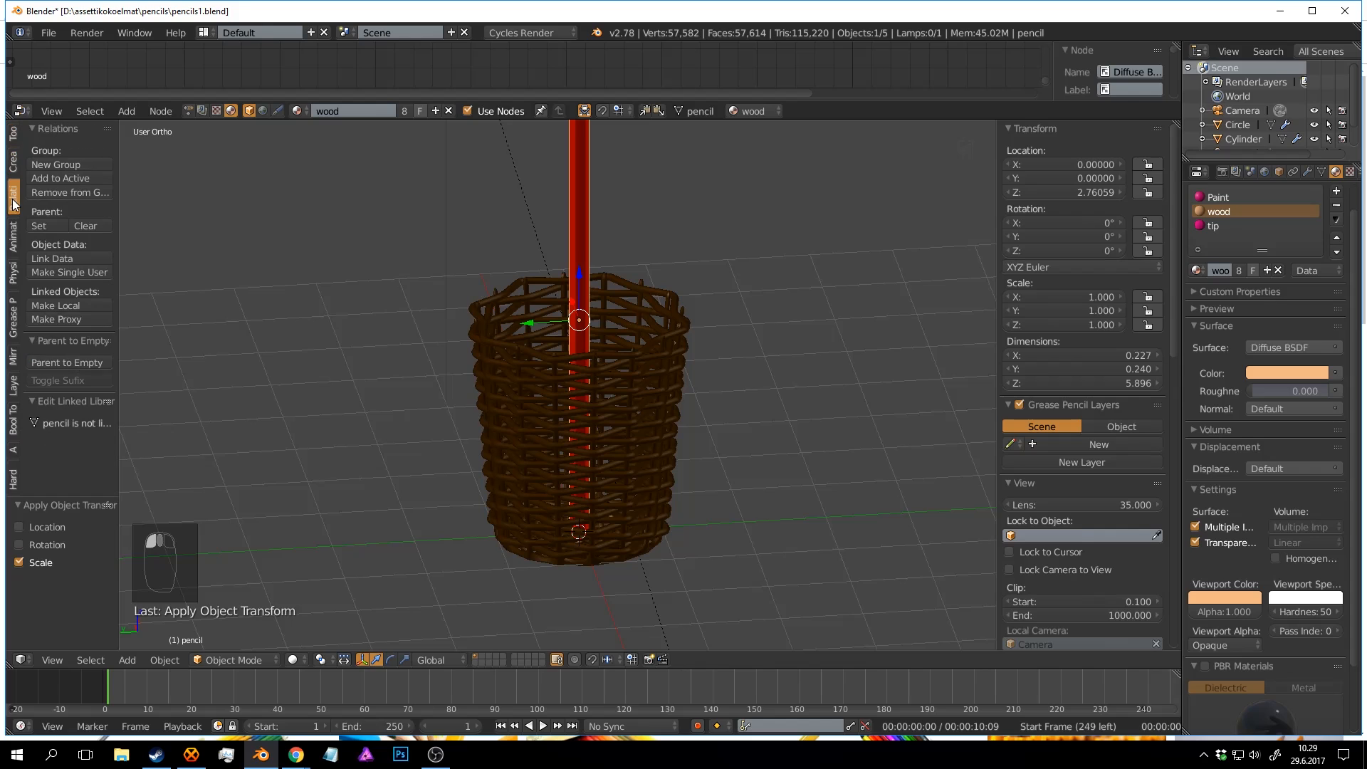
left_click(12, 236)
left_click(12, 275)
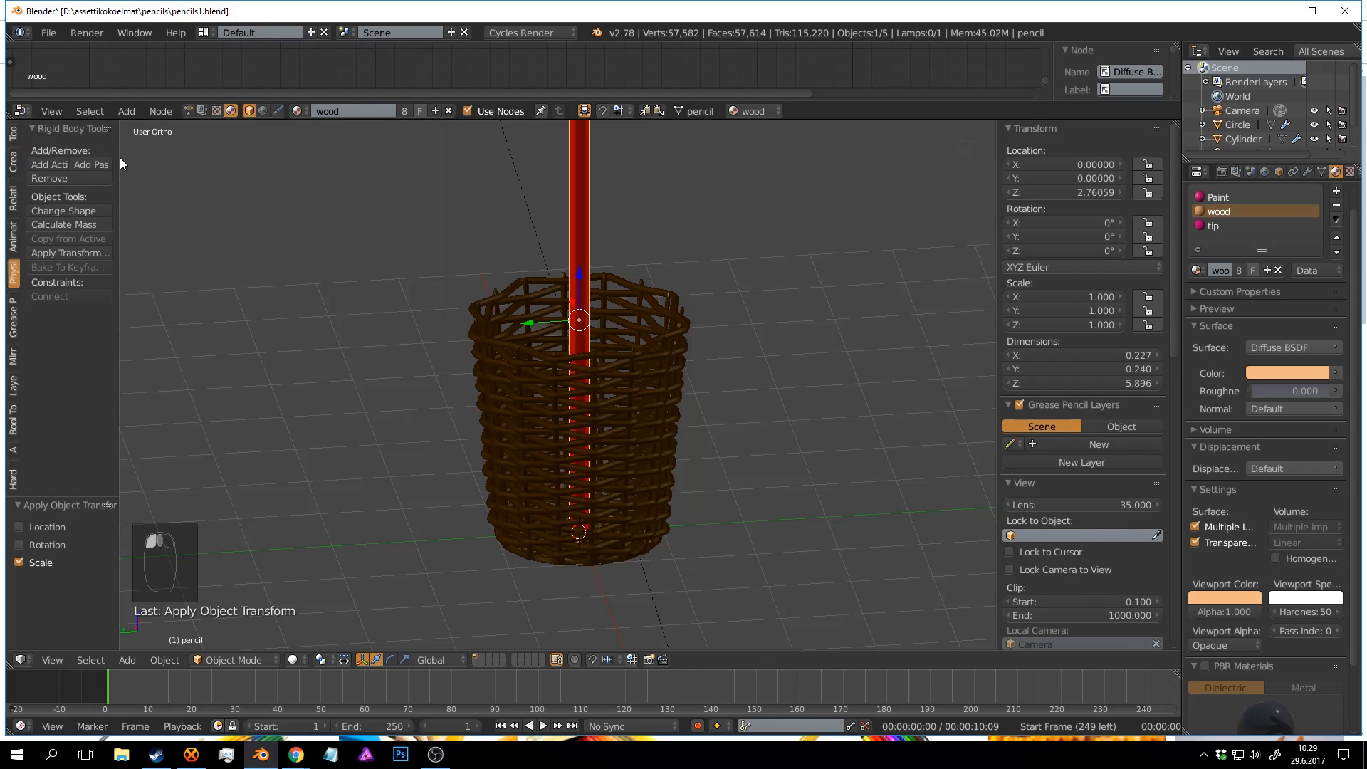
left_click(51, 163)
scroll(605, 318, "down", 1)
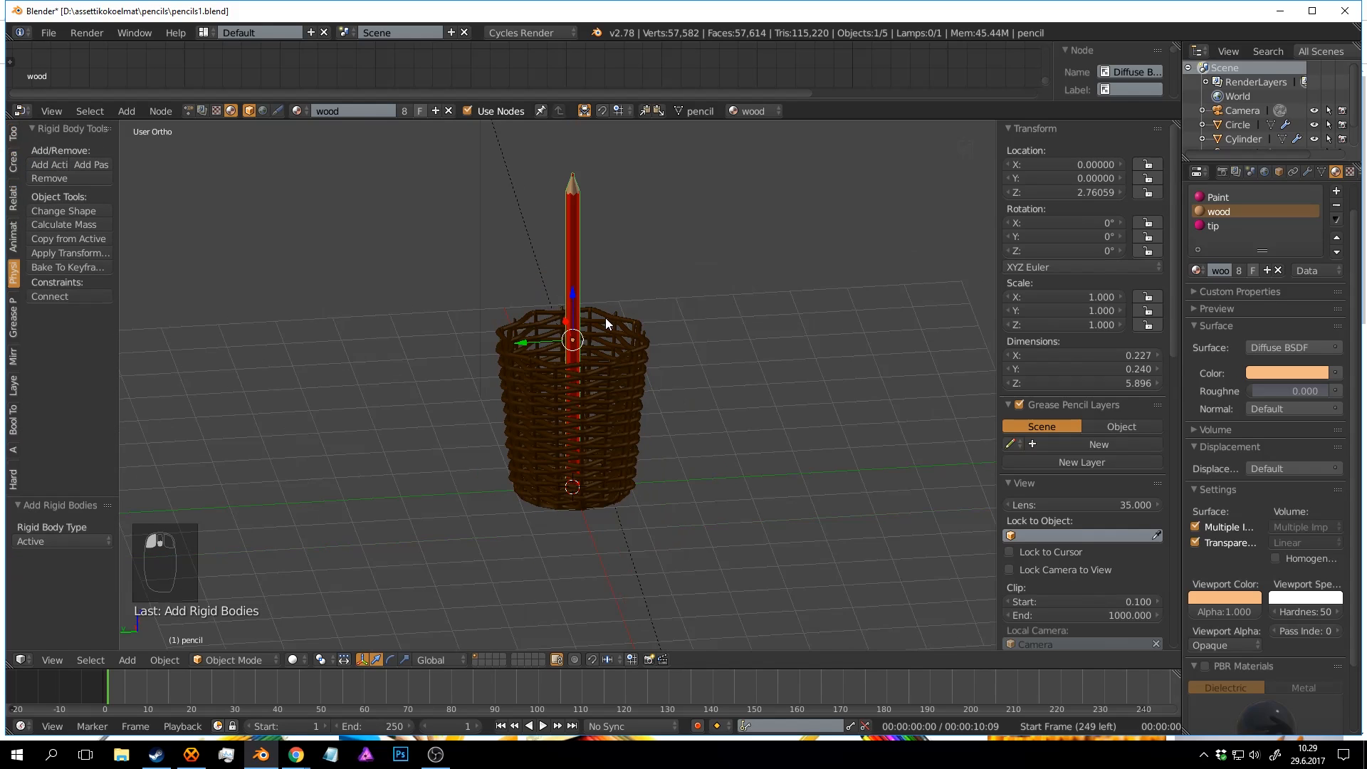
scroll(476, 480, "up", 2)
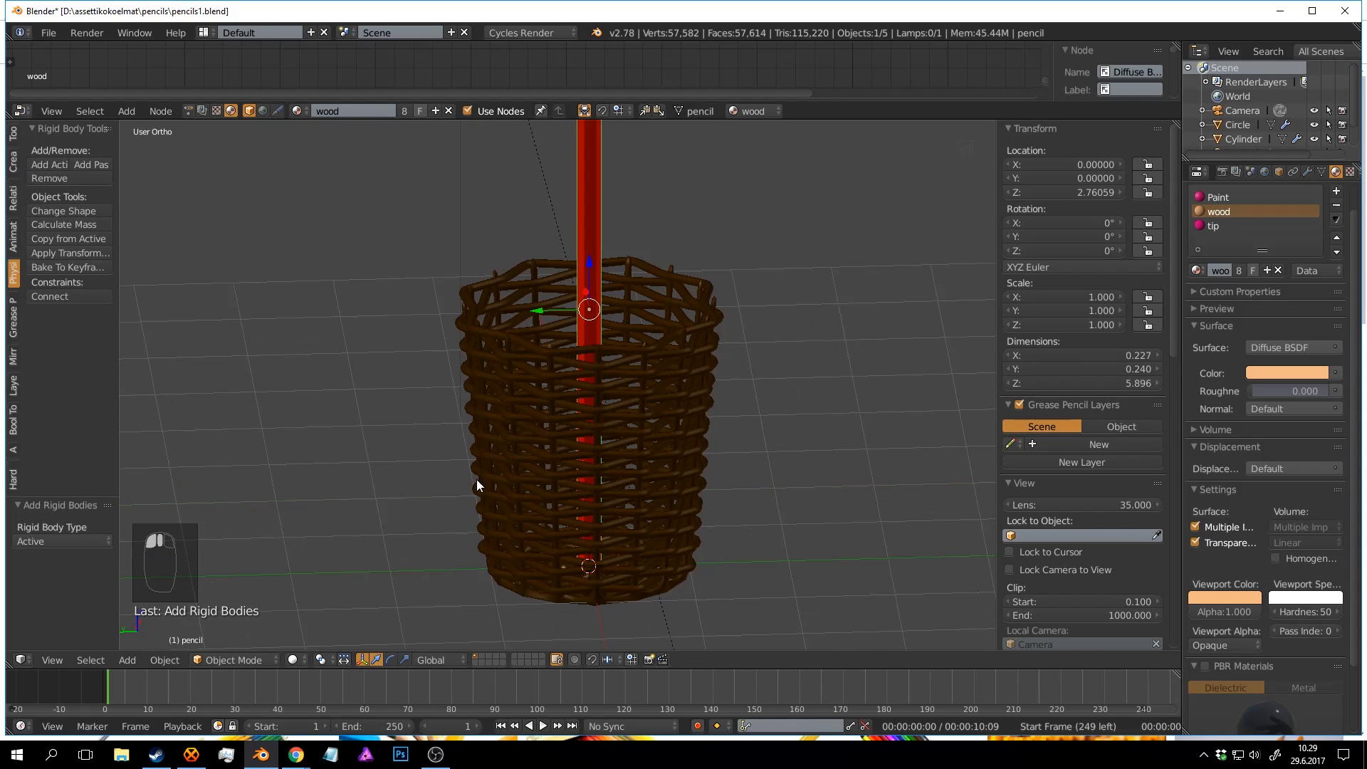
Play the animation to test how the pencil falls in the rigid body simulation.
left_click(542, 726)
scroll(580, 527, "down", 4)
key("alt+a")
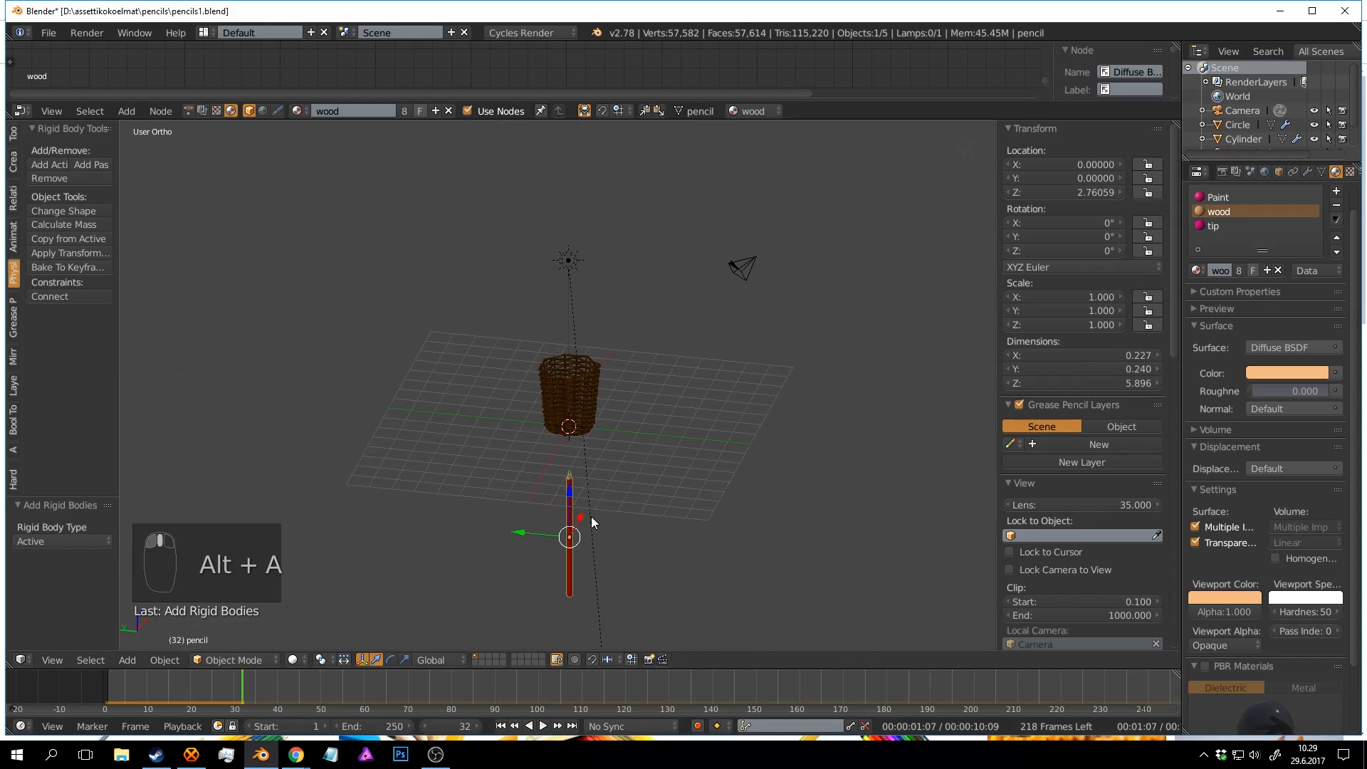
Select the basket's woven wicker object and examine its interior and bottom from above.
scroll(592, 516, "up", 2)
middle_click_drag(549, 340, 591, 454)
scroll(537, 331, "up", 2)
right_click(537, 330)
scroll(591, 454, "up", 2)
middle_click_drag(567, 397, 589, 413)
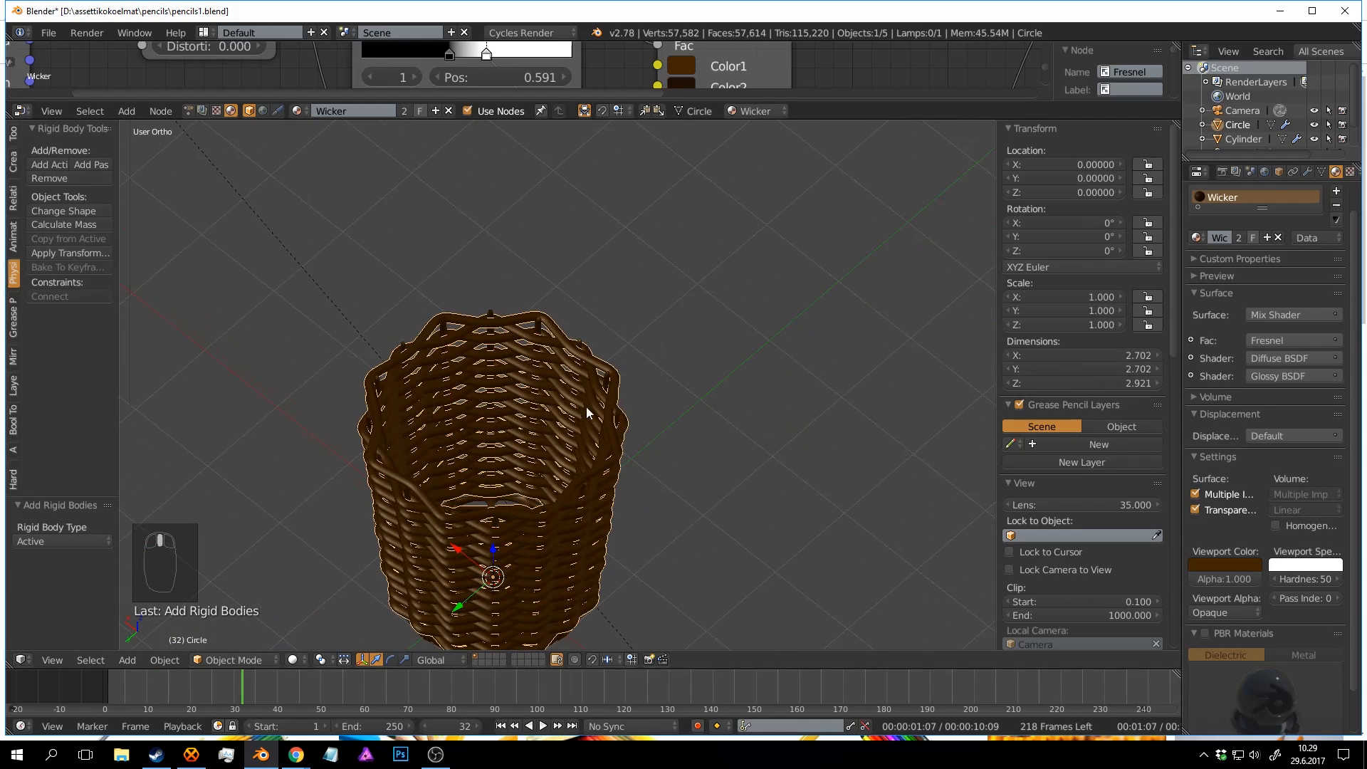
middle_click_drag(750, 466, 617, 428)
scroll(565, 388, "up", 4)
mouse_move(661, 362)
middle_mouse_down()
mouse_move(678, 519)
mouse_move(619, 395)
mouse_move(571, 422)
mouse_move(596, 387)
mouse_move(589, 319)
mouse_move(614, 478)
mouse_move(530, 379)
mouse_move(566, 403)
mouse_move(632, 357)
mouse_move(623, 470)
mouse_move(604, 443)
mouse_move(605, 402)
mouse_move(562, 584)
middle_mouse_up()
scroll(620, 401, "down", 2)
scroll(606, 402, "down", 2)
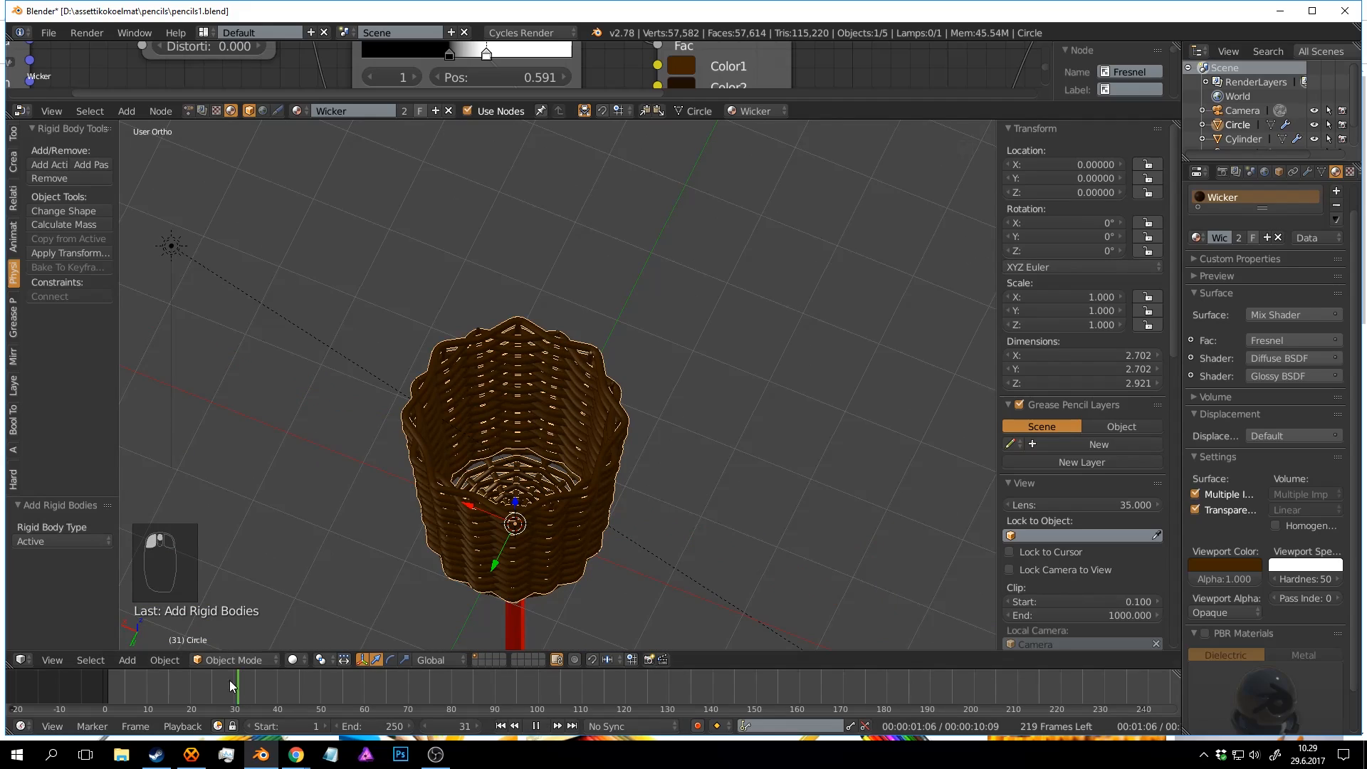
Rewind the timeline to frame 0 and save the file.
left_click_drag(230, 682, 58, 692)
mouse_move(602, 485)
middle_mouse_down()
mouse_move(561, 420)
mouse_move(563, 364)
mouse_move(626, 303)
mouse_move(667, 362)
mouse_move(632, 398)
mouse_move(624, 237)
mouse_move(648, 396)
middle_mouse_up()
scroll(563, 364, "up", 2)
scroll(631, 398, "up", 2)
key("ctrl+s")
Add a 16-vertex cylinder mesh with radius 1 and depth 2 at the basket's centre.
scroll(648, 397, "up", 2)
mouse_move(578, 276)
middle_mouse_down()
mouse_move(601, 326)
mouse_move(574, 435)
mouse_move(579, 354)
mouse_move(596, 348)
middle_mouse_up()
scroll(579, 354, "up", 2)
scroll(616, 327, "down", 2)
key("shift+a")
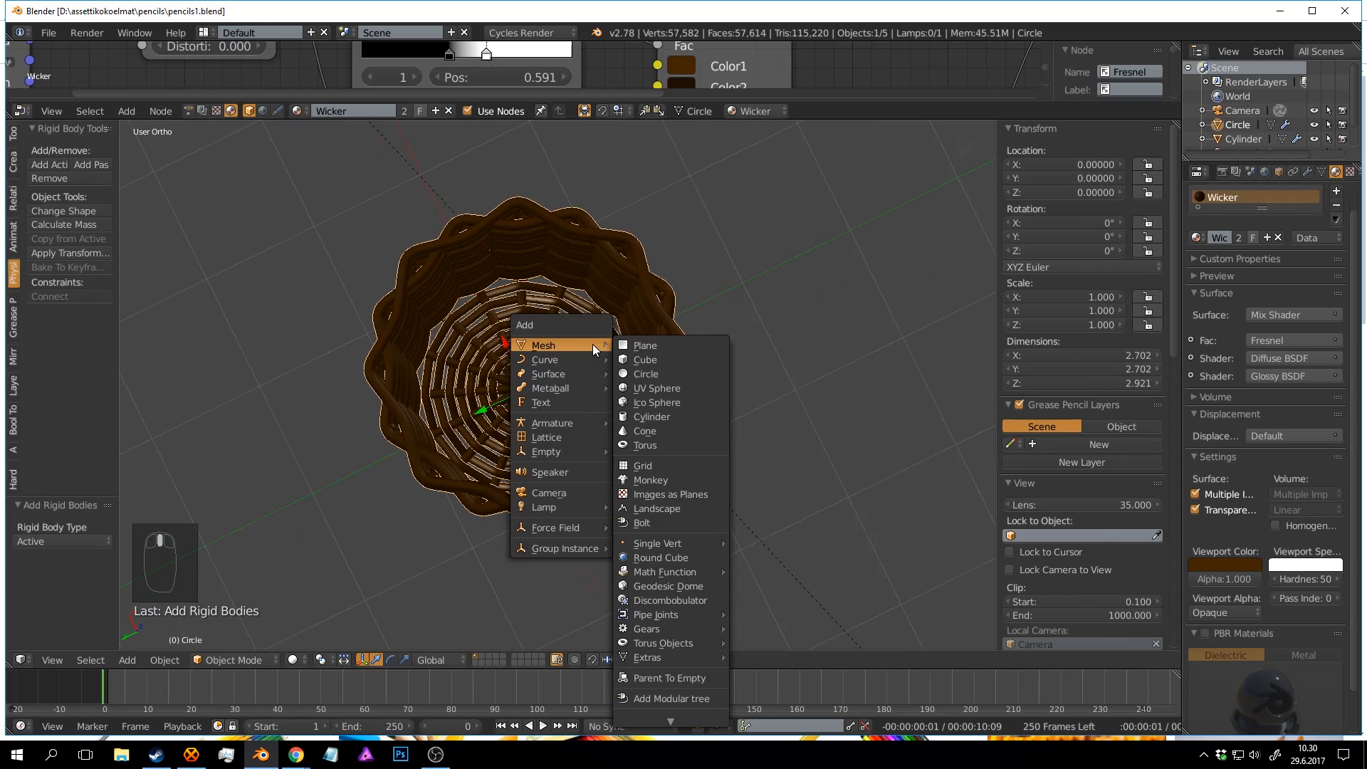
left_click(650, 417)
mouse_move(664, 401)
middle_mouse_down()
mouse_move(617, 335)
mouse_move(643, 400)
middle_mouse_up()
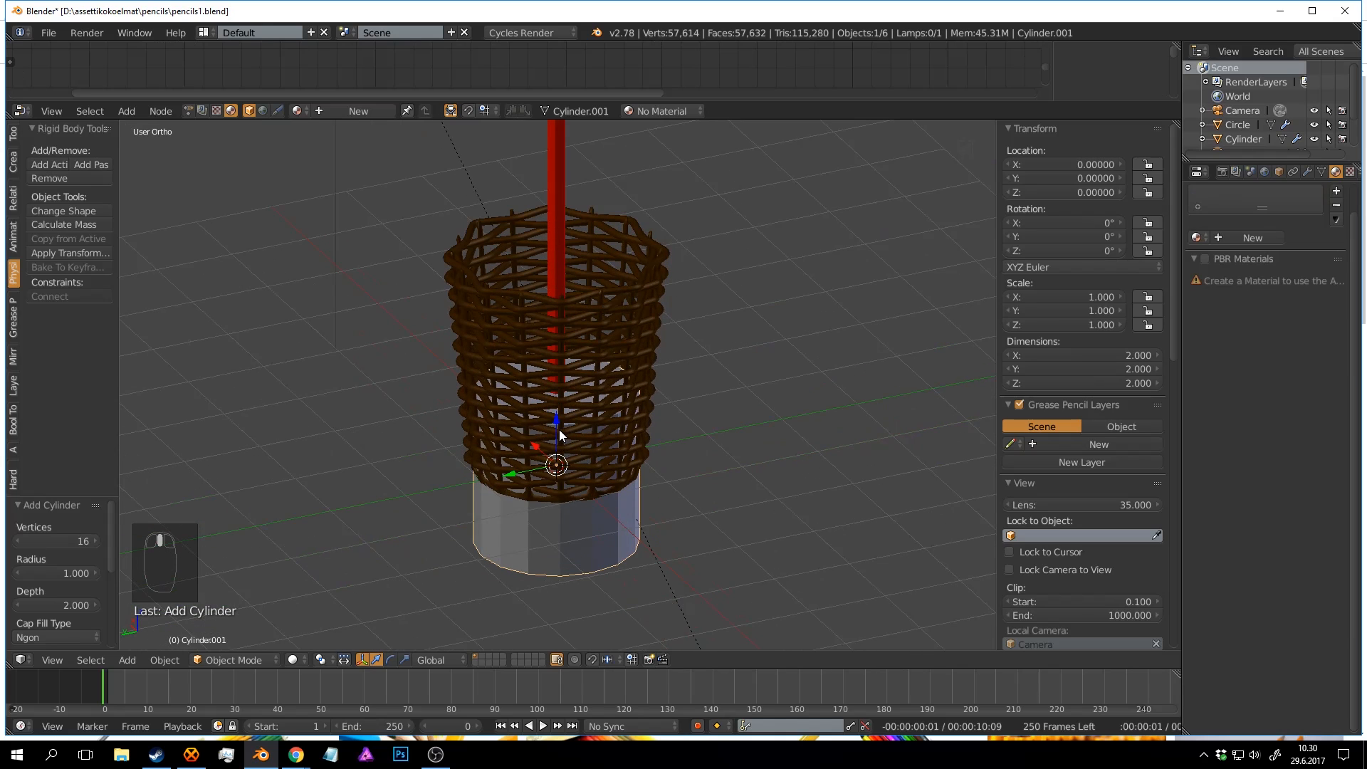
Raise the cylinder to about Z 1.497 and scale it uniformly to about 1.327 to match the basket's rim.
left_click_drag(559, 430, 623, 247)
key("s")
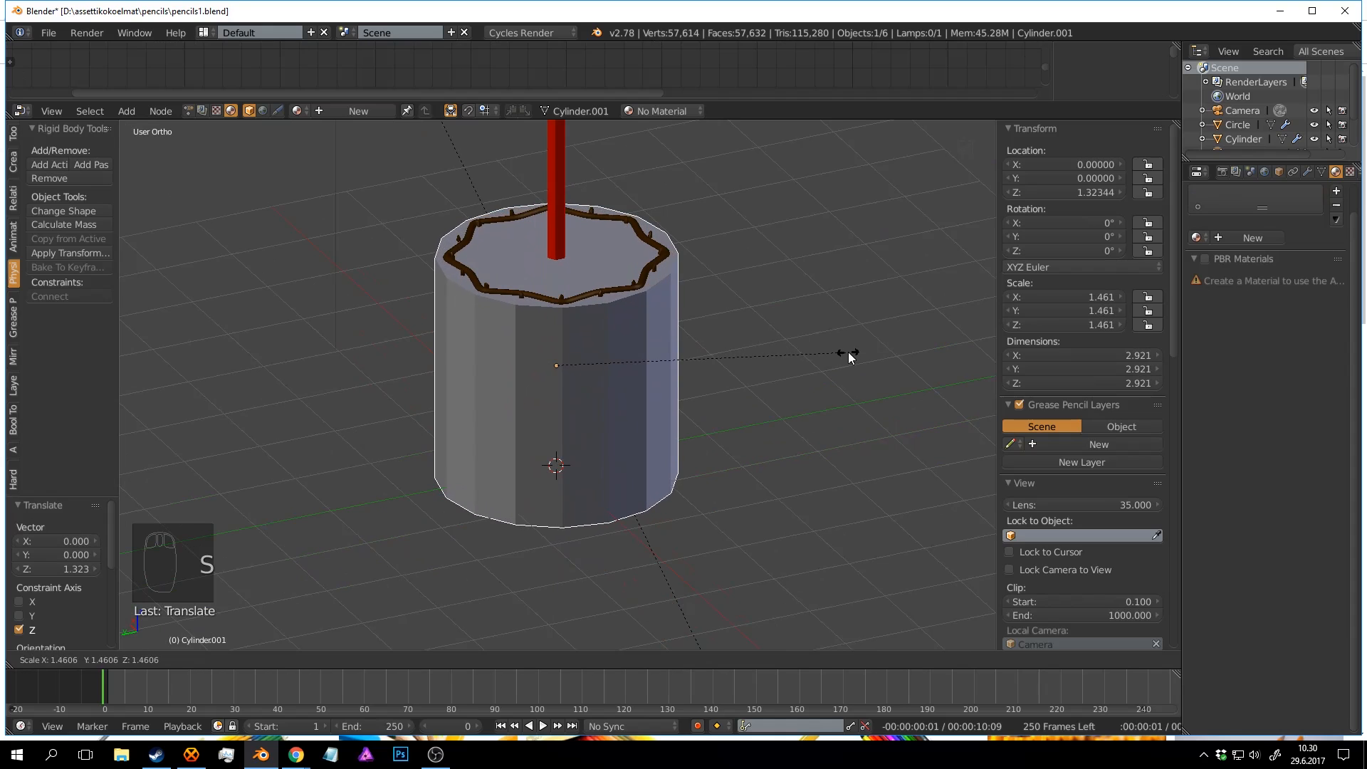
left_click(651, 340)
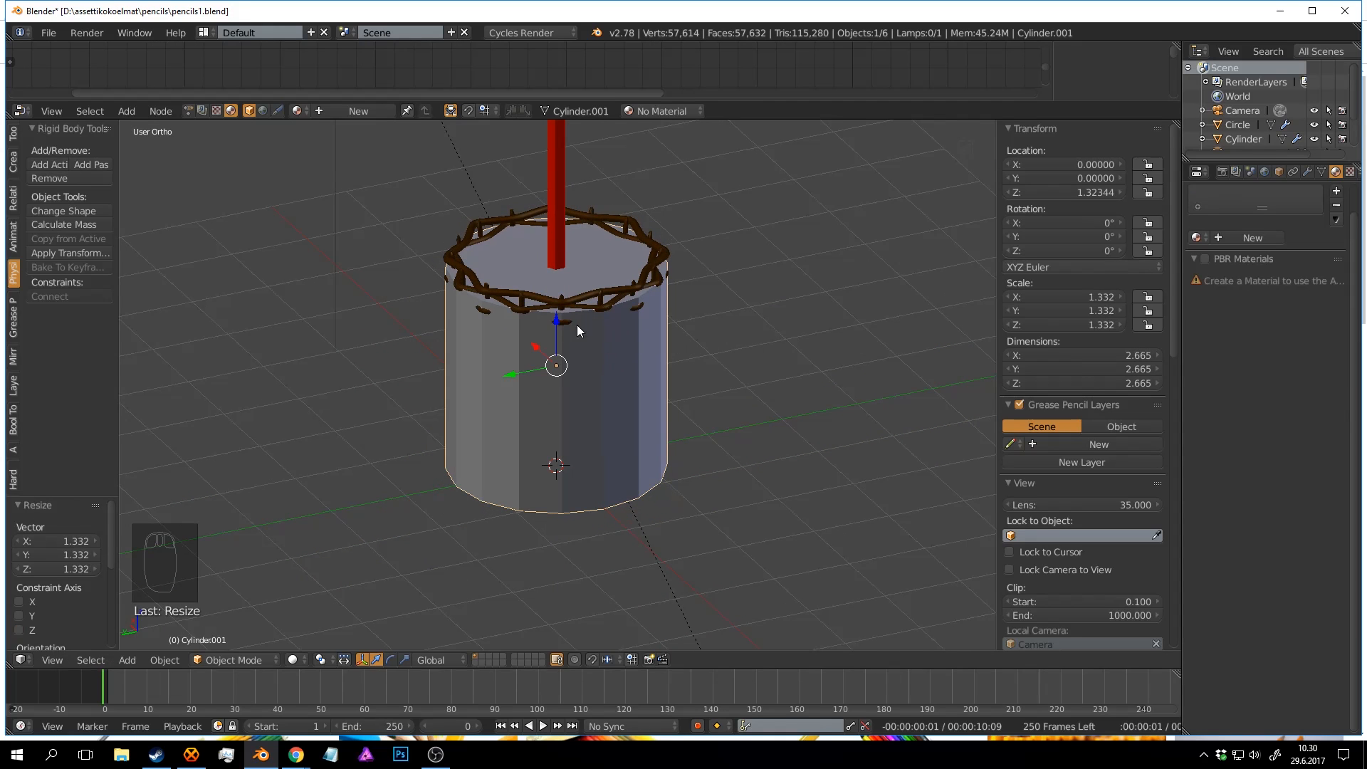
left_click_drag(557, 305, 557, 279)
key("s")
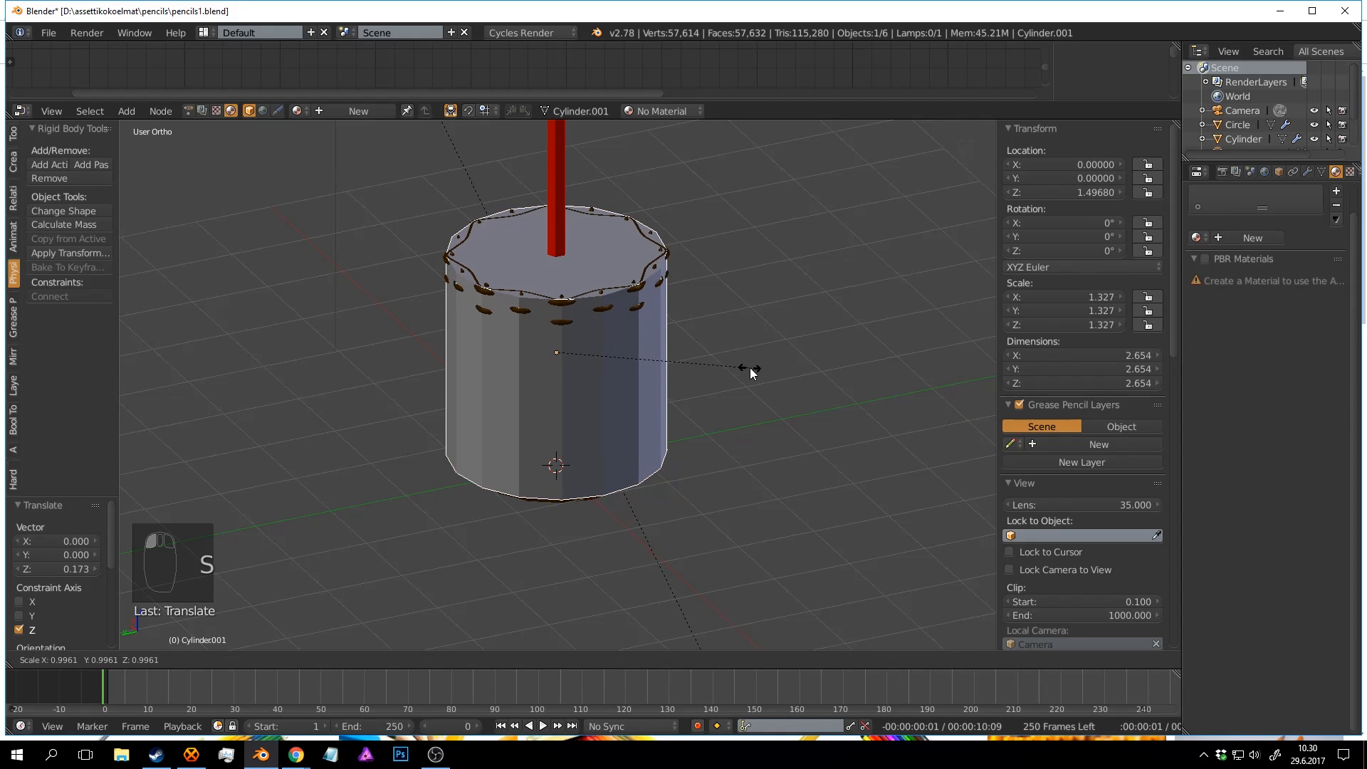
left_click(748, 373)
In Edit Mode, scale the cylinder's bottom edge loop by about 0.786 and lower it to the basket's base.
key("Tab")
scroll(675, 473, "up", 3)
middle_click_drag(697, 516, 692, 464, "shift")
key("a")
right_click(682, 503, "alt")
key("s")
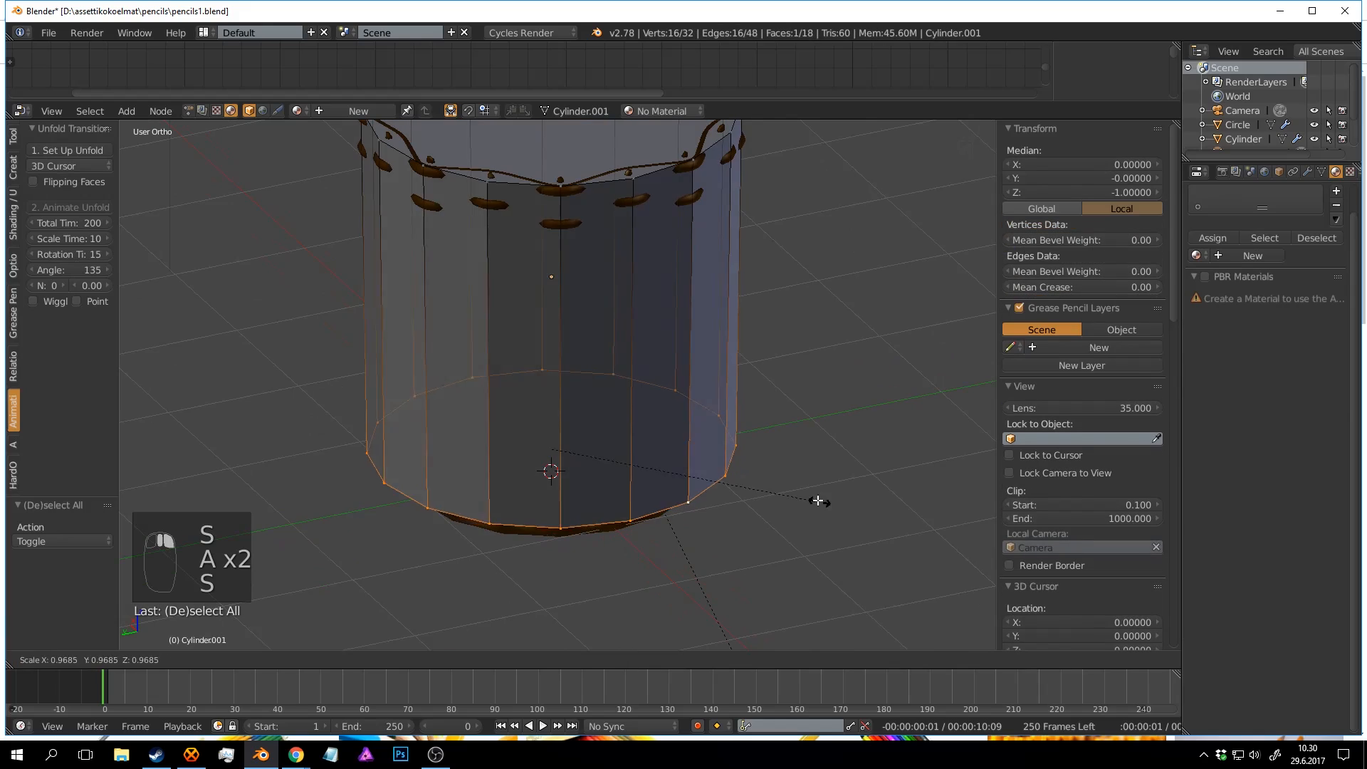
left_click(744, 477)
left_click_drag(555, 421, 566, 474)
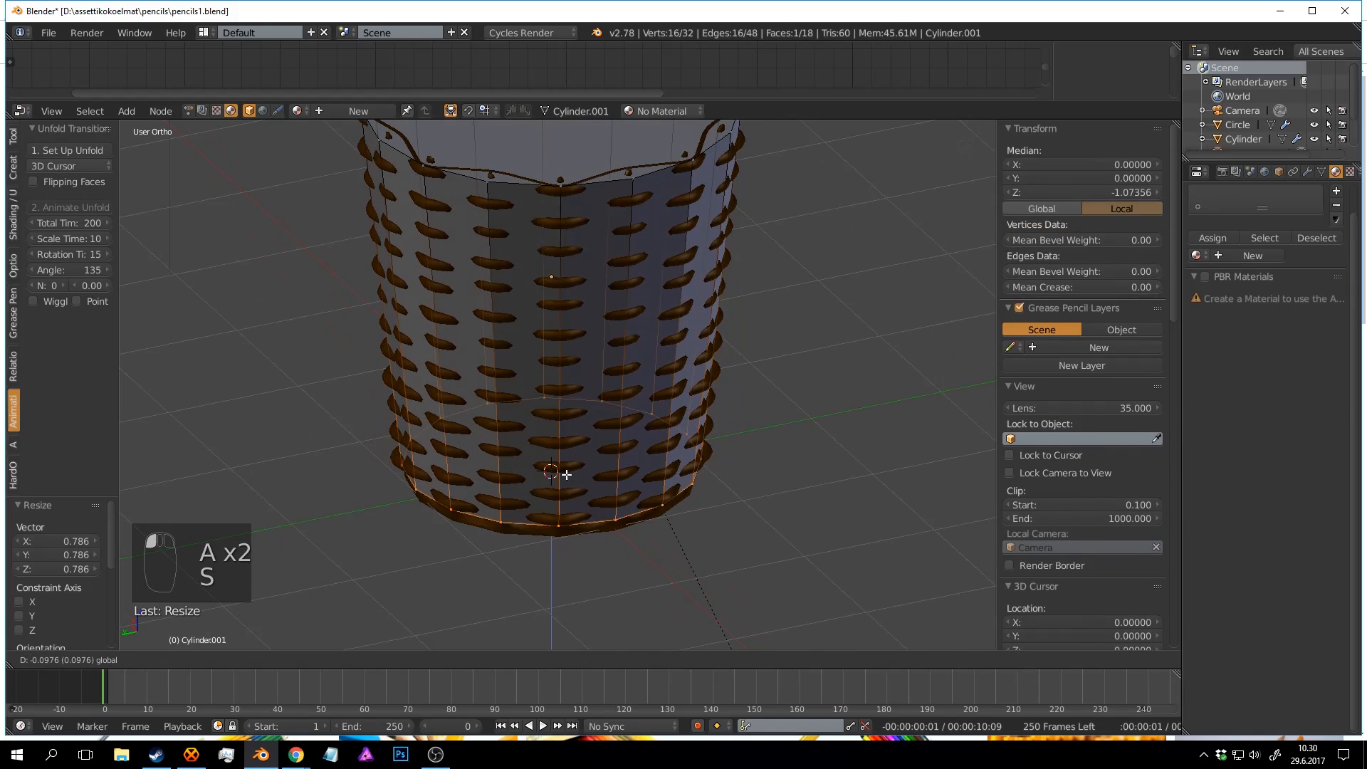
left_click_drag(565, 573, 565, 573)
Fine-tune the cylinder's bottom edge loop from below by scaling it by about 0.994.
scroll(672, 411, "down", 3)
middle_click_drag(675, 406, 759, 294)
scroll(755, 420, "up", 2)
key("s")
left_click(779, 439)
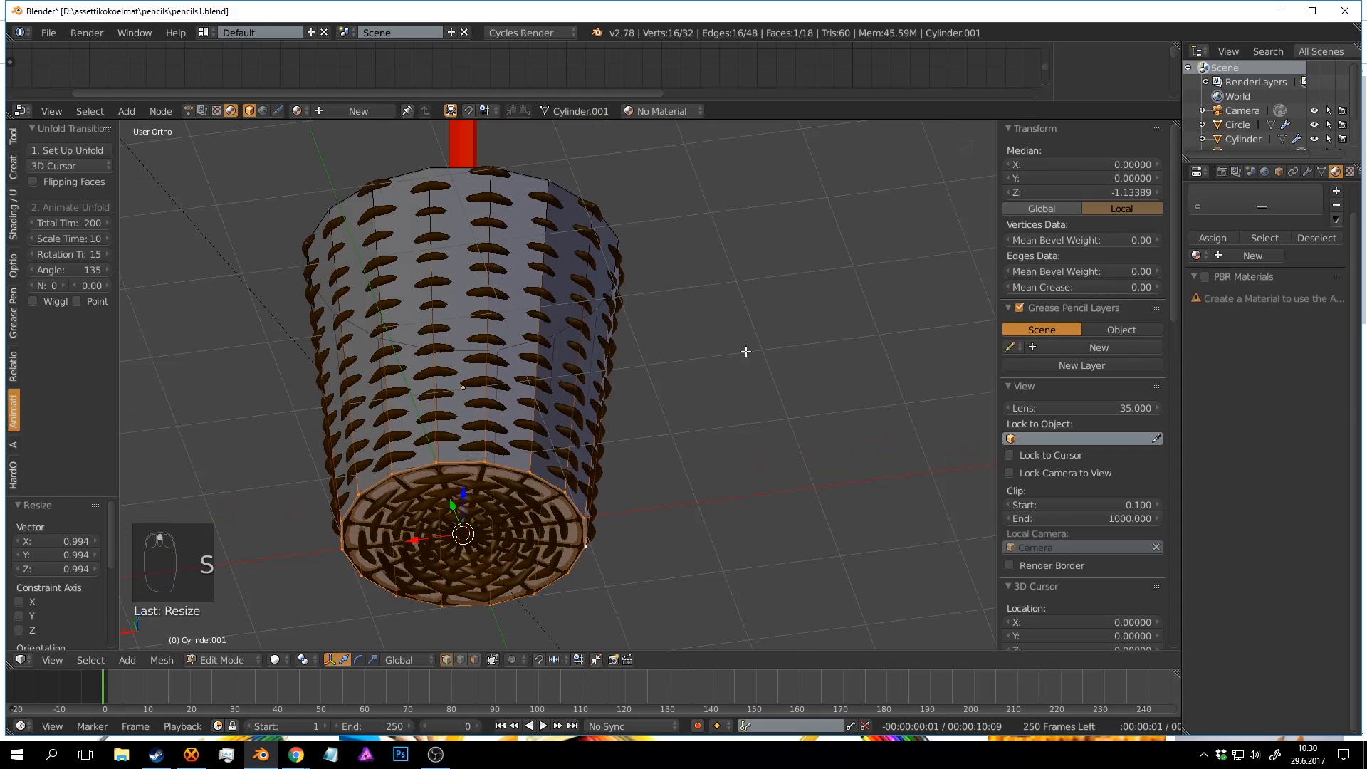
Select the cylinder's top edge loop and scale it down to fit inside the wicker rim.
middle_click_drag(779, 439, 589, 190)
key("a")
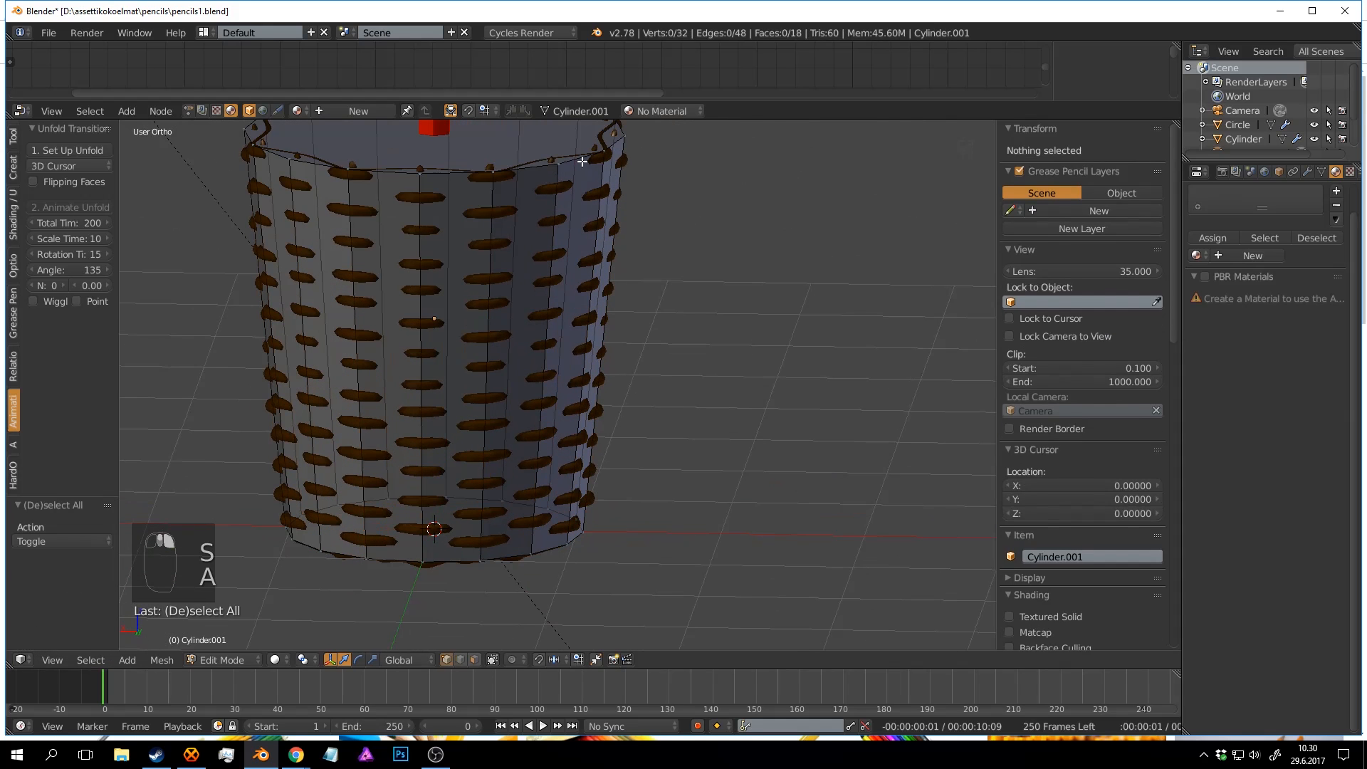
right_click(583, 159, "alt")
middle_click_drag(814, 396, 824, 428)
scroll(830, 429, "up", 1)
key("s")
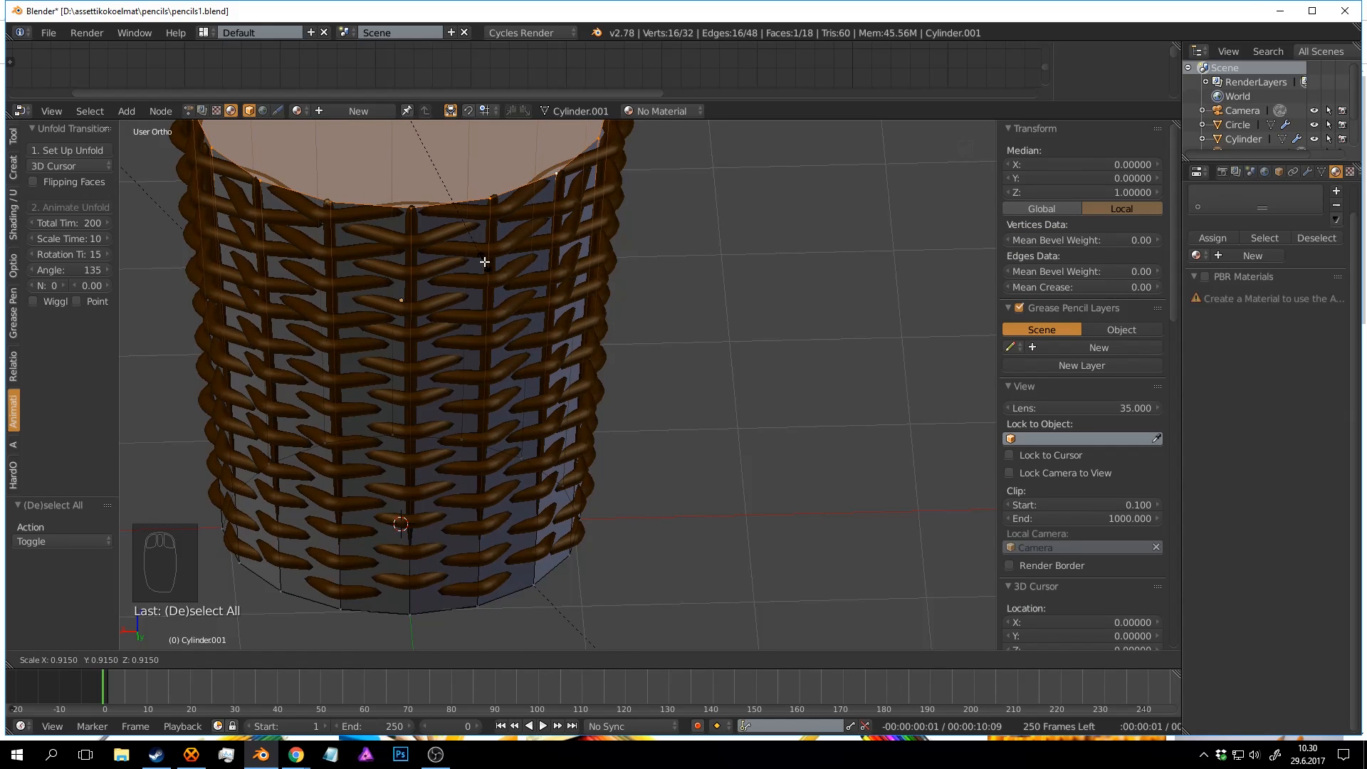
left_click(610, 558)
Select the bottom edge loop and scale it down twice, the second time by about 0.987, to fit inside the wicker wall.
key("a")
right_click(560, 555, "alt")
key("s")
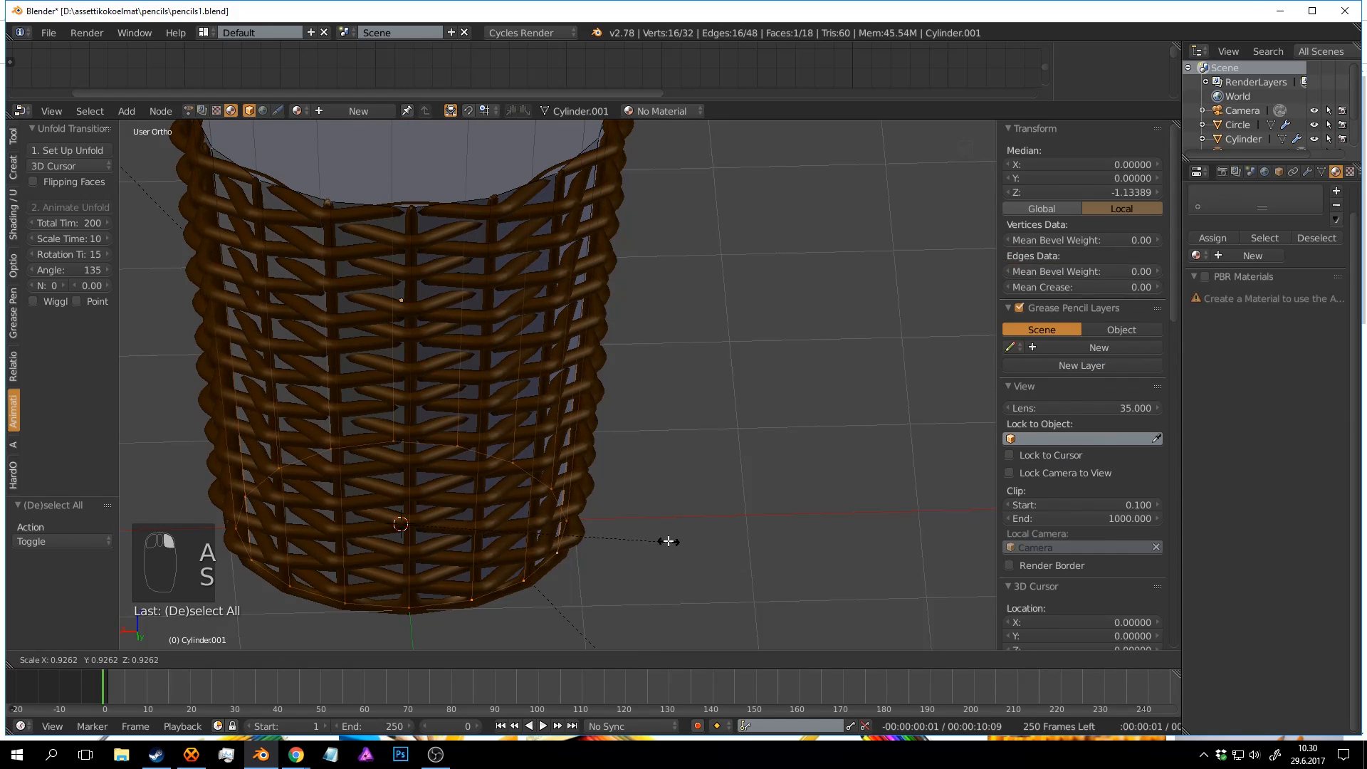
left_click(648, 533)
middle_click_drag(613, 498, 520, 451)
key("s")
left_click(673, 402)
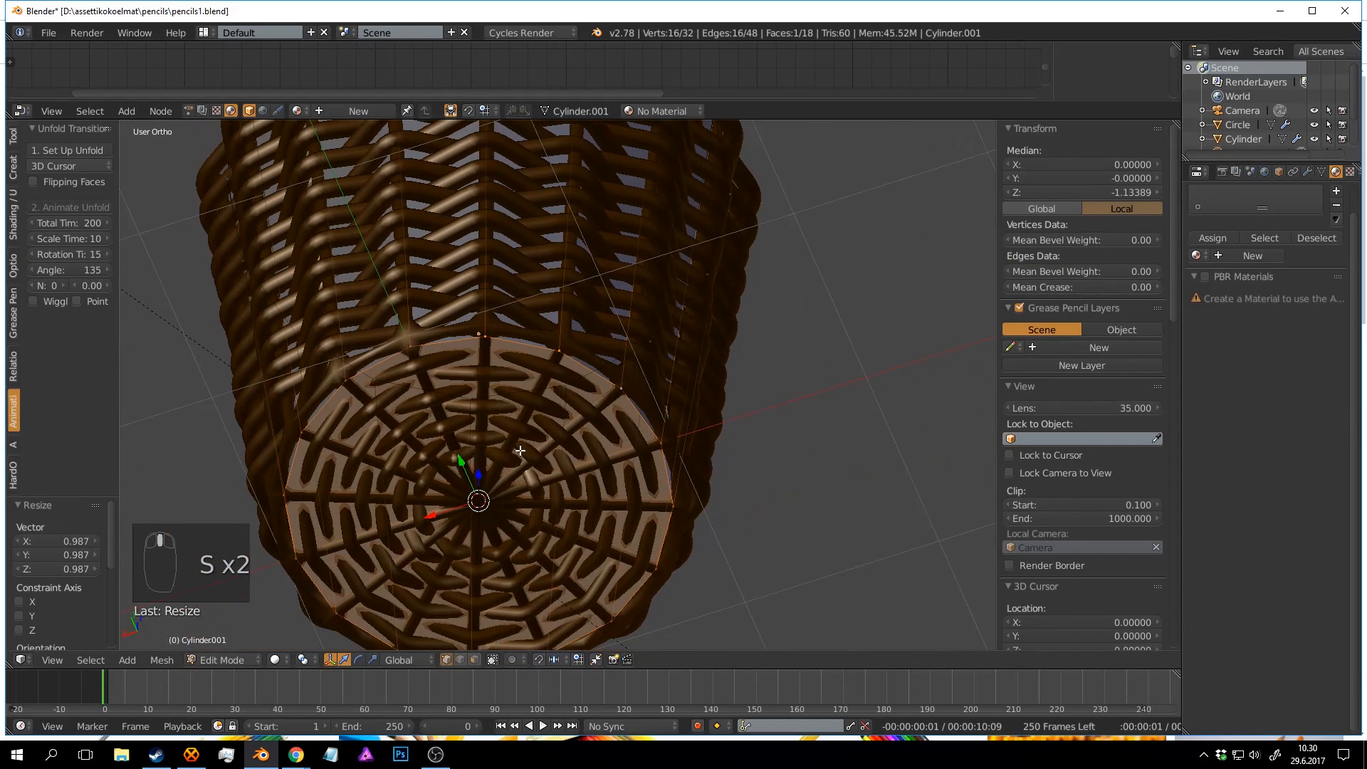
Raise the cylinder's bottom edge loop slightly to fit the woven base, and return to Object Mode.
left_click_drag(482, 471, 487, 455)
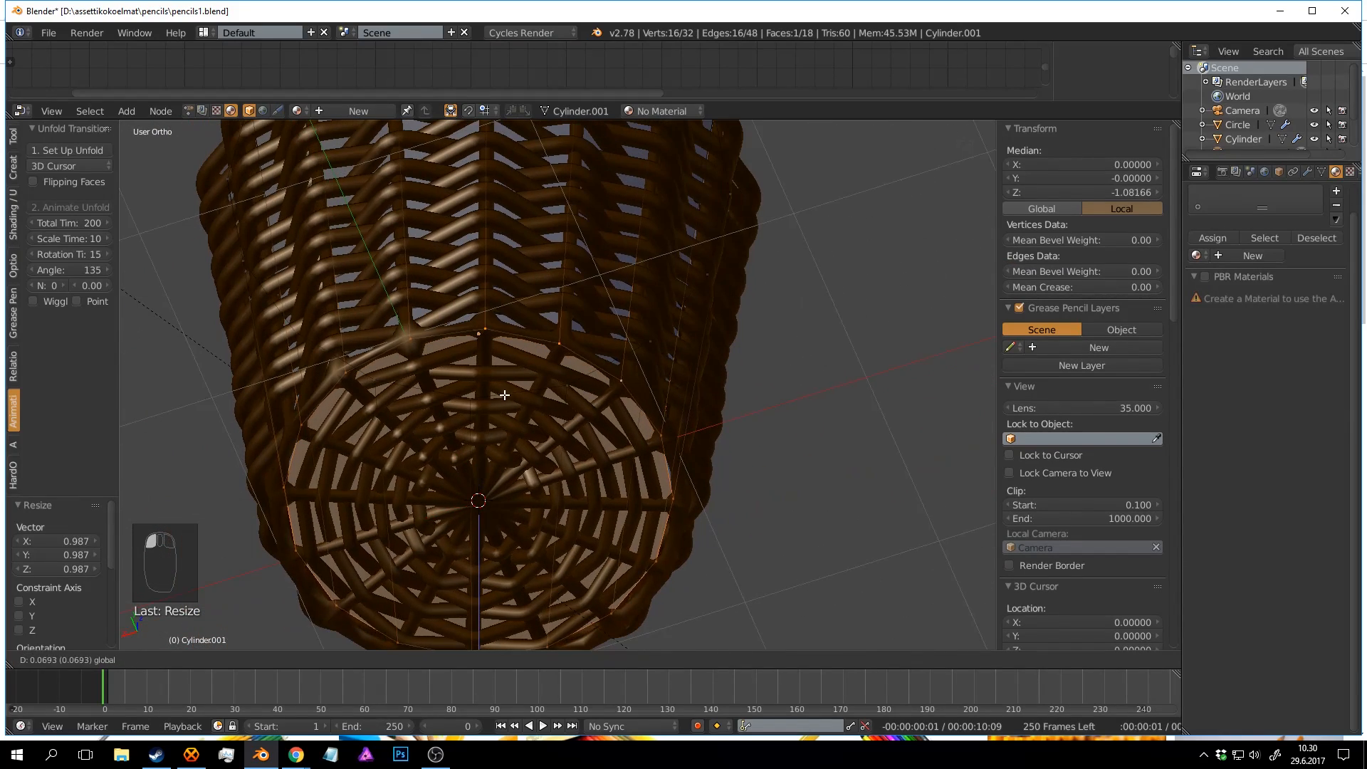
left_click_drag(504, 395, 505, 392)
scroll(541, 417, "down", 2)
middle_click_drag(569, 427, 597, 488)
key("Tab")
scroll(621, 388, "down", 4)
middle_click_drag(622, 380, 618, 465)
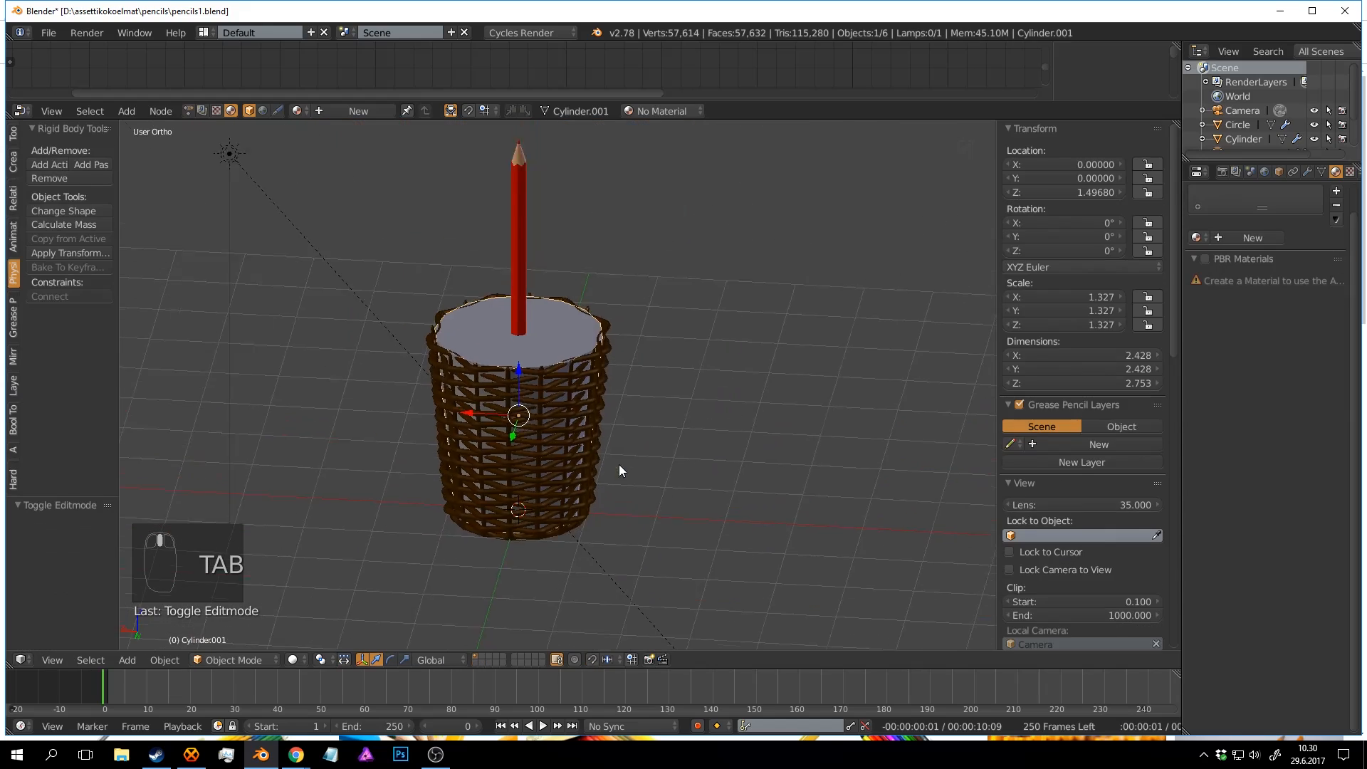
Switch to face selection in Edit Mode and delete the cylinder's top cap face to open it.
key("Tab")
scroll(618, 464, "up", 4)
key("a")
key("a")
key("a")
key("a")
key("a")
key("a")
scroll(618, 465, "up", 3)
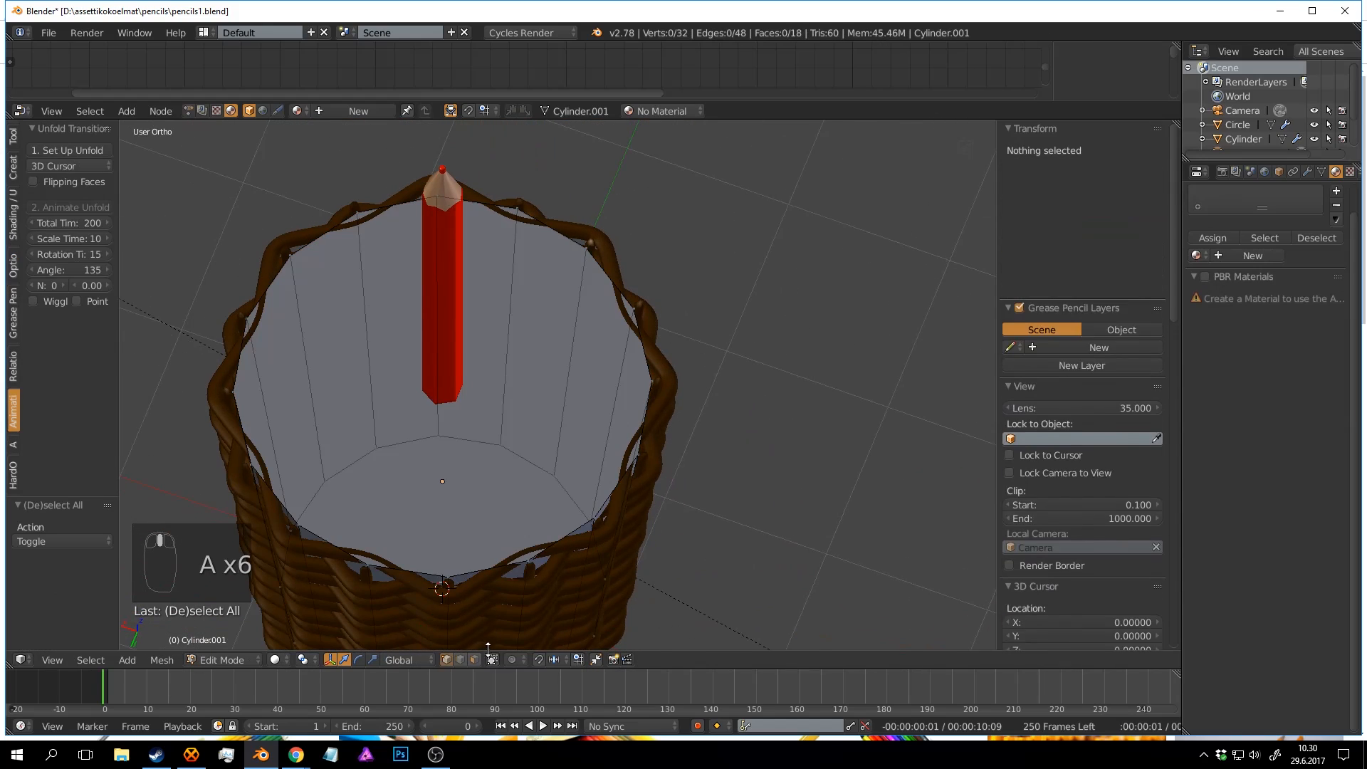
right_click(506, 401)
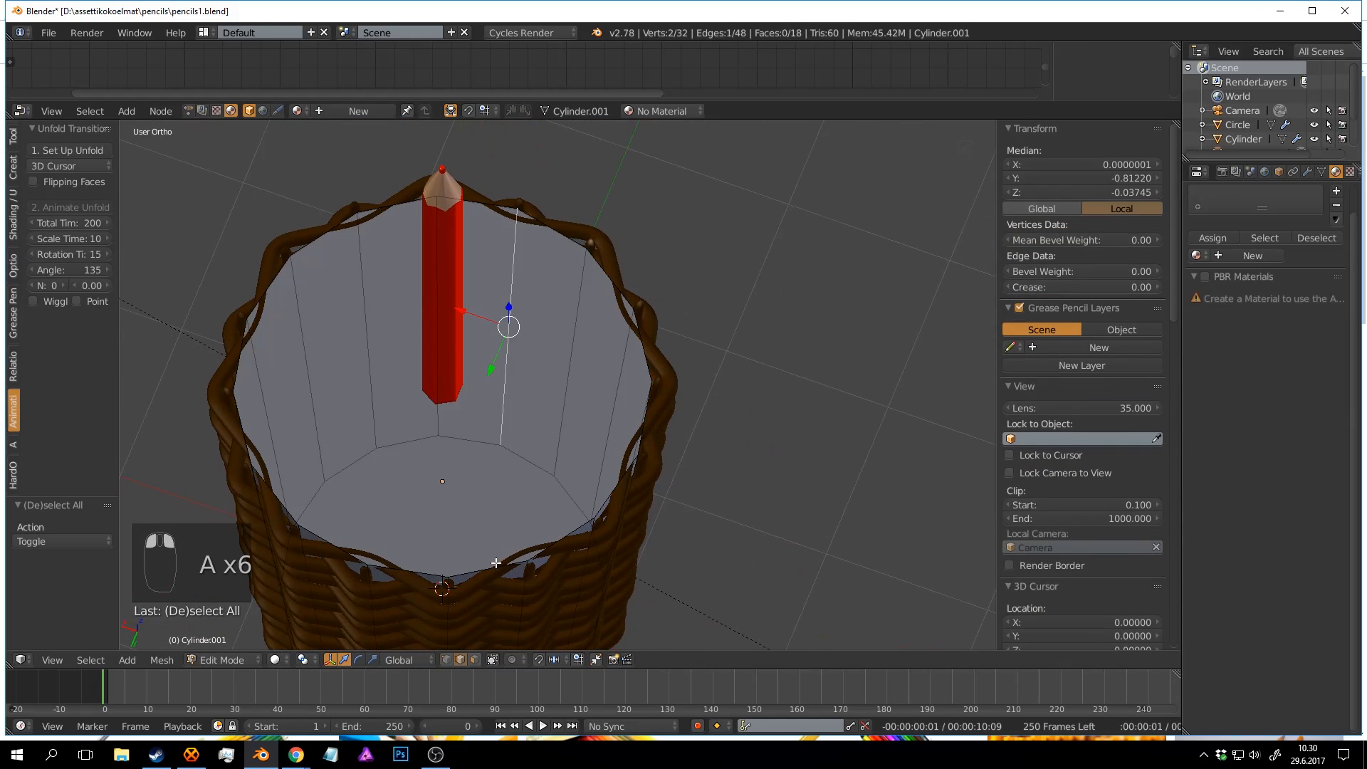
left_click(477, 662)
right_click(527, 453)
middle_click_drag(527, 452, 589, 397)
scroll(512, 242, "up", 1)
key("x")
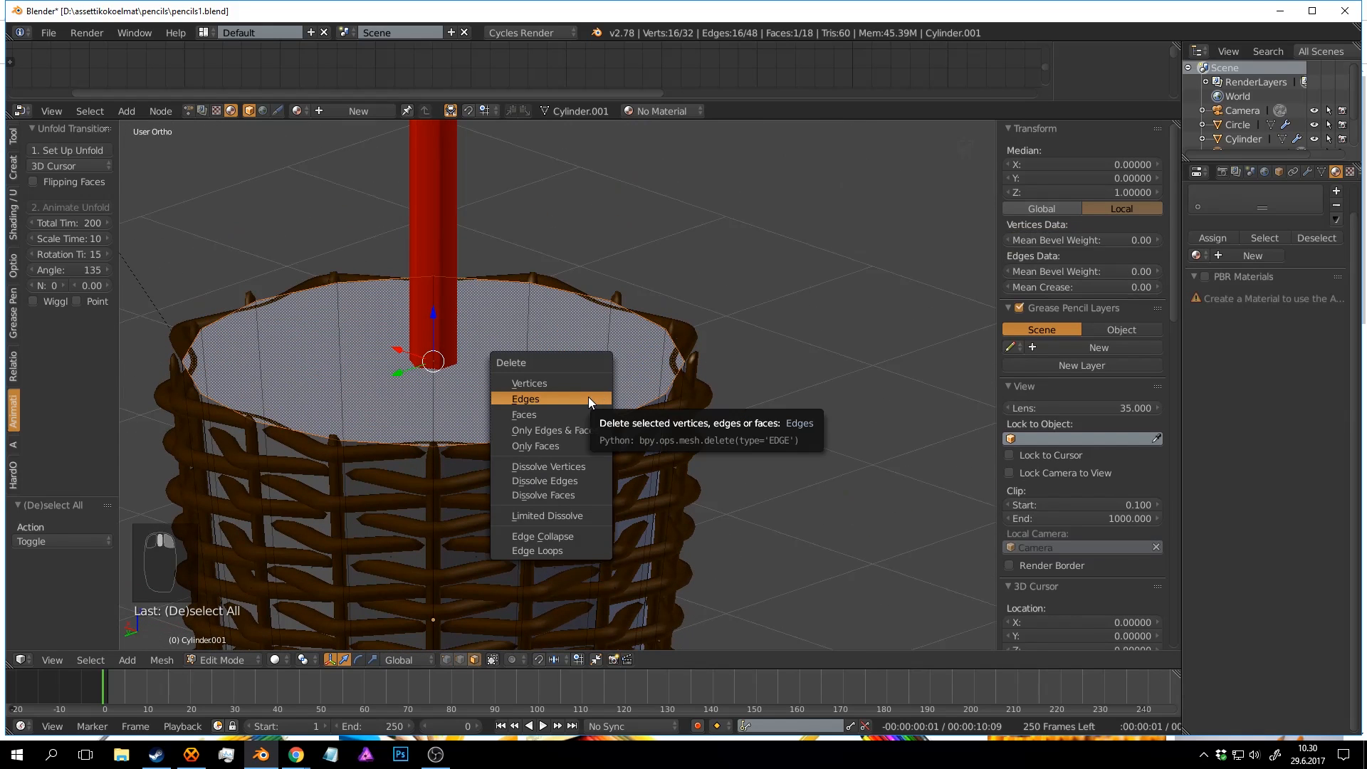
left_click(580, 414)
middle_click_drag(580, 414, 666, 412)
Select the whole cylinder mesh, scale it slightly inward on all axes except Z, and save the file.
key("a")
middle_click_drag(759, 412, 879, 408)
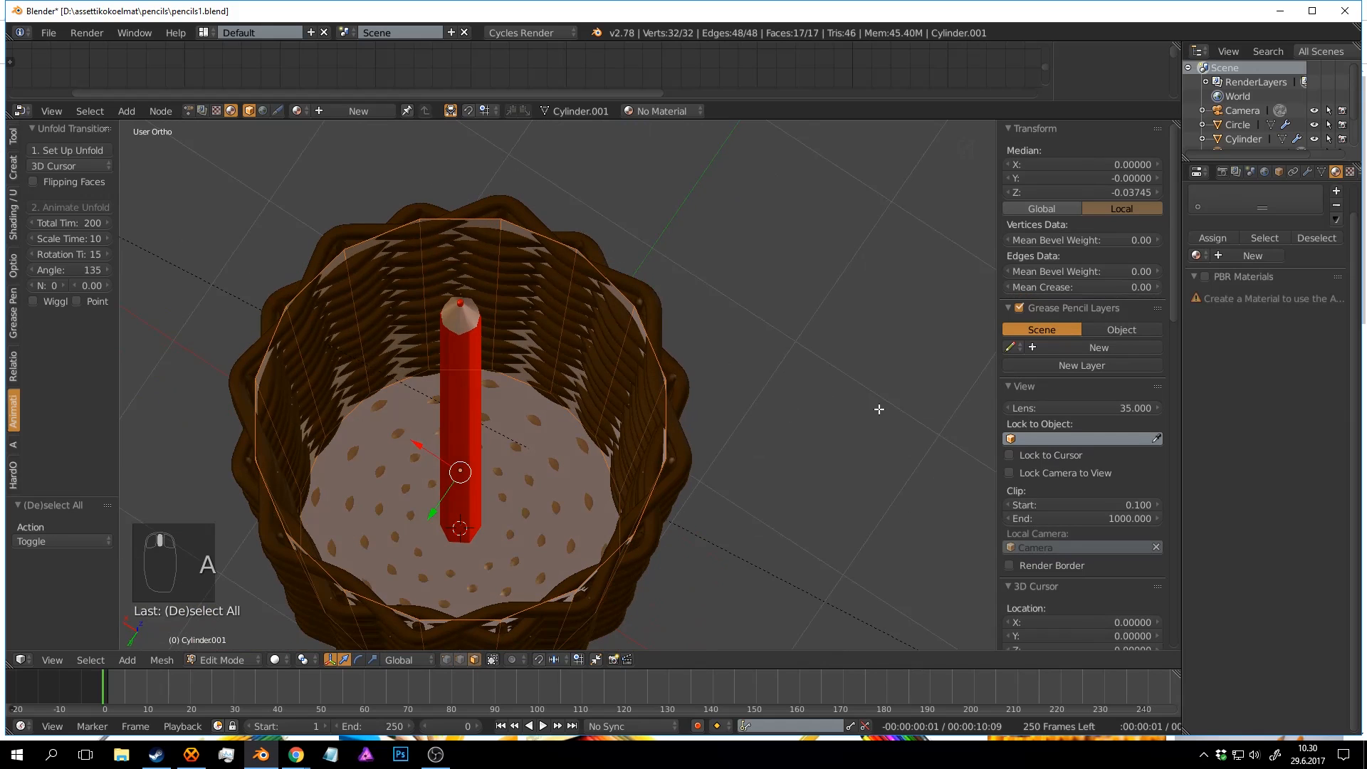
key("s")
key("shift+z")
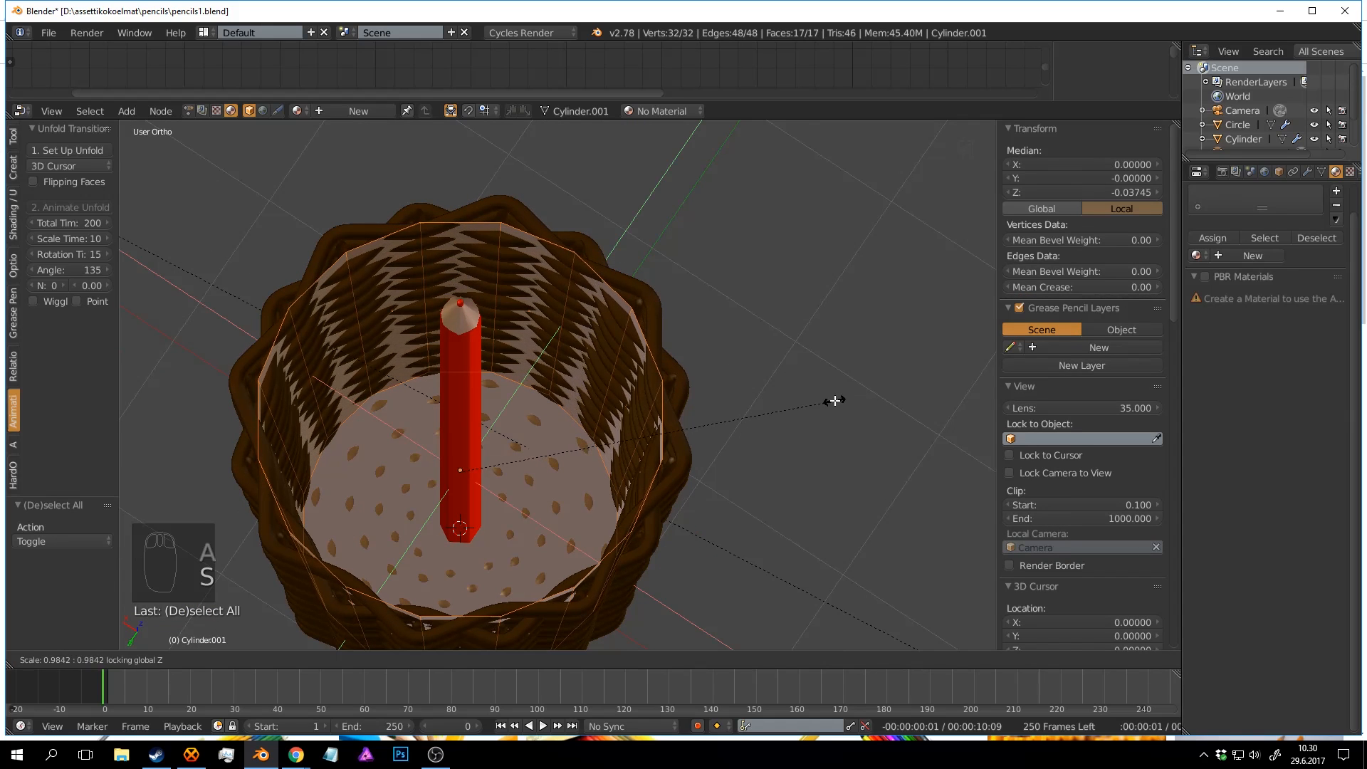
left_click(783, 393)
key("Tab")
scroll(703, 403, "down", 3)
middle_click_drag(704, 403, 673, 336)
key("ctrl+s")
Extrude the cylinder's faces, scale the new shell outward by 1.133, and move it down about 0.193 along Z.
scroll(665, 316, "up", 3)
key("Tab")
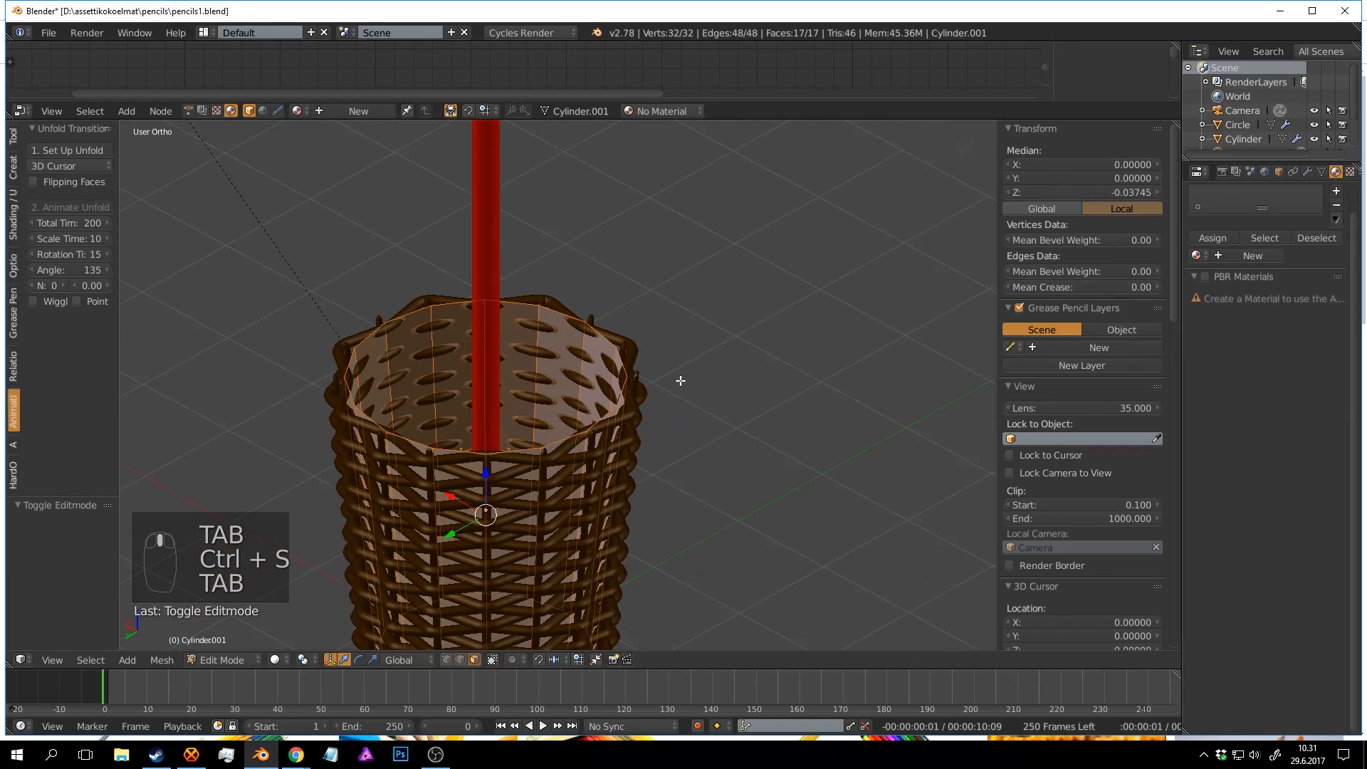
middle_click_drag(718, 423, 730, 307, "shift")
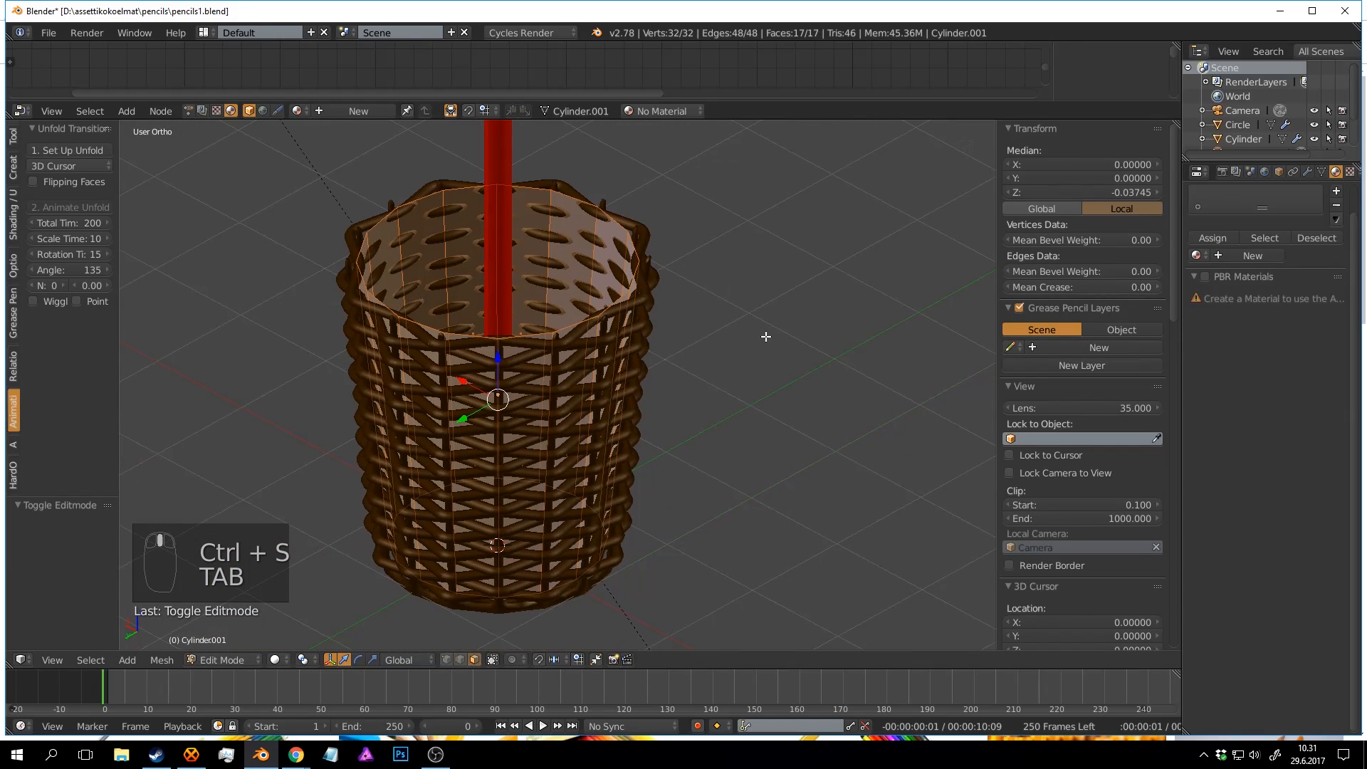
key("e")
key("s")
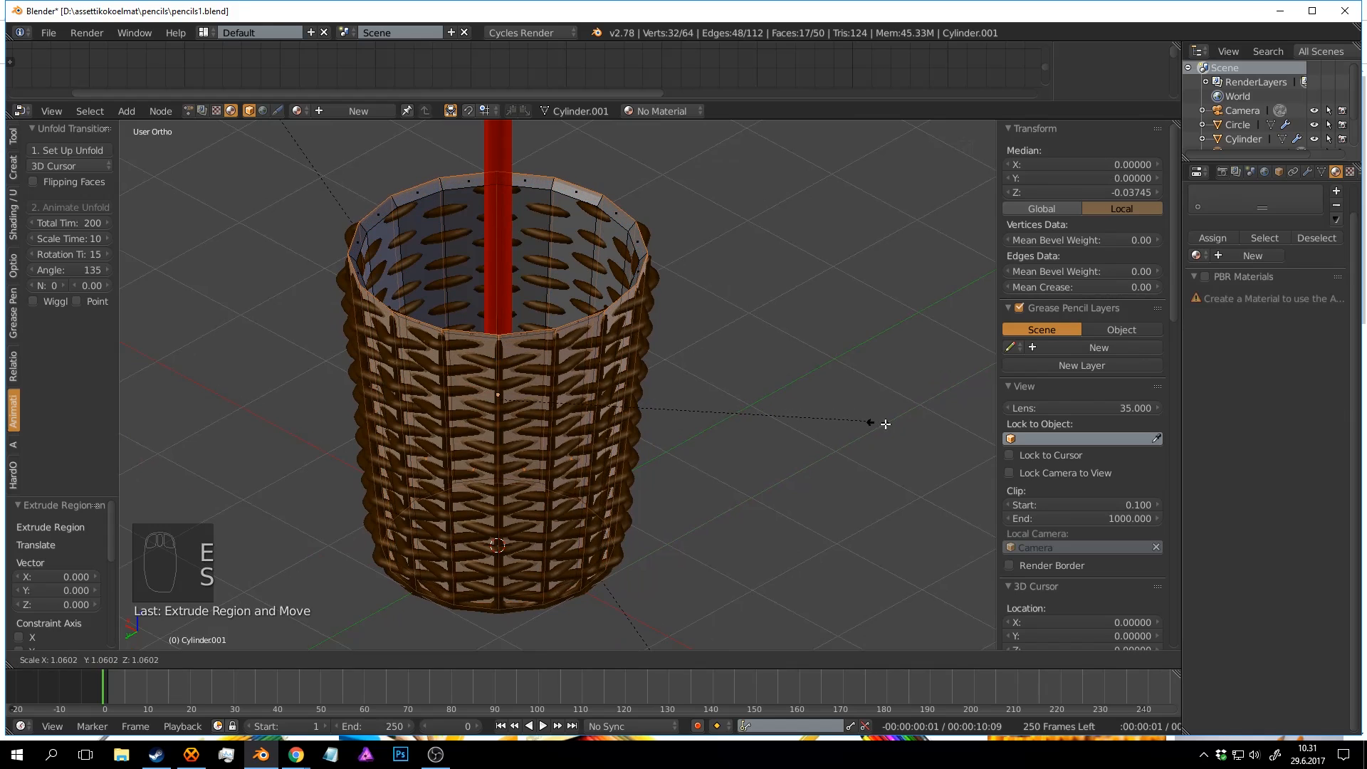
left_click(188, 436)
key("g")
key("z")
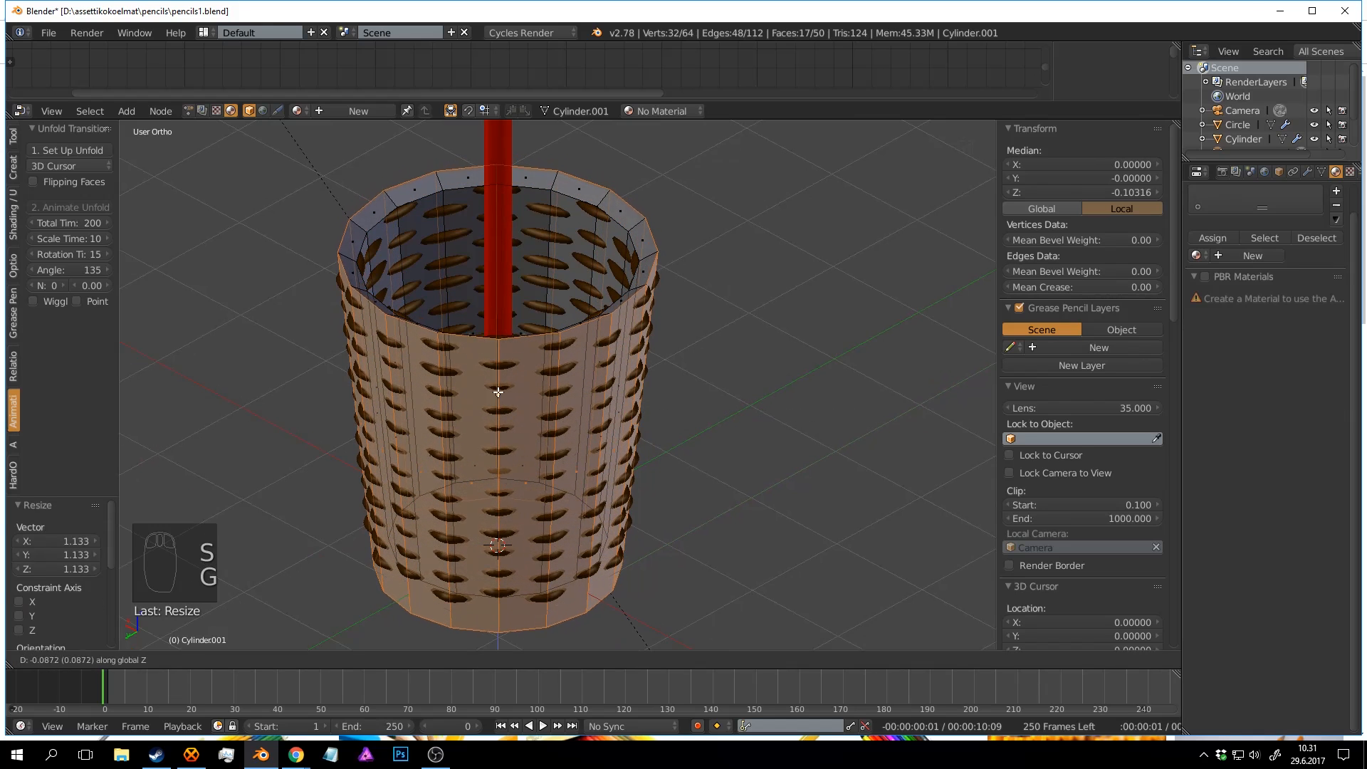
left_click(520, 493)
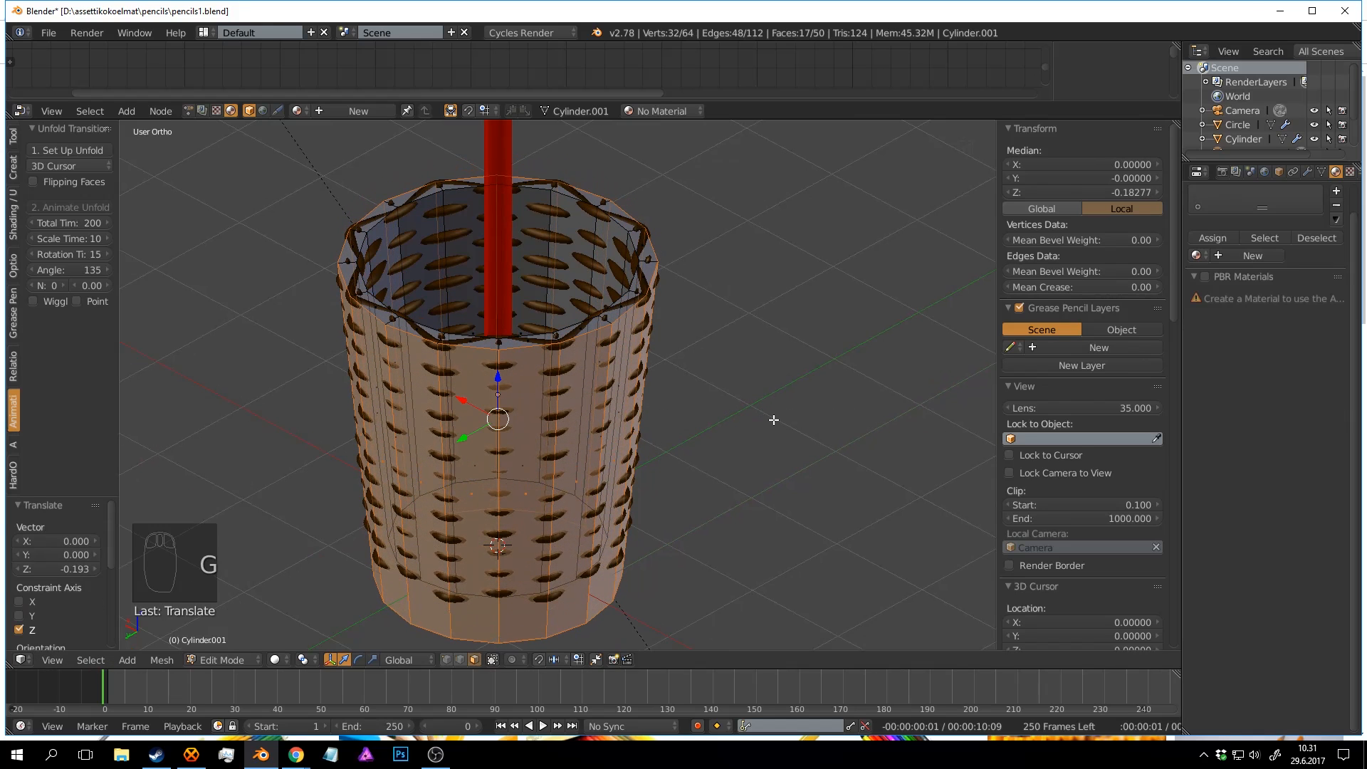
Enlarge the outer shell by a further 1.098, lower it along Z, and return to Object Mode with nothing selected.
key("s")
left_click(799, 420)
key("g")
key("z")
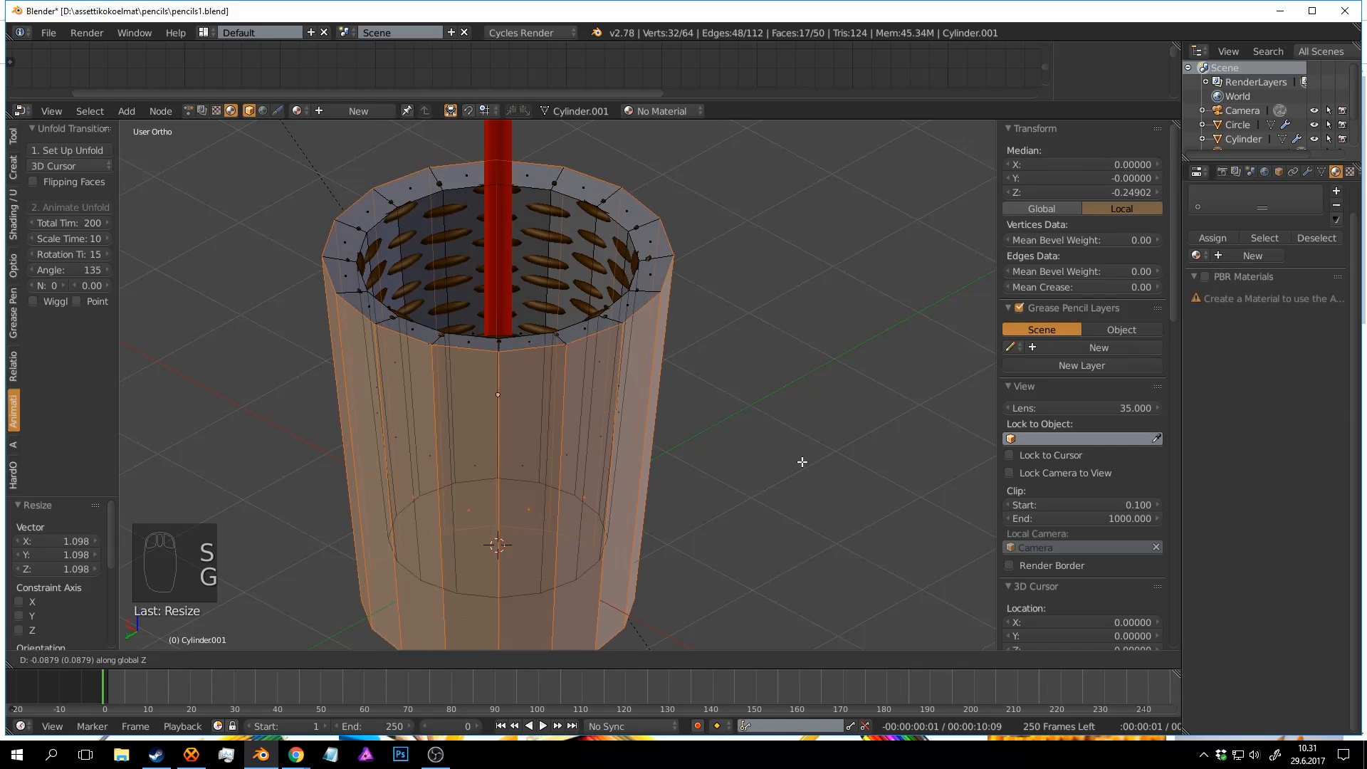
left_click(762, 440)
key("Tab")
key("a")
key("a")
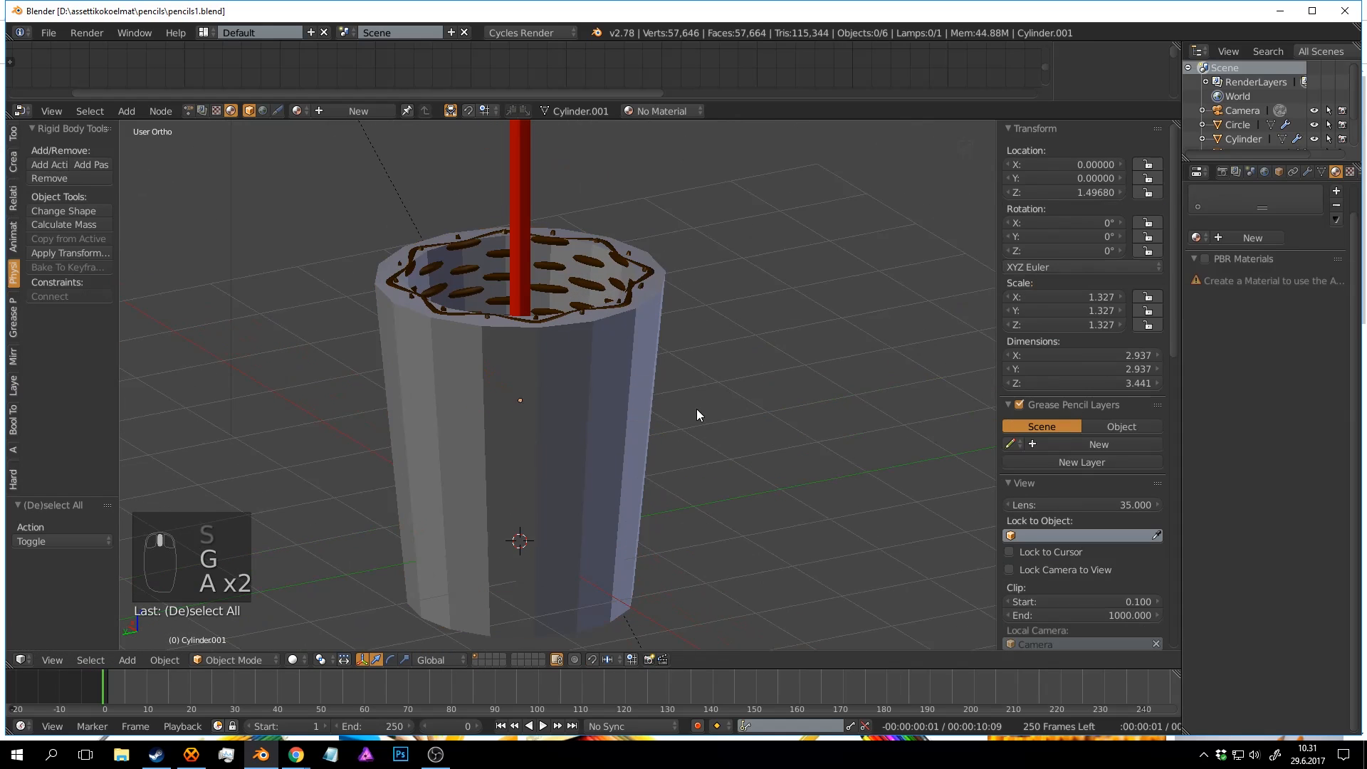
Save the file and add the thick-walled cylinder to the physics simulation as a passive rigid body.
key("ctrl+s")
middle_click_drag(696, 409, 715, 421)
scroll(716, 421, "up", 2)
key("ctrl+s")
right_click(688, 350)
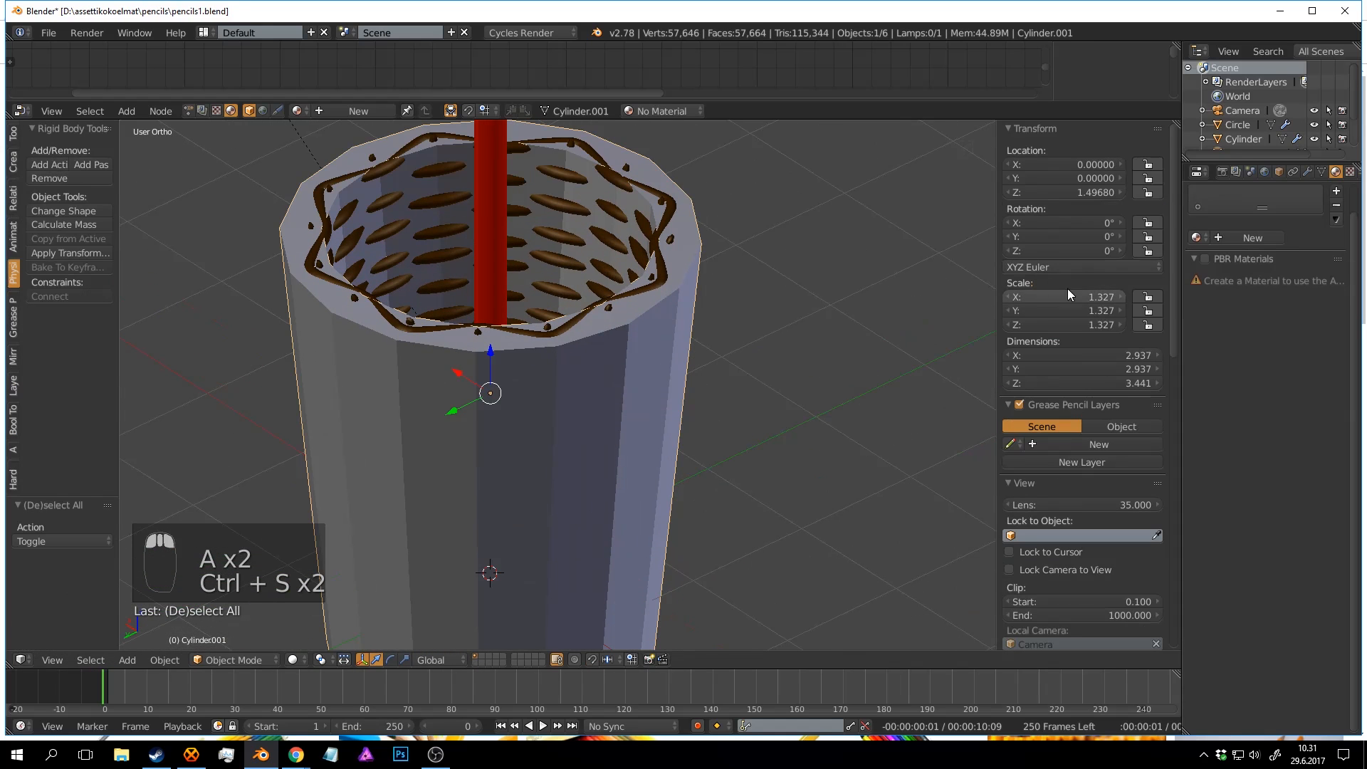
left_click(92, 165)
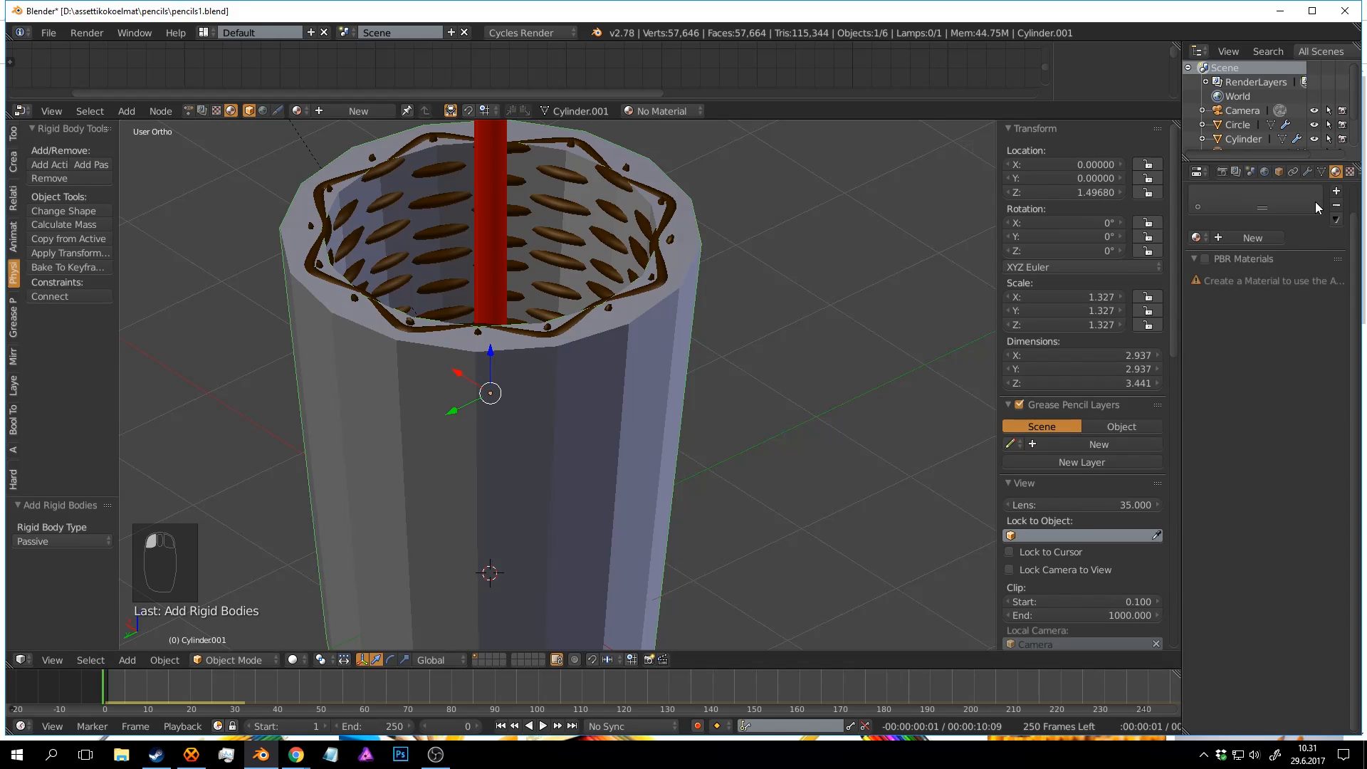
Review the available collision shapes in the cylinder's rigid body physics settings.
left_click(1303, 172)
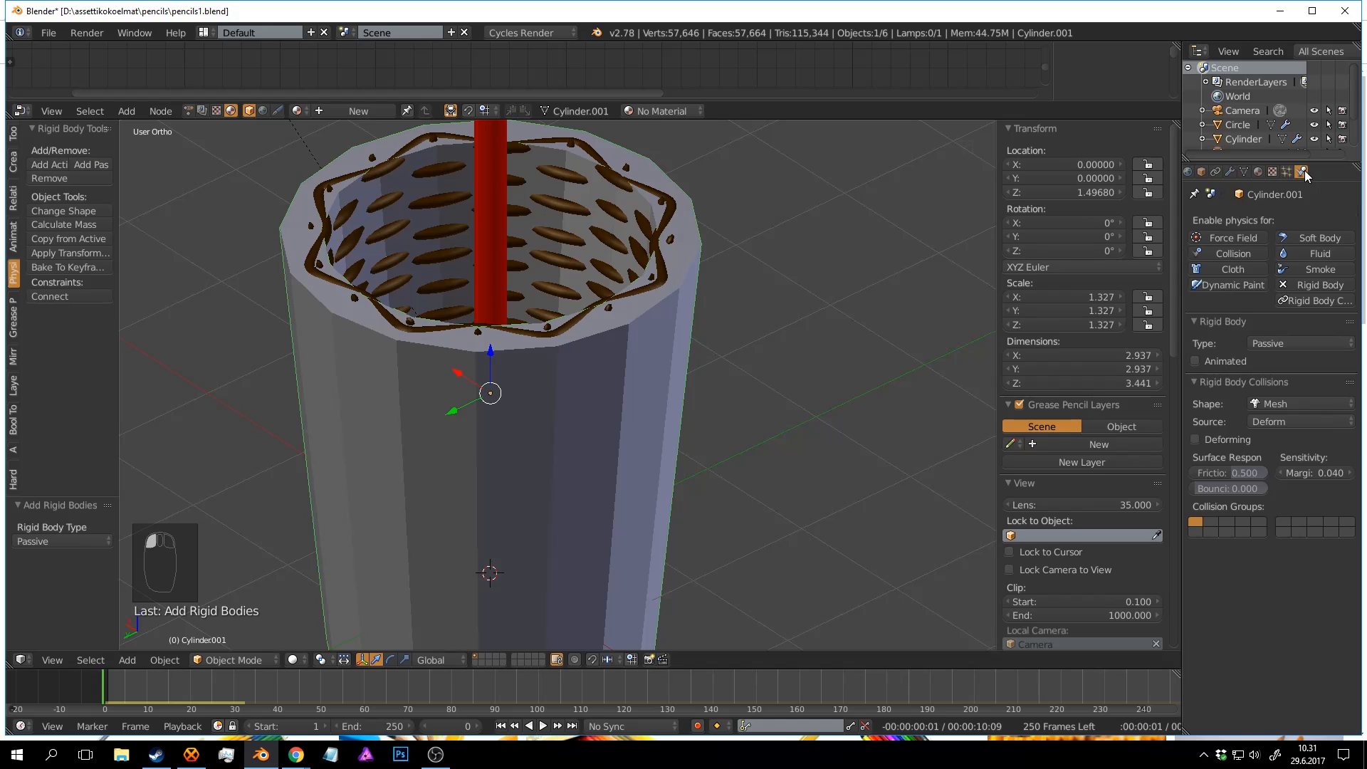
left_click(1284, 406)
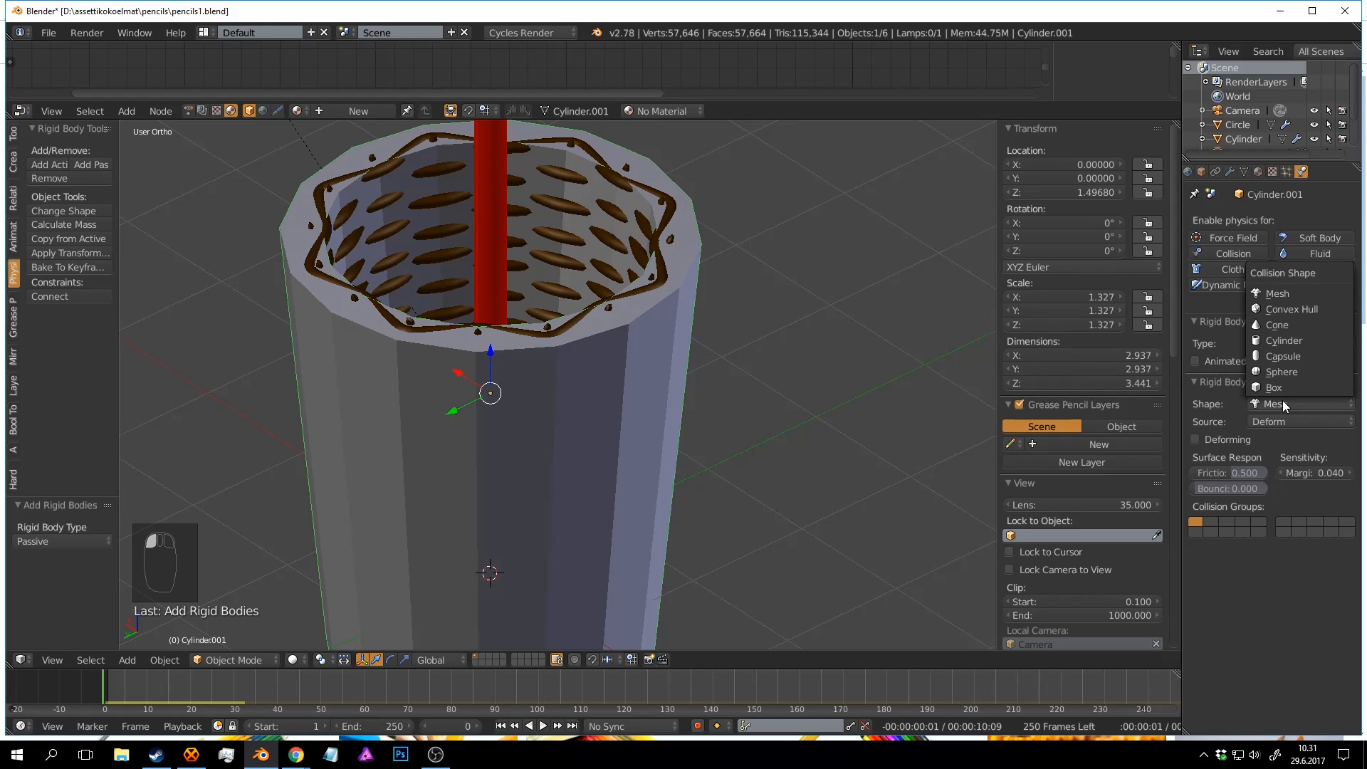
scroll(748, 329, "down", 4)
middle_click_drag(729, 328, 697, 332)
scroll(696, 332, "up", 2)
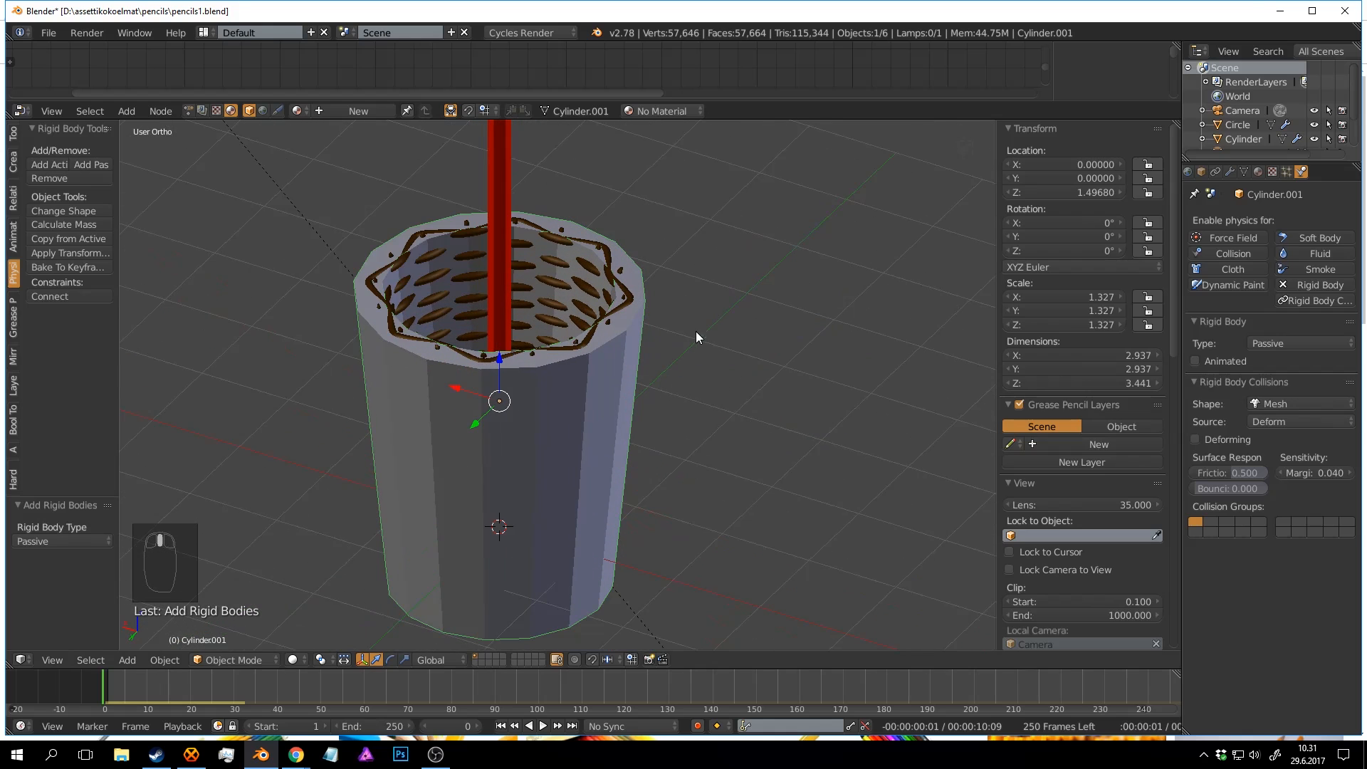
Play the animation to test the pencil against the cylinder collider, stop playback, and save the file.
key("alt+a")
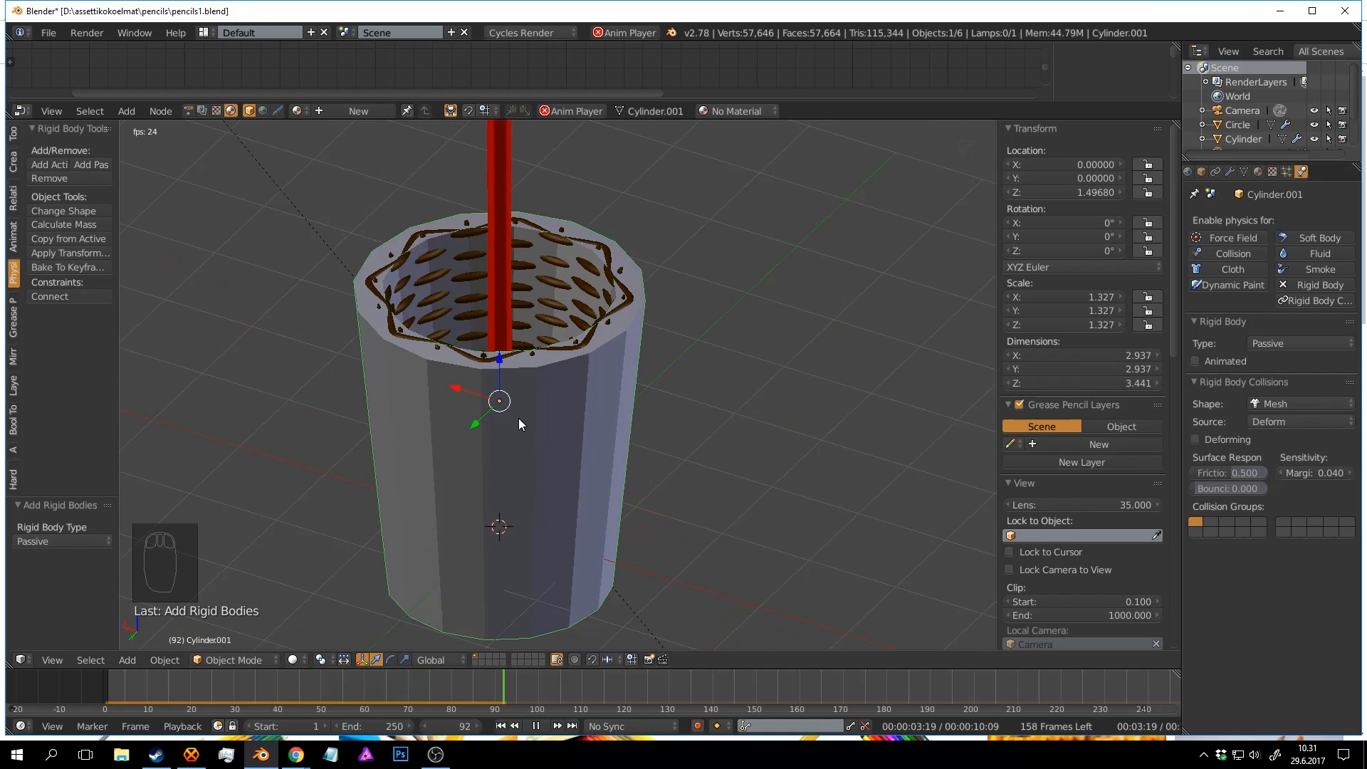
key("alt+a")
mouse_move(598, 376)
middle_mouse_down()
mouse_move(600, 453)
mouse_move(614, 362)
mouse_move(633, 437)
middle_mouse_up()
scroll(599, 453, "up", 1)
scroll(625, 400, "up", 2)
key("ctrl+s")
scroll(626, 401, "down", 3)
Save the file and set the pencil's rigid body collision shape to Cylinder.
right_click(541, 297)
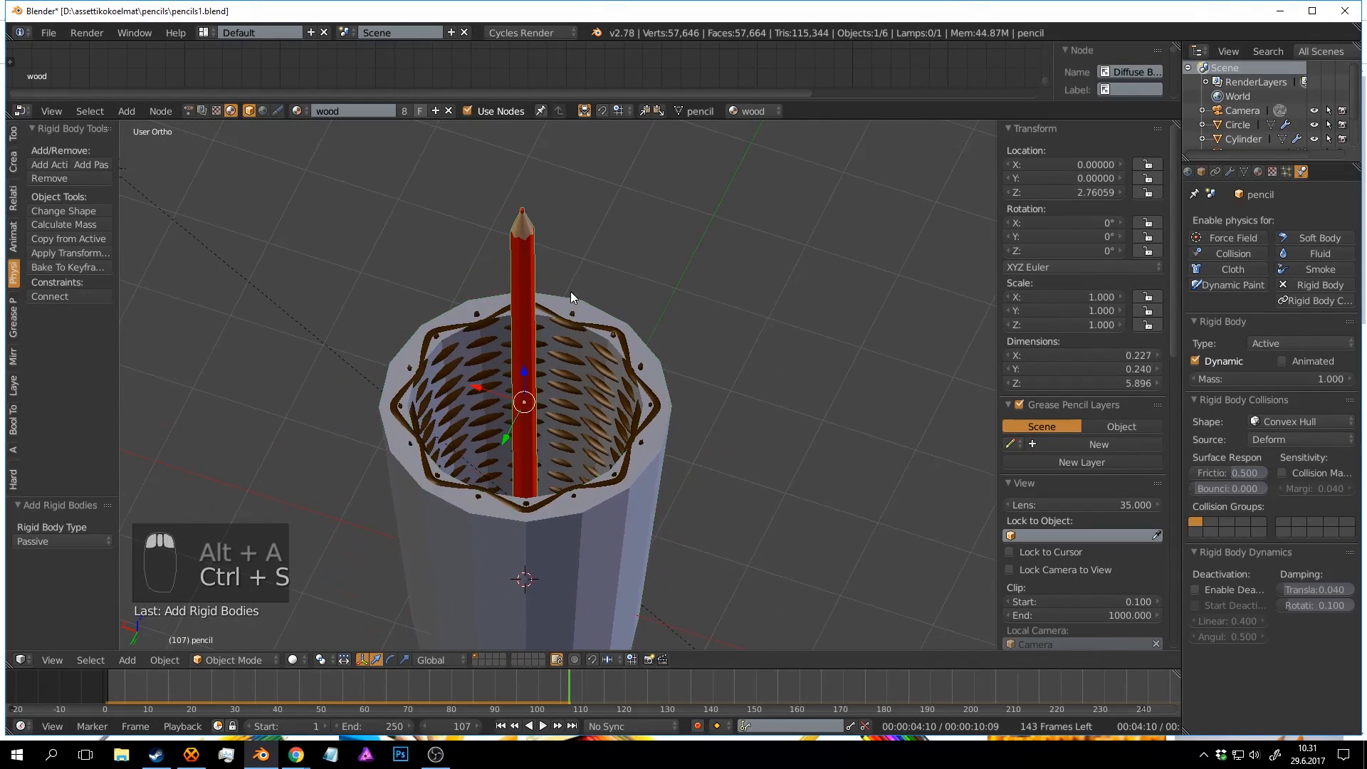
mouse_move(570, 292)
middle_mouse_down()
mouse_move(579, 223)
mouse_move(598, 298)
mouse_move(635, 322)
mouse_move(619, 271)
mouse_move(729, 299)
middle_mouse_up()
scroll(599, 298, "up", 2)
key("ctrl+s")
scroll(624, 292, "down", 1)
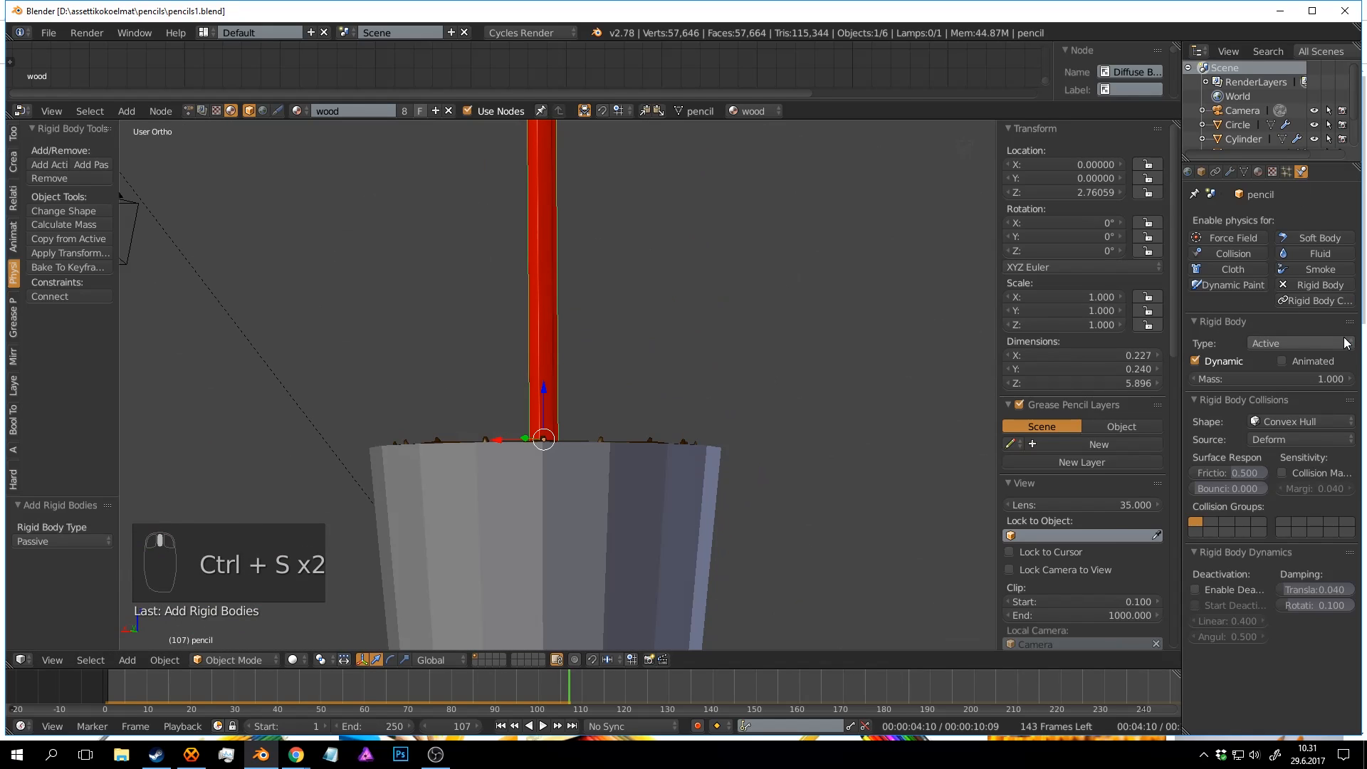
left_click(1319, 346)
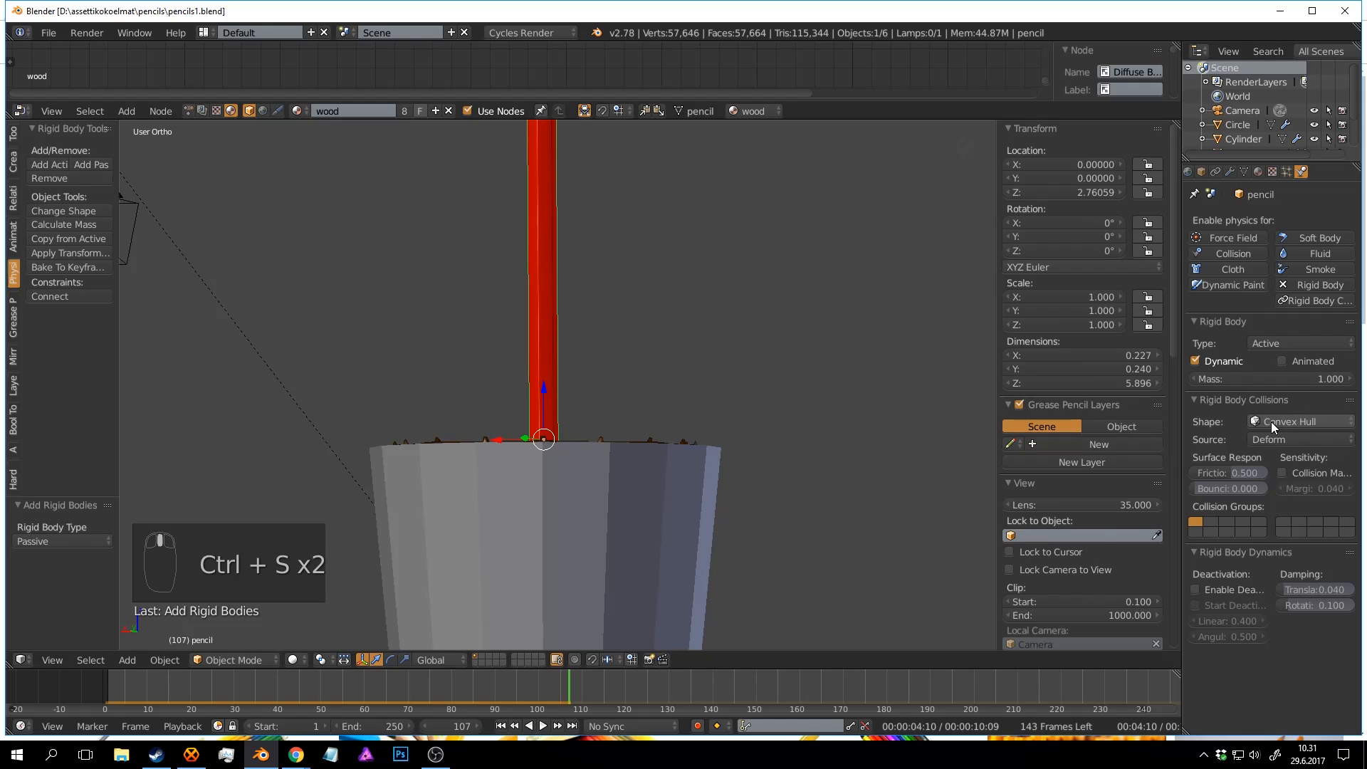
left_click(1319, 422)
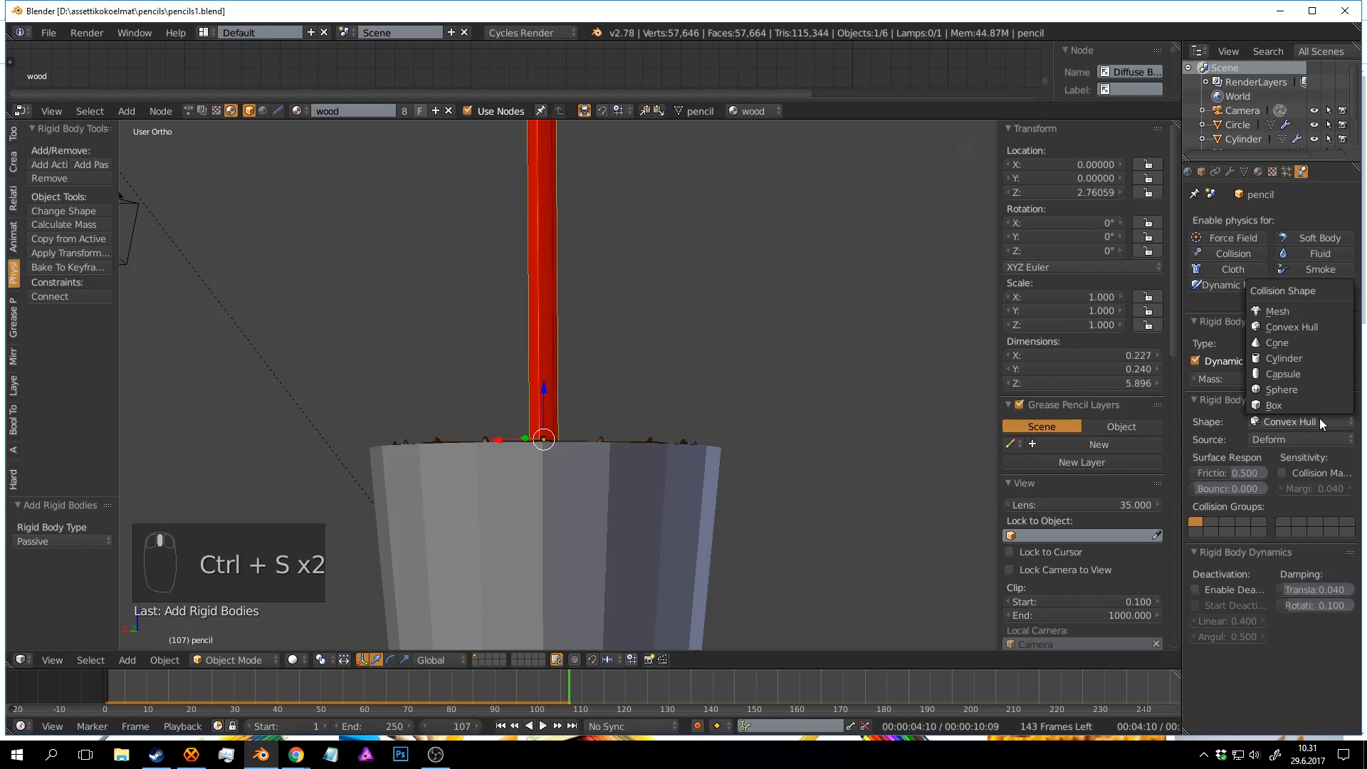
left_click(1327, 421)
left_click(1314, 357)
scroll(926, 334, "down", 4)
middle_click_drag(815, 298, 845, 341)
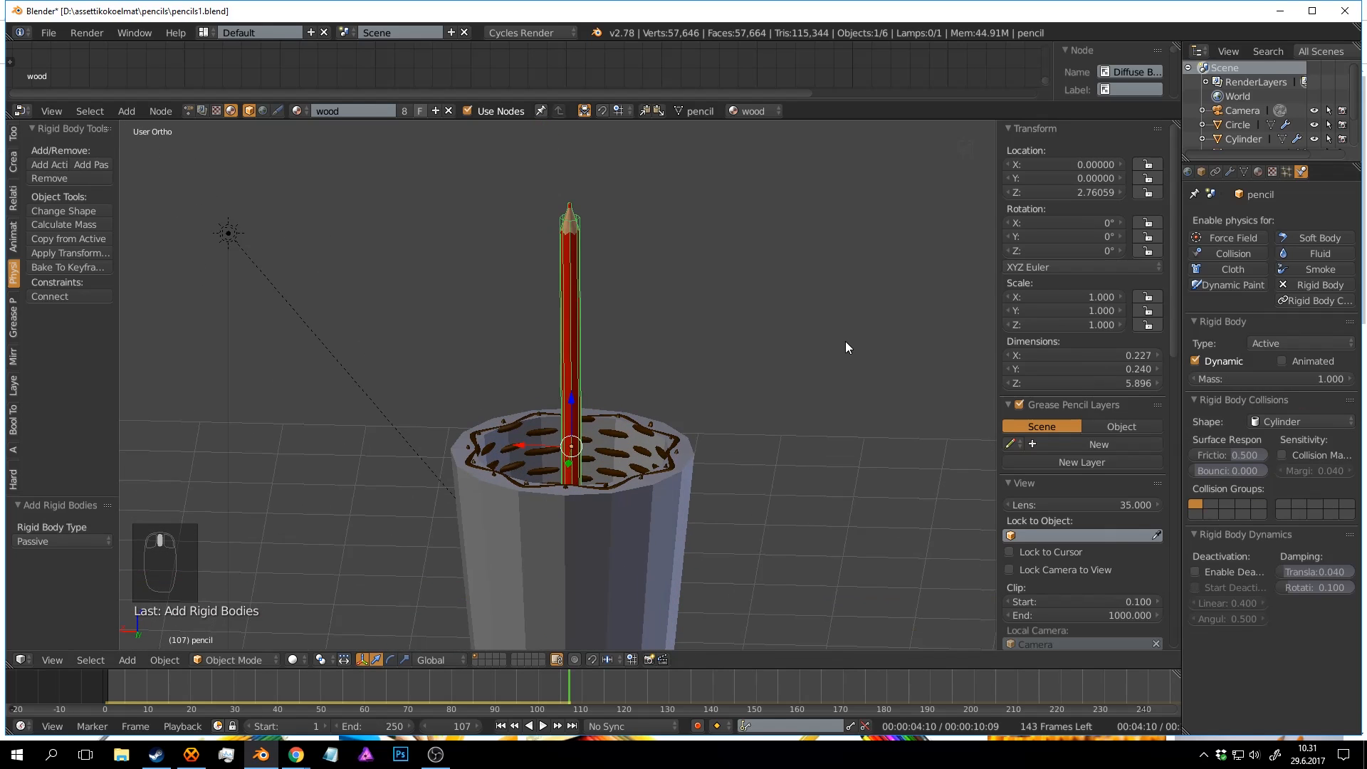
Deselect everything and play the animation to test how the pencil collides with the basket collider, then stop playback.
key("a")
key("alt+a")
key("alt+a")
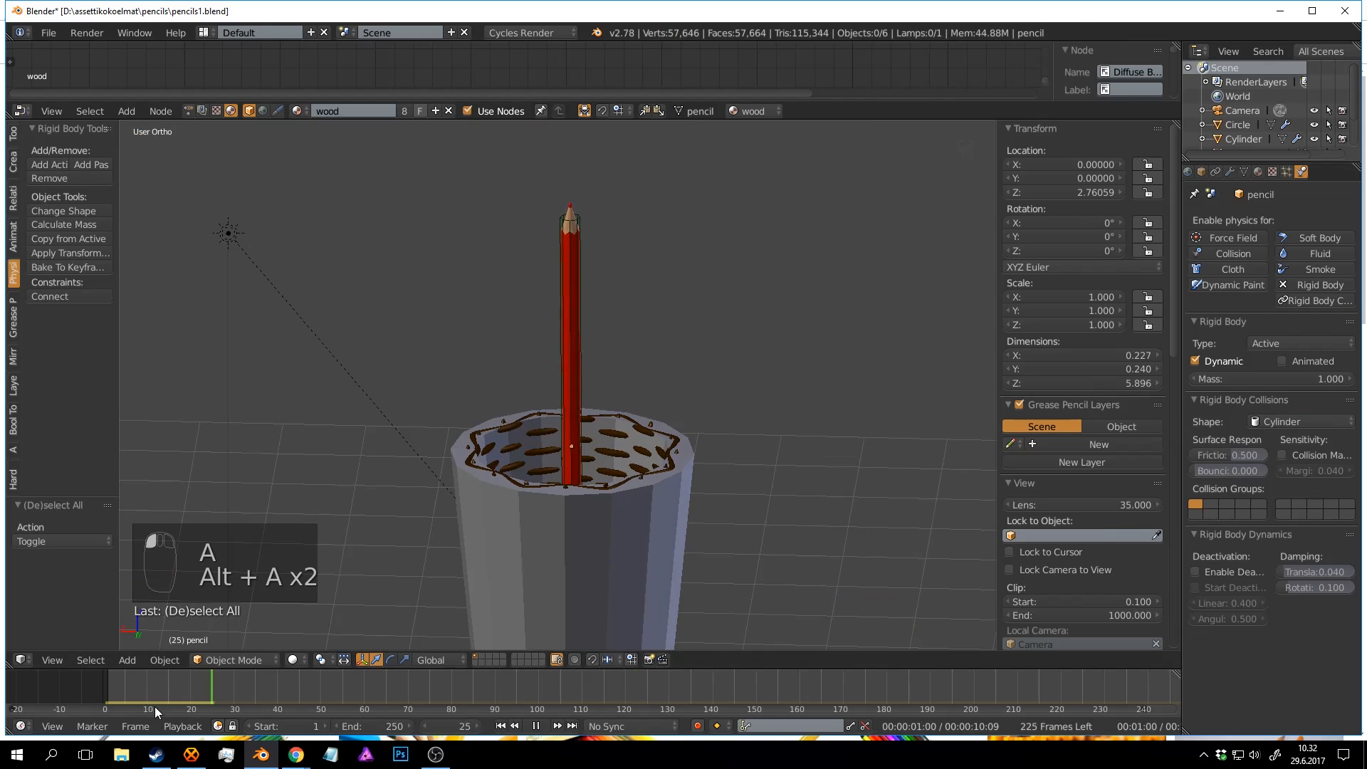
key("alt+a")
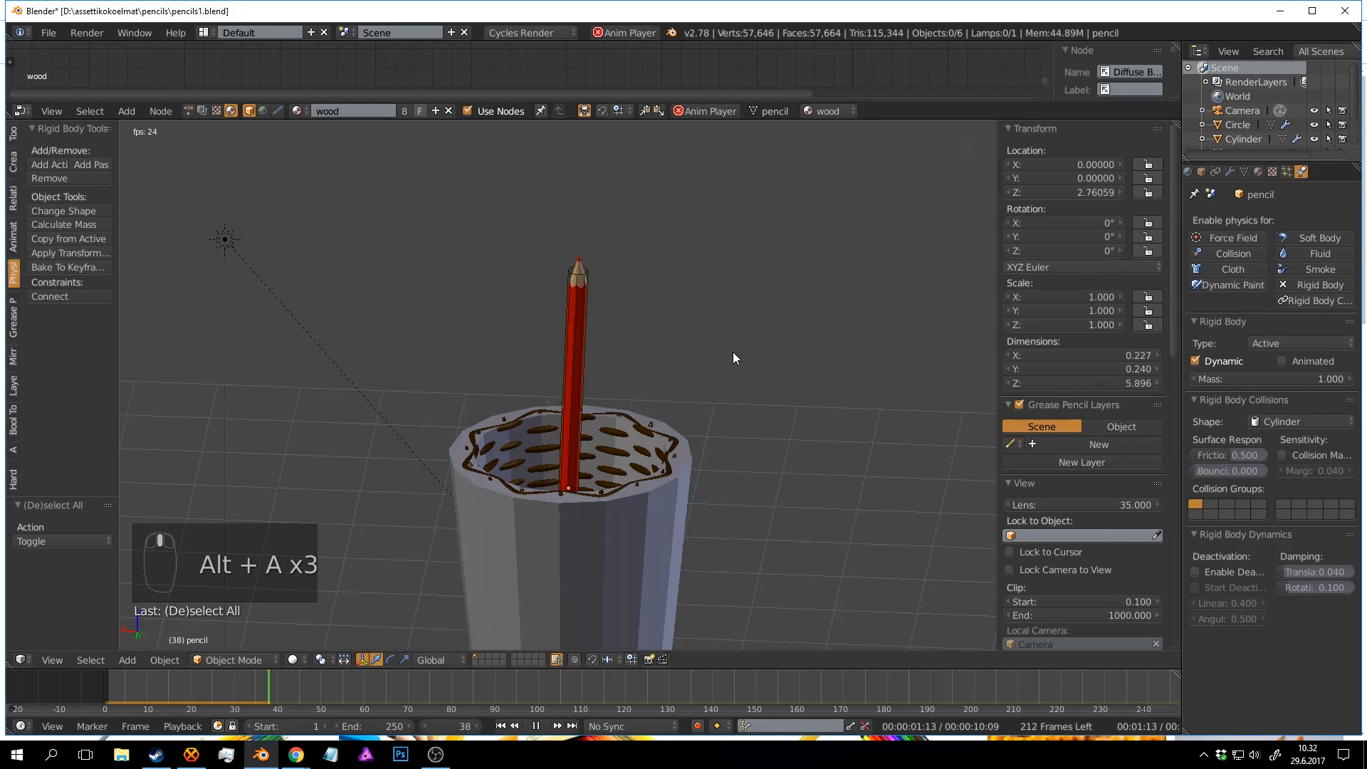
middle_click_drag(733, 358, 634, 436)
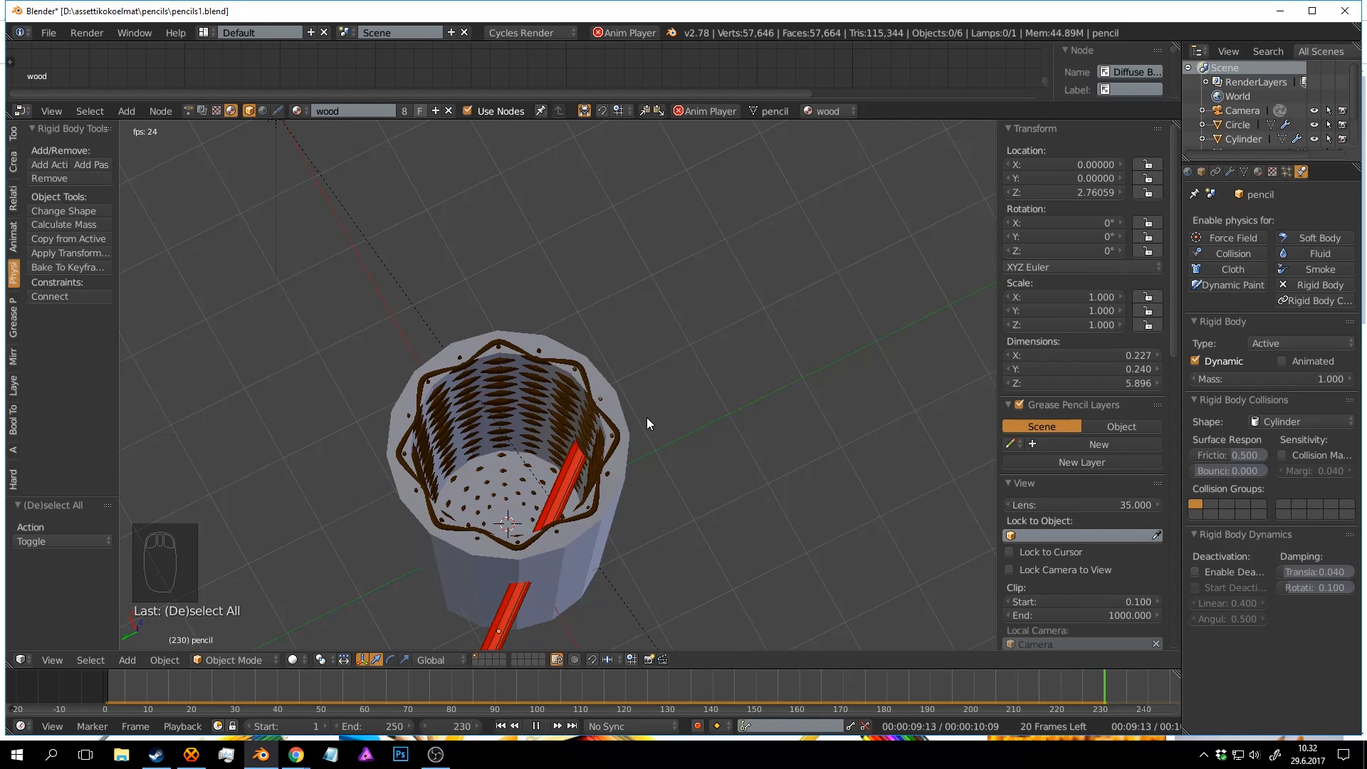
key("alt+a")
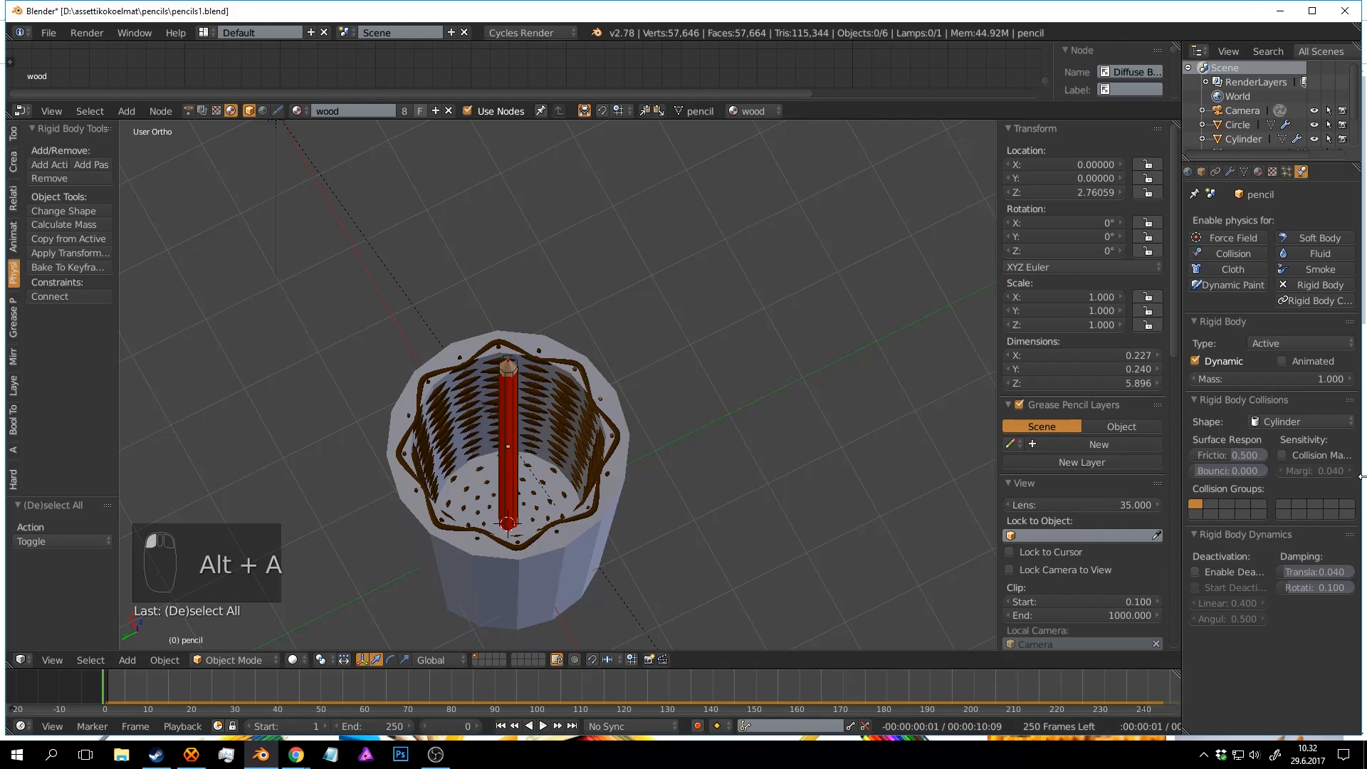
Replay the simulation to check the pencil's base against the basket from the side, then rewind to frame 0.
key("alt+a")
middle_click_drag(738, 467, 470, 362)
key("alt+a")
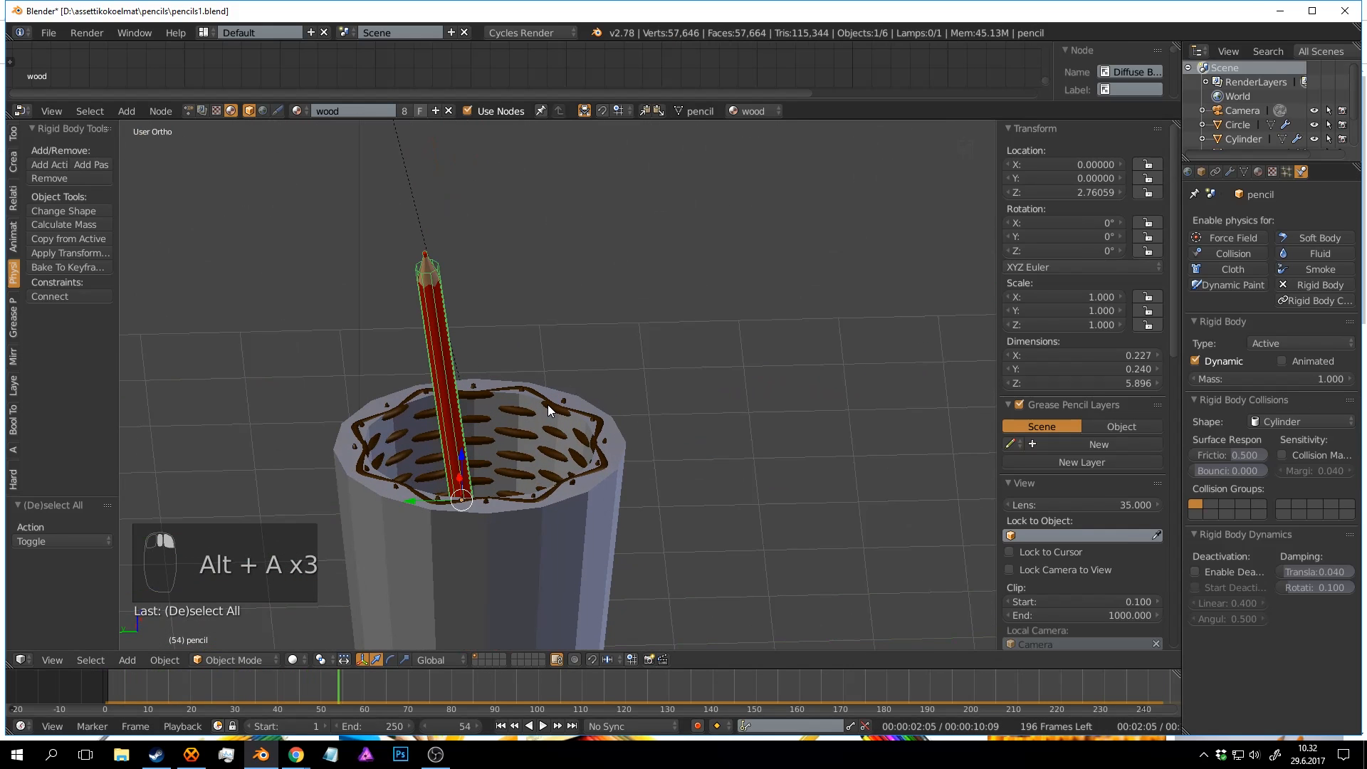
key("g")
right_click(549, 404)
left_click_drag(279, 678, 103, 674)
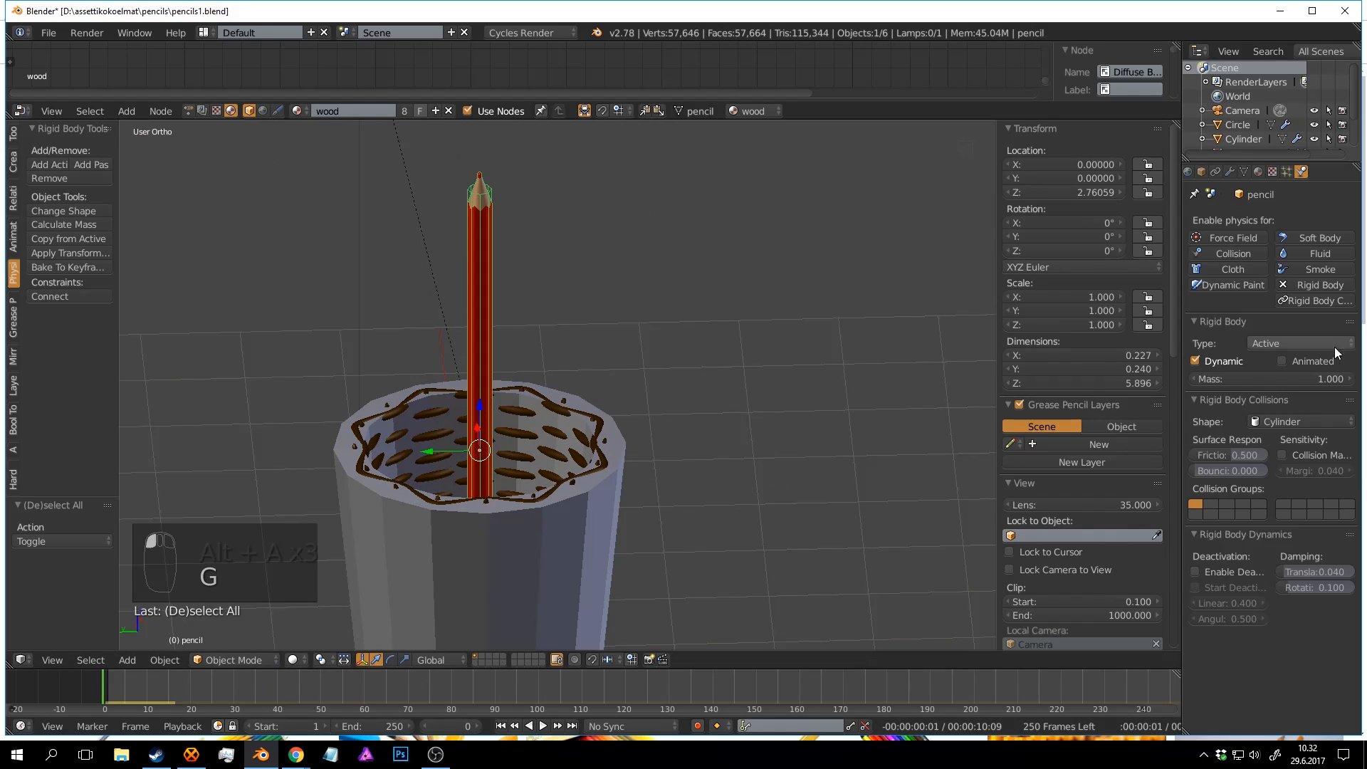
Raise the pencil by about 0.768 along the Z axis above the basket's floor.
key("g")
middle_click_drag(930, 361, 801, 450)
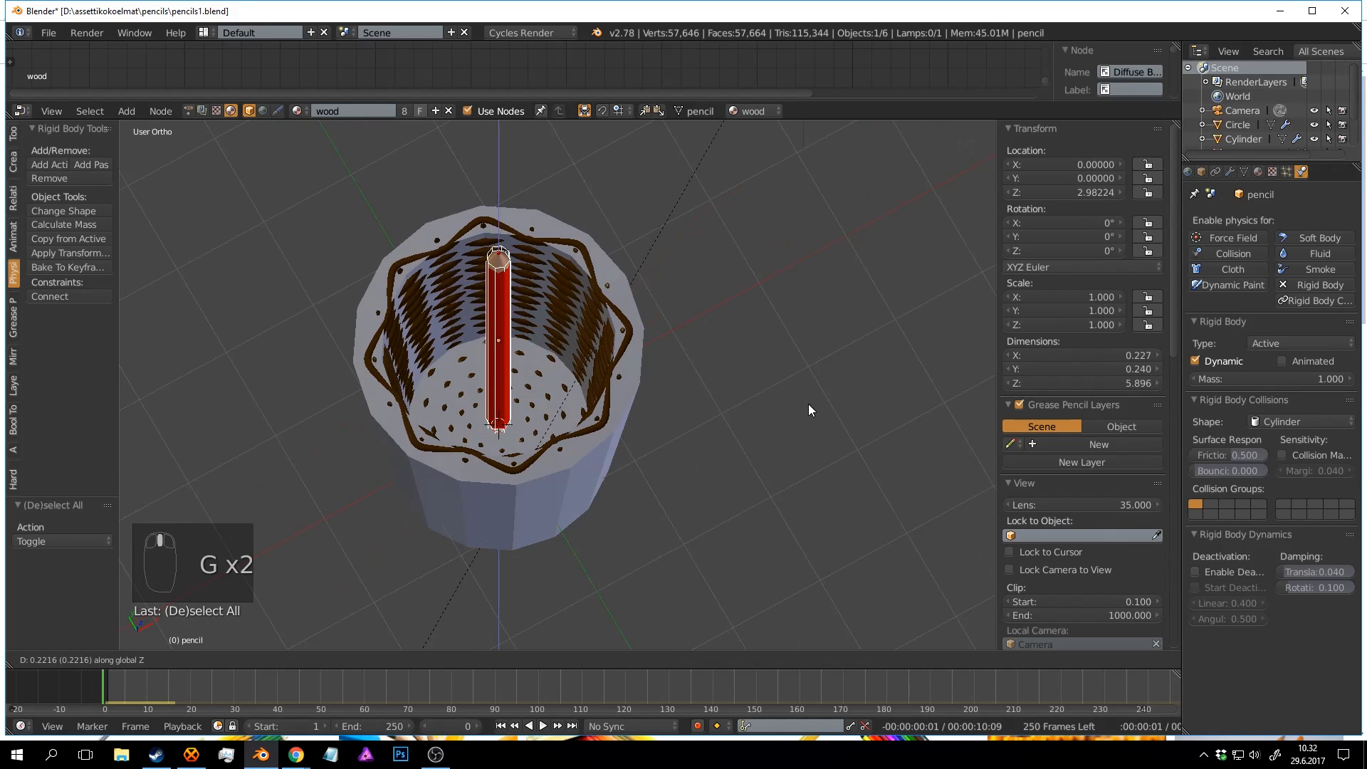
left_click(810, 267)
mouse_move(651, 385)
middle_mouse_down()
mouse_move(690, 309)
mouse_move(791, 290)
mouse_move(766, 321)
mouse_move(657, 288)
mouse_move(740, 279)
mouse_move(664, 206)
mouse_move(769, 200)
middle_mouse_up()
scroll(767, 321, "up", 2)
scroll(664, 207, "up", 3)
scroll(771, 323, "down", 3)
Hide the collider cylinder and the wicker basket, and select the pencil.
right_click(721, 500, "shift")
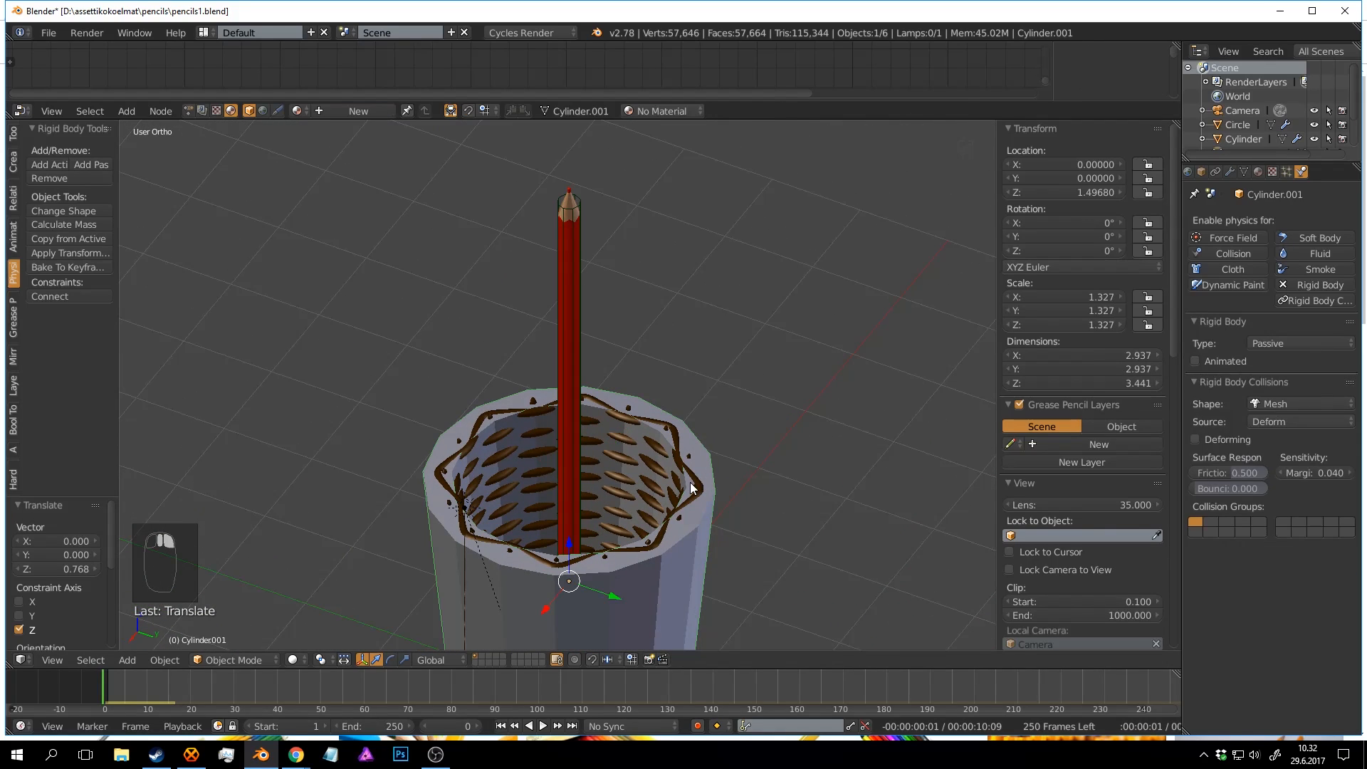
key("h")
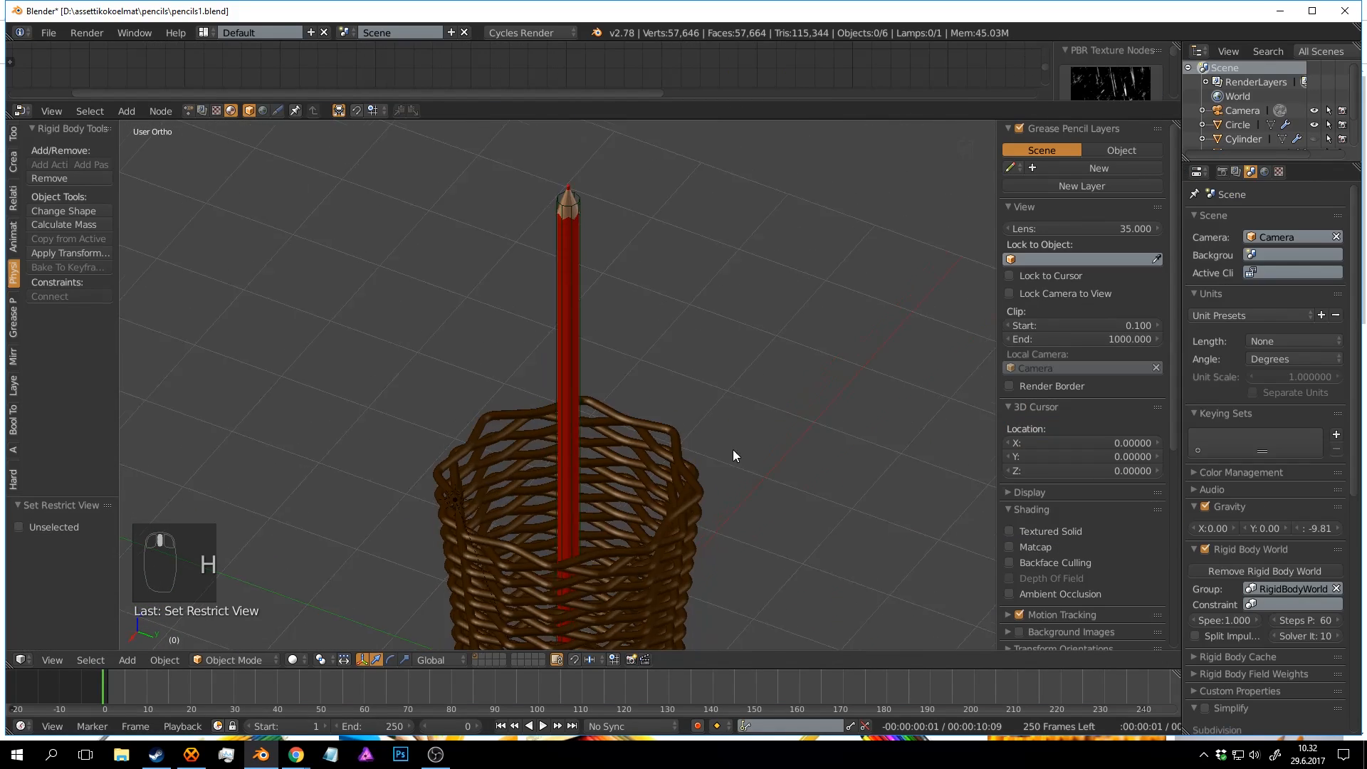
key("h")
right_click(566, 371)
mouse_move(579, 363)
middle_mouse_down()
mouse_move(600, 312)
mouse_move(626, 330)
mouse_move(672, 492)
mouse_move(640, 372)
mouse_move(632, 442)
mouse_move(647, 345)
mouse_move(690, 378)
mouse_move(682, 308)
middle_mouse_up()
In Edit Mode, select the pencil's entire mesh and lower it about 0.183 along Z to align with its collision shape.
key("Tab")
scroll(683, 328, "down", 2, "shift")
key("a")
key("a")
key("a")
key("a")
scroll(714, 393, "up", 3)
middle_click_drag(714, 394, 681, 266, "shift")
scroll(729, 293, "up", 2)
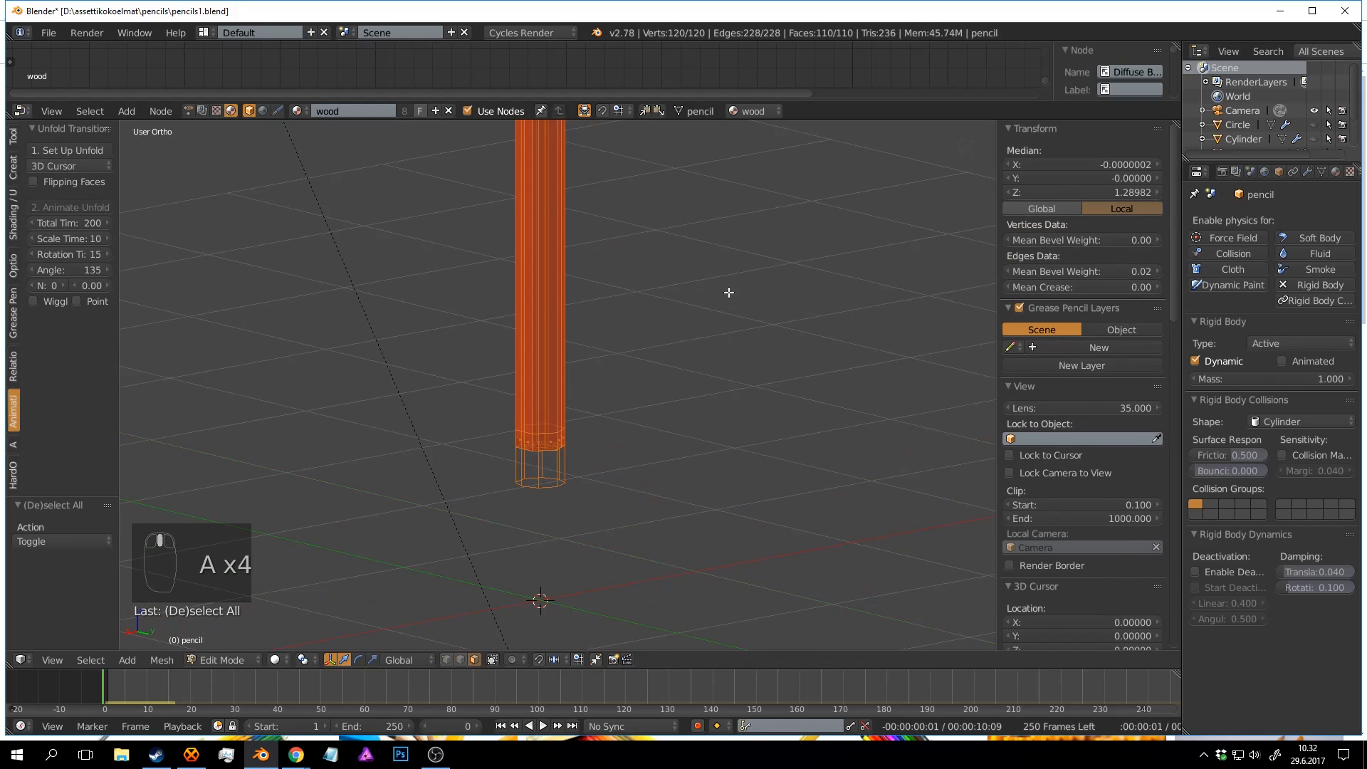
scroll(782, 293, "up", 2)
key("g")
key("z")
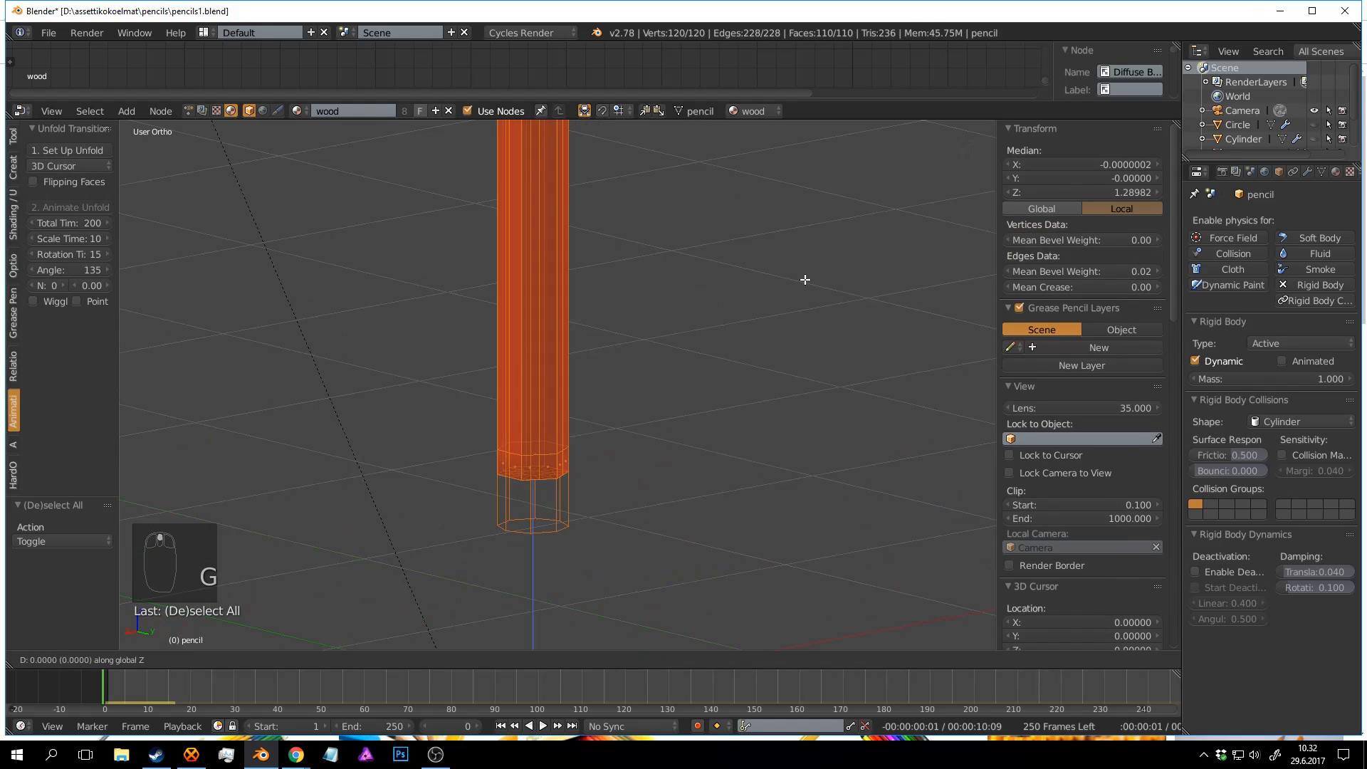
left_click(747, 622)
scroll(650, 299, "down", 5)
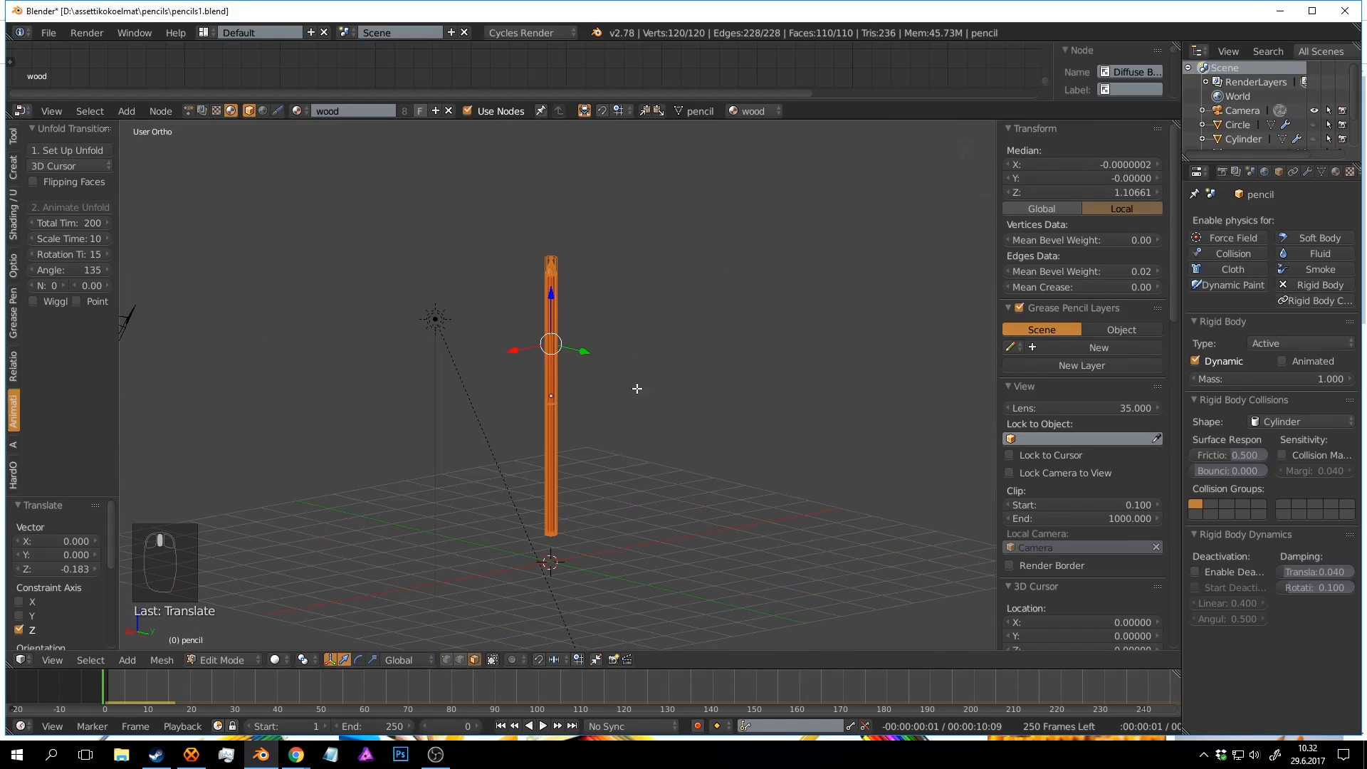
Return to Object Mode, unhide the basket and collider, deselect everything, and save the file.
key("Tab")
key("ctrl+s")
left_click(606, 435)
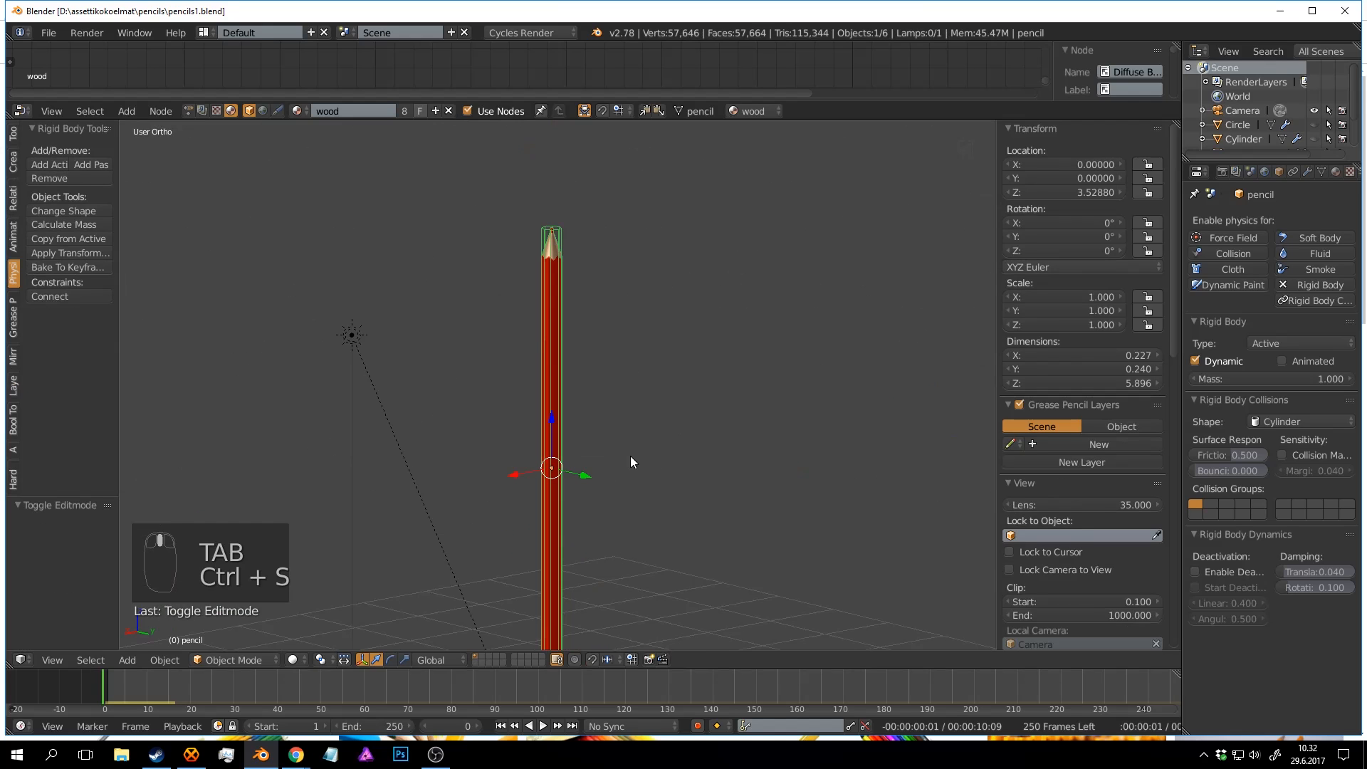
key("alt+h")
middle_click_drag(646, 438, 254, 646)
key("a")
key("ctrl+s")
Play the animation to check how the pencil lands in the basket, rewind to frame 0, and save the file.
key("alt+a")
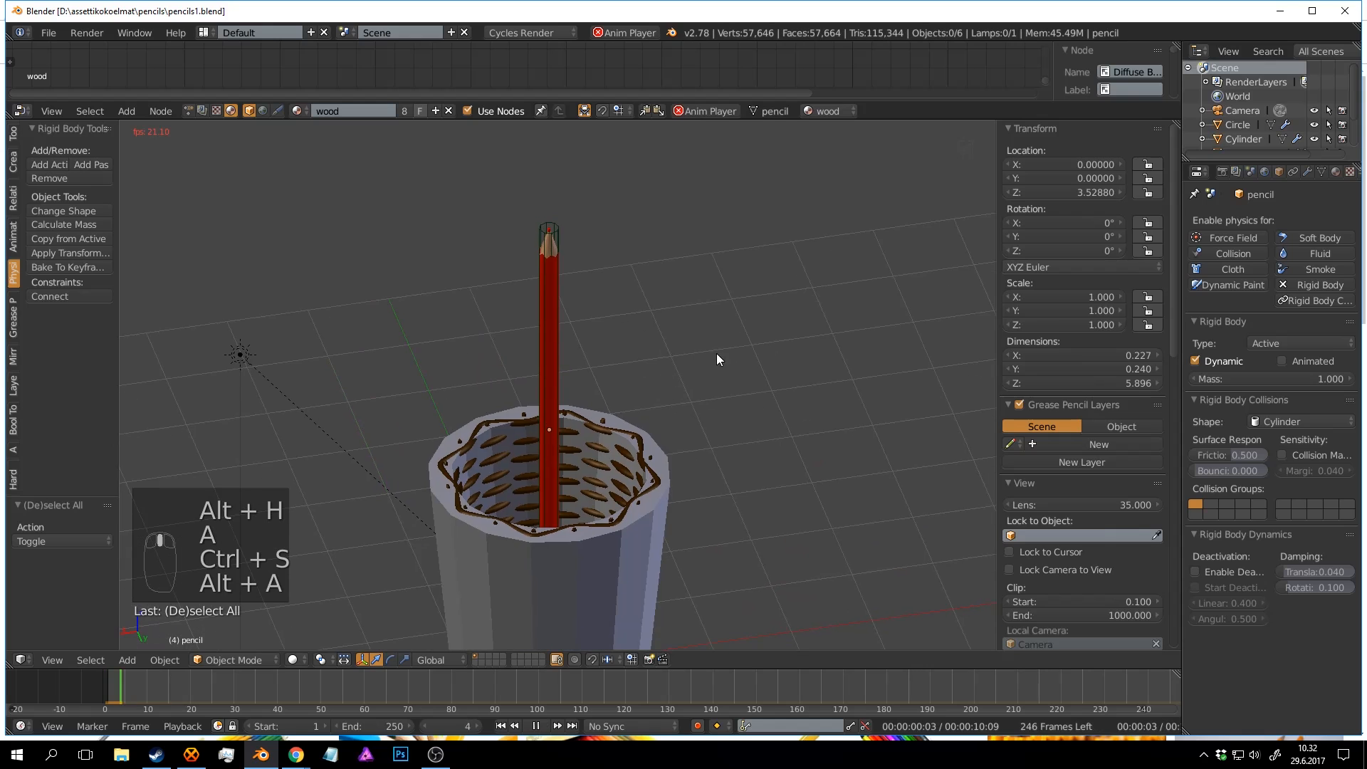
middle_click_drag(720, 361, 695, 430)
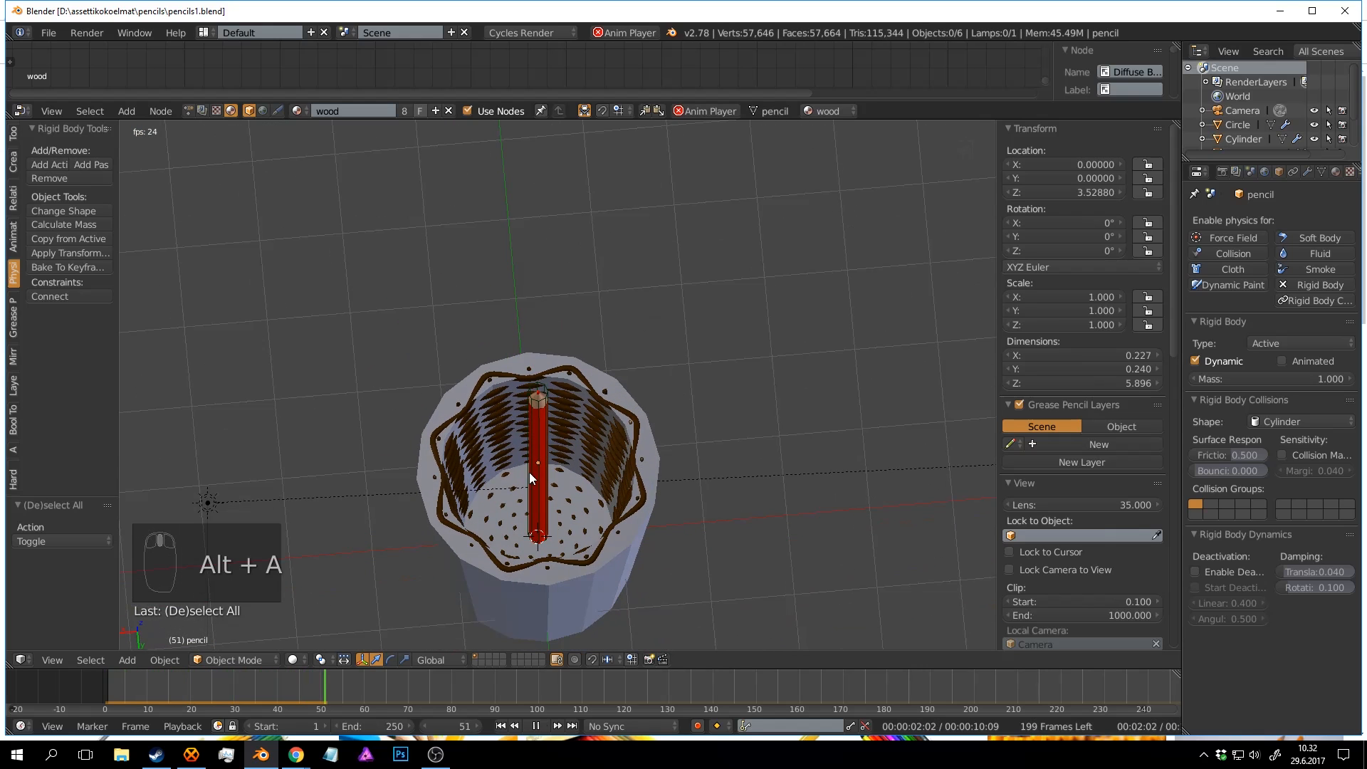
key("alt+a")
left_click_drag(211, 713, 102, 707)
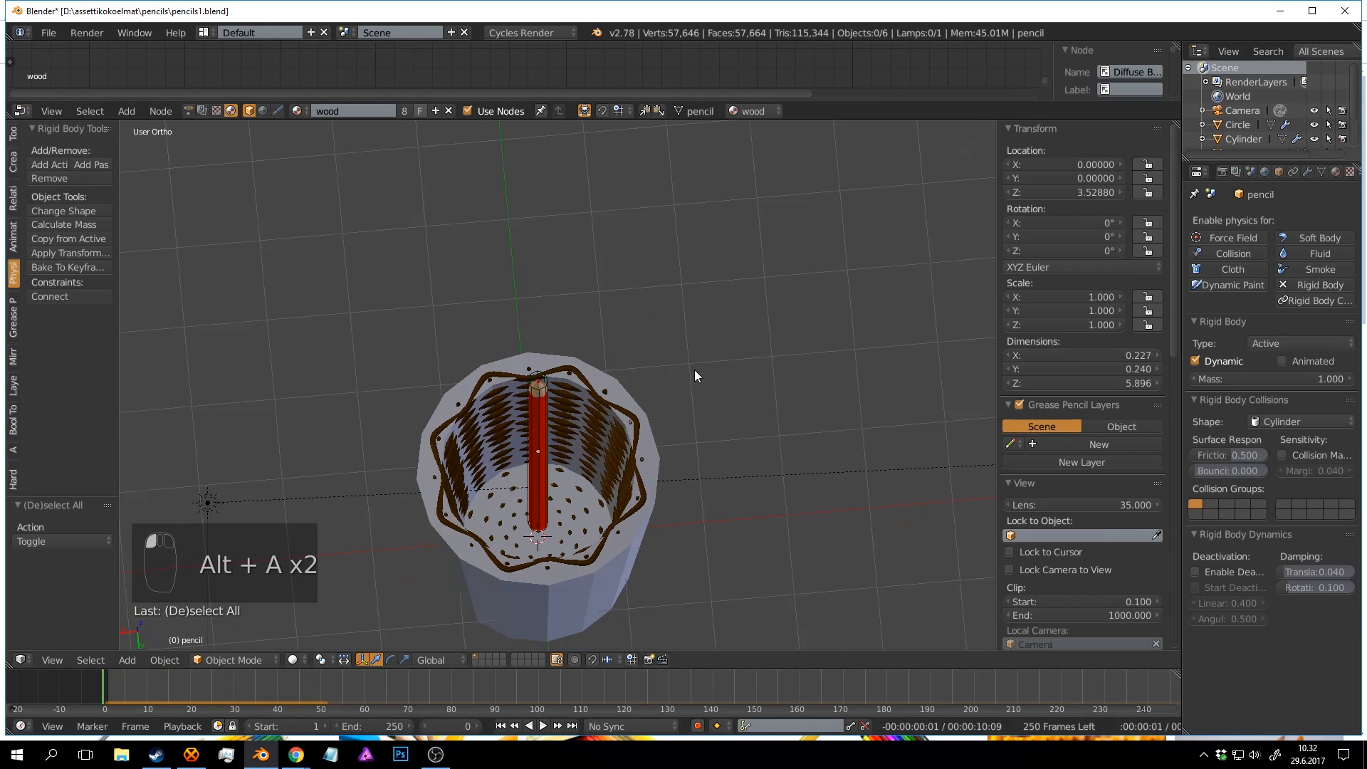
middle_click_drag(686, 438, 663, 362)
key("ctrl+s")
right_click(531, 302)
mouse_move(618, 302)
middle_mouse_down()
mouse_move(611, 252)
mouse_move(617, 352)
mouse_move(657, 320)
middle_mouse_up()
scroll(621, 270, "up", 1)
key("shift+d")
left_click(668, 301)
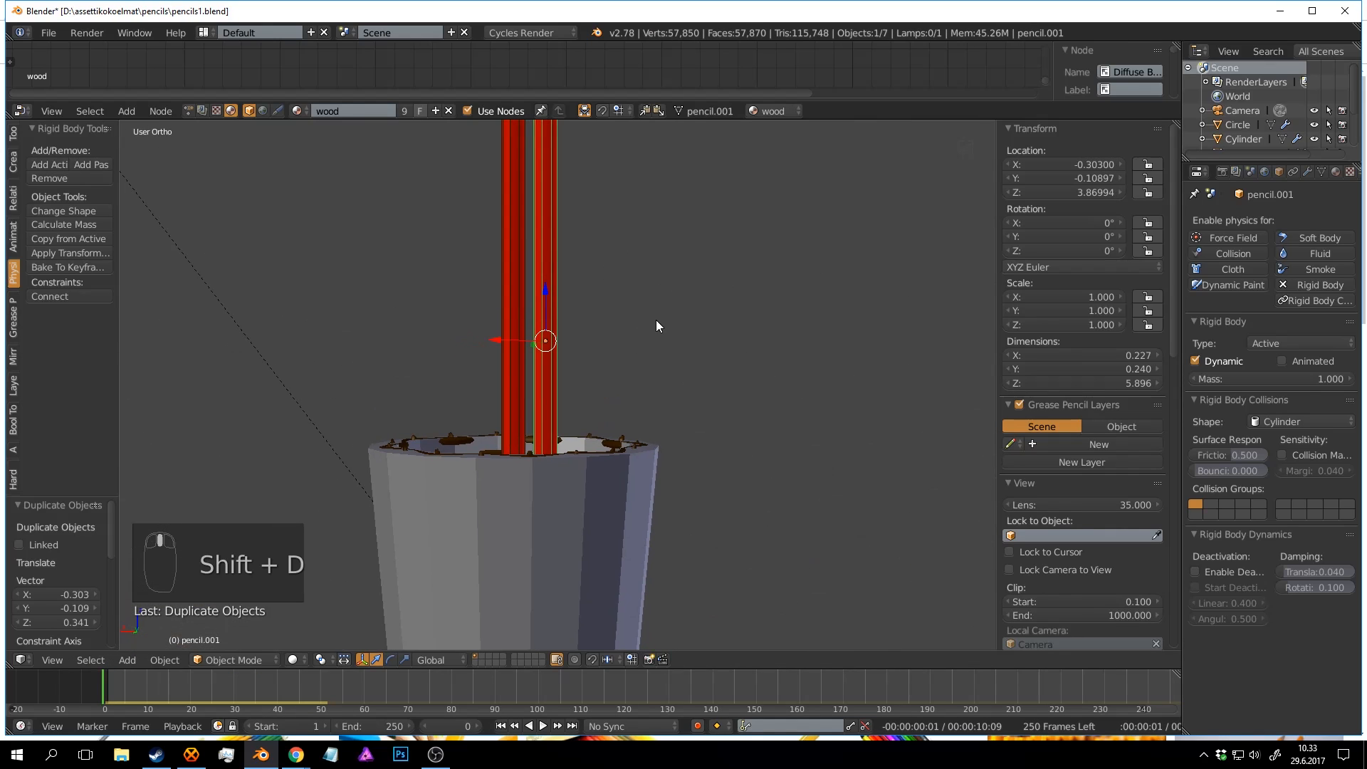
key("x")
left_click(646, 306)
Create a linked duplicate of the pencil, offset about -0.524 in X, -0.167 in Y and 0.334 in Z.
right_click(548, 288)
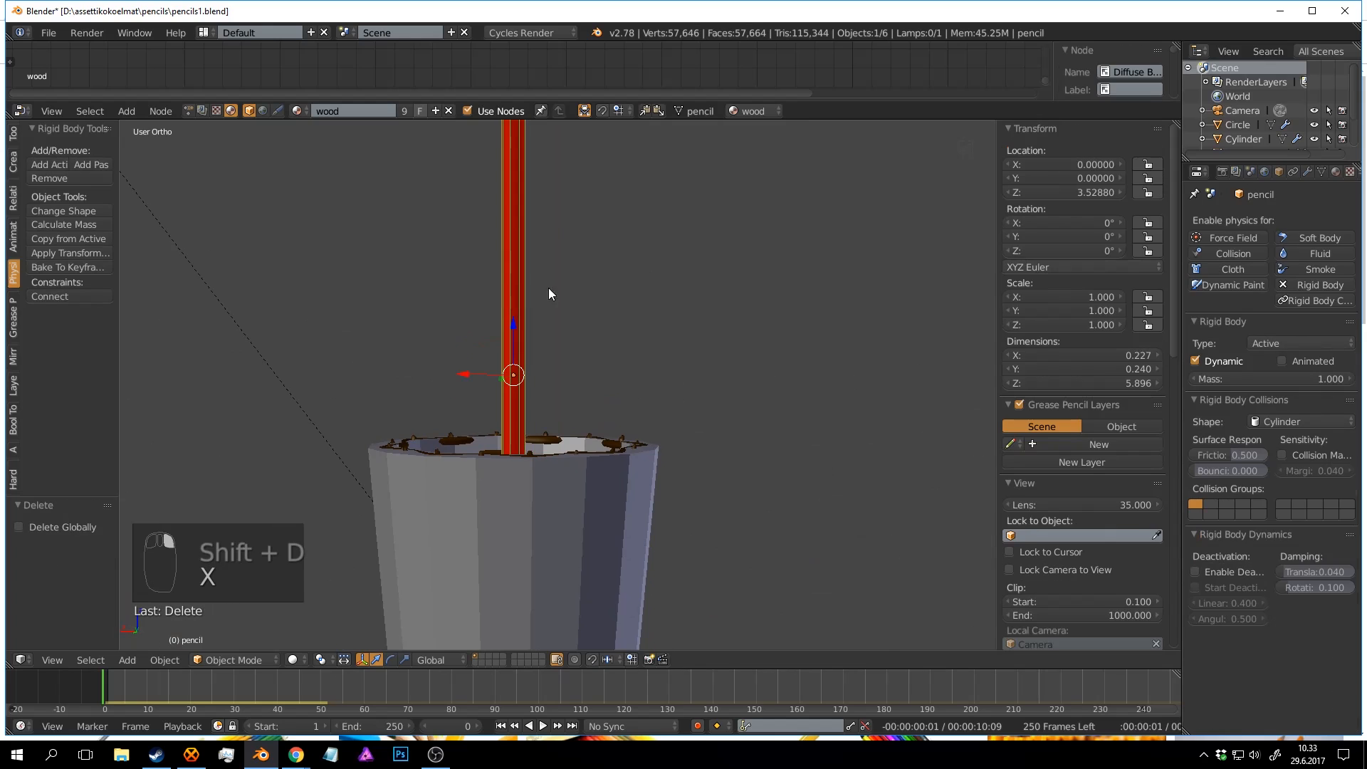
key("alt+d")
left_click(656, 255)
Play the animation to test both pencils in the basket, then stop and rewind to frame 0.
key("alt+a")
key("alt+a")
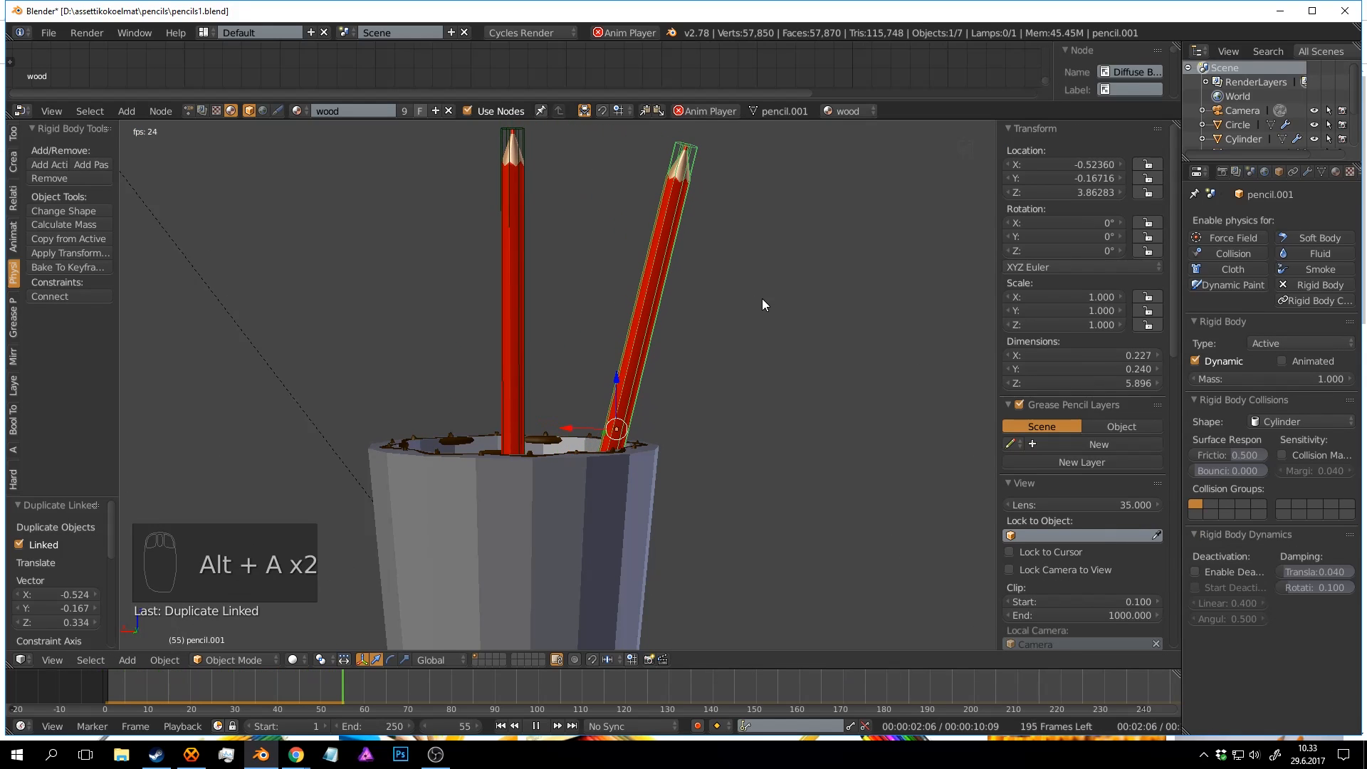
key("alt+a")
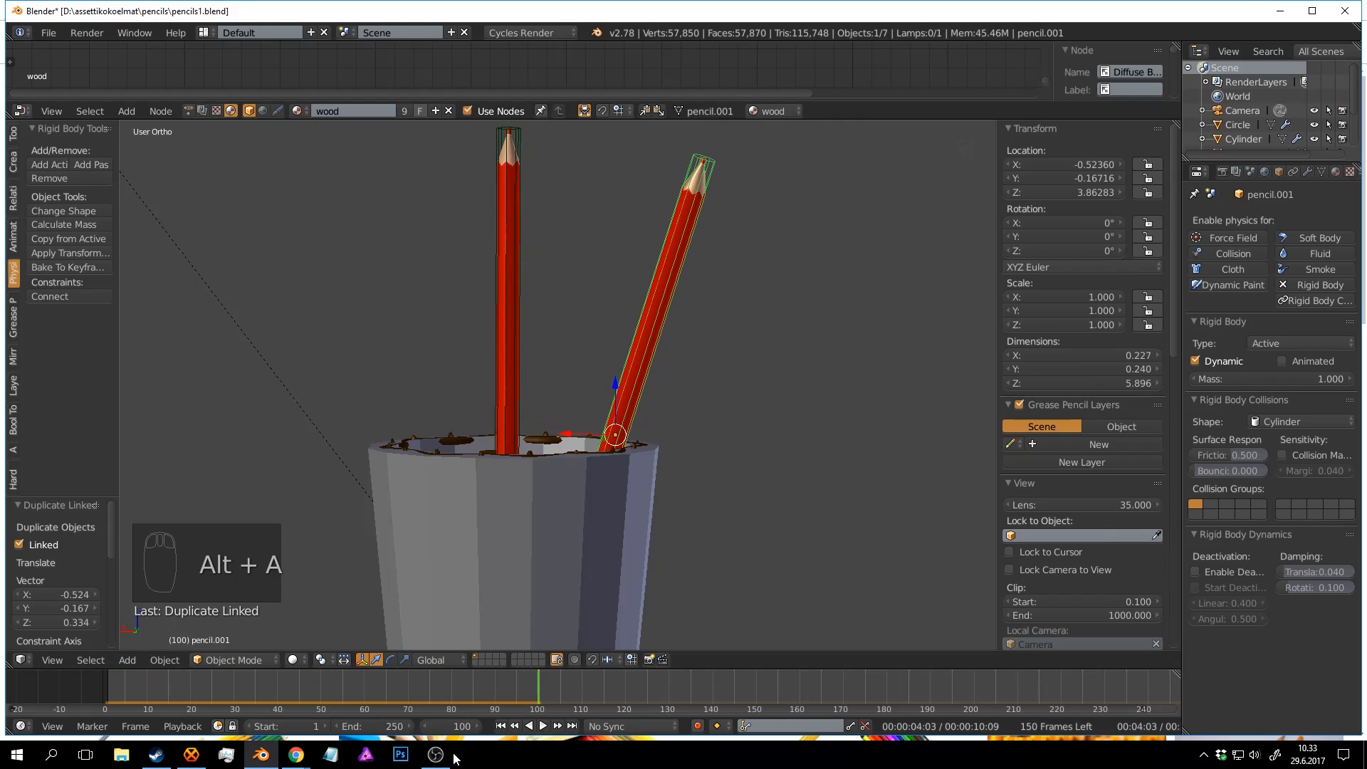
left_click_drag(445, 682, 103, 683)
Select both pencils and, in top view, place a linked duplicate of the pair offset about 0.025 in X and 0.406 in Y.
right_click(512, 298, "shift")
mouse_move(595, 294)
middle_mouse_down("shift")
mouse_move(617, 375)
mouse_move(687, 398)
middle_mouse_up("shift")
key("KP_7")
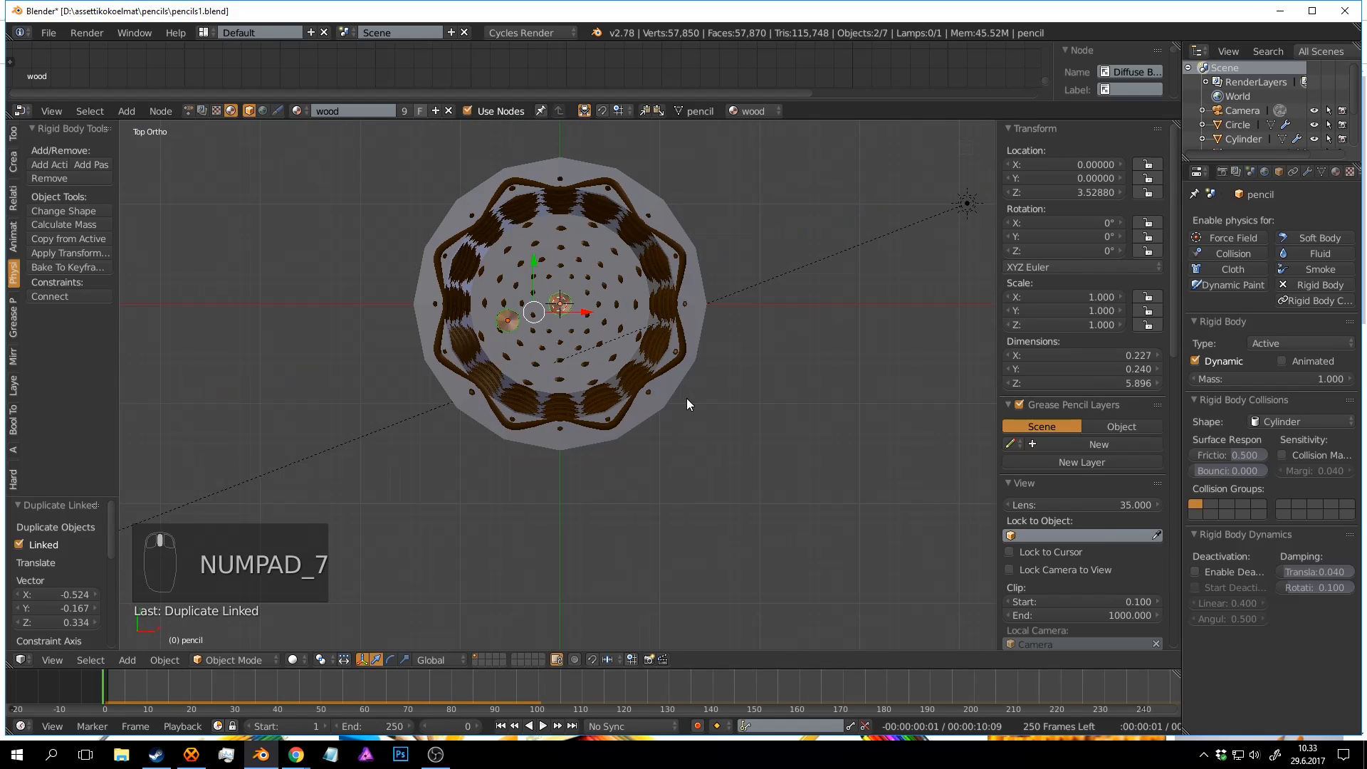
scroll(776, 356, "up", 2)
key("alt+d")
left_click(707, 406)
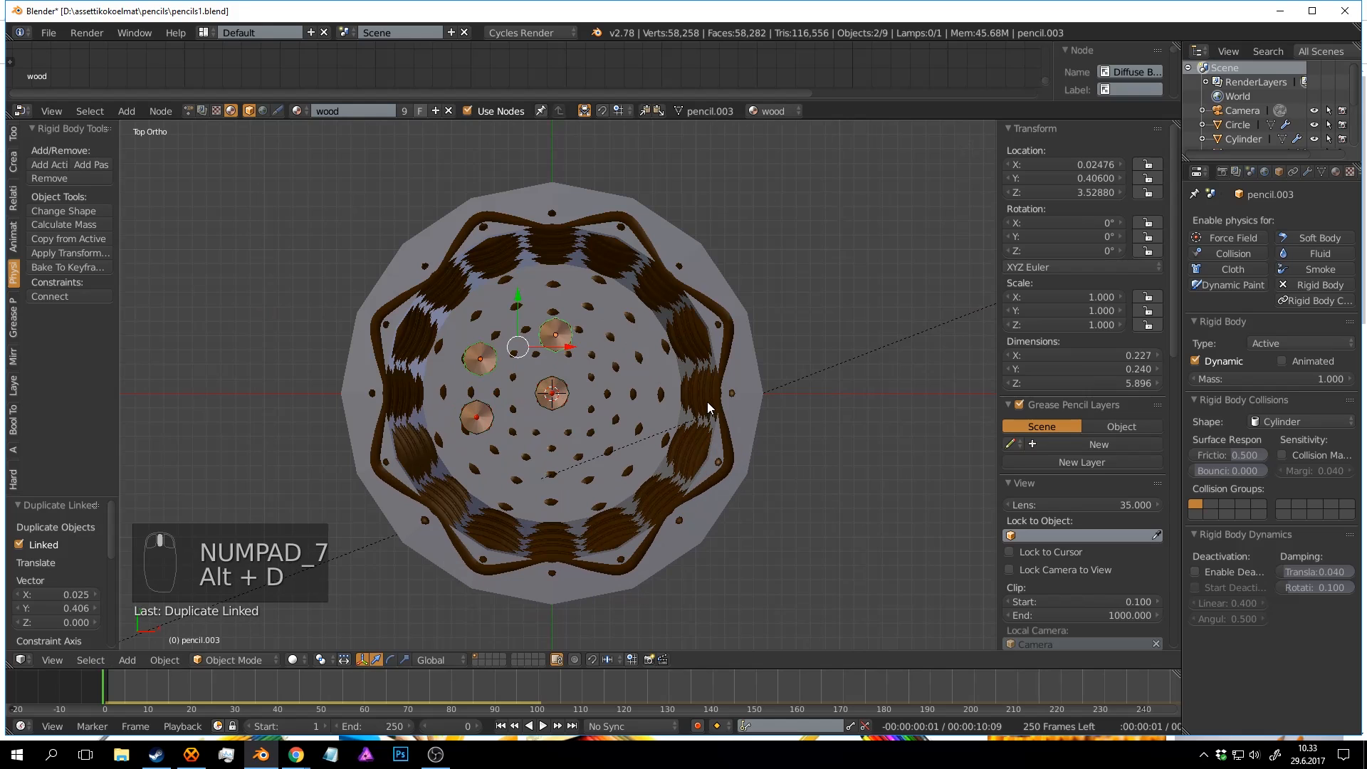
Place two more linked duplicates of the pencil pair inside the basket, the first offset about 0.322 in X and -0.391 in Y.
key("alt+d")
left_click(762, 452)
key("alt+d")
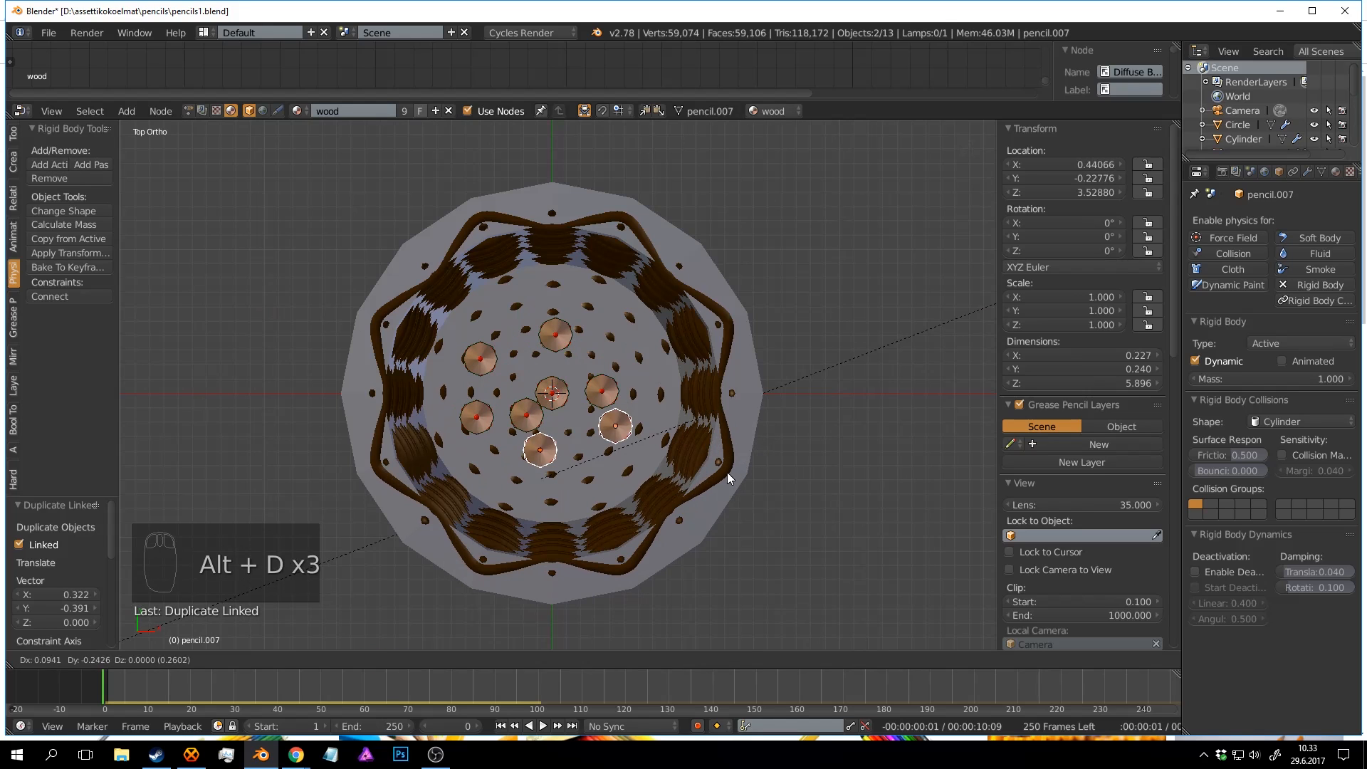
left_click(731, 489)
Add a linked pencil pair near the basket's back rim, rotate it about 36.7°, and shift it 0.074 in X and 0.104 in Y.
key("alt+d")
left_click(741, 438)
key("r")
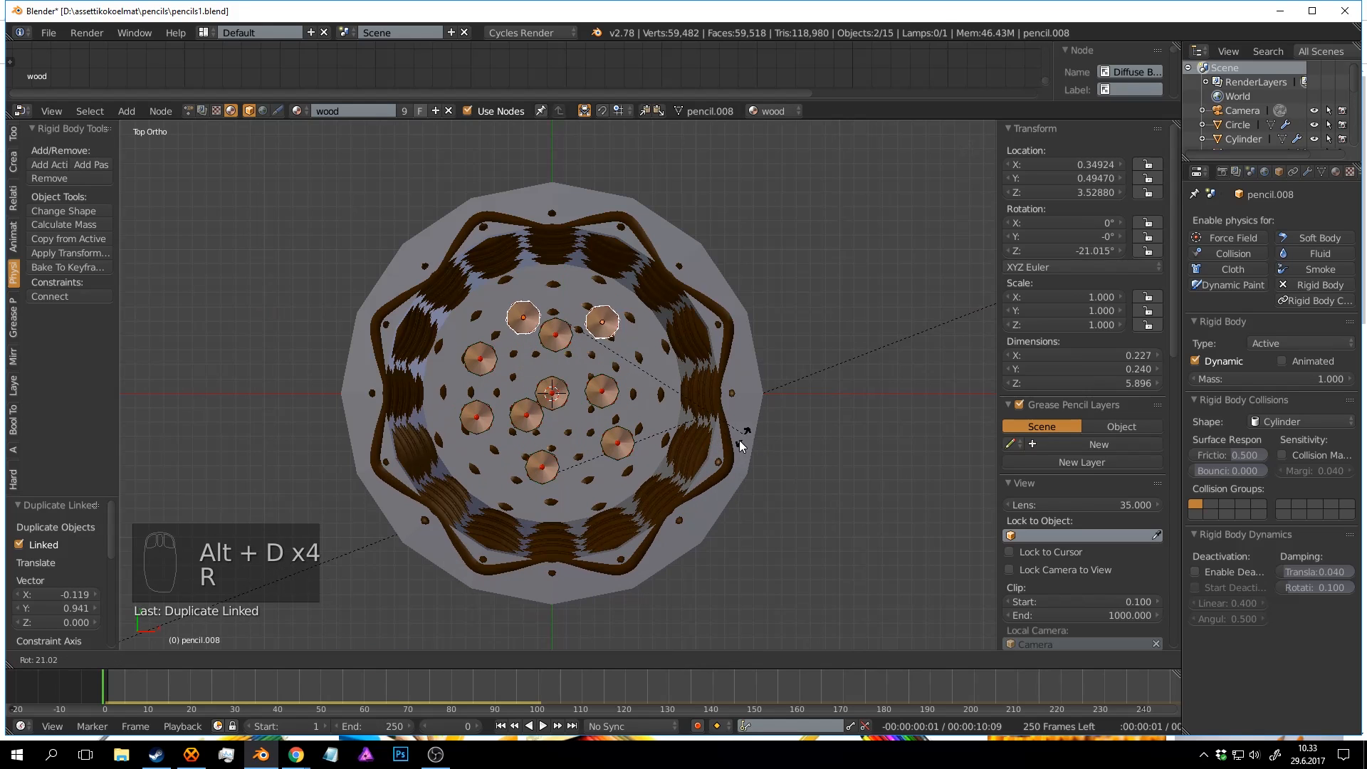
left_click(702, 471)
key("g")
left_click(713, 461)
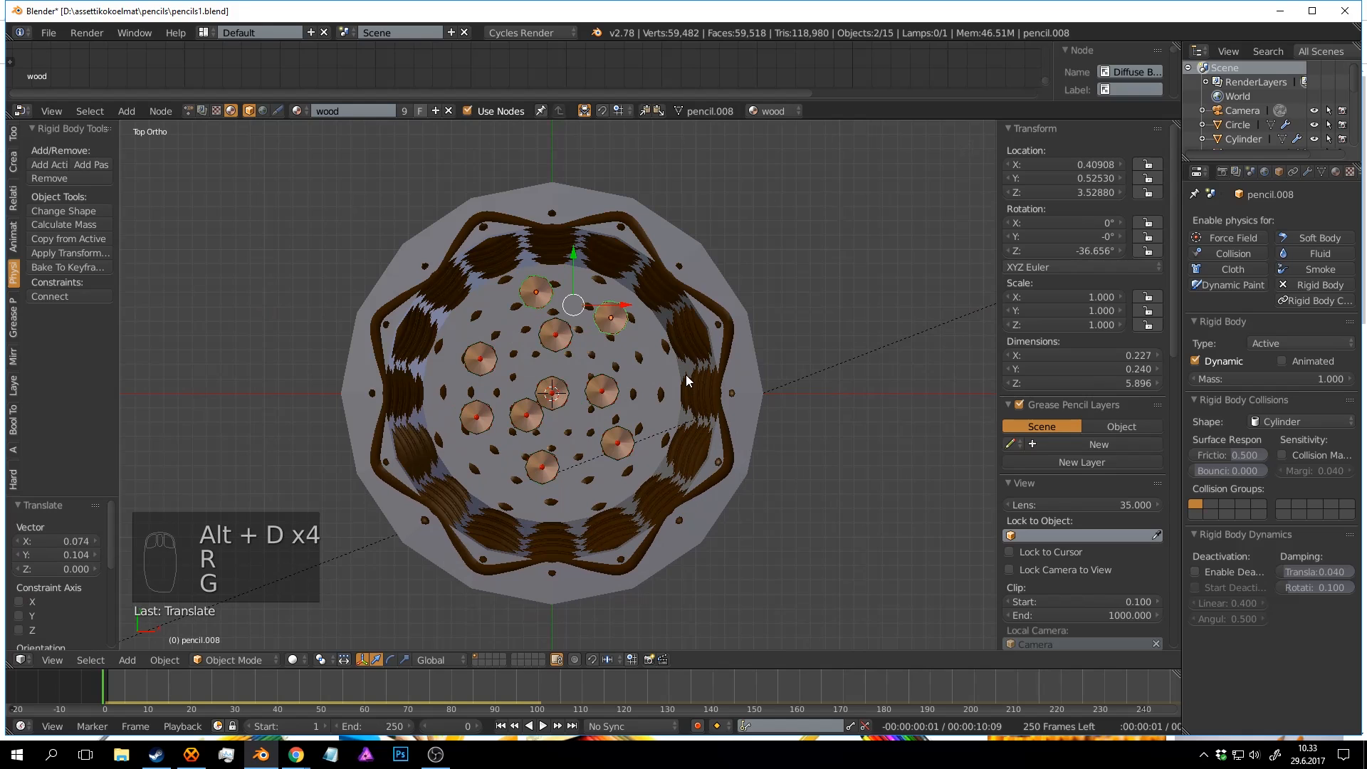
Duplicate the pair as linked copies, rotate them about 58.4°, and move them 0.267 in X and -0.272 in Y towards the +X wall.
key("alt+d")
left_click(805, 434)
key("r")
left_click(634, 548)
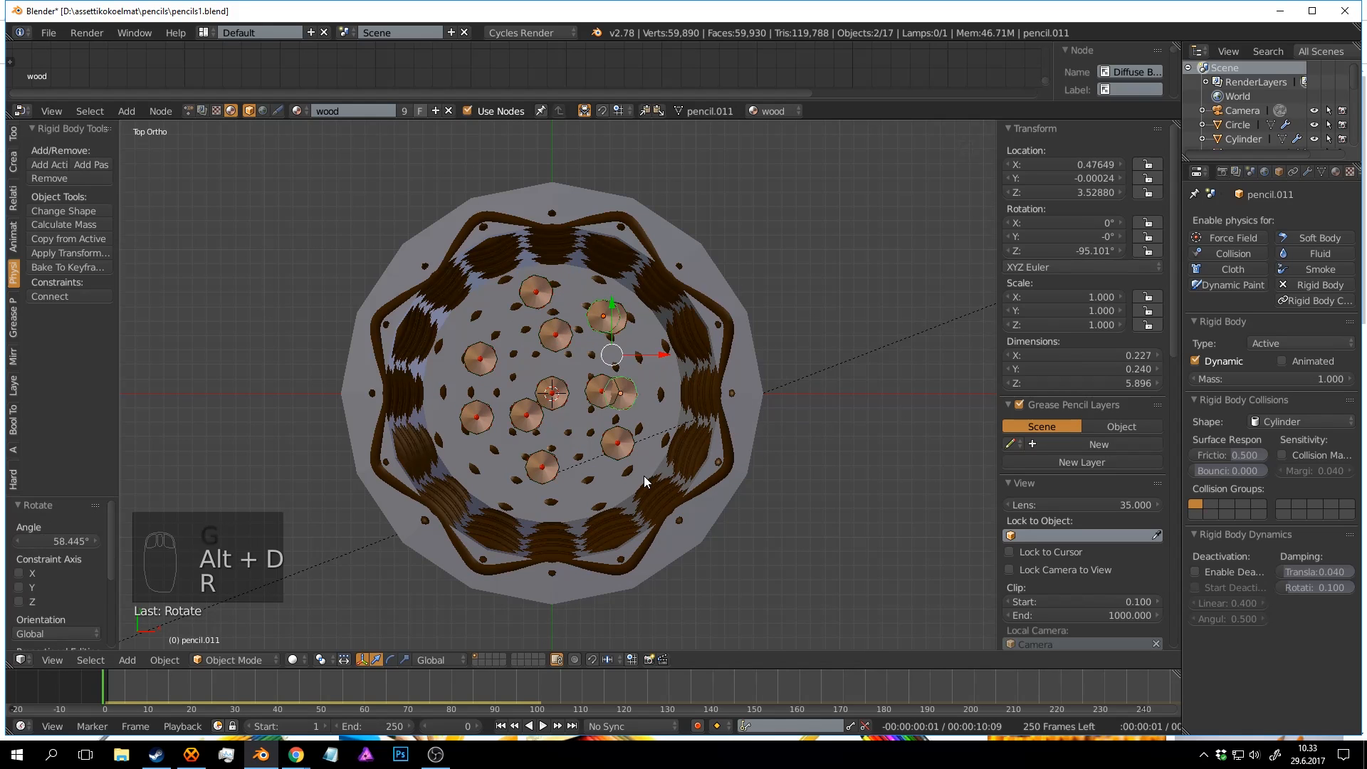
key("g")
left_click(690, 521)
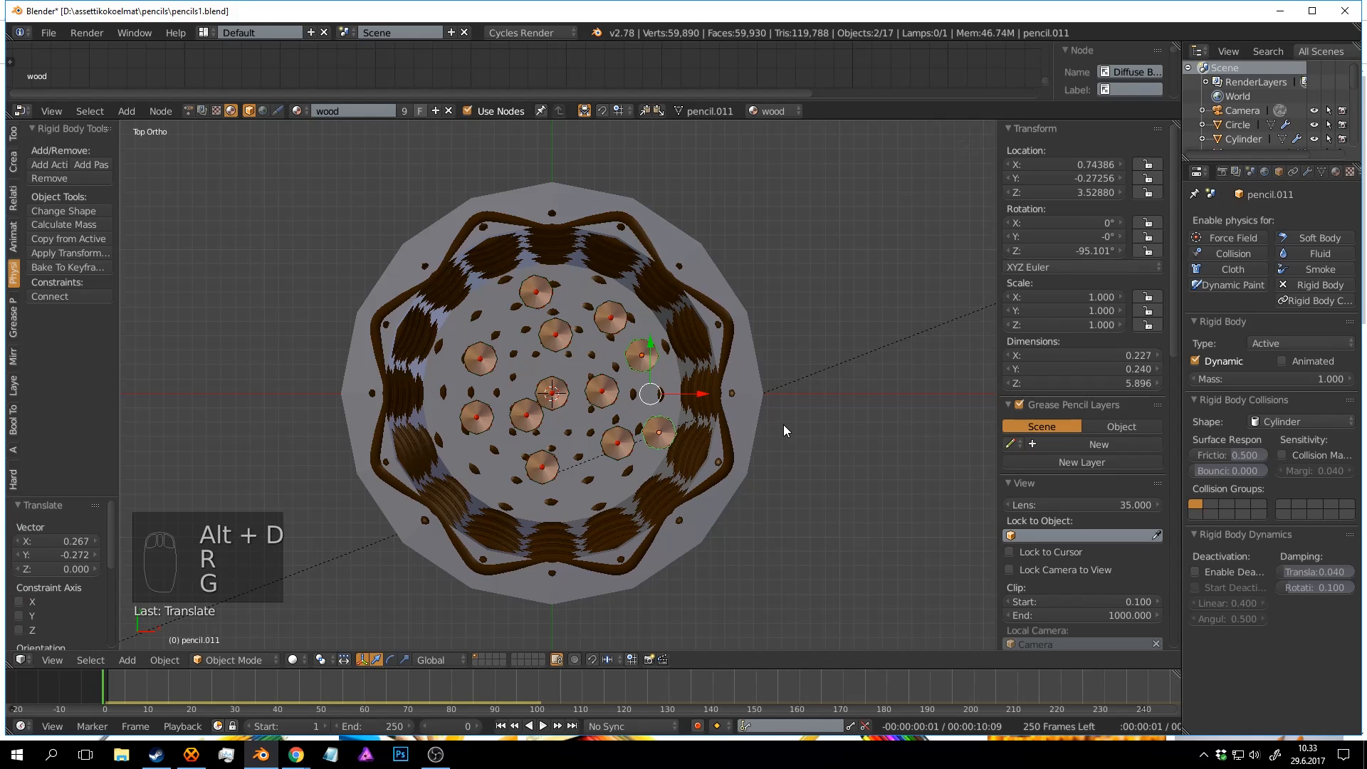
Add another linked pair near the basket's -Y wall, rotate it about -64.4°, and shift it 0.153 in X and -0.104 in Y.
key("alt+d")
left_click(647, 510)
key("r")
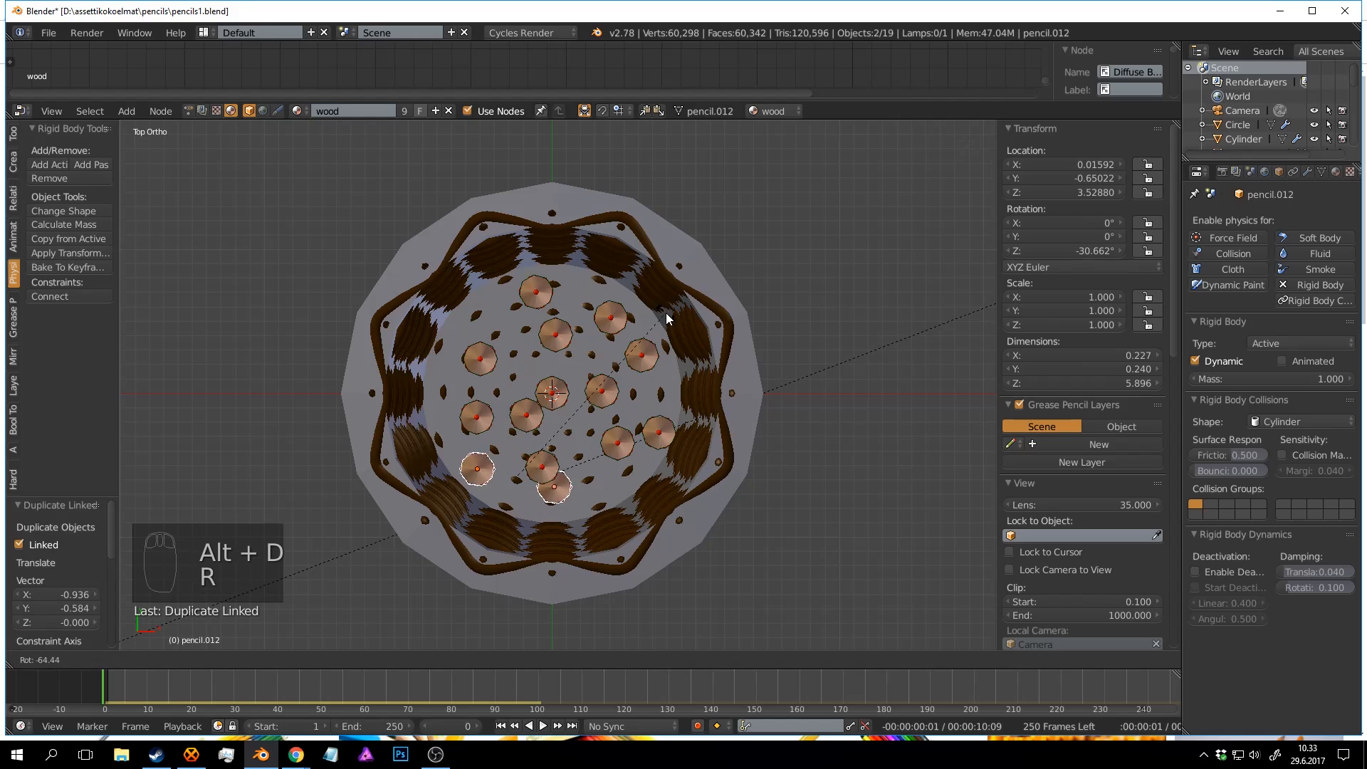
left_click(666, 314)
key("g")
left_click(691, 331)
middle_click_drag(655, 436, 668, 445, "shift")
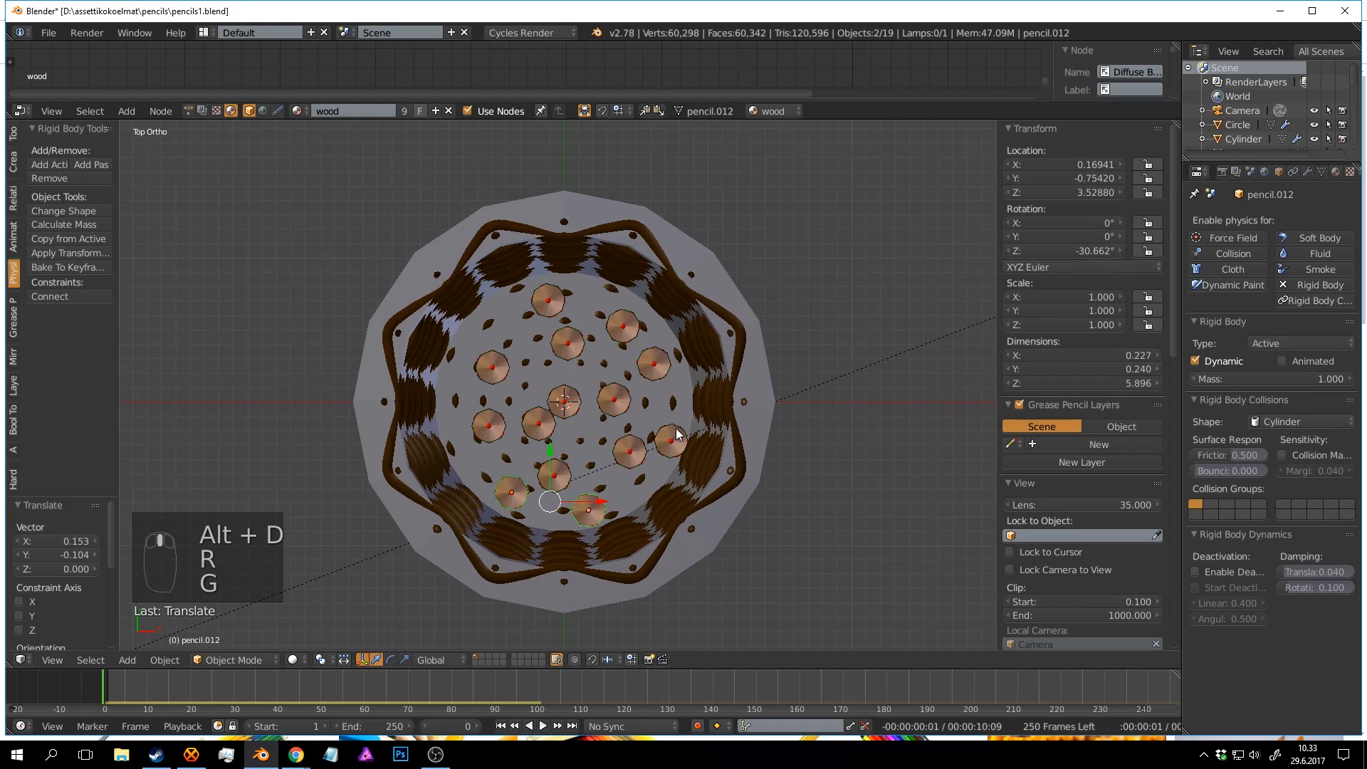
Add another linked pencil pair near the basket's -X wall, rotate it about -72°, shift it slightly towards the wall, and deselect everything.
key("alt+d")
left_click(634, 267)
key("r")
left_click(623, 264)
key("g")
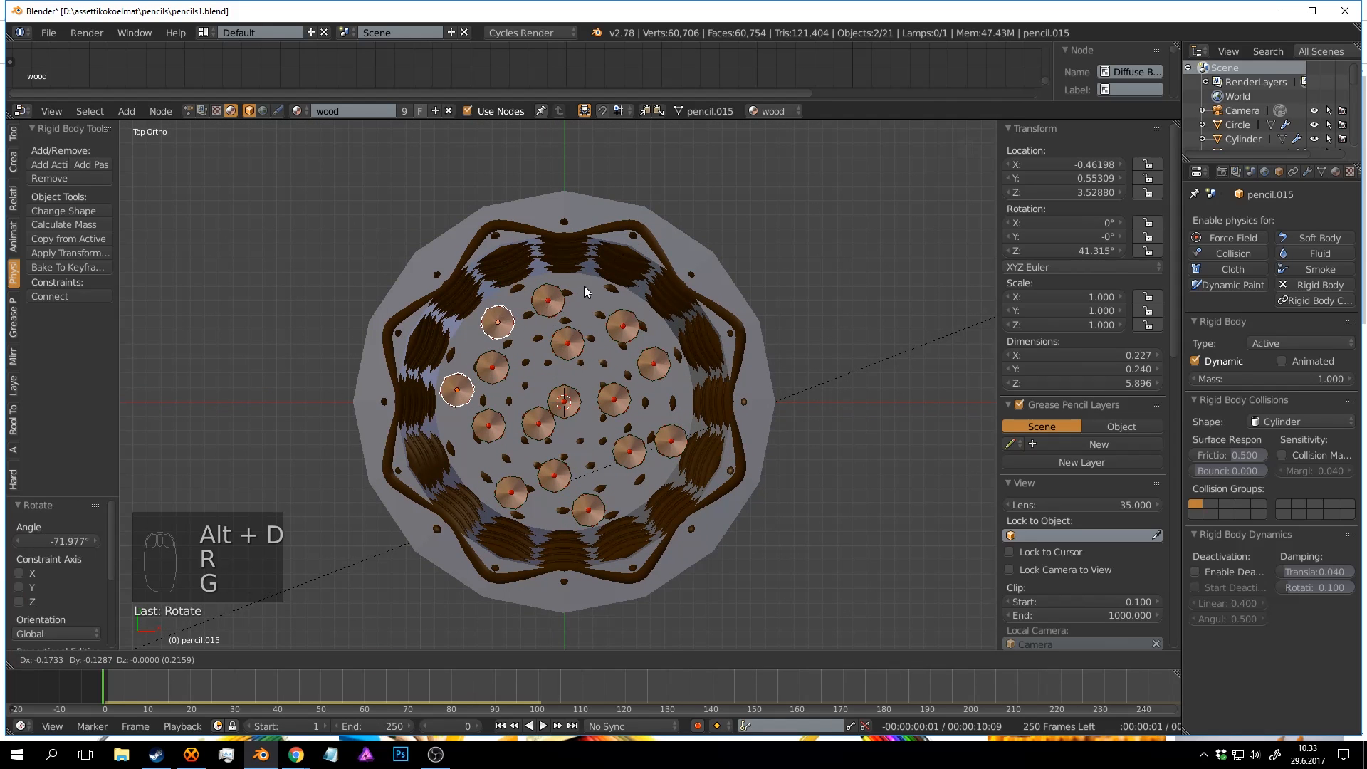
left_click(581, 287)
key("a")
Play the rigid body simulation to check how the pencils fall, and return to the start frame.
mouse_move(598, 352)
middle_mouse_down()
mouse_move(653, 407)
mouse_move(672, 362)
mouse_move(700, 368)
middle_mouse_up()
scroll(701, 374, "down", 3)
middle_click_drag(678, 422, 648, 390)
key("alt+a")
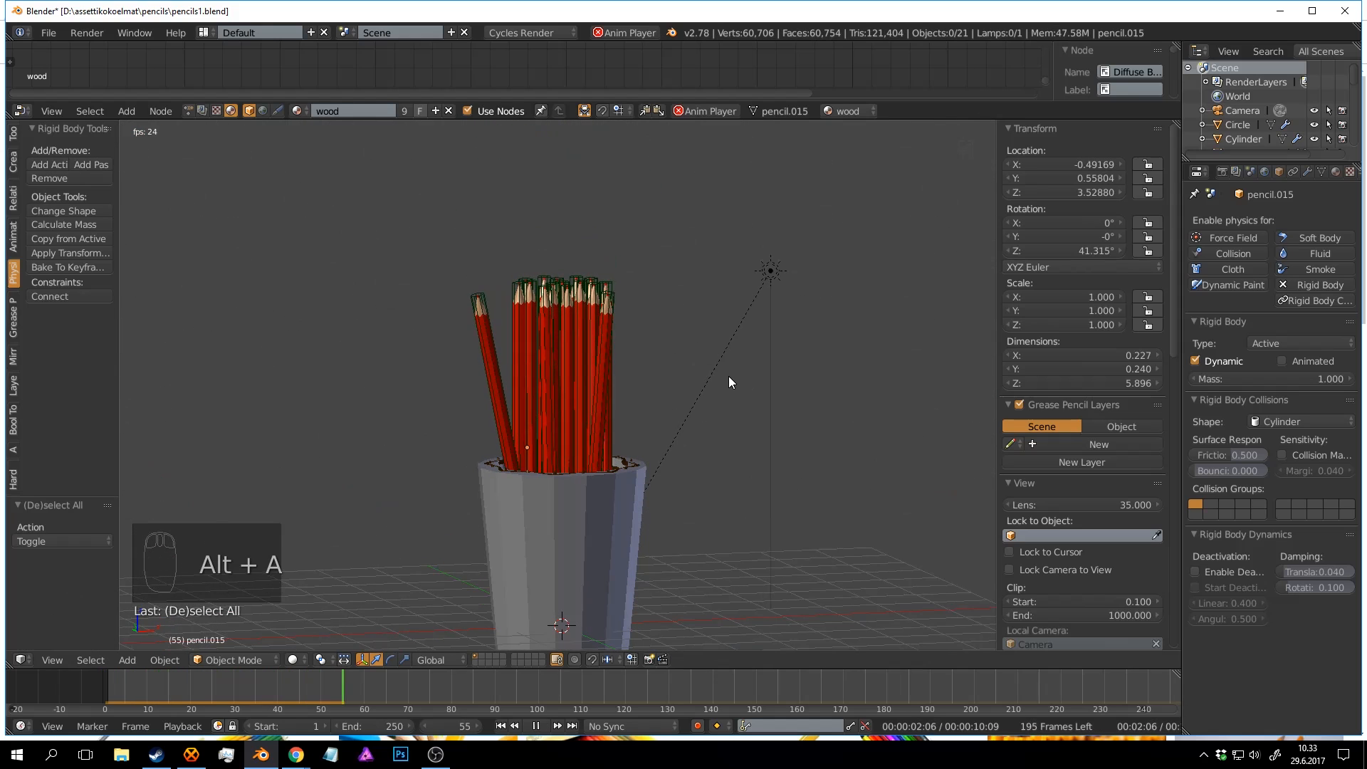
mouse_move(746, 391)
middle_mouse_down()
mouse_move(772, 405)
mouse_move(708, 425)
mouse_move(724, 451)
middle_mouse_up()
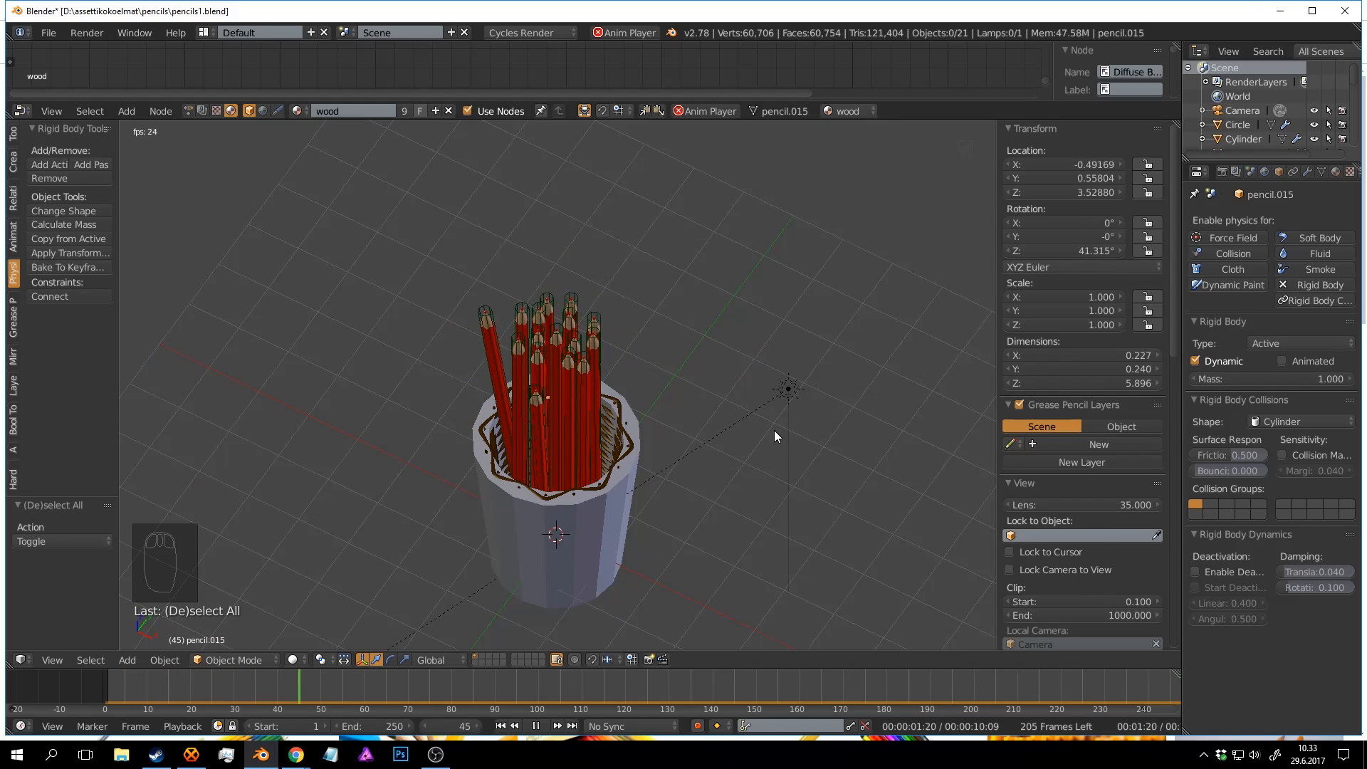
key("alt+a")
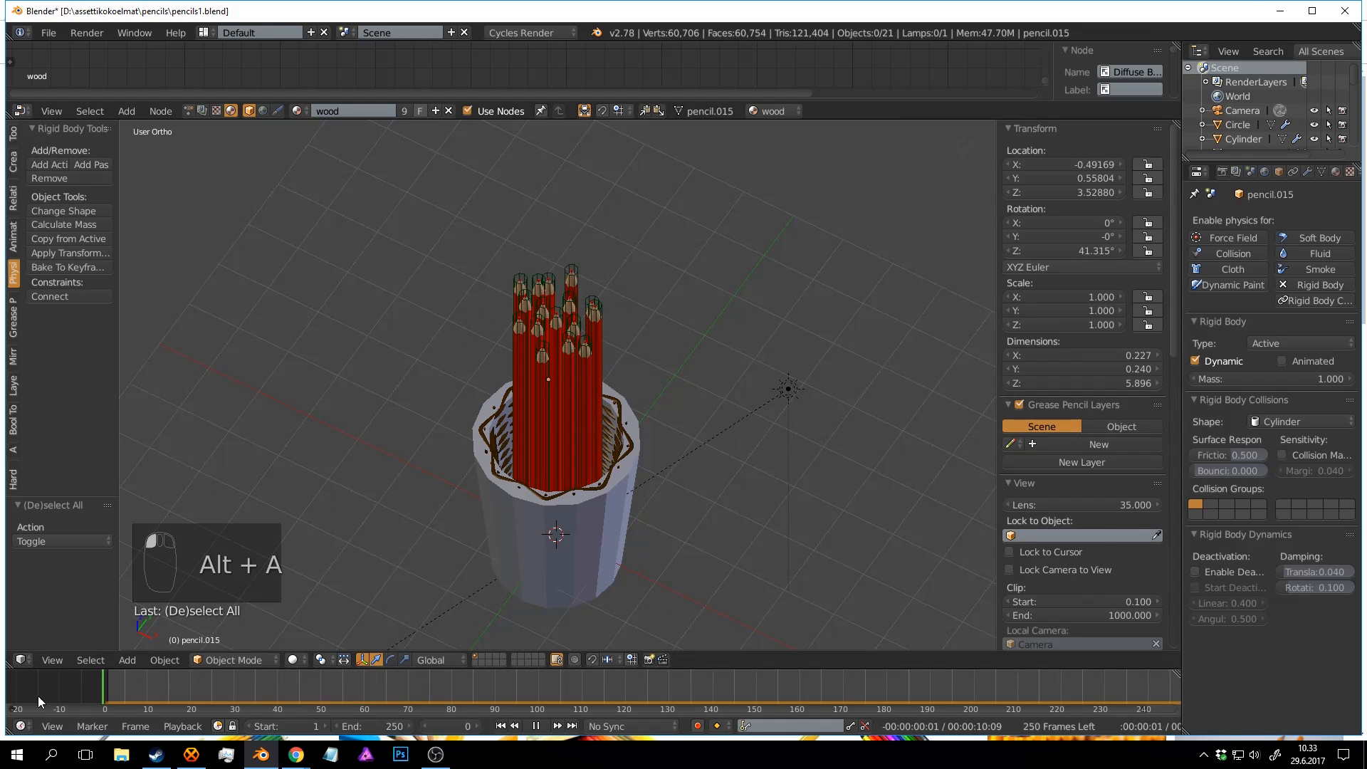
Make linked duplicates of the two pencils near the +X wall in top view and rotate the copies about -14°.
scroll(609, 375, "up", 3)
right_click(602, 382, "shift")
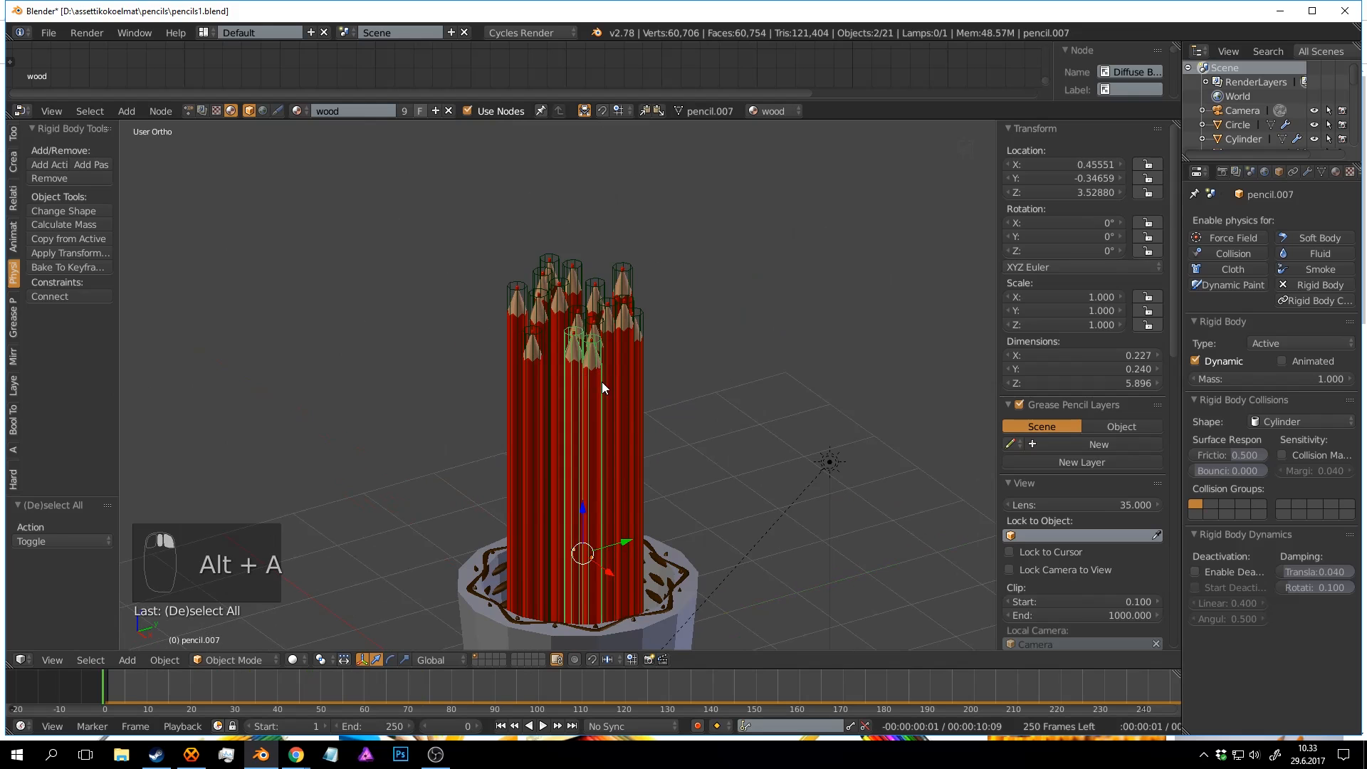
key("KP_7")
scroll(712, 349, "up", 3)
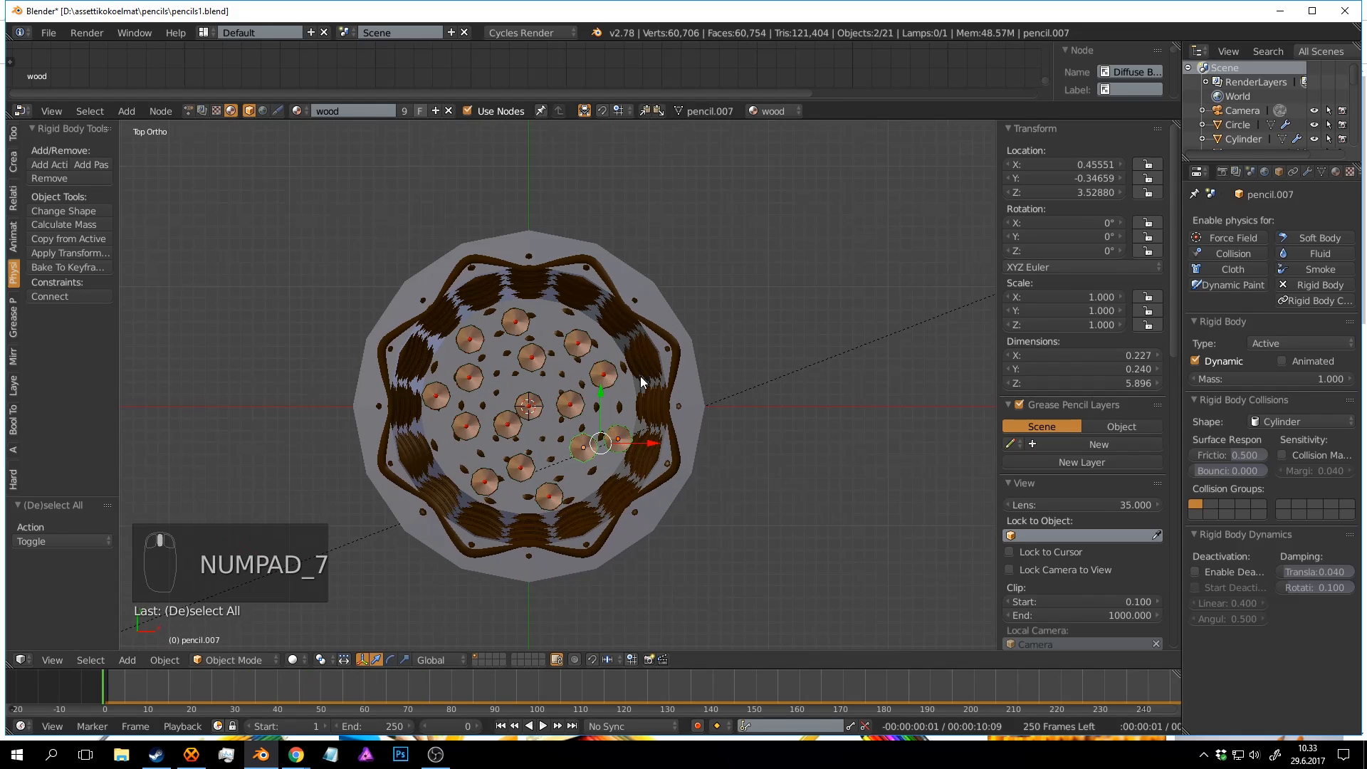
key("alt+d")
left_click(802, 445)
scroll(800, 428, "up", 3)
key("r")
left_click(799, 383)
Move the new pair closer to the +X wall, rotate it about -9.6°, and shift it 0.007 in X and 0.041 in Y.
key("g")
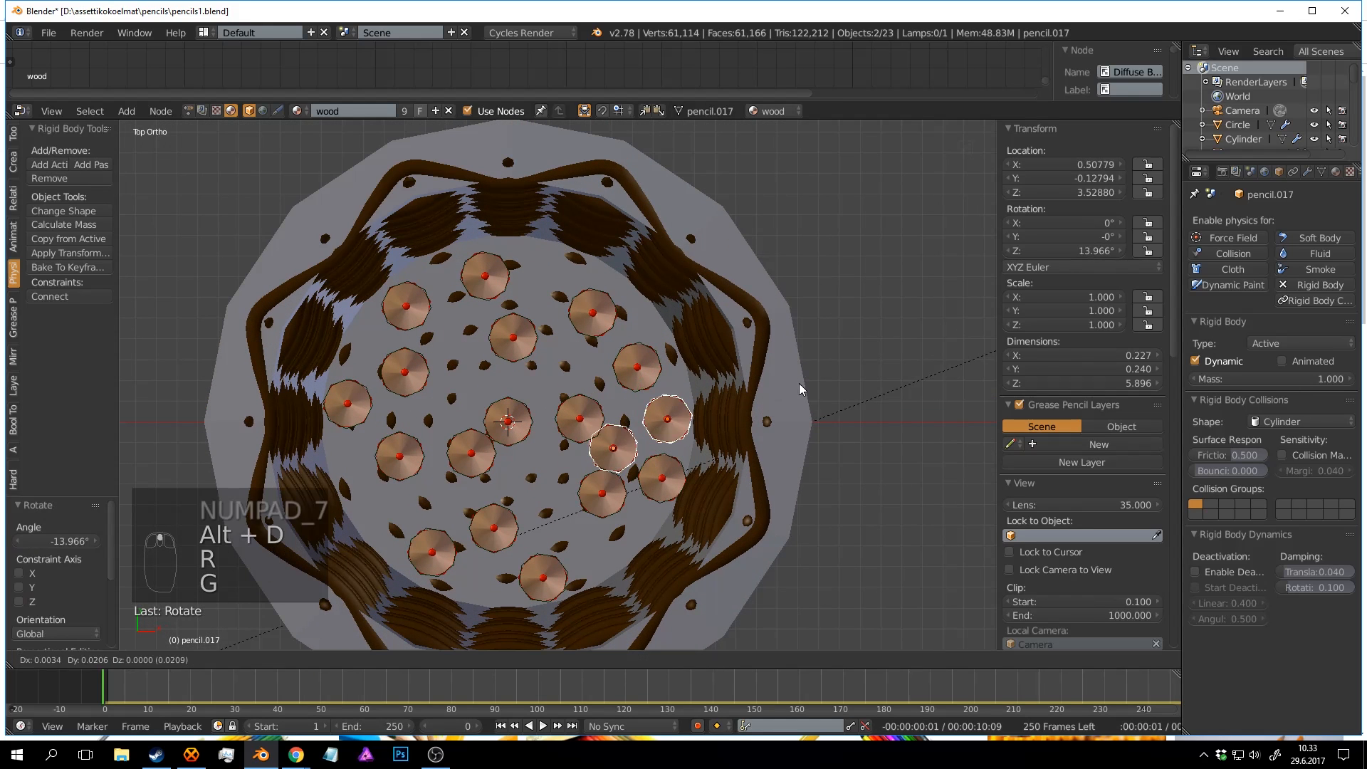
left_click(819, 381)
key("r")
left_click(853, 388)
key("g")
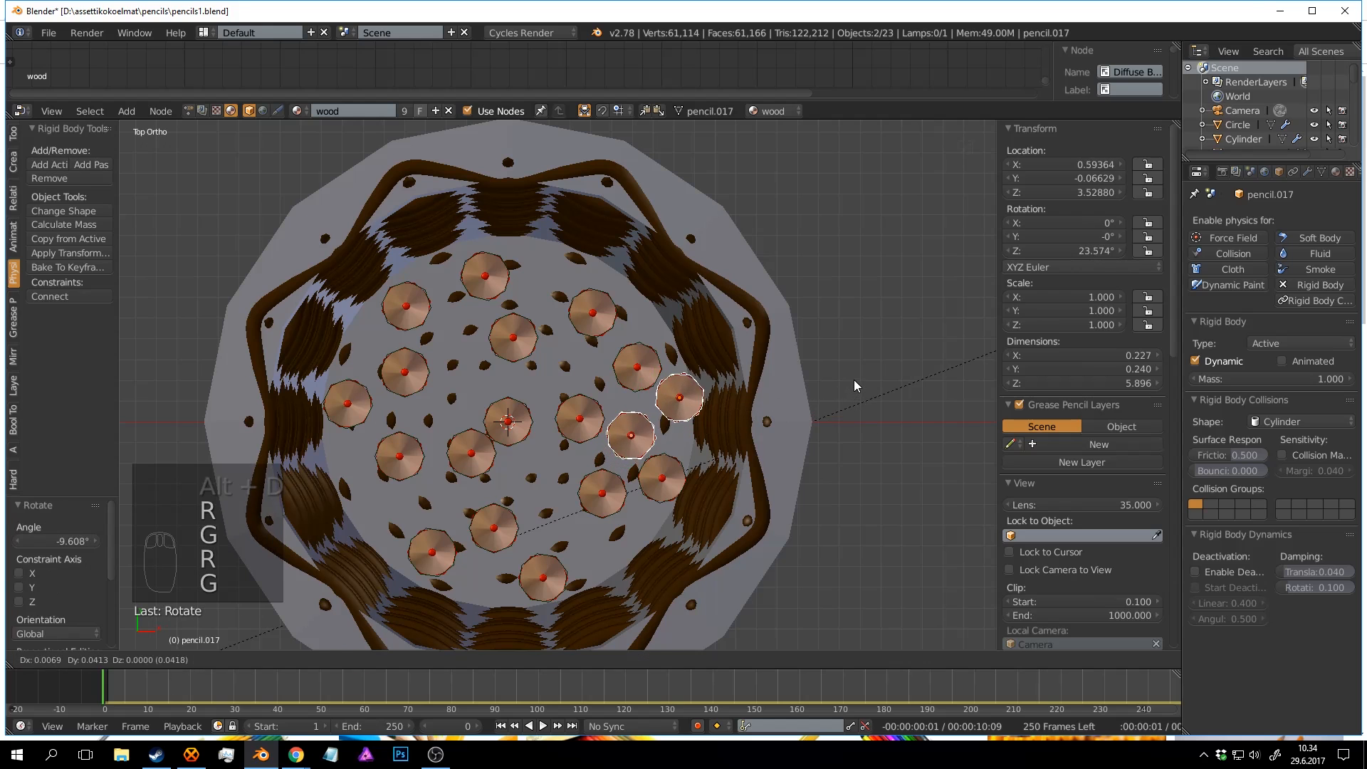
left_click(854, 378)
Deselect everything, play the rigid body simulation, and stop it at frame 228 with the pencils leaning against the basket.
mouse_move(739, 412)
middle_mouse_down()
mouse_move(780, 404)
mouse_move(738, 339)
mouse_move(715, 400)
mouse_move(659, 449)
middle_mouse_up()
key("a")
key("alt+s")
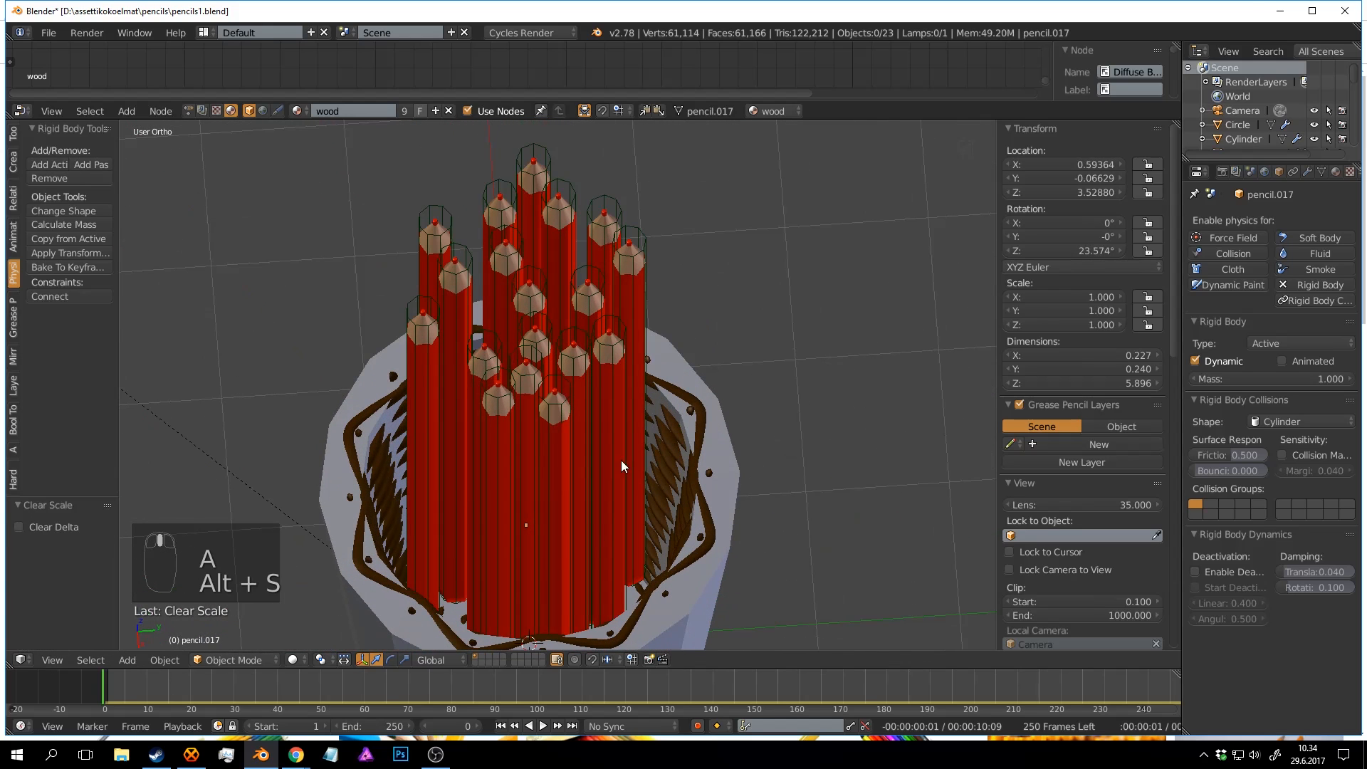
key("alt+a")
key("alt+a")
key("alt+a")
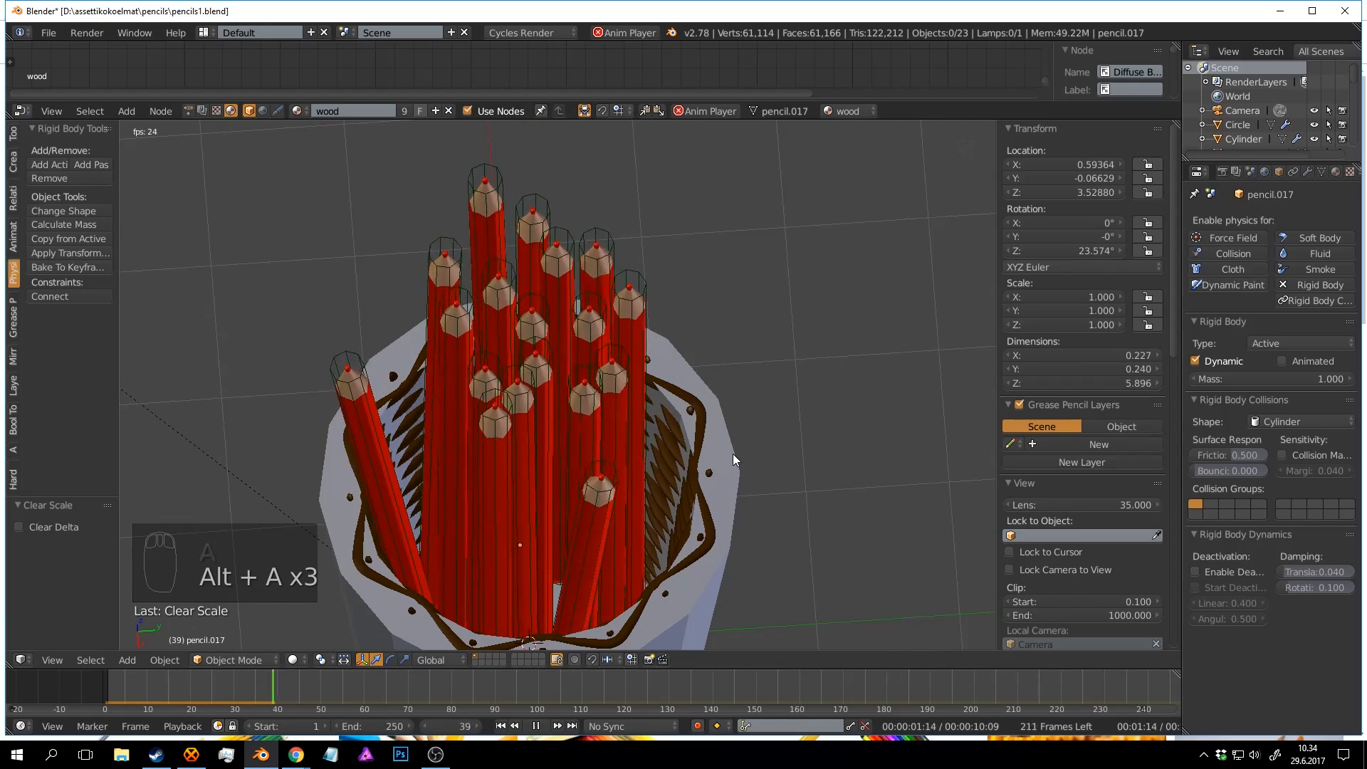
scroll(745, 438, "down", 2)
middle_click_drag(745, 438, 754, 370)
scroll(753, 370, "up", 2)
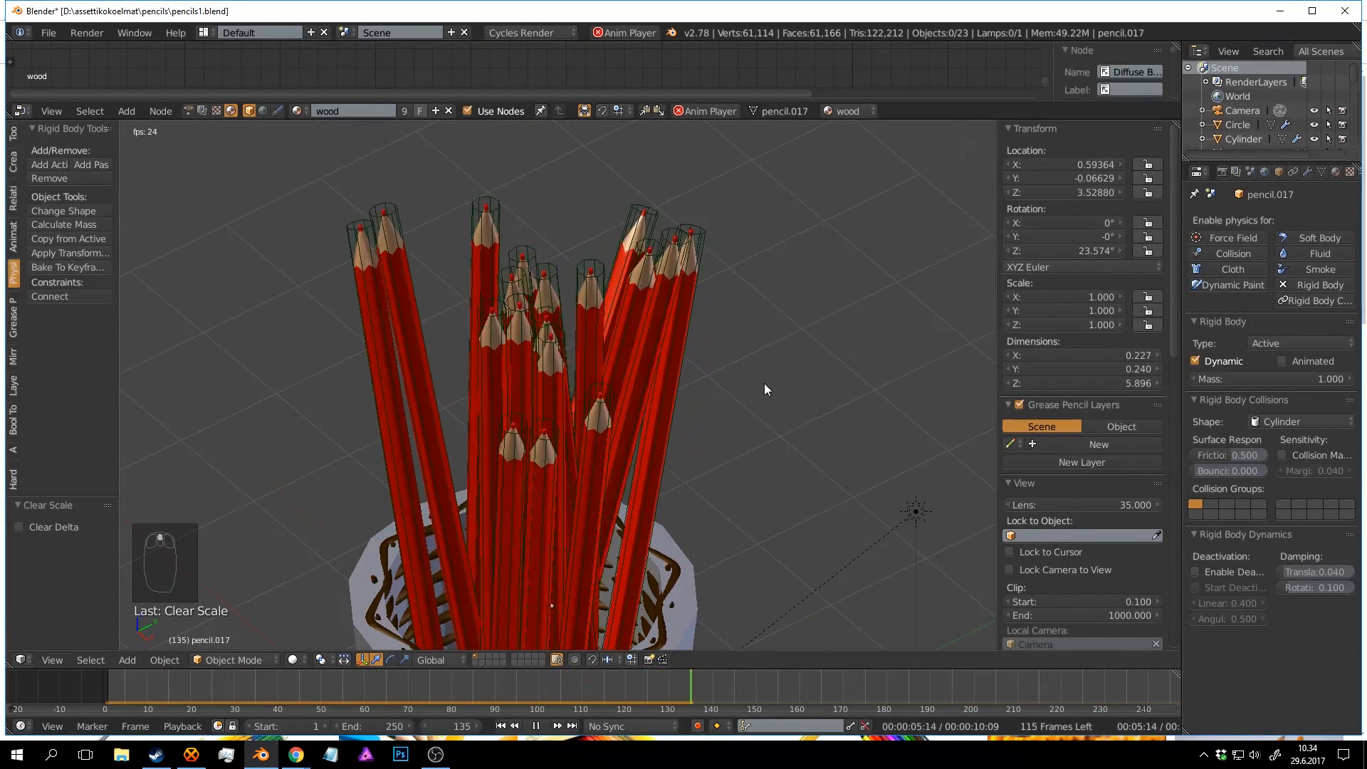
scroll(779, 362, "down", 3)
mouse_move(711, 345)
middle_mouse_down()
mouse_move(730, 352)
mouse_move(694, 335)
middle_mouse_up()
scroll(694, 334, "up", 1)
key("alt+a")
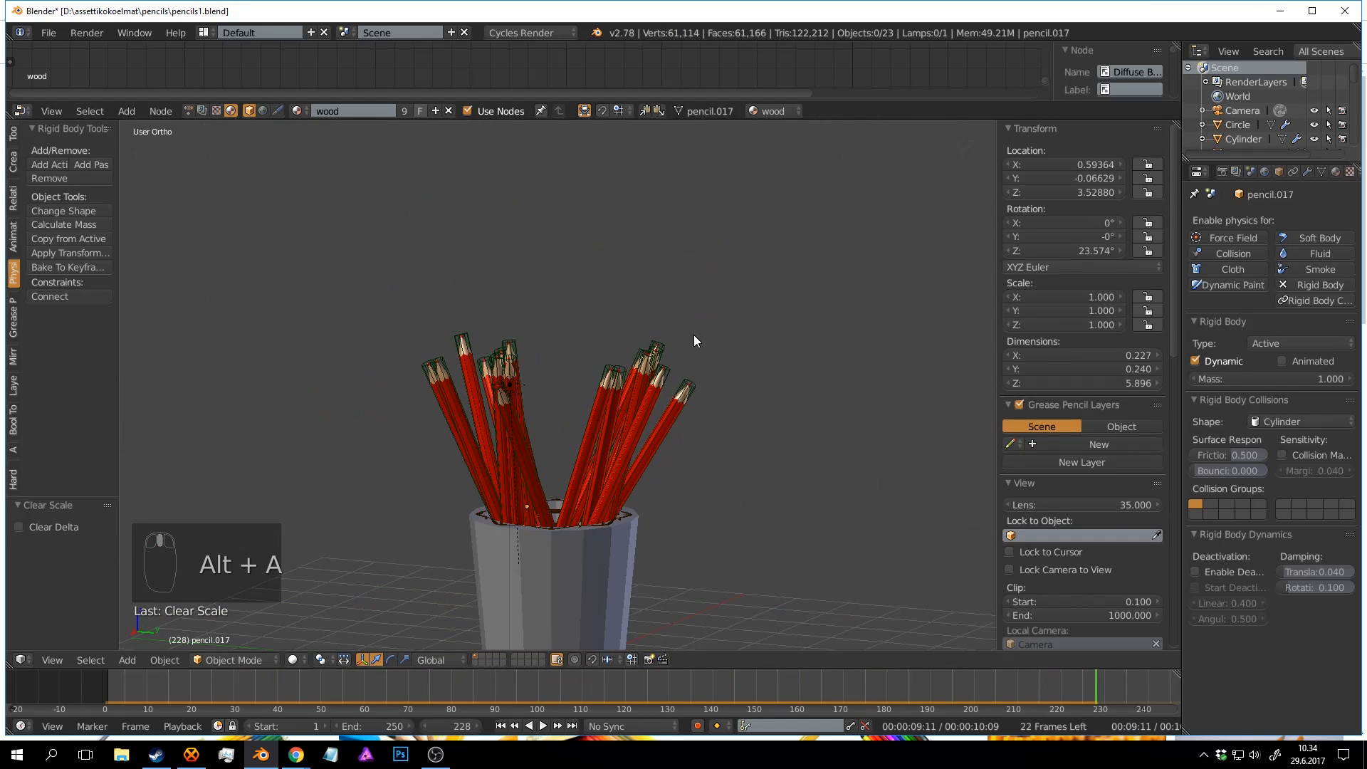
Switch to a perspective view with rendered shading and hide the collider cylinder around the basket.
key("KP_5")
key("shift+z")
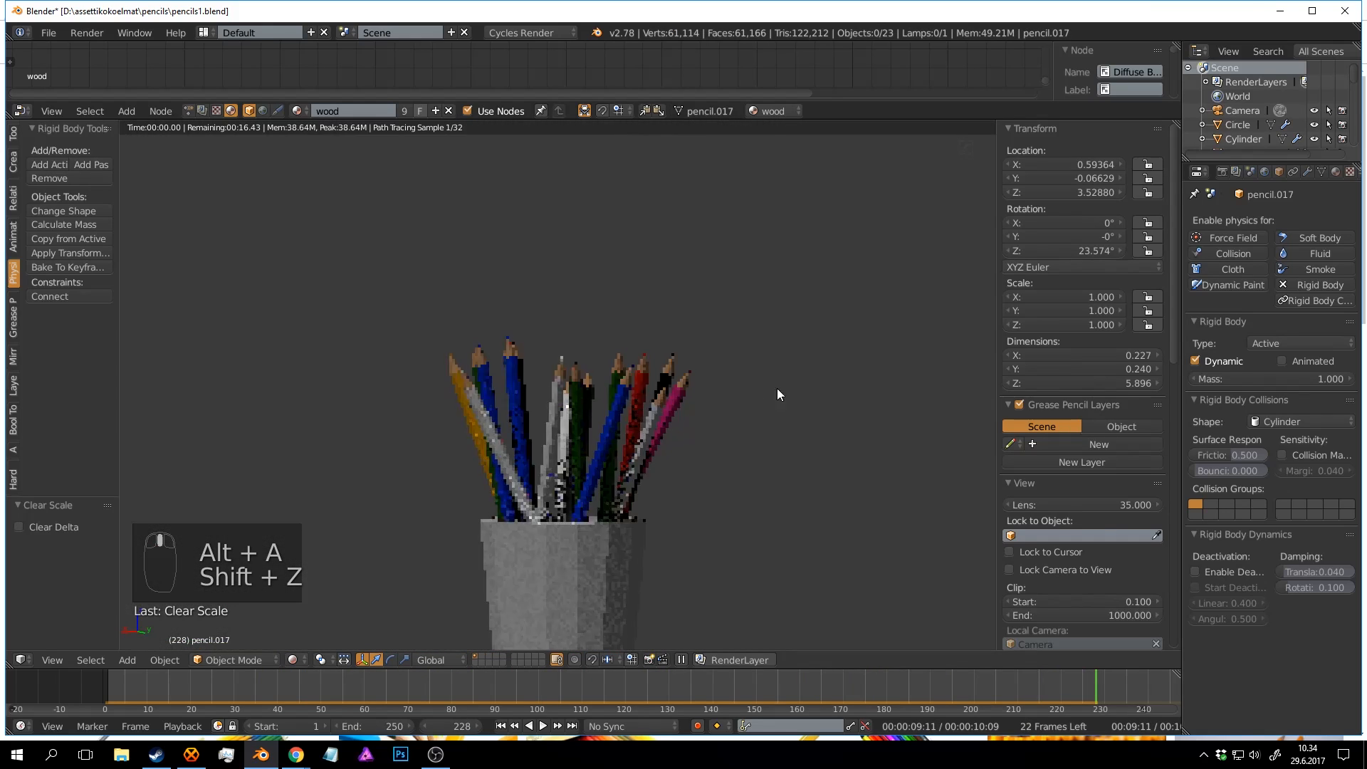
middle_click_drag(745, 412, 708, 352, "shift")
scroll(707, 352, "up", 2)
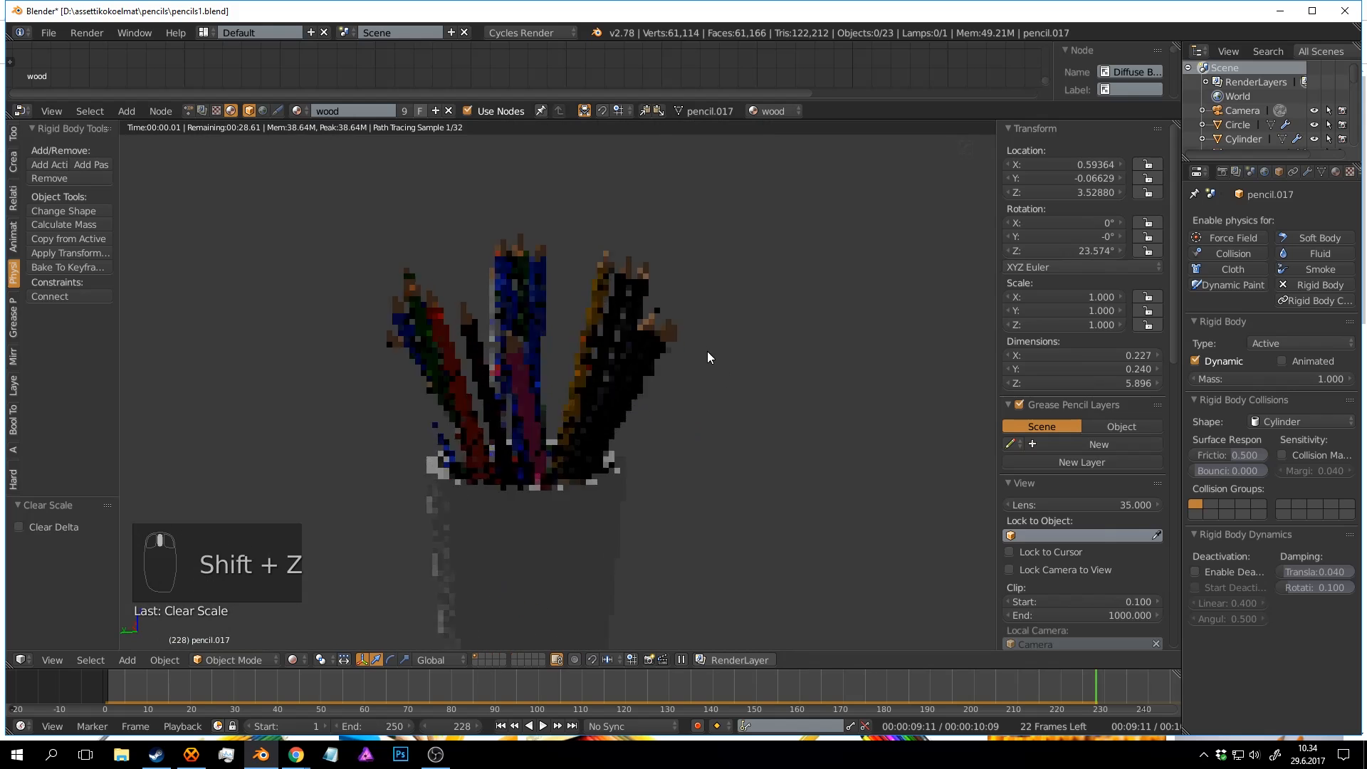
right_click(621, 527)
key("h")
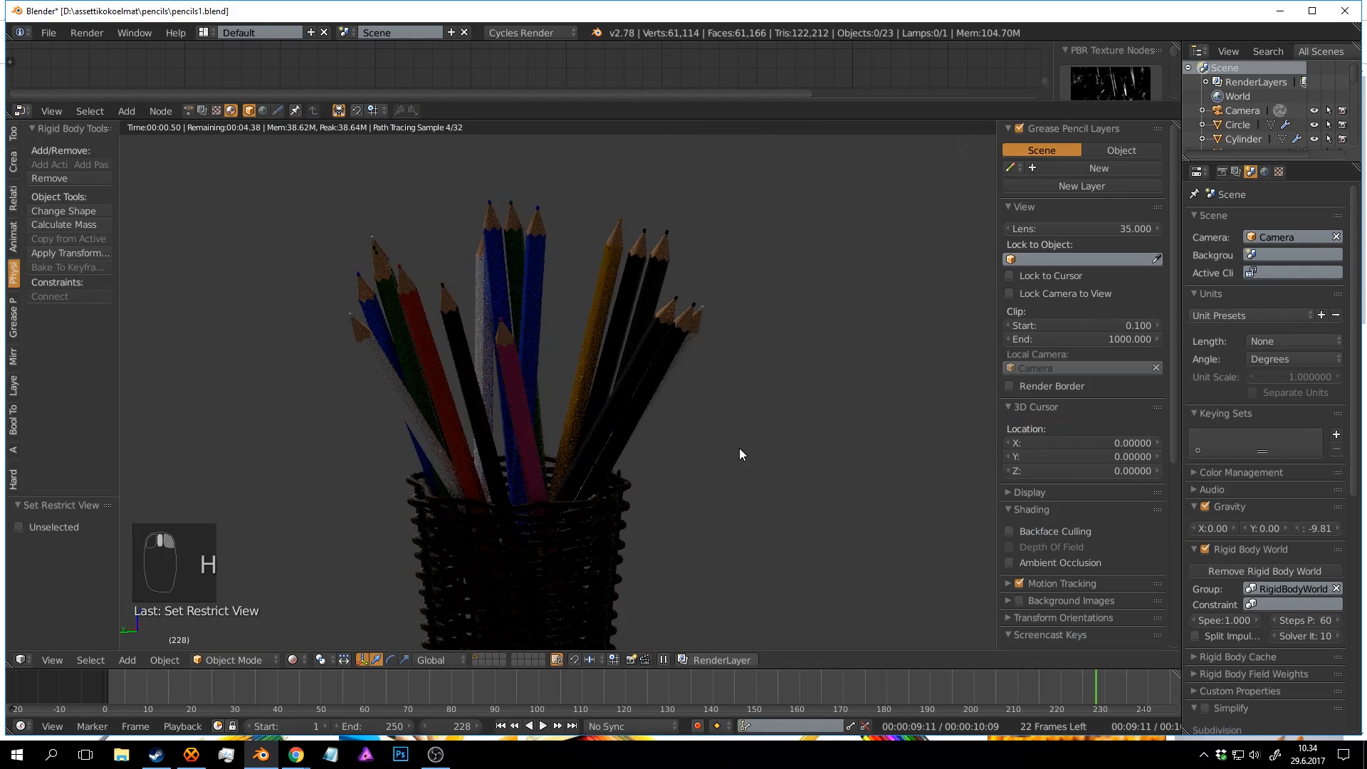
Inspect the rendered basket and pencils from several sides and save the file.
scroll(737, 418, "down", 3)
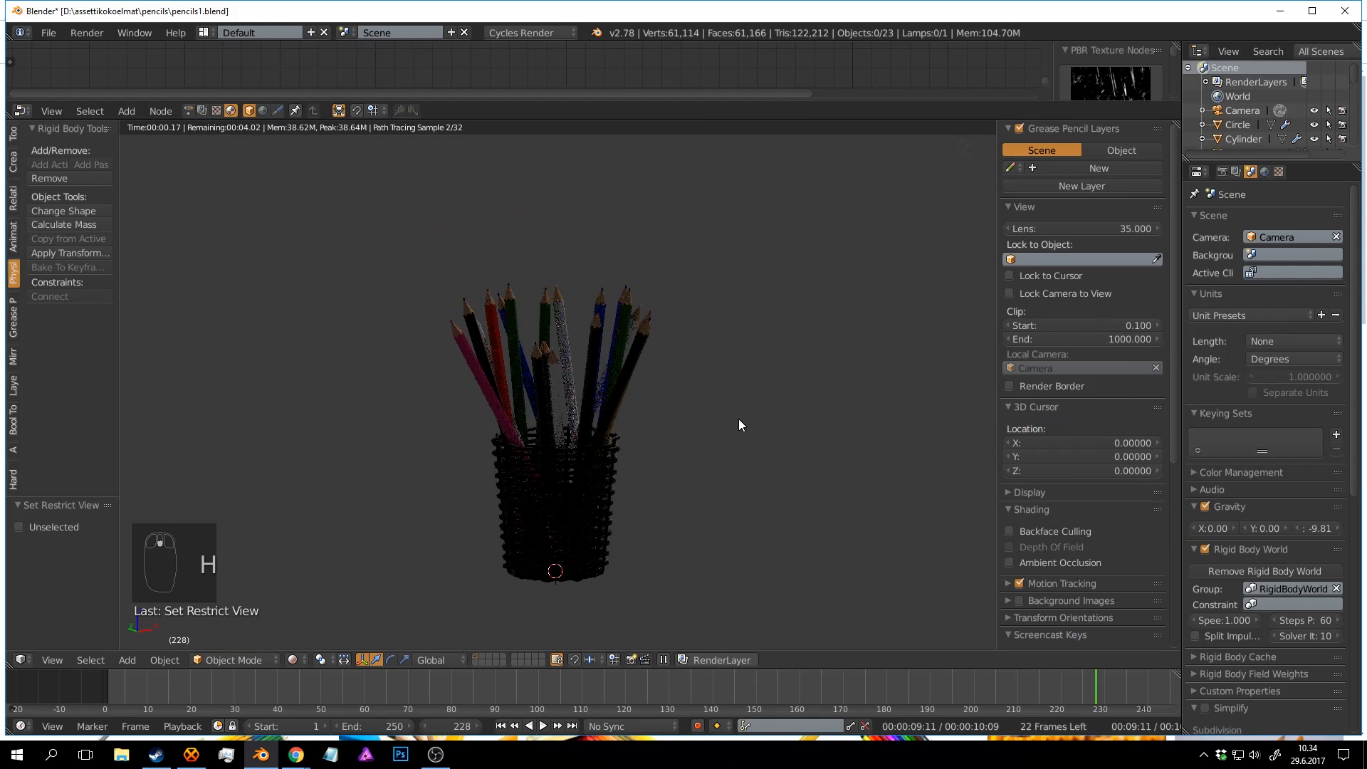
mouse_move(738, 419)
middle_mouse_down()
mouse_move(618, 429)
mouse_move(785, 467)
middle_mouse_up()
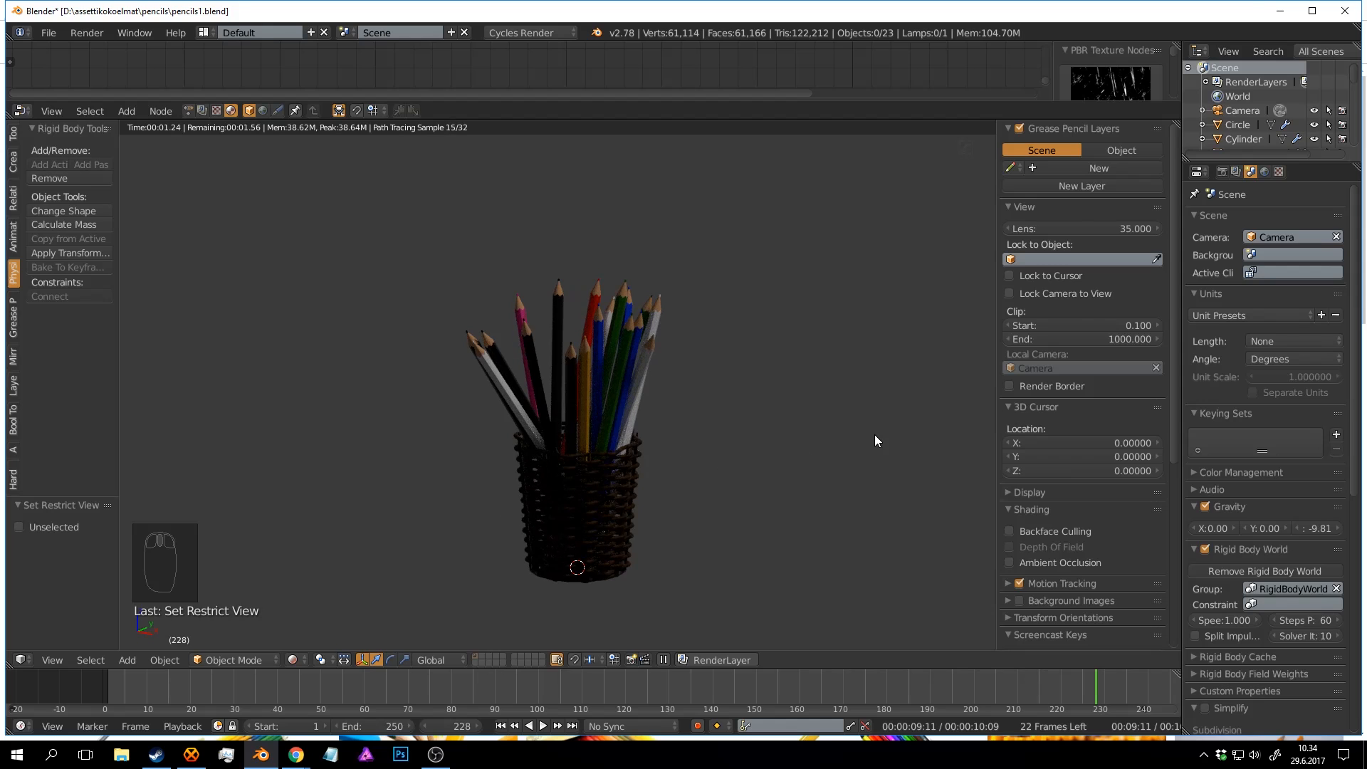
middle_click_drag(875, 434, 712, 427)
scroll(826, 438, "up", 2)
mouse_move(826, 439)
middle_mouse_down()
mouse_move(681, 441)
mouse_move(754, 457)
mouse_move(609, 441)
mouse_move(776, 427)
mouse_move(644, 416)
mouse_move(635, 470)
middle_mouse_up()
left_click(754, 459)
key("ctrl+s")
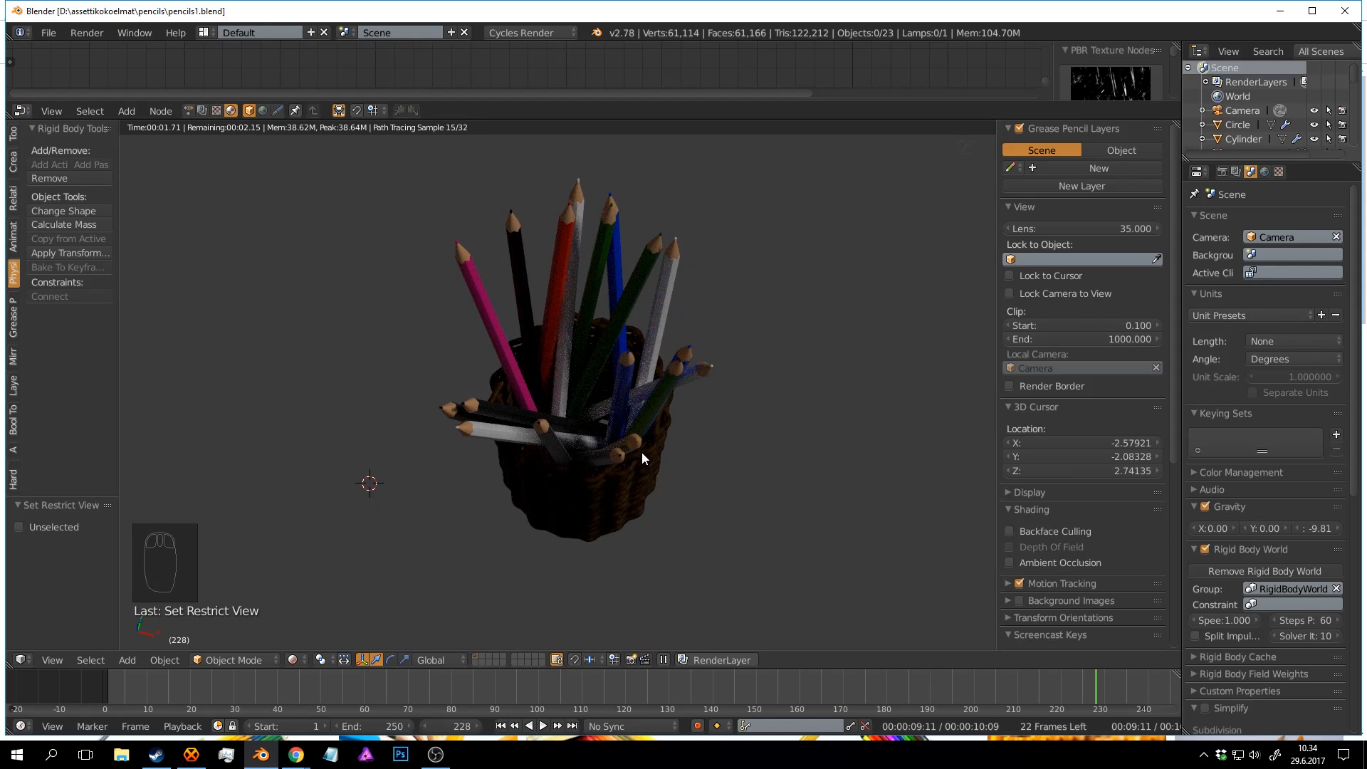
Return the viewport to solid shading, check the filled basket, and save the file again.
key("shift+z")
key("ctrl+s")
mouse_move(668, 392)
middle_mouse_down()
mouse_move(669, 370)
mouse_move(677, 418)
mouse_move(716, 313)
mouse_move(772, 235)
mouse_move(786, 275)
mouse_move(784, 388)
mouse_move(785, 366)
mouse_move(750, 408)
mouse_move(716, 417)
mouse_move(711, 378)
mouse_move(753, 337)
mouse_move(768, 365)
mouse_move(755, 379)
middle_mouse_up()
scroll(785, 366, "up", 2)
scroll(777, 377, "down", 4)
key("ctrl+s")
scroll(750, 408, "up", 1)
scroll(713, 407, "up", 2)
scroll(717, 417, "up", 2)
scroll(711, 379, "down", 3)
key("ctrl+s")
left_click(755, 379)
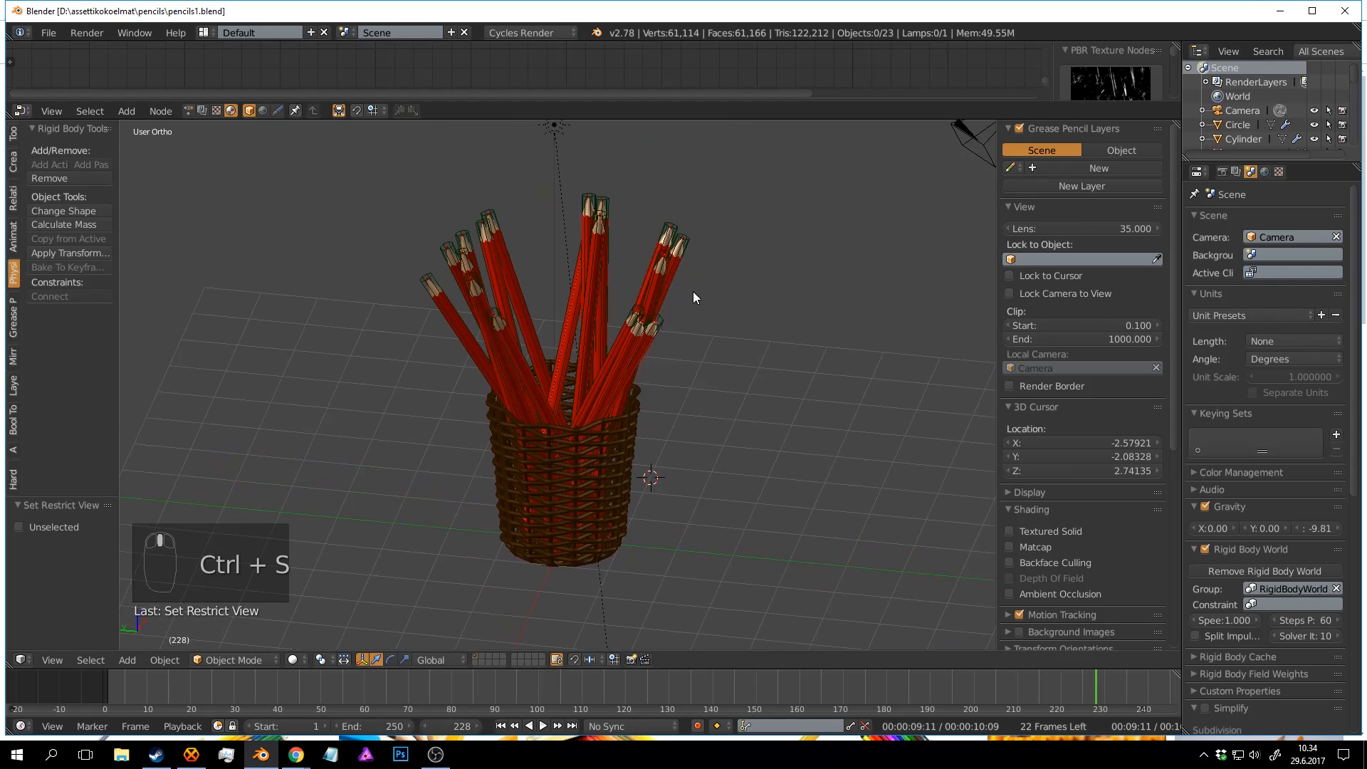
Reset the 3D cursor to the world origin and add a plane there.
middle_click_drag(694, 298, 688, 289)
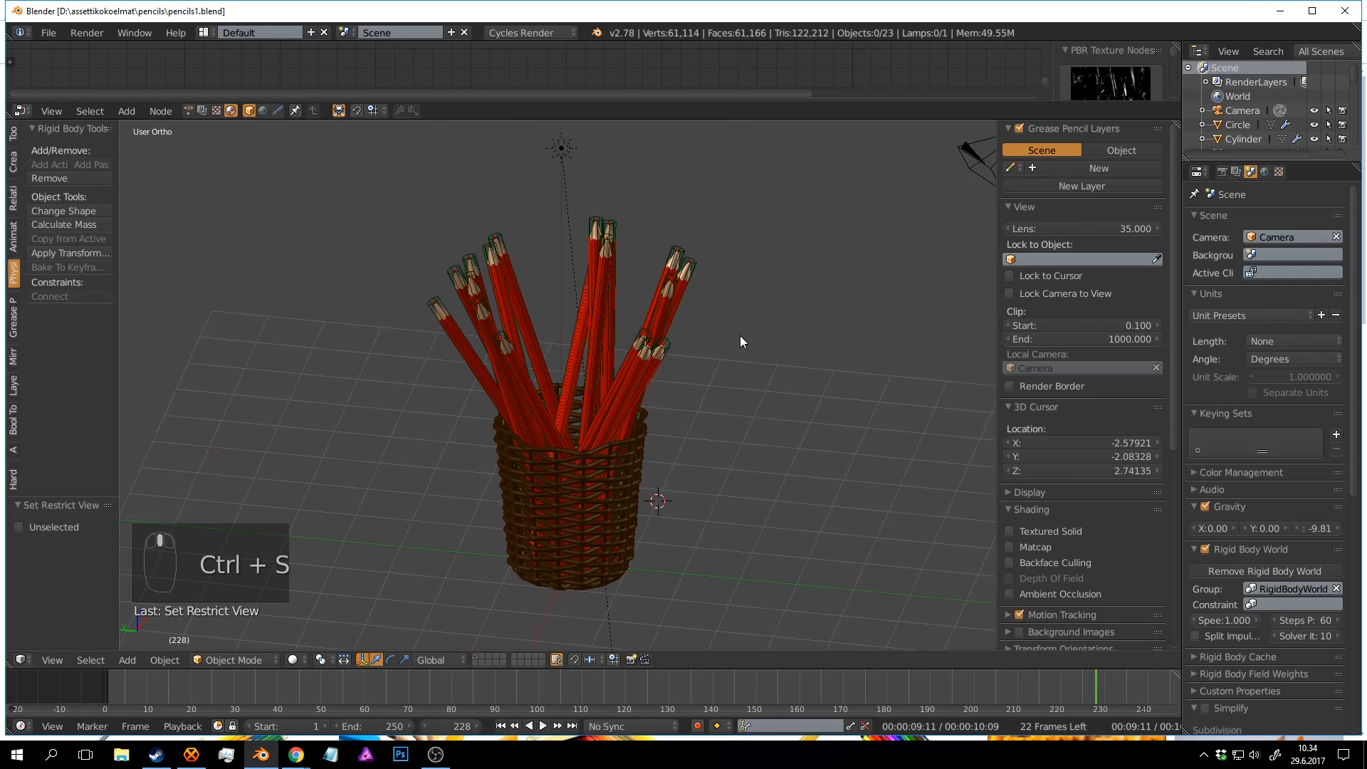
middle_click_drag(655, 444, 643, 391)
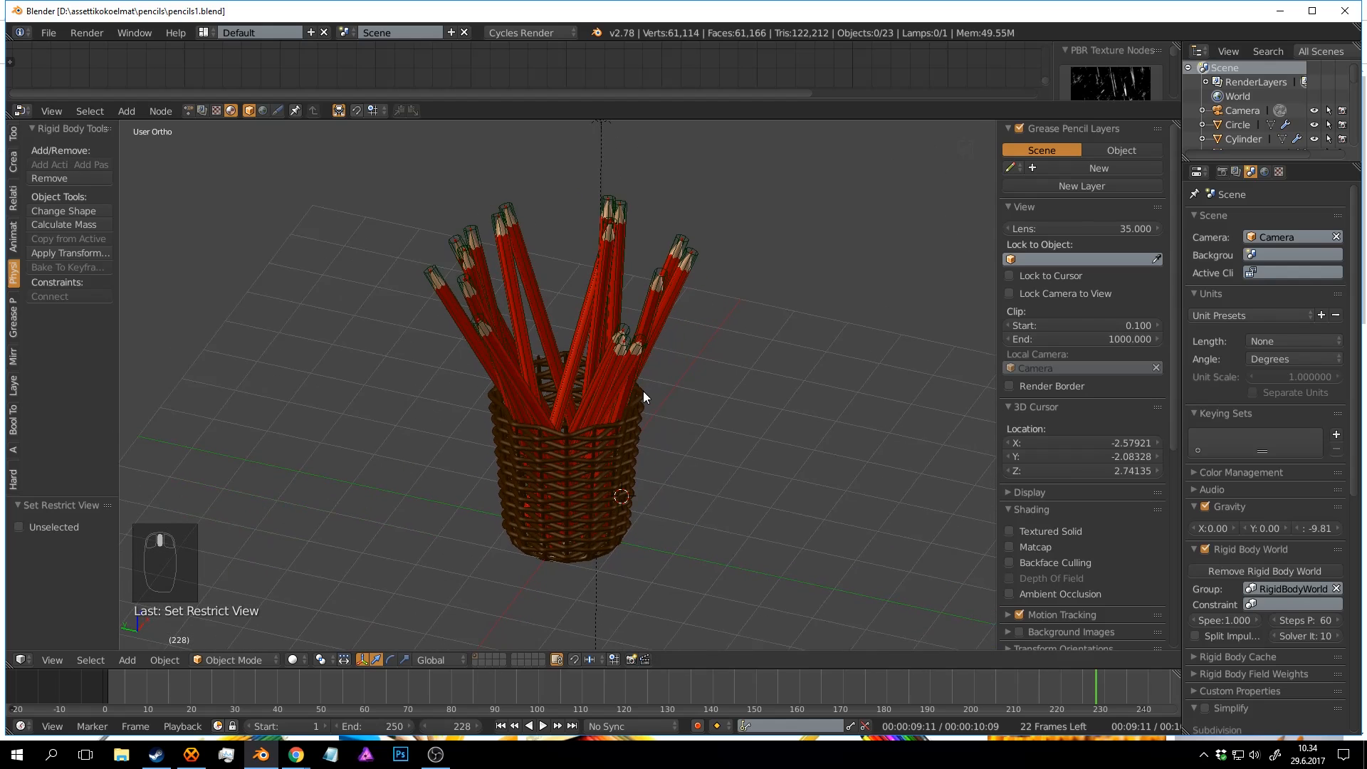
middle_click_drag(668, 446, 661, 406)
key("shift+c")
scroll(606, 413, "up", 3)
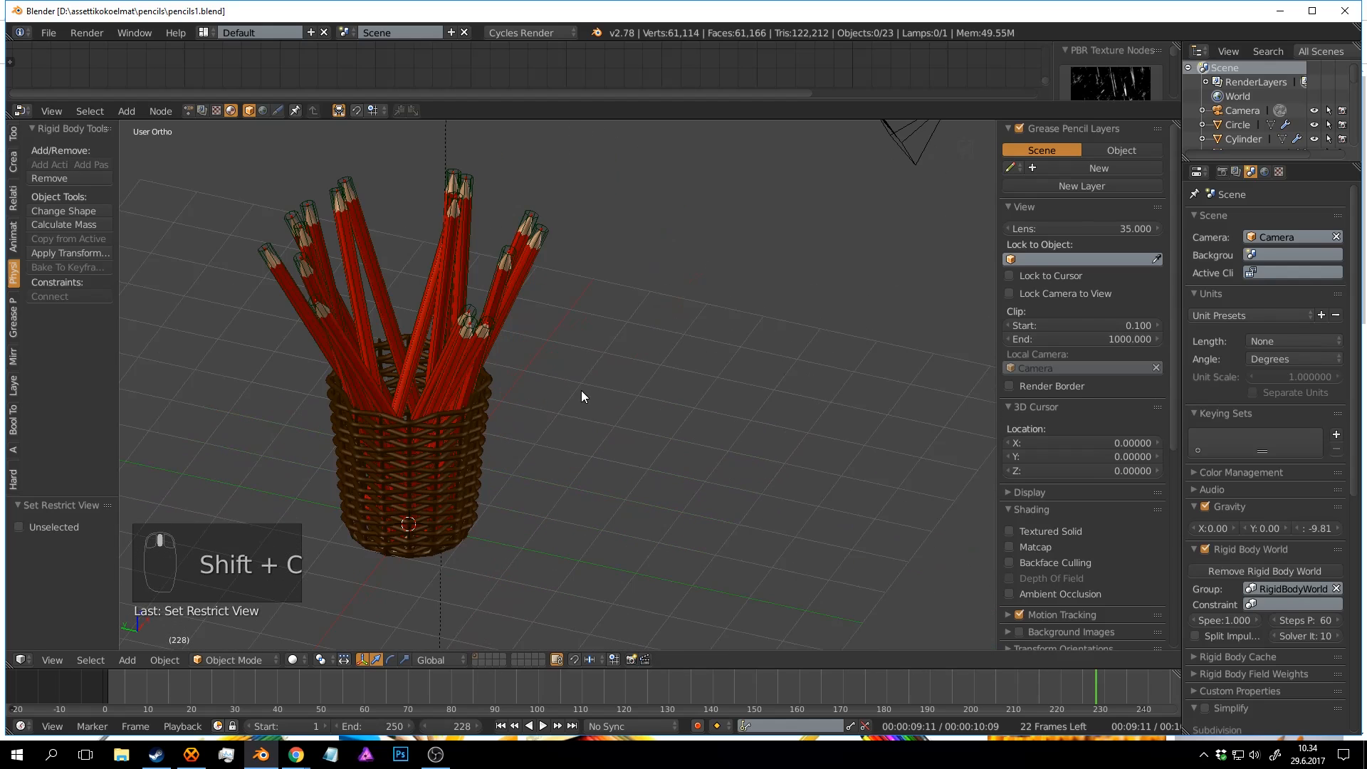
key("shift+a")
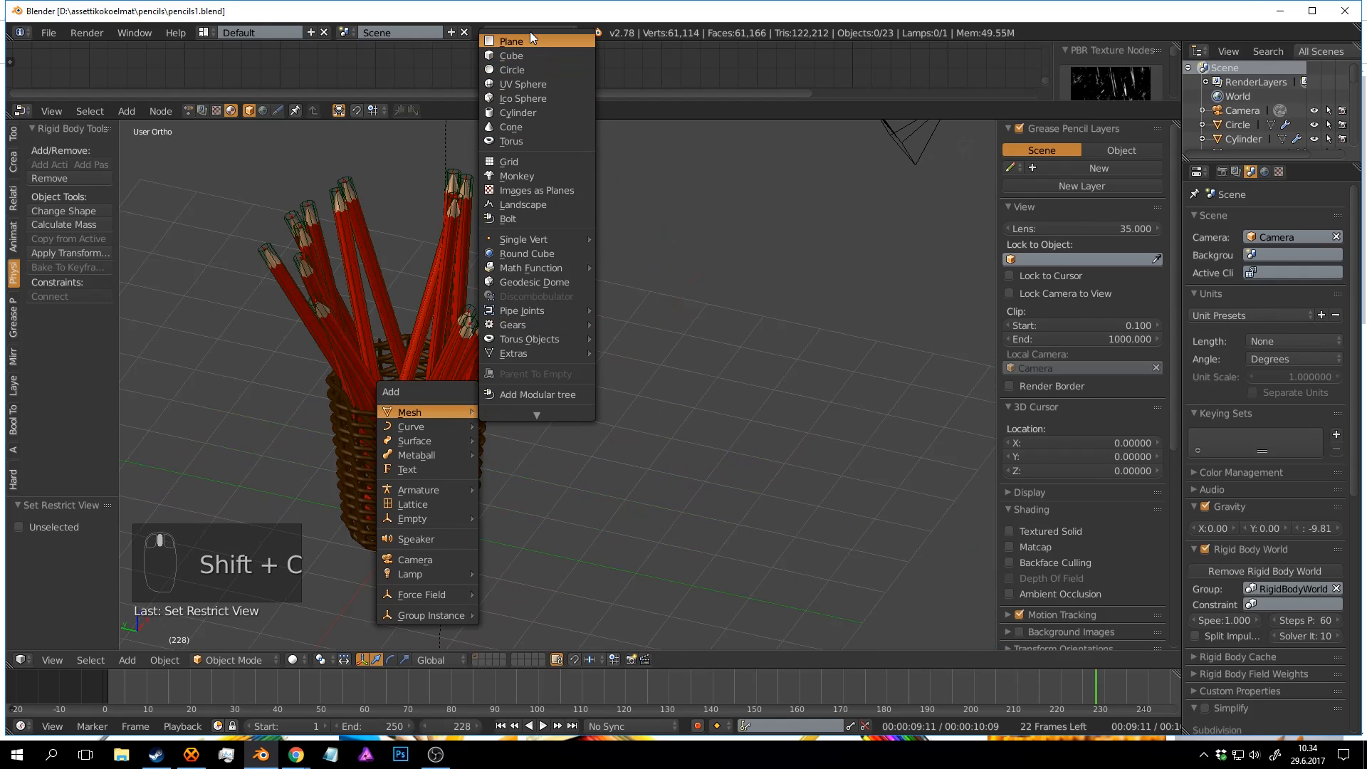
left_click(527, 37)
Scale the plane up about 7.95 times as a floor under the basket and deselect it.
scroll(518, 237, "down", 2)
scroll(523, 341, "up", 3)
key("s")
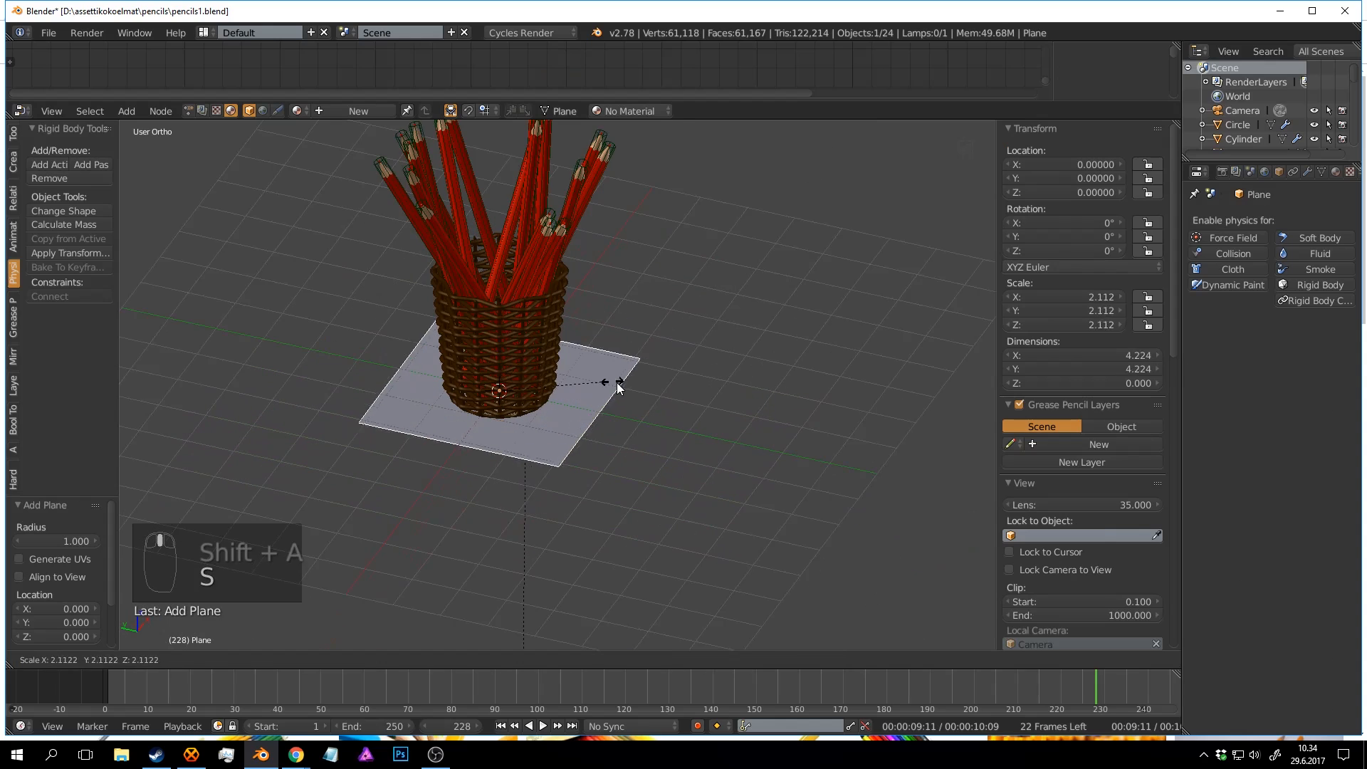
left_click(894, 417)
scroll(800, 378, "down", 2)
key("a")
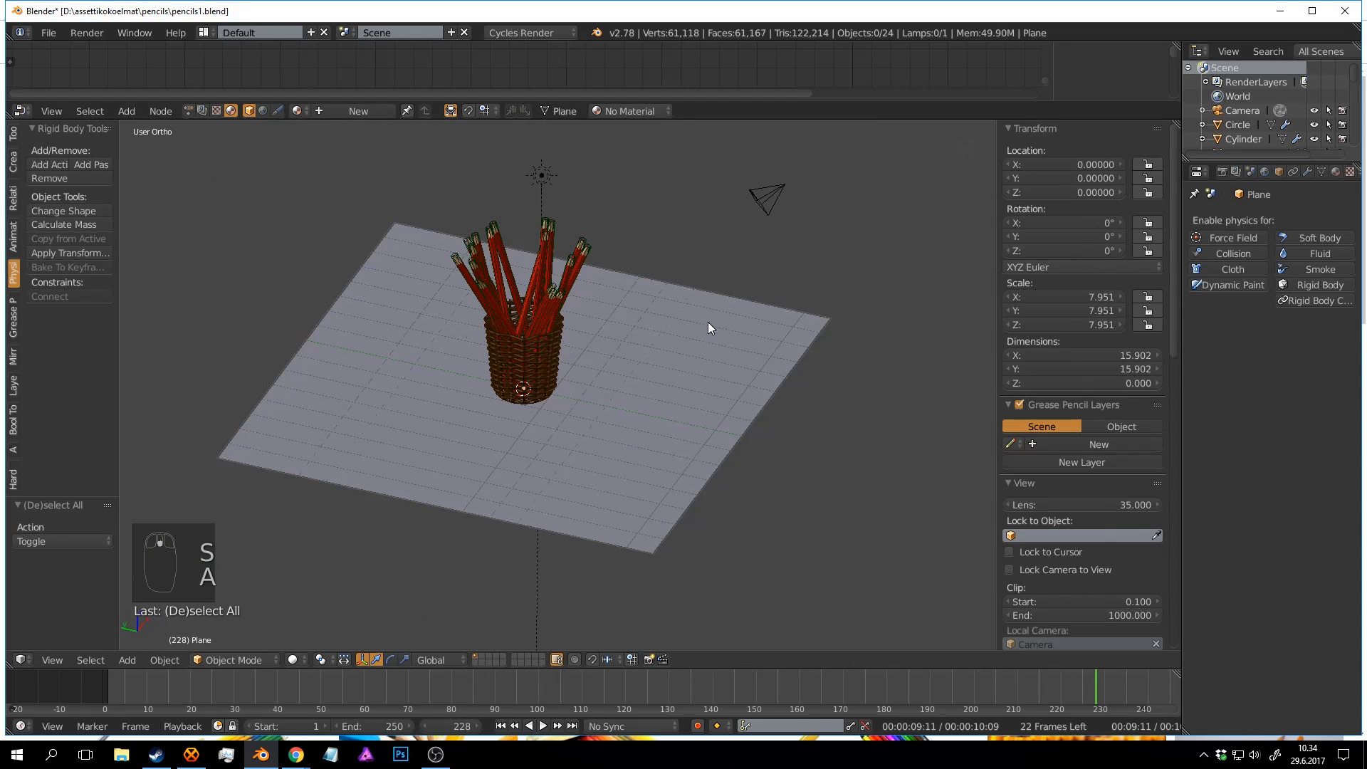
Preview the basket on the floor plane in rendered shading, return to solid shading, and save the file.
key("shift+z")
mouse_move(634, 348)
middle_mouse_down()
mouse_move(638, 377)
mouse_move(626, 288)
mouse_move(675, 383)
mouse_move(557, 375)
mouse_move(575, 370)
middle_mouse_up()
scroll(640, 376, "up", 1)
key("shift+z")
key("ctrl+s")
Select the camera and fly it back to about X 13.2, Y -11.9, Z 9.24 until the whole basket is in frame.
key("KP_0")
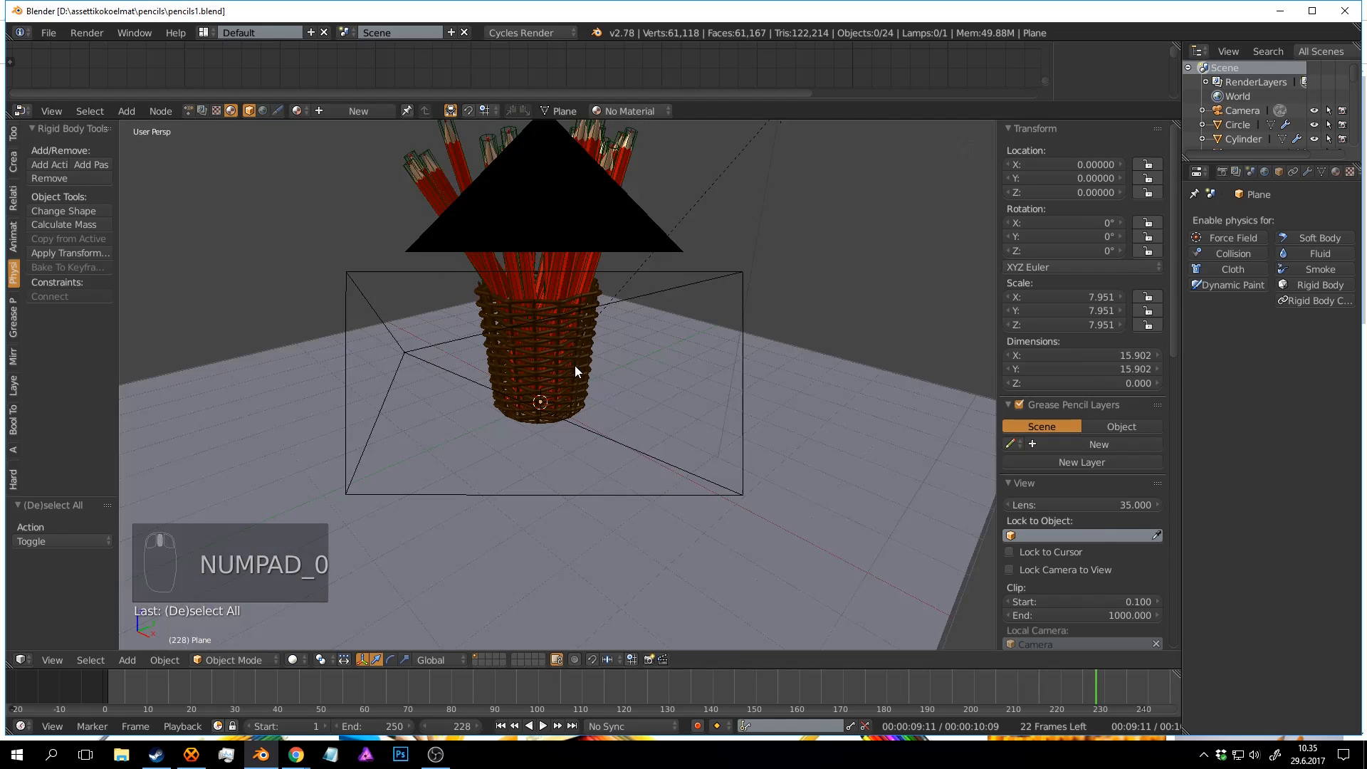
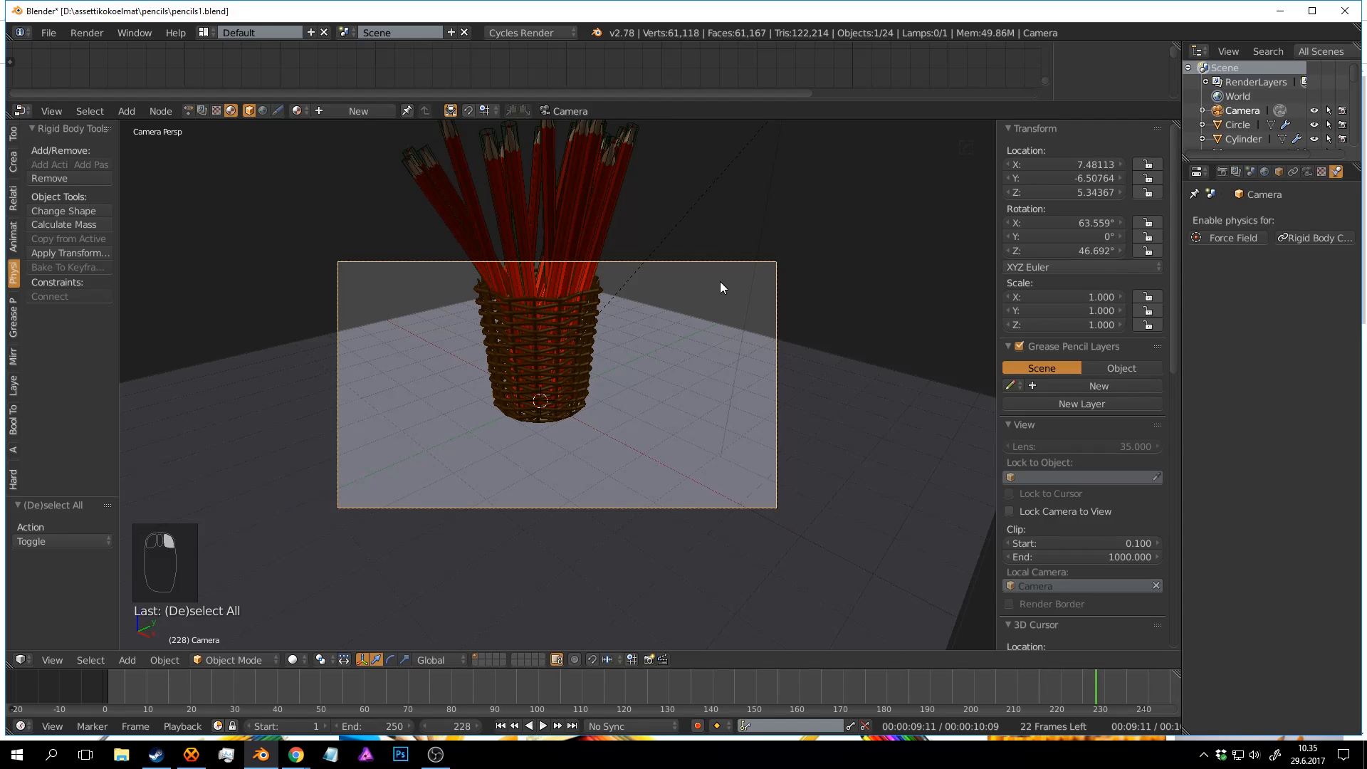
key("shift+f")
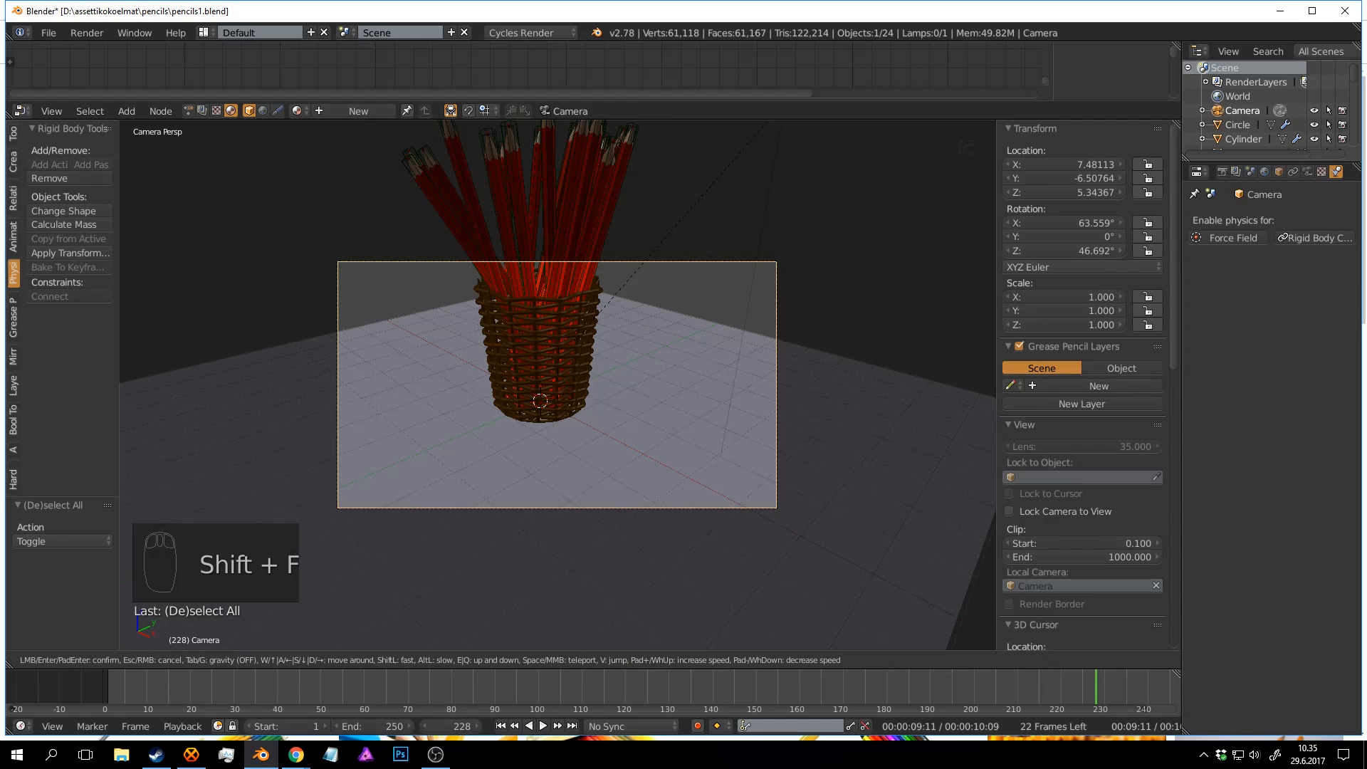
key("s")
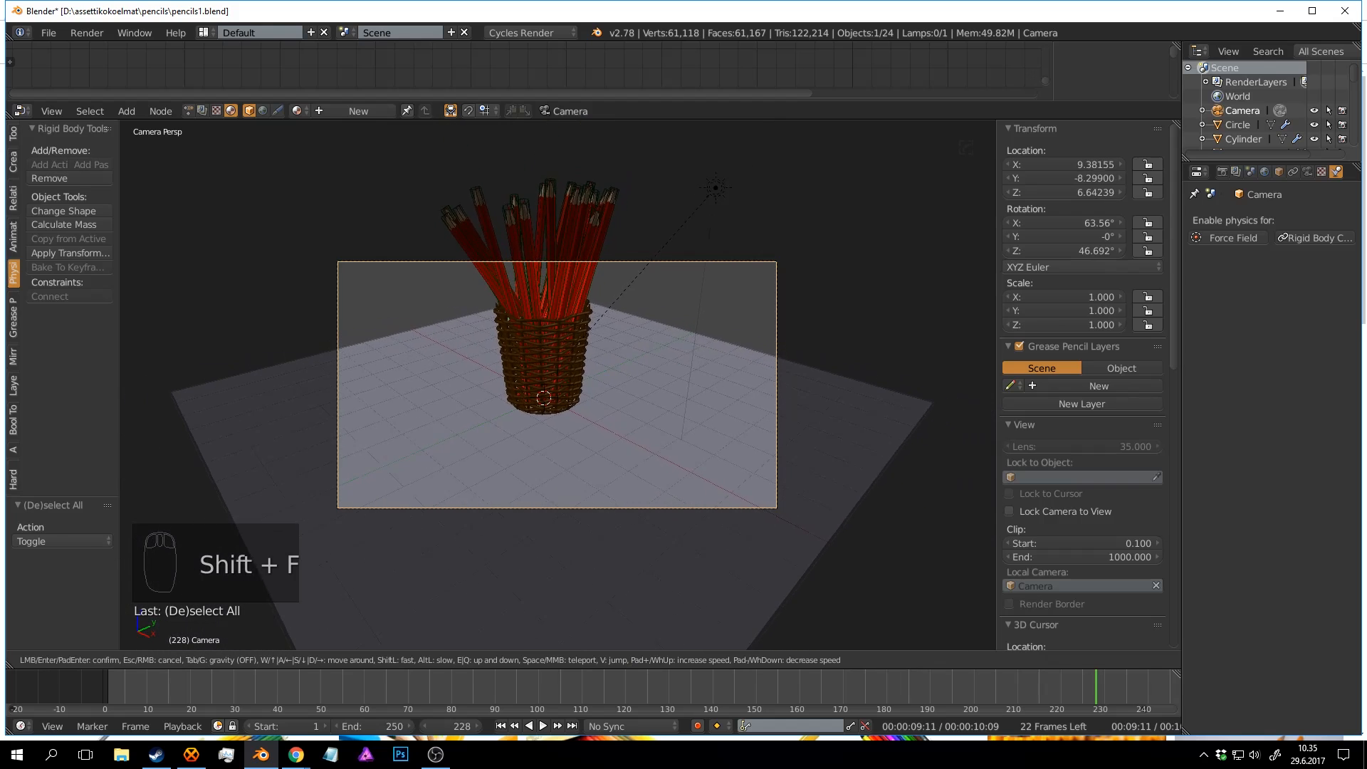
key("s")
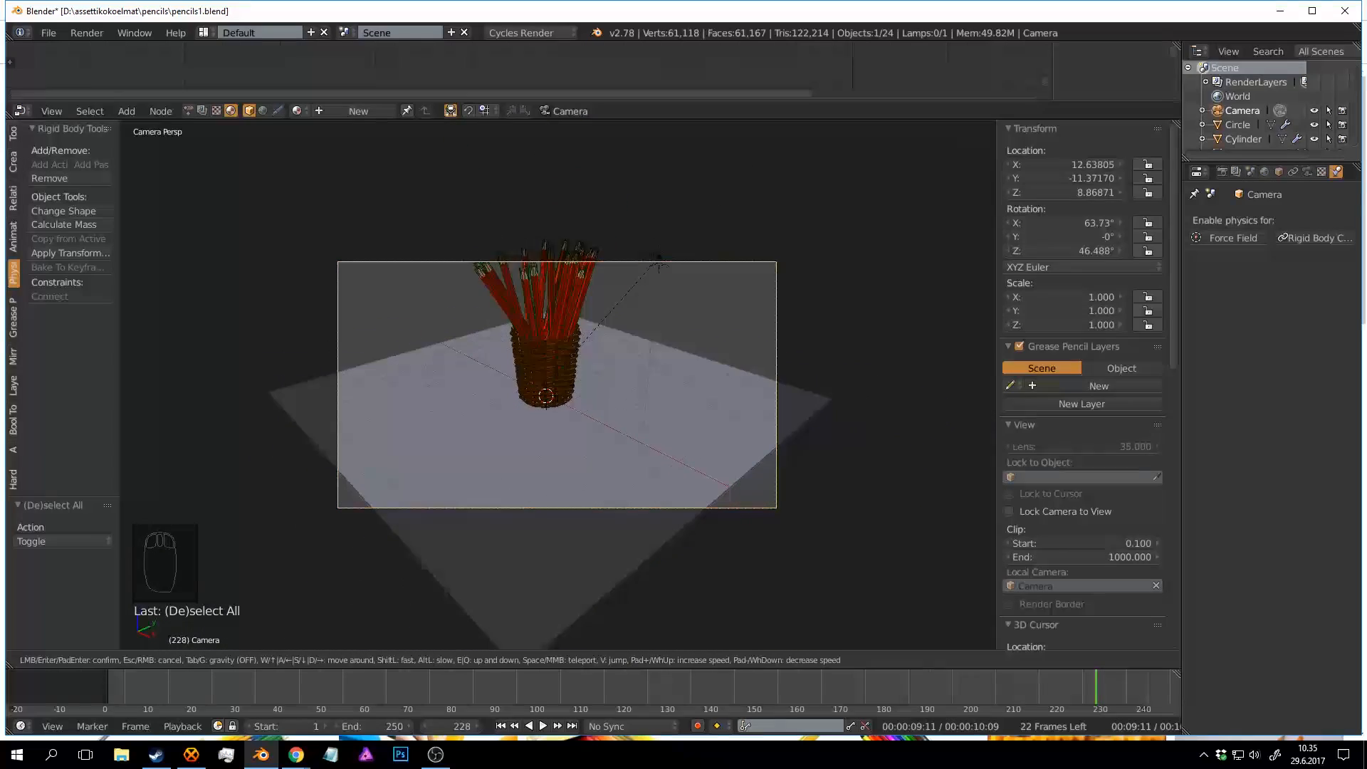
left_click(558, 385)
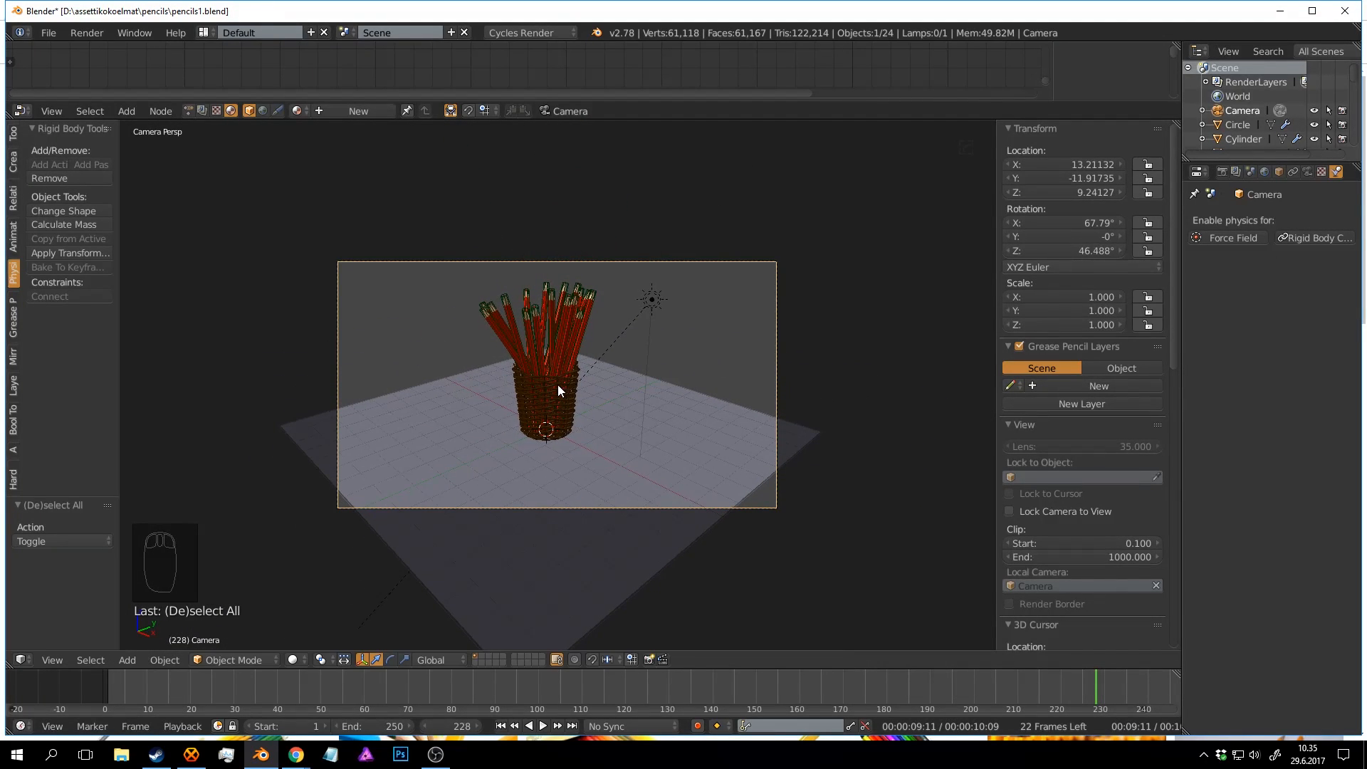
Align the camera to the front view and raise it about 7.35 along Z.
key("KP_1")
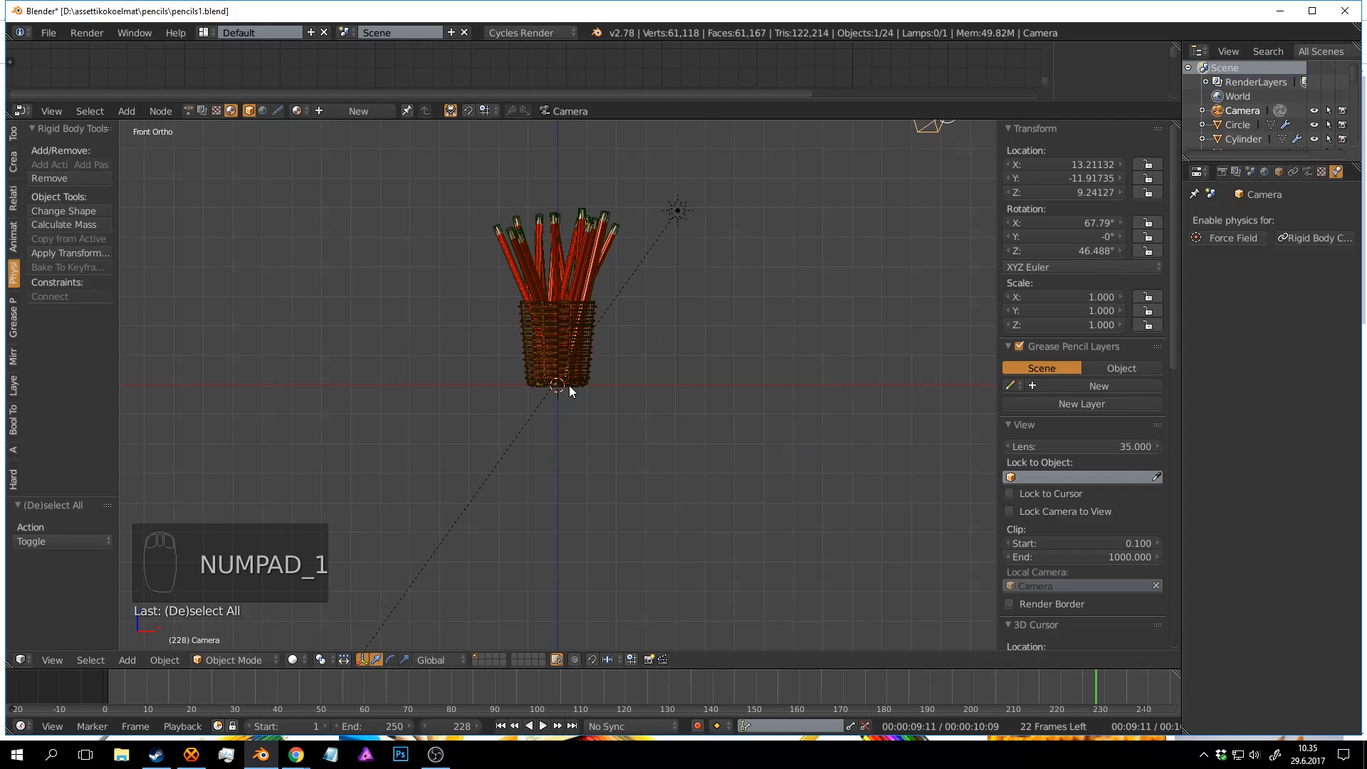
key("ctrl+alt+KP_0")
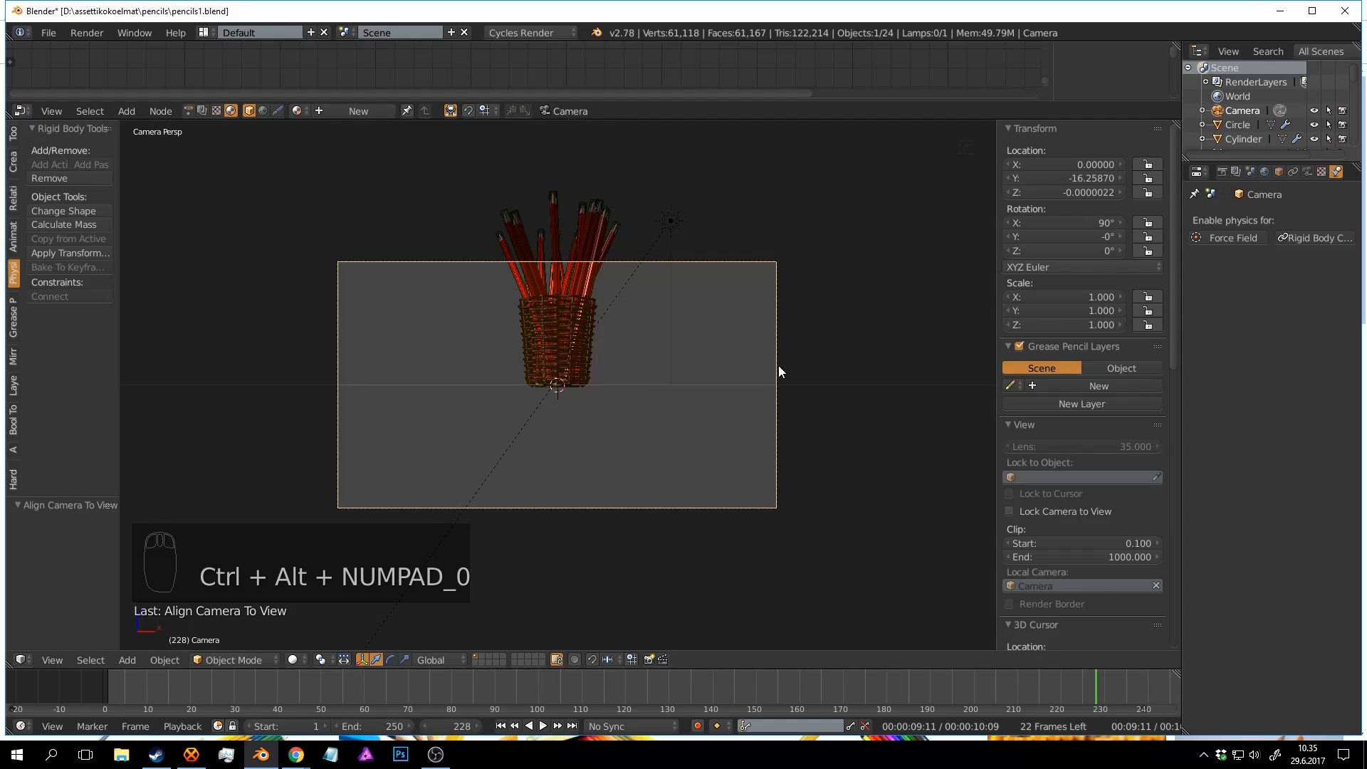
key("g")
key("z")
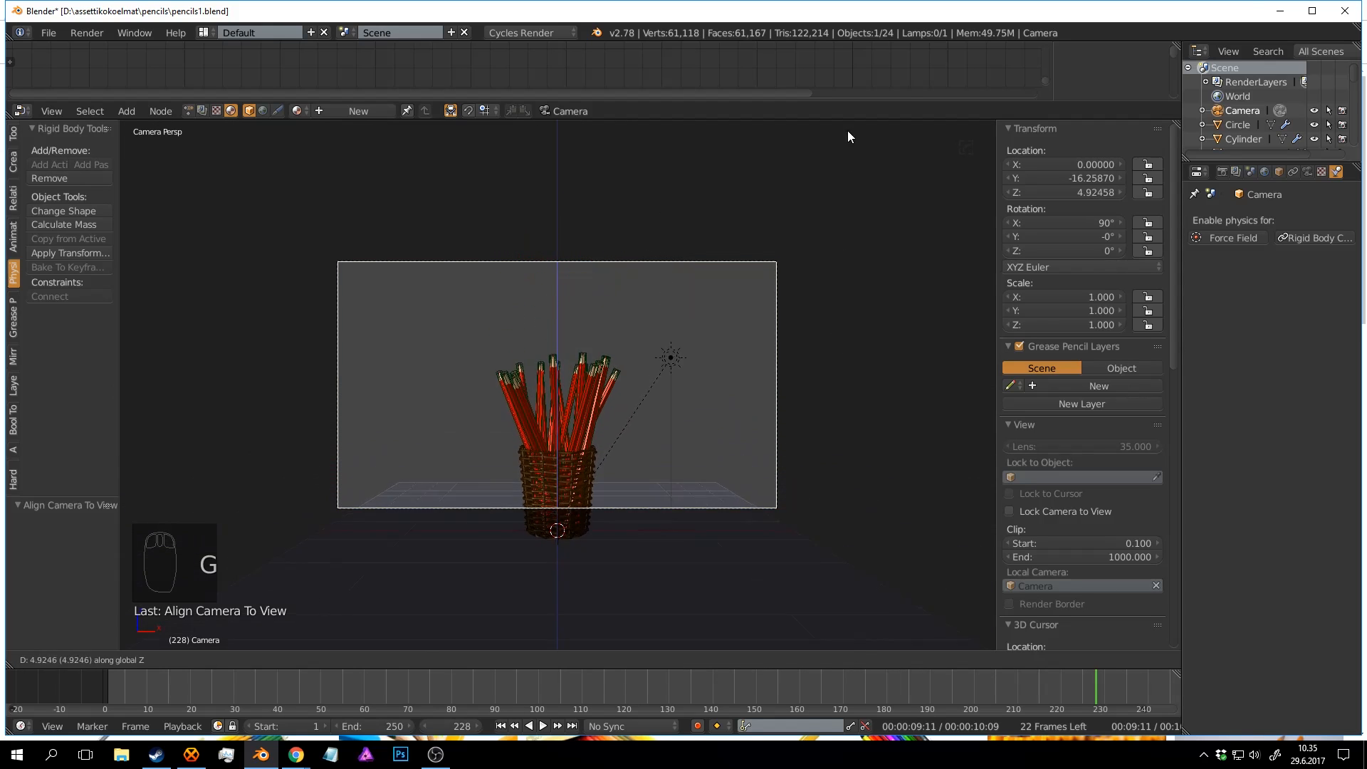
left_click(848, 473)
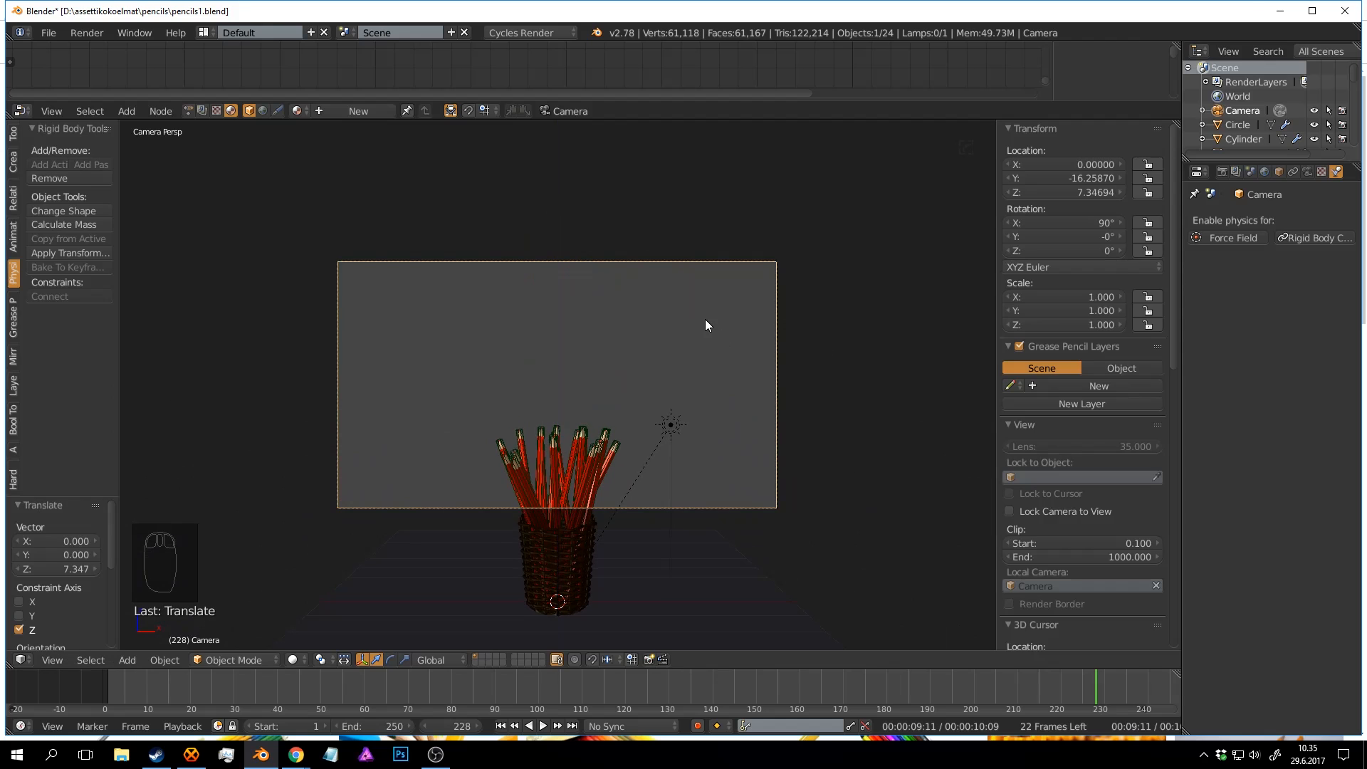
Tilt the camera down about 15.3° with a trackball rotation so the basket sits in frame, and save the file.
key("r")
key("r")
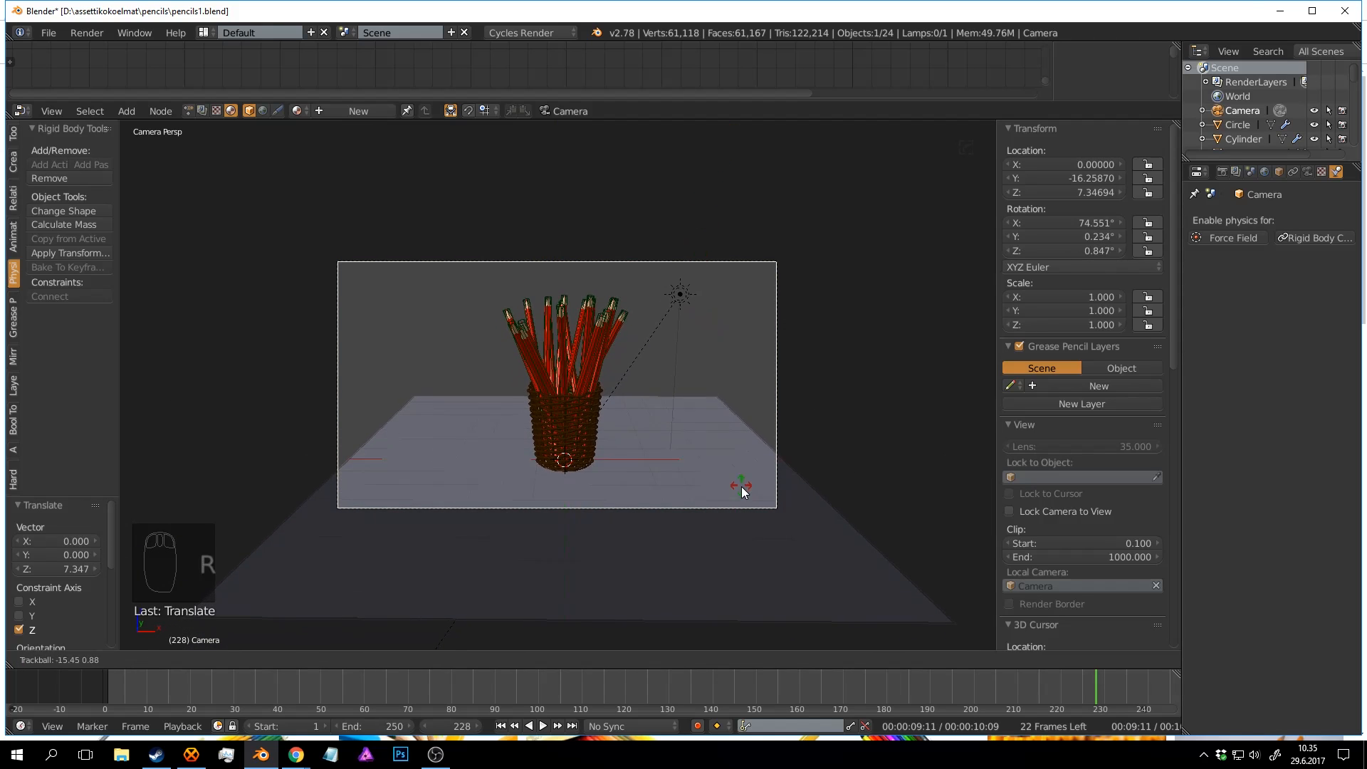
left_click(729, 523)
scroll(762, 509, "up", 2)
key("ctrl+s")
Check the tilted camera framing in rendered shading, return to solid shading, and save over the existing file.
key("shift+z")
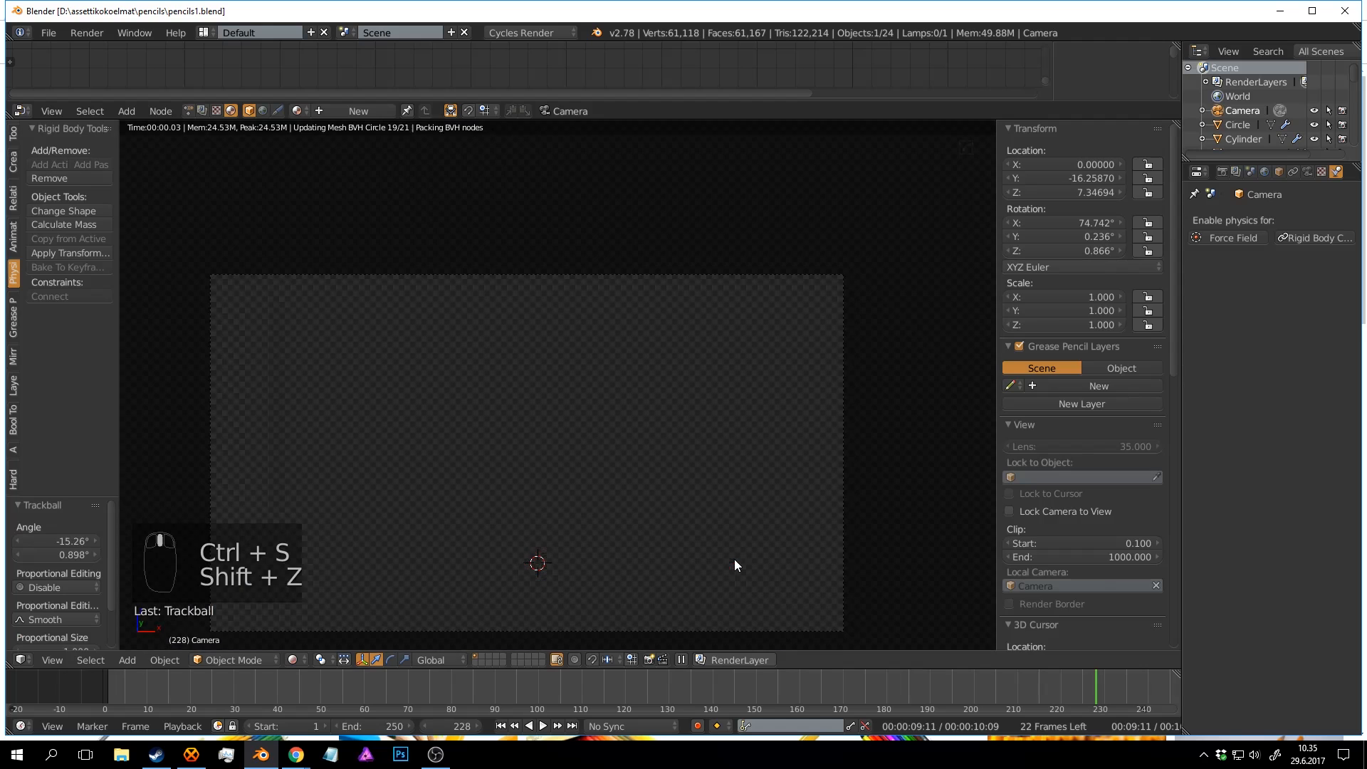
key("shift+z")
key("ctrl+s")
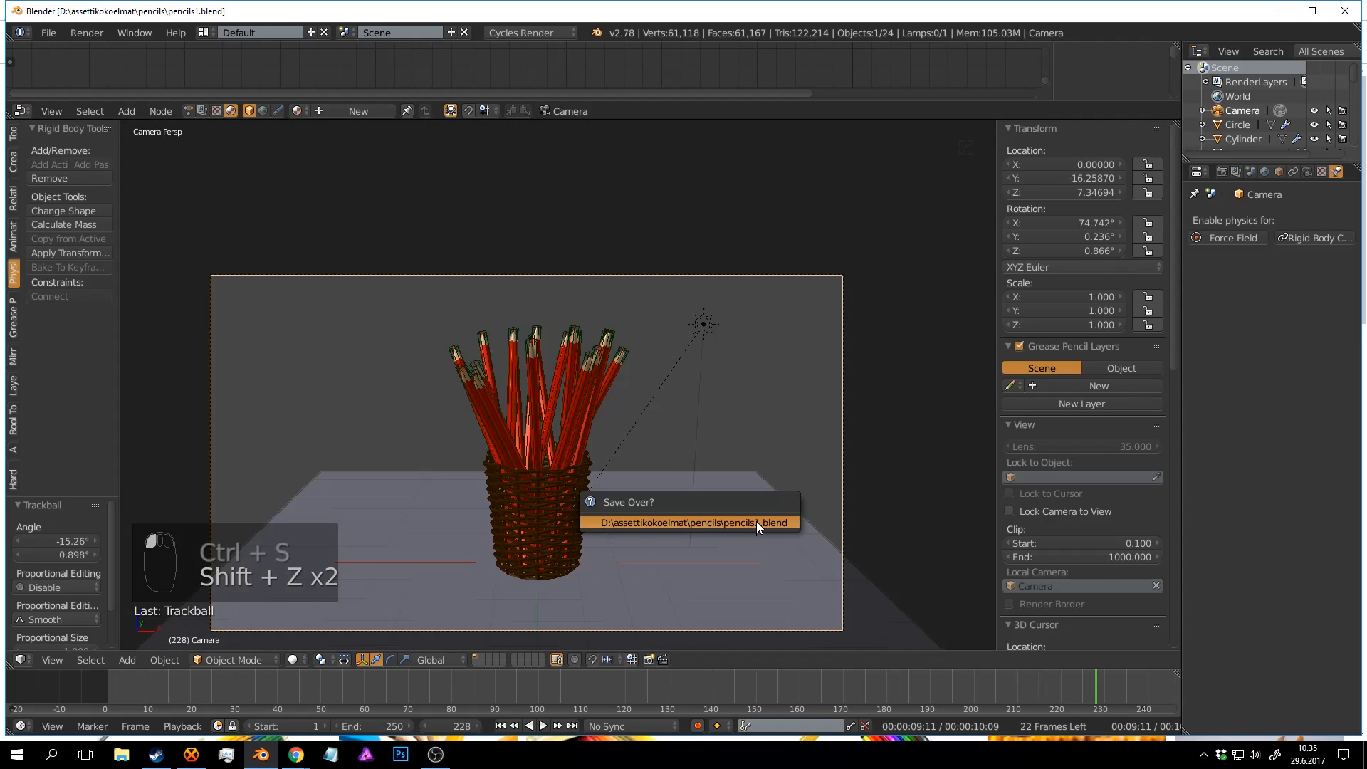
left_click(756, 522)
Scale the floor plane about 1.11 times overall and a further 1.67 times along X, and save the file.
scroll(738, 525, "down", 3)
right_click(747, 517)
key("s")
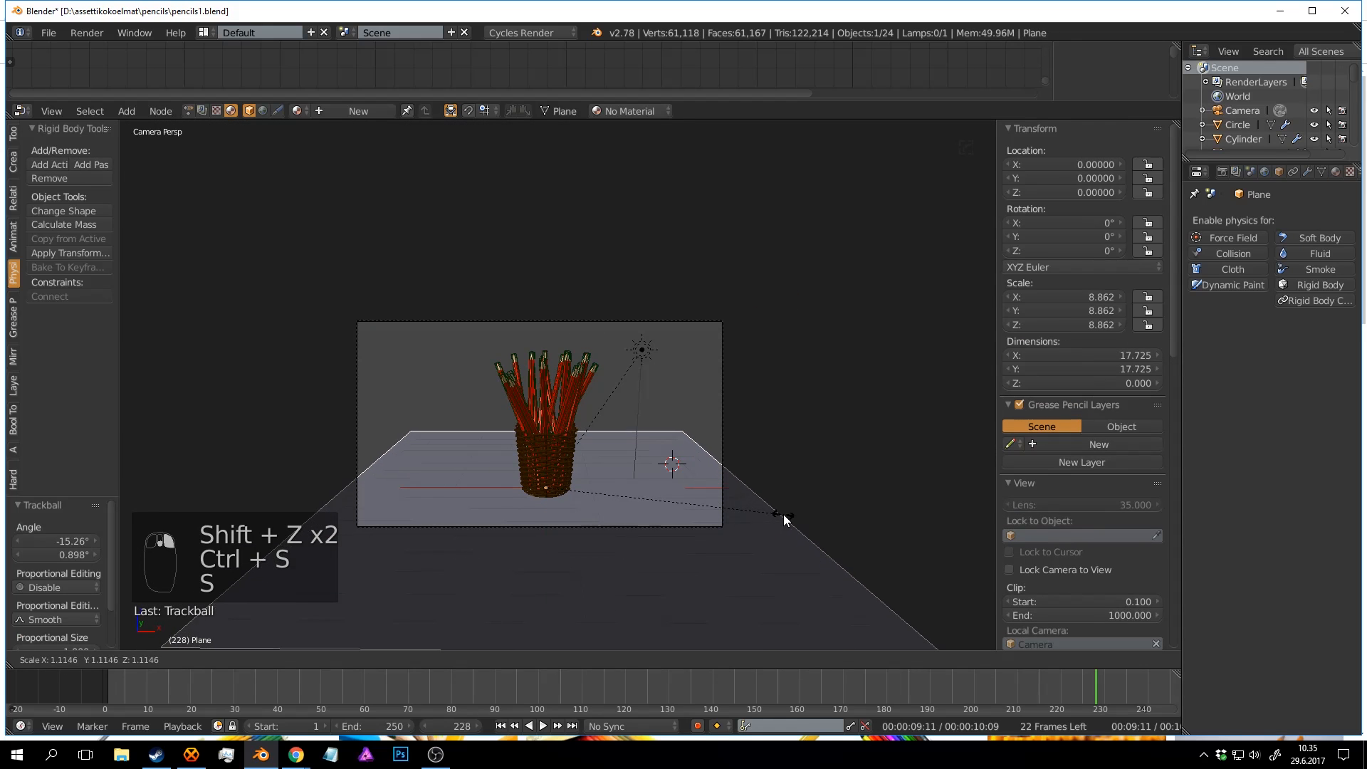
left_click(784, 516)
scroll(742, 503, "down", 1)
key("s")
key("x")
left_click(835, 502)
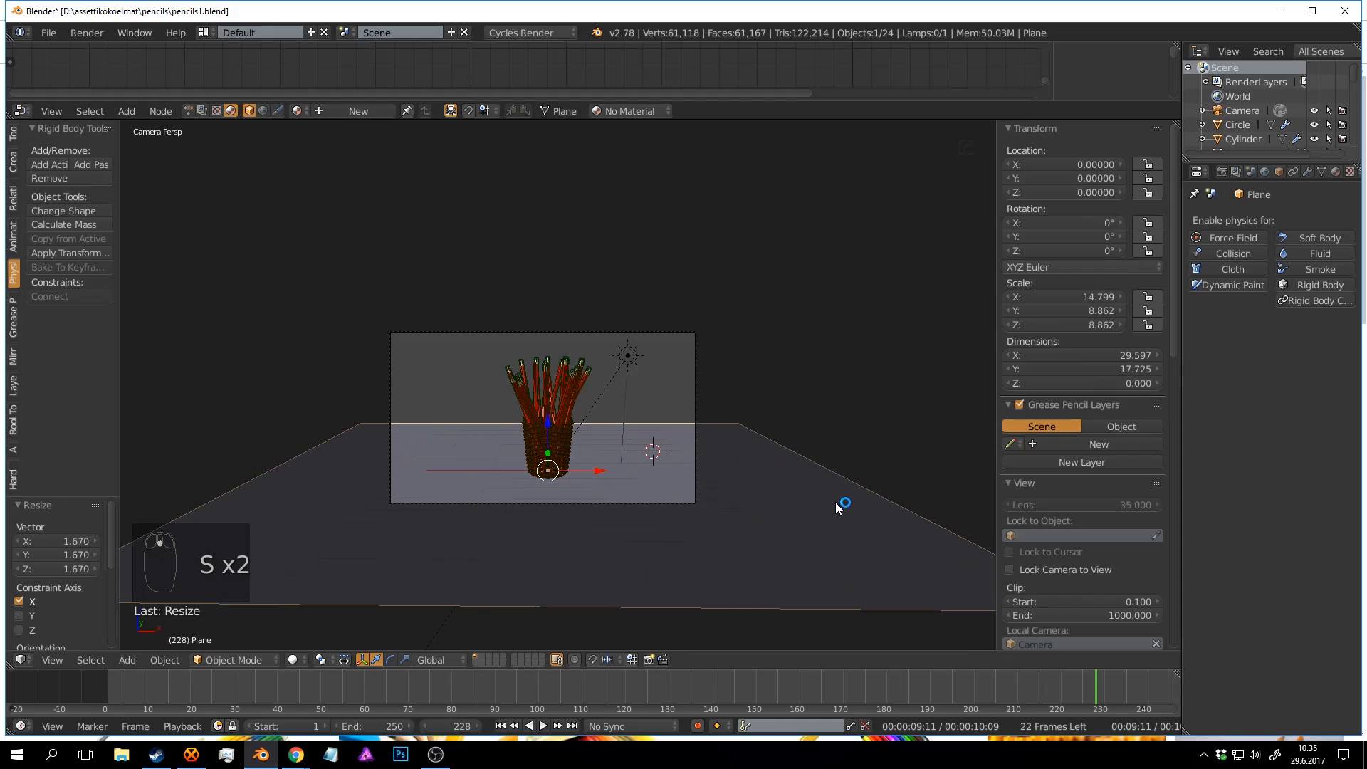
key("ctrl+s")
left_click(835, 502)
Apply the floor plane's scale.
scroll(832, 493, "down", 2)
middle_click_drag(827, 482, 716, 515)
key("ctrl+a")
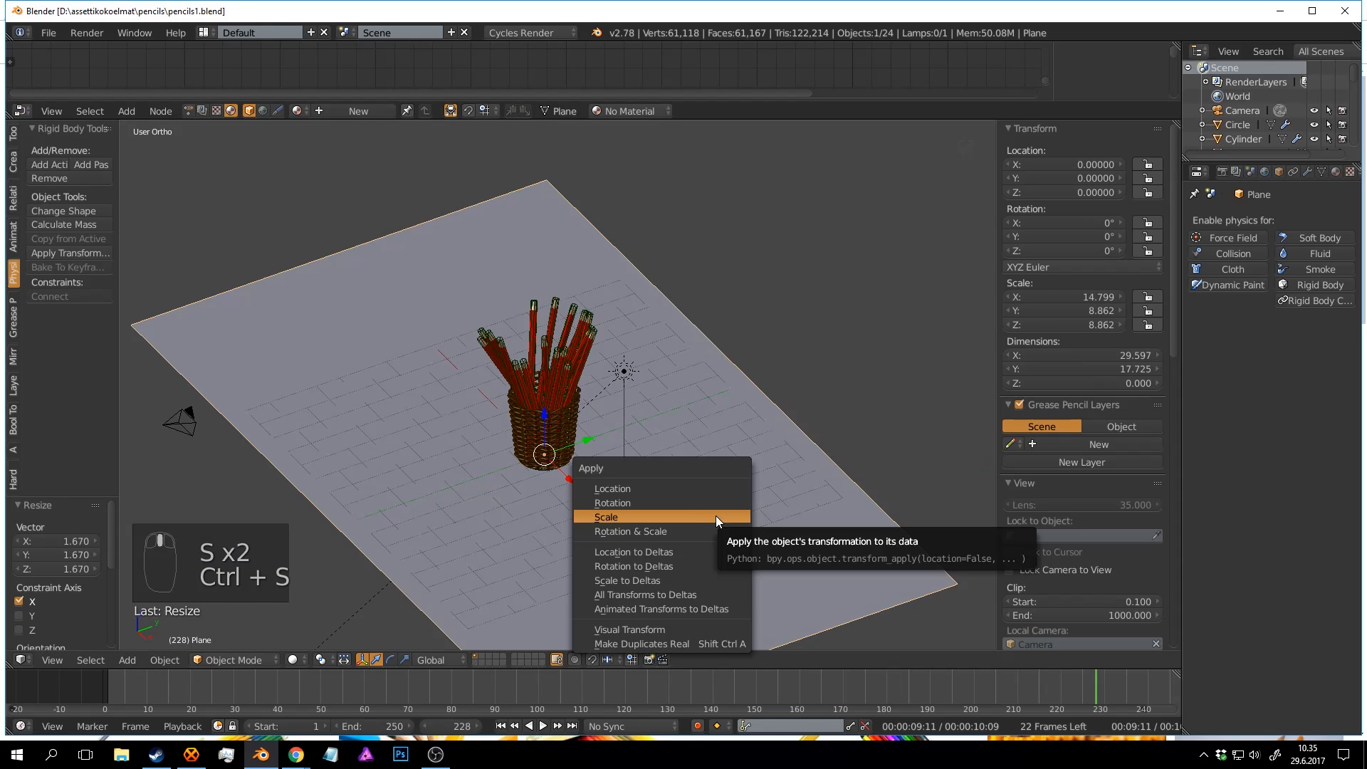
left_click(715, 517)
Edit the floor plane and extrude its back edge up about 12.2 along Z to form a backdrop wall.
middle_click_drag(824, 486, 678, 495)
key("Tab")
key("a")
key("a")
left_click(461, 660)
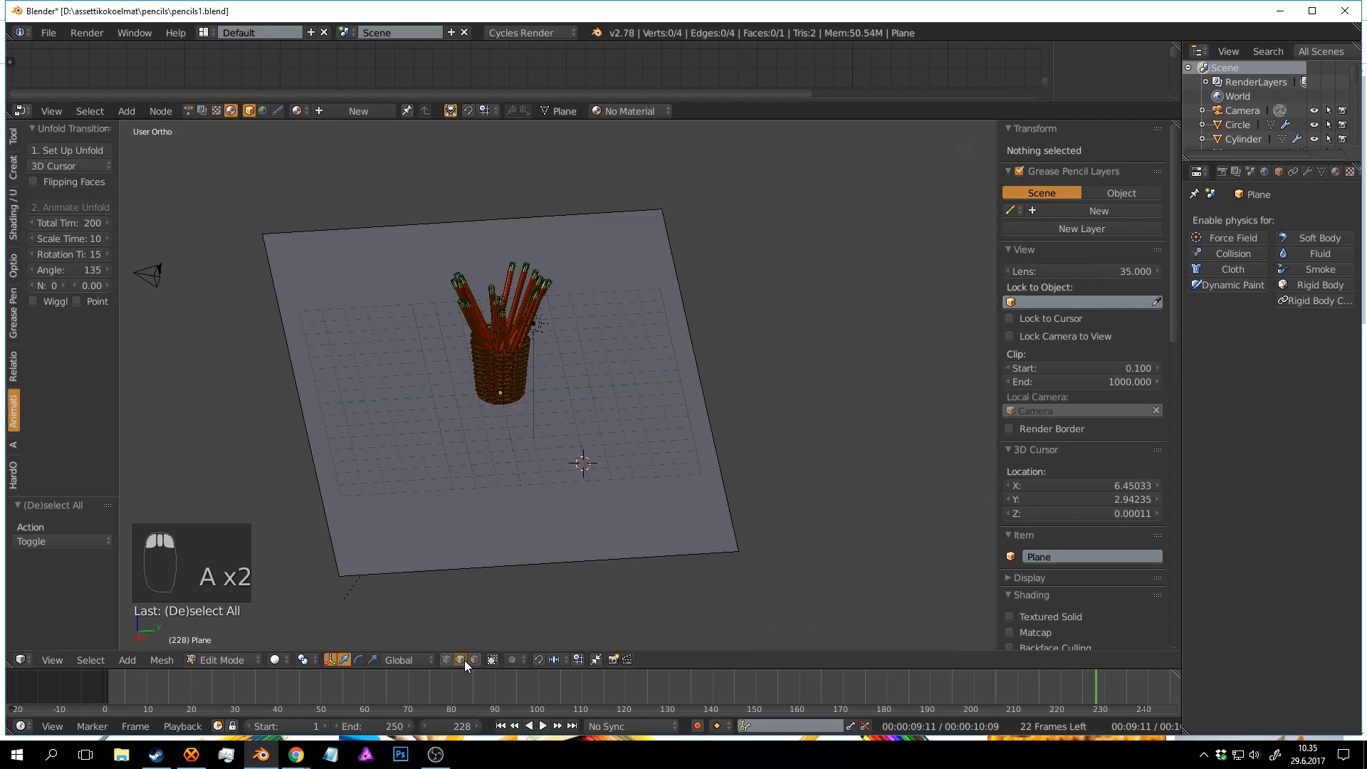
right_click(702, 354)
middle_click_drag(702, 355, 731, 357)
key("e")
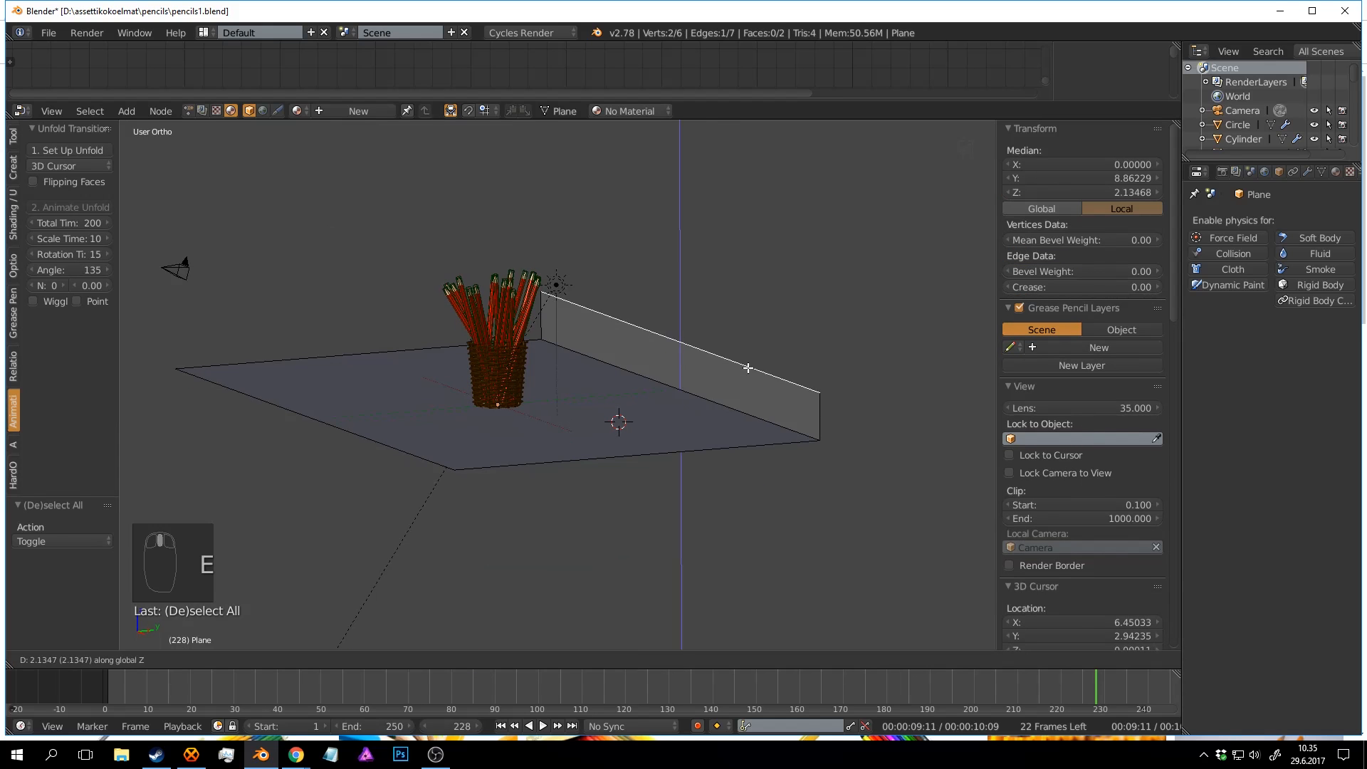
left_click(734, 153)
Bevel the edge between floor and wall by about 6.51 with 12 segments, leave mesh editing, and save the file.
mouse_move(741, 250)
middle_mouse_down()
mouse_move(711, 335)
mouse_move(747, 391)
mouse_move(697, 428)
mouse_move(626, 443)
middle_mouse_up()
key("a")
right_click(677, 443)
scroll(699, 421, "up", 3)
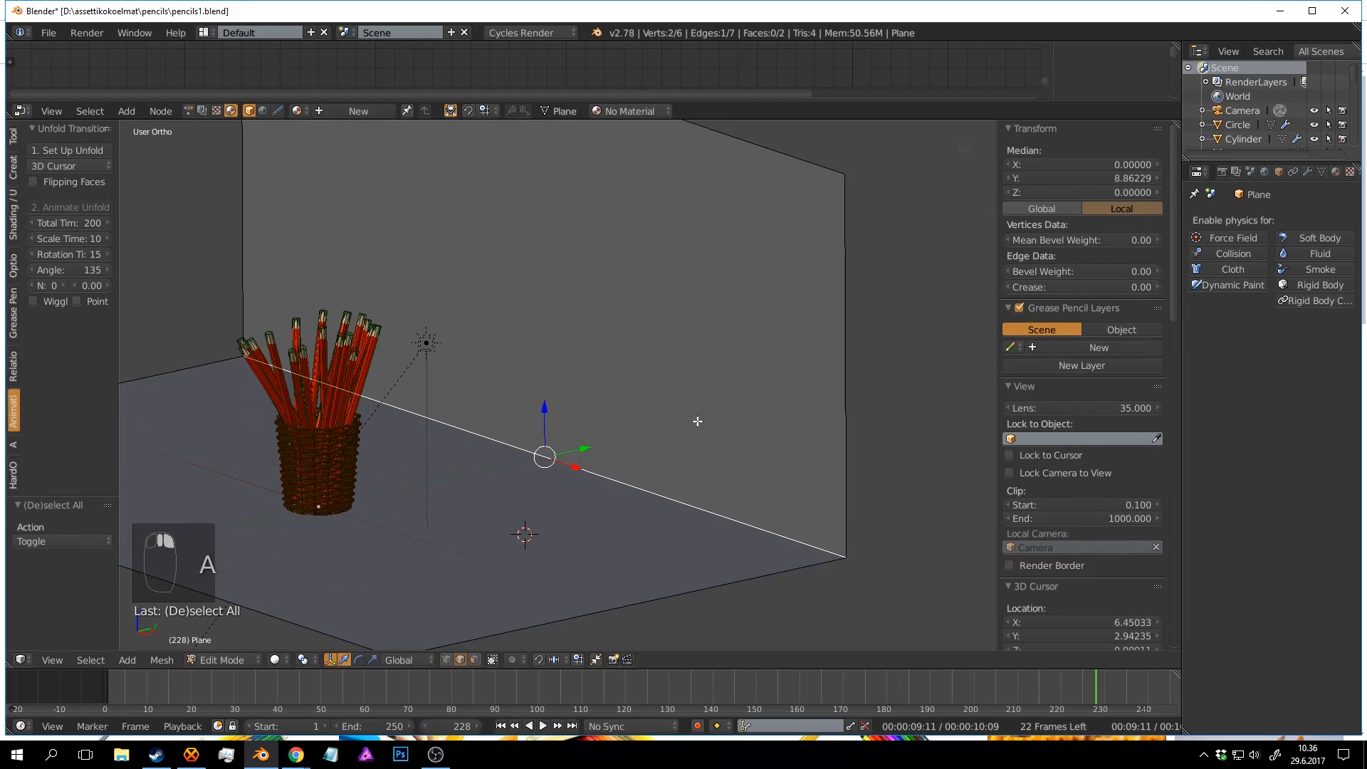
middle_click_drag(699, 420, 659, 440)
middle_click_drag(659, 439, 664, 372, "shift")
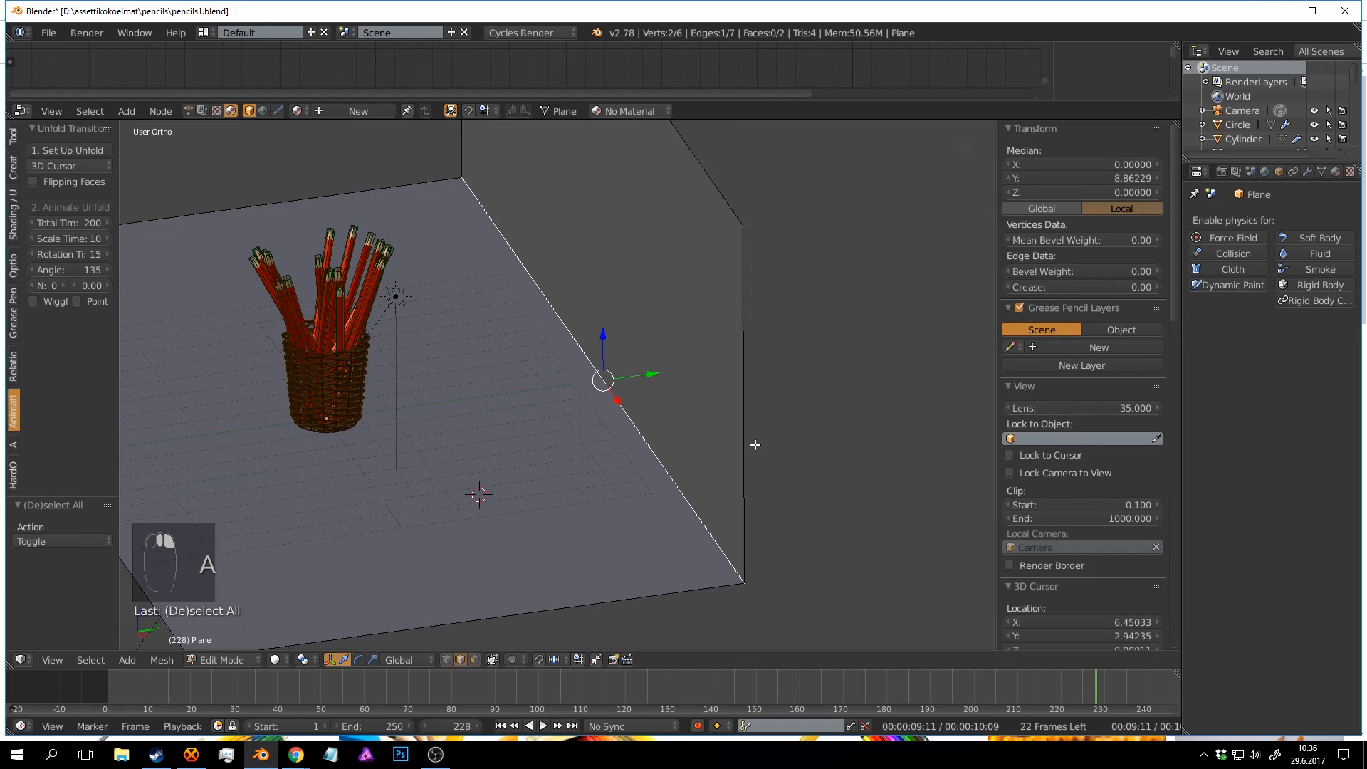
key("ctrl+b")
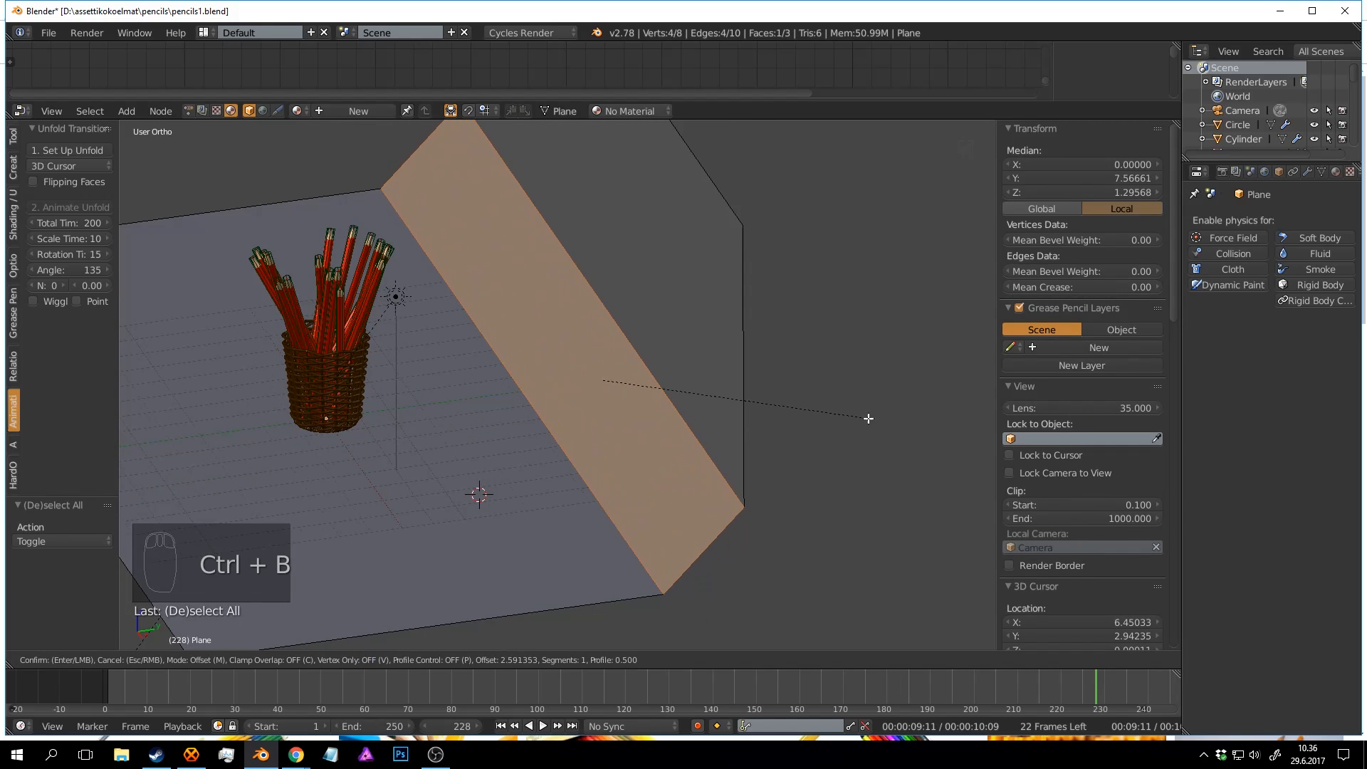
scroll(943, 404, "up", 8)
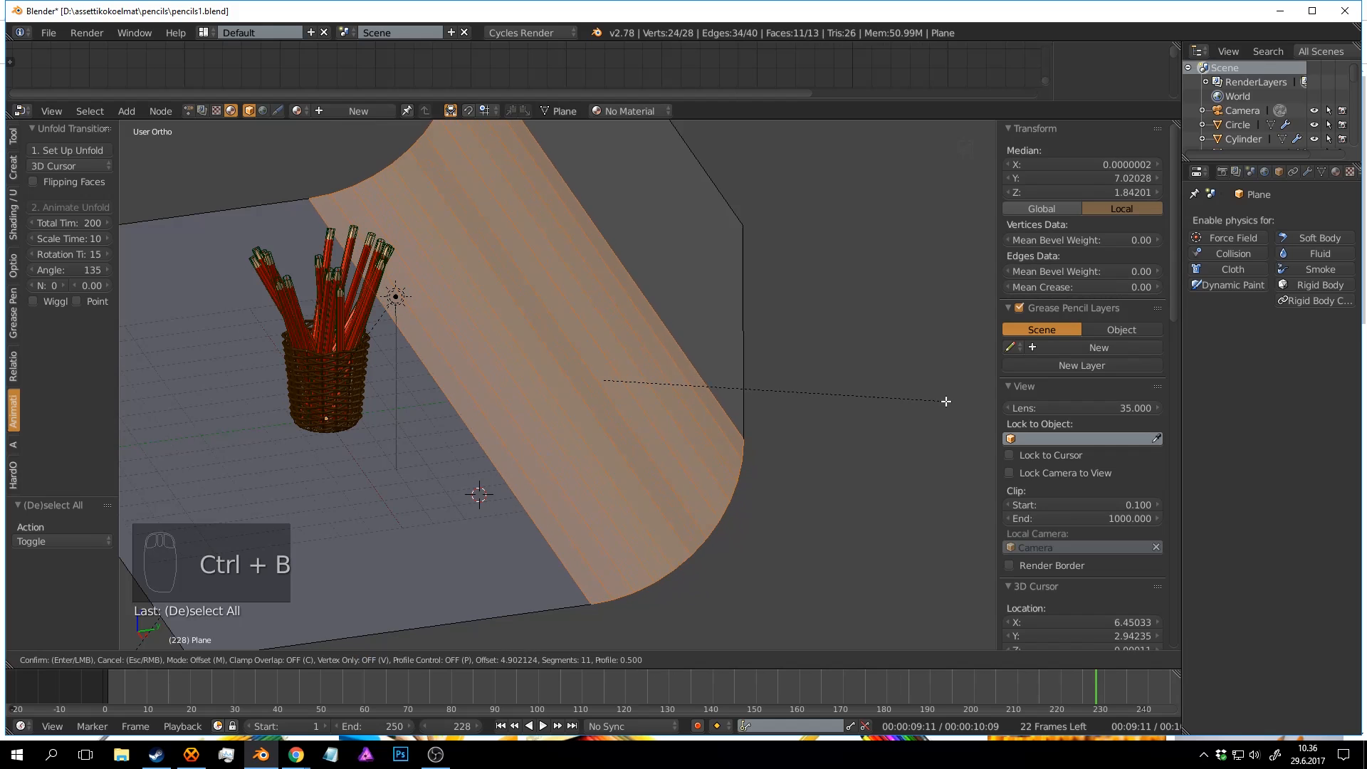
left_click(126, 359)
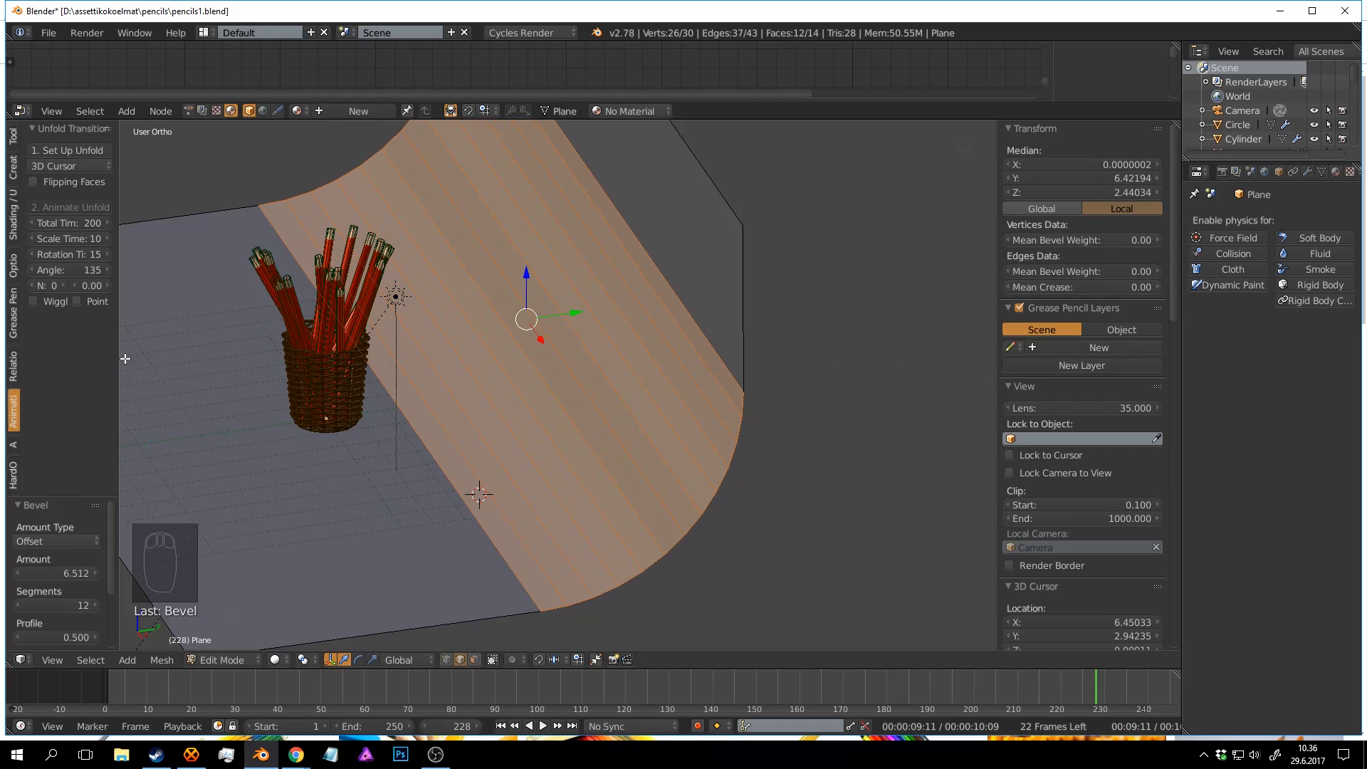
key("Tab")
key("ctrl+s")
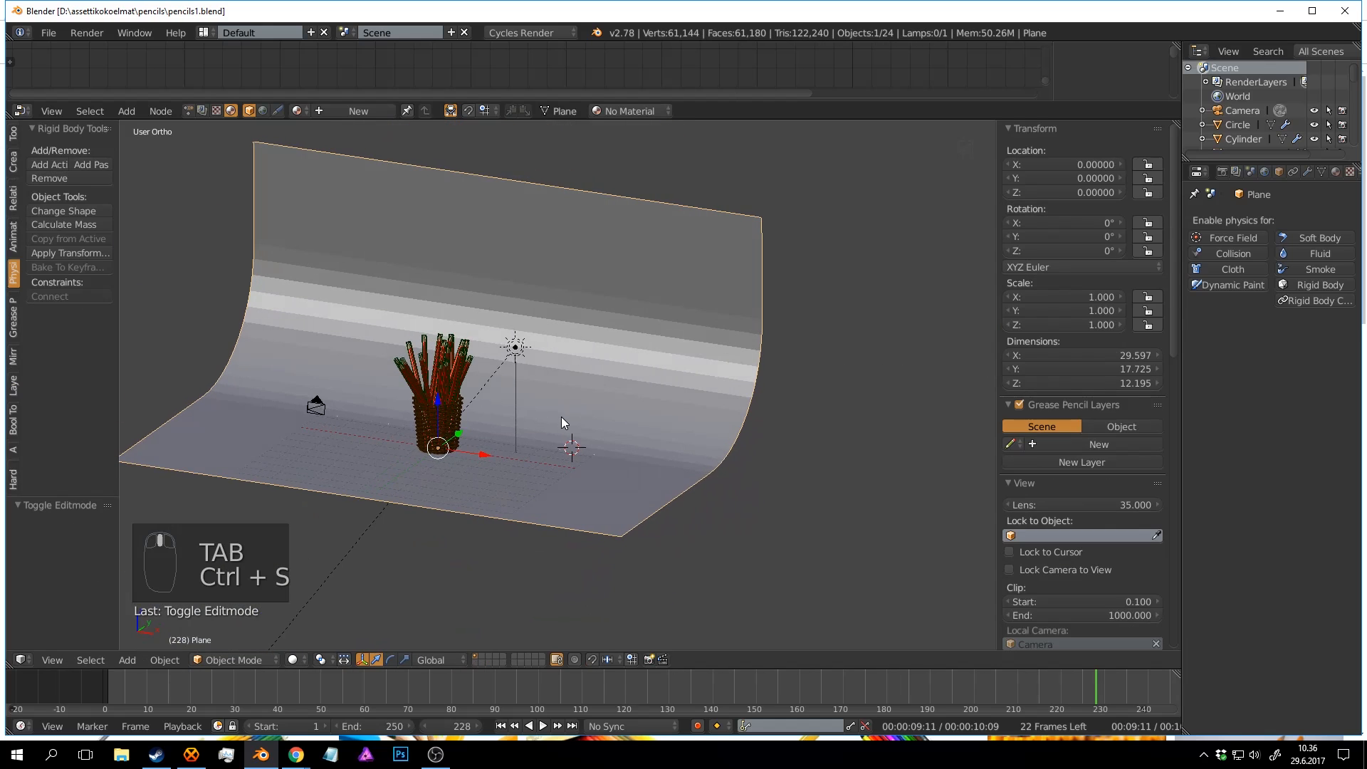
Preview the curved backdrop through the camera in rendered shading, return to solid shading, and save the file.
key("KP_0")
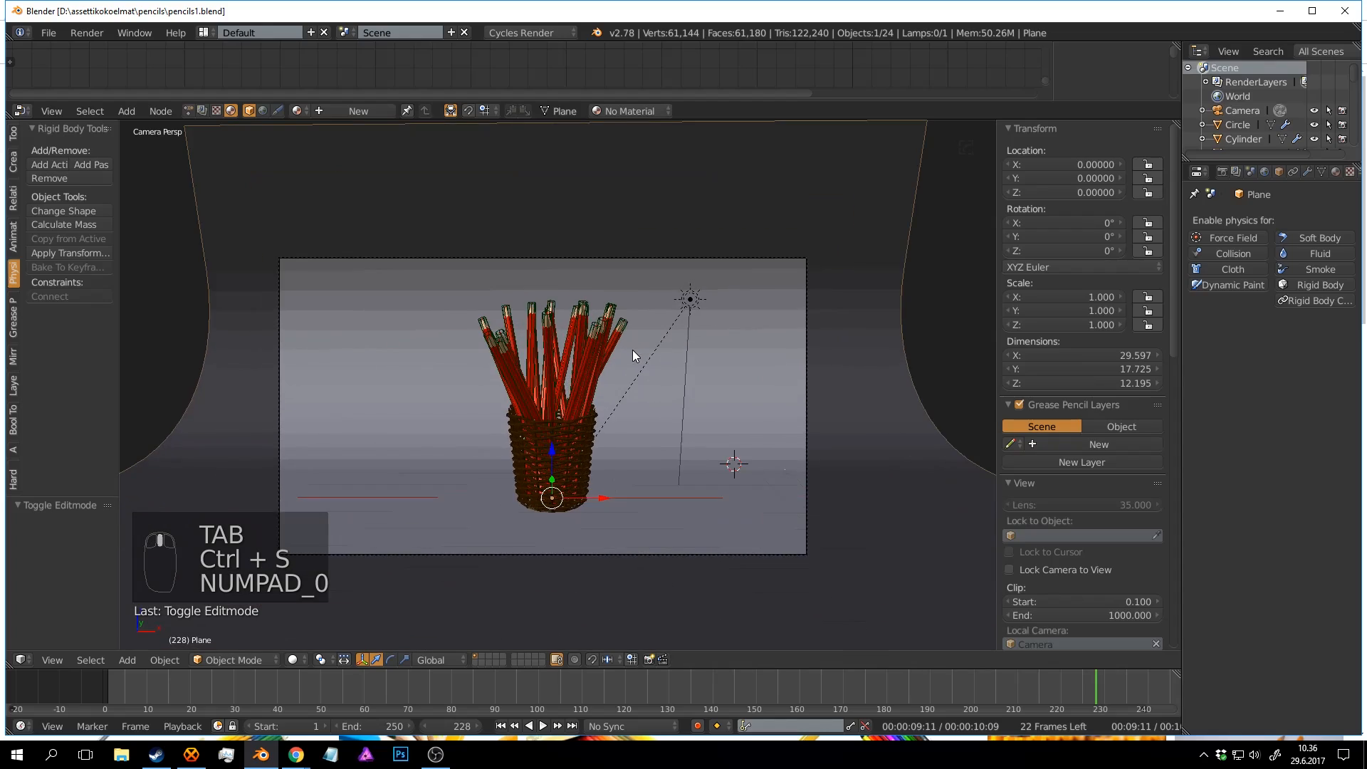
key("shift+z")
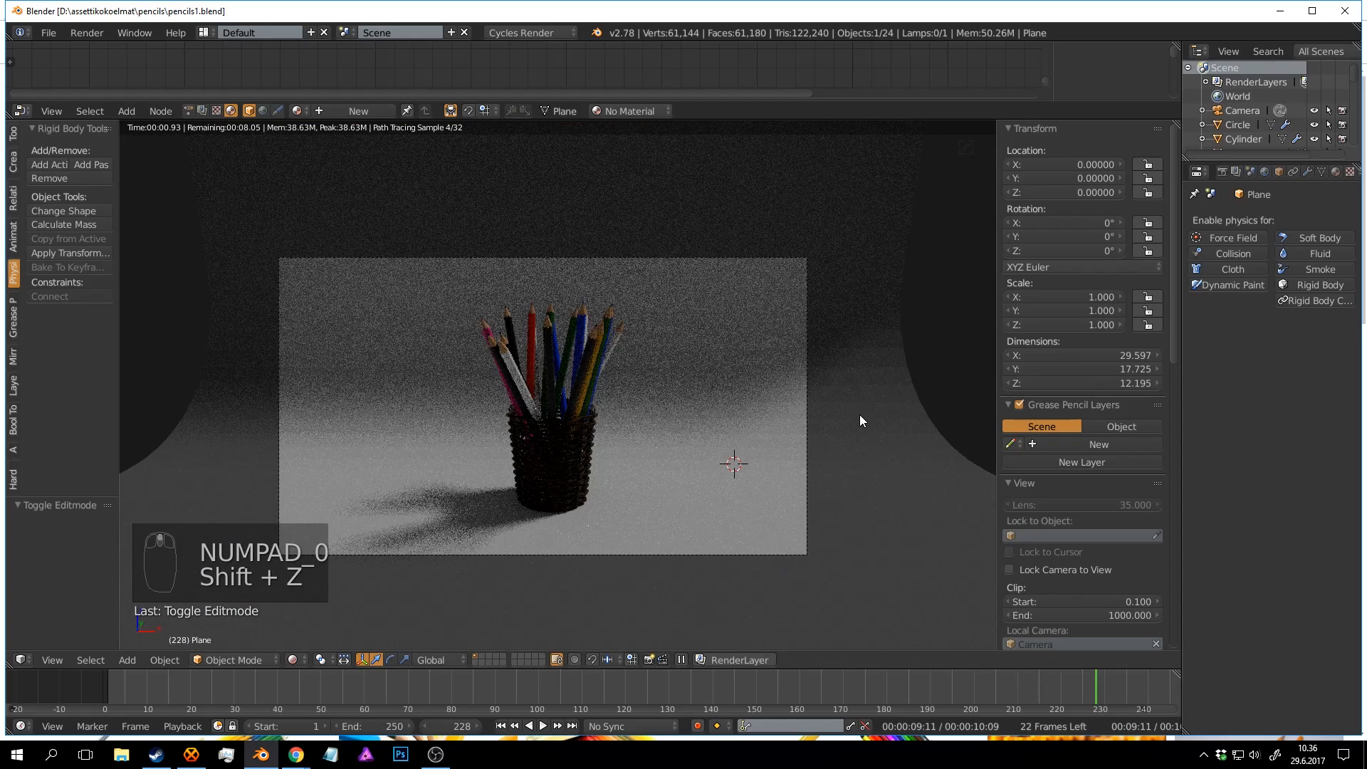
left_click(859, 416)
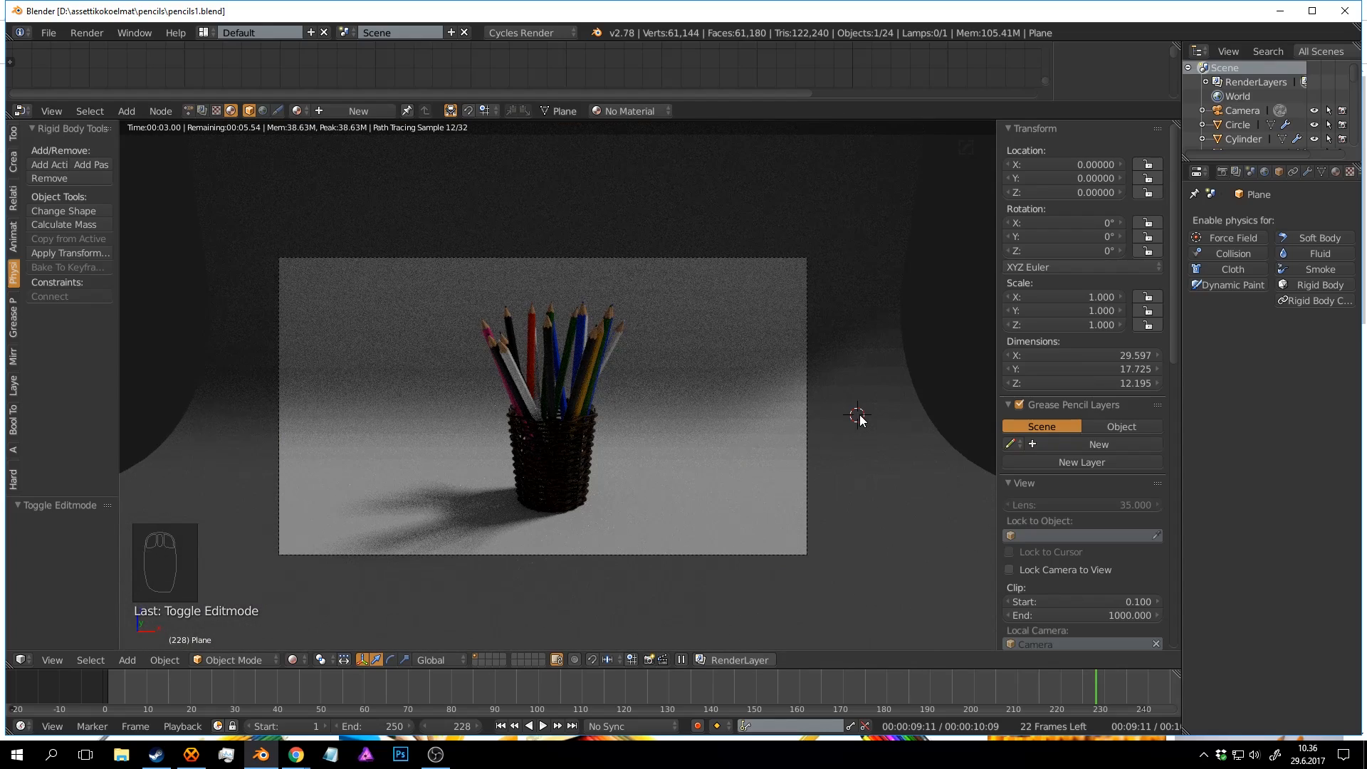
key("shift+z")
key("ctrl+s")
left_click(860, 418)
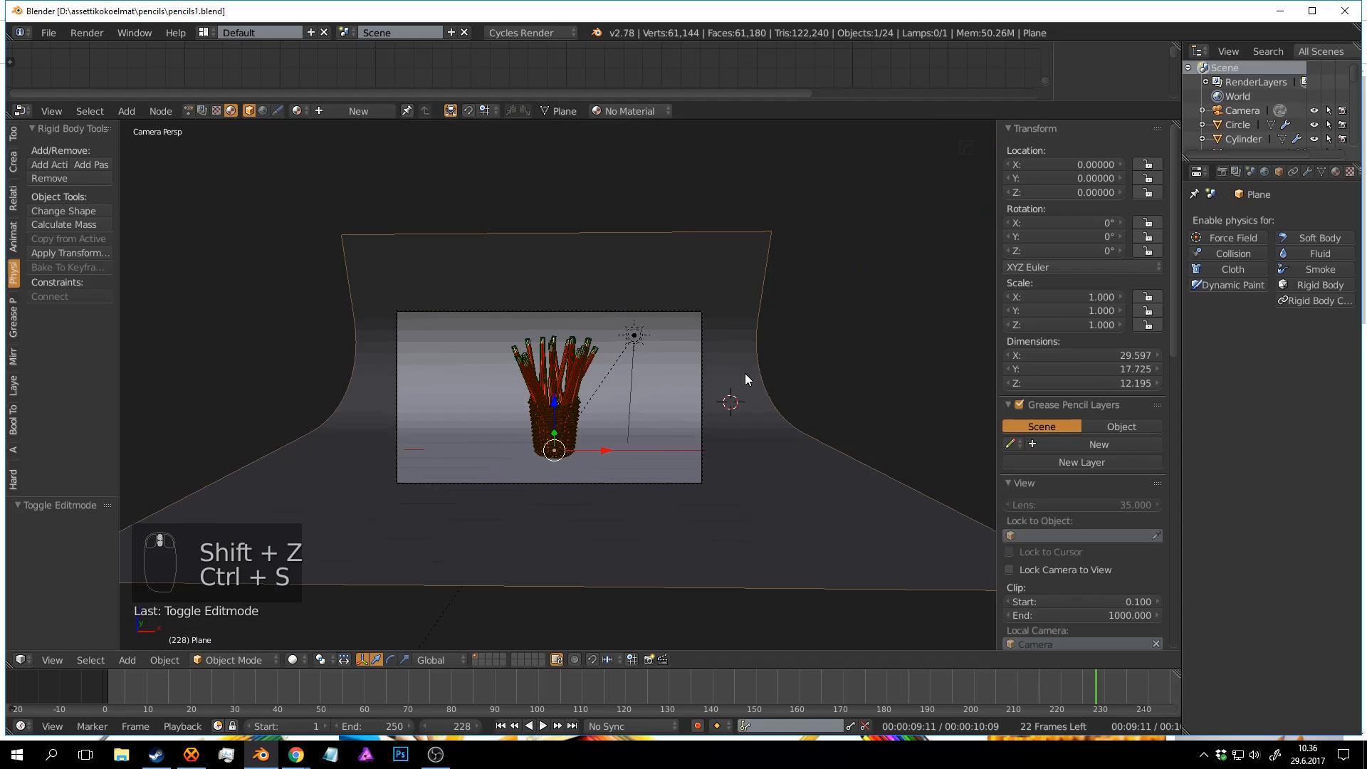
Rotate the sun lamp about -43.3° around the global Z axis and save the file.
right_click(637, 332)
middle_click_drag(637, 331, 613, 396)
scroll(614, 396, "down", 3)
scroll(614, 396, "up", 2)
key("r")
key("z")
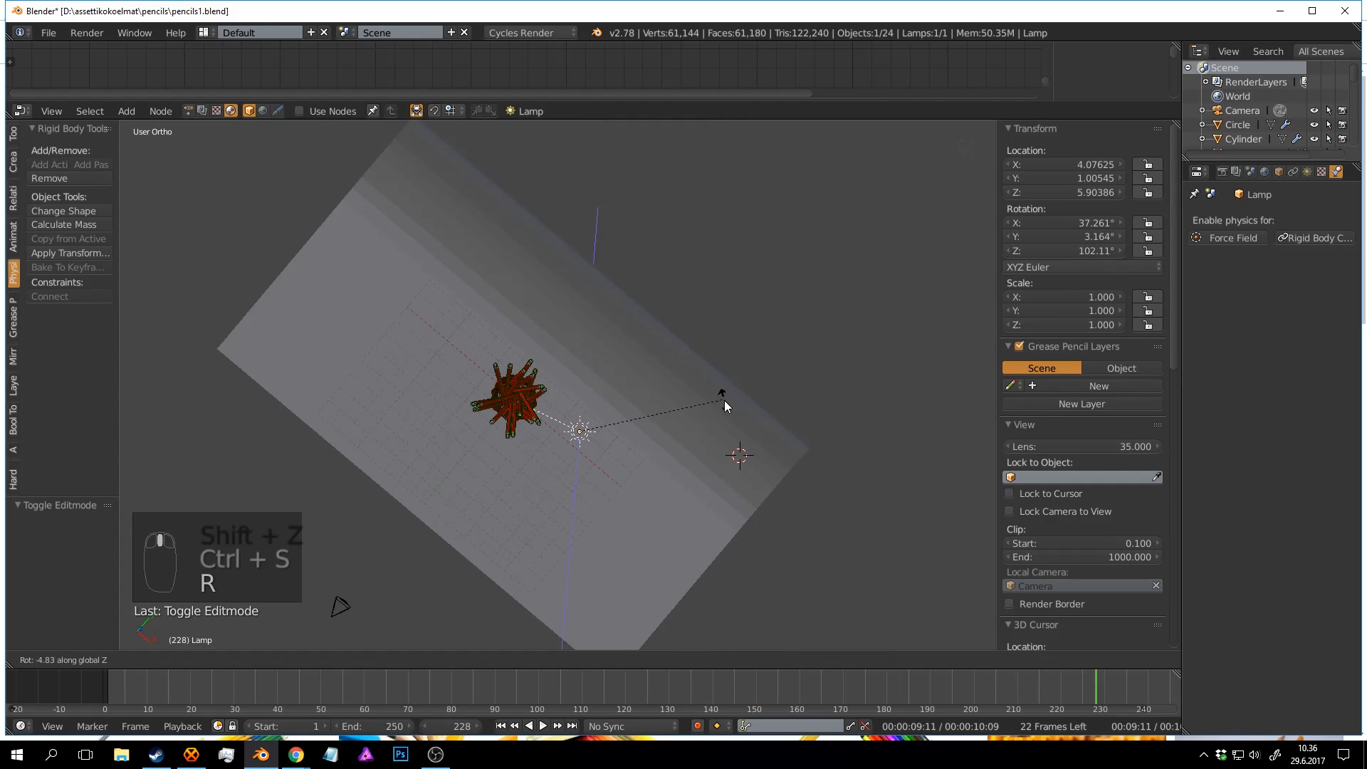
left_click(689, 488)
key("ctrl+s")
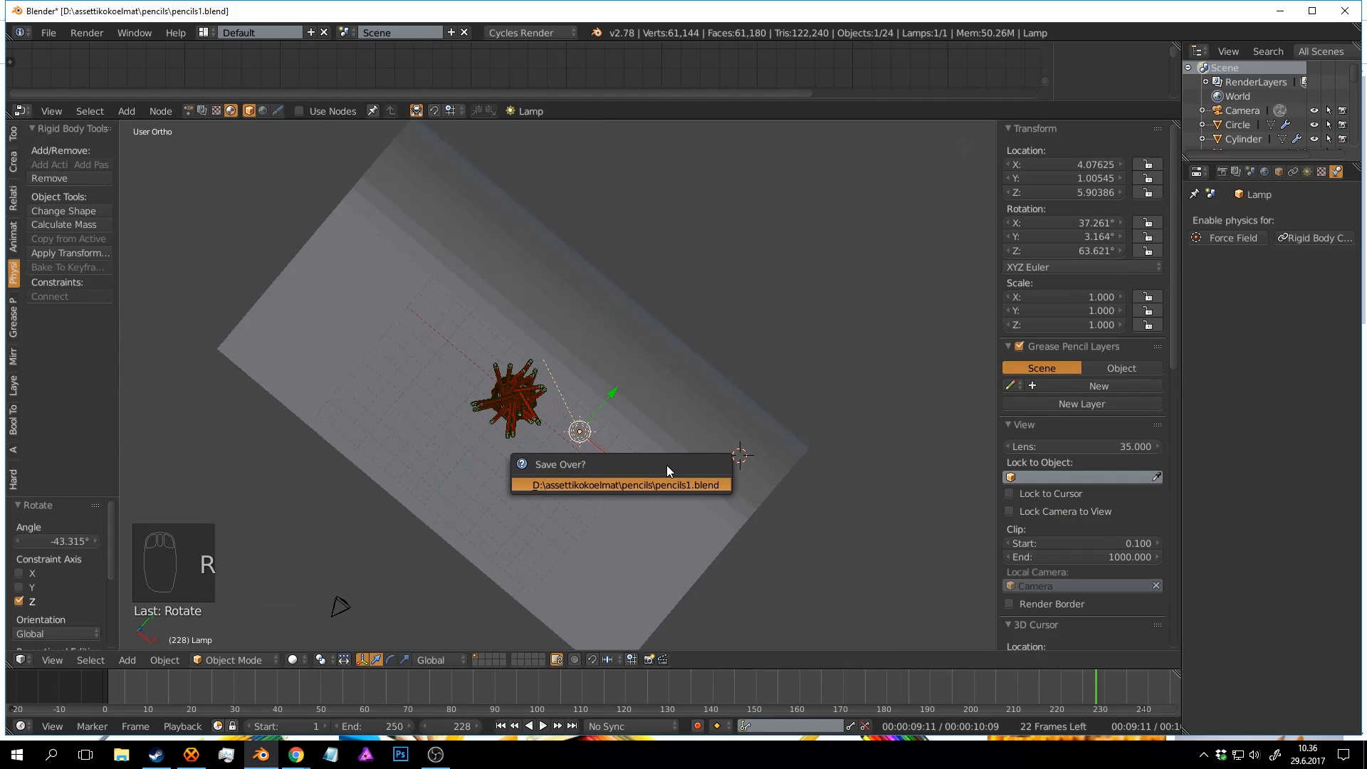
mouse_move(660, 481)
middle_mouse_down()
mouse_move(686, 390)
mouse_move(678, 245)
mouse_move(720, 251)
middle_mouse_up()
key("ctrl+s")
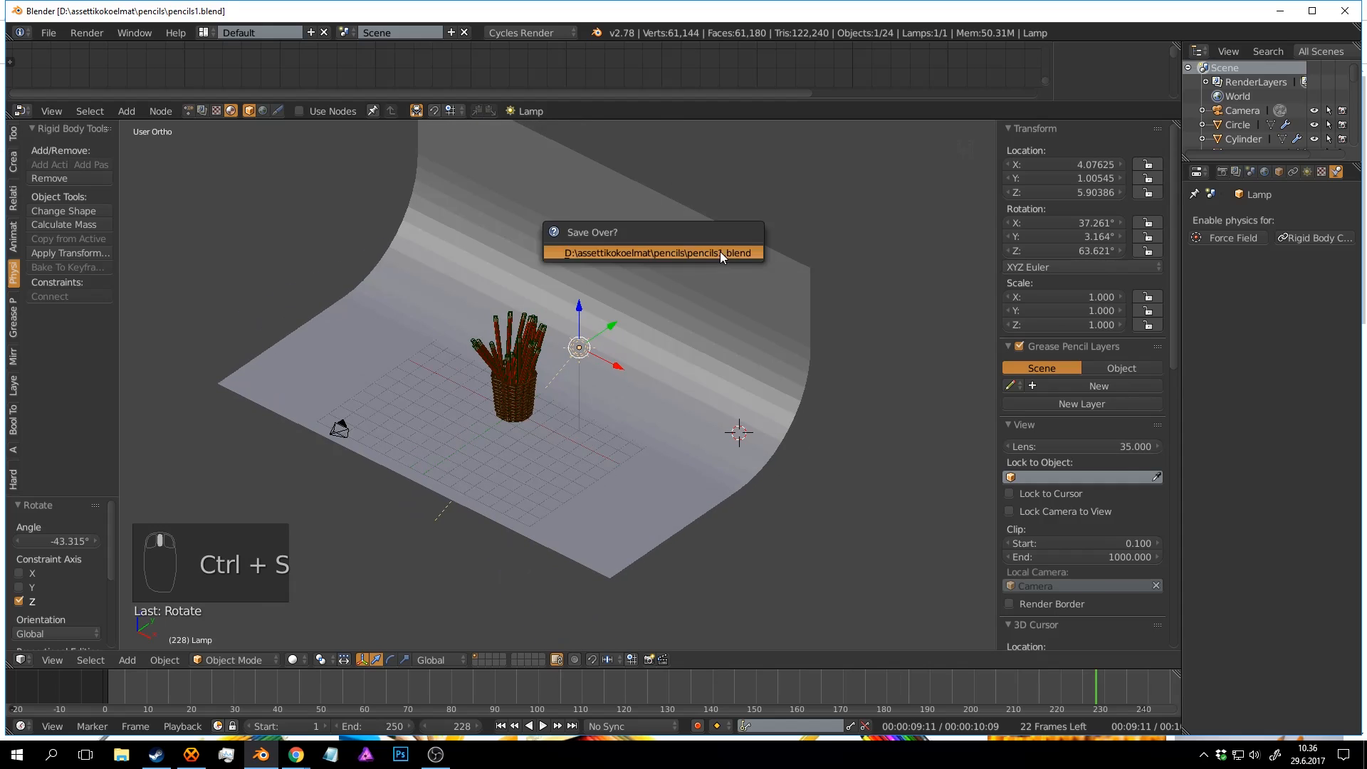
key("ctrl+s")
Shade the curved backdrop smooth, deselect it, and save the file.
right_click(718, 262)
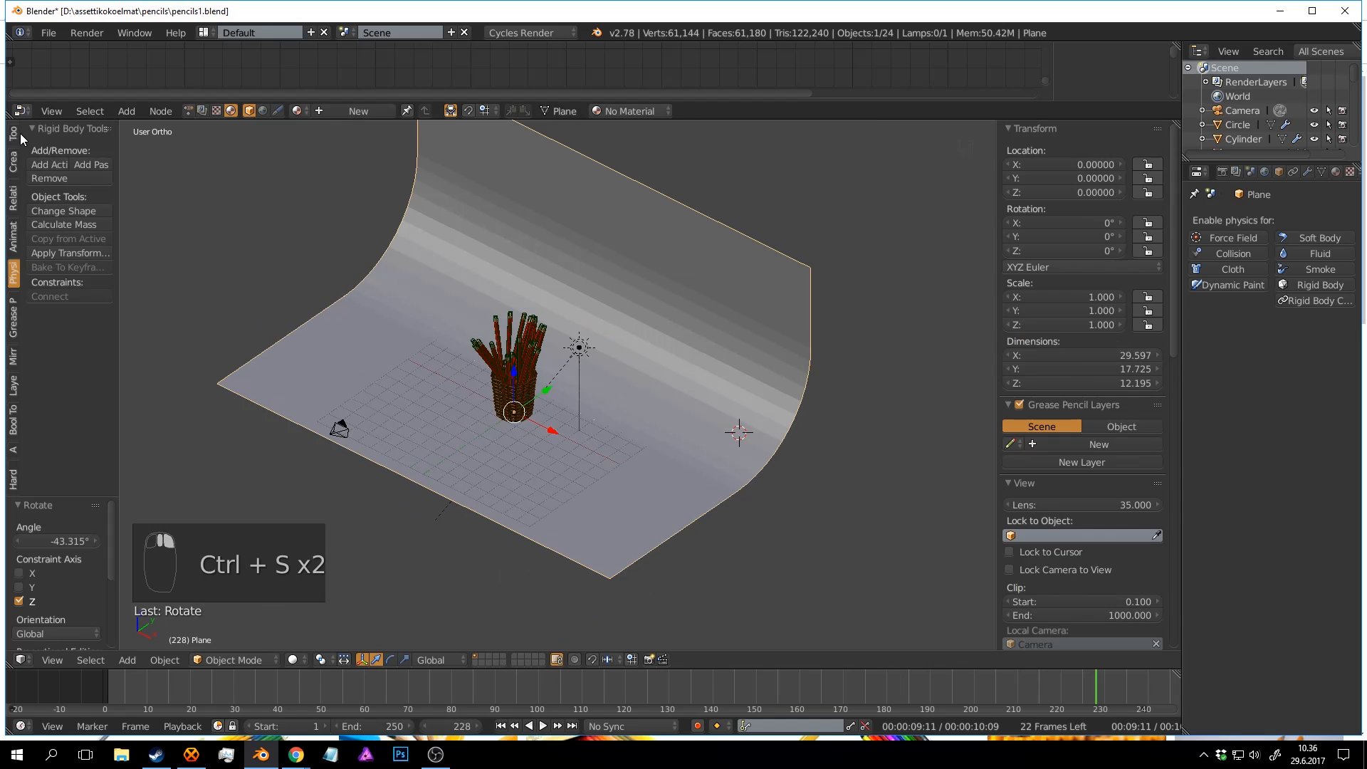
left_click(15, 134)
left_click(47, 336)
middle_click_drag(463, 360, 536, 329)
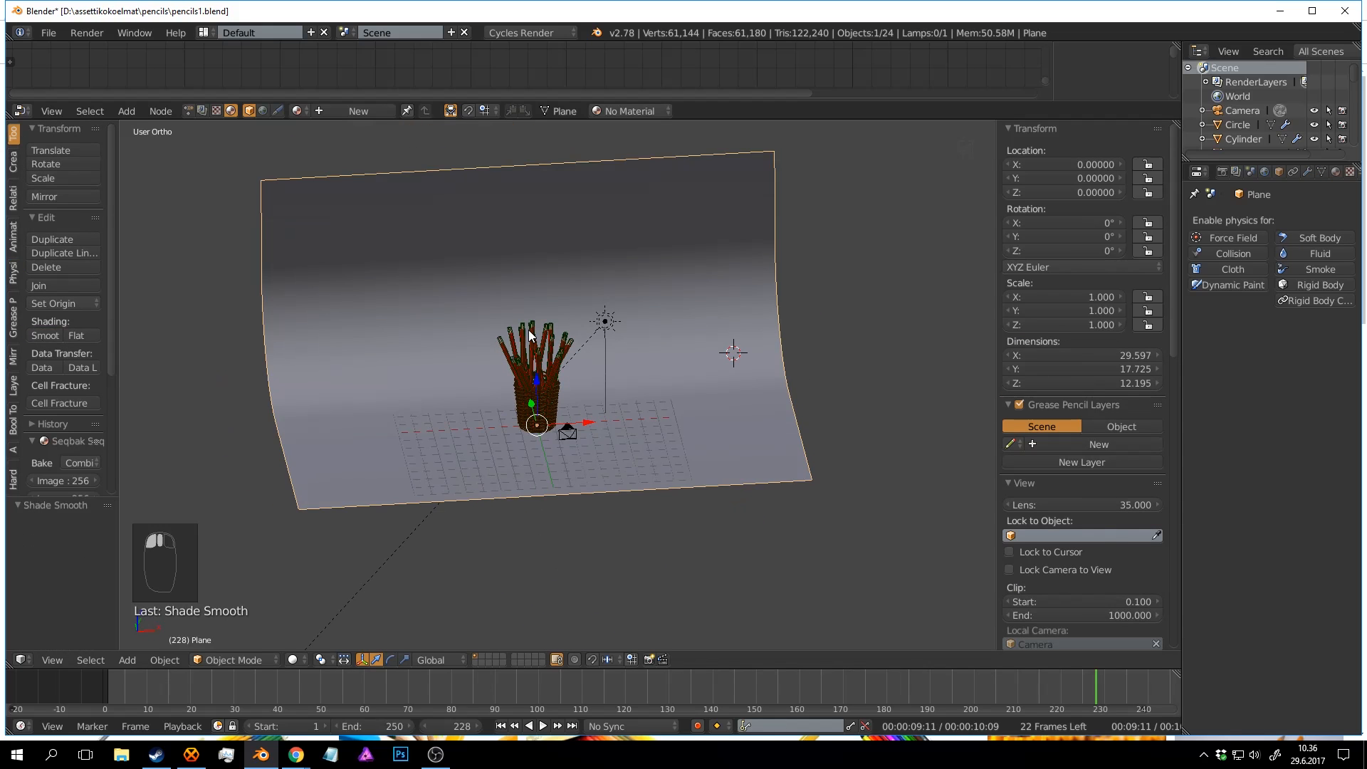
key("a")
key("ctrl+s")
left_click(537, 330)
Preview the smoothed backdrop and rotated sunlight through the camera in rendered shading, return to solid shading, and save.
key("KP_0")
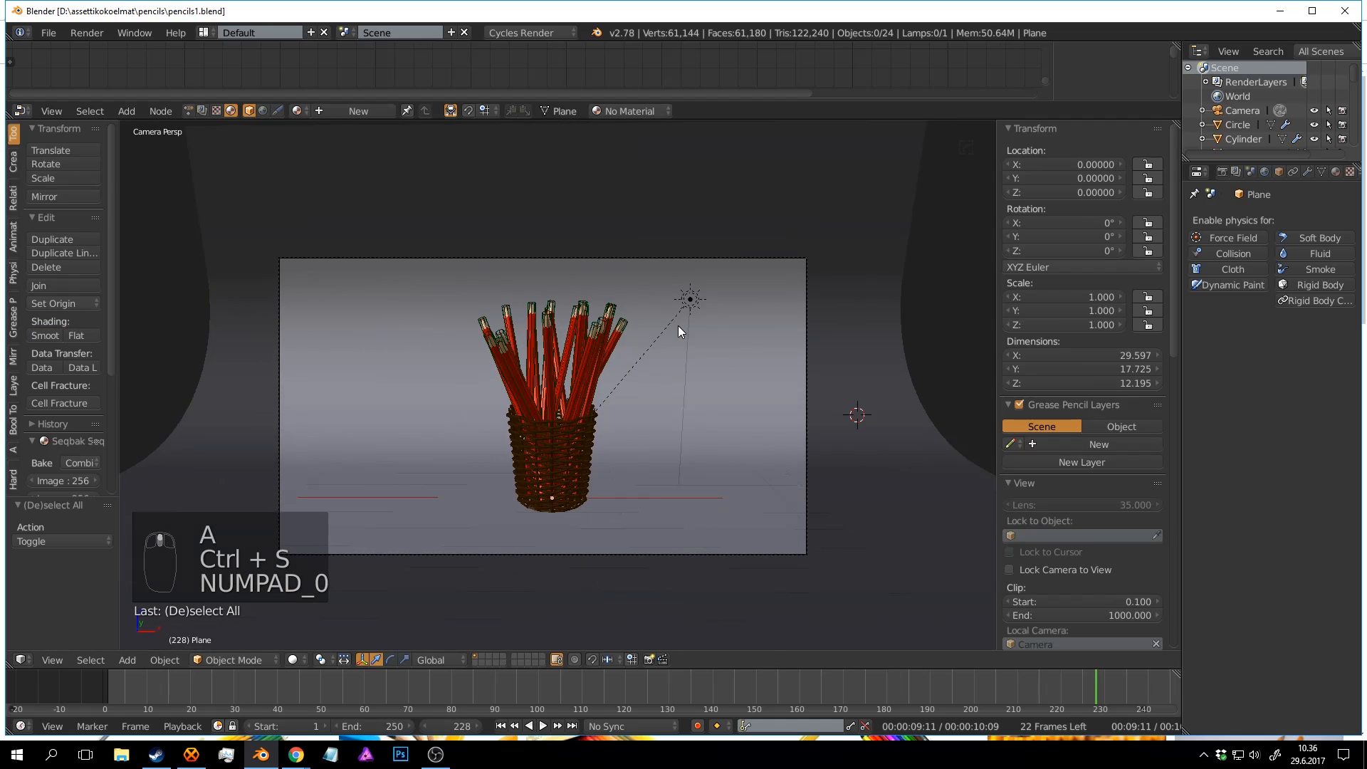
key("shift+z")
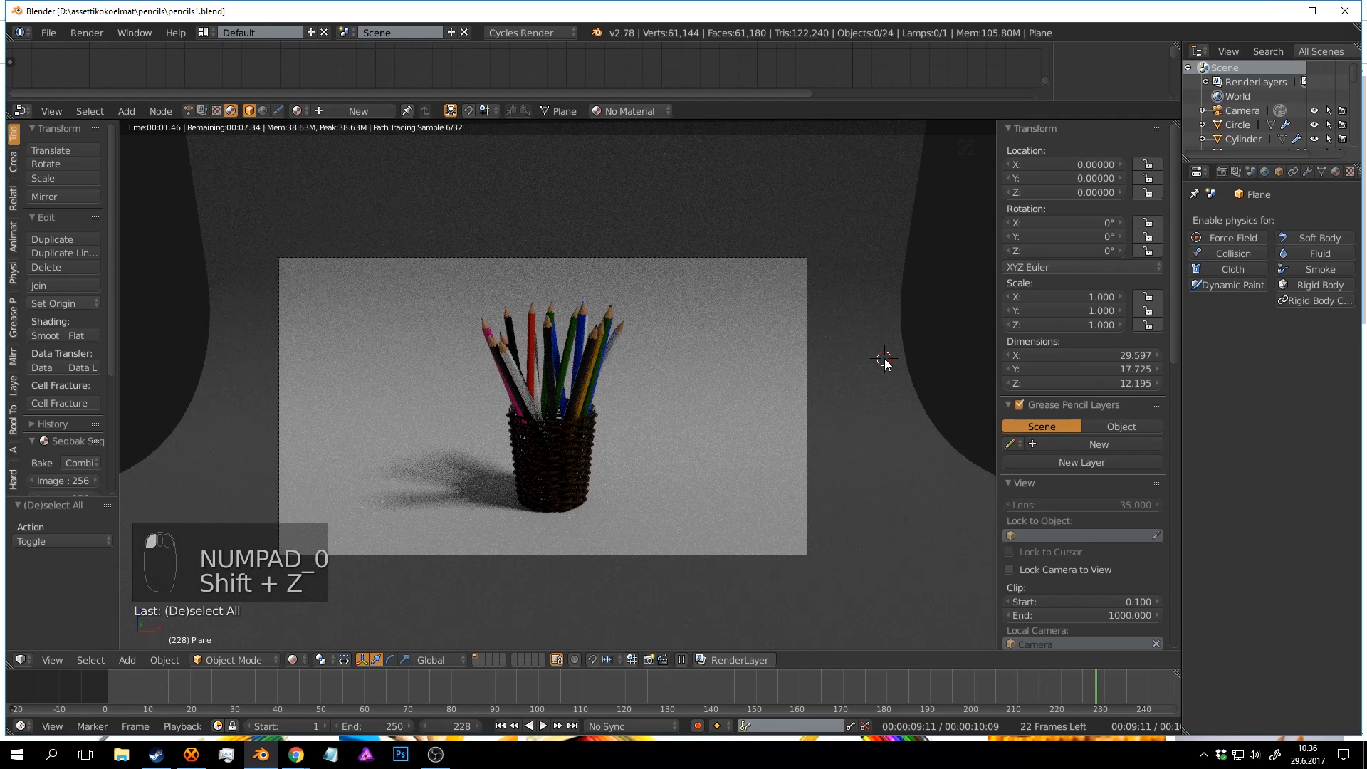
key("shift+z")
key("ctrl+s")
left_click(885, 356)
Enable shader nodes on the sun lamp and open its emission strength for editing.
right_click(724, 305)
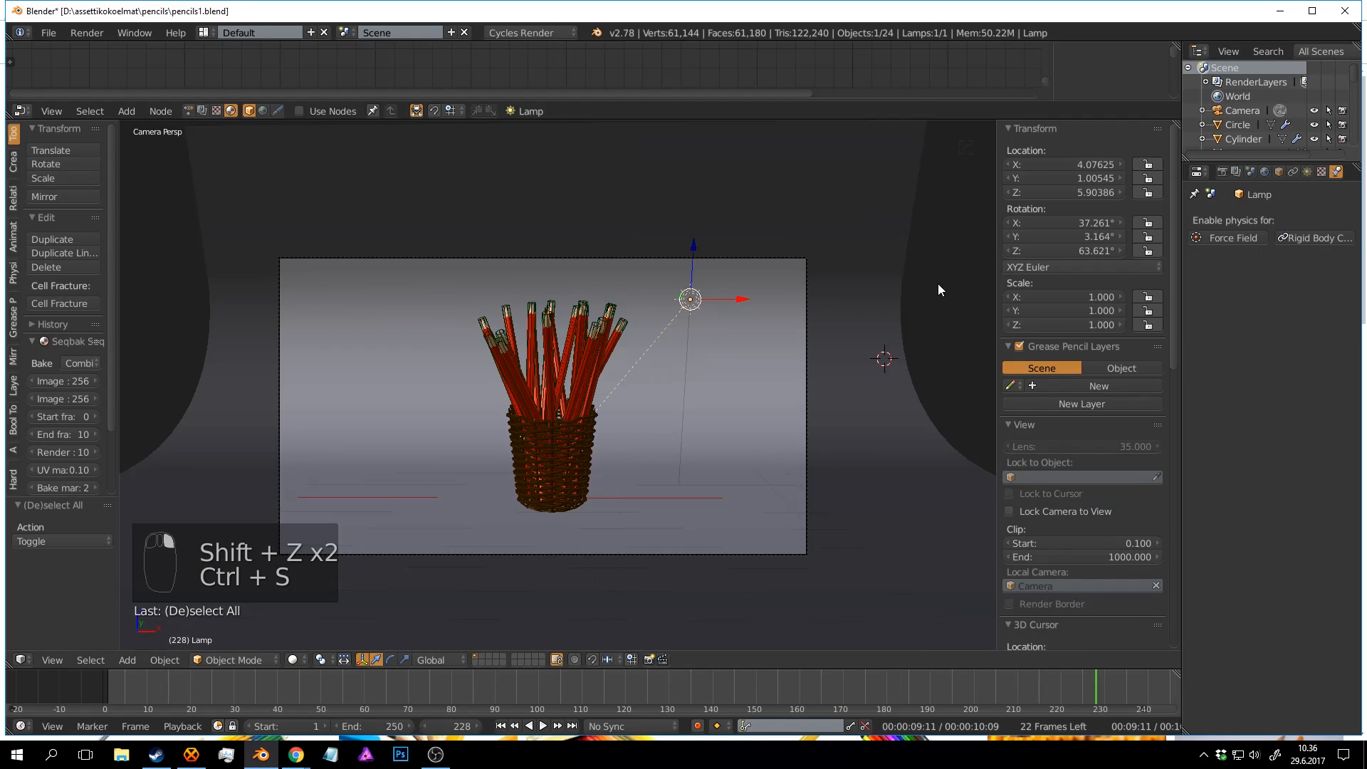
left_click(1306, 172)
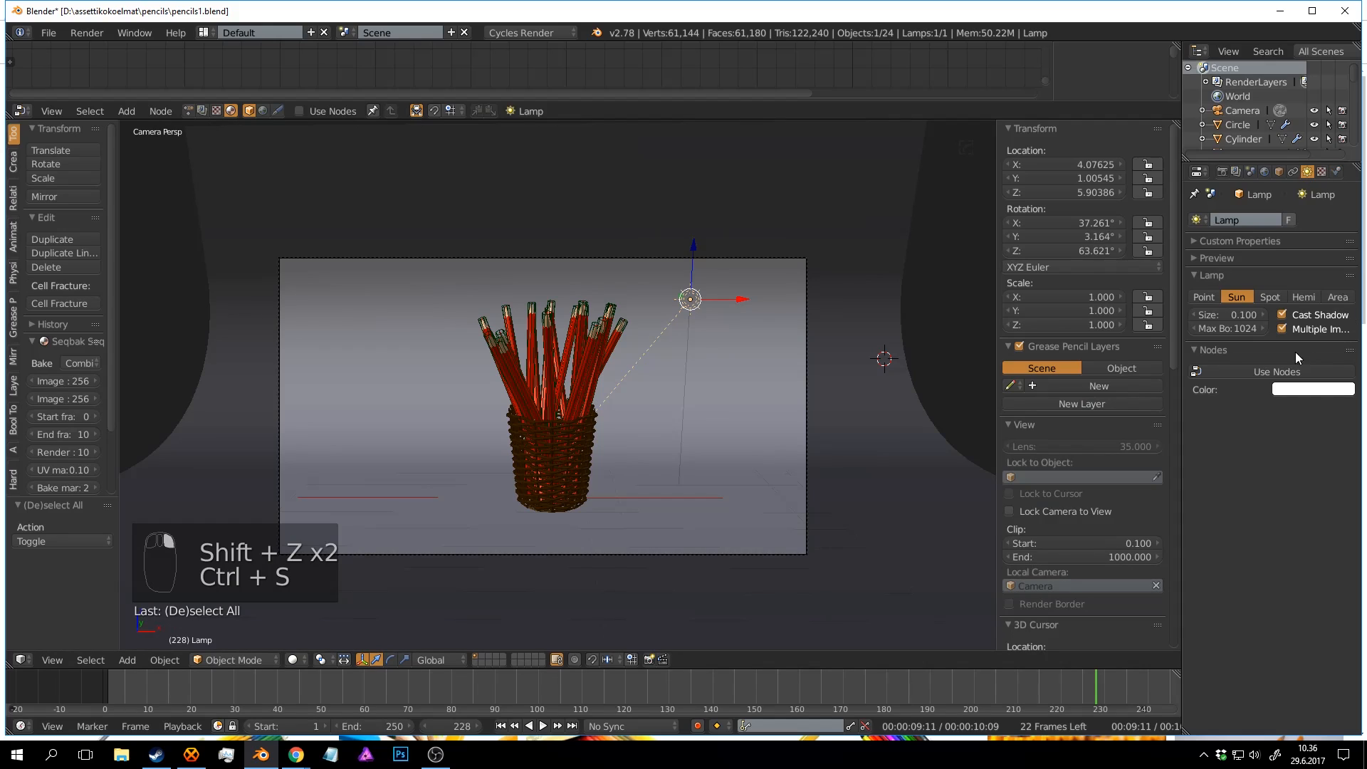
left_click(1280, 363)
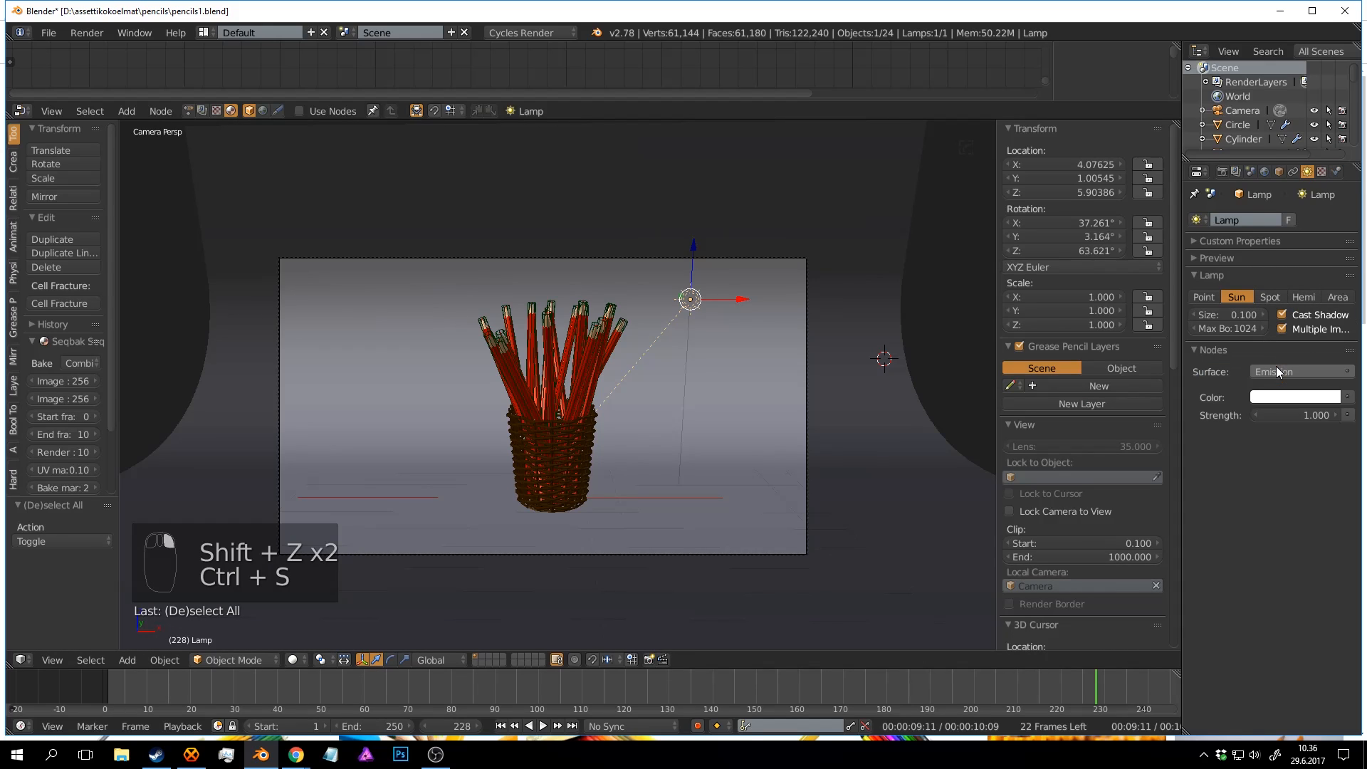
left_click(1314, 418)
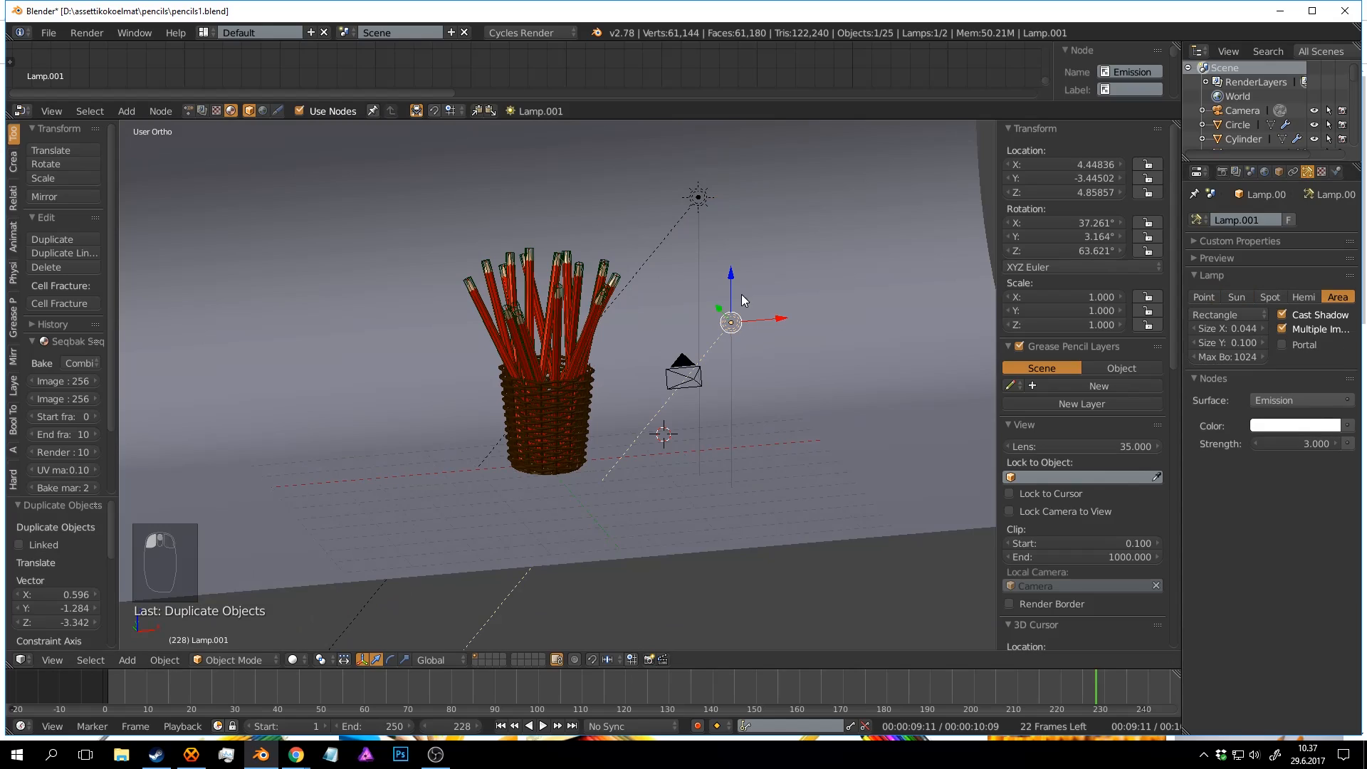
Save the file, switch to the camera view, and set the area lamp's size to about 8.72 in X and 2.47 in Y.
key("ctrl+s")
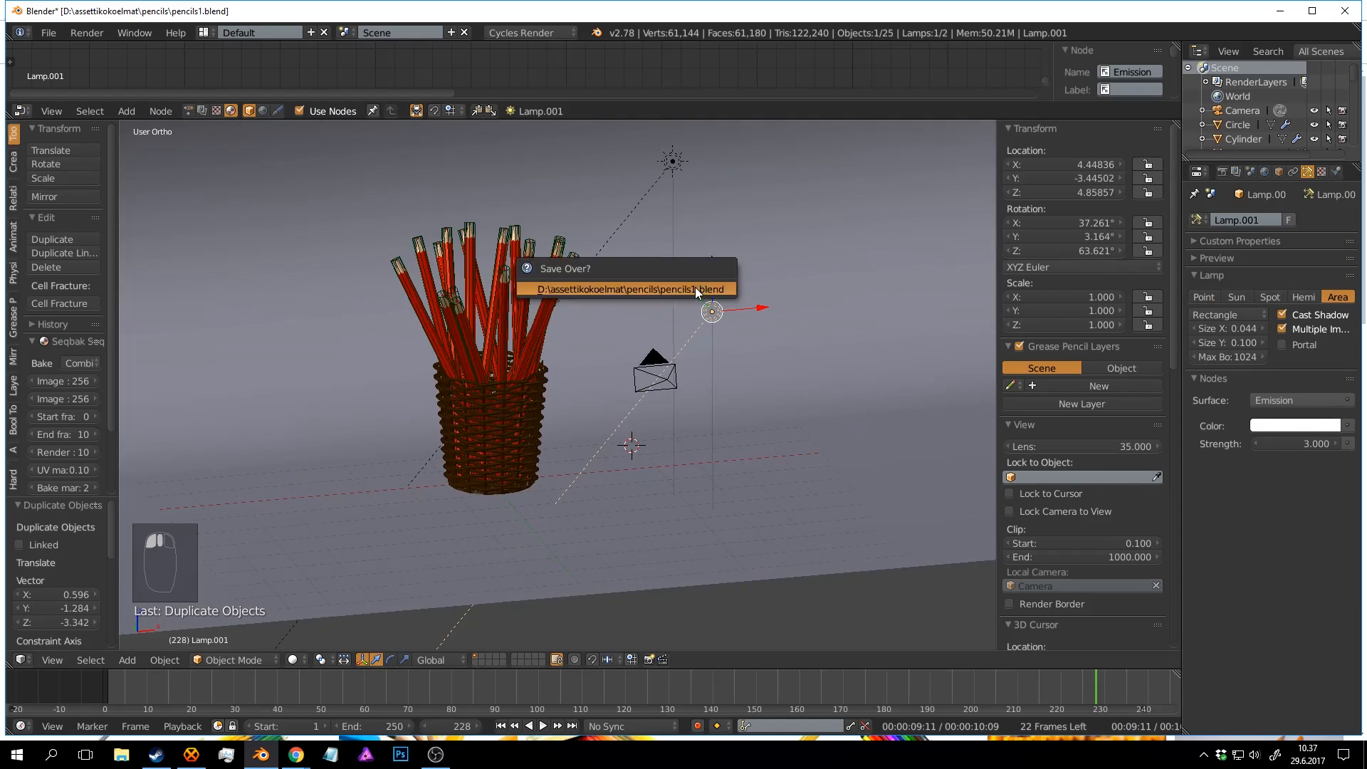
left_click(695, 287)
middle_click_drag(800, 329, 834, 311)
key("KP_0")
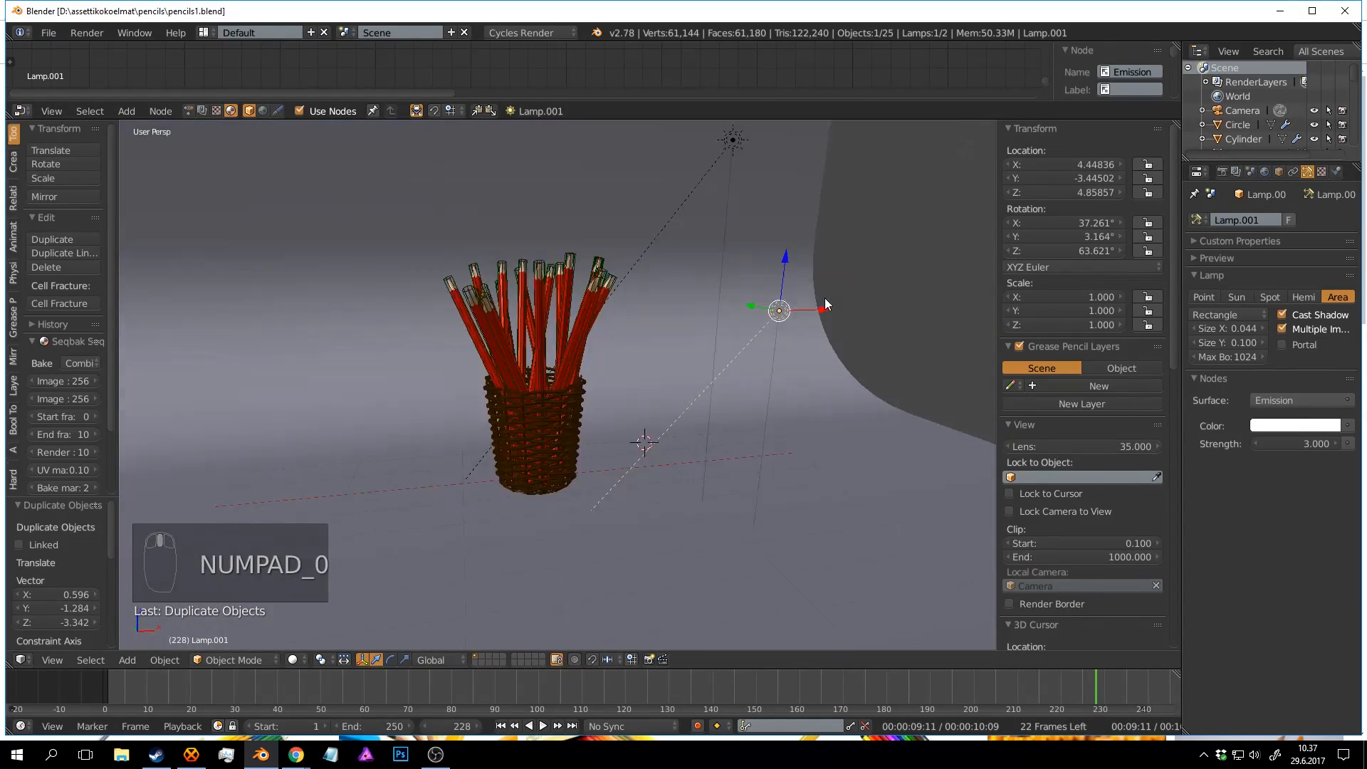
left_click_drag(1229, 329, 1282, 329)
left_click_drag(1228, 343, 1261, 343)
Rotate the area lamp to face the basket and move it to about X 5.21, Y -2.56, Z 3.24.
scroll(819, 322, "down", 1)
middle_click_drag(818, 322, 703, 306, "shift")
scroll(705, 307, "up", 1)
key("r")
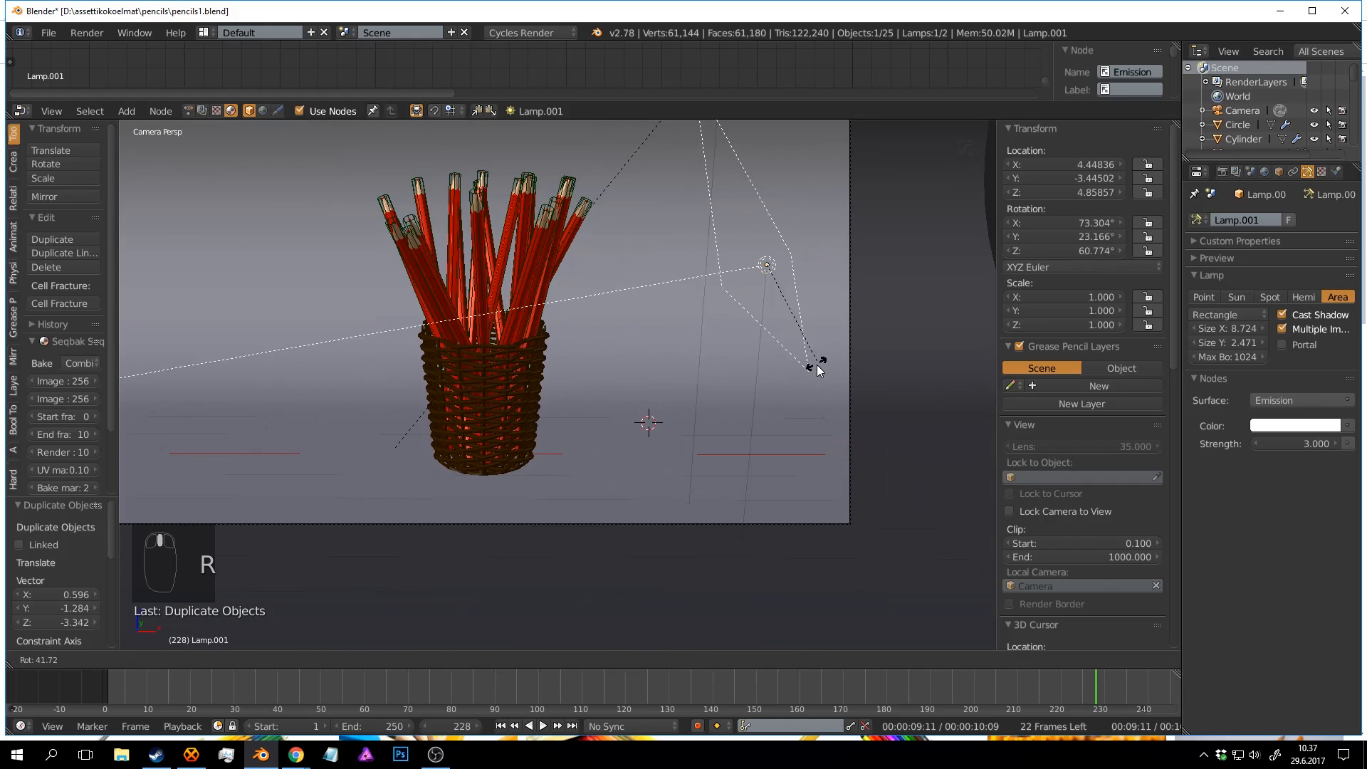
left_click(816, 372)
middle_click_drag(814, 373, 661, 395)
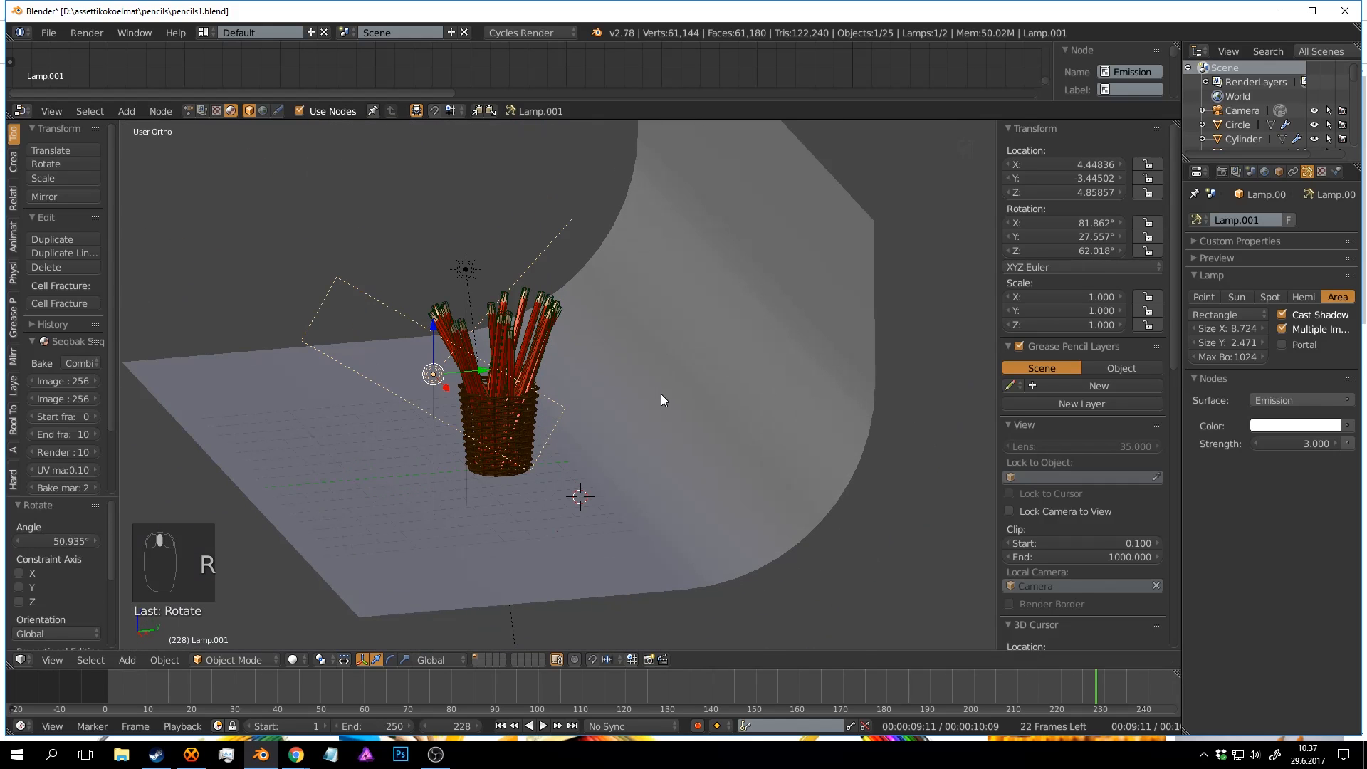
key("r")
left_click(684, 283)
key("g")
left_click(720, 335)
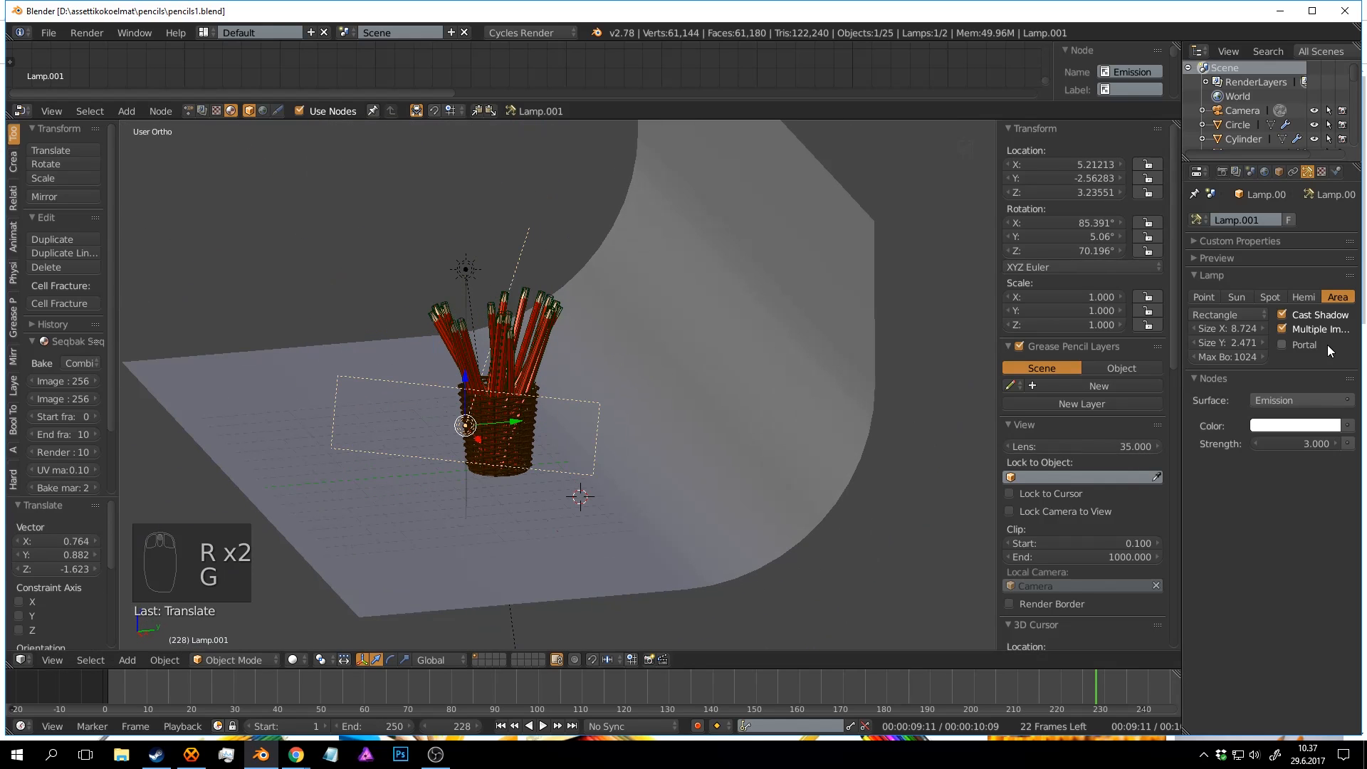
Enlarge the area lamp's Y size to about 7.88, then move it to about X 4.81, Y -2.03, Z 4.92 and rotate it about -6.4°.
key("ctrl+s")
left_click_drag(1238, 340, 1353, 343)
key("g")
left_click(740, 341)
key("r")
left_click(755, 395)
Save the file and preview the area lamp's lighting through the camera in rendered shading.
key("ctrl+s")
key("KP_0")
key("shift+z")
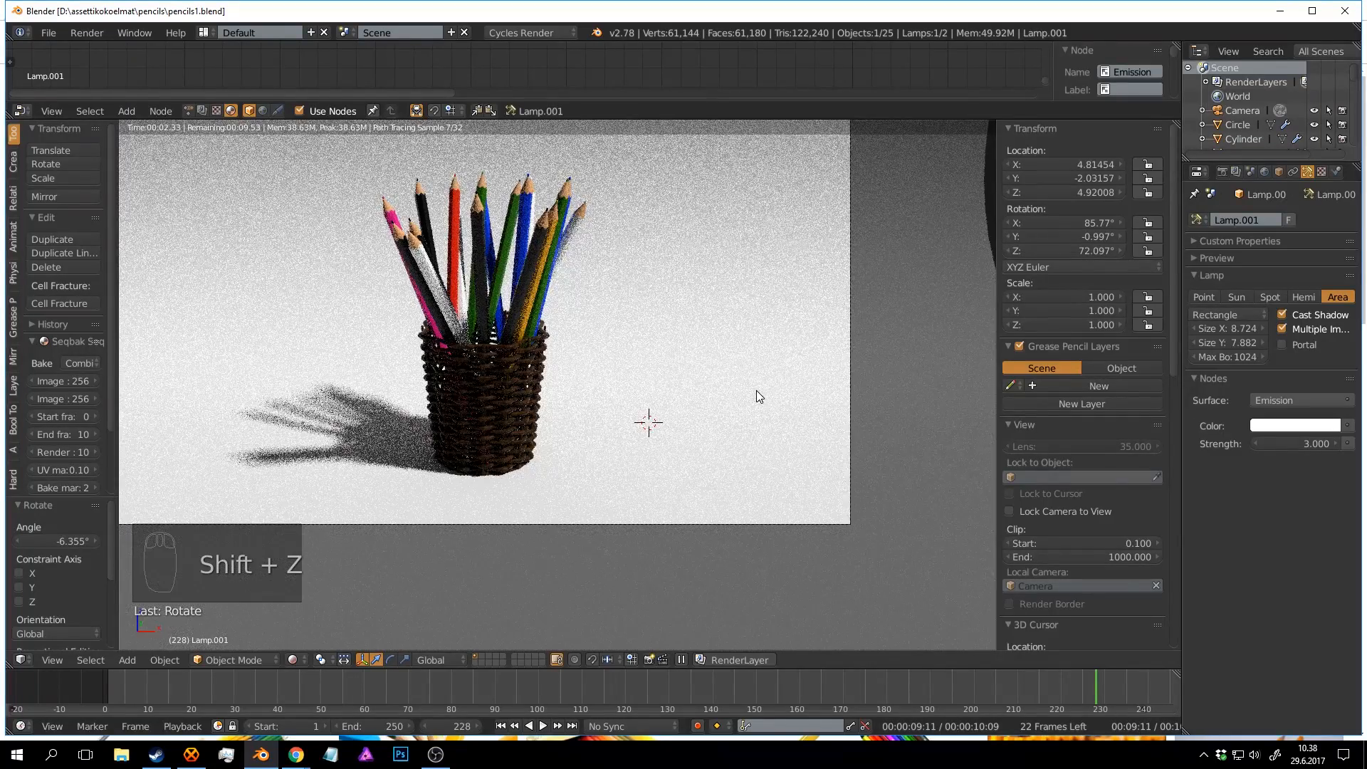
Move the area lamp farther from the basket to about X 7.38, Y -1.72, Z 5.91 and rotate it about 1.36°.
key("shift+z")
key("g")
left_click(945, 335)
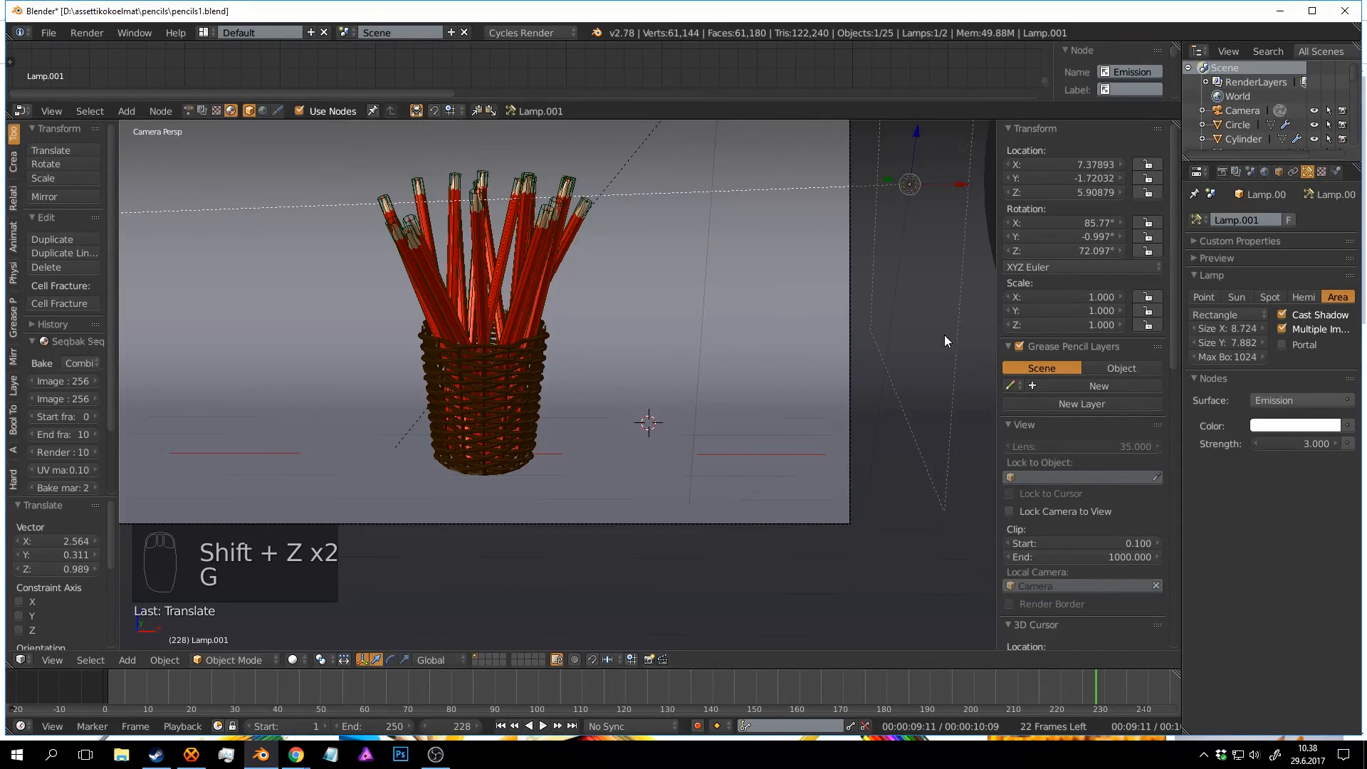
scroll(862, 378, "down", 3)
middle_click_drag(861, 378, 729, 358)
key("r")
left_click(725, 362)
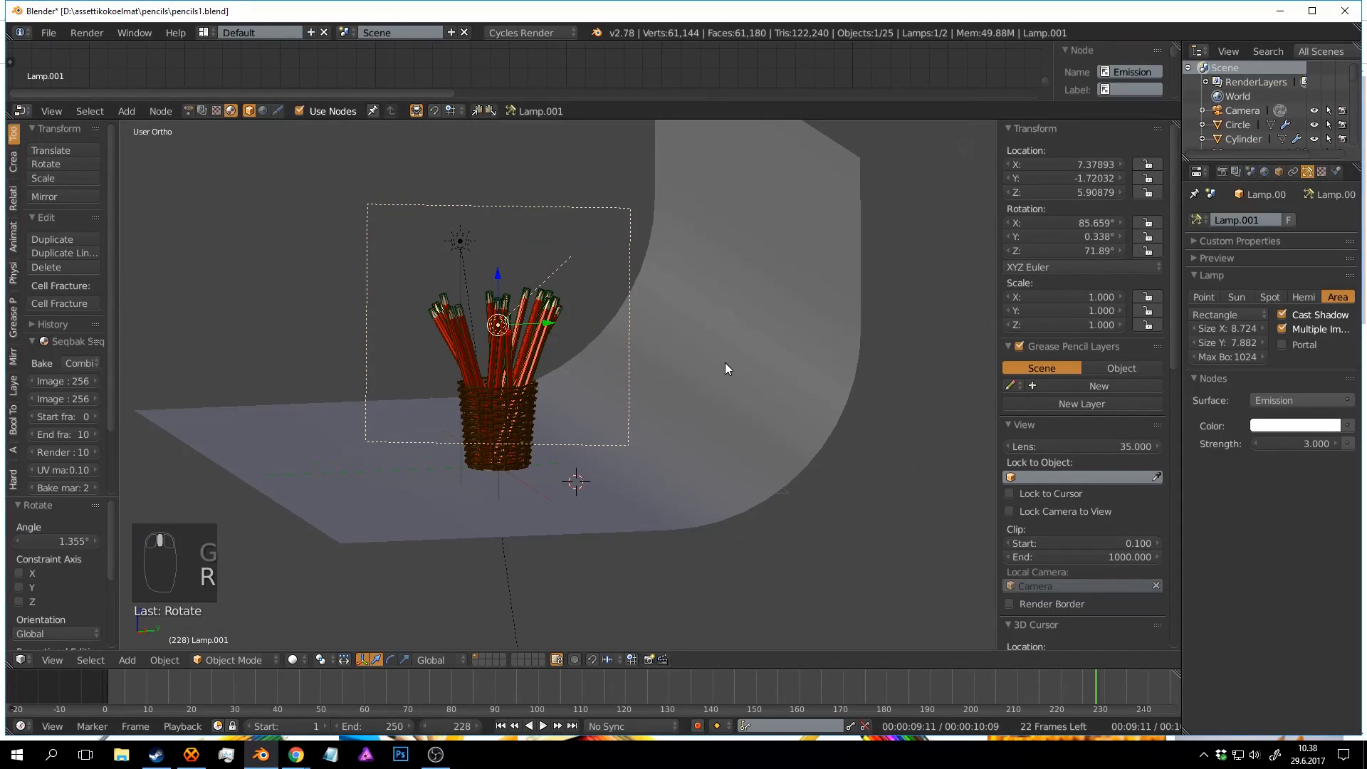
Set the area lamp's emission color to pale yellow, RGB 1.000, 0.898, 0.457, and save the file.
left_click(1321, 425)
left_click(1272, 290)
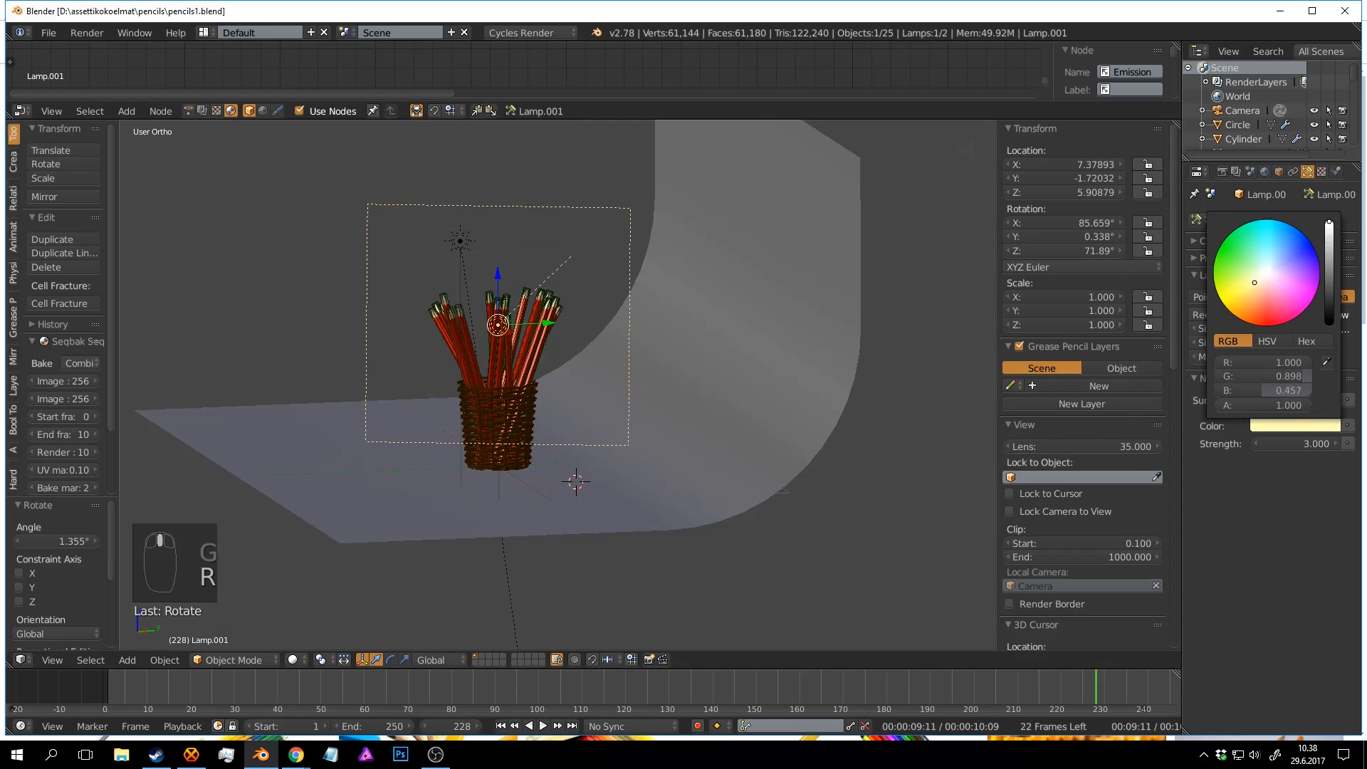
key("ctrl+s")
key("ctrl+s")
Preview the yellow-tinted area lamp's lighting through the camera in rendered shading, then return to solid shading.
scroll(712, 416, "up", 2)
key("KP_0")
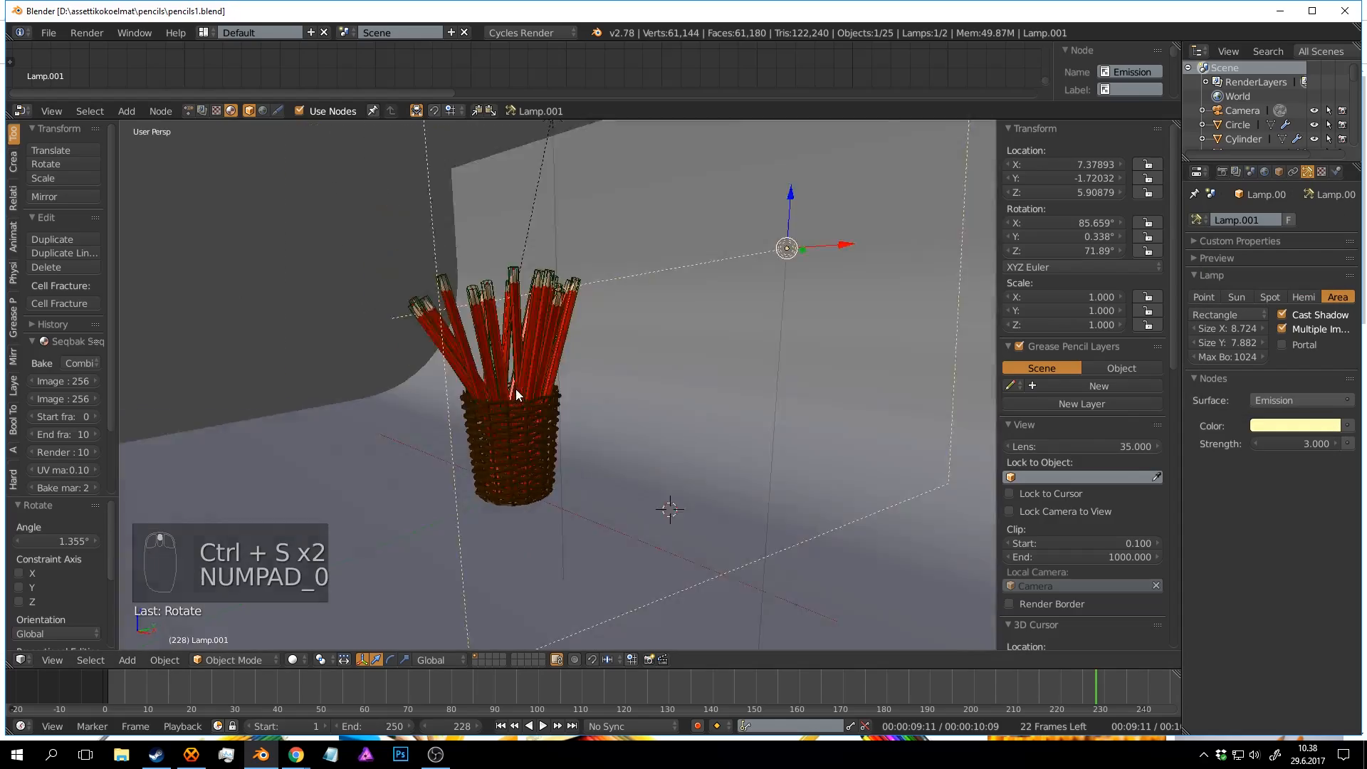
key("shift+z")
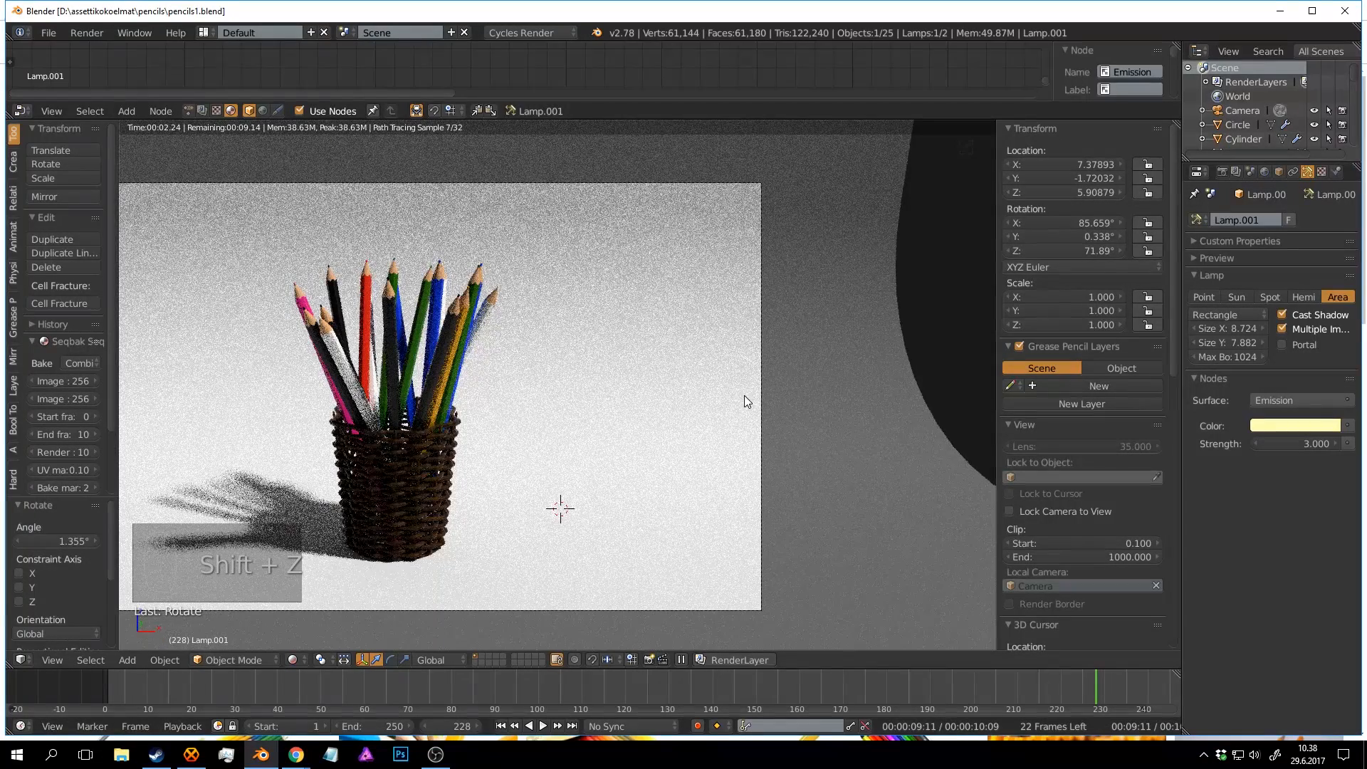
key("shift+z")
scroll(755, 400, "down", 2)
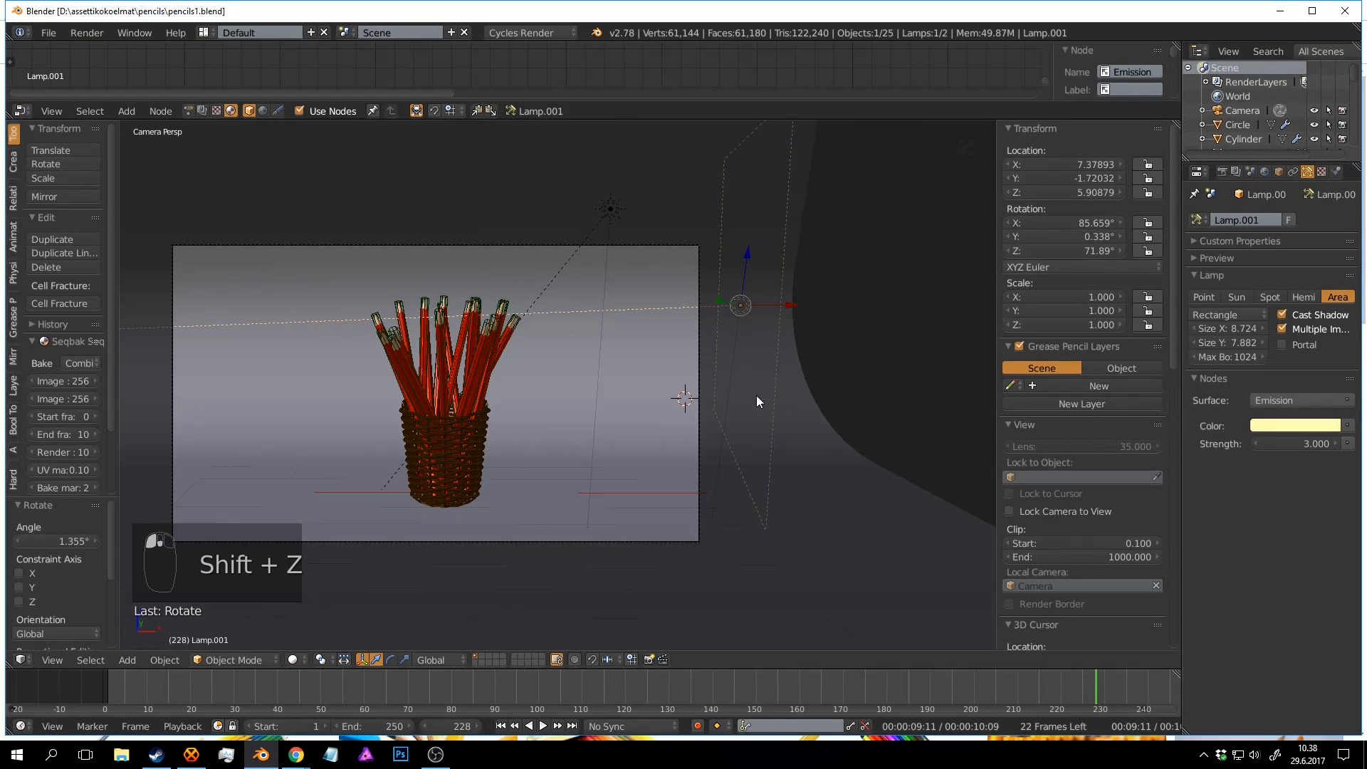
Set the area lamp's emission strength to 500, preview it within a render border around the camera frame, and save the file.
left_click(1314, 442)
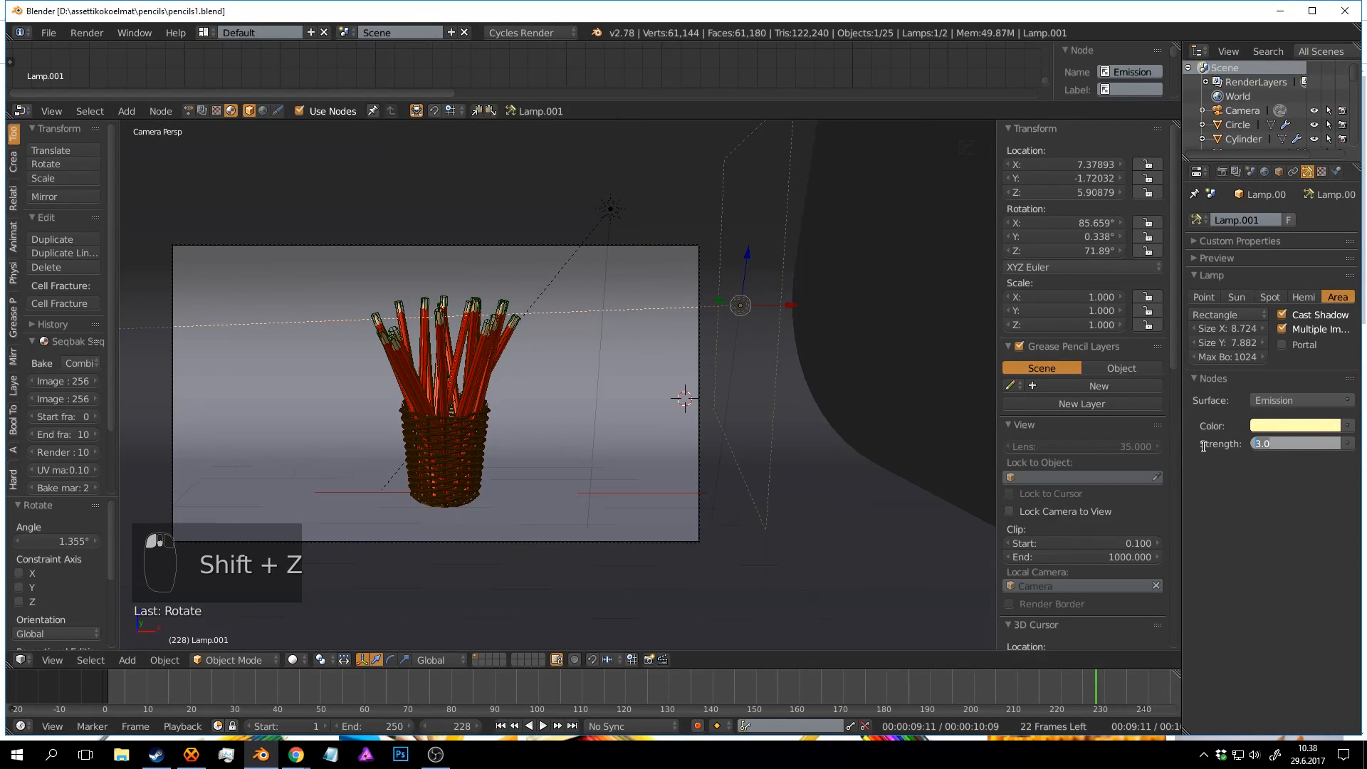
type("500")
key("Return")
key("KP_0")
key("shift+z")
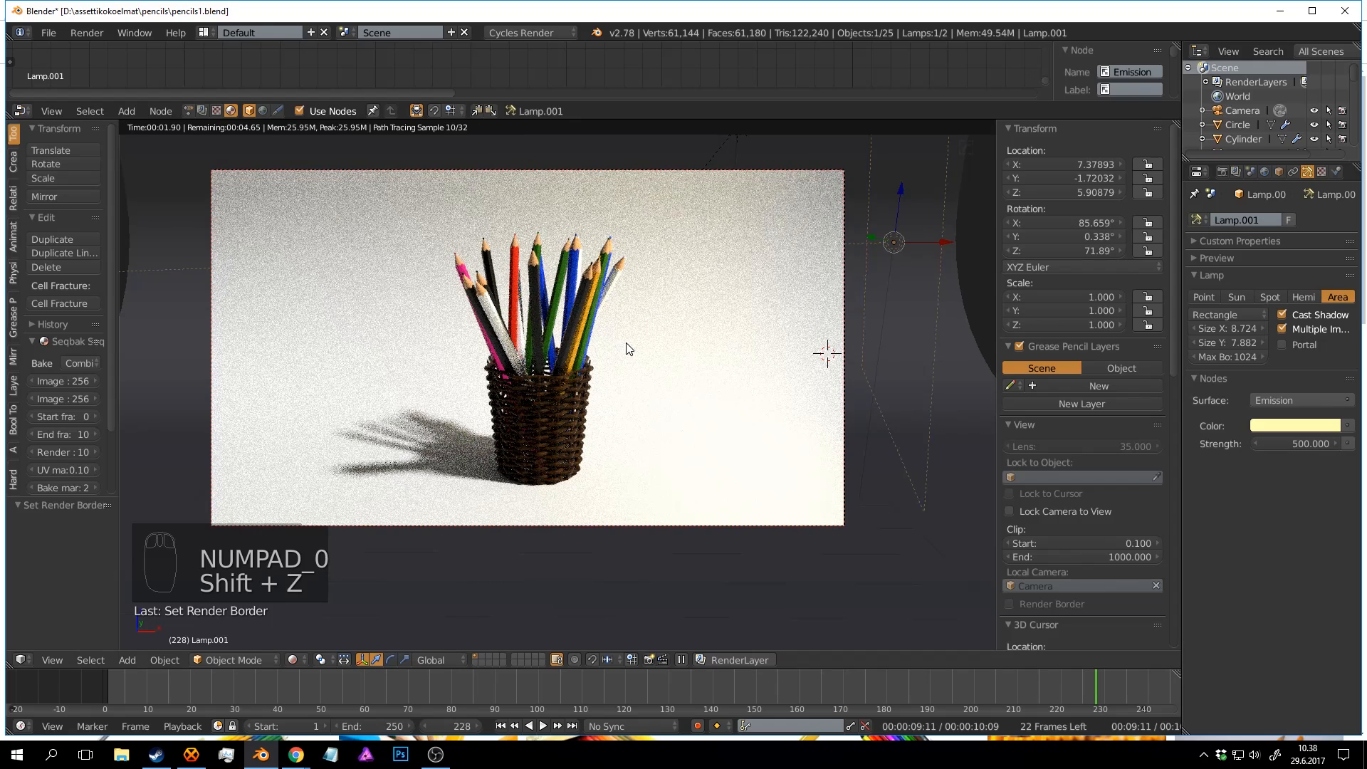
key("shift+z")
key("ctrl+s")
Duplicate the area lamp about -16.23 along X to the basket's other side and rotate the copy about 225° to face the basket.
scroll(771, 346, "down", 2)
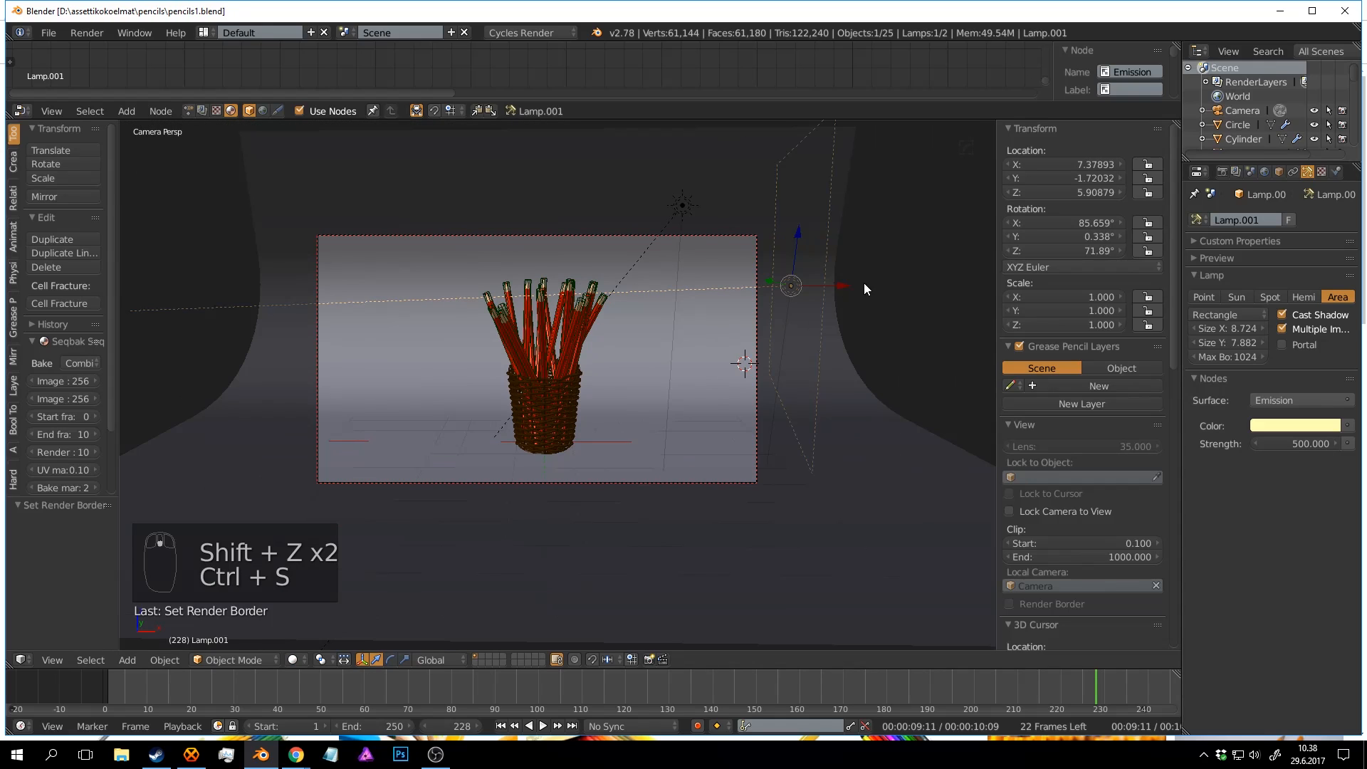
key("shift+d")
key("x")
left_click(312, 339)
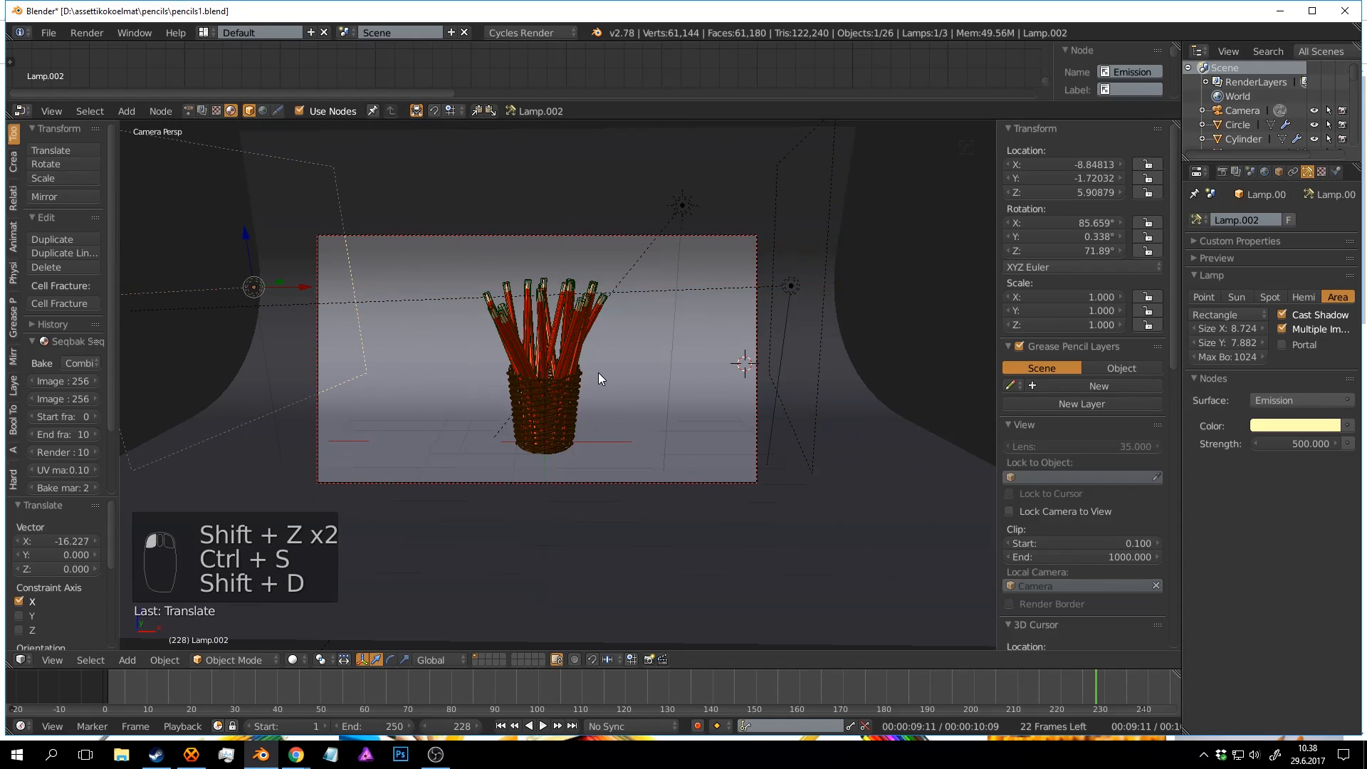
key("r")
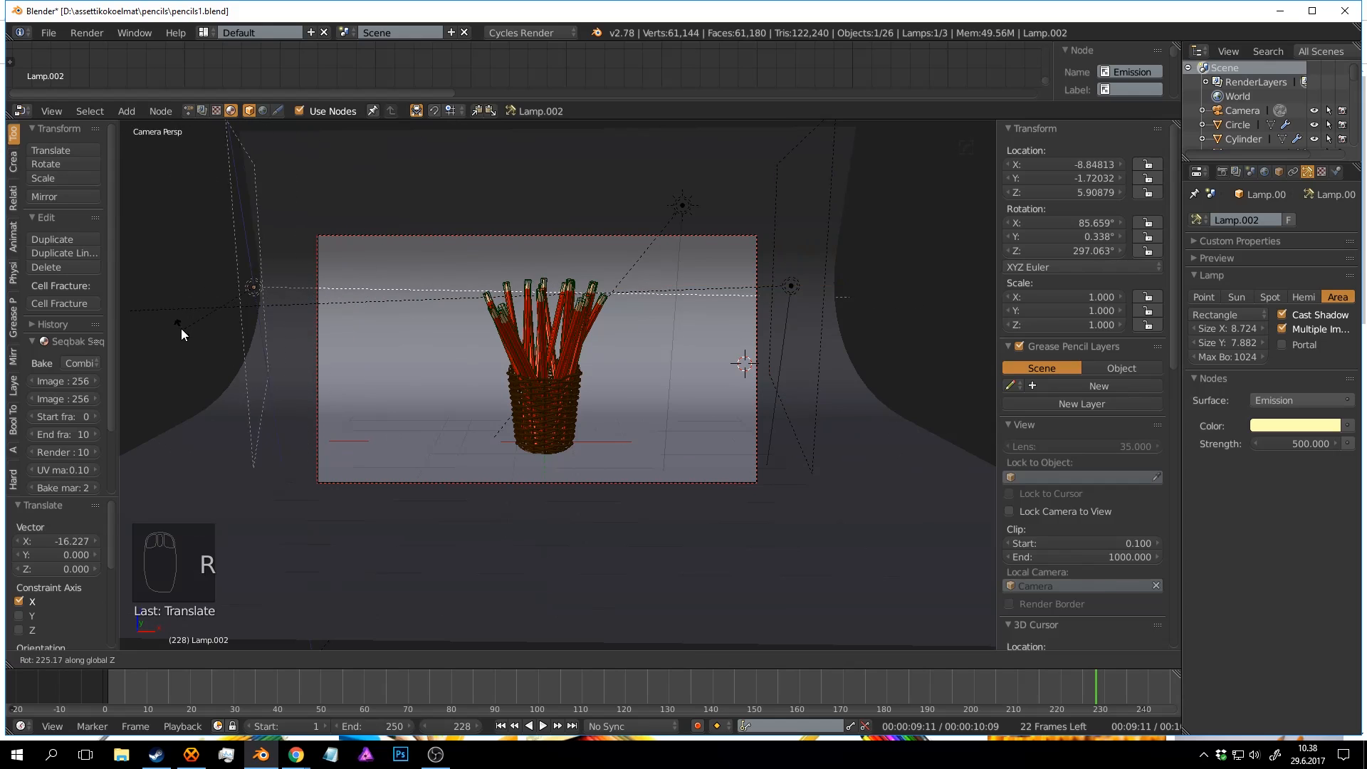
left_click(179, 324)
Move the duplicate lamp to about X -8.15, Y -1.83, Z 5.47, fine-tune its rotation, save the file, and open its emission color.
key("g")
left_click(415, 329)
key("r")
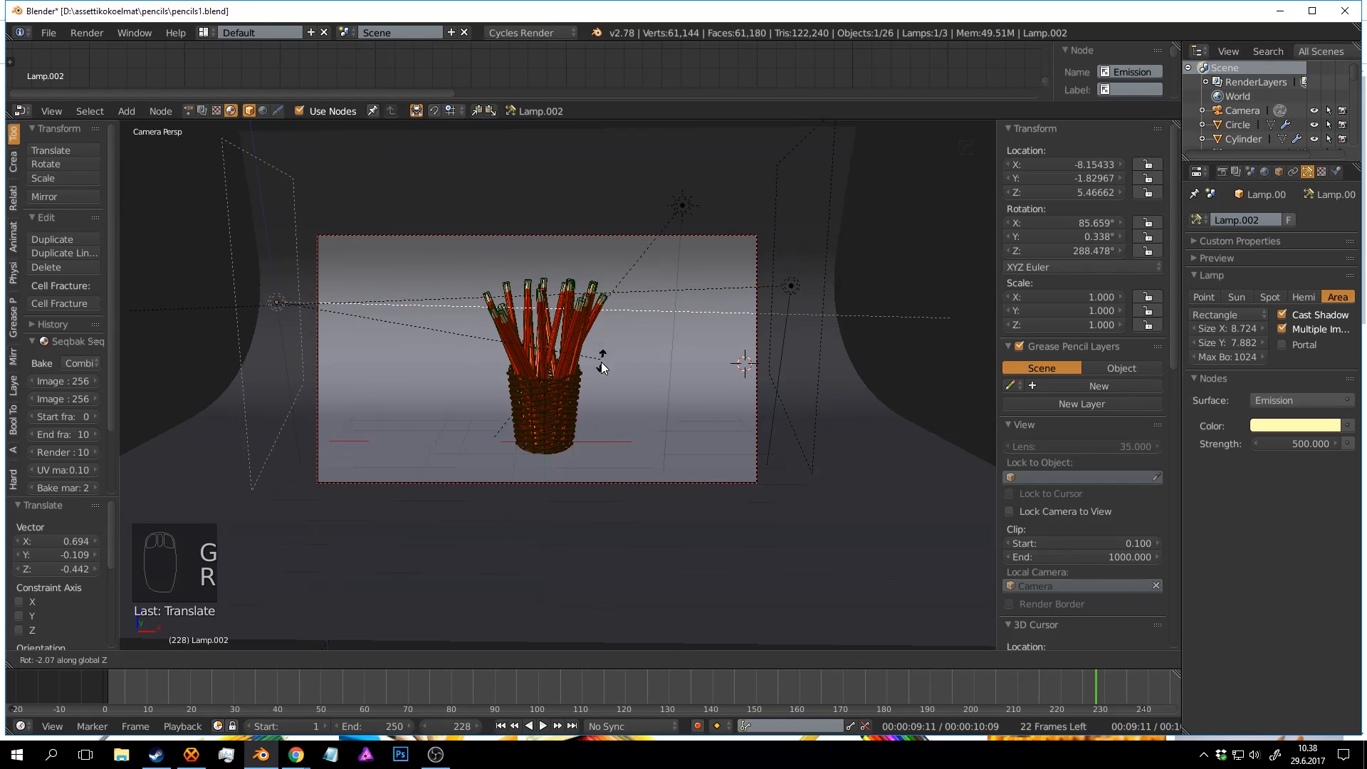
left_click(591, 378)
key("ctrl+s")
left_click(1305, 425)
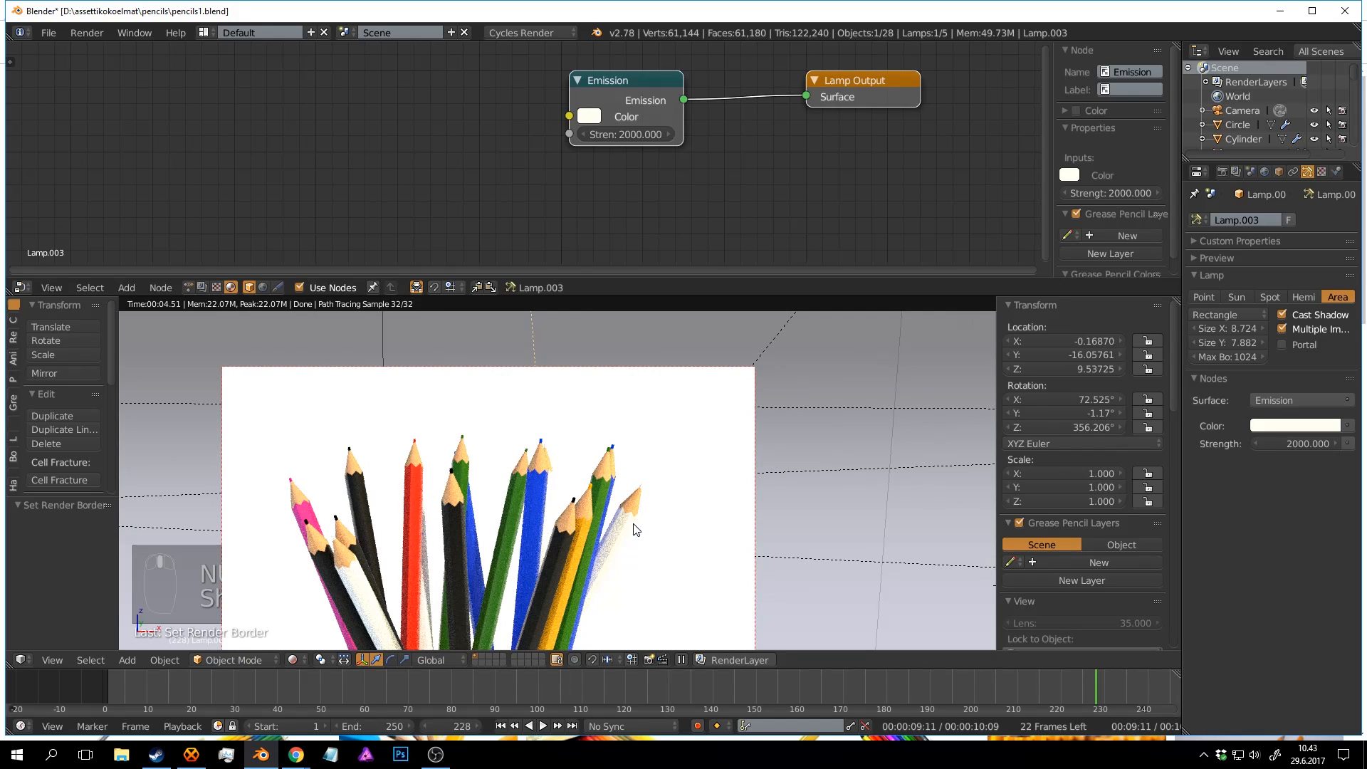
Return to solid shading, save the file, and select the rightmost pencil to show its whole wood node setup.
key("shift+z")
key("ctrl+s")
middle_click_drag(623, 497, 610, 456, "shift")
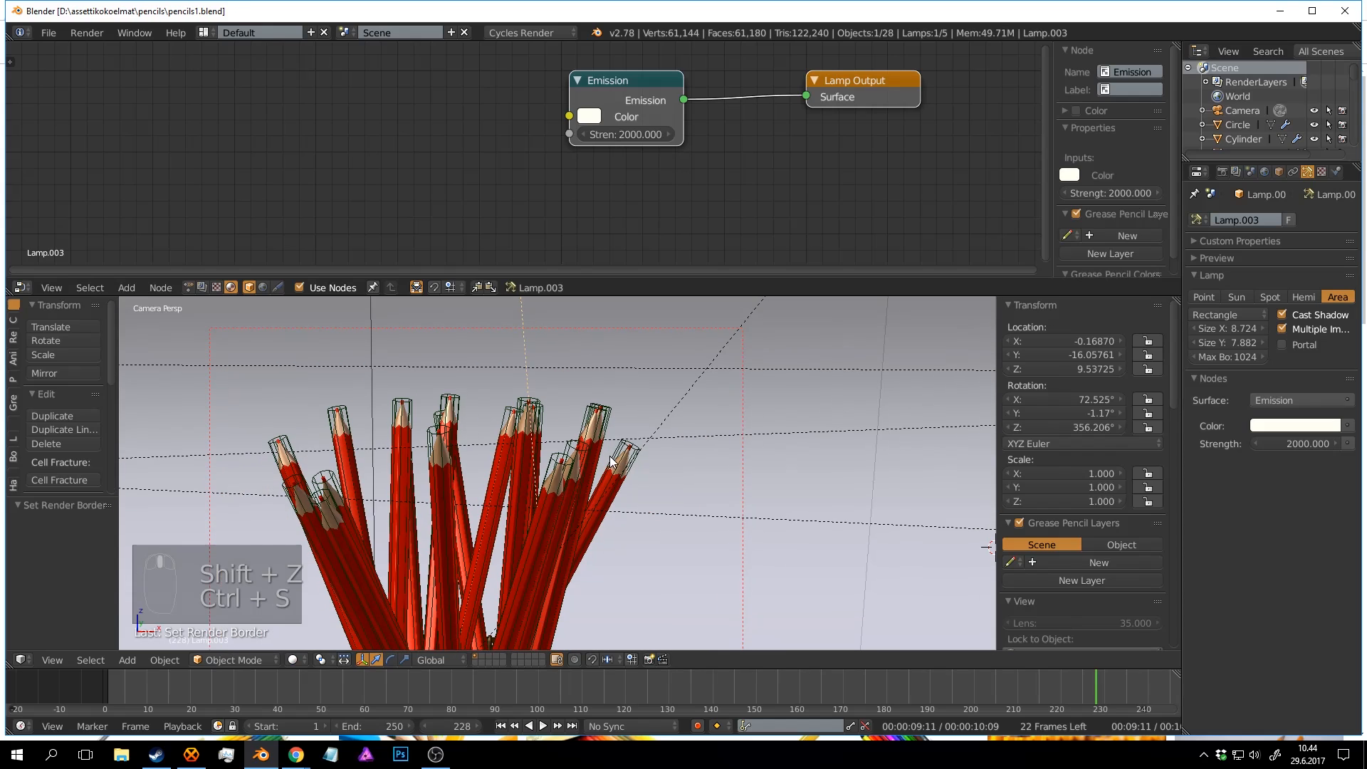
right_click(610, 466)
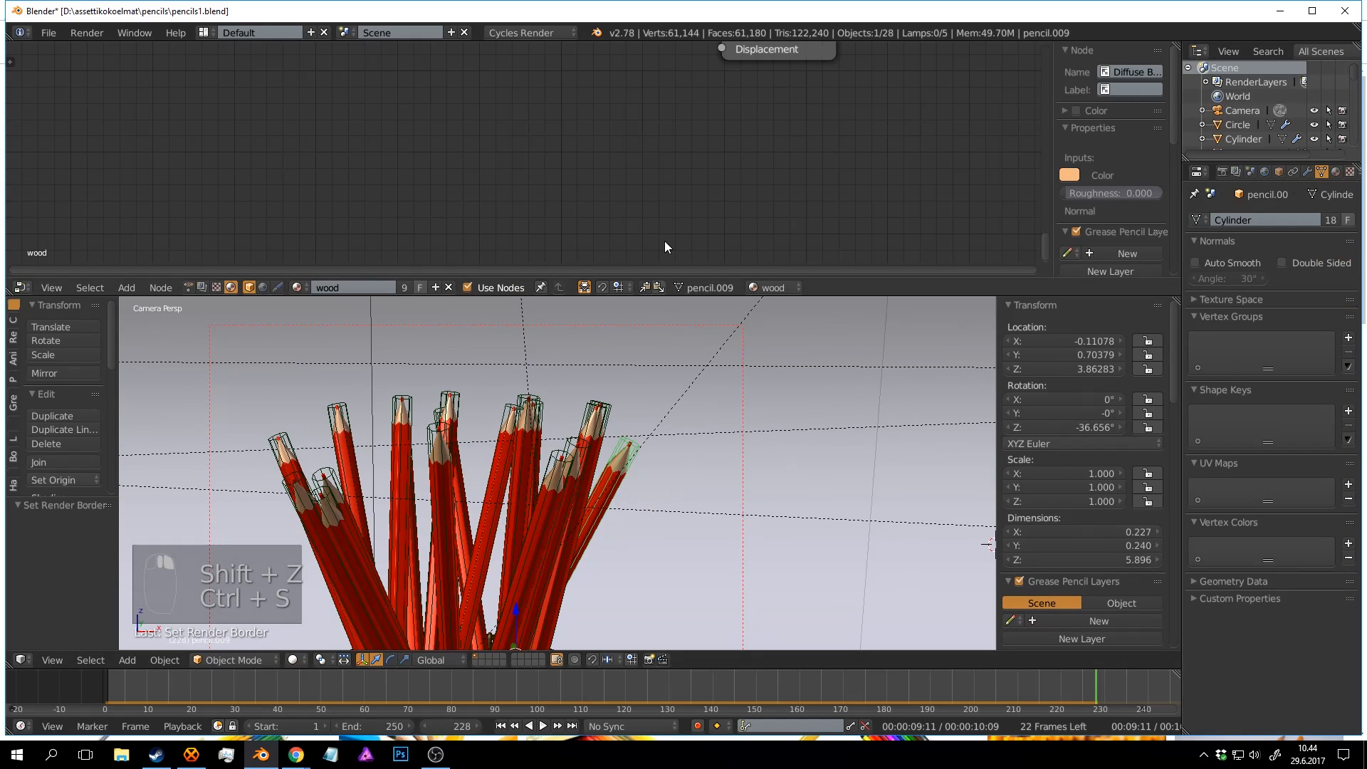
key("Home")
scroll(686, 215, "up", 1)
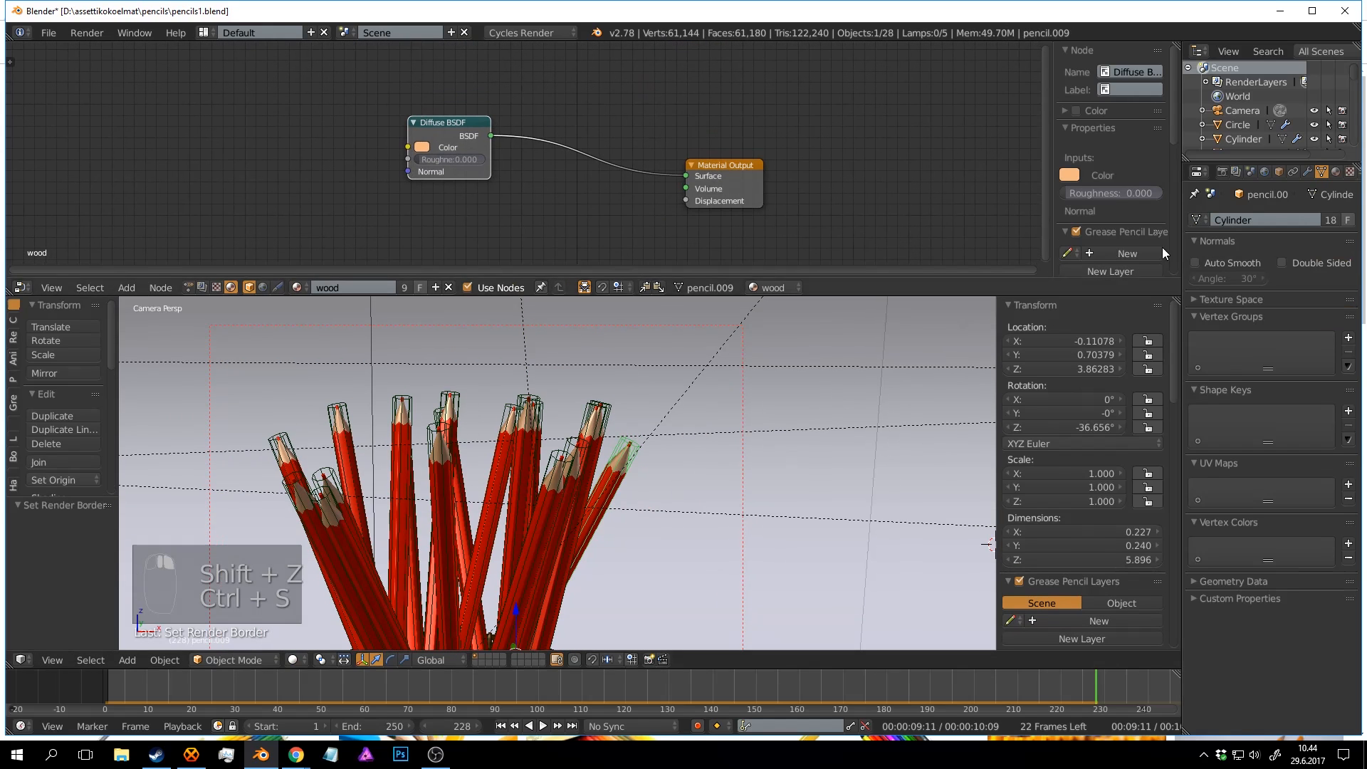
Open the pencil's Paint material in the node editor and bring its colors node group into clear view.
left_click(1336, 171)
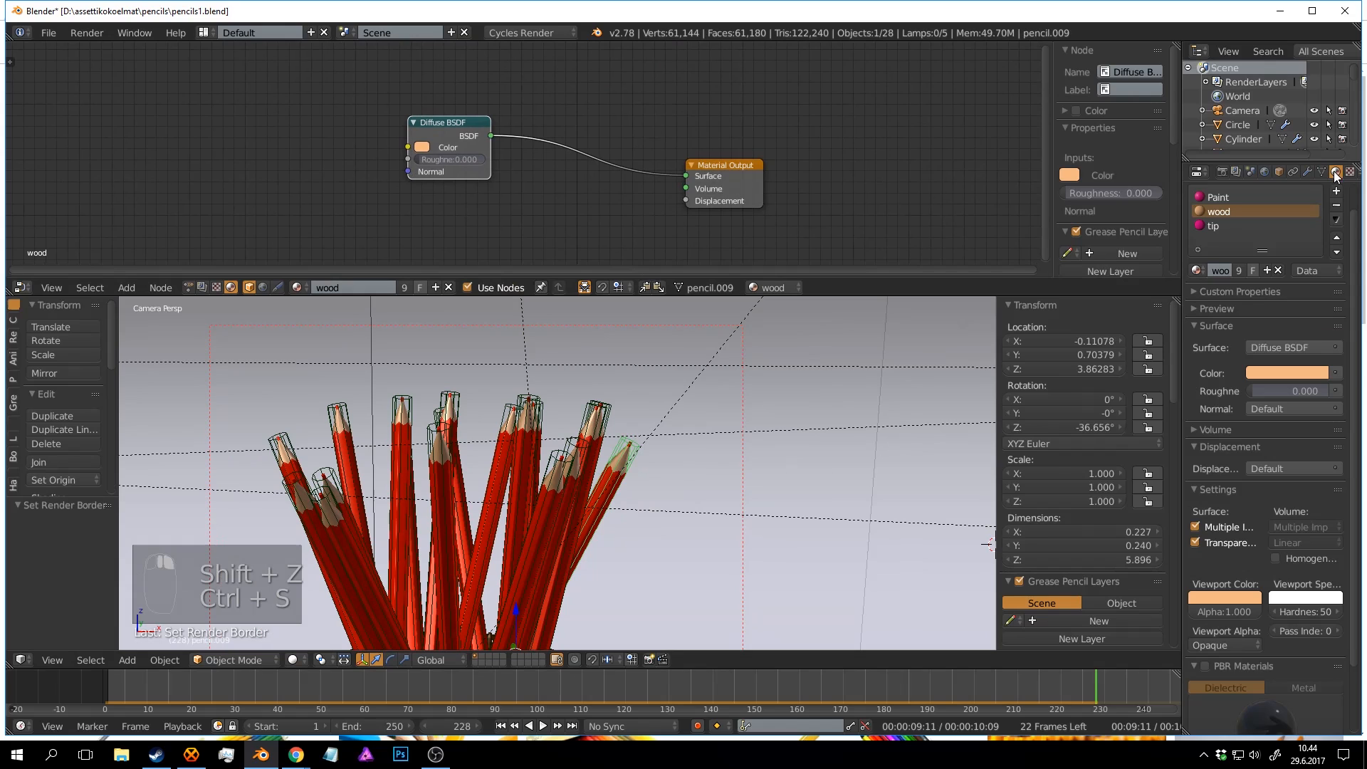
left_click(1224, 198)
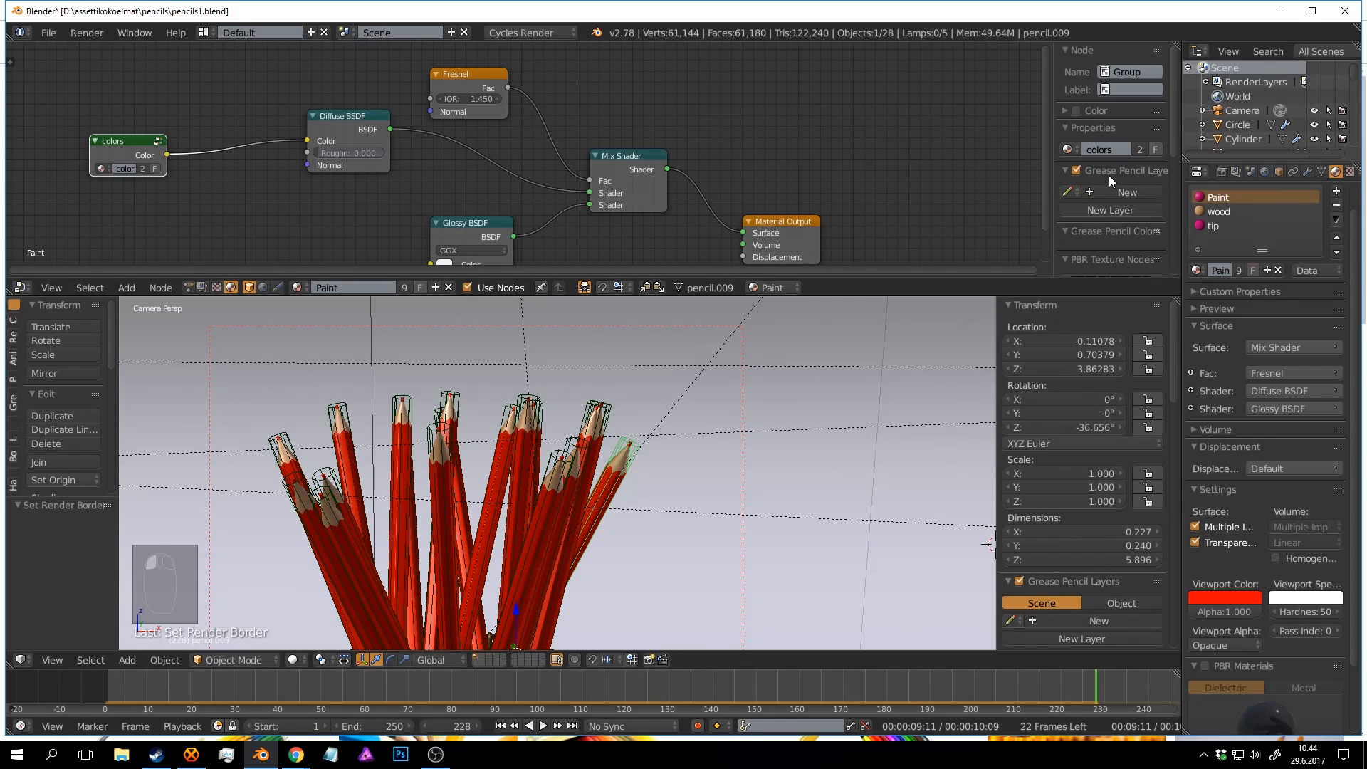
key("Home")
scroll(619, 84, "up", 3)
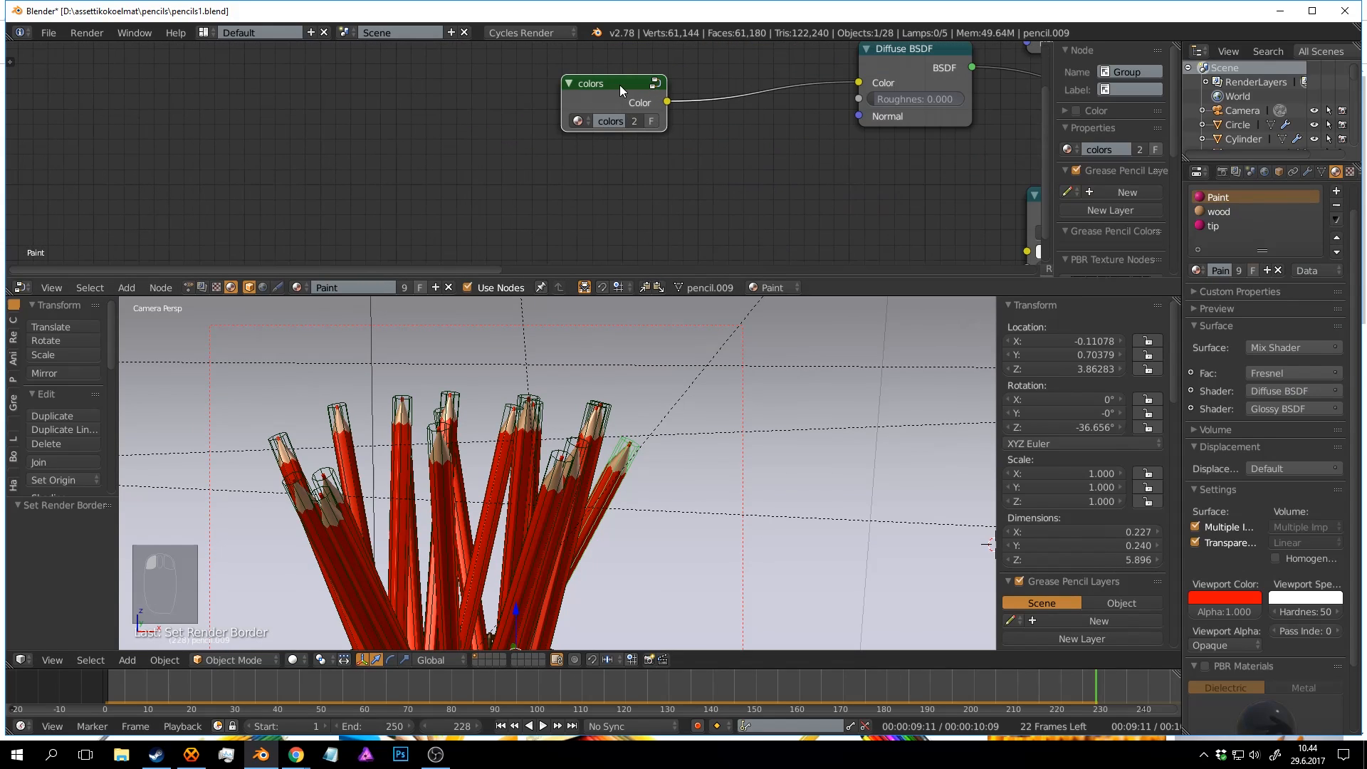
scroll(554, 92, "up", 1)
middle_click_drag(568, 114, 583, 125)
mouse_move(580, 122)
left_mouse_down()
mouse_move(546, 100)
mouse_move(603, 115)
left_mouse_up()
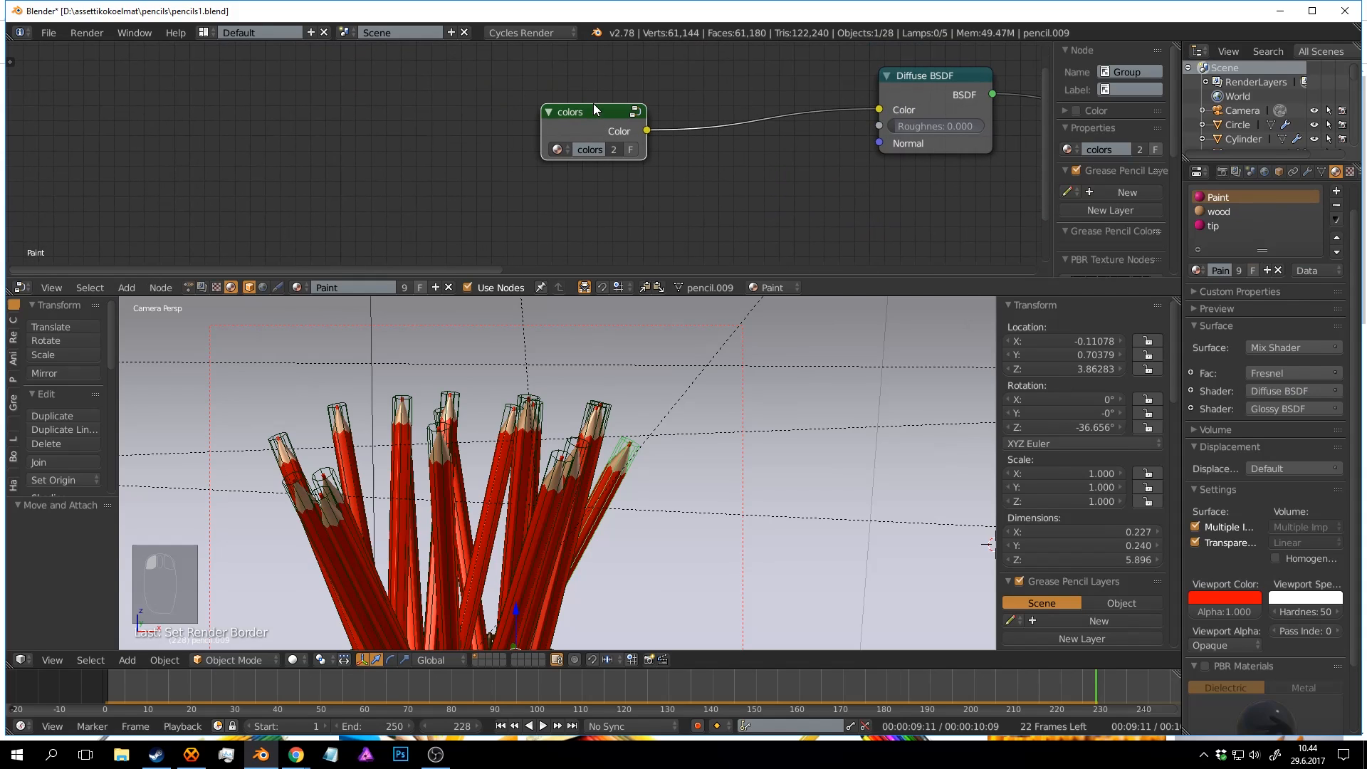
Inside the colors group, darken the ColorRamp's white stop to RGB 0.436, save the file, and preview the pencils in rendered shading.
key("Tab")
left_click_drag(363, 151, 359, 151)
left_click(382, 198)
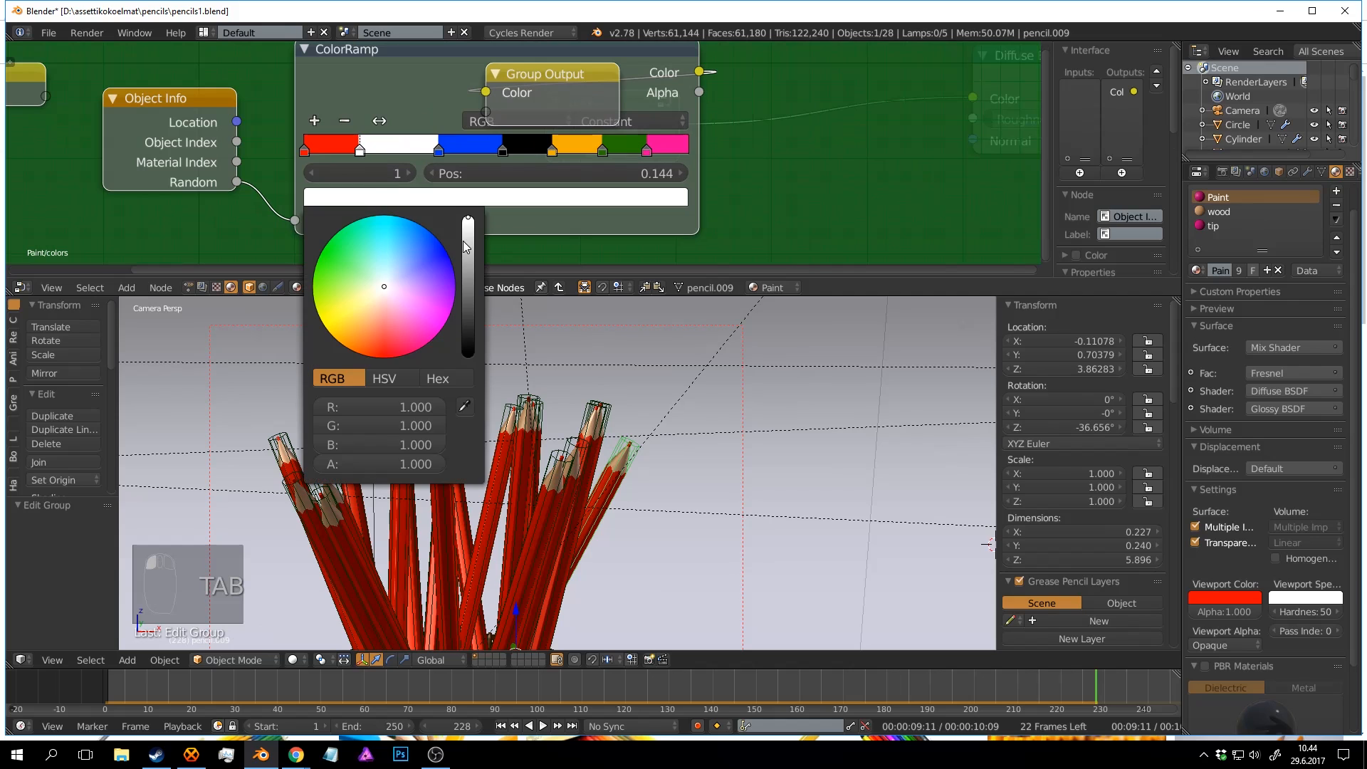
left_click_drag(469, 218, 468, 259)
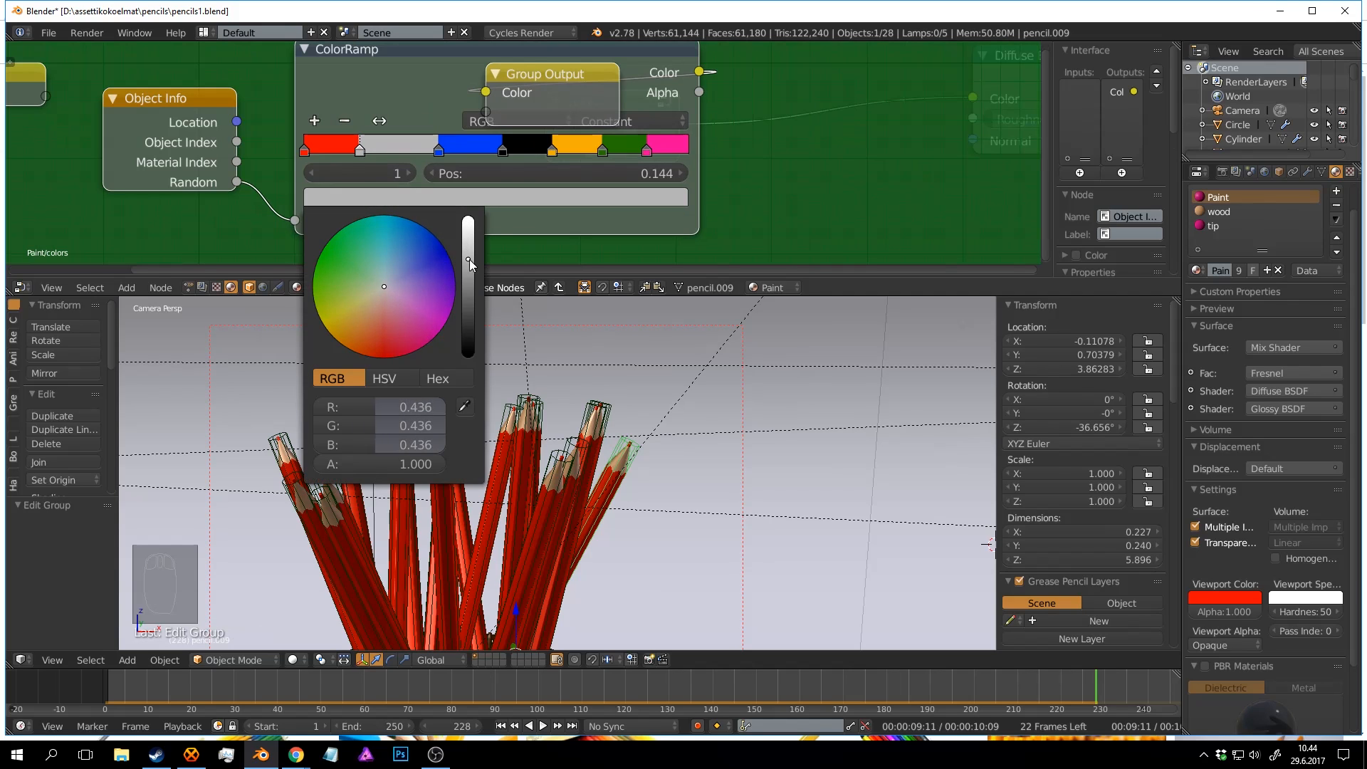
key("ctrl+s")
scroll(783, 395, "down", 5)
key("shift+z")
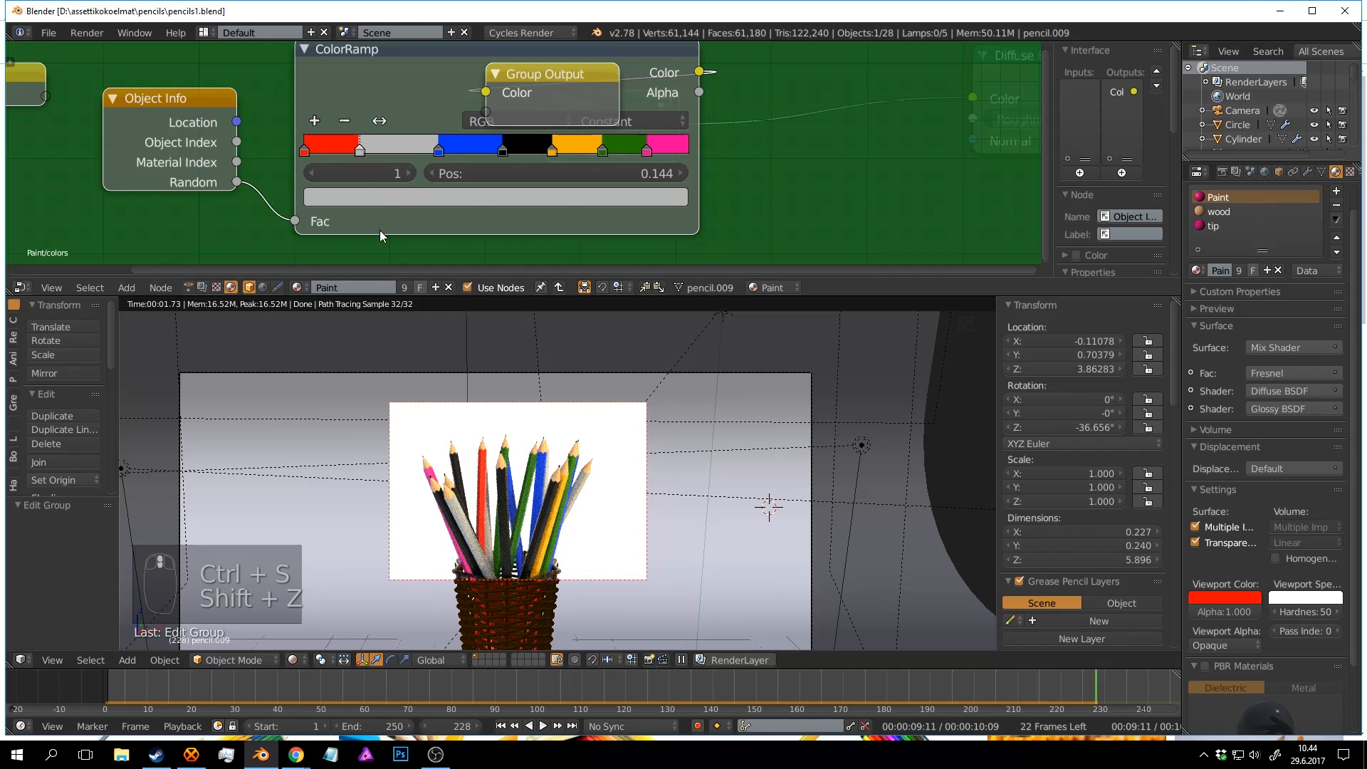
Brighten the ColorRamp's gray stop to RGB 0.631 and save the file.
left_click(383, 197)
left_click(468, 250)
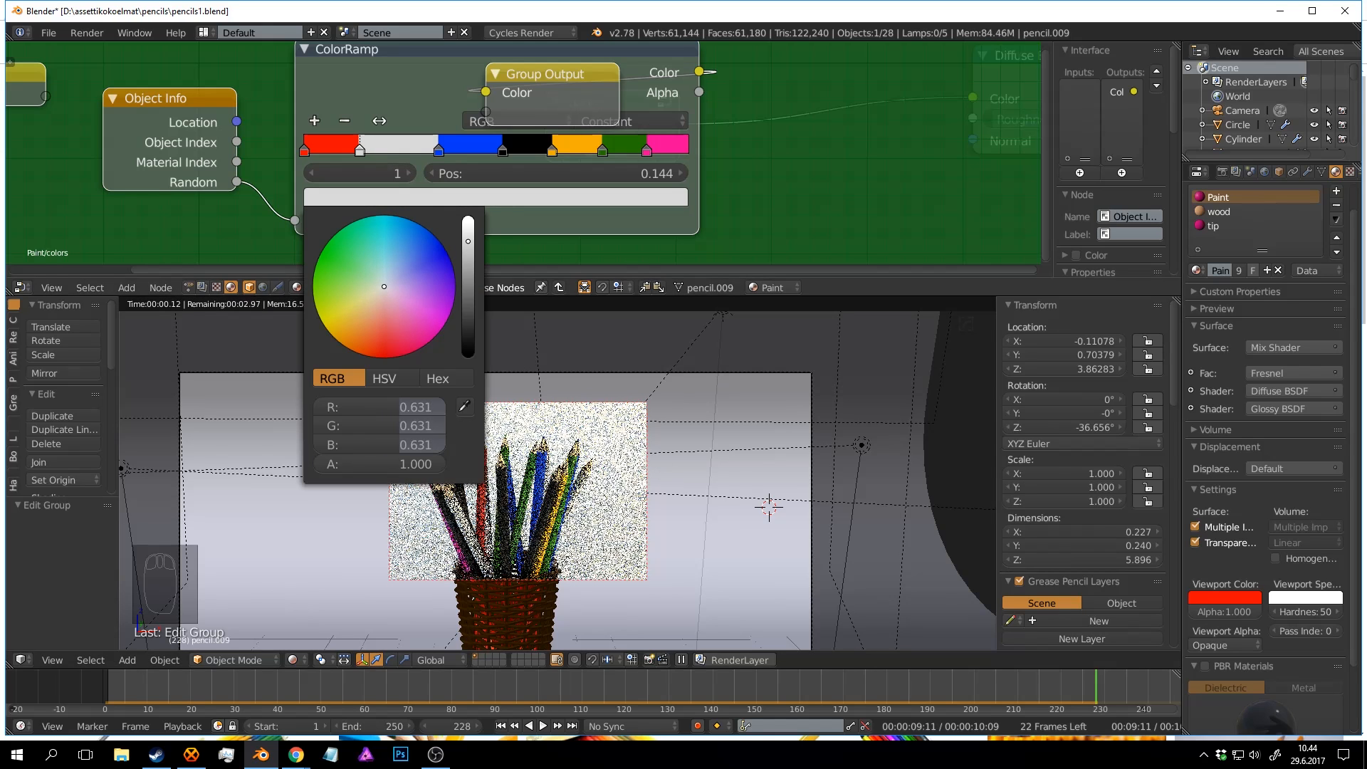
left_click(721, 474)
key("ctrl+s")
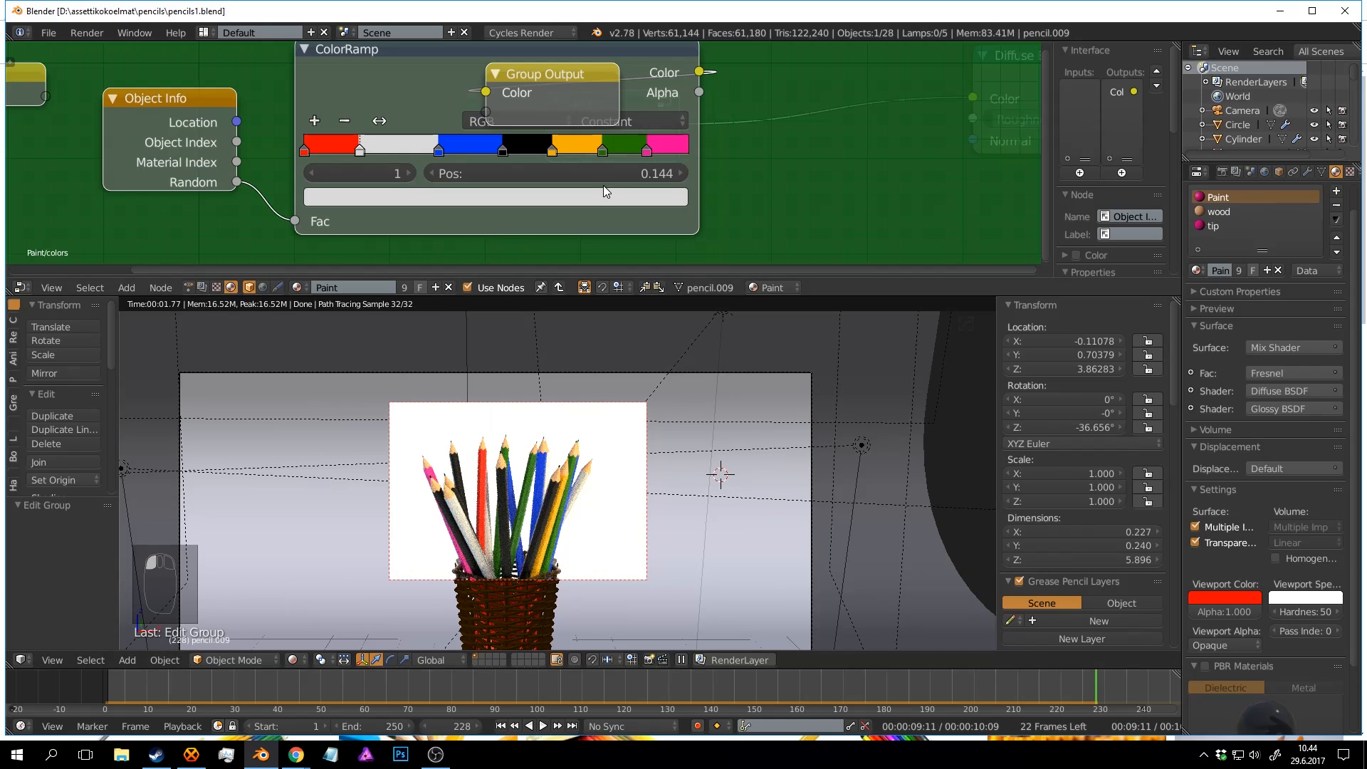
Switch to the pencil's wood material nodes and save the file.
left_click(1220, 212)
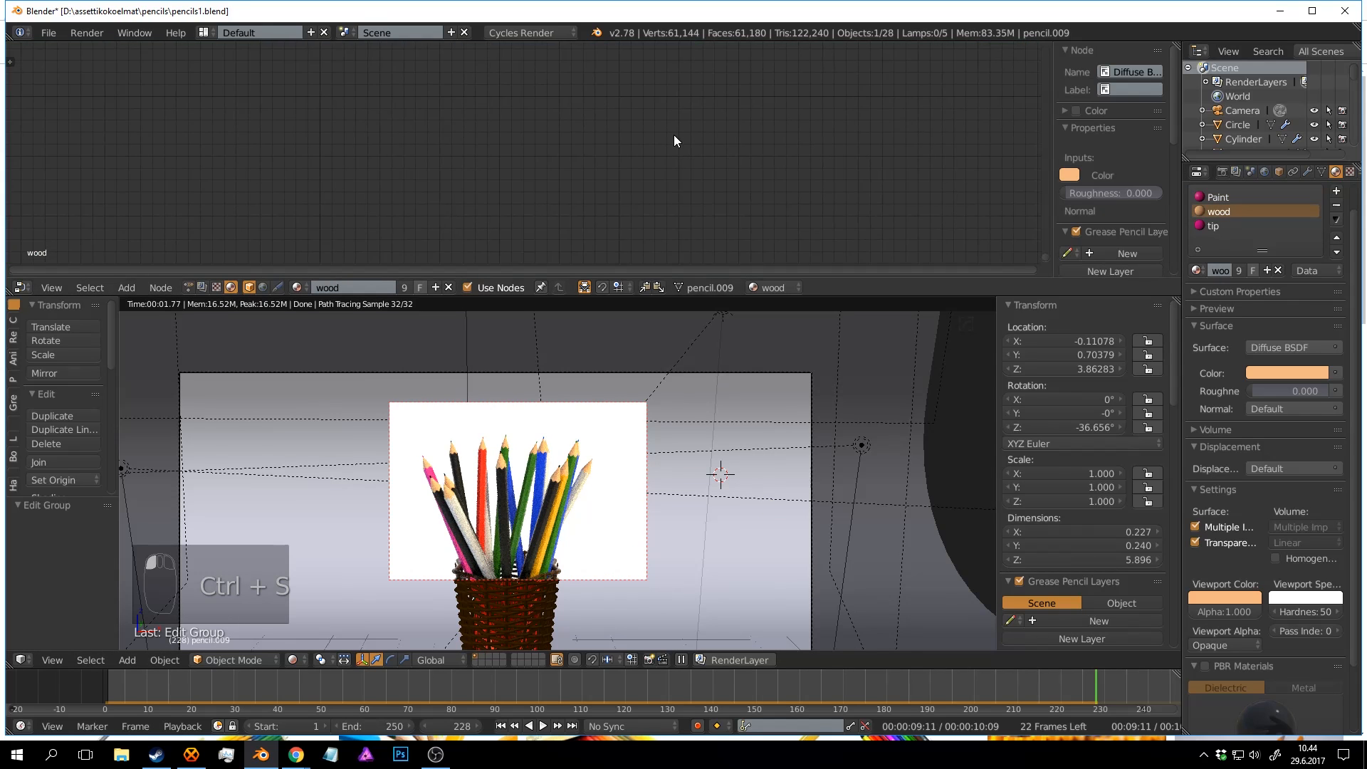
scroll(677, 134, "down", 5)
key("ctrl+s")
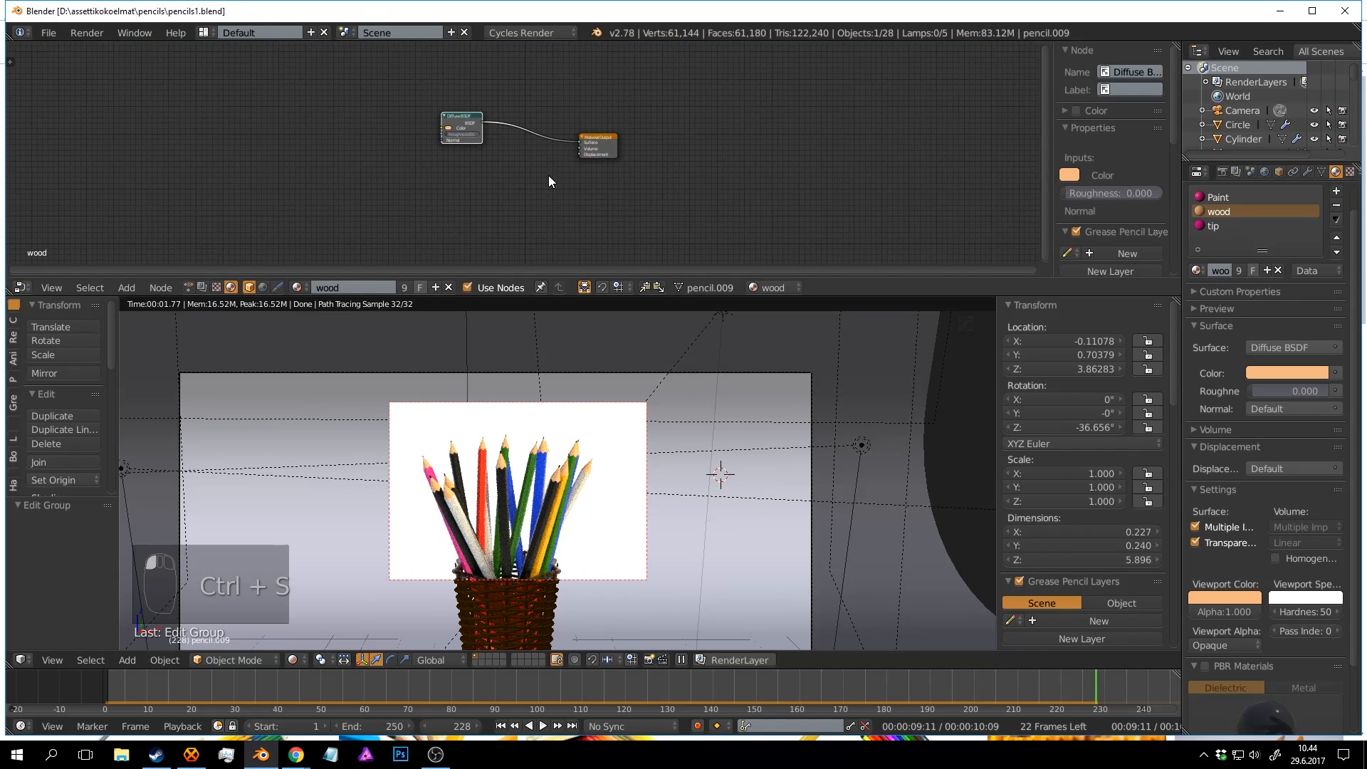
Shift the wood material's Diffuse BSDF away from the output and add a Glossy BSDF node below it.
scroll(531, 165, "up", 6)
middle_click_drag(502, 157, 628, 159)
scroll(628, 160, "up", 4)
left_click_drag(555, 69, 512, 79)
key("shift+a")
left_click(565, 203)
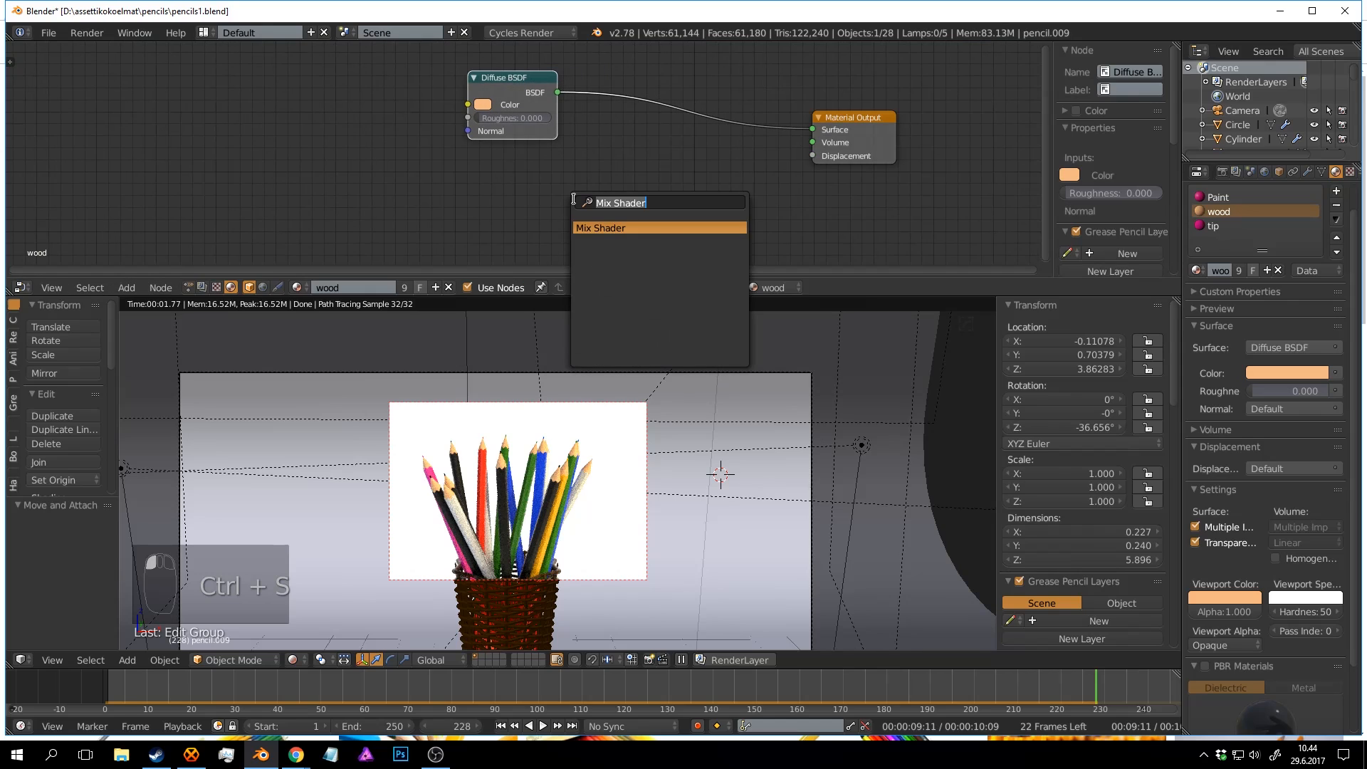
key("BackSpace")
type("glo")
left_click(603, 228)
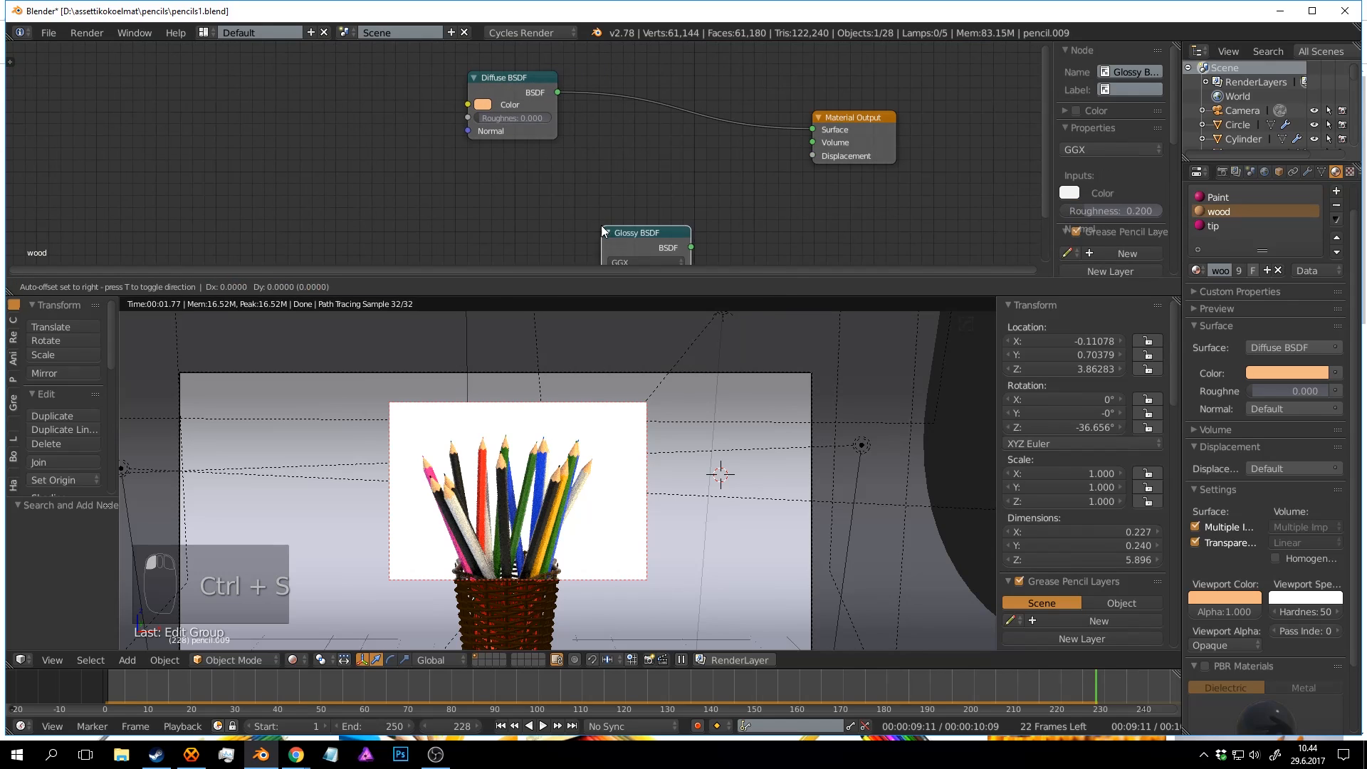
left_click(470, 158)
Insert a Mix Shader between the Diffuse BSDF and Material Output and link the Glossy BSDF into its second shader input.
key("shift+a")
left_click(598, 170)
type("mix")
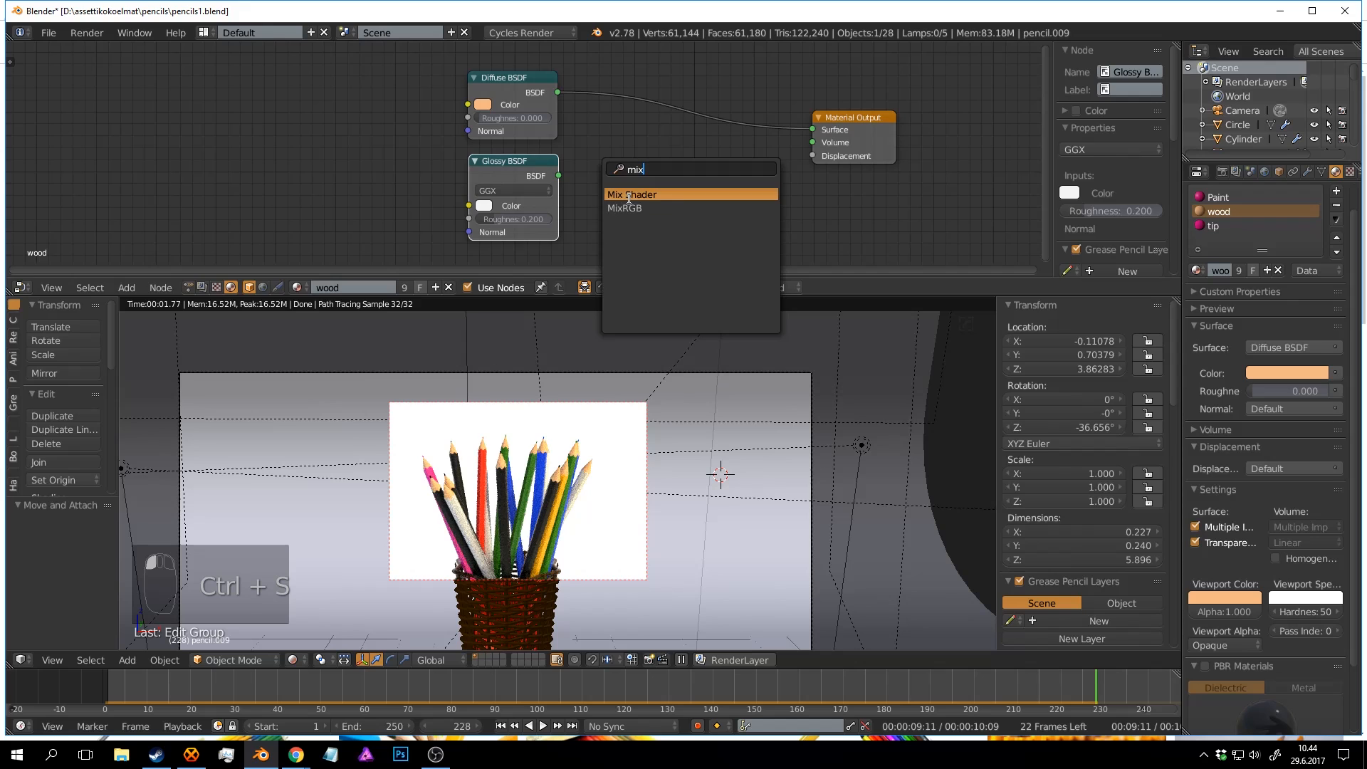
left_click(629, 195)
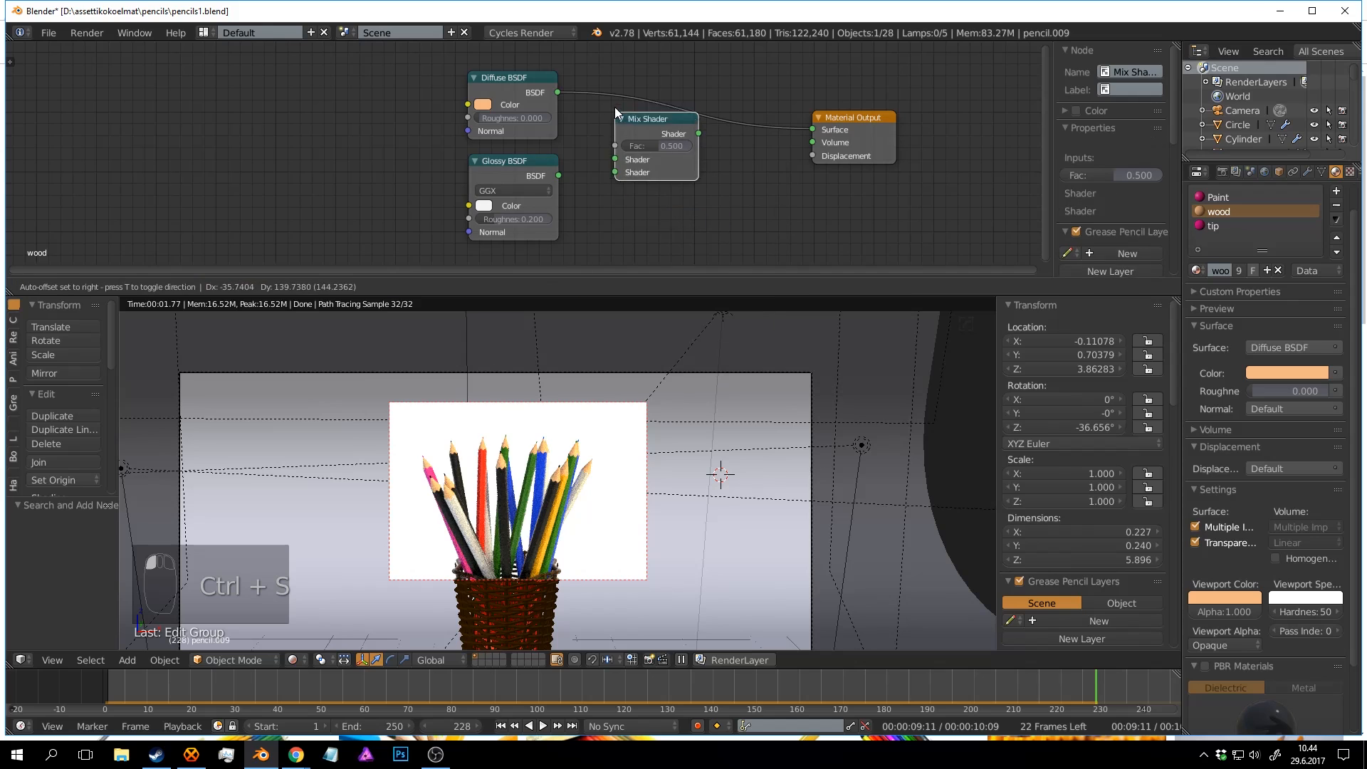
left_click(583, 169)
left_click_drag(559, 175, 628, 140)
middle_click_drag(678, 217, 660, 243)
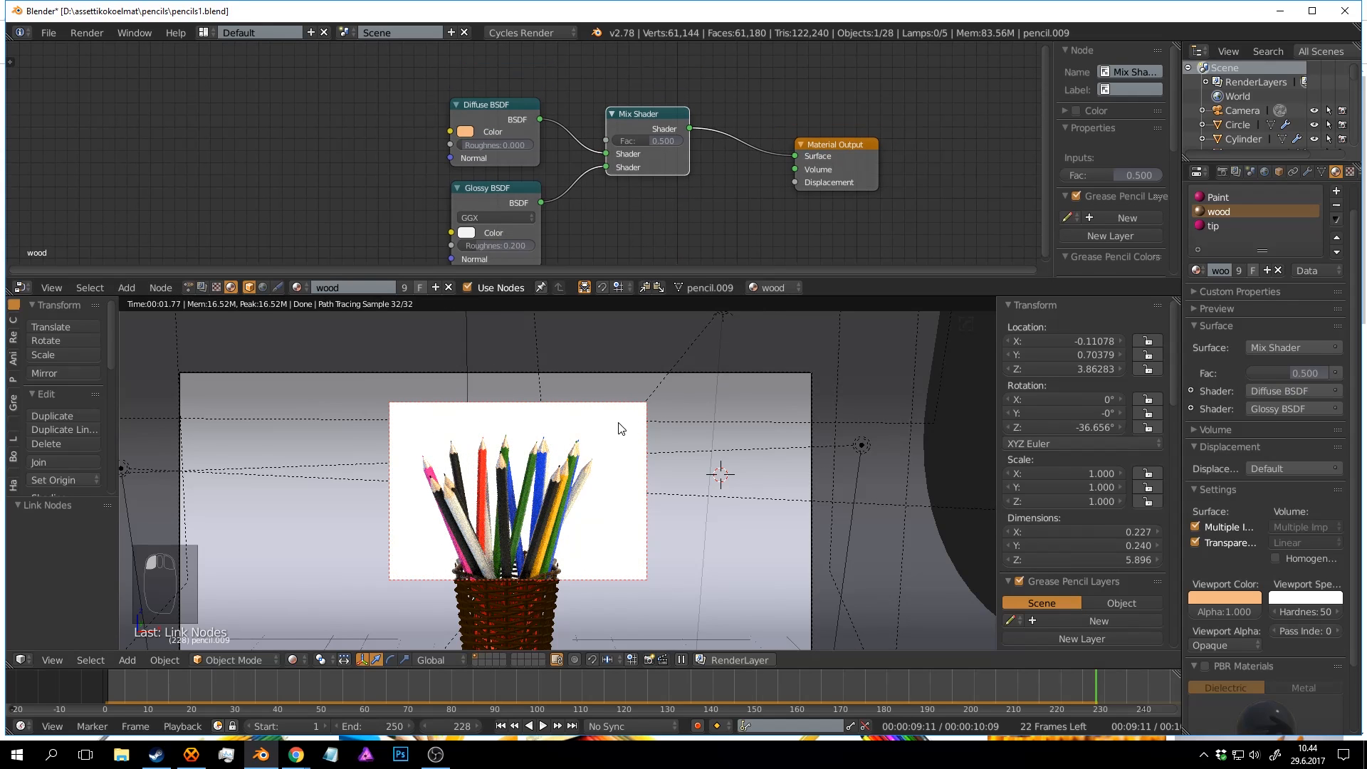
Add a Fresnel node above the Diffuse BSDF and link its output to the Mix Shader's Fac input.
key("shift+a")
left_click(685, 246)
type("fre")
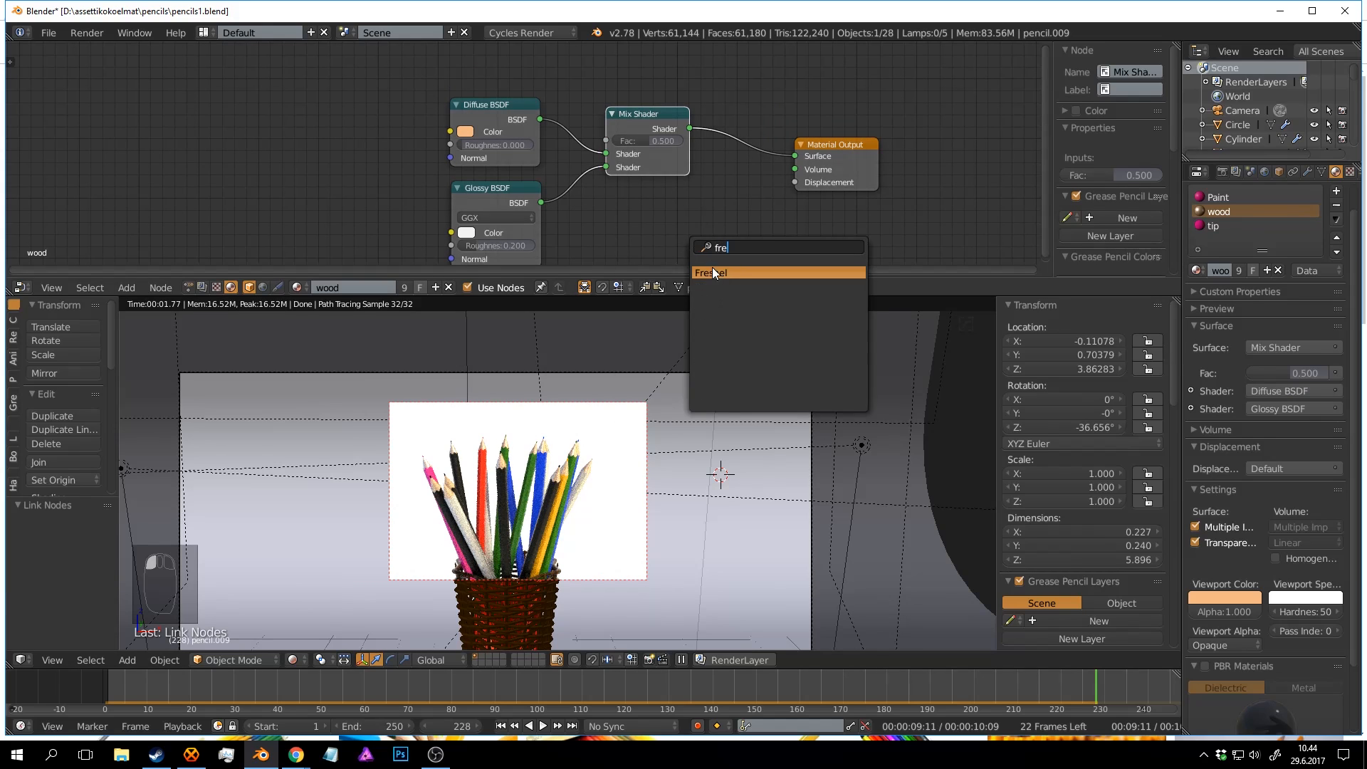
left_click(714, 274)
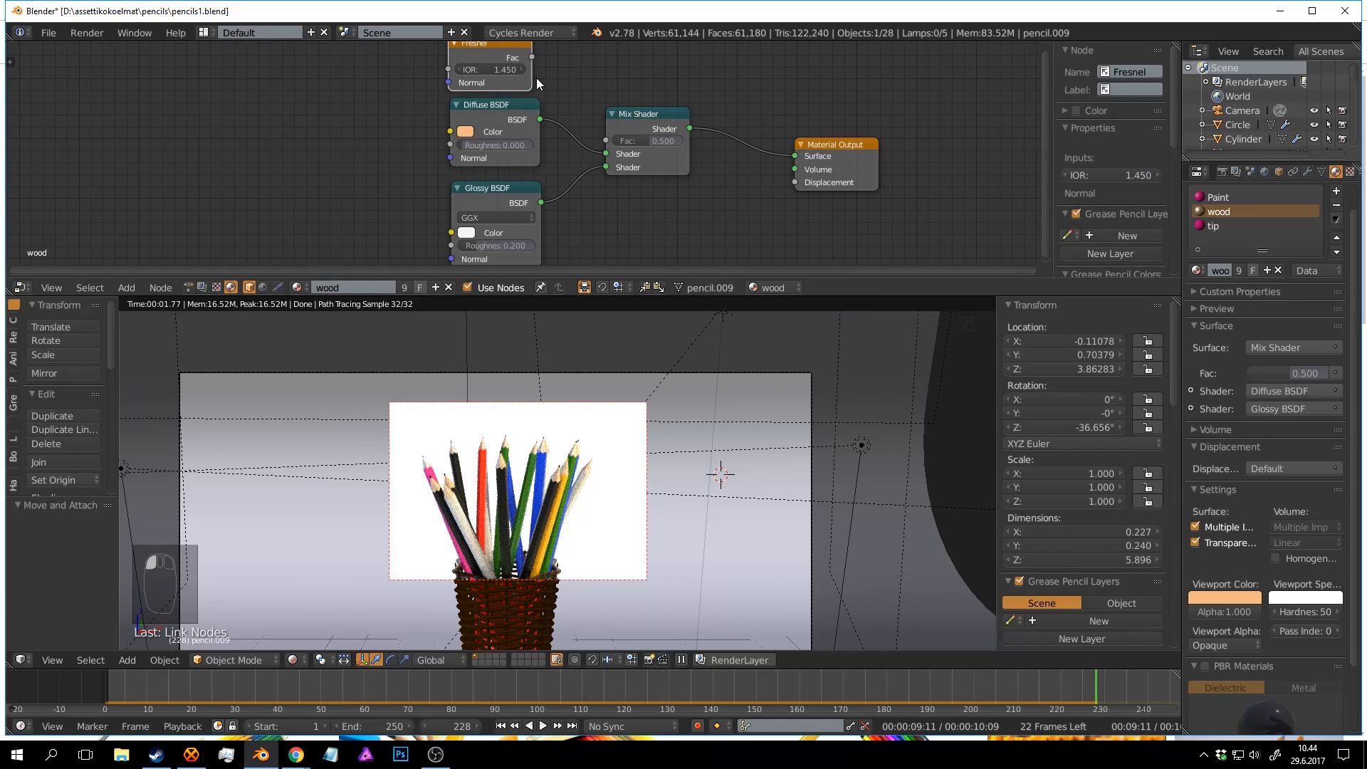
left_click_drag(533, 57, 541, 69)
left_click_drag(600, 137, 605, 140)
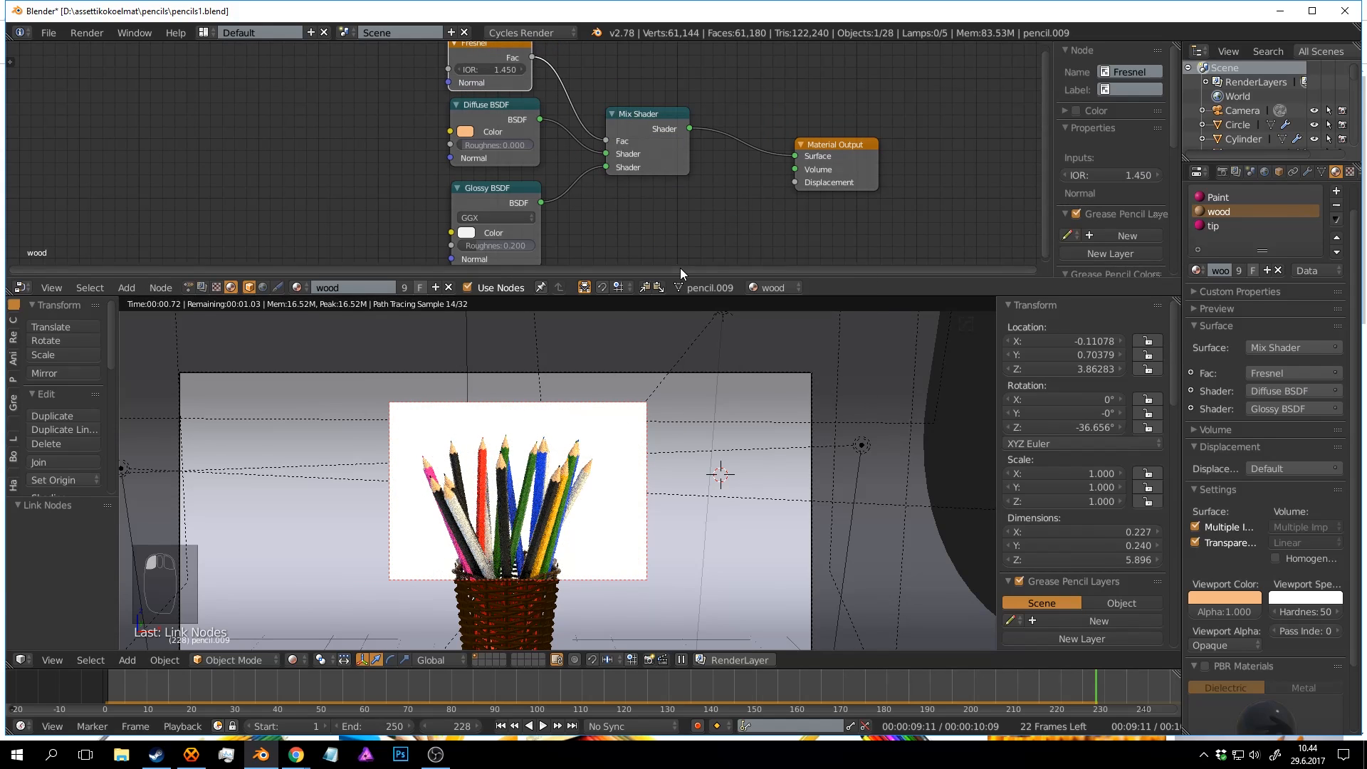
Change the wood material's Diffuse BSDF color to a darker, more saturated orange-brown and save the file.
key("ctrl+s")
scroll(595, 426, "up", 3)
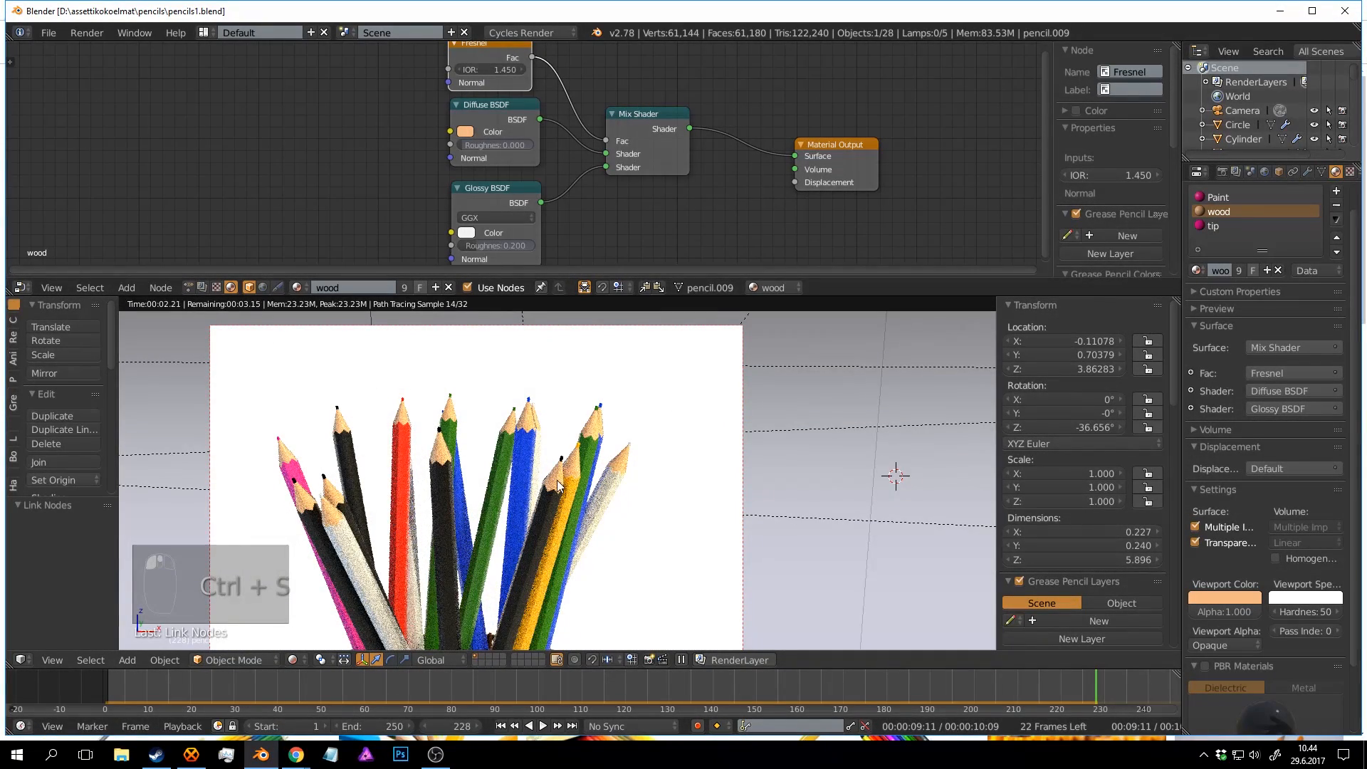
left_click(650, 471)
left_click(465, 131)
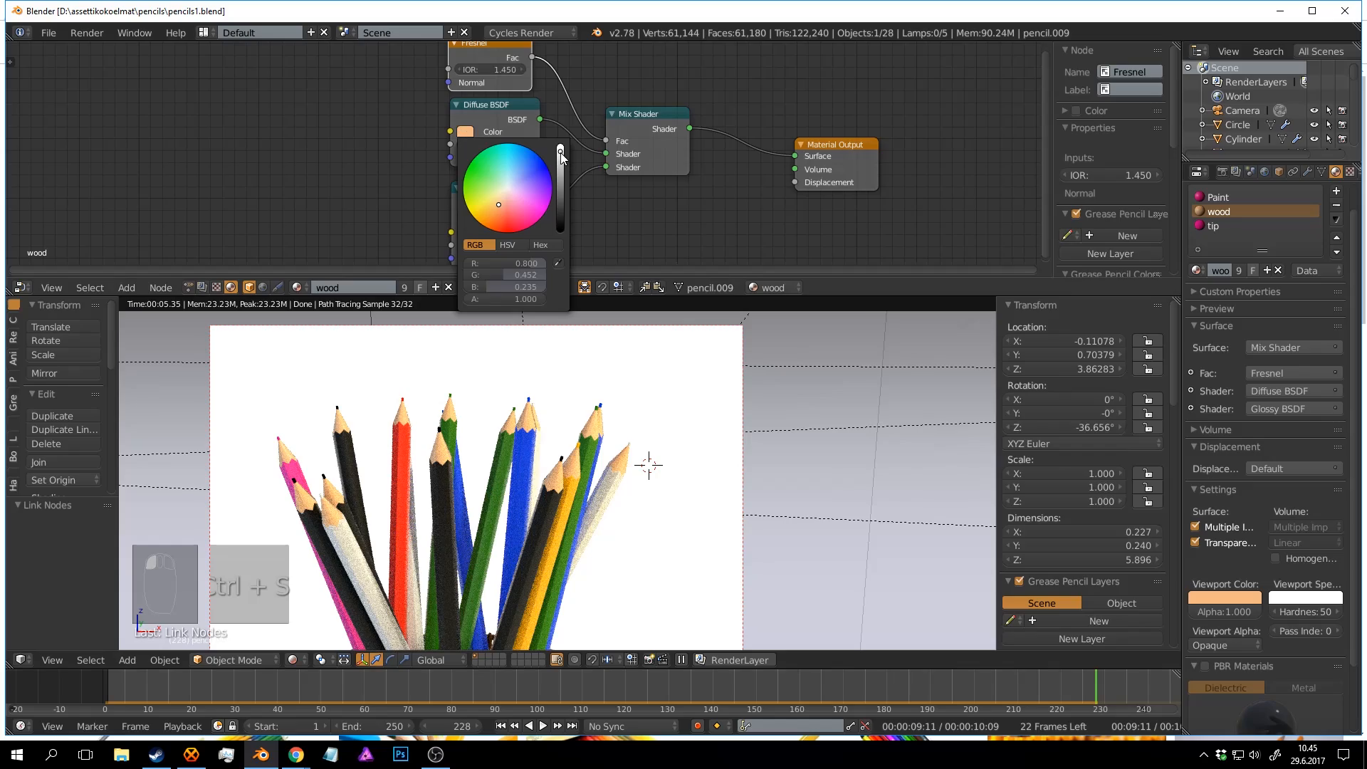
left_click_drag(501, 203, 497, 213)
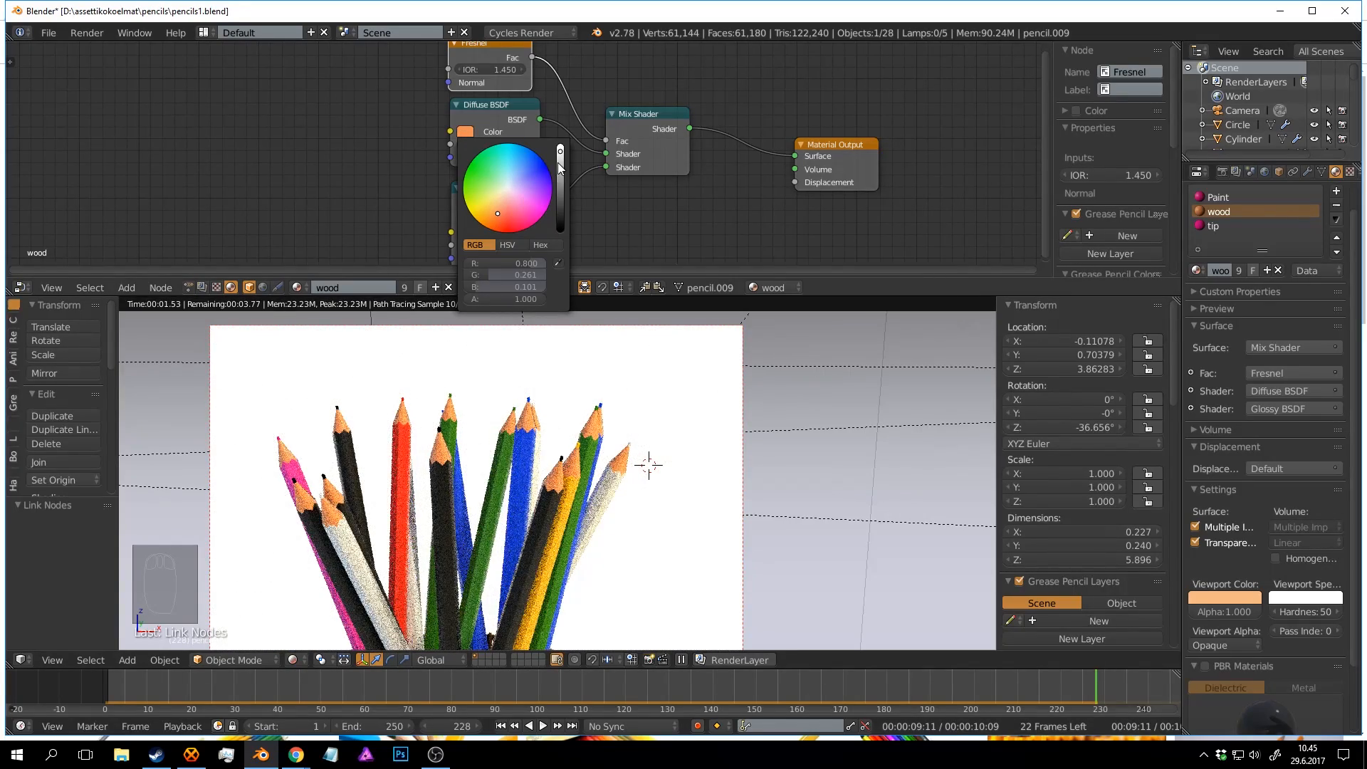
left_click_drag(560, 151, 561, 155)
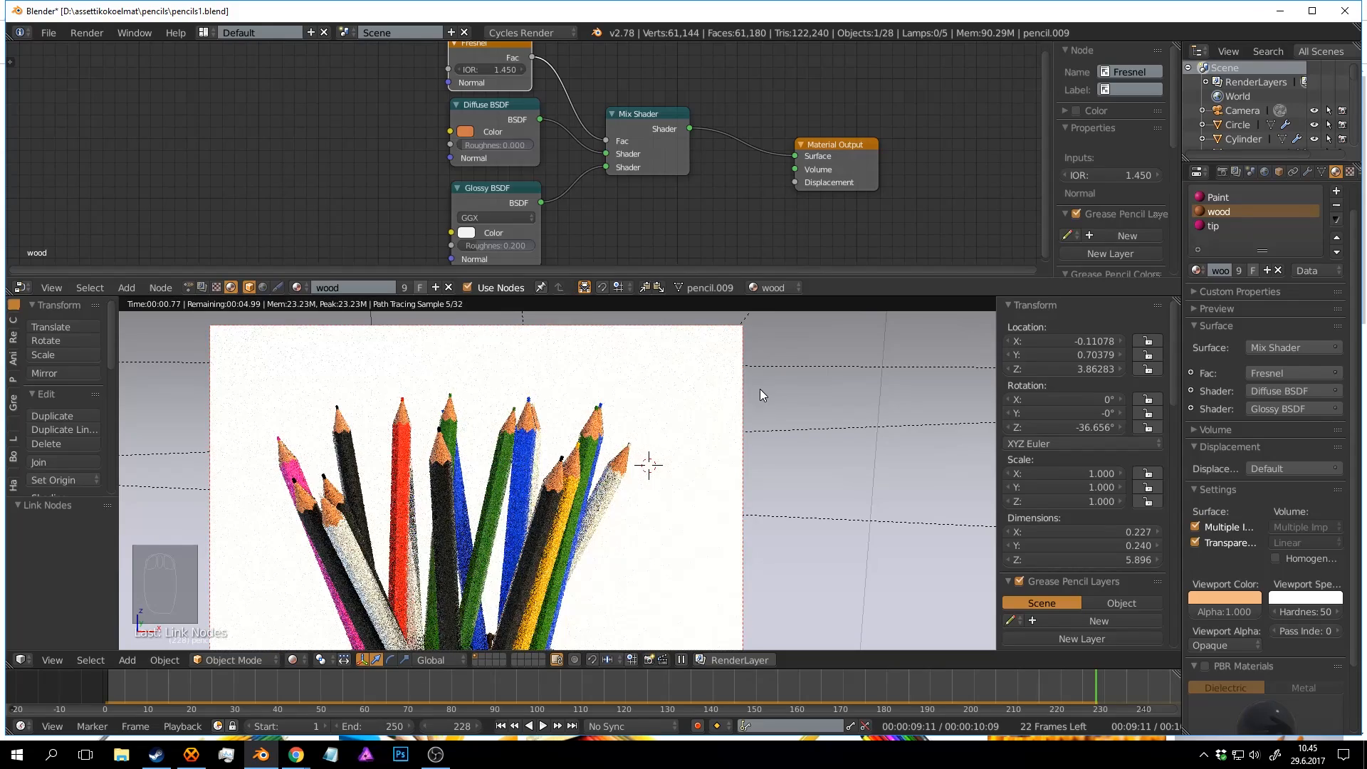
key("ctrl+s")
left_click(759, 389)
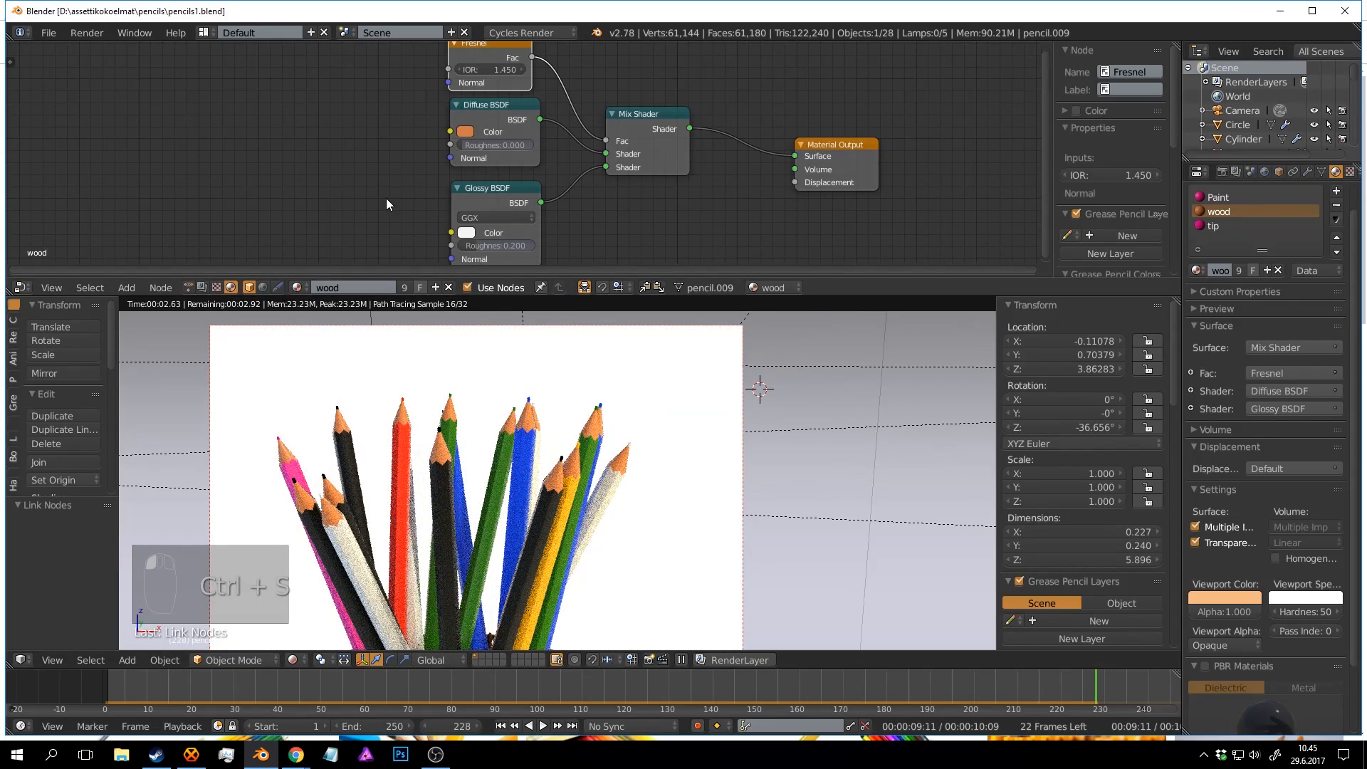
Save the file and add a Noise Texture node in the empty space before the wood material's shader nodes.
middle_click_drag(382, 189, 506, 162)
key("ctrl+s")
left_click(437, 156)
scroll(428, 154, "down", 2)
key("shift+a")
left_click(438, 136)
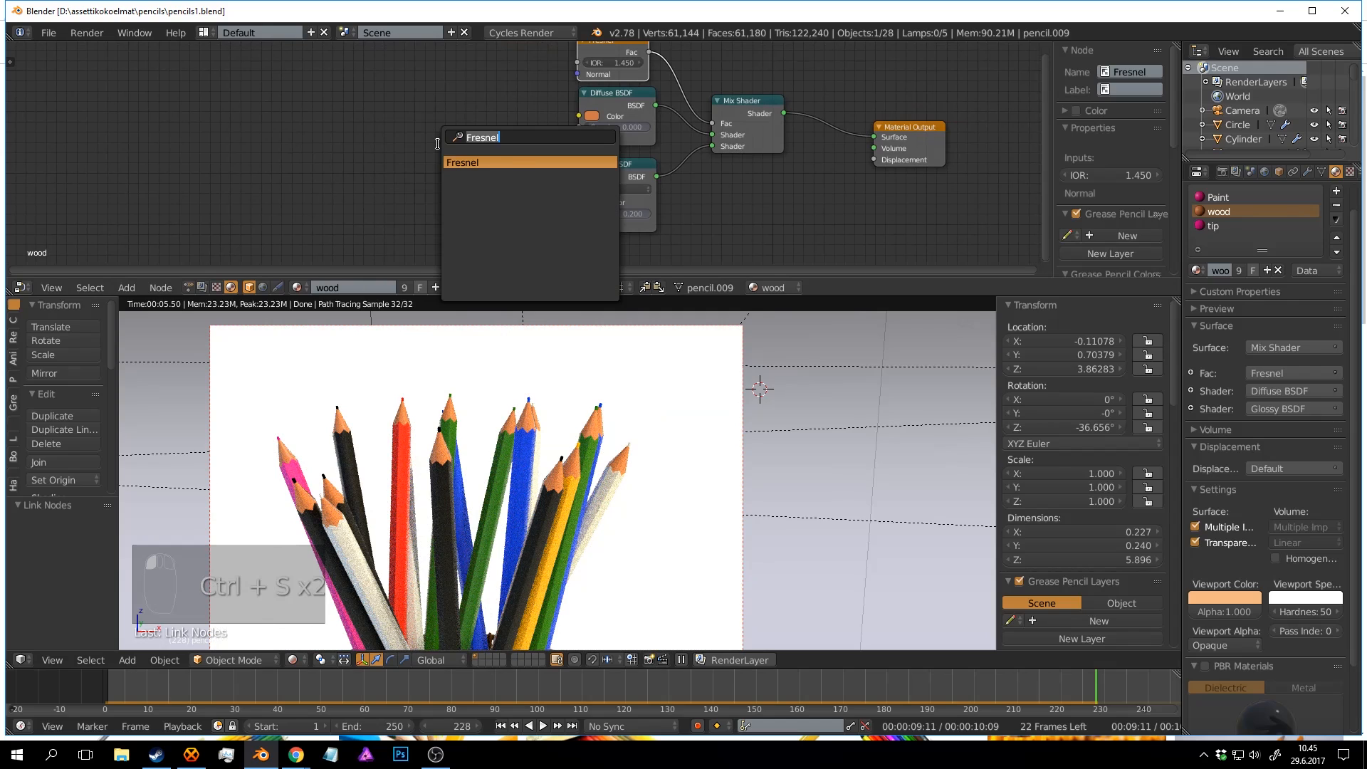
type("noise")
left_click(476, 162)
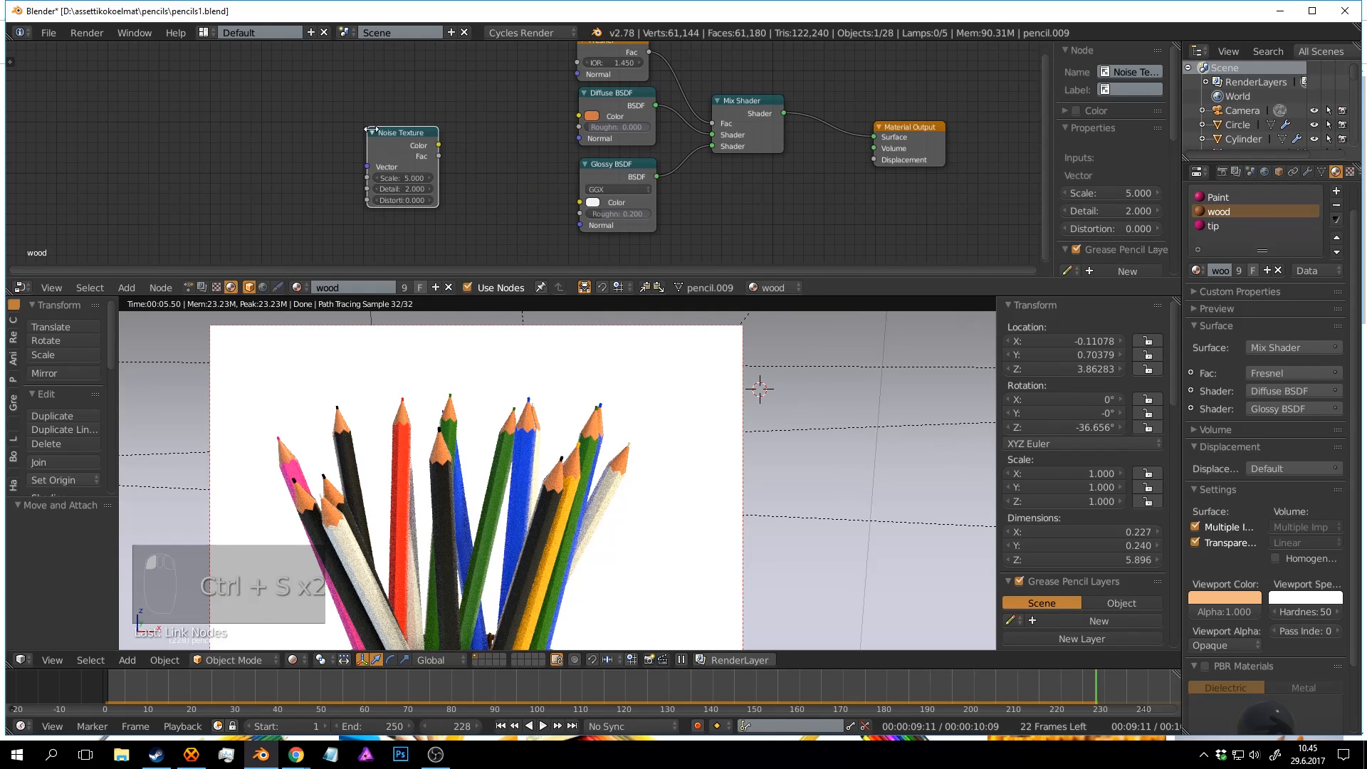
left_click(410, 139)
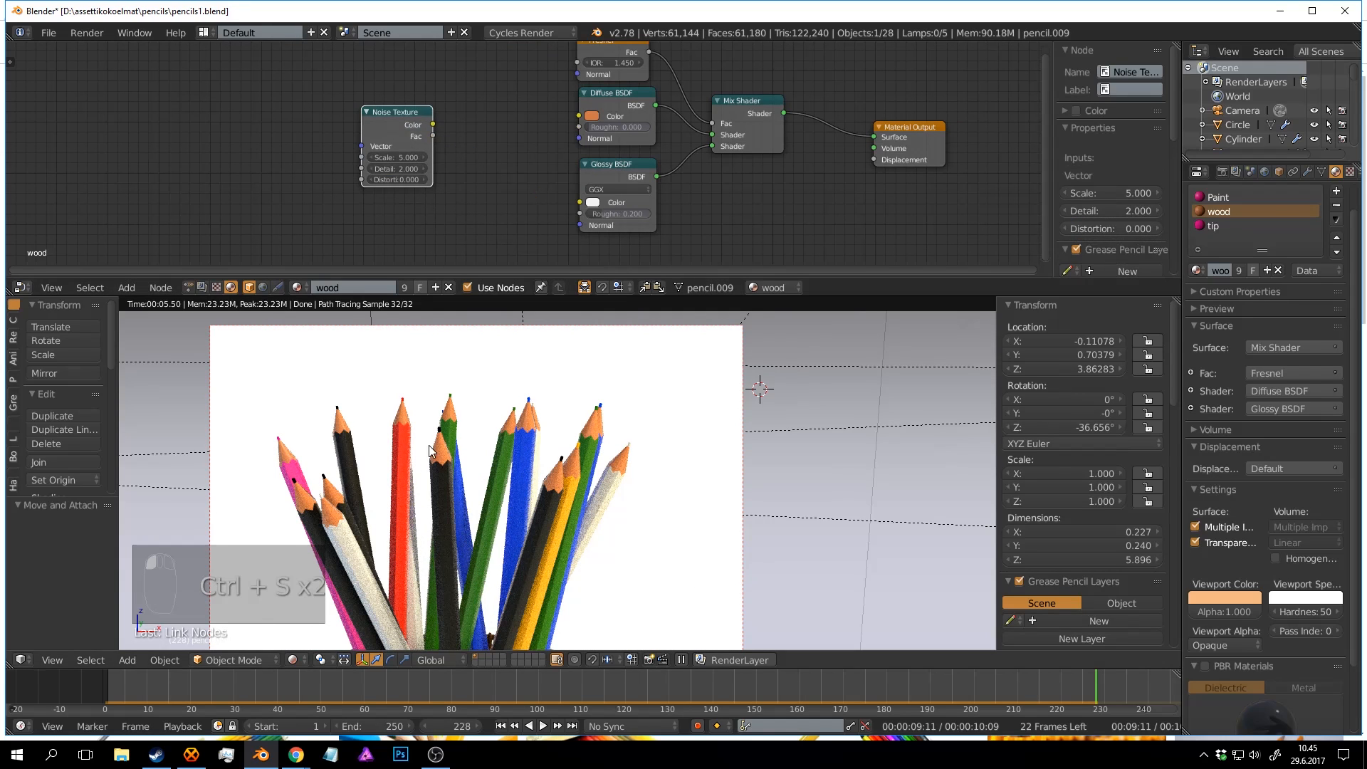
left_click_drag(400, 129, 403, 106)
Add a Bump node between the Noise Texture and the Glossy BSDF.
scroll(516, 147, "up", 1)
key("shift+a")
left_click(516, 147)
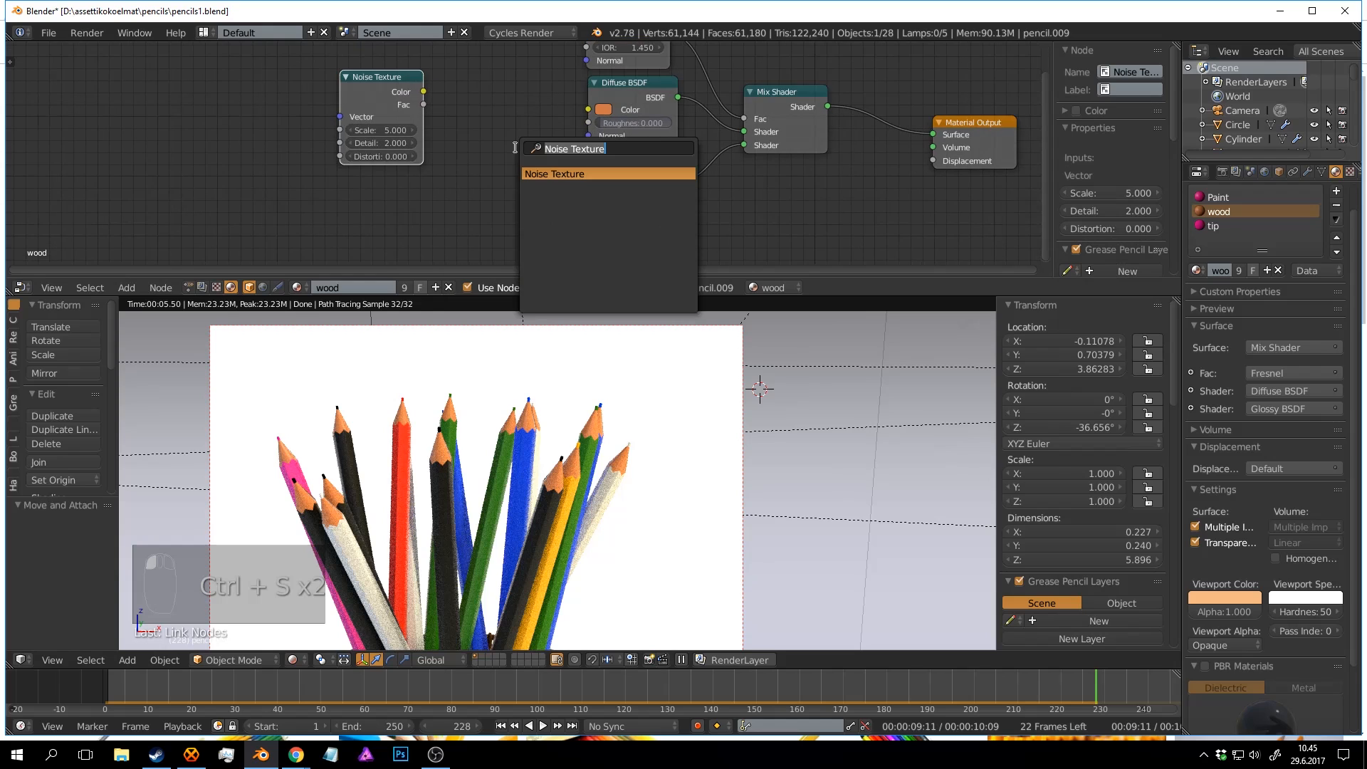
type("bum")
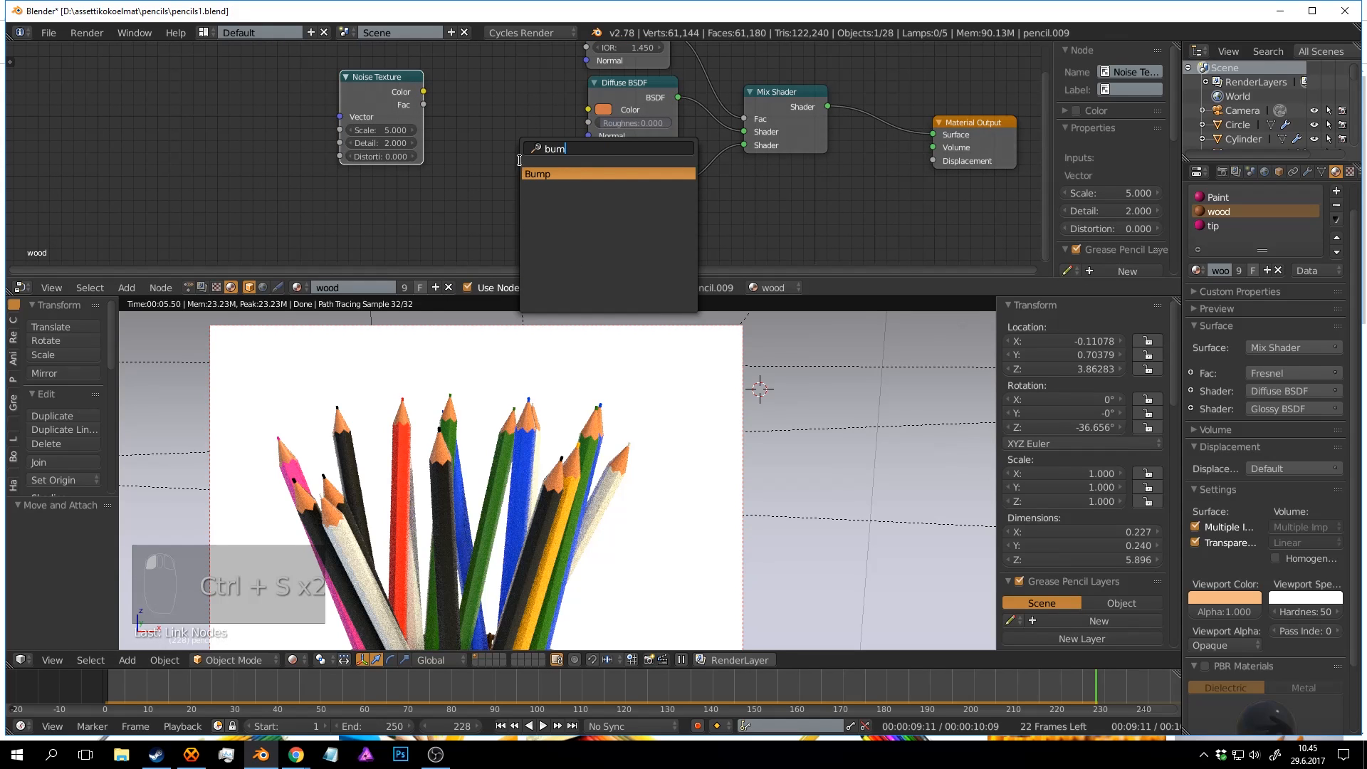
key("Return")
left_click(447, 165)
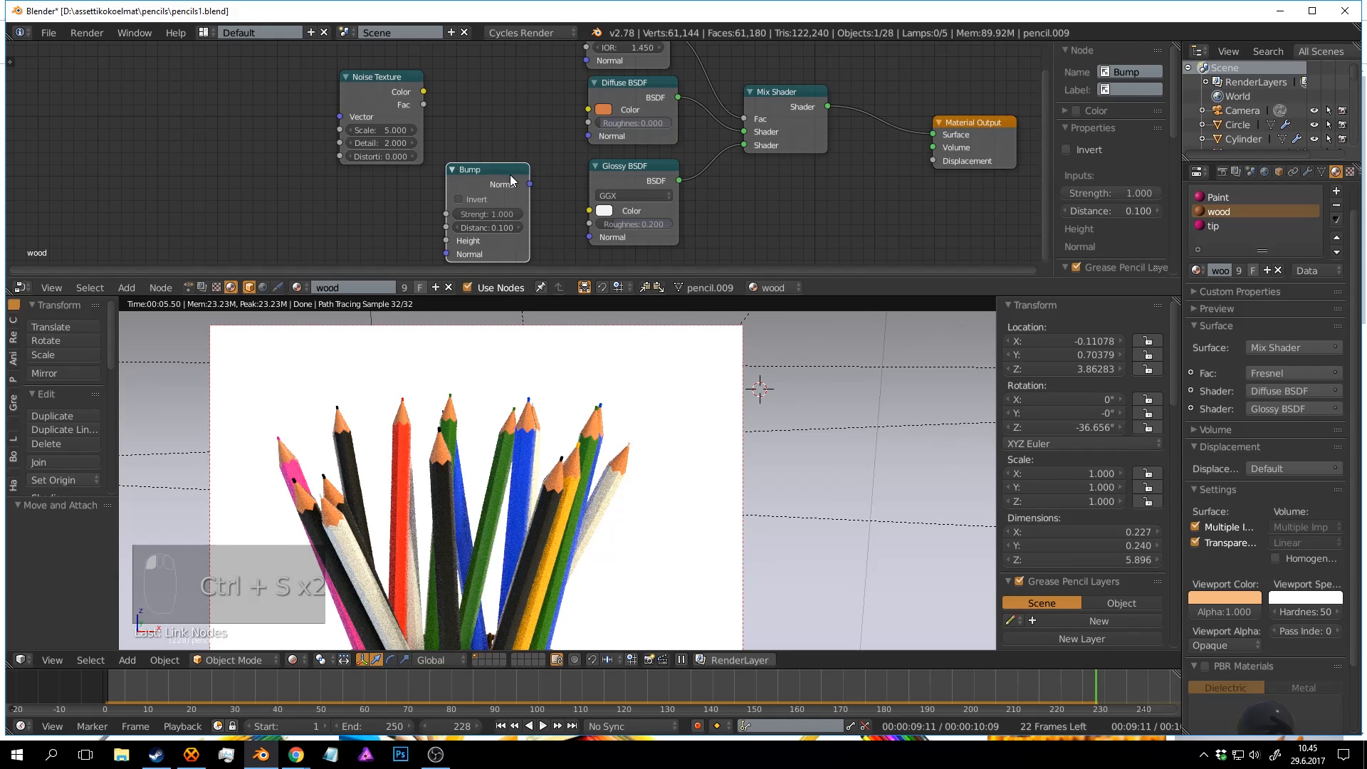
Link Bump's Normal output to both BSDFs' Normal inputs and the Noise Texture's Fac to Bump's Height, moving the noise node clear.
left_click_drag(530, 185, 589, 135)
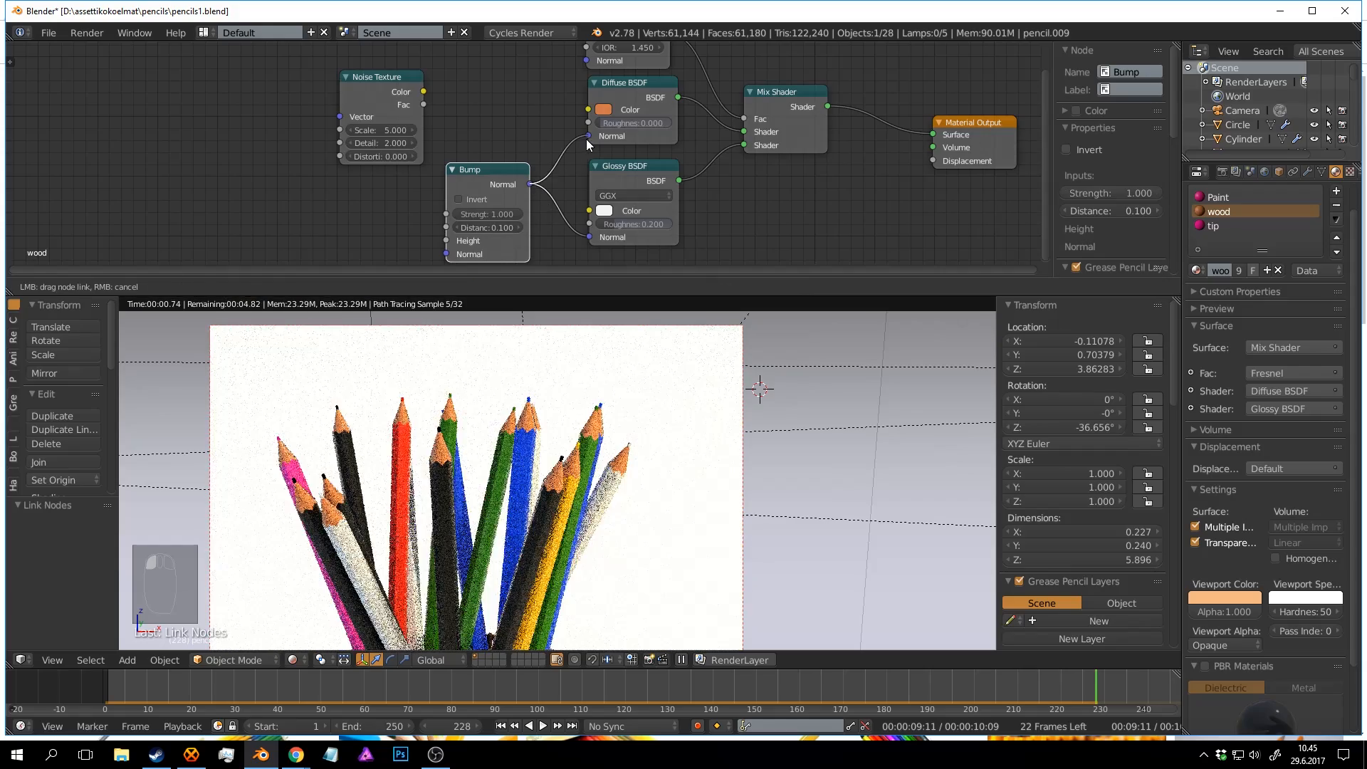
left_click_drag(424, 104, 446, 241)
left_click_drag(370, 104, 317, 169)
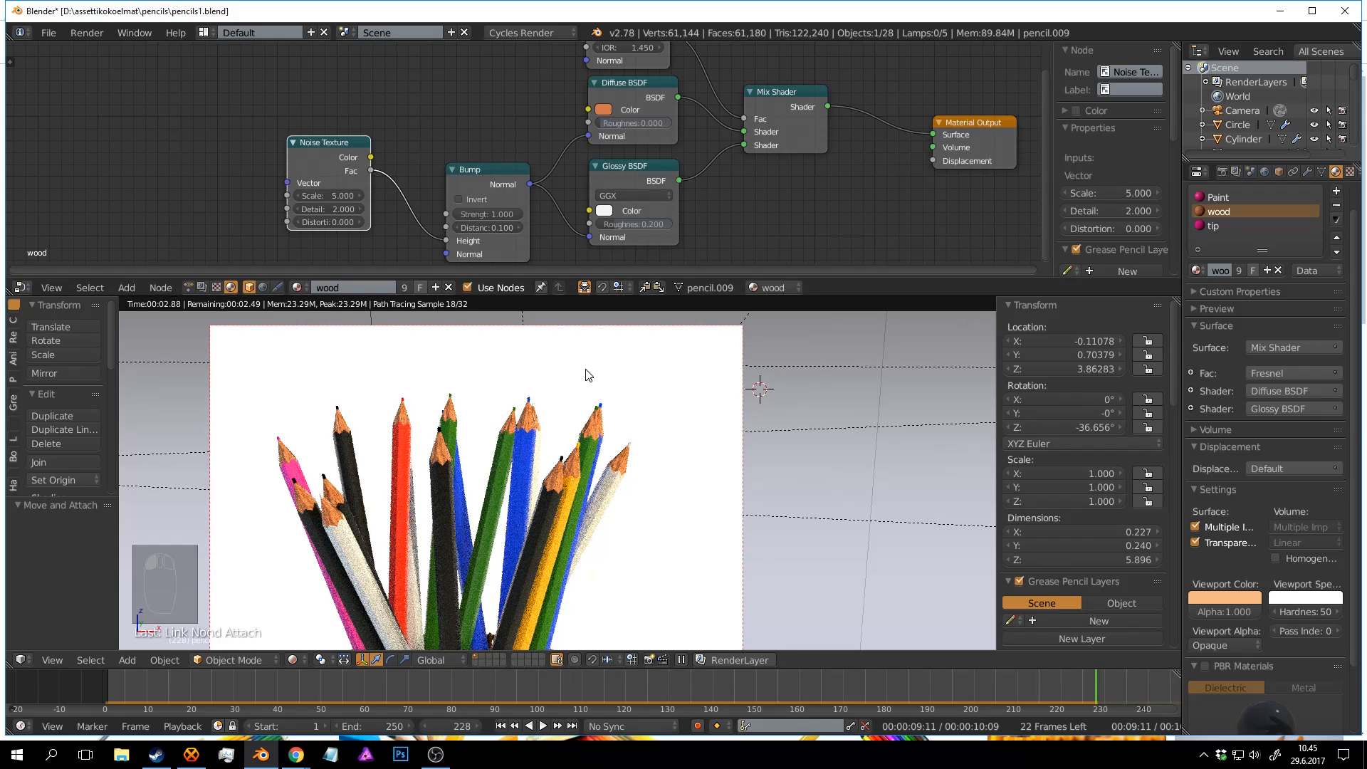
Limit the render border to the rightmost pencil tips, save the file, and inspect their wood up close.
key("ctrl+b")
mouse_move(650, 367)
left_mouse_down()
mouse_move(580, 479)
mouse_move(541, 490)
left_mouse_up()
key("ctrl+s")
left_click(651, 484)
scroll(681, 438, "up", 8)
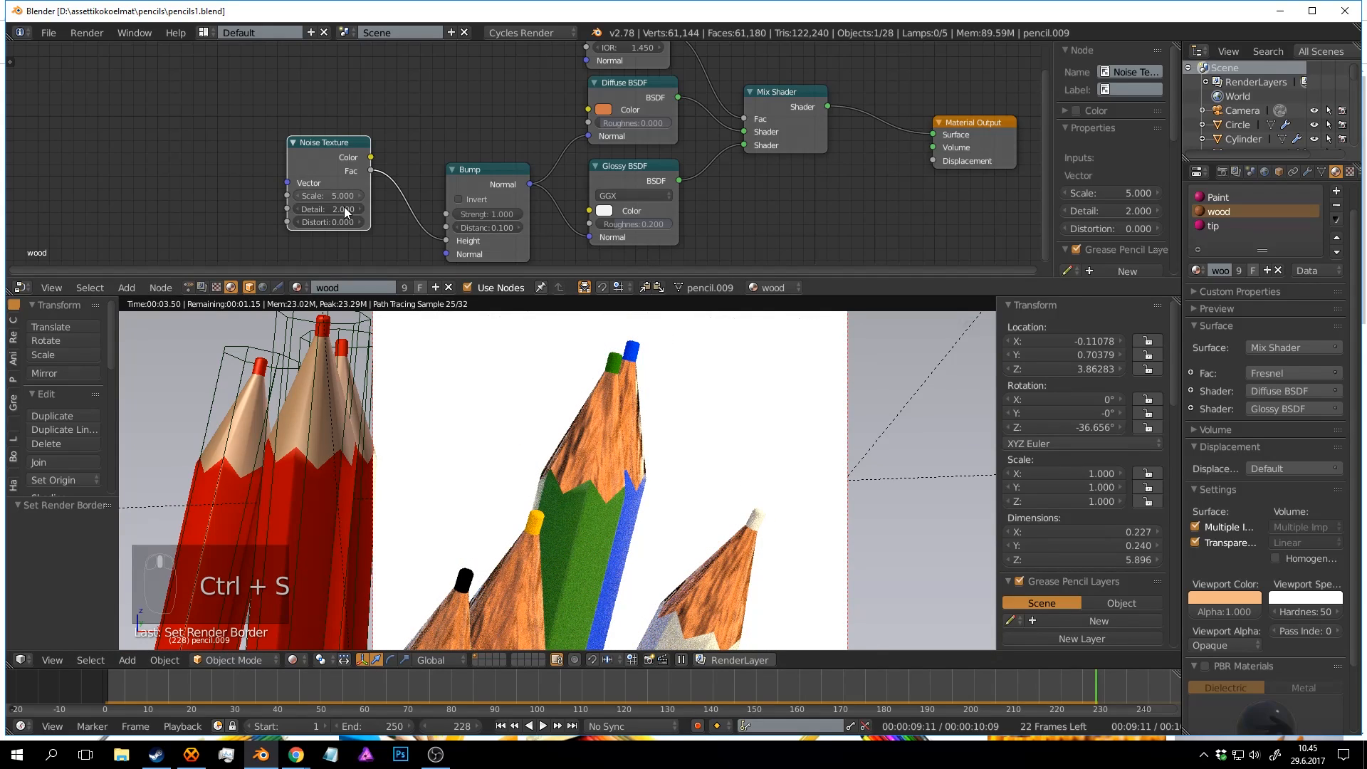
Set the Noise Texture's Detail to 16 and Scale to 15.4, saving the file.
left_click_drag(344, 208, 463, 208)
key("ctrl+s")
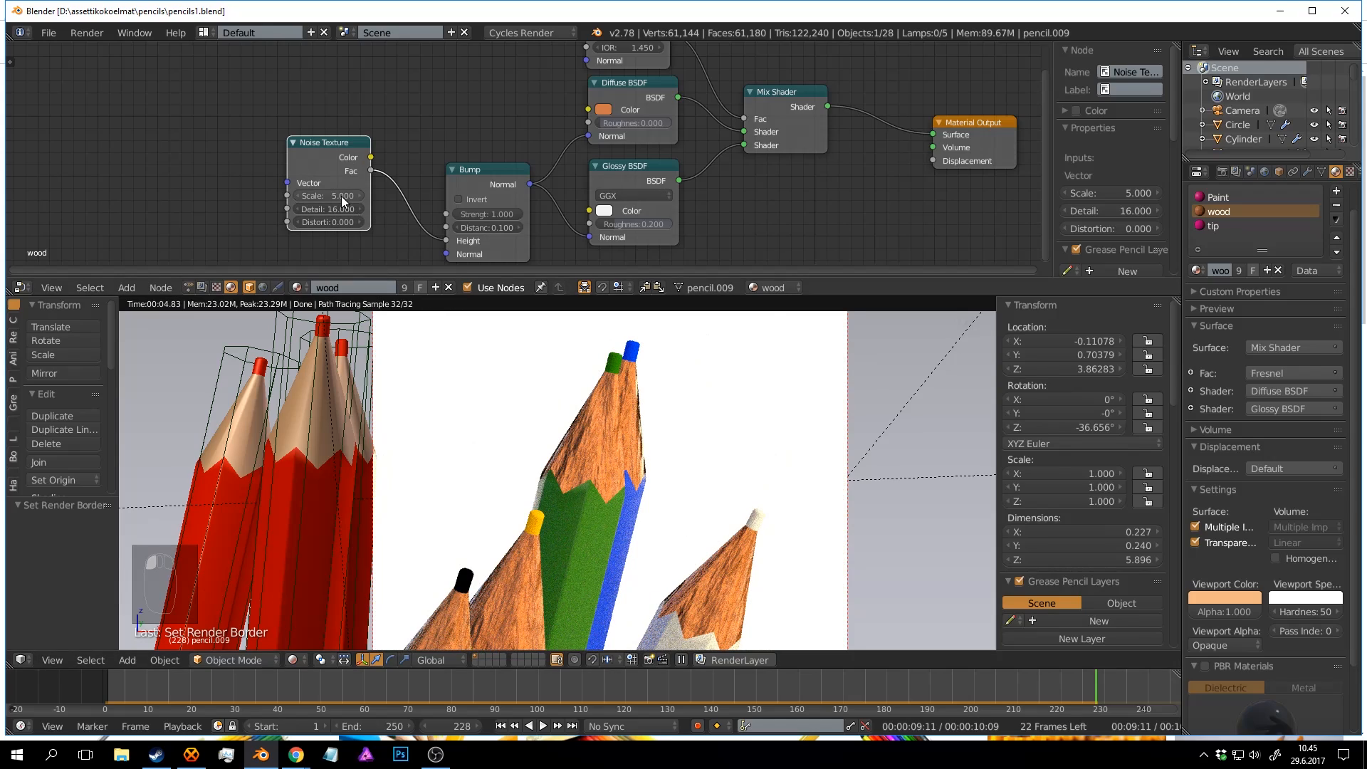
mouse_move(341, 195)
left_mouse_down()
mouse_move(356, 195)
mouse_move(342, 196)
left_mouse_up()
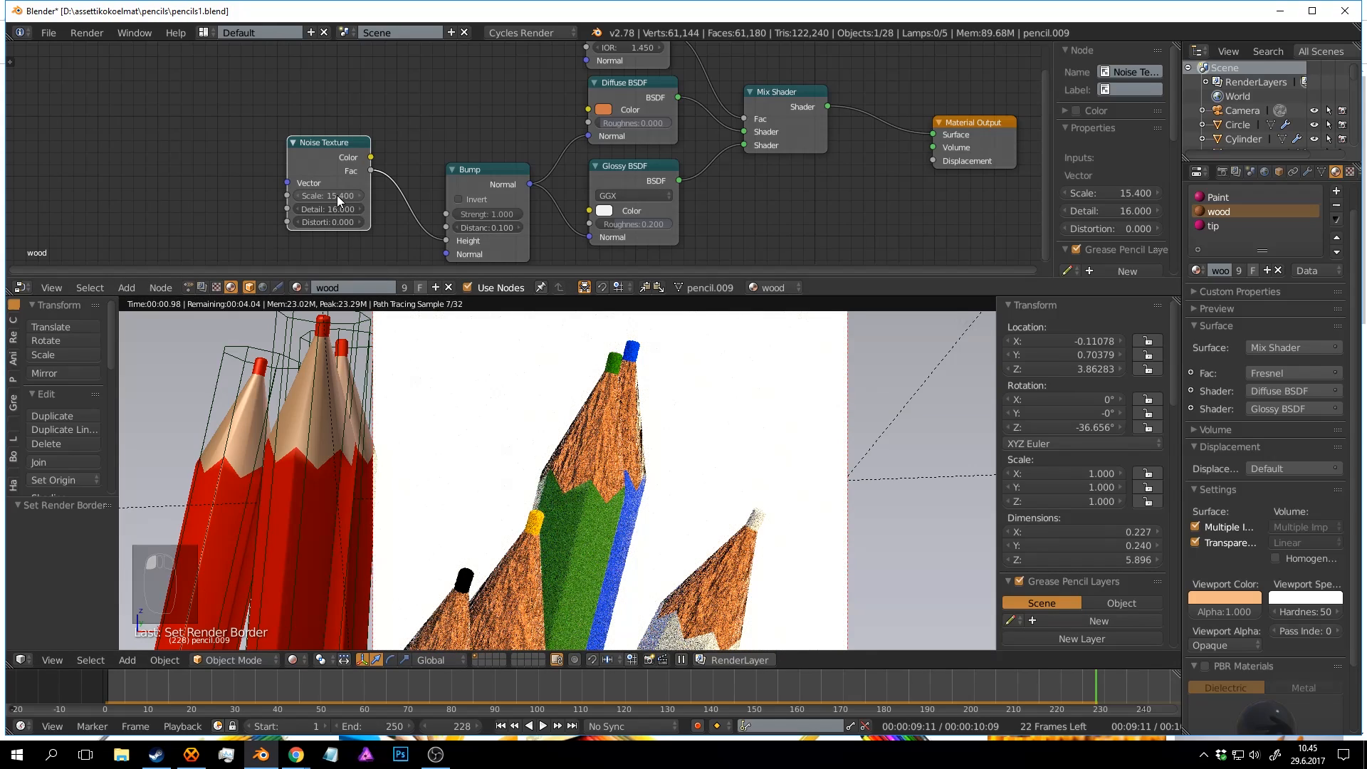
key("ctrl+s")
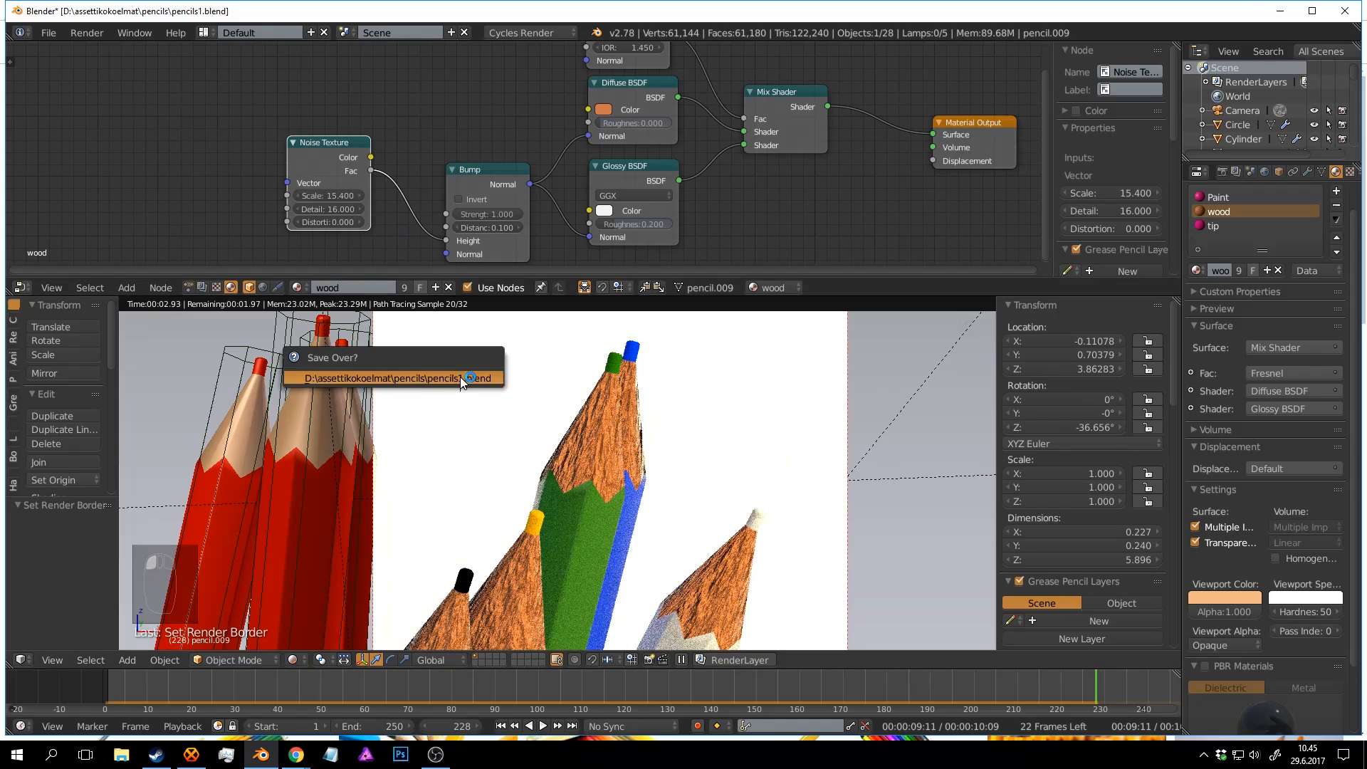
left_click(461, 377)
Set the Noise Texture's Scale to 24.4 and the Bump Strength to 0.209, and save the file.
left_click_drag(344, 196, 409, 196)
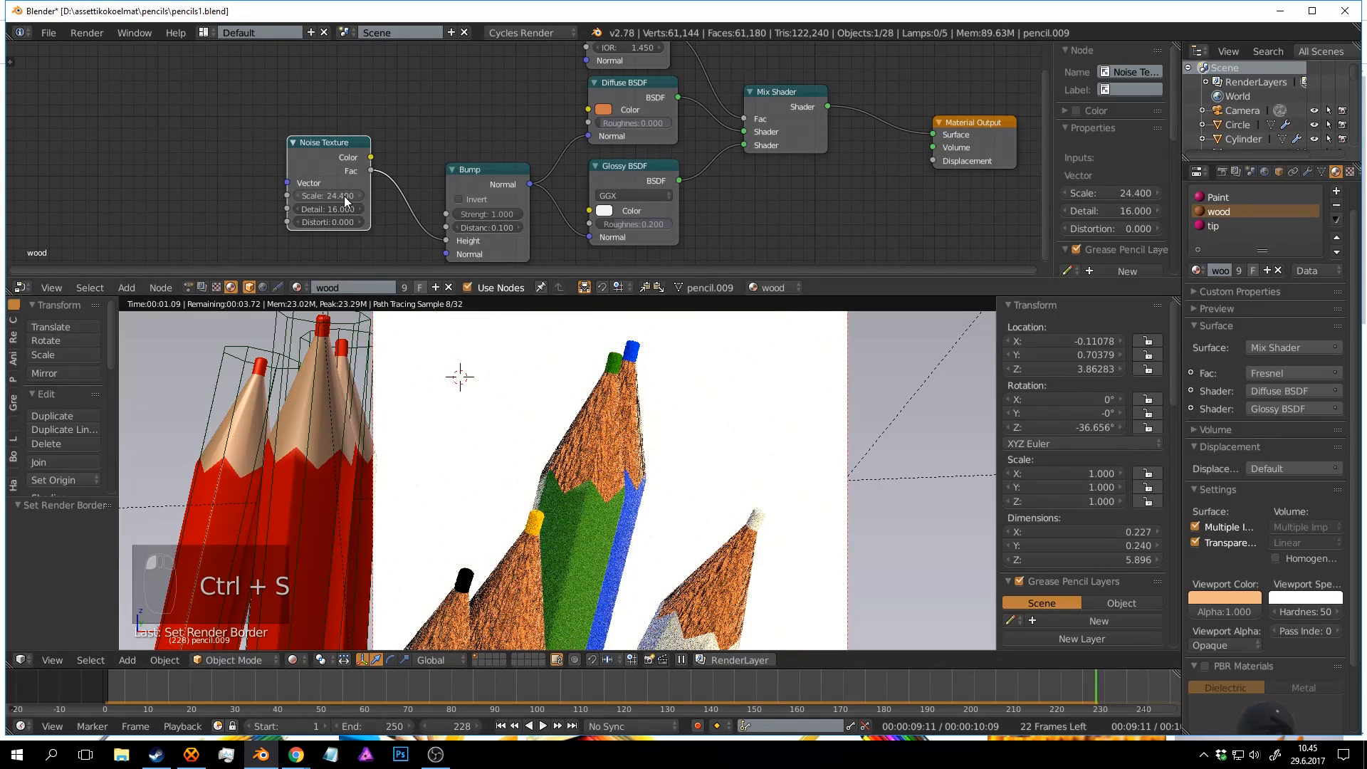
left_click_drag(502, 214, 452, 214)
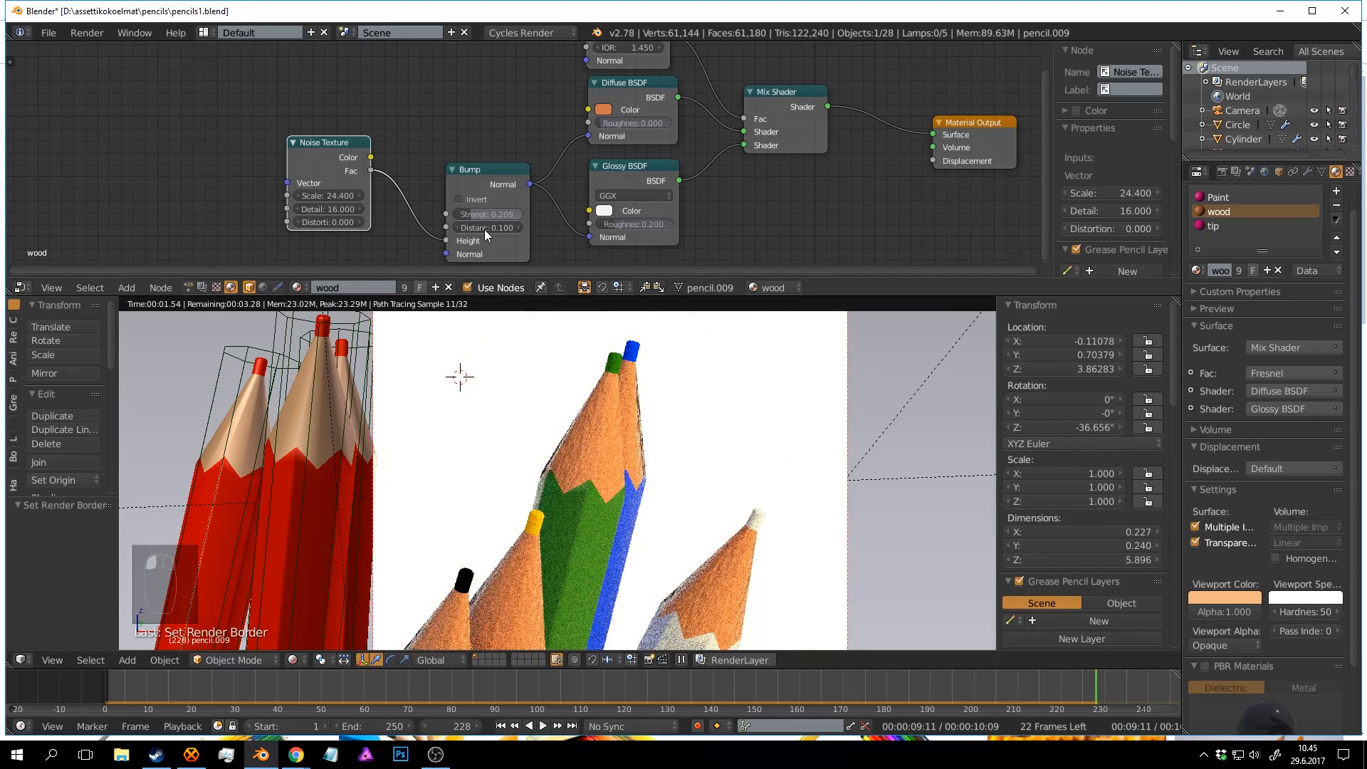
key("ctrl+s")
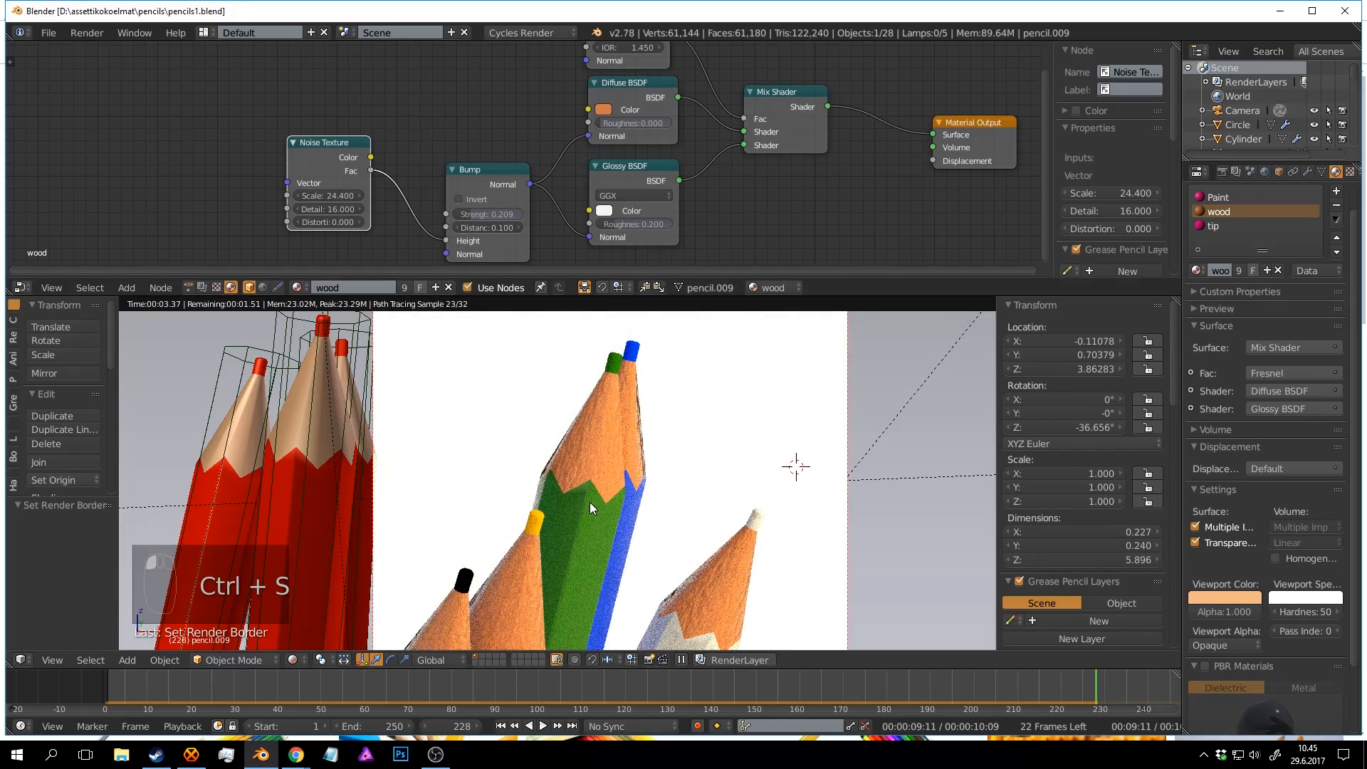
Reset the render border to cover the whole camera frame and save the file.
scroll(589, 502, "down", 2)
scroll(598, 485, "down", 4)
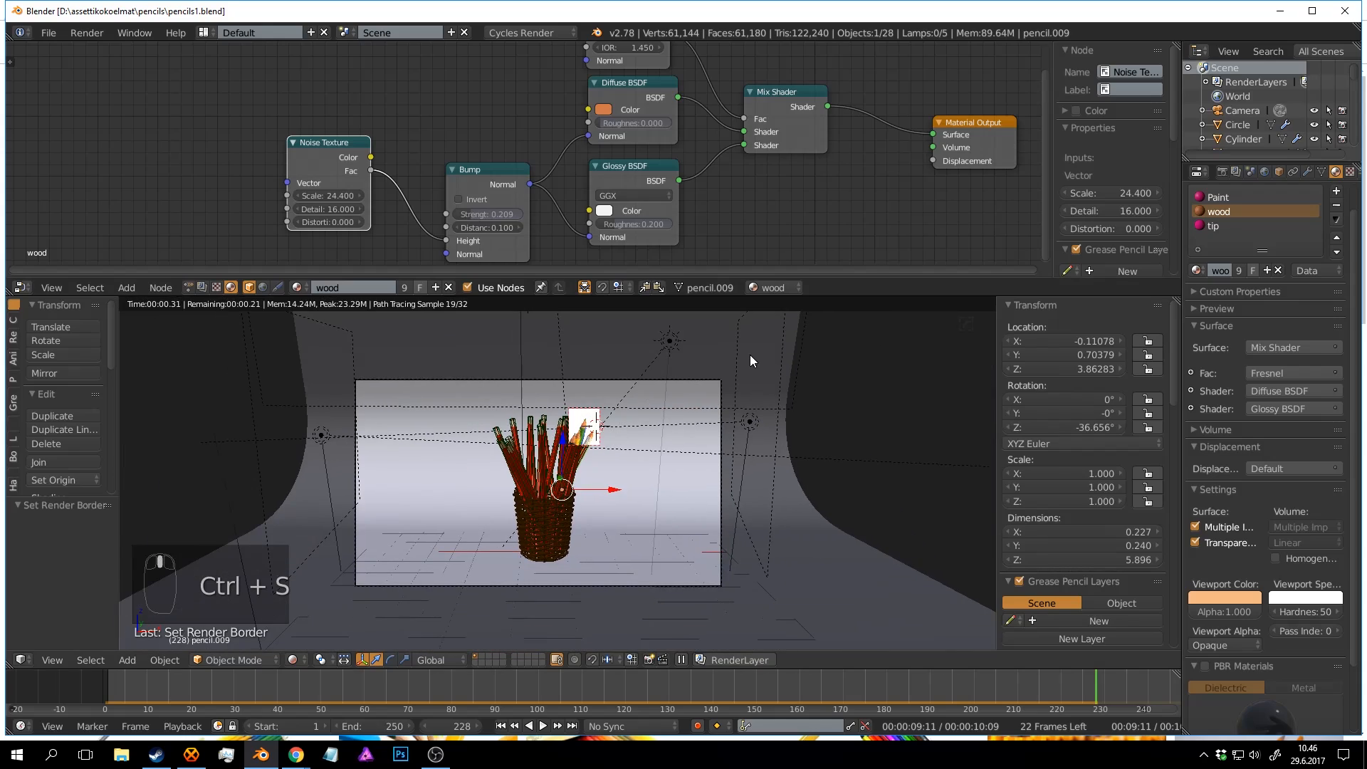
left_click_drag(397, 566, 311, 627)
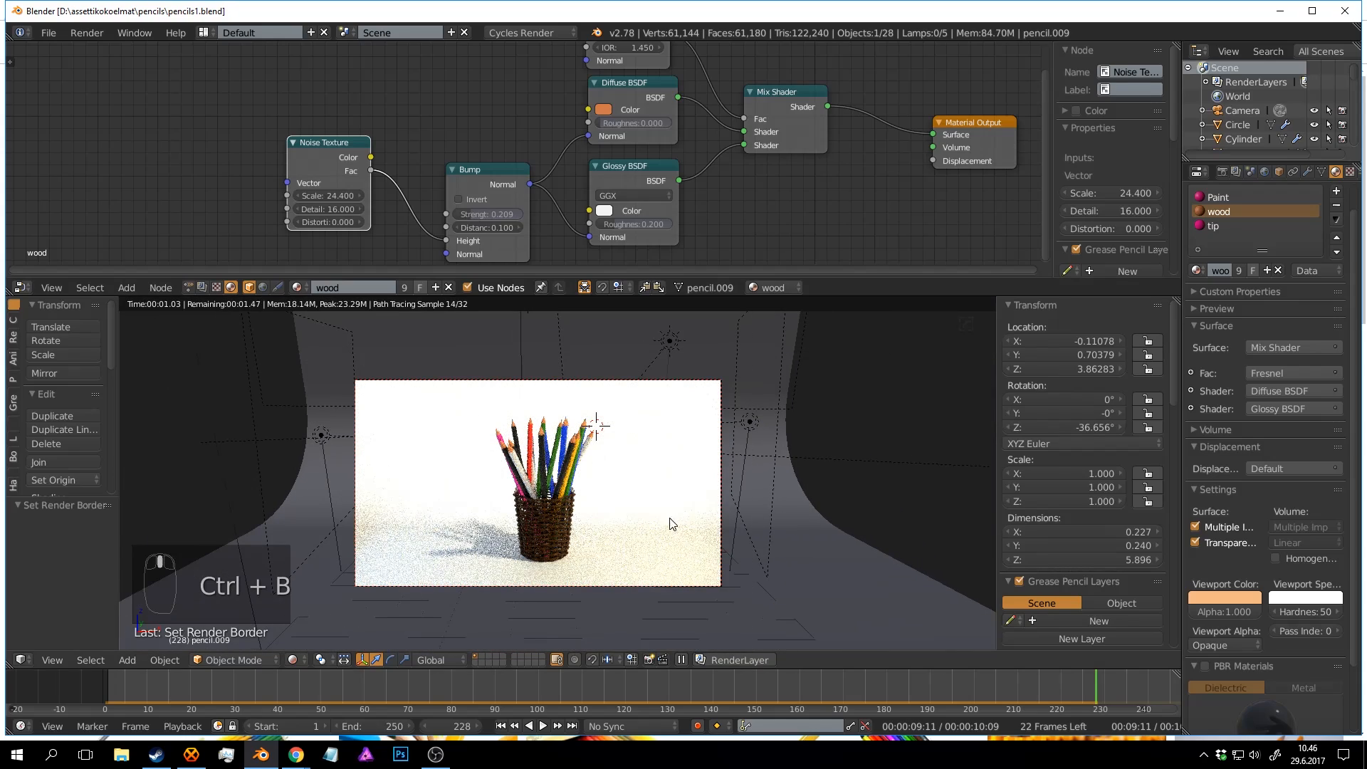
key("ctrl+s")
key("ctrl+s")
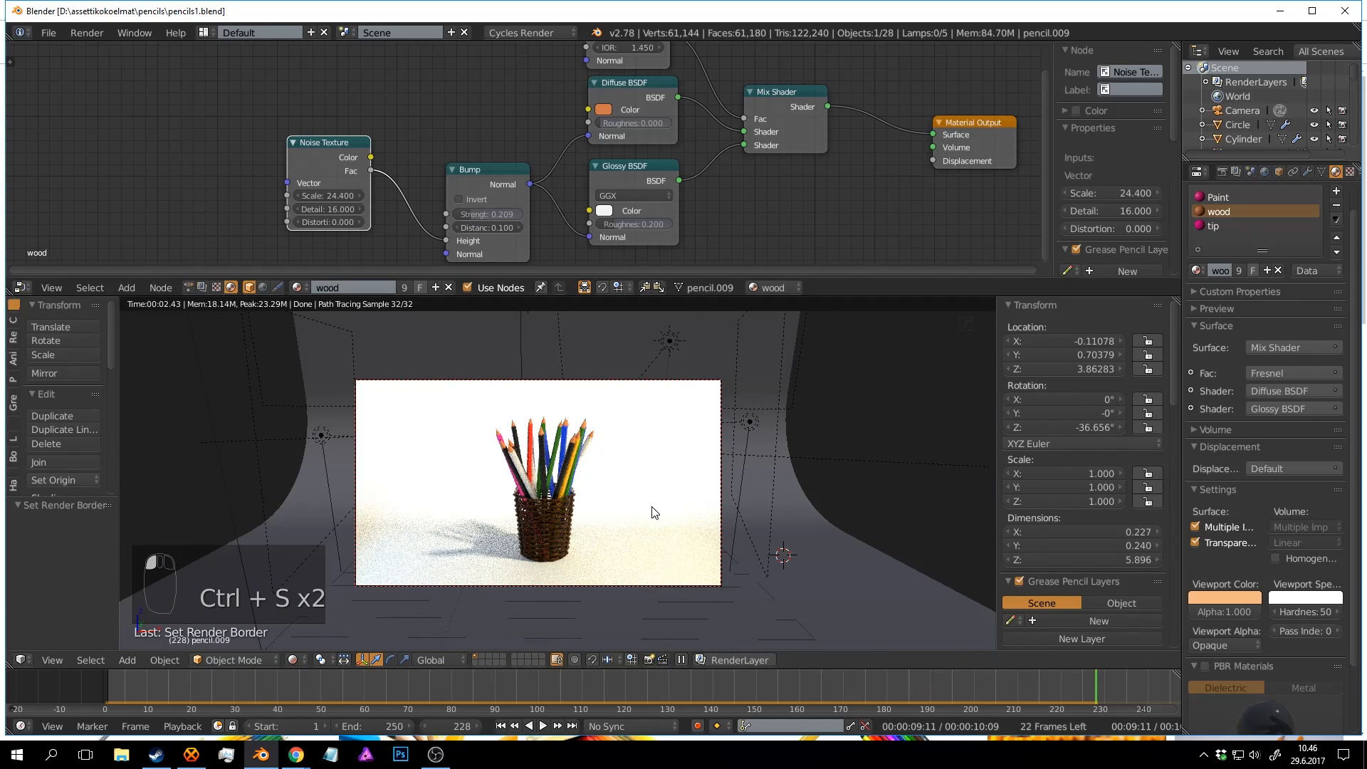
Turn off the rendered preview in the viewport and deselect all objects around the pencils.
scroll(655, 511, "up", 2)
key("shift+z")
scroll(659, 491, "up", 3)
middle_click_drag(647, 461, 616, 477, "shift")
scroll(616, 477, "up", 2)
key("a")
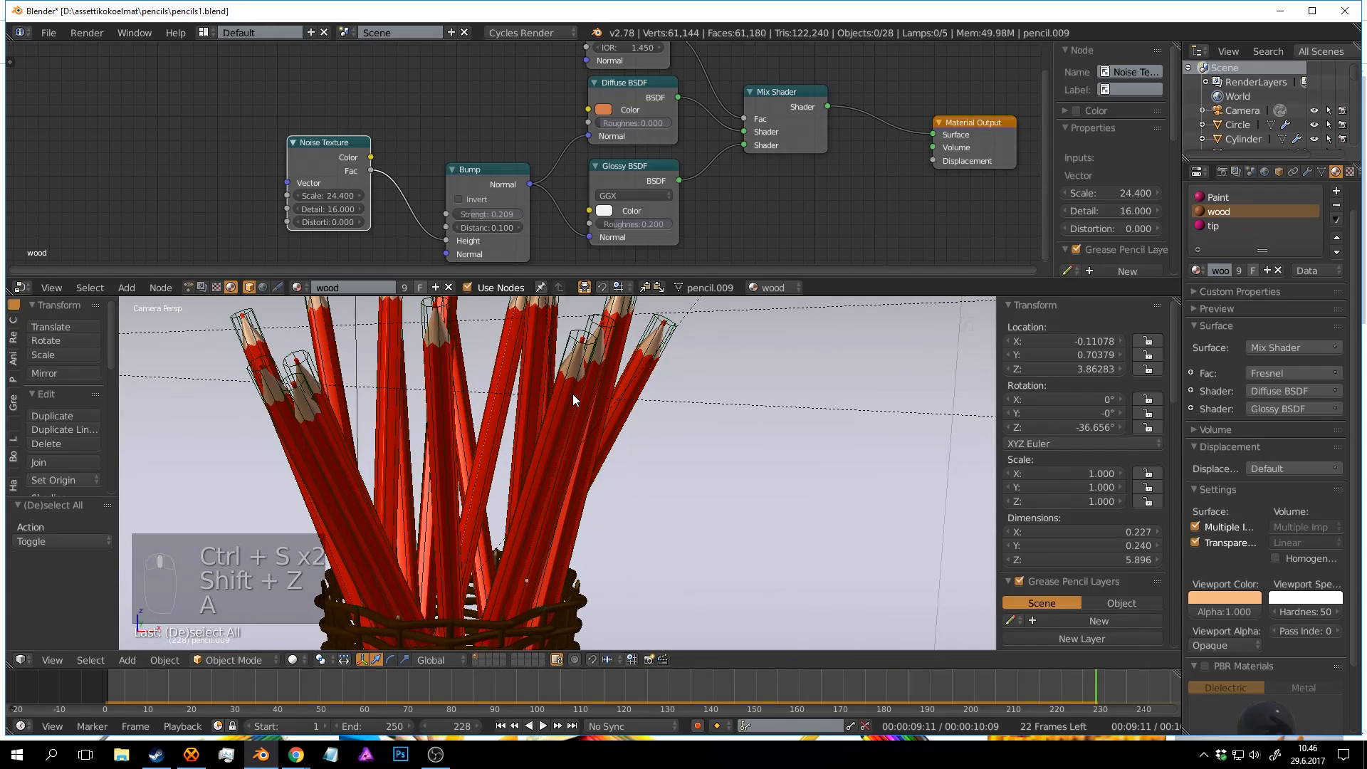
Select one of the pencils in the basket and enter Edit Mode on it with no geometry selected.
right_click(575, 394)
scroll(579, 395, "down", 3)
middle_click_drag(578, 394, 574, 371, "shift")
scroll(579, 371, "up", 3)
mouse_move(762, 406)
middle_mouse_down()
mouse_move(567, 403)
mouse_move(524, 424)
middle_mouse_up()
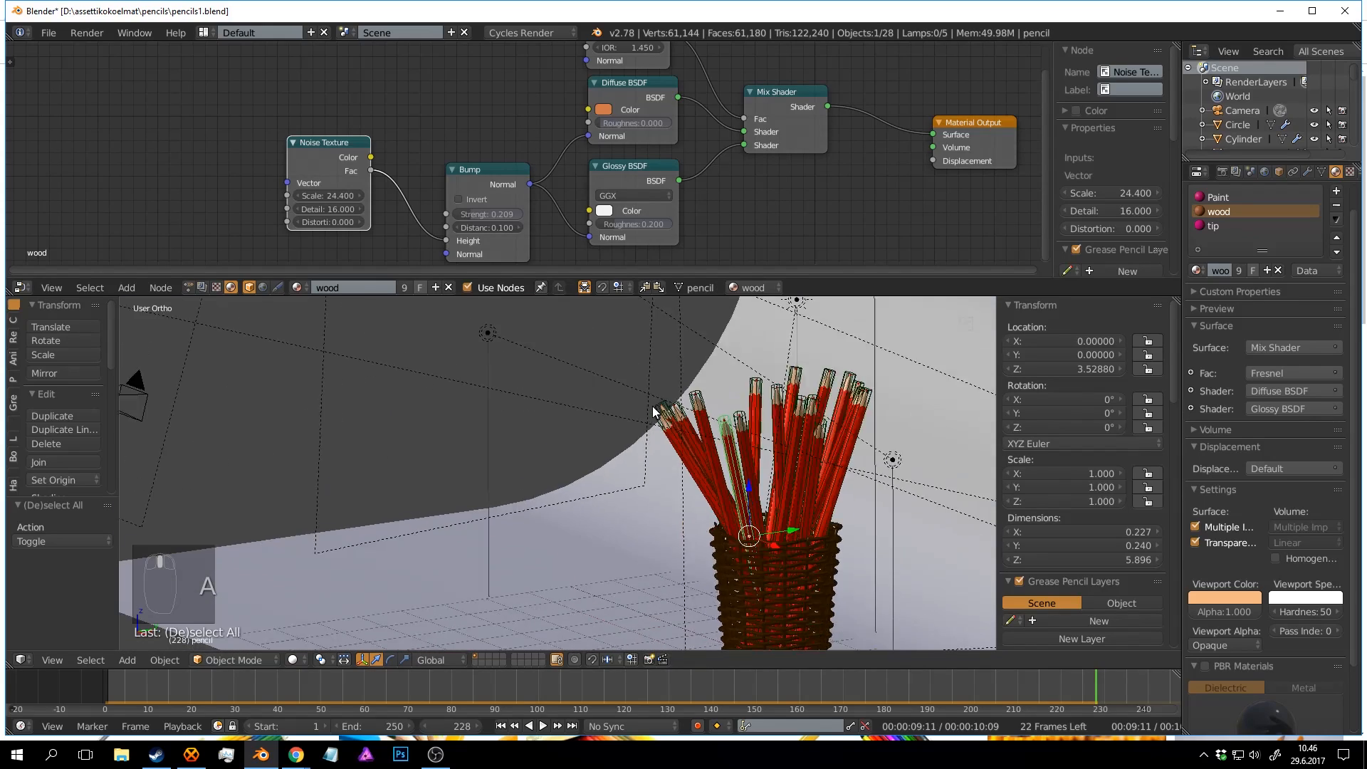
scroll(568, 402, "up", 4)
scroll(524, 425, "up", 2)
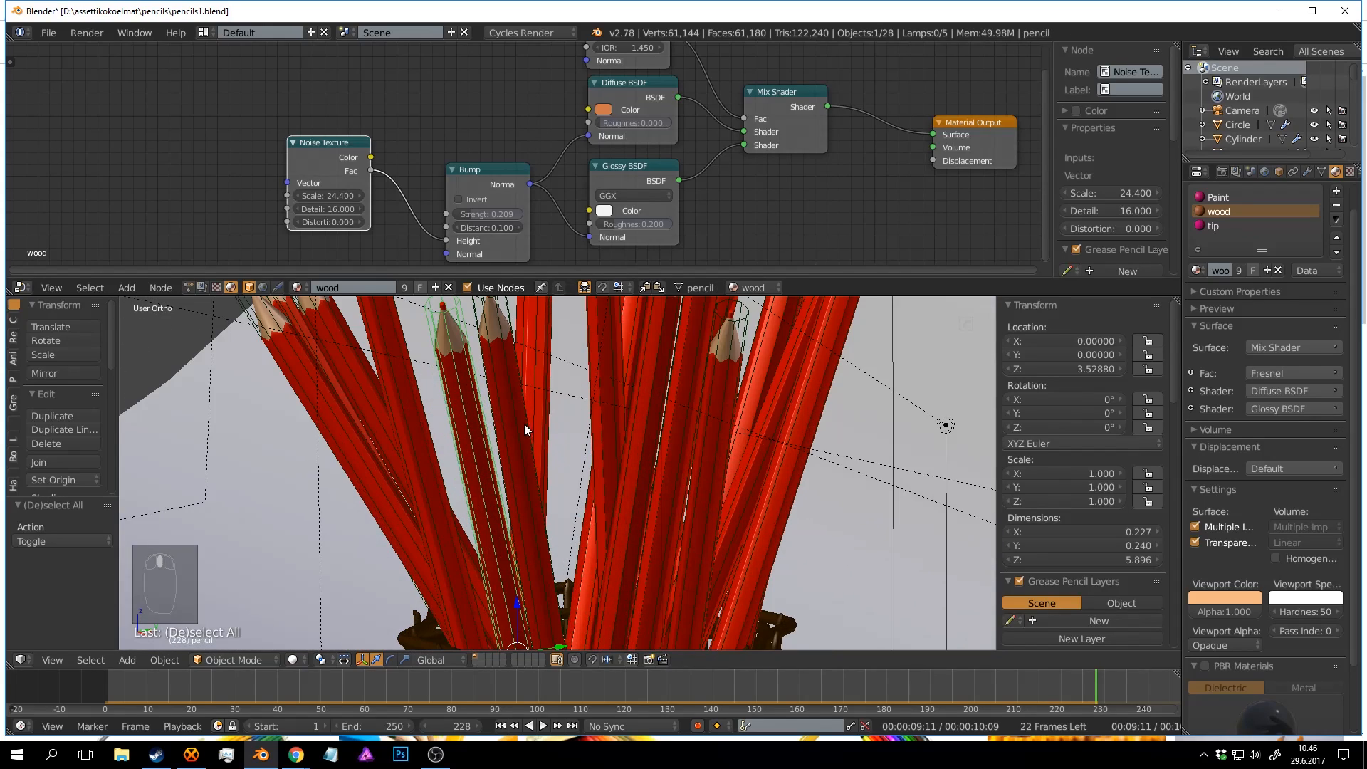
scroll(460, 358, "down", 2)
scroll(463, 362, "up", 3)
mouse_move(464, 362)
middle_mouse_down()
mouse_move(500, 362)
mouse_move(515, 408)
mouse_move(467, 379)
mouse_move(578, 362)
middle_mouse_up()
scroll(500, 361, "down", 4)
scroll(515, 409, "up", 3)
scroll(467, 379, "up", 2)
scroll(467, 379, "down", 4)
scroll(578, 362, "up", 2)
key("Tab")
scroll(411, 363, "up", 4)
key("a")
key("a")
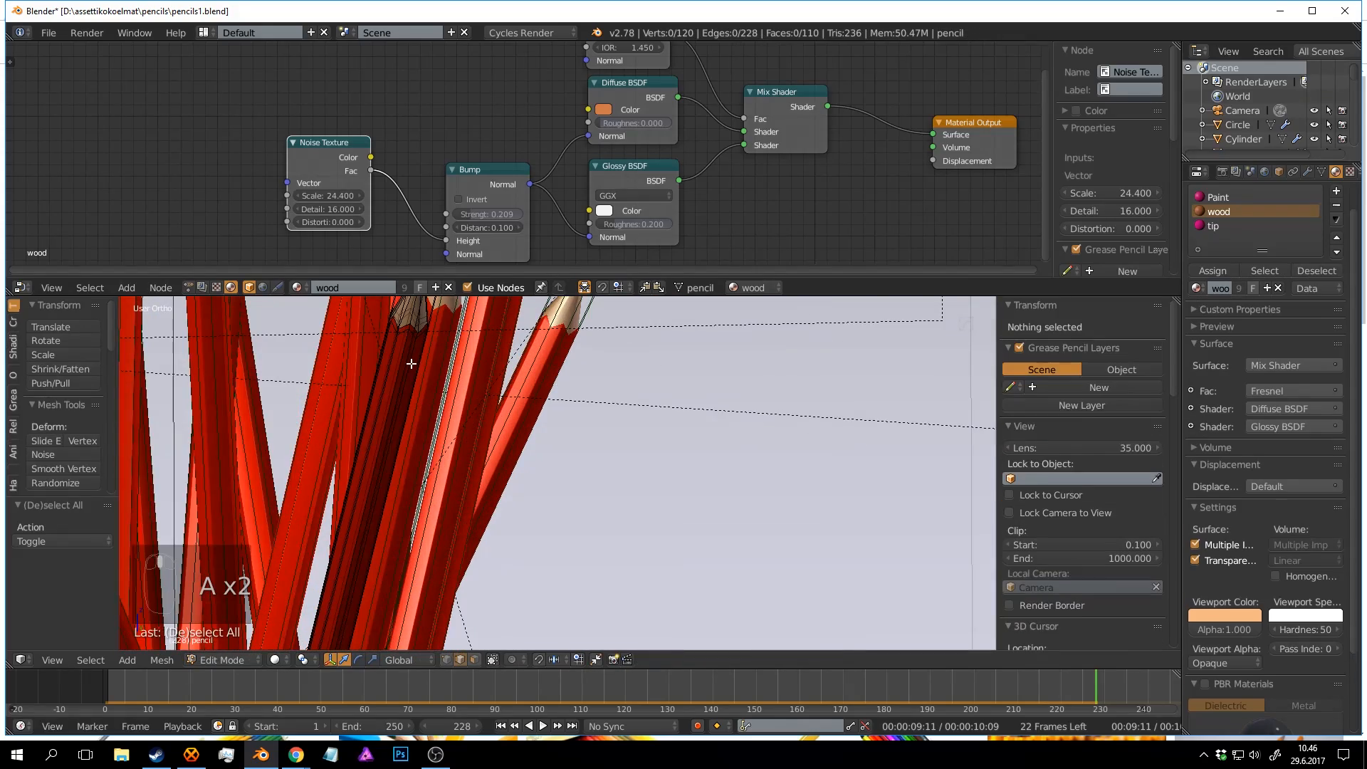
Select a lengthwise edge line along the pencil and the edge loop around its lead tip.
scroll(411, 362, "down", 1, "alt")
scroll(411, 363, "down", 2)
middle_click_drag(411, 363, 520, 446, "shift")
scroll(516, 434, "up", 5)
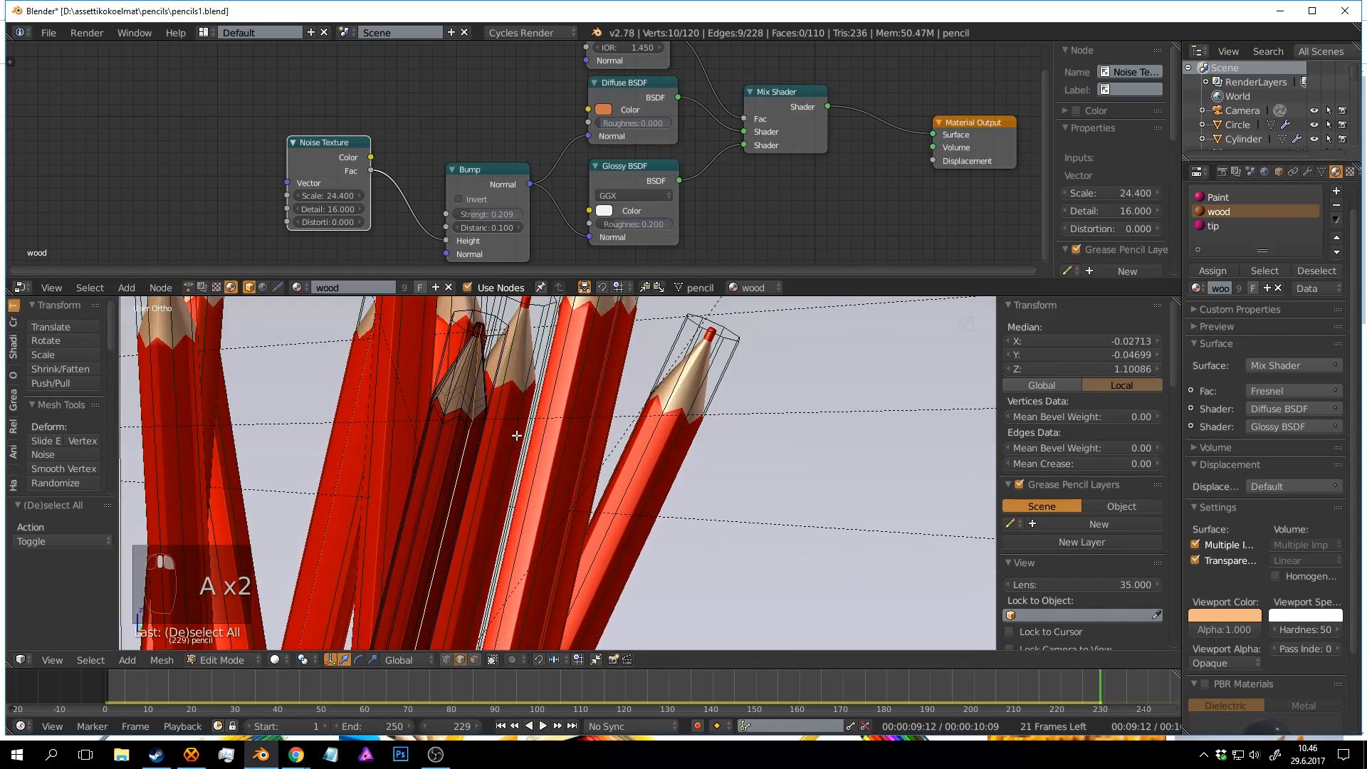
scroll(504, 427, "up", 6)
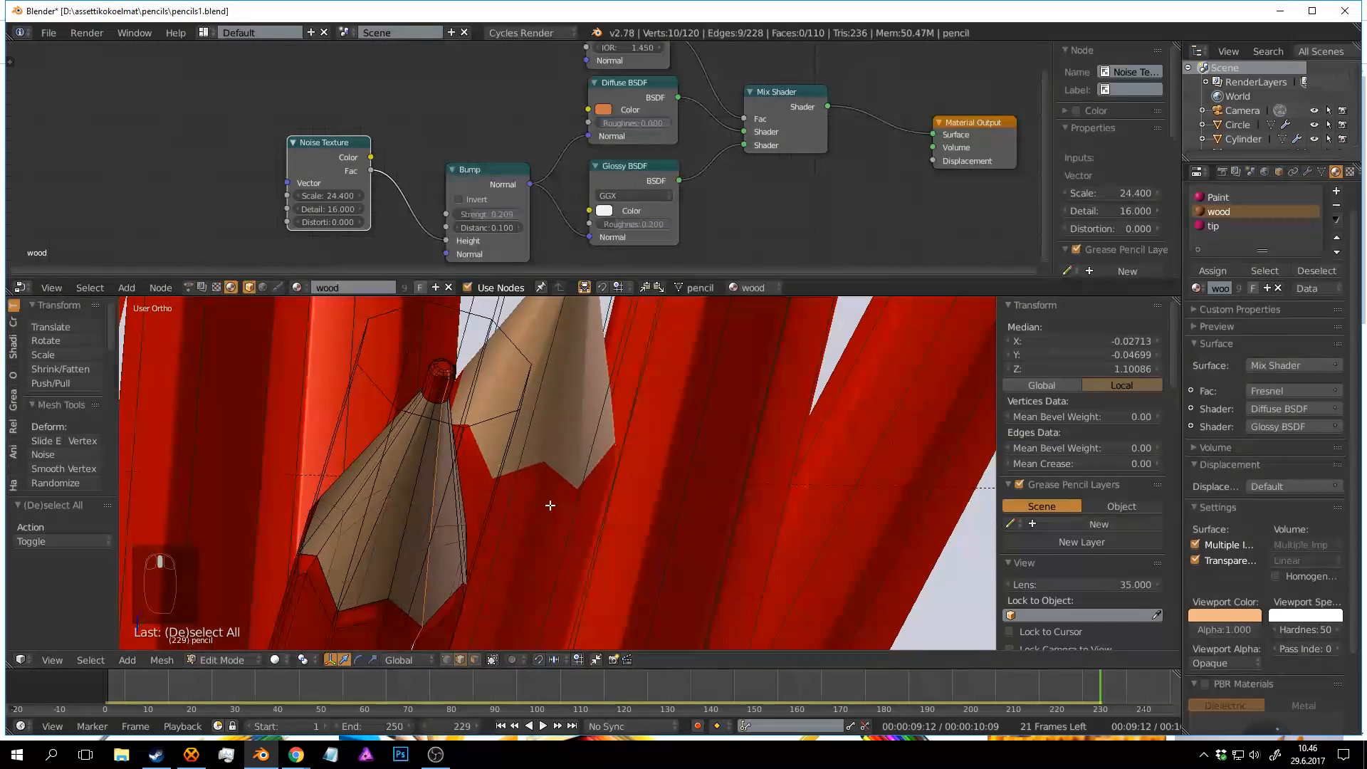
right_click(472, 382, "alt+shift")
scroll(473, 390, "down", 11)
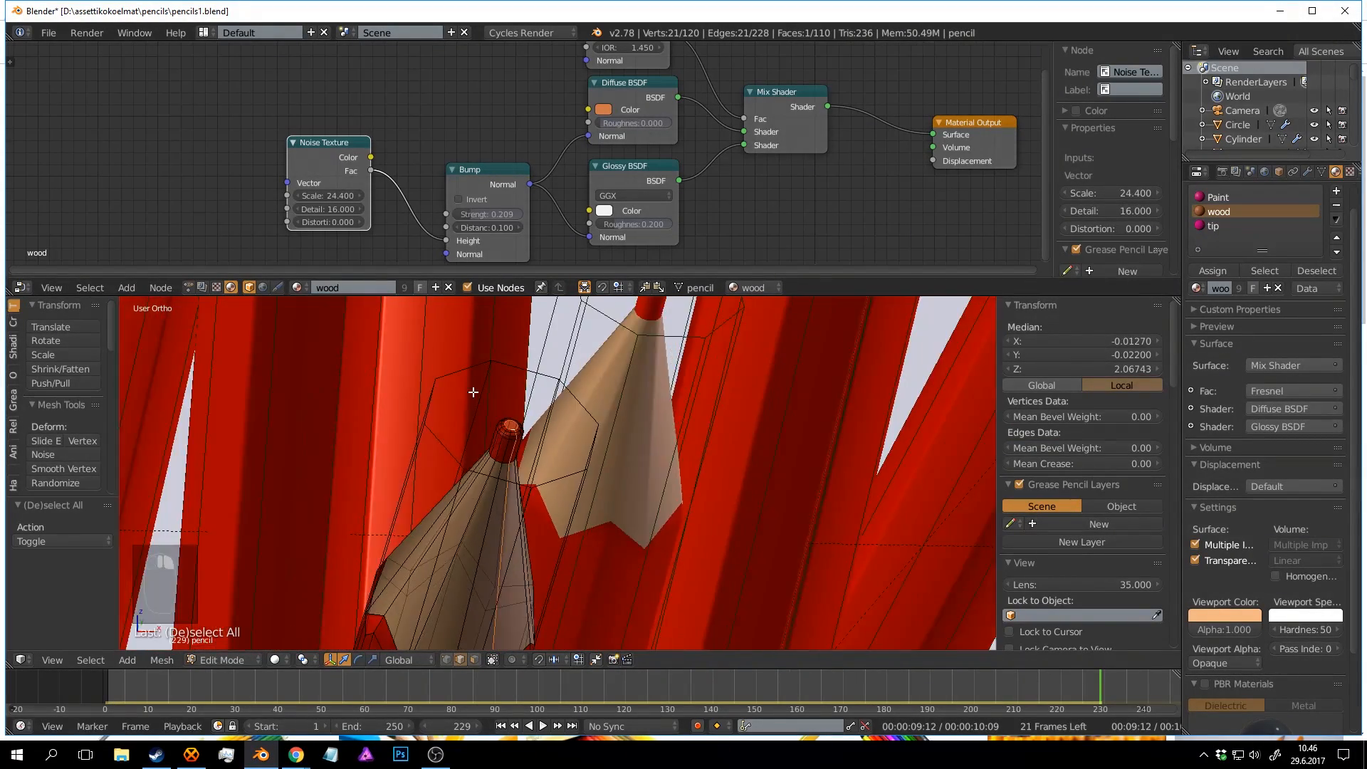
In wireframe display, add the pencil's bottom edge loop to the selection and mark the selected edges as seams.
middle_click_drag(514, 547, 589, 347, "shift")
scroll(591, 362, "down", 3)
key("z")
scroll(522, 519, "up", 6)
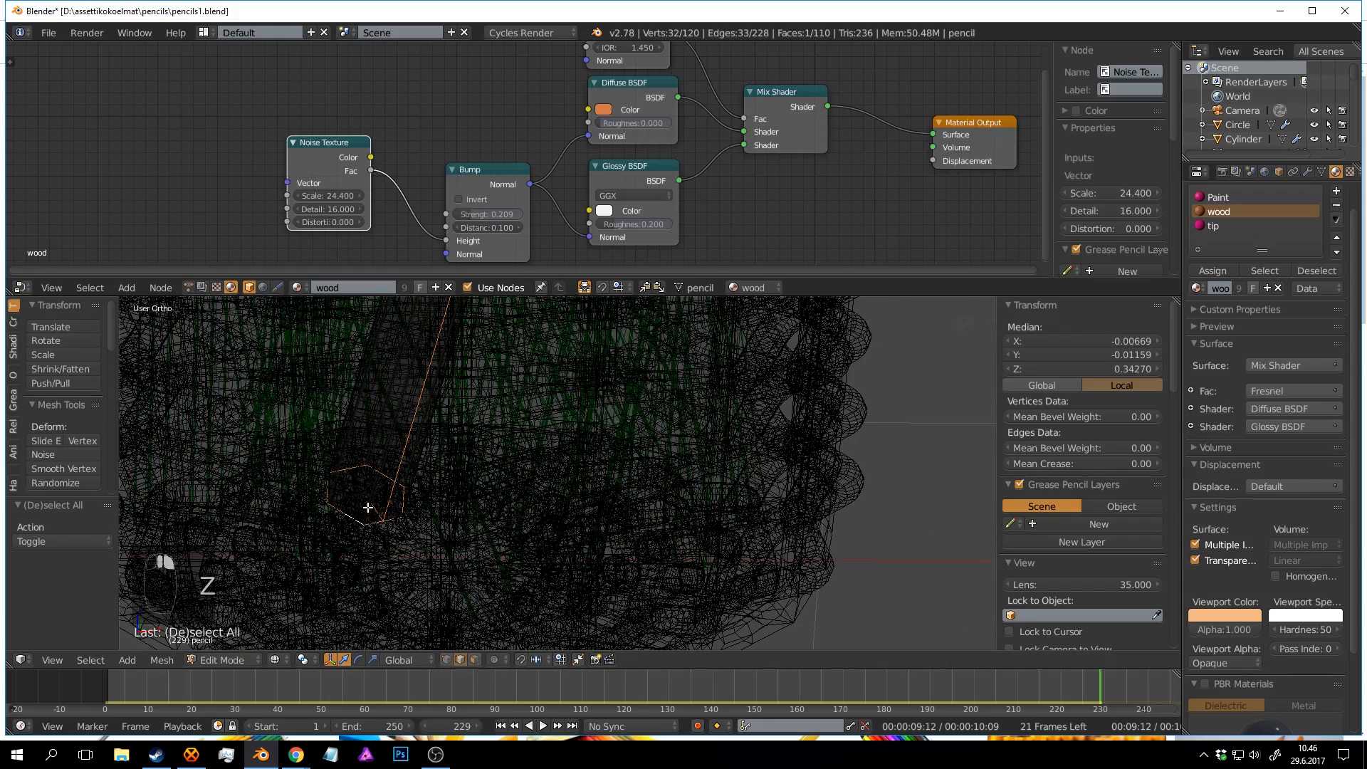
middle_click(368, 500)
scroll(487, 467, "up", 2)
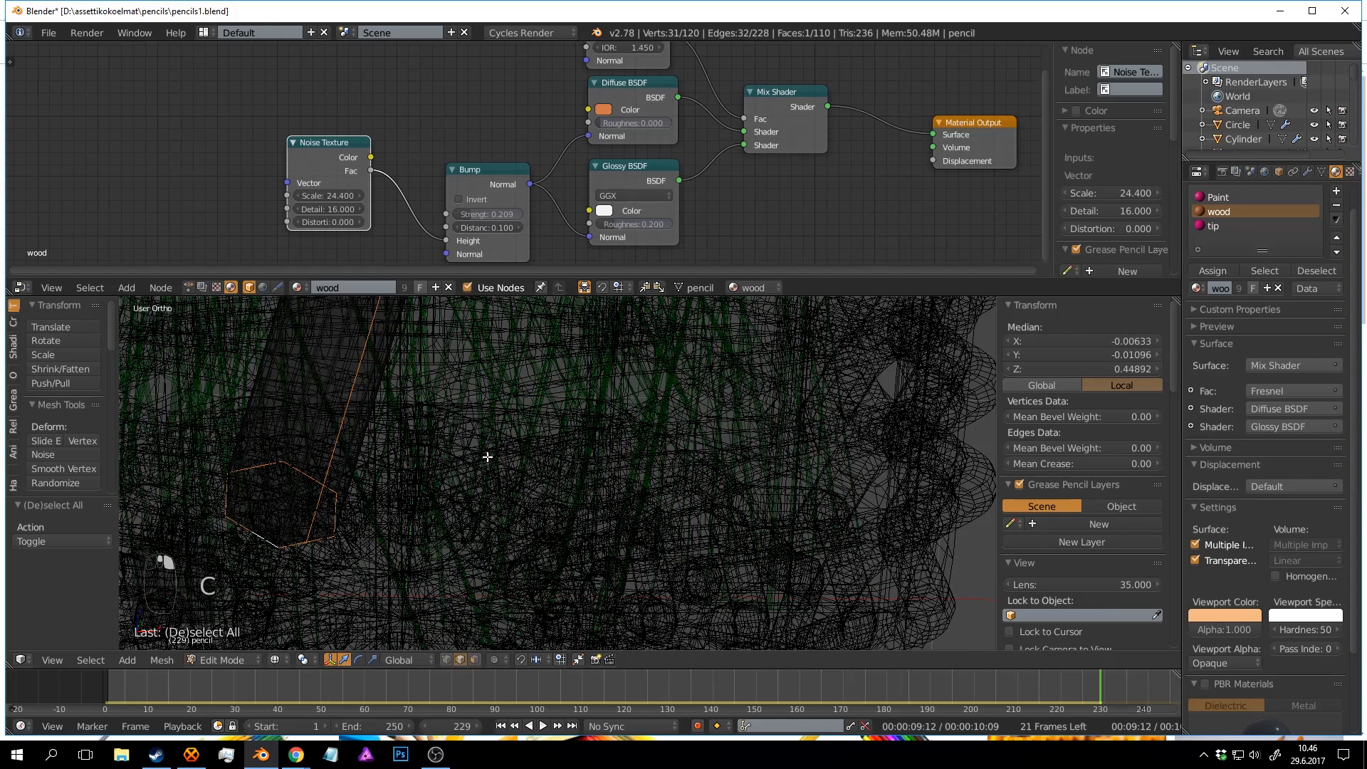
key("ctrl+e")
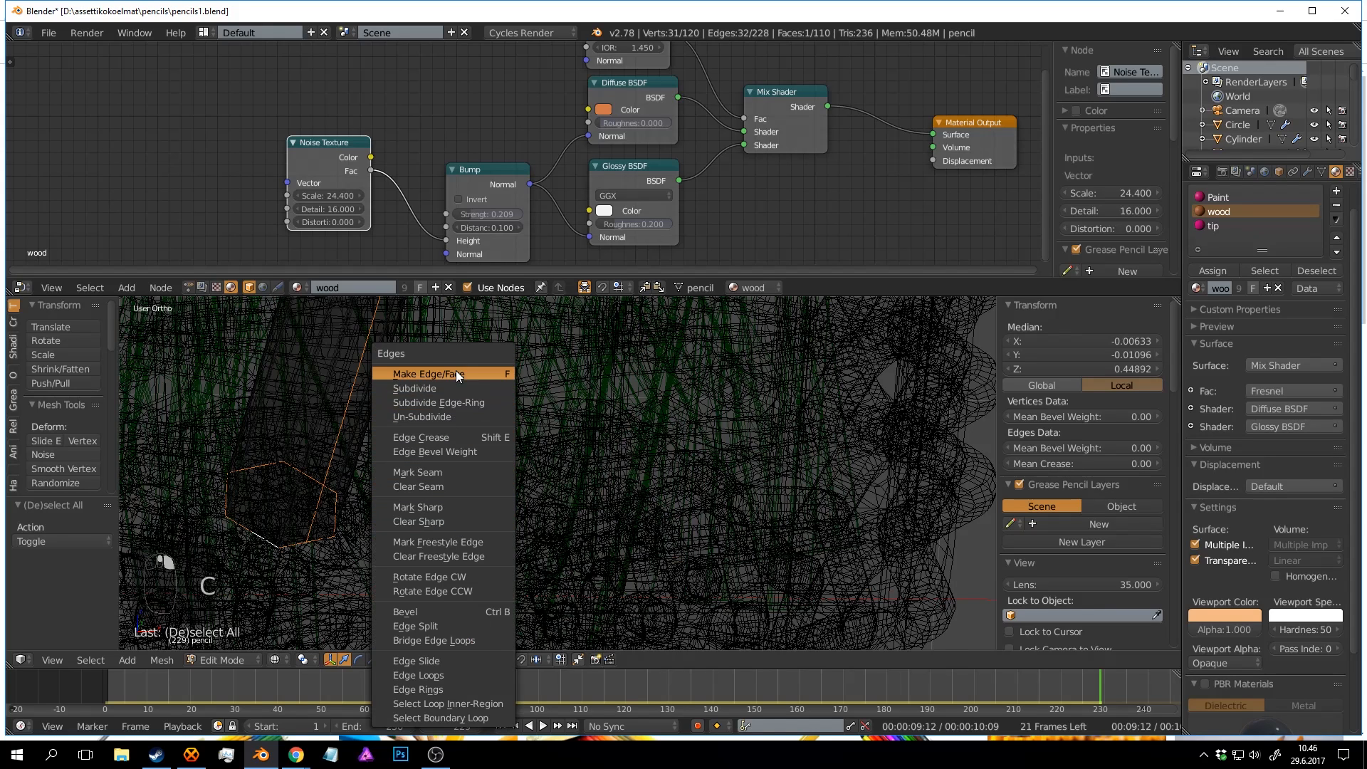
left_click(443, 471)
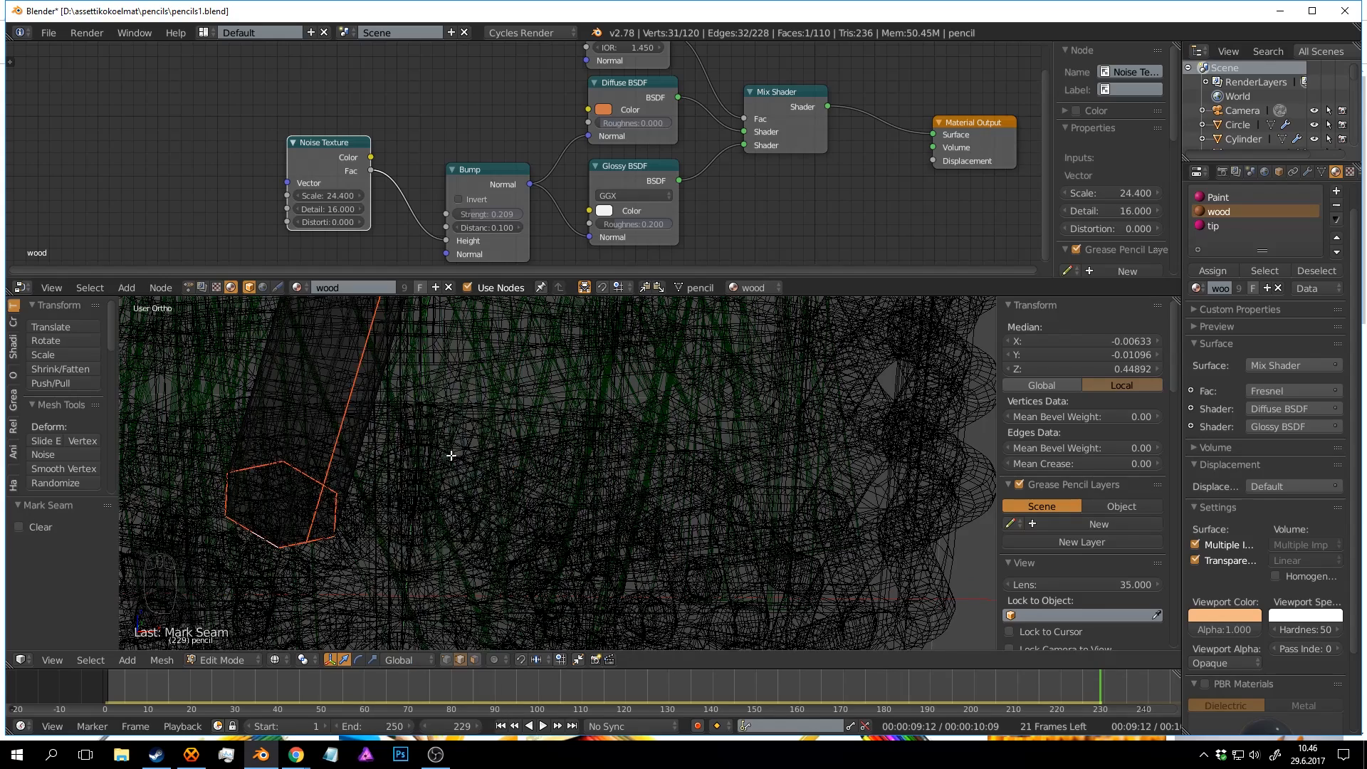
Unwrap the pencil's entire mesh and return to Object Mode.
key("a")
key("a")
key("a")
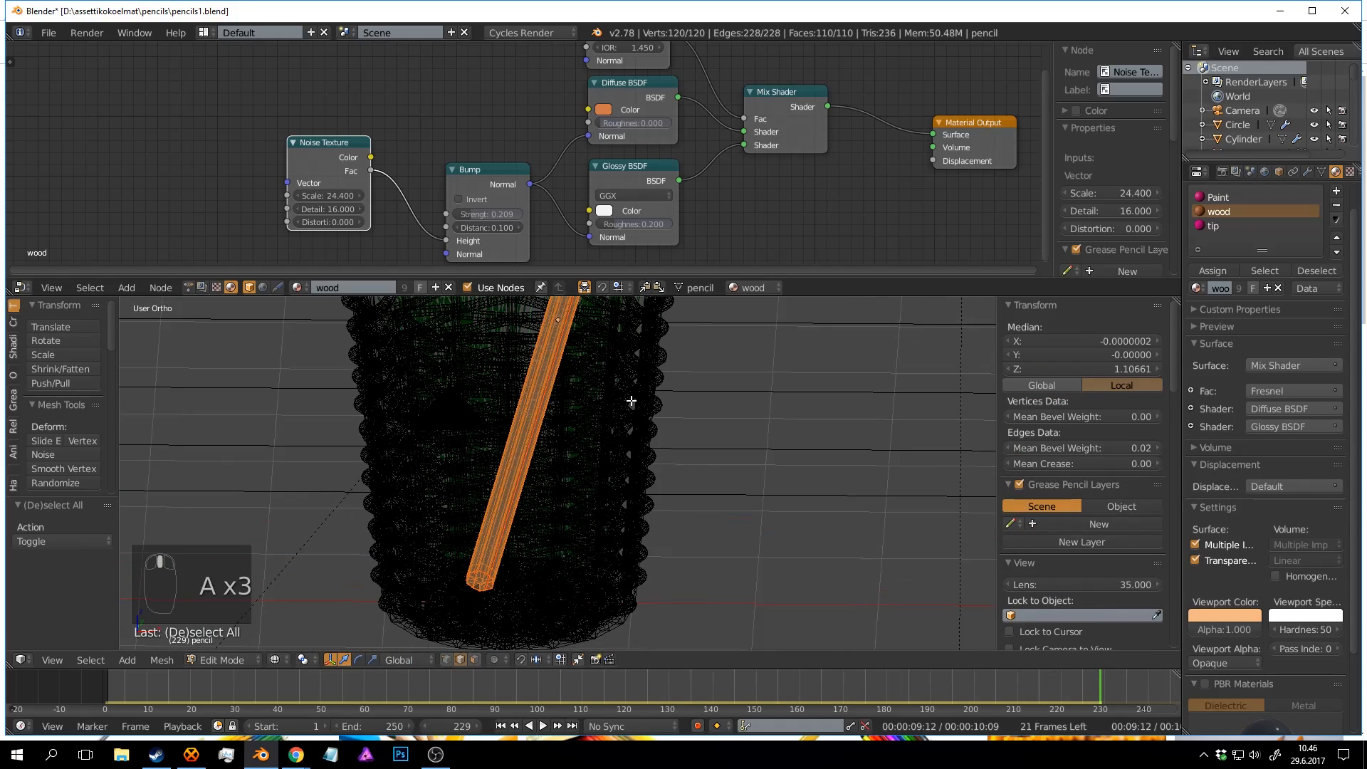
key("u")
left_click(631, 399)
mouse_move(631, 400)
middle_mouse_down()
mouse_move(651, 449)
mouse_move(655, 438)
middle_mouse_up()
key("Tab")
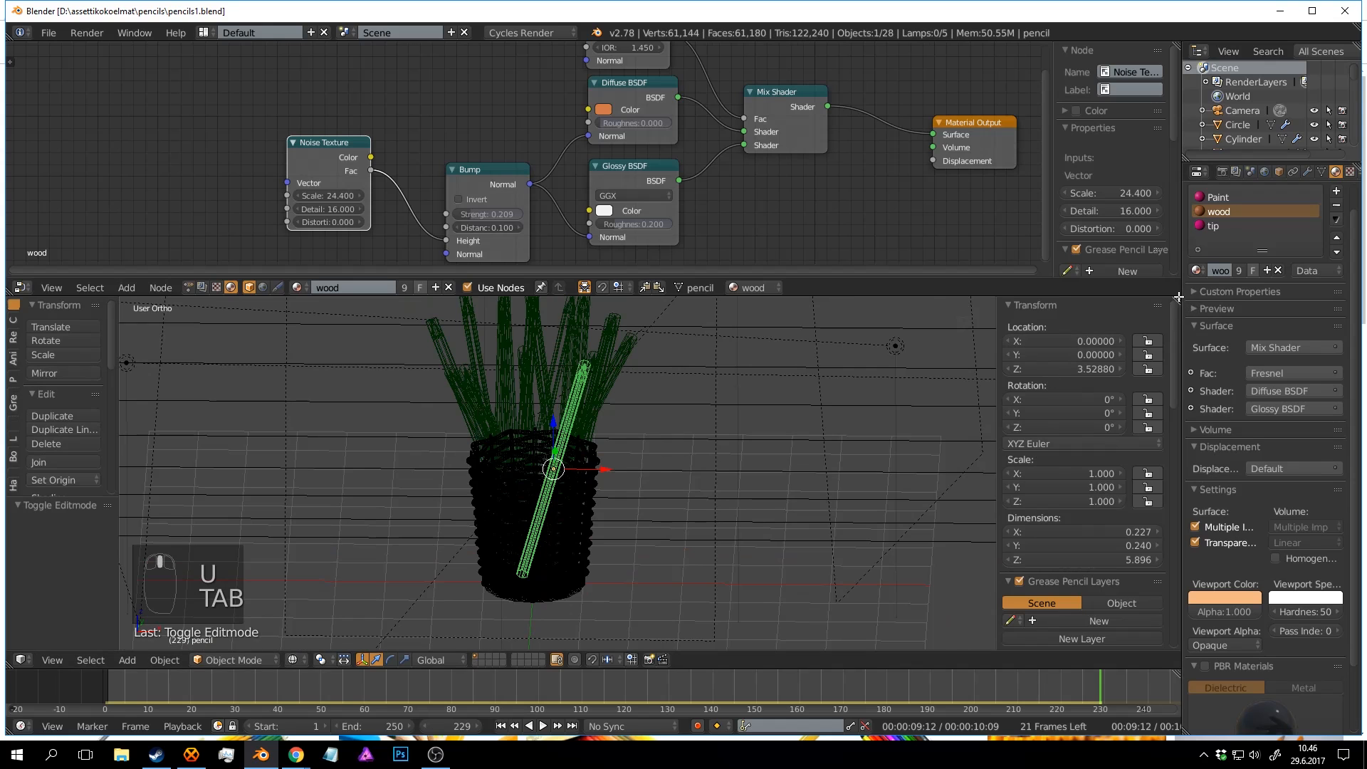
Save the file and set up a UV/Image Editor in a new area split off from the 3D view.
left_click_drag(1179, 297, 781, 299)
key("ctrl+s")
left_click(797, 660)
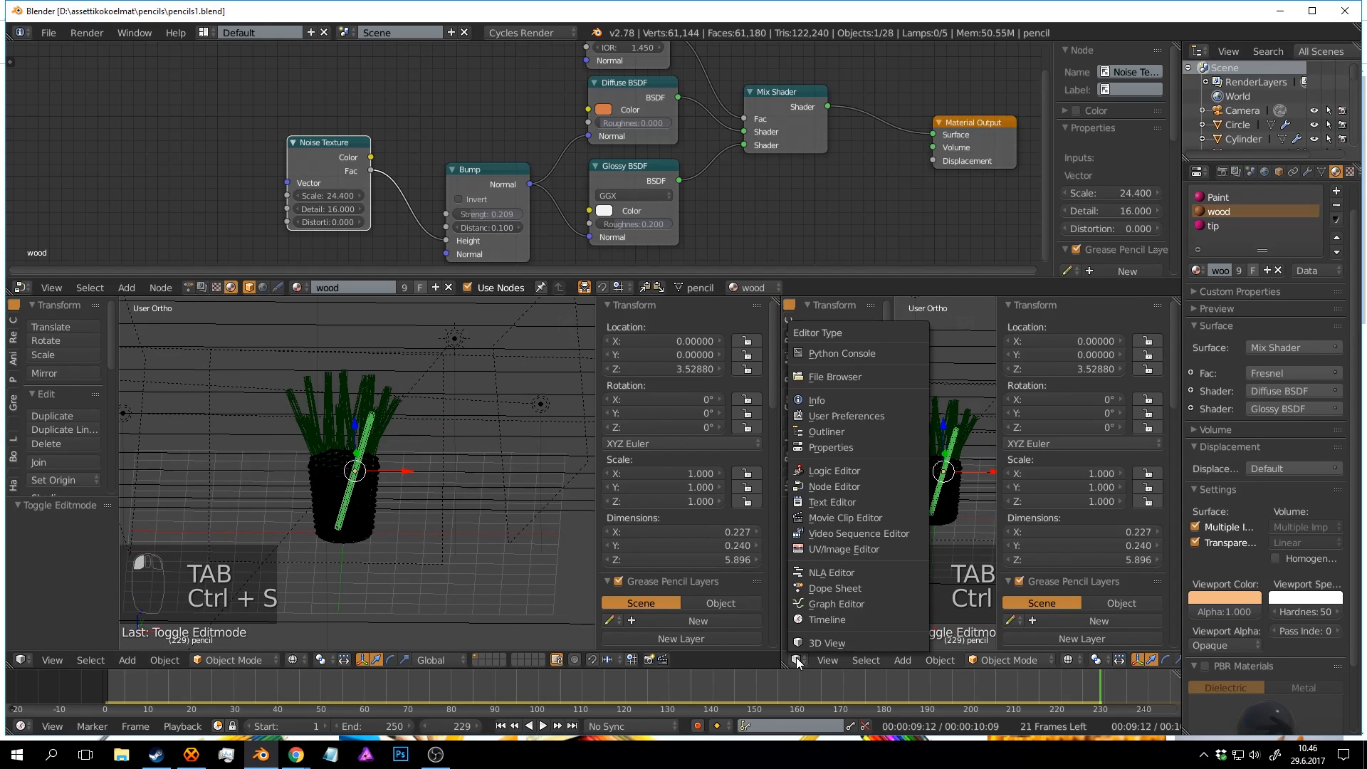
left_click(828, 549)
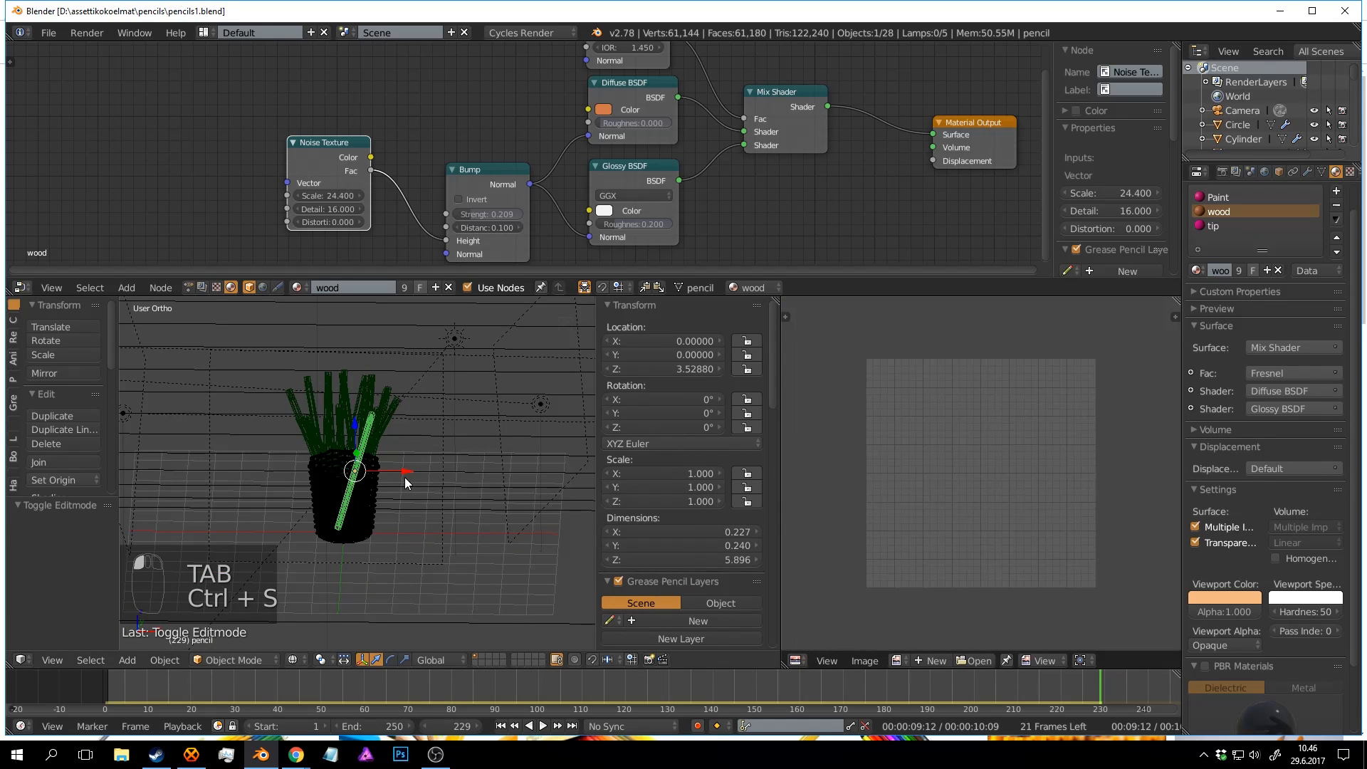
Examine the unwrapped pencil's UV layout and check whether a neighbouring pencil shares it.
key("Tab")
scroll(406, 470, "up", 2)
scroll(992, 446, "up", 8)
scroll(925, 387, "down", 4)
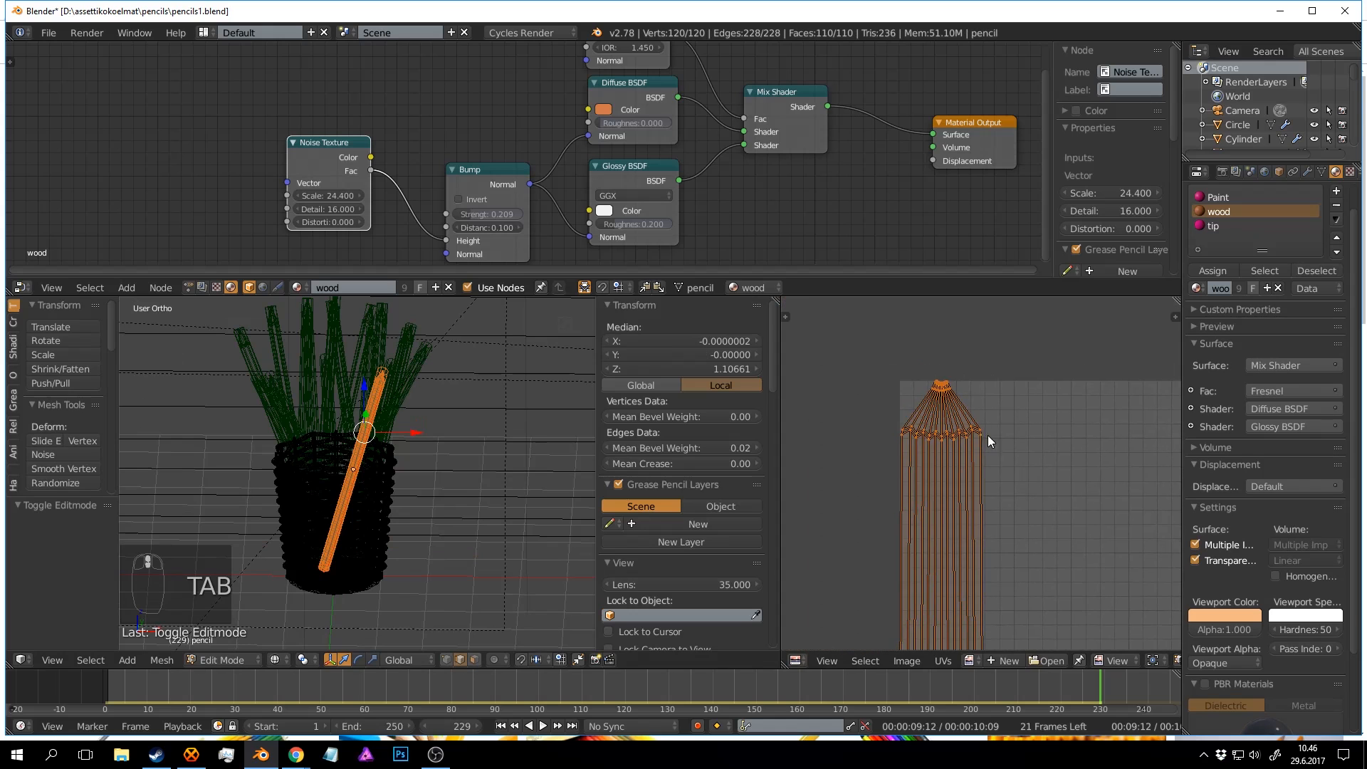
scroll(988, 435, "up", 2)
key("Tab")
scroll(442, 356, "up", 4)
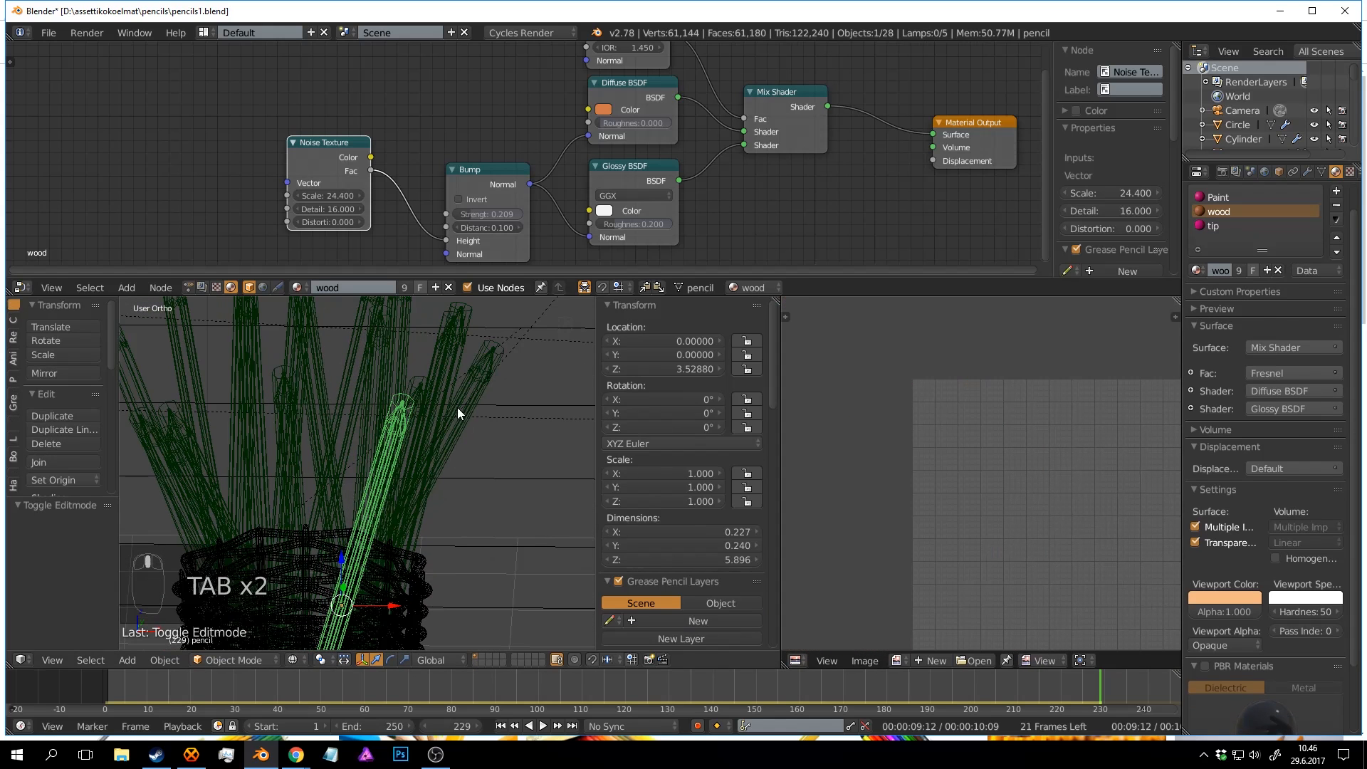
right_click(469, 398)
key("Tab")
key("Tab")
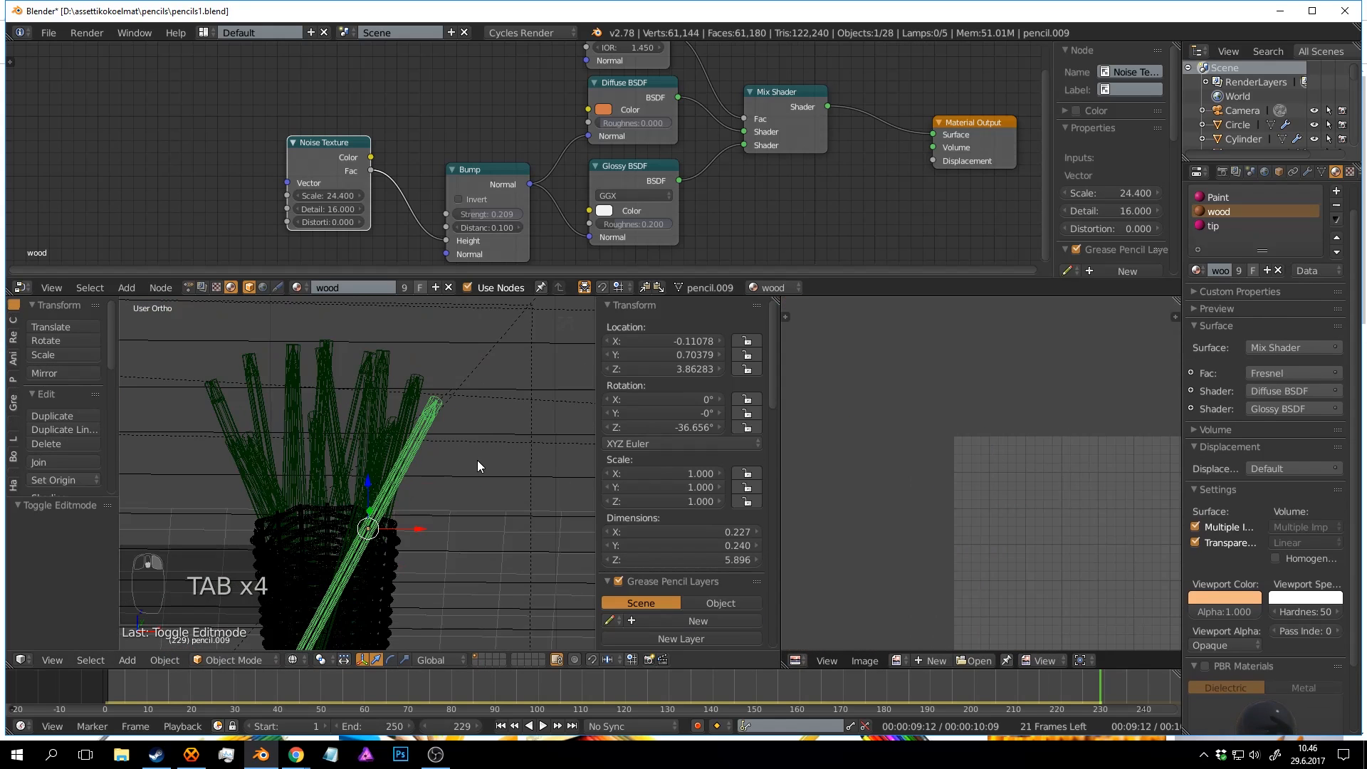
Deselect all objects and save over pencils1.blend.
key("a")
key("a")
key("a")
key("a")
key("a")
scroll(467, 498, "down", 4)
key("ctrl+s")
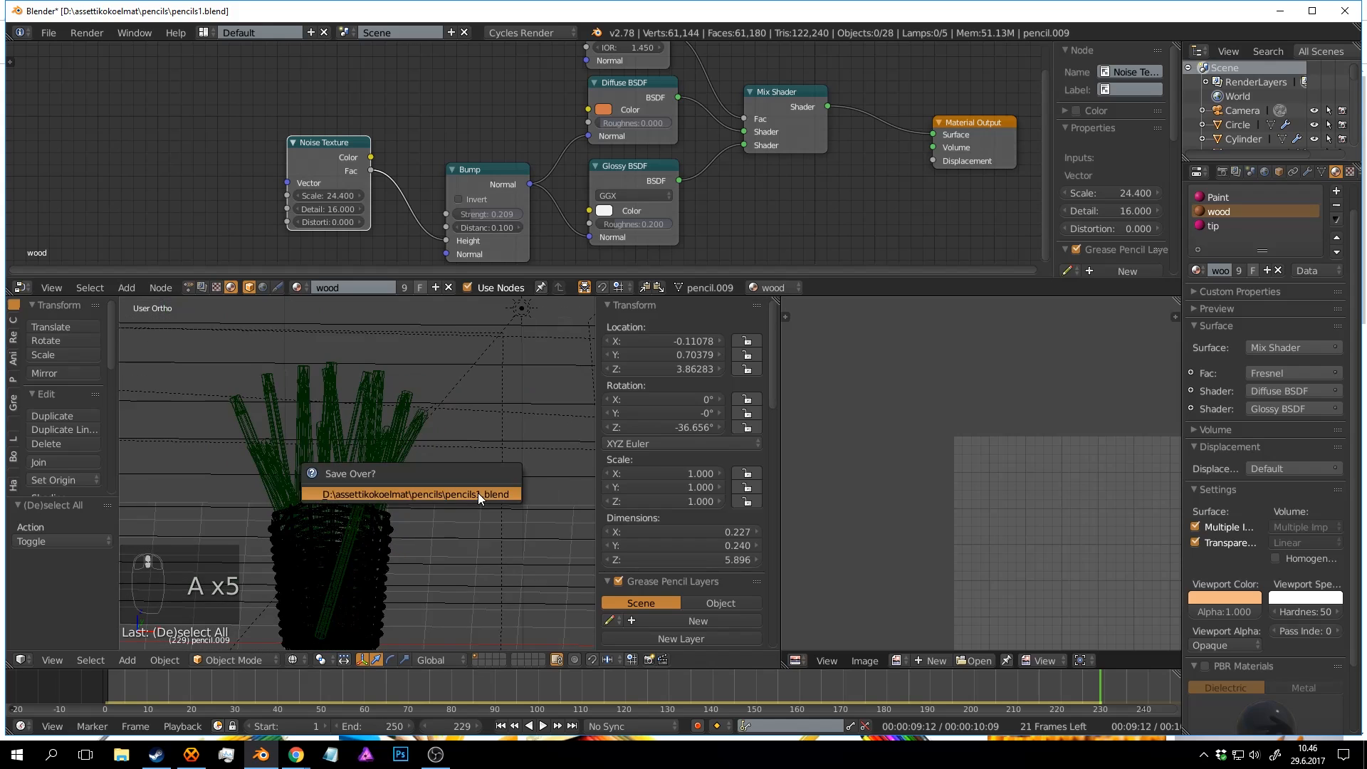
left_click(478, 493)
Select the pencil.004 object in the basket and save the file again.
mouse_move(477, 492)
middle_mouse_down("shift")
mouse_move(444, 469)
mouse_move(457, 409)
middle_mouse_up("shift")
scroll(455, 463, "up", 3)
scroll(444, 469, "up", 1)
scroll(445, 469, "down", 4)
key("ctrl+s")
left_click(458, 408)
scroll(442, 396, "up", 2)
right_click(400, 369)
scroll(400, 372, "up", 2)
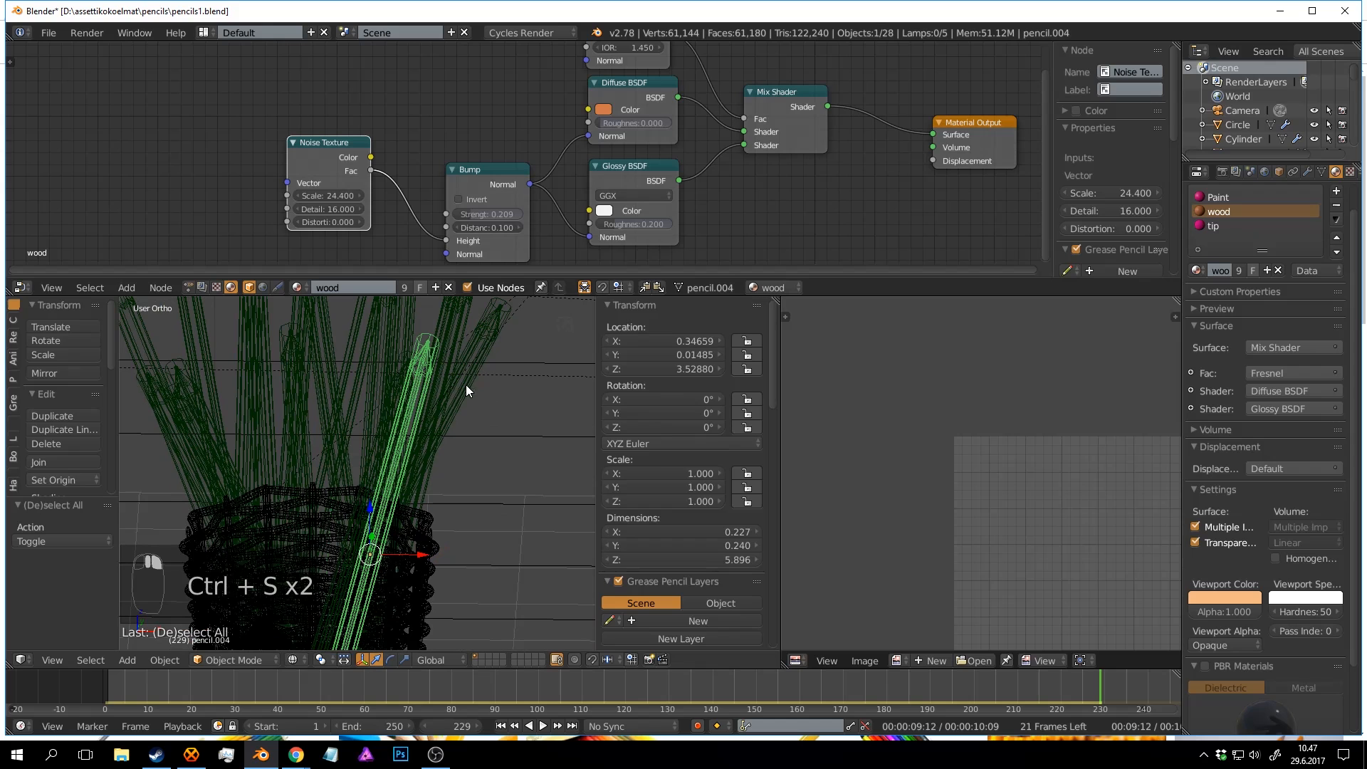
scroll(487, 399, "down", 4)
key("ctrl+s")
left_click(478, 429)
scroll(473, 386, "up", 2)
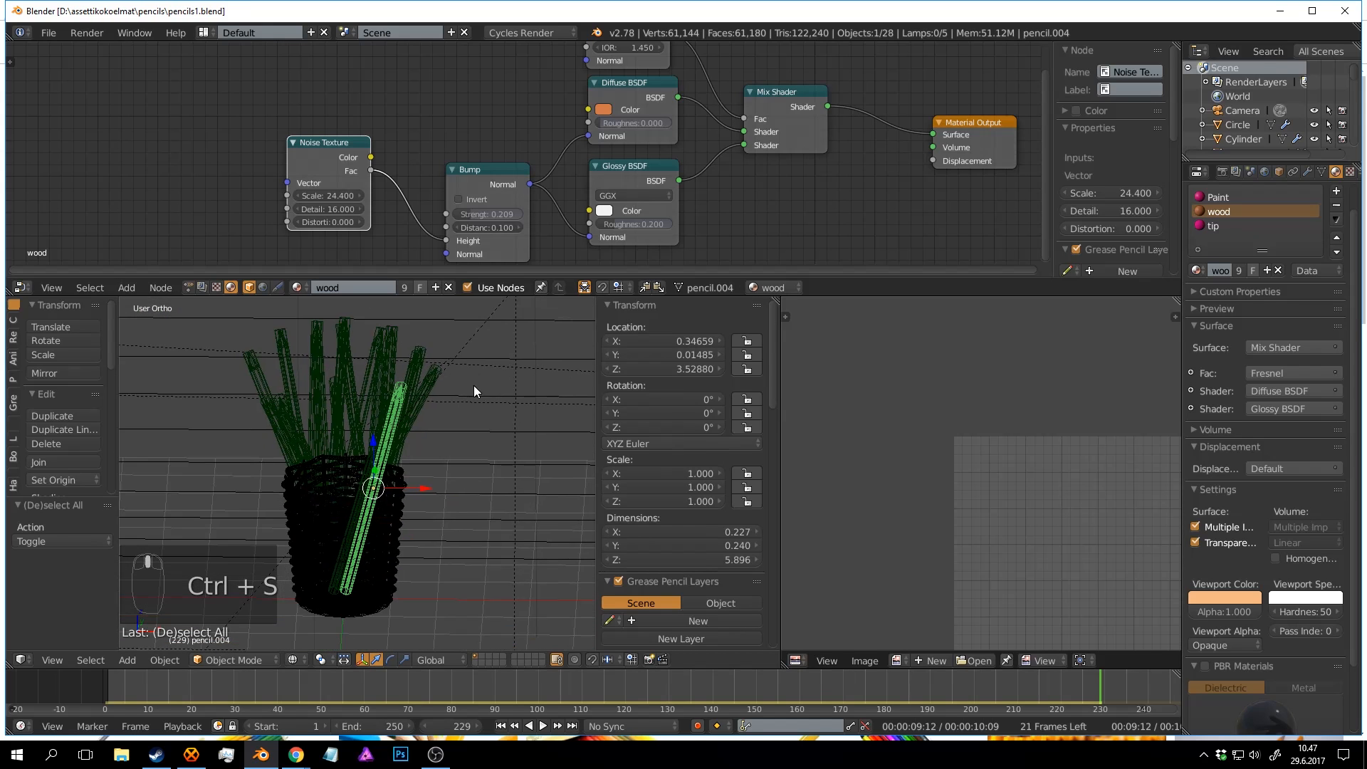
scroll(464, 386, "up", 2)
scroll(464, 359, "down", 3)
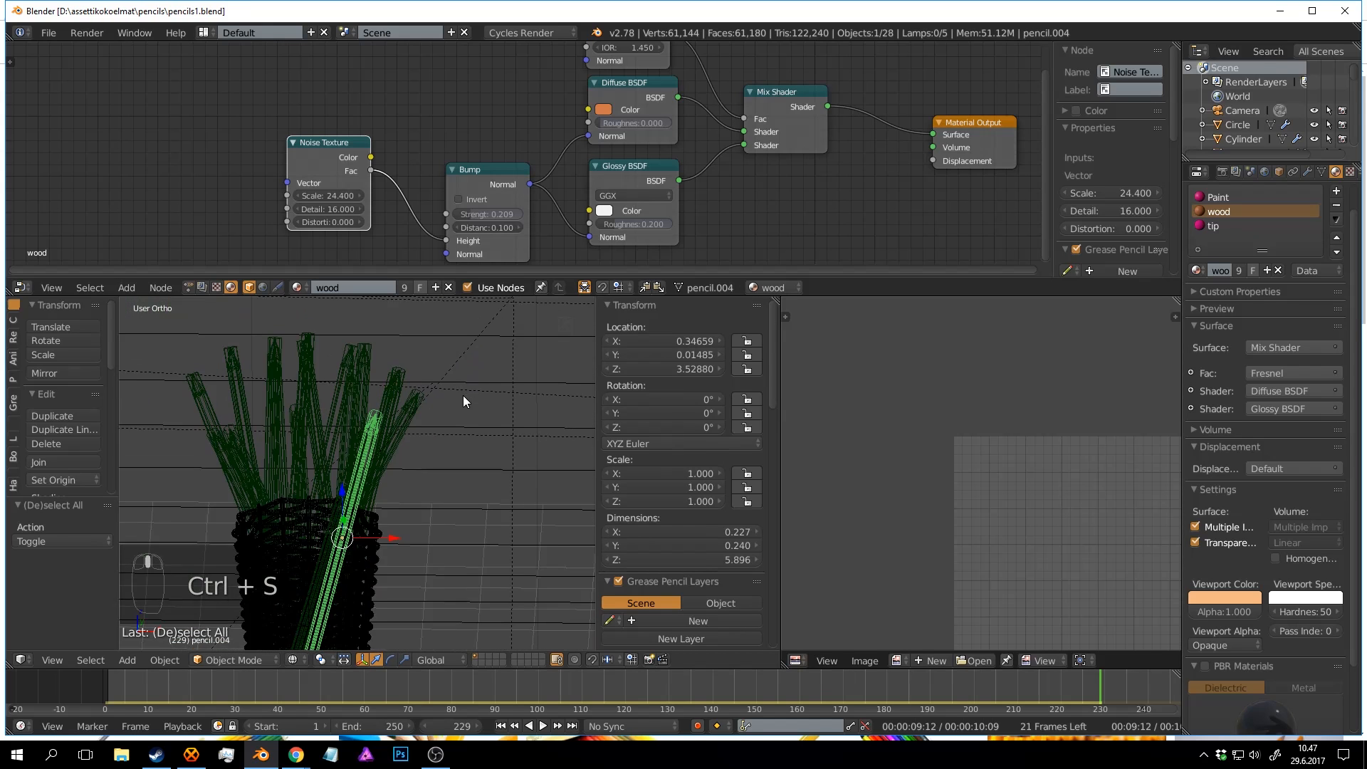
scroll(463, 399, "up", 1)
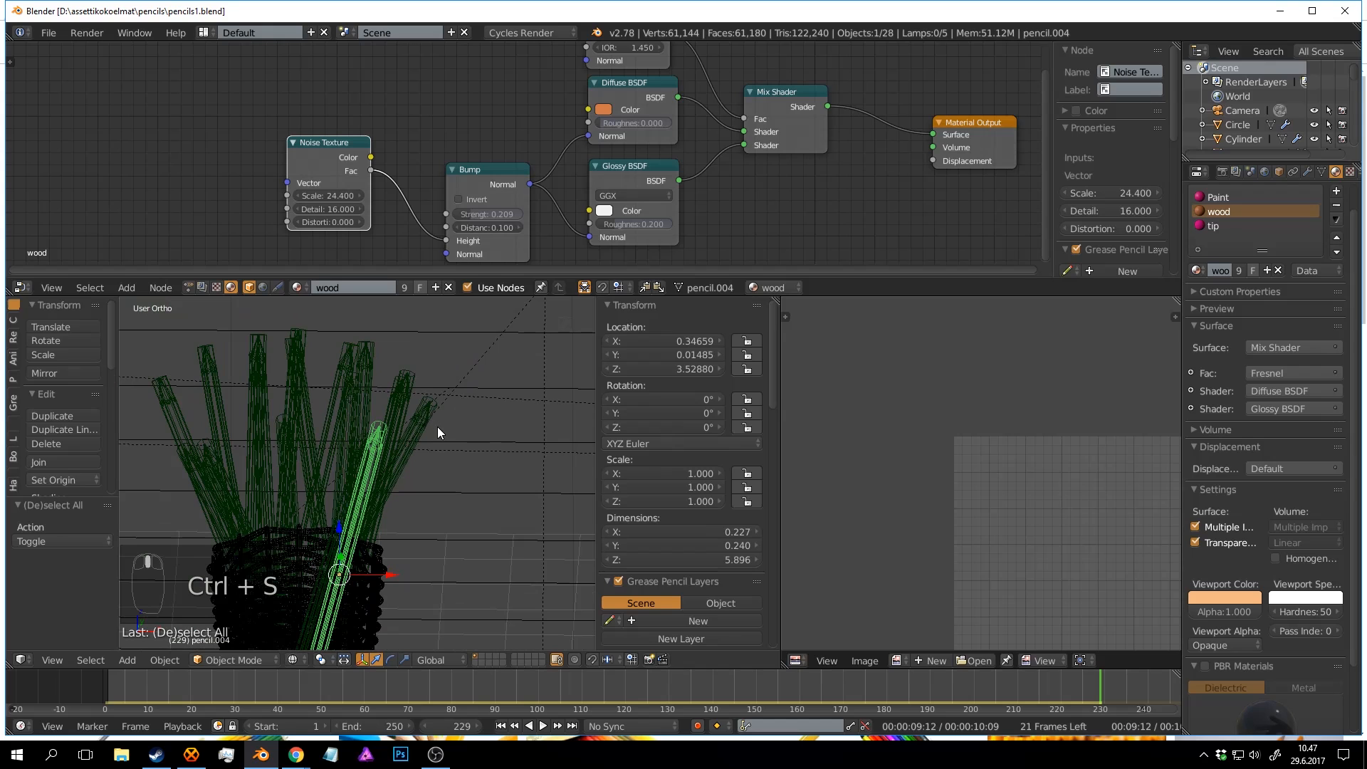
scroll(437, 425, "down", 3)
scroll(467, 437, "up", 1)
key("ctrl+s")
mouse_move(468, 408)
middle_mouse_down("shift")
mouse_move(468, 437)
mouse_move(471, 353)
mouse_move(494, 408)
middle_mouse_up("shift")
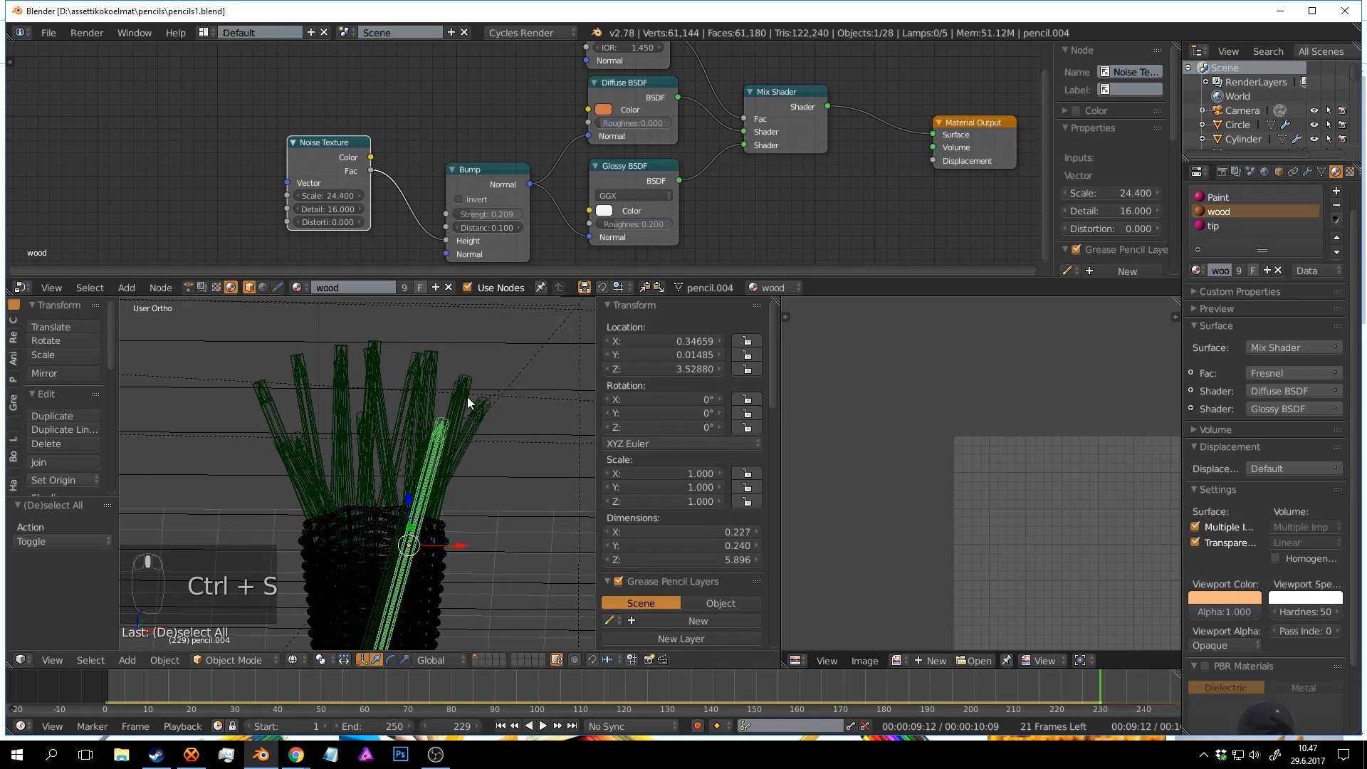
Examine the UV layout of pencil.004, looking closely at the zigzag edge between wood and paint.
scroll(467, 396, "up", 2)
key("Tab")
scroll(975, 467, "down", 2)
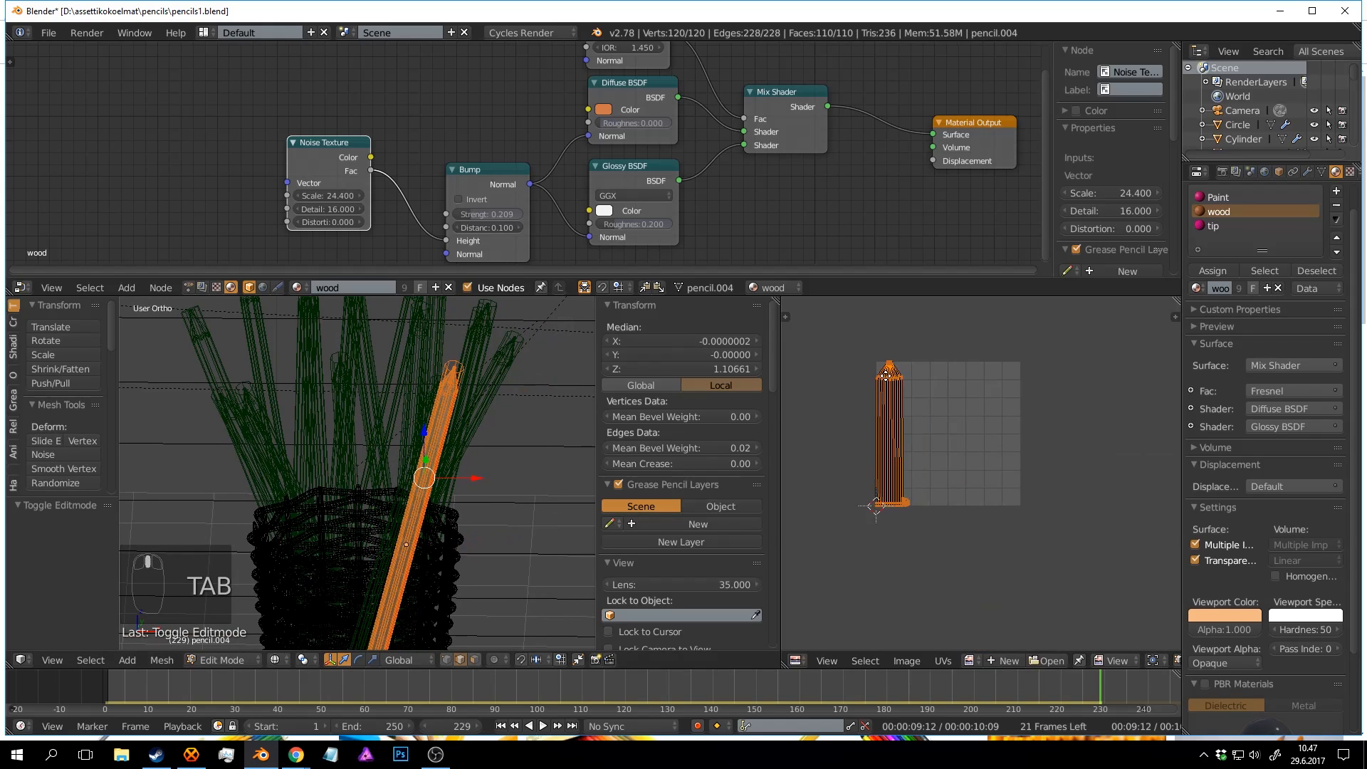
scroll(886, 375, "up", 3)
scroll(1042, 405, "up", 2)
mouse_move(879, 376)
middle_mouse_down()
mouse_move(1042, 405)
mouse_move(1056, 471)
middle_mouse_up()
scroll(1052, 466, "up", 3)
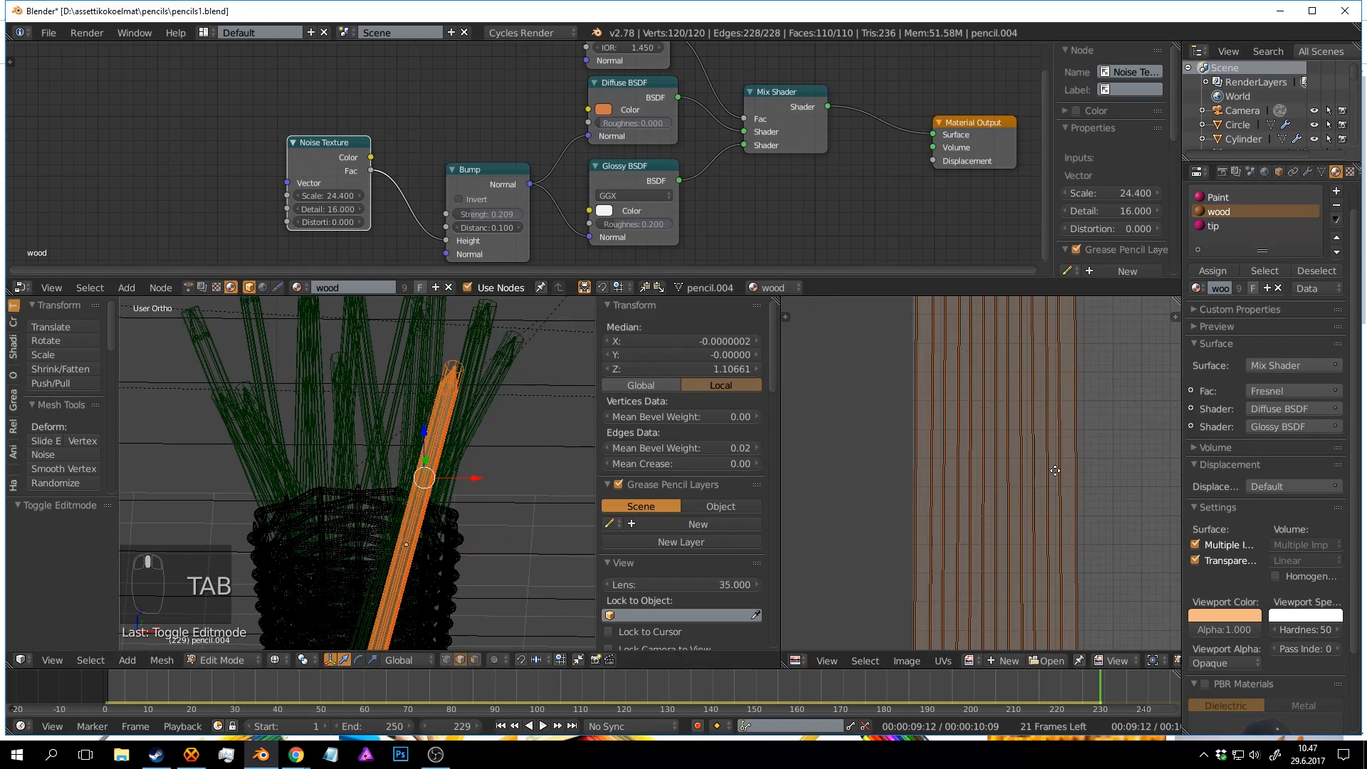
scroll(1045, 390, "up", 2)
middle_click_drag(1045, 391, 1049, 460)
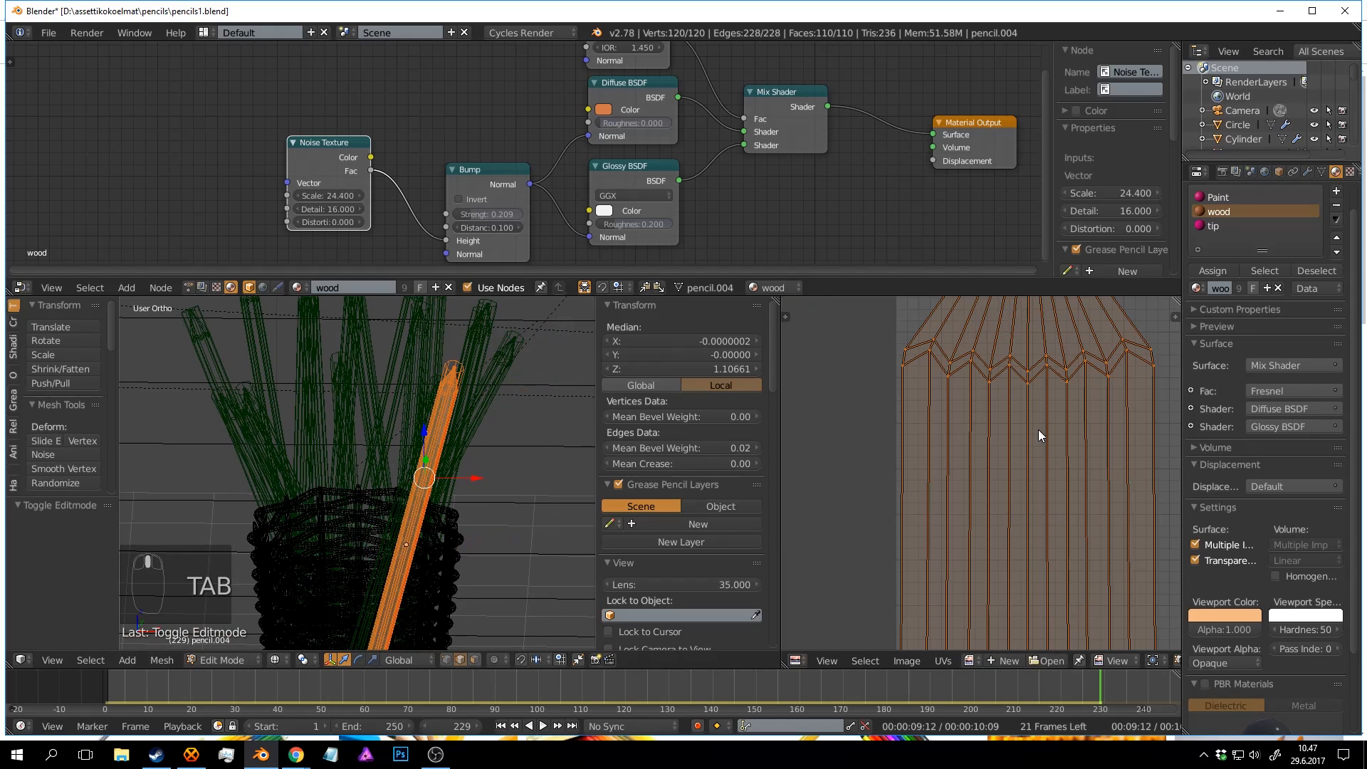
Show the shaded scene through the camera in Object Mode with nothing selected, and save over pencils1.blend.
key("Tab")
key("z")
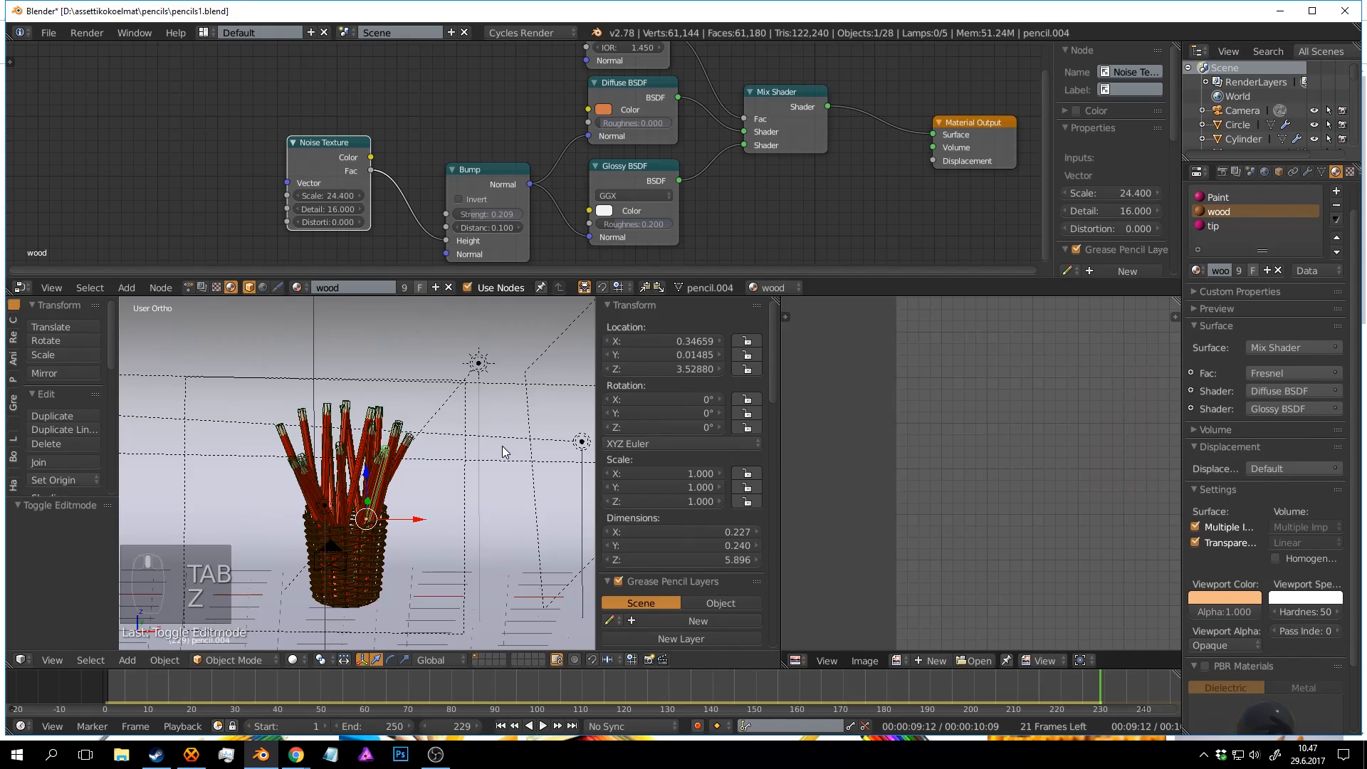
key("ctrl+s")
key("KP_0")
key("a")
key("a")
key("ctrl+s")
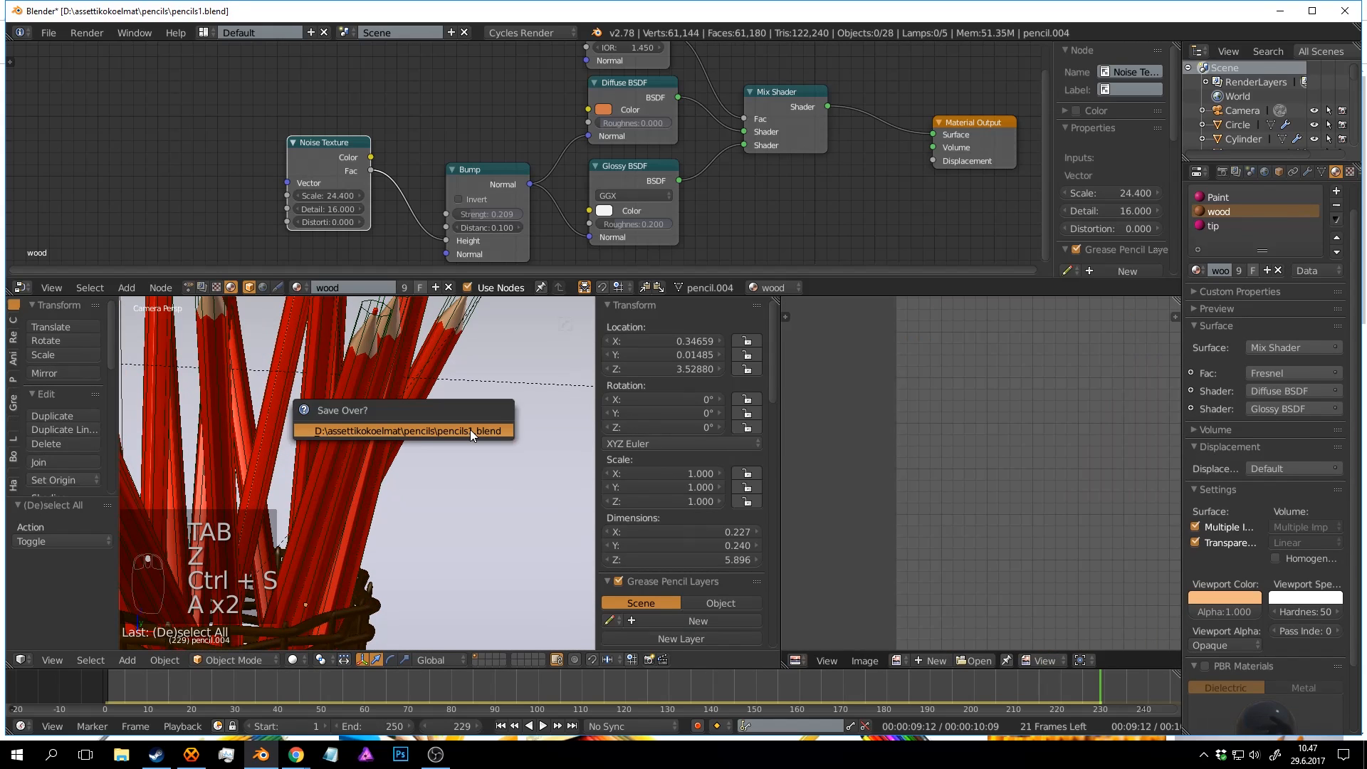
left_click(470, 429)
scroll(475, 438, "up", 3)
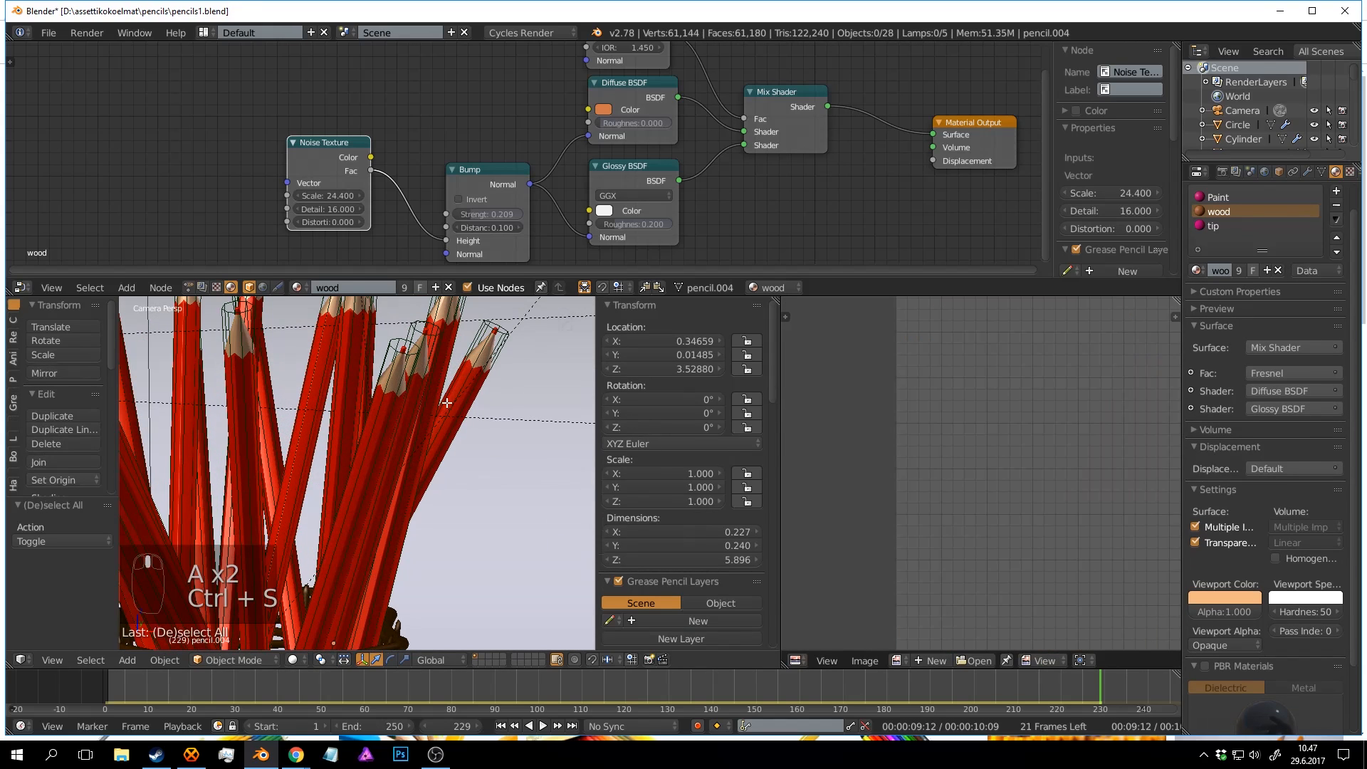
Check the tip end of the pencil's UV layout in Edit Mode, and save the file.
key("Tab")
middle_click_drag(975, 463, 886, 373)
scroll(895, 374, "down", 6)
scroll(929, 366, "up", 3)
mouse_move(919, 417)
middle_mouse_down()
mouse_move(930, 366)
mouse_move(943, 460)
middle_mouse_up()
scroll(946, 452, "up", 4)
middle_click_drag(967, 379, 1008, 514)
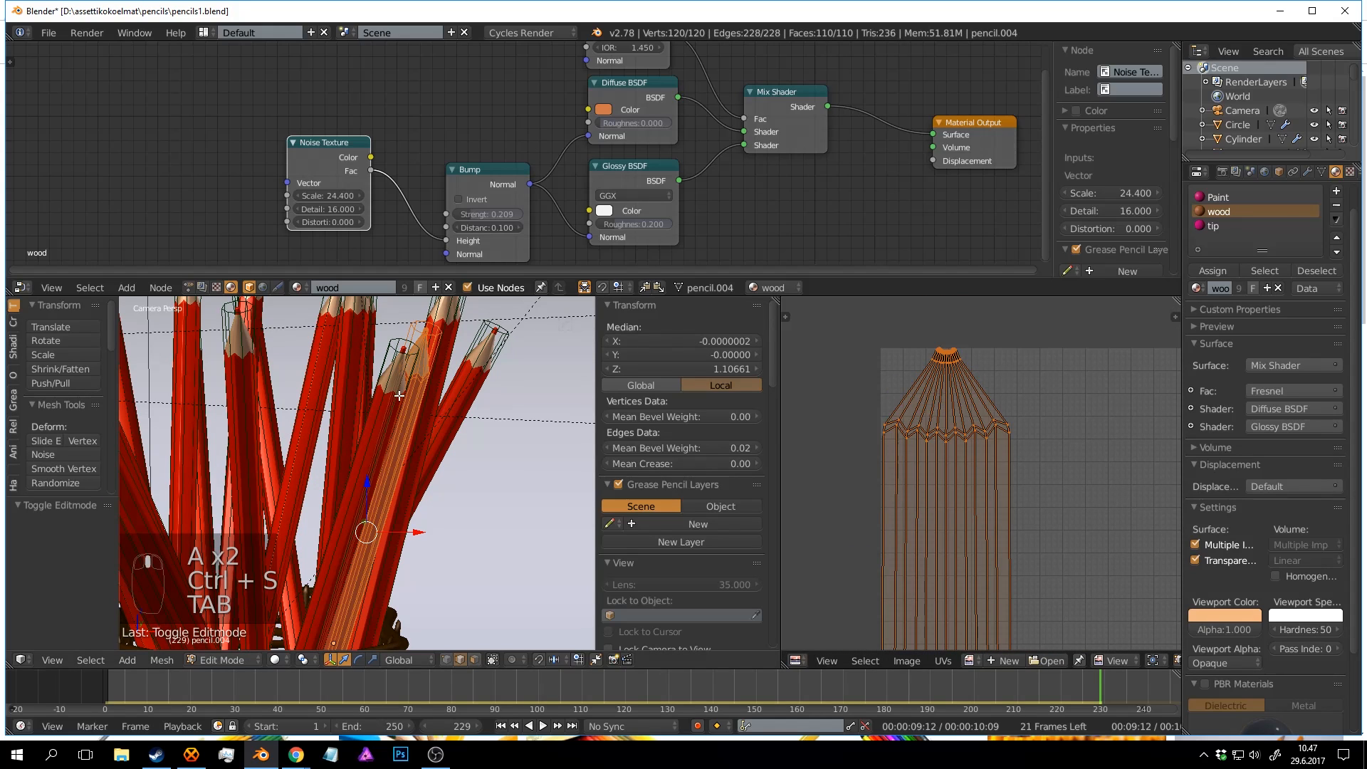
middle_click_drag(406, 394, 420, 386)
key("ctrl+s")
scroll(942, 440, "down", 3)
key("Tab")
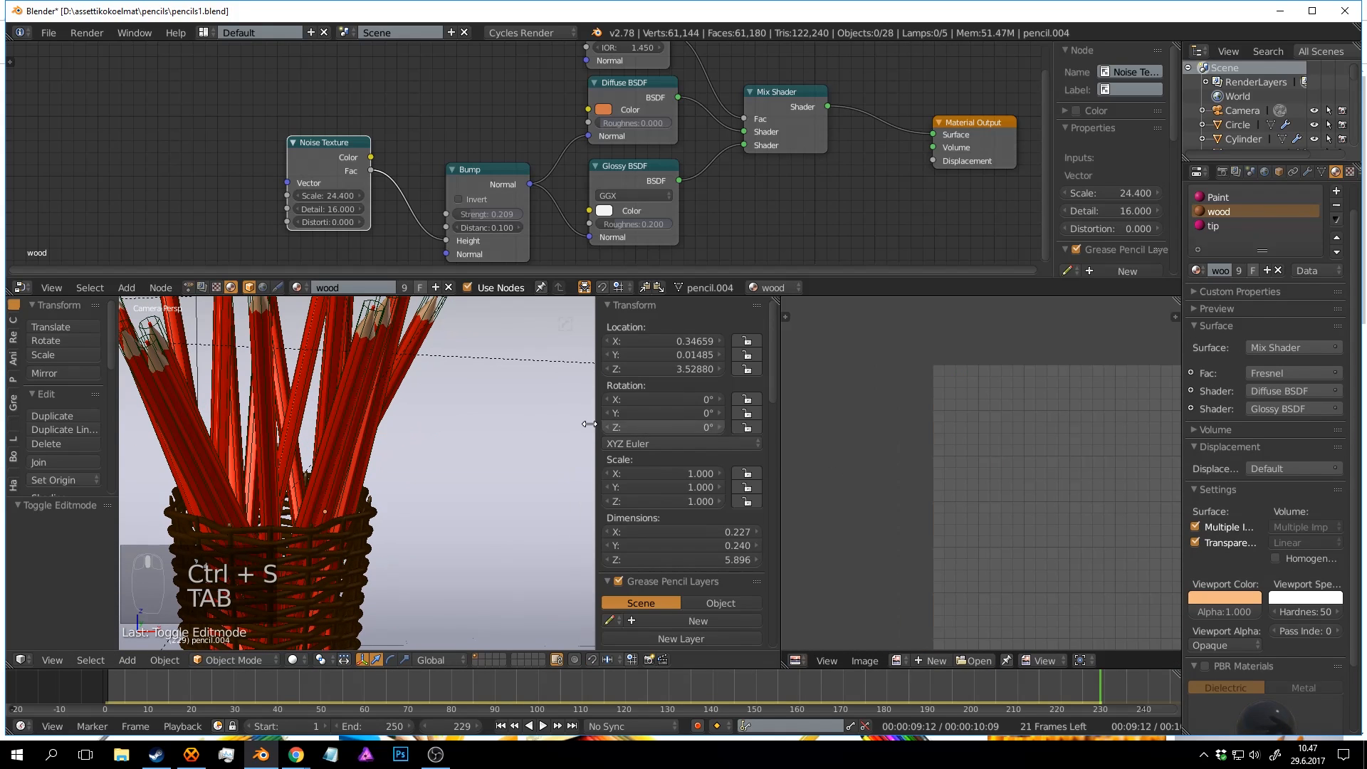
Export pencil.004's UV layout as pencils1.png into the pencils folder, and return to Object Mode.
key("Tab")
key("Tab")
key("Tab")
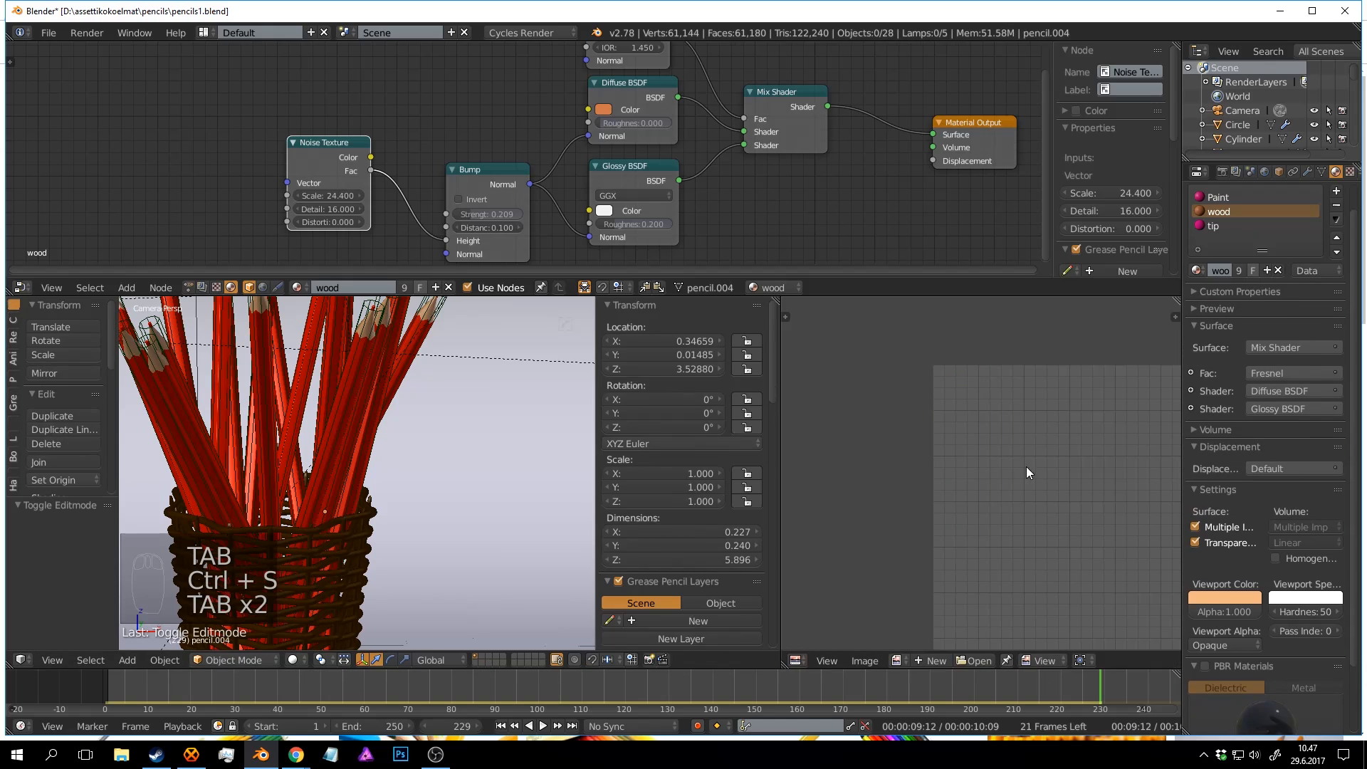
scroll(1001, 456, "up", 6)
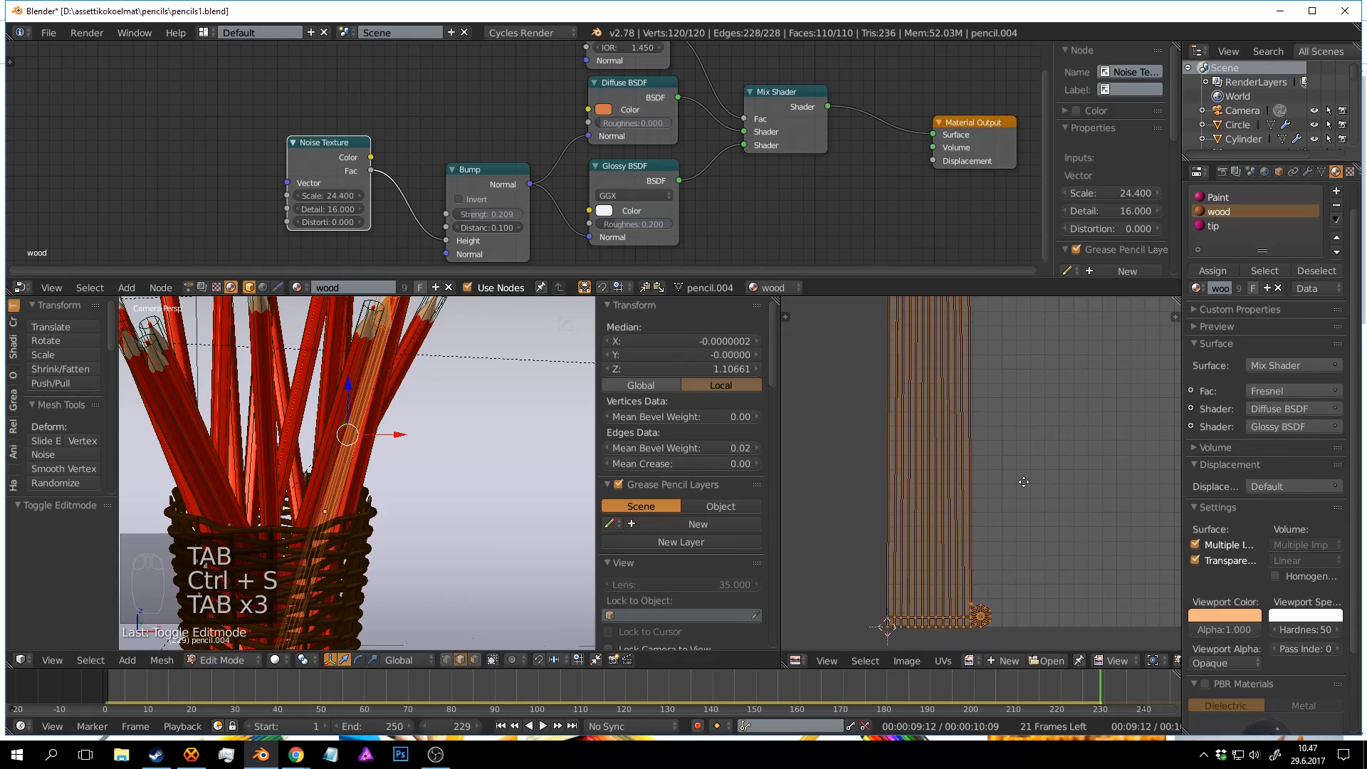
middle_click_drag(1022, 587, 1031, 501)
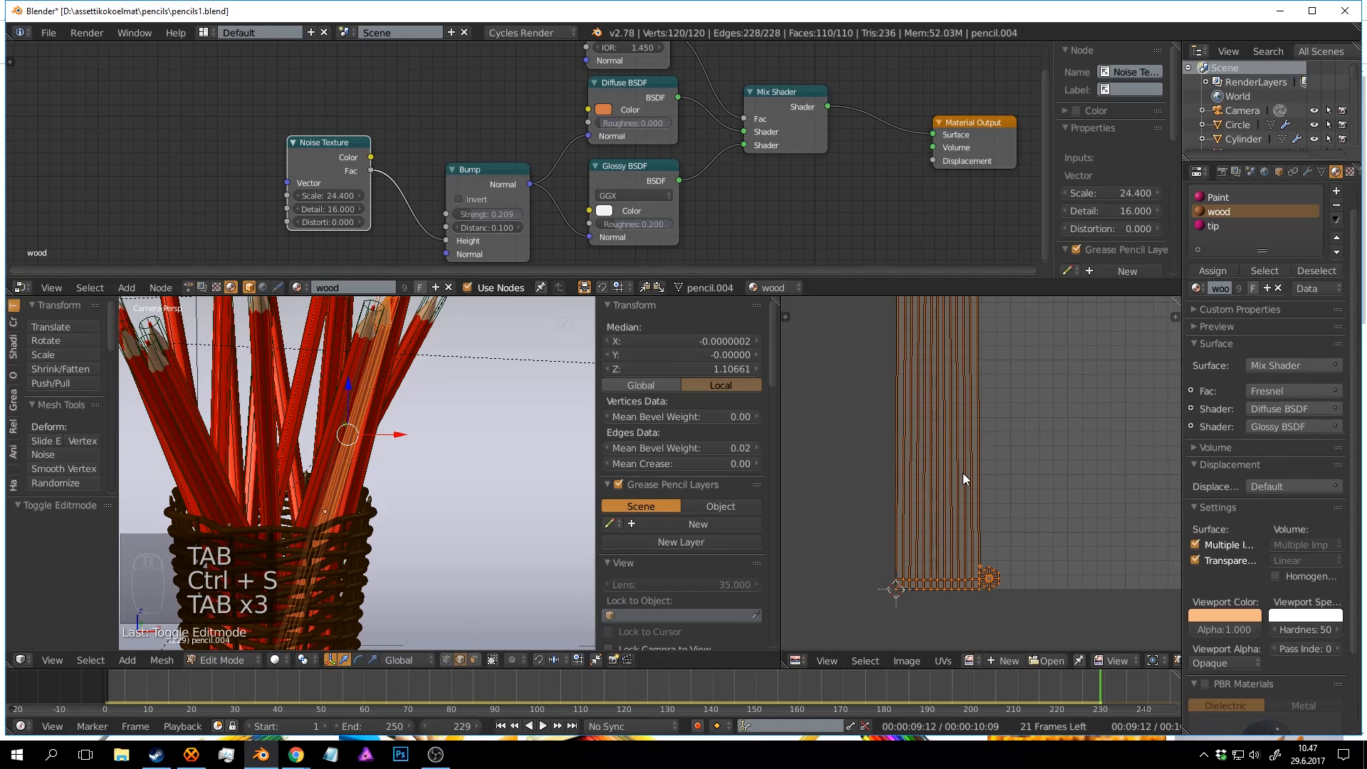
left_click(943, 661)
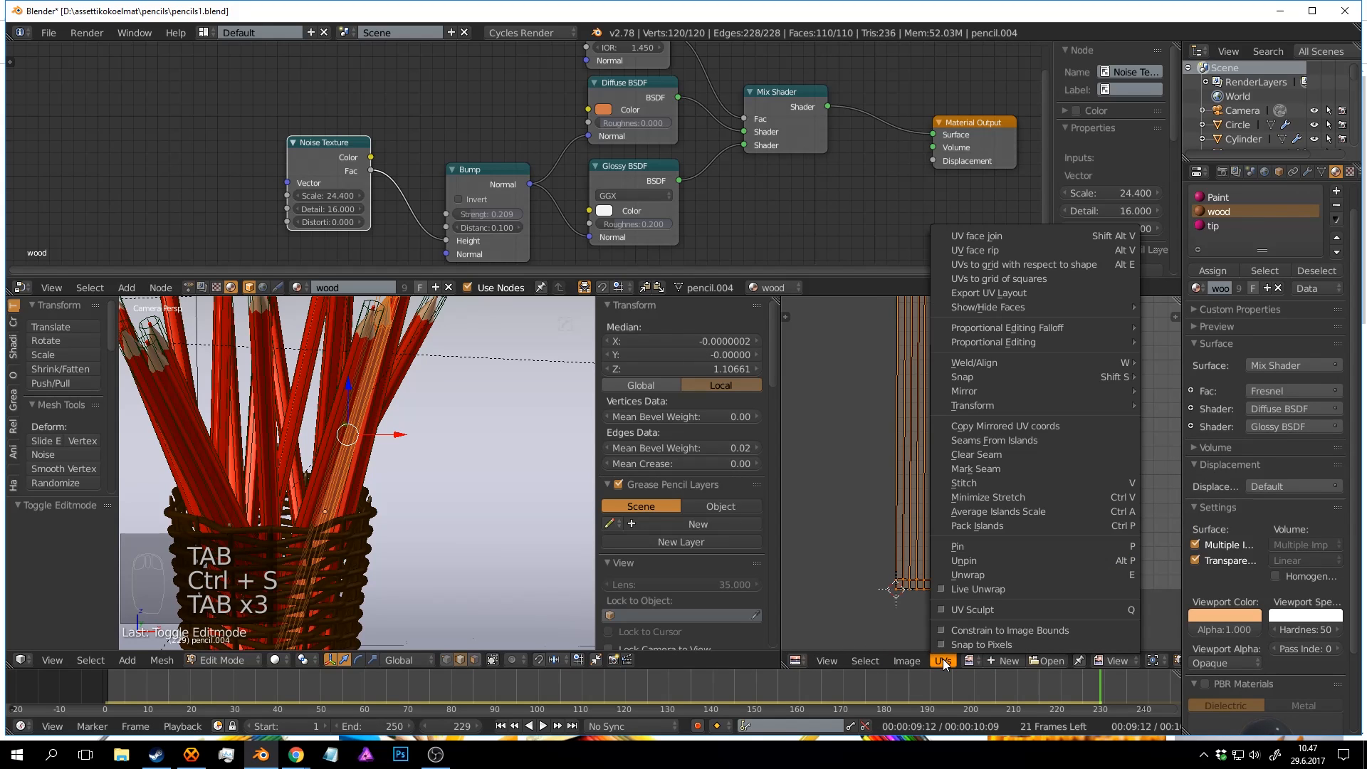
left_click(1014, 293)
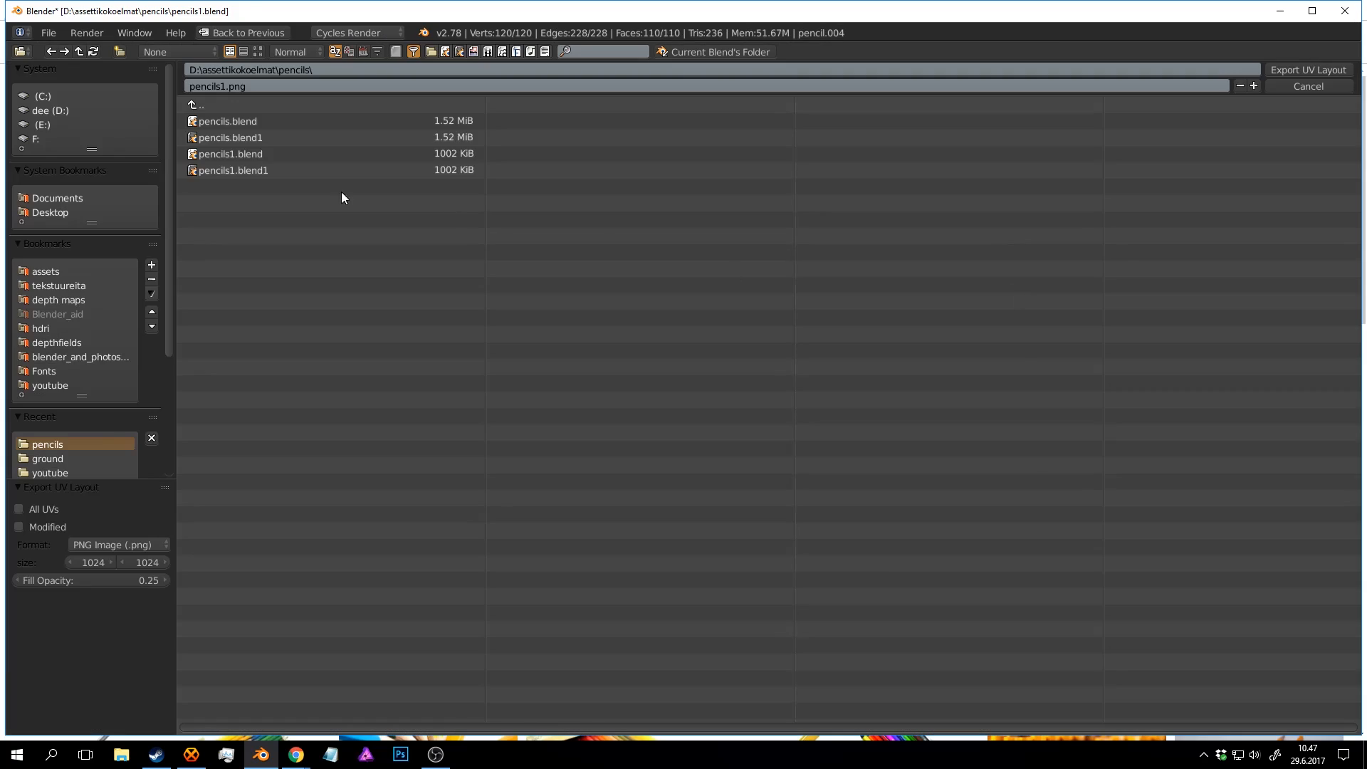
left_click(212, 84)
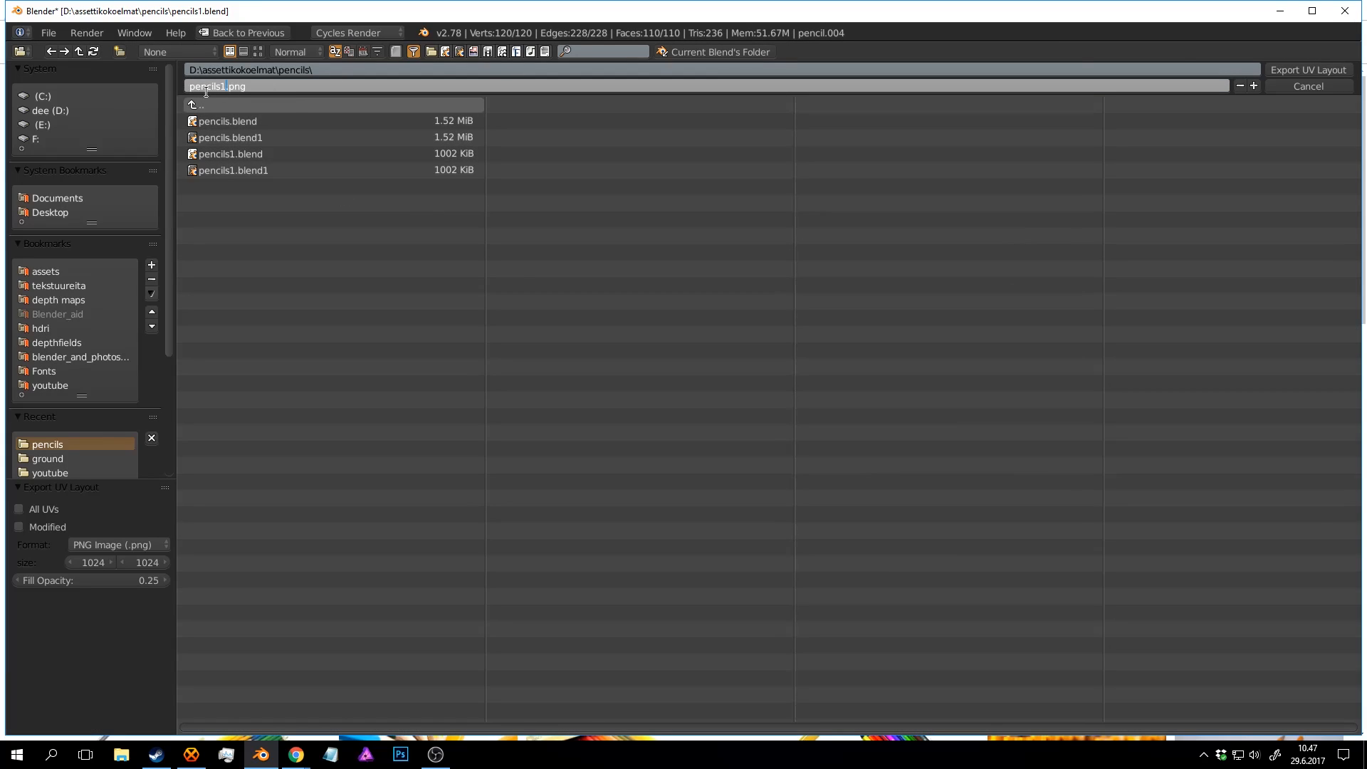
left_click(1292, 74)
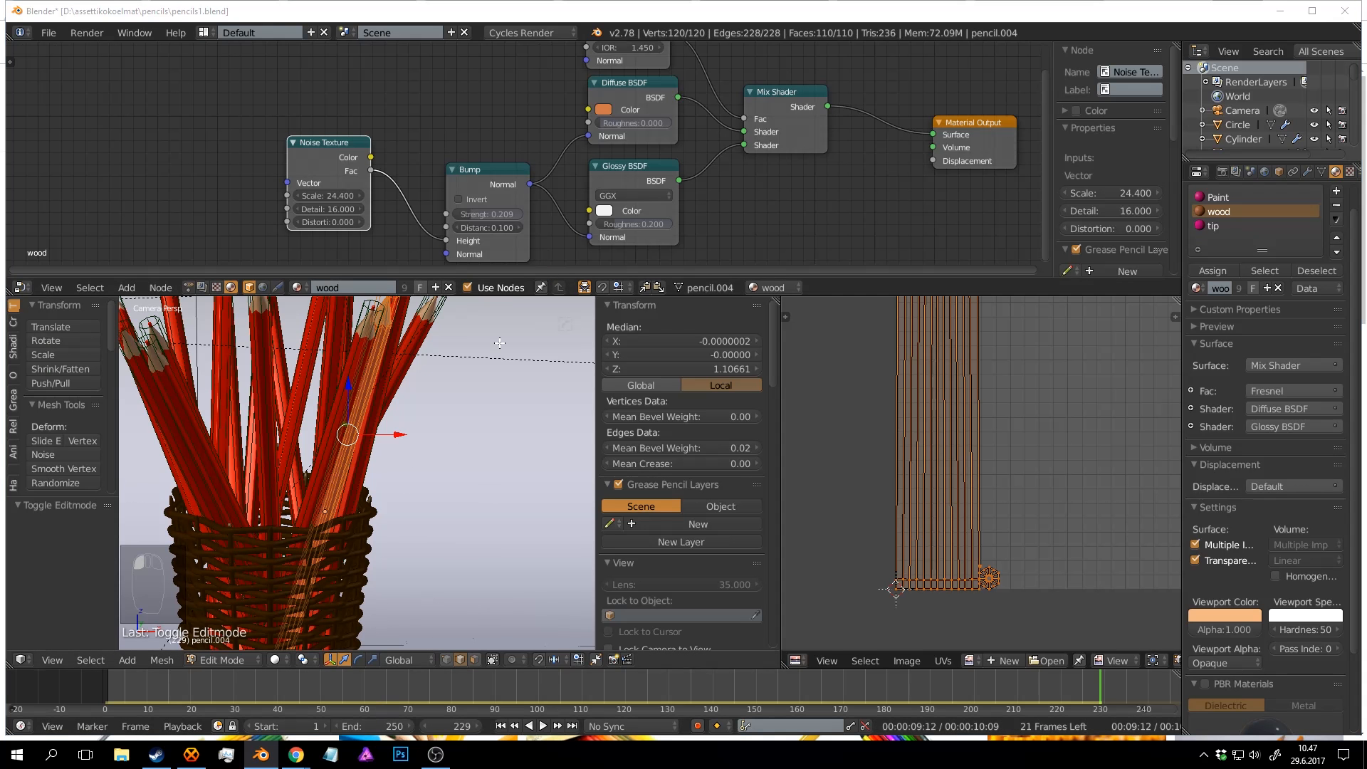
left_click(462, 387)
key("Tab")
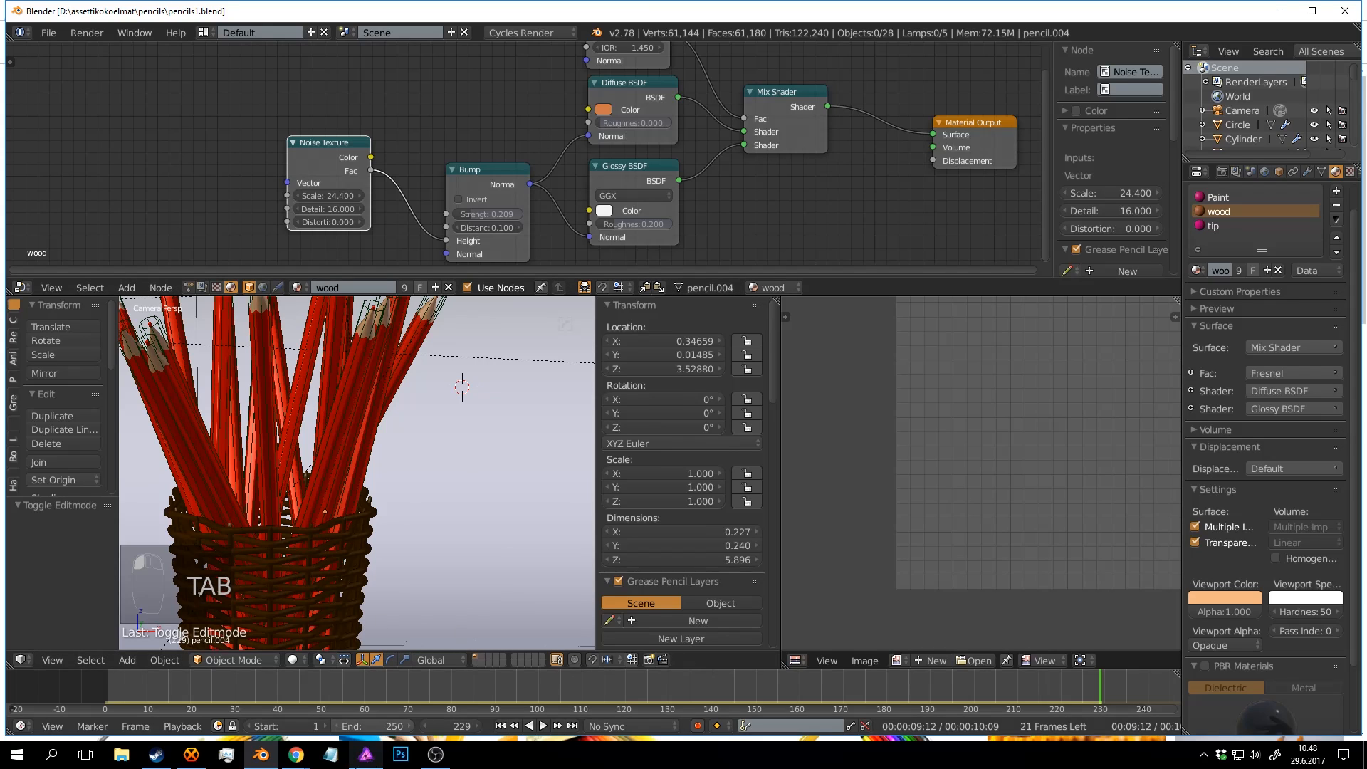
Switch to Affinity Photo and decline restoring the unsaved file.
left_click(366, 754)
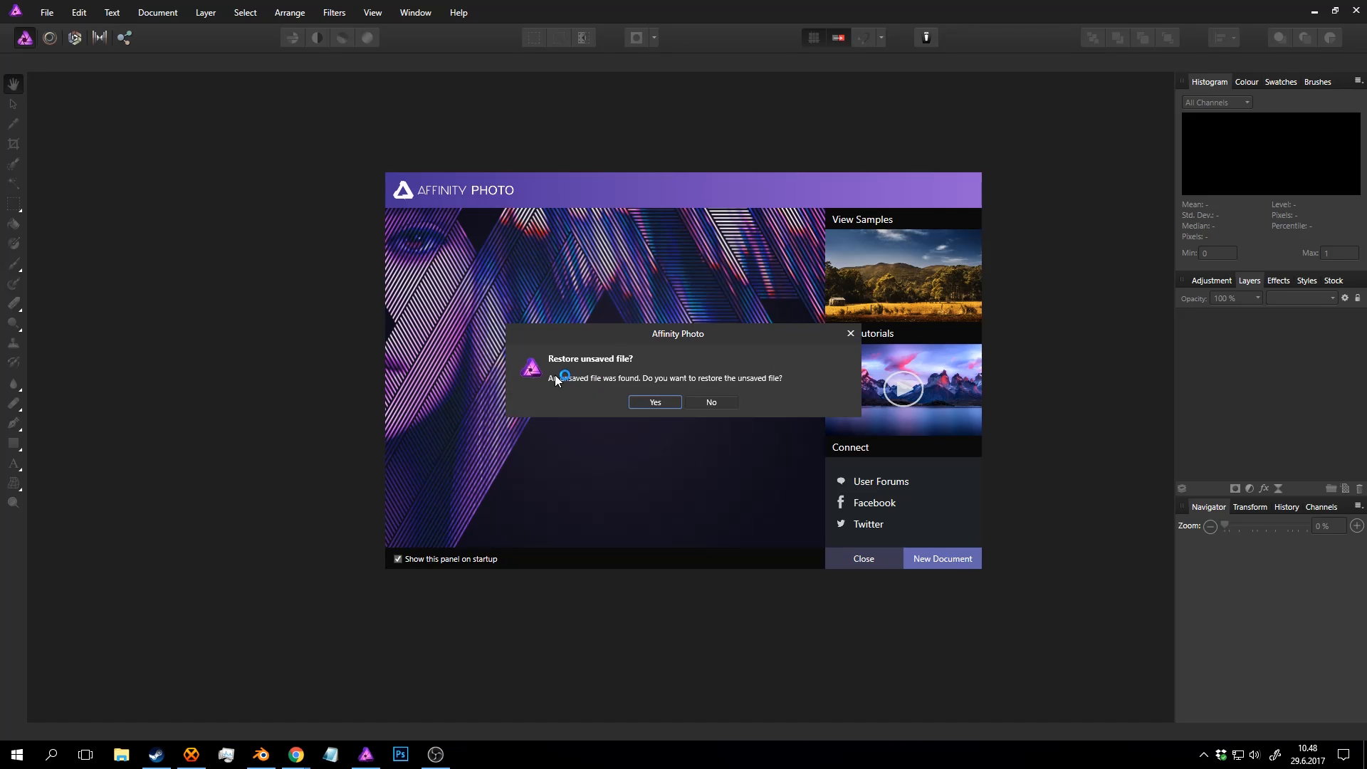
left_click(727, 399)
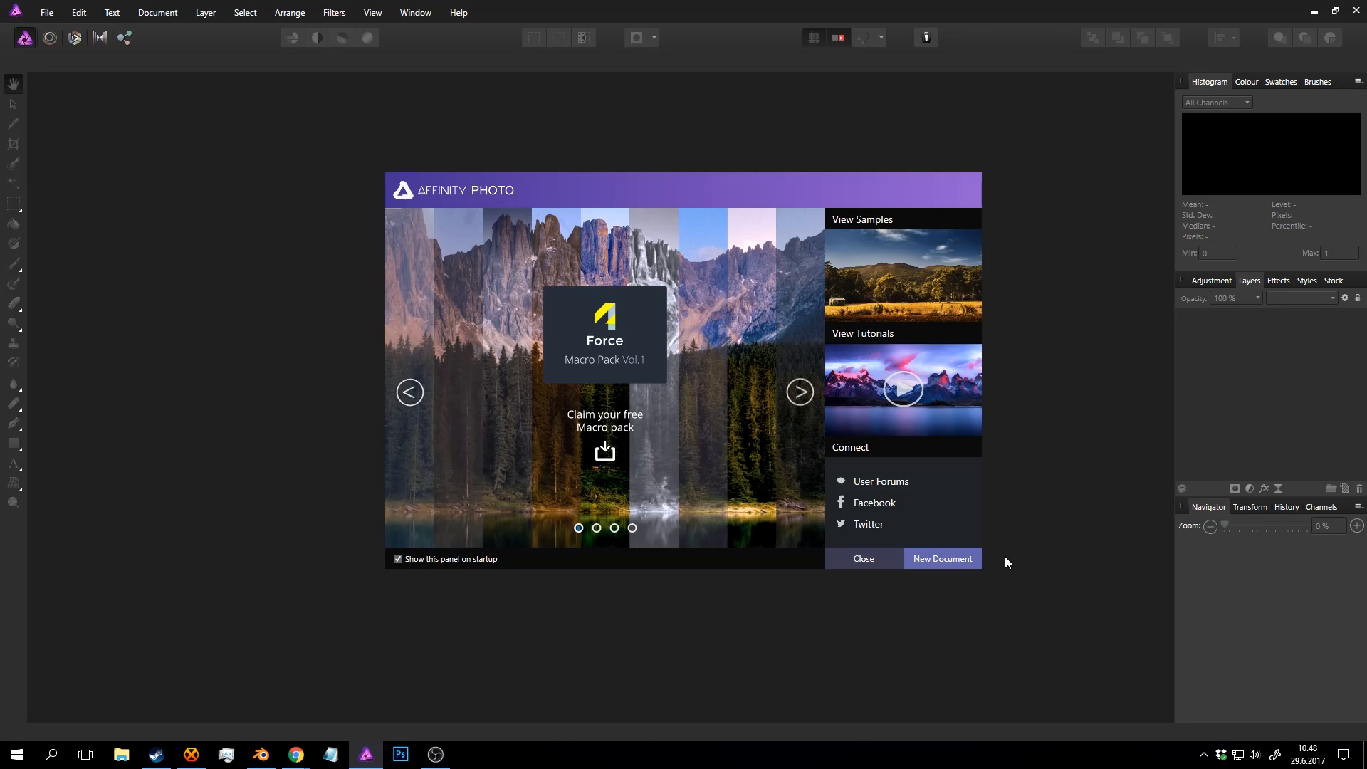
left_click(962, 563)
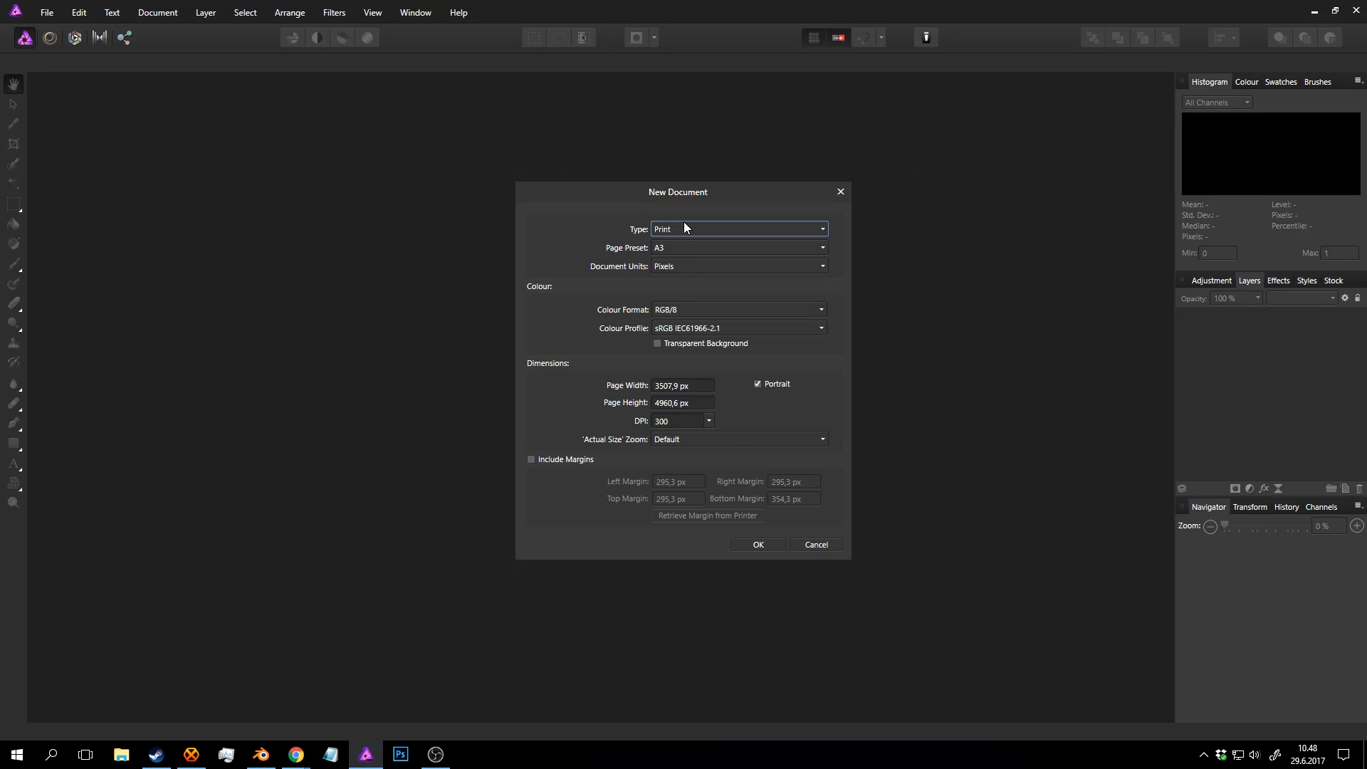
left_click(698, 232)
left_click(700, 230)
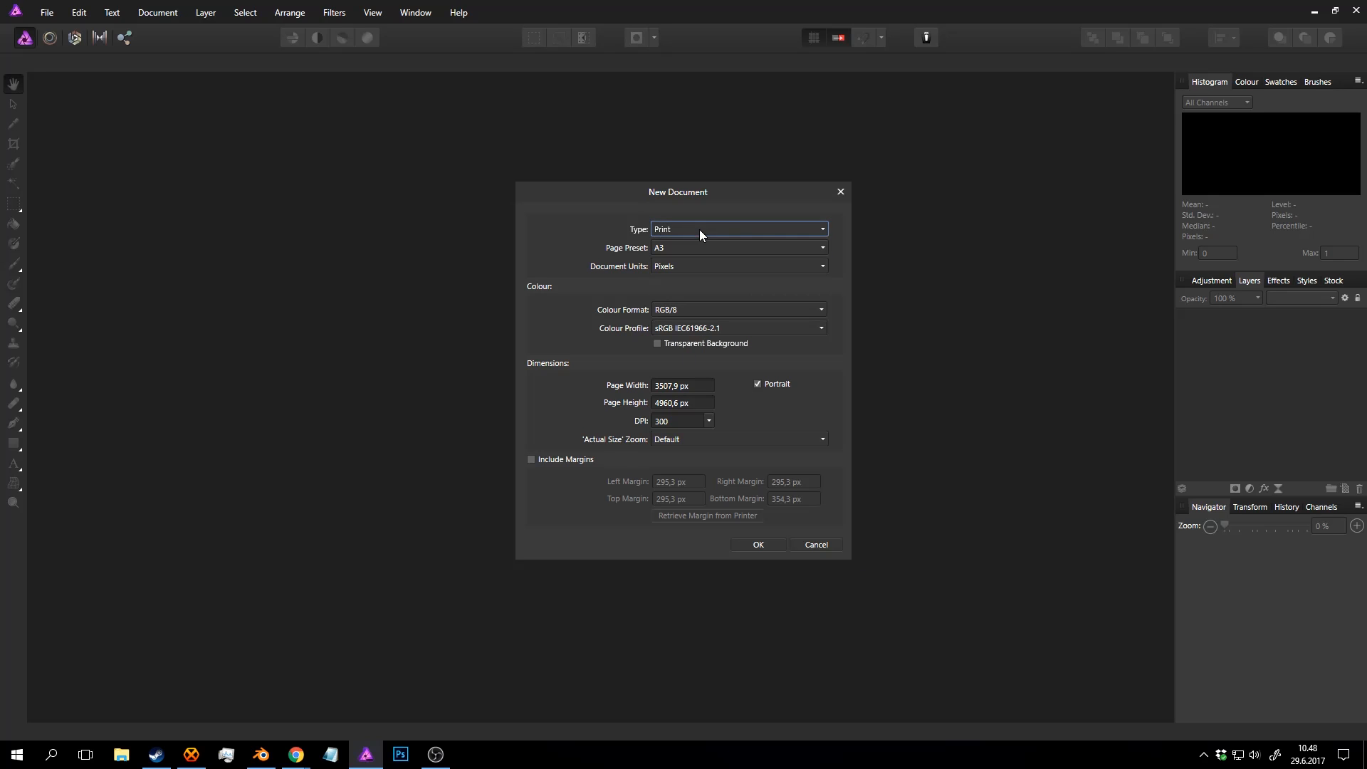
left_click(818, 542)
left_click(127, 762)
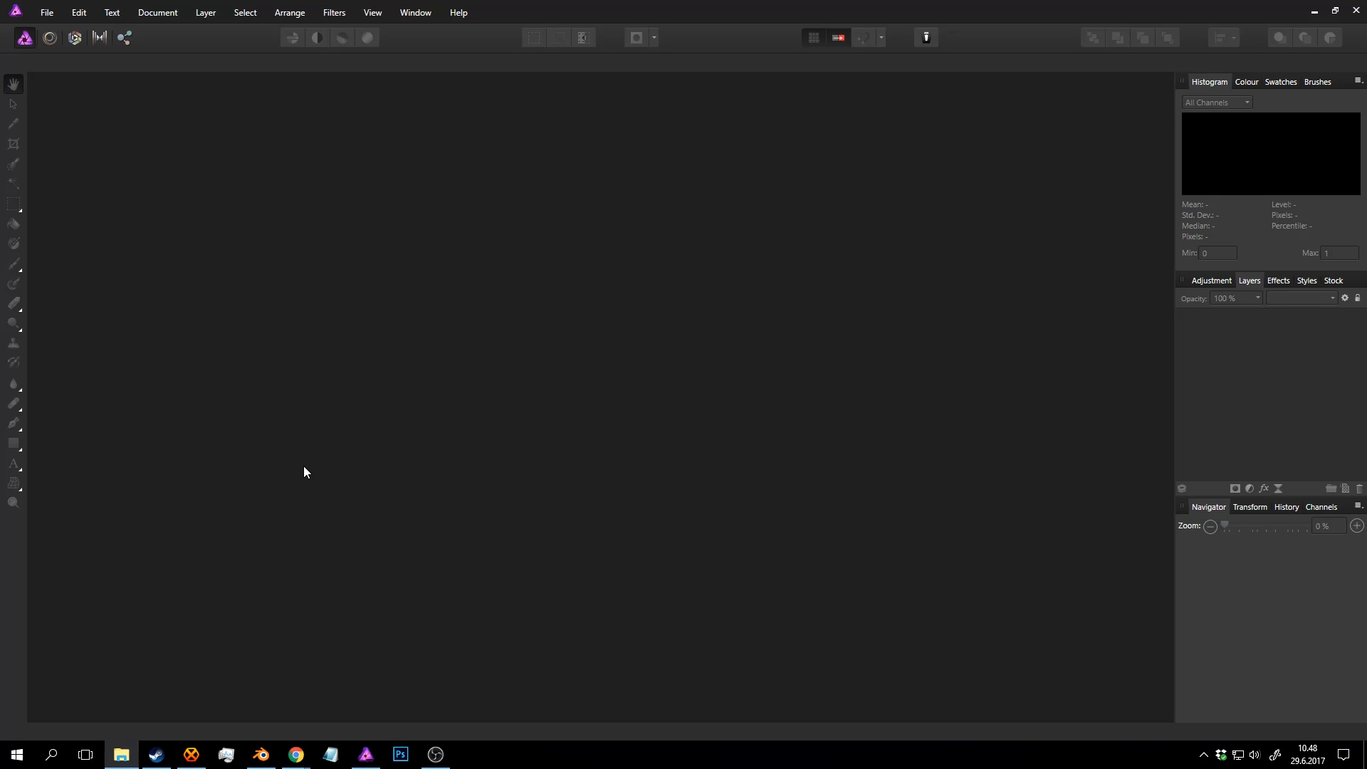
Switch back to Blender, save pencils1.blend, and copy the folder path D:\assettikokoelmat\pencils\ from the Save As file browser.
left_click(265, 755)
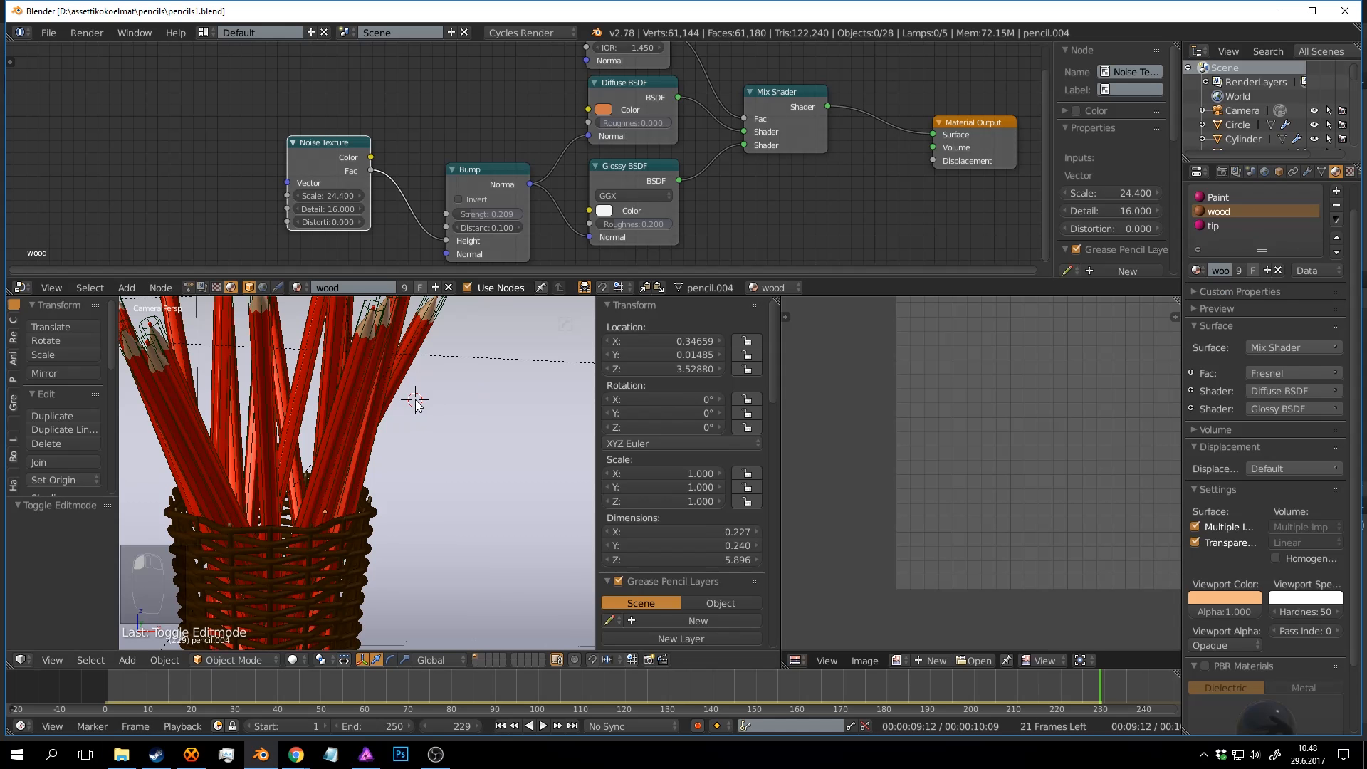
key("shift+z")
key("shift+z")
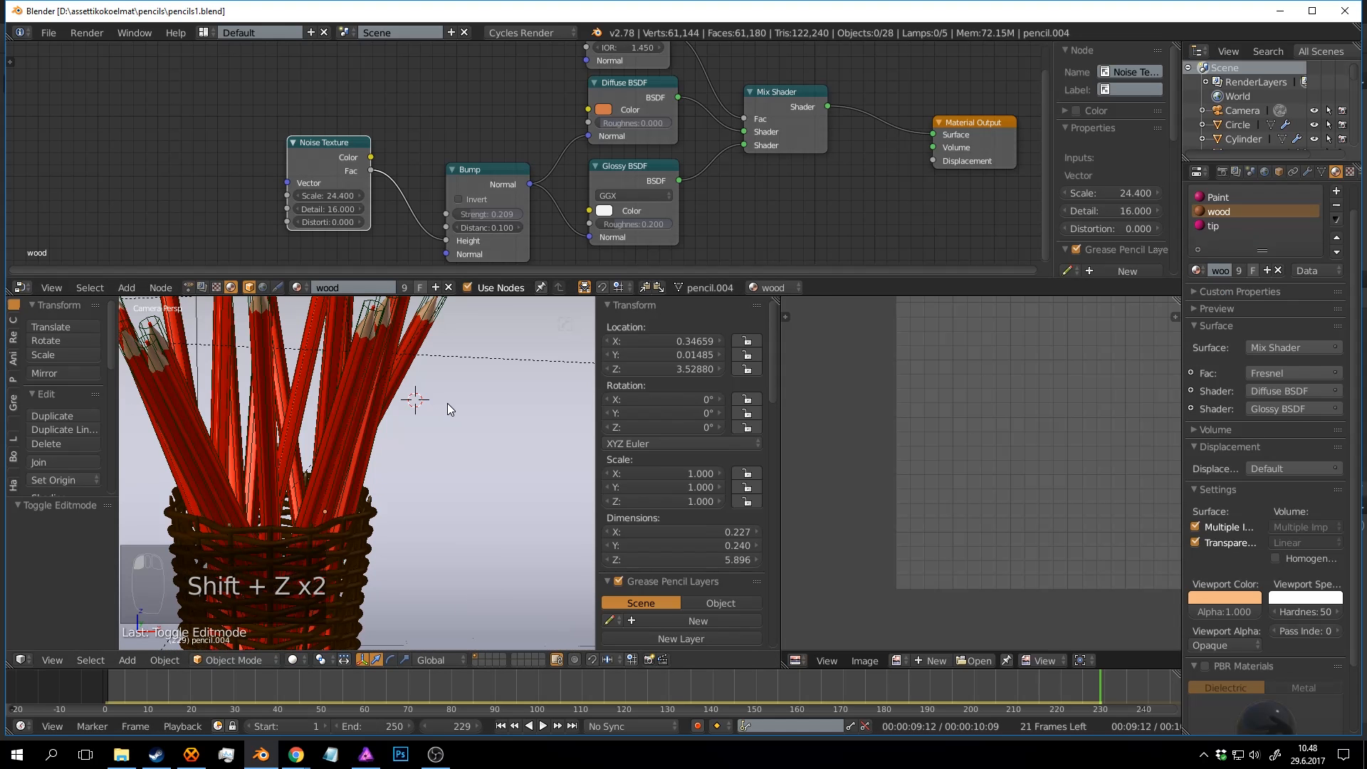
key("ctrl+s")
left_click(447, 404)
key("ctrl+shift+s")
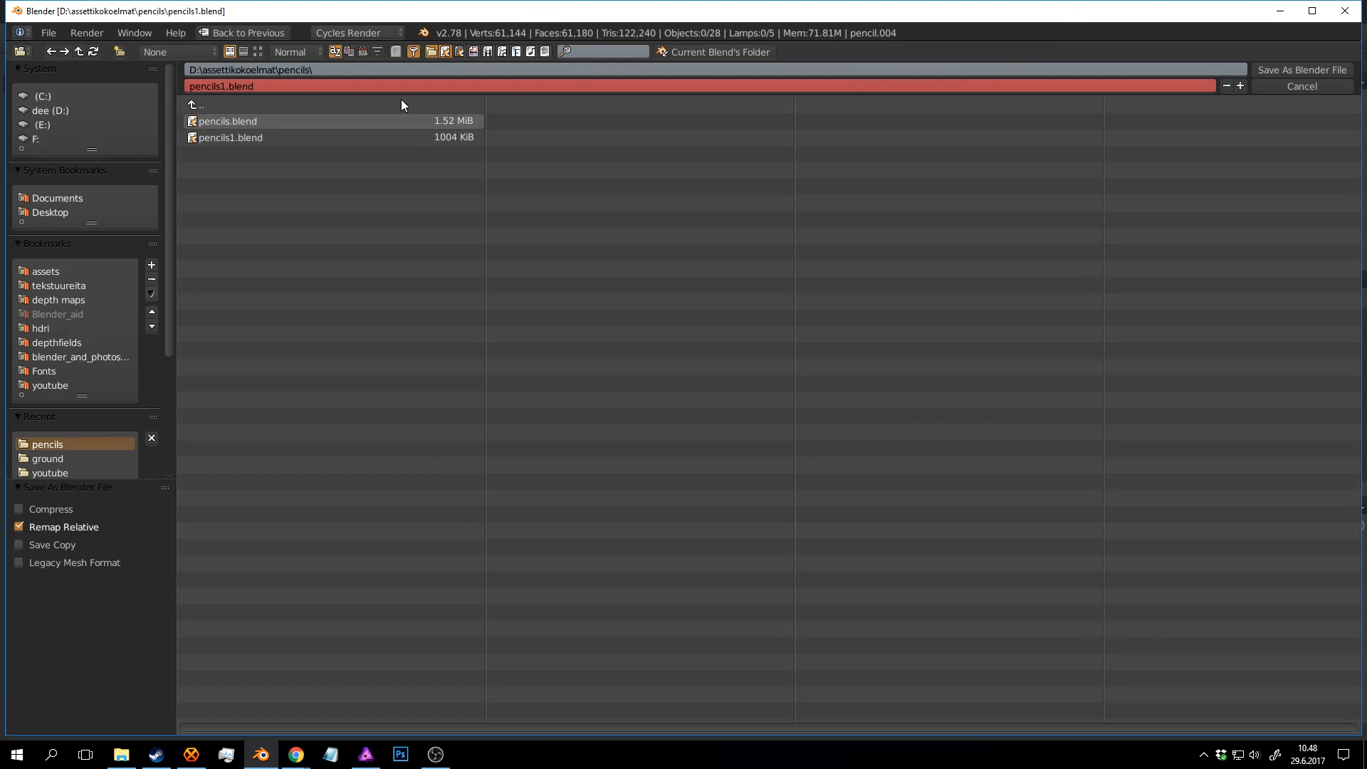
left_click(334, 70)
key("ctrl+c")
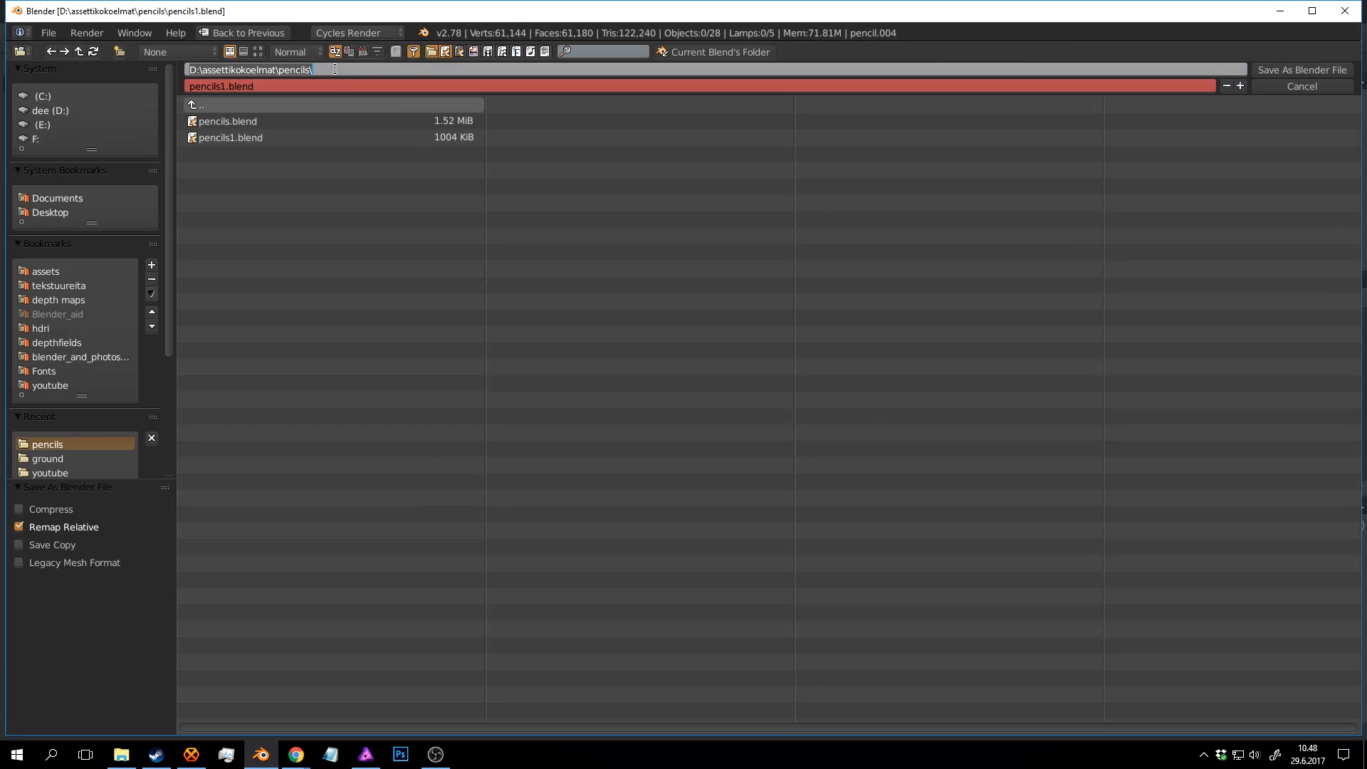
left_click(1298, 86)
left_click(1298, 87)
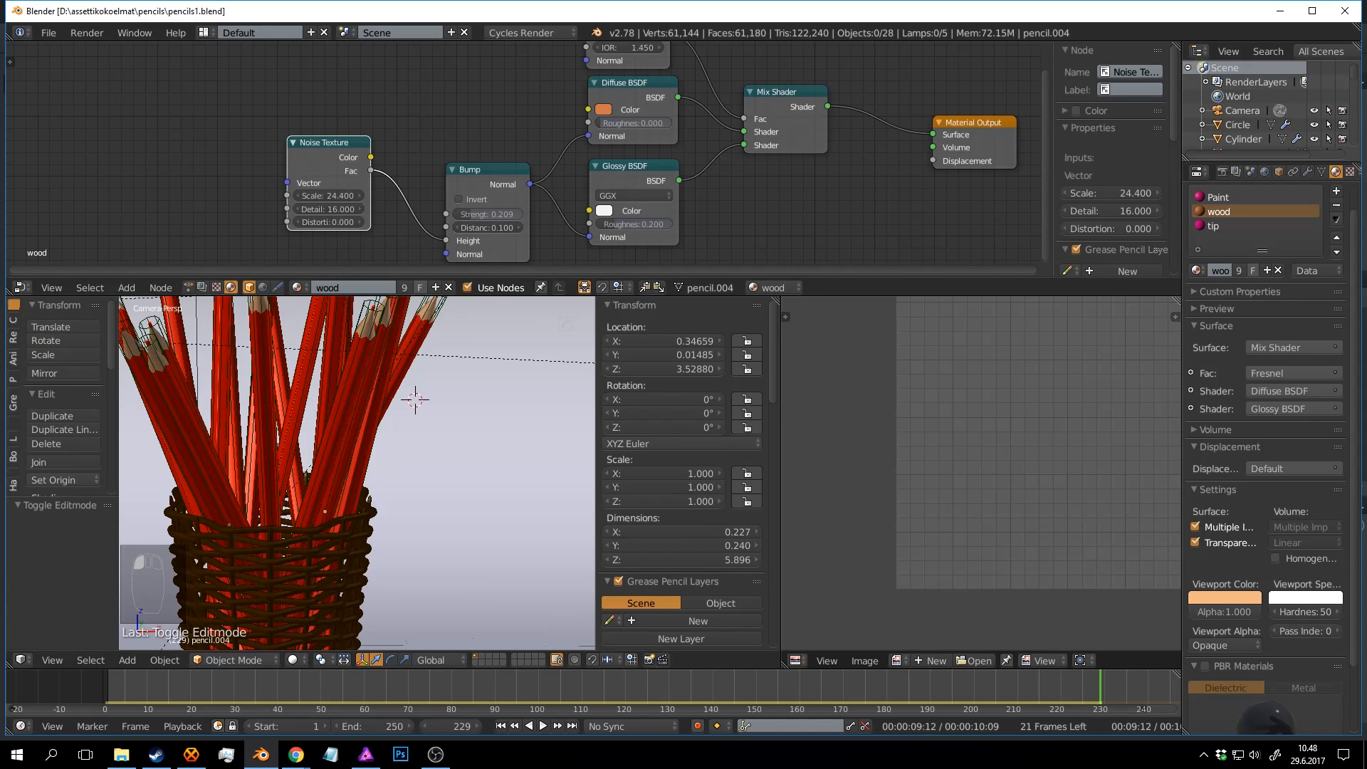
Go to D:\assettikokoelmat\pencils\ in File Explorer and open pencils1.png in Affinity Photo.
key("super+e")
left_click(671, 180)
key("ctrl+v")
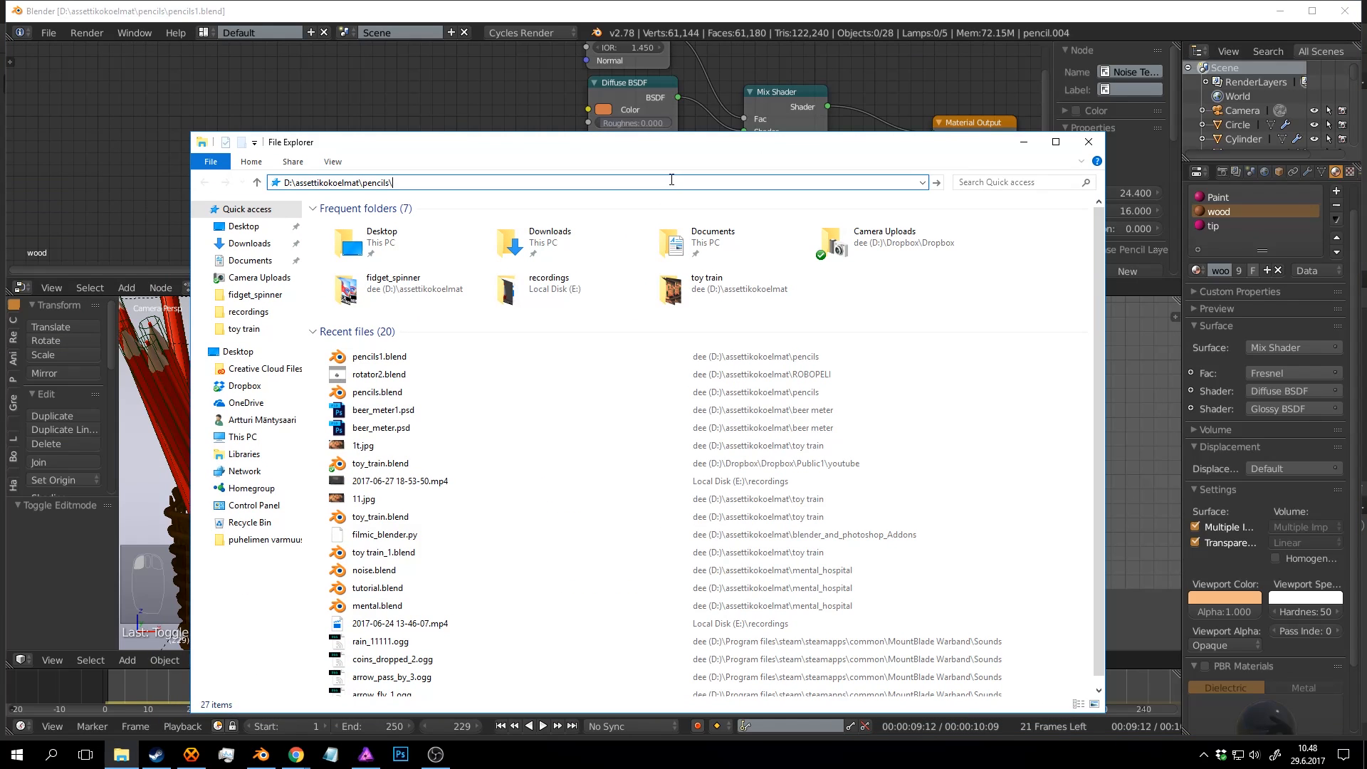
key("Return")
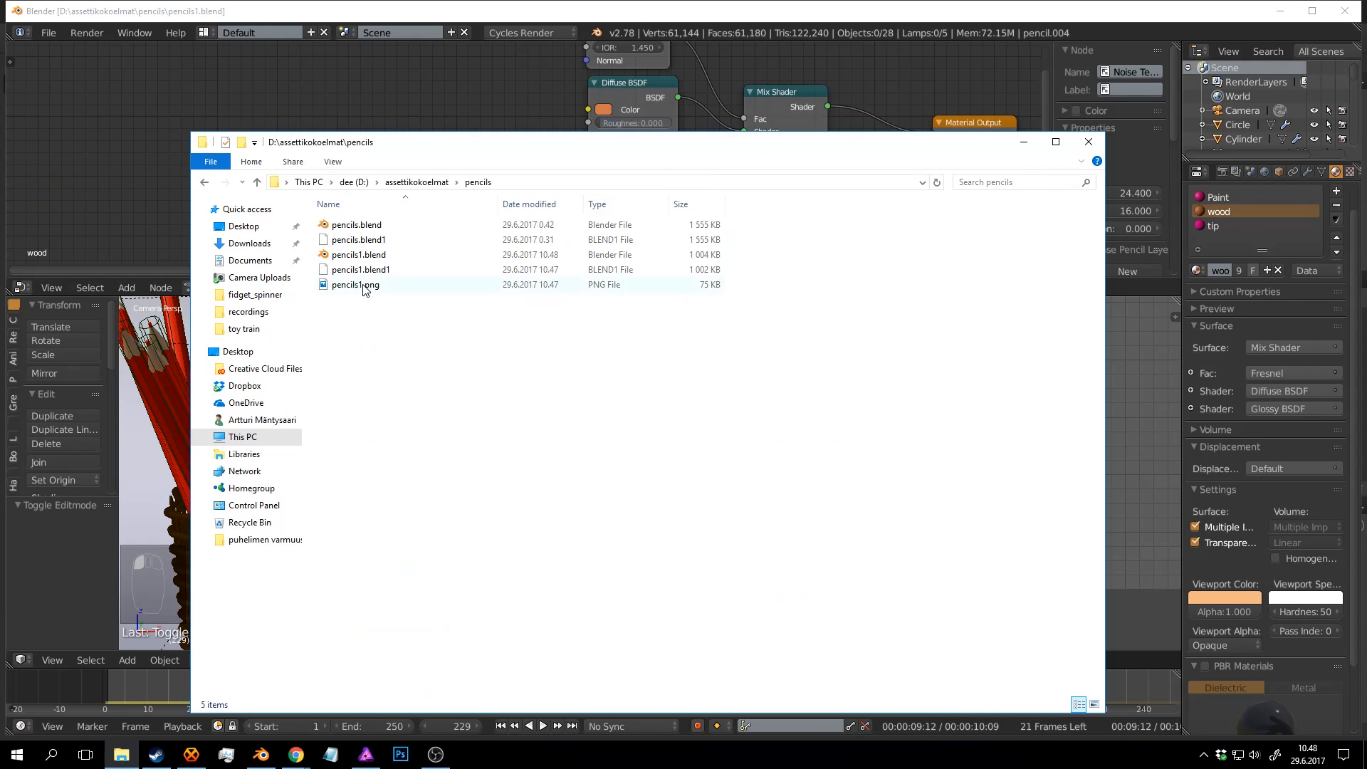
mouse_move(364, 289)
left_mouse_down()
mouse_move(503, 333)
mouse_move(391, 634)
mouse_move(403, 737)
mouse_move(347, 762)
mouse_move(364, 761)
mouse_move(513, 293)
left_mouse_up()
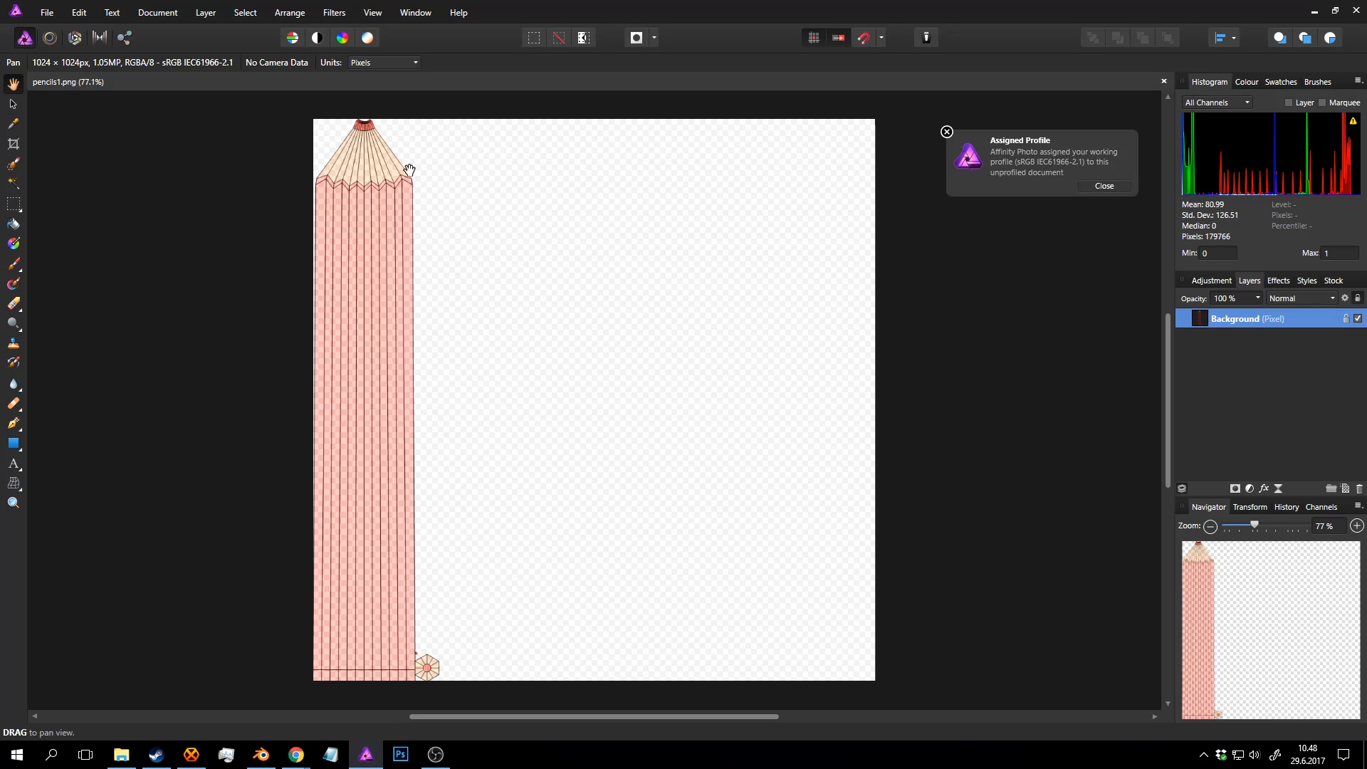
Examine the sharpened end and zigzag paint edge of the pencil in the exported UV layout image.
key("z")
left_click(397, 166)
left_click(394, 177)
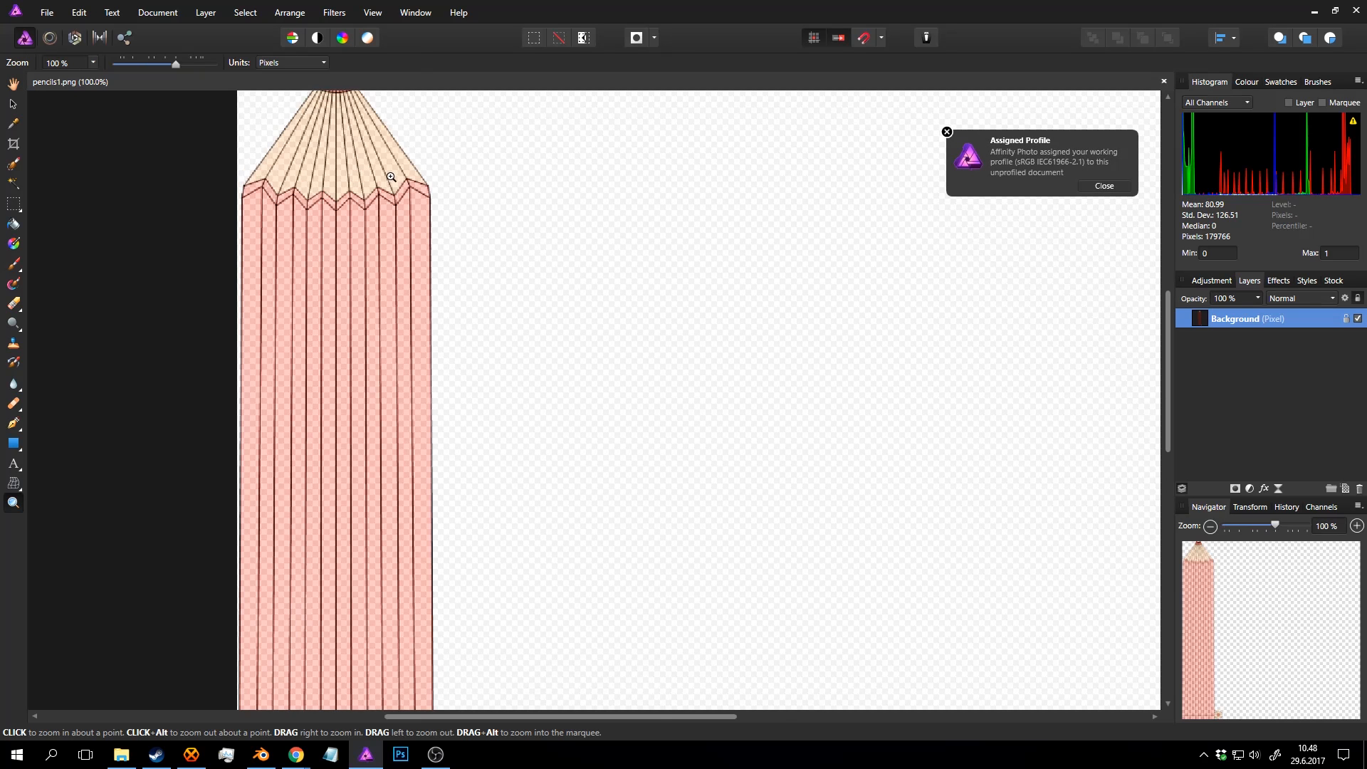
left_click(393, 177)
left_click(394, 178)
left_click(394, 178, "alt")
left_click(395, 178, "alt")
left_click(396, 177, "alt")
left_click(396, 178, "alt")
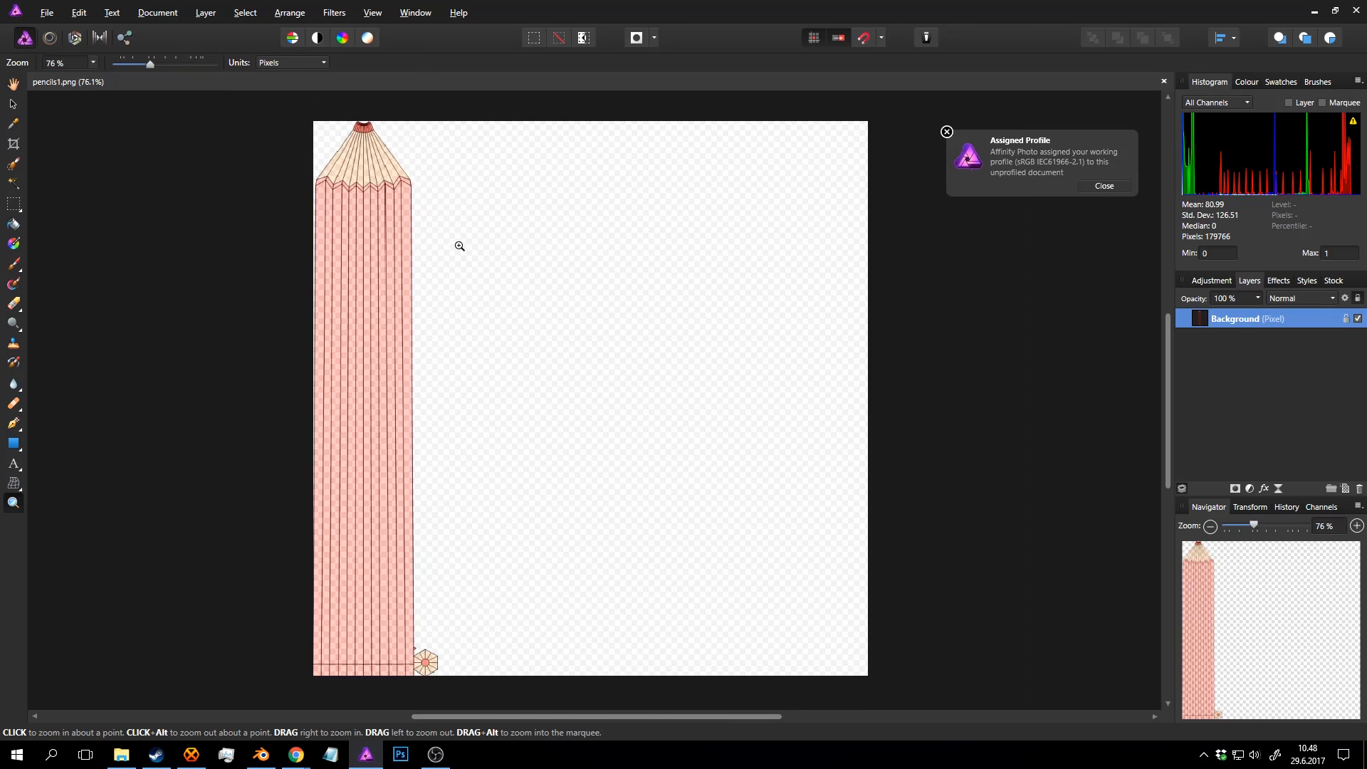
Add a pixel layer above Background and create the art text "Mr Pencils 1870 - Use with skilled hands" beside the pencil.
left_click(1340, 490)
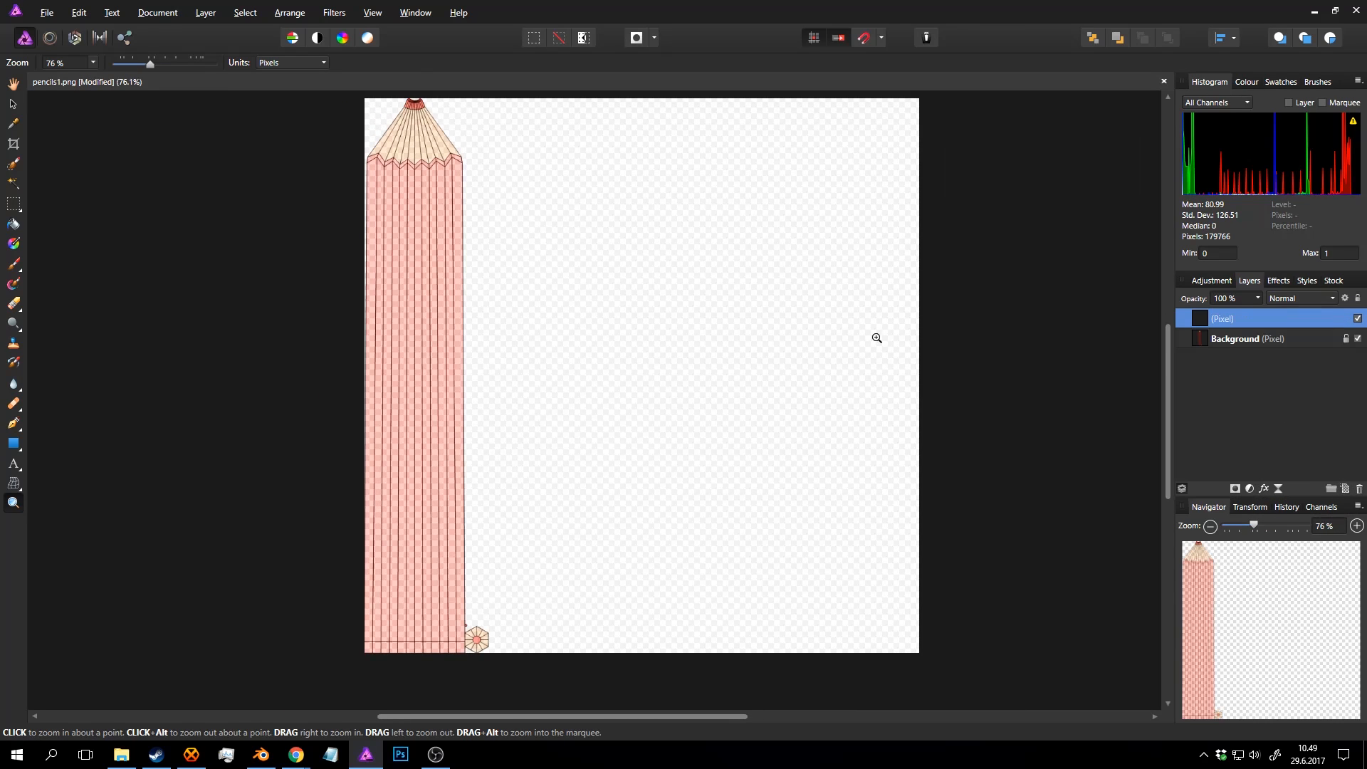
left_click(495, 232)
key("t")
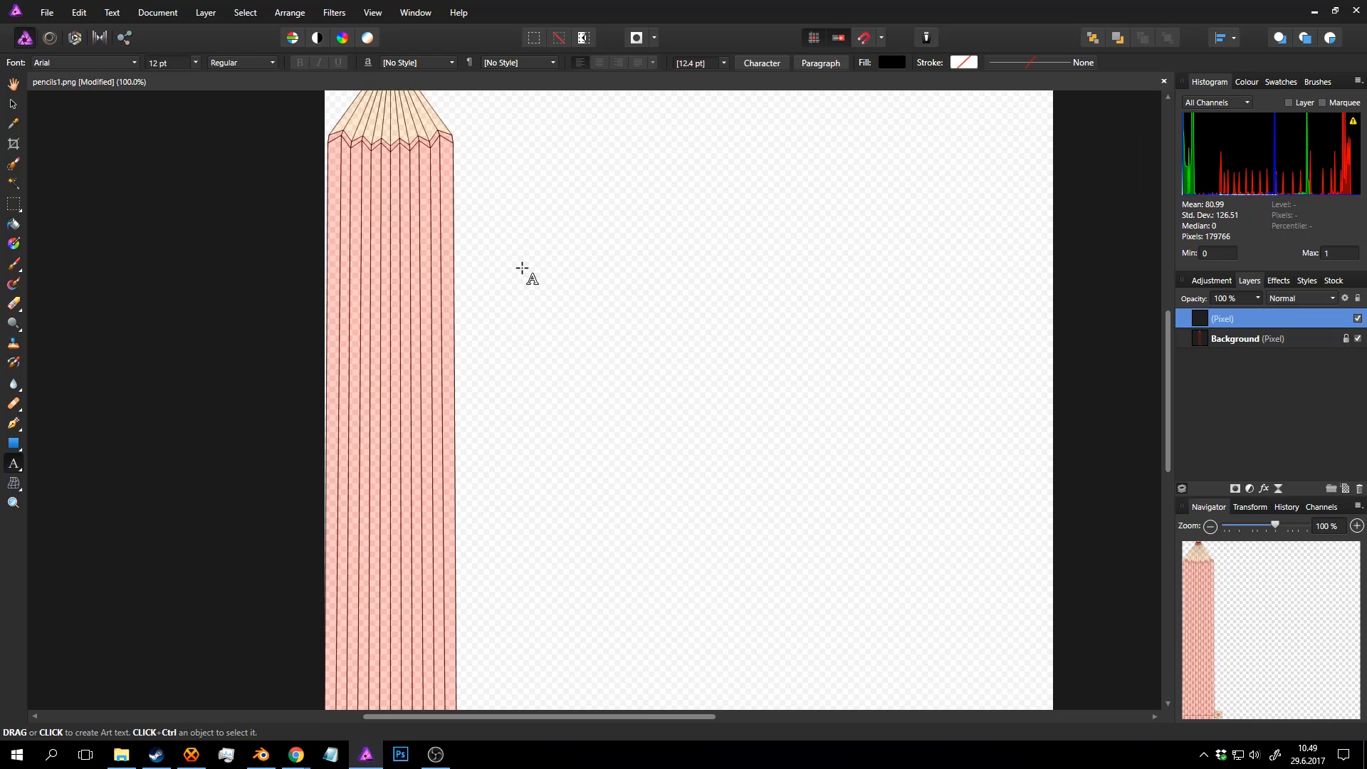
left_click(501, 264)
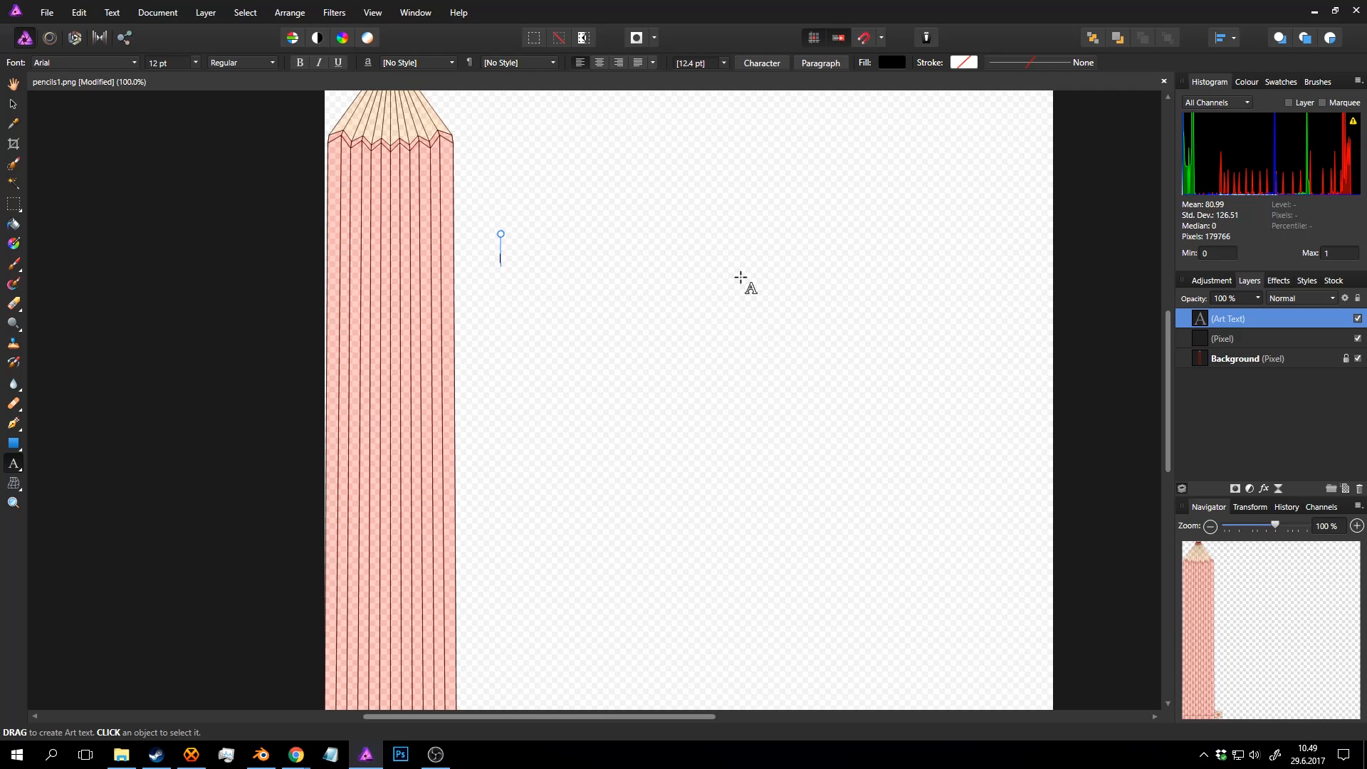
type("ils 18")
key("Escape")
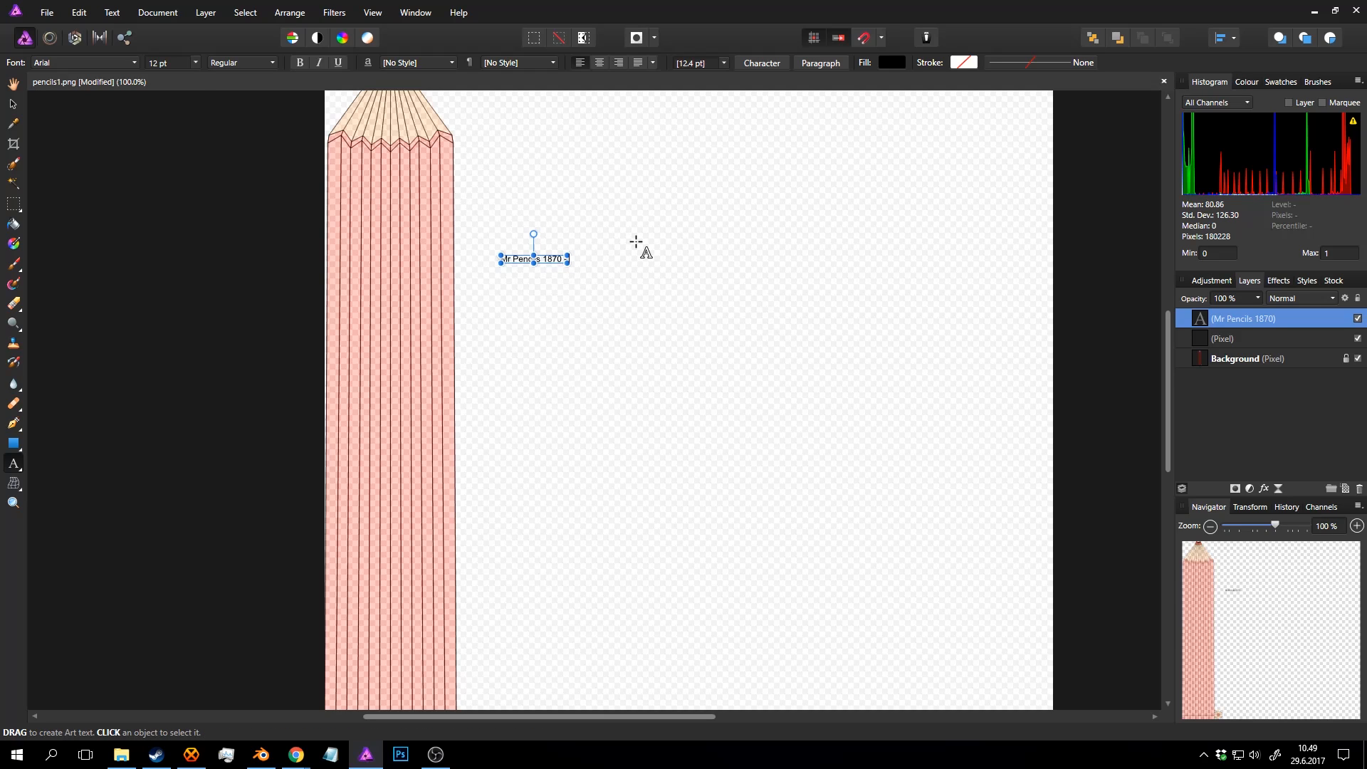
type("- Use with skilled hands")
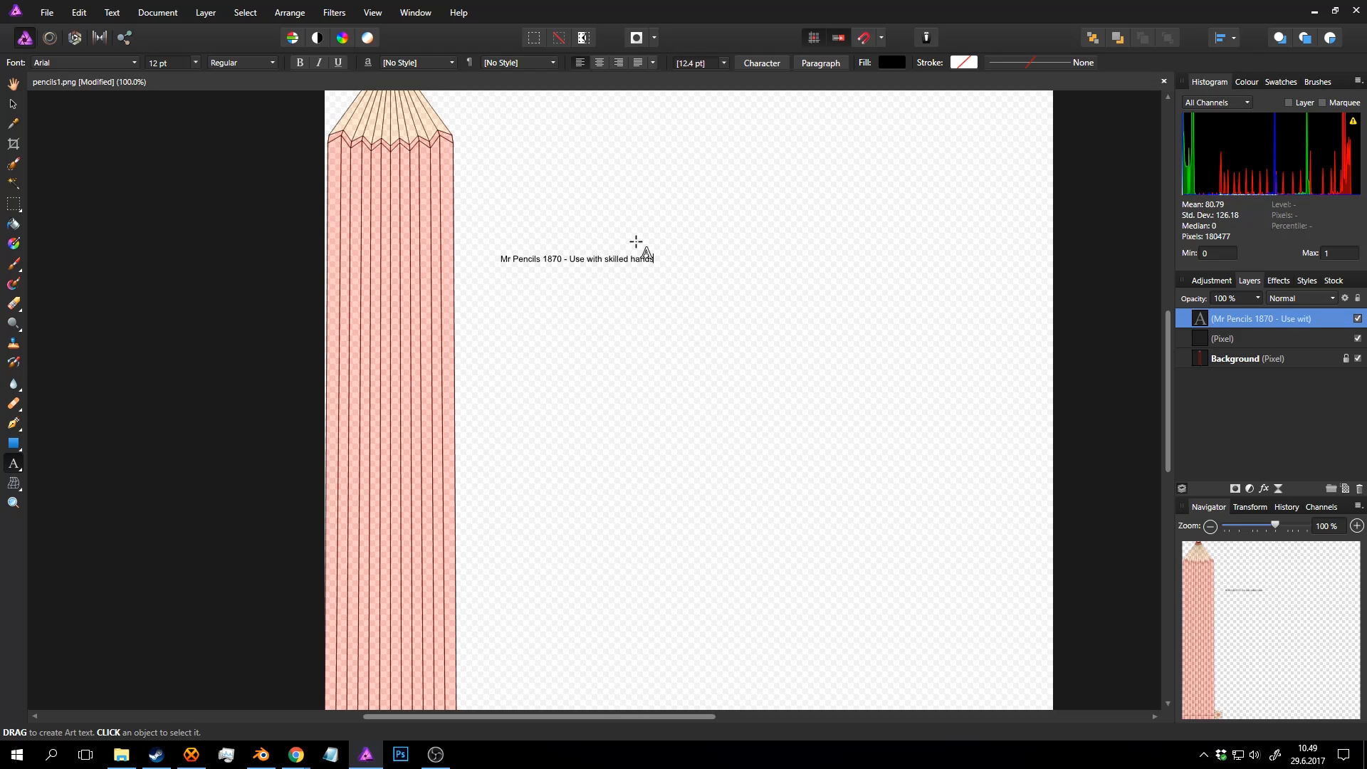
key("Escape")
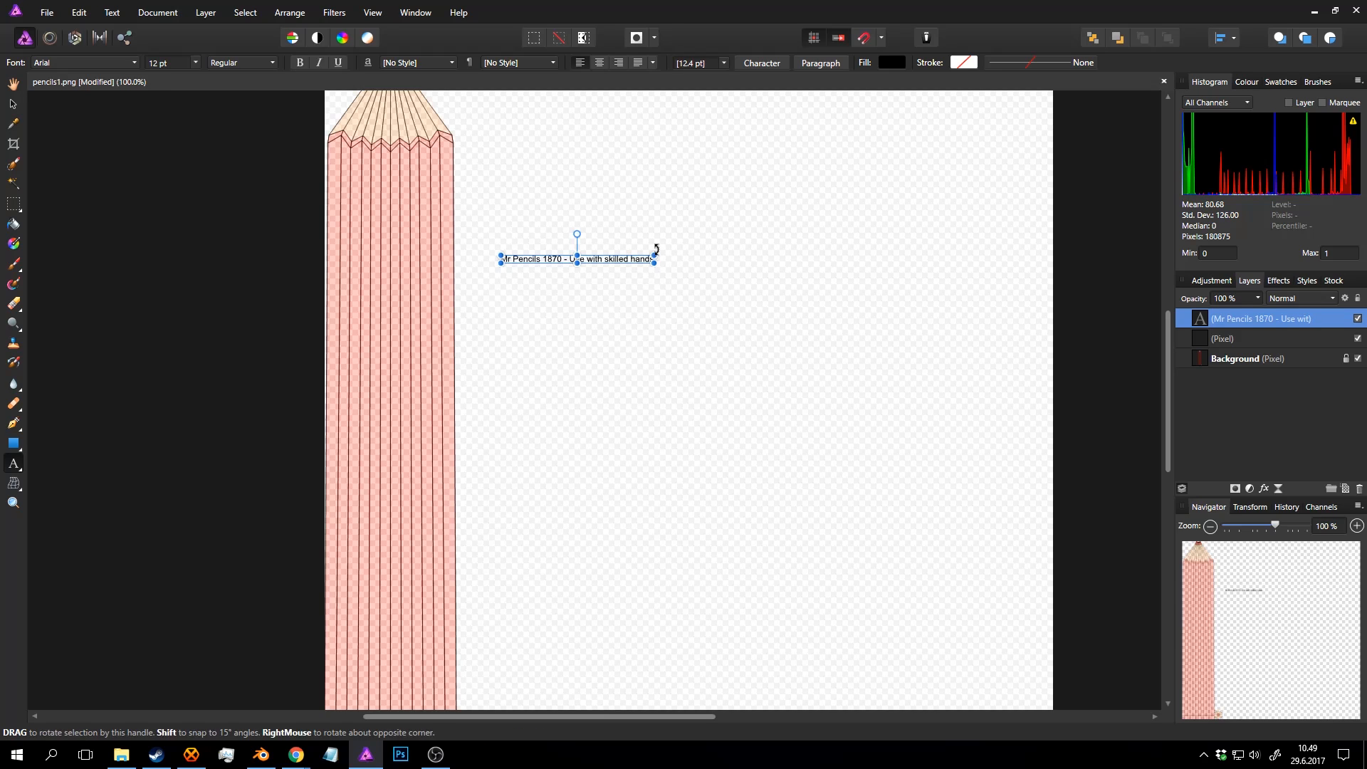
Scale the art text up to about 41.1 pt.
left_click_drag(655, 255, 1031, 136)
left_click_drag(936, 255, 916, 267)
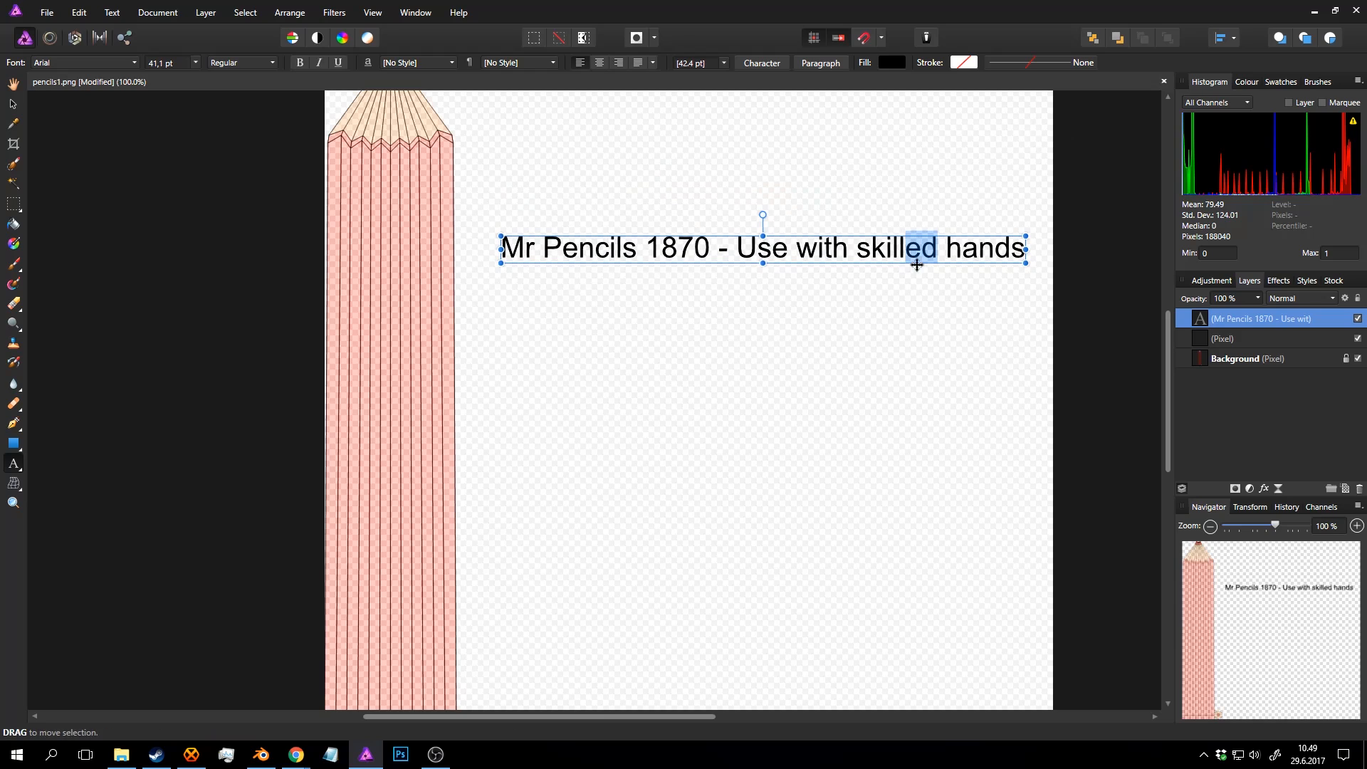
left_click(919, 255)
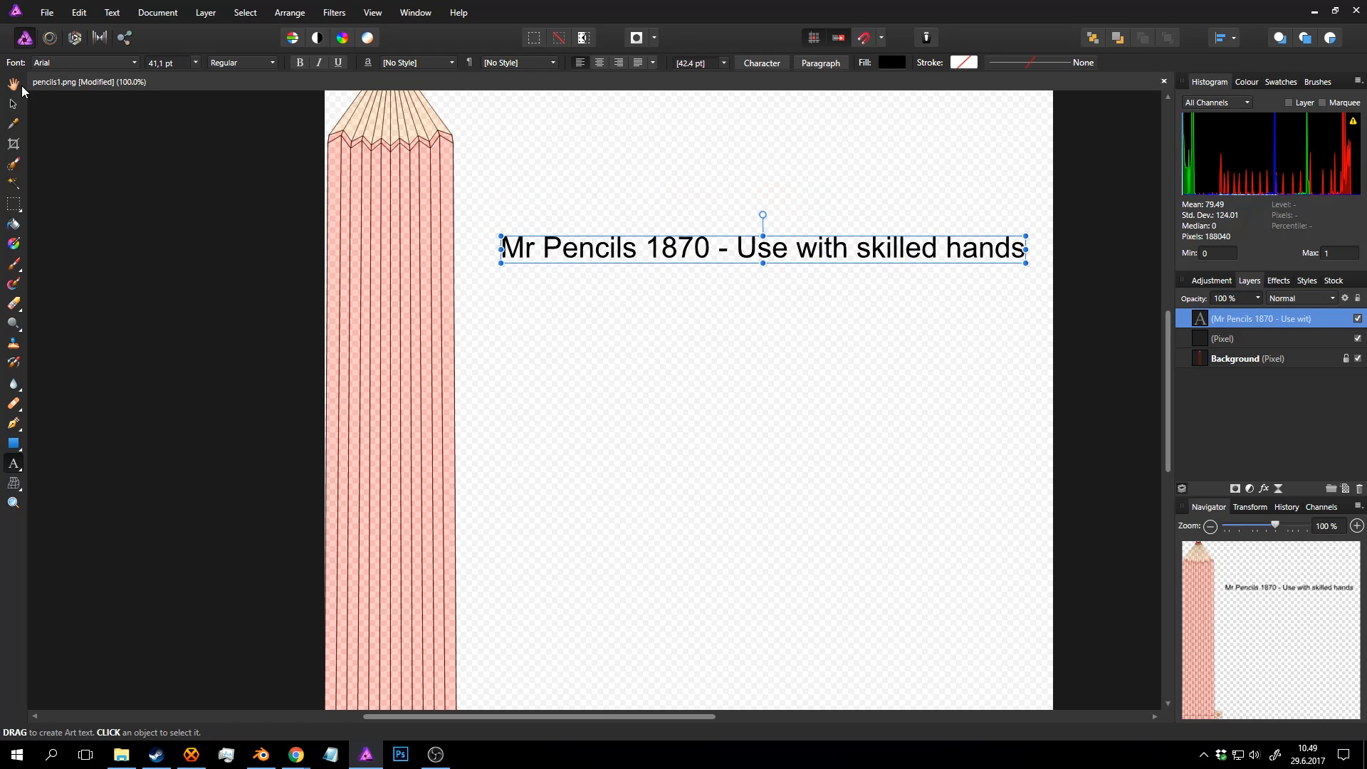
key("Escape")
Move the text toward the pencil and rotate it 90° counterclockwise so it reads upward along the body.
left_click_drag(721, 259, 709, 320)
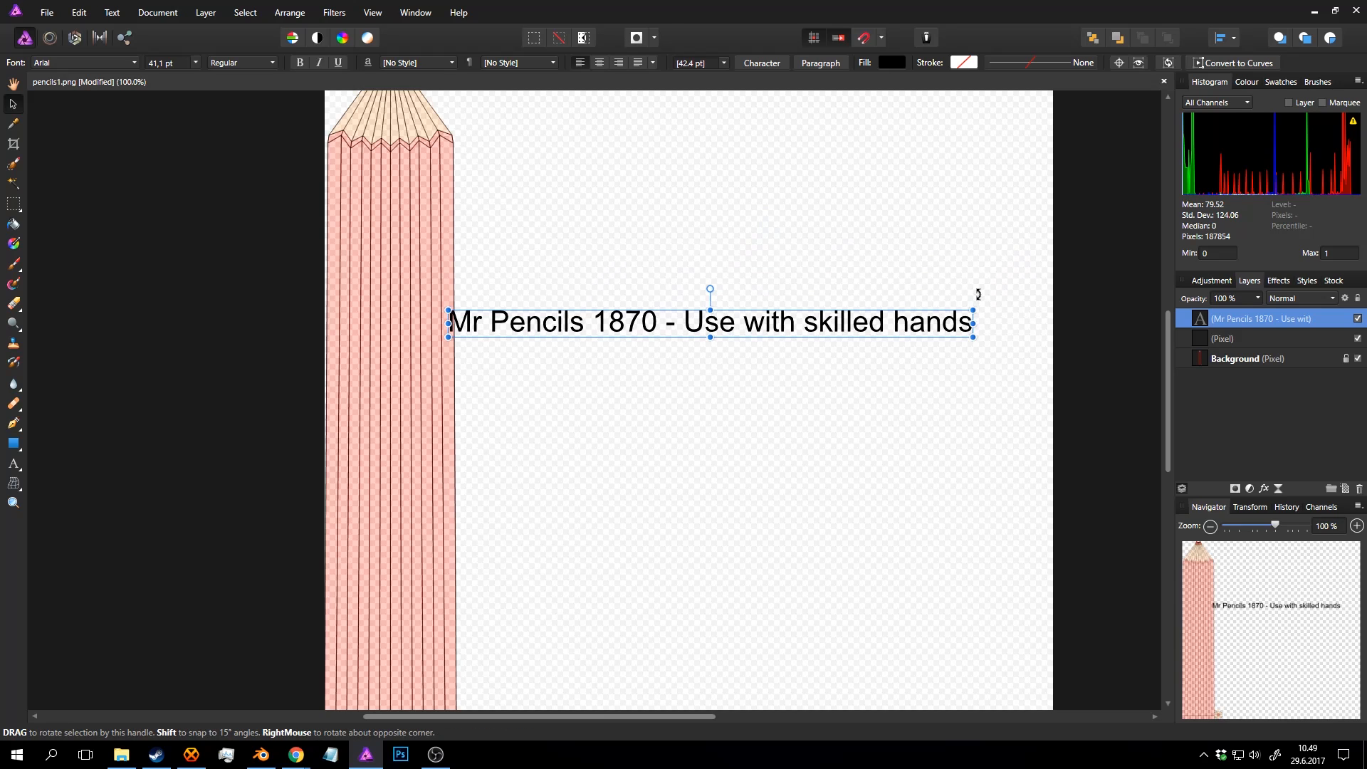
mouse_move(978, 294)
left_mouse_down()
mouse_move(848, 153)
mouse_move(712, 150)
mouse_move(443, 280)
mouse_move(411, 259)
left_mouse_up()
middle_click_drag(491, 140, 532, 271)
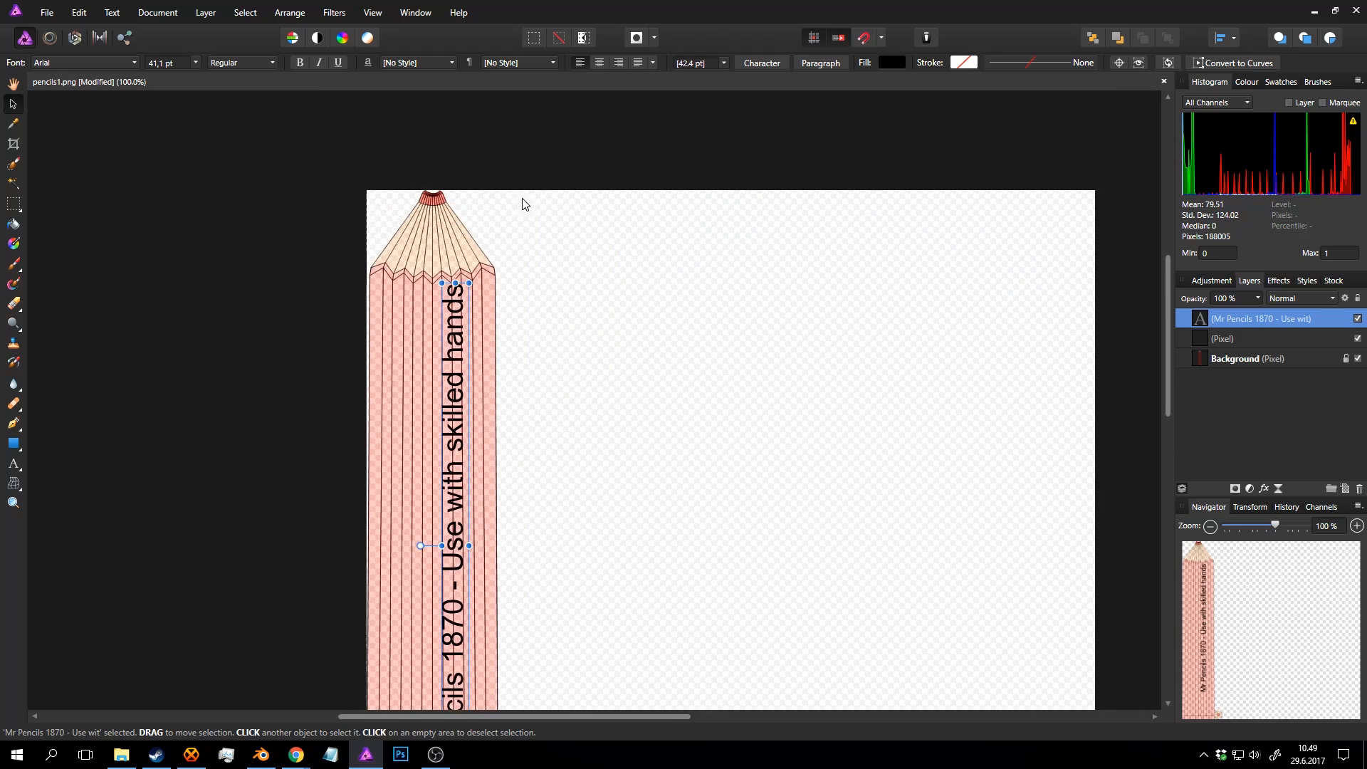
Shrink the vertical text to about 24.3 pt and position it on the pencil's central strips just below the zigzag edge.
scroll(517, 266, "up", 2)
left_click_drag(472, 367, 433, 417)
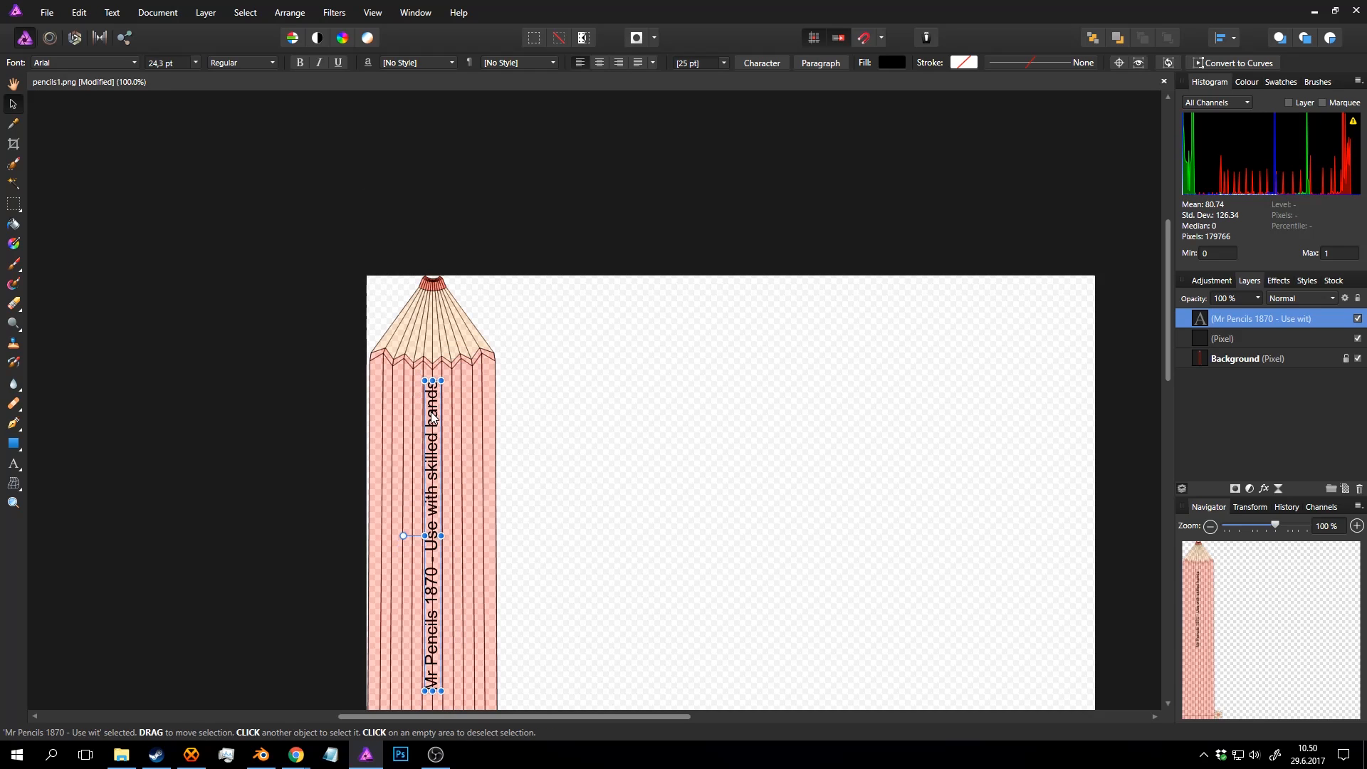
left_click(457, 379)
left_click(434, 399)
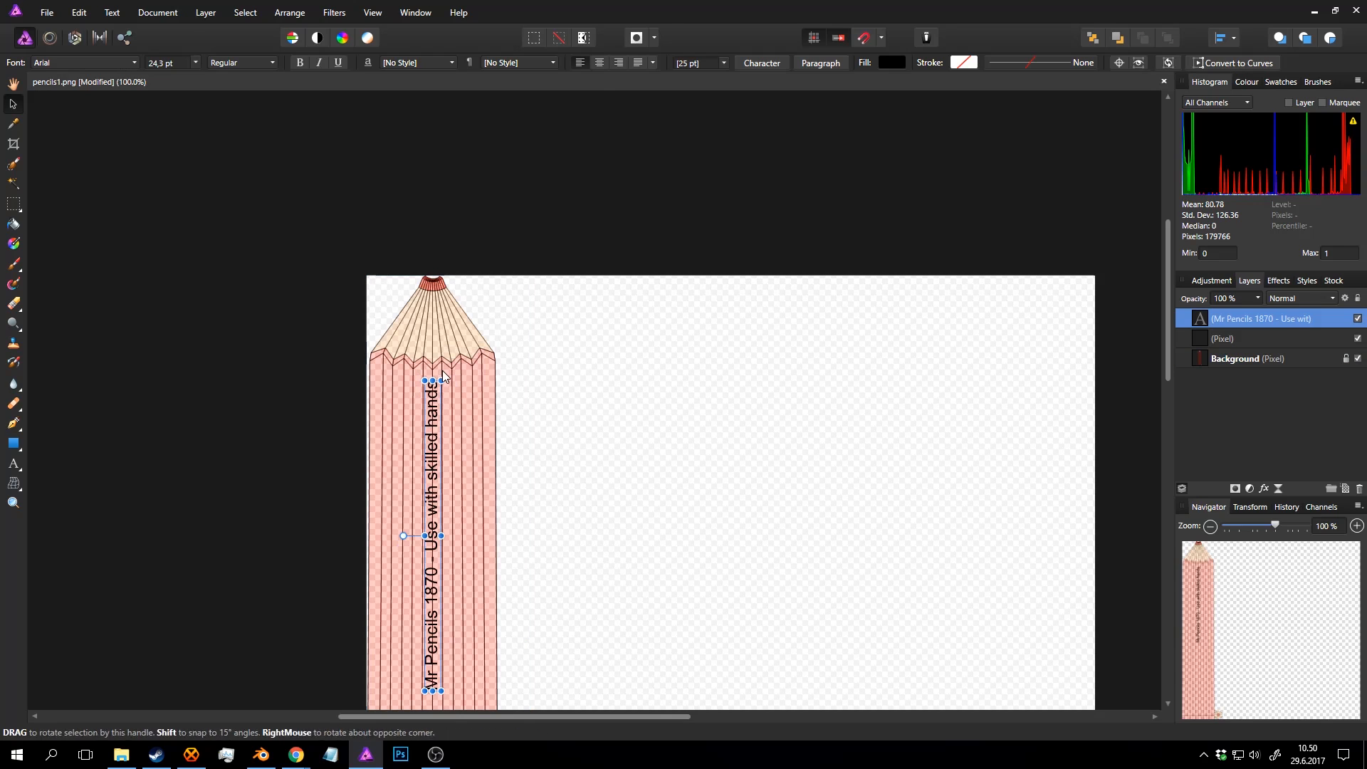
Turn the vertical text around so it reads downward, shrink it to about 22.8 pt and centre it on the pencil's middle strip.
left_click_drag(442, 376, 425, 685)
left_click_drag(435, 436, 432, 425)
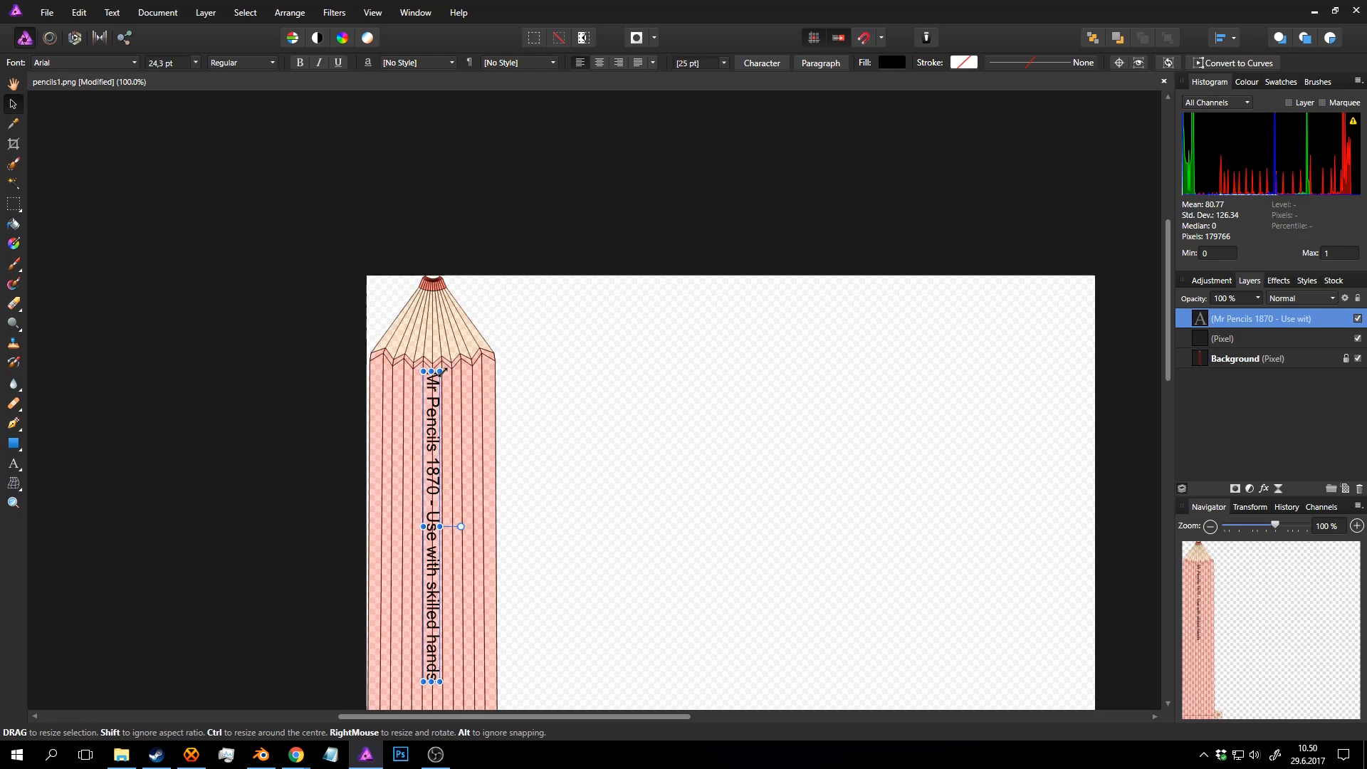
left_click_drag(436, 372, 435, 389)
left_click_drag(430, 436, 431, 428)
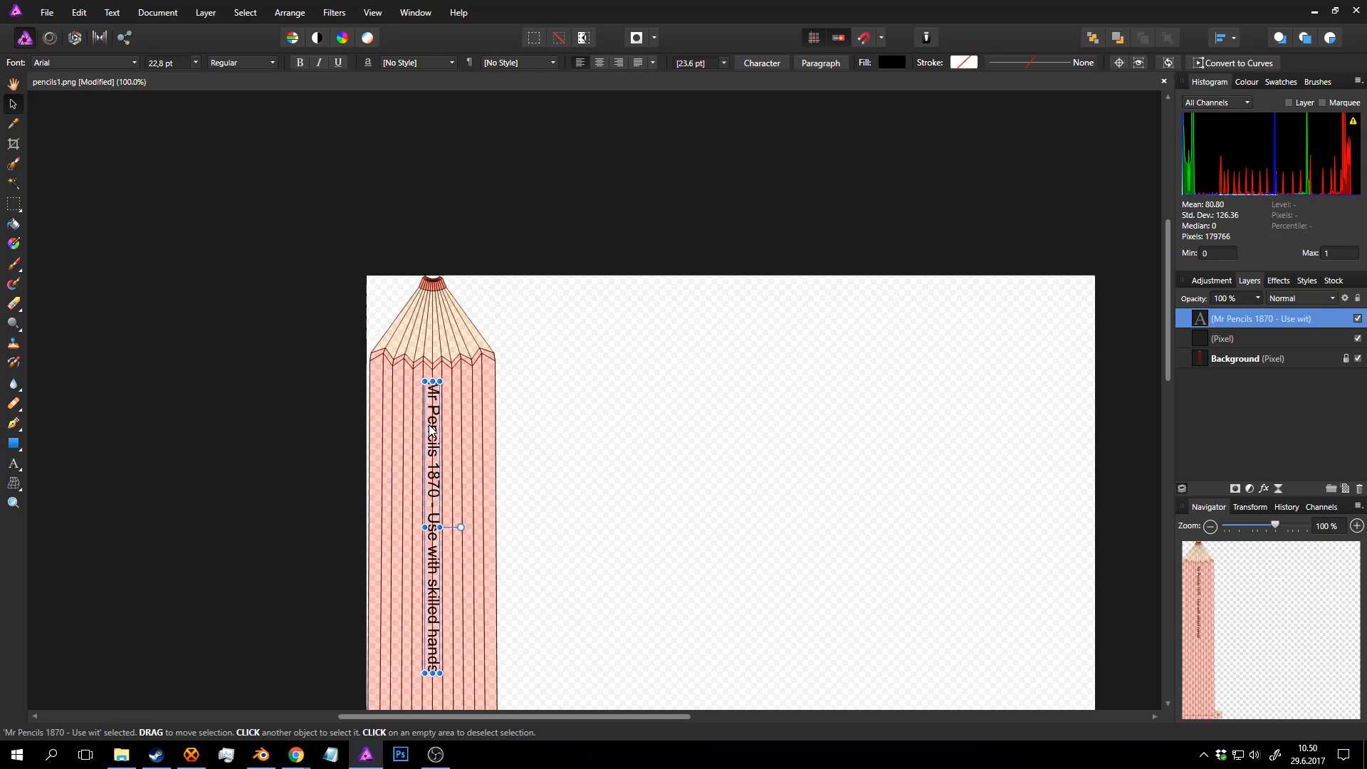
left_click(710, 386)
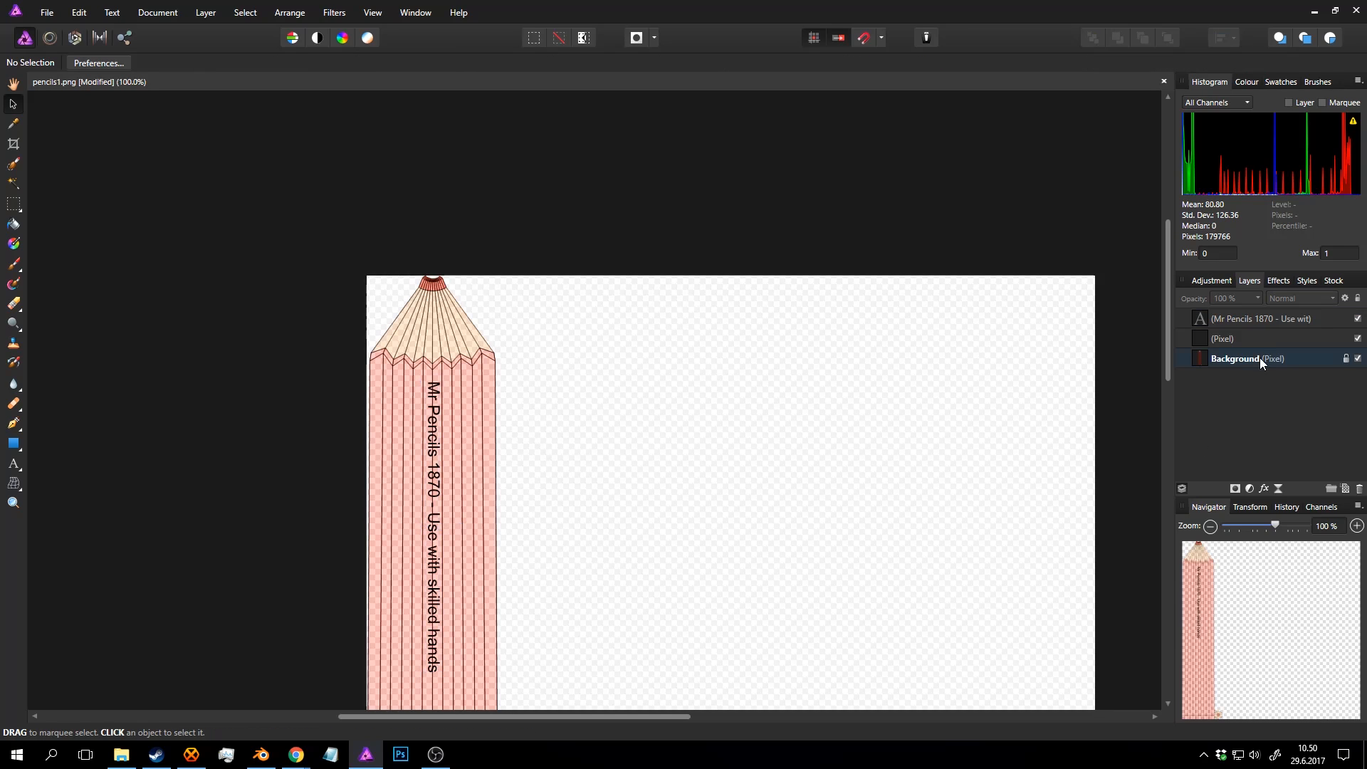
Hide the Background layer so only the lettering remains on the transparent canvas.
left_click(1358, 358)
key("z")
left_click(451, 409)
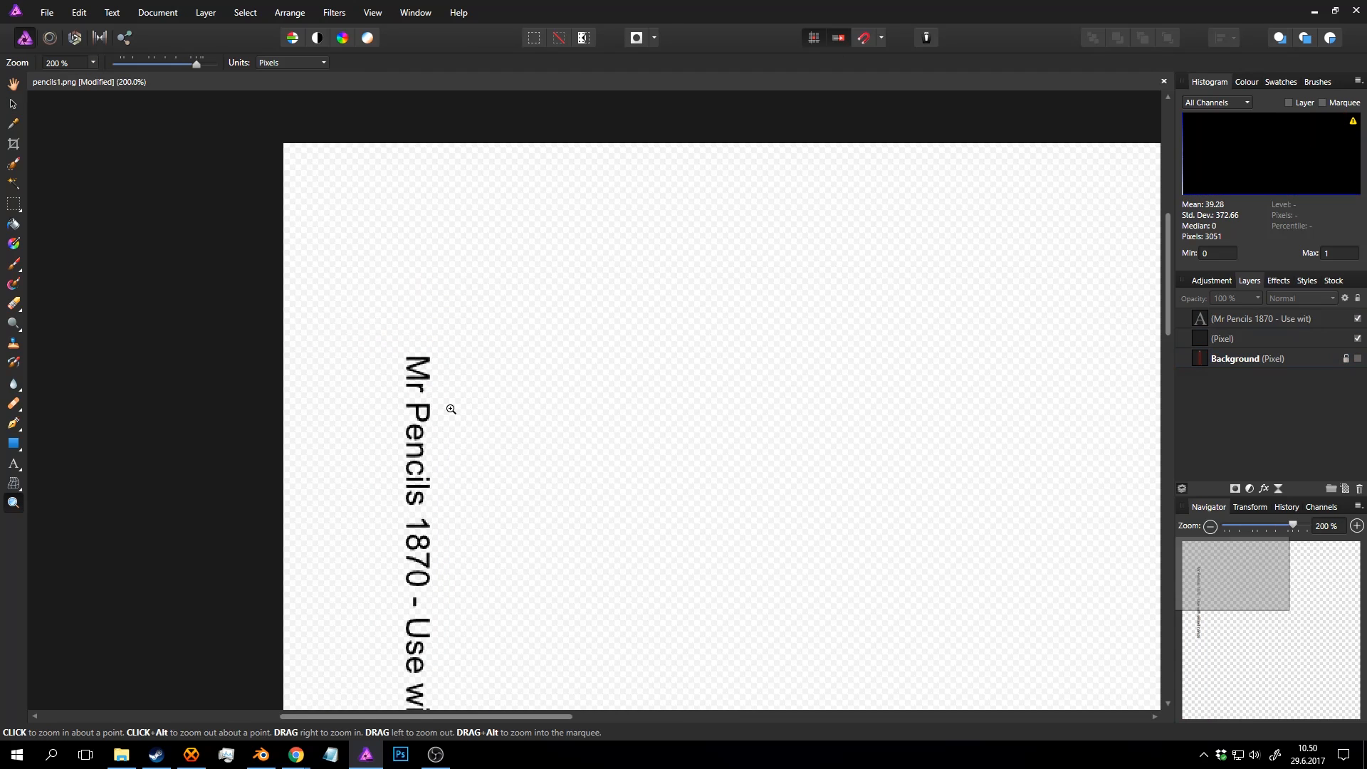
left_click(451, 409)
left_click(451, 408)
left_click(451, 409, "alt")
left_click(451, 408, "alt")
left_click(451, 409, "alt")
left_click(497, 412, "alt")
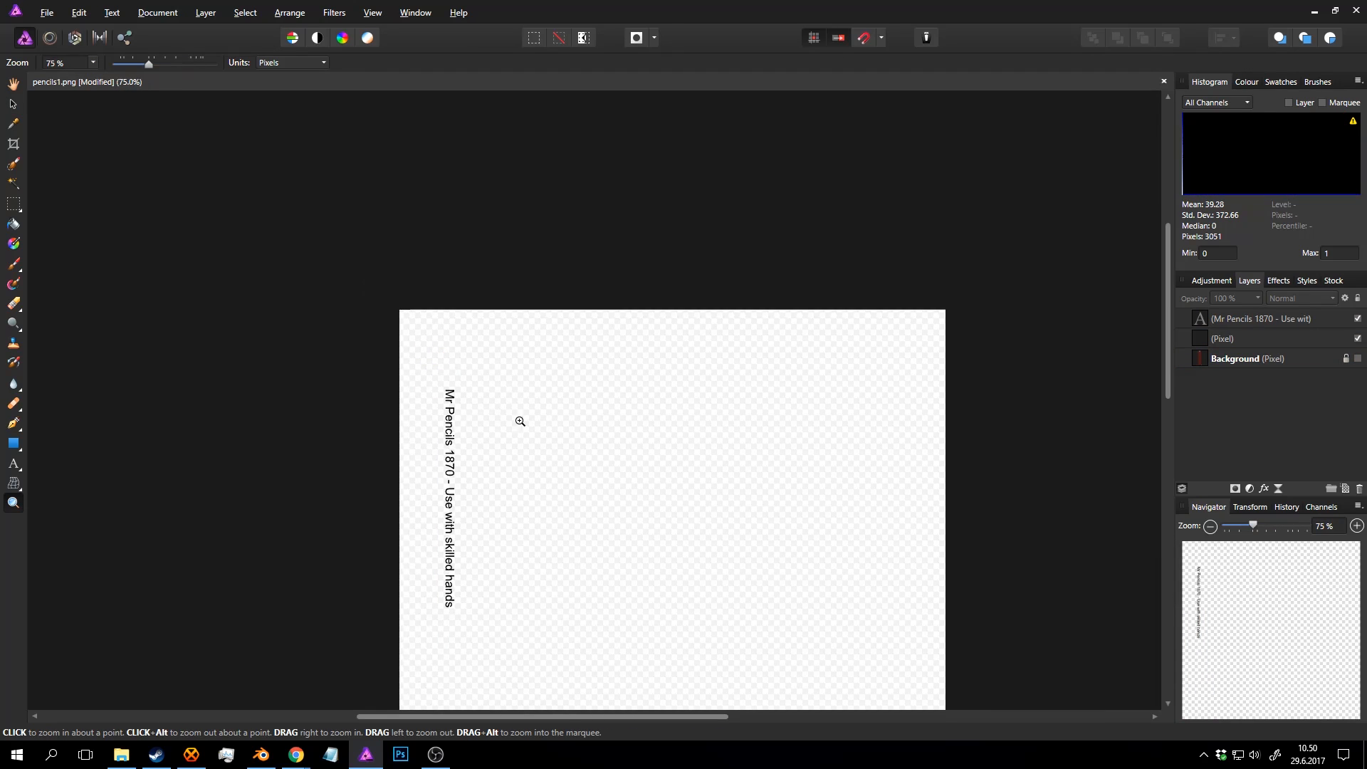
left_click_drag(551, 382, 568, 291)
key("ctrl+shift+s")
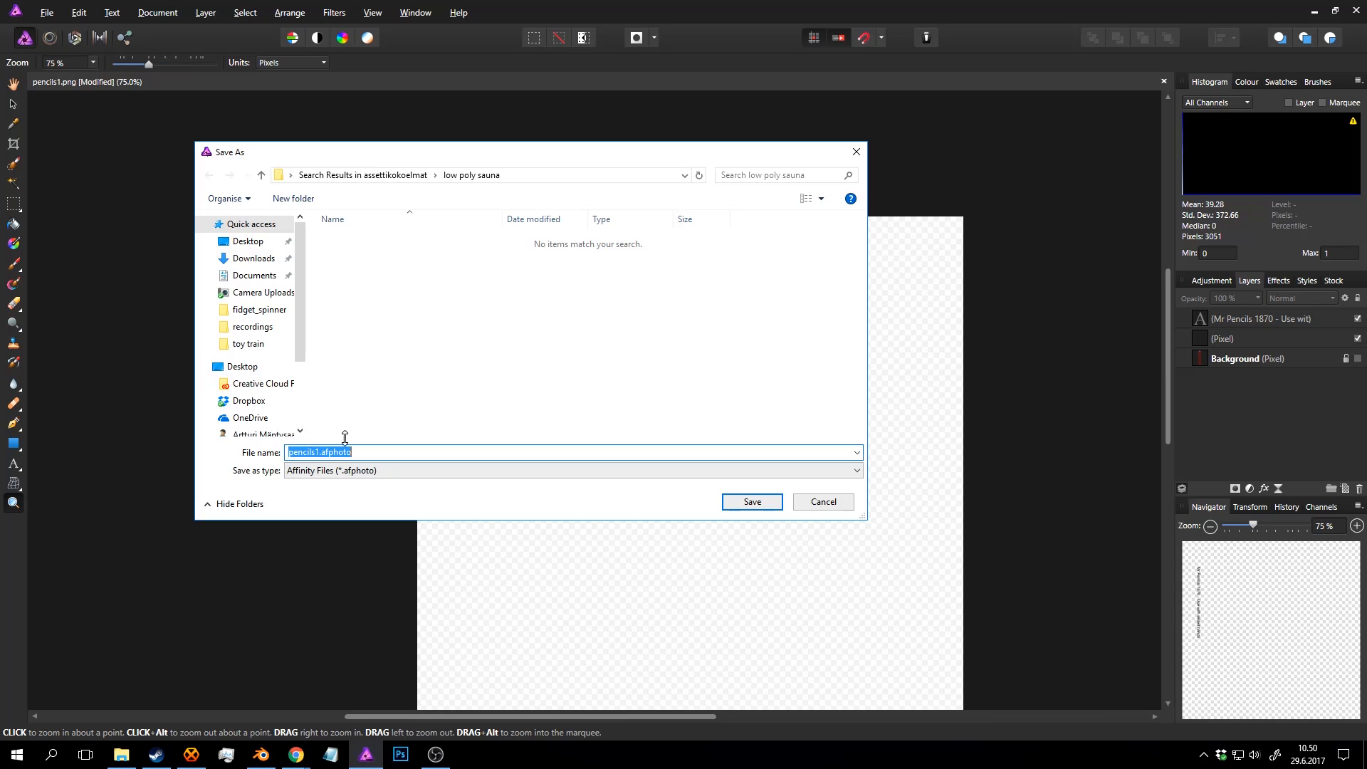
left_click(349, 471)
left_click(381, 456)
left_click(828, 500)
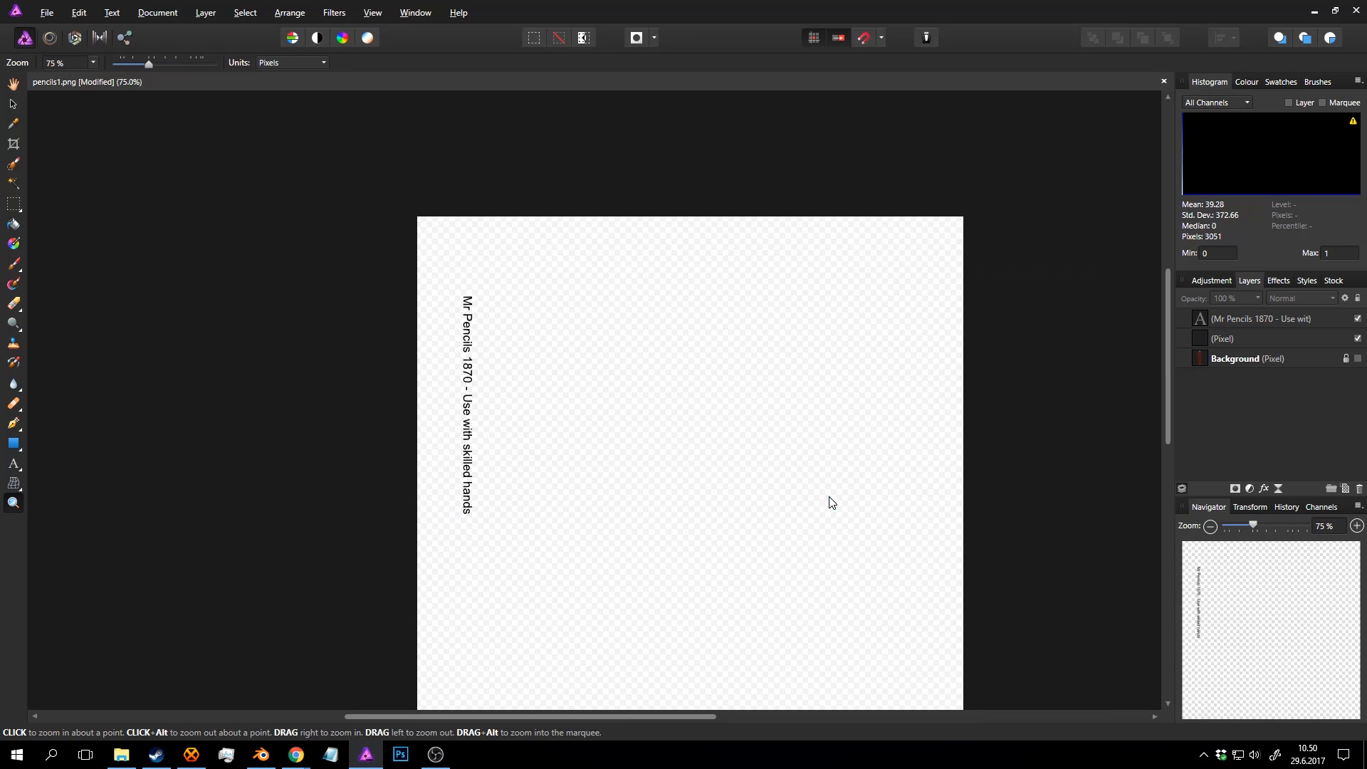
Start a JPEG export at 1024 × 1024 px with the quality lowered slightly below 100.
key("ctrl+alt+shift+s")
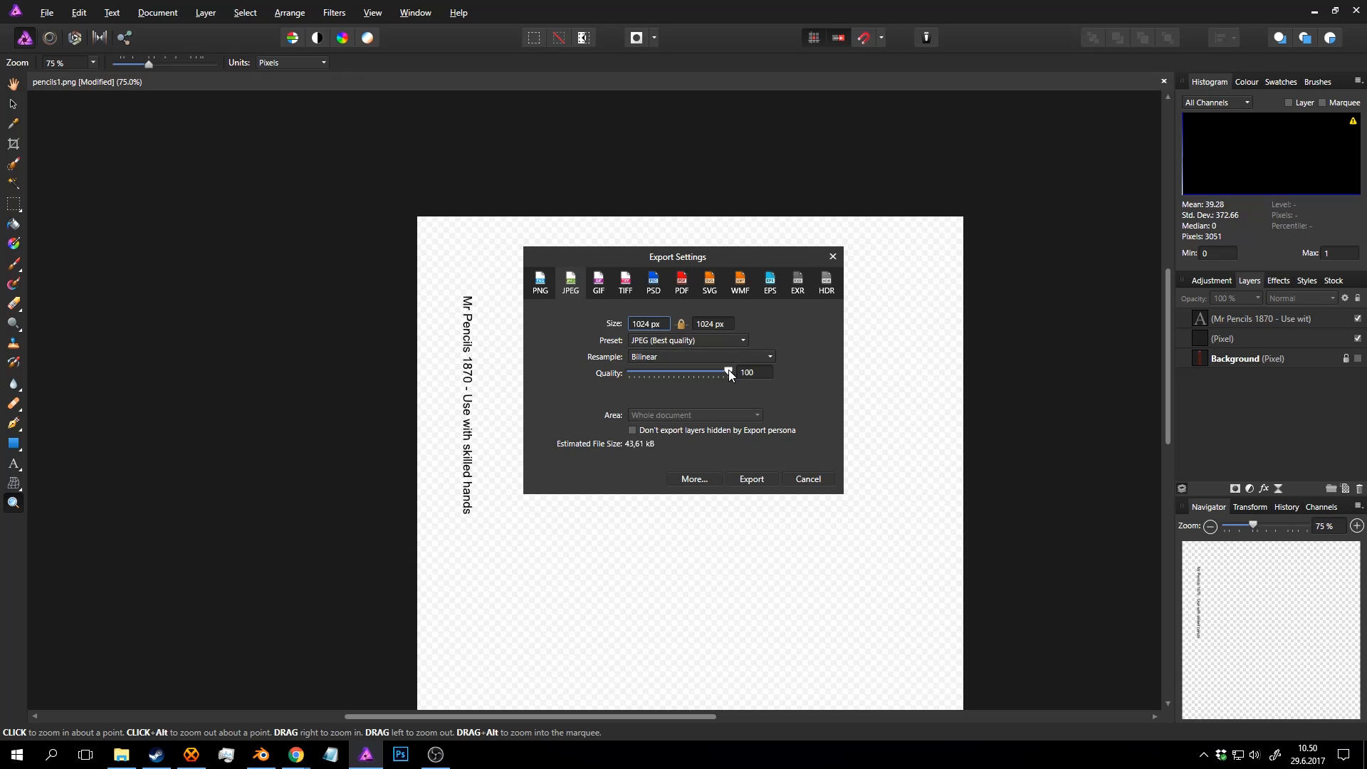
left_click_drag(728, 369, 715, 368)
left_click(749, 481)
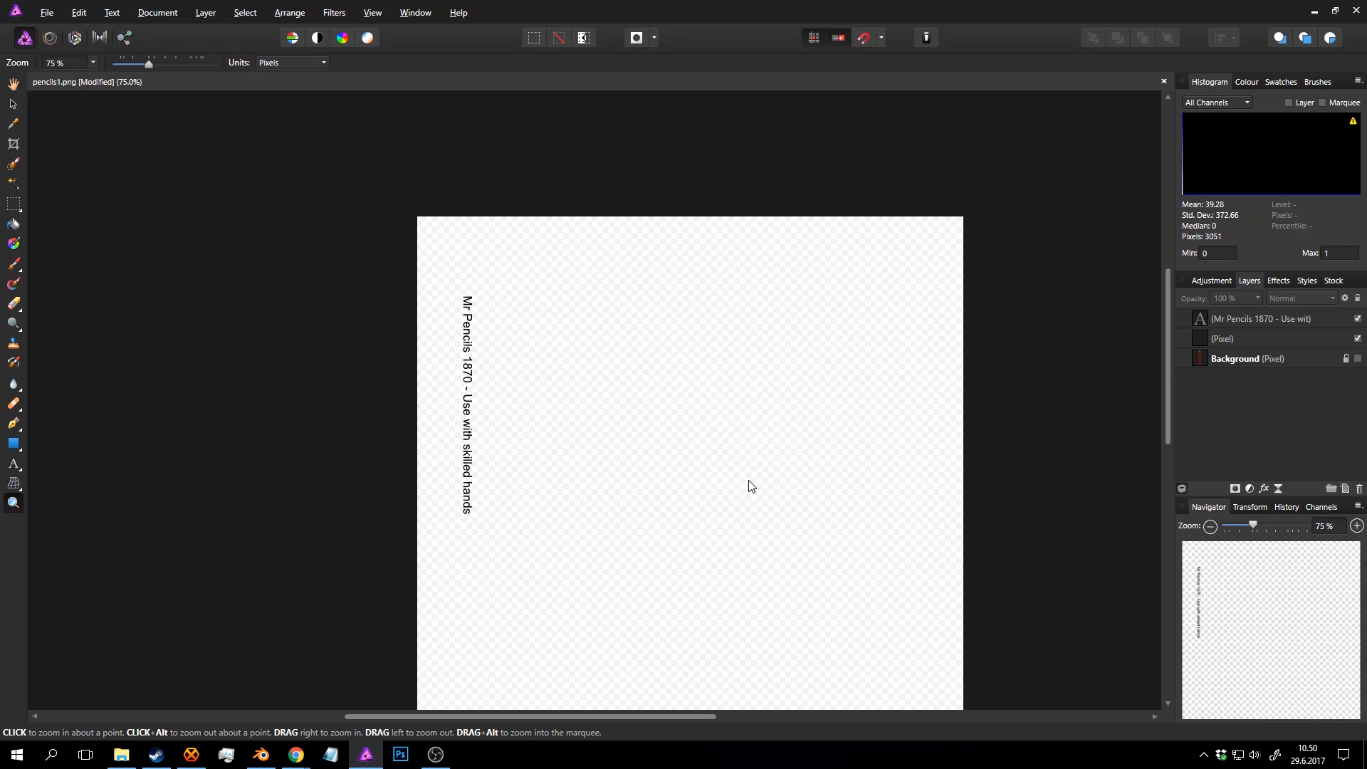
Set the export location to the pencils folder inside assettikokoelmat on drive D.
left_click(428, 176)
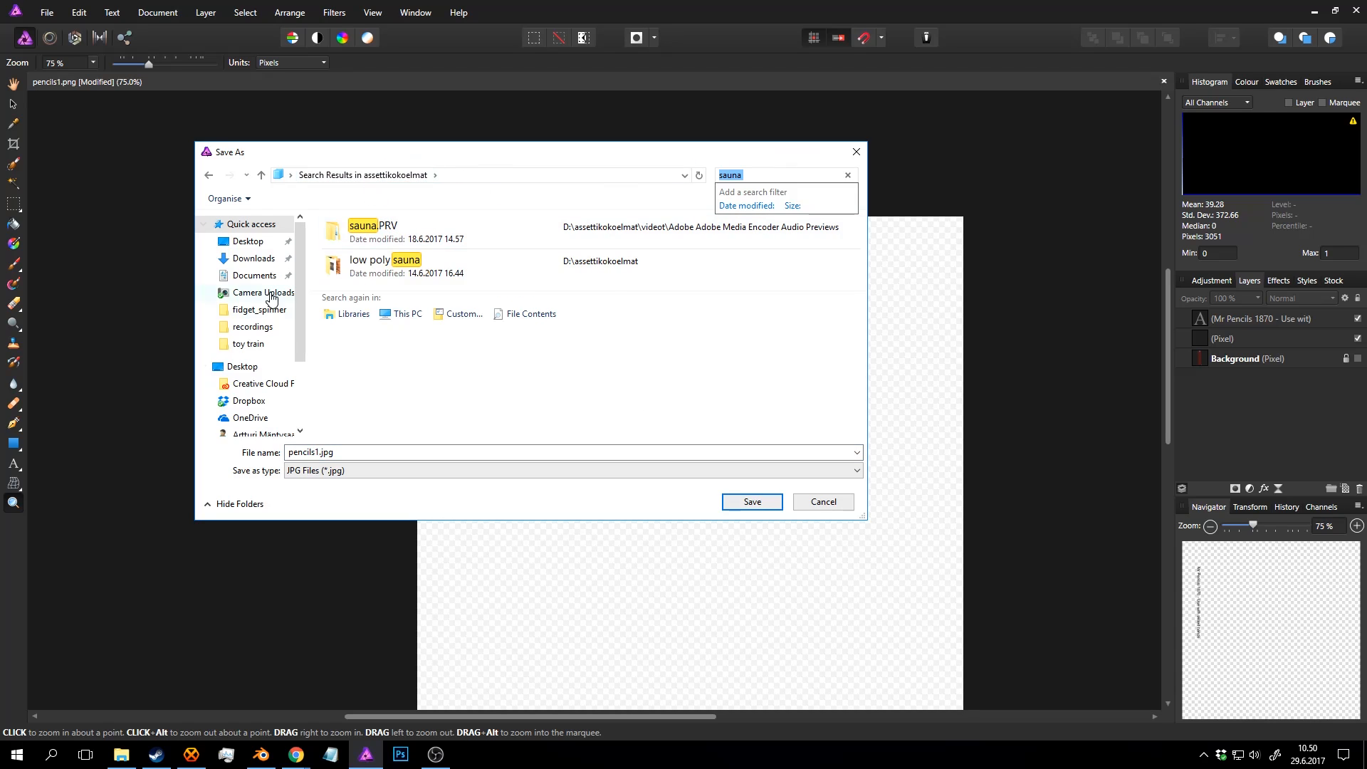
scroll(301, 302, "down", 2)
left_click(277, 379)
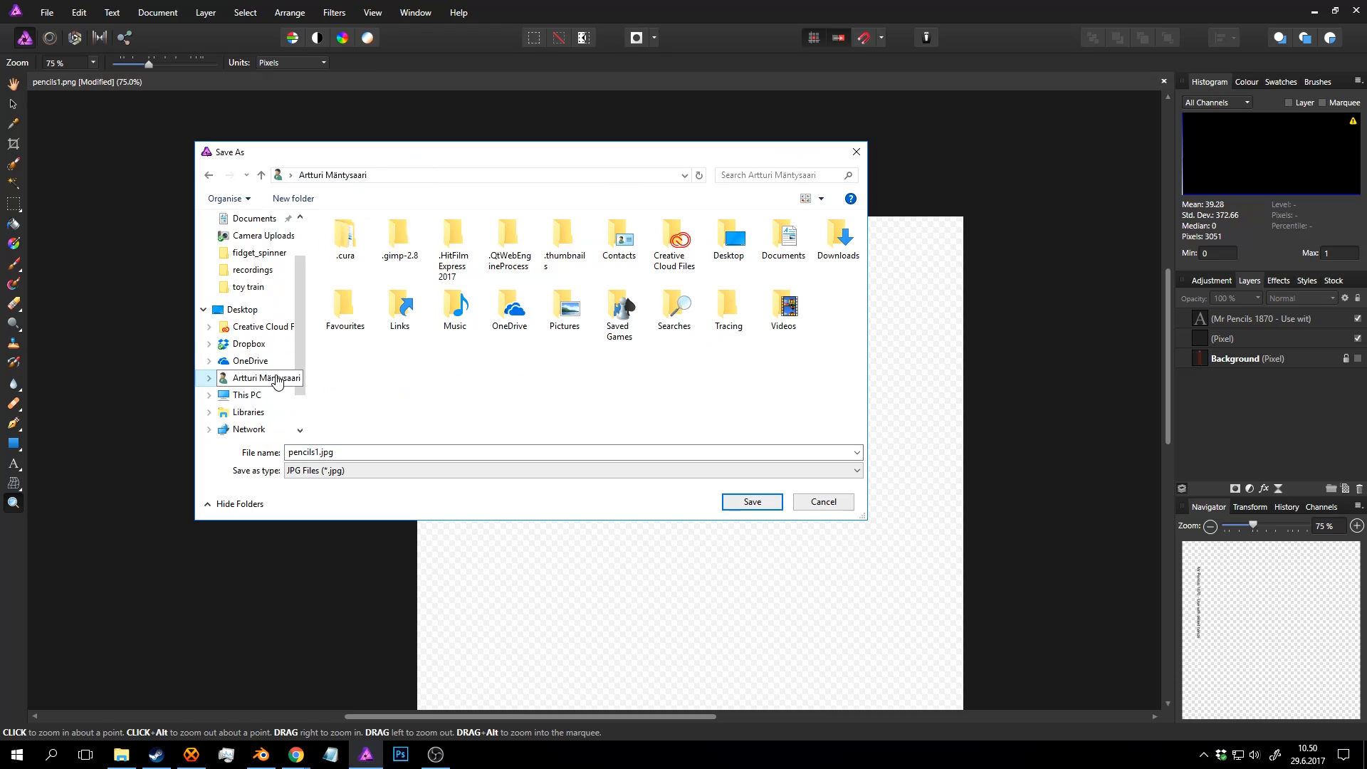
left_click(250, 395)
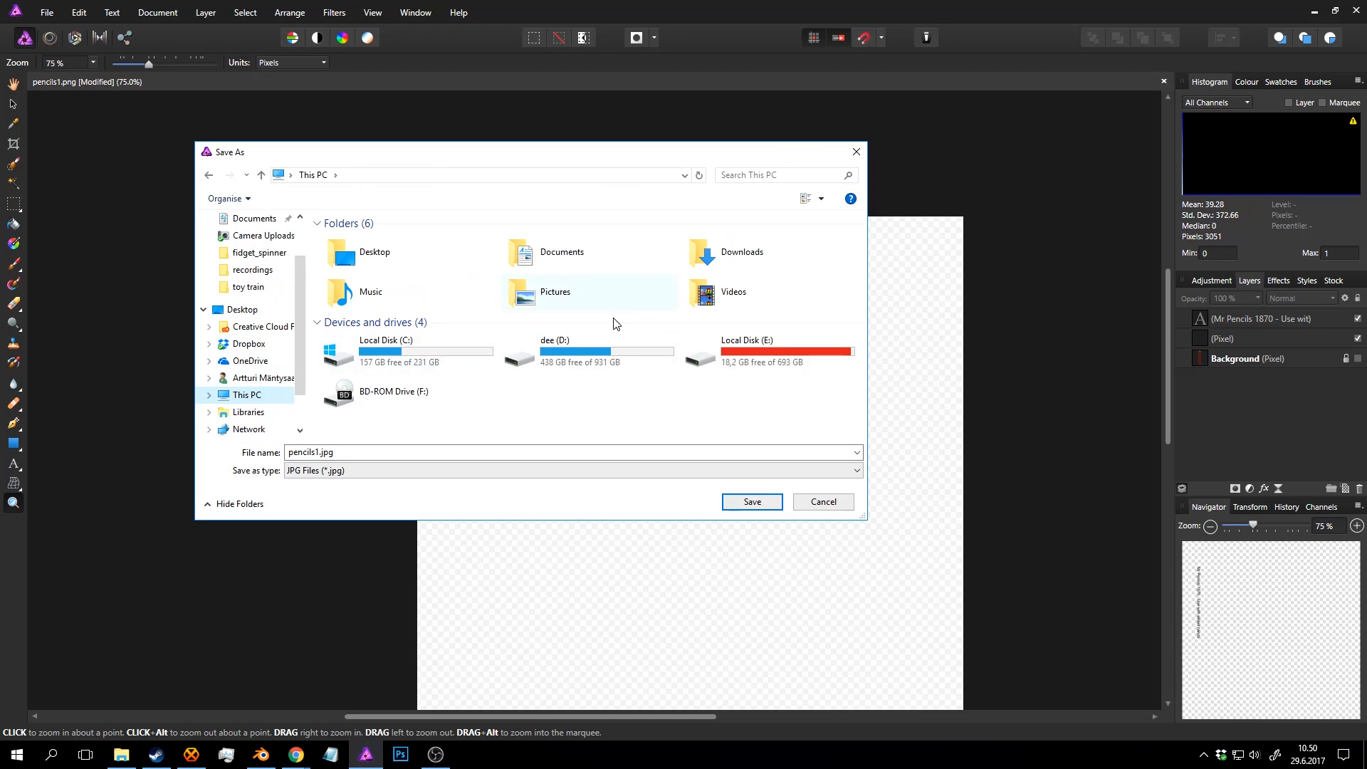
left_click(589, 362)
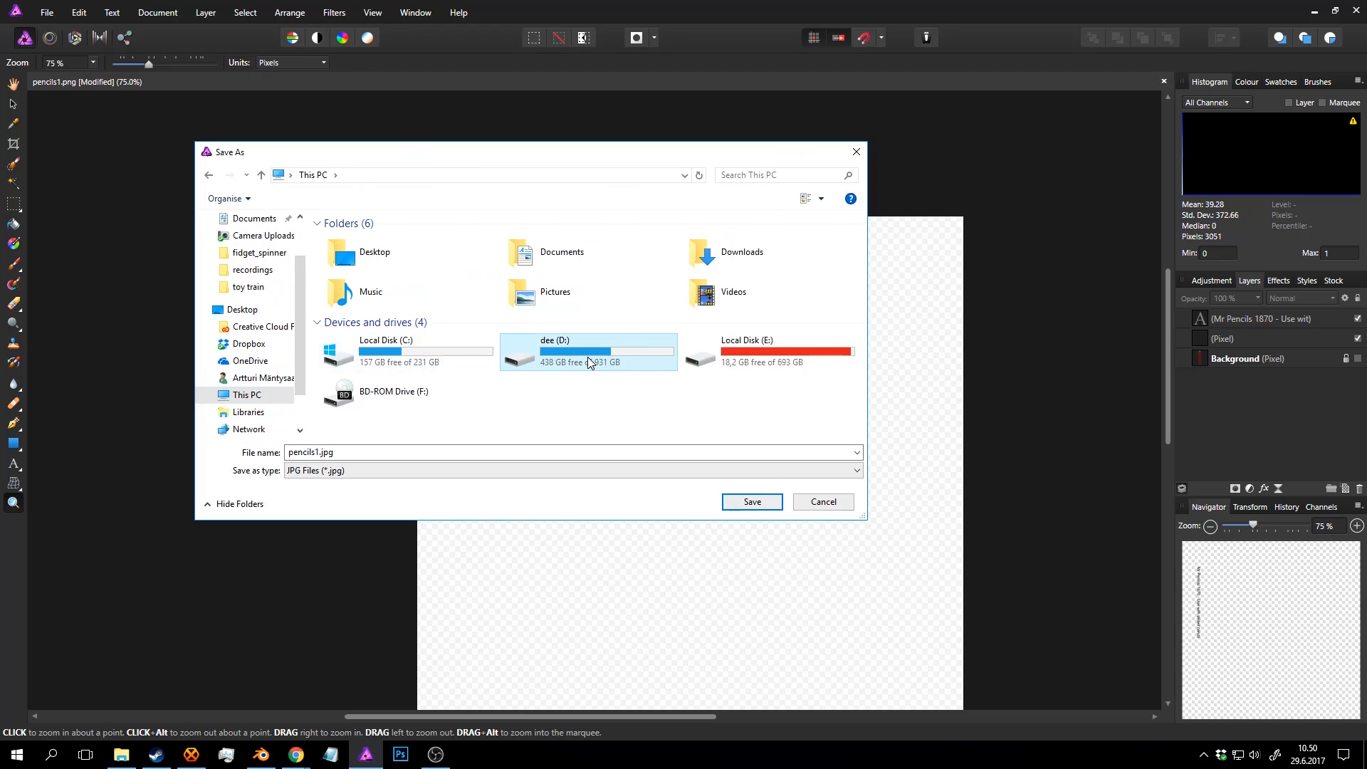
double_click(590, 362)
double_click(438, 263)
left_click(388, 257)
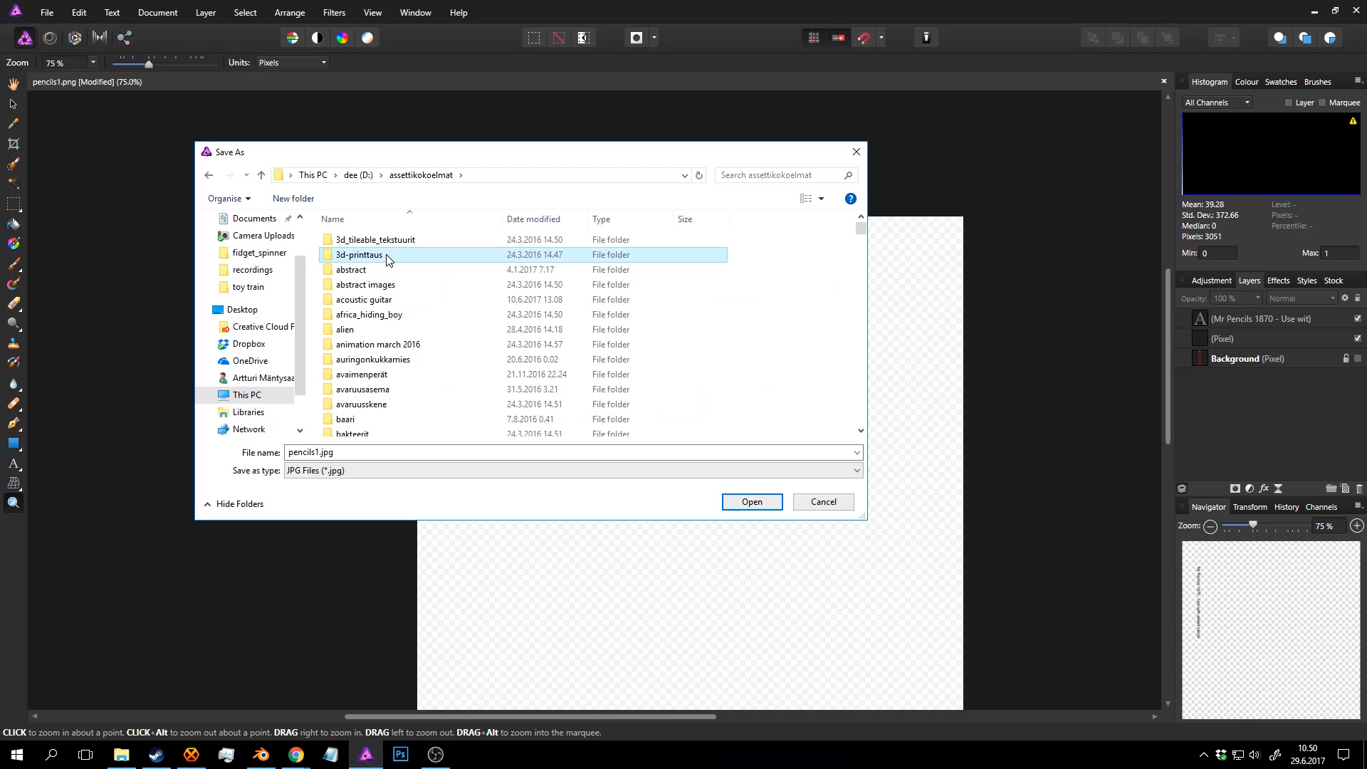
key("p")
scroll(387, 256, "down", 4)
double_click(387, 255)
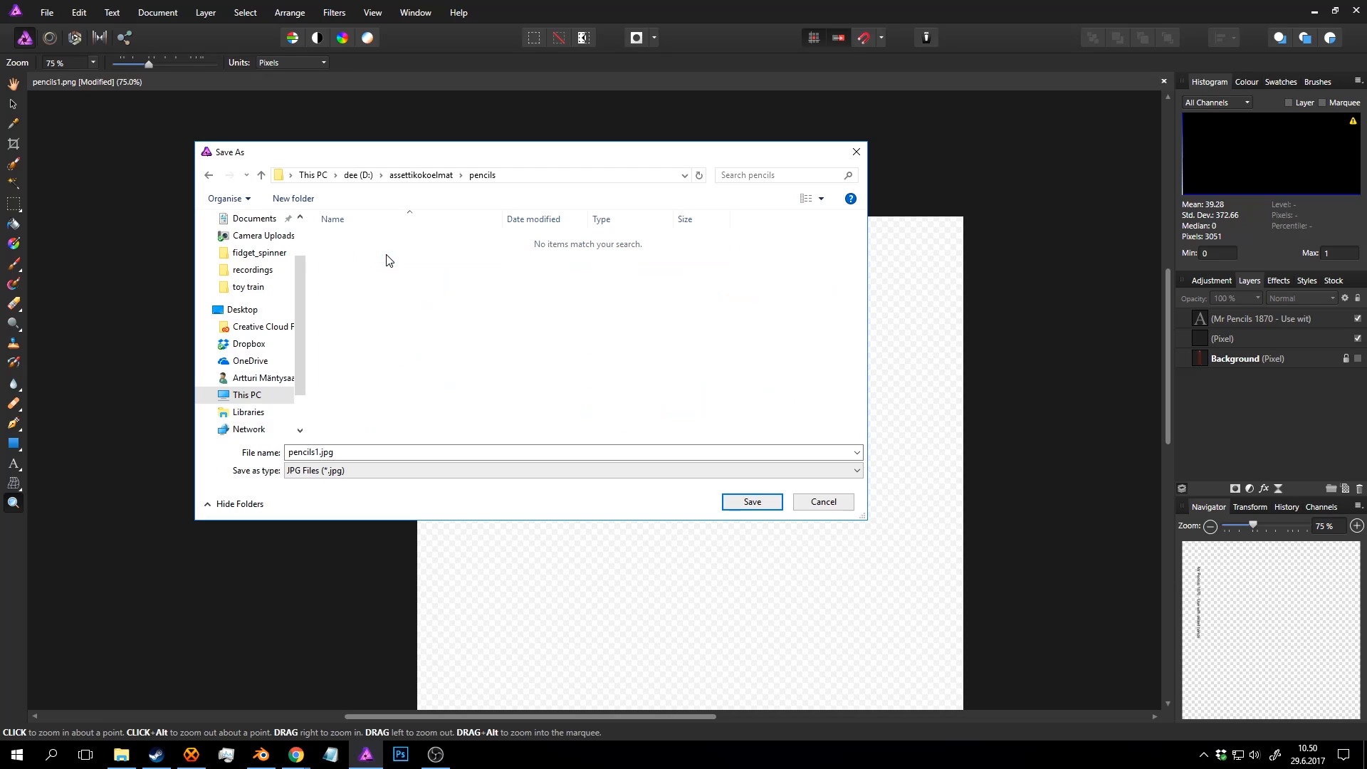
Name the exported image pencils1_map.jpg and save it.
left_click(315, 457)
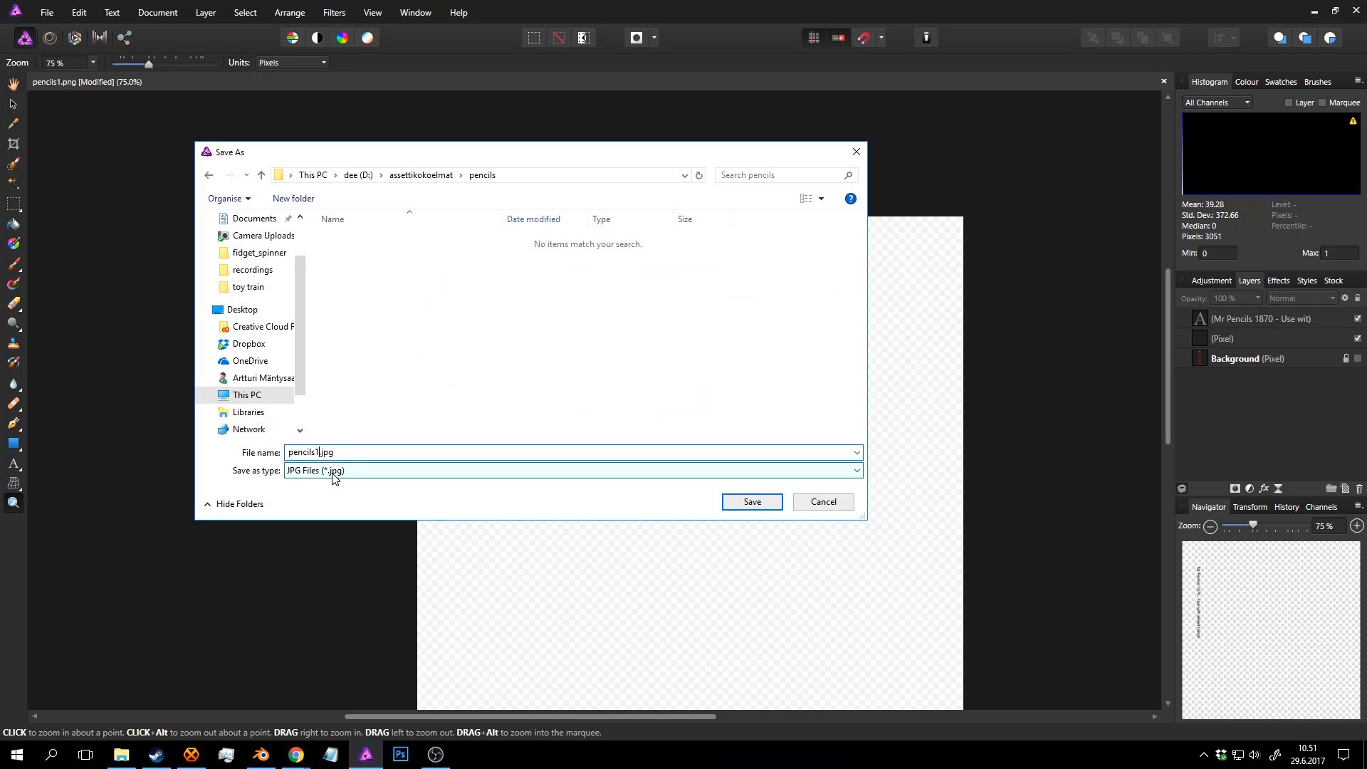
type("_map")
key("Return")
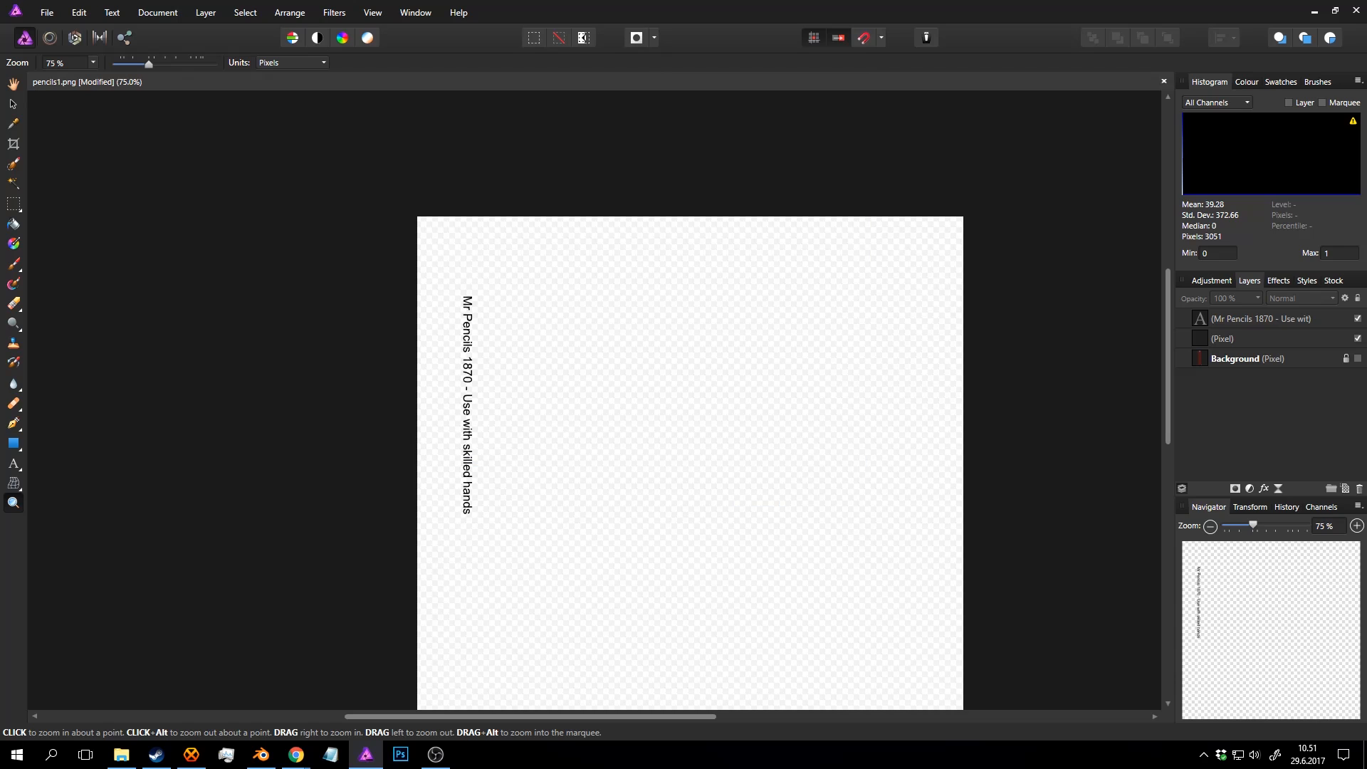
scroll(619, 360, "up", 2)
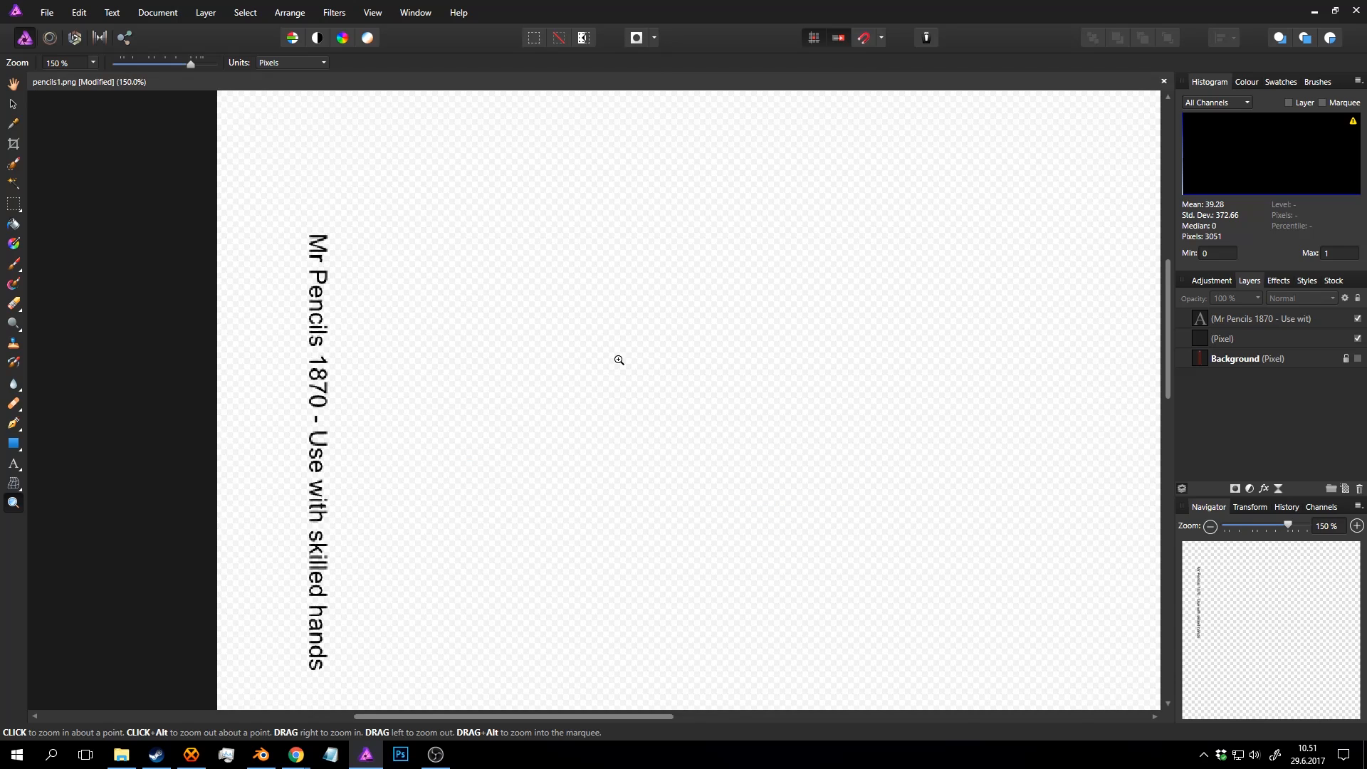
scroll(621, 360, "down", 2)
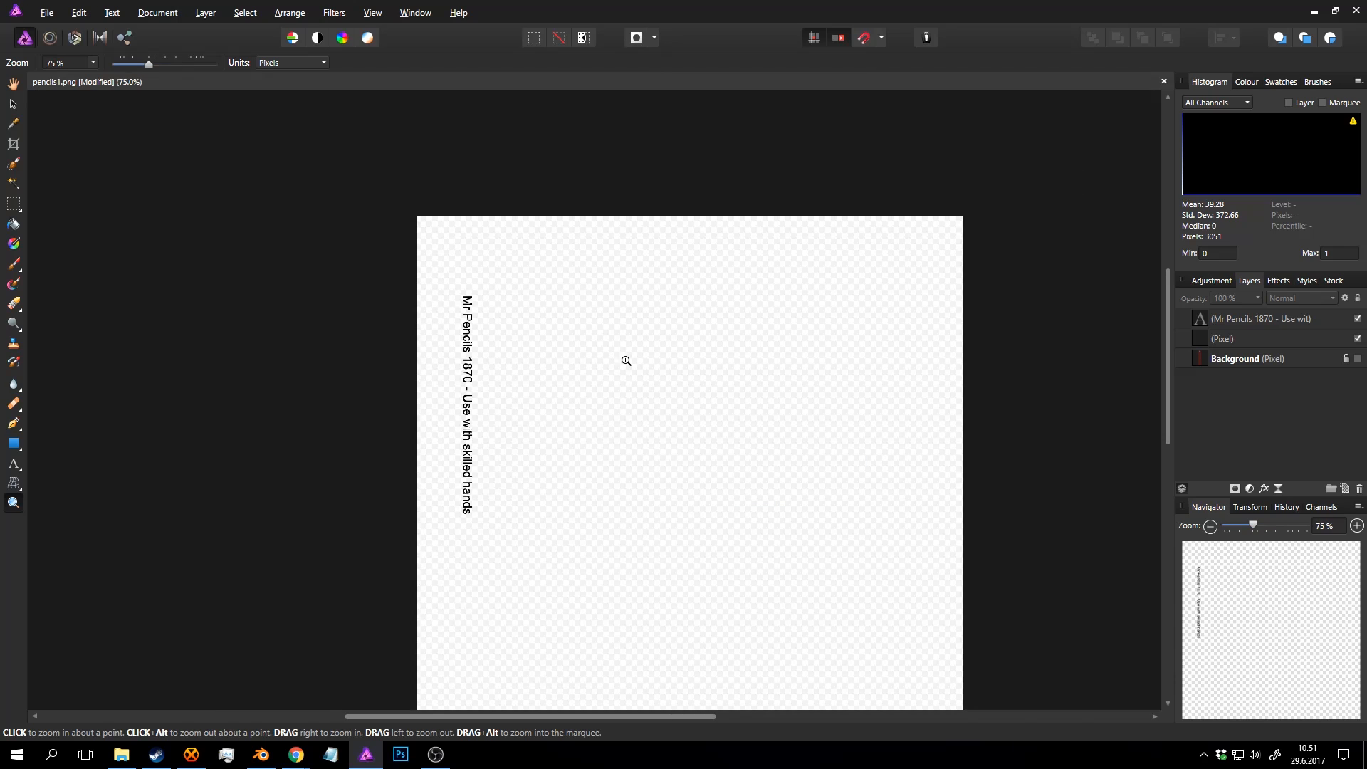
Switch to Blender and open pencils1_map.jpg in the image editor.
left_click(260, 756)
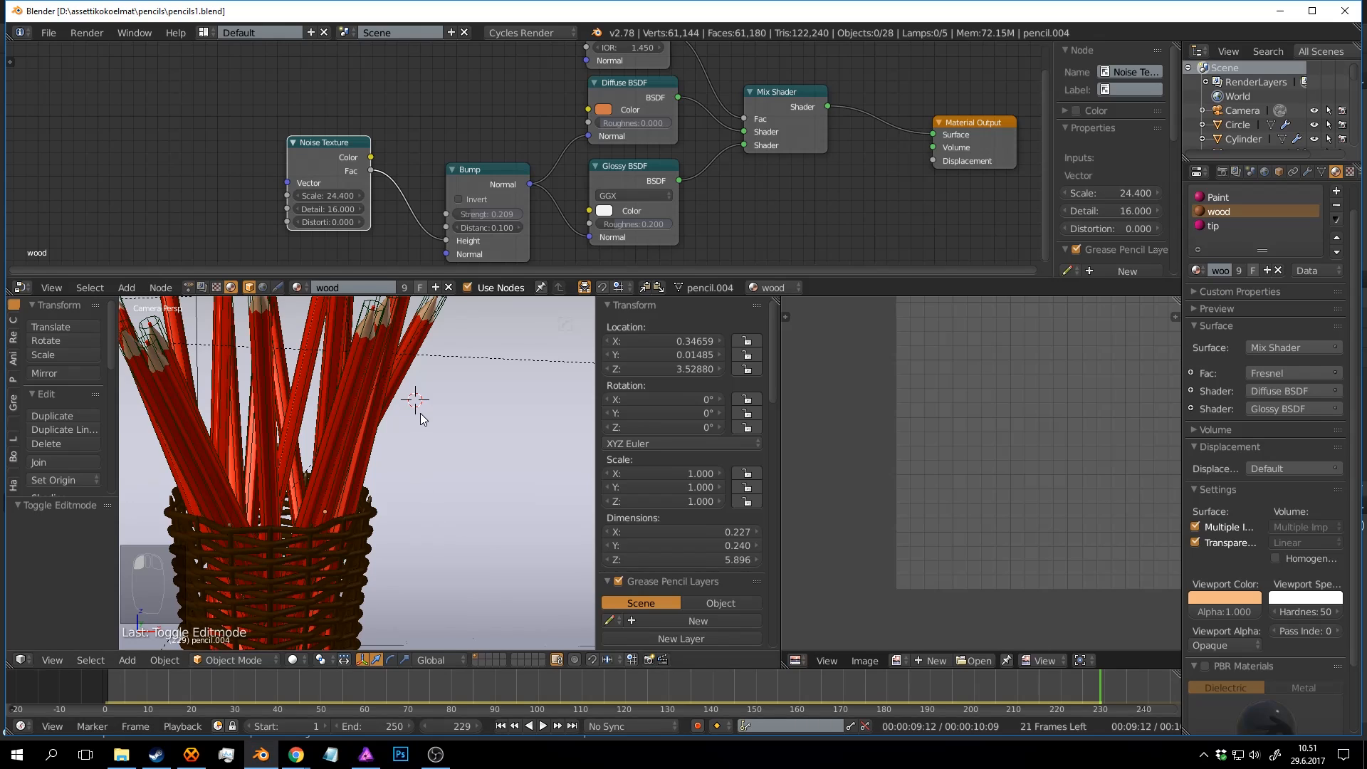
middle_click_drag(420, 413, 431, 439, "shift")
middle_click_drag(968, 495, 883, 475)
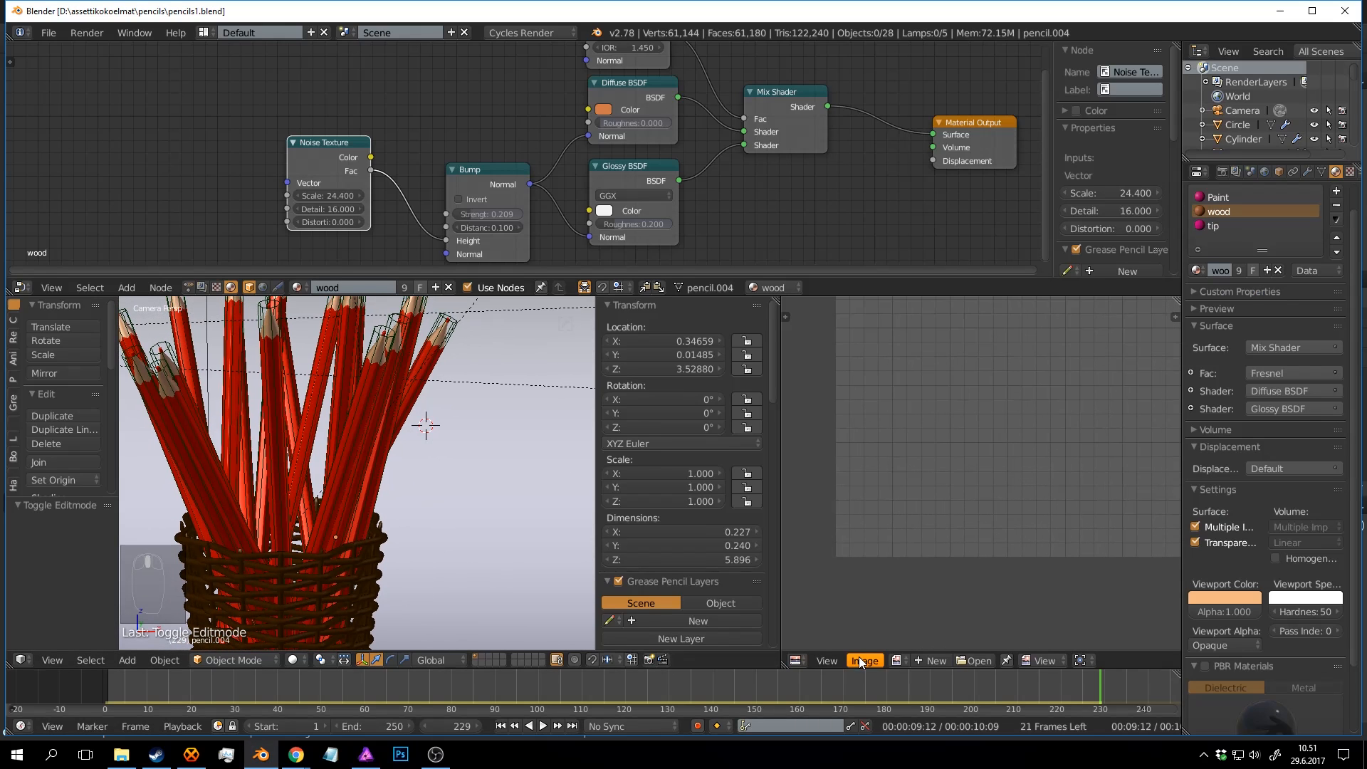
left_click(976, 659)
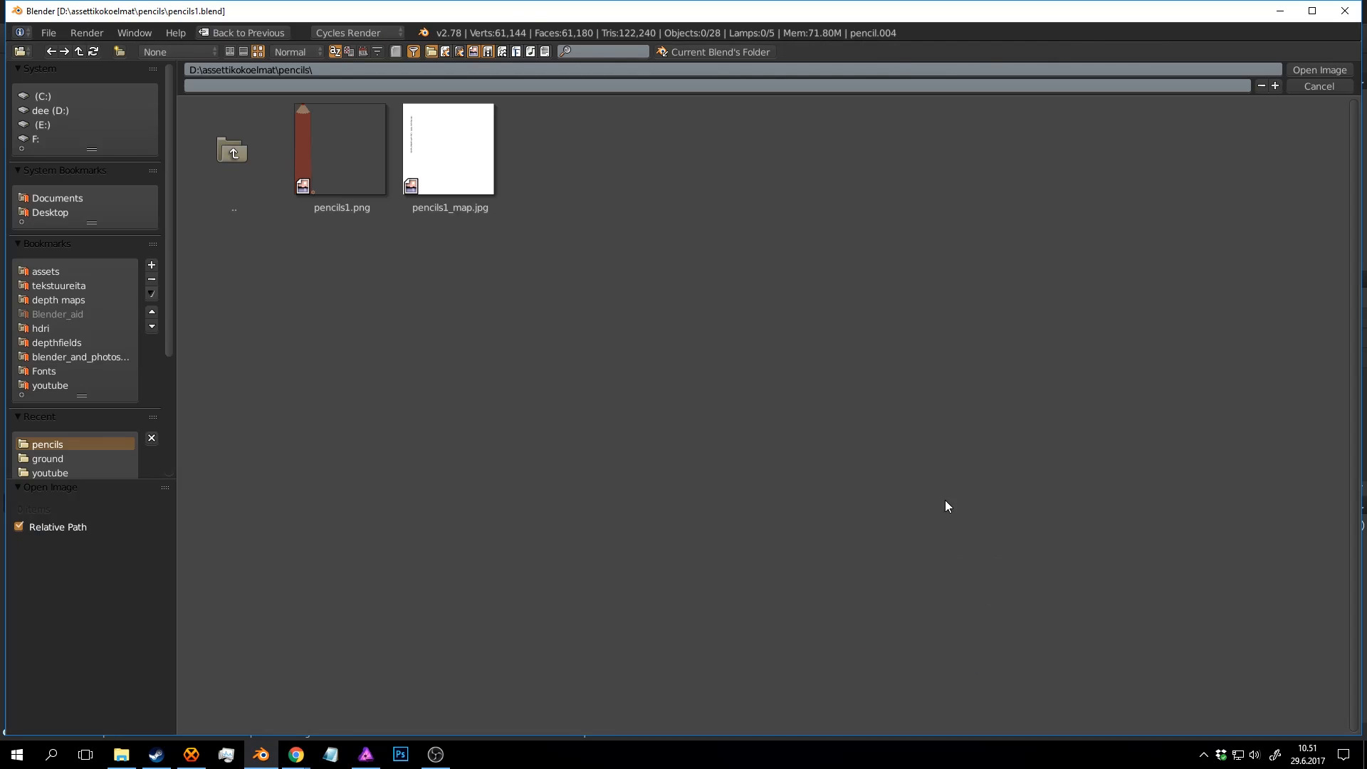
double_click(466, 166)
scroll(924, 448, "down", 4)
Enter Edit Mode on the selected pencil to show its UV layout over the loaded texture.
scroll(387, 412, "up", 5)
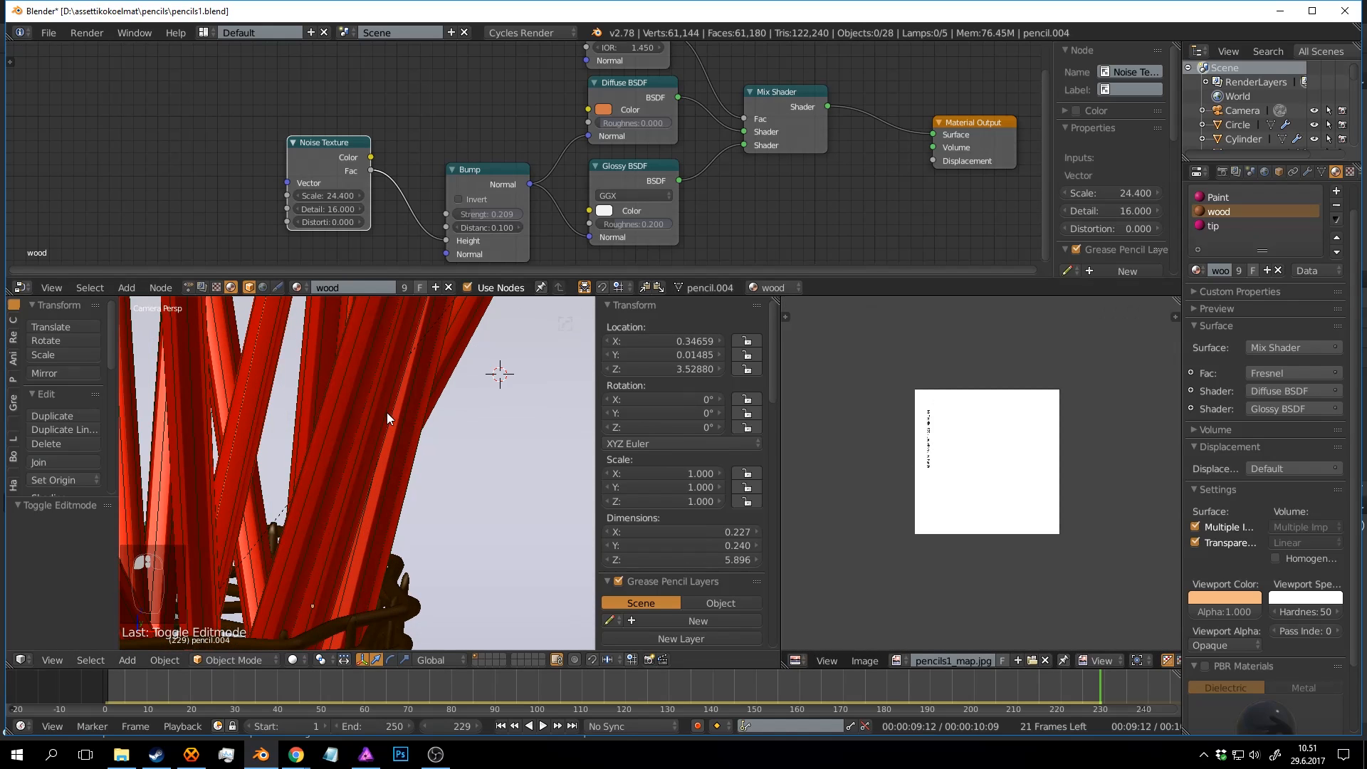
scroll(393, 421, "down", 2)
key("Tab")
scroll(391, 134, "down", 3)
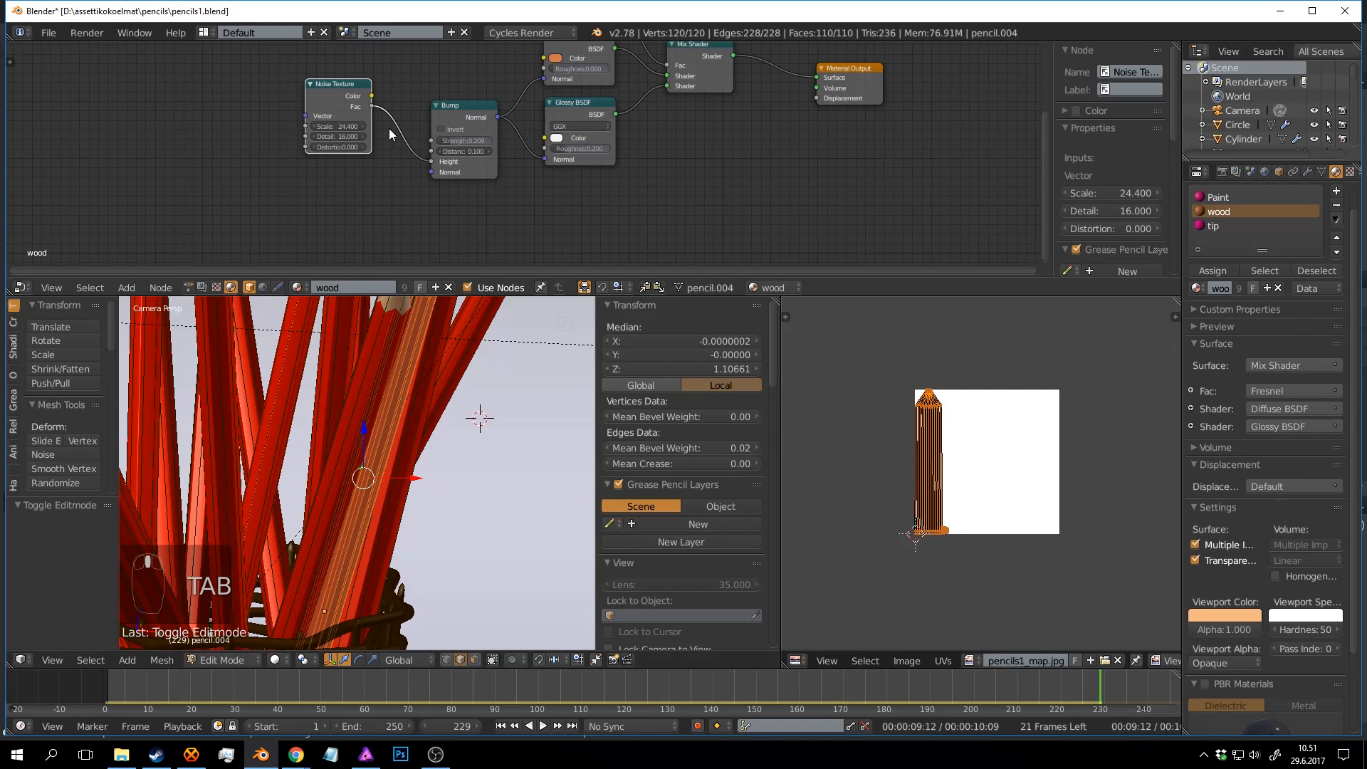
middle_click_drag(489, 397, 507, 406, "shift")
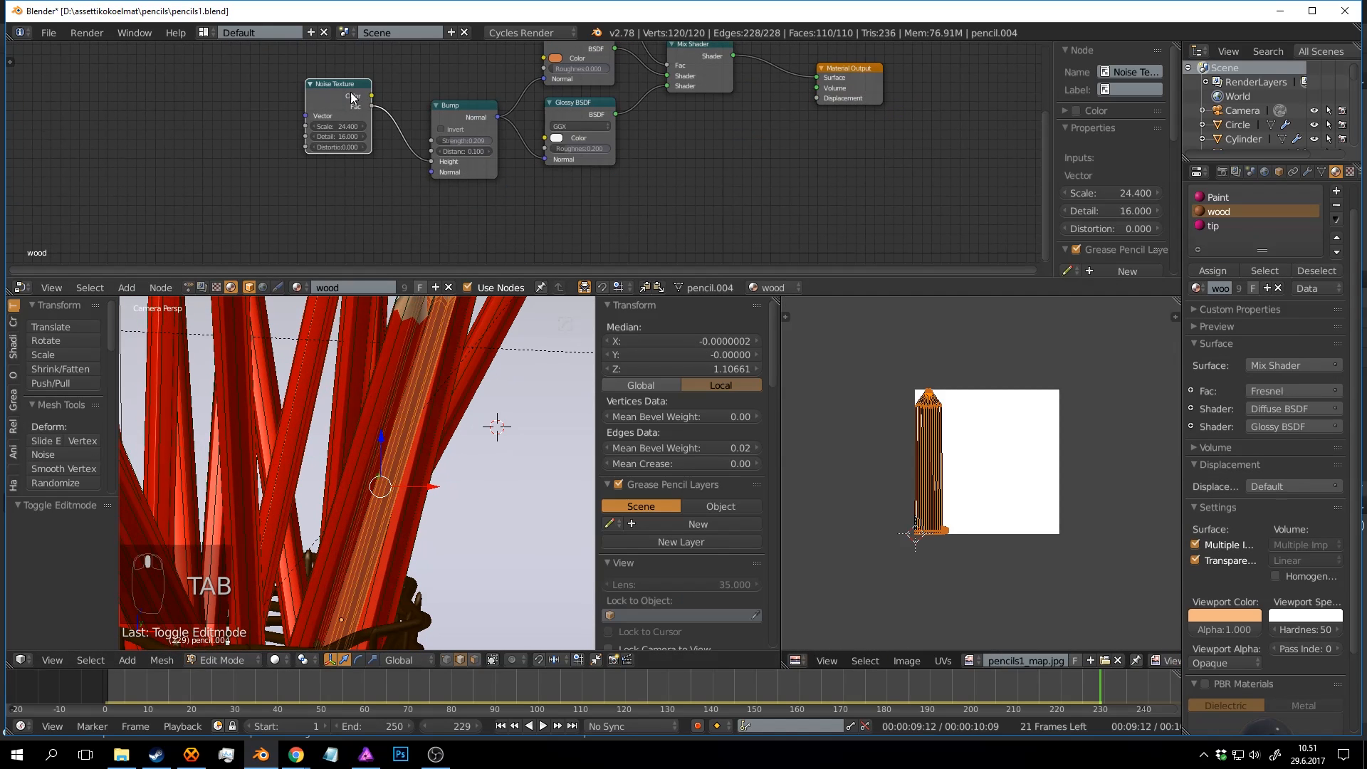
Spread out the Noise Texture, Bump, Mix Shader and Material Output nodes of the wood material to make room.
left_click_drag(351, 93, 278, 82)
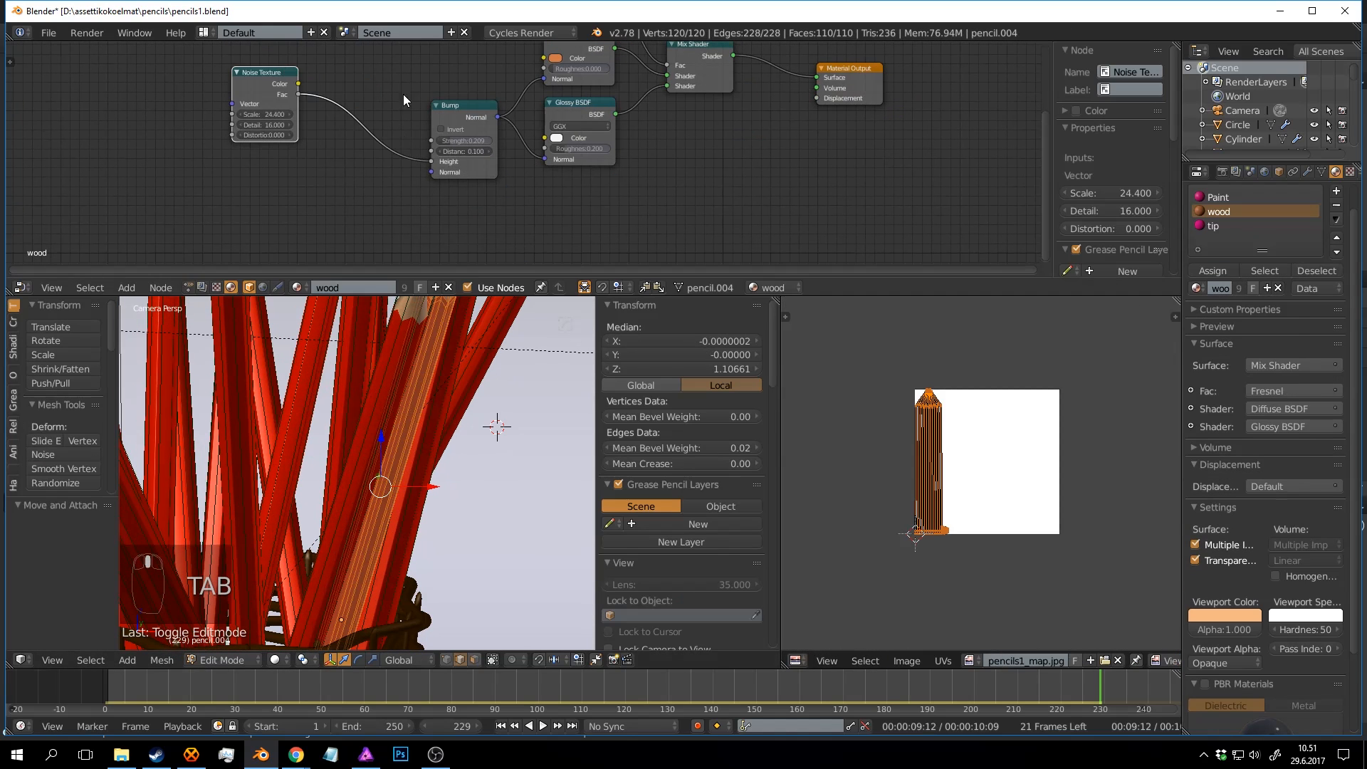
left_click_drag(468, 112, 441, 74)
middle_click_drag(525, 71, 514, 158)
left_click_drag(569, 108, 629, 46)
left_click_drag(705, 146, 767, 97)
left_click_drag(845, 157, 889, 107)
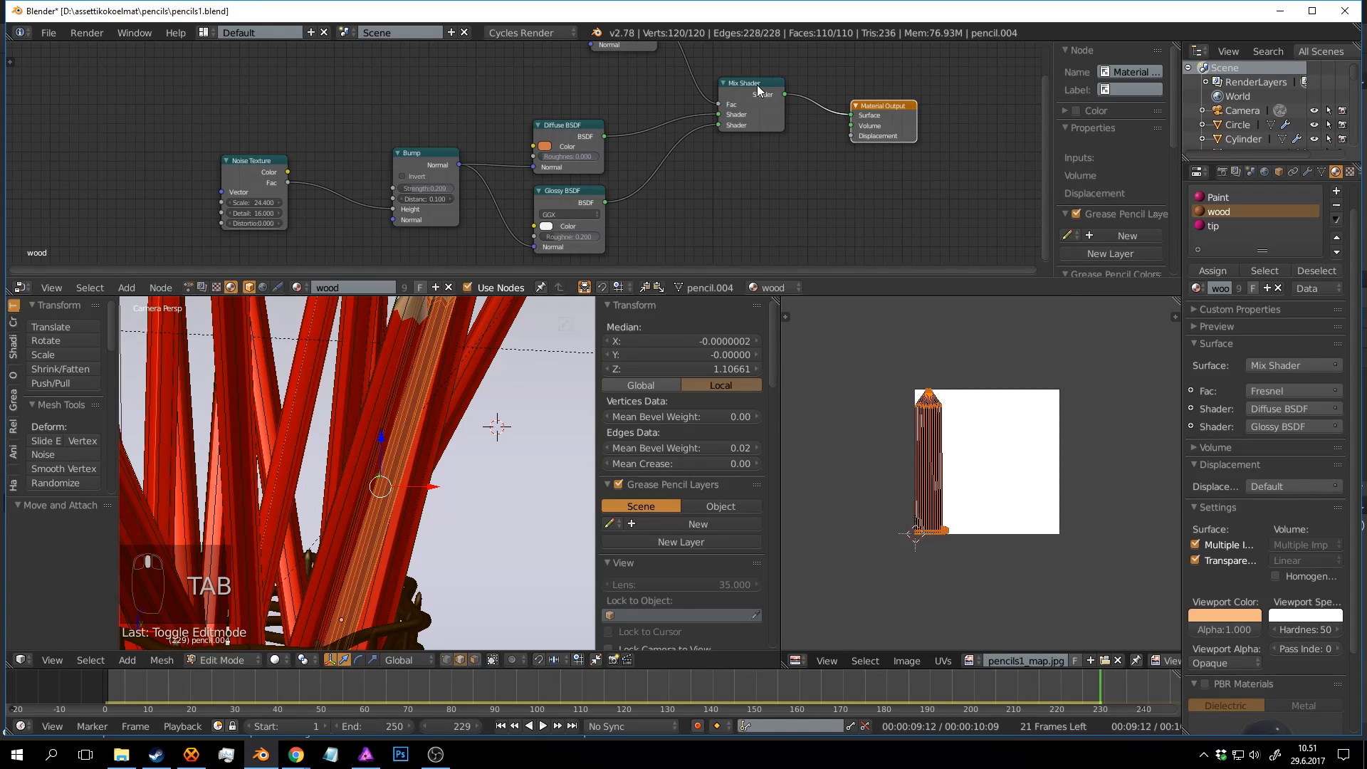
left_click_drag(758, 84, 768, 80)
Duplicate the Mix Shader and insert the copy between the original Mix Shader and the Material Output.
middle_click_drag(759, 91, 632, 151)
key("shift+d")
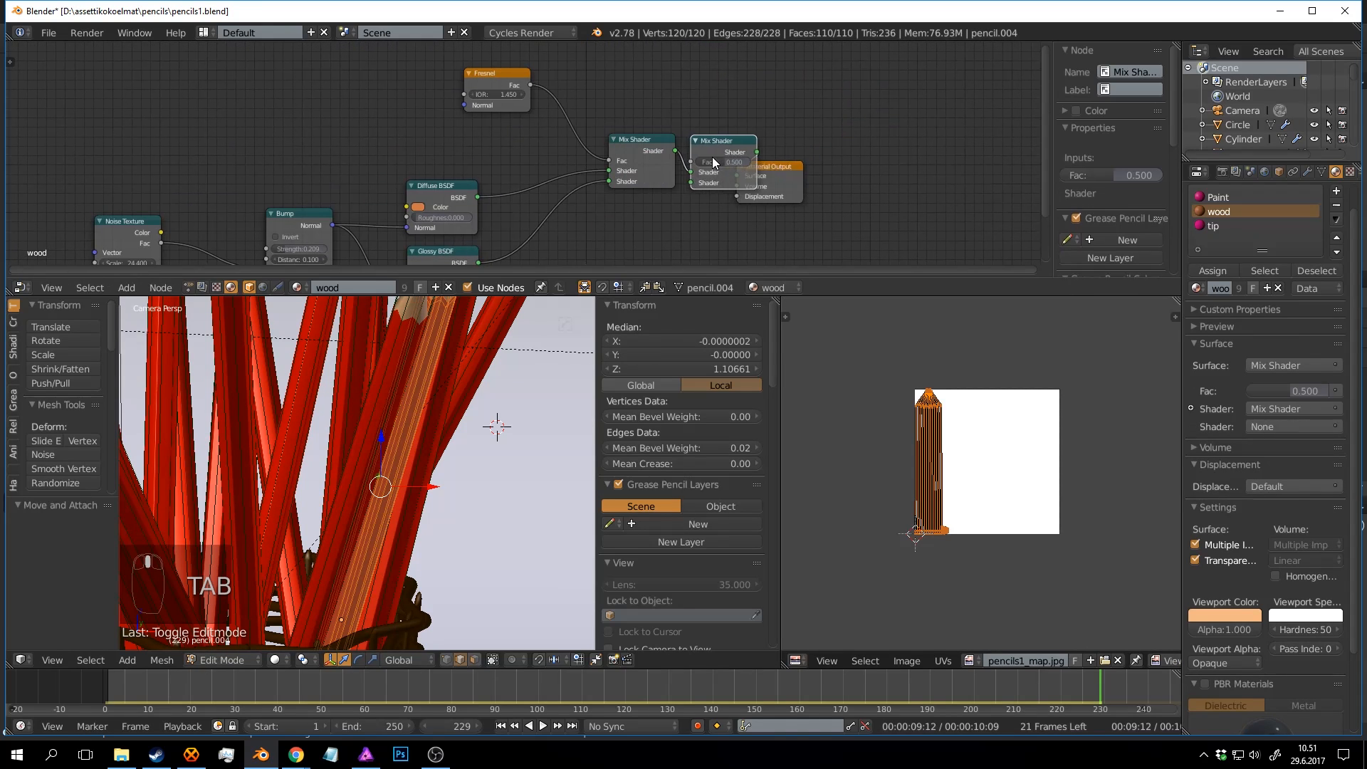
left_click(714, 156)
middle_click_drag(766, 196, 702, 171)
Add an Image Texture node above the Mix Shaders and link its Color output to the new Mix Shader's Fac input.
key("shift+a")
left_click(599, 212)
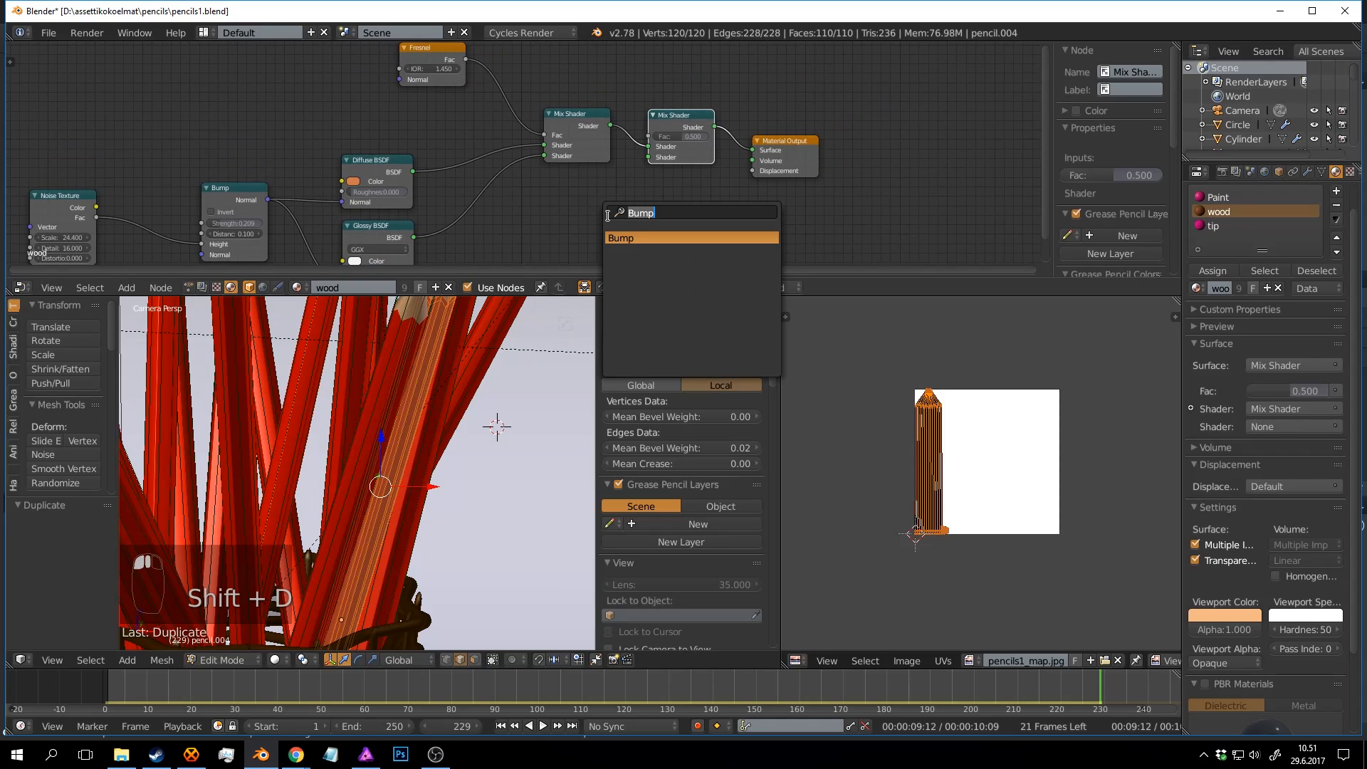
type("im")
left_click(632, 241)
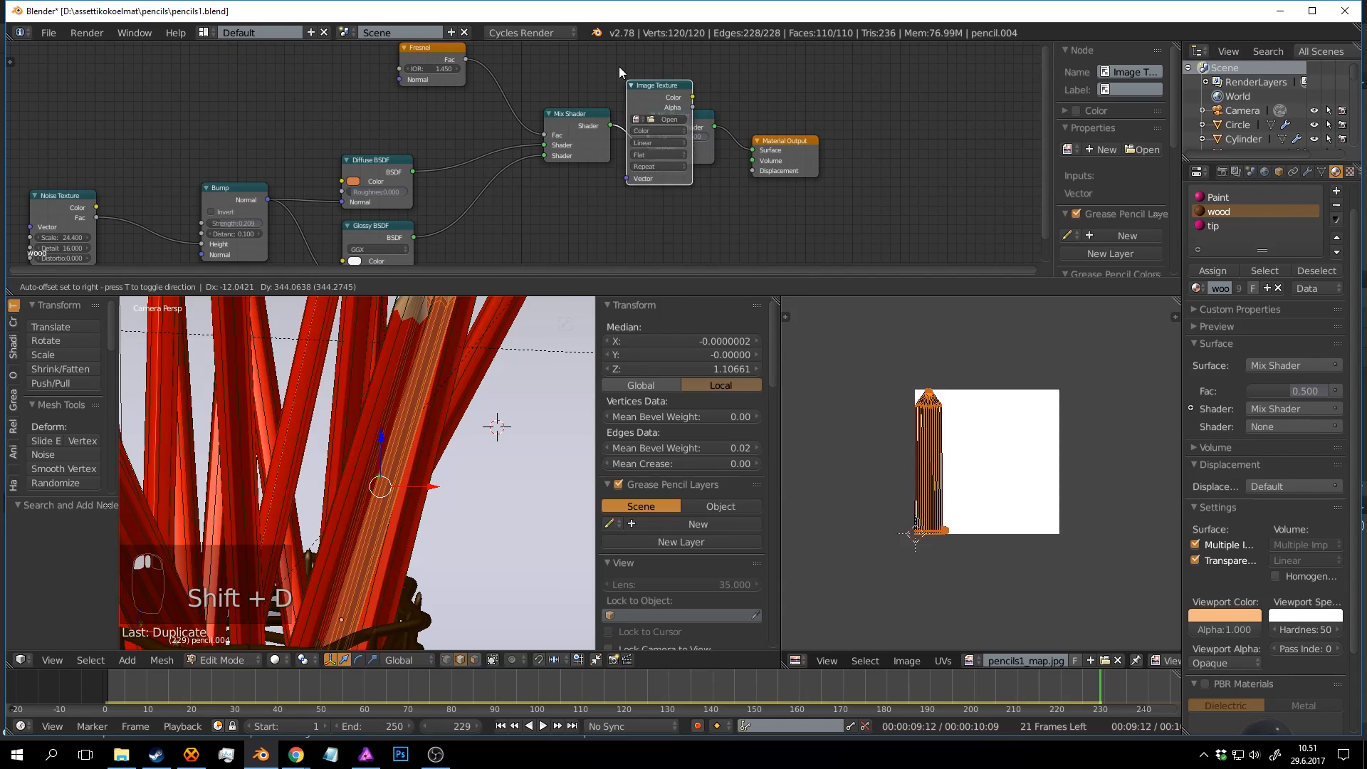
left_click(548, 224)
middle_click_drag(646, 135, 635, 213)
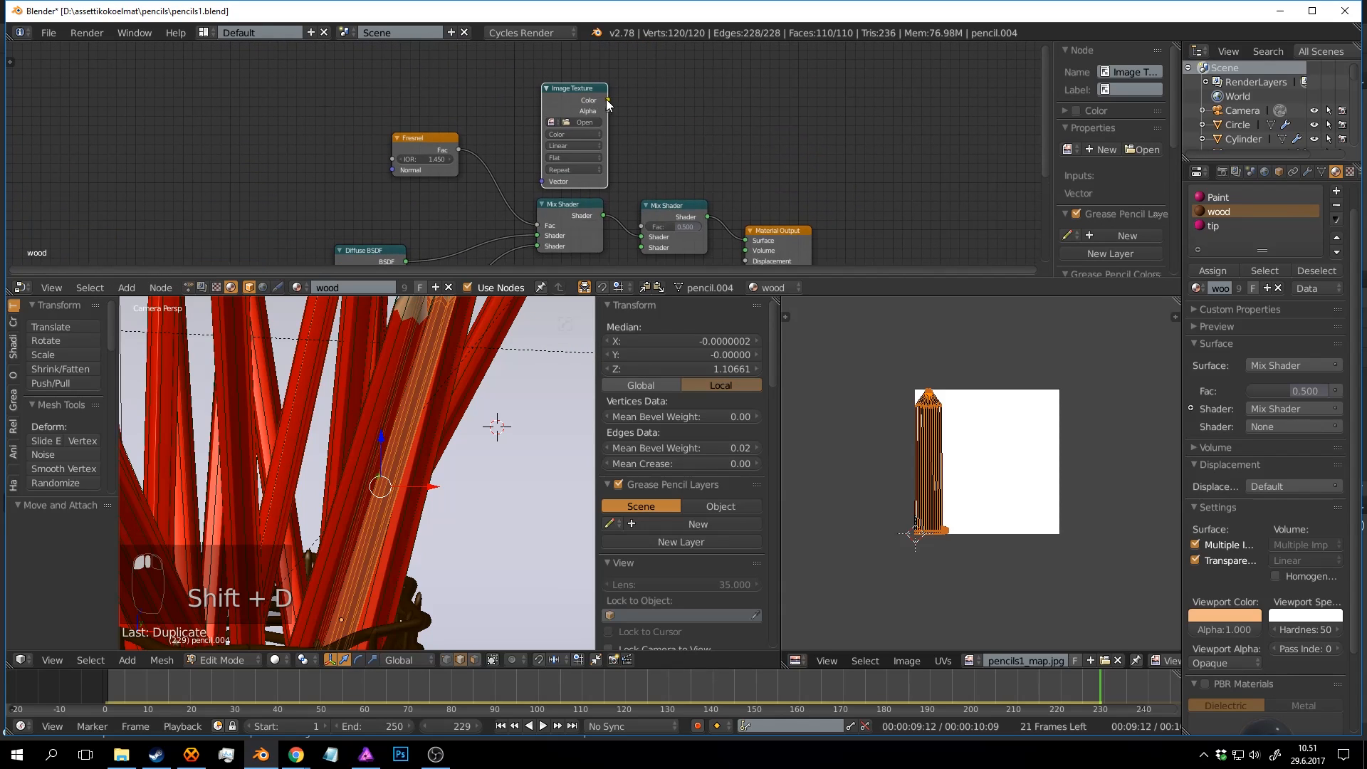
left_click_drag(603, 100, 643, 227)
left_click_drag(579, 88, 595, 177)
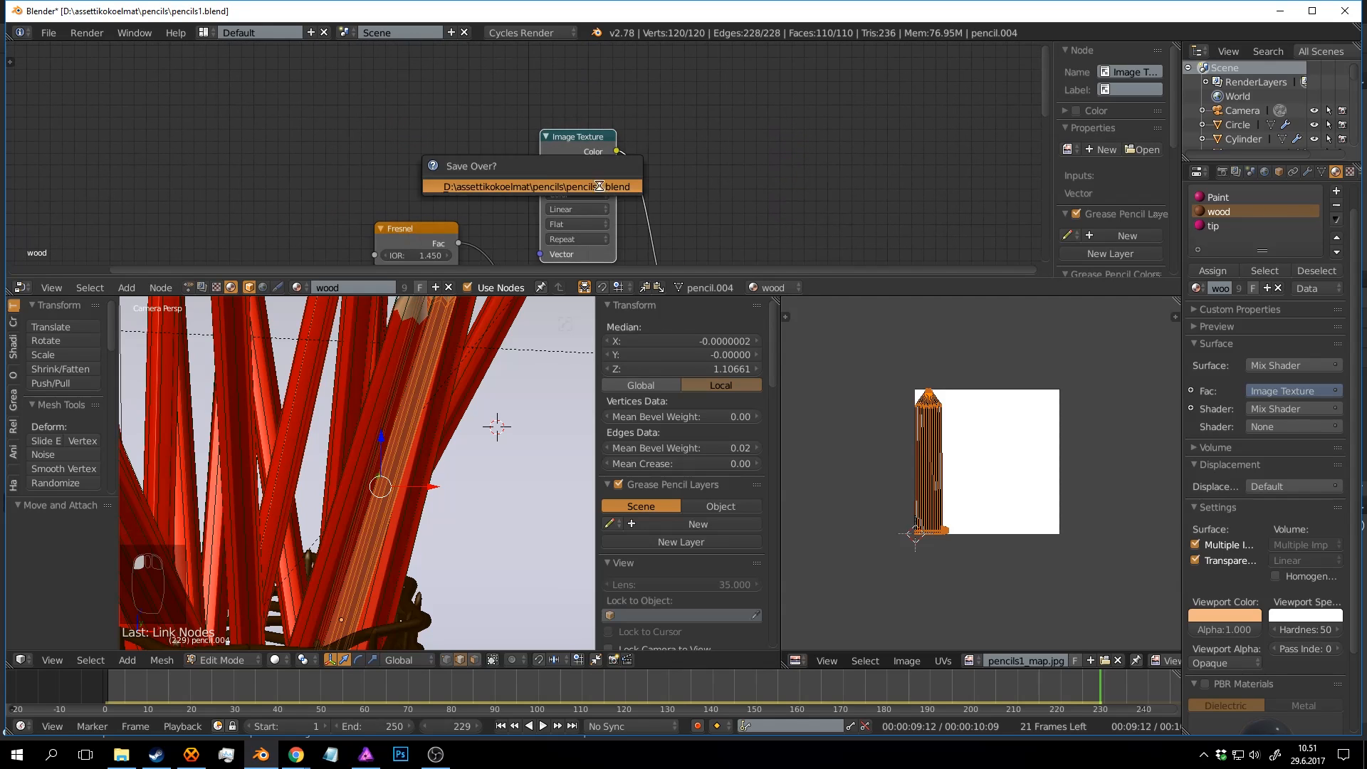
Save over pencils1.blend and assign pencils1_map.jpg to the Image Texture node, moving the node slightly upward.
key("ctrl+s")
scroll(595, 177, "up", 3)
left_click(525, 166)
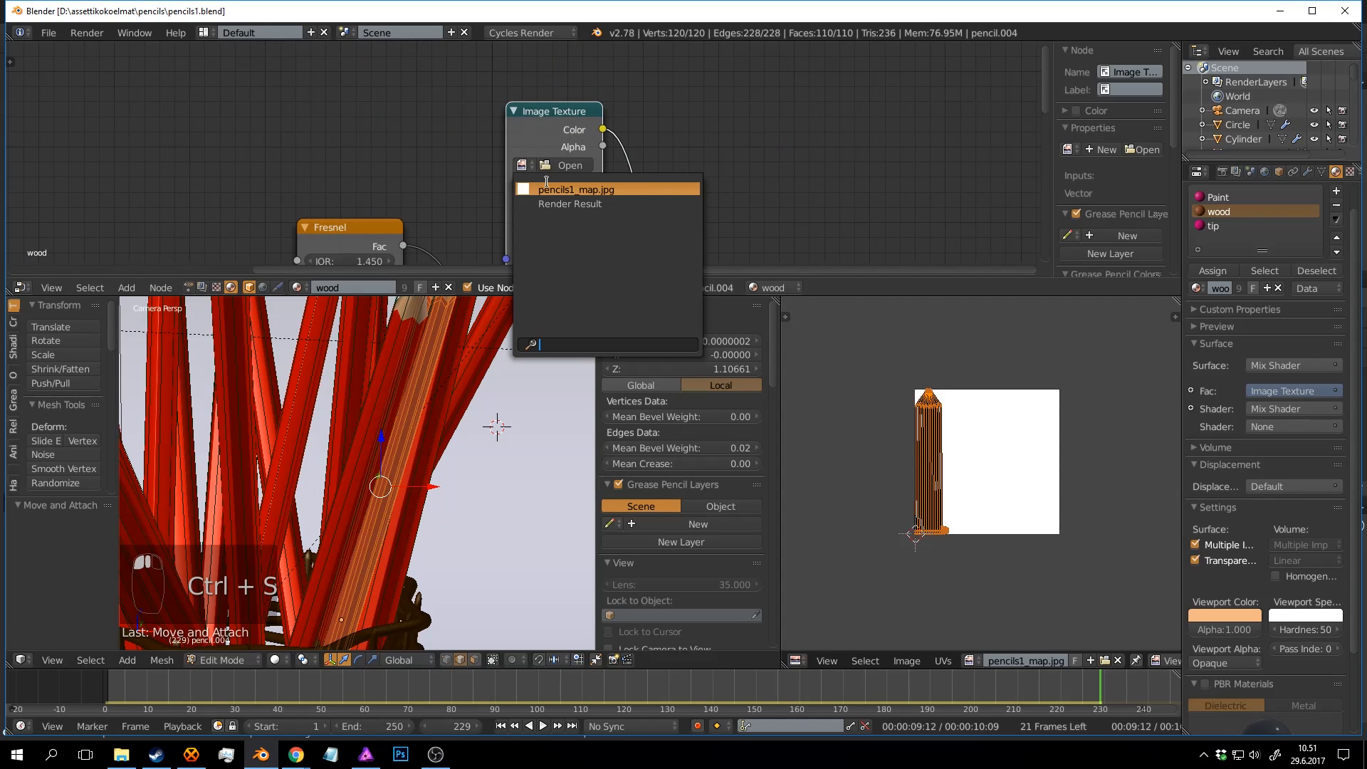
left_click(556, 191)
scroll(669, 64, "down", 1)
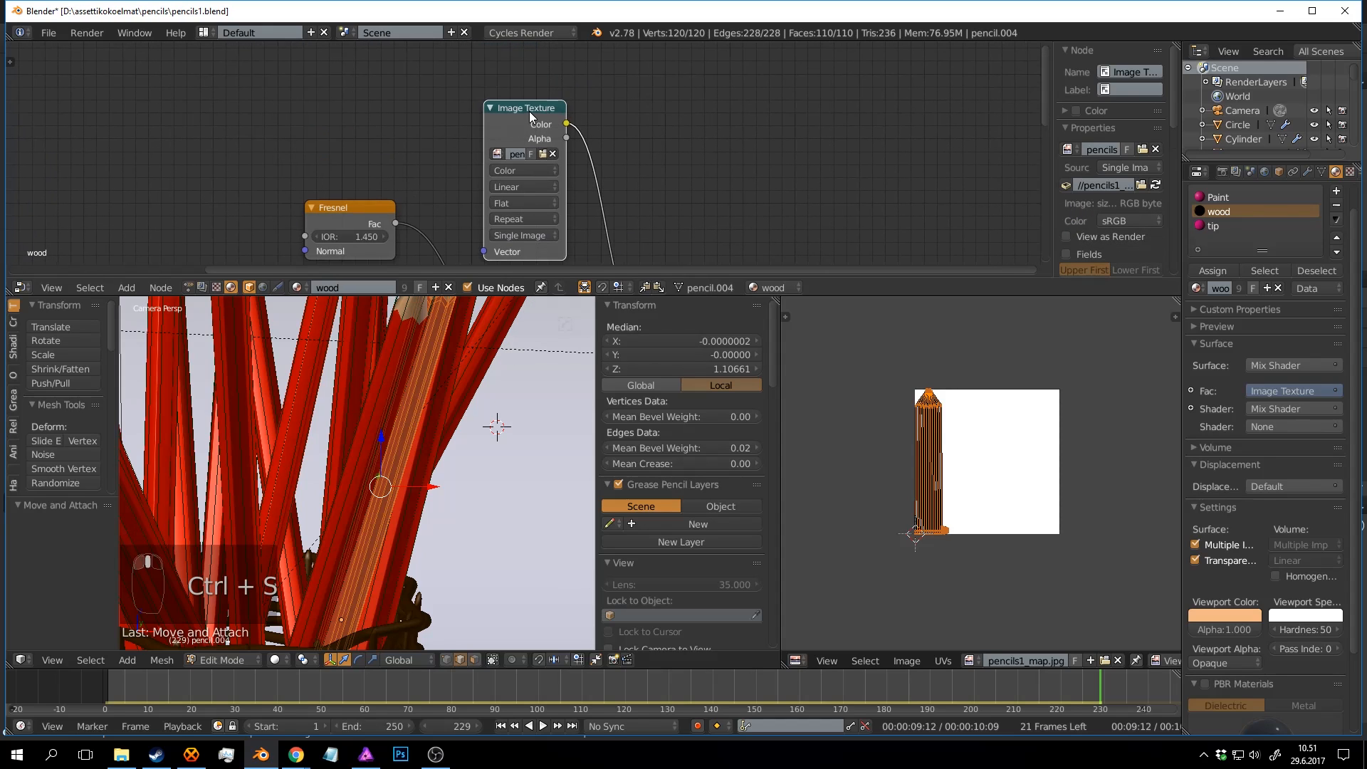
left_click_drag(529, 111, 529, 79)
Add a Texture Coordinate node beside the Image Texture node and connect its UV output to the Image Texture's Vector input.
middle_click_drag(490, 98, 529, 125)
key("shift+a")
left_click(429, 134)
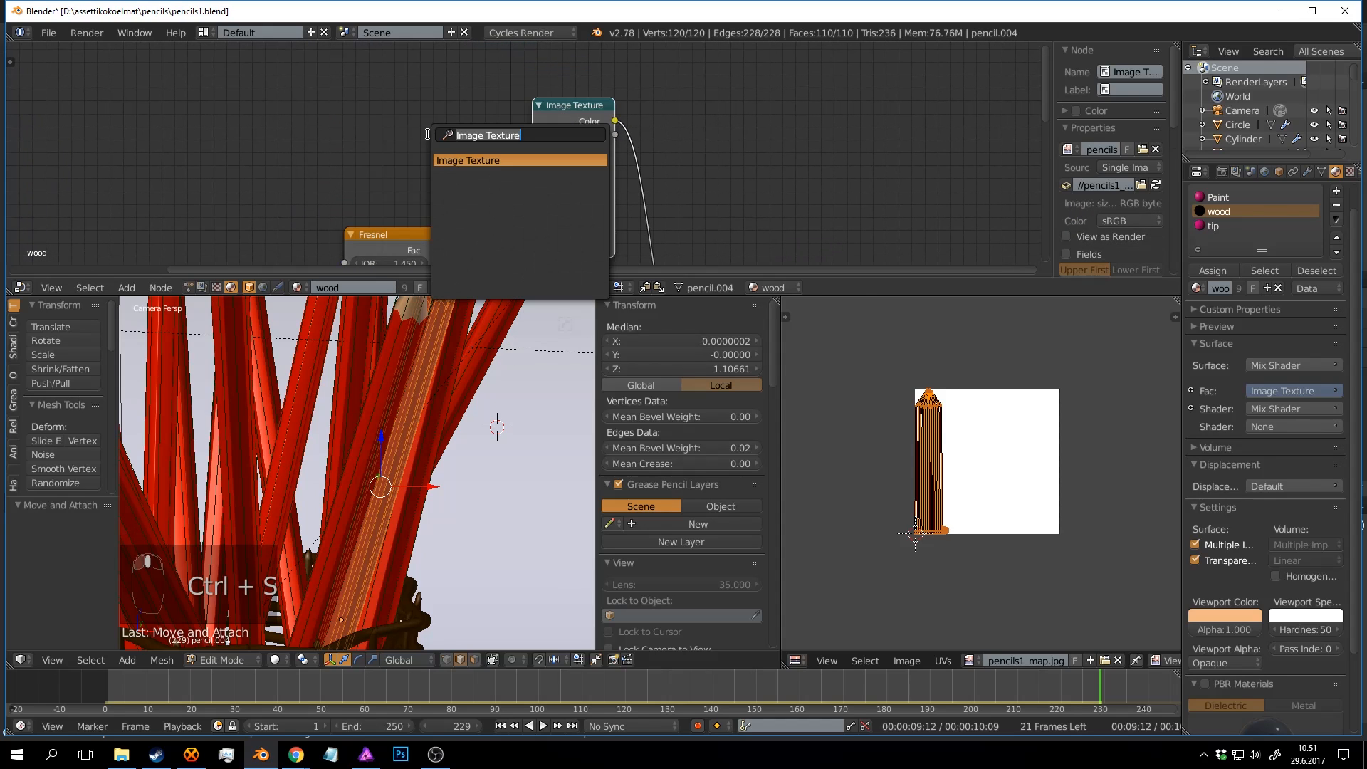
type("tex")
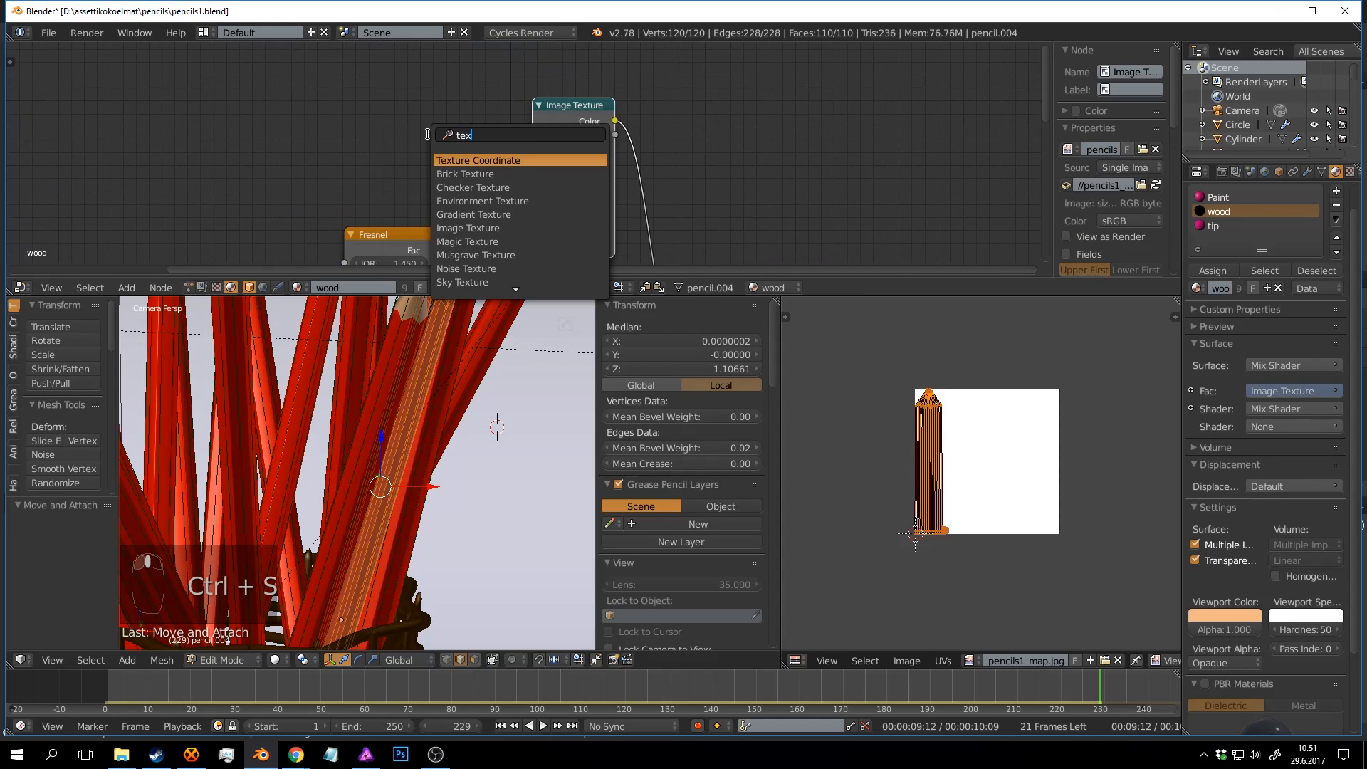
left_click(457, 160)
left_click(332, 41)
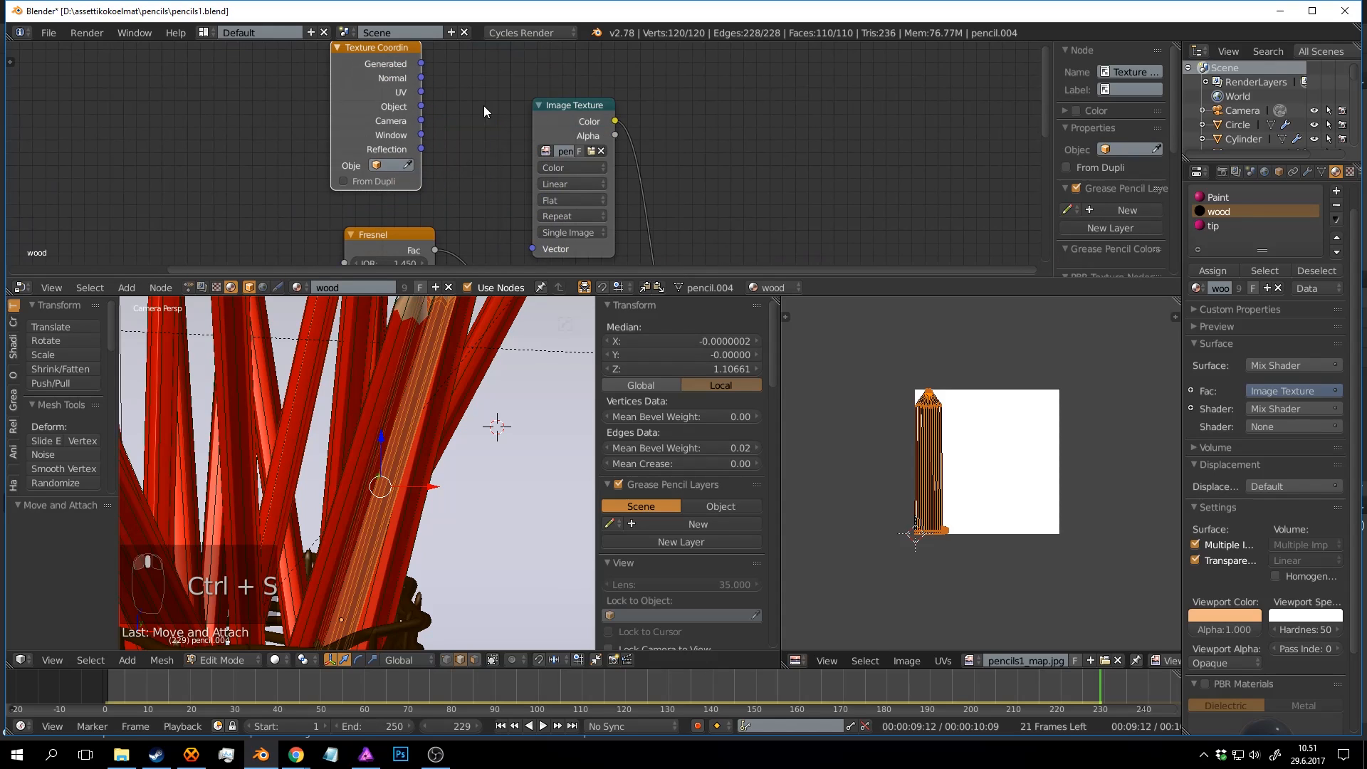
left_click_drag(421, 93, 540, 250)
scroll(676, 207, "down", 1)
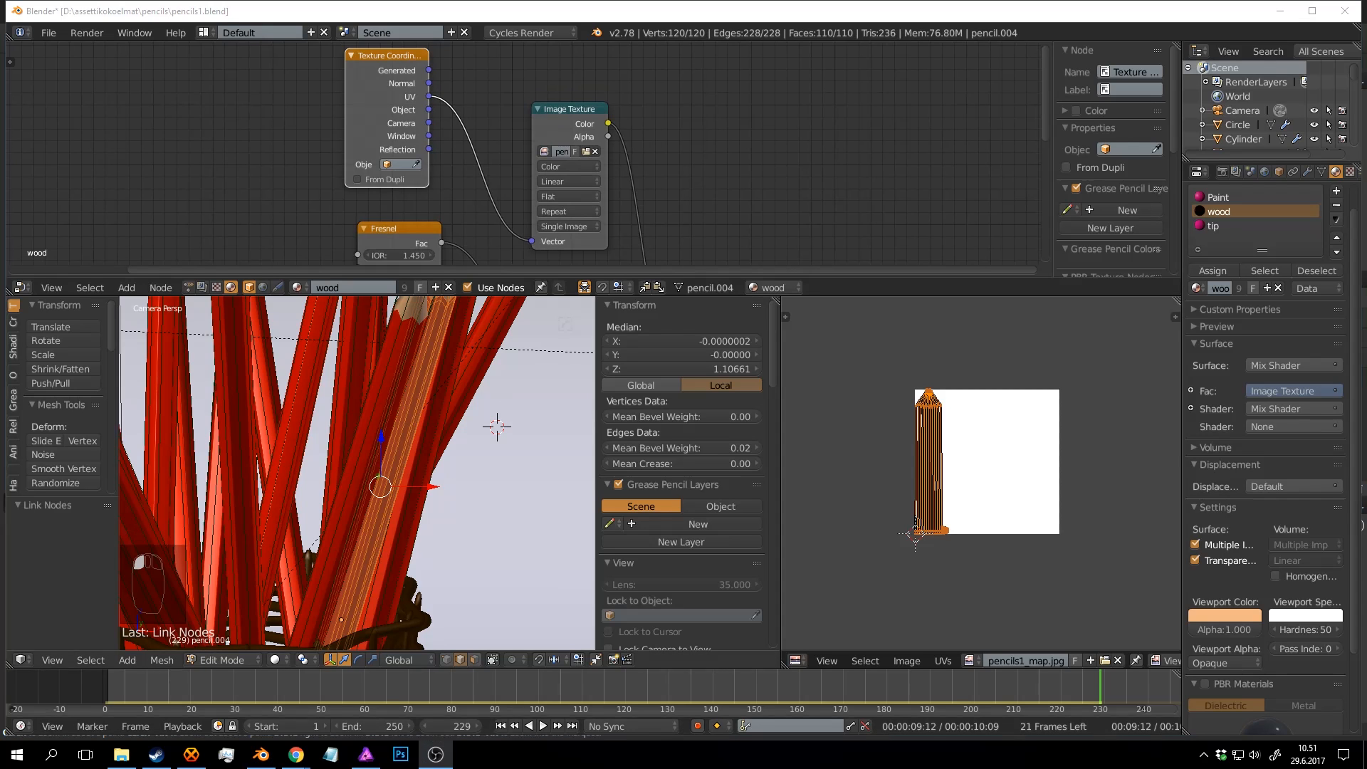
Switch the 3D view to rendered shading to check how the wood material looks on the pencils.
middle_click_drag(251, 147, 242, 121)
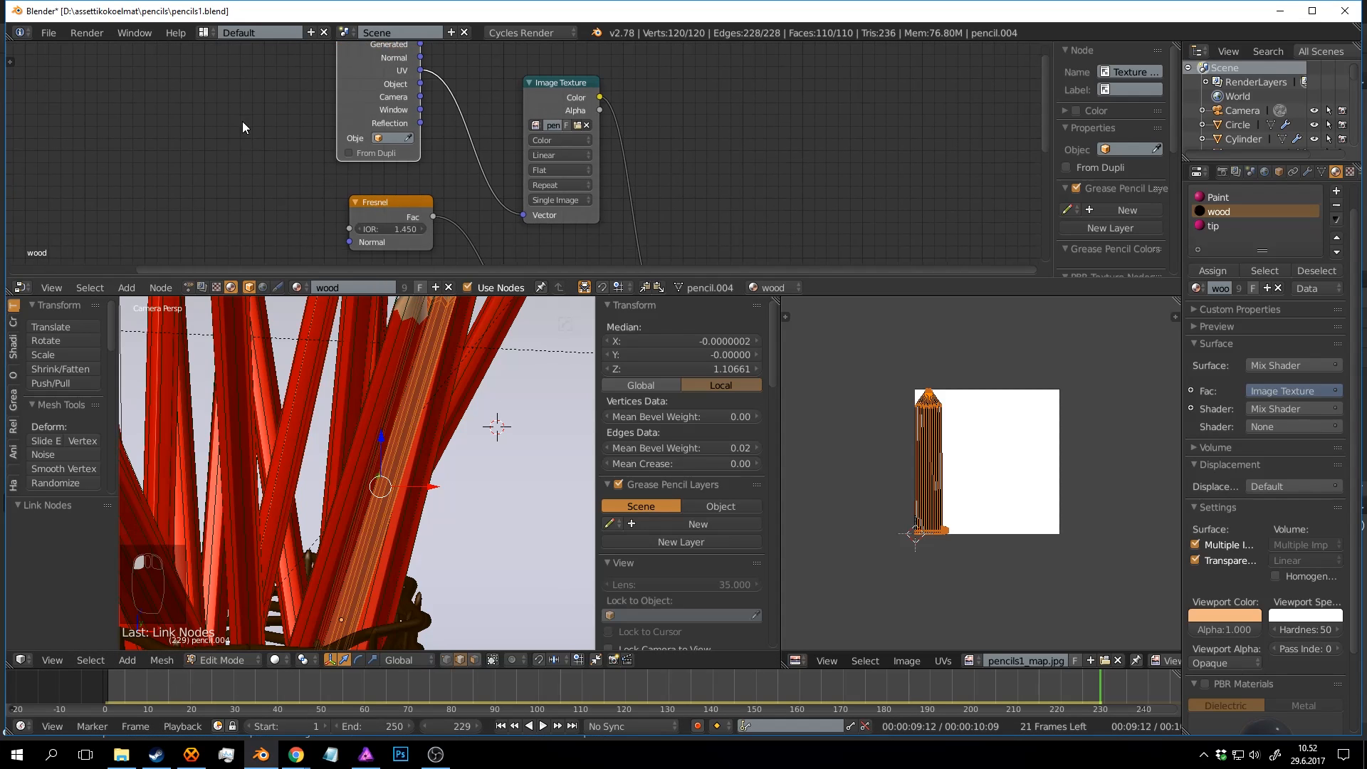
scroll(386, 414, "down", 4)
scroll(369, 426, "up", 4)
middle_click_drag(386, 414, 345, 406, "shift")
scroll(525, 154, "down", 6)
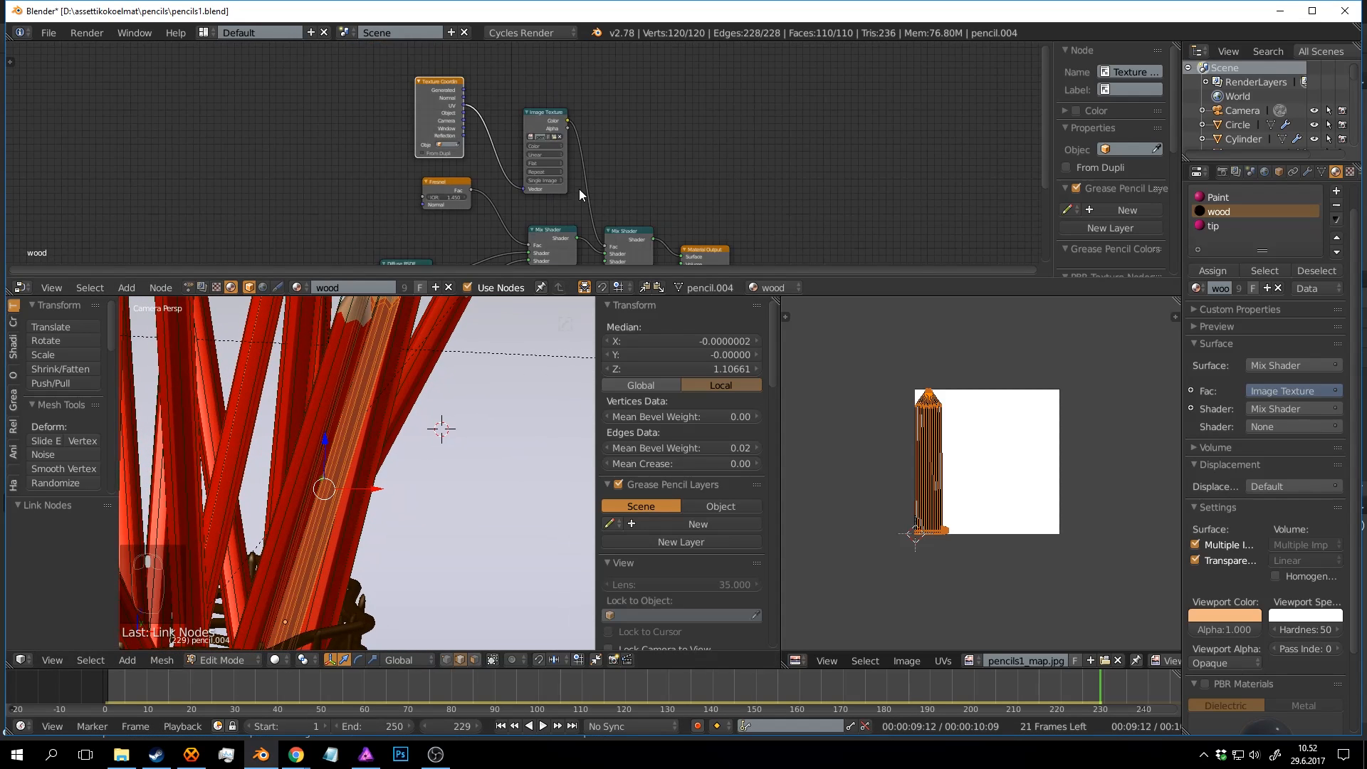
middle_click_drag(579, 189, 518, 64)
scroll(411, 427, "down", 4)
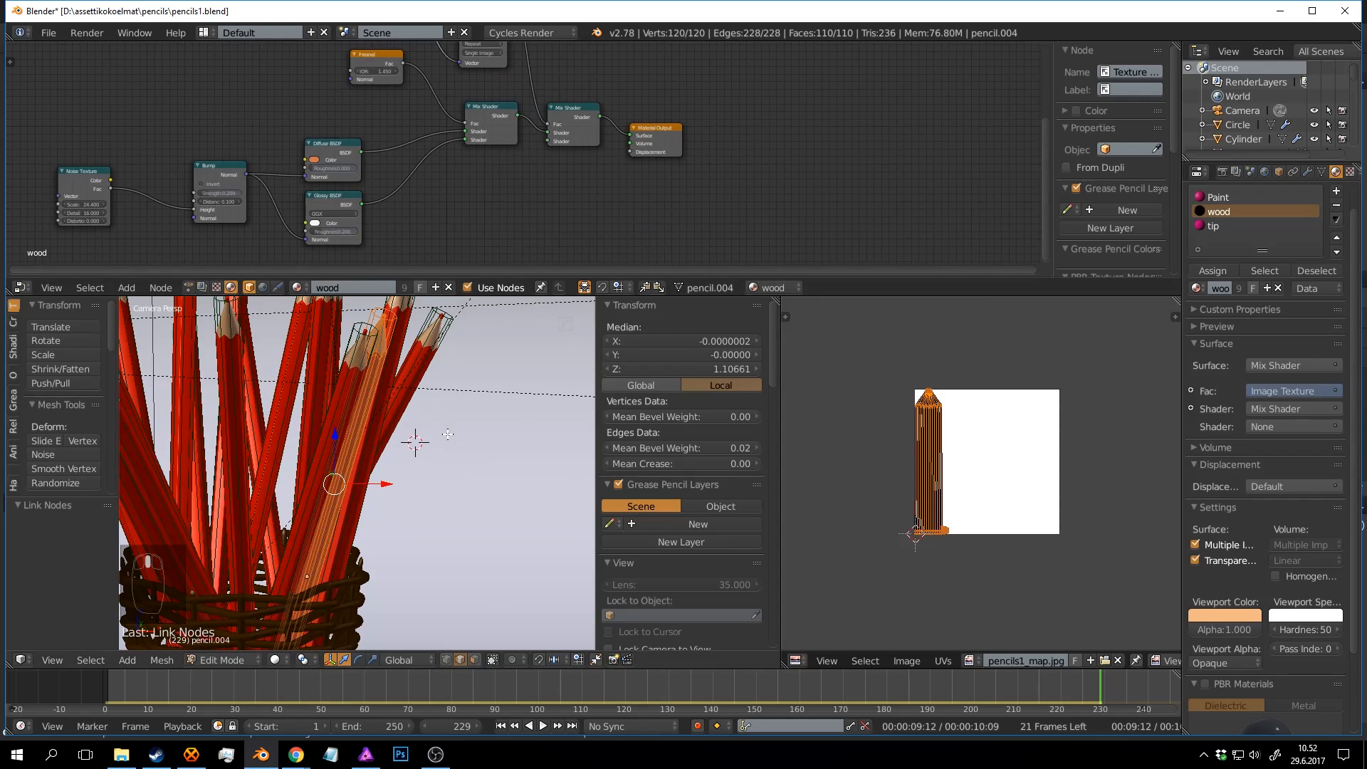
key("shift+z")
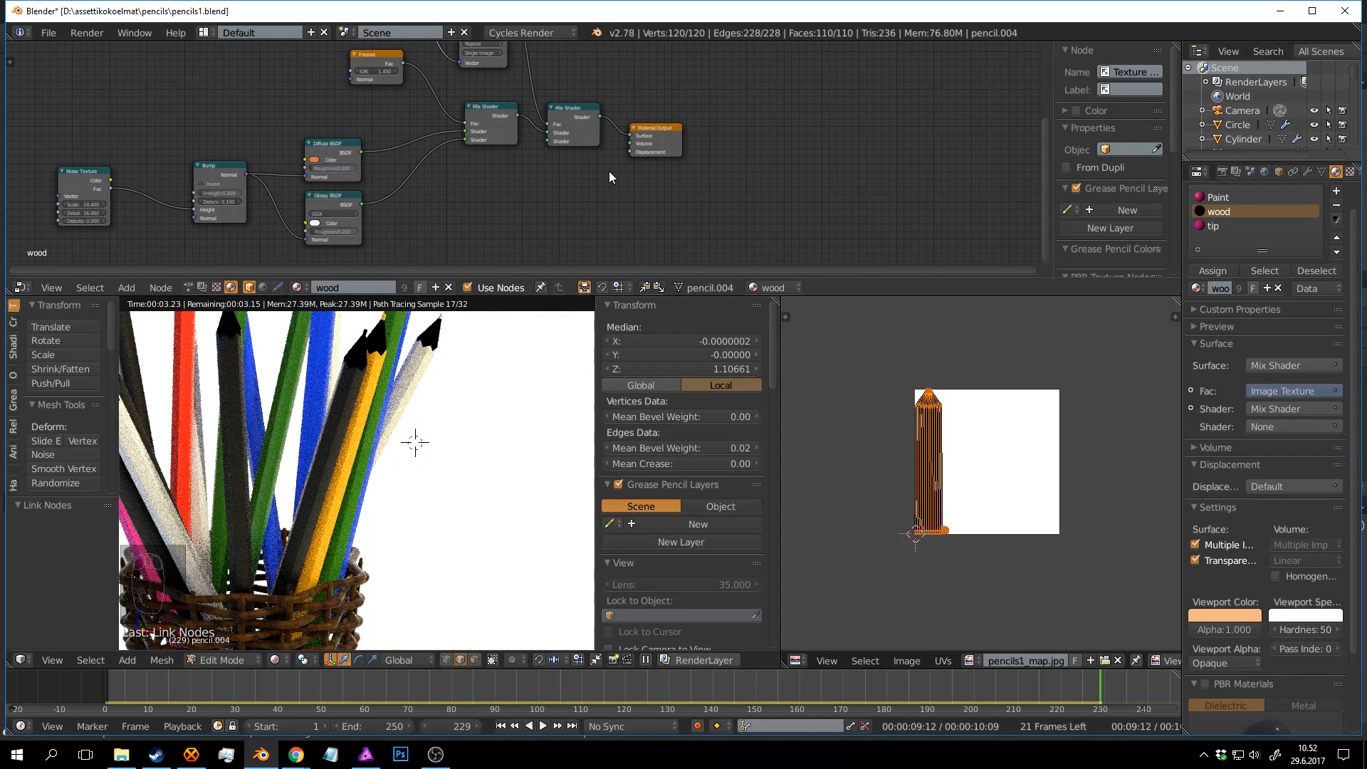
Connect the first Mix Shader directly to the Material Output and move the detached second Mix Shader up beside the Image Texture.
middle_click_drag(555, 158, 537, 232)
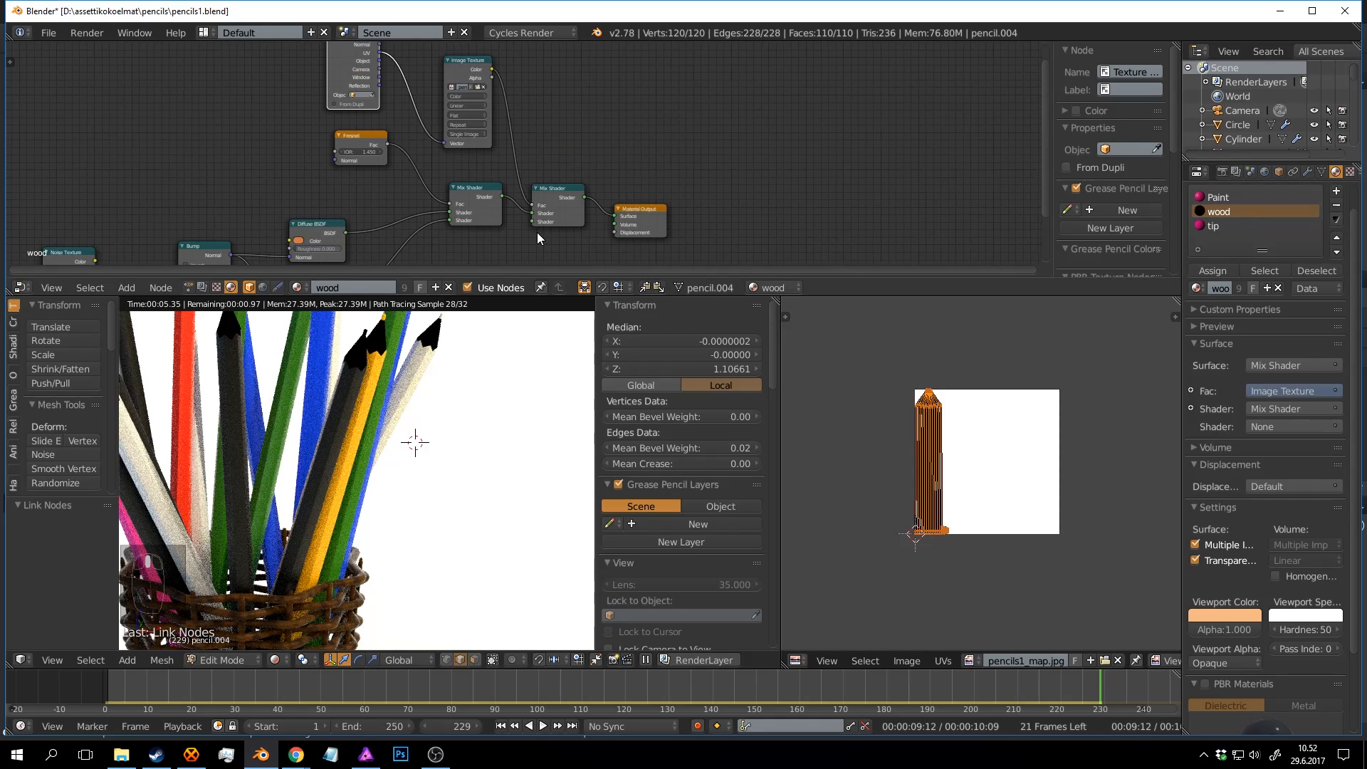
scroll(537, 232, "up", 2)
left_click_drag(534, 222, 541, 224)
left_click_drag(636, 228, 636, 228)
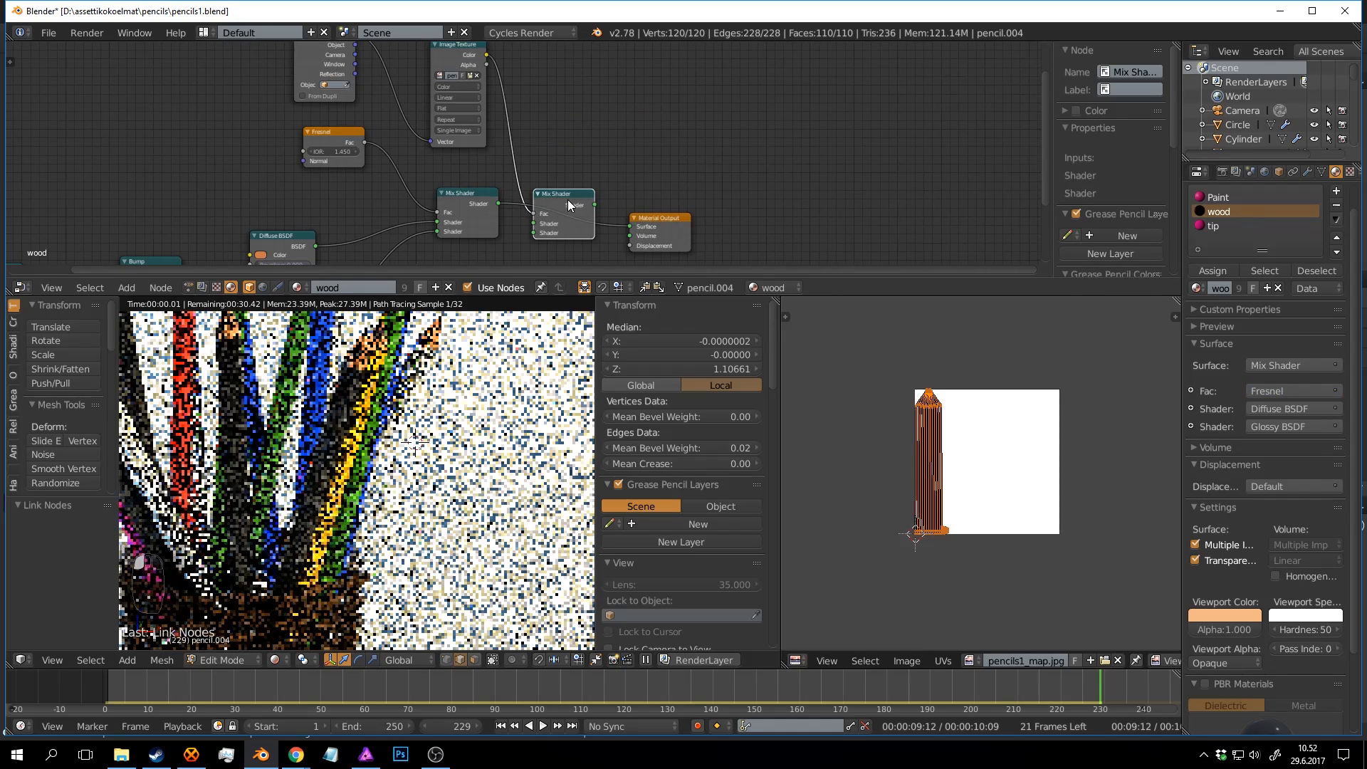
left_click_drag(561, 196, 576, 96)
Copy the Texture Coordinate, Image Texture and detached Mix Shader nodes to the clipboard, and delete them from the wood material.
middle_click_drag(563, 104, 585, 173)
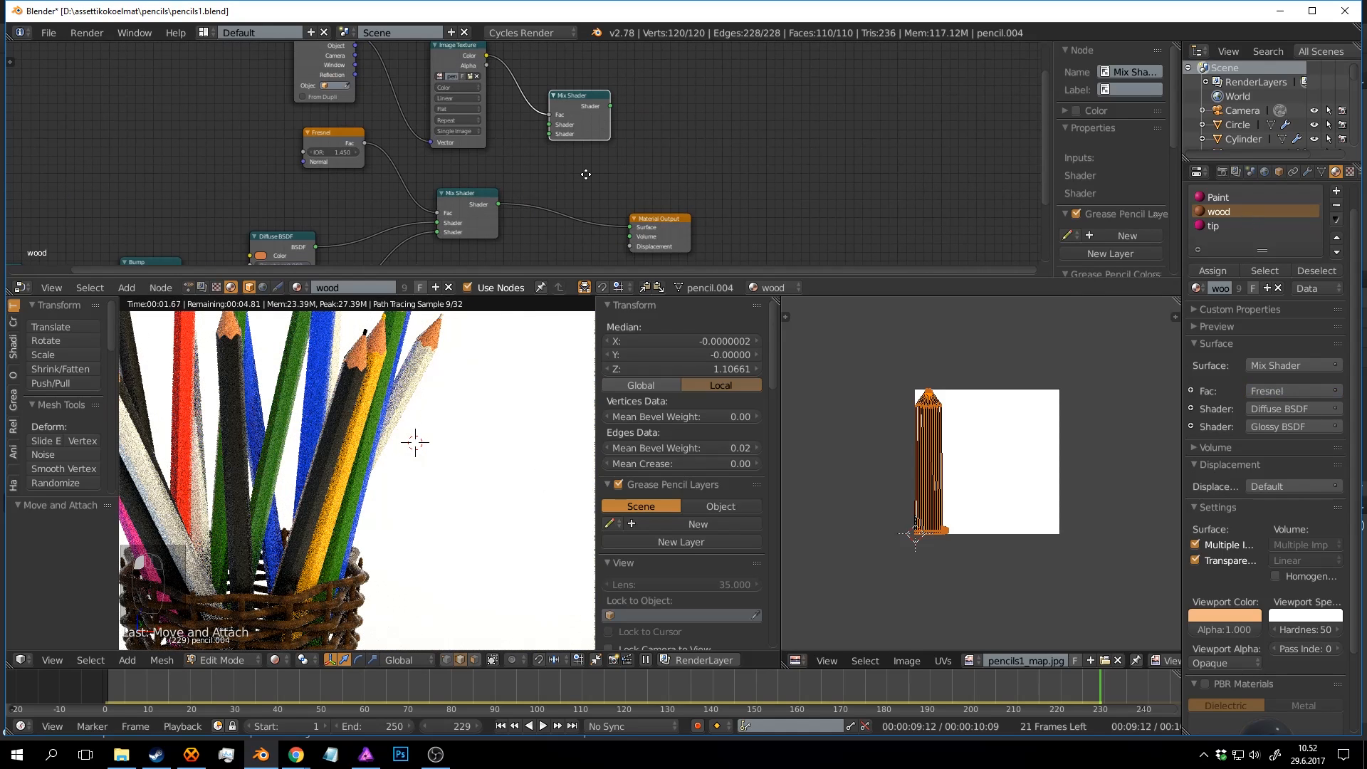
left_click(484, 112, "shift")
left_click(349, 72, "shift")
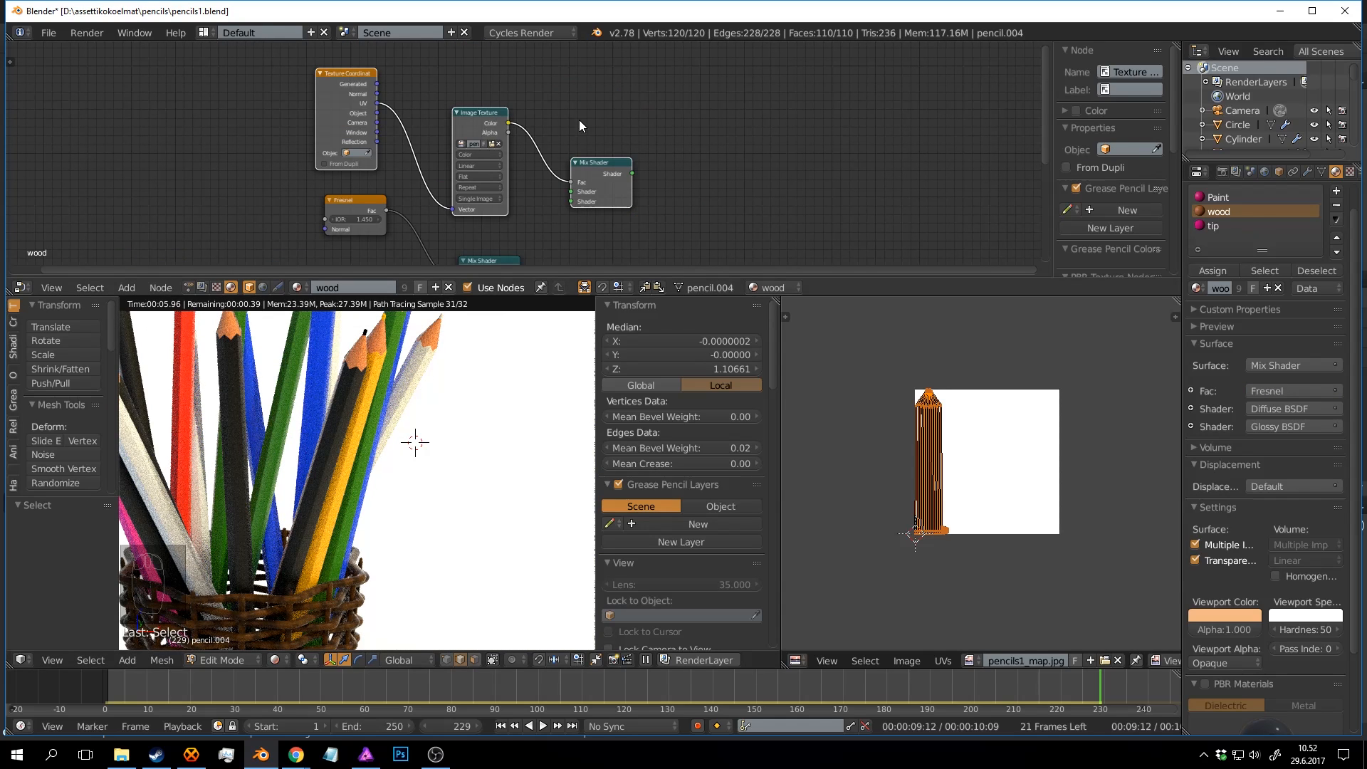
middle_click_drag(573, 114, 559, 128)
scroll(559, 128, "up", 1)
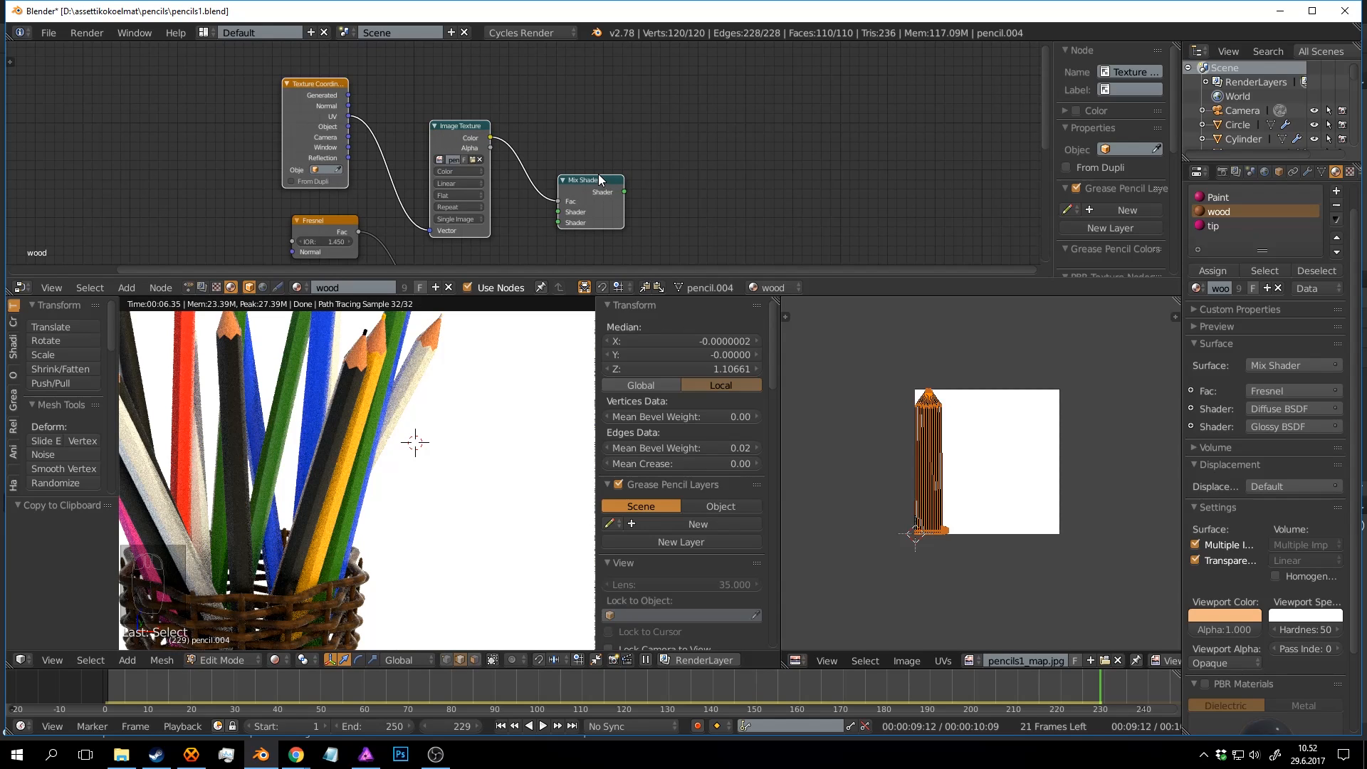
key("x")
scroll(594, 153, "down", 5)
middle_click_drag(595, 152, 687, 149)
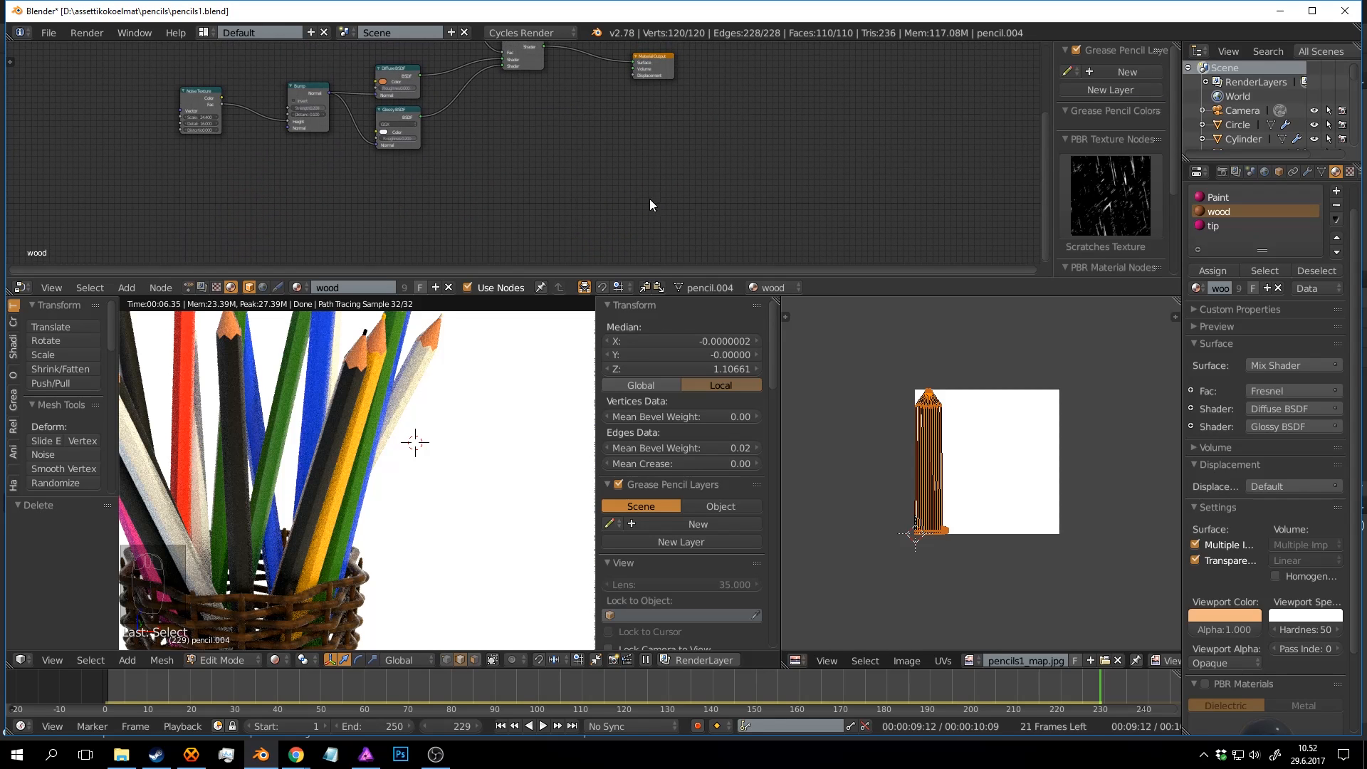
In the Paint material, move the Material Output away to make room and paste the copied texture and Mix Shader nodes.
left_click(1225, 198)
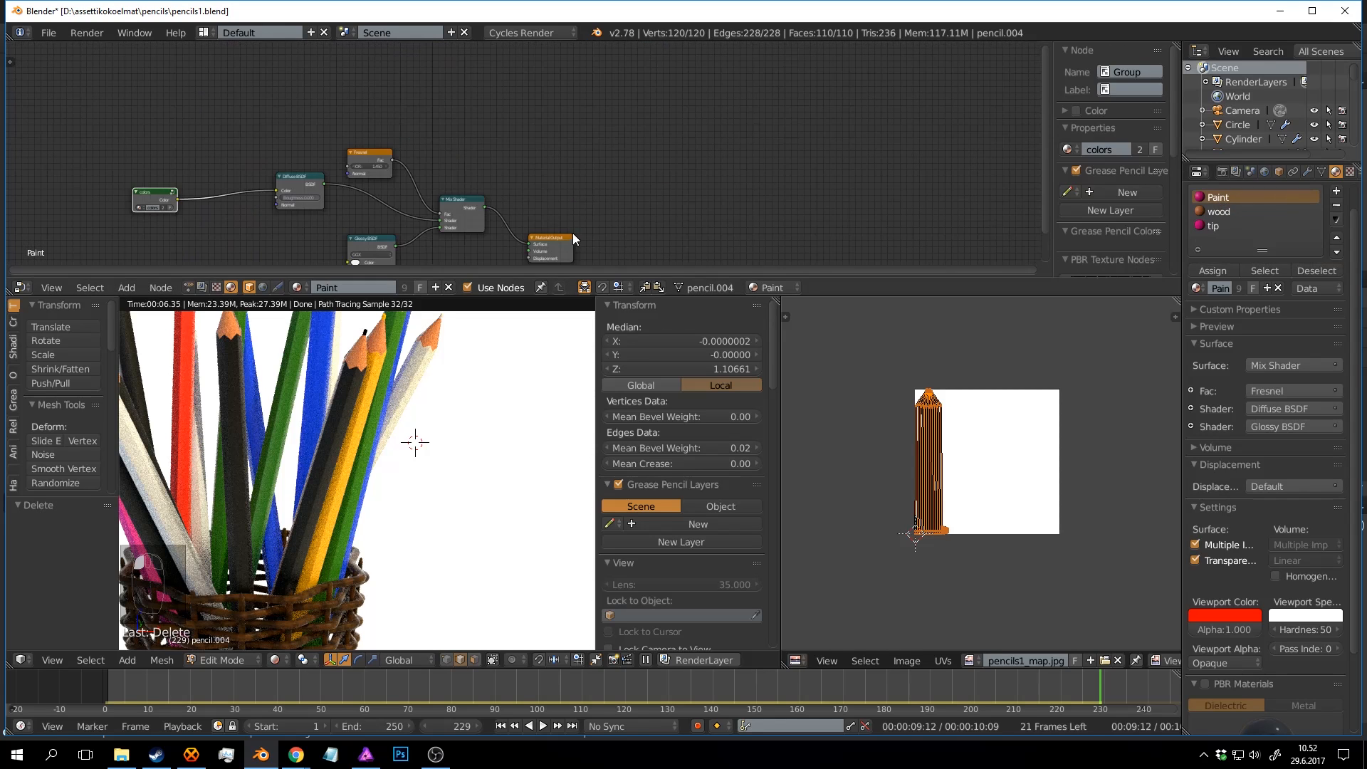
key("g")
left_click(668, 182)
left_click_drag(567, 239, 627, 203)
mouse_move(574, 225)
middle_mouse_down()
mouse_move(601, 135)
mouse_move(575, 216)
middle_mouse_up()
key("ctrl+v")
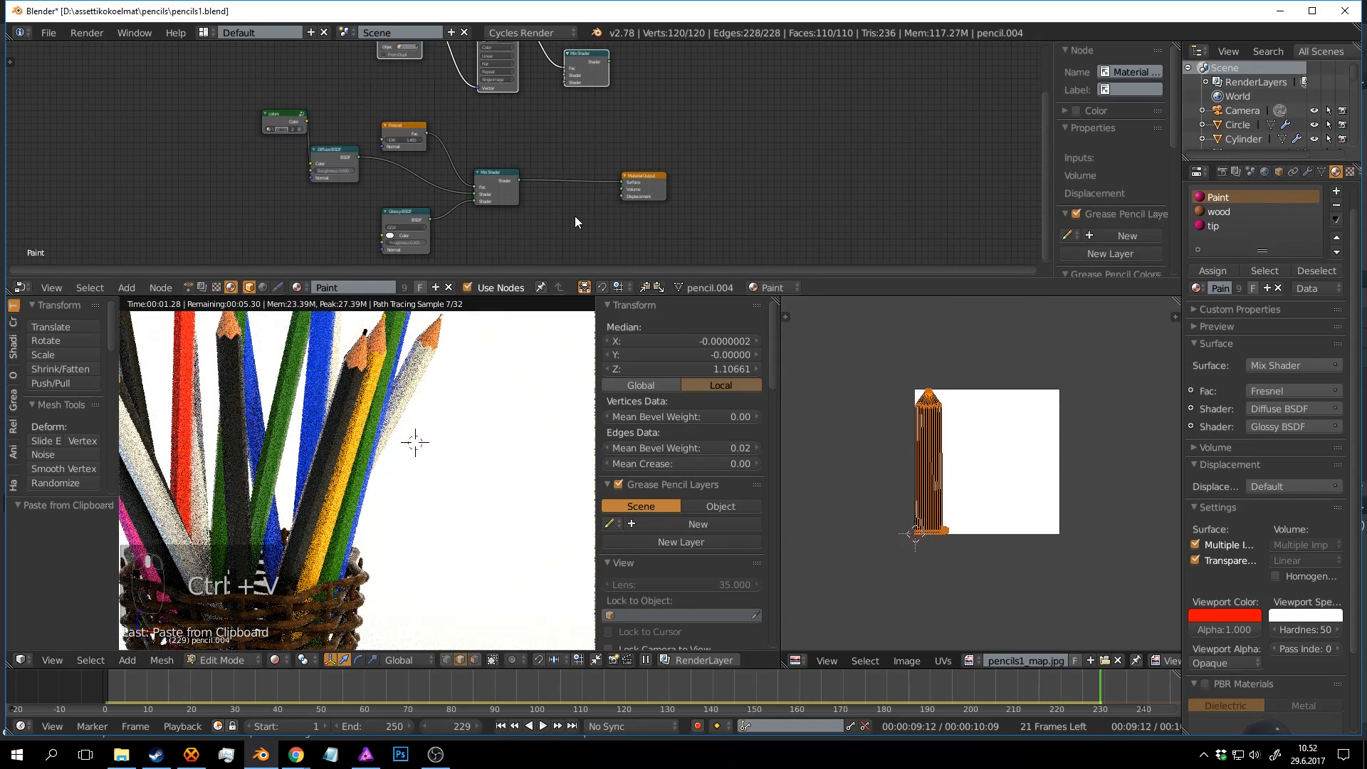
Insert the pasted Mix Shader before the Material Output, feed the original Mix Shader into its second Shader input, and save the file.
middle_click_drag(589, 162, 577, 193)
left_click_drag(508, 208, 611, 214)
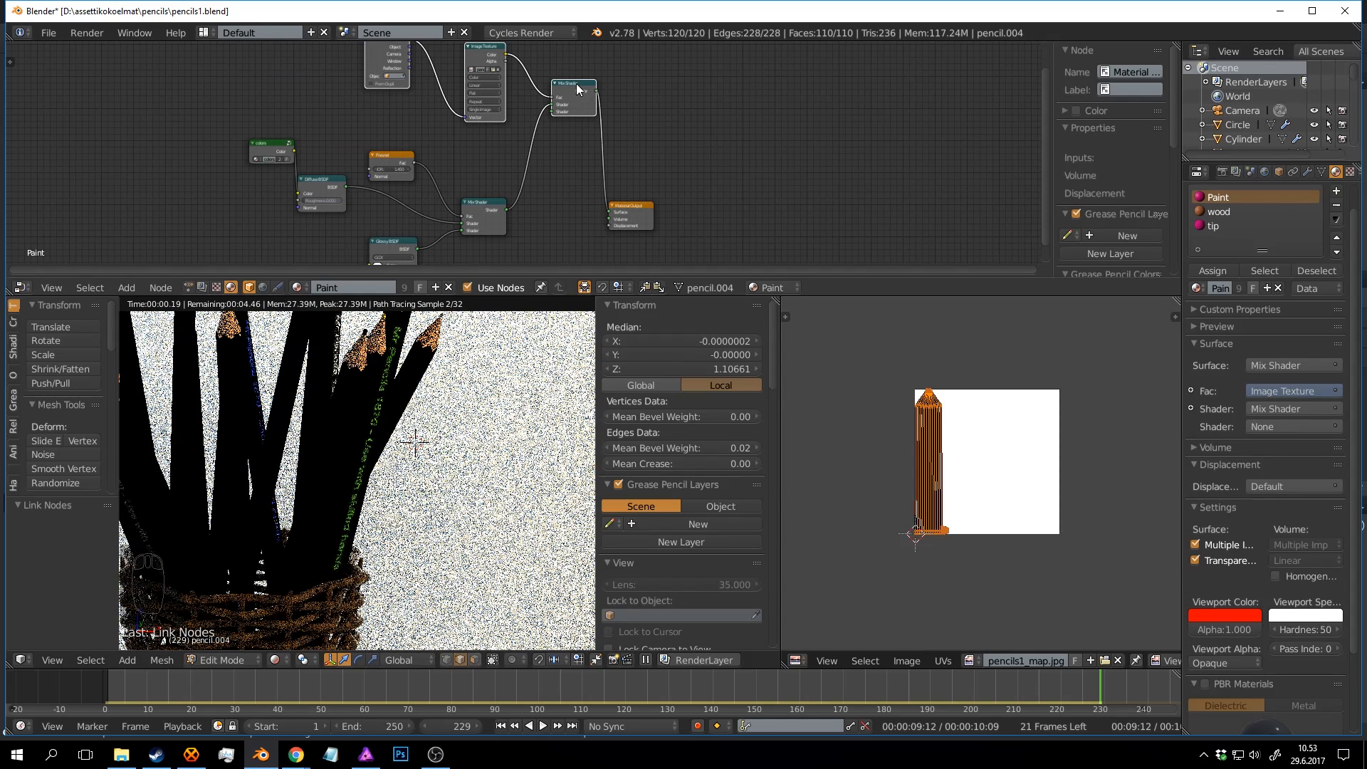
left_click_drag(576, 83, 565, 202)
scroll(572, 169, "up", 2)
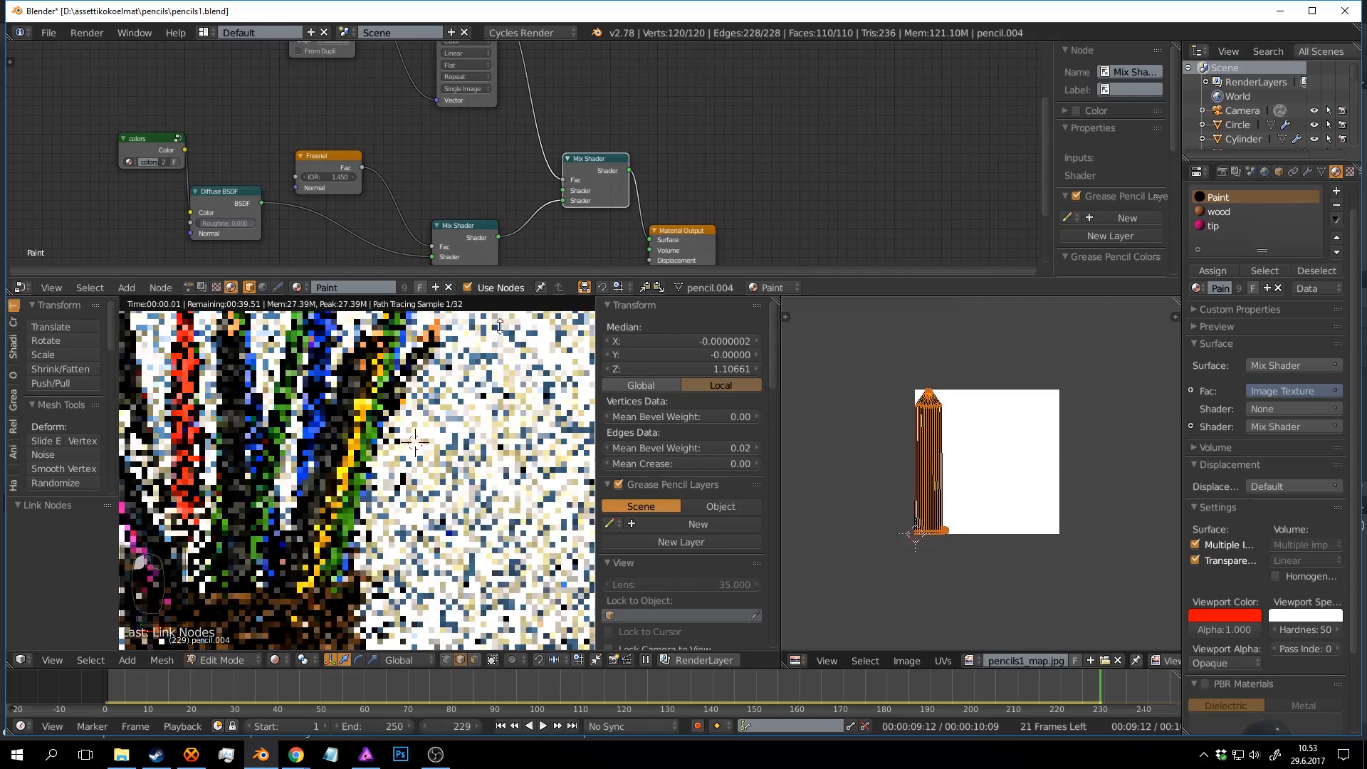
left_click(508, 399)
key("ctrl+s")
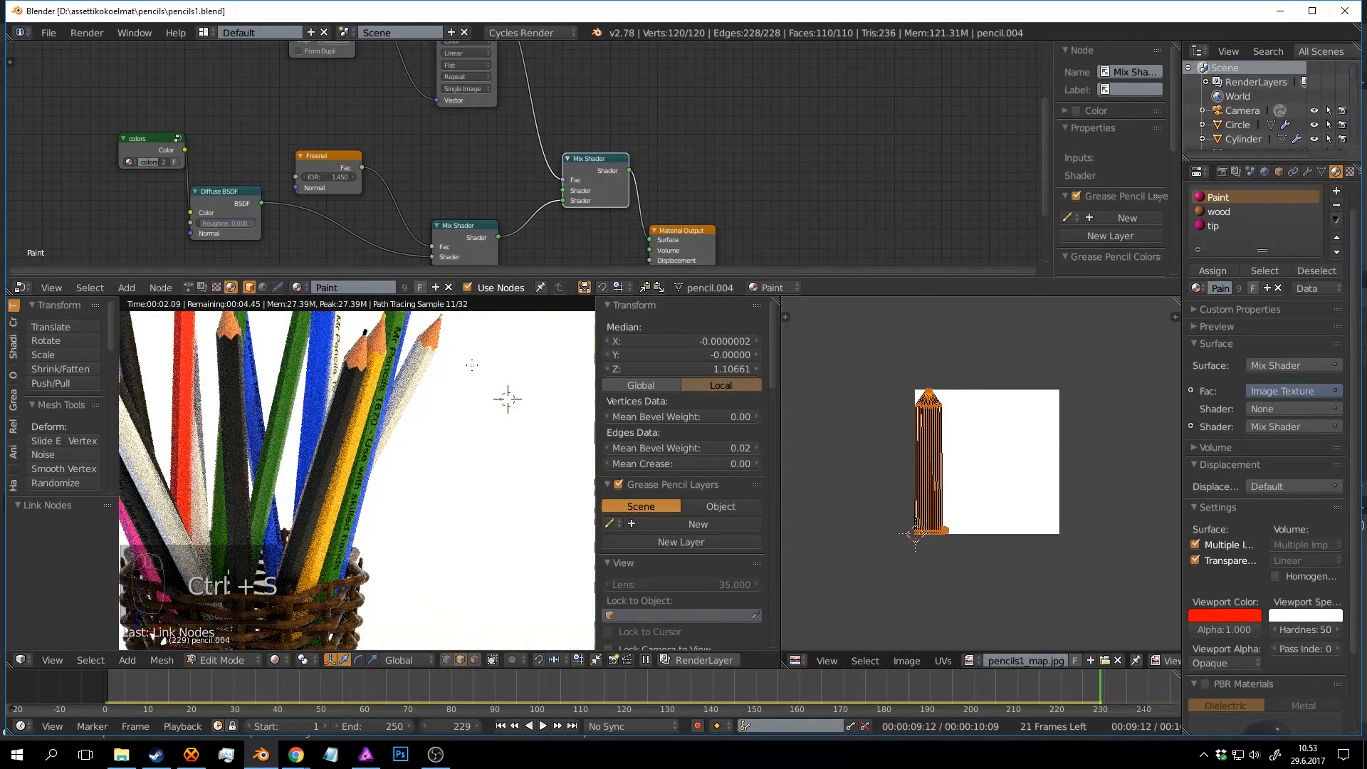
Examine the printed lettering on the rendered pencils from a different angle.
scroll(467, 369, "down", 8)
middle_click_drag(467, 370, 399, 370)
scroll(524, 461, "up", 8)
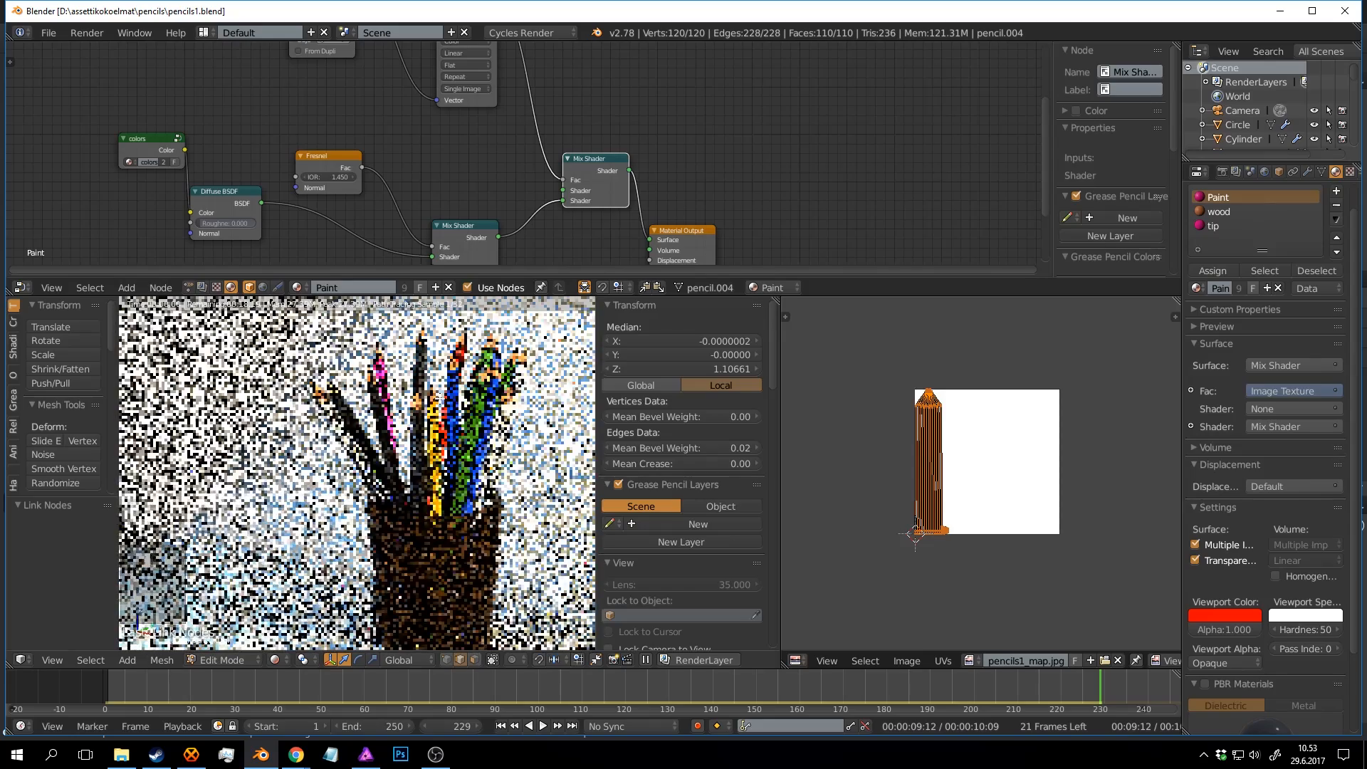
scroll(367, 430, "down", 3)
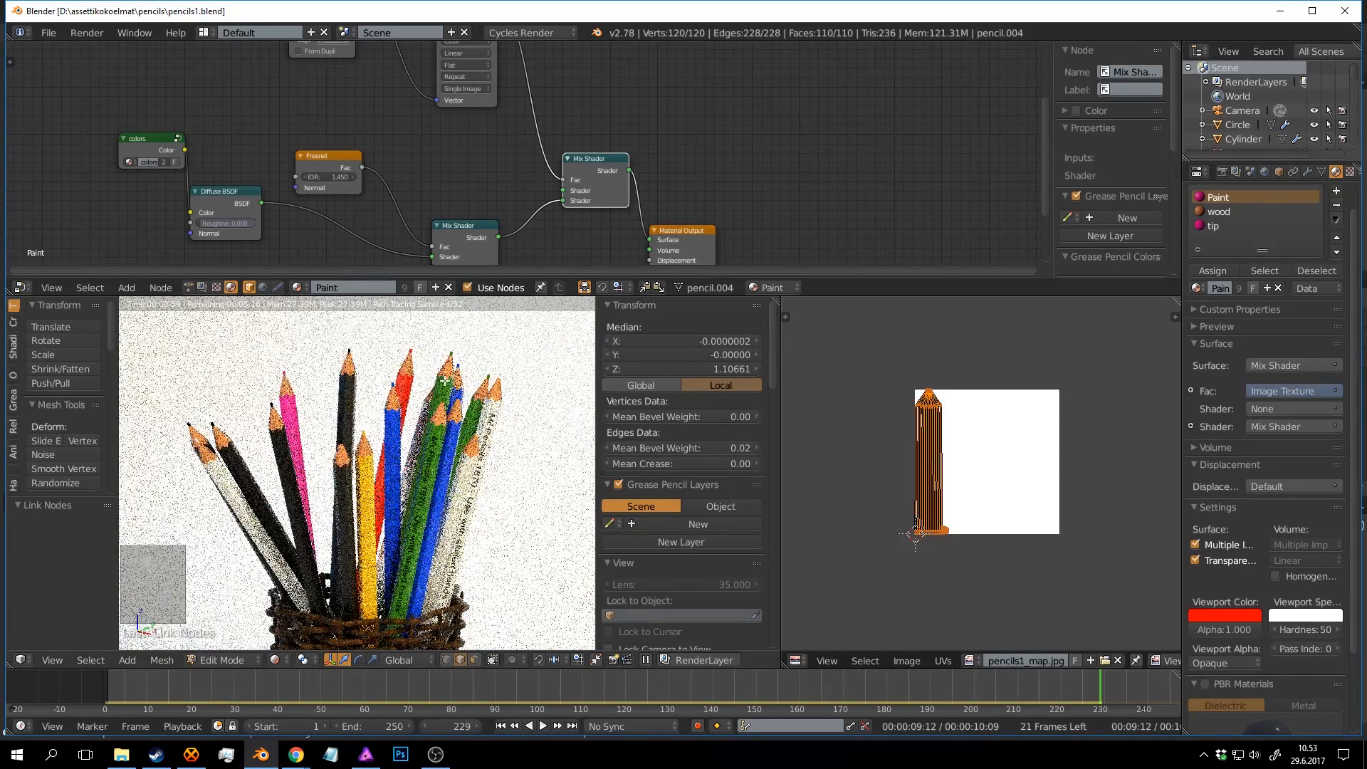
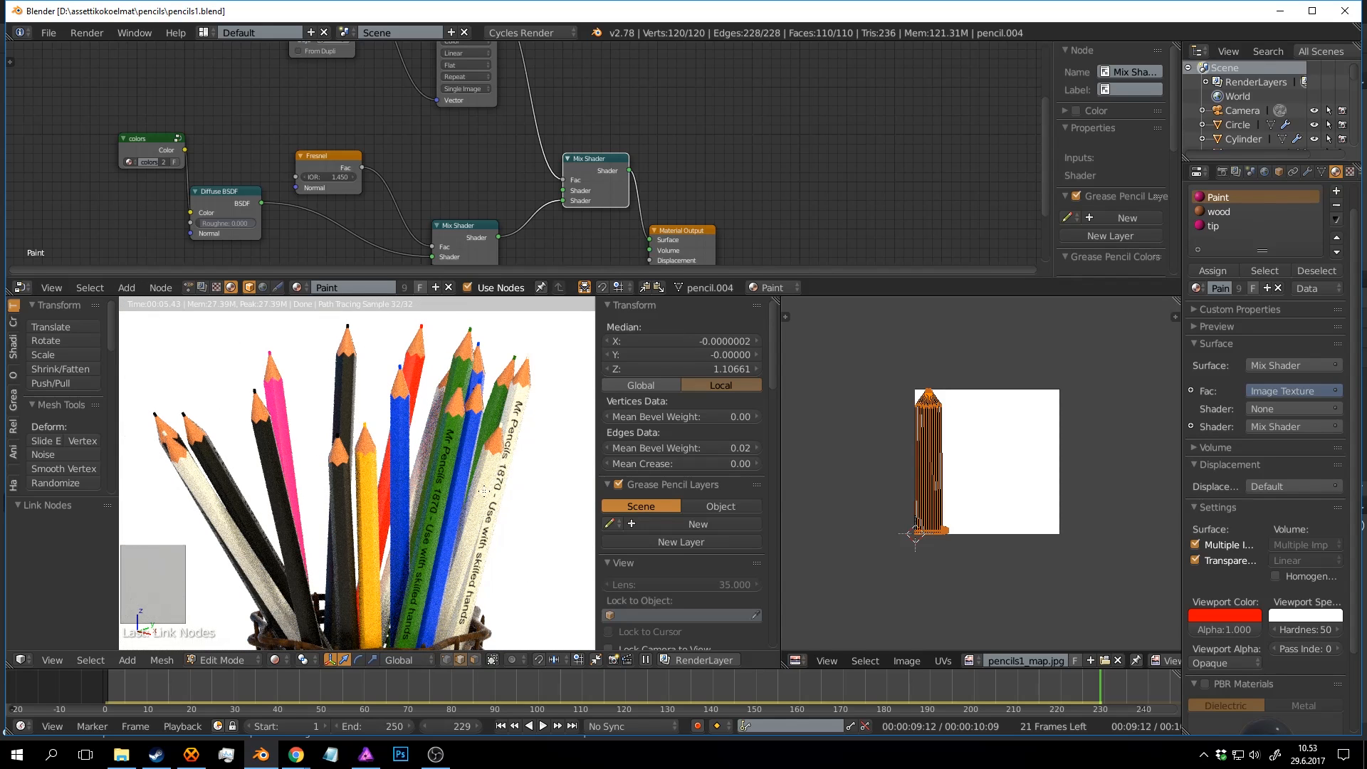
Return to solid shading, add four evenly spaced loop cuts along the pencil body, and unwrap the whole mesh again.
key("shift+z")
scroll(454, 435, "up", 5)
key("Tab")
key("Tab")
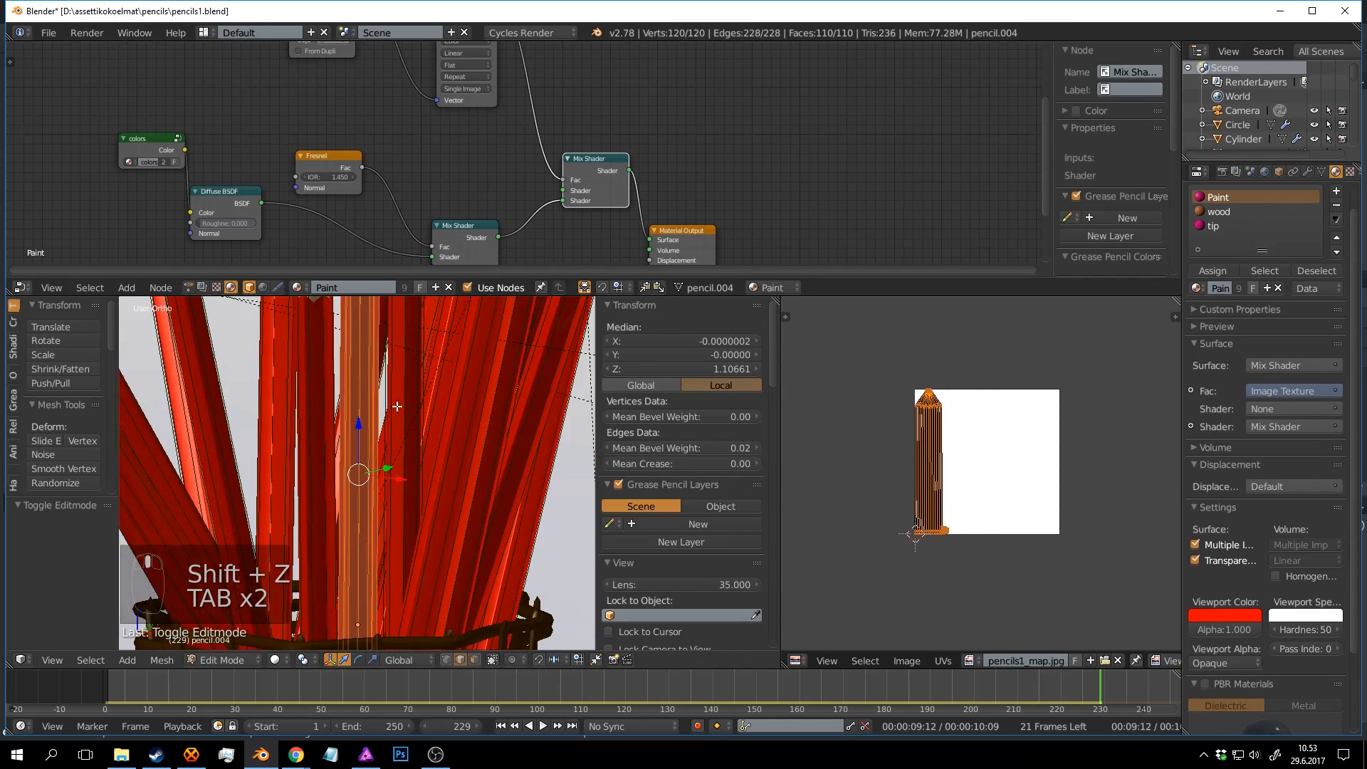
scroll(397, 407, "down", 2)
key("ctrl+r")
scroll(388, 418, "up", 1)
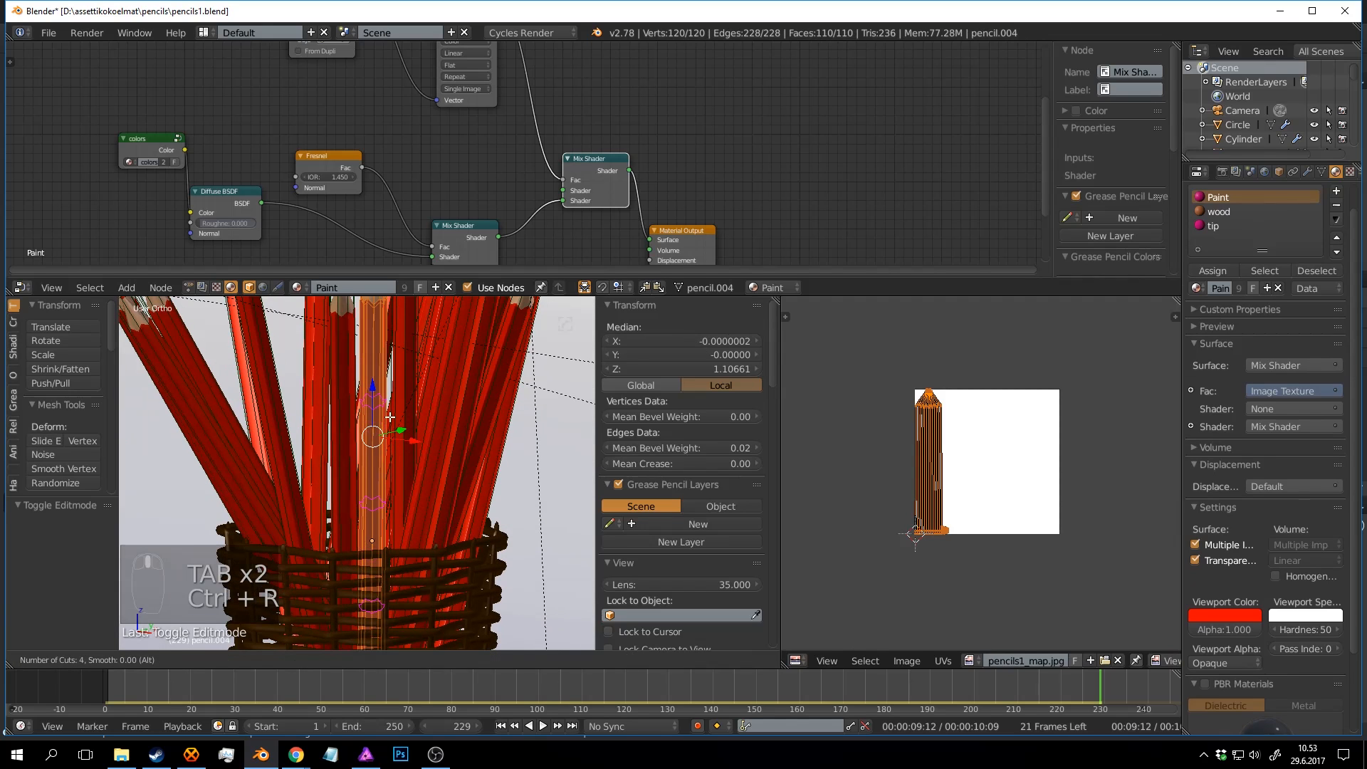
left_click(388, 418)
right_click(392, 419)
scroll(407, 423, "down", 3)
key("a")
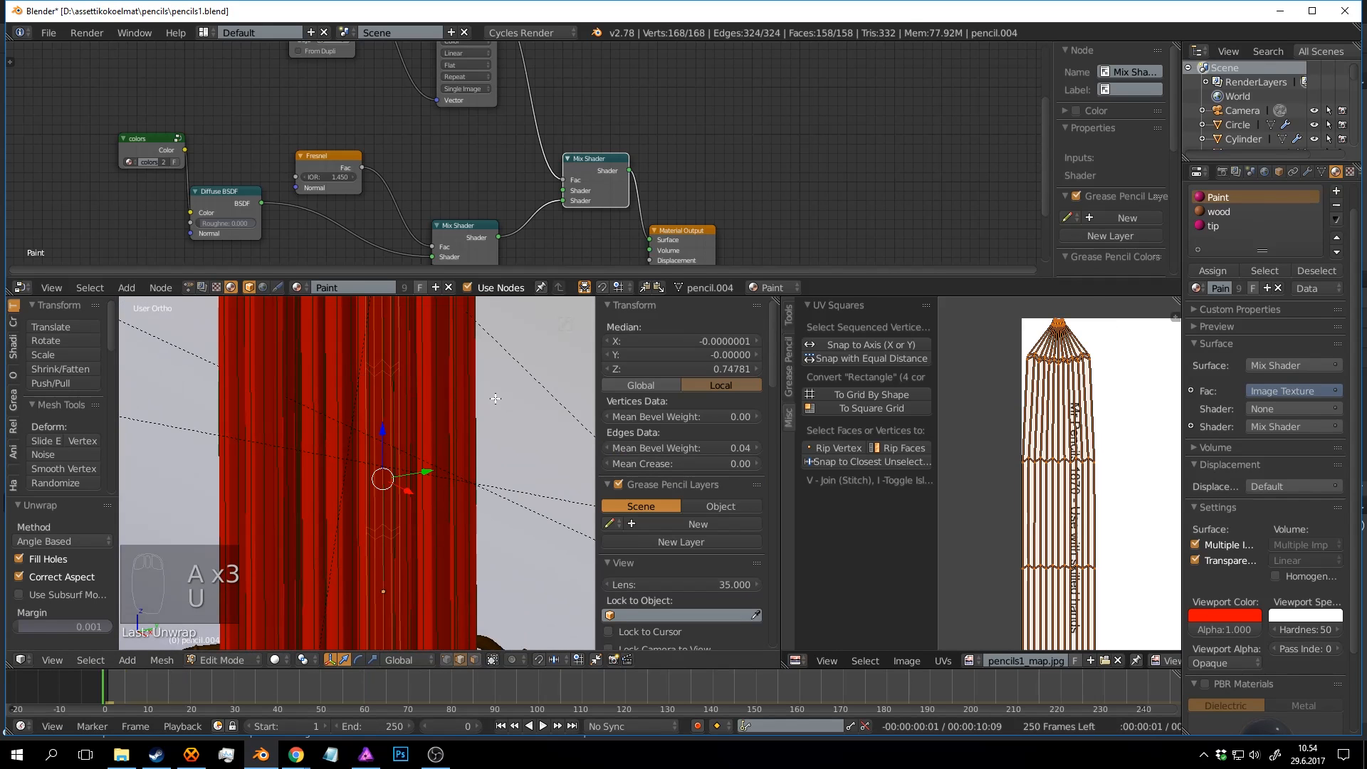
Leave Edit Mode, select one of the pencils in the bundle, and isolate it in local view.
middle_click_drag(1153, 413, 1083, 377)
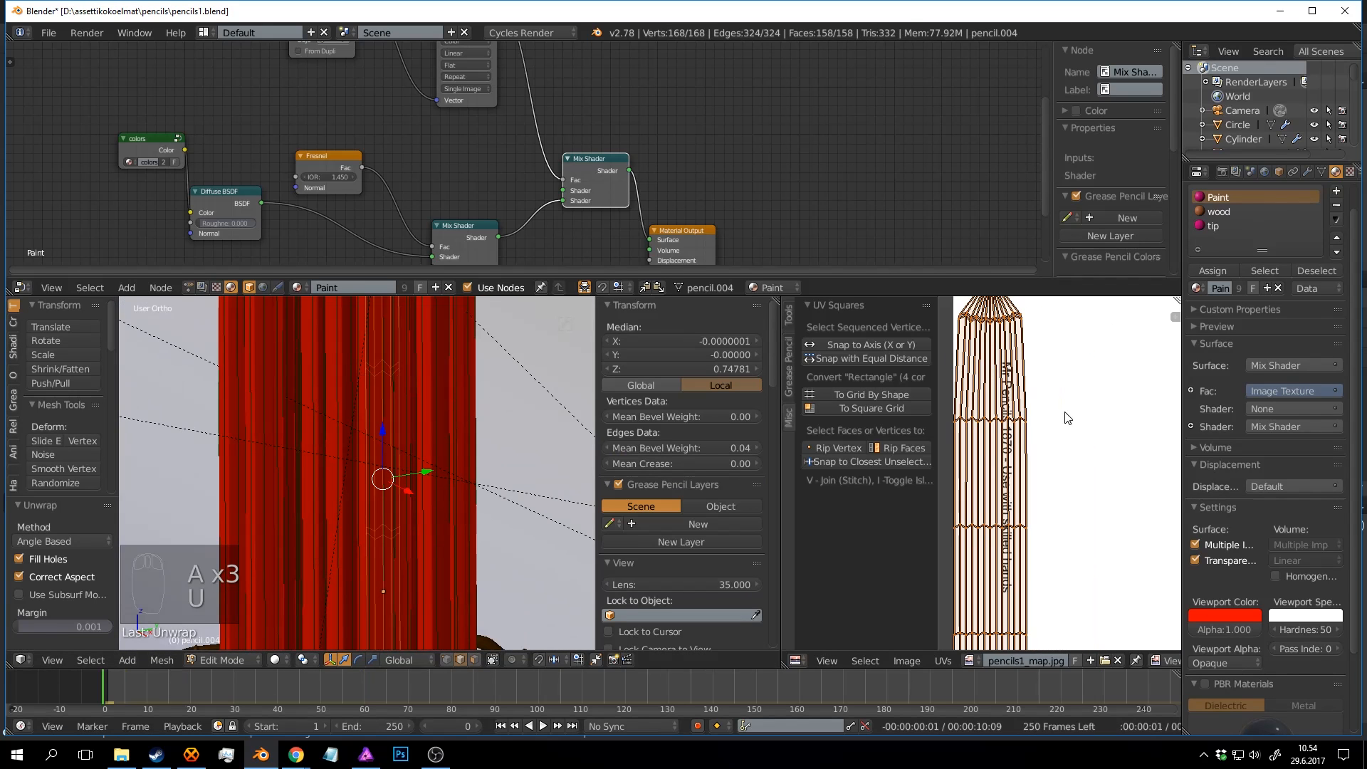
mouse_move(1044, 469)
middle_mouse_down()
mouse_move(1105, 339)
mouse_move(1092, 348)
middle_mouse_up()
mouse_move(404, 355)
middle_mouse_down("shift")
mouse_move(434, 427)
mouse_move(372, 421)
mouse_move(475, 480)
middle_mouse_up("shift")
scroll(384, 427, "up", 3)
scroll(475, 480, "down", 5)
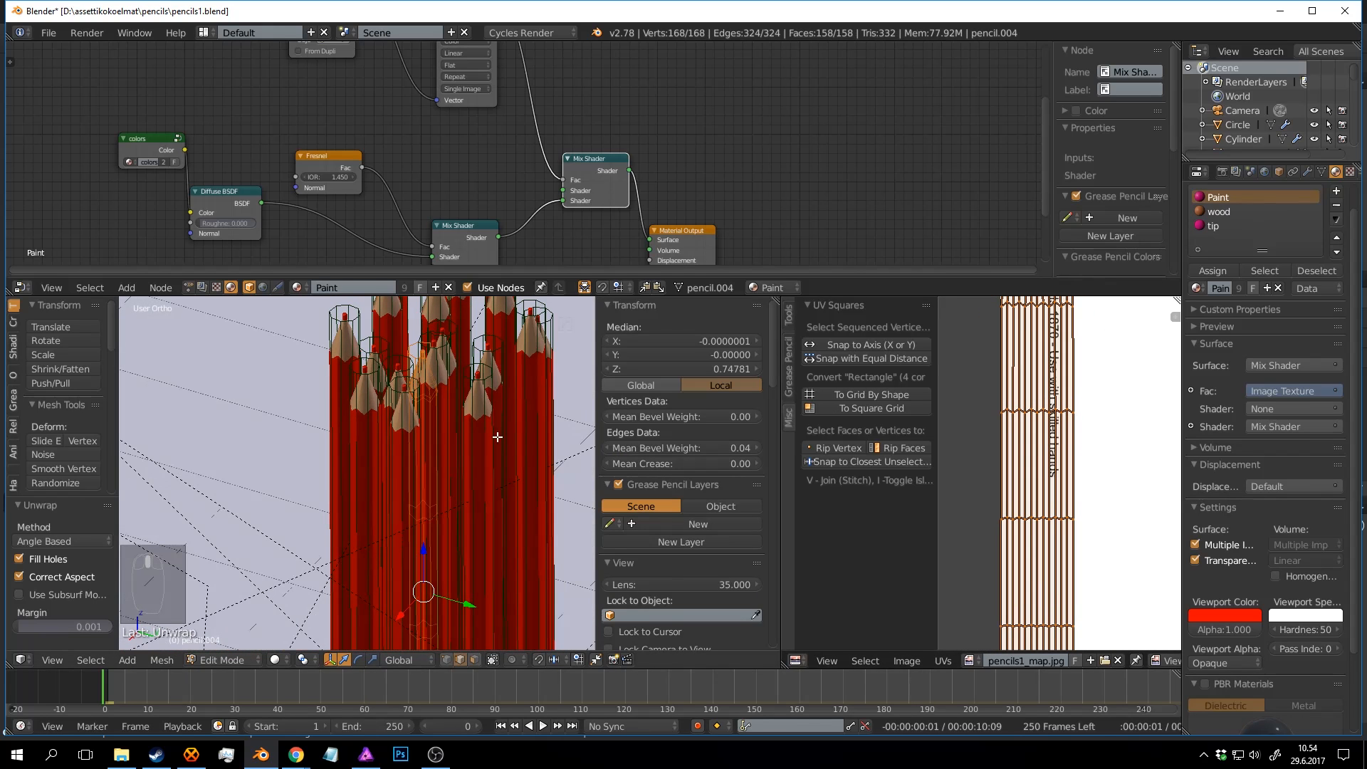
key("Tab")
right_click(438, 381)
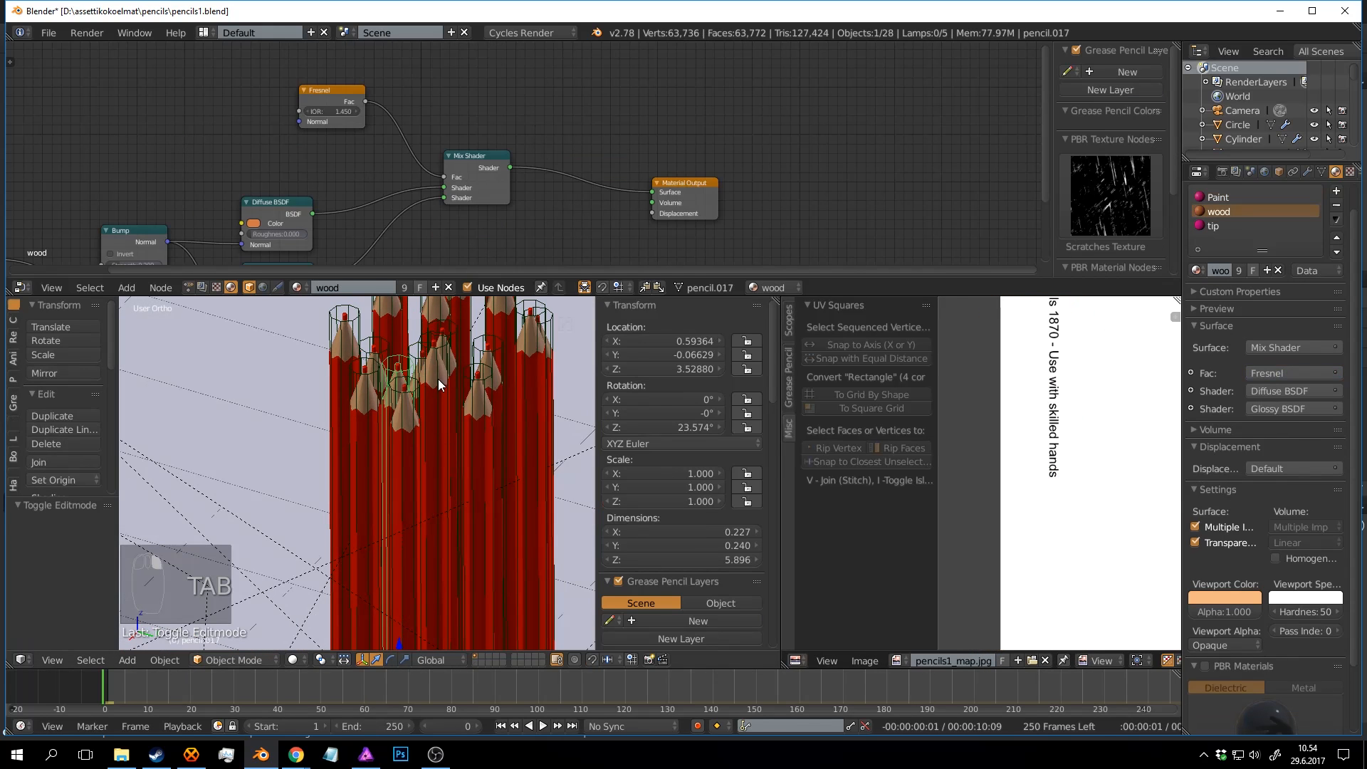
key("KP_Divide")
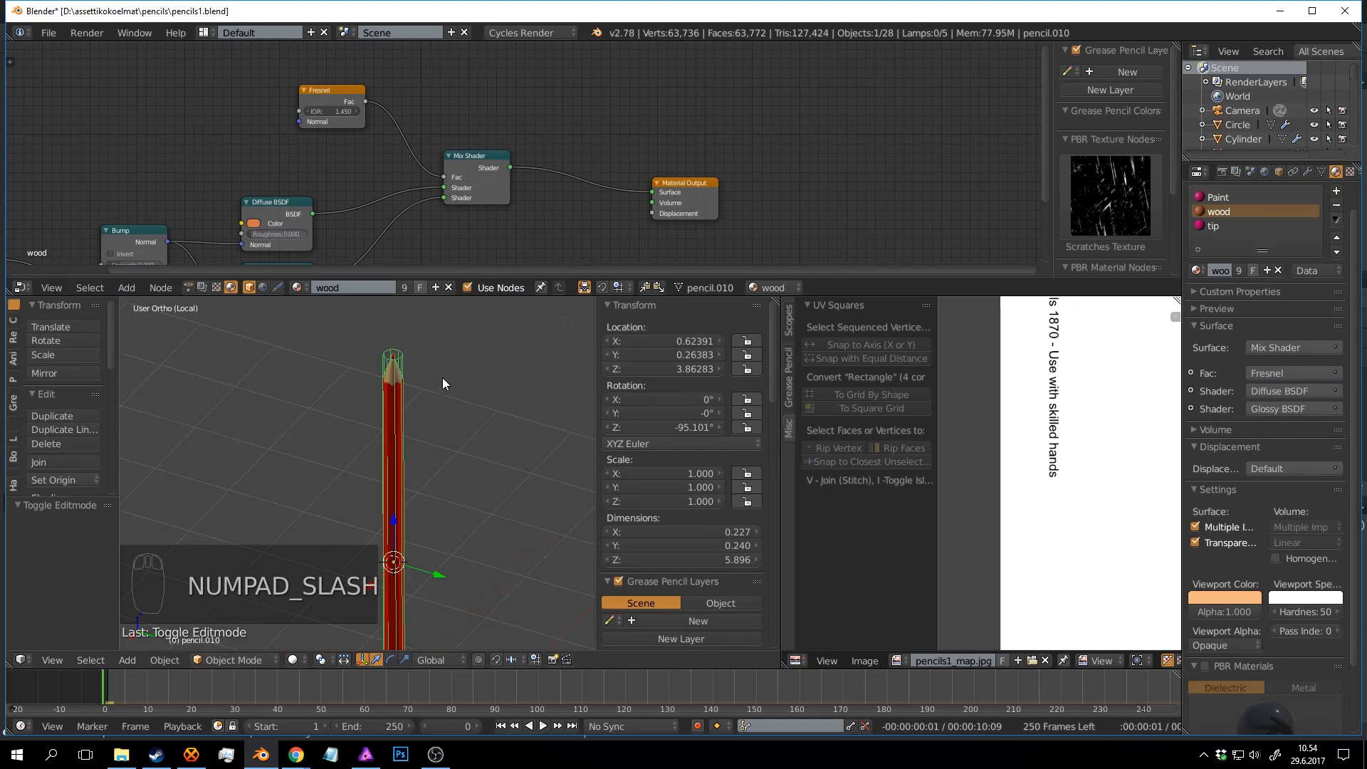
middle_click_drag(395, 413, 433, 440, "shift")
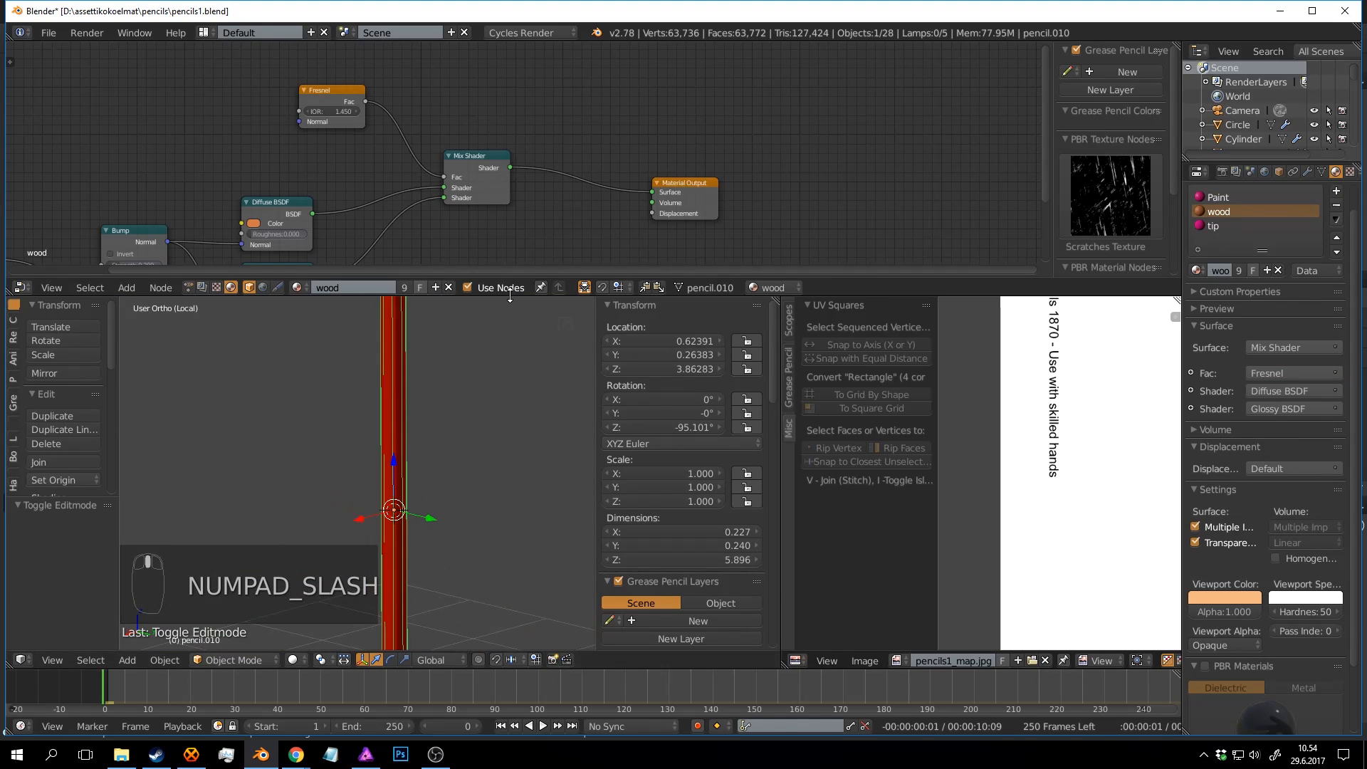
Enlarge the 3D view and UV editor areas, and select the isolated pencil's whole mesh in Edit Mode to show its UVs.
left_click_drag(473, 296, 488, 208)
middle_click_drag(512, 309, 521, 397, "shift")
scroll(522, 397, "up", 4)
key("Tab")
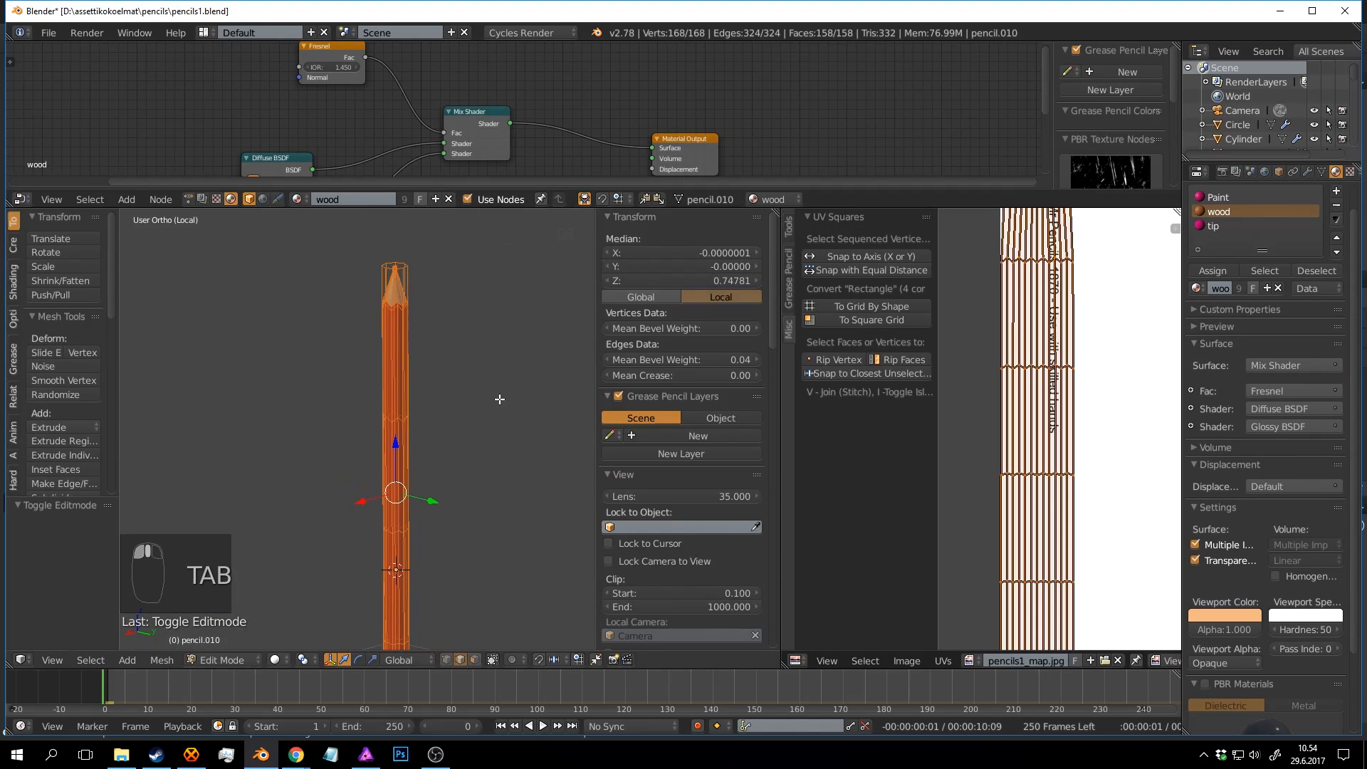
scroll(497, 396, "up", 2)
key("a")
key("a")
key("a")
middle_click_drag(990, 277, 983, 426)
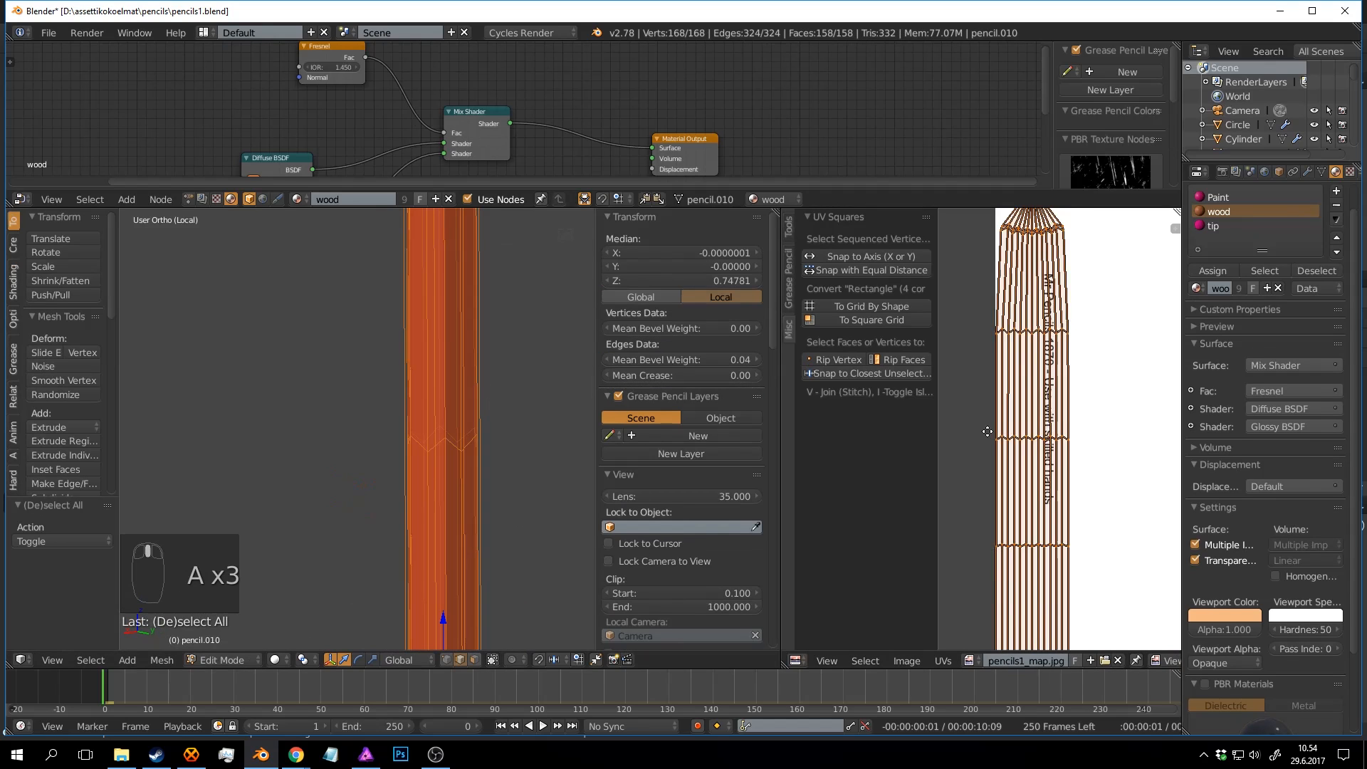
Flatten the first zigzag row of UV vertices below the pencil tip by scaling it to 0 on Y.
scroll(1030, 420, "up", 4)
key("a")
key("b")
left_click_drag(1146, 403, 916, 470)
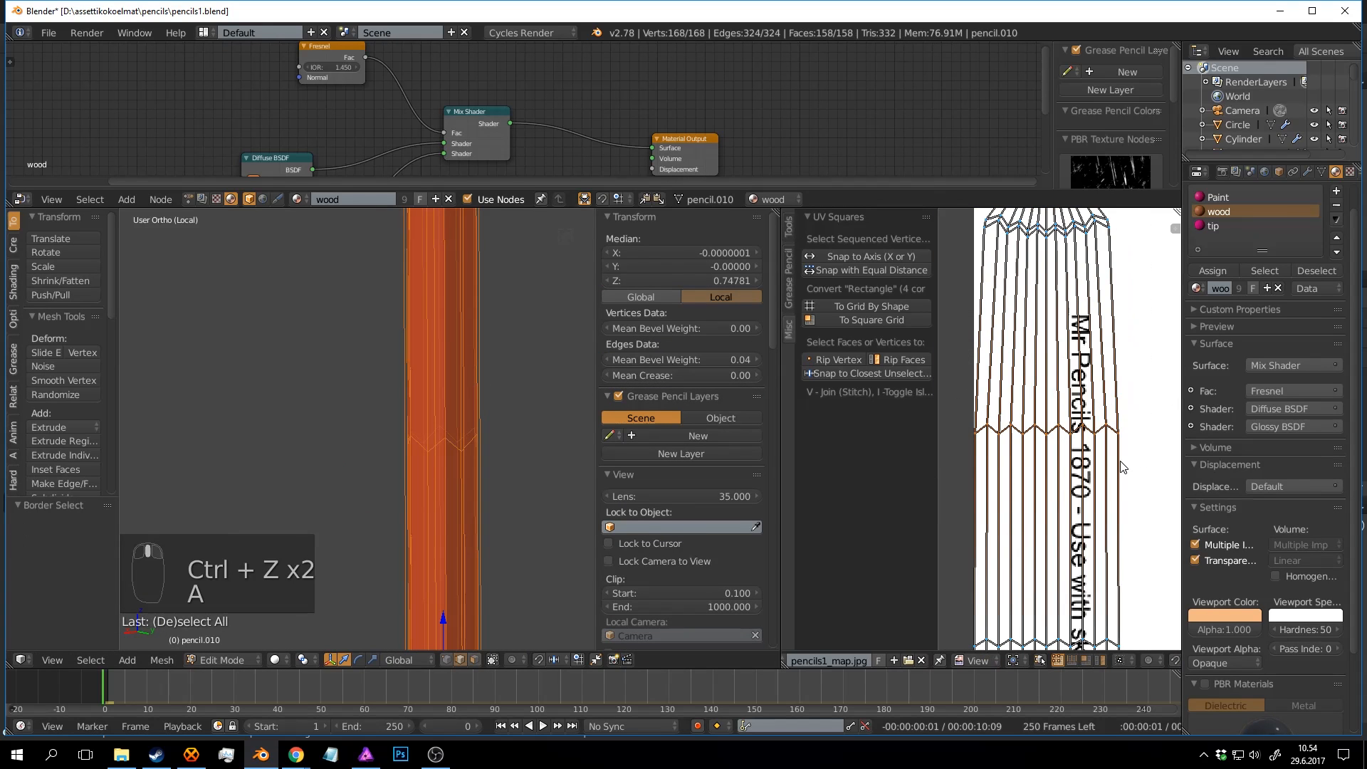
key("s")
key("y")
key("Return")
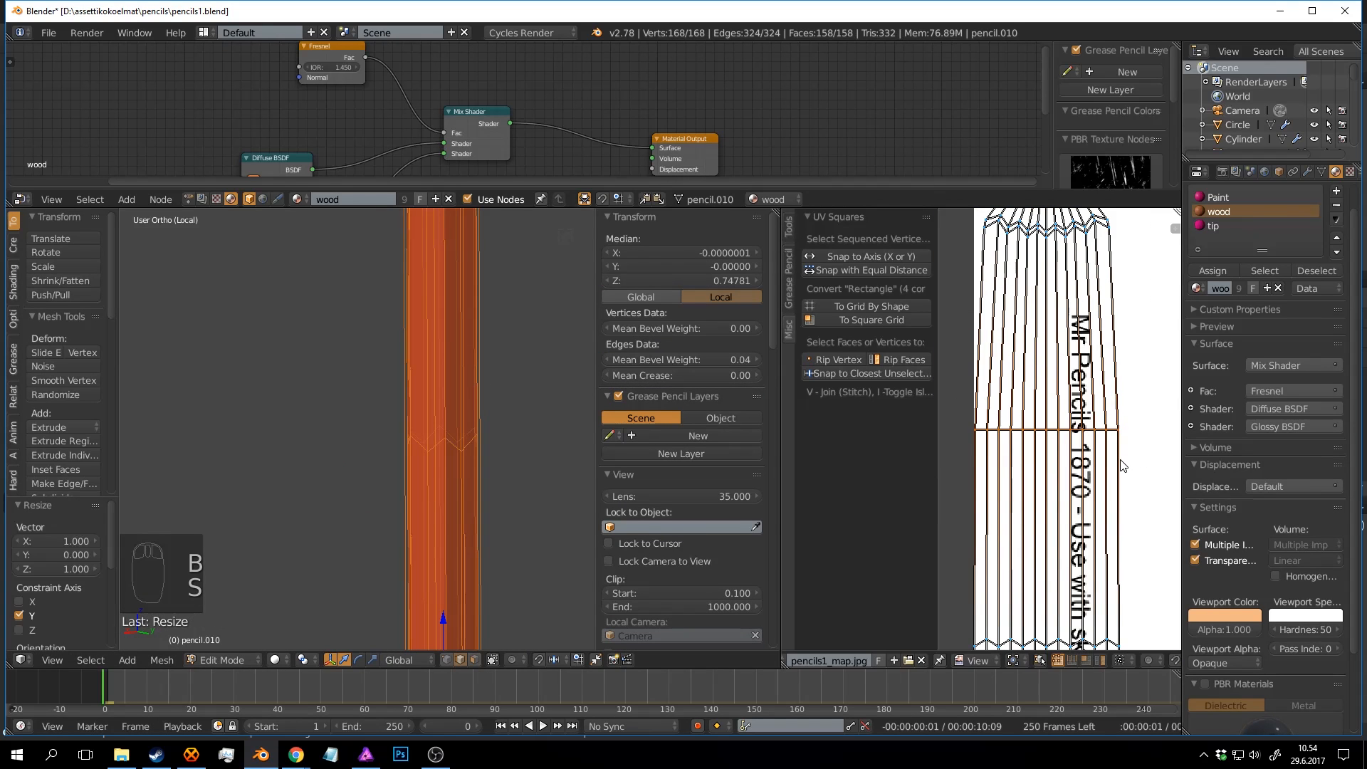
Flatten the second zigzag row of UV vertices along the pencil body by scaling it to 0 on Y.
scroll(1115, 470, "down", 4)
middle_click_drag(1105, 481, 1118, 356)
scroll(1148, 349, "up", 3)
key("a")
left_click_drag(957, 391, 985, 381)
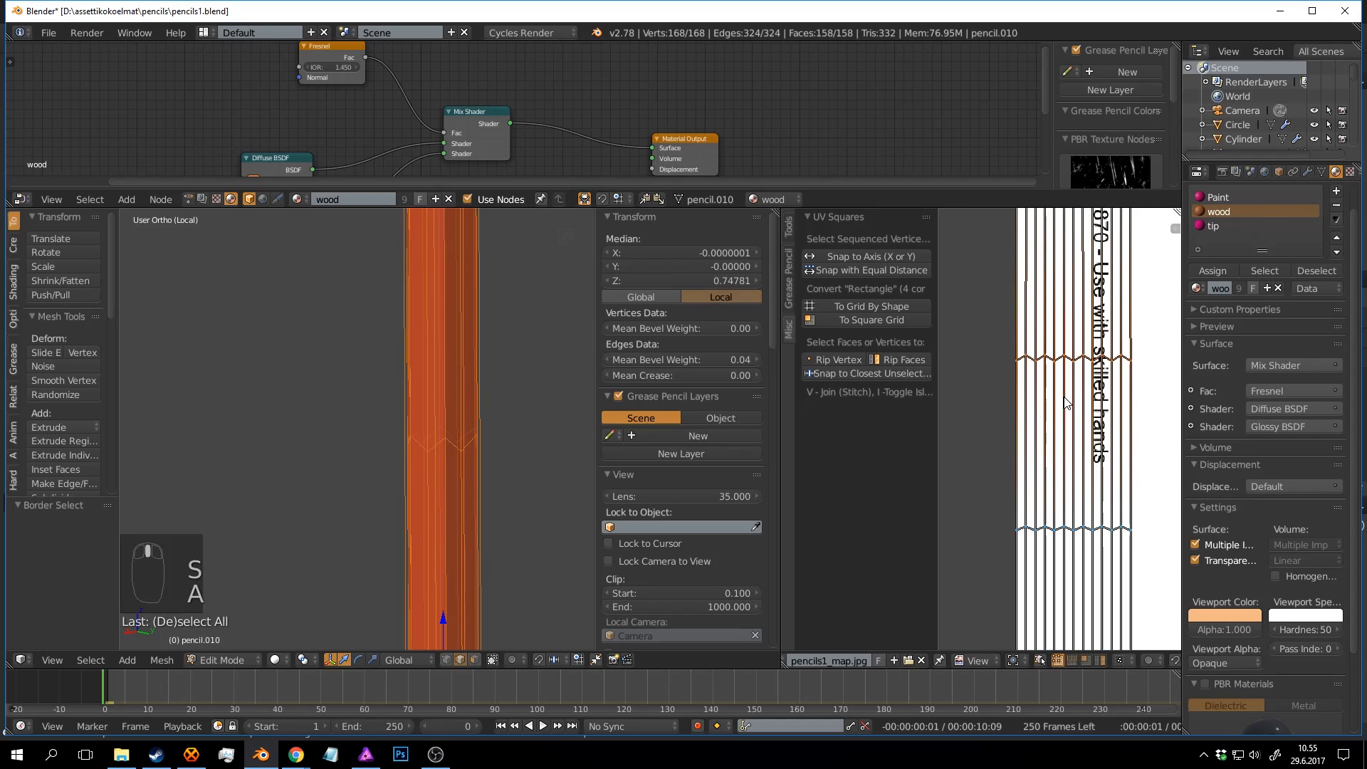
key("s")
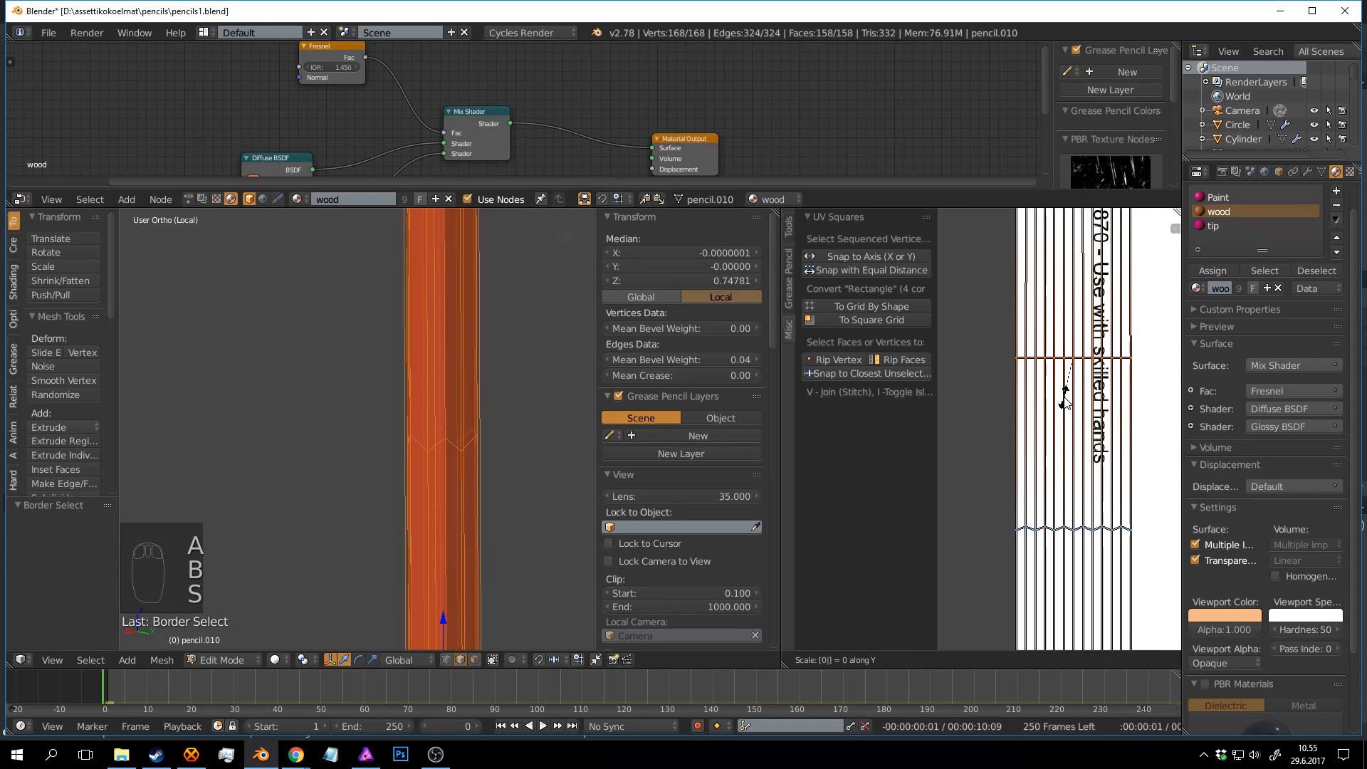
key("Return")
Flatten the third zigzag row of UV vertices along the pencil body by scaling it on Y.
key("a")
key("b")
left_click_drag(1153, 505, 944, 577)
key("s")
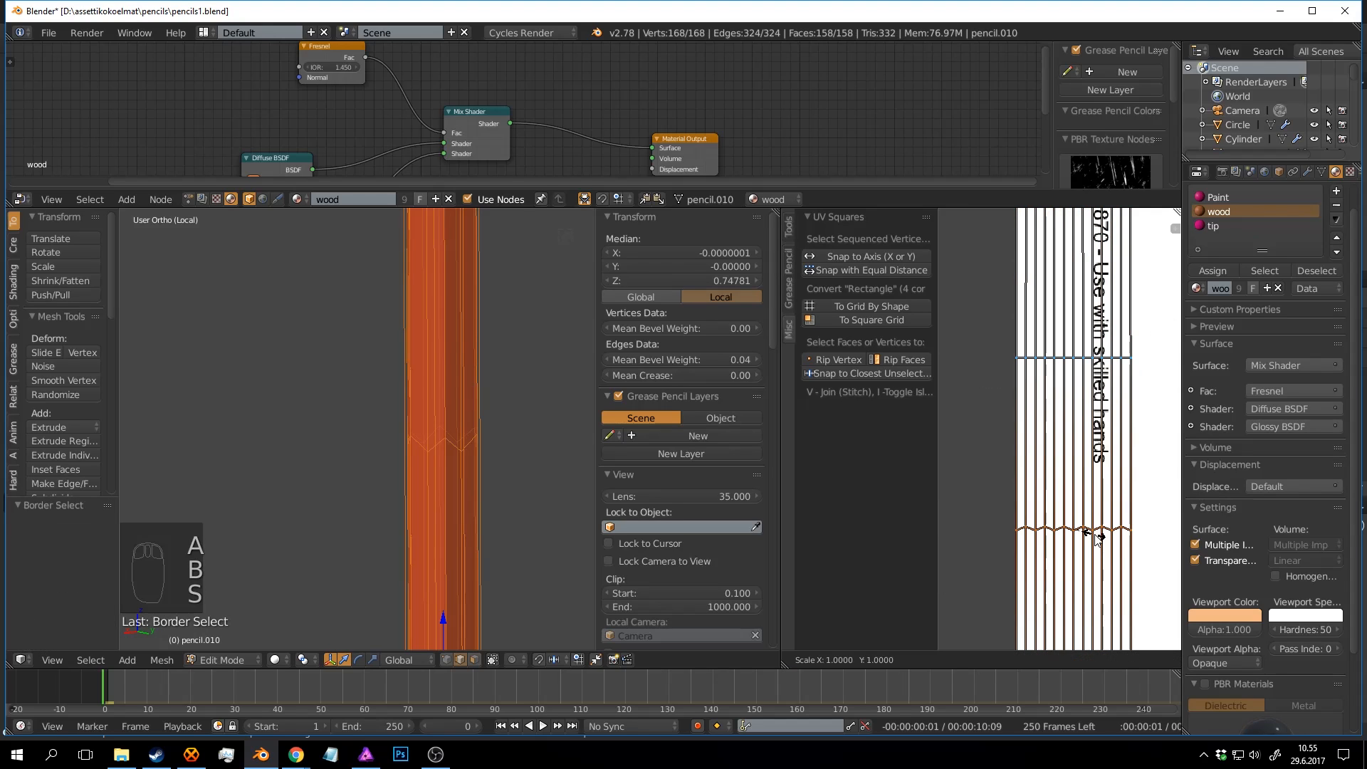
left_click(1097, 539)
Leave Edit Mode and check the lettering on the pencil in a rendered preview of the 3D view.
key("Tab")
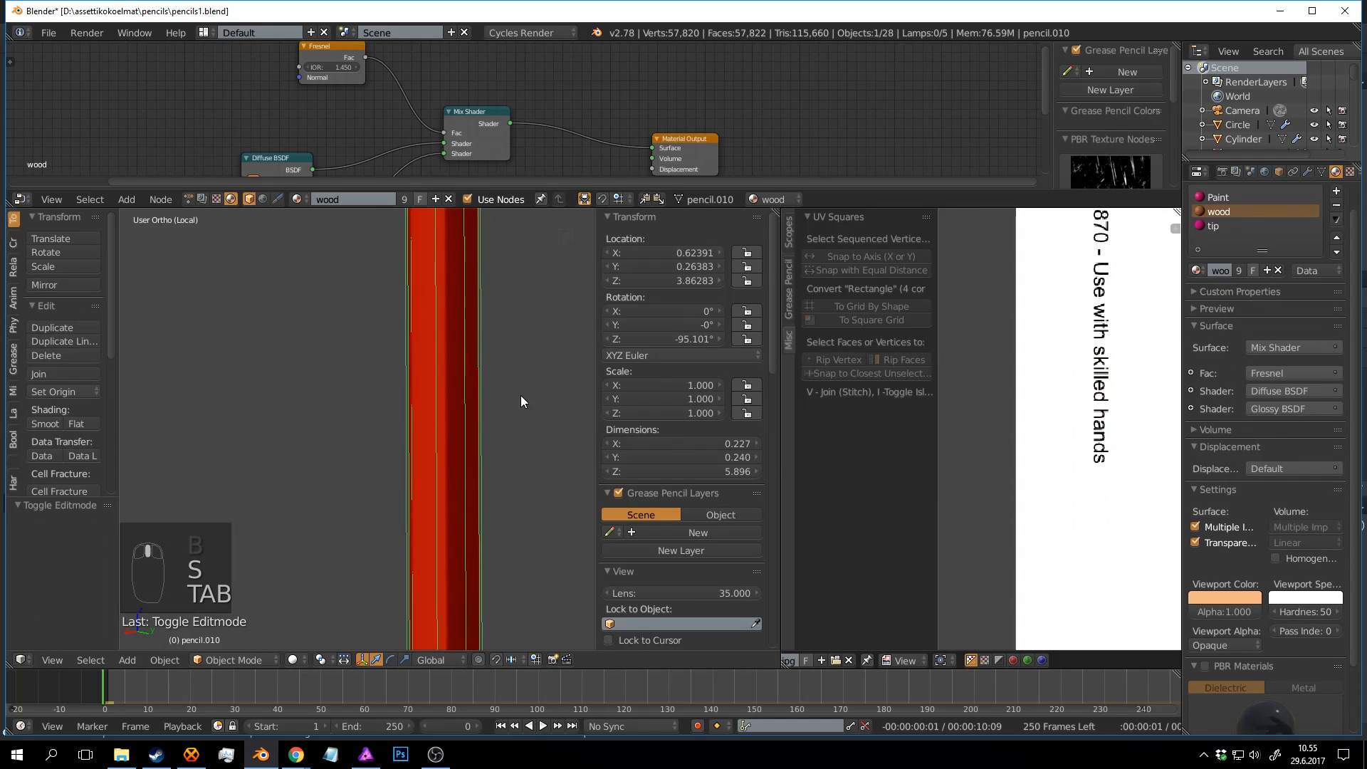
key("shift+z")
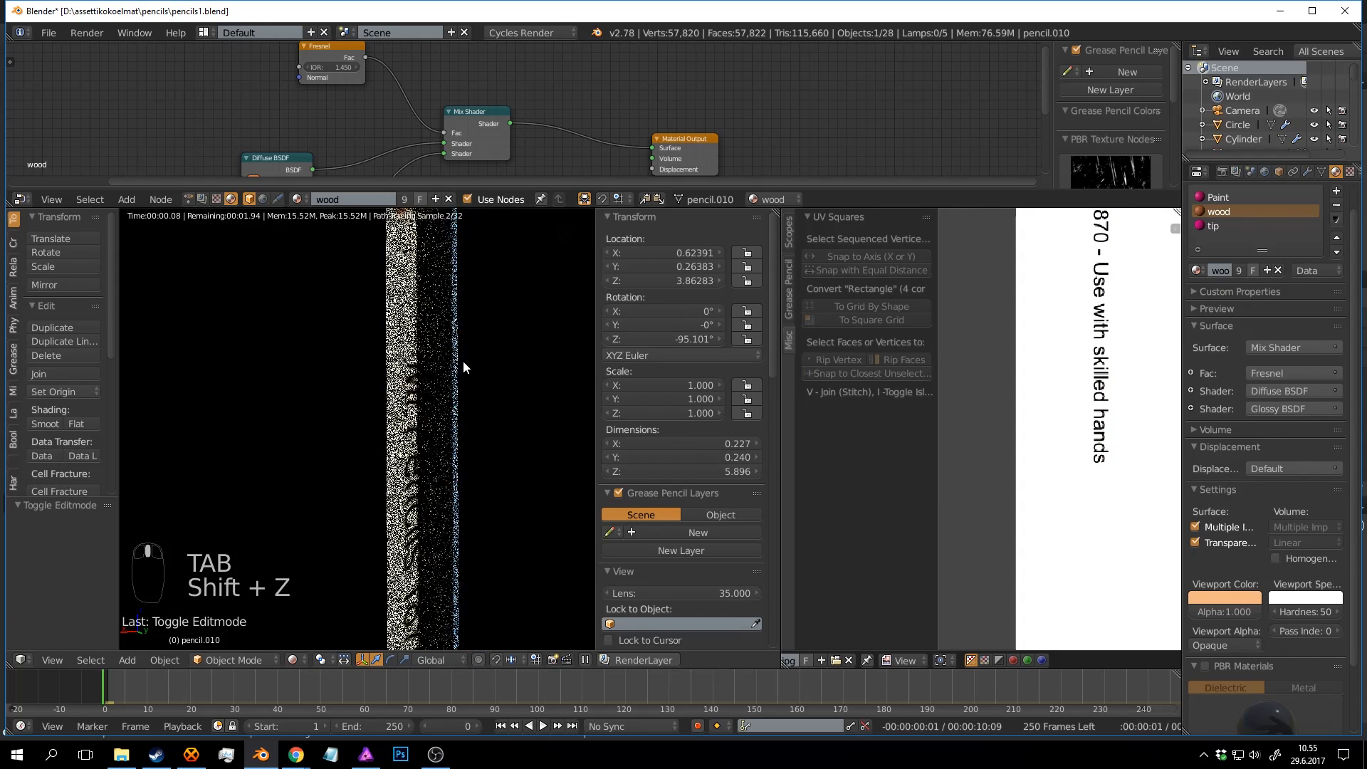
scroll(463, 362, "down", 4)
middle_click_drag(464, 375, 502, 355)
scroll(500, 362, "up", 2)
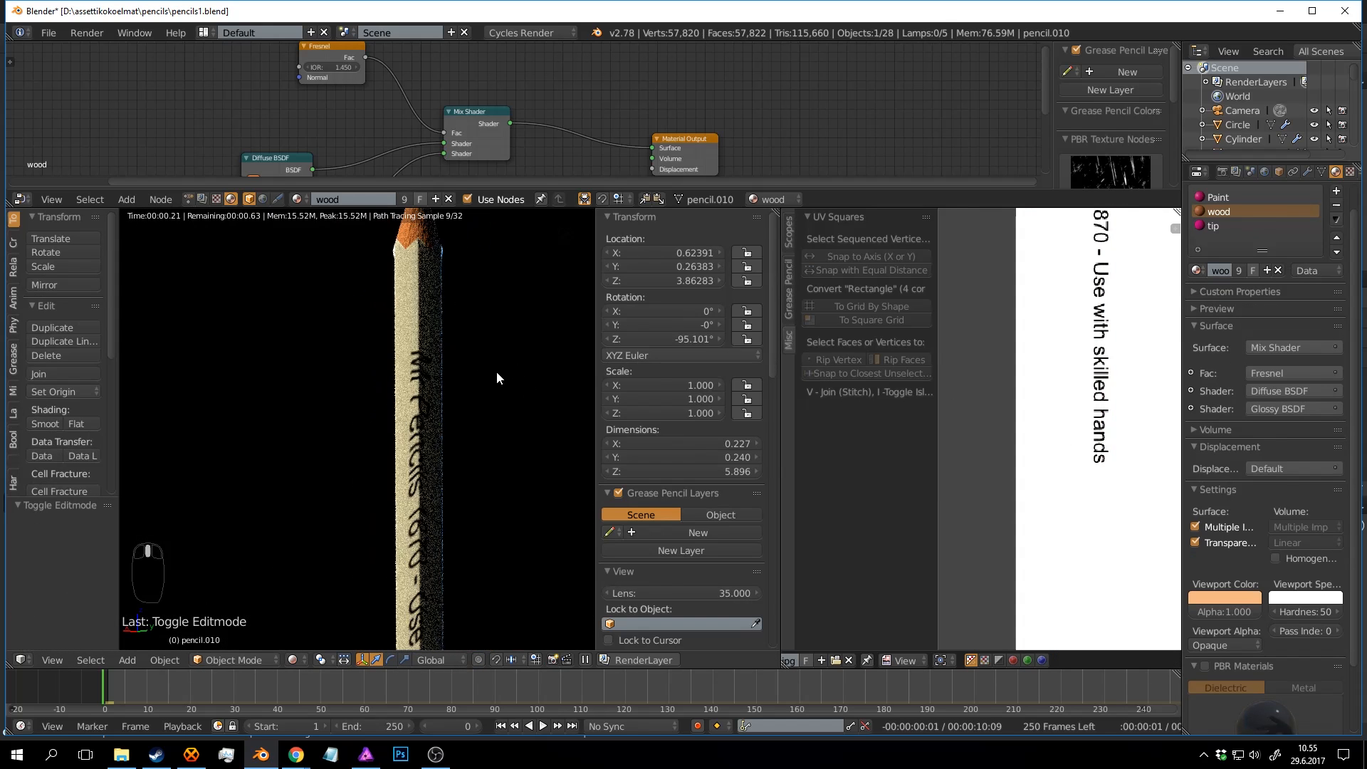
scroll(1081, 334, "up", 2)
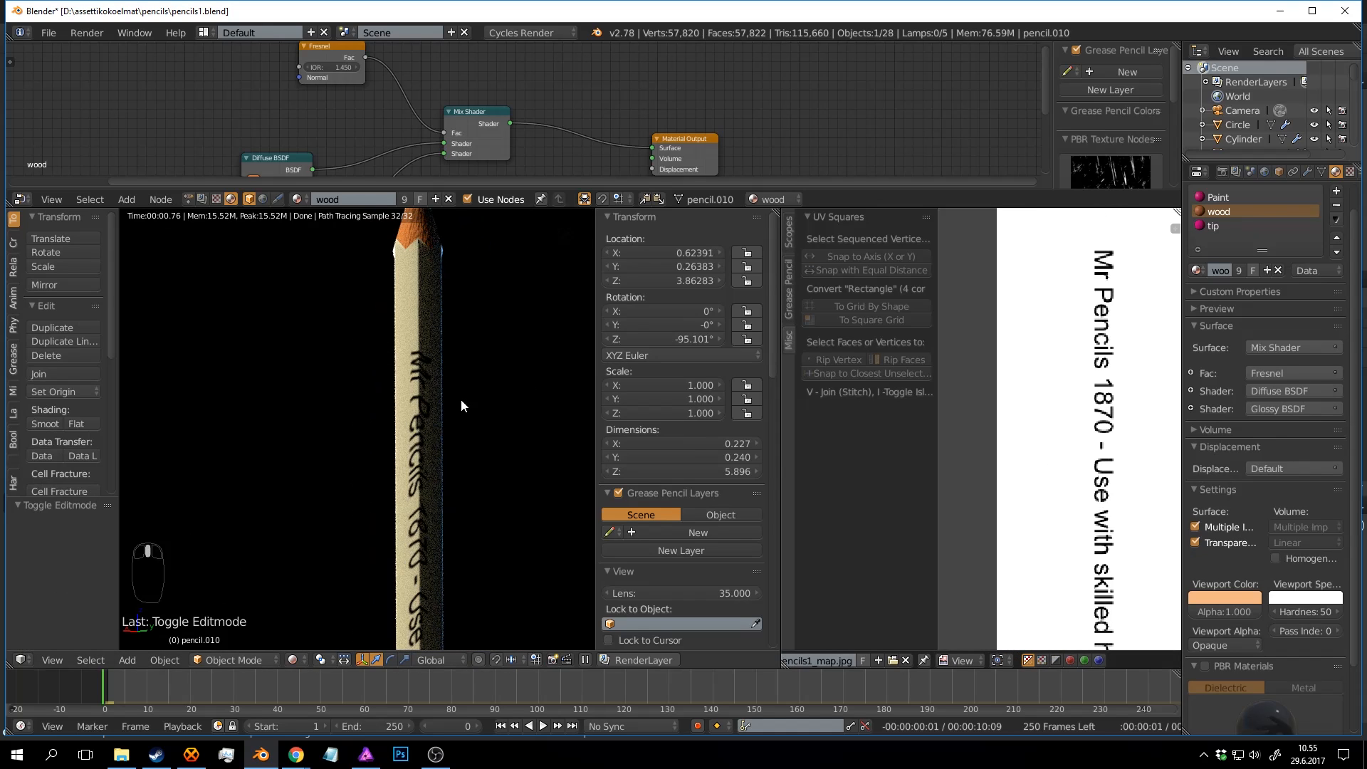
Return to solid shading and Edit Mode, and widen the zigzag UV row at the pencil's tip by scaling it about 1.143 on X.
key("shift+z")
key("Tab")
scroll(1068, 370, "down", 2)
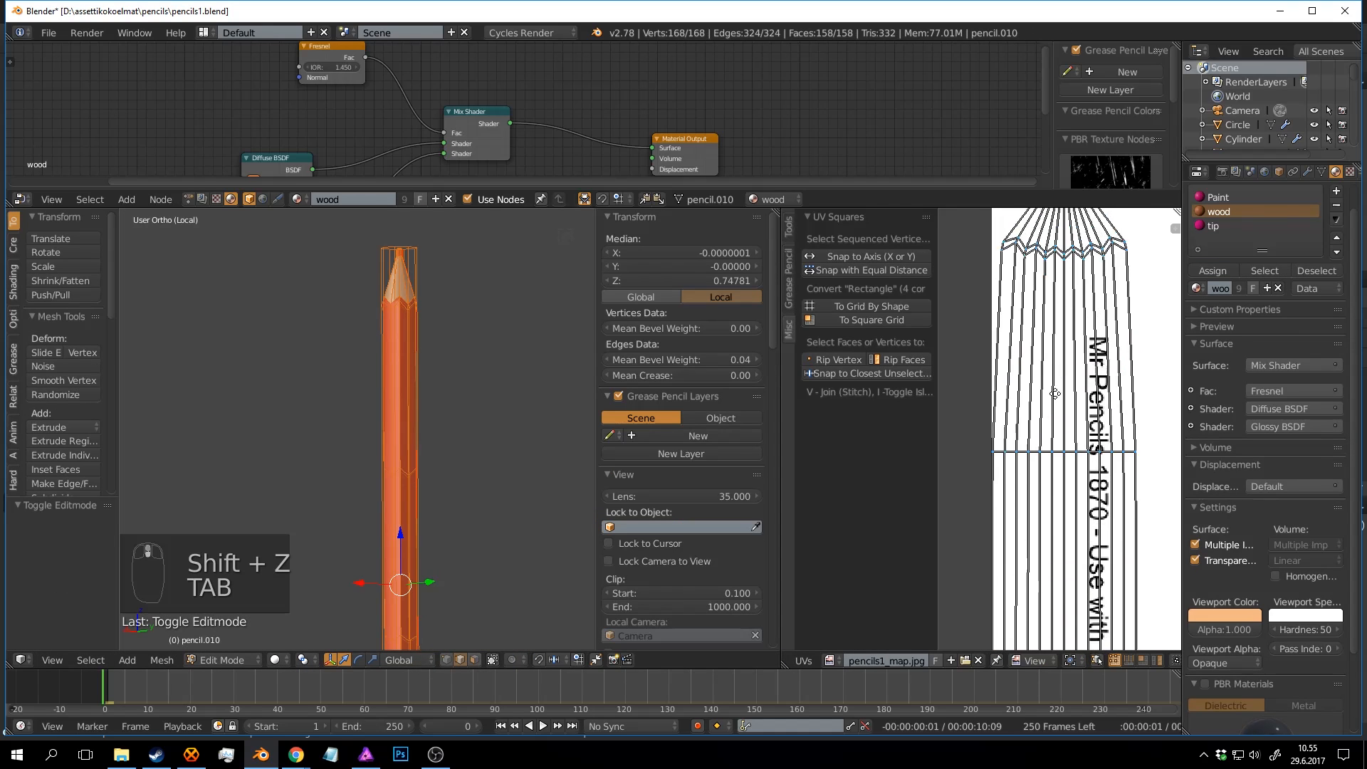
scroll(1087, 415, "up", 2)
middle_click_drag(1124, 338, 1102, 401)
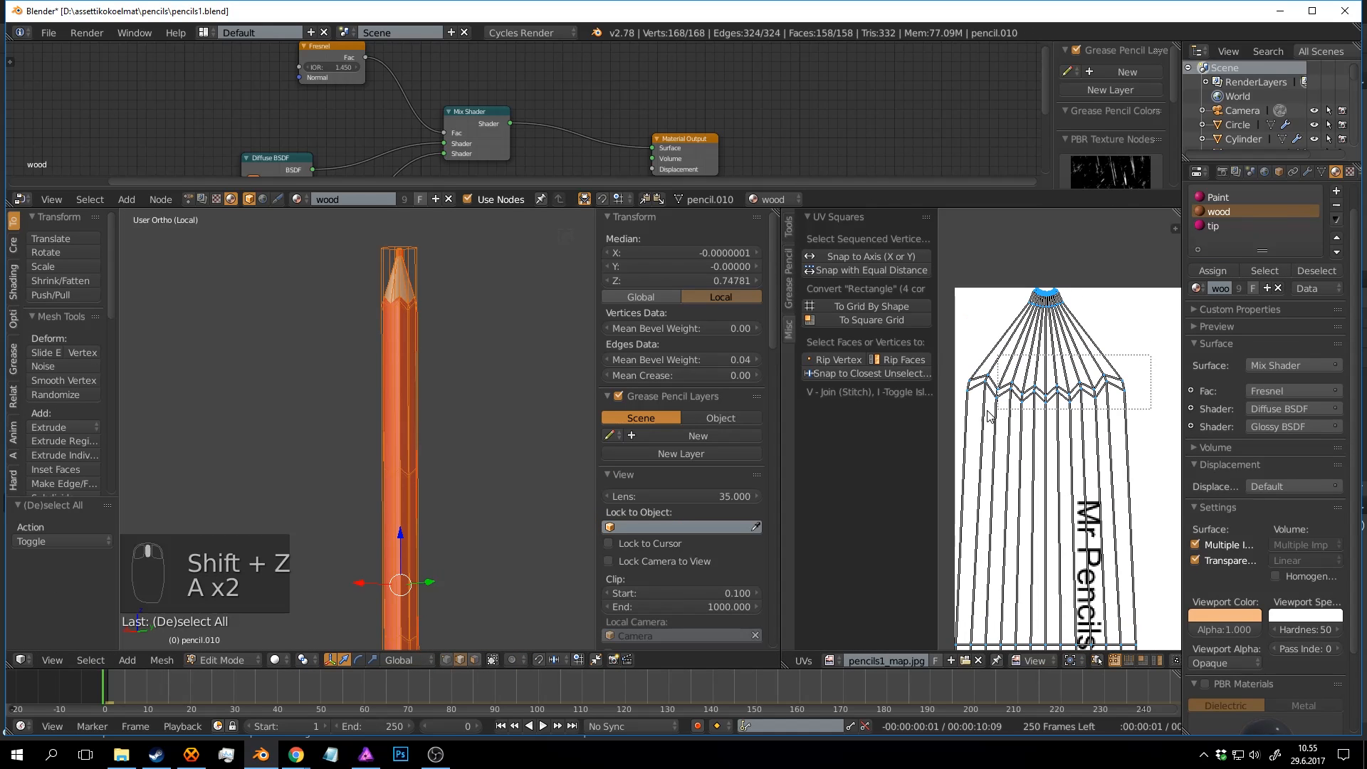
left_click_drag(988, 411, 947, 430)
middle_click_drag(1102, 453, 1081, 368)
scroll(1084, 369, "down", 1)
scroll(1084, 369, "up", 1)
key("s")
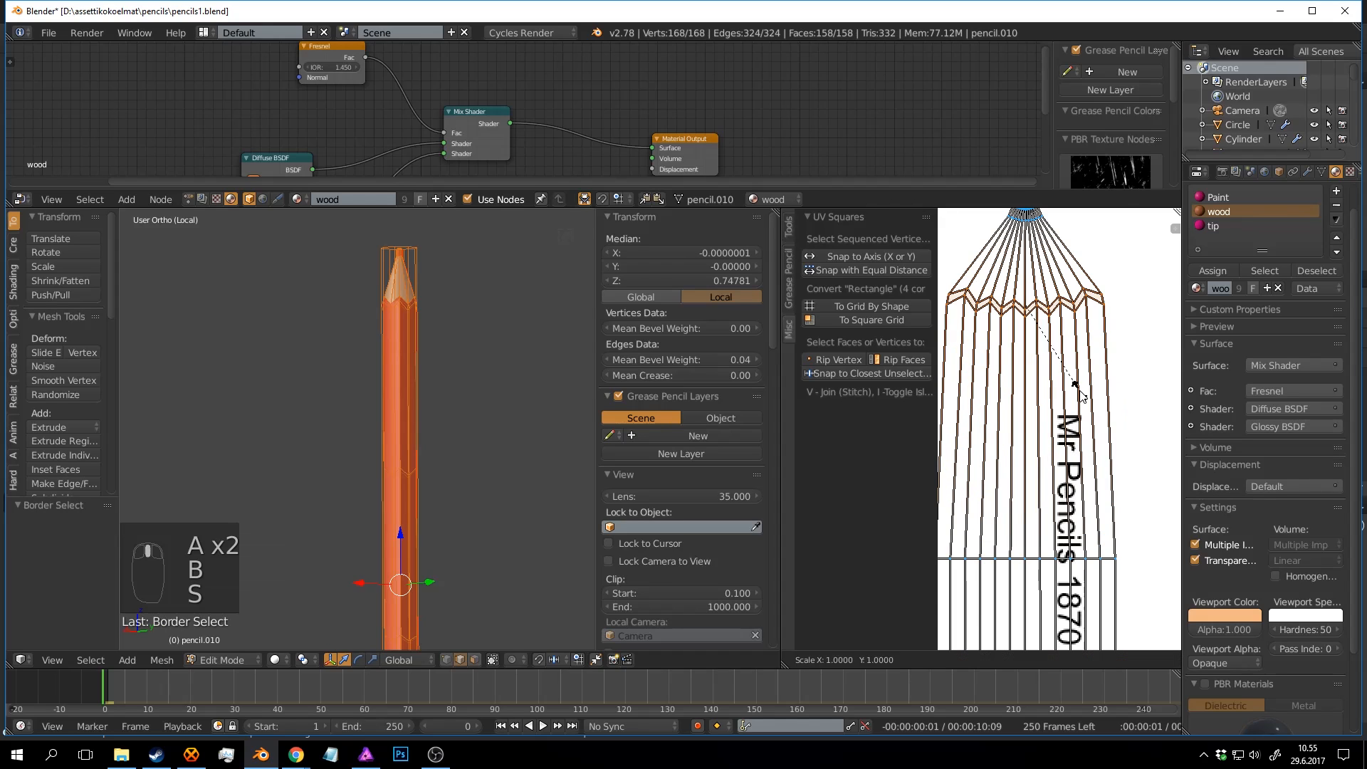
key("x")
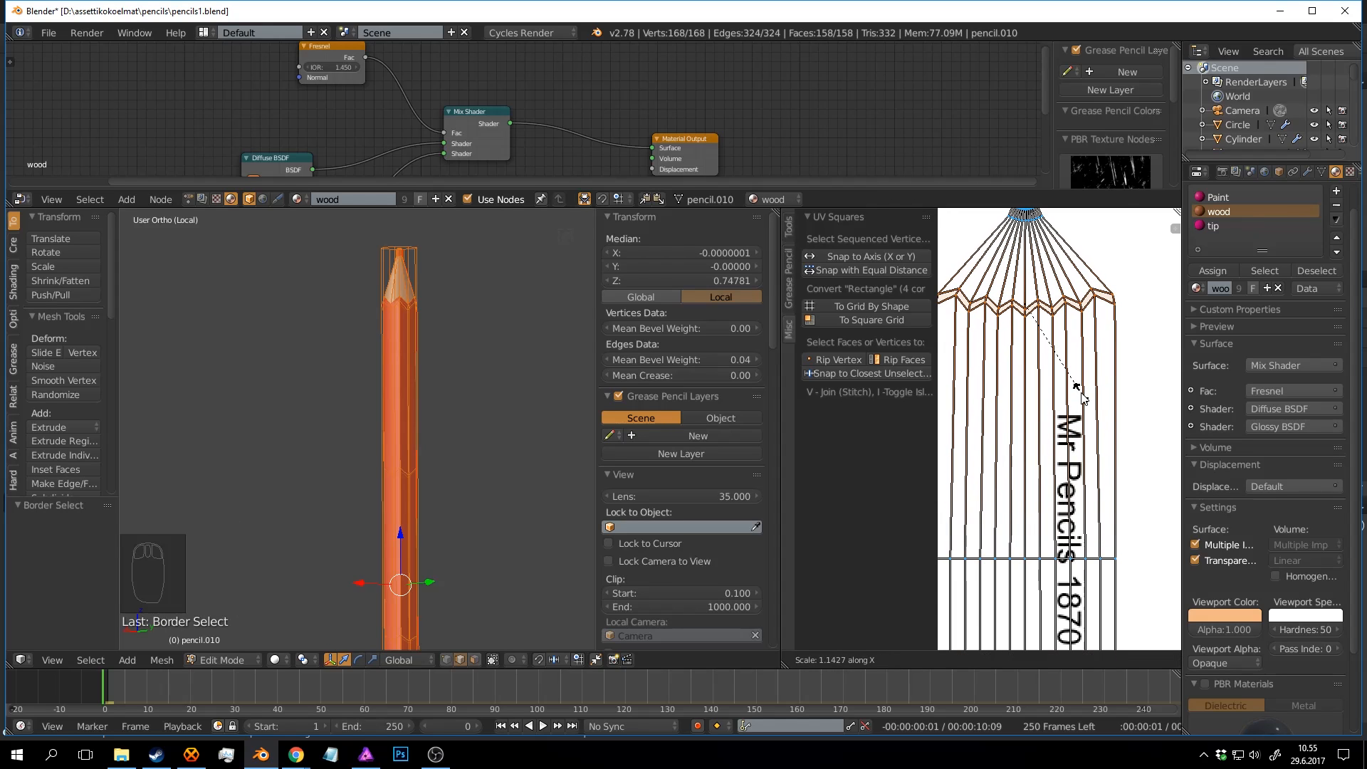
left_click(1081, 394)
Move the hexagonal end-cap UV island and the tiny round island farther away from the pencil body's UVs.
scroll(1061, 388, "down", 7)
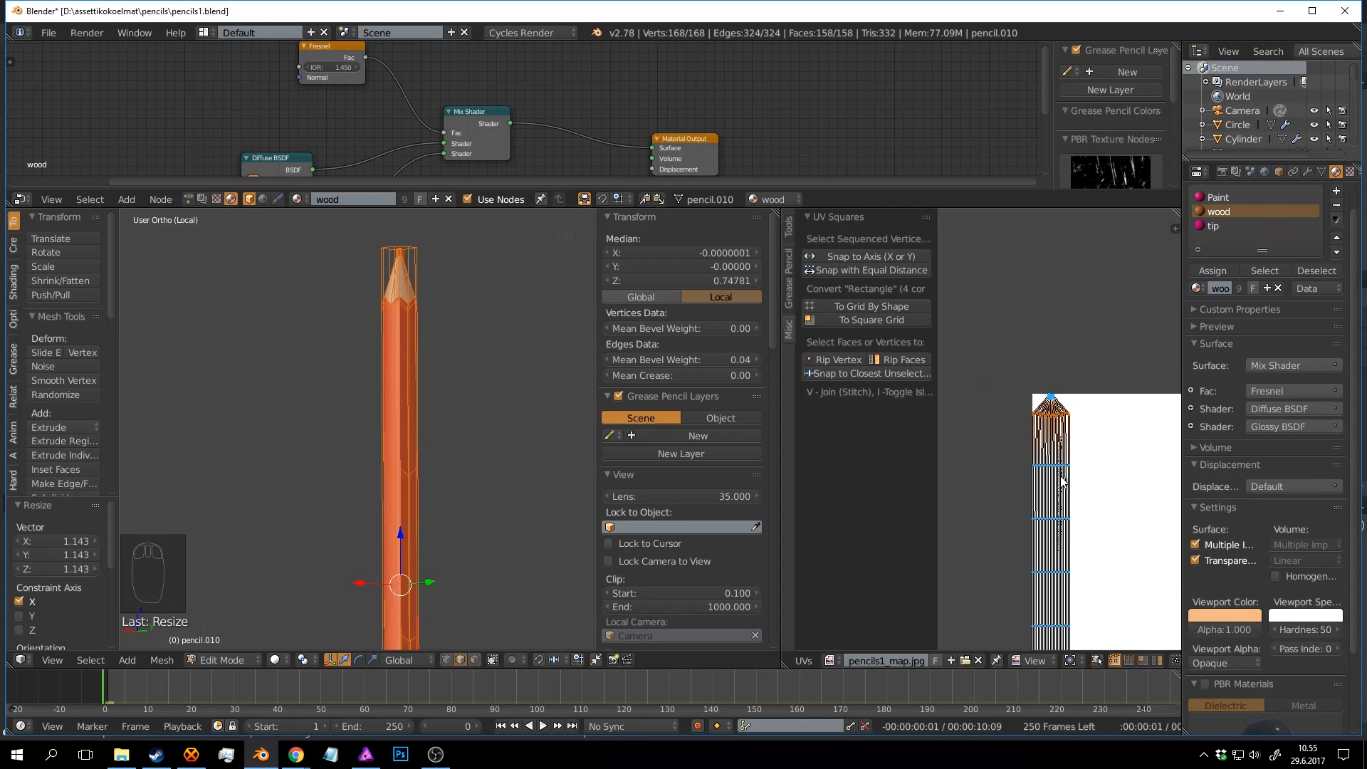
scroll(1045, 383, "up", 7)
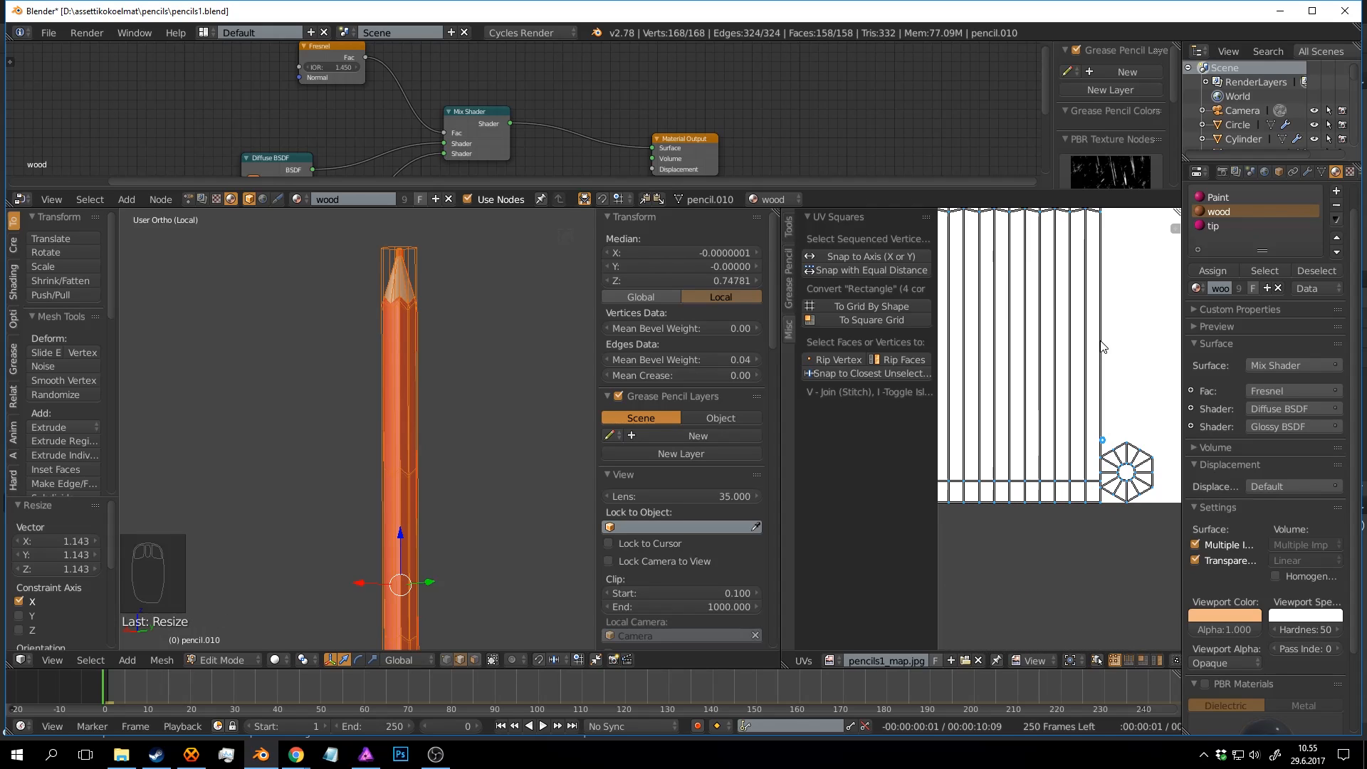
key("a")
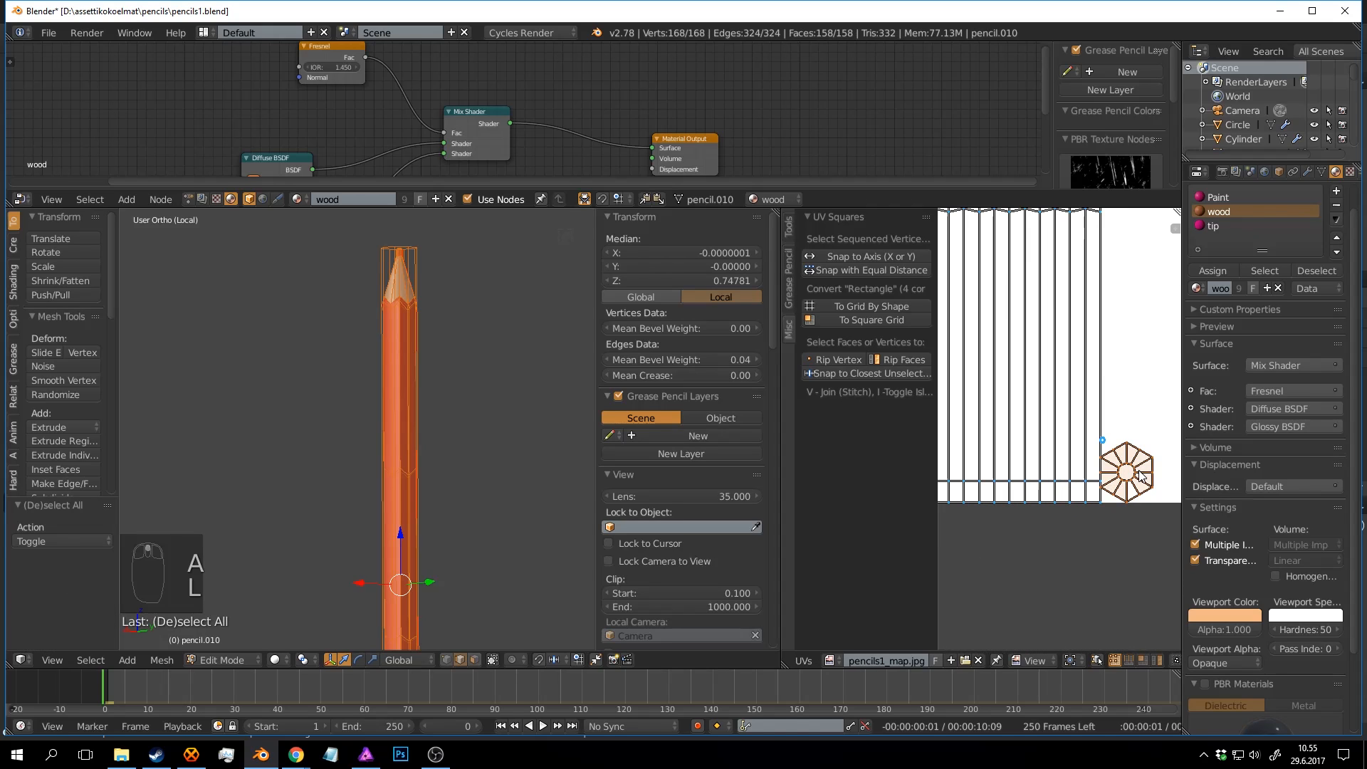
key("g")
left_click(1148, 473)
scroll(1139, 445, "up", 5)
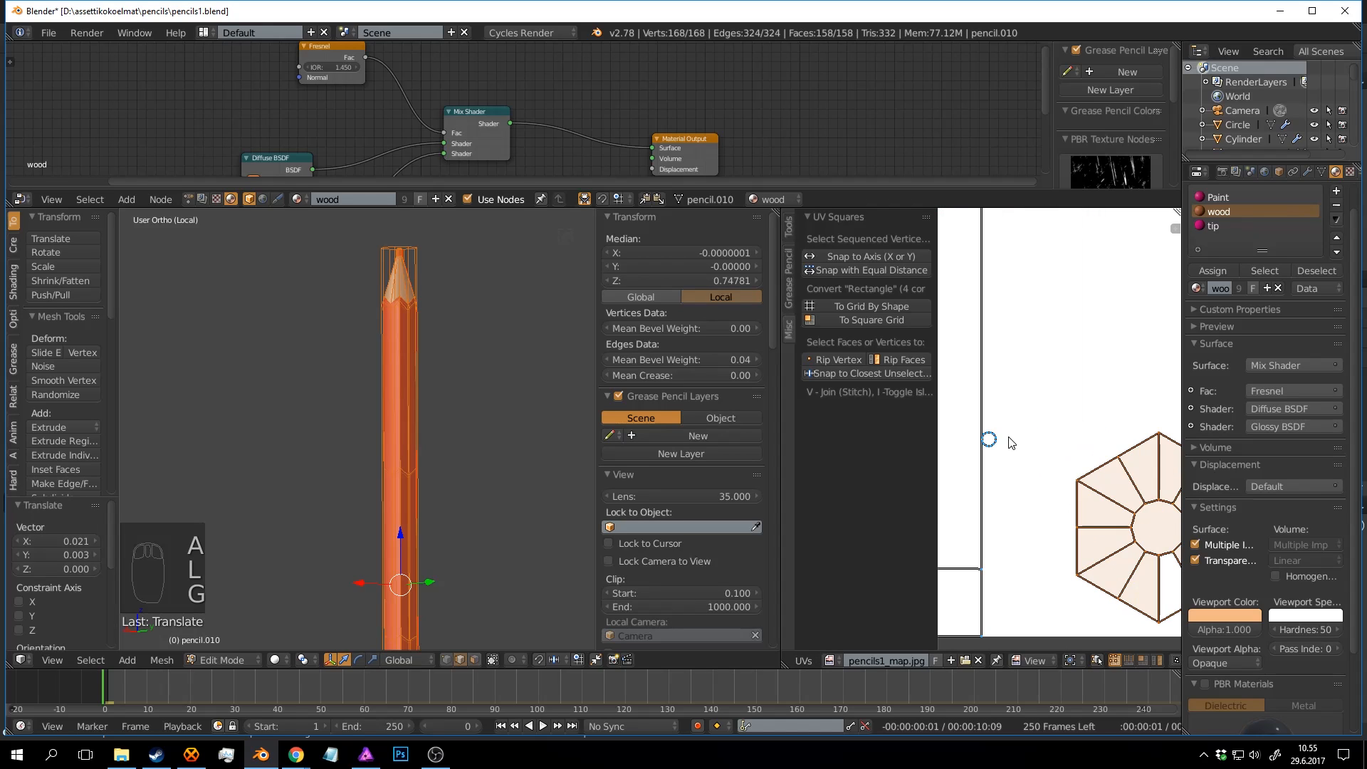
key("a")
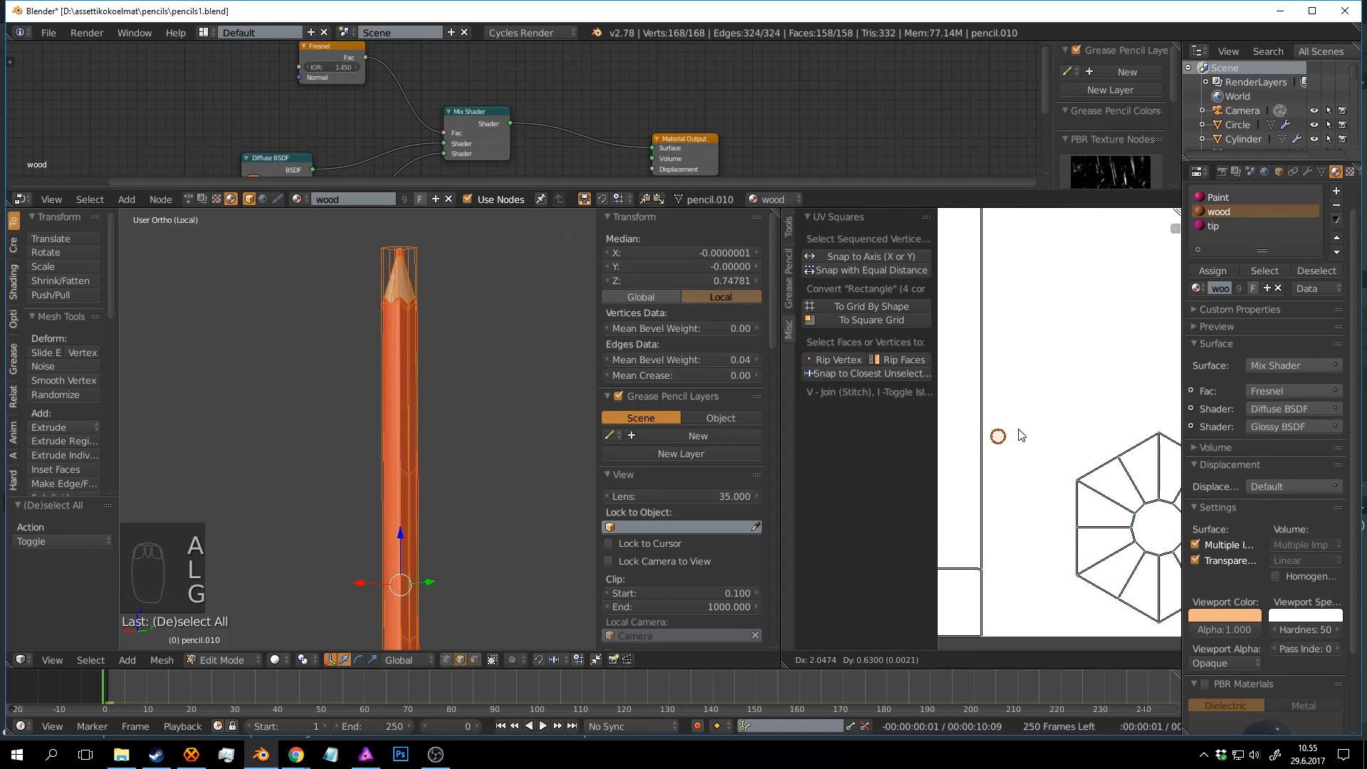
key("g")
left_click(1050, 413)
Flatten the remaining zigzag UV row on the lower pencil body by scaling it to 0 on Y.
scroll(1091, 440, "down", 5)
scroll(1091, 440, "up", 2)
key("a")
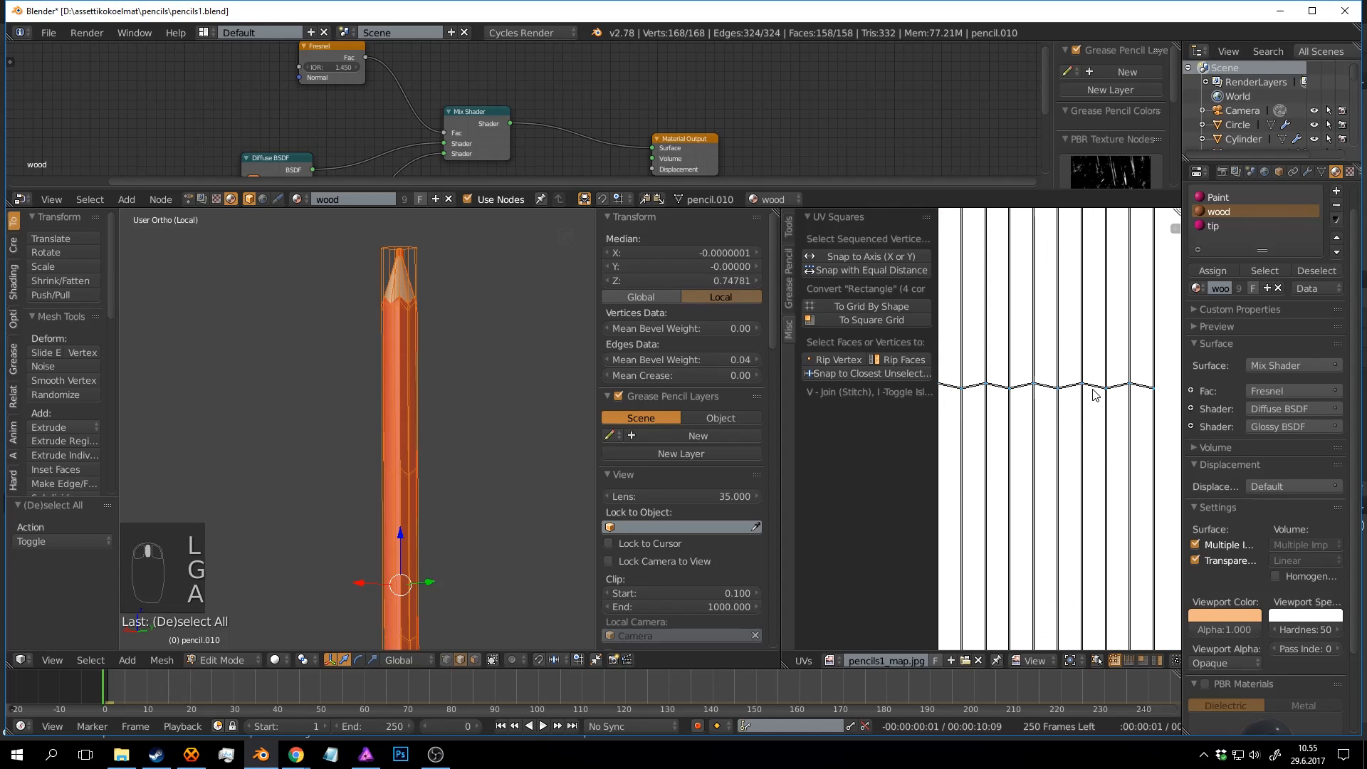
key("s")
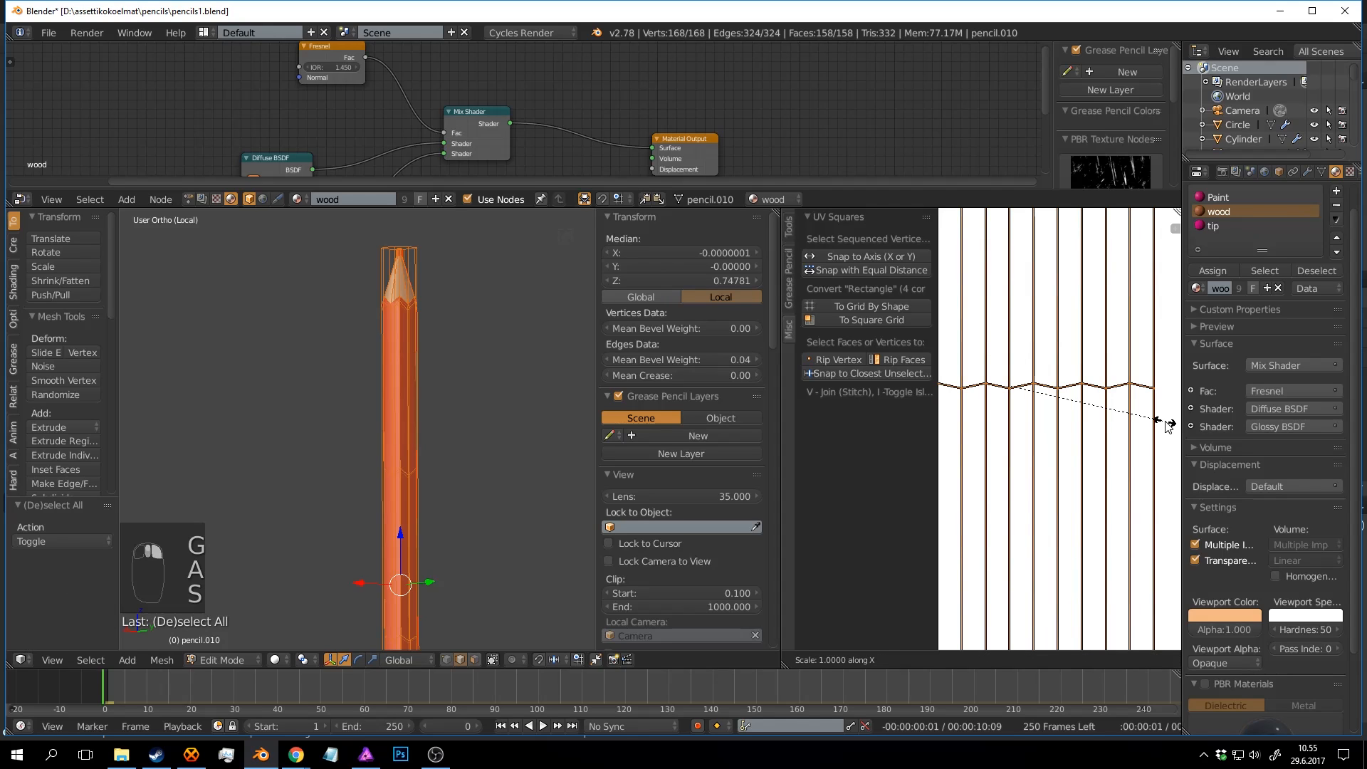
key("0")
key("Return")
scroll(1147, 423, "down", 4)
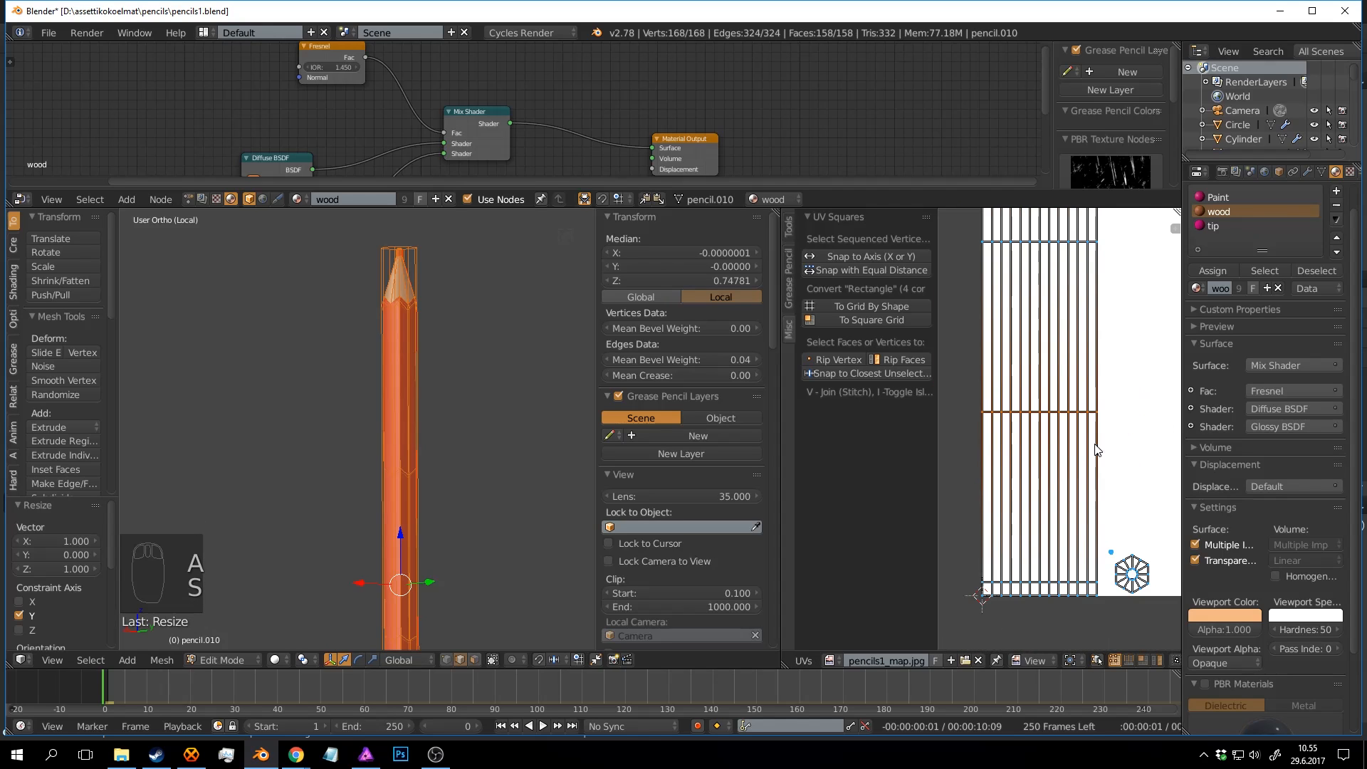
Switch to Object Mode and inspect the lettering along the pencil body in rendered shading.
middle_click_drag(1094, 330, 1088, 490)
middle_click_drag(1067, 265, 1089, 471)
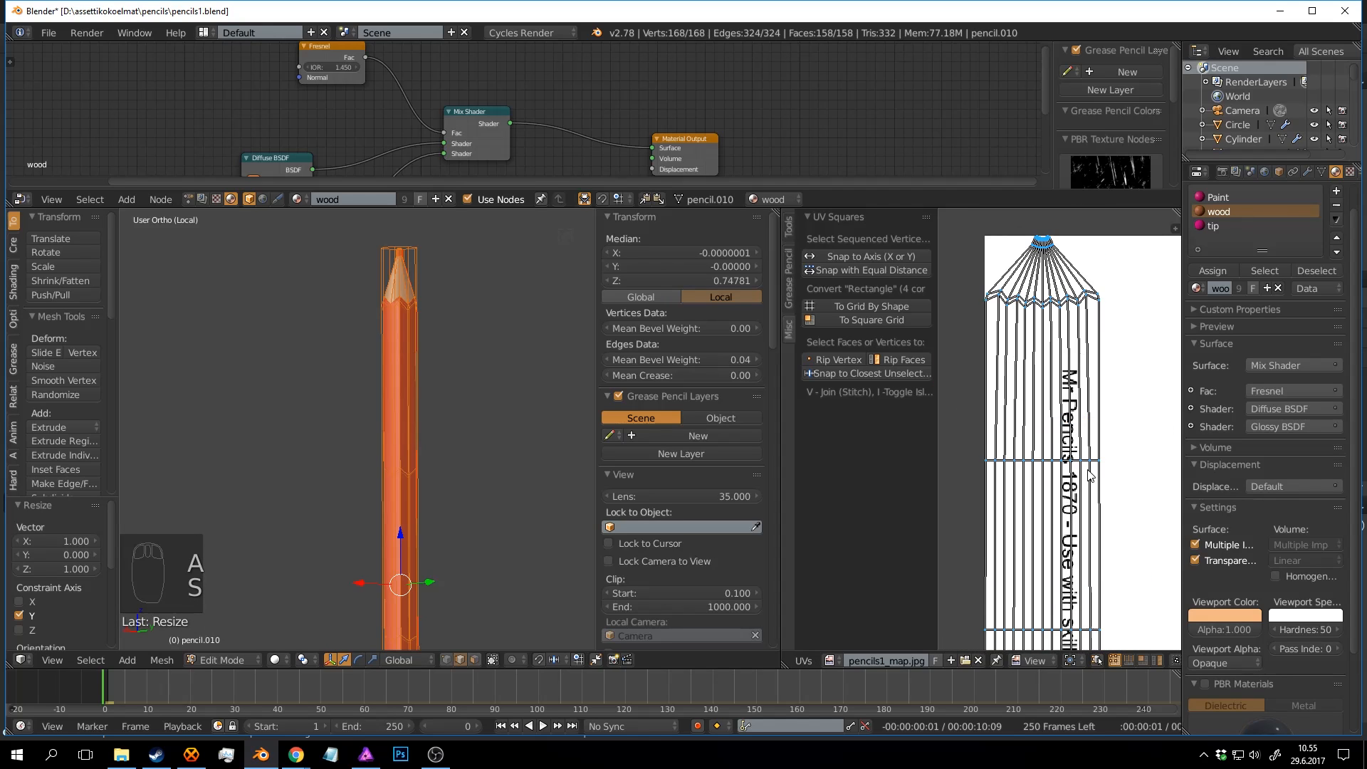
key("Tab")
key("shift+z")
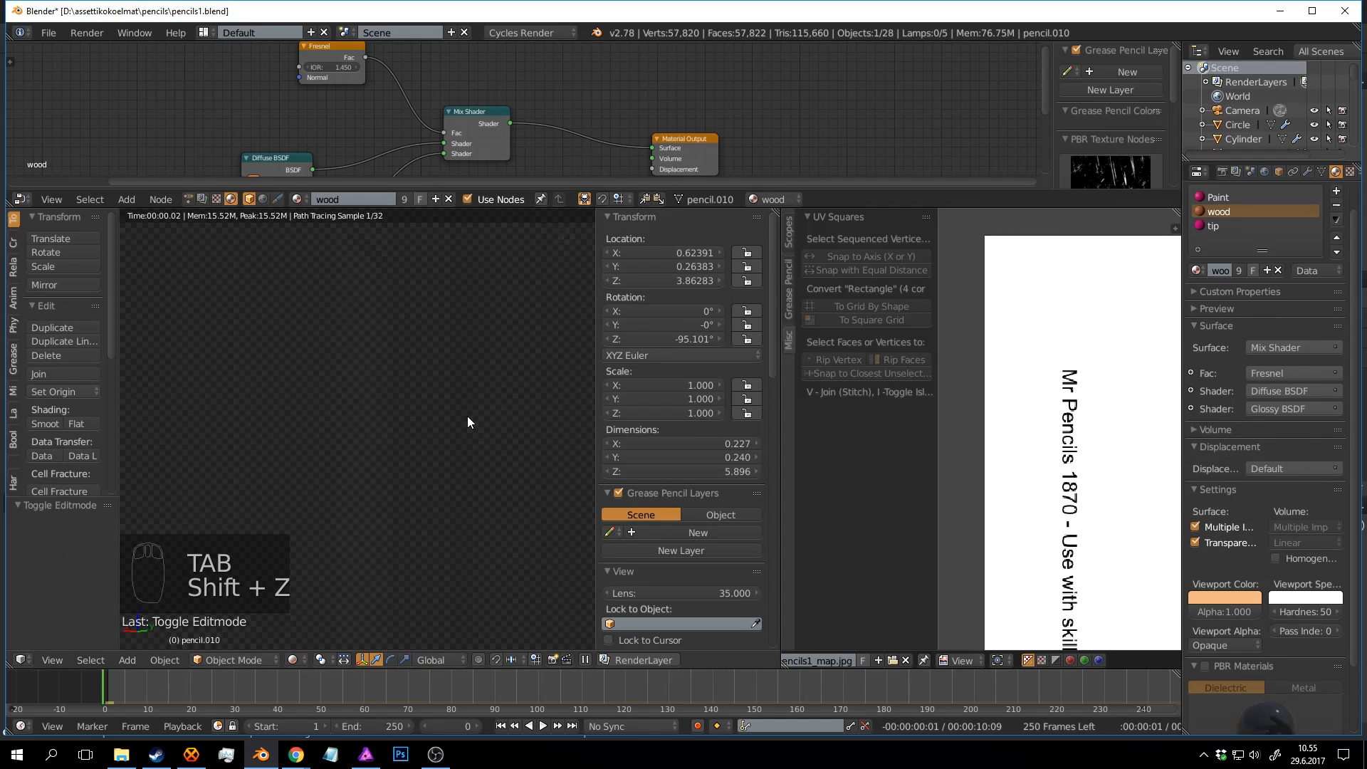
mouse_move(498, 437)
middle_mouse_down()
mouse_move(489, 487)
mouse_move(451, 451)
mouse_move(464, 389)
middle_mouse_up()
scroll(473, 413, "up", 2)
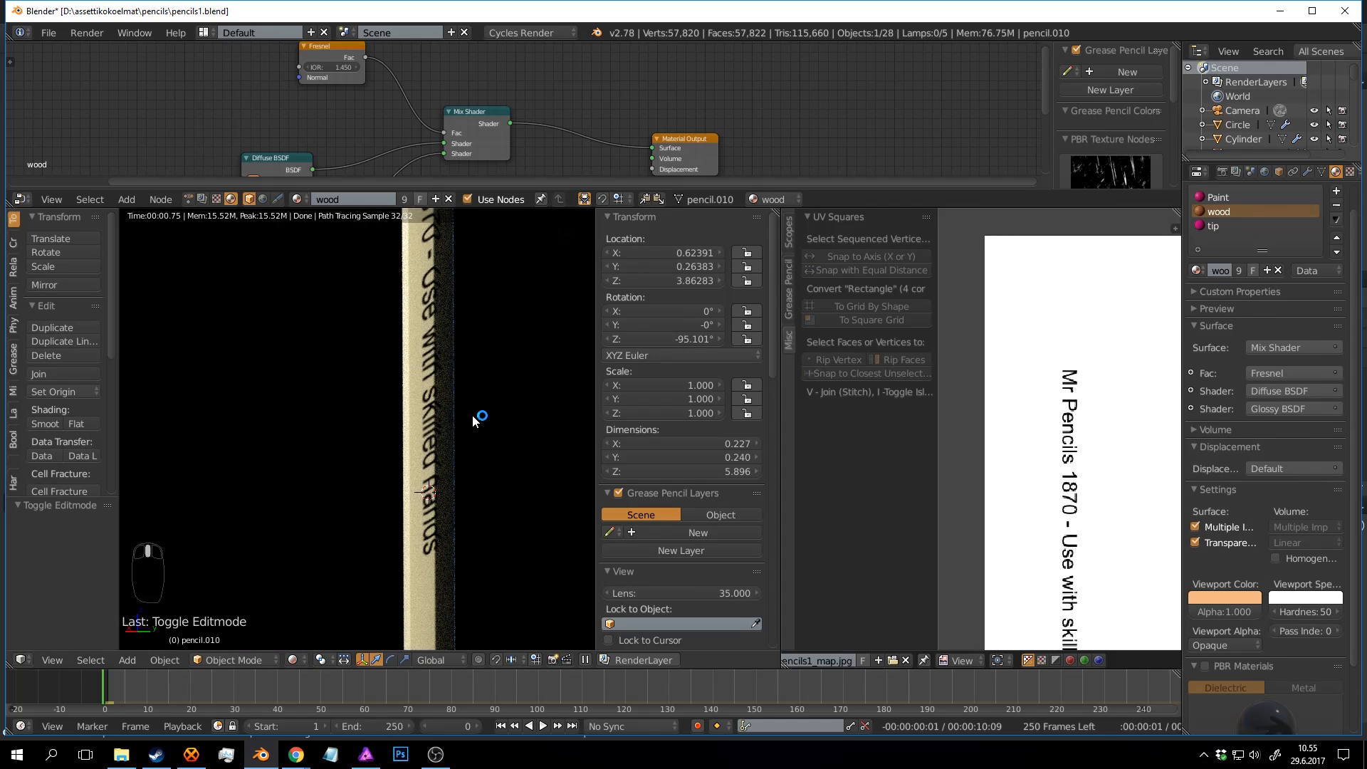
scroll(475, 410, "down", 2)
Go back to solid shading and Edit Mode, select all the UVs, and shift them about 0.010 on X.
key("shift+z")
key("Tab")
key("a")
key("a")
key("a")
key("a")
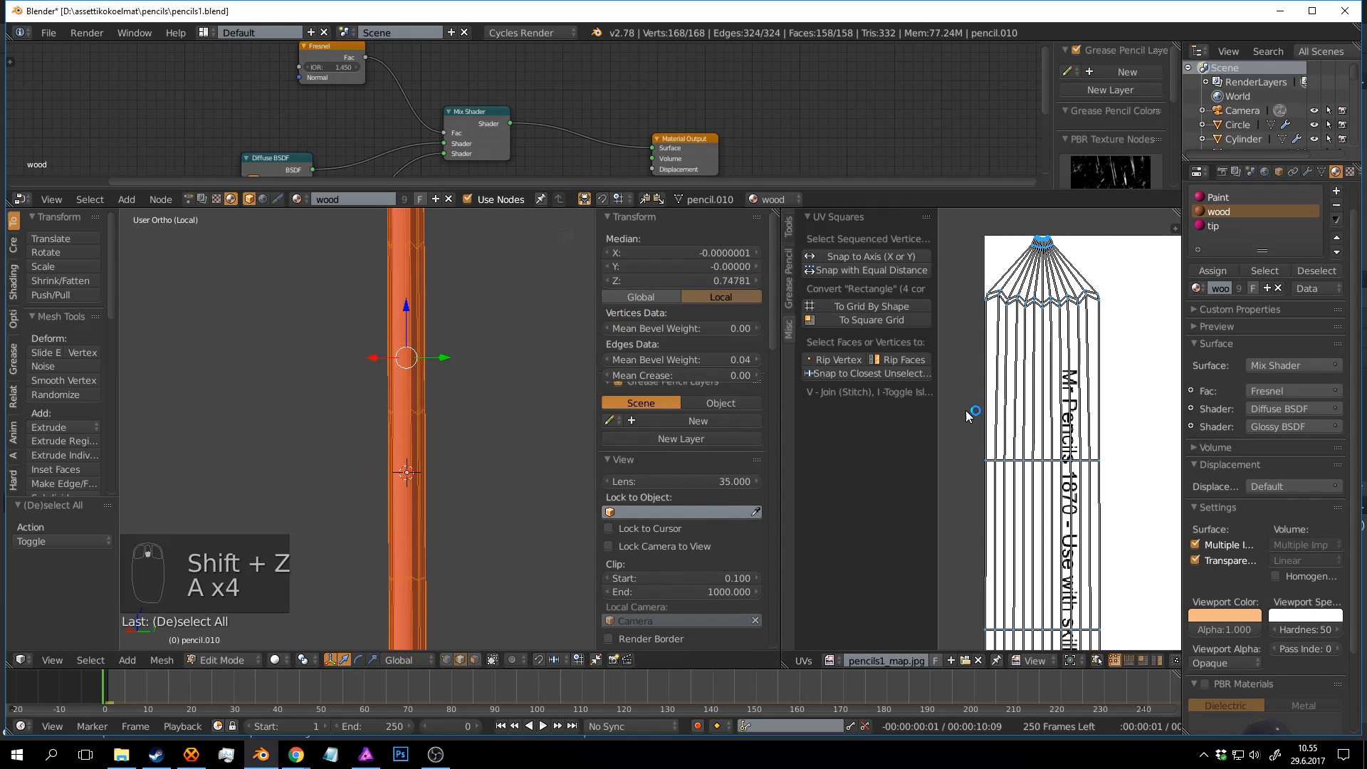
scroll(1083, 406, "up", 5)
key("g")
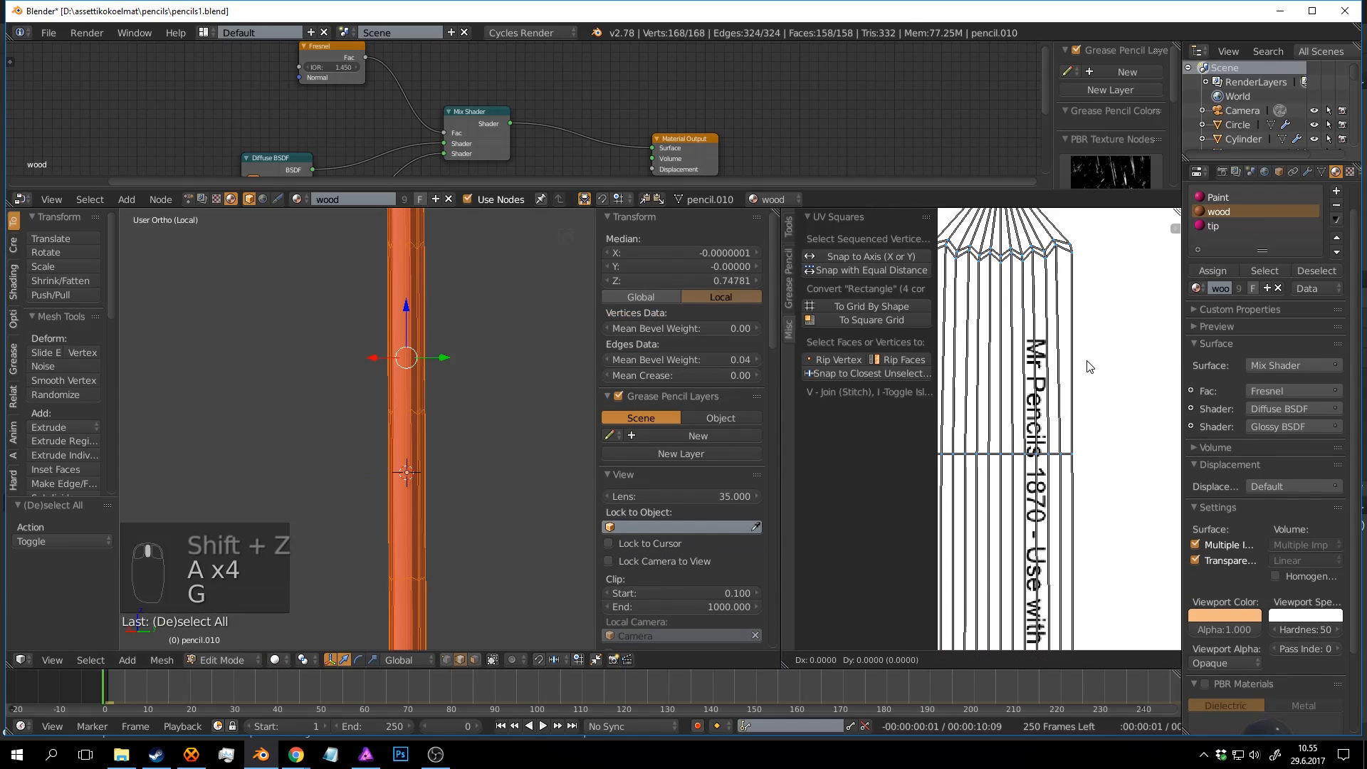
key("a")
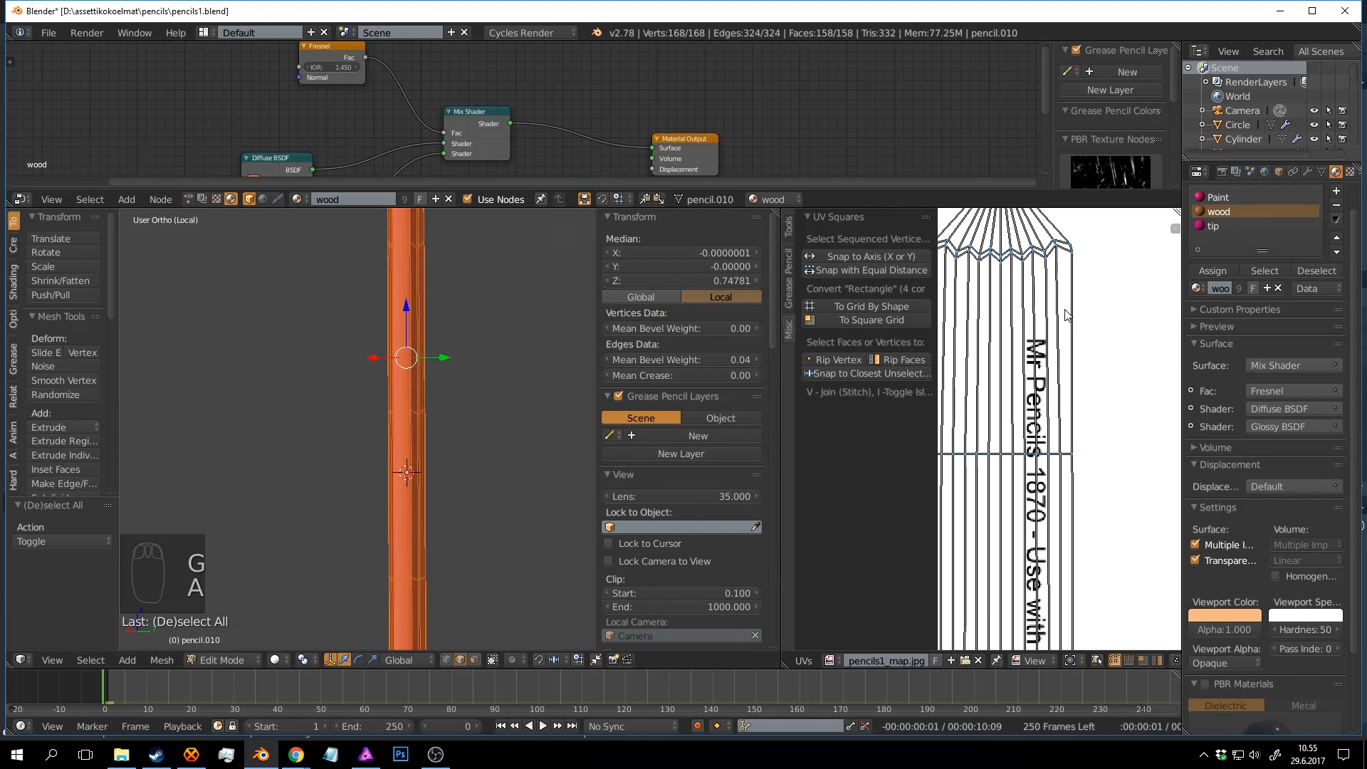
key("a")
key("a")
key("a")
key("a")
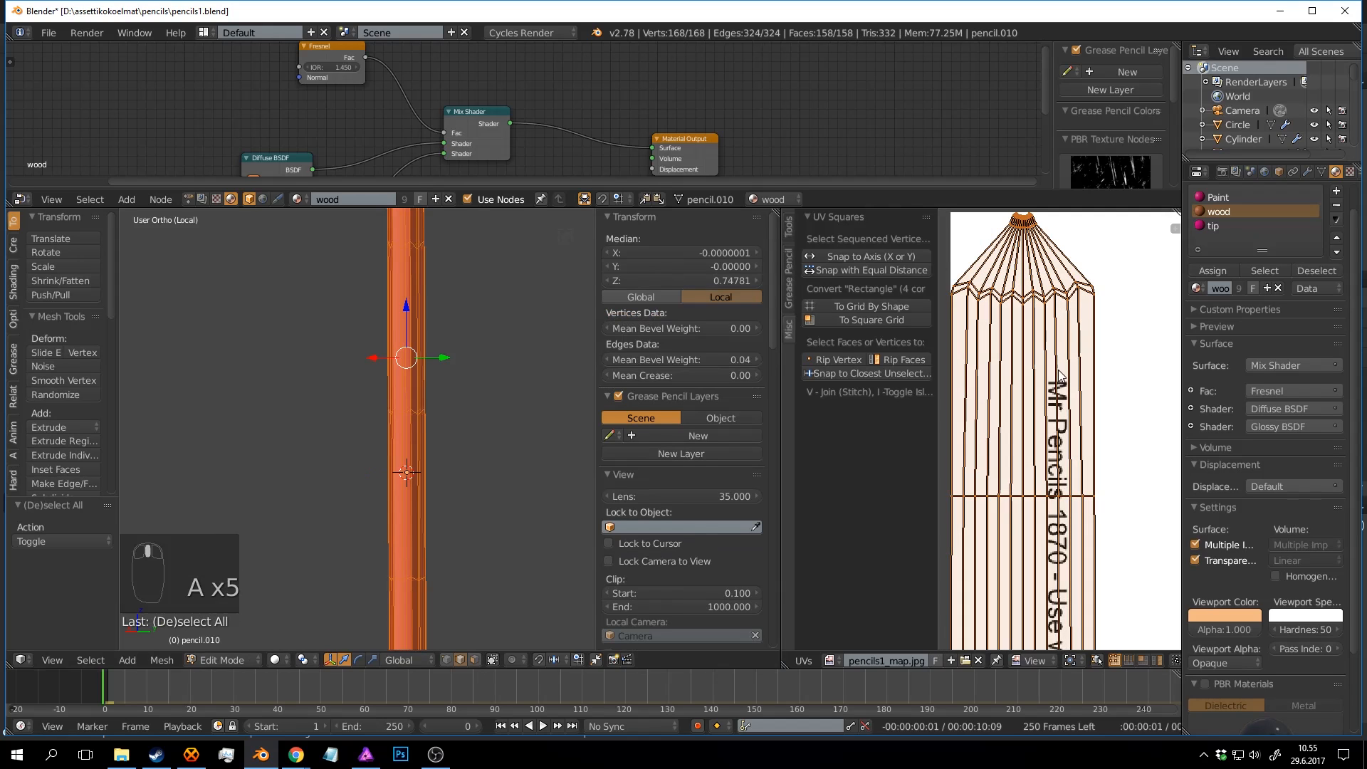
key("g")
left_click(1119, 399)
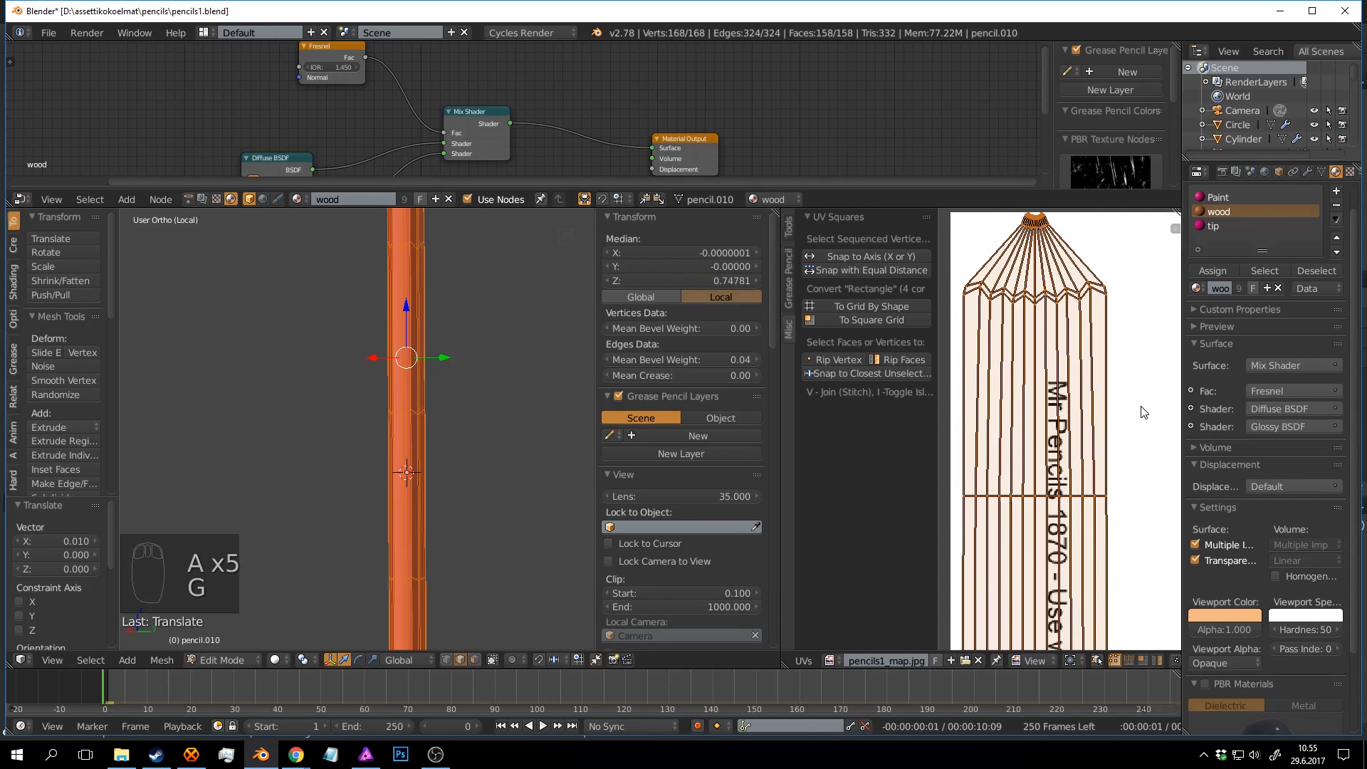
Scale the whole UV layout up by about 1.24 and nudge it about 0.001 on X over the lettering.
key("s")
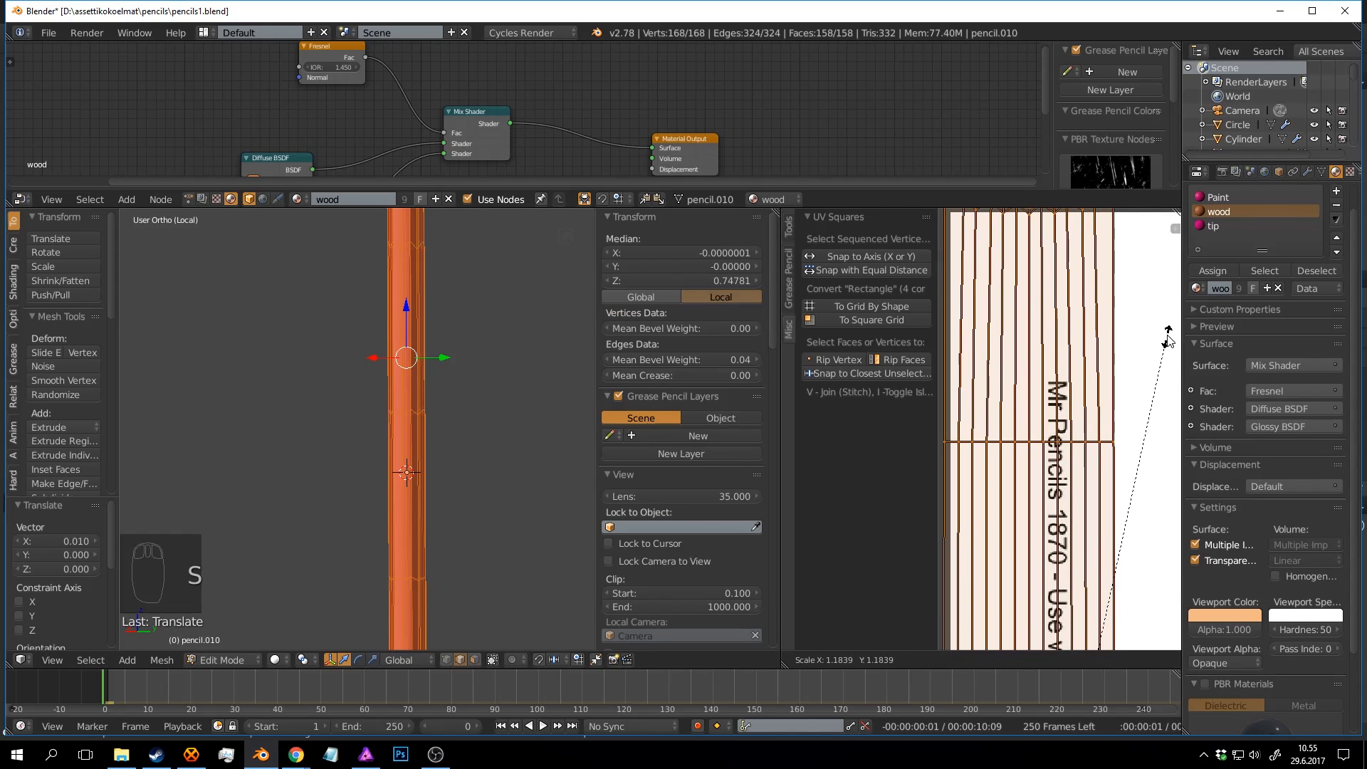
left_click(1177, 321)
key("g")
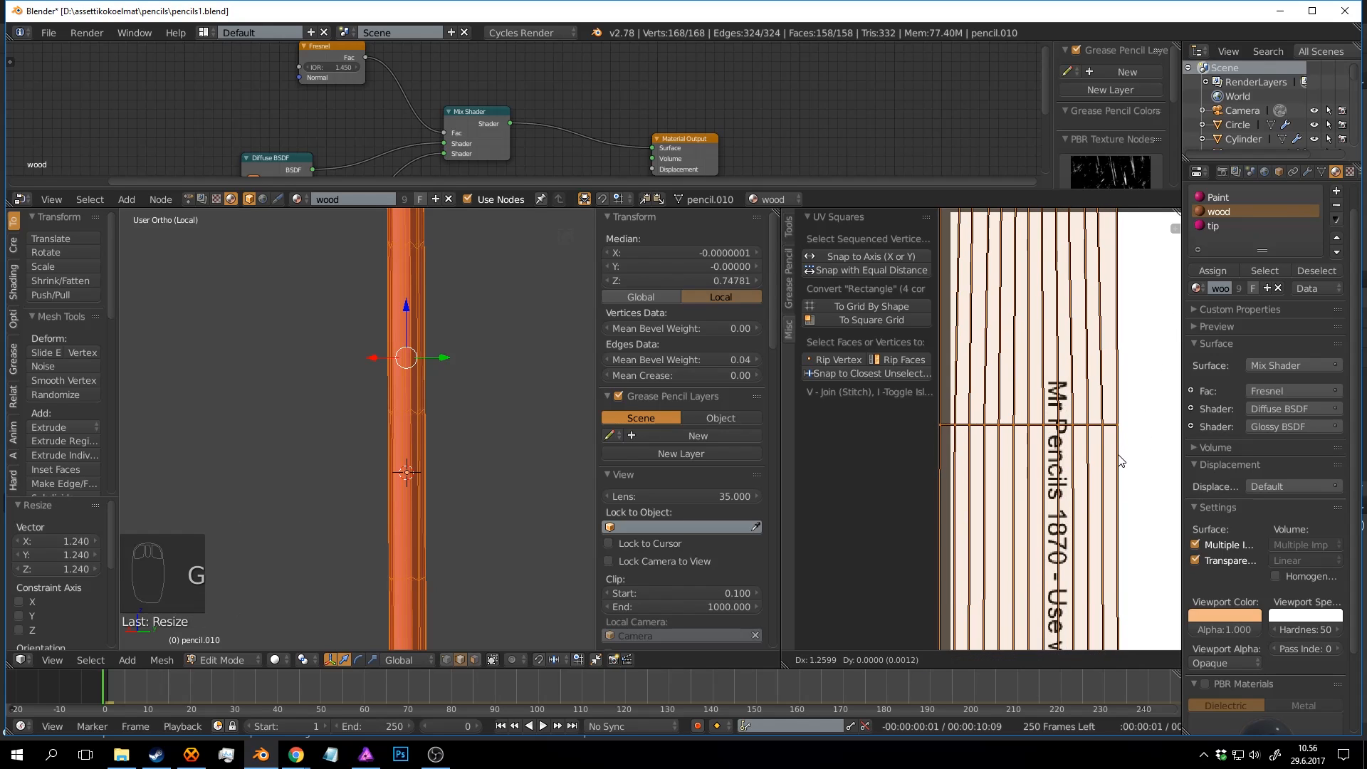
left_click(1121, 461)
scroll(1114, 452, "down", 4)
scroll(1079, 429, "up", 2)
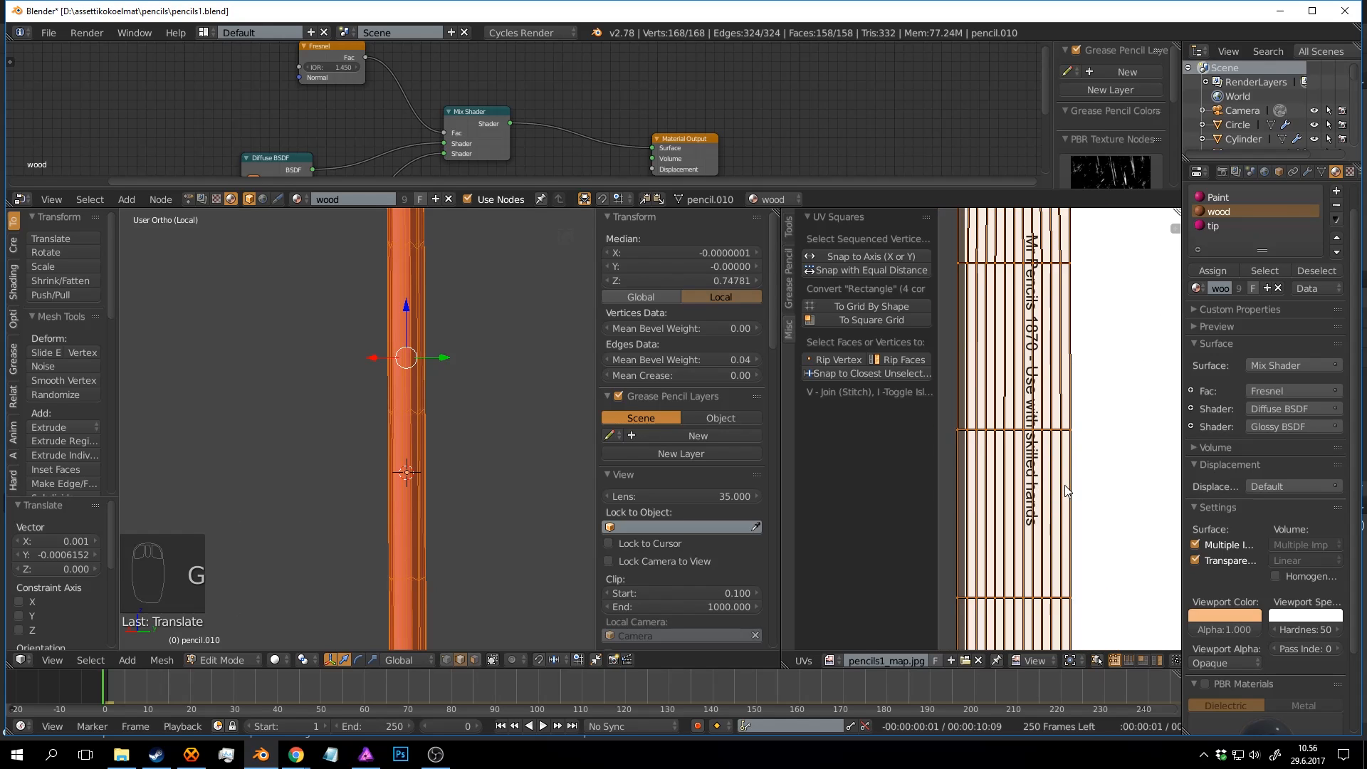
middle_click_drag(1068, 493, 1101, 319)
middle_click_drag(1108, 511, 1102, 327)
scroll(1084, 306, "up", 5)
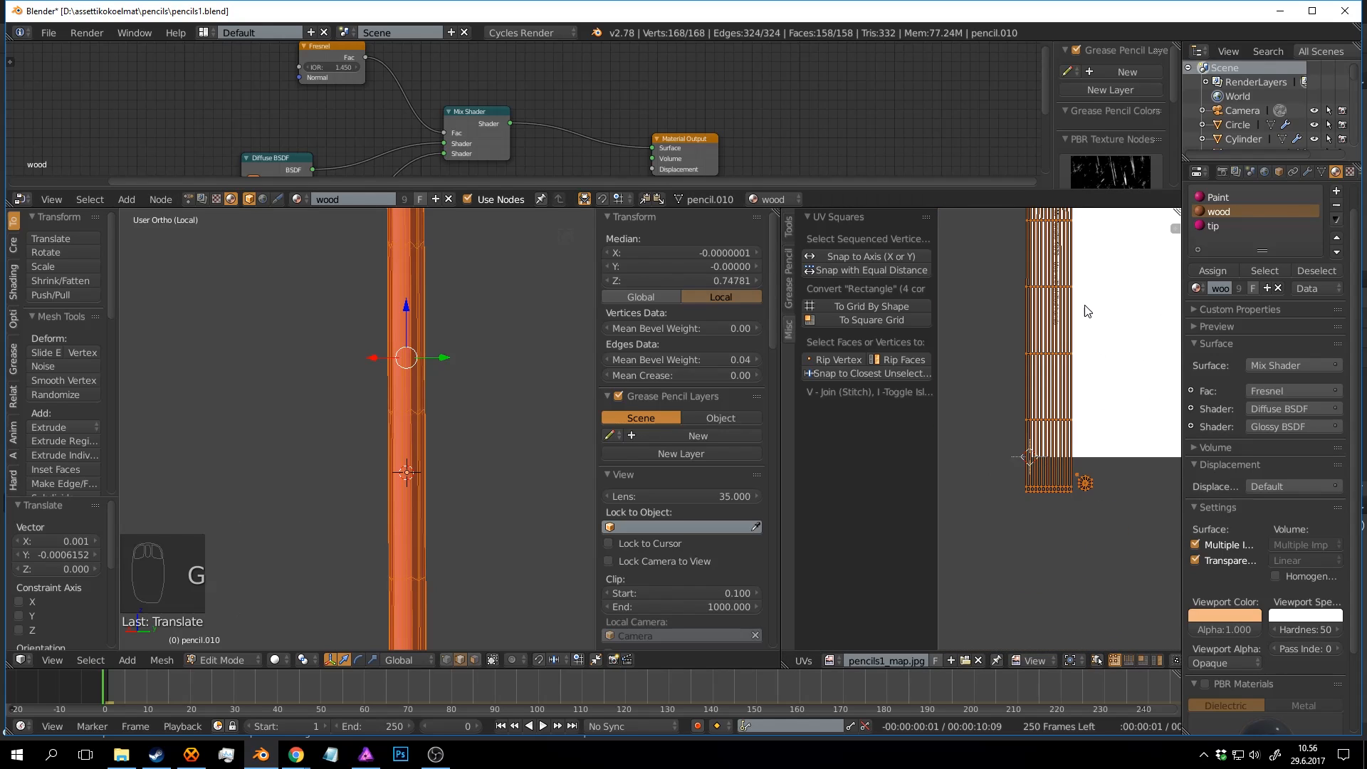
scroll(1057, 414, "down", 2)
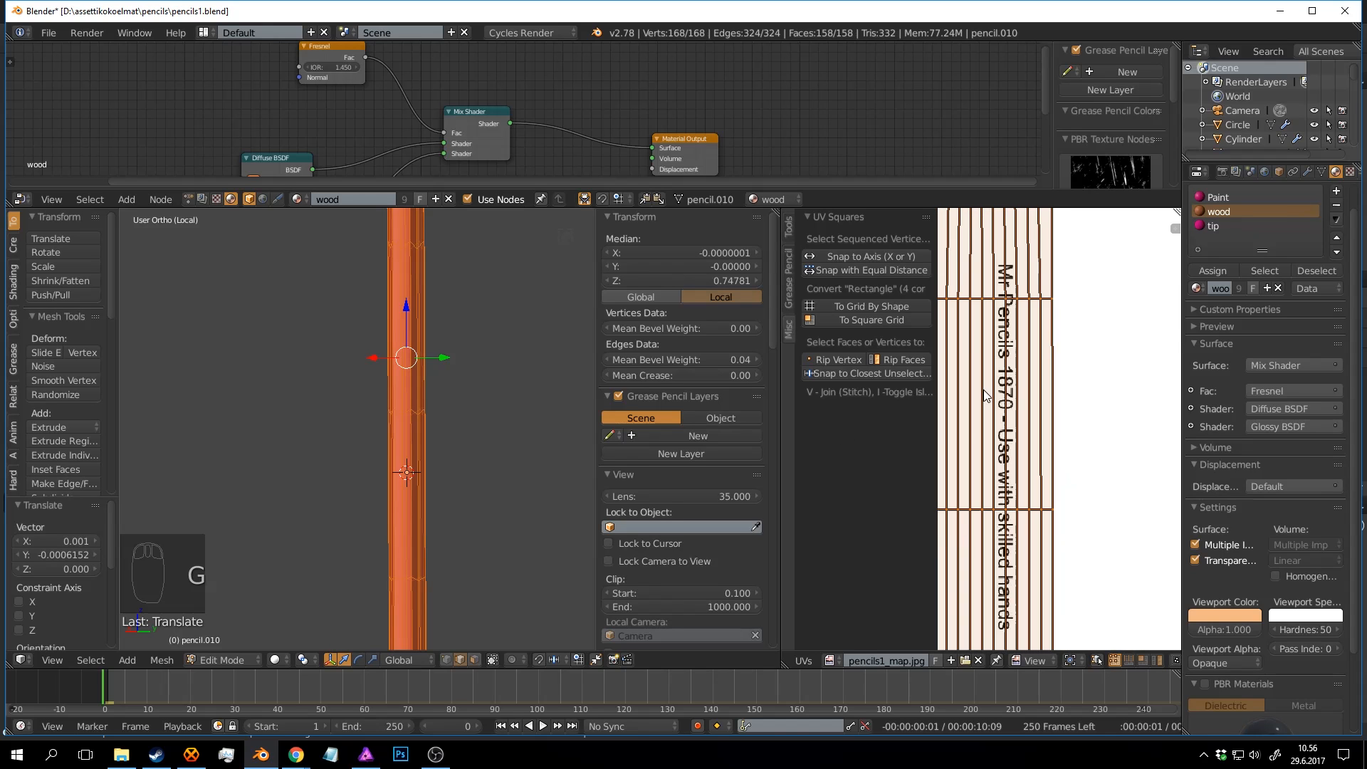
Show the 3D view in rendered shading and examine the lettering along the pencil up to its tip.
key("shift+z")
middle_click_drag(500, 482, 525, 238, "shift")
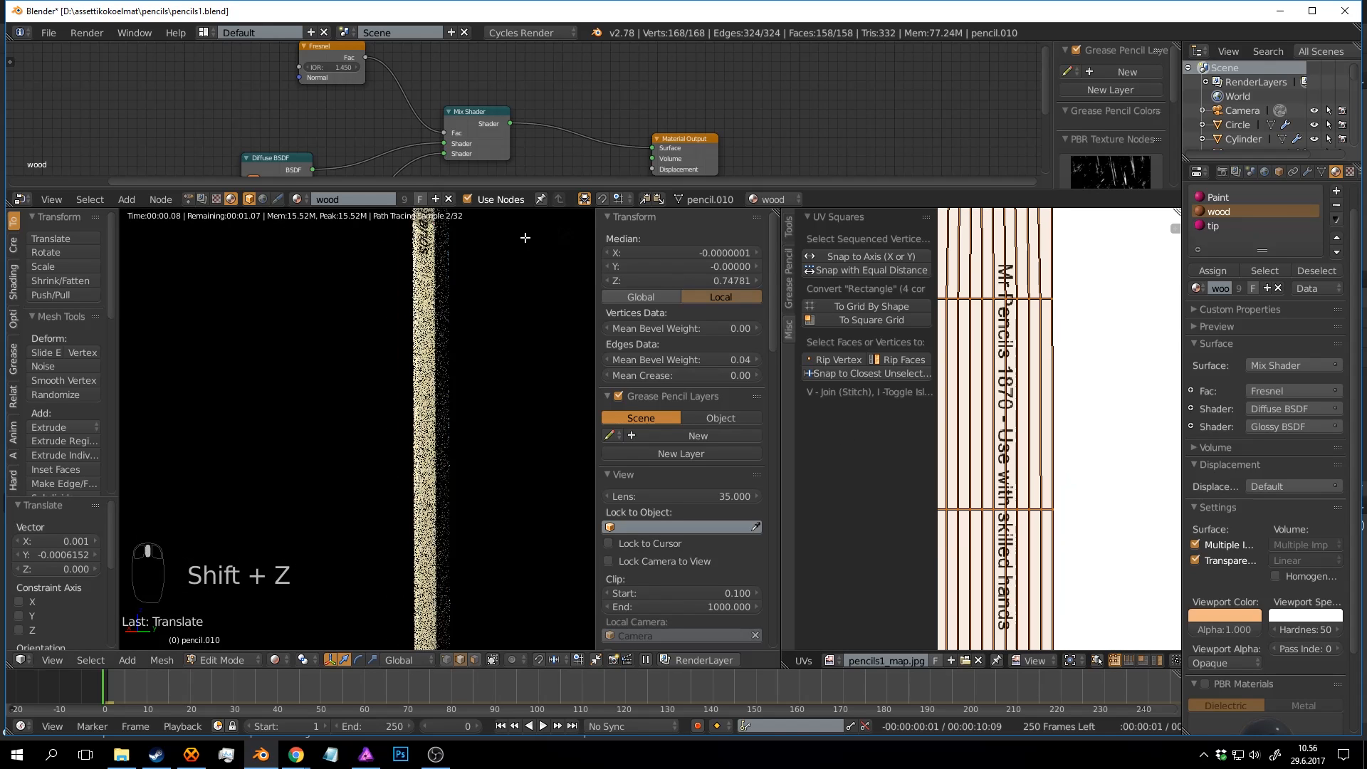
middle_click_drag(495, 499, 491, 334, "shift")
middle_click_drag(480, 552, 471, 636, "shift")
middle_click_drag(500, 324, 513, 520, "shift")
middle_click_drag(493, 436, 498, 510, "shift")
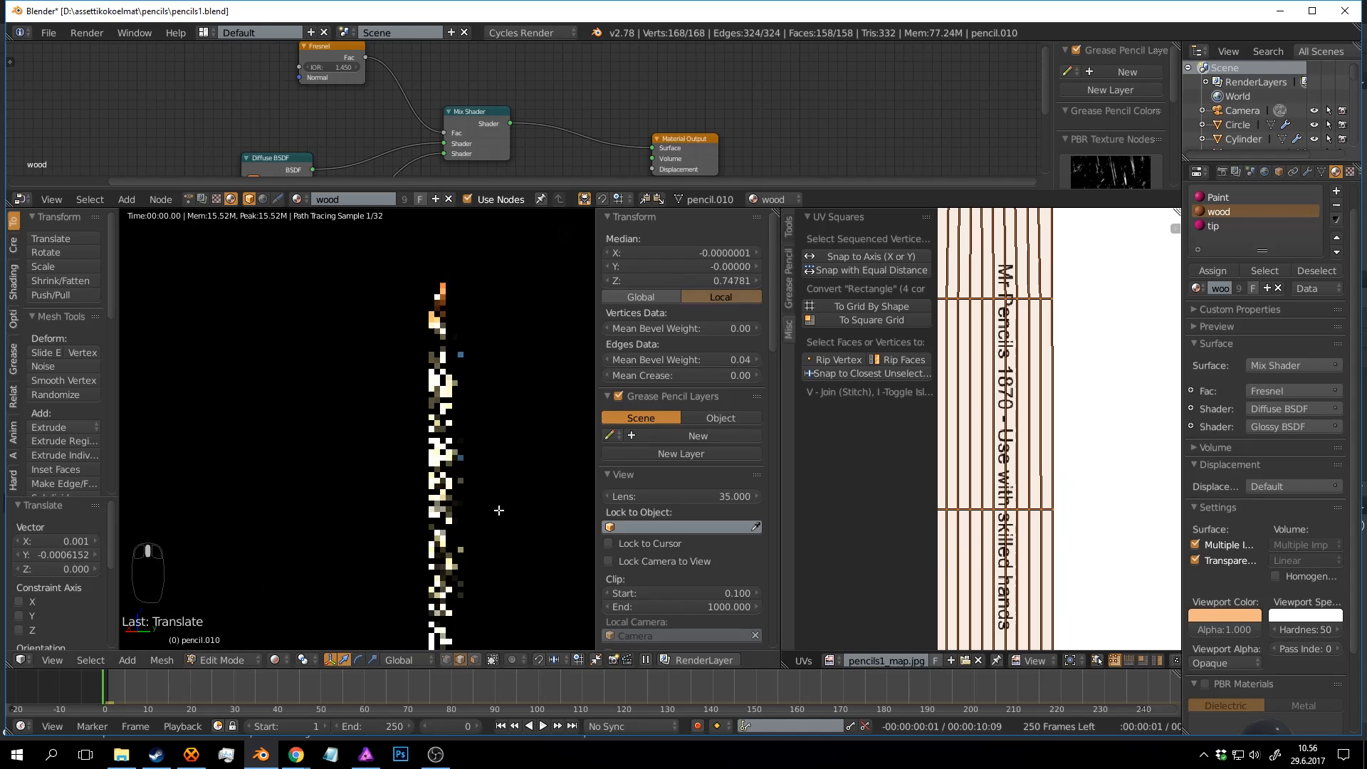
Try scaling the whole UV layout up by about 5.6 and examine the lettering along the rendered pencil.
scroll(968, 420, "down", 8)
key("s")
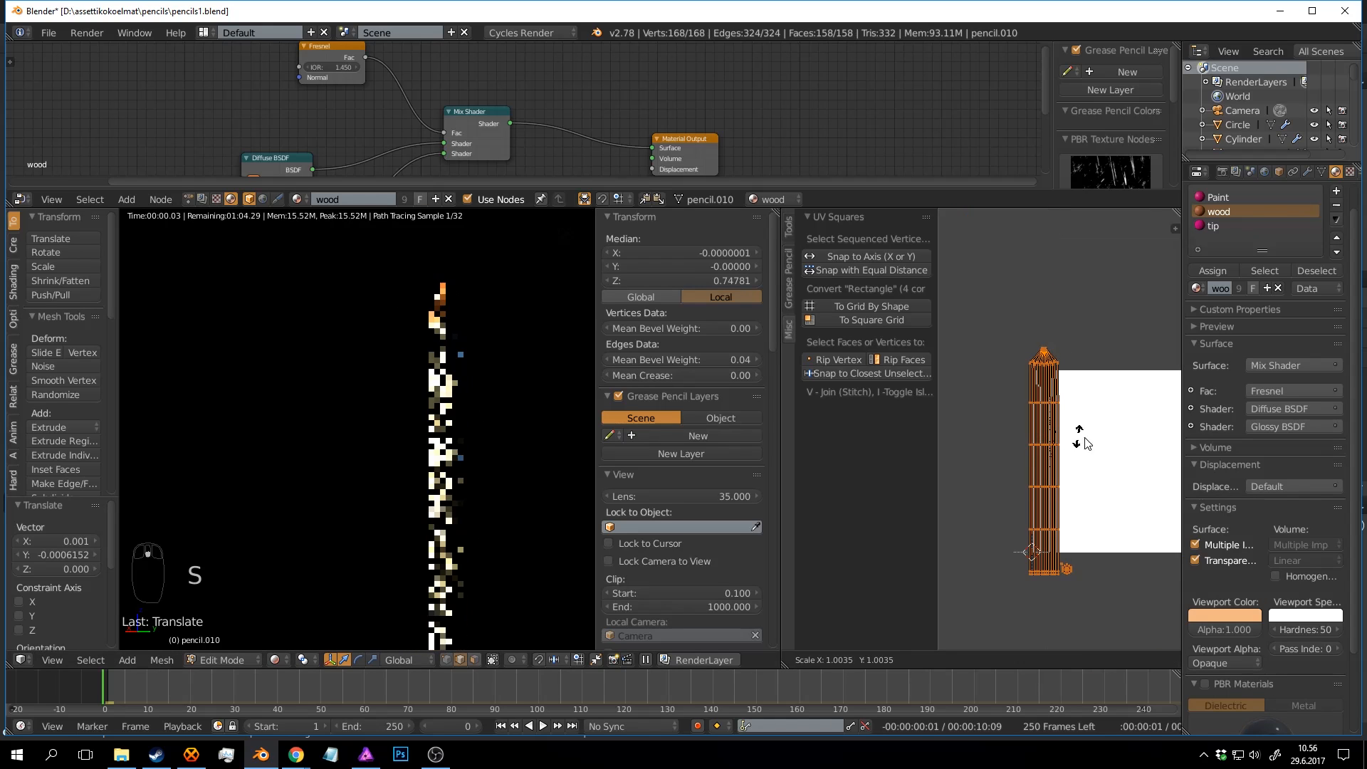
left_click(994, 438)
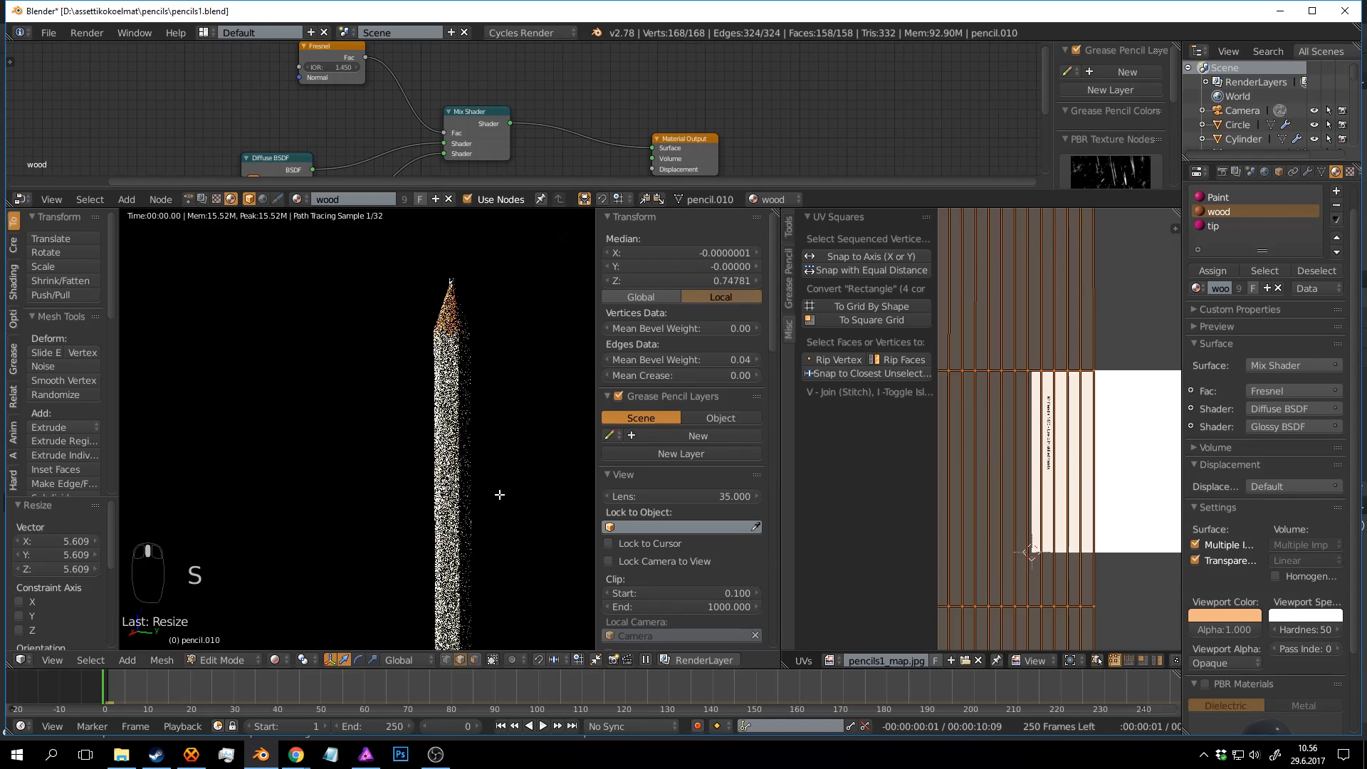
scroll(498, 492, "up", 4)
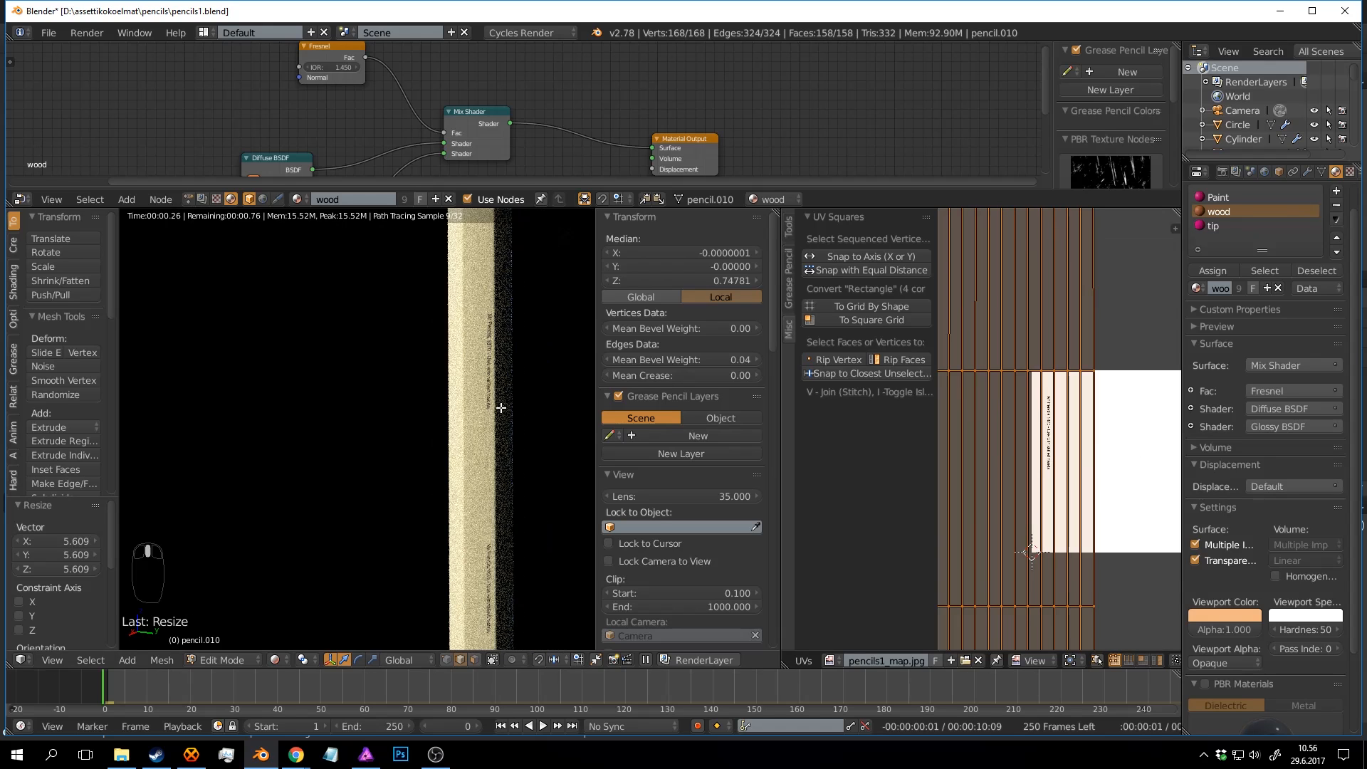
middle_click_drag(504, 411, 494, 388)
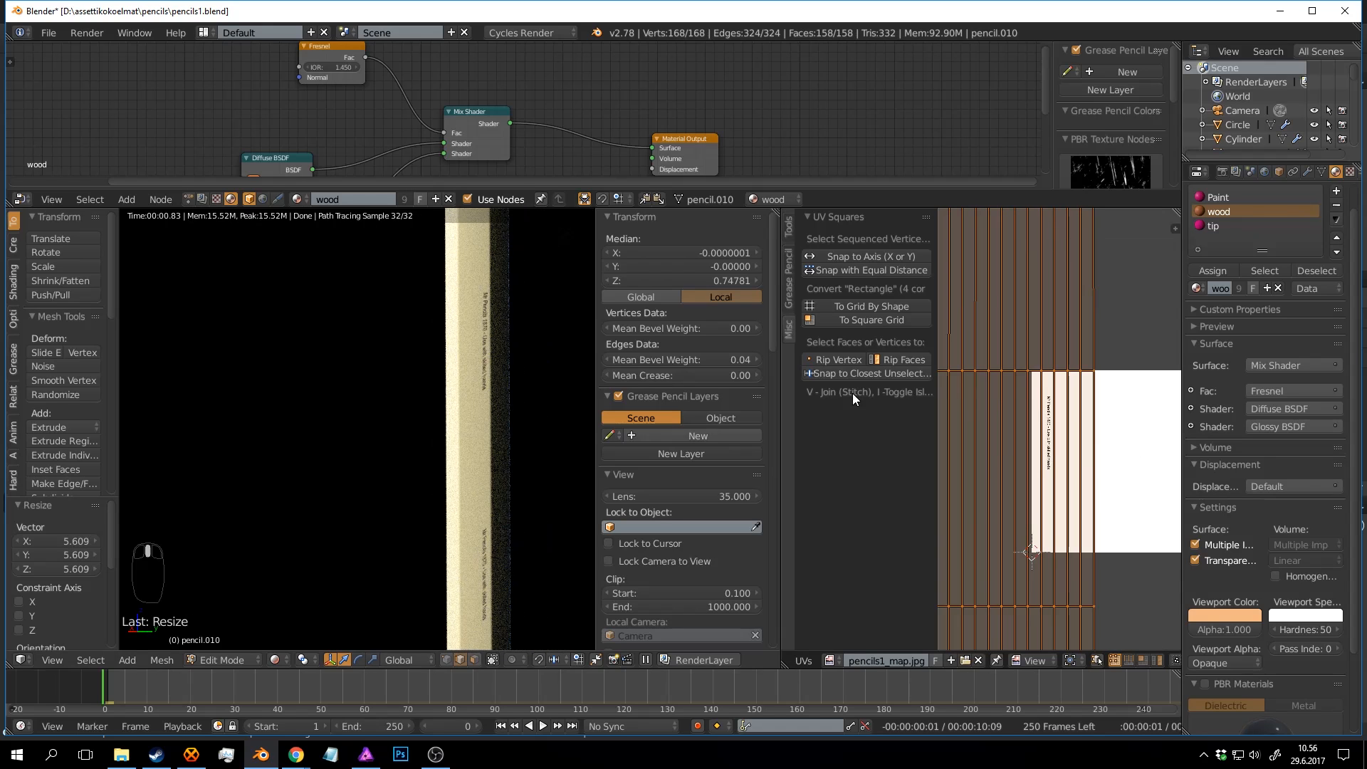
Put the 3D view back in solid shading and undo the last UV enlargement and 2D cursor placements.
left_click(1105, 401)
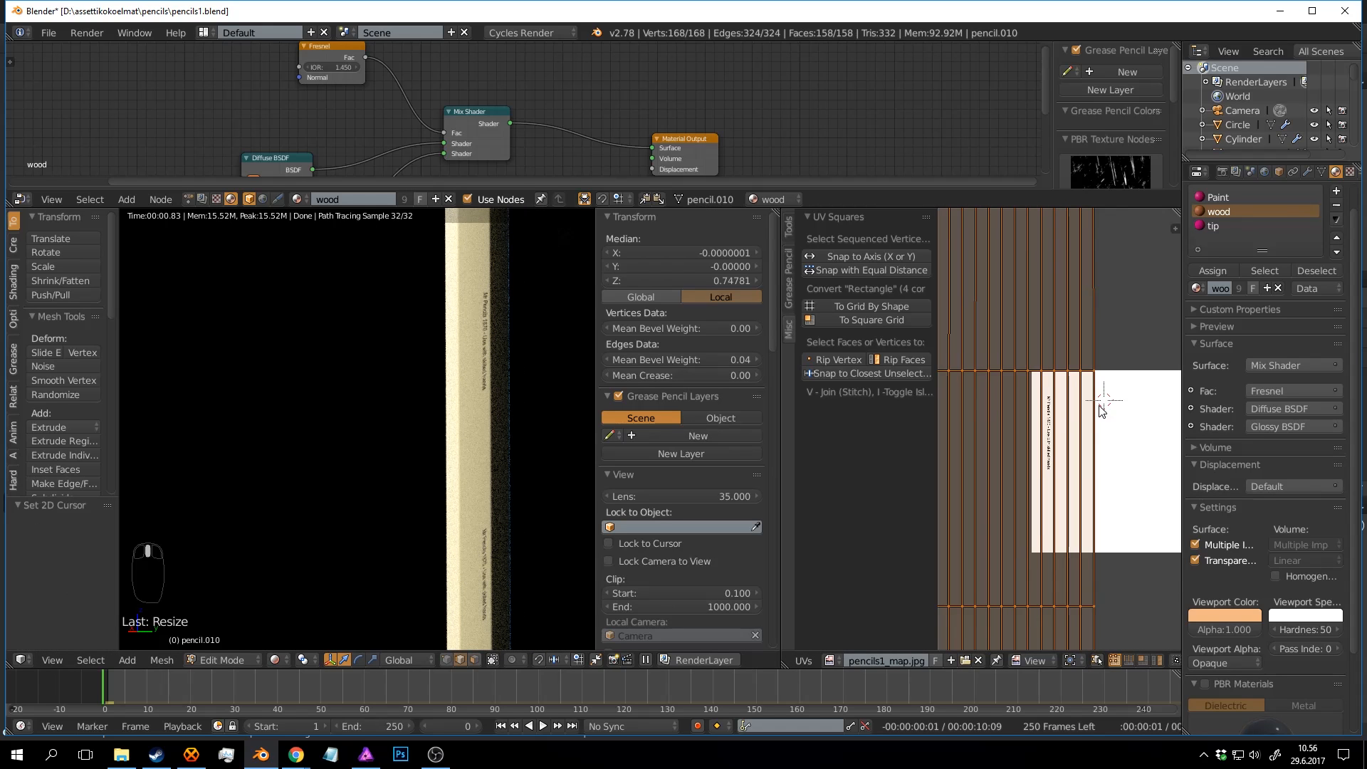
key("ctrl+z")
key("ctrl+z")
key("ctrl+z")
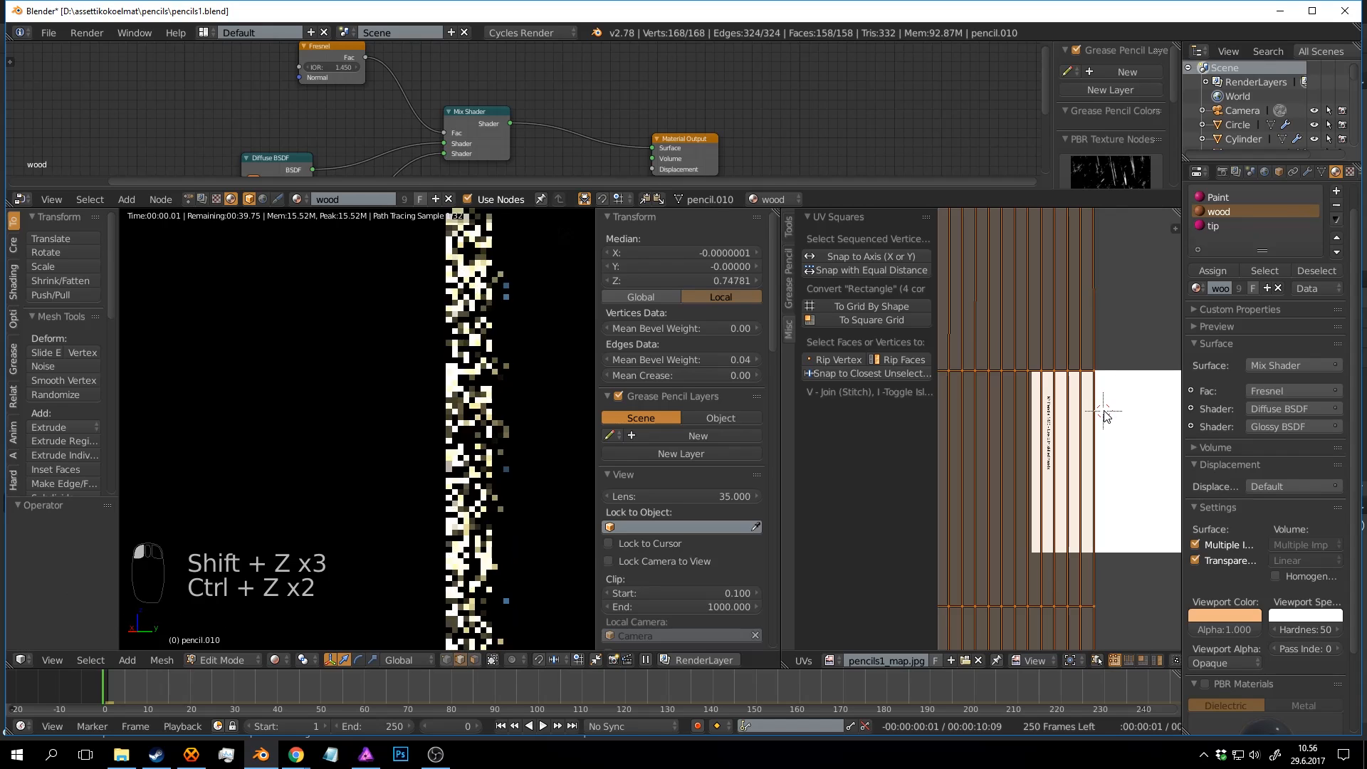
key("shift+z")
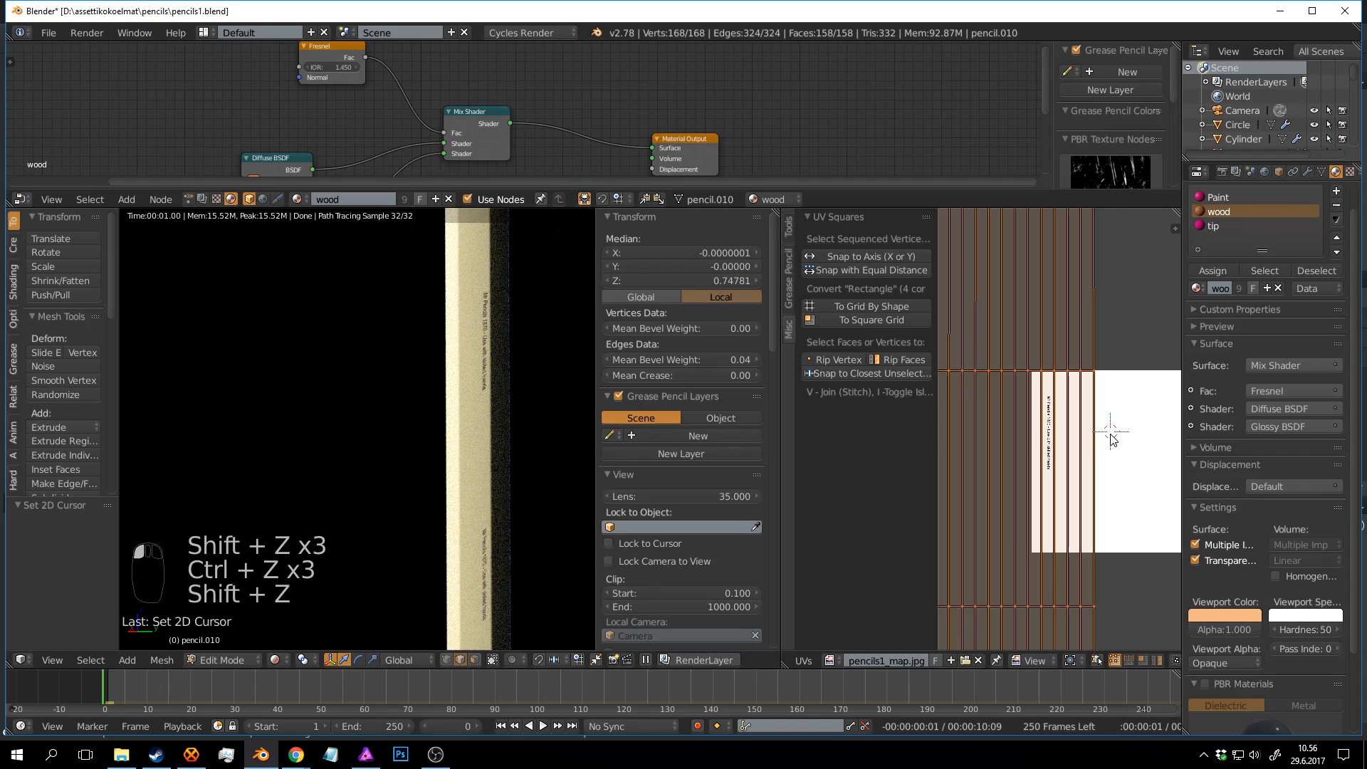
key("ctrl+s")
left_click(1112, 484)
key("ctrl+s")
key("ctrl+z")
key("shift+z")
key("shift+z")
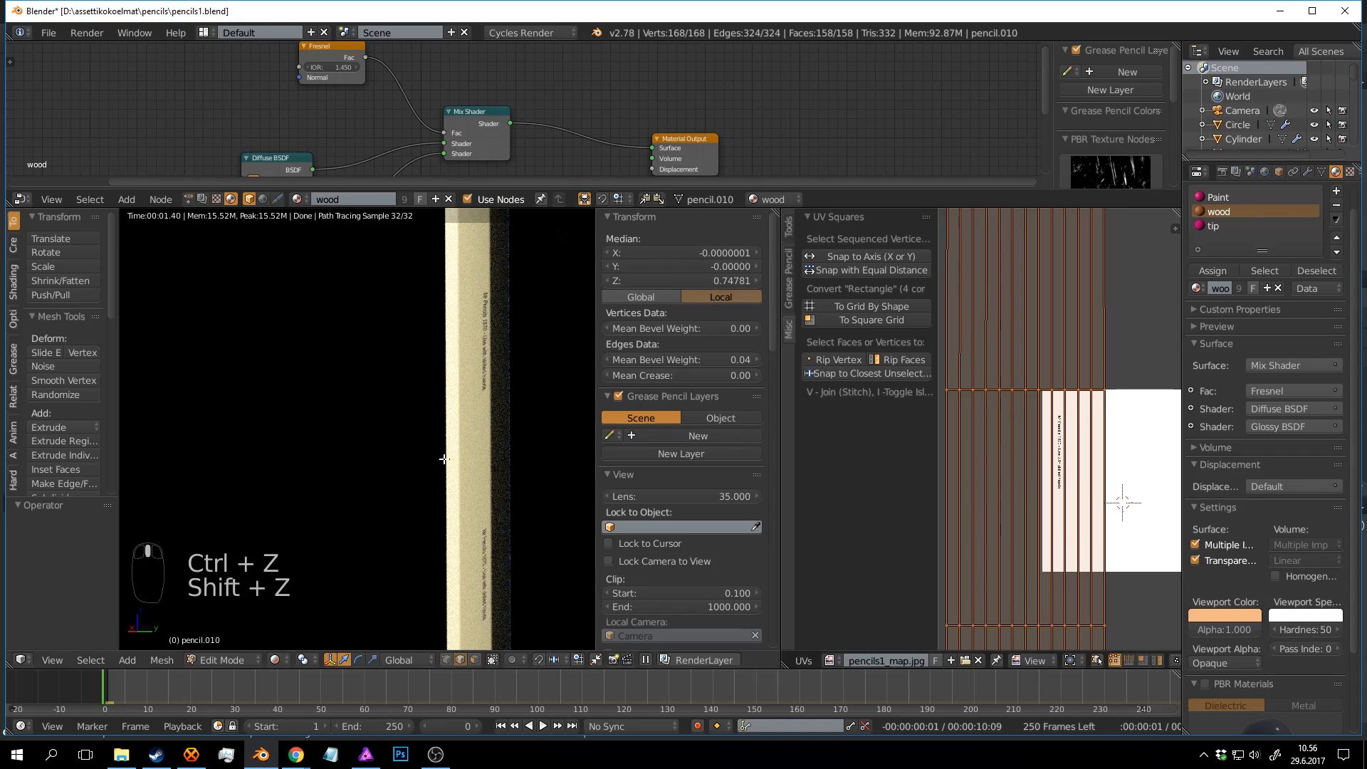
key("ctrl+z")
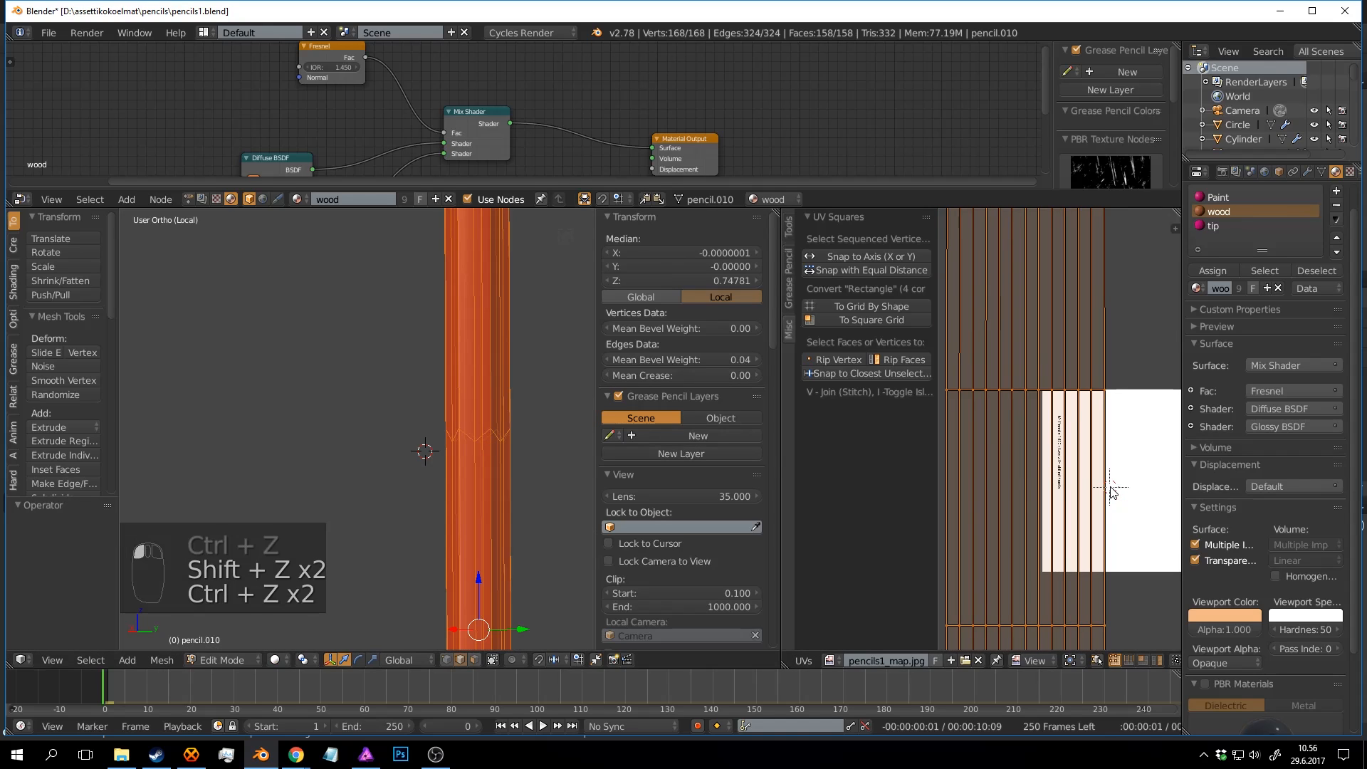
key("ctrl+z")
key("ctrl+z")
key("ctrl+z")
scroll(1100, 486, "up", 4)
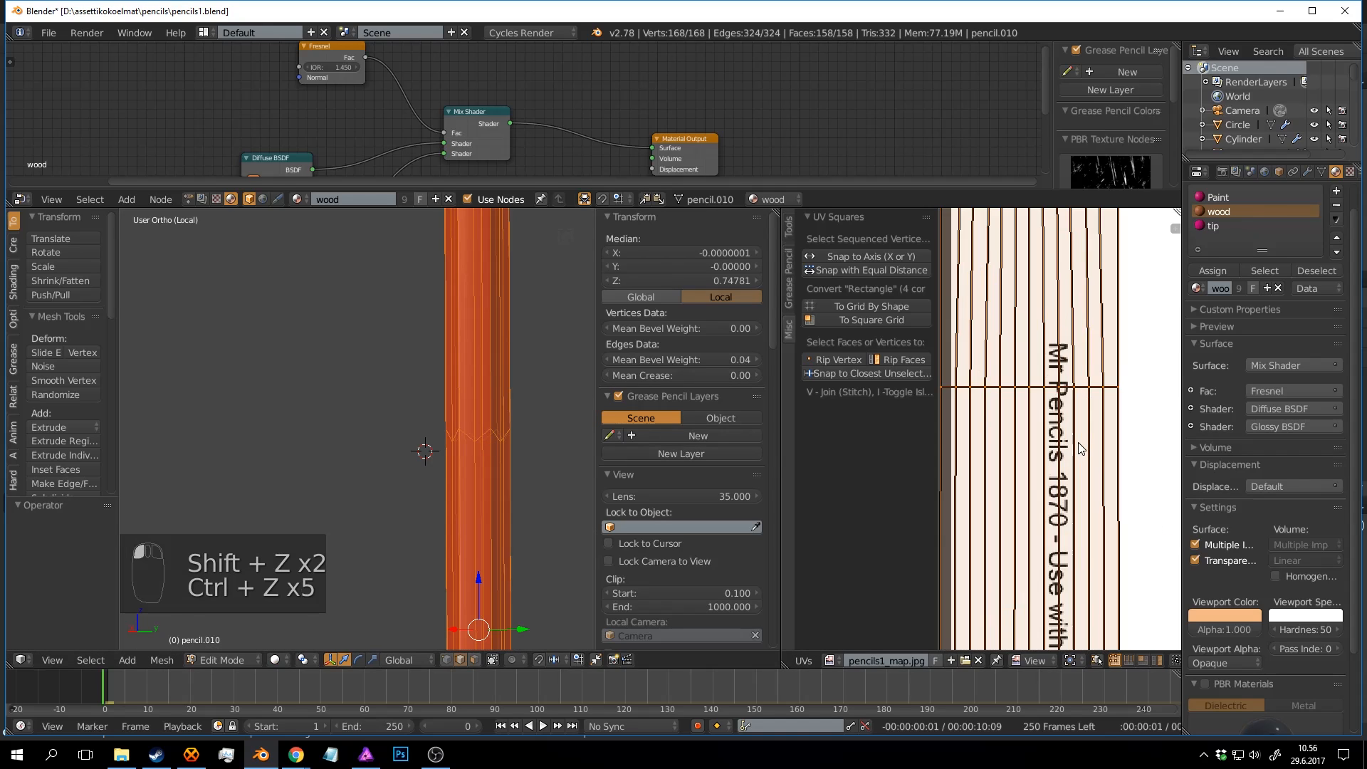
Leave Edit Mode and save pencils1.blend.
key("Tab")
key("ctrl+s")
left_click(472, 390)
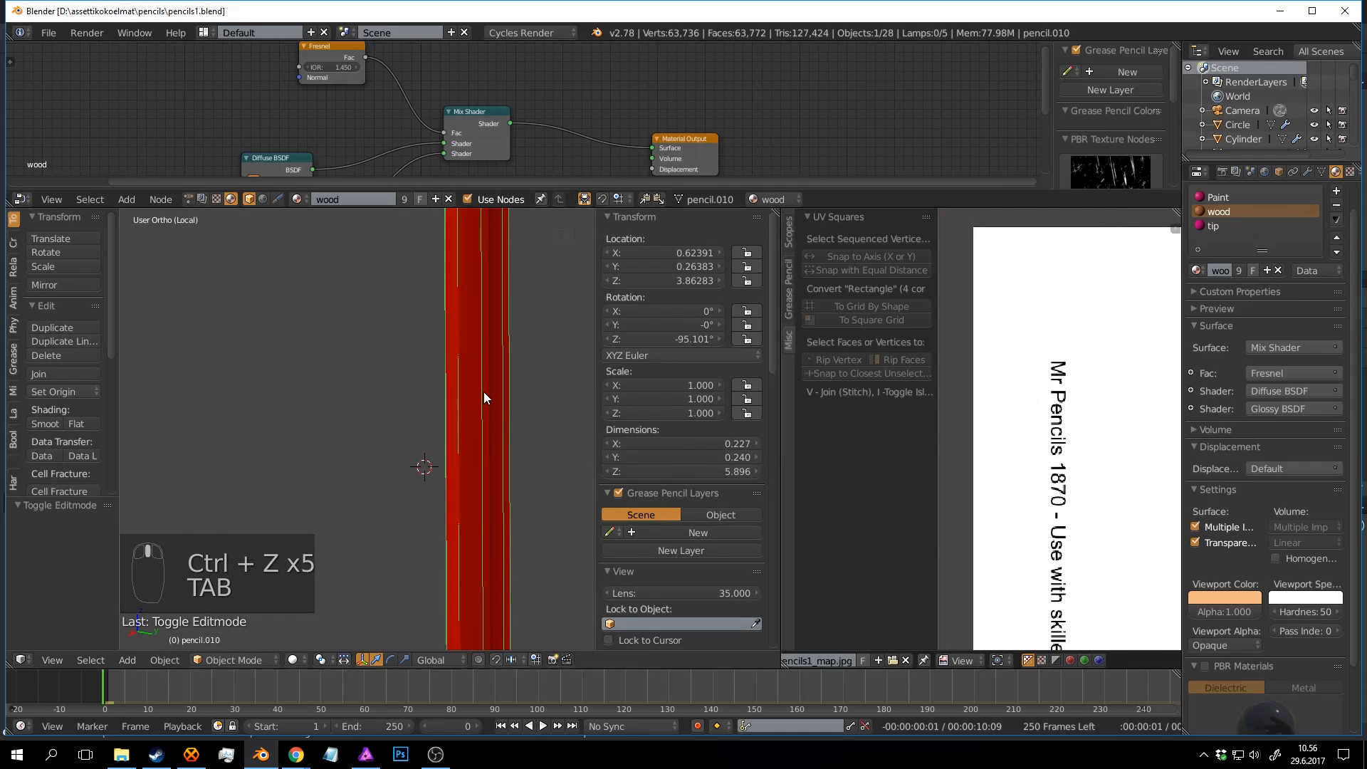
In Edit Mode, select the zigzag edge loop around the upper pencil body and flatten it by scaling to 0 along Z.
key("Tab")
key("a")
key("a")
key("a")
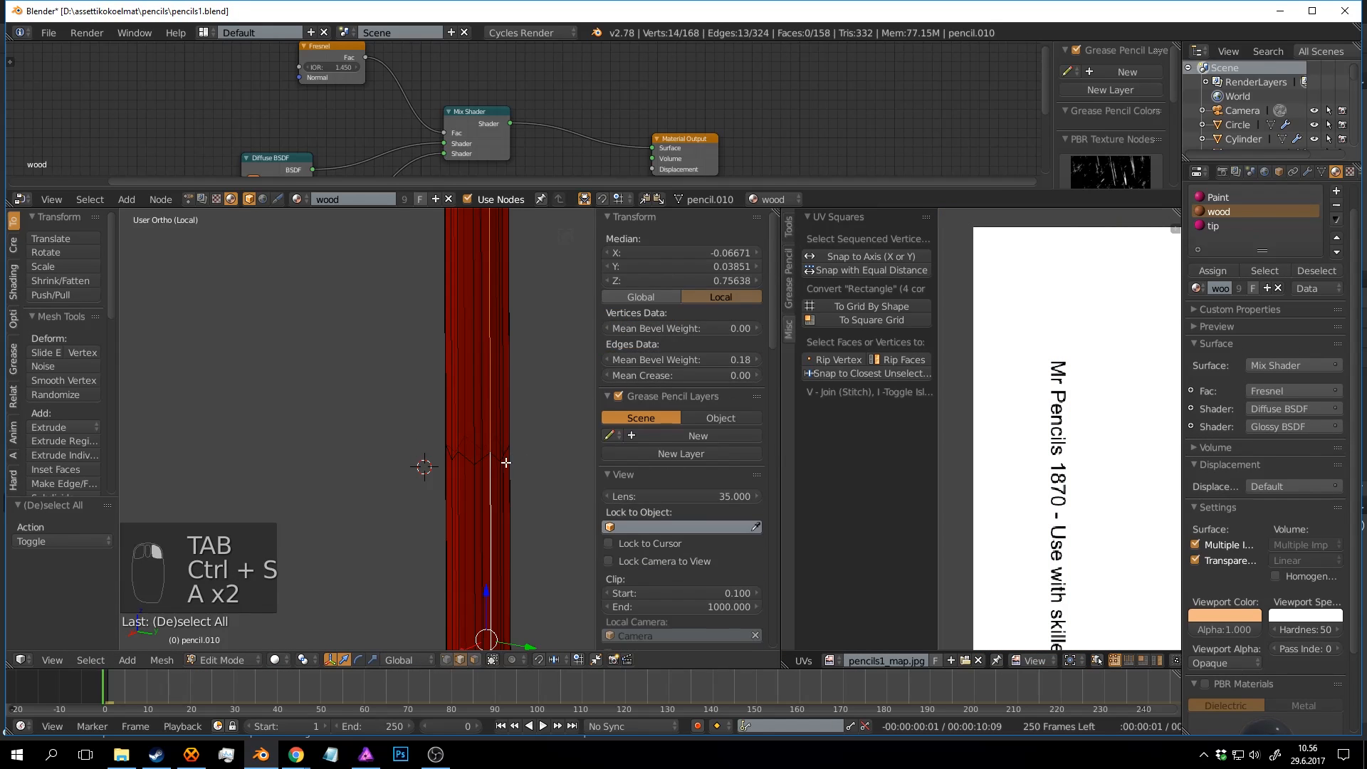
key("a")
right_click(484, 458, "alt")
scroll(532, 463, "up", 1)
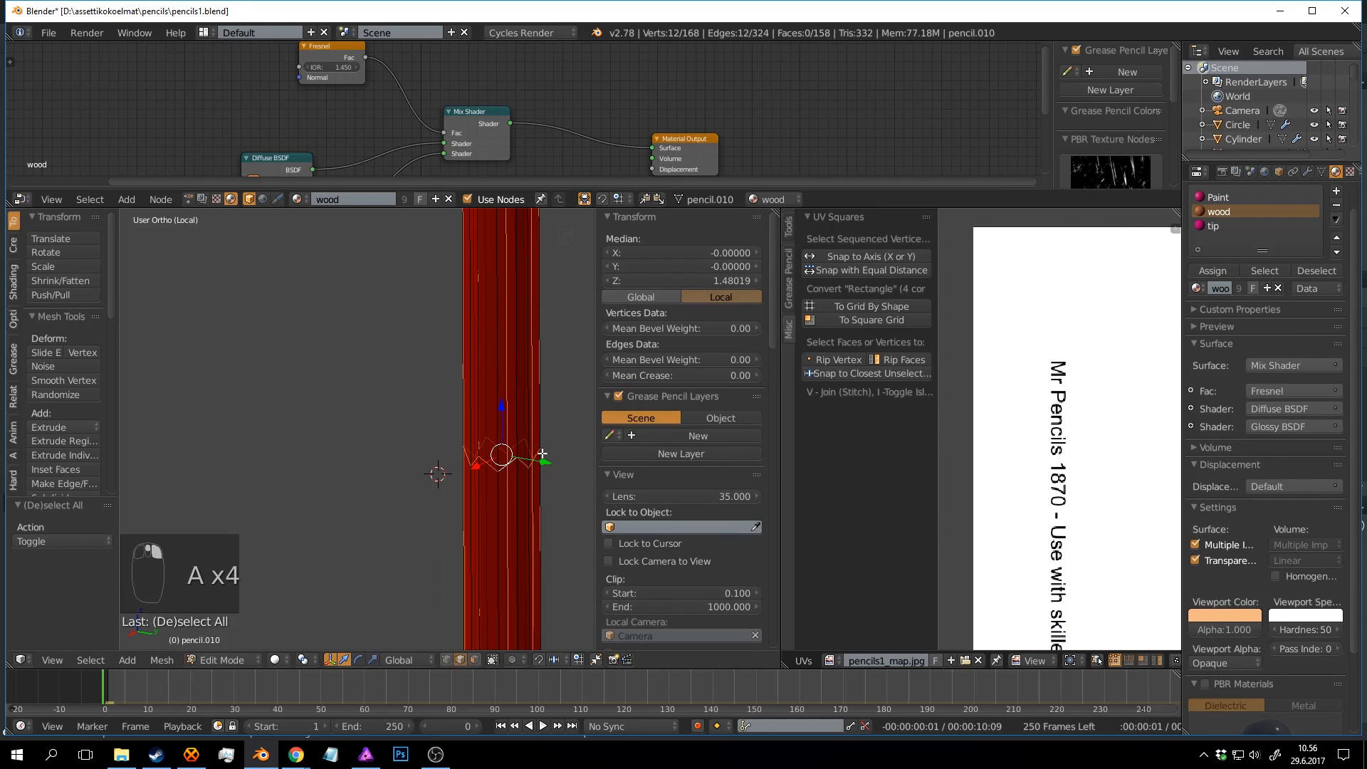
middle_click_drag(543, 453, 459, 423, "shift")
key("s")
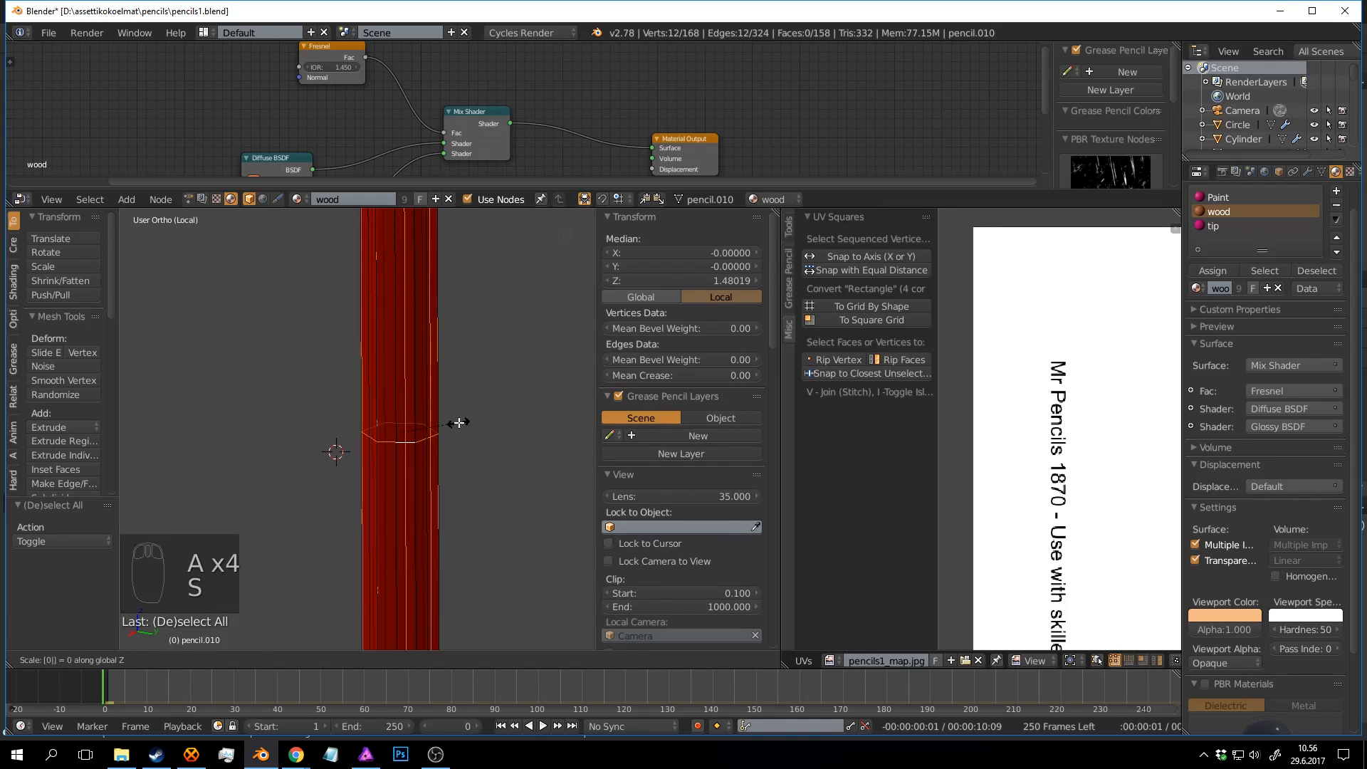
key("Return")
Select the second zigzag edge loop down the pencil body and flatten it along Z.
scroll(460, 477, "up", 1)
middle_click_drag(459, 477, 470, 221, "shift")
scroll(452, 467, "up", 1)
key("a")
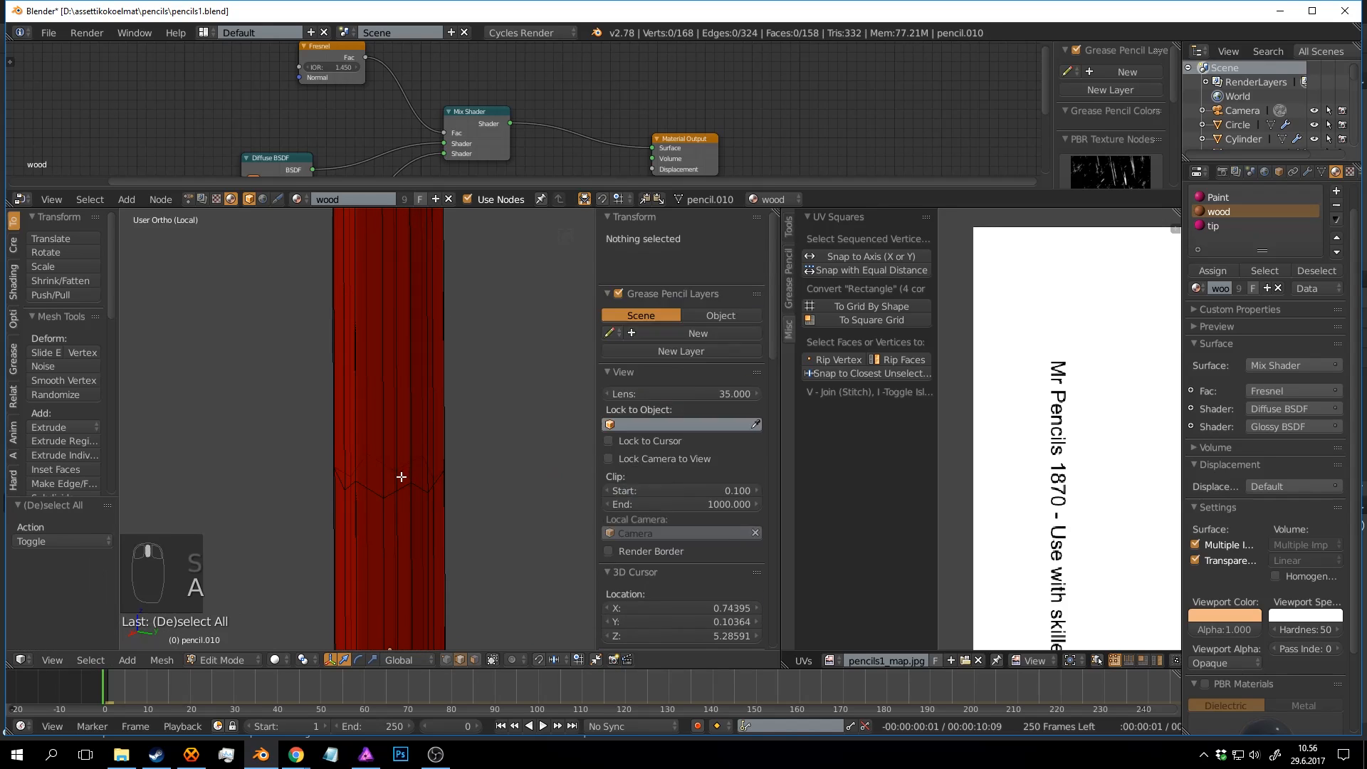
key("a")
key("a")
key("a")
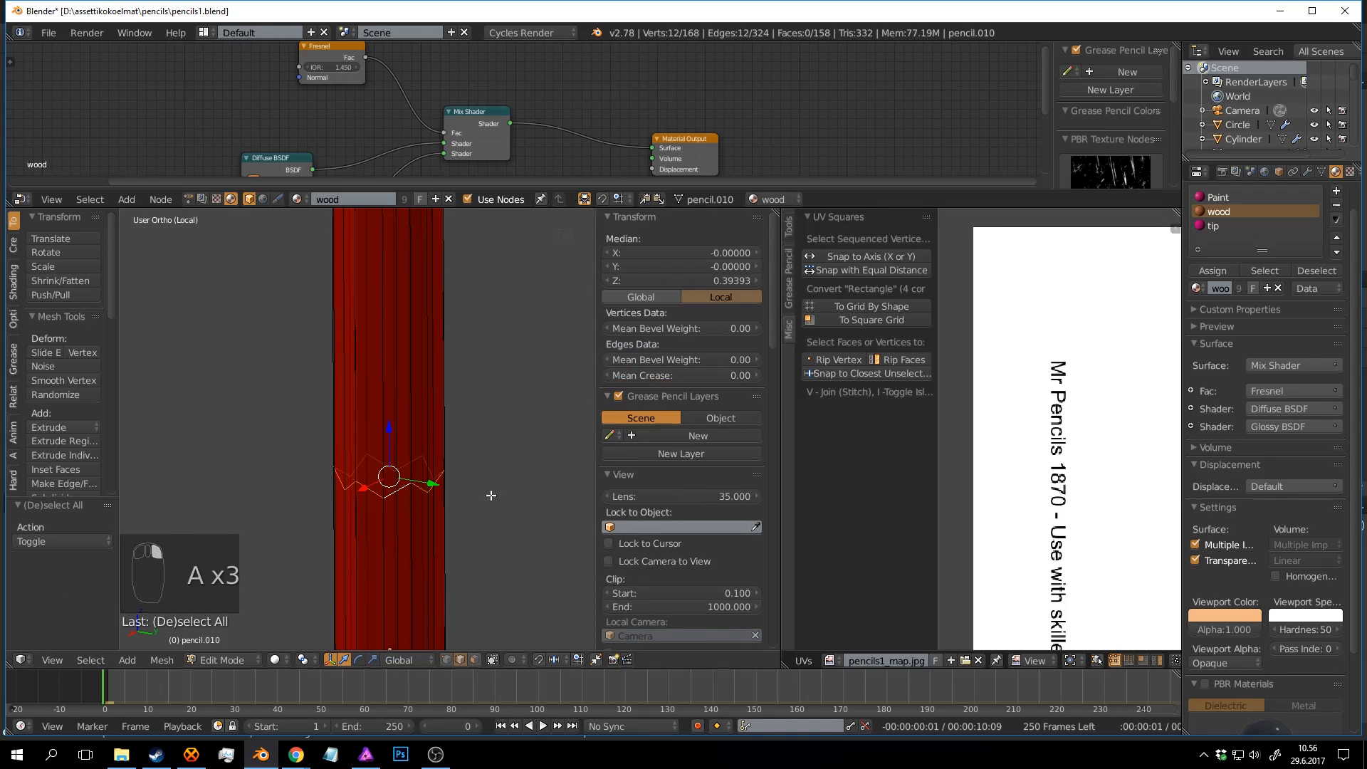
key("s")
key("Return")
Select the third zigzag edge loop down the pencil body and flatten it by scaling to 0 along Z.
mouse_move(473, 503)
middle_mouse_down()
mouse_move(436, 281)
mouse_move(441, 359)
middle_mouse_up()
scroll(440, 359, "up", 3)
key("a")
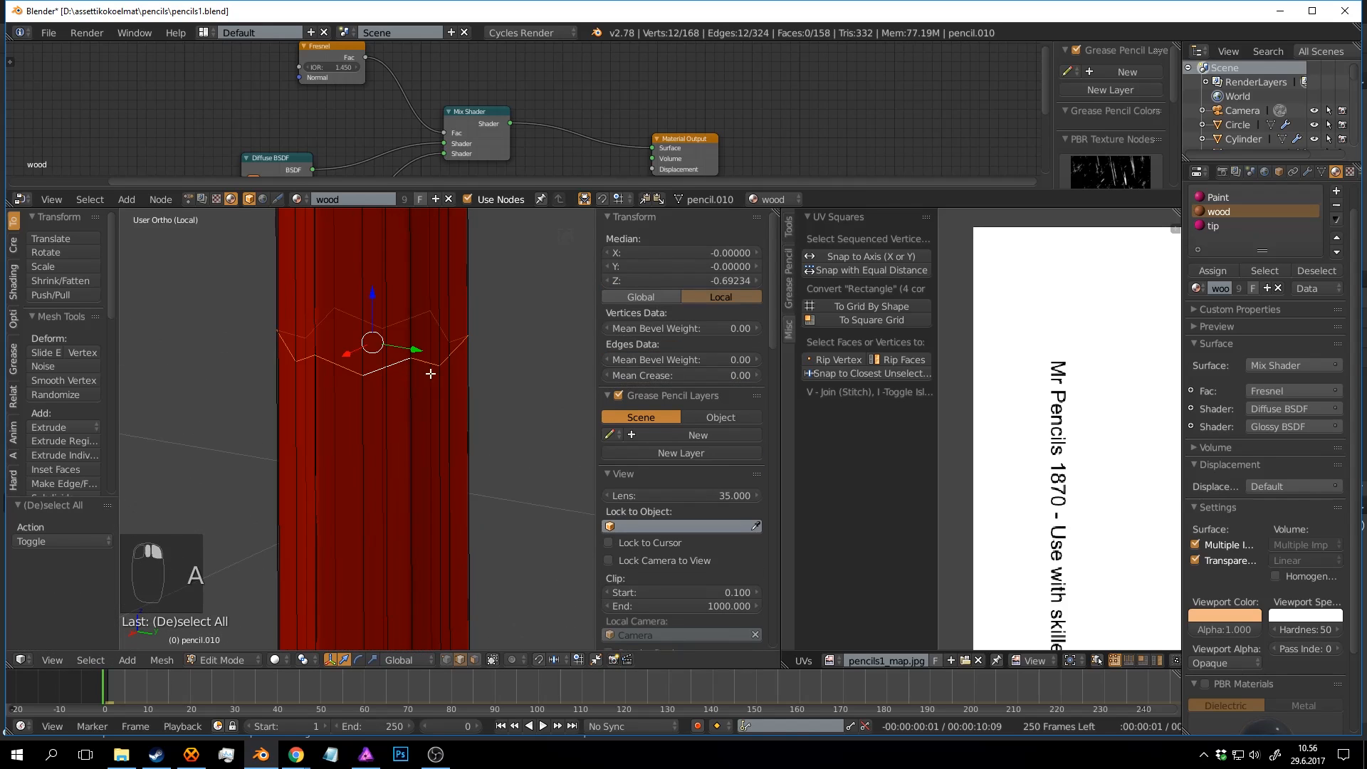
key("s")
key("z")
key("0")
key("Return")
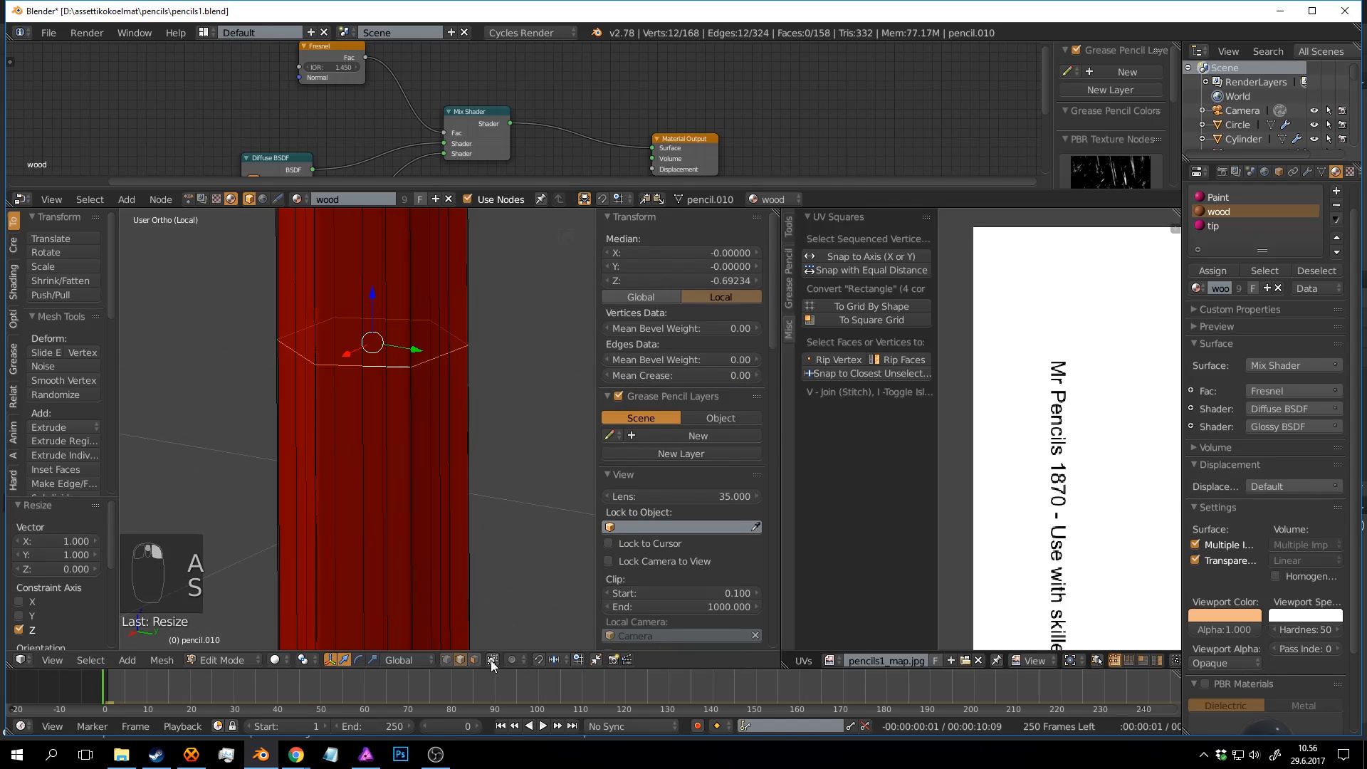
Limit selection to visible geometry and flatten the fourth edge loop down the pencil body to 0 along Z.
scroll(479, 542, "down", 9)
middle_click_drag(449, 418, 464, 330, "shift")
scroll(464, 330, "up", 6)
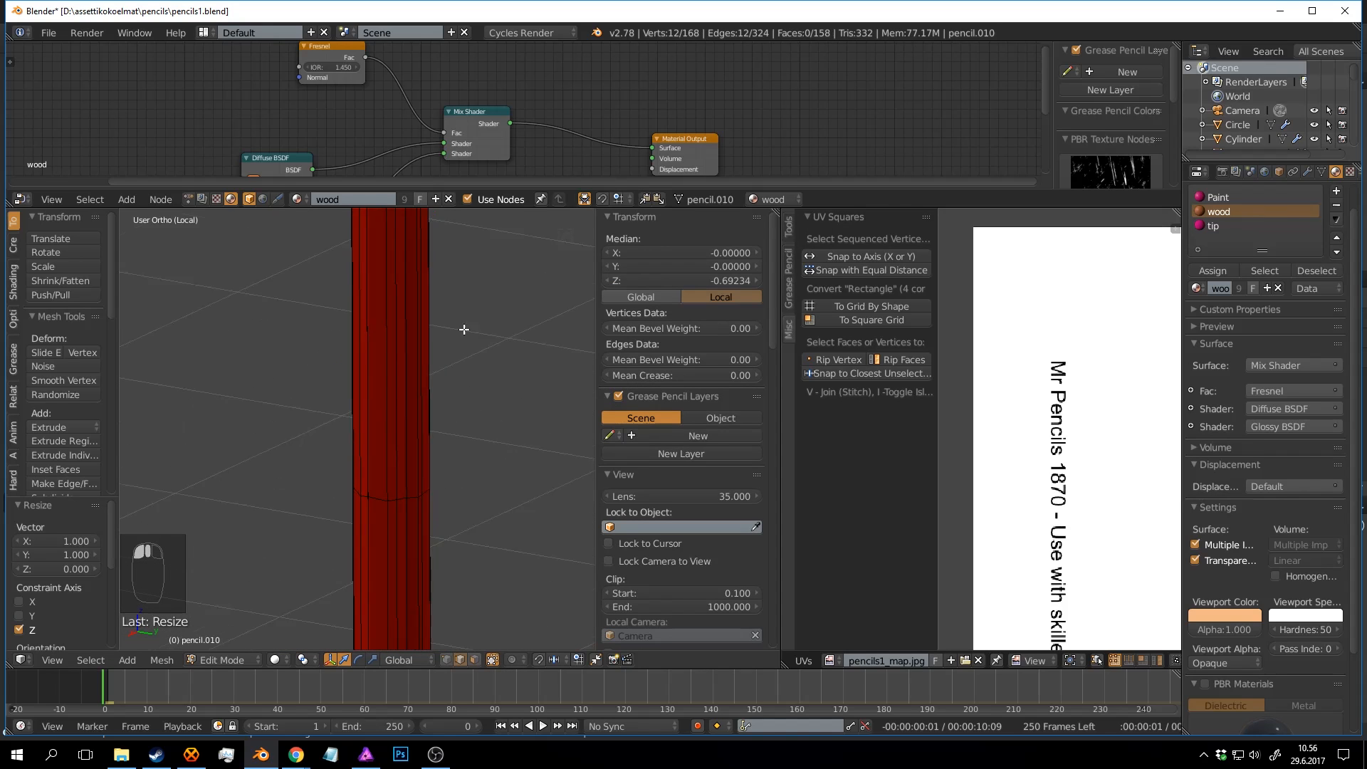
key("a")
left_click(388, 530, "alt")
key("s")
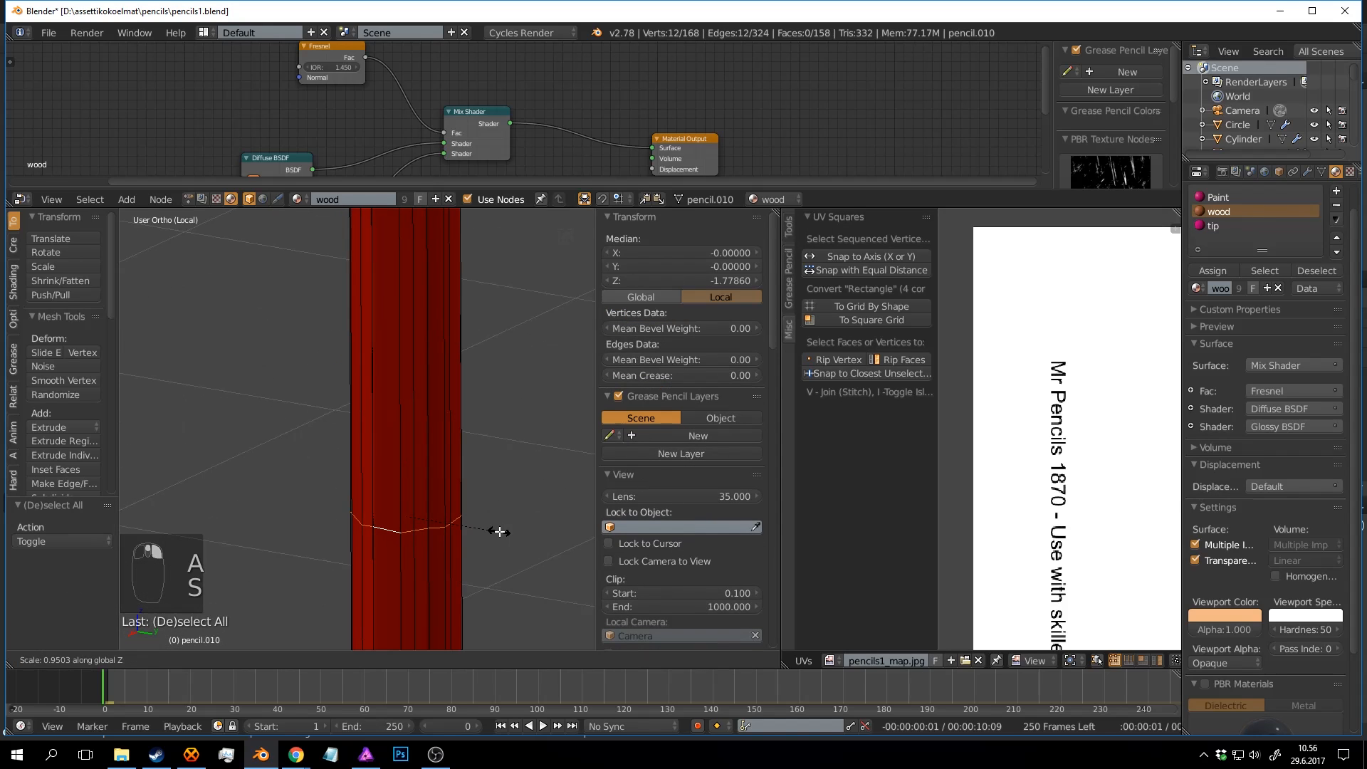
key("0")
key("Return")
Reselect the upper body's edge loop, scale it to 0 along Z again, and clear the selection.
scroll(437, 306, "down", 8)
scroll(406, 440, "up", 4)
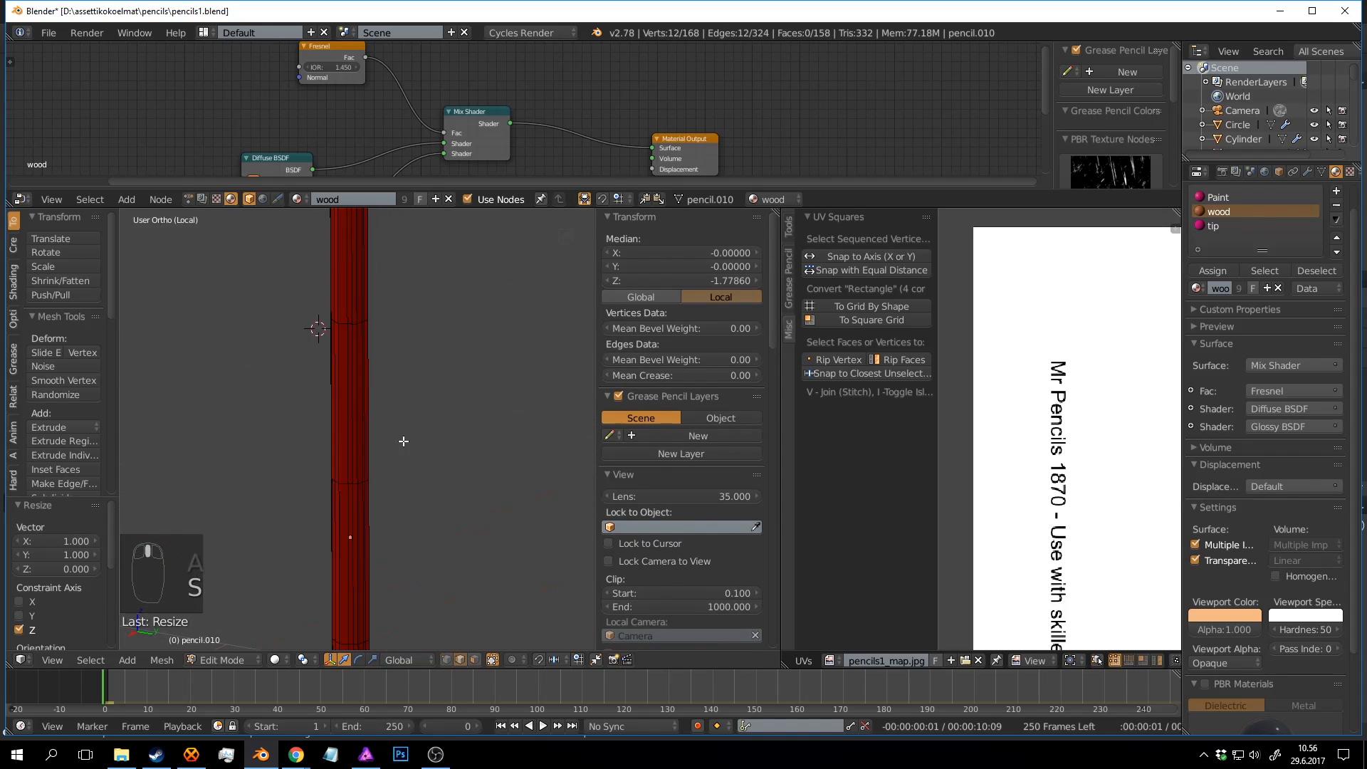
scroll(394, 440, "up", 5)
middle_click_drag(382, 316, 385, 403, "shift")
key("a")
right_click(388, 391, "alt")
key("s")
key("z")
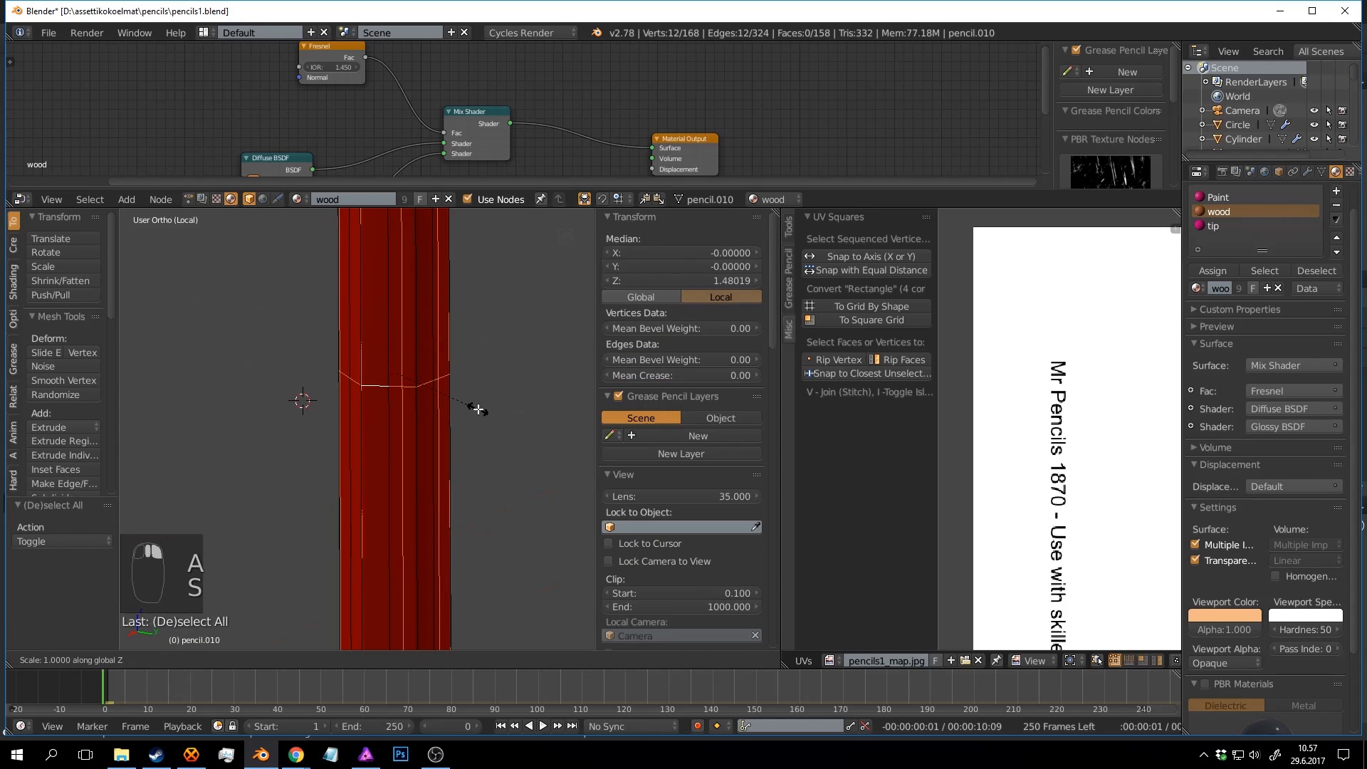
key("0")
key("Return")
scroll(473, 400, "down", 4)
middle_click_drag(418, 214, 434, 413, "shift")
scroll(434, 412, "up", 3)
key("a")
Check the pencil tip in Object Mode, return to Edit Mode, and select the entire linked pencil mesh.
key("Tab")
scroll(434, 404, "down", 3)
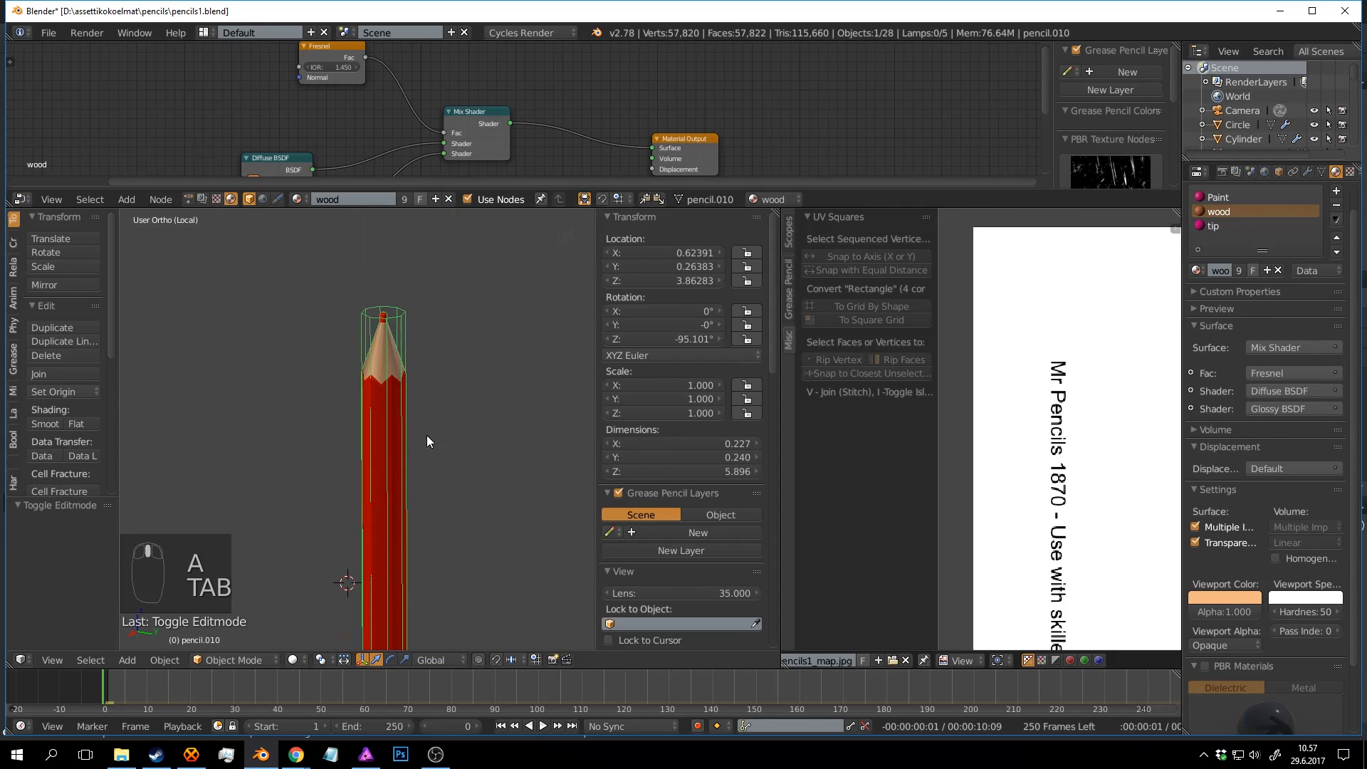
key("Tab")
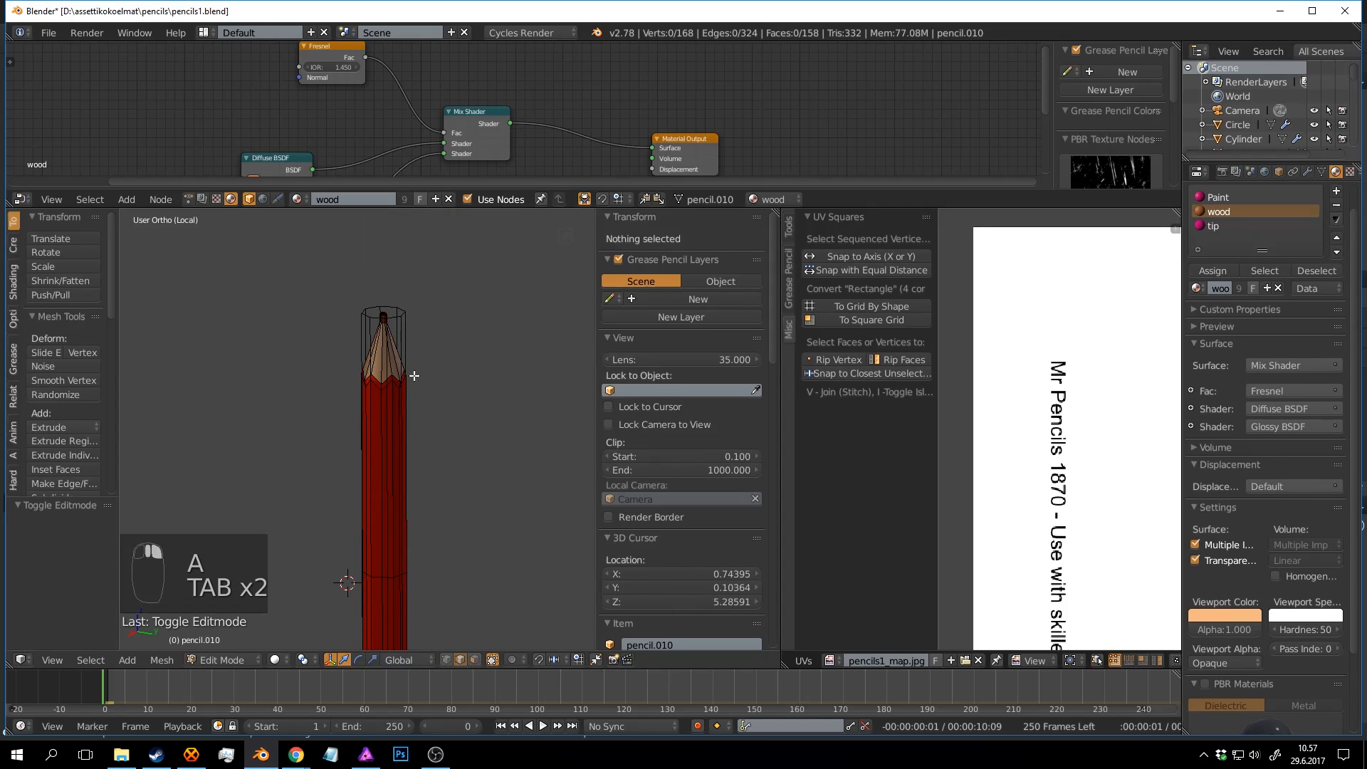
right_click(411, 321)
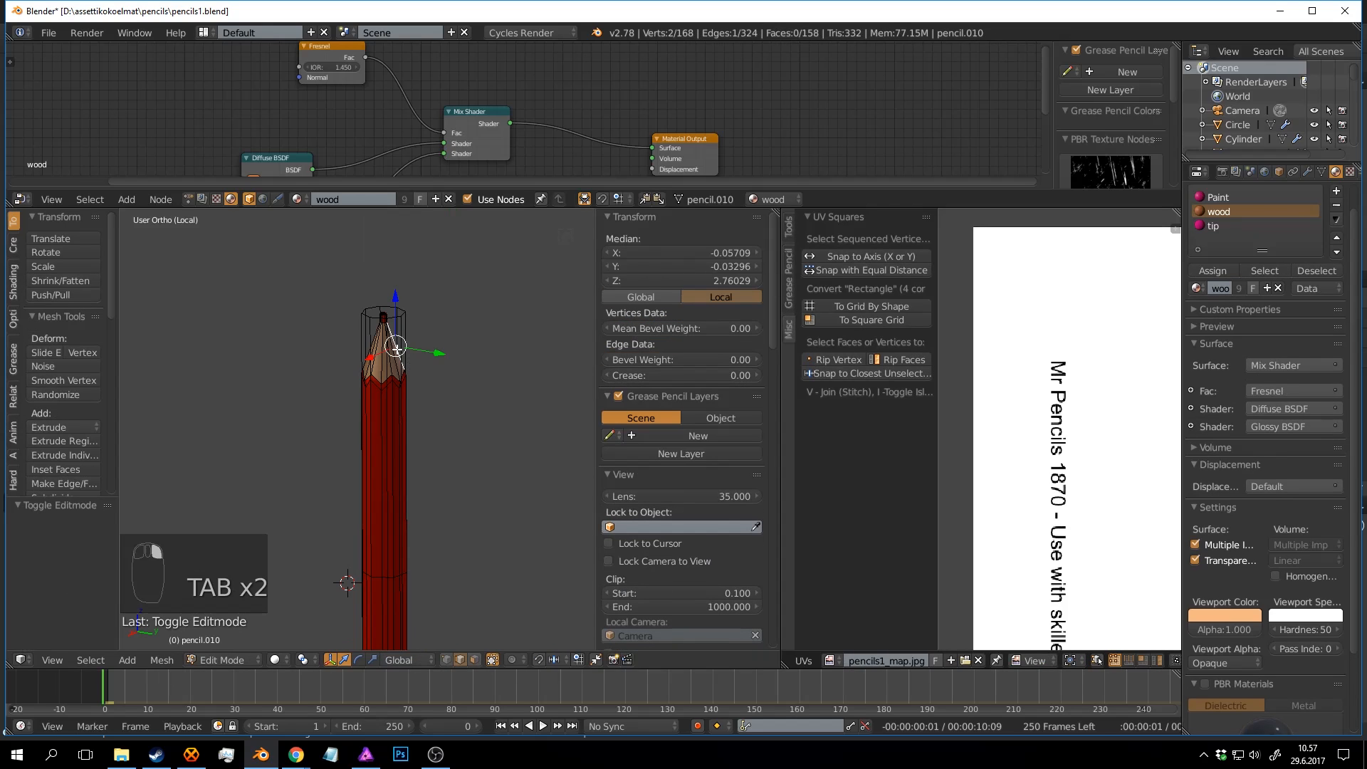
key("a")
key("a")
key("a")
key("l")
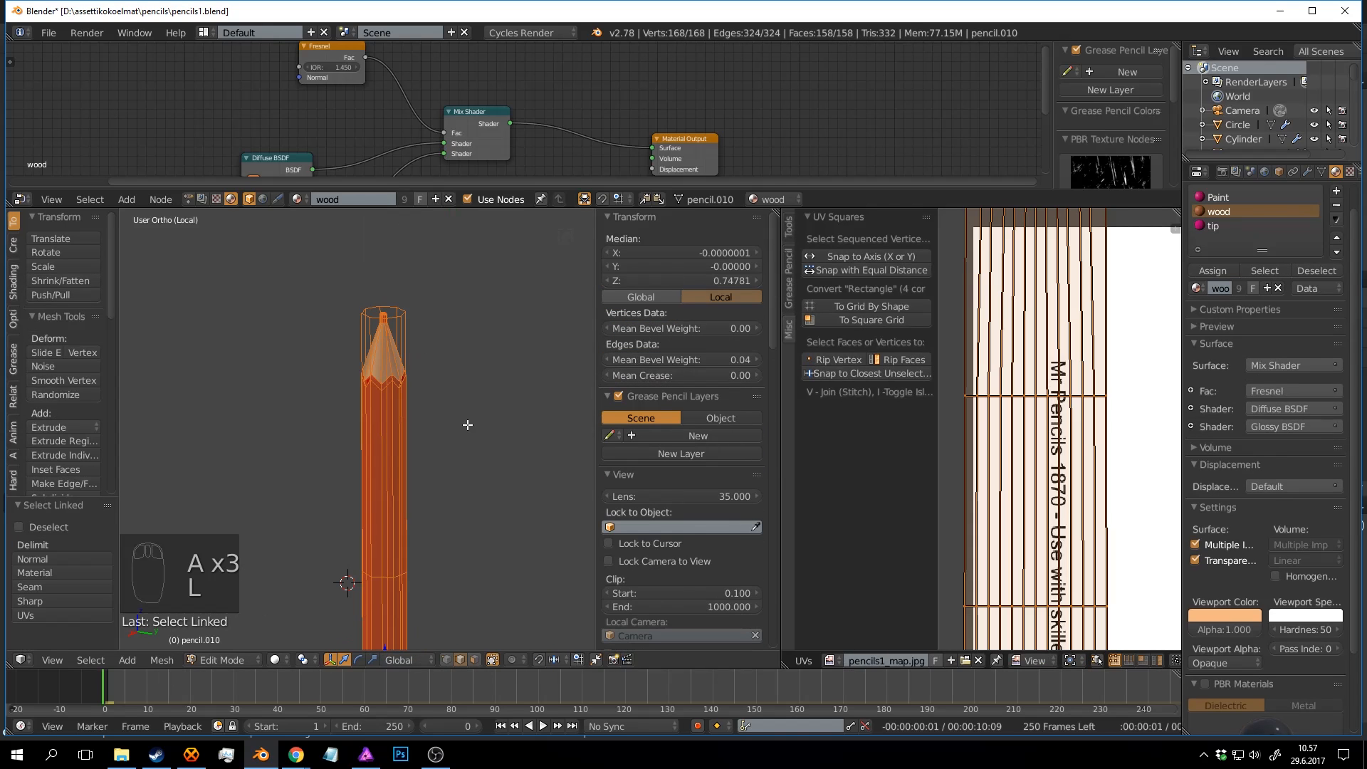
key("f")
key("g")
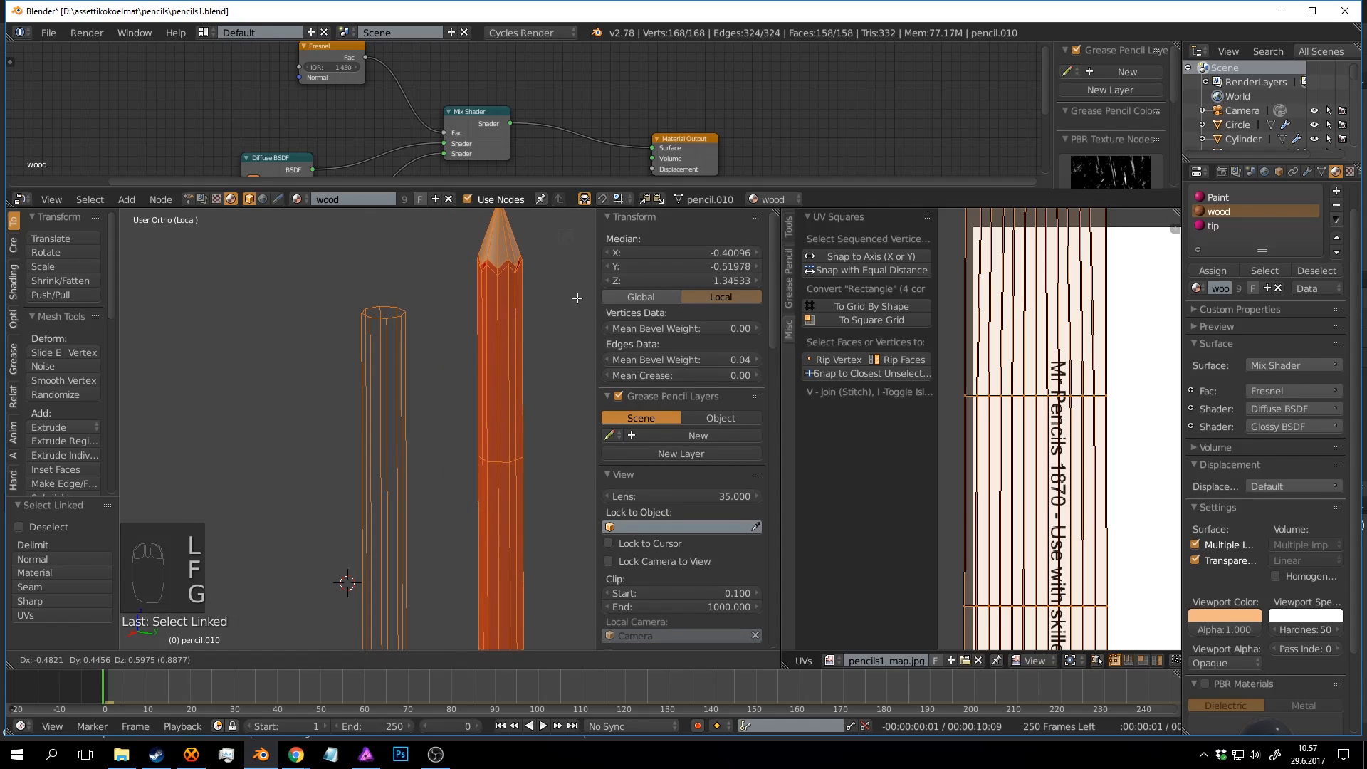
right_click(573, 303)
Unwrap the whole pencil mesh again with the standard Unwrap method.
key("Tab")
key("Tab")
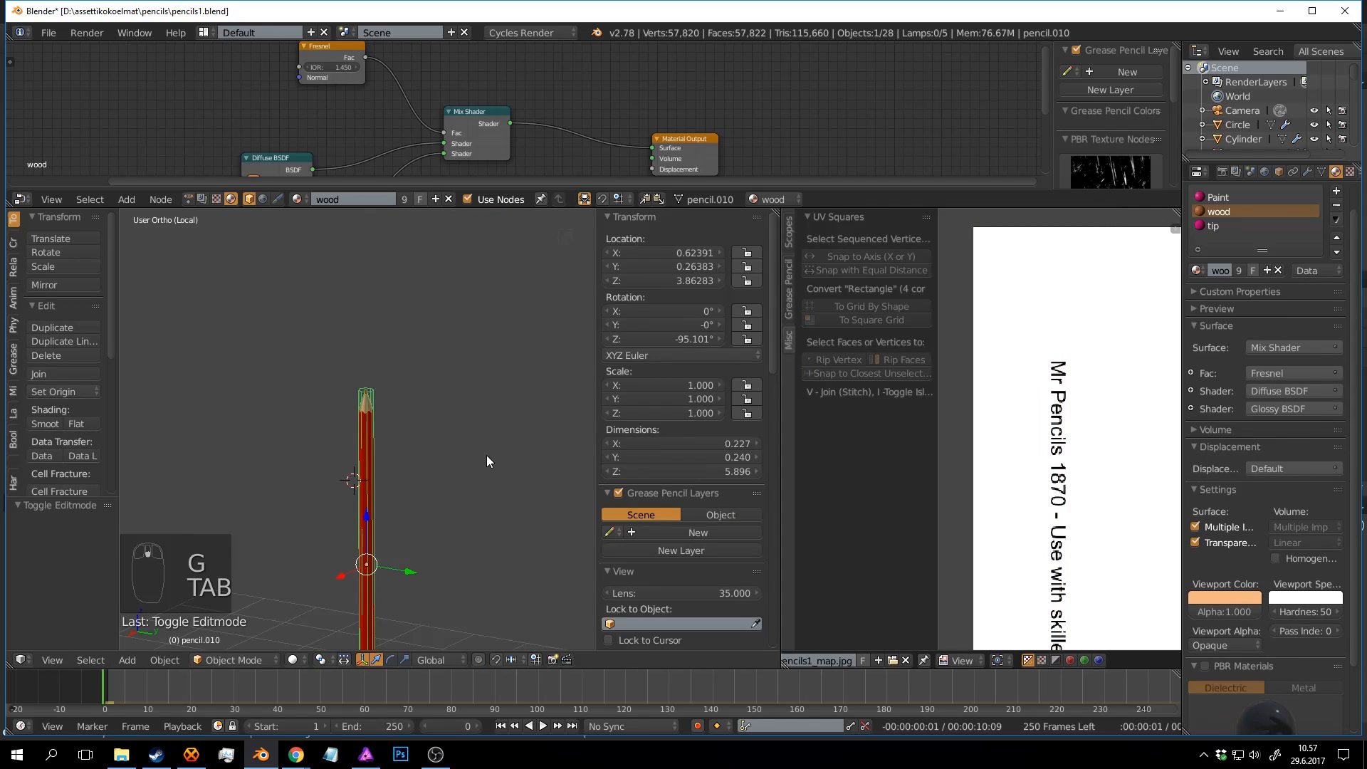
key("u")
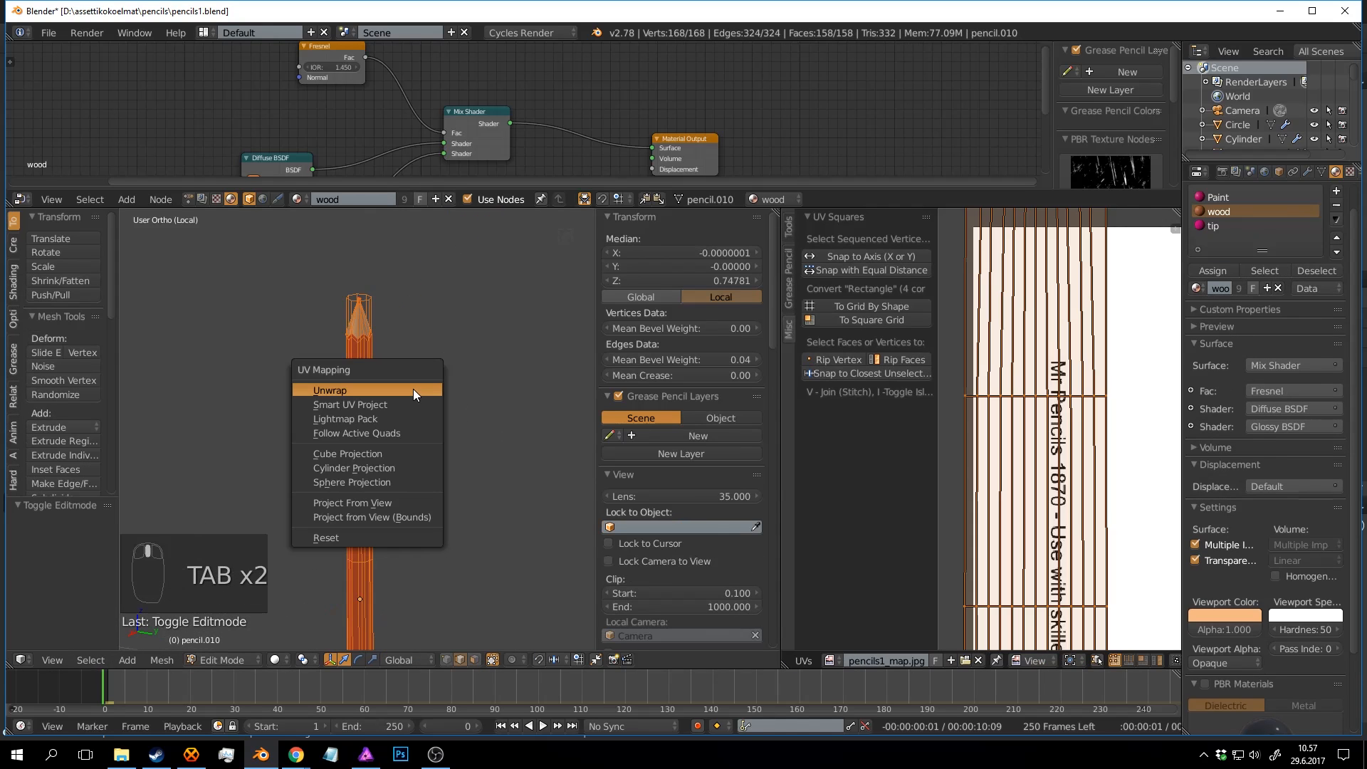
left_click(413, 389)
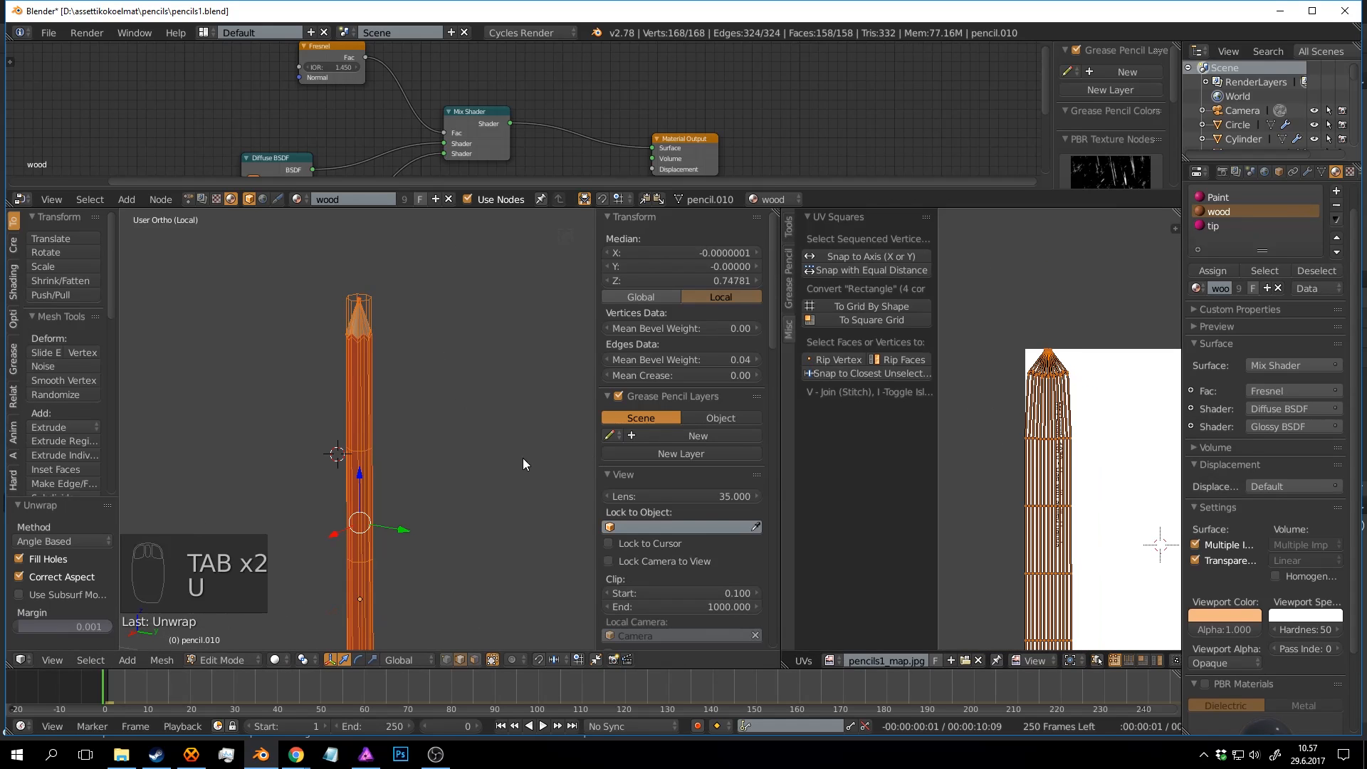
Inspect the lettering on the pencil in Object Mode with rendered shading, return to solid shading, and save the file.
key("Tab")
key("shift+z")
scroll(445, 430, "up", 5)
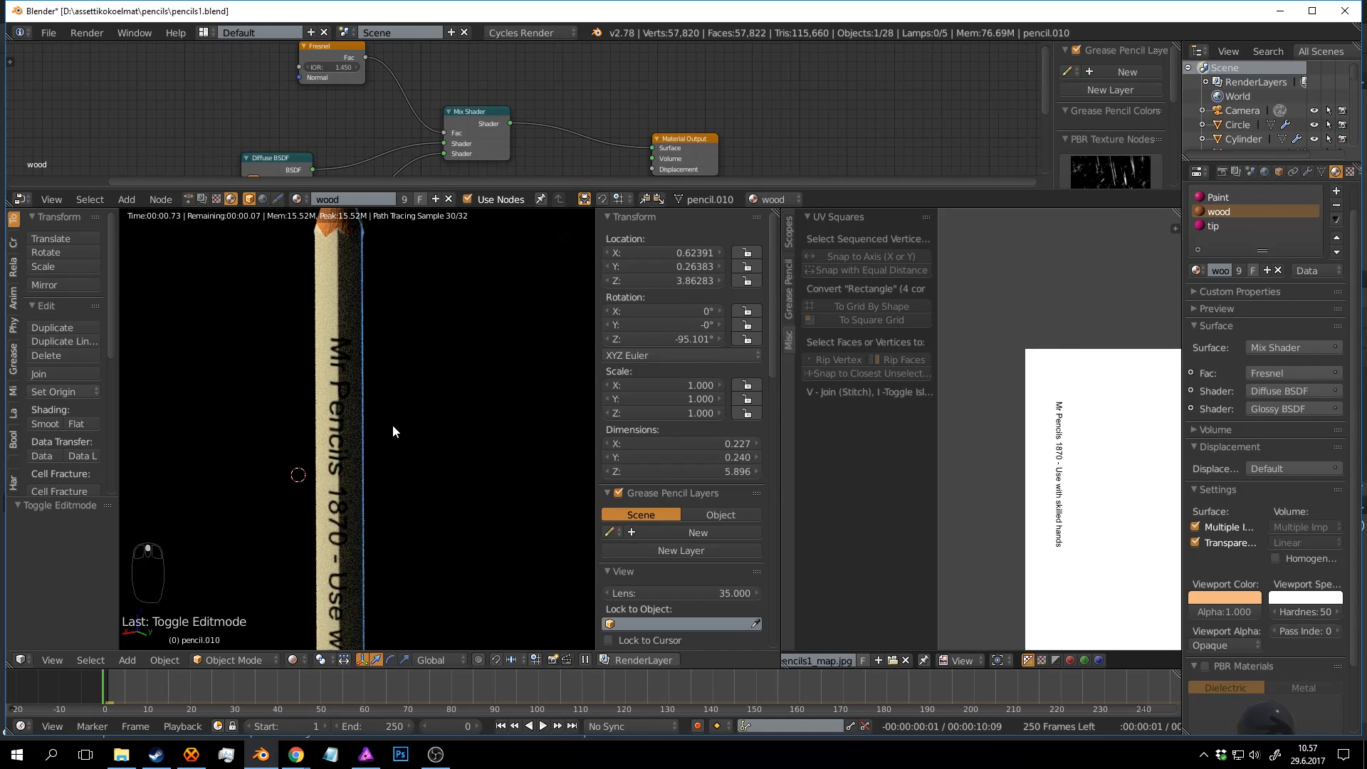
scroll(392, 432, "down", 4)
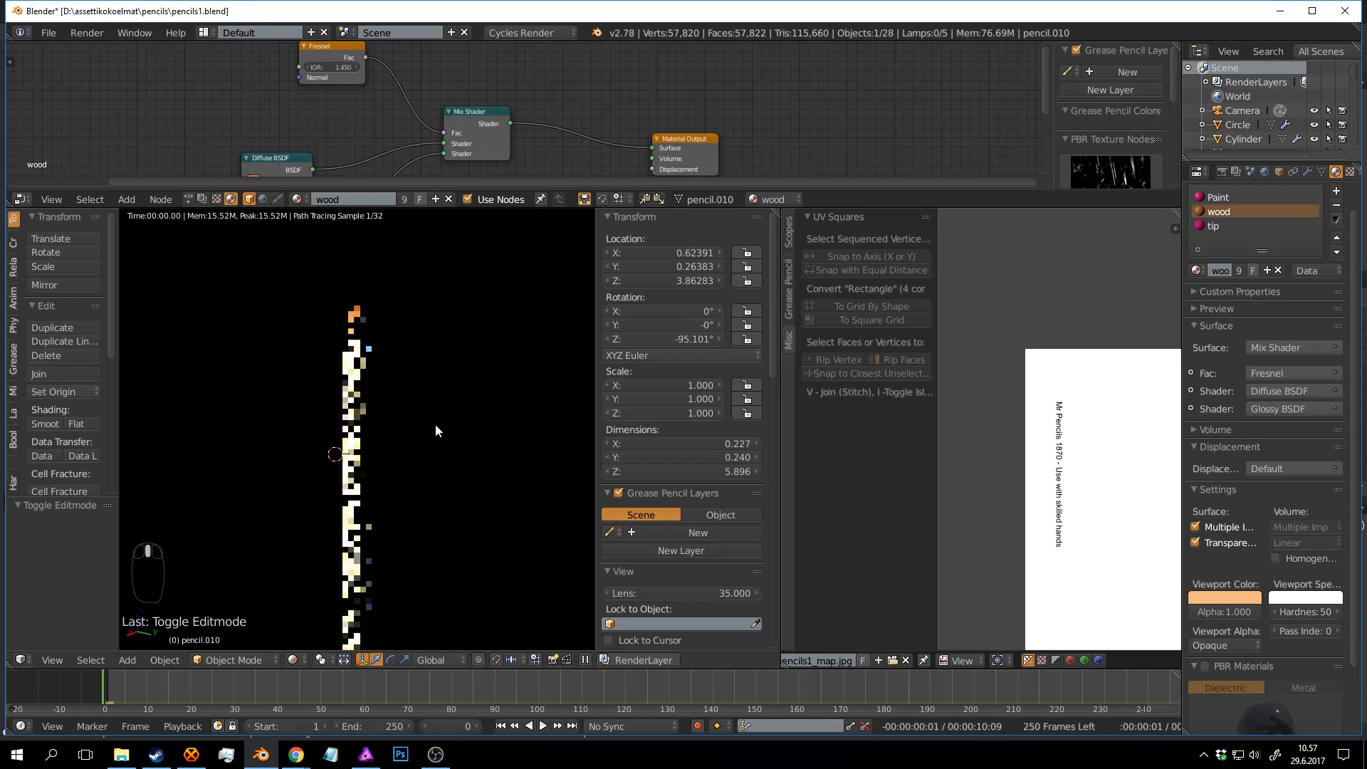
key("shift+z")
key("ctrl+s")
In Edit Mode, select the whole pencil mesh and scale its UV layout up by about 1.151.
key("Tab")
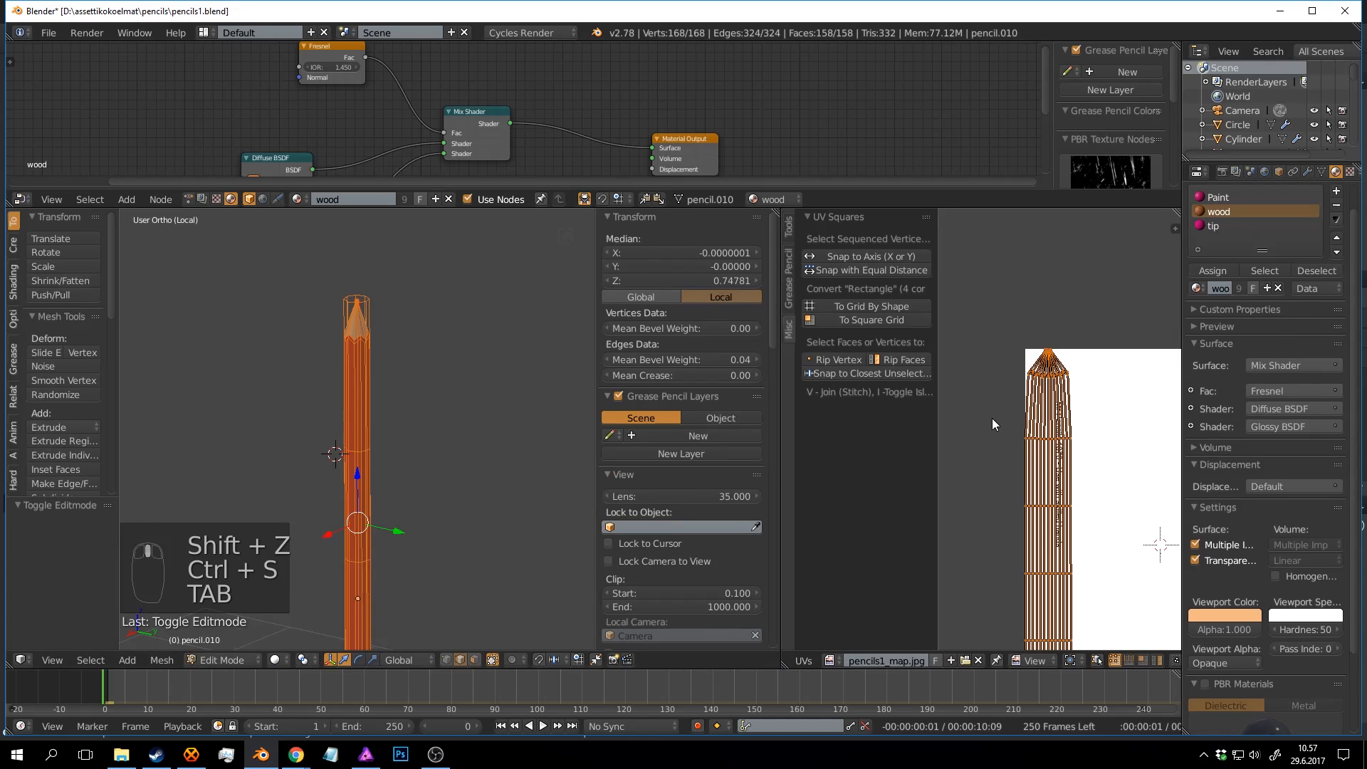
key("a")
key("a")
key("a")
key("a")
scroll(1069, 403, "up", 3)
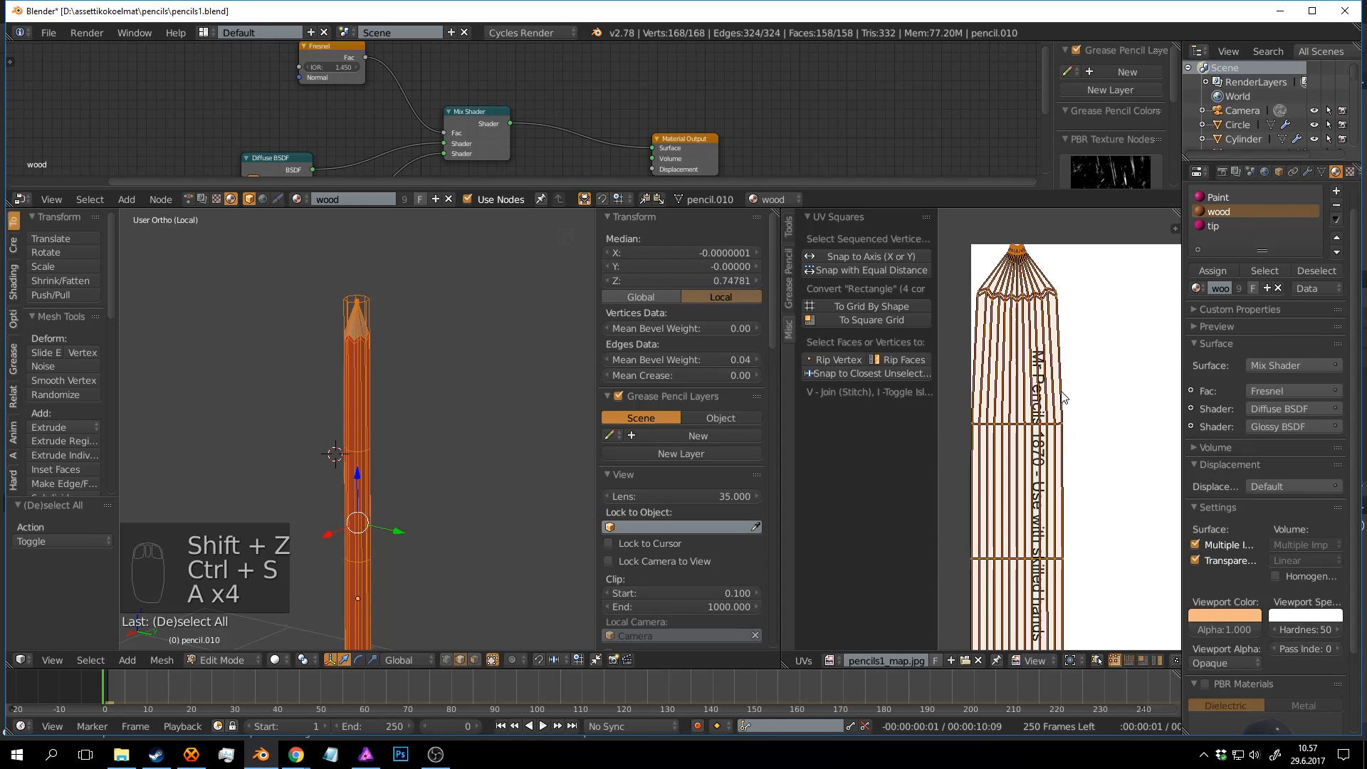
key("s")
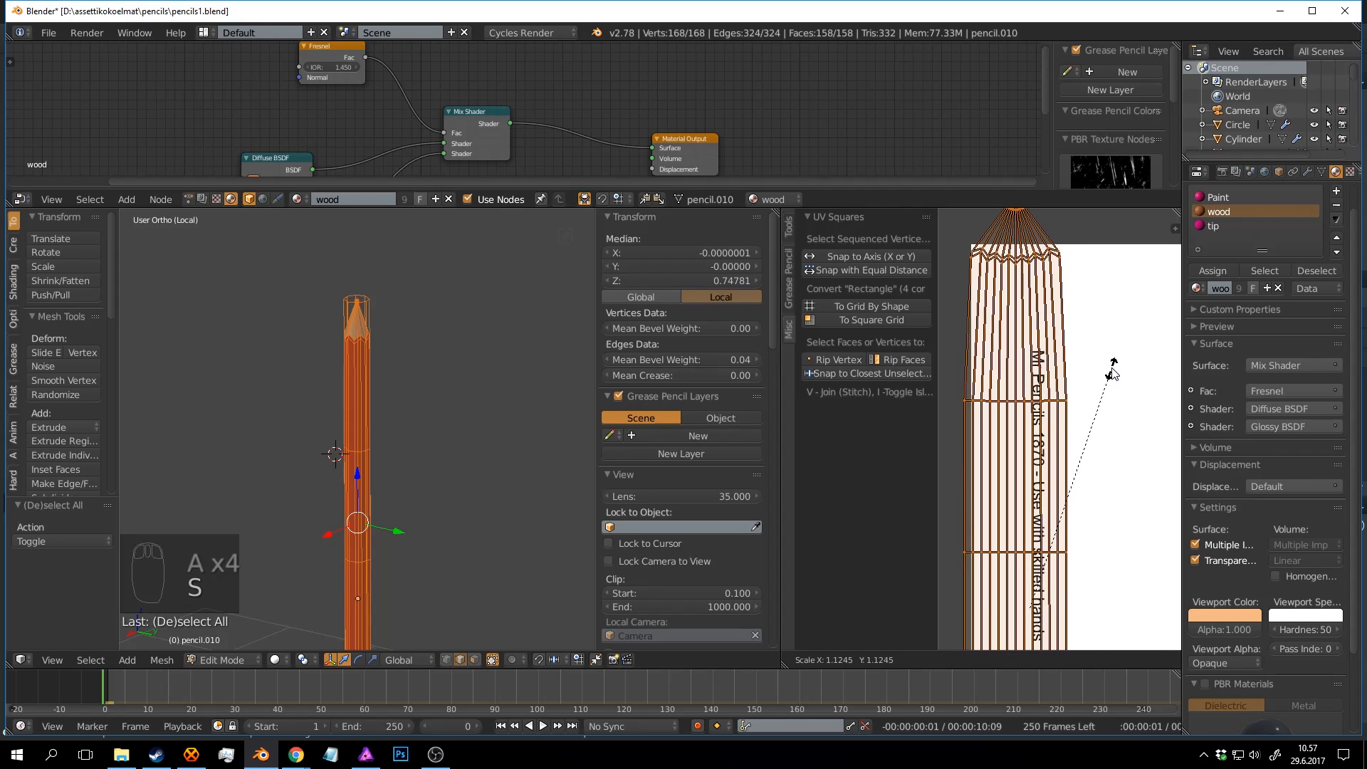
left_click(1117, 368)
Move the enlarged UV layout over the lettering image so that the text falls inside the pencil body's faces.
mouse_move(1095, 356)
middle_mouse_down()
mouse_move(1054, 399)
mouse_move(1109, 379)
middle_mouse_up()
scroll(1094, 403, "up", 2)
scroll(1108, 379, "down", 3)
key("g")
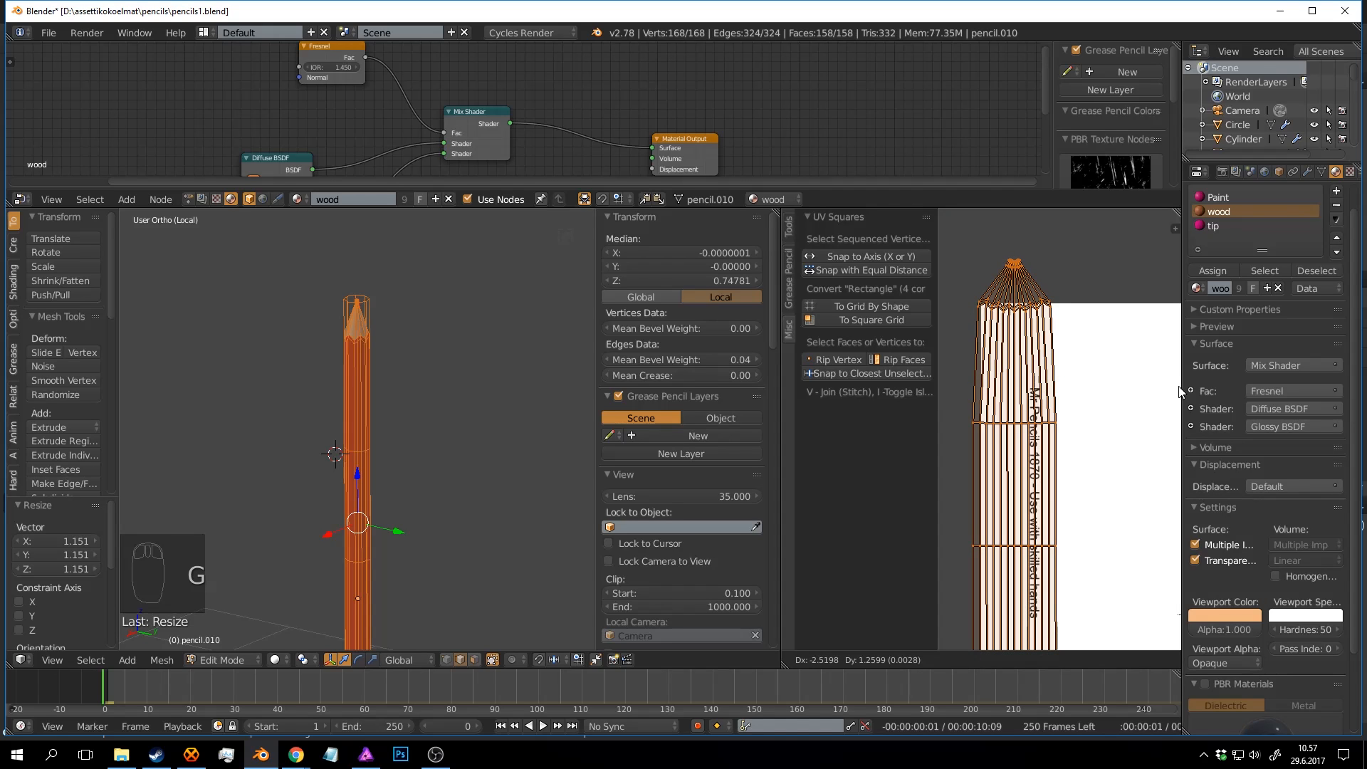
left_click(1133, 394)
scroll(1136, 399, "up", 5)
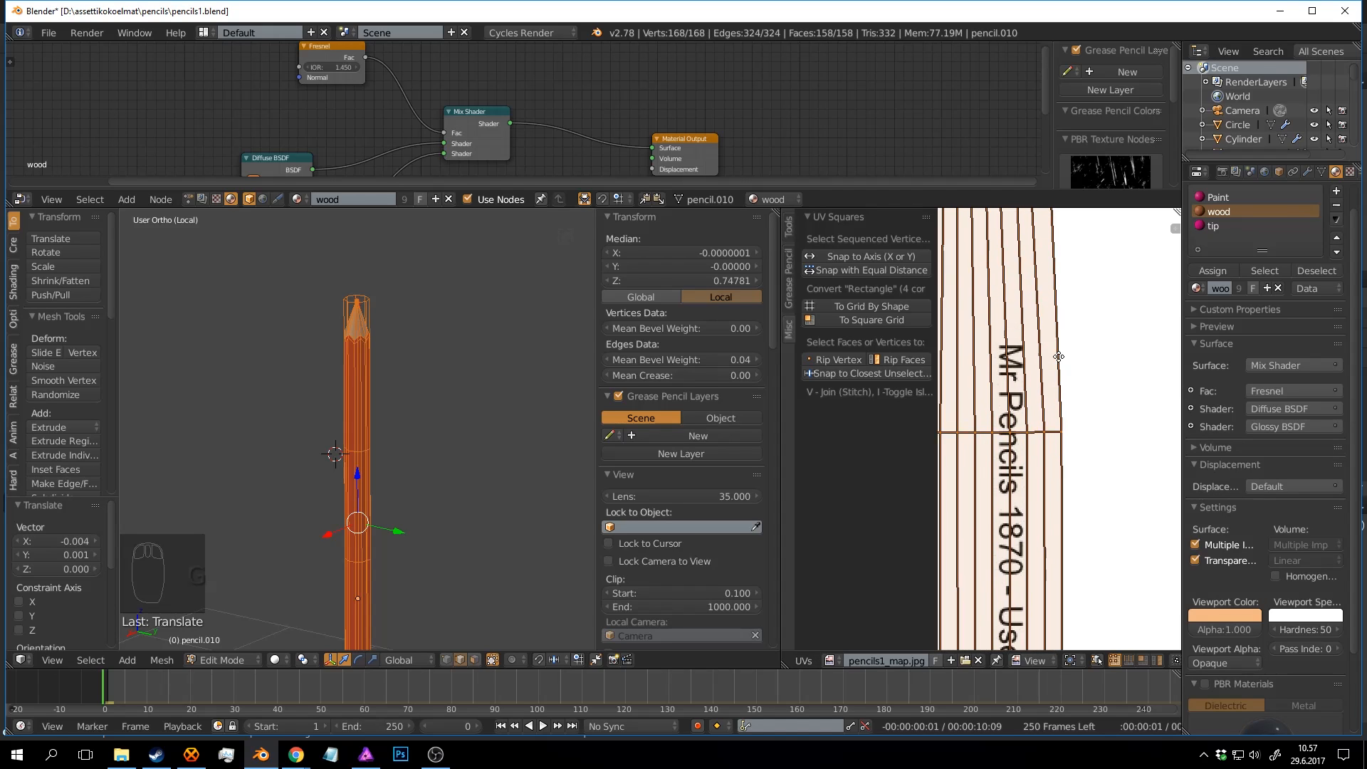
key("g")
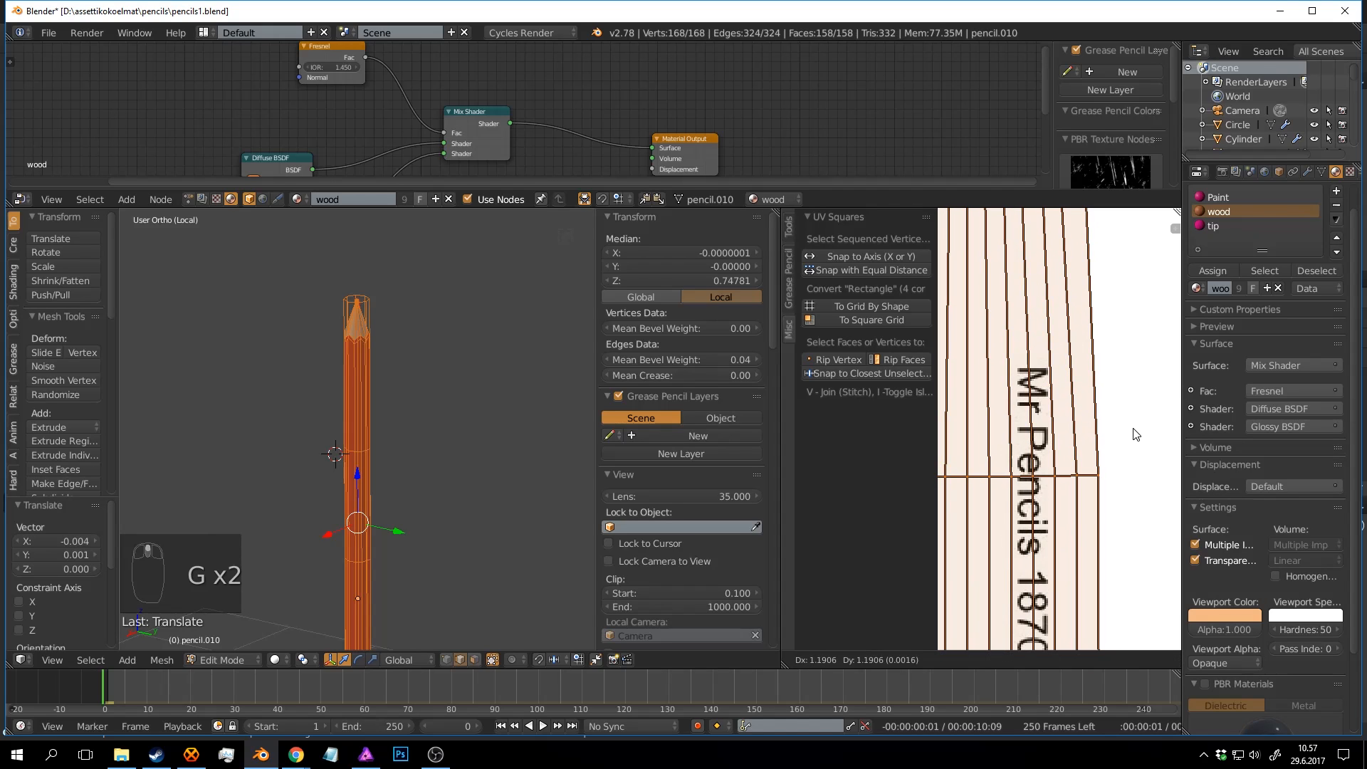
left_click(1136, 433)
Deselect the mesh, examine the lettering's placement in rendered shading, and return to Object Mode in solid shading.
scroll(1134, 436, "down", 5)
key("a")
key("shift+z")
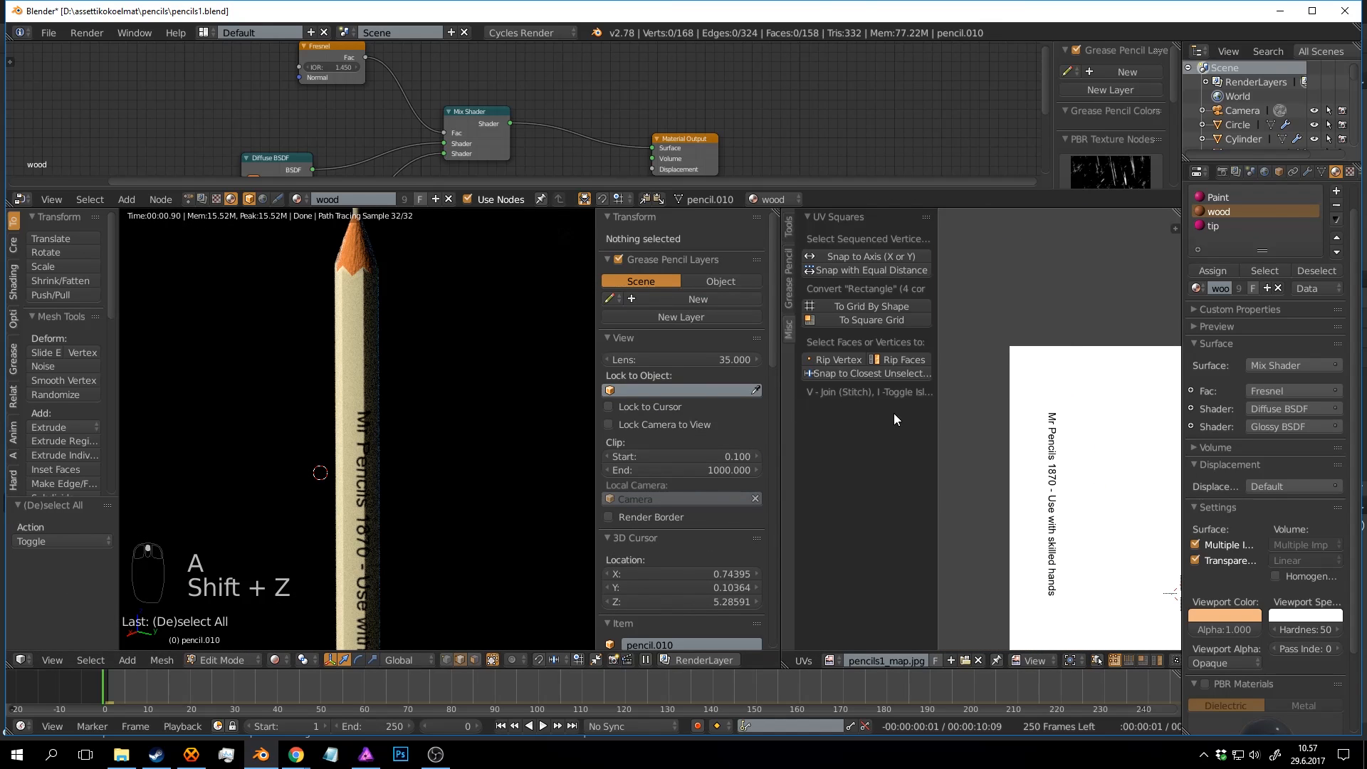
key("shift+z")
key("Tab")
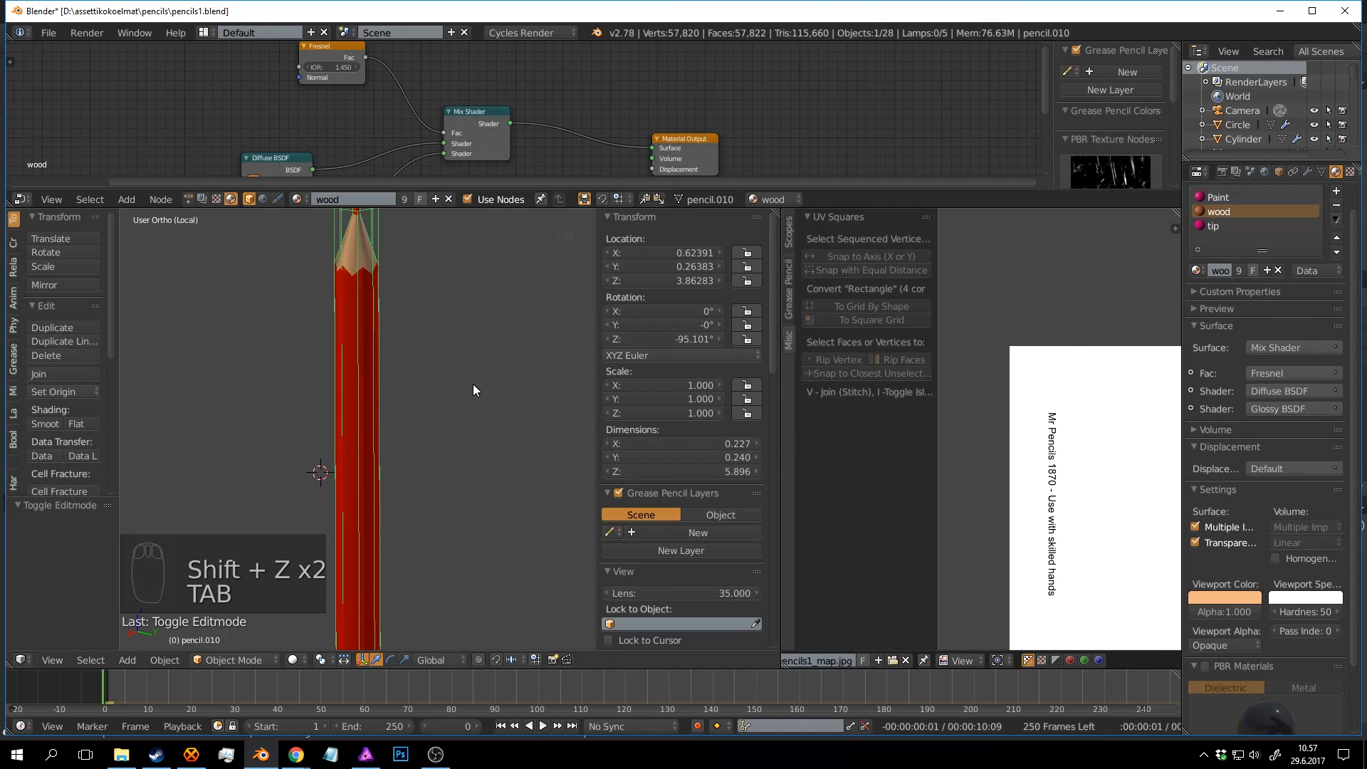
Reselect the whole pencil mesh in Edit Mode and shift its UV layout sideways by about 0.012.
key("Tab")
key("a")
scroll(1090, 417, "up", 6)
key("g")
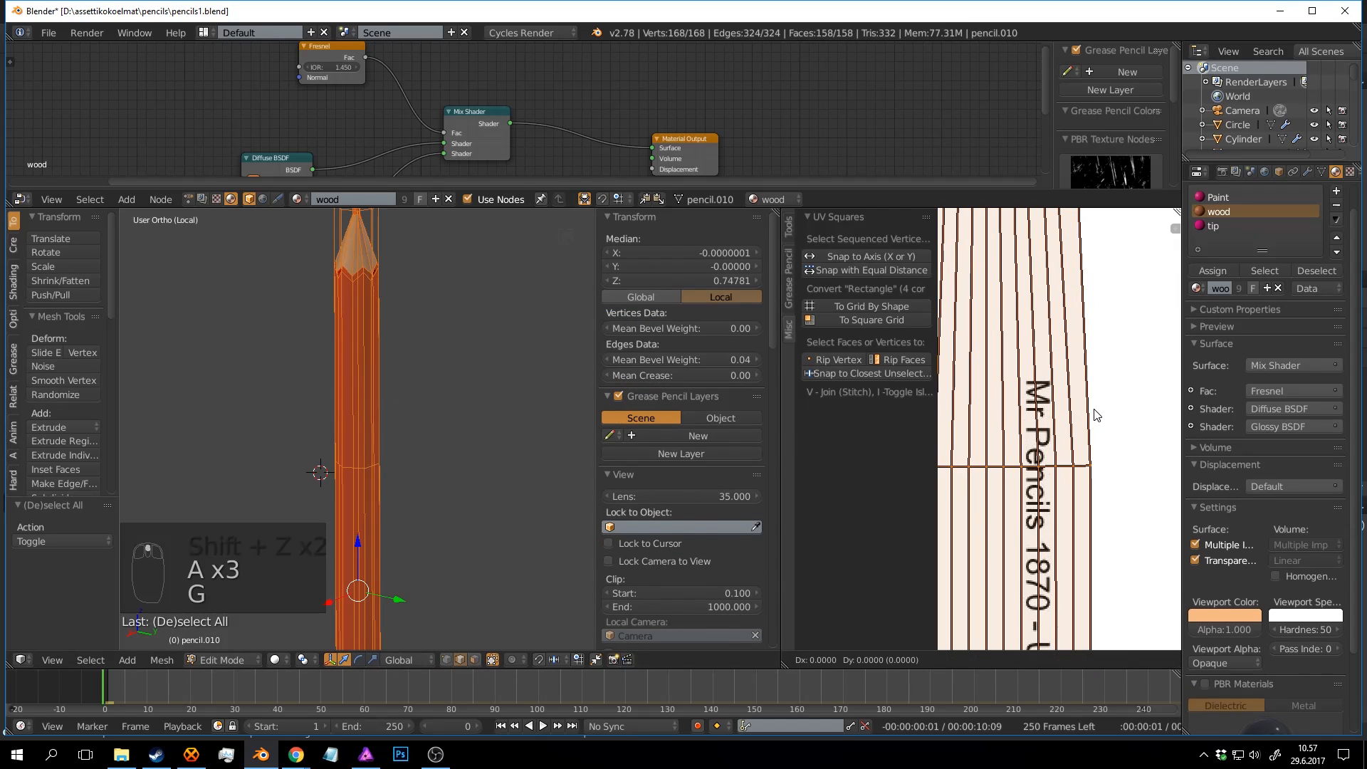
left_click(1036, 419)
With rendered shading on, reposition the UV layout over the lettering and scale it by about 1.012.
key("shift+z")
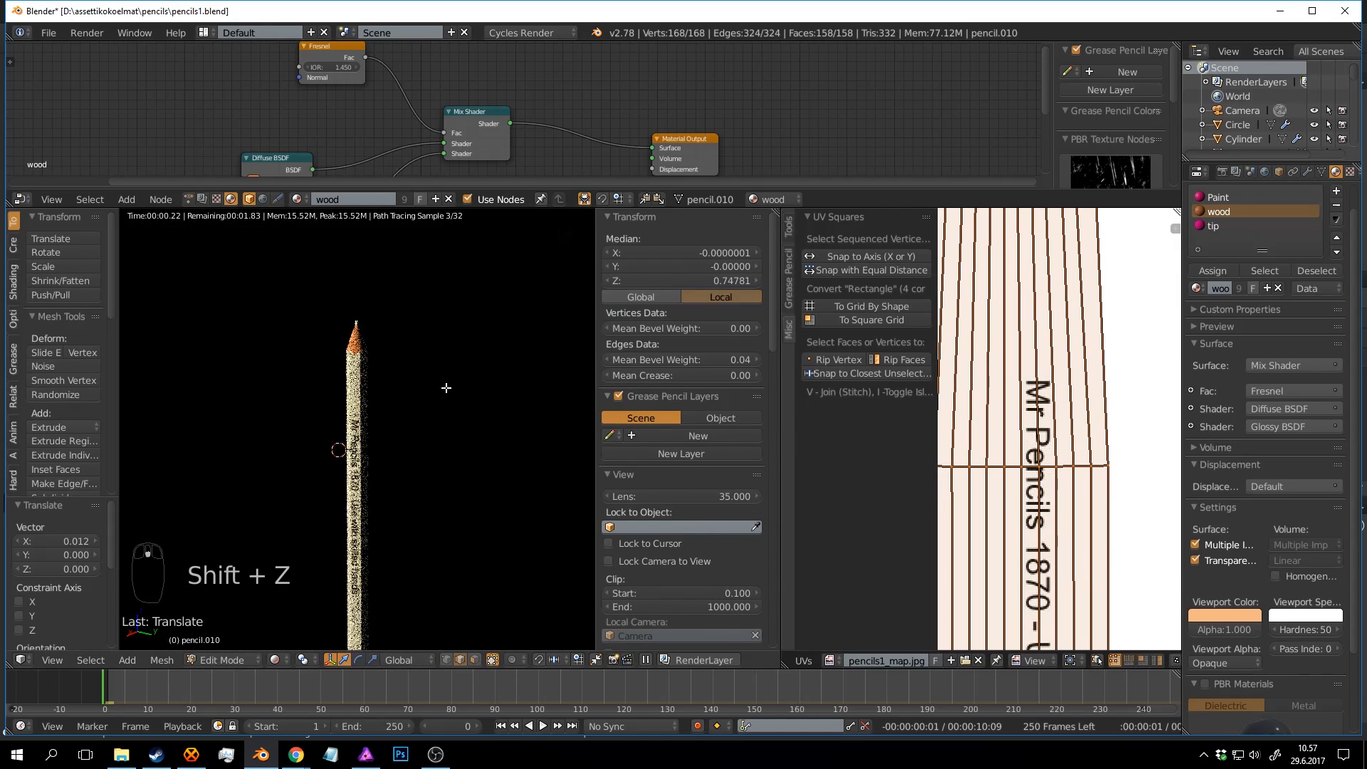
middle_click_drag(465, 431, 503, 433)
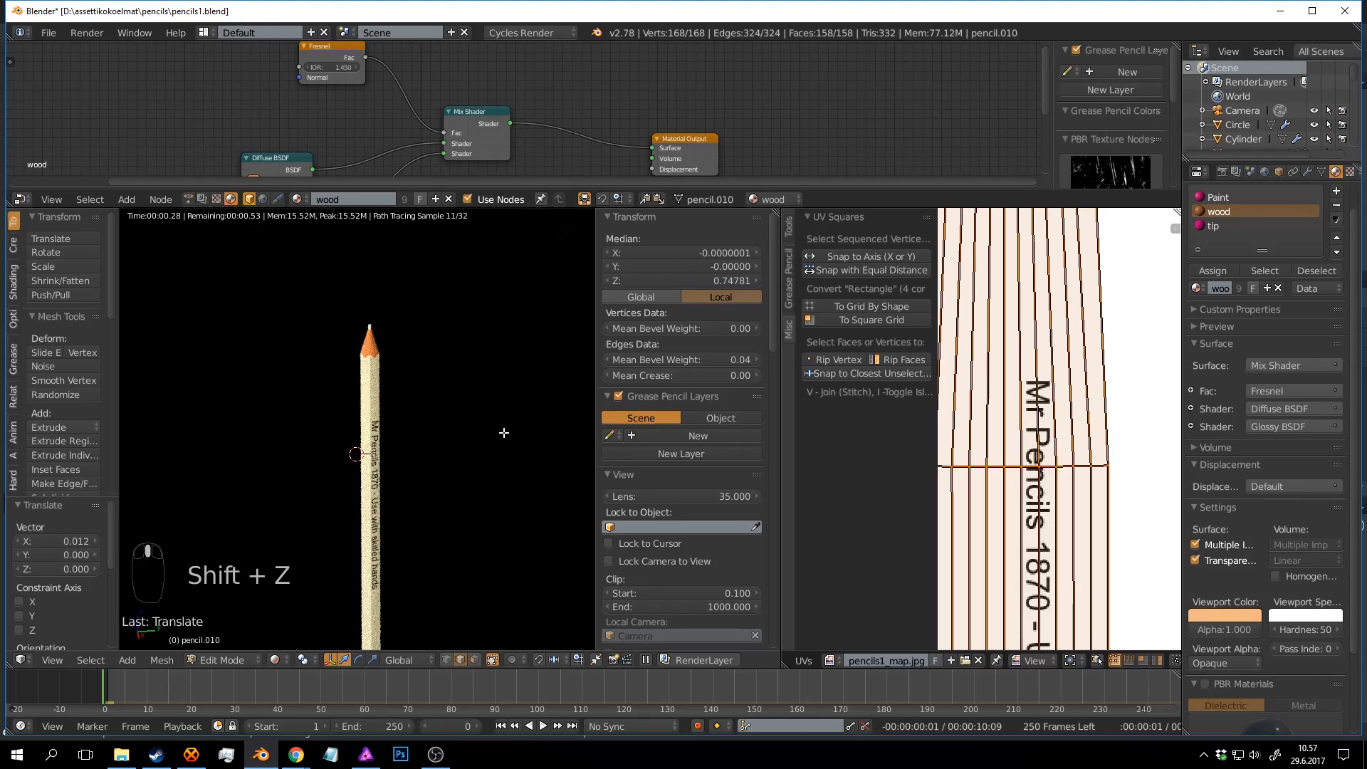
scroll(502, 433, "up", 1)
key("g")
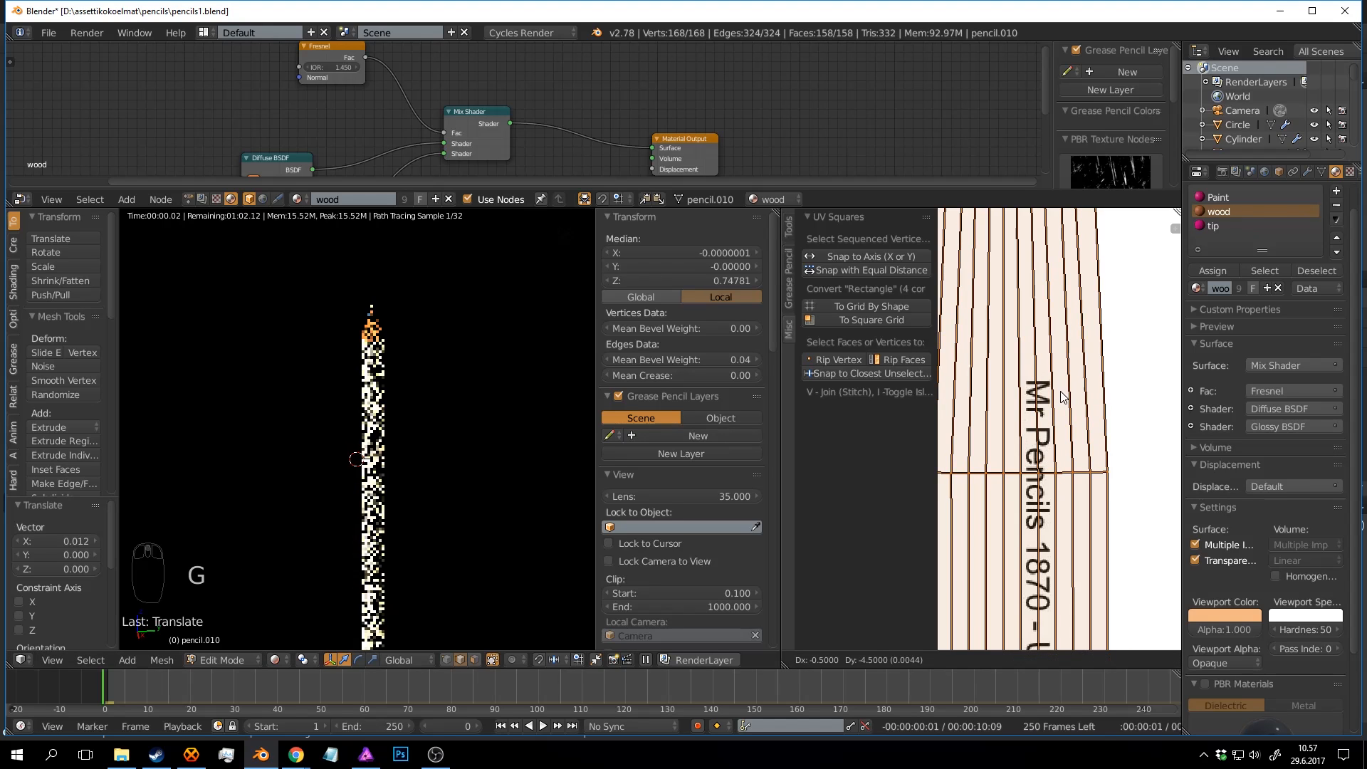
left_click(1093, 452)
key("s")
left_click(1139, 427)
key("g")
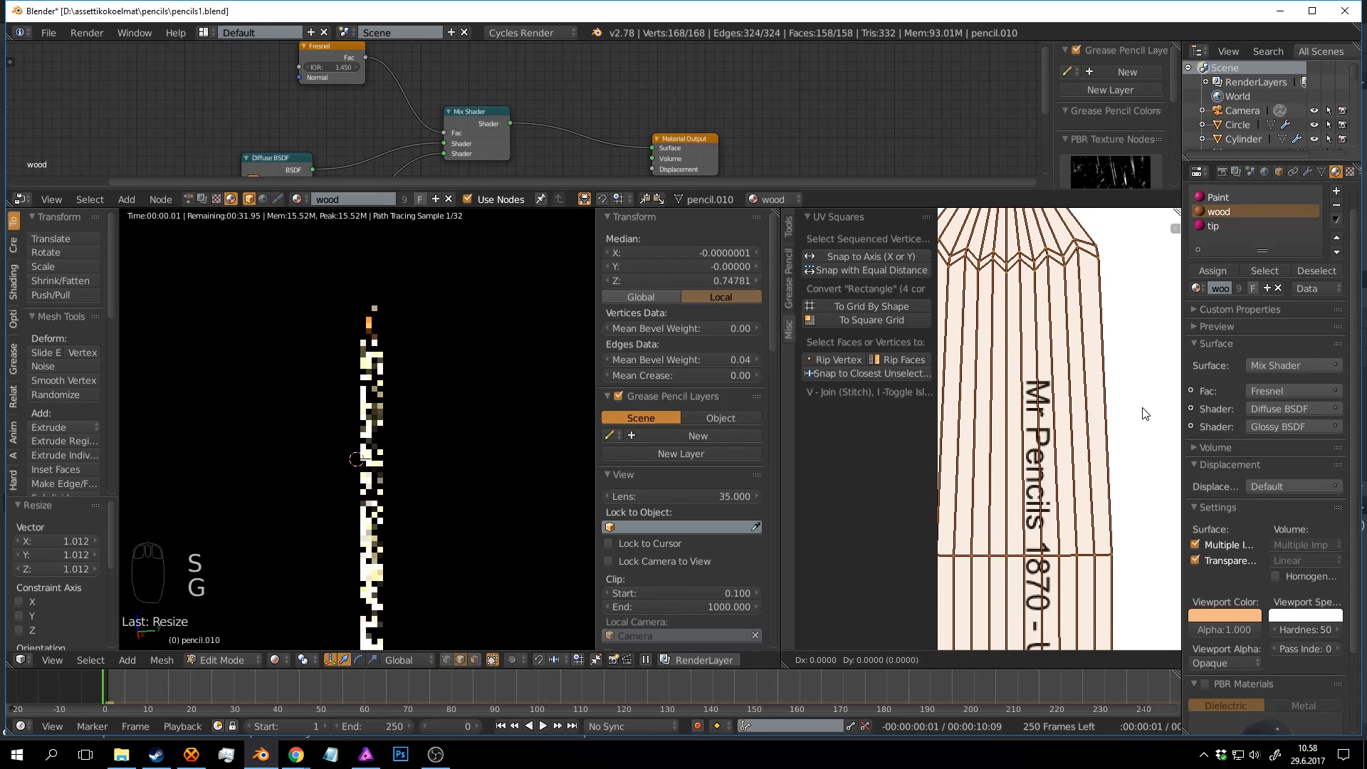
left_click(1151, 419)
Save over pencils1.blend, return to Object Mode, and switch the viewport back to solid shading.
key("ctrl+s")
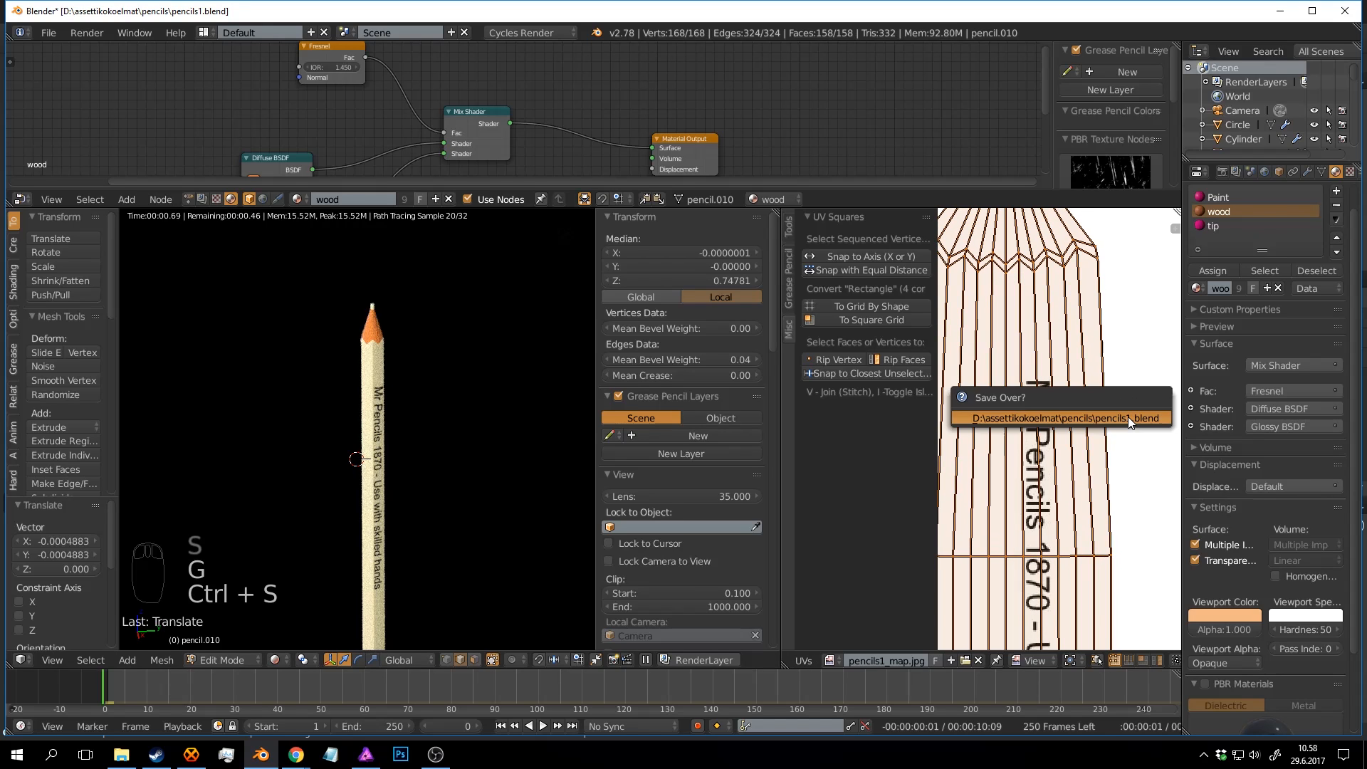
left_click(1150, 420)
scroll(454, 413, "up", 1)
key("ctrl+s")
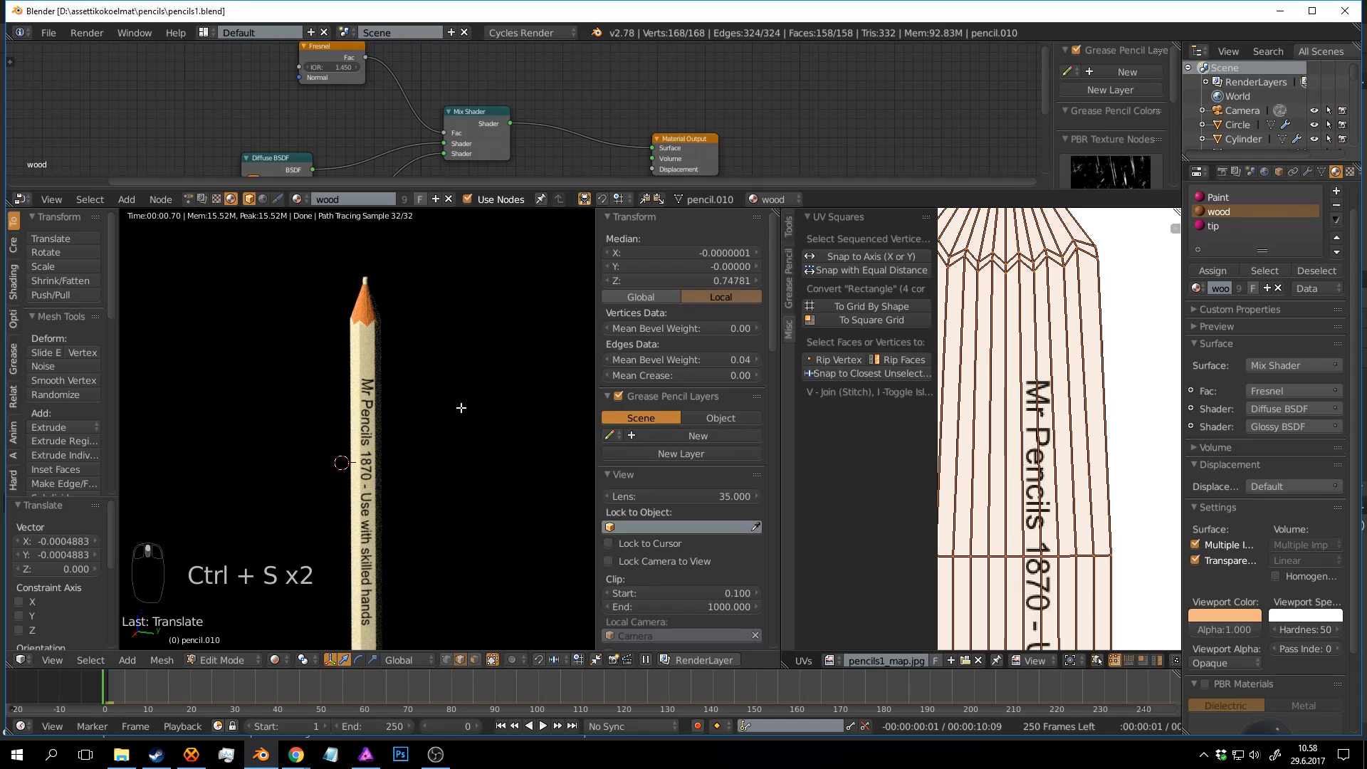
key("Tab")
key("ctrl+s")
left_click(437, 416)
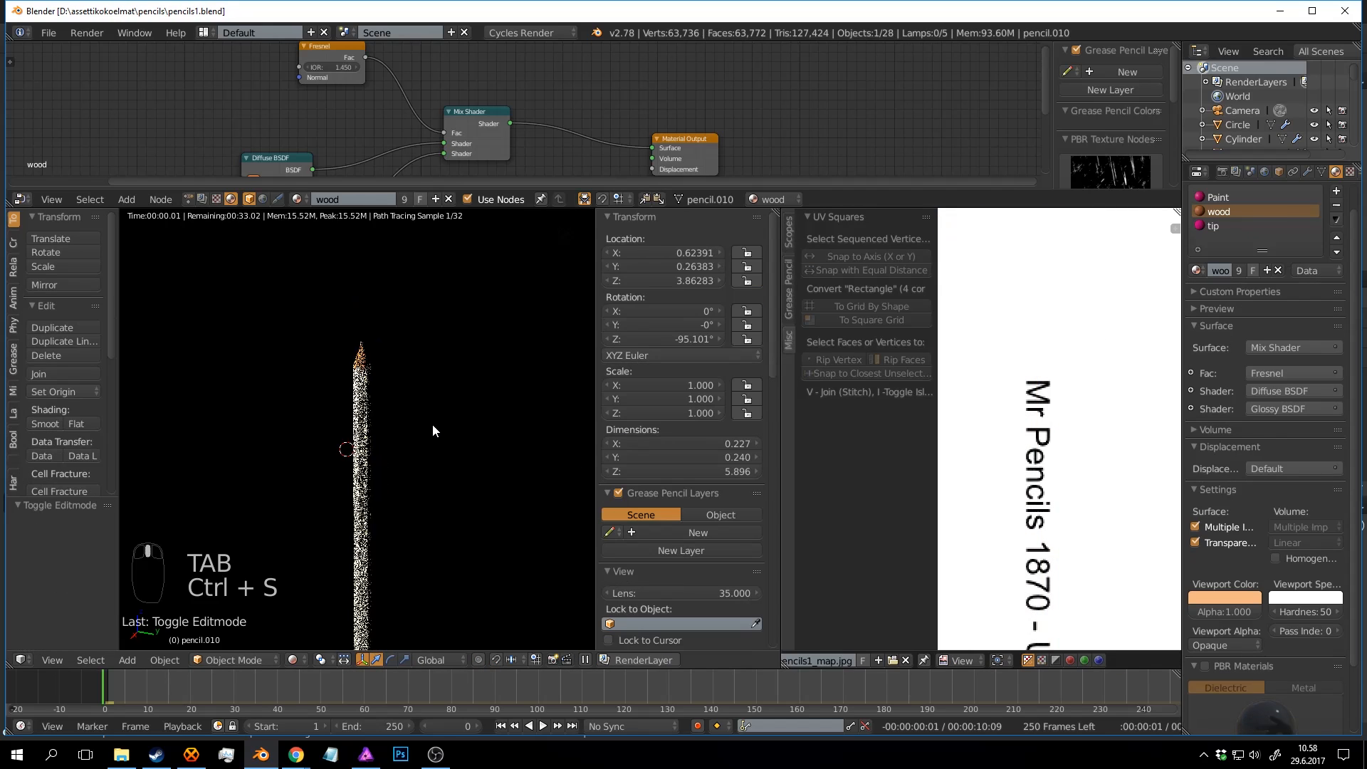
key("shift+z")
key("ctrl+s")
scroll(430, 433, "down", 2)
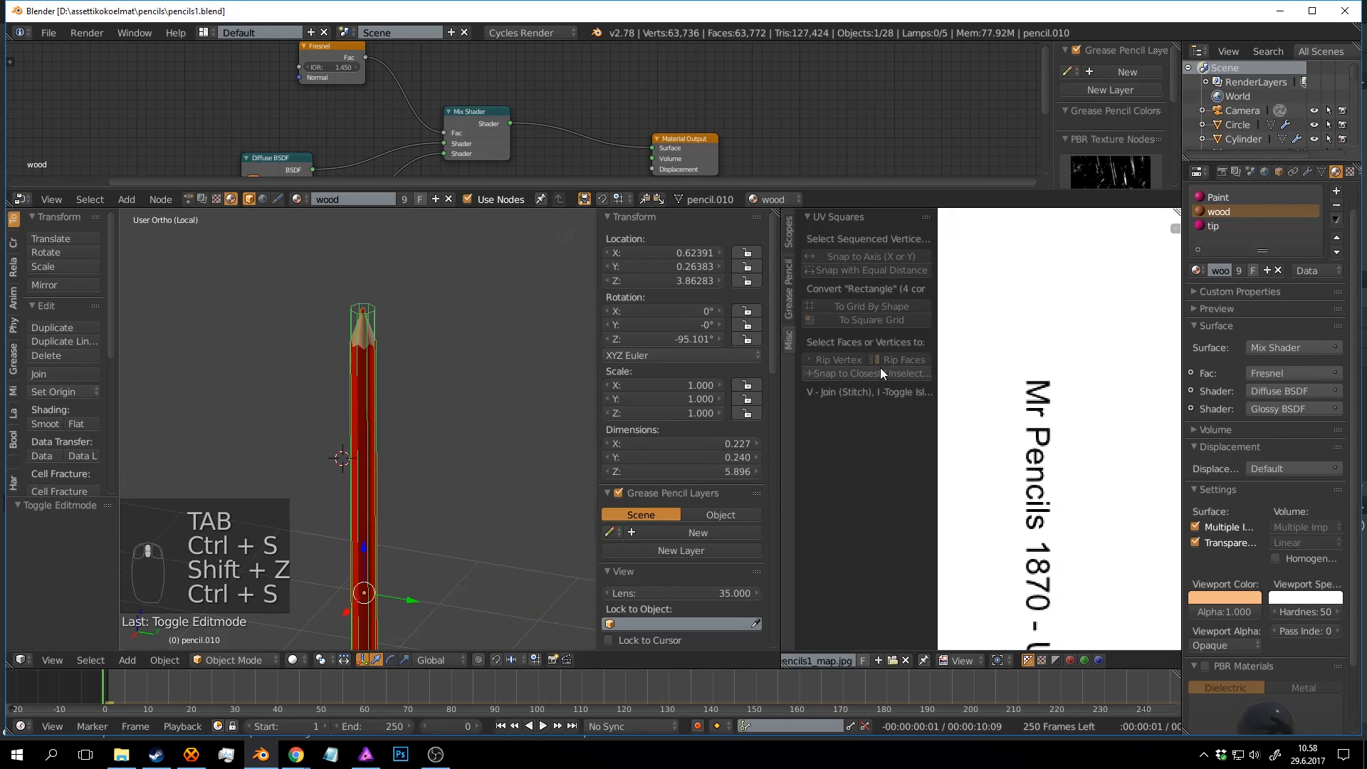
Widen the 3D viewport across the UV editor's area and save the file again.
left_click_drag(776, 209, 1060, 238)
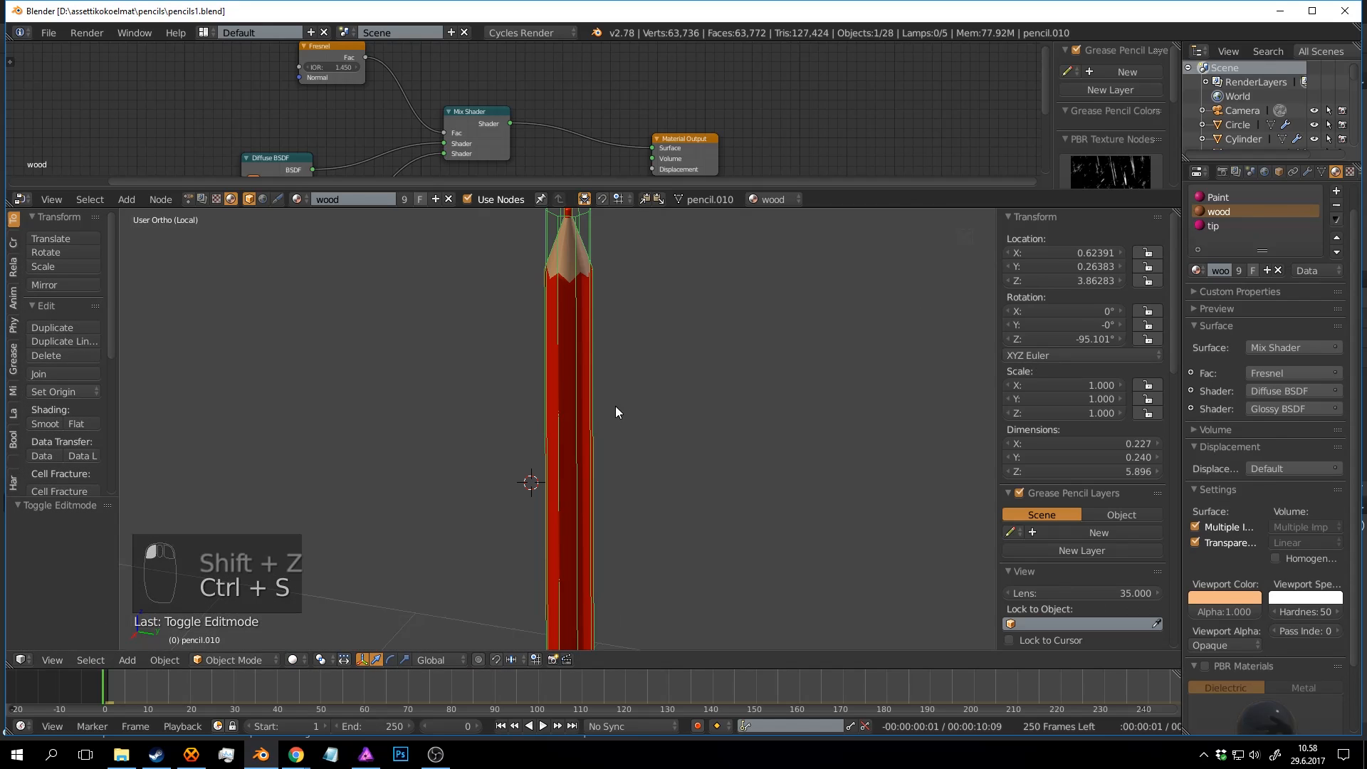
key("ctrl+s")
left_click(618, 407)
scroll(620, 407, "down", 4)
middle_click_drag(619, 408, 641, 416)
Enter Edit Mode with the whole pencil mesh selected and enlarge the node editor downward.
key("Tab")
key("a")
key("a")
key("a")
key("a")
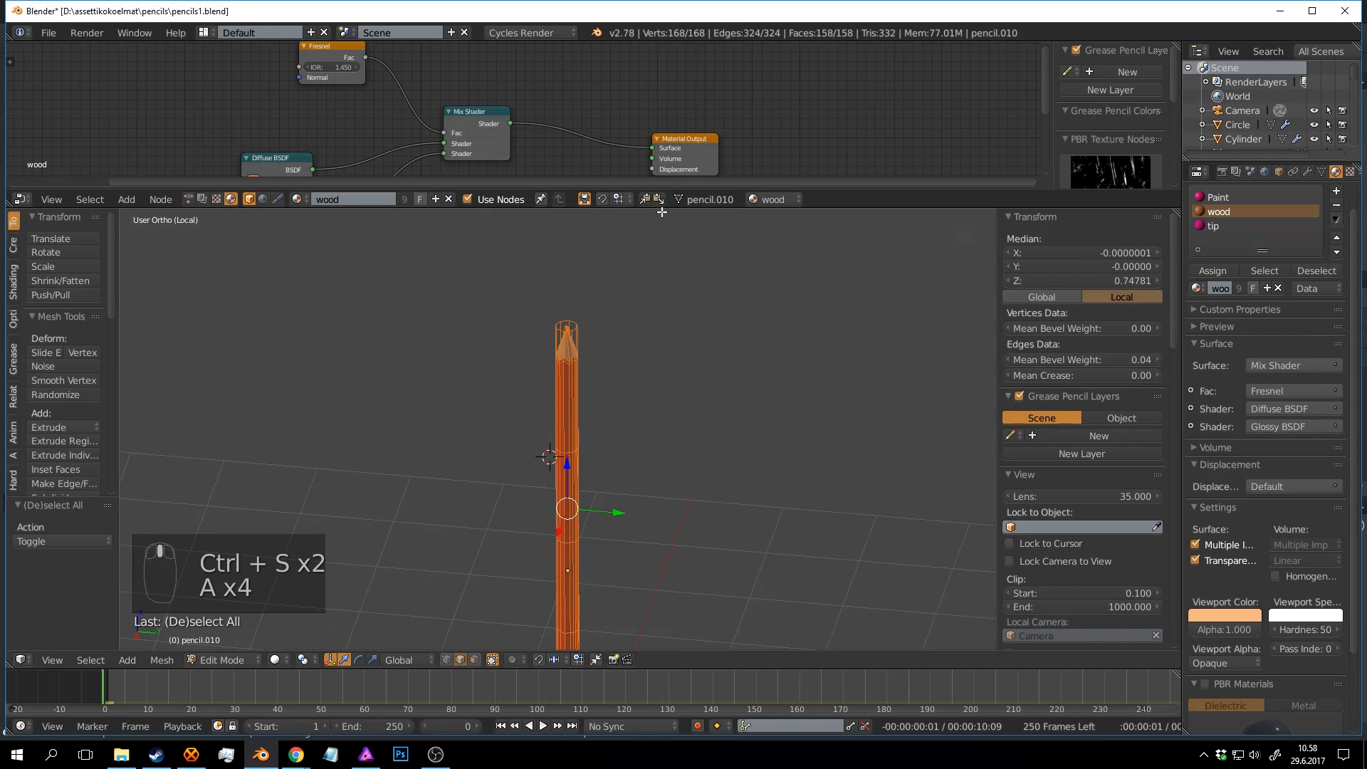
left_click_drag(665, 206, 666, 383)
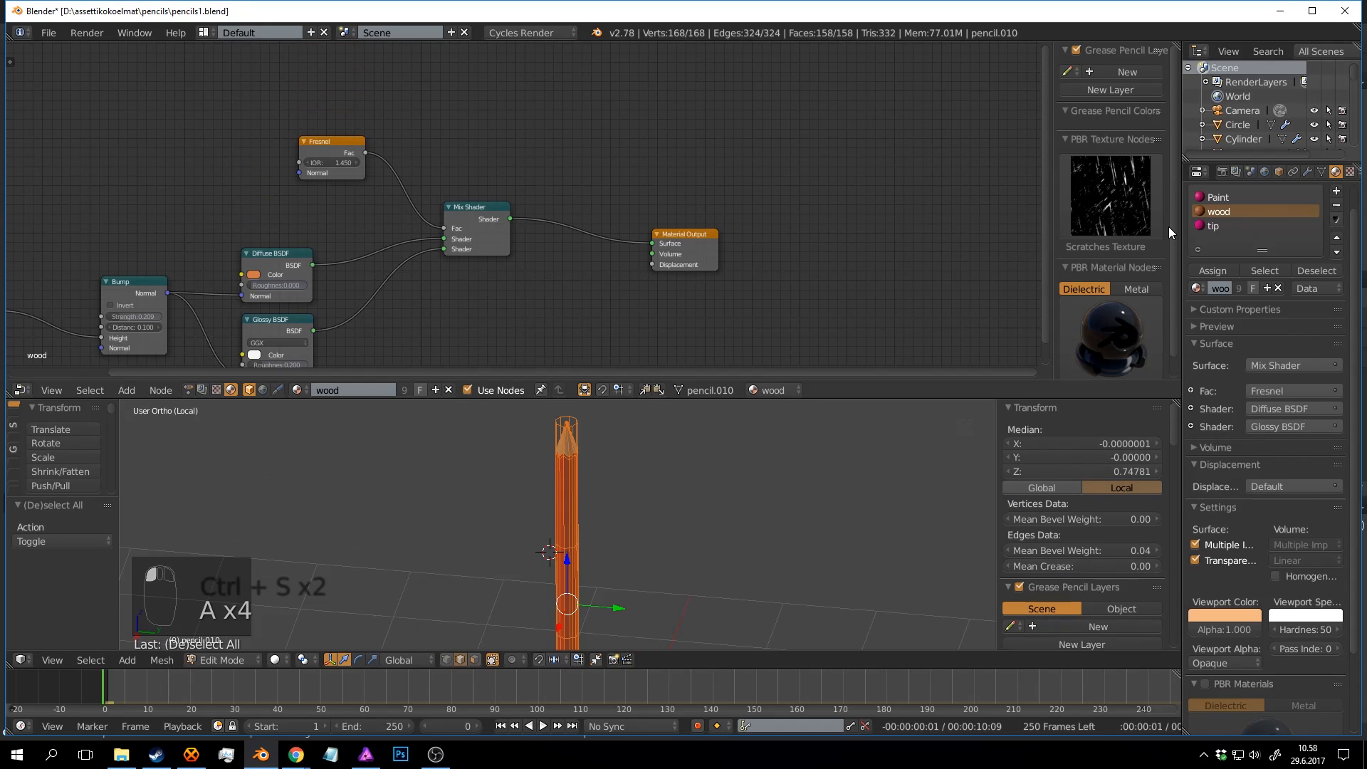
Show the Paint material's nodes and move the final Mix Shader and Material Output away to make room.
left_click(1218, 198)
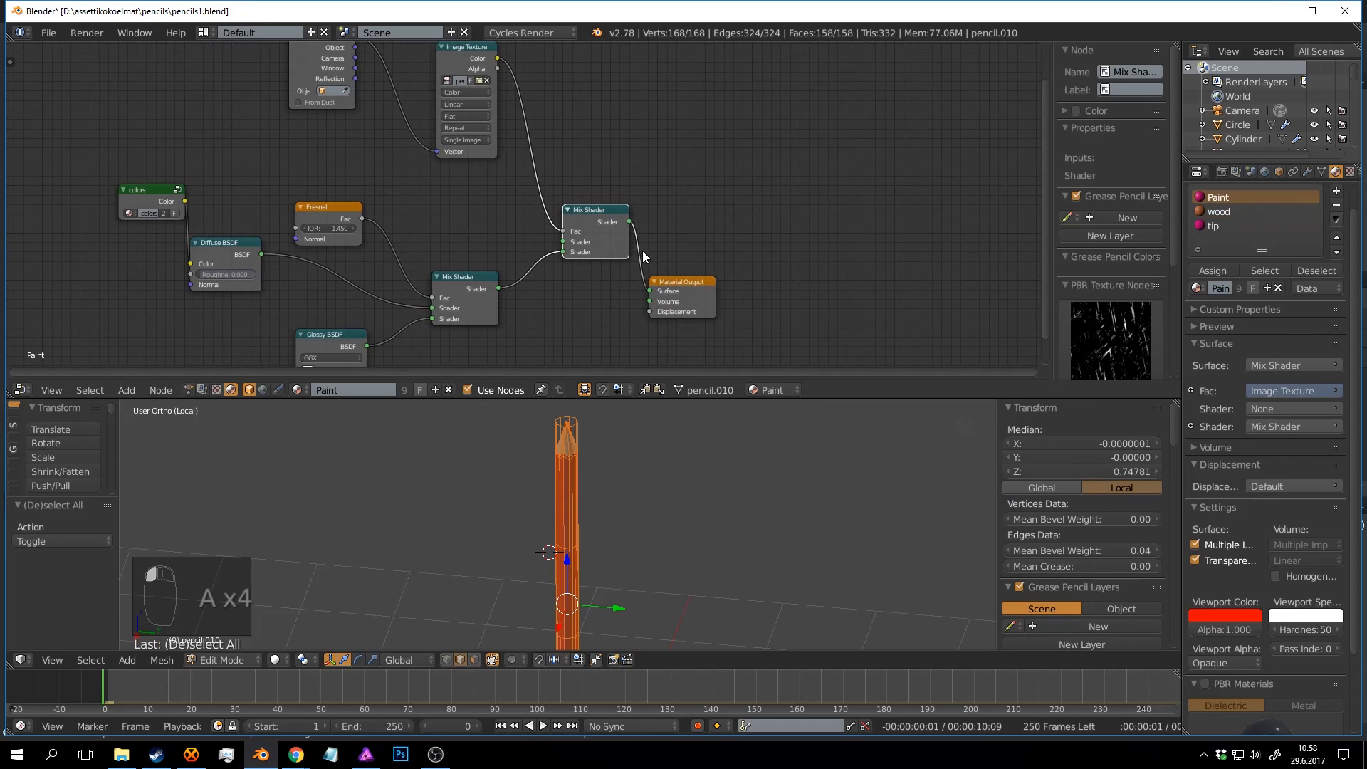
middle_click_drag(643, 251, 616, 218)
key("ctrl+s")
left_click(609, 206)
left_click_drag(686, 251, 833, 232)
left_click_drag(577, 186, 697, 163)
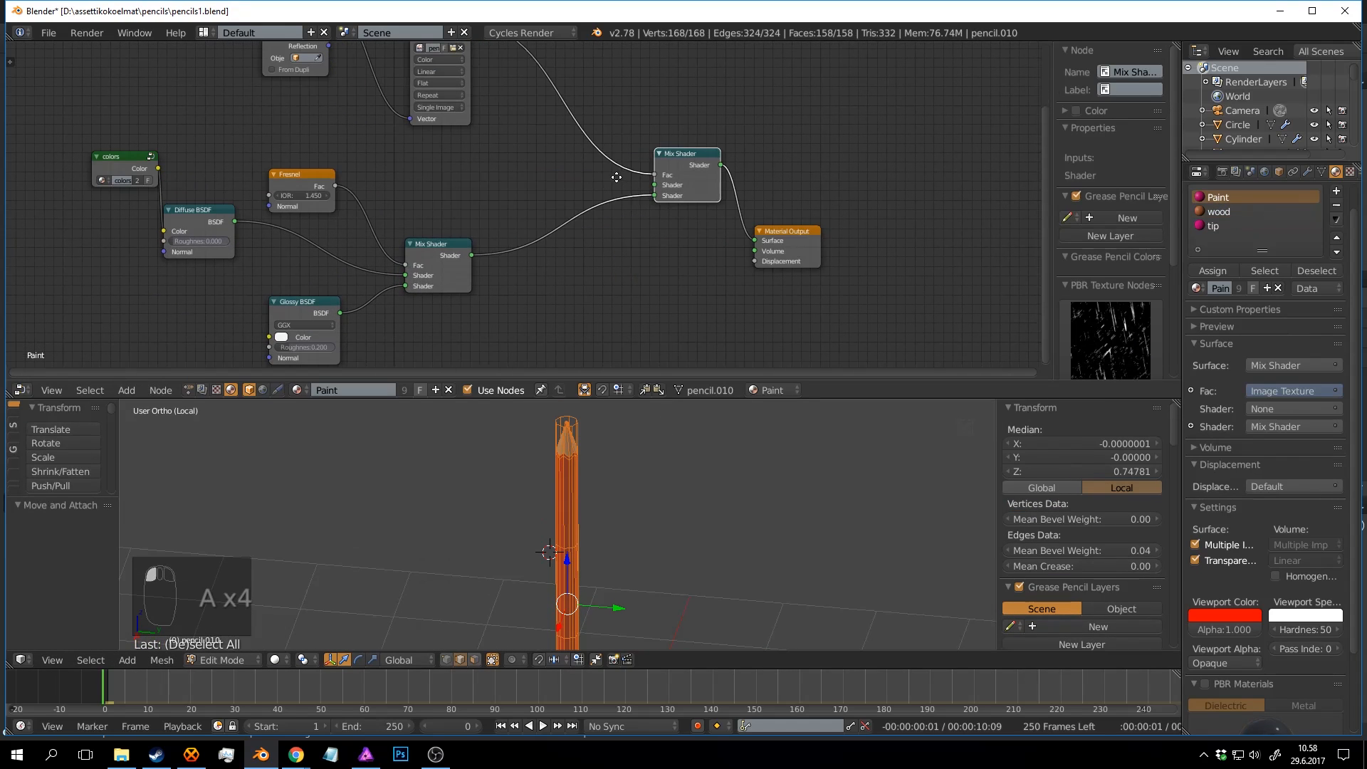
middle_click_drag(616, 178, 703, 204)
scroll(704, 204, "up", 1)
middle_click_drag(466, 267, 494, 272)
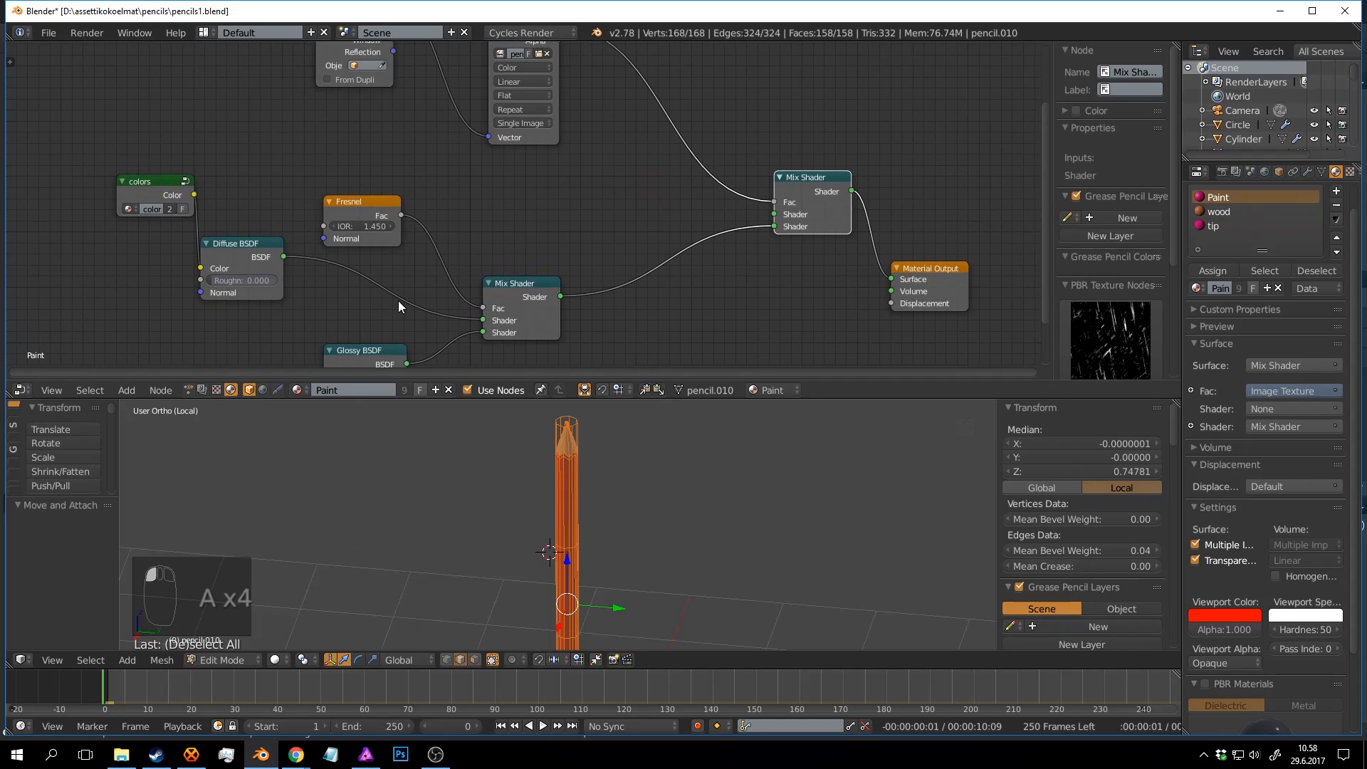
Duplicate the Paint material's Diffuse BSDF and Glossy BSDF nodes and place the copies above the first Mix Shader.
left_click(266, 257)
left_click(355, 353, "shift")
key("shift+d")
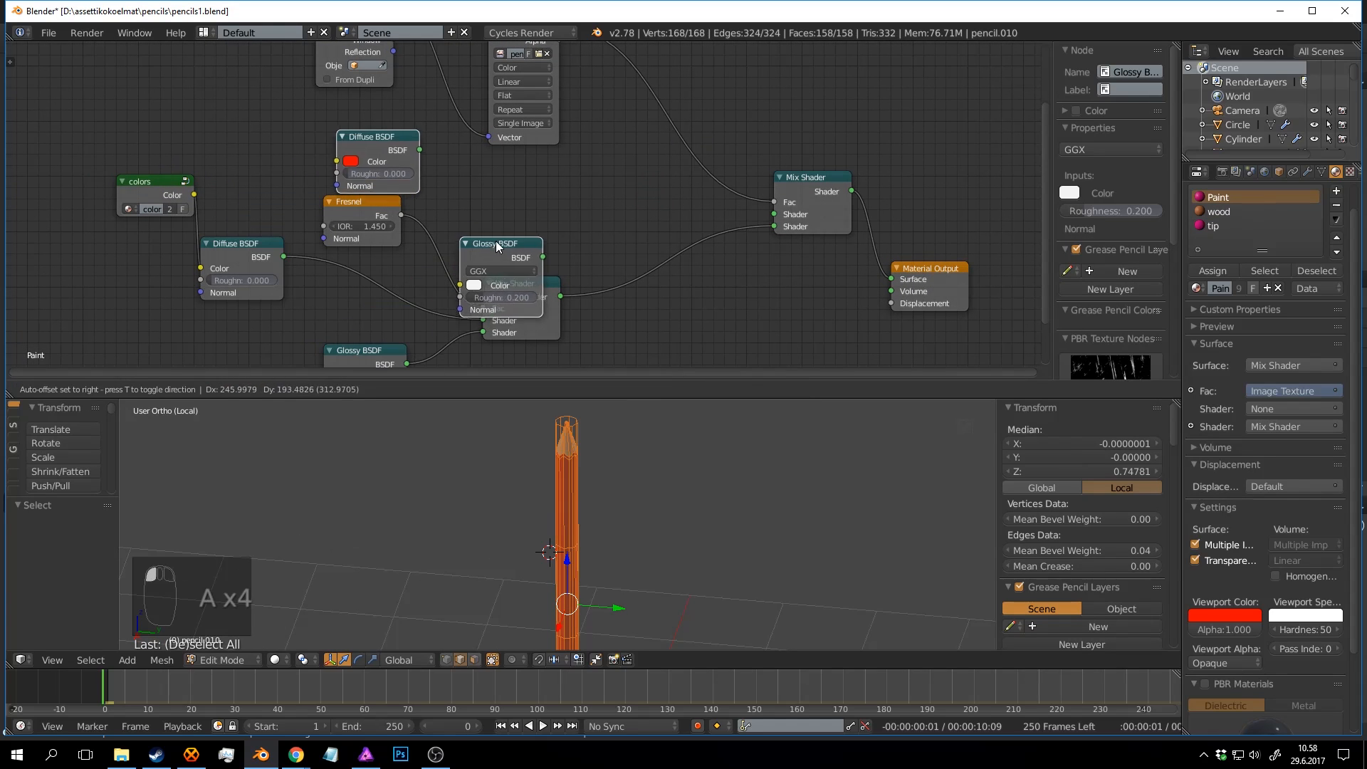
left_click(507, 207)
Move the Diffuse BSDF copy onto the Image Texture's UV link and try to undo its insertion there.
left_click_drag(413, 112, 534, 153)
key("ctrl+z")
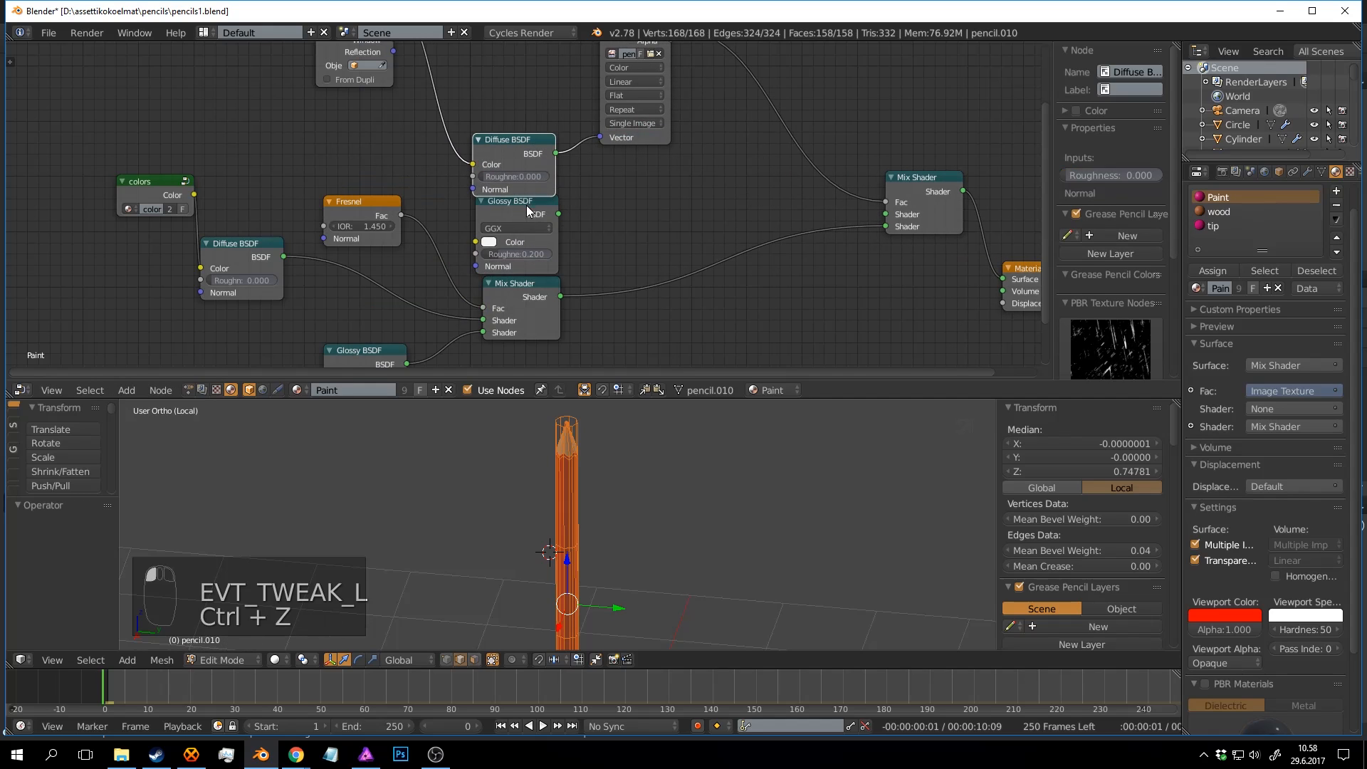
middle_click_drag(607, 199, 577, 235)
key("ctrl+z")
key("ctrl+z")
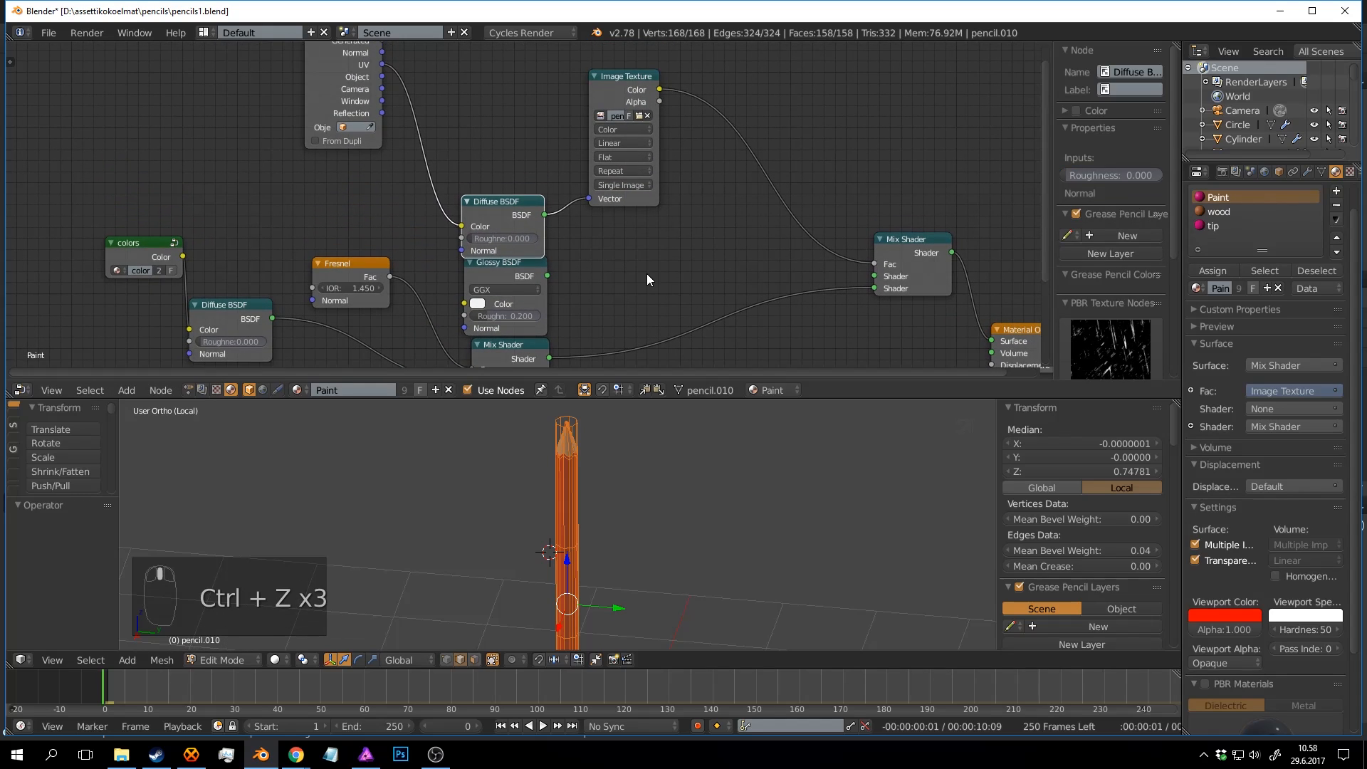
key("ctrl+z")
left_click_drag(522, 214, 513, 167)
key("ctrl+z")
key("ctrl+z")
key("ctrl+z")
key("ctrl+alt+z")
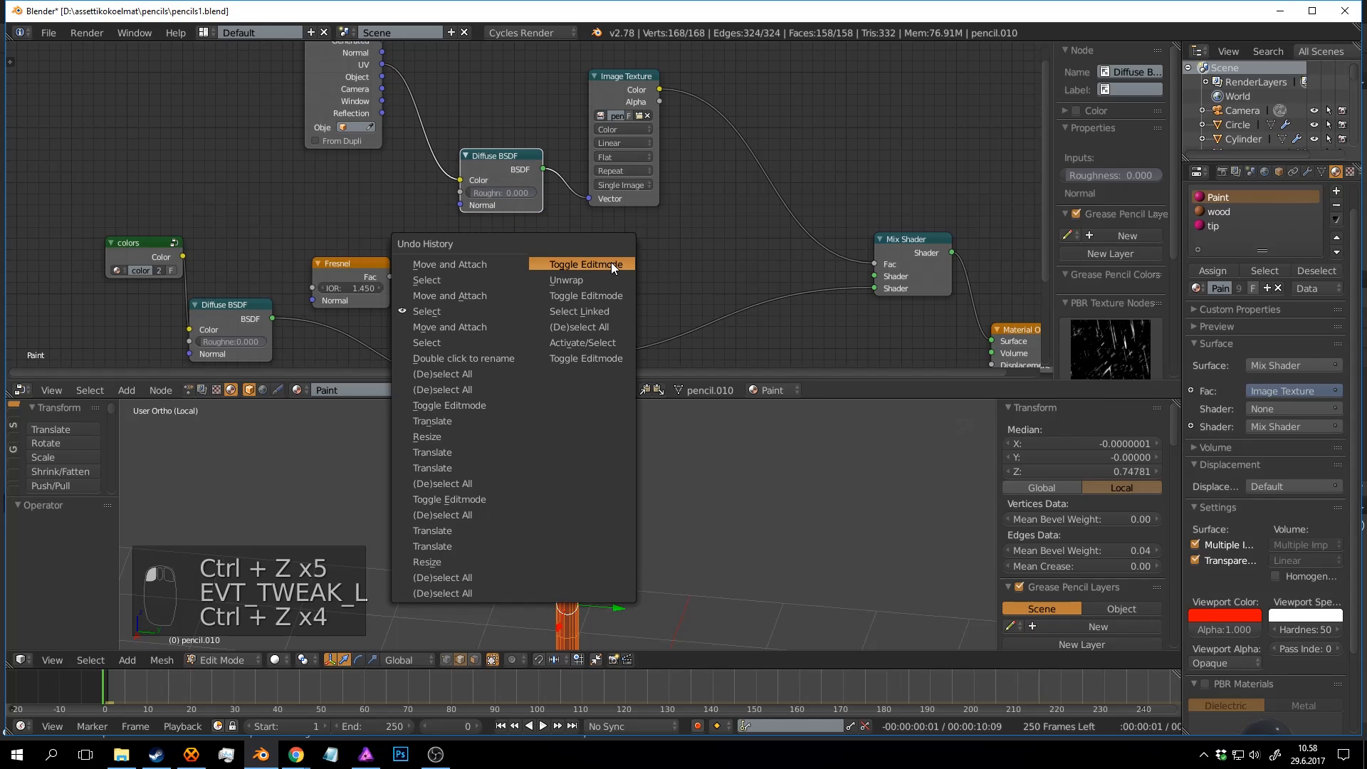
key("ctrl+z")
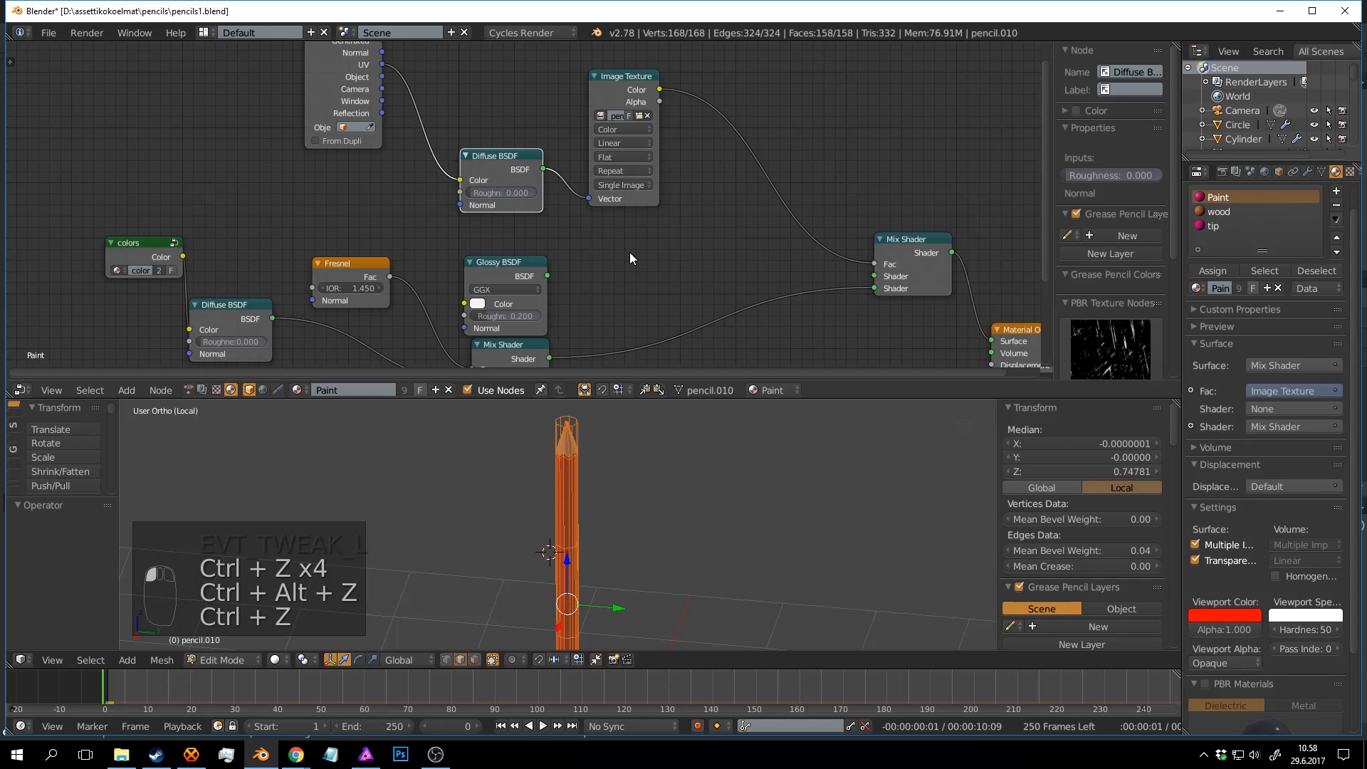
key("ctrl+s")
key("ctrl+z")
Link the UV output directly to the Image Texture's Vector input and place the Diffuse BSDF copy beside the Glossy copy.
left_click_drag(495, 171, 588, 198)
left_click_drag(468, 142, 585, 260)
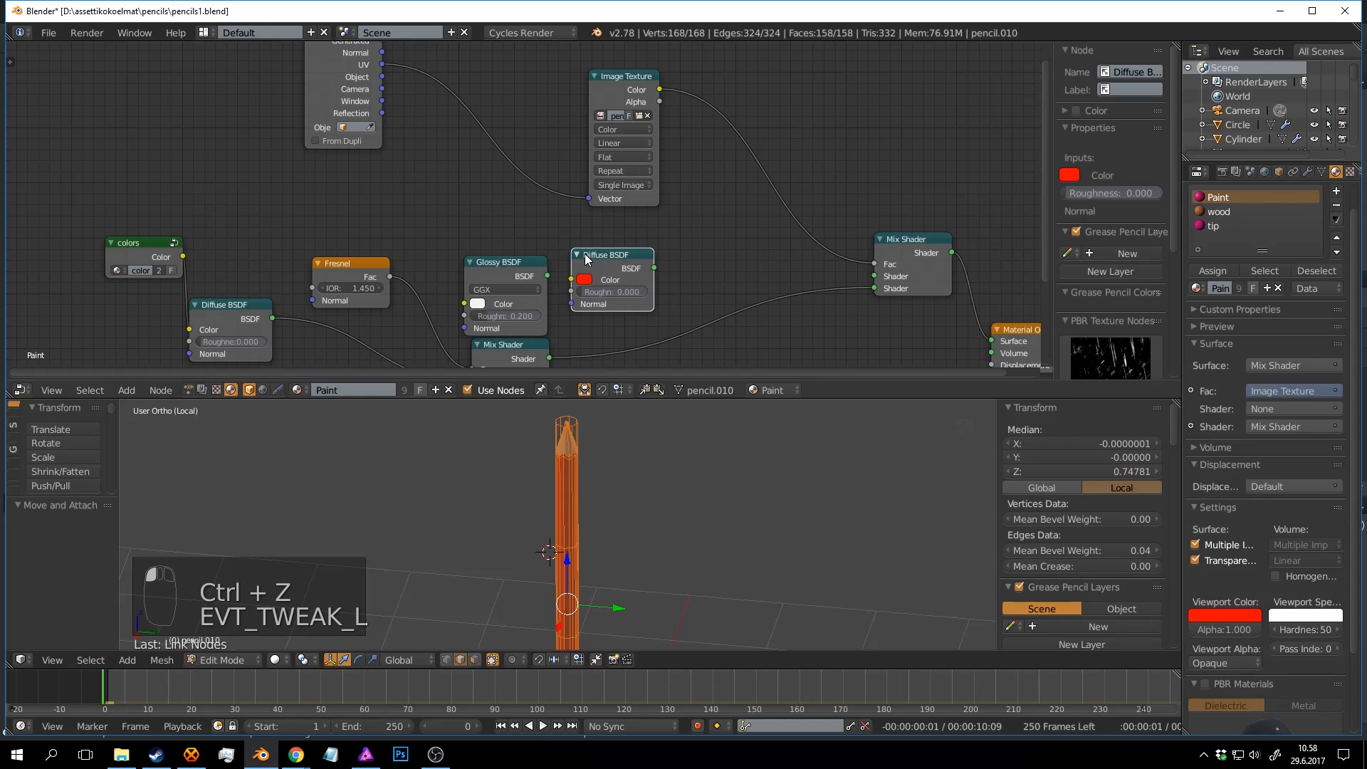
key("space")
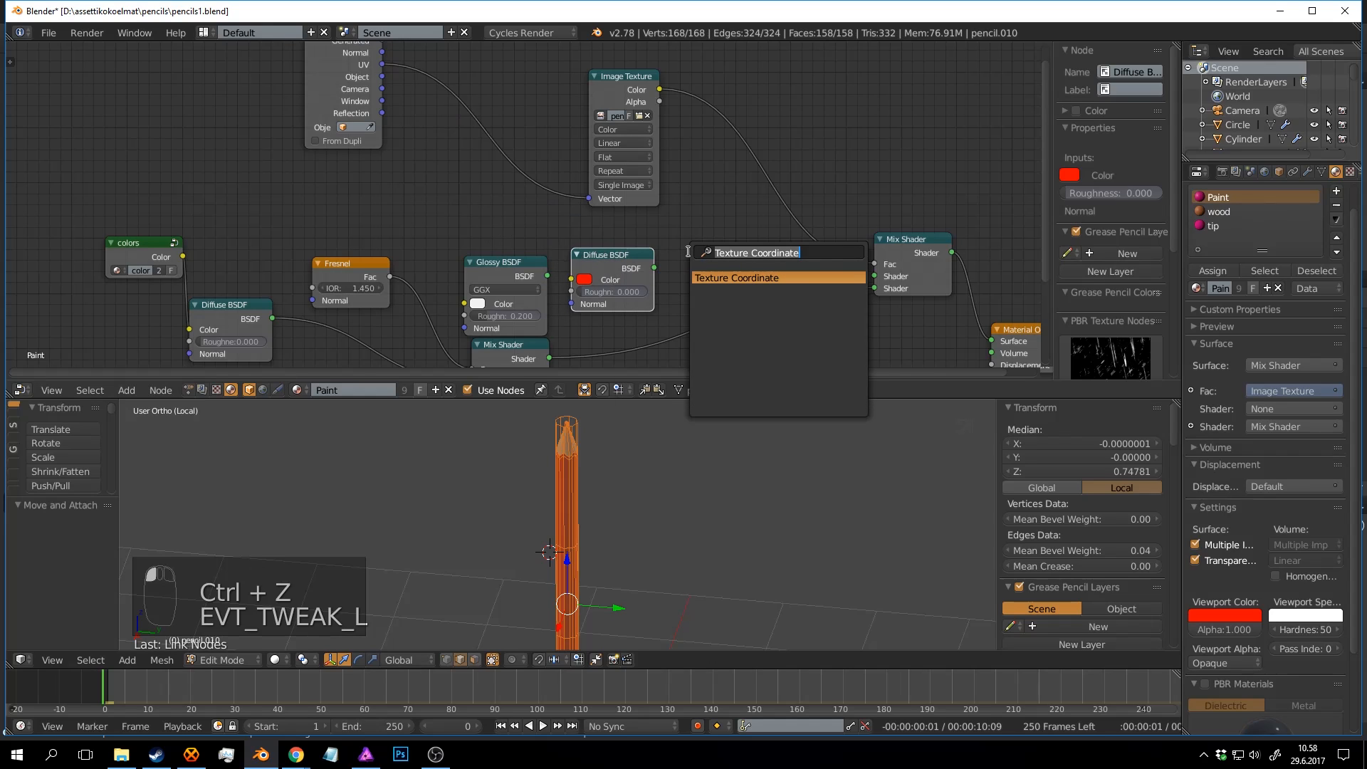
left_click(712, 292)
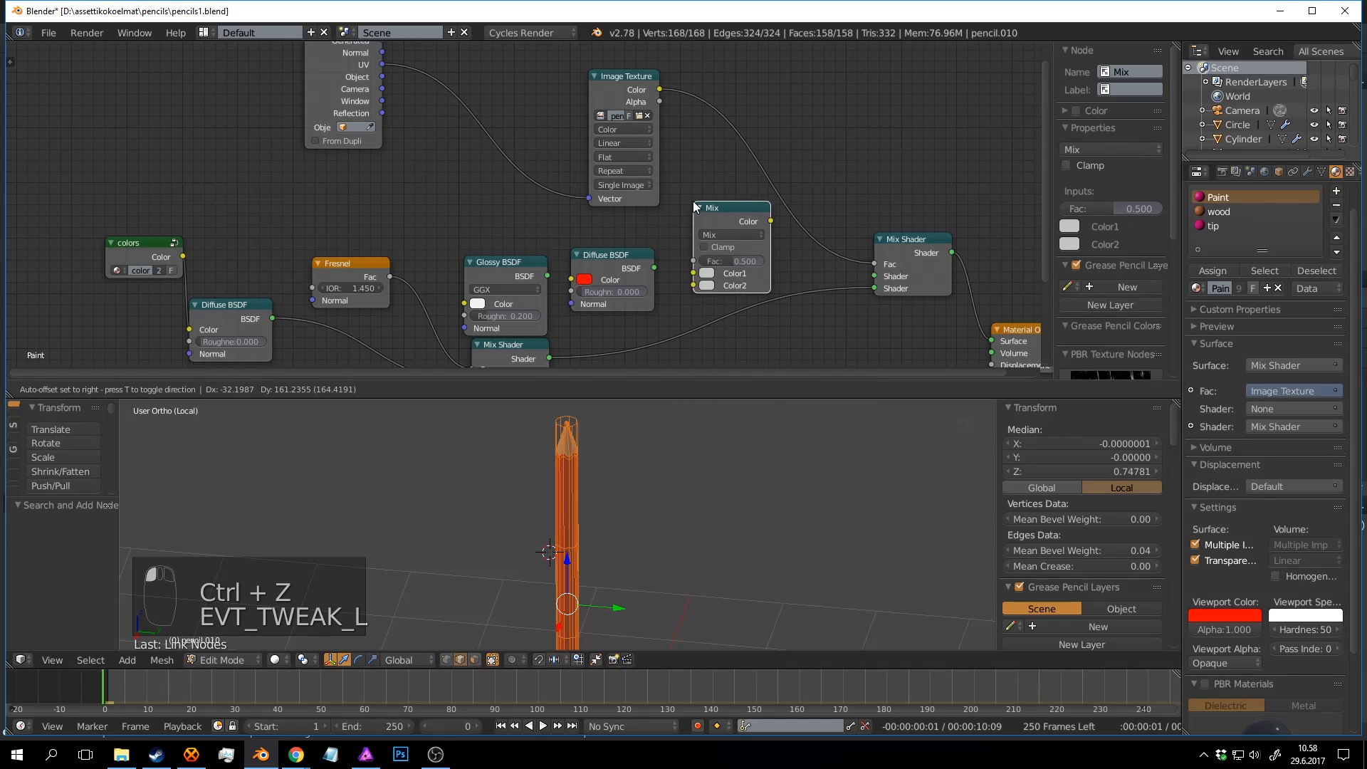
left_click(694, 201)
key("x")
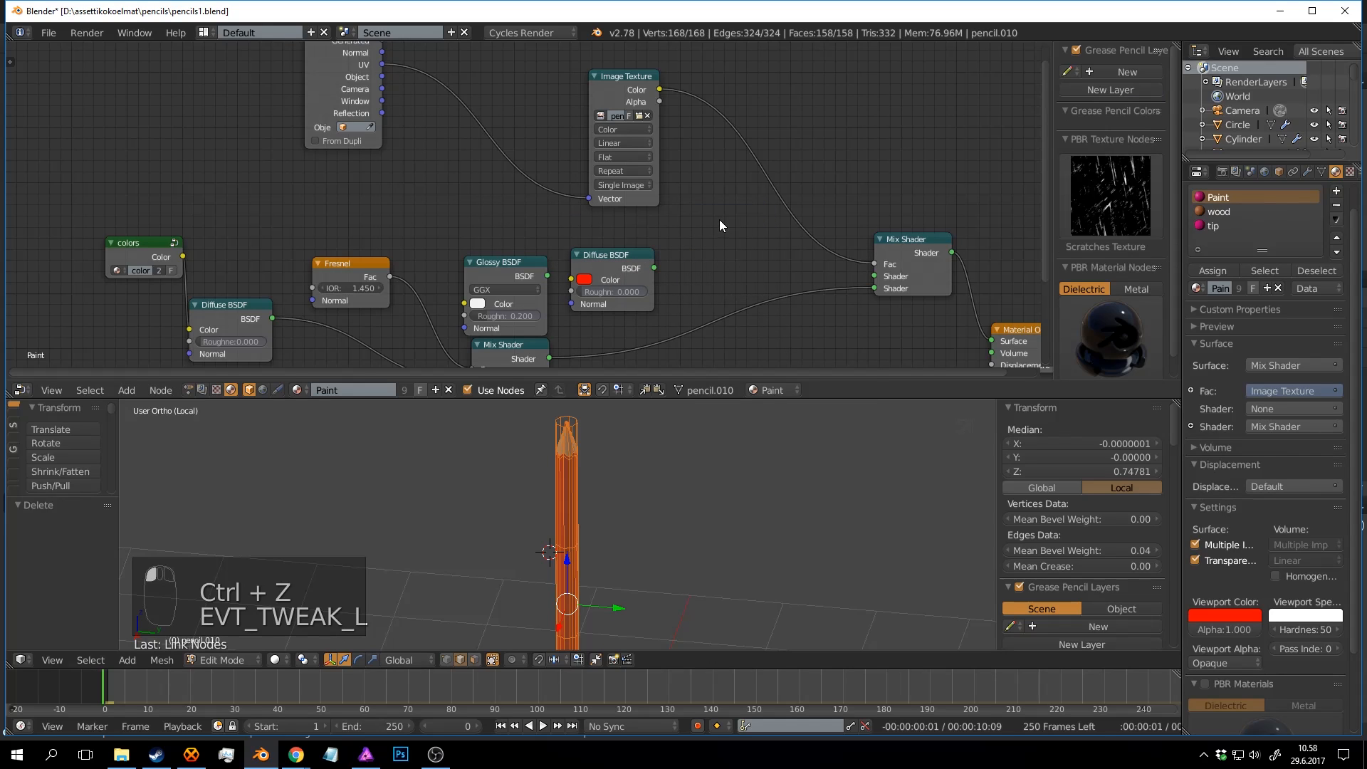
Add a Mix Shader node and link the duplicated Diffuse BSDF and Glossy BSDF to its shader inputs.
key("space")
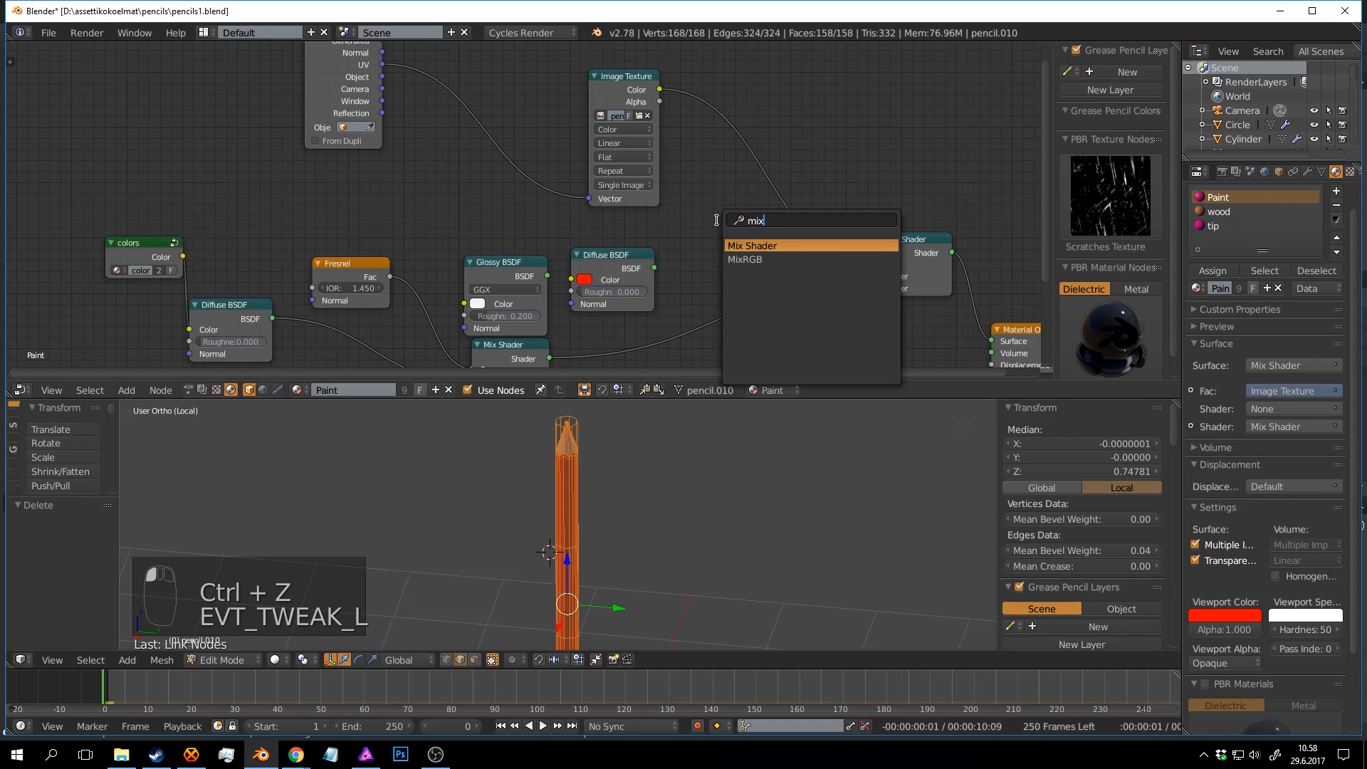
left_click(759, 245)
left_click(692, 216)
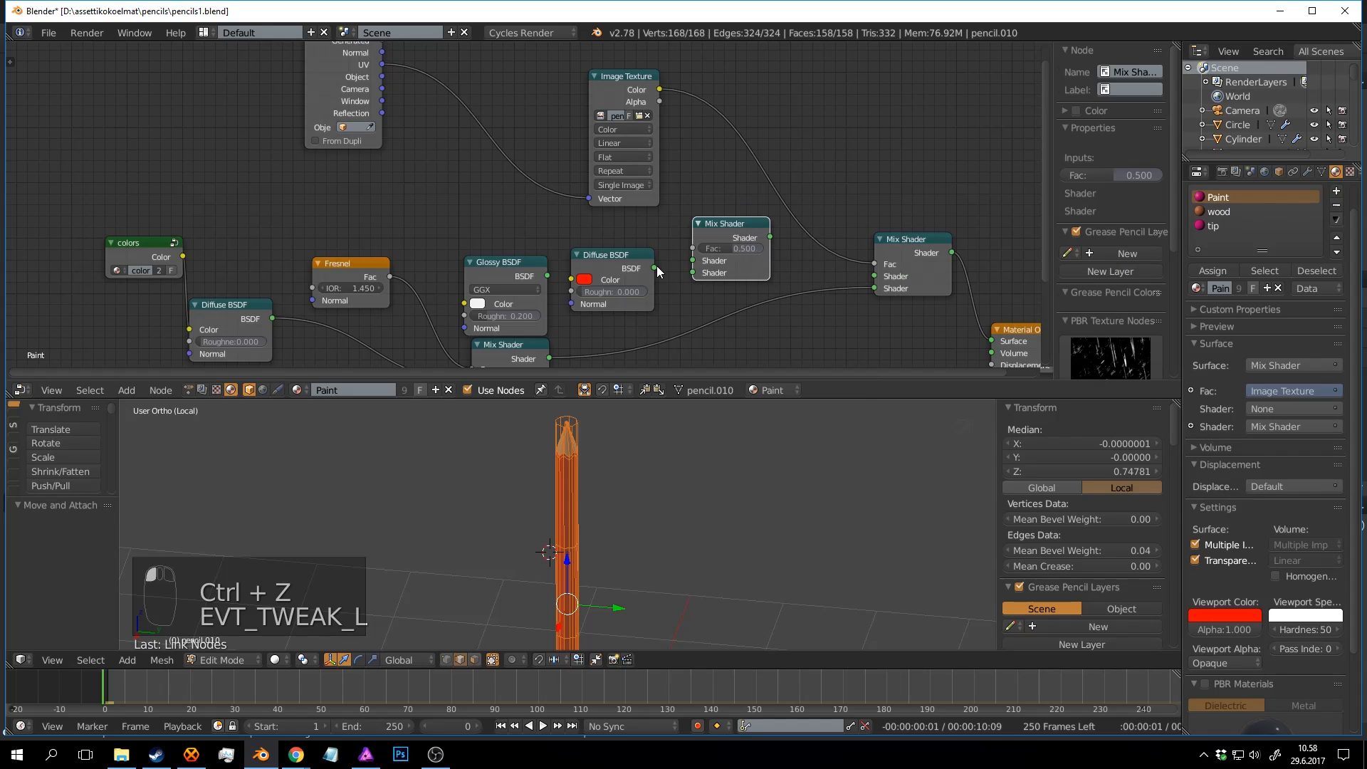
left_click_drag(547, 276, 693, 273)
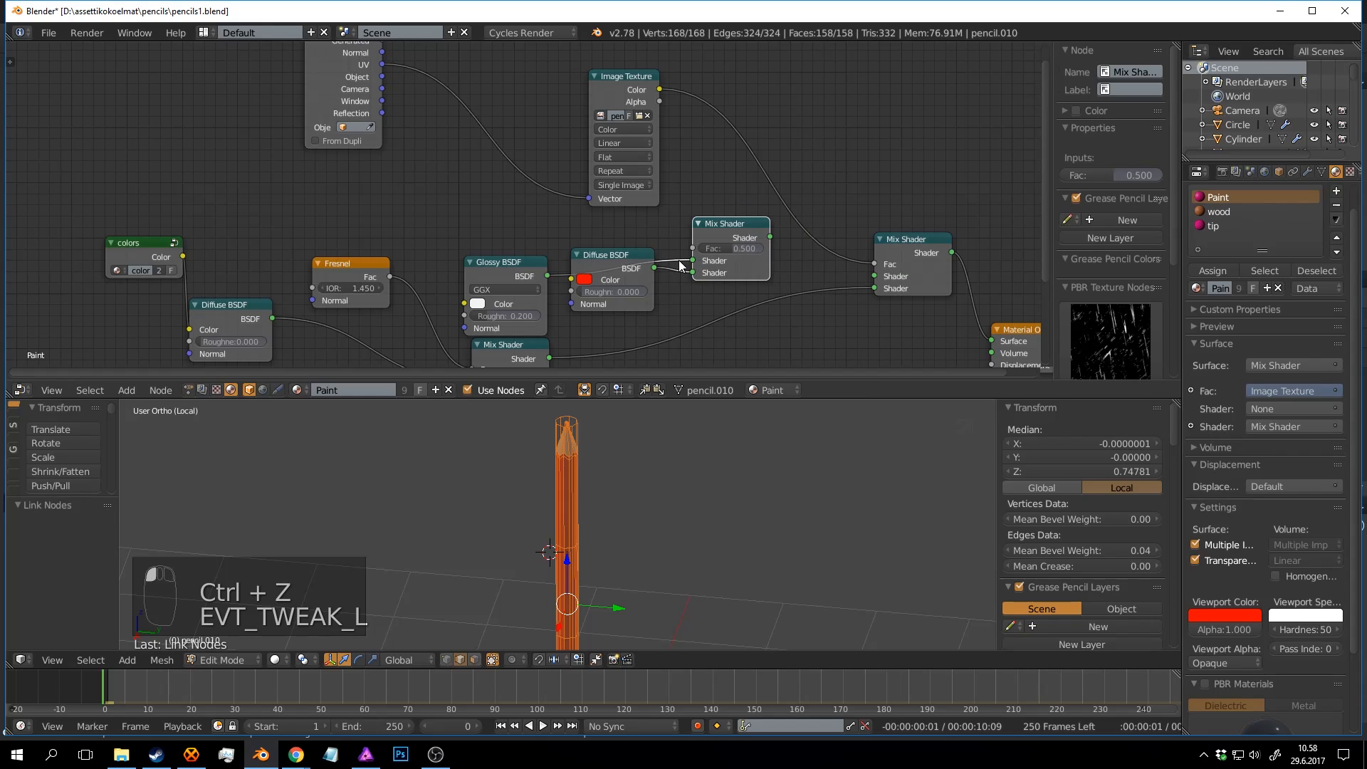
Place the Glossy BSDF copy above the Diffuse BSDF copy and set the Diffuse copy's colour to orange.
left_click_drag(630, 71, 588, 305)
left_click_drag(491, 271, 587, 160)
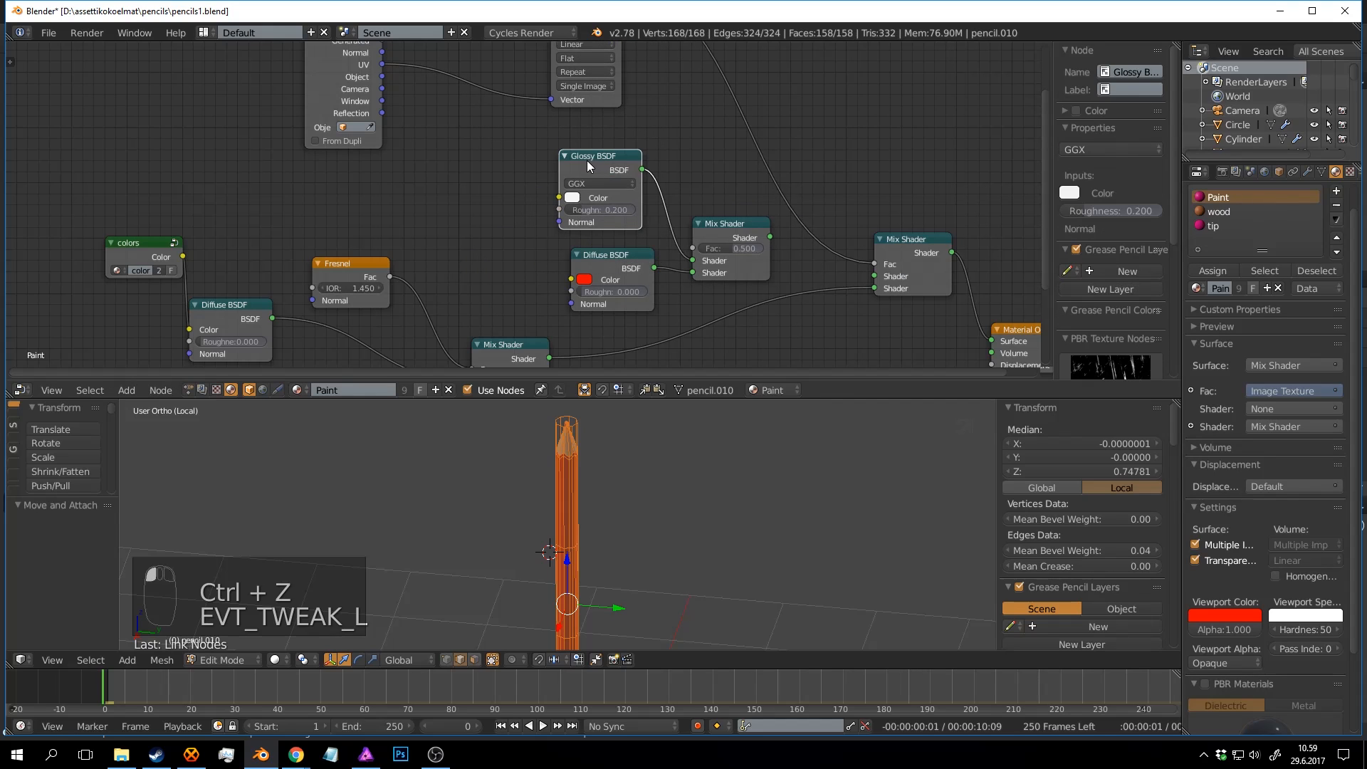
scroll(597, 182, "right", 1)
scroll(596, 182, "up", 1)
left_click(556, 296)
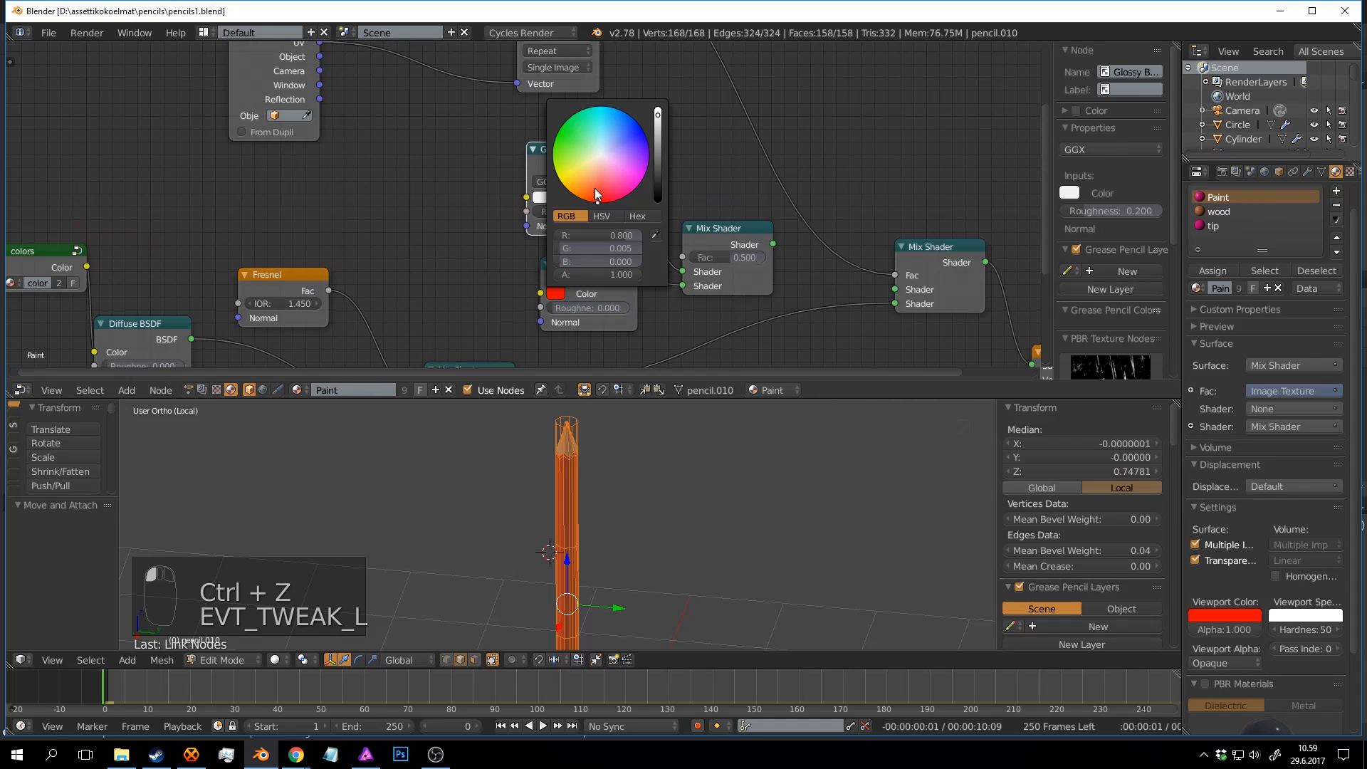
left_click_drag(660, 125, 661, 105)
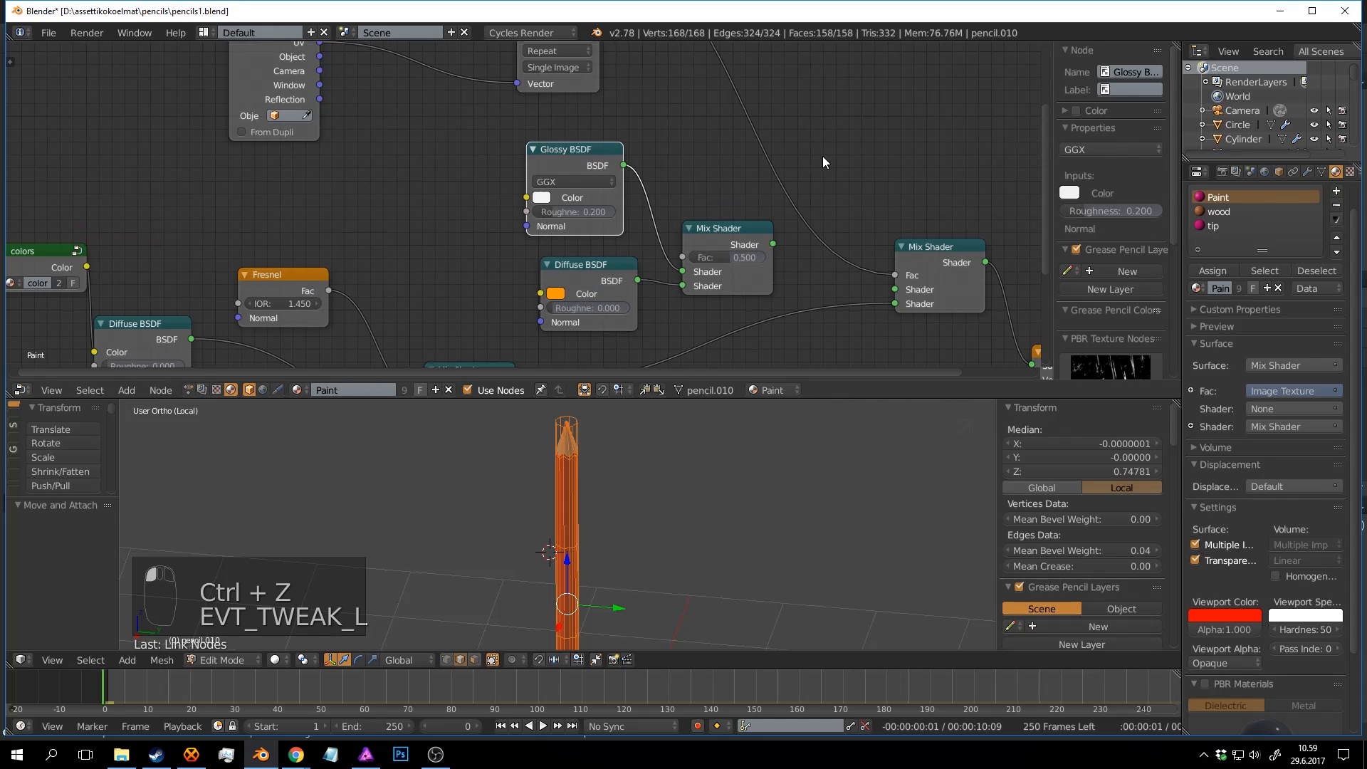
Link the new Mix Shader's output to the first Shader input of the final Mix Shader and save the file.
scroll(673, 278, "up", 1)
middle_click_drag(661, 289, 520, 276)
key("ctrl+s")
left_click(511, 259)
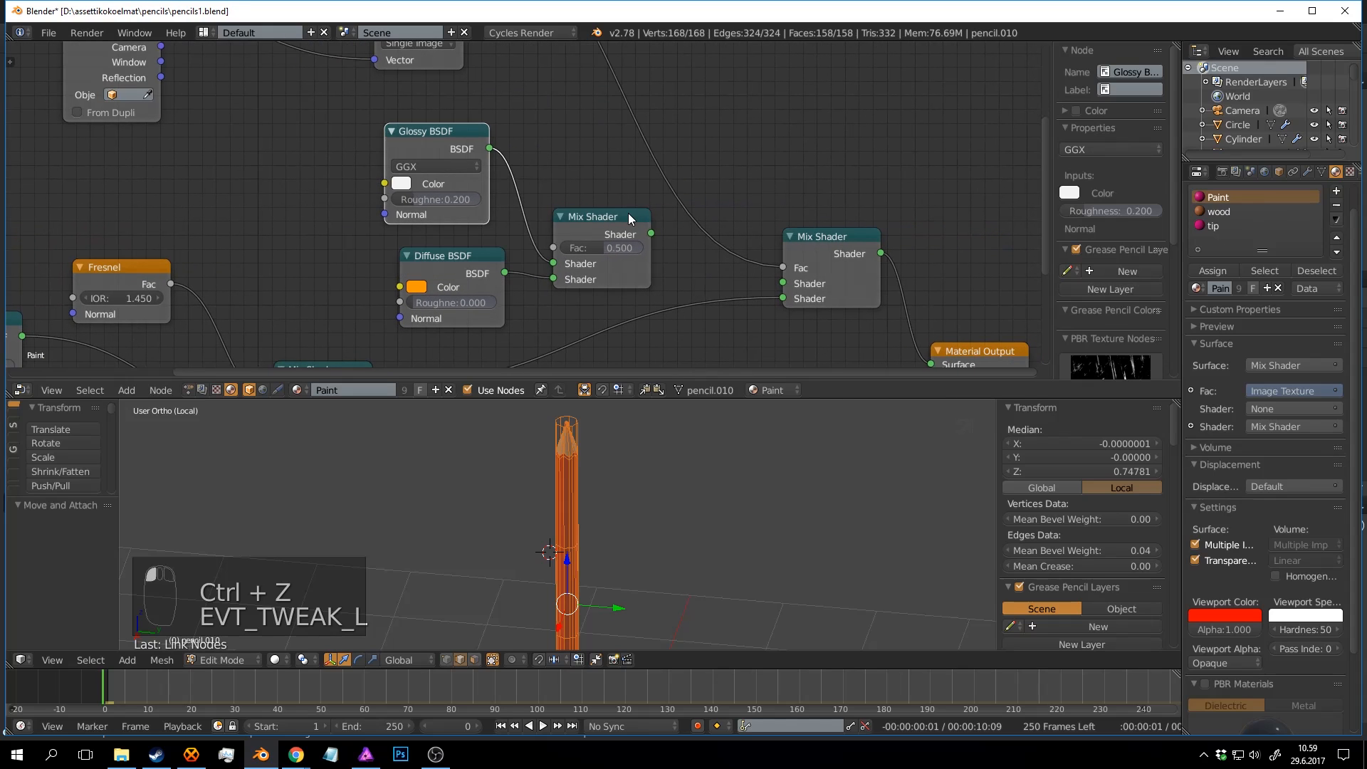
left_click_drag(629, 212, 784, 283)
key("ctrl+s")
key("ctrl+s")
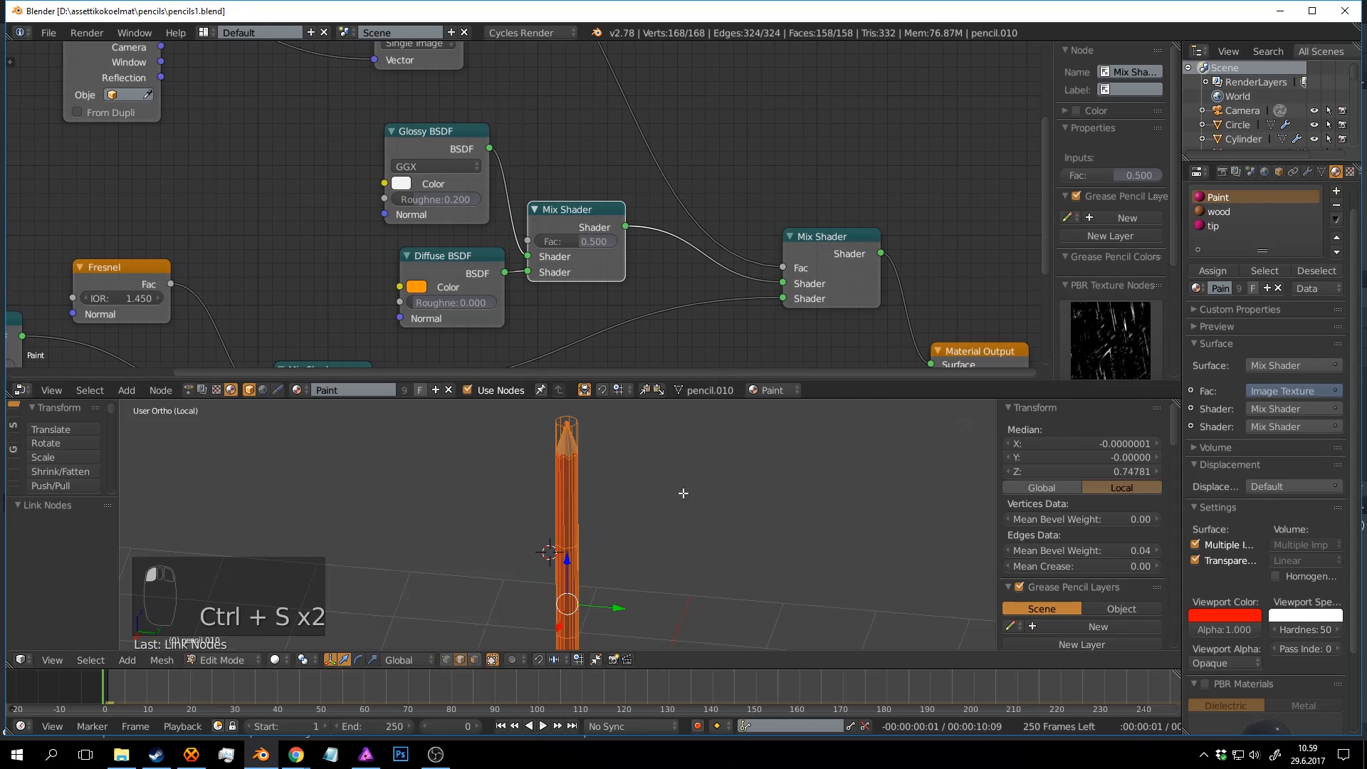
Show the pencil in rendered shading, set the Glossy BSDF copy's Roughness to 0.083 and save the file.
key("ctrl+s")
key("shift+z")
scroll(660, 546, "up", 4)
key("ctrl+s")
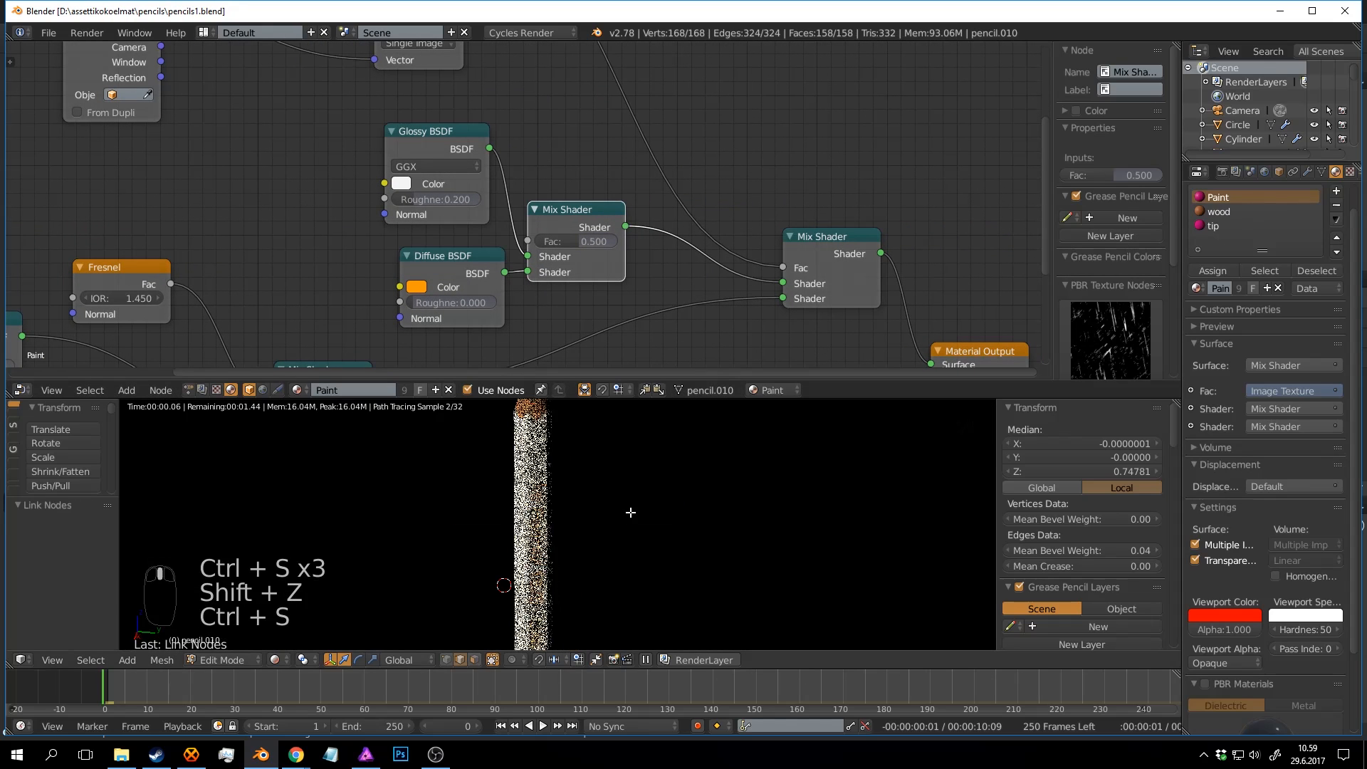
left_click_drag(422, 298, 414, 298)
left_click_drag(423, 204, 417, 204)
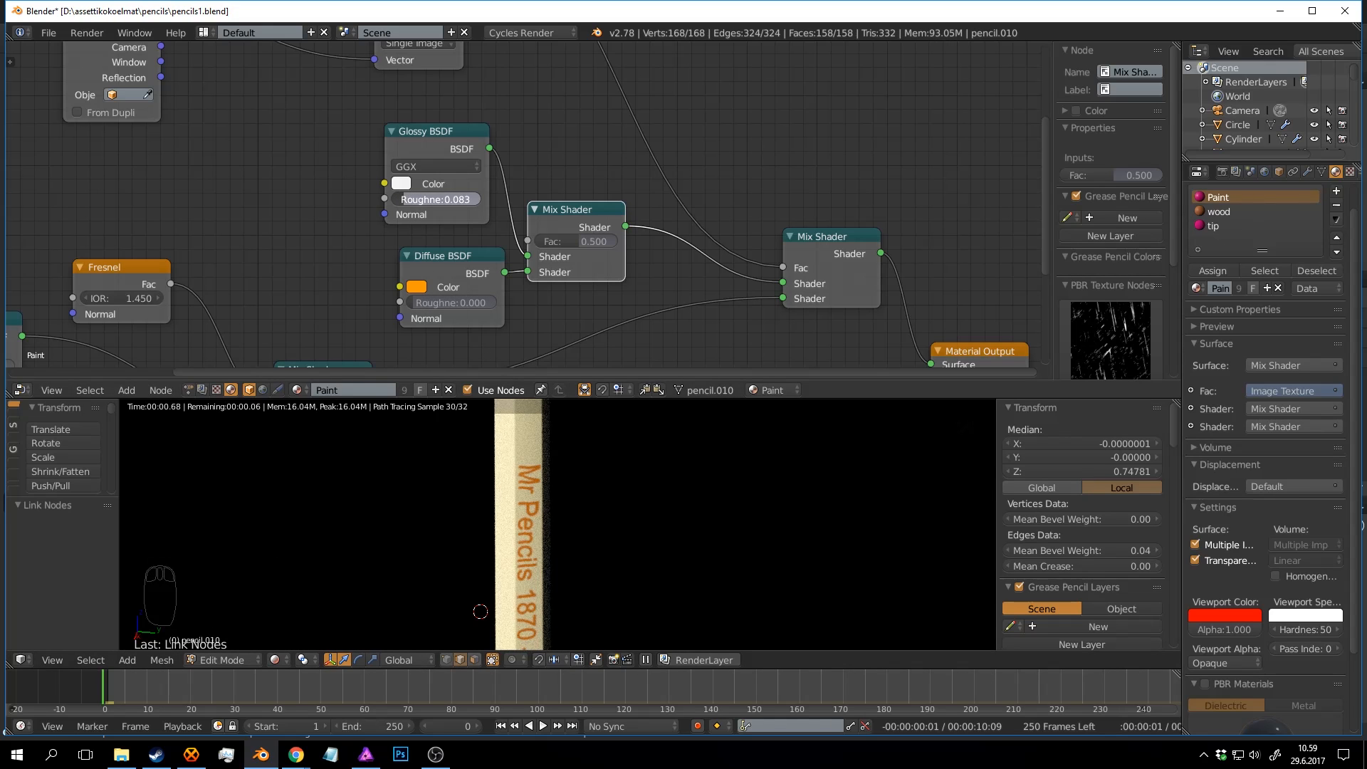
key("ctrl+s")
Add a Fresnel node and link its Fac output to the Fac input of the lettering's Mix Shader.
left_click(609, 322)
left_click_drag(589, 242, 591, 241)
middle_click_drag(591, 148, 604, 220)
scroll(605, 220, "up", 1)
key("shift+a")
left_click(604, 220)
type("f")
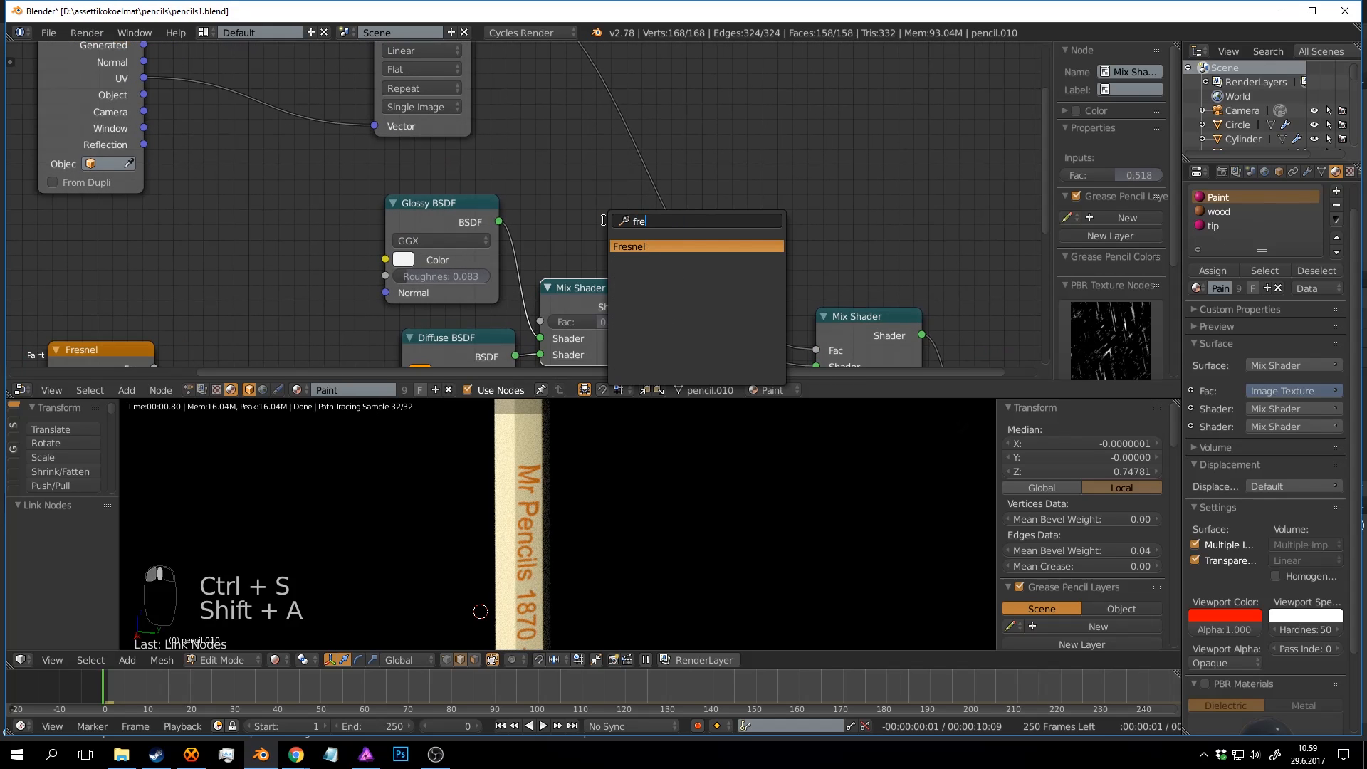
type("re")
key("Return")
left_click(541, 146)
left_click_drag(580, 157, 579, 241)
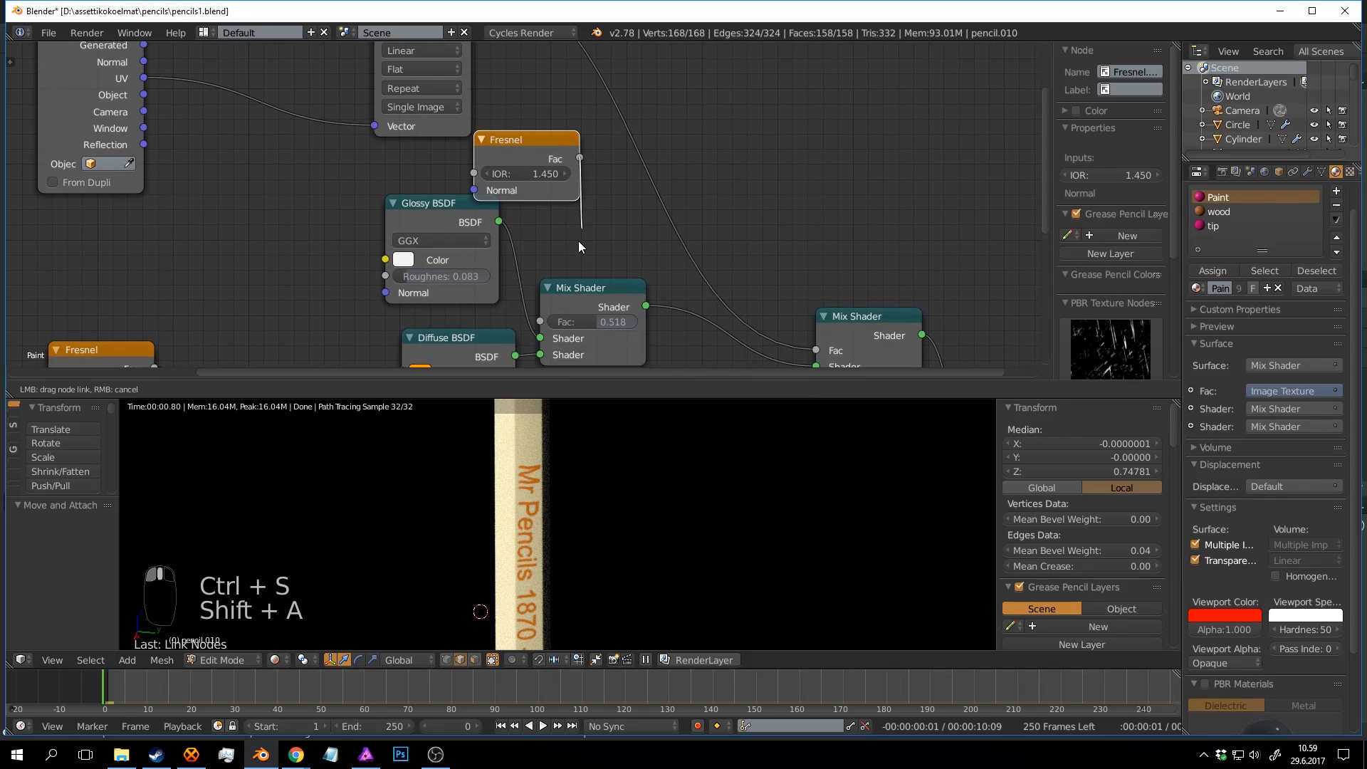
left_click_drag(542, 318, 543, 319)
Spread out the lettering shader's Mix Shader, Fresnel and Glossy BSDF nodes to keep them from crowding.
left_click_drag(627, 287, 691, 288)
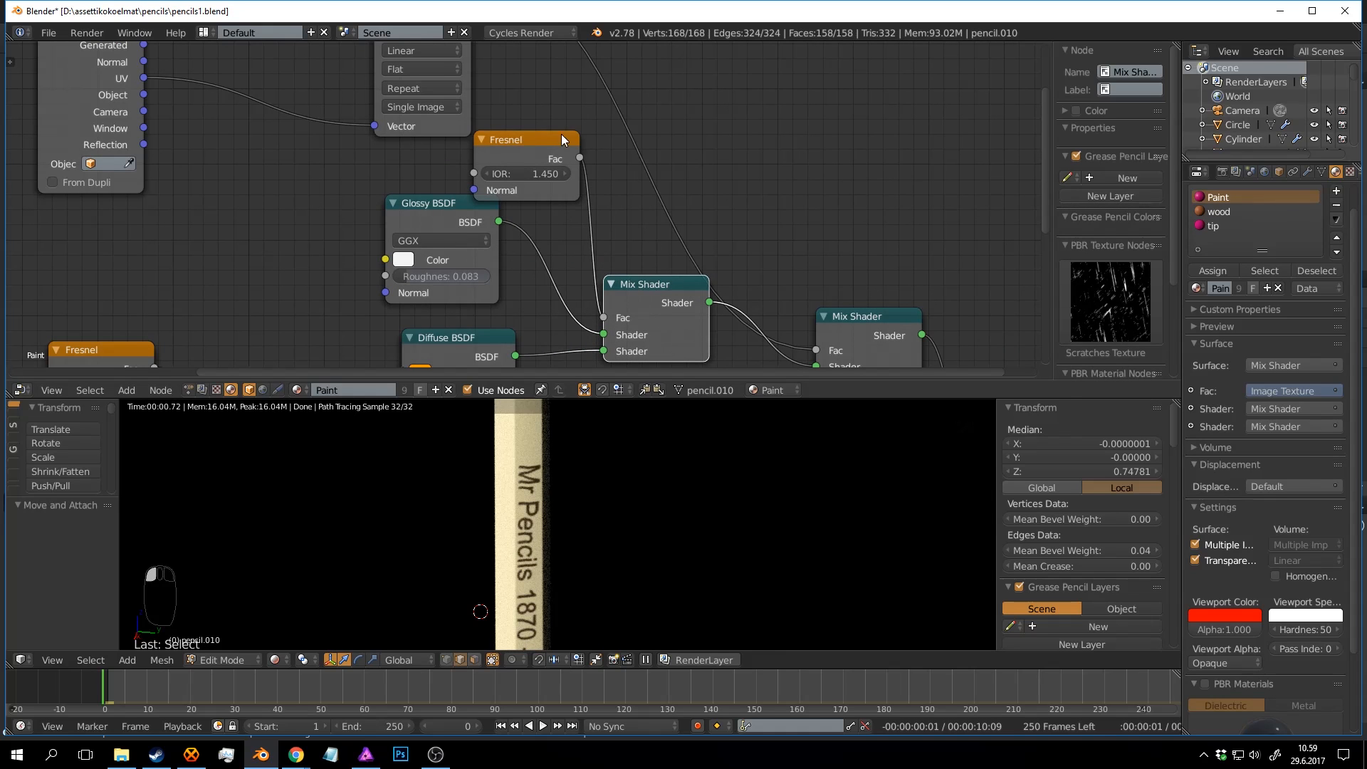
left_click_drag(555, 136, 460, 118)
middle_click_drag(542, 222, 574, 174)
left_click_drag(508, 167, 510, 182)
Set the Roughness of the lettering's Glossy BSDF to 0.167.
mouse_move(598, 535)
middle_mouse_down()
mouse_move(516, 471)
mouse_move(556, 480)
mouse_move(512, 476)
middle_mouse_up()
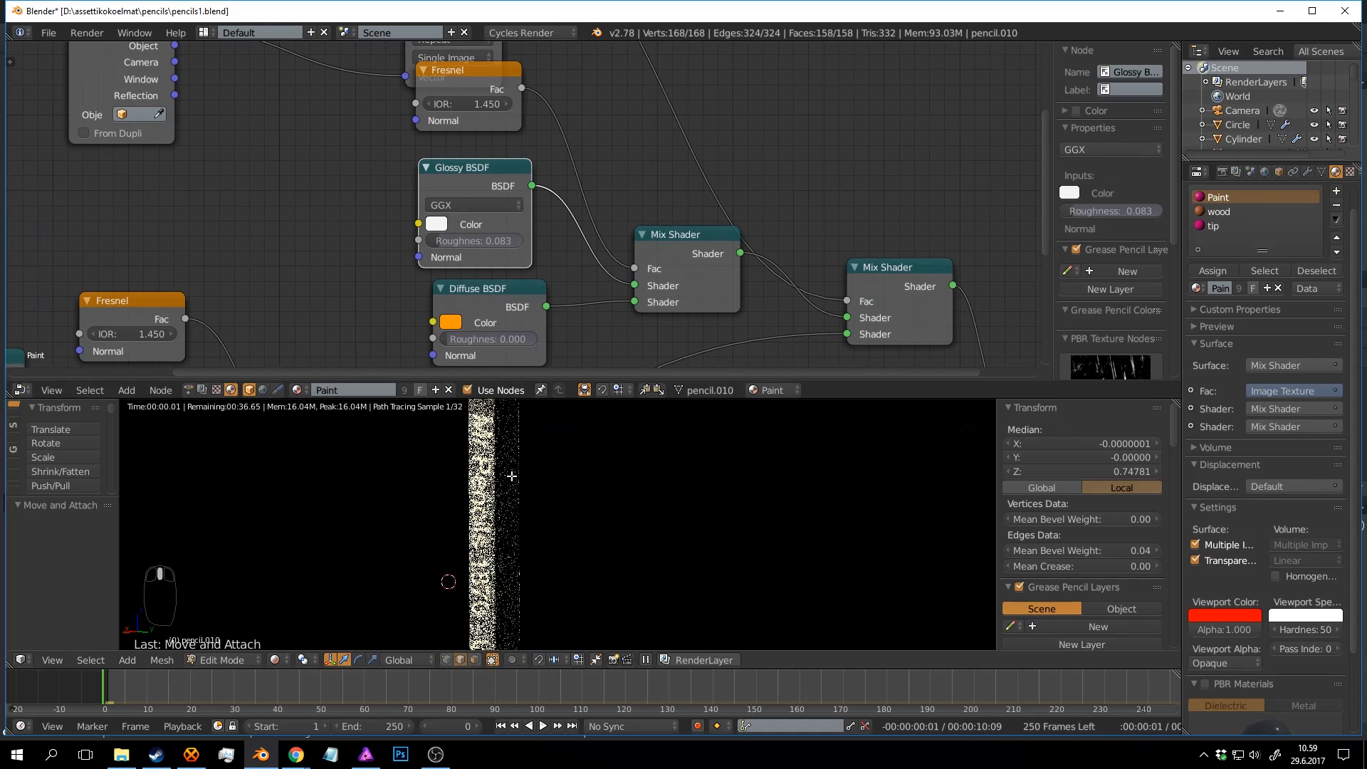
middle_click_drag(418, 349, 428, 198)
scroll(429, 197, "up", 2)
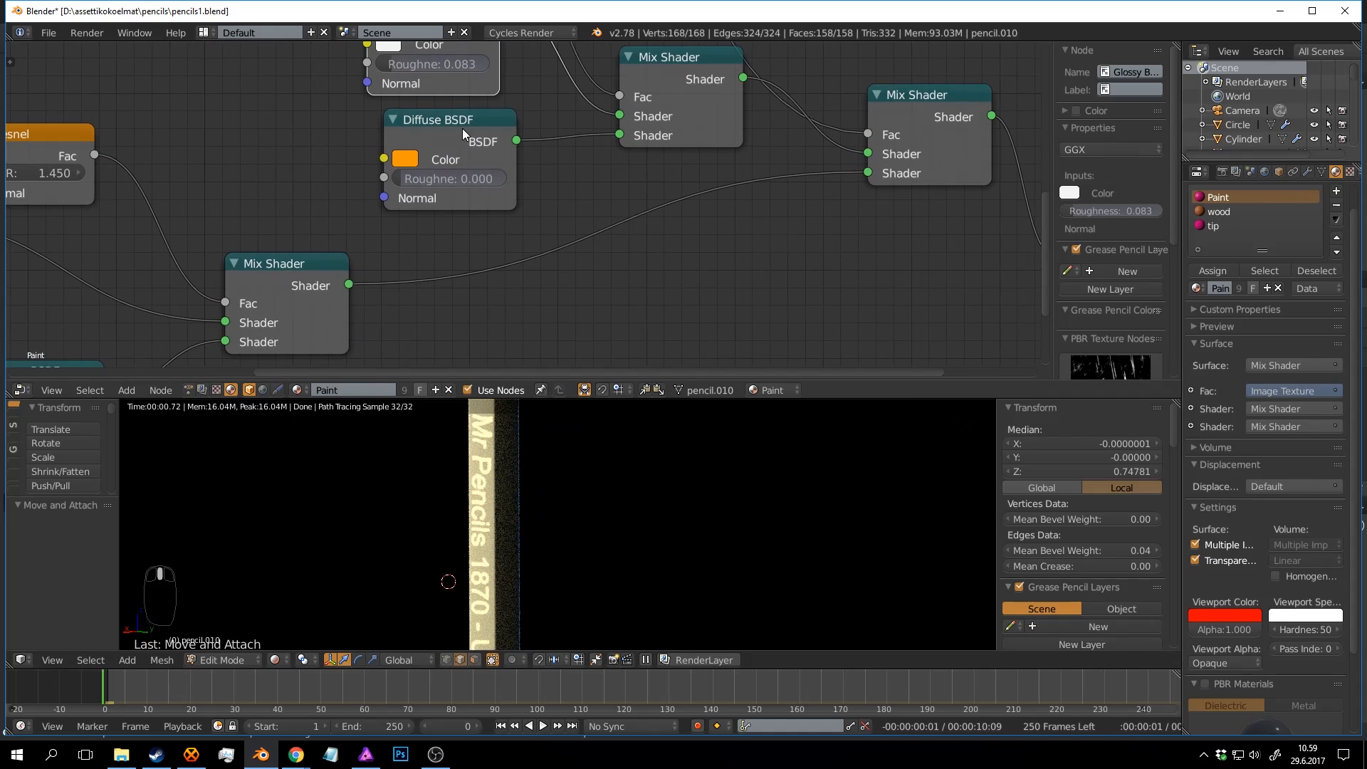
middle_click_drag(463, 128, 476, 267)
scroll(476, 266, "up", 1)
left_click_drag(409, 204, 420, 203)
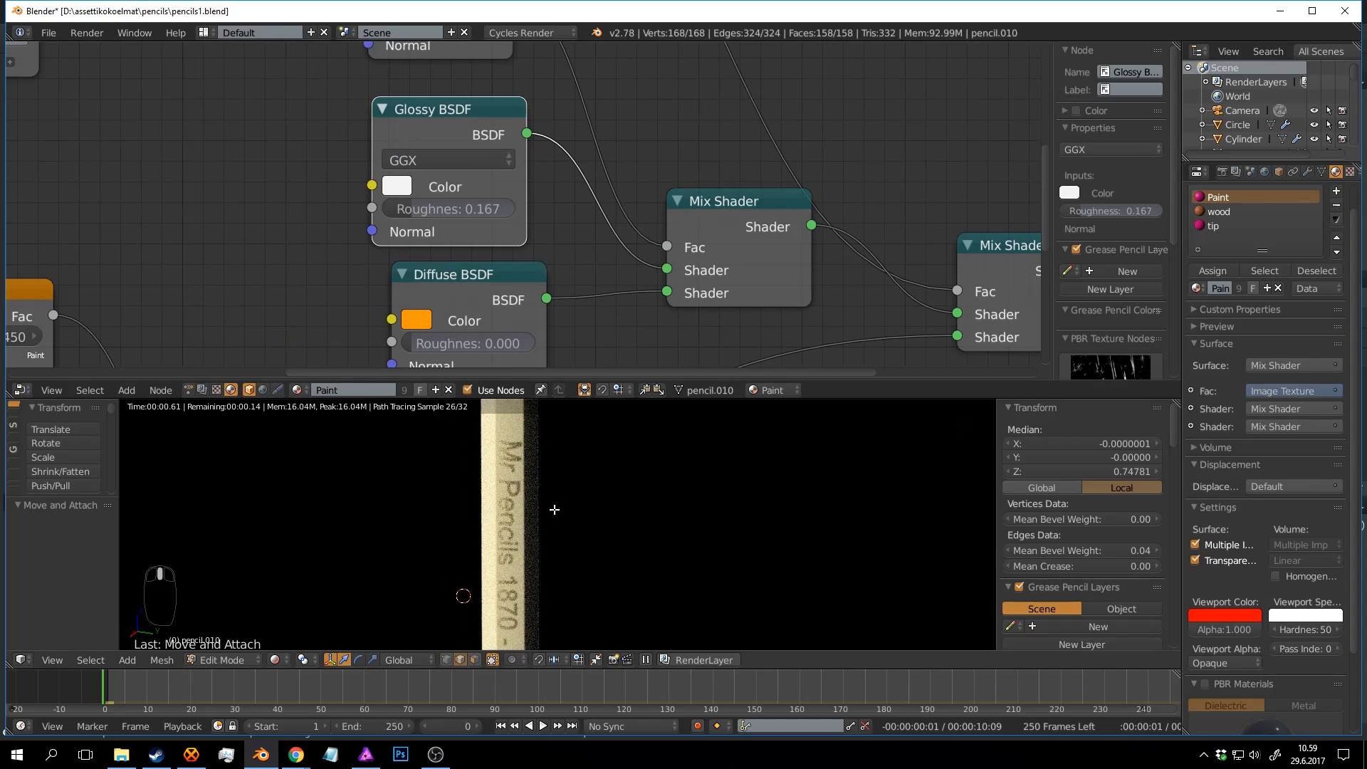
Return the pencil to Object Mode, set the lettering's Fresnel IOR to 2.050 and save the file.
mouse_move(555, 510)
middle_mouse_down()
mouse_move(626, 516)
mouse_move(546, 492)
mouse_move(644, 519)
mouse_move(565, 479)
mouse_move(527, 434)
middle_mouse_up()
middle_click_drag(545, 493, 568, 504)
key("Tab")
middle_click_drag(487, 207, 562, 380)
left_click_drag(462, 147, 445, 176)
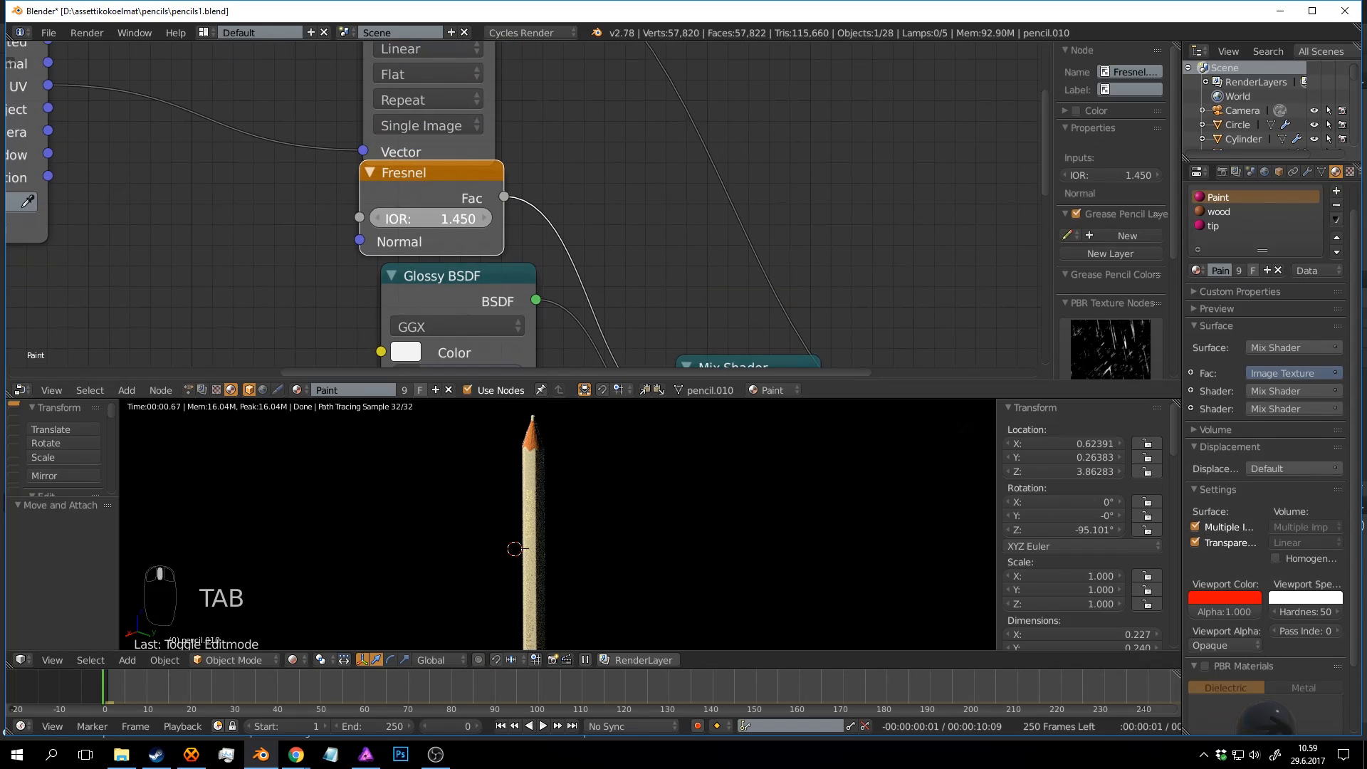
left_click_drag(403, 219, 485, 218)
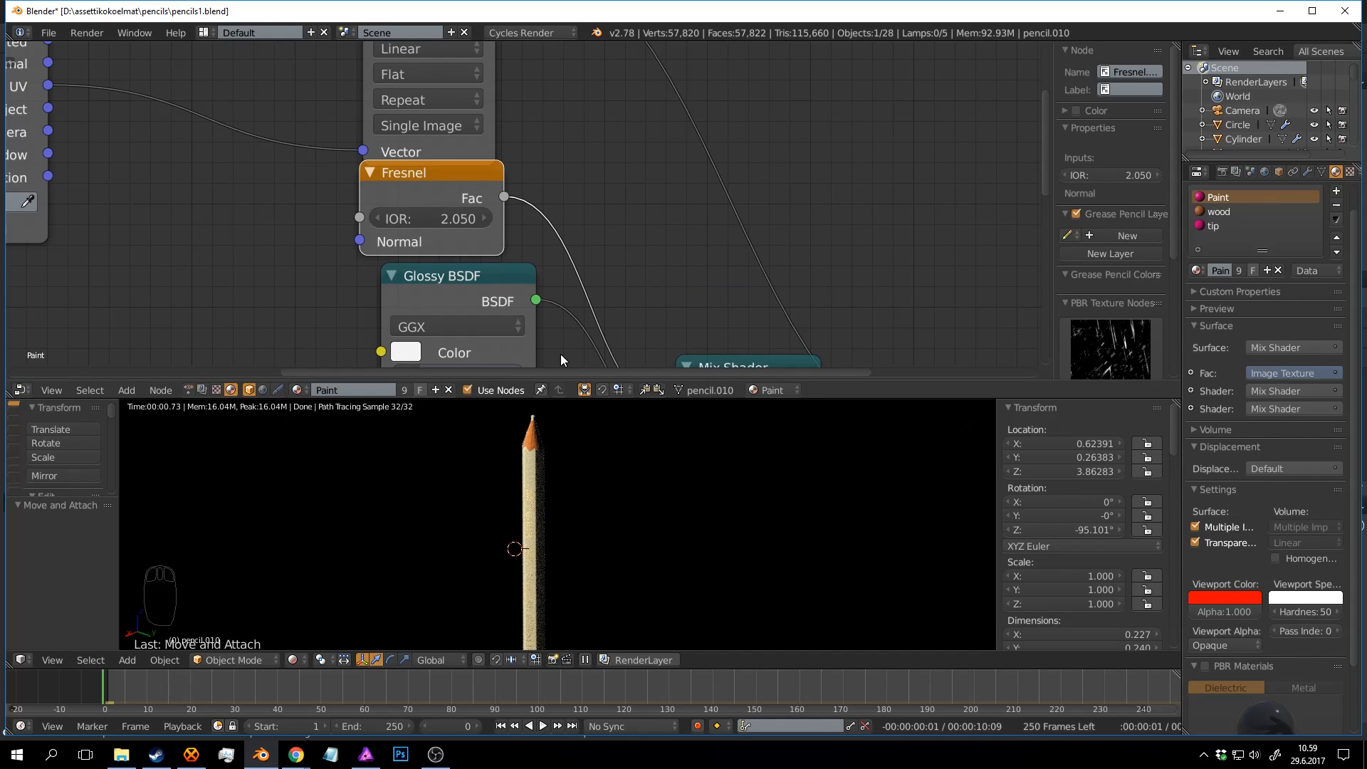
key("ctrl+s")
Inspect the lettering on the isolated pencil in the rendered preview and return to solid shading.
scroll(607, 495, "up", 4)
scroll(618, 541, "down", 1)
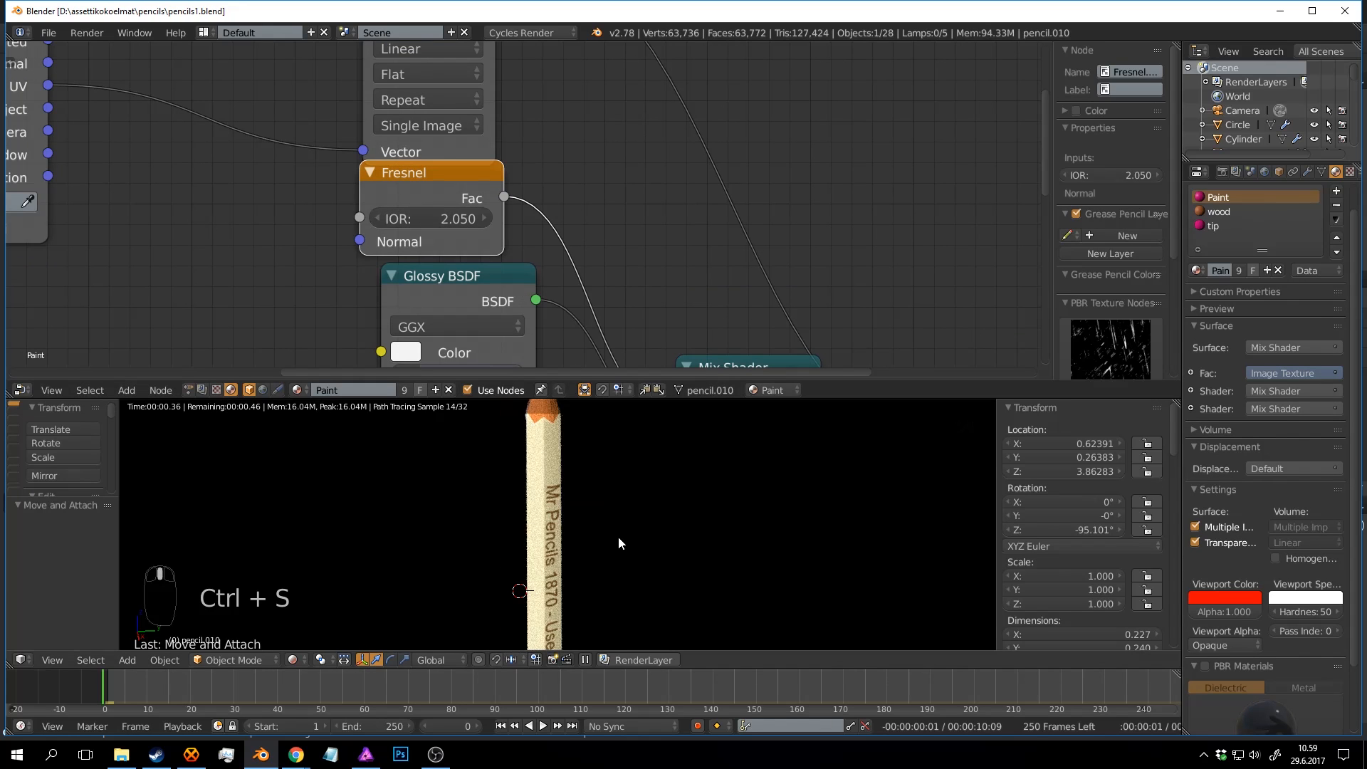
mouse_move(618, 542)
middle_mouse_down()
mouse_move(575, 530)
mouse_move(578, 511)
mouse_move(536, 501)
mouse_move(523, 480)
mouse_move(661, 510)
middle_mouse_up()
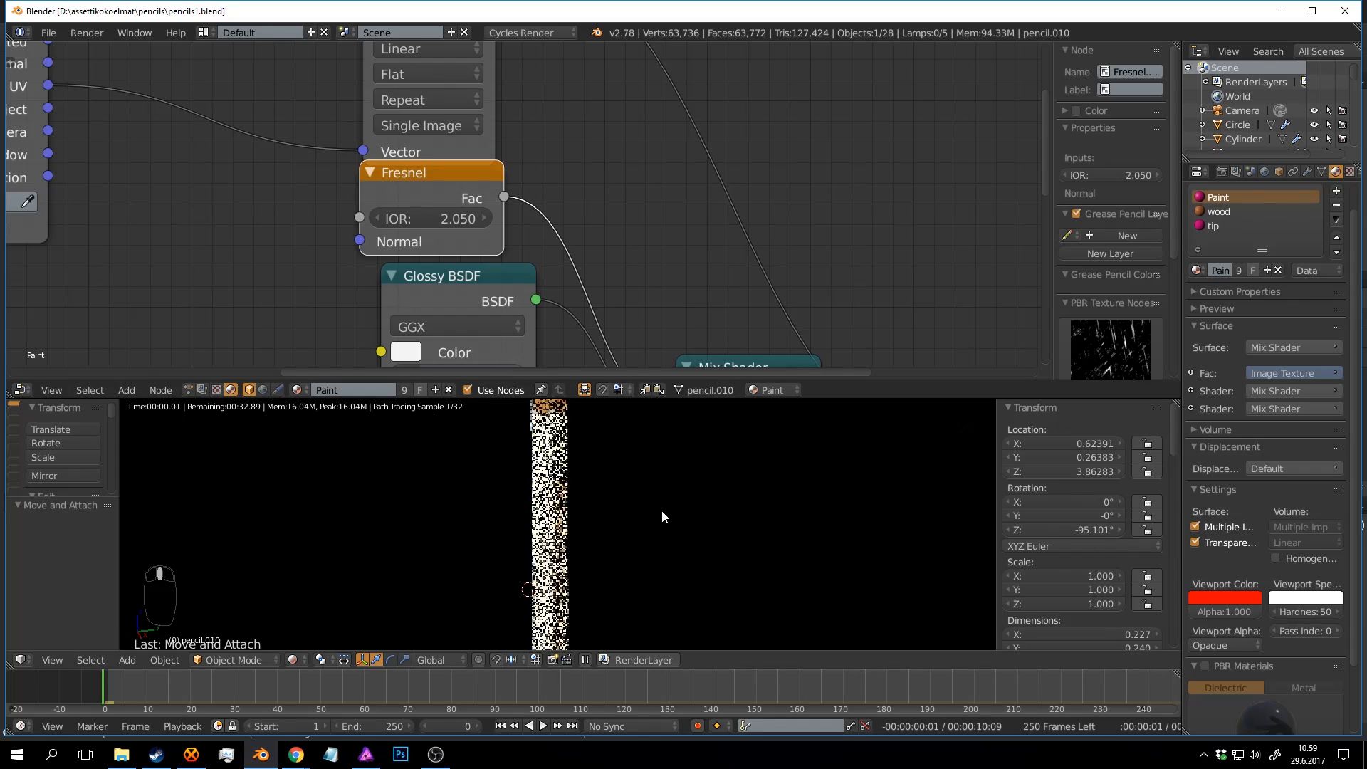
scroll(630, 495, "down", 4)
key("shift+z")
key("shift+z")
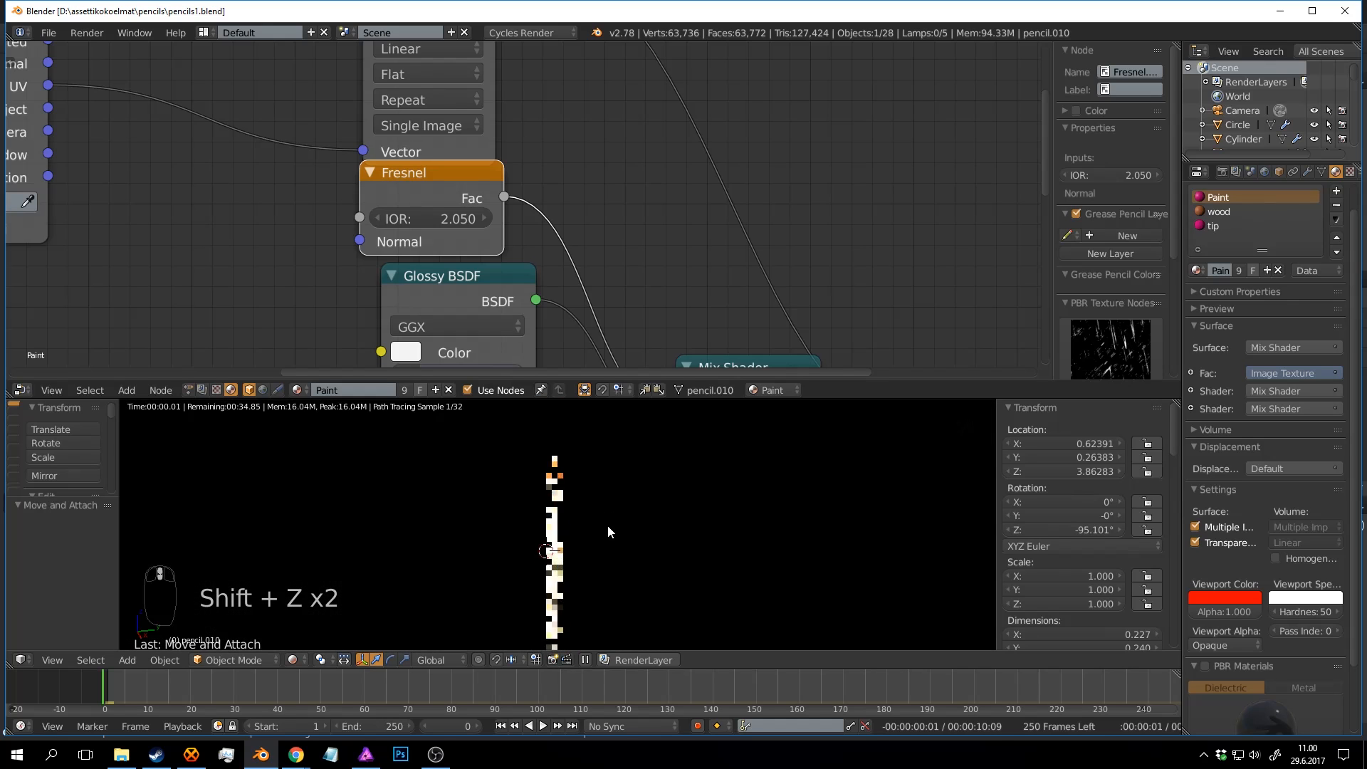
key("shift+z")
Leave local view to show the whole scene, deselect everything and save the file.
middle_click_drag(609, 523, 582, 516)
key("ctrl+s")
left_click(583, 516)
key("ctrl+s")
left_click(554, 468)
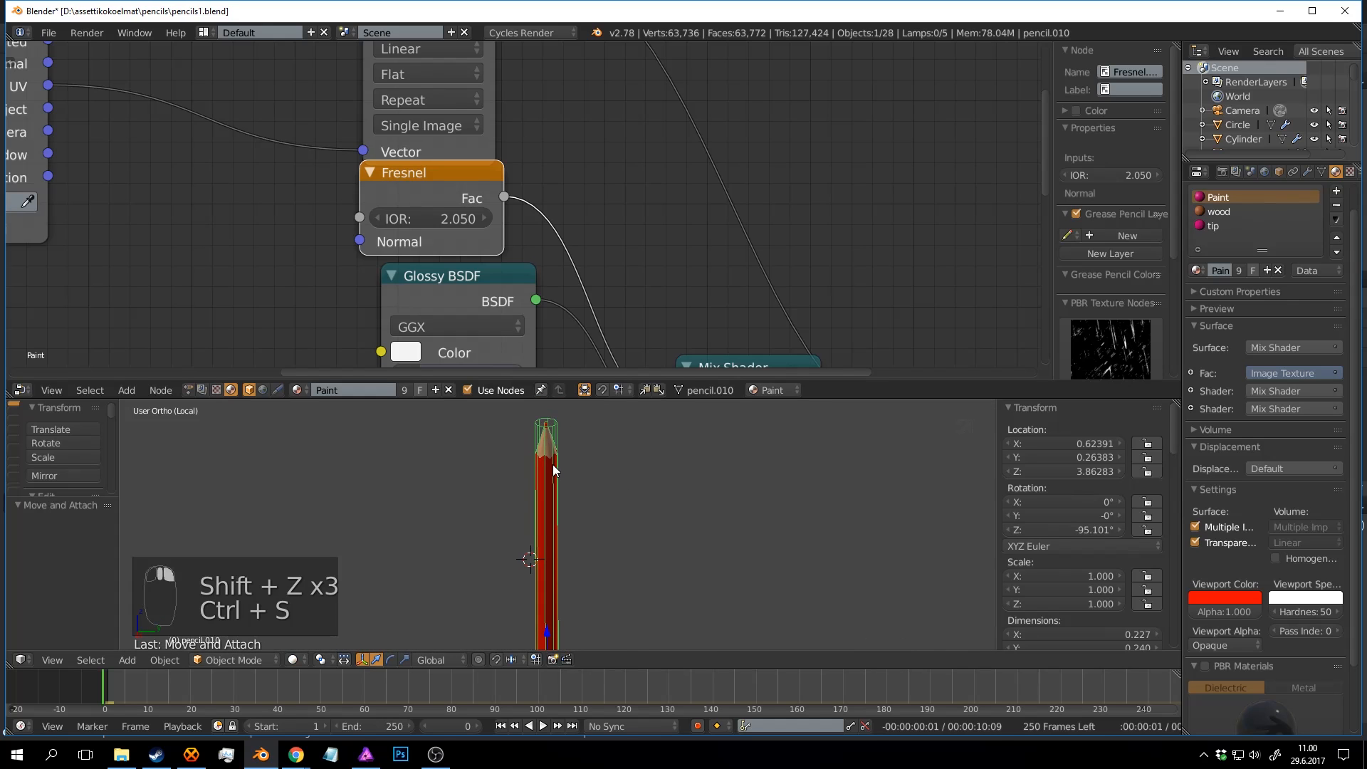
key("KP_Divide")
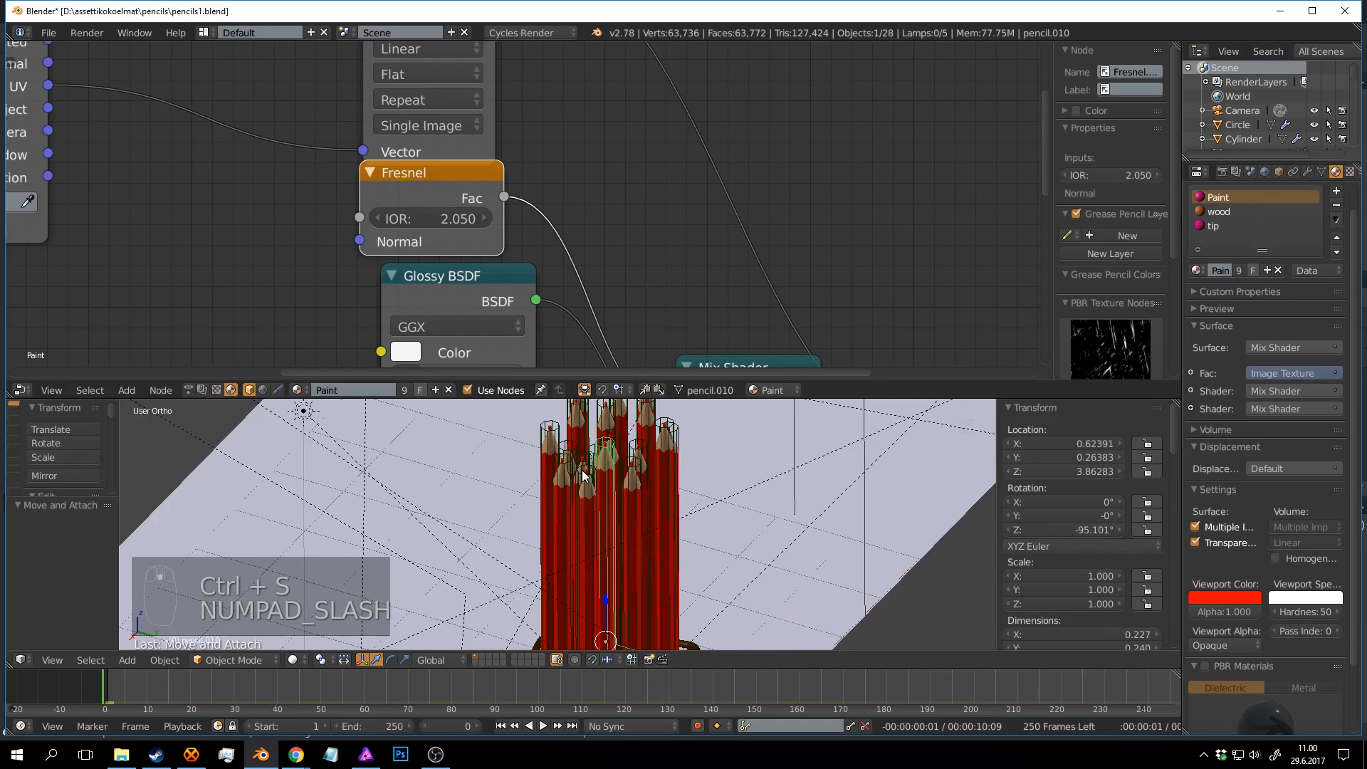
key("a")
key("a")
key("ctrl+s")
Enlarge the 3D viewport over the node editor and briefly play the animation.
middle_click_drag(592, 534, 387, 610)
scroll(571, 545, "up", 2)
scroll(571, 545, "down", 2)
scroll(387, 610, "up", 2)
middle_click_drag(621, 497, 619, 523, "shift")
left_click_drag(716, 399, 698, 148)
scroll(663, 261, "up", 2)
scroll(662, 265, "down", 2)
key("alt+a")
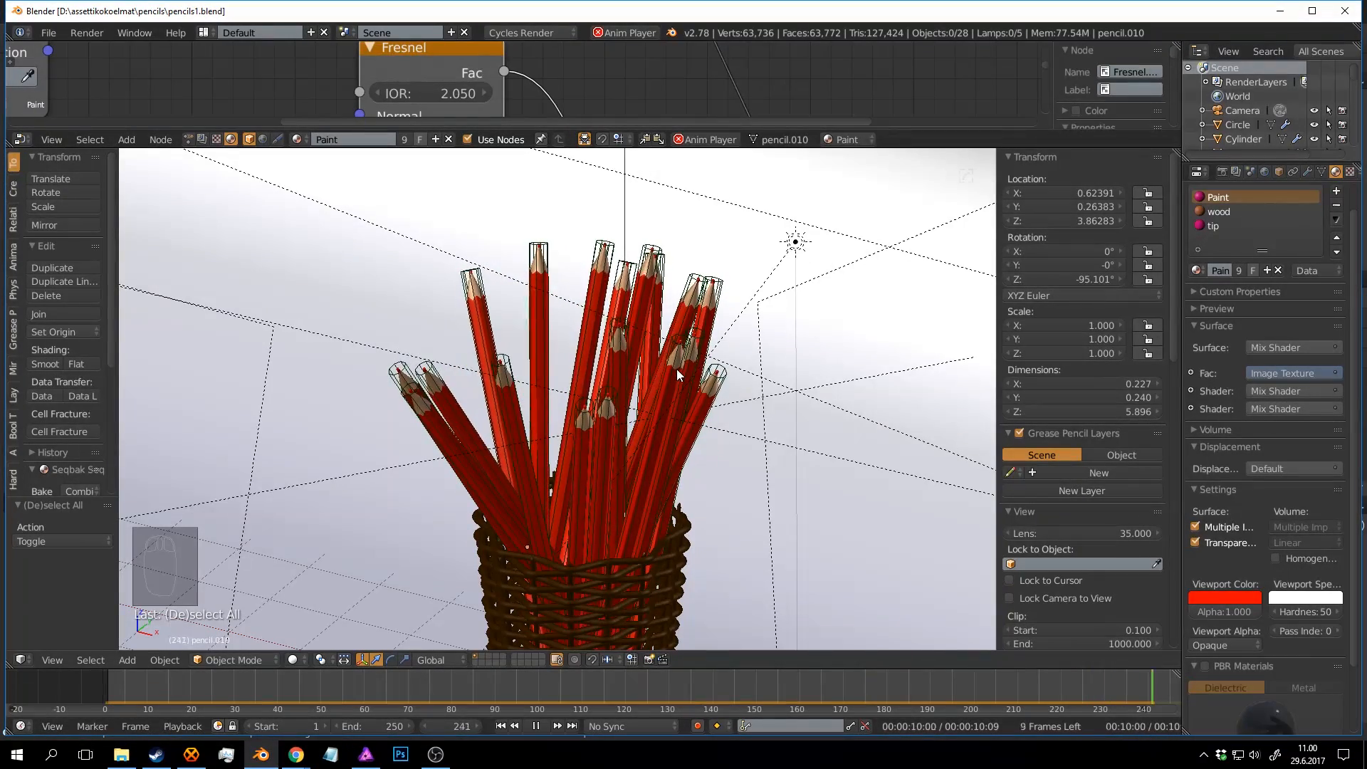
key("alt+a")
Check the pencils and their lettering through the camera in rendered shading, return to solid shading and save the file.
middle_click_drag(677, 369, 729, 313)
key("KP_0")
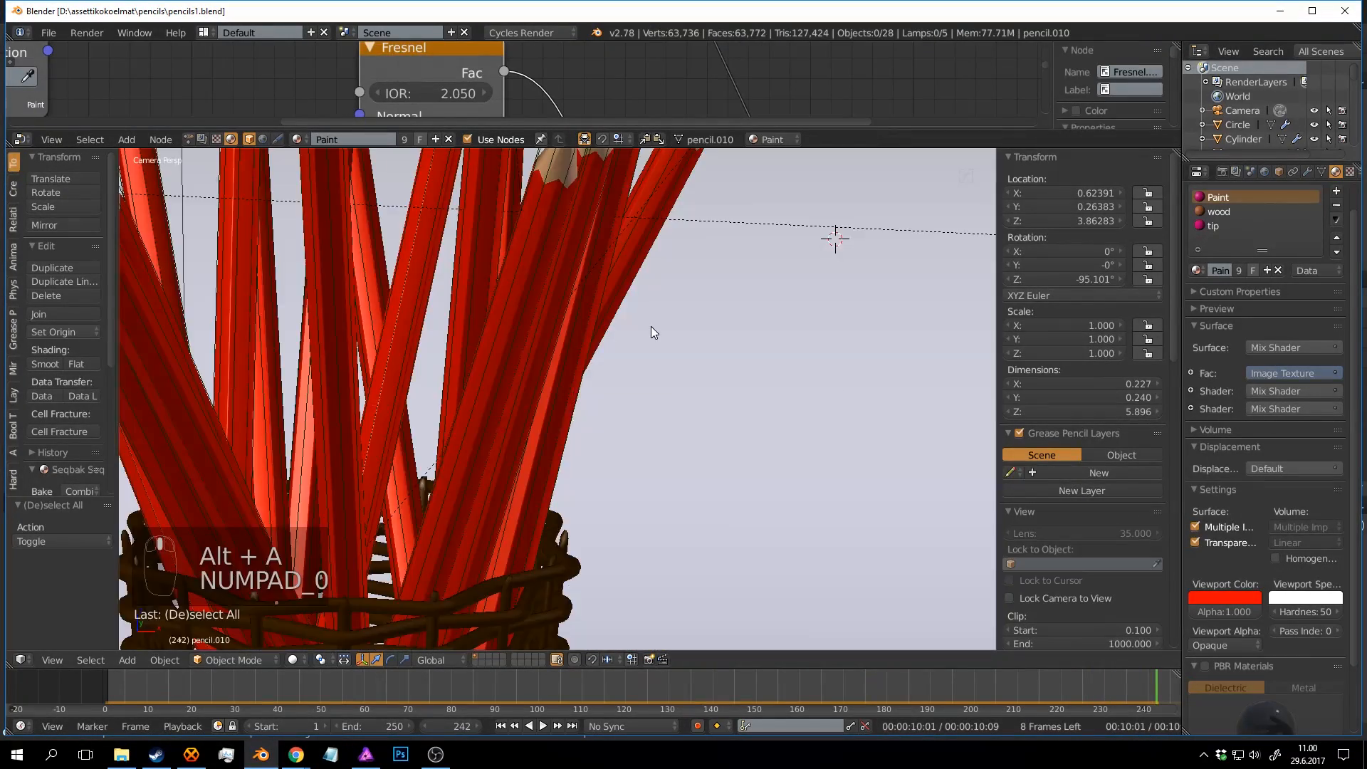
key("shift+z")
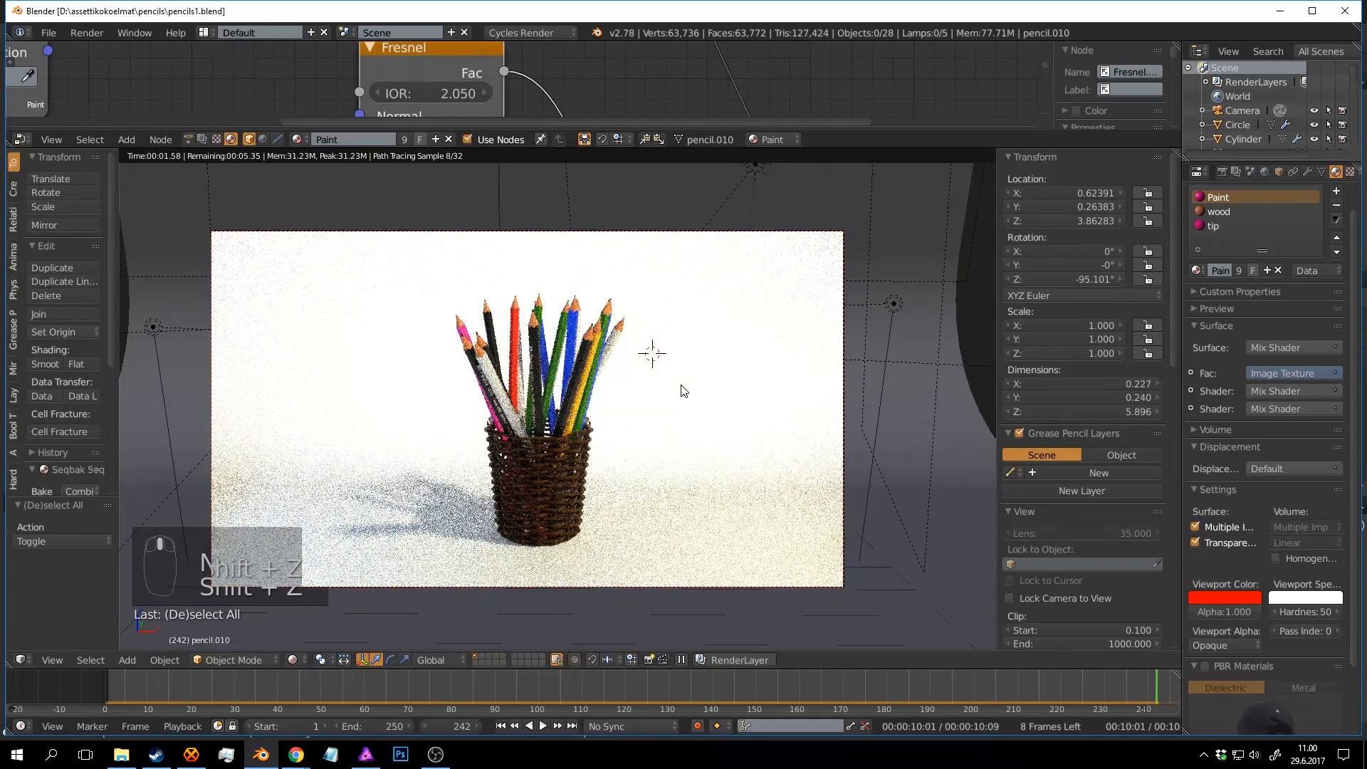
scroll(509, 385, "up", 5)
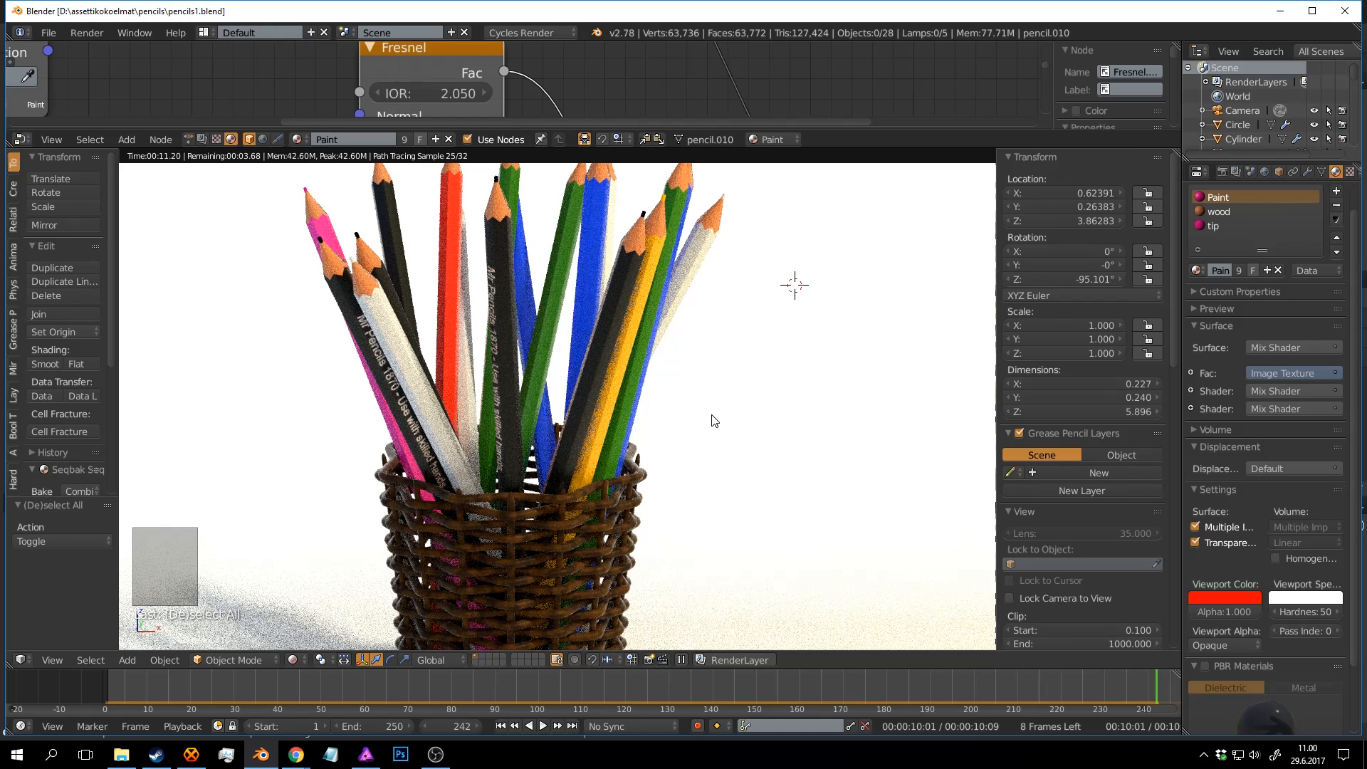
key("shift+z")
key("ctrl+s")
scroll(684, 399, "down", 3)
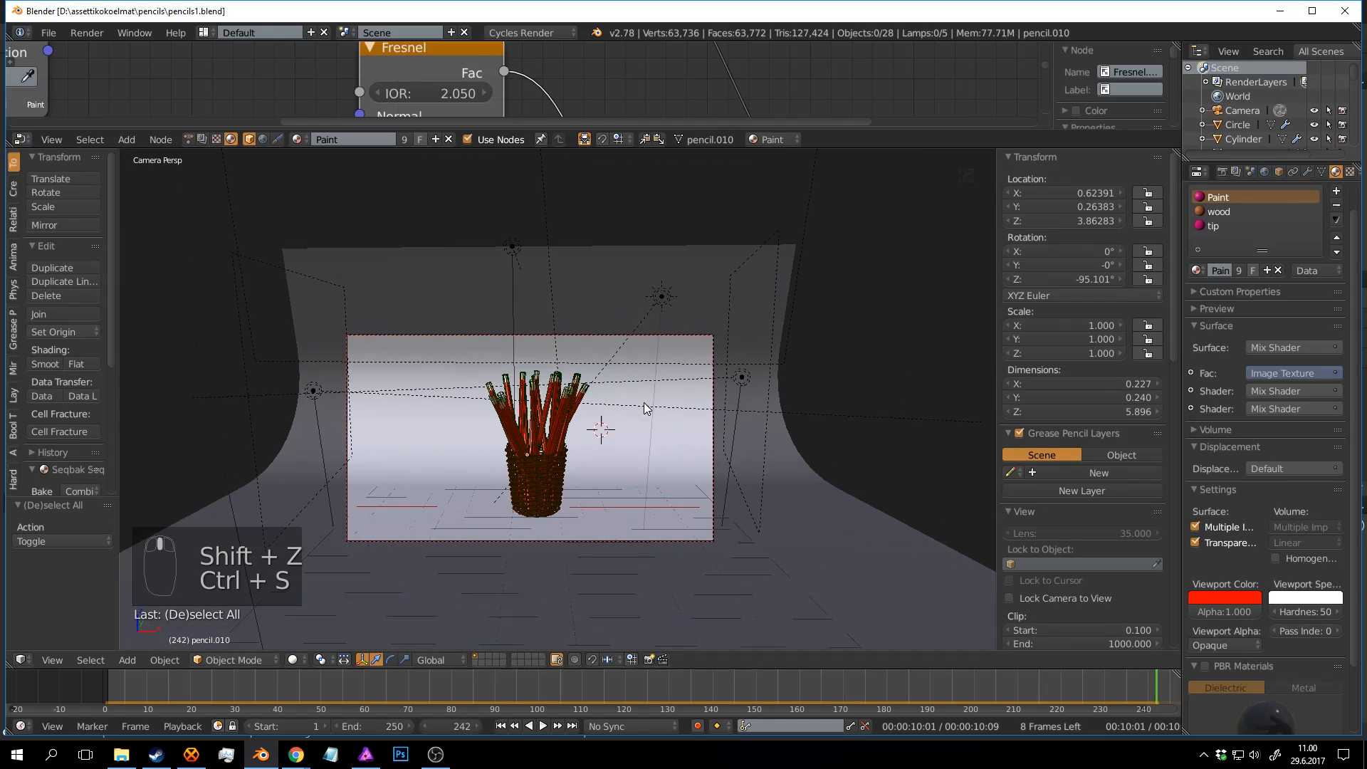
scroll(644, 404, "up", 3)
key("ctrl+s")
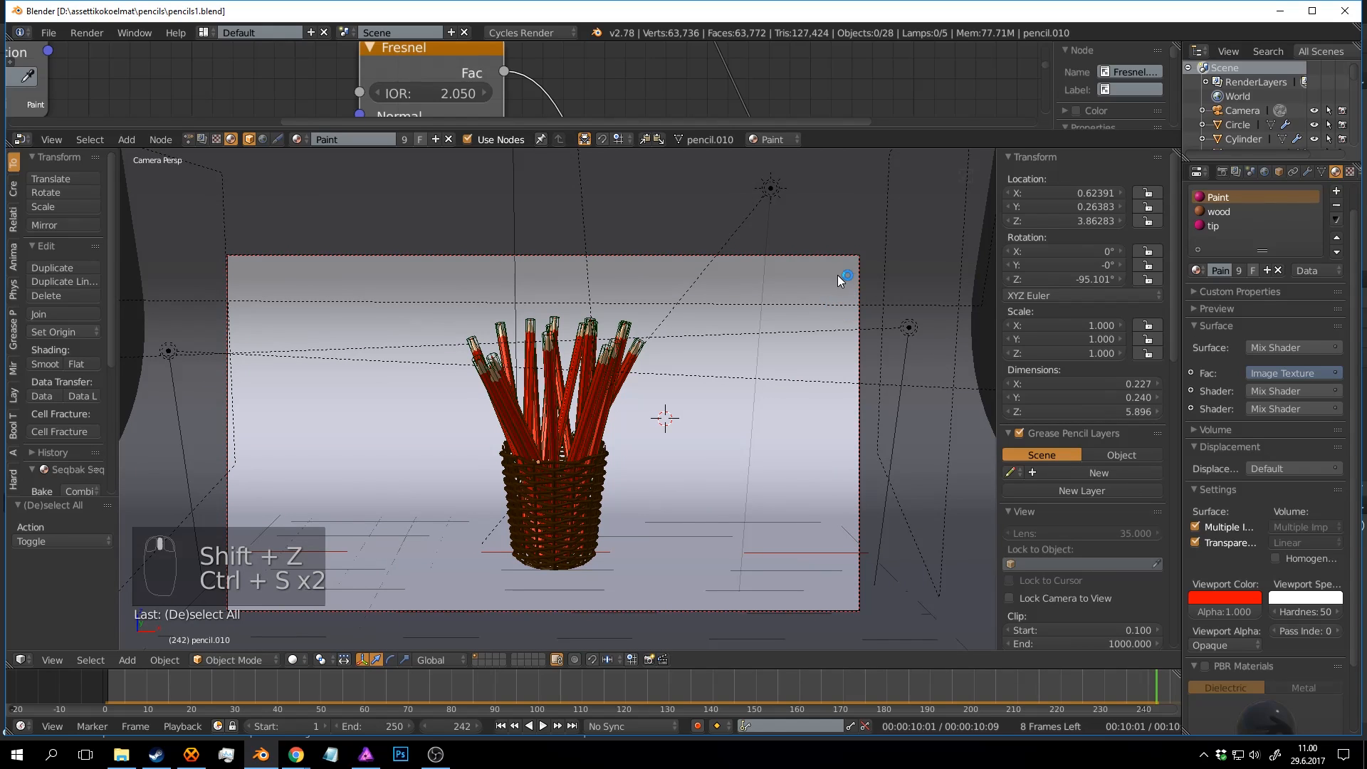
key("ctrl+s")
mouse_move(800, 295)
middle_mouse_down("shift")
mouse_move(749, 286)
mouse_move(818, 289)
mouse_move(812, 311)
middle_mouse_up("shift")
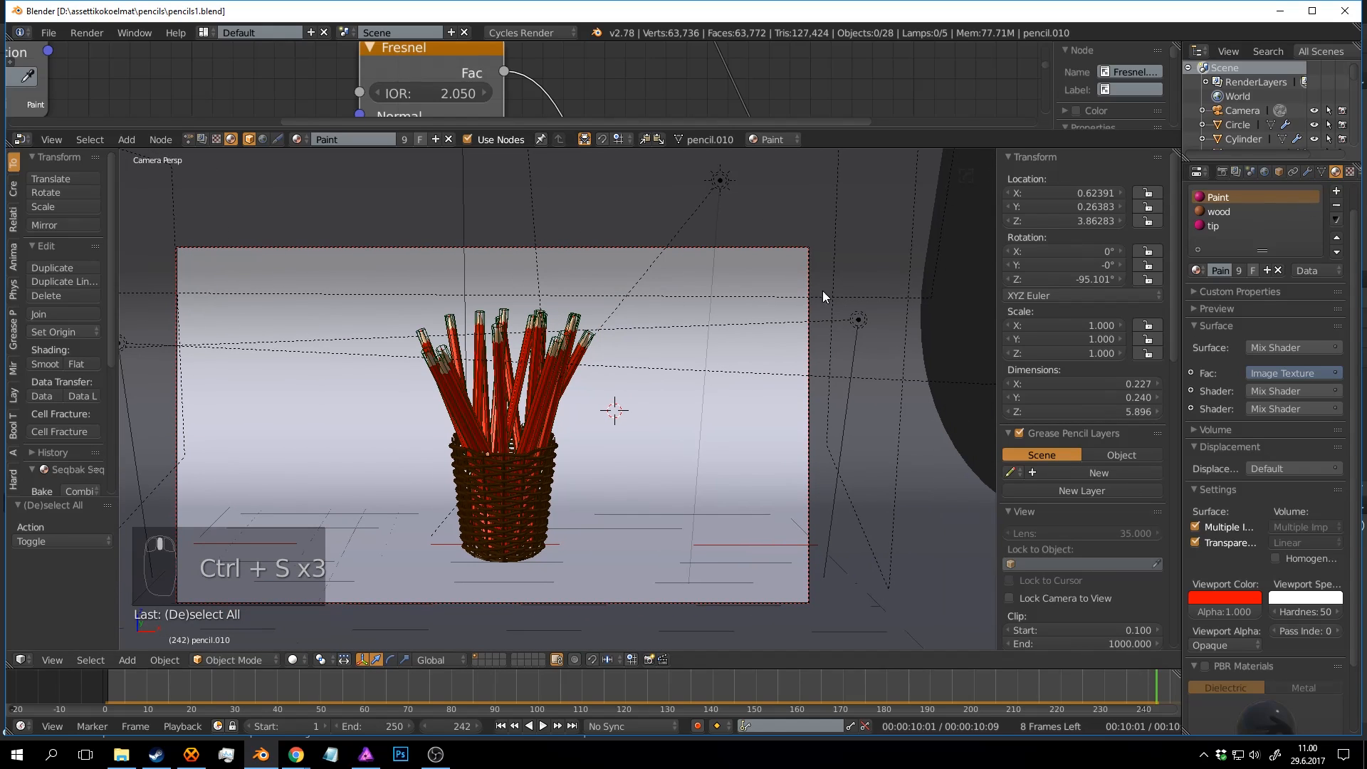
key("ctrl+s")
Set the render samples to 500 in the scene's render settings and save the file.
left_click(1223, 172)
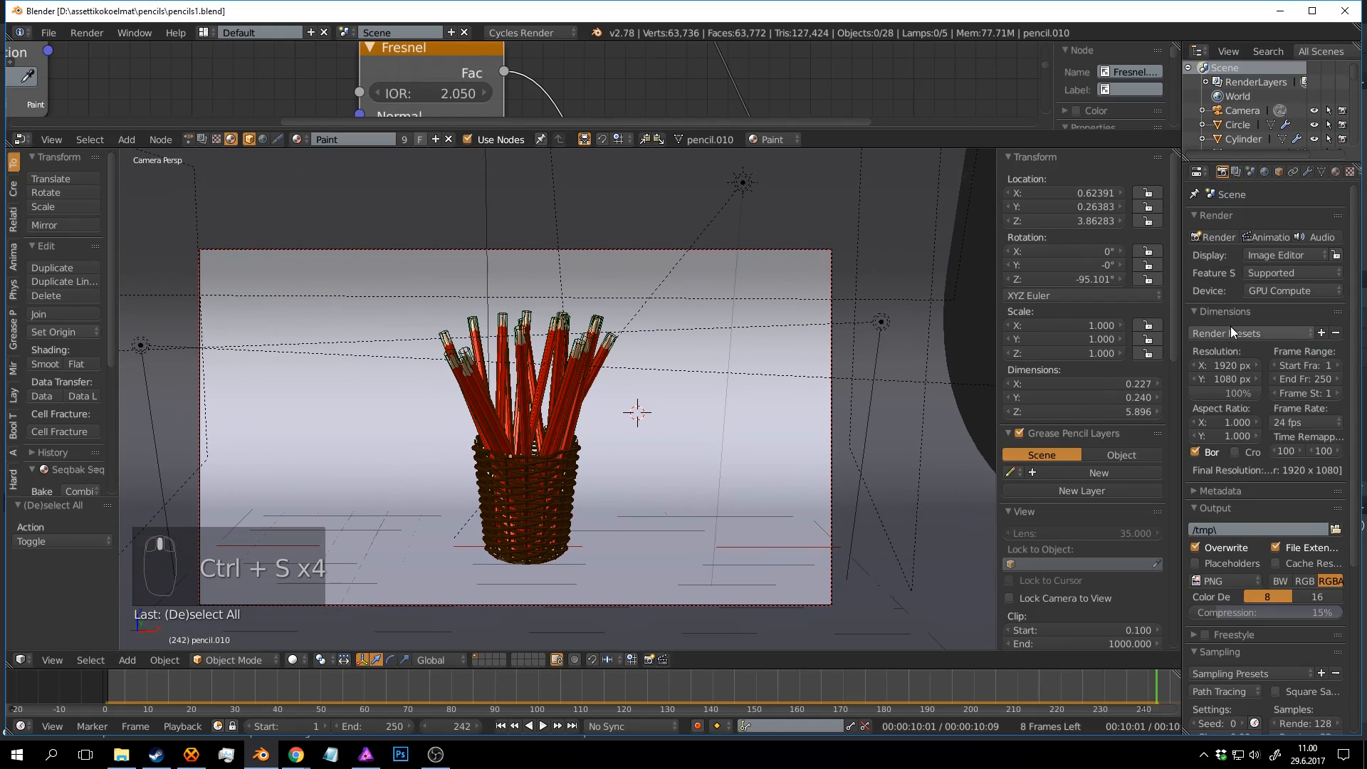
scroll(1233, 328, "down", 8)
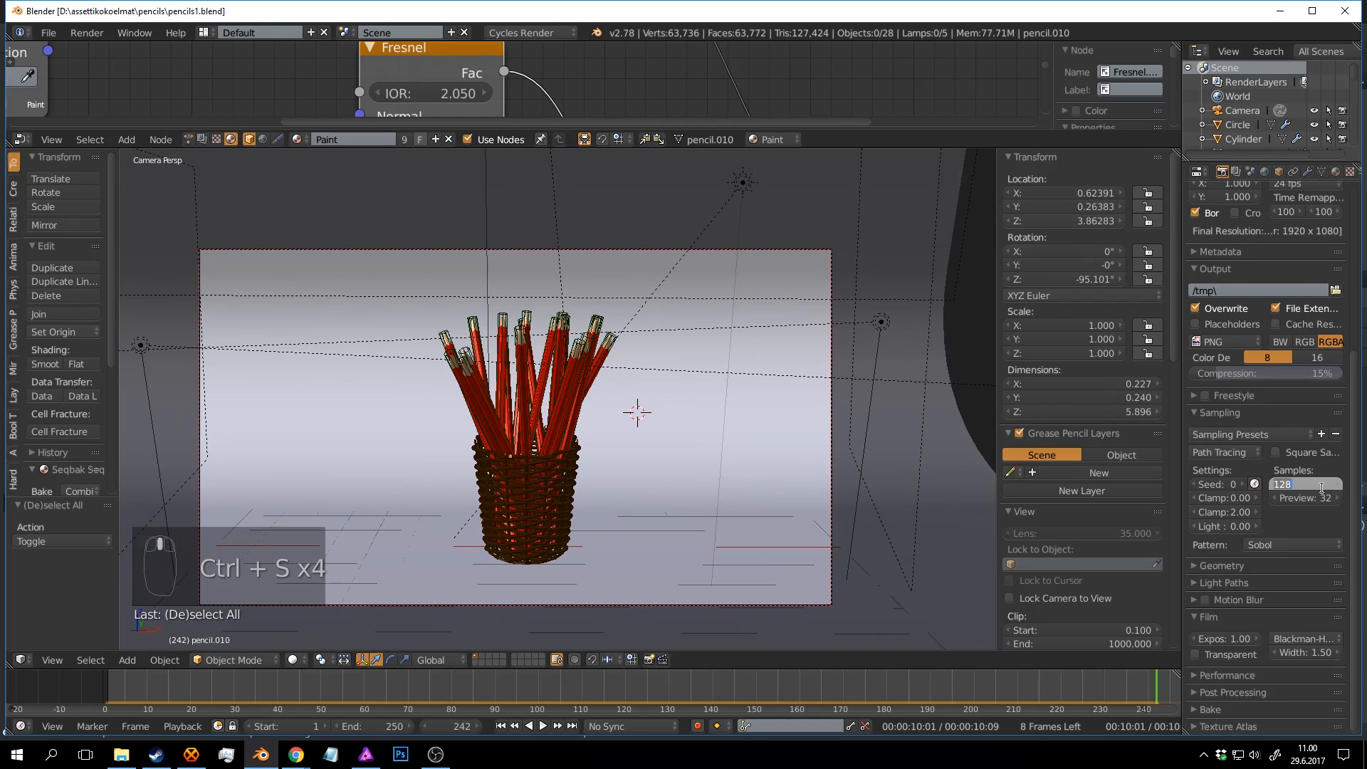
type("500")
left_click(875, 437)
key("ctrl+s")
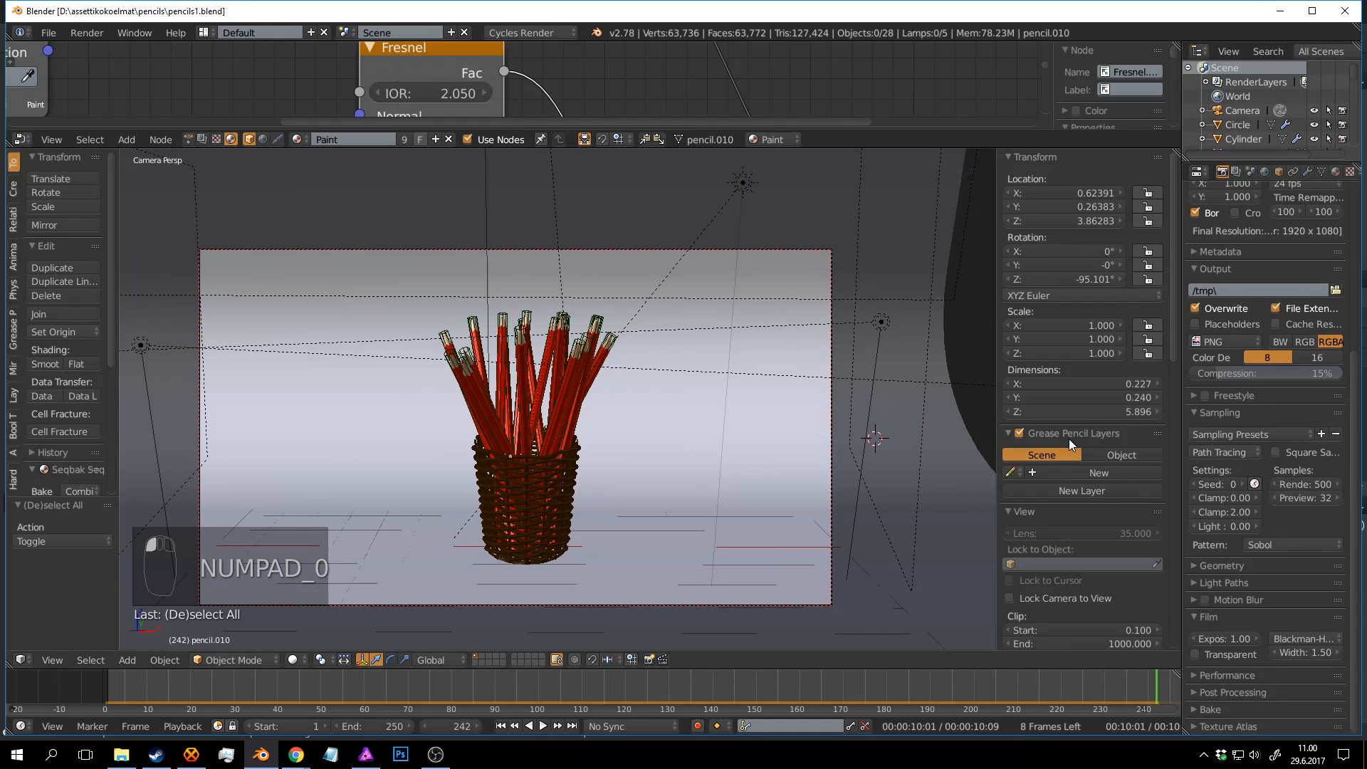
Set the light path bounces to maximum 4 and minimum 0, and disable reflective and refractive caustics.
left_click(1194, 581)
scroll(1211, 559, "down", 5)
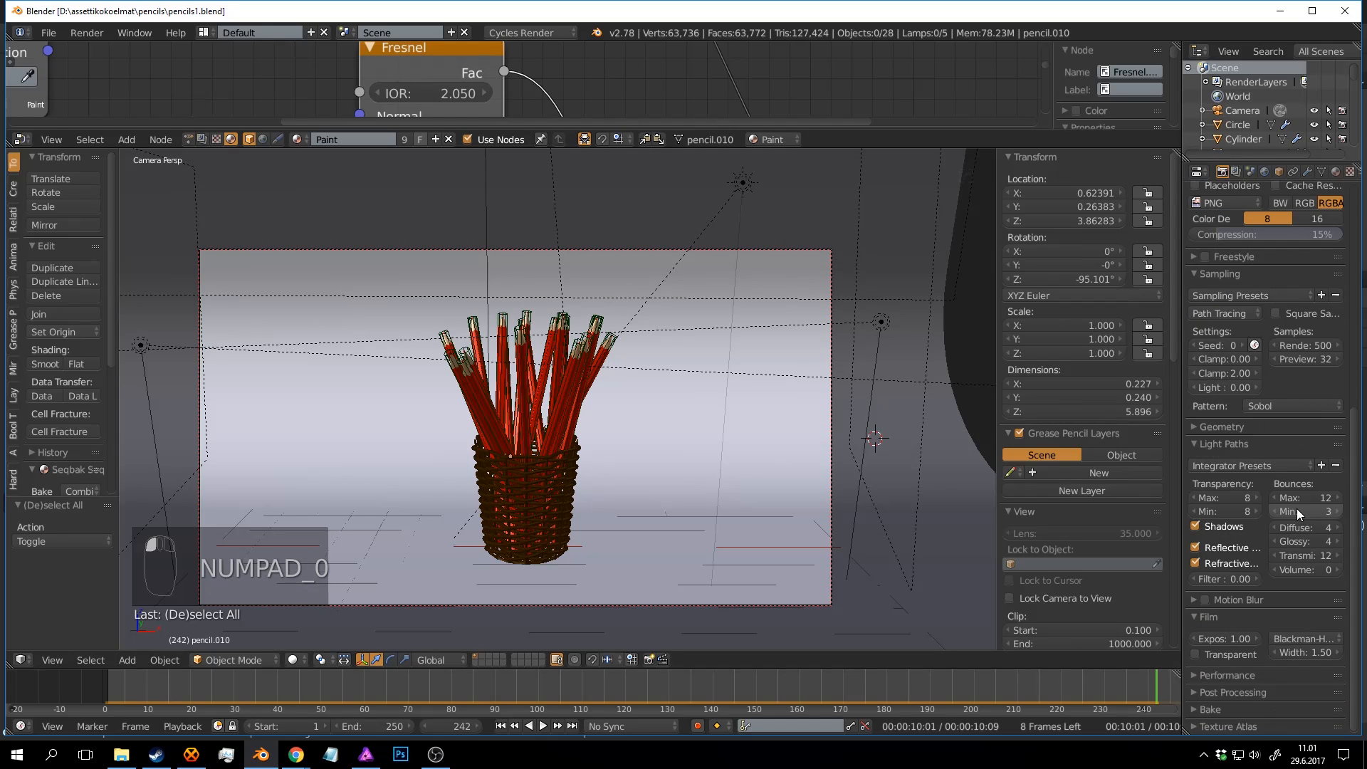
left_click_drag(1339, 495, 1289, 513)
left_click(1338, 497)
left_click(1338, 497)
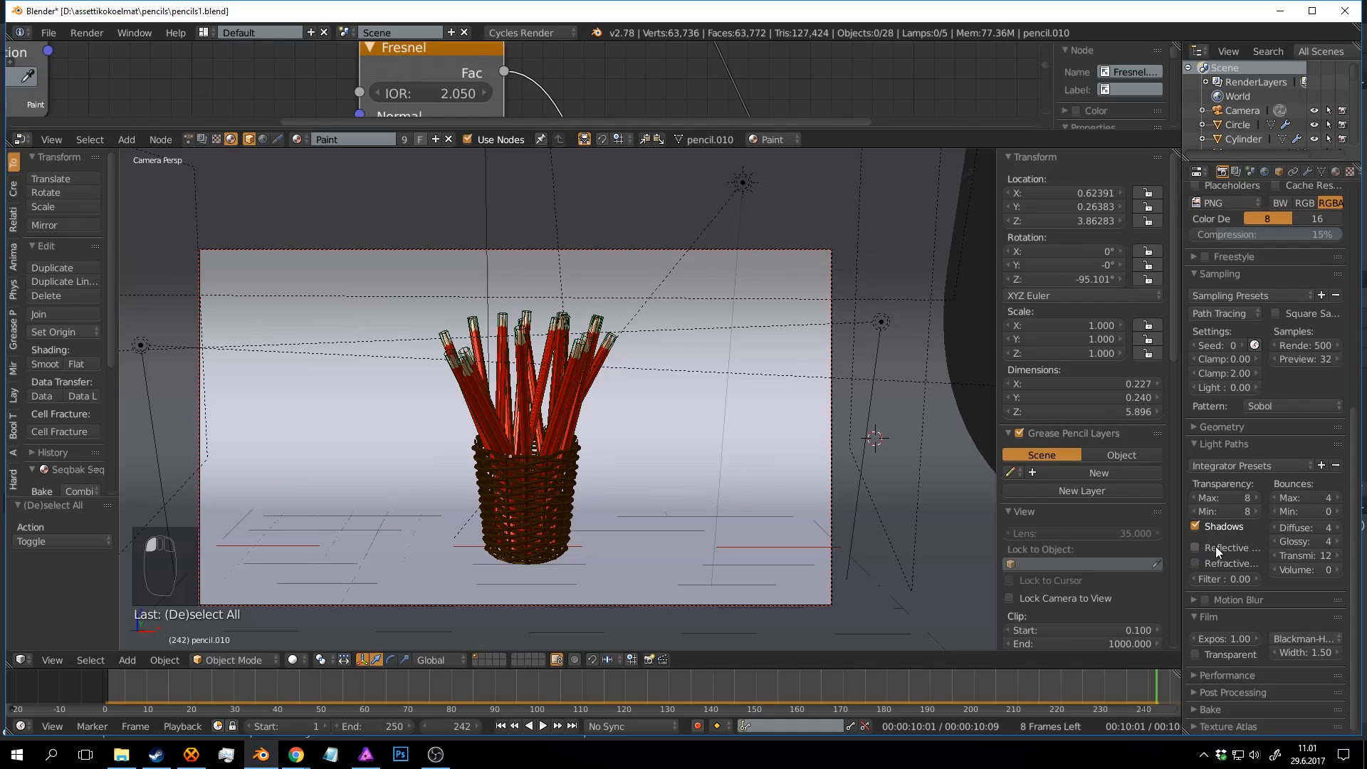
Widen the render settings area and expand the Performance settings.
left_click_drag(1183, 549, 1132, 527)
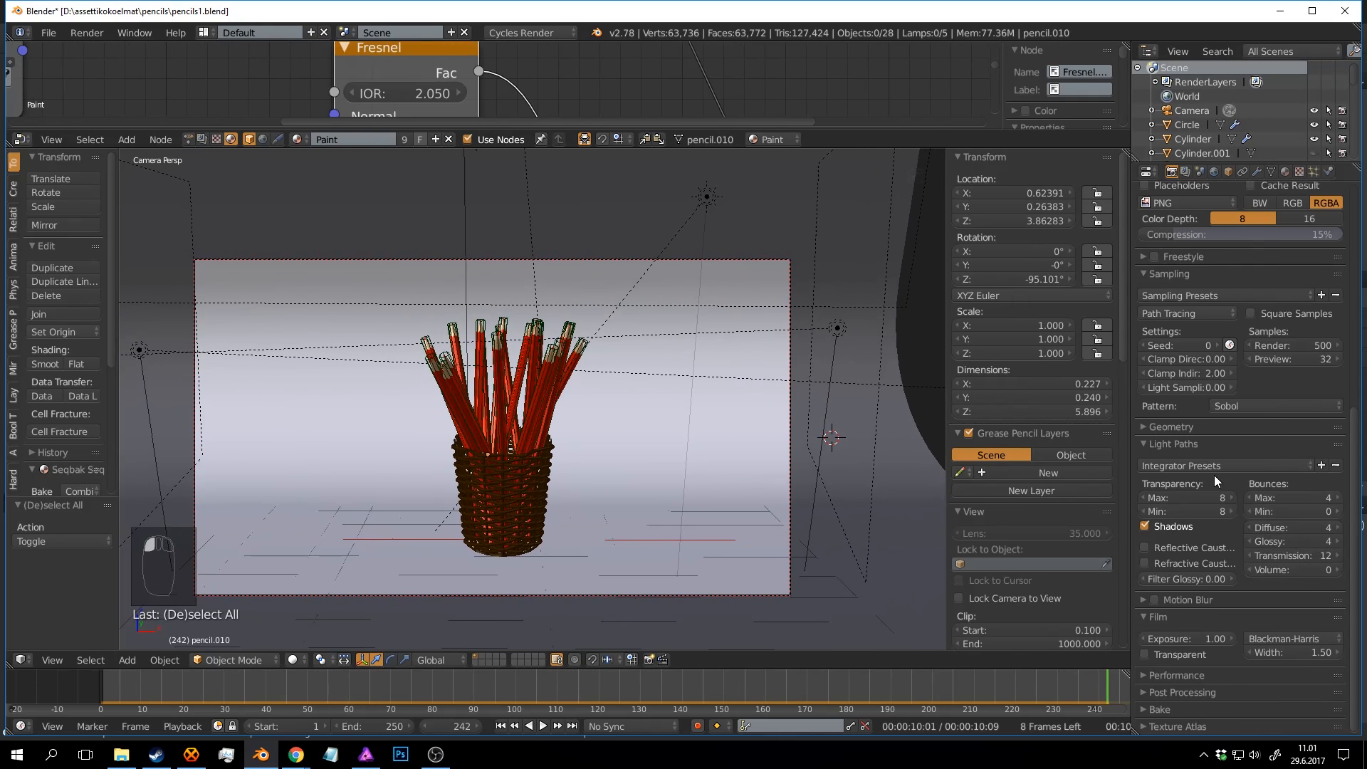
scroll(1219, 470, "up", 3)
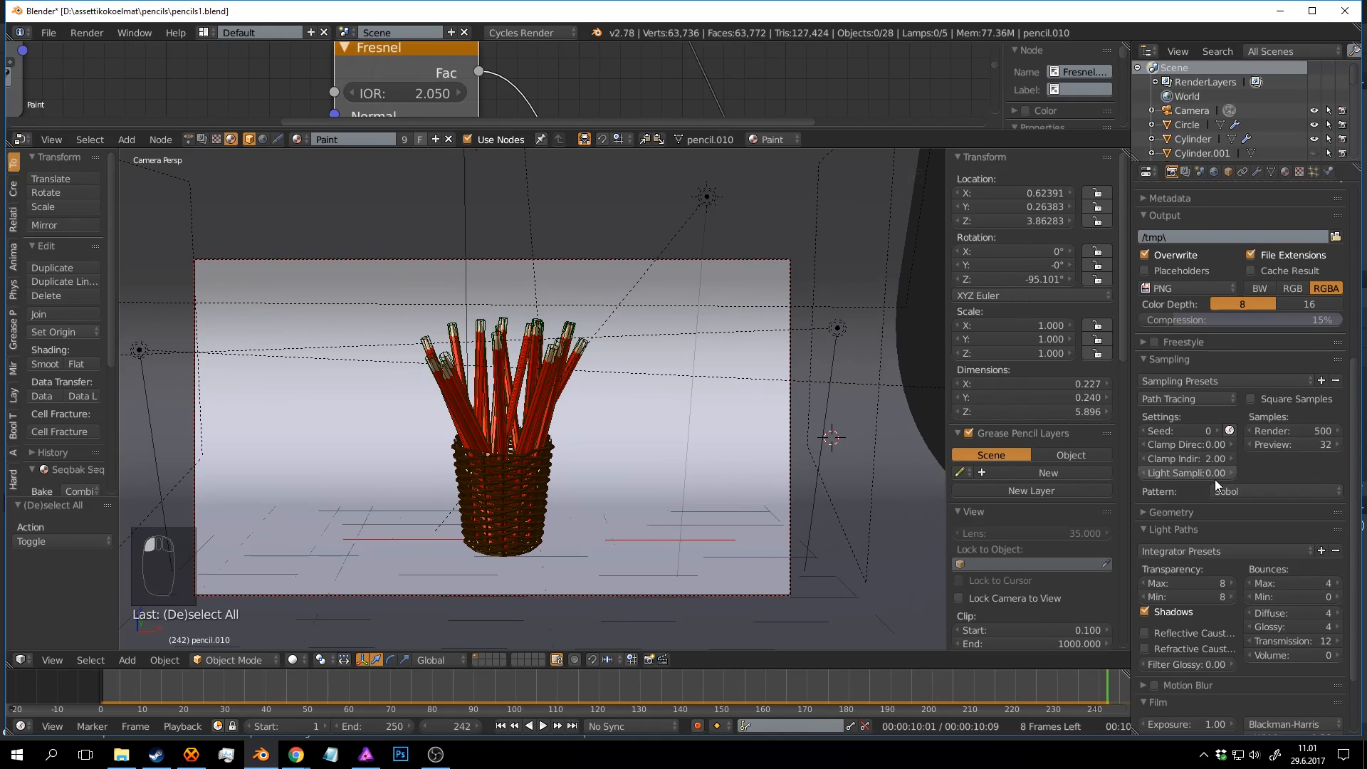
scroll(1250, 484, "down", 3)
left_click(1194, 672)
scroll(1204, 620, "down", 5)
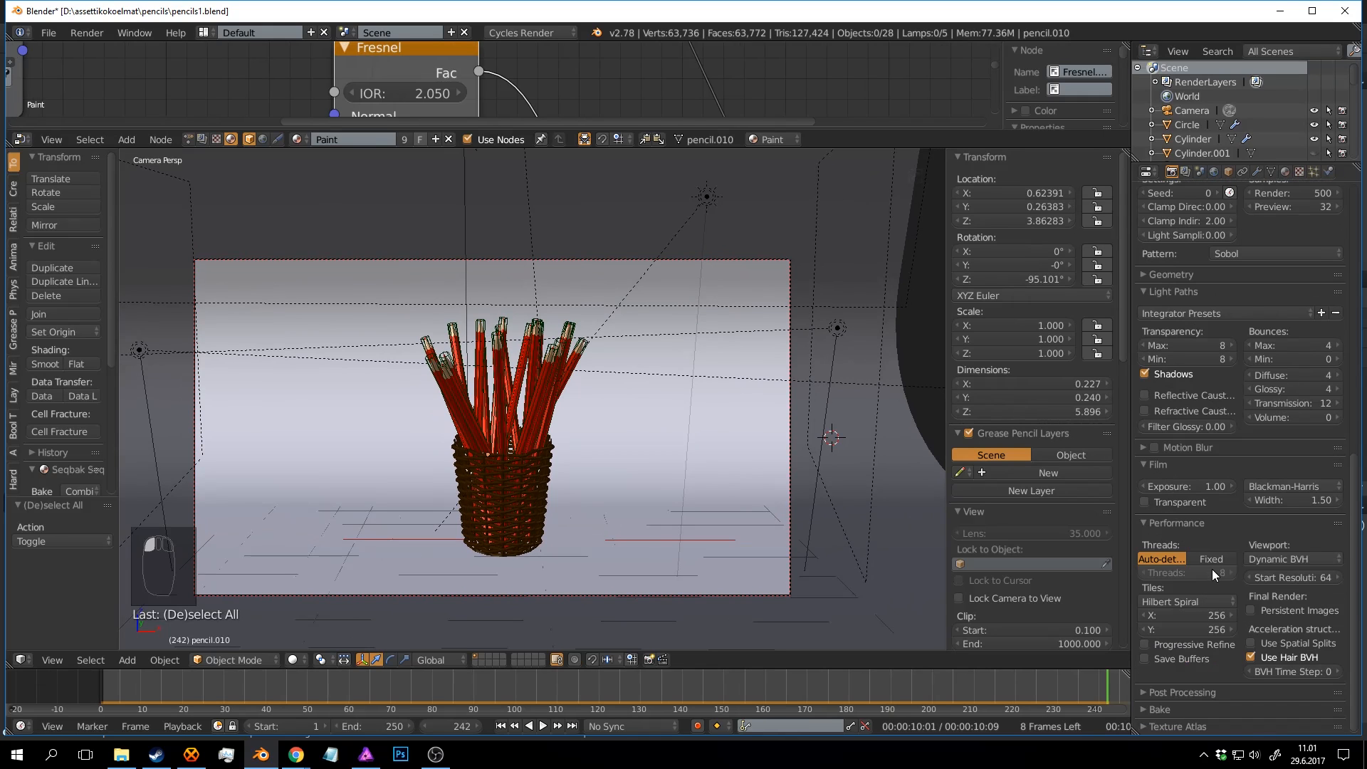
Collapse the Output settings in the render properties and widen the properties area so the sampling labels are fully readable.
scroll(1186, 583, "up", 12)
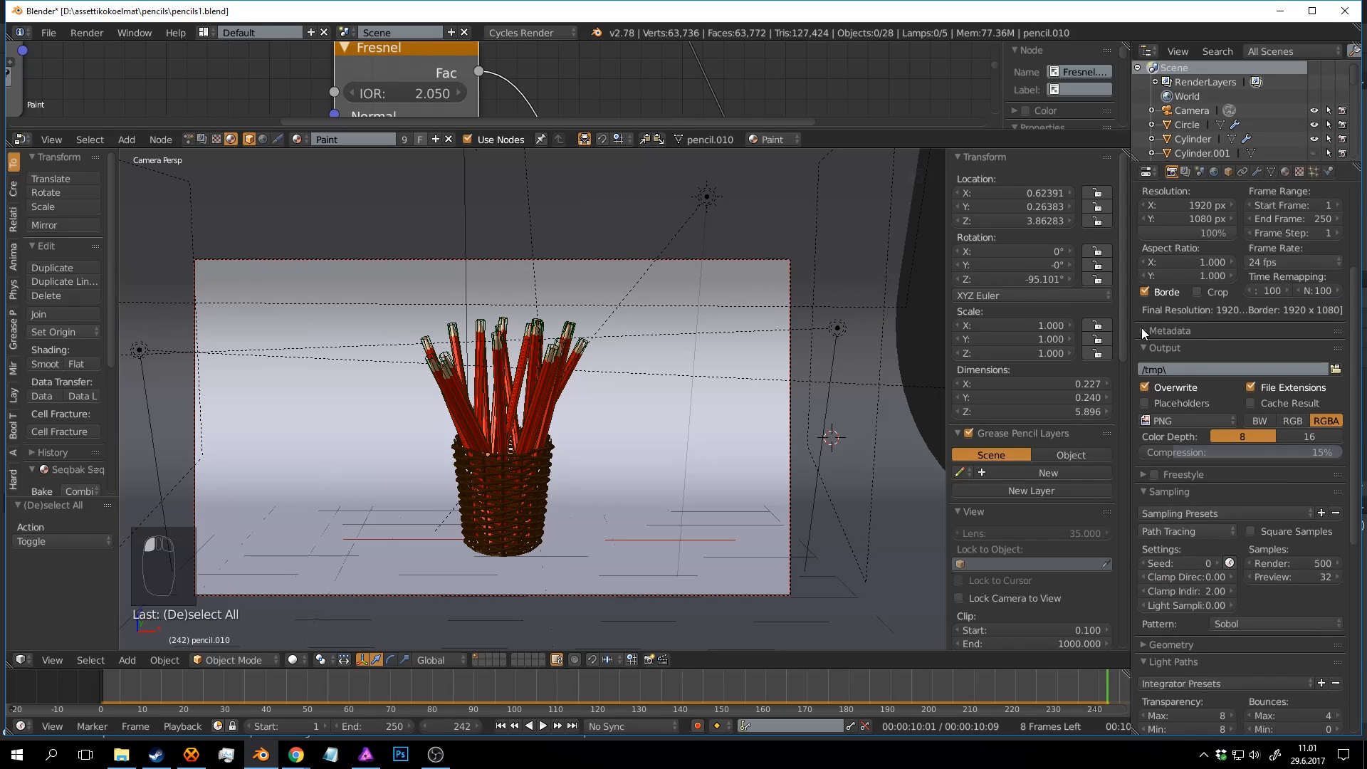
left_click(1143, 346)
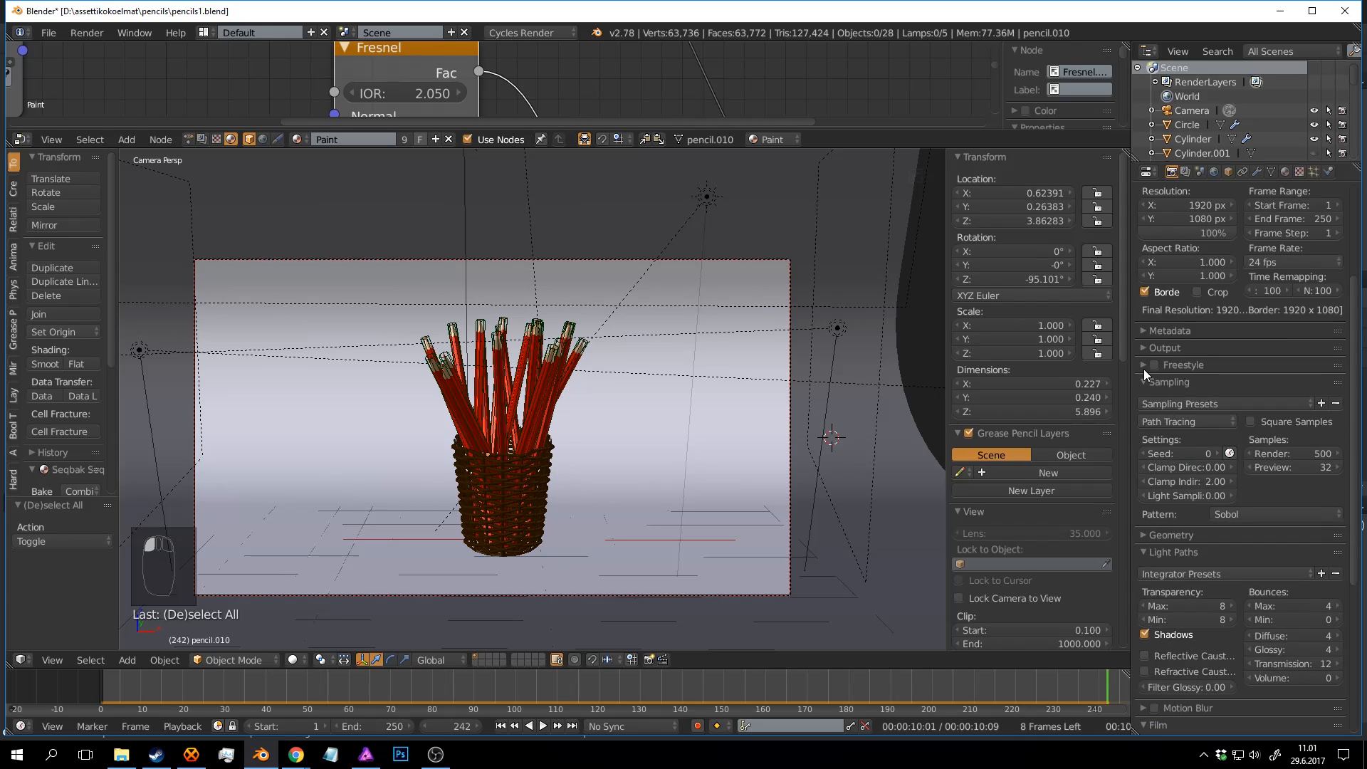
scroll(1214, 532, "down", 2)
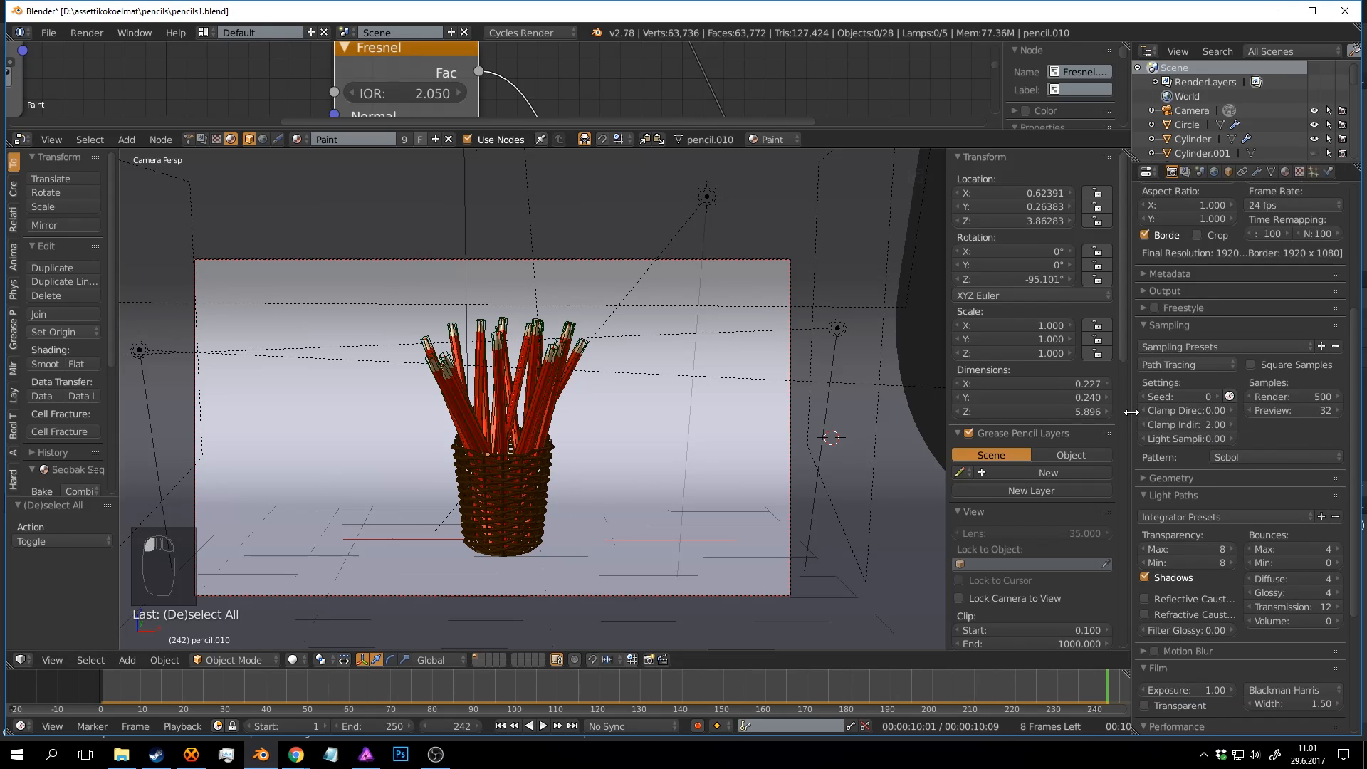
left_click_drag(1129, 419, 1018, 424)
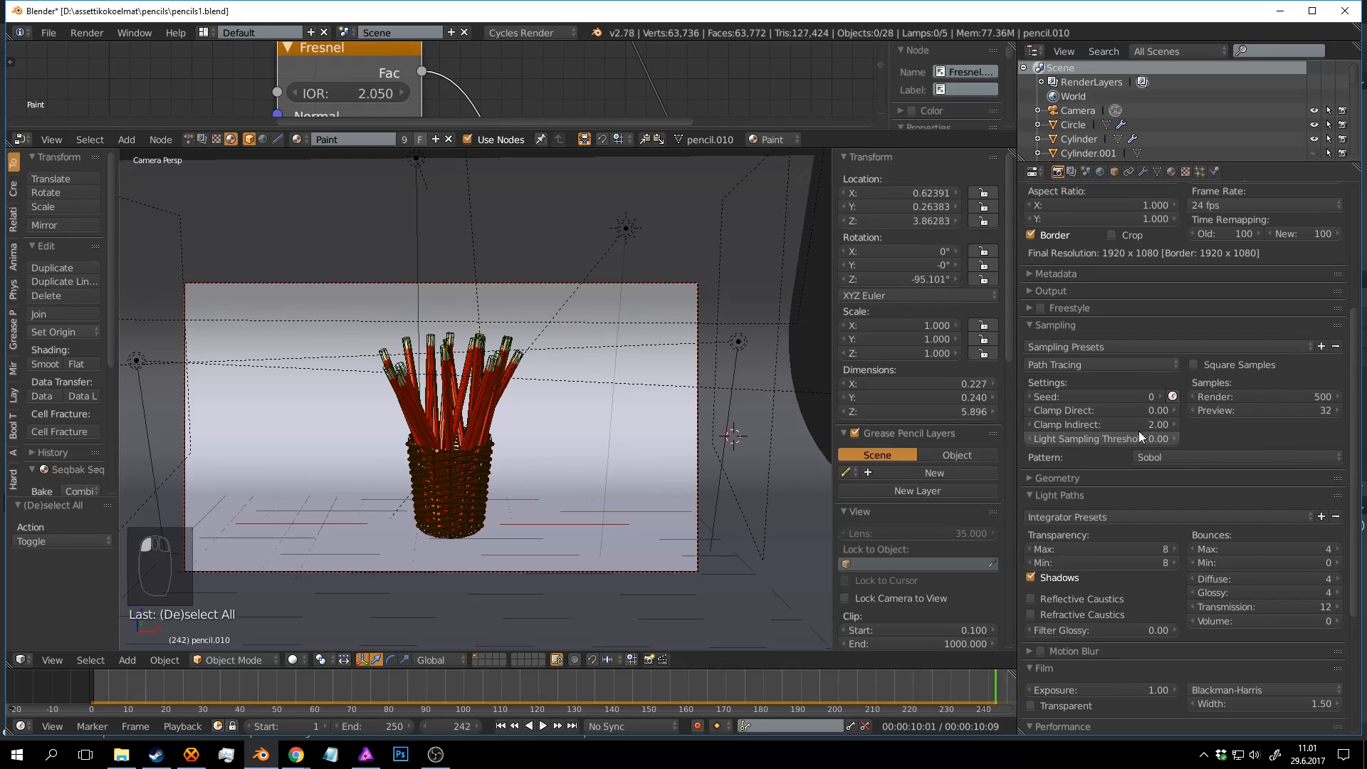
middle_click_drag(596, 433, 592, 441, "shift")
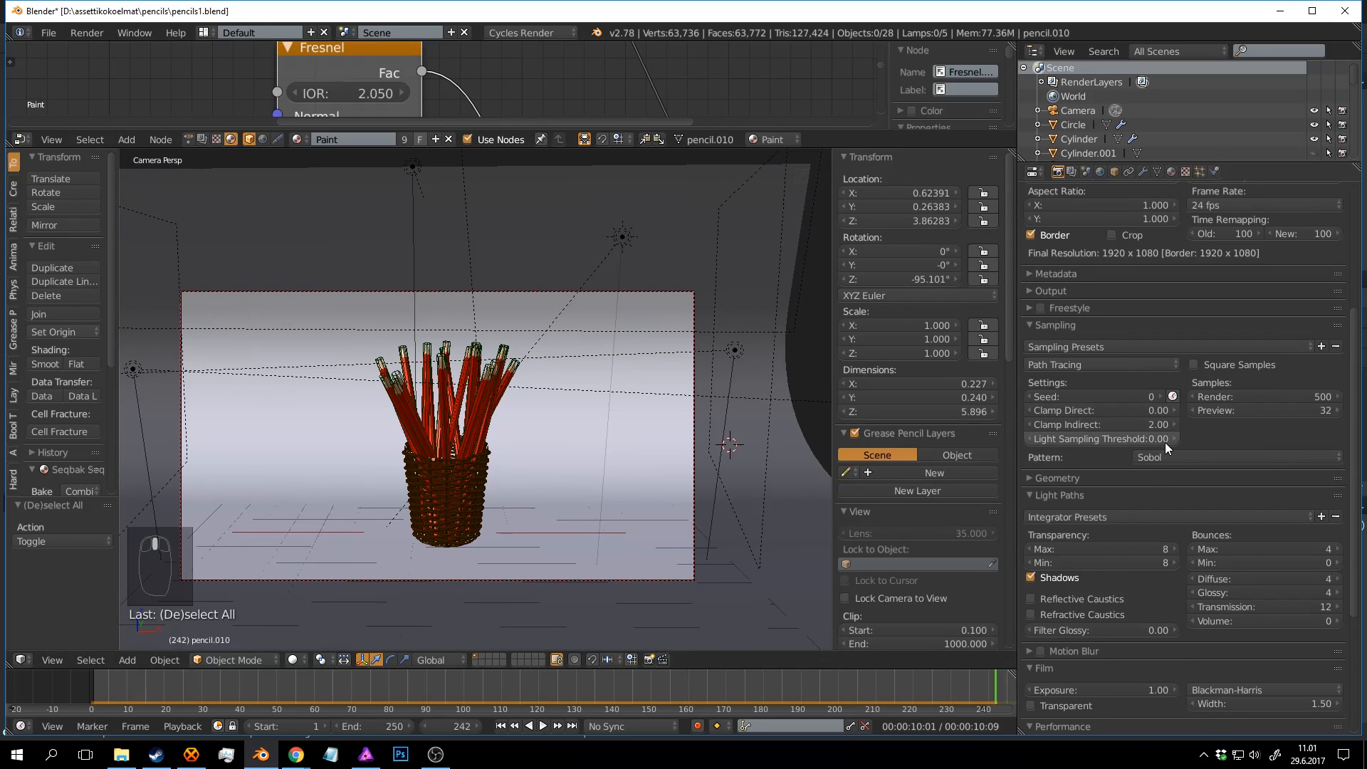
Save the file and set the Light Sampling Threshold in the Sampling settings to 0.24.
scroll(1165, 442, "up", 1)
middle_click_drag(1164, 470, 1233, 443)
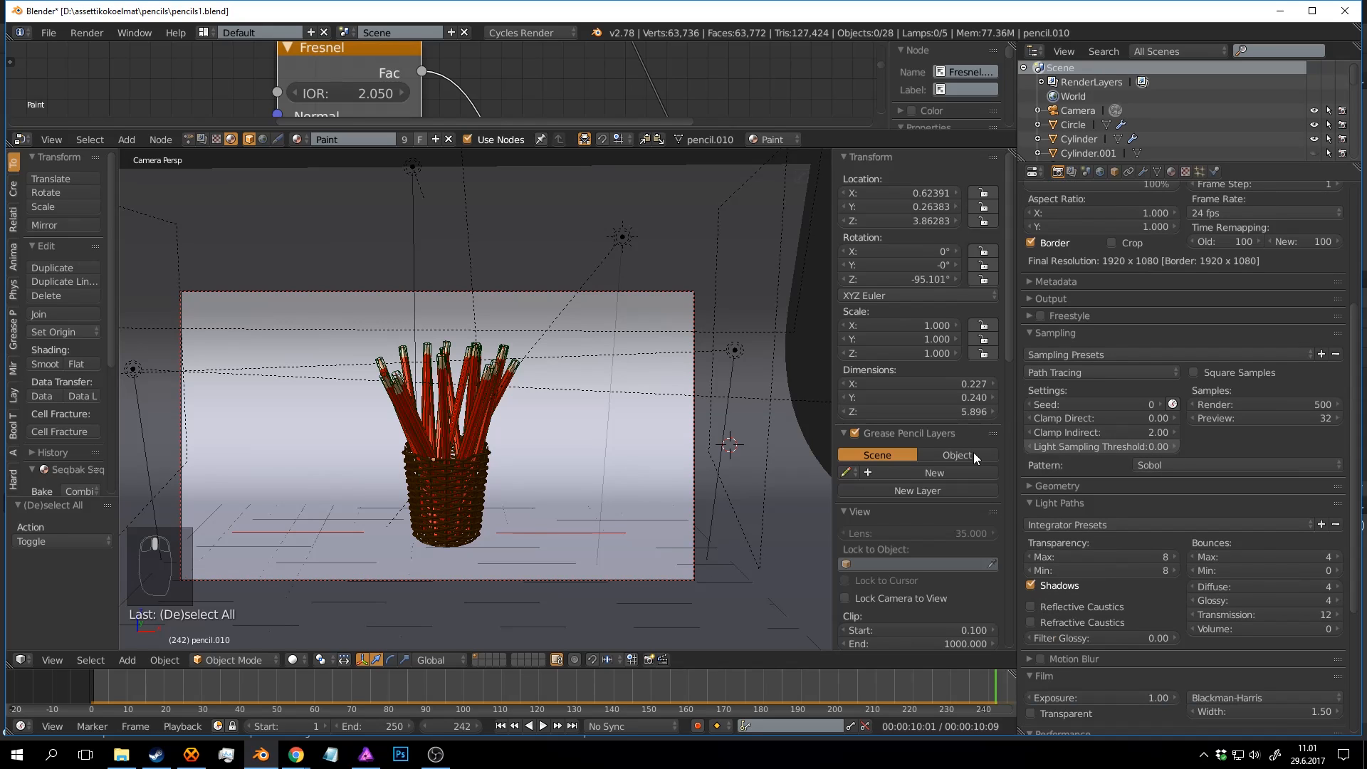
scroll(573, 423, "up", 2)
key("ctrl+s")
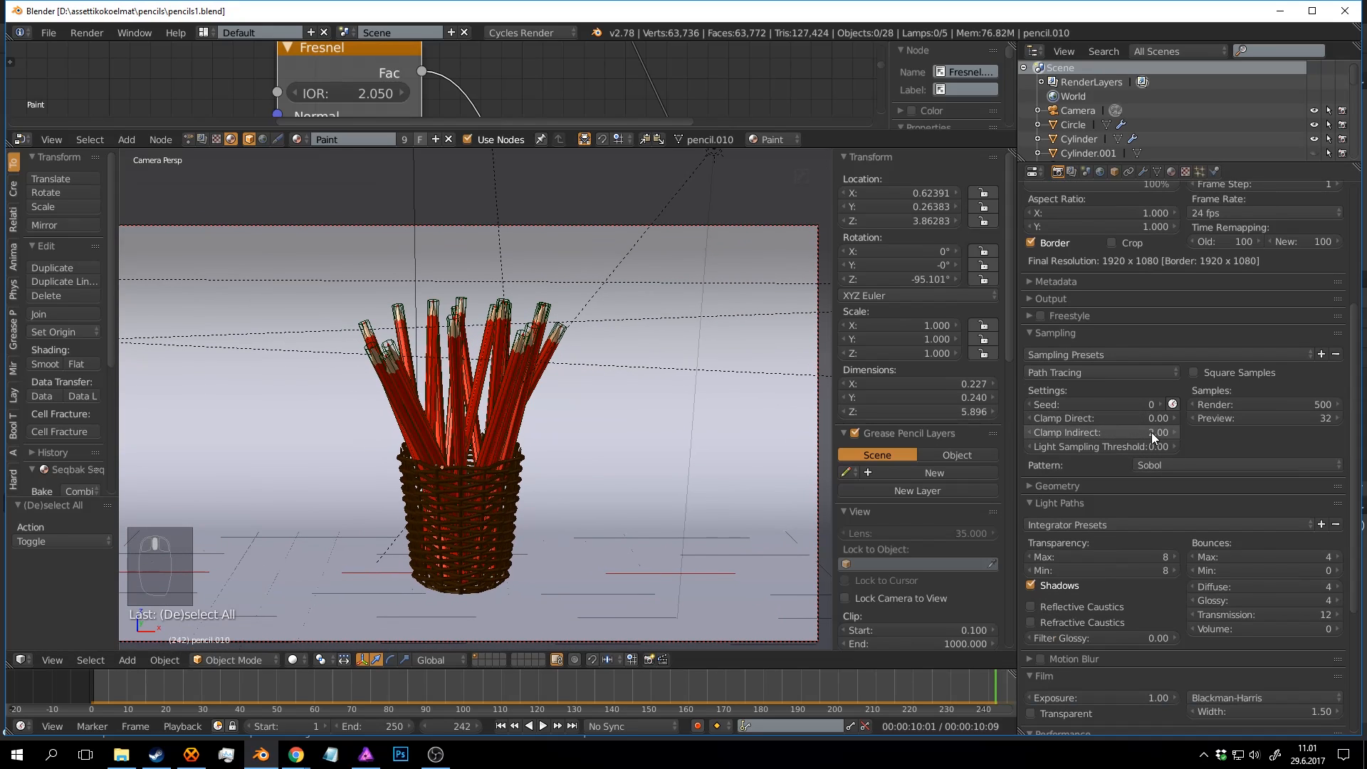
left_click_drag(1158, 448, 1239, 450)
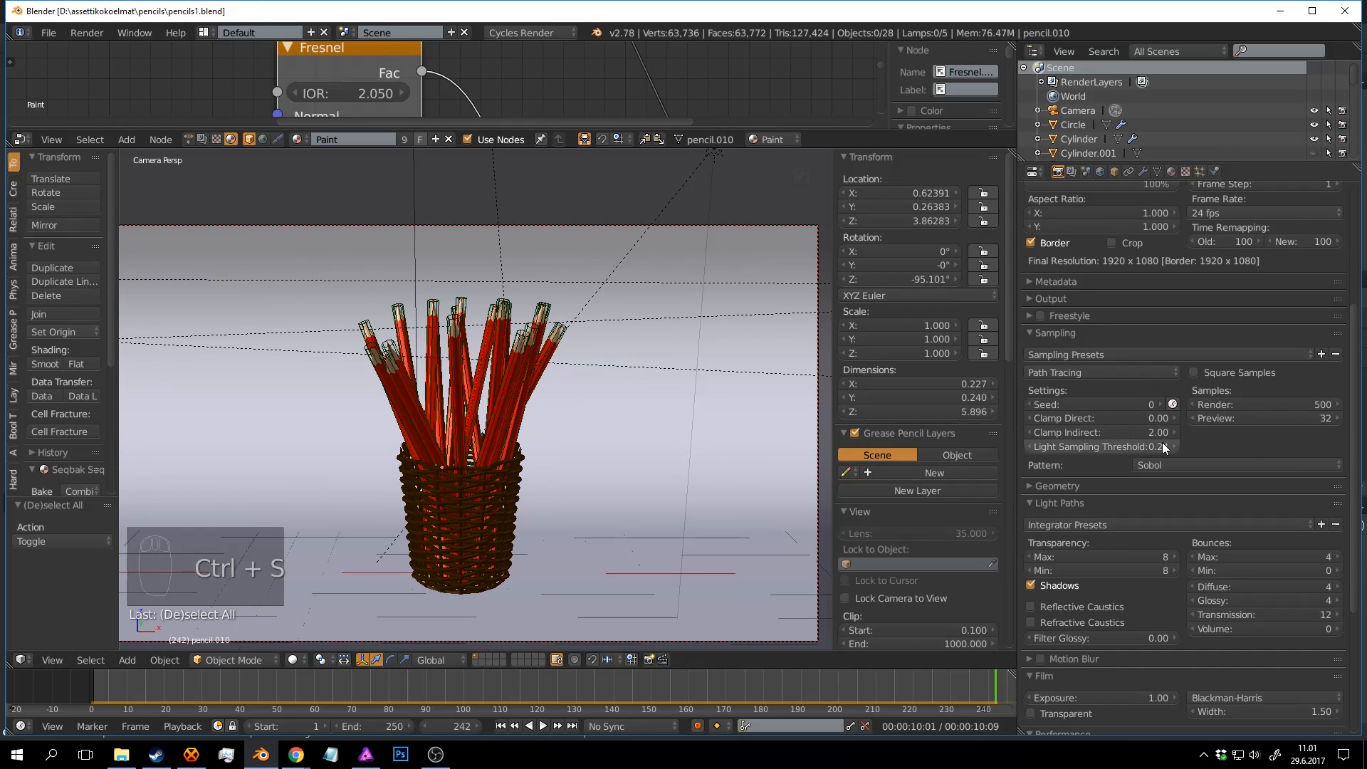
middle_click_drag(581, 404, 574, 370, "shift")
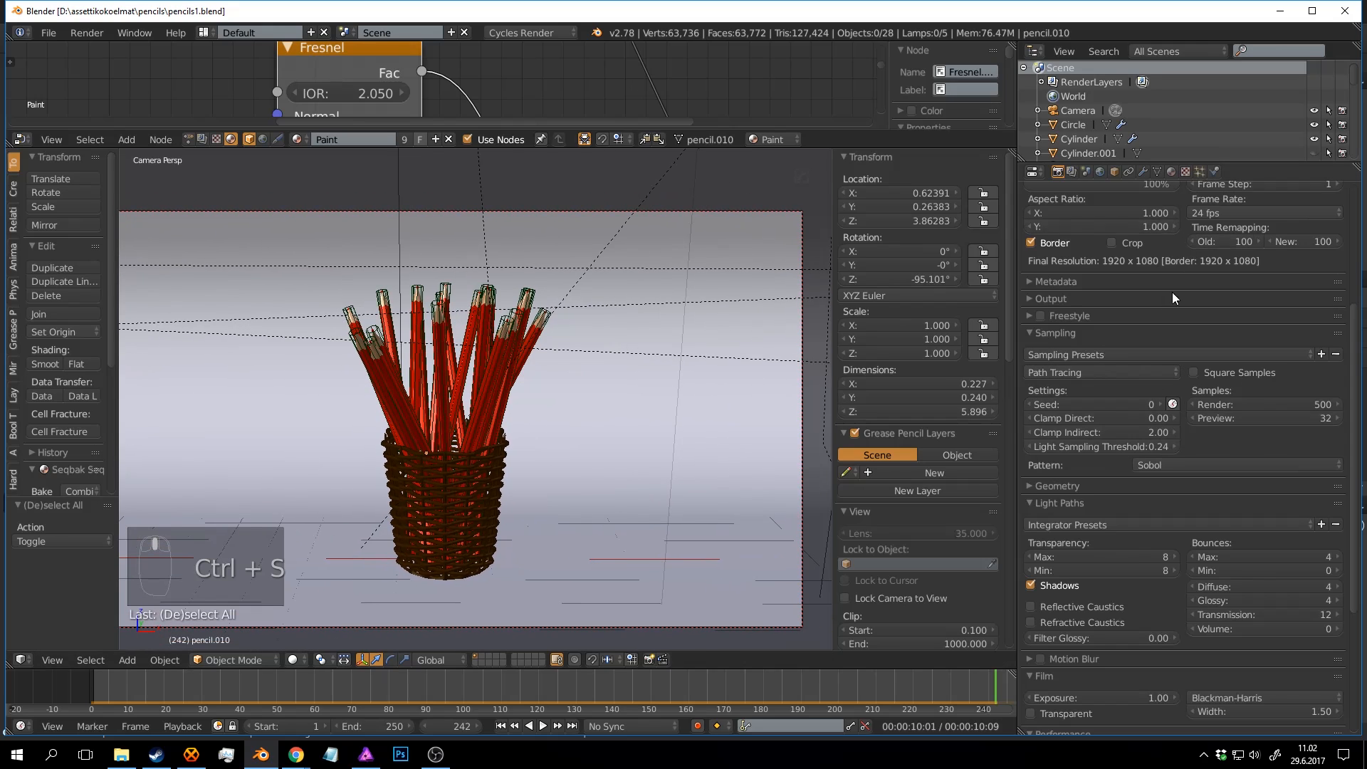
Enable Simplify in the scene settings and keep its options expanded.
left_click(1086, 172)
scroll(1195, 393, "down", 5)
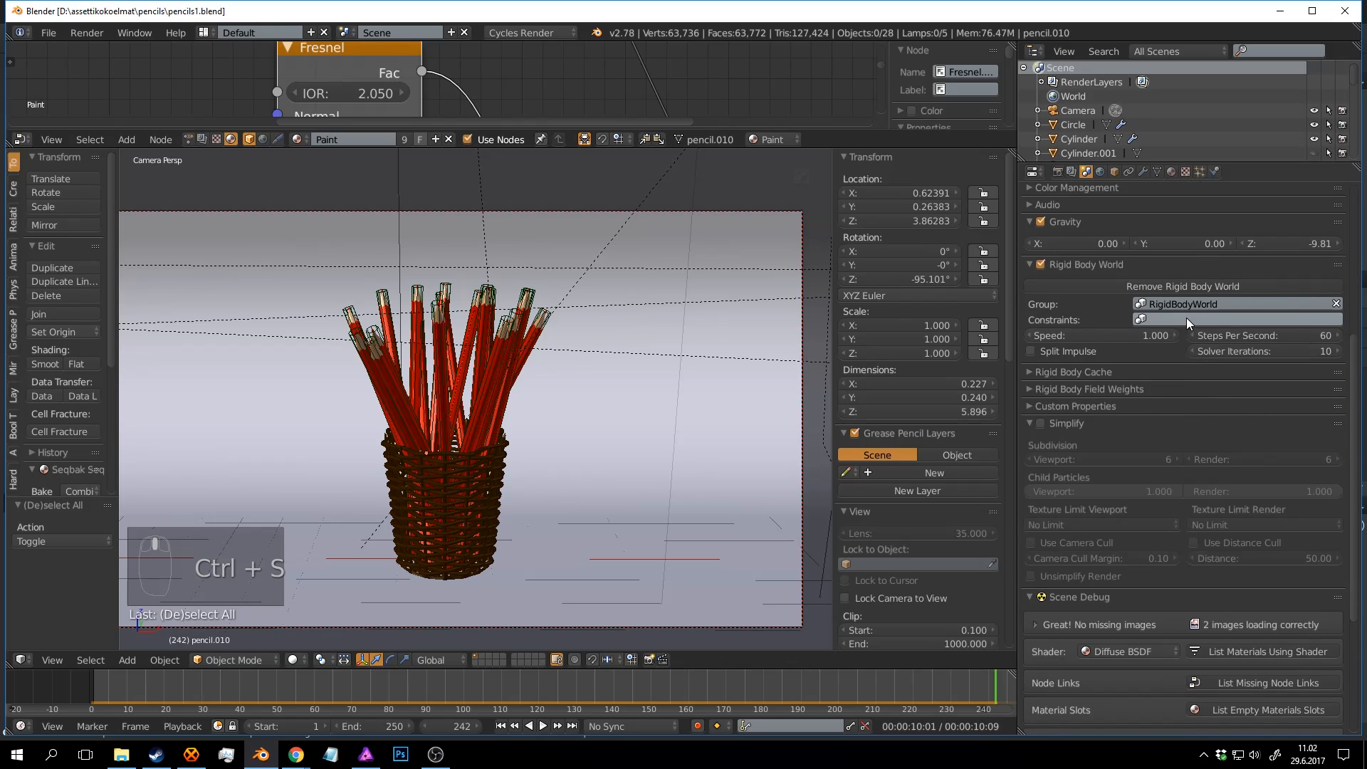
scroll(1186, 318, "down", 4)
left_click(1039, 311)
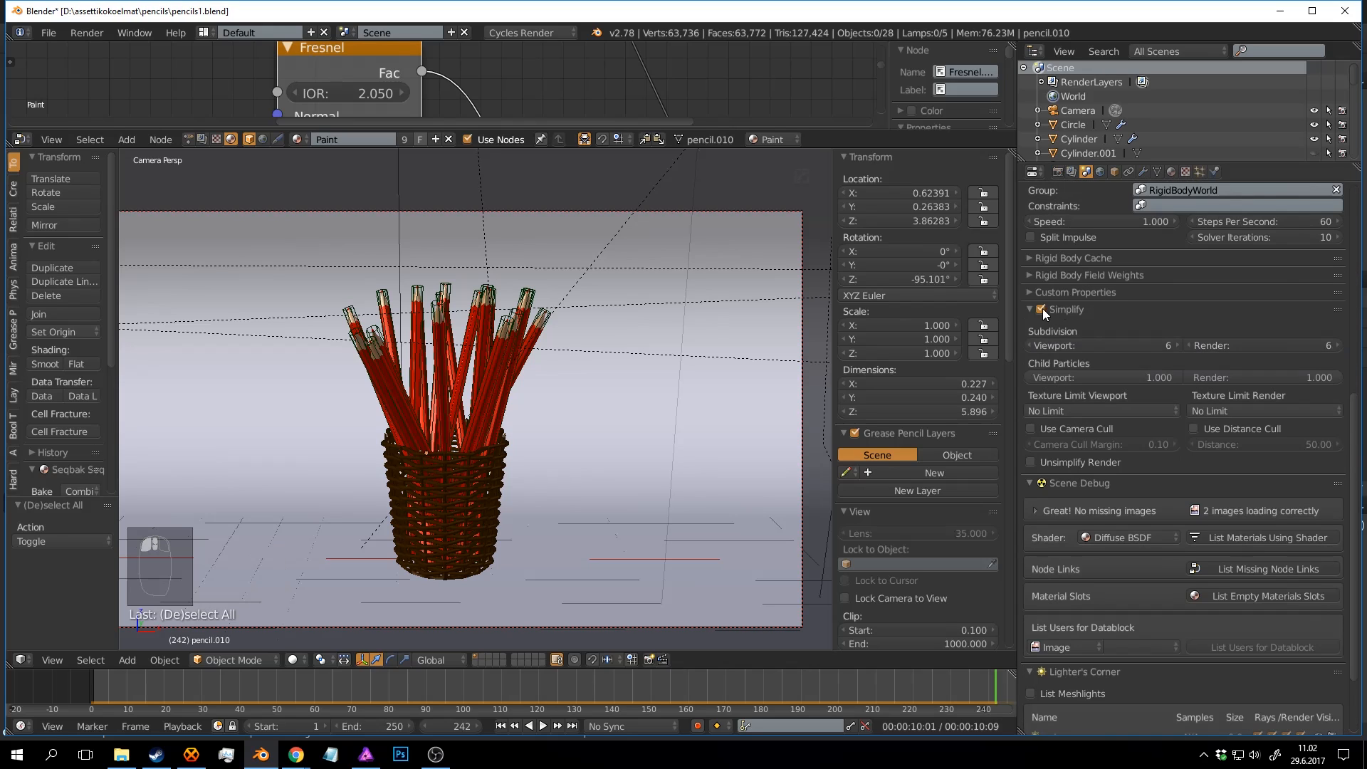
left_click(1162, 306)
left_click(1029, 309)
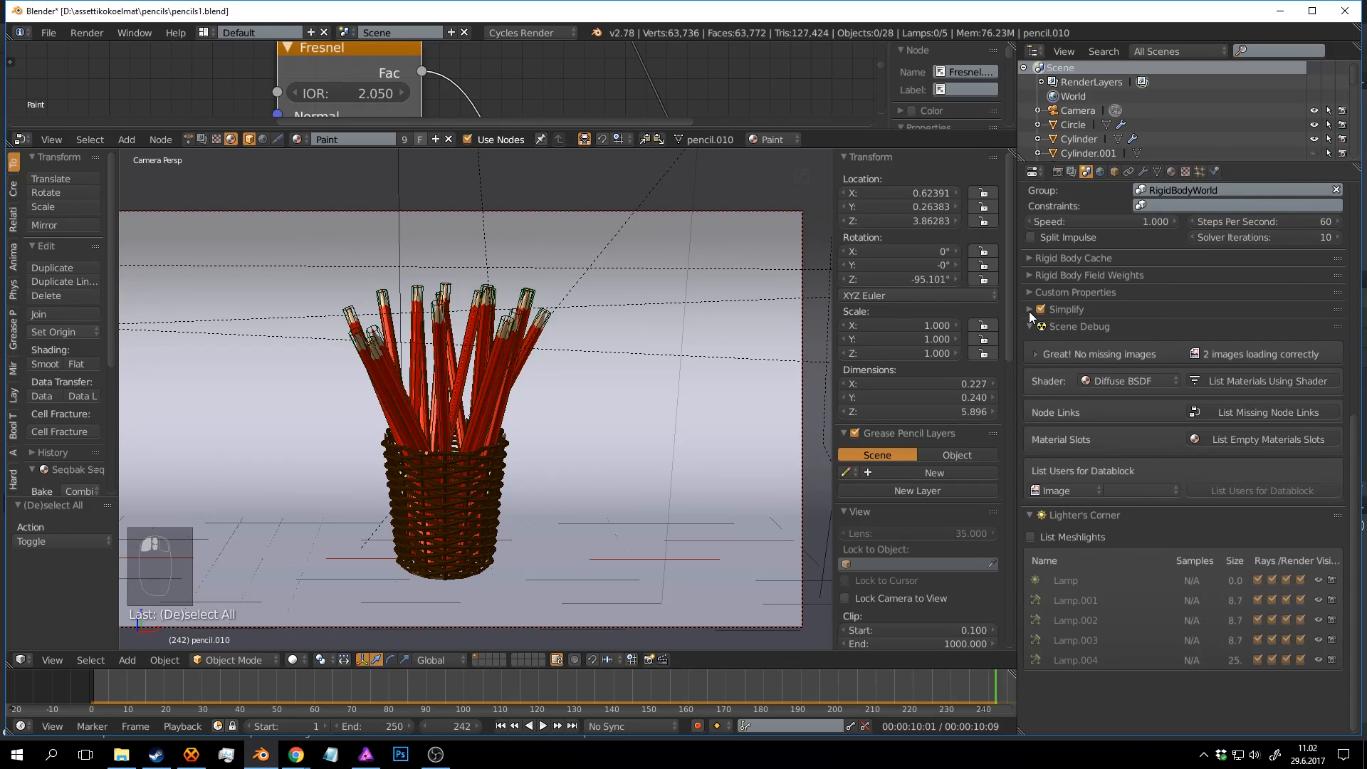
Enable Use Distance Cull and Use Camera Cull under Simplify, leave Unsimplify Render off, and save the file.
left_click(1193, 429)
left_click(1031, 428)
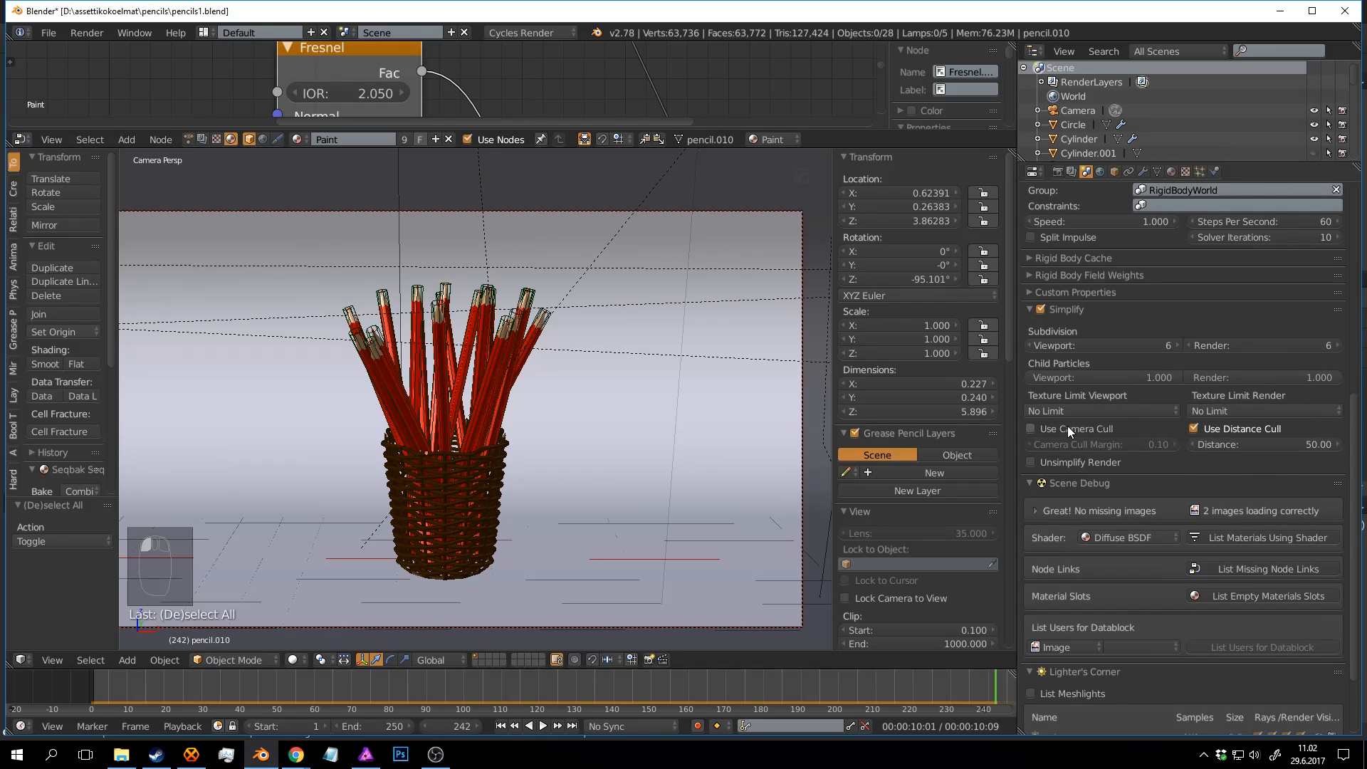
left_click(1283, 461)
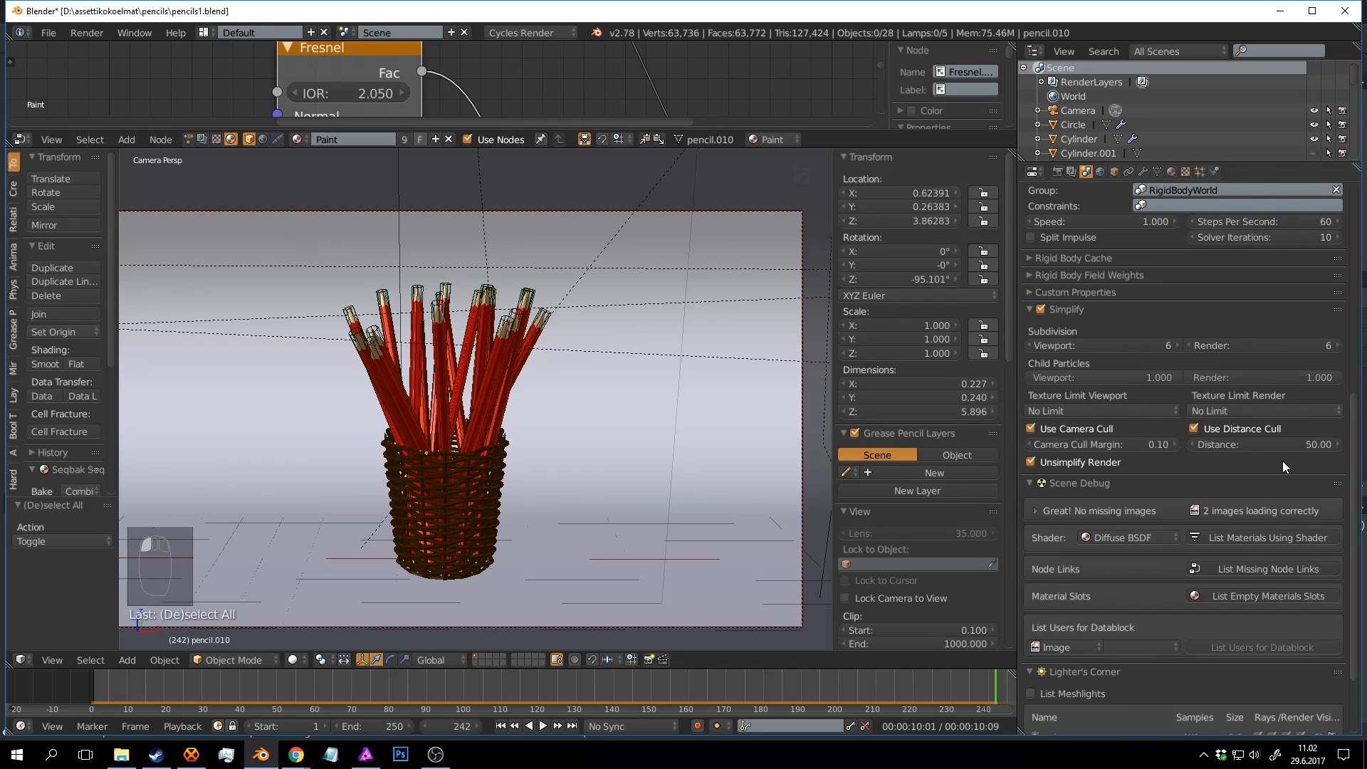
left_click(1093, 460)
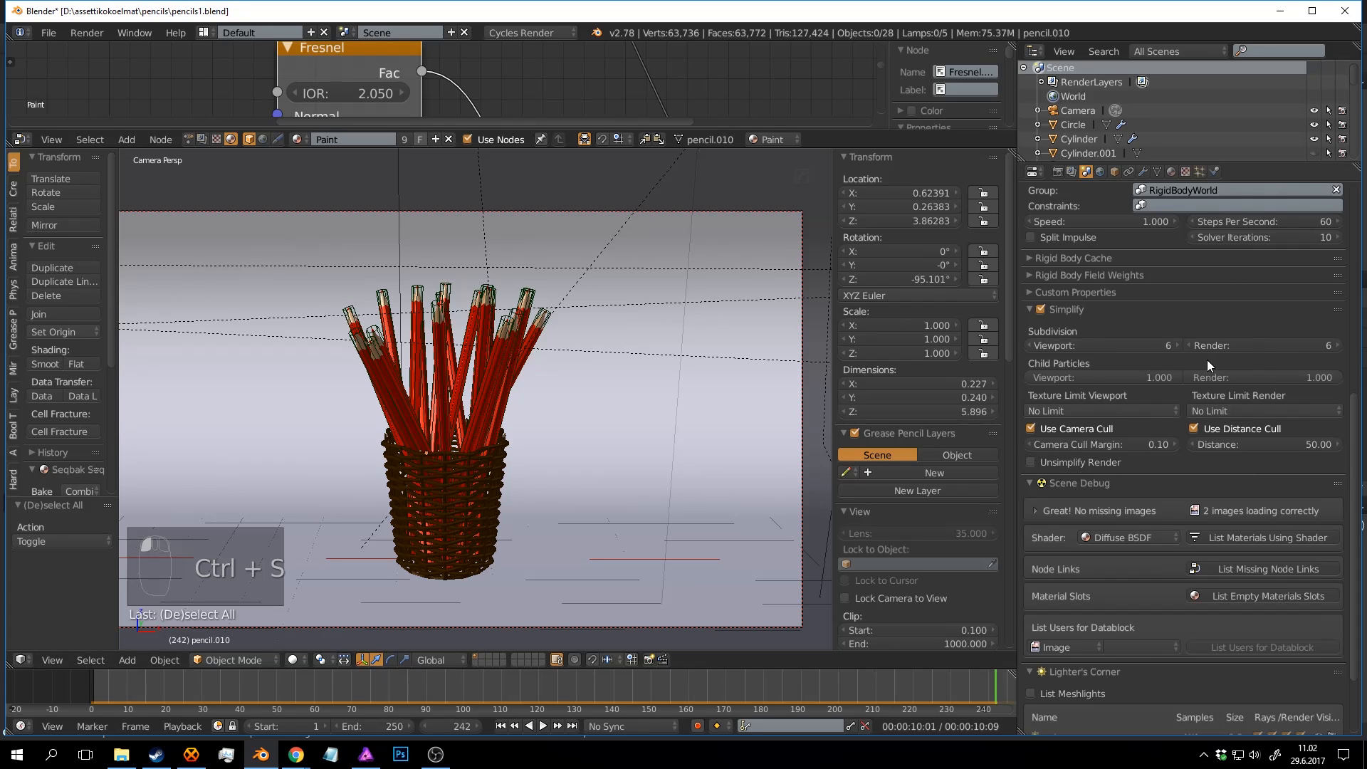
scroll(563, 376, "down", 1)
key("ctrl+s")
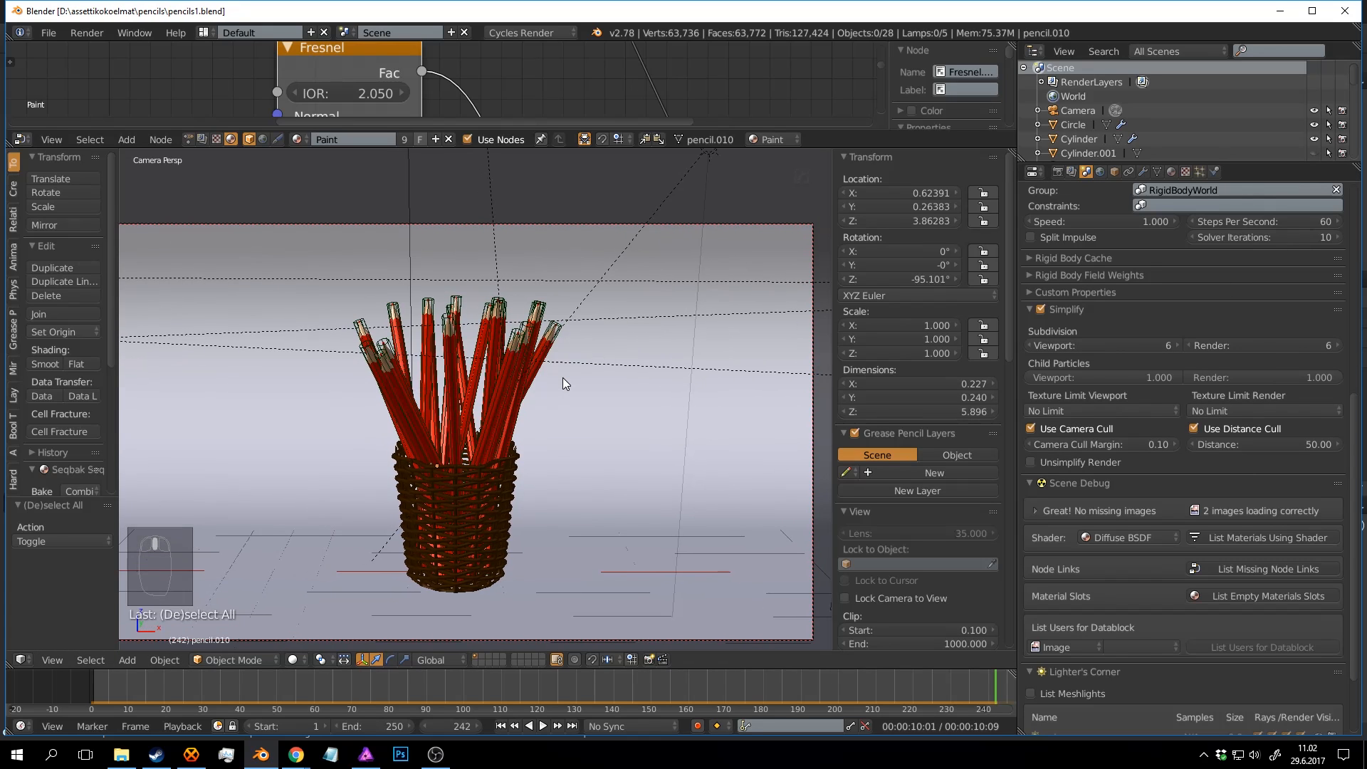
scroll(575, 359, "down", 2)
middle_click_drag(577, 357, 590, 381, "shift")
key("ctrl+s")
scroll(606, 373, "up", 2)
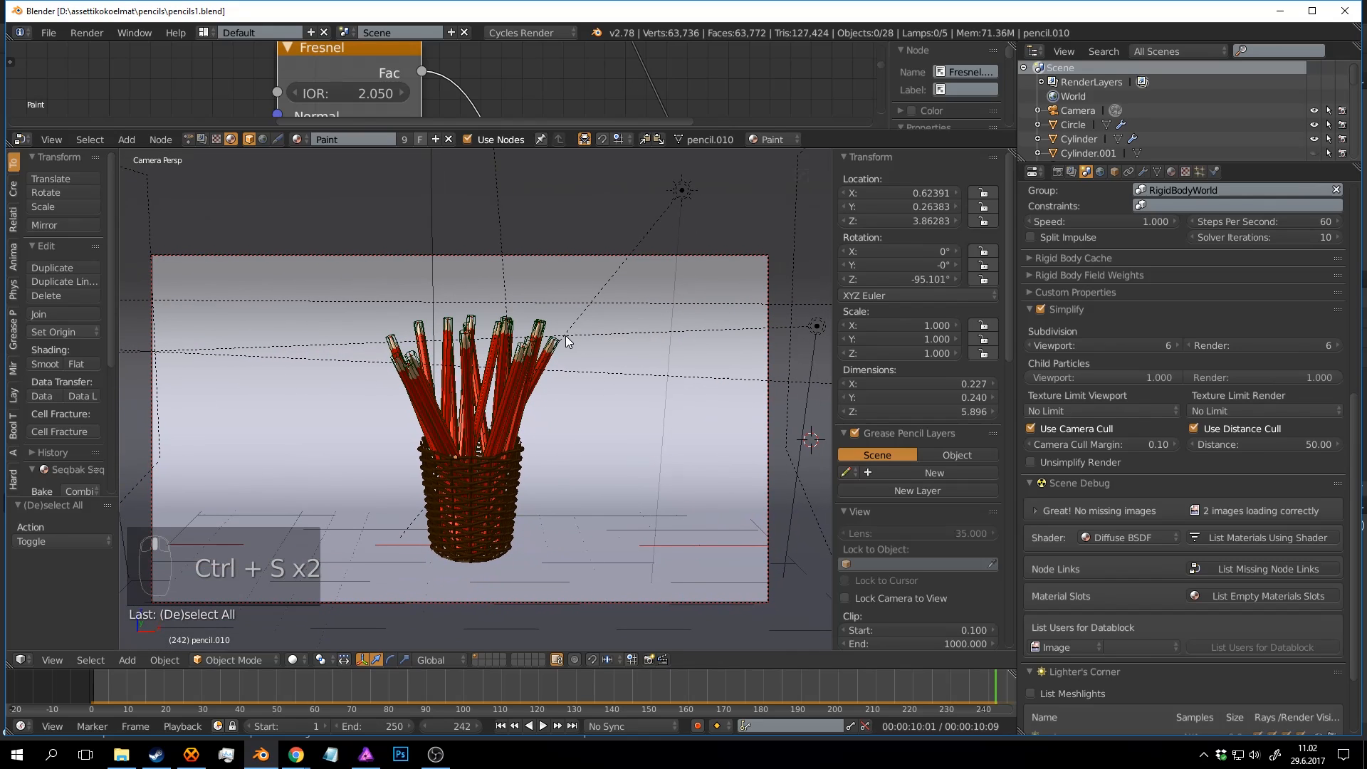
key("ctrl+s")
middle_click_drag(564, 342, 611, 359, "shift")
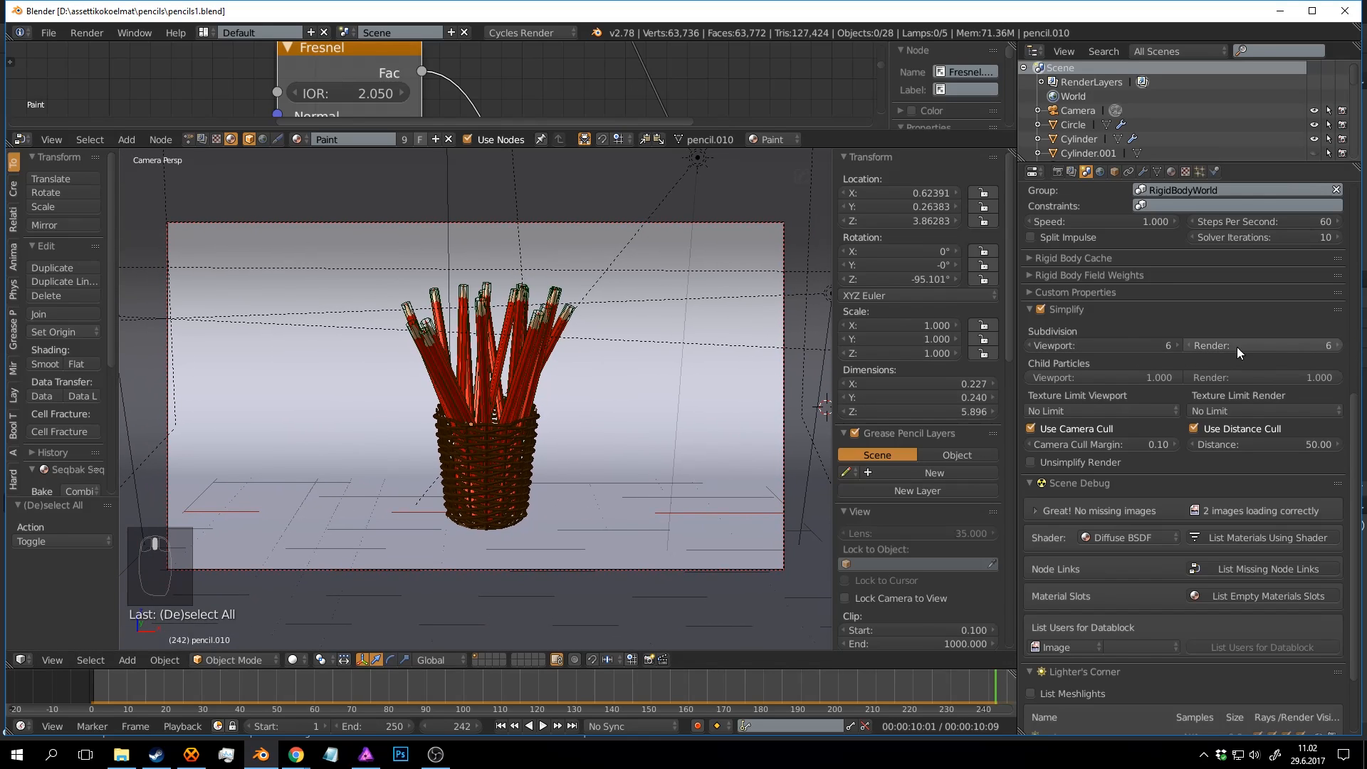
middle_click_drag(715, 334, 666, 332, "shift")
key("ctrl+s")
left_click(664, 331)
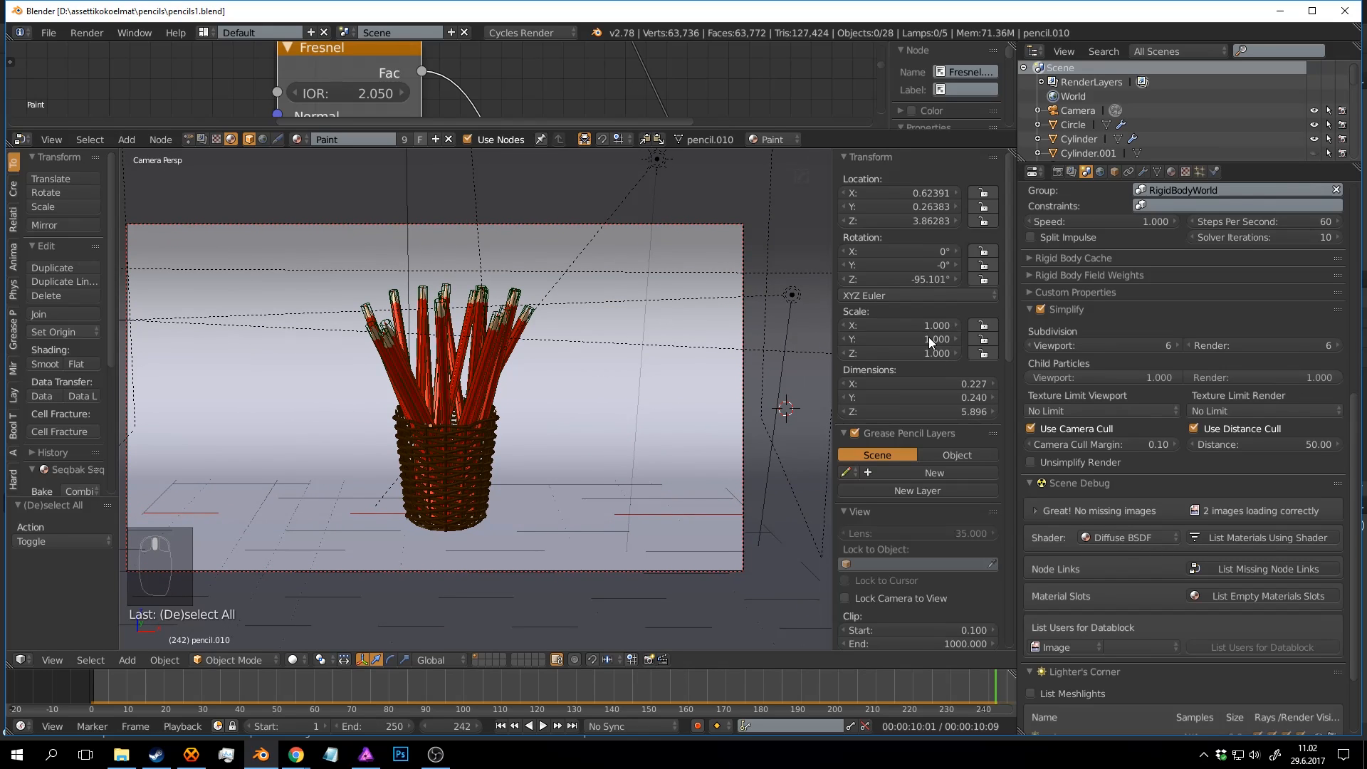
left_click(1330, 343)
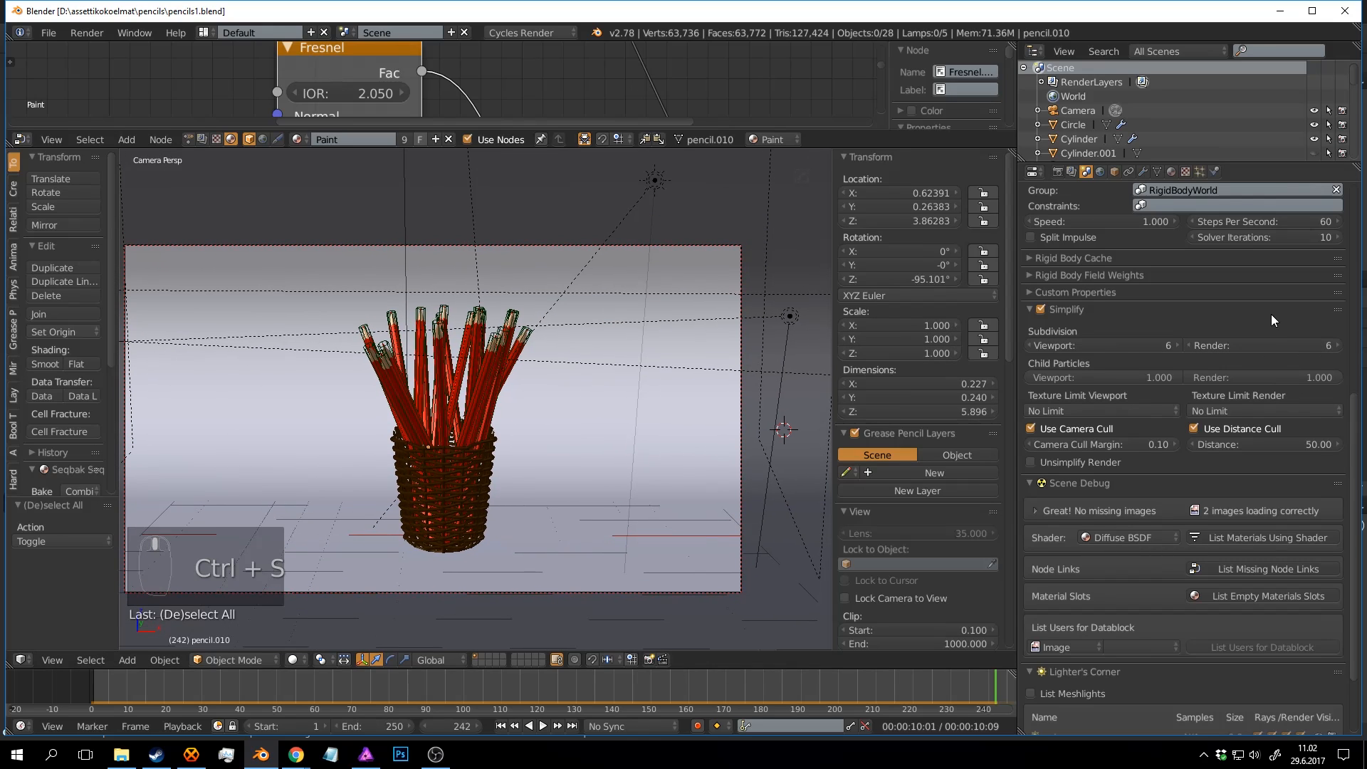
mouse_move(759, 355)
middle_mouse_down("shift")
mouse_move(748, 336)
mouse_move(762, 337)
middle_mouse_up("shift")
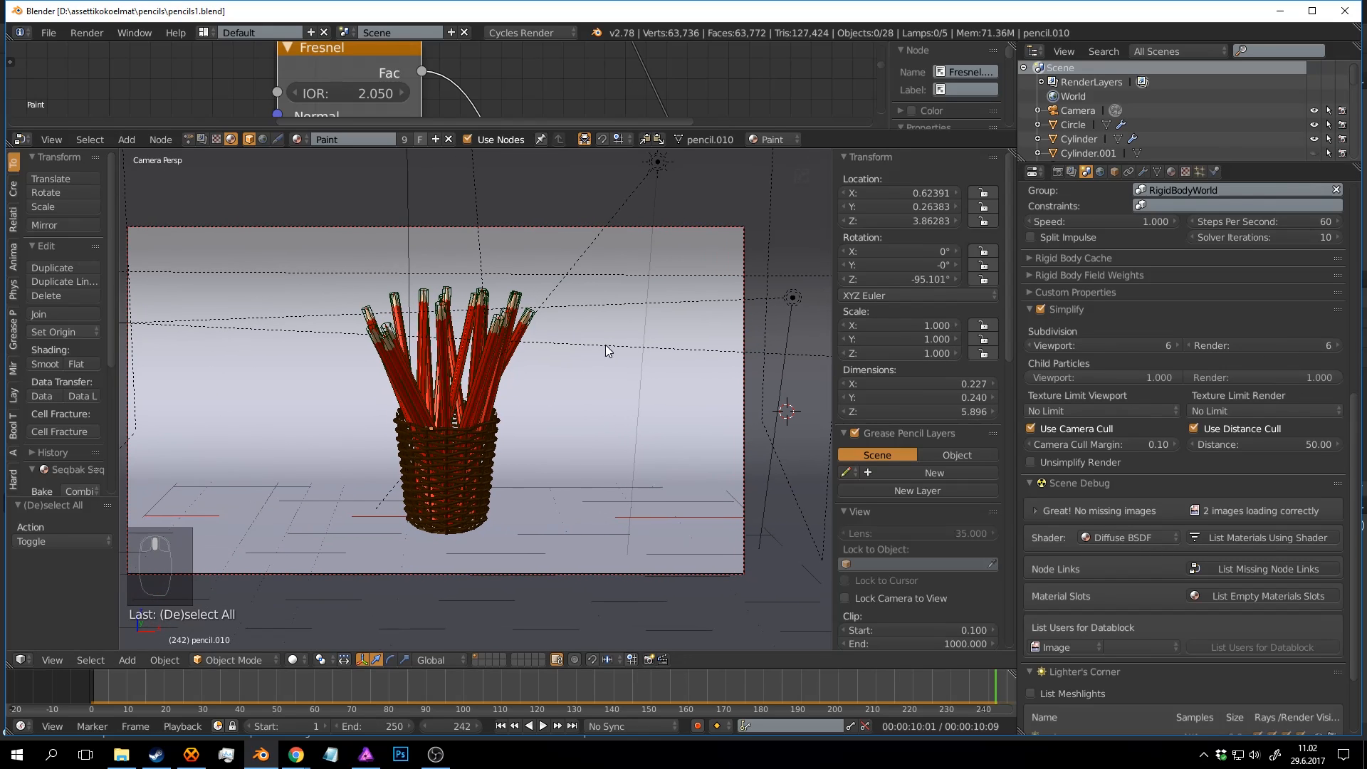
middle_click_drag(605, 345, 626, 391, "shift")
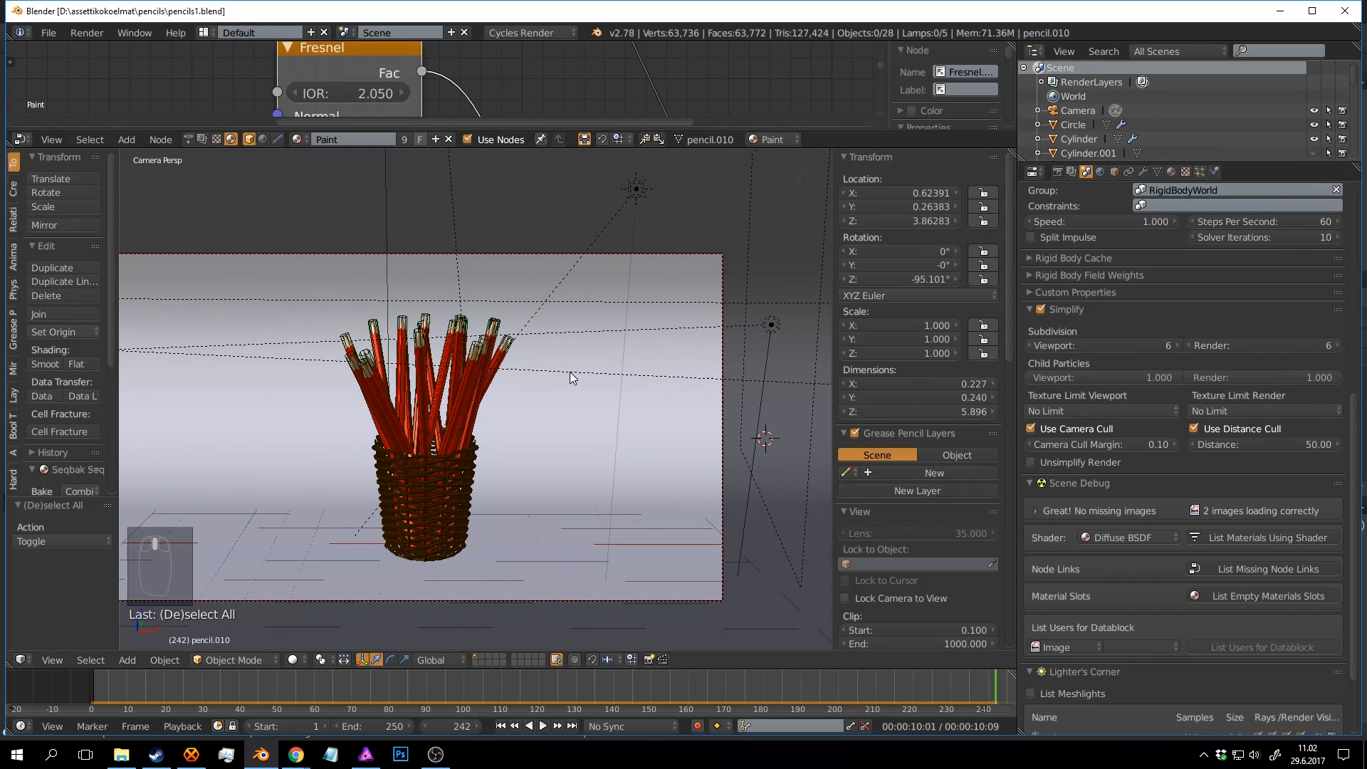
middle_click_drag(521, 378, 554, 367, "shift")
middle_click_drag(479, 344, 485, 334, "shift")
Check the pencil basket through the camera in rendered shading, return to solid shading and save the file.
key("ctrl+s")
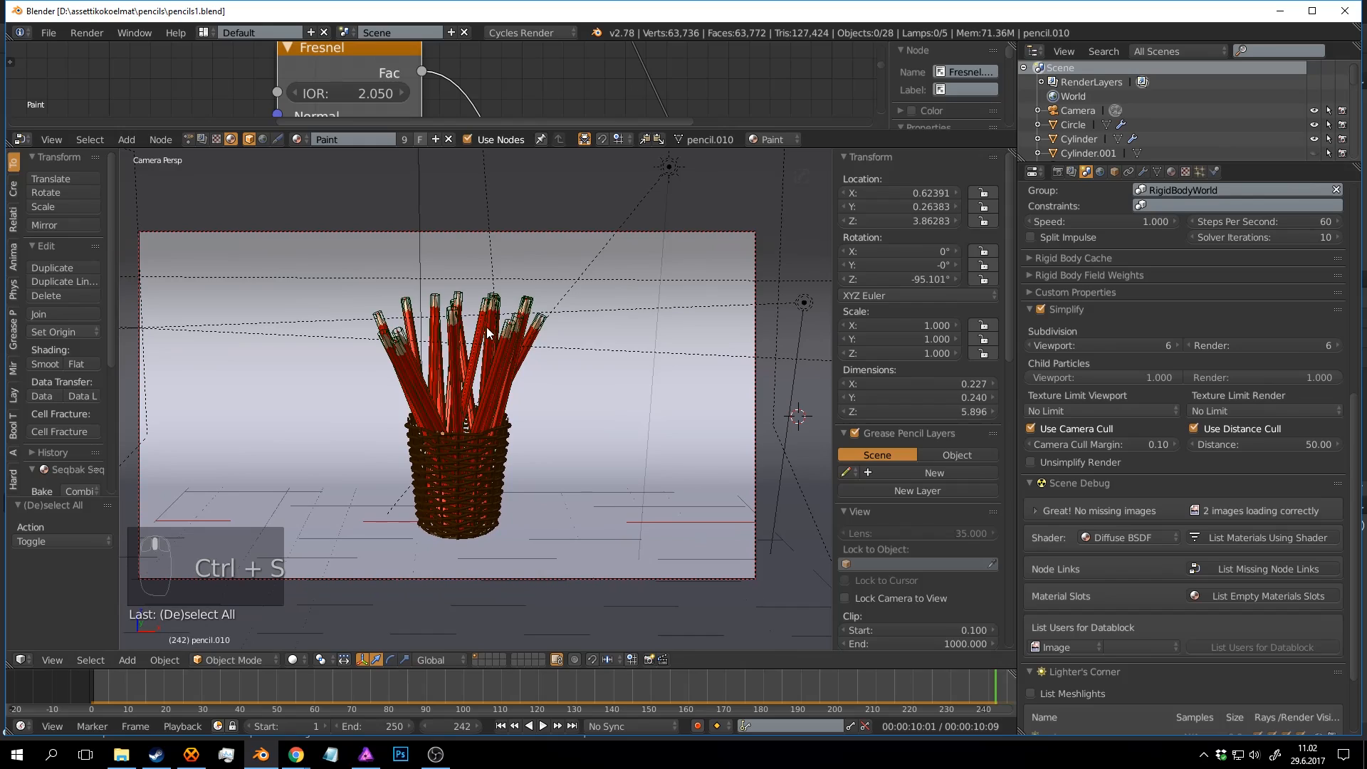
key("shift+z")
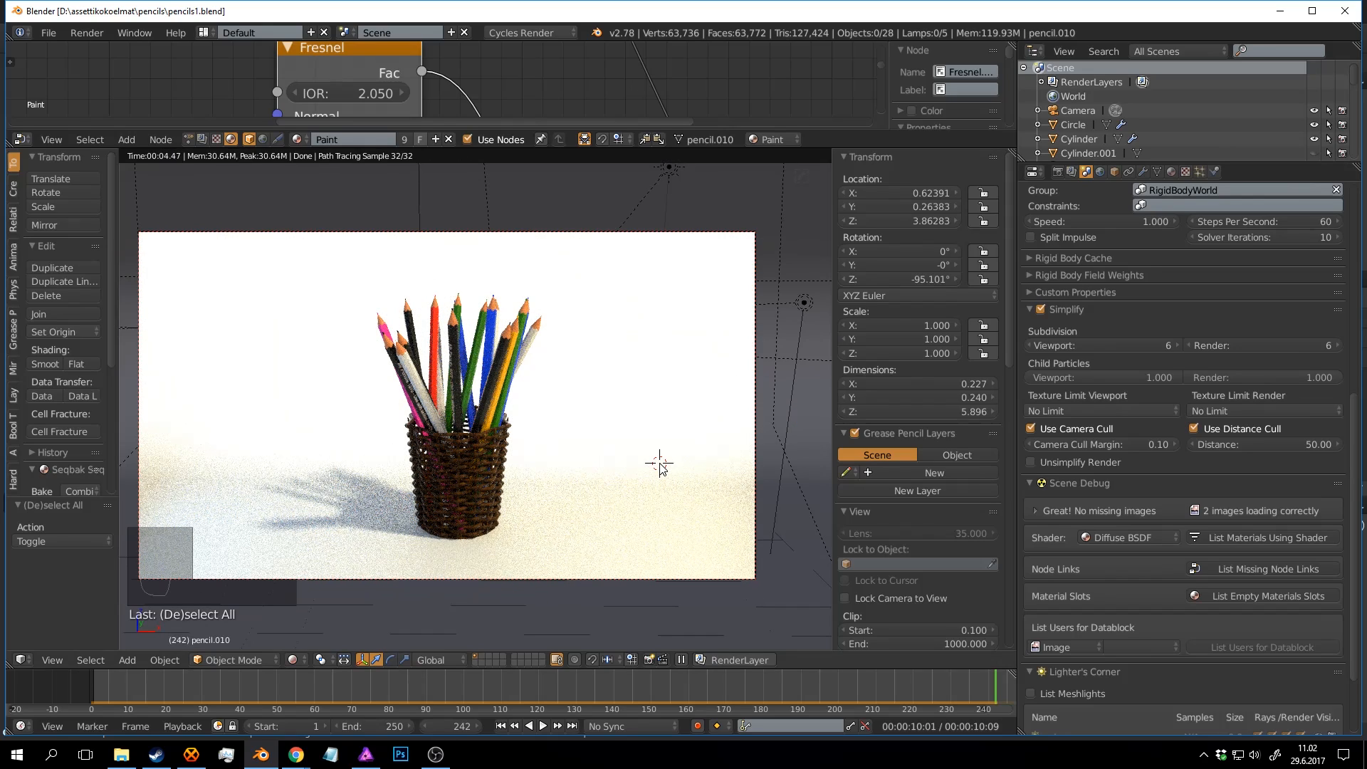
key("shift+z")
key("ctrl+s")
left_click(656, 459)
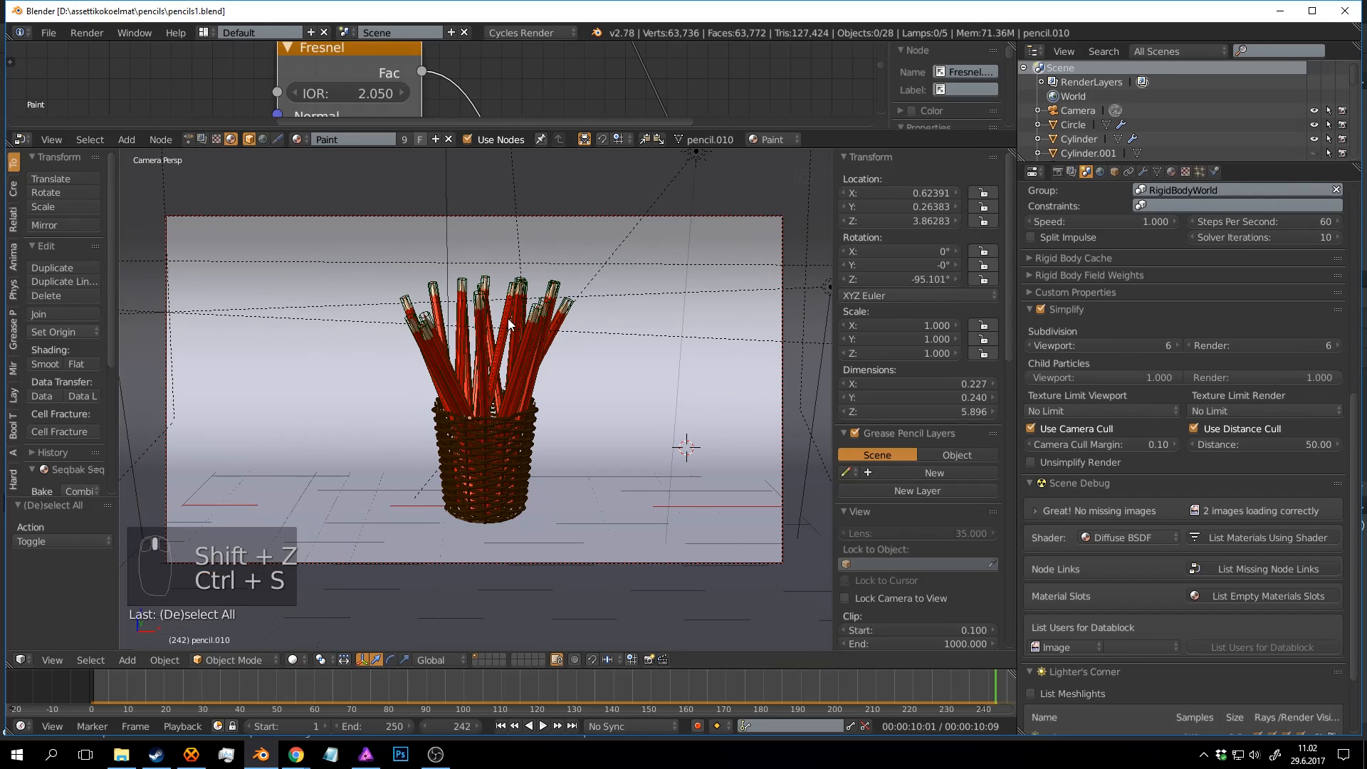
middle_click_drag(509, 324, 488, 352, "shift")
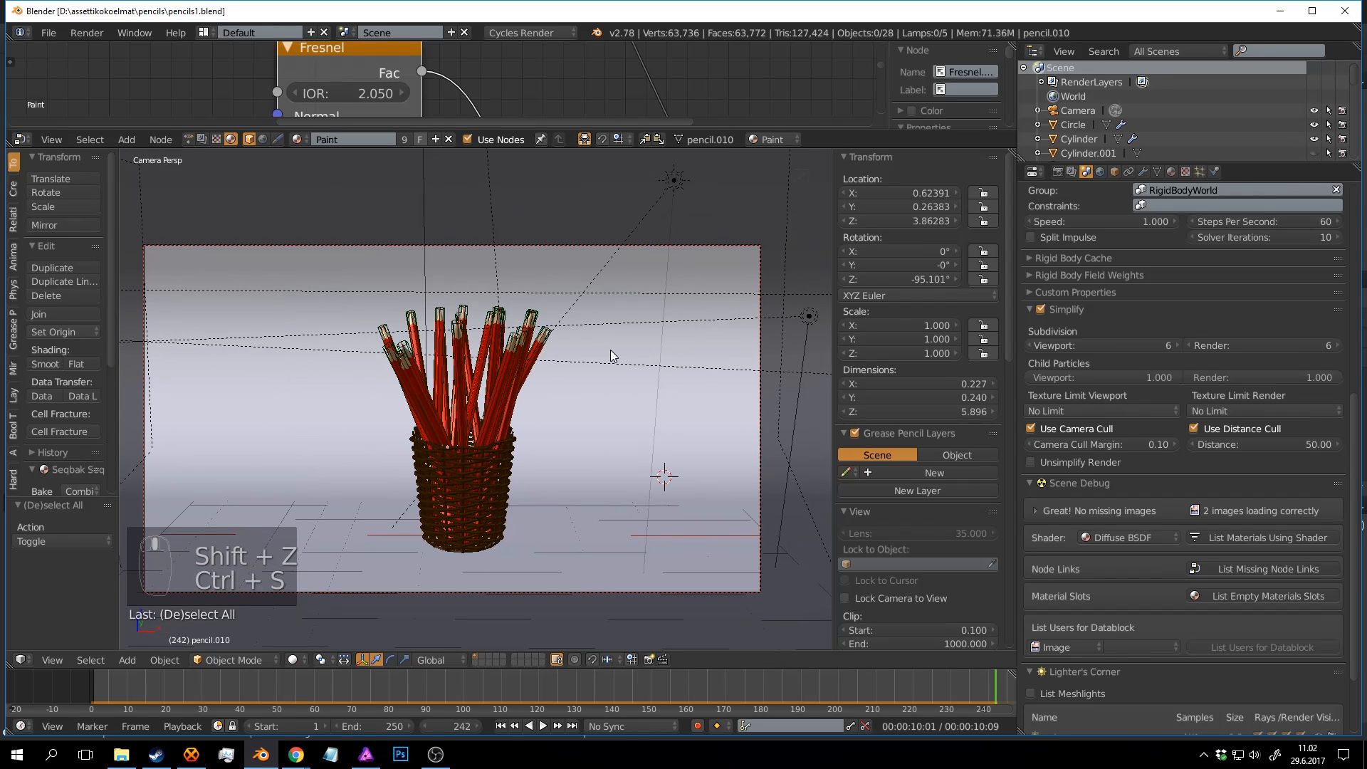
Start a full render of the pencil basket, examine the first rendered tiles up close and cancel the render.
key("F12")
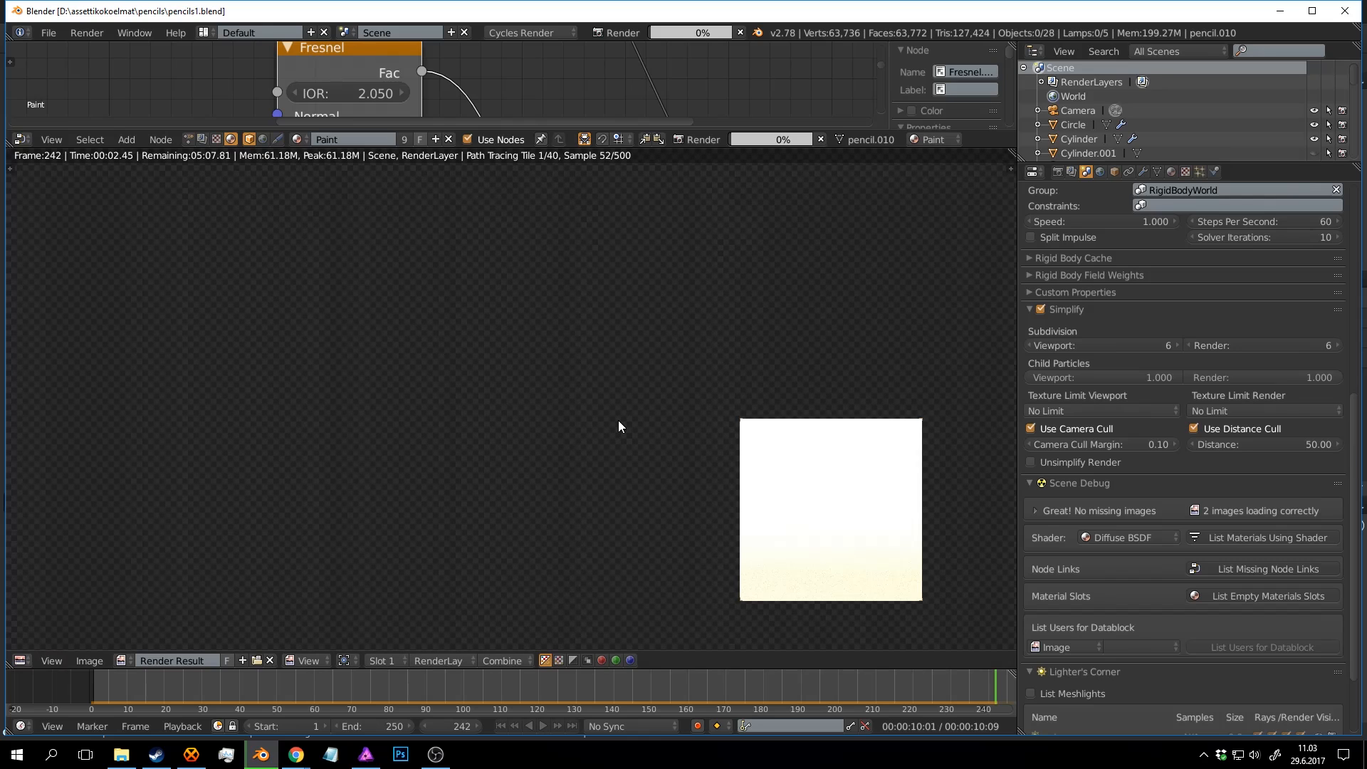
scroll(618, 421, "down", 2)
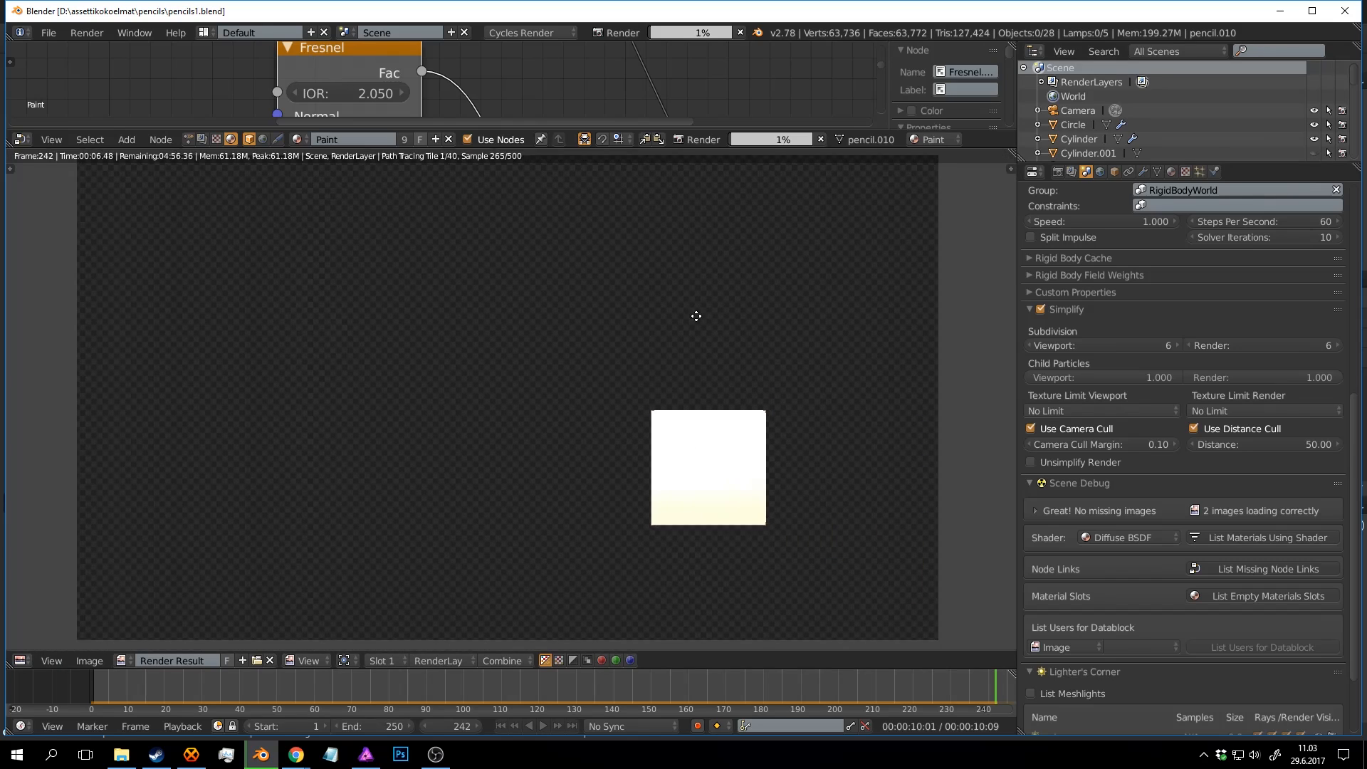
scroll(703, 321, "down", 1)
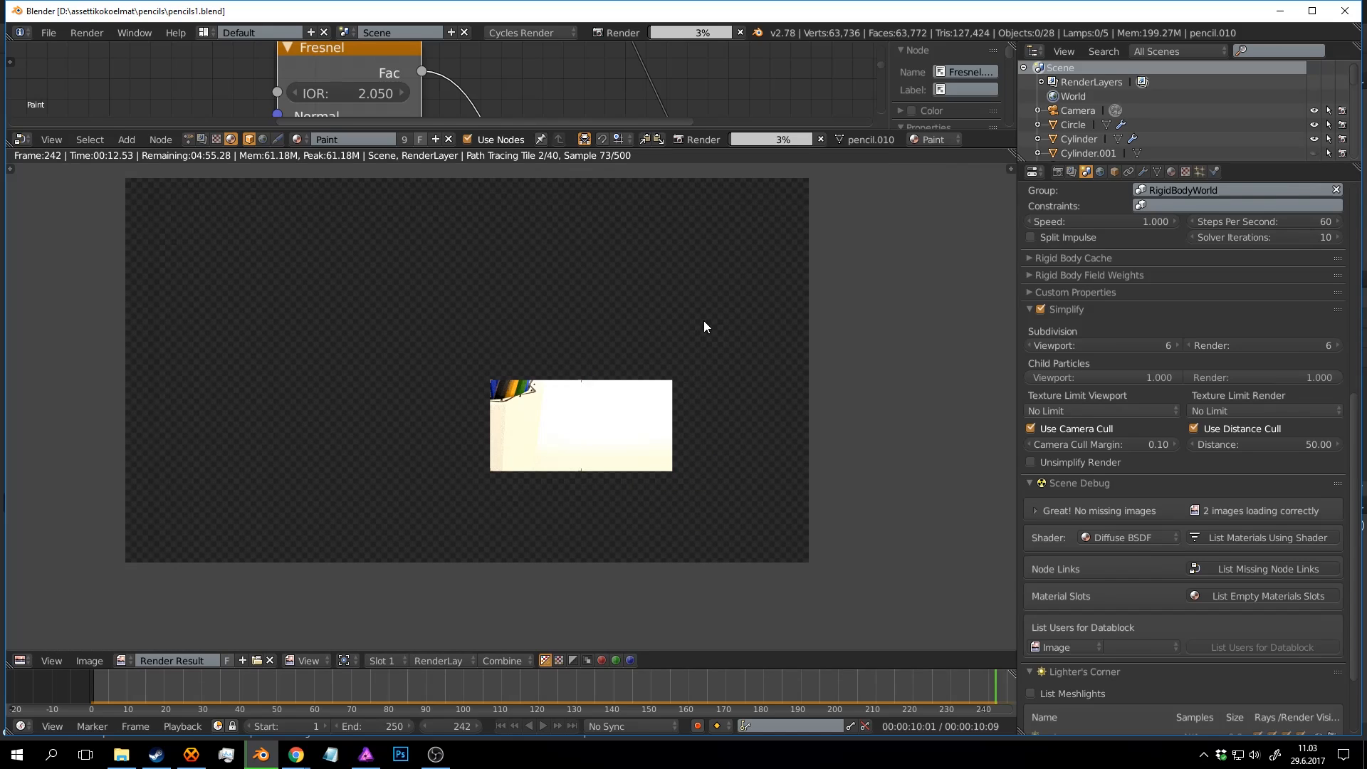
scroll(504, 421, "up", 7)
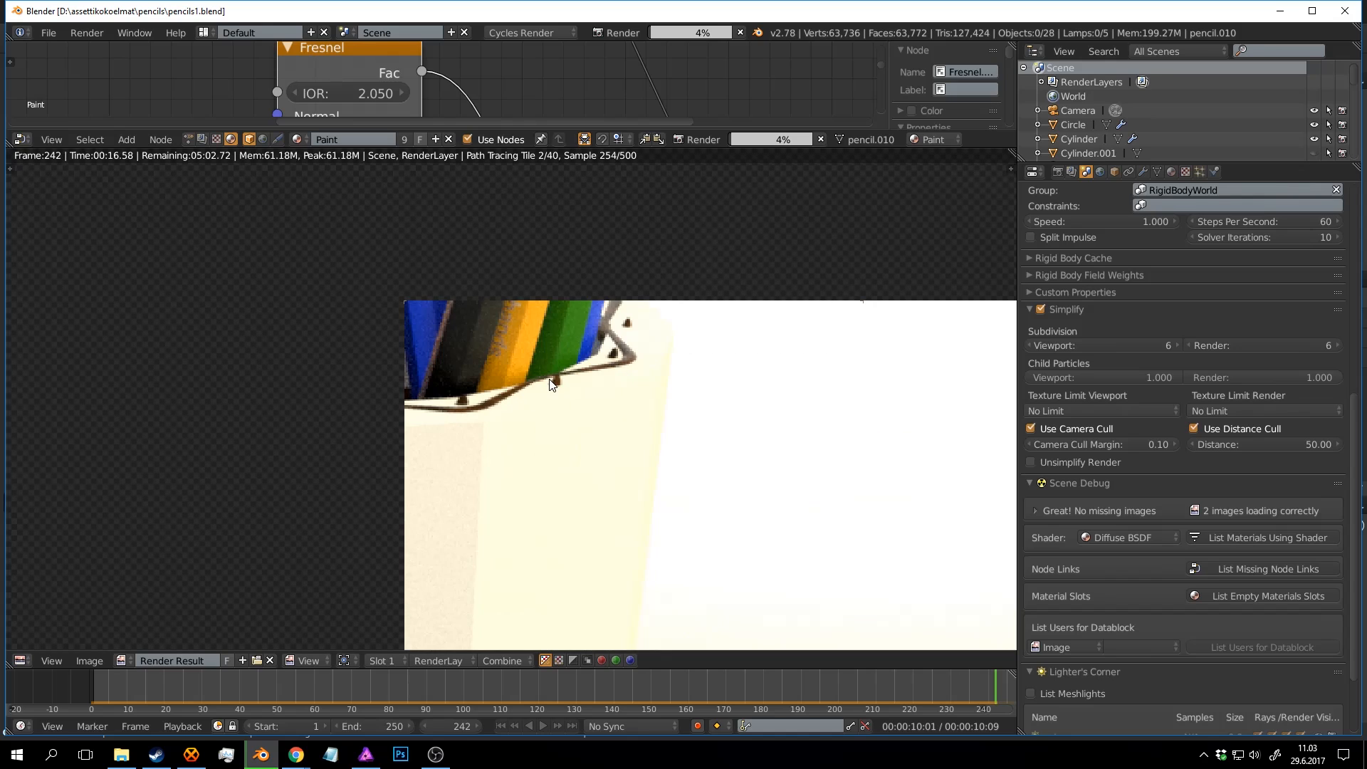
scroll(555, 385, "down", 3)
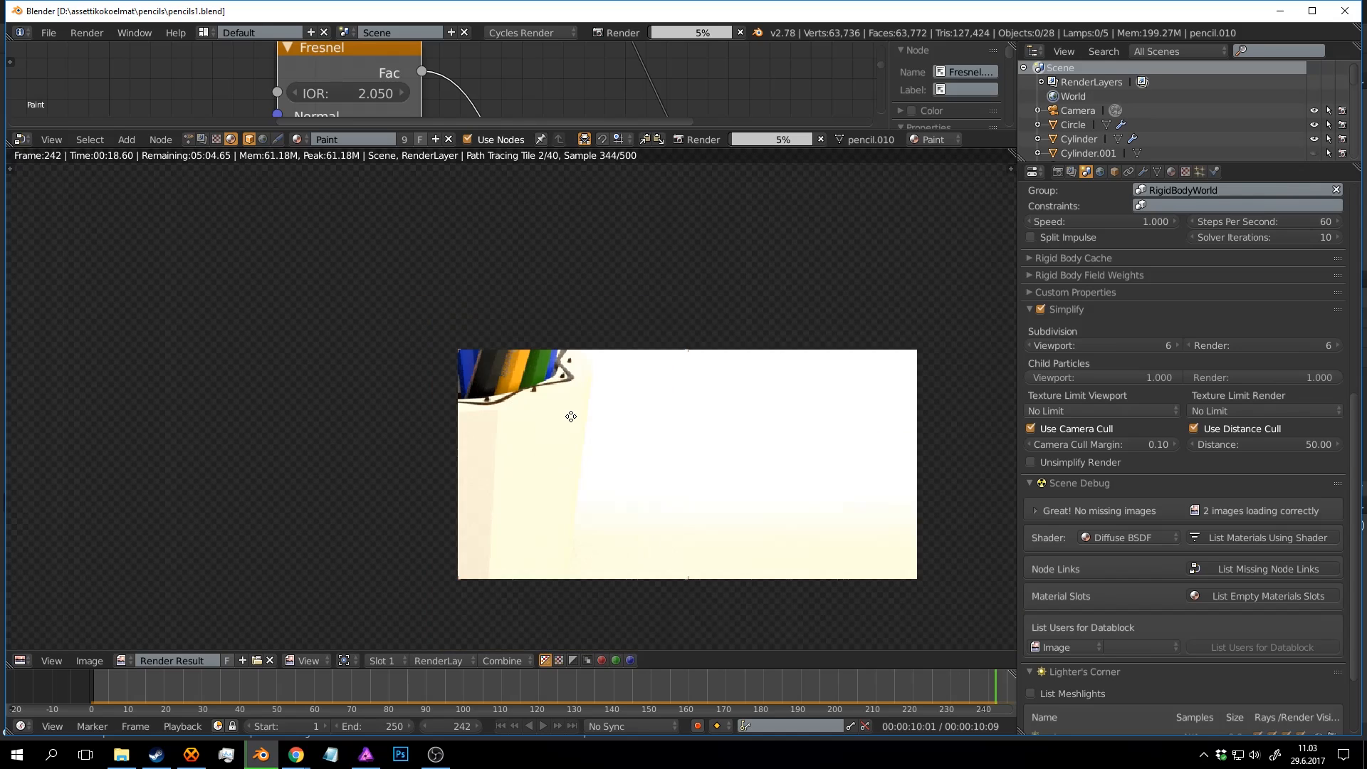
middle_click_drag(586, 477, 588, 471)
scroll(588, 470, "up", 2)
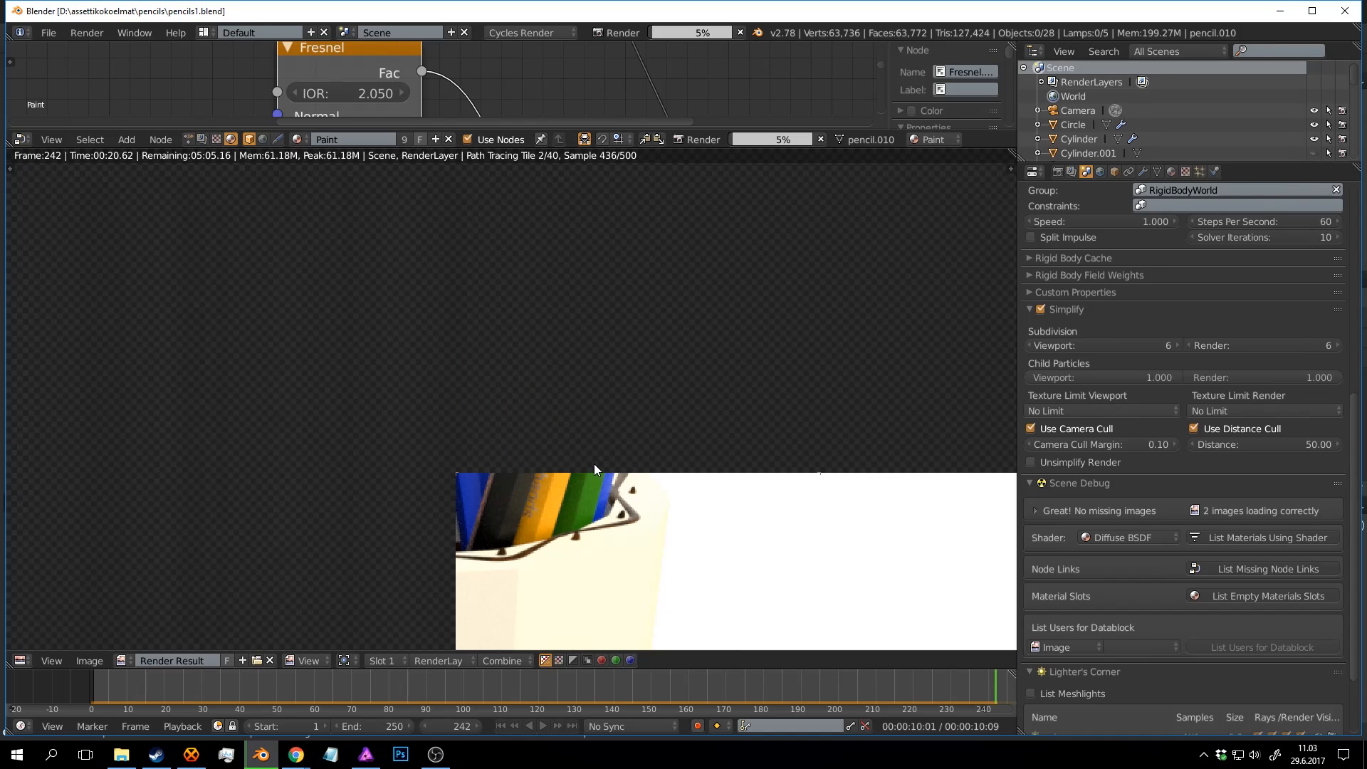
scroll(594, 464, "down", 3)
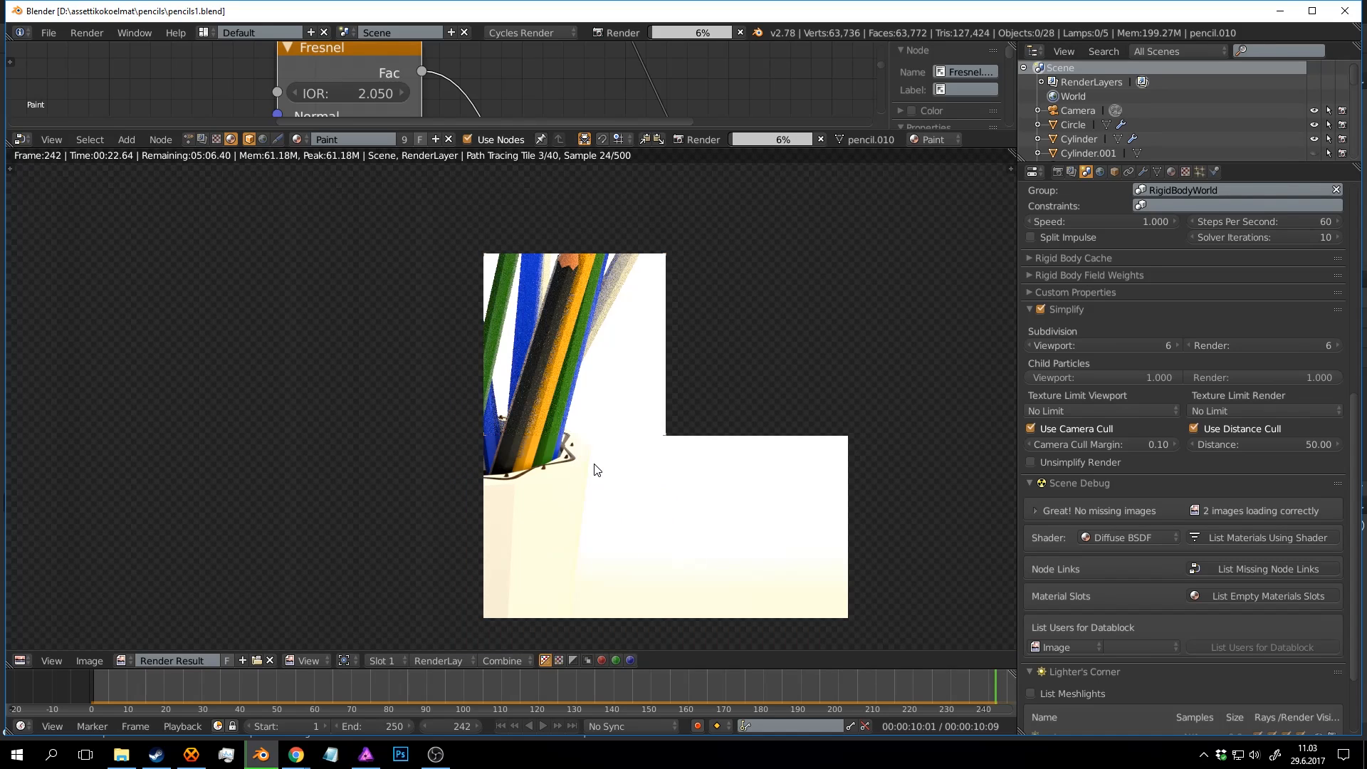
mouse_move(597, 446)
middle_mouse_down("ctrl")
mouse_move(586, 430)
mouse_move(600, 445)
middle_mouse_up("ctrl")
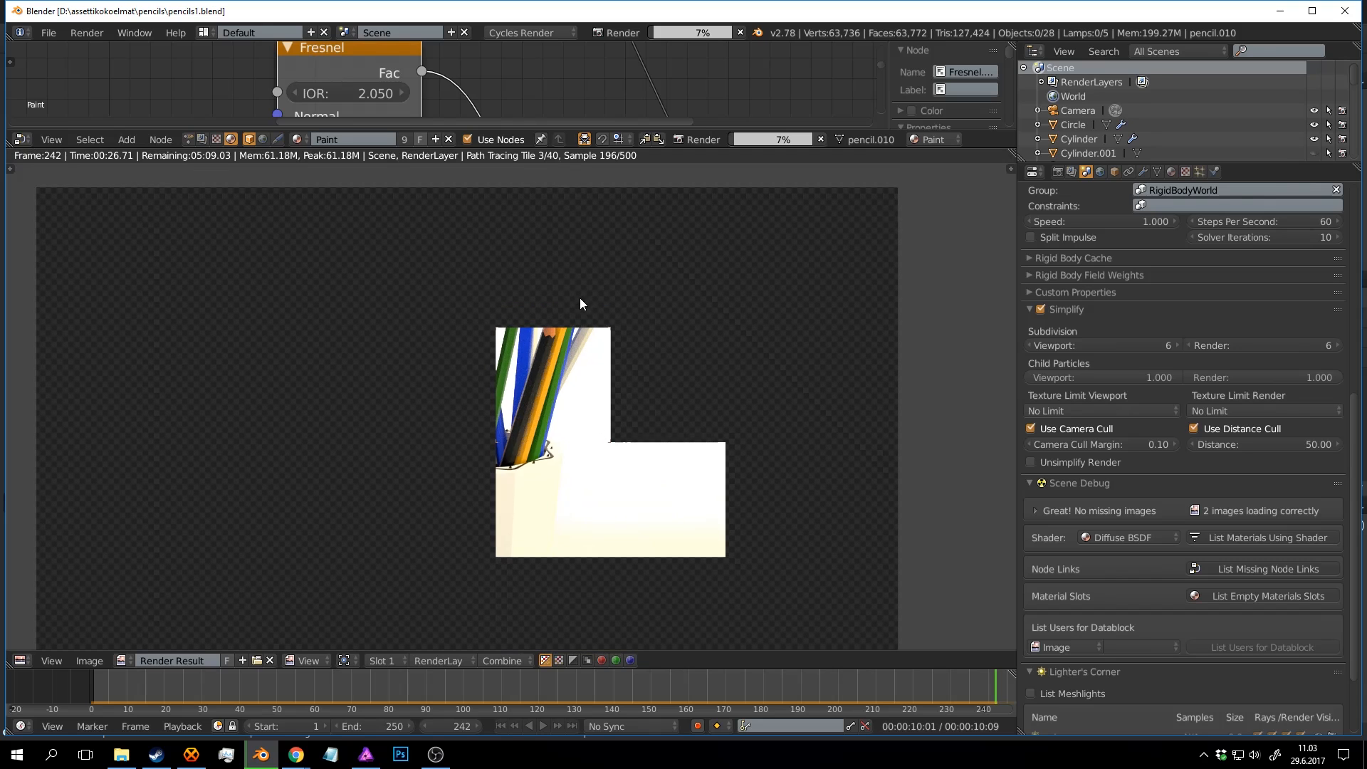
key("Escape")
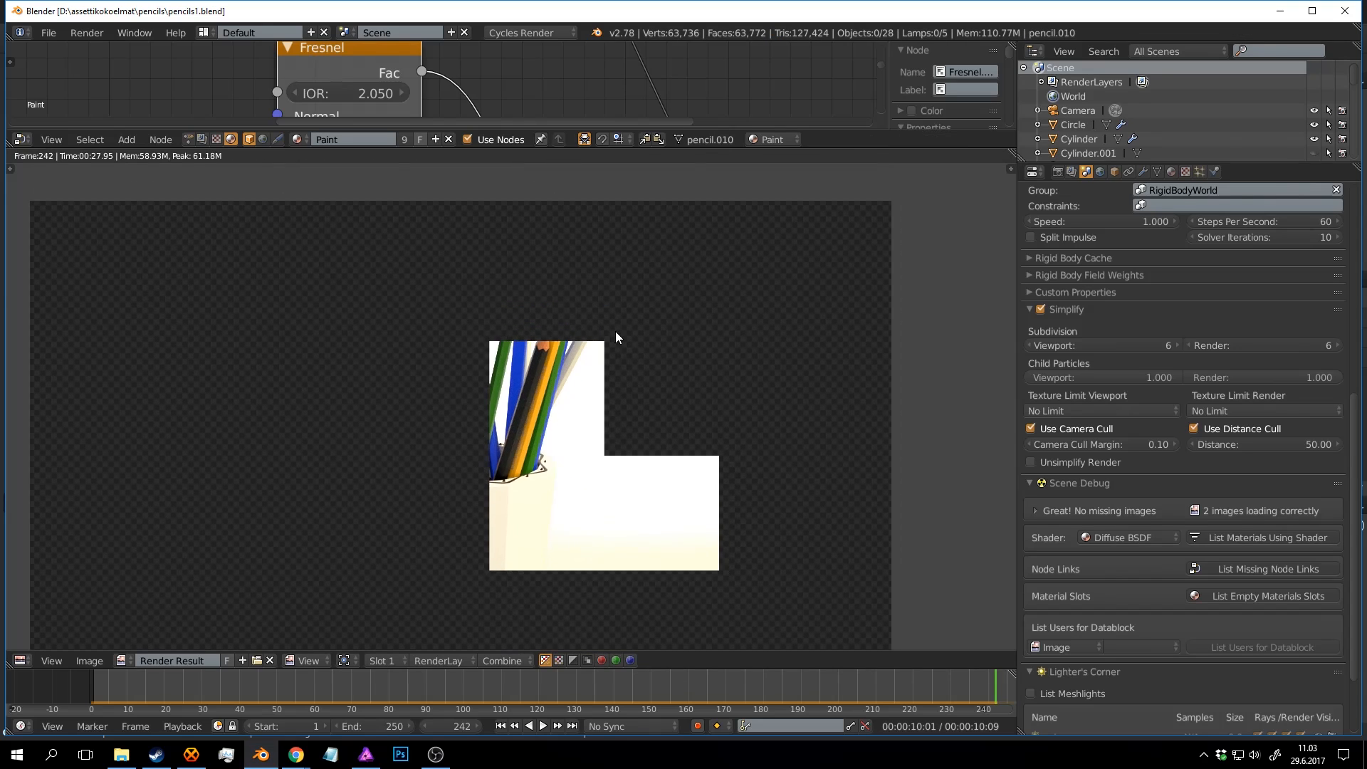
Leave the render view, unhide the plain cylinder around the basket and exclude Cylinder.001 from rendering.
key("F11")
scroll(579, 416, "up", 4)
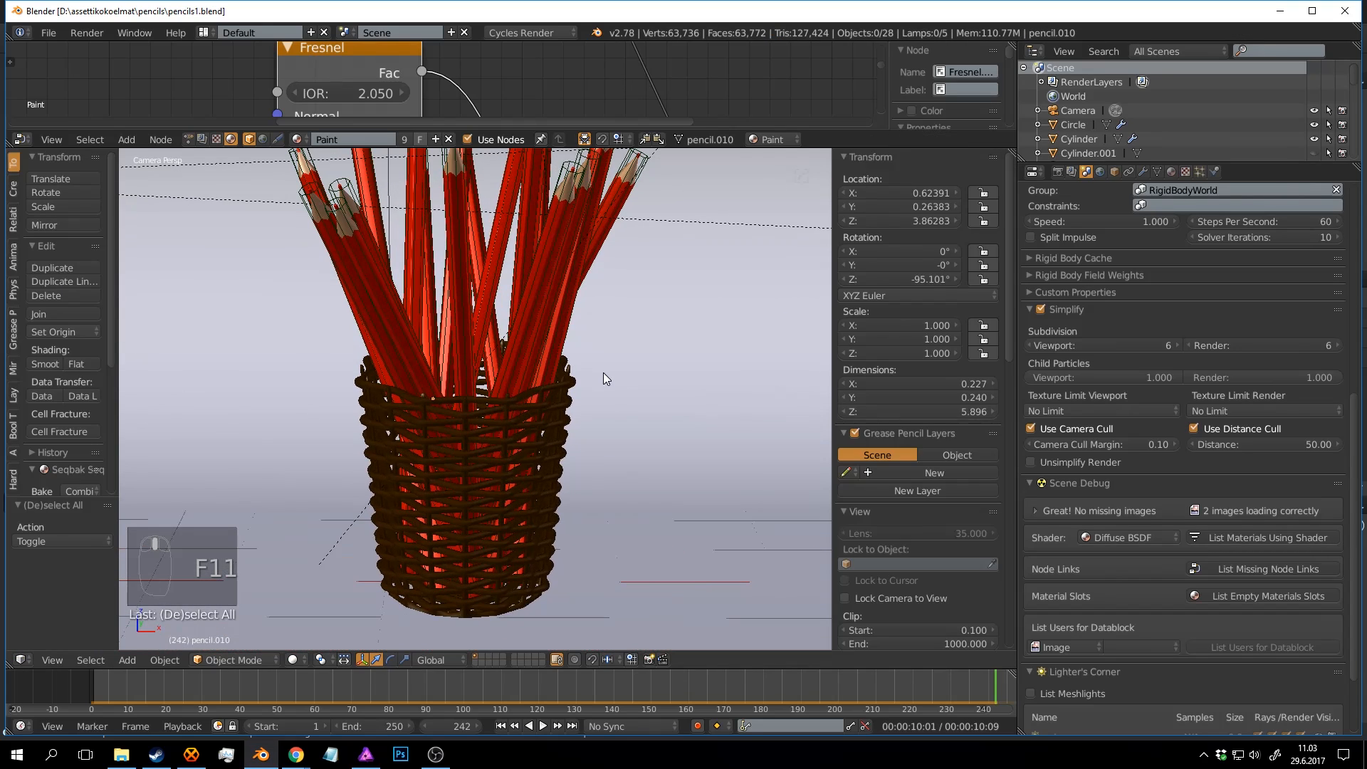
key("alt+h")
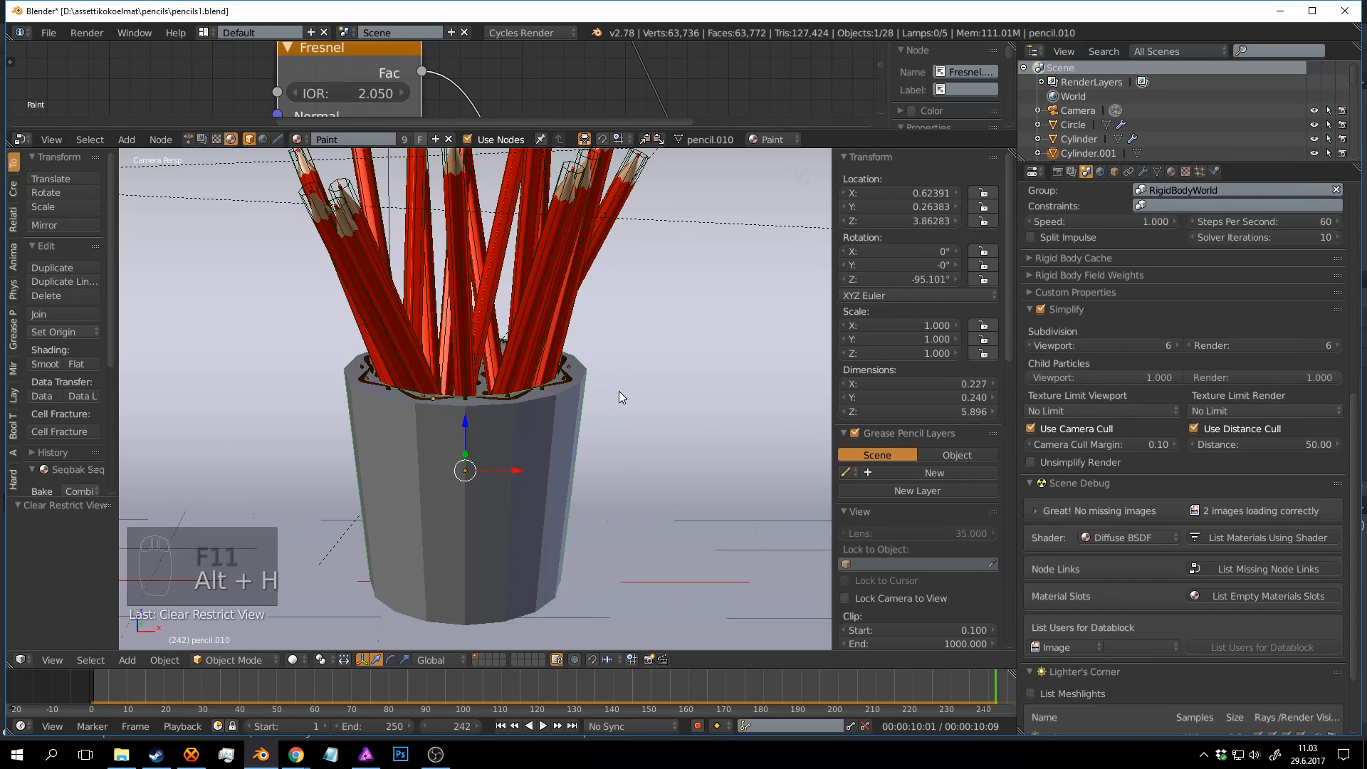
key("a")
right_click(575, 404)
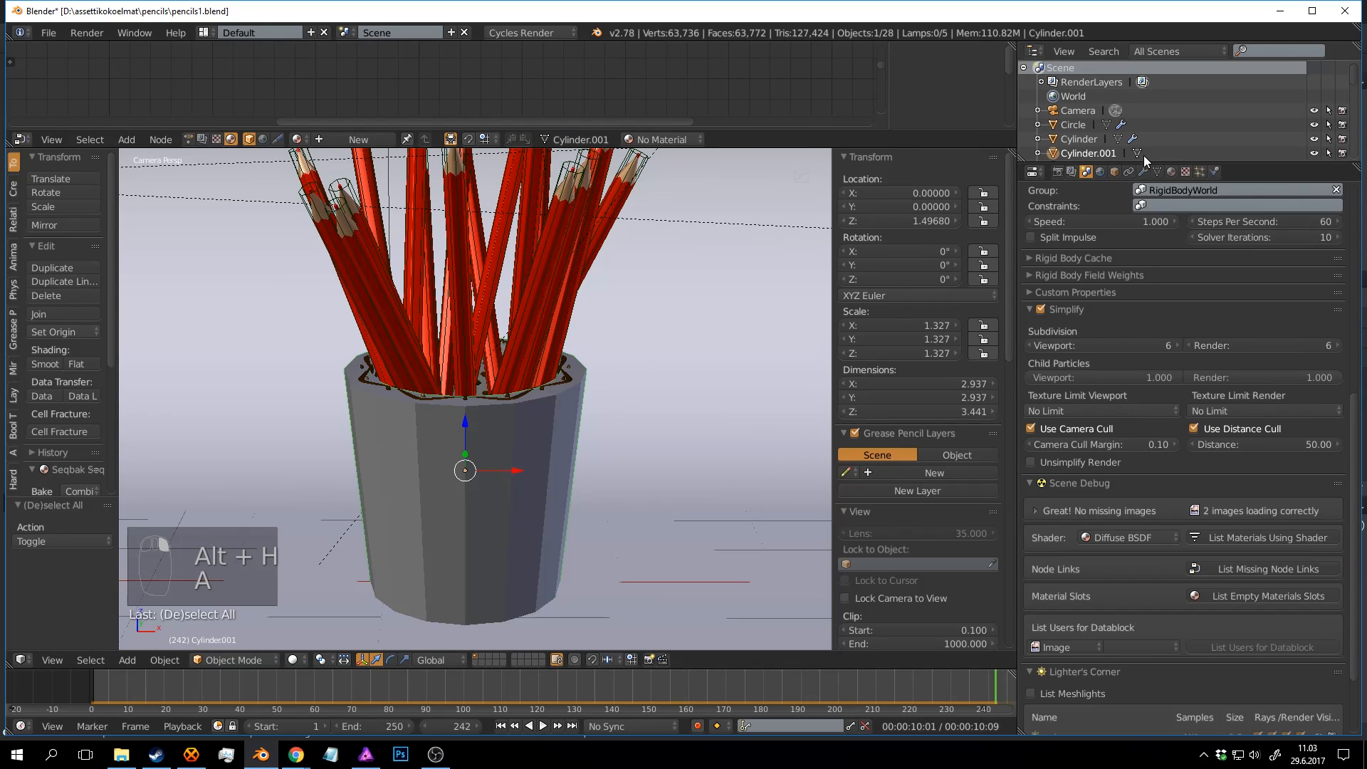
left_click_drag(1145, 163, 1147, 275)
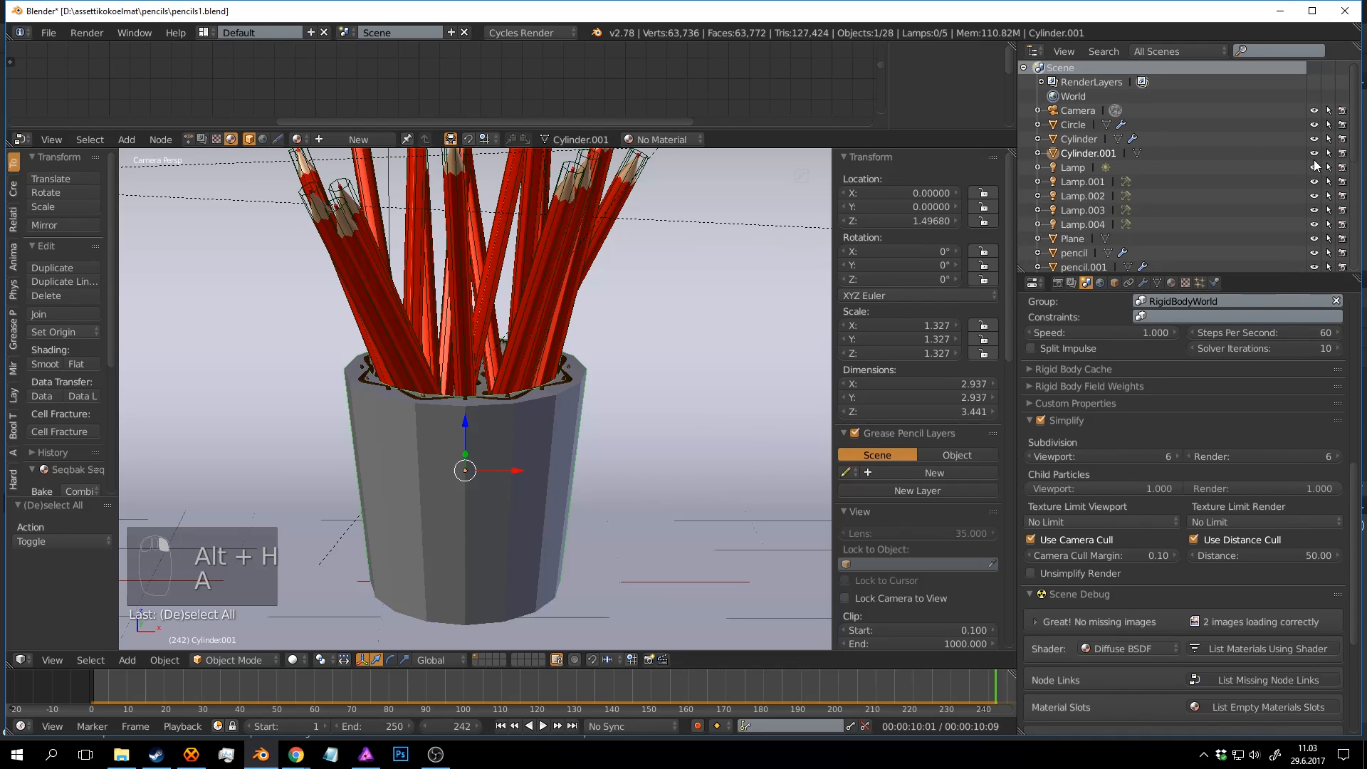
left_click(1345, 154)
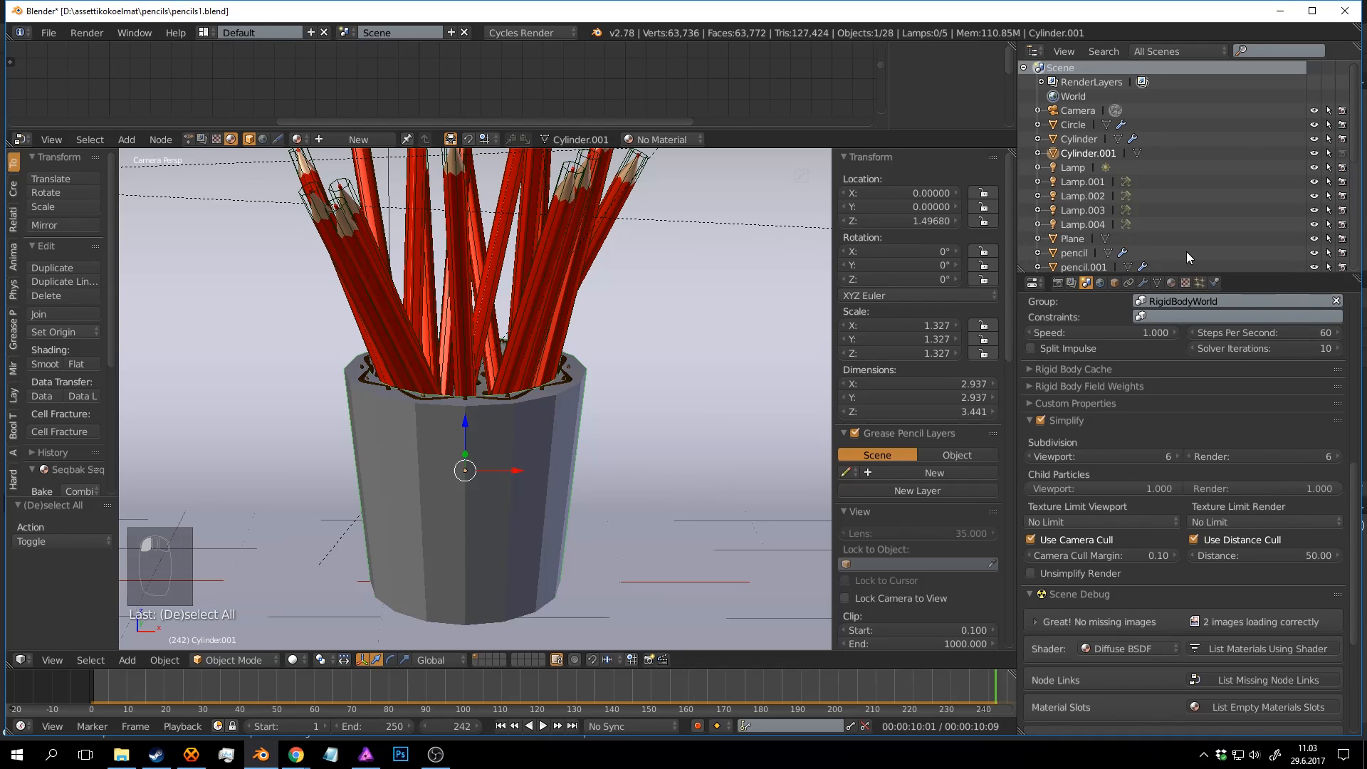
Hide the plain cylinder around the basket in the viewport again.
scroll(1187, 258, "down", 2)
middle_click_drag(575, 358, 641, 289, "shift")
key("a")
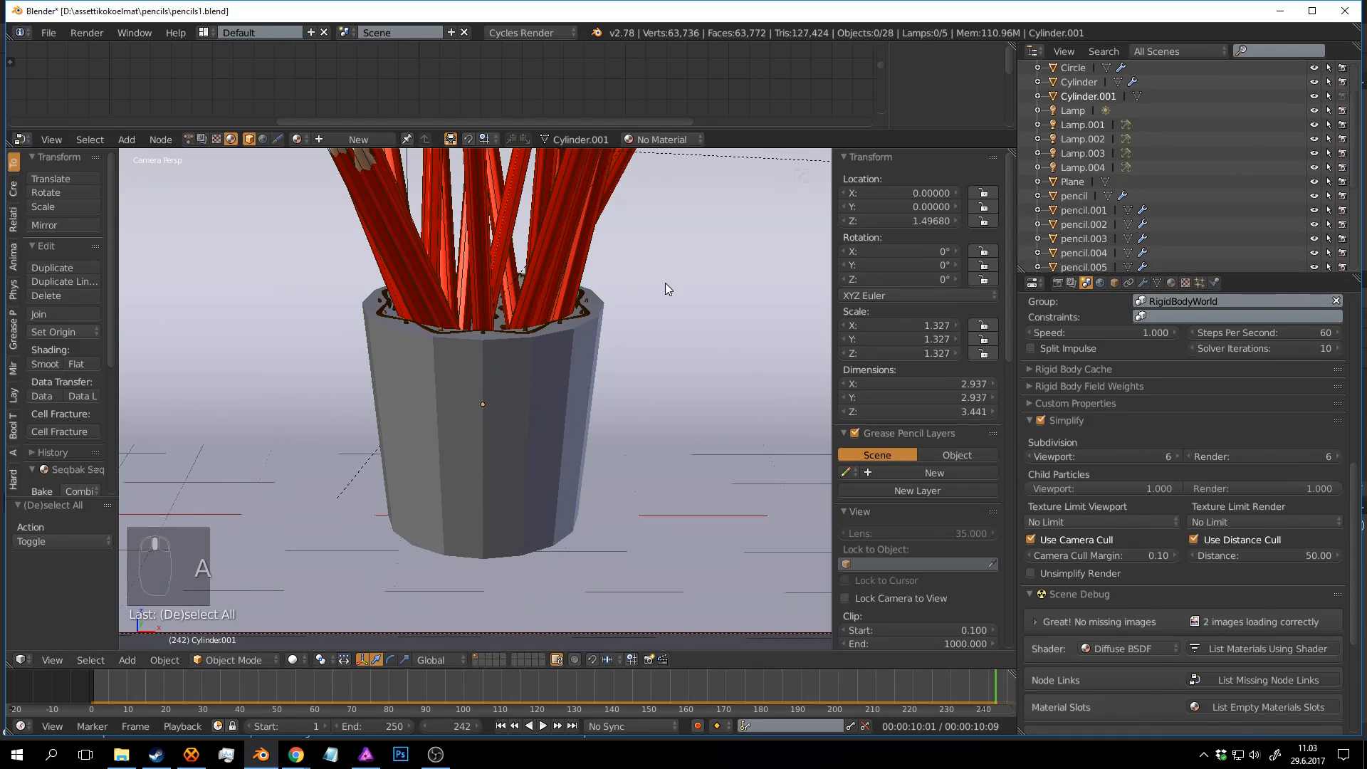
right_click(590, 368)
key("ctrl+s")
key("h")
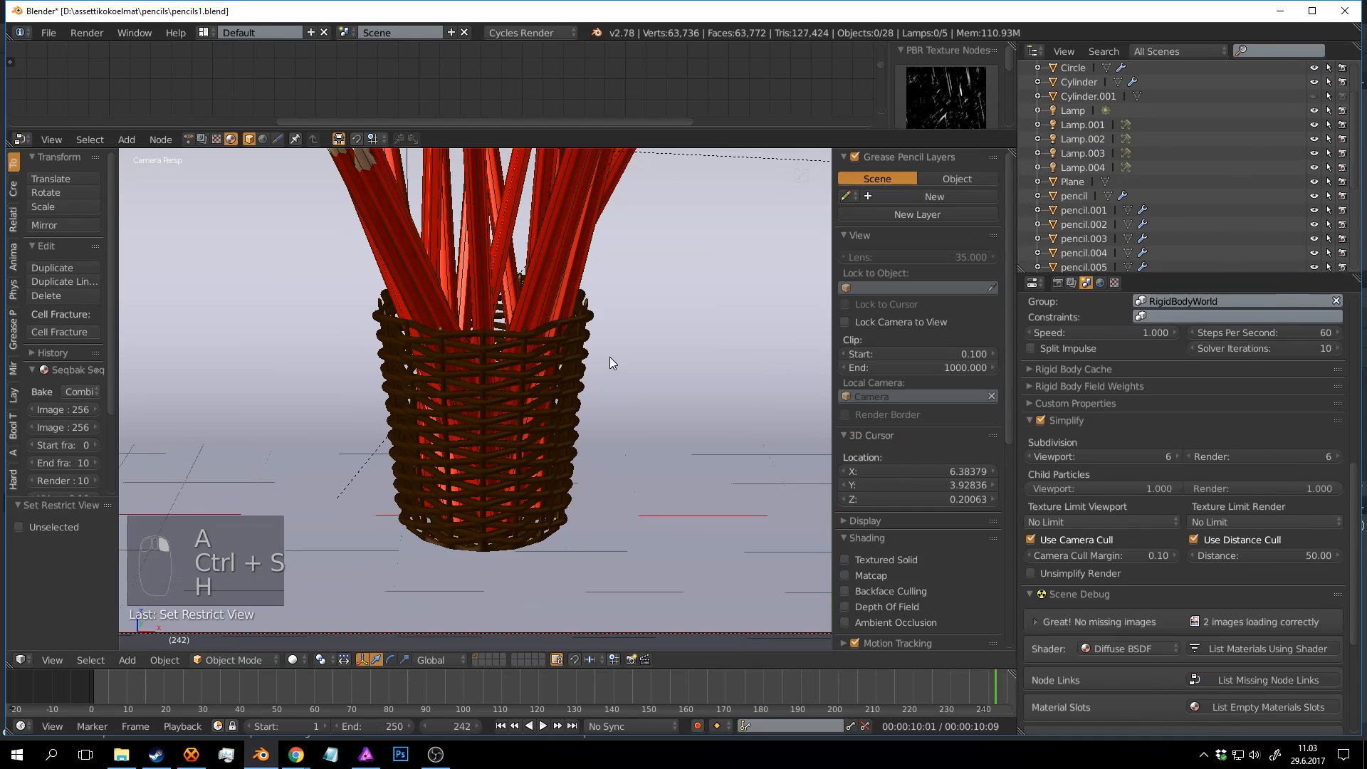
Save the file and render the full image of the pencil basket.
key("ctrl+s")
scroll(574, 348, "down", 3)
key("F12")
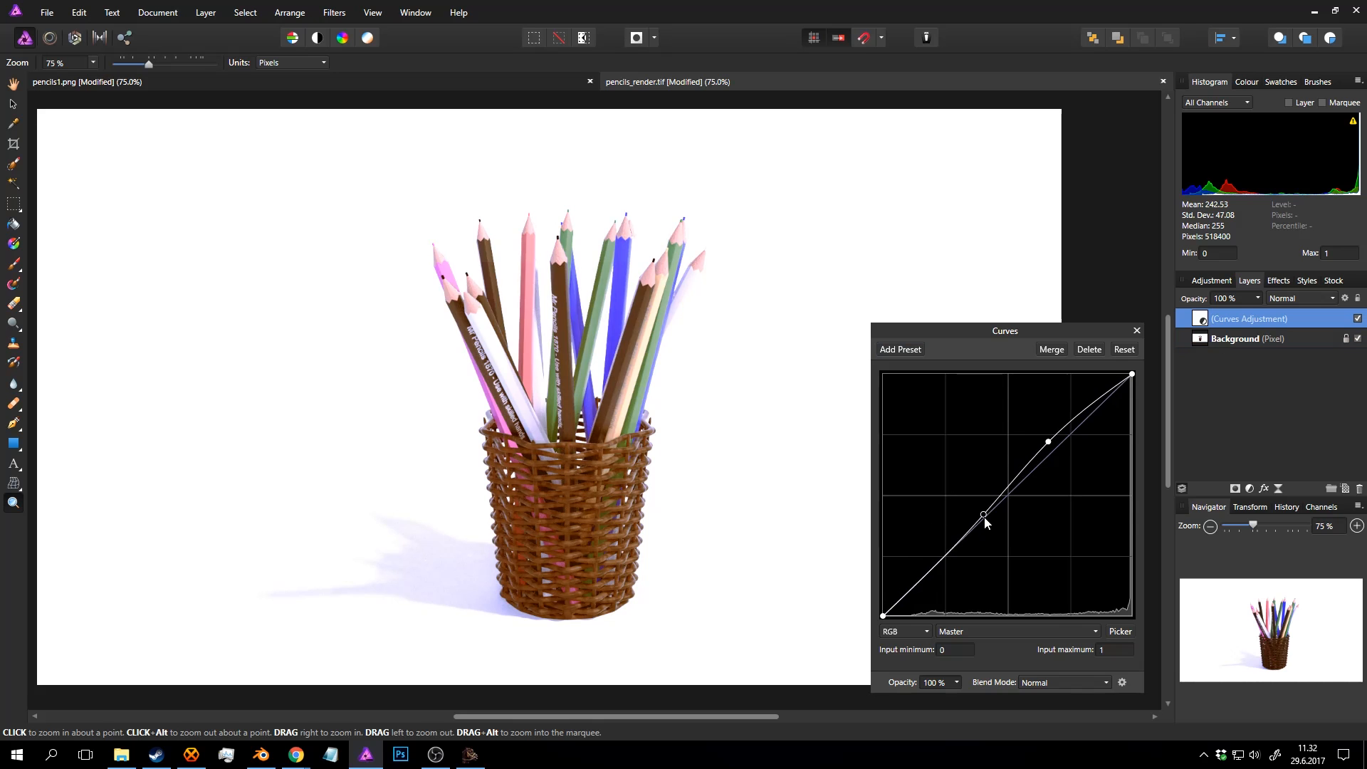
Raise the lower middle point of the RGB master curve on pencils_render.tif, close the Curves adjustment and view the image at 100%.
left_click_drag(985, 523, 981, 507)
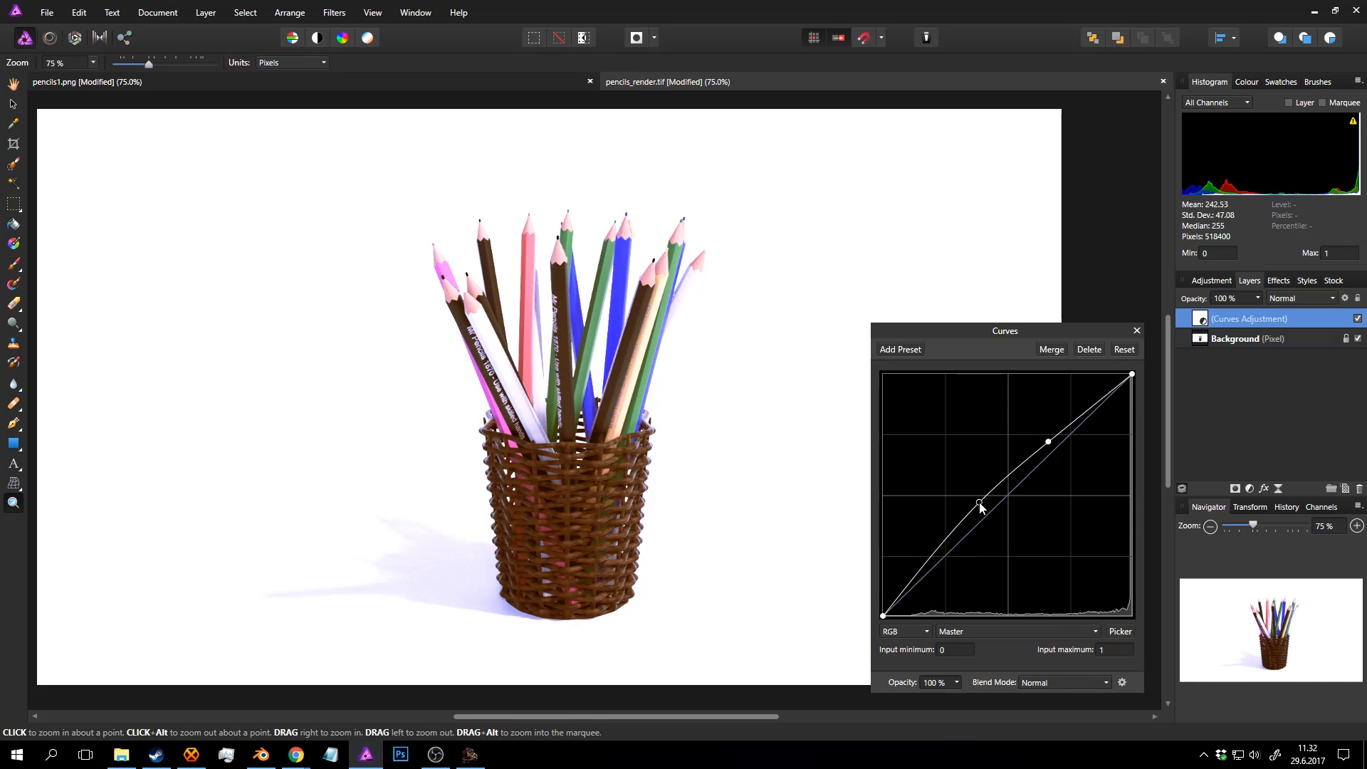
left_click(1137, 331)
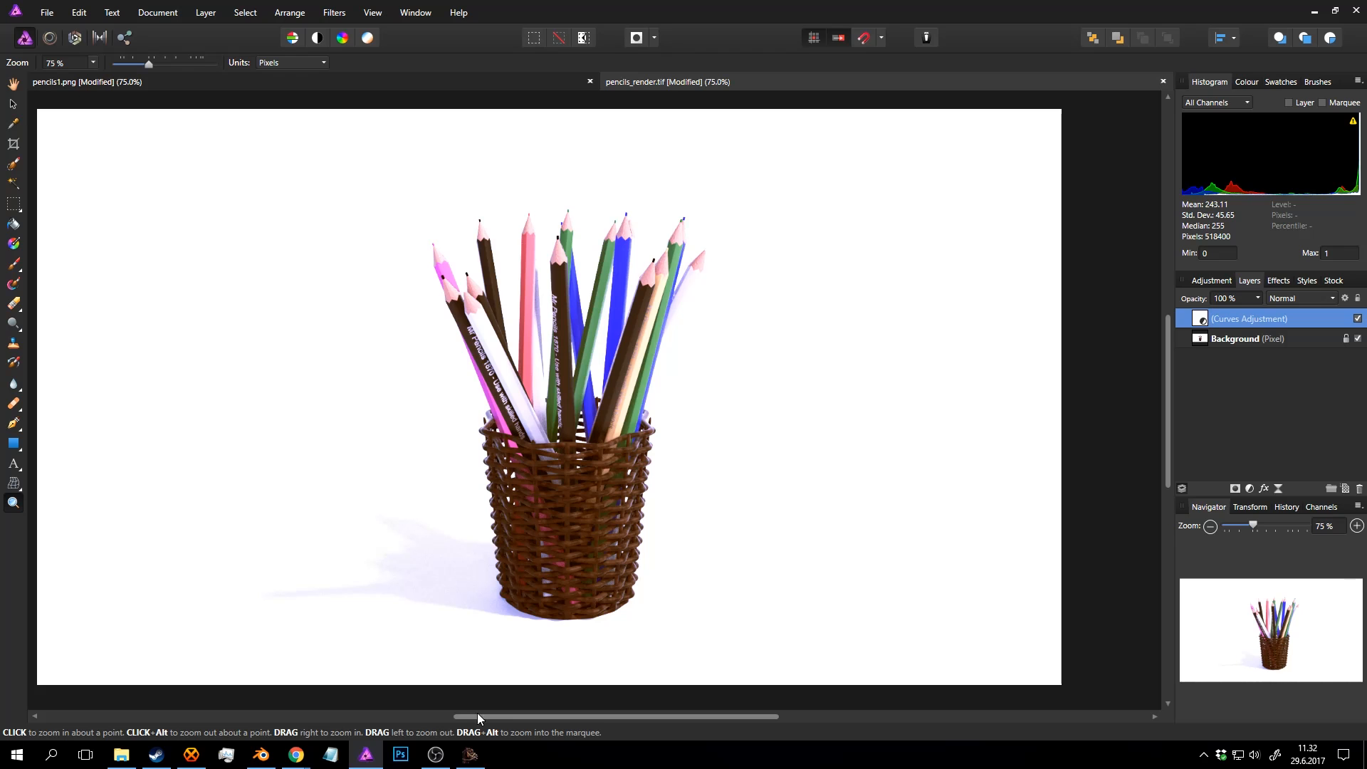
left_click(613, 344)
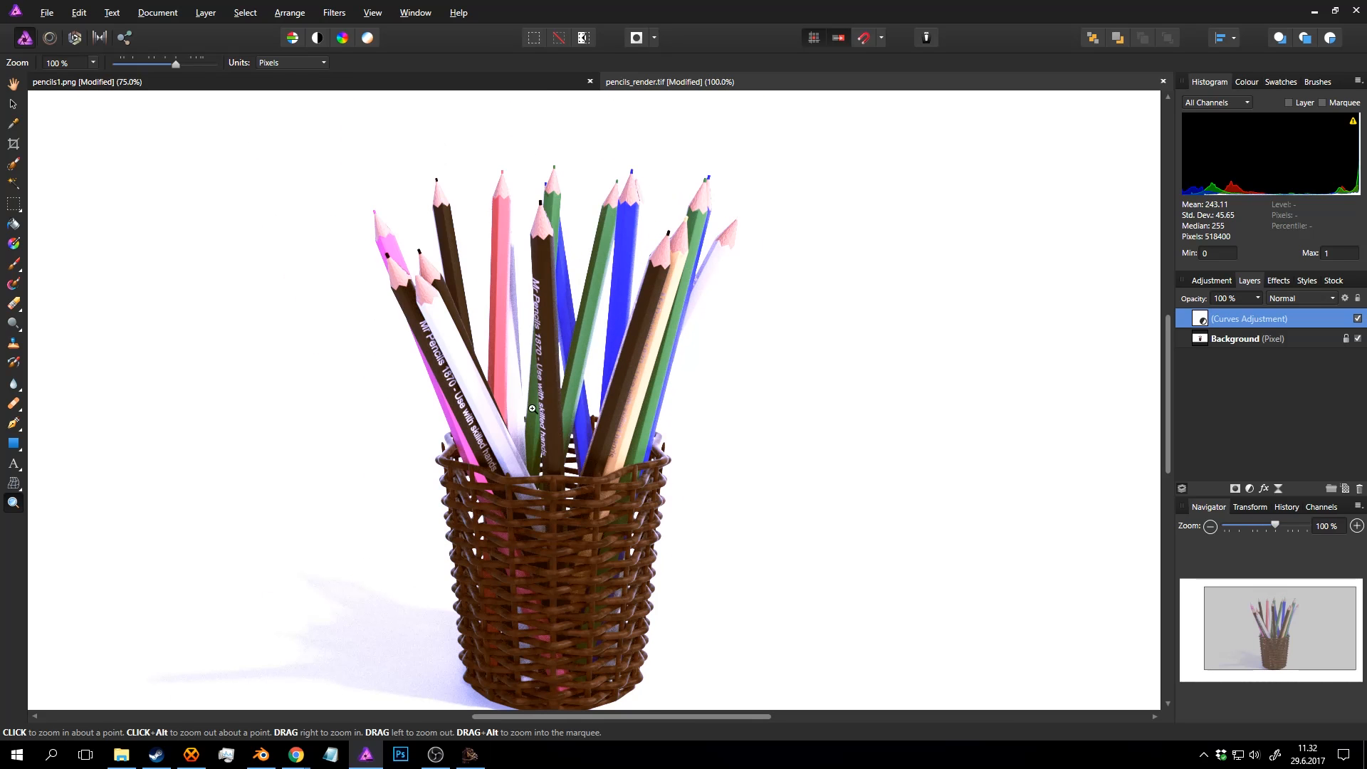
Switch to Blender, leave the render result and check the pencil colours through the camera in rendered shading.
left_click(262, 754)
key("j")
key("j")
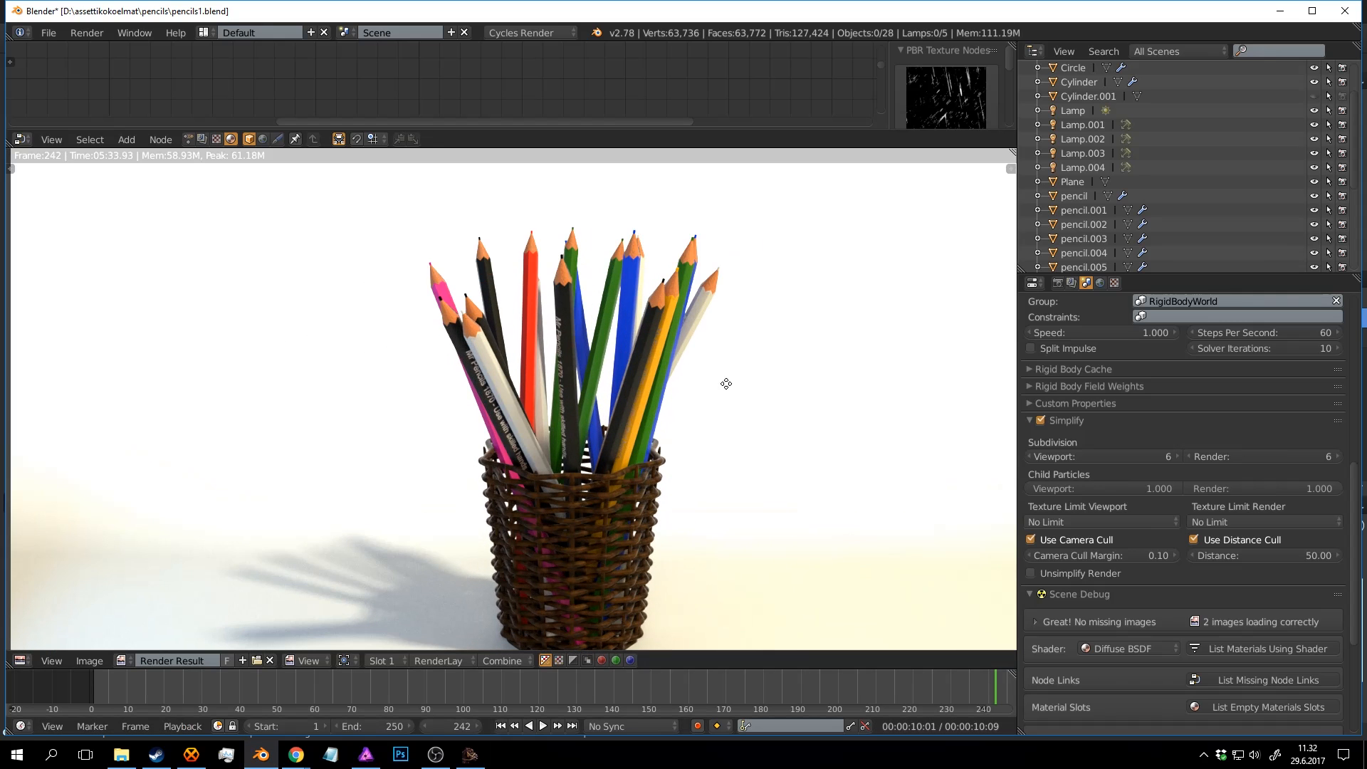
key("F11")
mouse_move(741, 400)
middle_mouse_down()
mouse_move(626, 330)
mouse_move(656, 394)
middle_mouse_up()
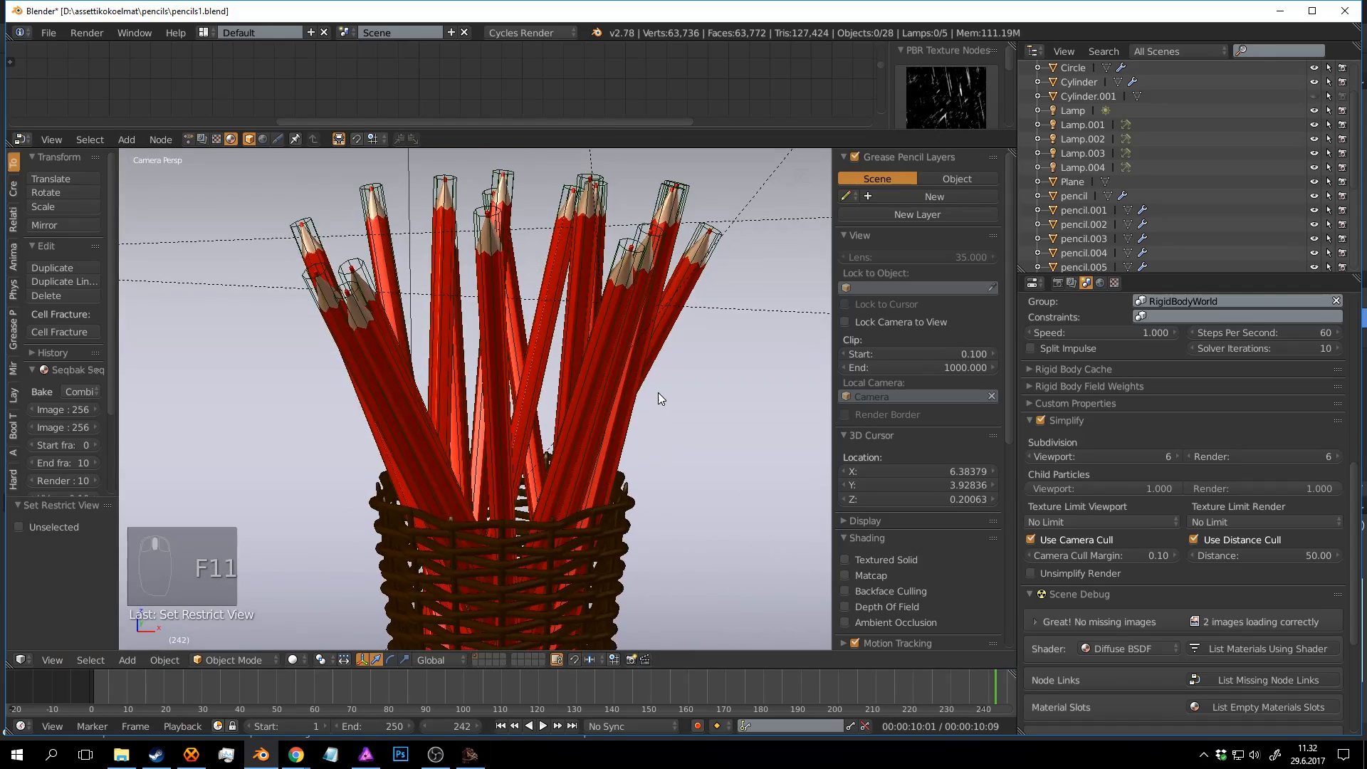
key("shift+z")
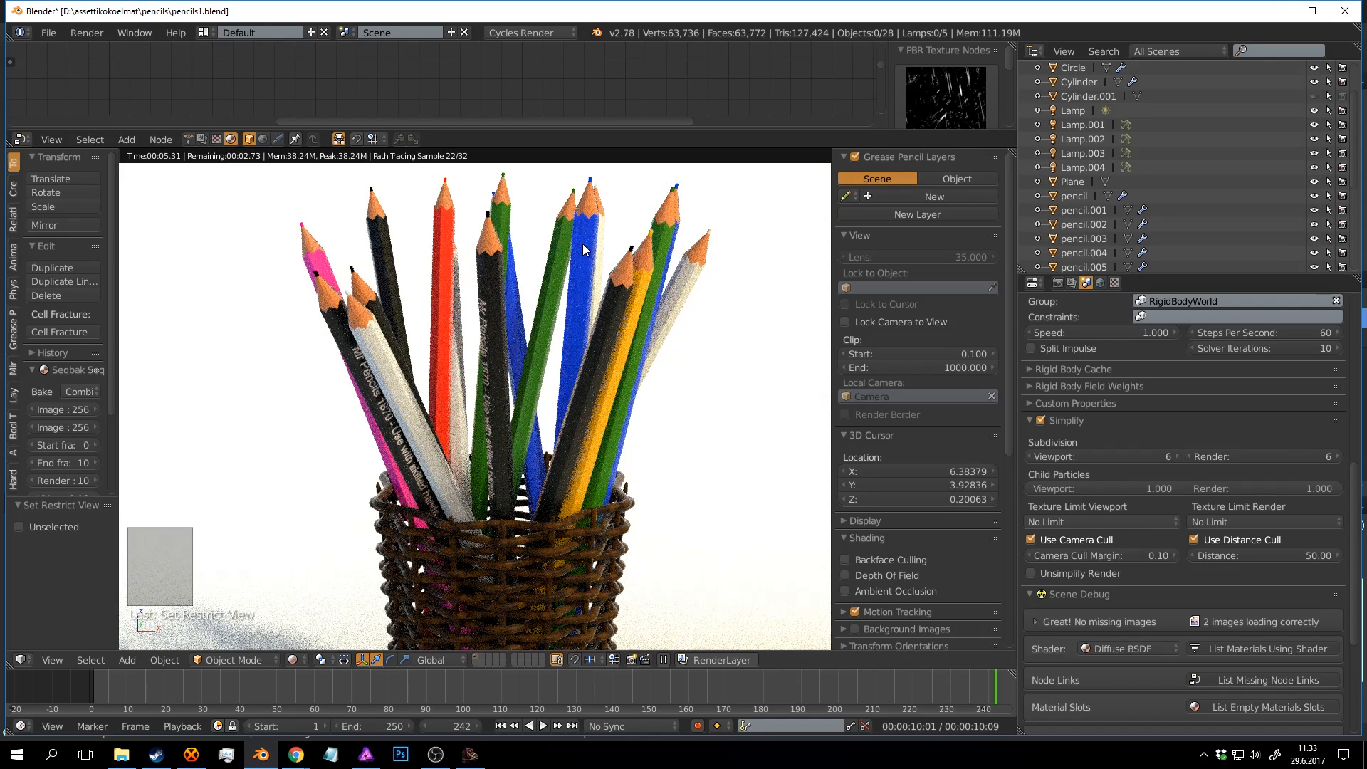
key("shift+z")
Enlarge the node editor, select a pencil and examine its wood material nodes from the Mix Shader back to the Noise Texture.
left_click_drag(570, 131, 574, 425)
right_click(584, 510)
middle_click_drag(107, 278, 534, 184)
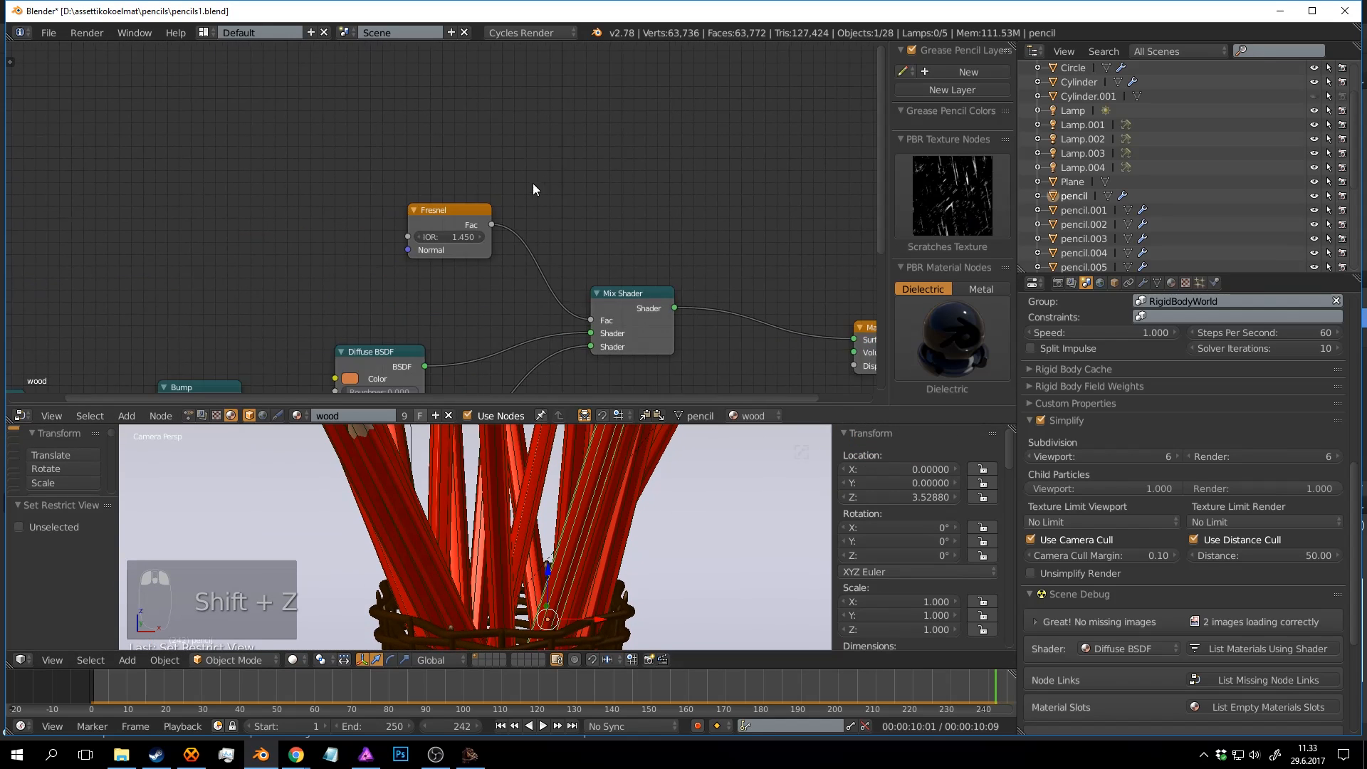
scroll(533, 185, "up", 3)
middle_click_drag(510, 297, 562, 183)
middle_click_drag(452, 235, 583, 173)
middle_click_drag(178, 249, 529, 151)
scroll(580, 189, "up", 2)
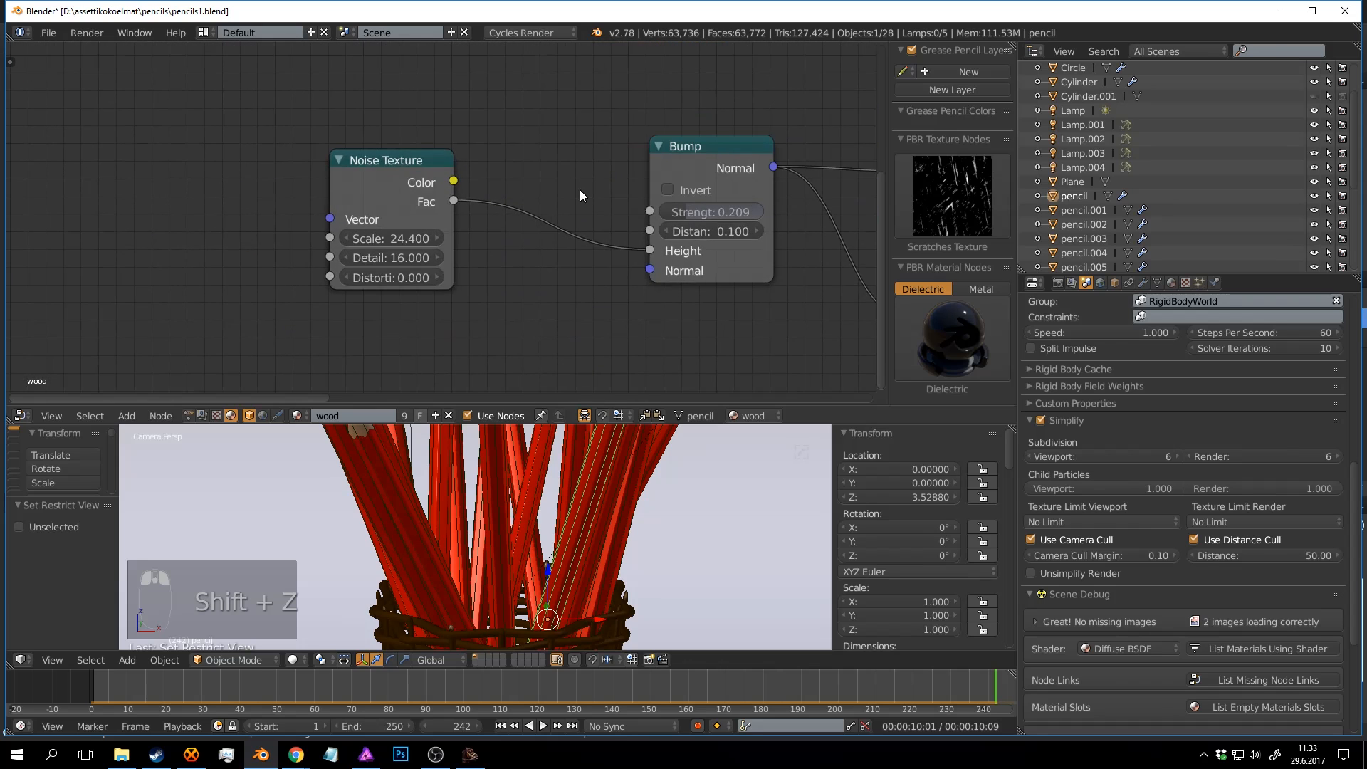
scroll(580, 189, "down", 2)
Select the pencil's Paint material and open its colors node group for editing.
left_click(1157, 283)
left_click(1171, 283)
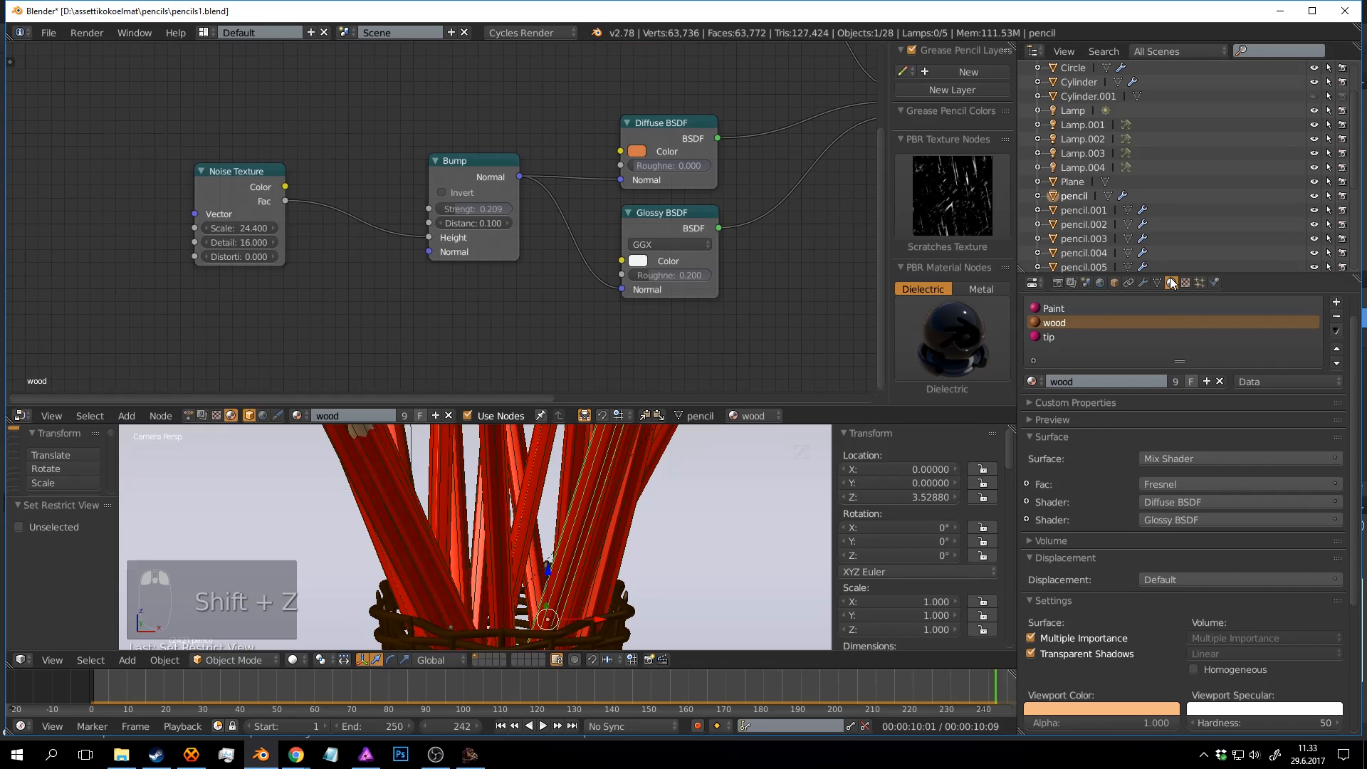
left_click(1055, 311)
mouse_move(611, 118)
middle_mouse_down()
mouse_move(571, 187)
mouse_move(455, 109)
middle_mouse_up()
scroll(353, 176, "up", 3)
key("Tab")
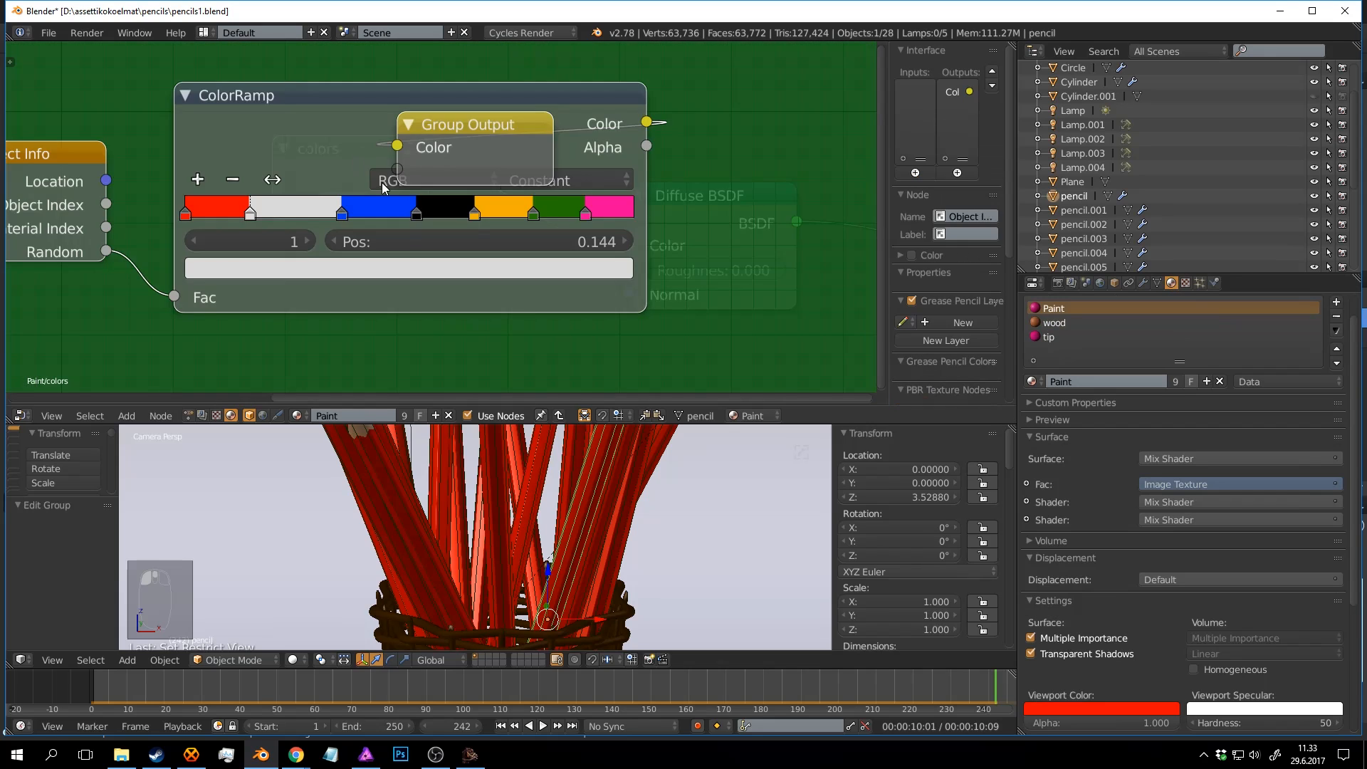
Redistribute the ColorRamp stops for the pencil colours, moving the white stop to 0.226 and the pink stop to 0.872.
left_click_drag(435, 200, 469, 198)
left_click(527, 197)
left_click(610, 200)
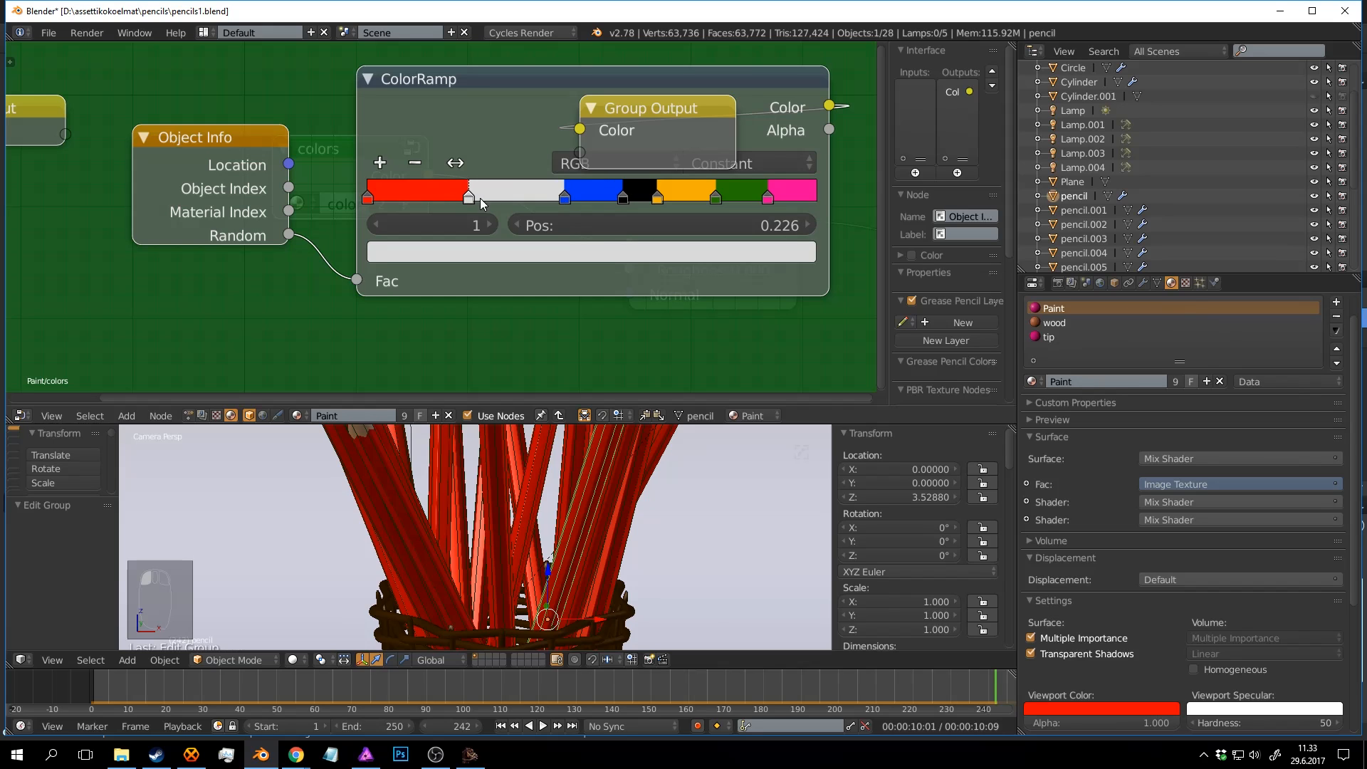
left_click(562, 205)
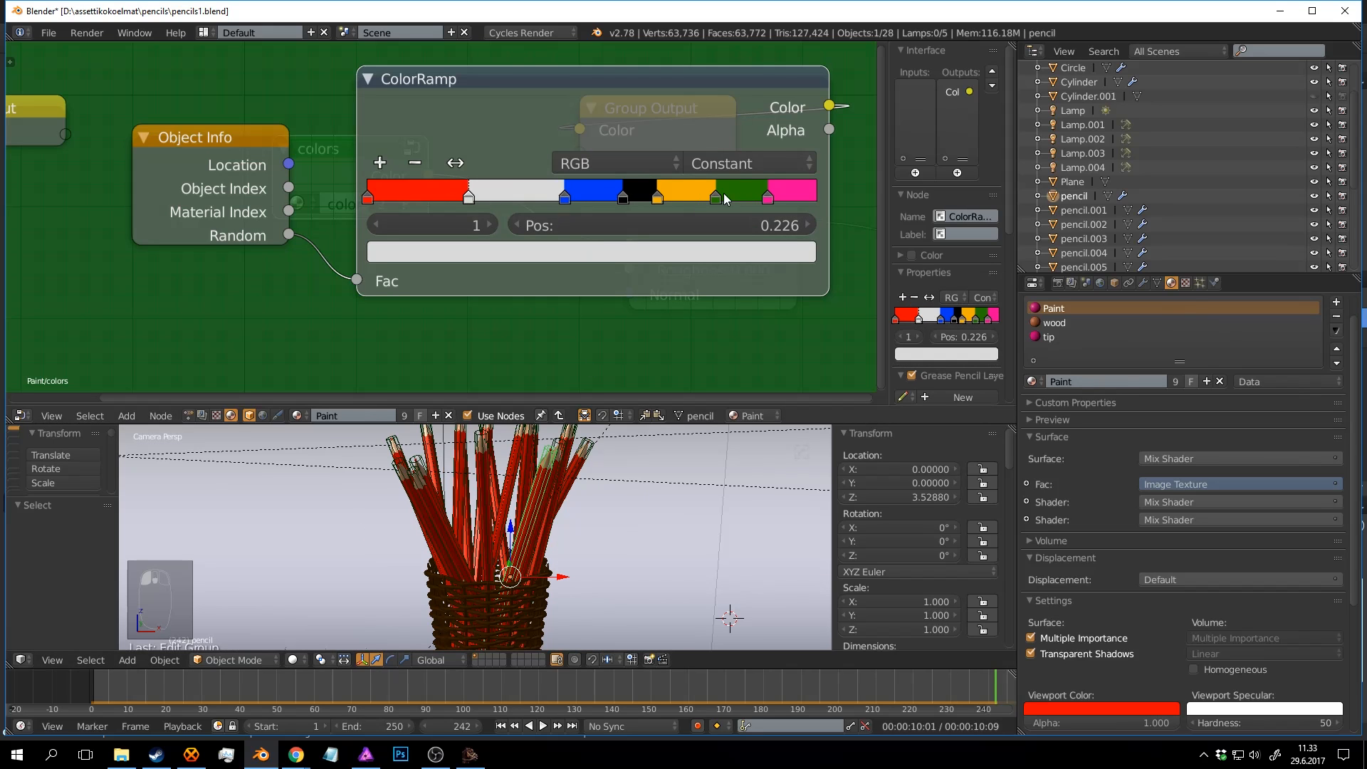
mouse_move(716, 198)
left_mouse_down()
mouse_move(696, 198)
mouse_move(759, 199)
left_mouse_up()
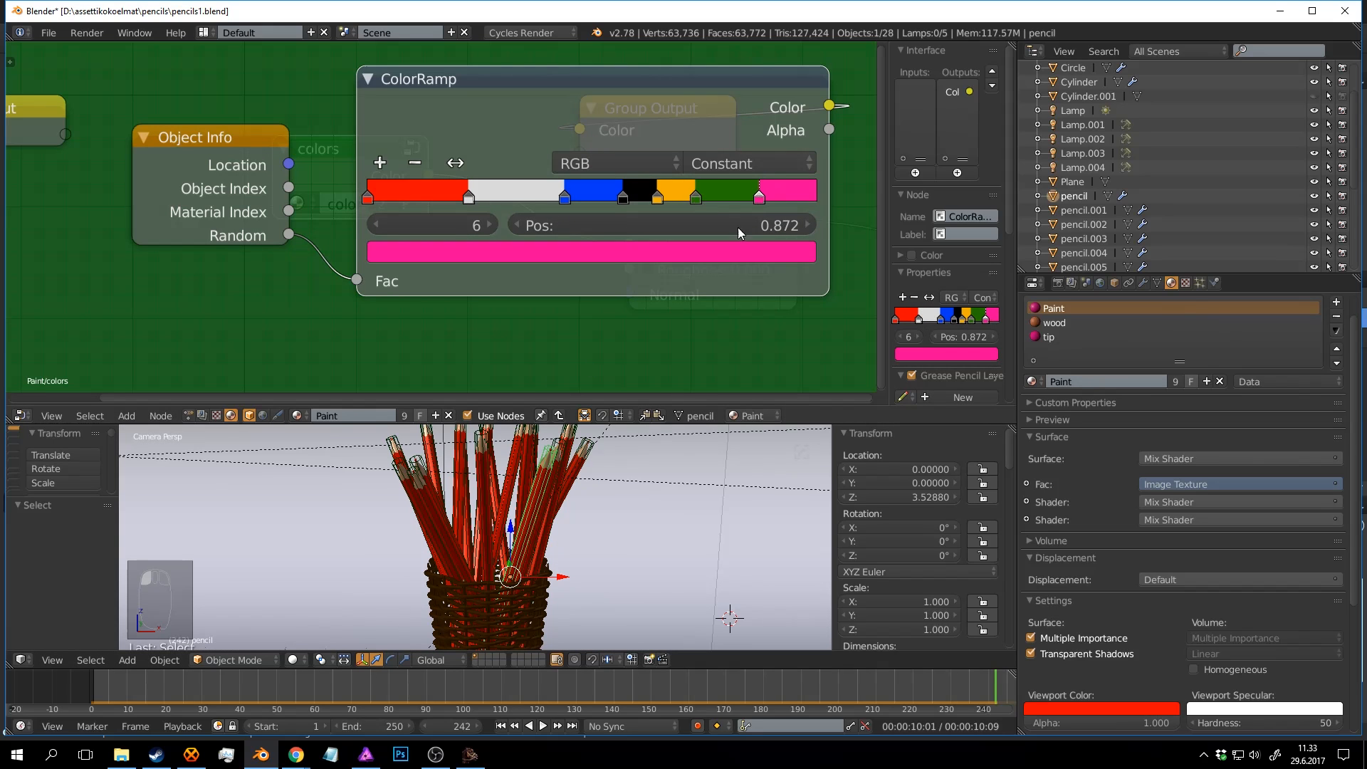
Preview in rendered shading, adjust the ColorRamp with the pink stop at 0.849 and the blue stop at 0.375, and save the file.
key("shift+z")
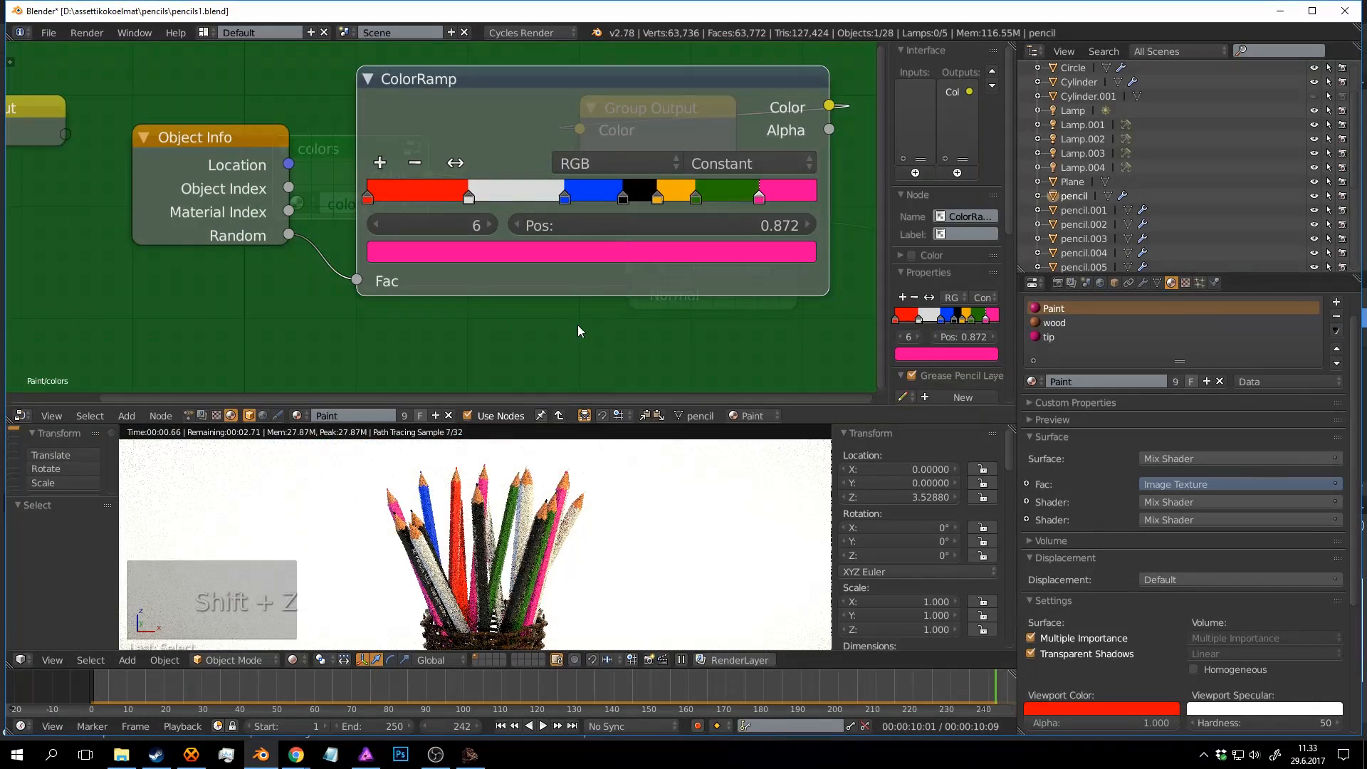
left_click_drag(759, 199, 749, 199)
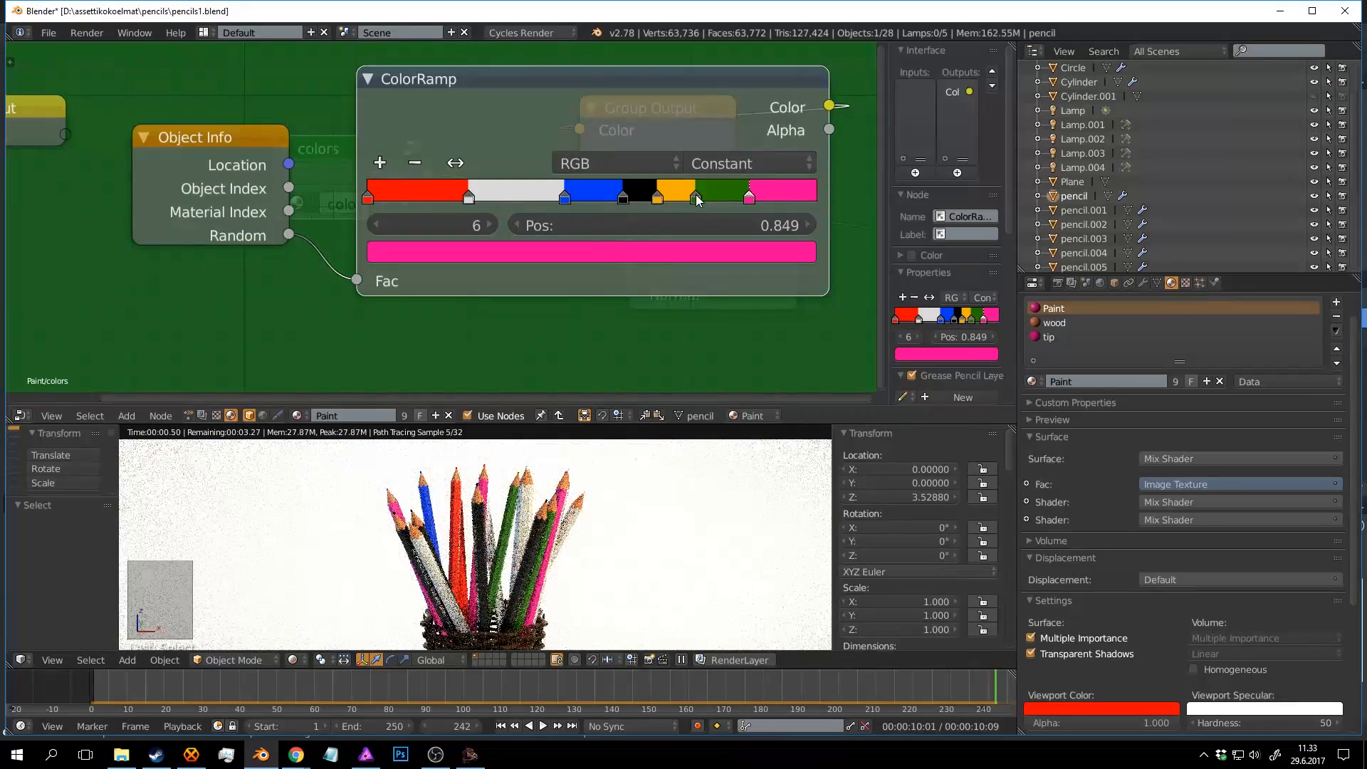
left_click(696, 199)
left_click_drag(626, 203, 537, 198)
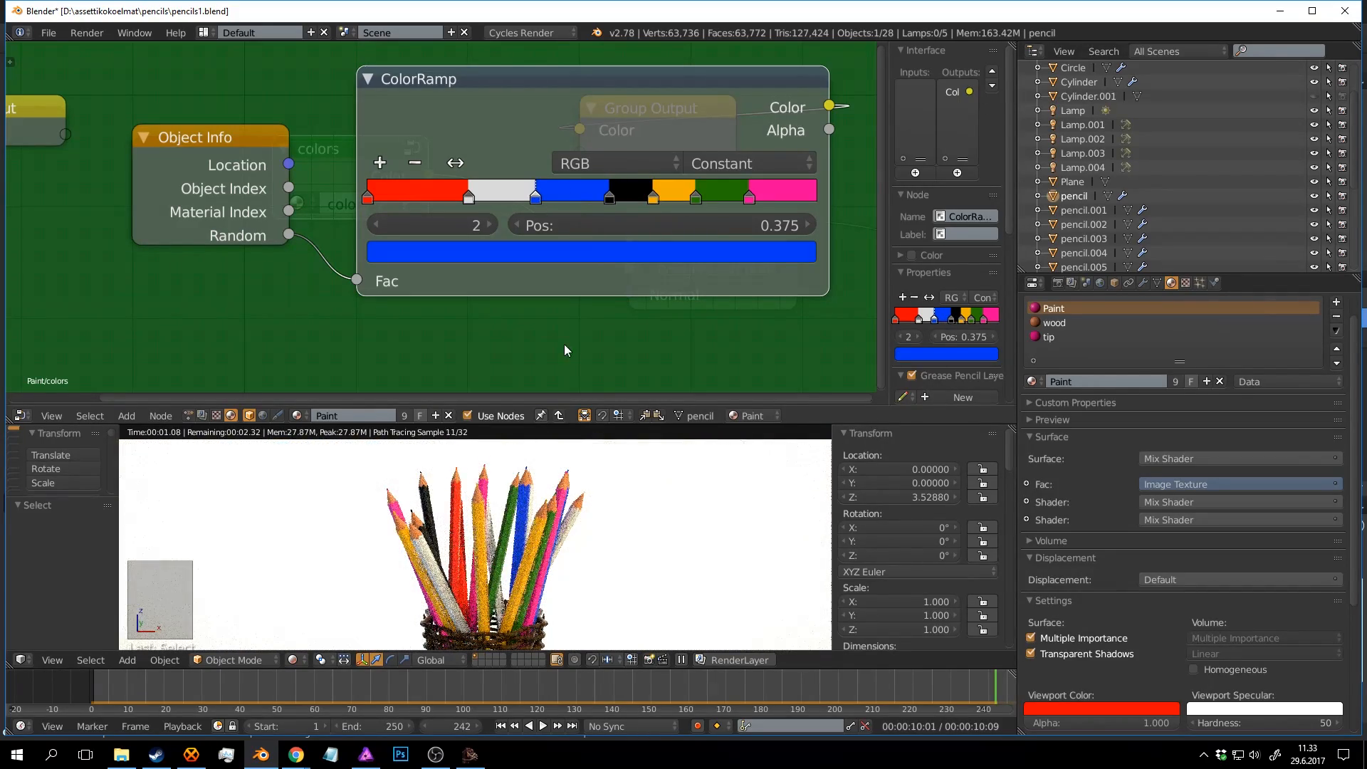
key("ctrl+s")
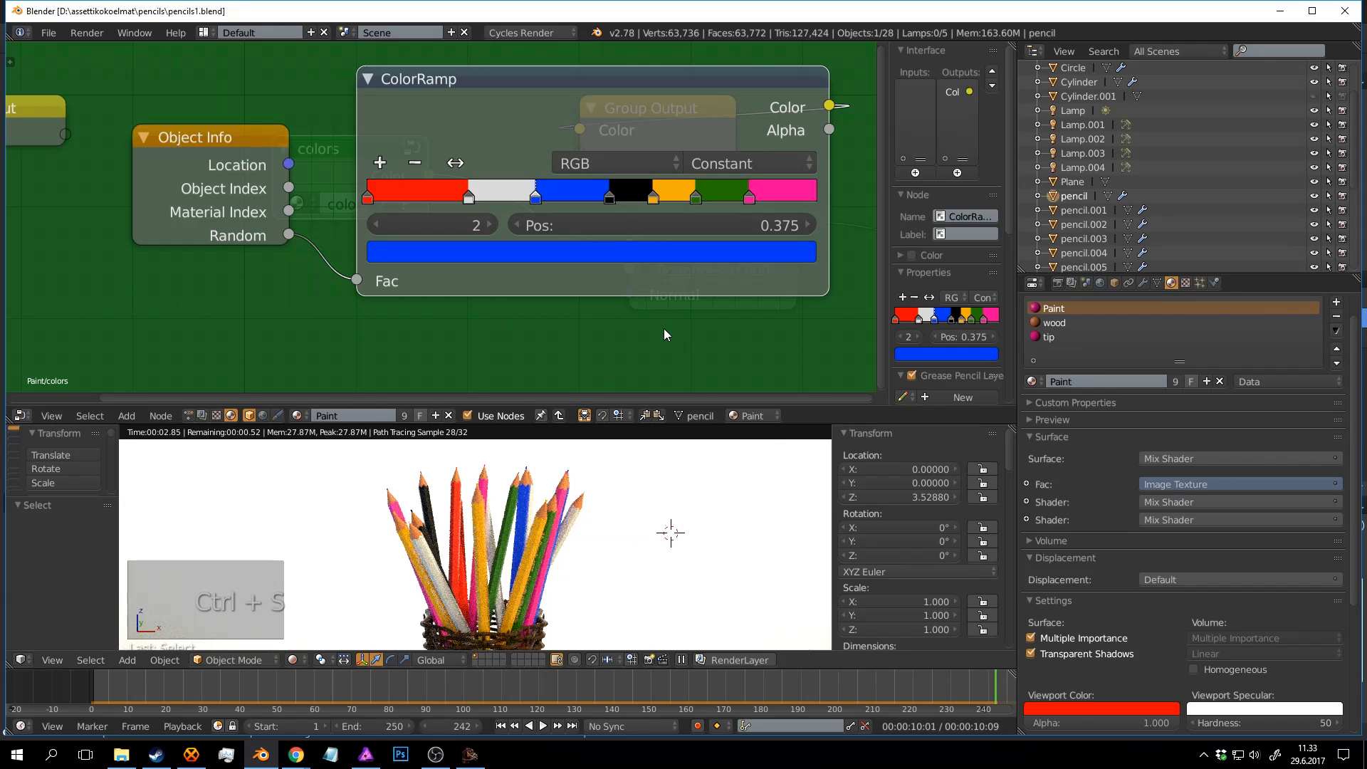
Check the whole basket in the rendered preview and move the ColorRamp's green stop to 0.711.
left_click(632, 560)
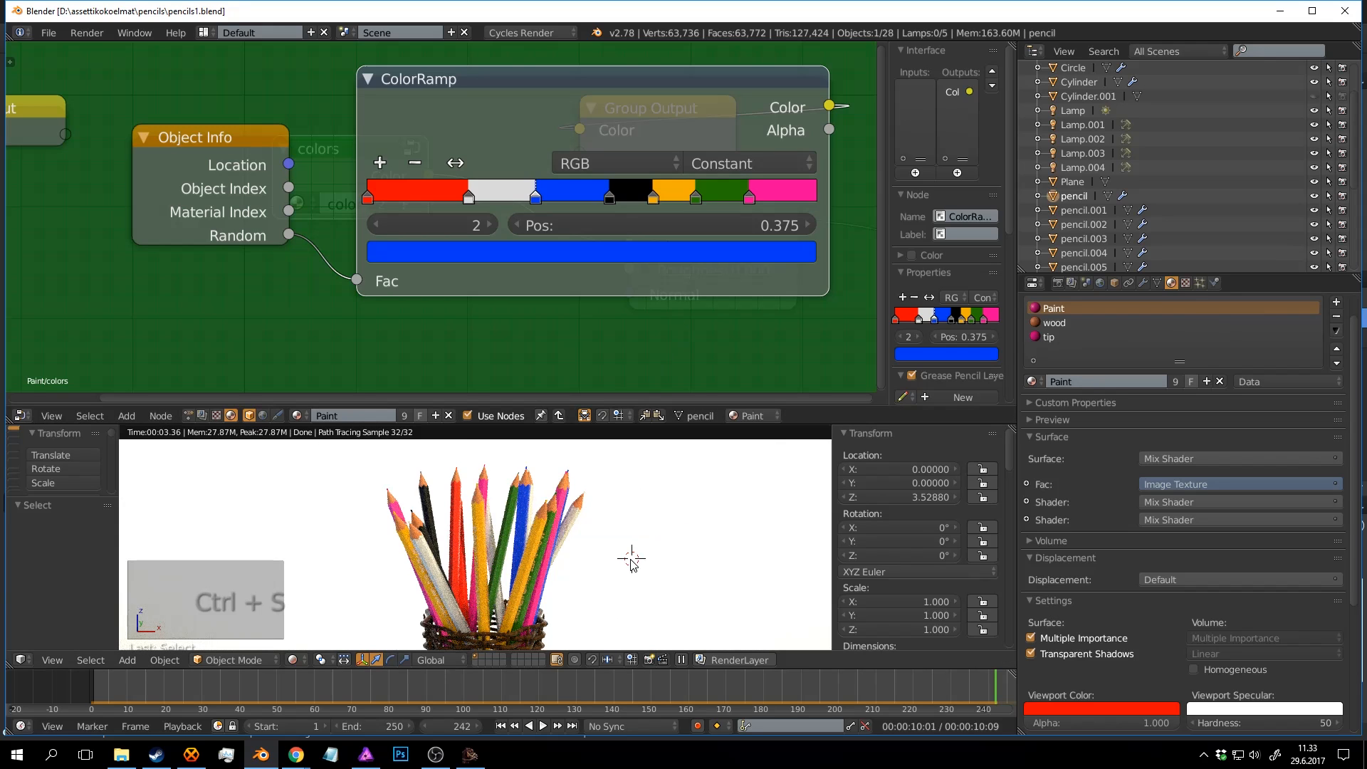
scroll(628, 543, "down", 2)
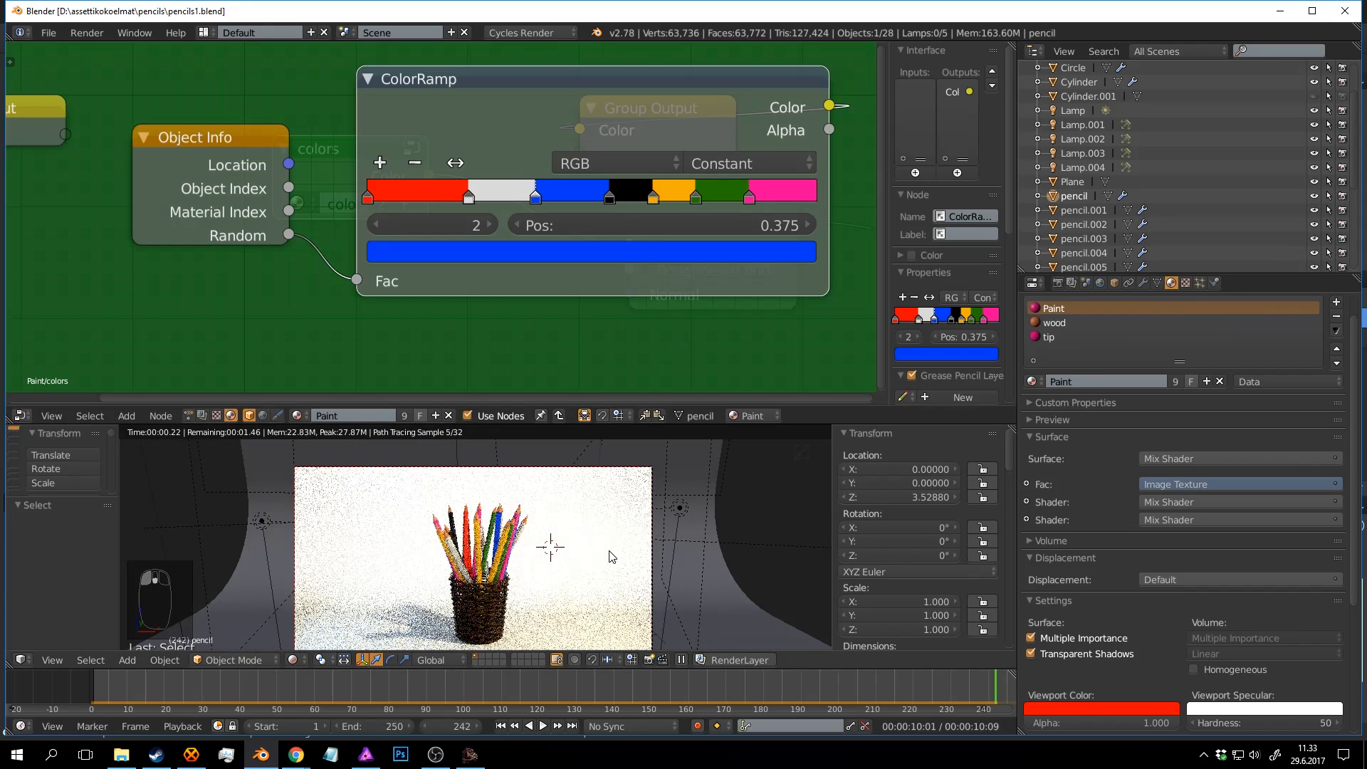
scroll(614, 548, "down", 2)
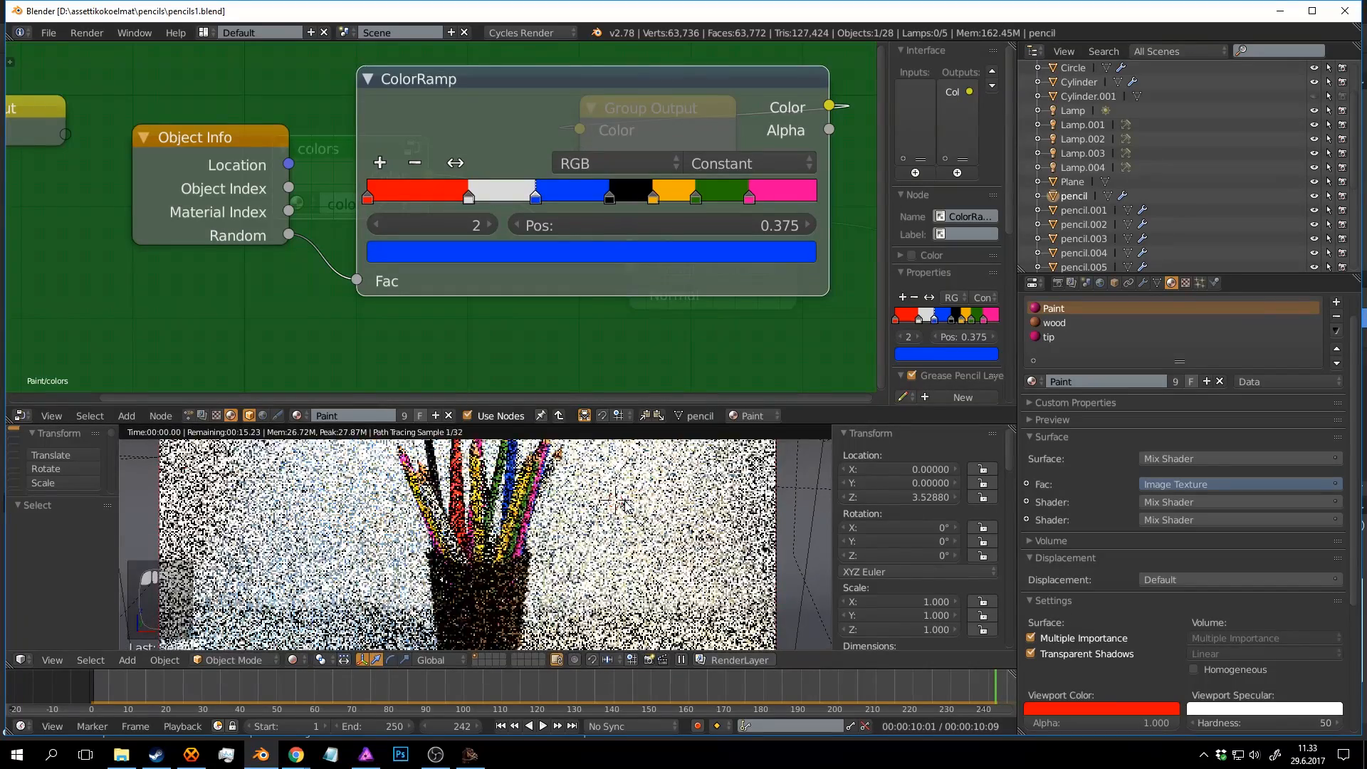
scroll(605, 532, "up", 1)
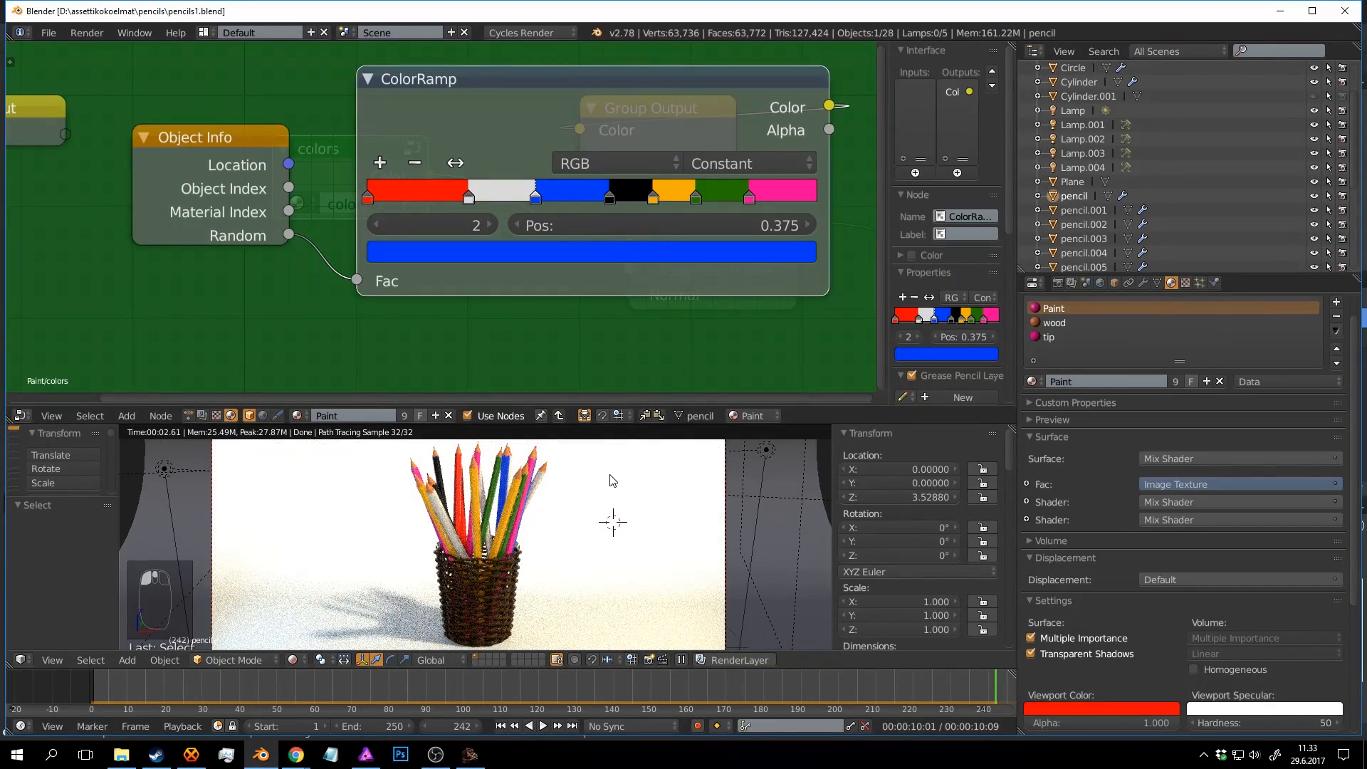
middle_click_drag(609, 474, 598, 519, "shift")
left_click_drag(700, 196, 690, 196)
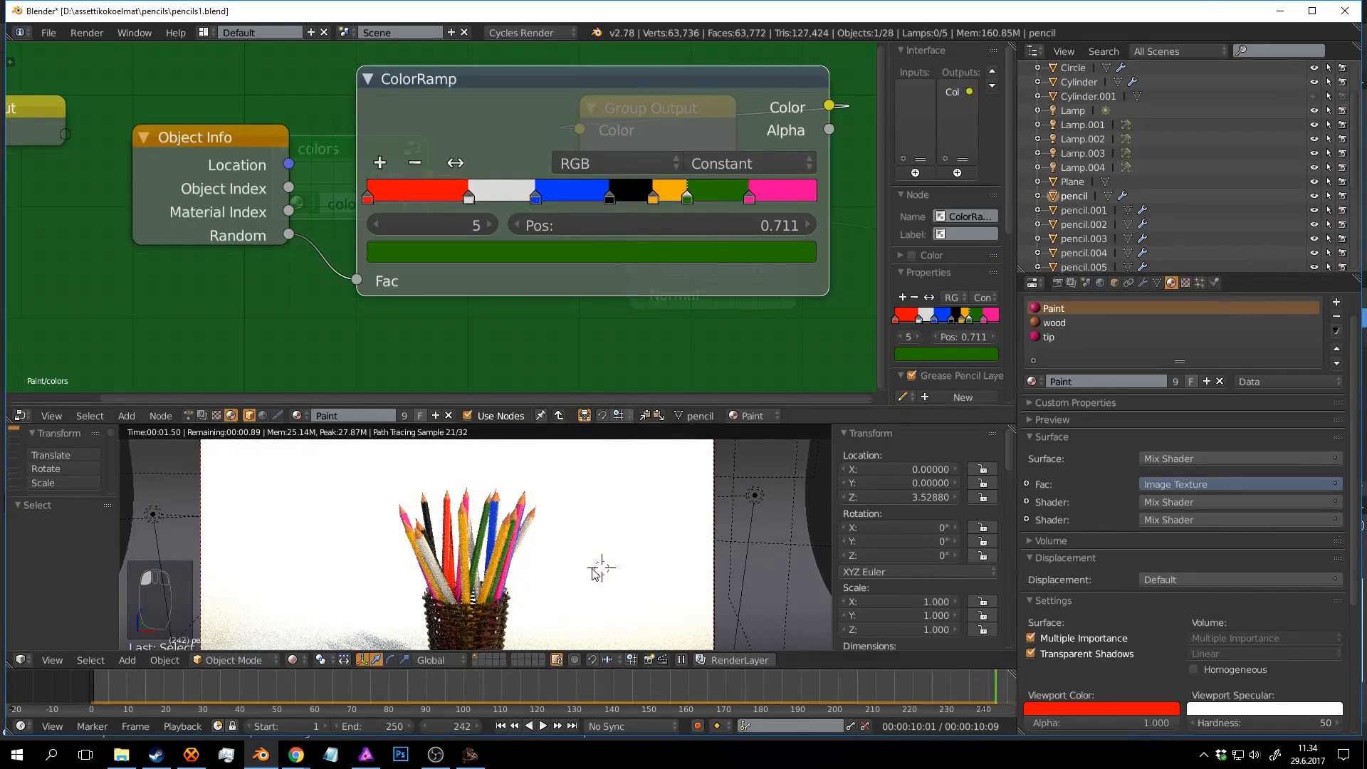
scroll(497, 522, "up", 1)
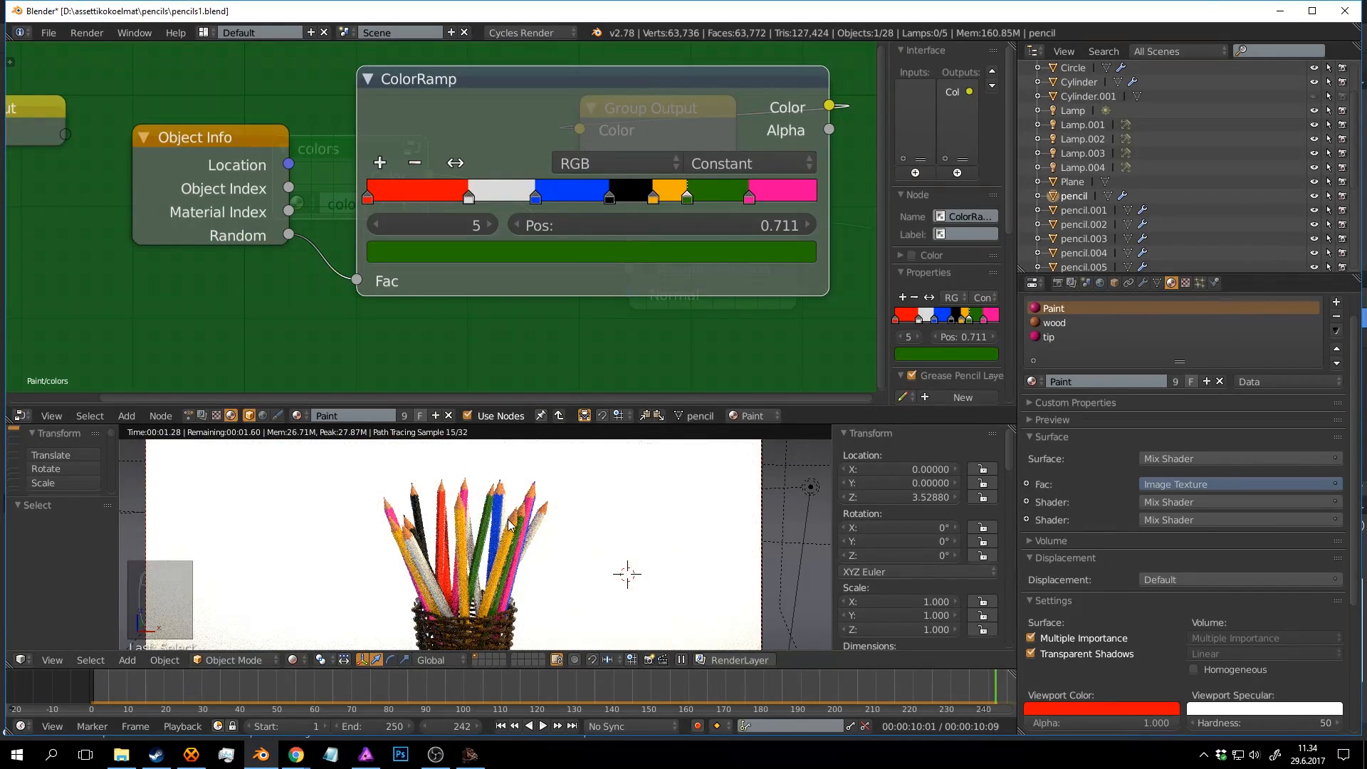
Return the viewport to solid shading and save the file with nothing selected.
left_click(609, 568)
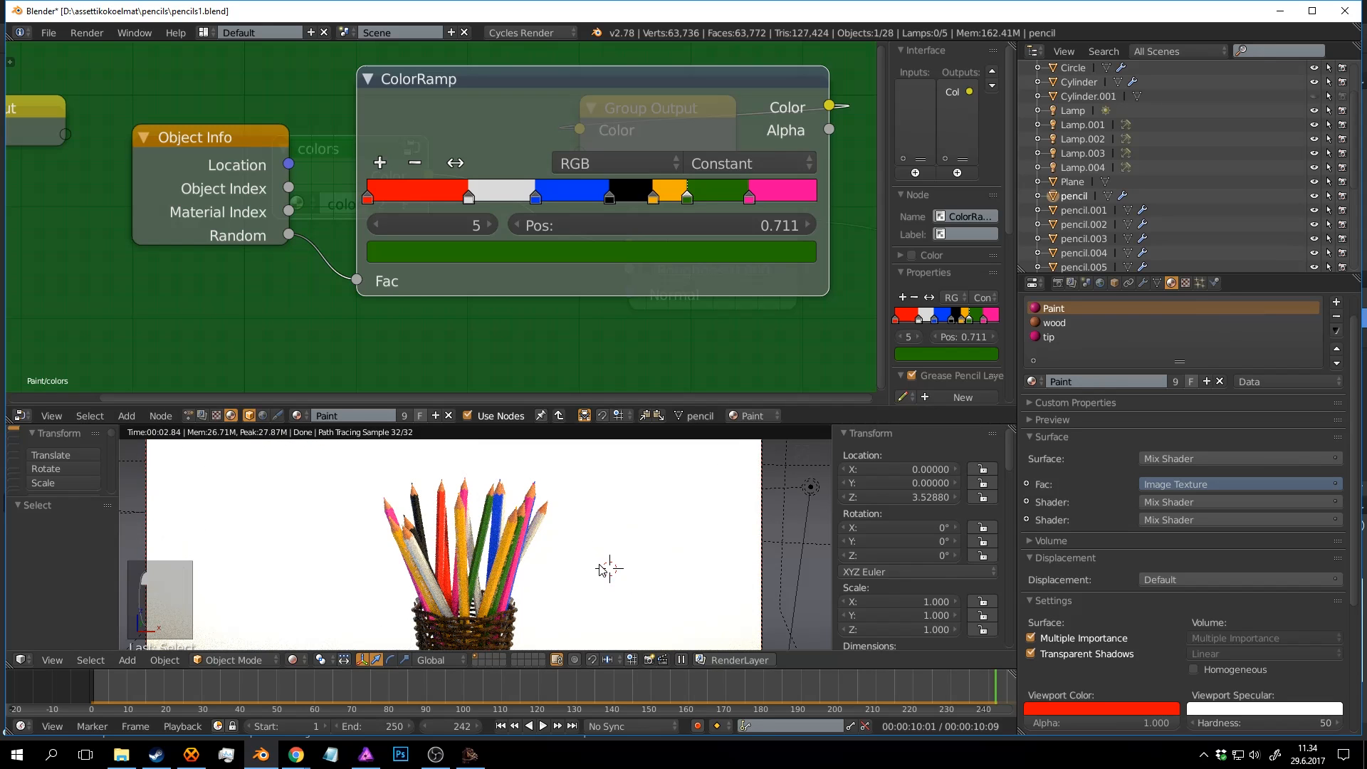
scroll(609, 537, "down", 2)
key("shift+z")
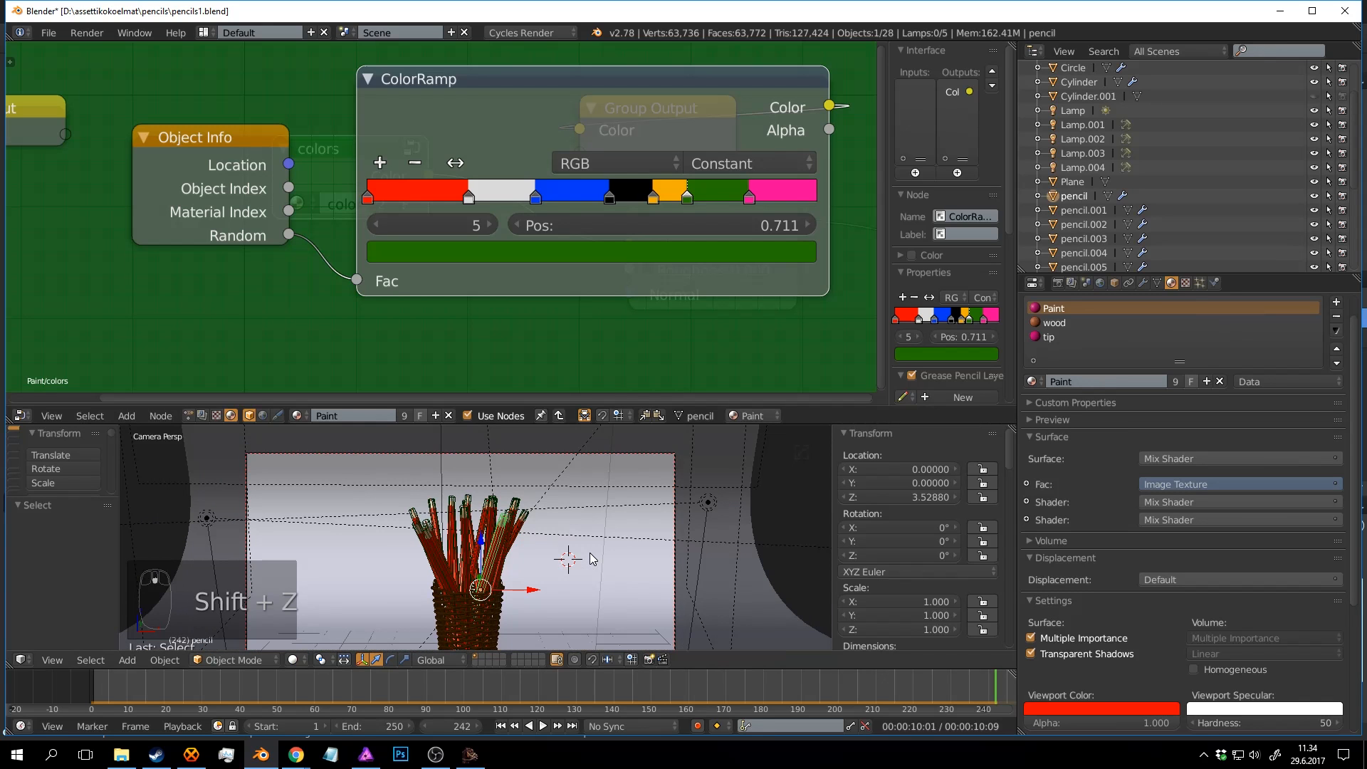
key("a")
key("ctrl+s")
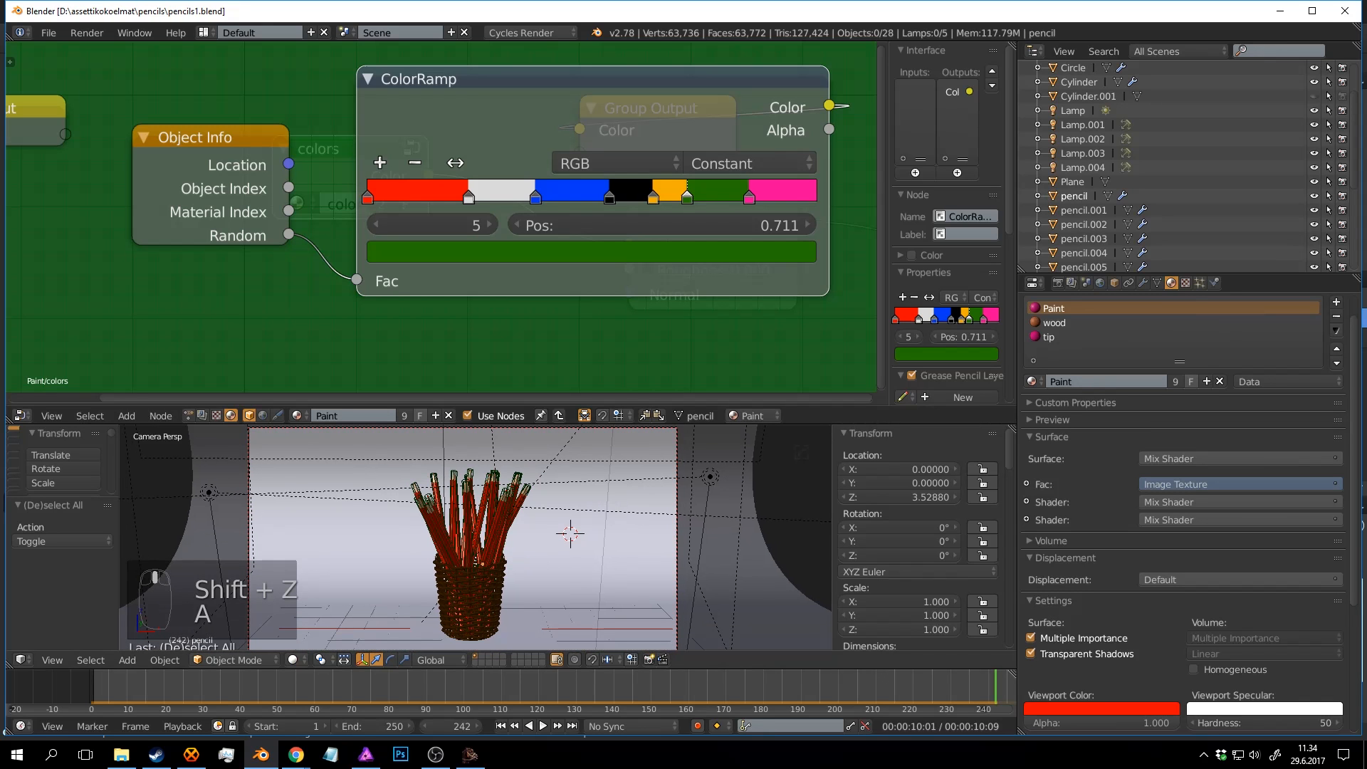
scroll(493, 591, "up", 4)
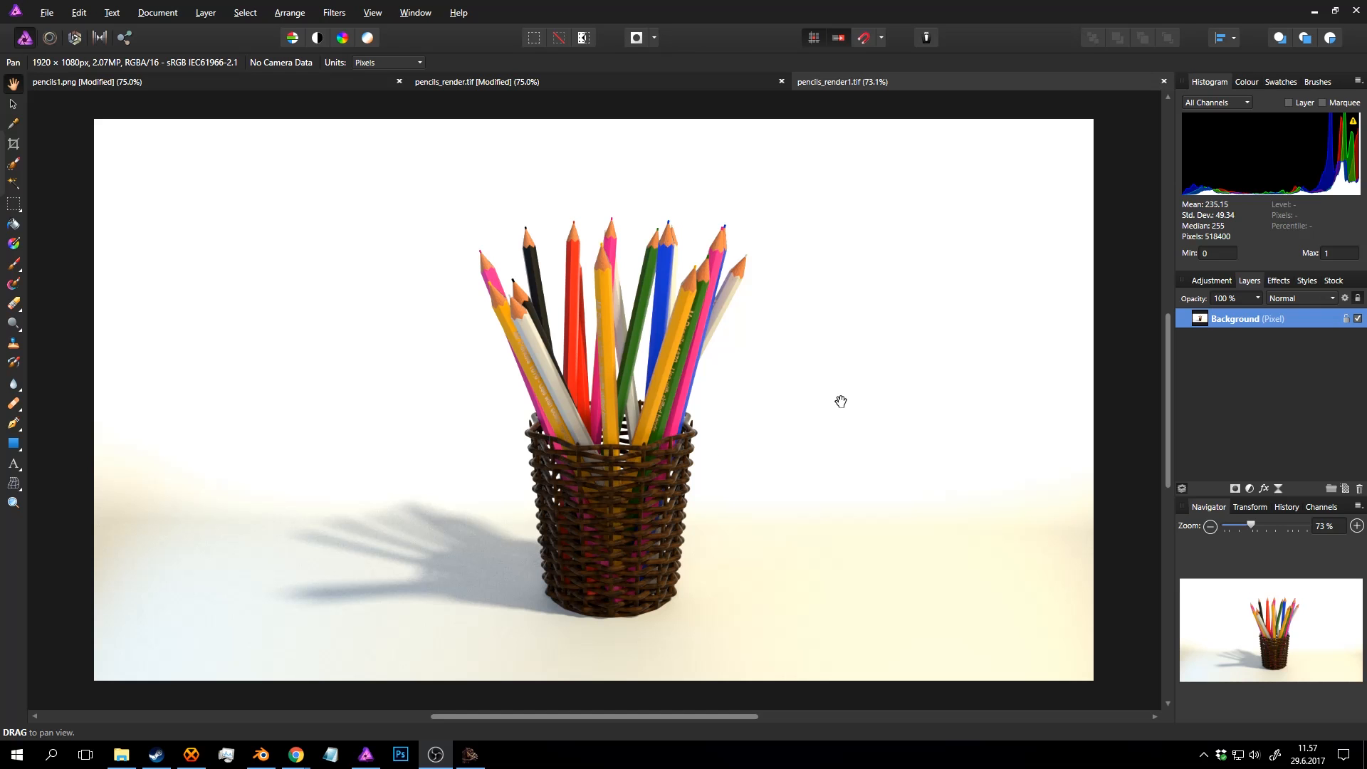
Bring pencils_render1.tif into the Develop persona and set clarity to 5%, saturation to 2% and vibrance to 6%.
left_click(849, 399)
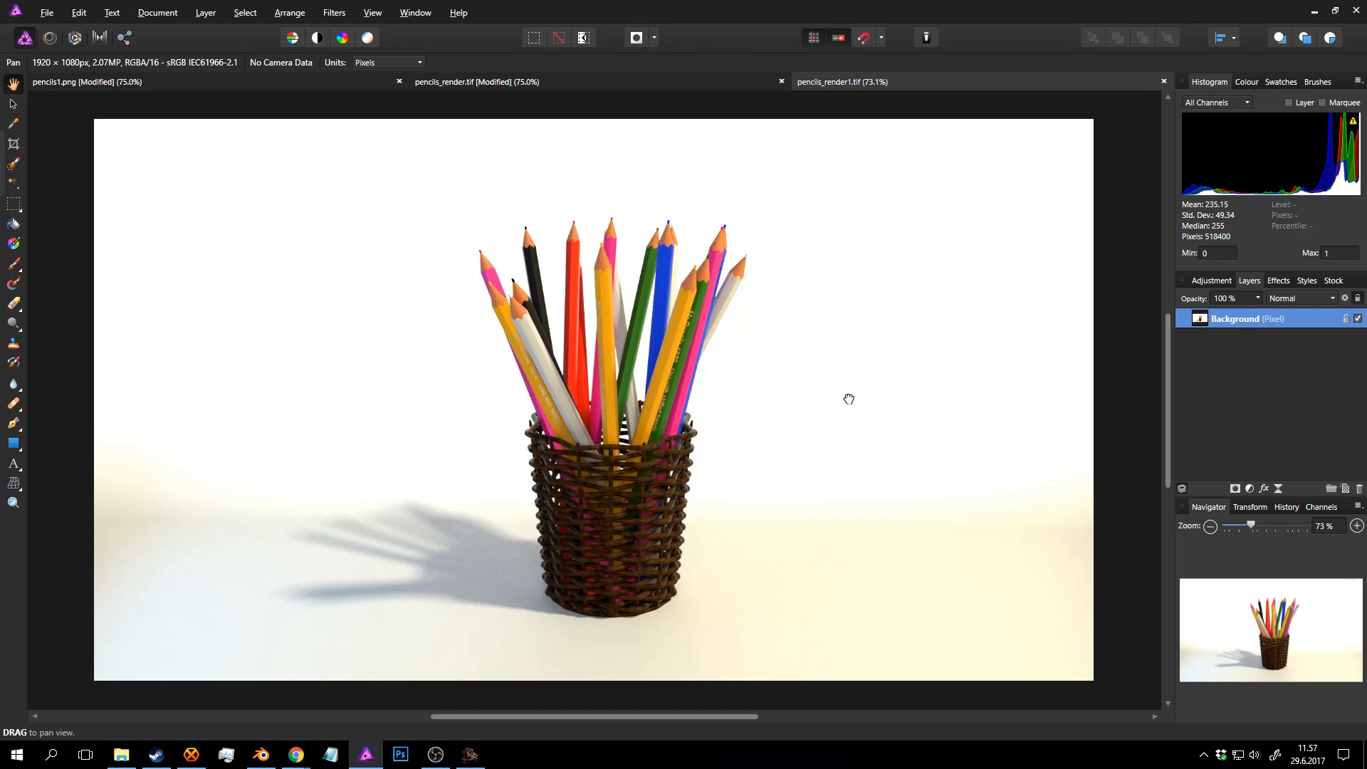
key("z")
left_click(741, 374)
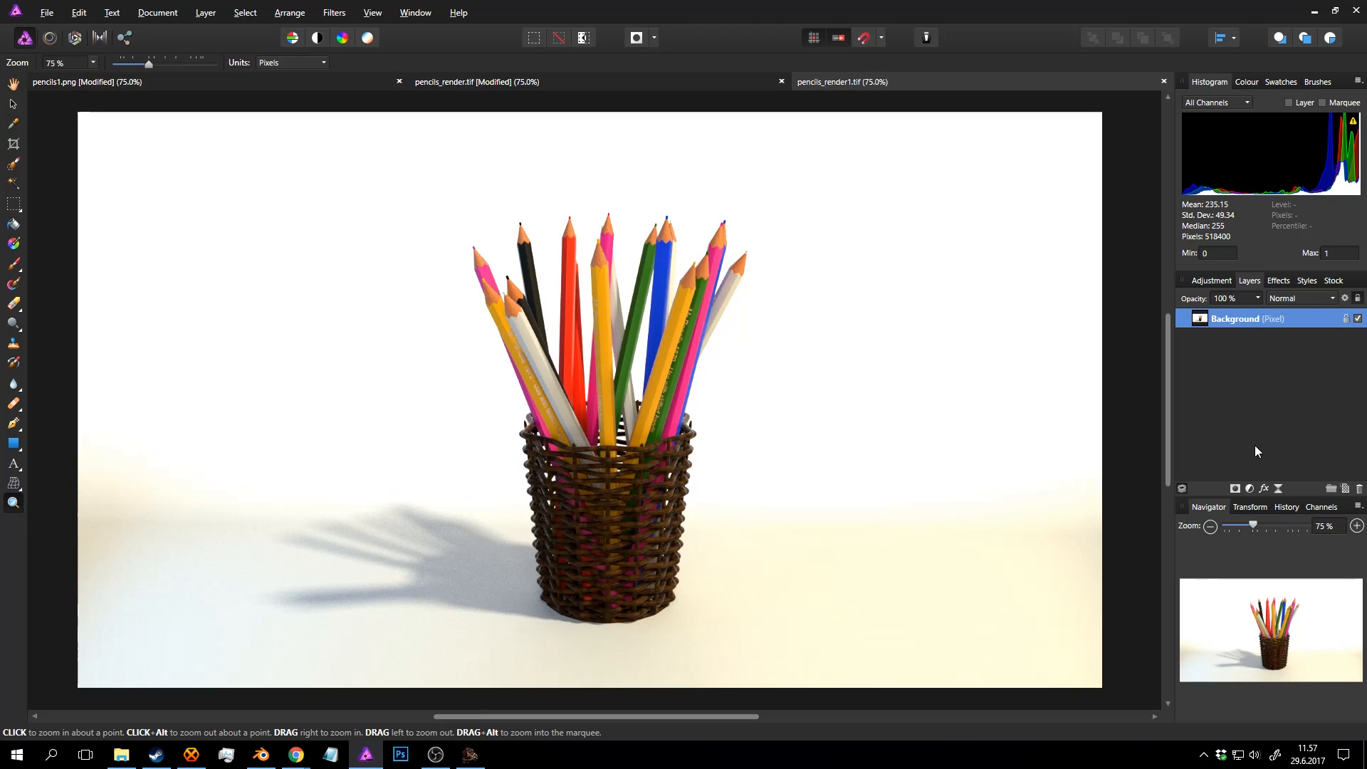
left_click(76, 39)
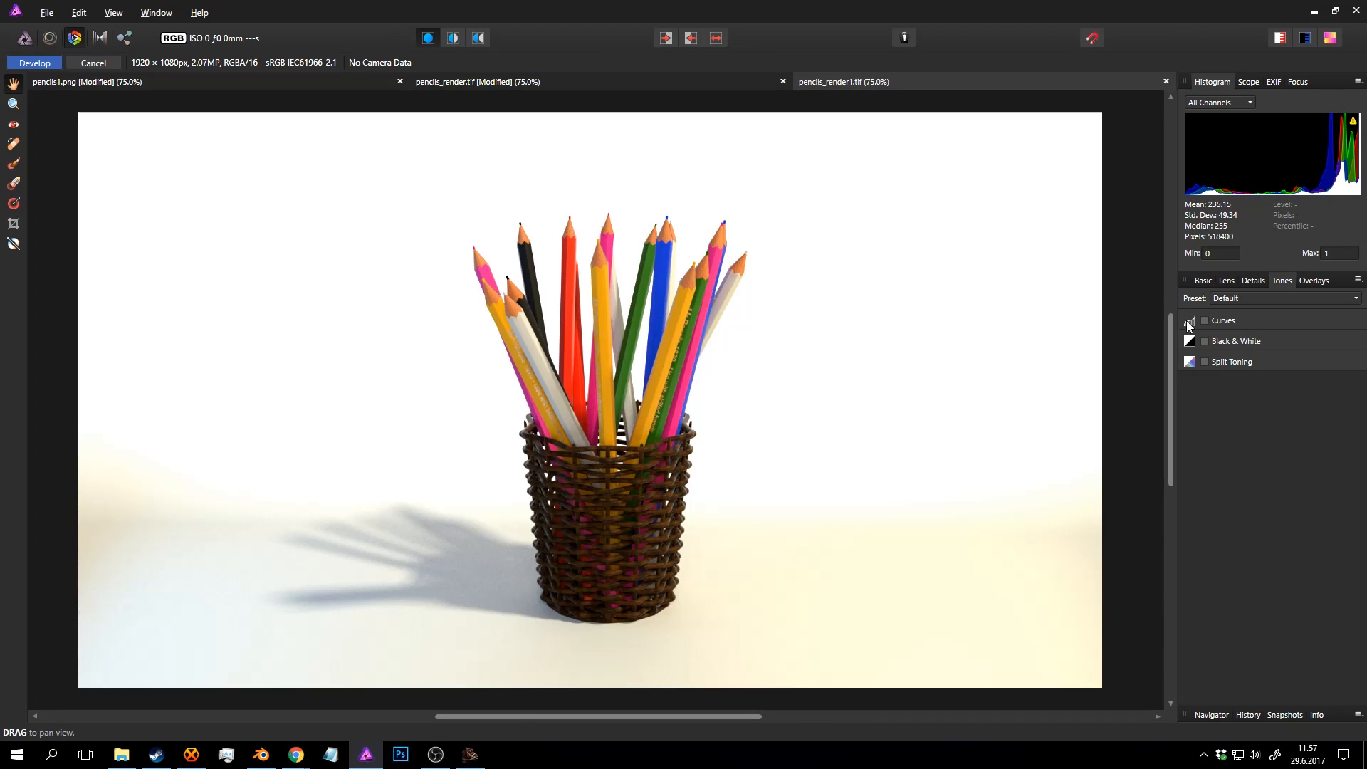
left_click(1202, 281)
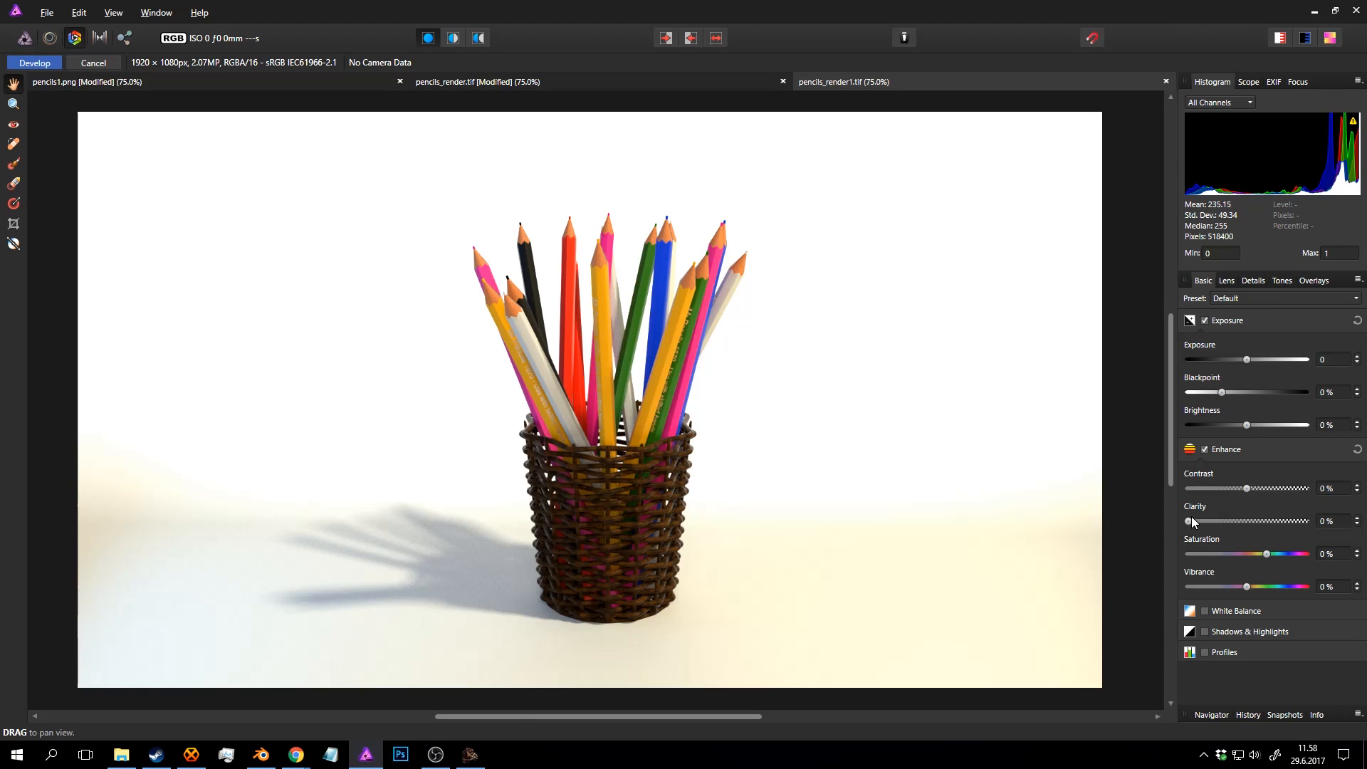
mouse_move(1215, 521)
left_mouse_down()
mouse_move(1191, 523)
mouse_move(1264, 519)
mouse_move(1177, 519)
mouse_move(1222, 517)
mouse_move(1186, 517)
mouse_move(1196, 522)
left_mouse_up()
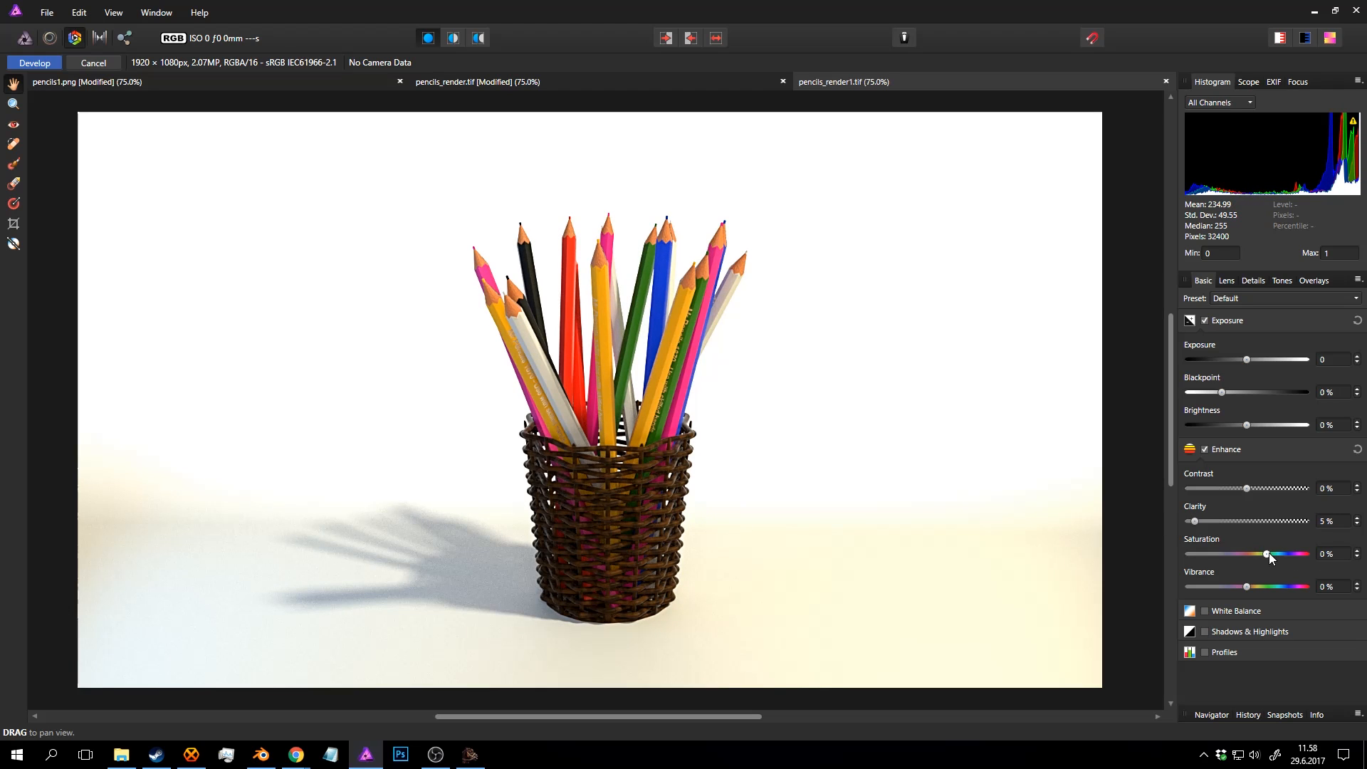
mouse_move(1250, 587)
left_mouse_down()
mouse_move(1275, 583)
mouse_move(1261, 582)
mouse_move(1288, 553)
mouse_move(1259, 551)
mouse_move(1271, 552)
mouse_move(1239, 585)
mouse_move(1255, 590)
left_mouse_up()
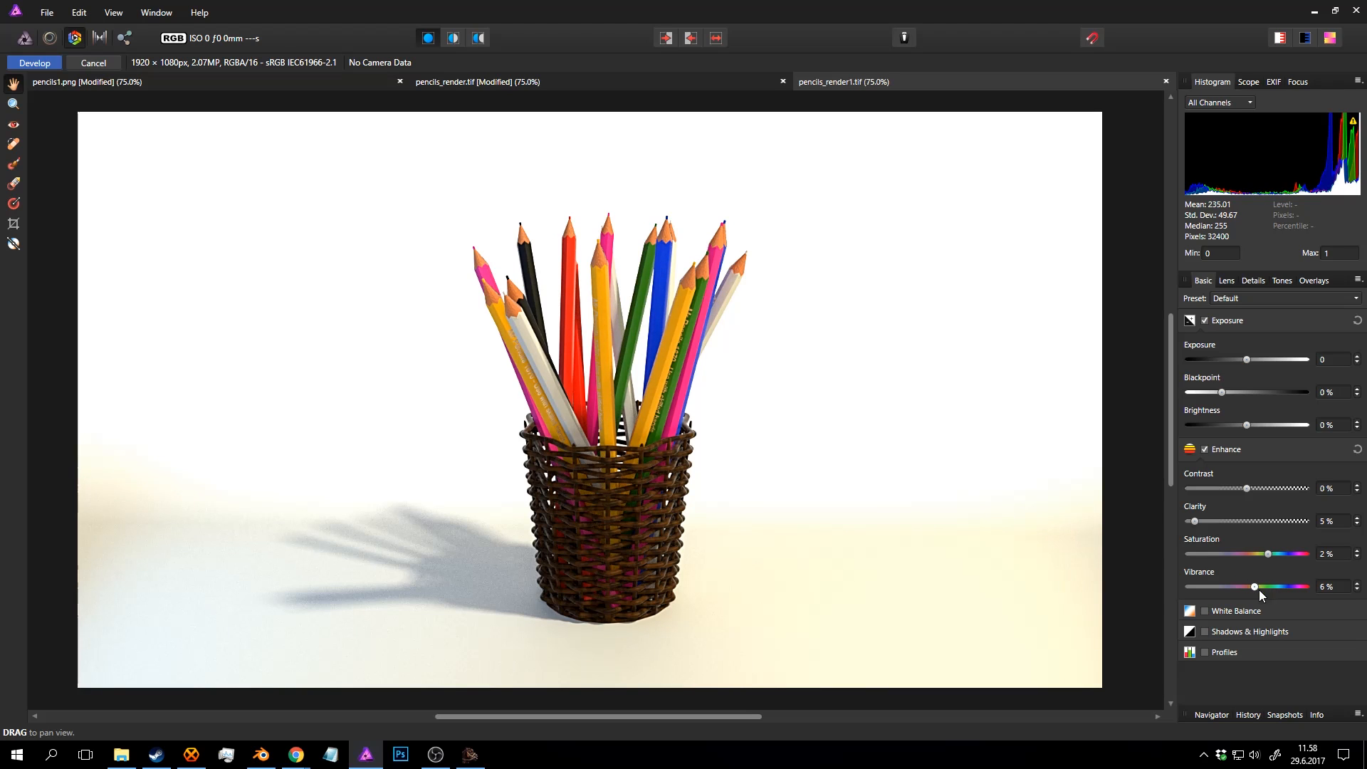
Enable White Balance, try a temperature of -1%, and return it to 0%.
left_click(1205, 611)
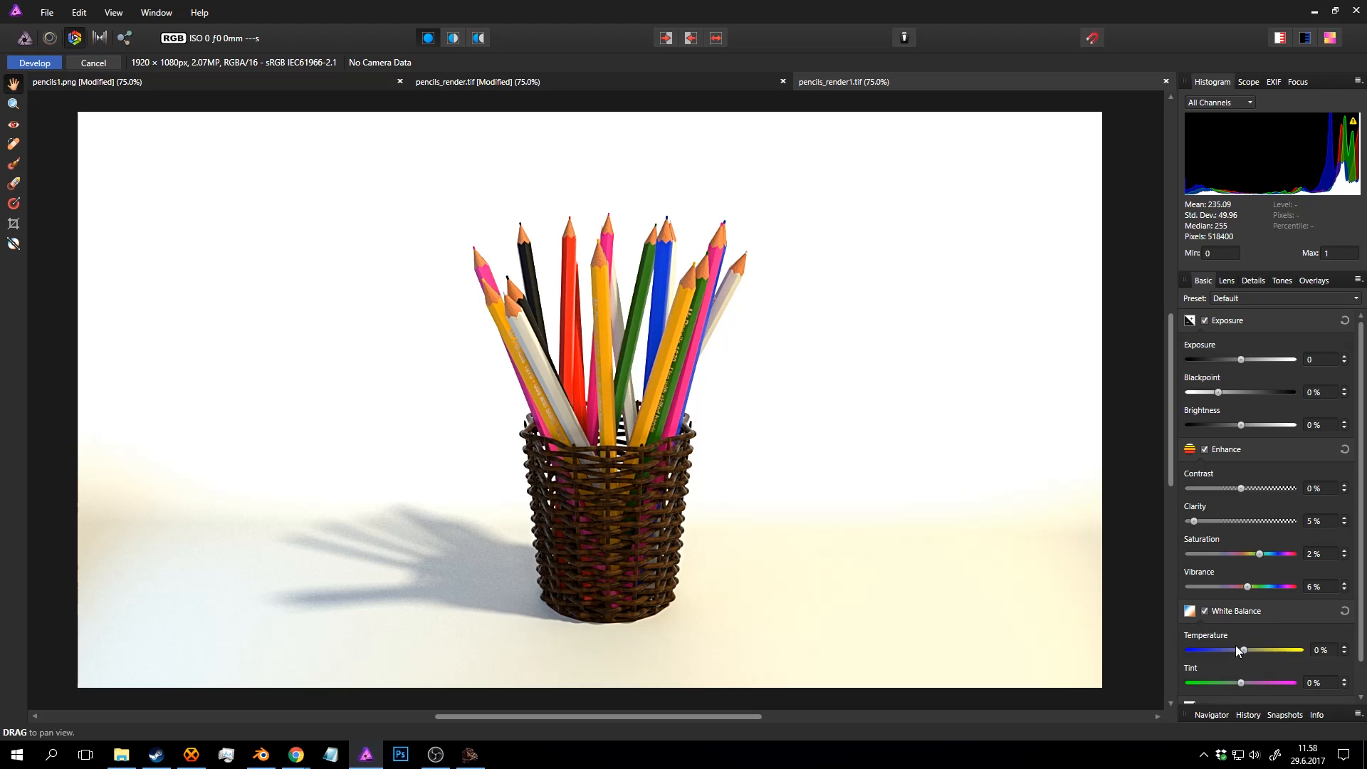
mouse_move(1254, 651)
left_mouse_down()
mouse_move(1269, 650)
mouse_move(1216, 651)
mouse_move(1245, 647)
left_mouse_up()
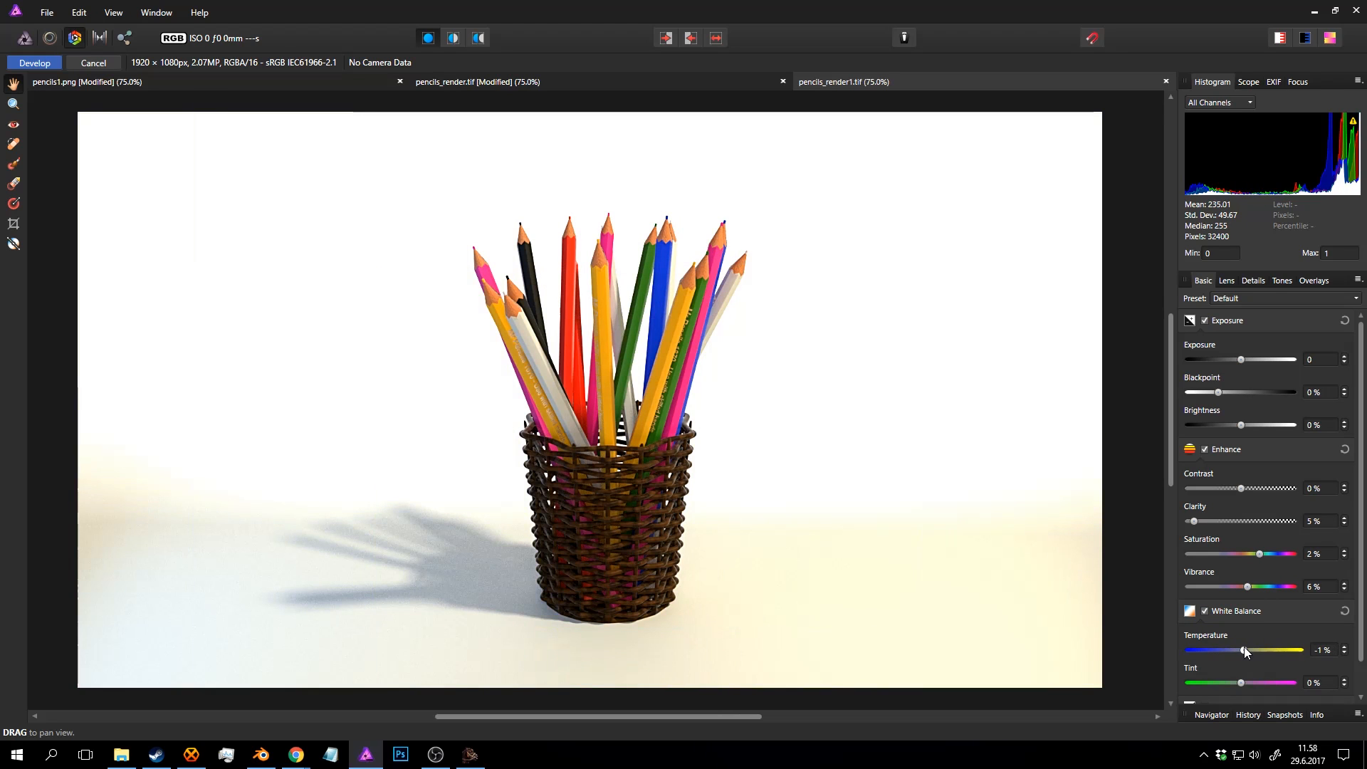
left_click(1346, 654)
scroll(1237, 592, "down", 1)
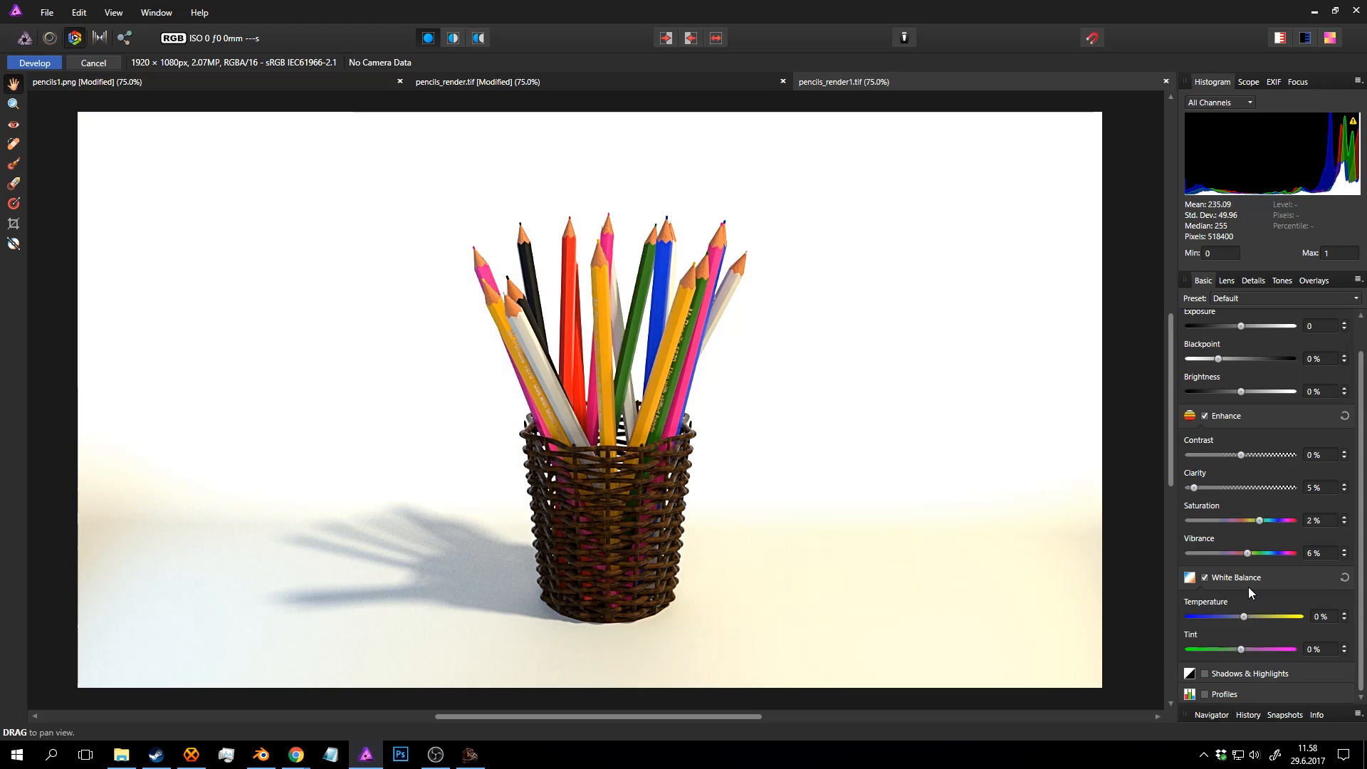
scroll(1249, 587, "up", 1)
left_click(1227, 280)
left_click(1246, 280)
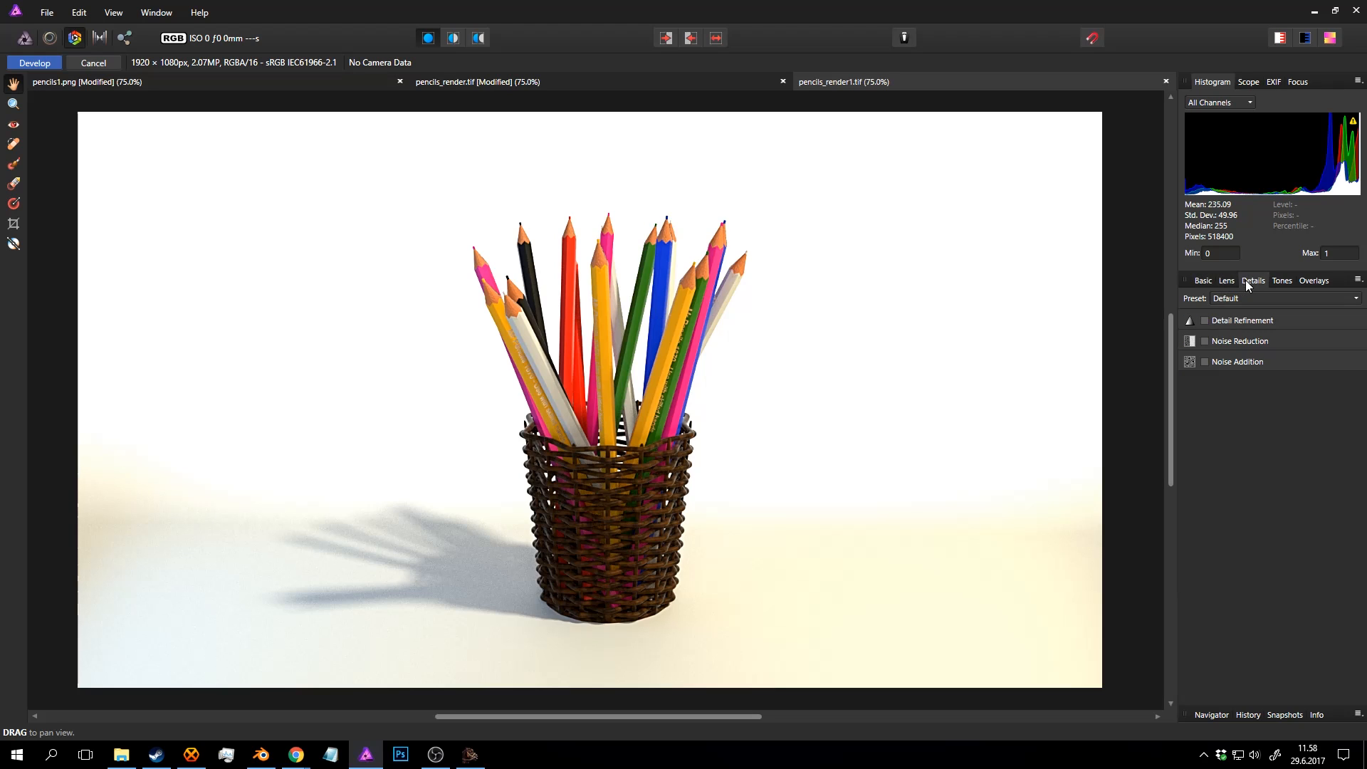
Enable the Curves adjustment and shape the master curve with a raised upper-midtone point and a lower-midtone point near the diagonal.
left_click(1279, 280)
left_click(1210, 321)
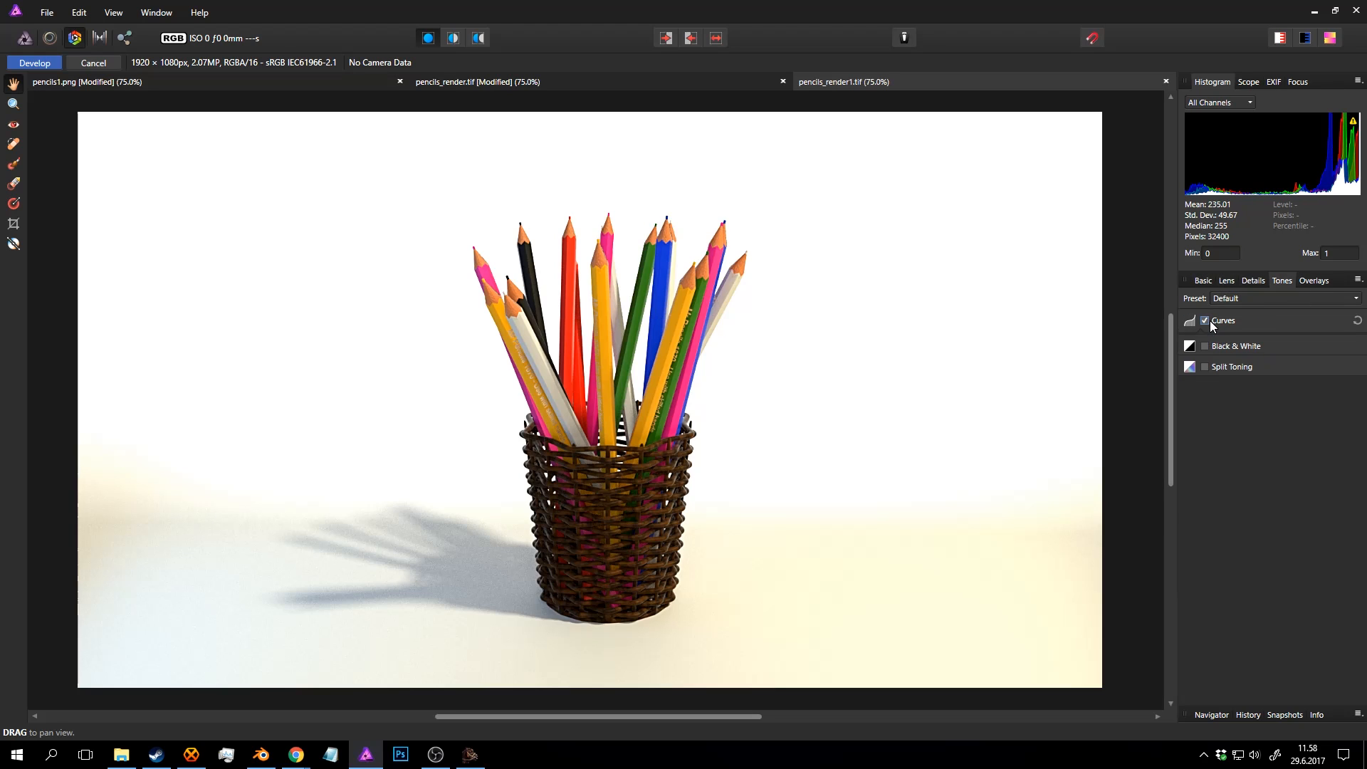
left_click_drag(1289, 411, 1288, 386)
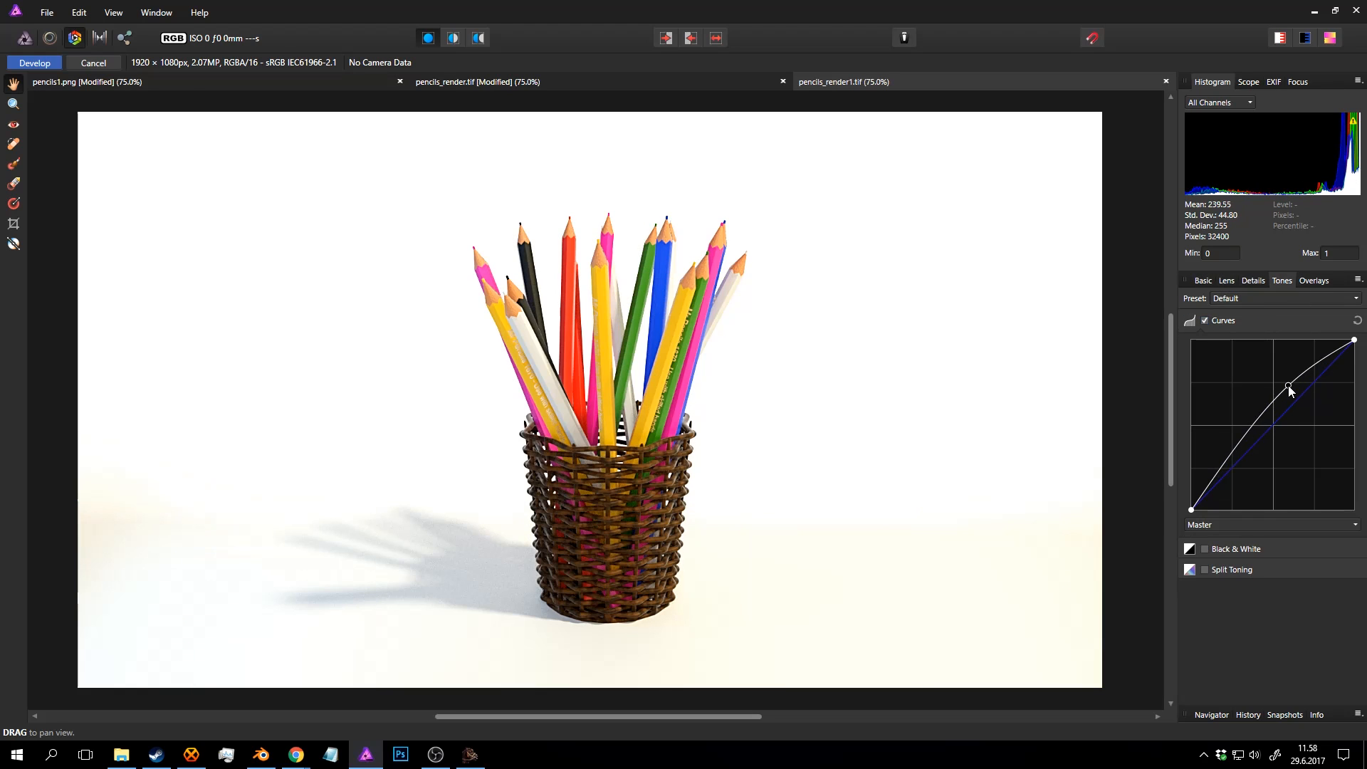
left_click_drag(1242, 435, 1251, 444)
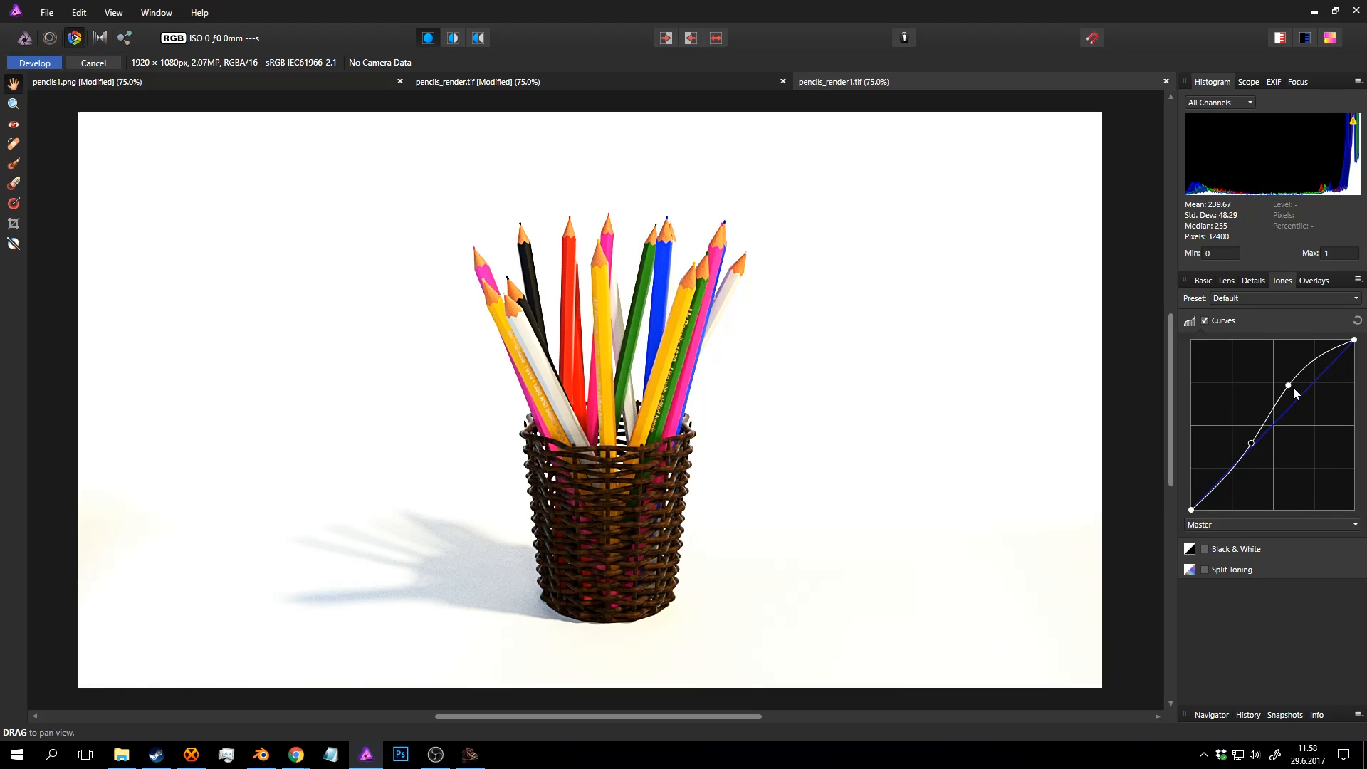
left_click_drag(1288, 385, 1295, 385)
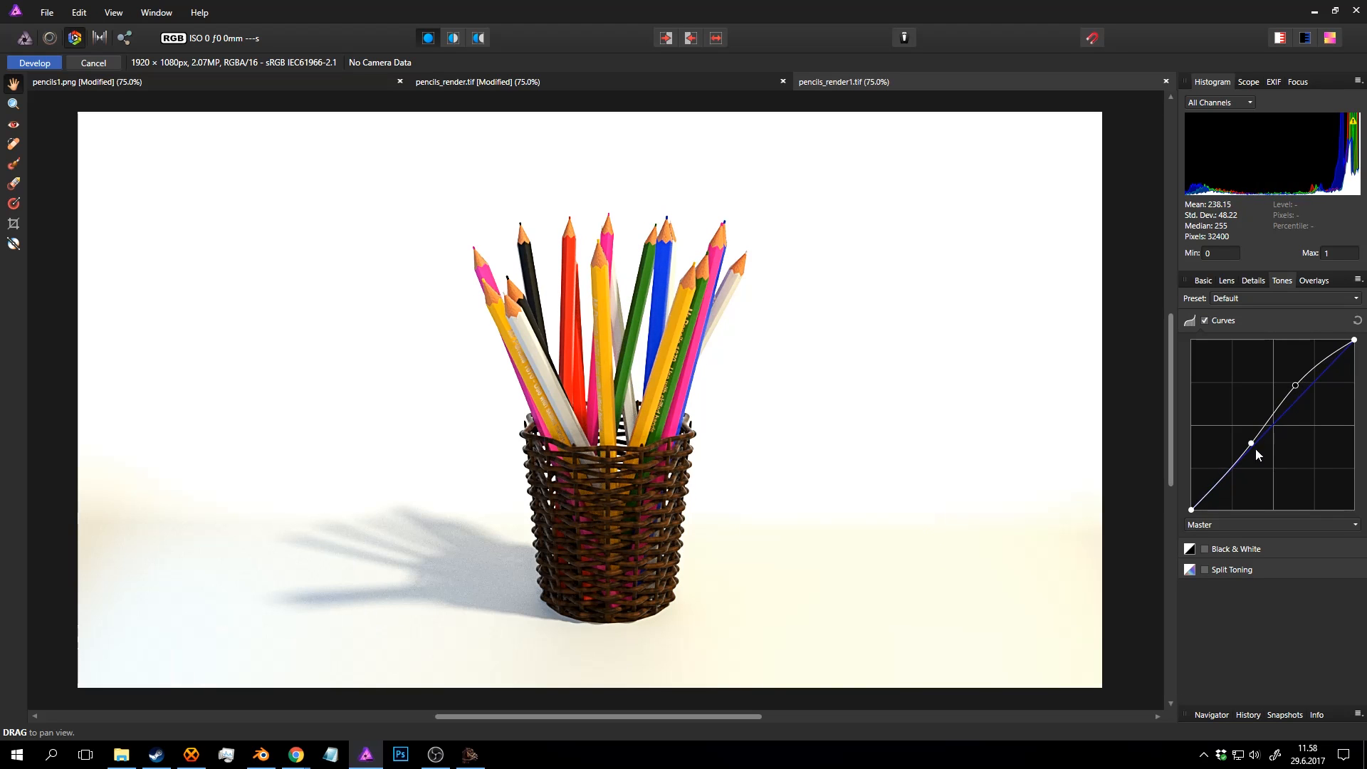
Refine the master curve by slightly lifting the black point and lower-midtone point and shifting the upper point towards the highlights.
mouse_move(1193, 510)
left_mouse_down()
mouse_move(1217, 488)
mouse_move(1203, 500)
left_mouse_up()
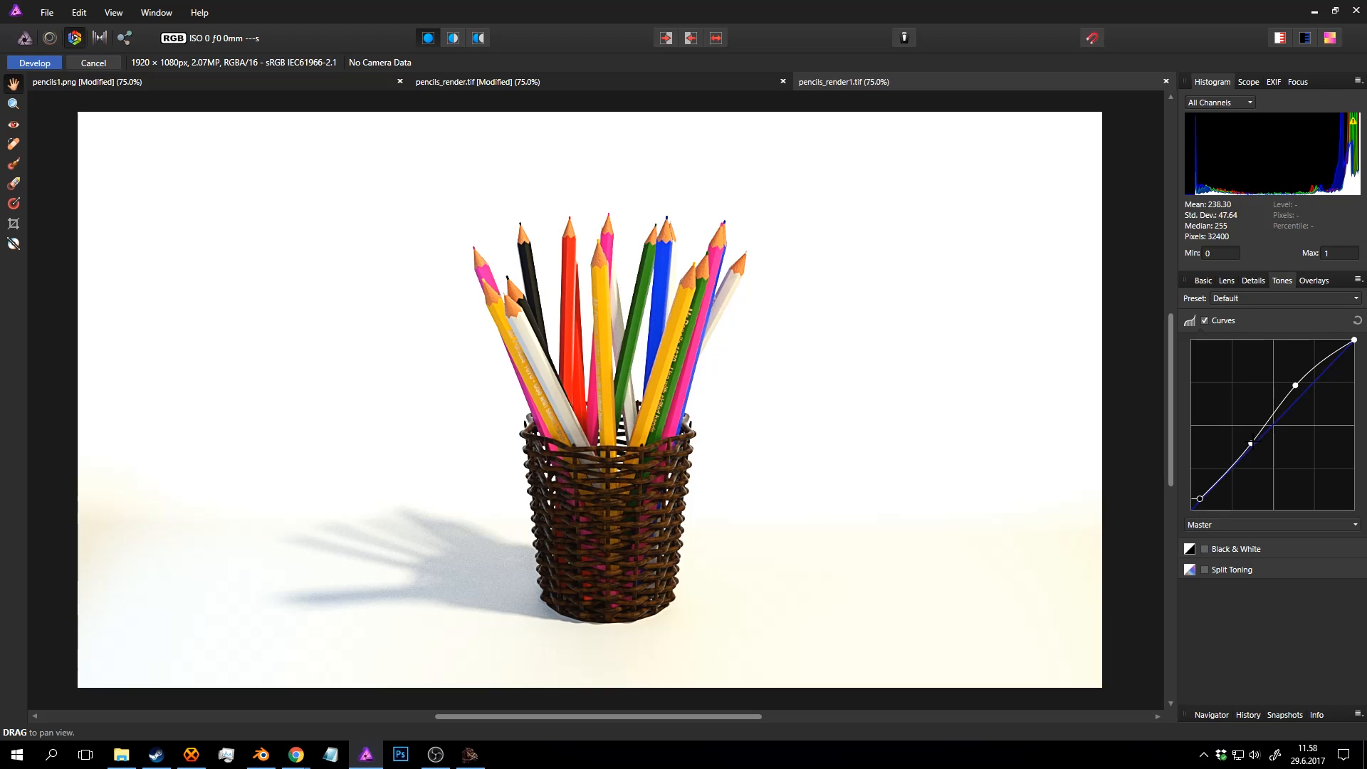
left_click_drag(1251, 443, 1254, 436)
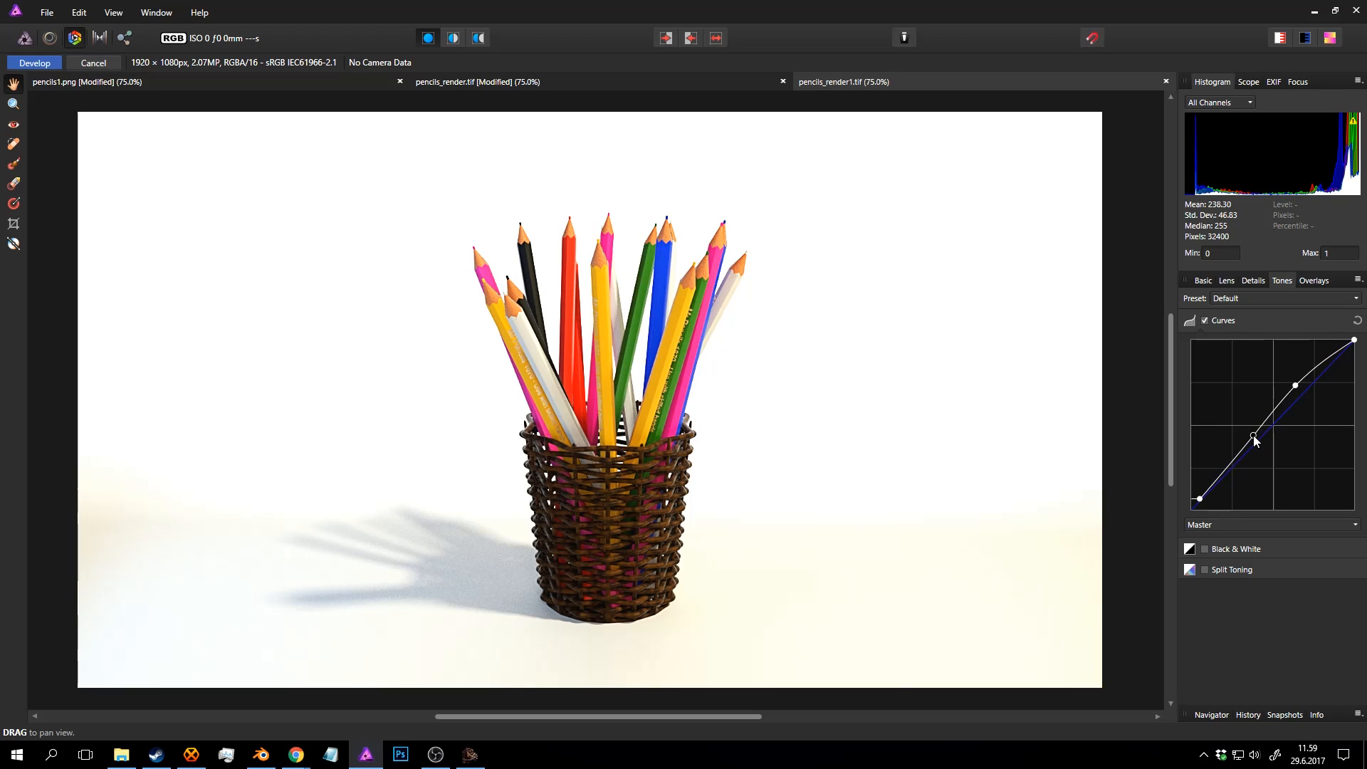
left_click_drag(1200, 499, 1205, 493)
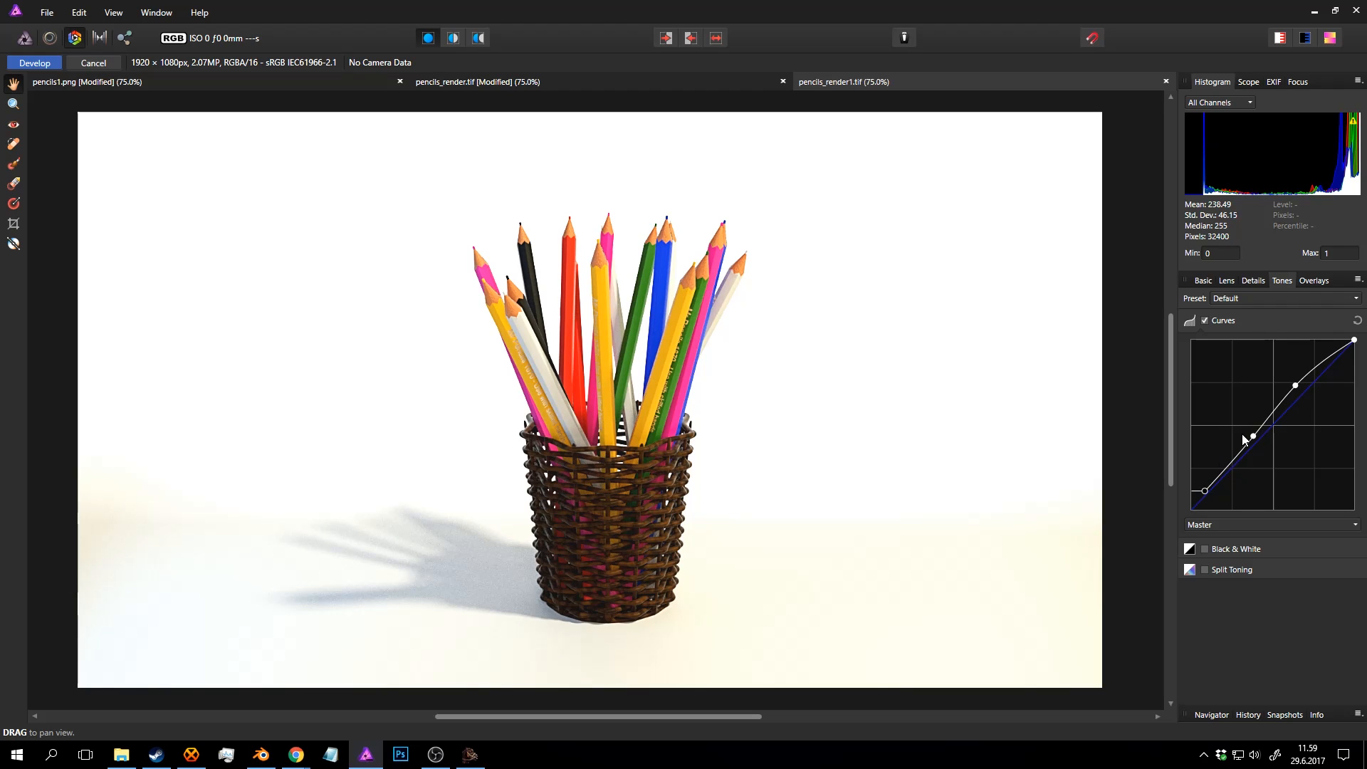
left_click_drag(1297, 380, 1304, 383)
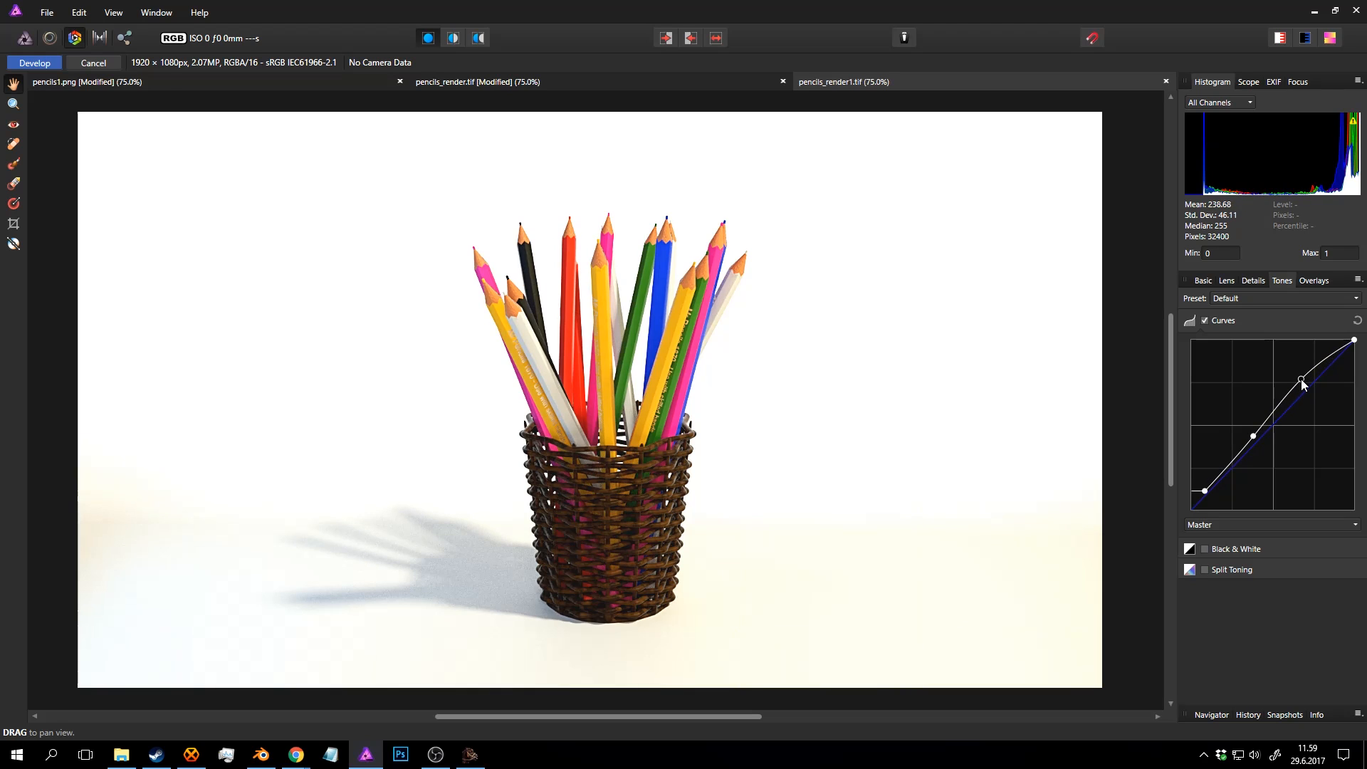
left_click_drag(1204, 491, 1204, 502)
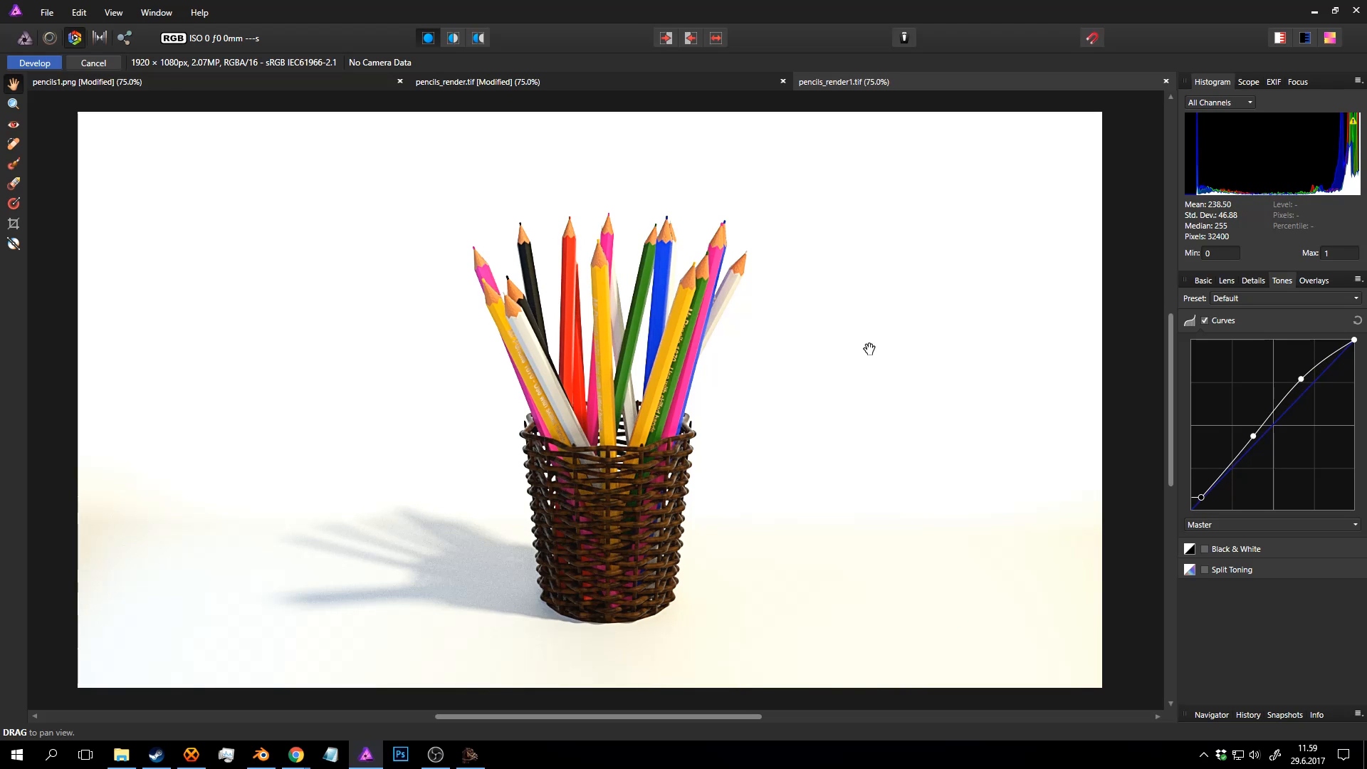
Apply the Develop adjustments to the render and check the result at 100% and 75% zoom.
left_click(42, 64)
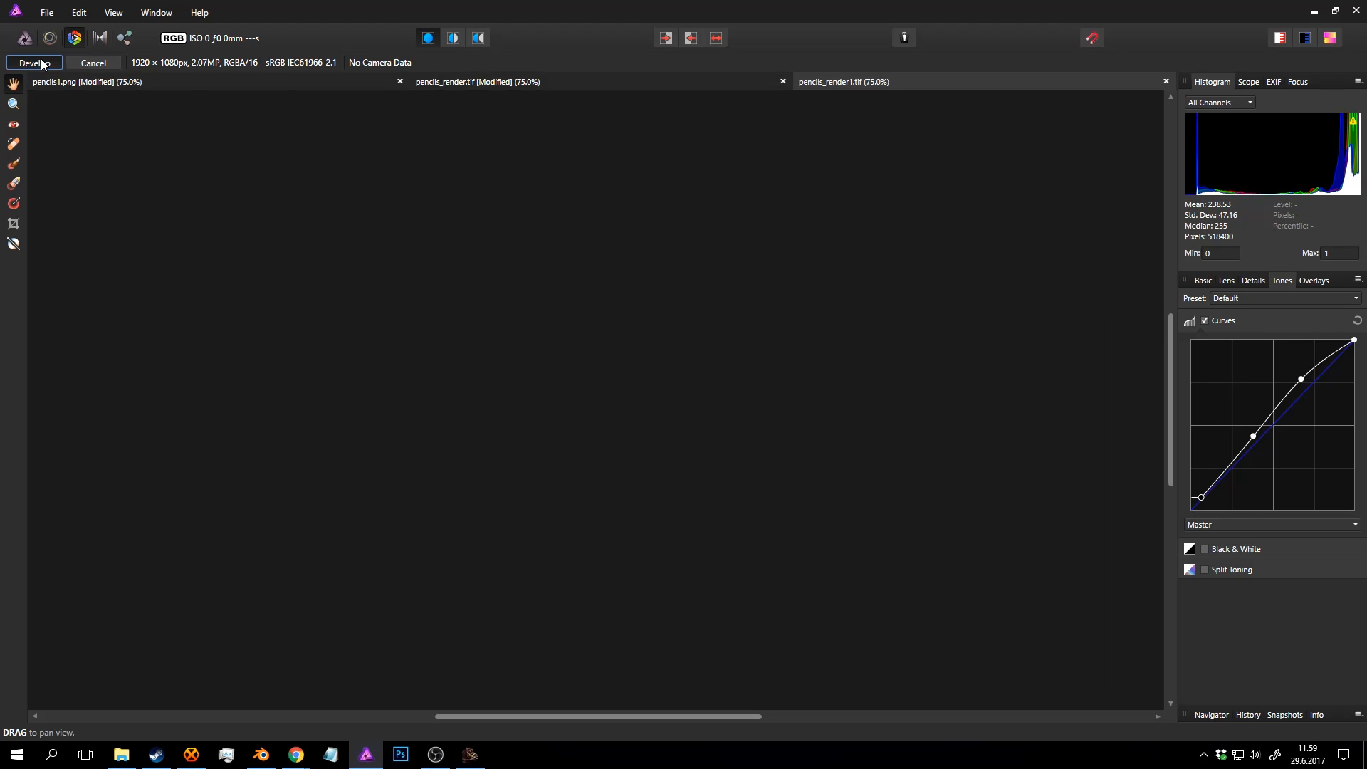
scroll(647, 305, "up", 3)
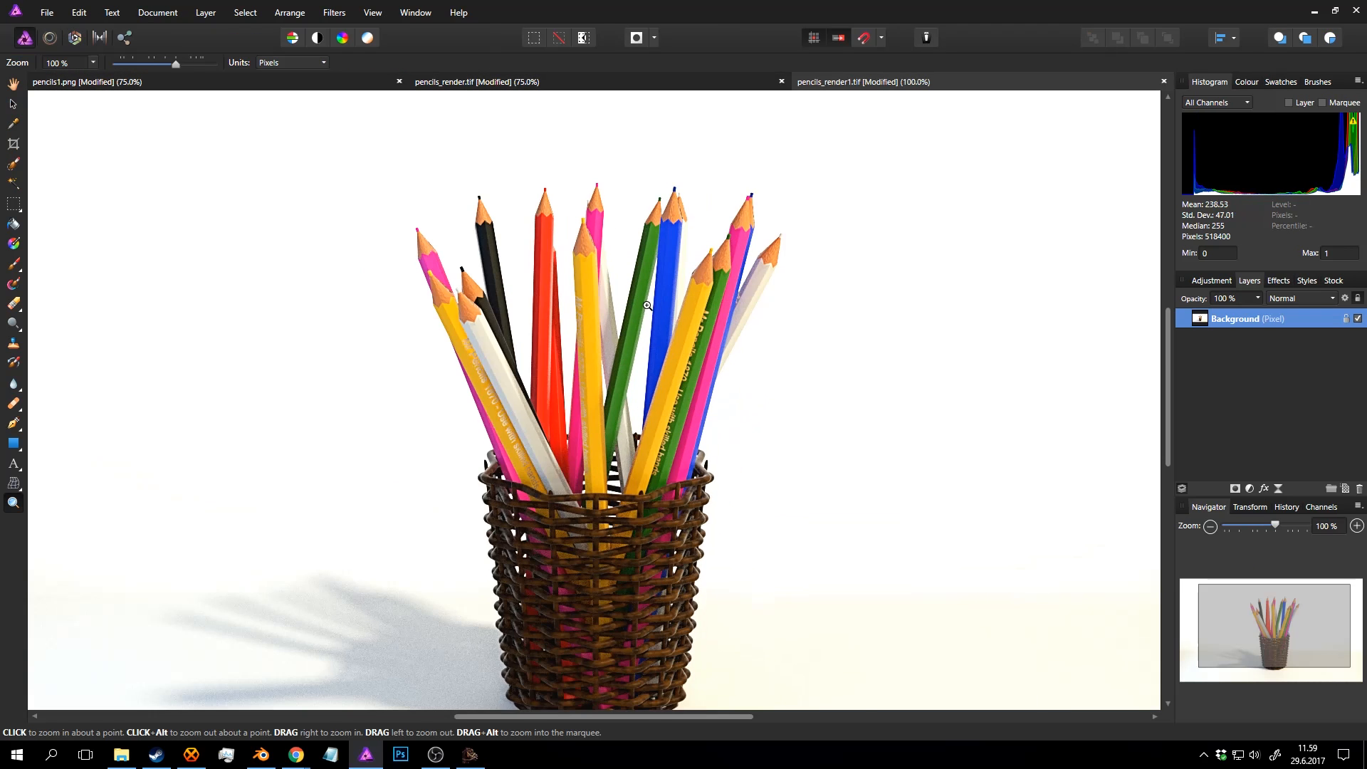
scroll(648, 306, "down", 3)
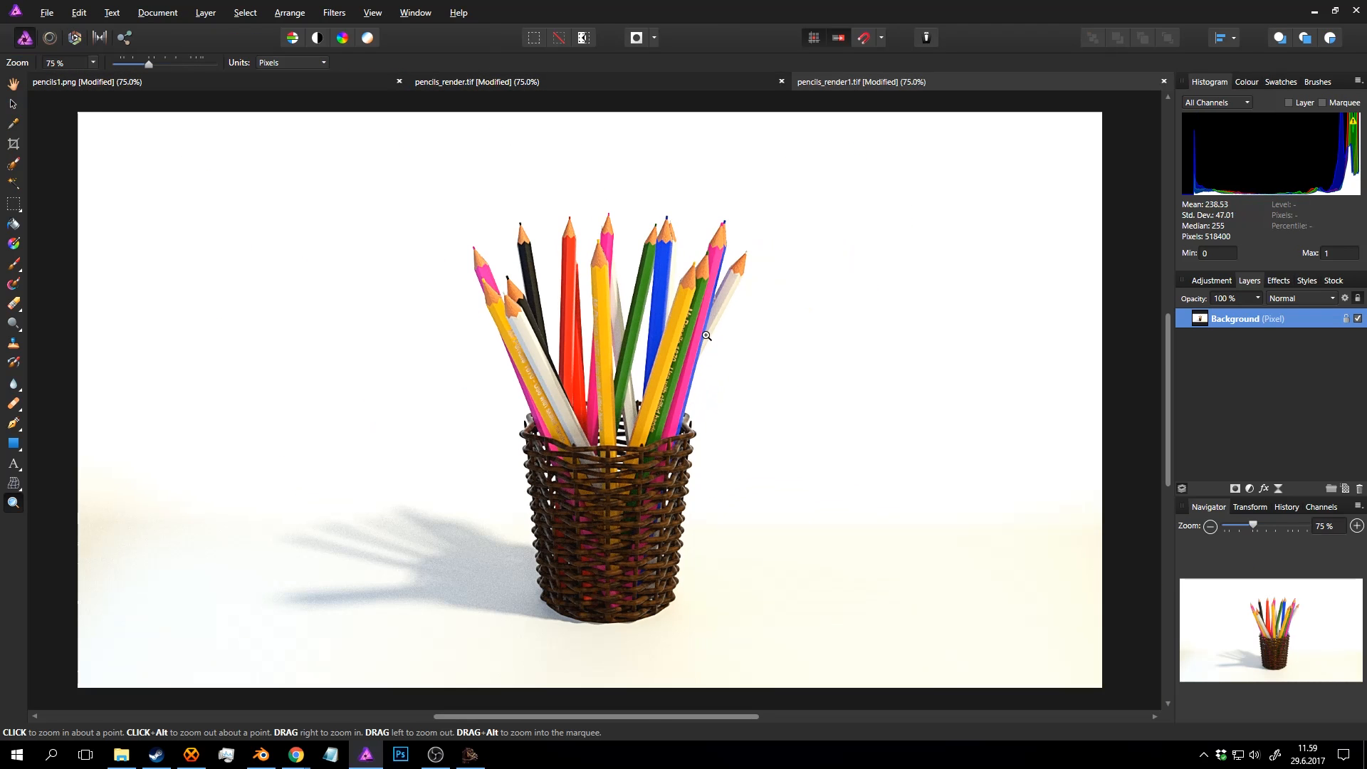
left_click_drag(705, 335, 699, 364)
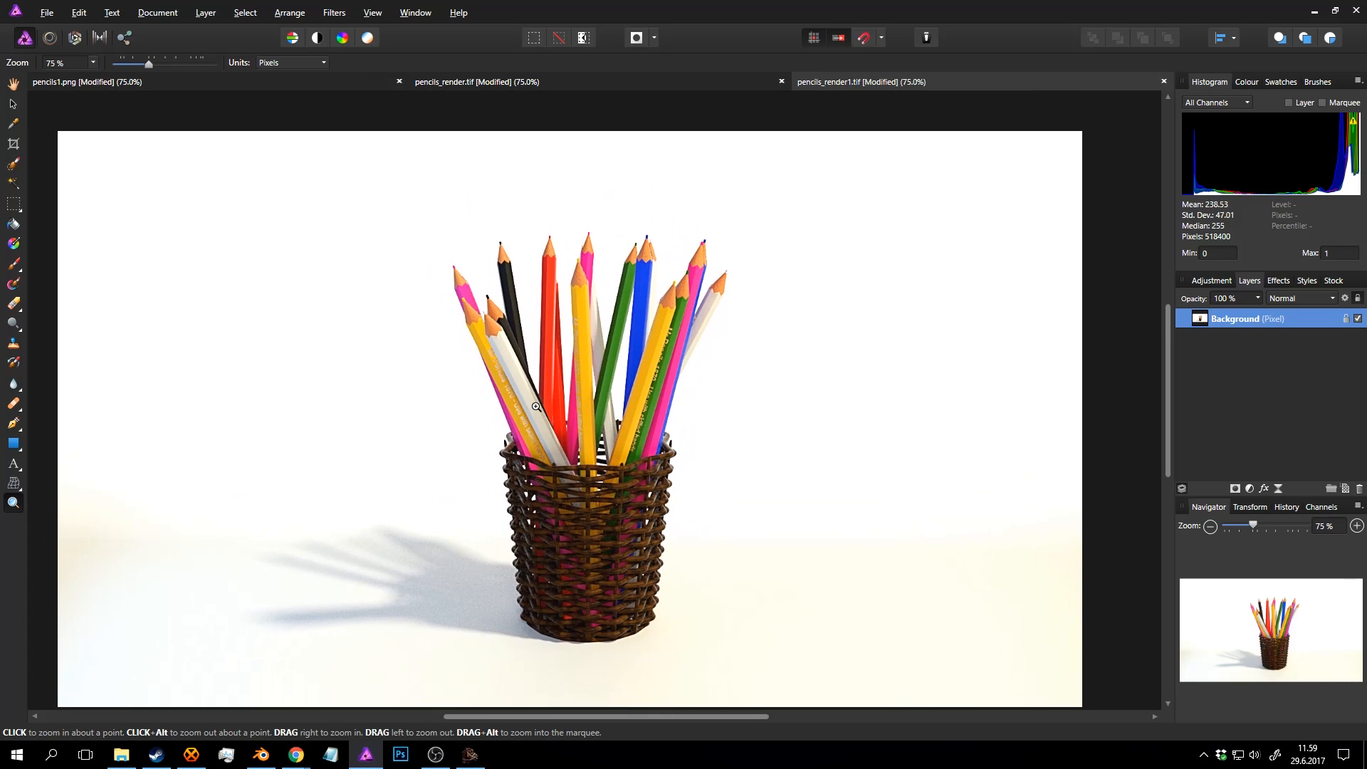